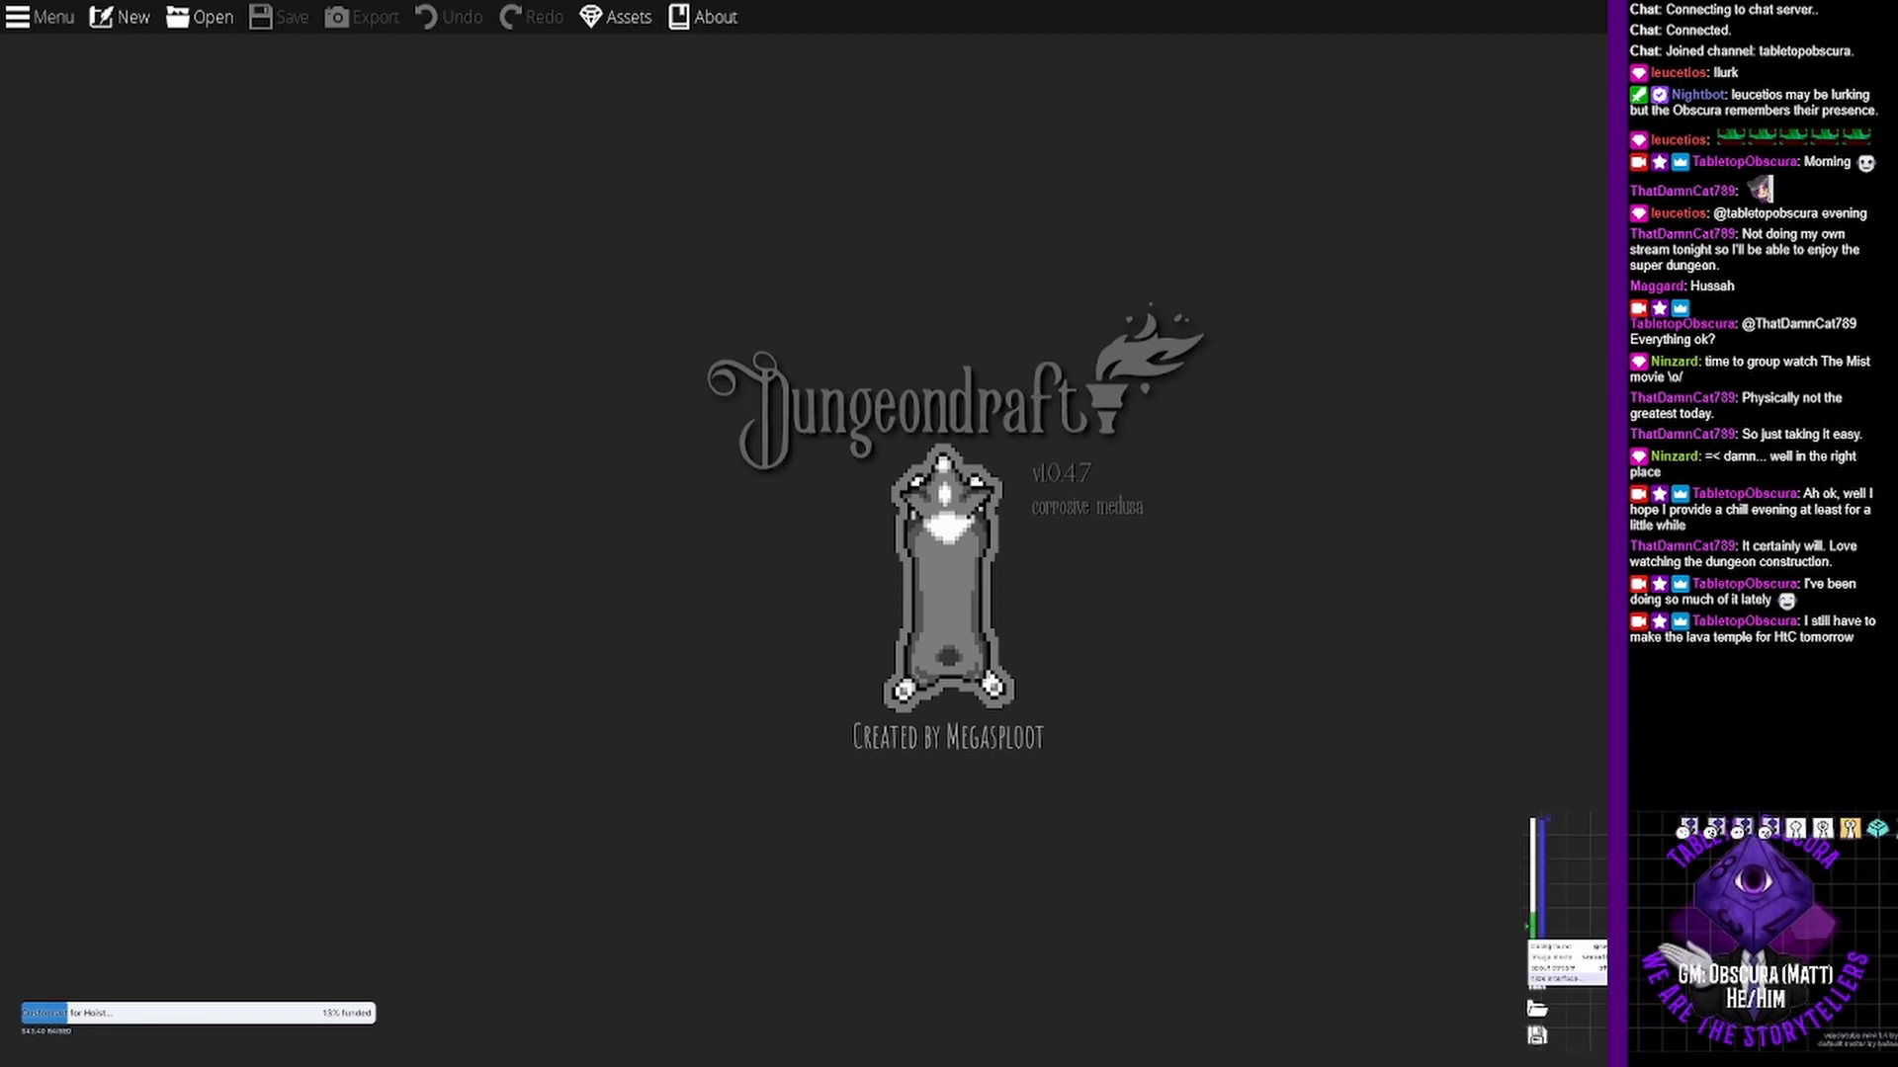
pyautogui.click(1557, 978)
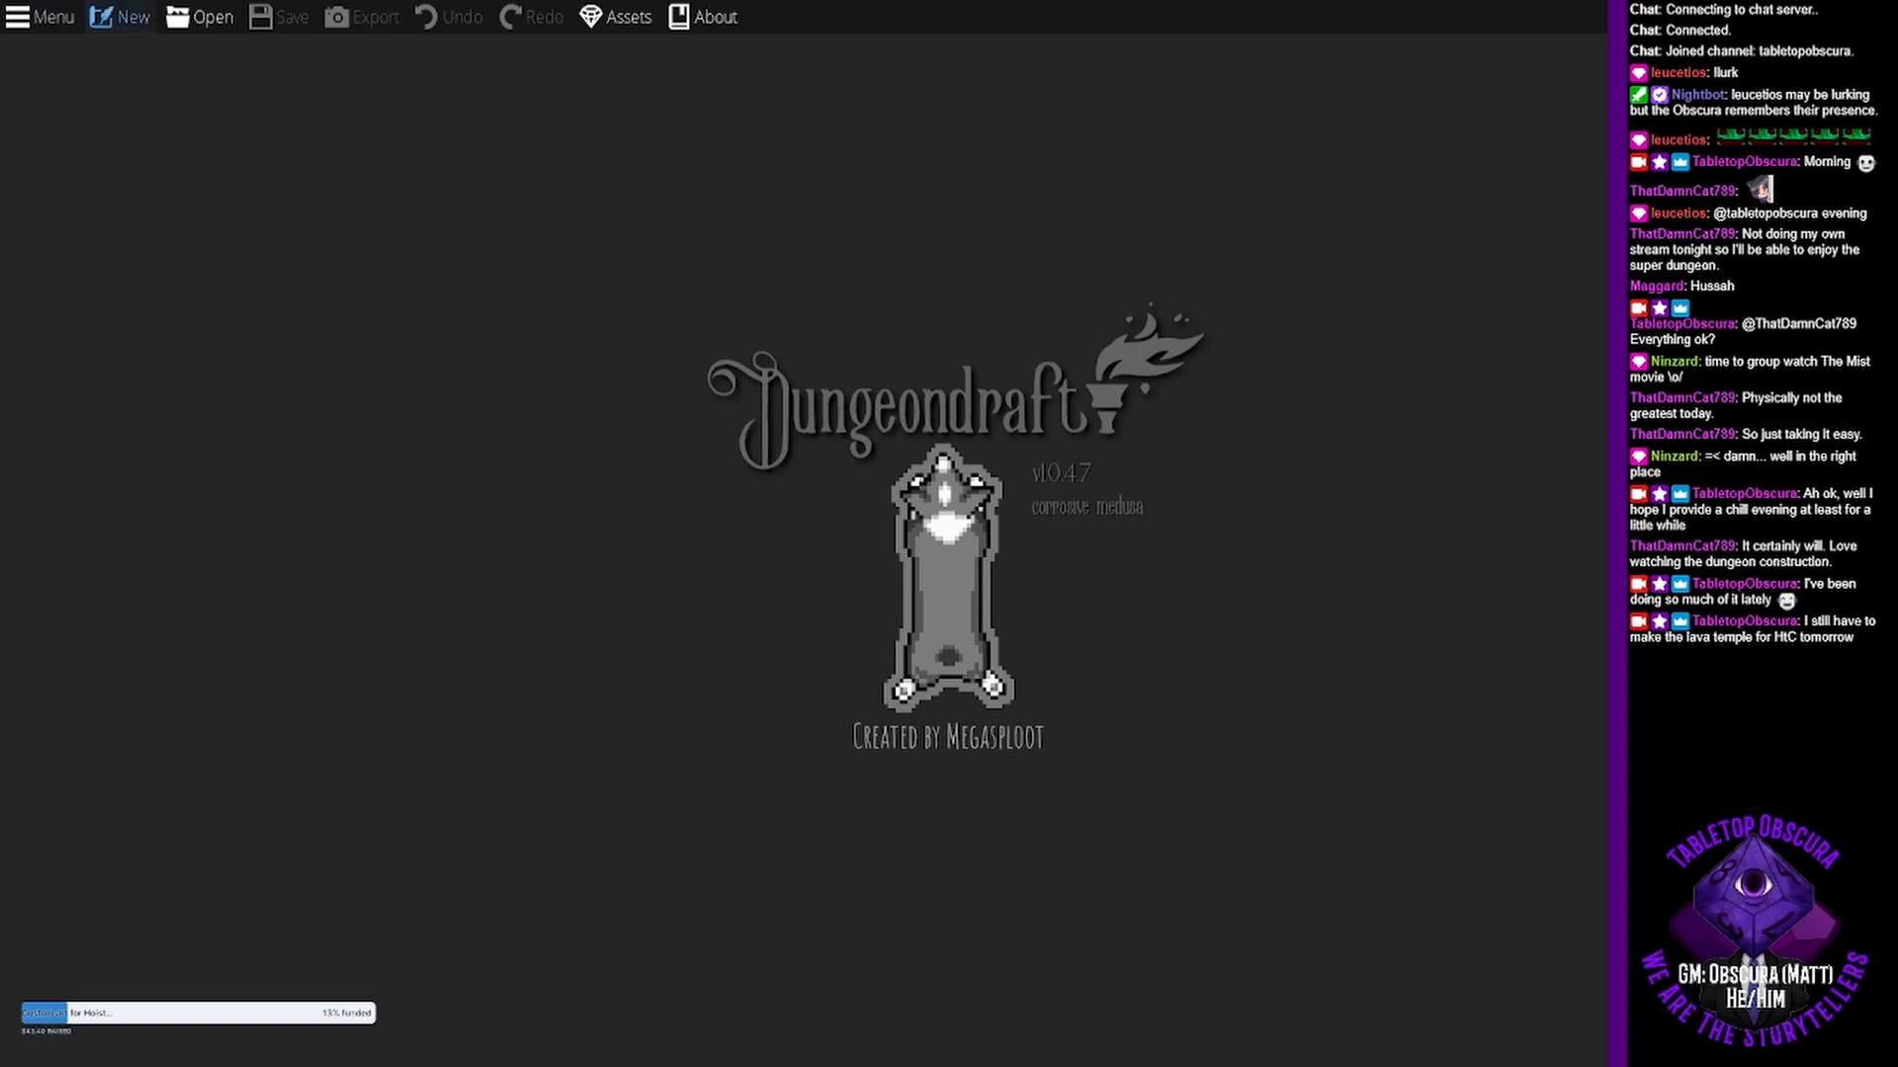
# - Create a new map from the A4 Paper template, 11 tiles wide and 8 tiles high
pyautogui.click(126, 20)
pyautogui.click(916, 431)
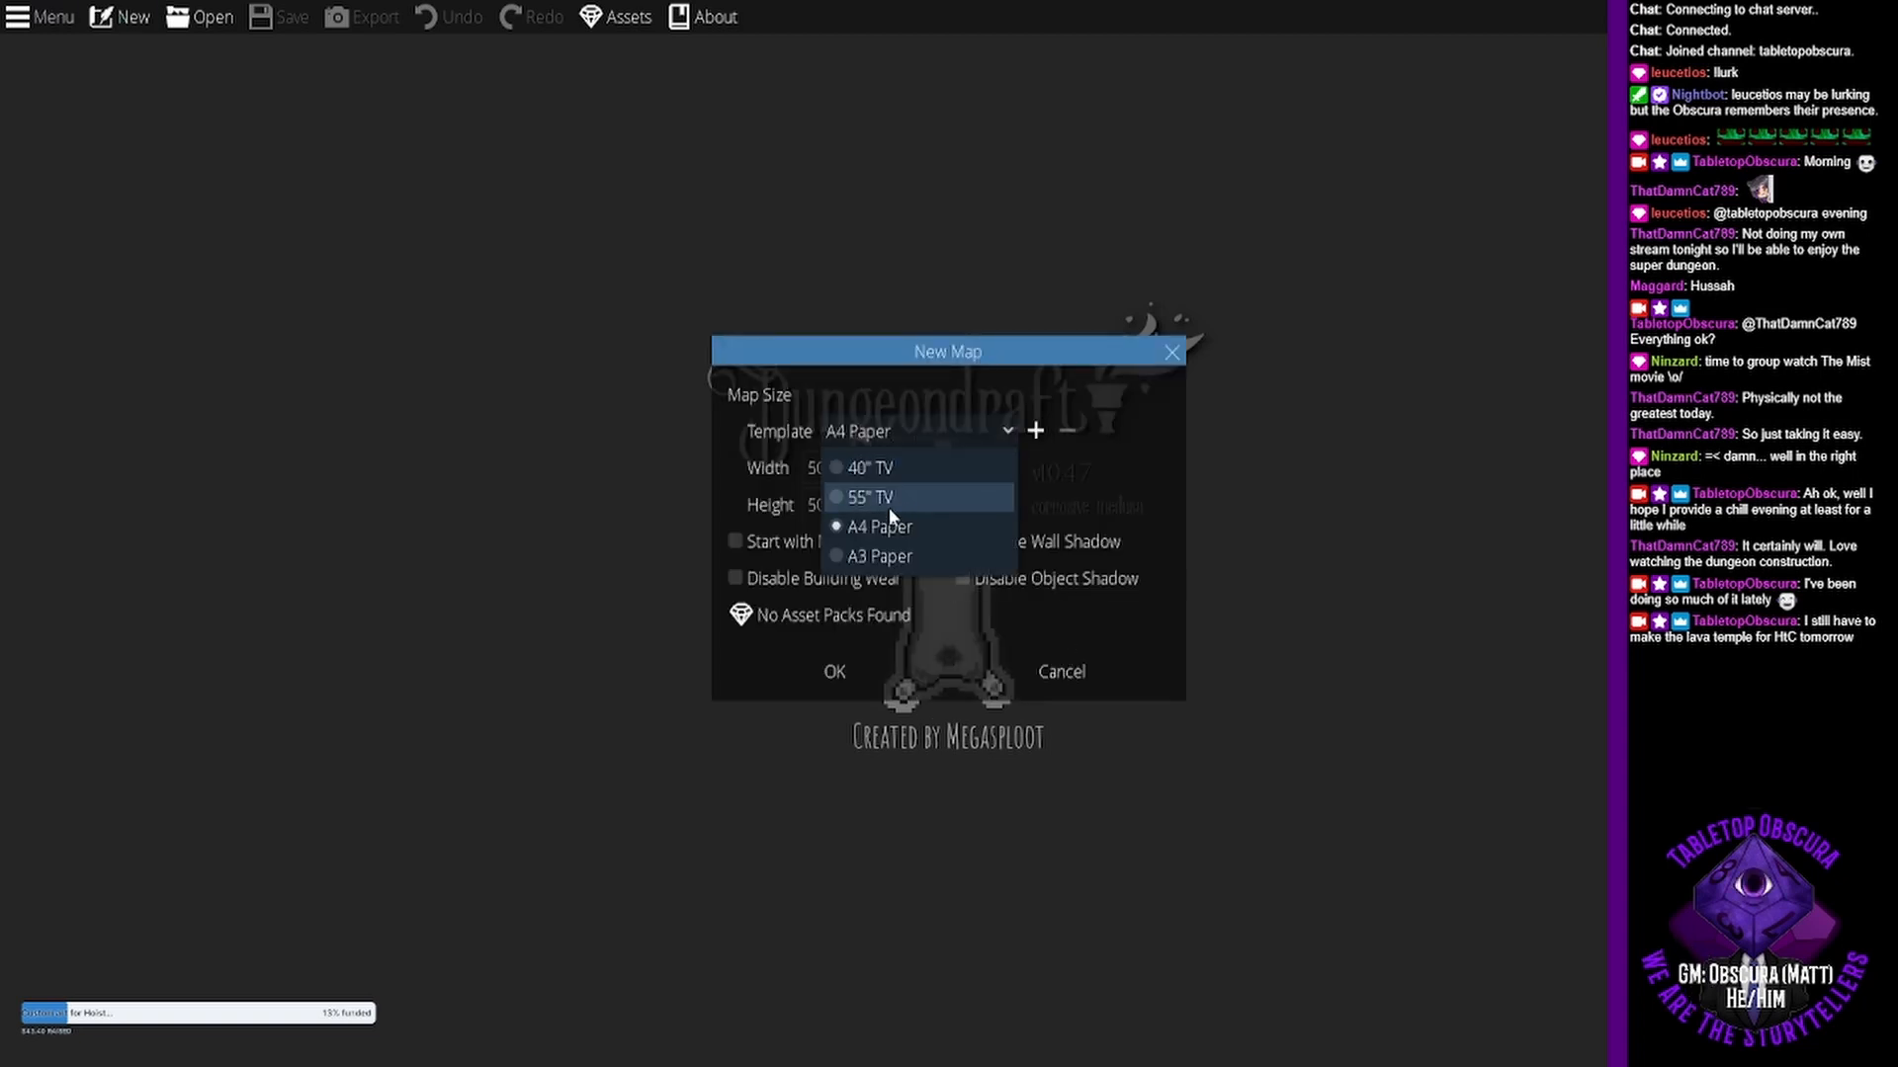
pyautogui.click(911, 524)
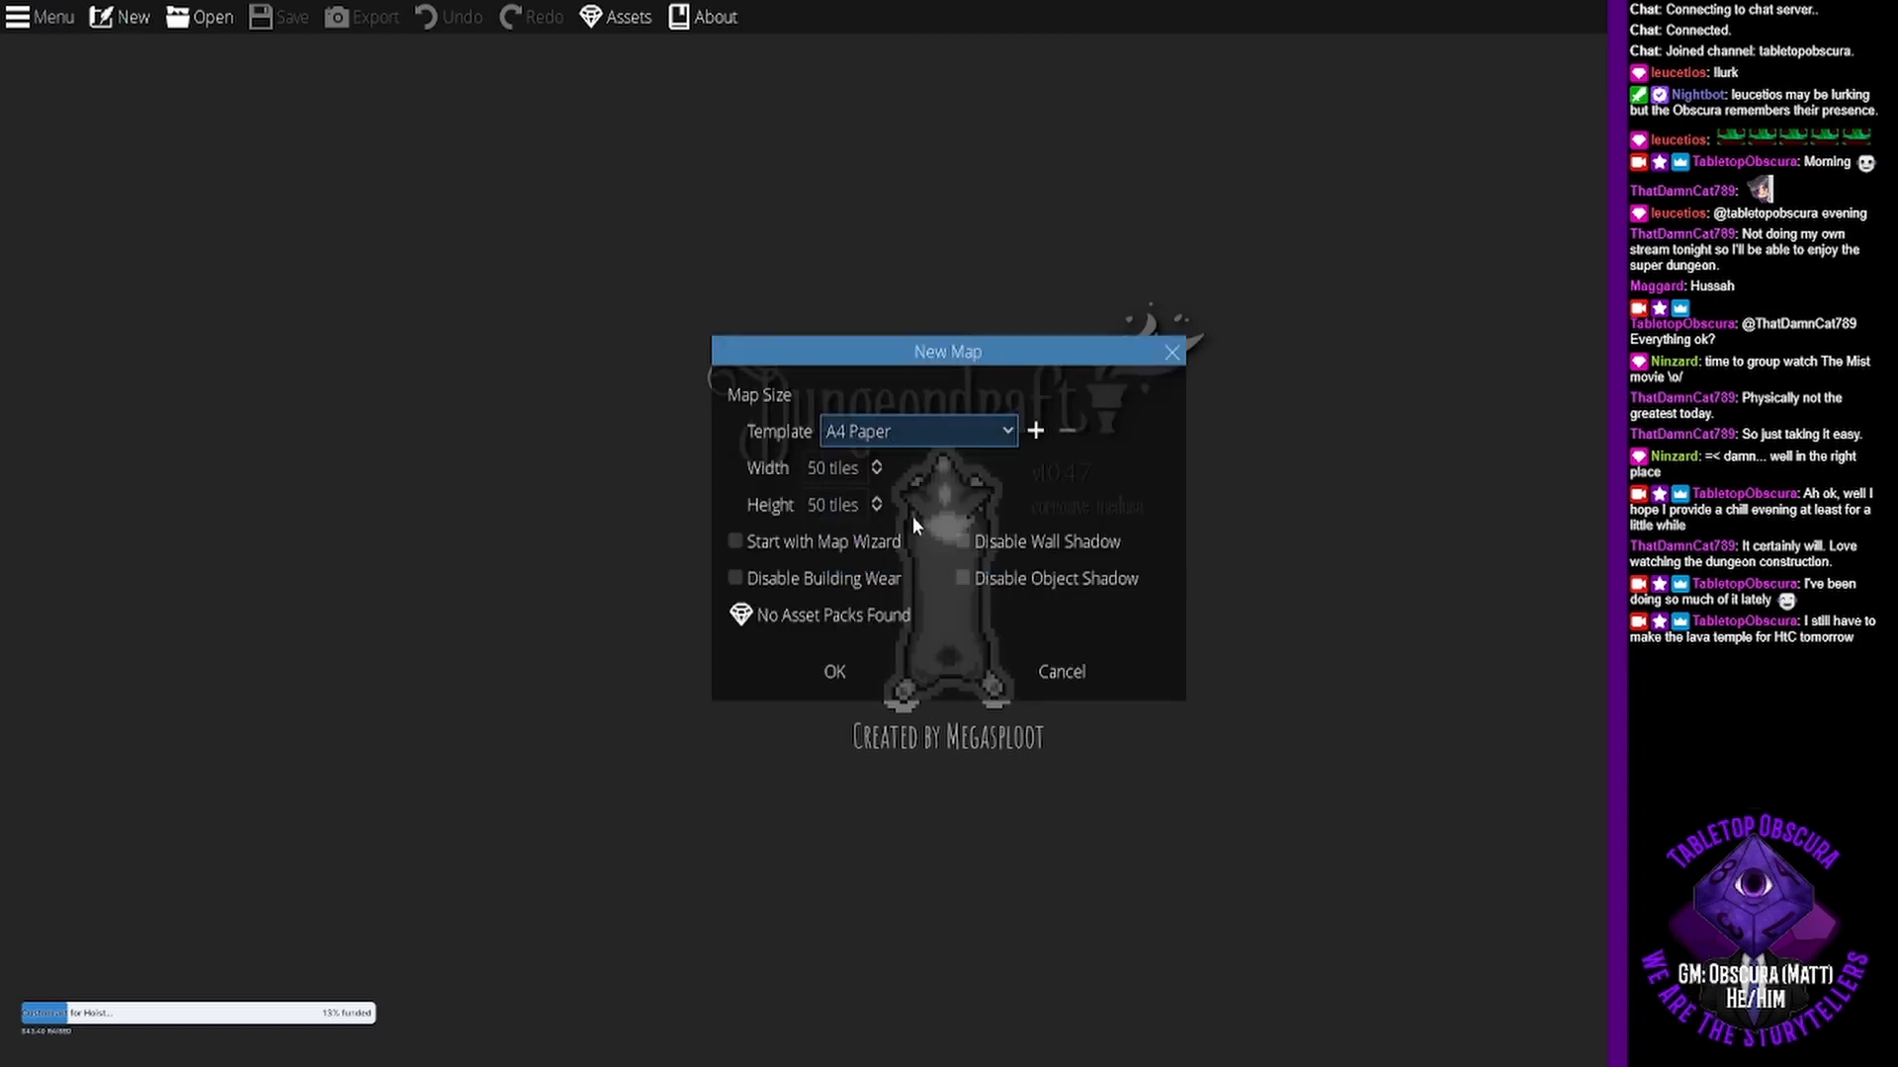
pyautogui.click(933, 433)
pyautogui.click(905, 463)
pyautogui.click(934, 435)
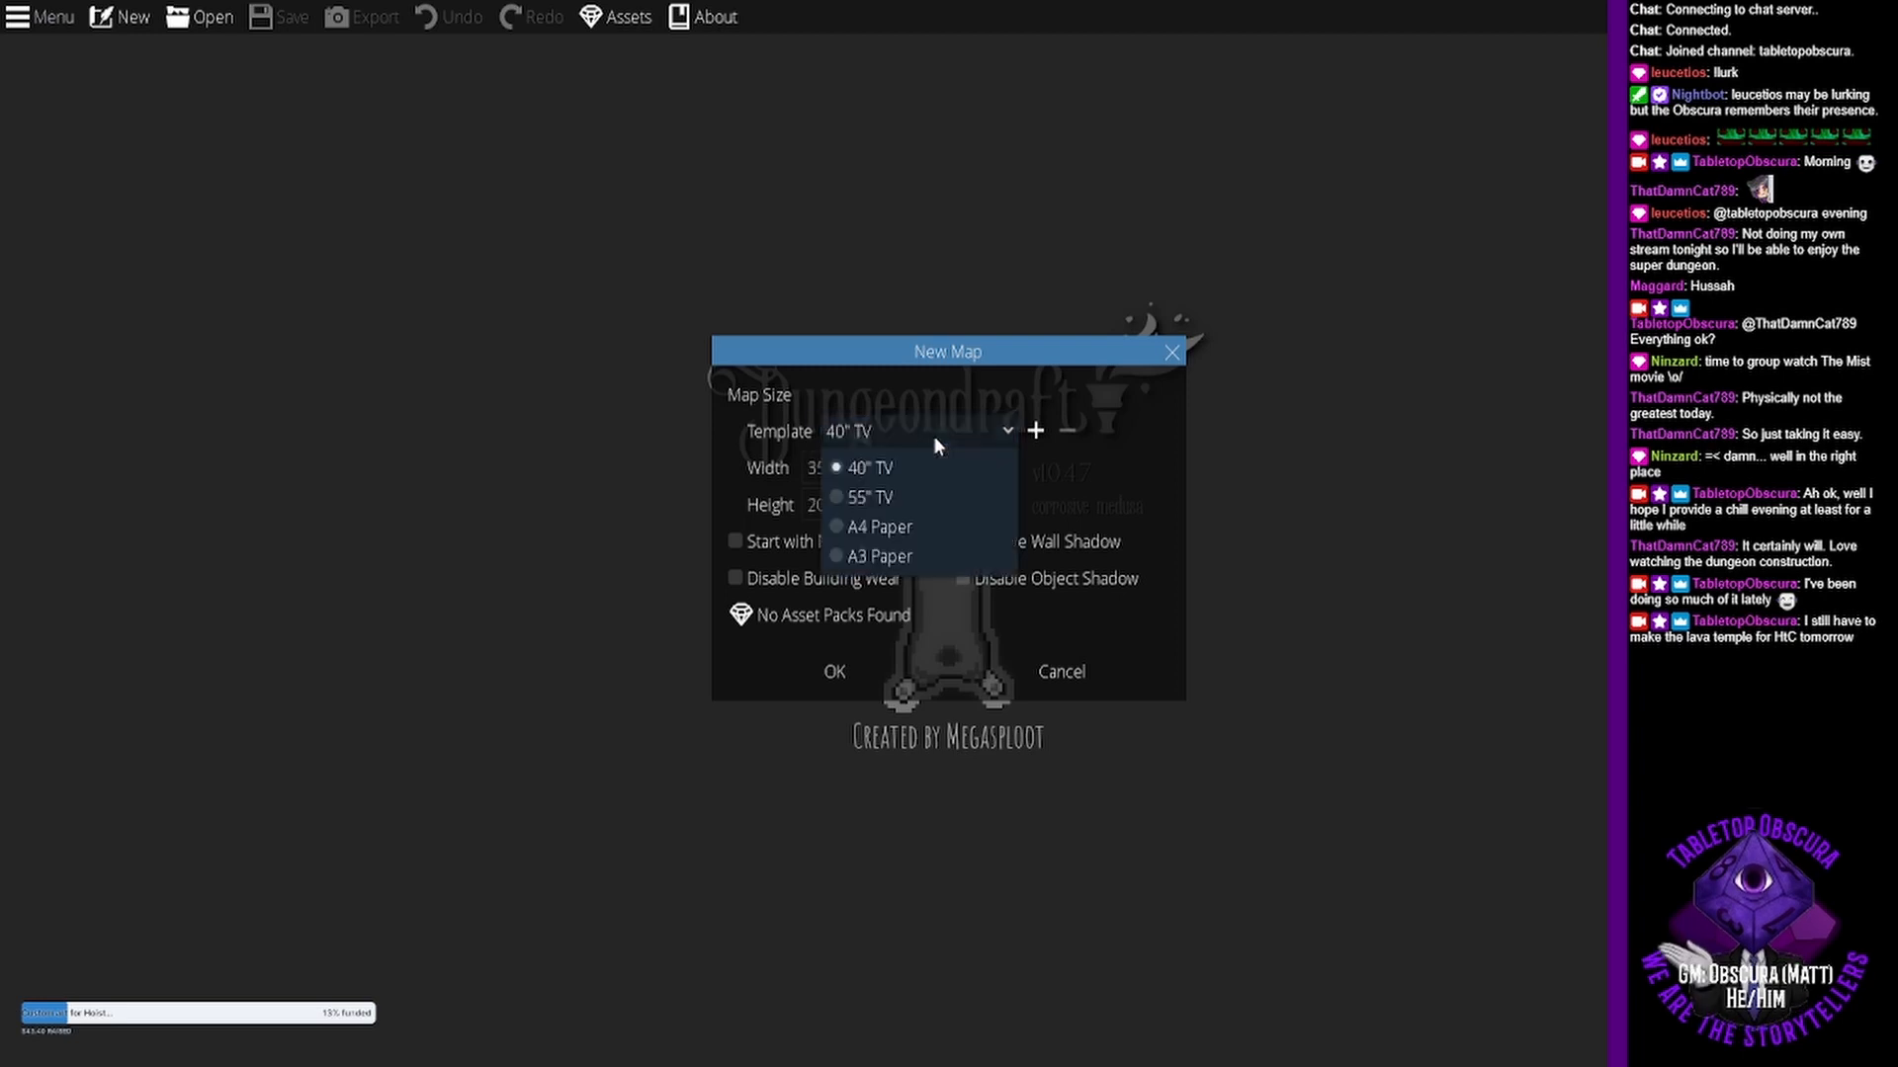
pyautogui.click(899, 524)
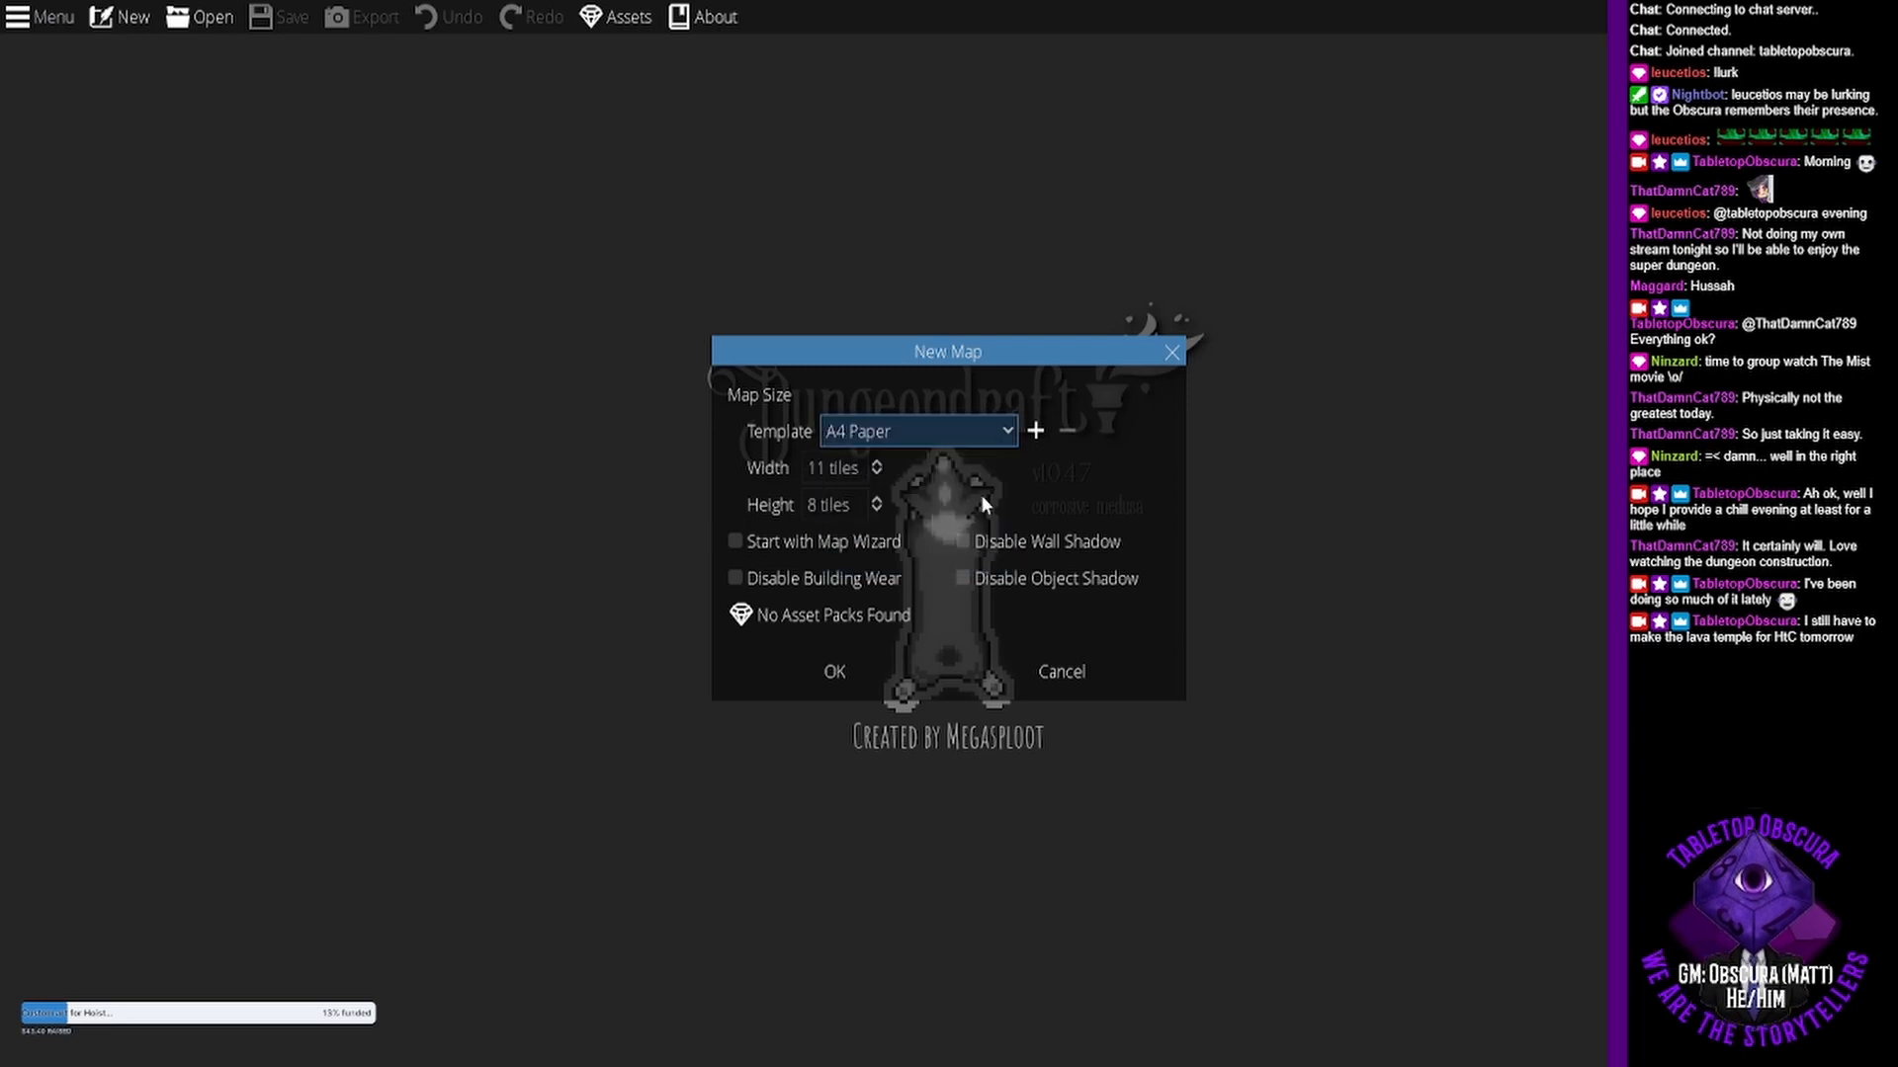
pyautogui.click(828, 686)
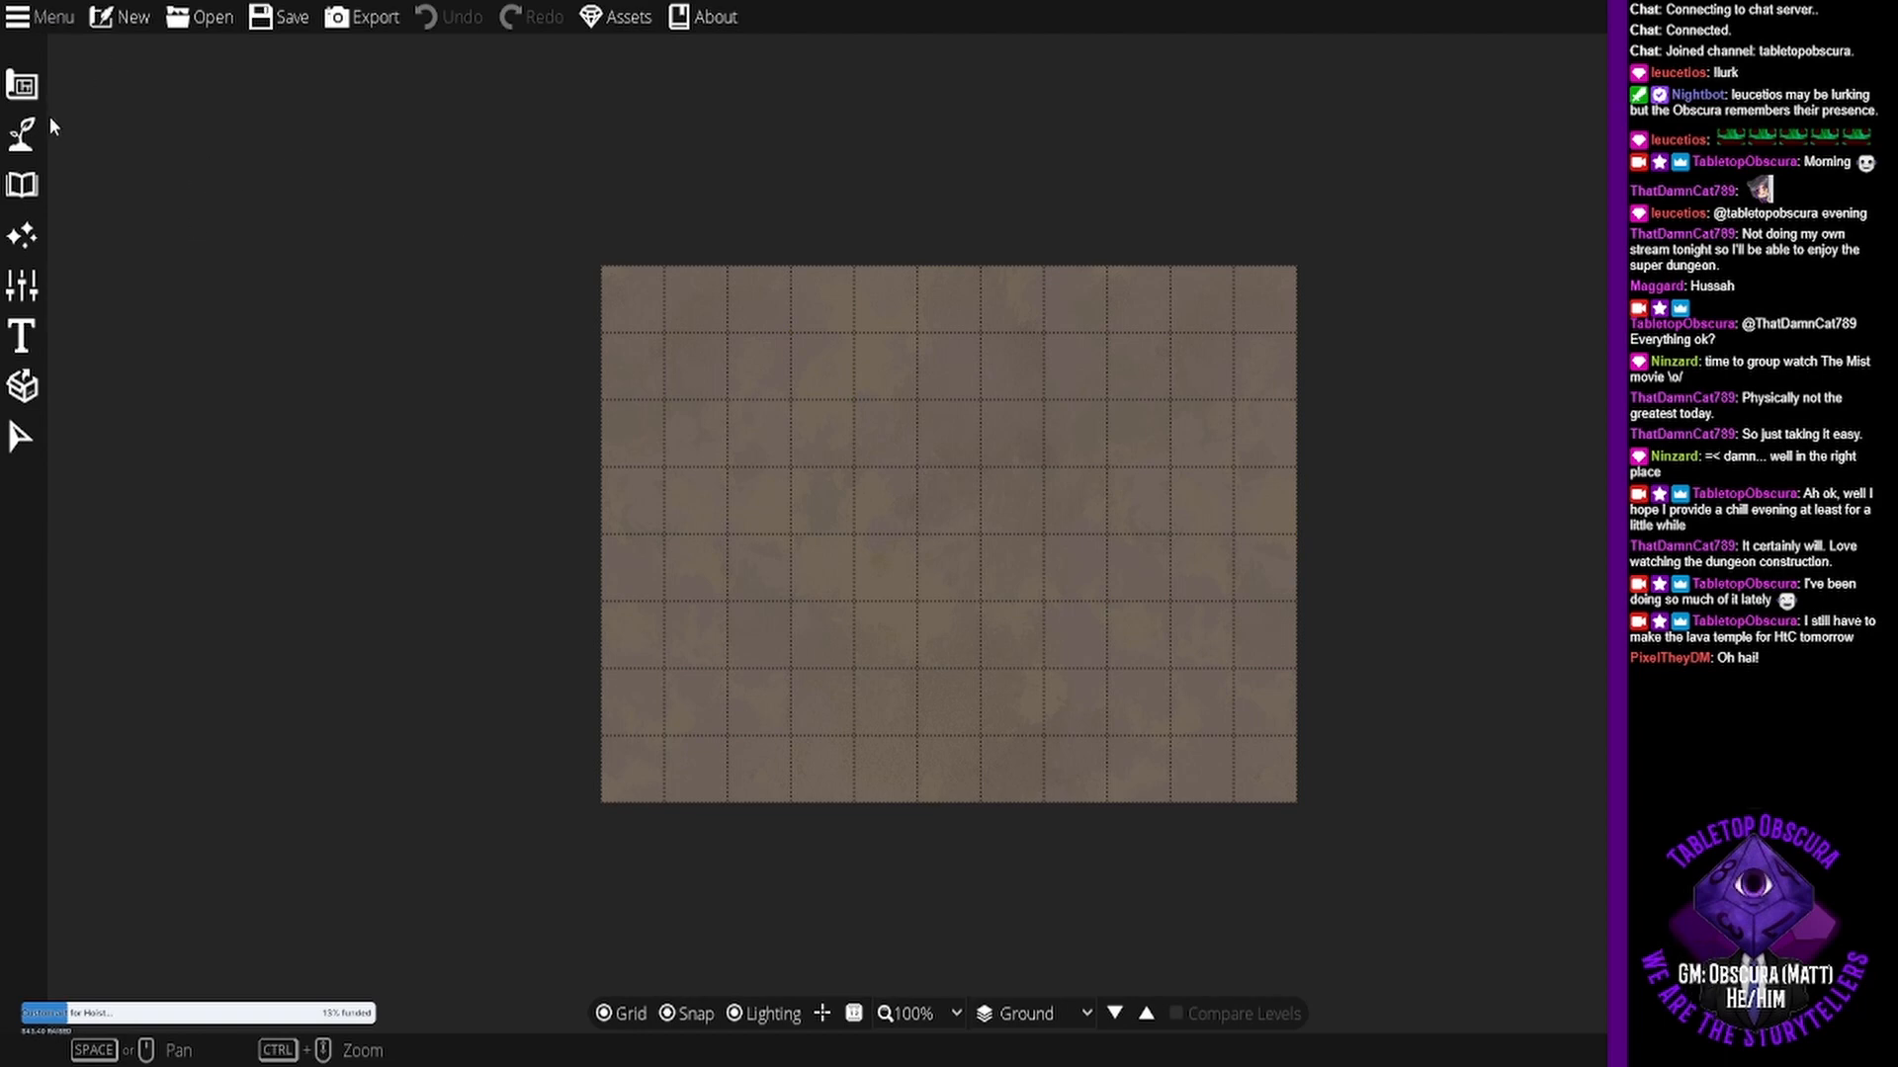
pyautogui.click(22, 185)
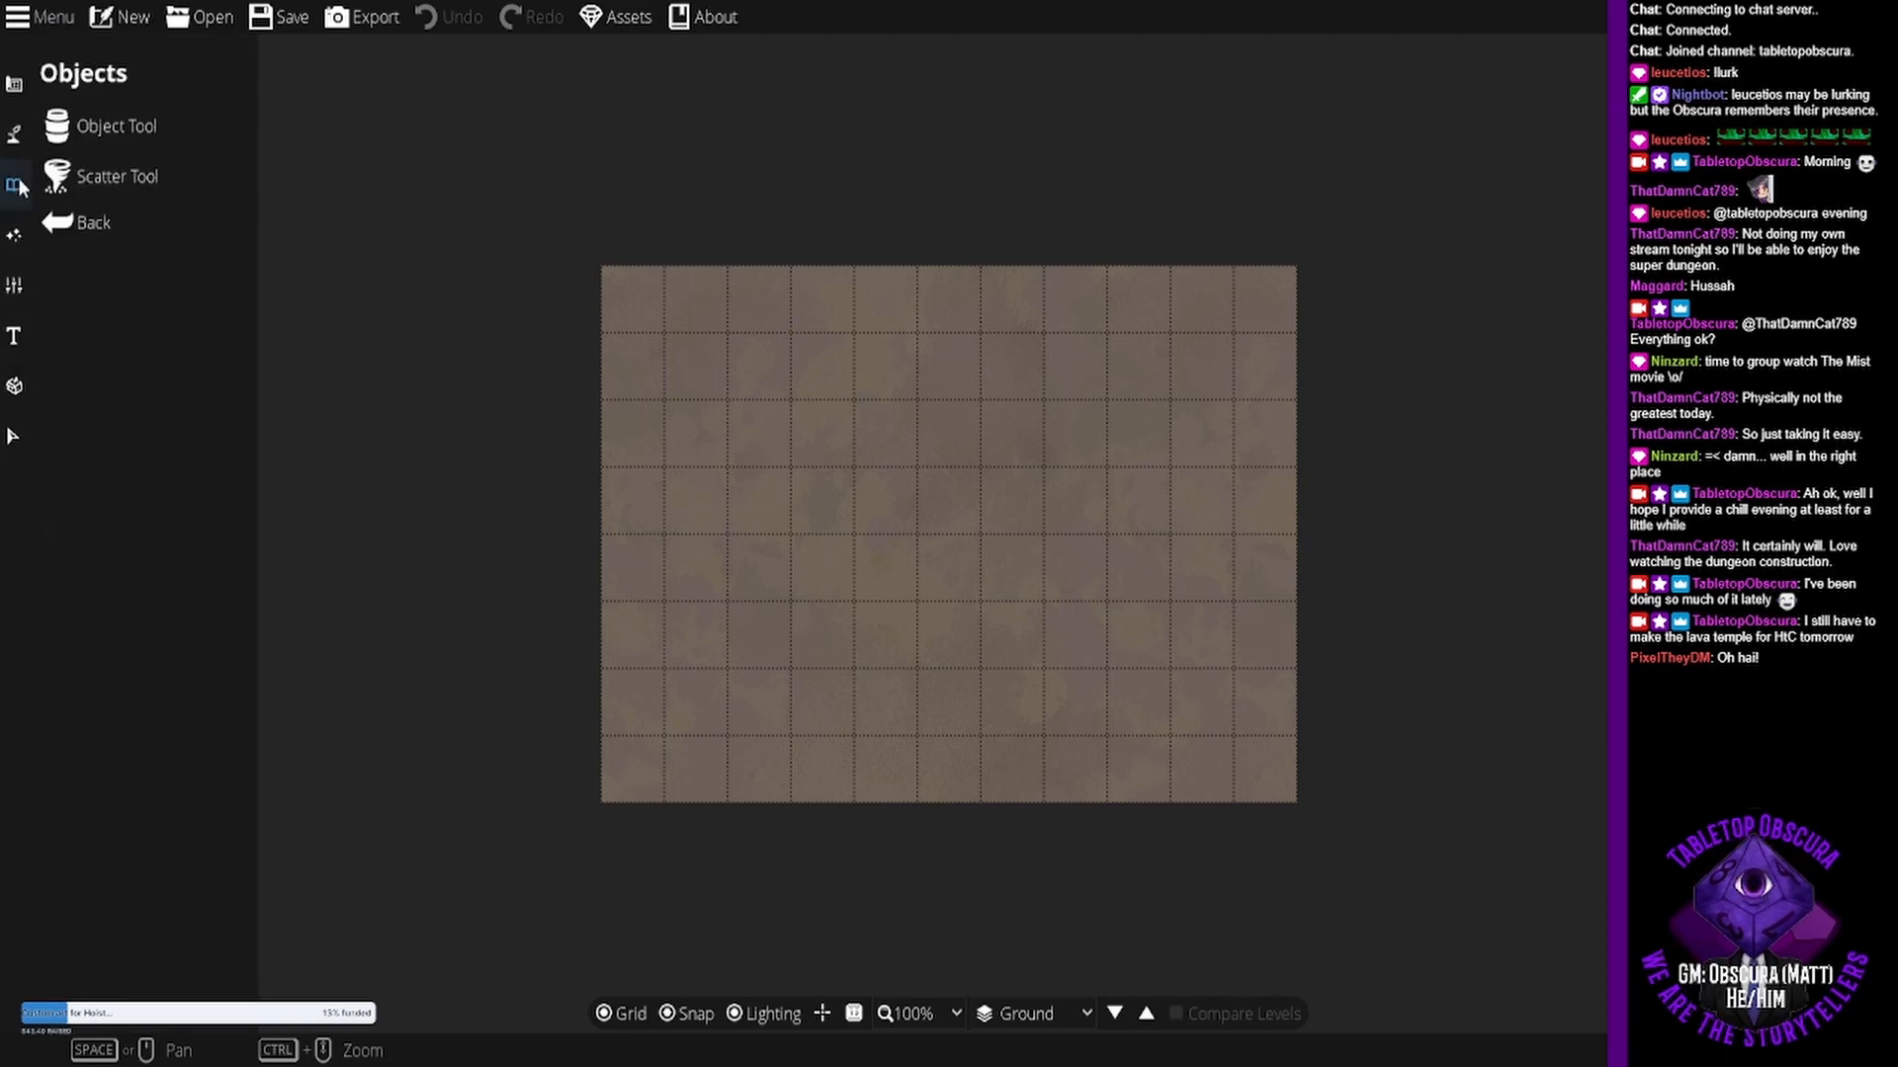
pyautogui.click(14, 84)
pyautogui.click(130, 232)
pyautogui.click(104, 126)
# - Fill the whole map with Terrain Snow using the Terrain Brush
pyautogui.click(14, 134)
pyautogui.click(104, 126)
pyautogui.click(104, 222)
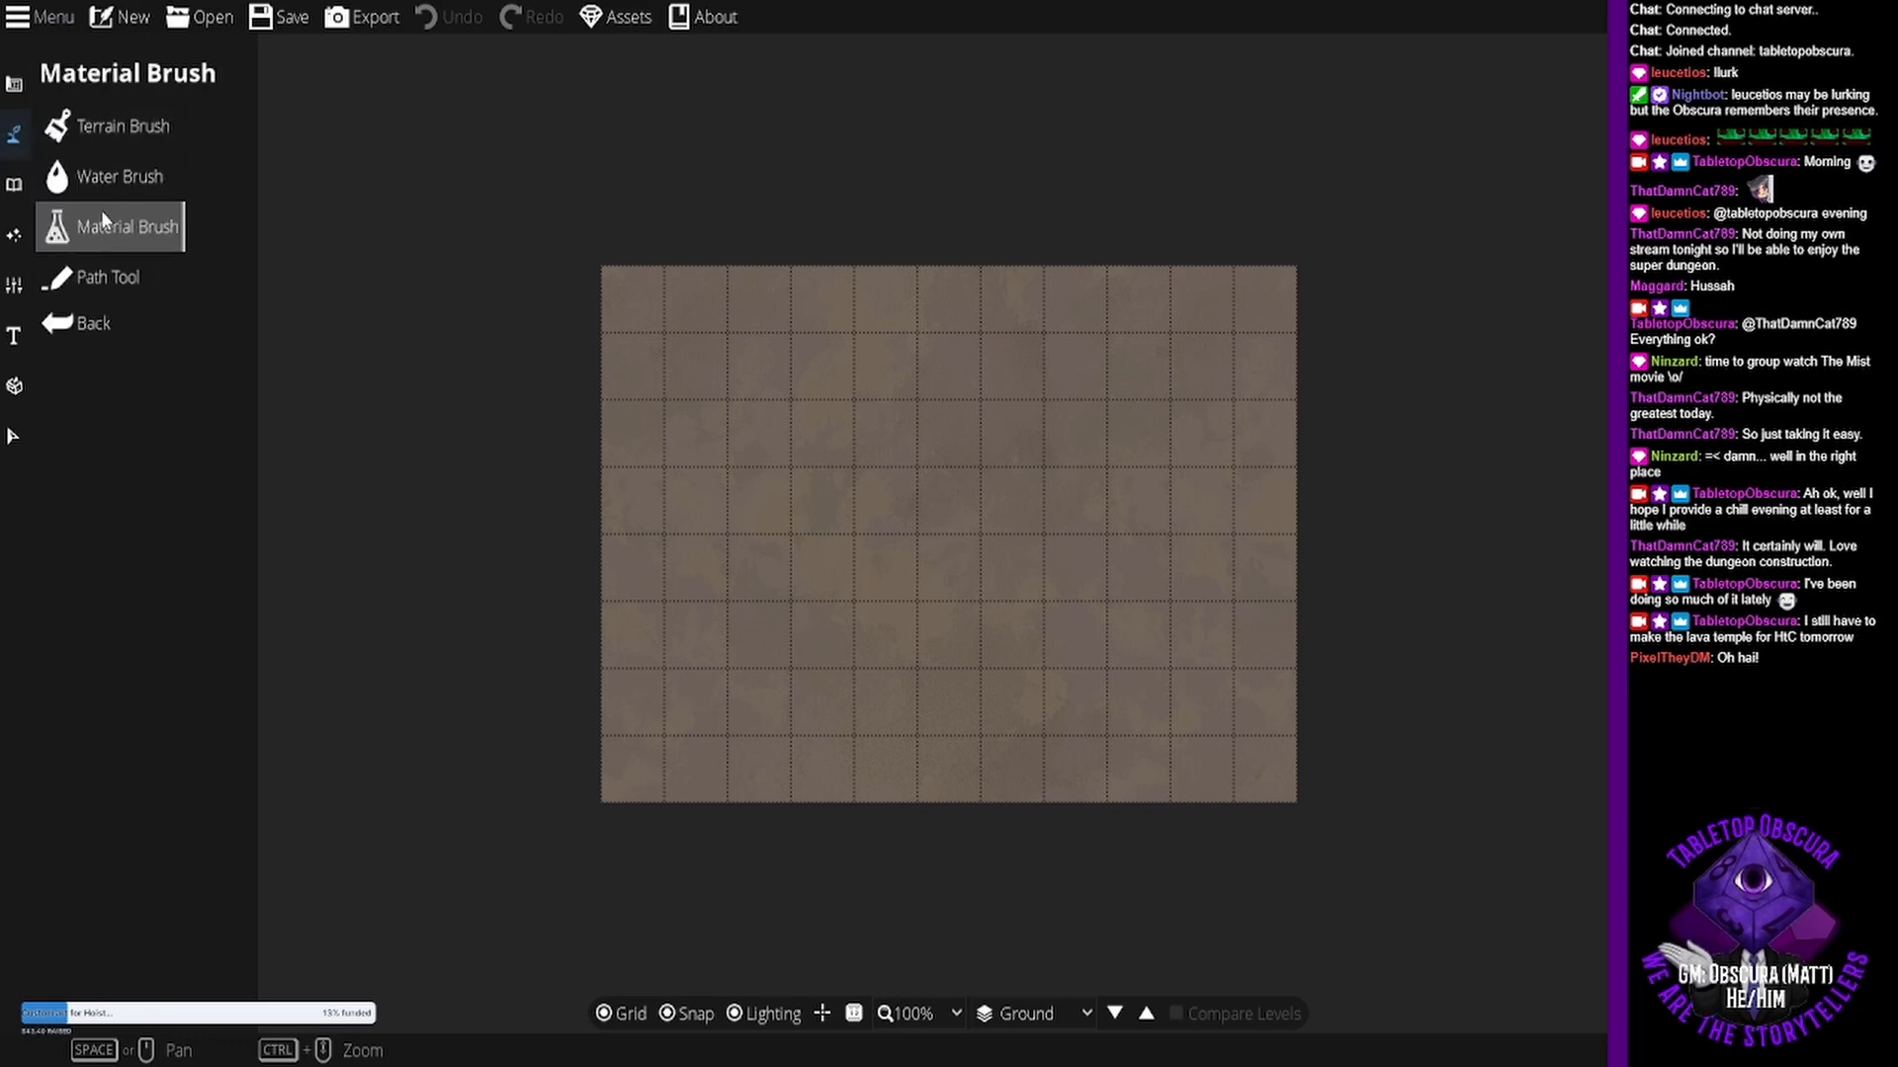
pyautogui.click(120, 176)
pyautogui.click(131, 127)
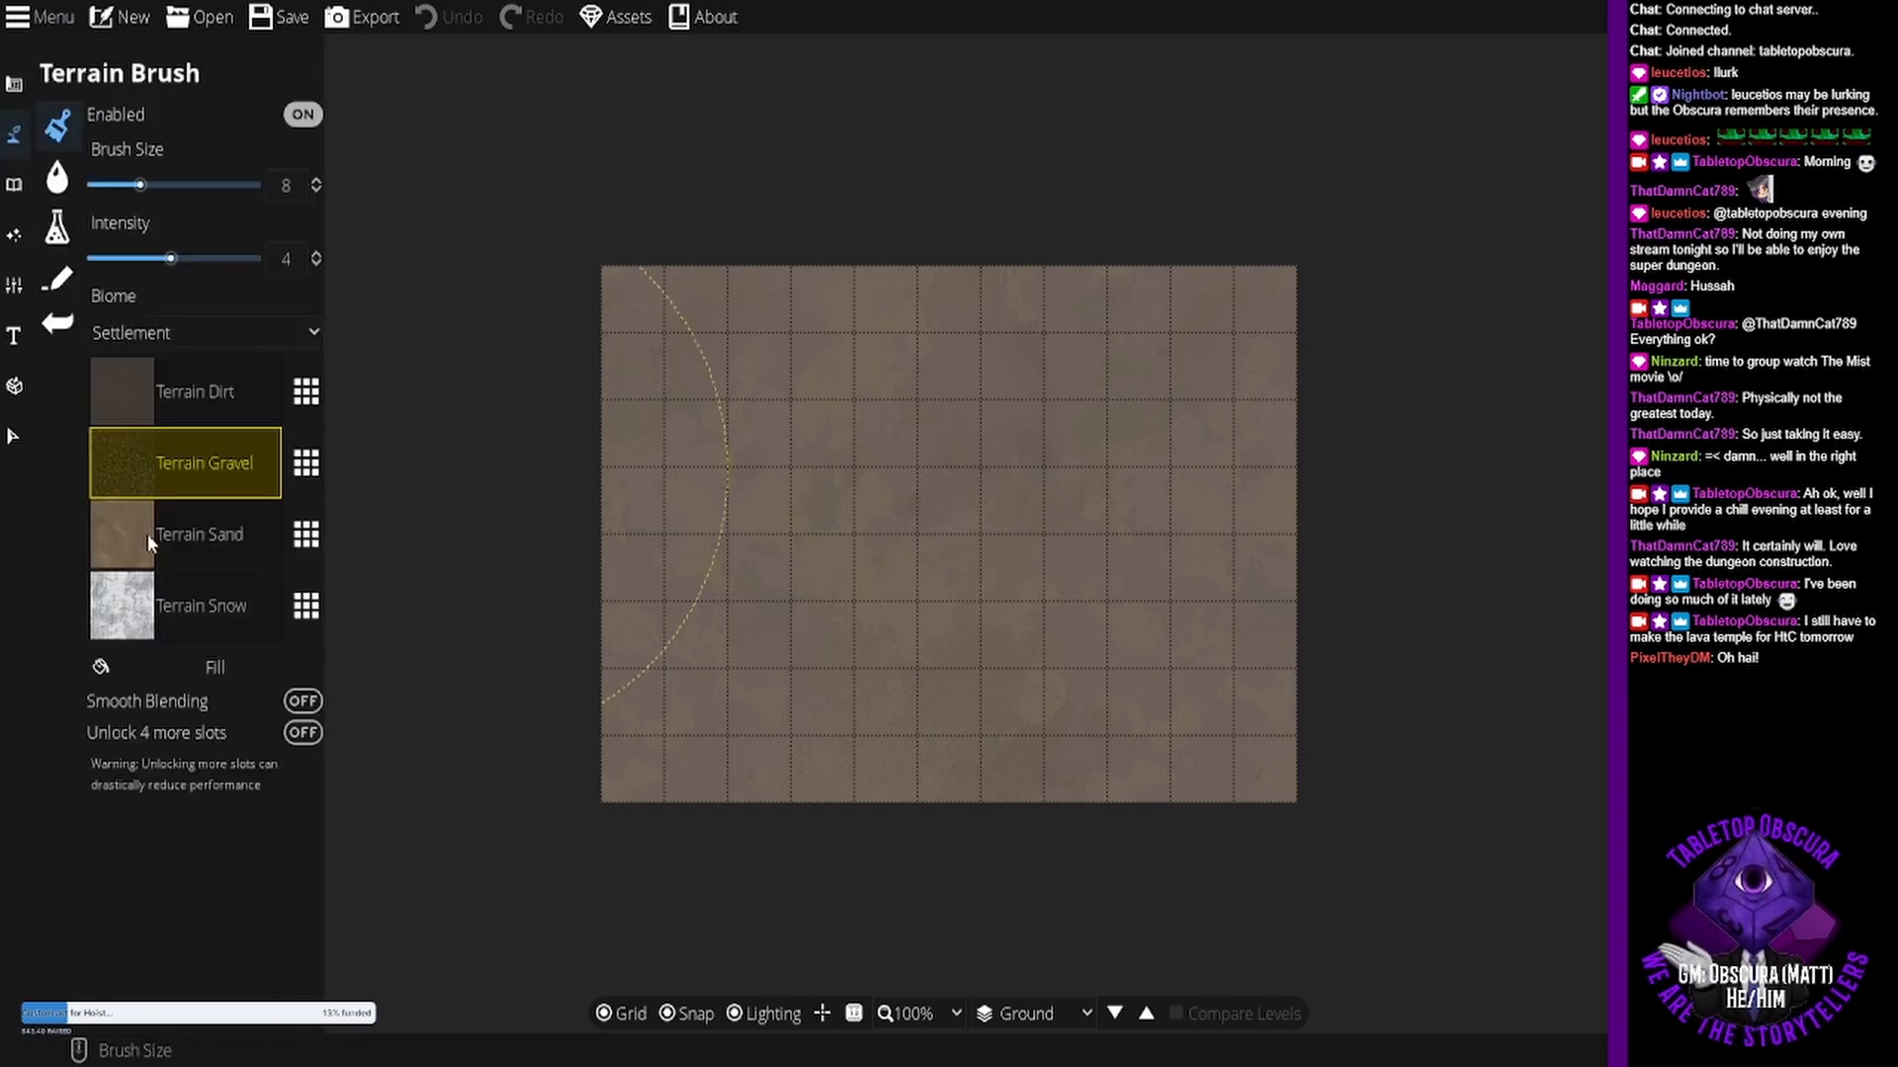
pyautogui.click(158, 605)
pyautogui.click(162, 672)
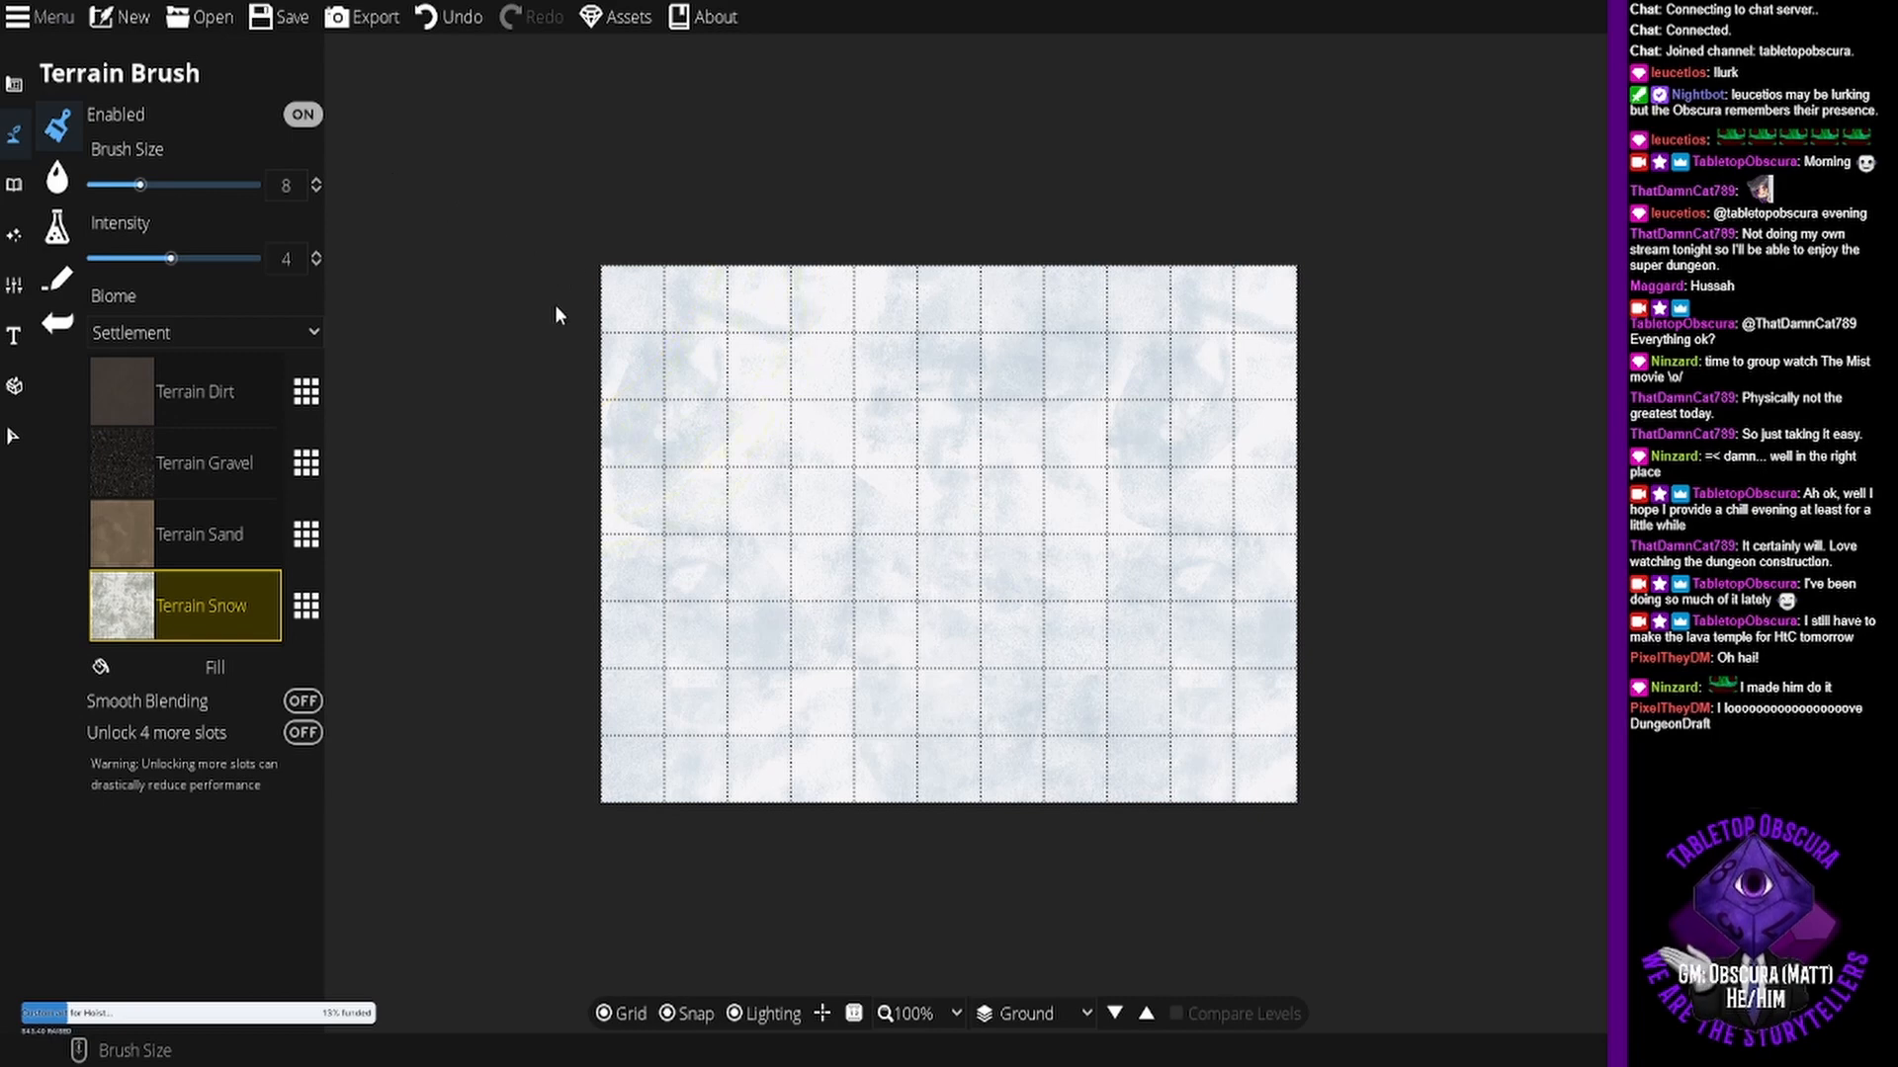
# - Open the saved coastal water map, discarding the unsaved snow map
pyautogui.click(207, 18)
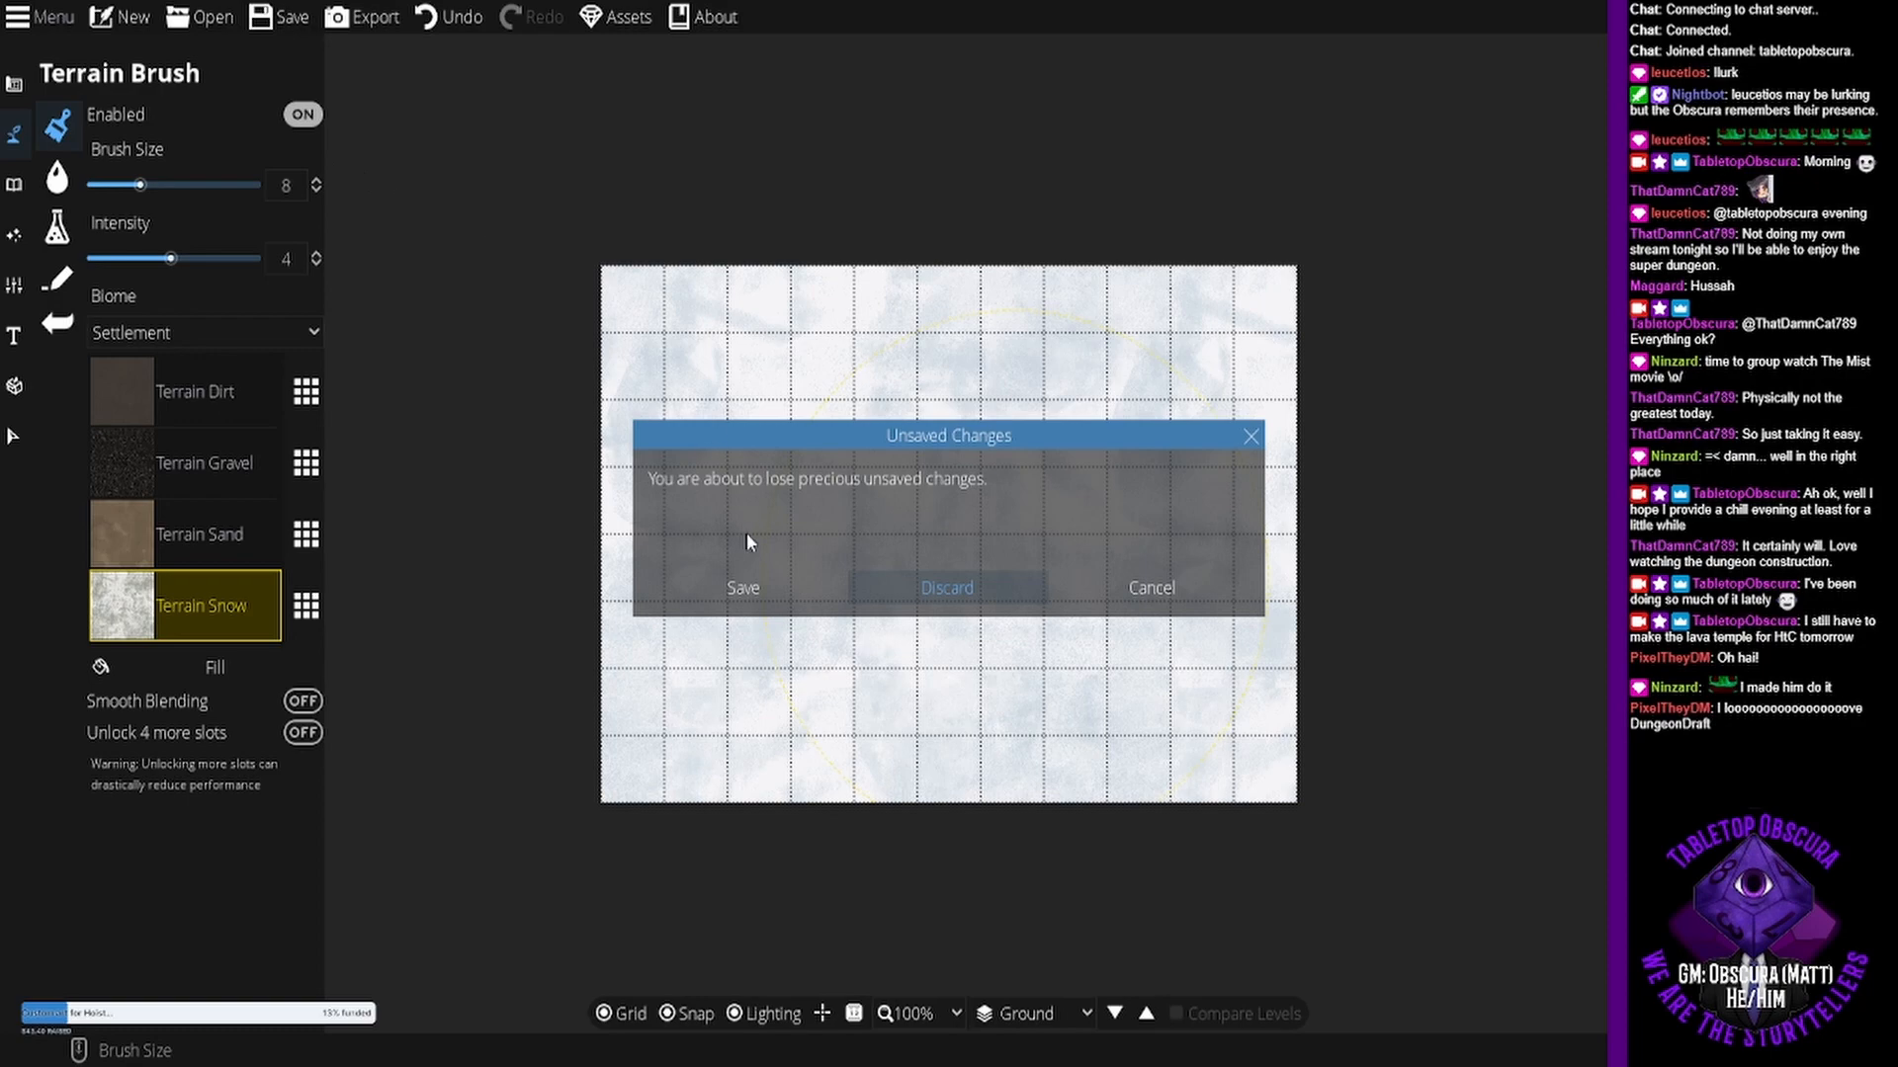
pyautogui.doubleClick(790, 539)
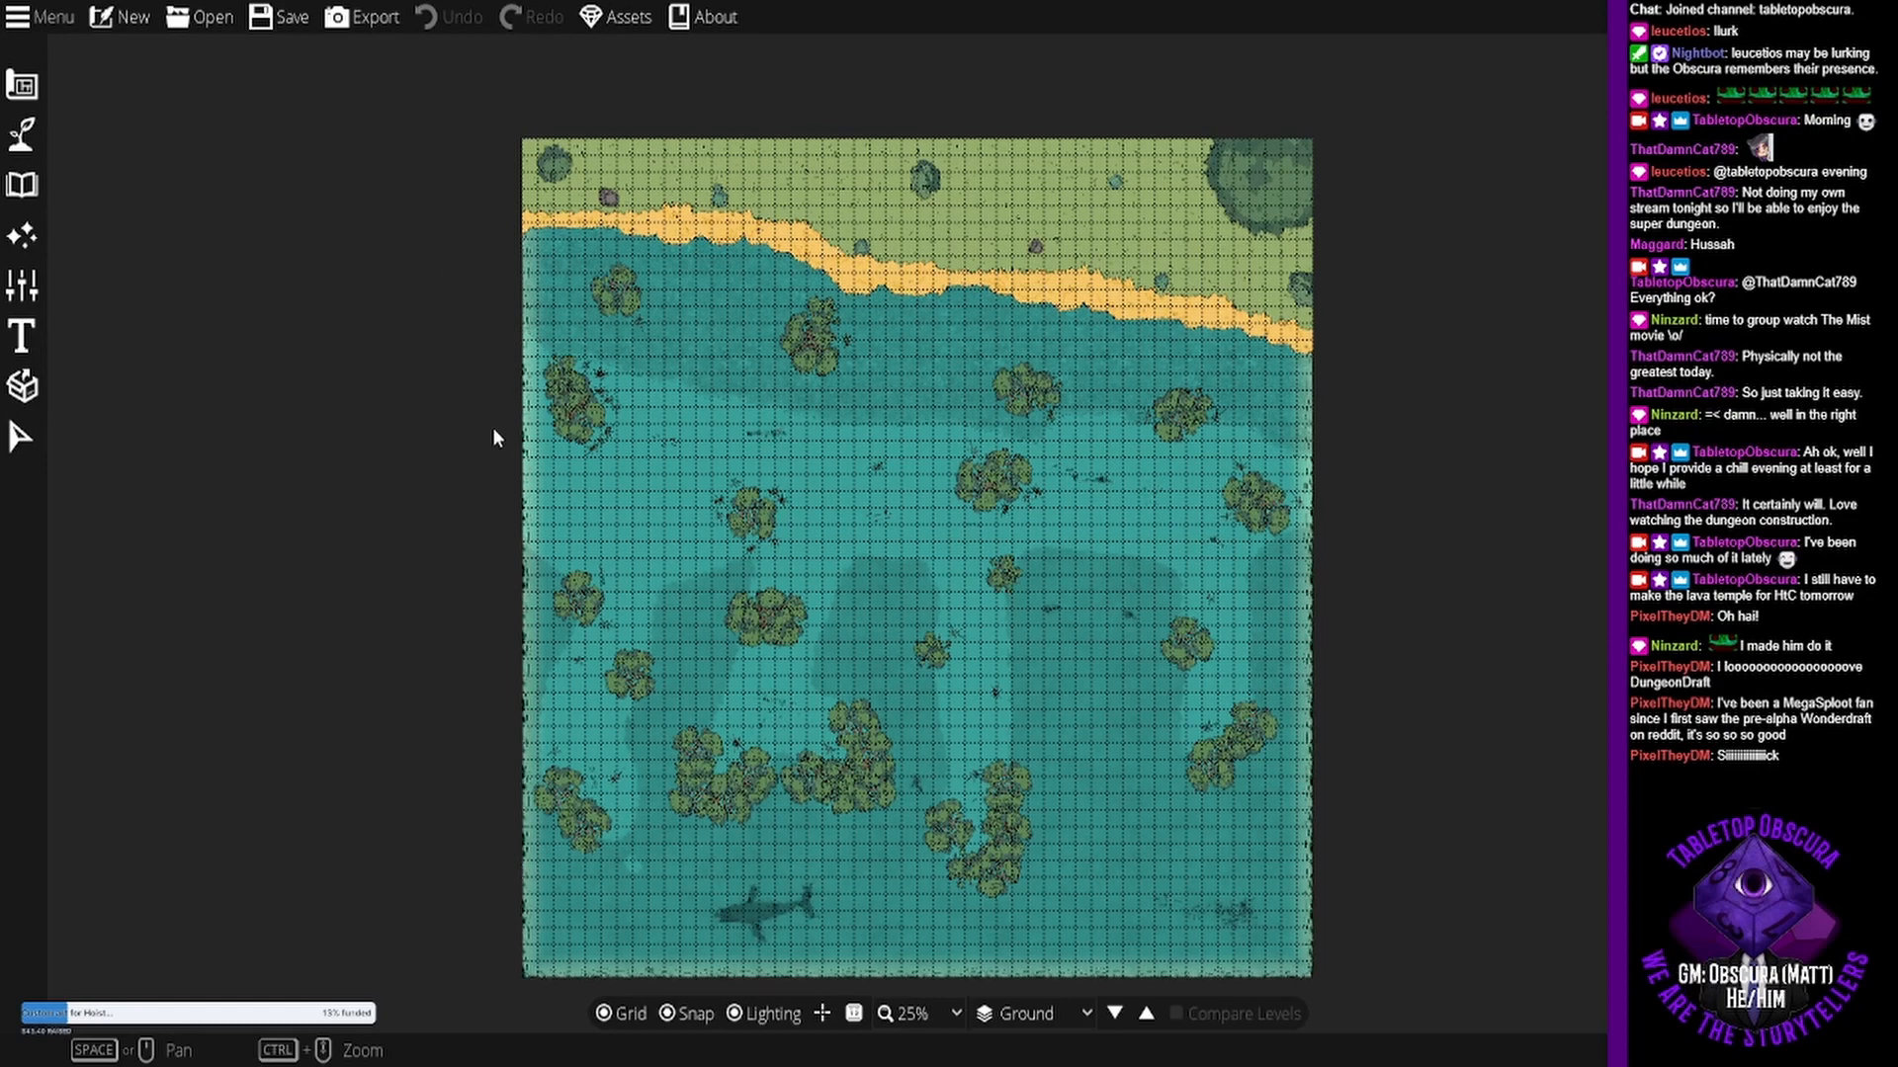
# - Create another new A4 Paper map of 11 by 8 tiles and fill its ground with Terrain Snow
pyautogui.click(114, 19)
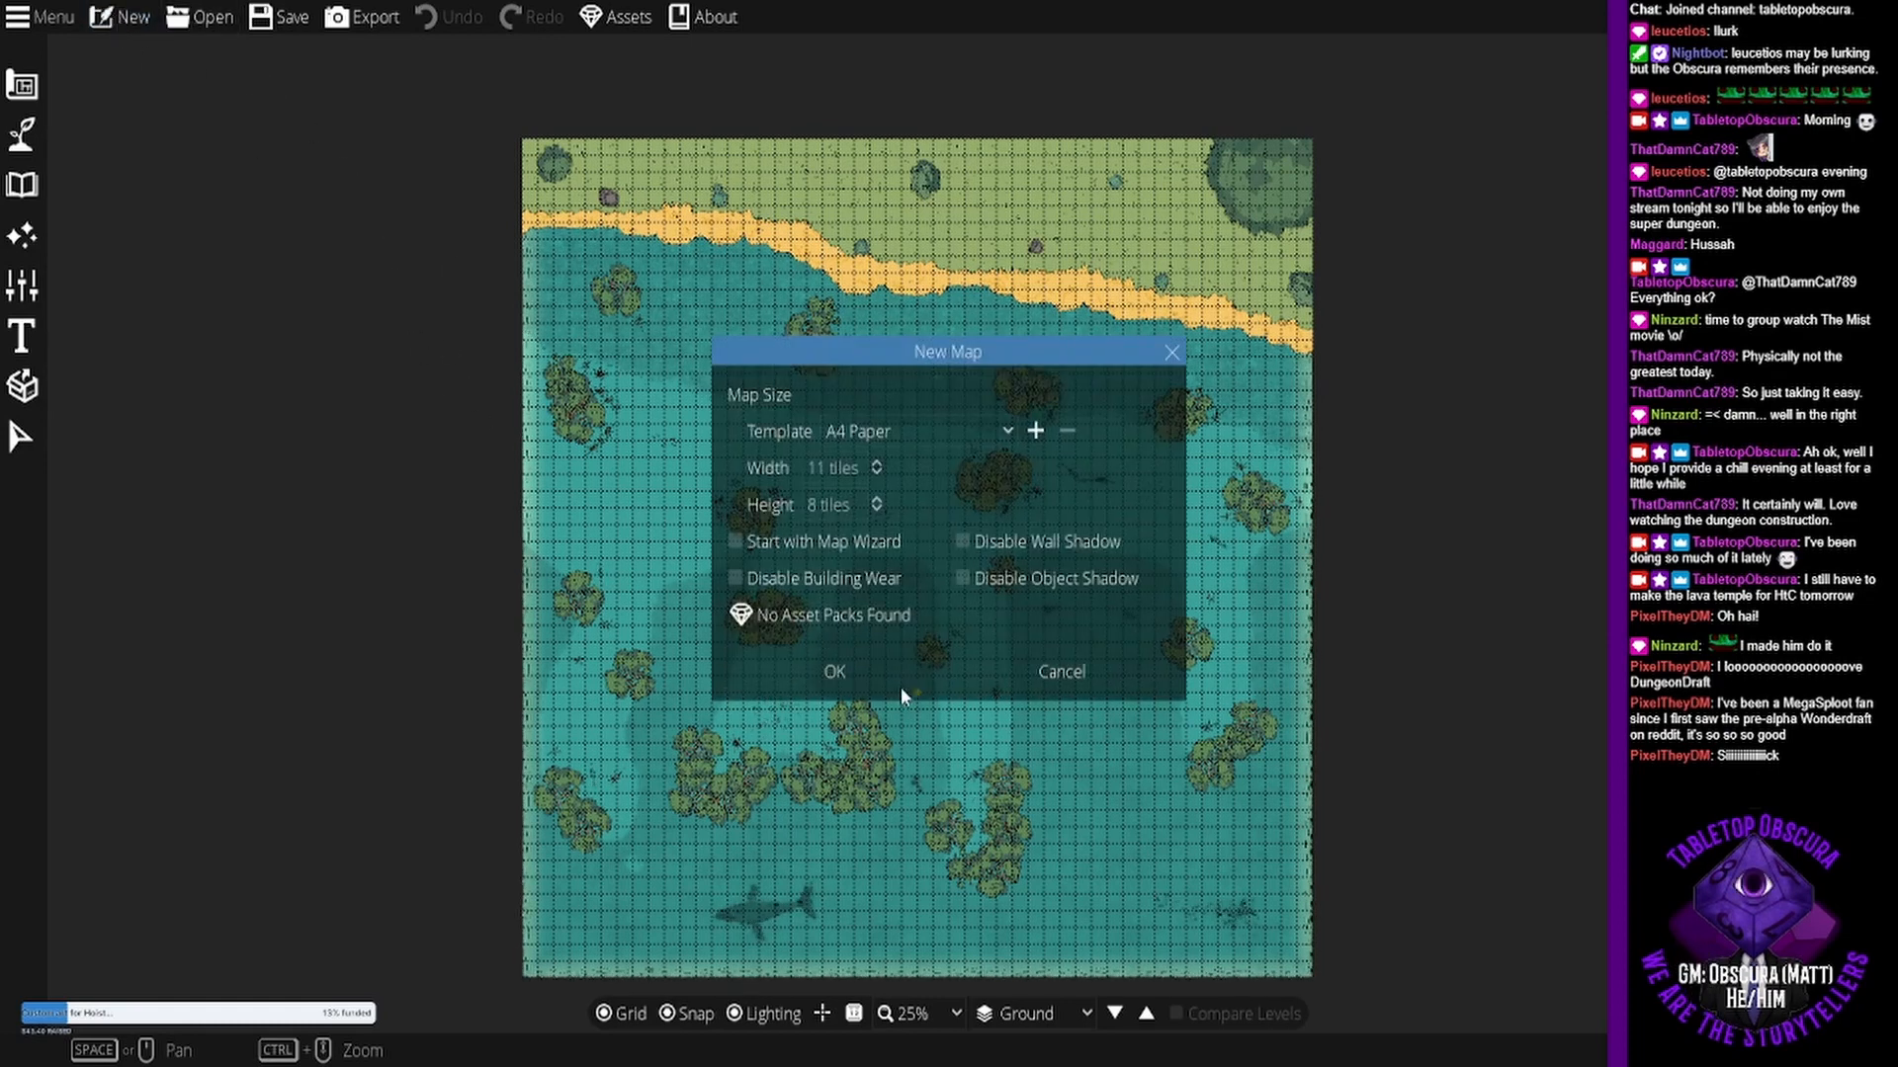
pyautogui.click(885, 667)
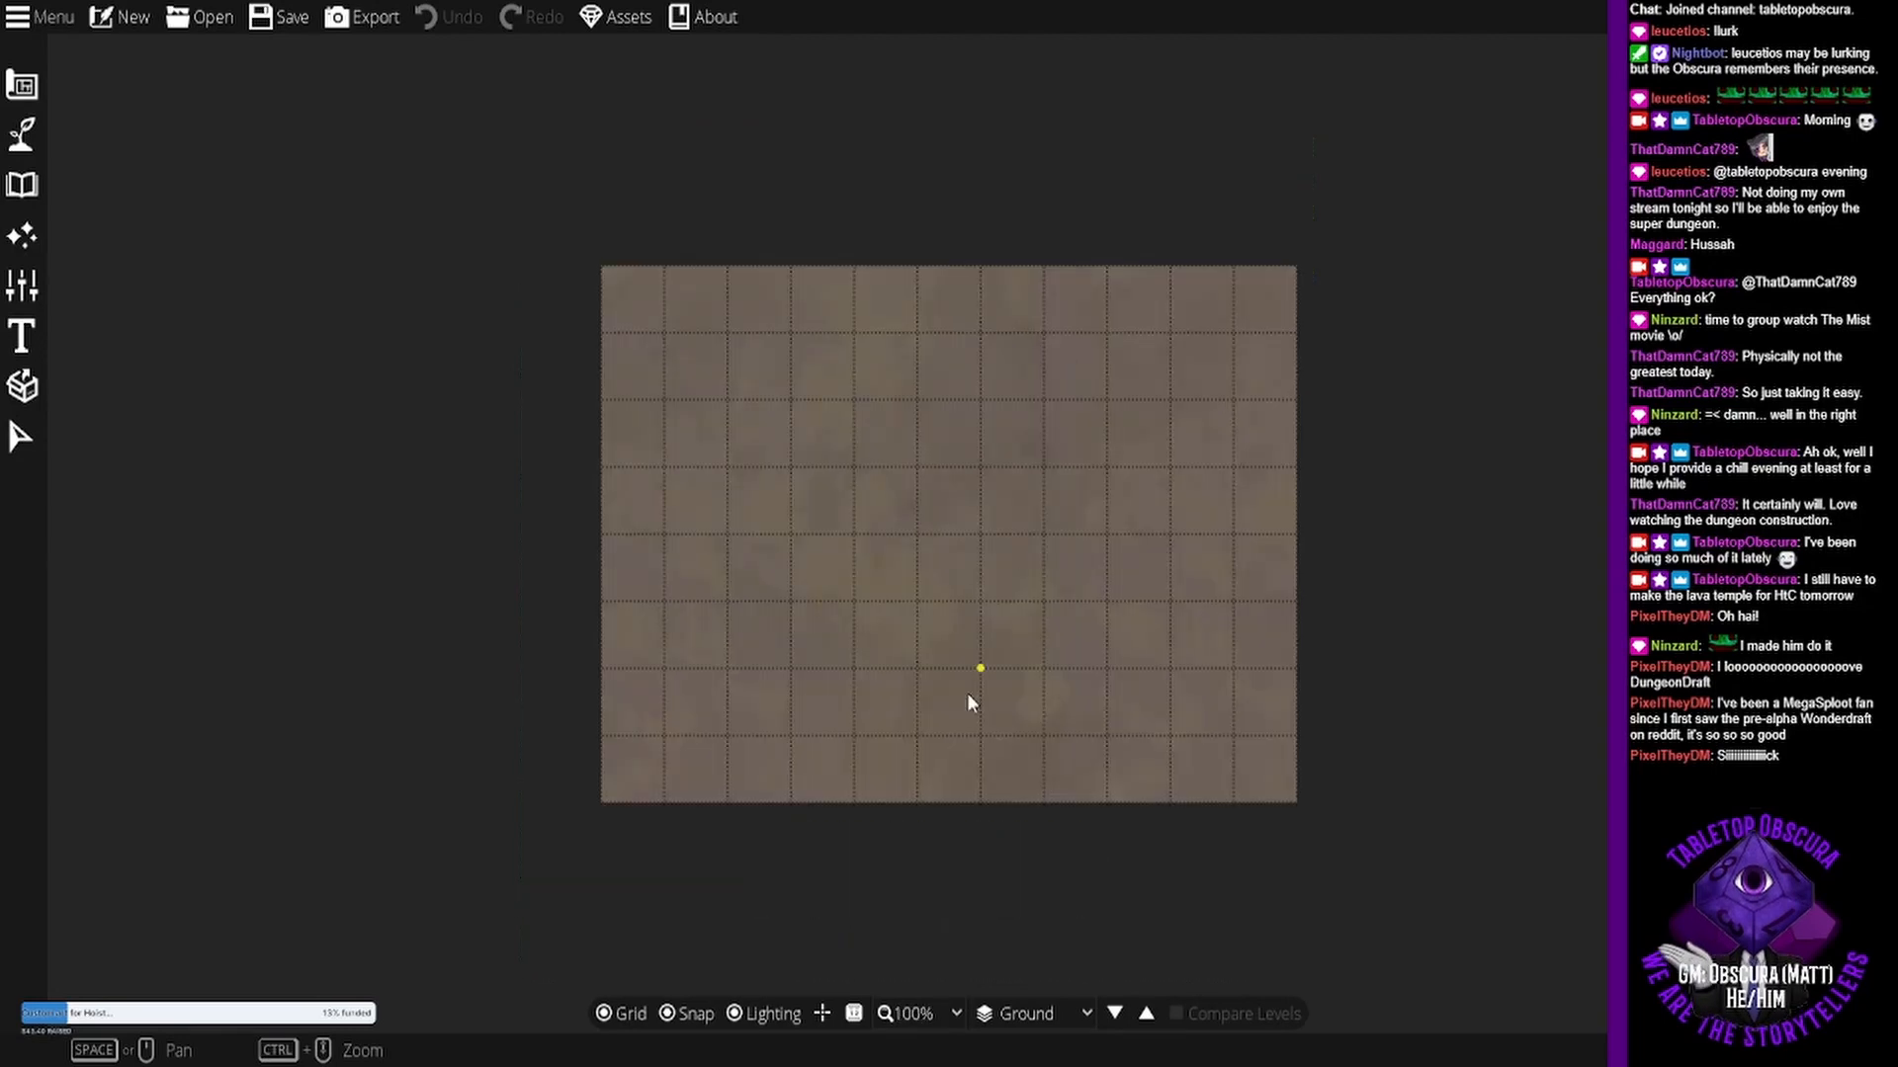
pyautogui.click(24, 133)
pyautogui.click(108, 126)
pyautogui.click(198, 637)
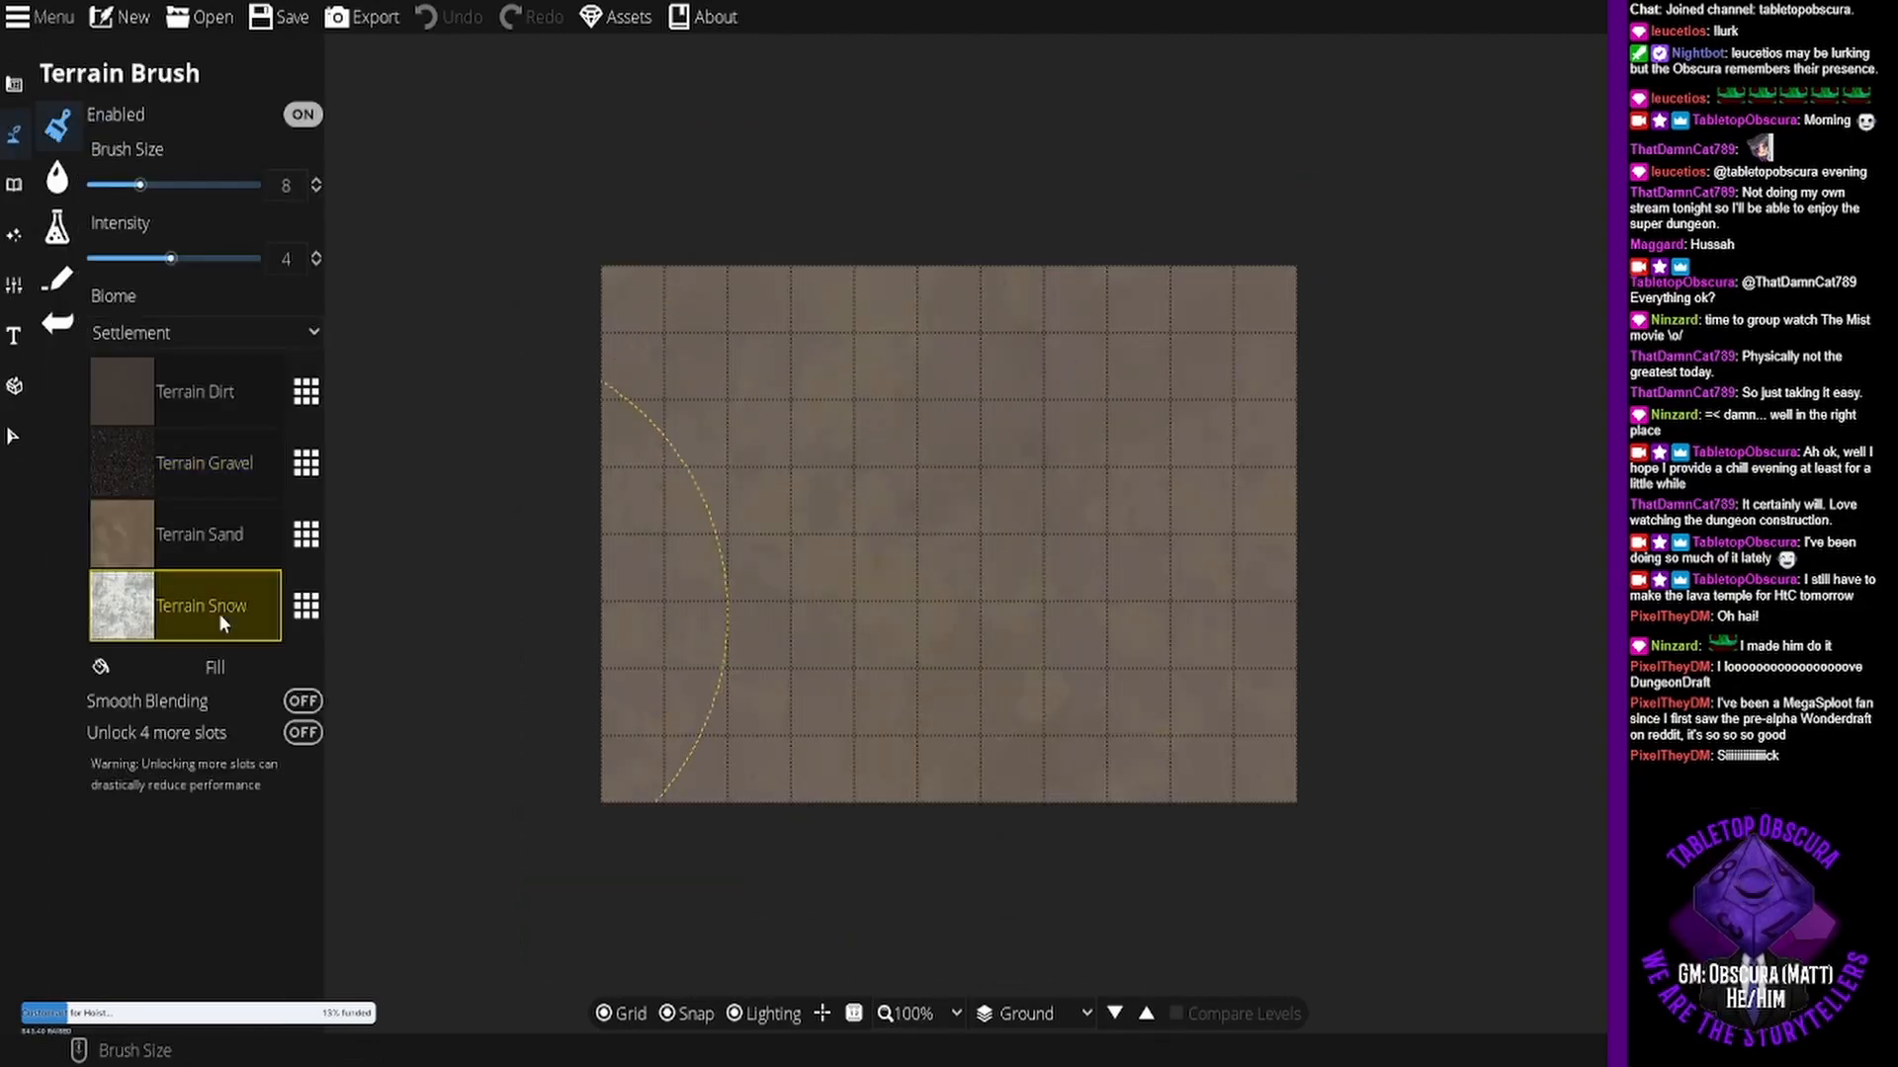
pyautogui.click(229, 671)
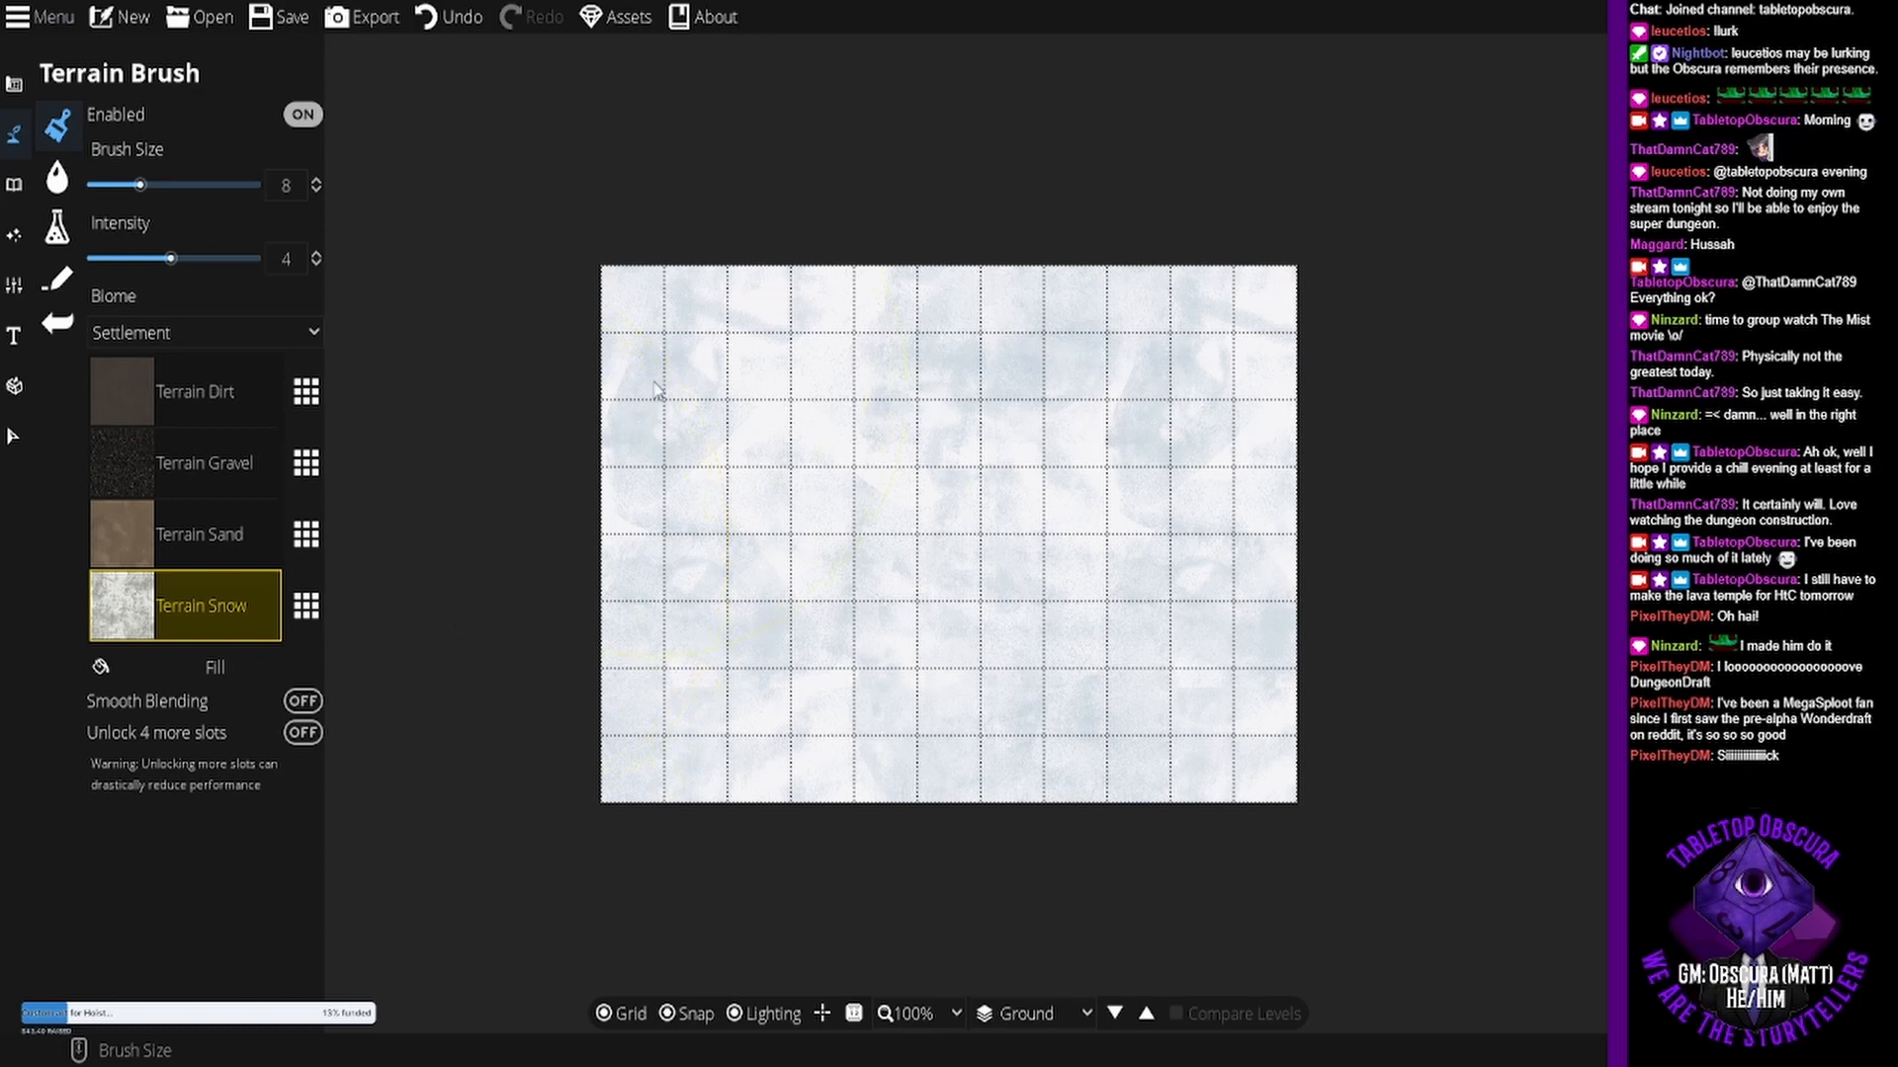
# - Build an L-shaped building with wood plank floor and wooden walls from overlapping 9 by 4 and 6 by 4 tile rectangles
pyautogui.click(20, 85)
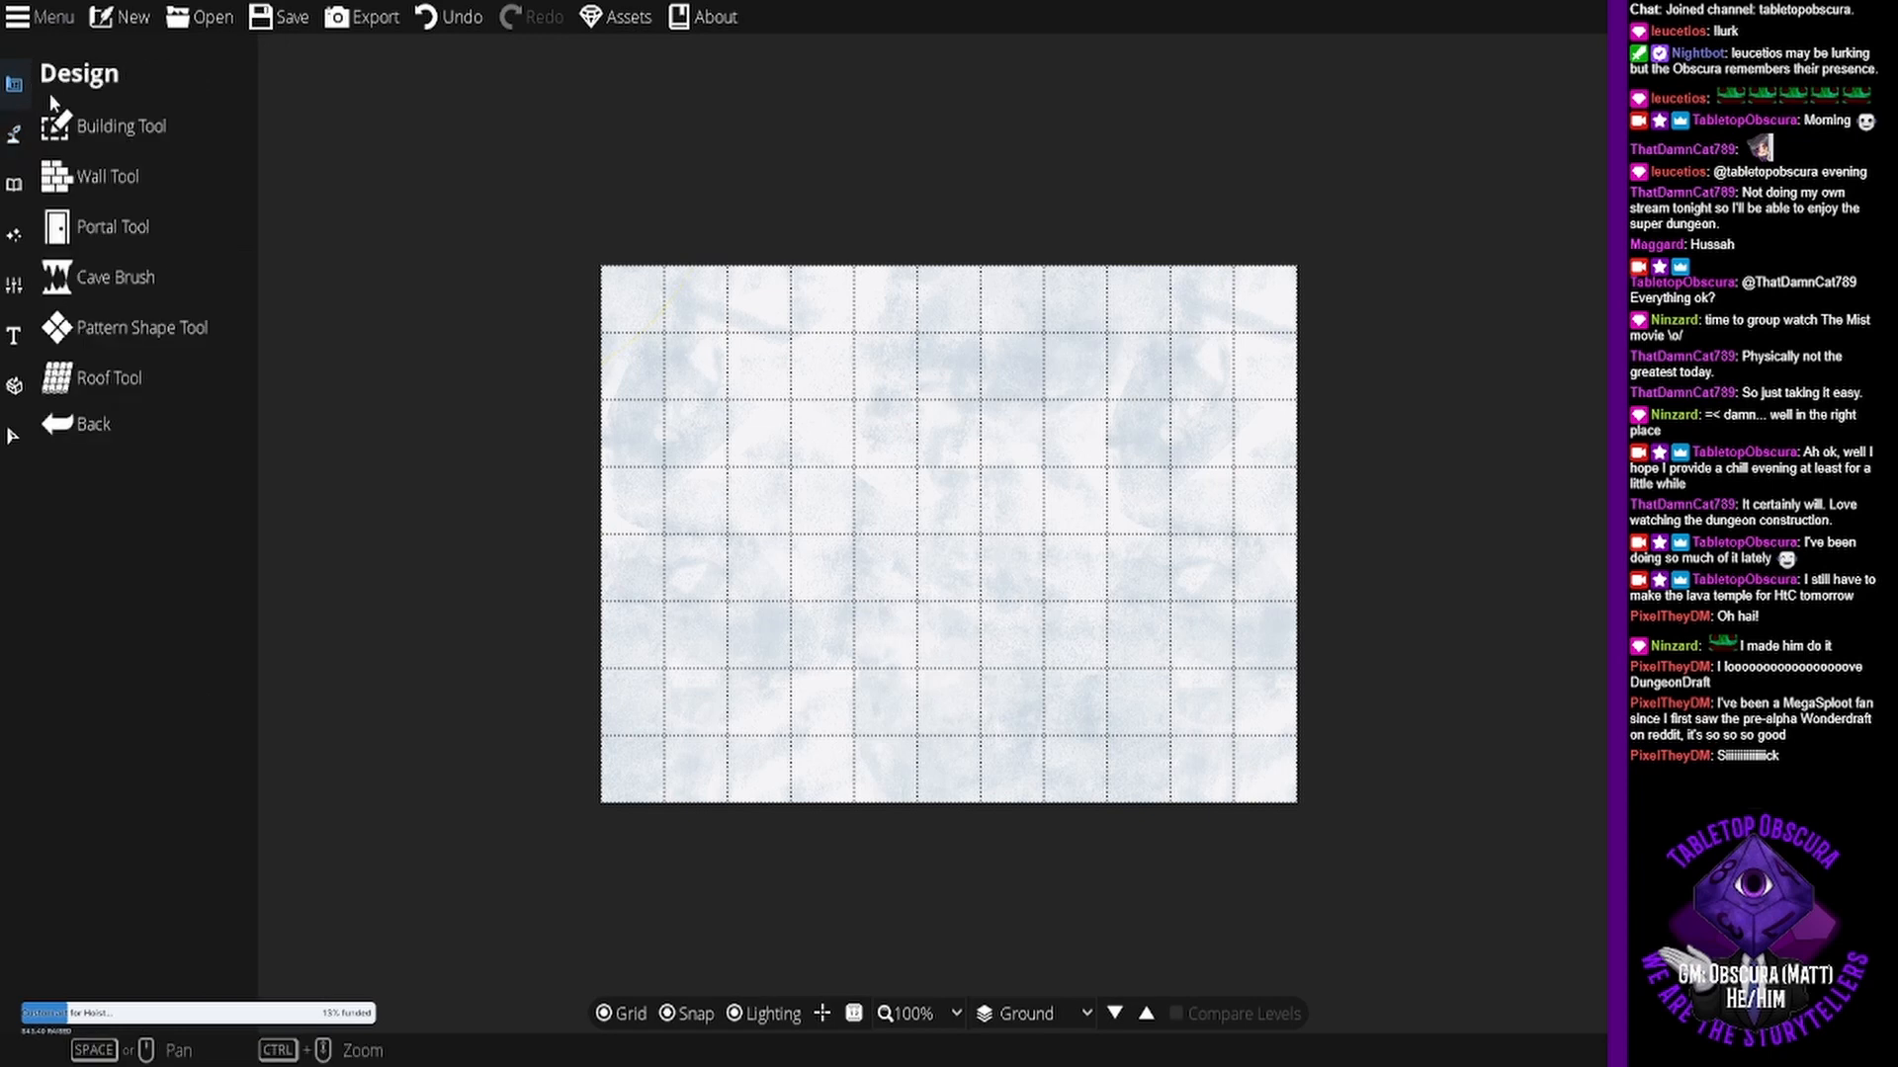
pyautogui.click(95, 129)
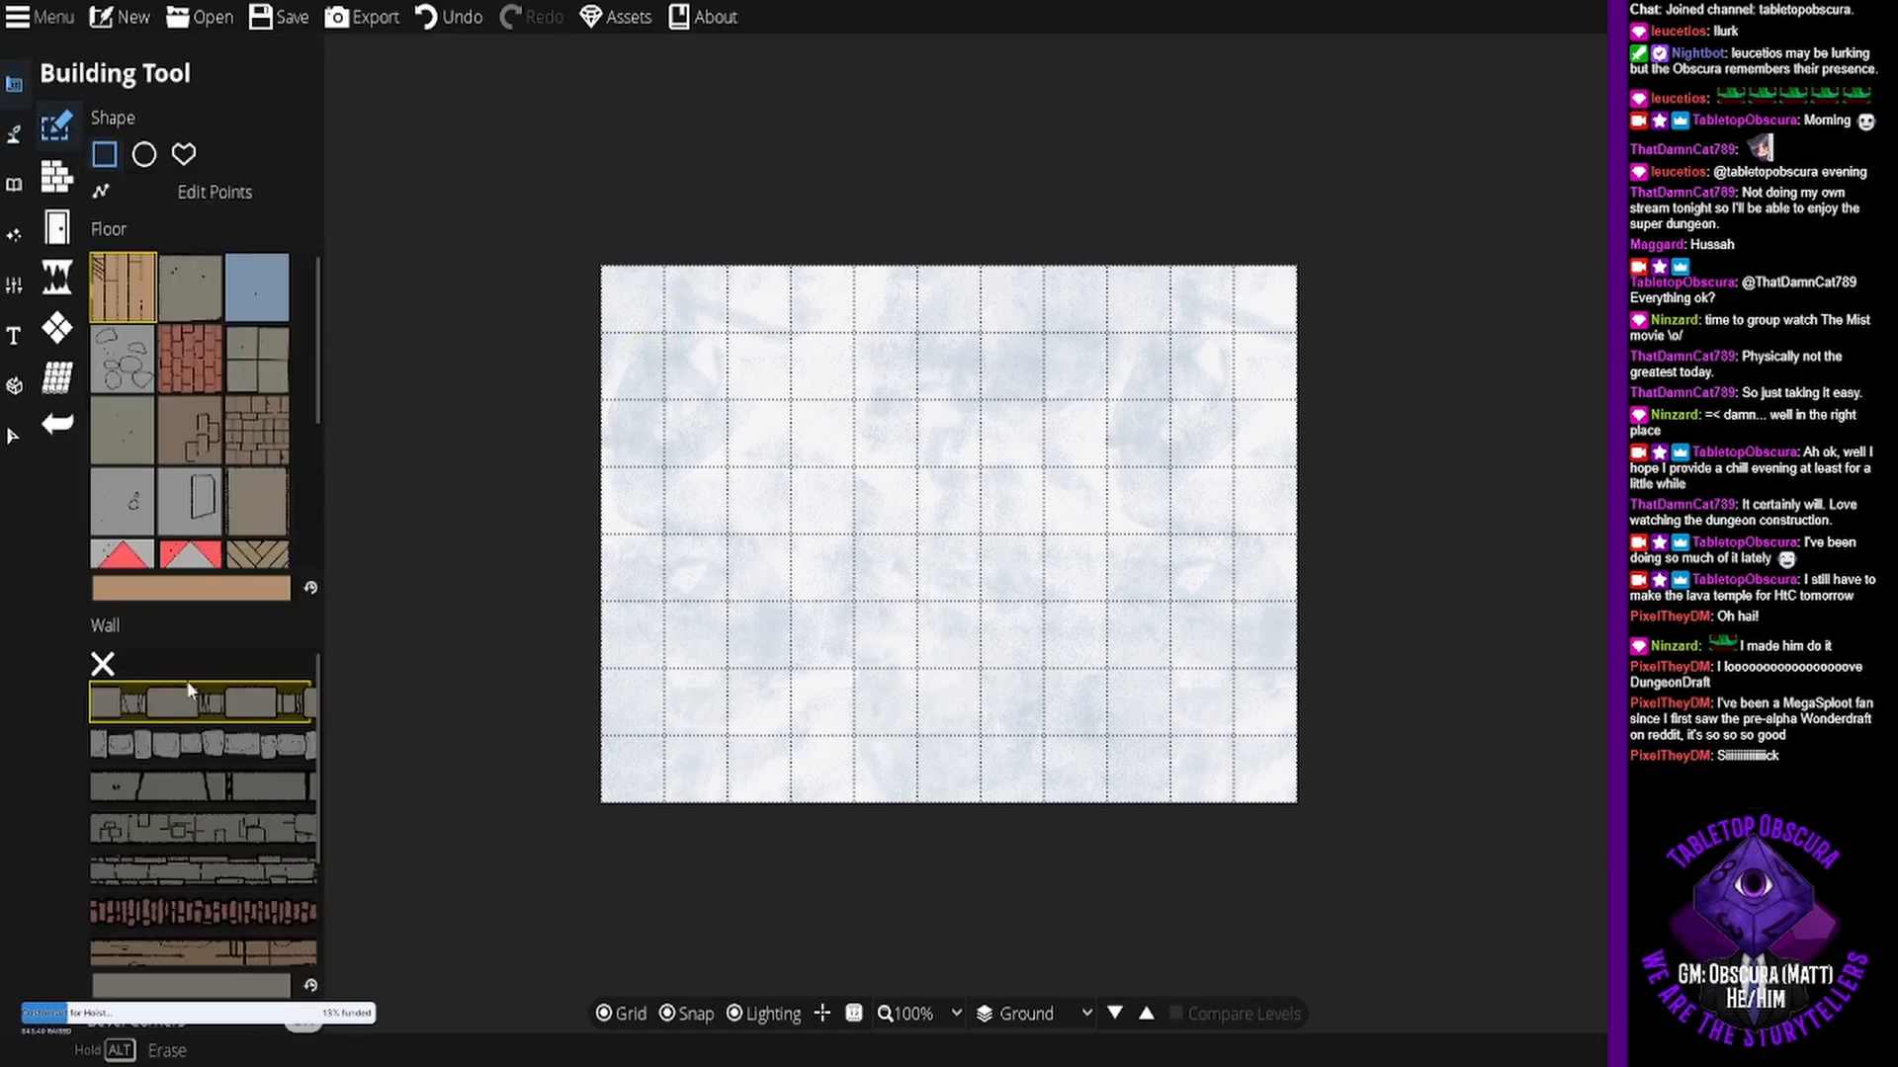
pyautogui.click(225, 959)
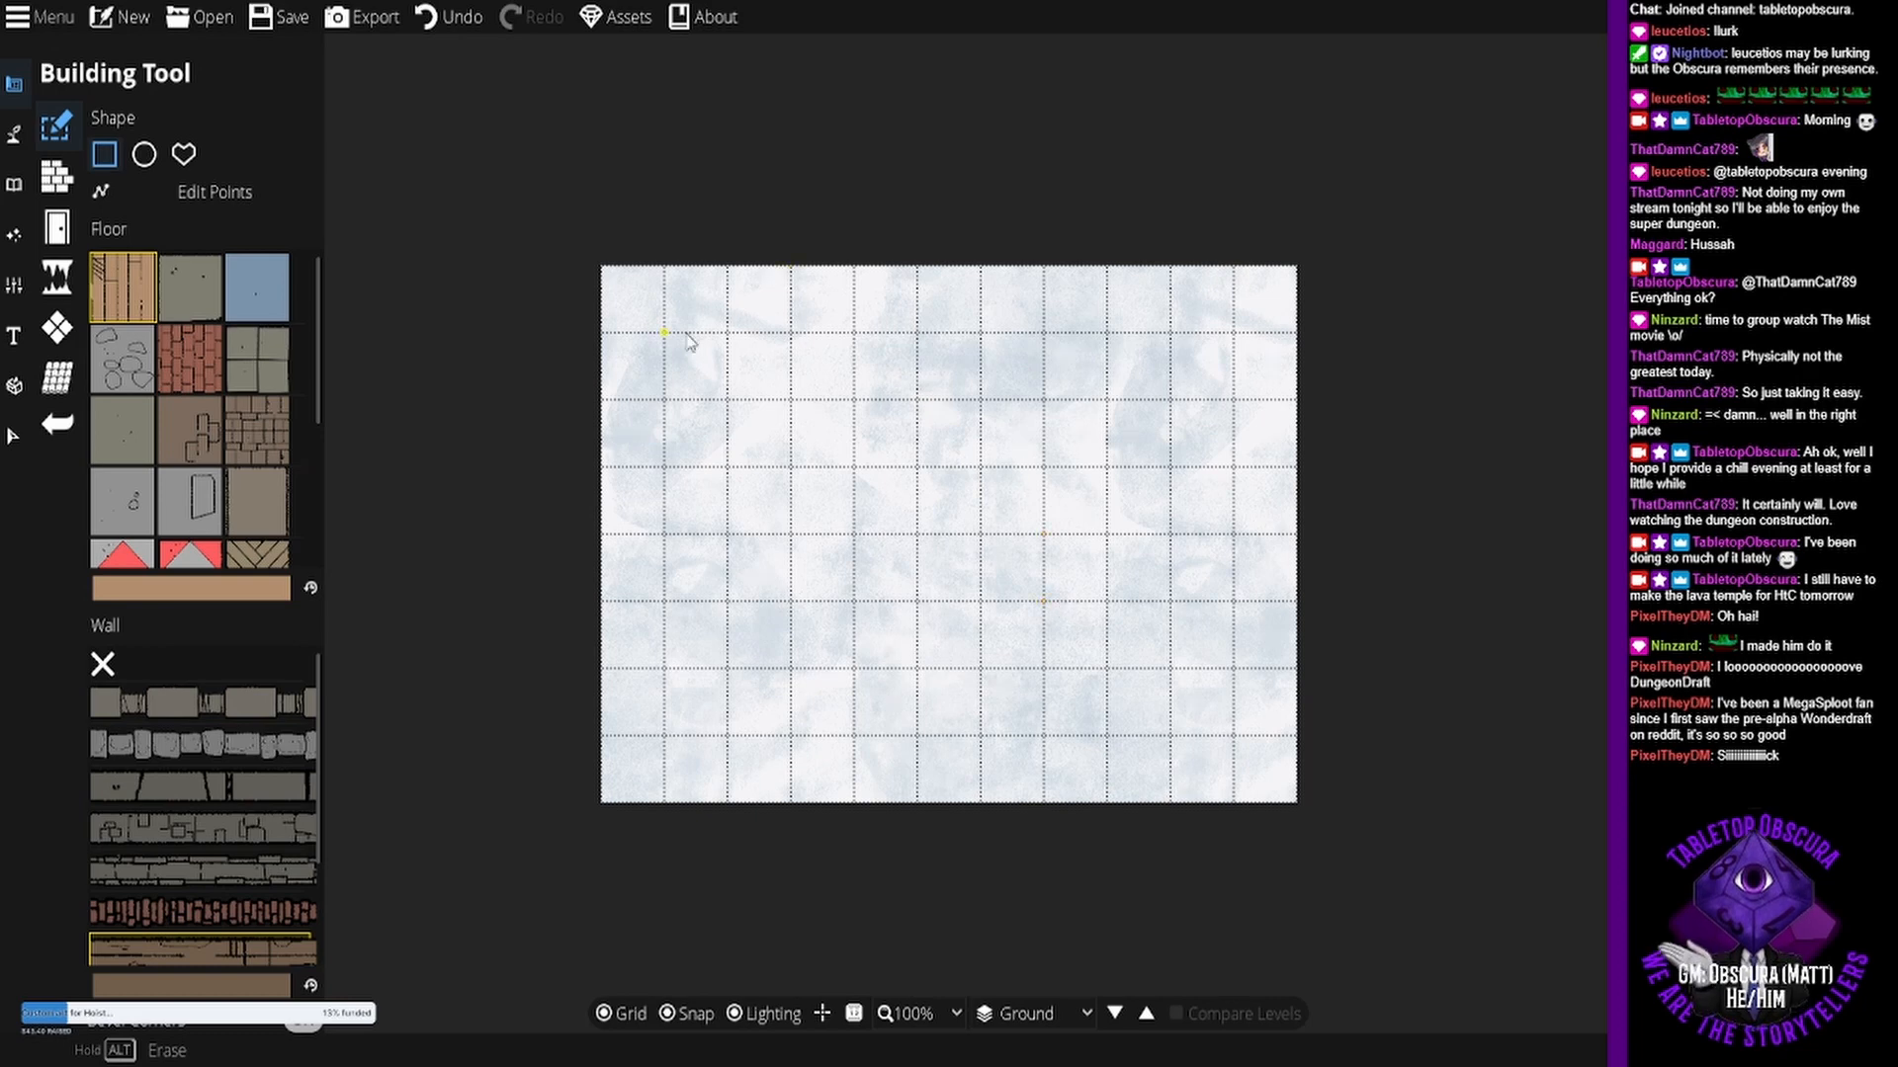
pyautogui.moveTo(662, 341); pyautogui.dragTo(1241, 623)
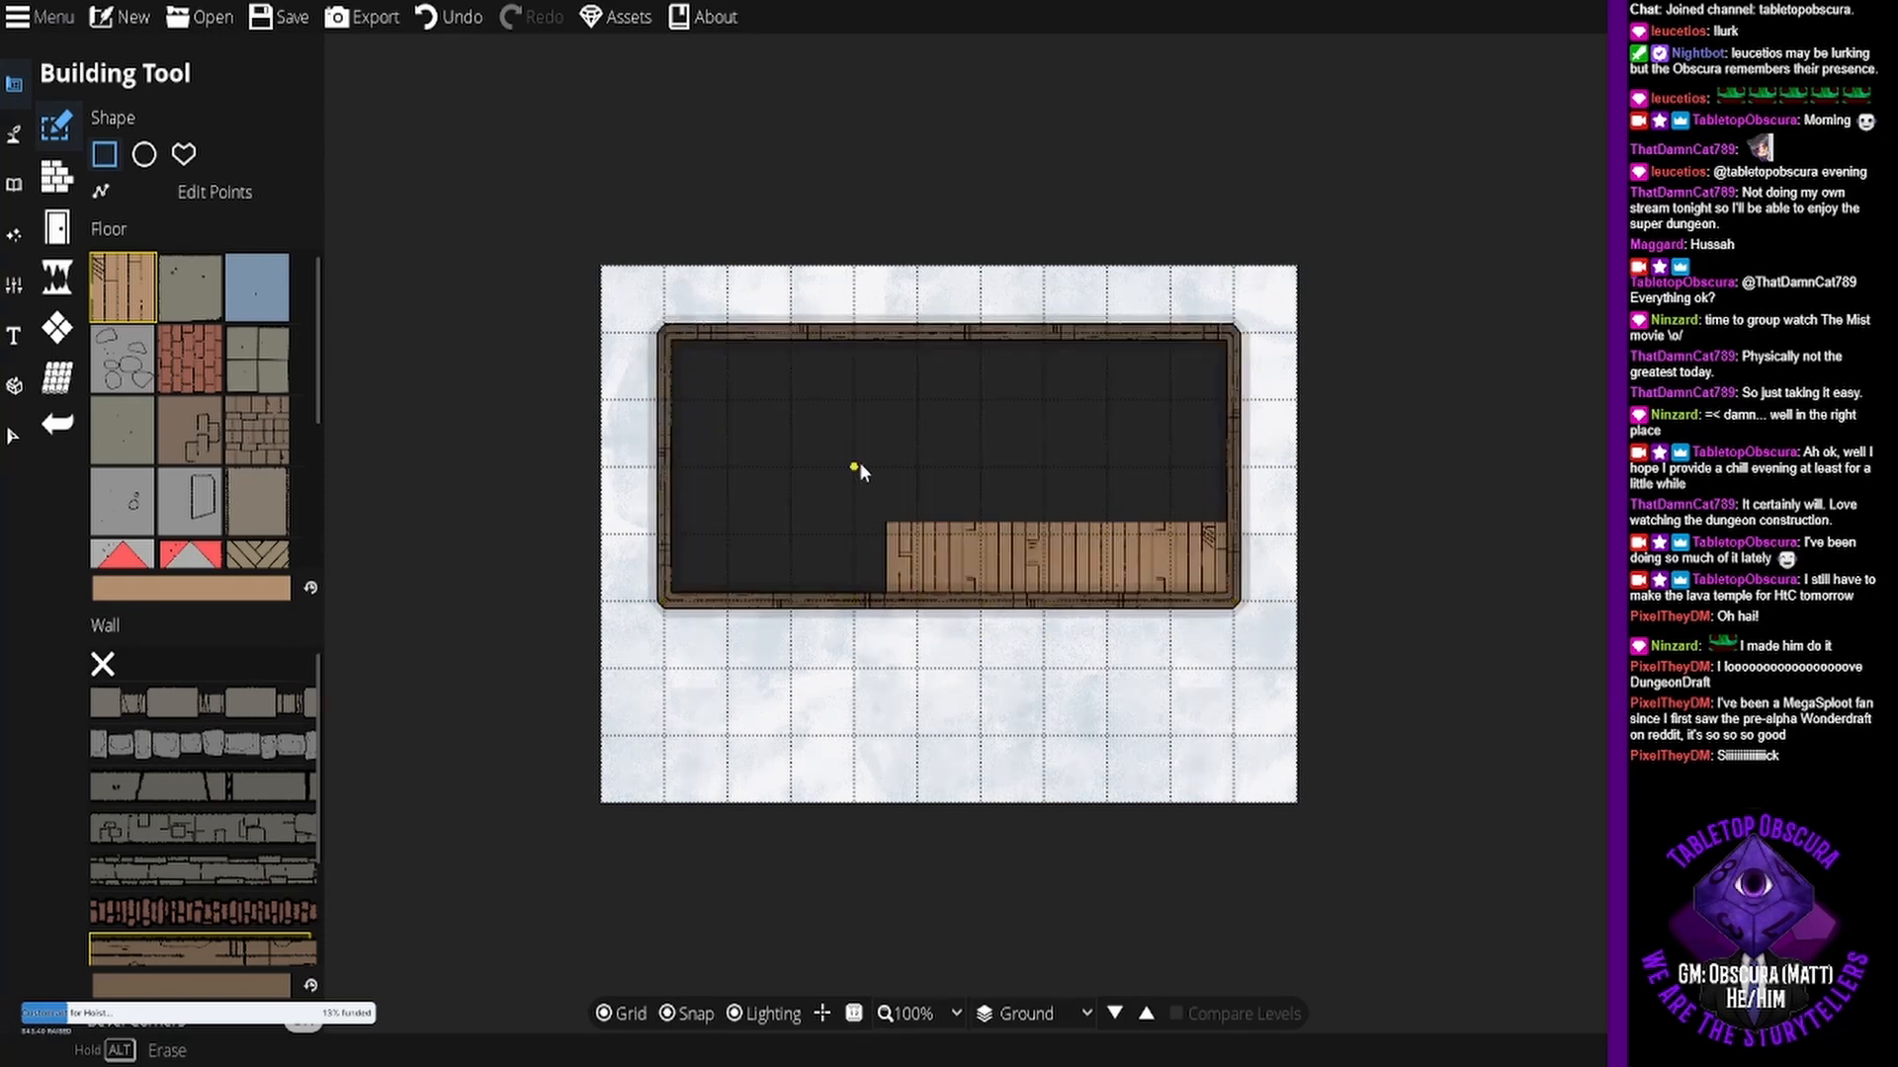
pyautogui.moveTo(856, 467); pyautogui.dragTo(1226, 732)
# - Place a wooden door in the south wall of the building's west wing with the Portal Tool
pyautogui.moveTo(937, 528); pyautogui.dragTo(960, 435)
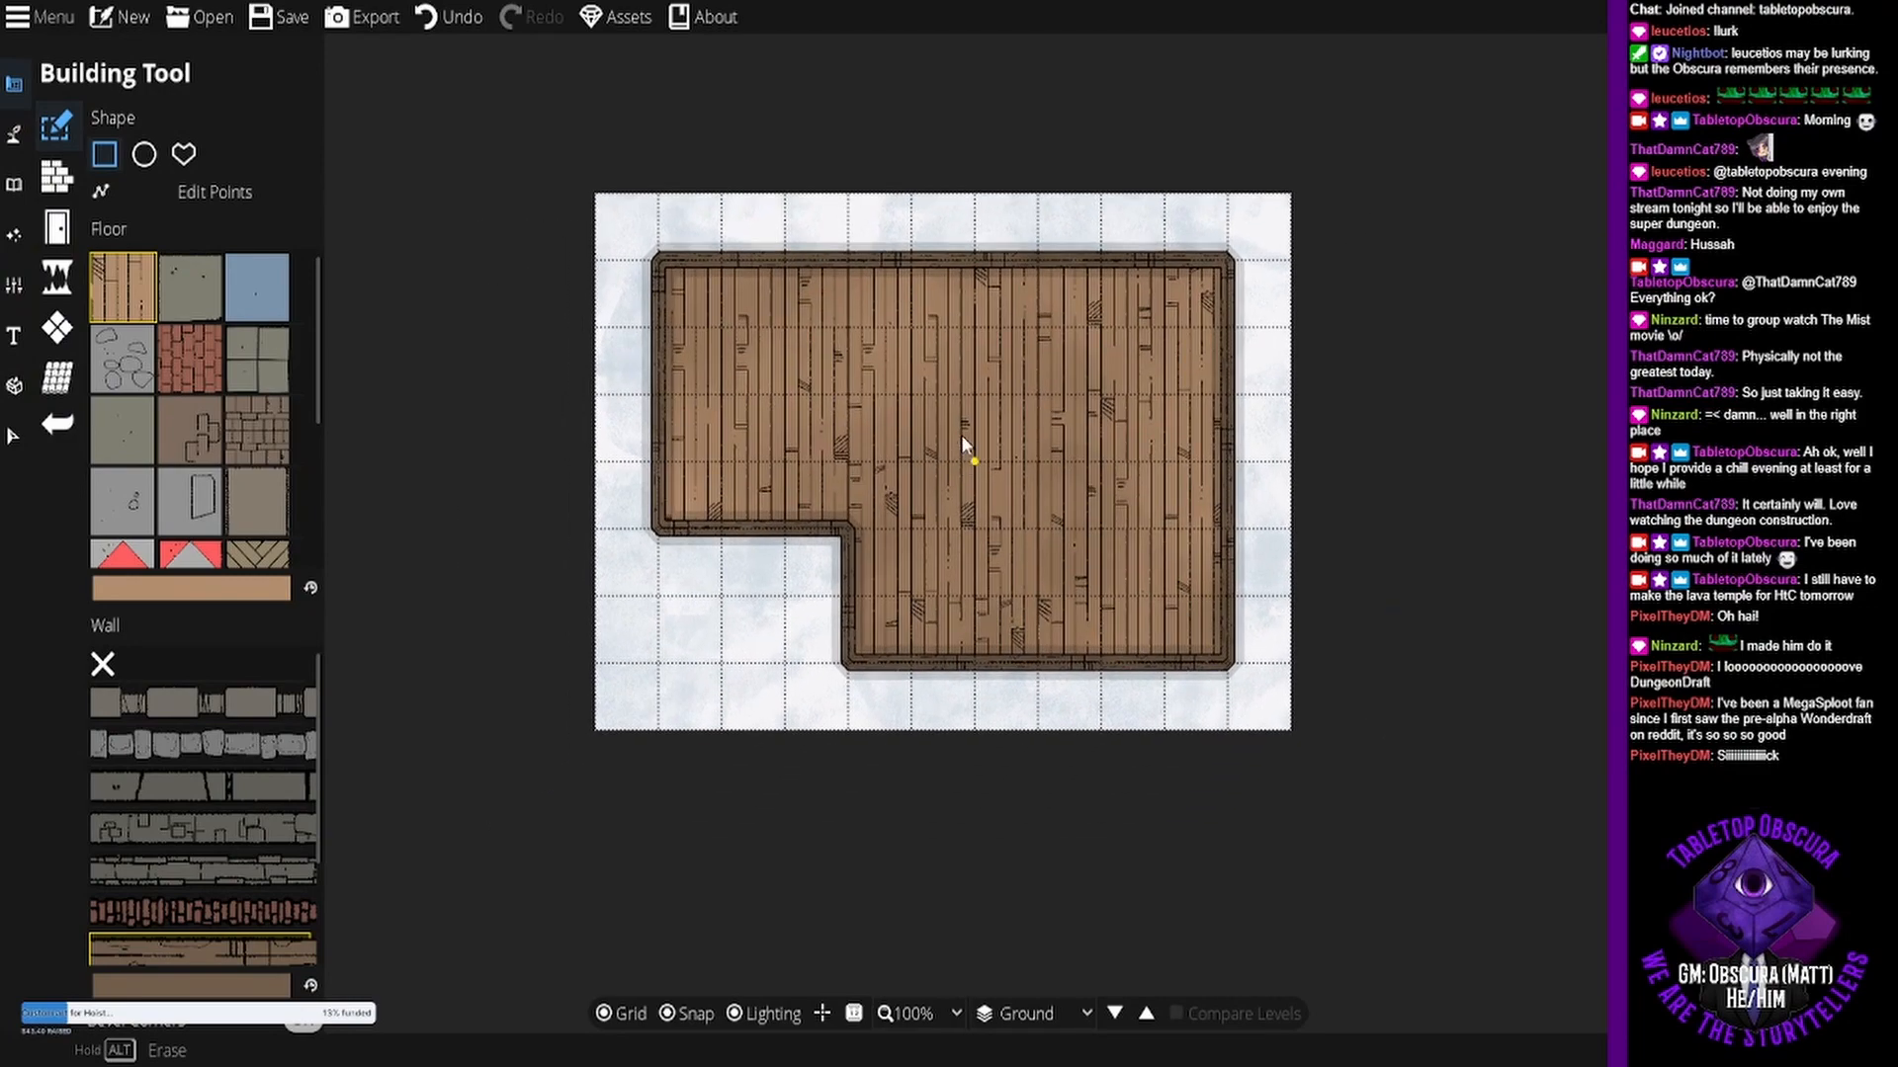
pyautogui.scroll(1, 961, 435)
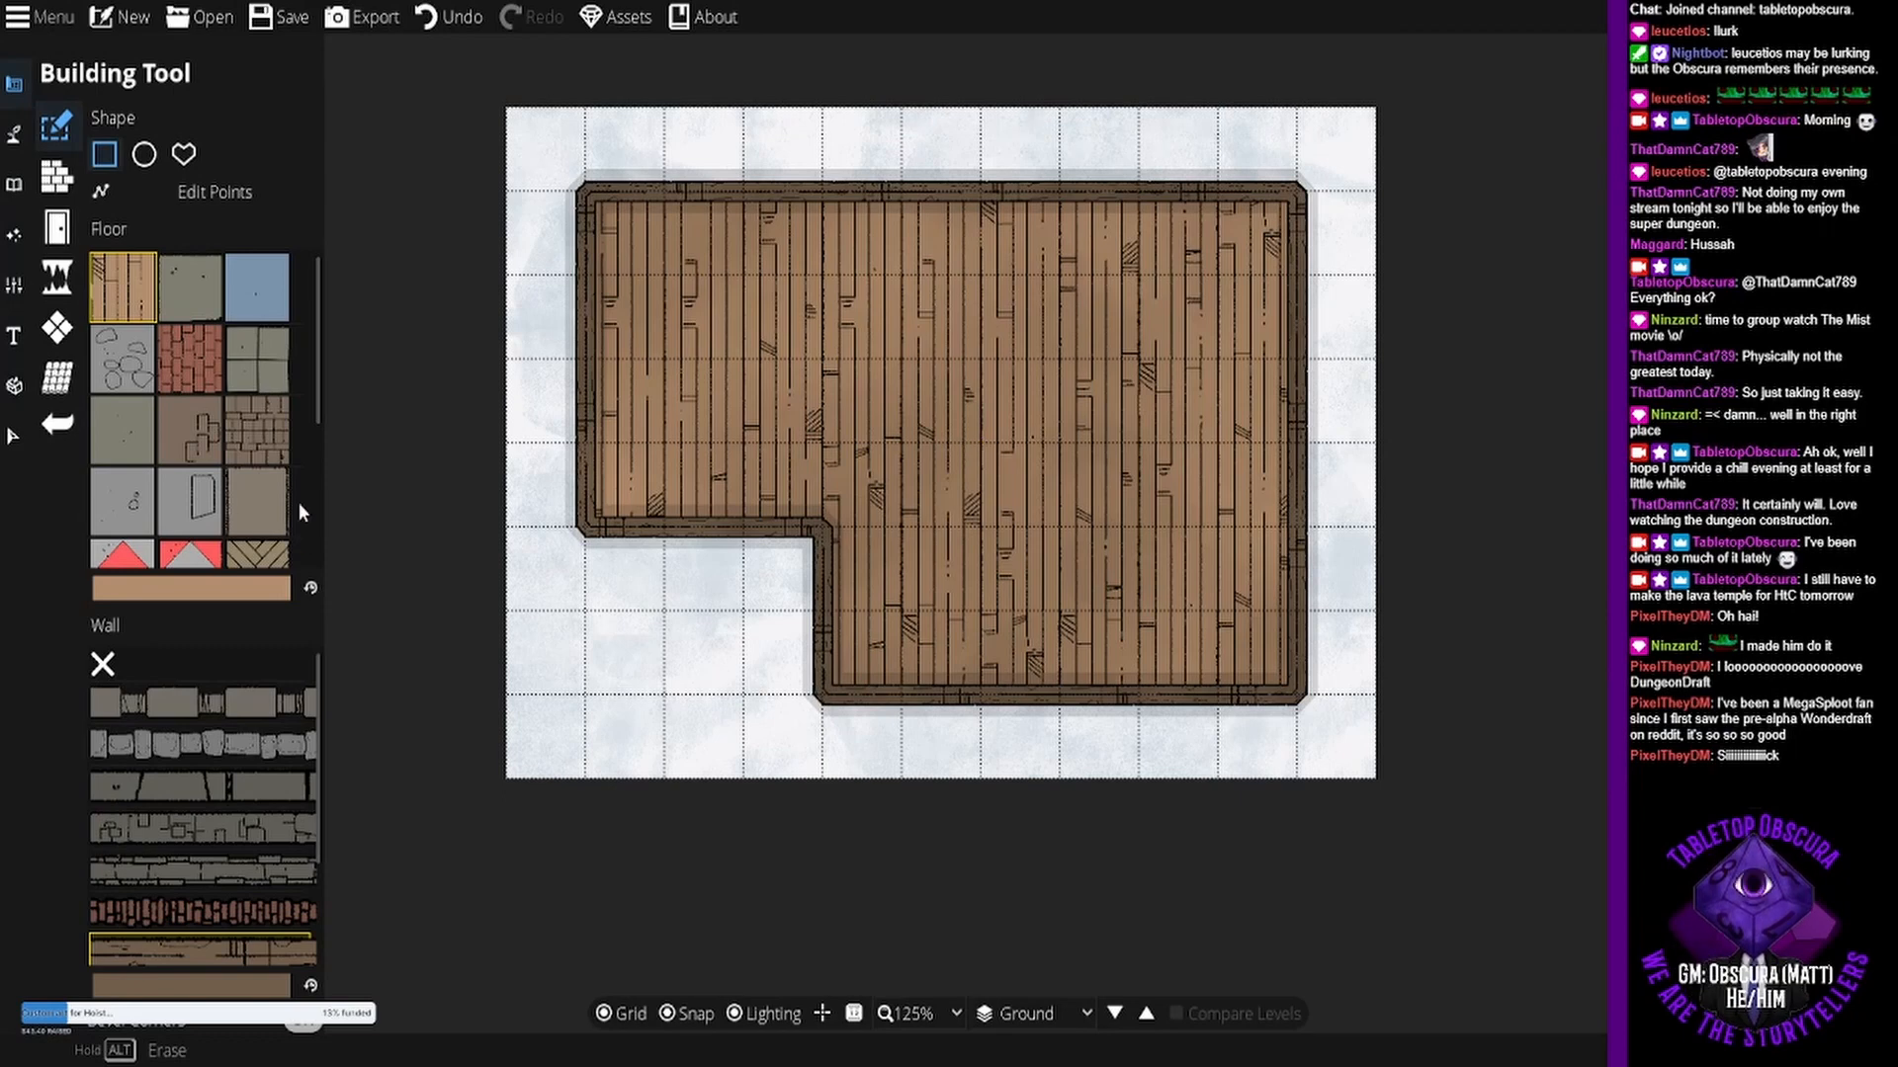
pyautogui.click(57, 228)
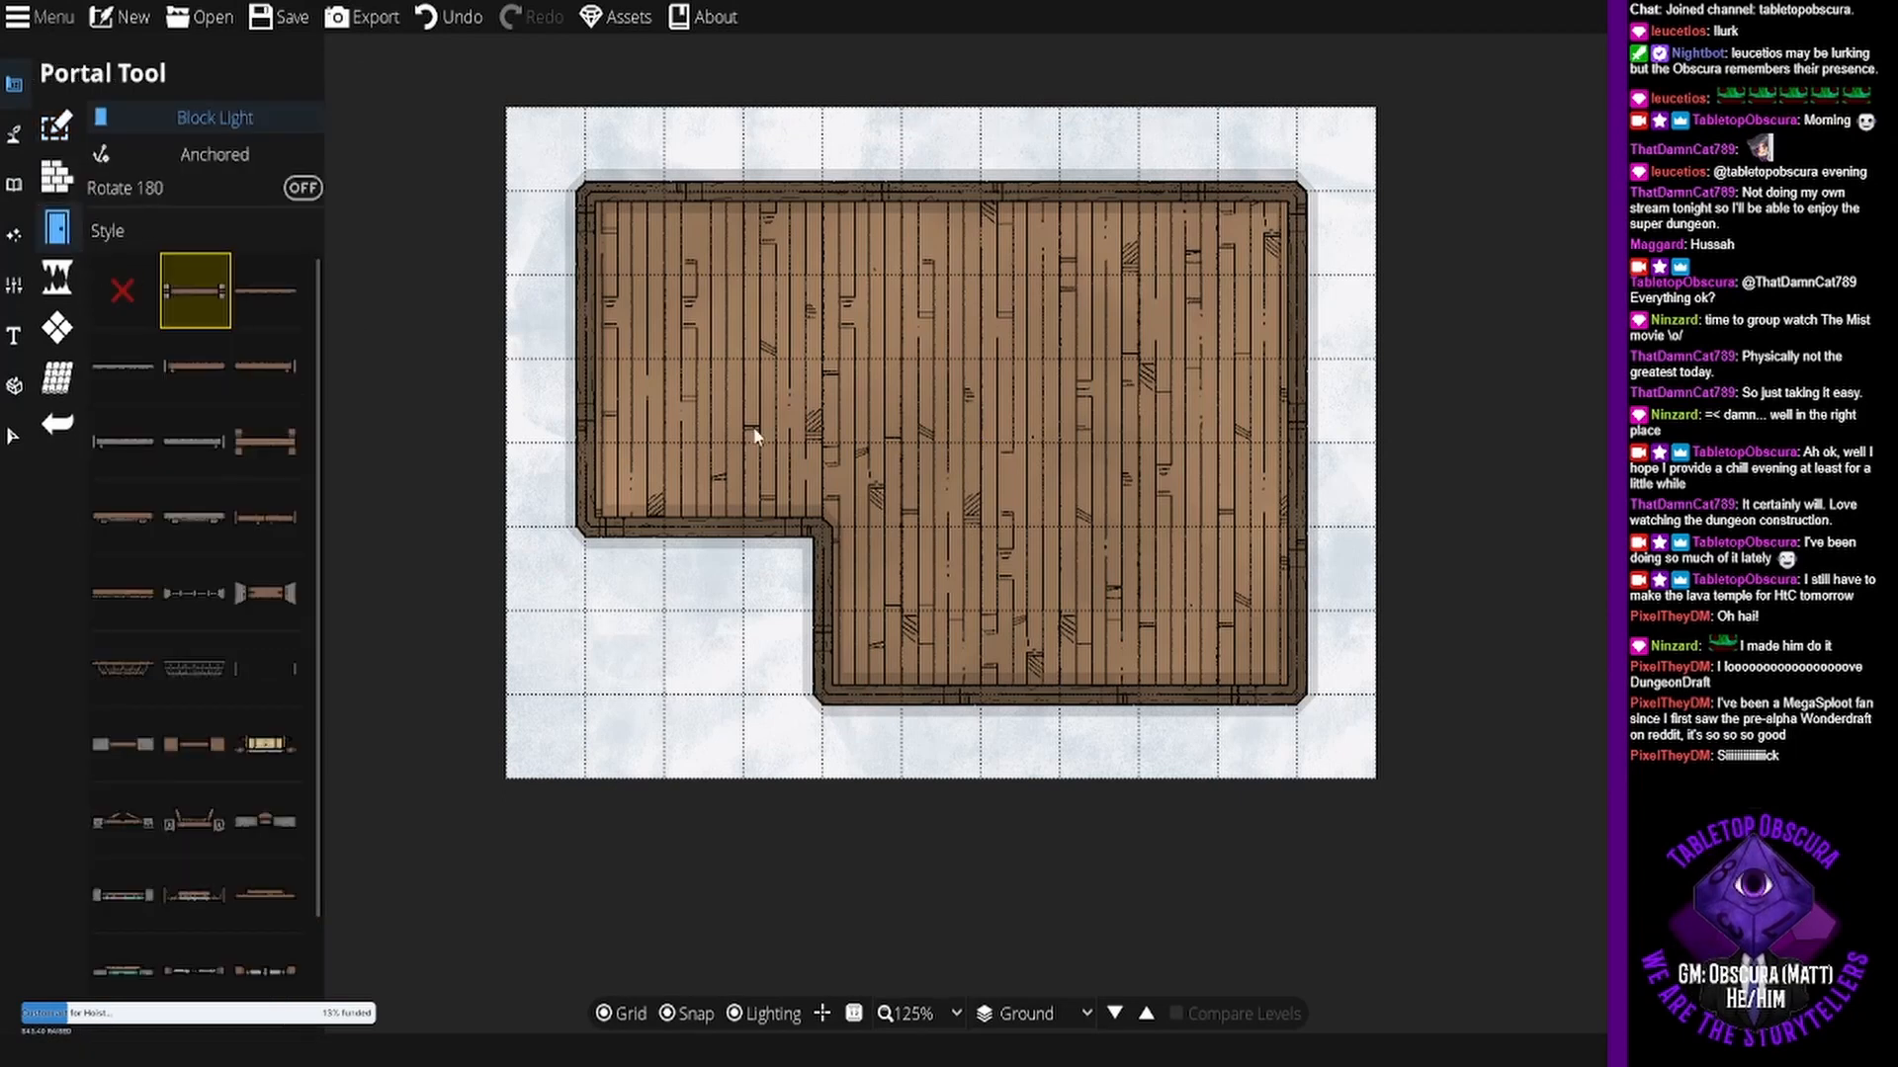
pyautogui.click(187, 366)
pyautogui.click(702, 542)
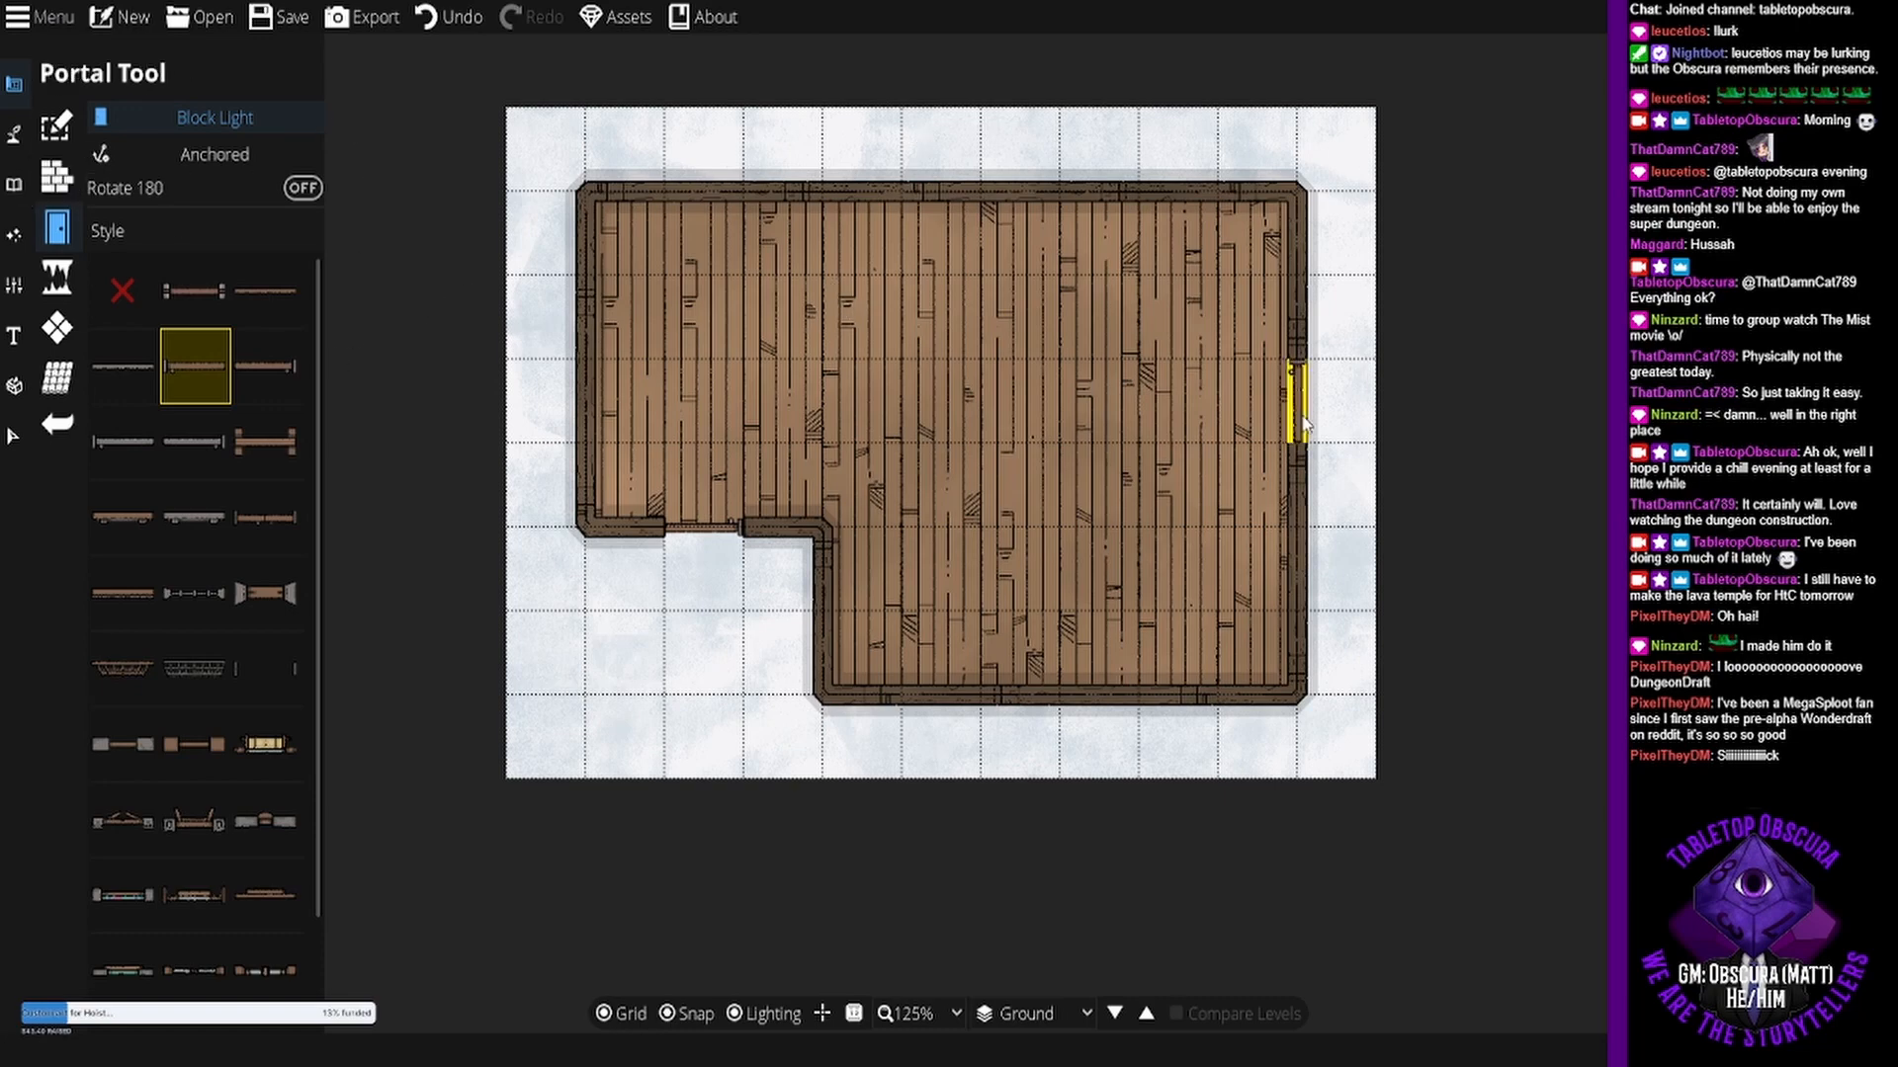
# - Place two long wooden tables end to end on the building's east side, running south from the north wall
pyautogui.moveTo(1242, 437); pyautogui.dragTo(1139, 512)
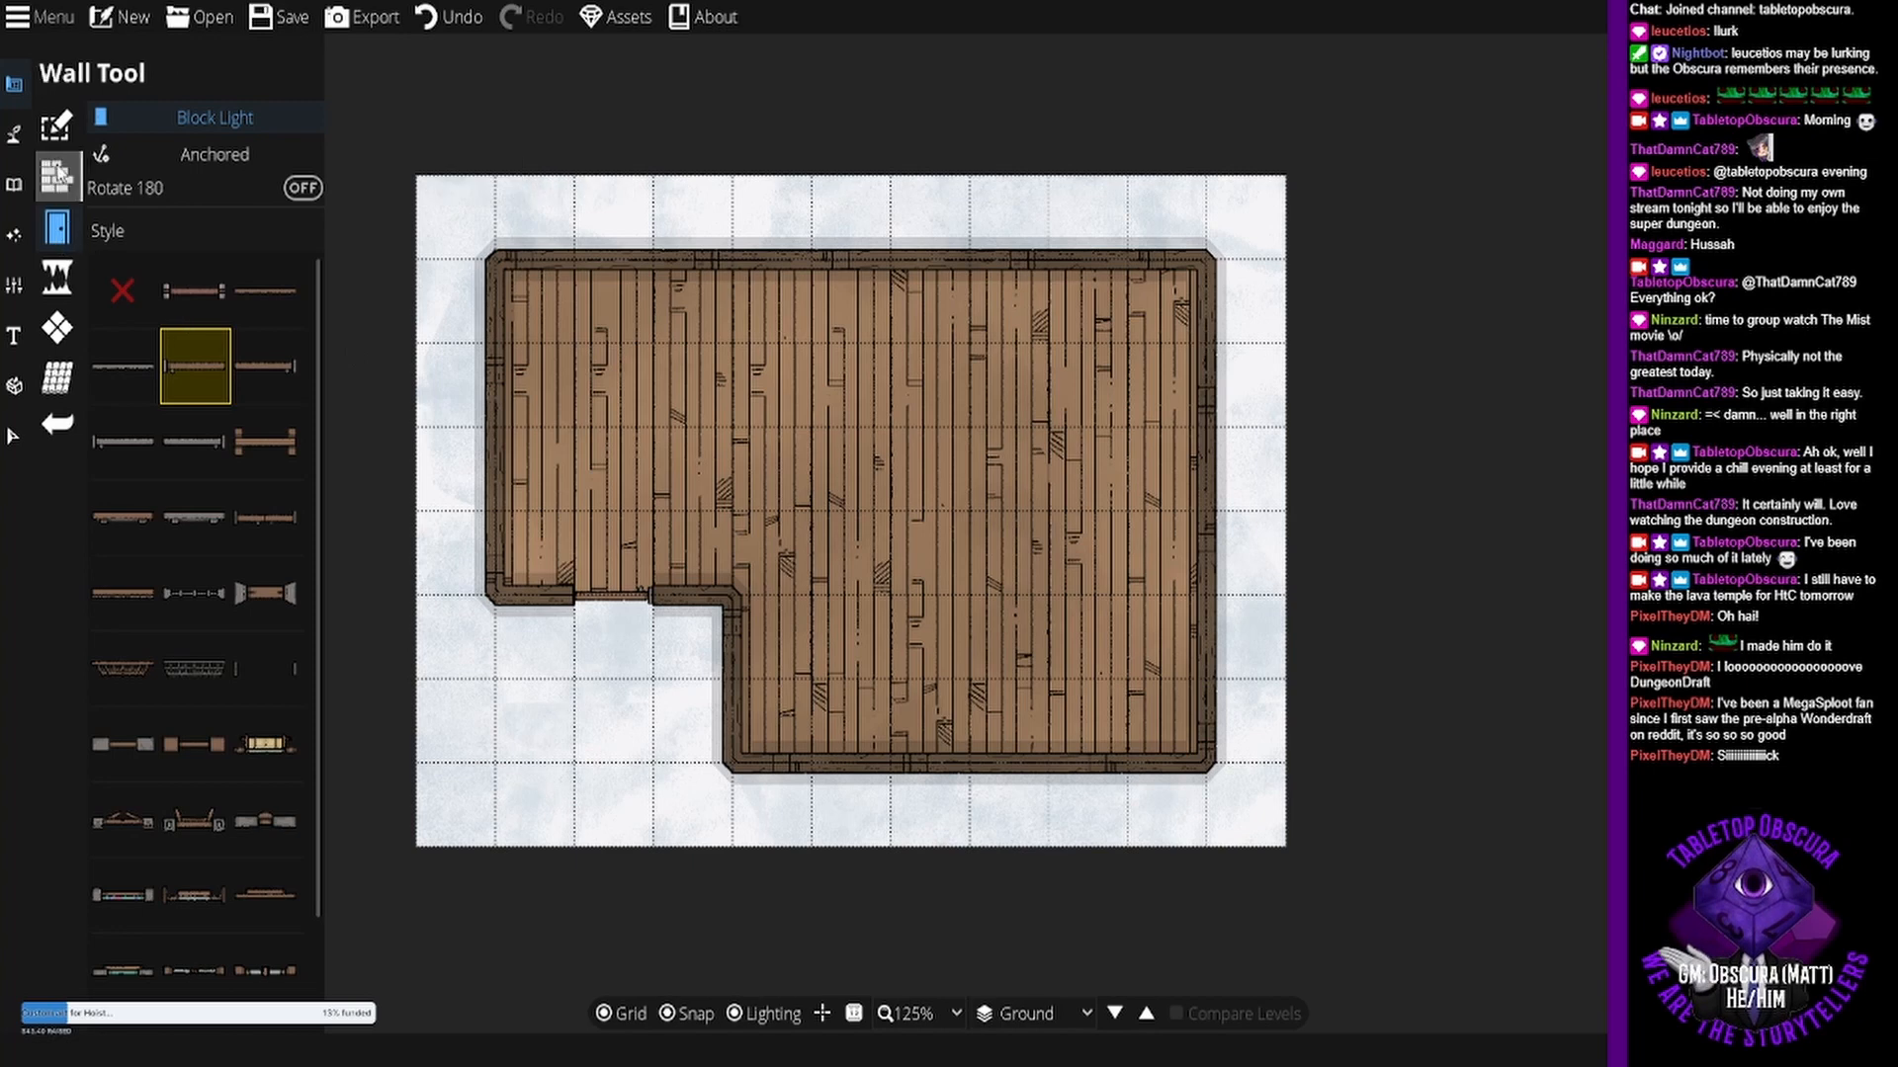
pyautogui.click(15, 183)
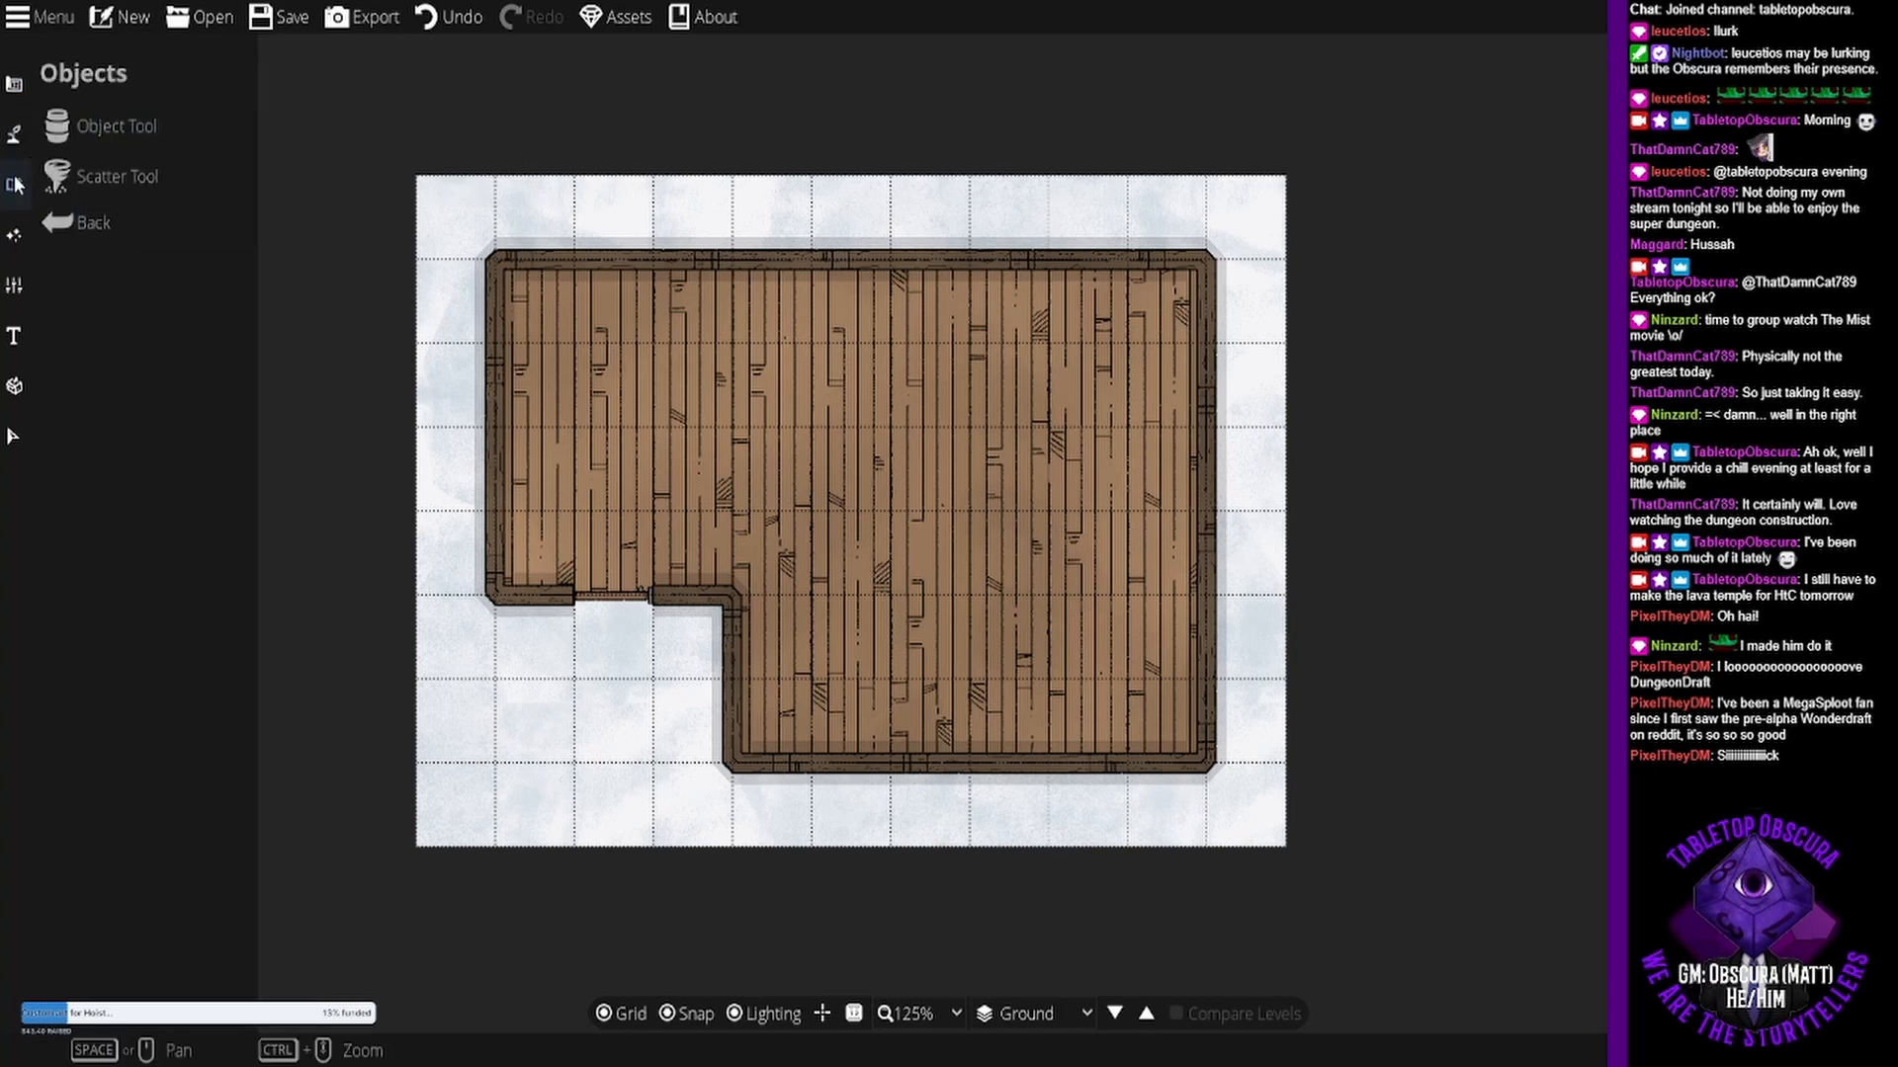
pyautogui.click(123, 130)
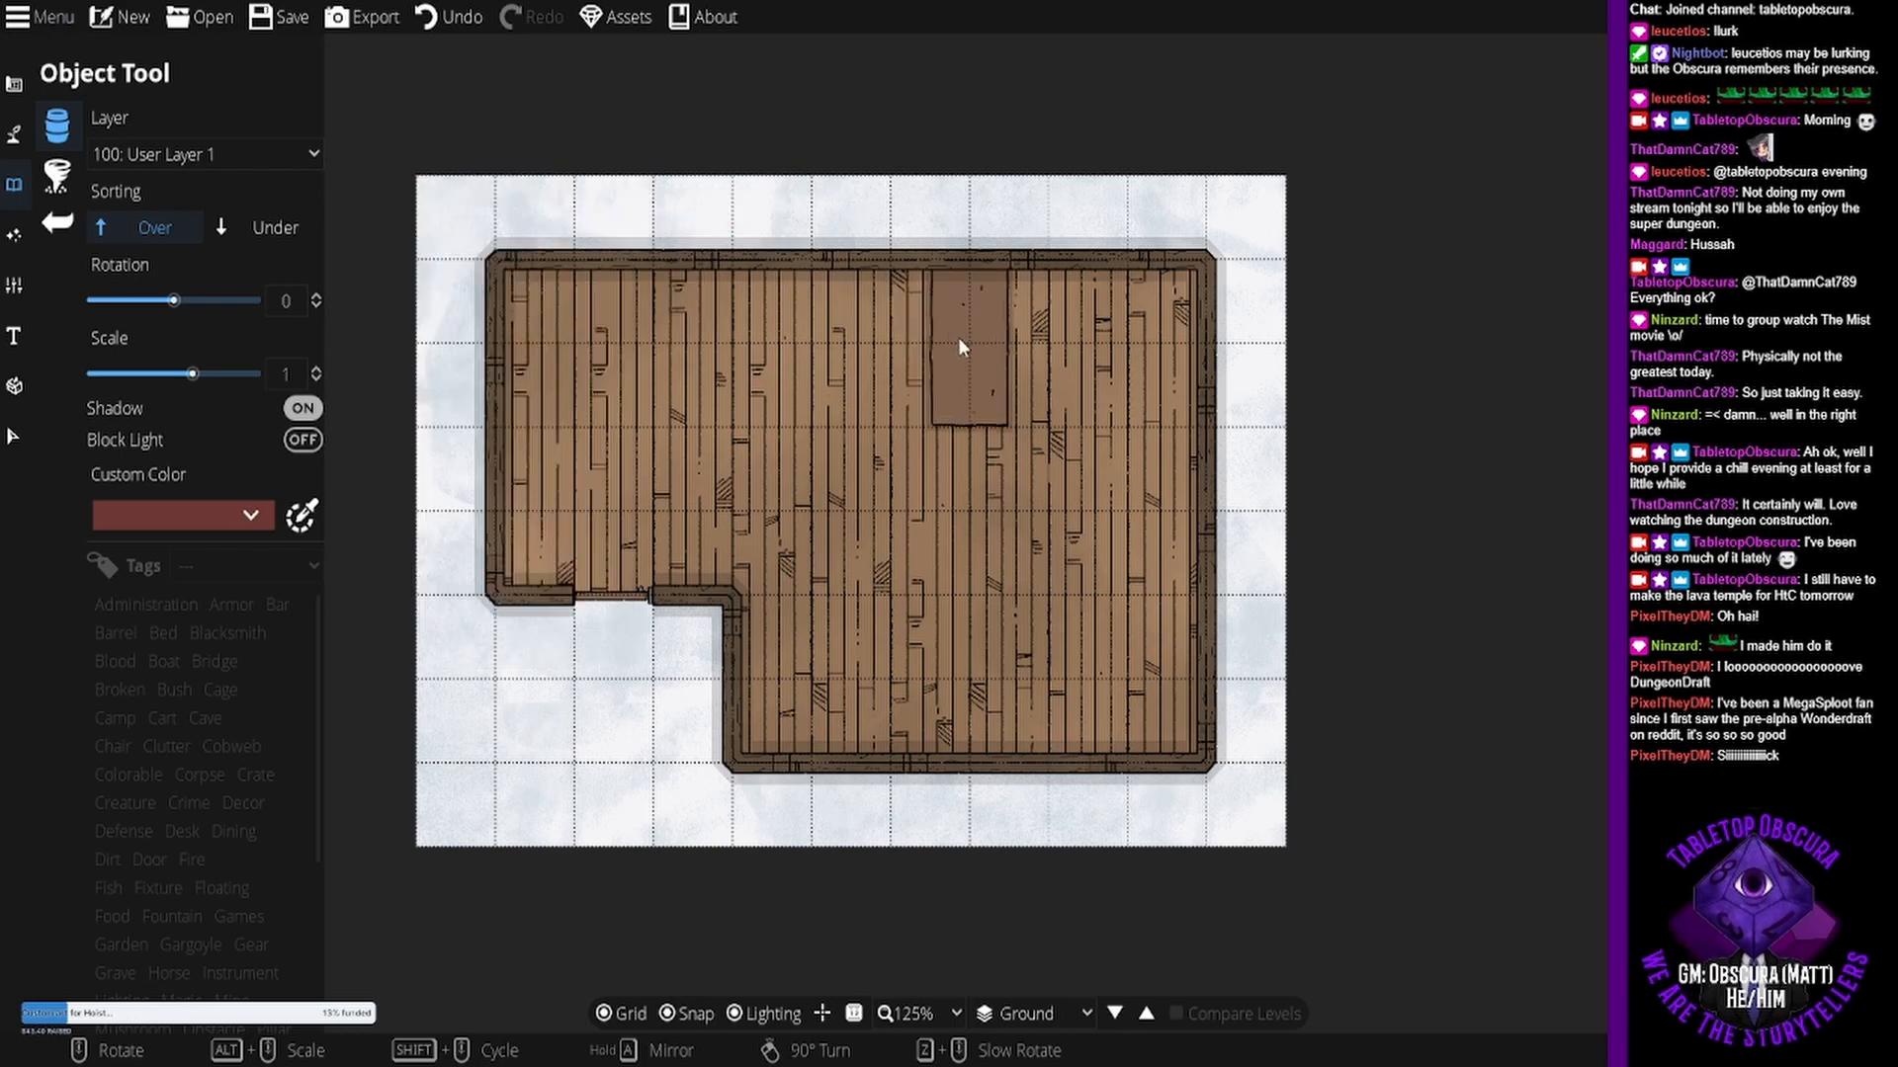
pyautogui.click(1099, 343)
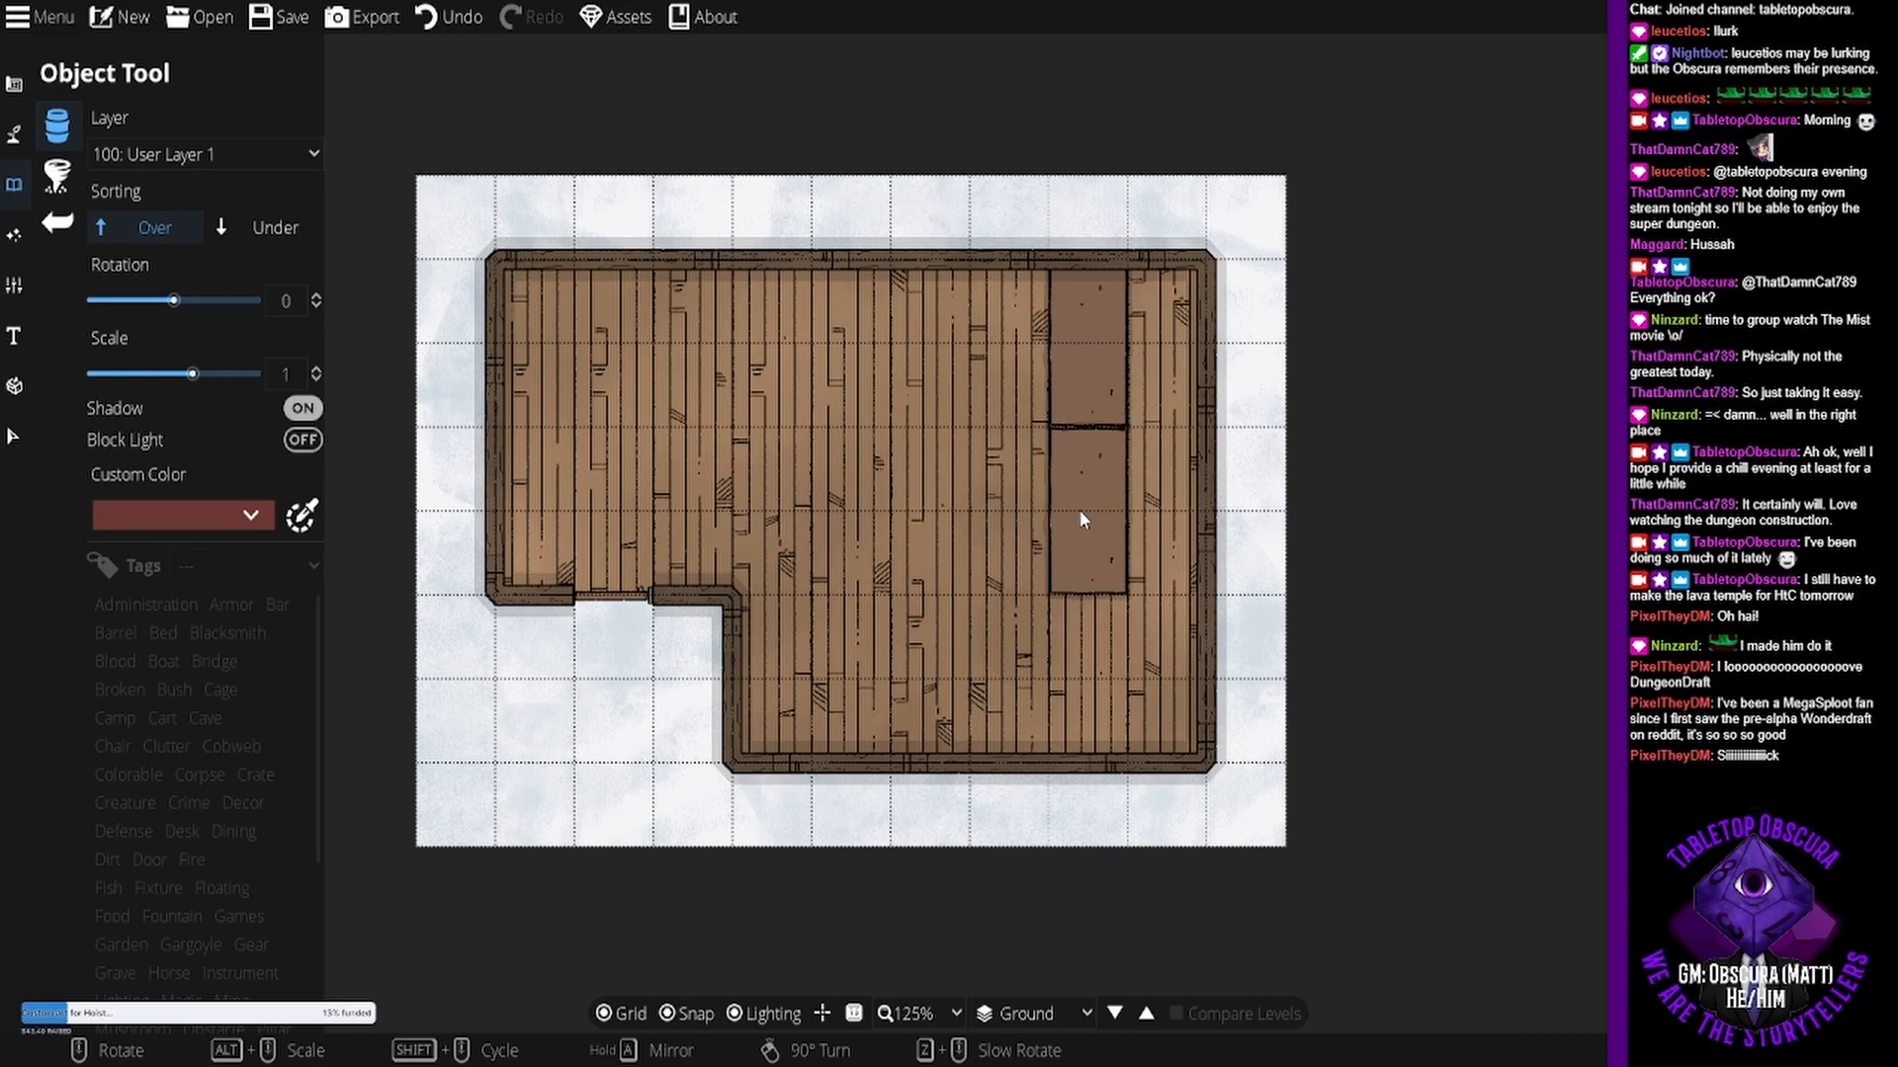
pyautogui.click(1079, 512)
# - Turn off snapping and place a small table piece rotated -180° directly below the two long tables, undoing the first misplaced piece
pyautogui.scroll(-6, 1089, 632)
pyautogui.click(684, 1014)
pyautogui.scroll(6, 1069, 614)
pyautogui.scroll(12, 1071, 653)
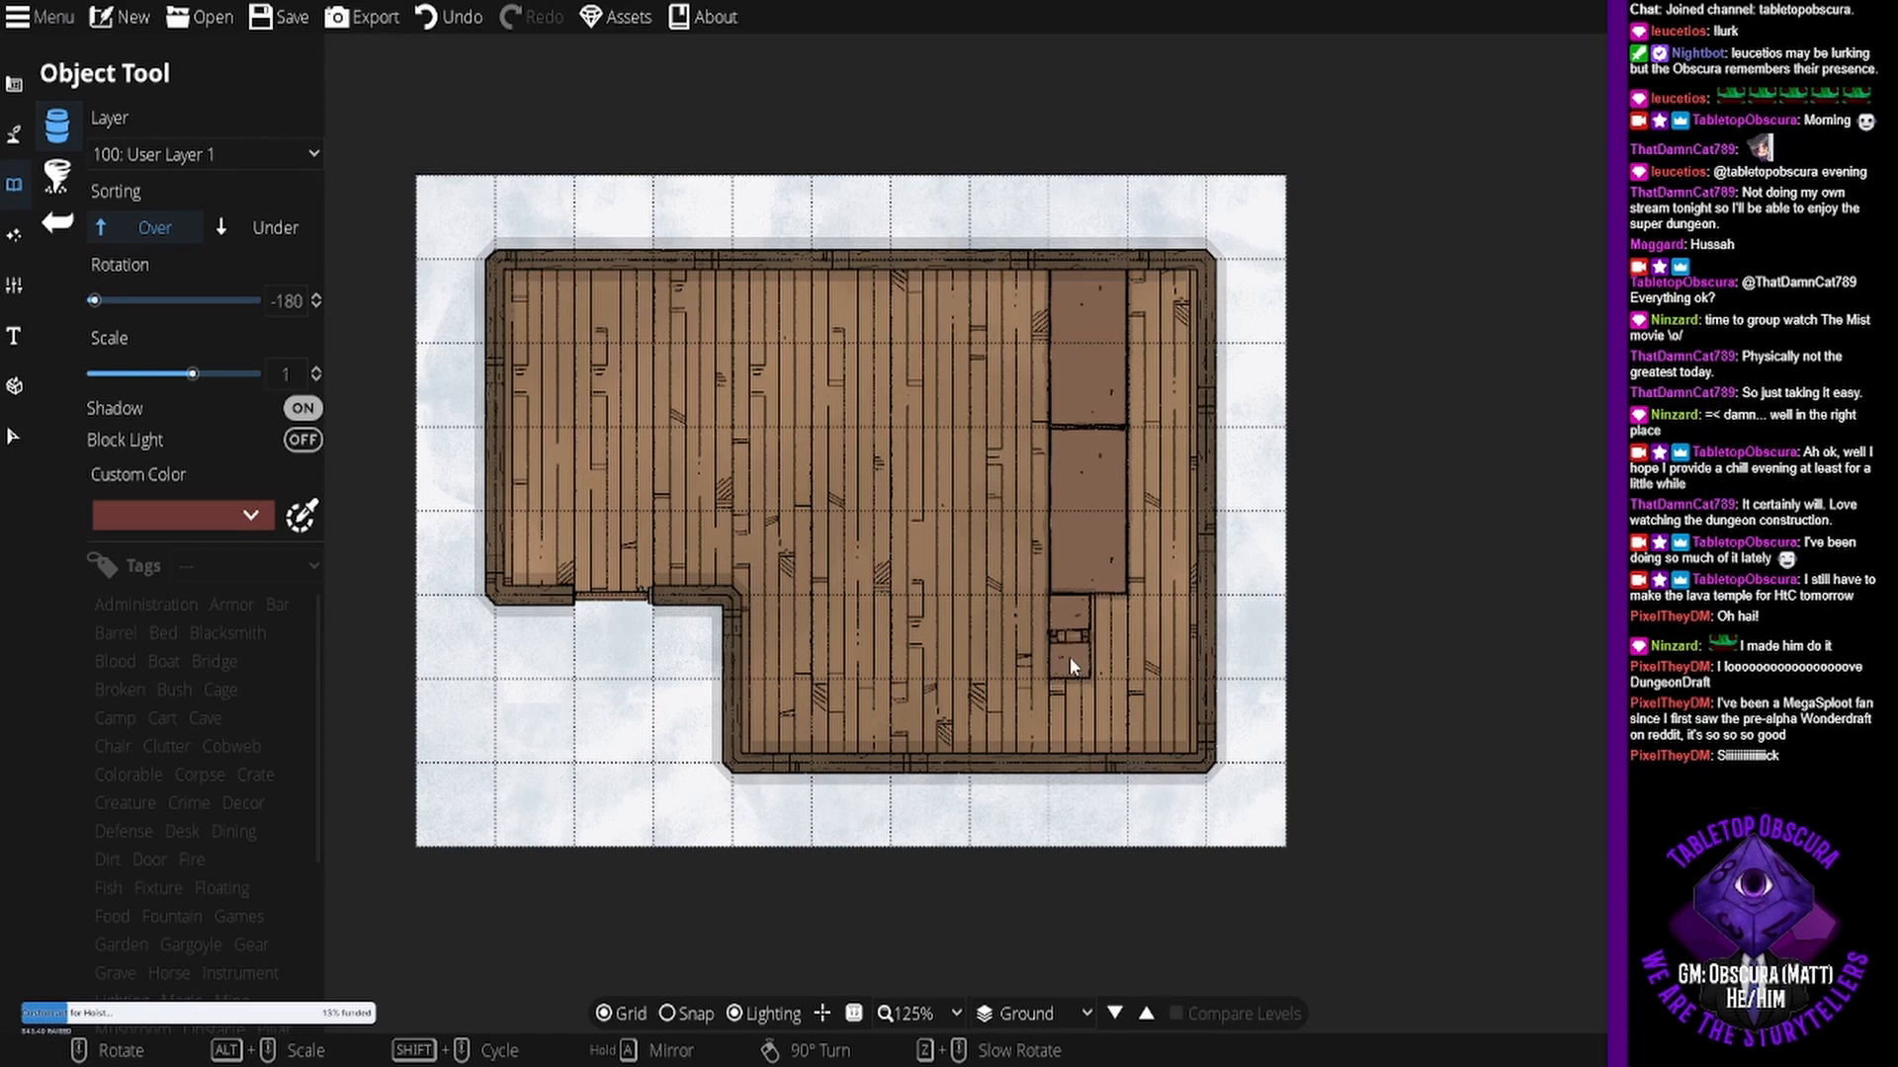
pyautogui.hotkey('ctrl', 'z')
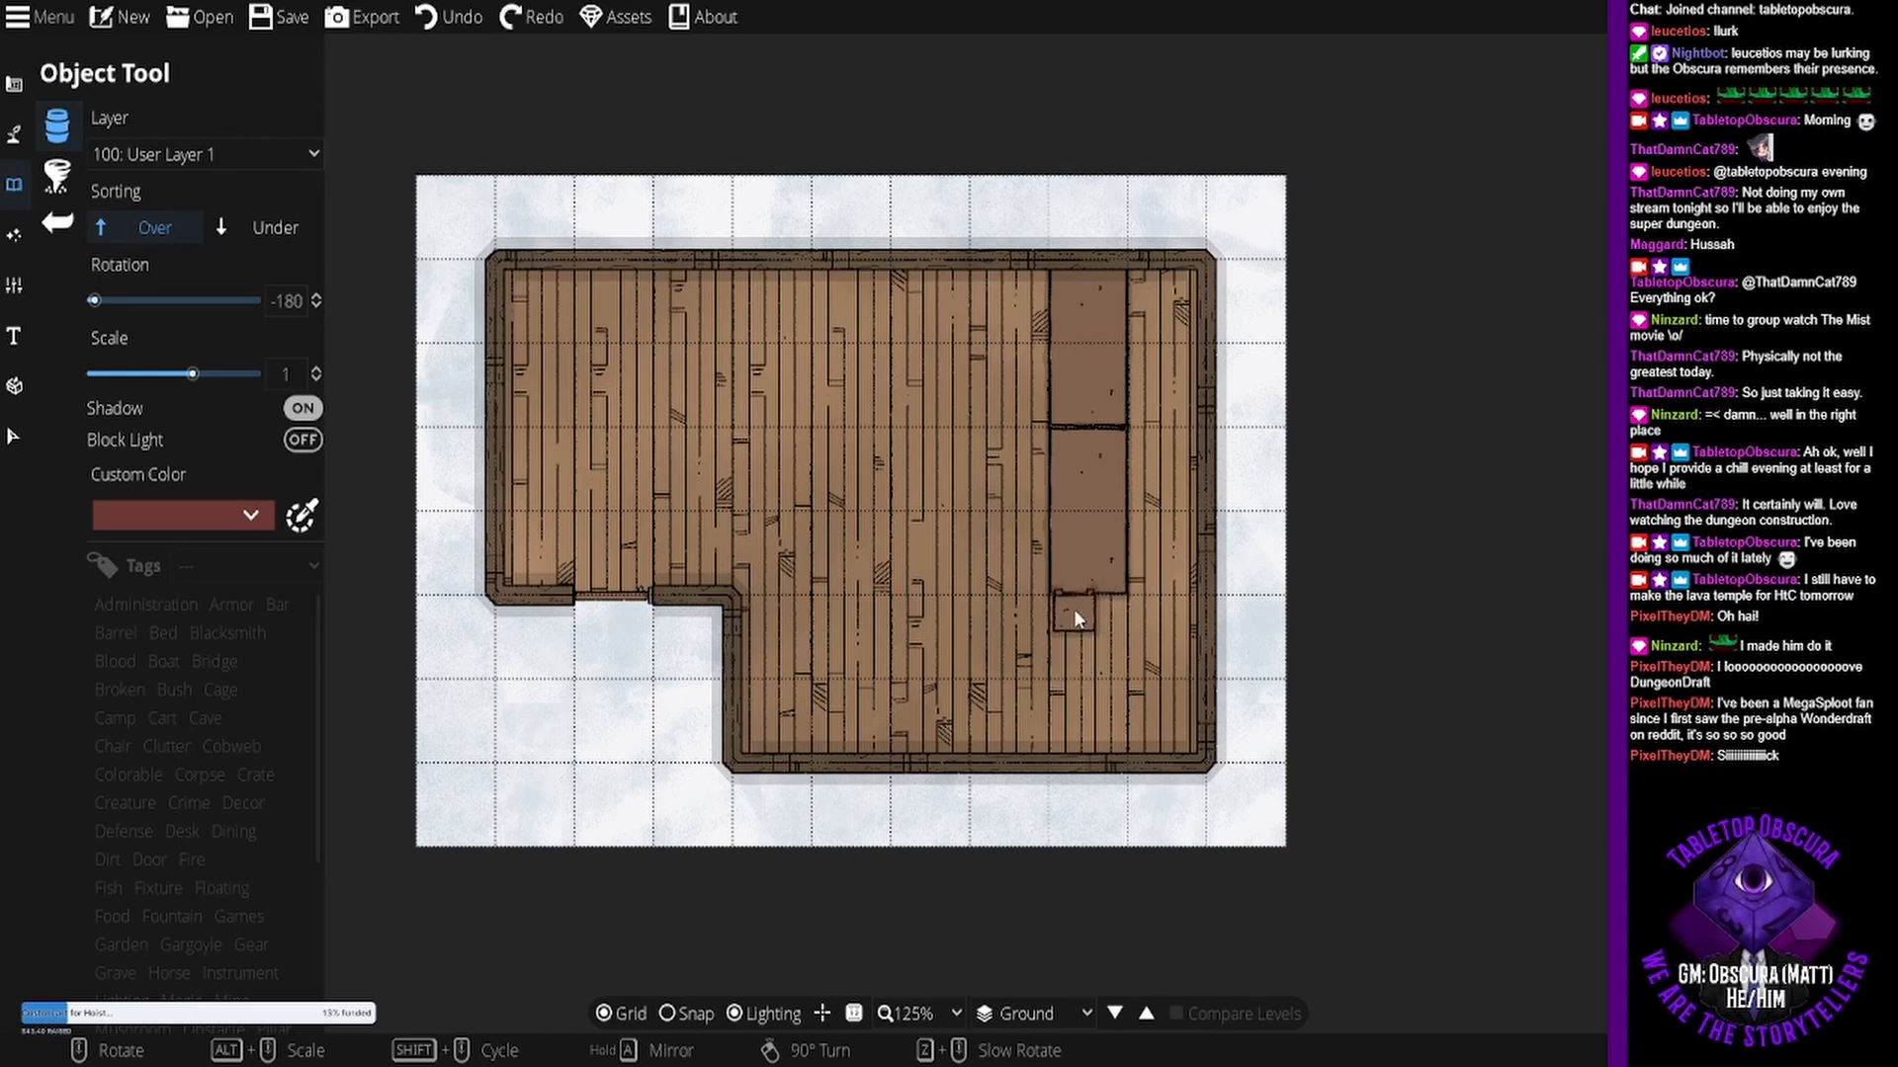
pyautogui.click(1076, 619)
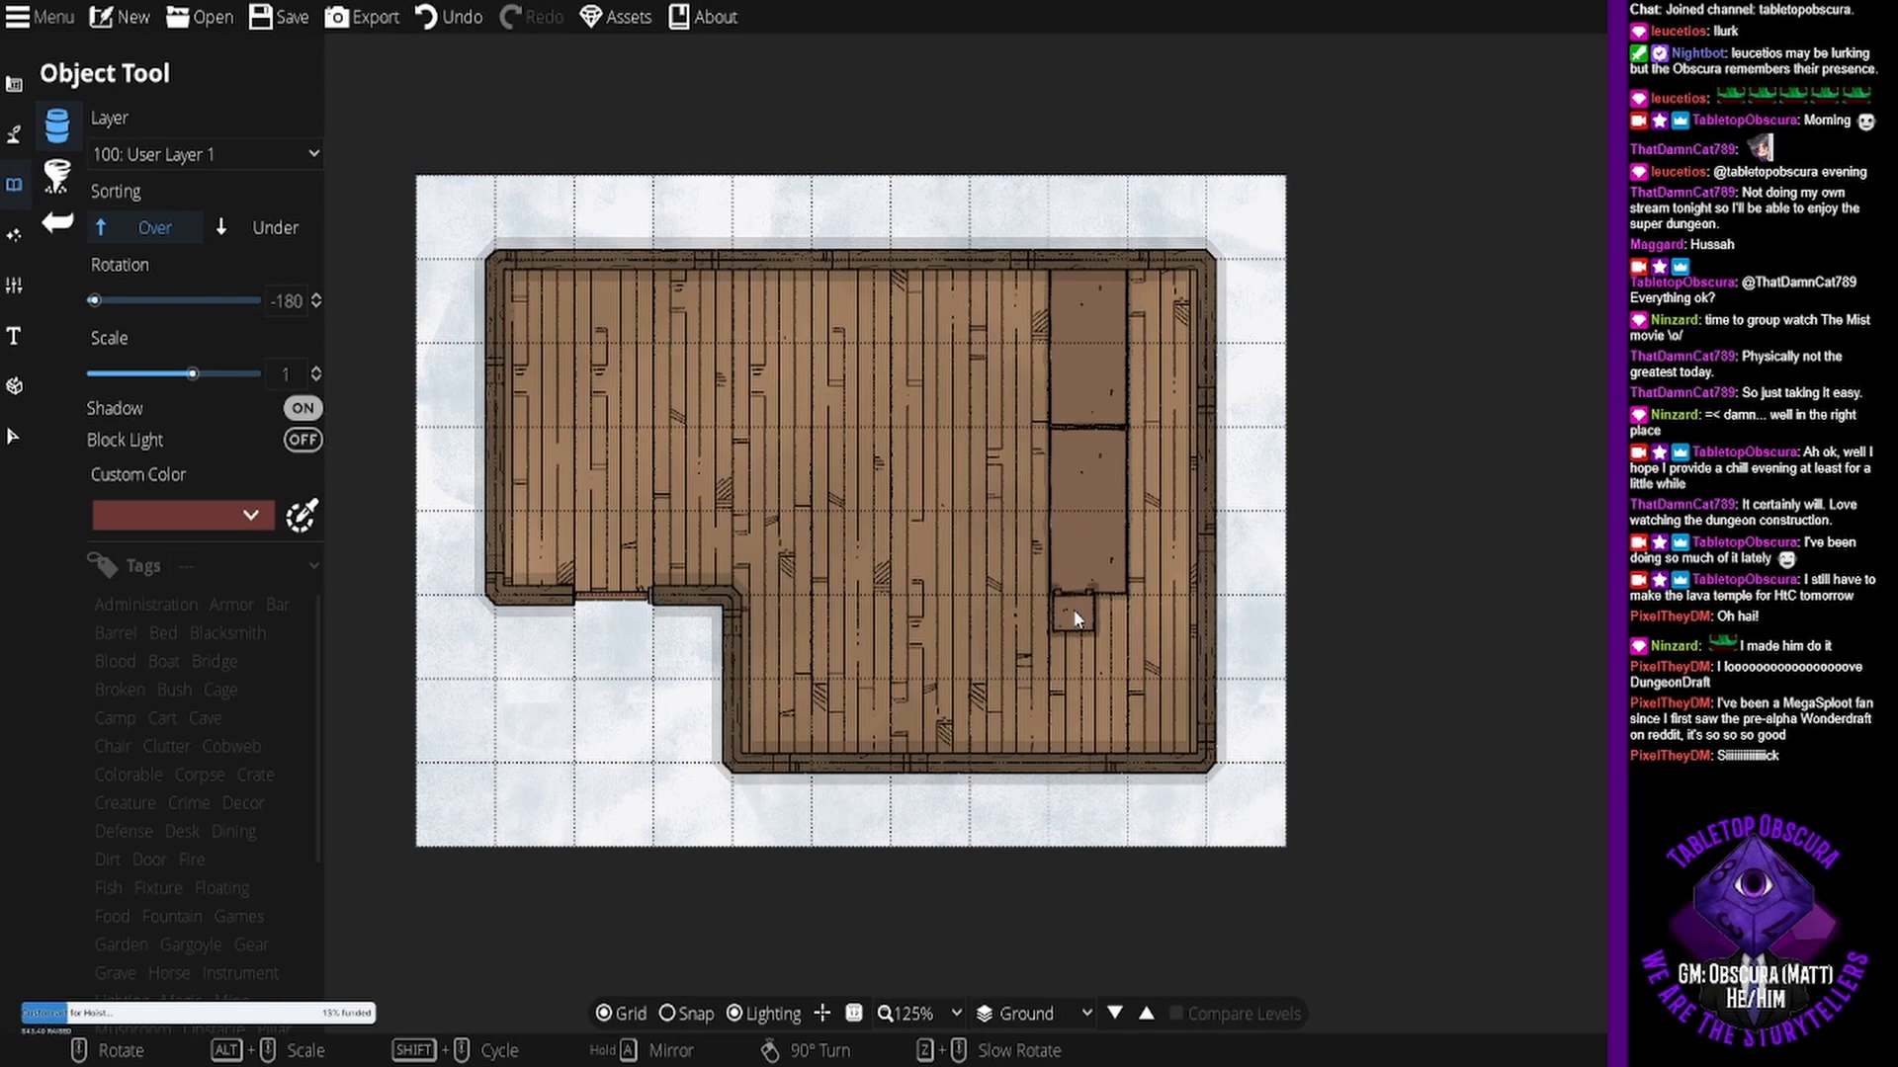
# - Place a long table rotated 90° in the building's southeast corner and fill the gap above it with another small table piece
pyautogui.scroll(20, 1075, 661)
pyautogui.scroll(-3, 1075, 661)
pyautogui.scroll(-6, 1075, 661)
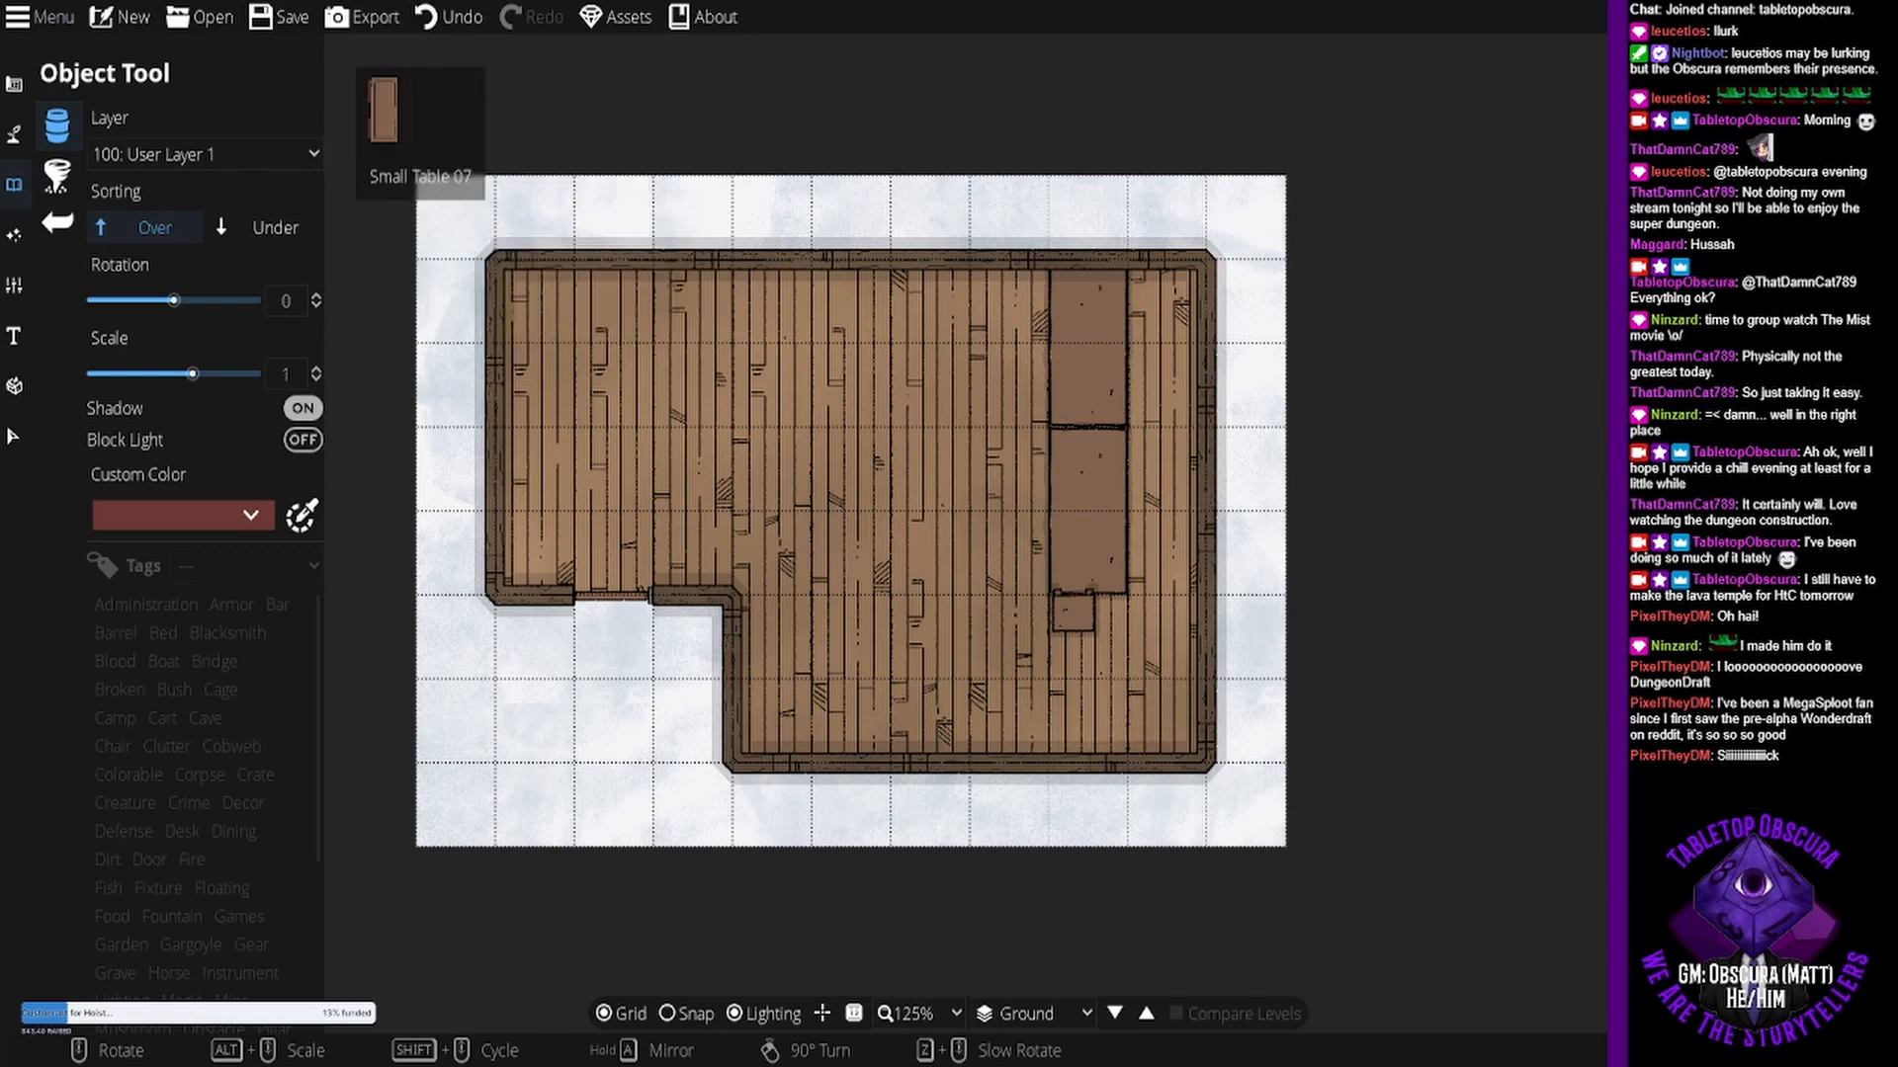
pyautogui.scroll(-5, 1100, 707)
pyautogui.scroll(-1, 1100, 707)
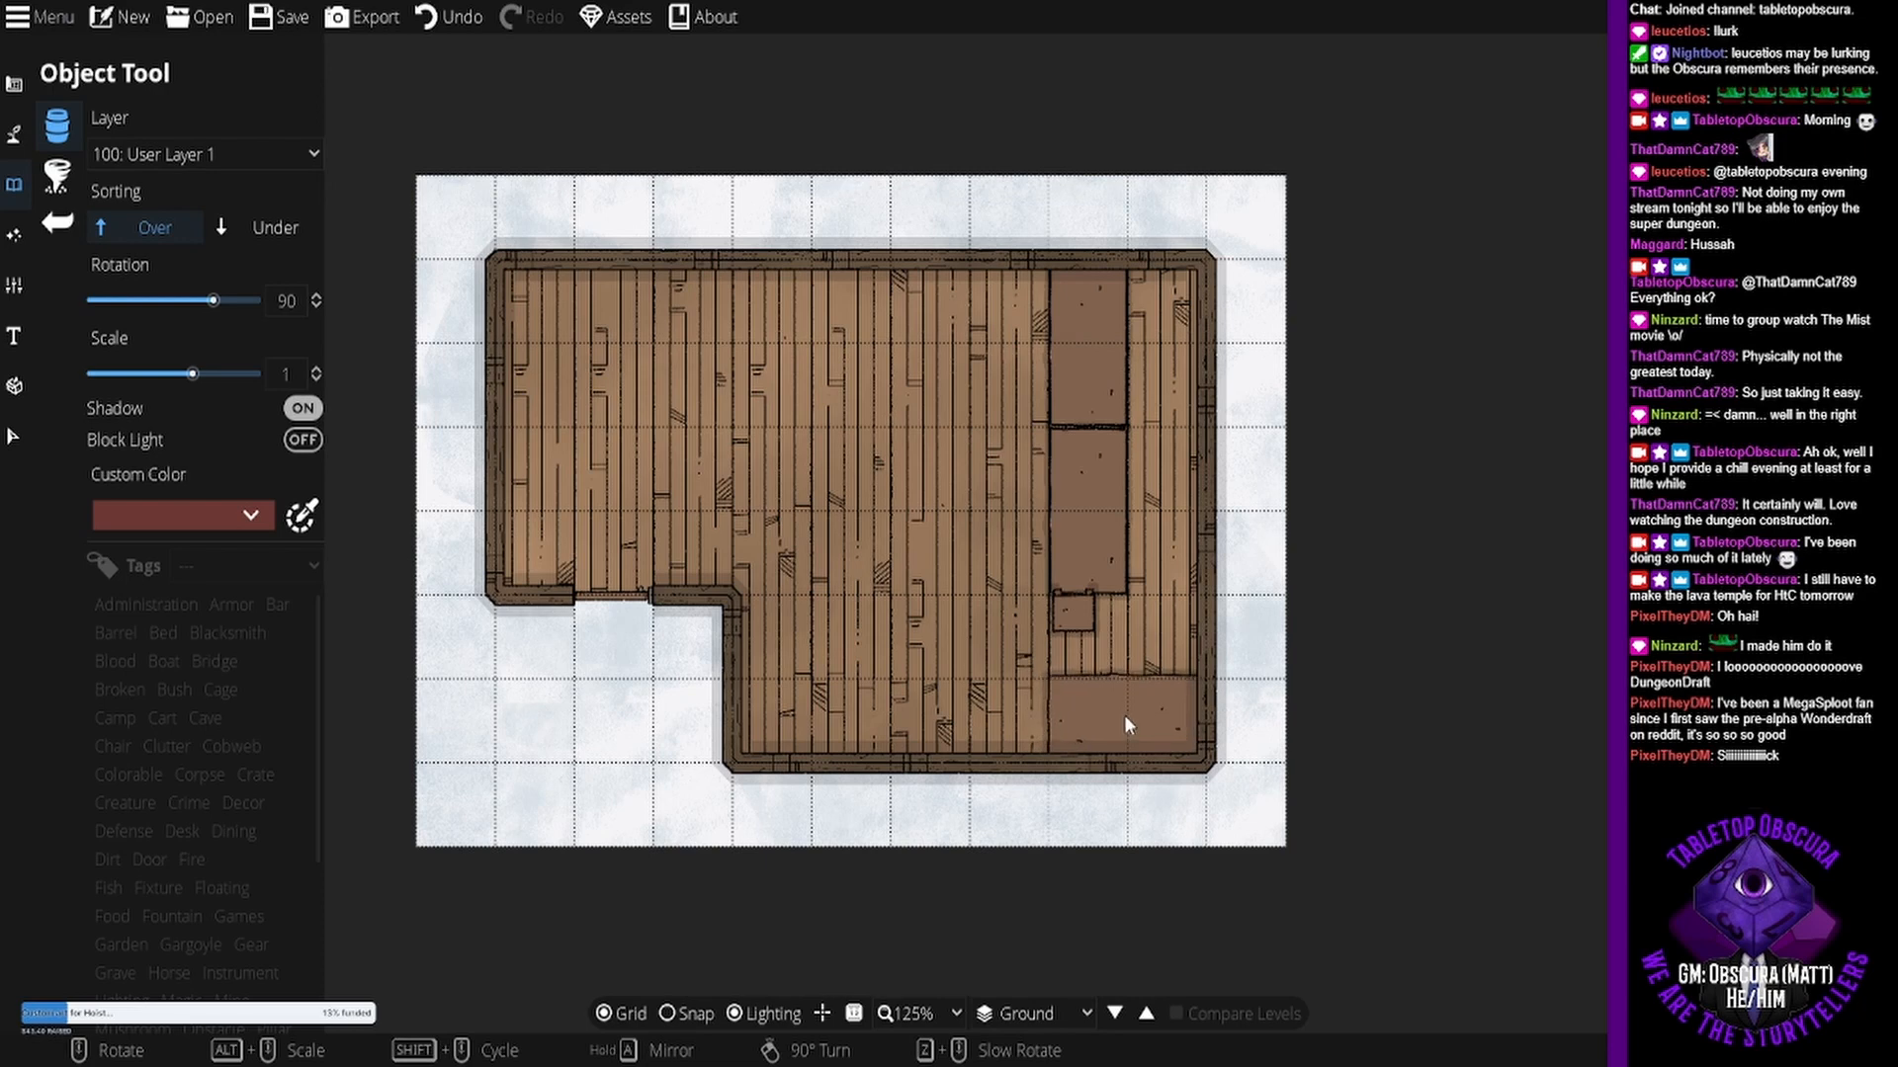
pyautogui.click(1123, 721)
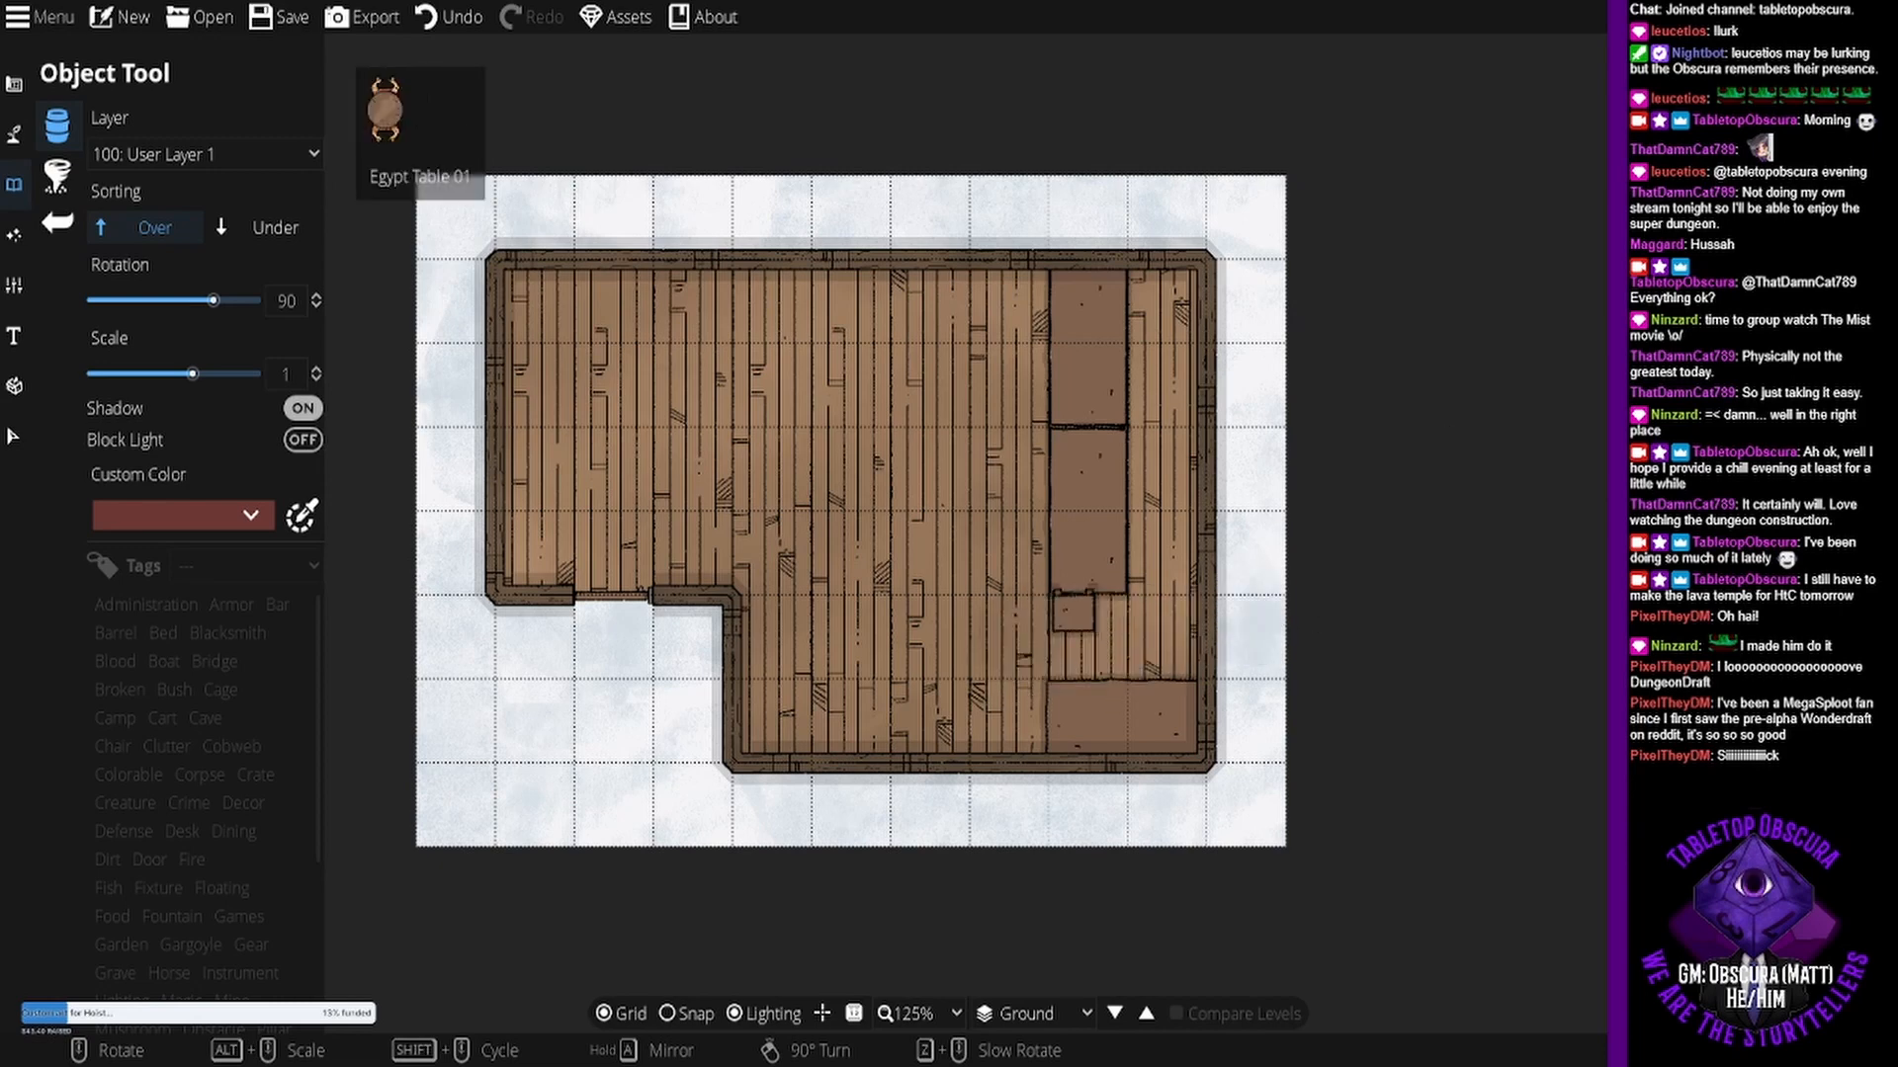
pyautogui.scroll(1, 1019, 656)
pyautogui.scroll(-3, 1018, 654)
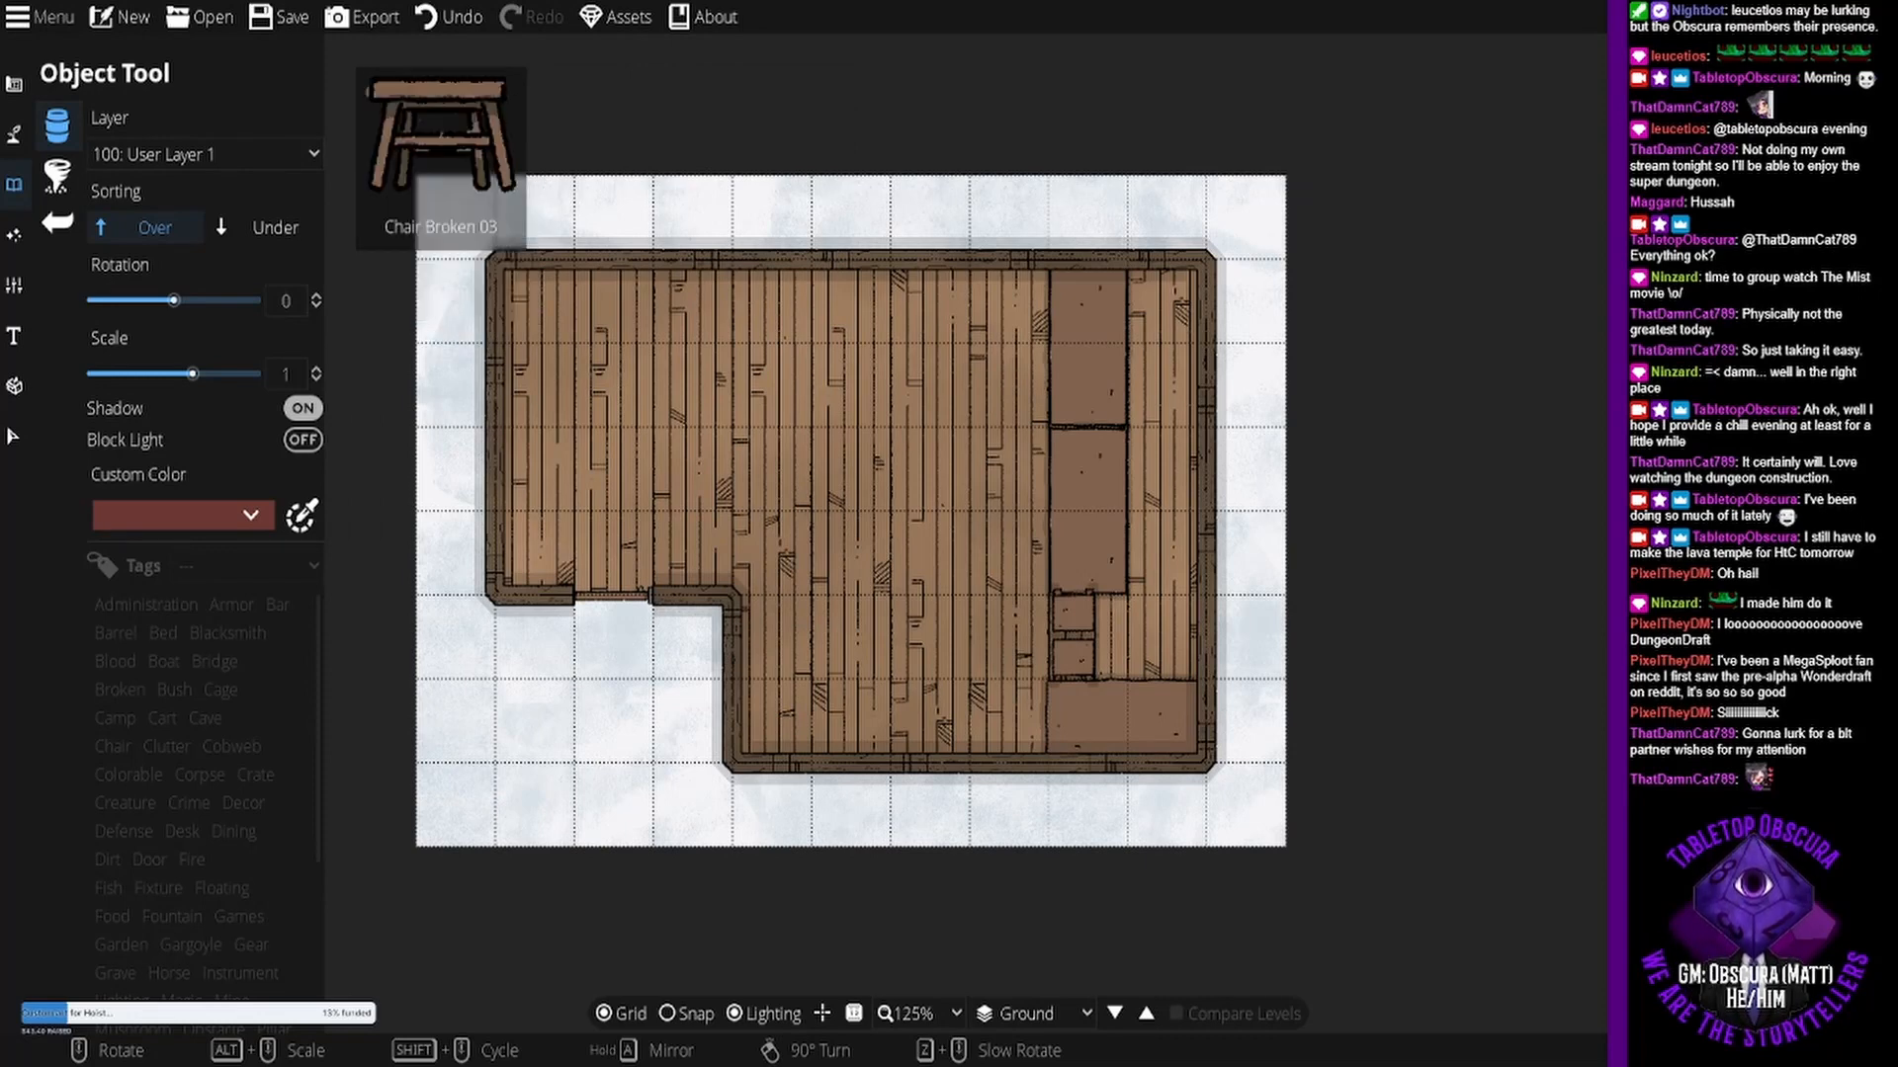
# - Scatter four broken chairs around the building's inner corner, rotated 45°, -105° and, for the last two, -60°
pyautogui.scroll(2, 899, 353)
pyautogui.scroll(1, 900, 353)
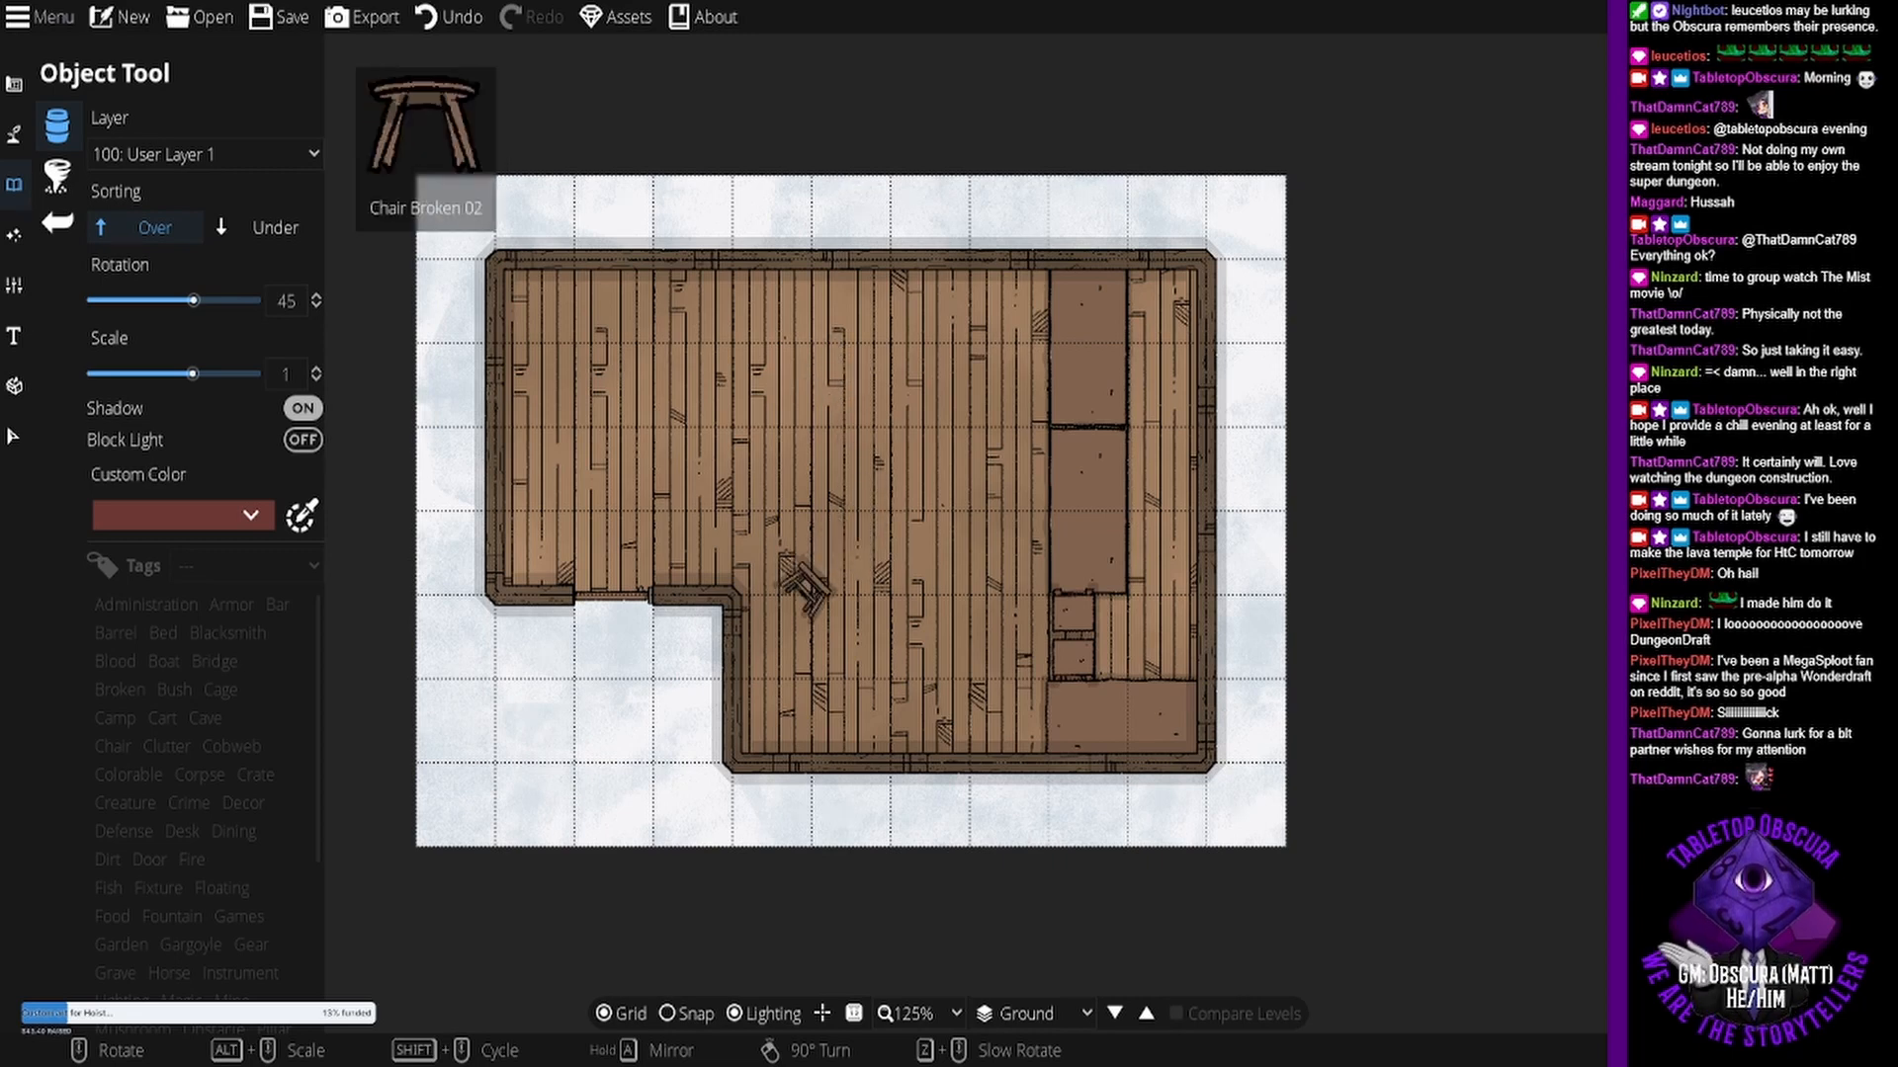
pyautogui.scroll(-10, 784, 707)
pyautogui.click(788, 650)
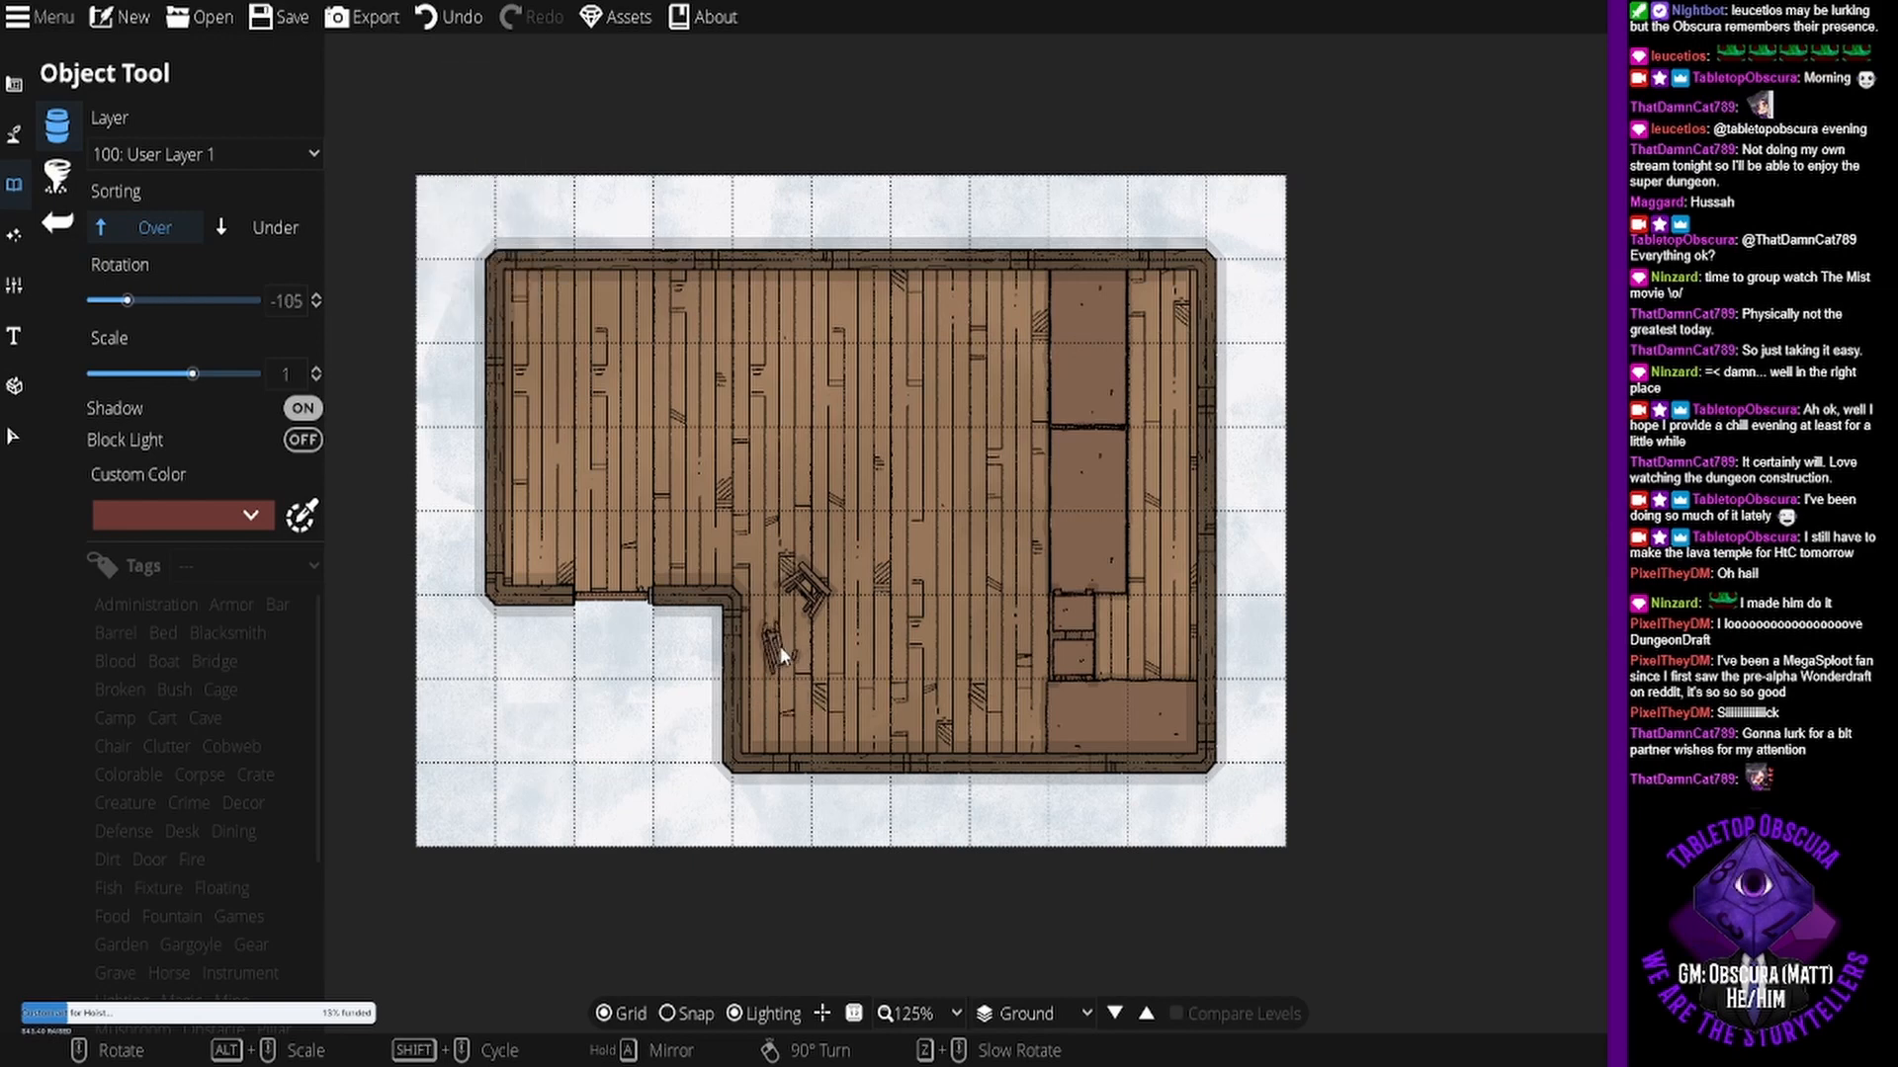
pyautogui.scroll(3, 865, 749)
pyautogui.click(780, 713)
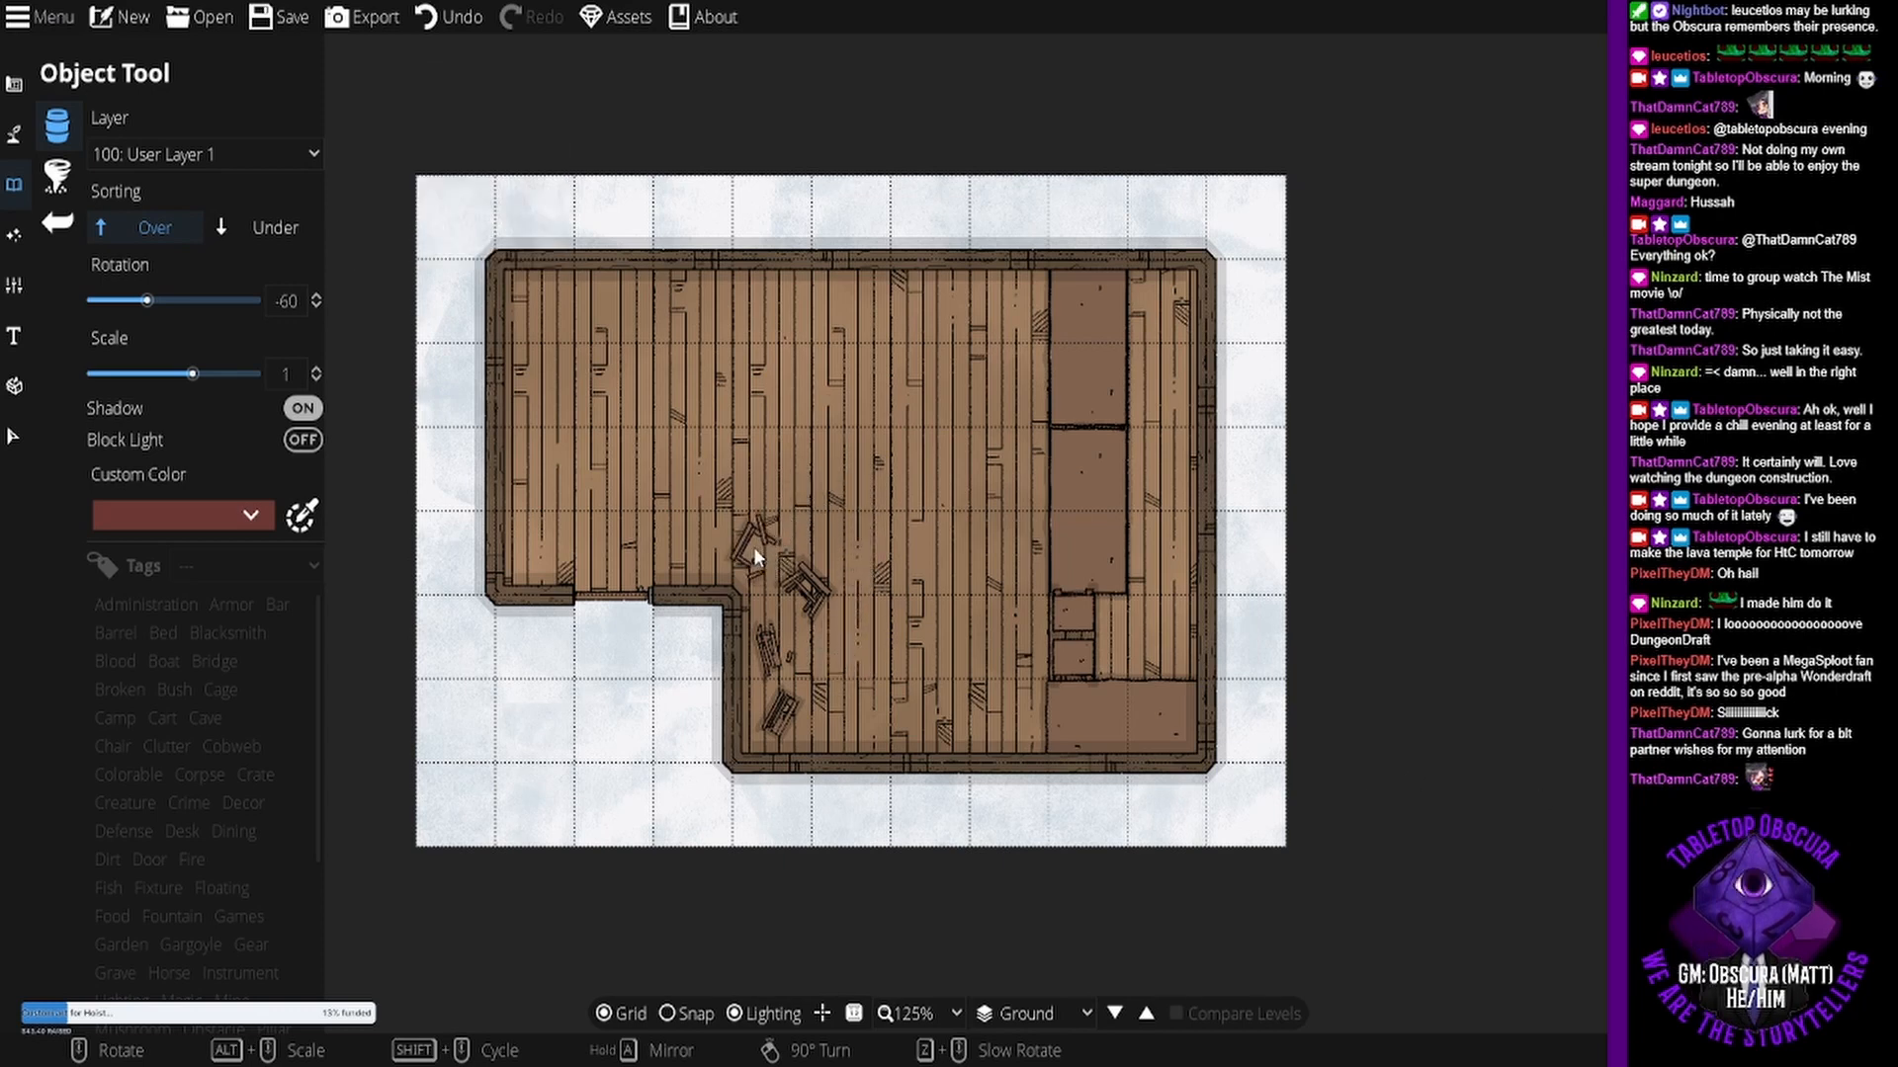
pyautogui.click(753, 547)
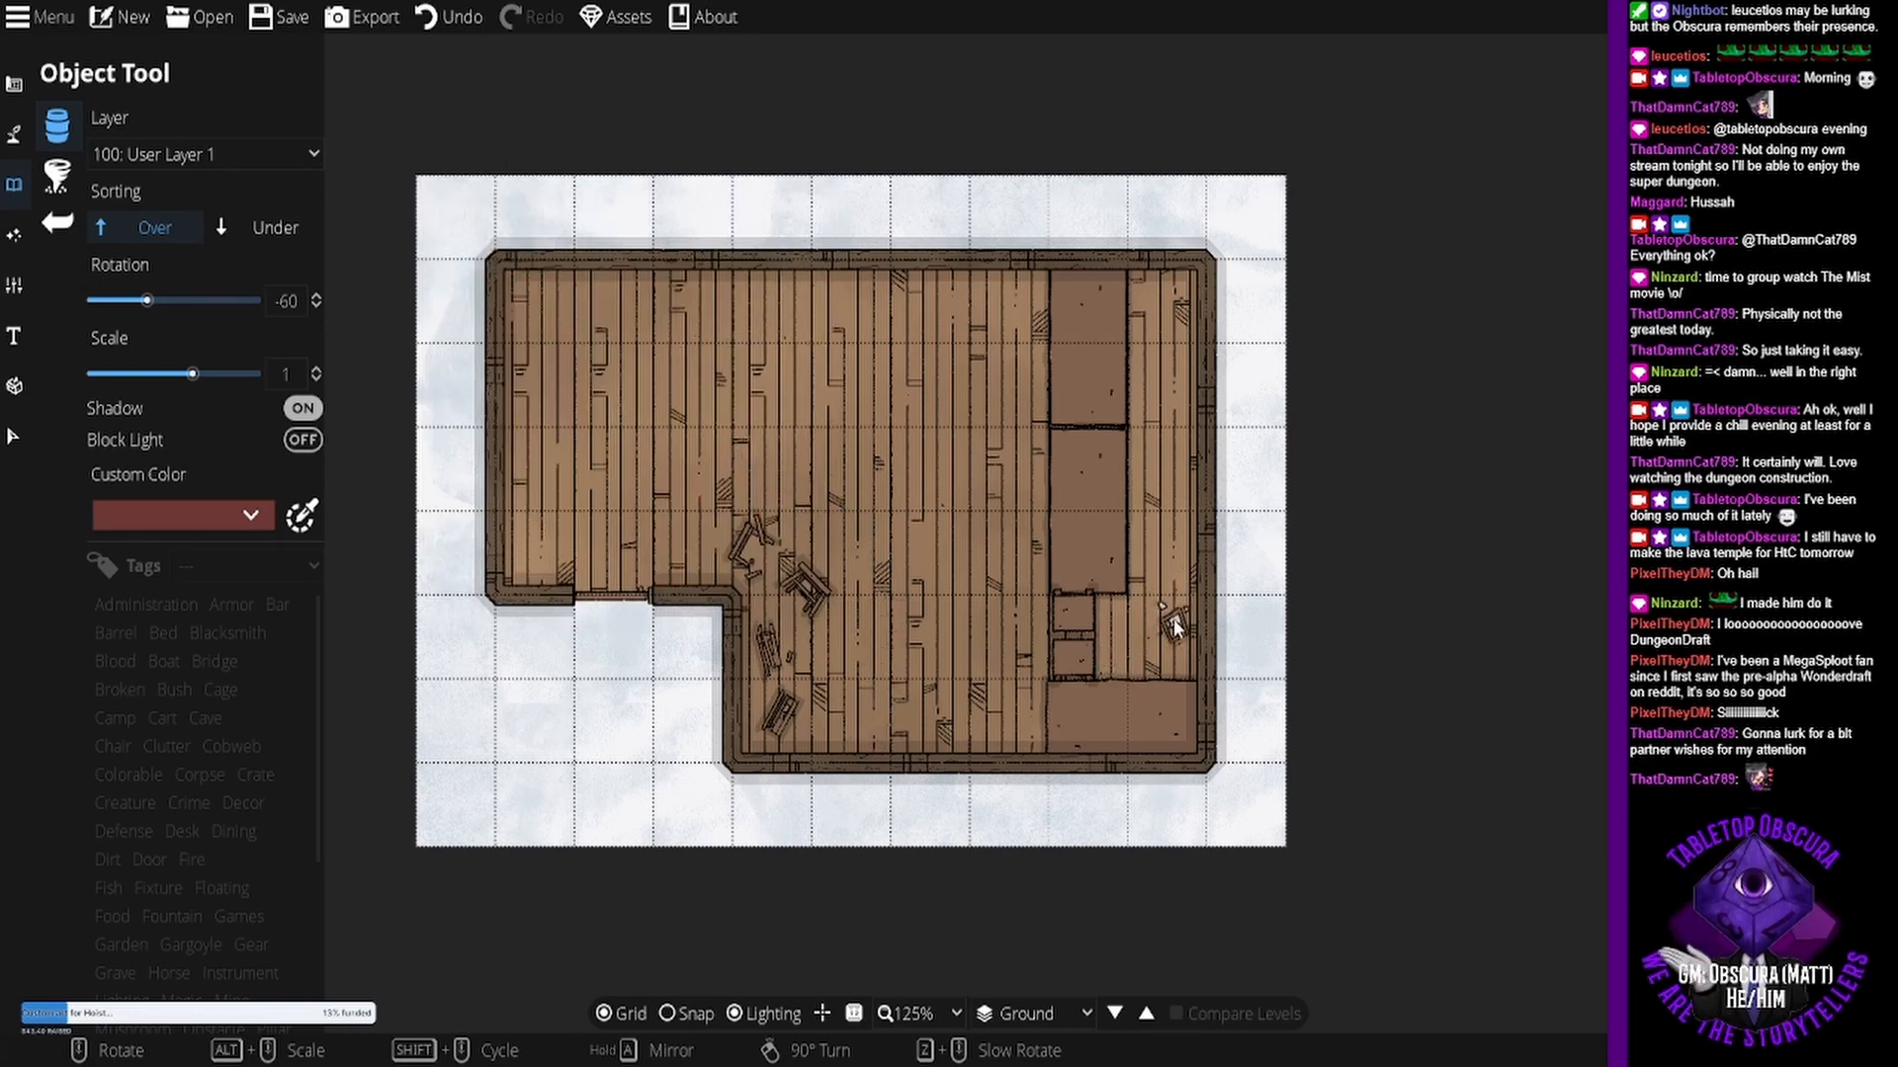
# - Place a small broken window rotated -15° on the floor near the south wall and try out Window 20 Broken in the room's middle
pyautogui.scroll(2, 862, 732)
pyautogui.scroll(1, 864, 726)
pyautogui.click(863, 724)
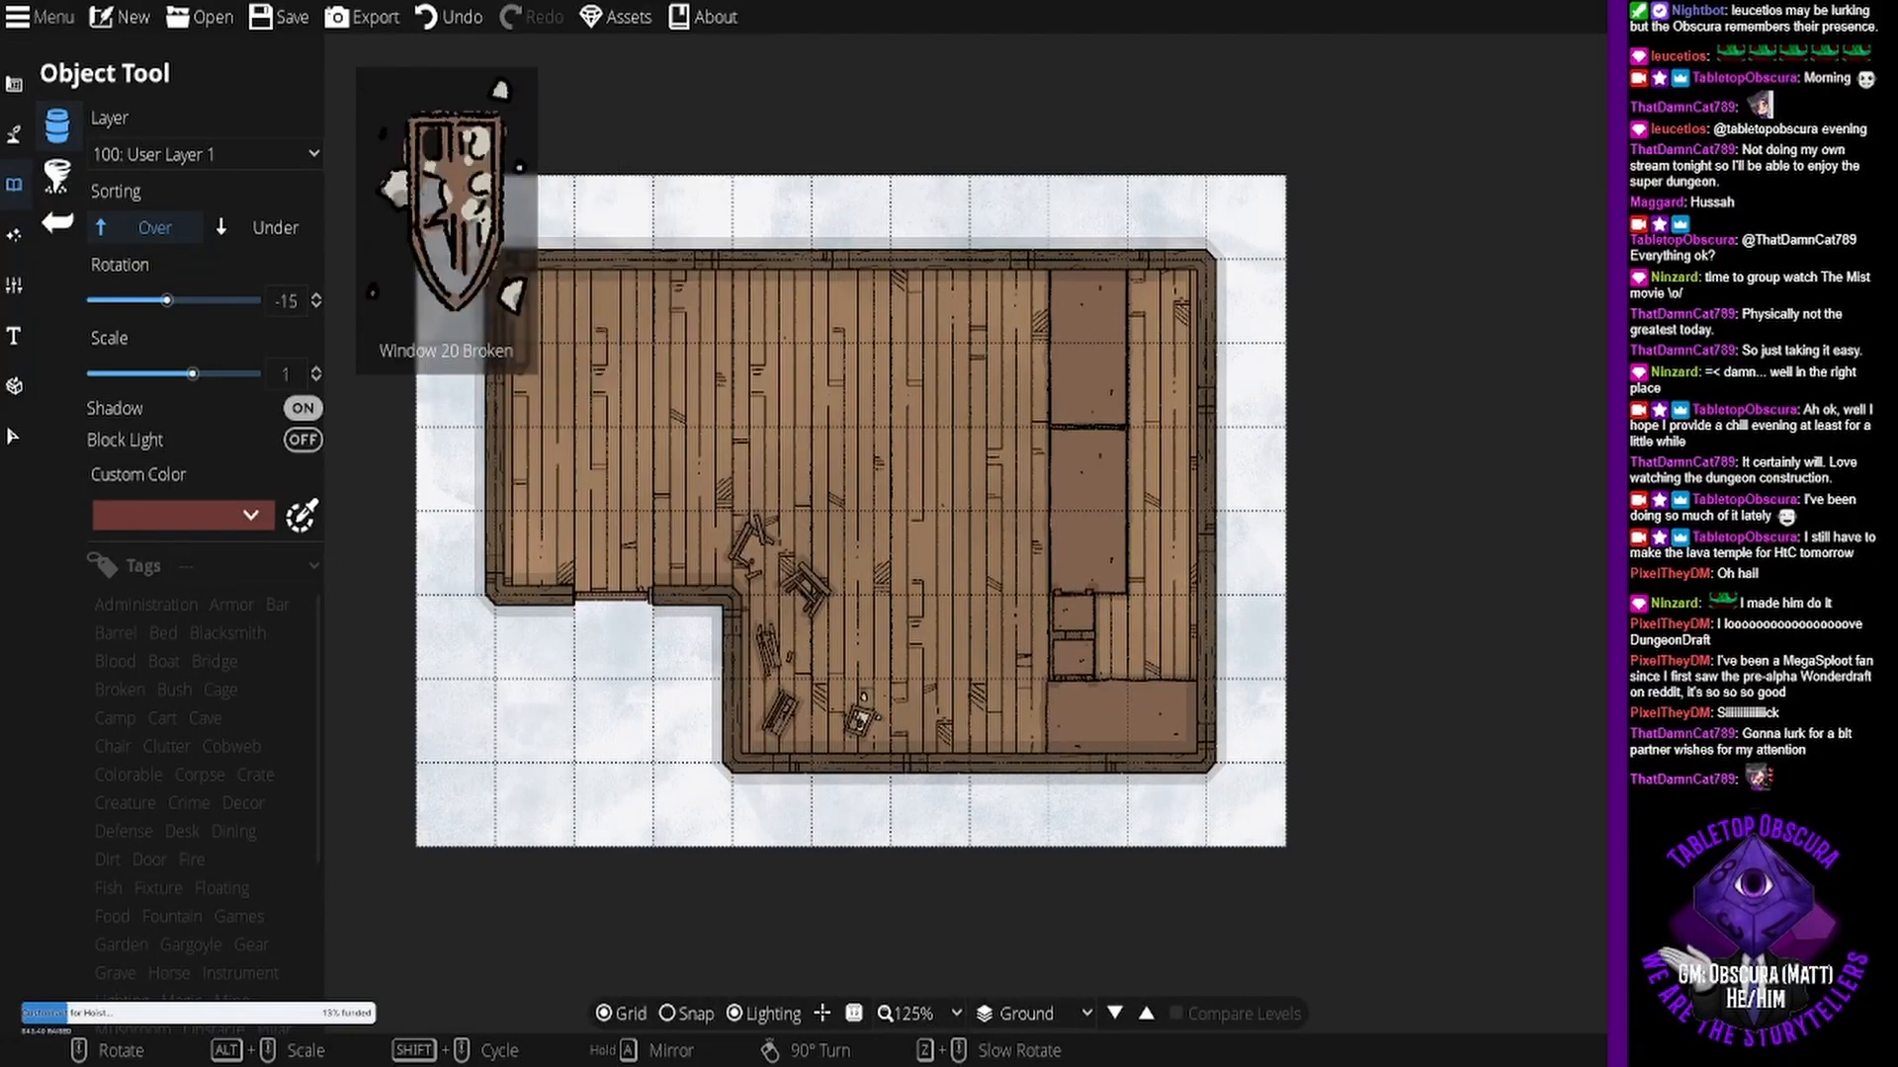
pyautogui.scroll(1, 573, 356)
pyautogui.scroll(1, 572, 355)
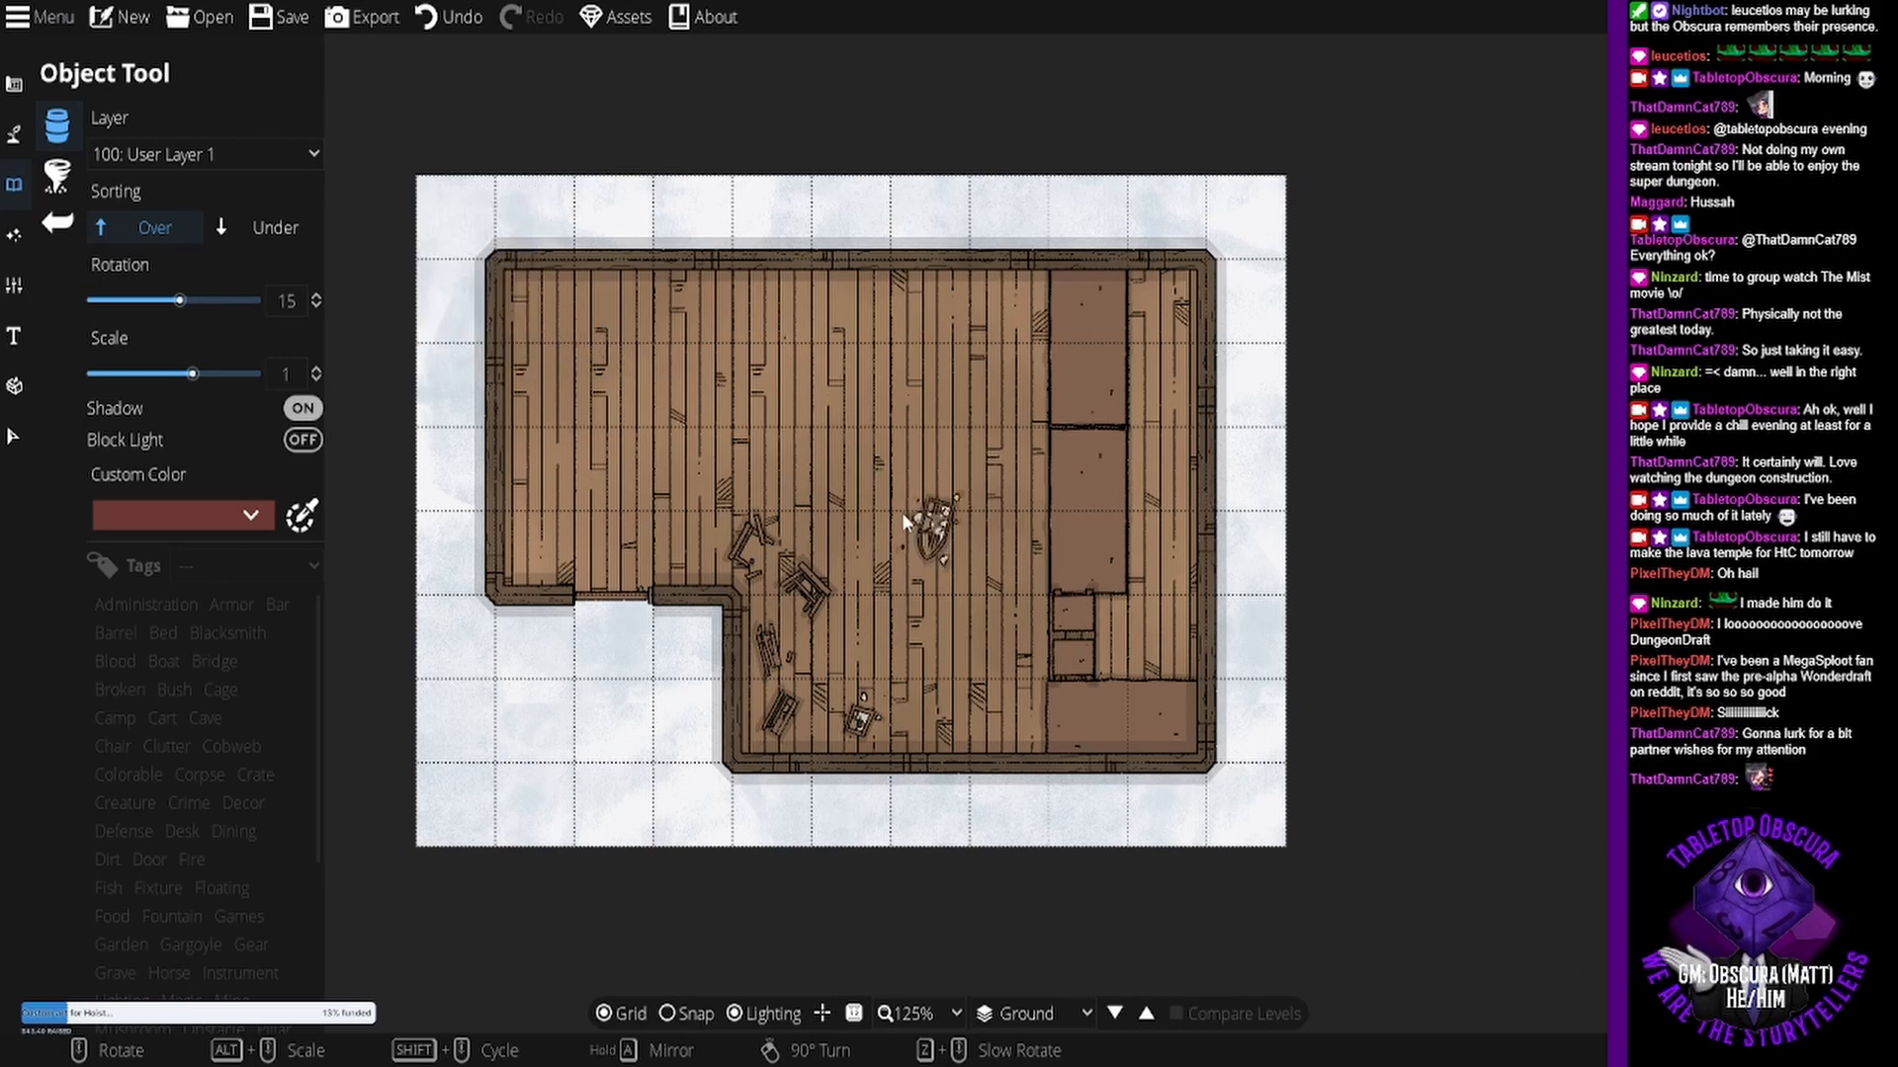
pyautogui.scroll(3, 591, 440)
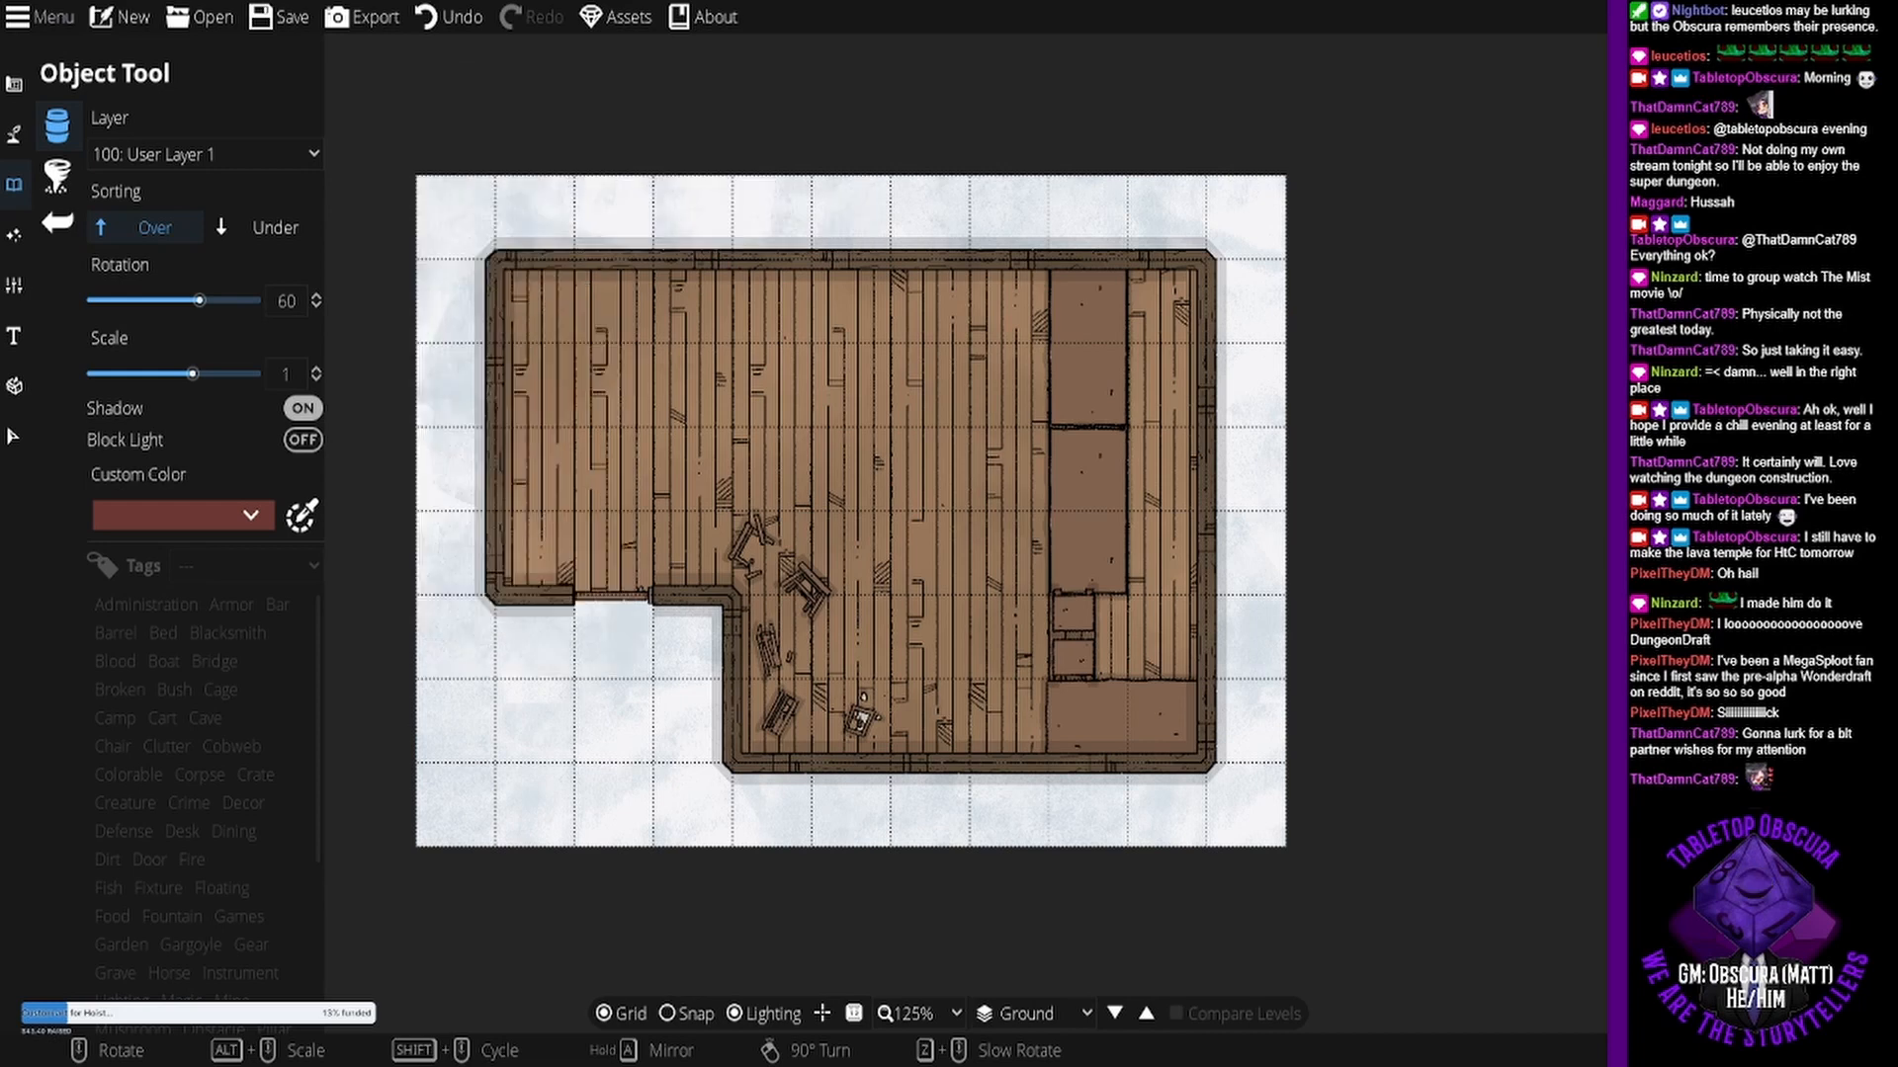
# - Turn on snapping and line up four tables at 0° rotation along the north wall, in two pairs with a gap between them
pyautogui.scroll(-3, 939, 323)
pyautogui.scroll(-1, 959, 307)
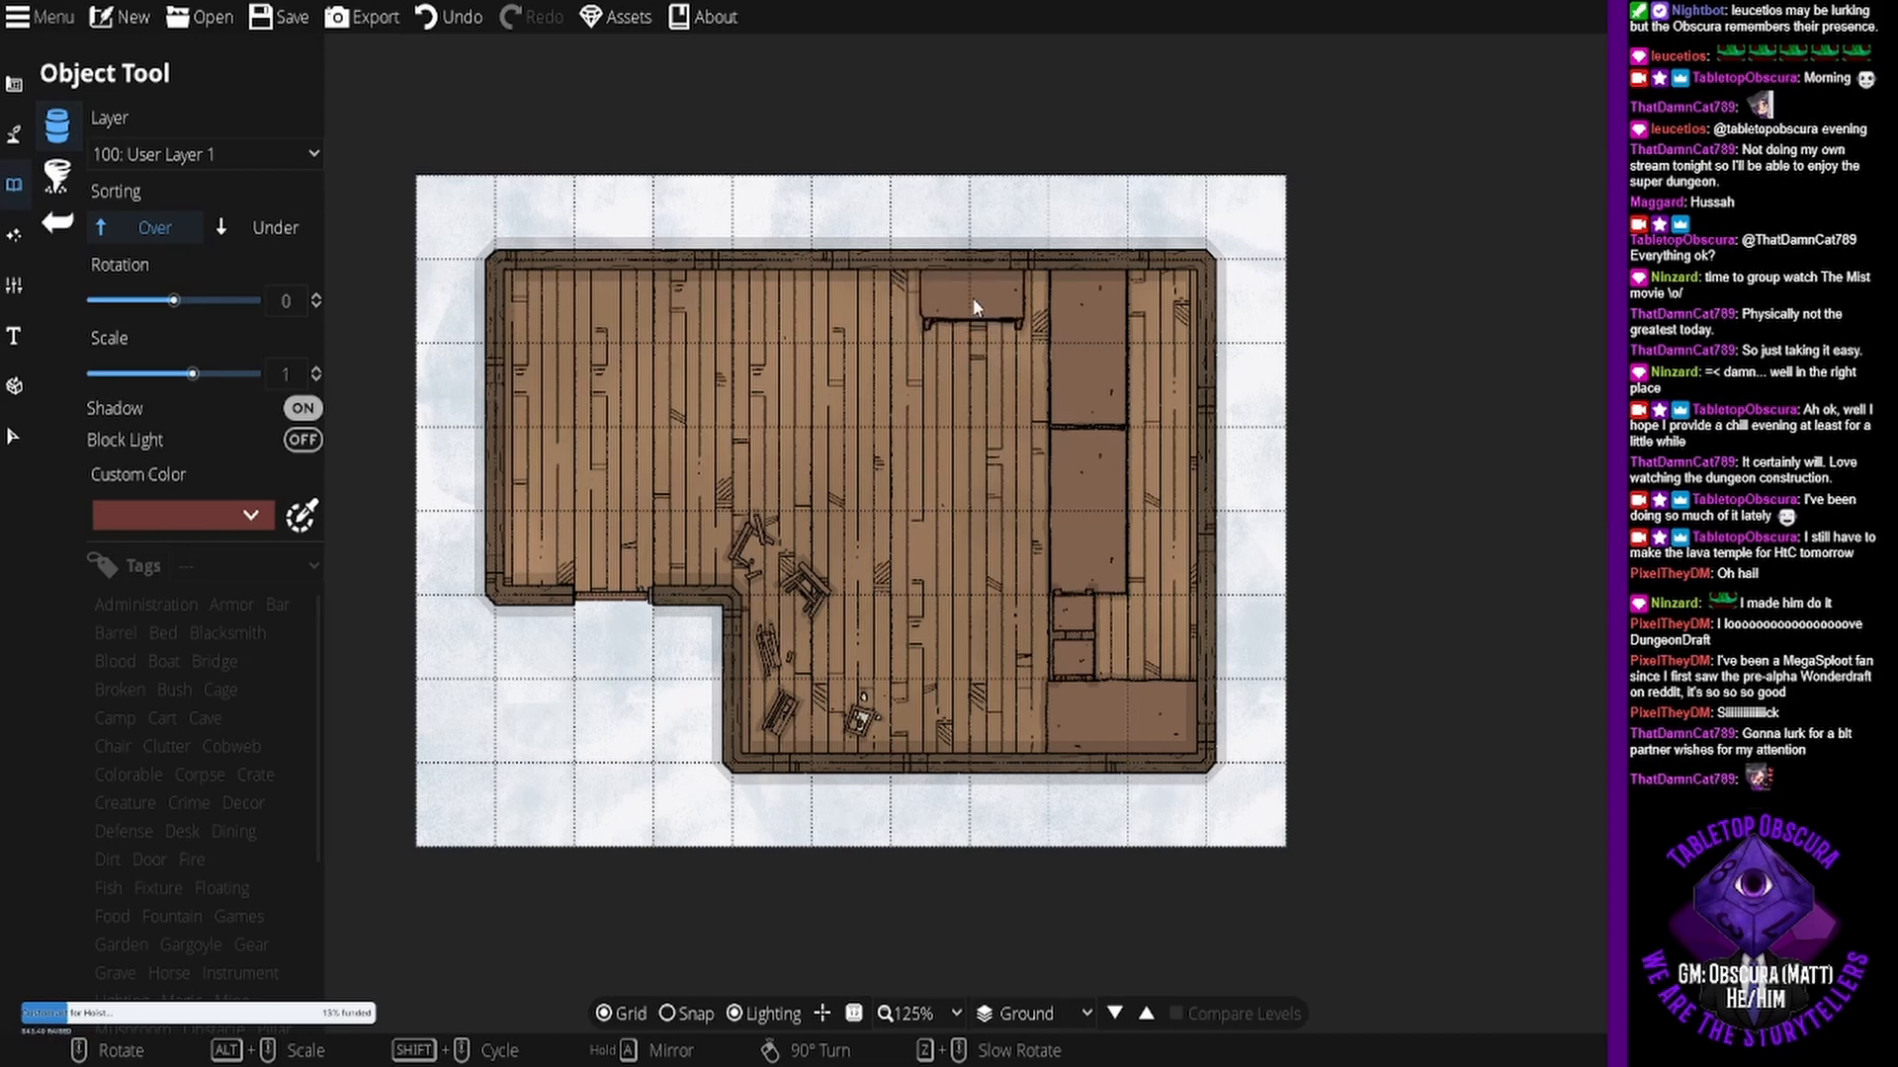
pyautogui.click(667, 1013)
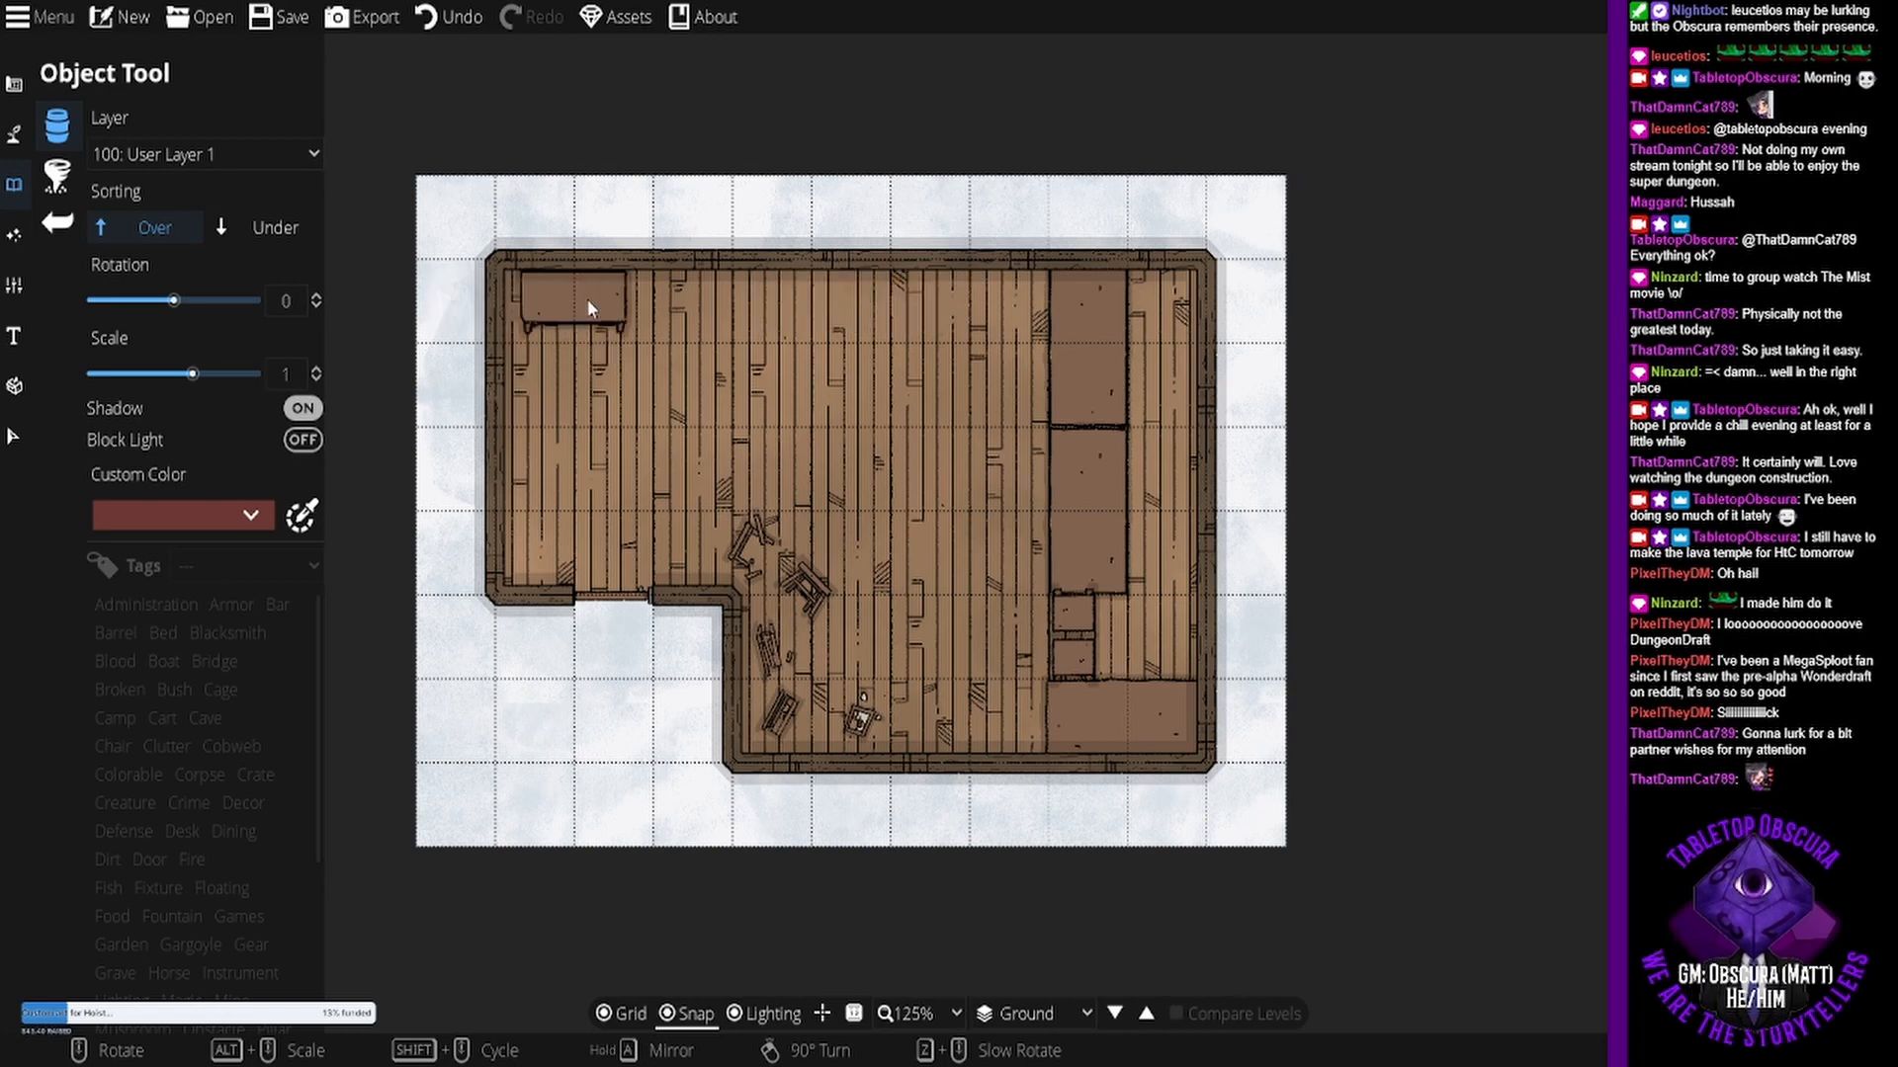
pyautogui.click(584, 298)
pyautogui.click(707, 306)
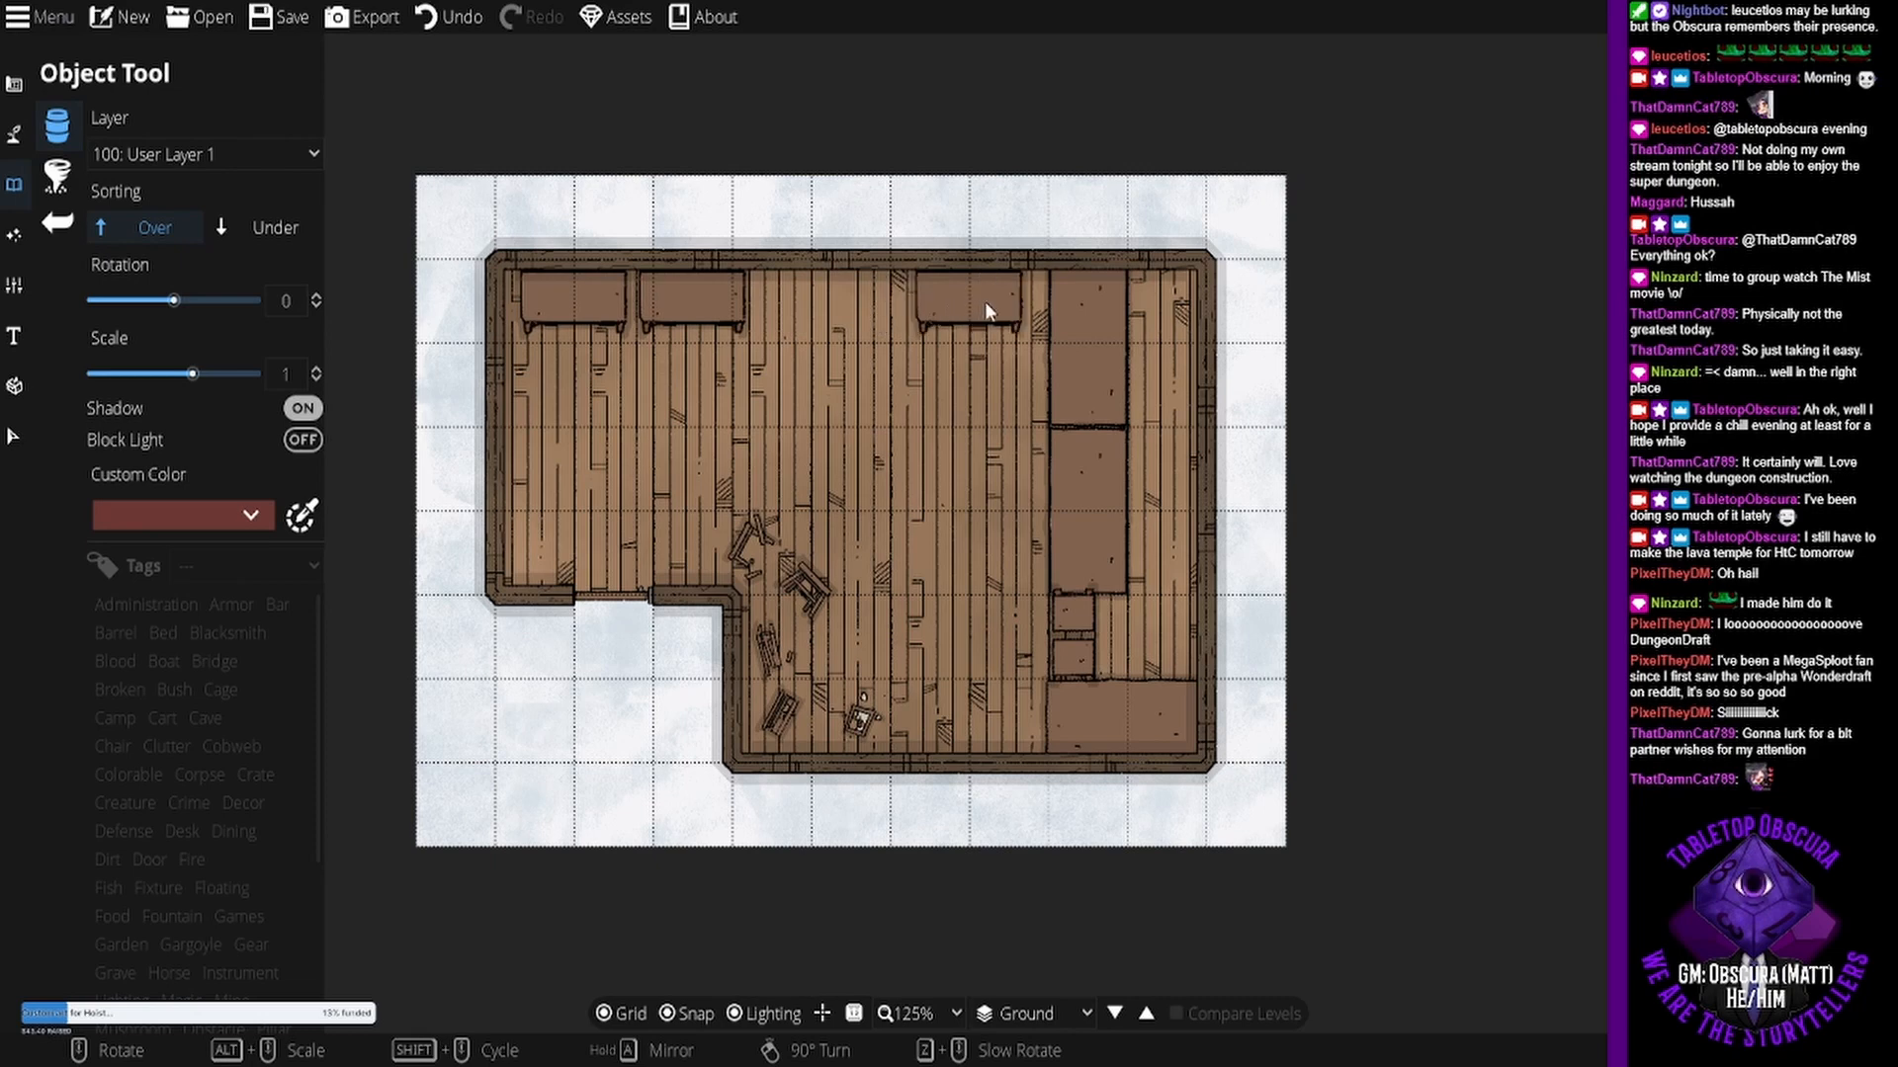
pyautogui.click(984, 300)
pyautogui.click(850, 314)
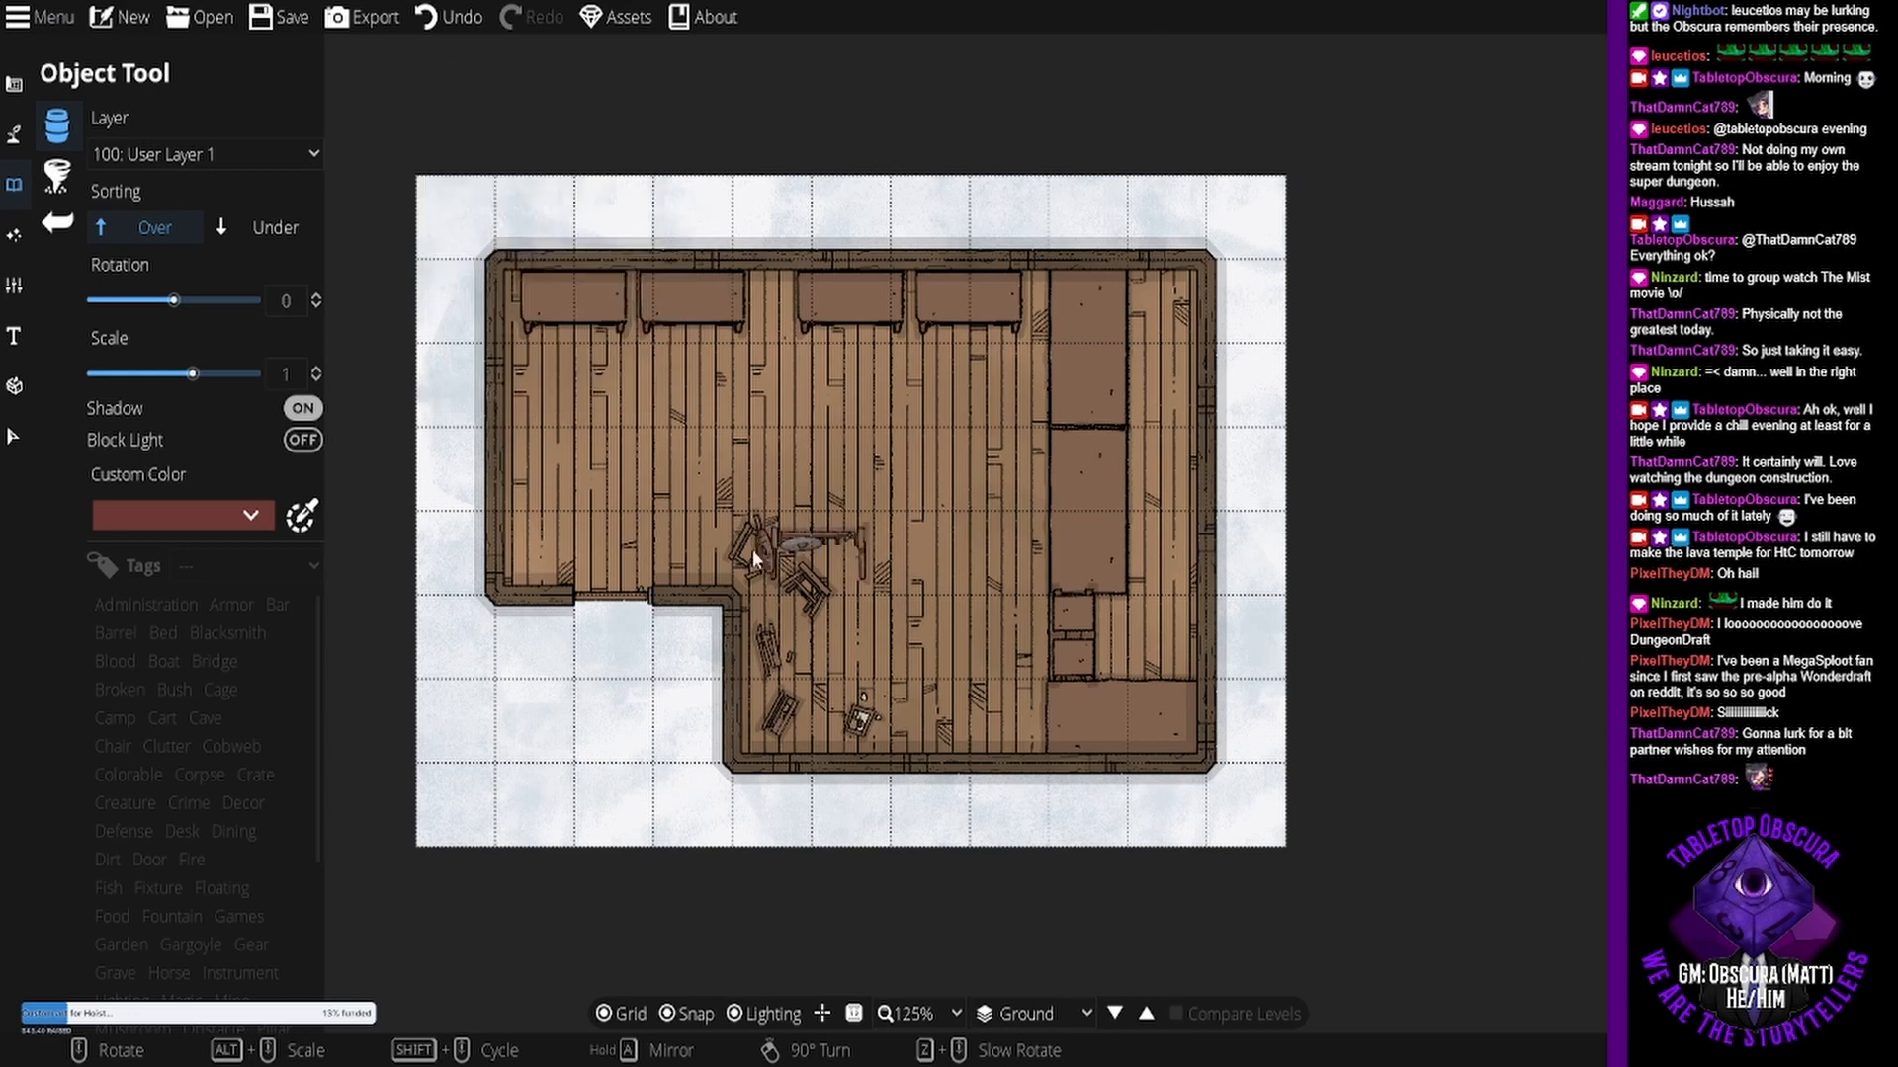
# - Place two different wood-and-metal racks rotated -180° side by side along the south wall
pyautogui.scroll(5, 954, 704)
pyautogui.scroll(7, 952, 698)
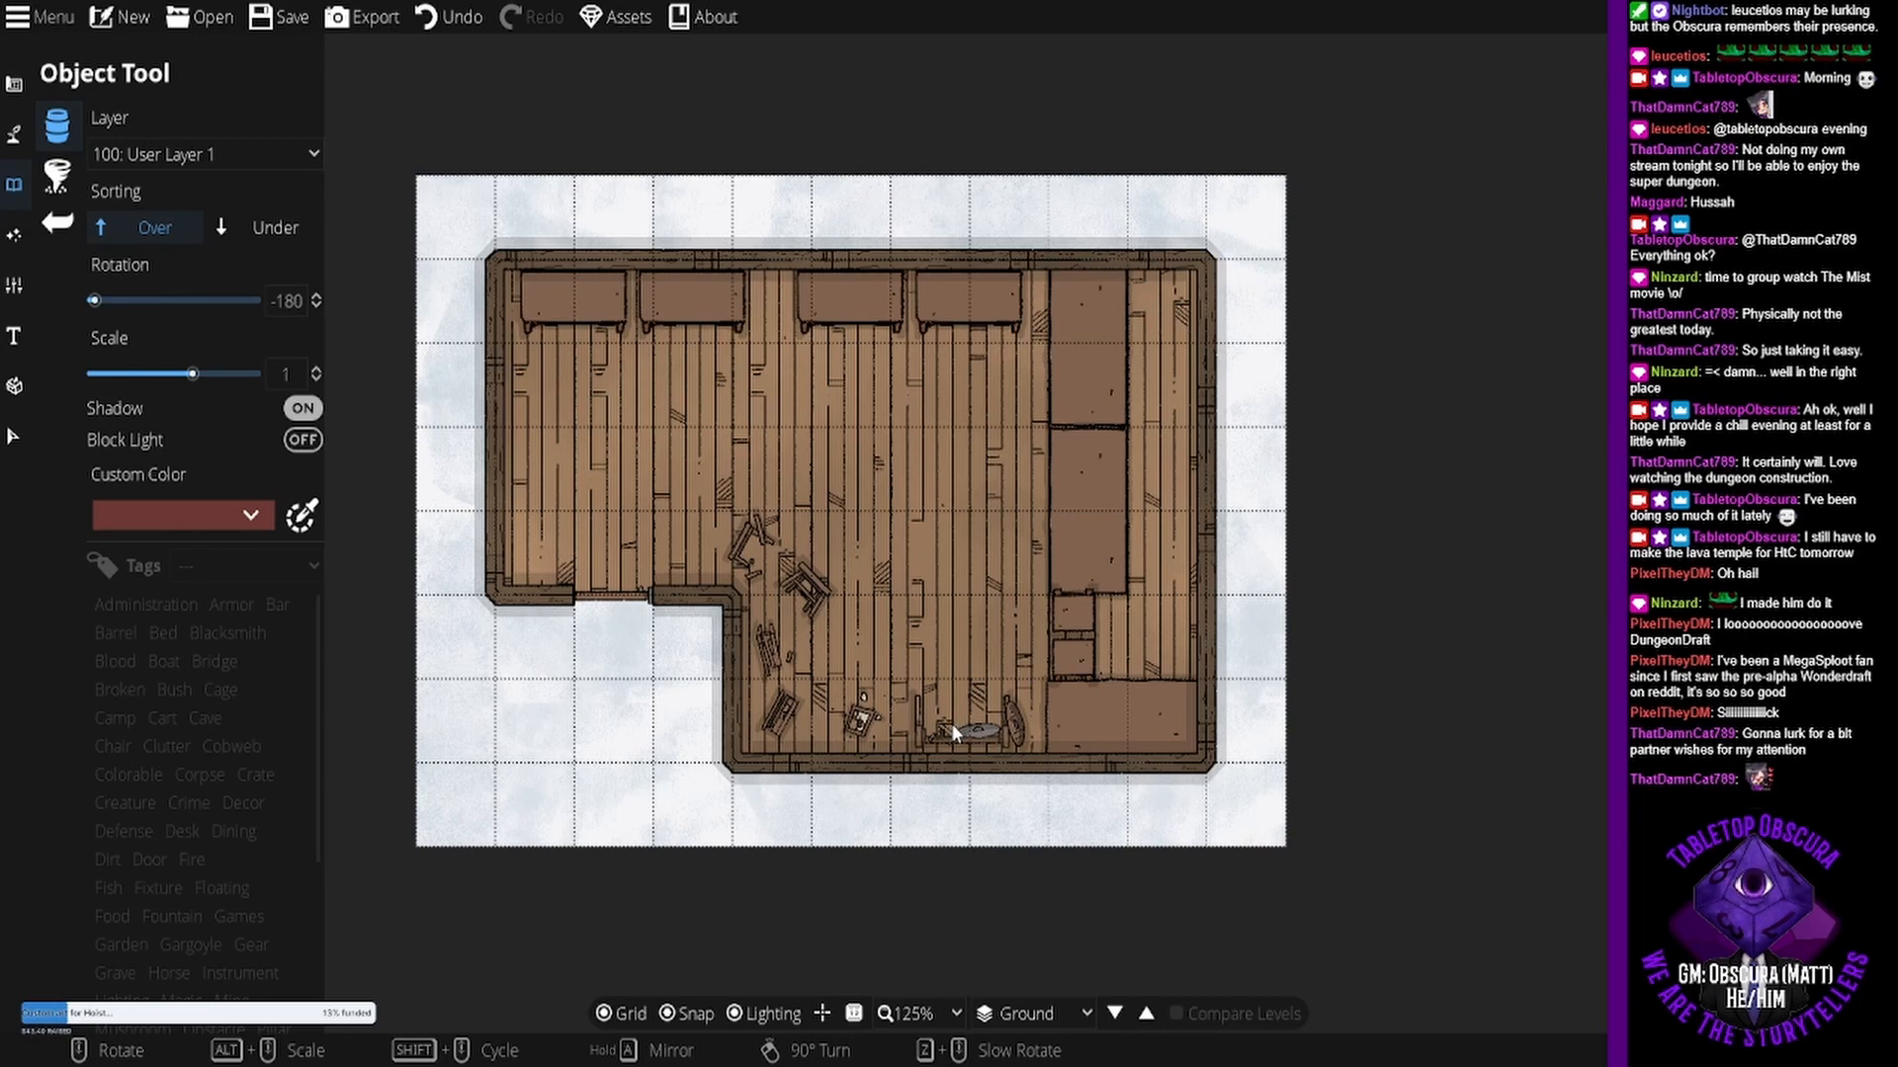
pyautogui.click(951, 723)
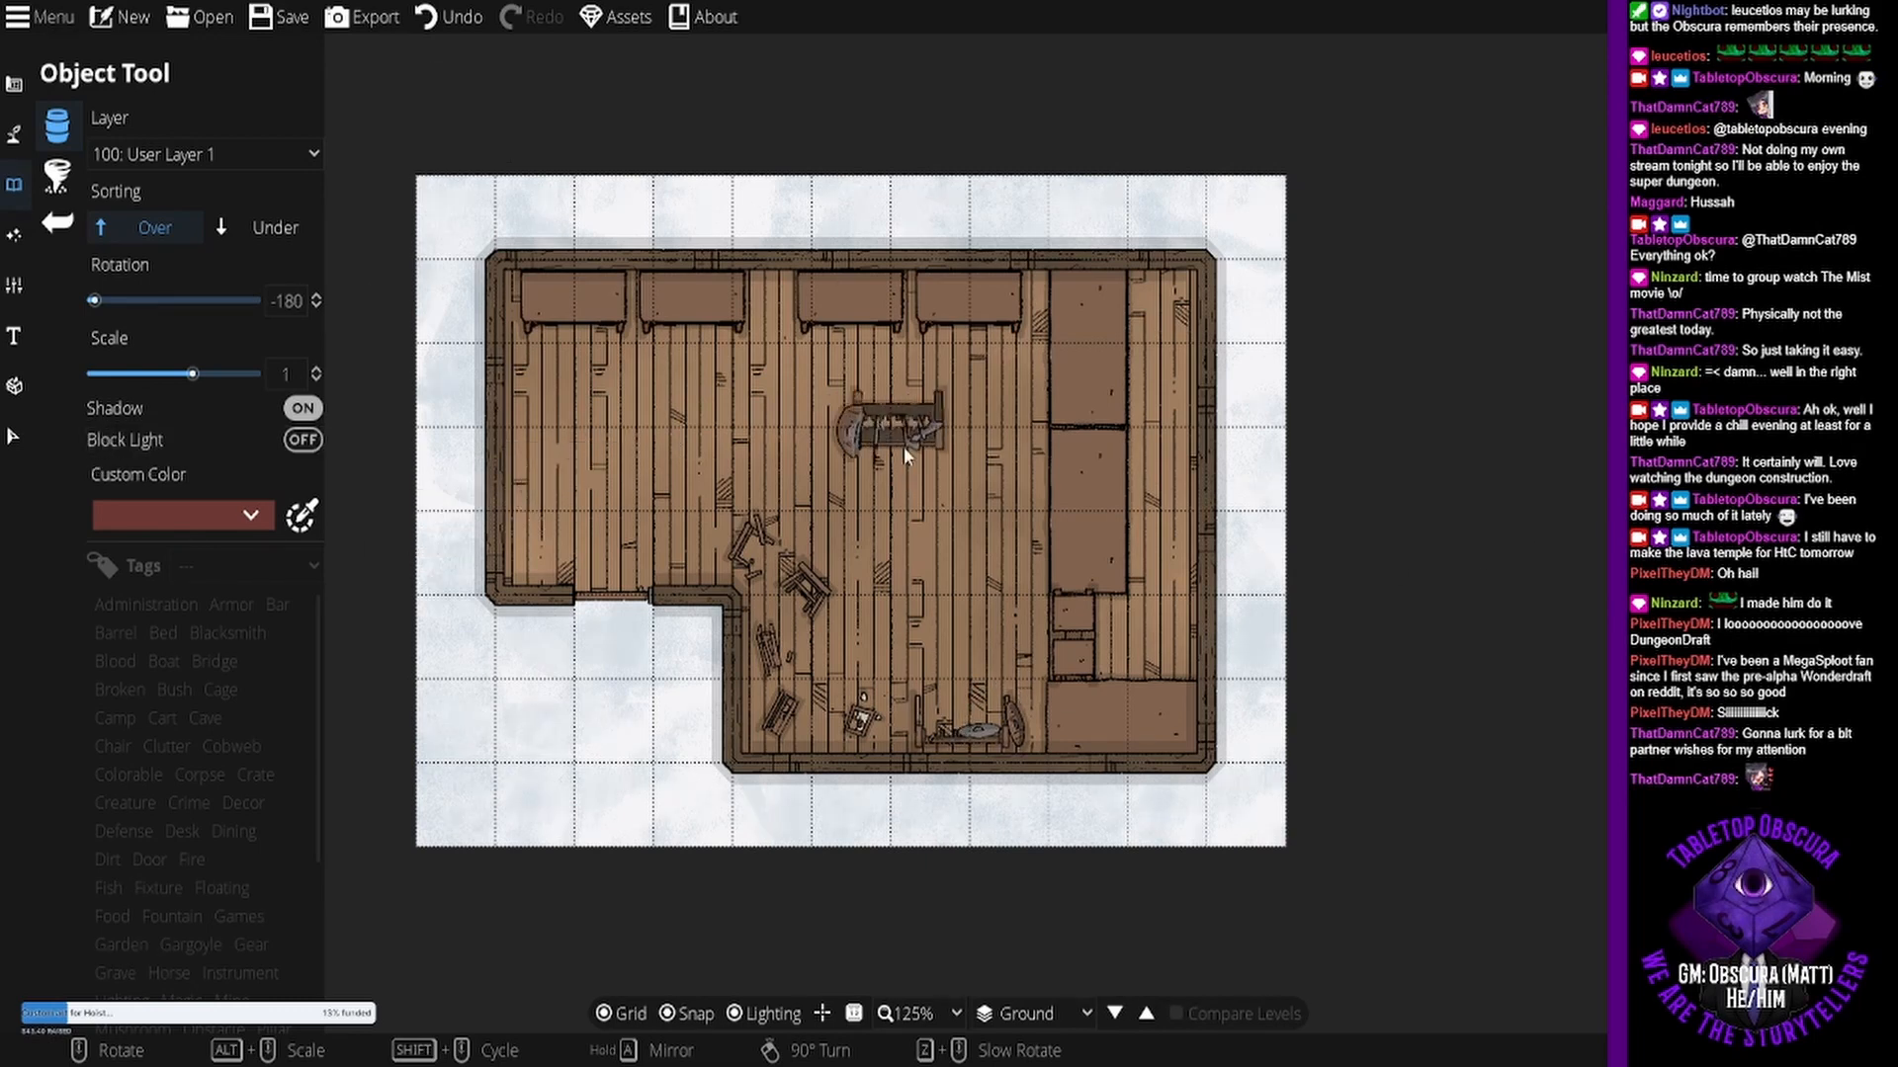
pyautogui.scroll(8, 844, 697)
pyautogui.scroll(-8, 829, 709)
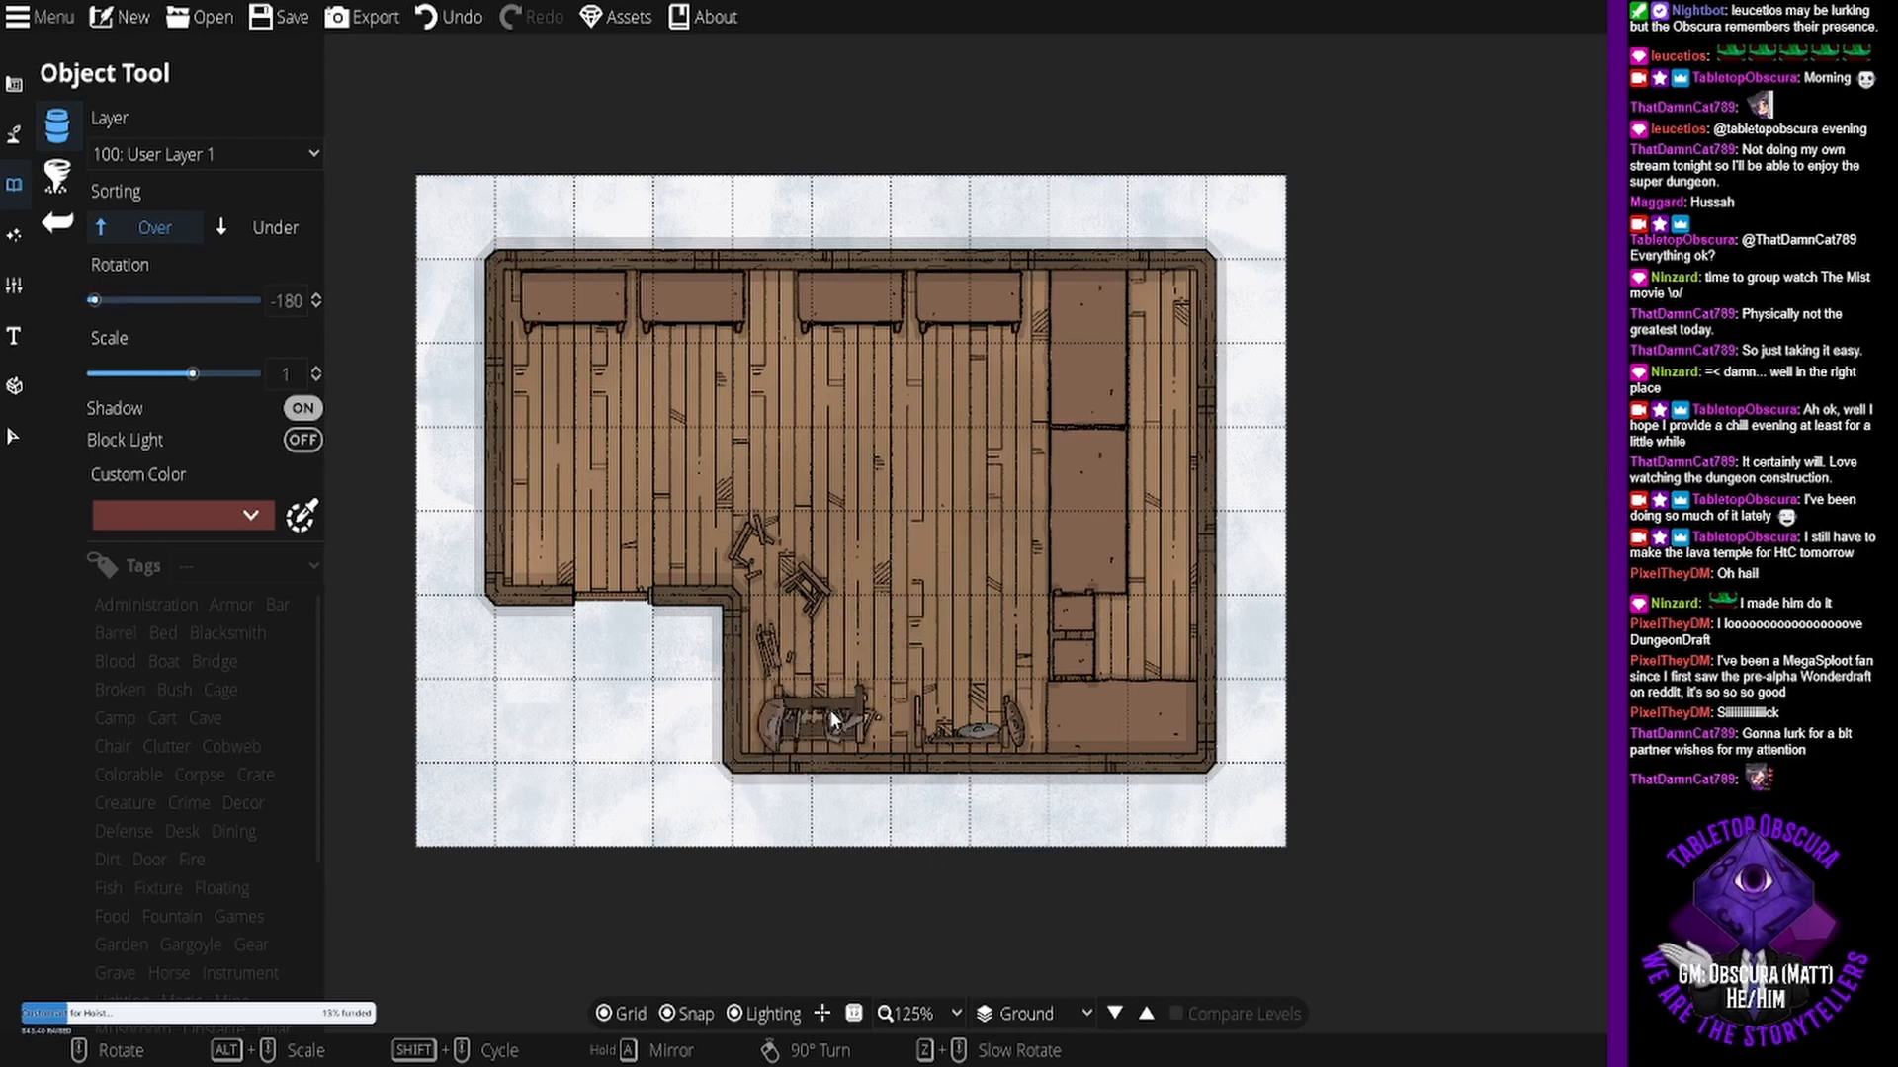
pyautogui.click(816, 722)
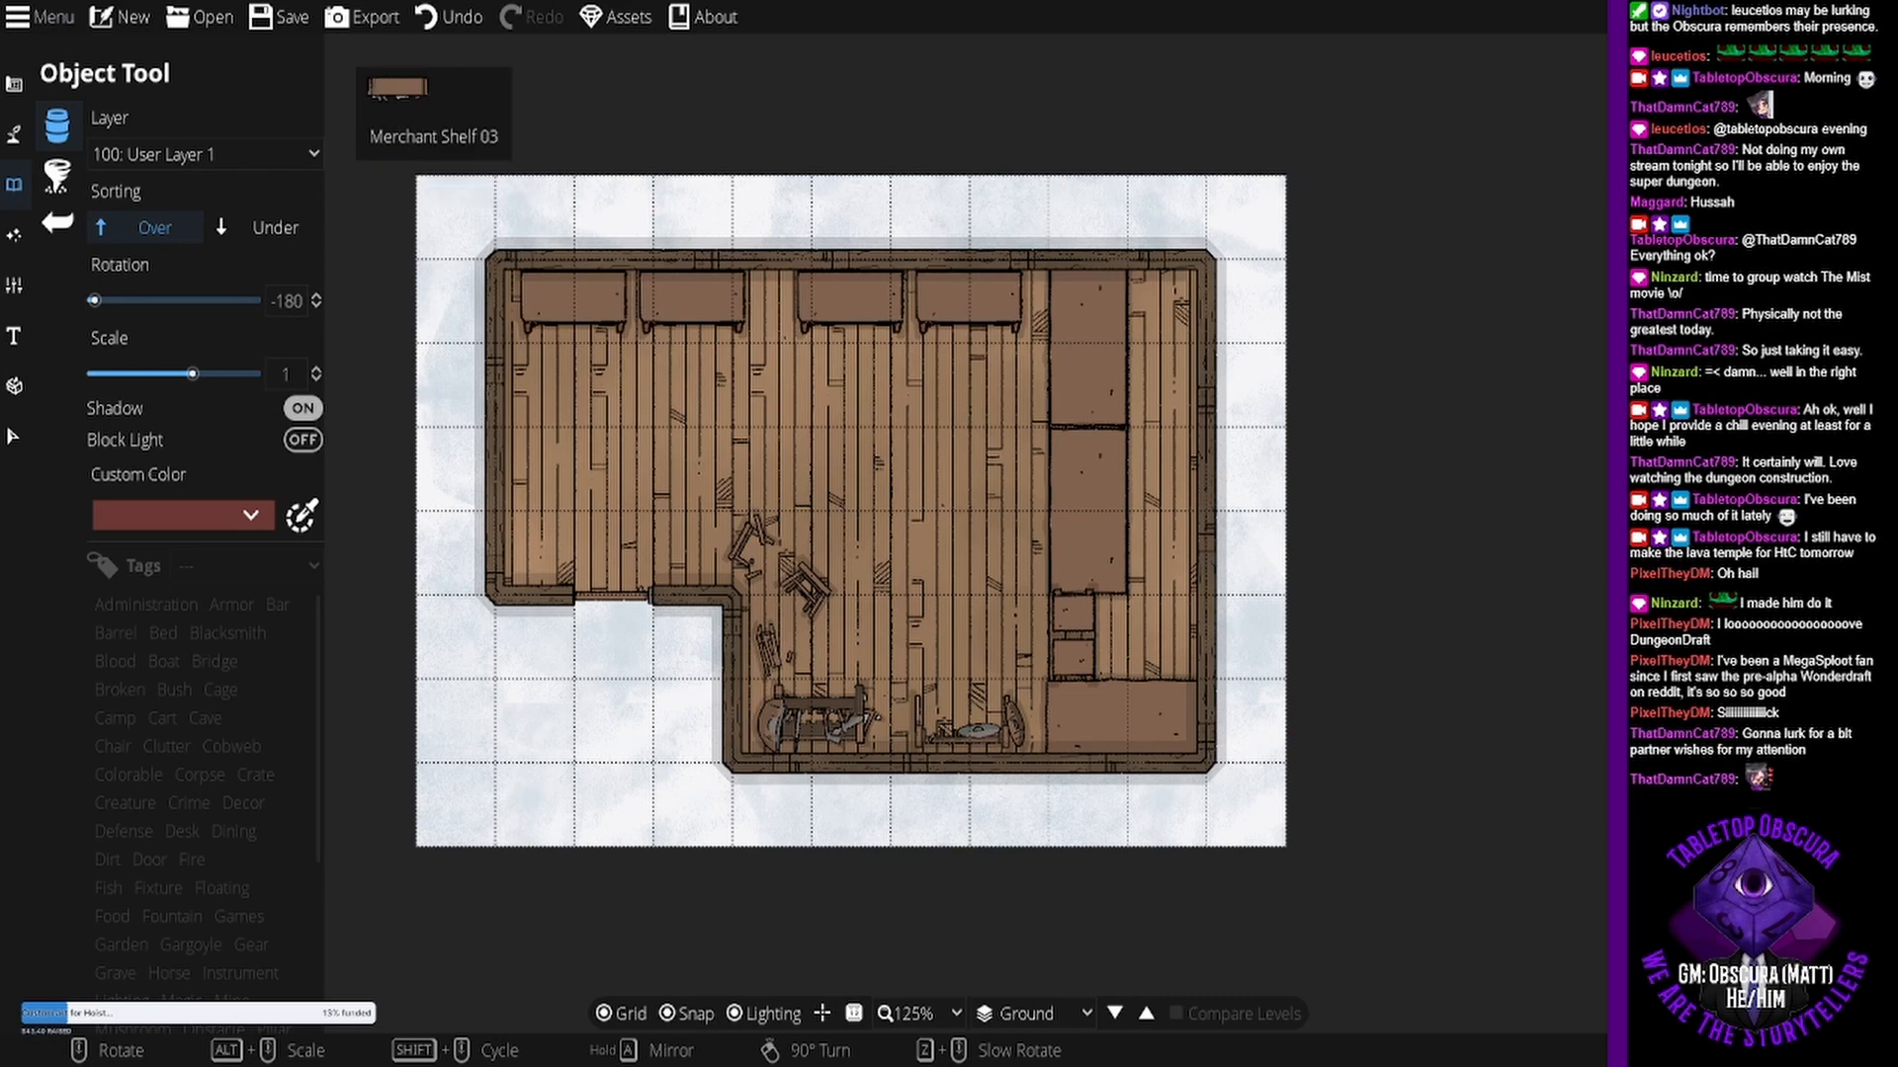
# - Turn off snapping and line the west wall with three copies of Merchant Shelf 03 rotated -90°, working north from the southwest corner
pyautogui.scroll(6, 538, 524)
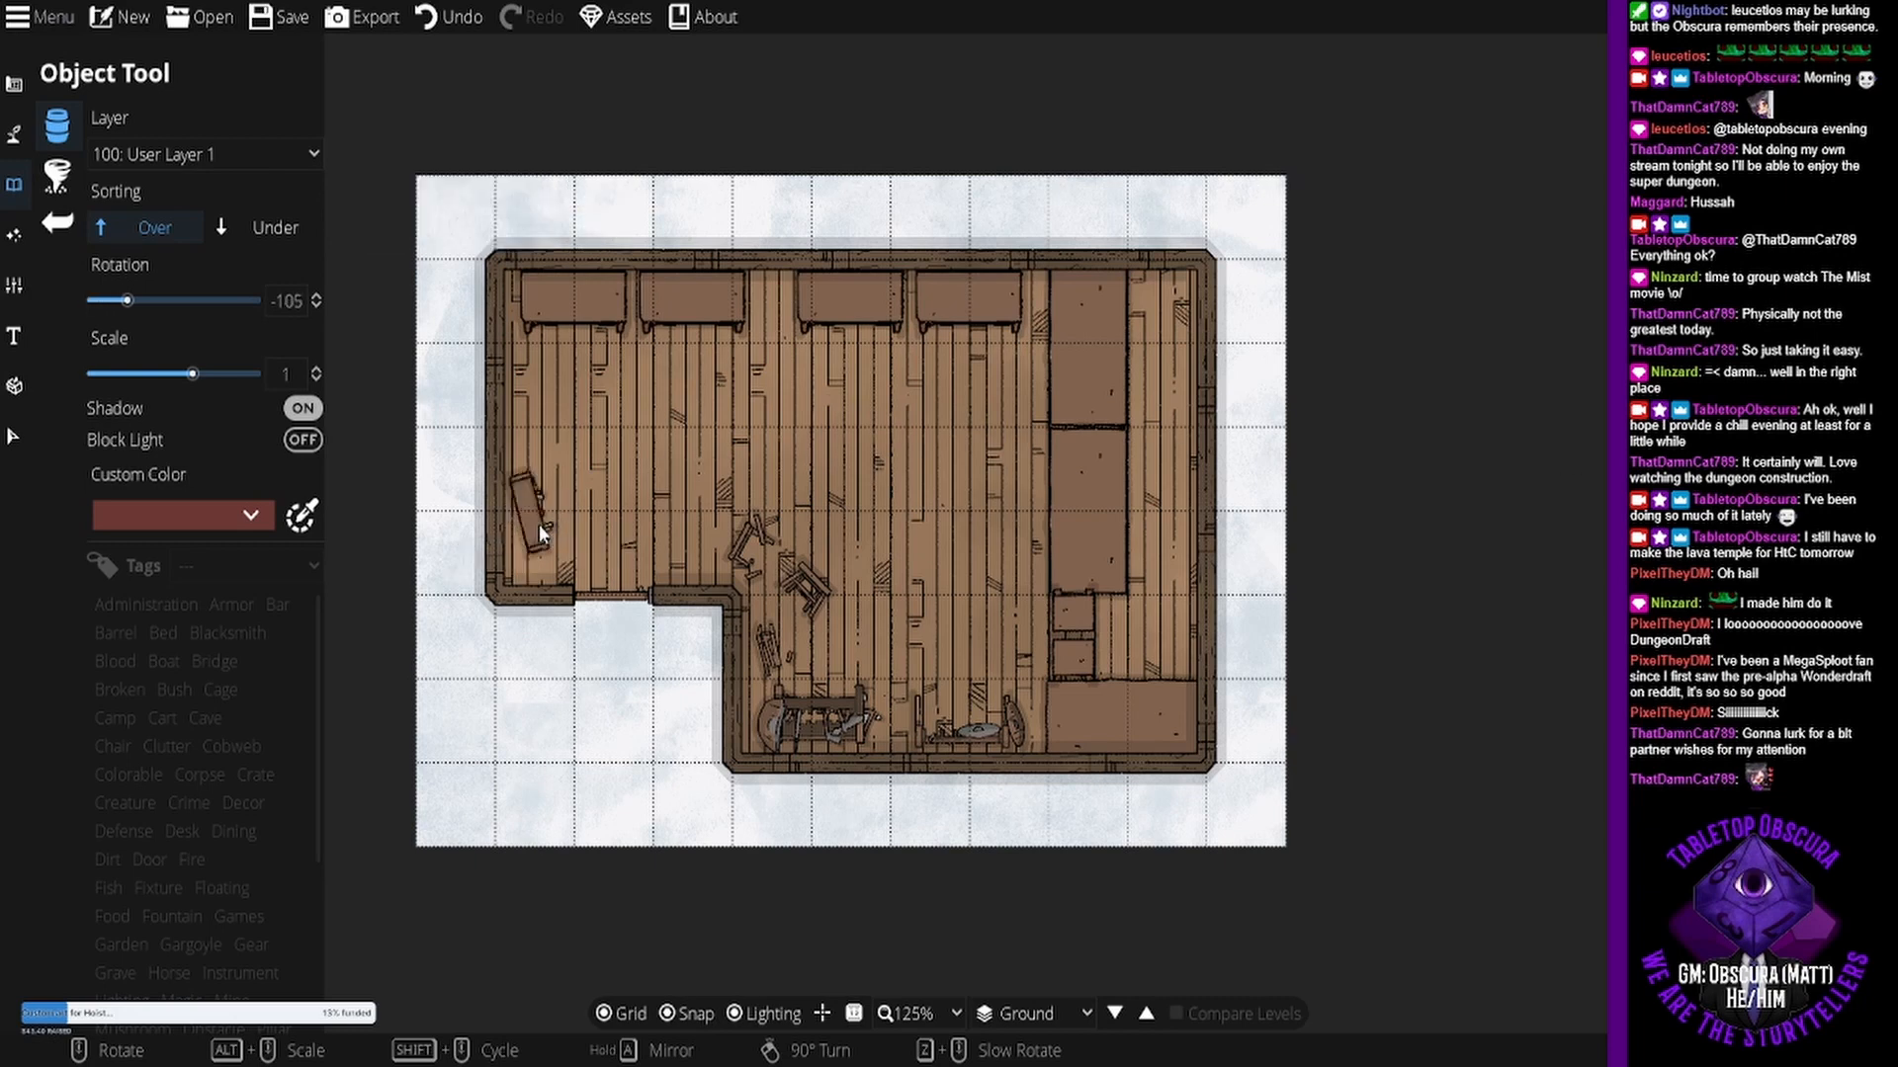
pyautogui.click(698, 1015)
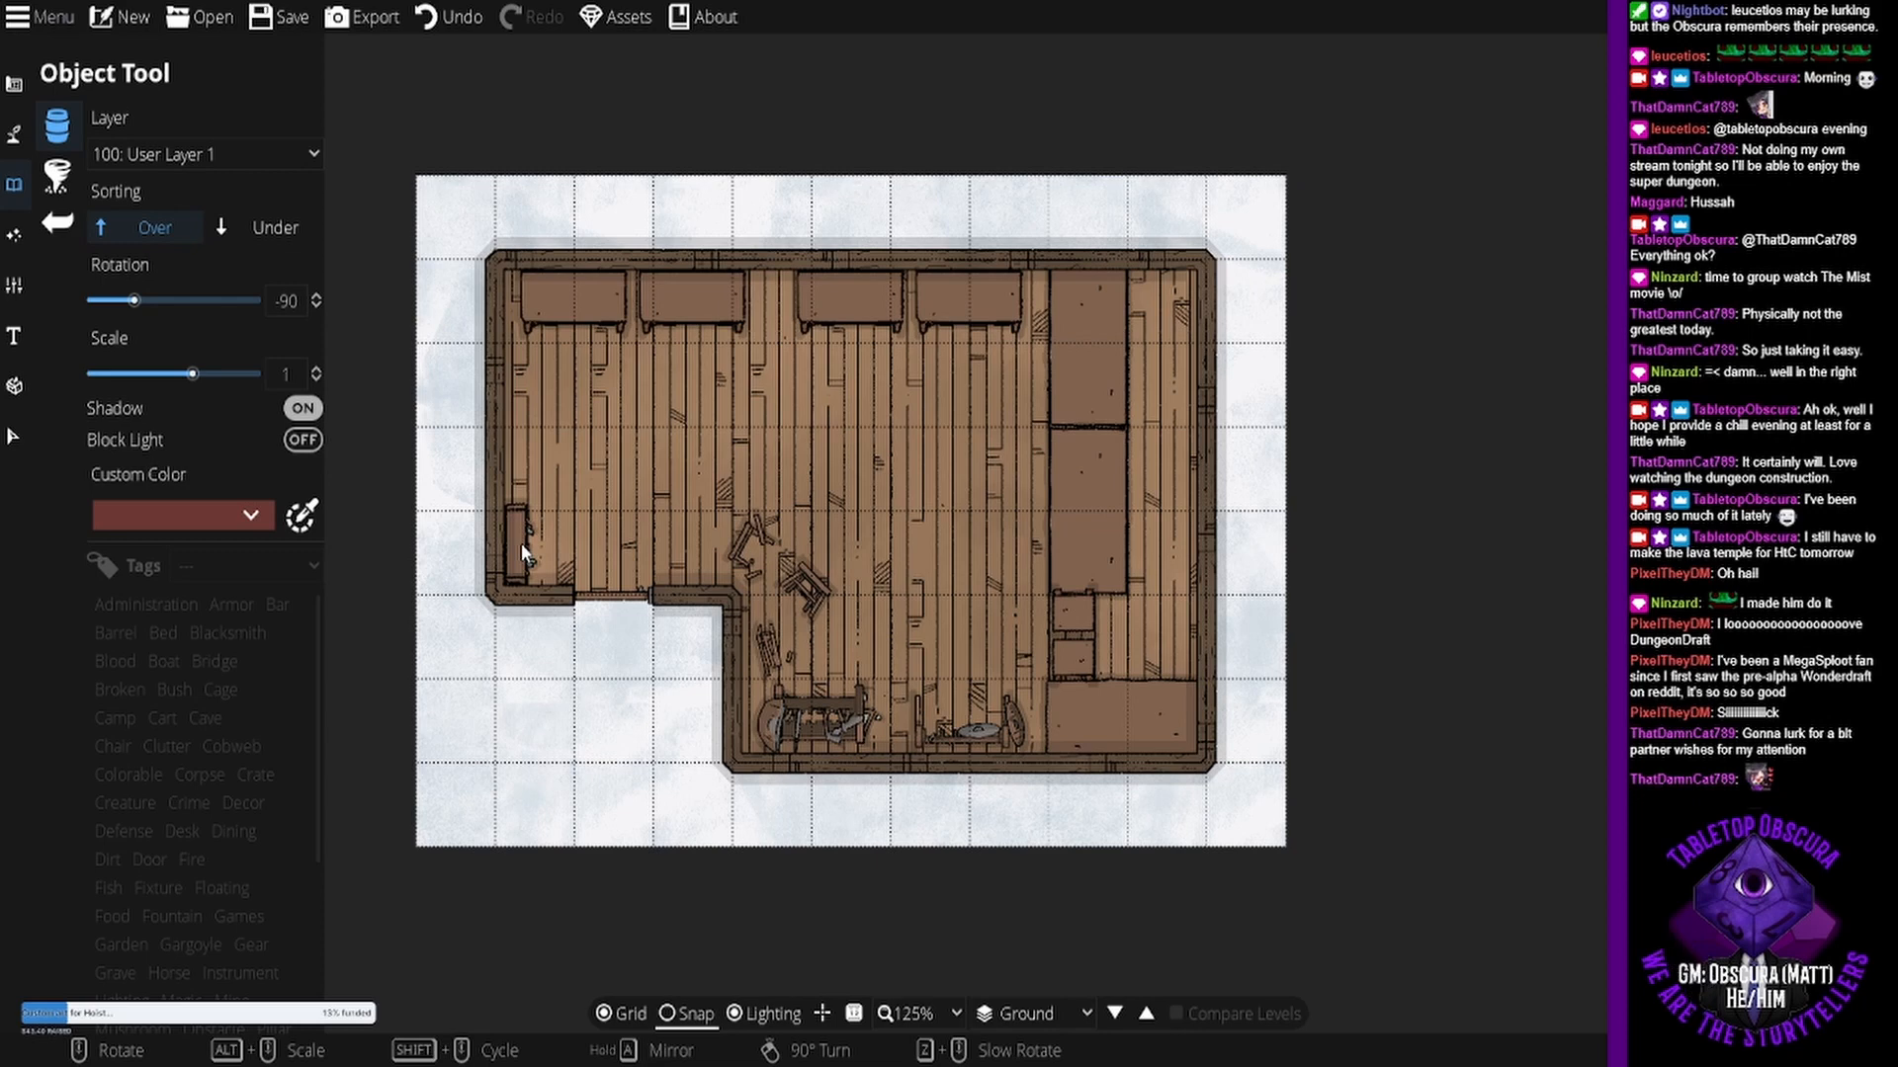
pyautogui.click(520, 543)
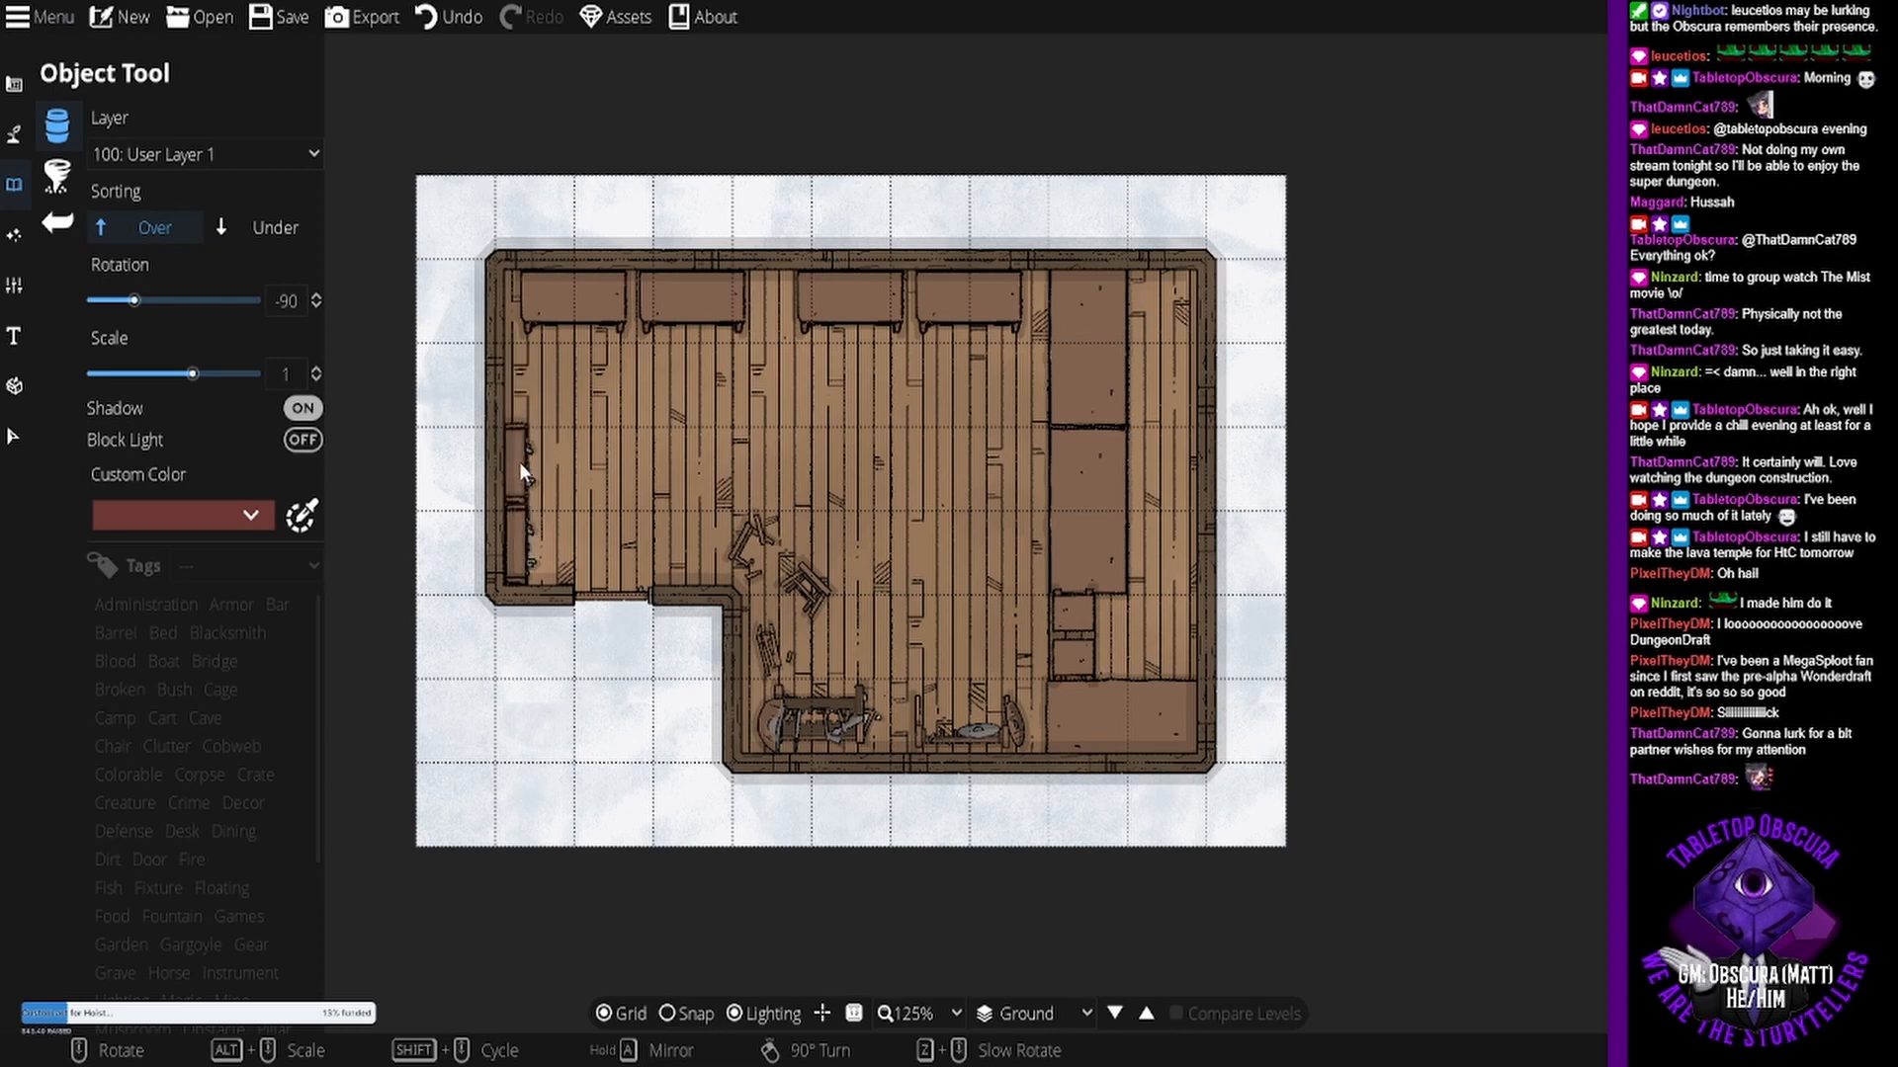
pyautogui.click(518, 460)
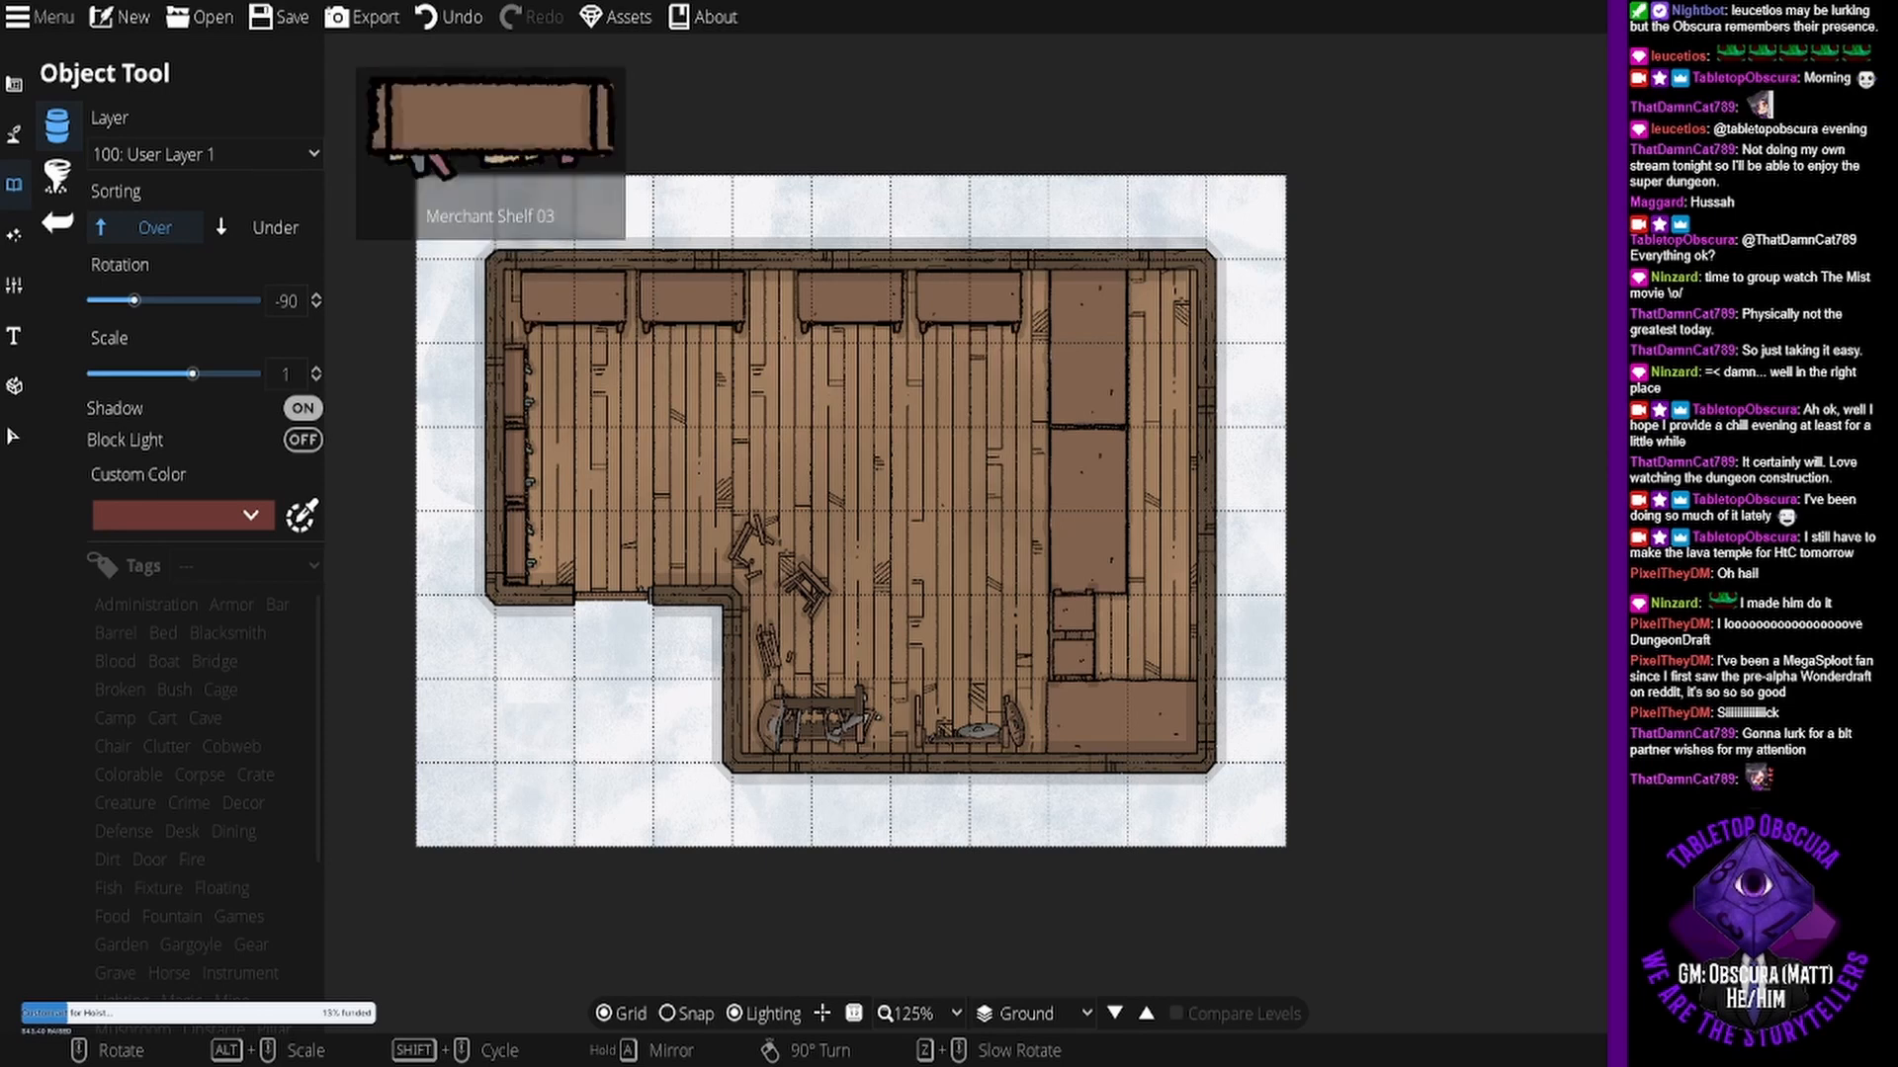
# - Turn on snapping and start a double shelf row mid-room, with one Merchant Shelf 03 at 0° and two at -180° on its north side
pyautogui.scroll(6, 748, 461)
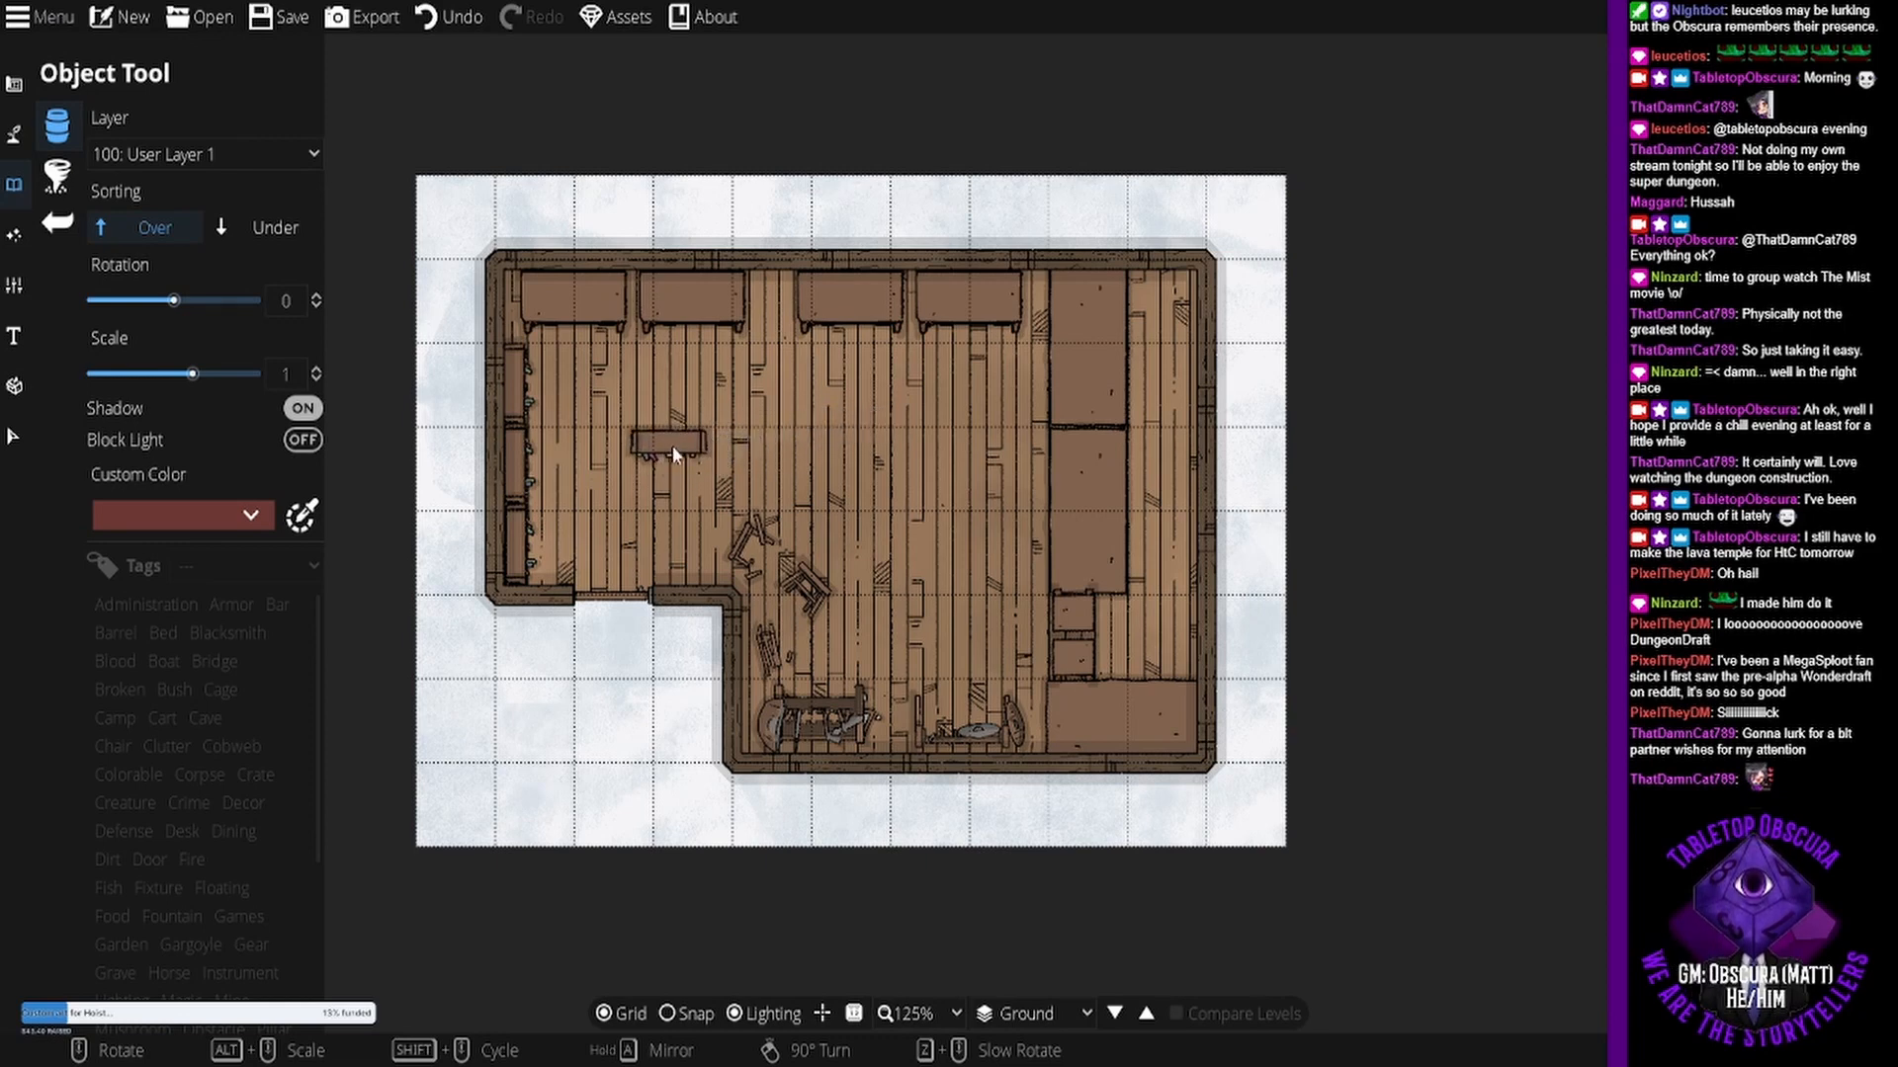
pyautogui.click(694, 1014)
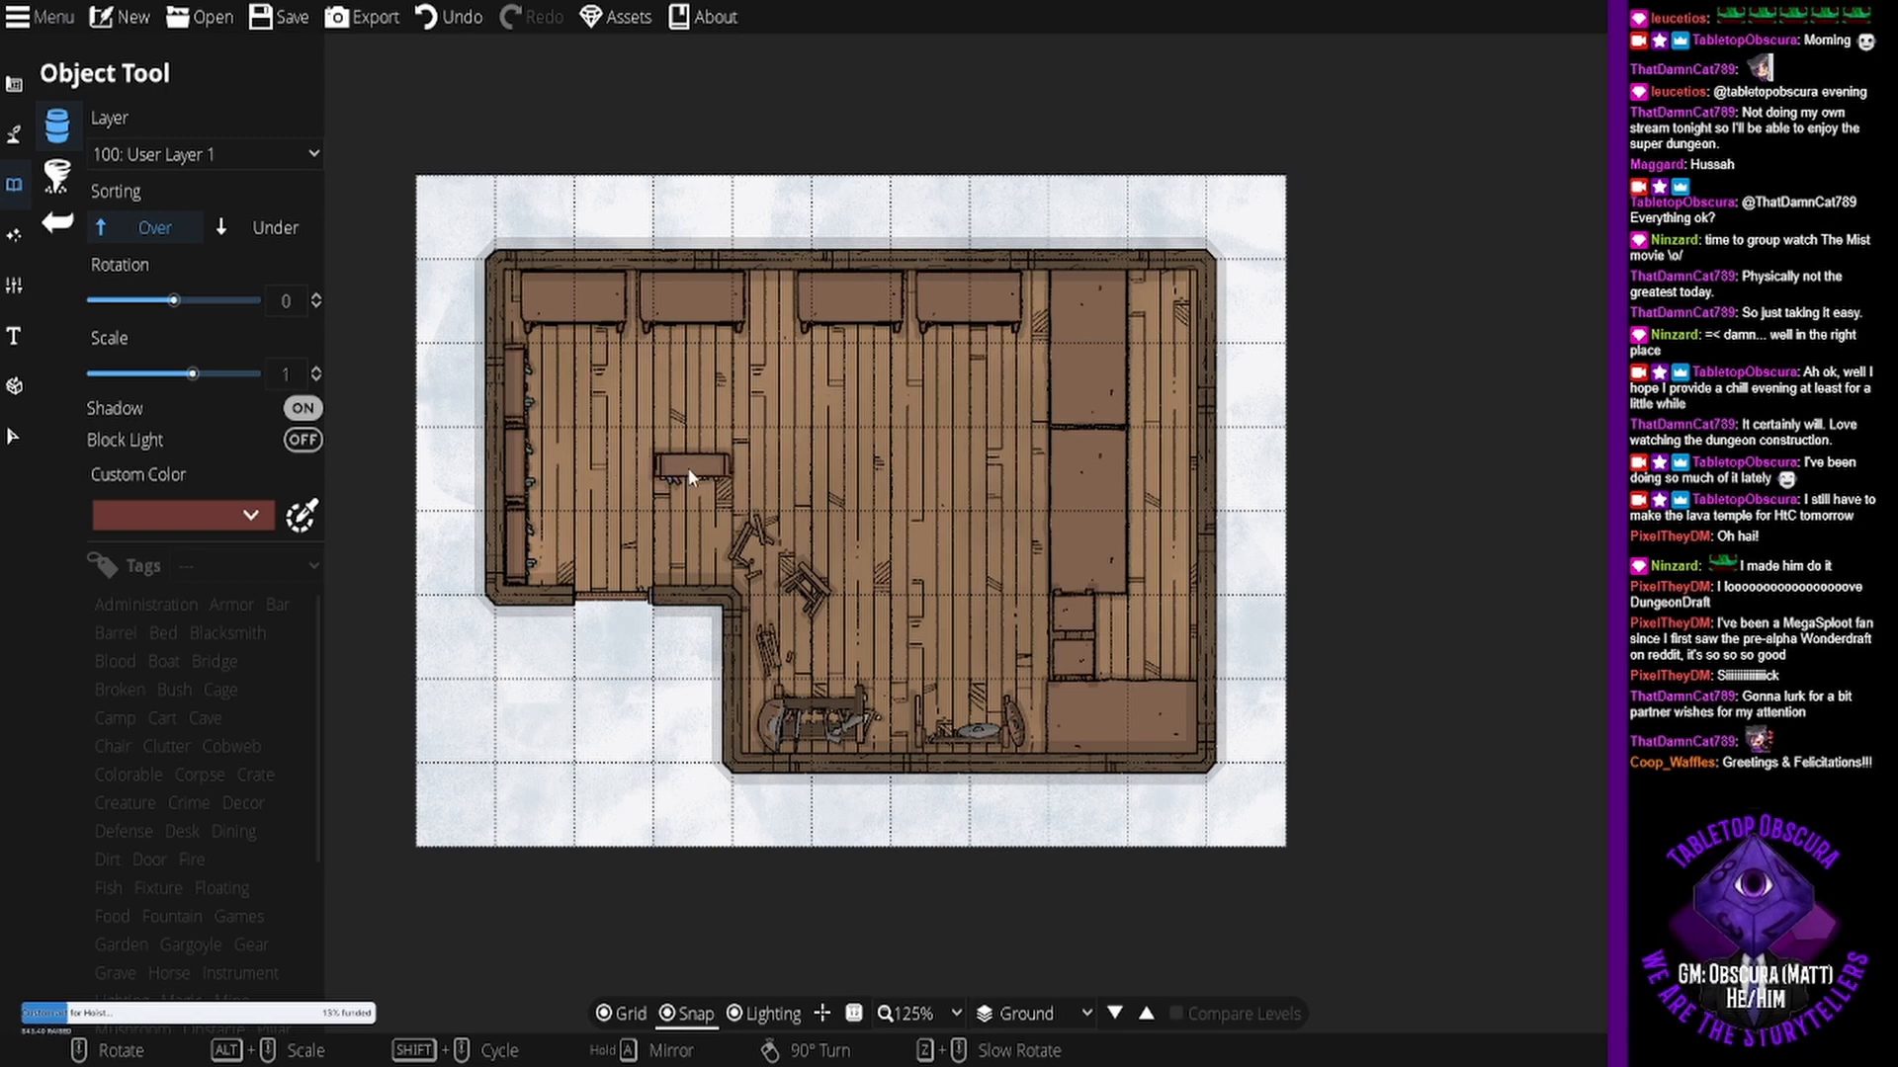
pyautogui.click(689, 477)
pyautogui.scroll(-12, 674, 429)
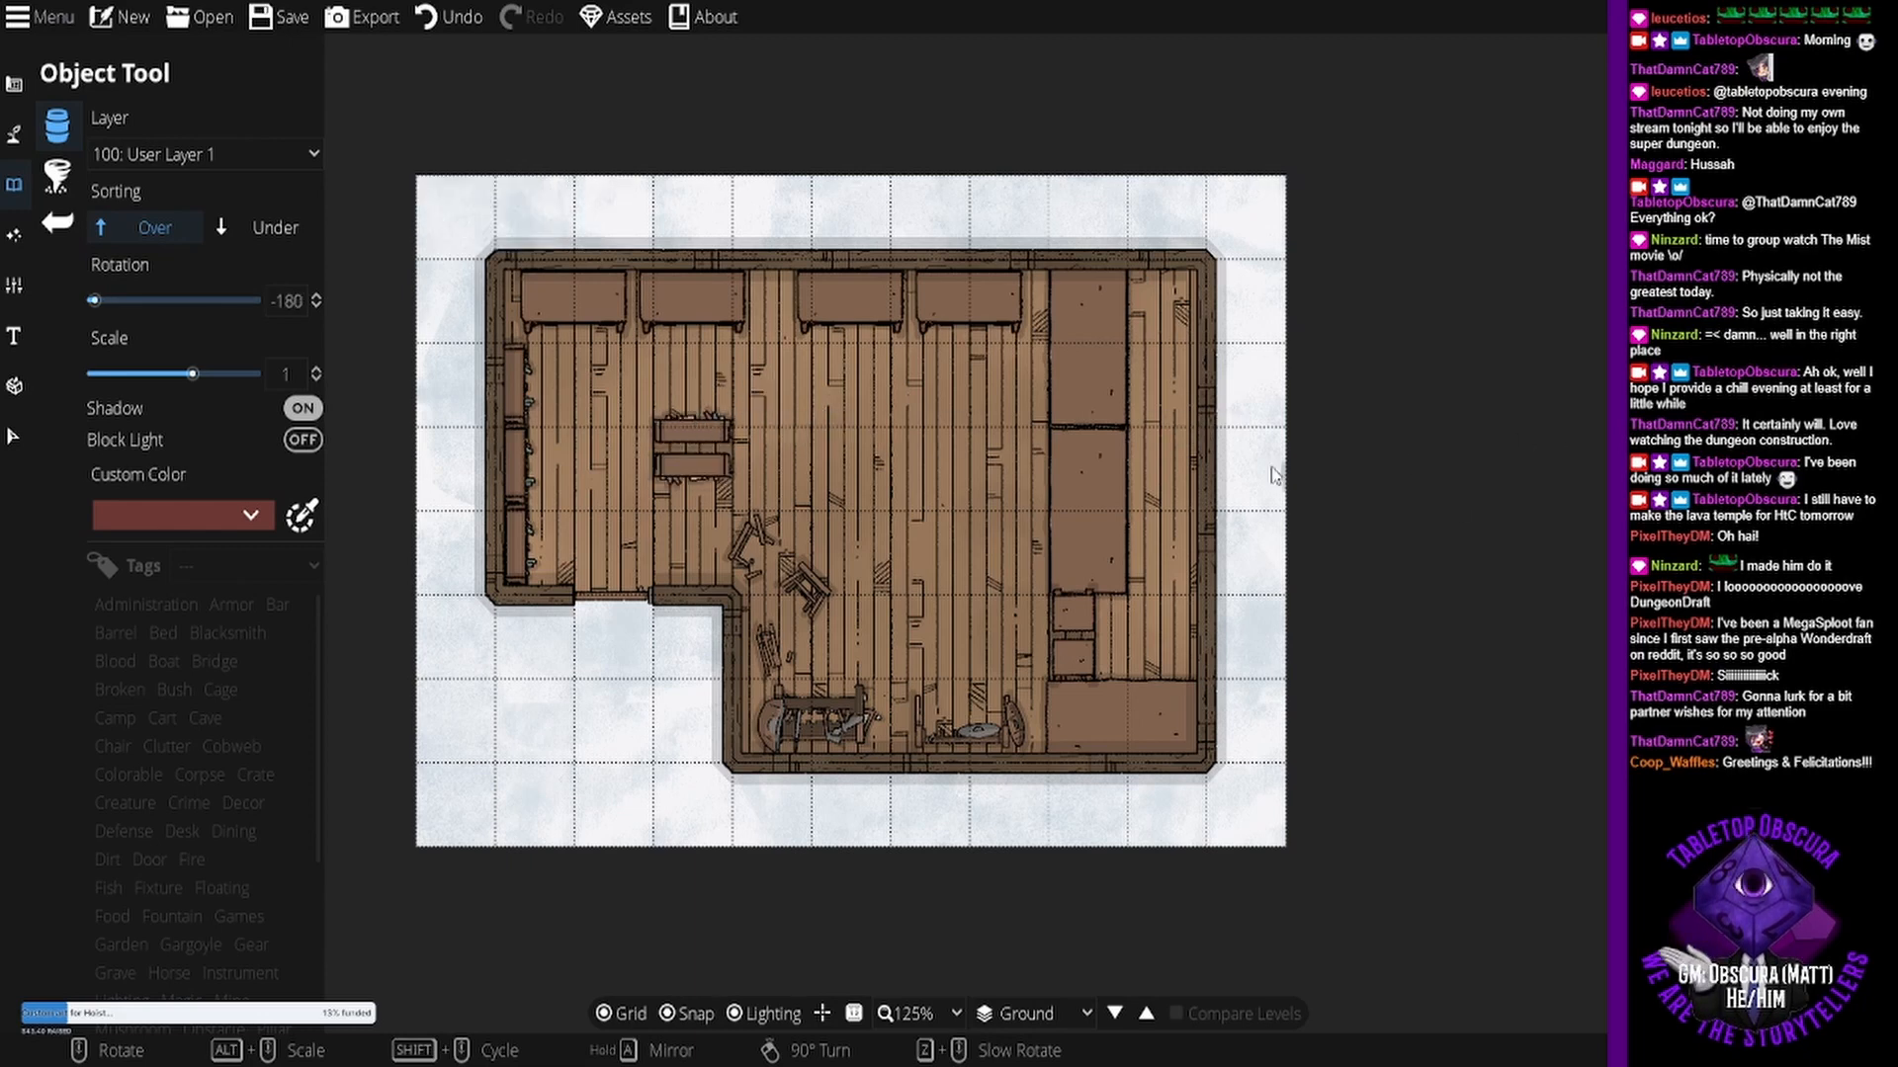
pyautogui.click(780, 415)
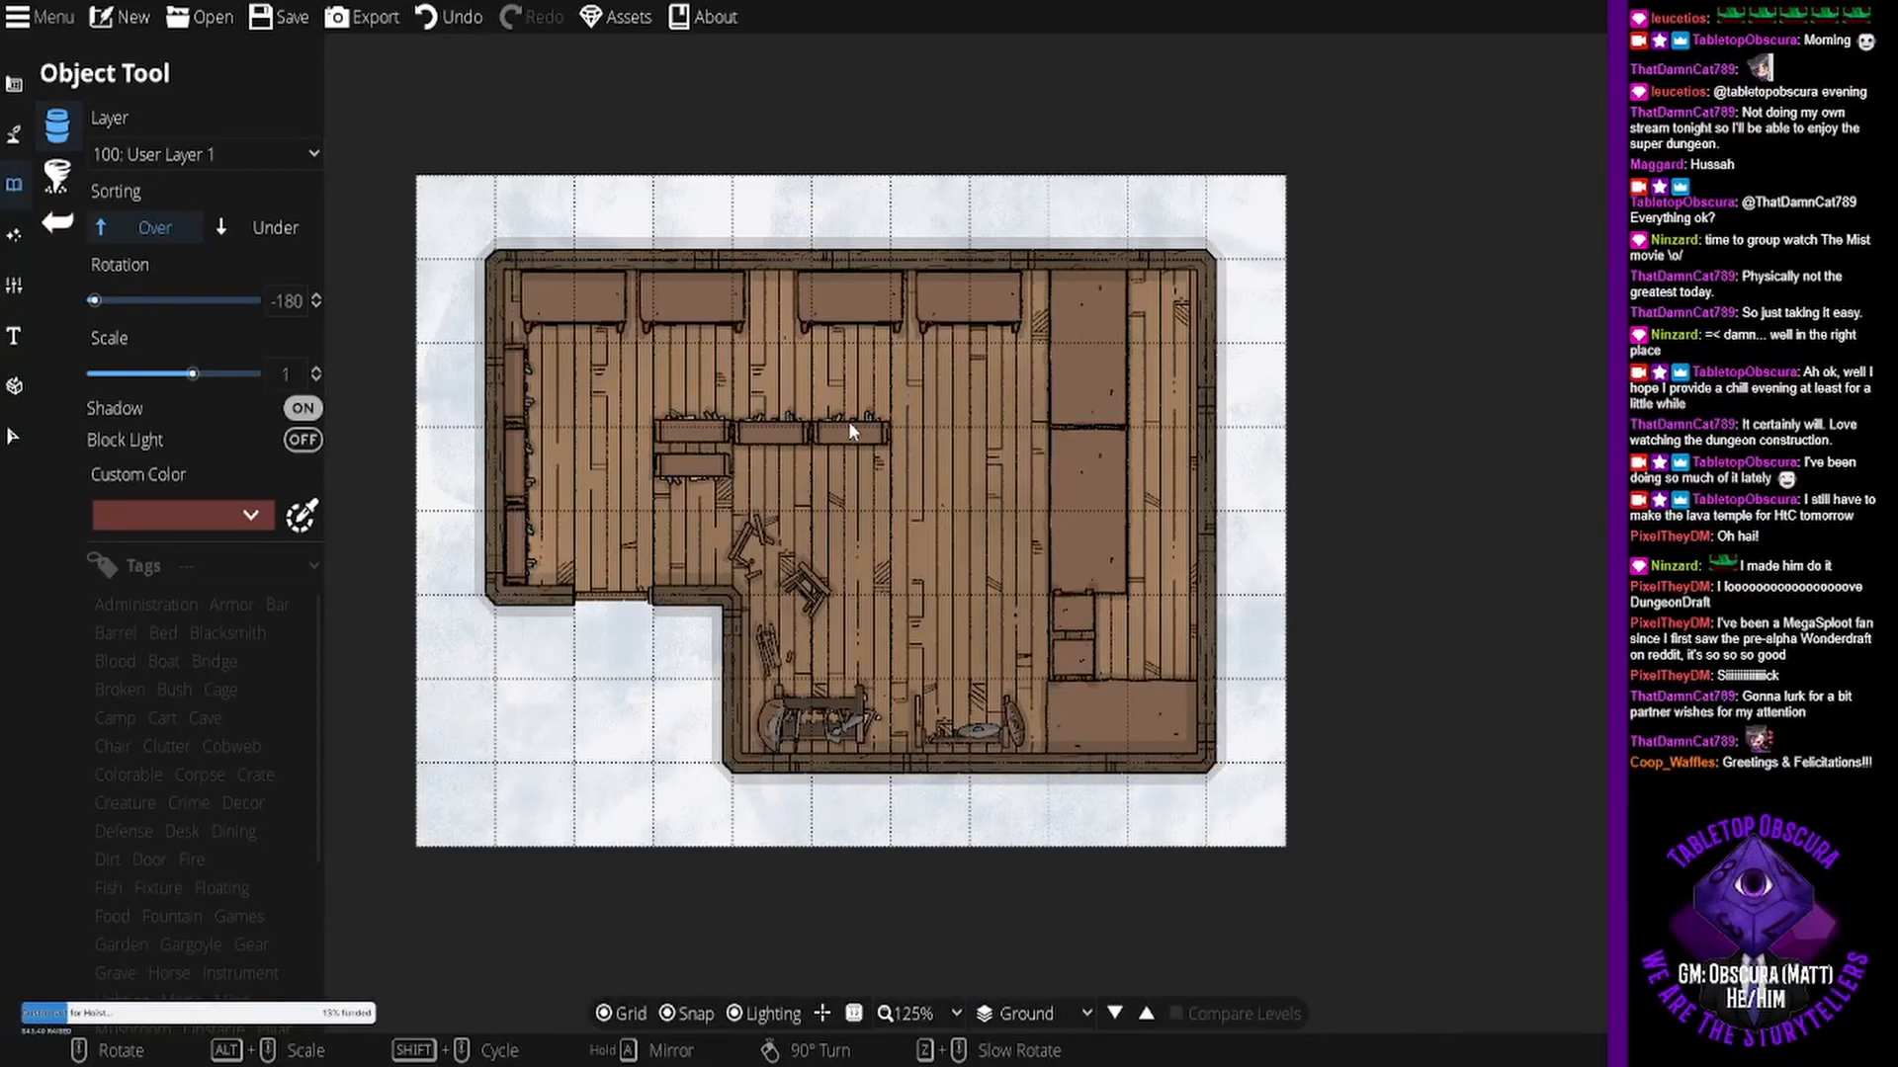
# - Complete the double row as four back-to-back pairs of Merchant Shelf 03, with northern shelves at -180° and southern ones at 0°
pyautogui.scroll(7, 848, 421)
pyautogui.scroll(5, 848, 421)
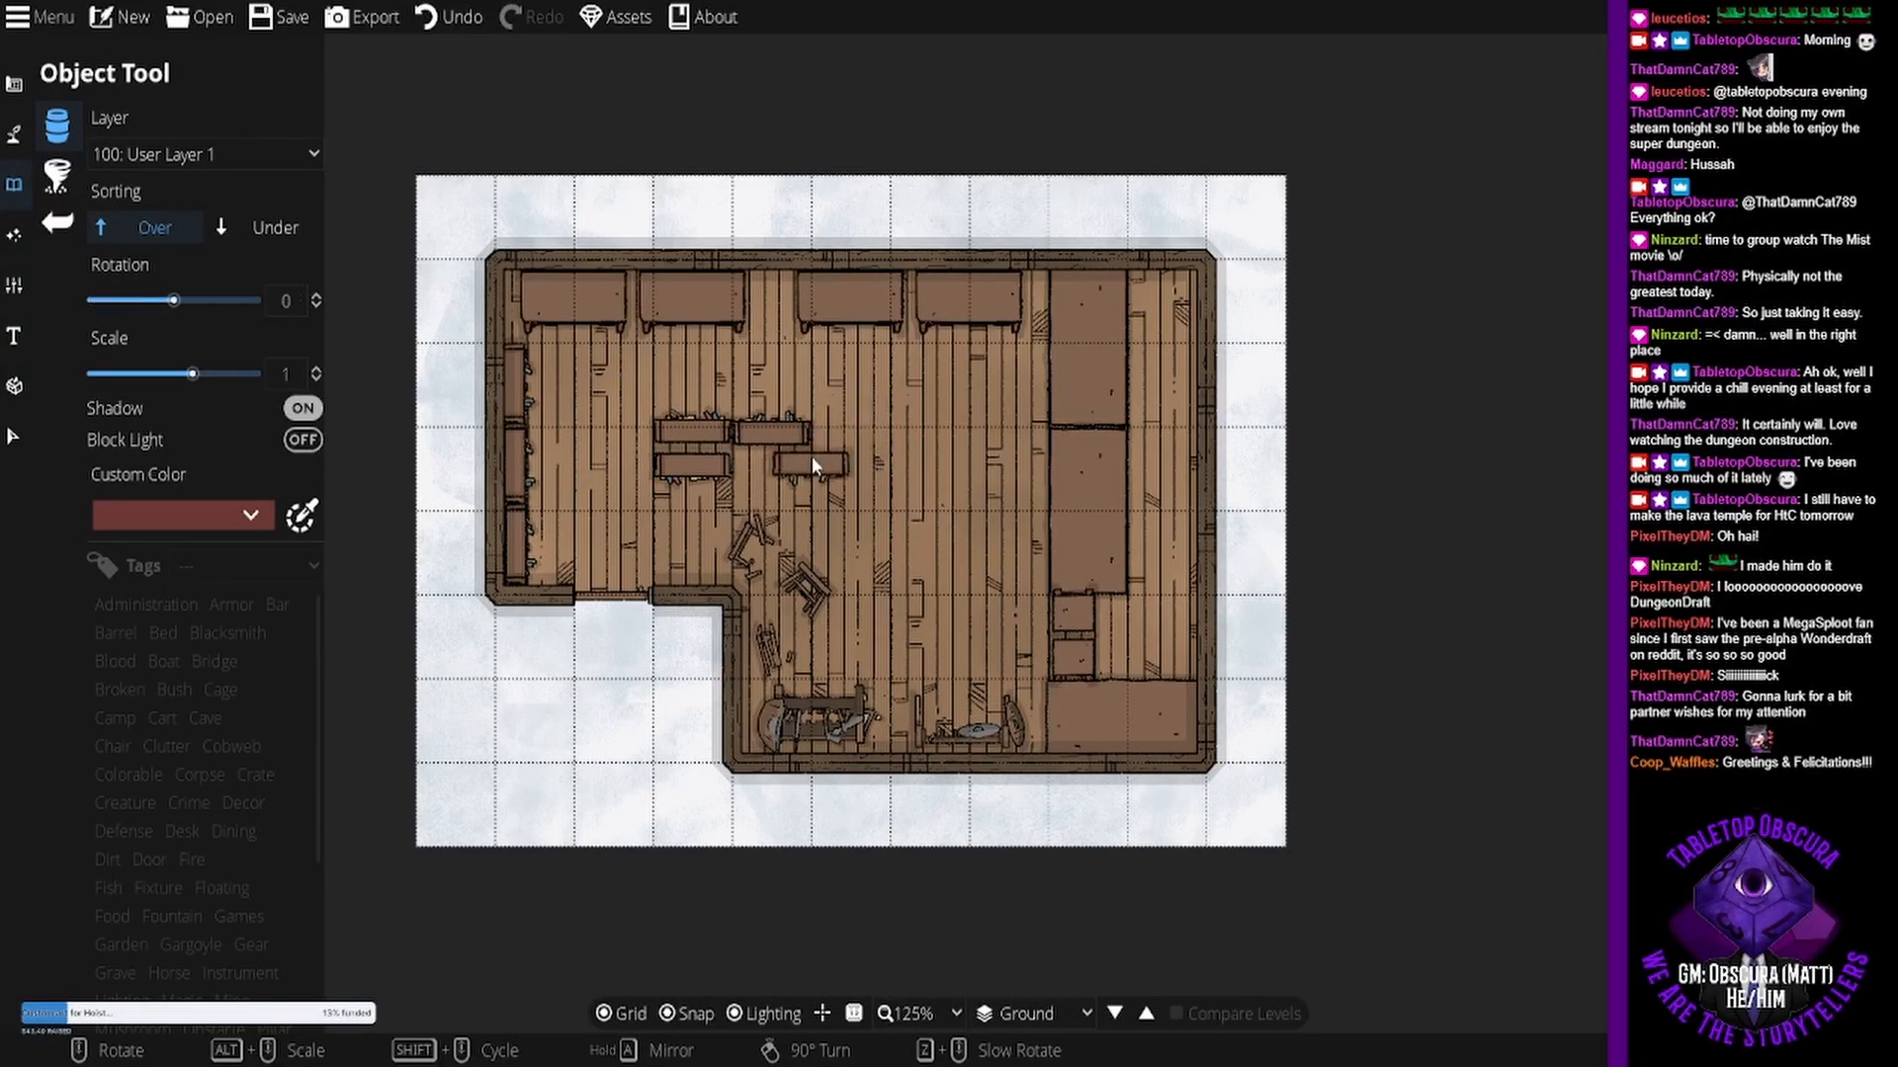
pyautogui.click(844, 473)
pyautogui.scroll(11, 943, 437)
pyautogui.scroll(1, 943, 436)
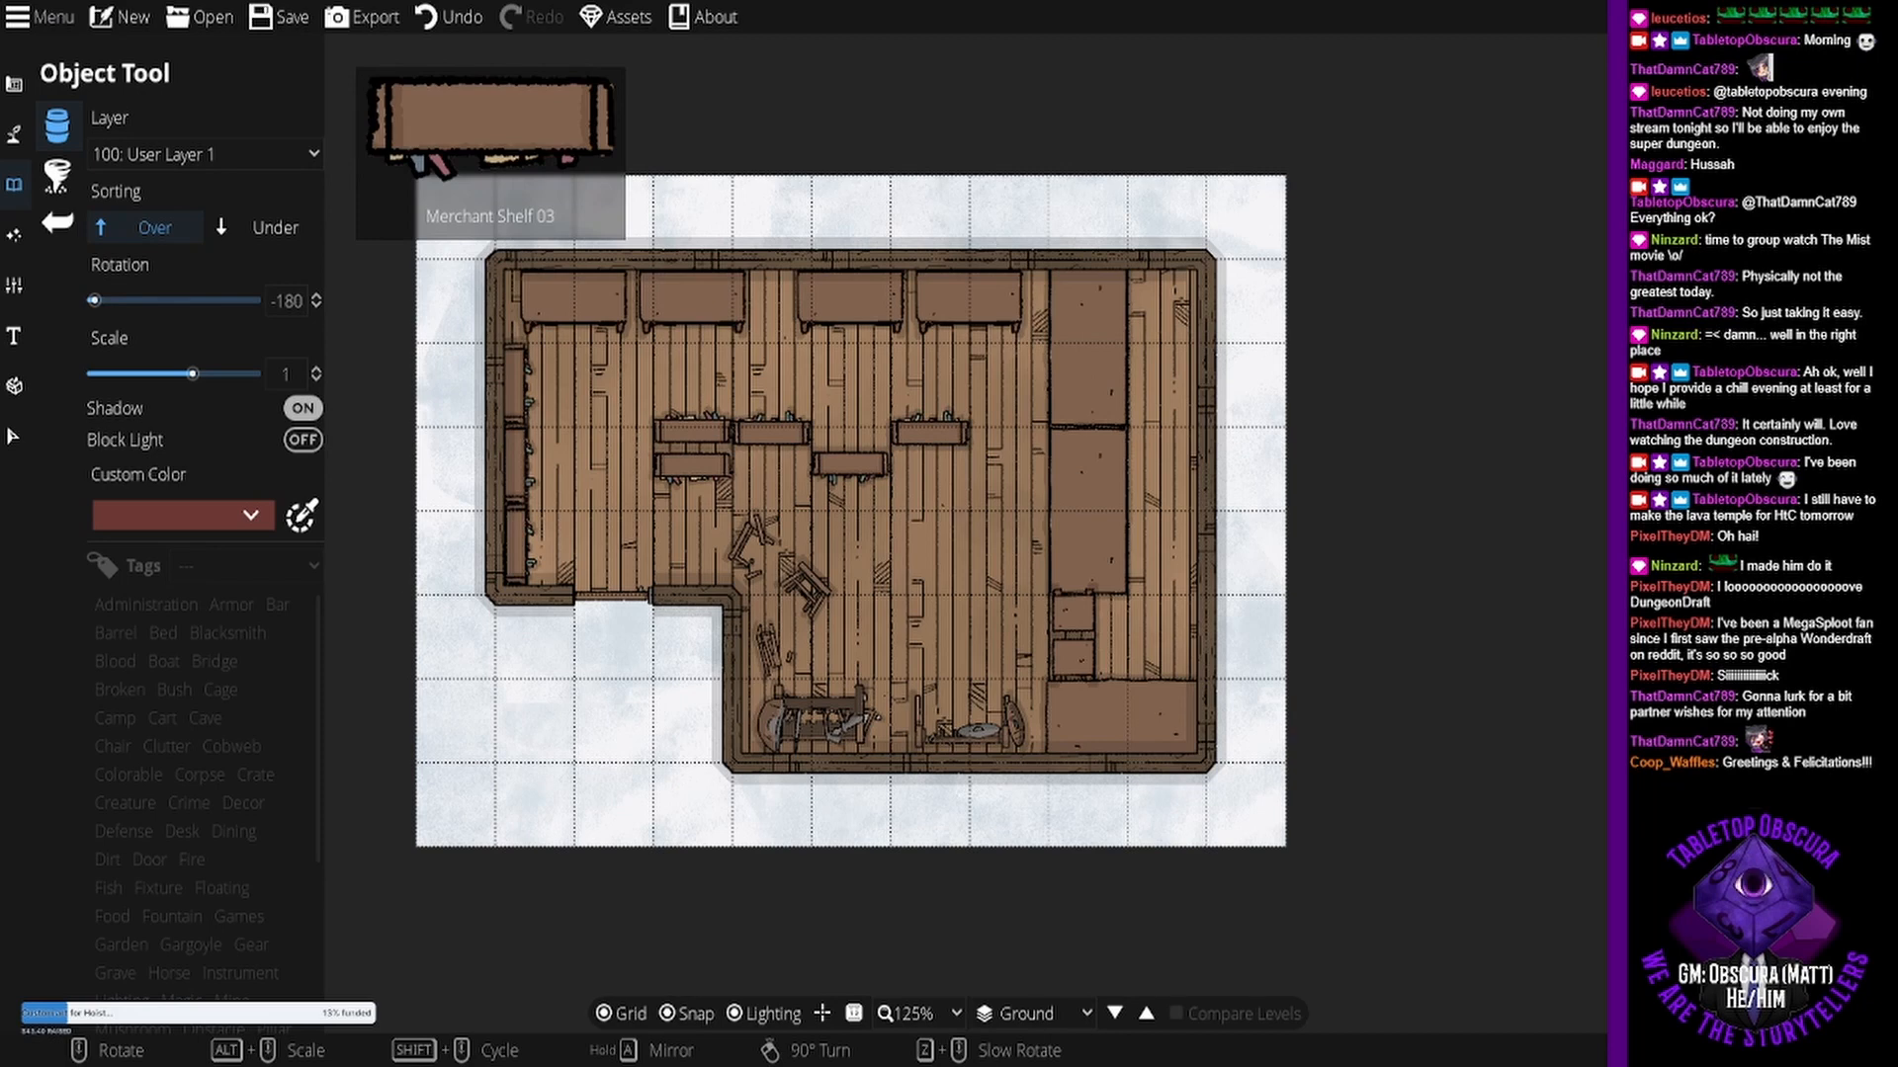
pyautogui.click(851, 433)
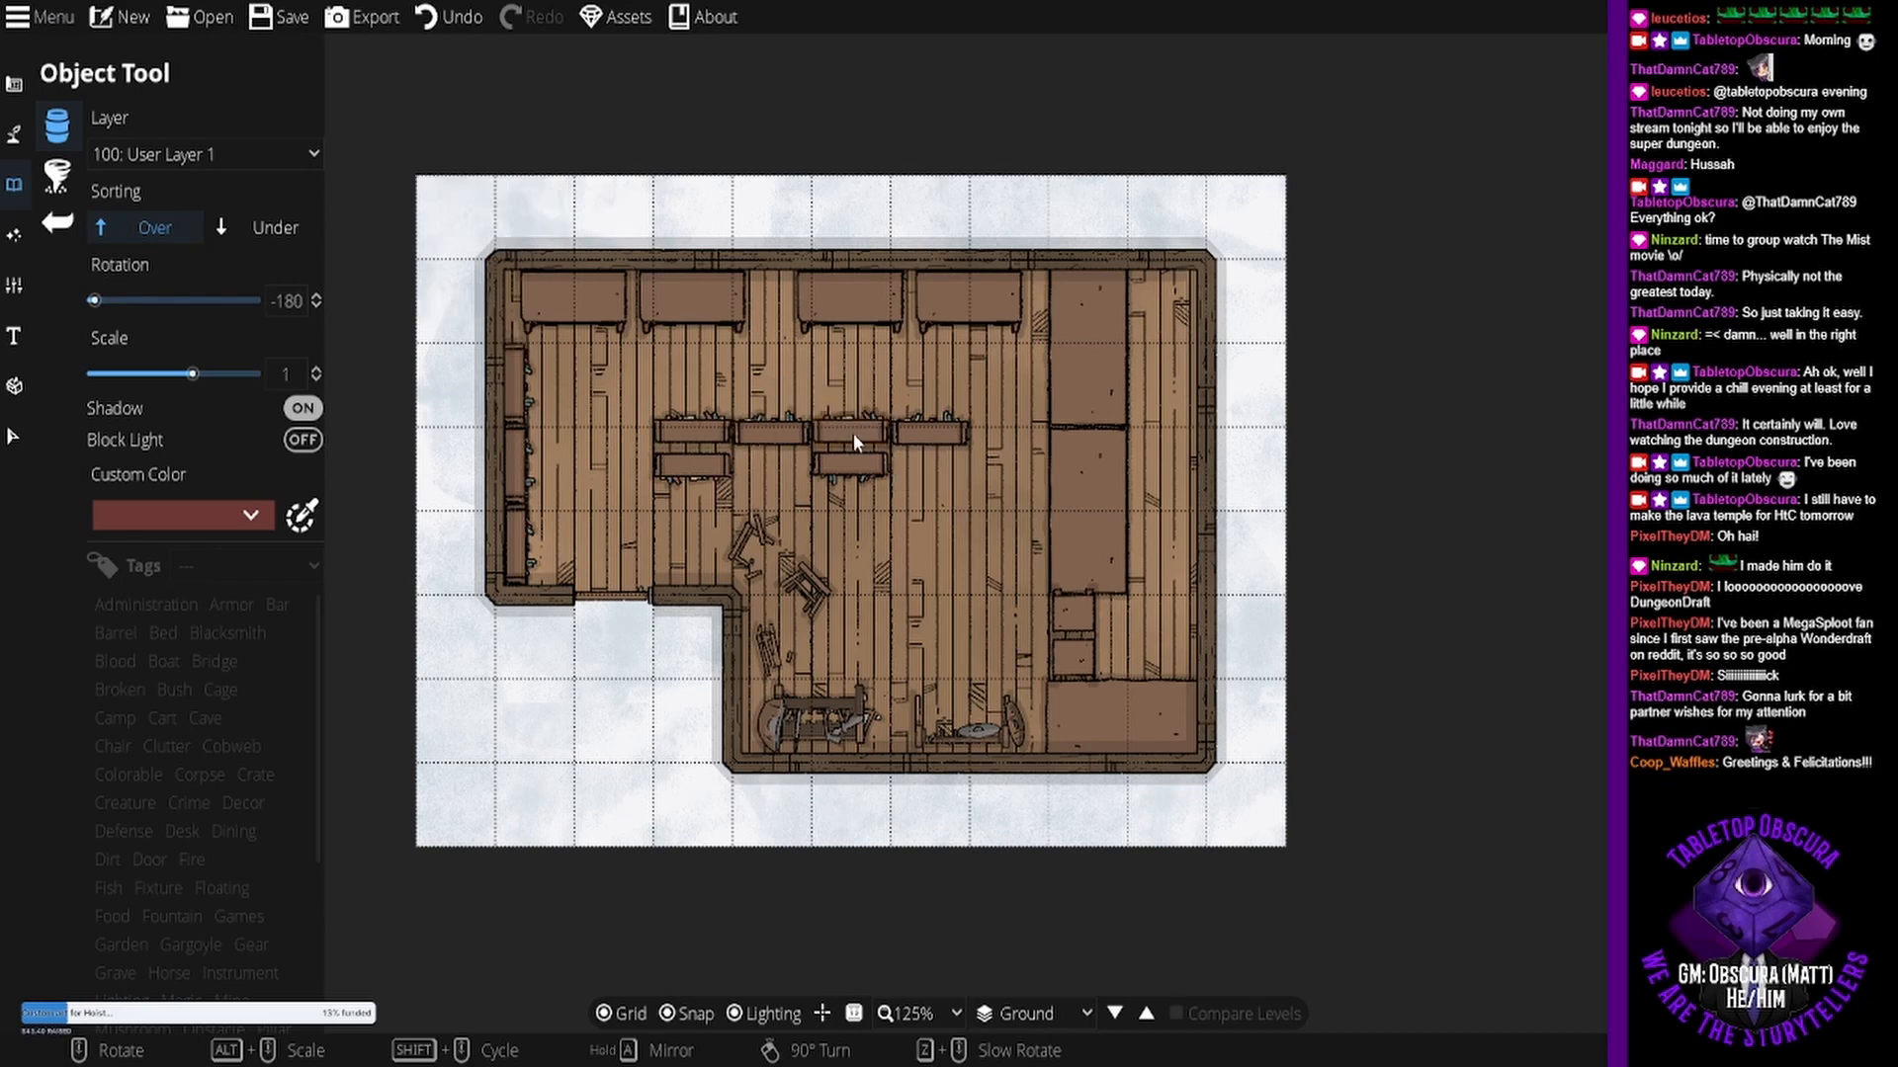
pyautogui.scroll(-11, 779, 459)
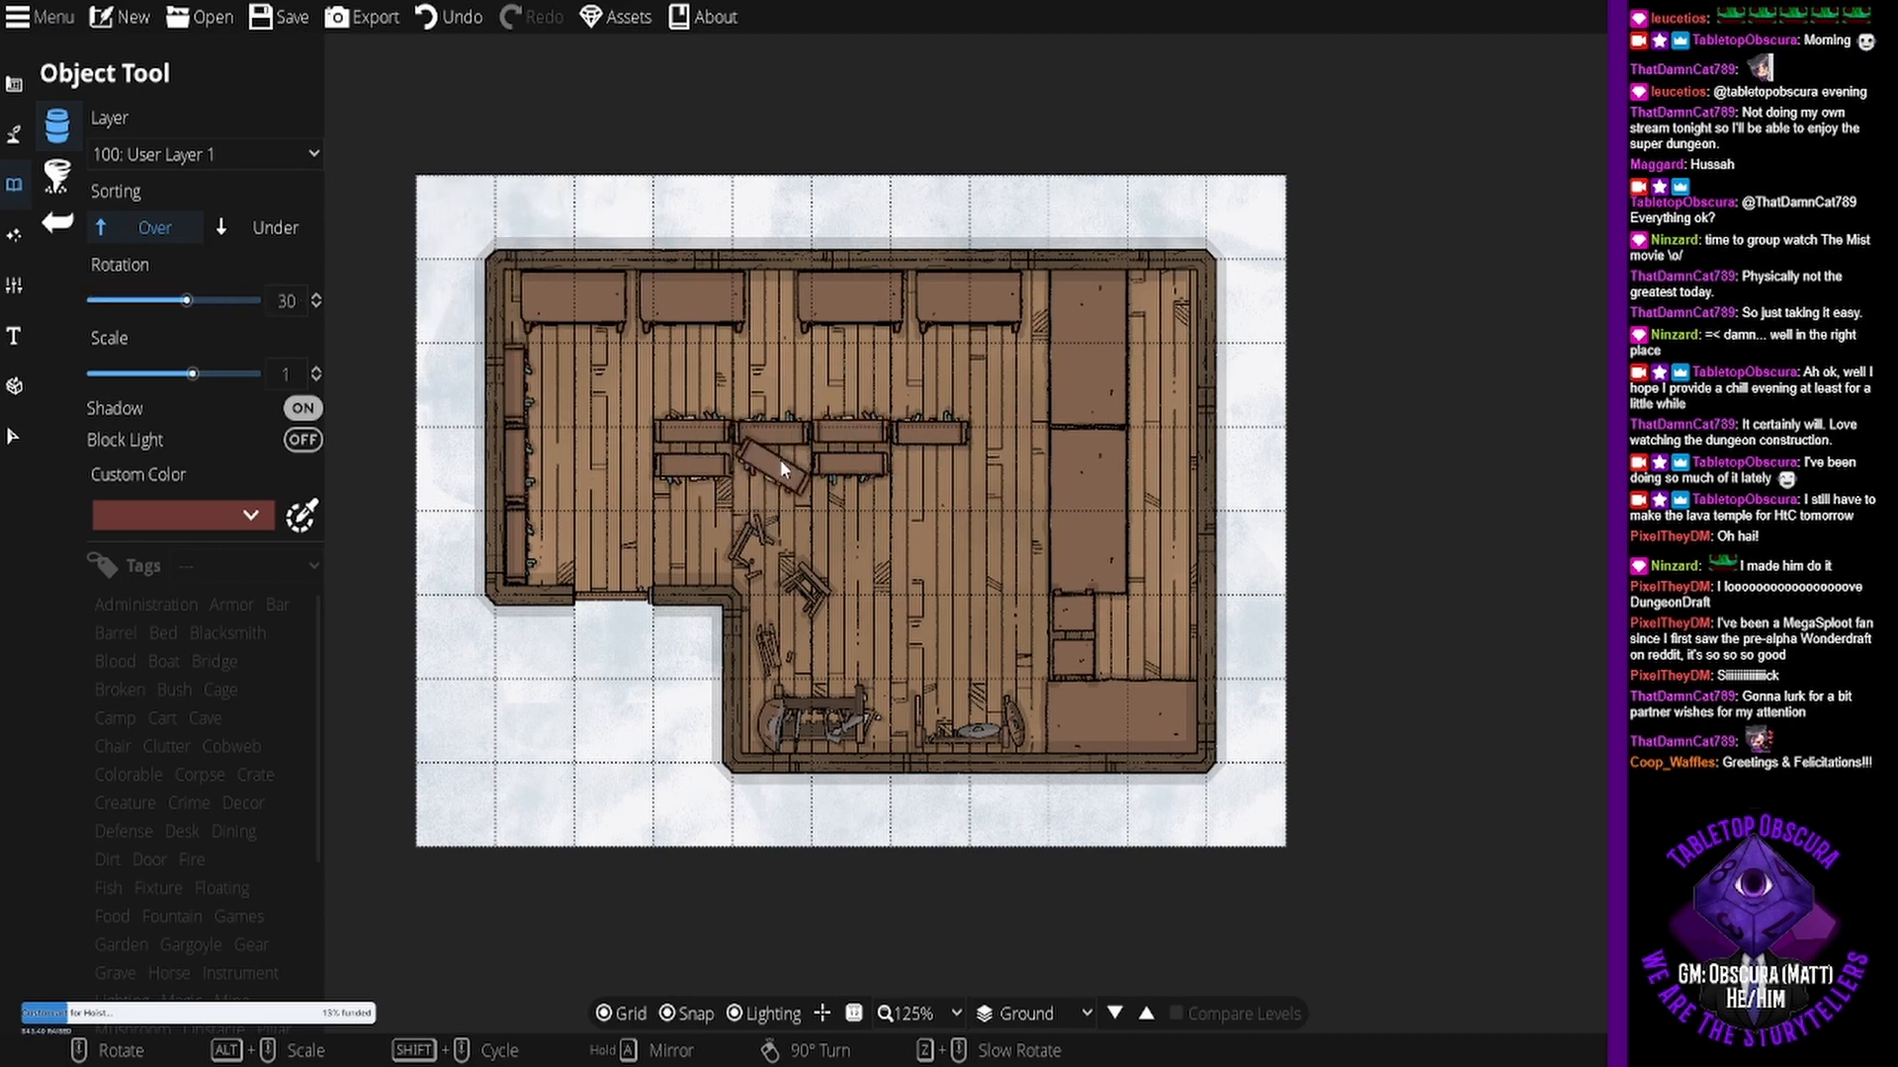
pyautogui.scroll(1, 780, 460)
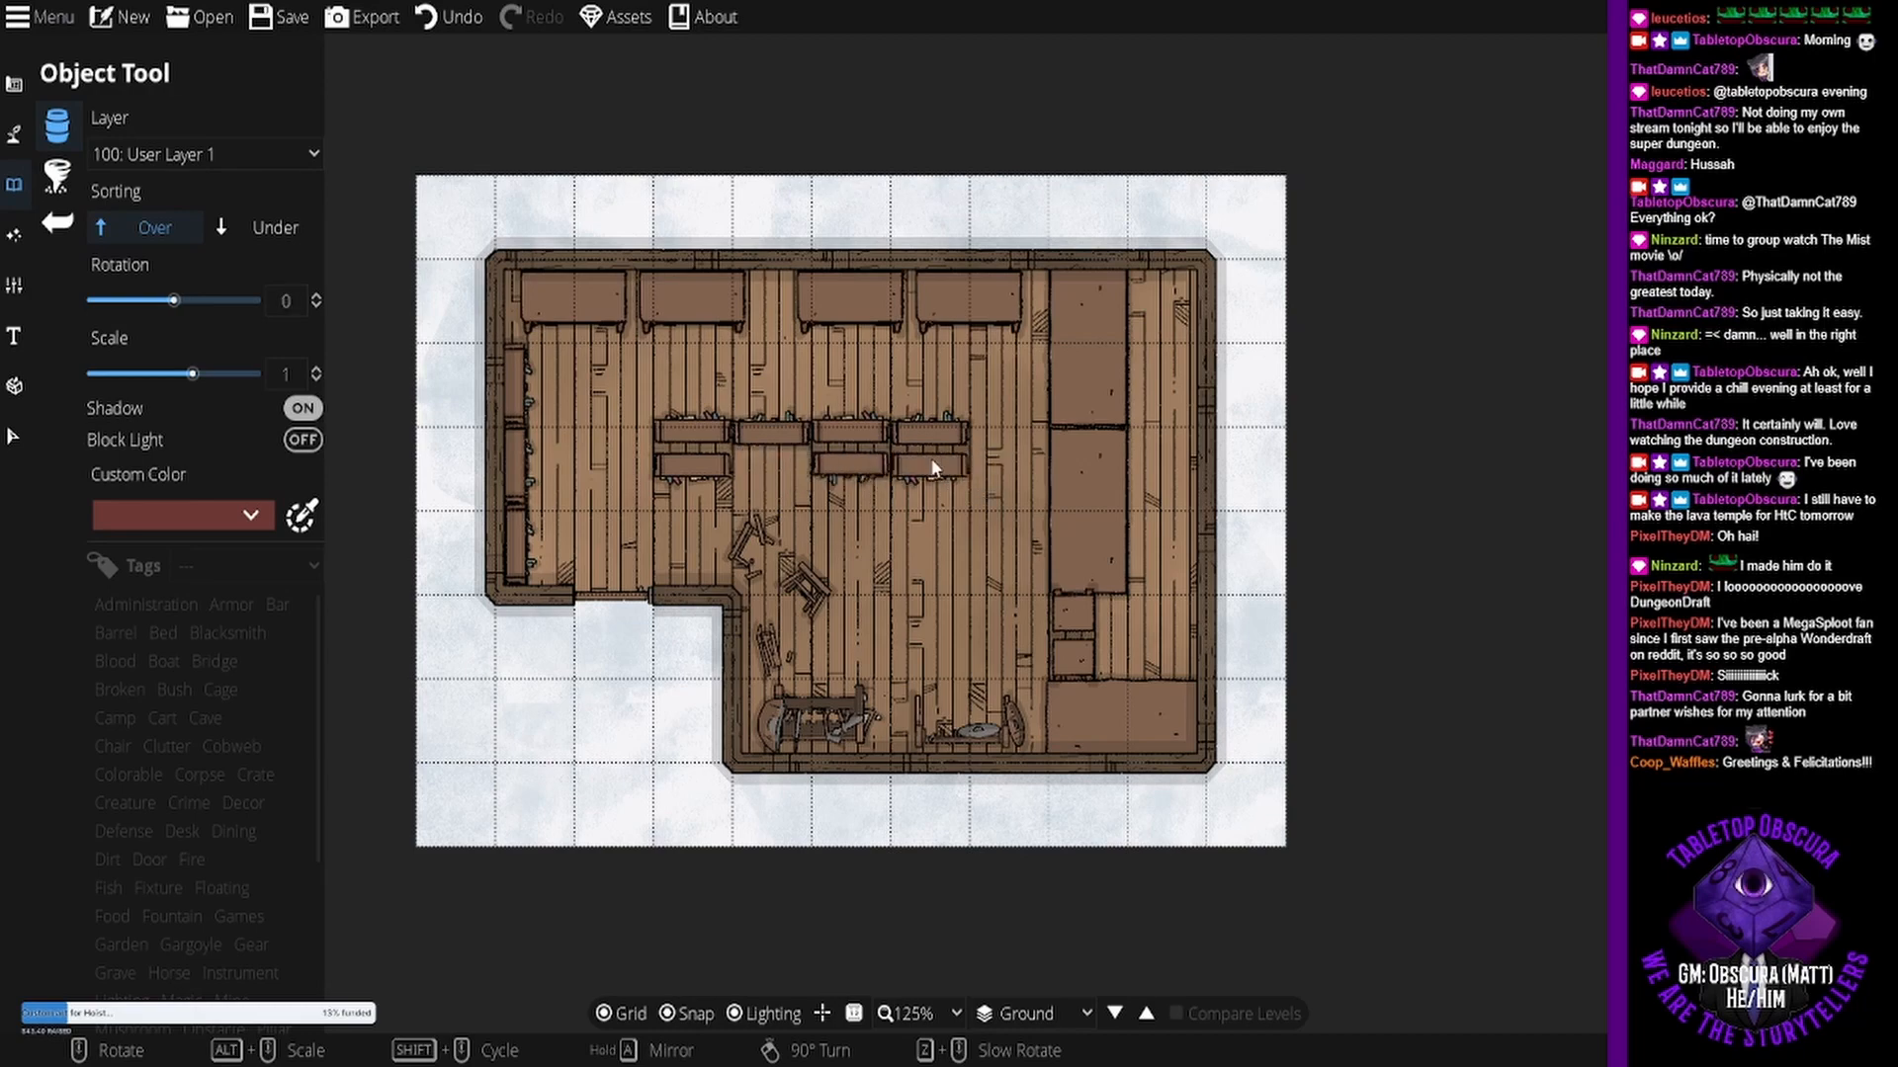
pyautogui.click(909, 462)
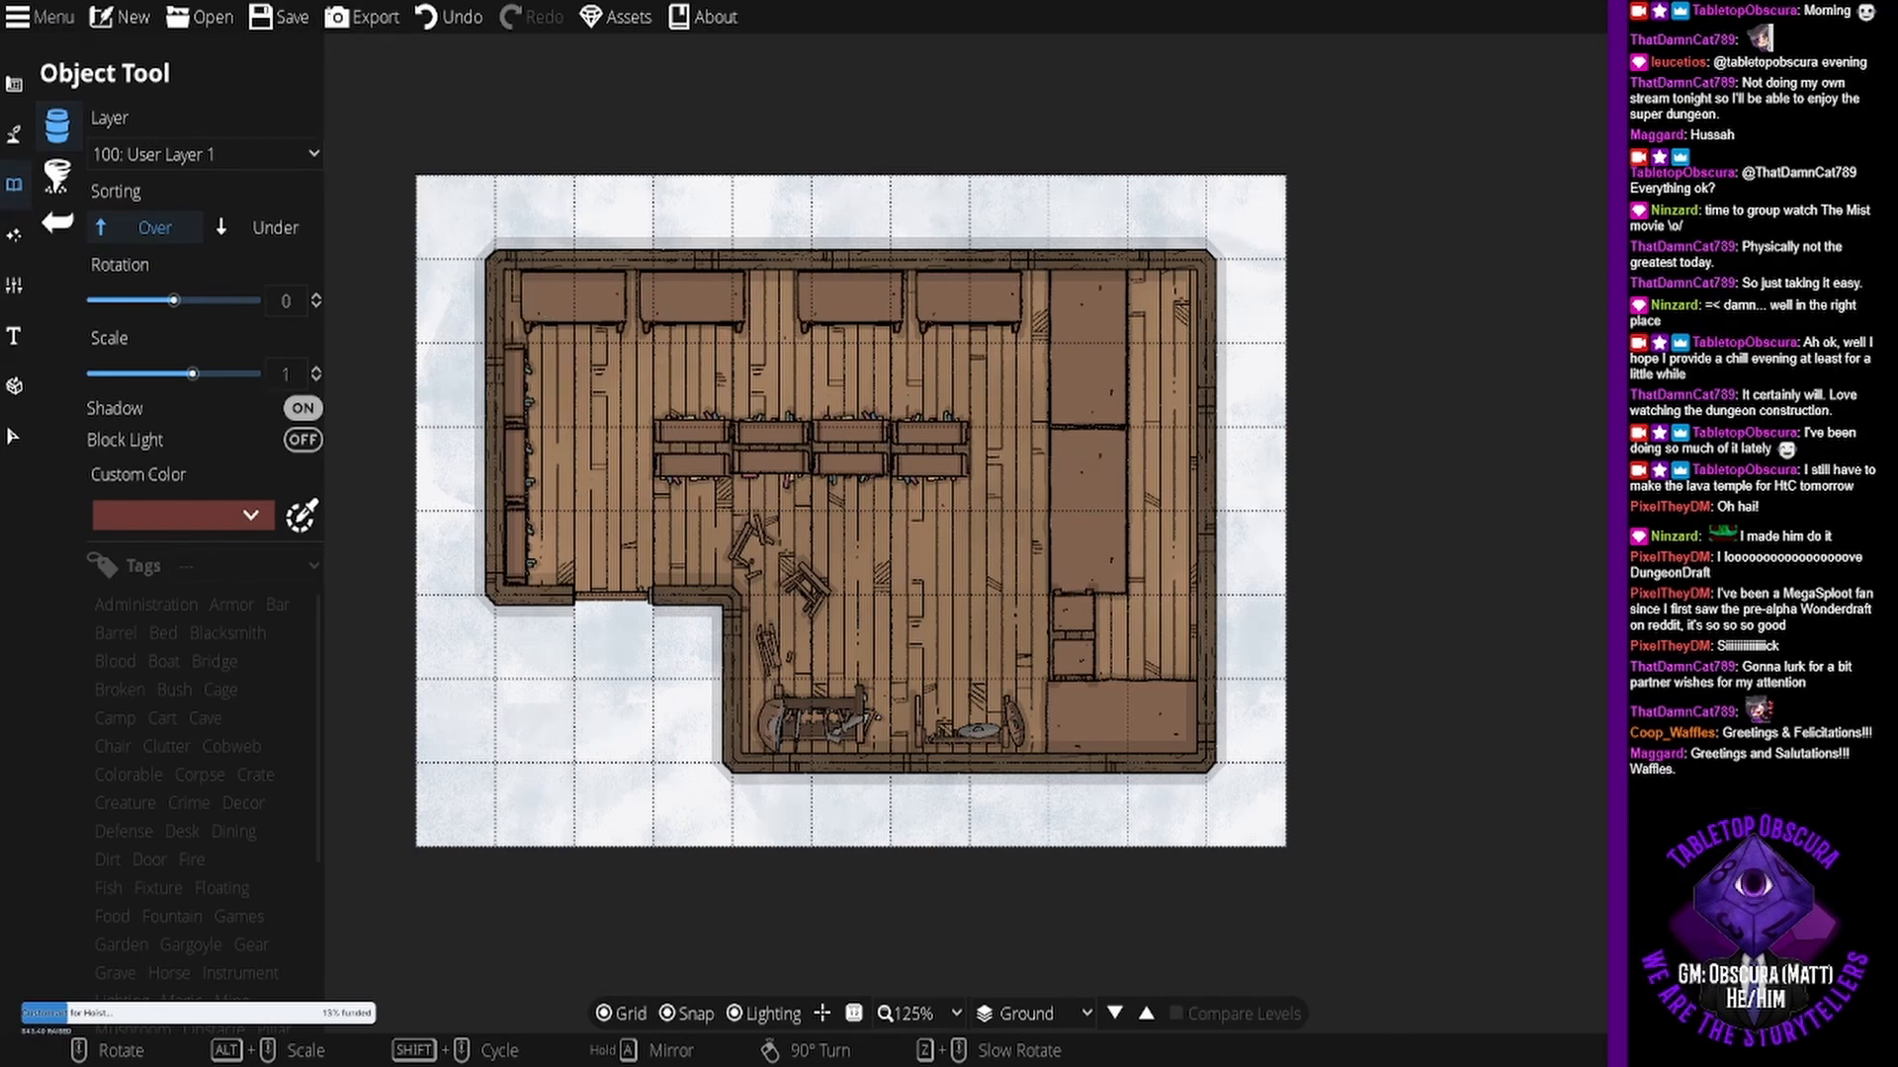
# - Turn off snapping and scatter assorted broken pottery over the four north-wall tables, using 0° and 75° rotations
pyautogui.click(670, 1014)
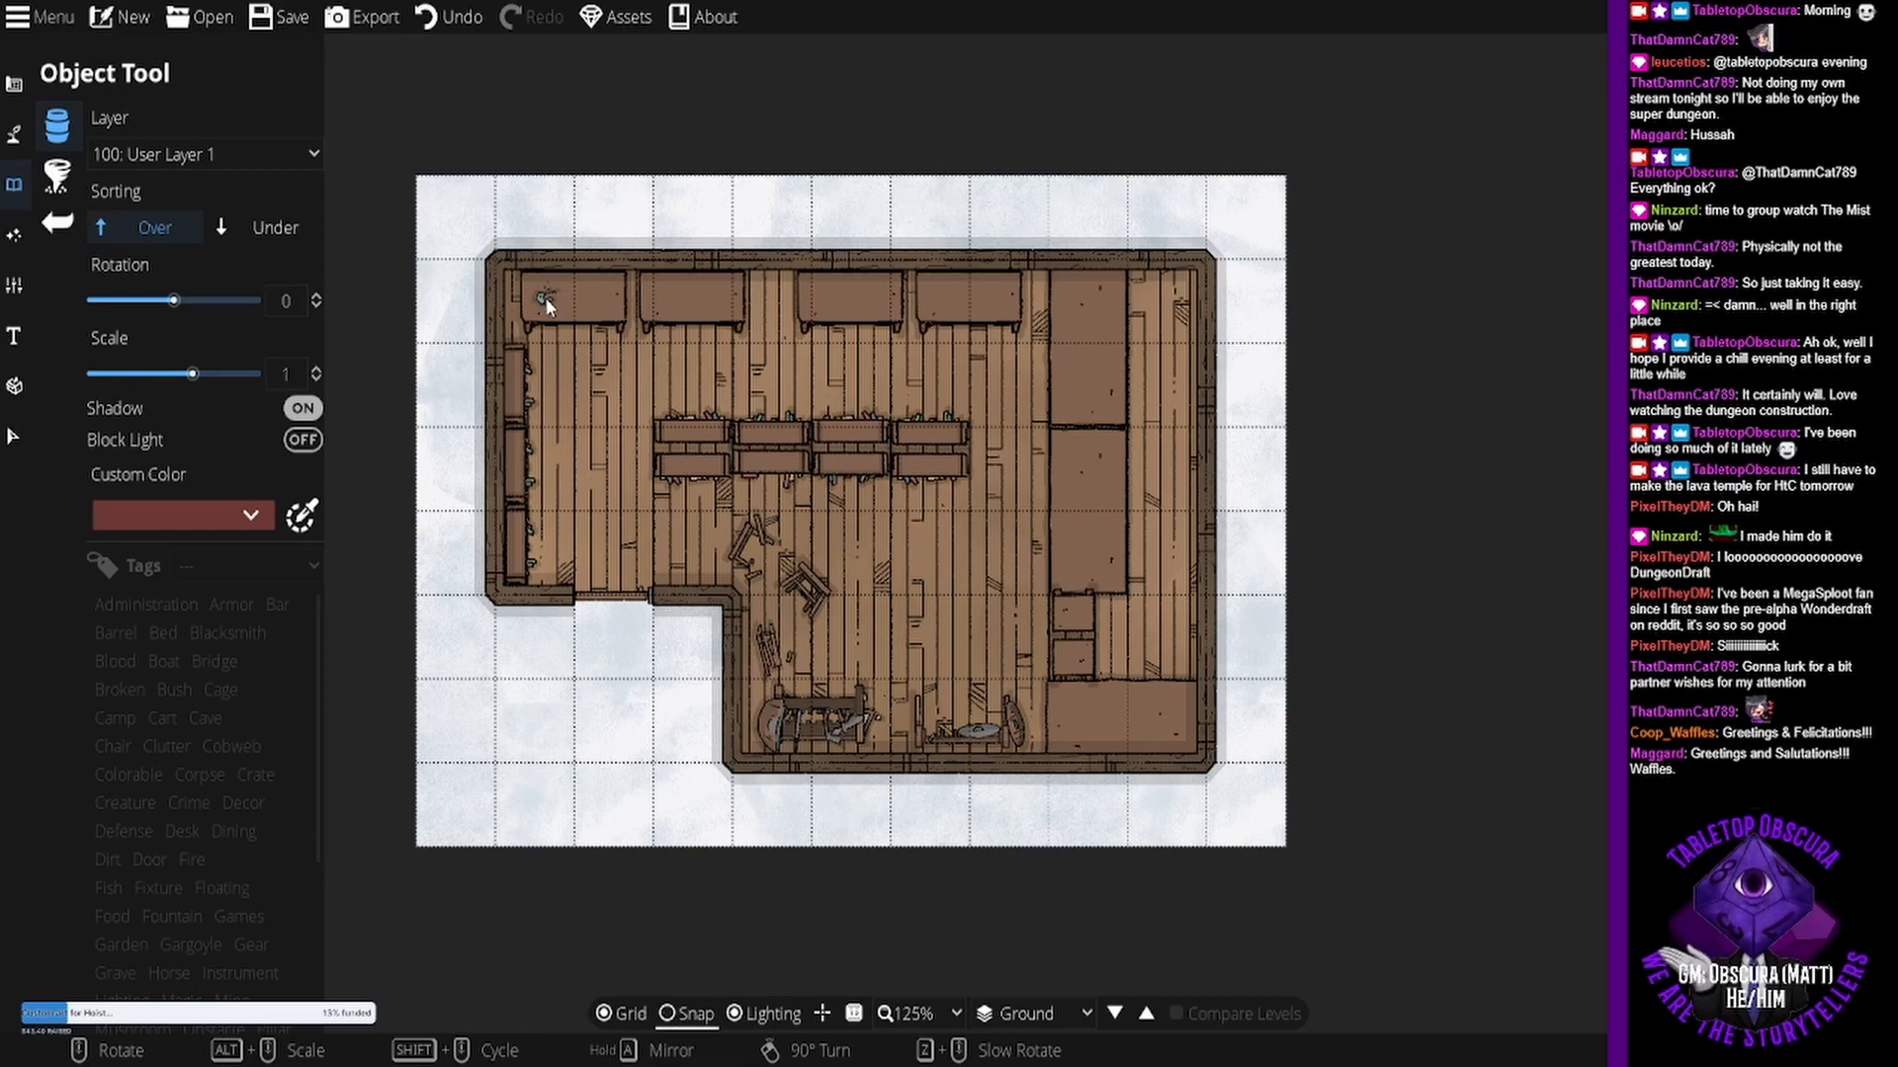
pyautogui.click(1719, 435)
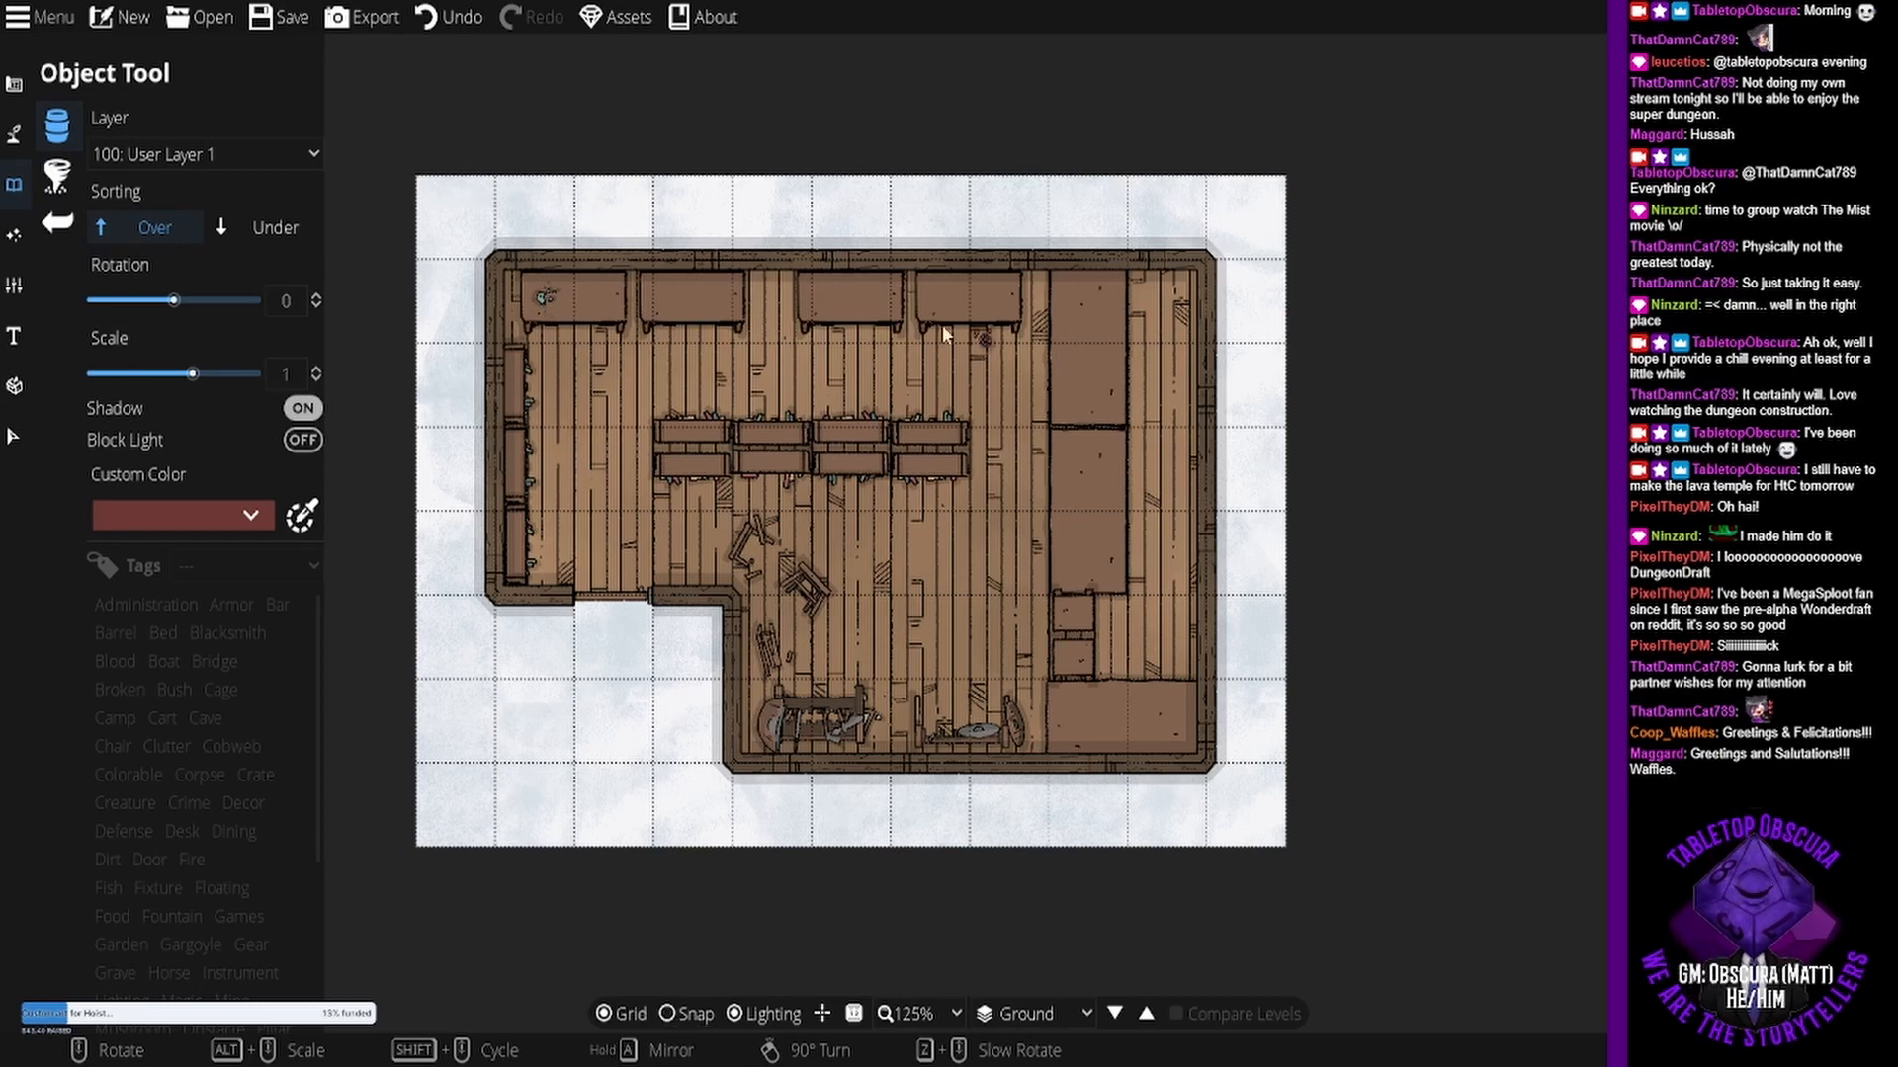
pyautogui.click(554, 298)
pyautogui.click(1528, 455)
pyautogui.scroll(5, 611, 301)
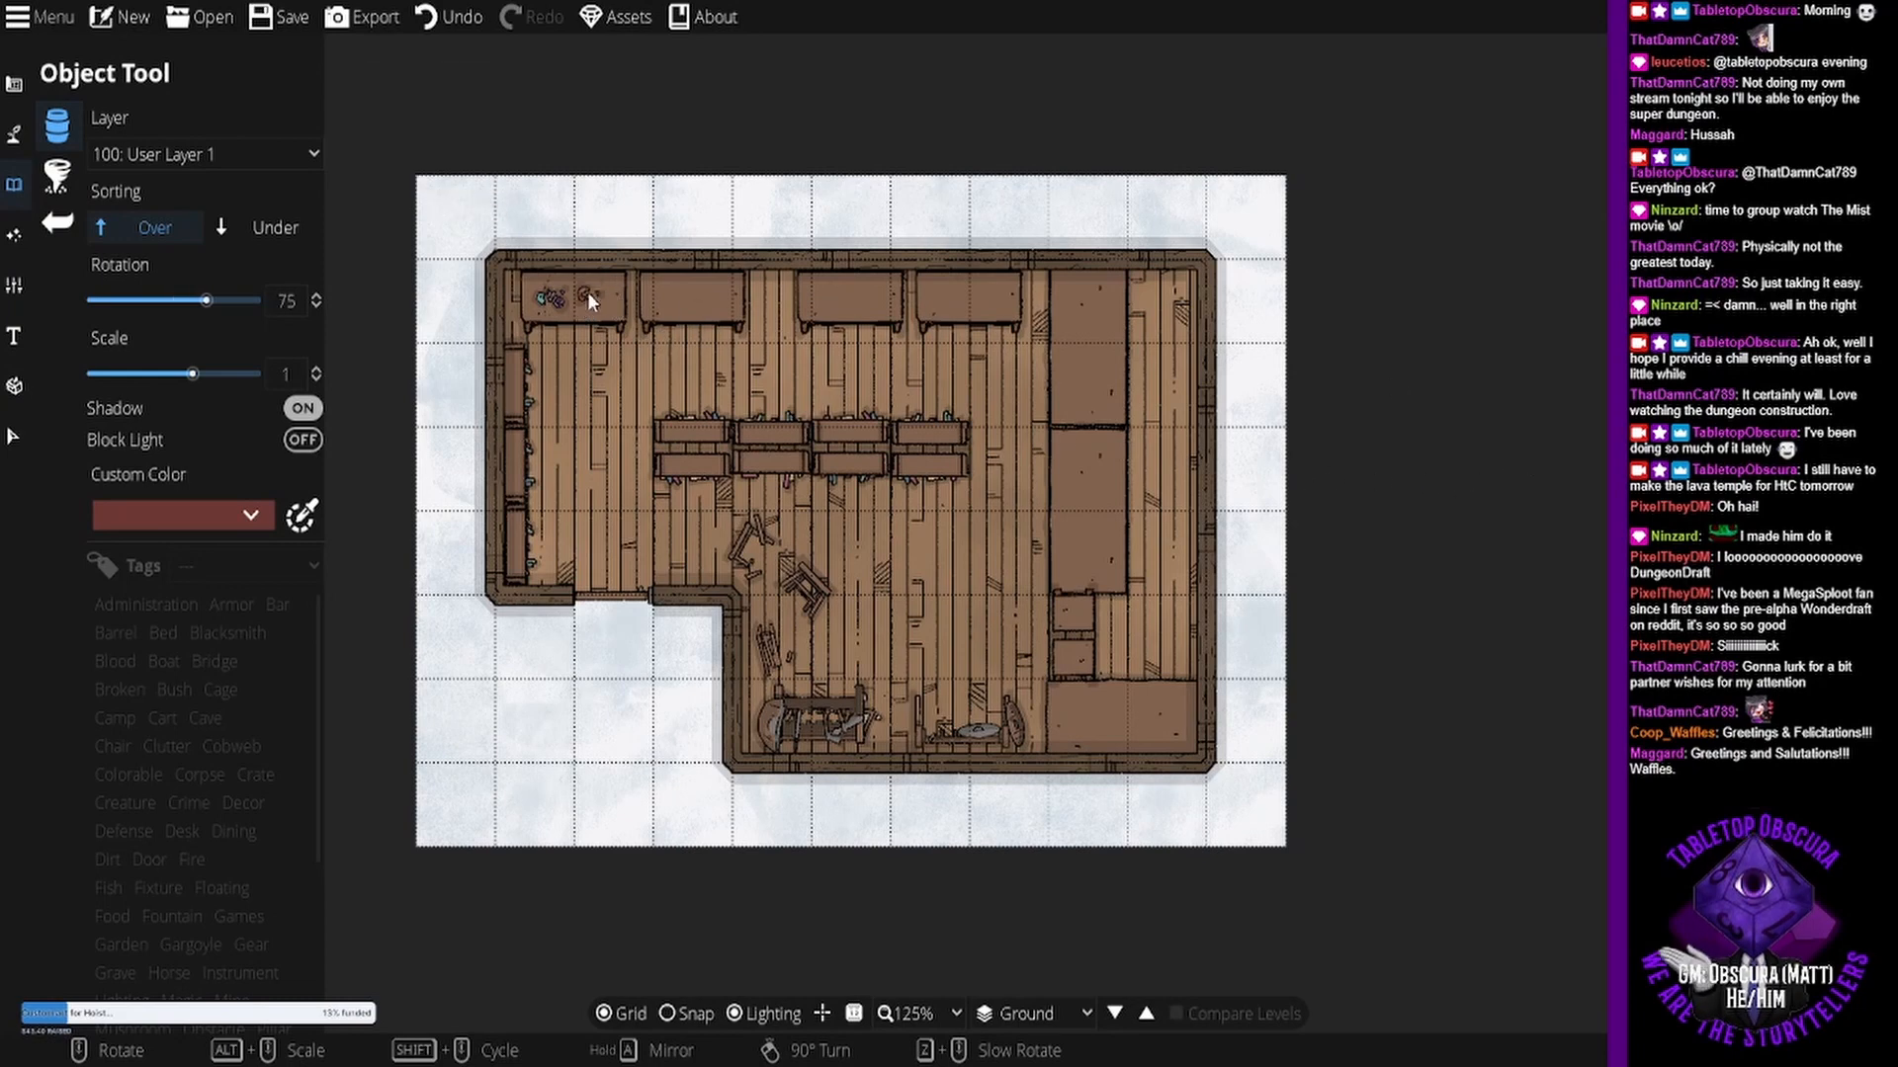
pyautogui.click(590, 282)
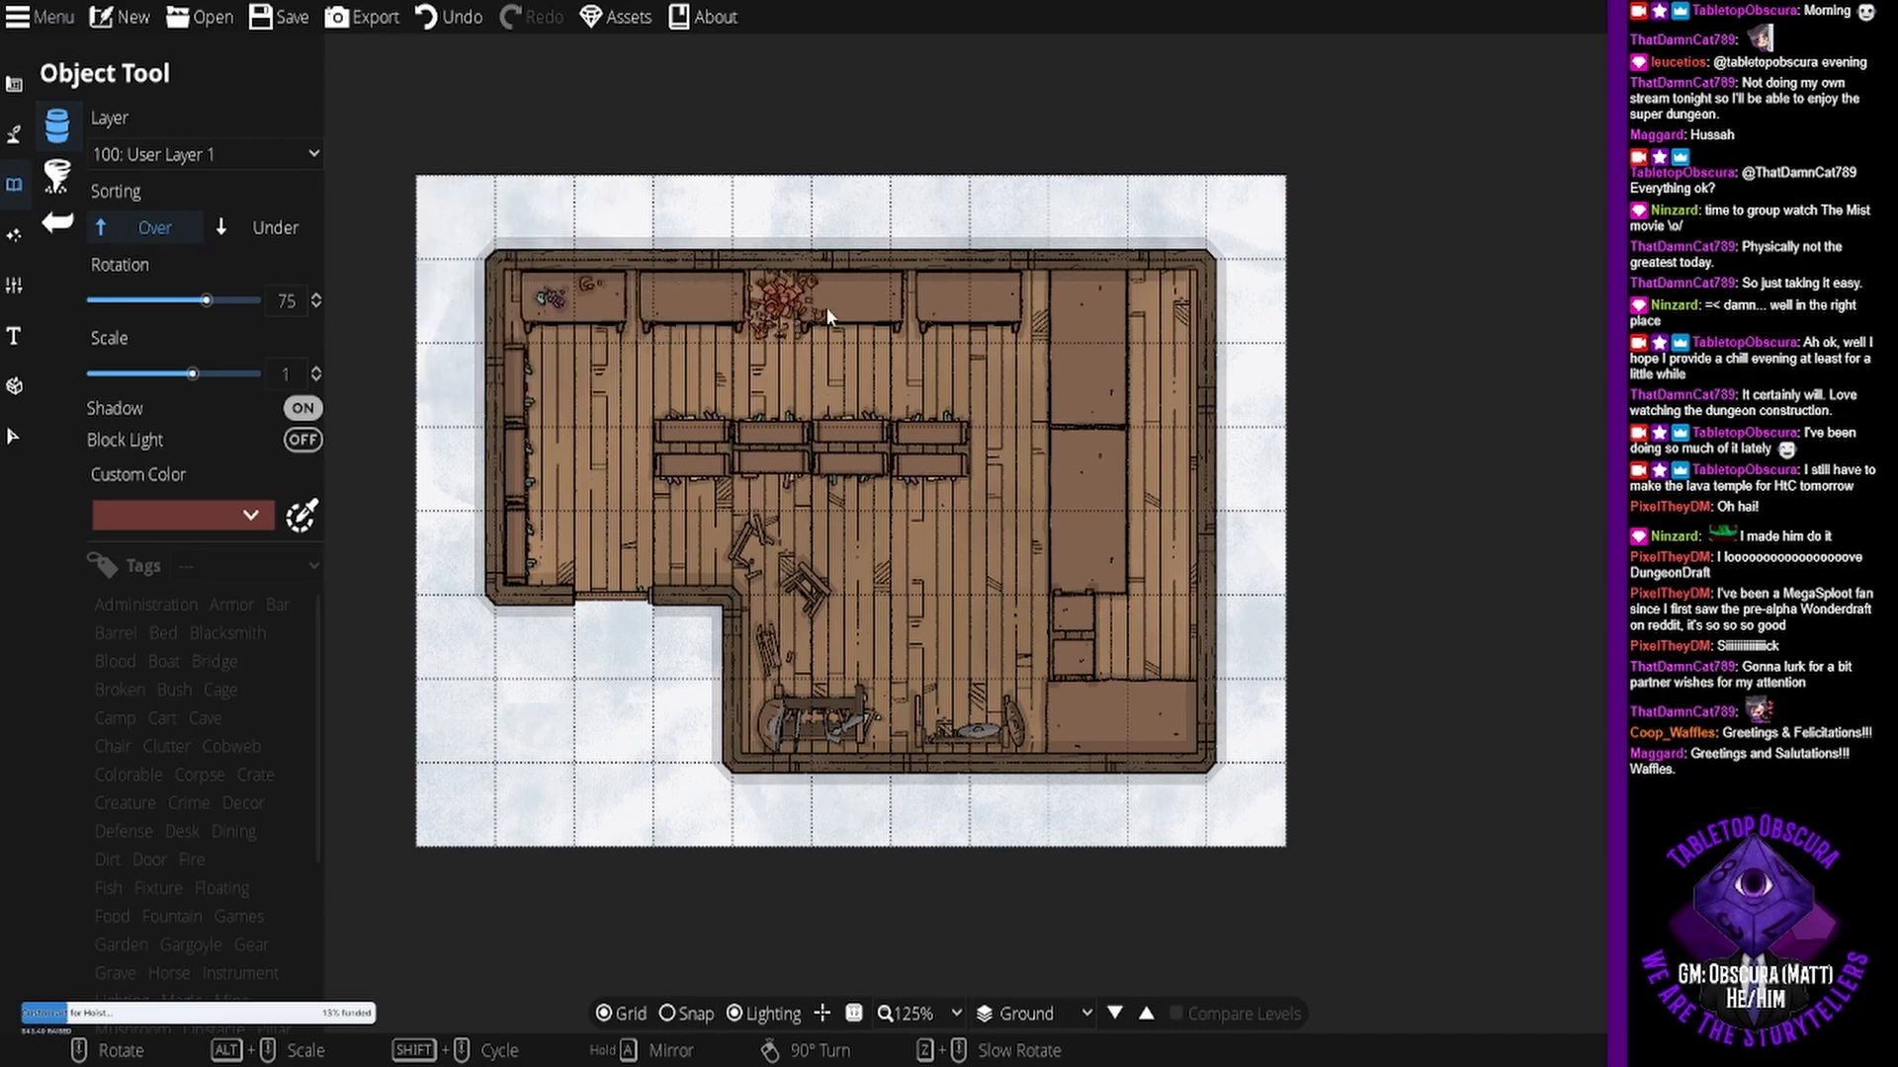
pyautogui.click(593, 294)
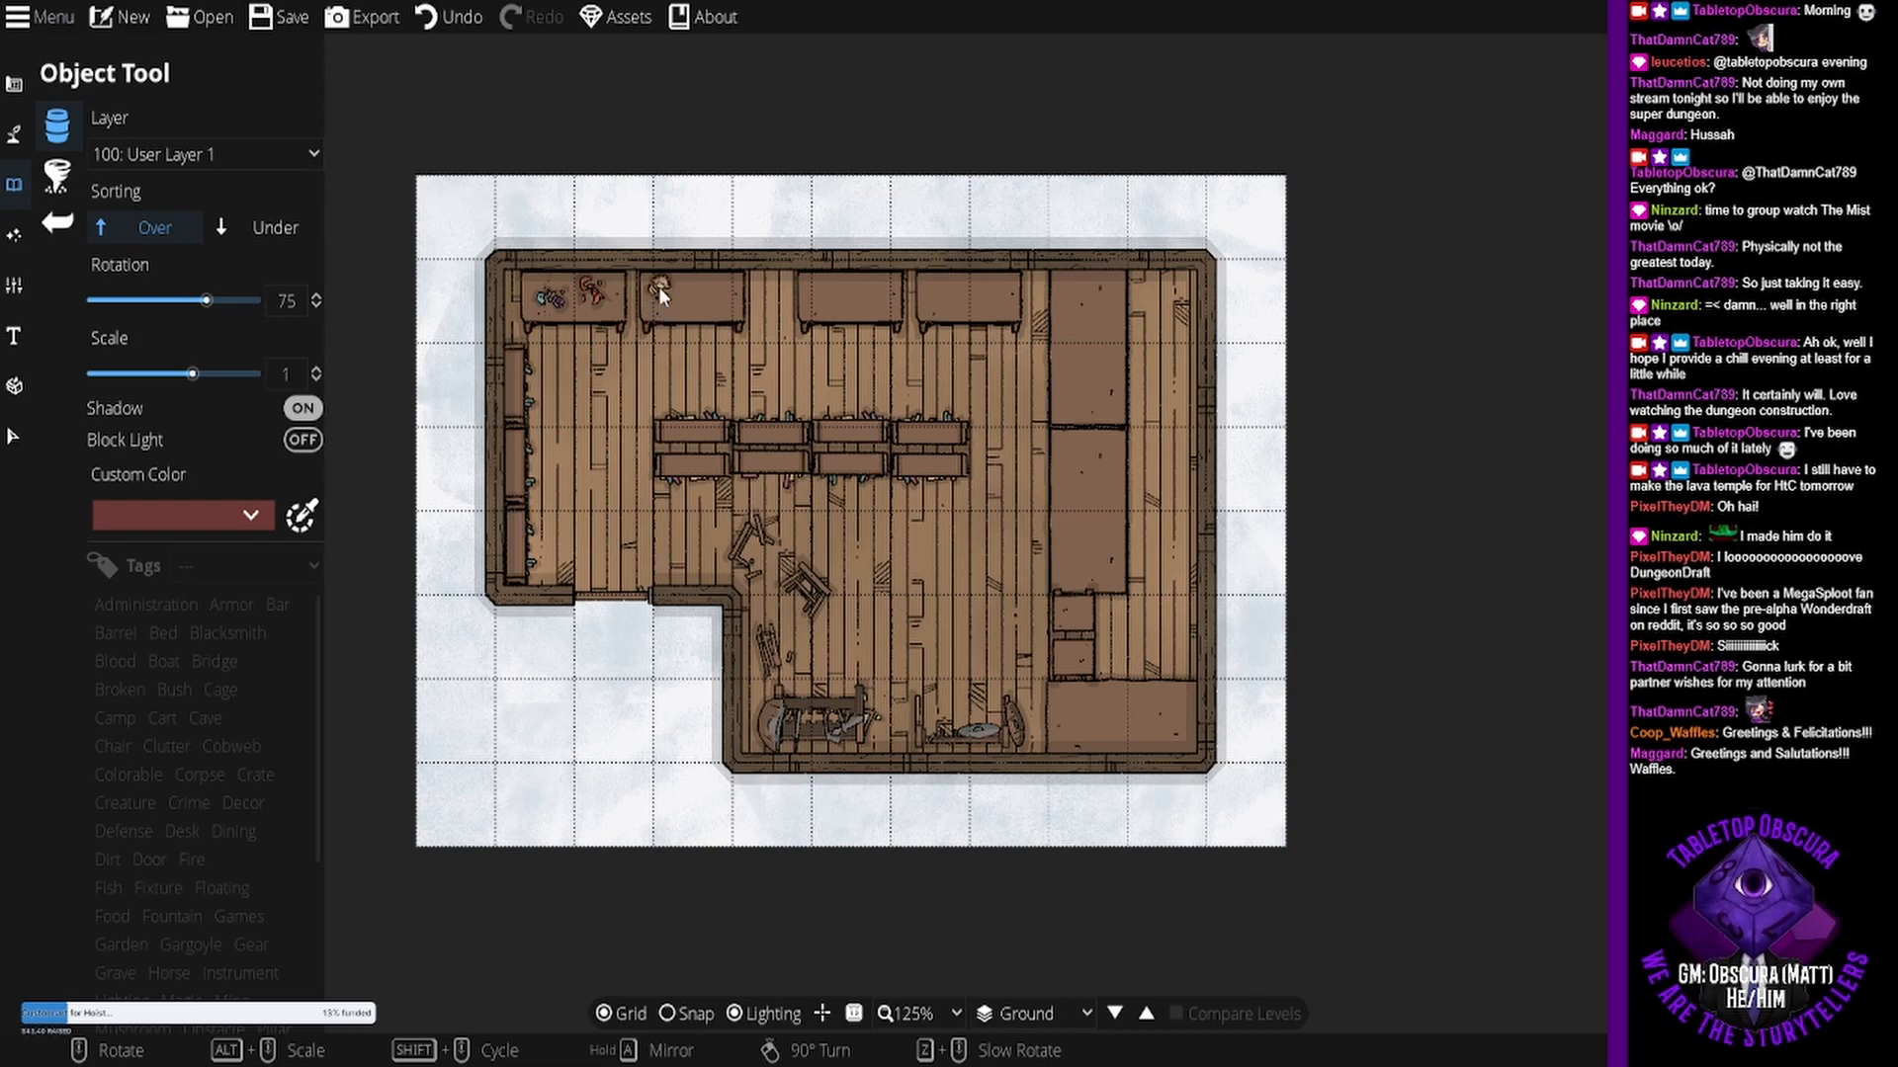
pyautogui.click(656, 288)
pyautogui.click(821, 294)
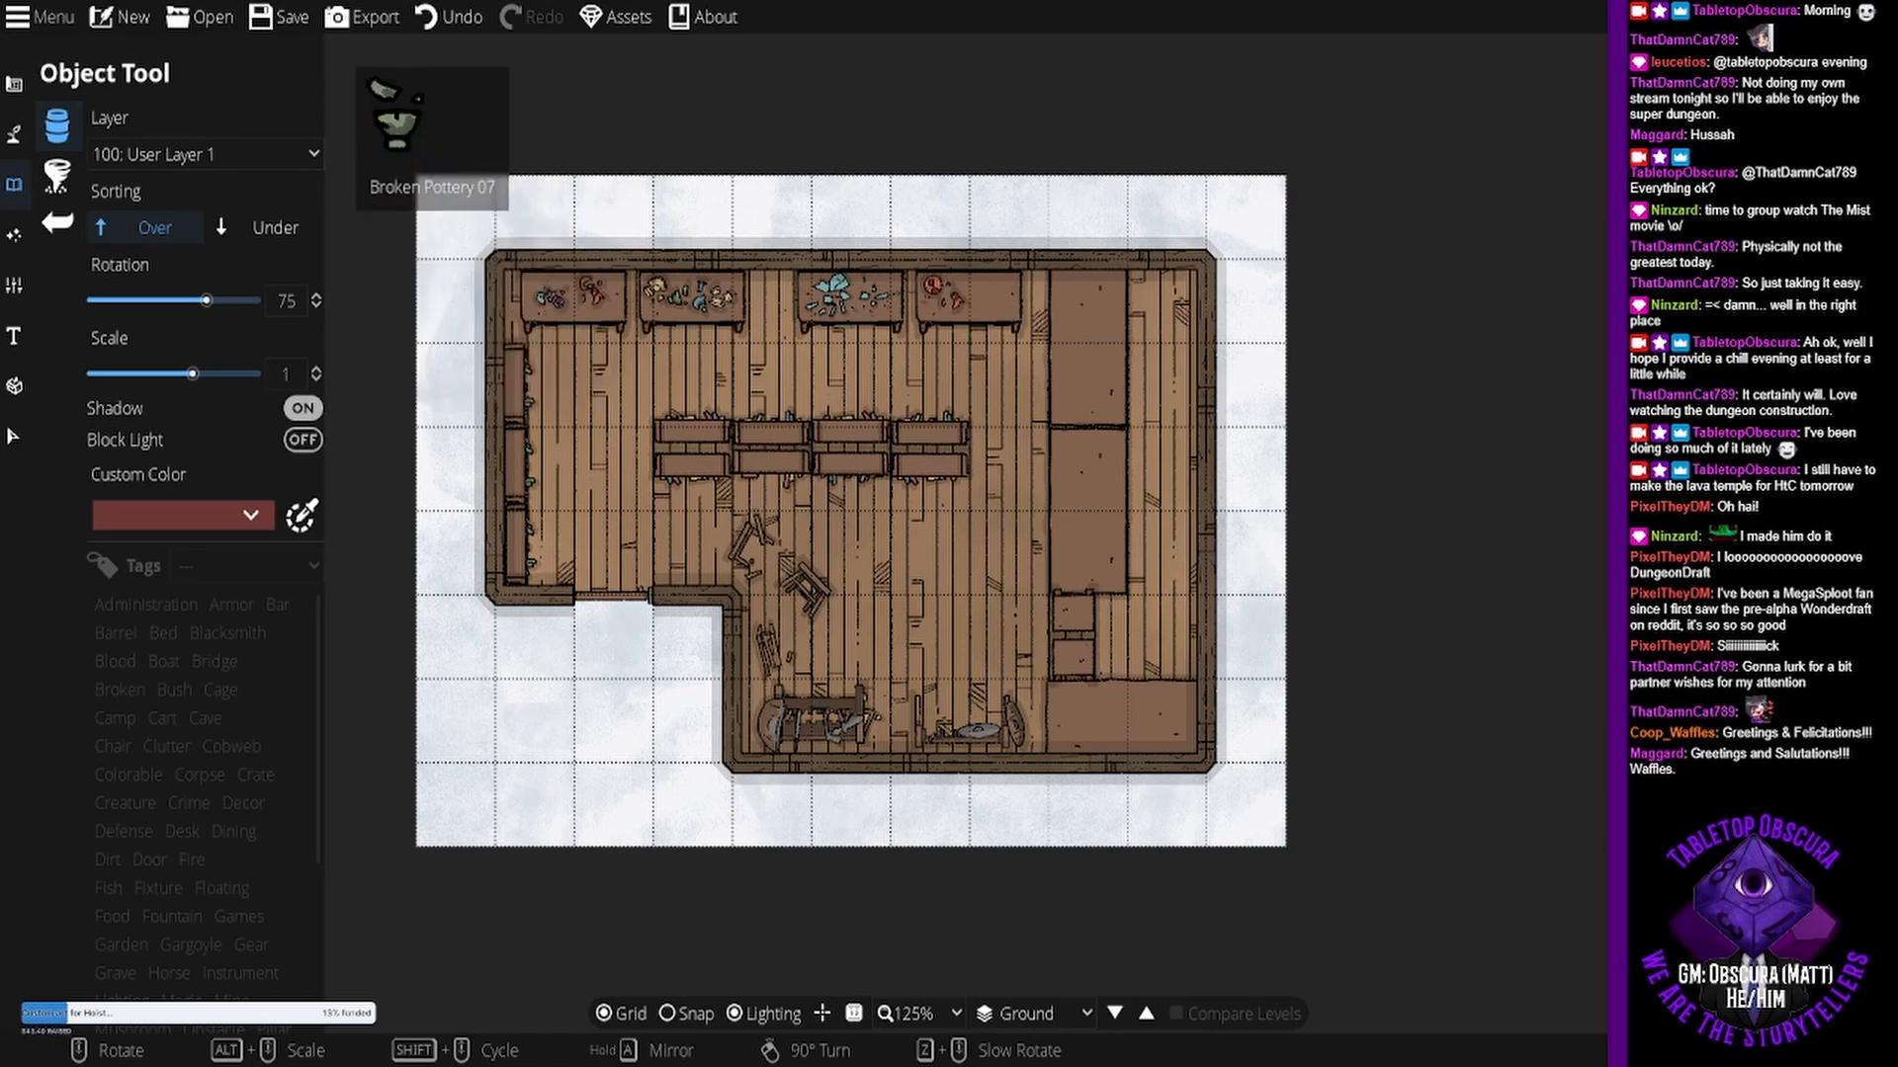
# - At 15° rotation, add broken pottery to the easternmost north-wall table, a teal pot at the counter's north end and a round red bowl farther south
pyautogui.scroll(-4, 991, 300)
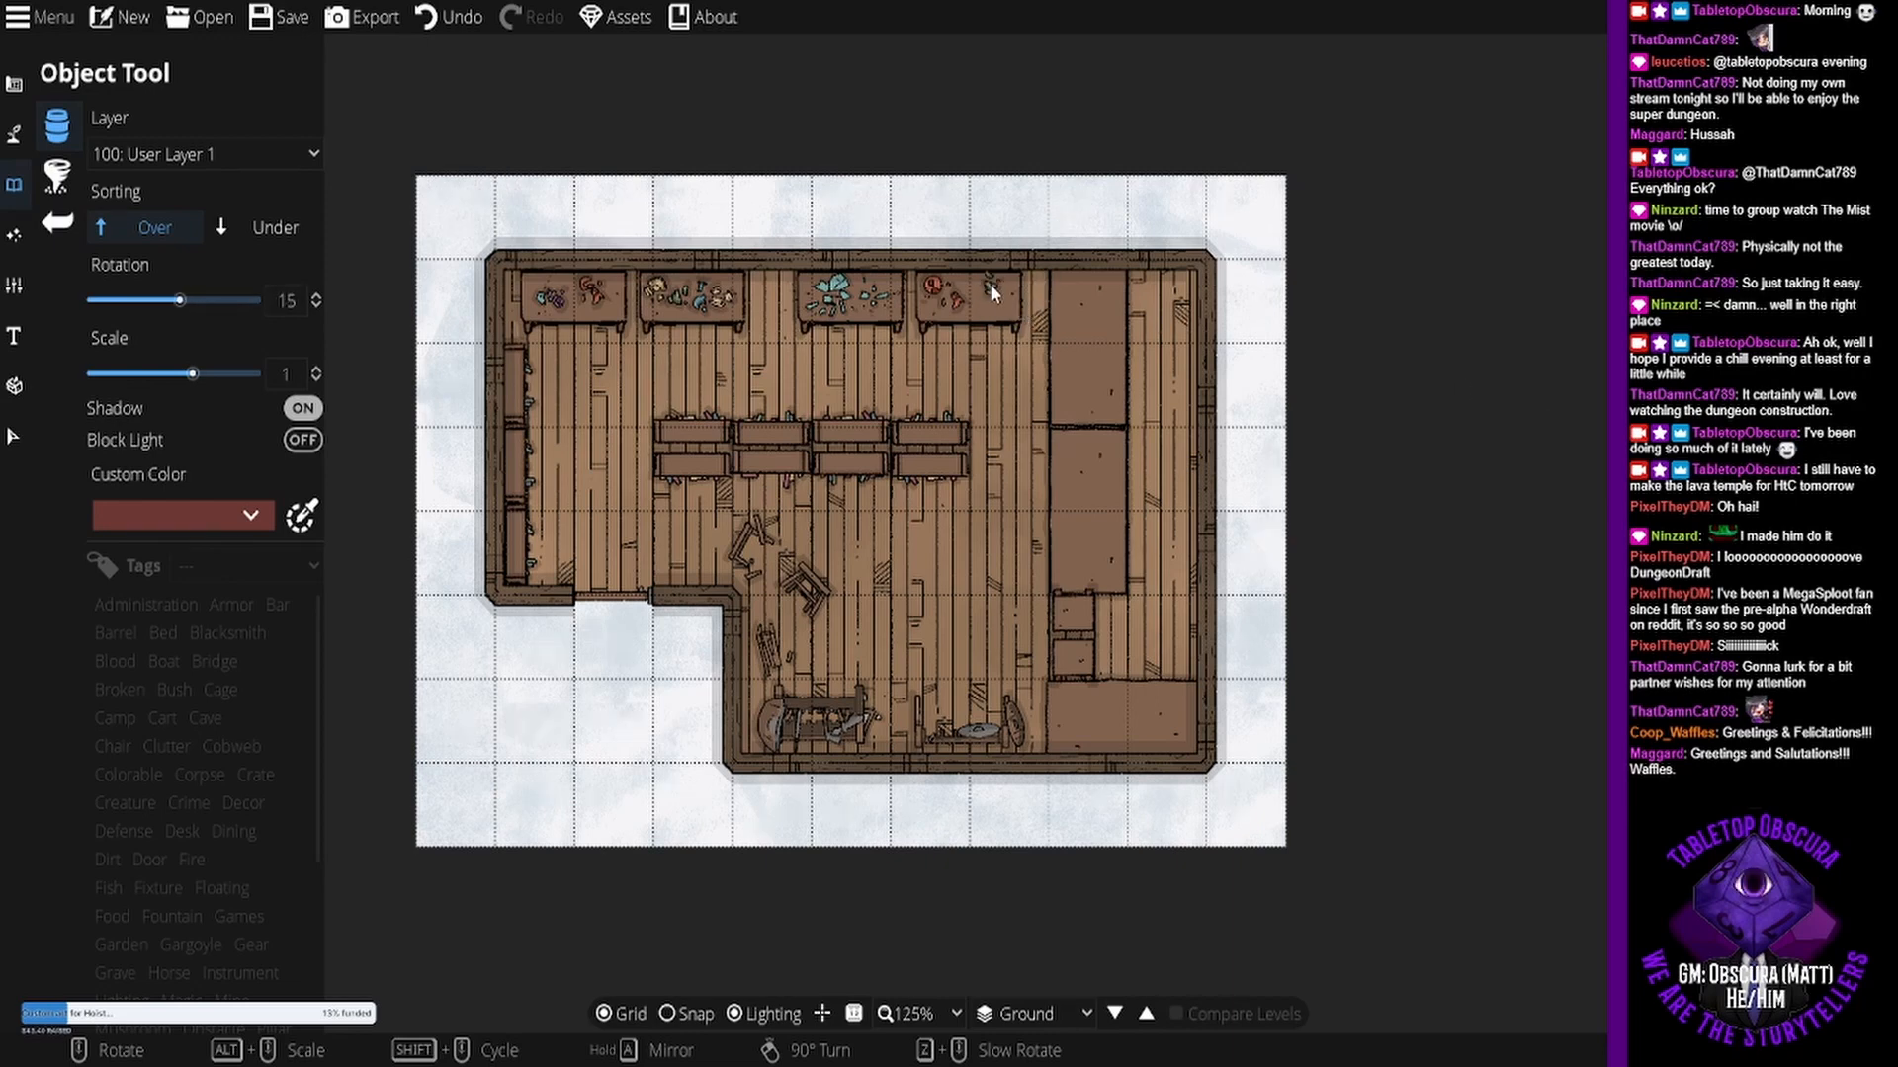
pyautogui.click(994, 303)
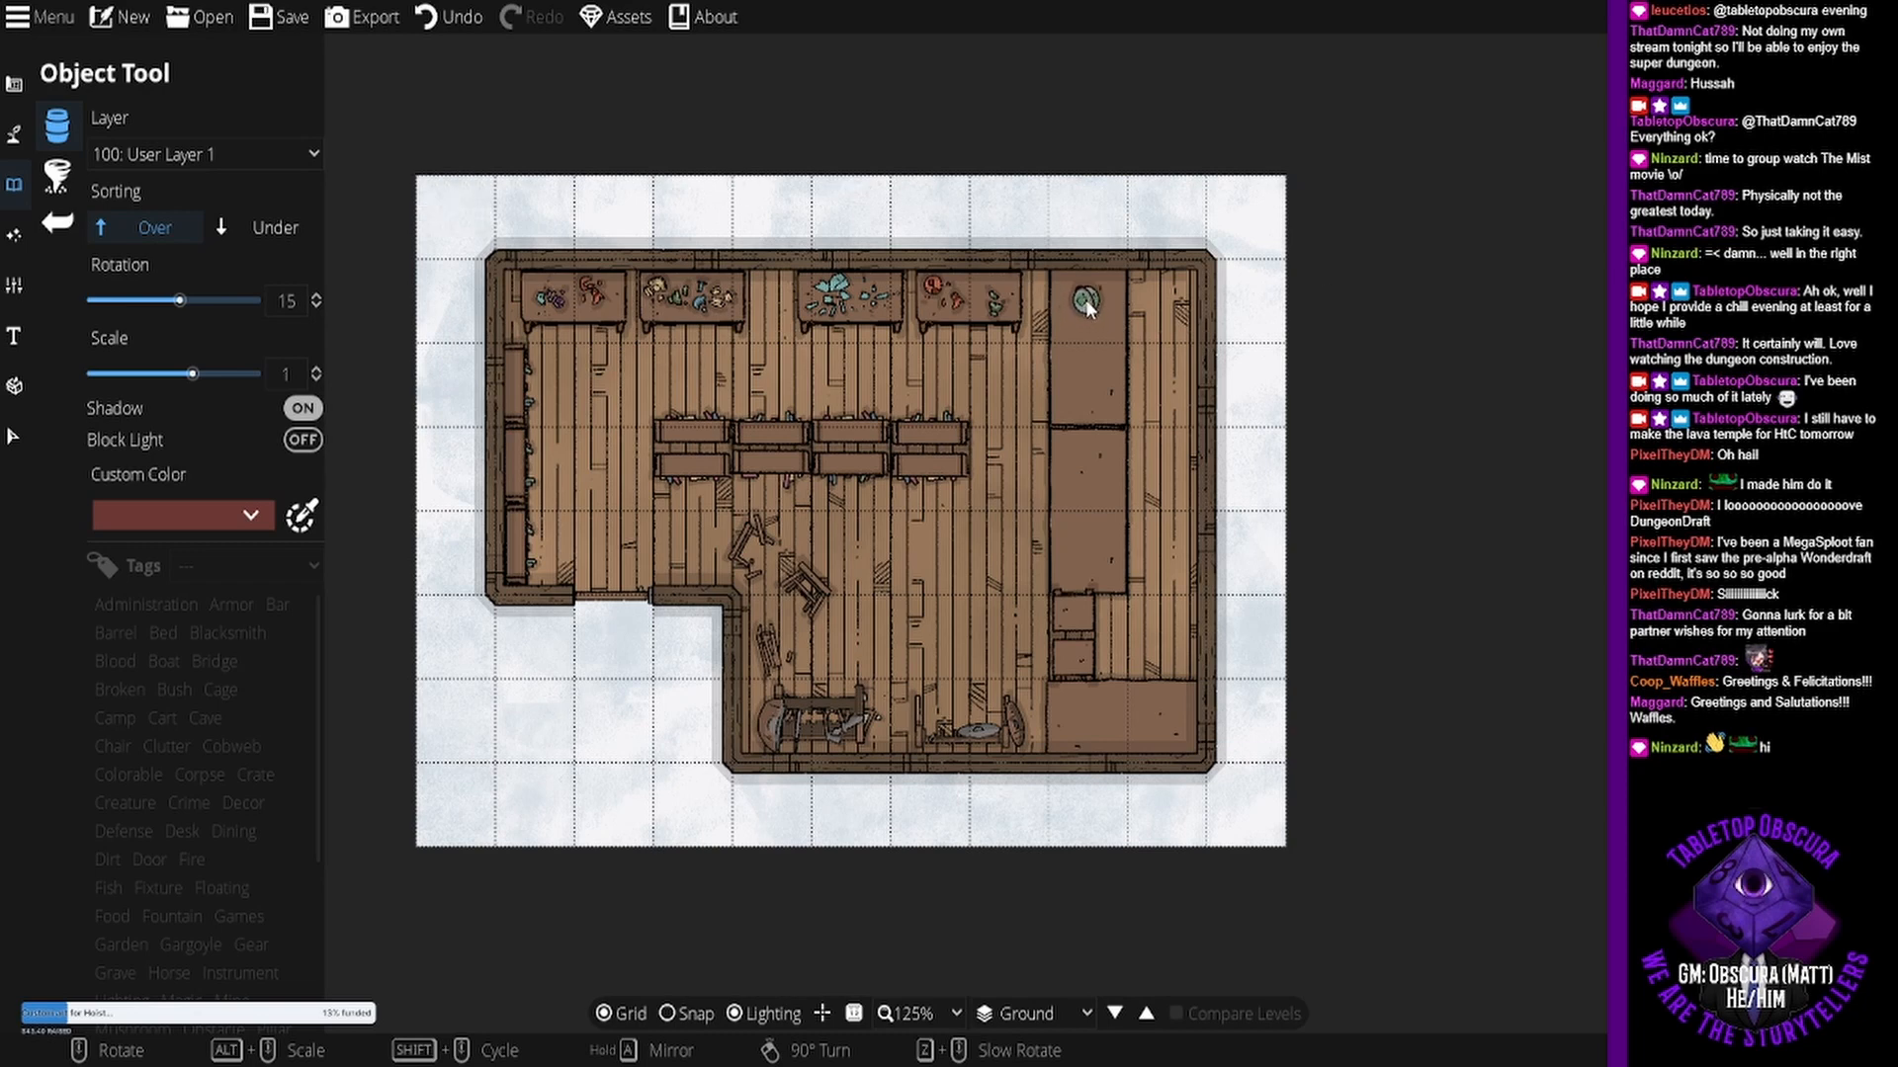
pyautogui.click(1087, 304)
pyautogui.click(1078, 571)
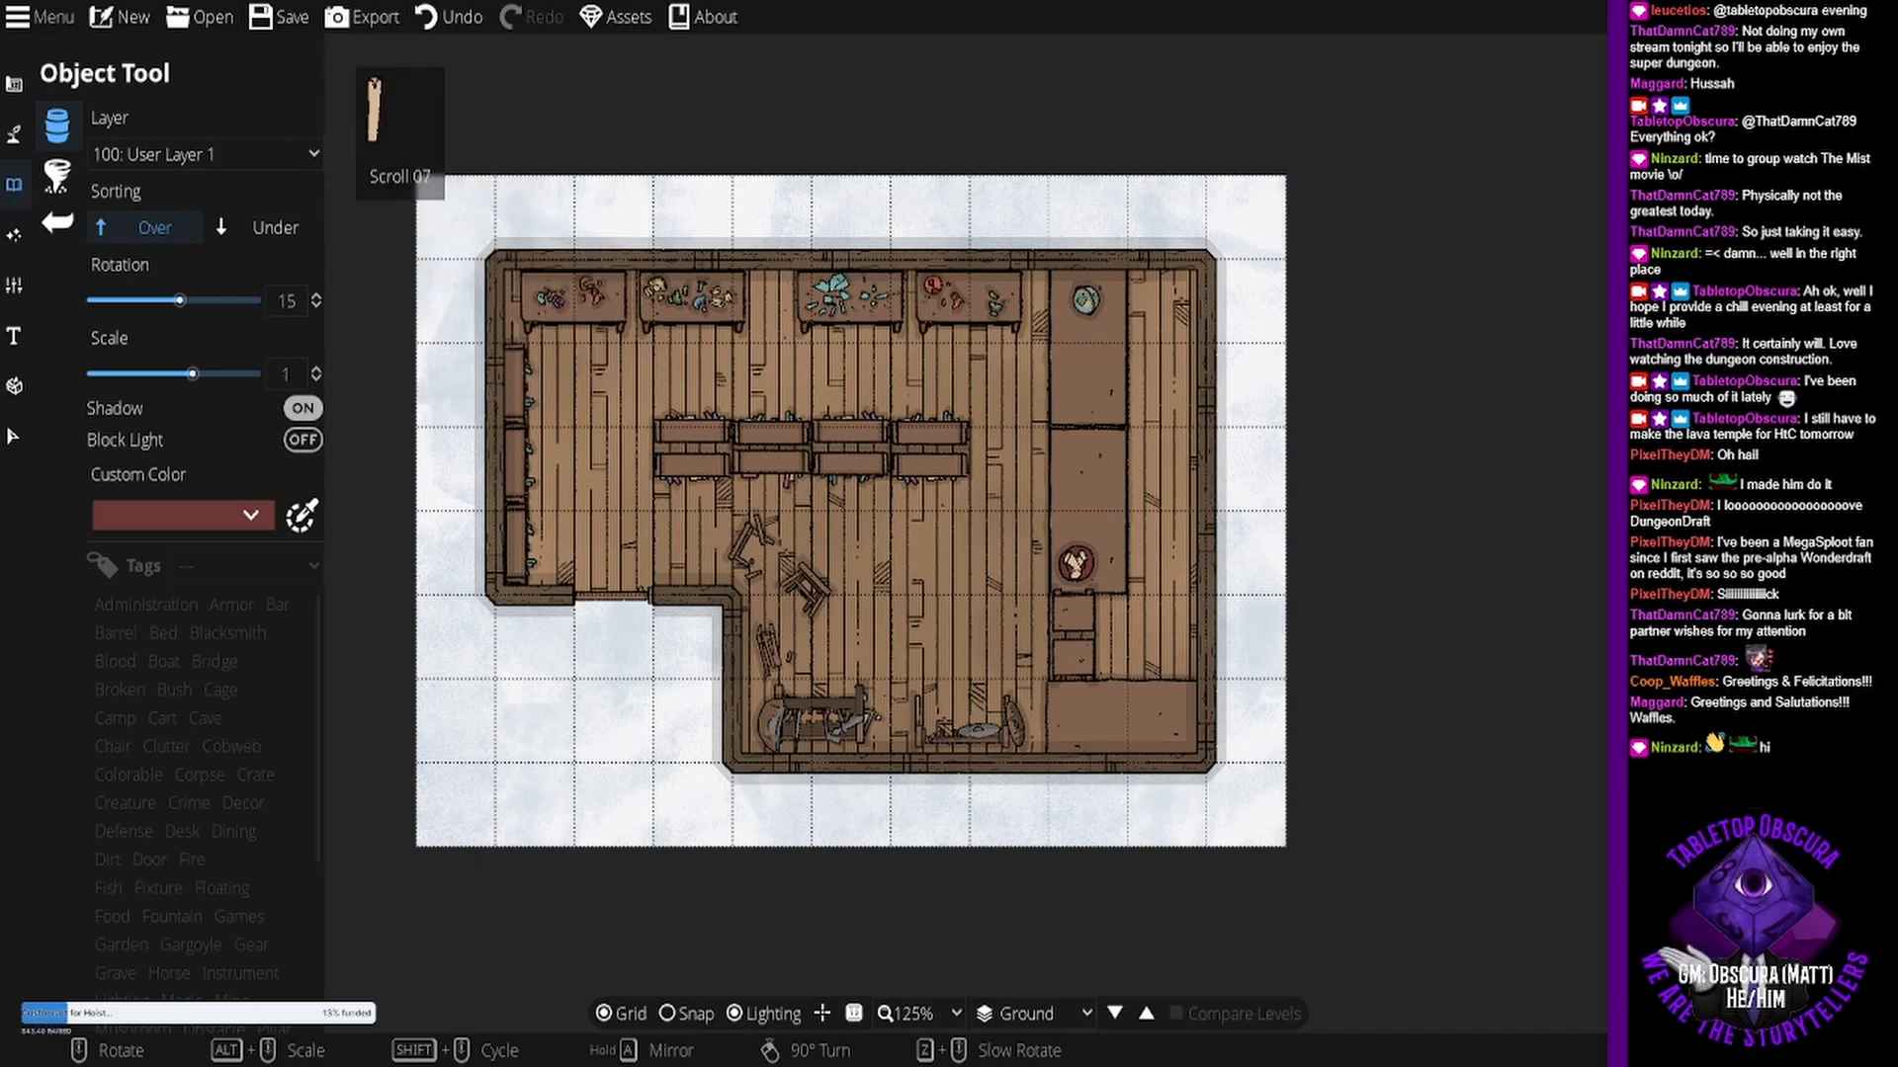
pyautogui.click(1739, 554)
pyautogui.scroll(1, 1115, 542)
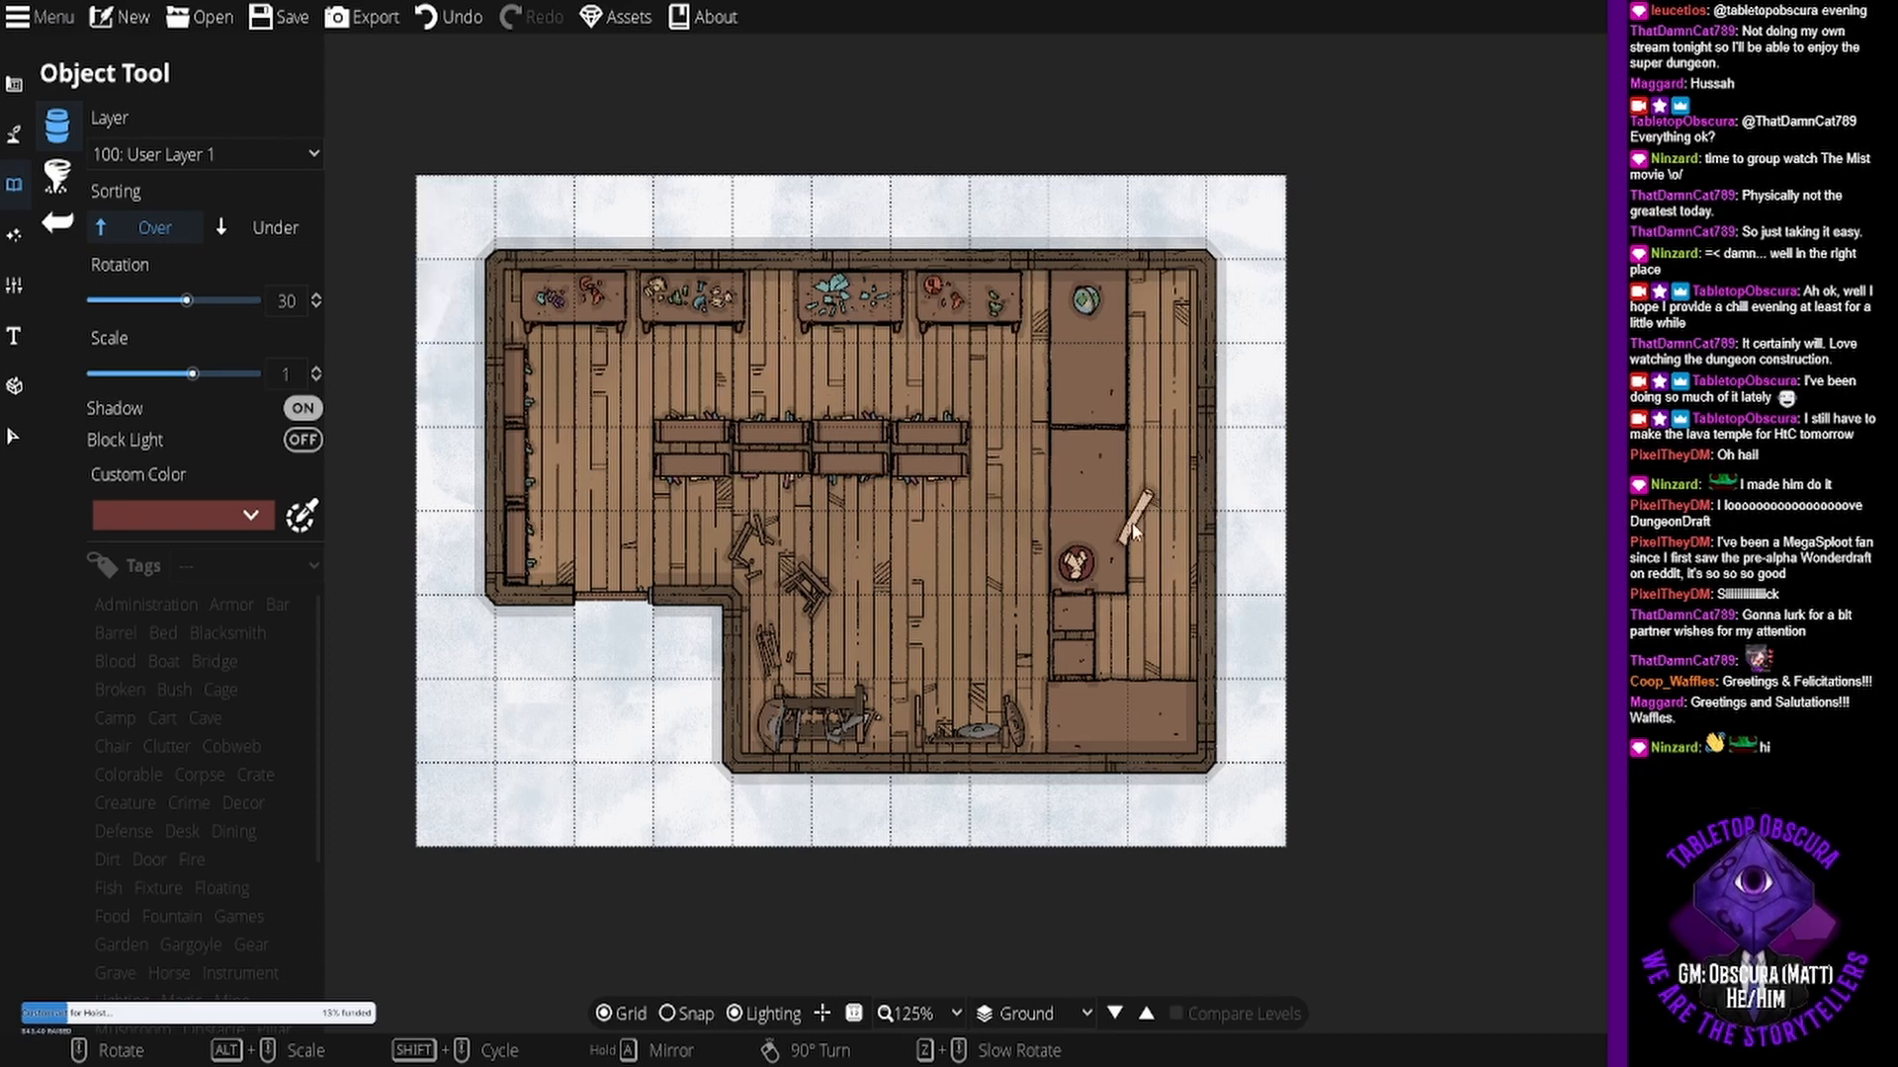
pyautogui.scroll(4, 1147, 506)
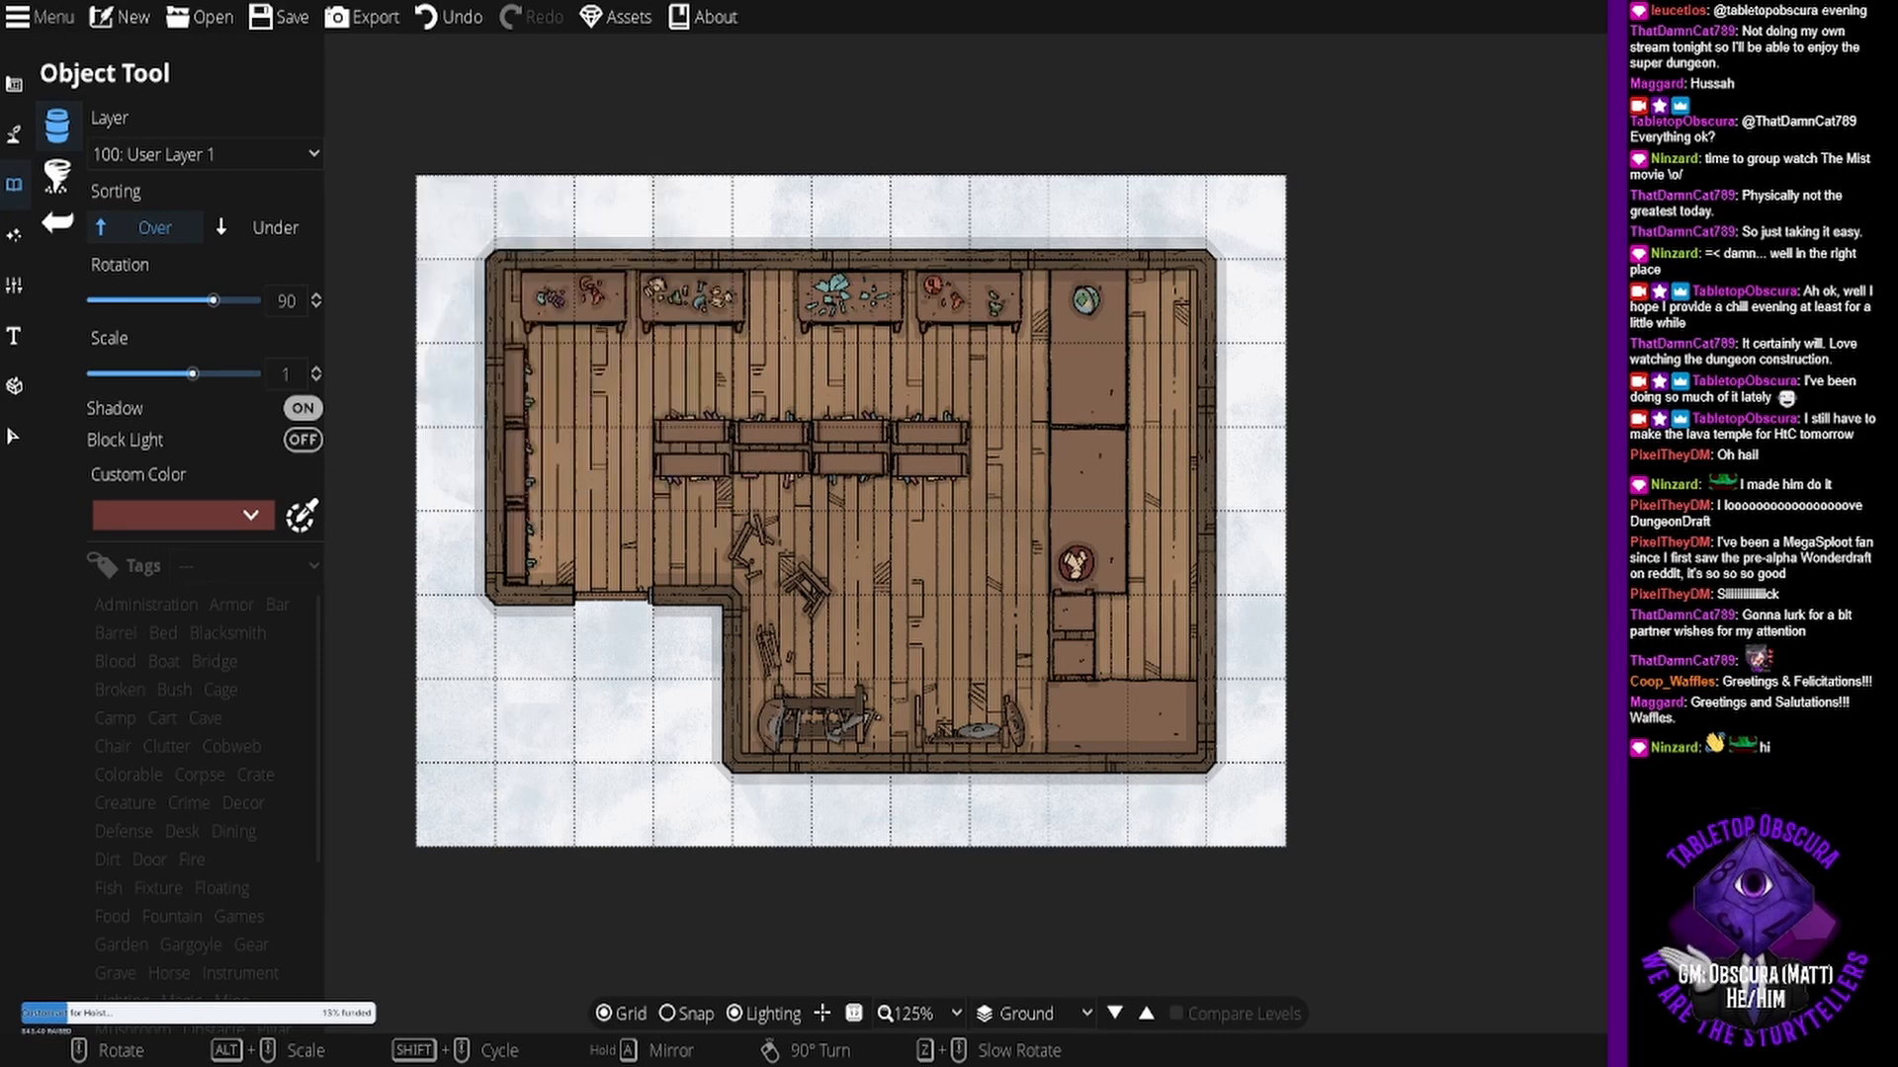
# - Place the Toy 01 doll at -15° rotation among the pottery on the easternmost north-wall table
pyautogui.click(1725, 553)
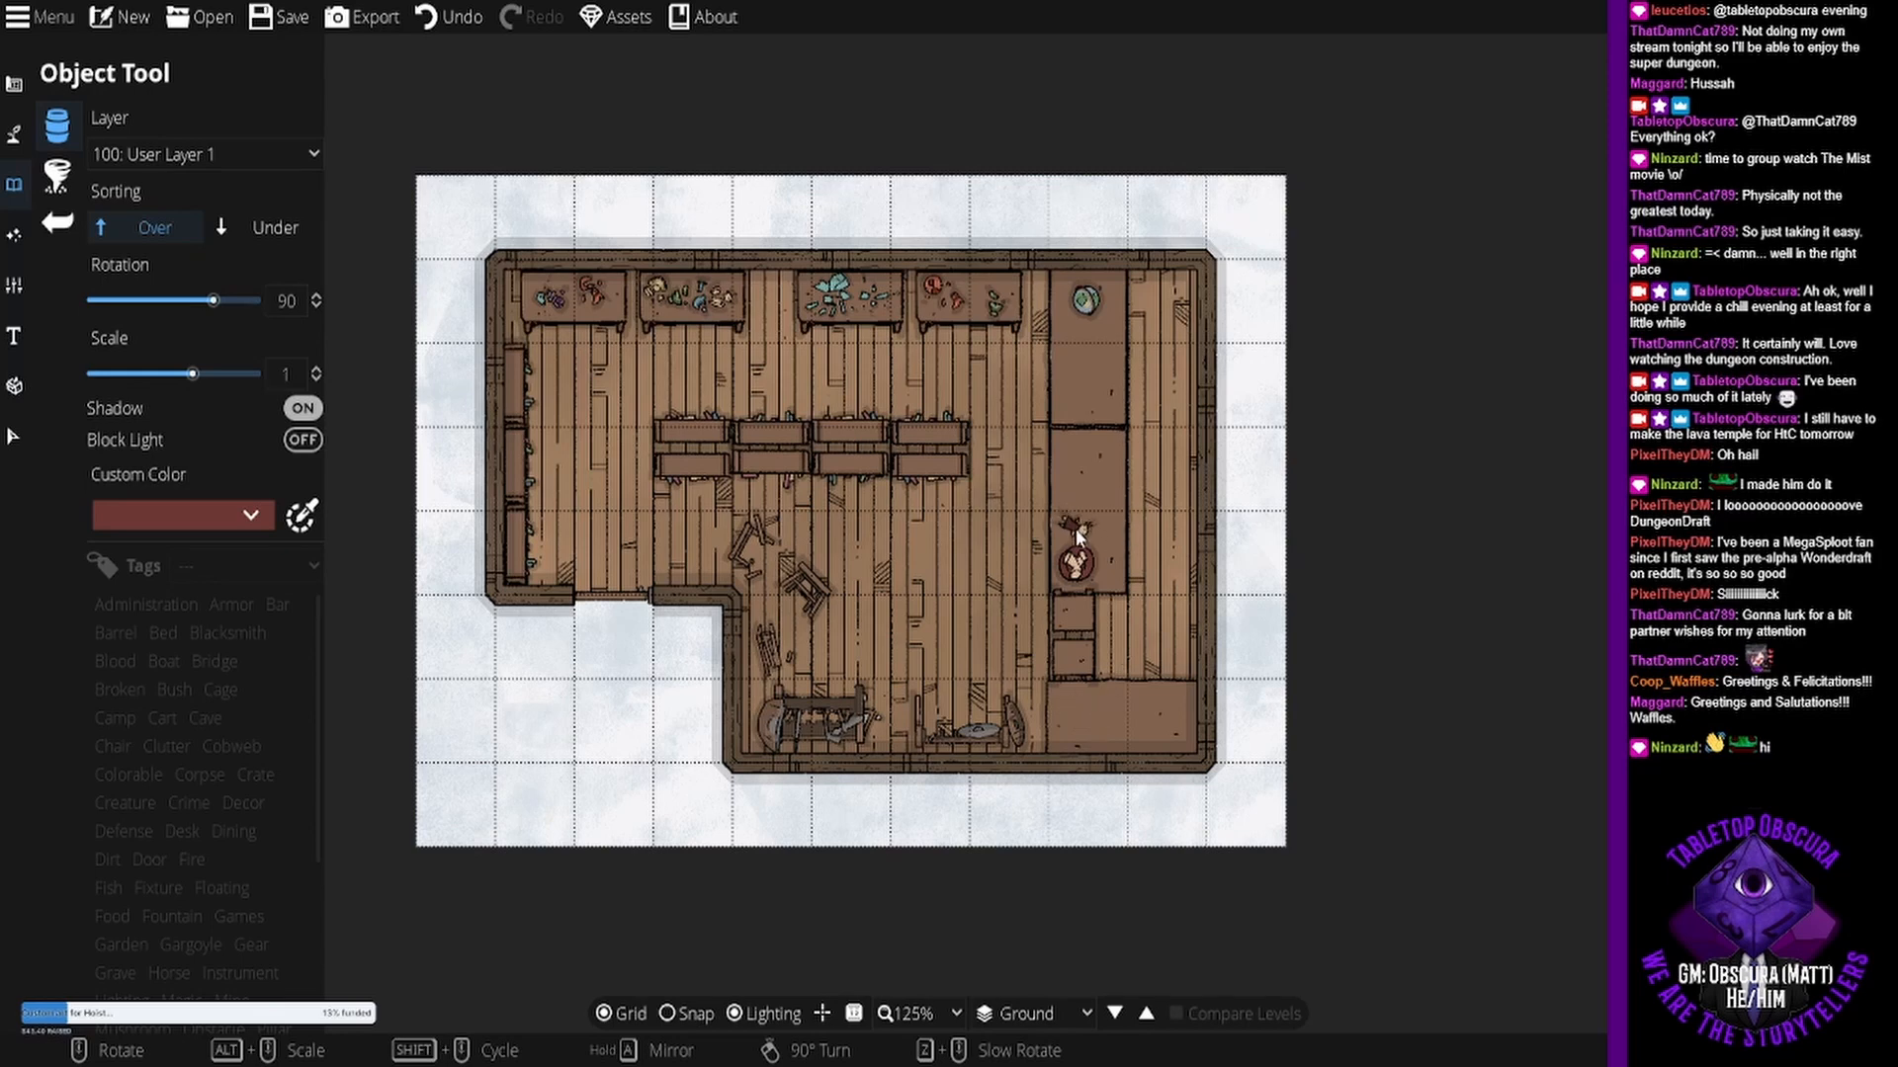
pyautogui.scroll(-7, 974, 330)
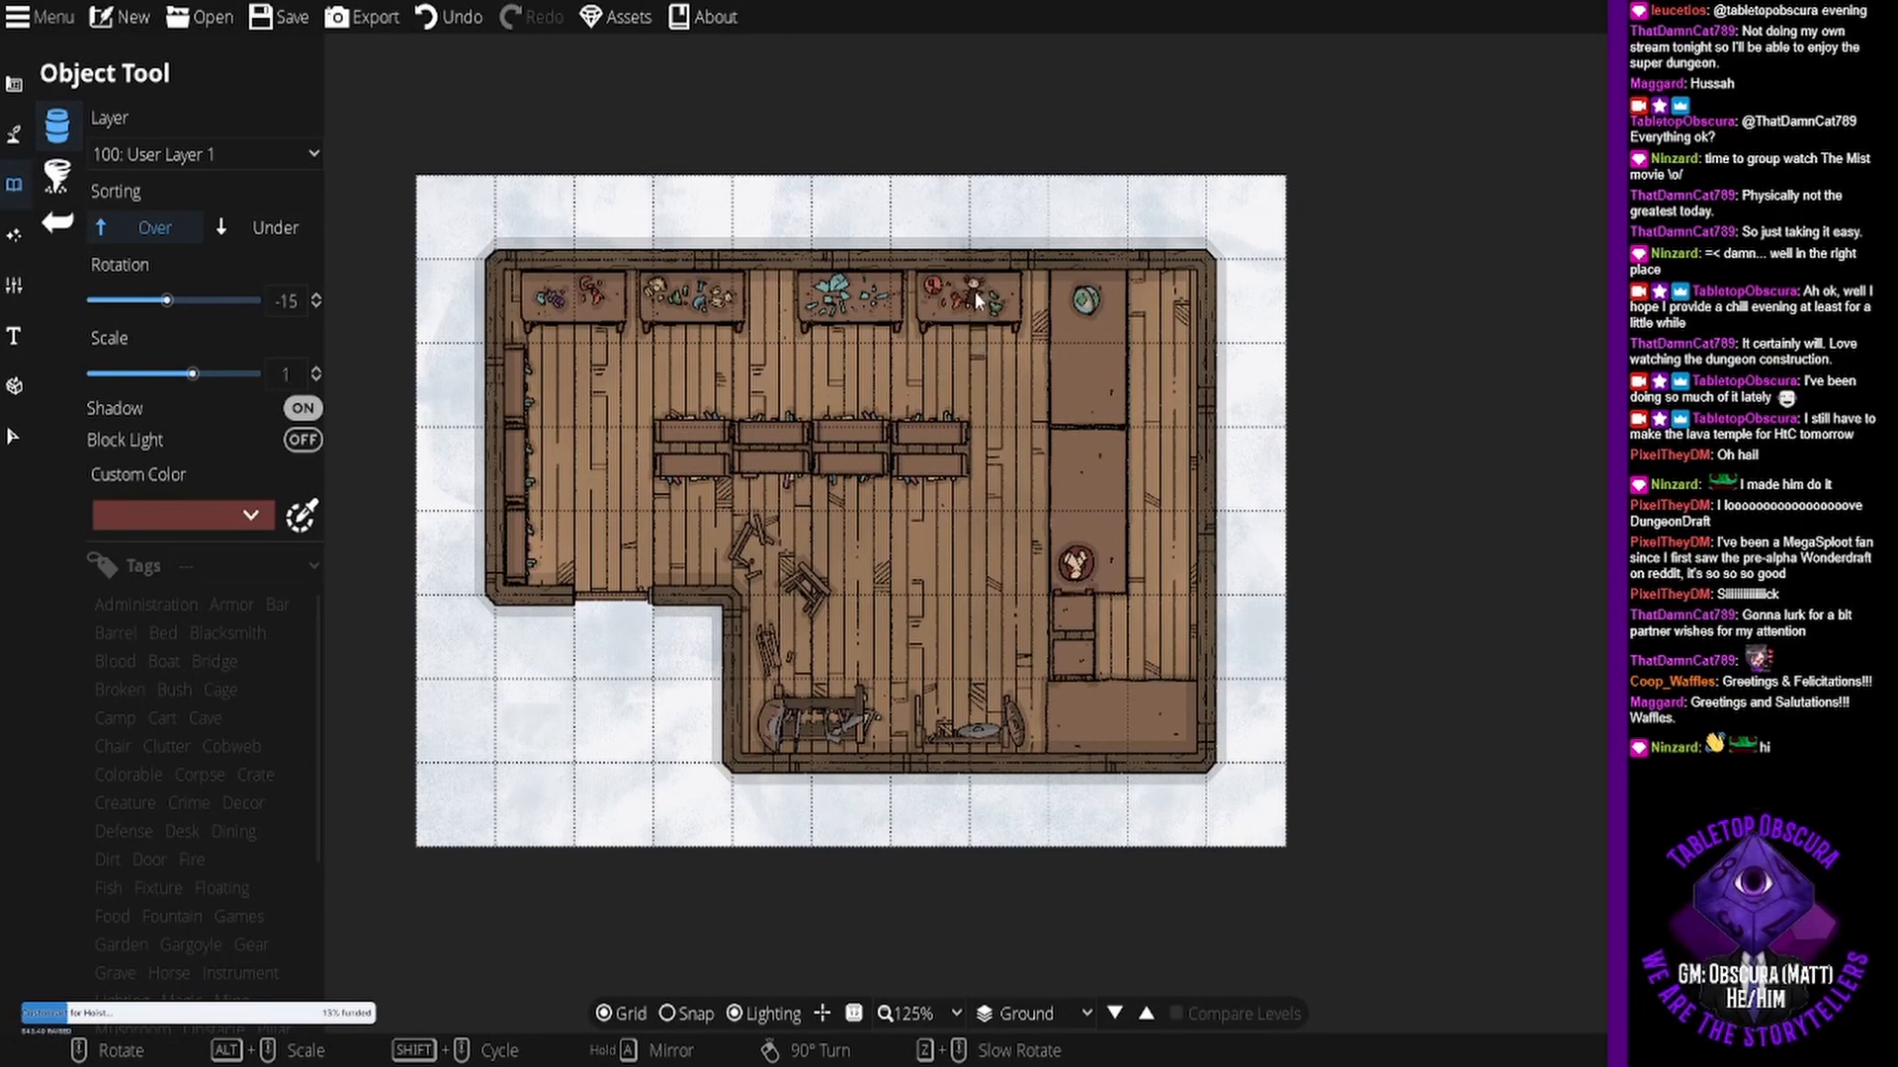
pyautogui.click(975, 300)
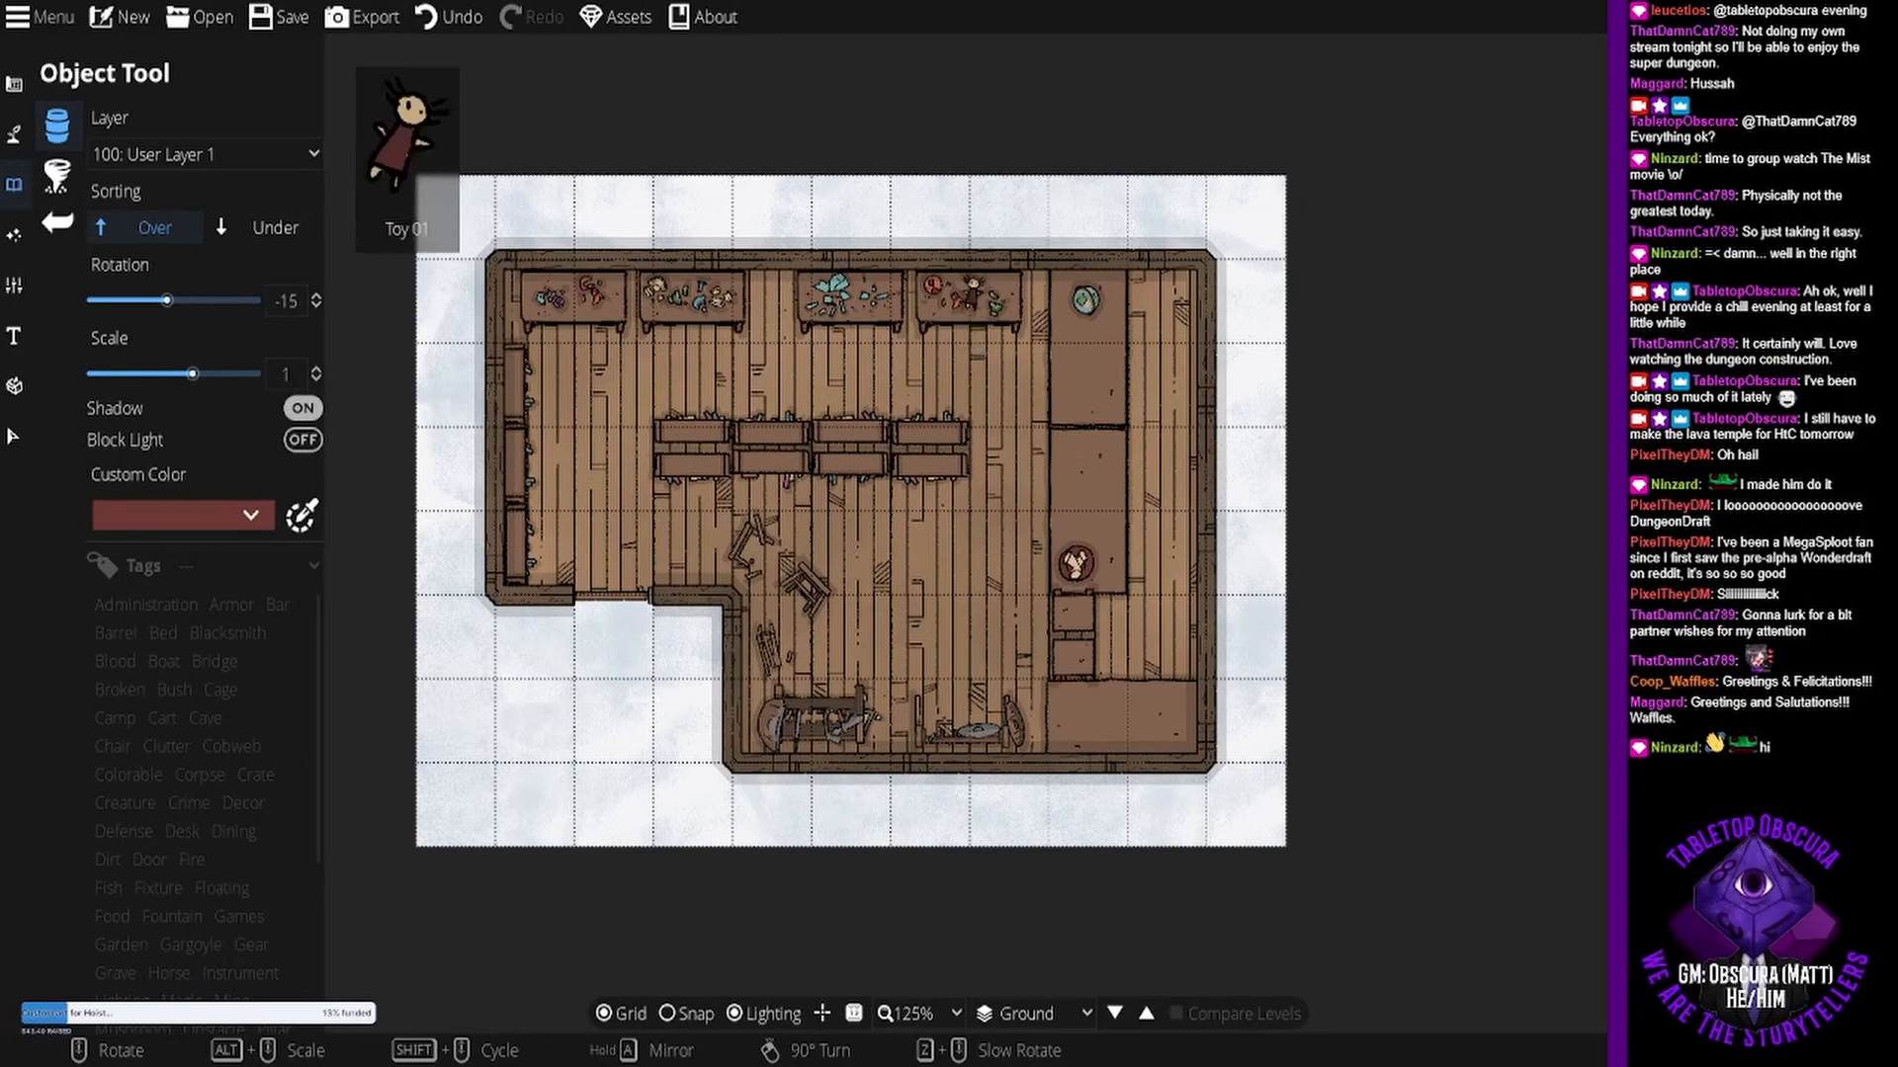
# - Place a small animal toy just north of the red bowl and scatter playing cards at 0.4 scale beyond it, using 105° and 165° rotations
pyautogui.scroll(3, 874, 318)
pyautogui.scroll(5, 1051, 489)
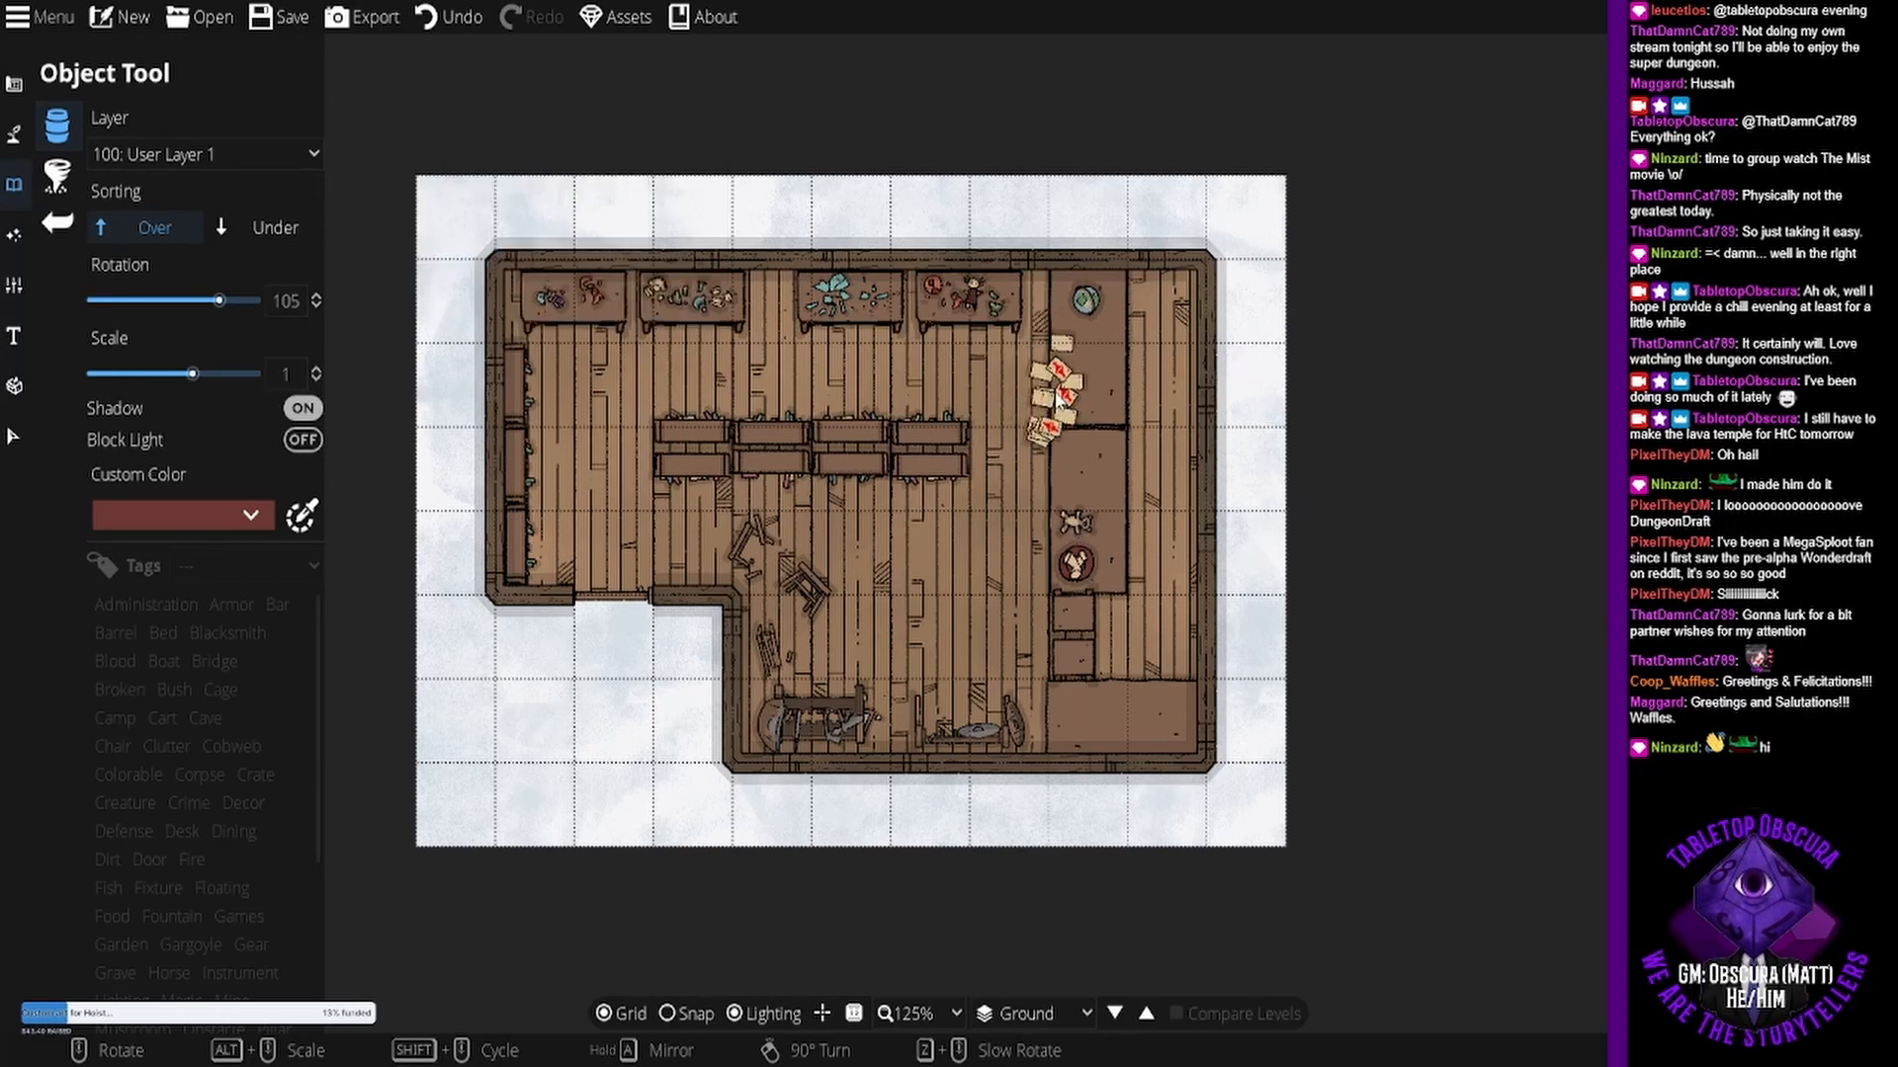
pyautogui.scroll(-6, 1092, 456)
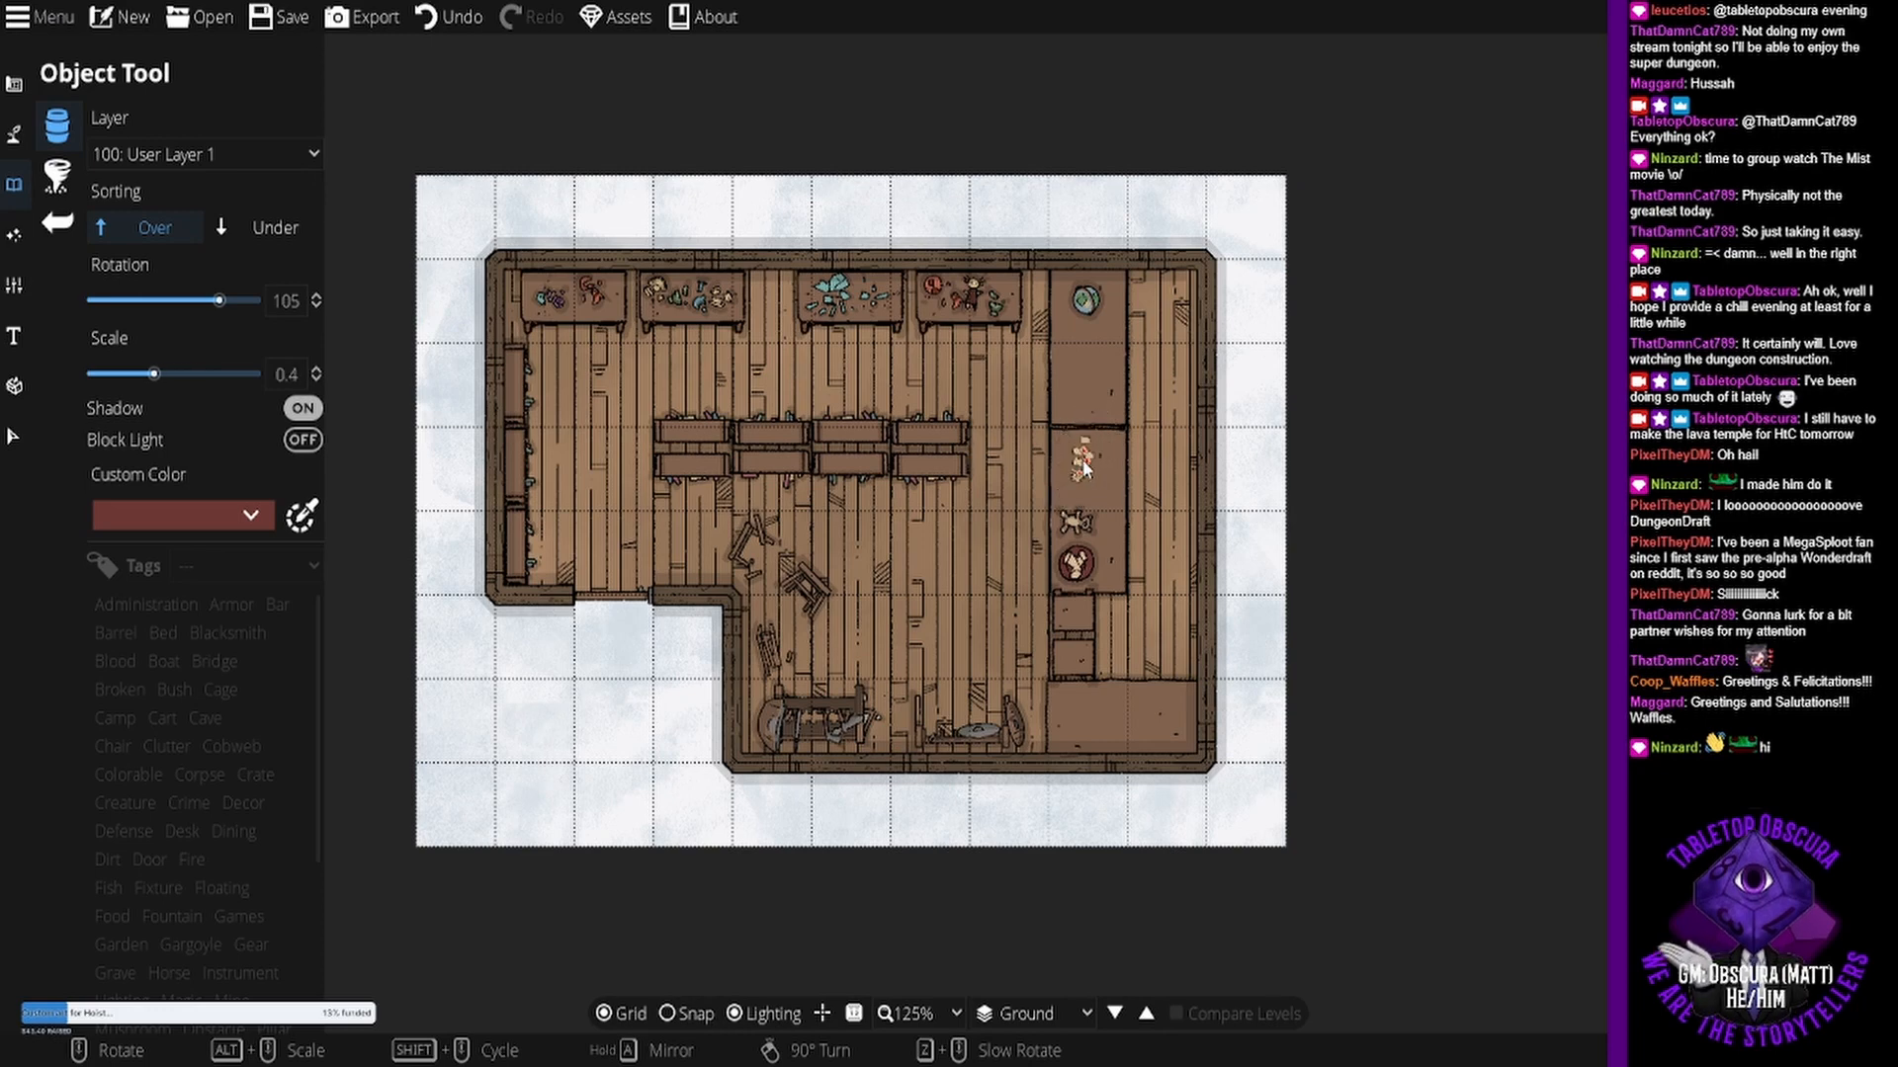
pyautogui.click(1071, 472)
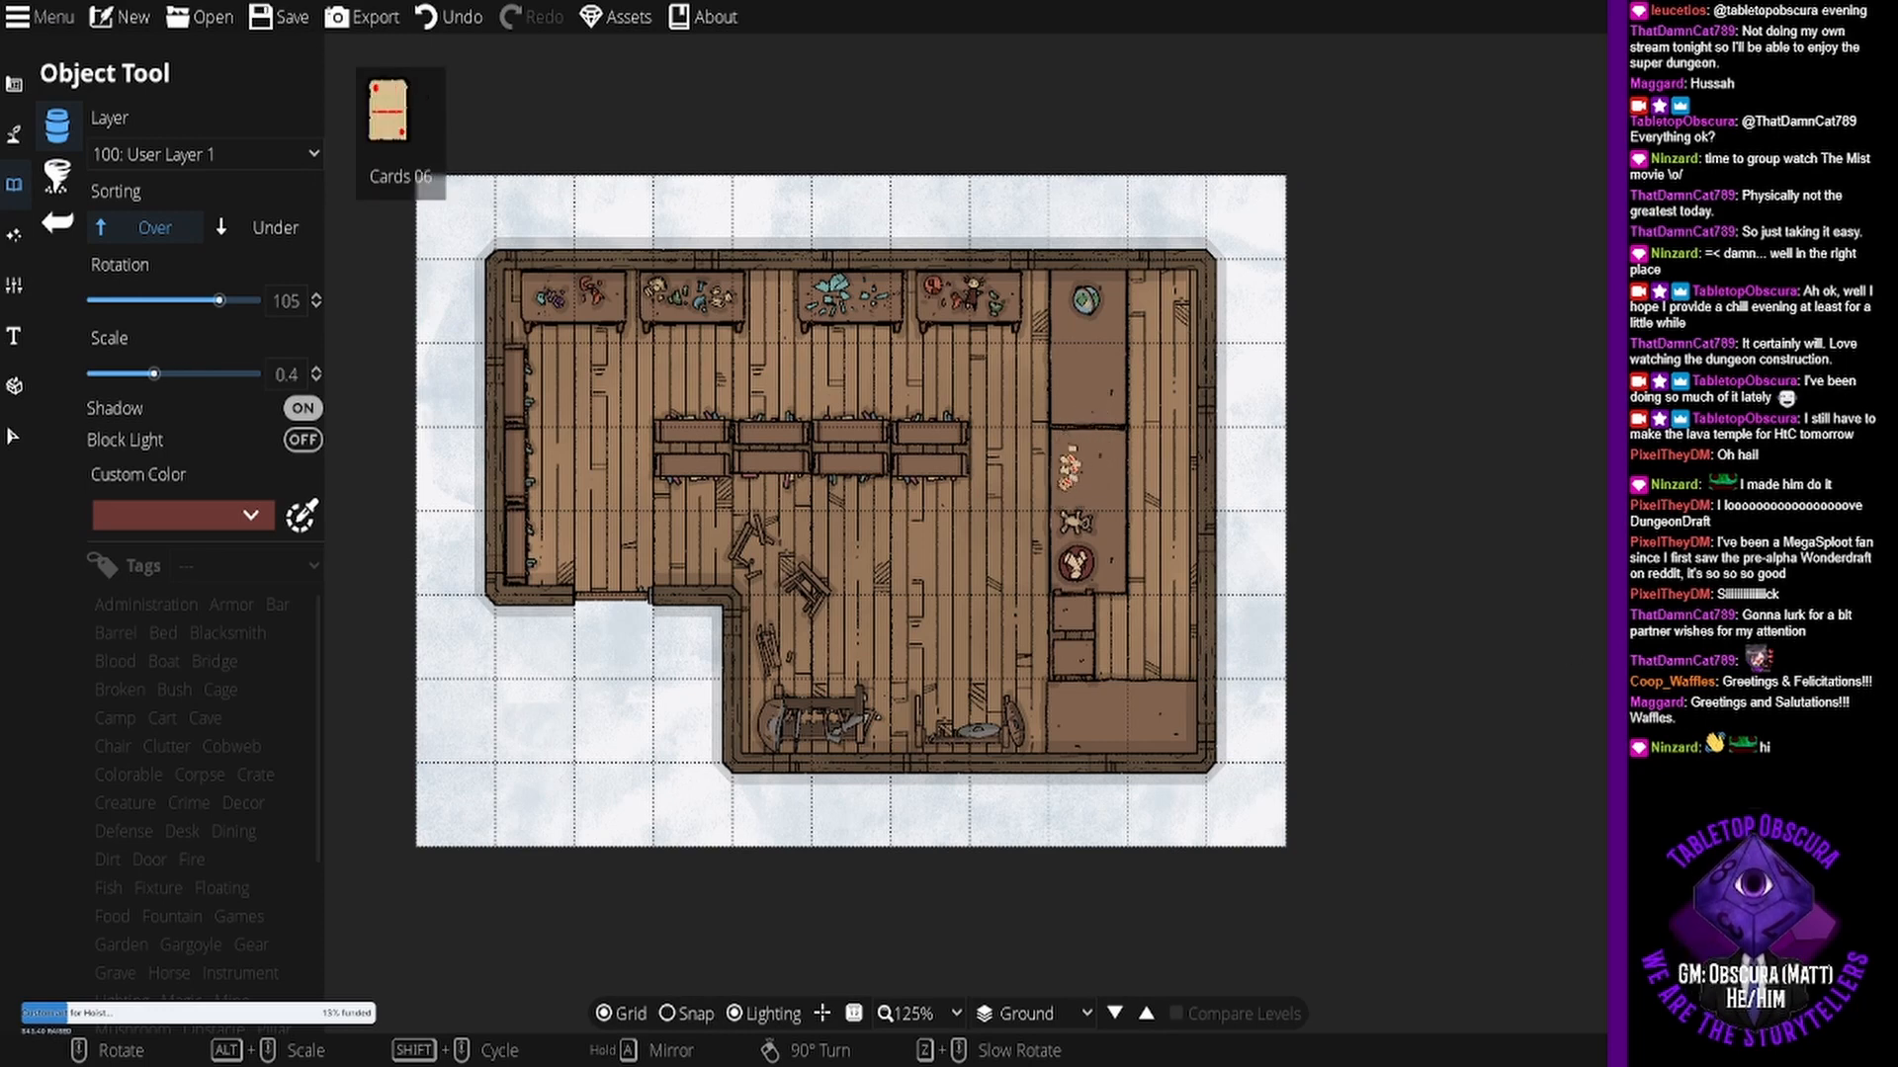
pyautogui.scroll(4, 1086, 472)
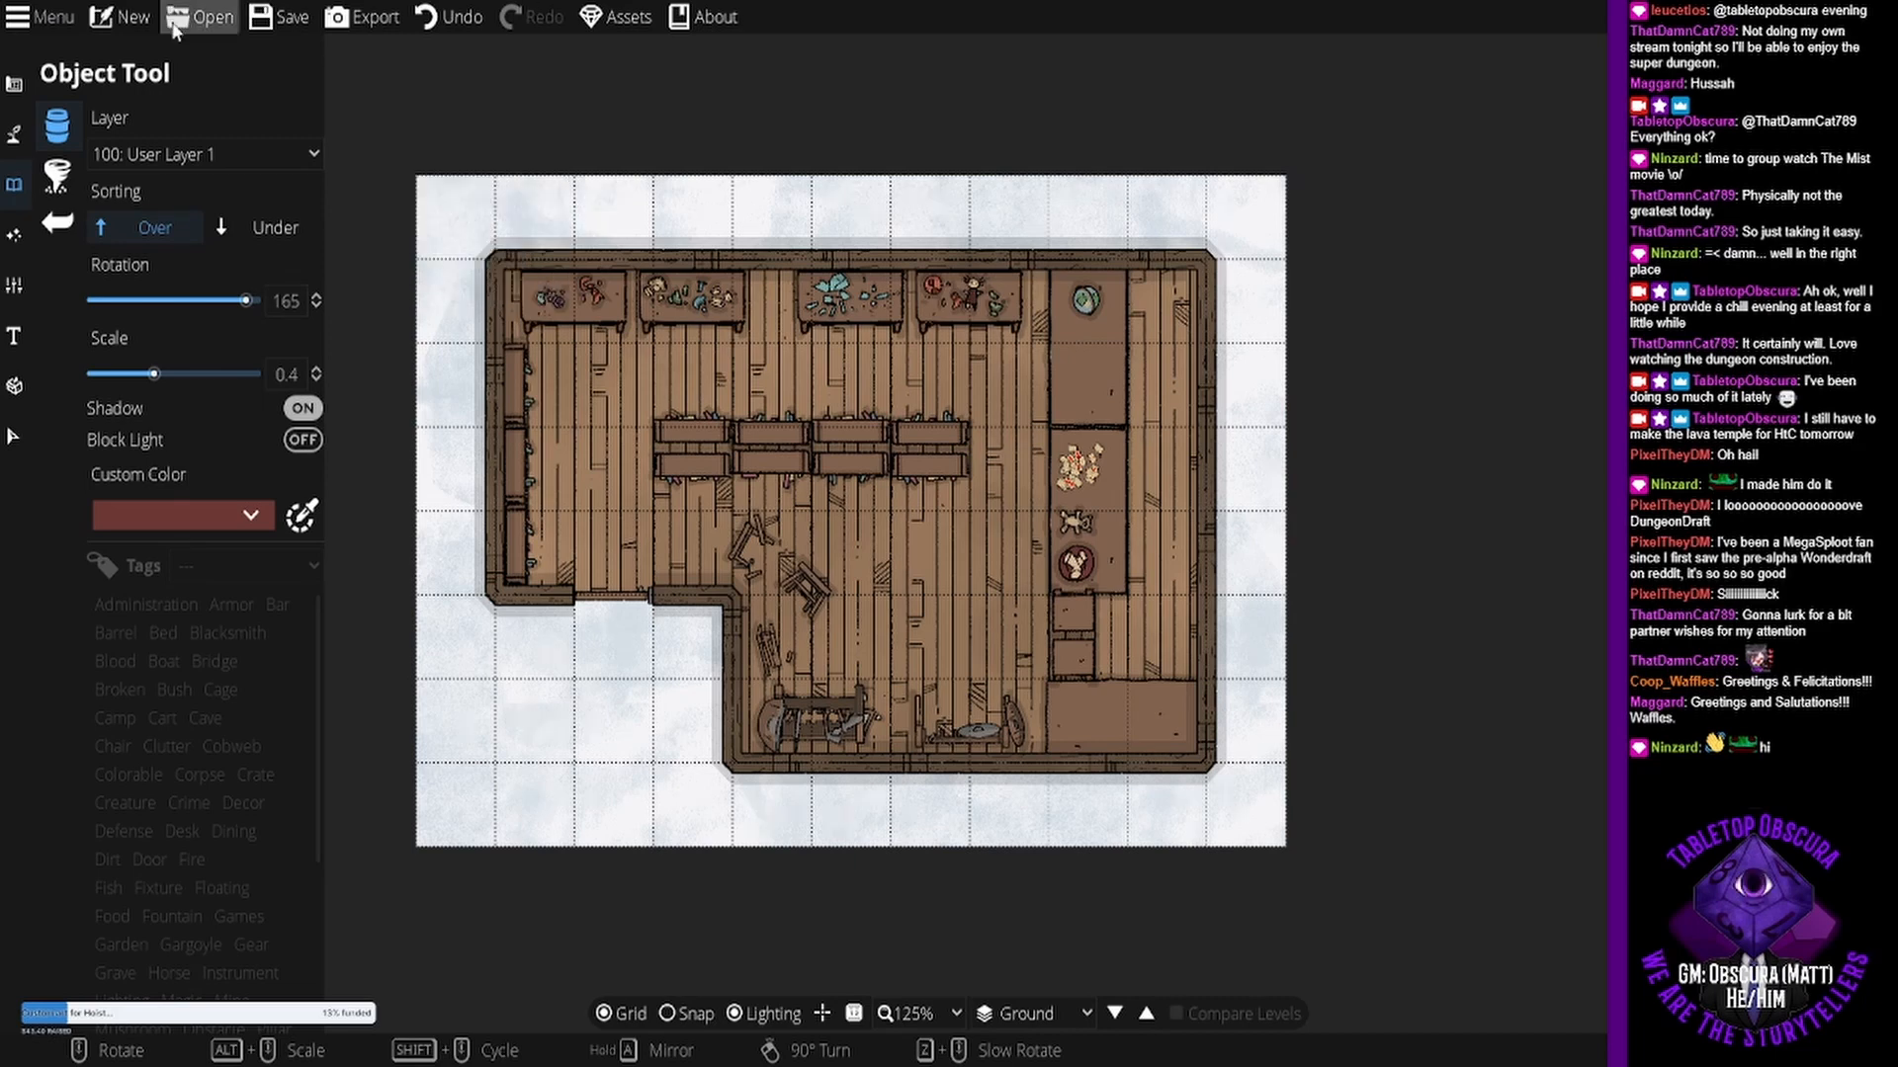
# - Move the teal pot from the north end of the long counter to the west end of the counter in the southeast corner
pyautogui.click(58, 176)
pyautogui.click(57, 175)
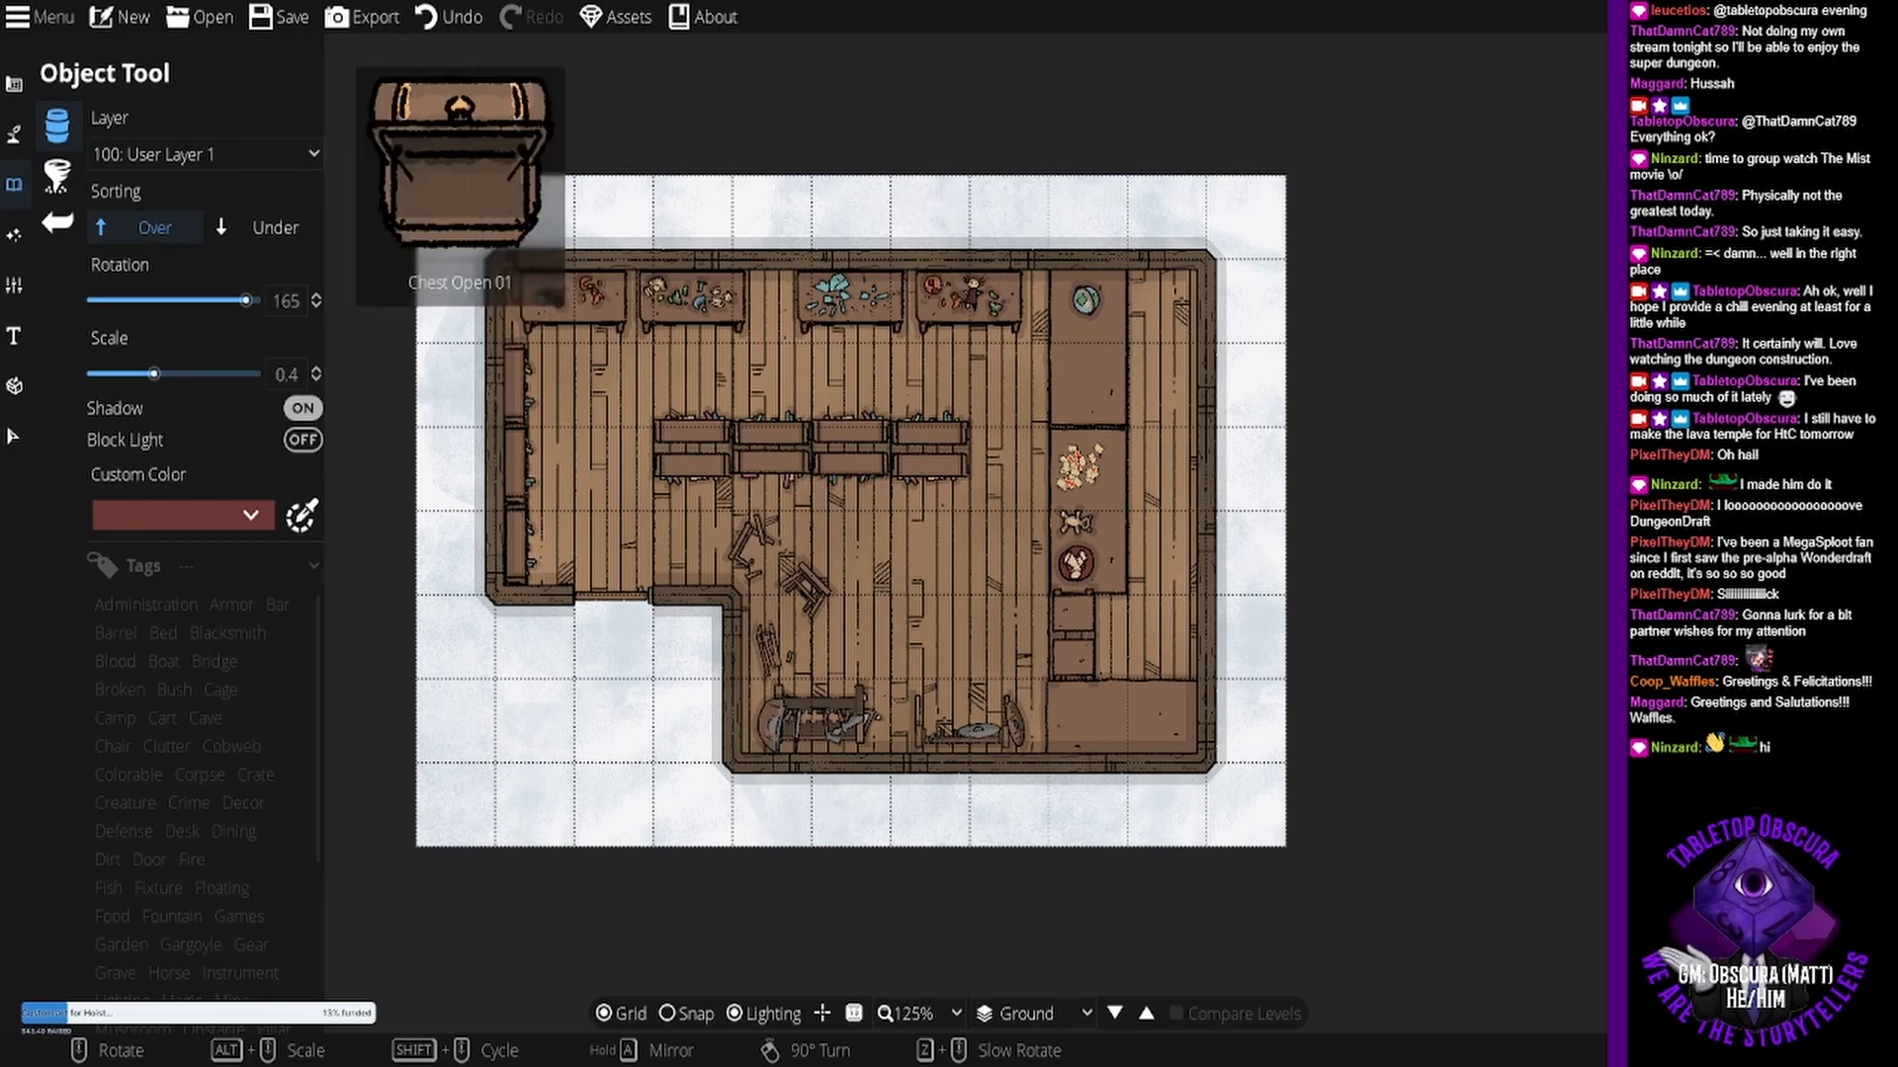
pyautogui.click(14, 436)
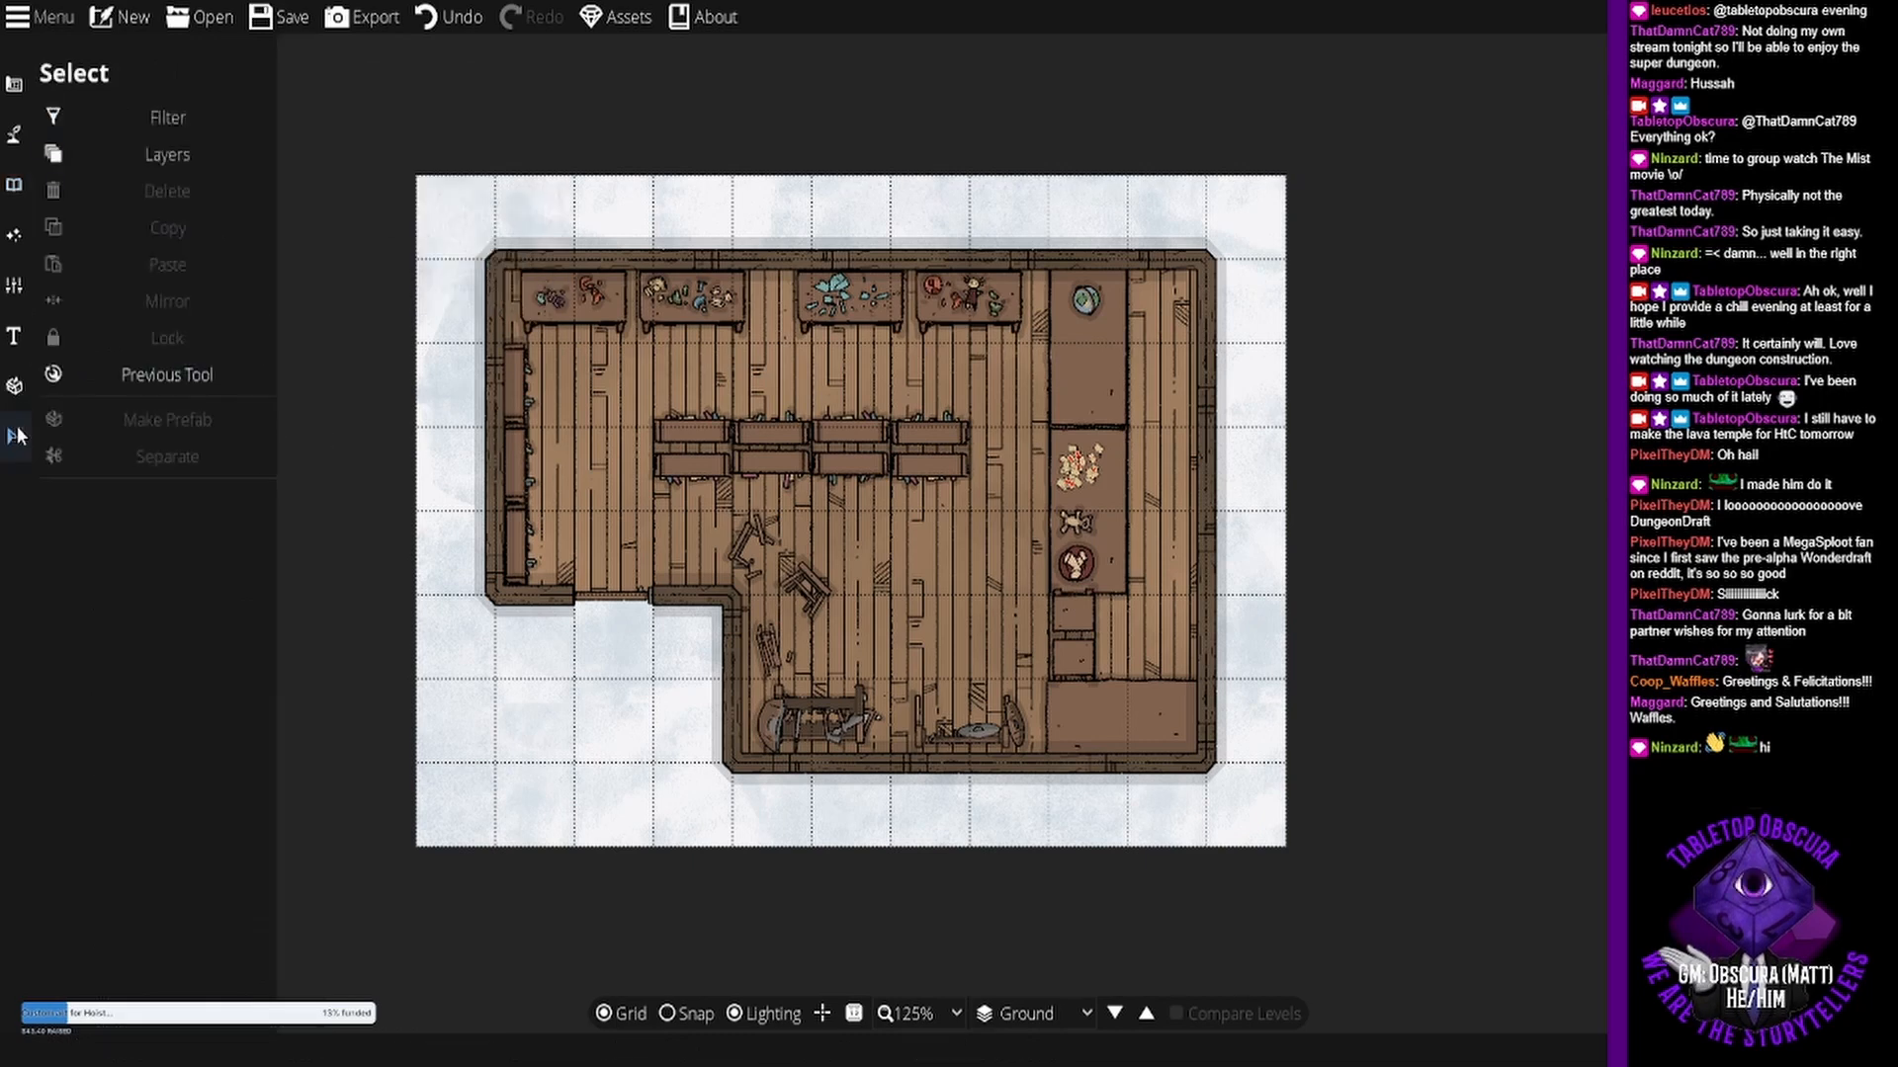
pyautogui.click(1083, 301)
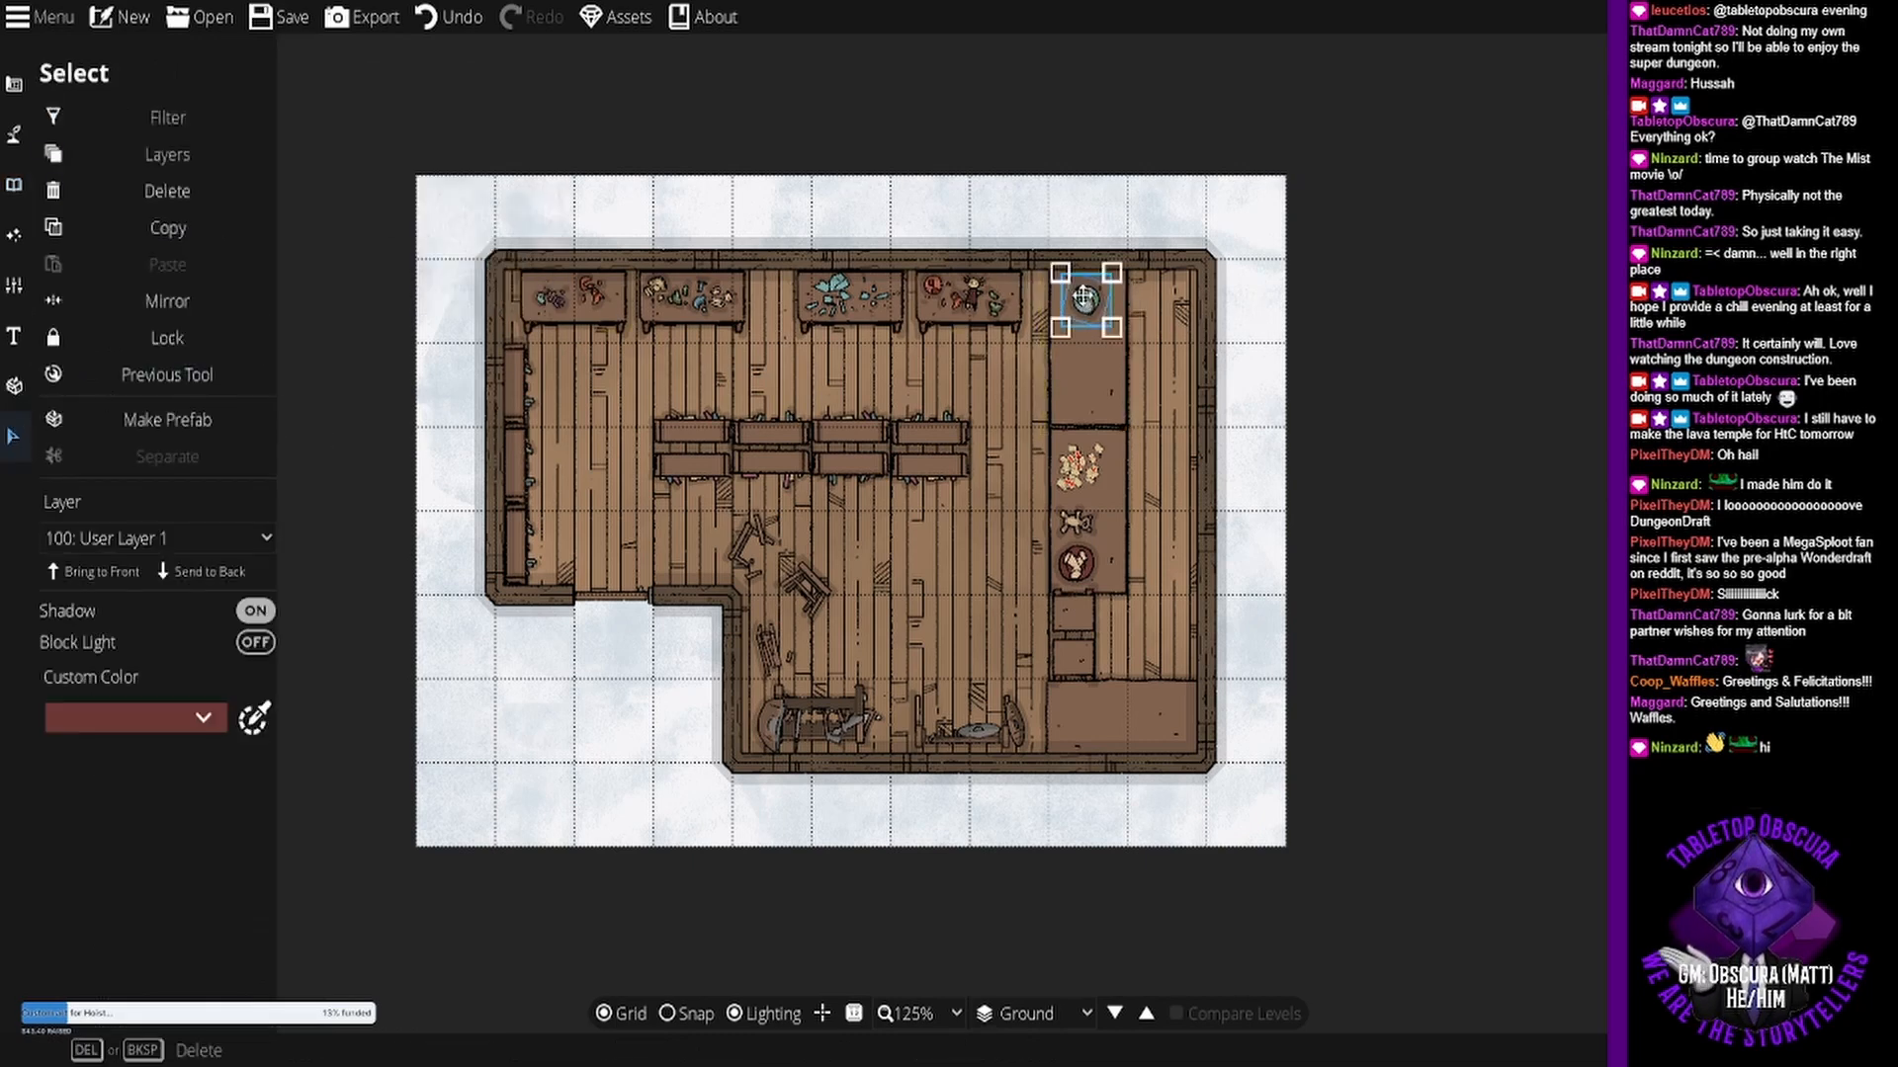
pyautogui.press('Delete')
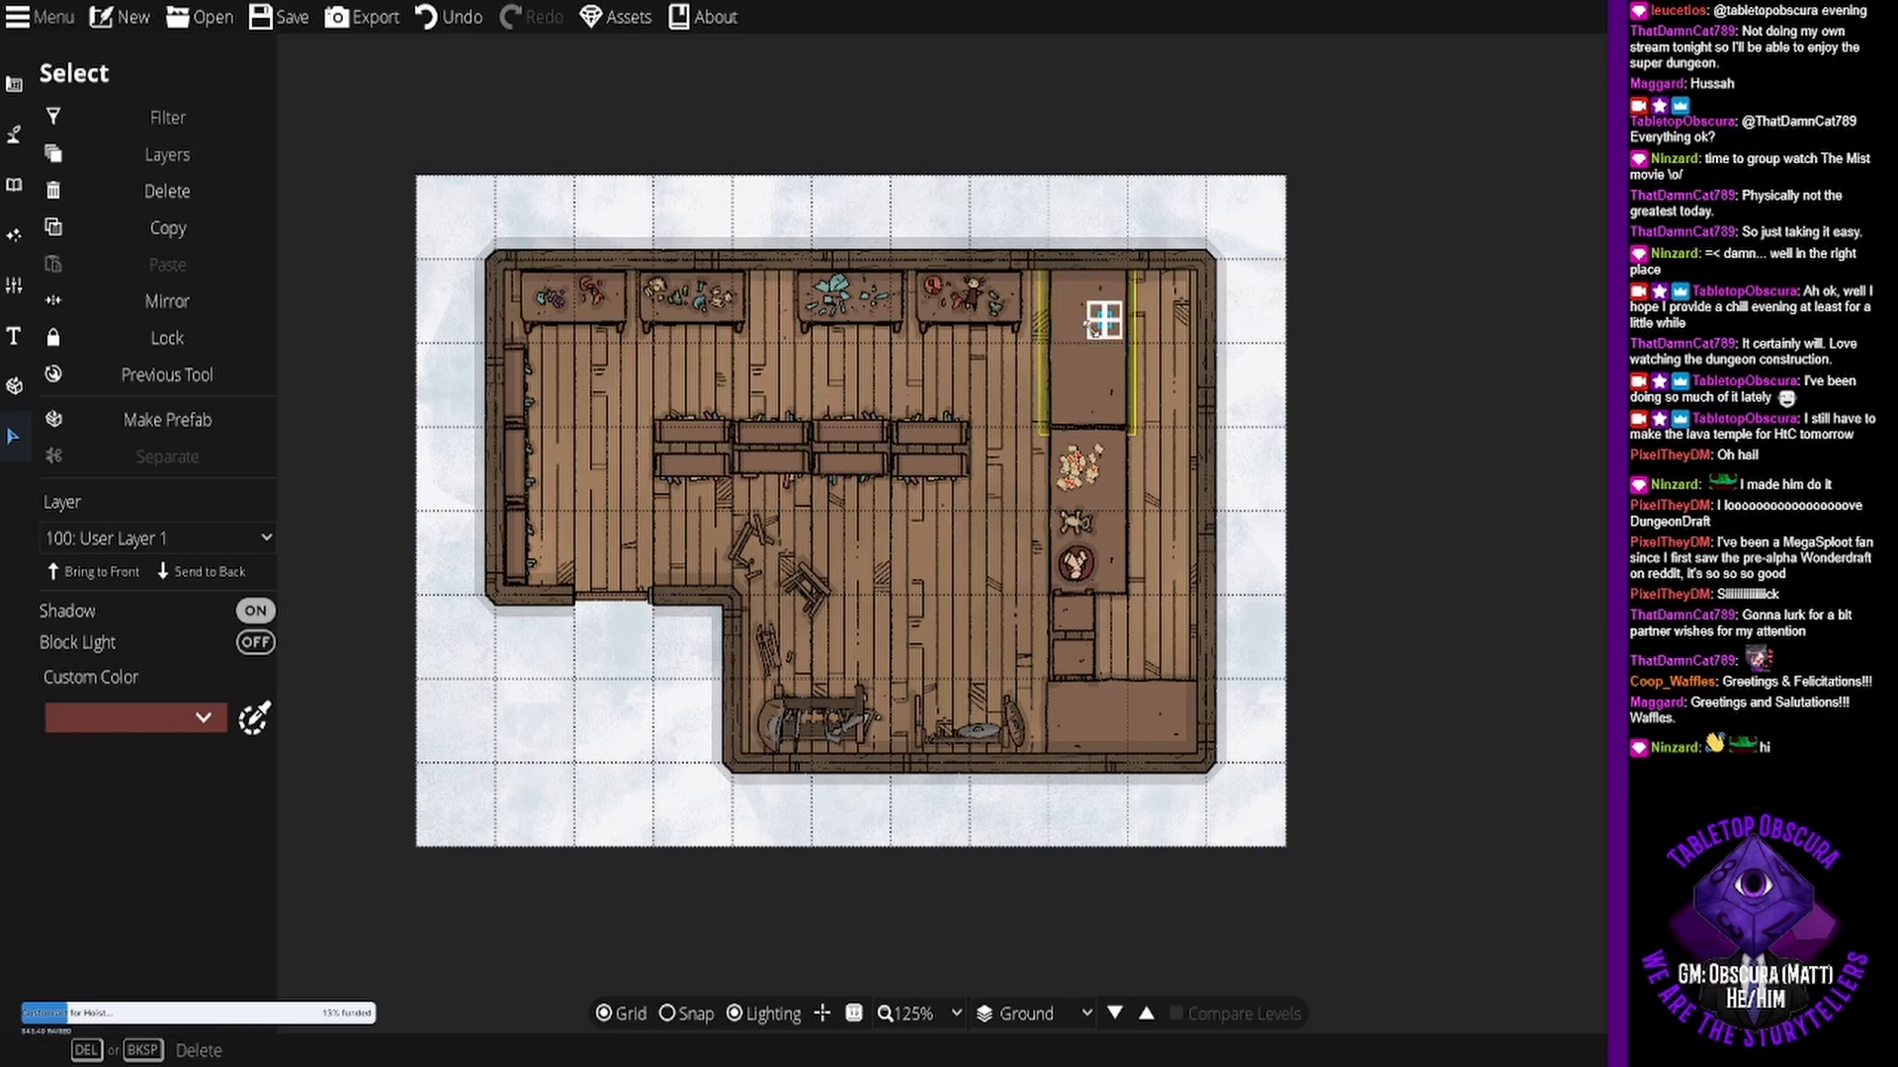
pyautogui.hotkey('ctrl', 'z')
pyautogui.click(1092, 297)
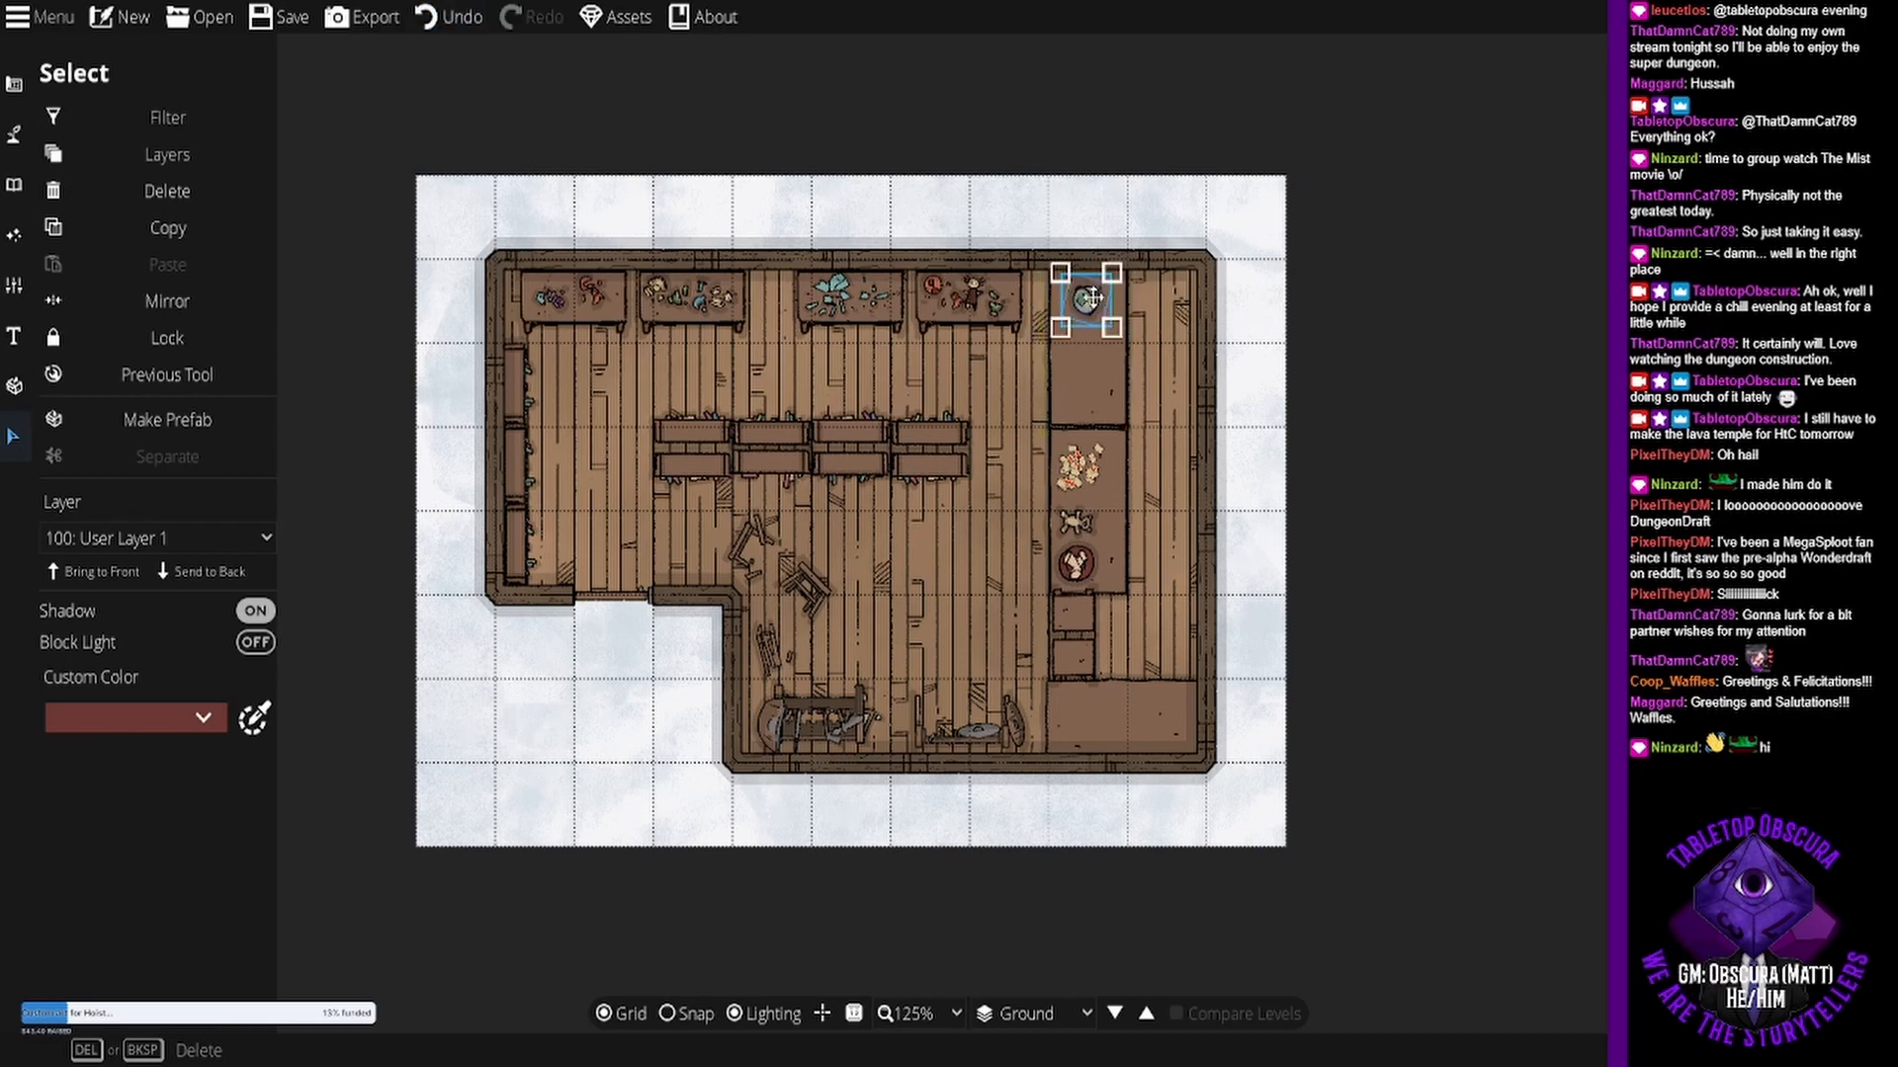
pyautogui.moveTo(1092, 298); pyautogui.dragTo(1082, 709)
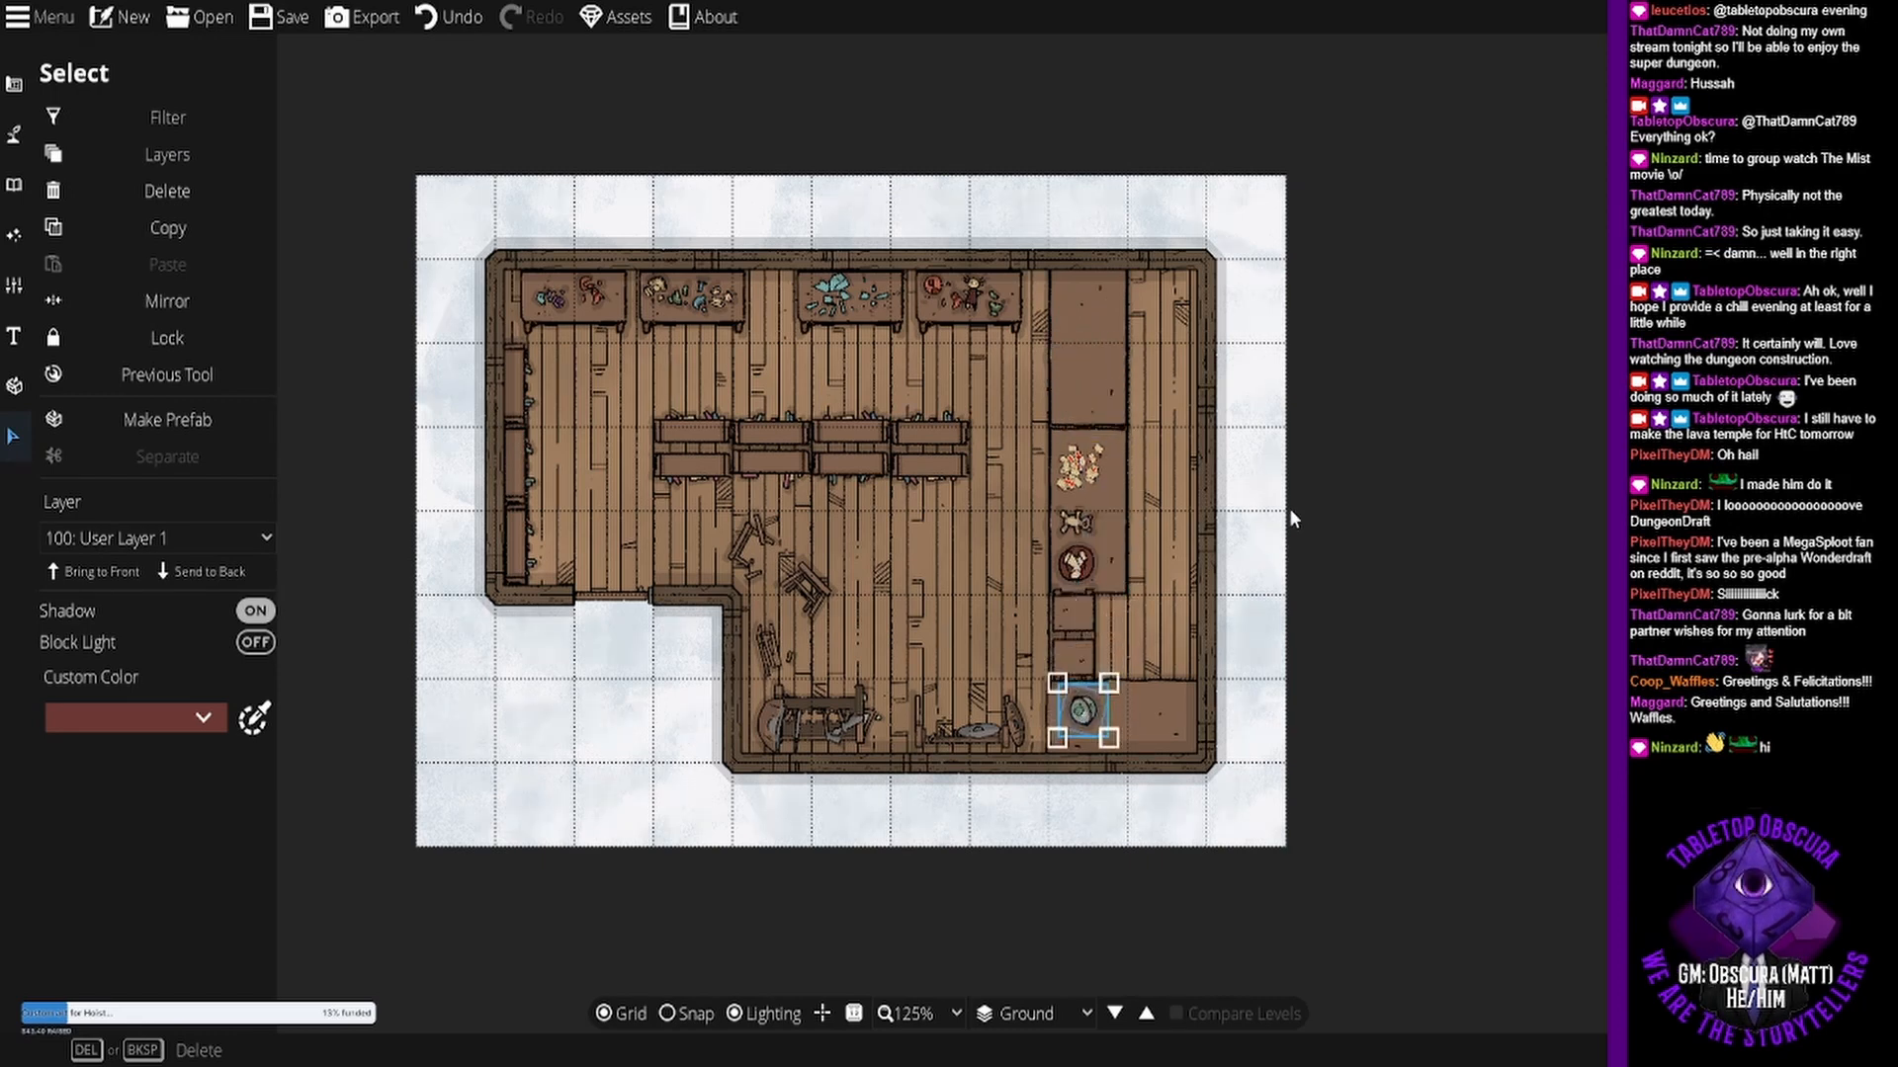
# - Place Chest Open 01 at 0° rotation and scale 1 on the north end of the long counter
pyautogui.click(14, 134)
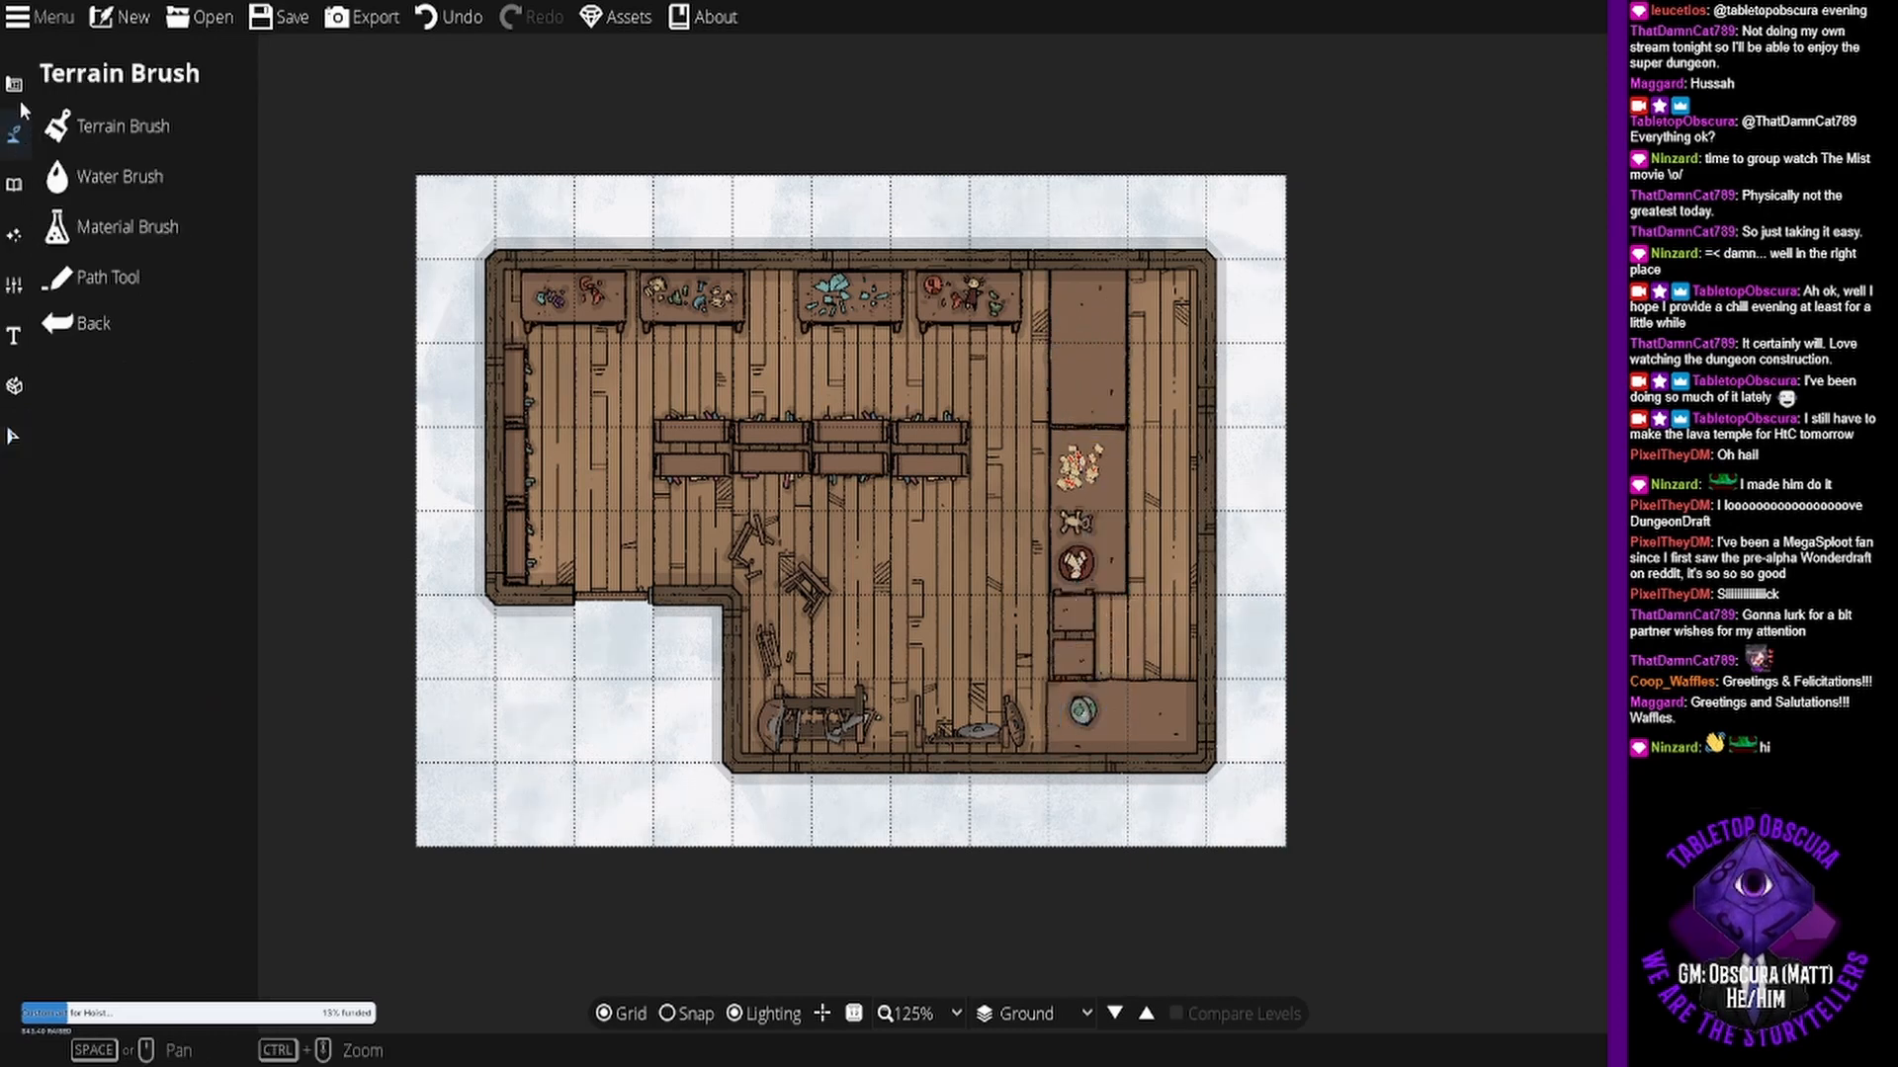
pyautogui.click(14, 84)
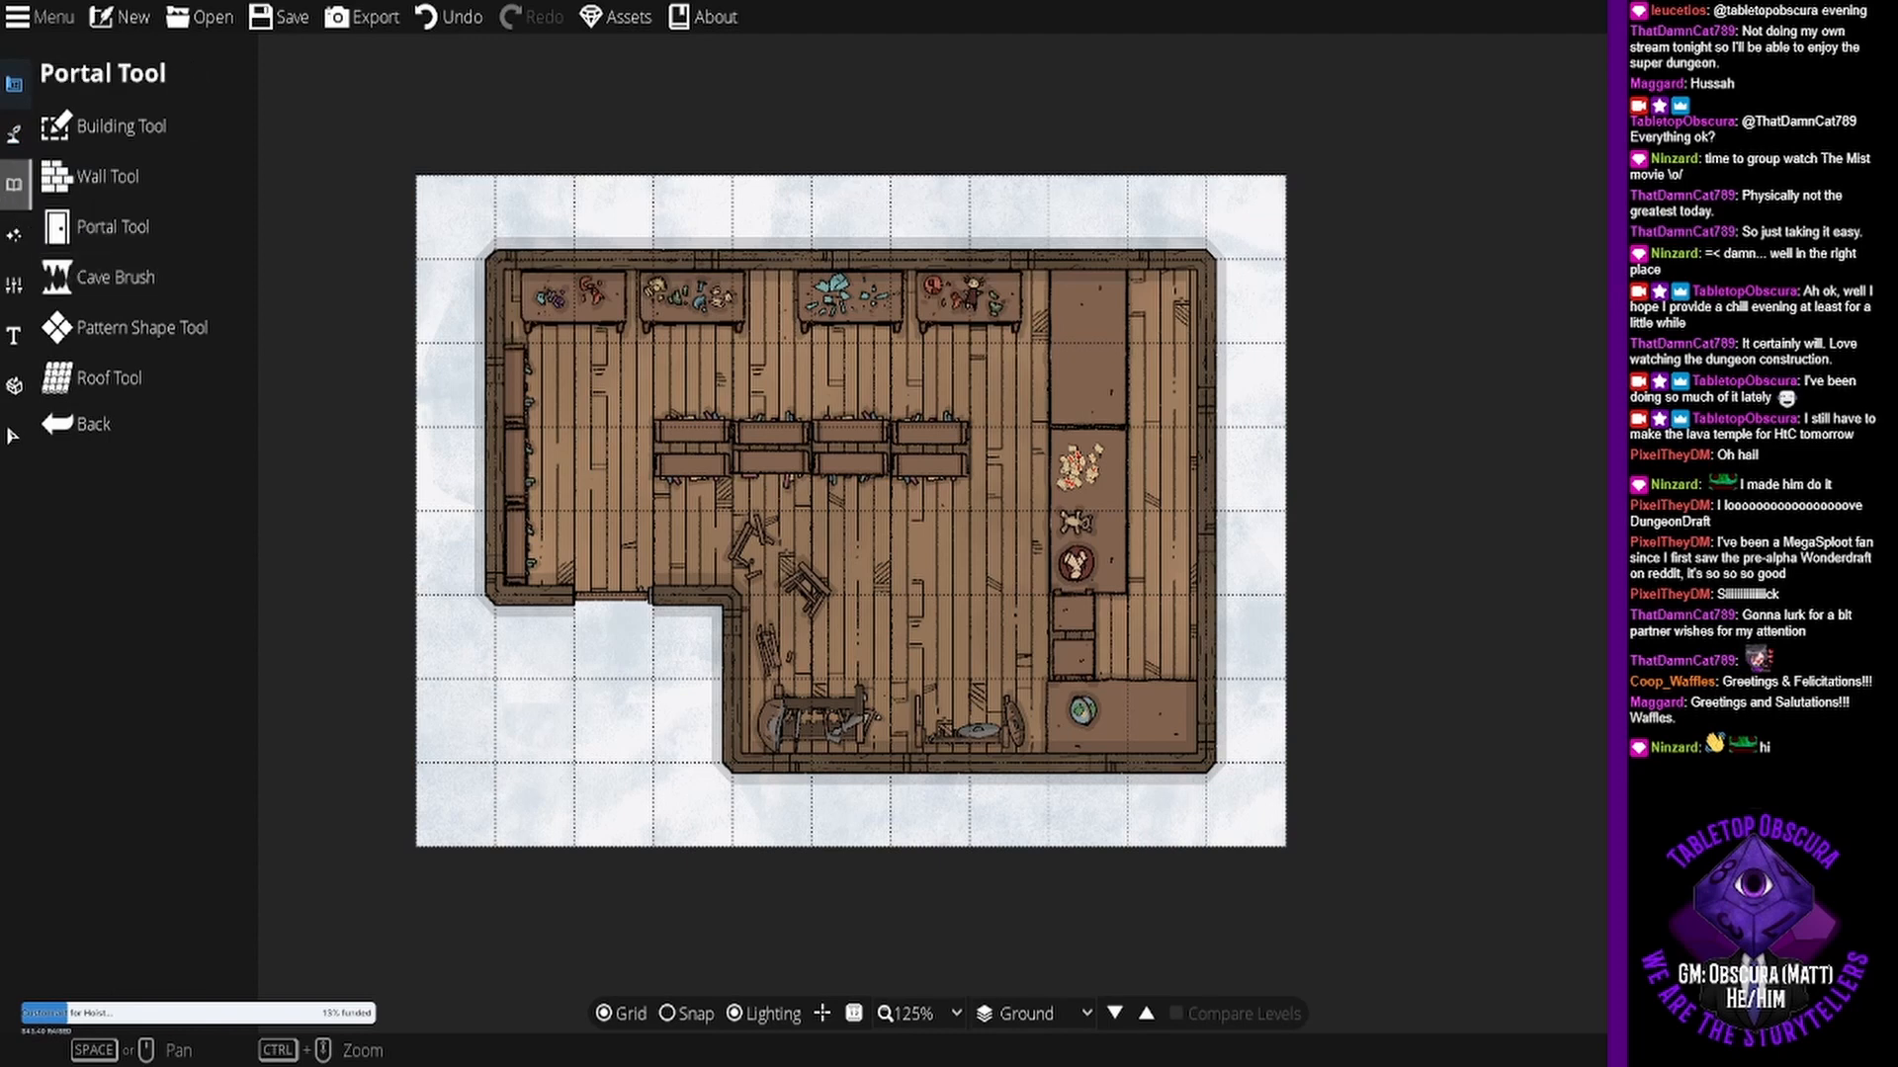
pyautogui.click(14, 184)
pyautogui.click(135, 136)
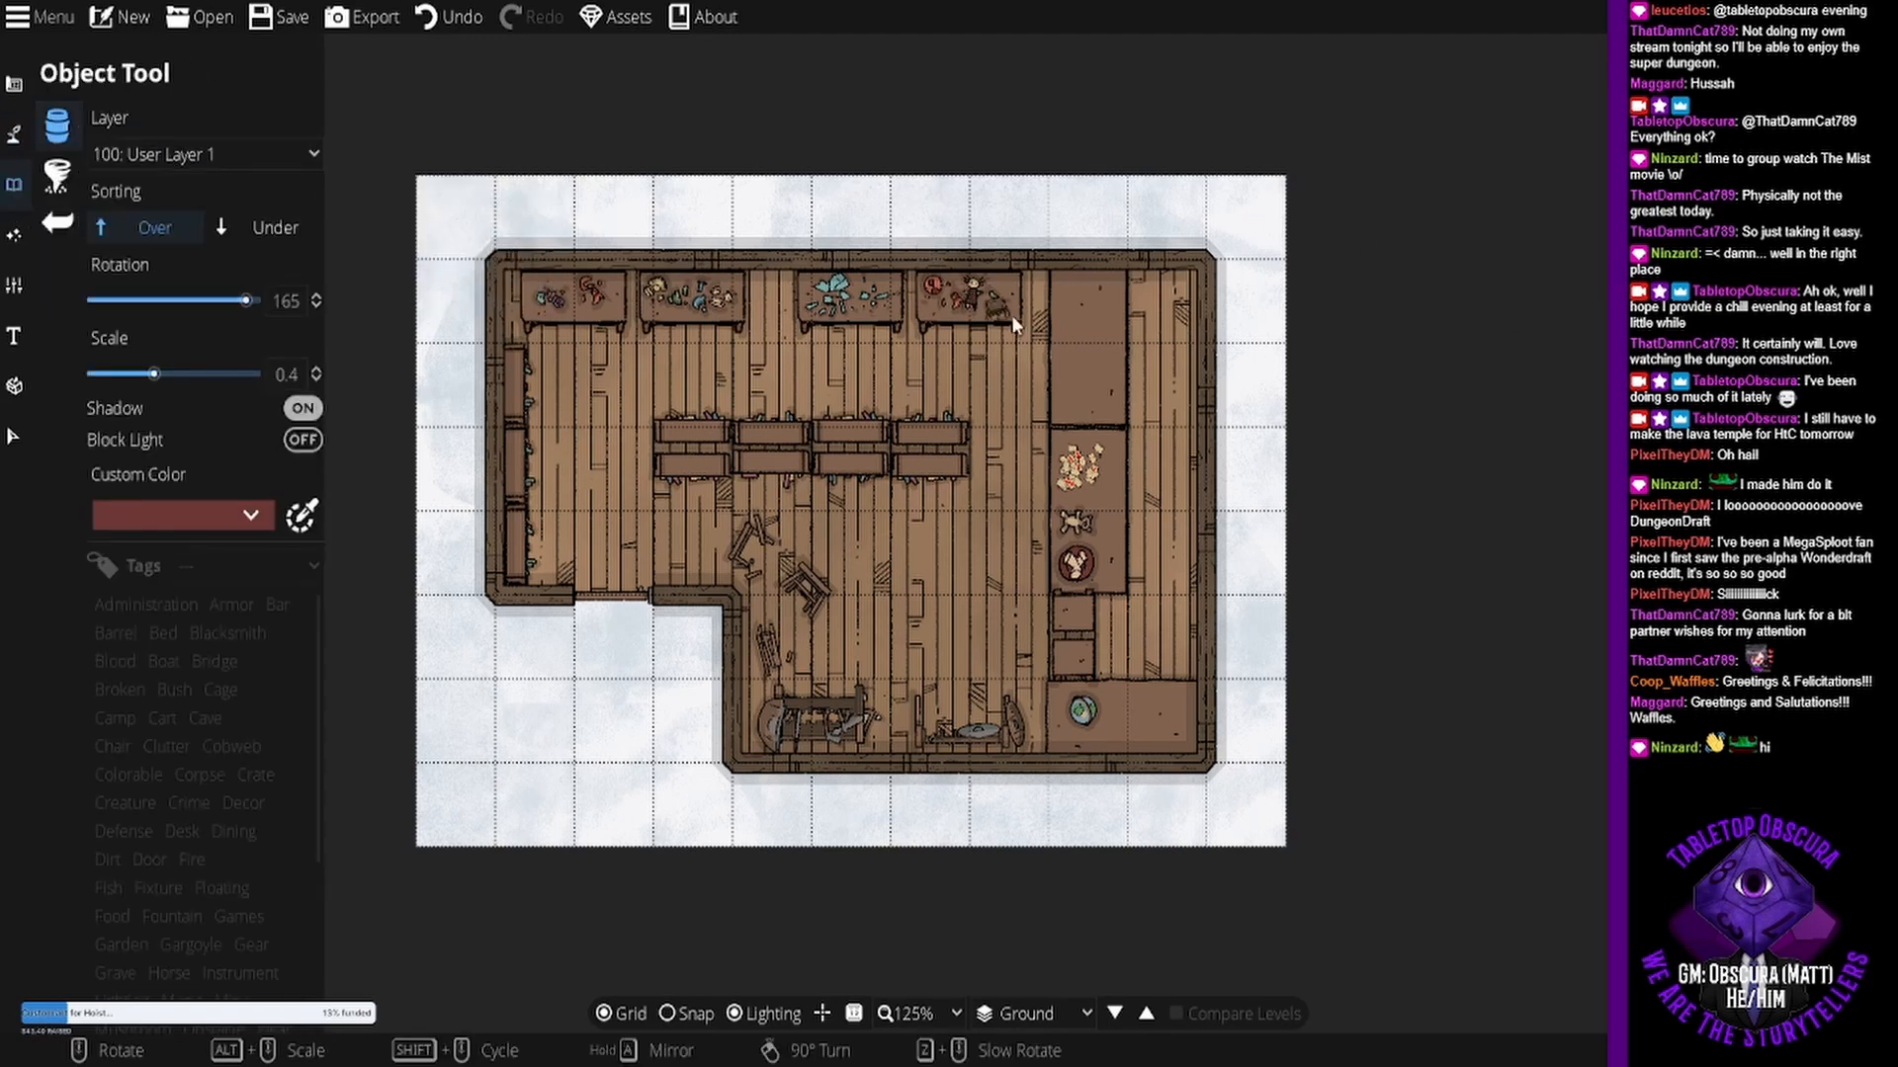
pyautogui.scroll(4, 1069, 300)
pyautogui.scroll(1, 1069, 301)
pyautogui.scroll(3, 1070, 300)
pyautogui.scroll(-12, 1086, 303)
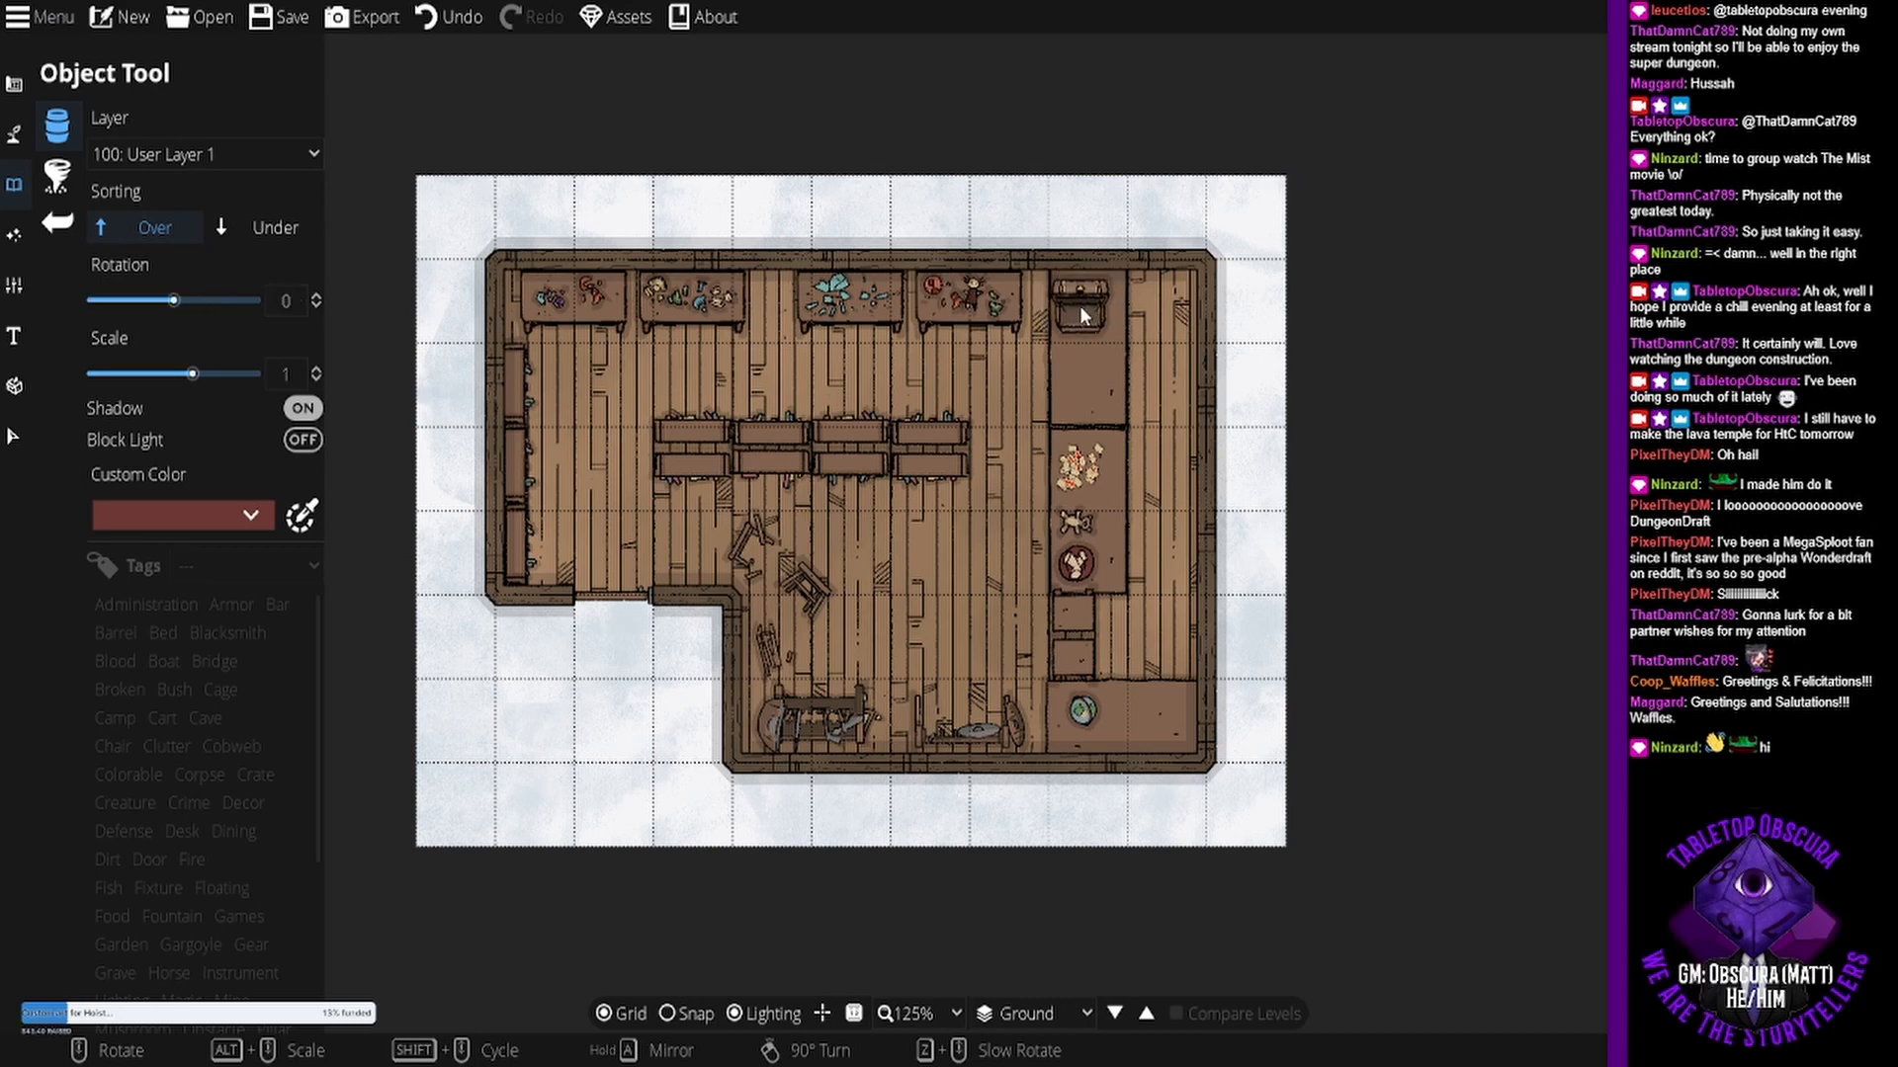
pyautogui.click(1087, 296)
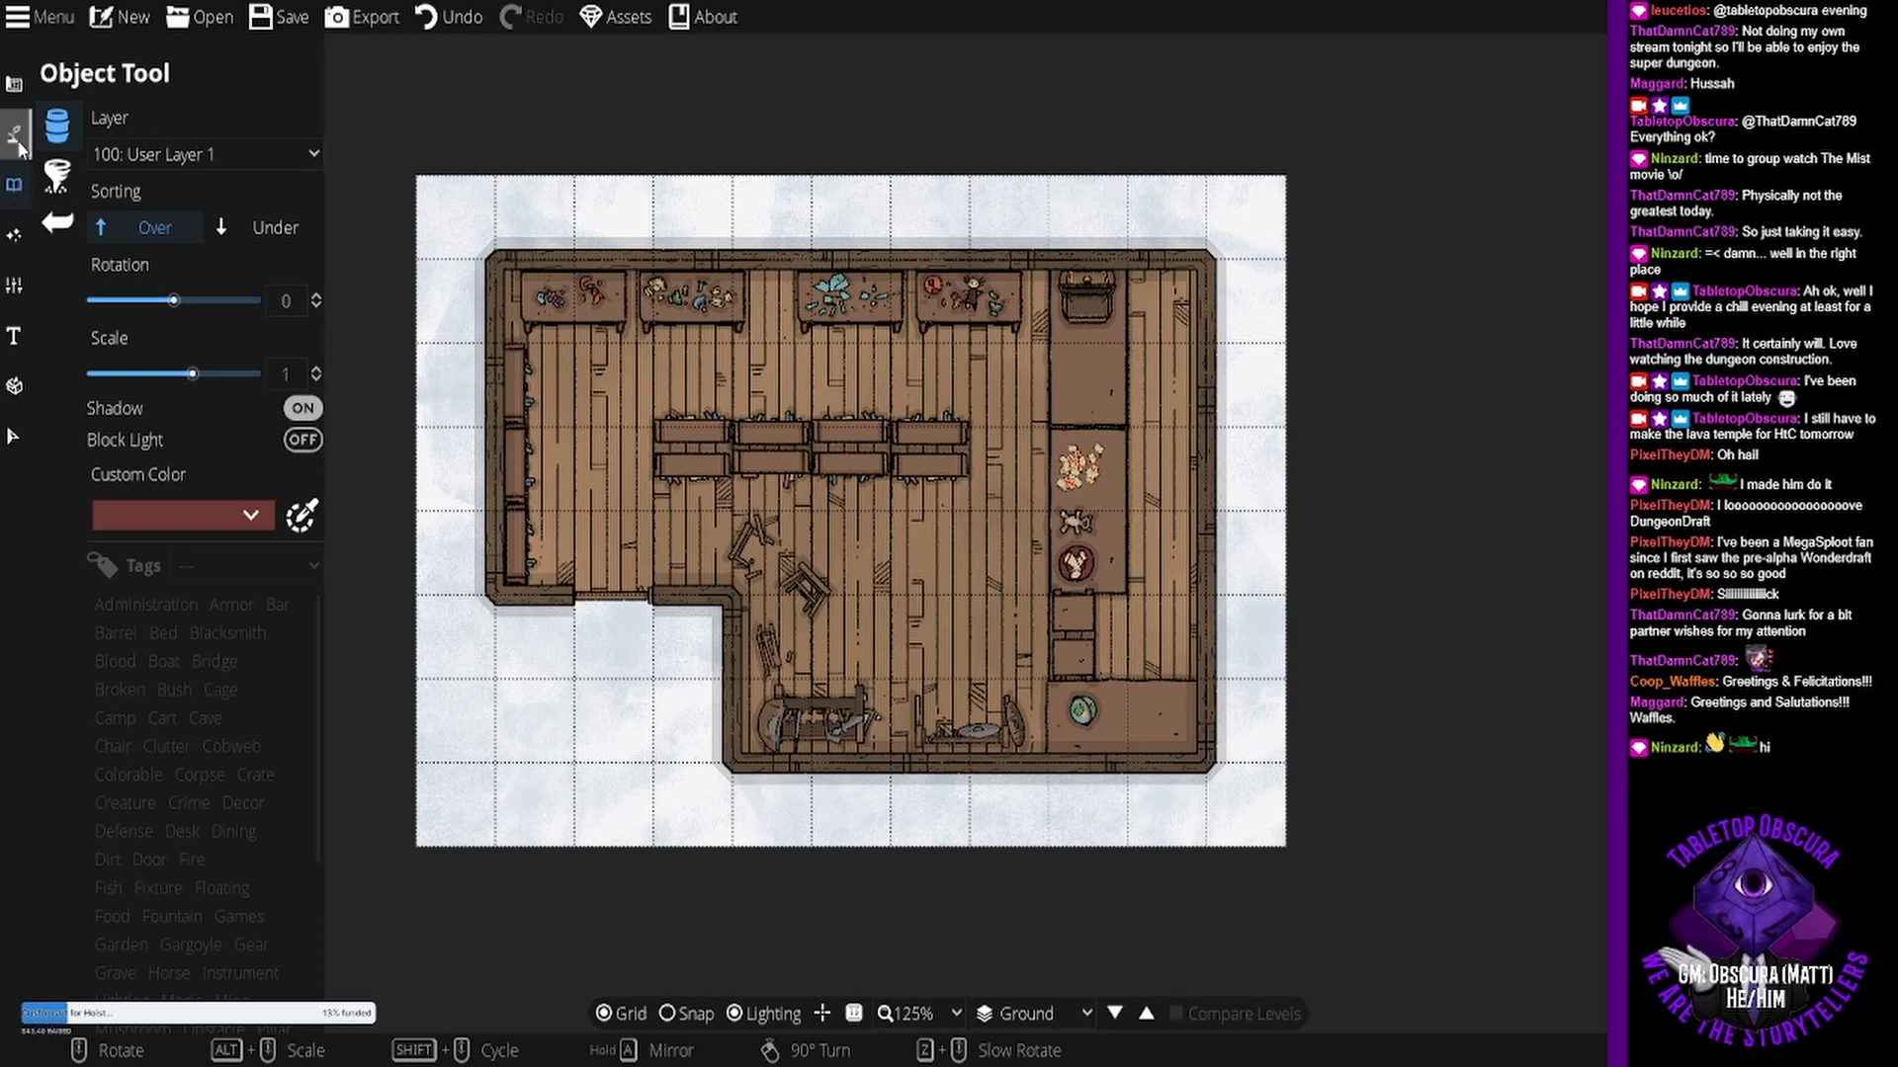
# - Choose a thin window style with the Portal Tool, turn on snapping and place two windows in the building's southernmost wall
pyautogui.click(14, 84)
pyautogui.click(133, 245)
pyautogui.click(116, 217)
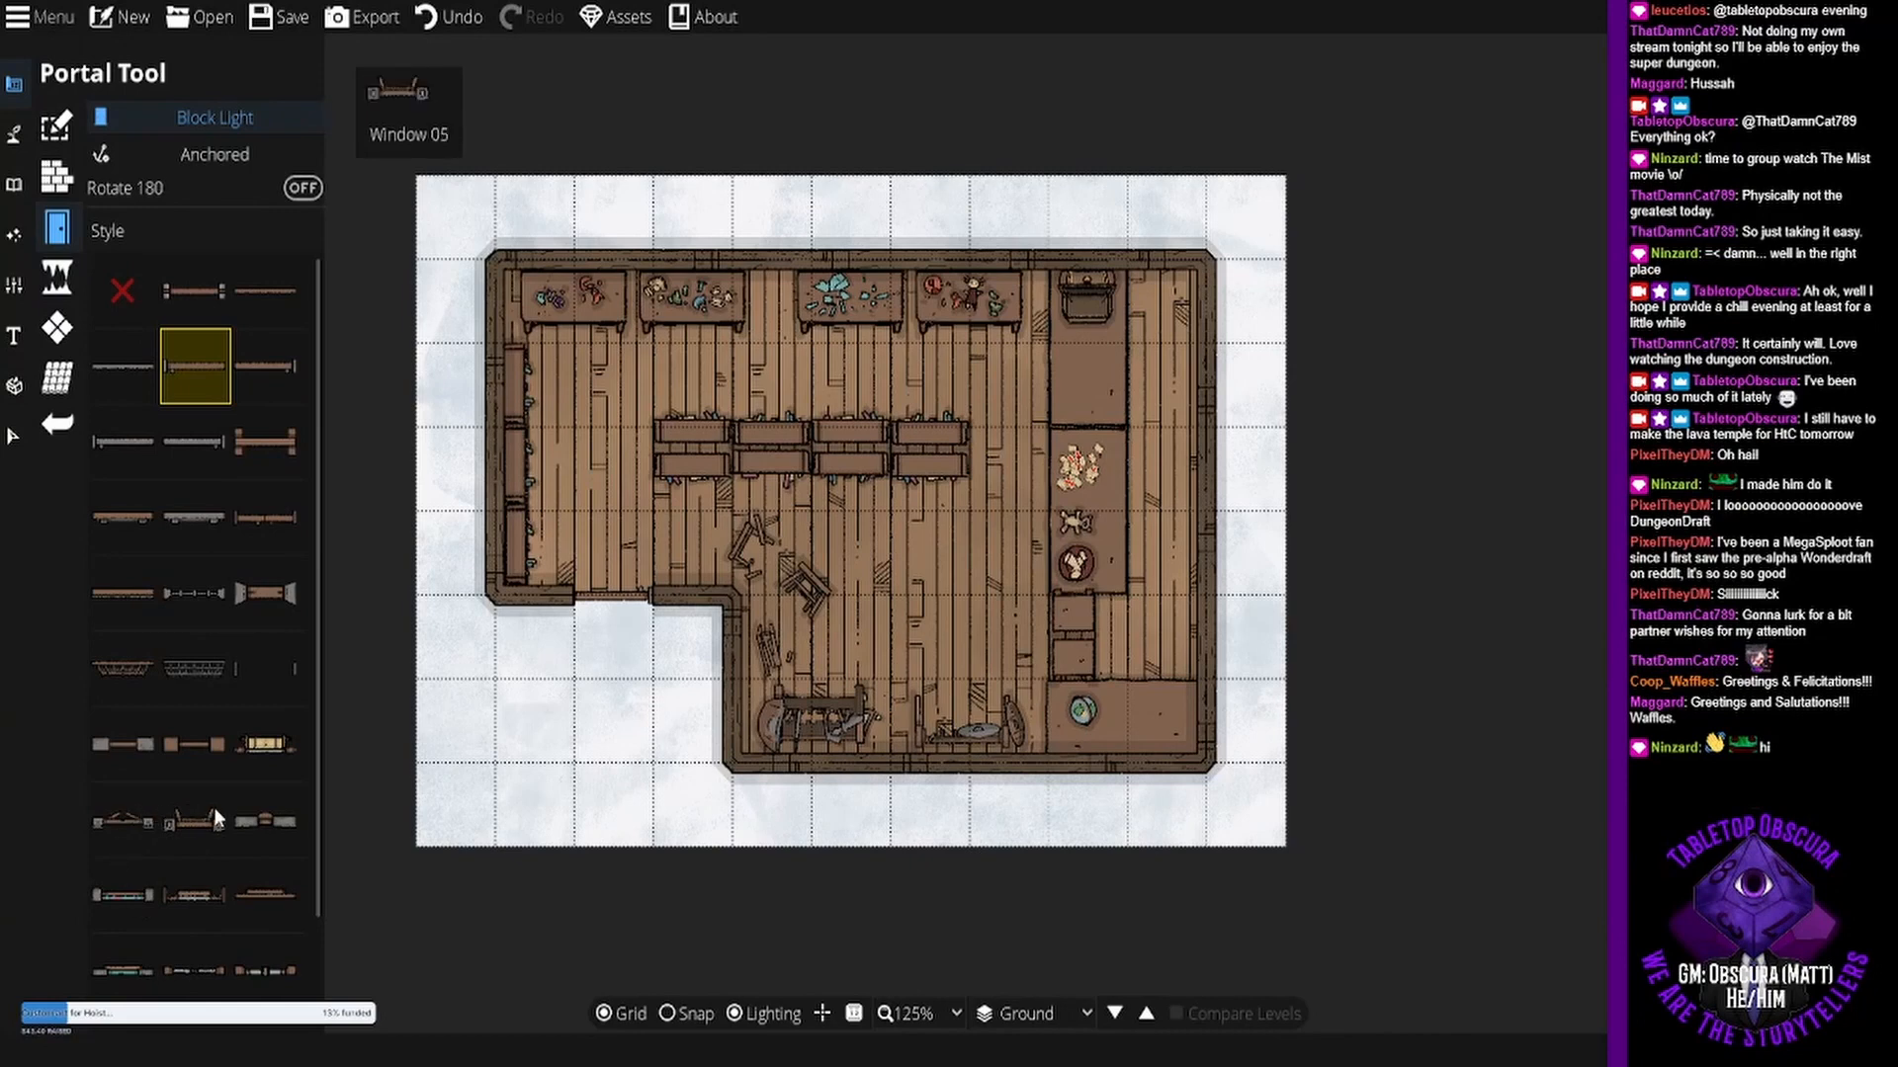
pyautogui.scroll(-1, 212, 810)
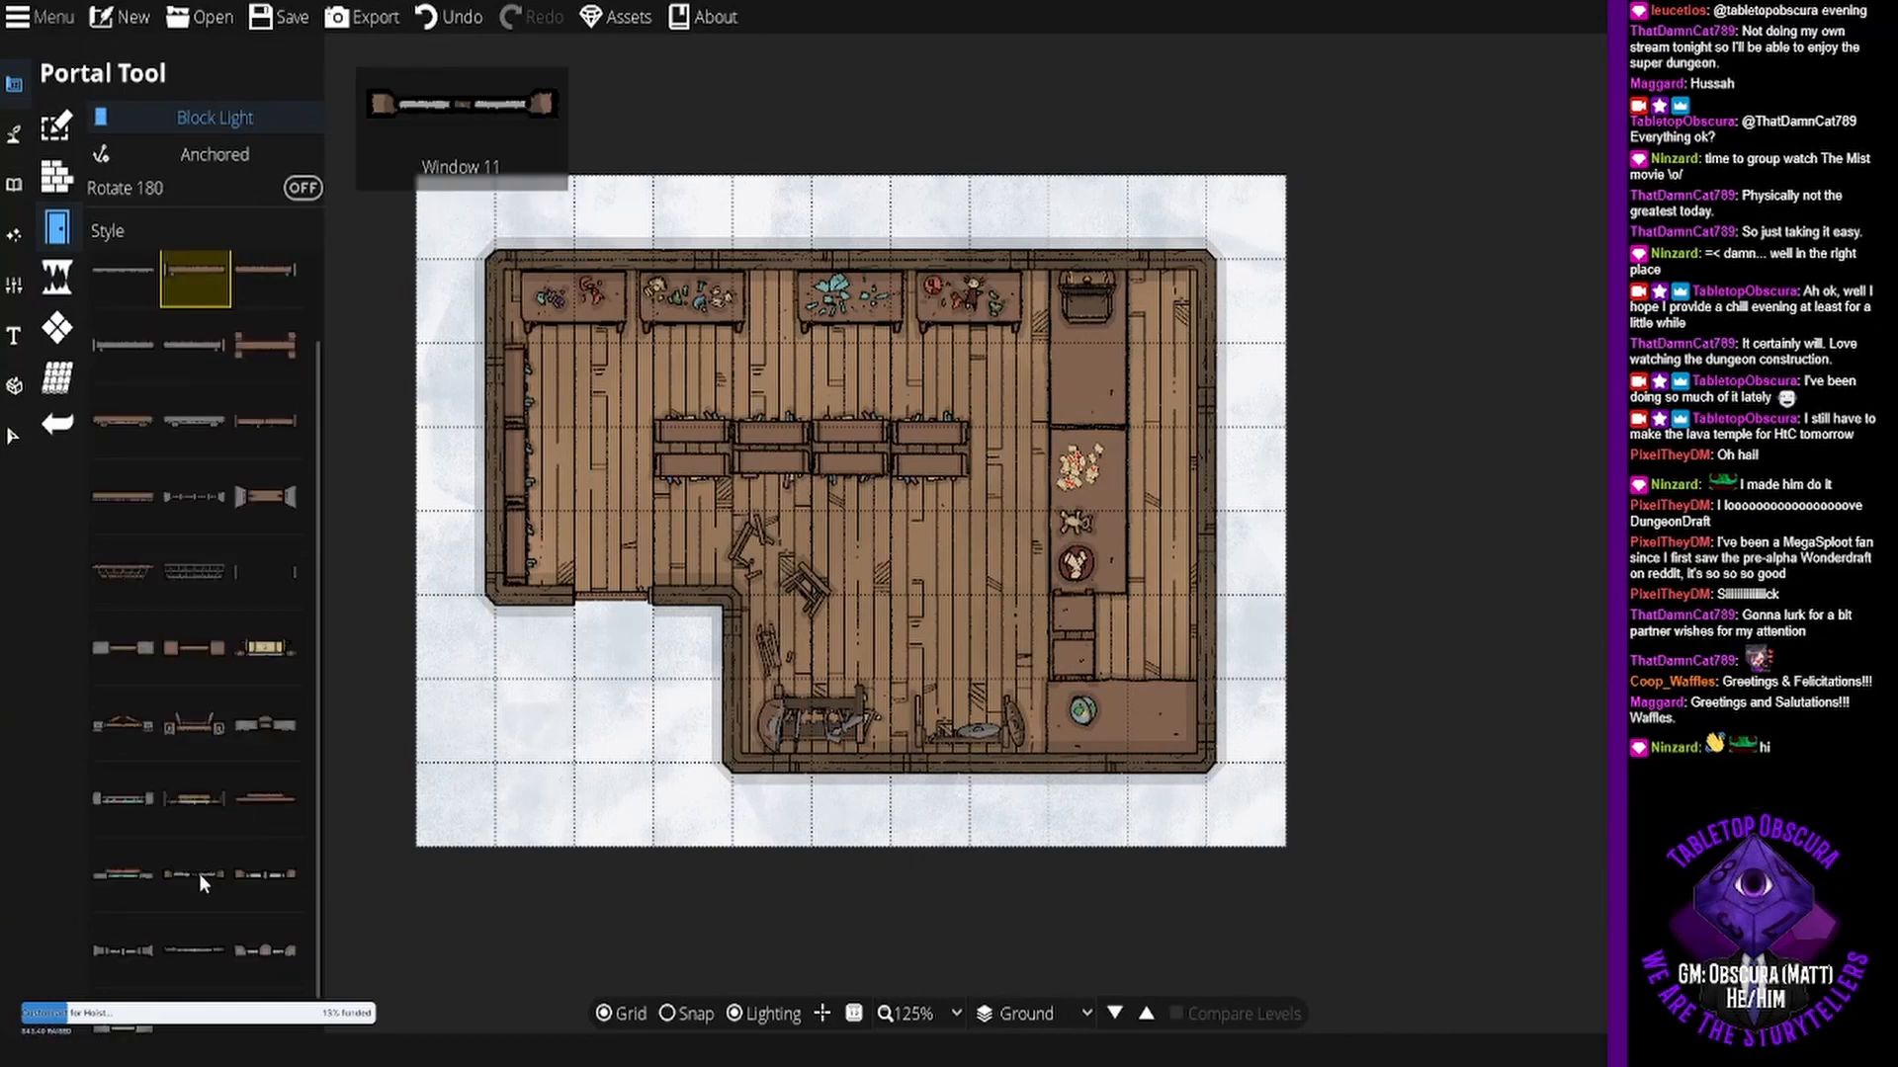
pyautogui.click(194, 951)
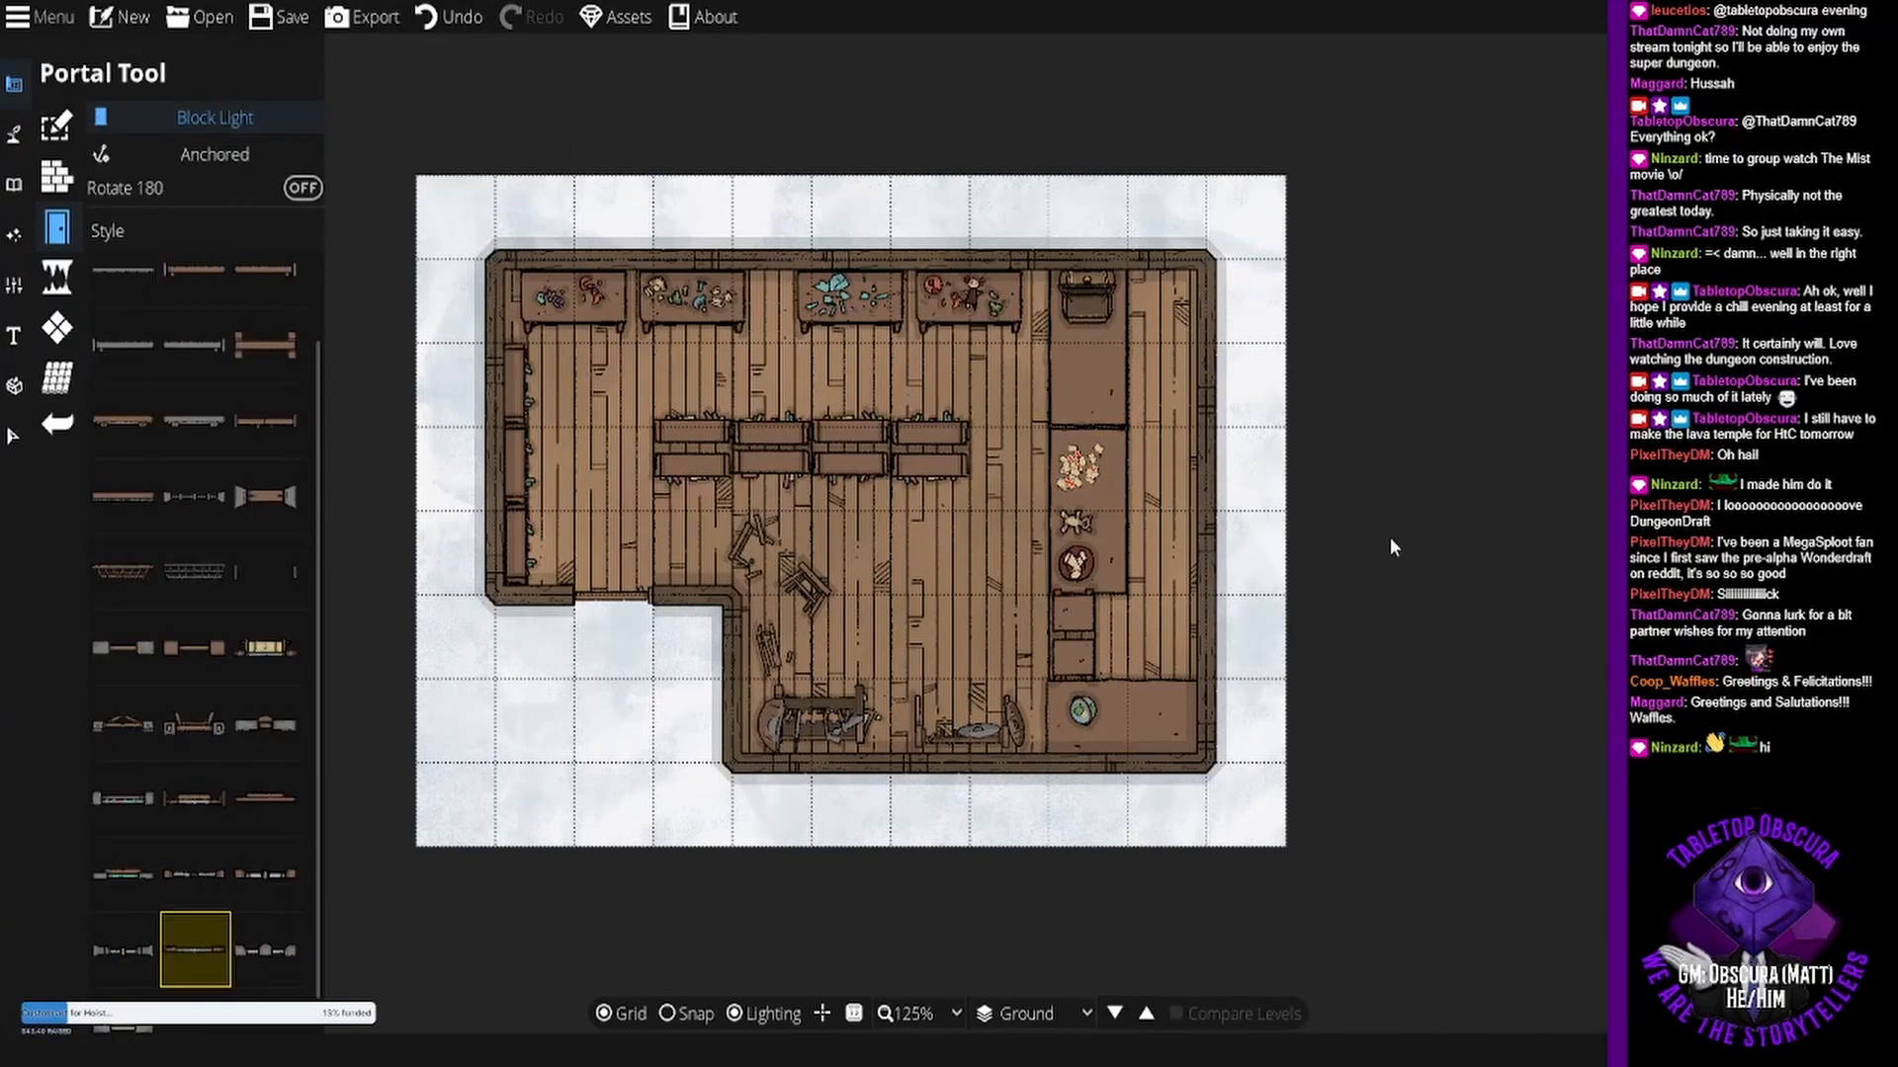
pyautogui.click(843, 783)
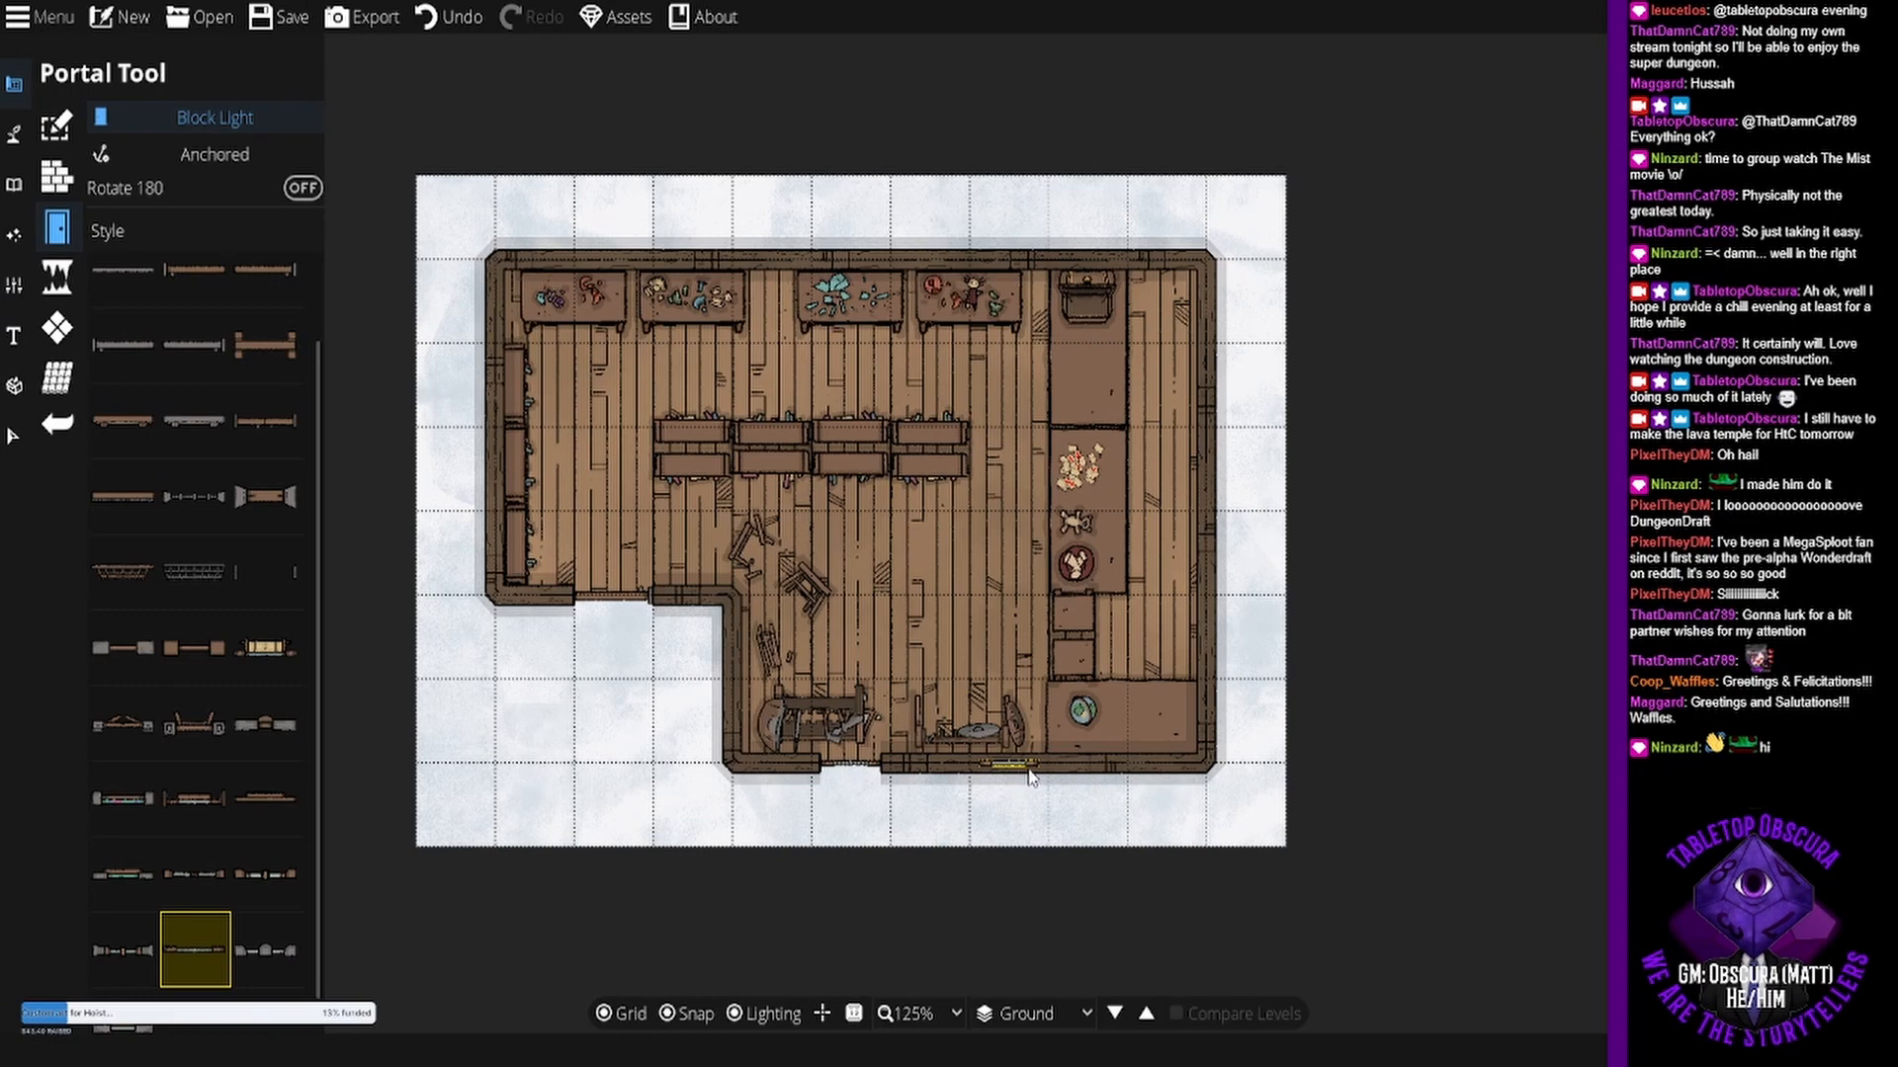
pyautogui.click(1089, 774)
# - Add two windows of the same style to the east wall and two to the north wall
pyautogui.click(1216, 645)
pyautogui.click(1213, 387)
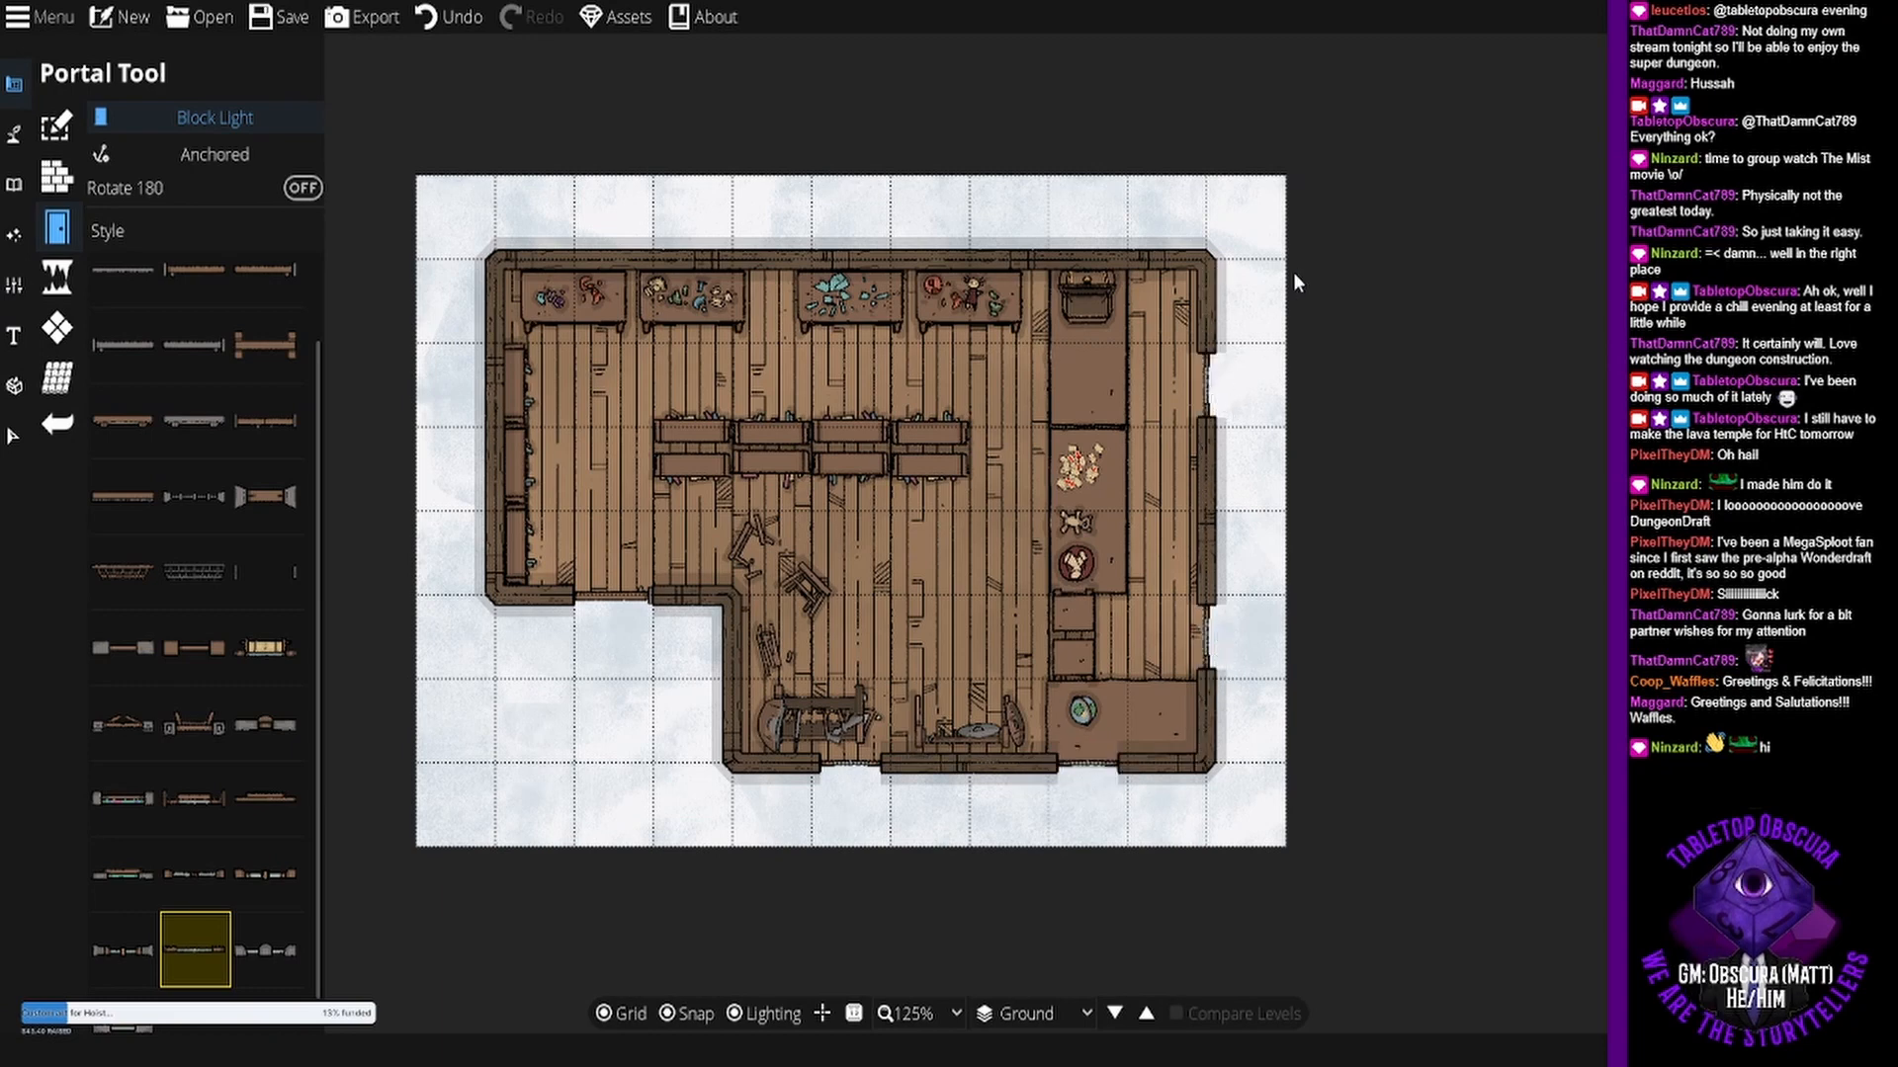
pyautogui.click(610, 271)
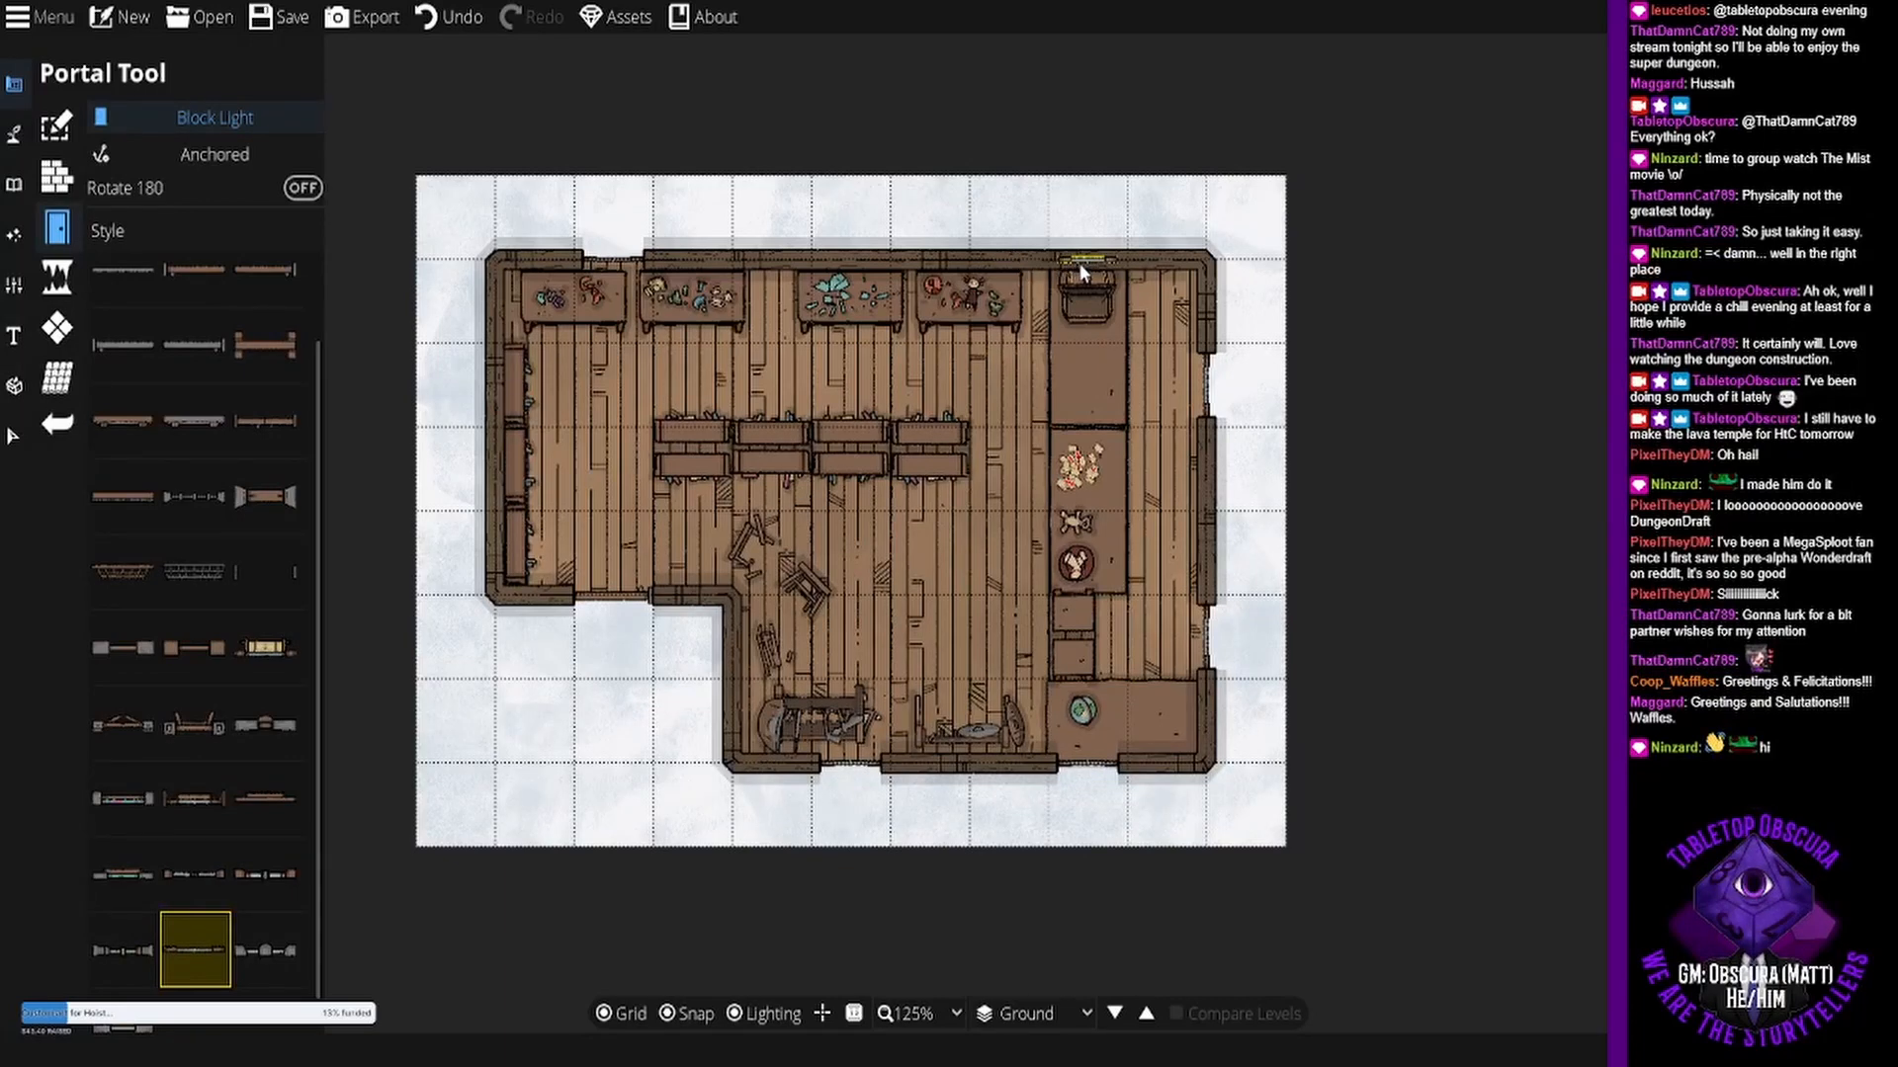
pyautogui.click(1004, 264)
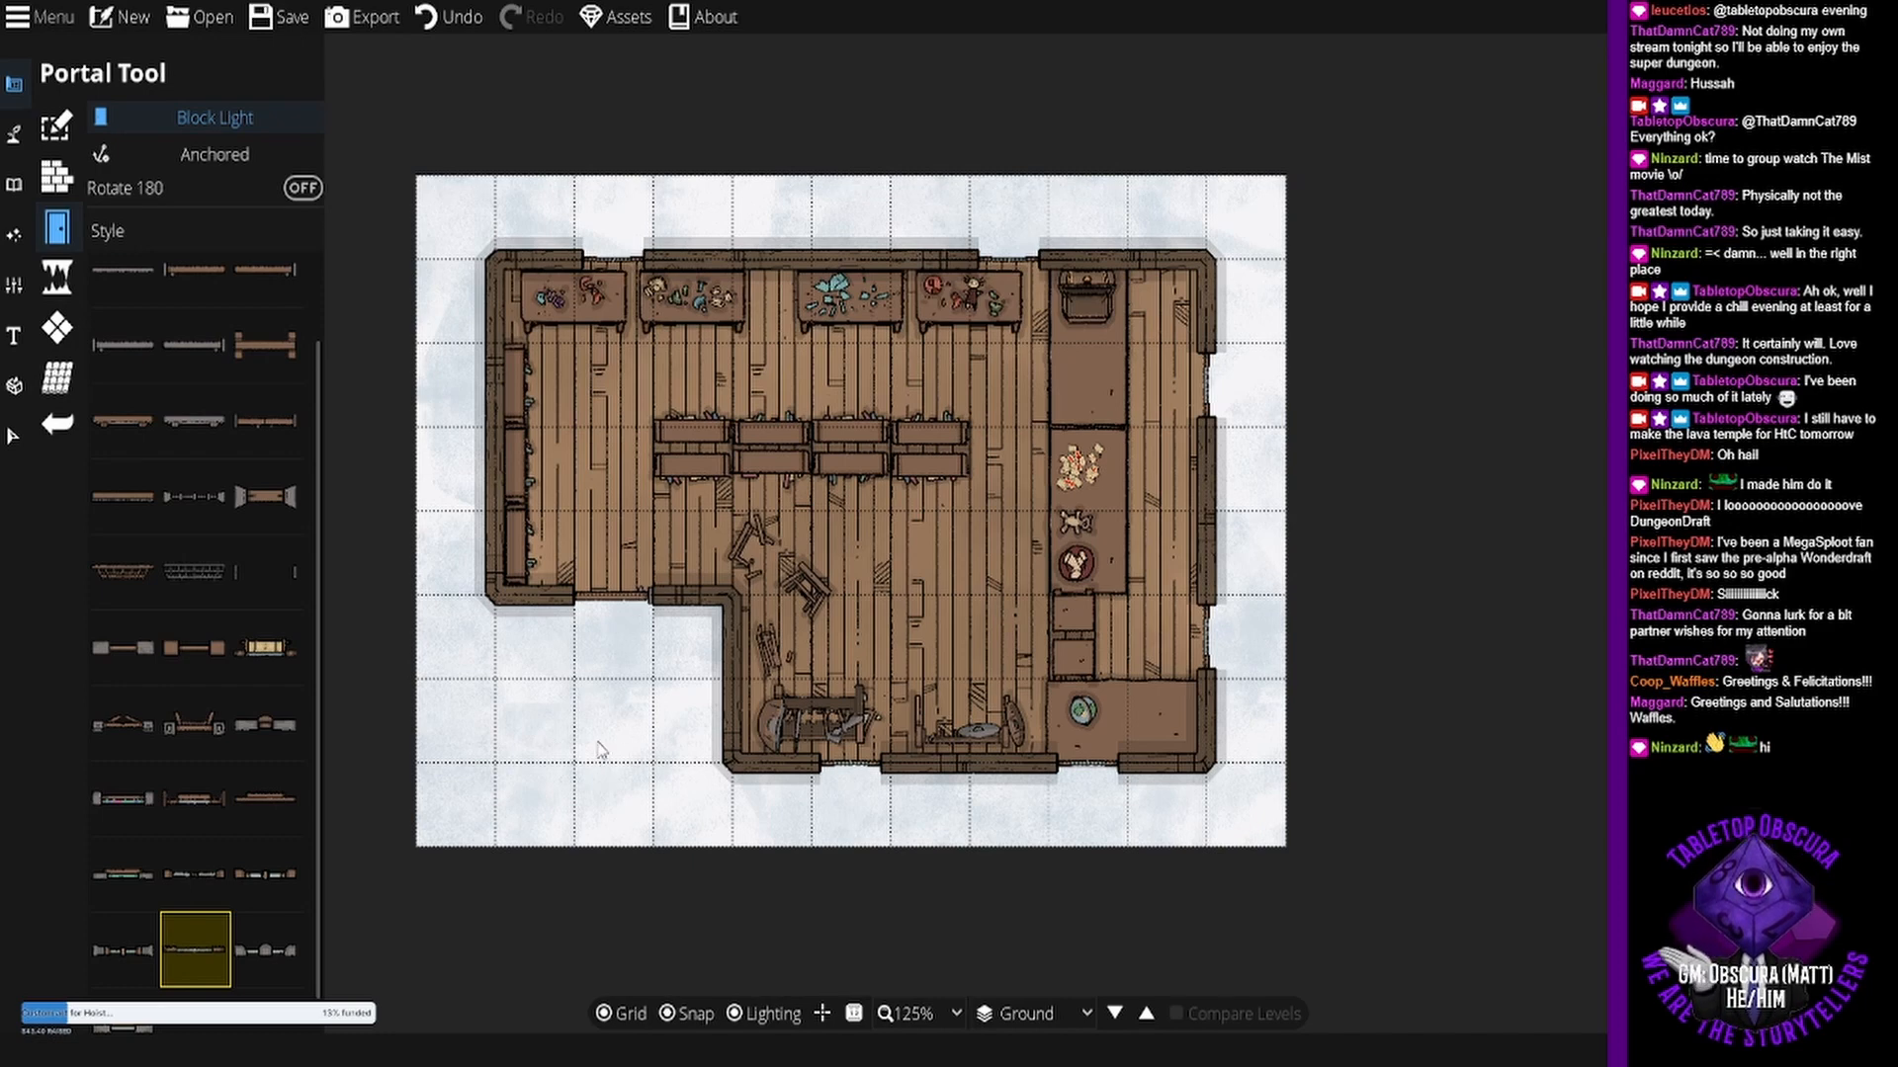
# - Paint a grey stone path with the smallest Material Brush from the southwest doorway down to the map's south edge
pyautogui.click(14, 134)
pyautogui.click(119, 225)
pyautogui.click(133, 477)
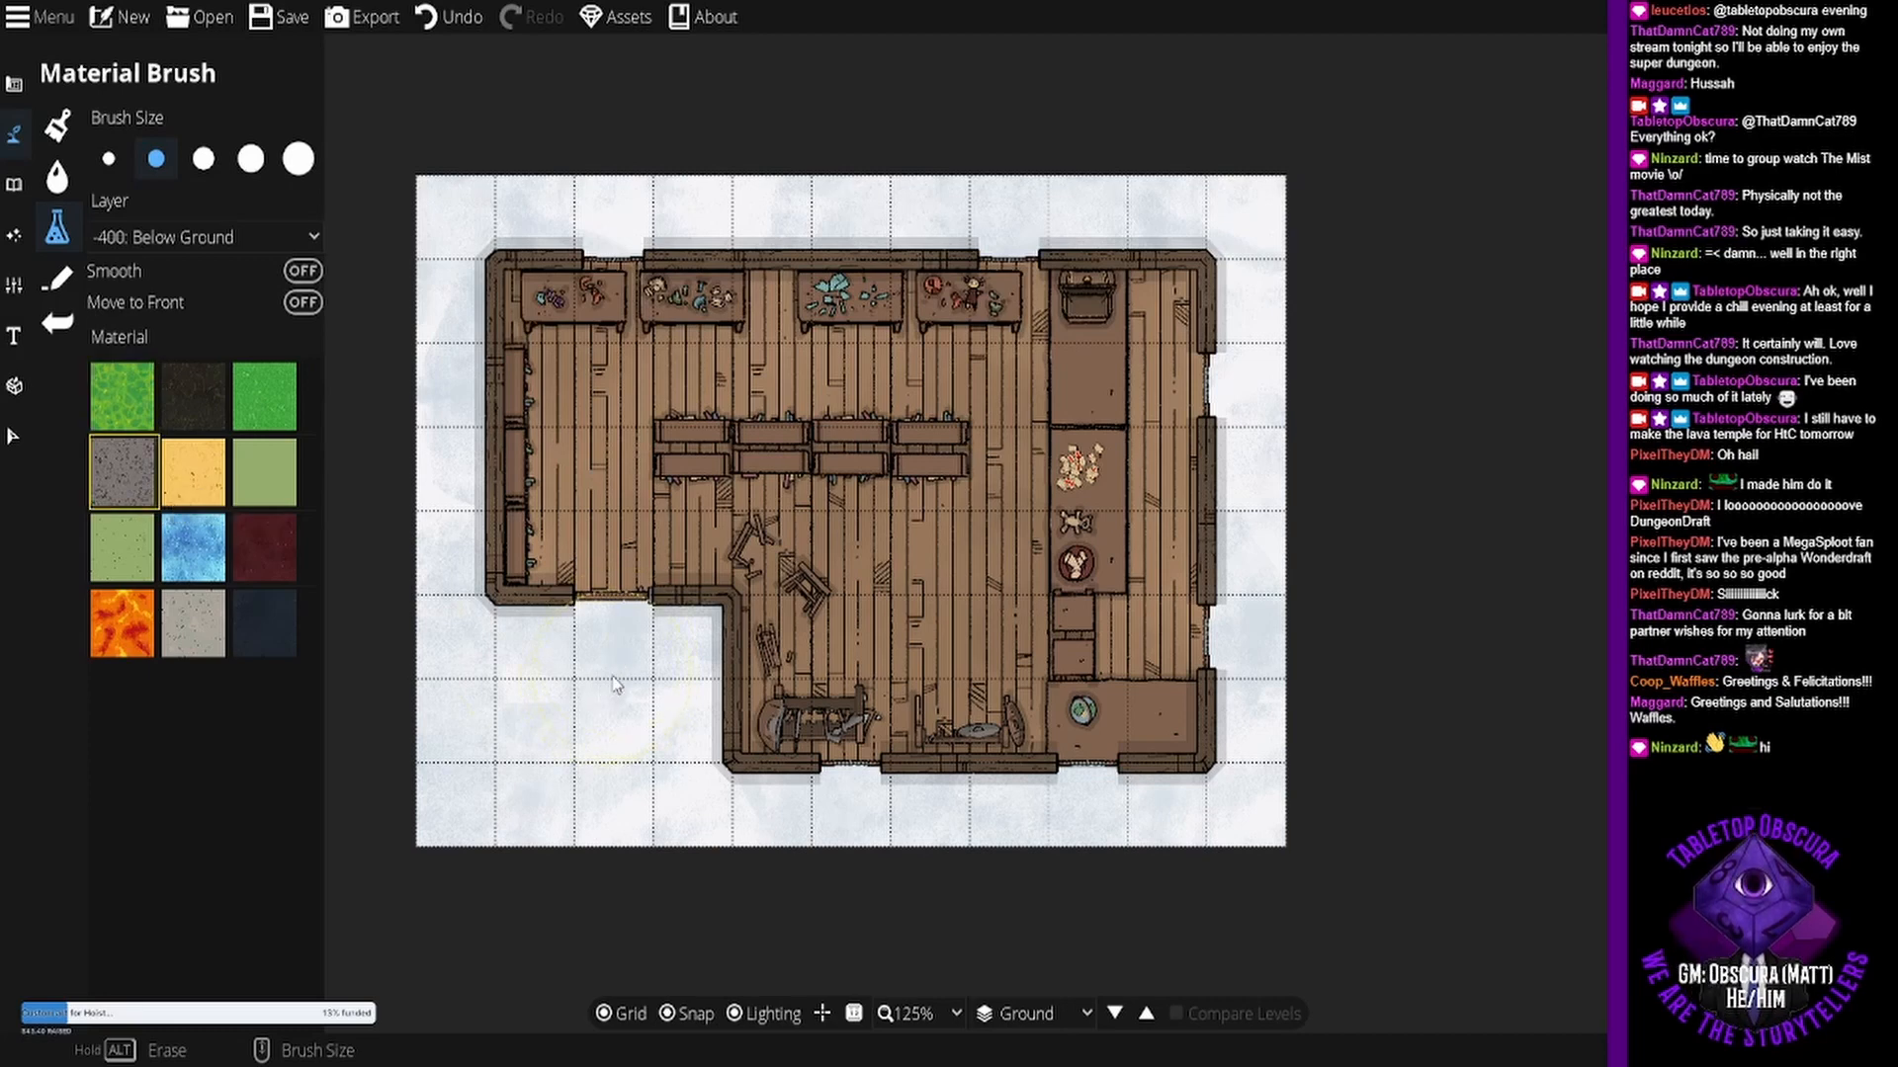
pyautogui.click(111, 160)
pyautogui.moveTo(632, 627)
pyautogui.mouseDown()
pyautogui.moveTo(608, 664)
pyautogui.moveTo(609, 869)
pyautogui.moveTo(611, 602)
pyautogui.moveTo(654, 751)
pyautogui.mouseUp()
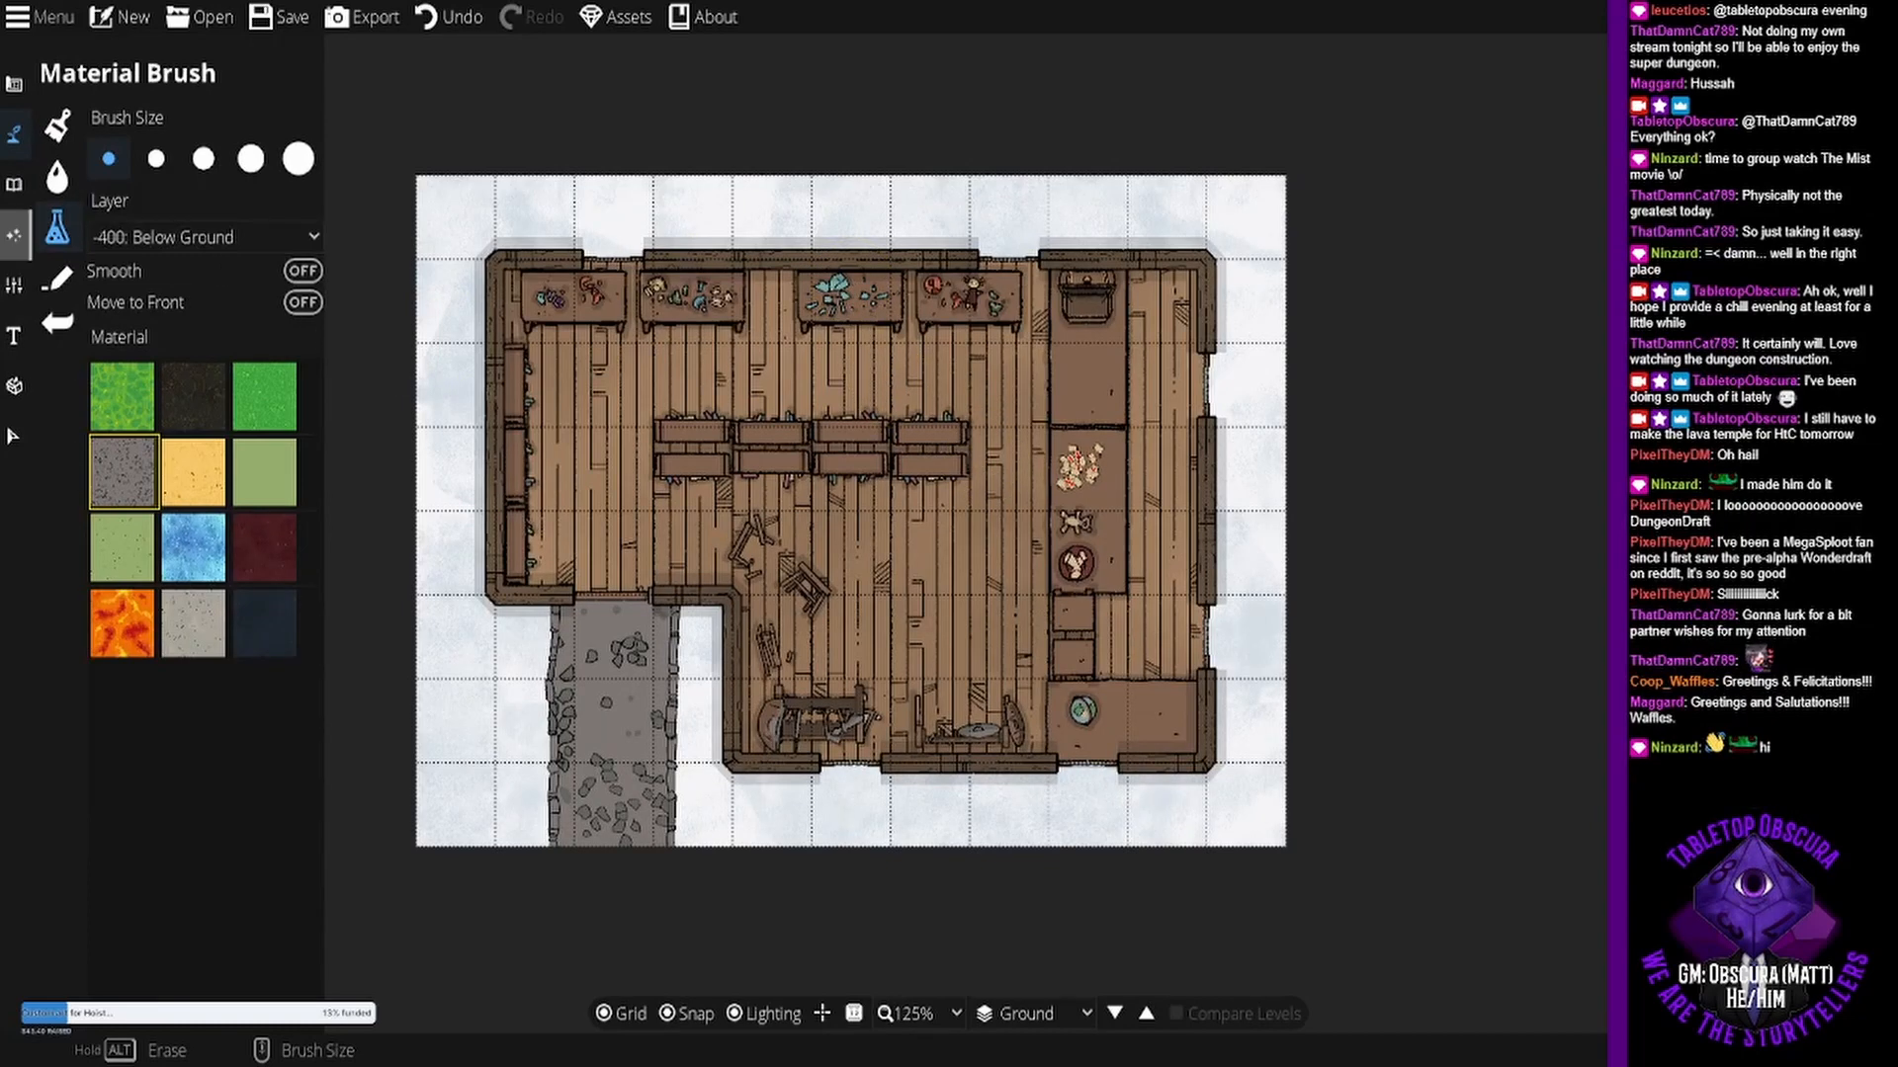
# - Place a skeleton with the Object Tool at 0° rotation and scale 1 in the northeast corner behind the counter
pyautogui.click(16, 180)
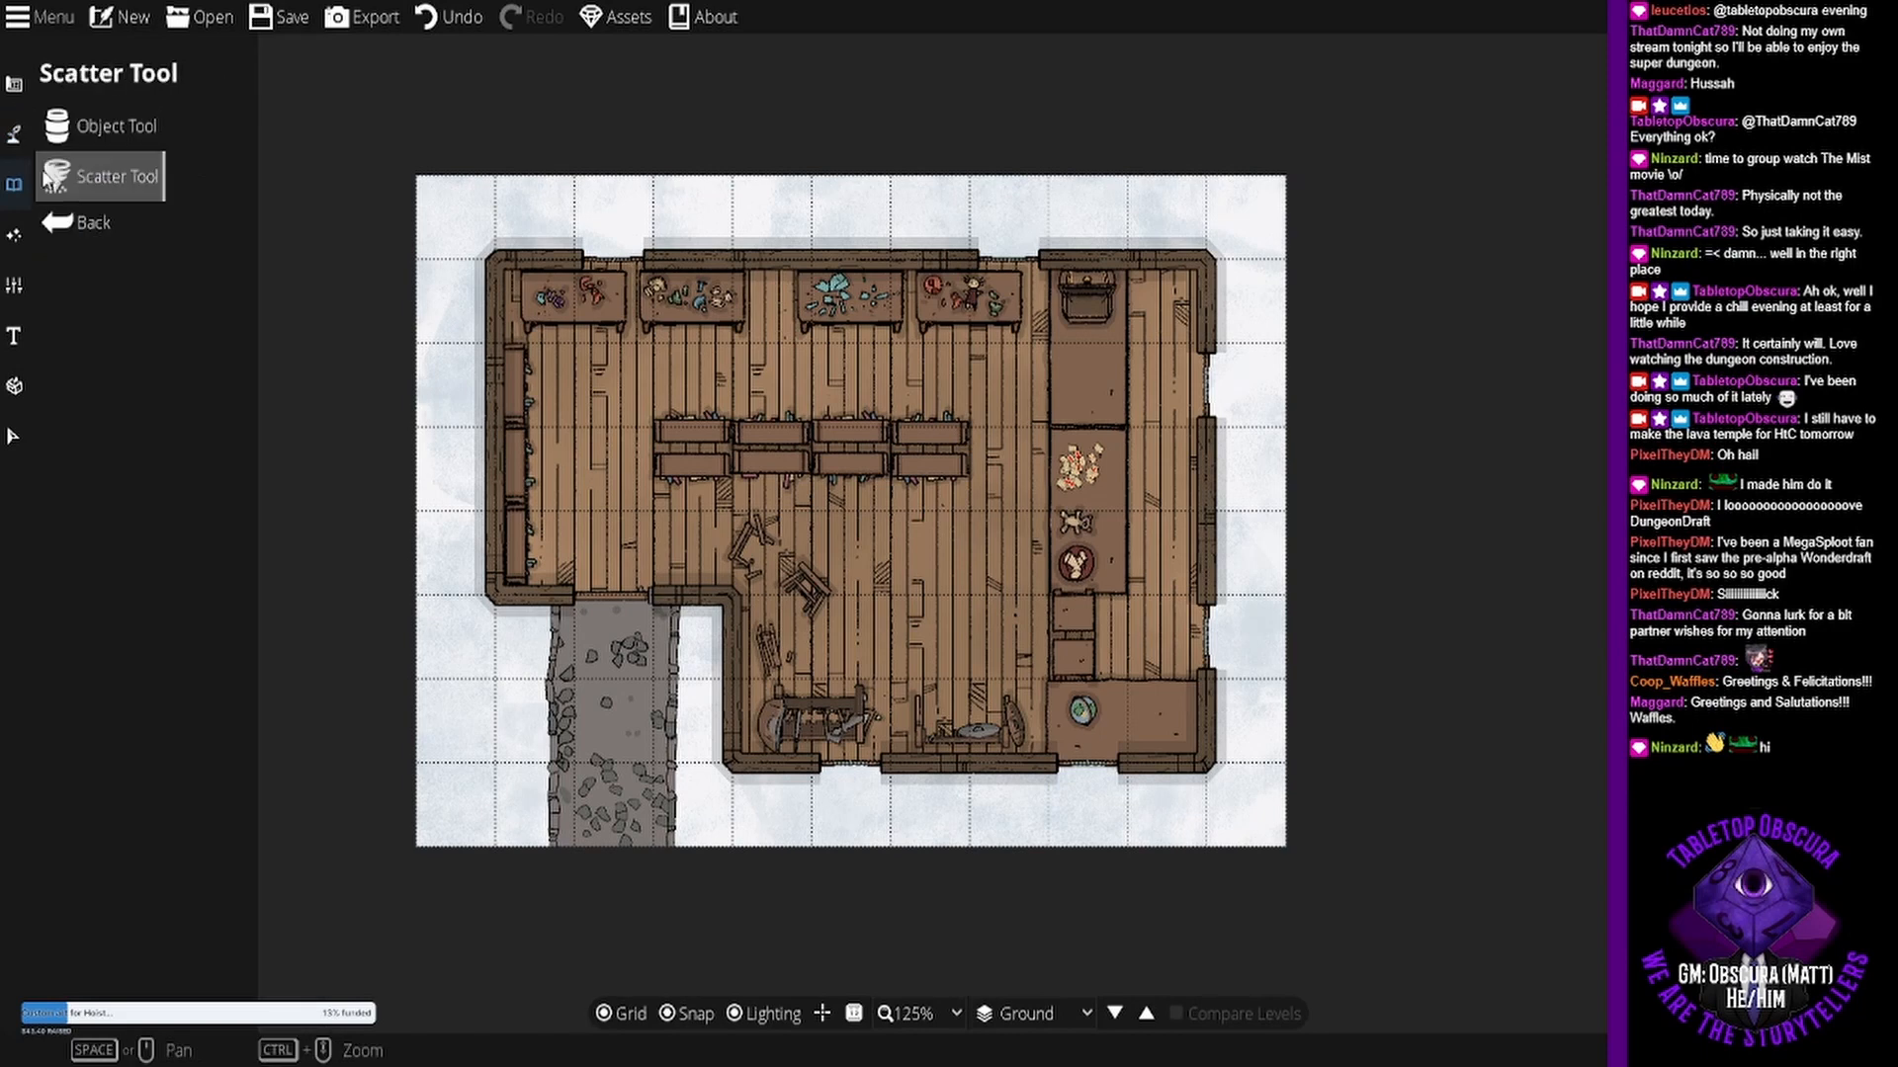
pyautogui.click(115, 133)
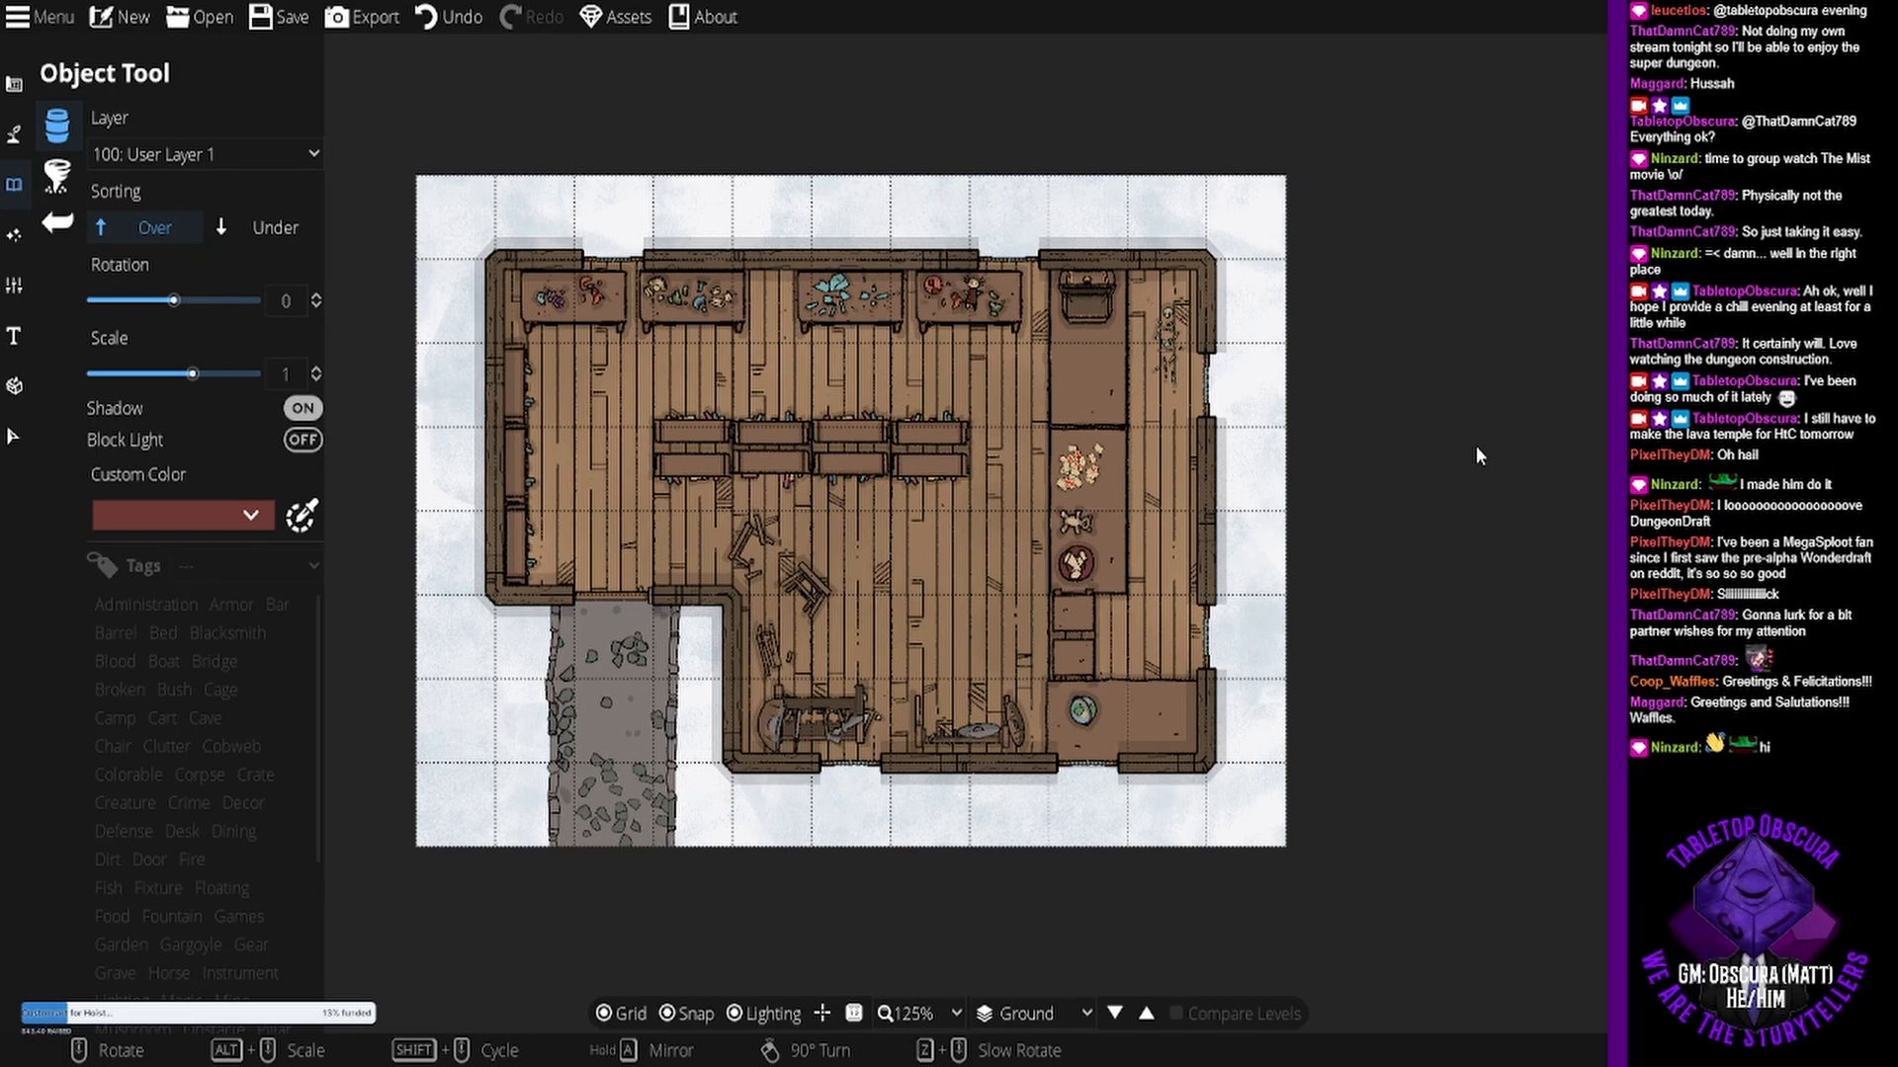
# - Choose a rubble object, set its scale to 0.1 at 0° rotation and place it on the shop floor west of the counter
pyautogui.click(1720, 444)
pyautogui.keyDown('alt'); pyautogui.scroll(3, 929, 573); pyautogui.keyUp('alt')
pyautogui.scroll(3, 929, 572)
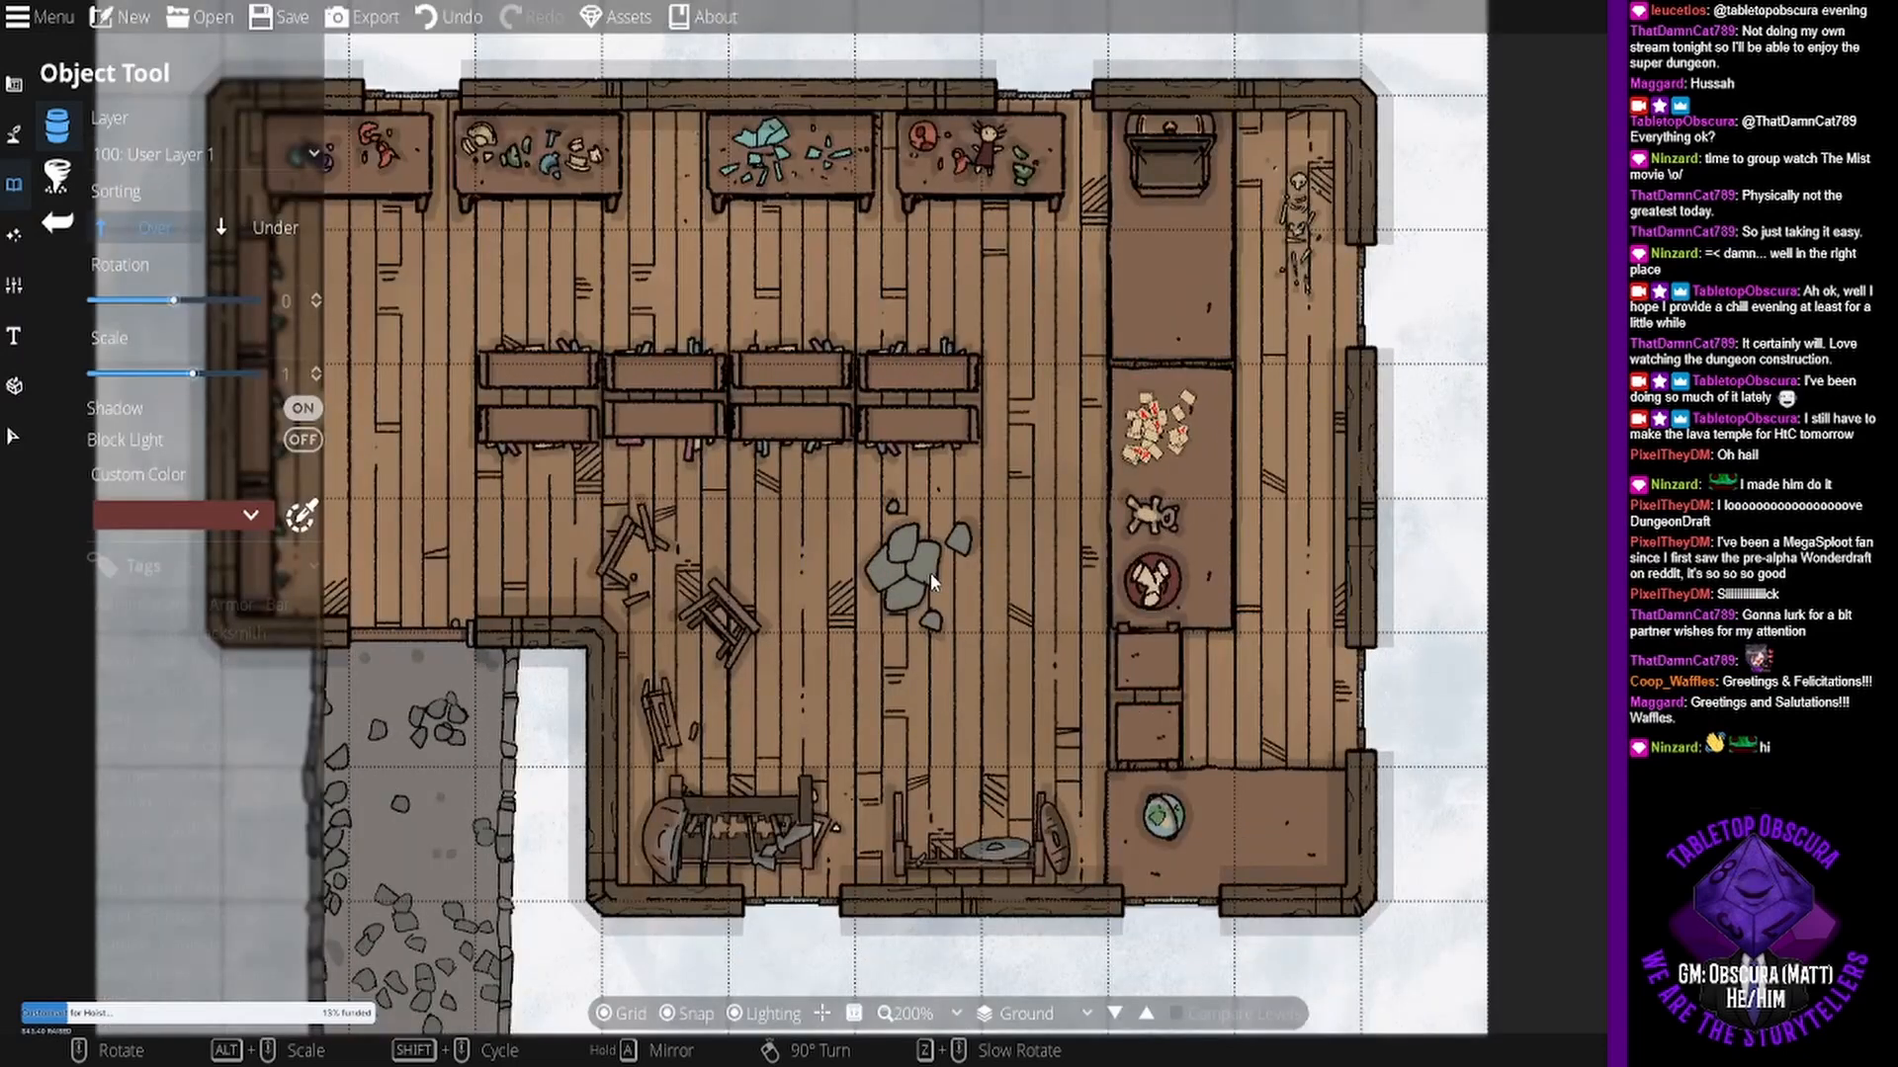
pyautogui.keyDown('alt'); pyautogui.scroll(-10, 929, 572); pyautogui.keyUp('alt')
pyautogui.keyDown('alt'); pyautogui.scroll(-1, 929, 566); pyautogui.keyUp('alt')
pyautogui.click(1041, 579)
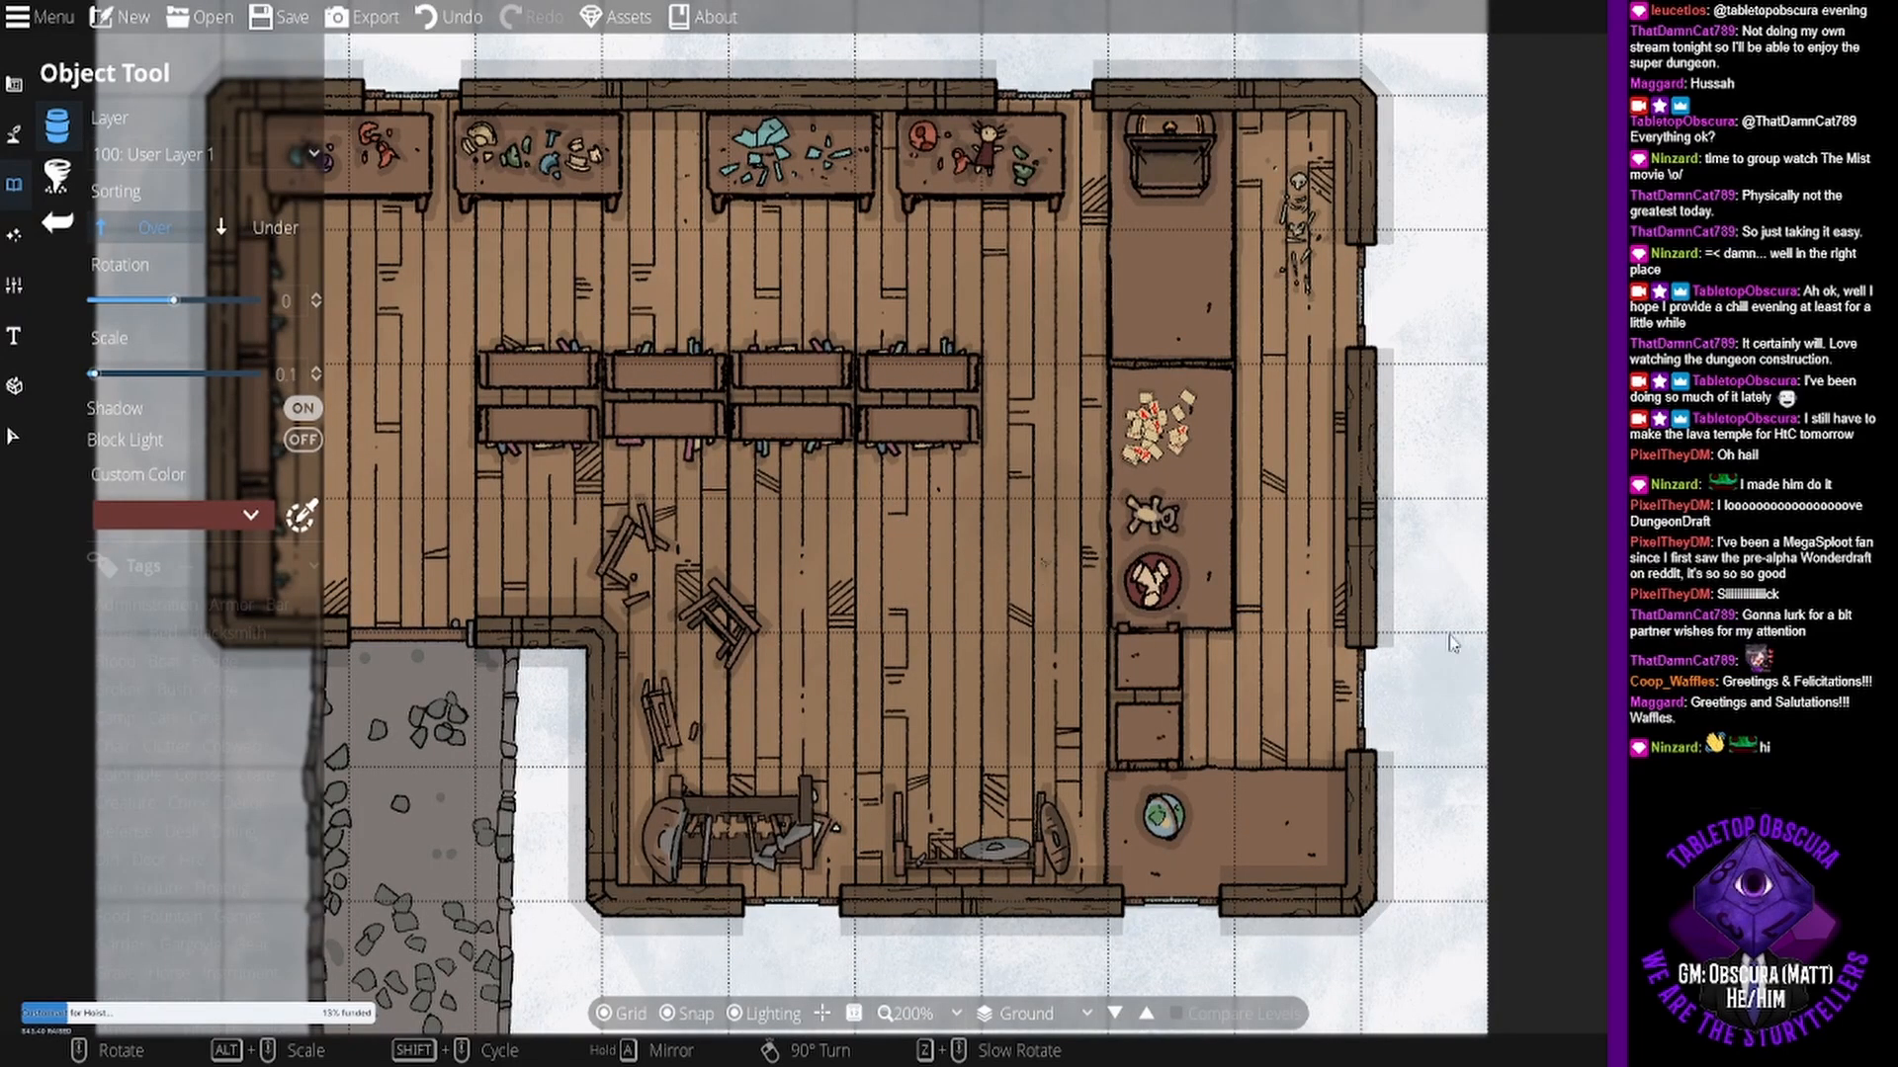
# - Turn off snapping and scatter more tiny rubble pieces, including Rubble 09 at 60° rotation and scale 0.1, across the shop floor
pyautogui.scroll(4, 1036, 300)
pyautogui.click(668, 1013)
pyautogui.moveTo(1129, 803); pyautogui.dragTo(1542, 787)
pyautogui.scroll(-4, 1520, 510)
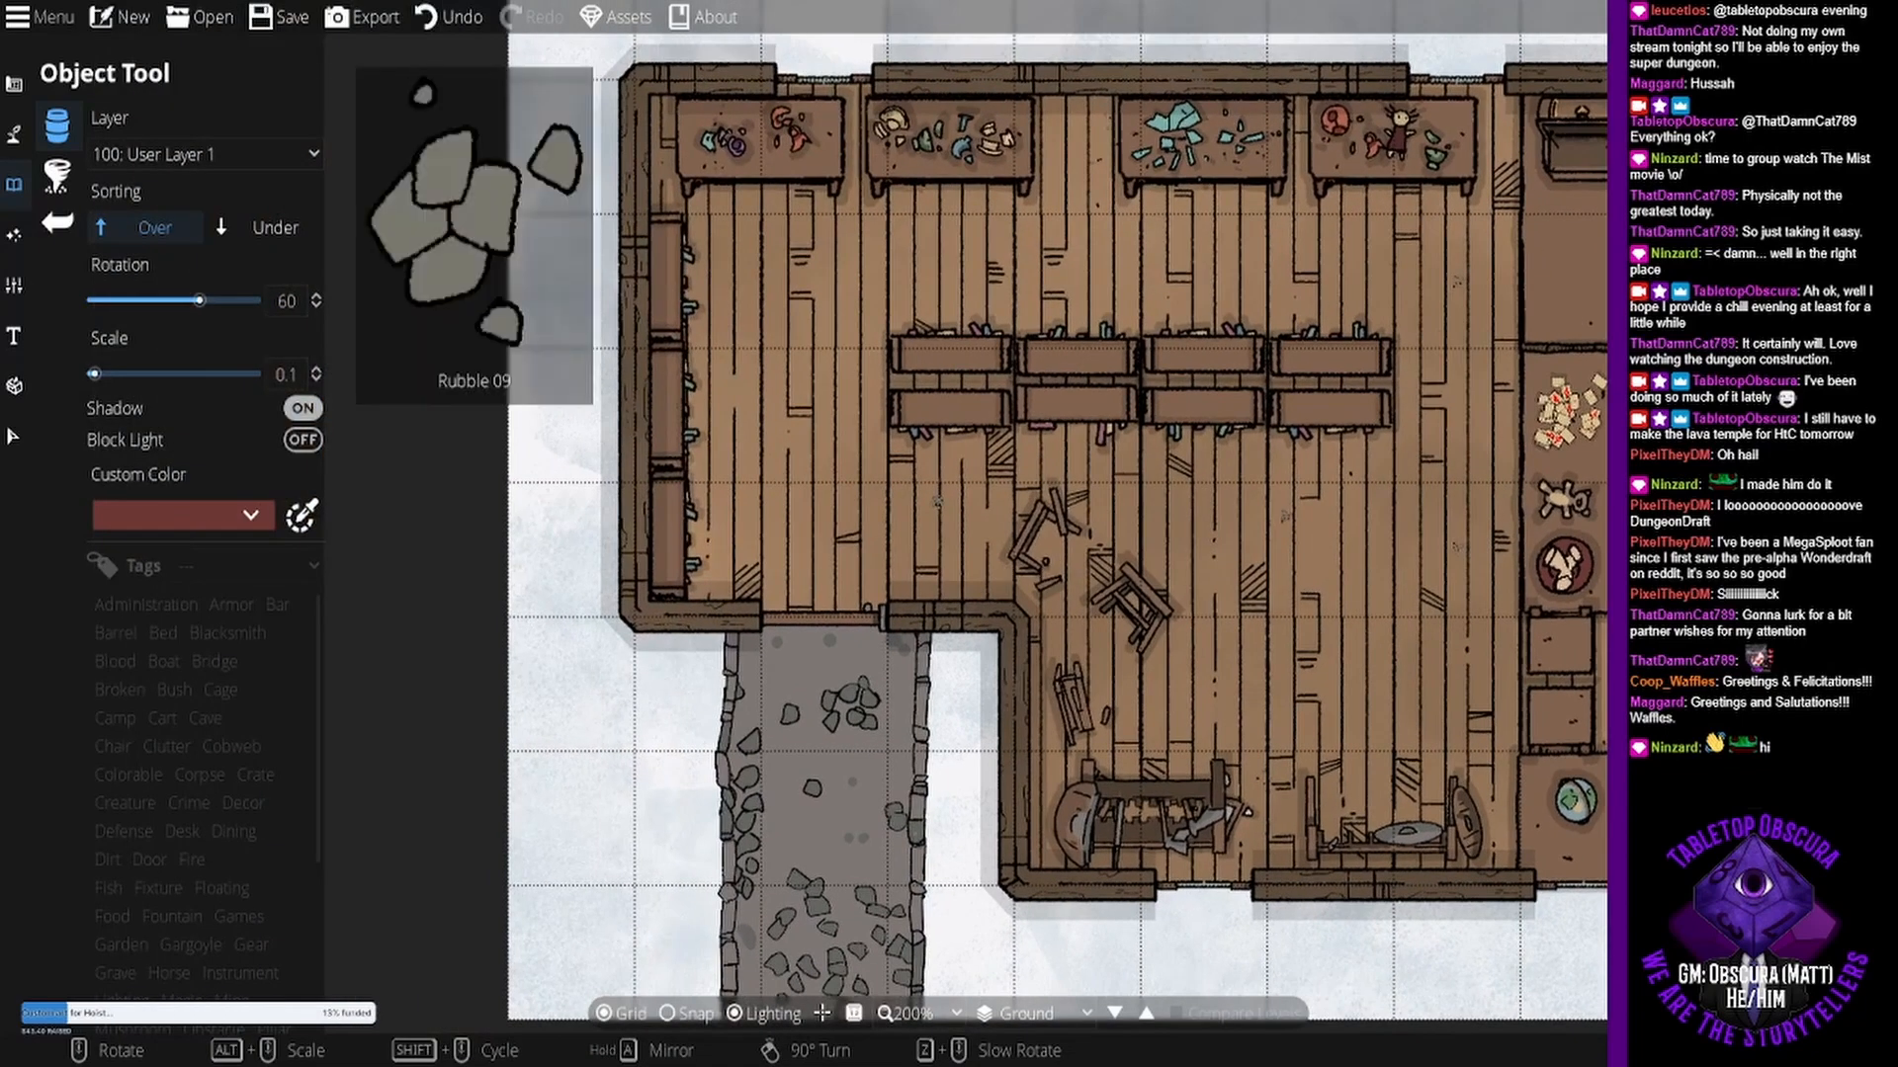
pyautogui.click(824, 387)
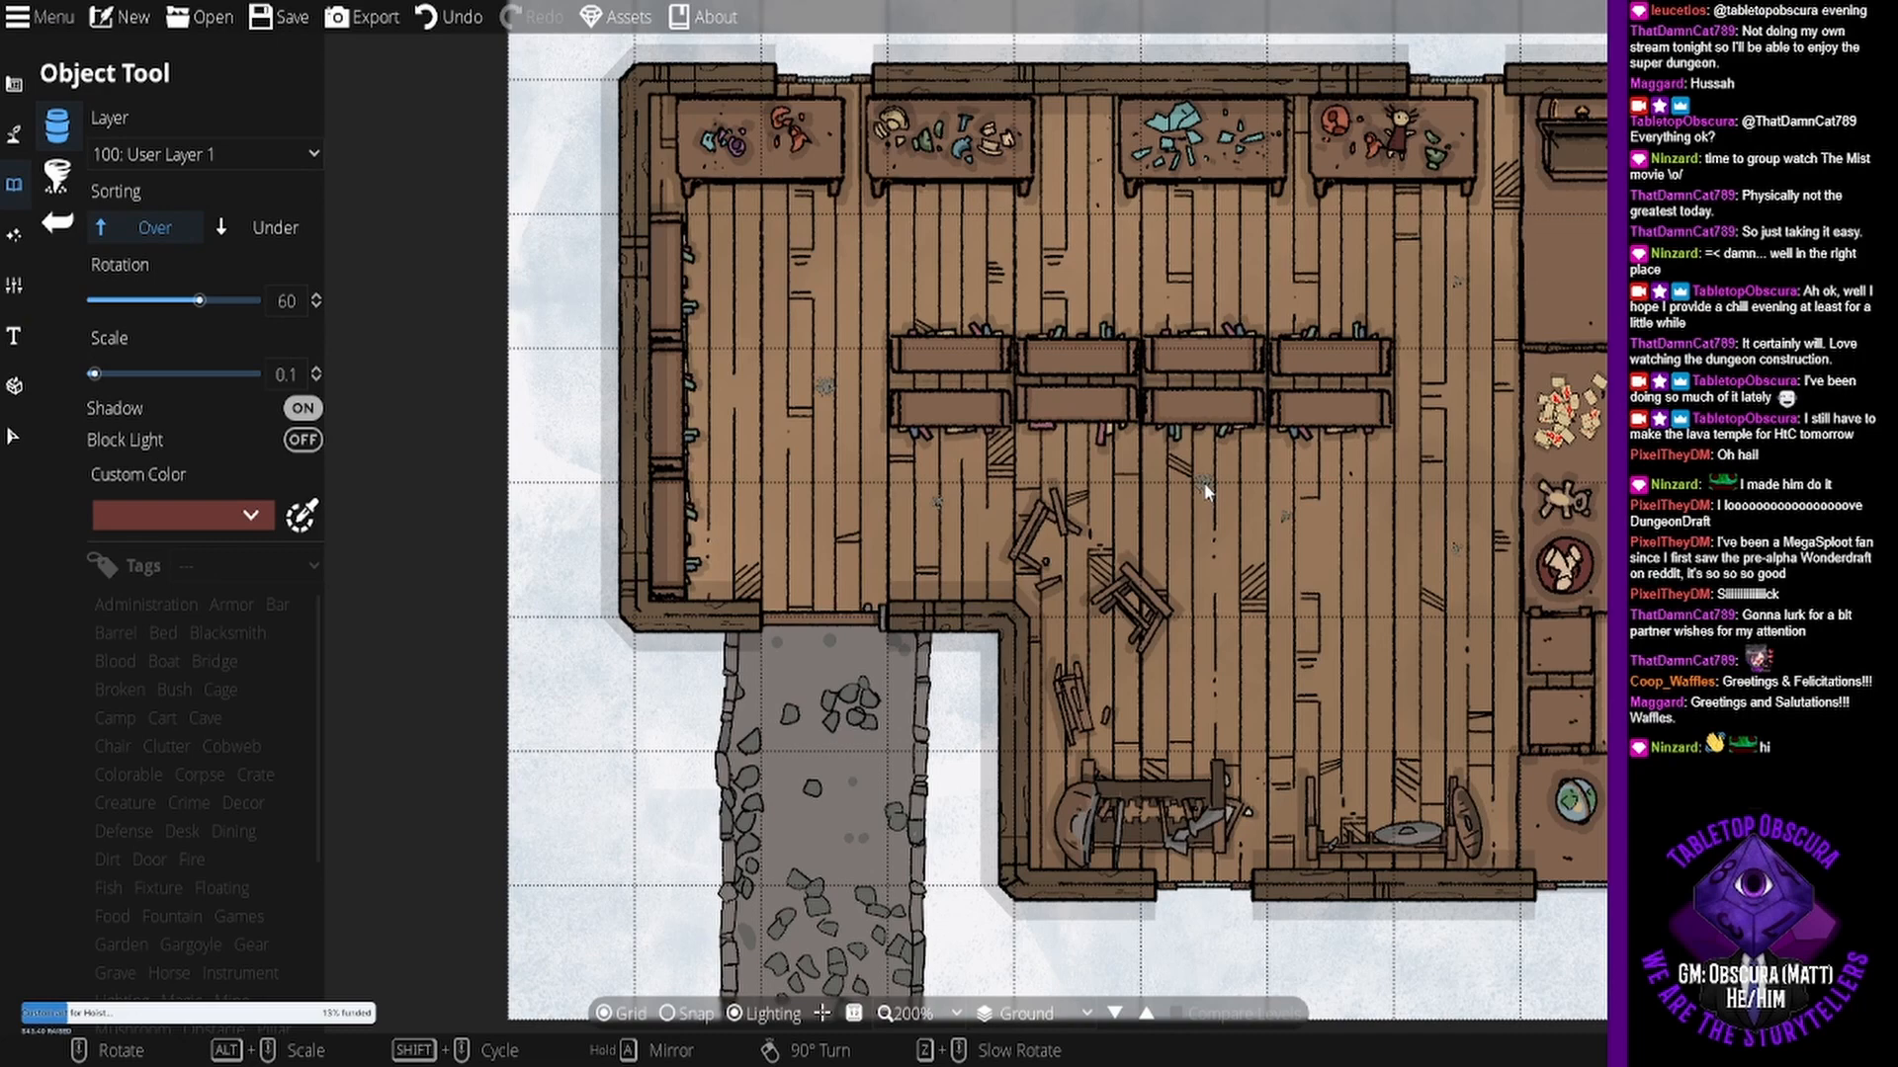
pyautogui.moveTo(1363, 660); pyautogui.dragTo(1178, 677)
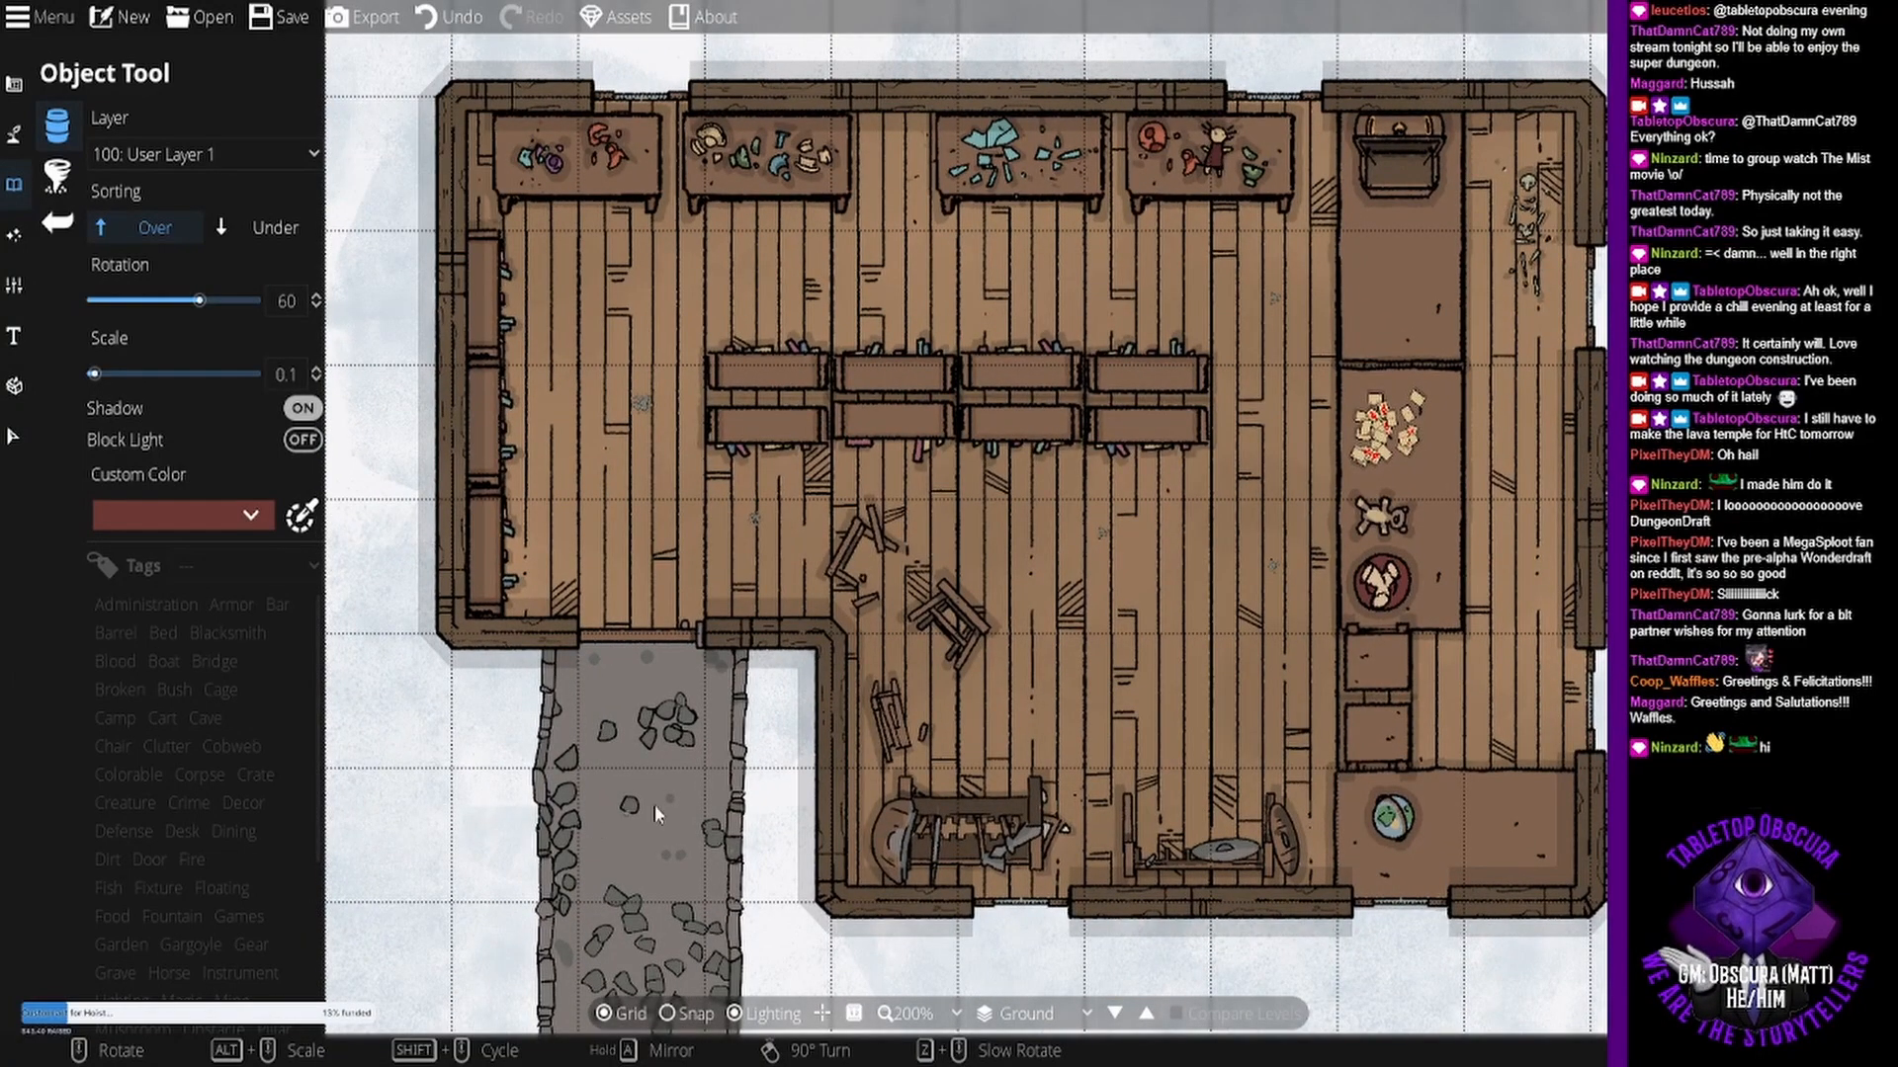
# - Place a single large stone at 90° rotation and scale 1 in the snow west of the stone path
pyautogui.moveTo(895, 572); pyautogui.dragTo(974, 487)
pyautogui.keyDown('alt'); pyautogui.scroll(6, 873, 637); pyautogui.keyUp('alt')
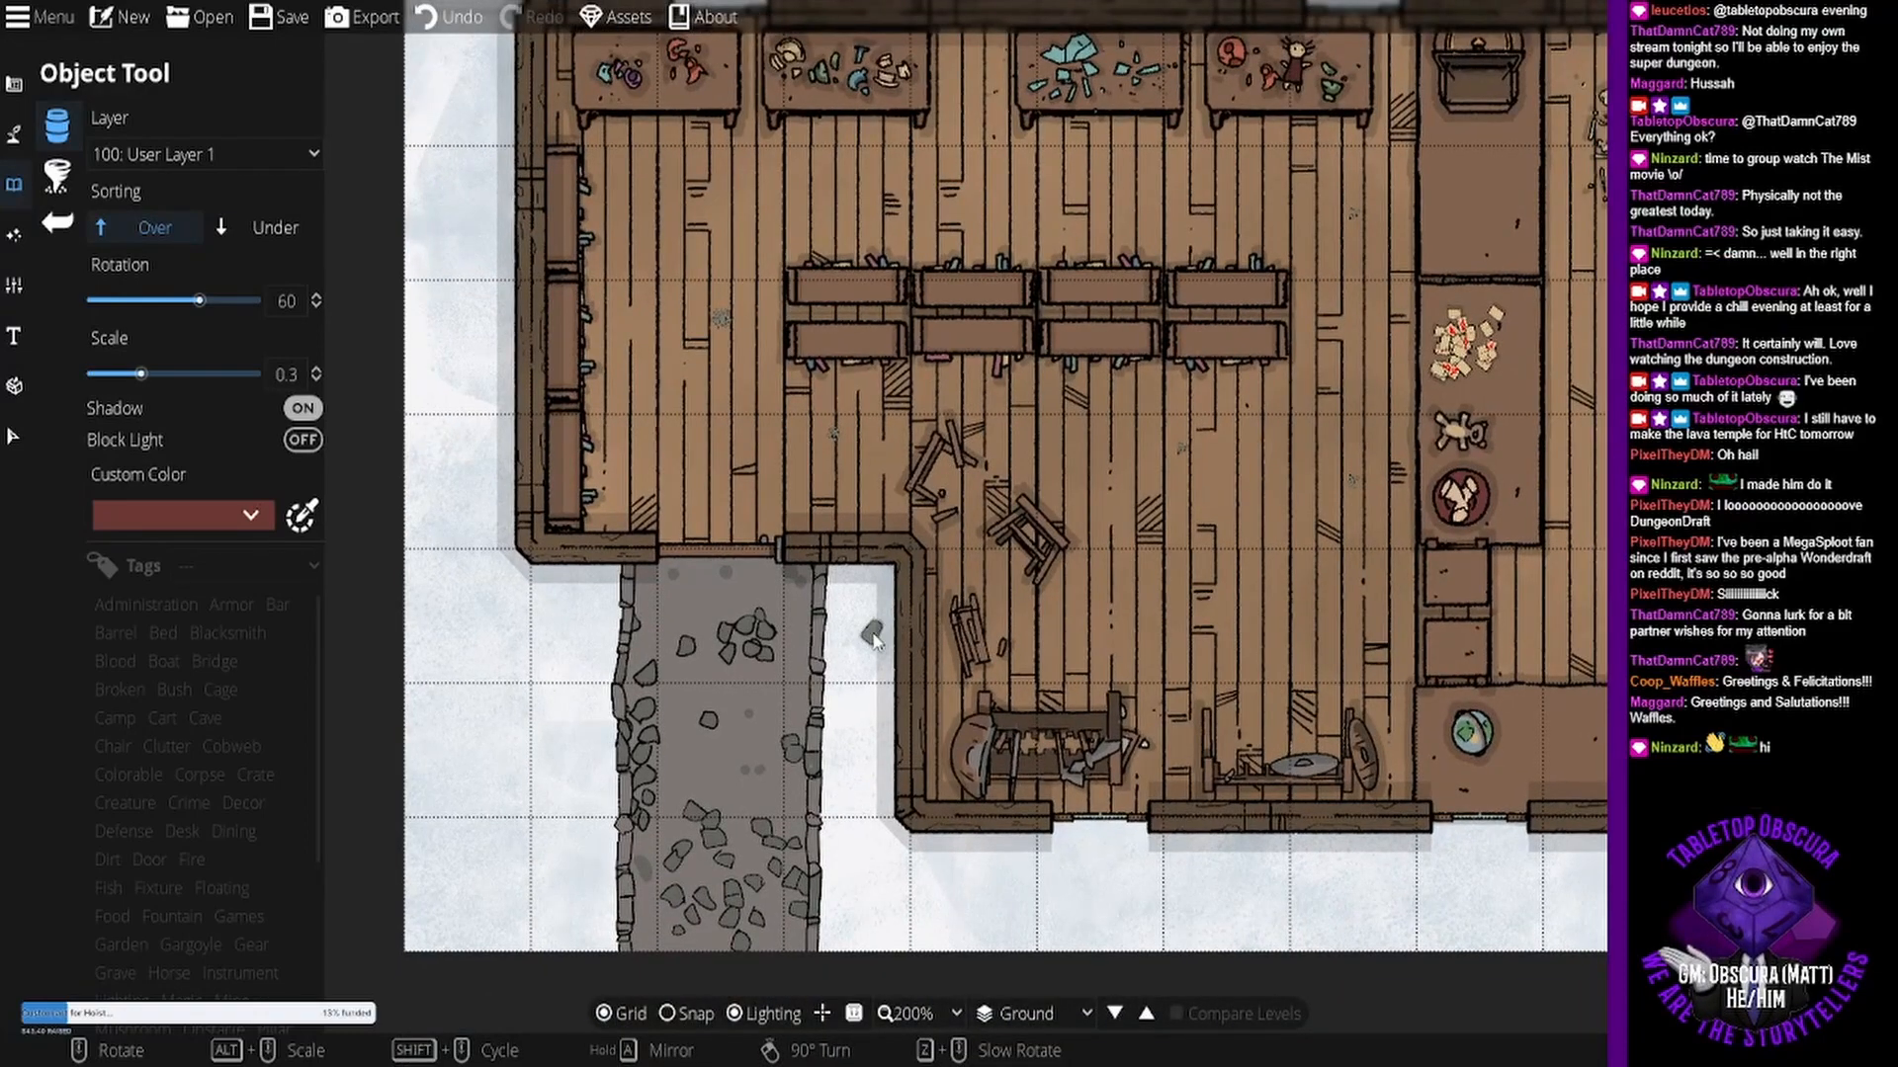
pyautogui.keyDown('alt'); pyautogui.scroll(3, 872, 631); pyautogui.keyUp('alt')
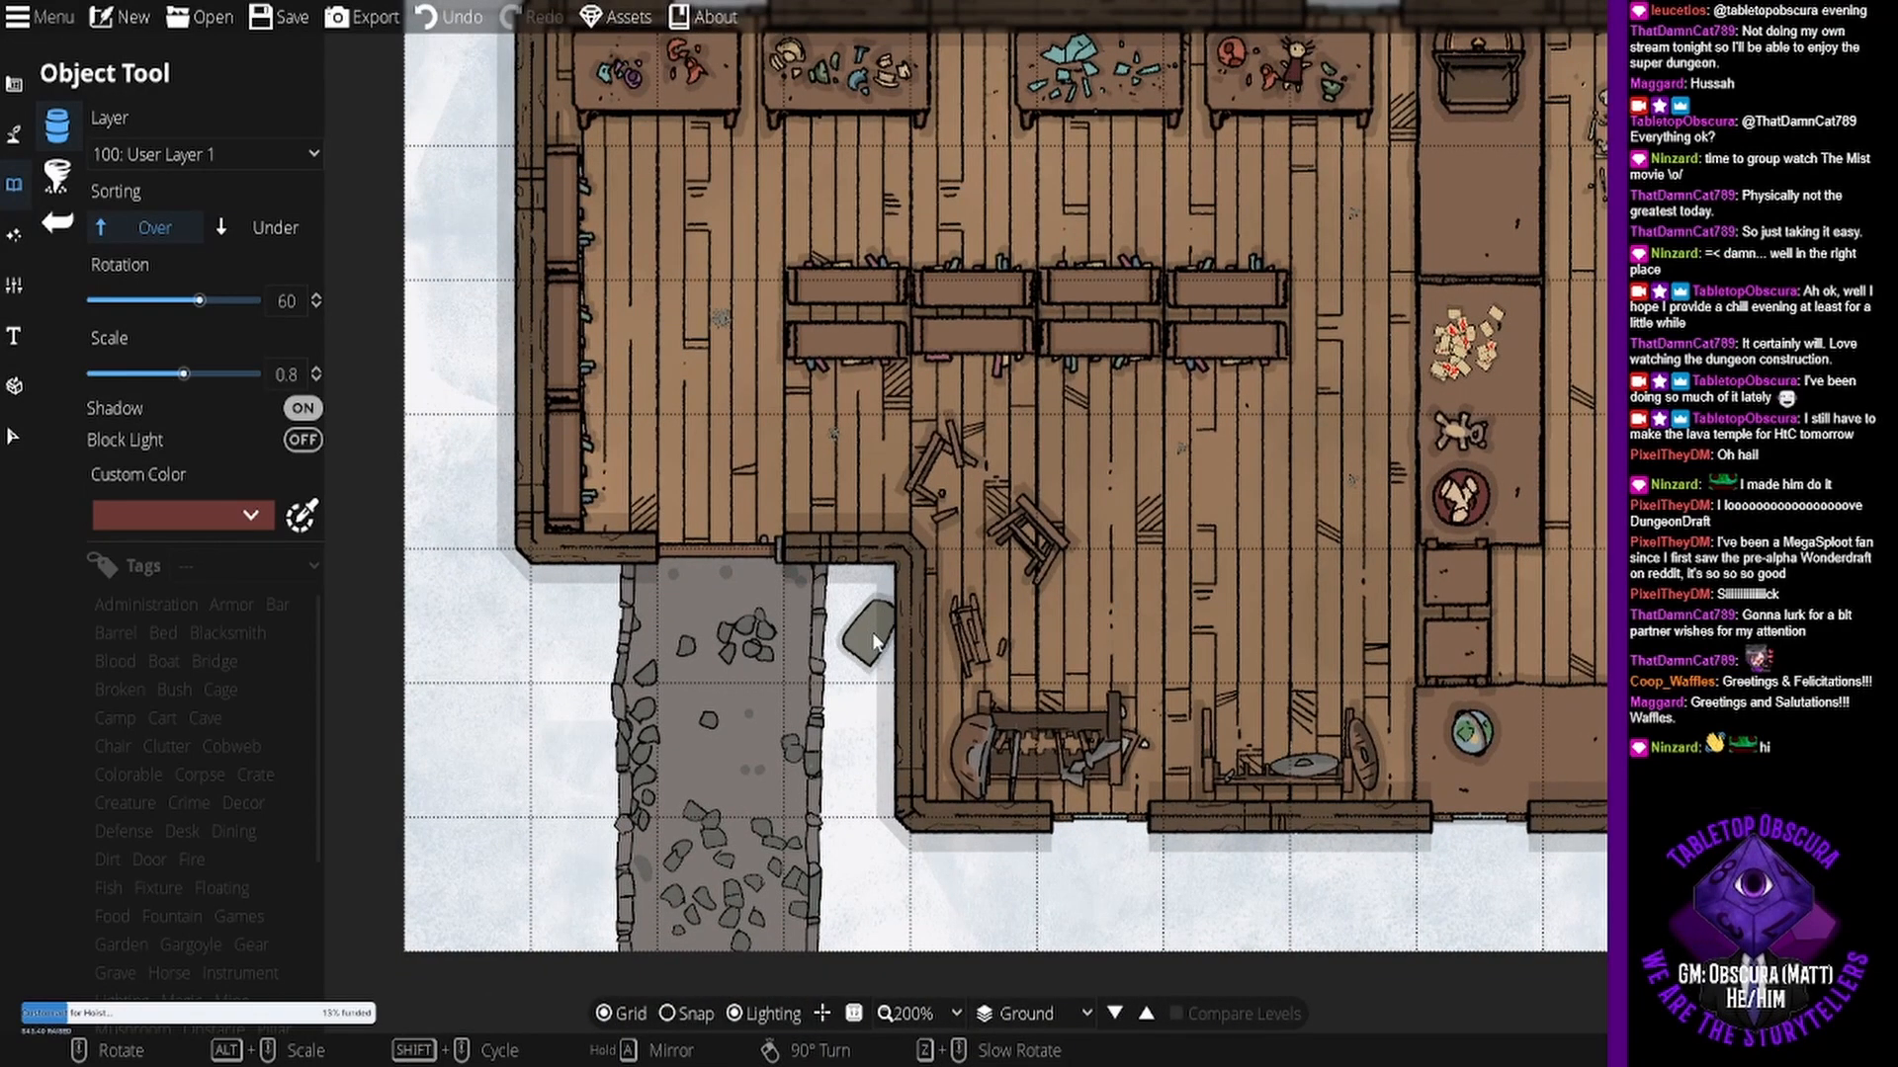
pyautogui.scroll(-3, 861, 620)
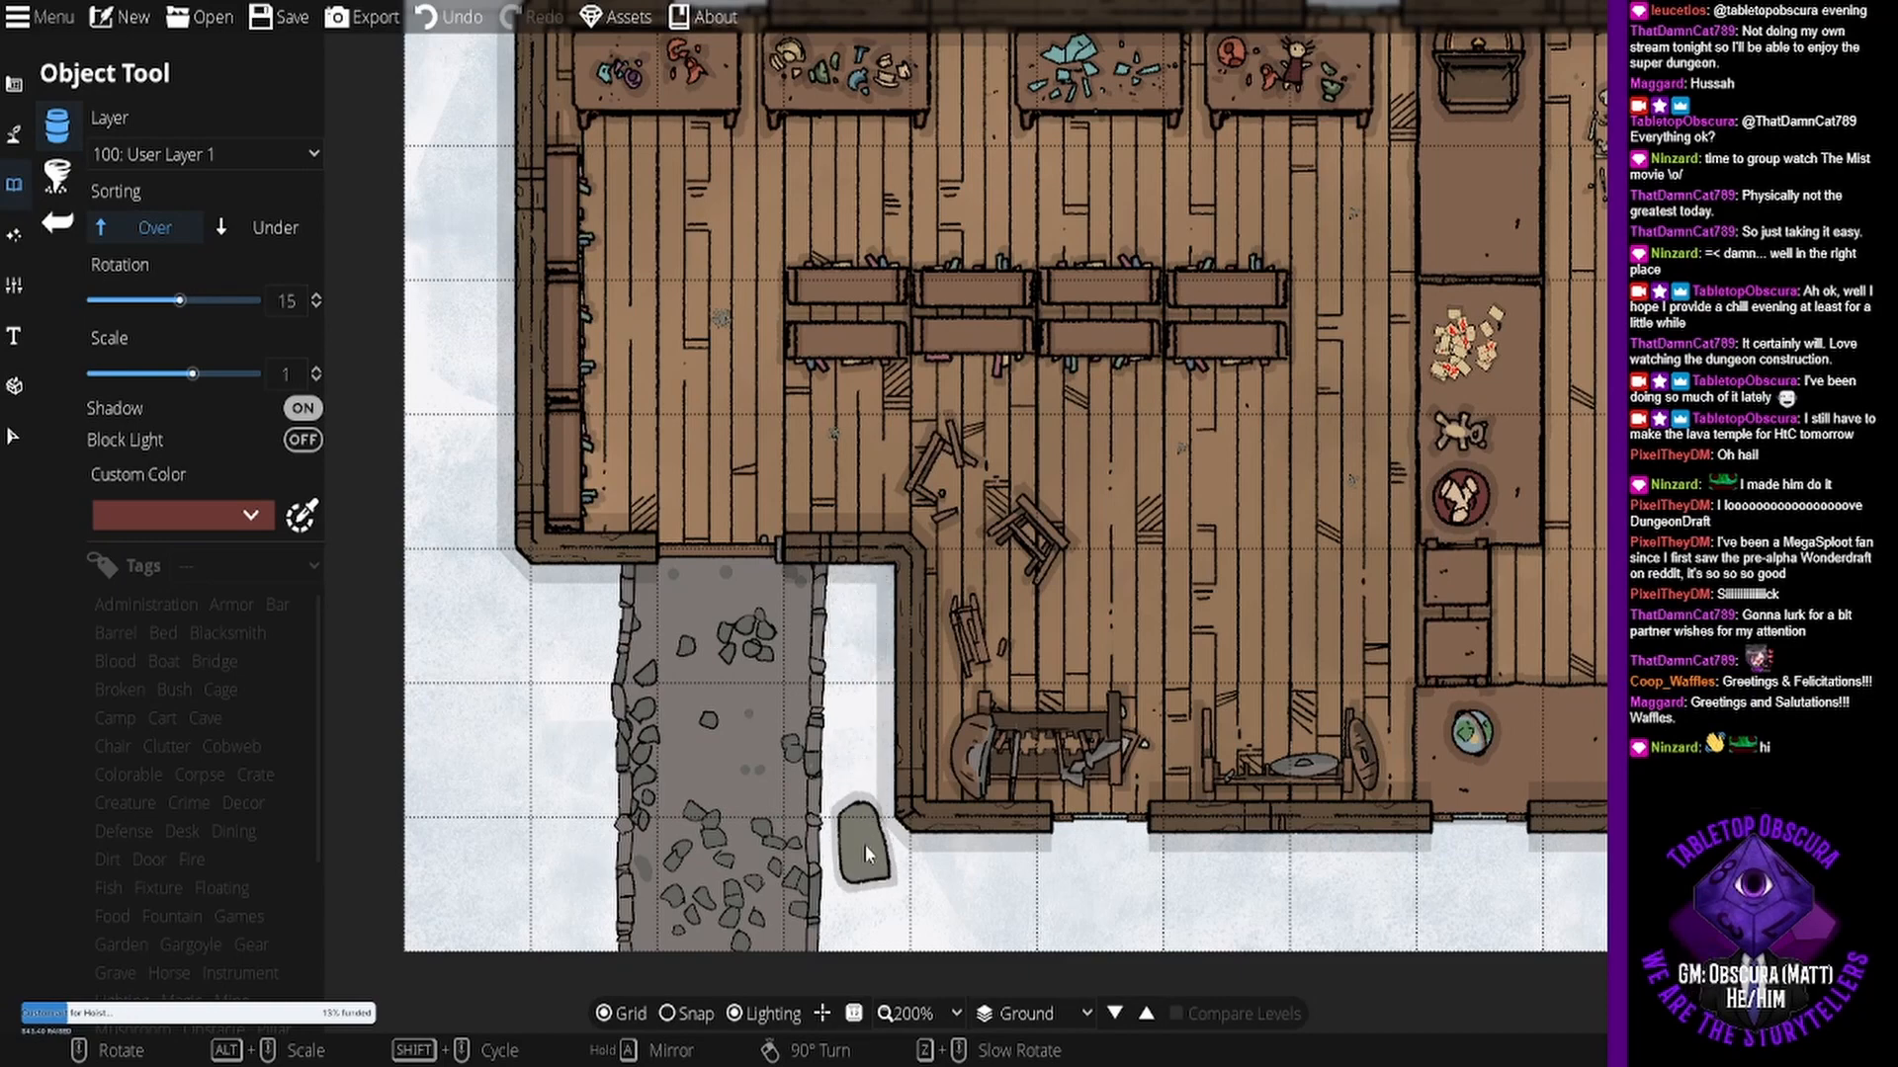
pyautogui.scroll(3, 471, 775)
pyautogui.scroll(2, 469, 771)
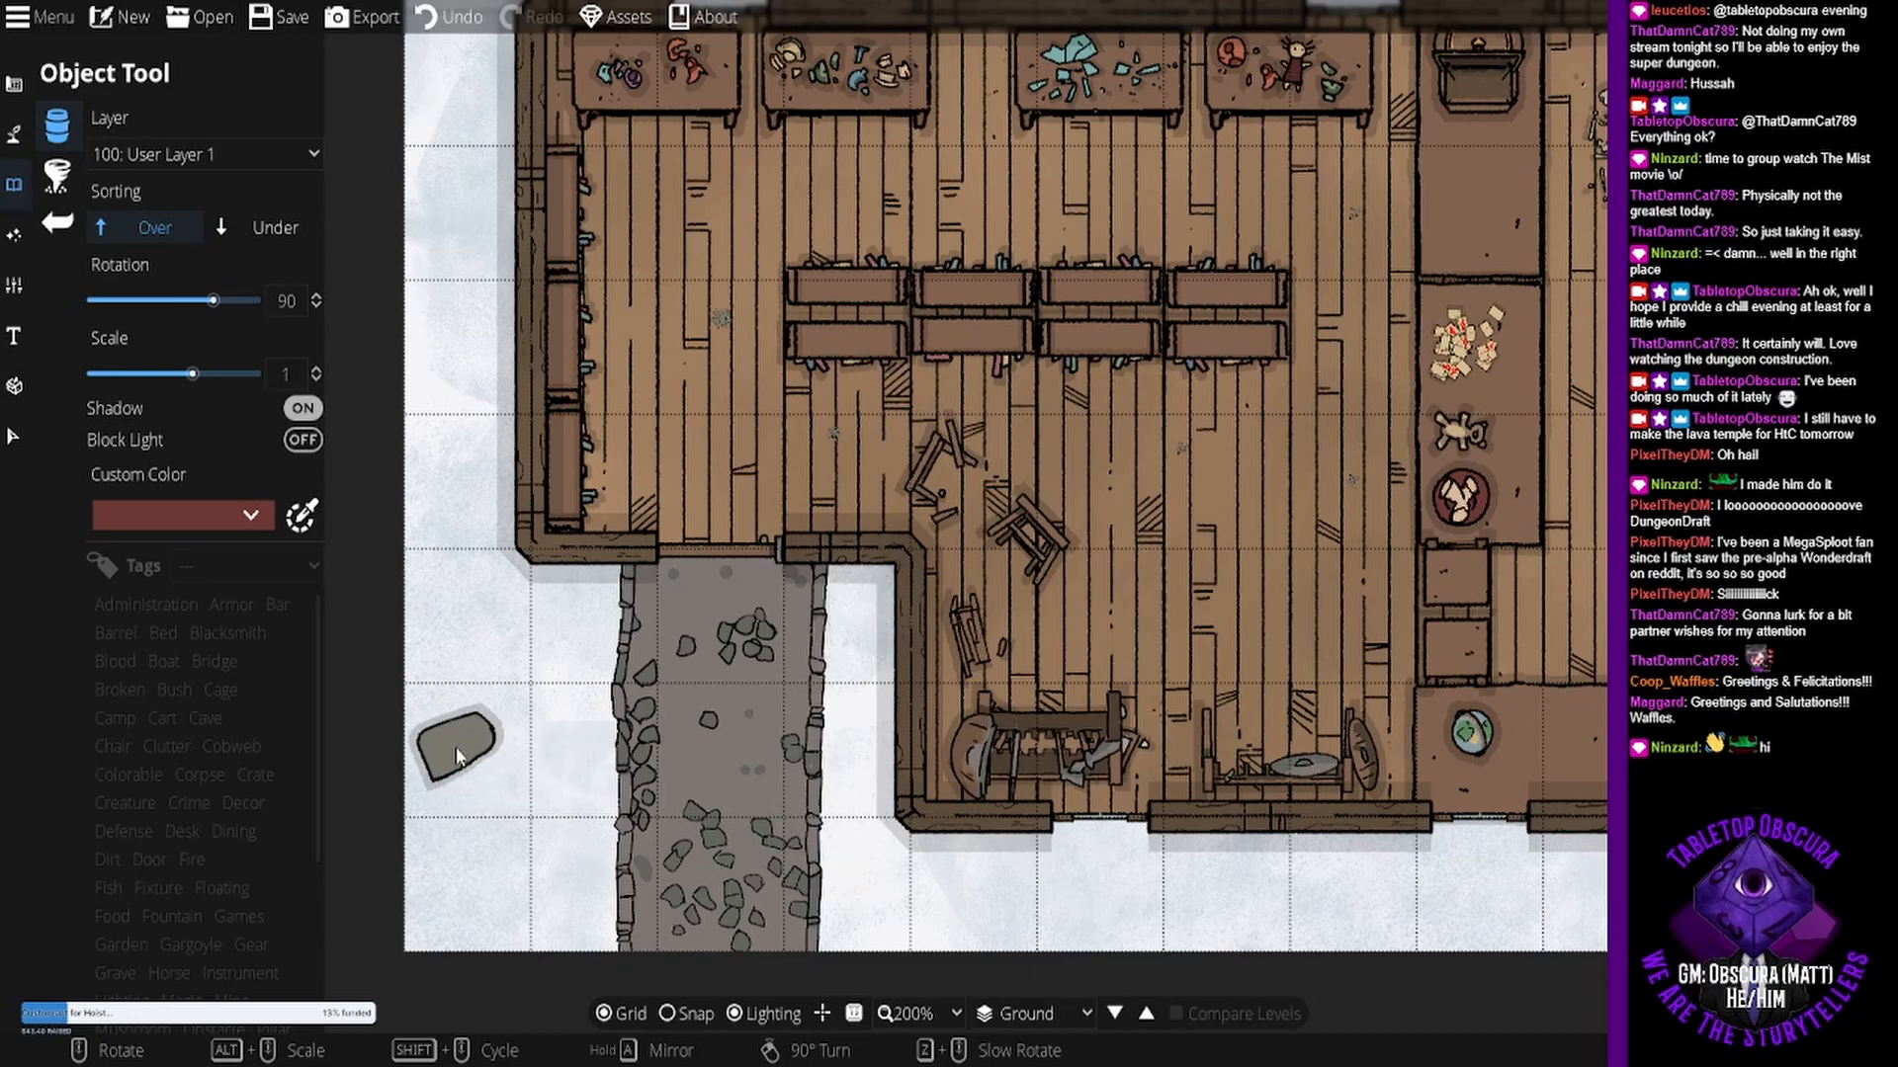
pyautogui.click(457, 748)
# - Save the finished shop map
pyautogui.moveTo(1190, 350); pyautogui.dragTo(1106, 391)
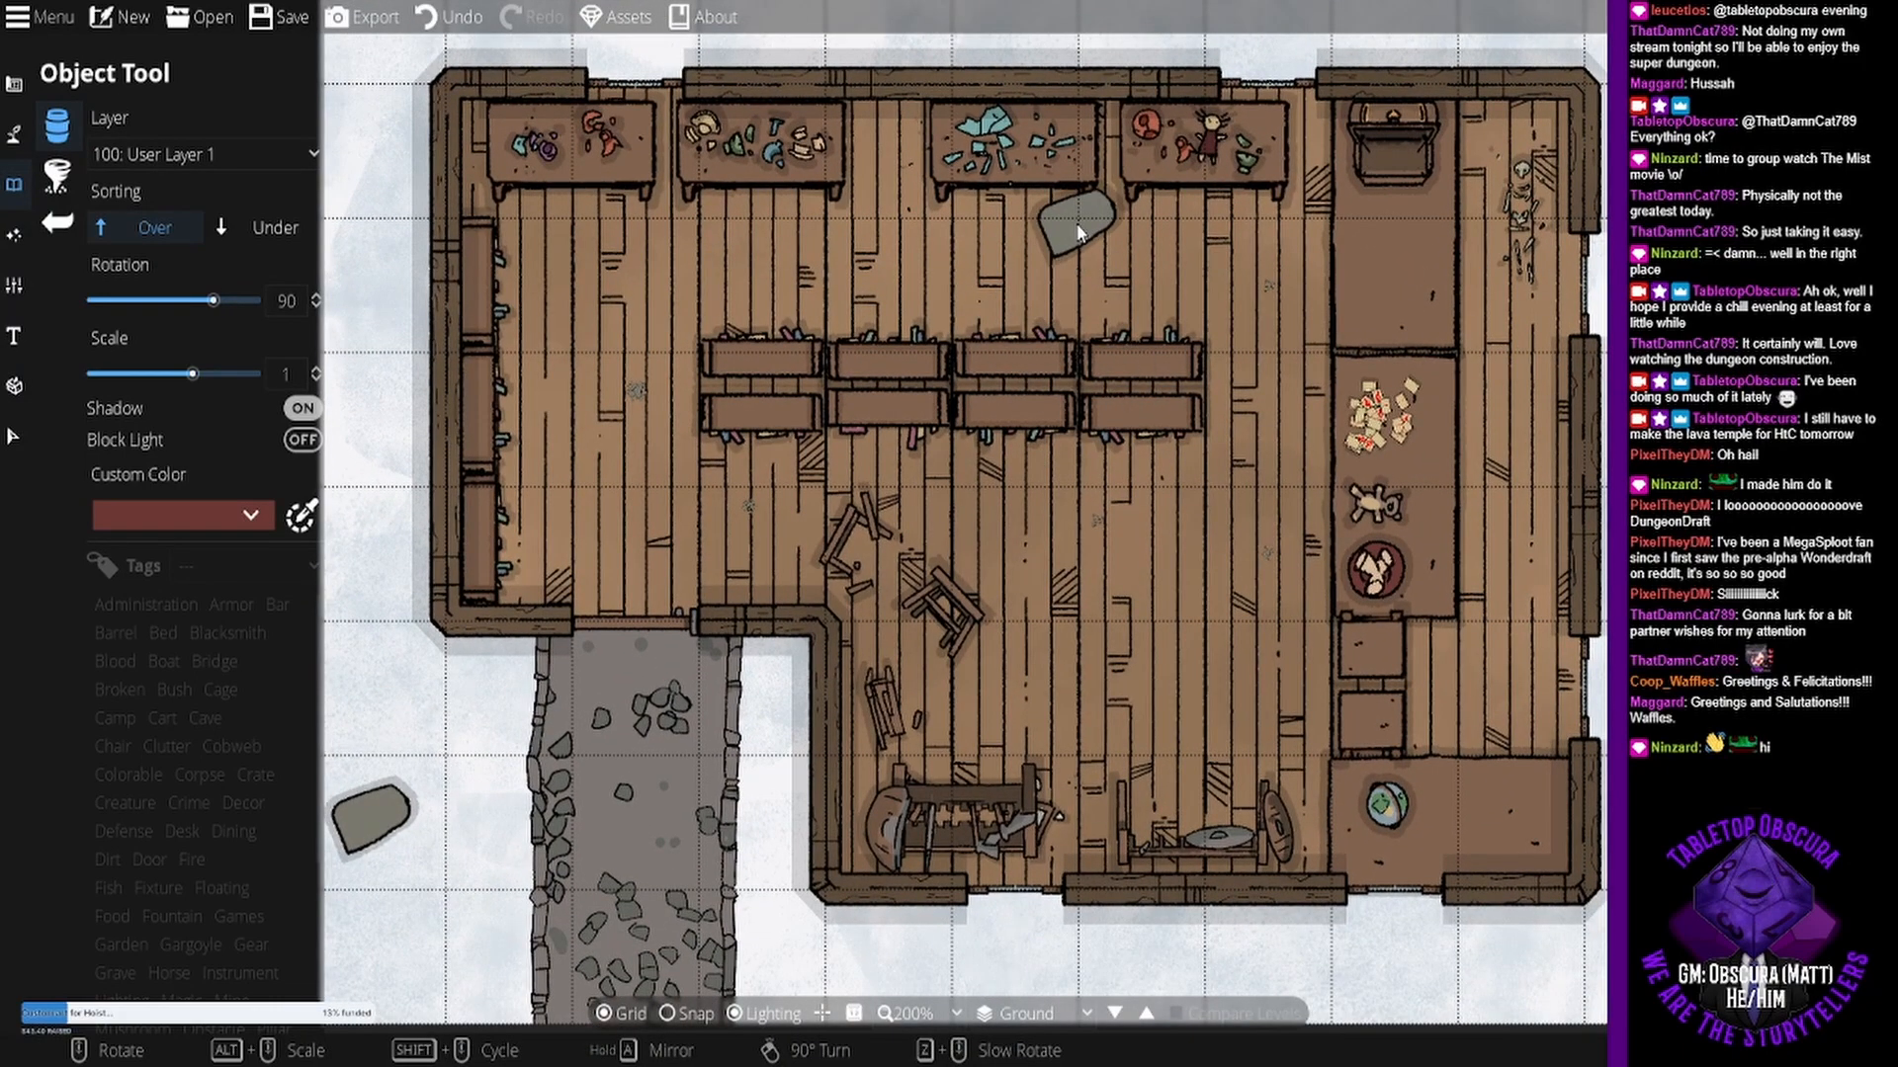
pyautogui.moveTo(885, 413); pyautogui.dragTo(857, 360)
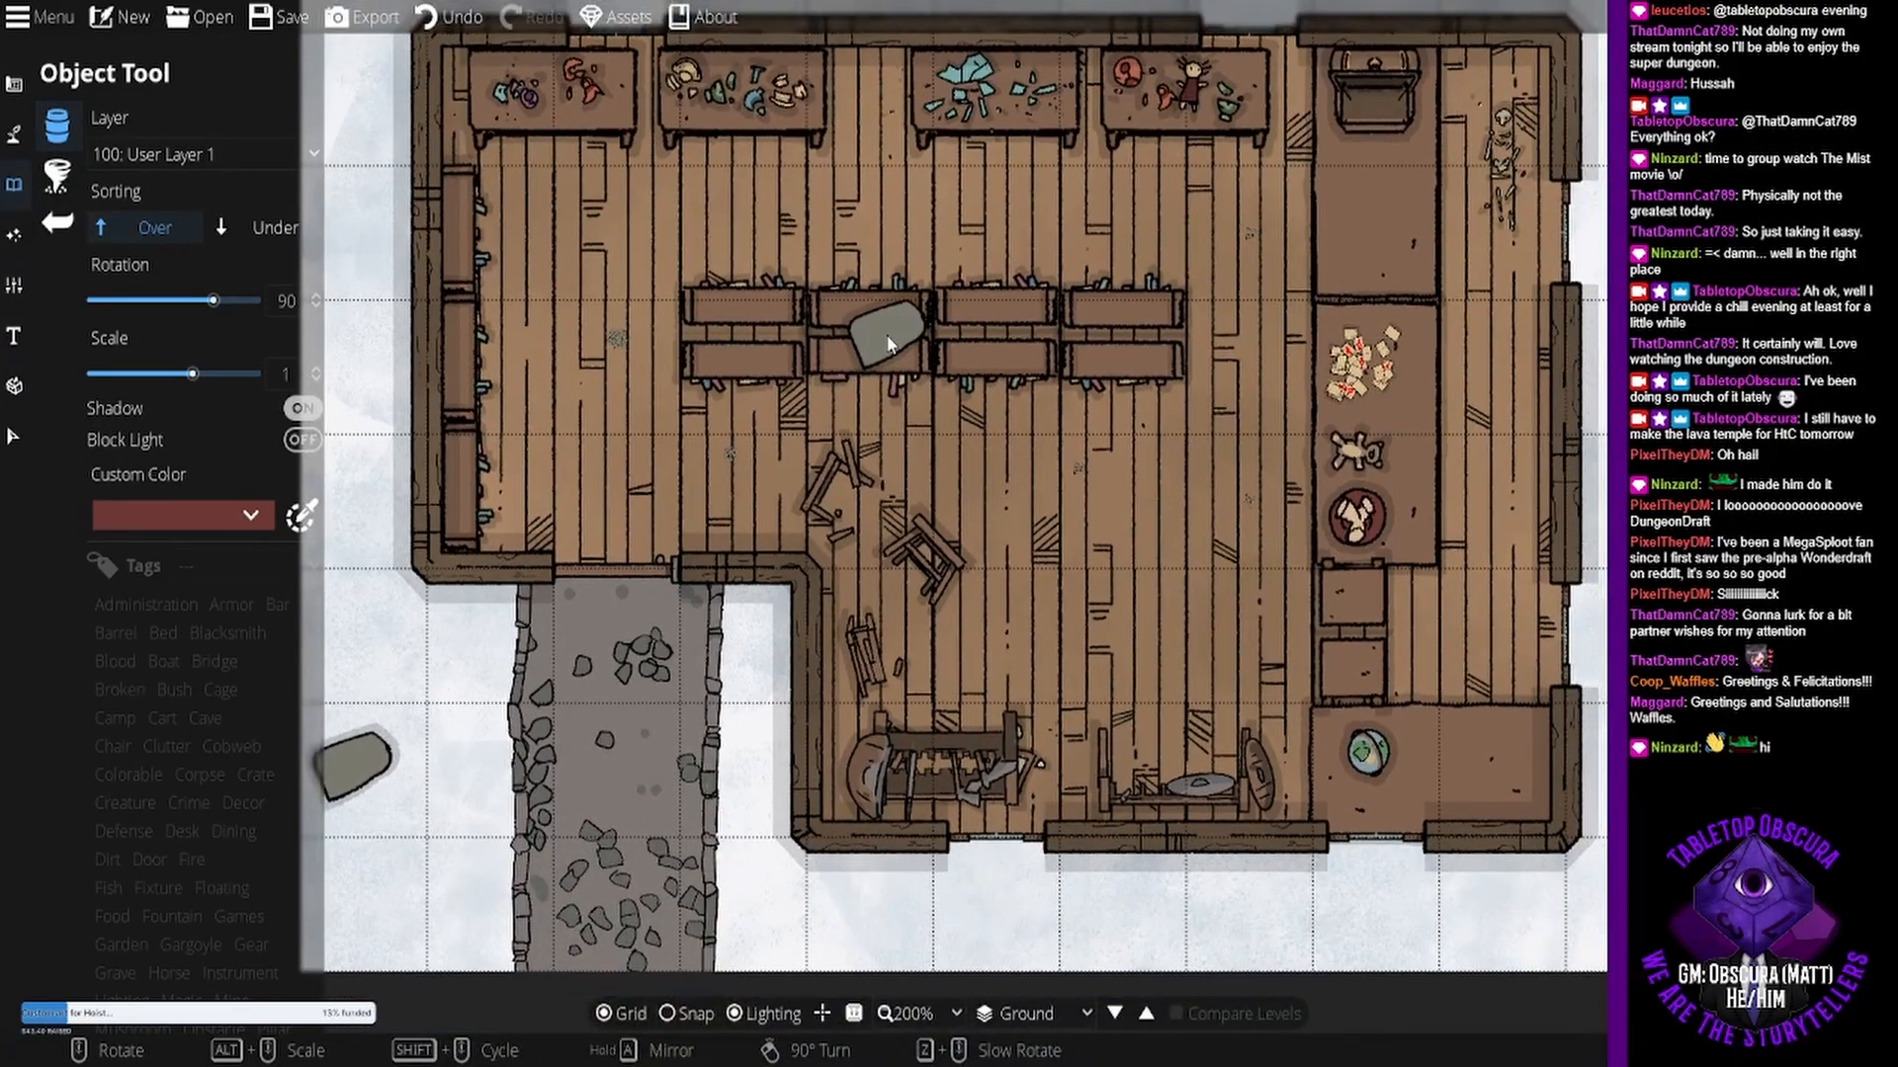
pyautogui.scroll(-2, 888, 344)
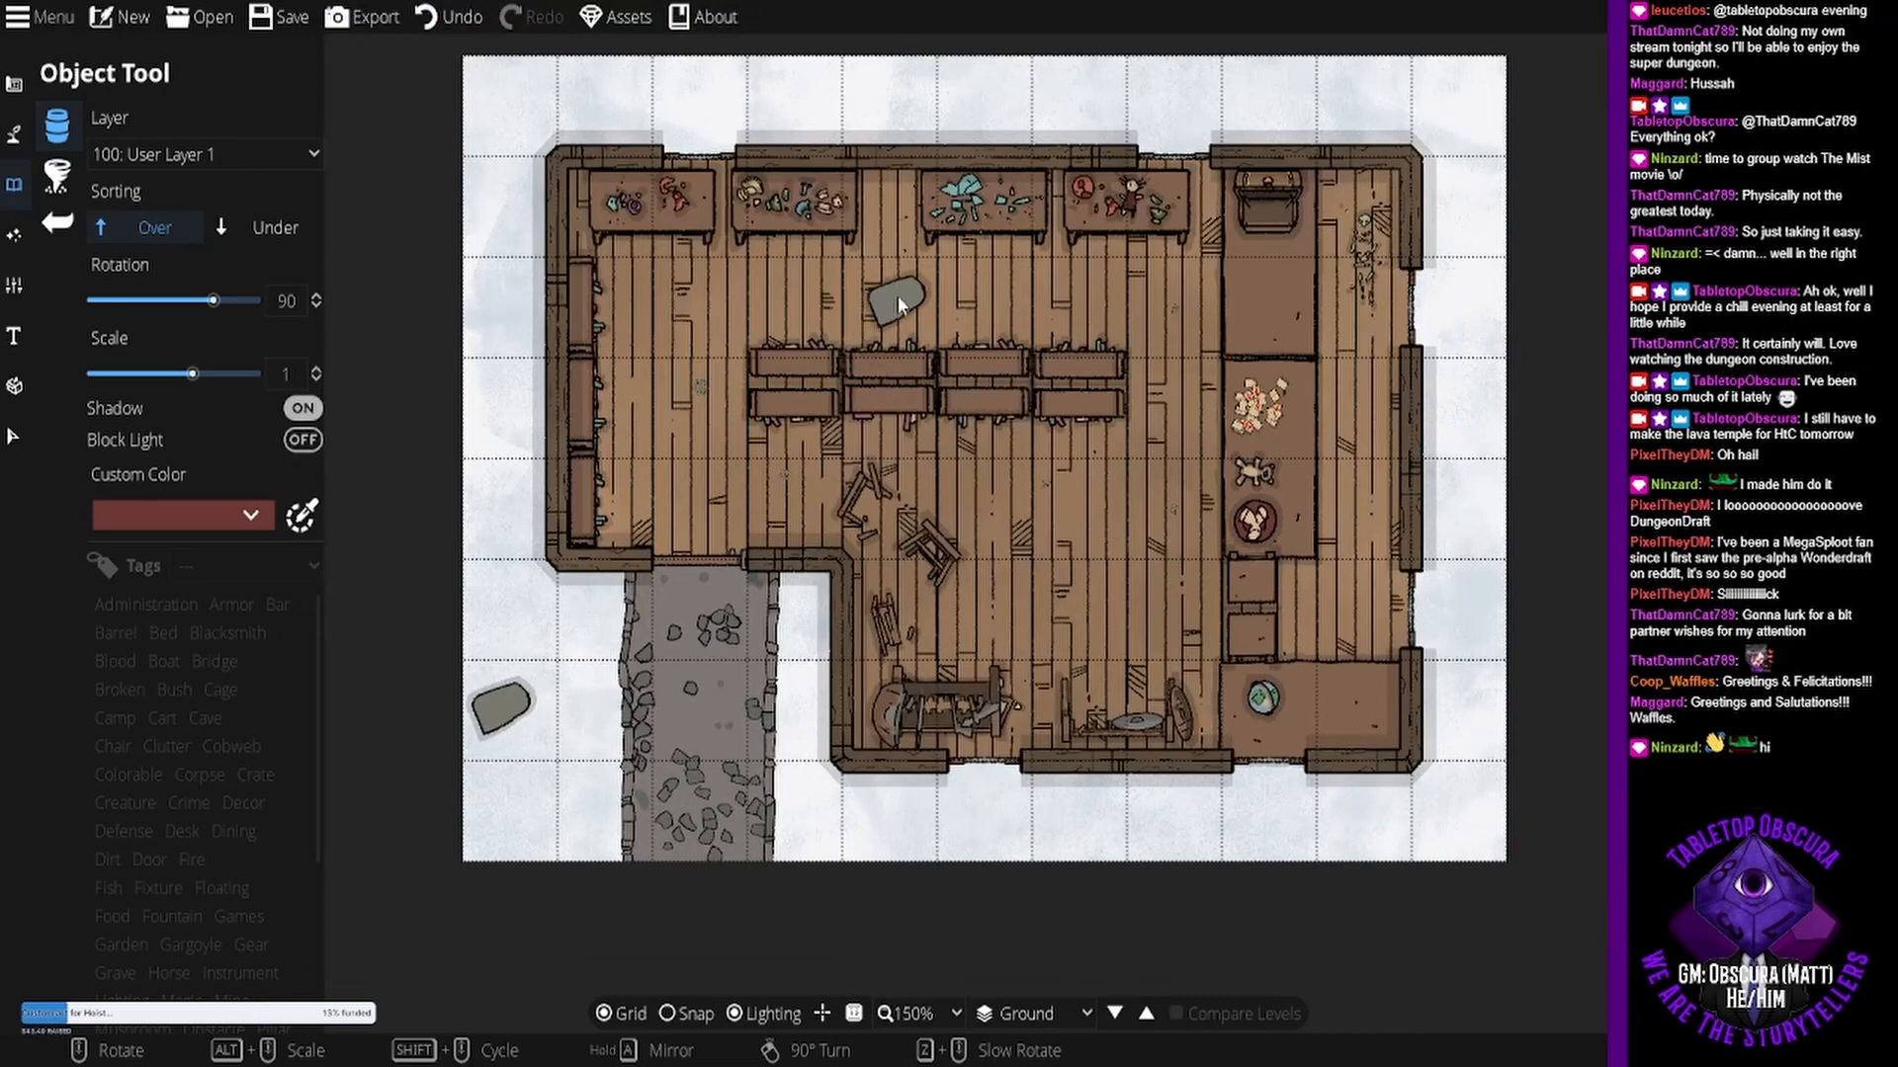
pyautogui.moveTo(892, 324); pyautogui.dragTo(873, 419)
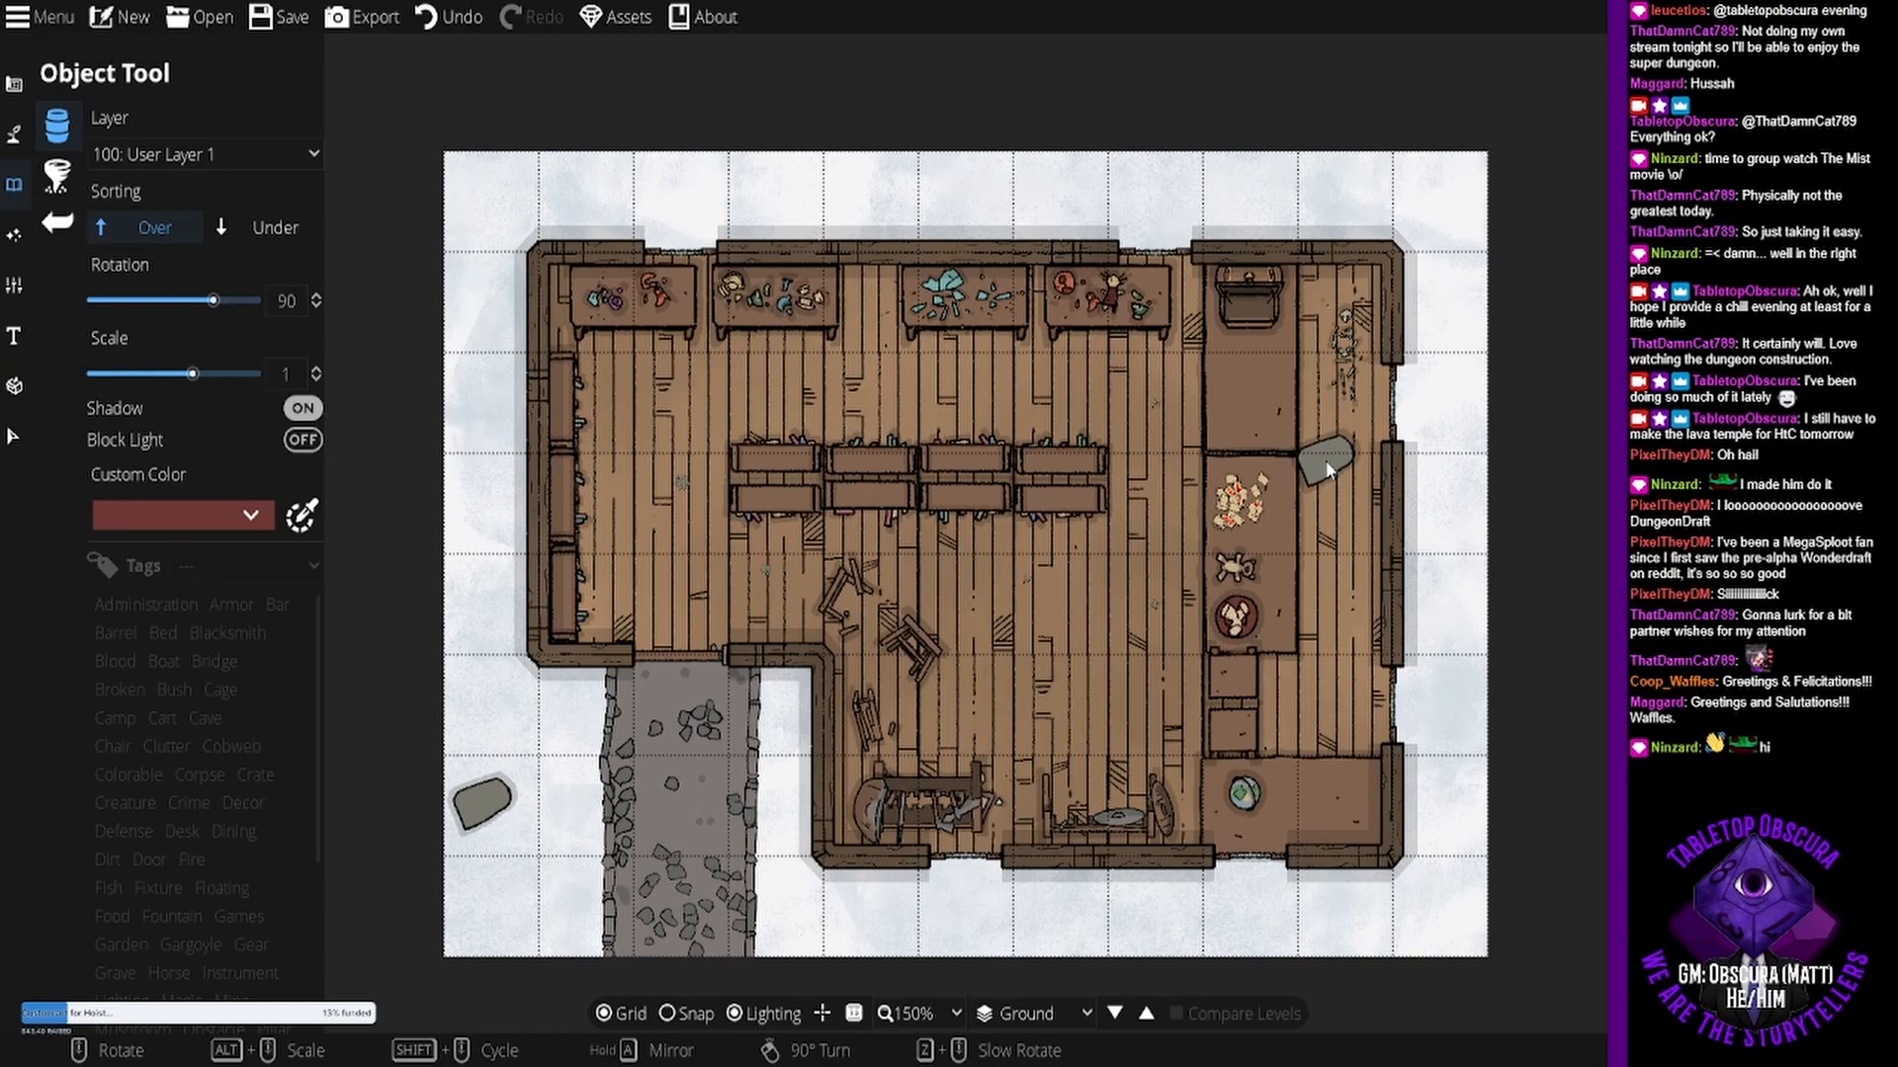
pyautogui.click(279, 29)
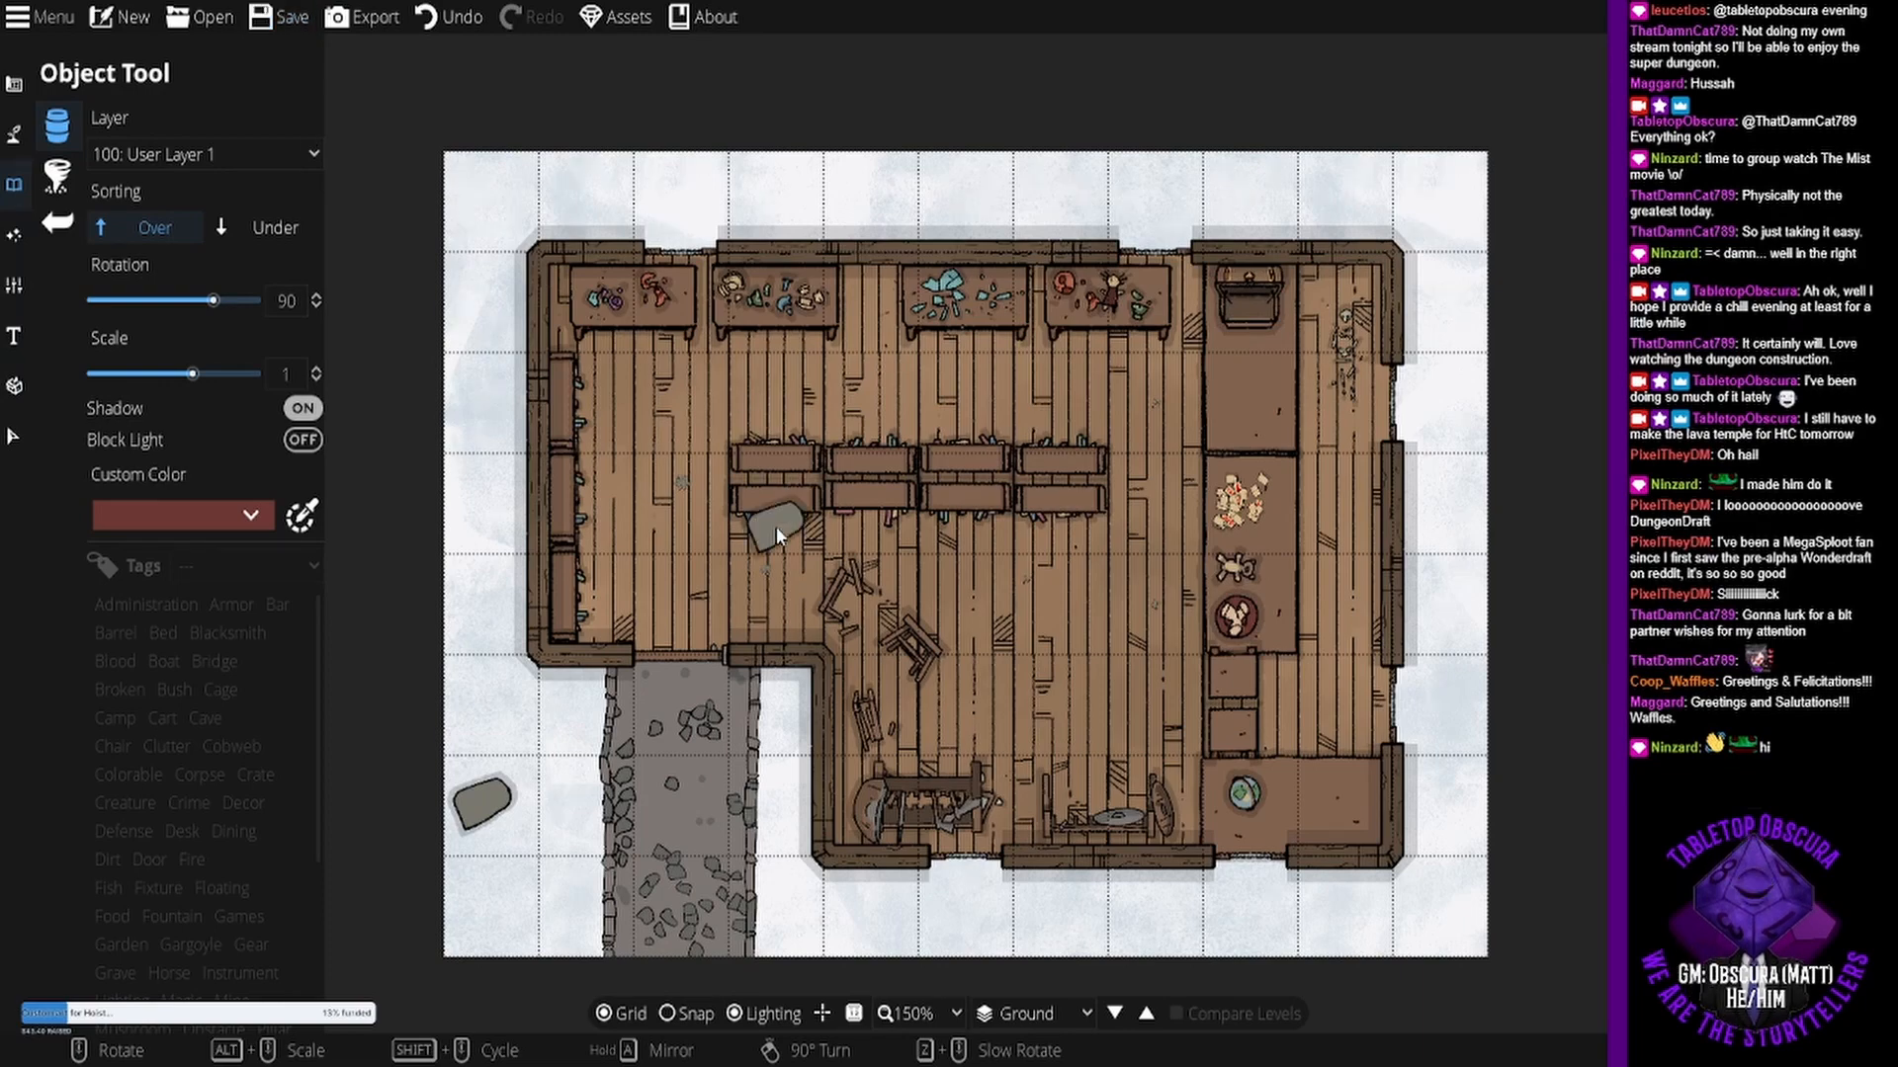
# - Export the map in Universal VTT format and close the export options
pyautogui.click(368, 17)
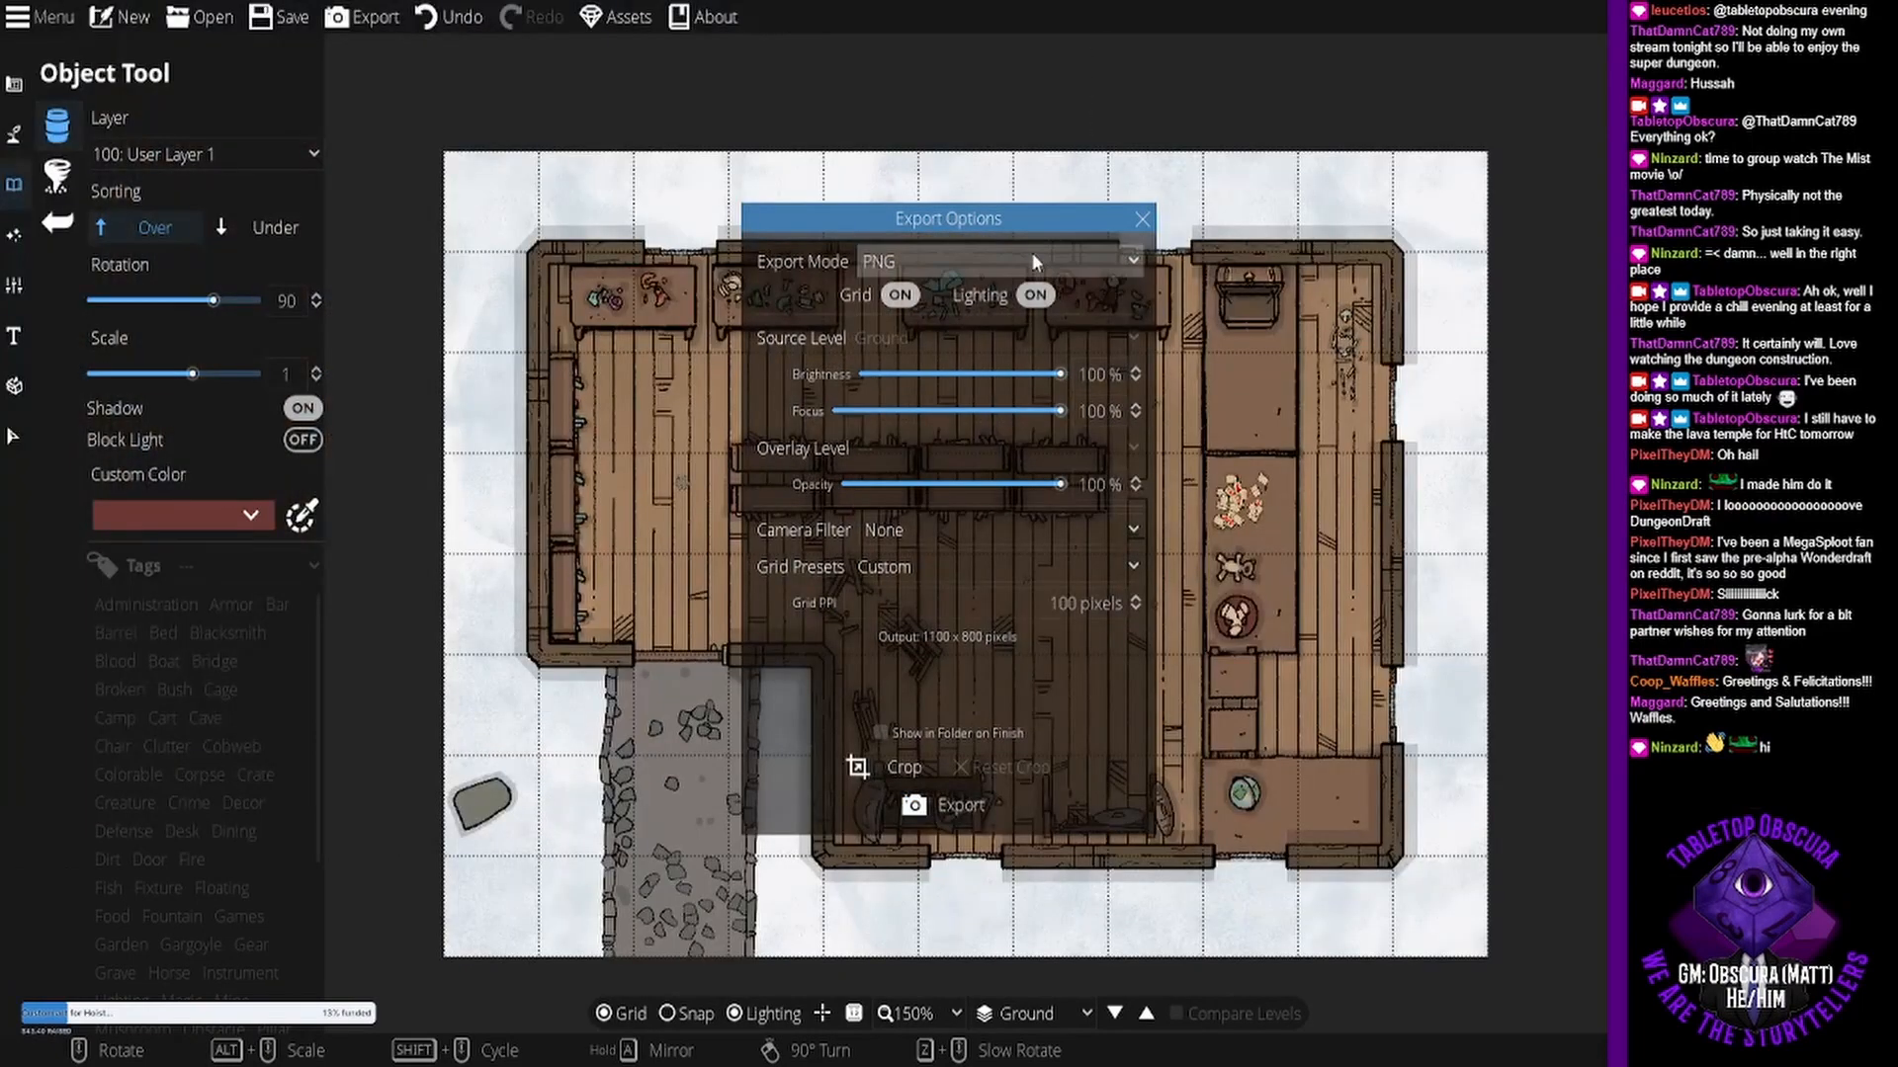
pyautogui.click(1031, 260)
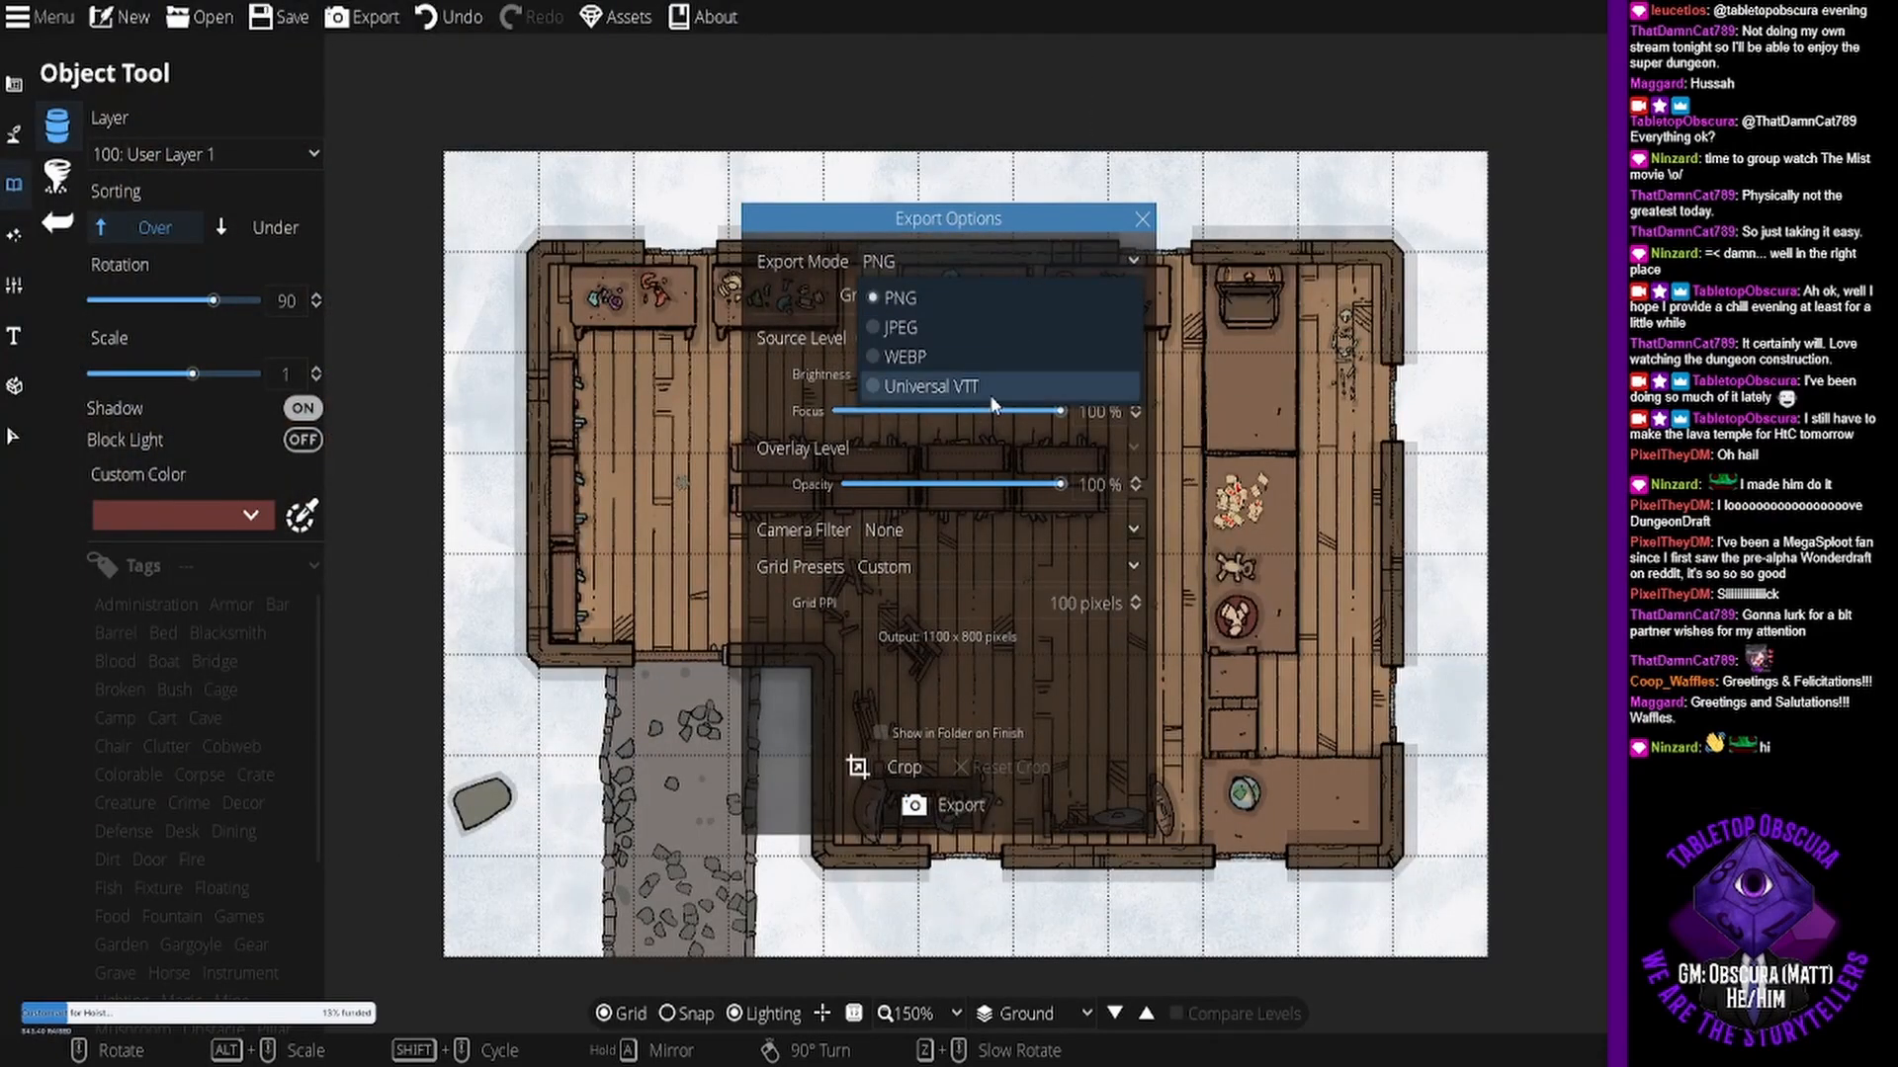
pyautogui.click(998, 386)
pyautogui.click(951, 804)
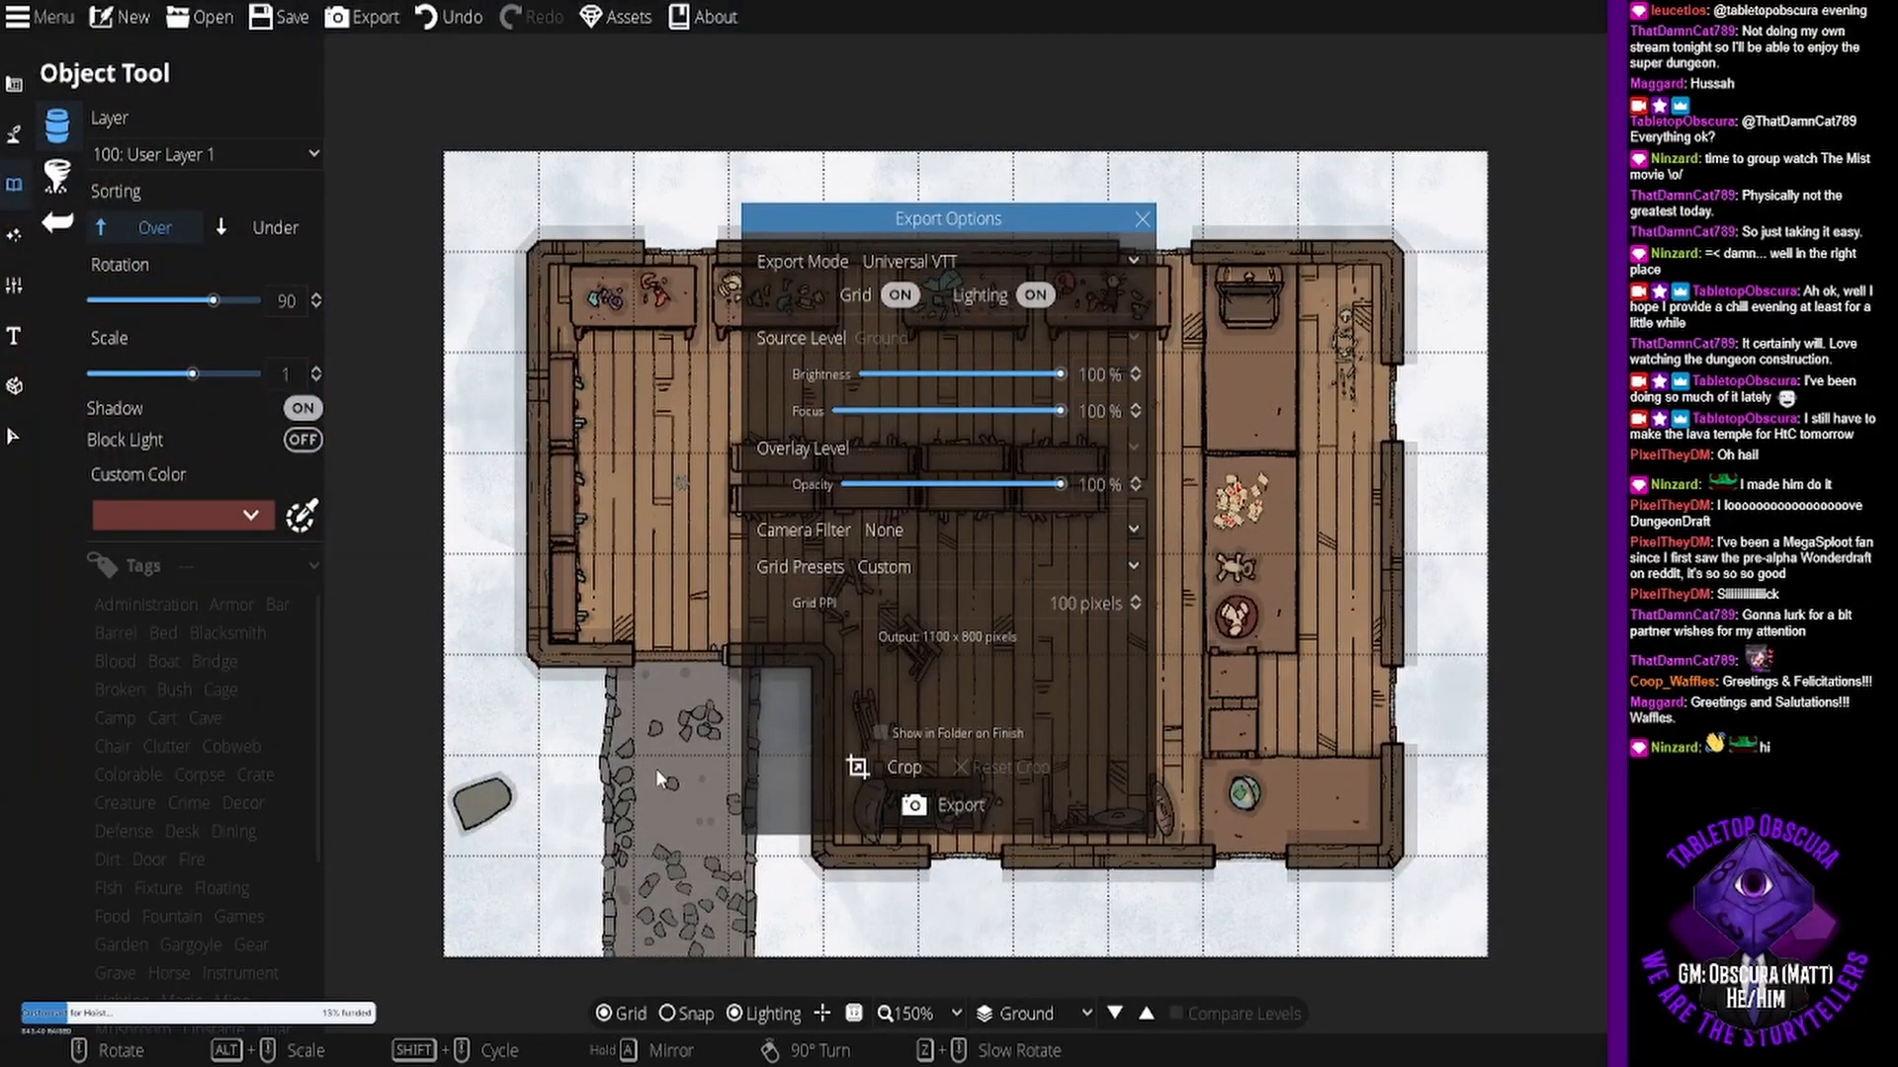
pyautogui.click(1141, 219)
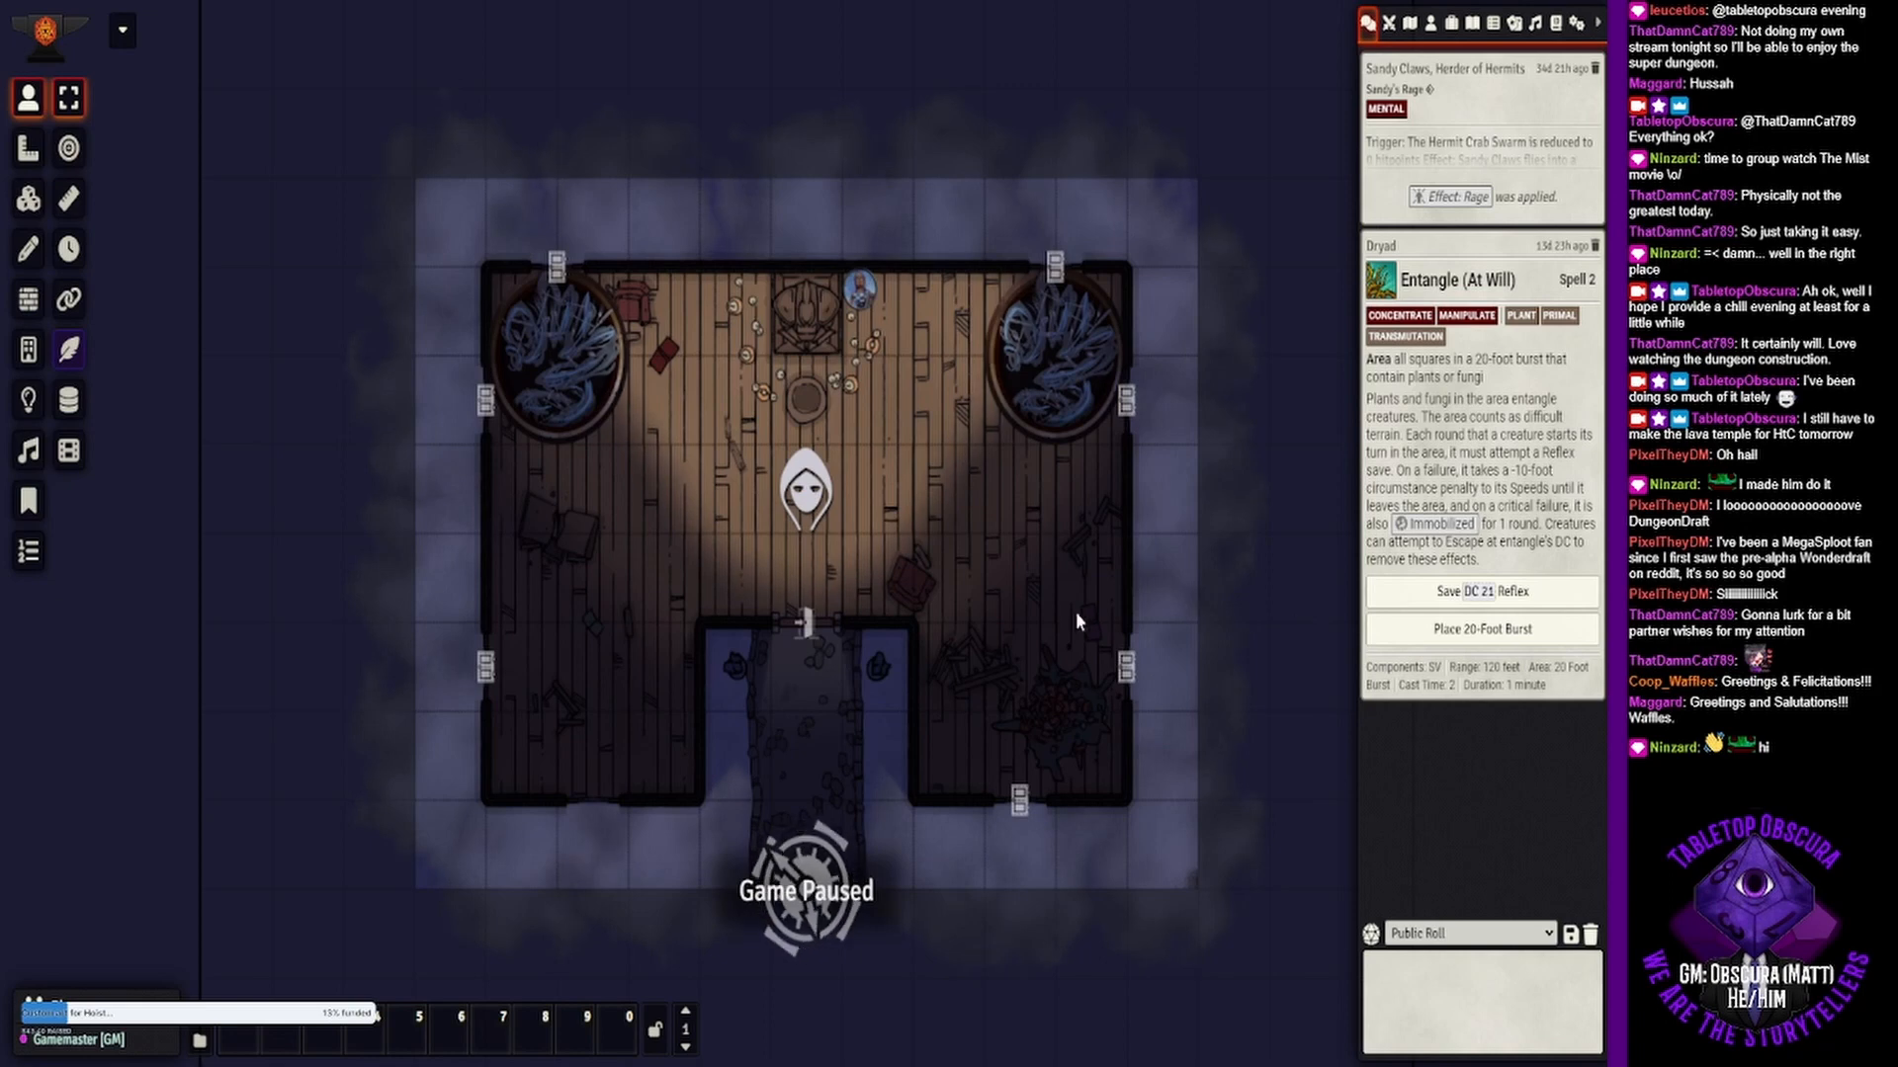
# - Switch to Foundry Virtual Tabletop and import the exported Shop of Broken Things .dd2vtt file with the Universal Battlemap Importer
pyautogui.click(1410, 22)
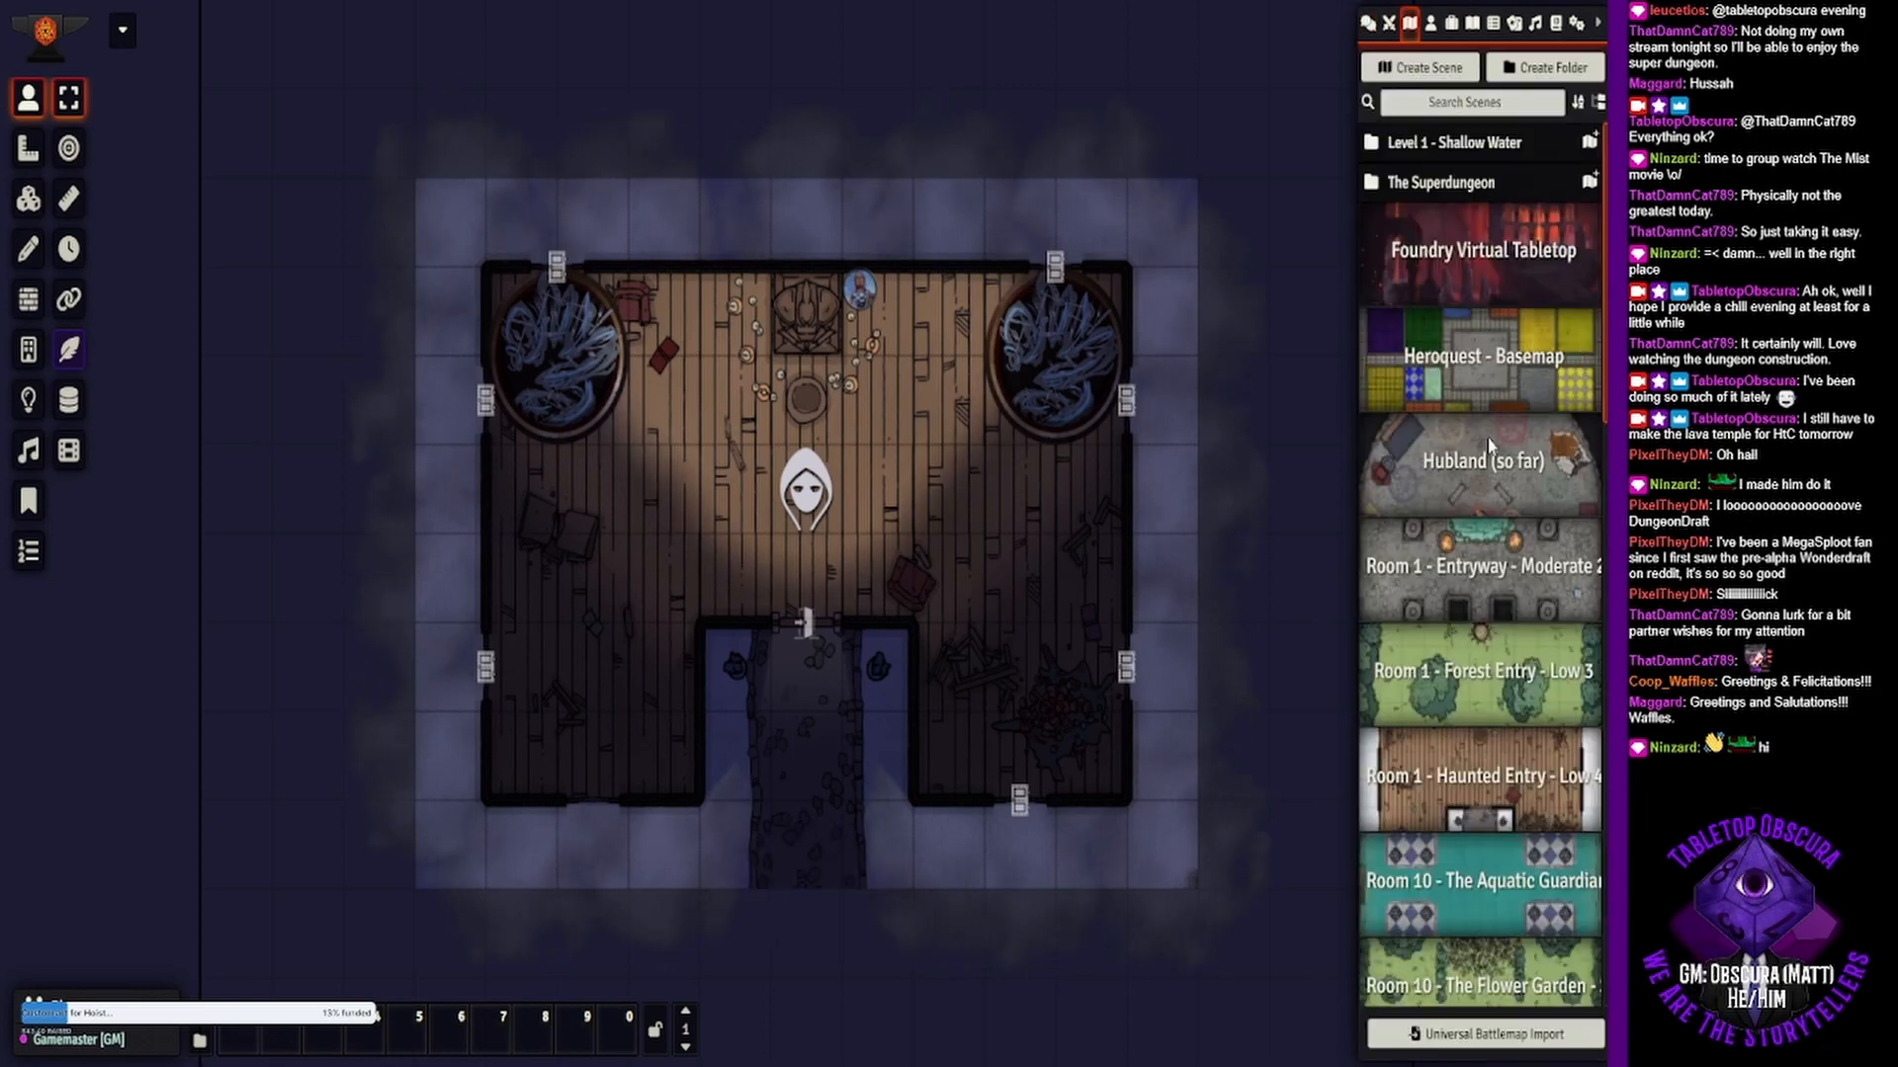
pyautogui.click(1494, 1034)
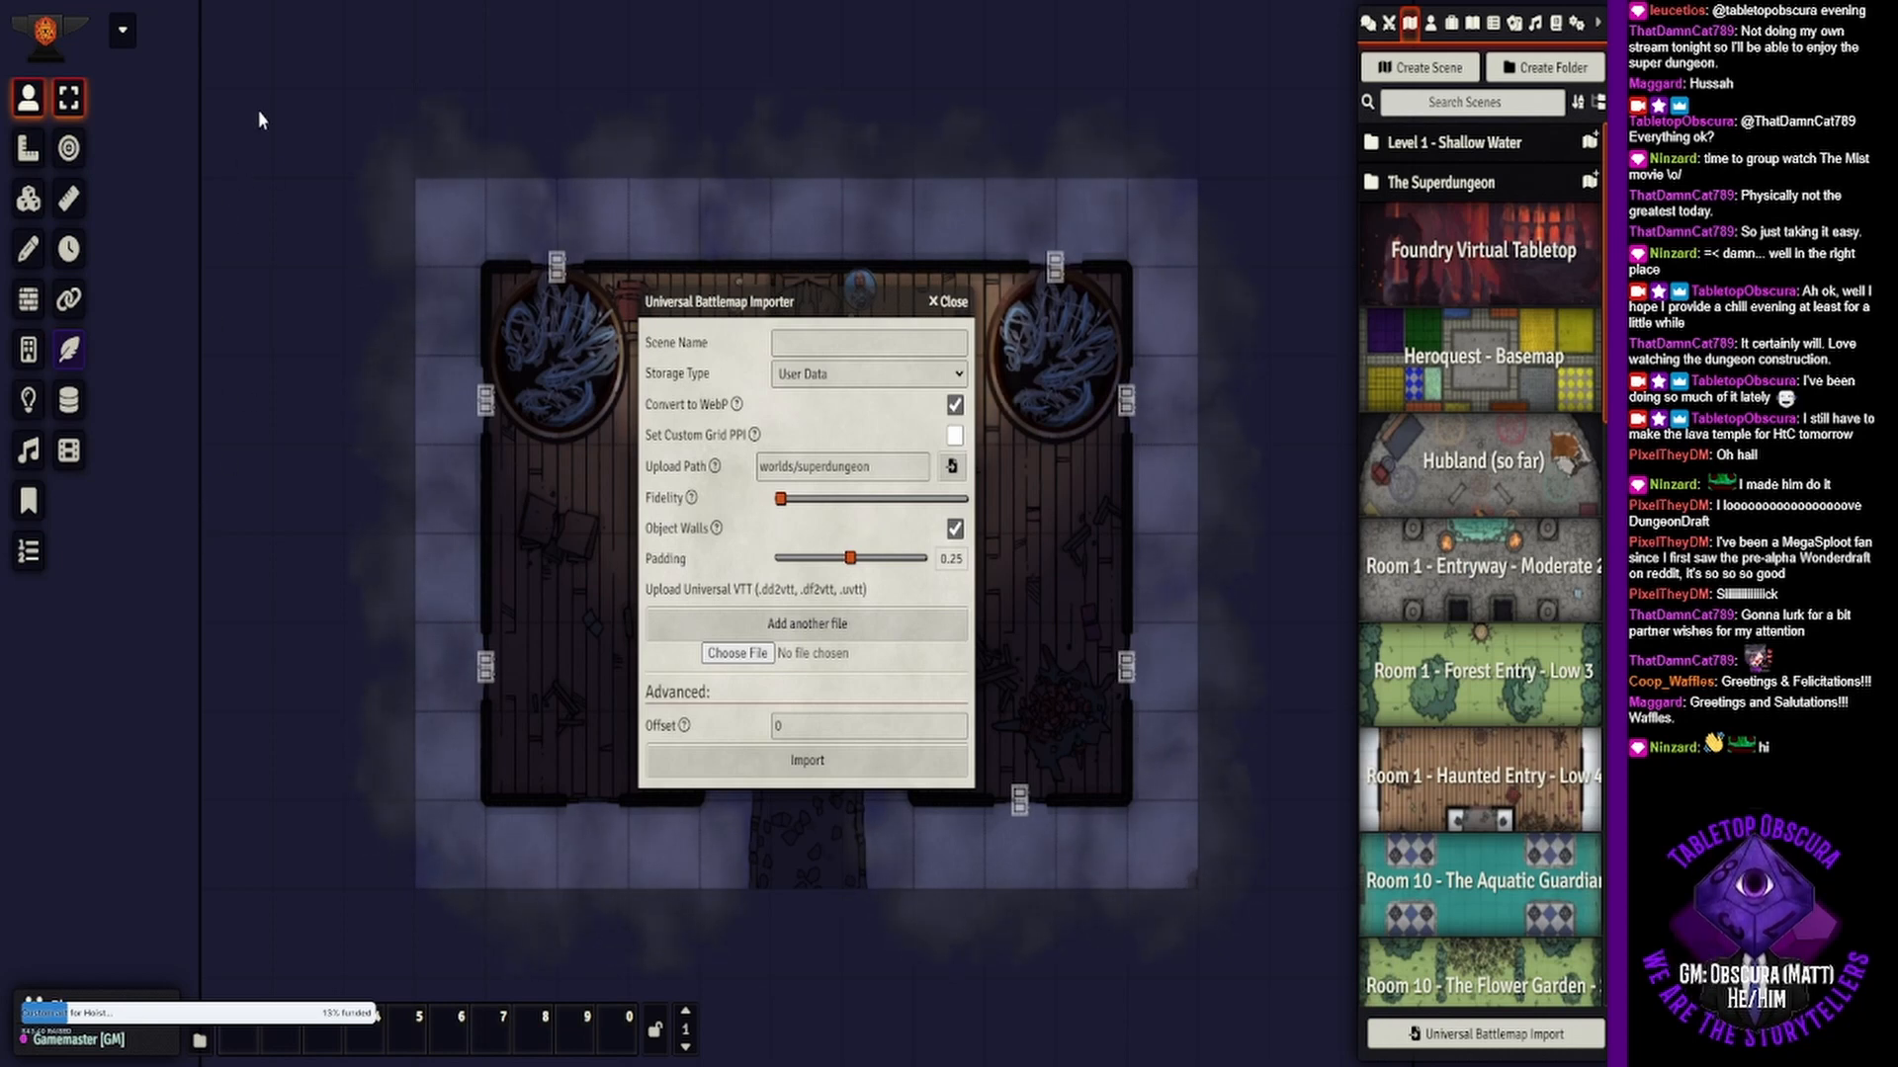
pyautogui.click(656, 550)
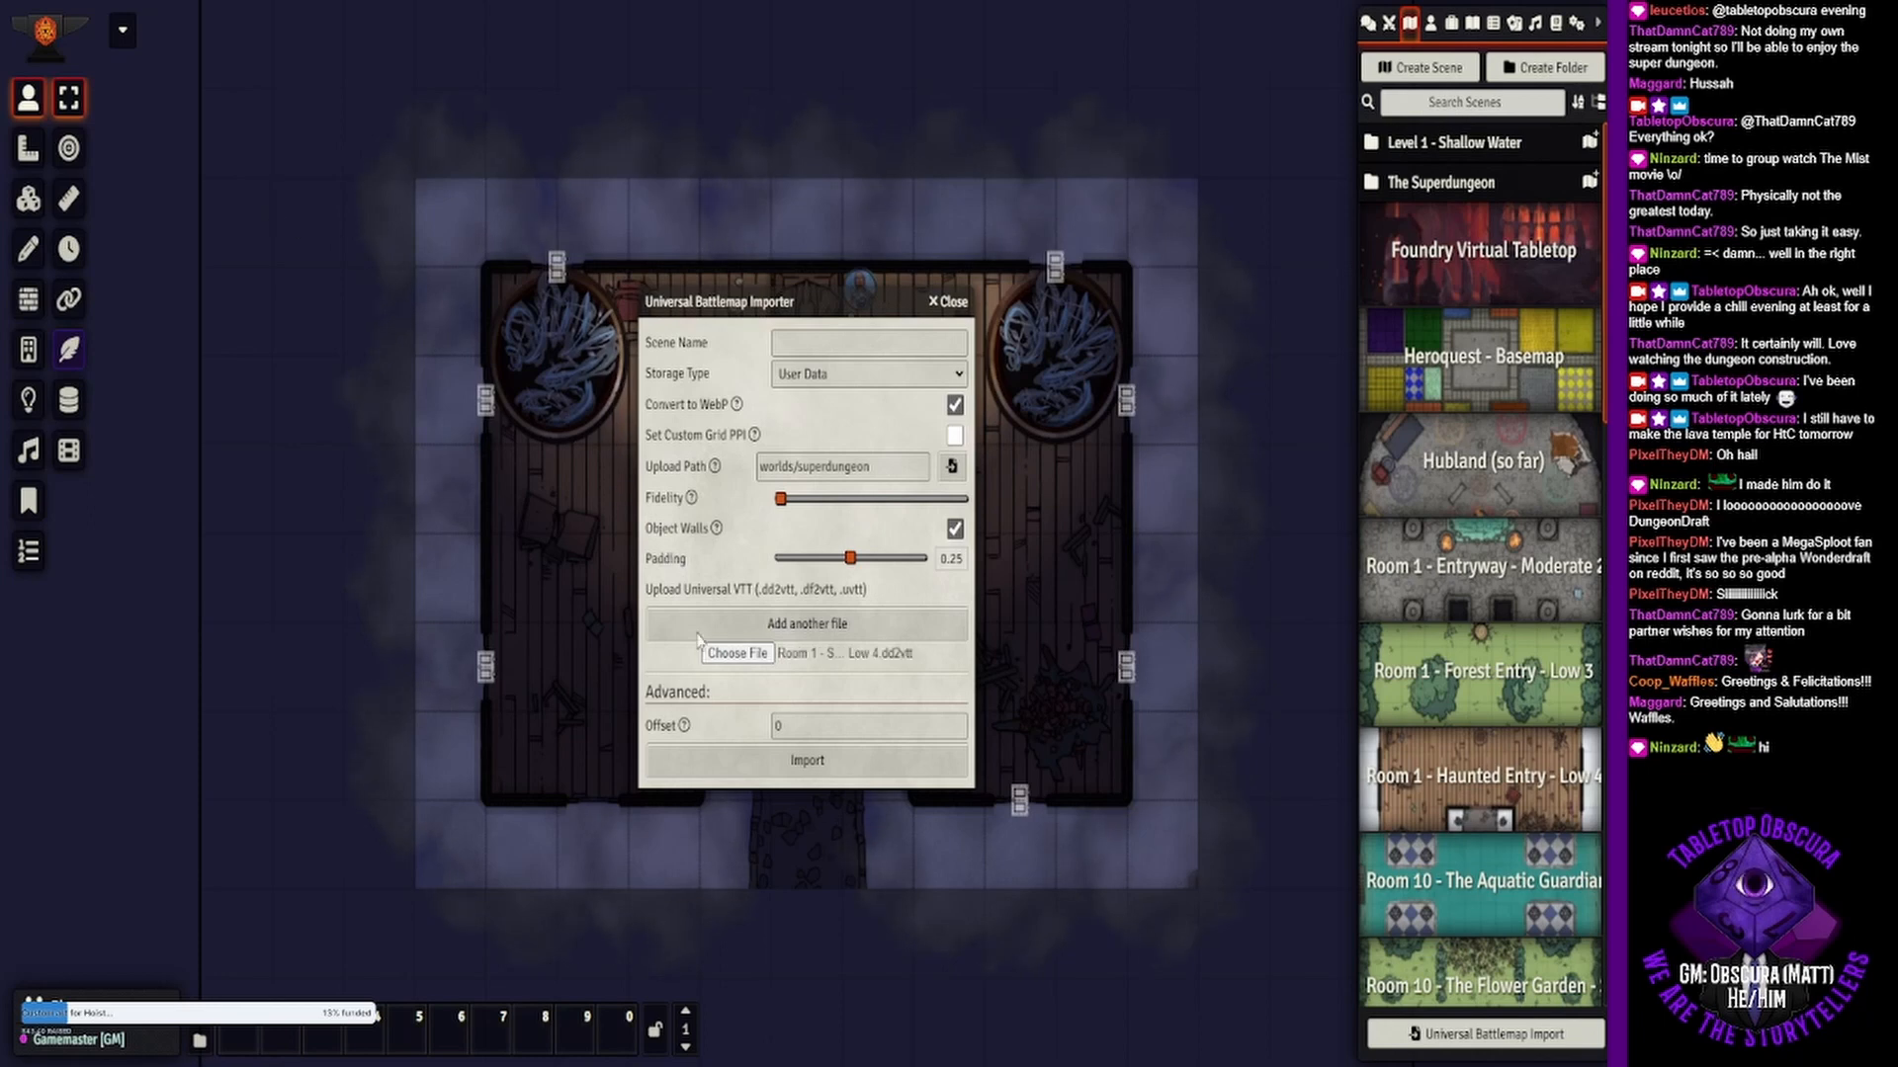
pyautogui.click(736, 762)
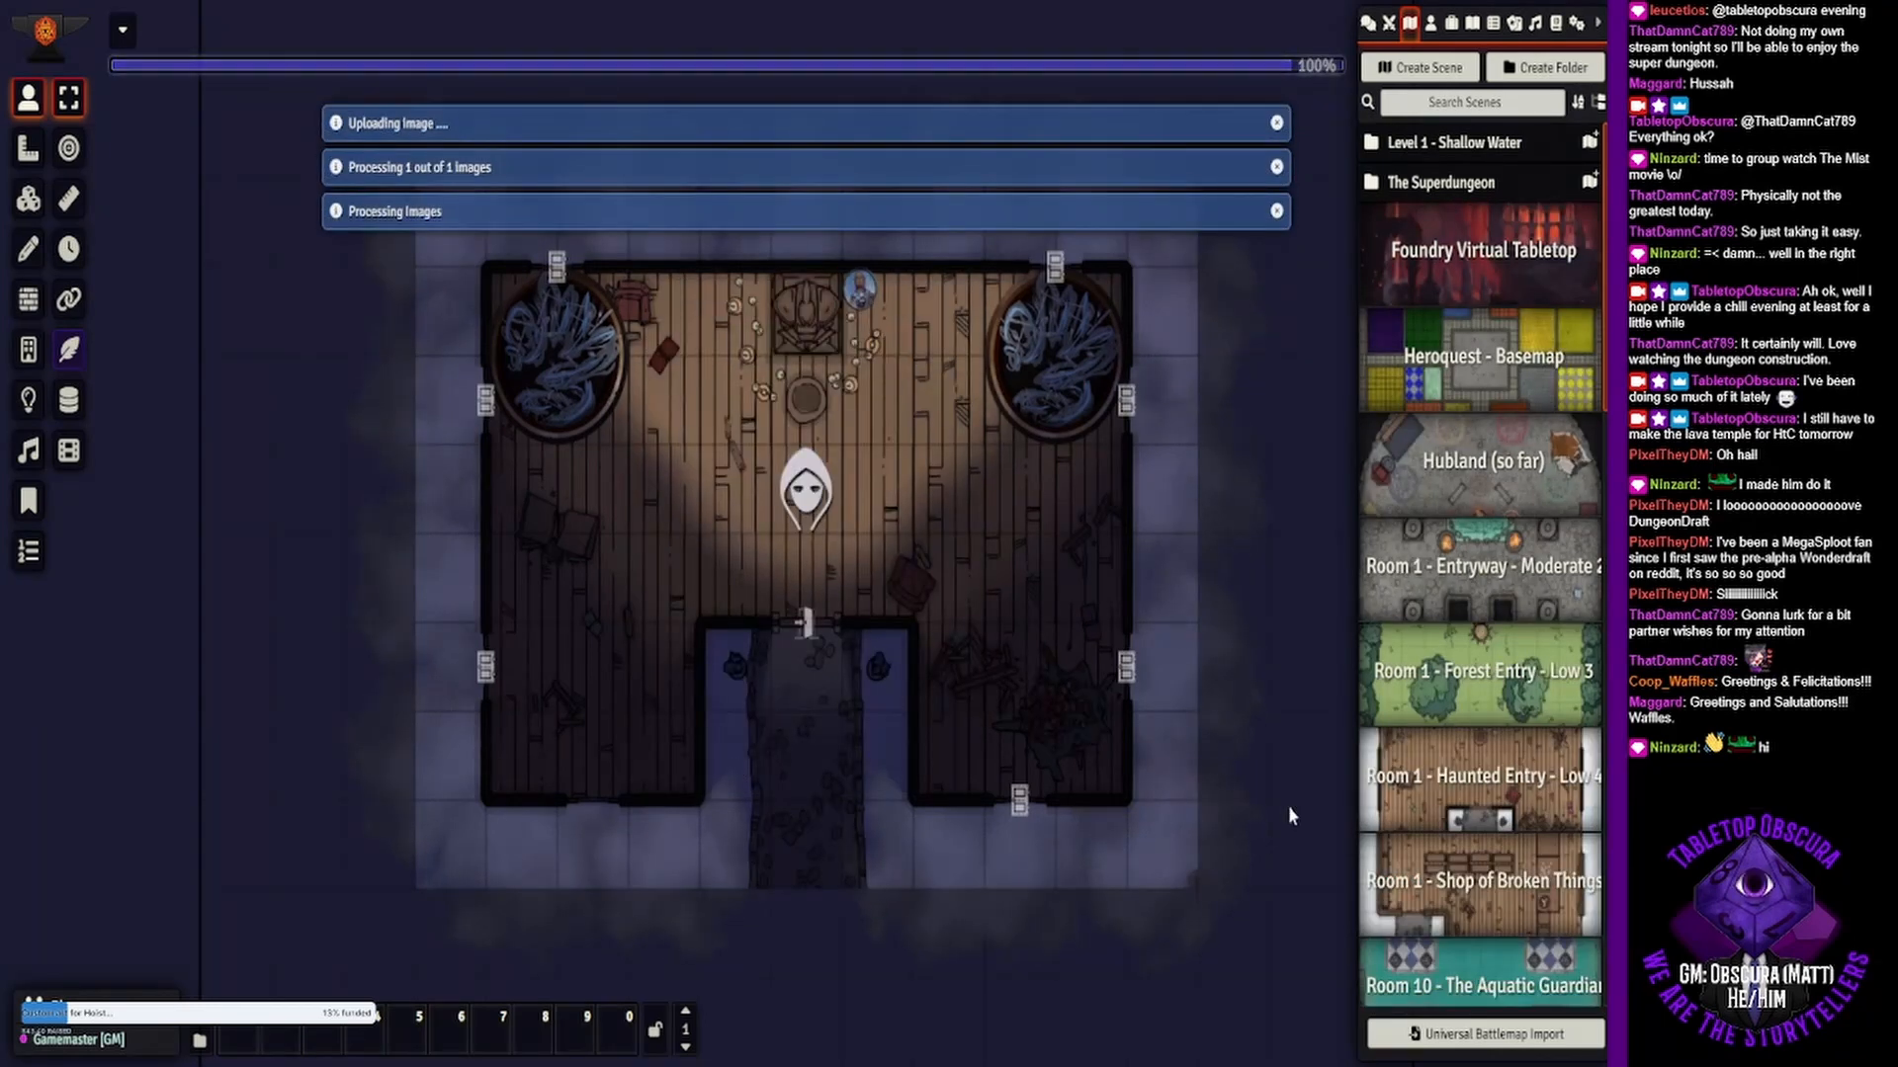
# - Close the new scene's configuration unchanged and activate the Room 1 - Shop of Broken Things - Low 4 scene
pyautogui.click(1442, 909)
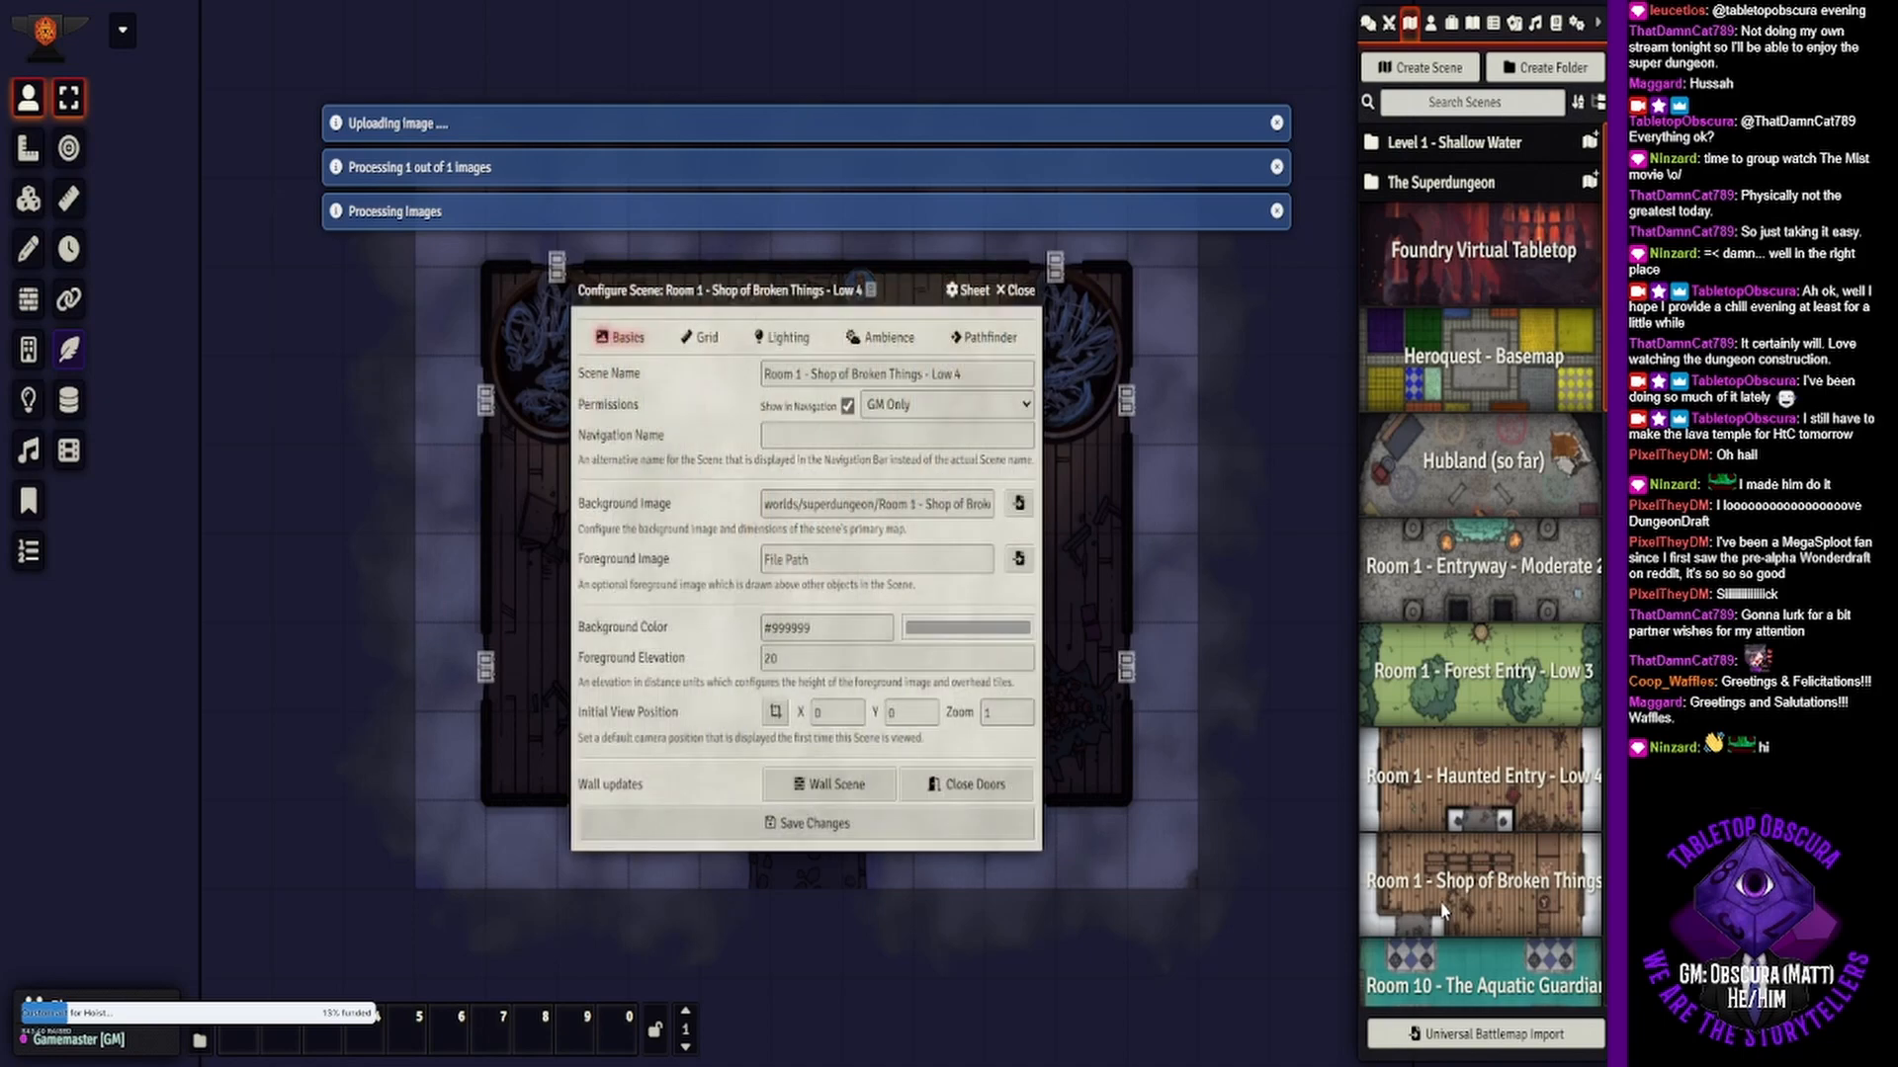
pyautogui.click(1016, 291)
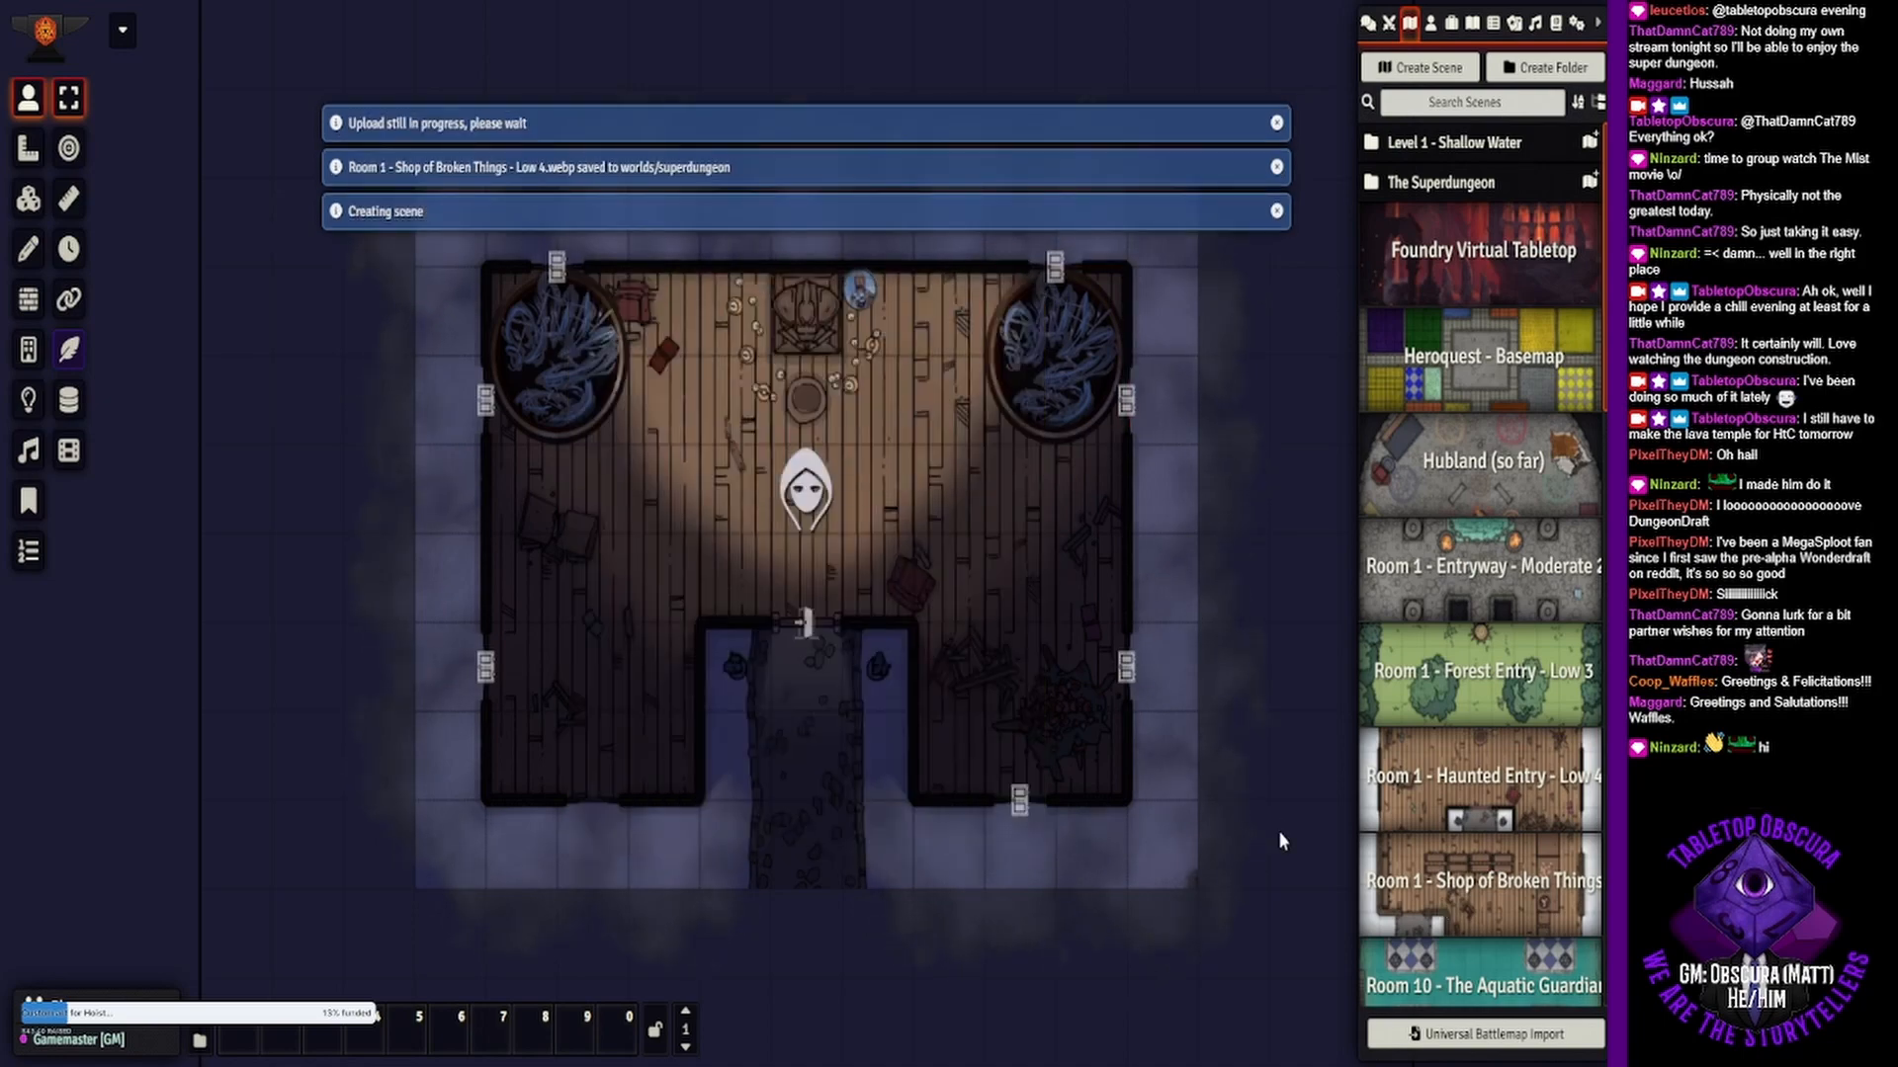
pyautogui.rightClick(1438, 927)
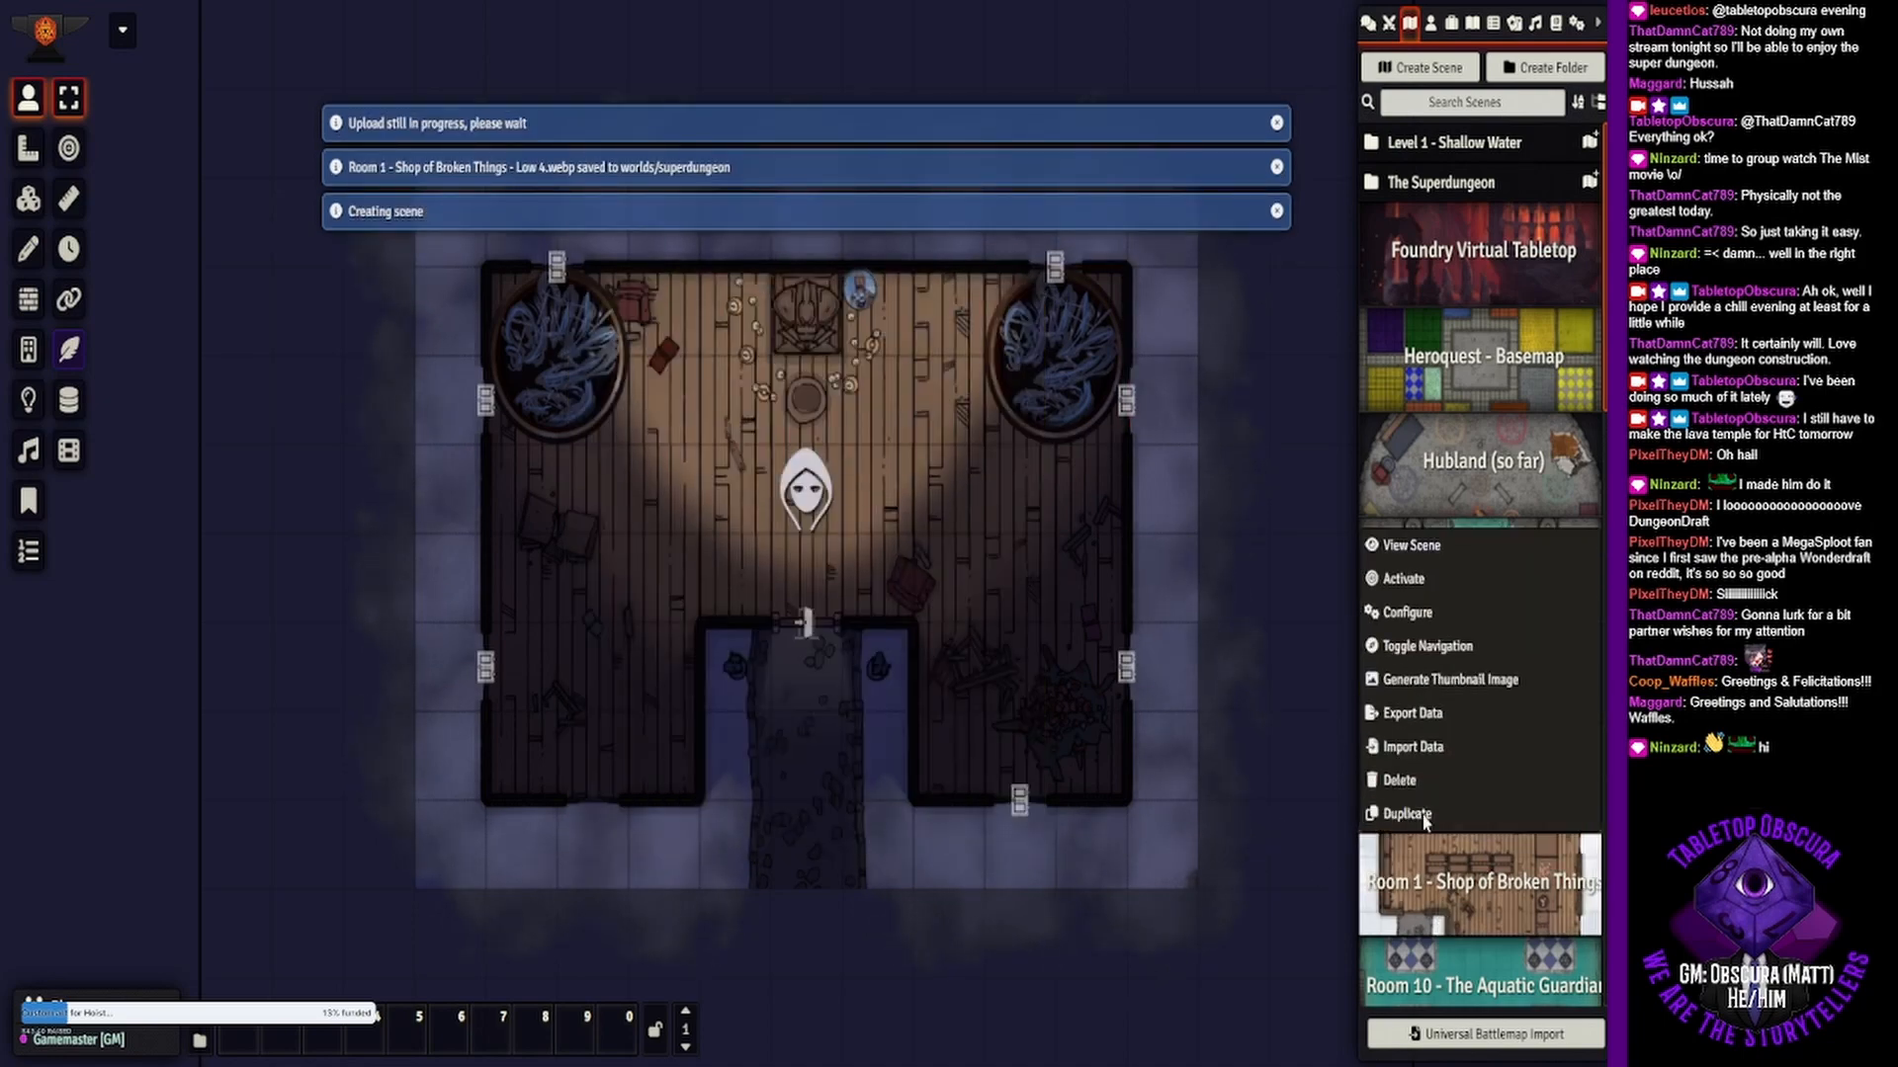
pyautogui.click(1404, 580)
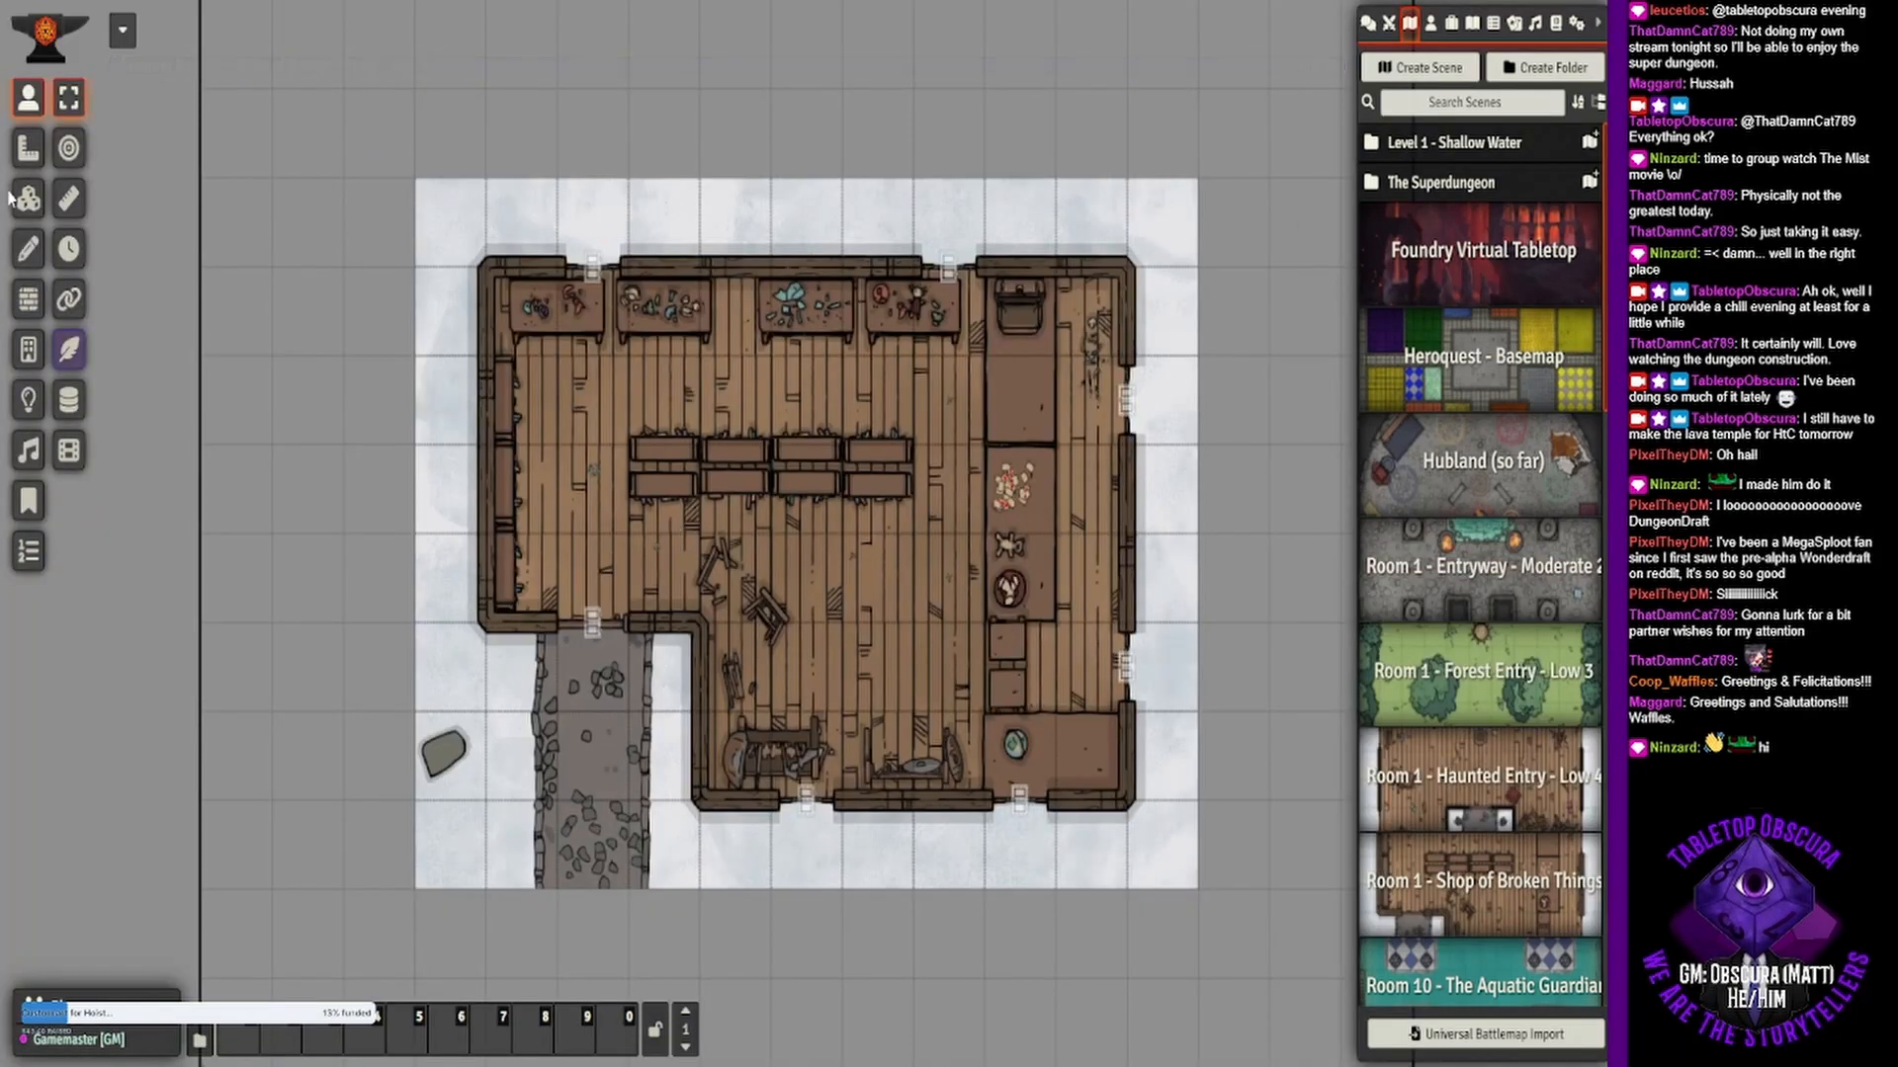
# - Open the lighting controls and transition the Shop of Broken Things scene to night darkness
pyautogui.click(28, 400)
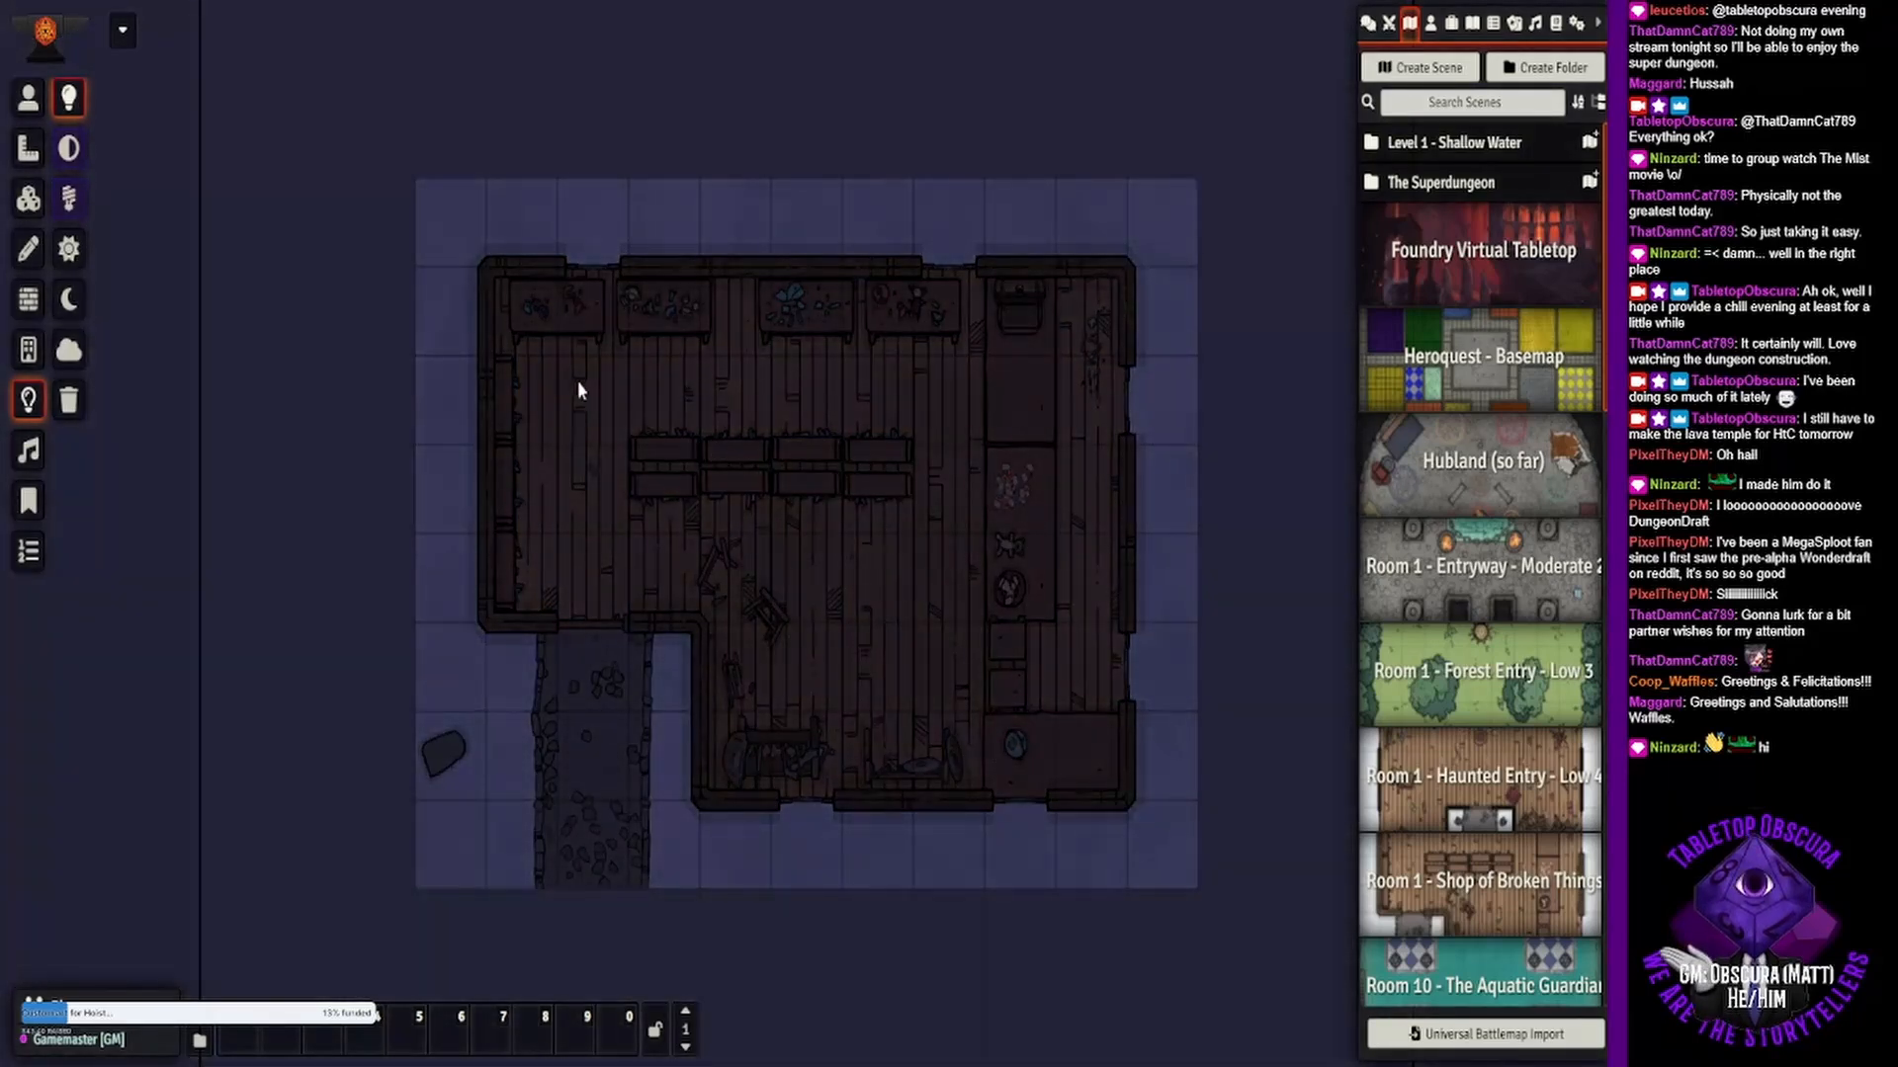
pyautogui.moveTo(1084, 611); pyautogui.dragTo(1007, 611)
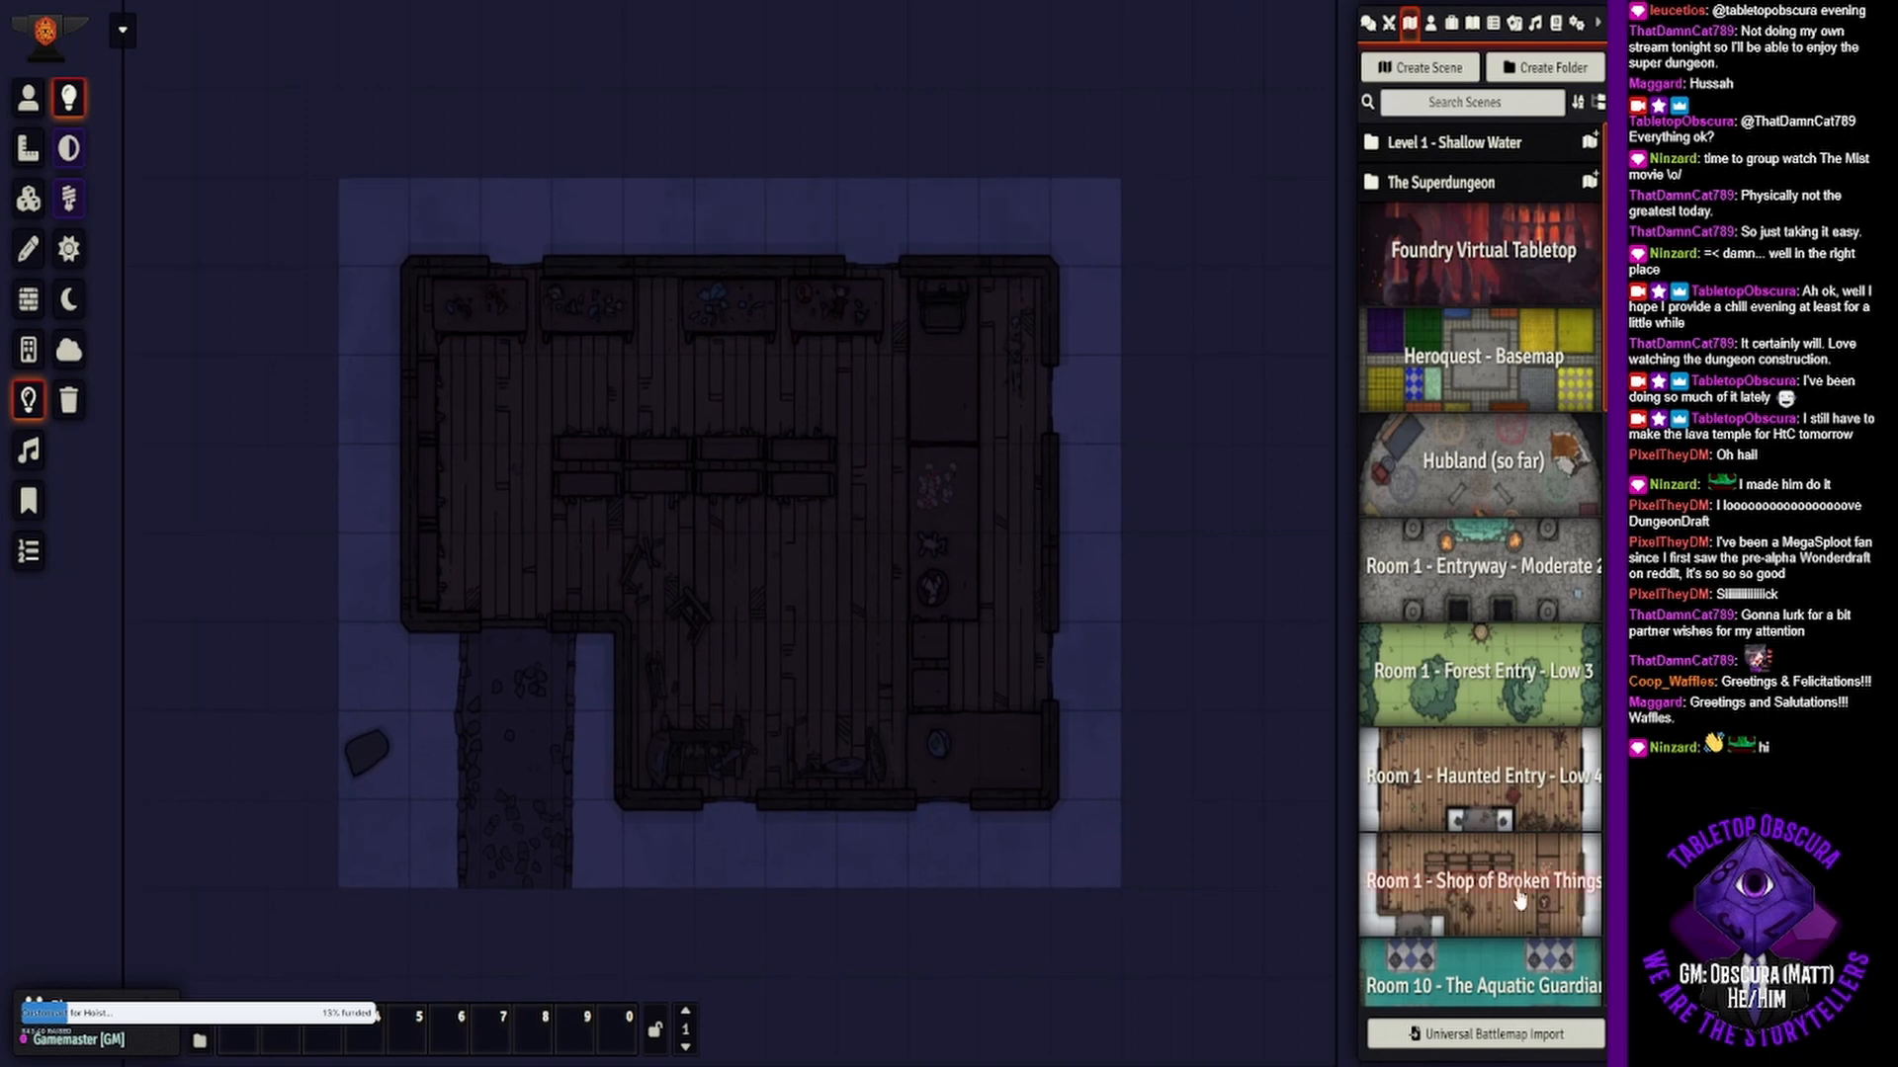
# - Copy the southeast corner light from the Room 1 - Haunted Entry - Low 4 scene and reactivate the Shop of Broken Things scene
pyautogui.rightClick(1439, 811)
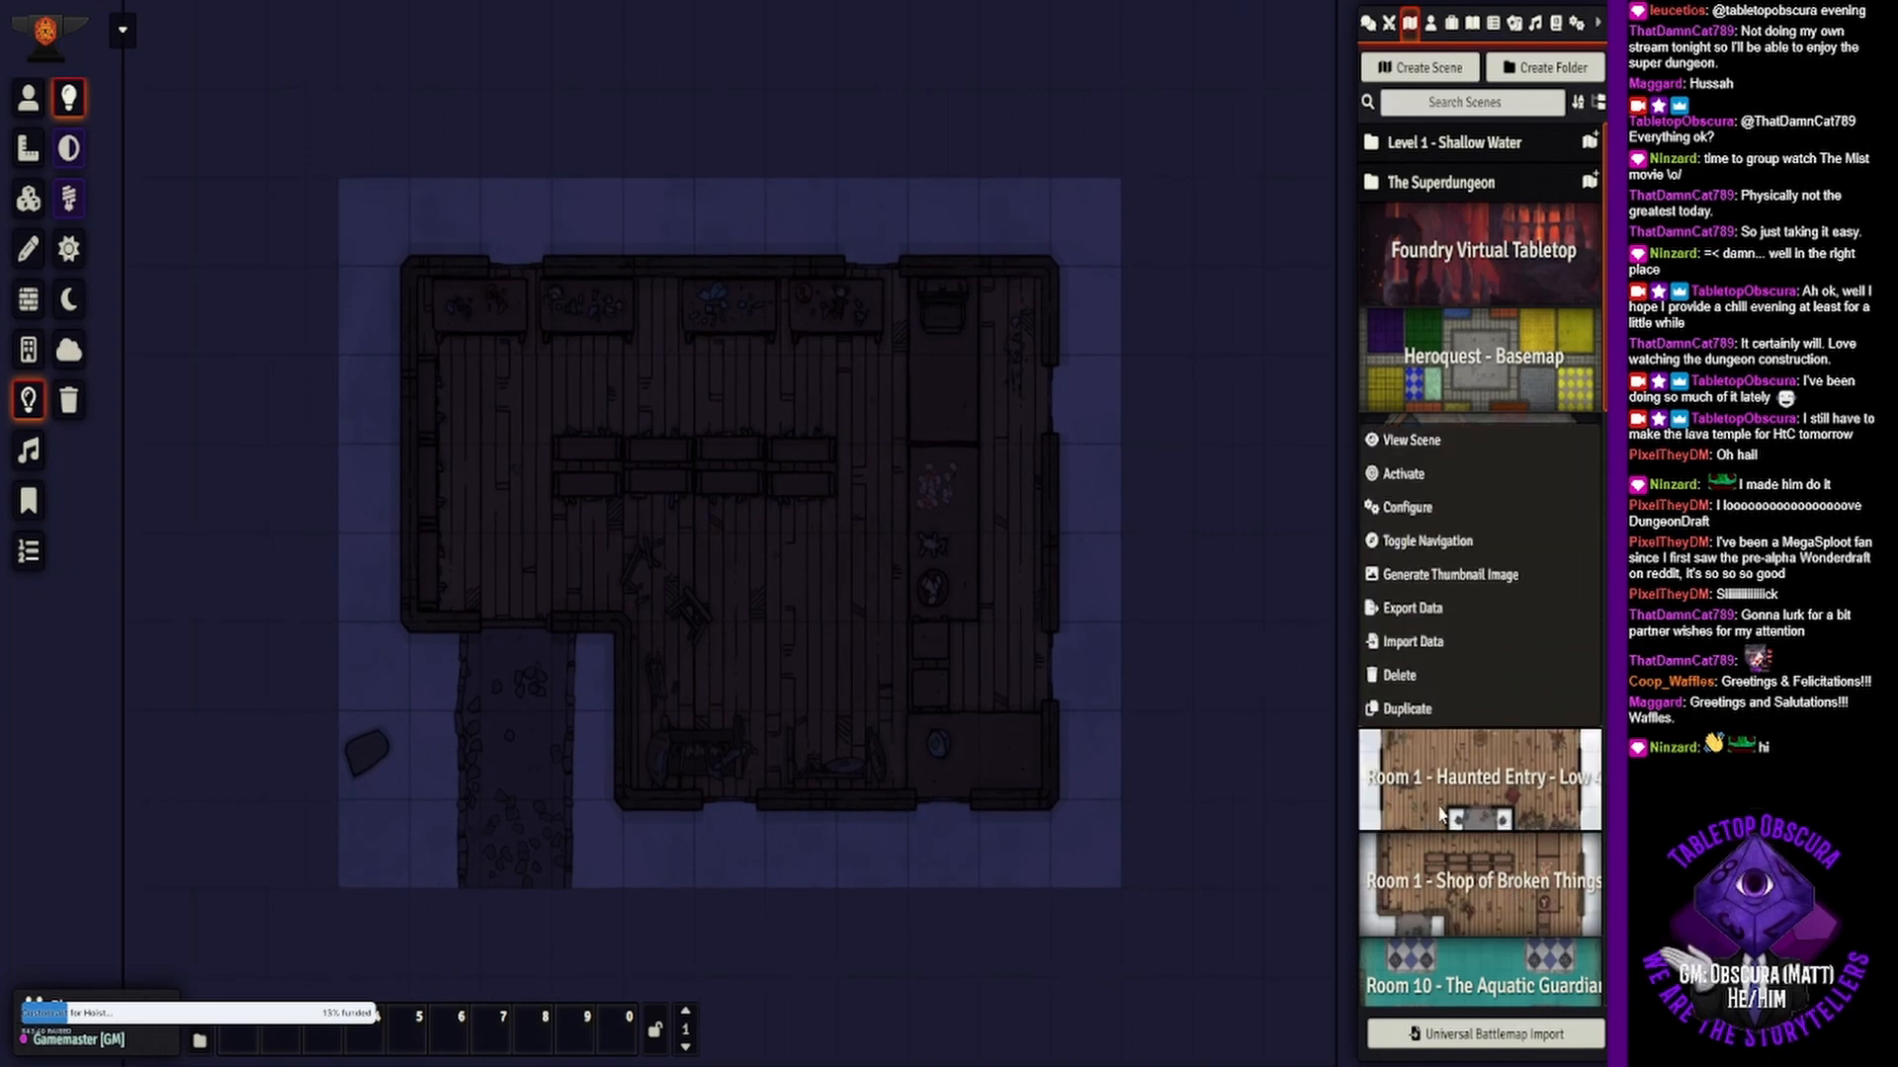
pyautogui.click(1404, 474)
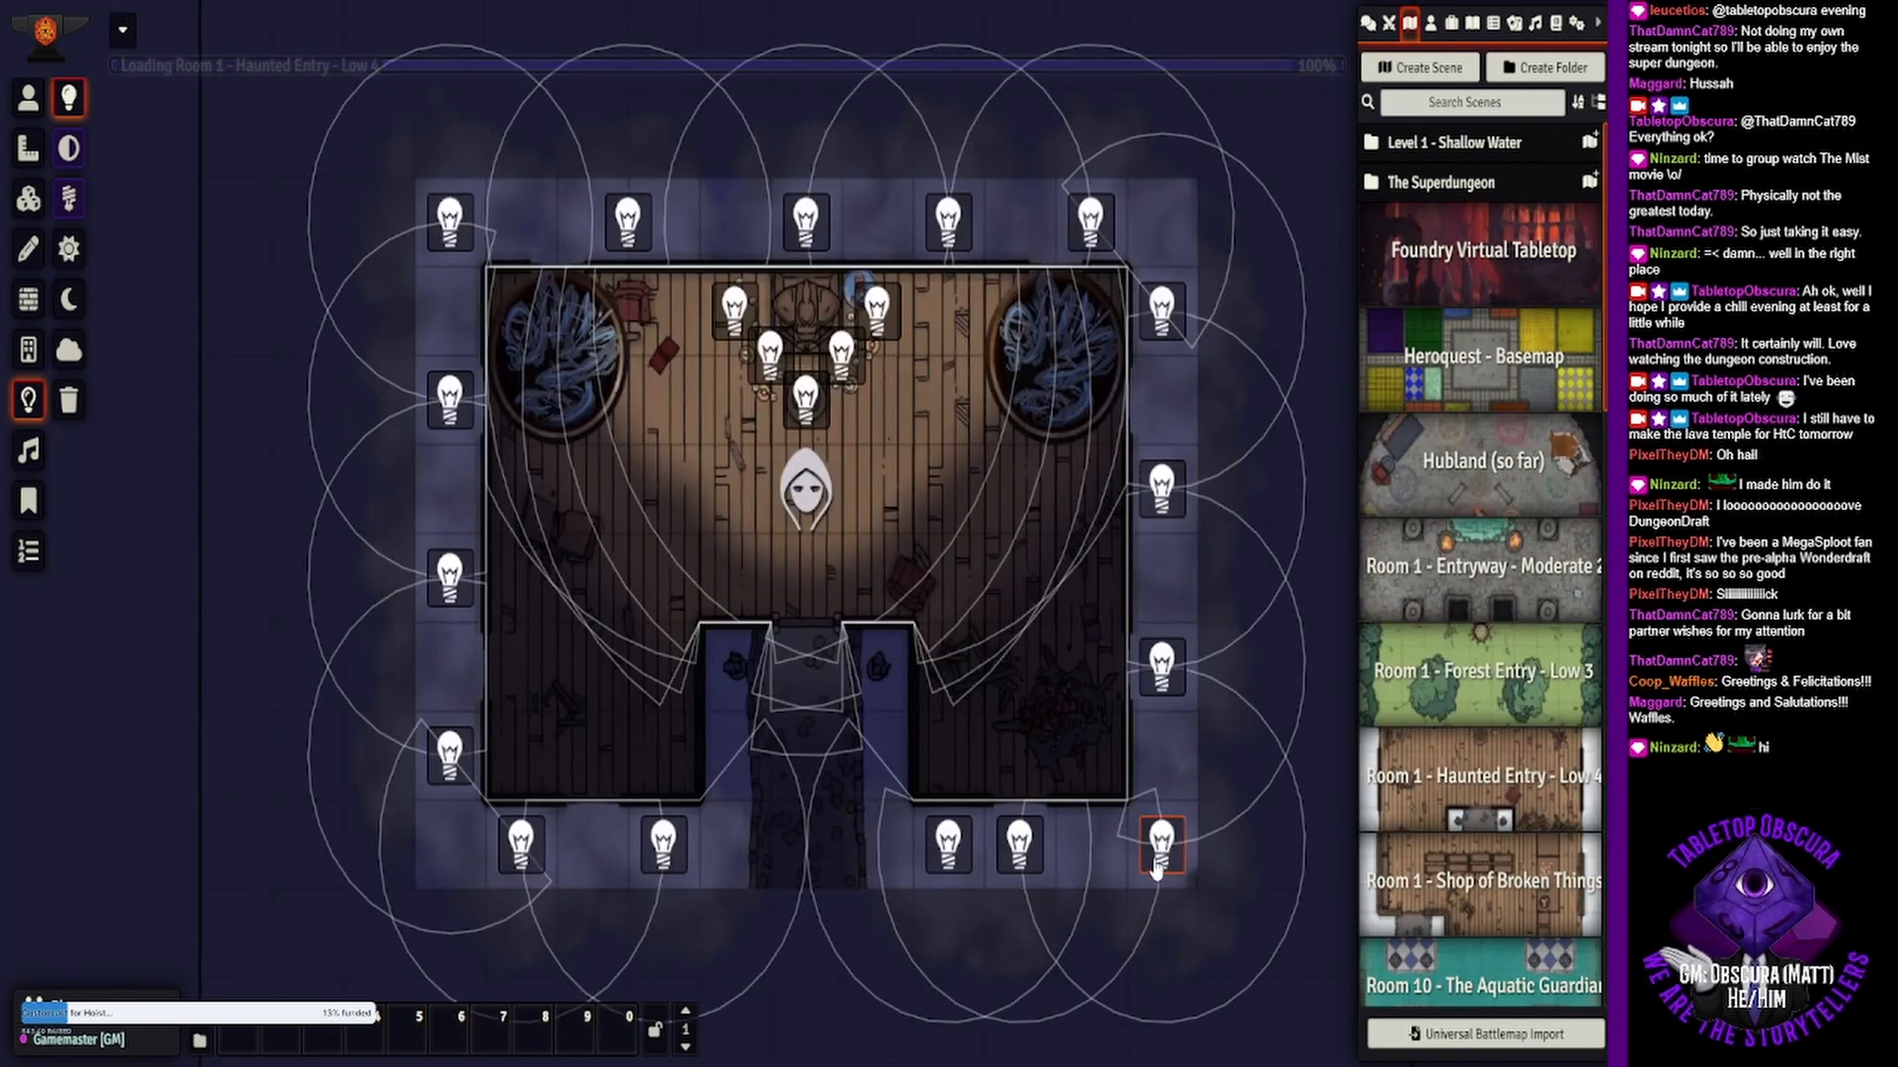
pyautogui.hotkey('ctrl', 'c')
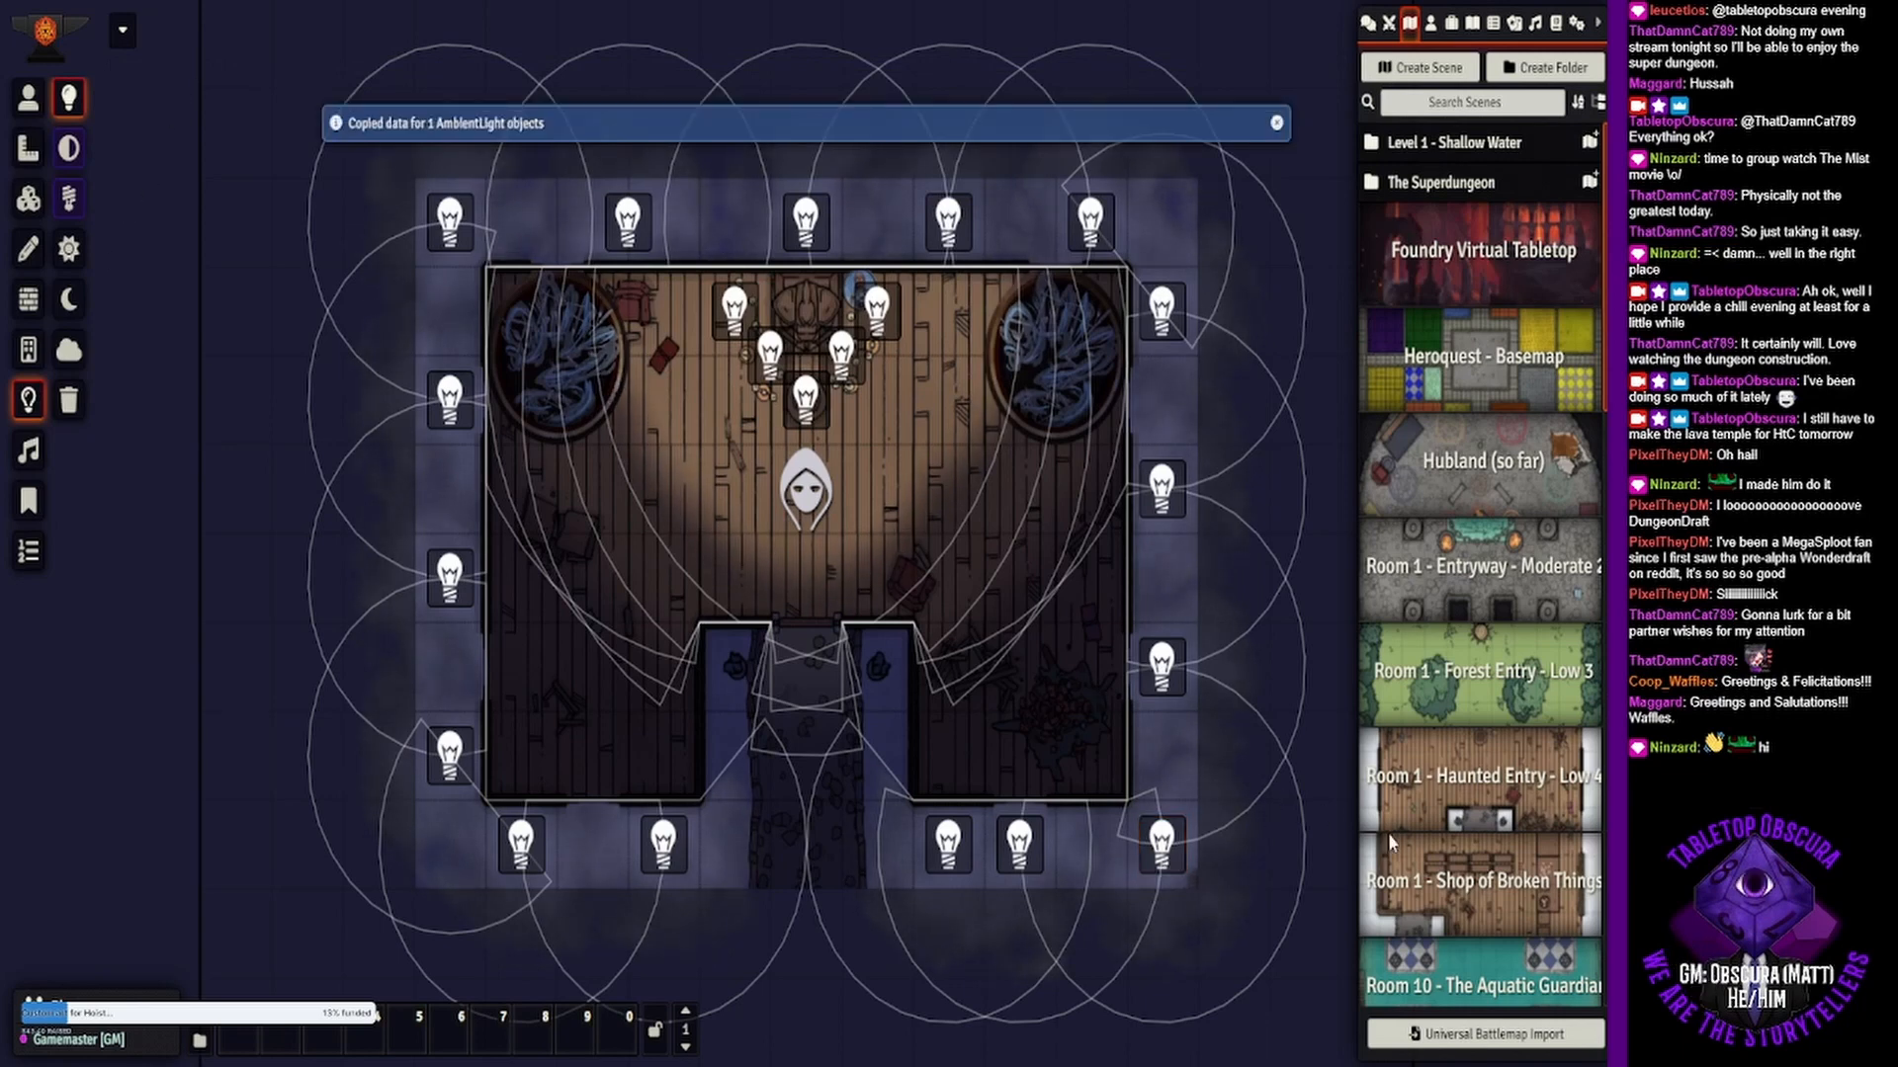
pyautogui.rightClick(1413, 895)
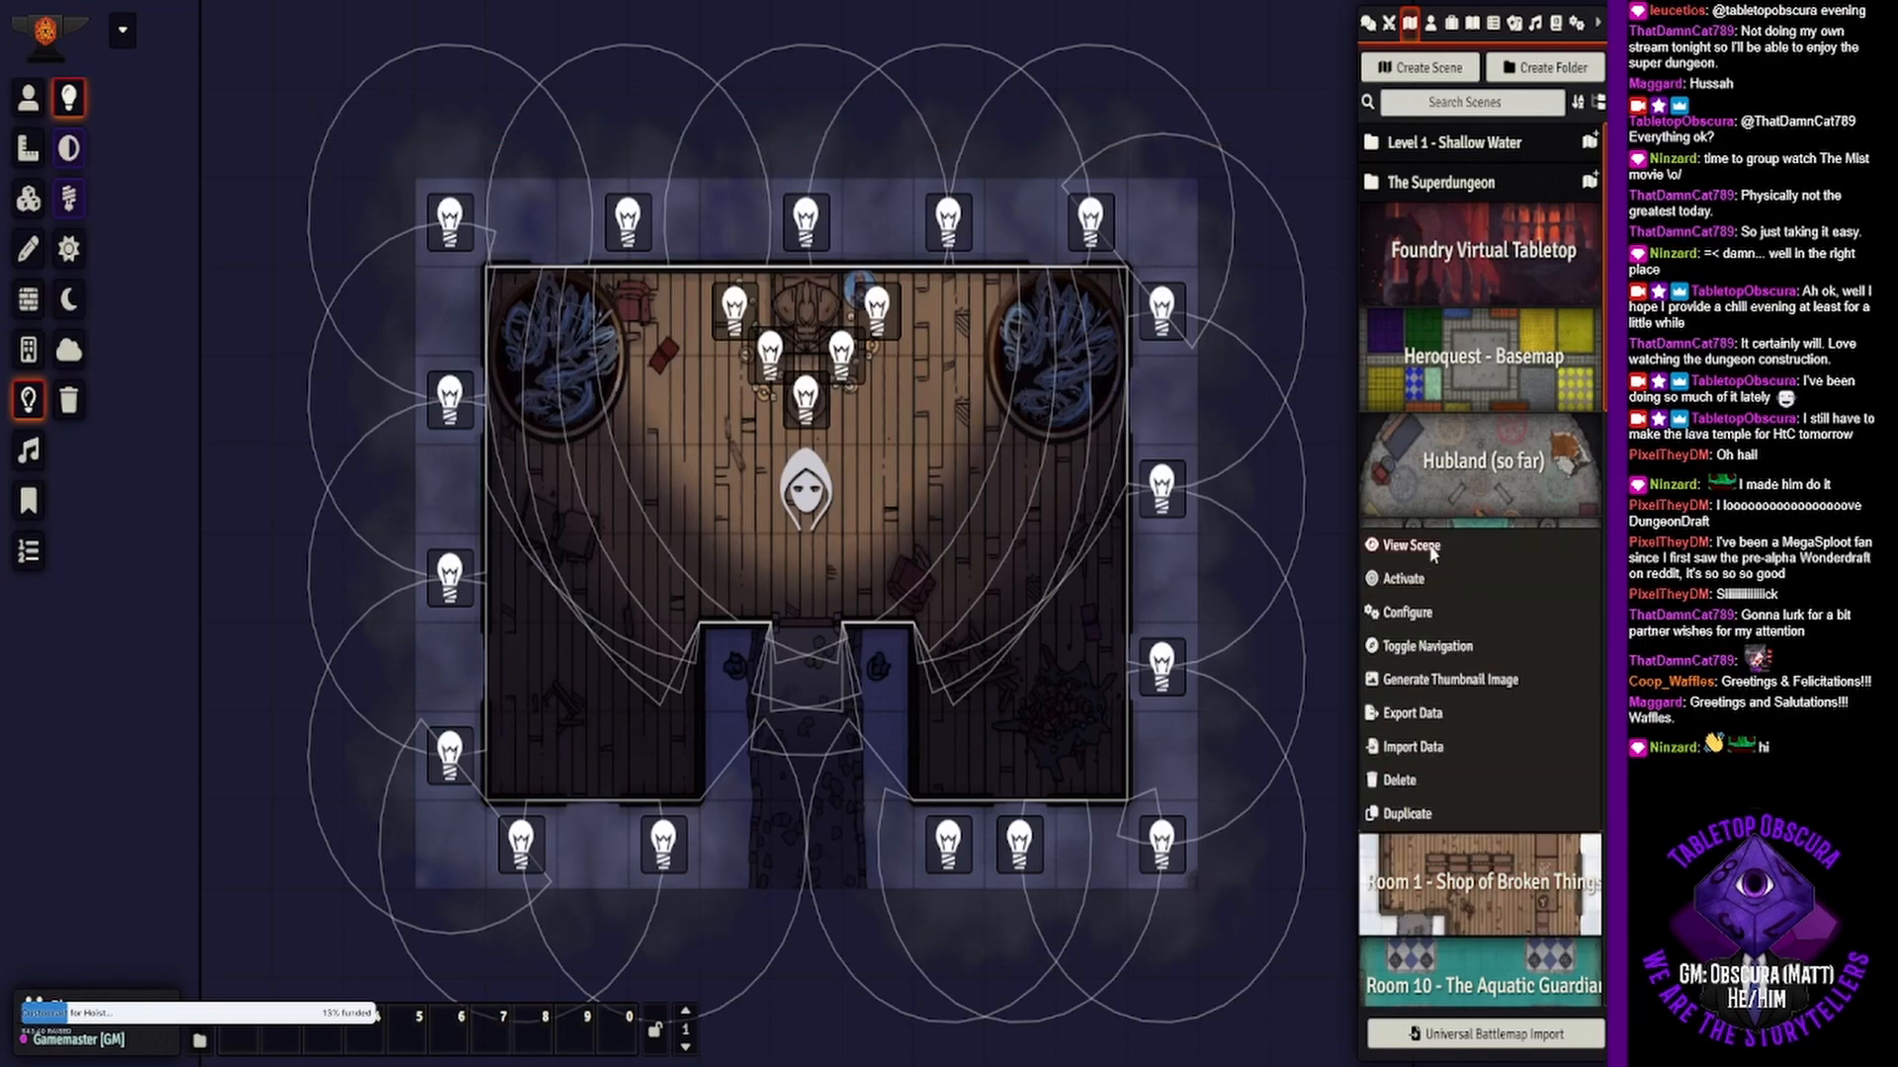
pyautogui.click(1421, 579)
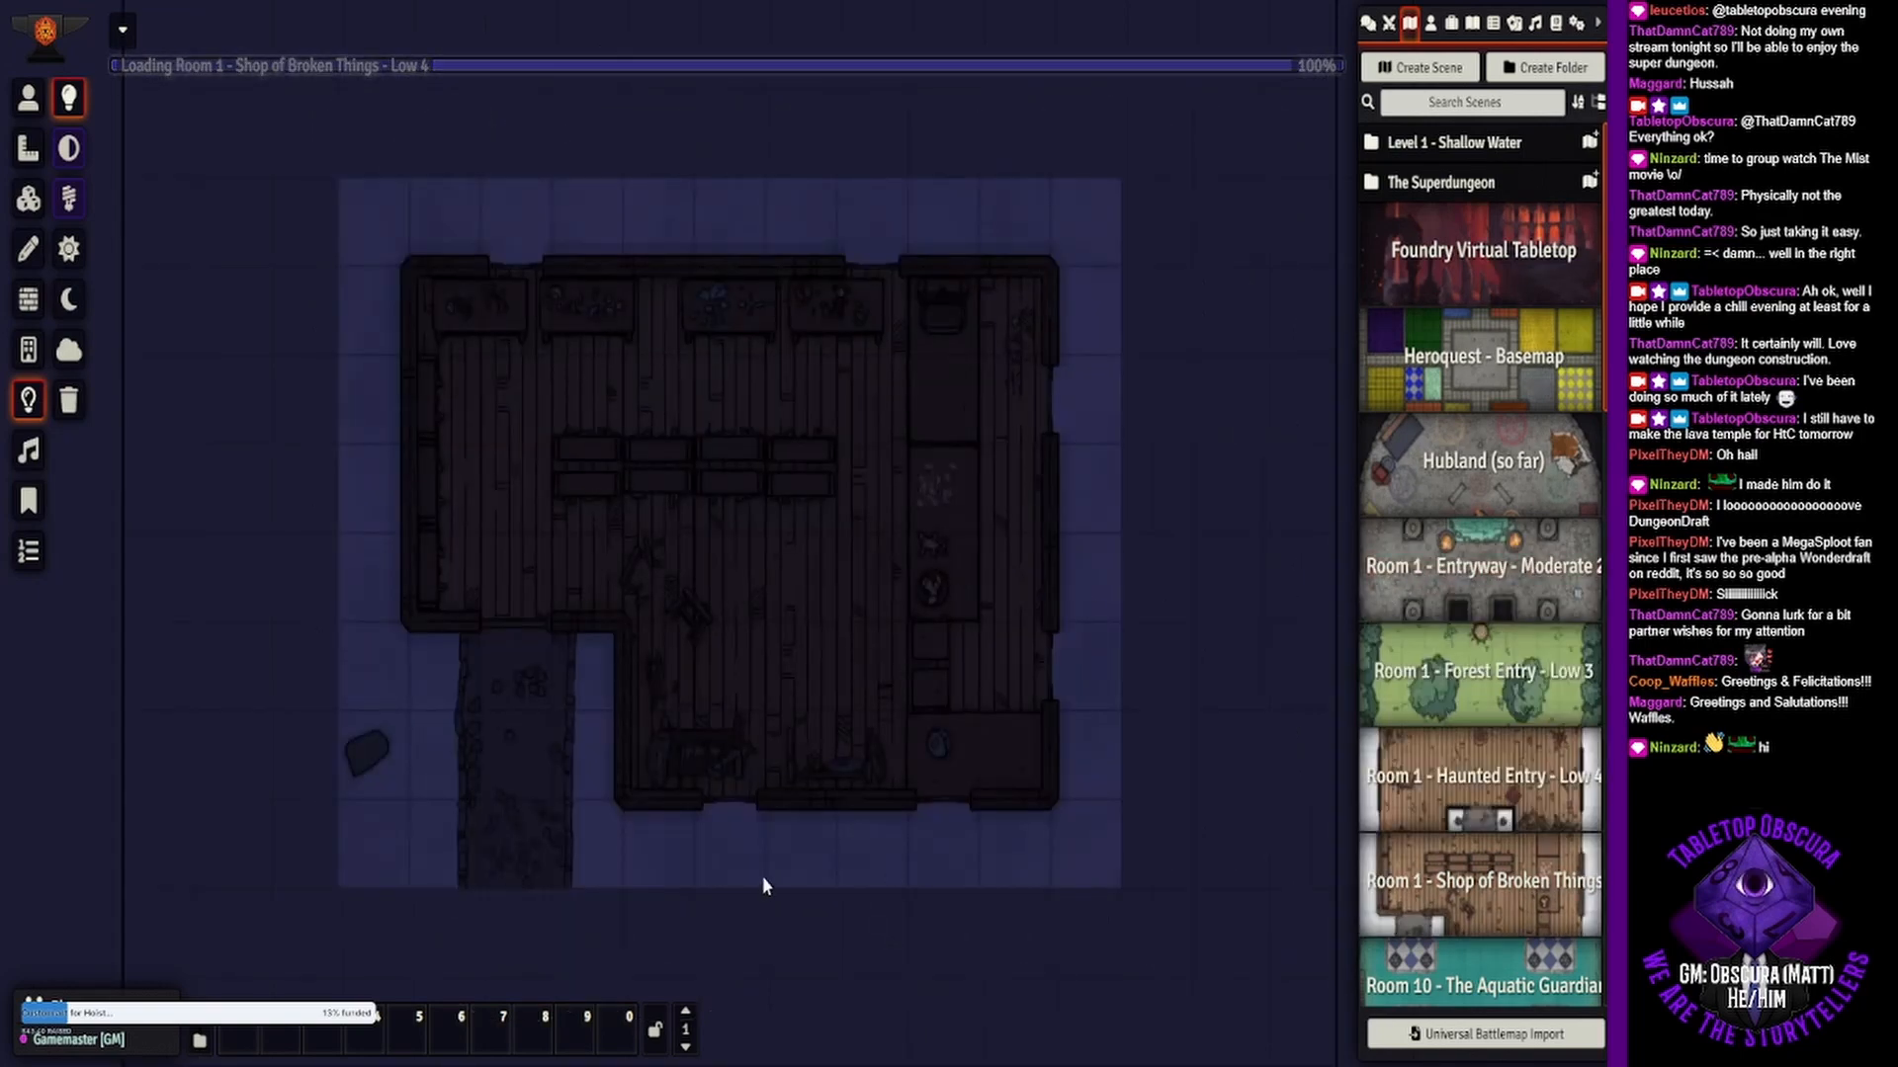
# - Paste several copies of the light into the scene, placing one outside the building's inner south corner and one at the map's southwest corner
pyautogui.hotkey('ctrl', 'v')
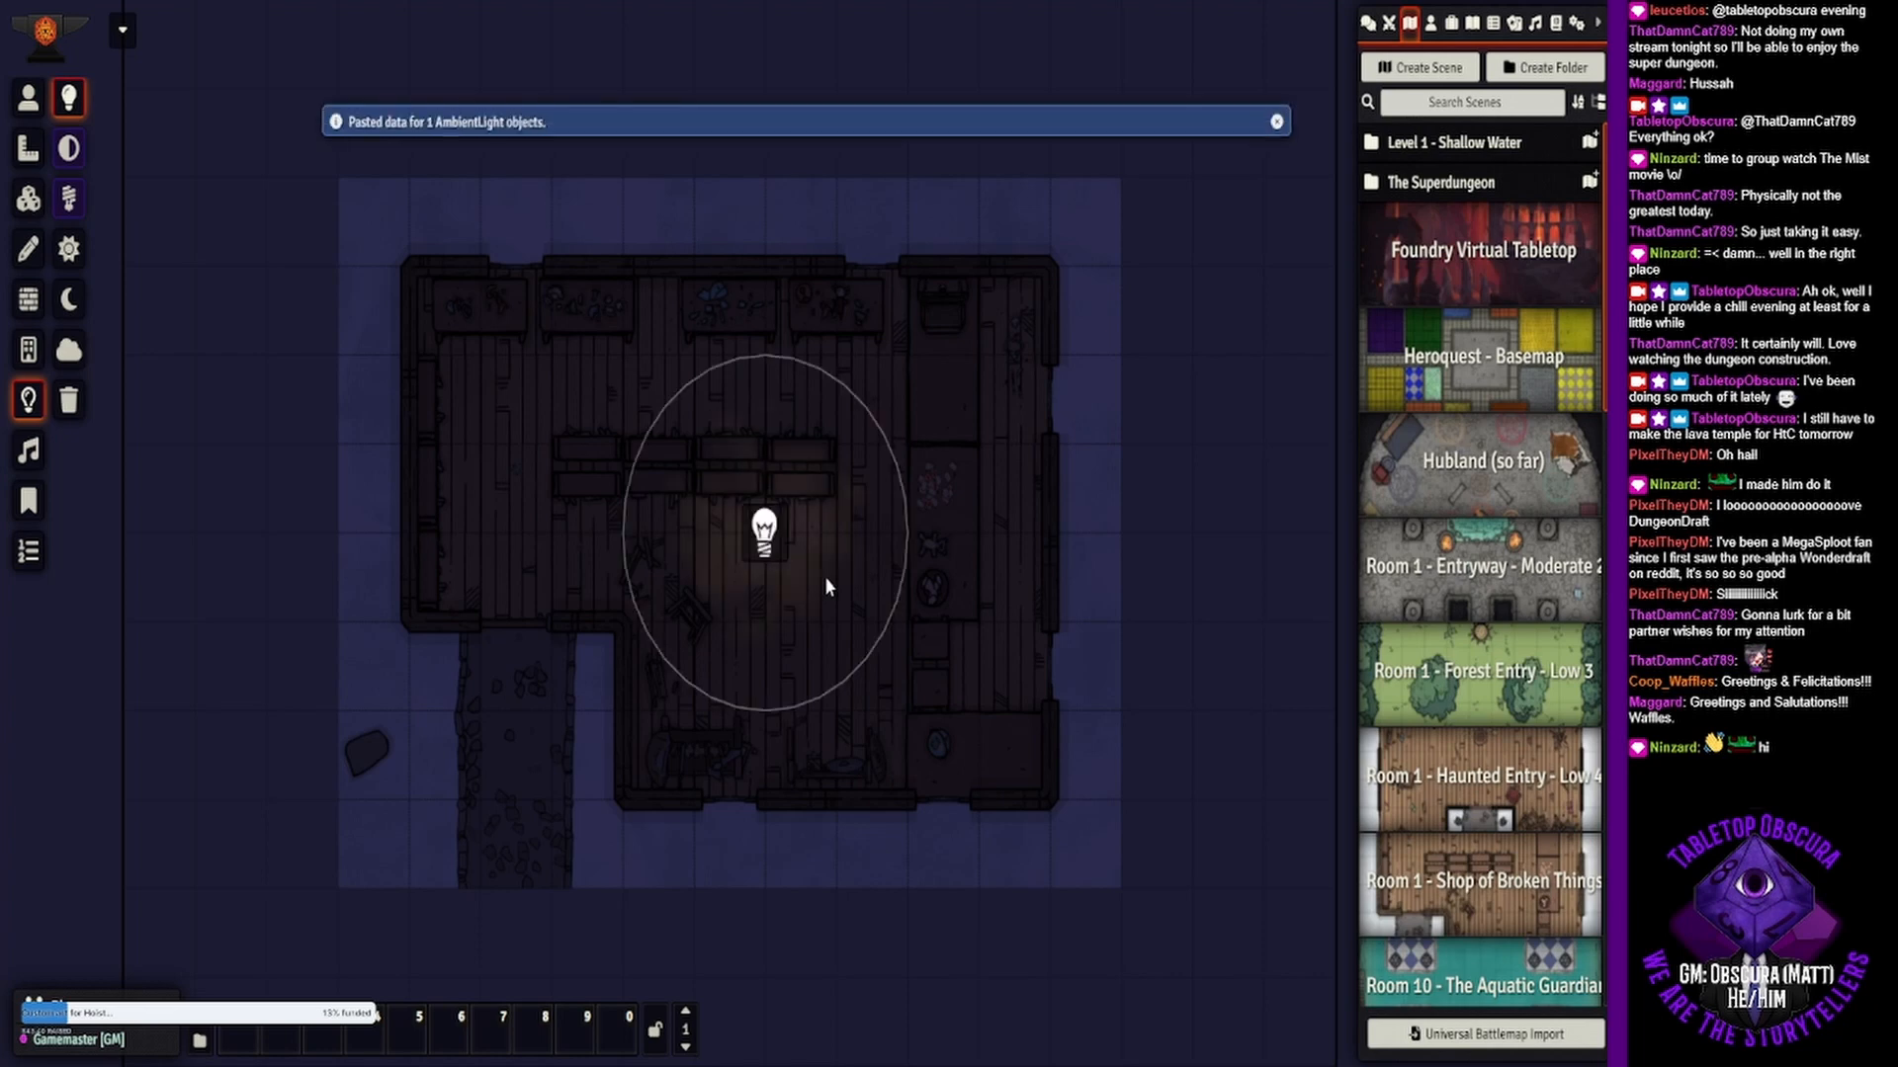
pyautogui.moveTo(759, 534); pyautogui.dragTo(605, 836)
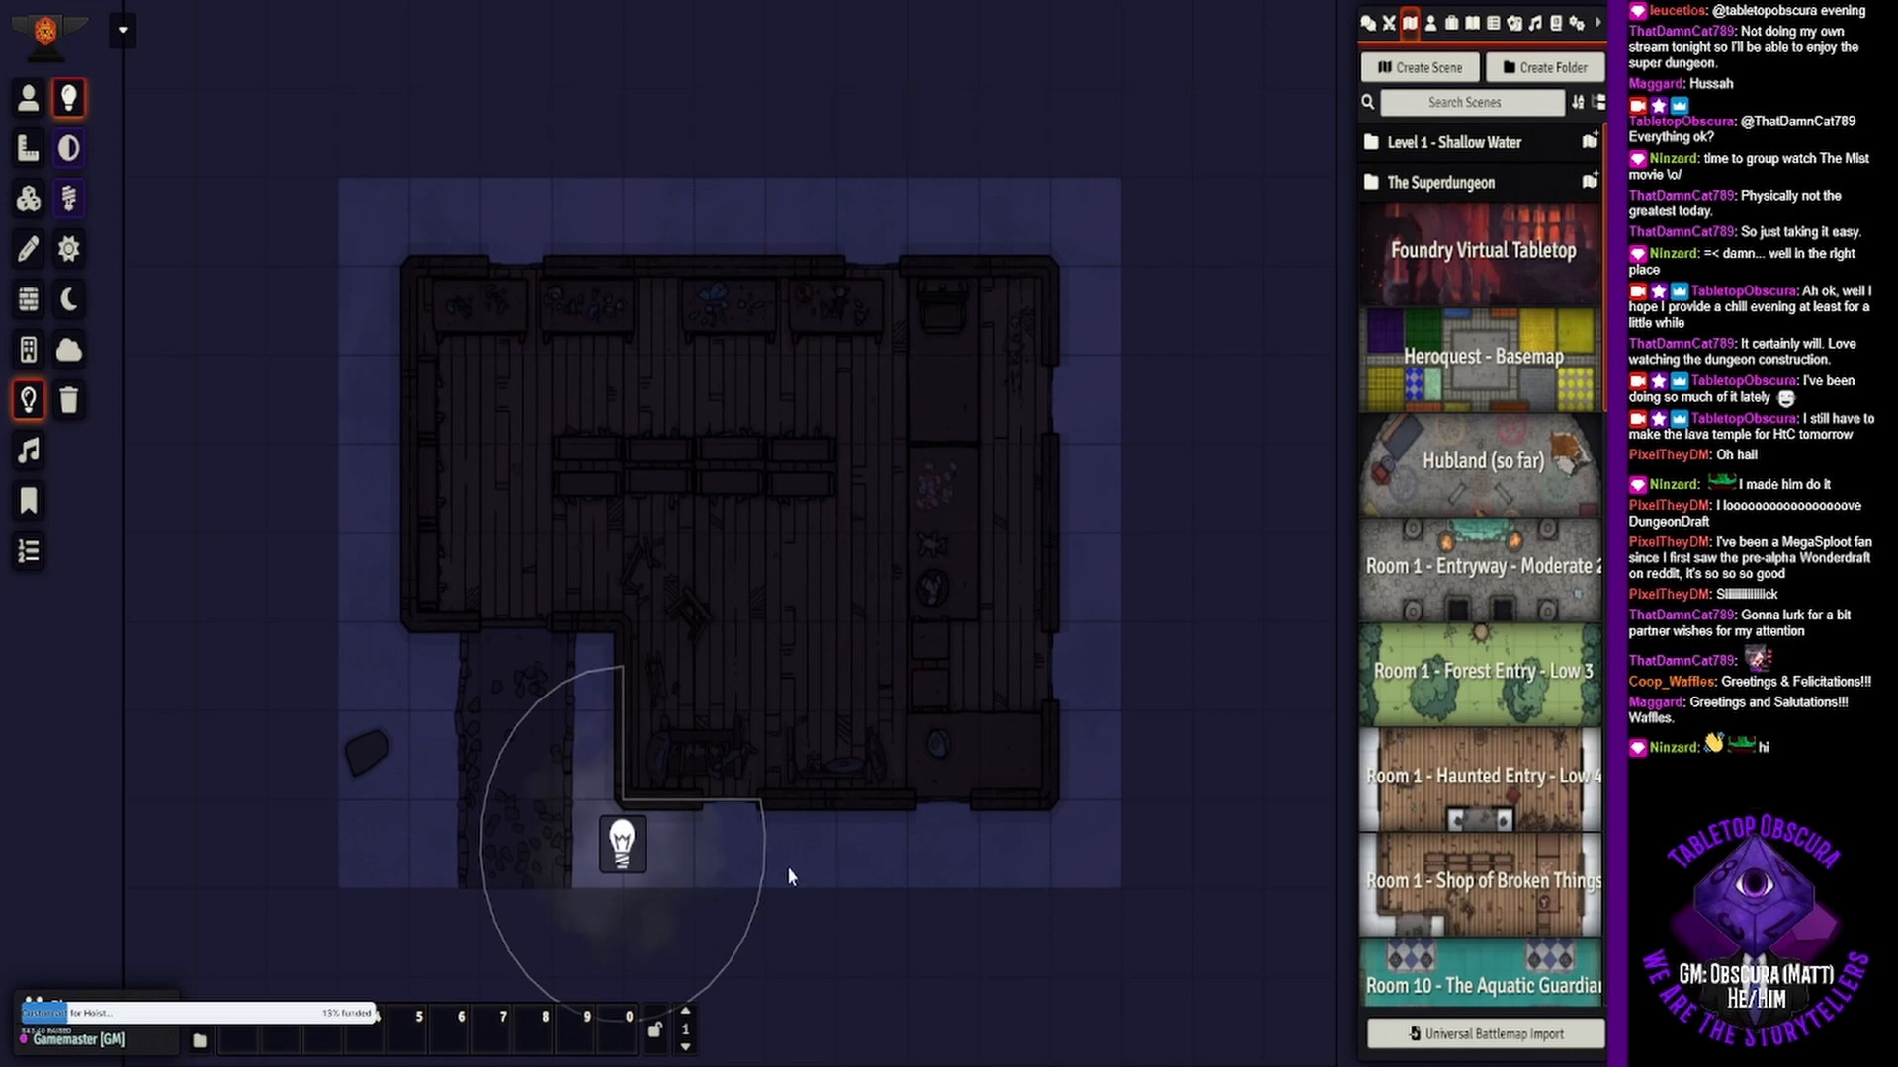
pyautogui.hotkey('ctrl', 'v')
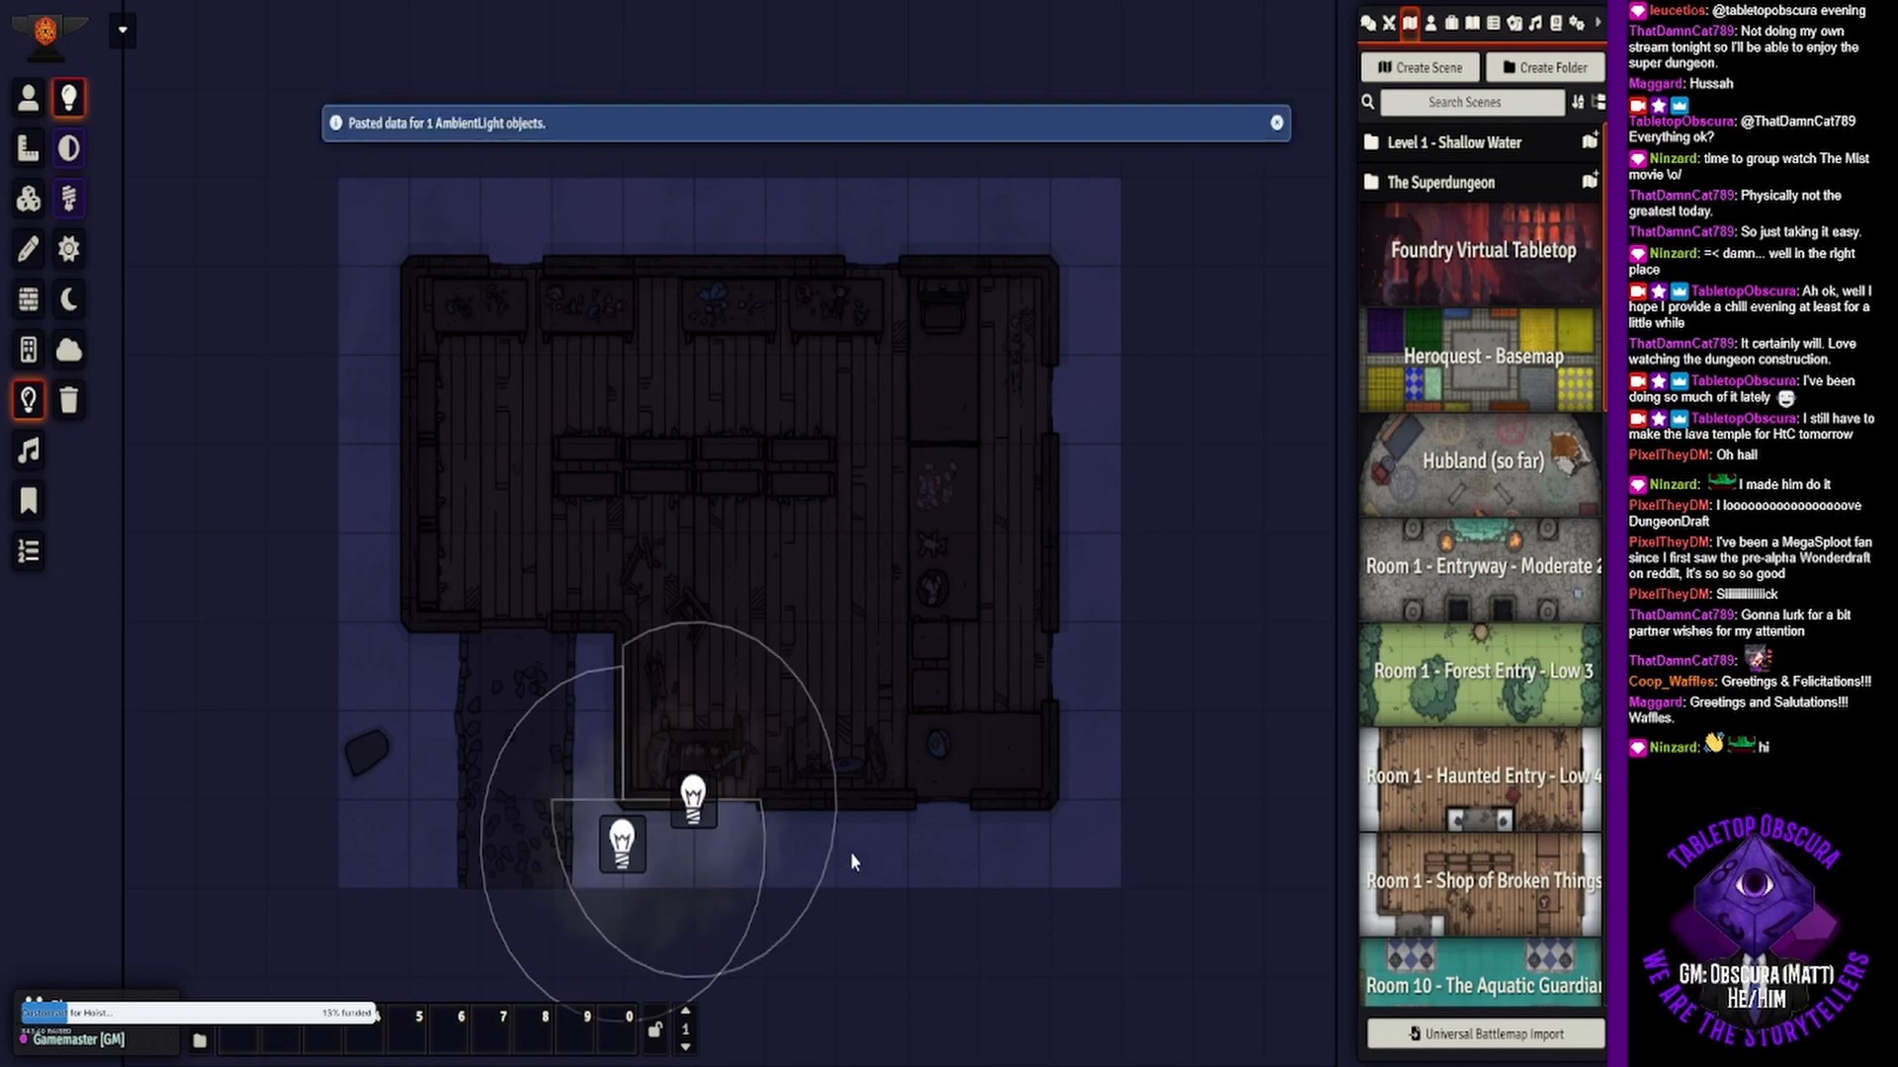
pyautogui.hotkey('ctrl', 'v')
pyautogui.hotkey('ctrl', 'v')
pyautogui.hotkey('ctrl', 'v')
pyautogui.hotkey('ctrl', 'v')
pyautogui.moveTo(1054, 832); pyautogui.dragTo(394, 858)
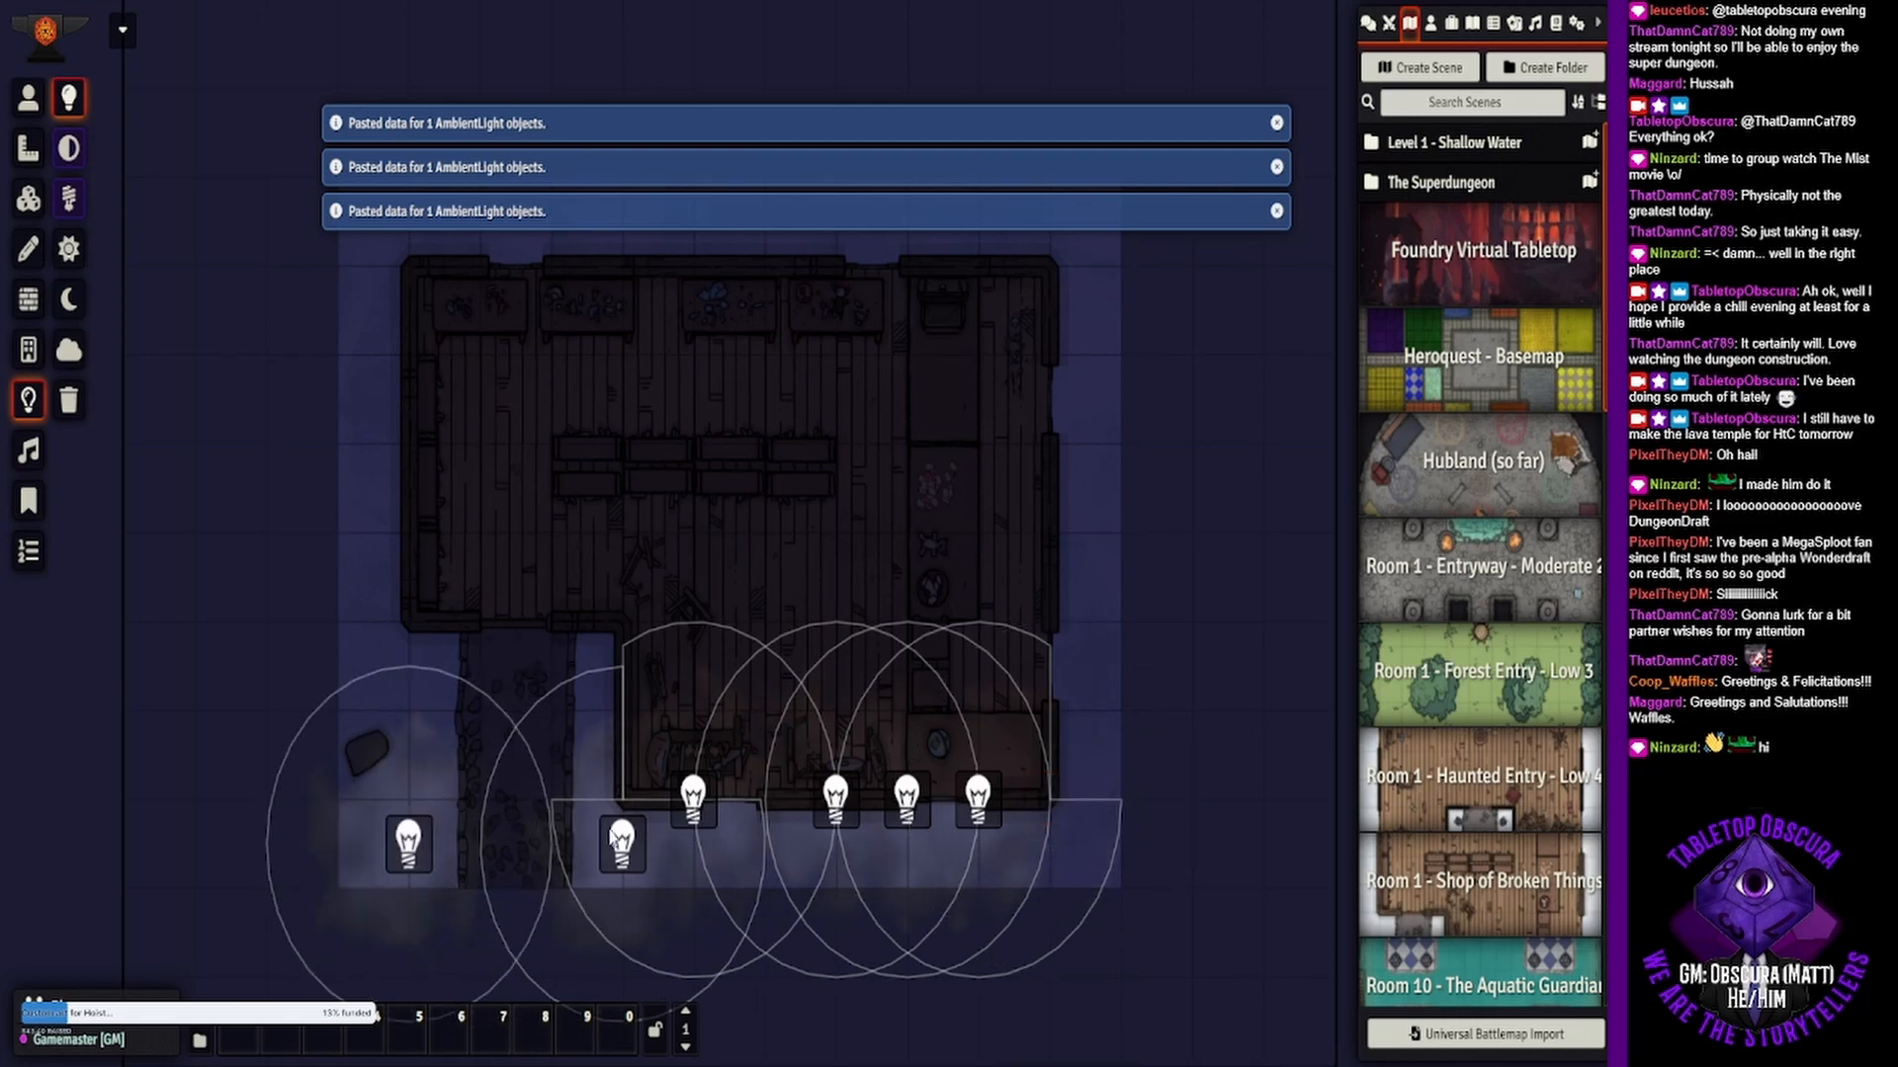
# - Spread four of the pasted lights up the shop's west exterior, around the northwest corner and onto the north side
pyautogui.moveTo(698, 812); pyautogui.dragTo(377, 680)
pyautogui.moveTo(840, 803); pyautogui.dragTo(348, 481)
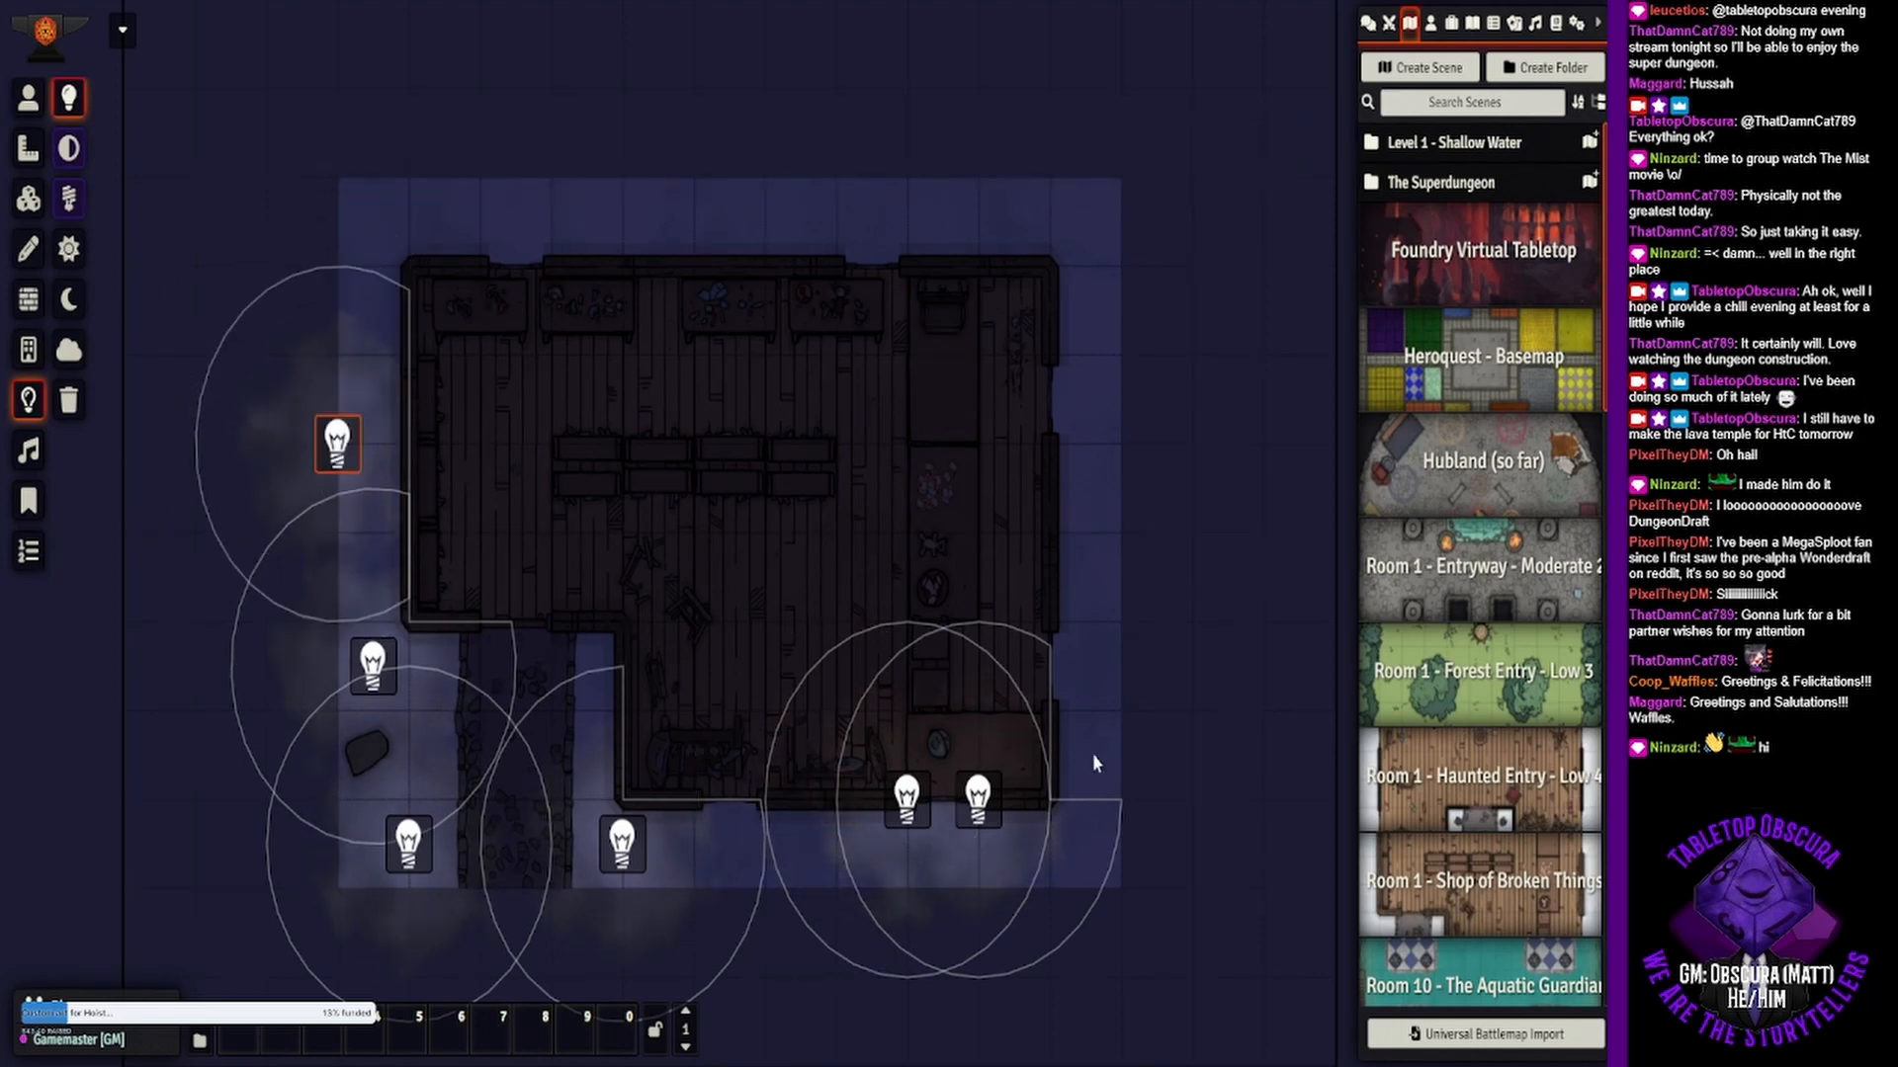
pyautogui.moveTo(964, 802); pyautogui.dragTo(356, 269)
pyautogui.moveTo(934, 801); pyautogui.dragTo(485, 228)
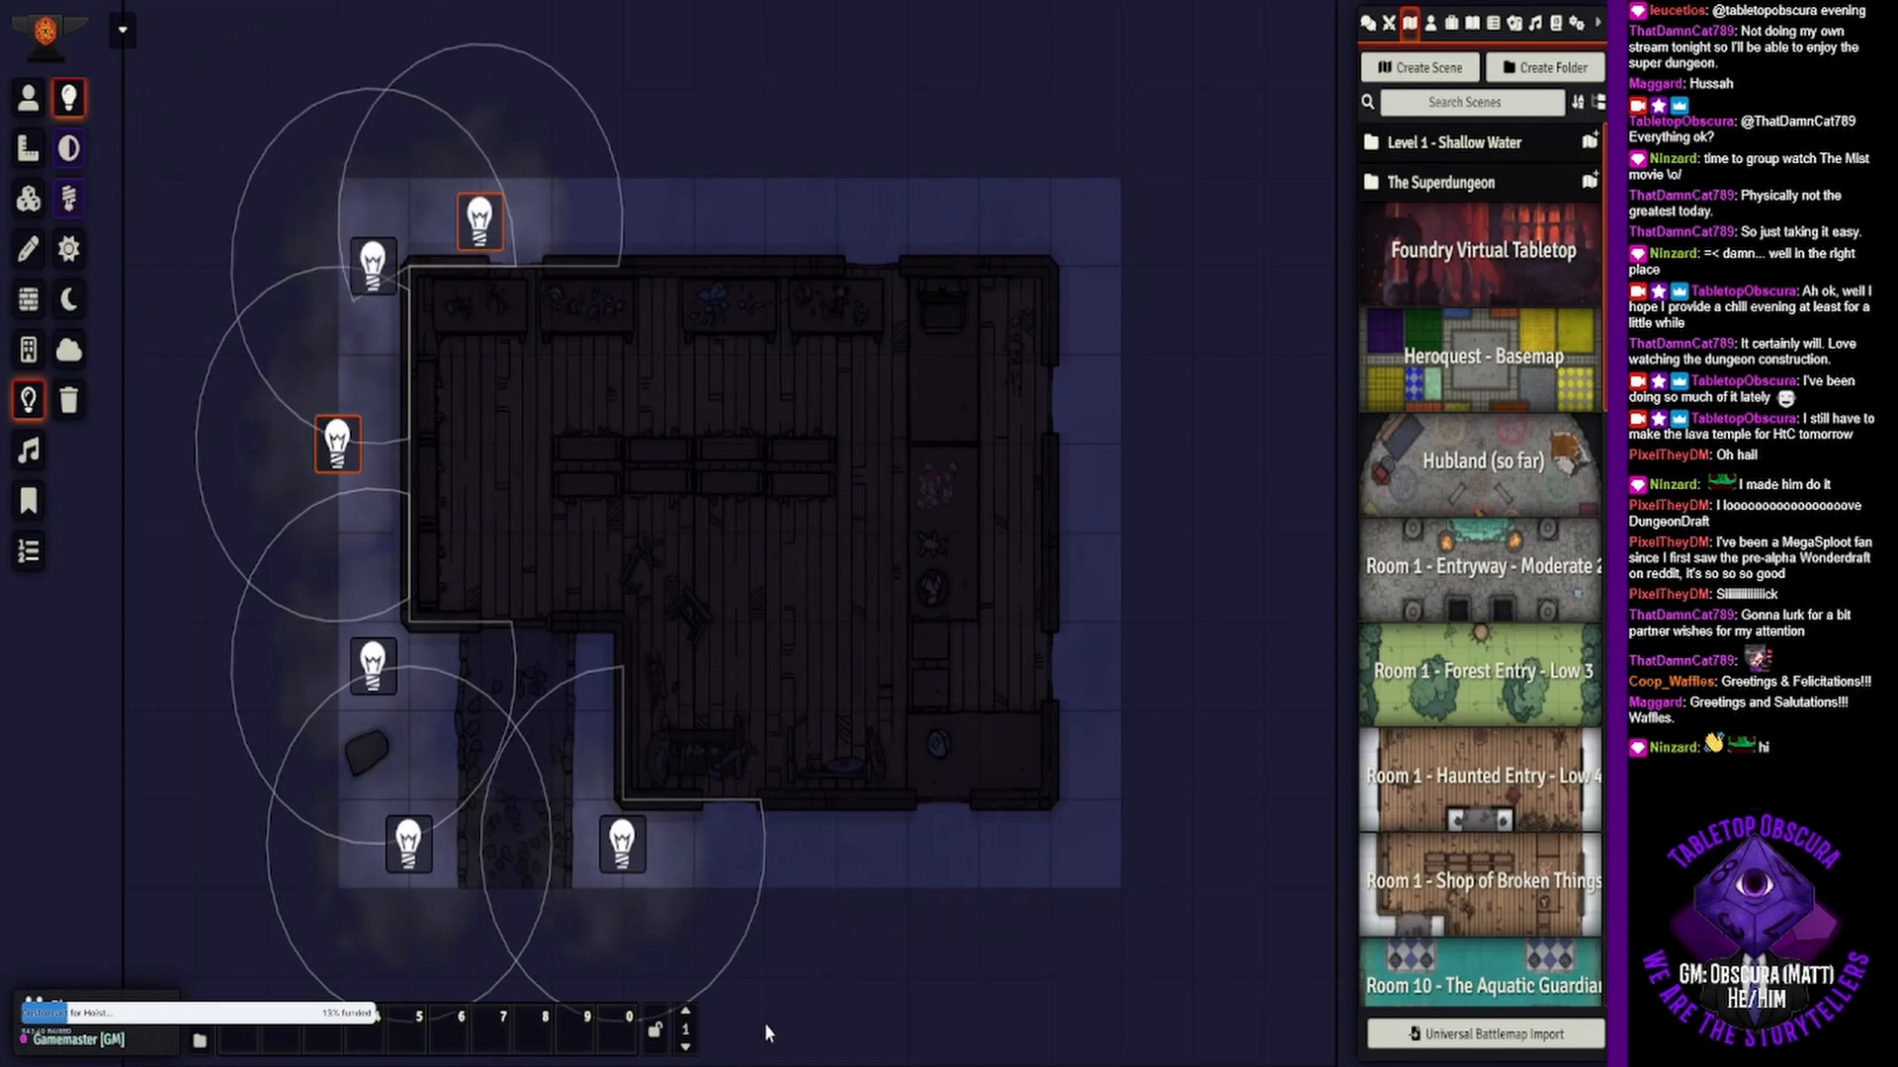
# - Paste three more lights and line them up outside the south wall as far as the southeast corner
pyautogui.hotkey('ctrl', 'v')
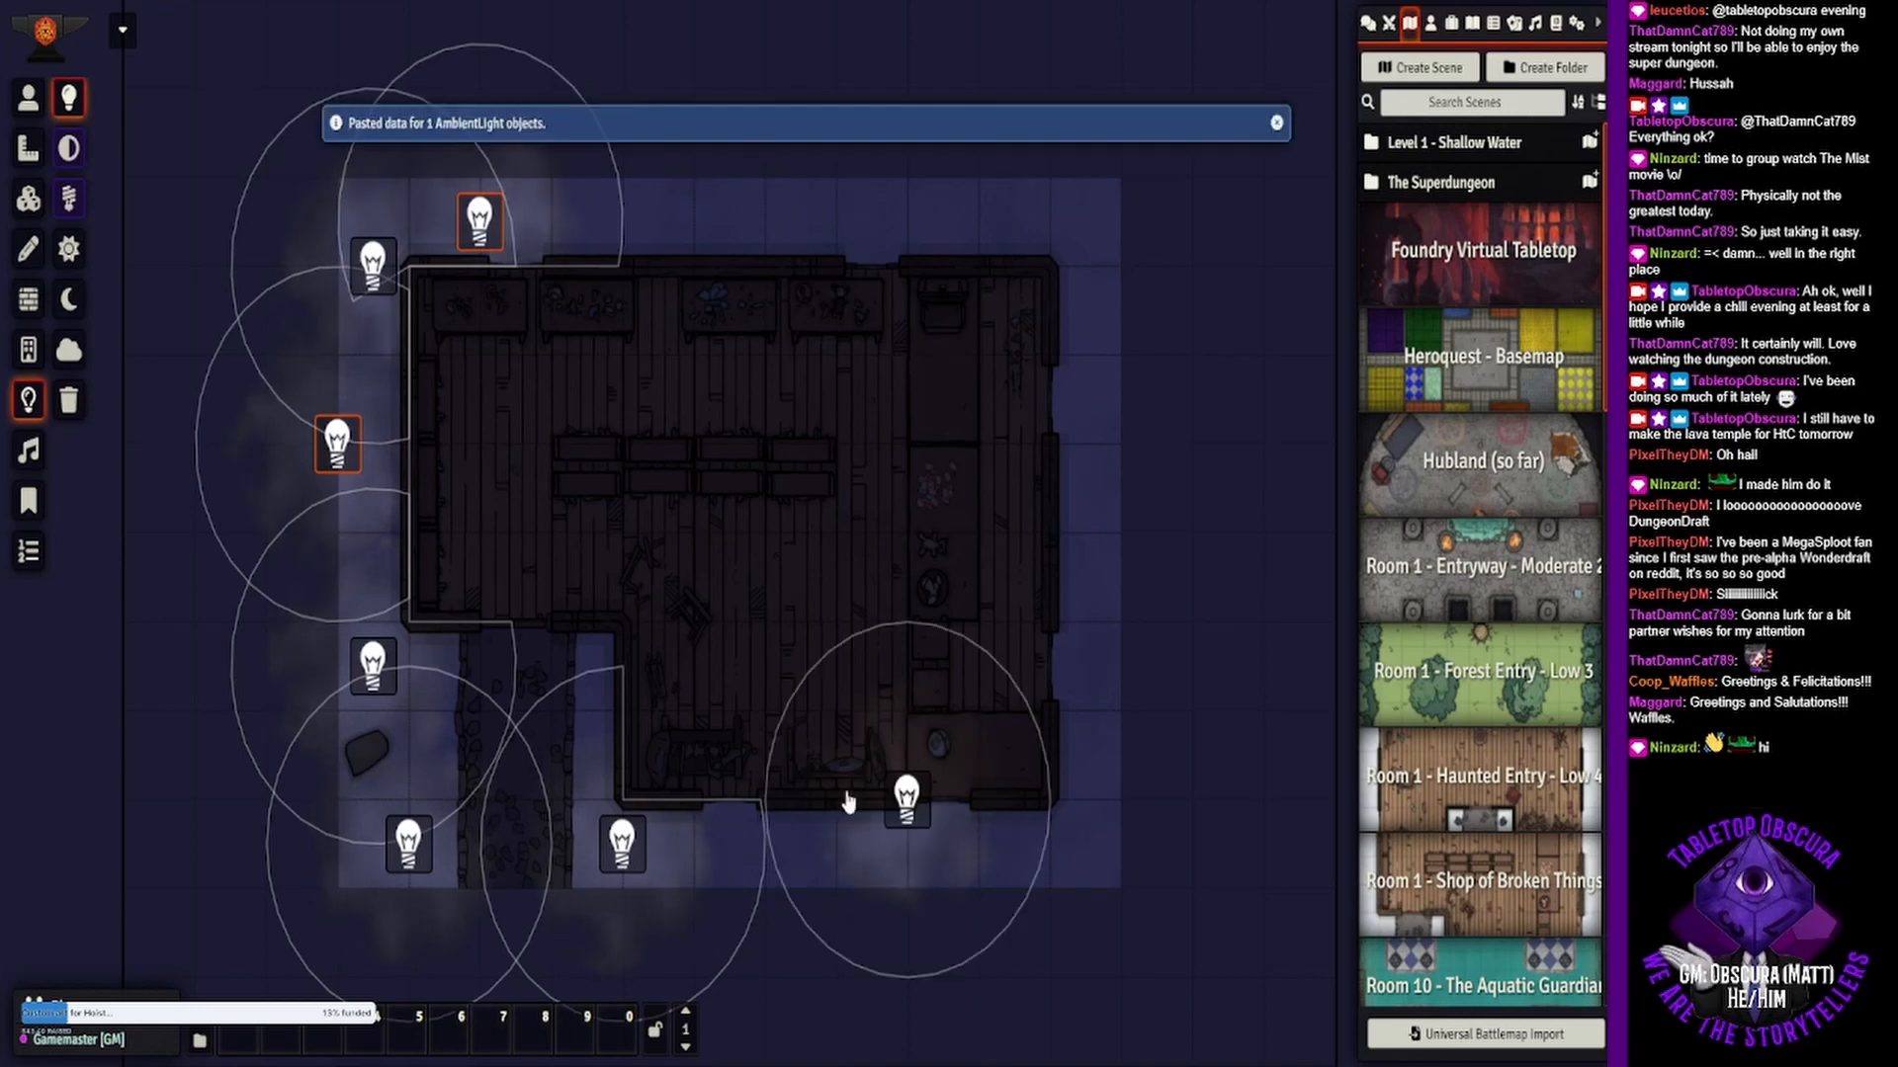
pyautogui.moveTo(912, 809); pyautogui.dragTo(769, 853)
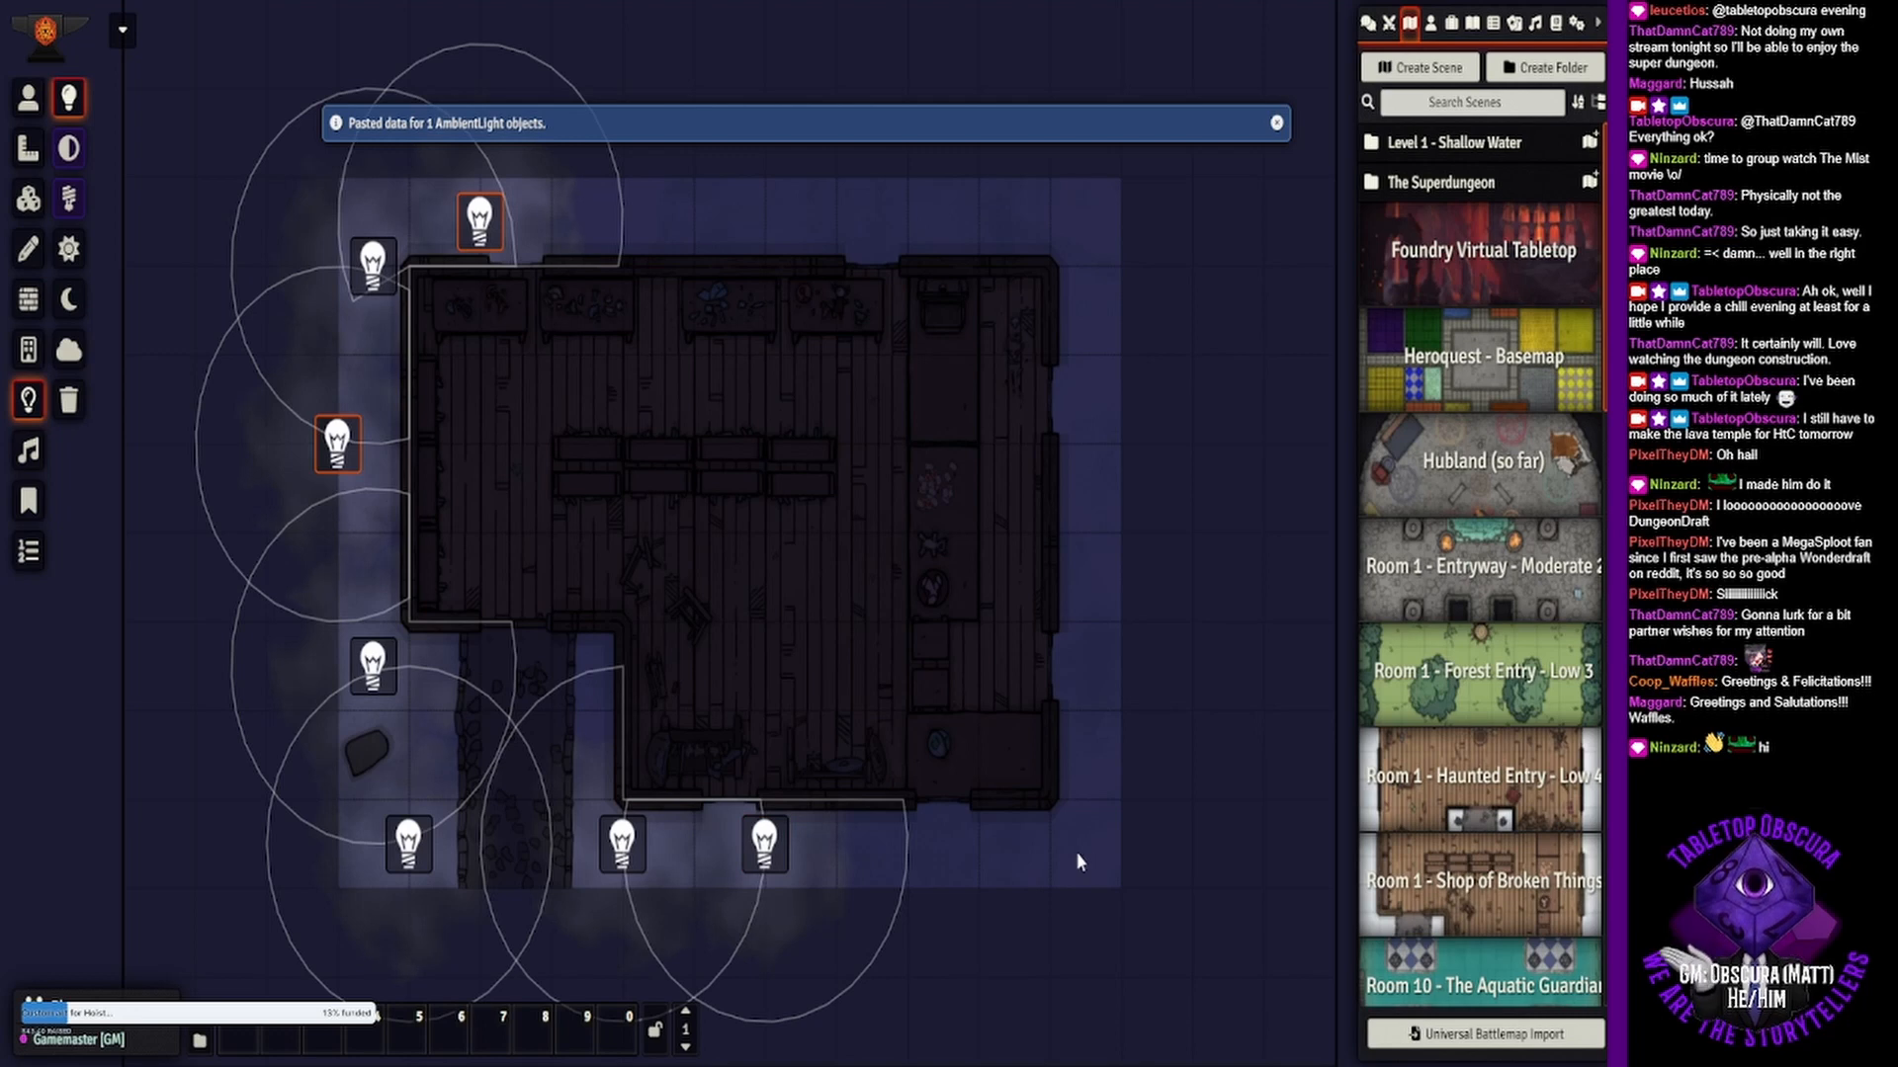
pyautogui.hotkey('ctrl', 'v')
pyautogui.moveTo(1036, 820); pyautogui.dragTo(894, 865)
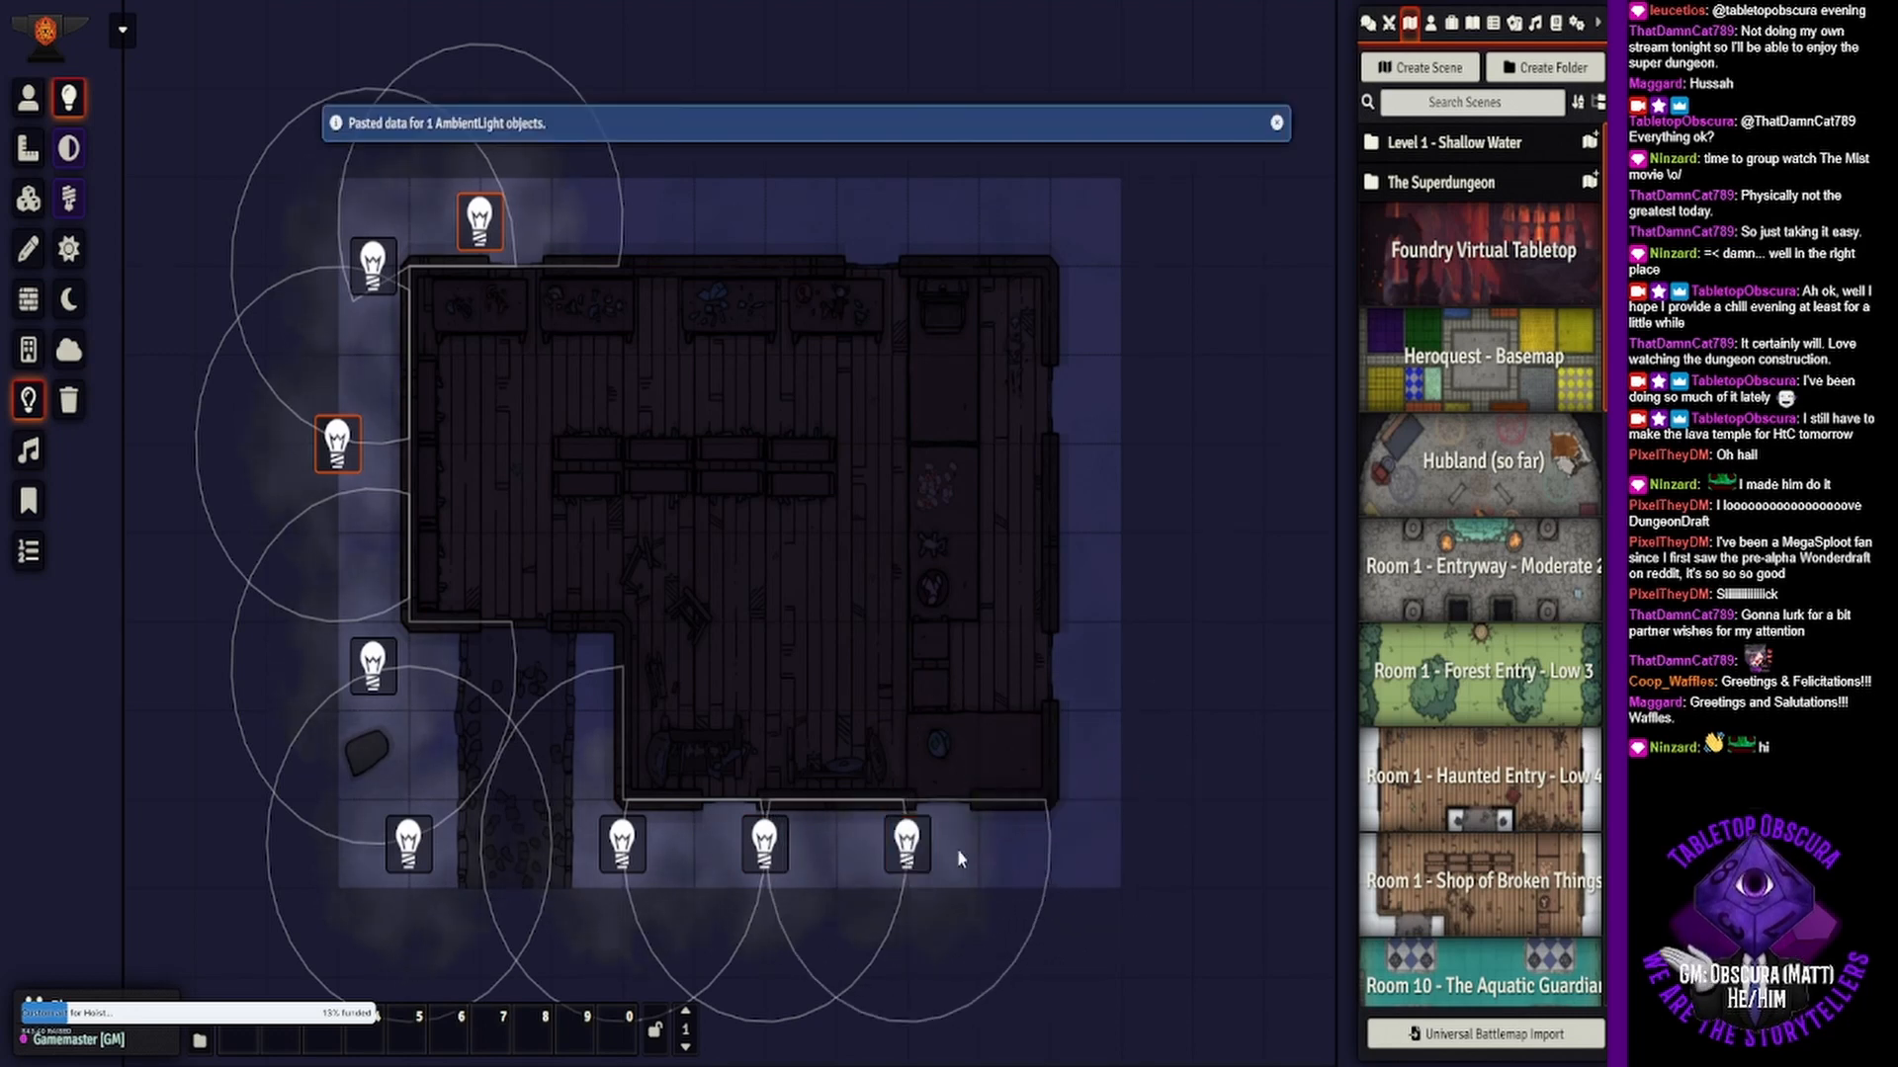
pyautogui.hotkey('ctrl', 'v')
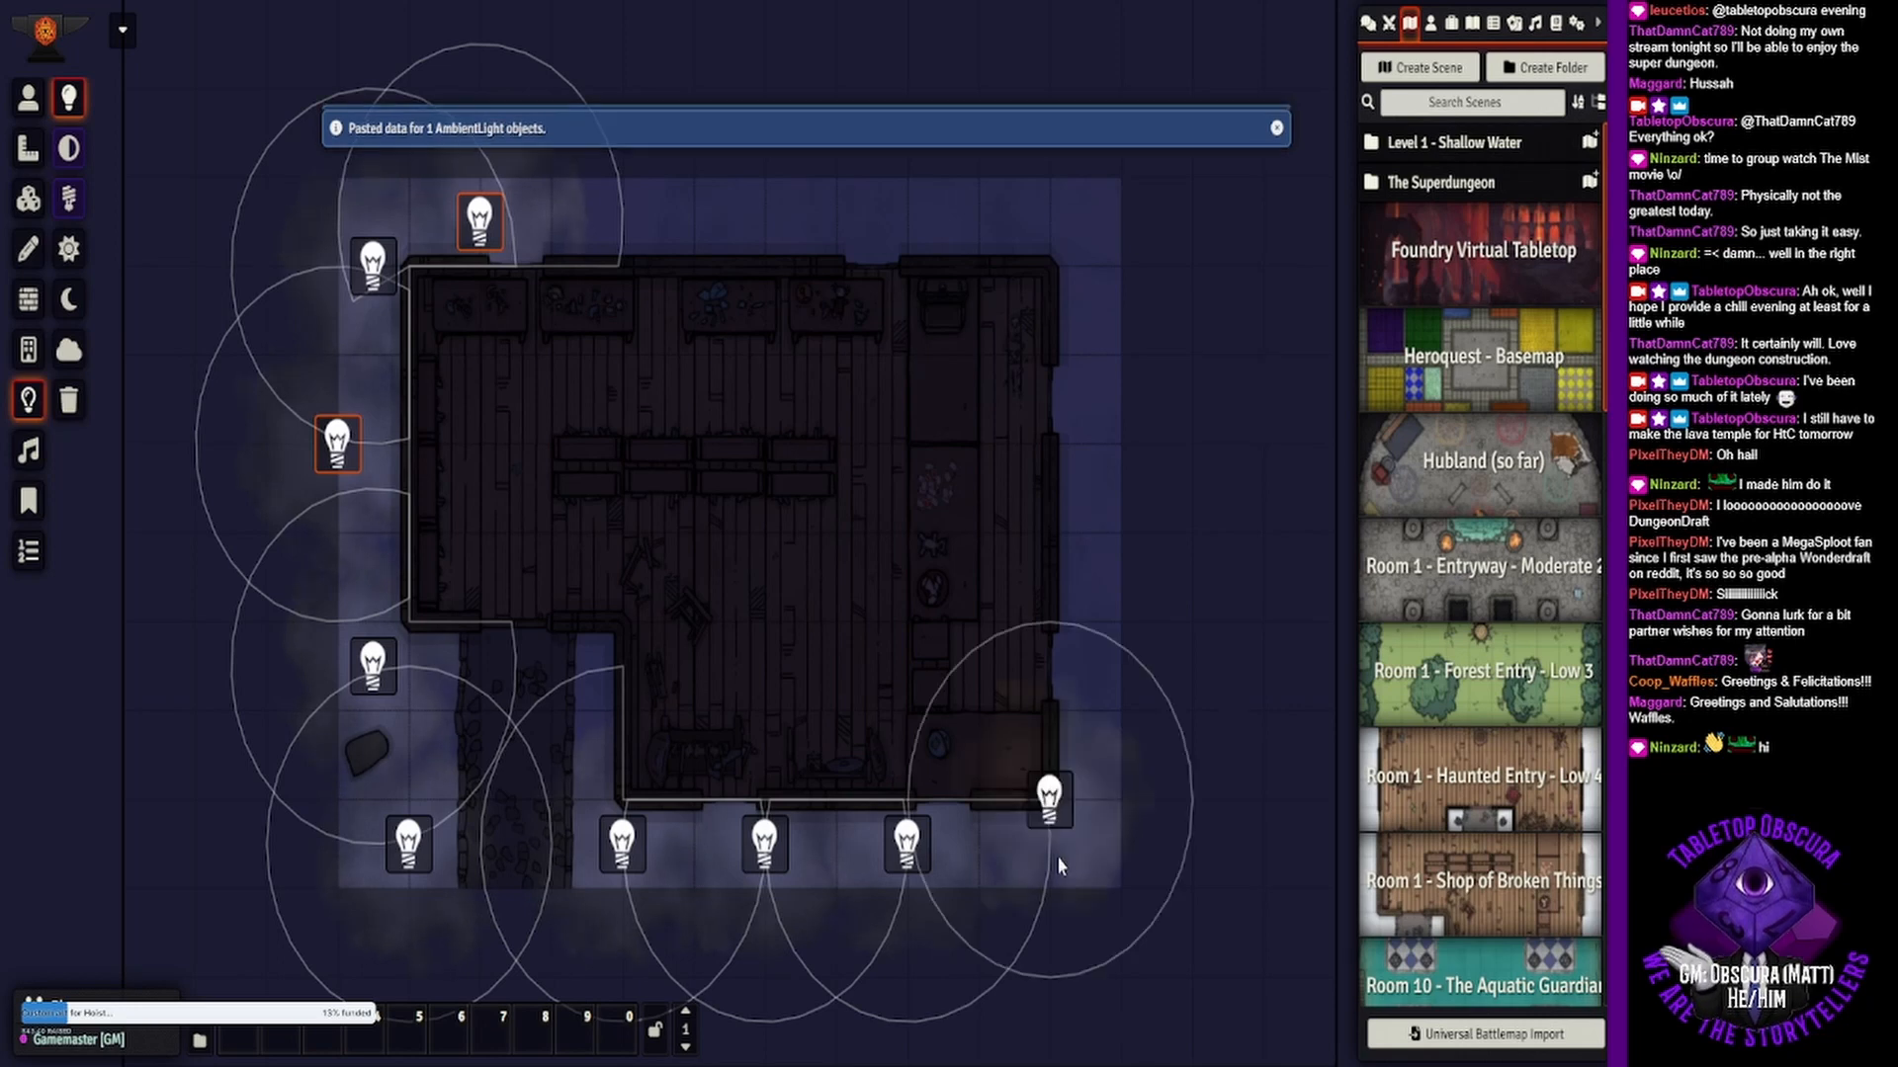
pyautogui.moveTo(1056, 809); pyautogui.dragTo(1060, 848)
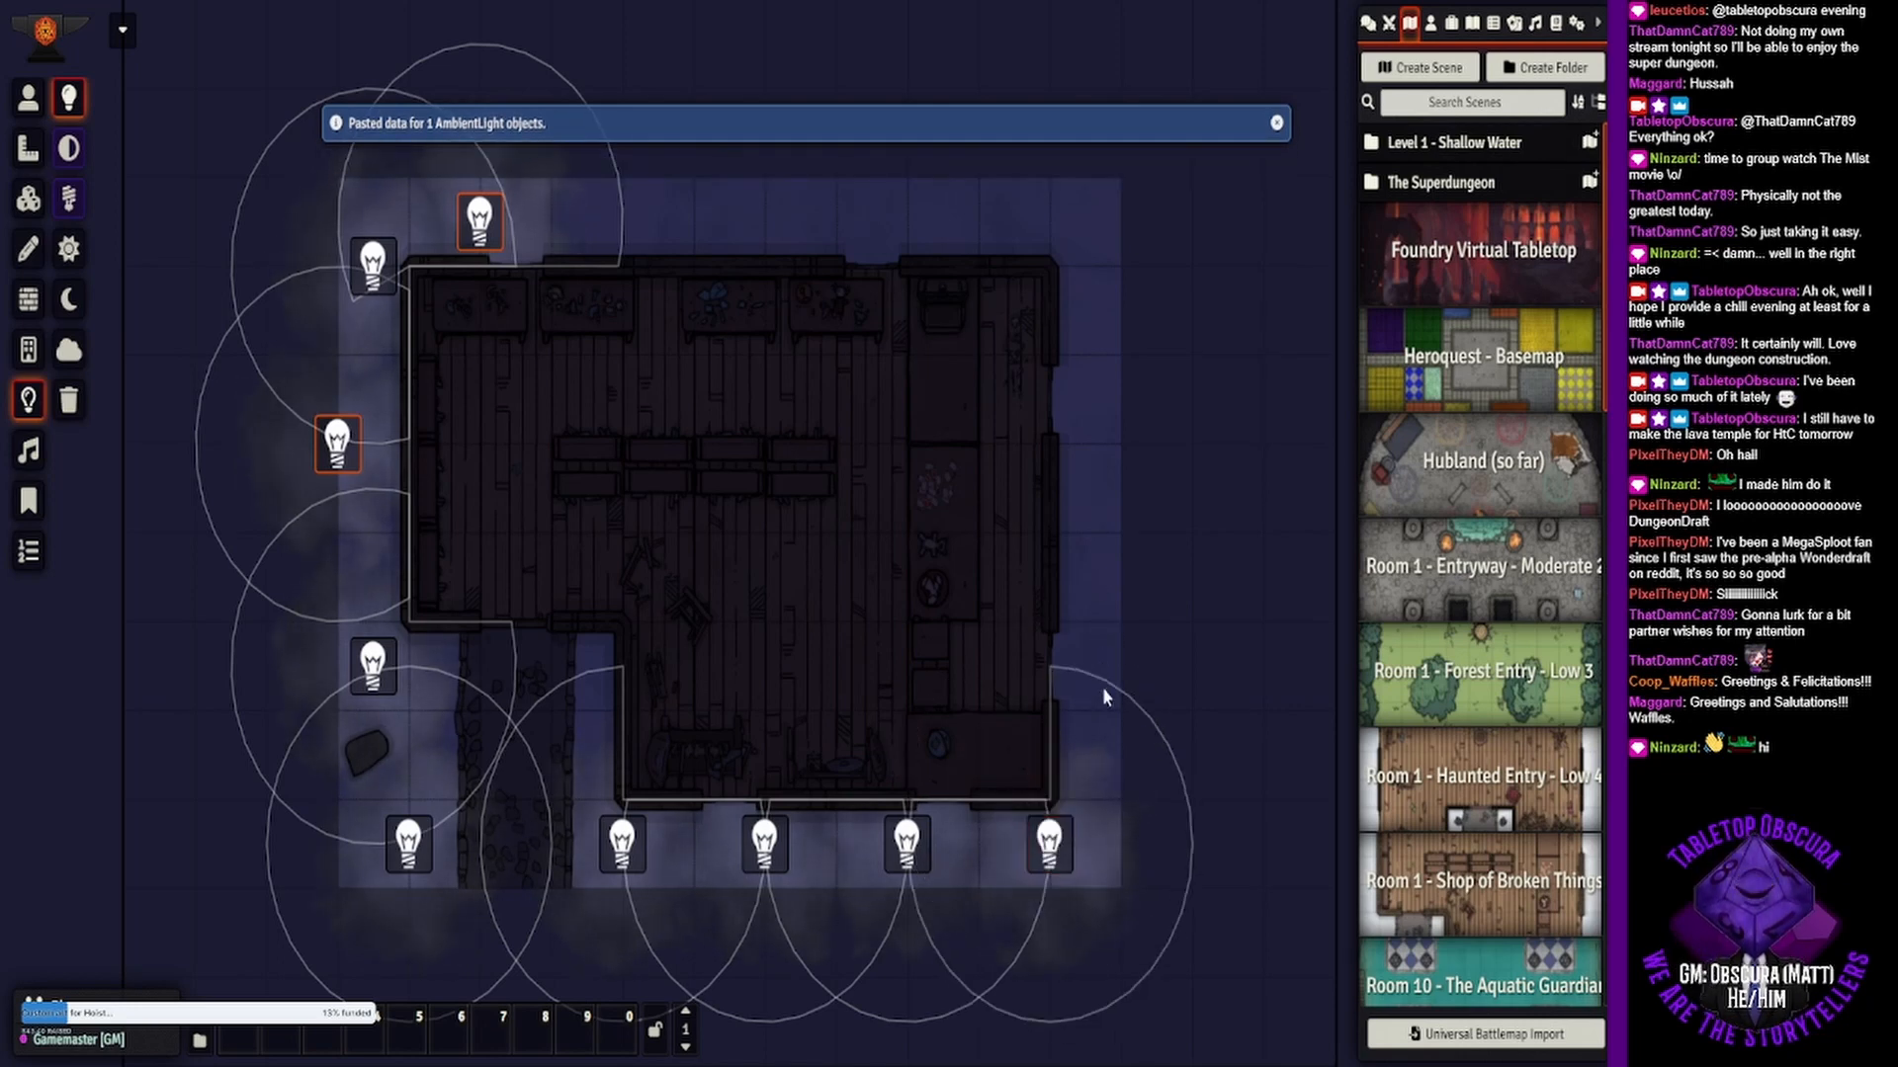
# - Paste four more lights and position them outside the east wall from the southeast up to the northeast corner
pyautogui.hotkey('ctrl', 'v')
pyautogui.moveTo(1050, 620); pyautogui.dragTo(1087, 704)
pyautogui.hotkey('ctrl', 'v')
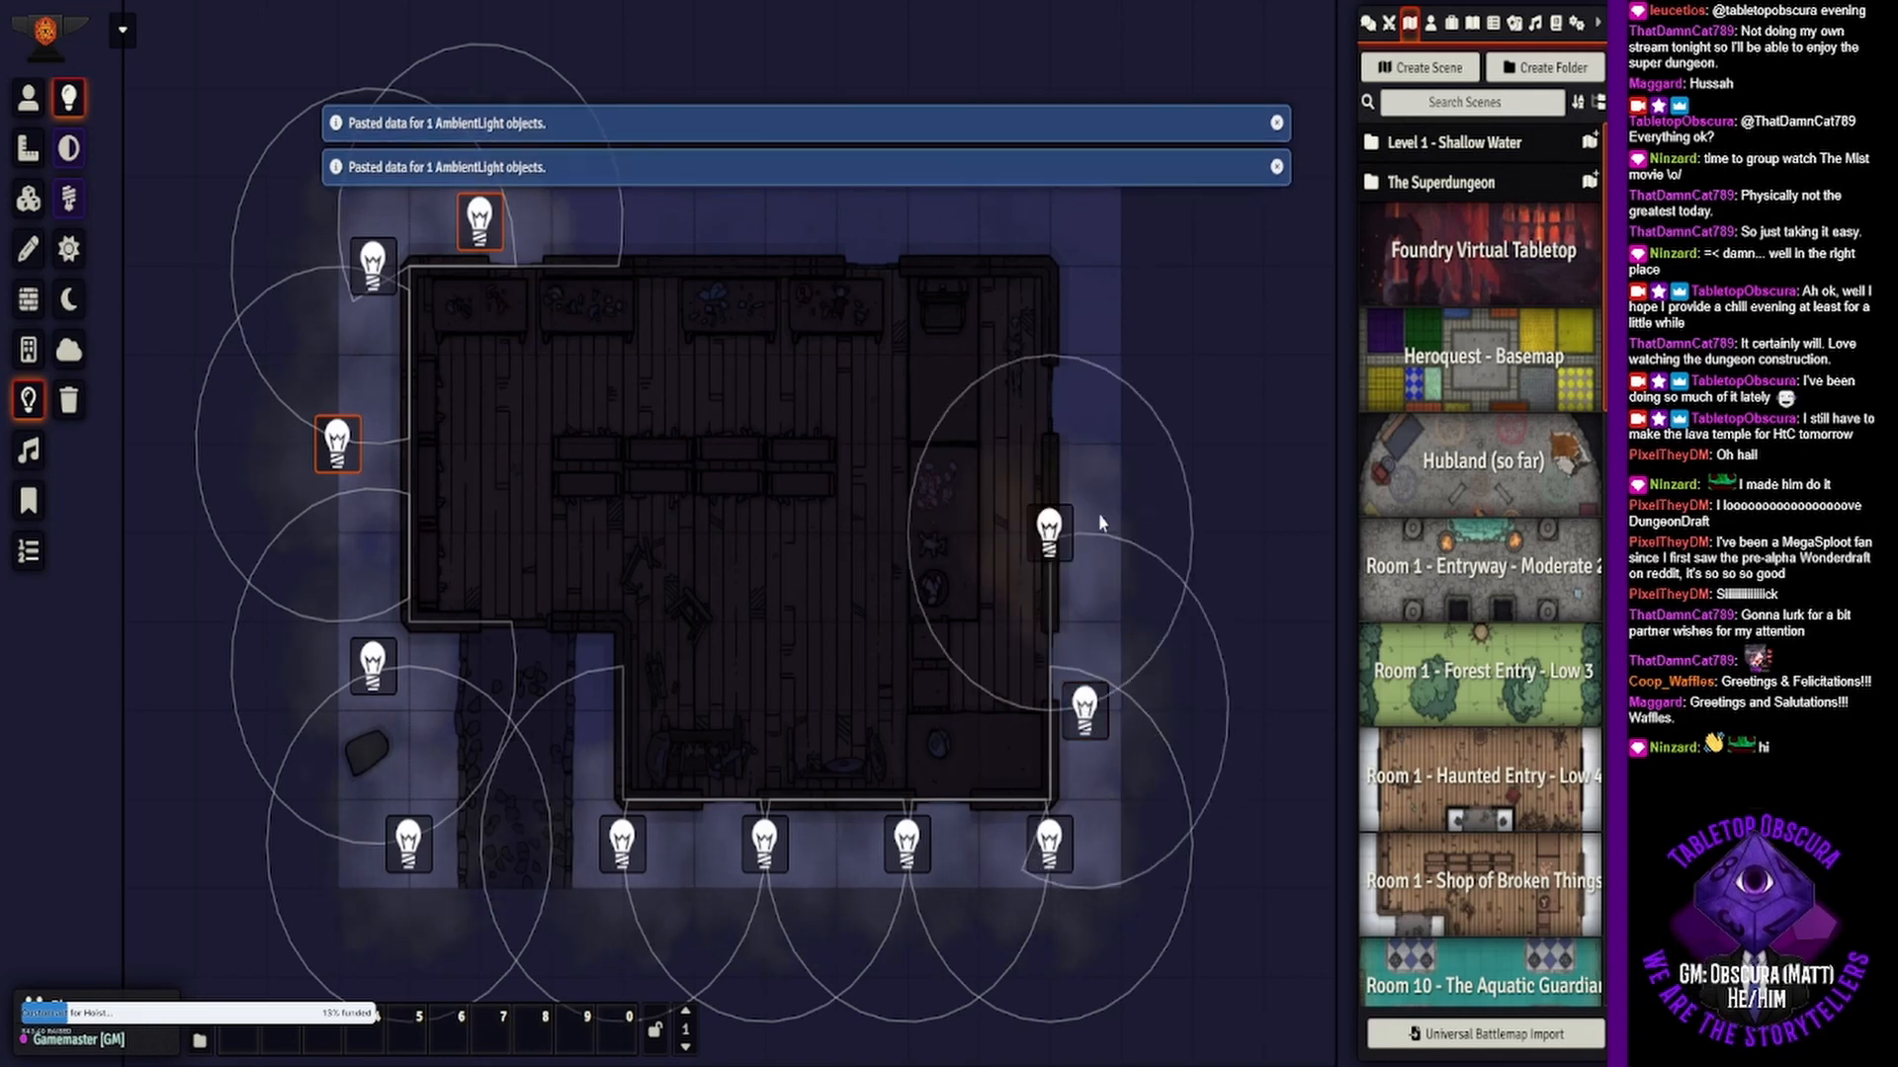
pyautogui.hotkey('ctrl', 'v')
pyautogui.hotkey('ctrl', 'v')
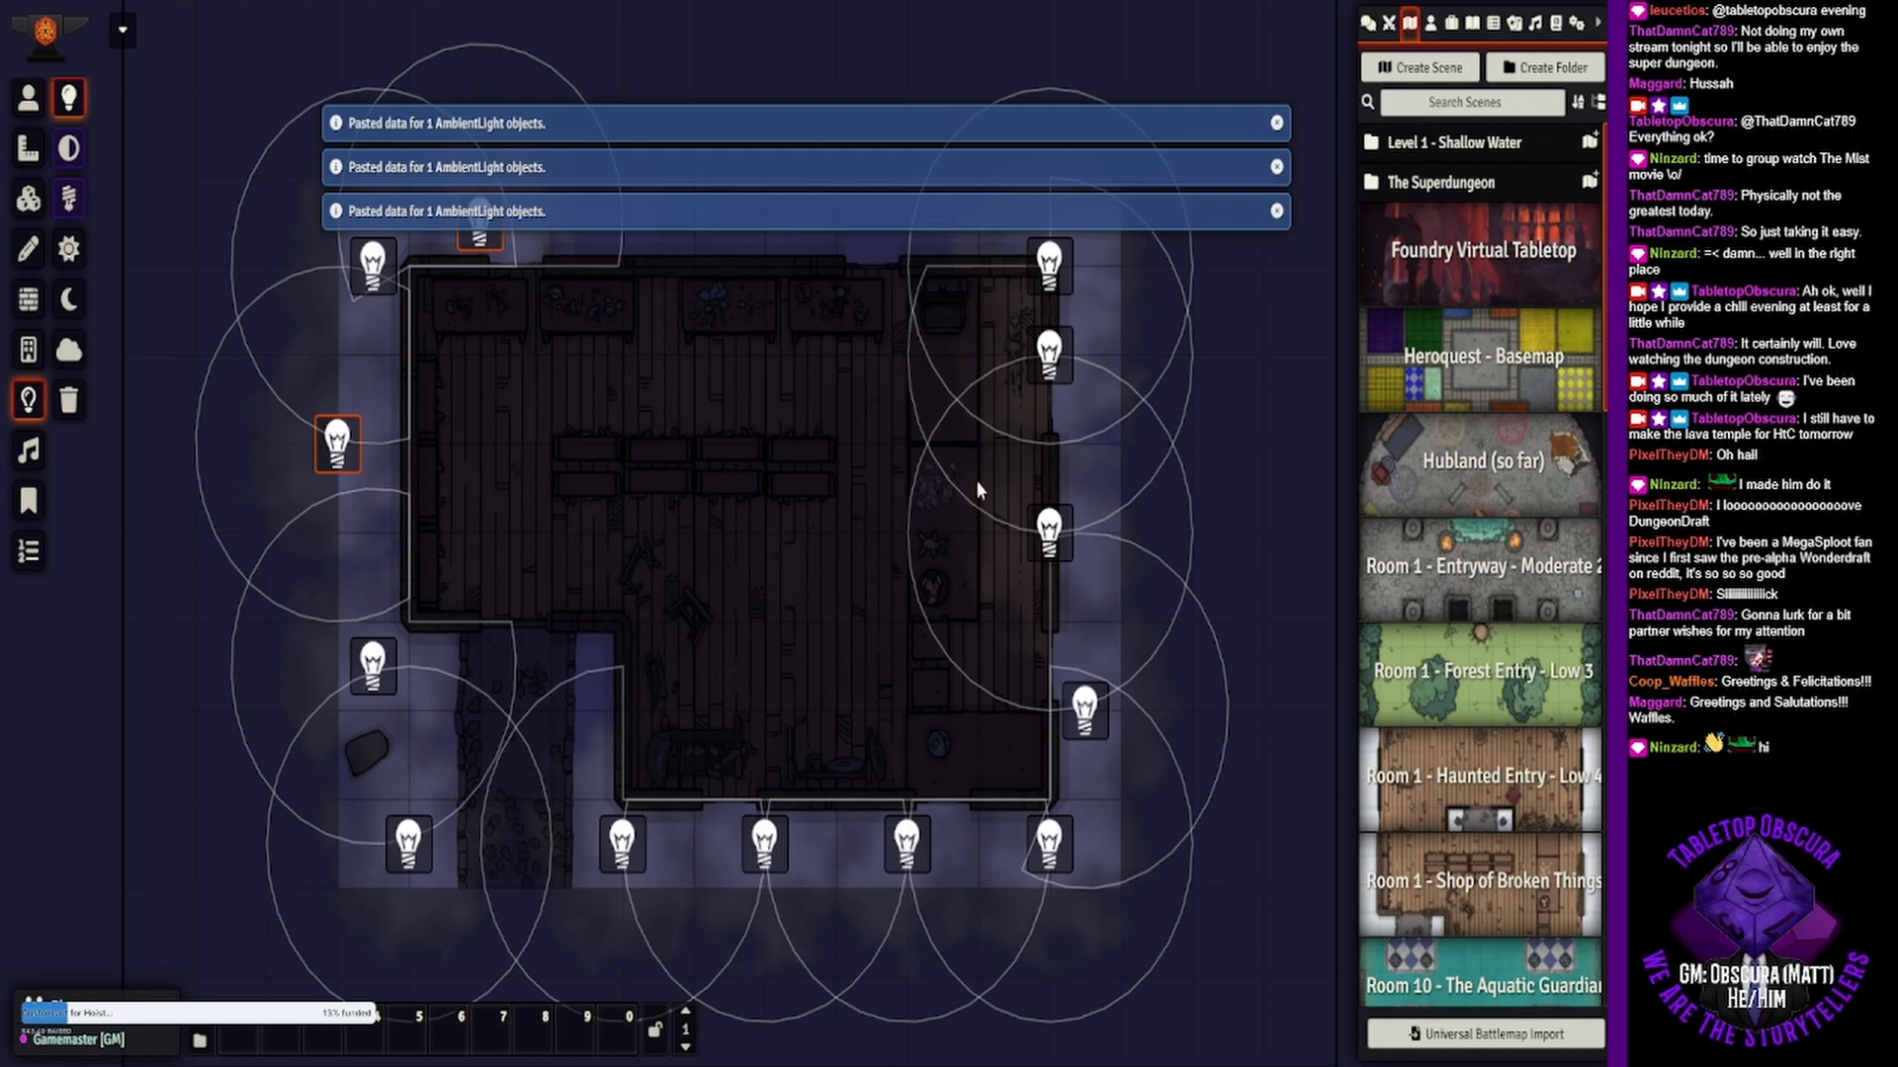
pyautogui.moveTo(975, 477); pyautogui.dragTo(866, 542)
pyautogui.moveTo(950, 605)
pyautogui.mouseDown()
pyautogui.moveTo(970, 622)
pyautogui.moveTo(985, 605)
pyautogui.mouseUp()
pyautogui.moveTo(947, 420); pyautogui.dragTo(983, 425)
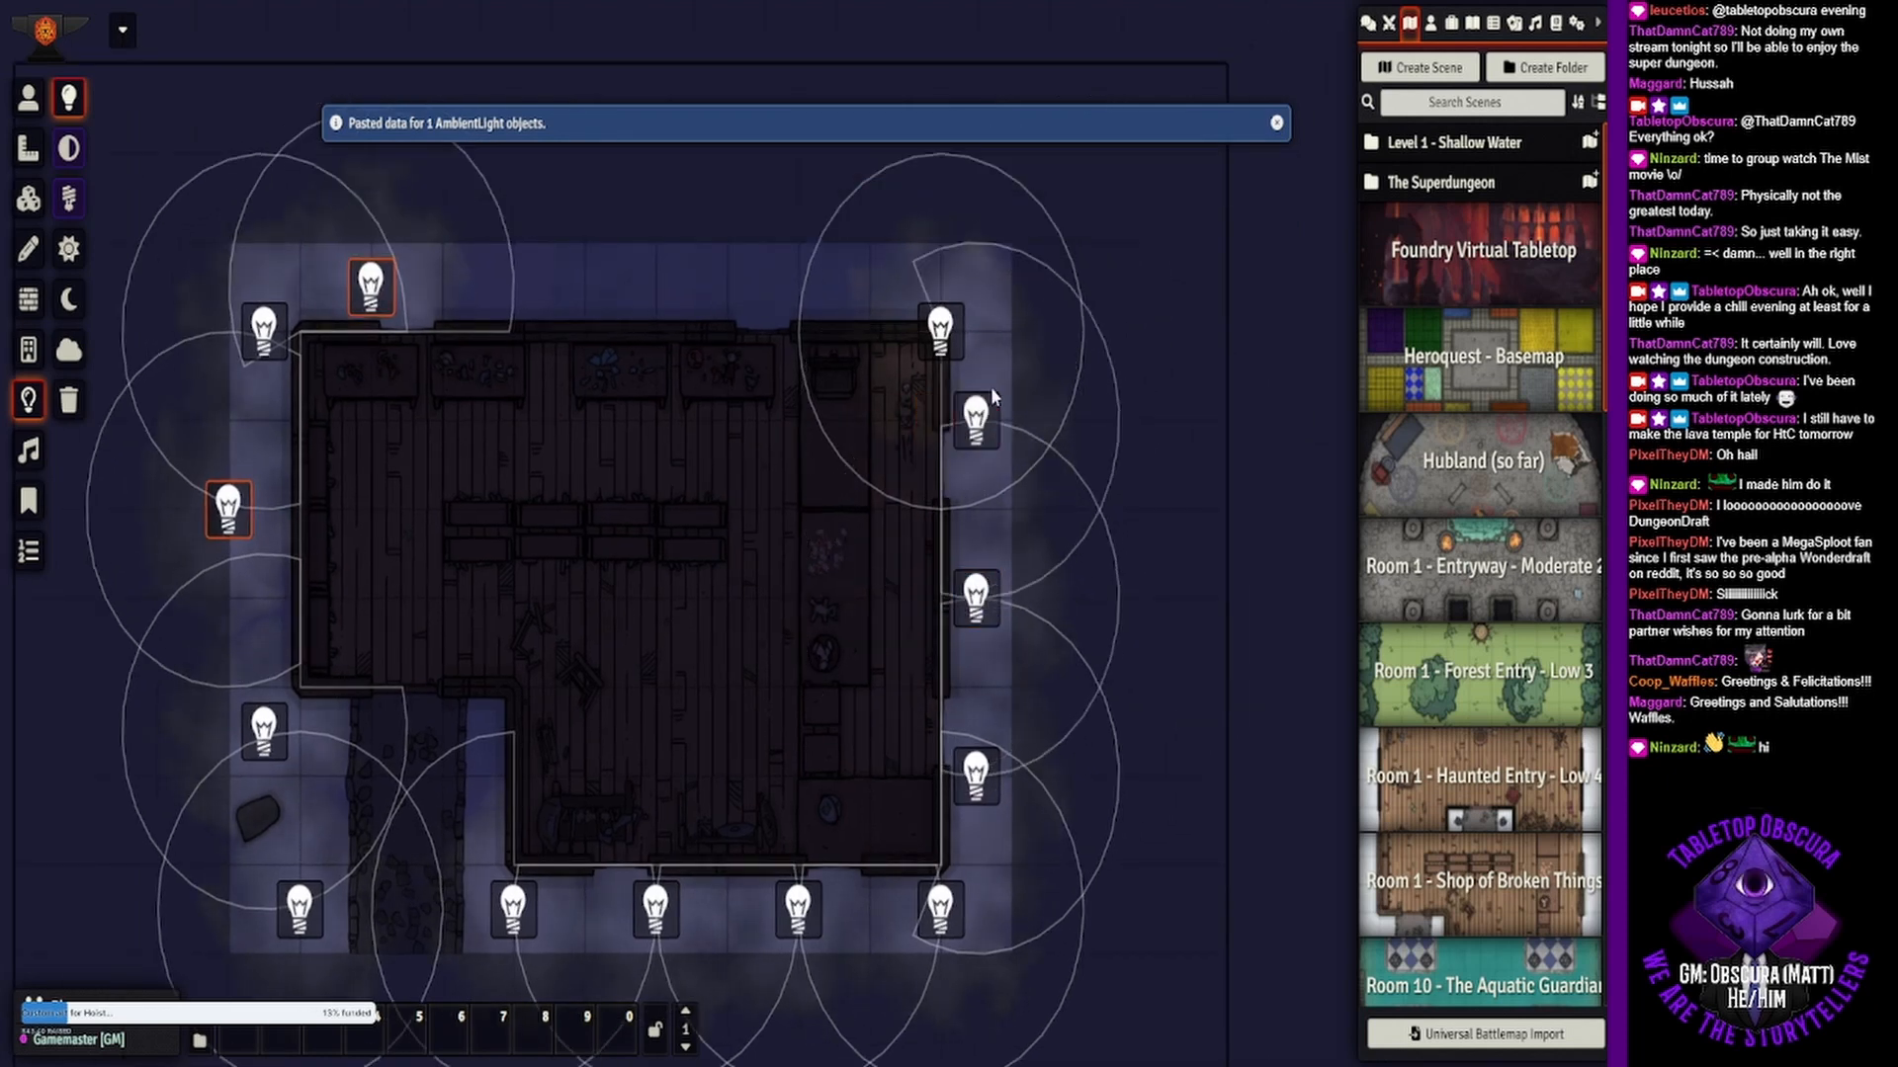
pyautogui.moveTo(945, 350); pyautogui.dragTo(983, 302)
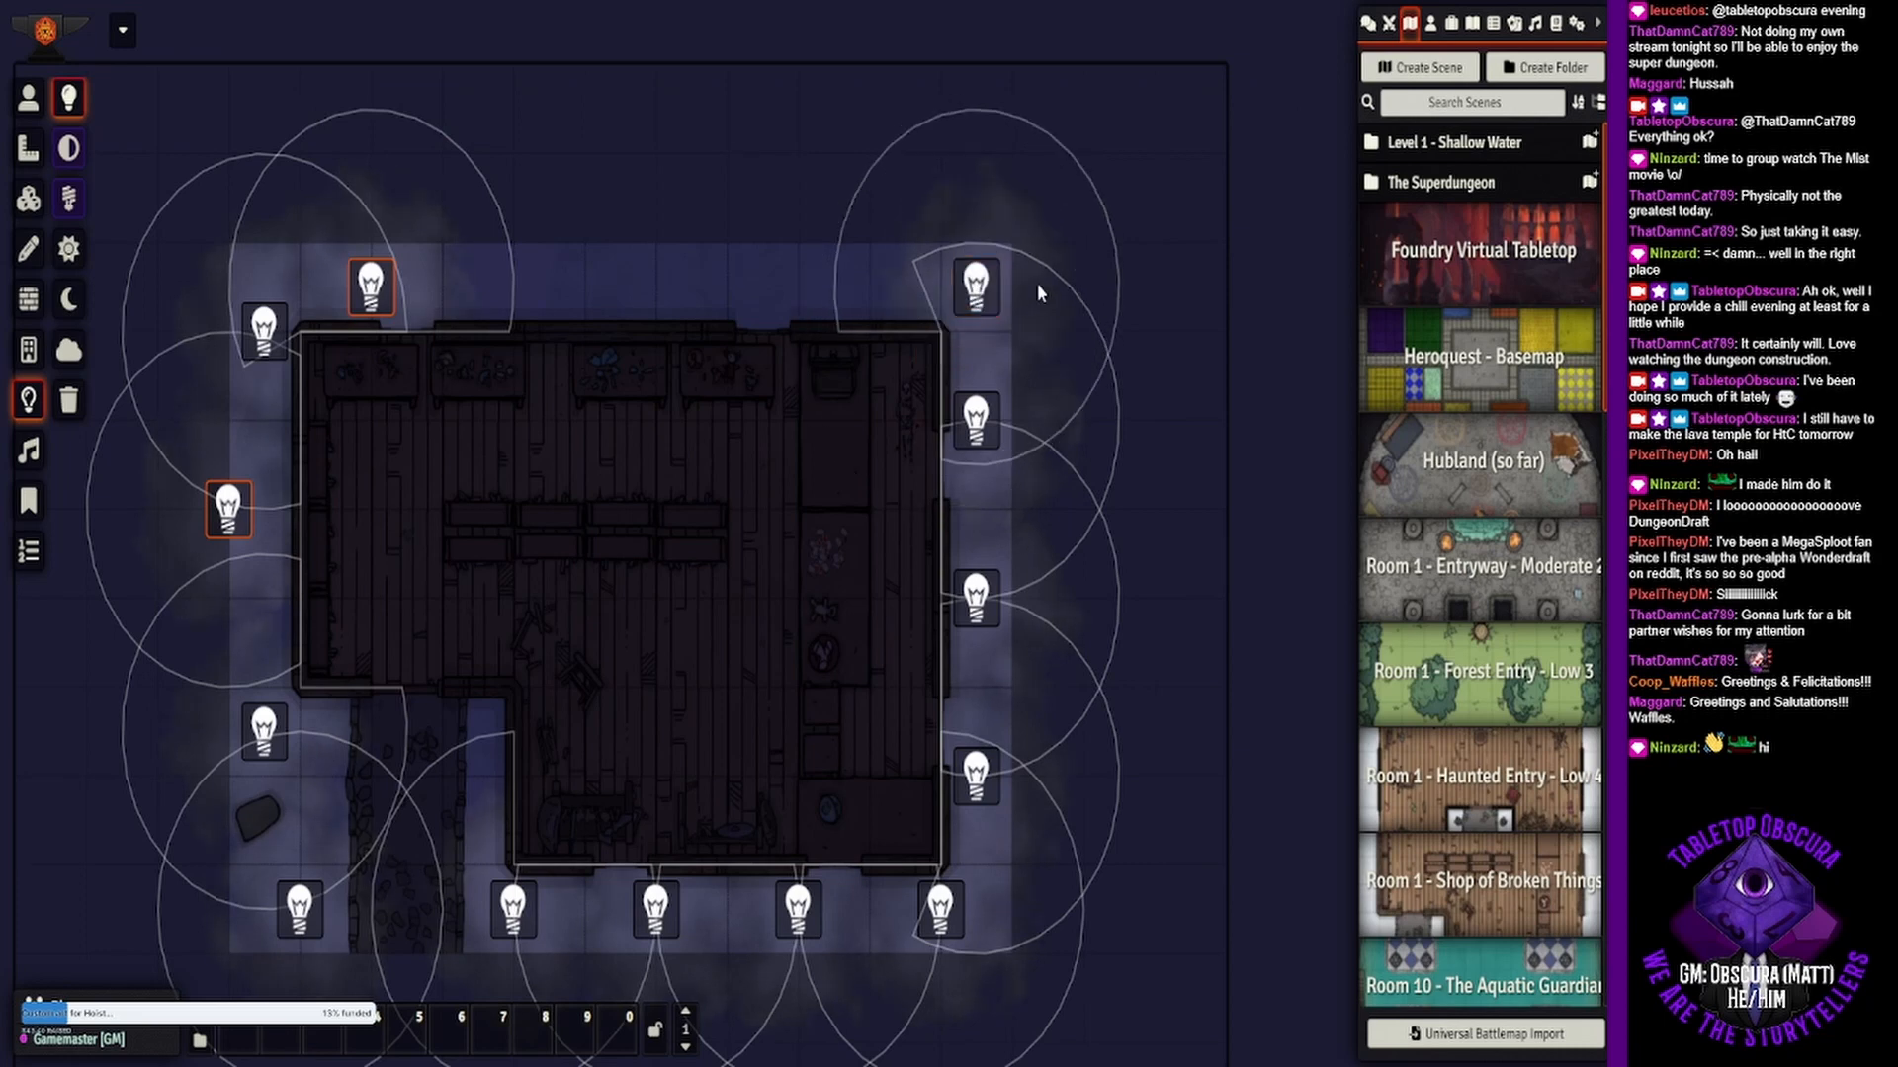
# - Fill the north exterior with three more pasted lights and delete the small stray light created there
pyautogui.hotkey('ctrl', 'v')
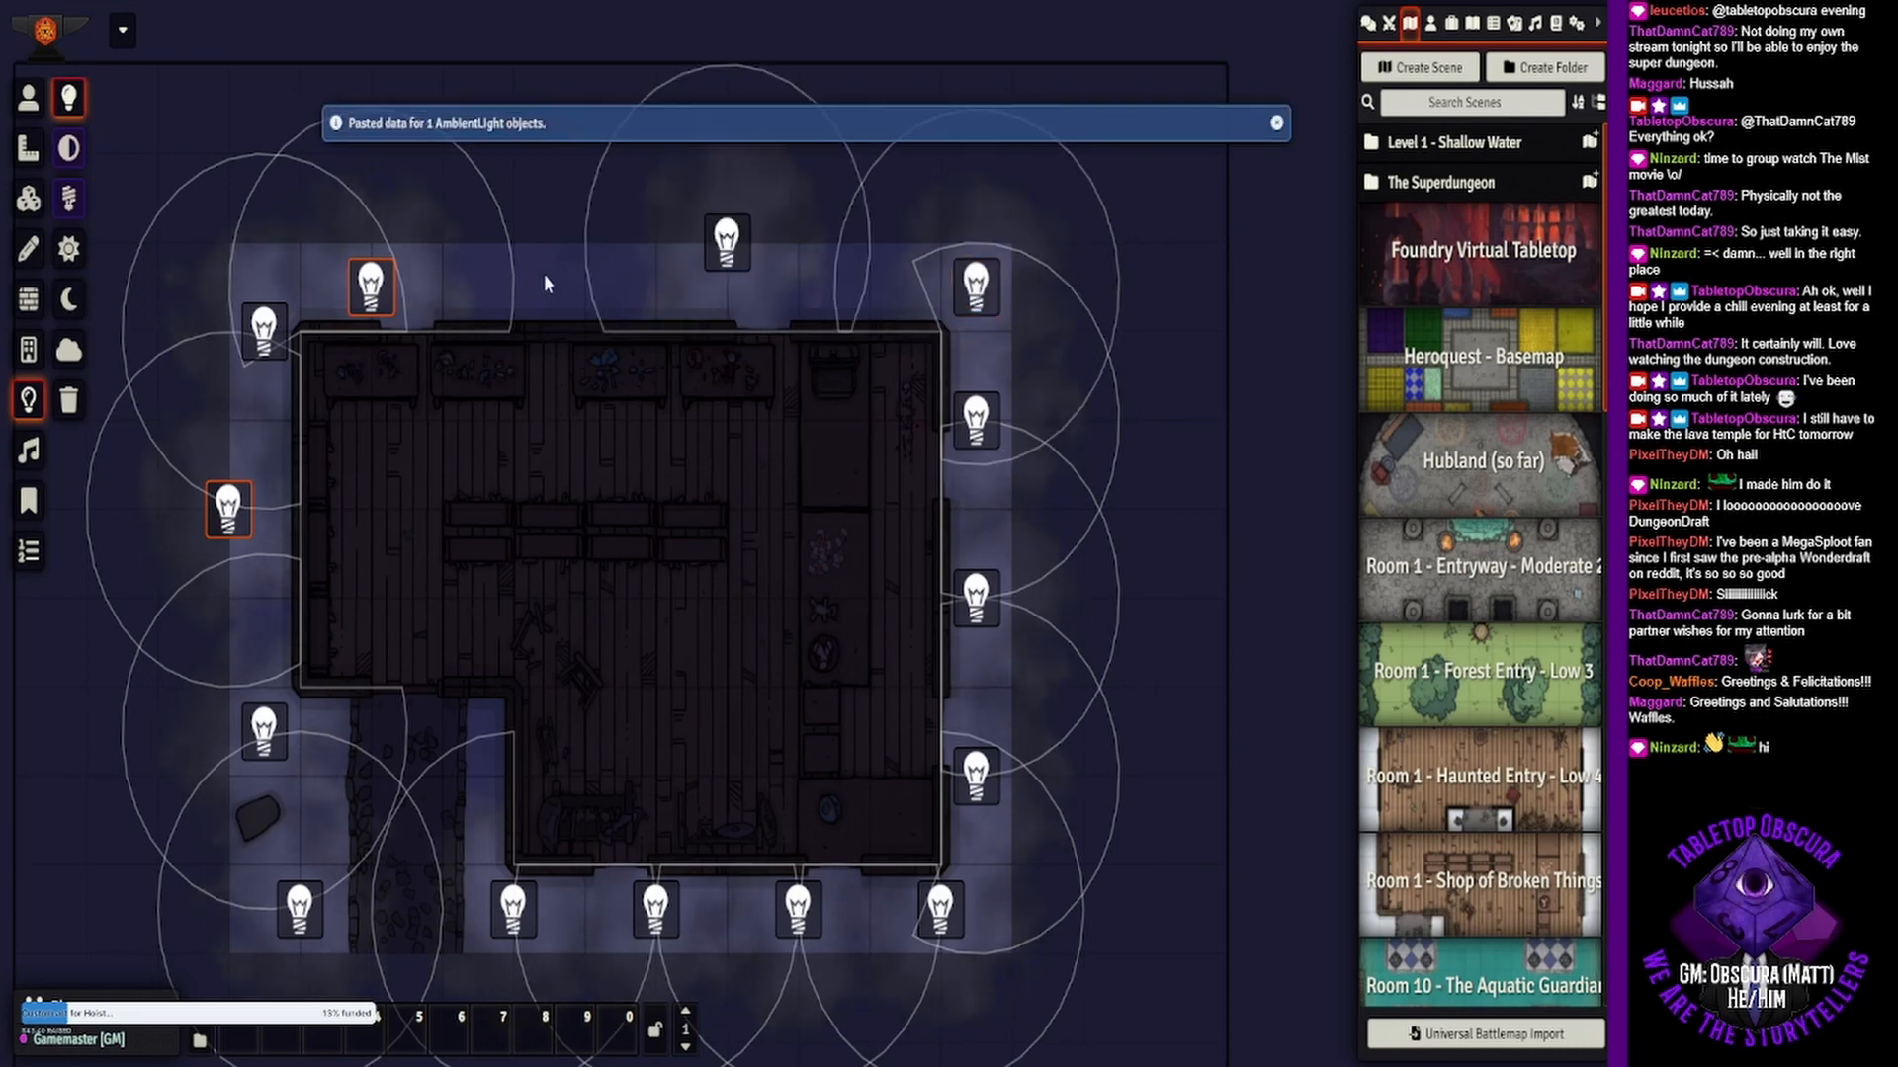
pyautogui.hotkey('ctrl', 'v')
pyautogui.moveTo(531, 257); pyautogui.dragTo(558, 286)
pyautogui.click(729, 259)
pyautogui.moveTo(731, 259); pyautogui.dragTo(732, 304)
pyautogui.hotkey('ctrl', 'v')
pyautogui.hotkey('ctrl', 'v')
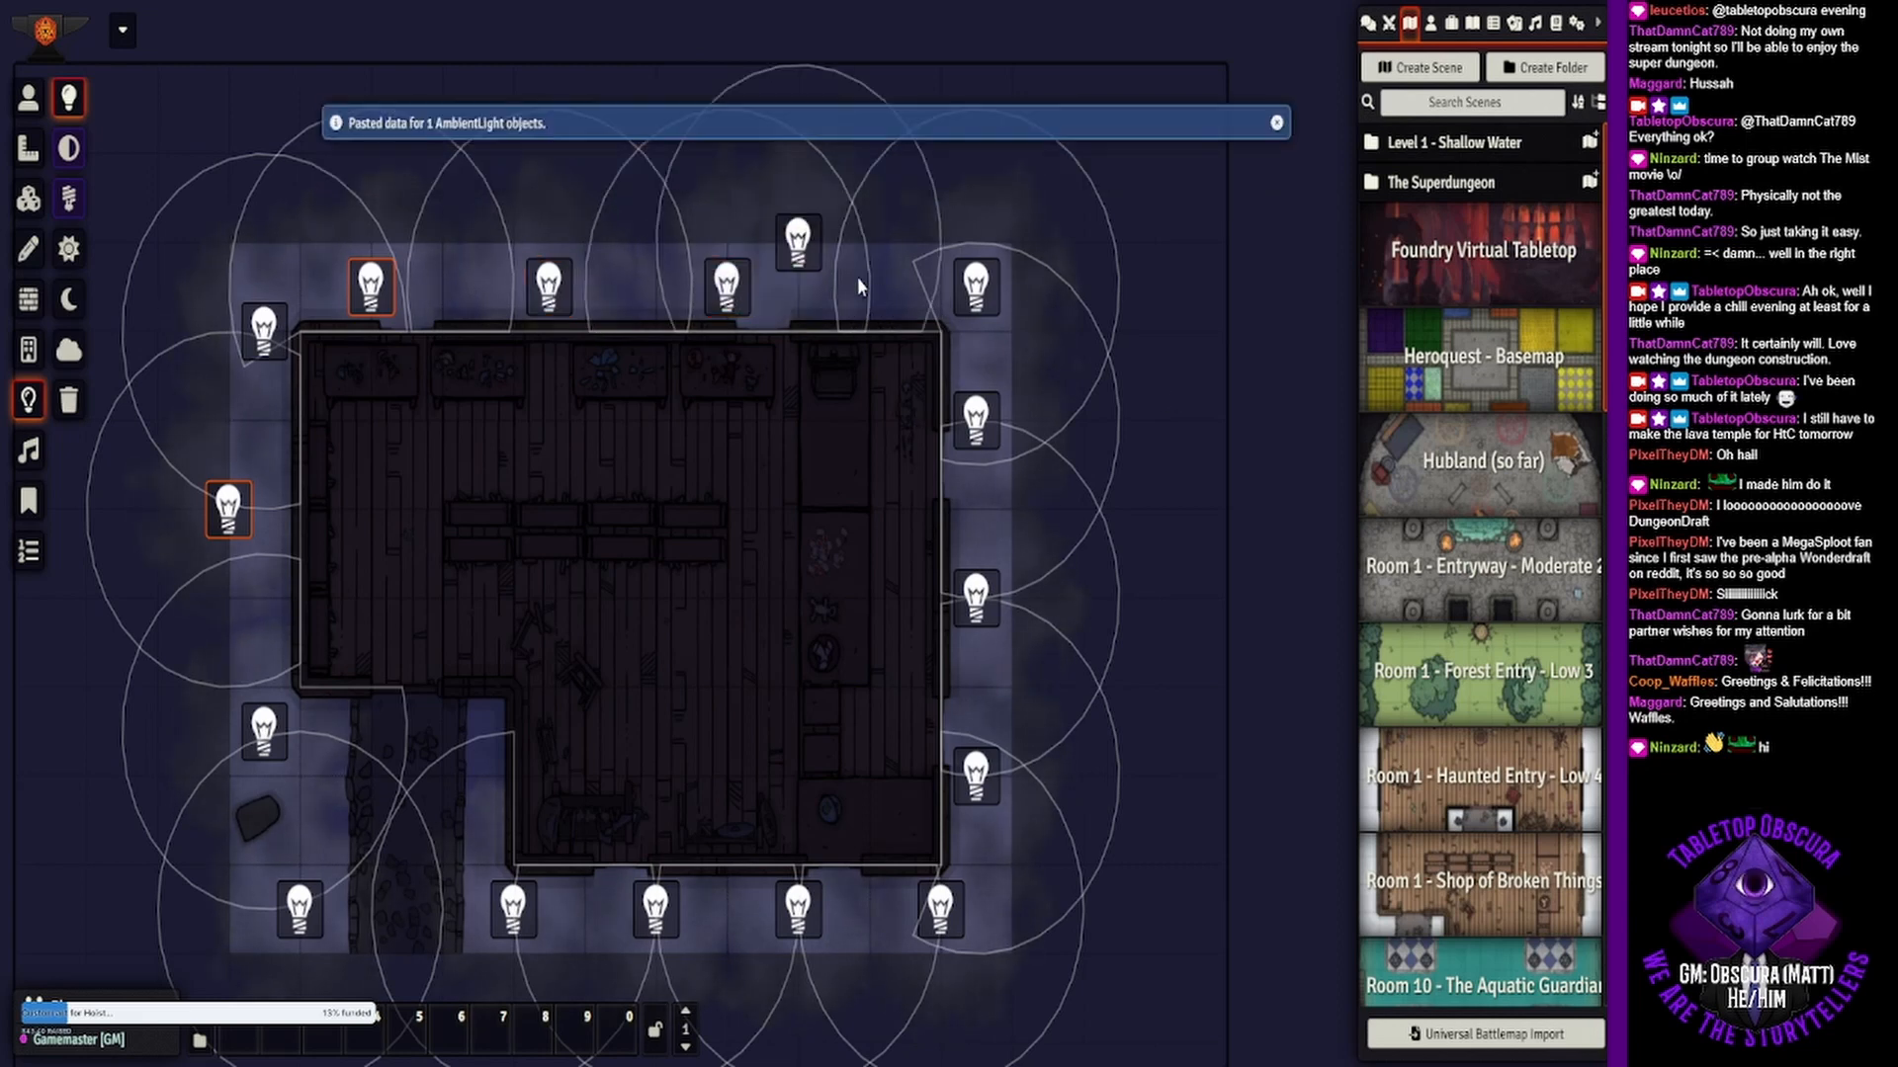
pyautogui.click(776, 240)
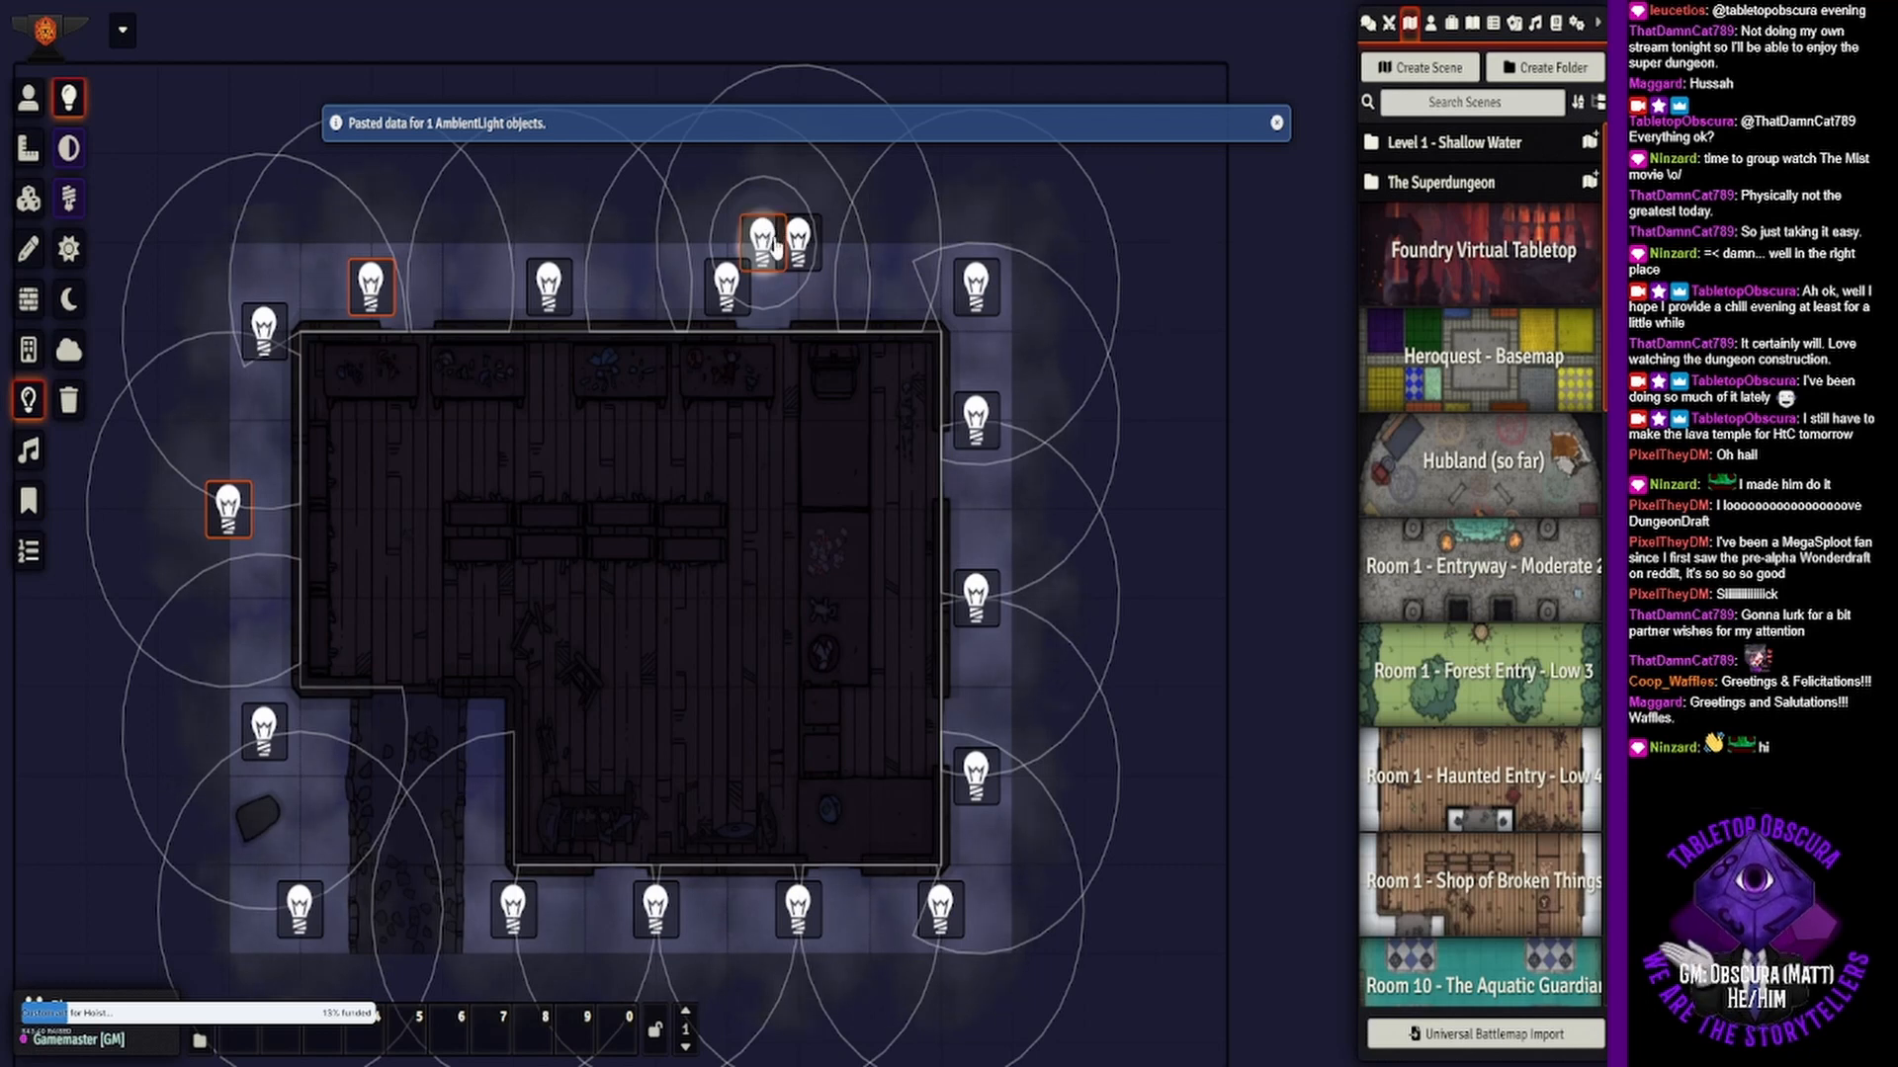
pyautogui.press('Delete')
pyautogui.moveTo(790, 244); pyautogui.dragTo(833, 279)
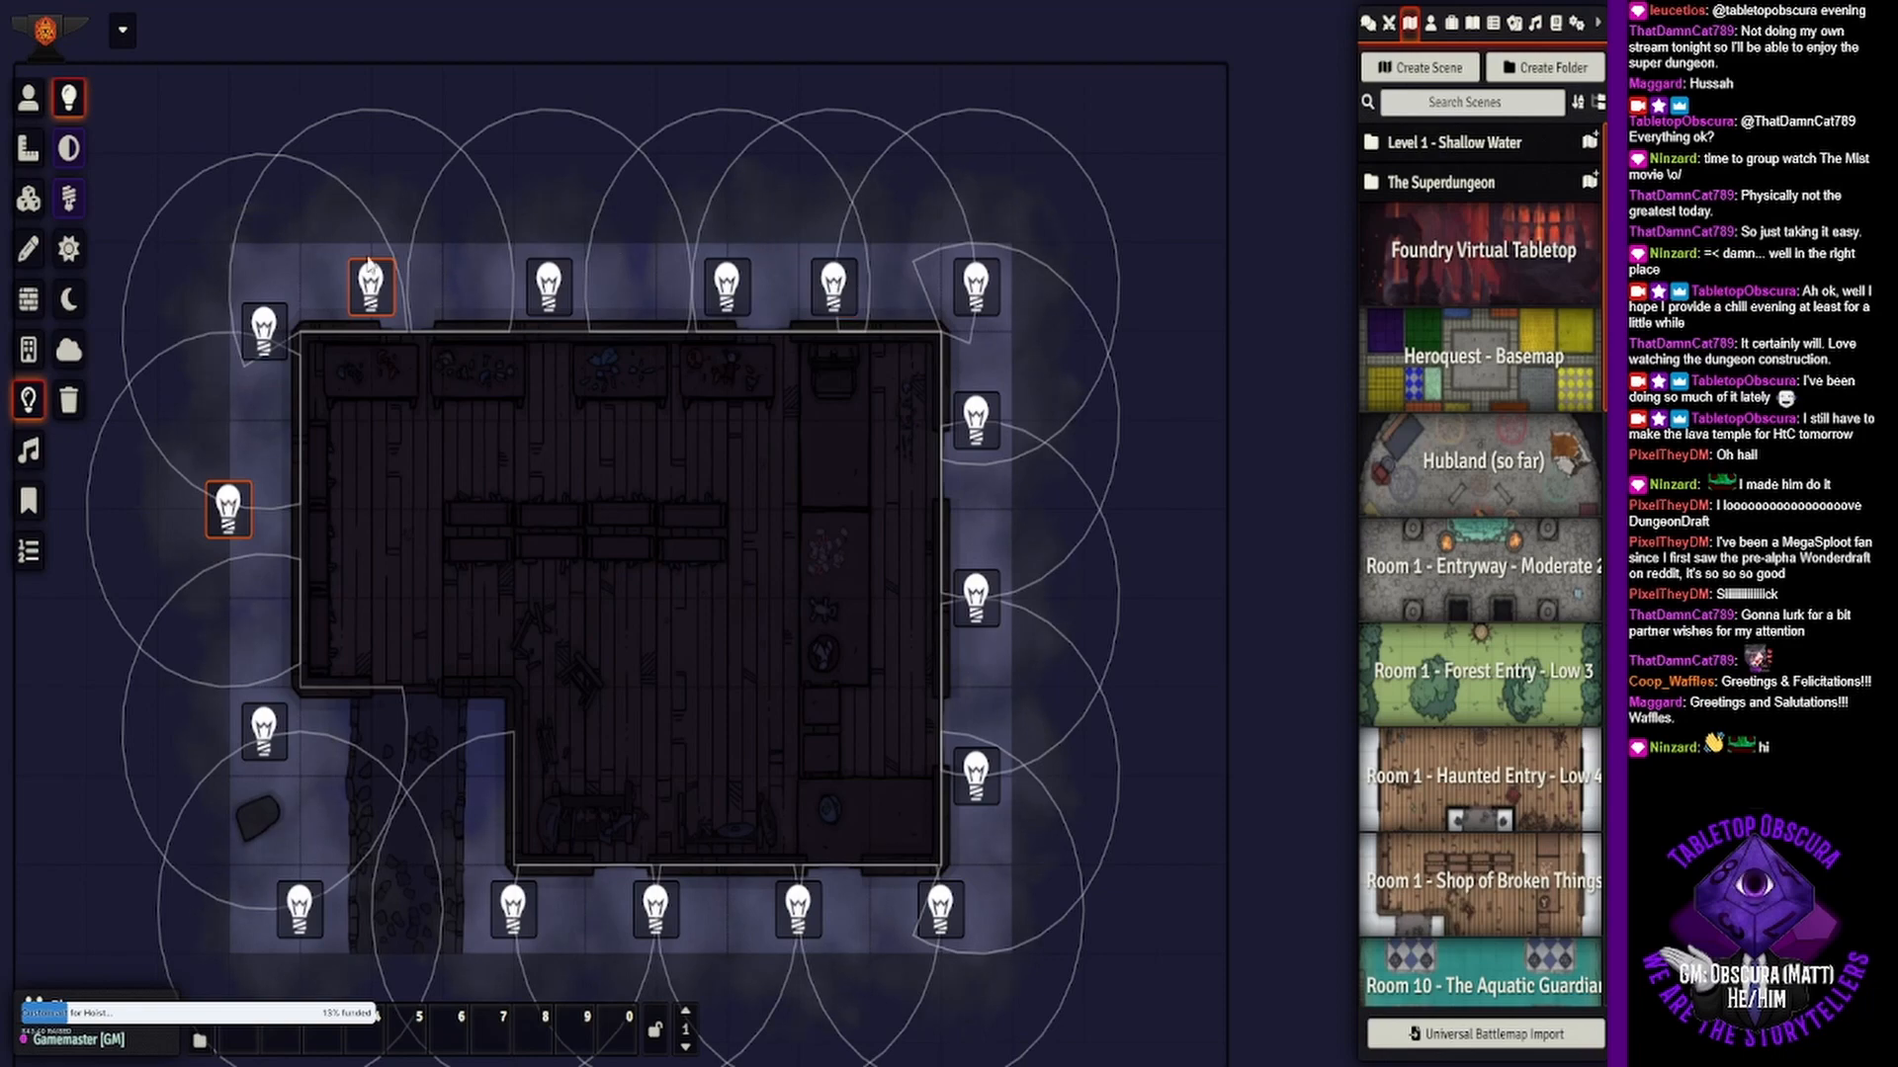
# - Switch to the token controls and review the Animated Armor actor's sheet from the Level 4 folder
pyautogui.click(28, 96)
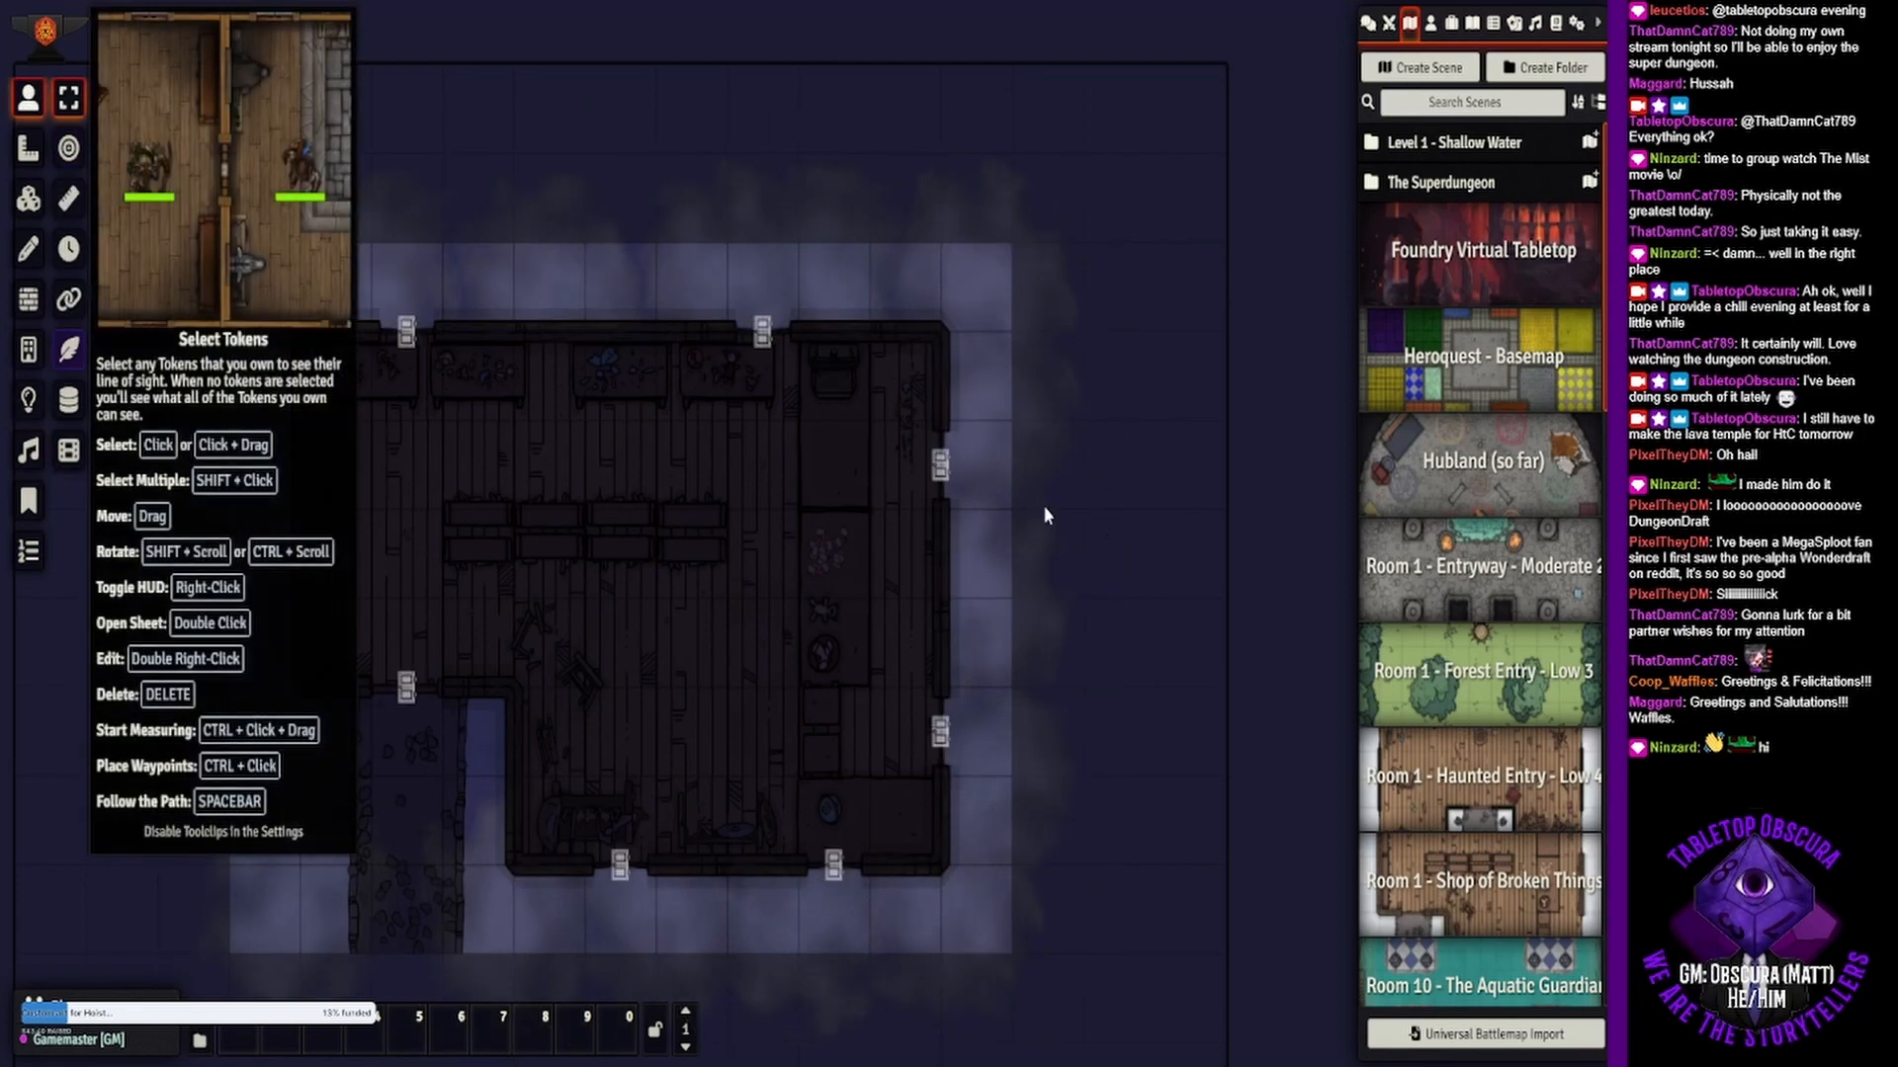
pyautogui.moveTo(573, 119); pyautogui.dragTo(665, 138)
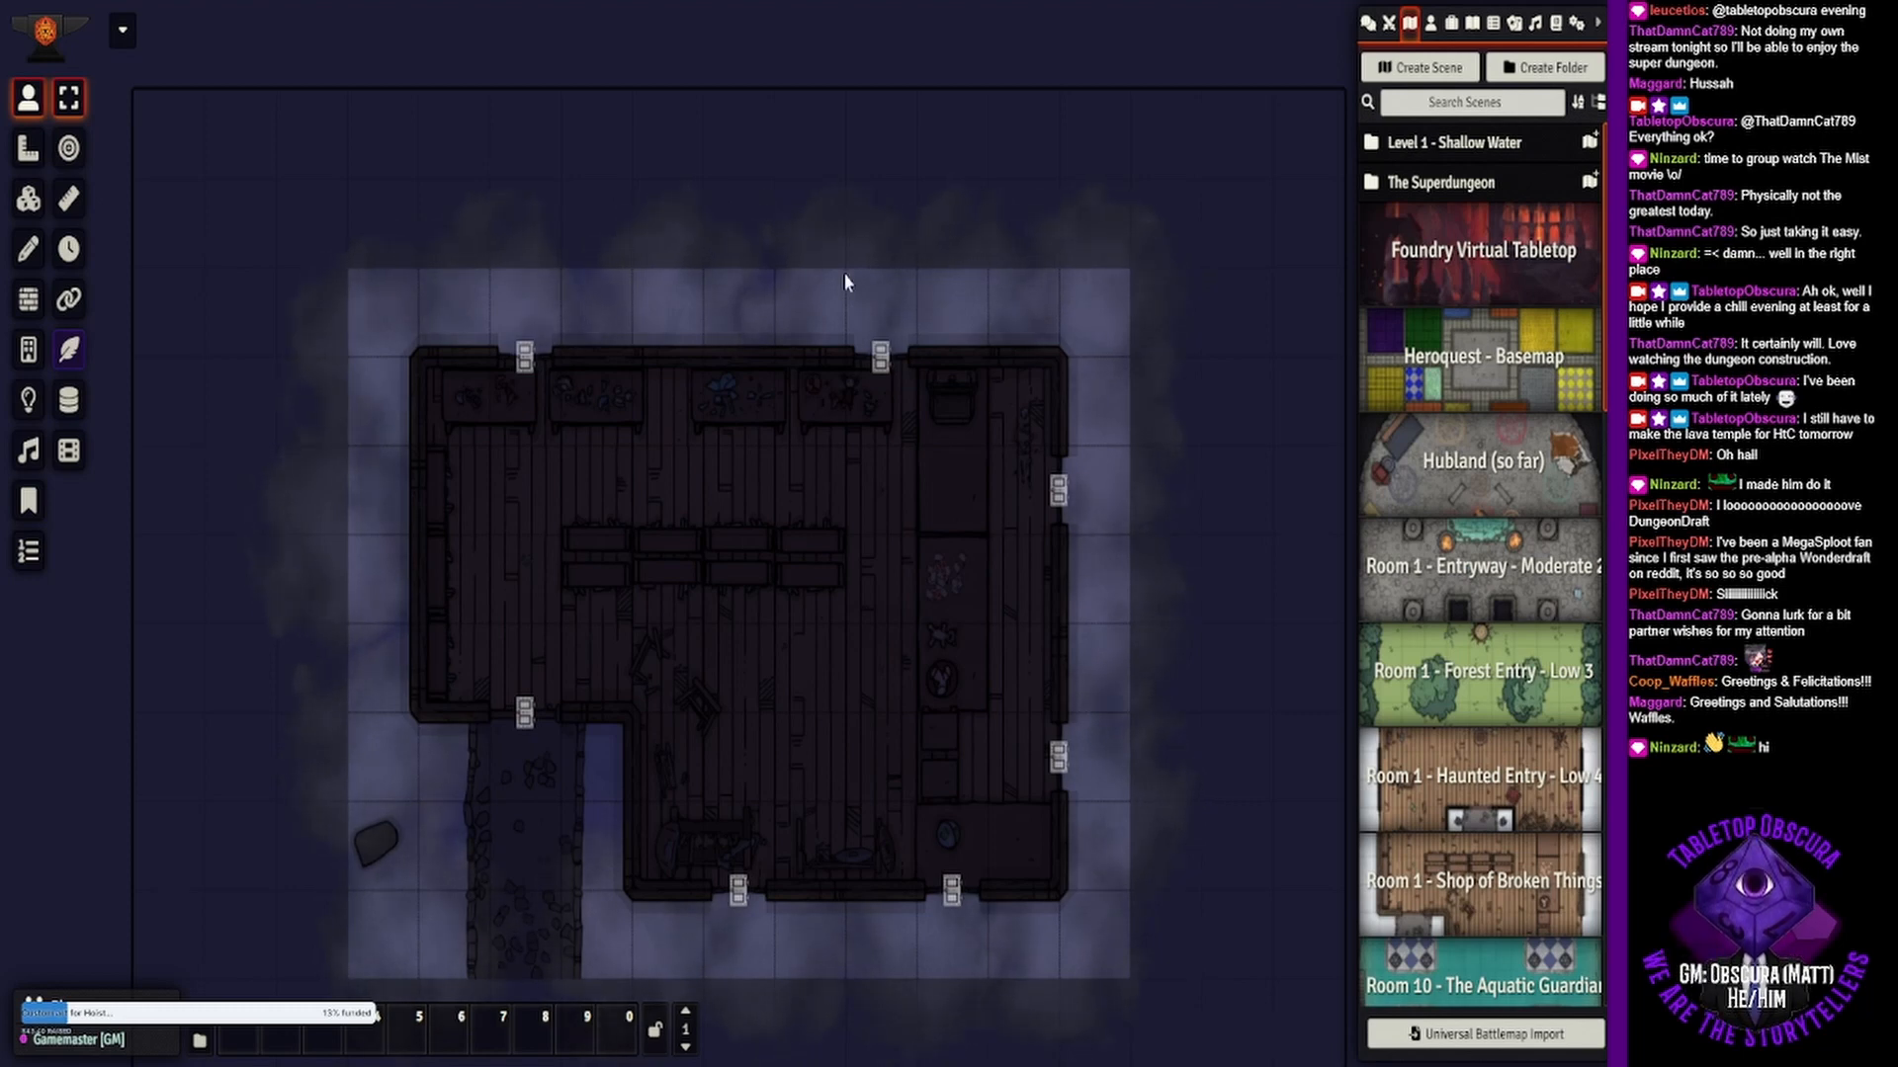
pyautogui.moveTo(1098, 627); pyautogui.dragTo(1099, 501)
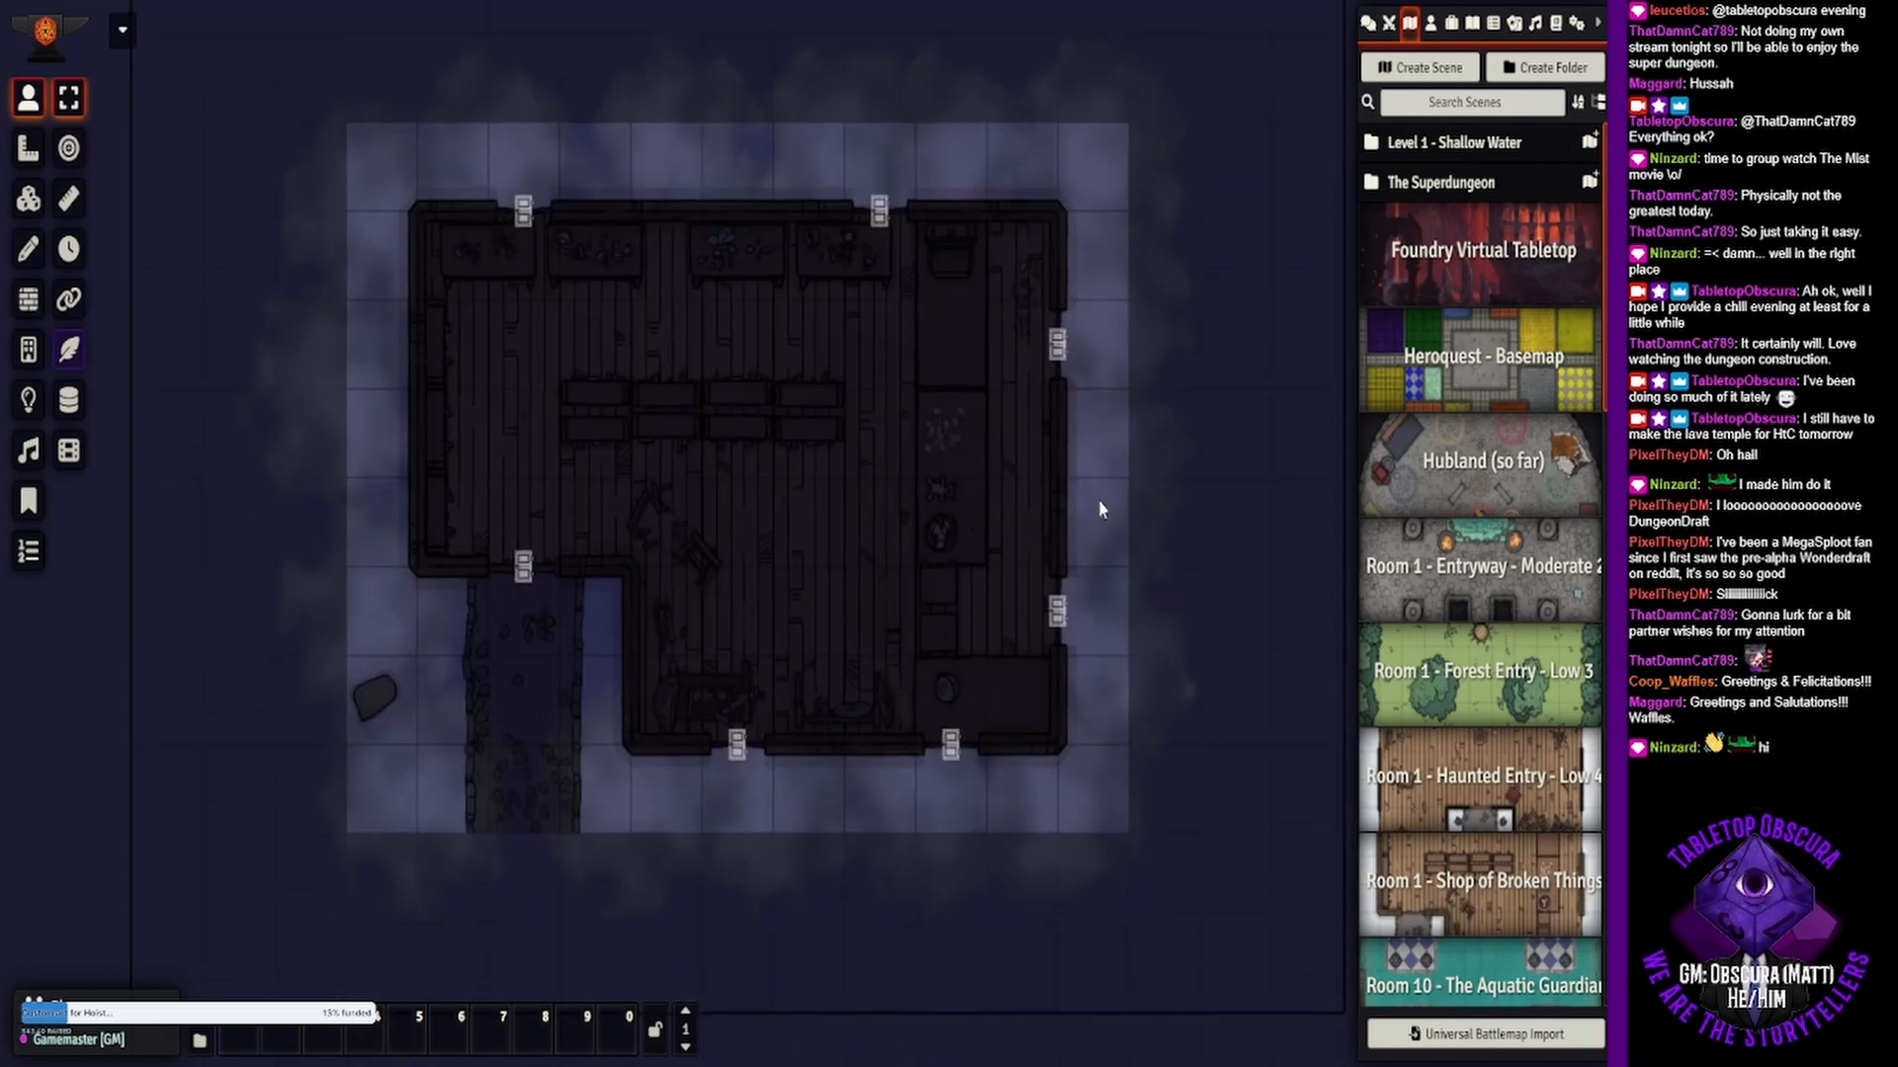
pyautogui.click(1430, 22)
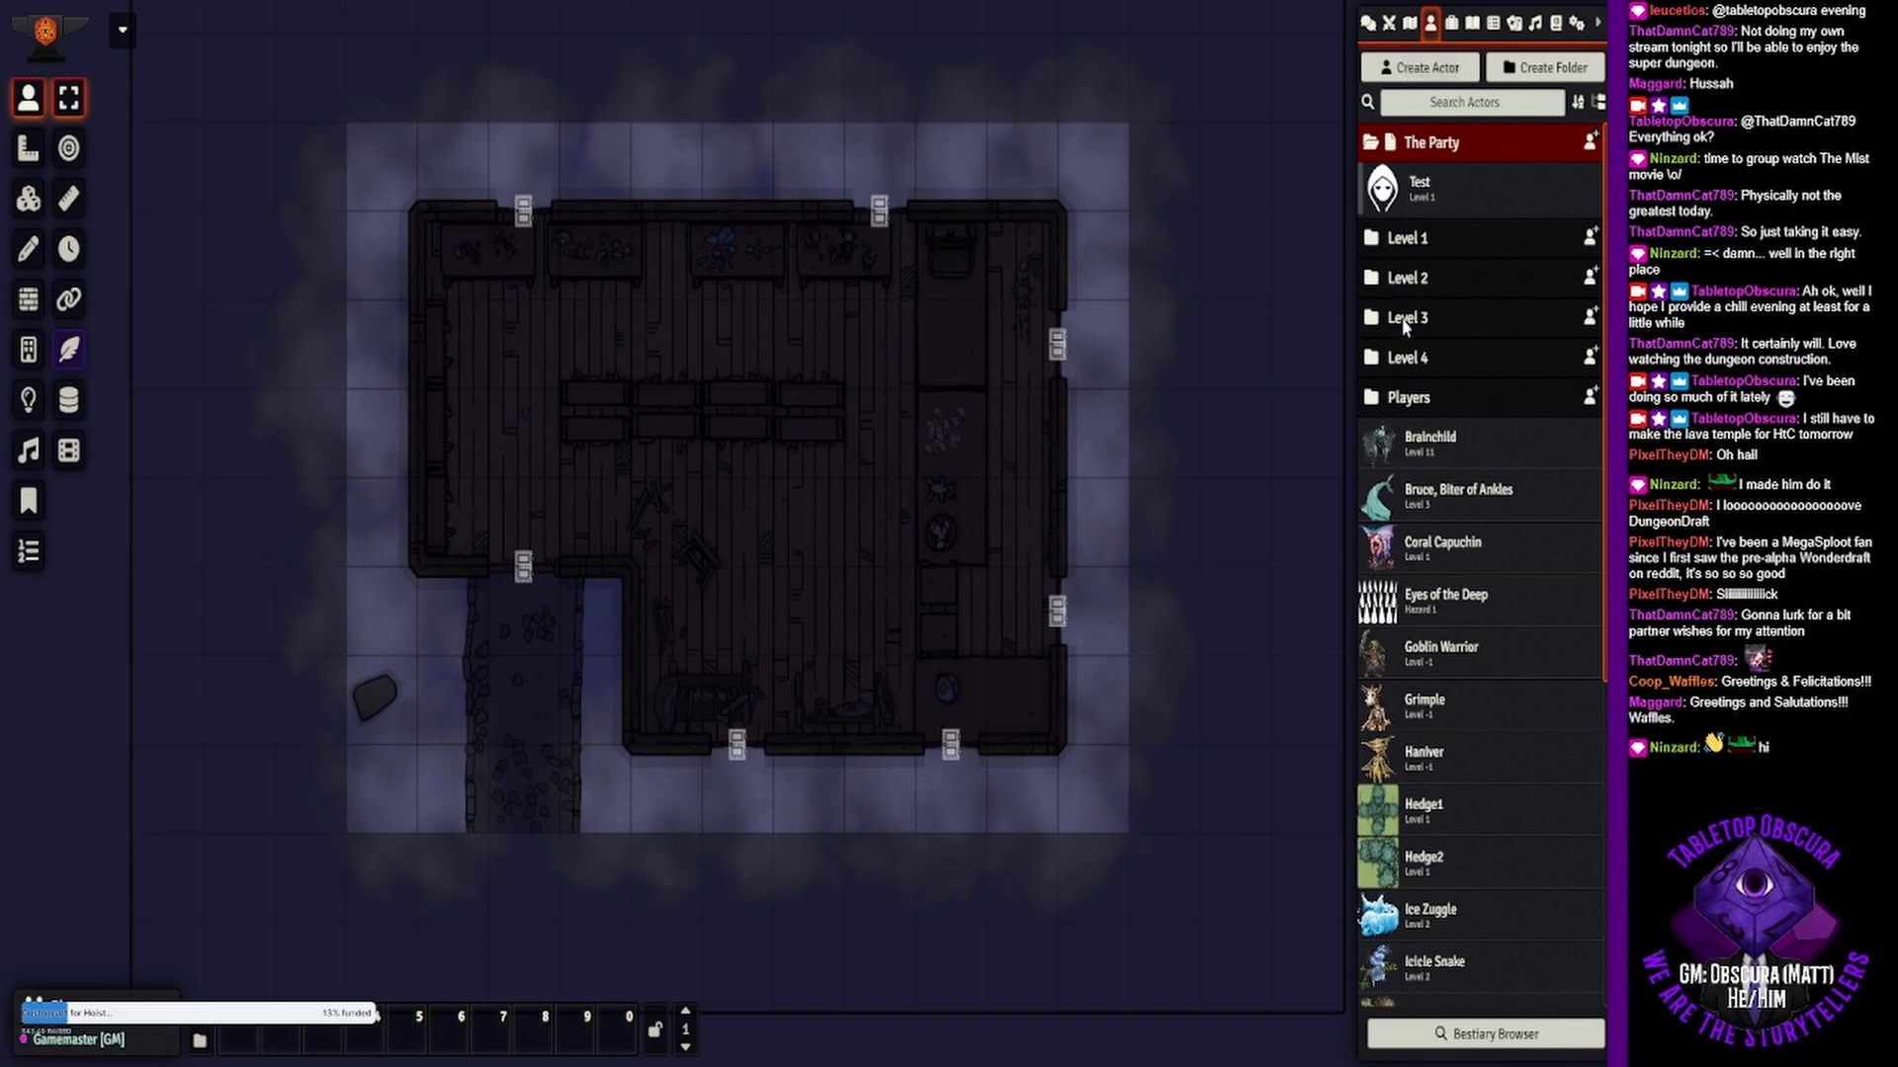
pyautogui.click(1403, 358)
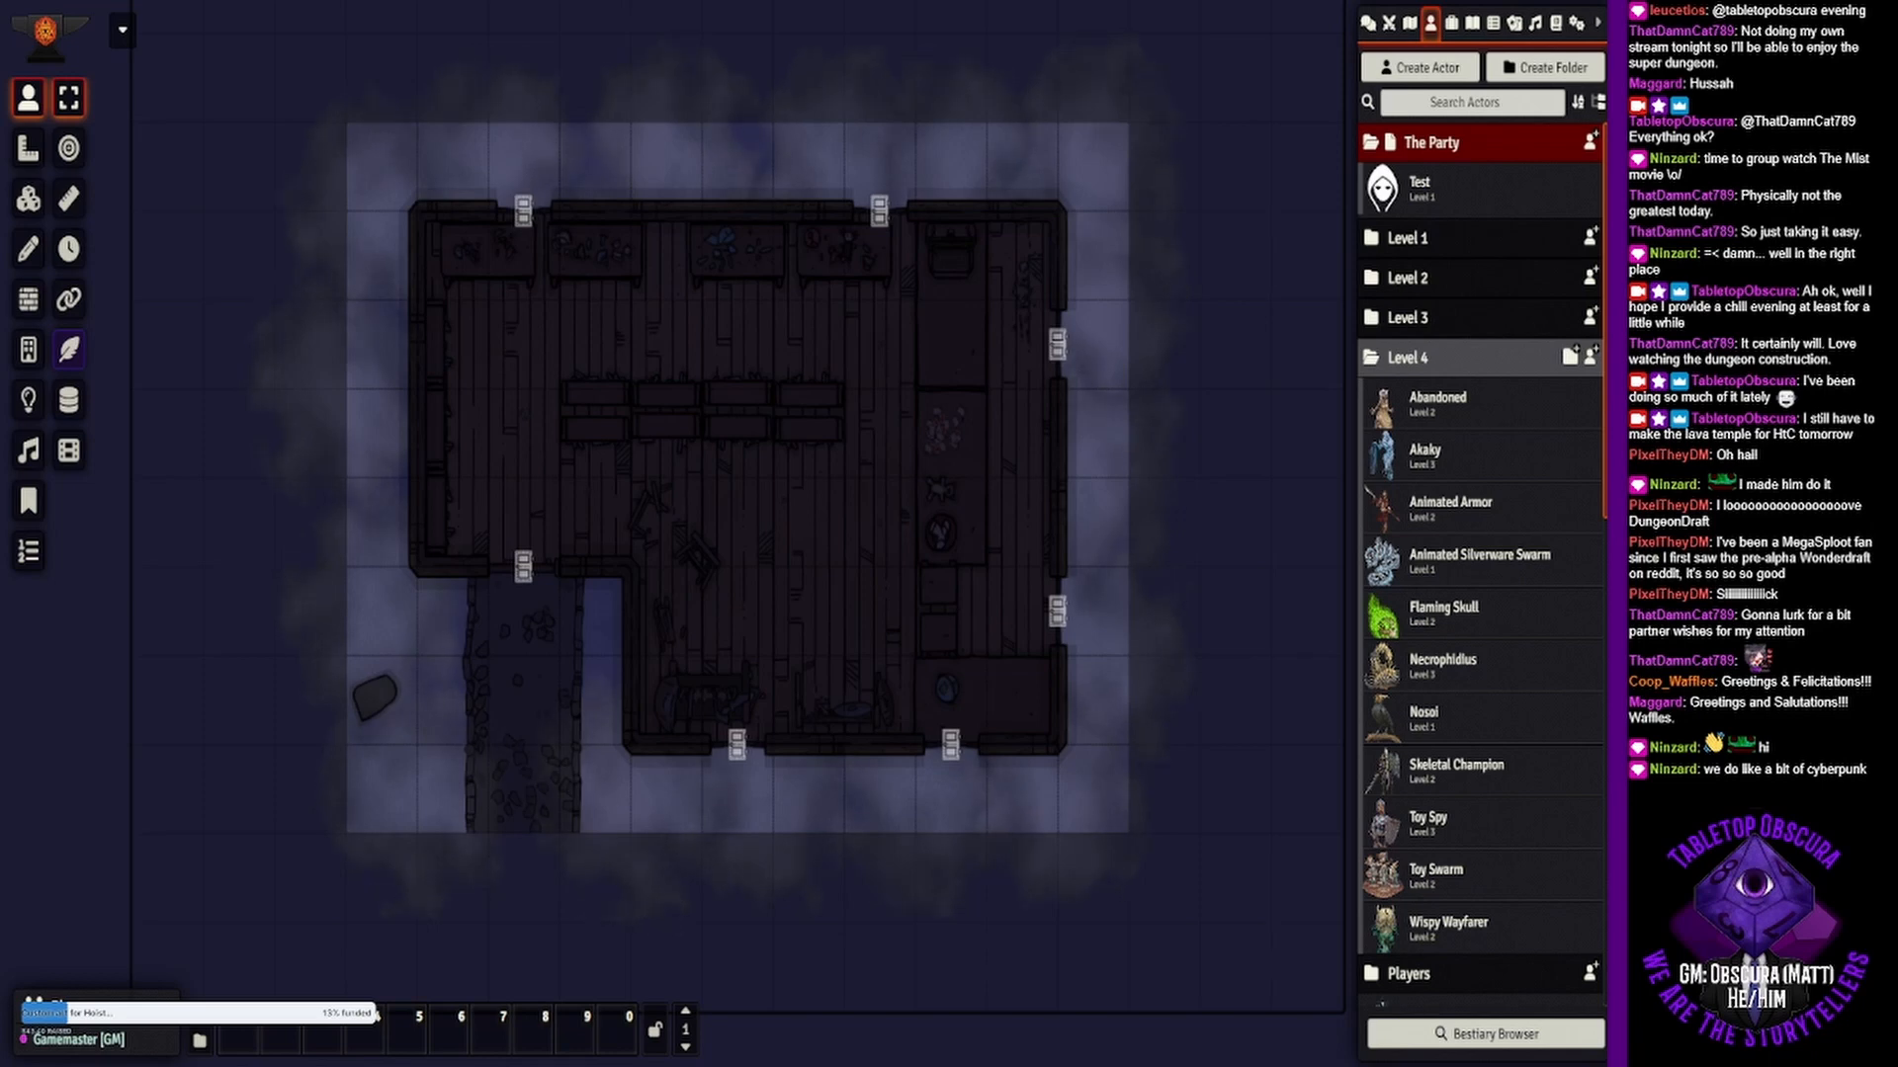
pyautogui.click(1450, 506)
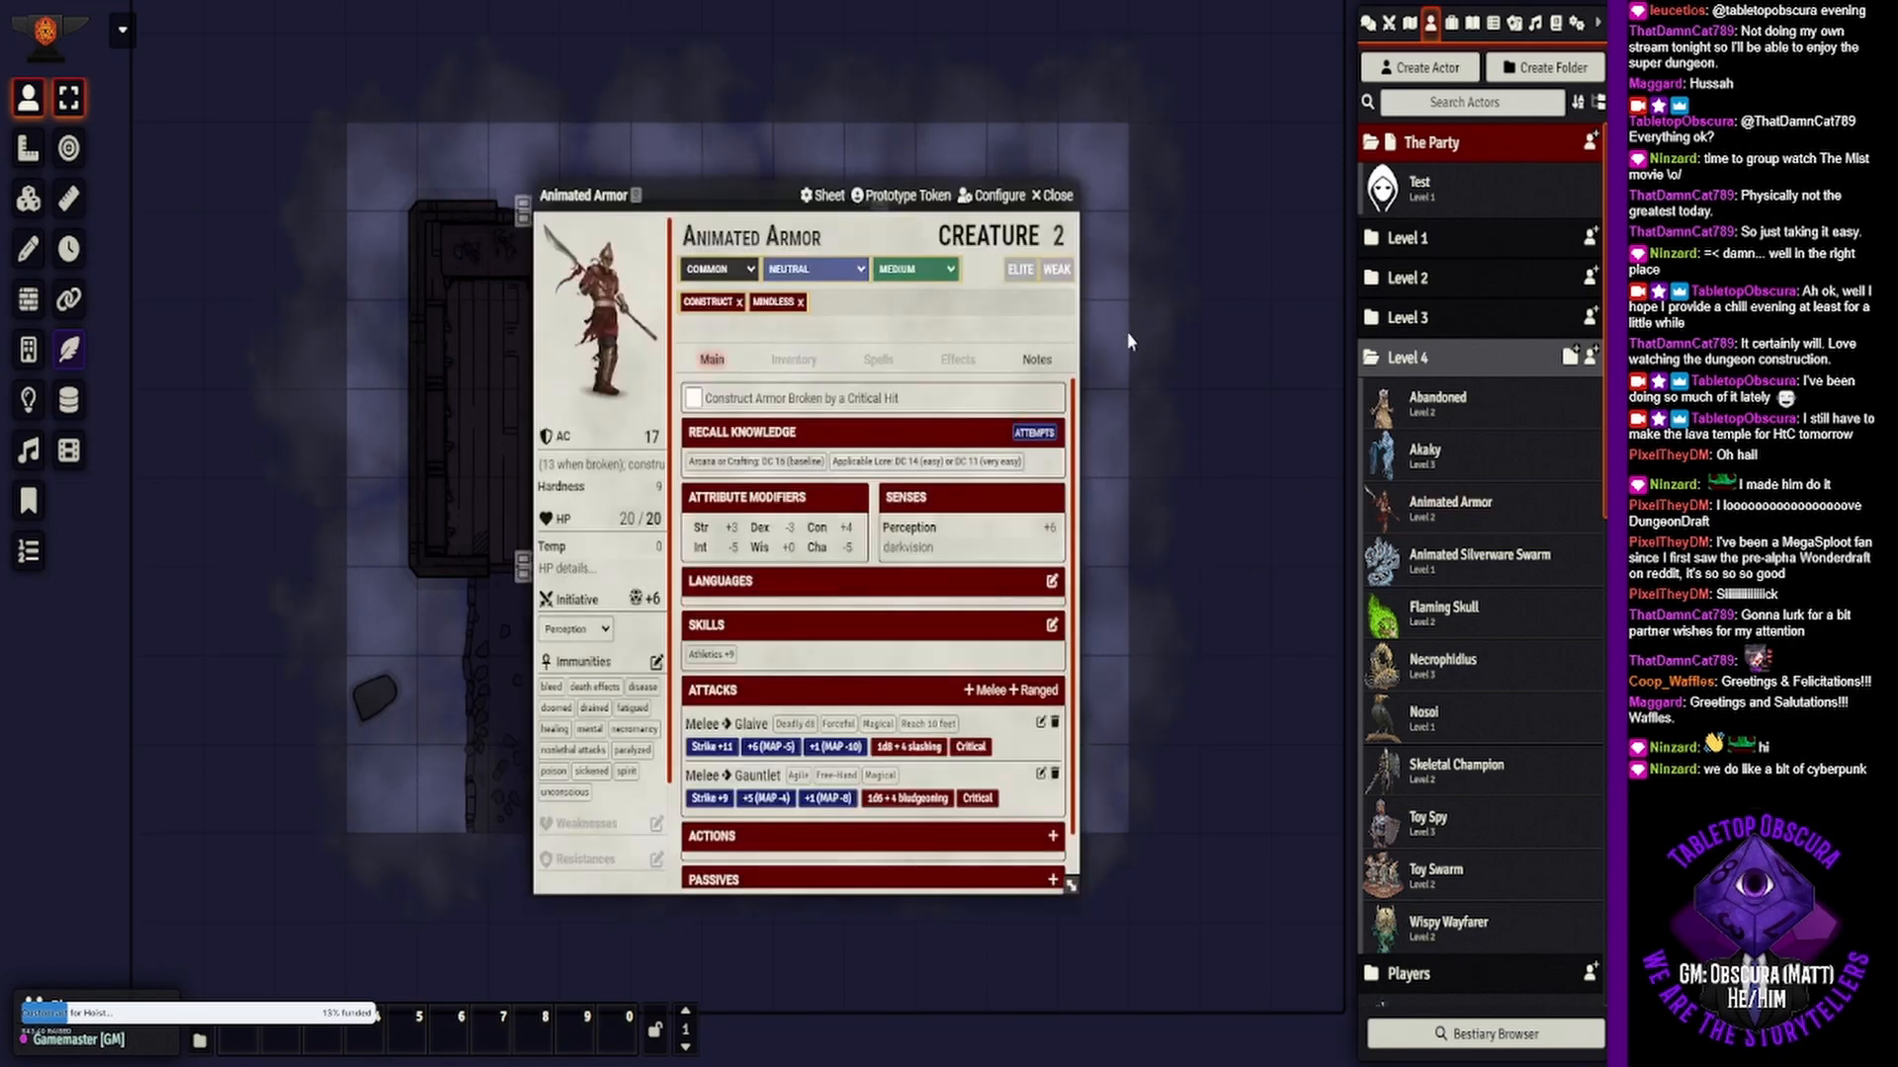
pyautogui.click(1055, 194)
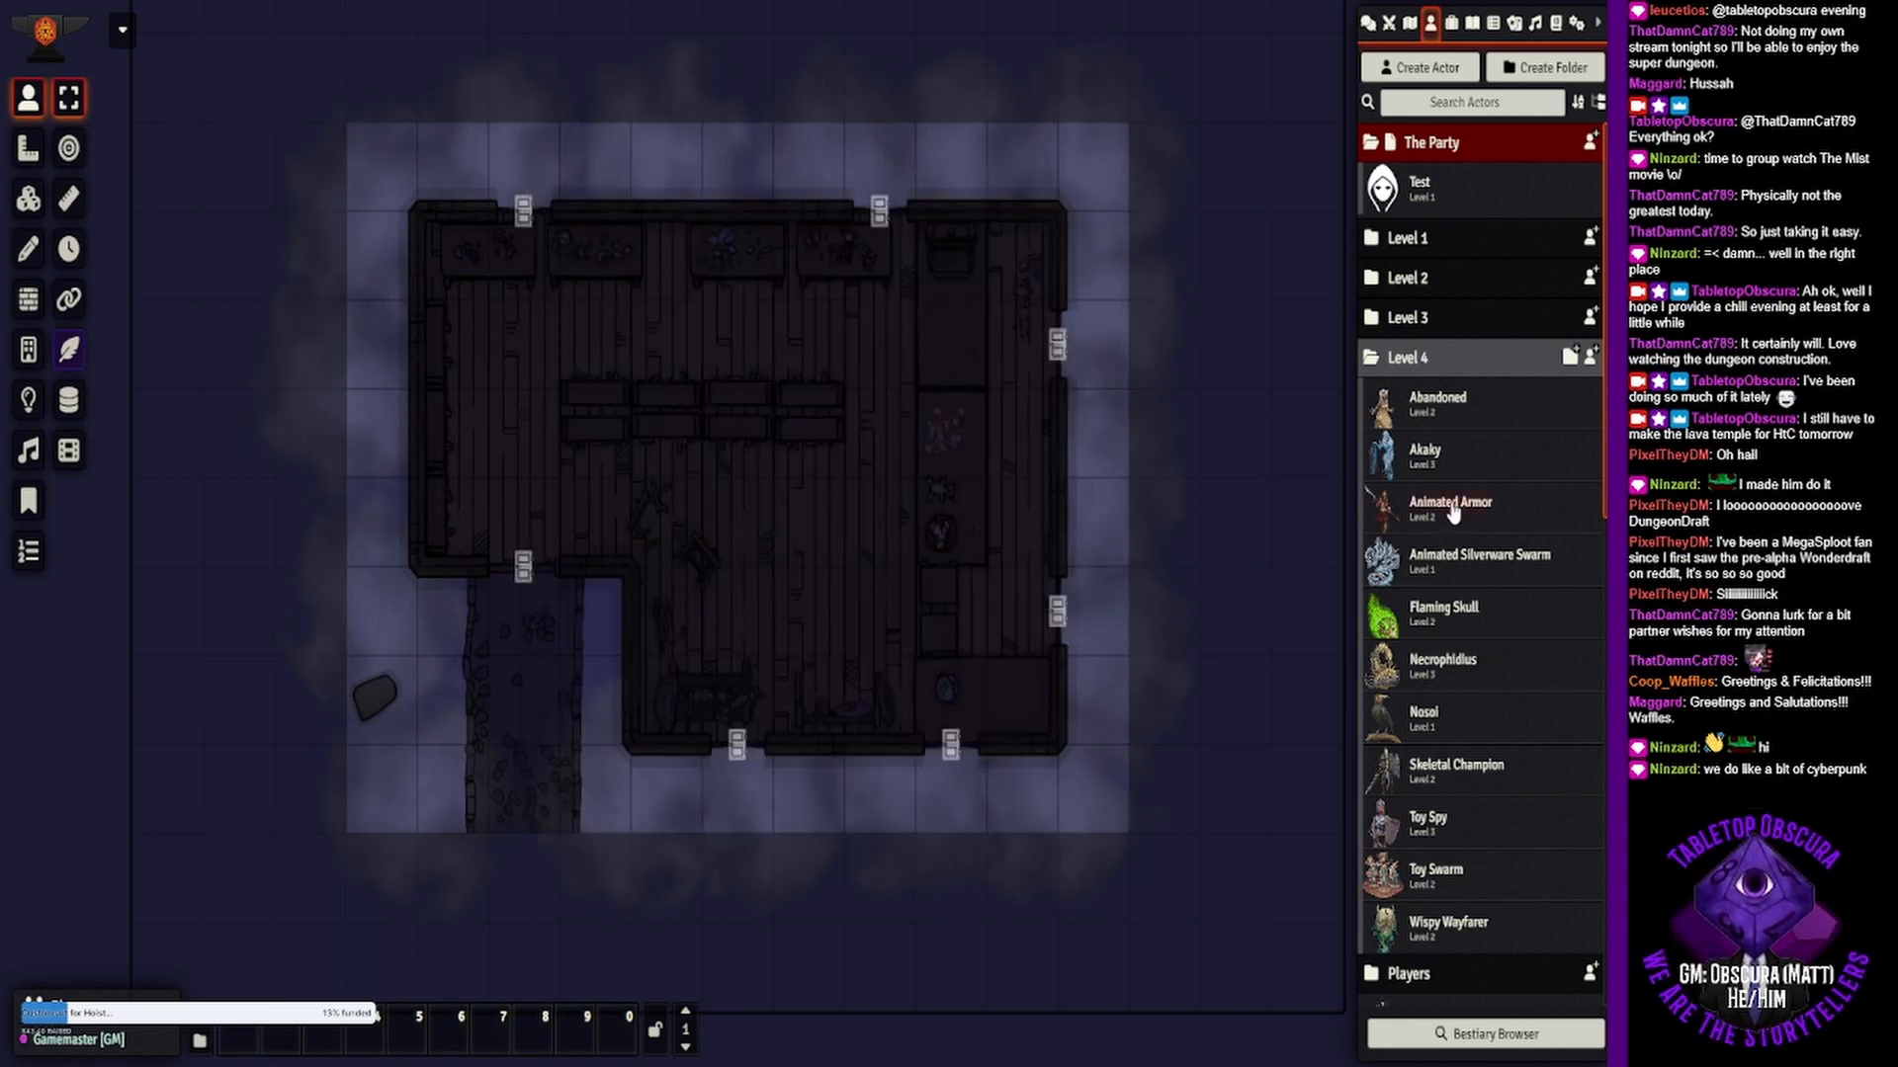
# - Place three Animated Armor tokens in the shop: by the south wall, at the north shelves and along the east wall
pyautogui.moveTo(1452, 509); pyautogui.dragTo(833, 676)
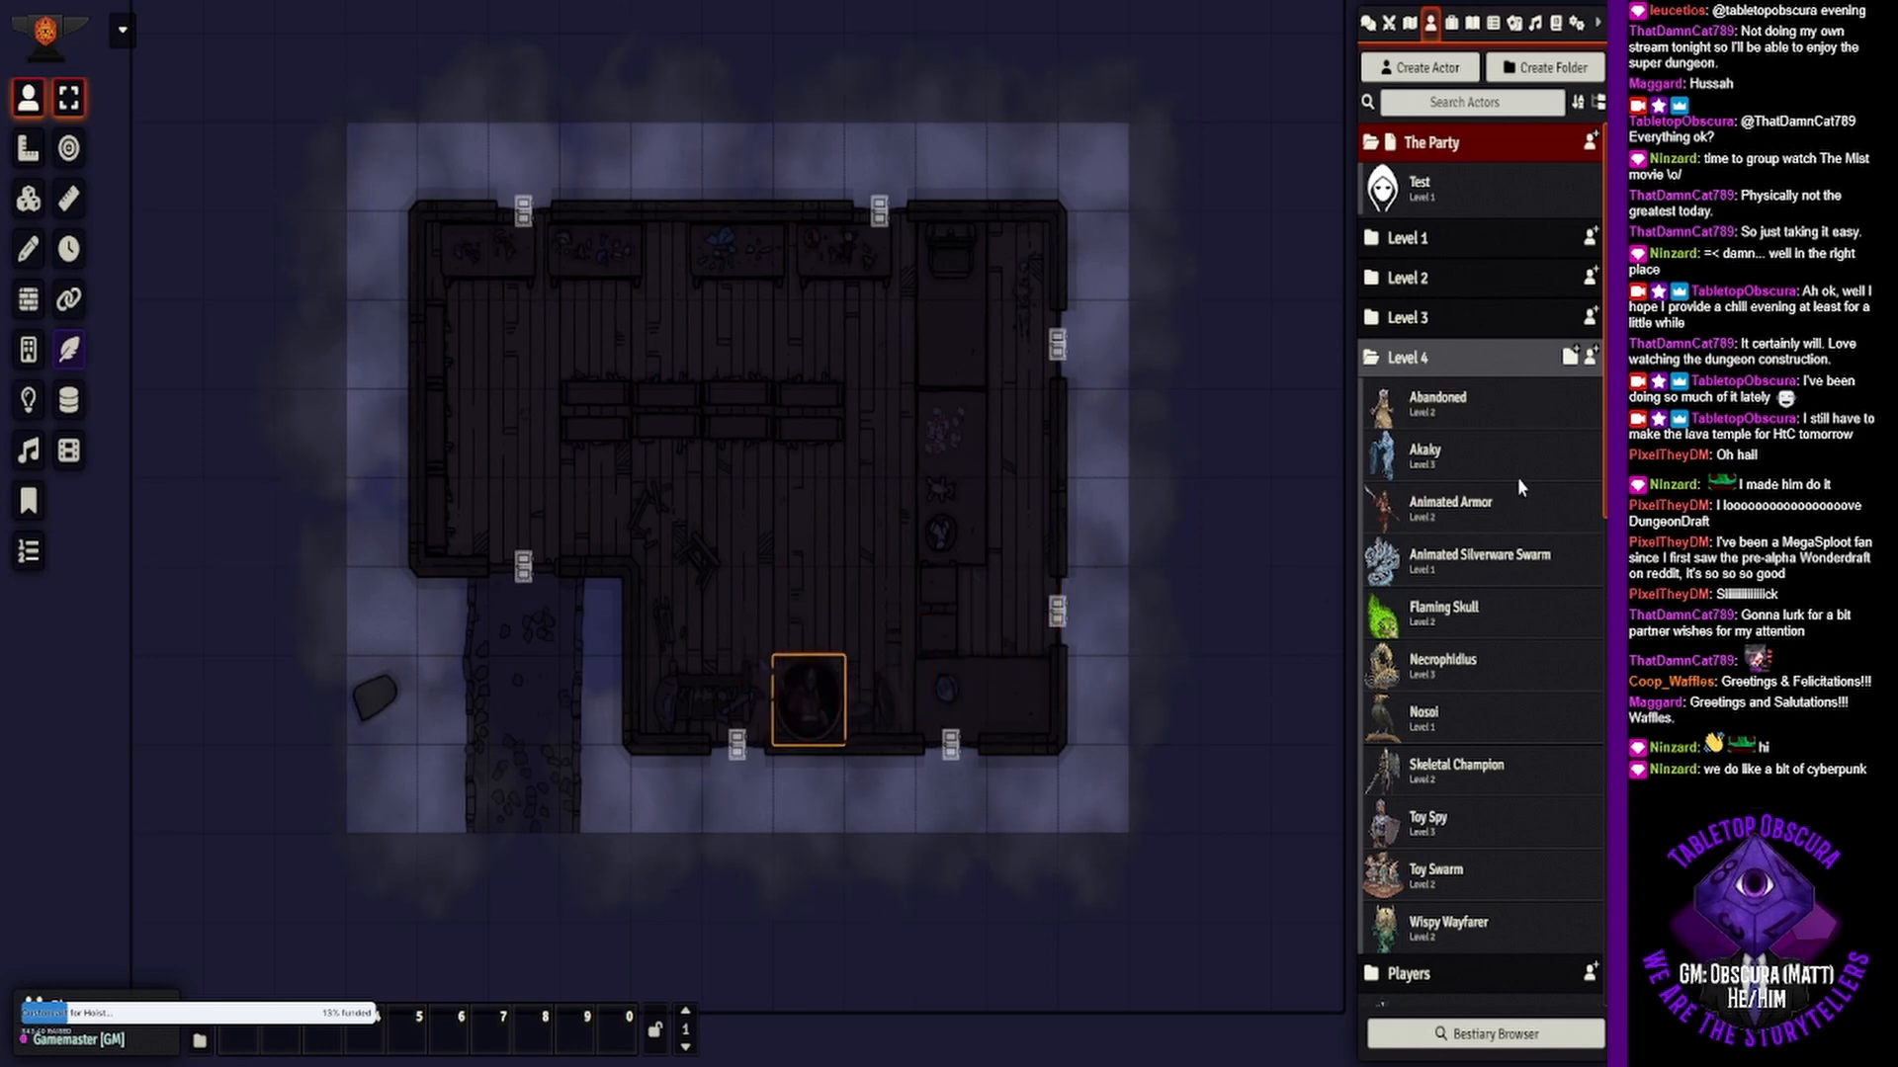
pyautogui.moveTo(1496, 515); pyautogui.dragTo(660, 259)
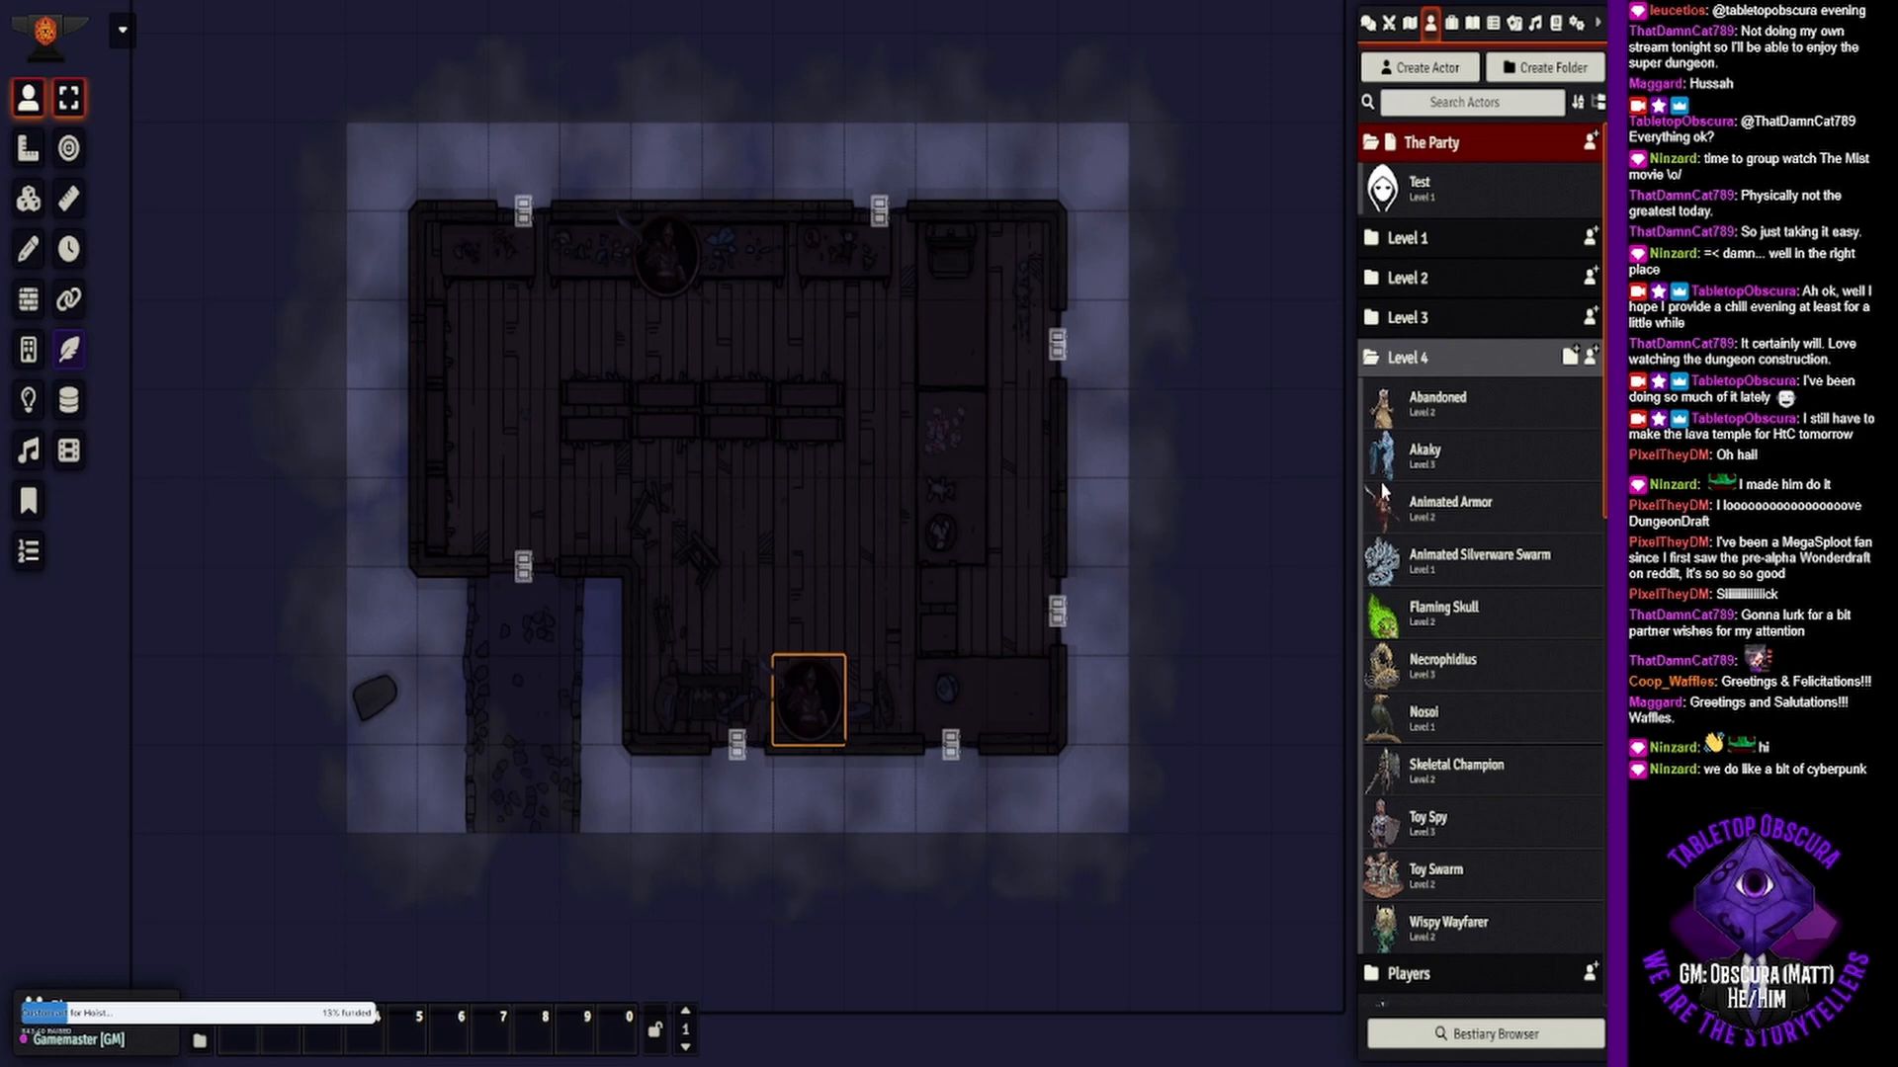
pyautogui.moveTo(1424, 508); pyautogui.dragTo(1018, 444)
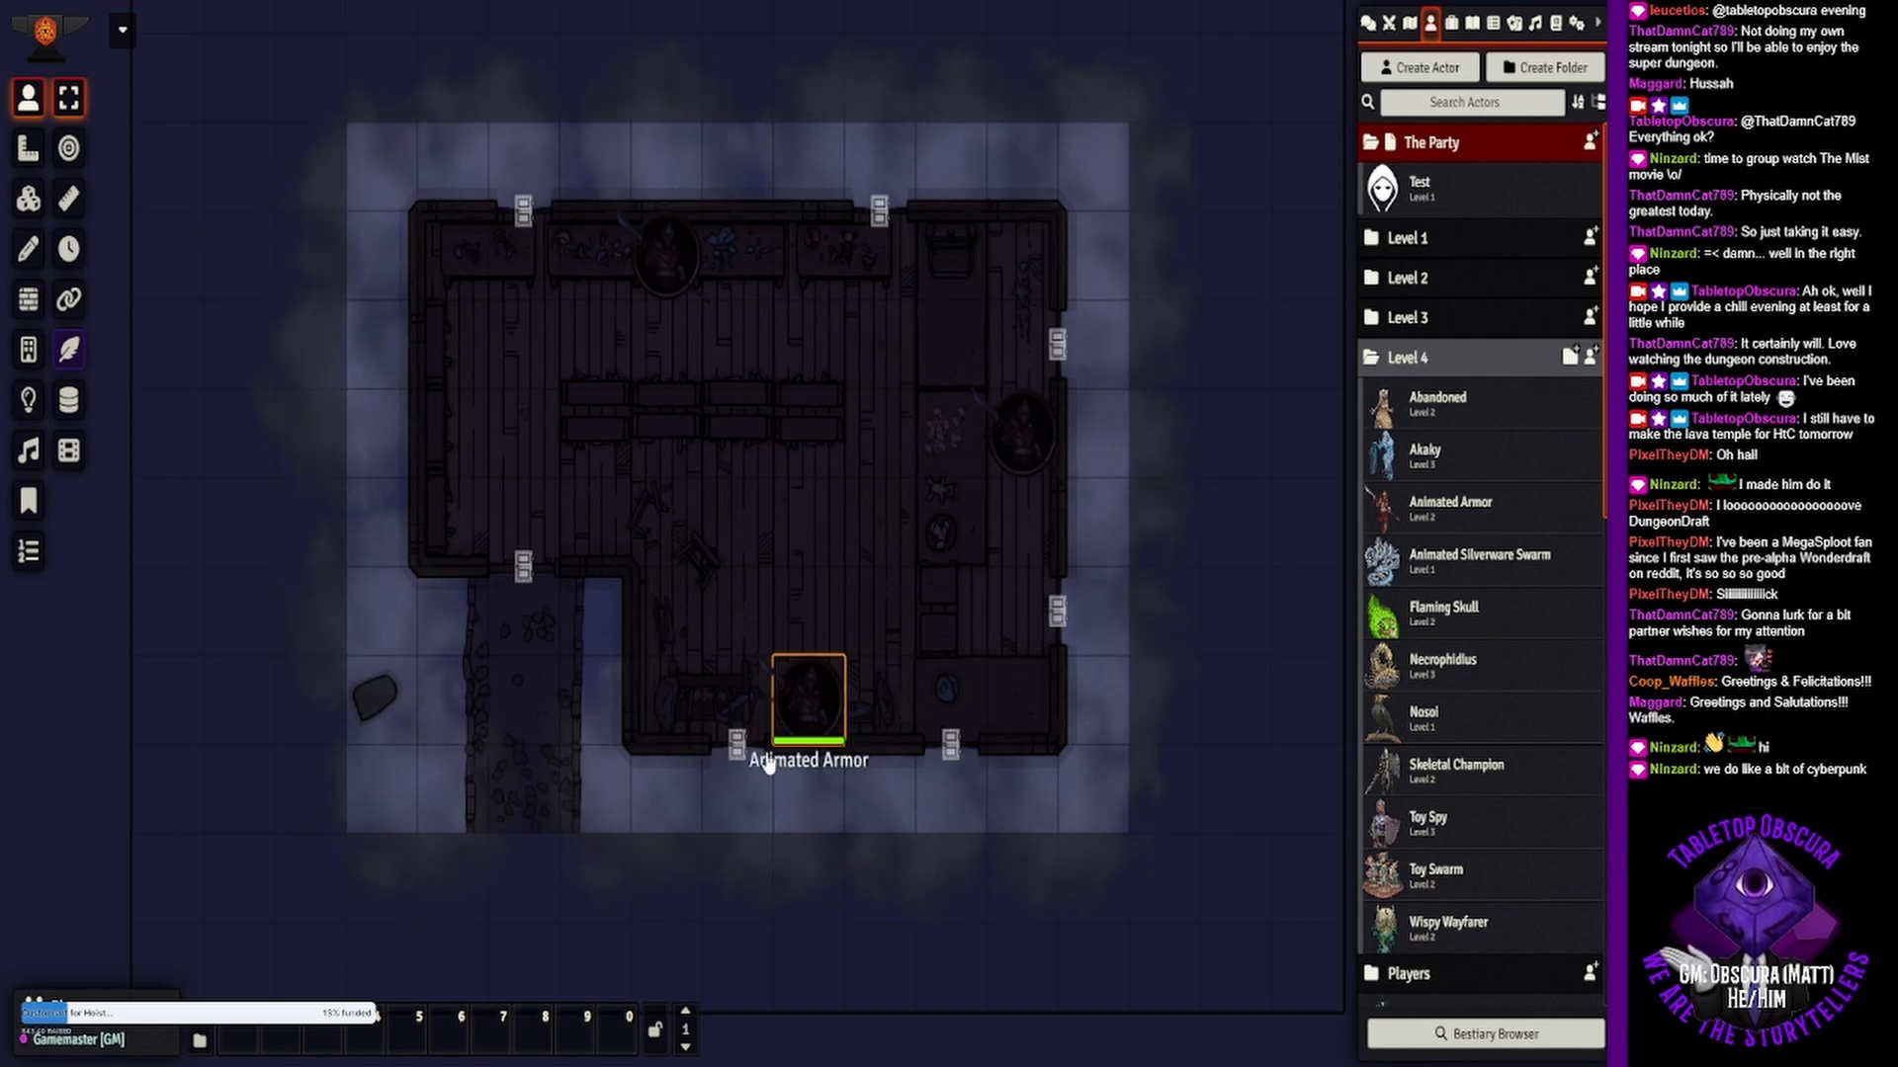
# - Edit the western window segment in the south wall, setting its movement restriction and door configuration to None
pyautogui.click(29, 300)
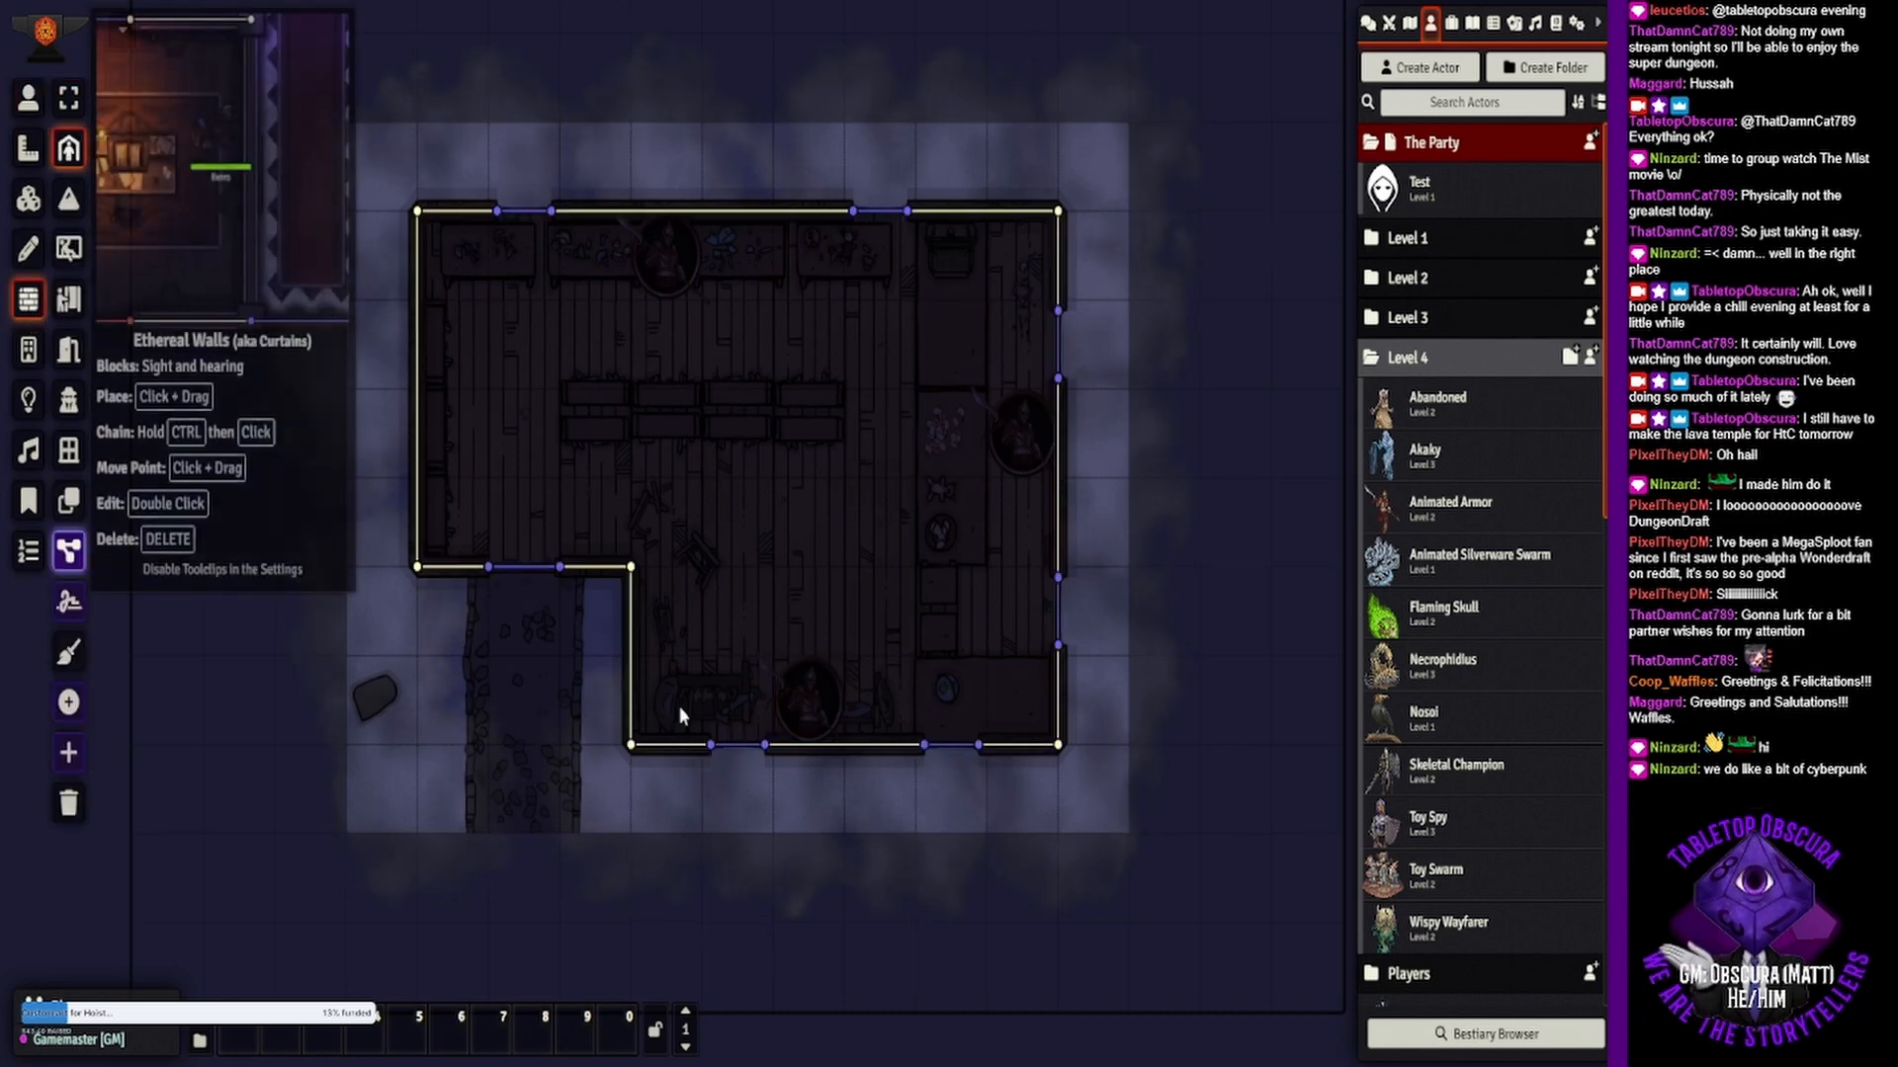
pyautogui.doubleClick(758, 748)
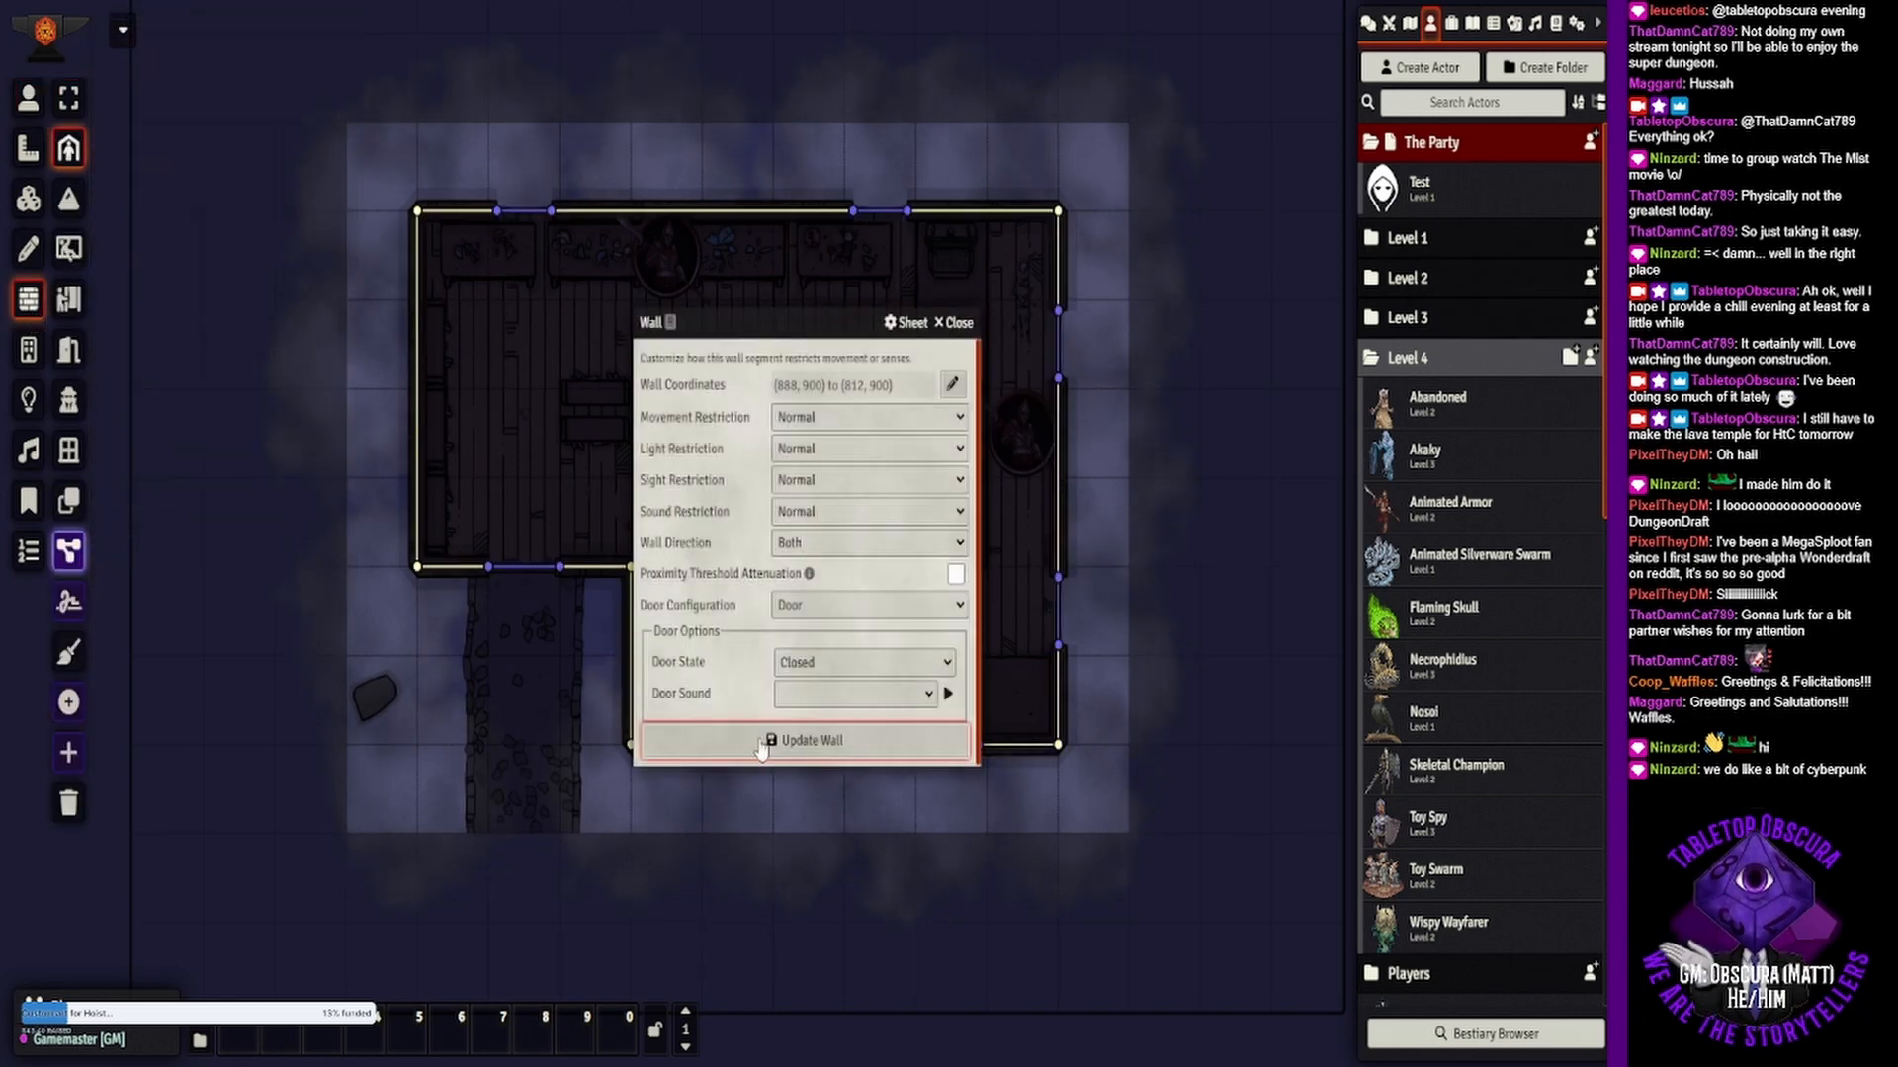
pyautogui.click(915, 606)
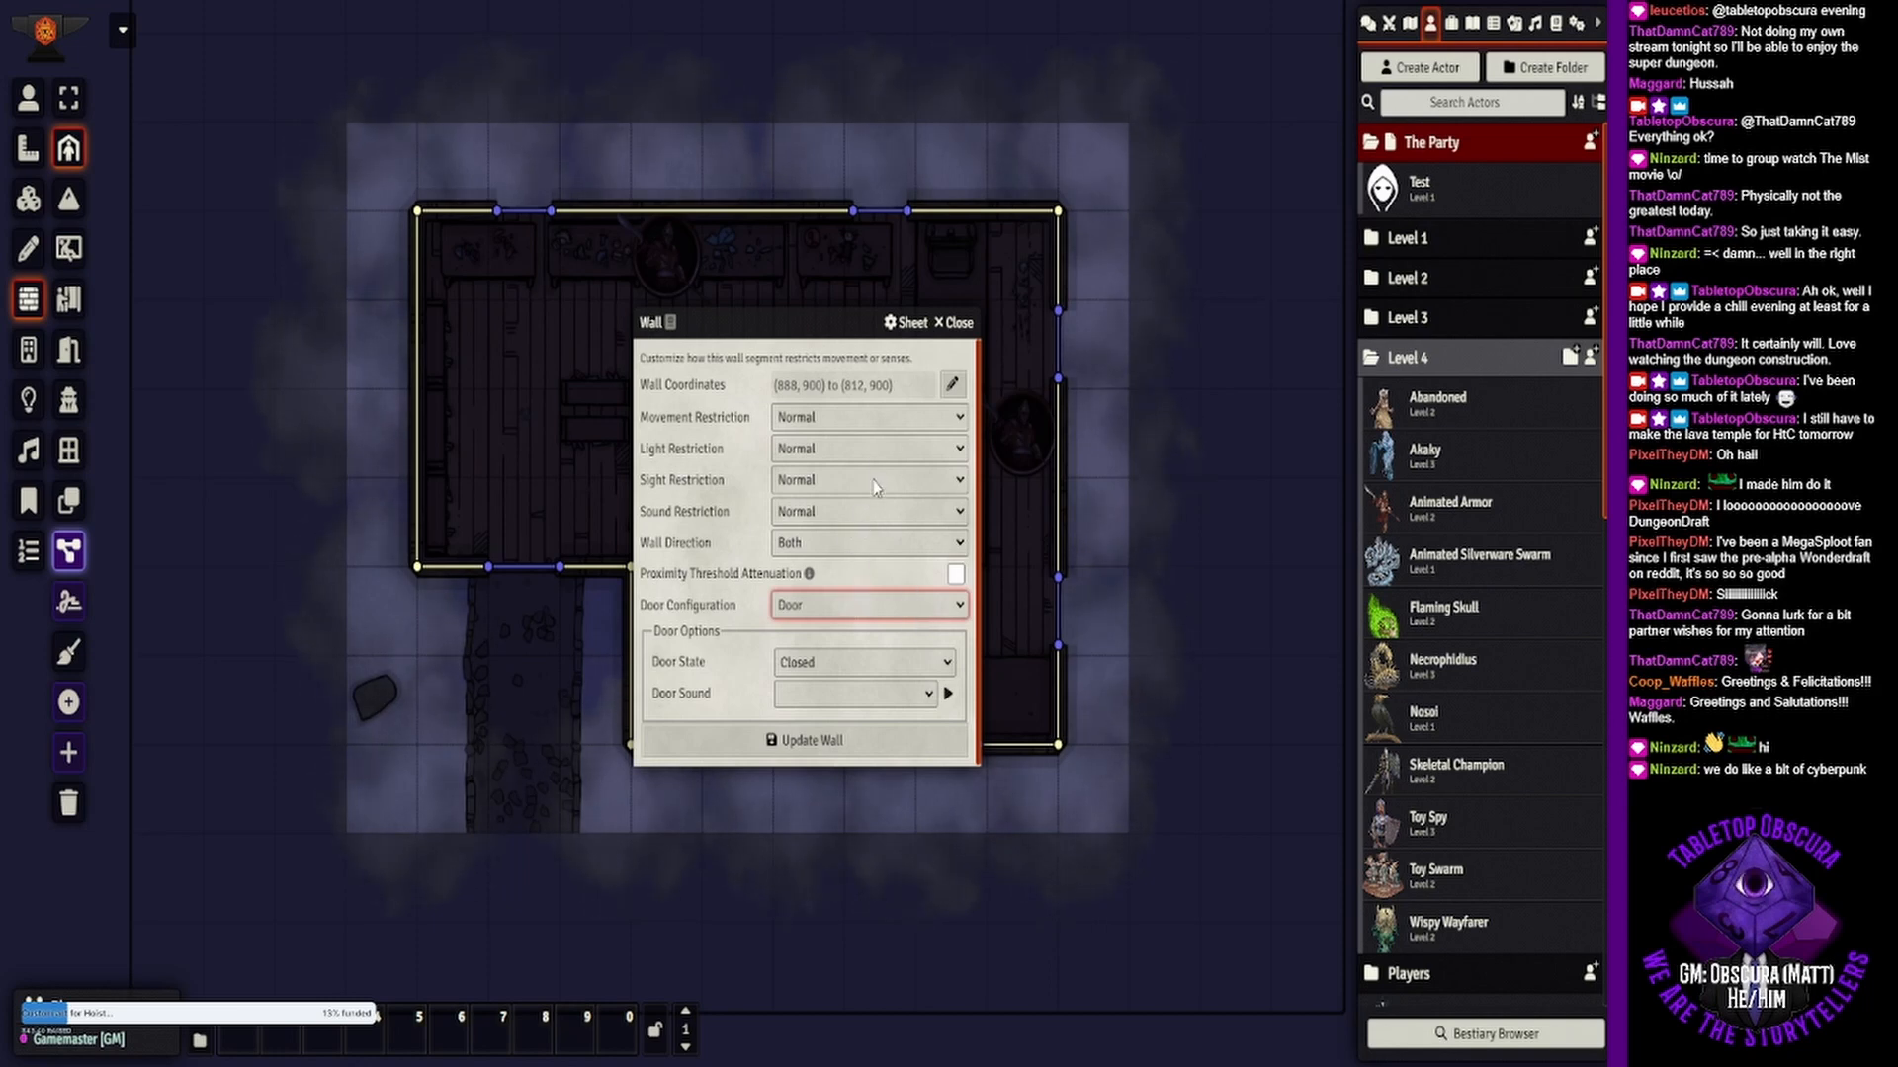
pyautogui.click(881, 425)
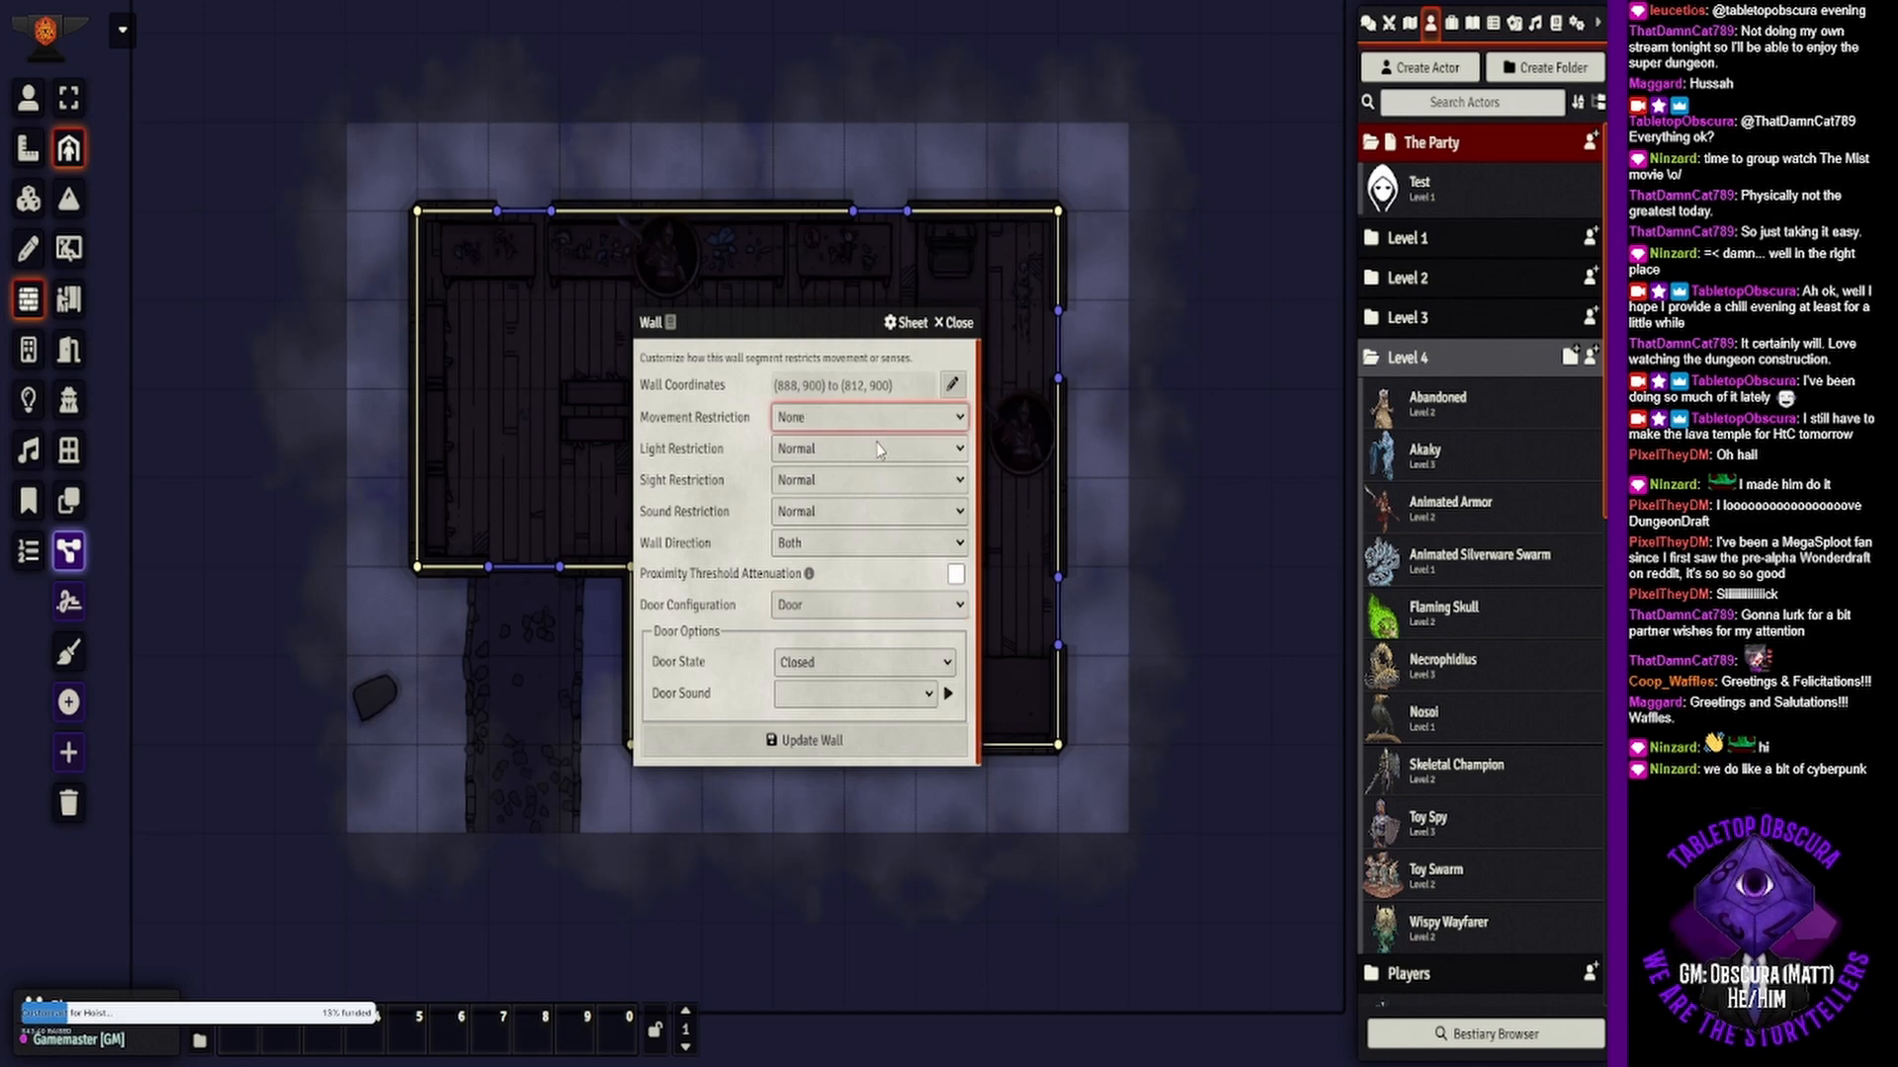
pyautogui.click(885, 612)
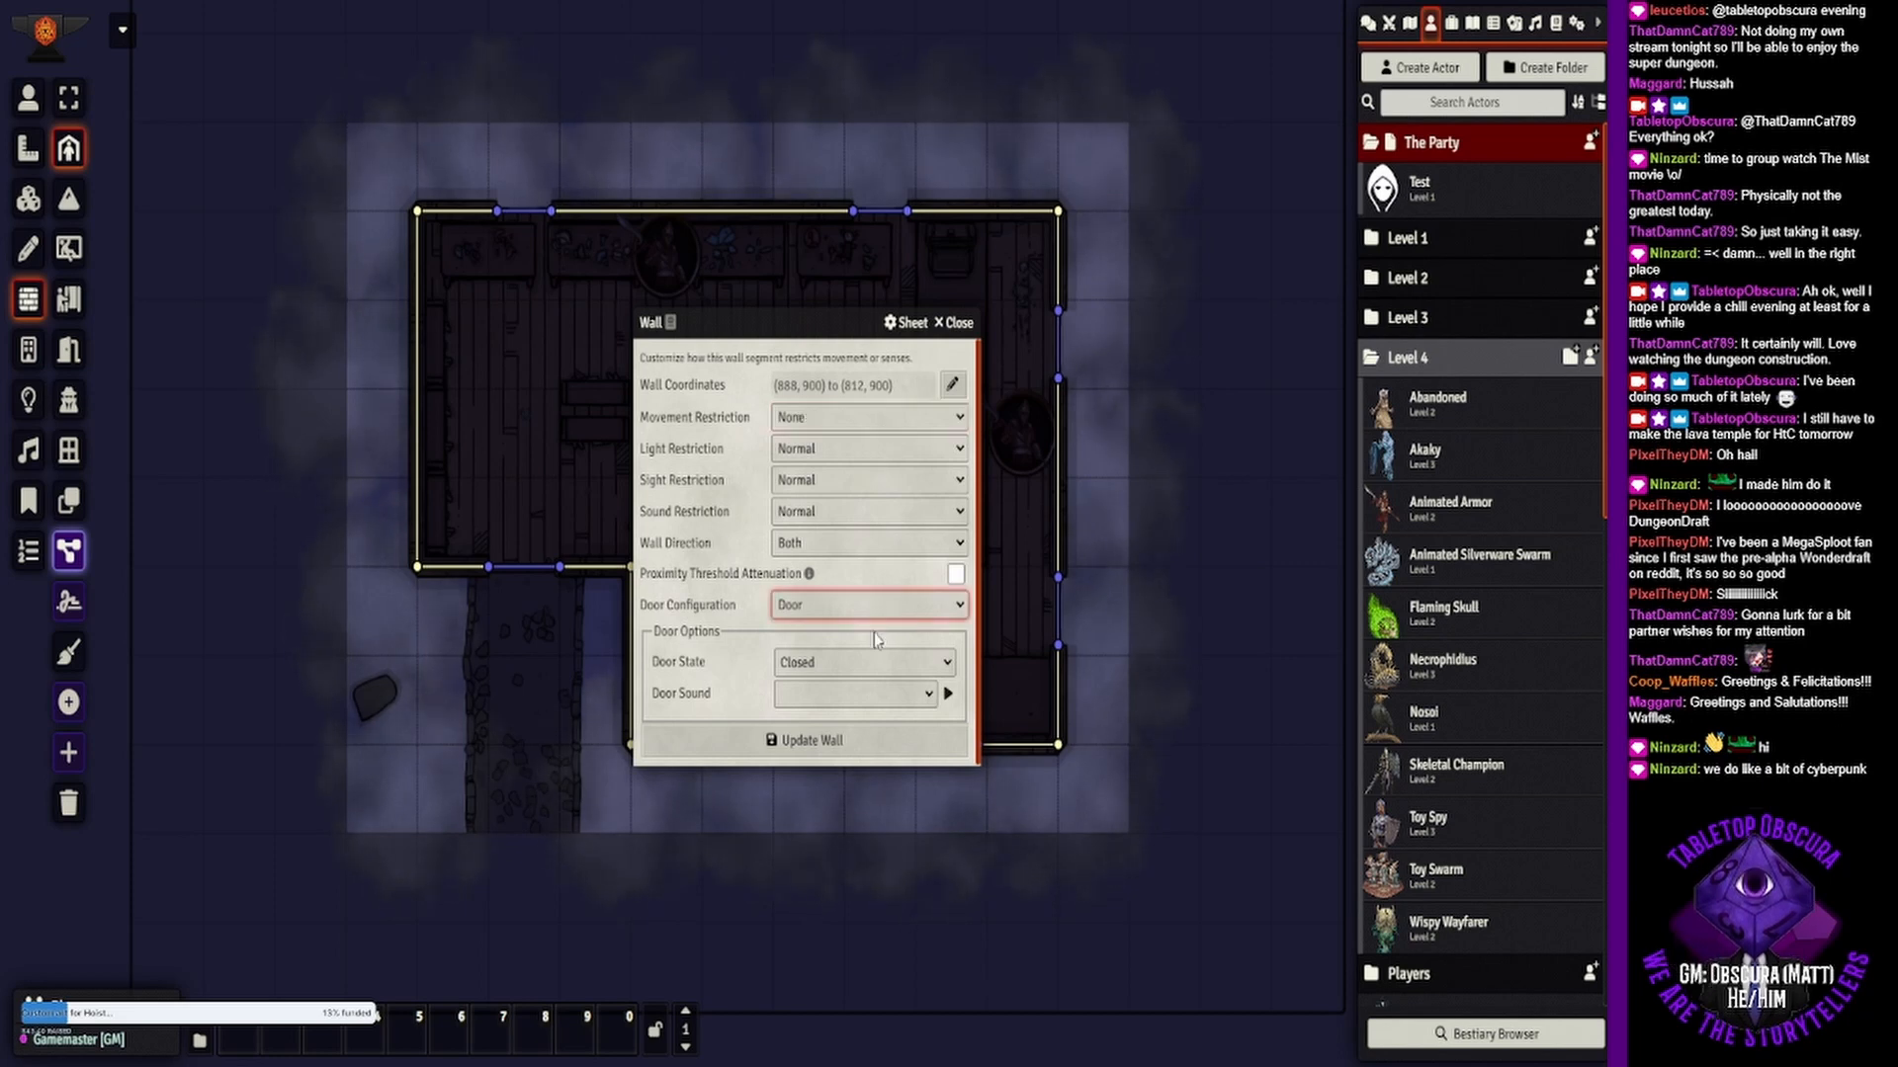
pyautogui.click(874, 639)
pyautogui.click(896, 476)
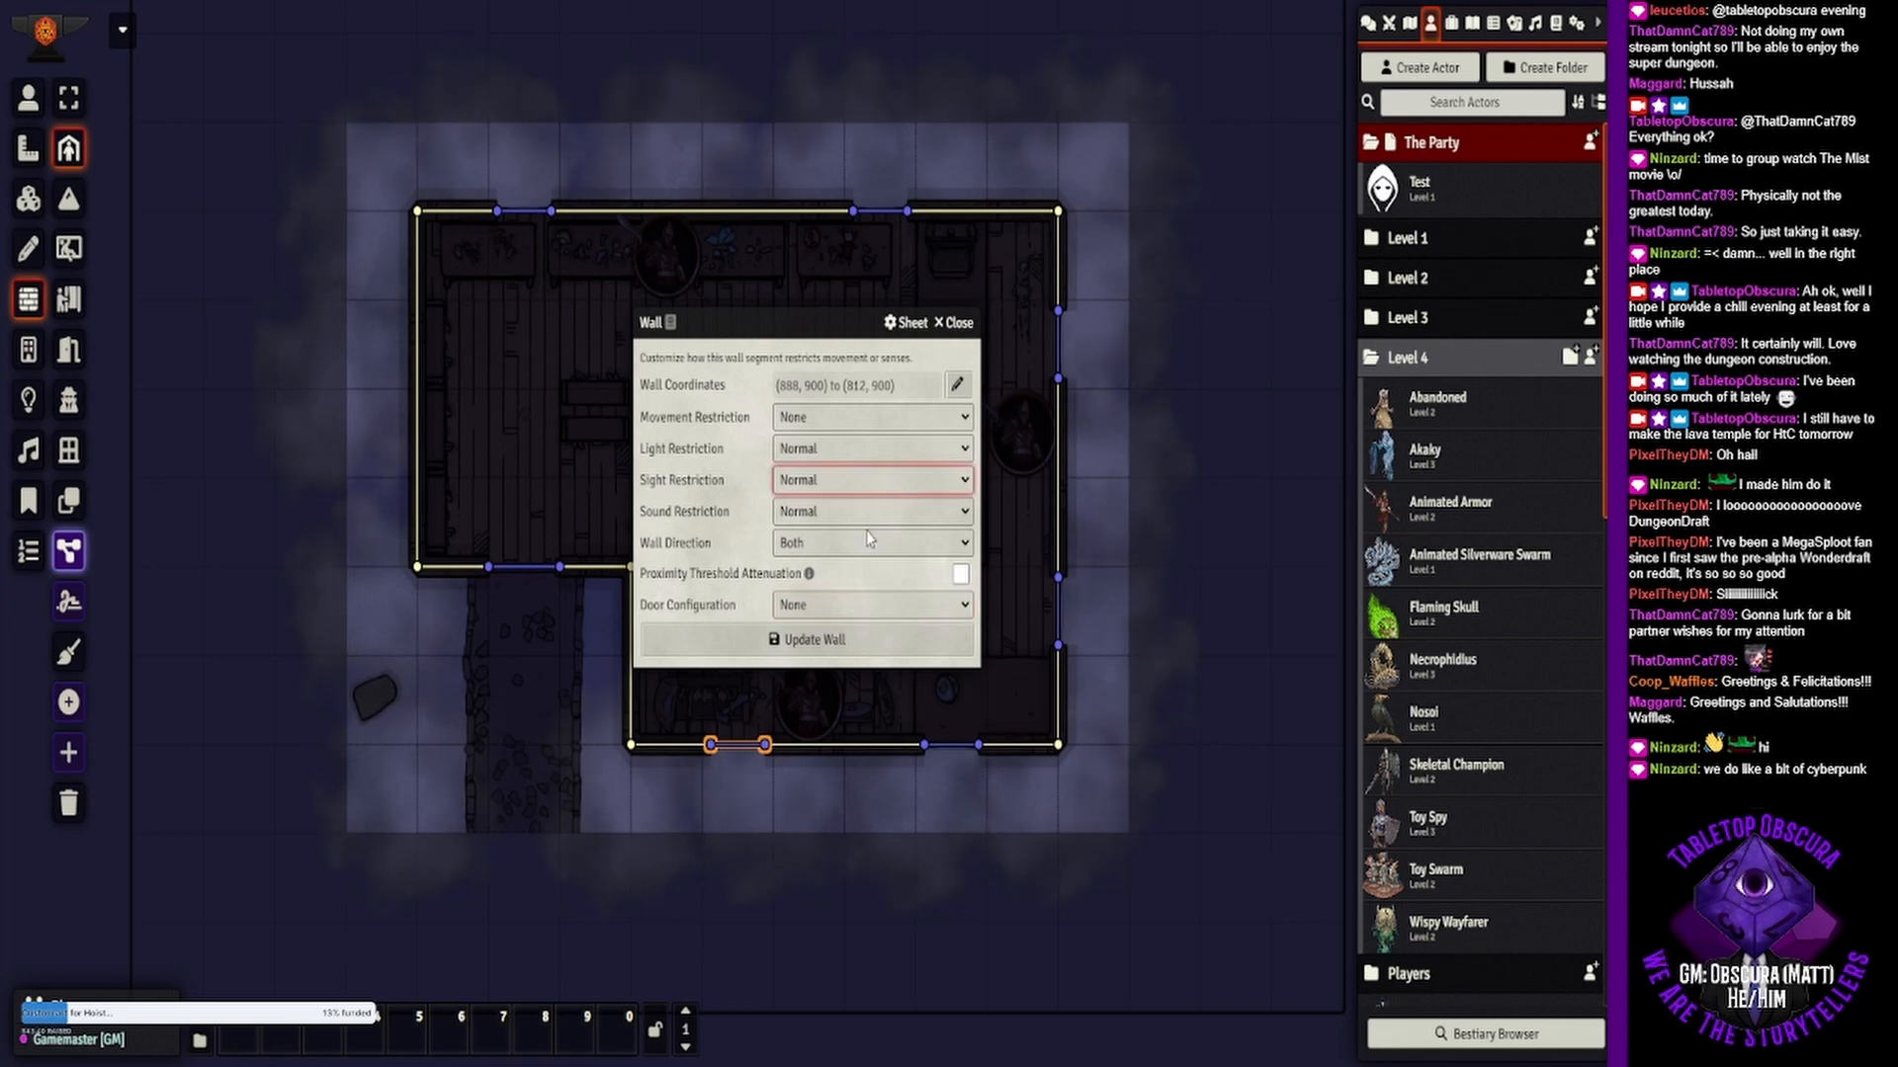
pyautogui.click(796, 641)
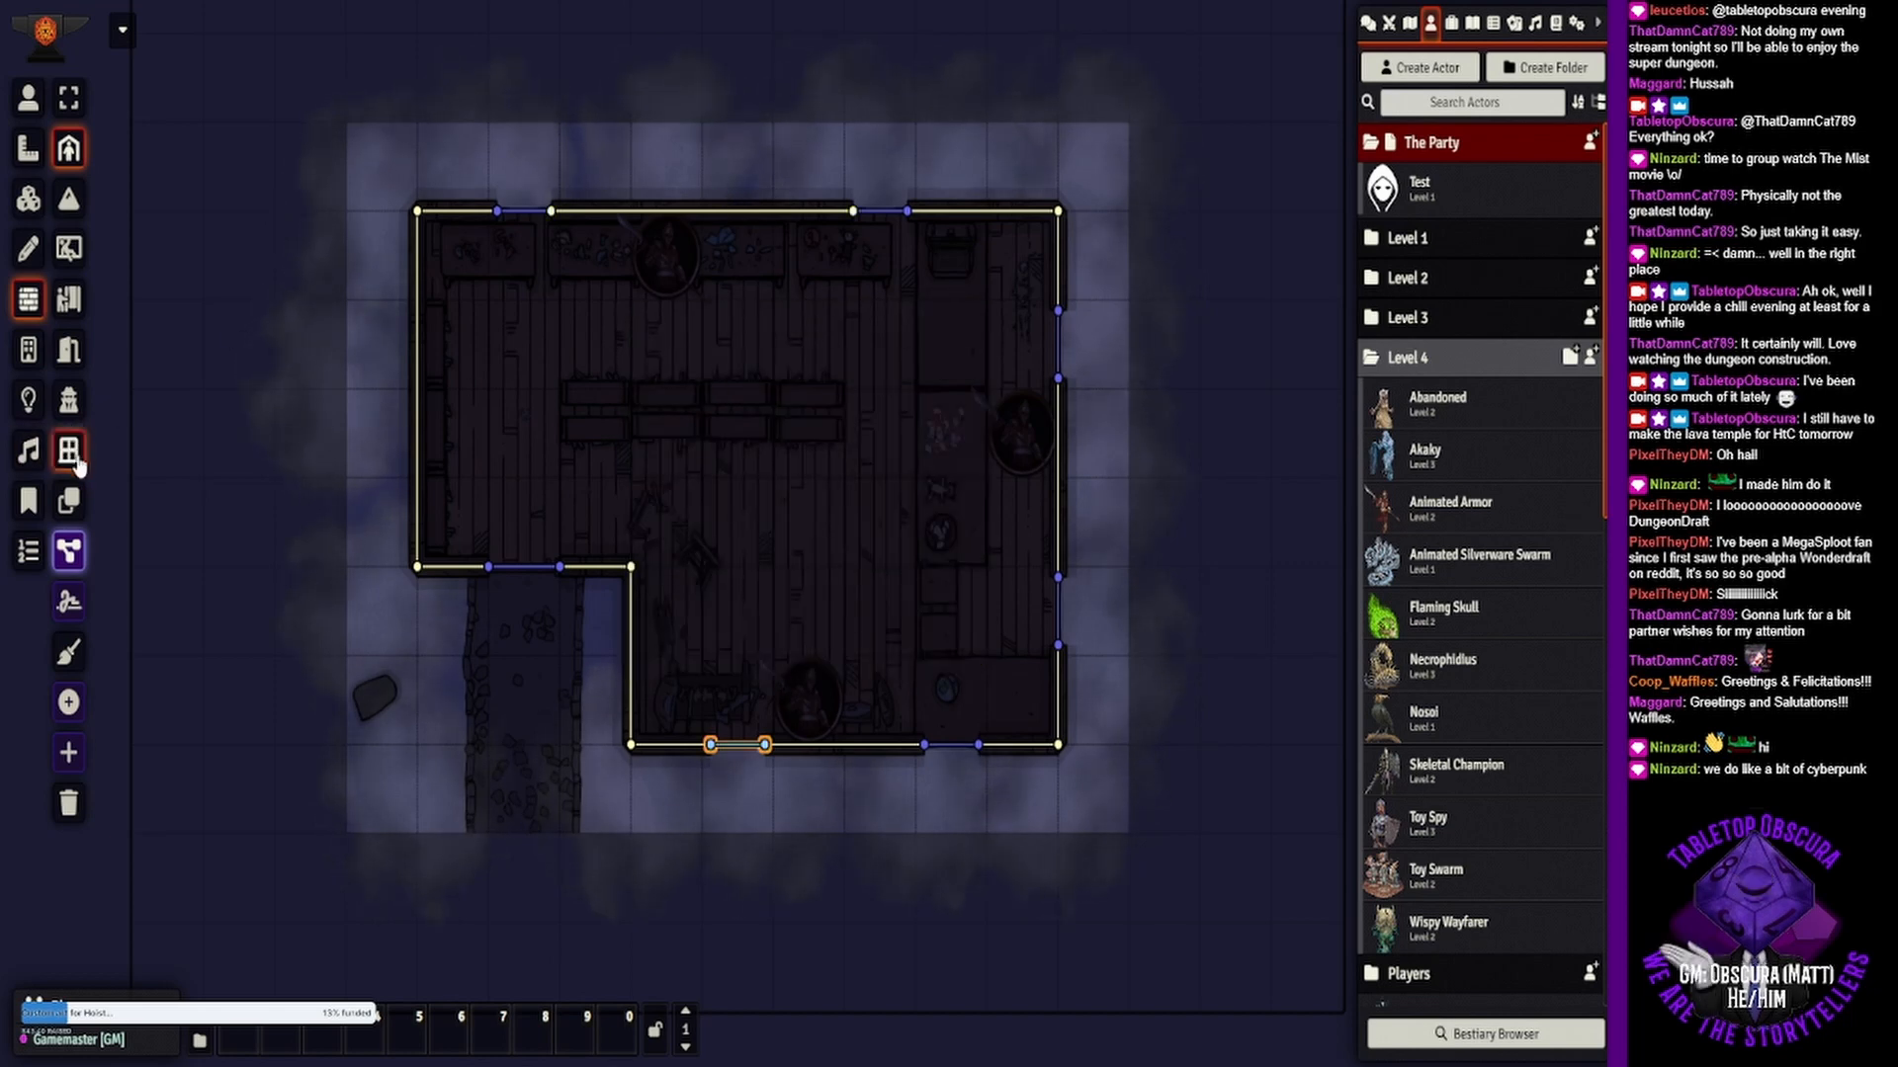
# - Delete the other five window door segments: two in the north wall, two in the east wall and the eastern one in the south wall
pyautogui.click(505, 220)
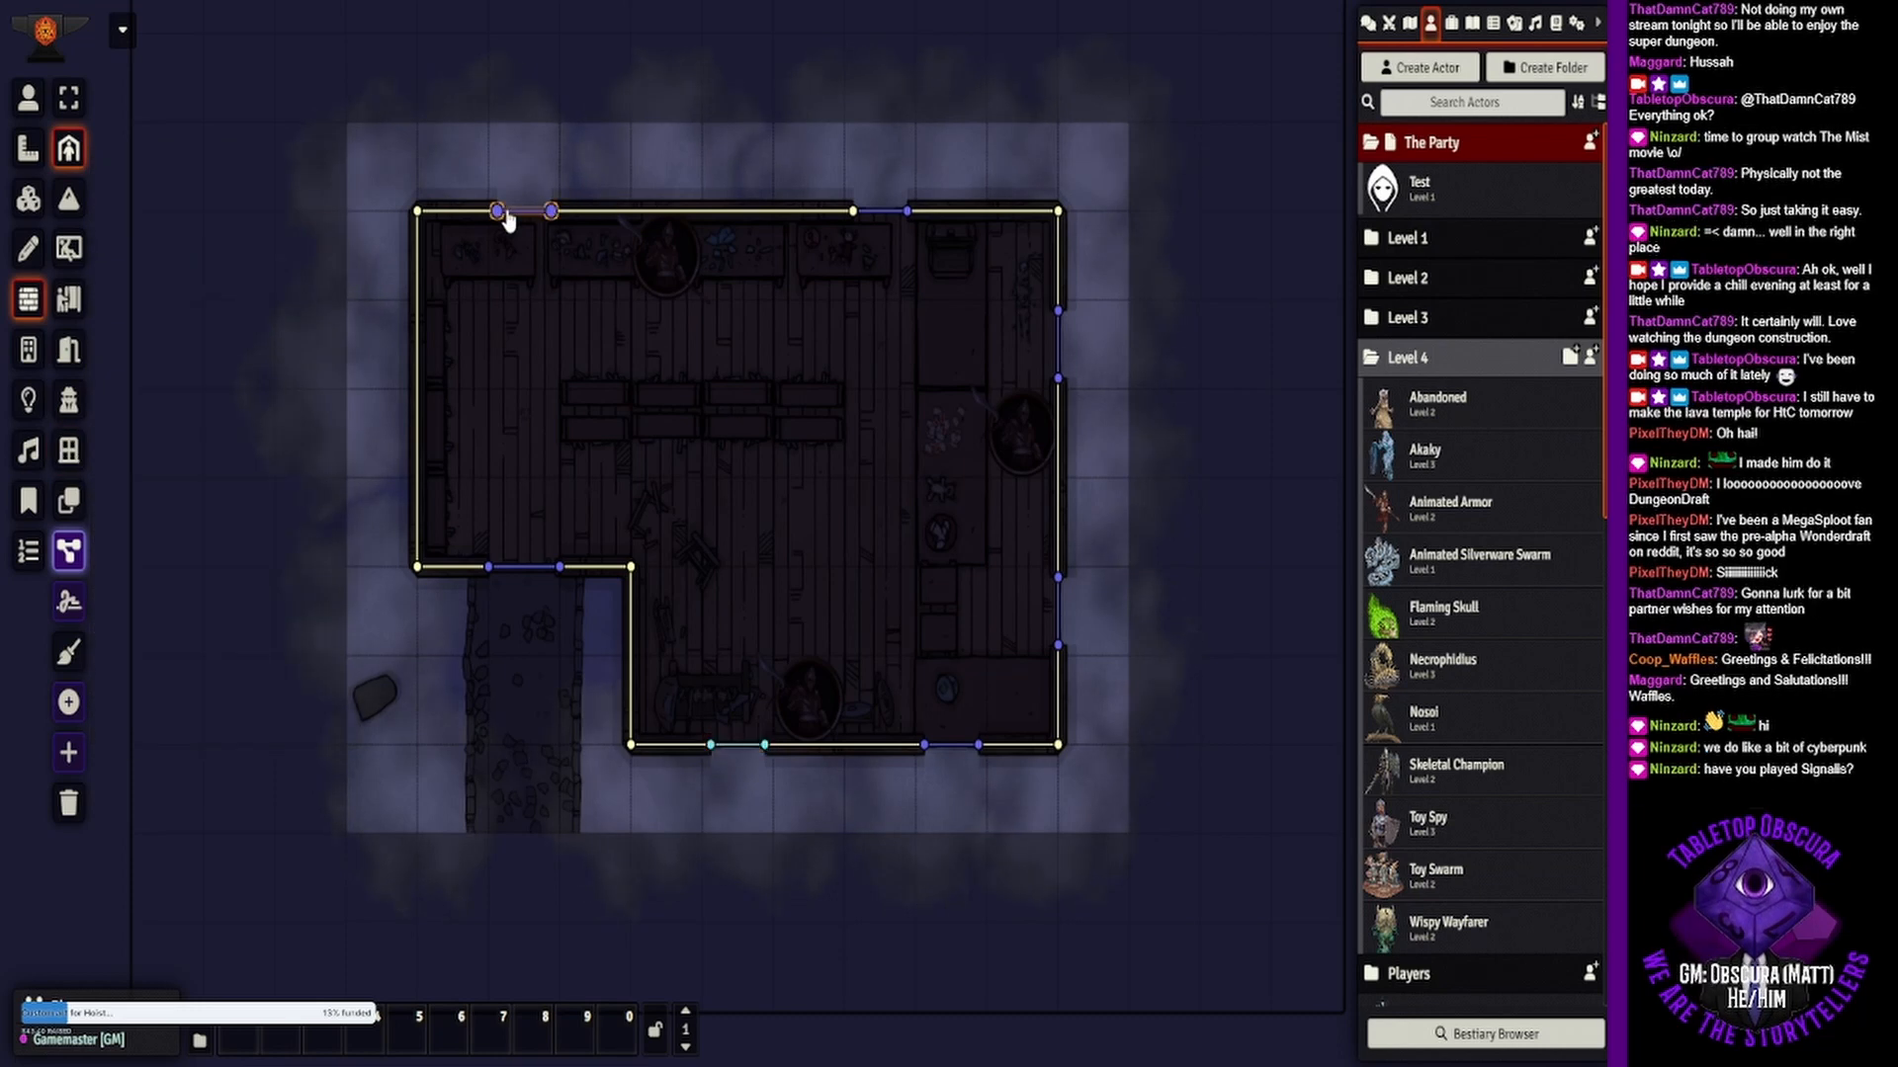
pyautogui.click(880, 216)
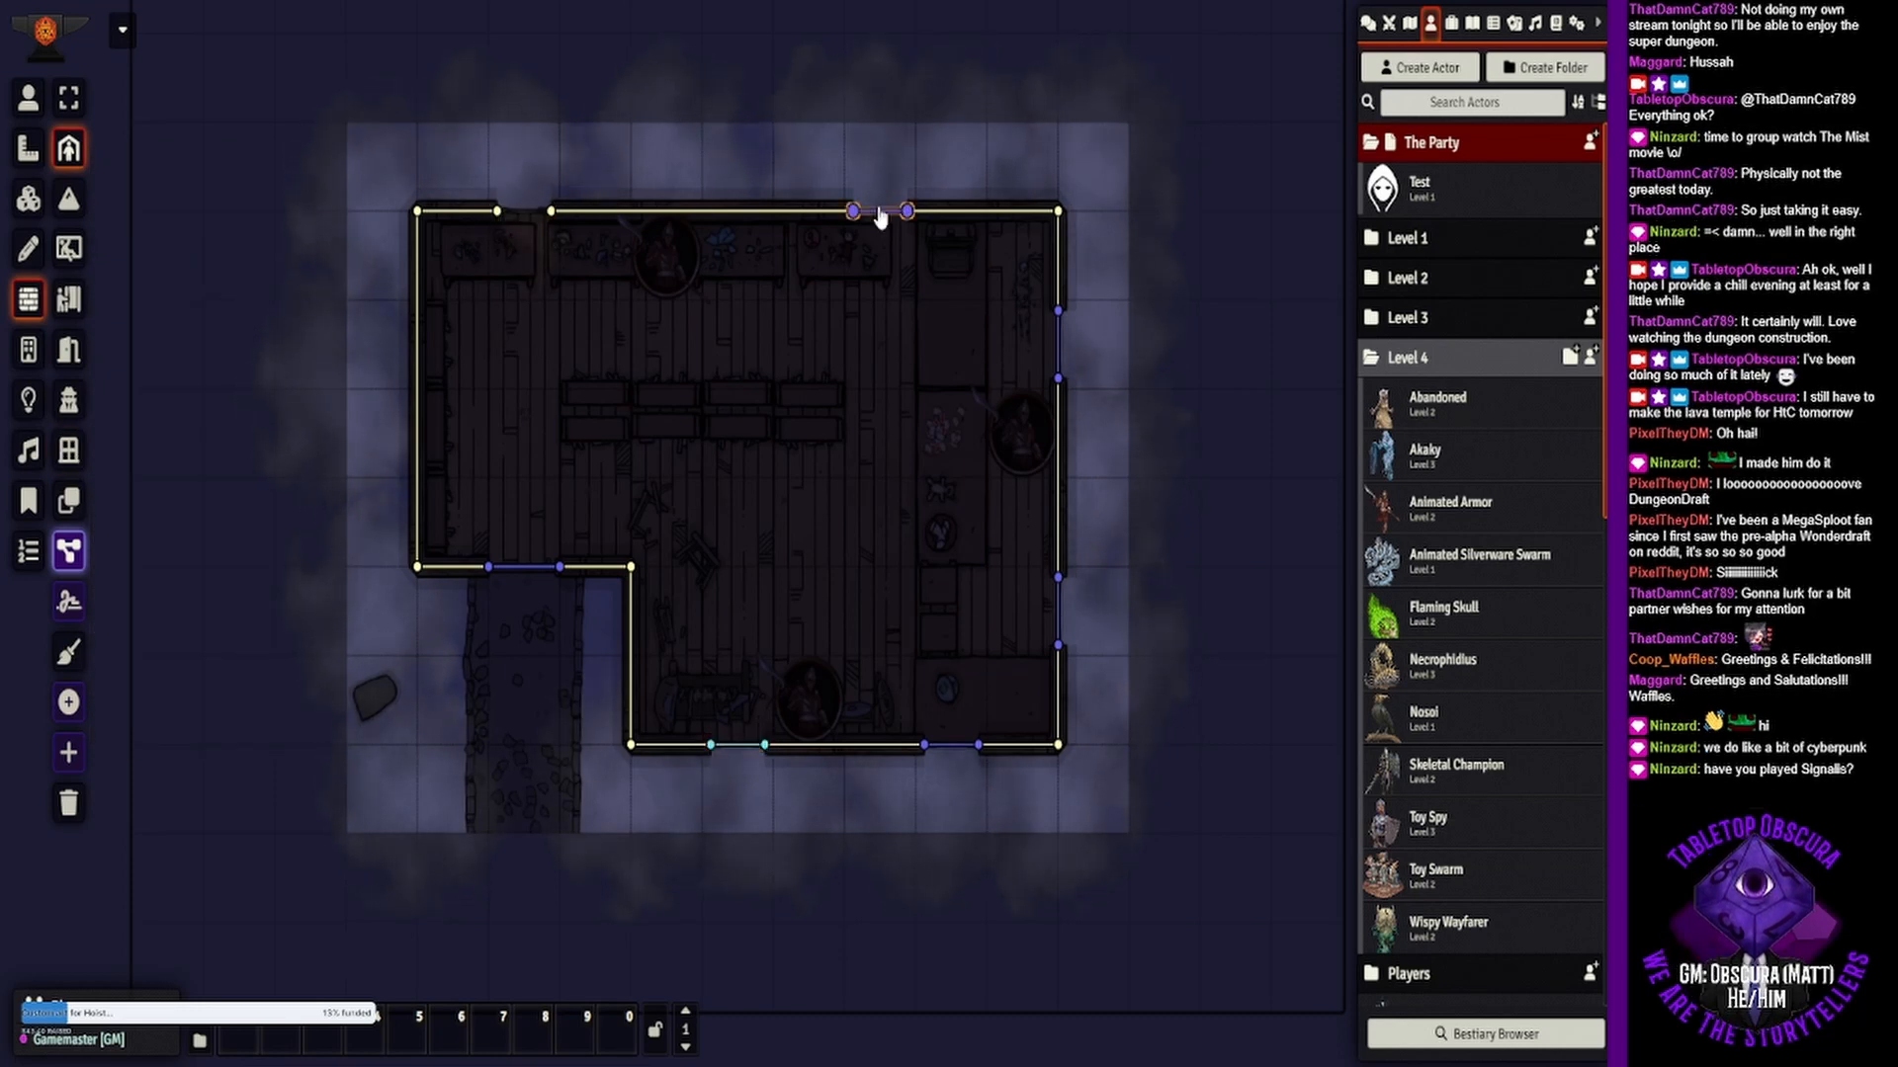
pyautogui.press('Delete')
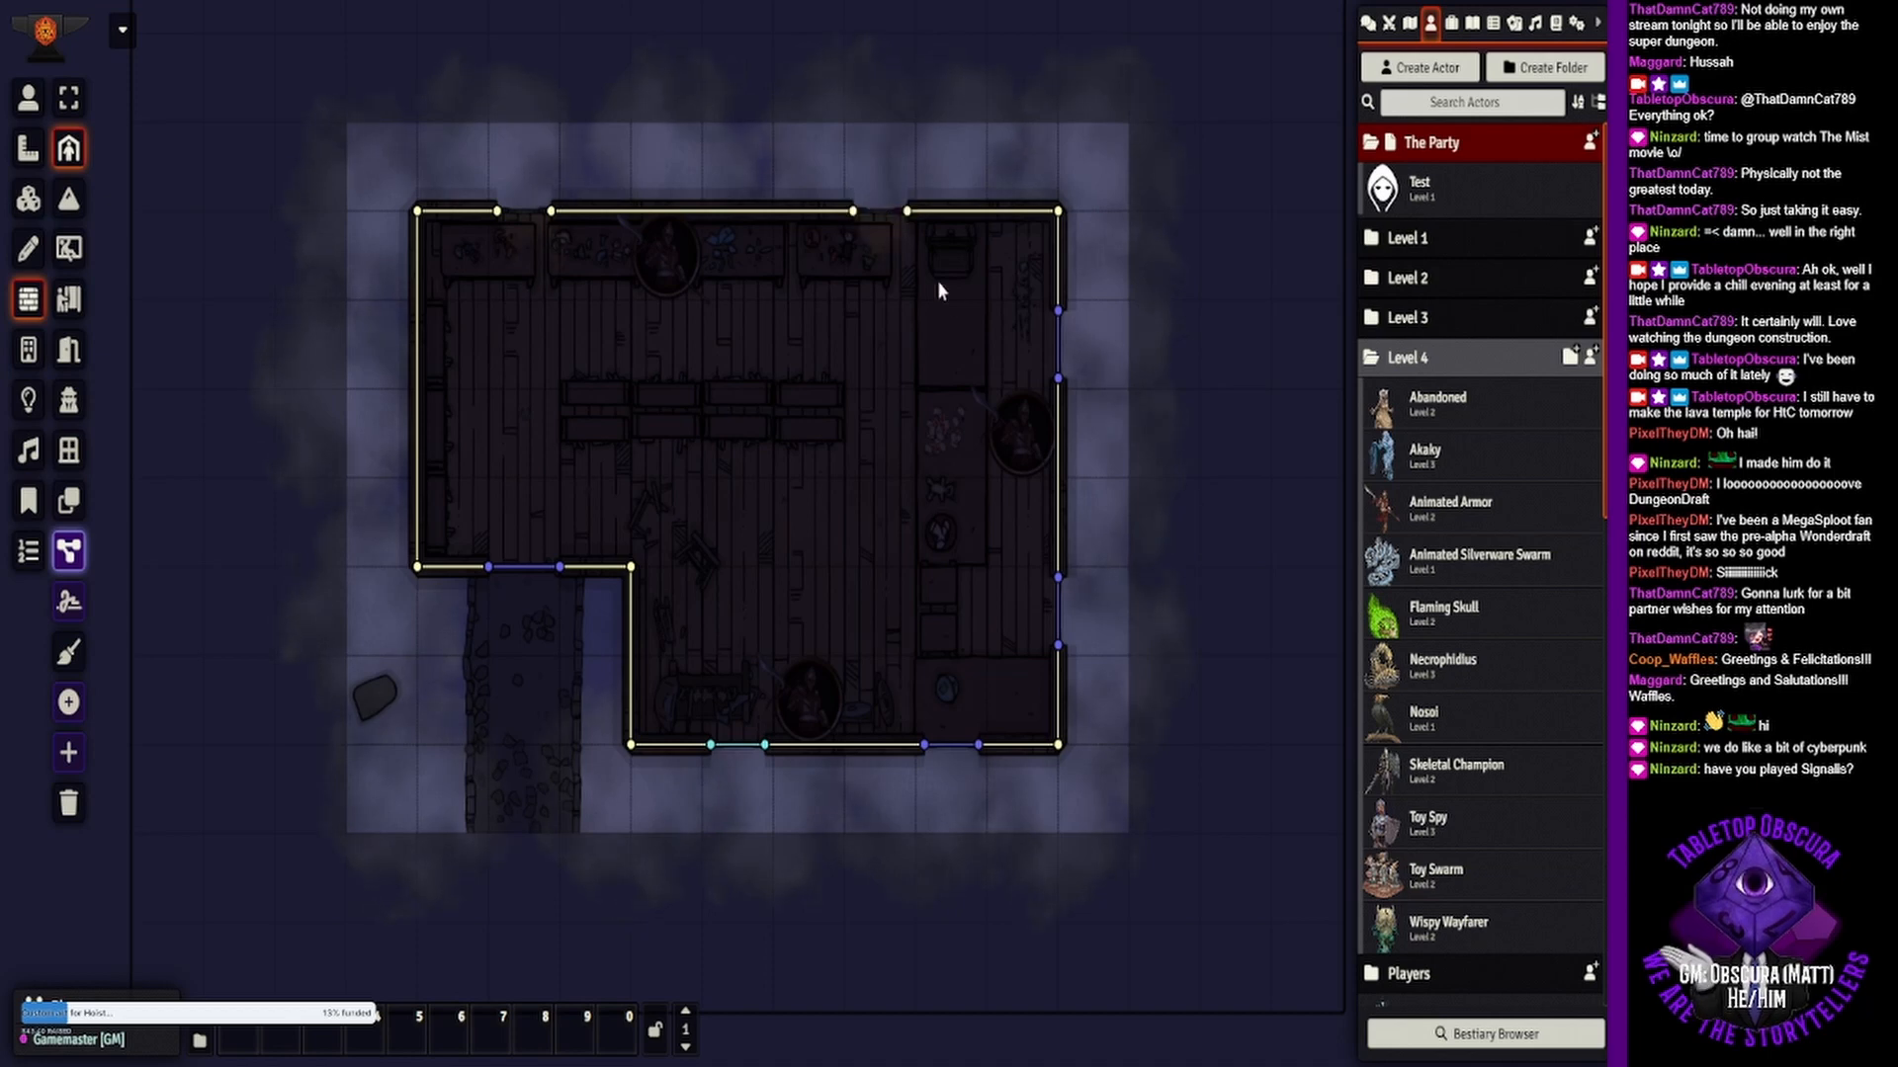
pyautogui.press('Delete')
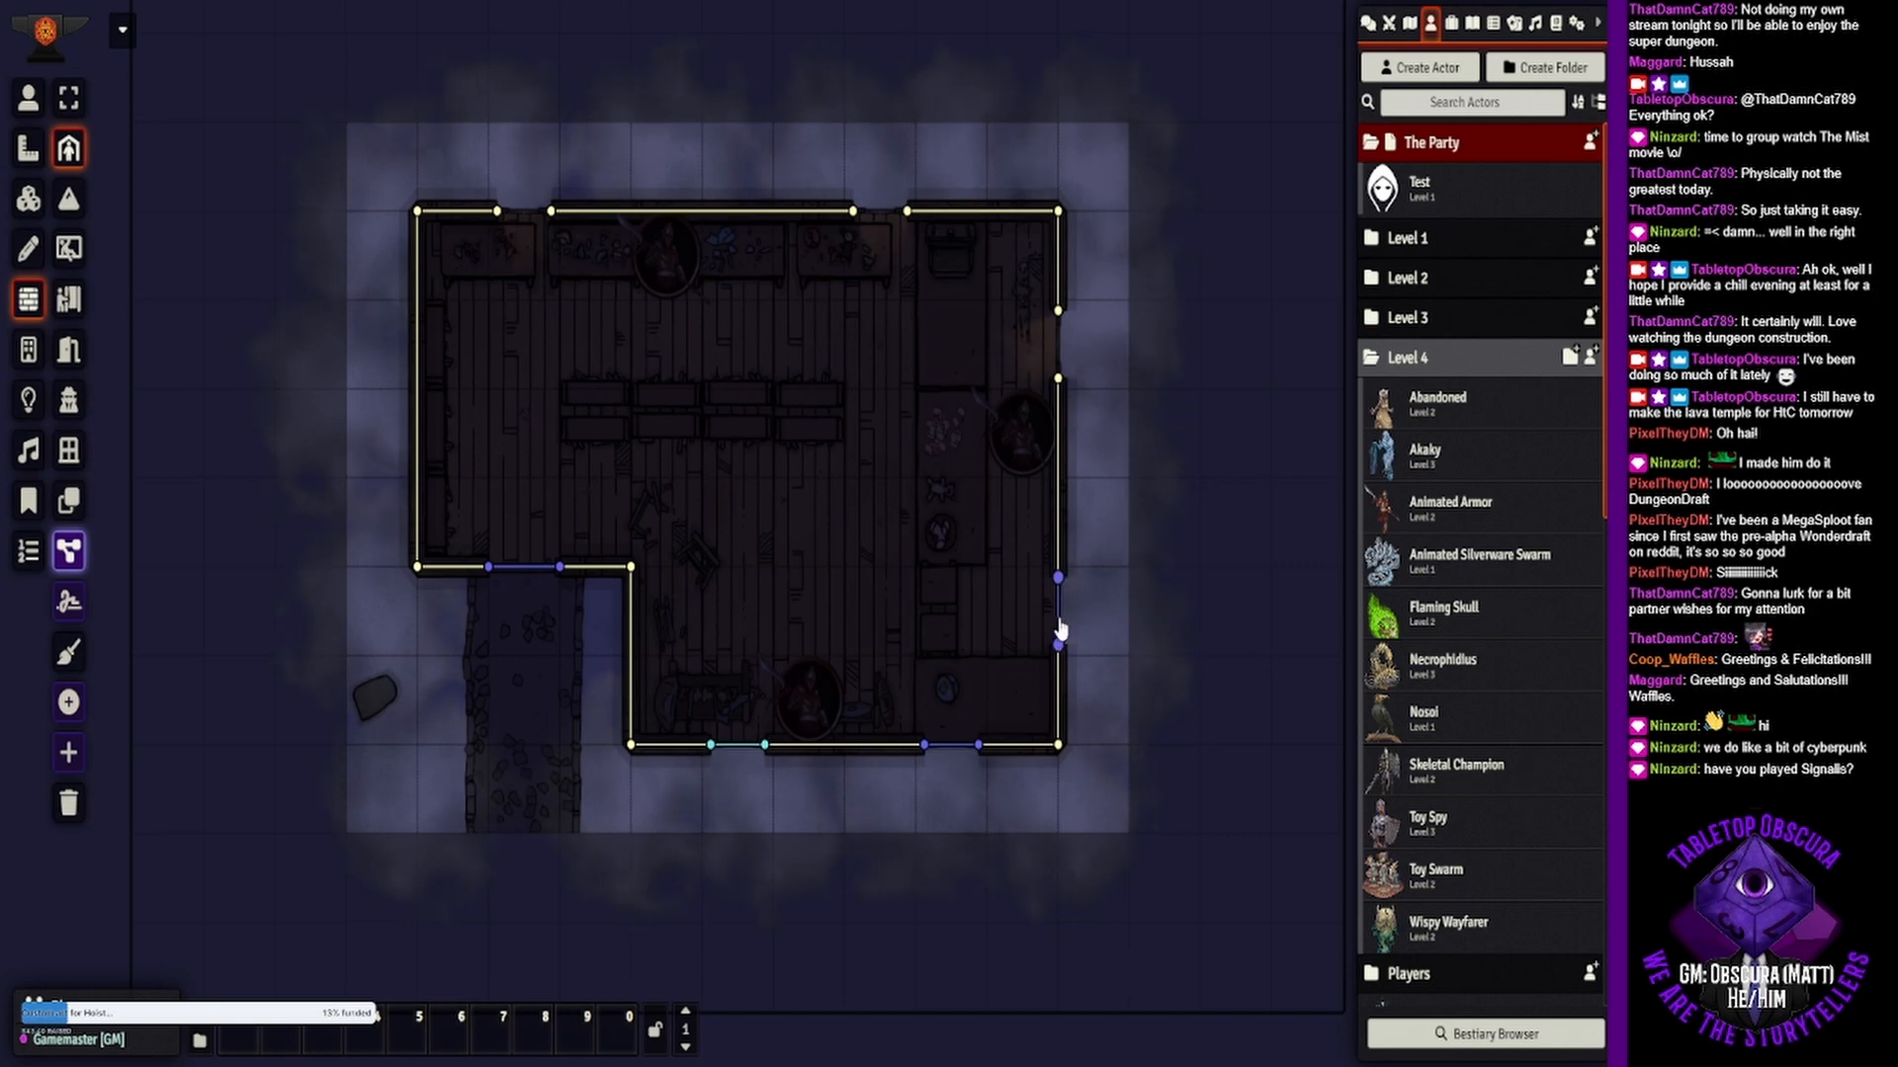
pyautogui.click(1060, 623)
pyautogui.press('Delete')
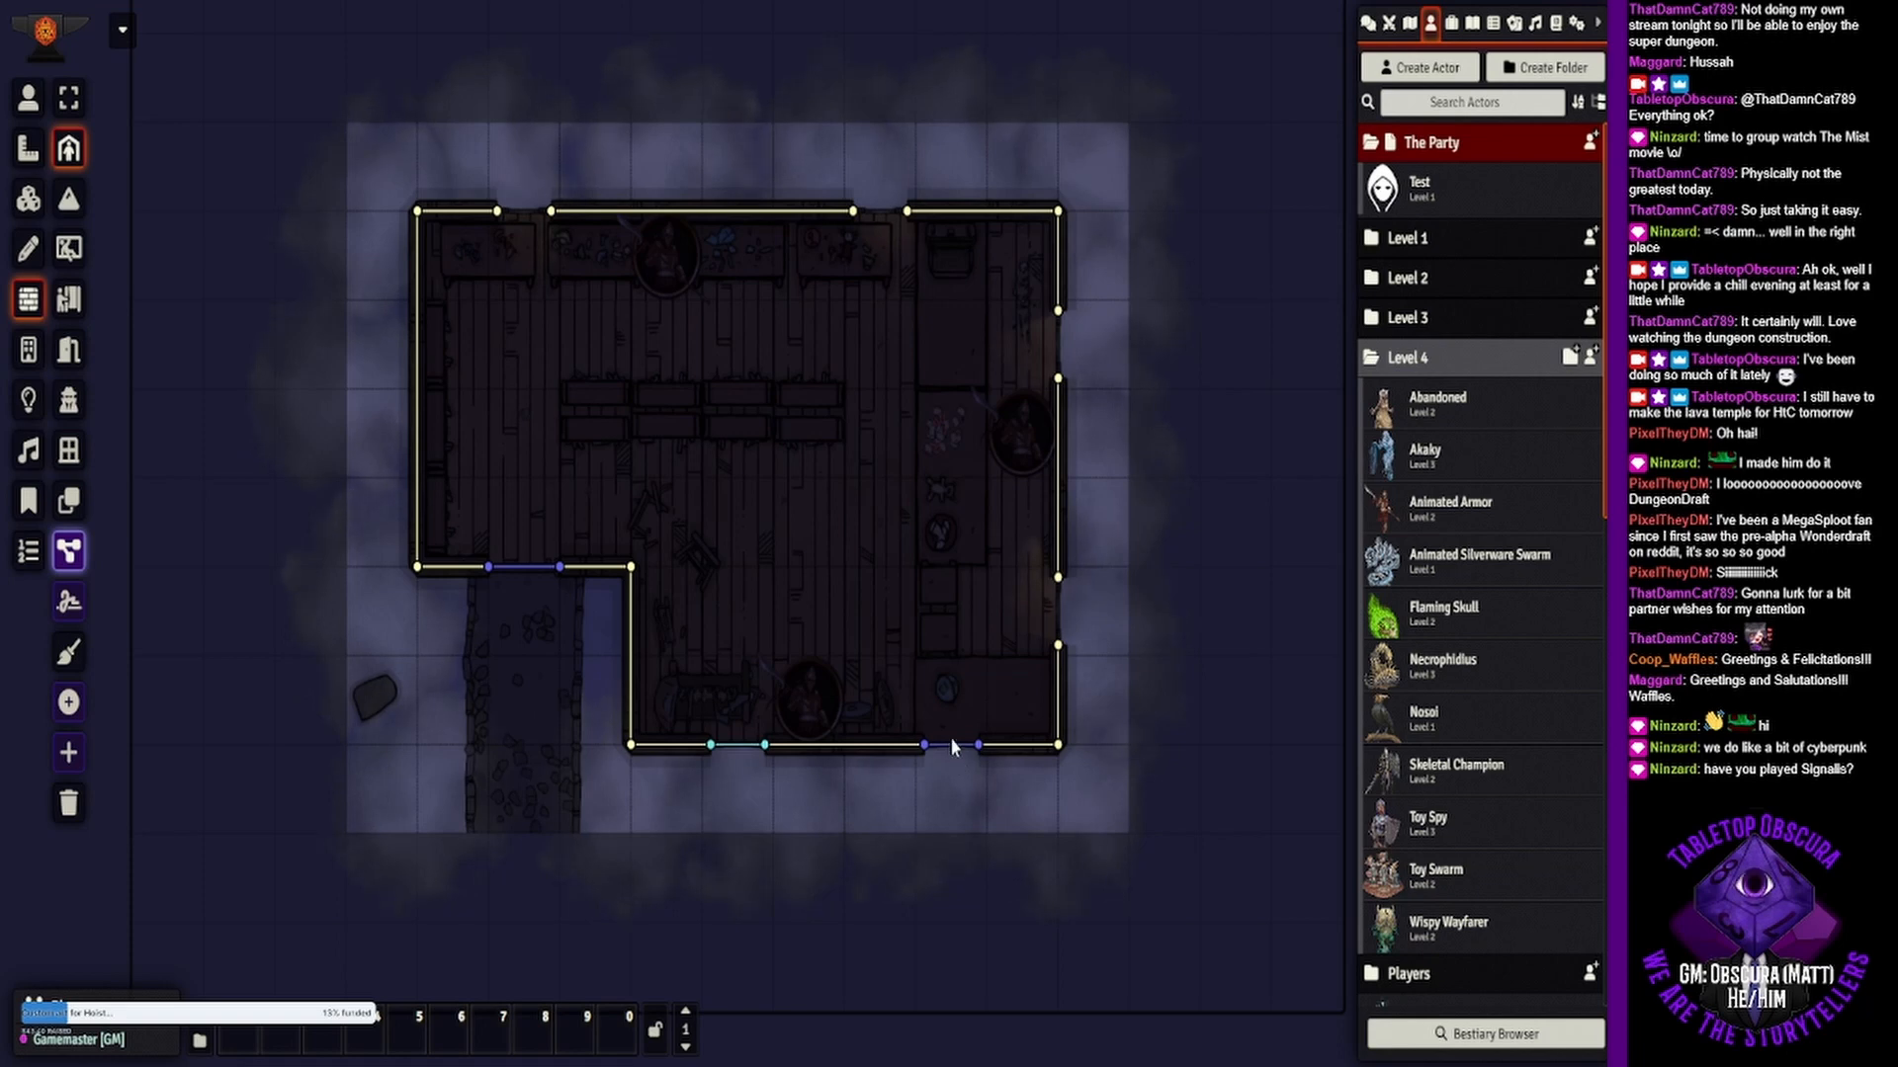
pyautogui.click(949, 745)
pyautogui.press('Delete')
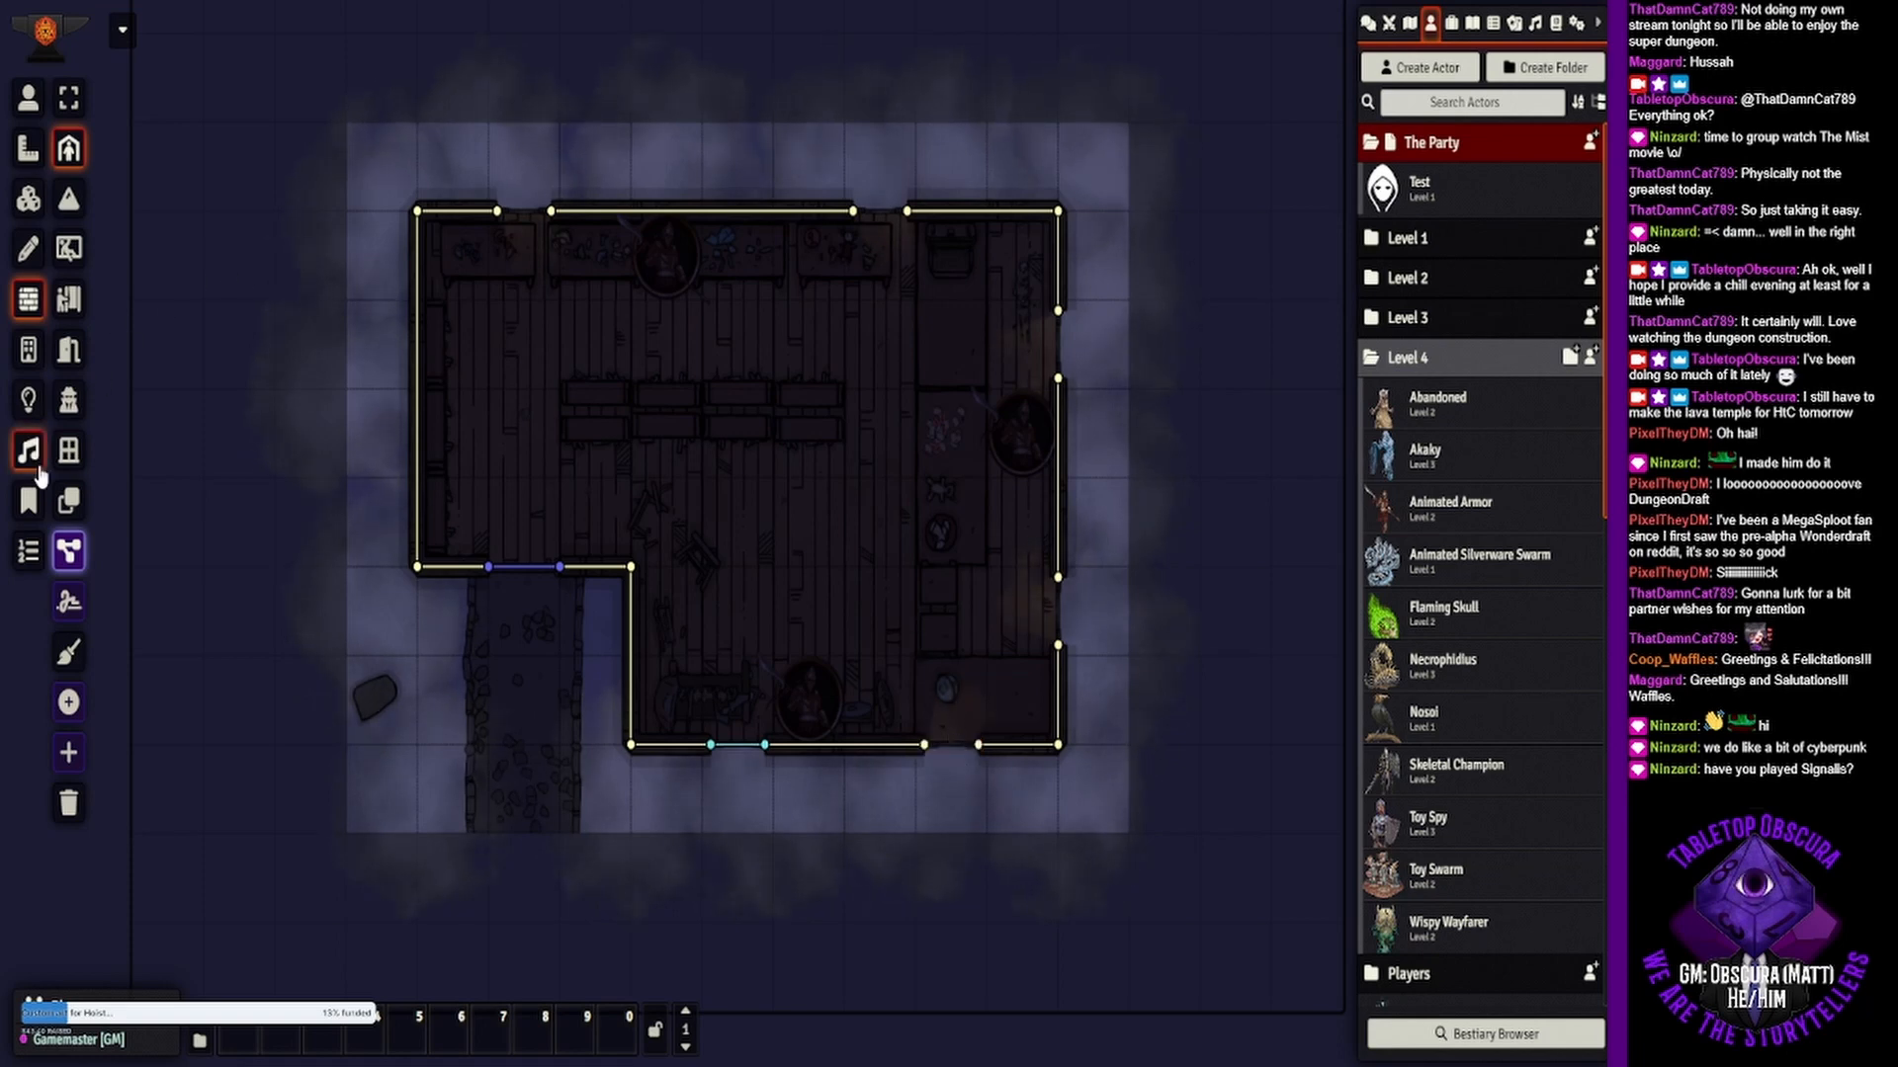
# - Draw window walls across the five open gaps in the south, east and north walls
pyautogui.click(84, 454)
pyautogui.moveTo(924, 751); pyautogui.dragTo(978, 745)
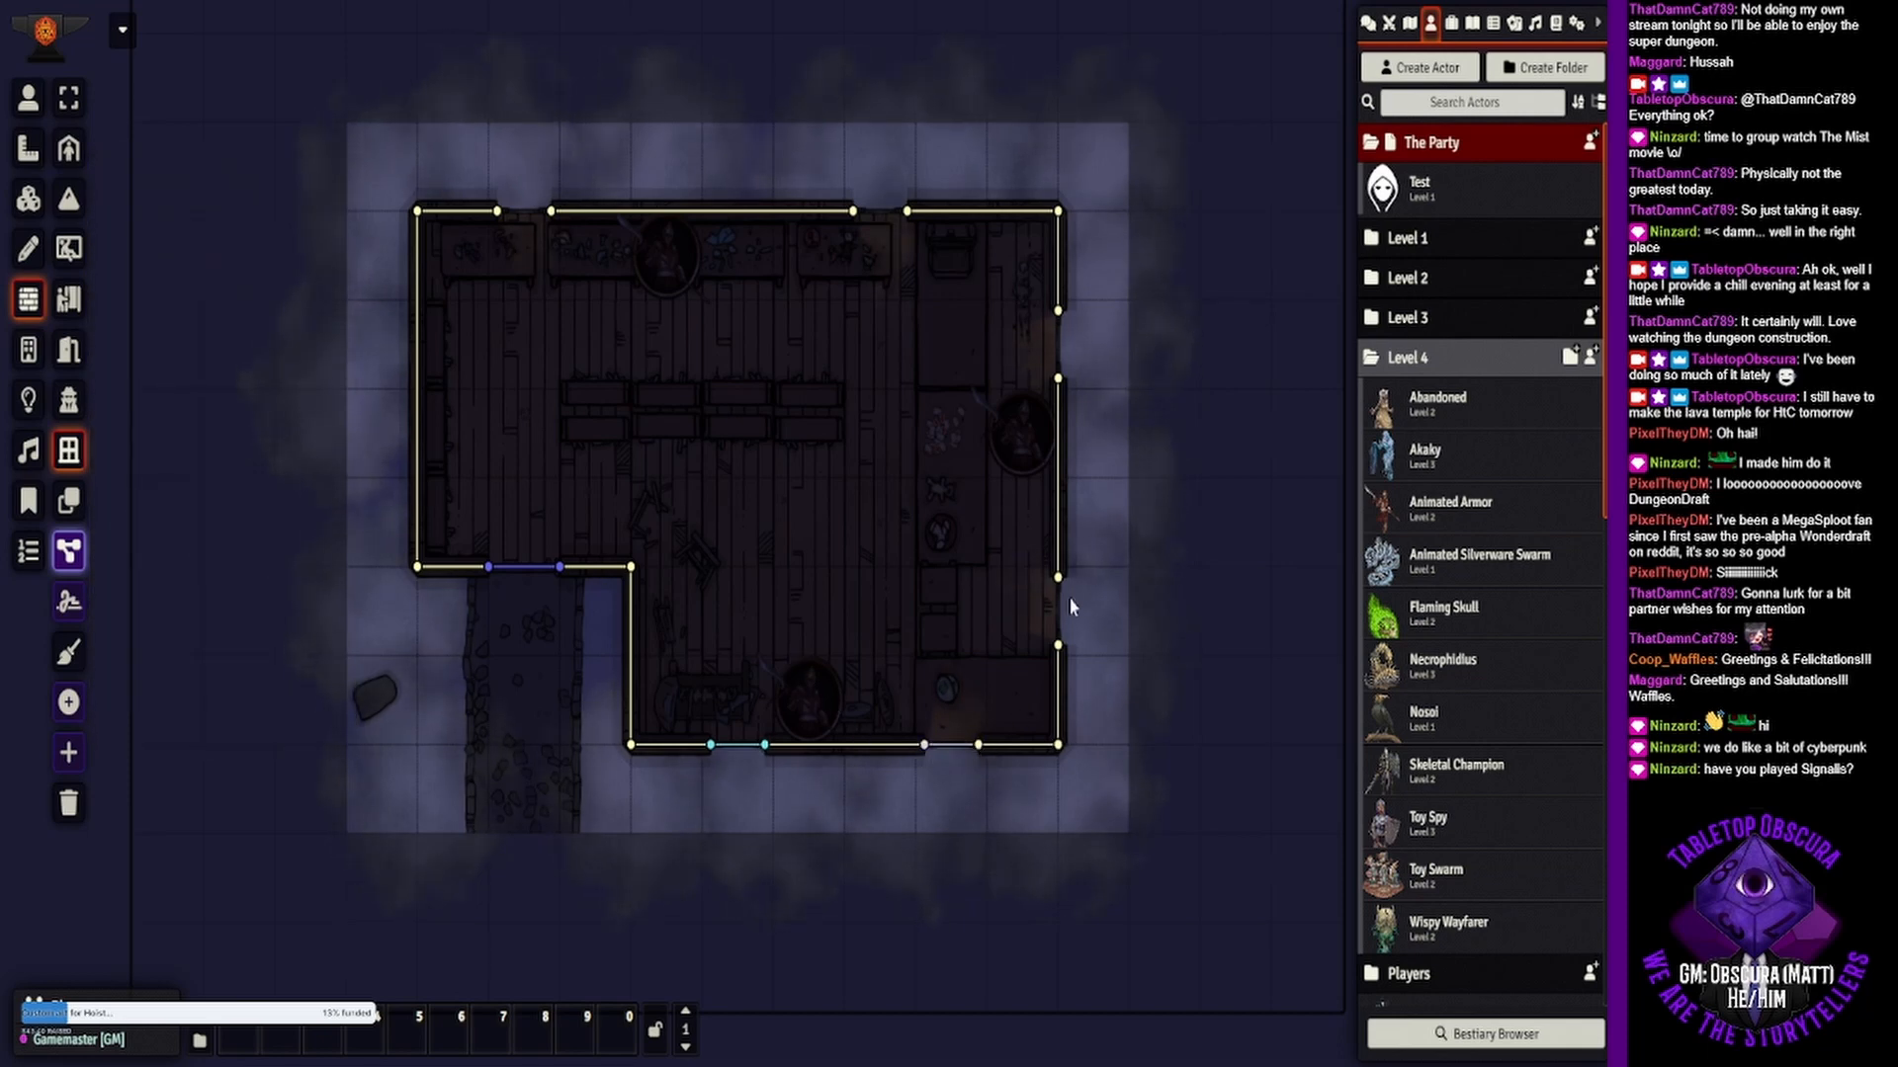
pyautogui.moveTo(1058, 644); pyautogui.dragTo(1058, 579)
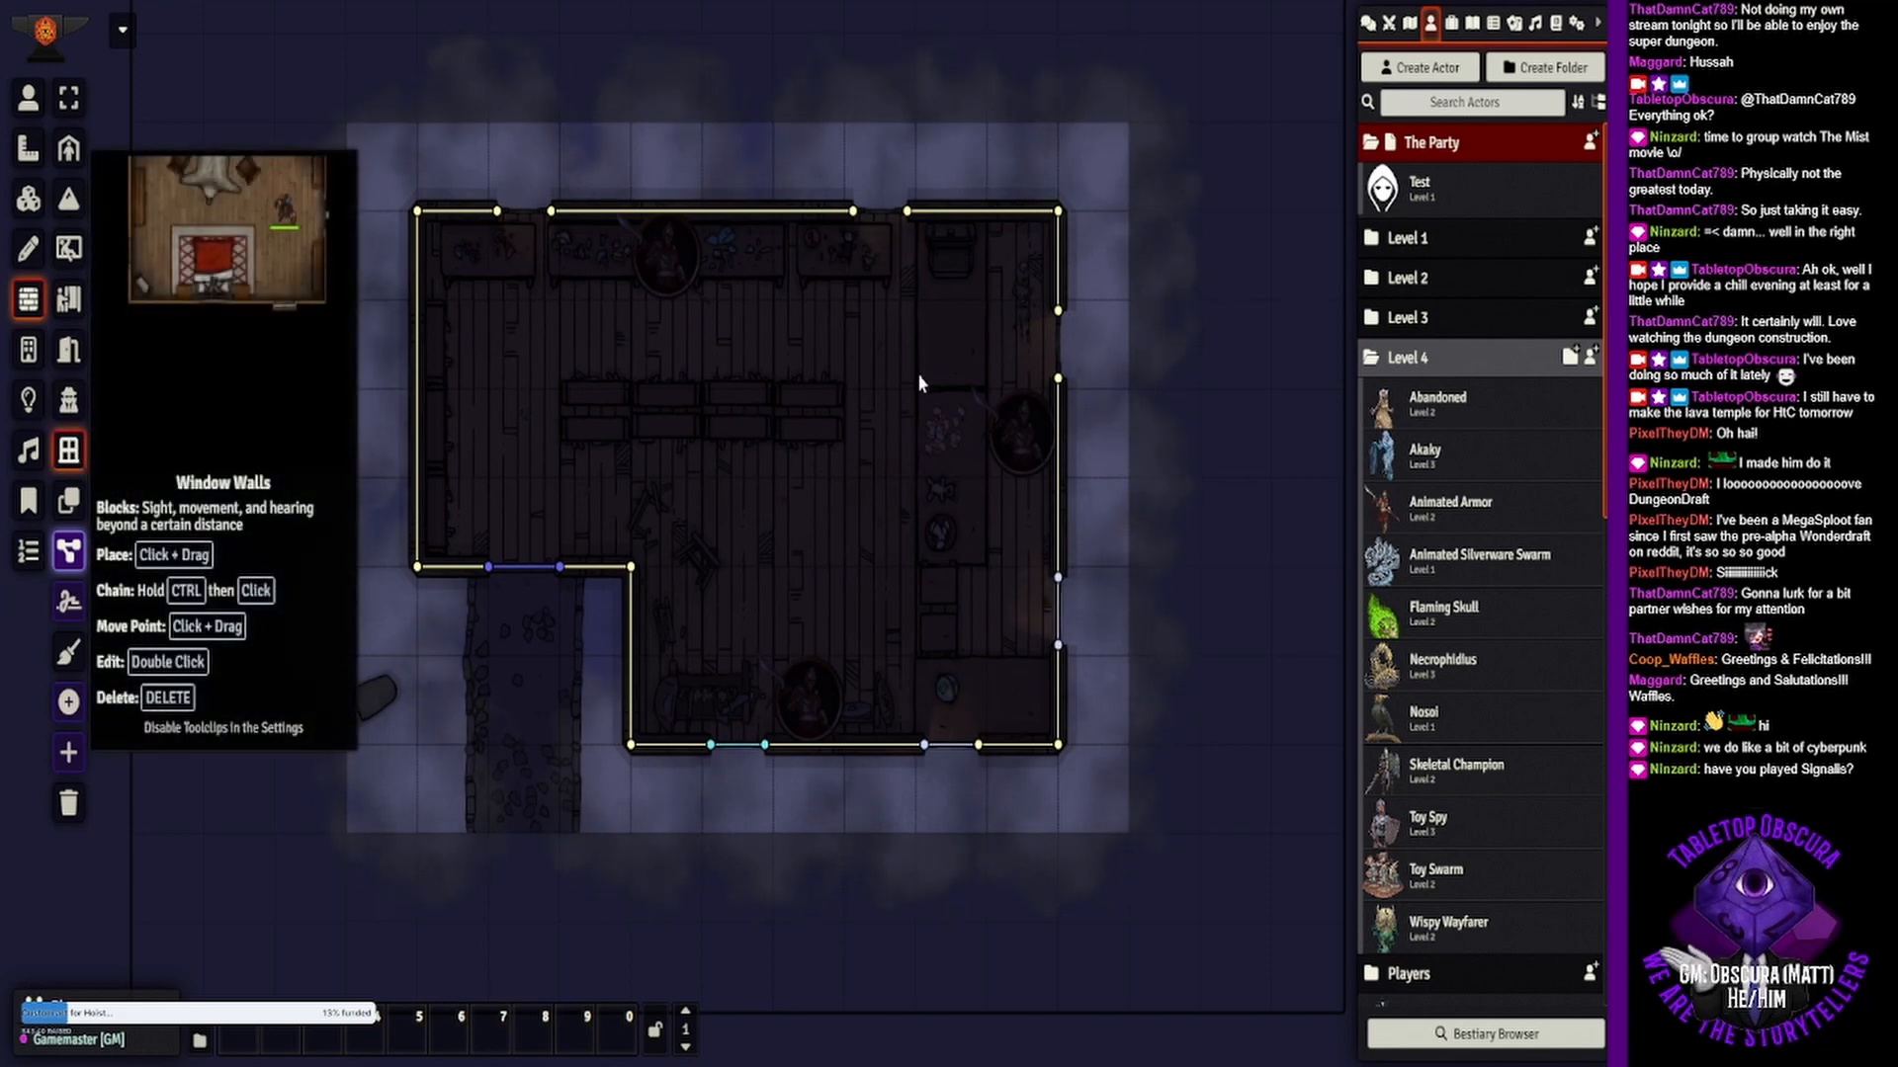
pyautogui.moveTo(1057, 382); pyautogui.dragTo(1058, 309)
pyautogui.moveTo(907, 212); pyautogui.dragTo(853, 212)
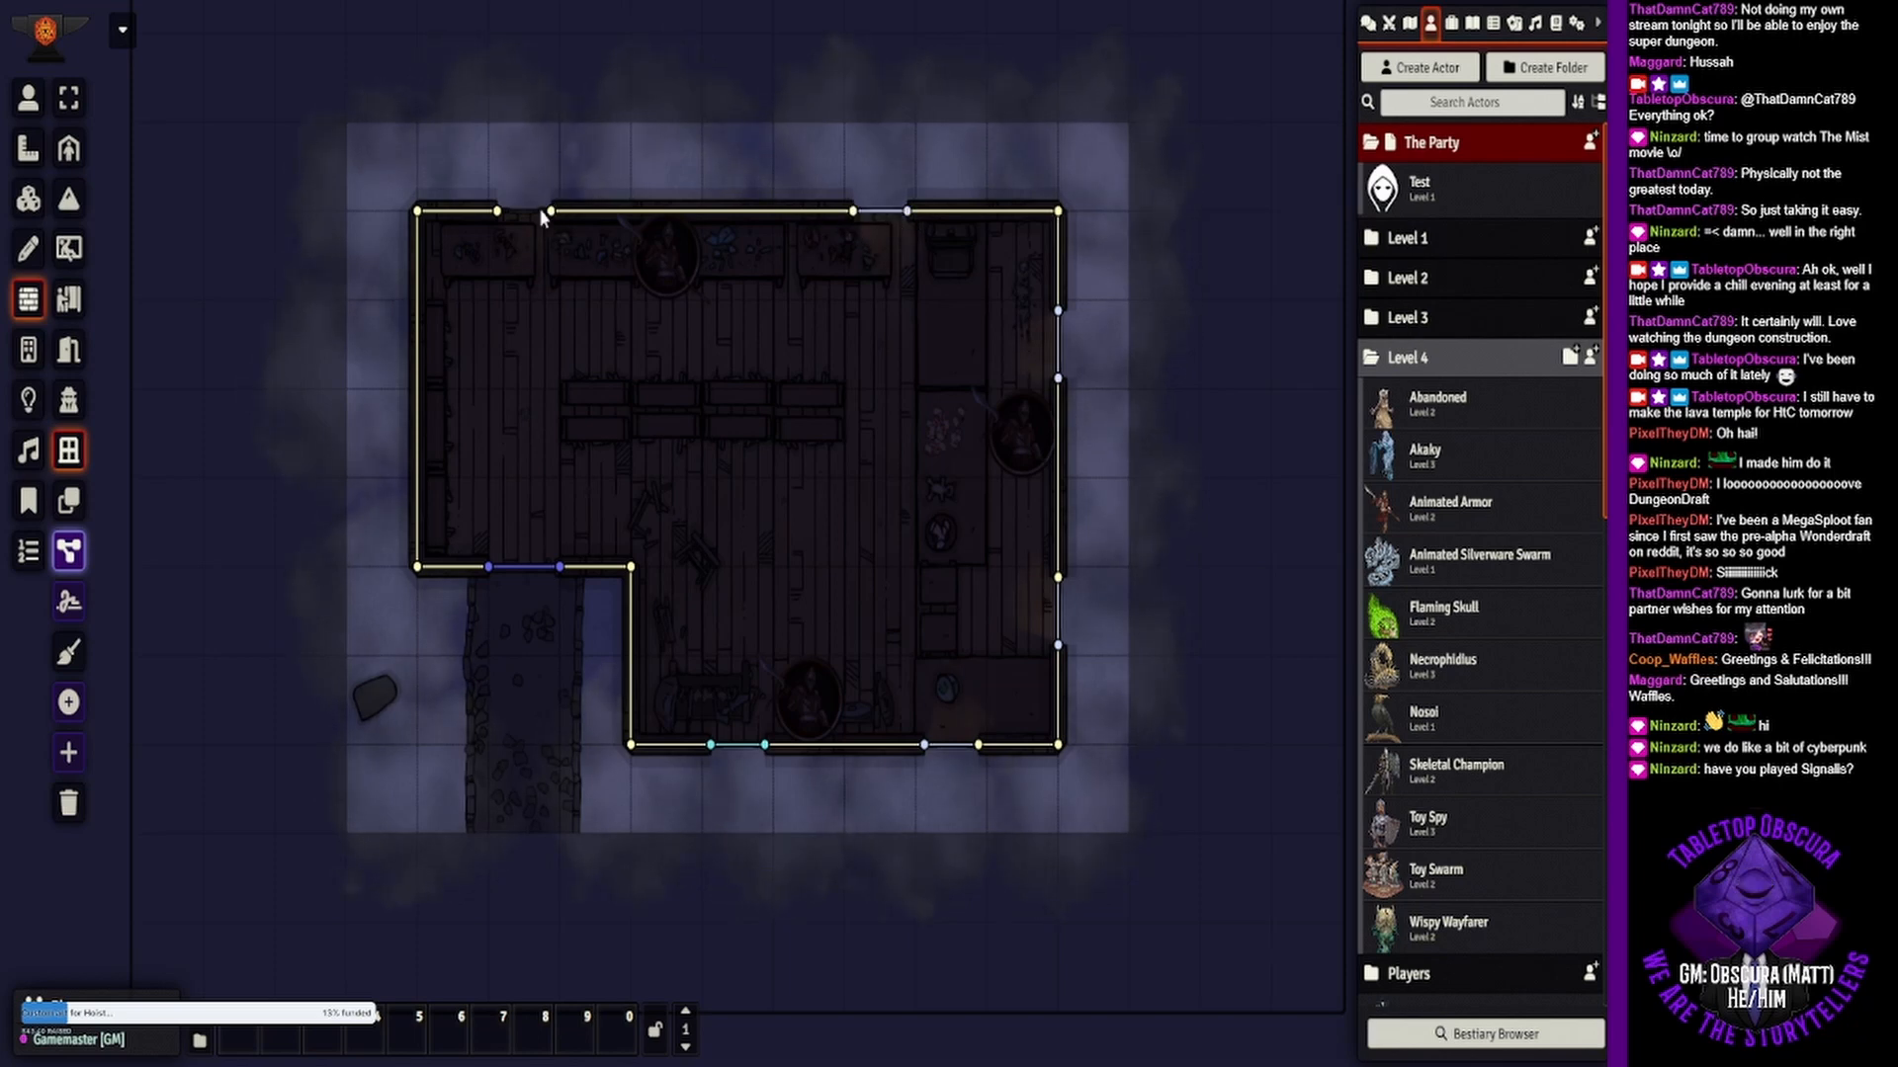
pyautogui.moveTo(513, 215); pyautogui.dragTo(497, 213)
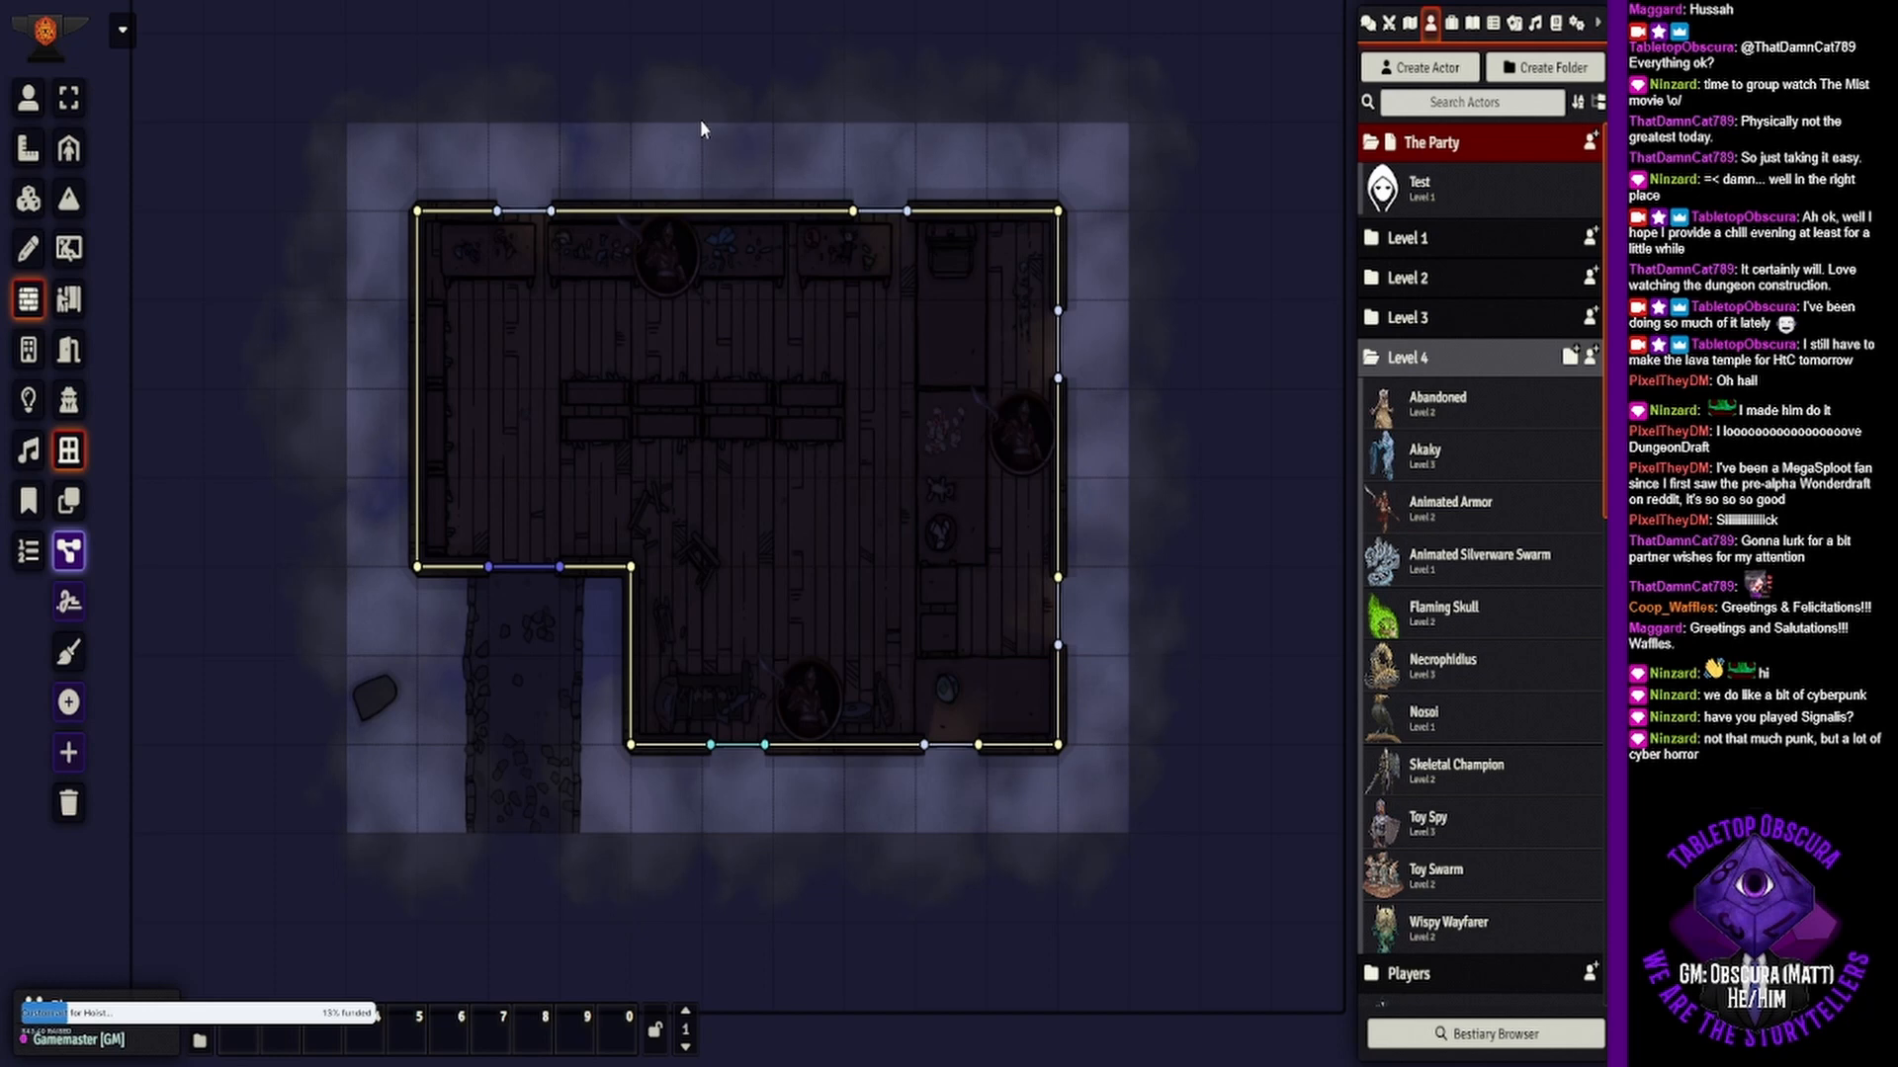
# - Return to the token controls and examine how the outside light falls into the shop through the windows
pyautogui.click(34, 108)
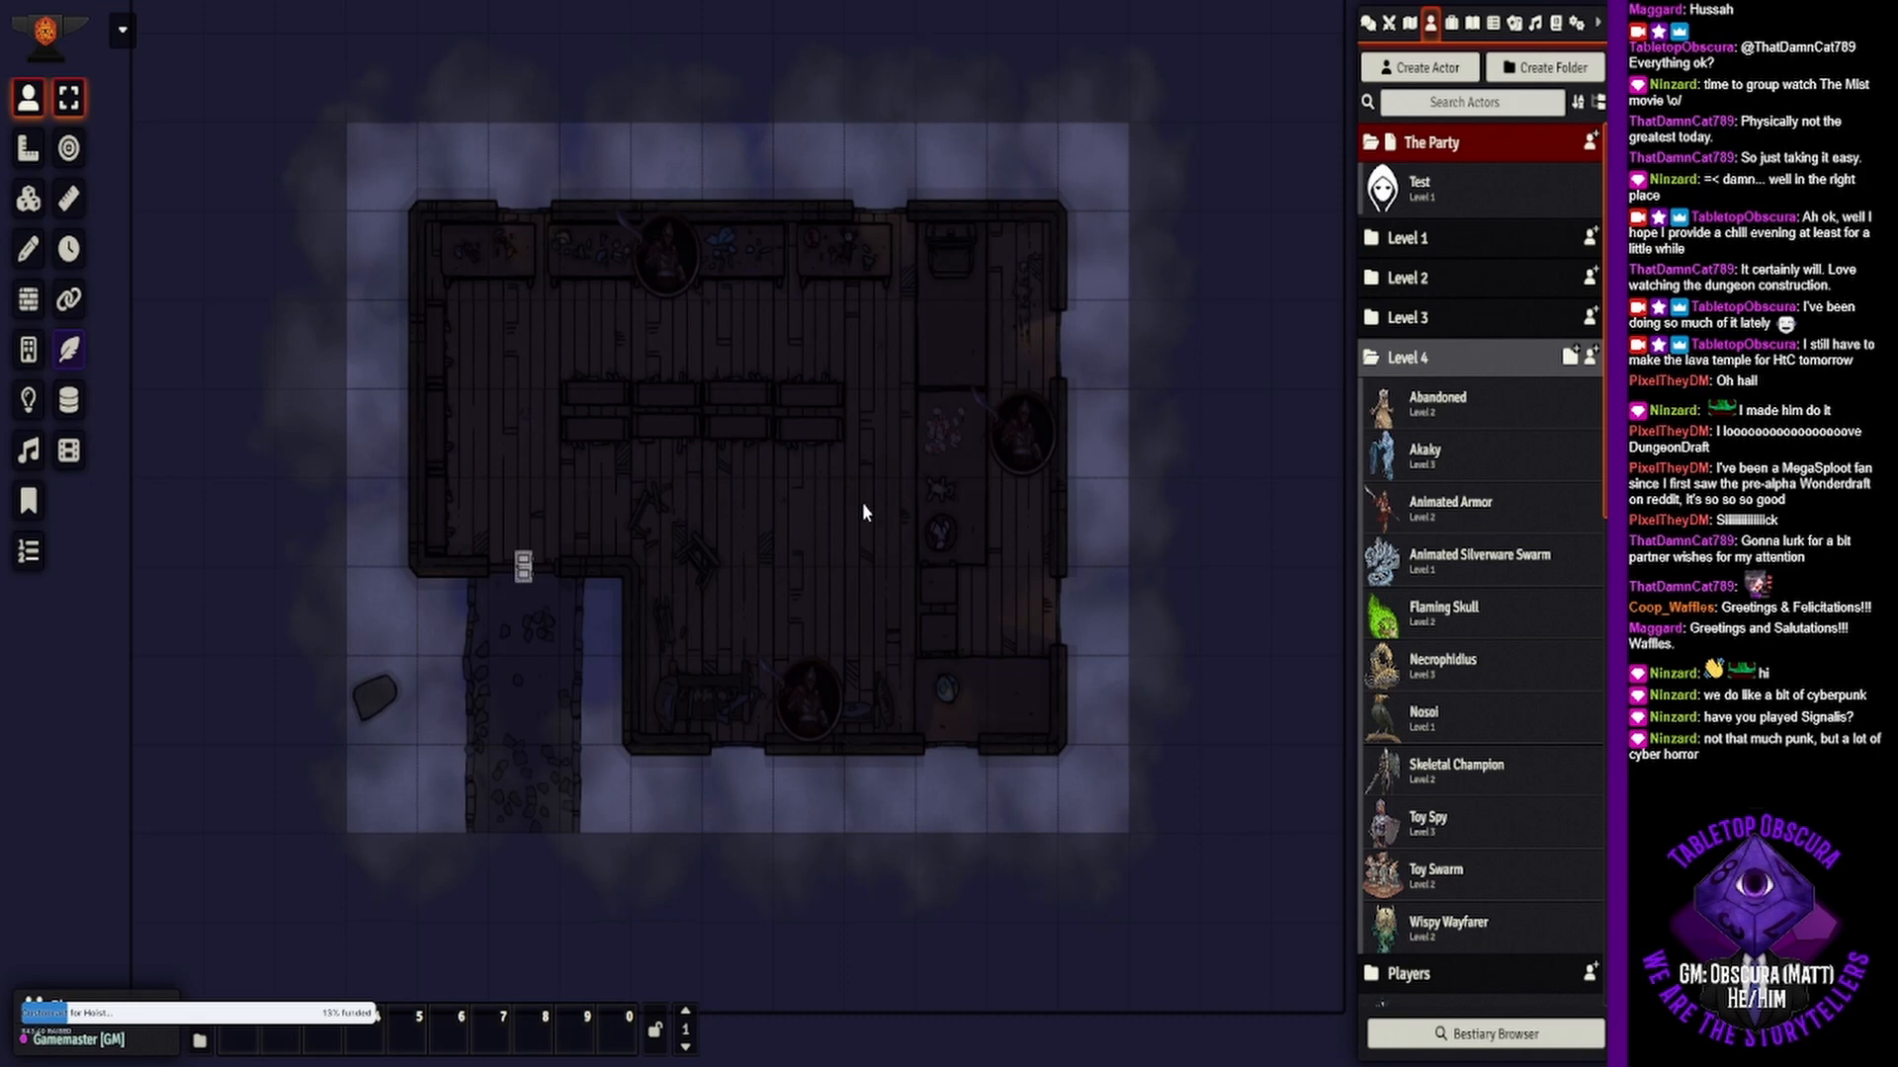
pyautogui.moveTo(863, 505); pyautogui.dragTo(904, 529)
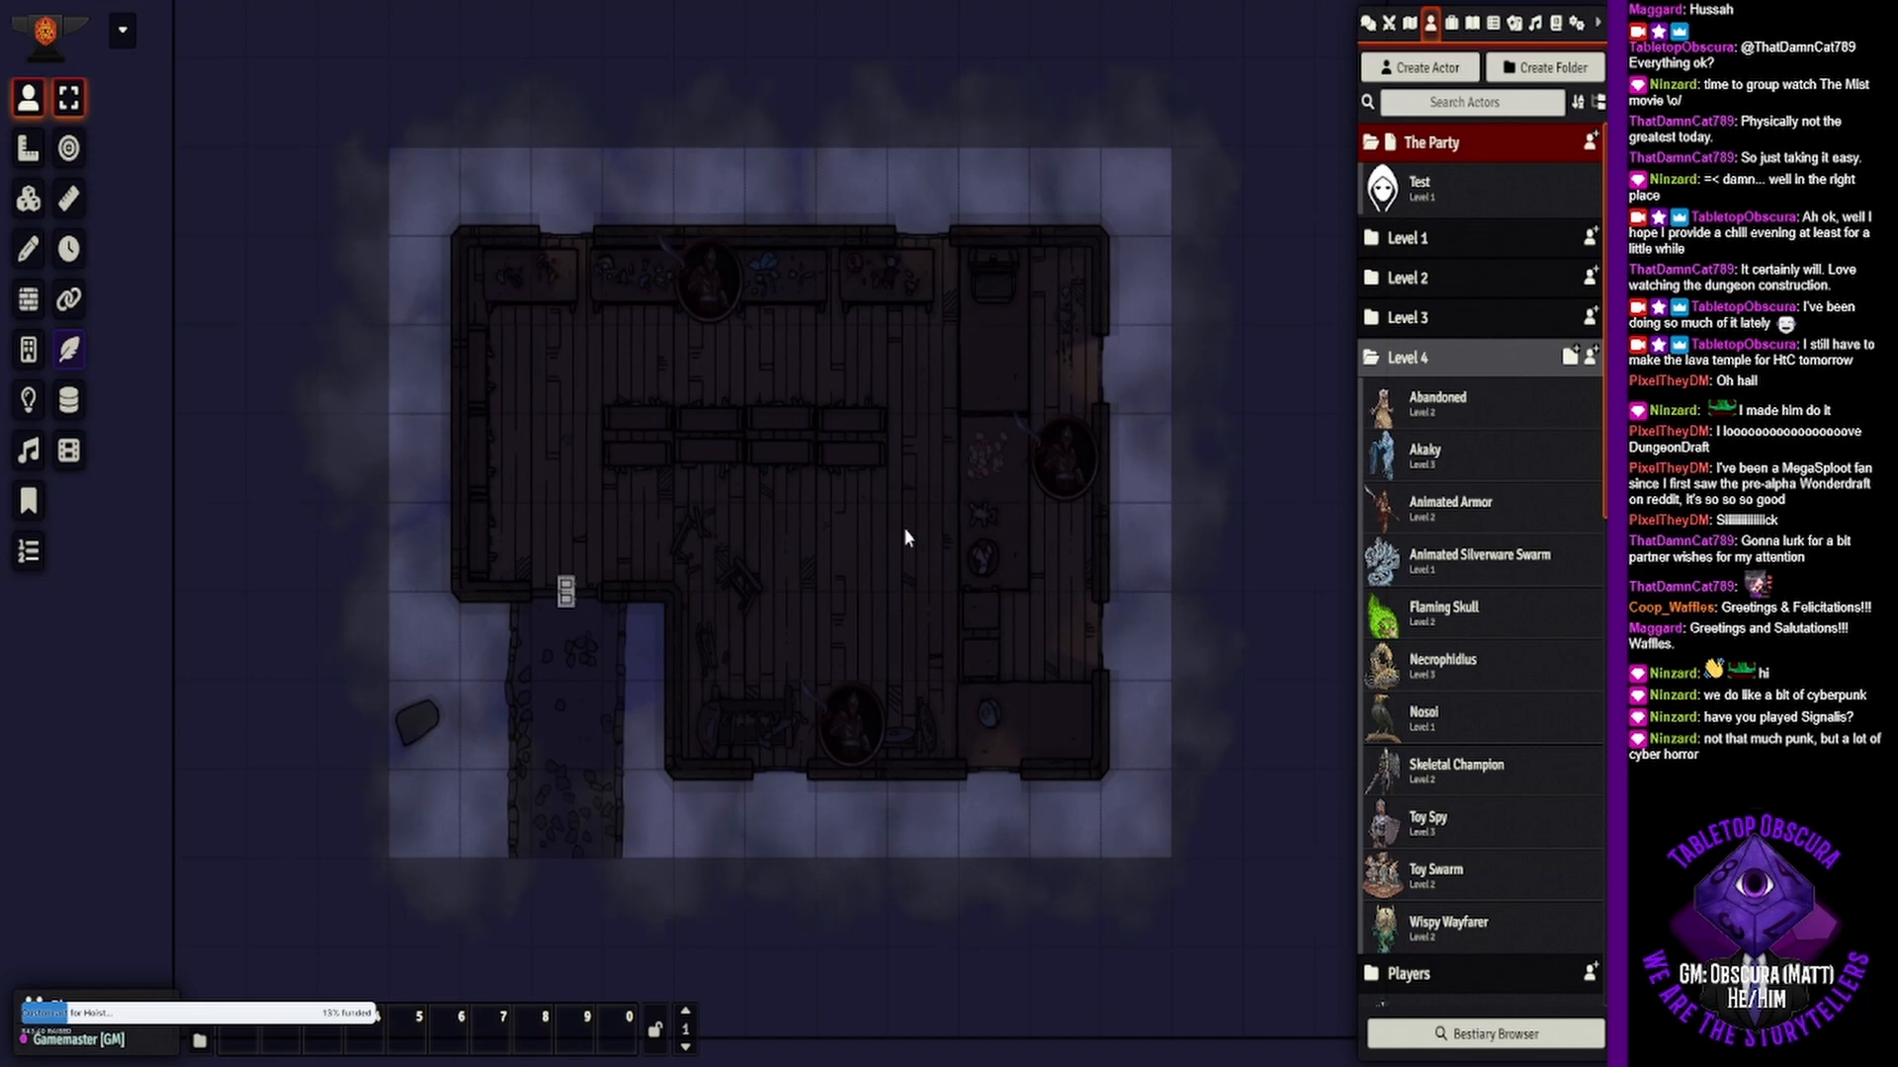
pyautogui.scroll(3, 904, 532)
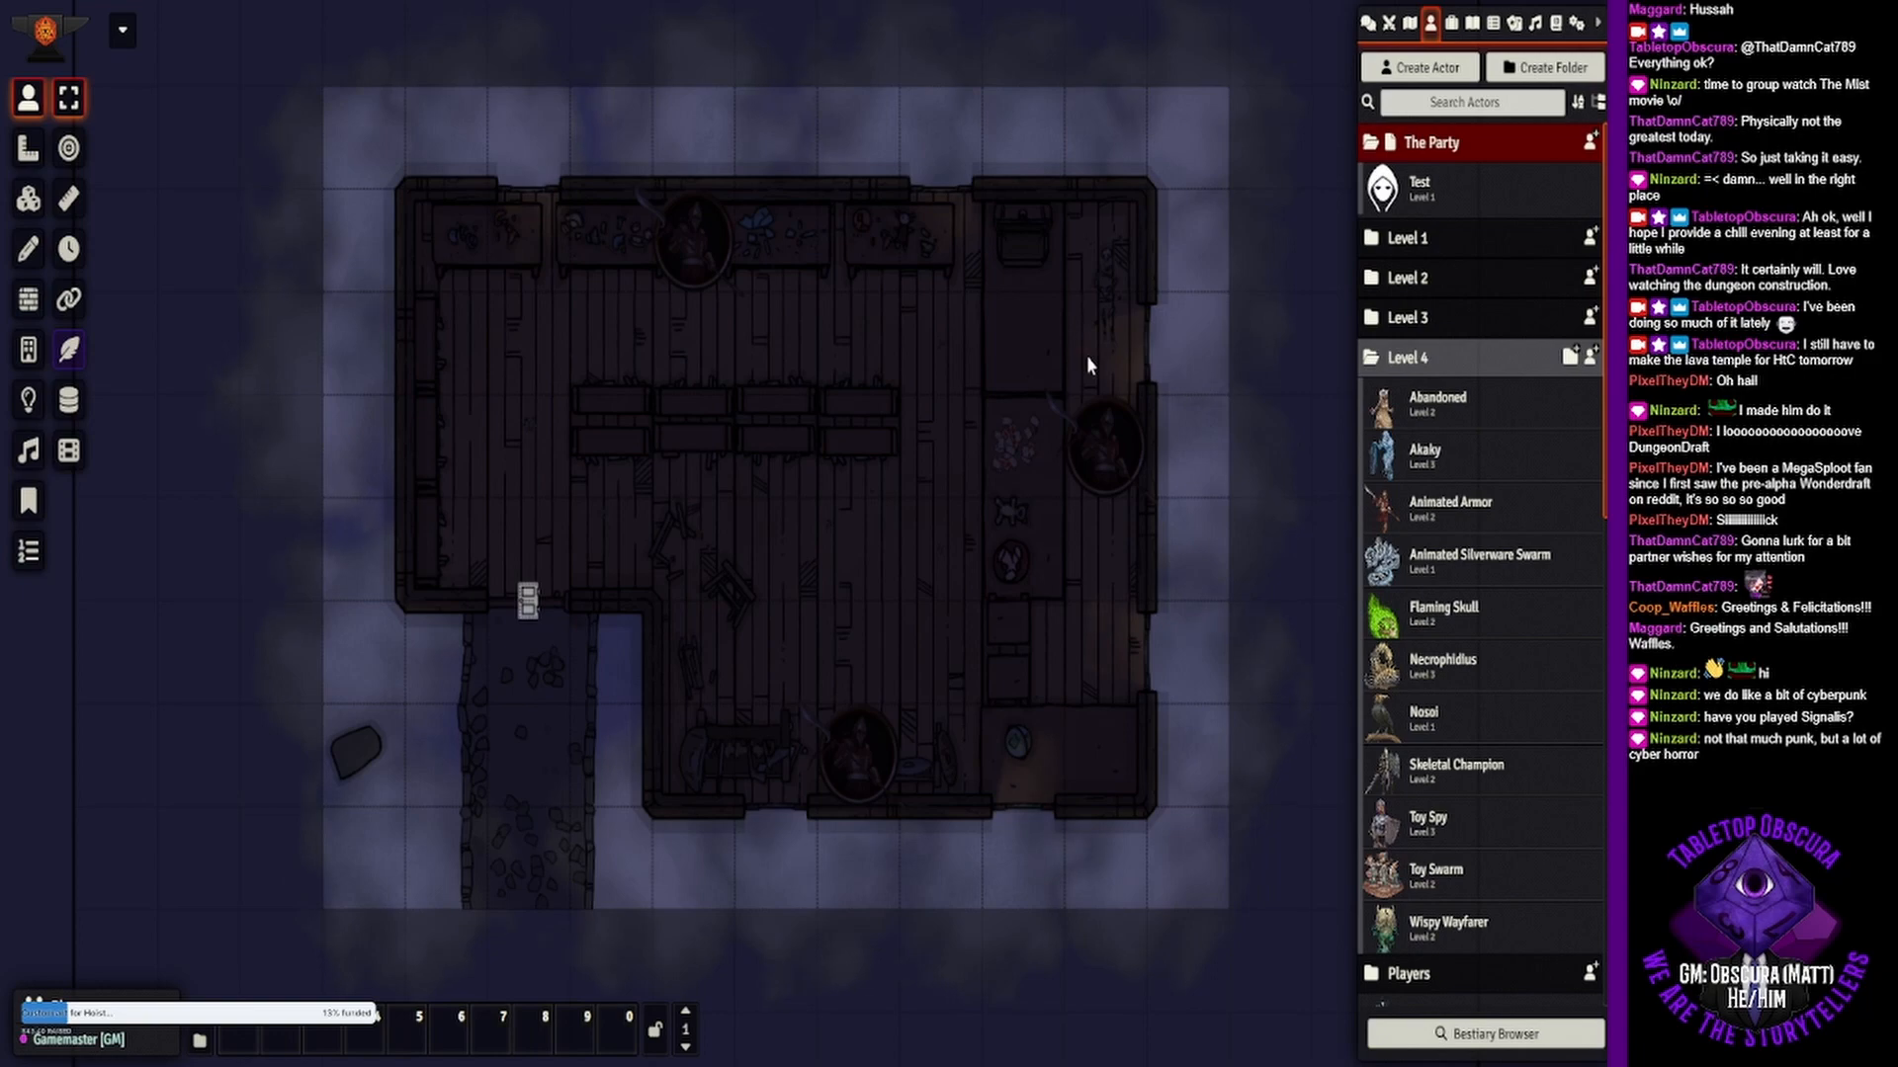
pyautogui.scroll(4, 1121, 282)
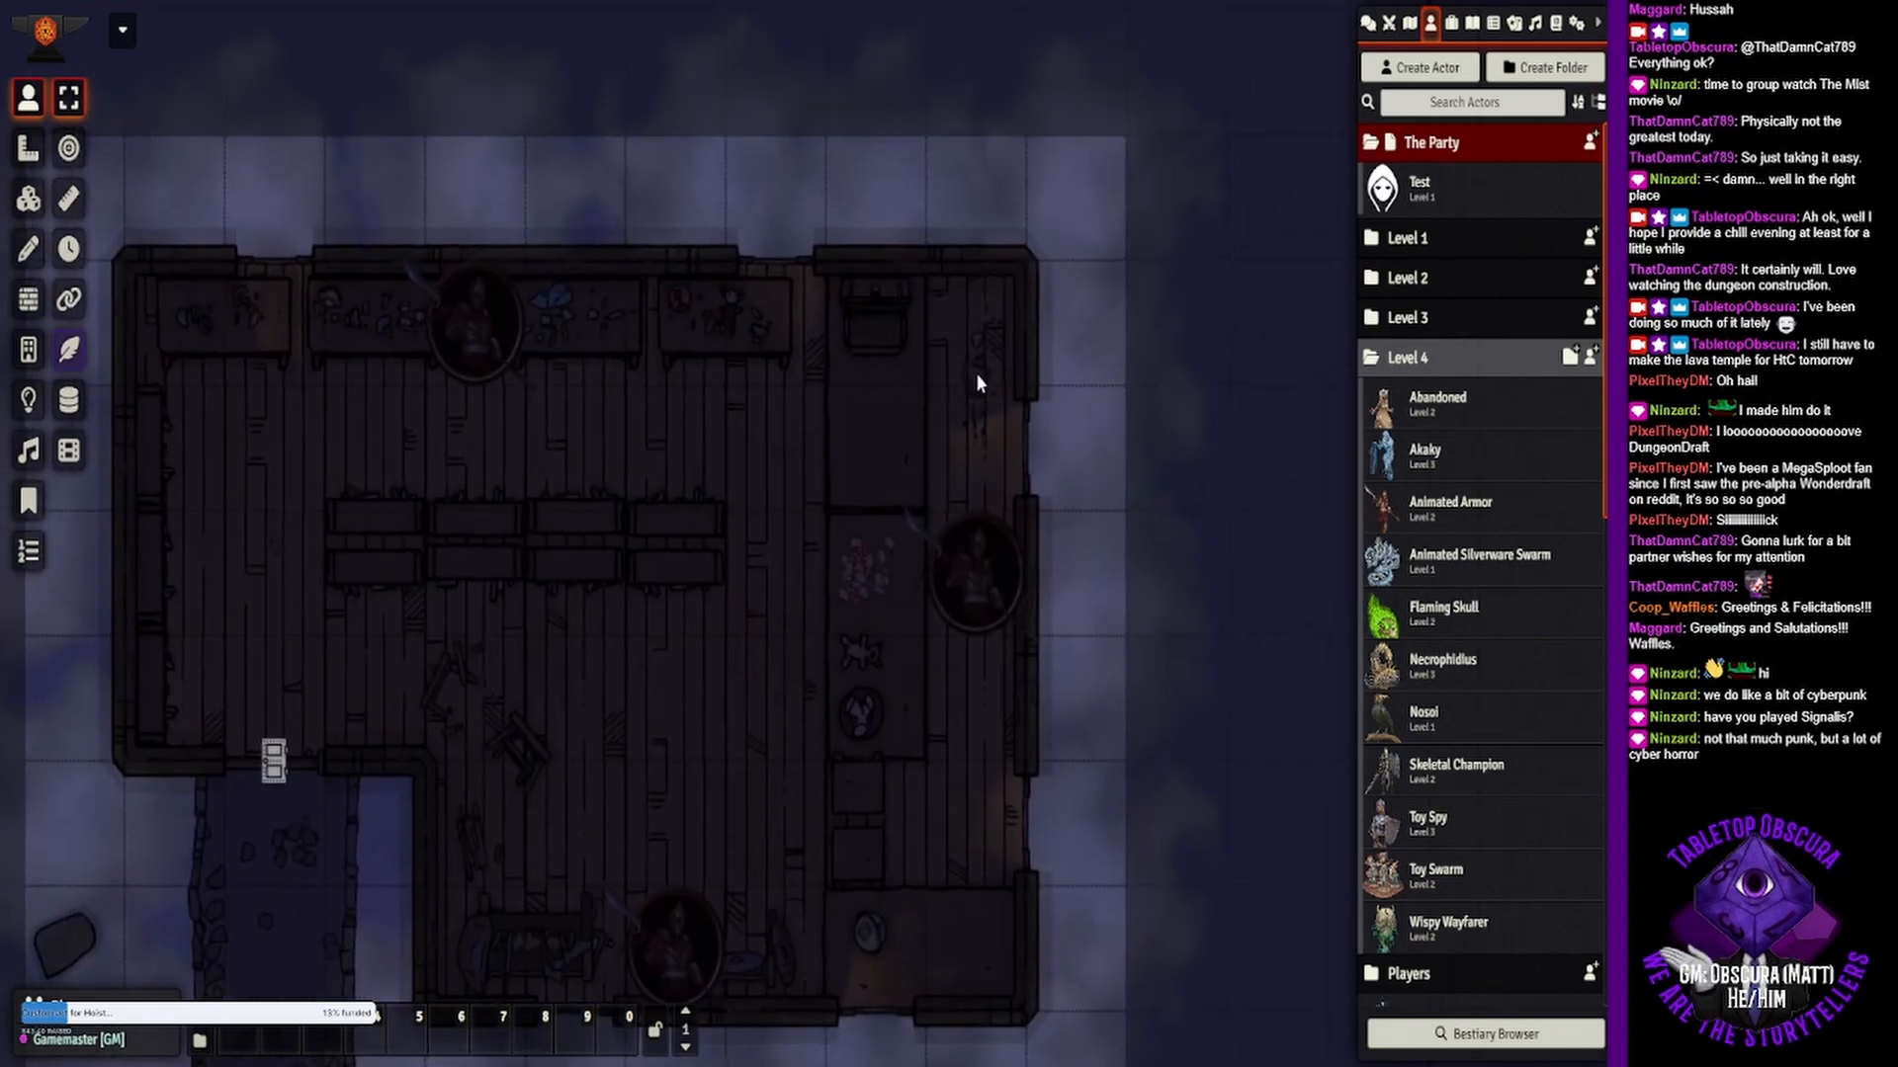
pyautogui.scroll(-3, 975, 371)
pyautogui.moveTo(538, 570); pyautogui.dragTo(555, 455)
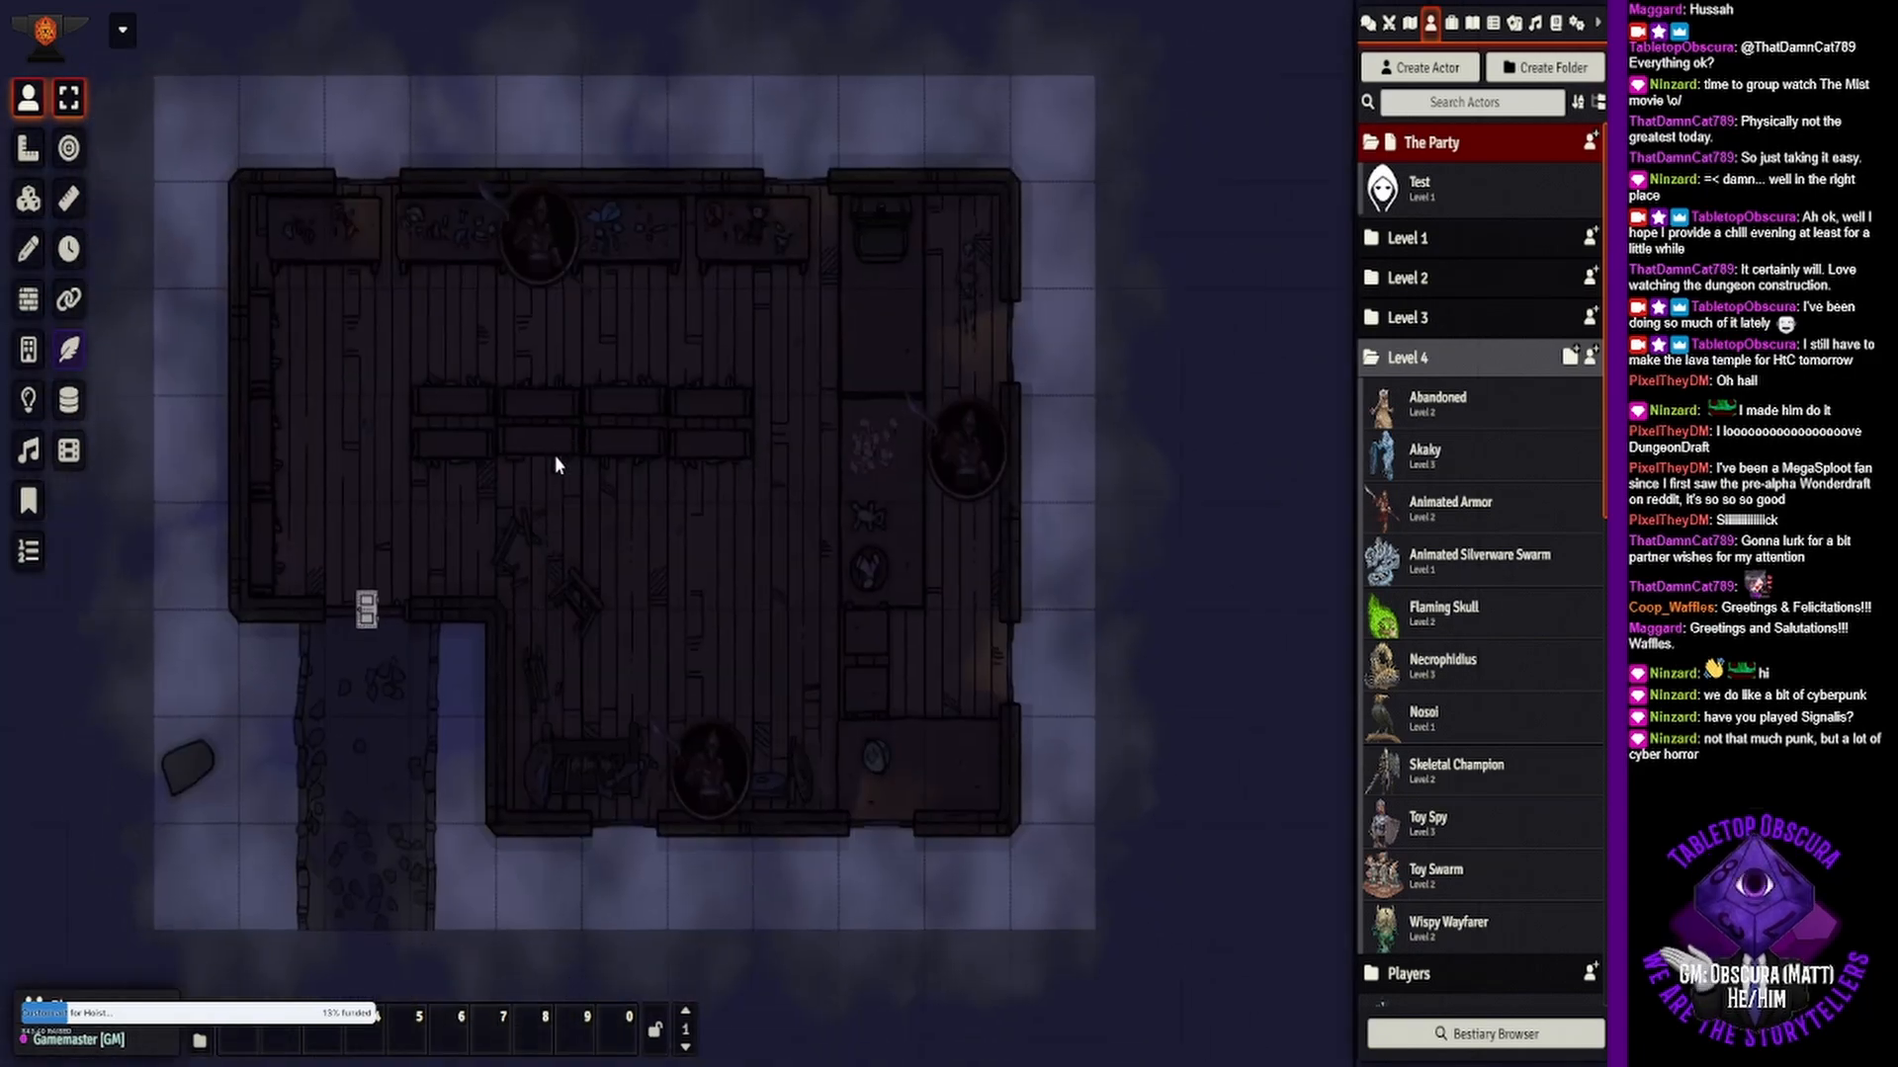
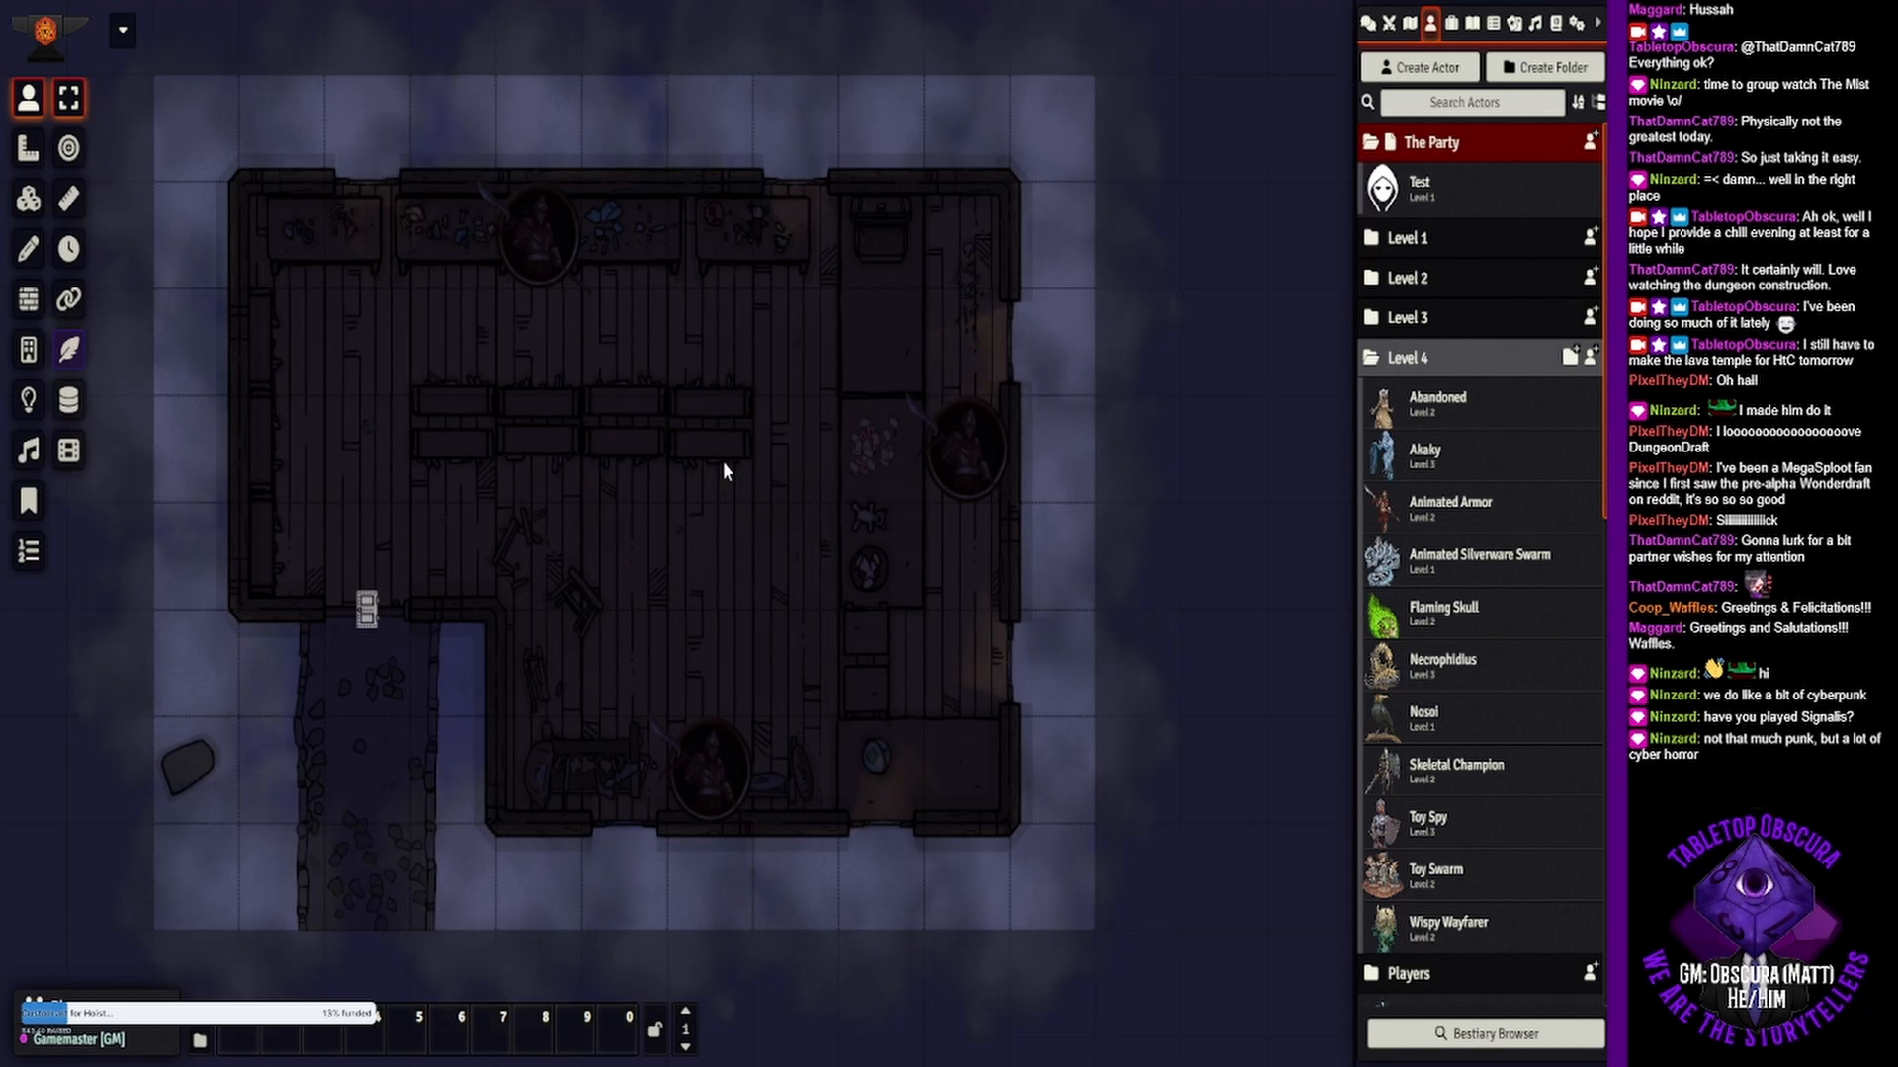
pyautogui.moveTo(585, 536); pyautogui.dragTo(723, 567)
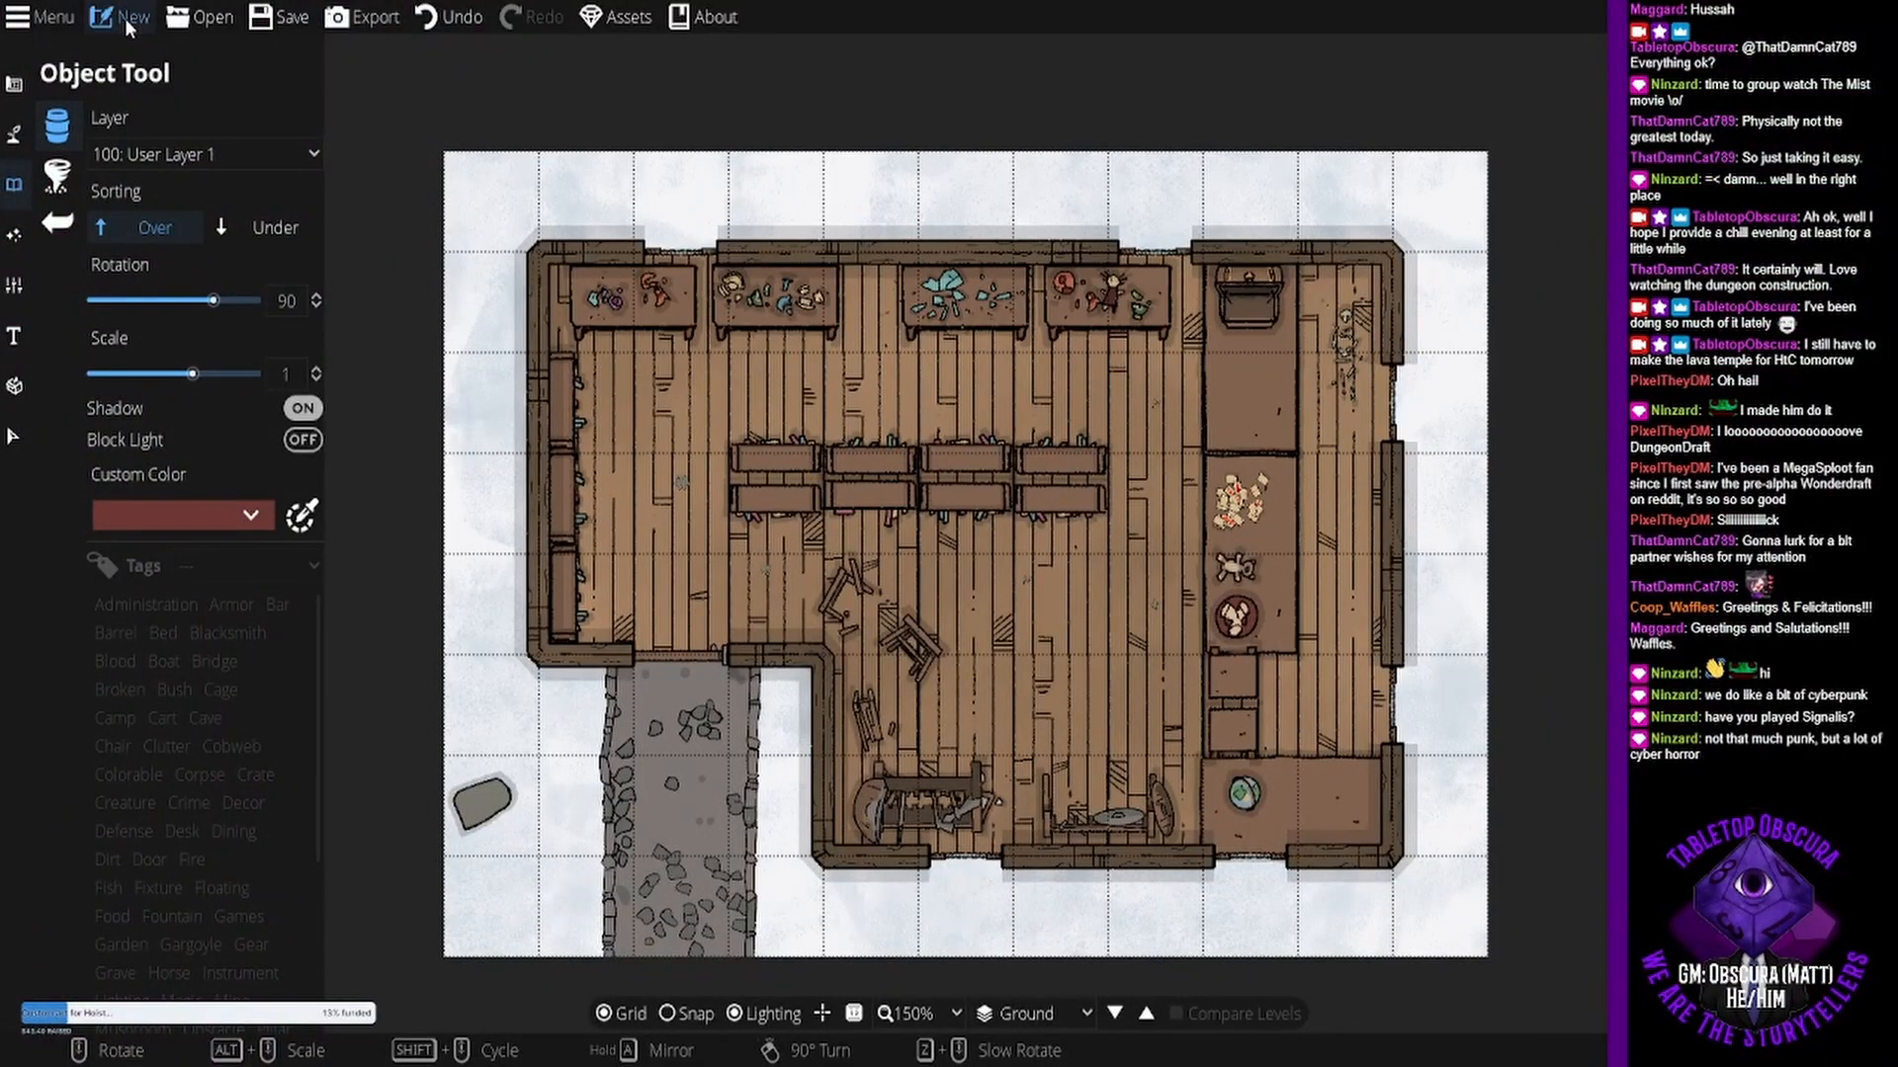
# - Switch to Dungeondraft and create a new map 8 tiles wide and 11 tiles high
pyautogui.click(124, 18)
pyautogui.doubleClick(816, 468)
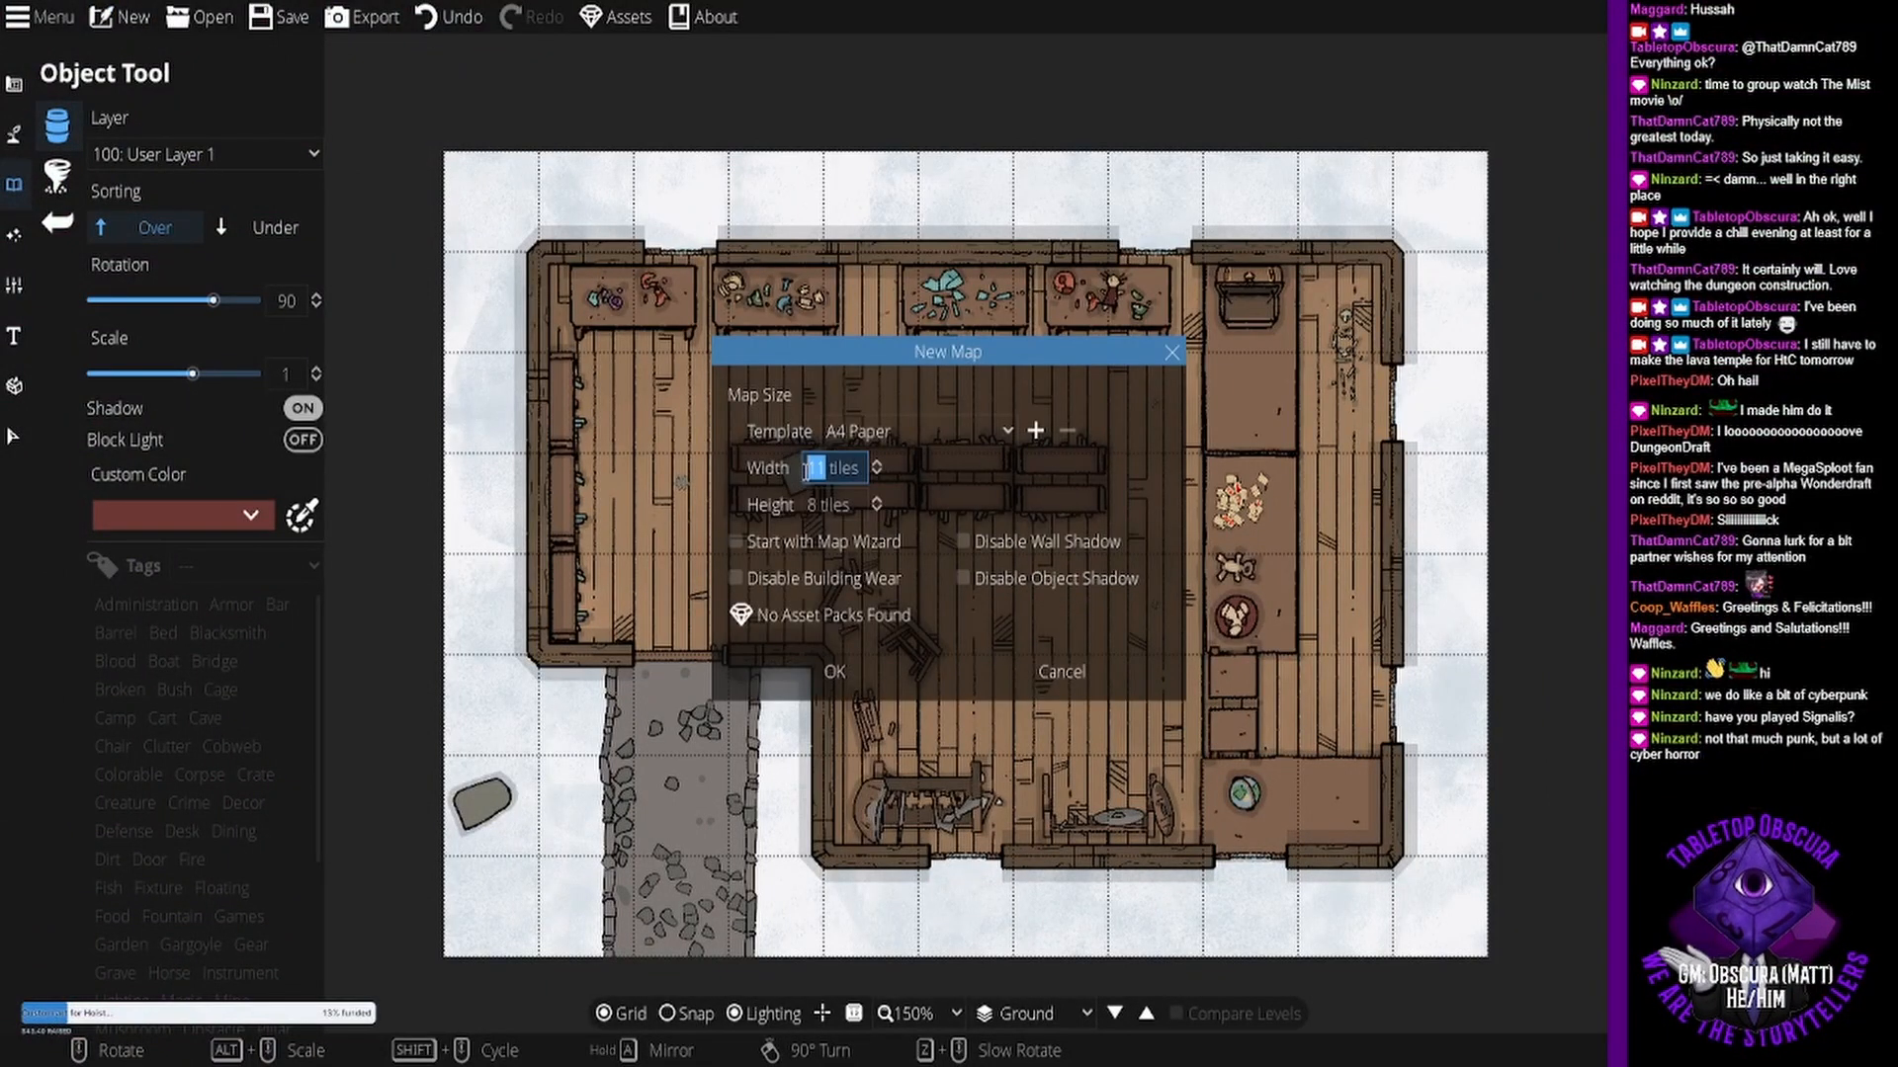
pyautogui.write('8')
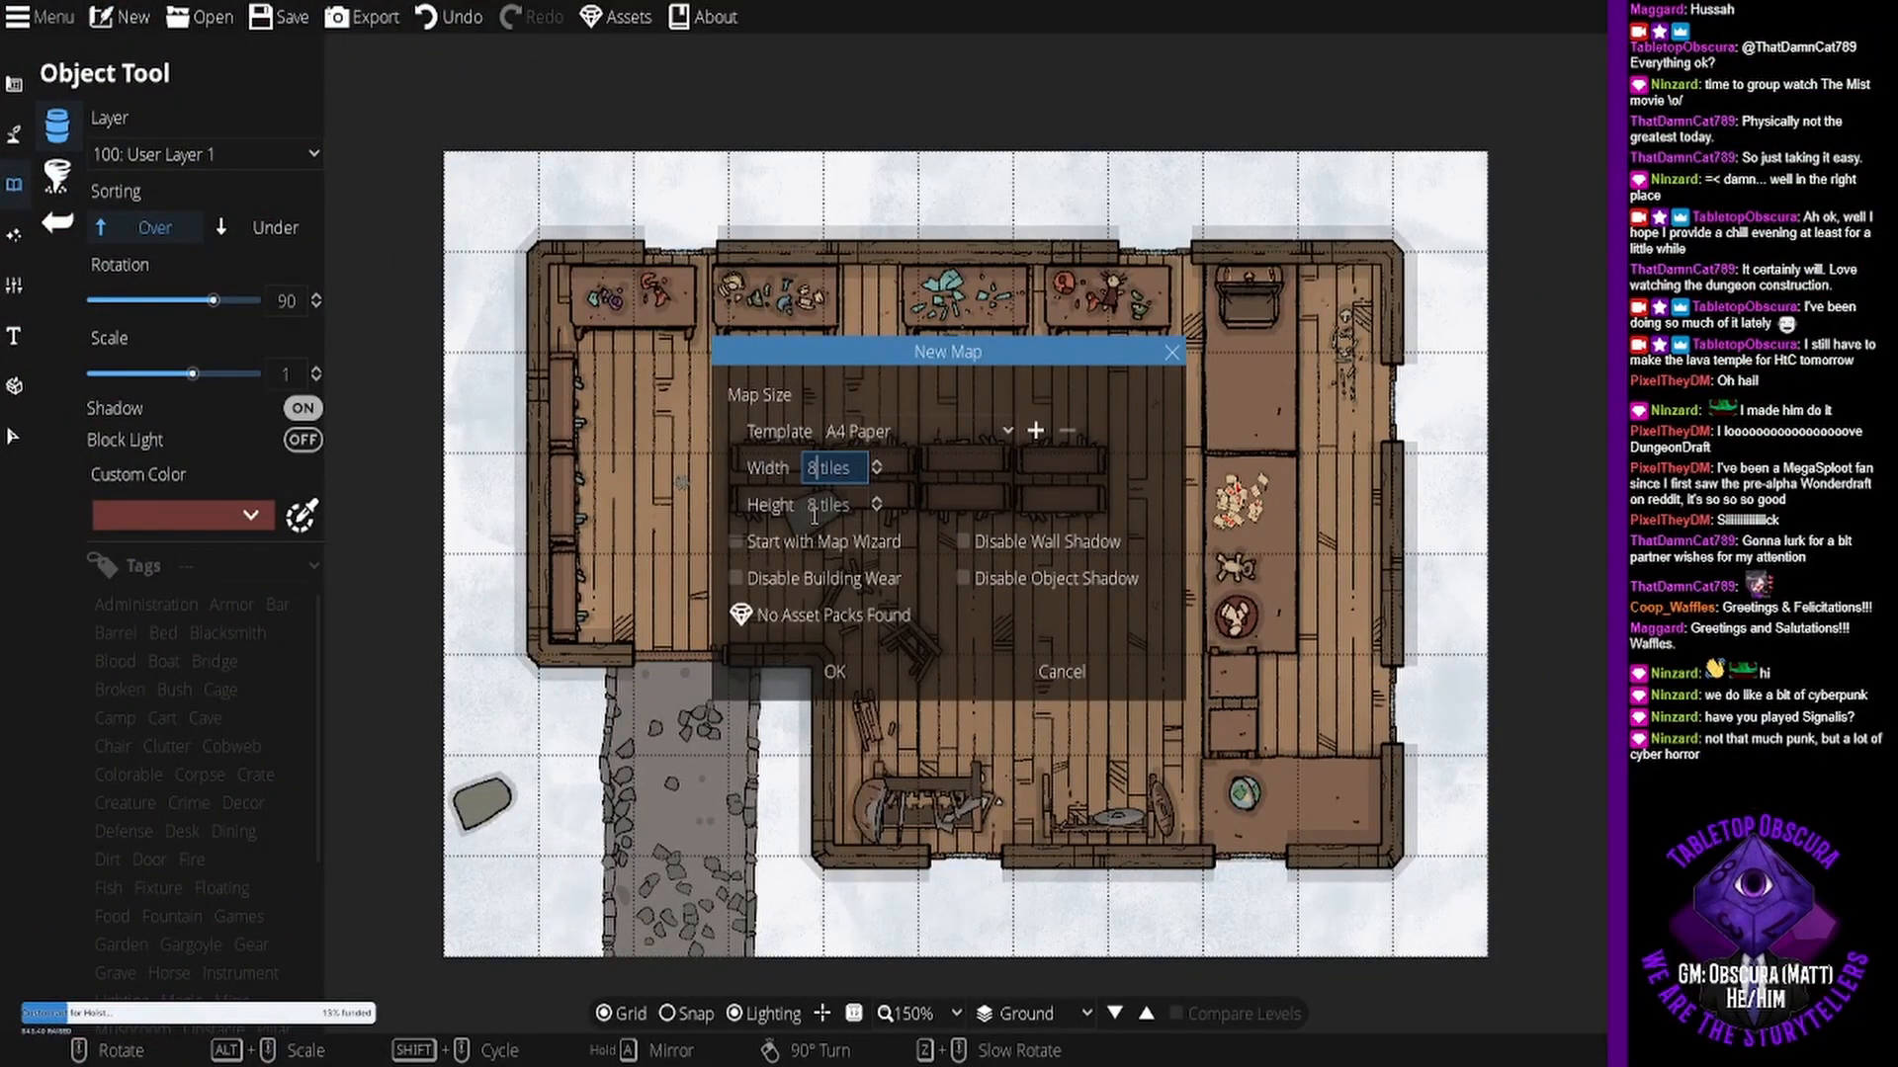
pyautogui.doubleClick(812, 505)
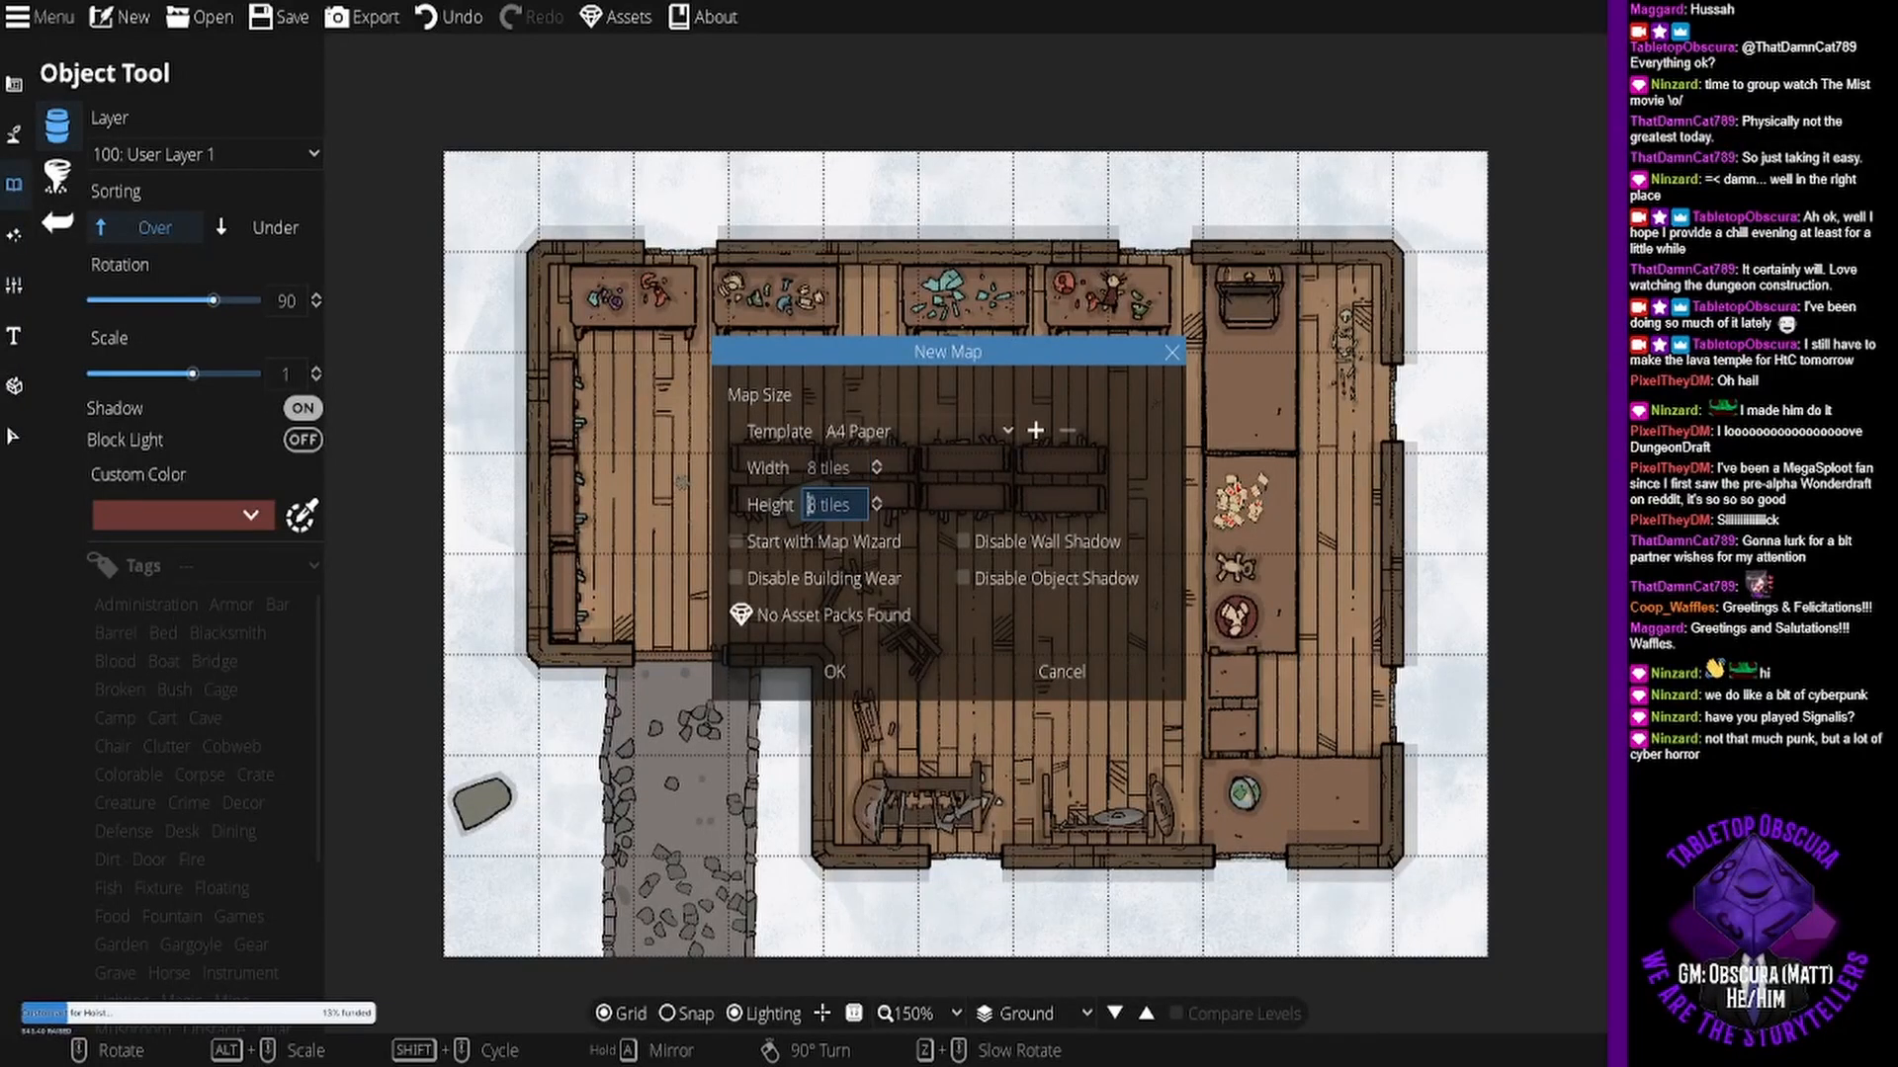
pyautogui.write('11')
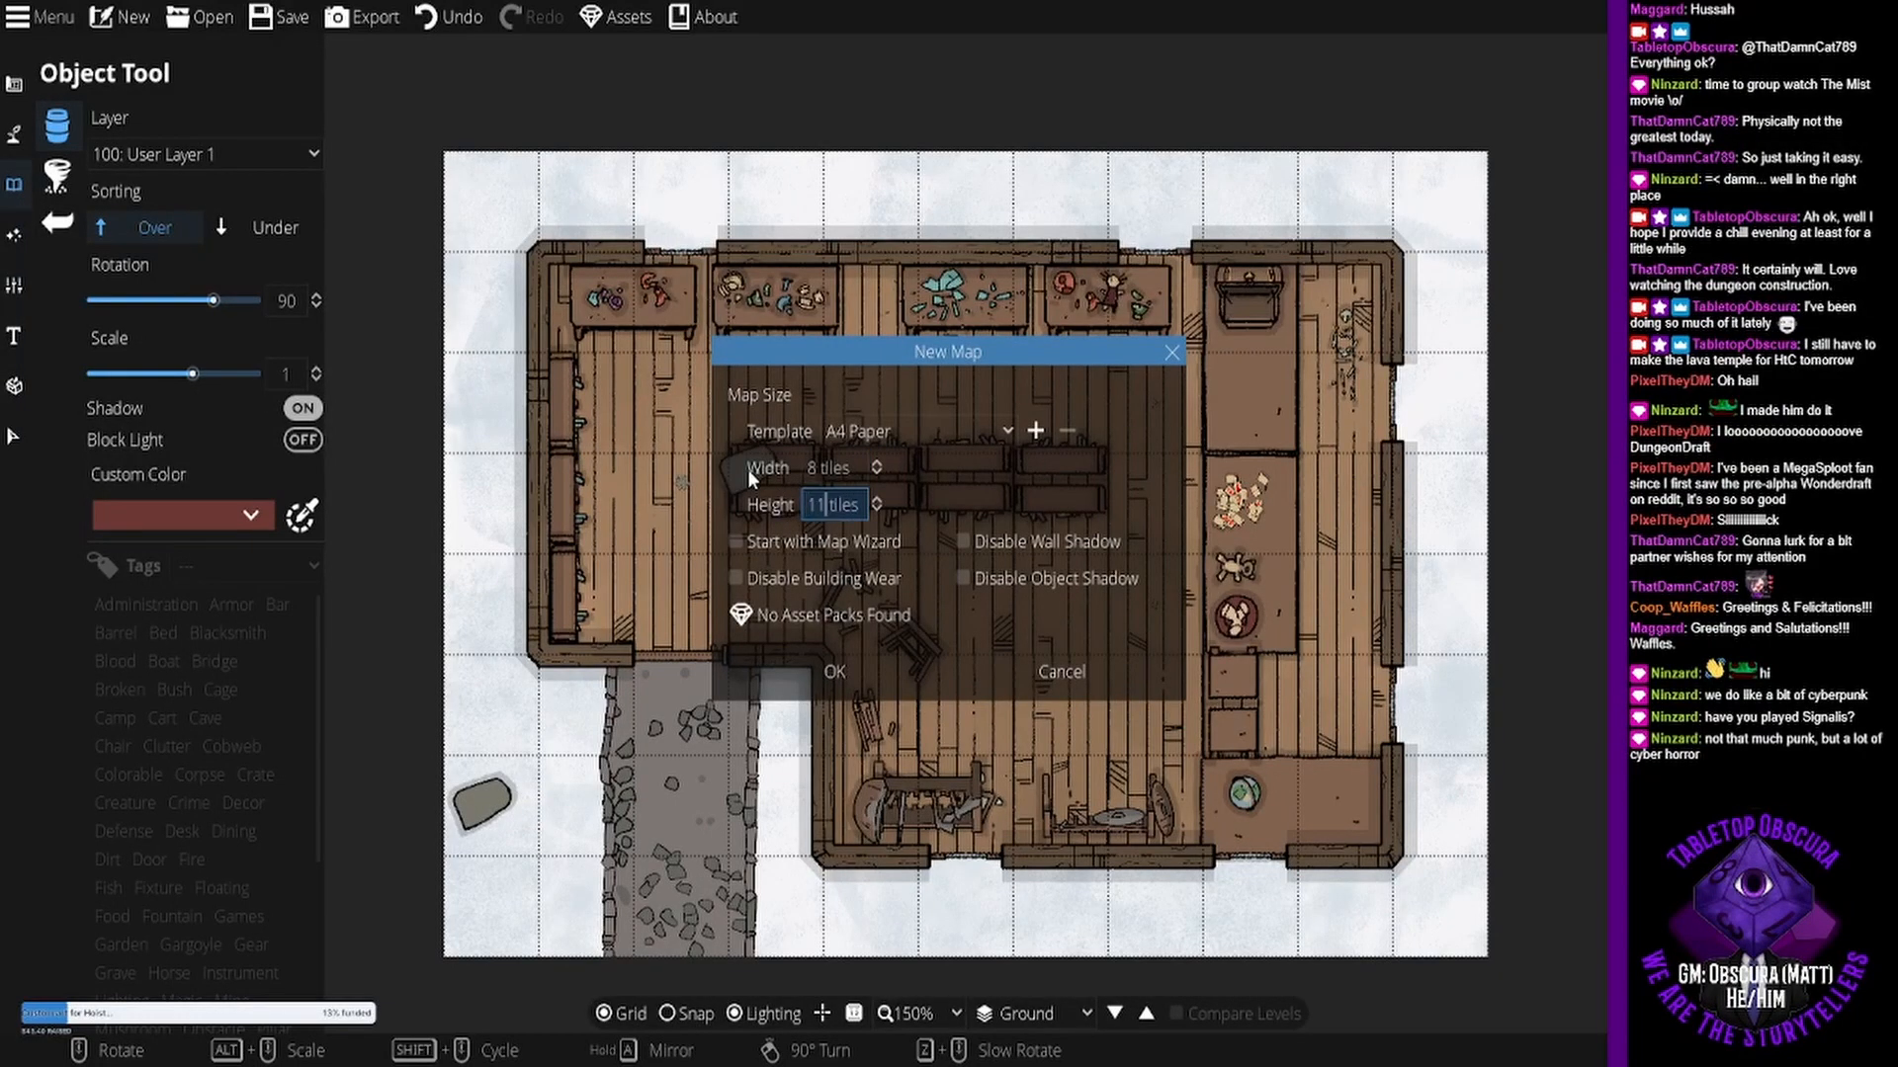
pyautogui.click(828, 672)
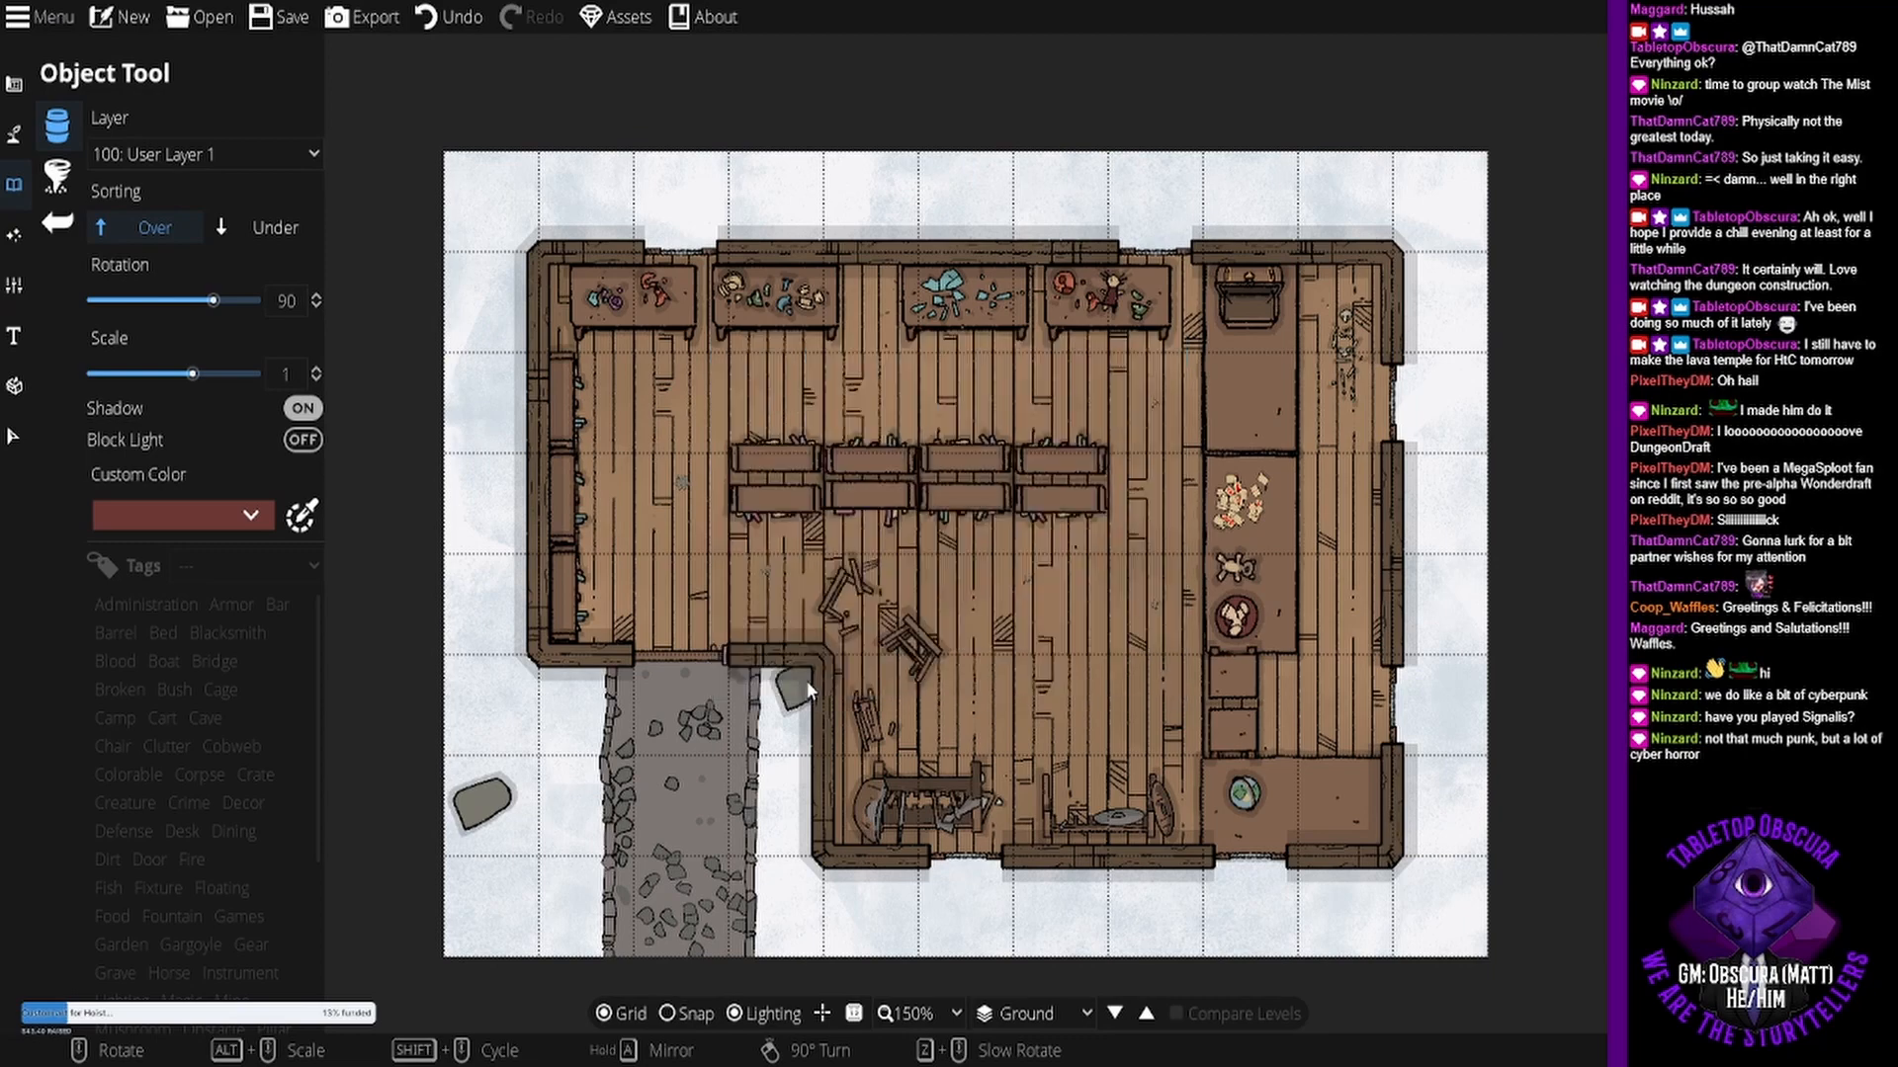
# - Fill the whole new map with Terrain Snow using the Terrain Brush
pyautogui.click(24, 131)
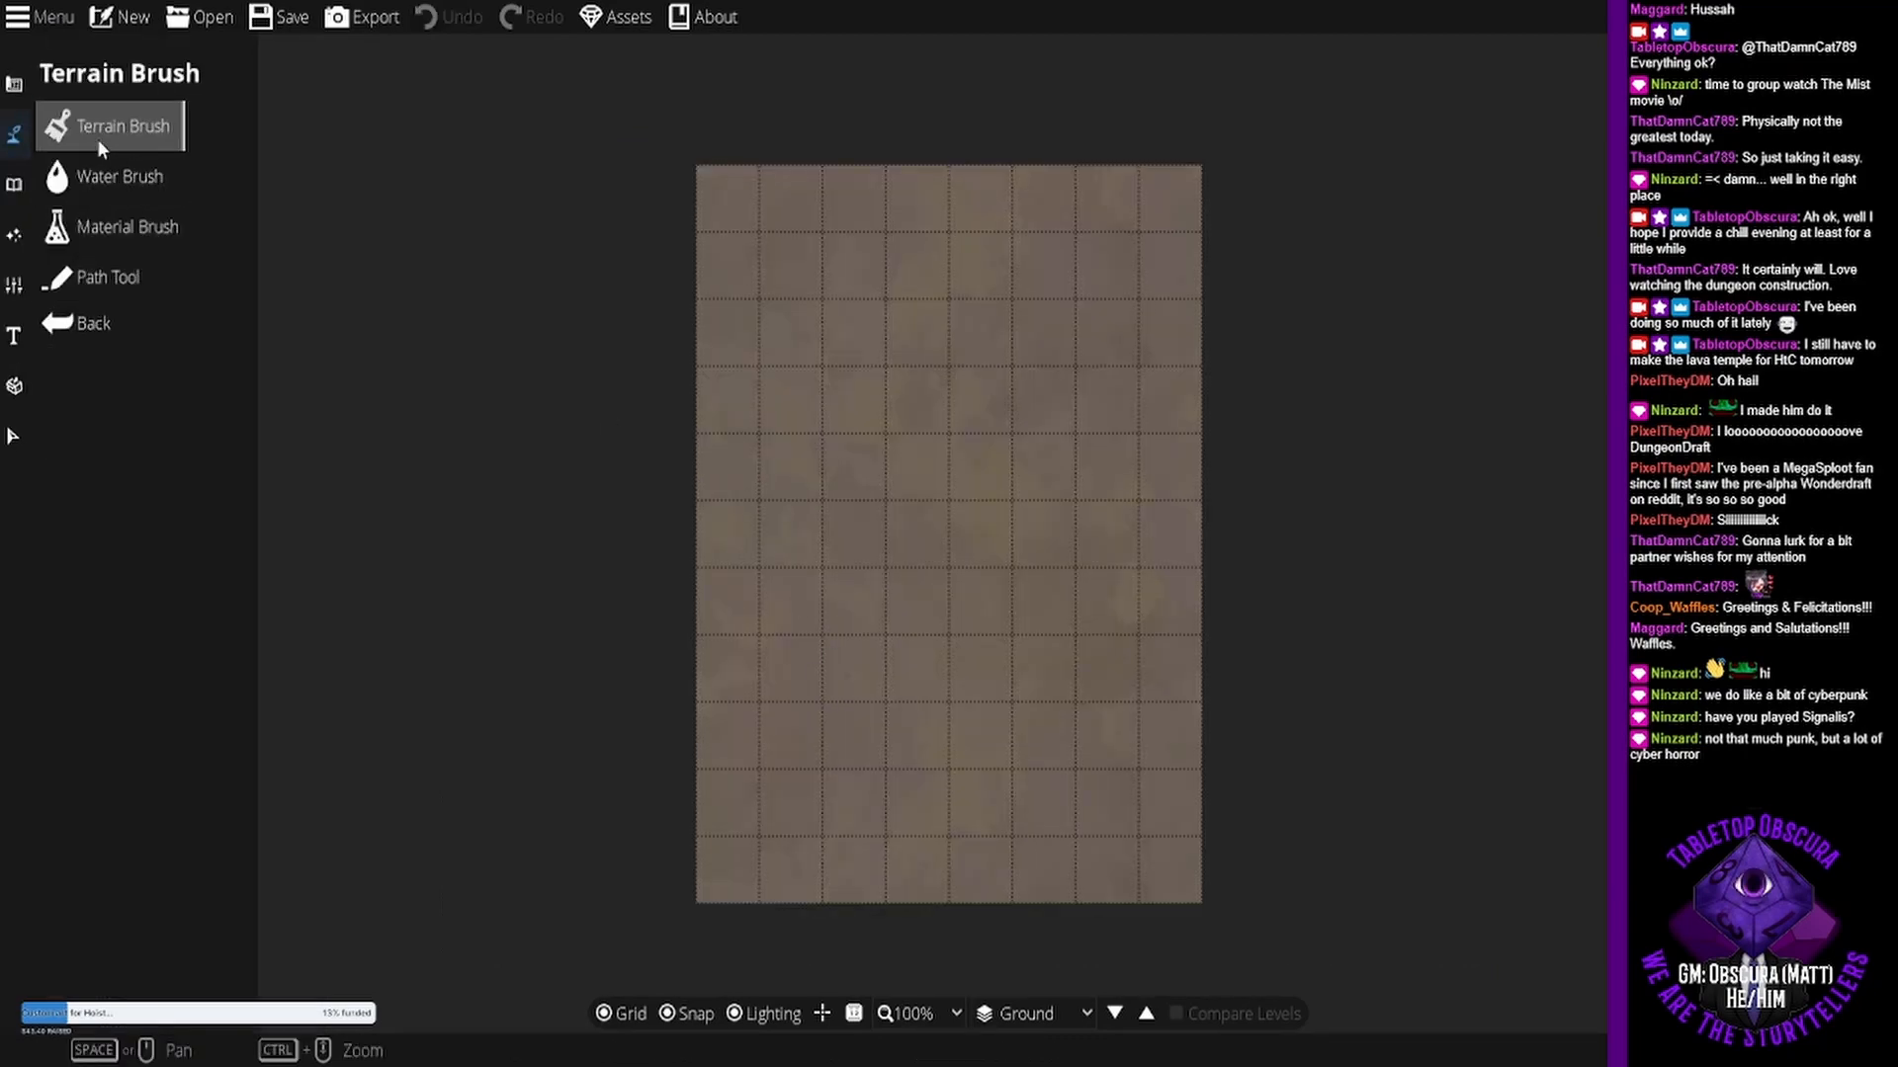
pyautogui.click(129, 227)
pyautogui.click(61, 127)
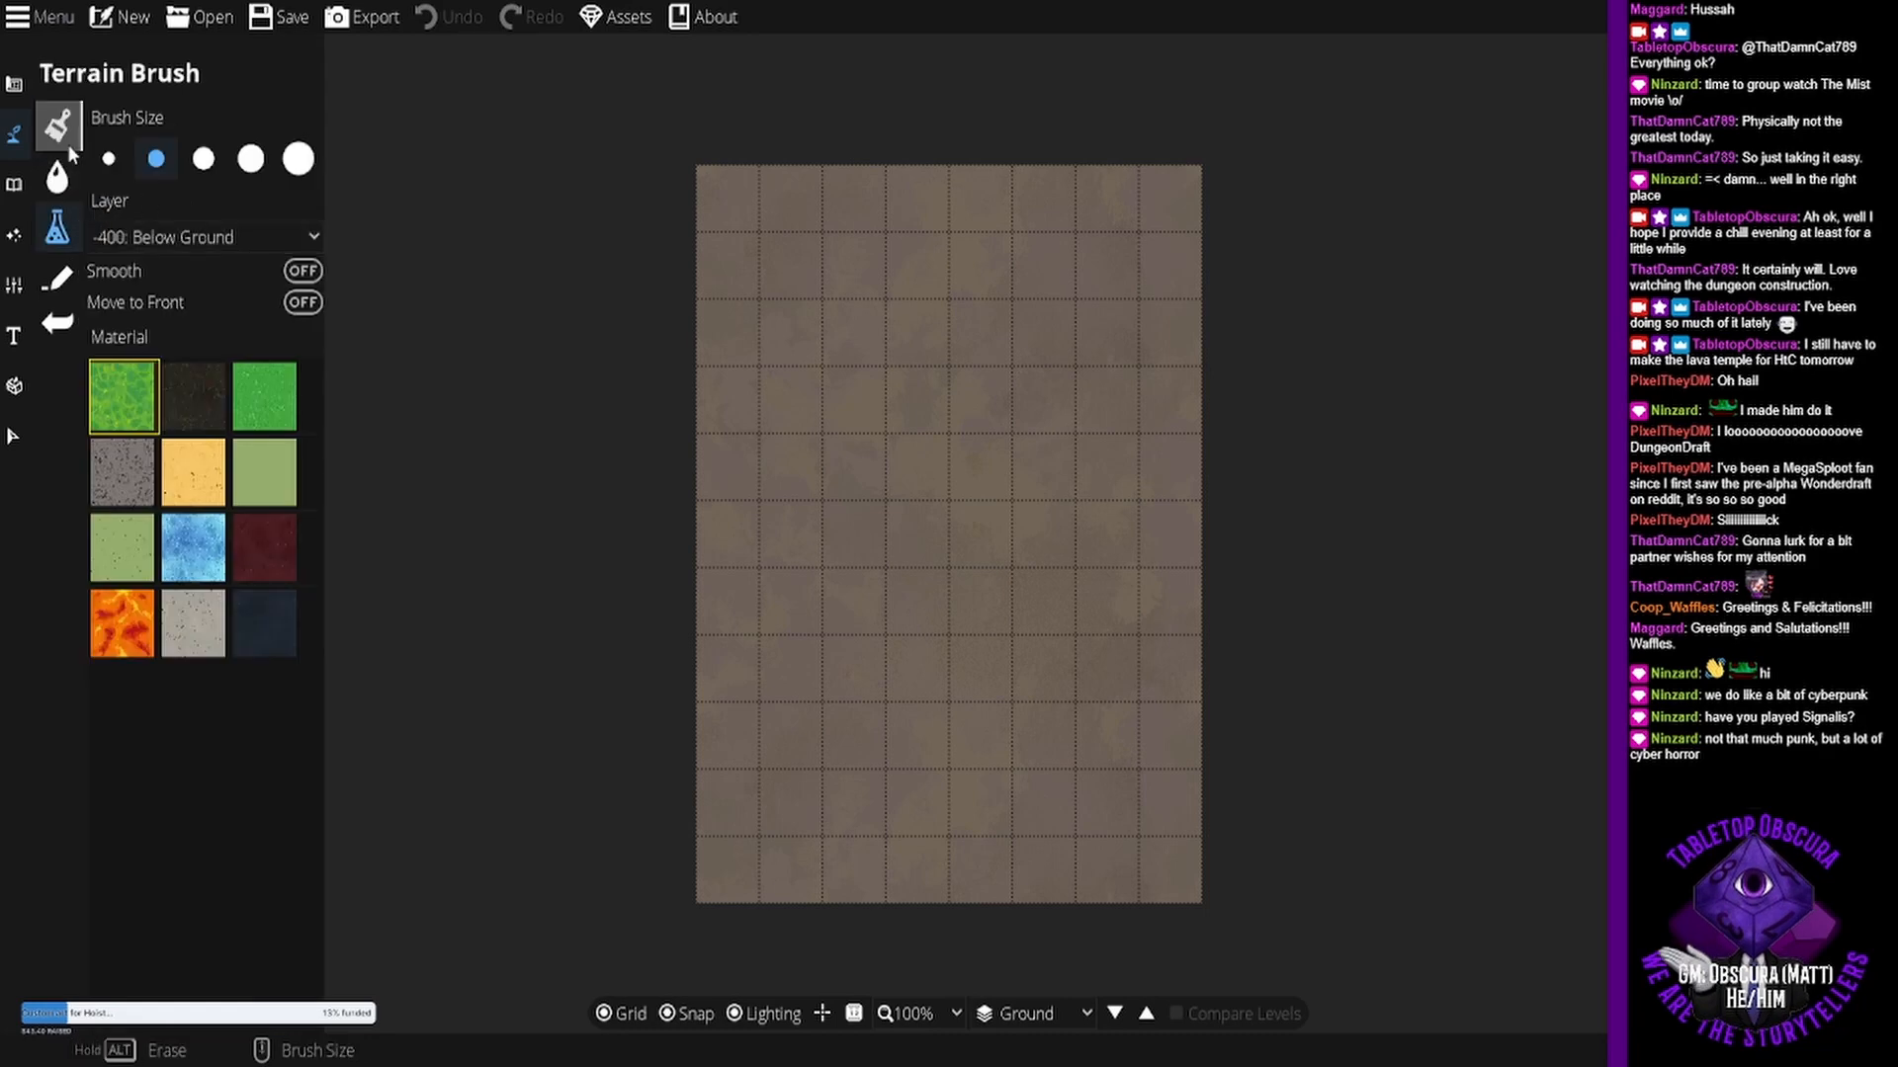
pyautogui.click(188, 593)
pyautogui.click(246, 666)
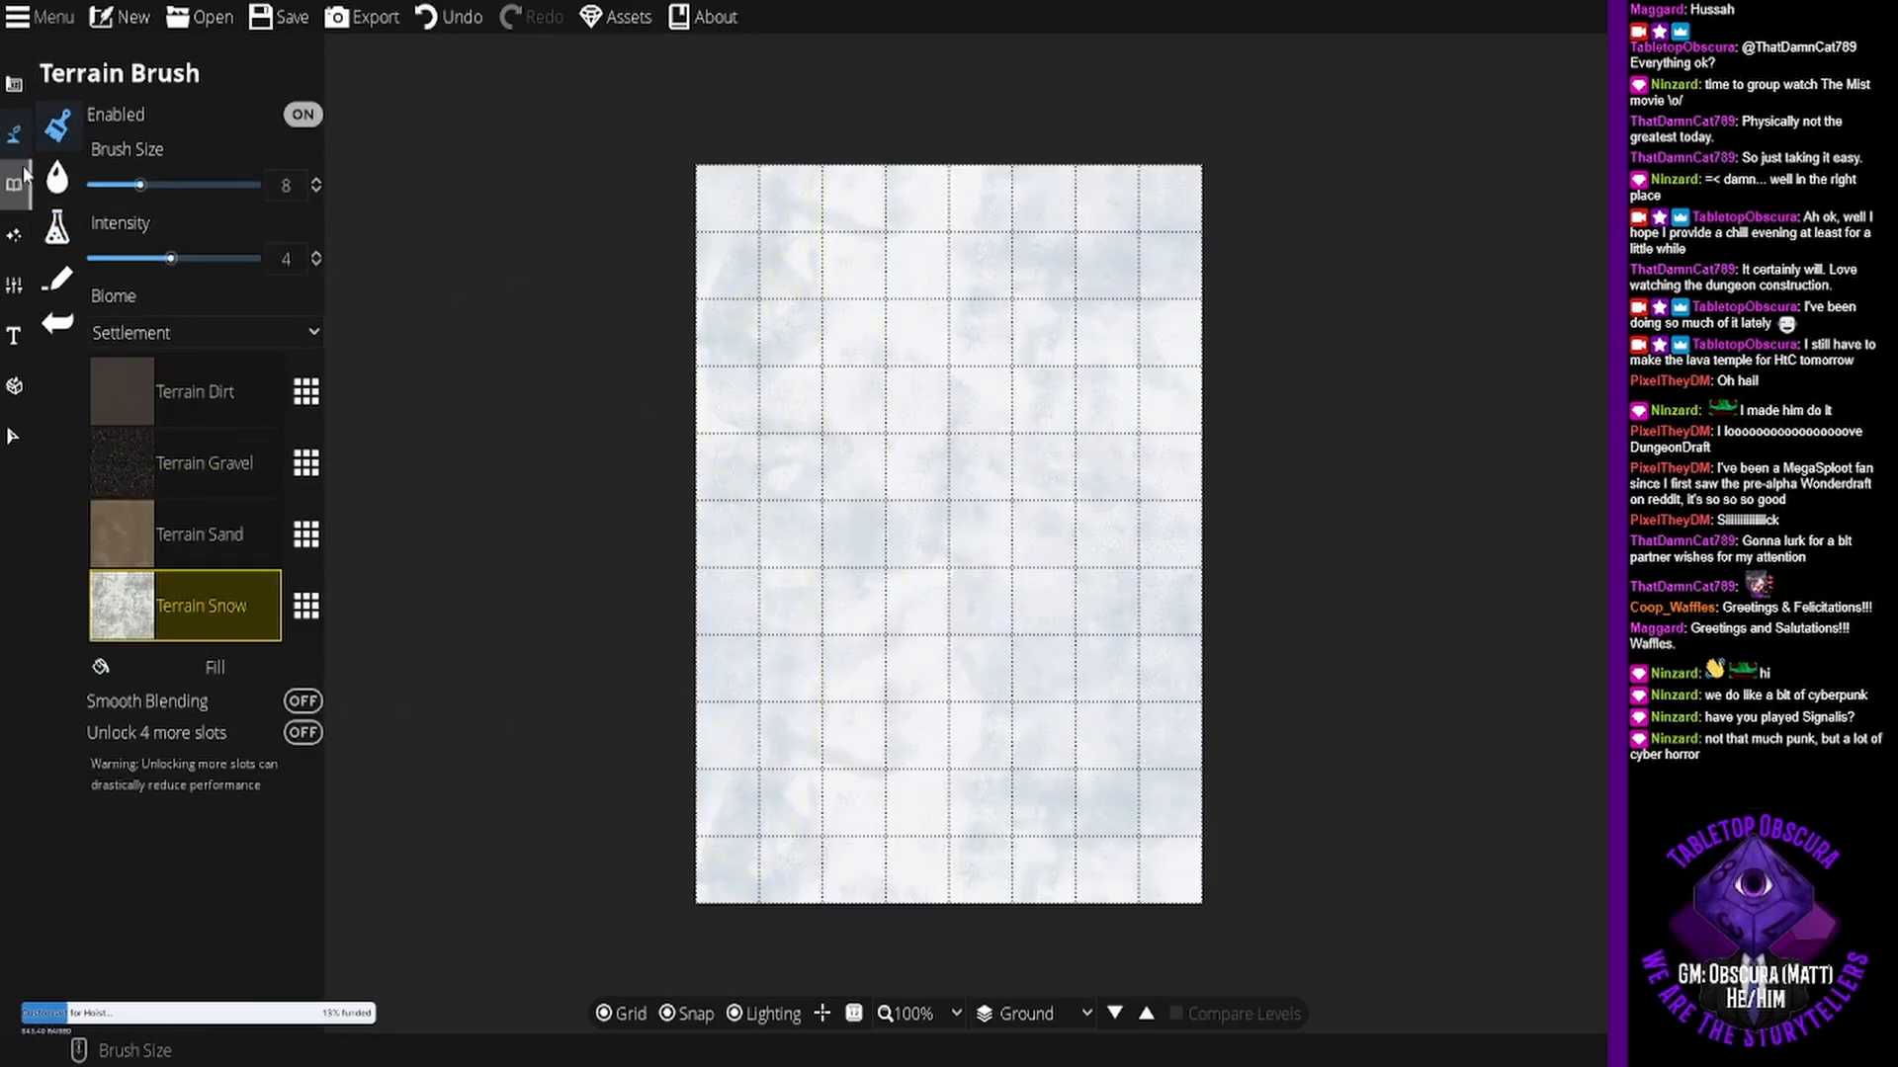
# - Build a 6 by 6 tile room with plank floor and wooden walls, one tile in from the map's north, west and east edges
pyautogui.click(22, 89)
pyautogui.click(109, 173)
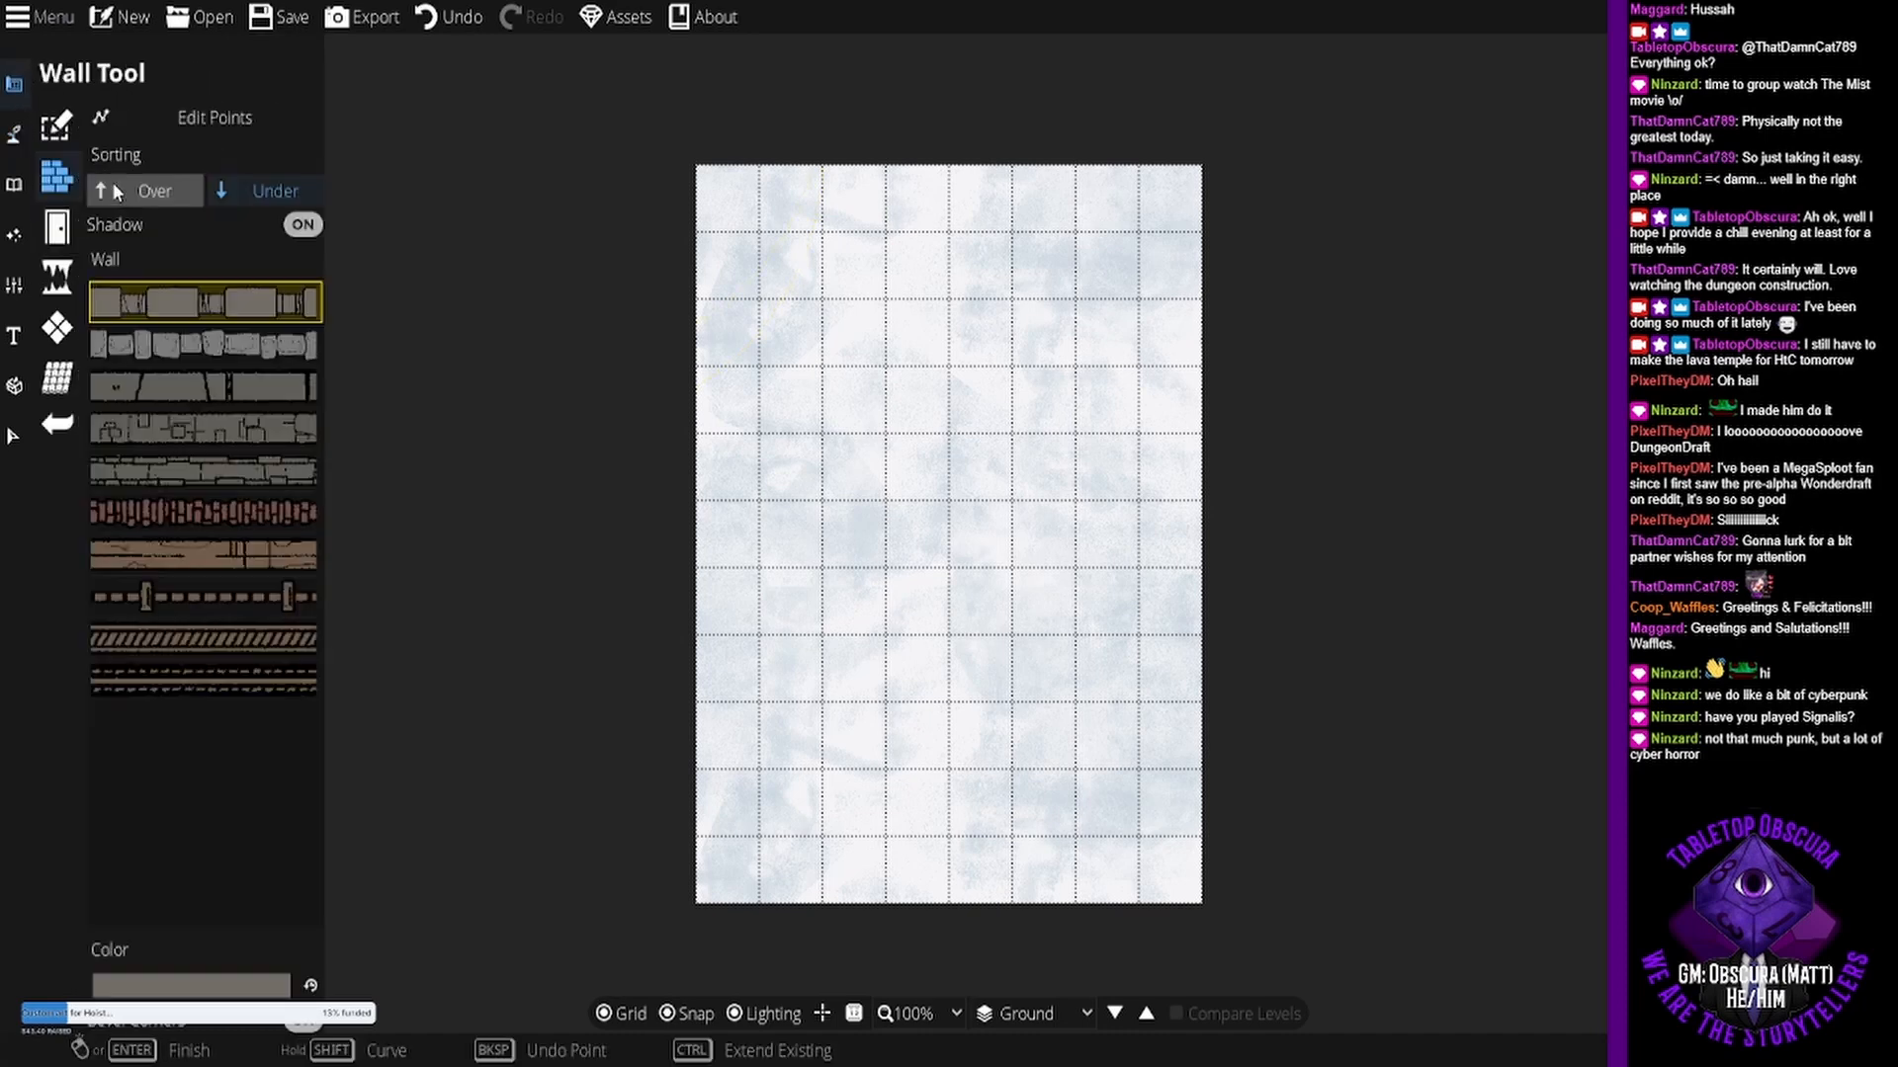
pyautogui.click(73, 144)
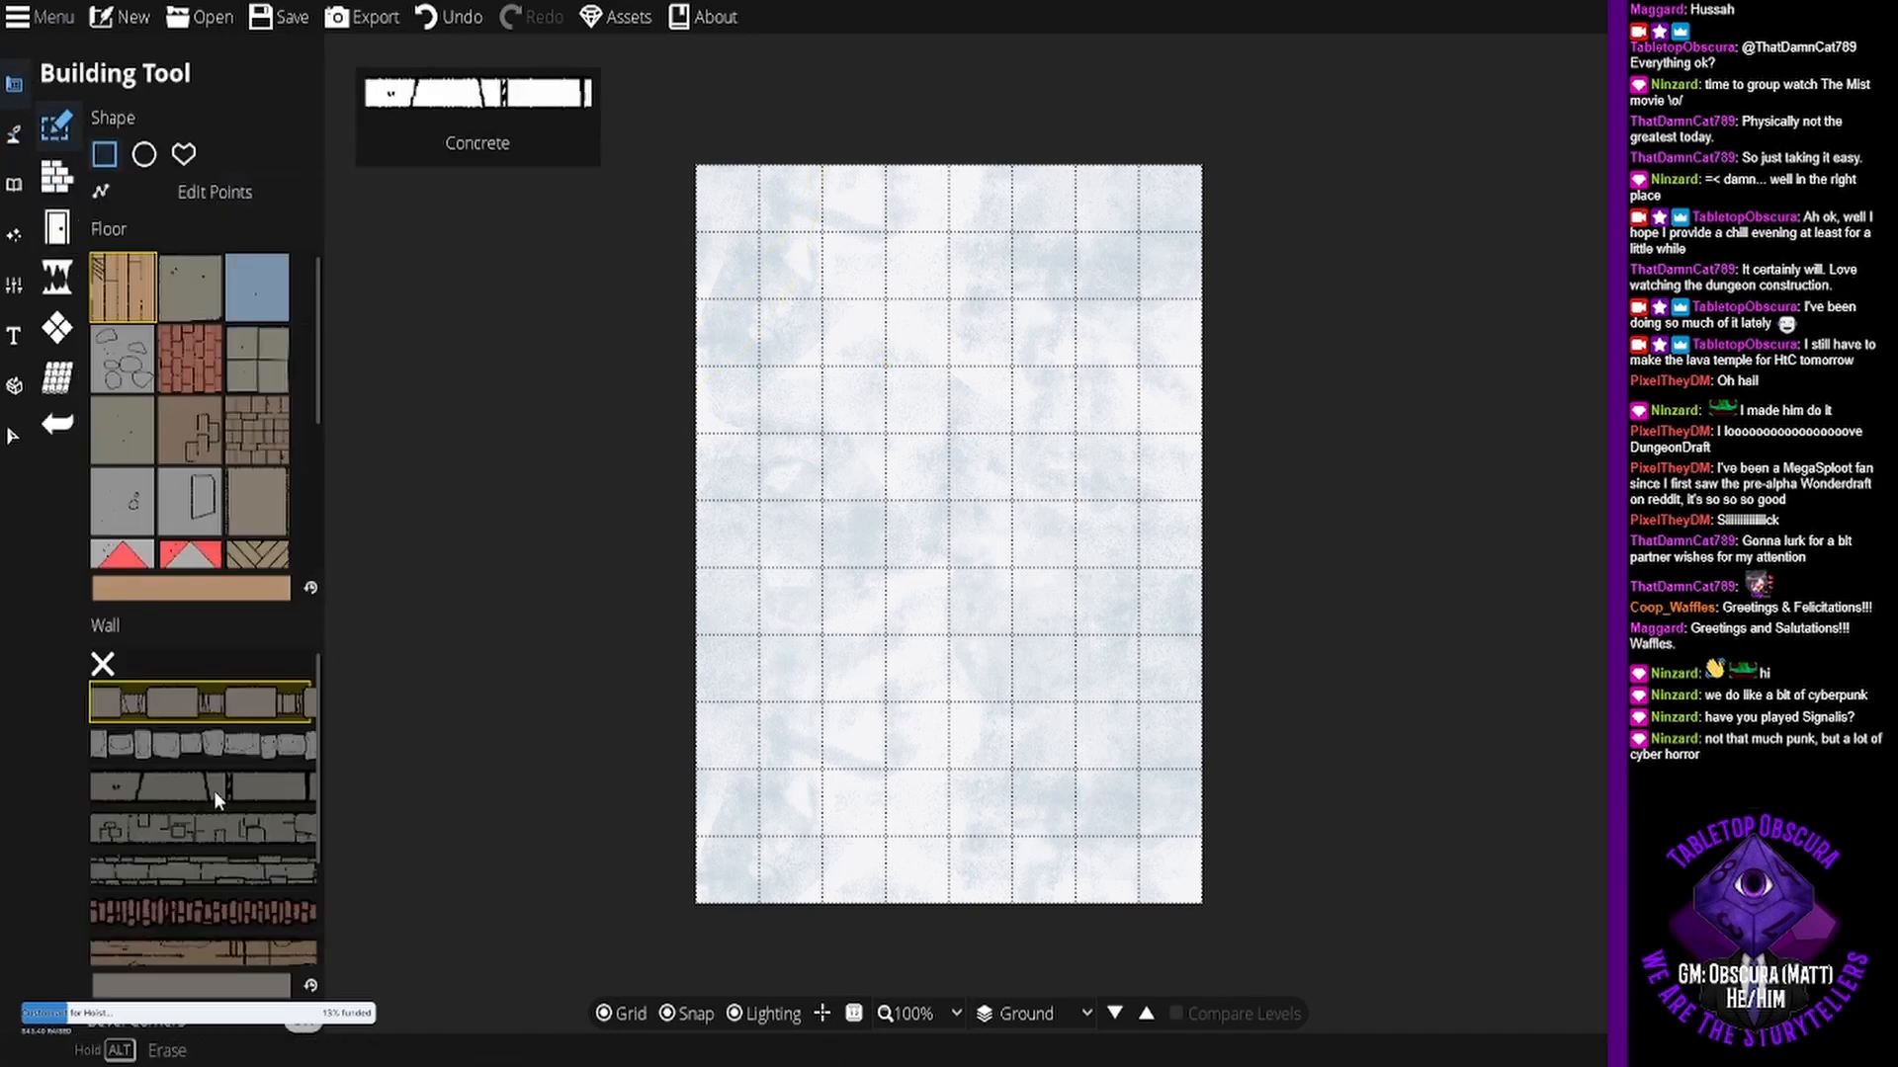
pyautogui.click(265, 951)
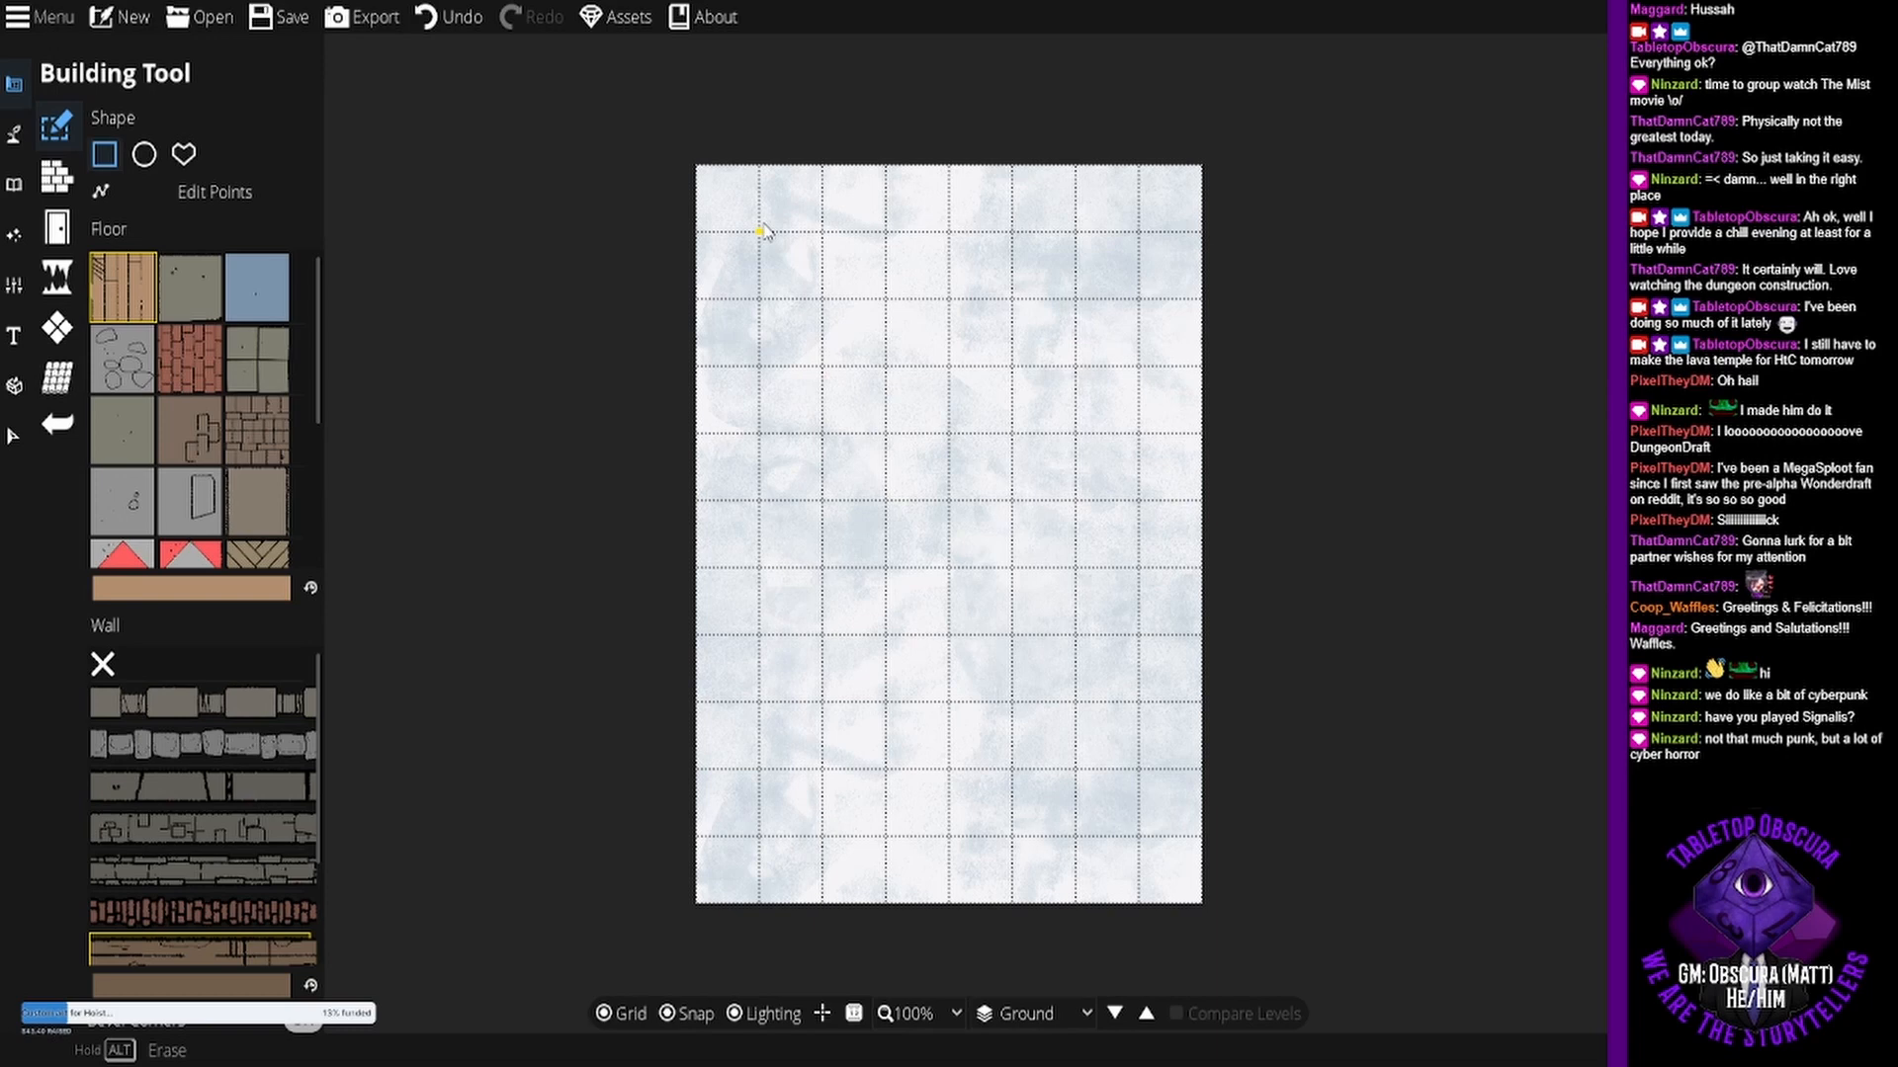
pyautogui.moveTo(760, 232); pyautogui.dragTo(848, 637)
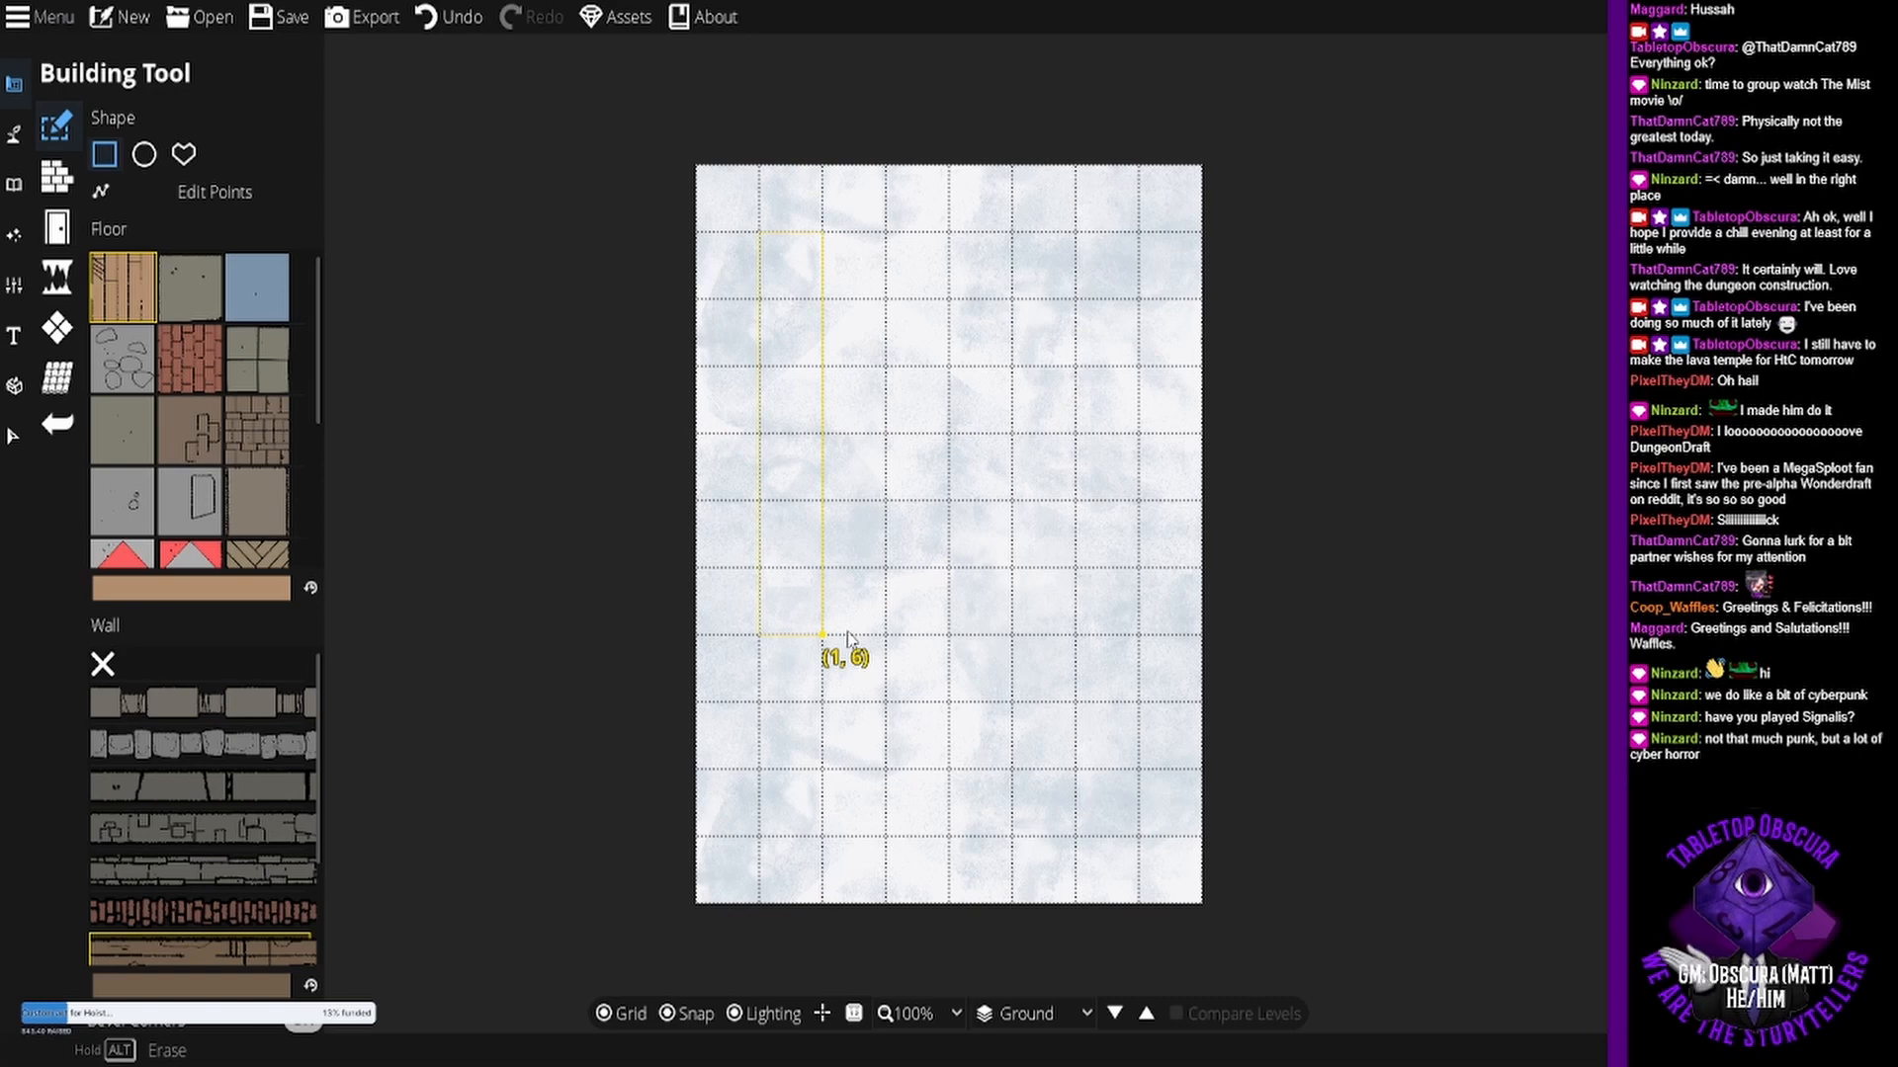
pyautogui.moveTo(847, 637); pyautogui.dragTo(1141, 667)
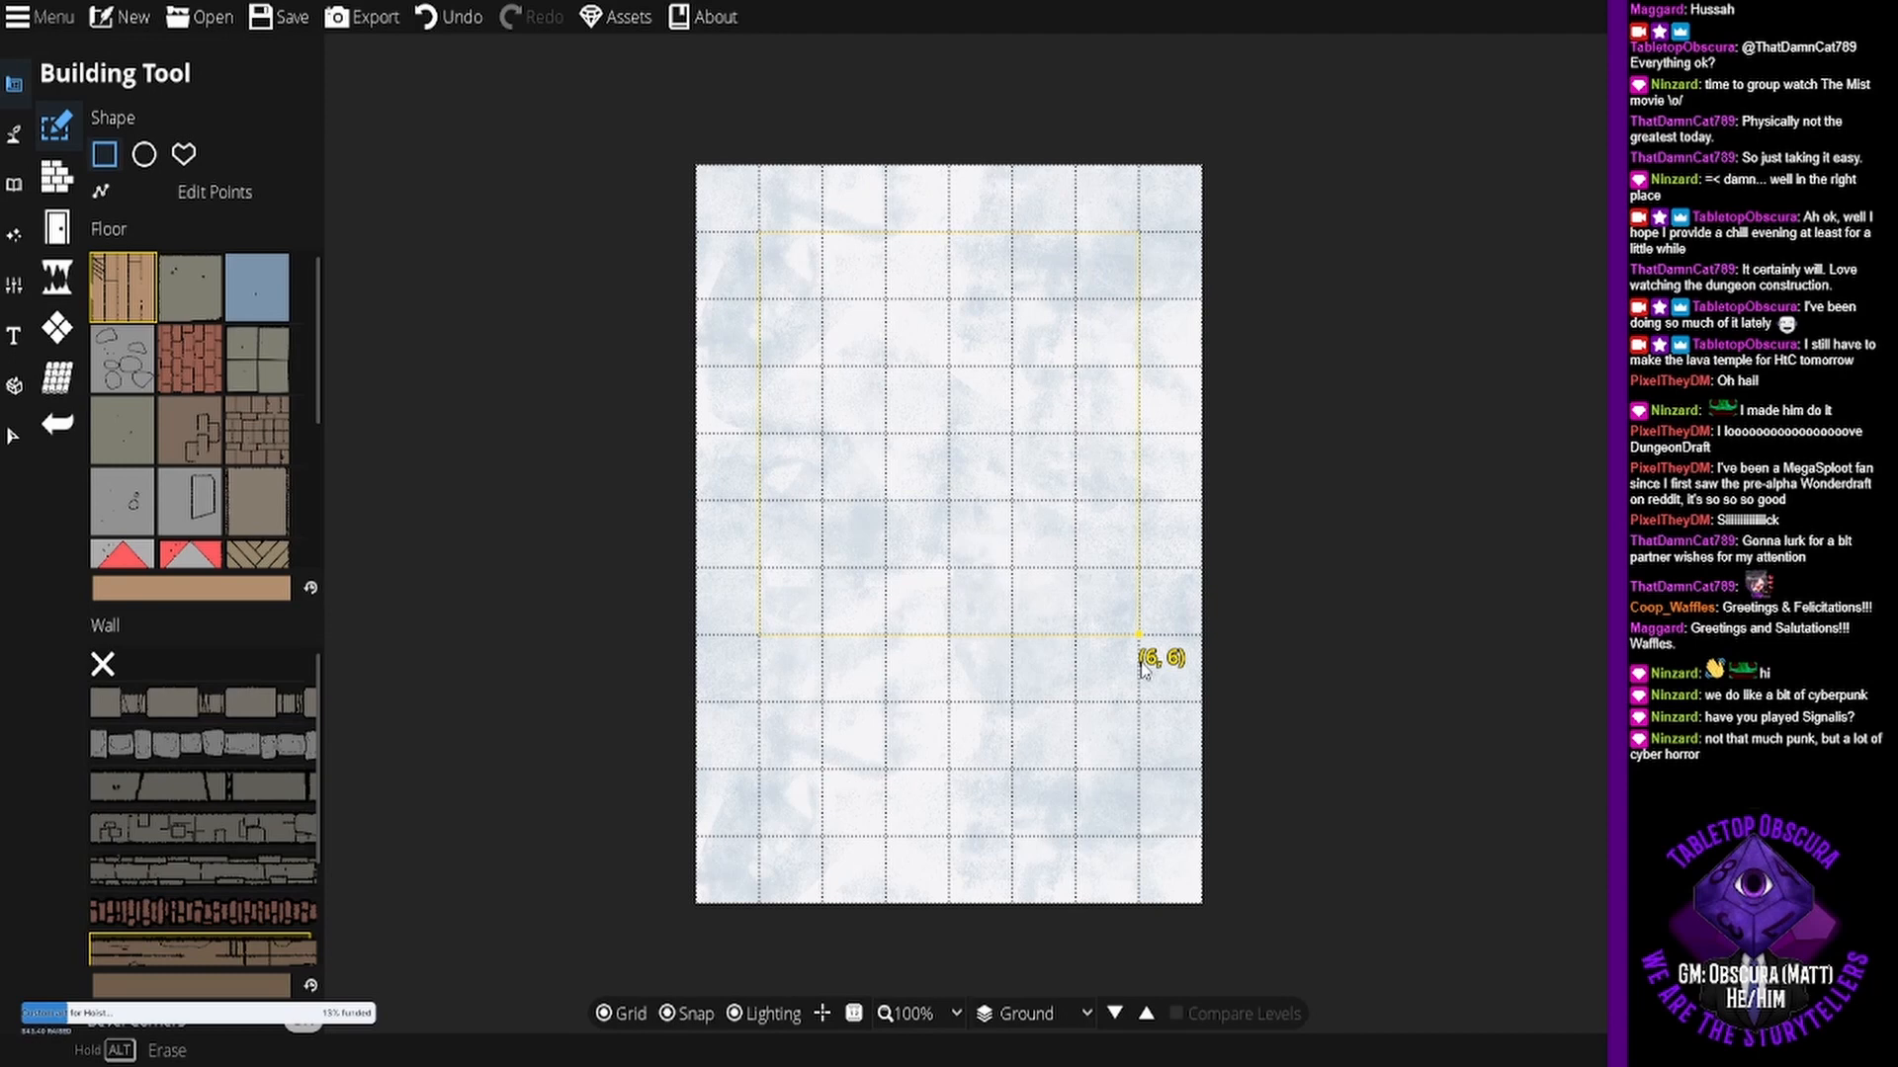
pyautogui.moveTo(1144, 669); pyautogui.dragTo(1142, 667)
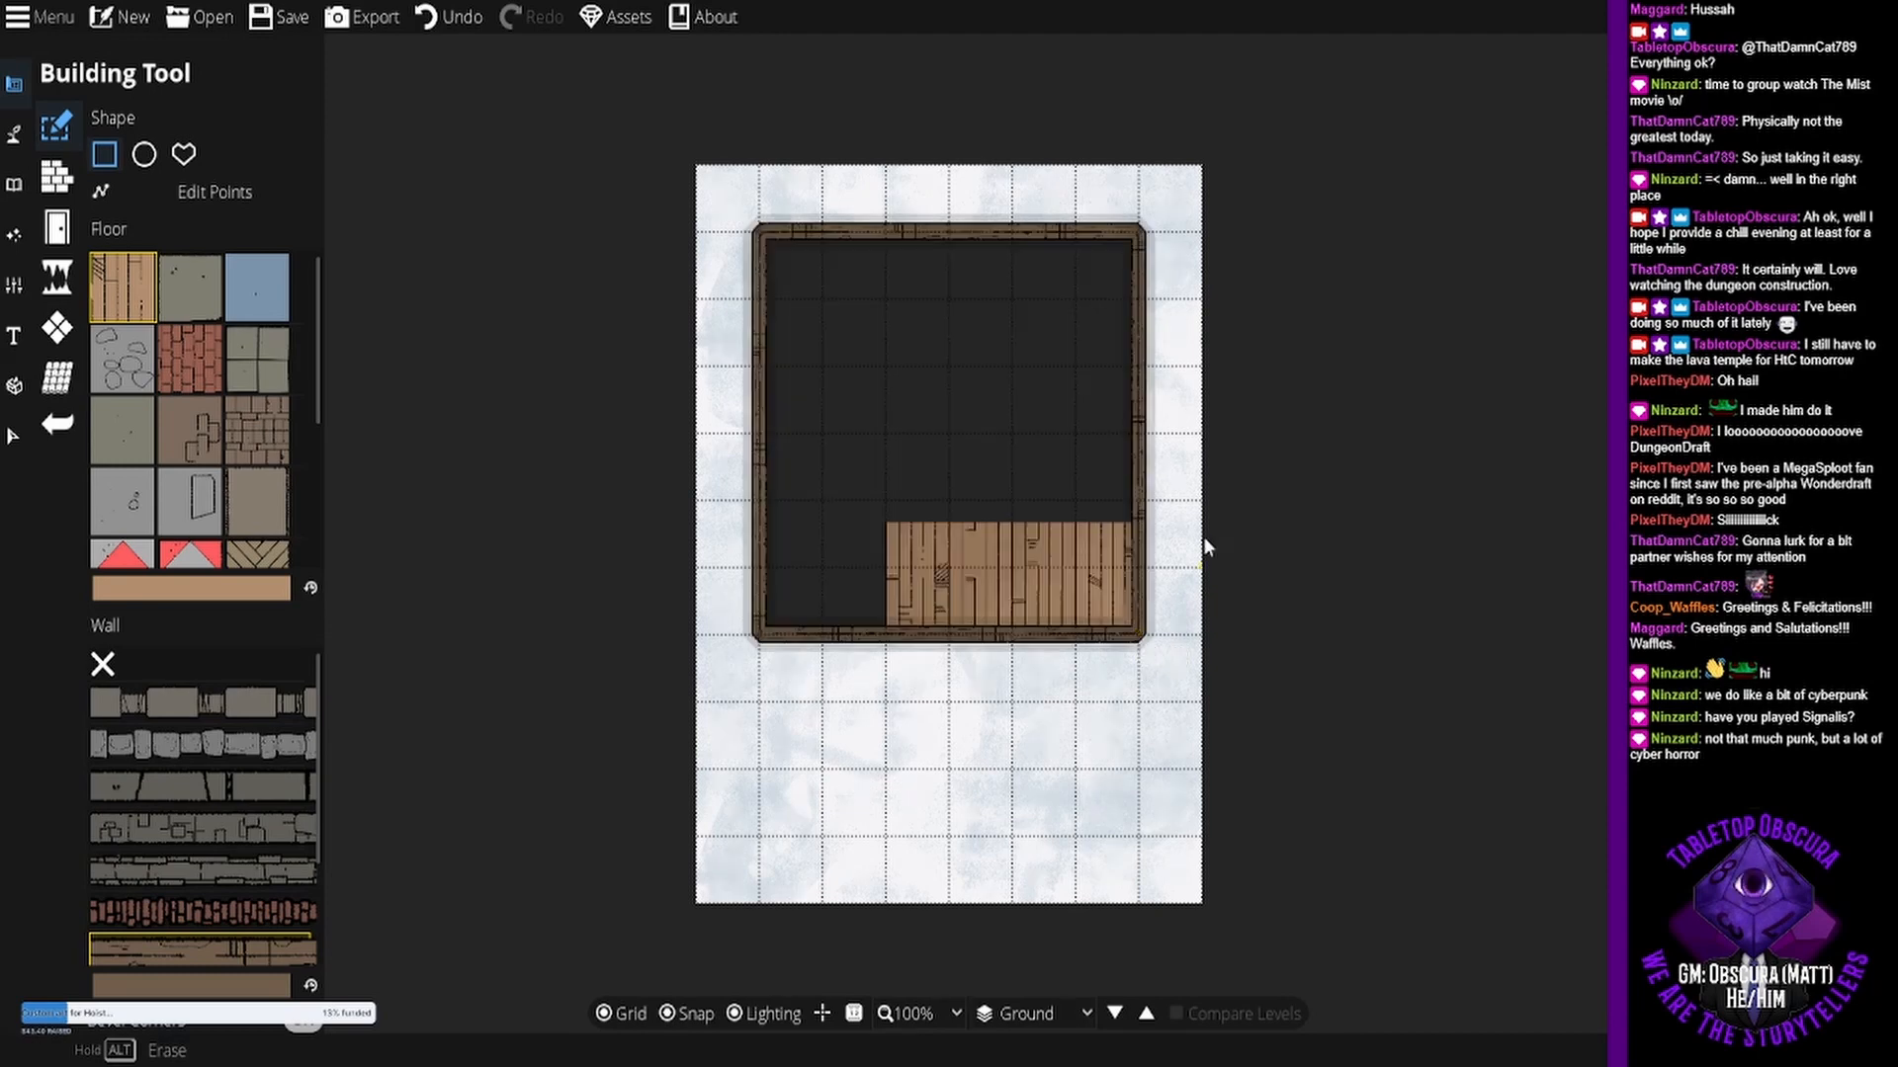
# - Add a round bay two tiles wide at the middle of the room's south wall, with the same floor and walls
pyautogui.click(145, 154)
pyautogui.moveTo(882, 583); pyautogui.dragTo(996, 697)
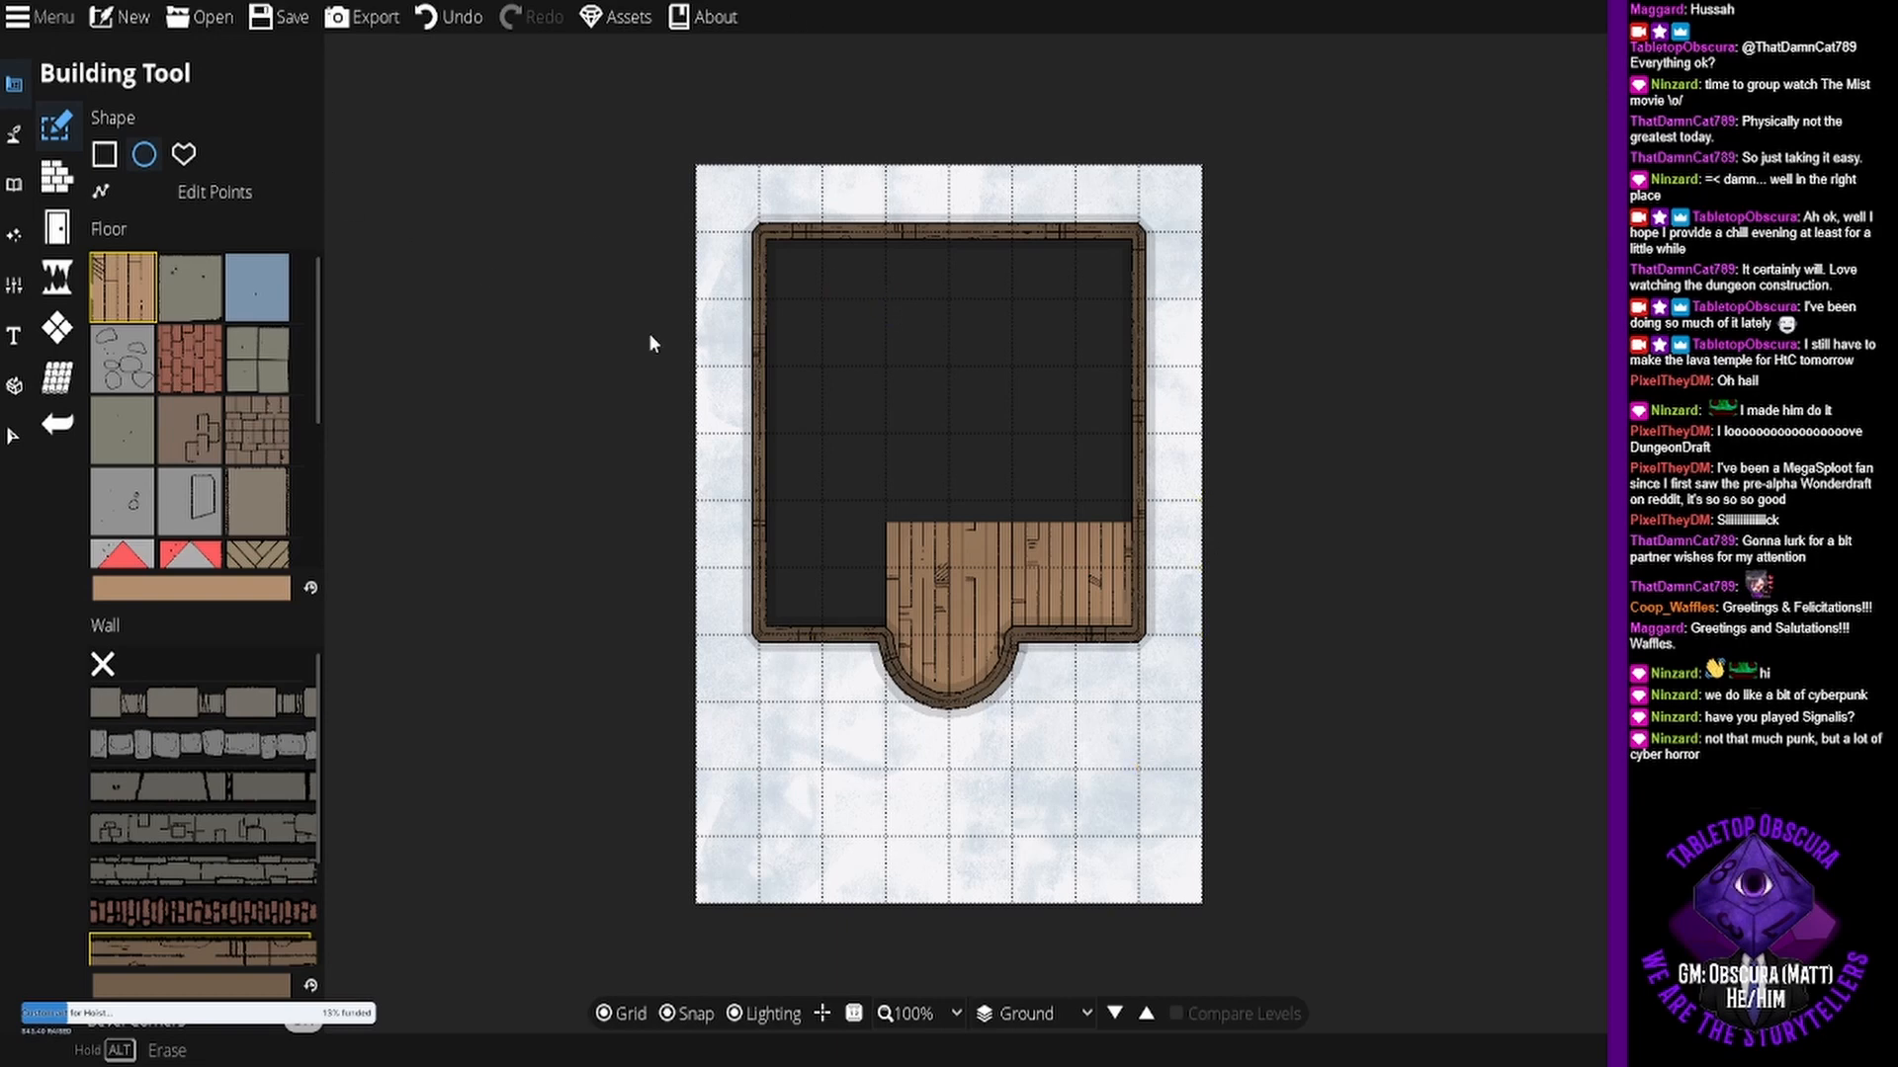
pyautogui.moveTo(1133, 466); pyautogui.dragTo(1088, 448)
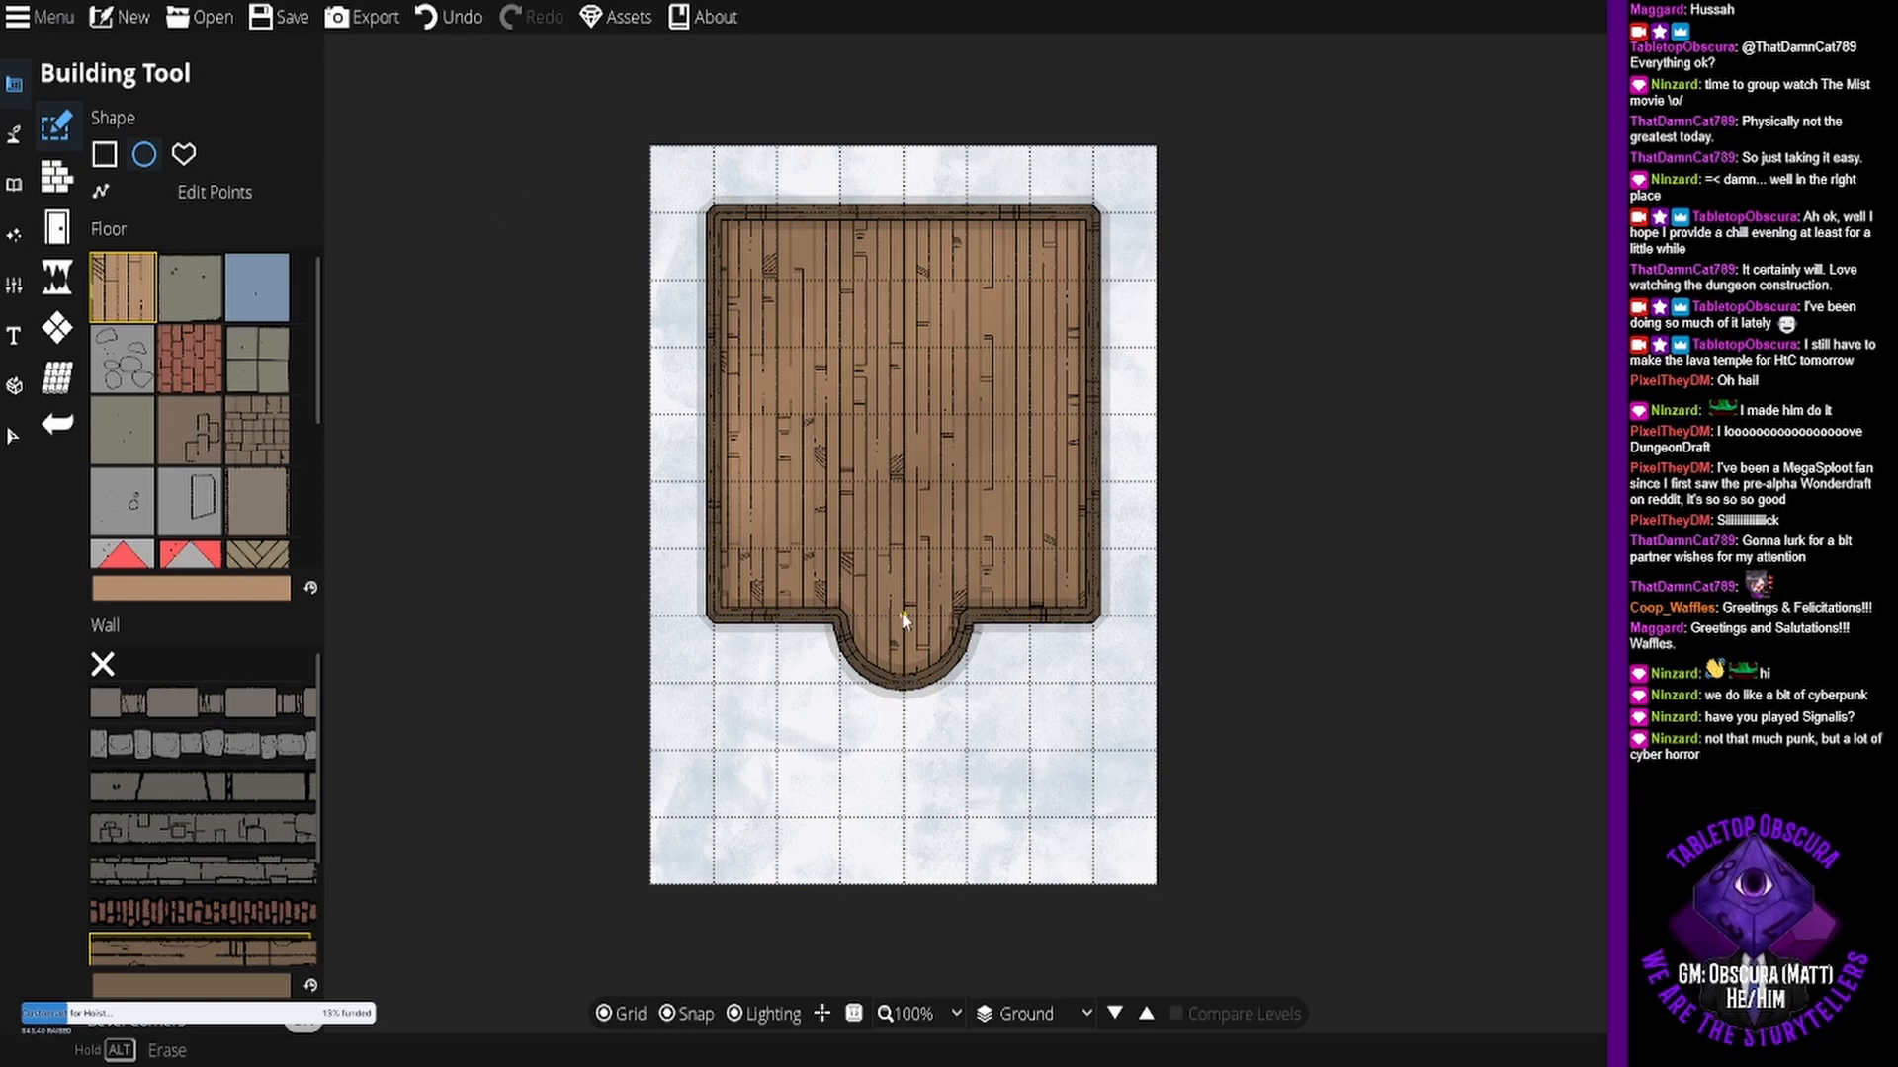
pyautogui.moveTo(900, 613); pyautogui.dragTo(874, 559)
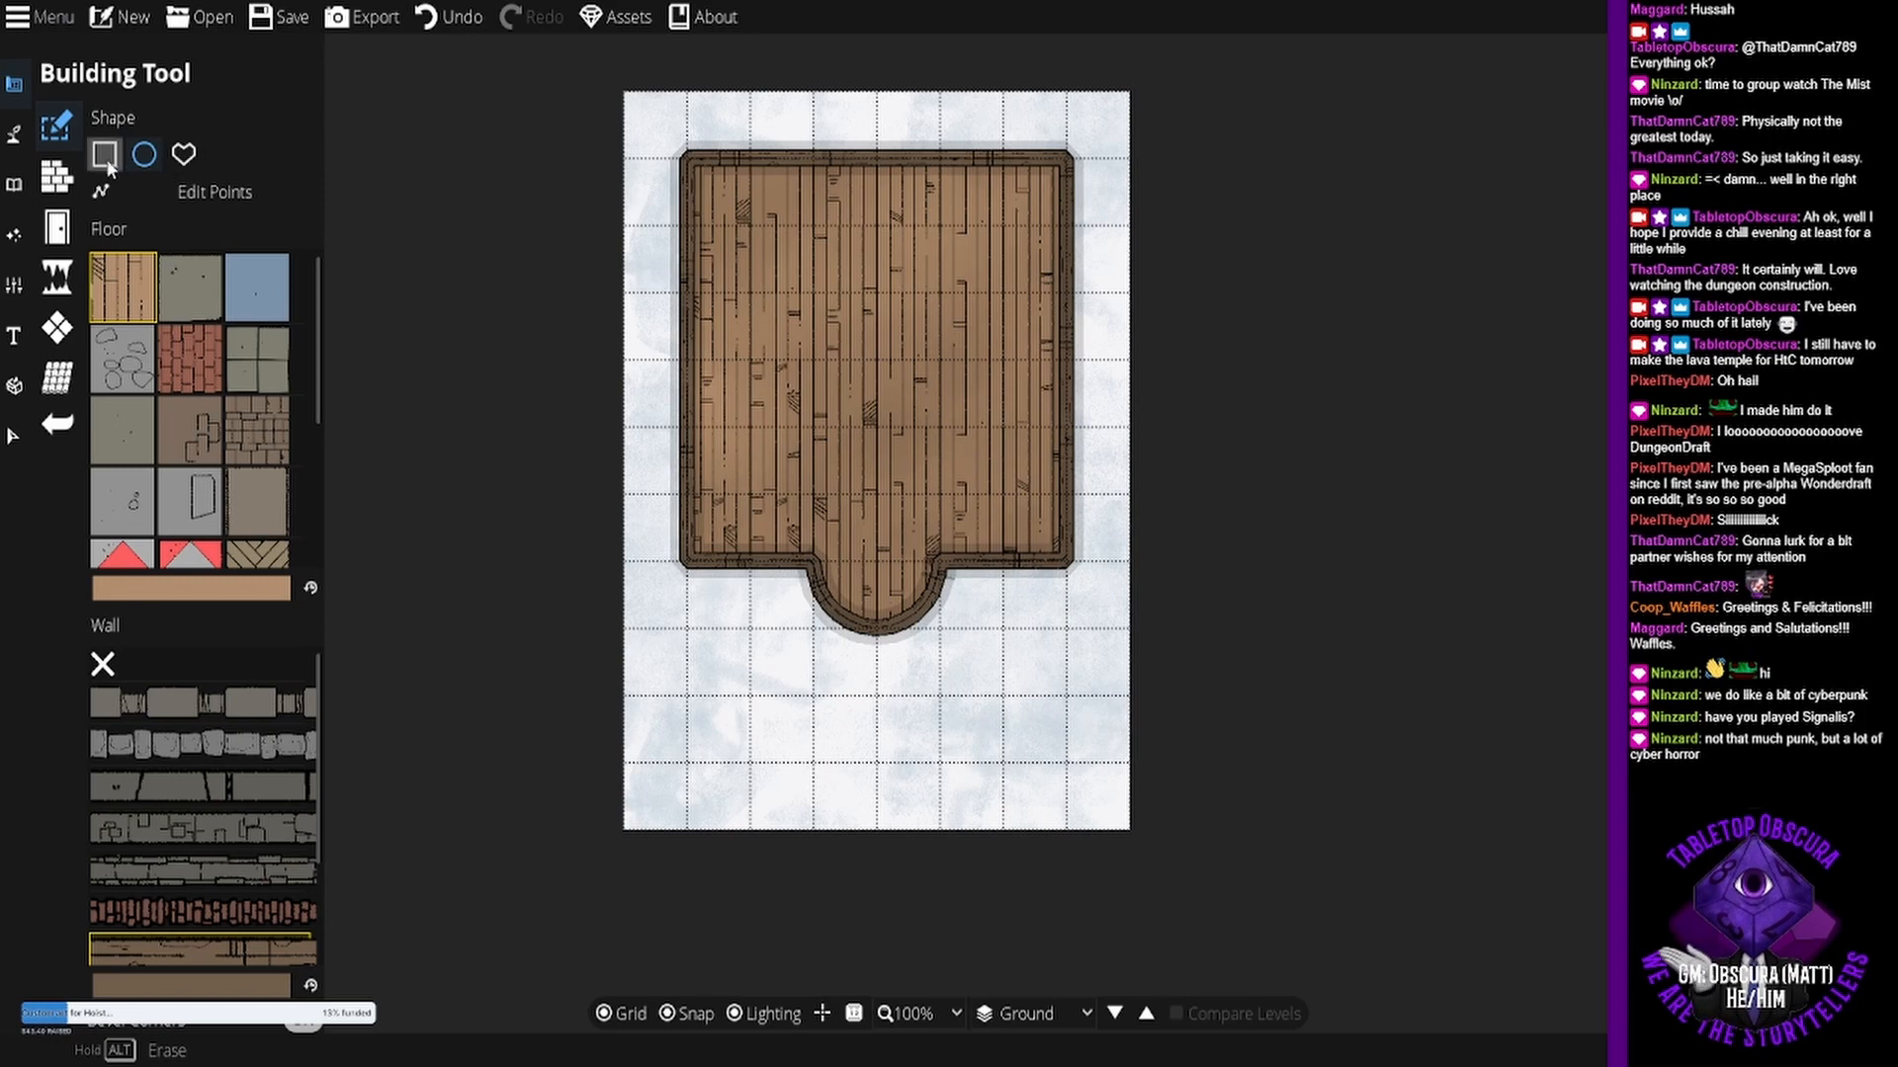
# - Place two mirrored wooden doors in the south wall, one on each side of the round bay
pyautogui.click(56, 227)
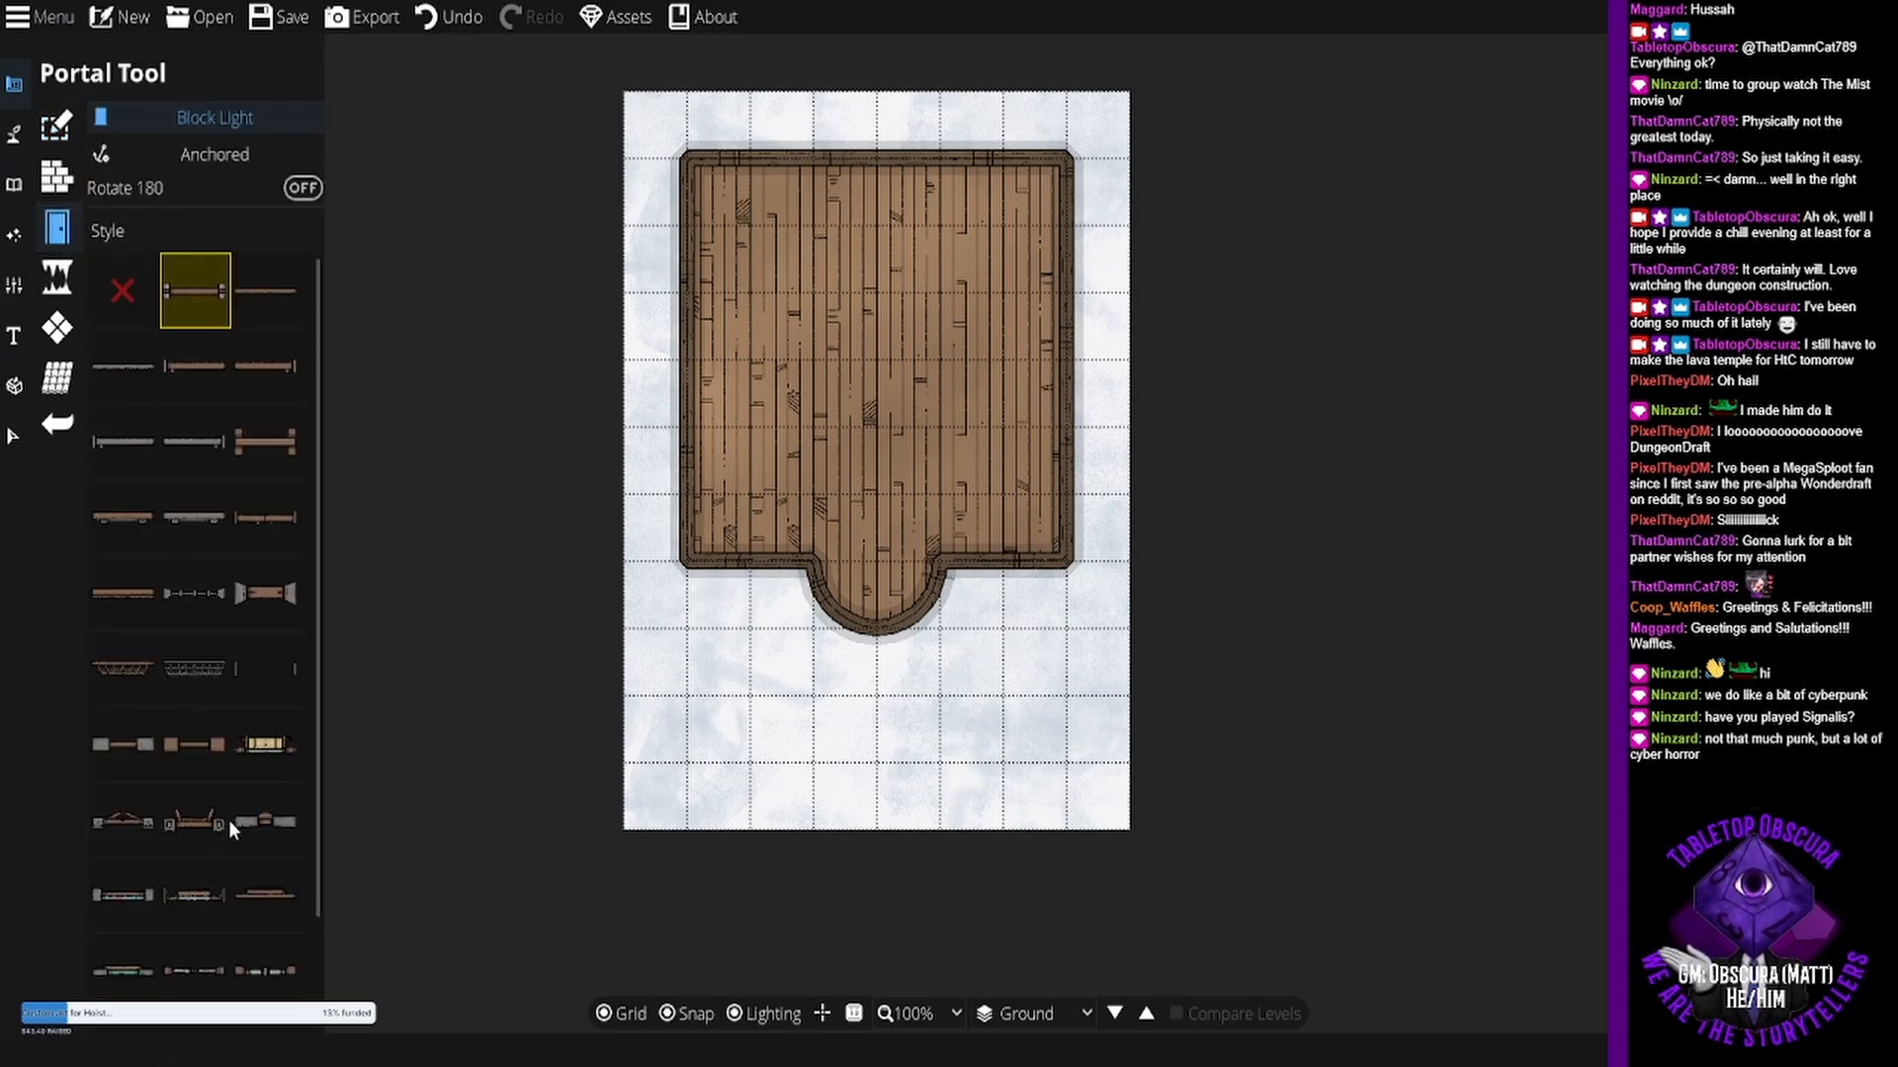
pyautogui.scroll(-2, 210, 793)
pyautogui.click(193, 919)
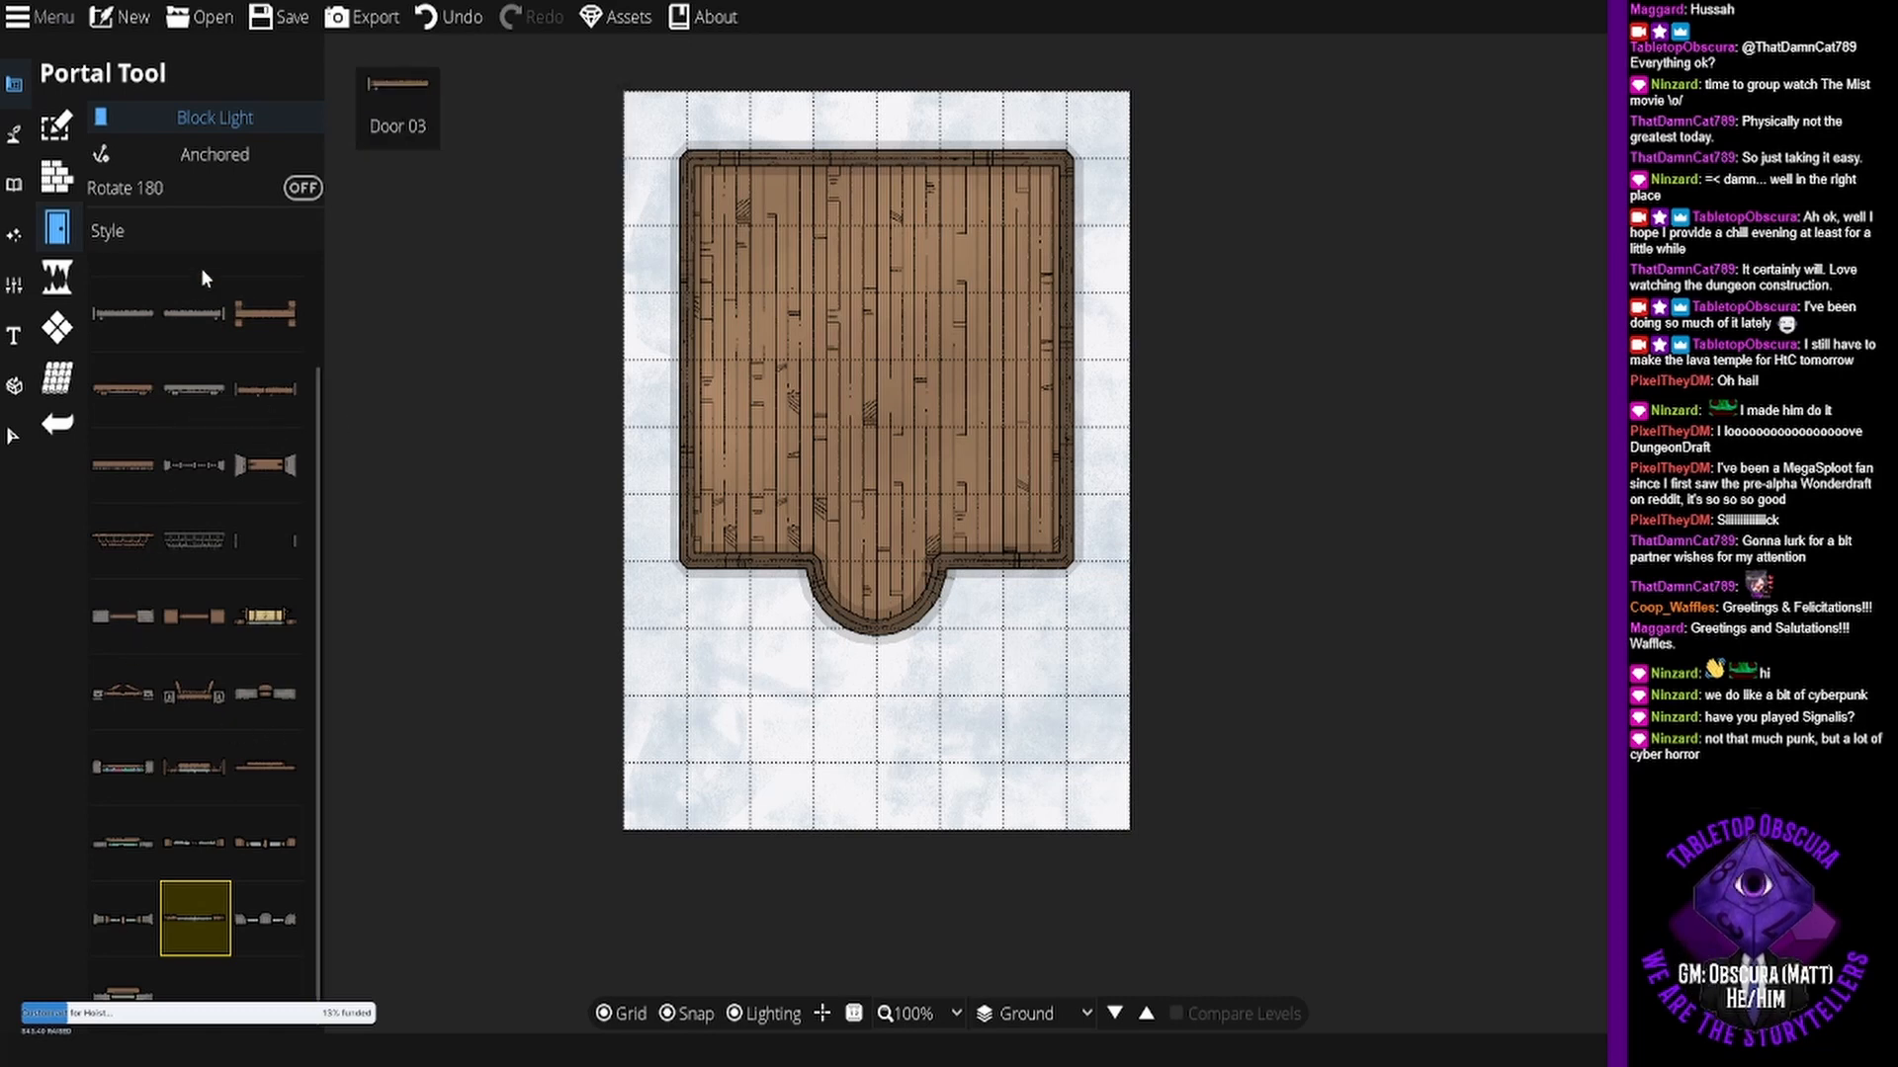
pyautogui.scroll(3, 241, 352)
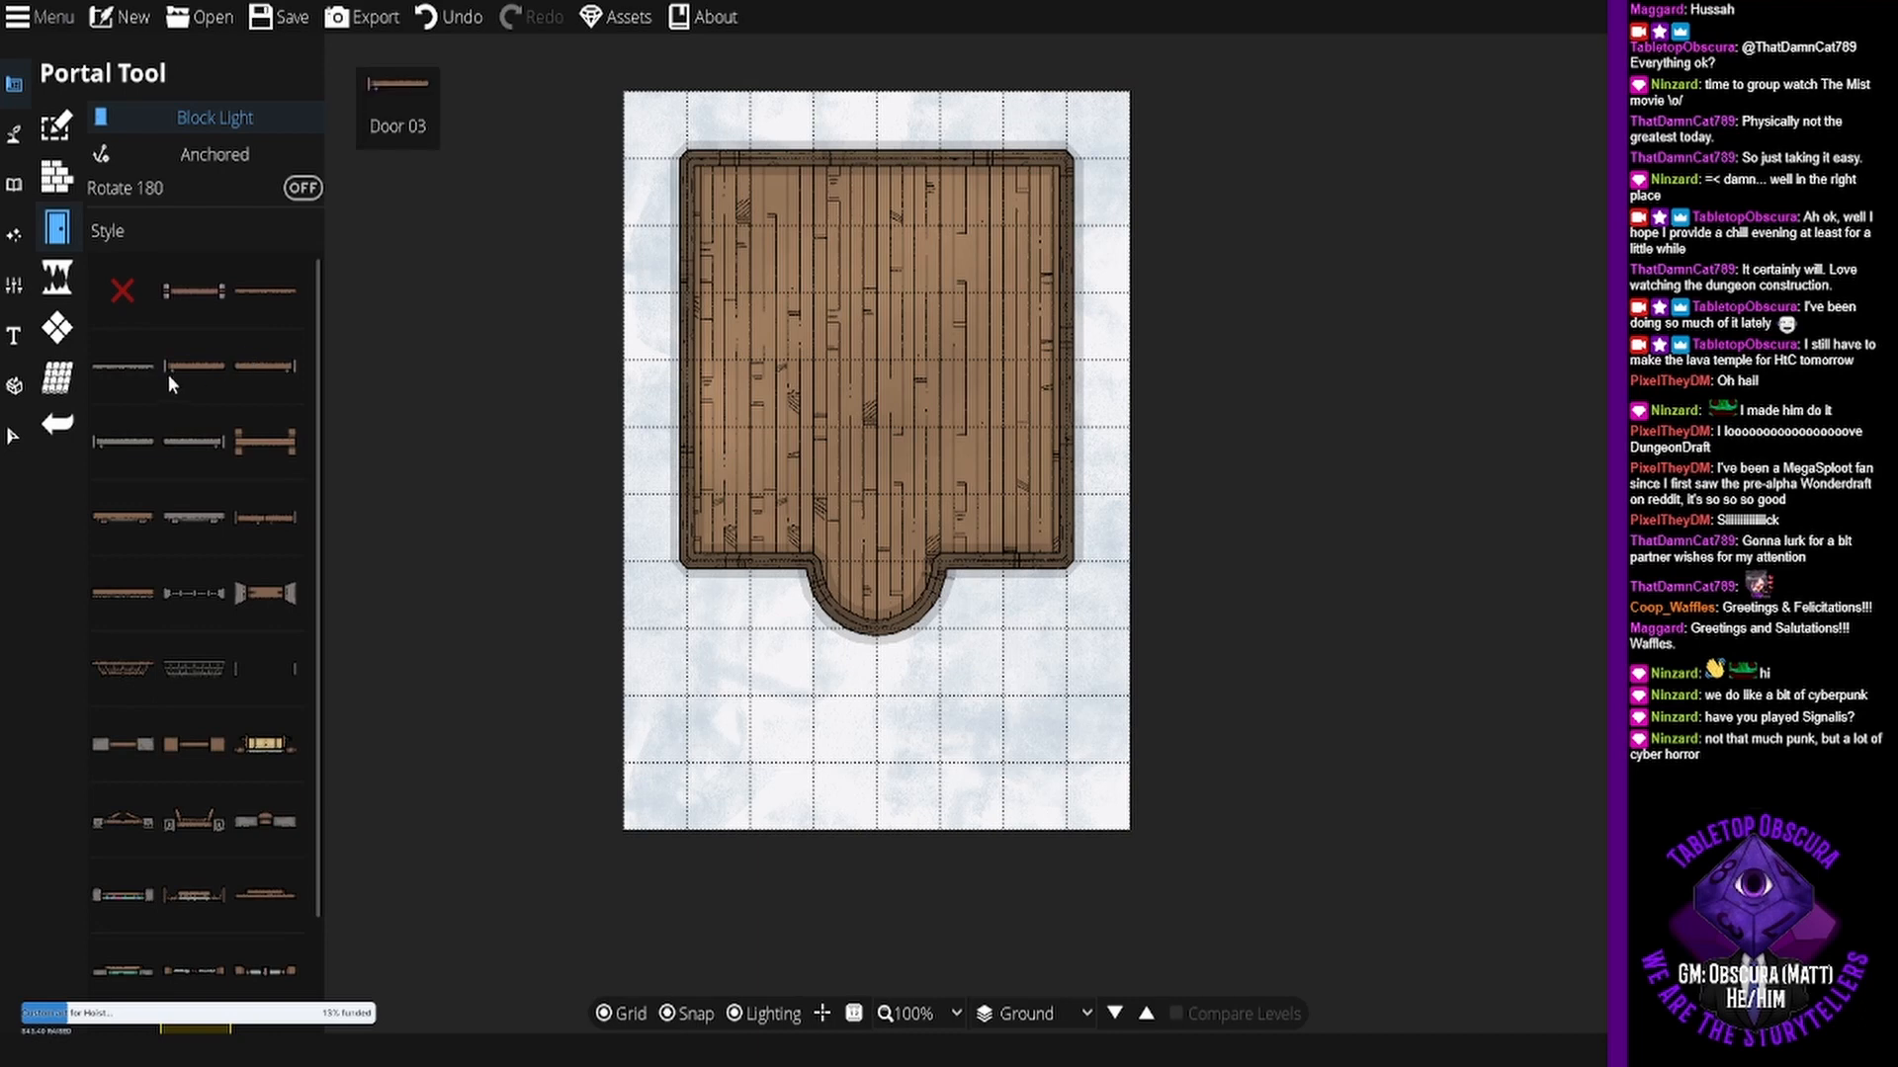
pyautogui.click(223, 366)
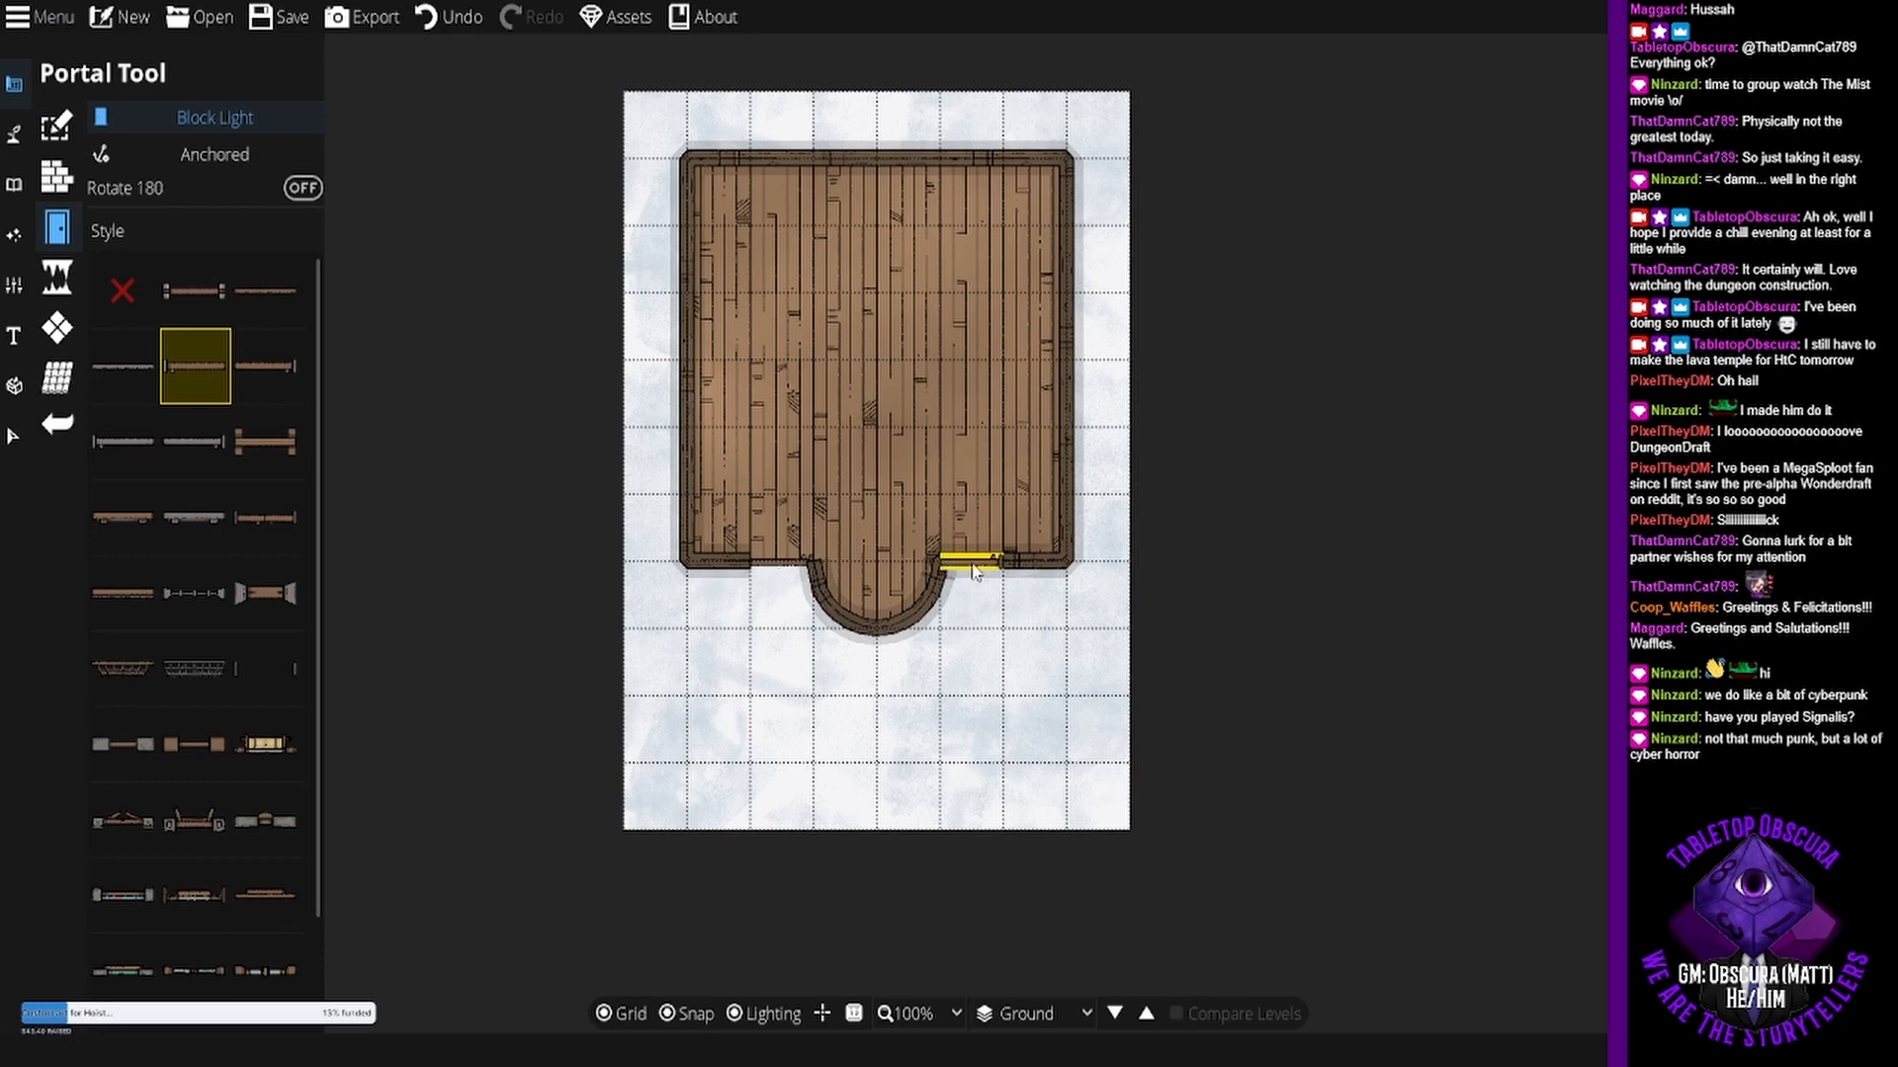
pyautogui.click(265, 390)
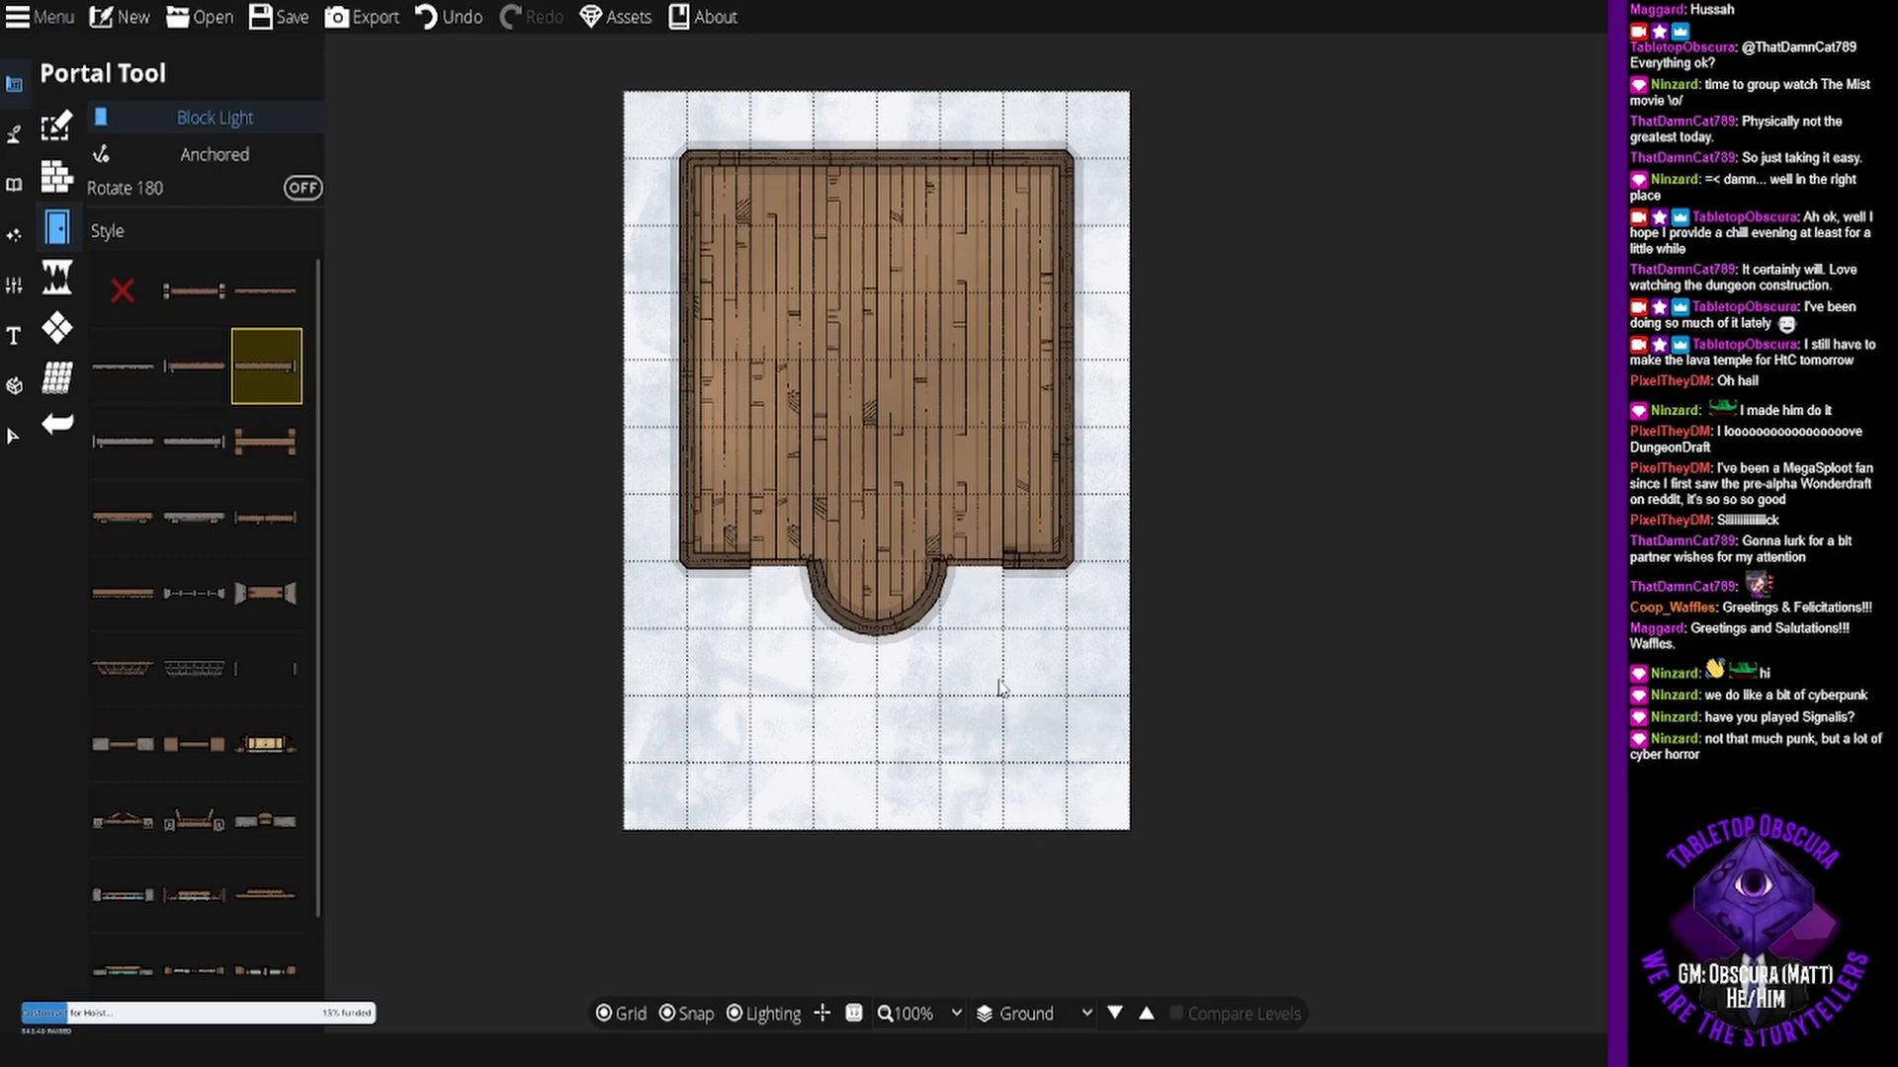
pyautogui.moveTo(999, 680); pyautogui.dragTo(976, 739)
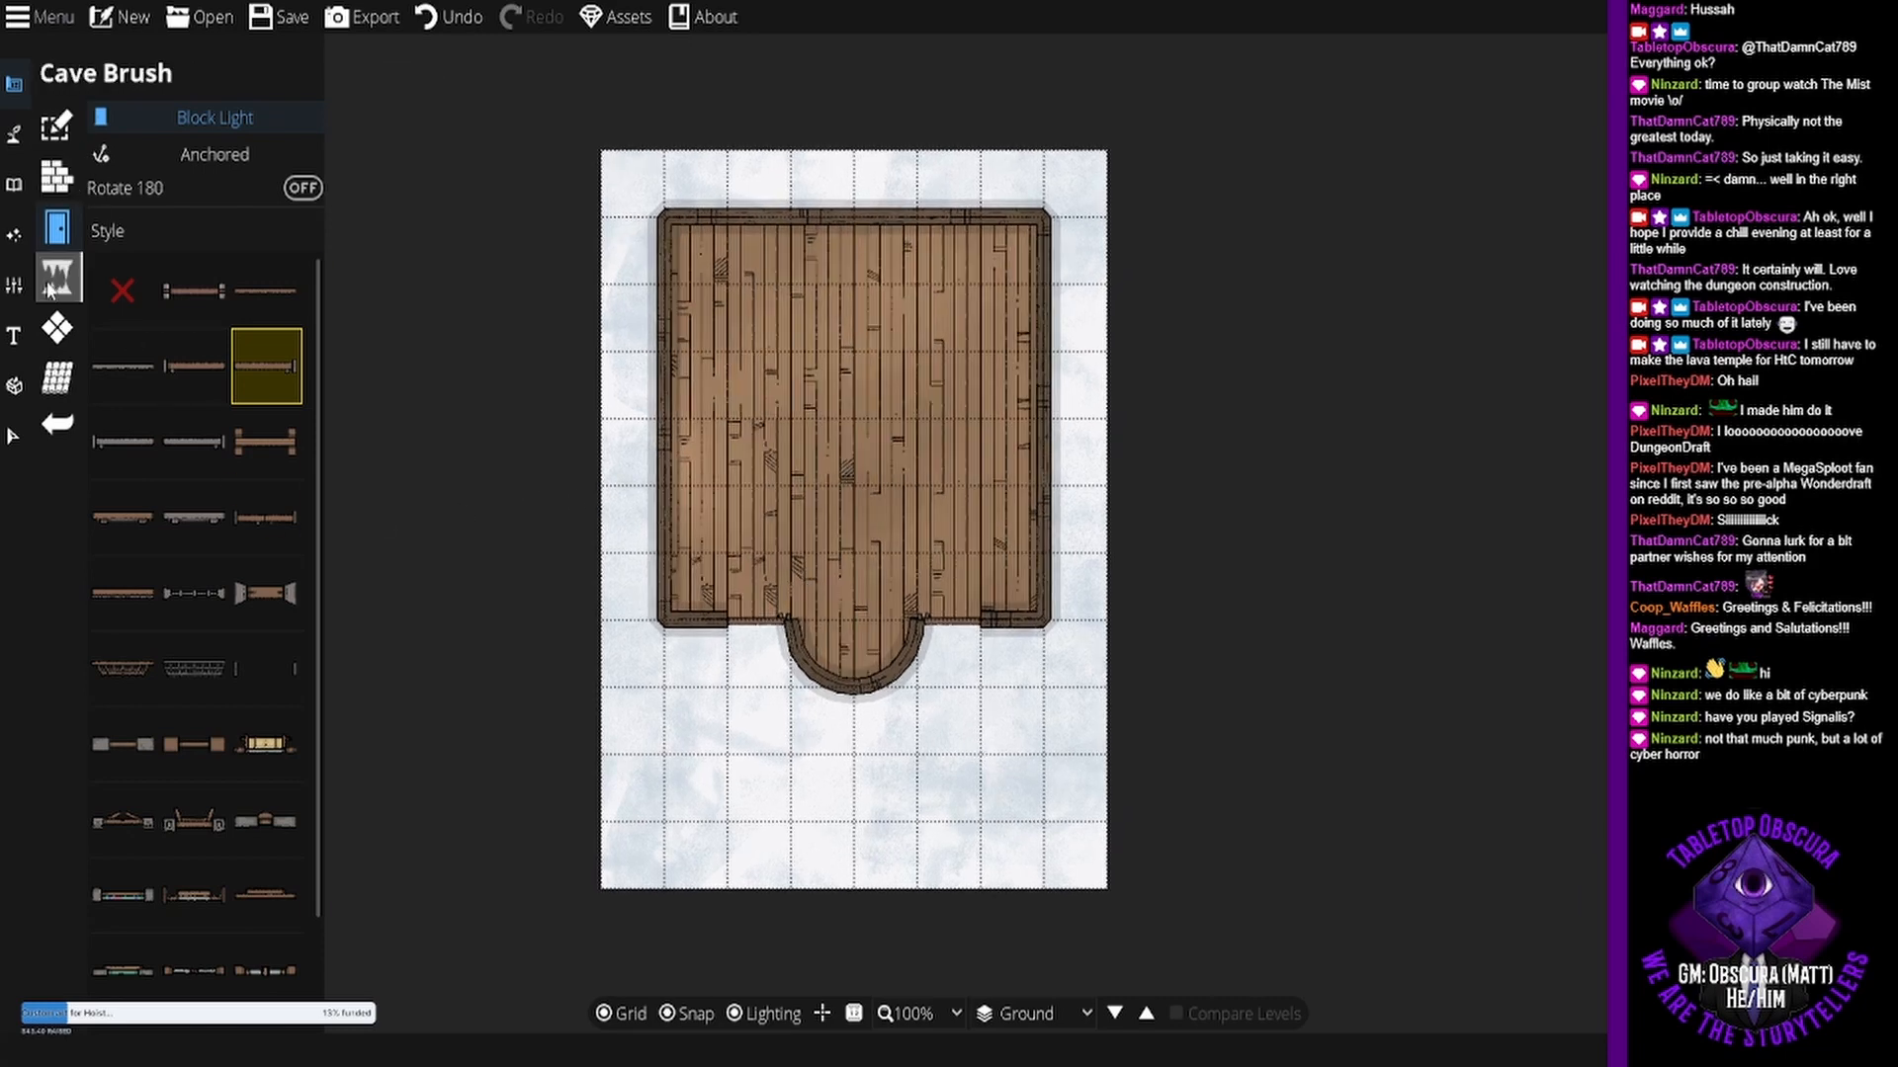
# - Paint grey stone ground around the round bay and along the south wall with the Material Brush
pyautogui.click(14, 134)
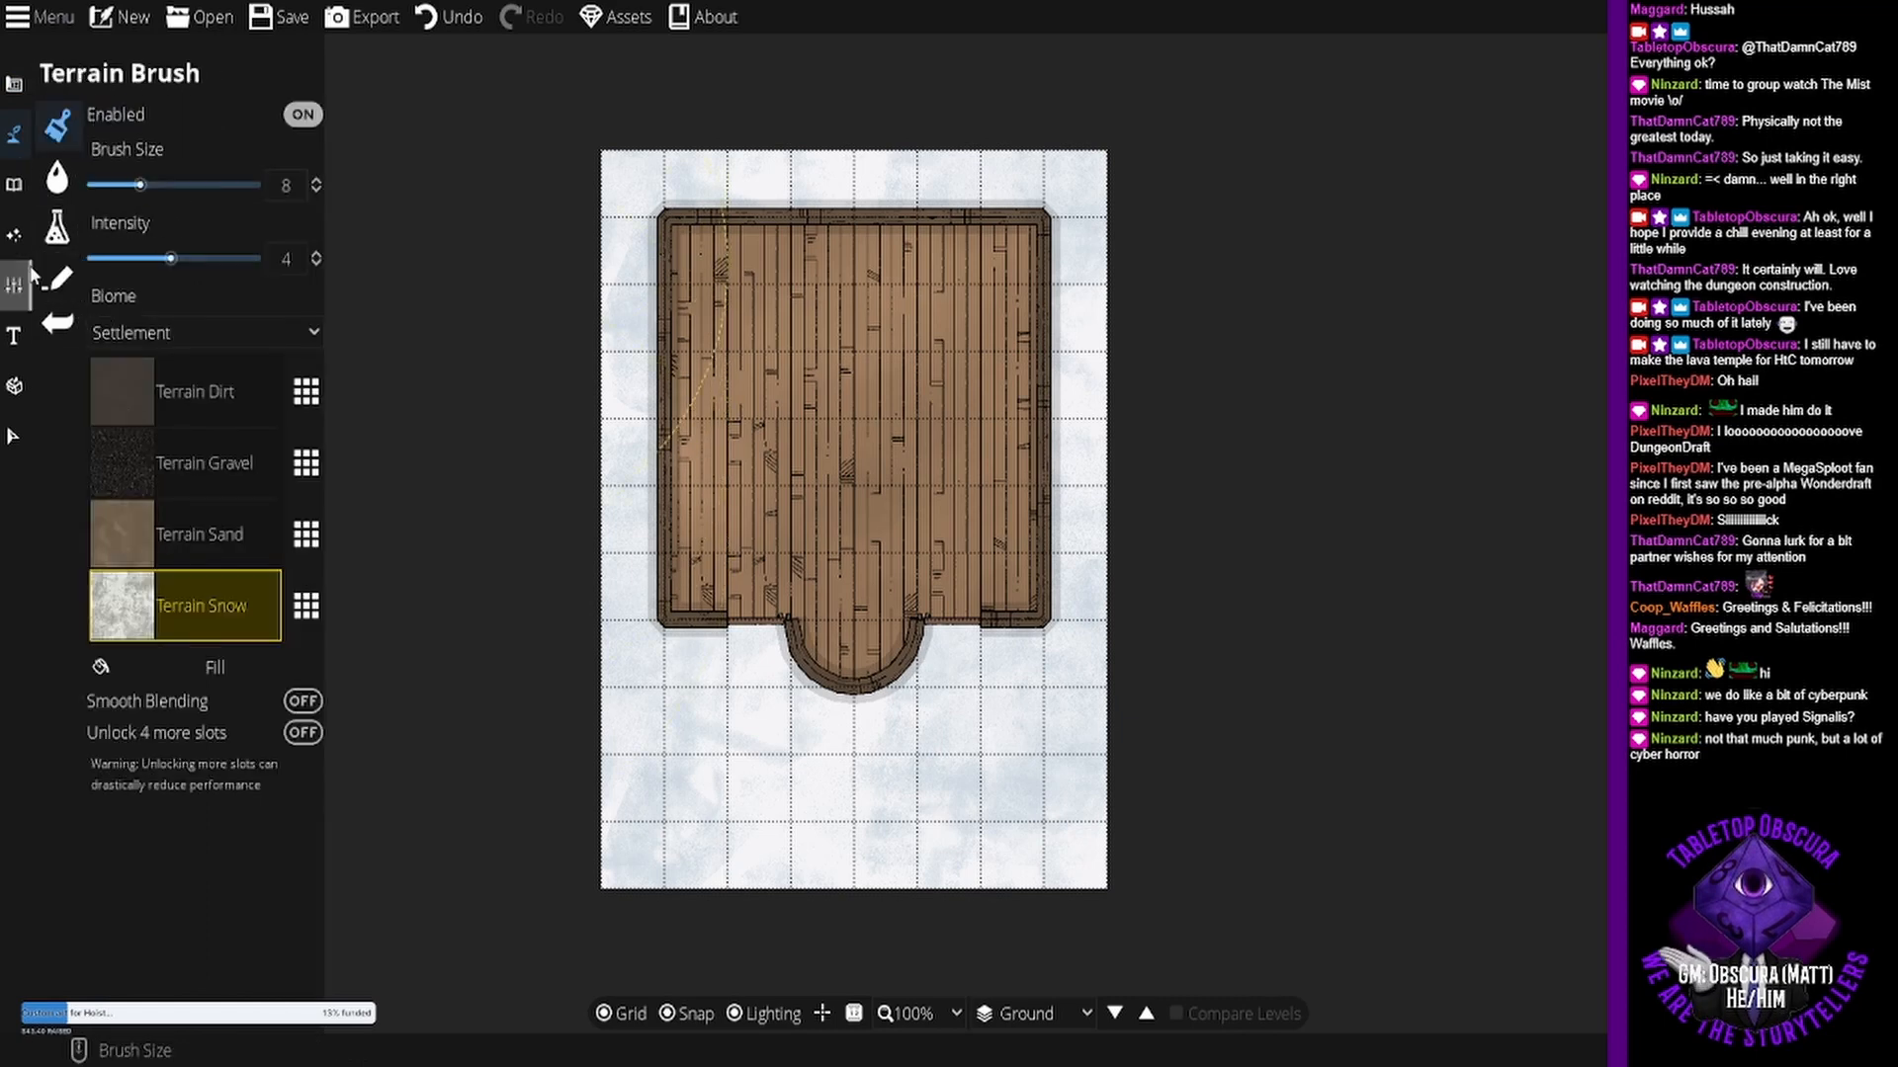
pyautogui.click(14, 235)
pyautogui.click(14, 87)
pyautogui.click(14, 133)
pyautogui.click(74, 139)
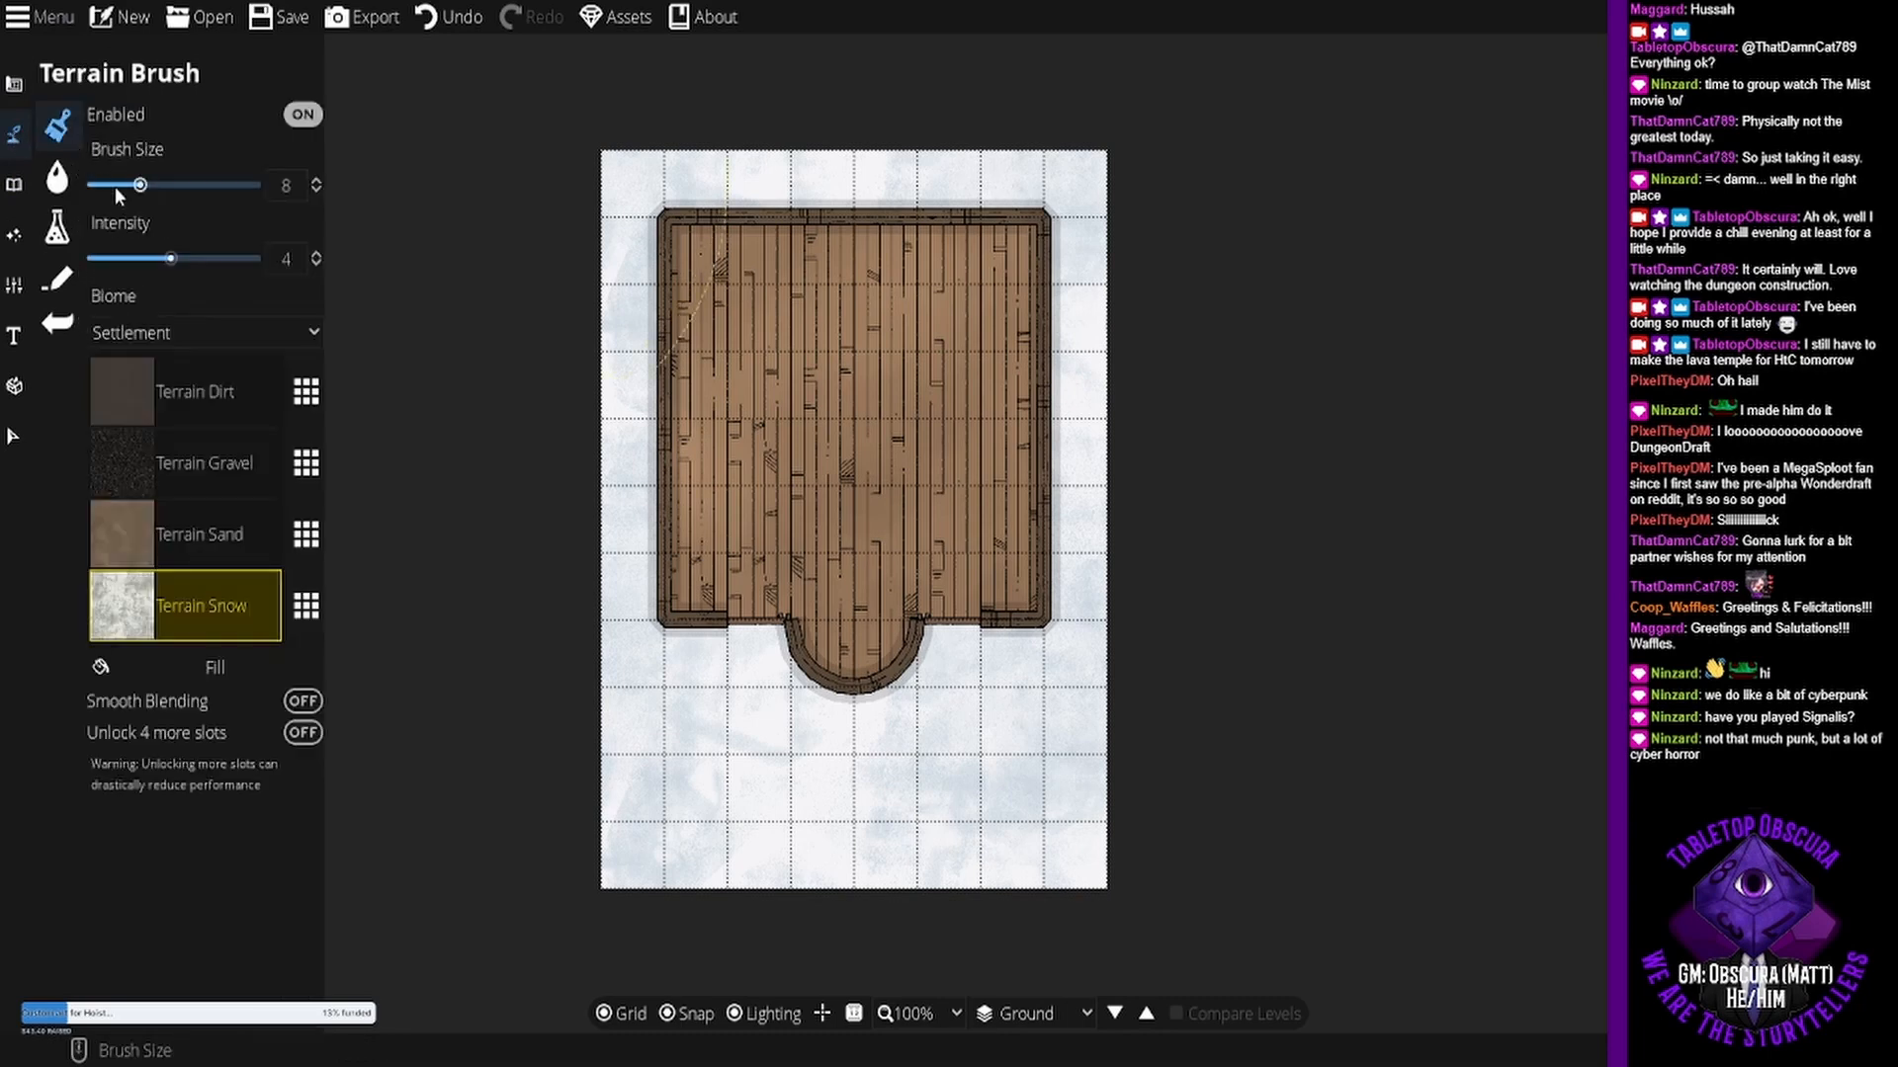
pyautogui.click(59, 177)
pyautogui.click(57, 227)
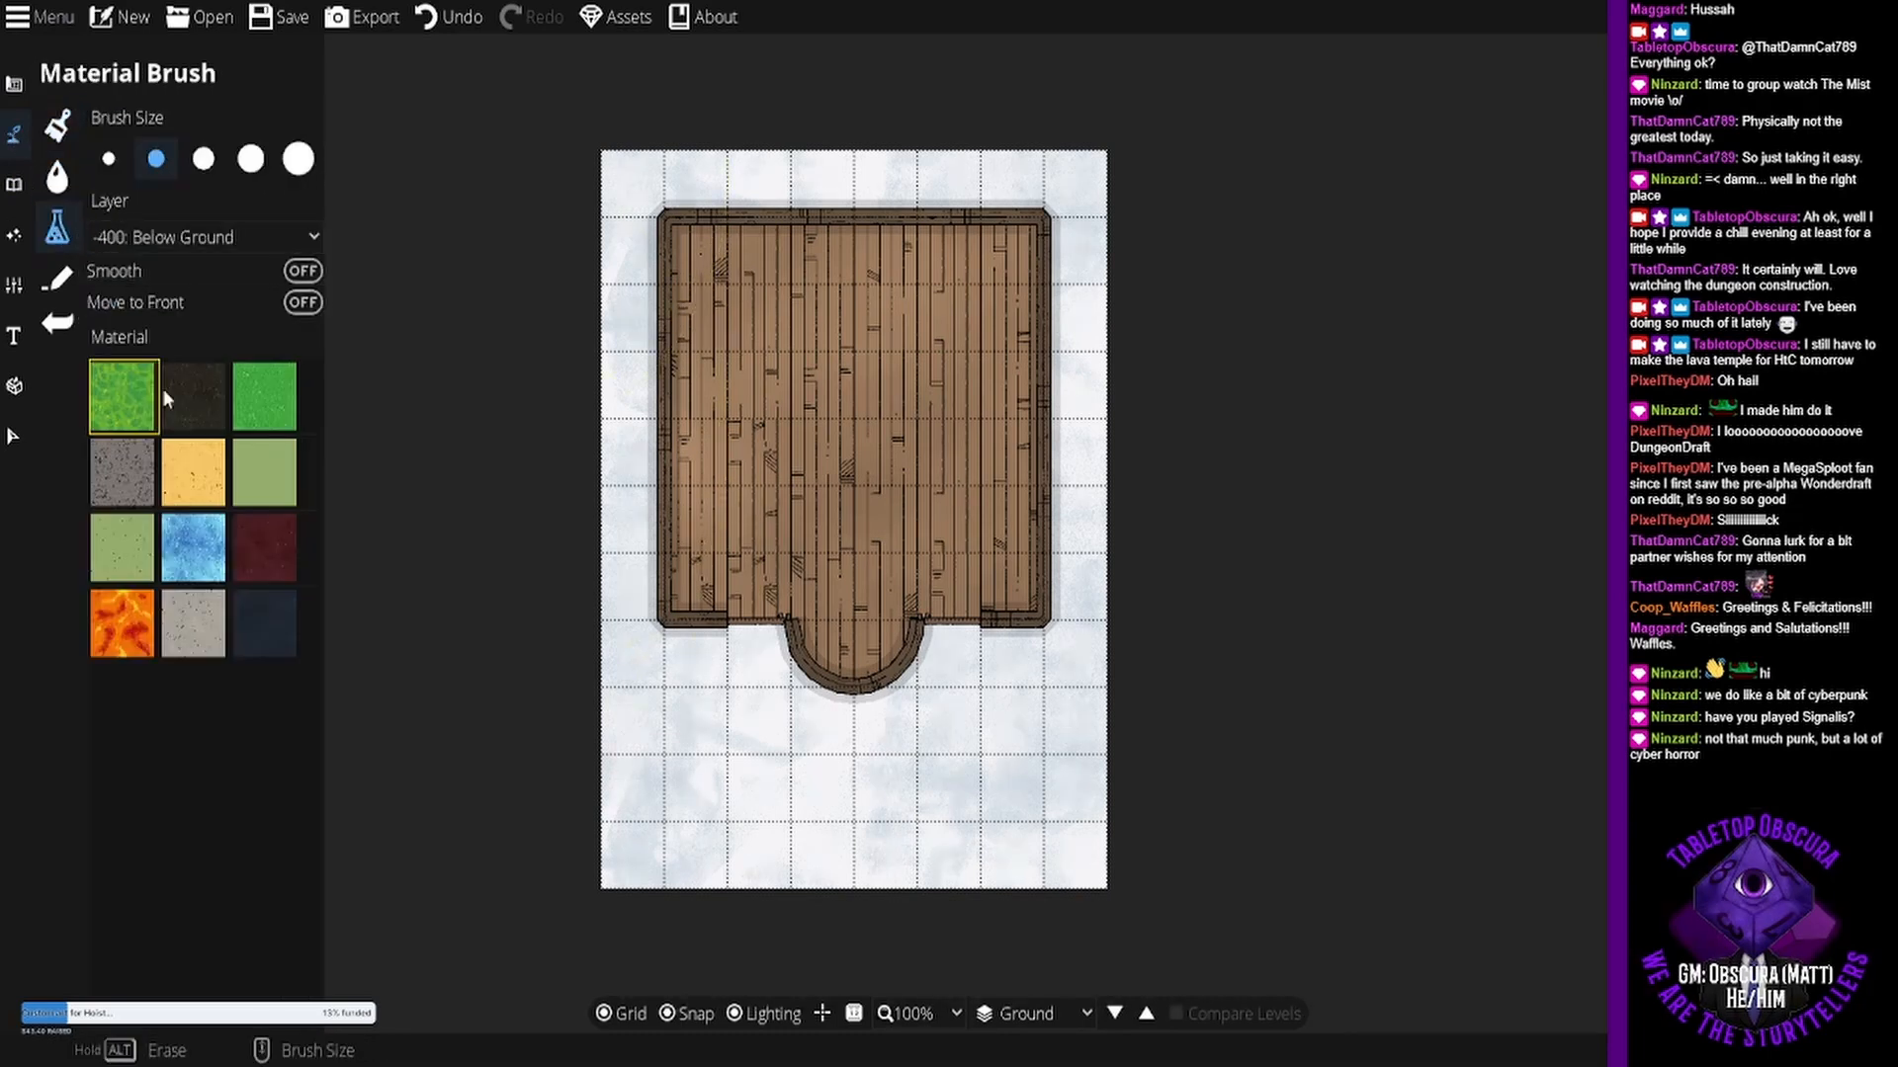
pyautogui.click(129, 474)
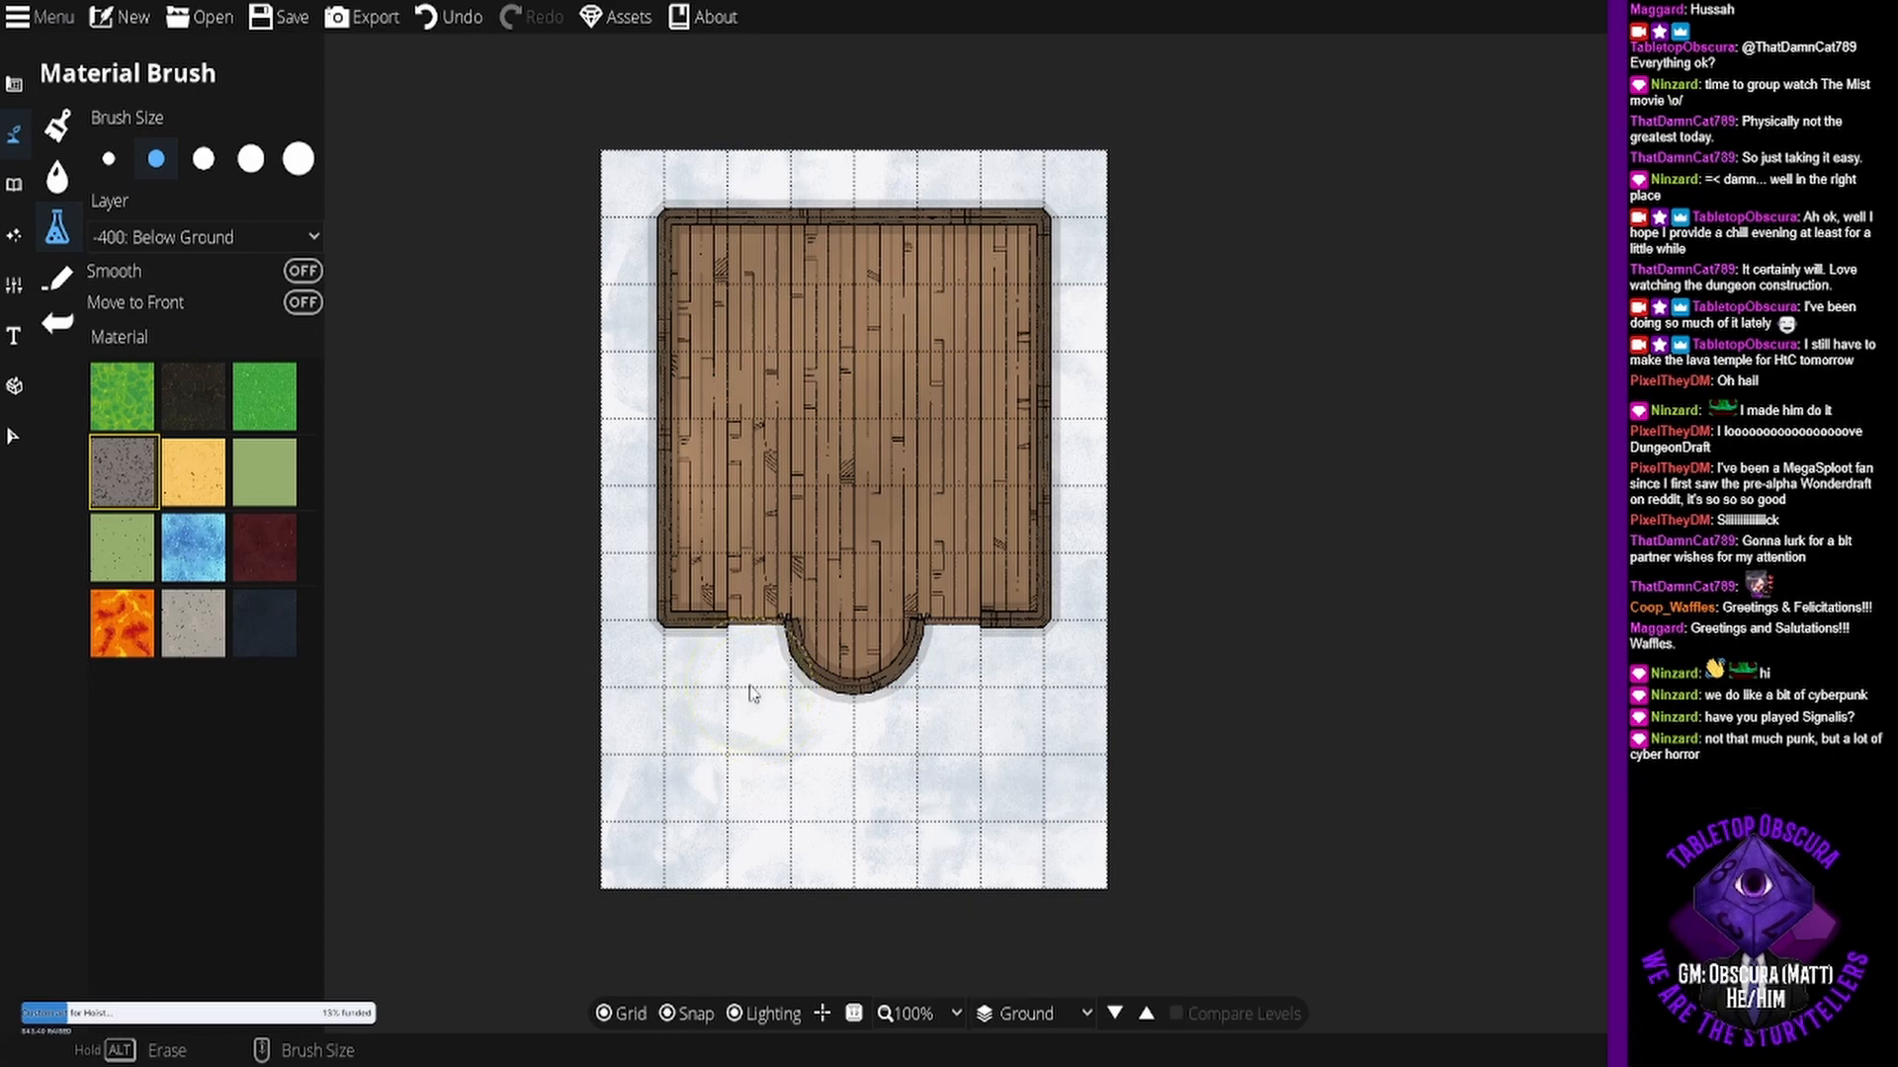
pyautogui.moveTo(761, 681); pyautogui.dragTo(763, 718)
pyautogui.moveTo(856, 727)
pyautogui.mouseDown()
pyautogui.moveTo(937, 704)
pyautogui.moveTo(929, 652)
pyautogui.mouseUp()
pyautogui.moveTo(756, 692)
pyautogui.mouseDown()
pyautogui.moveTo(763, 638)
pyautogui.moveTo(781, 672)
pyautogui.mouseUp()
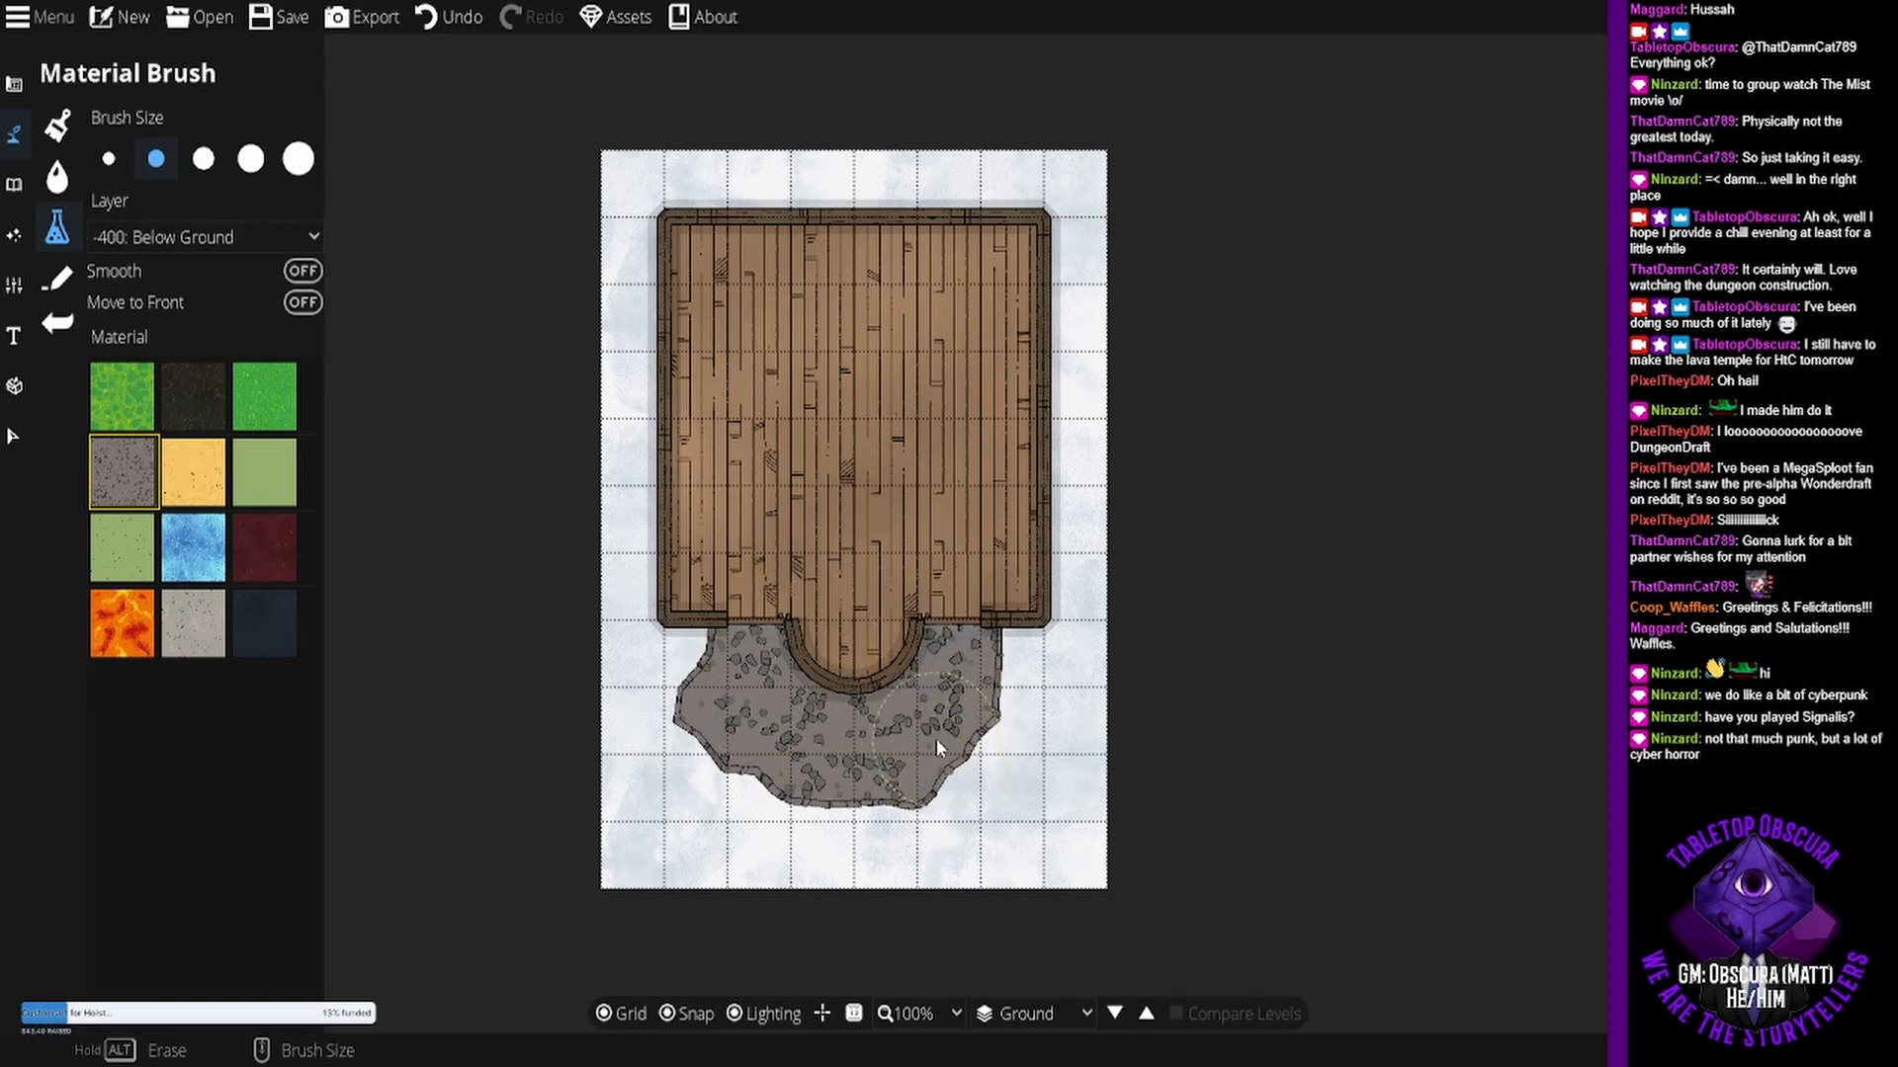
# - Undo the last stone stroke, touch up the ground beside the bay and paint a stone path to the map's south edge
pyautogui.hotkey('ctrl', 'z')
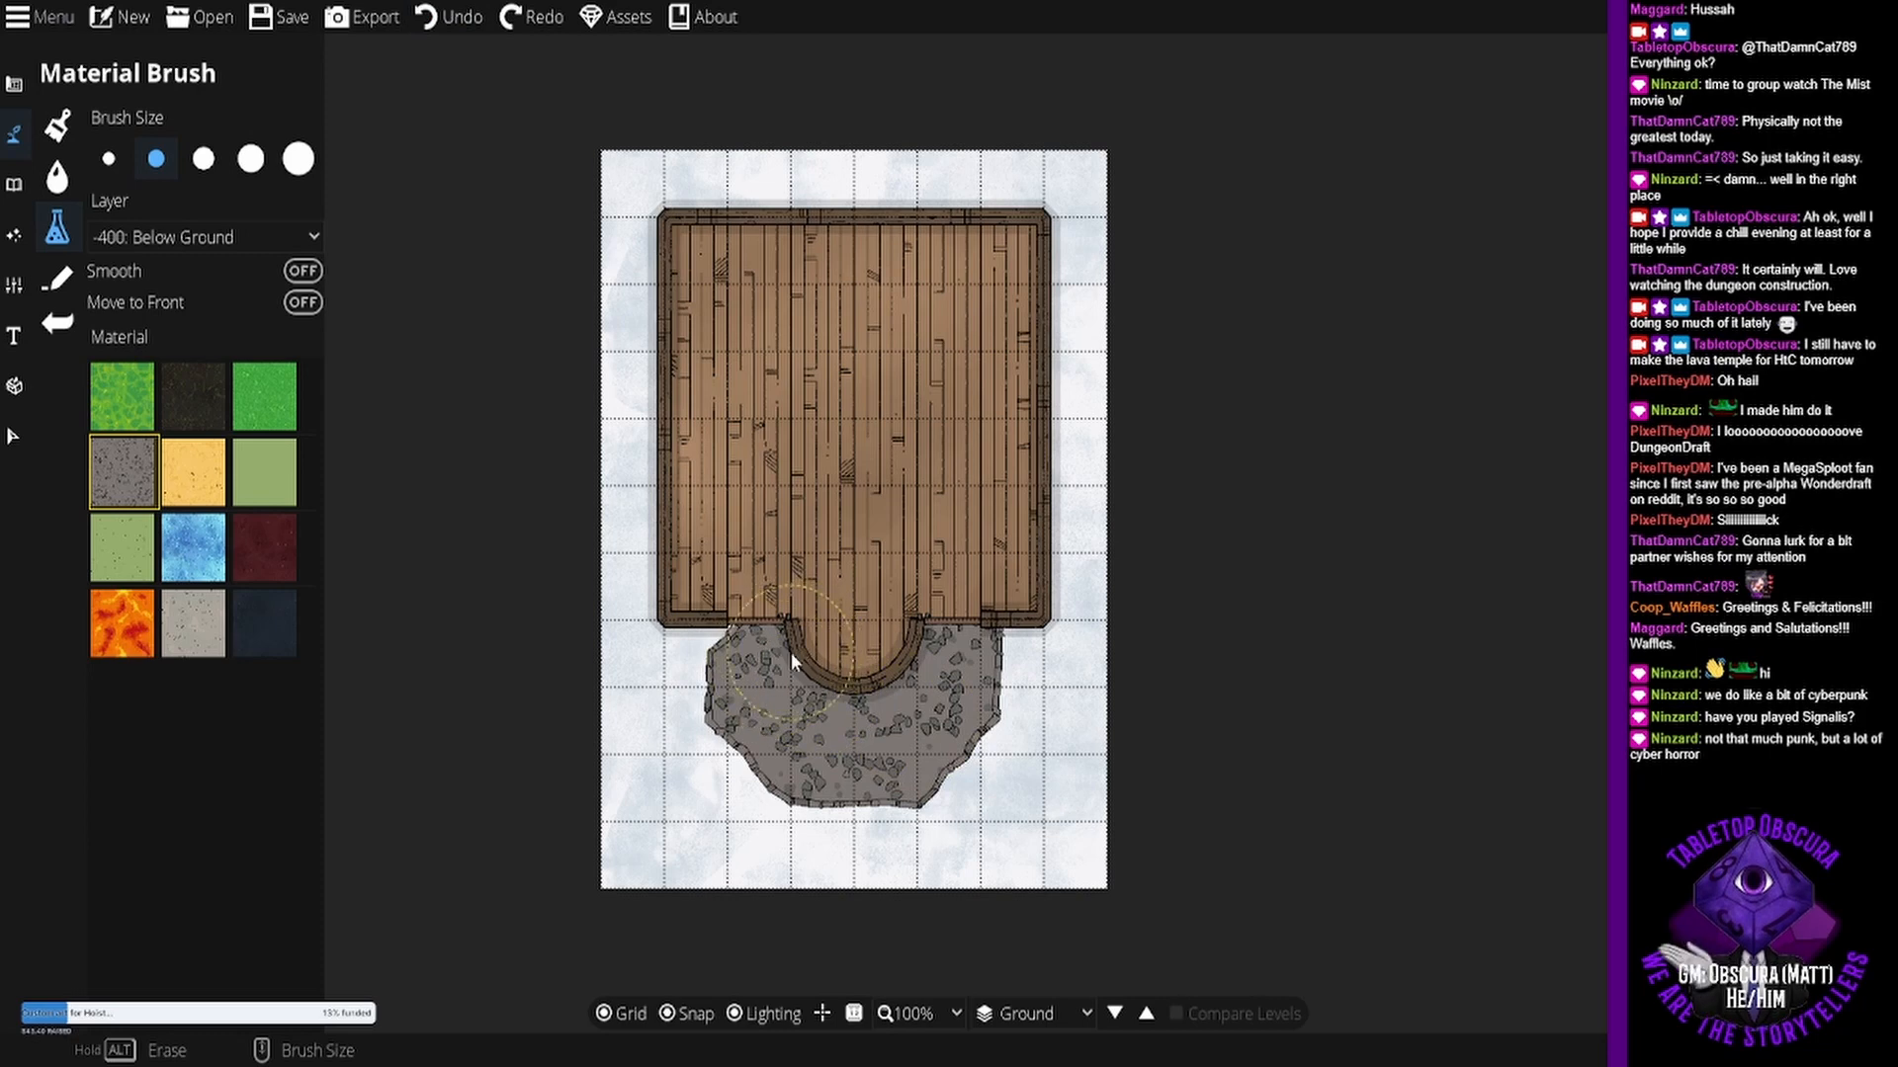
pyautogui.moveTo(791, 652); pyautogui.dragTo(771, 640)
pyautogui.moveTo(856, 733)
pyautogui.mouseDown()
pyautogui.moveTo(857, 910)
pyautogui.moveTo(848, 882)
pyautogui.mouseUp()
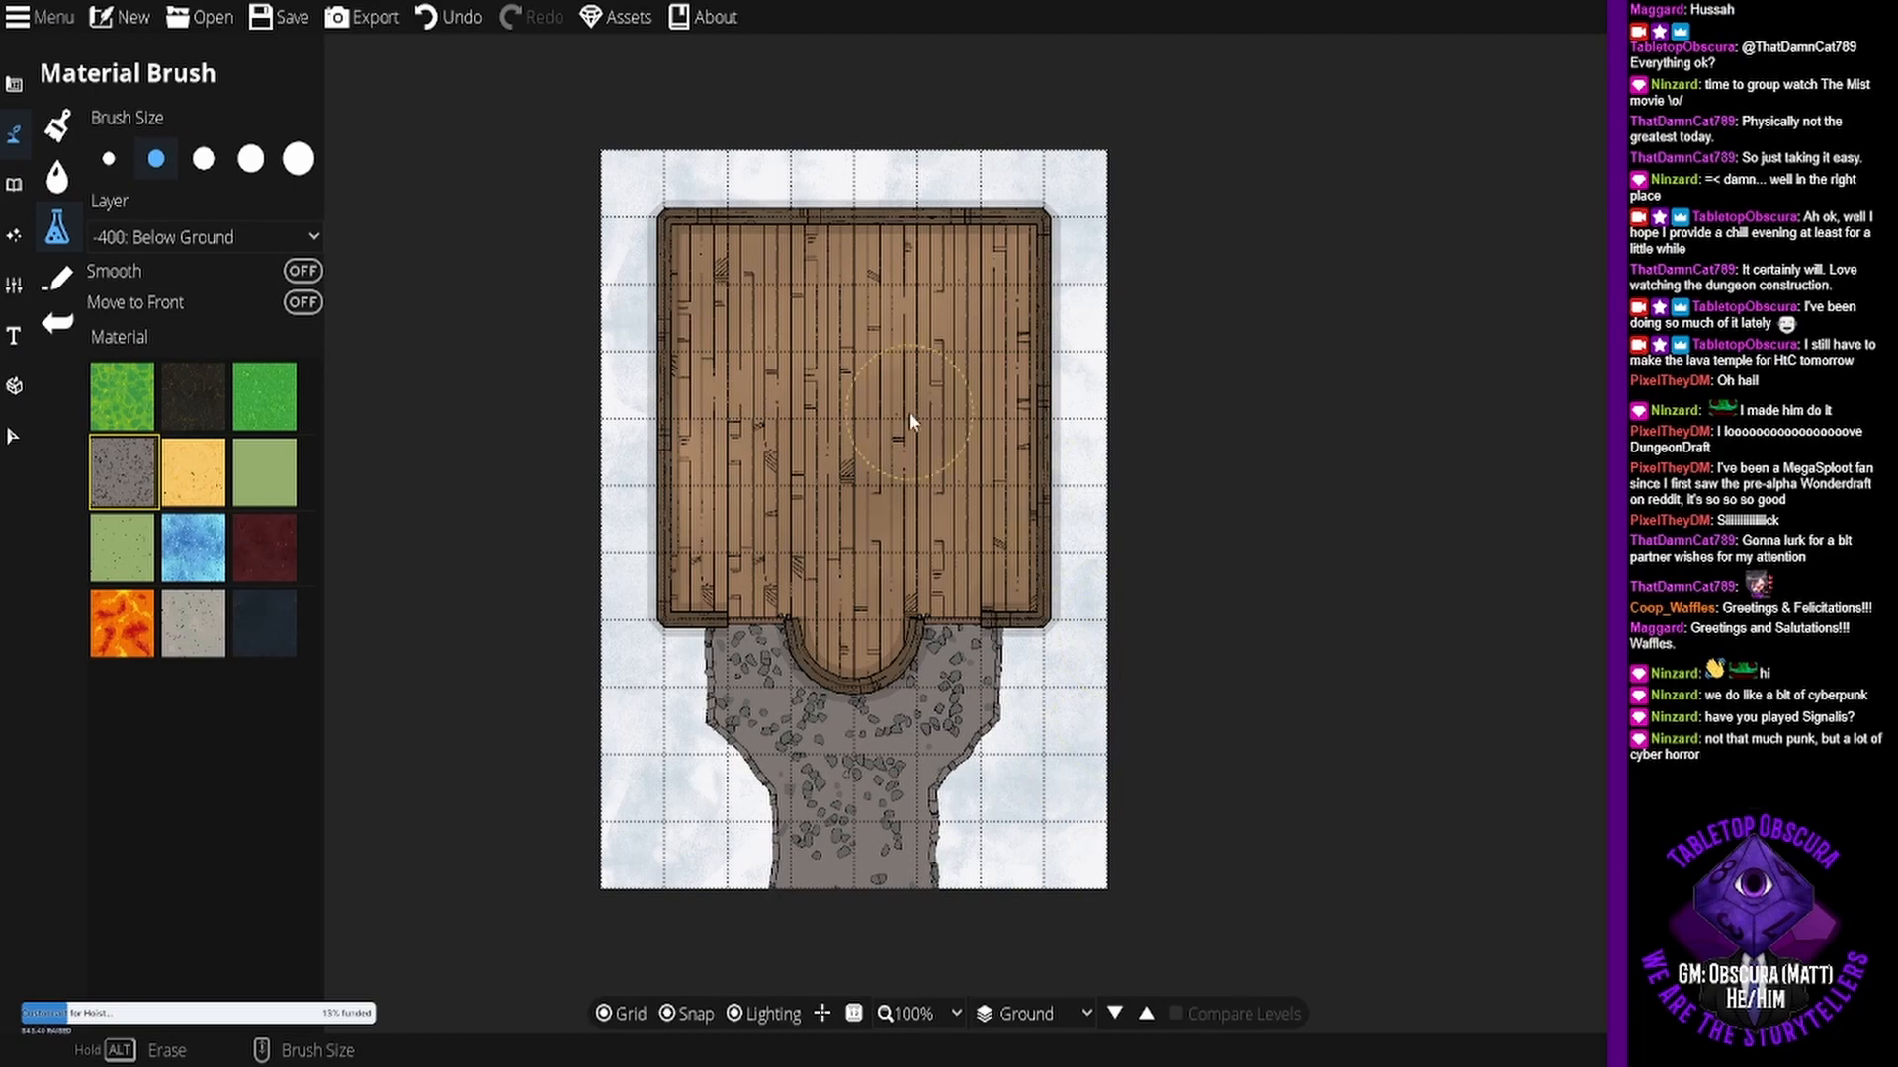
pyautogui.moveTo(747, 407)
pyautogui.mouseDown()
pyautogui.moveTo(723, 508)
pyautogui.moveTo(682, 467)
pyautogui.mouseUp()
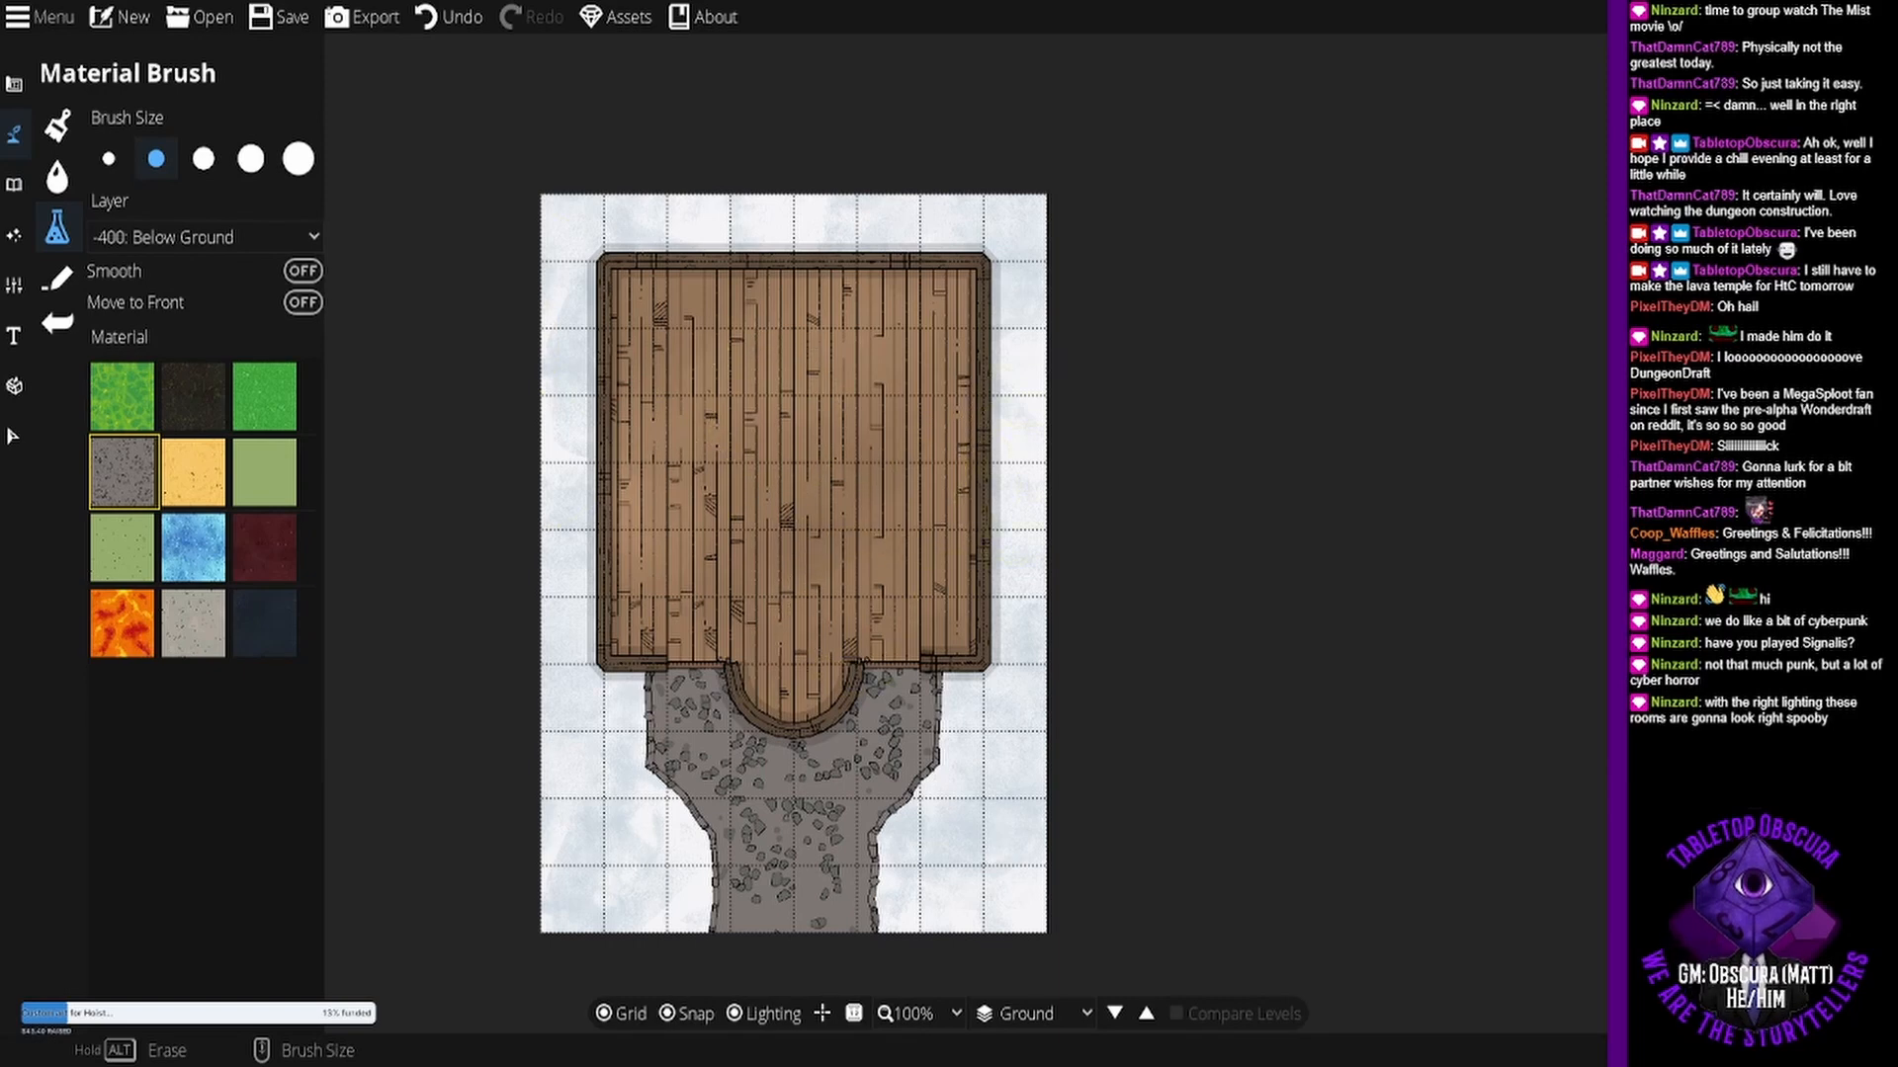
pyautogui.click(14, 185)
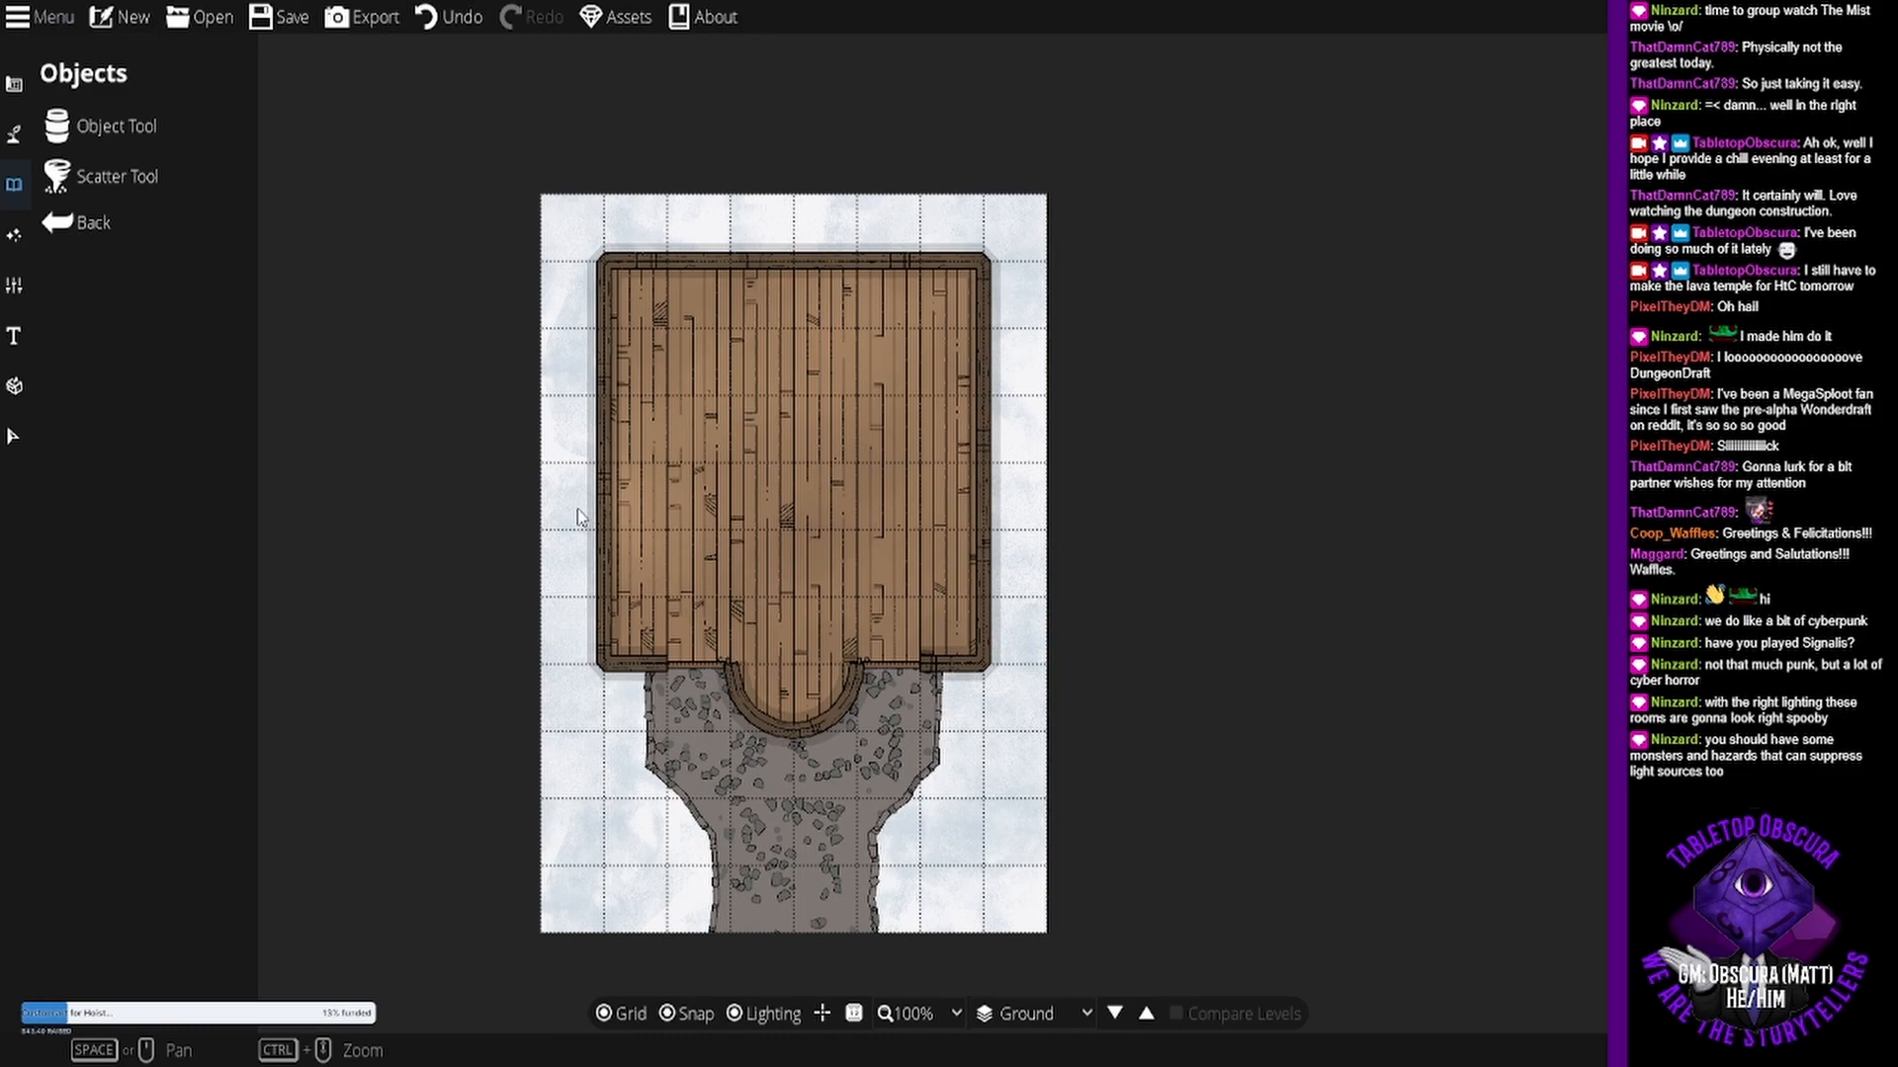
pyautogui.scroll(1, 746, 531)
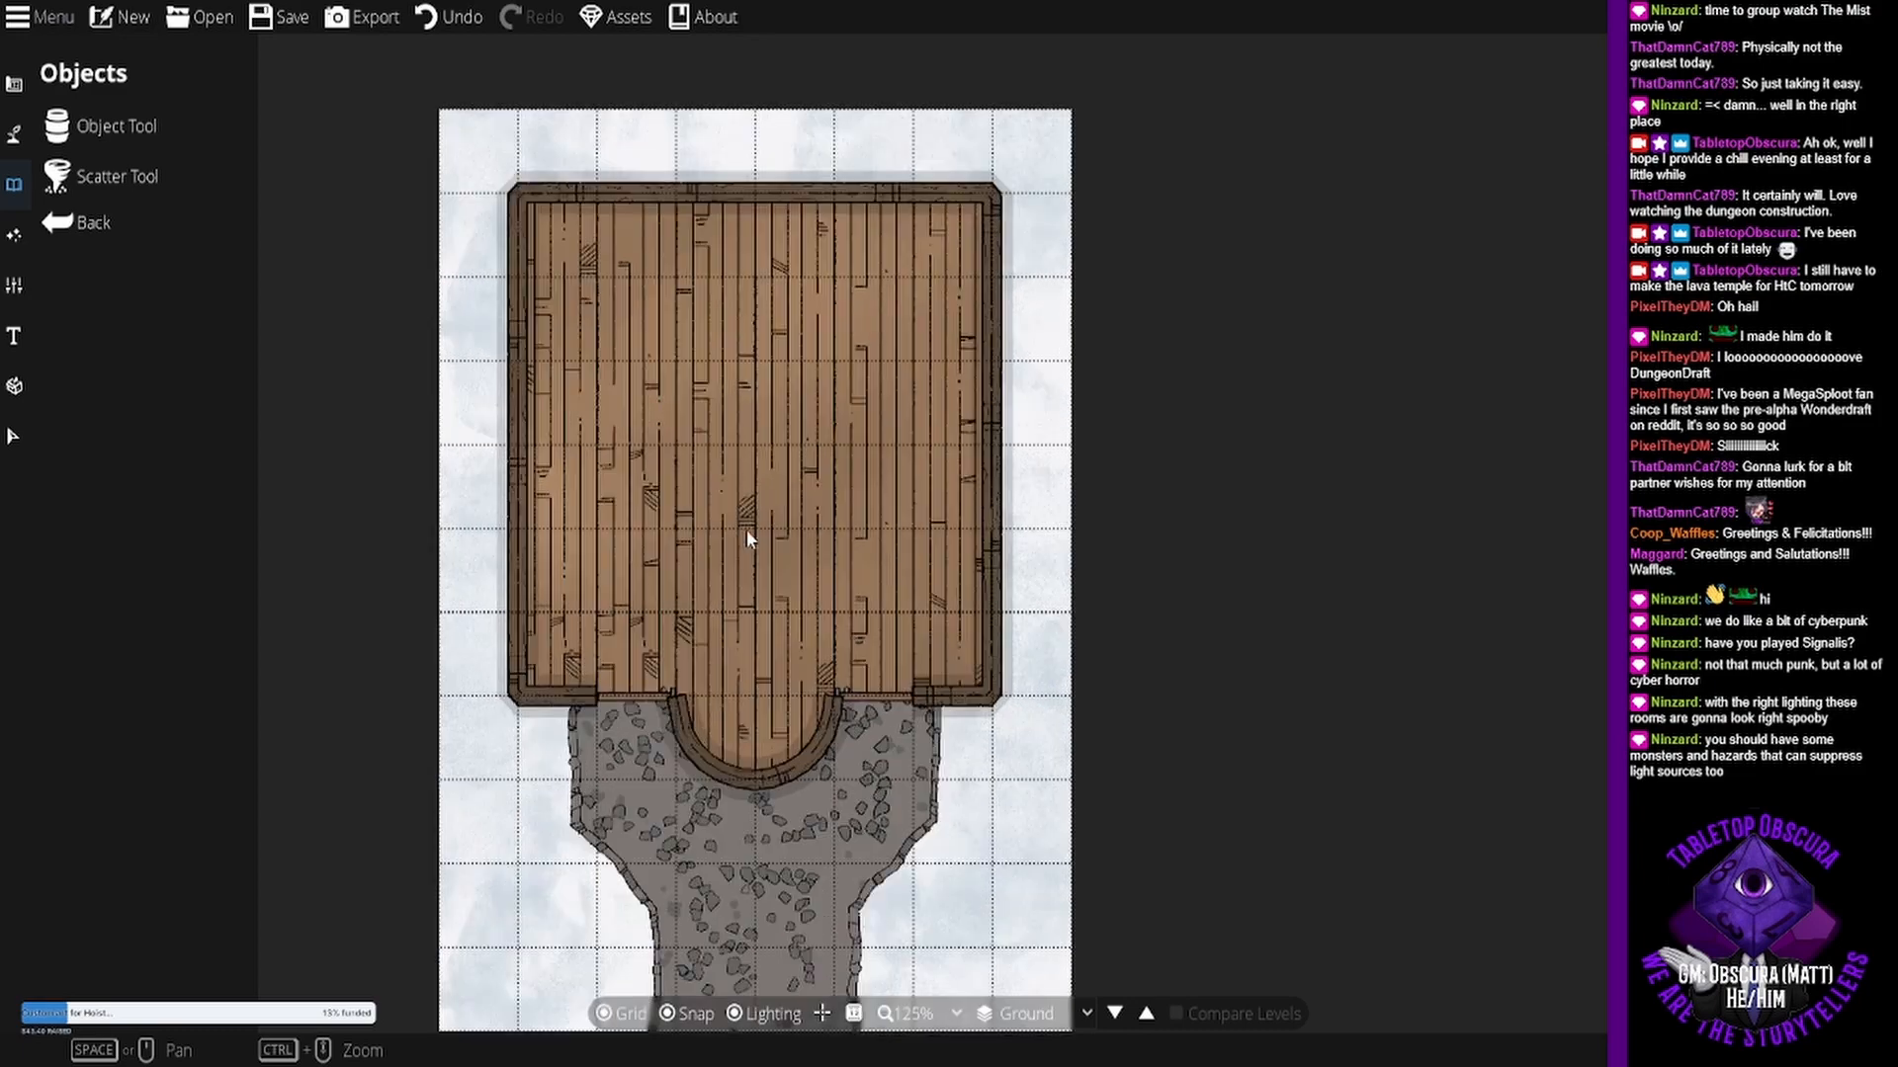
pyautogui.moveTo(484, 527); pyautogui.dragTo(751, 484)
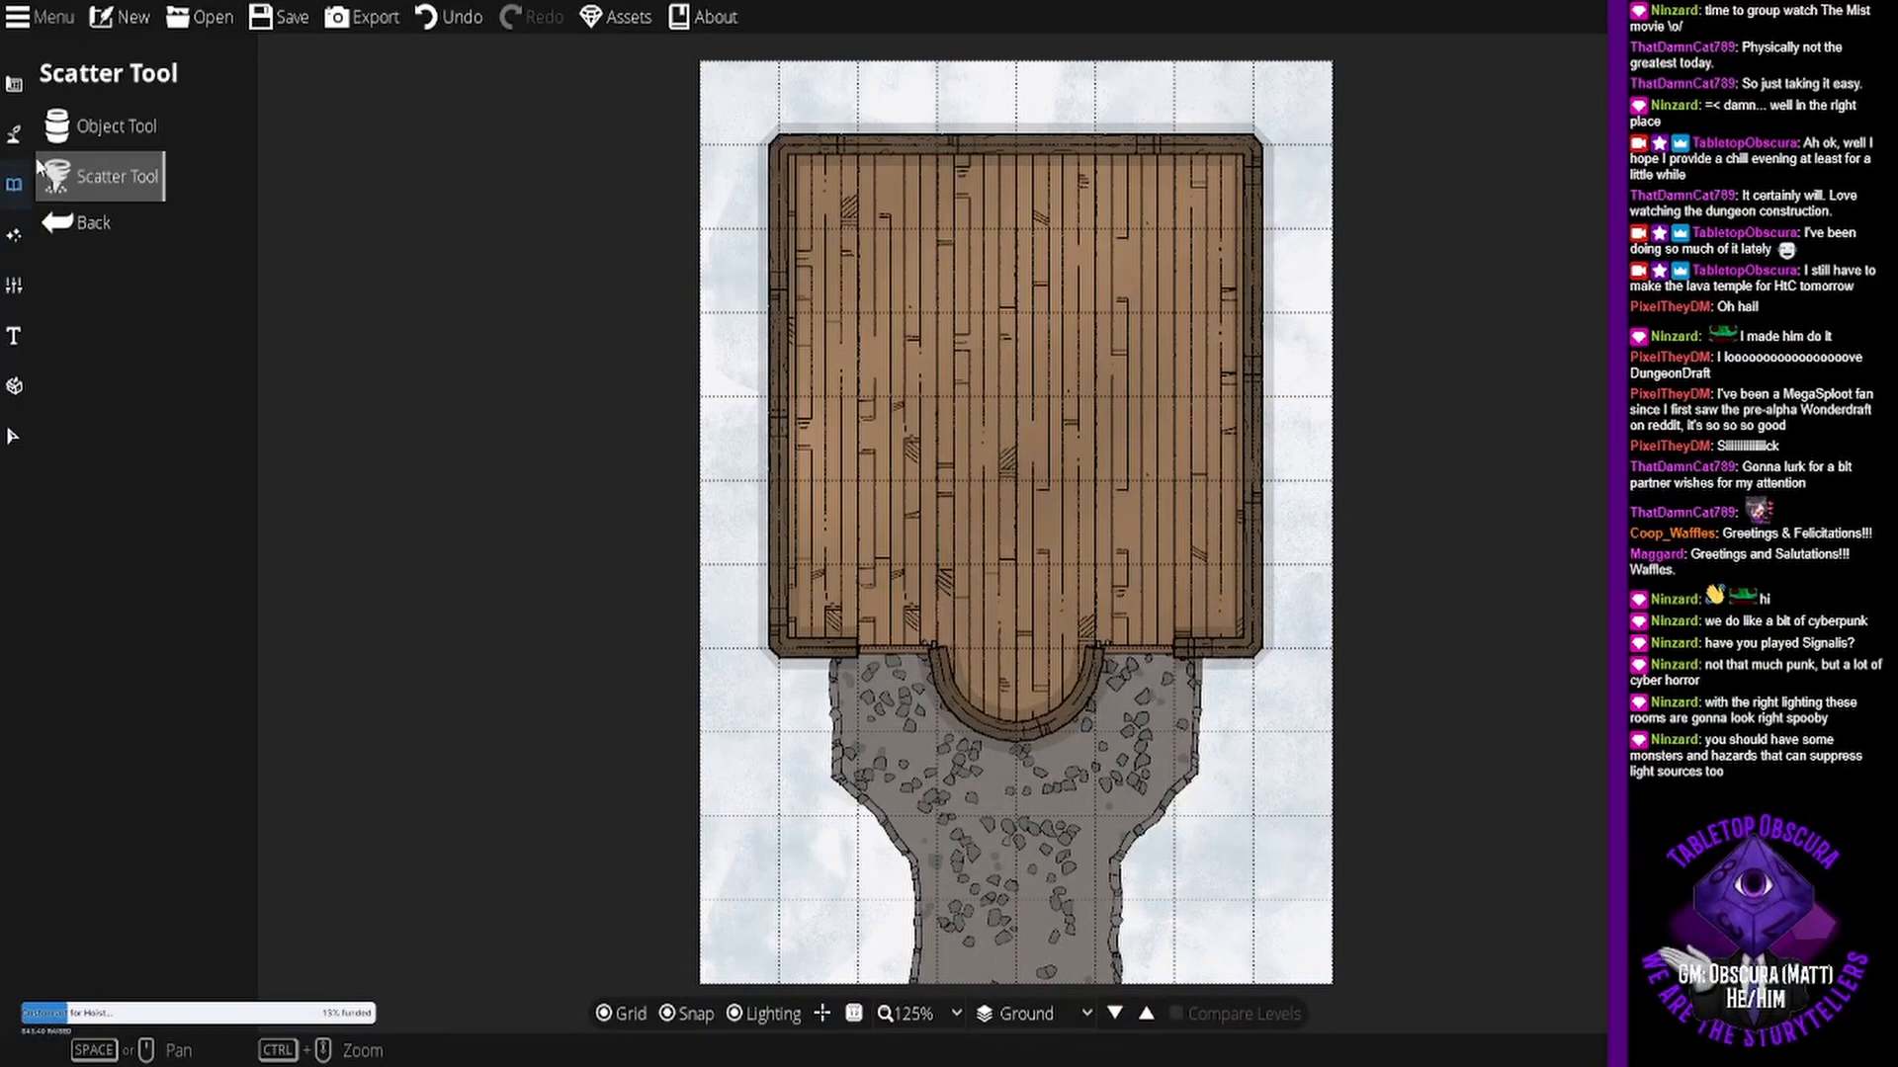
pyautogui.click(13, 129)
pyautogui.click(79, 144)
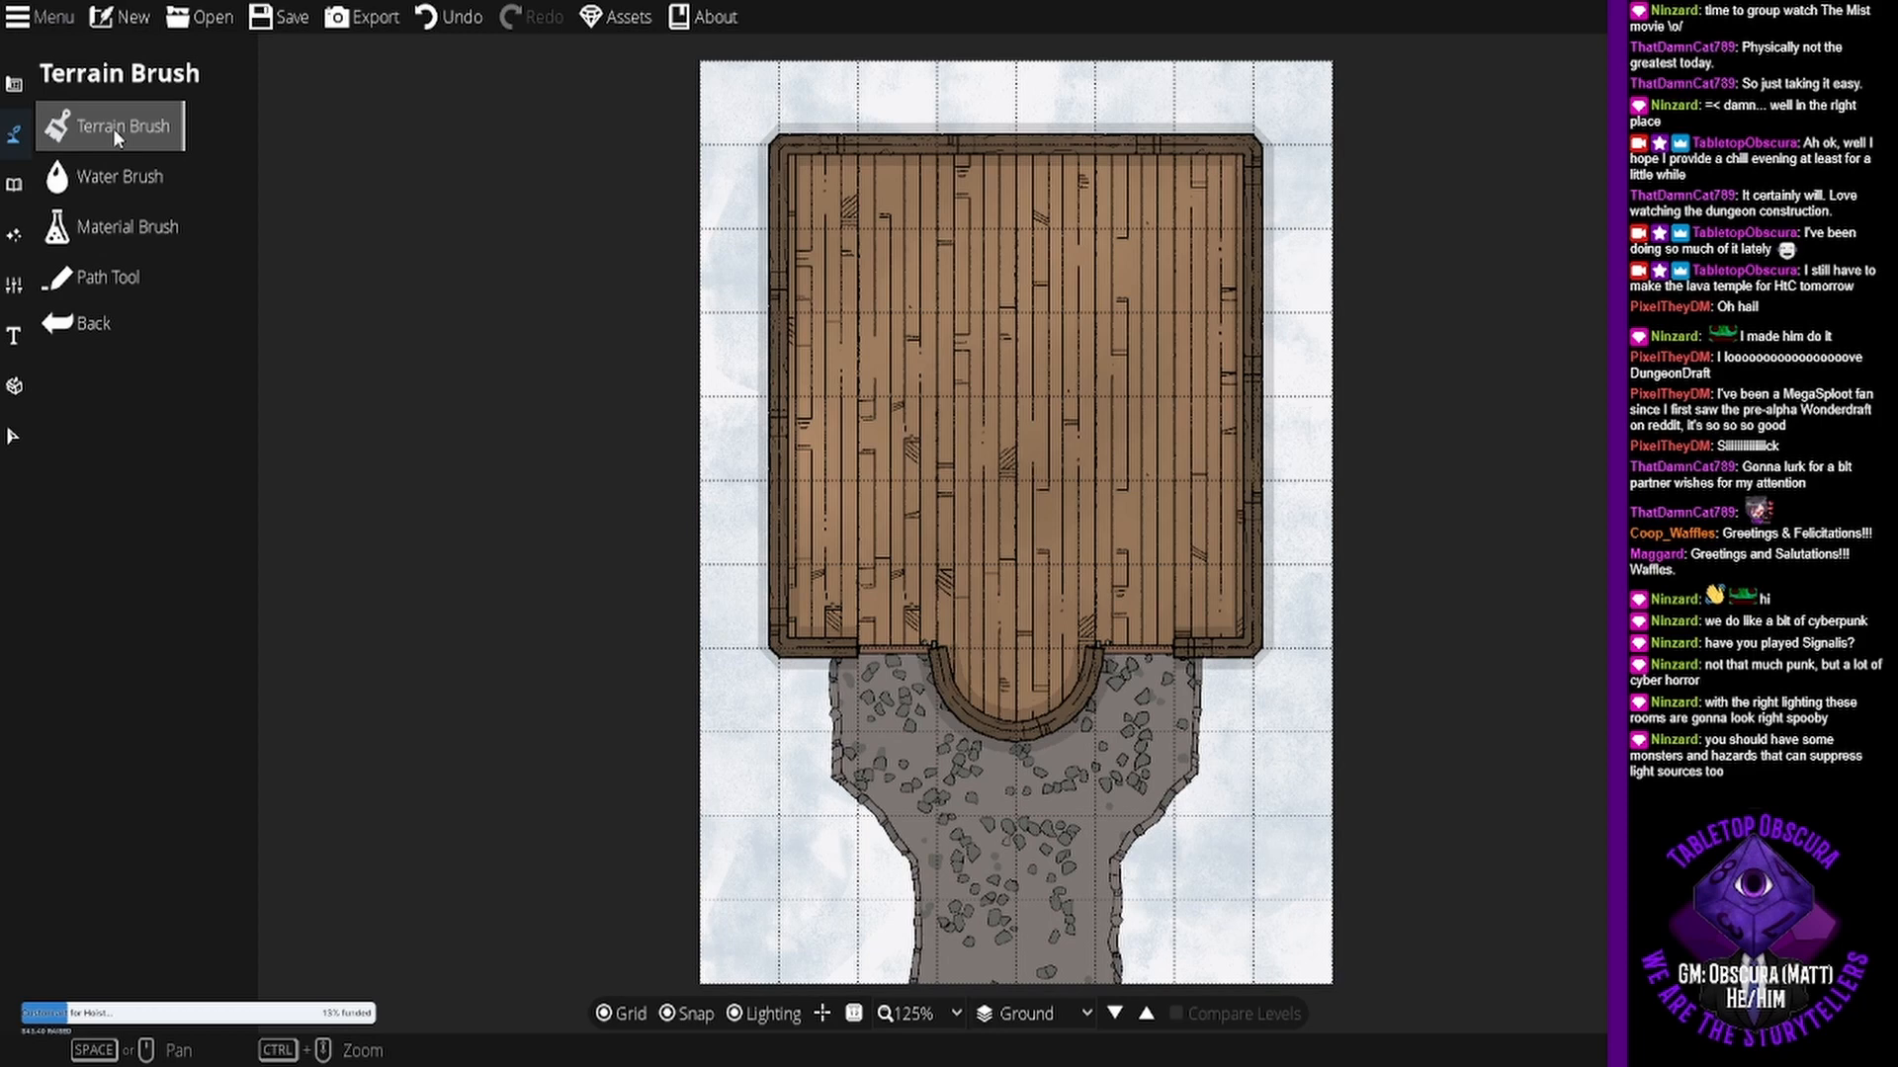
pyautogui.click(14, 84)
pyautogui.click(107, 174)
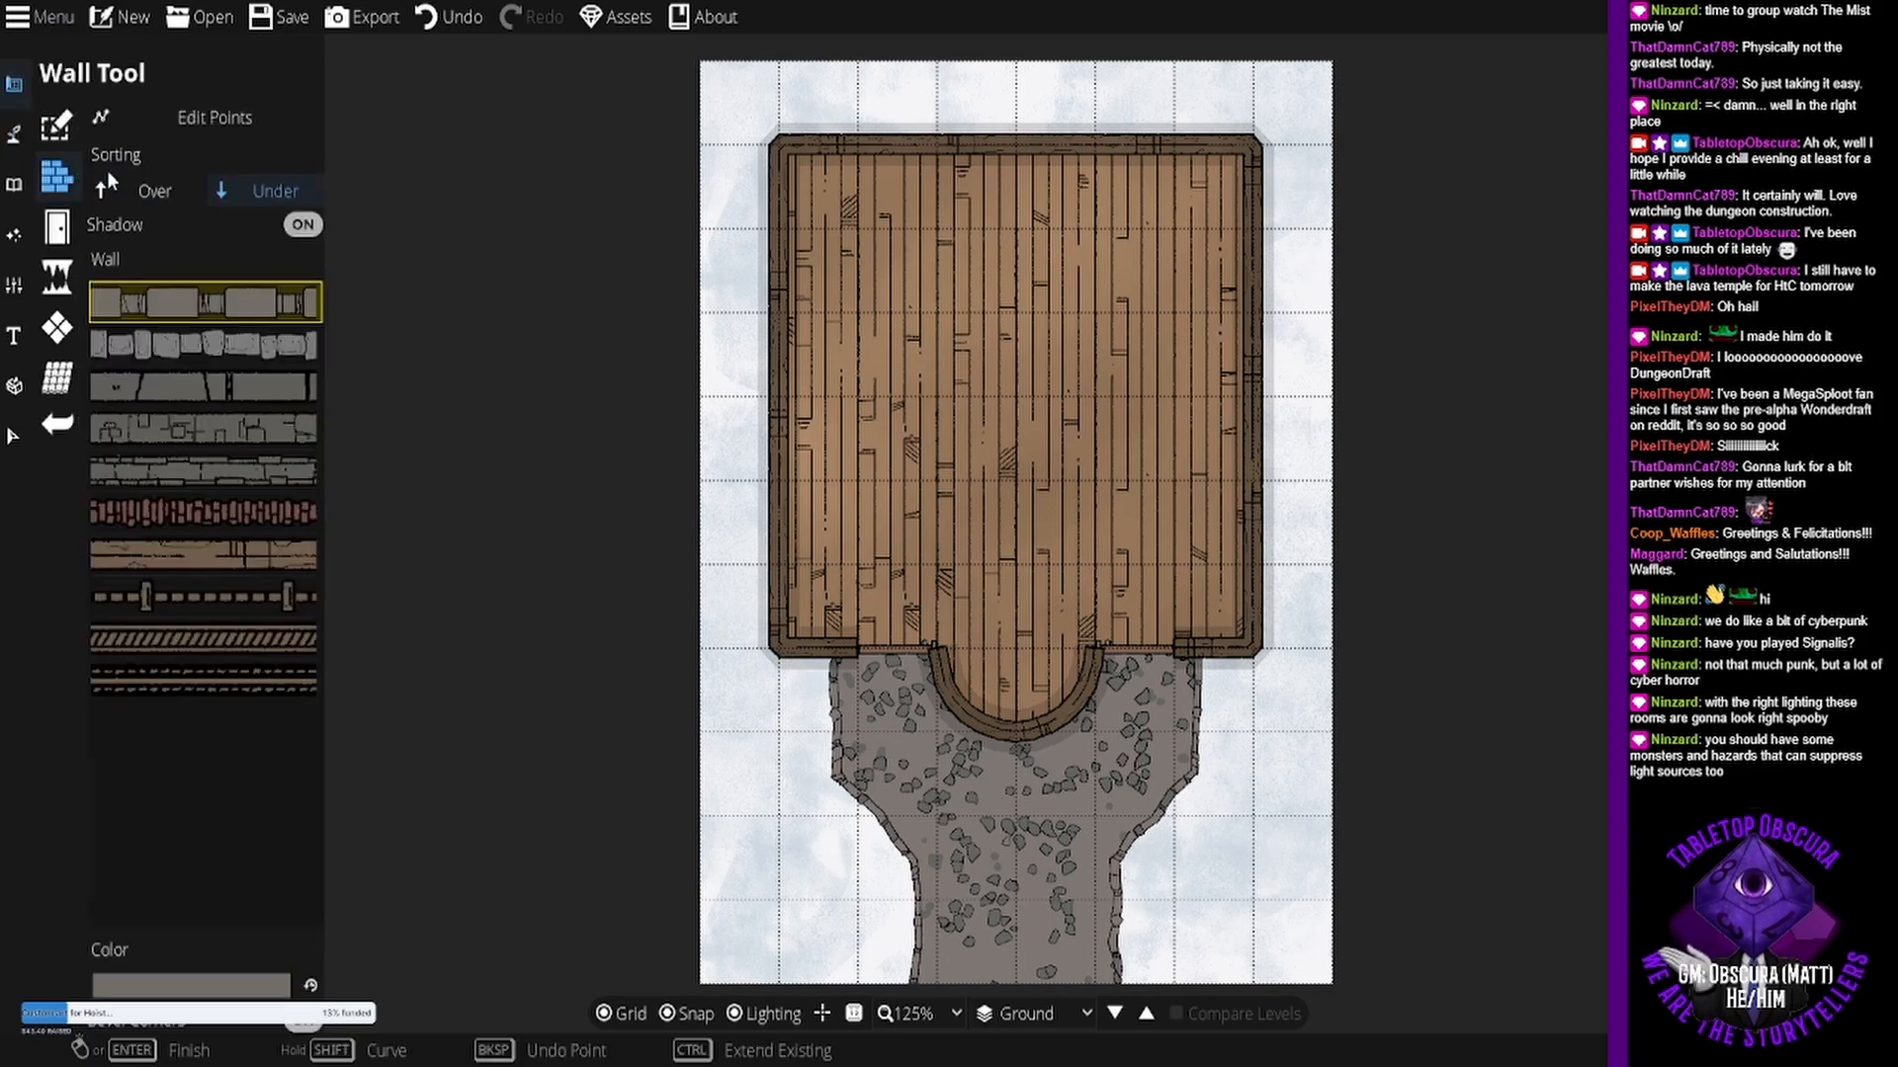
pyautogui.moveTo(251, 312)
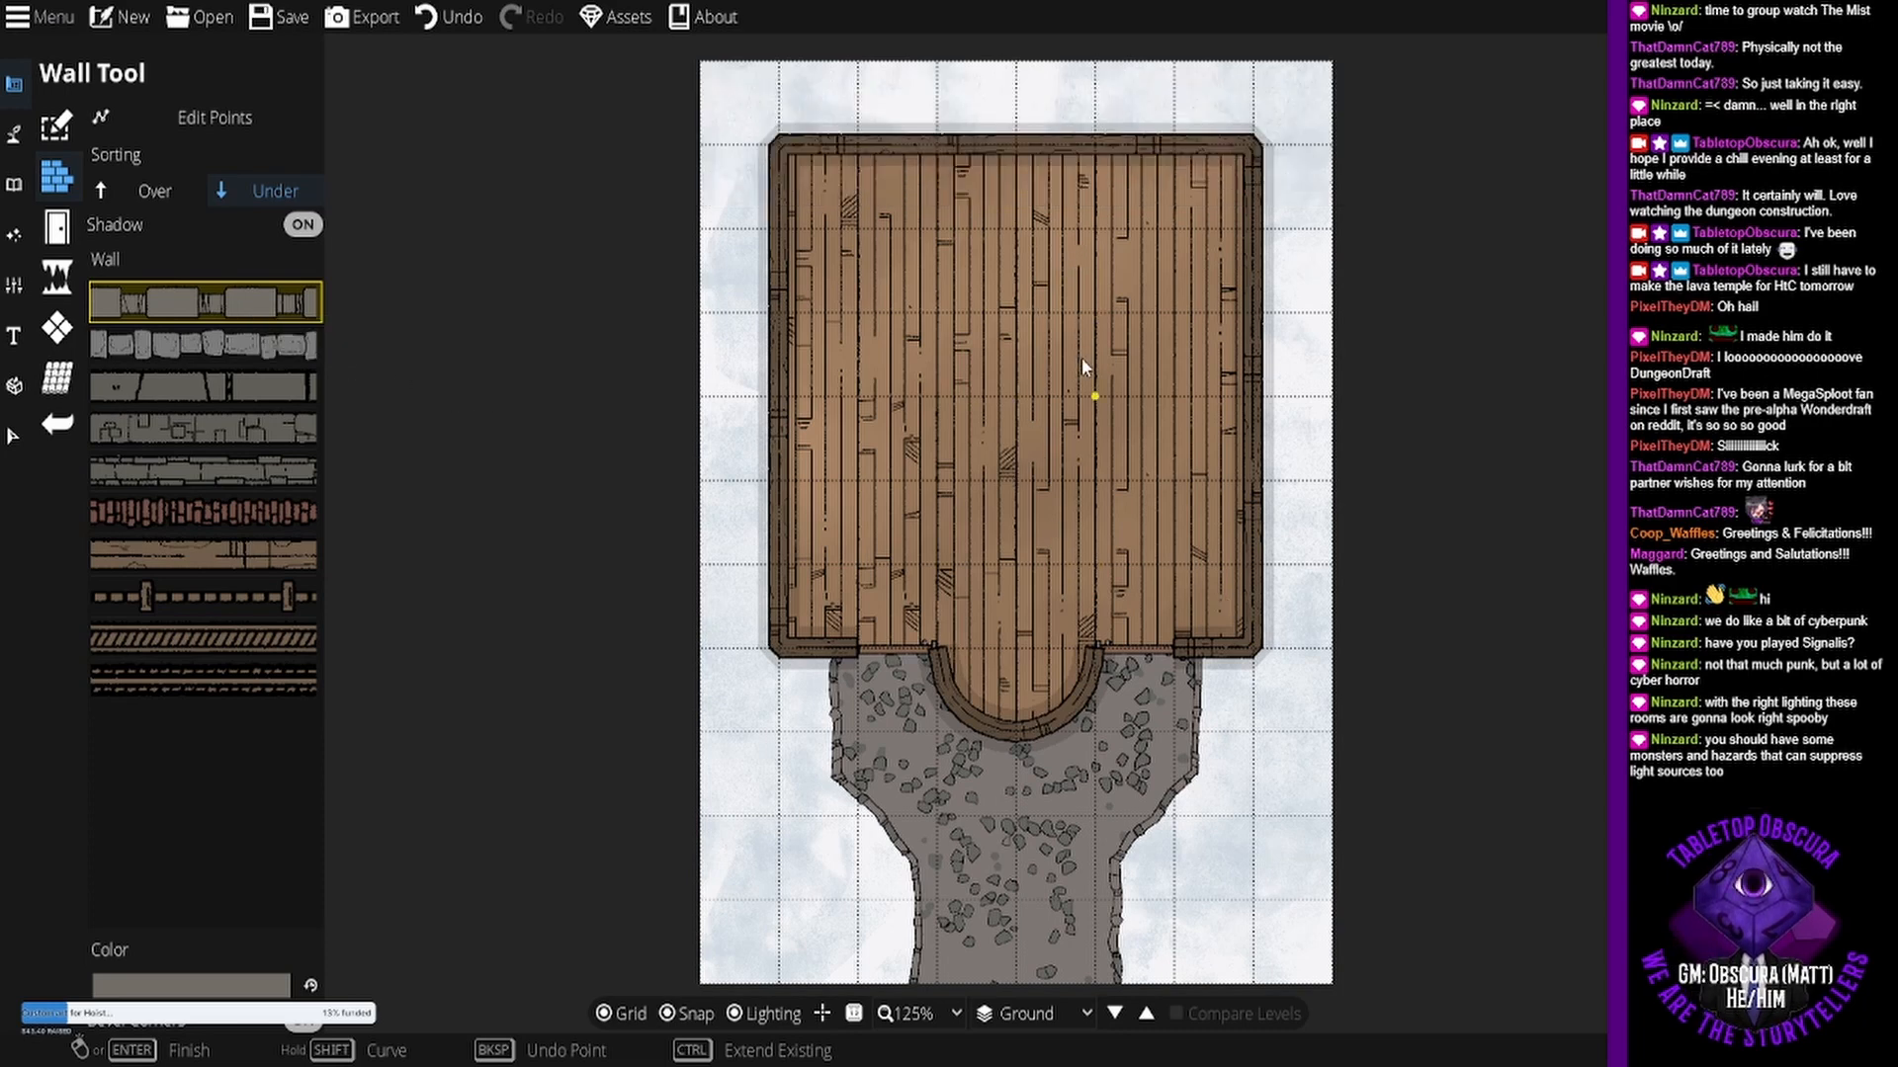
# - Place two plain brown tabletops rotated 90° end to end from the west wall, along the room's second tile row from the north
pyautogui.click(22, 183)
pyautogui.click(59, 123)
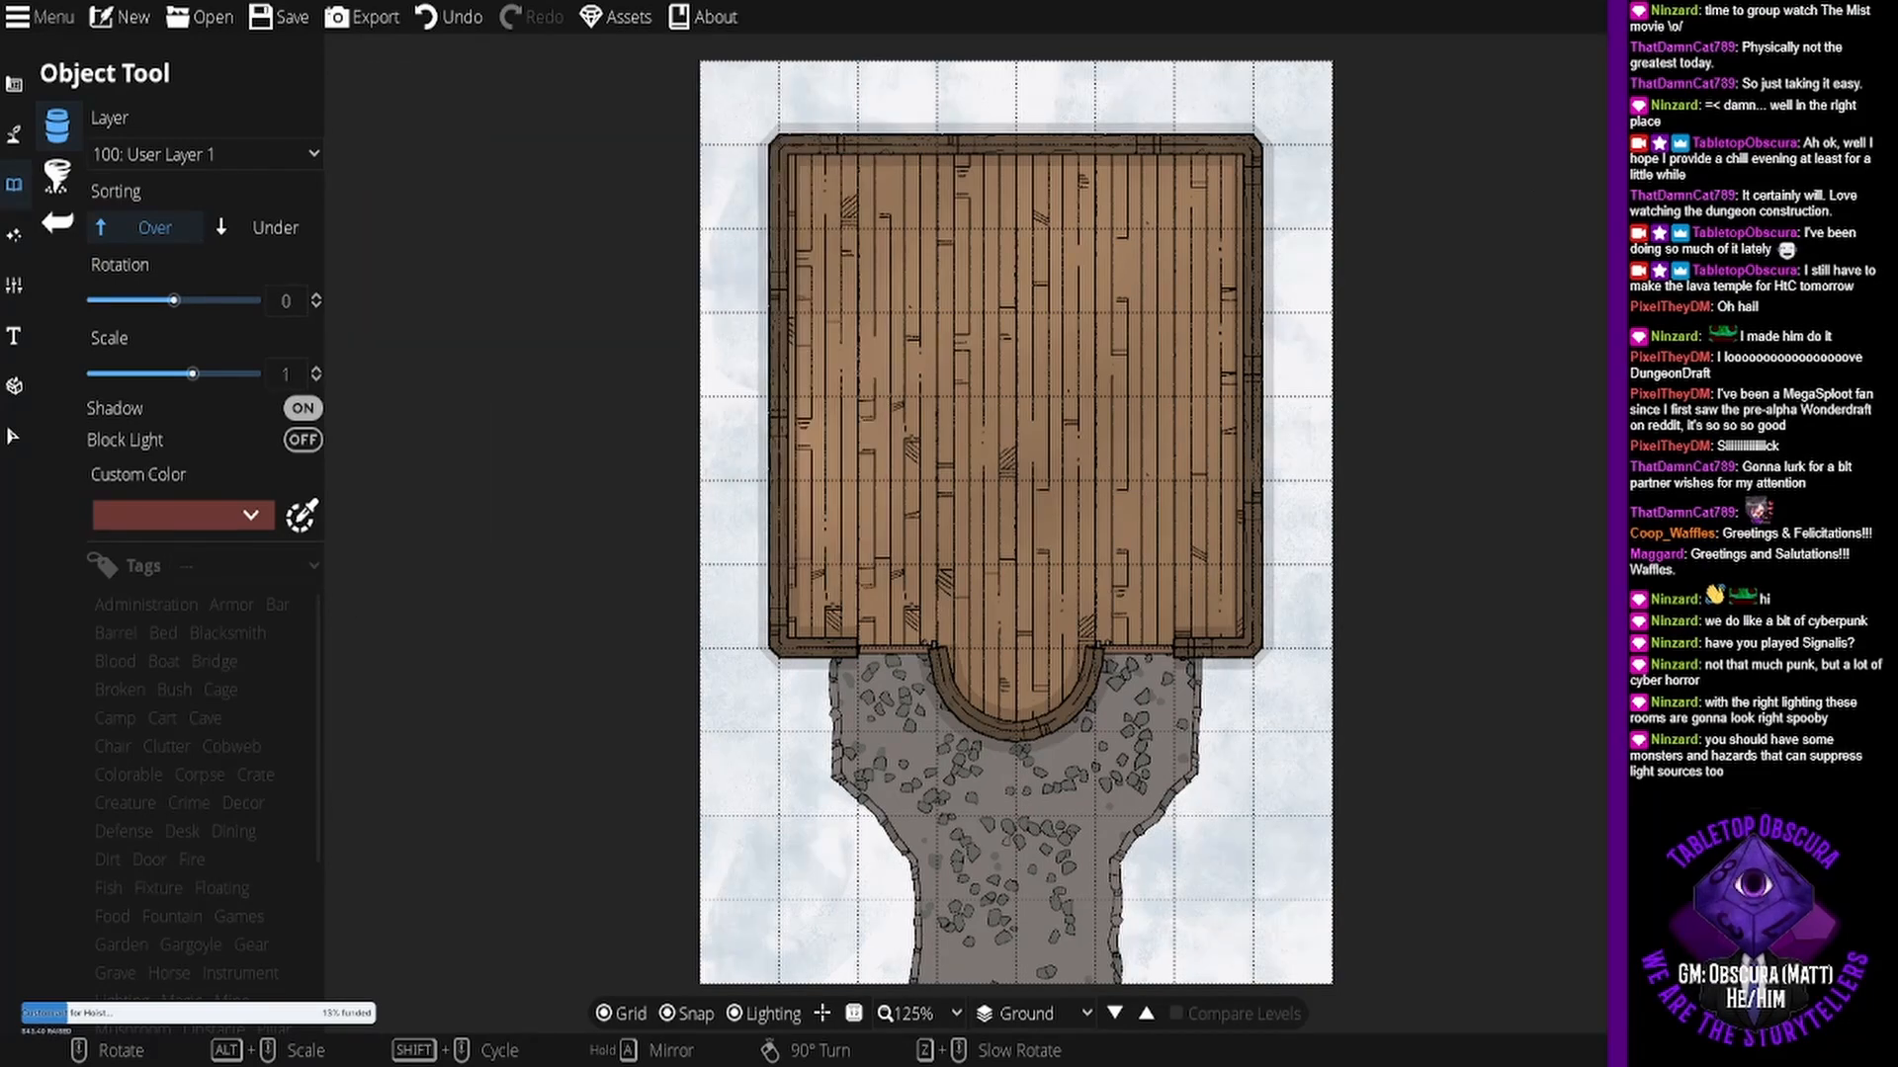
pyautogui.scroll(-4, 882, 257)
pyautogui.scroll(-2, 881, 257)
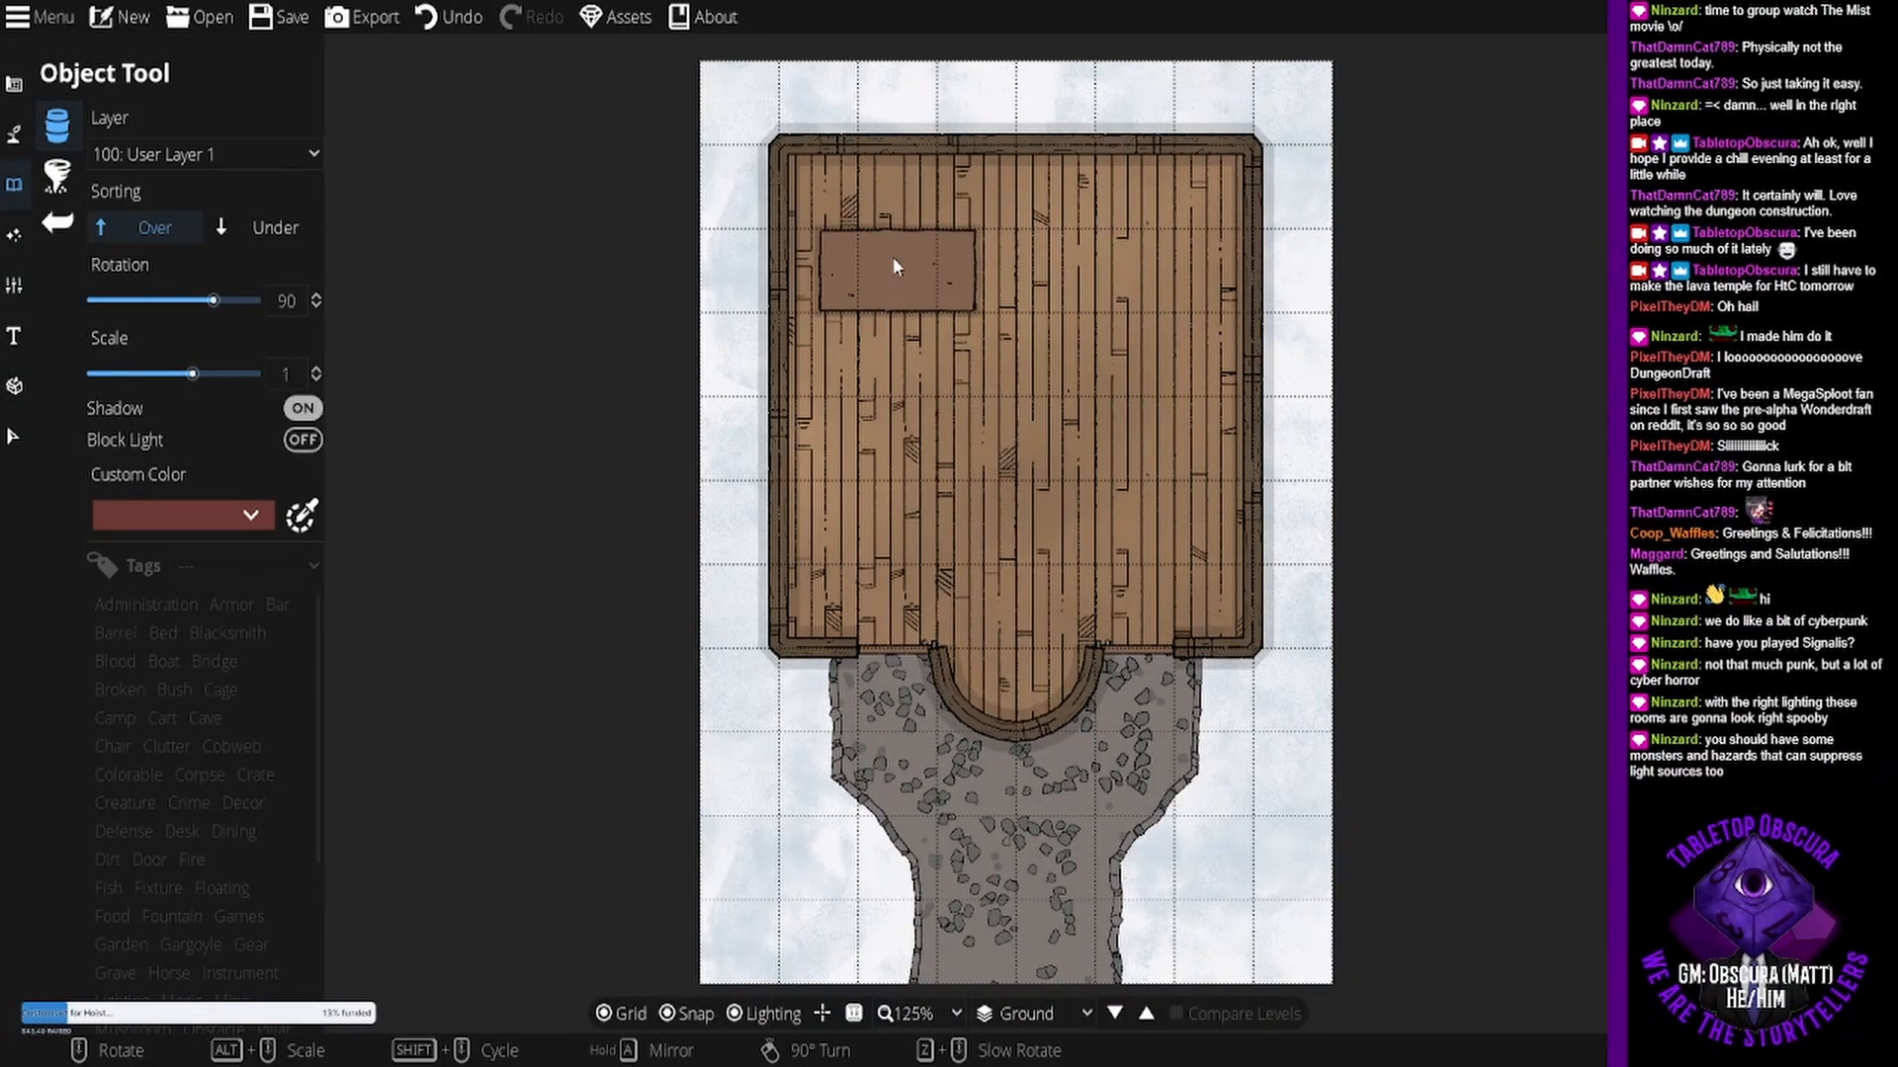
pyautogui.click(868, 264)
pyautogui.click(999, 264)
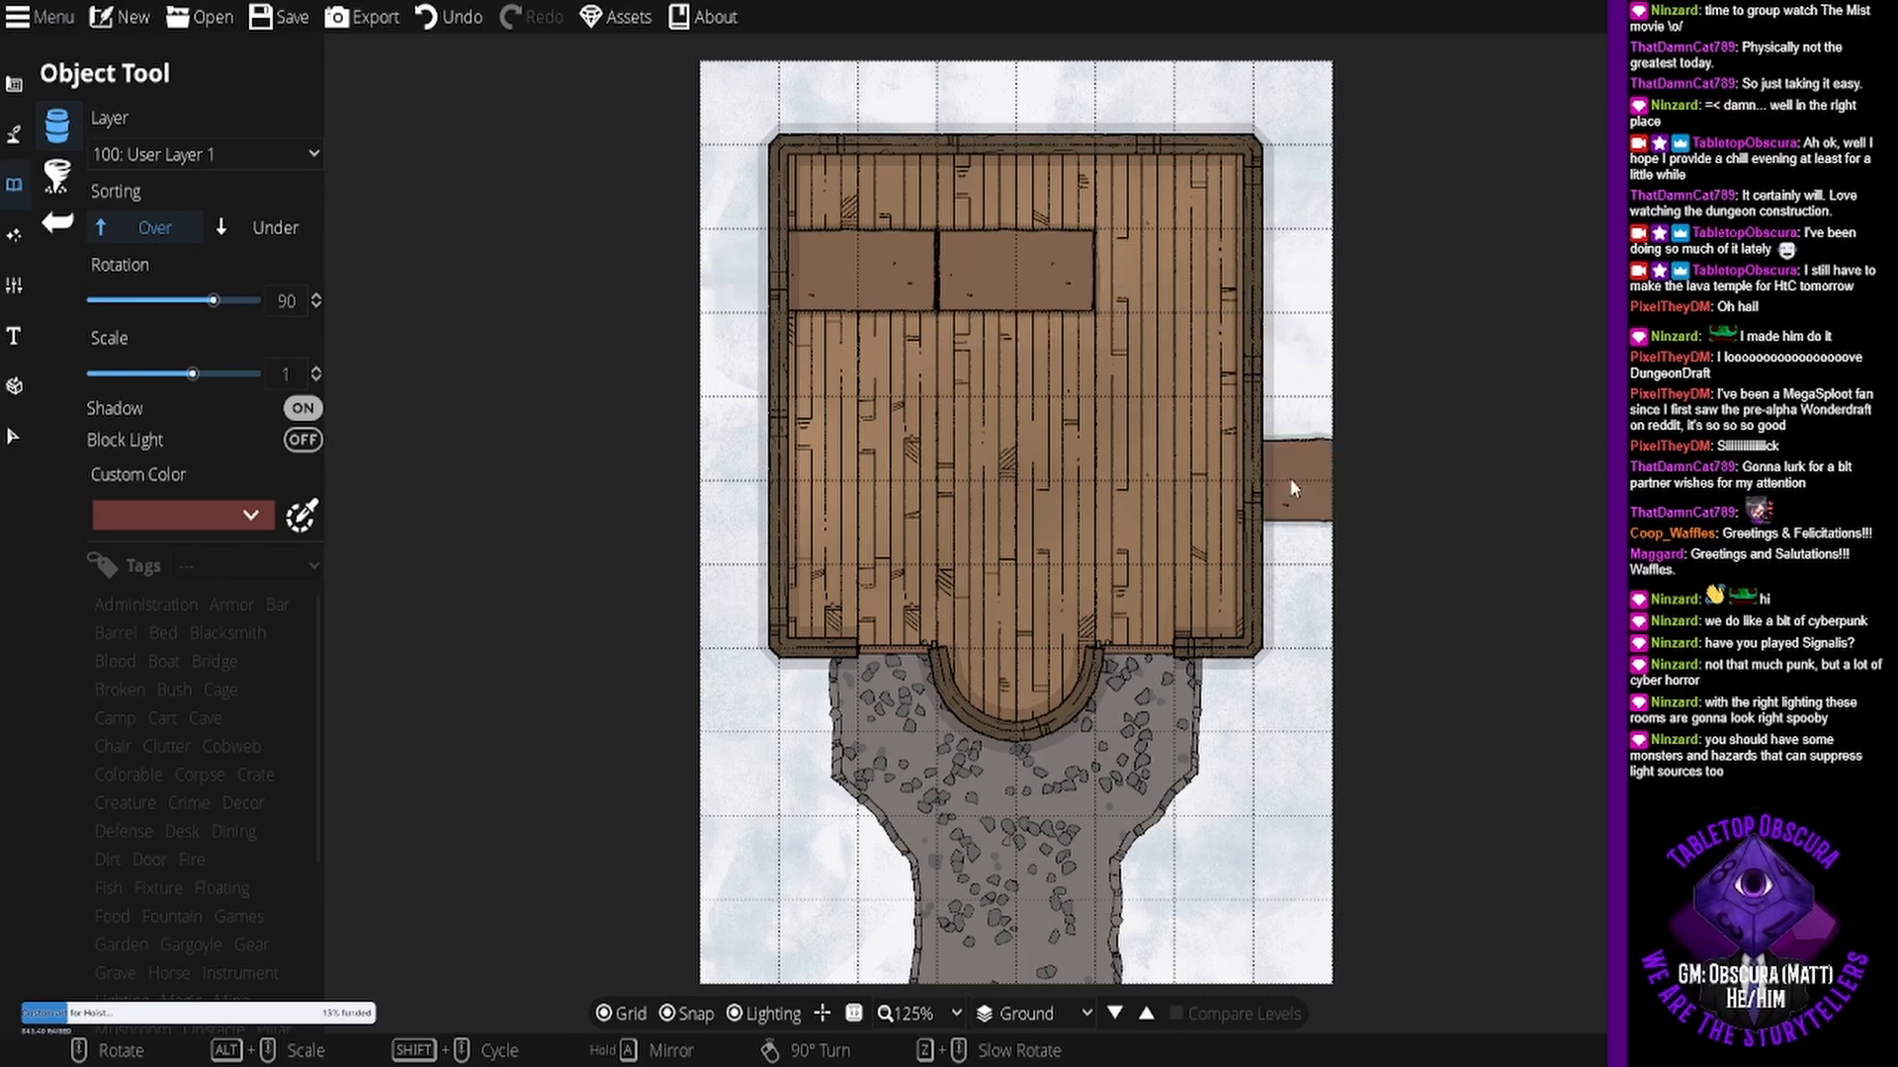
# - Undo both tabletop placements and place the two tabletops again one tile row further south
pyautogui.hotkey('ctrl', 'z')
pyautogui.hotkey('ctrl', 'z')
pyautogui.click(858, 340)
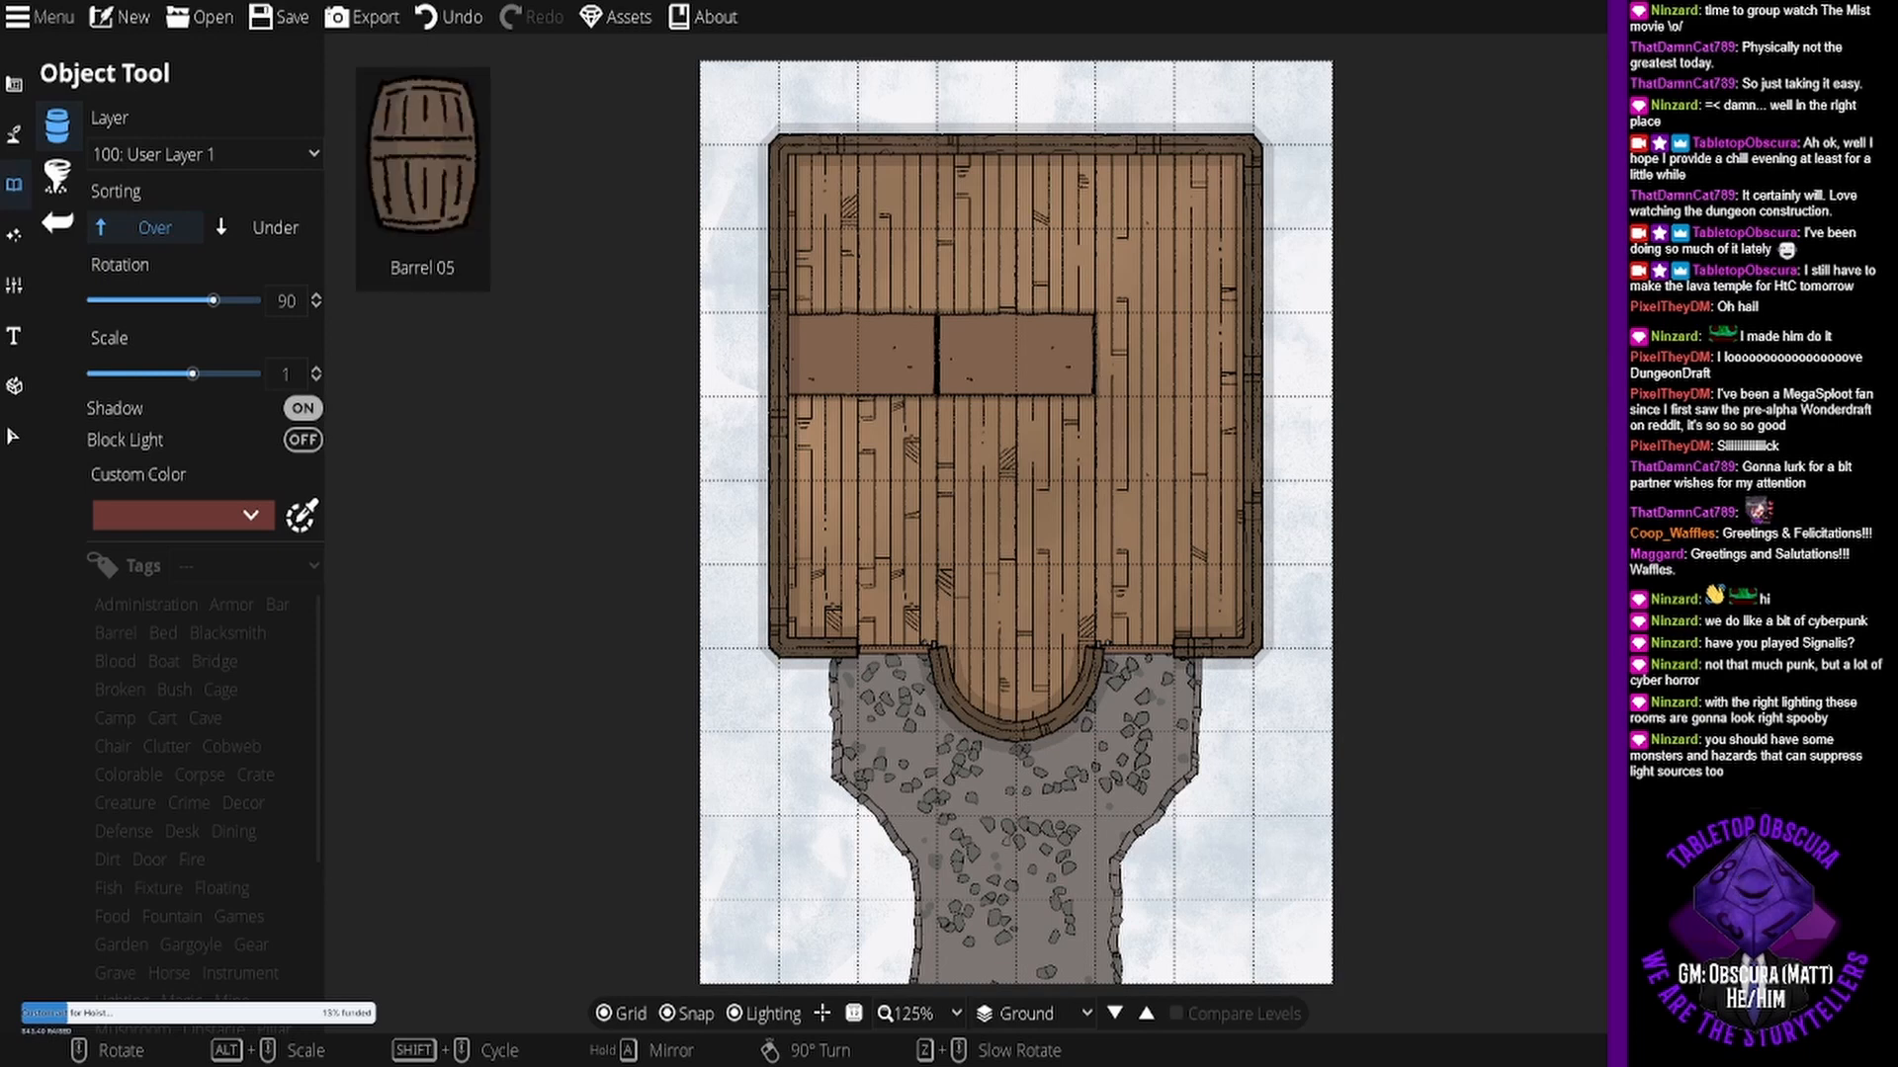
# - Place two barrels rotated to -180° side by side against the north wall in the room's north-west corner
pyautogui.scroll(-7, 848, 198)
pyautogui.scroll(1, 810, 192)
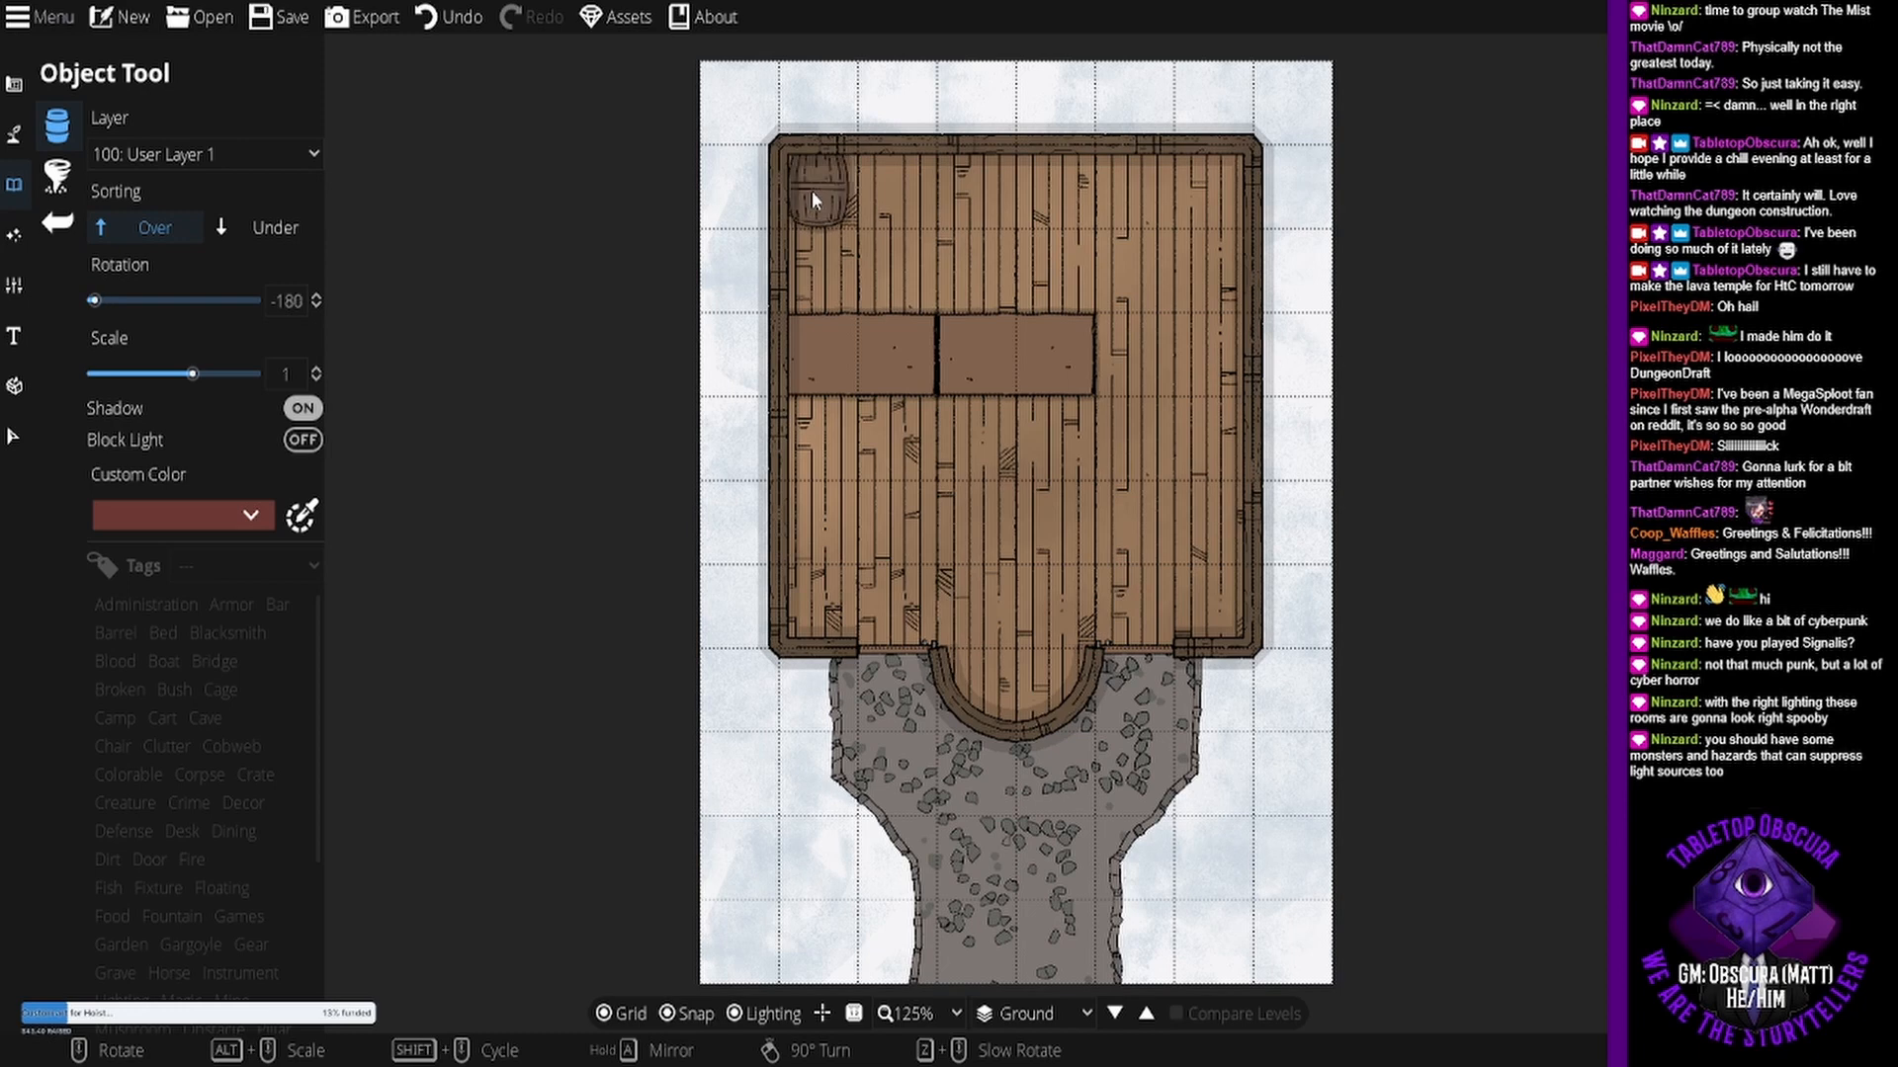
pyautogui.click(811, 192)
pyautogui.click(892, 188)
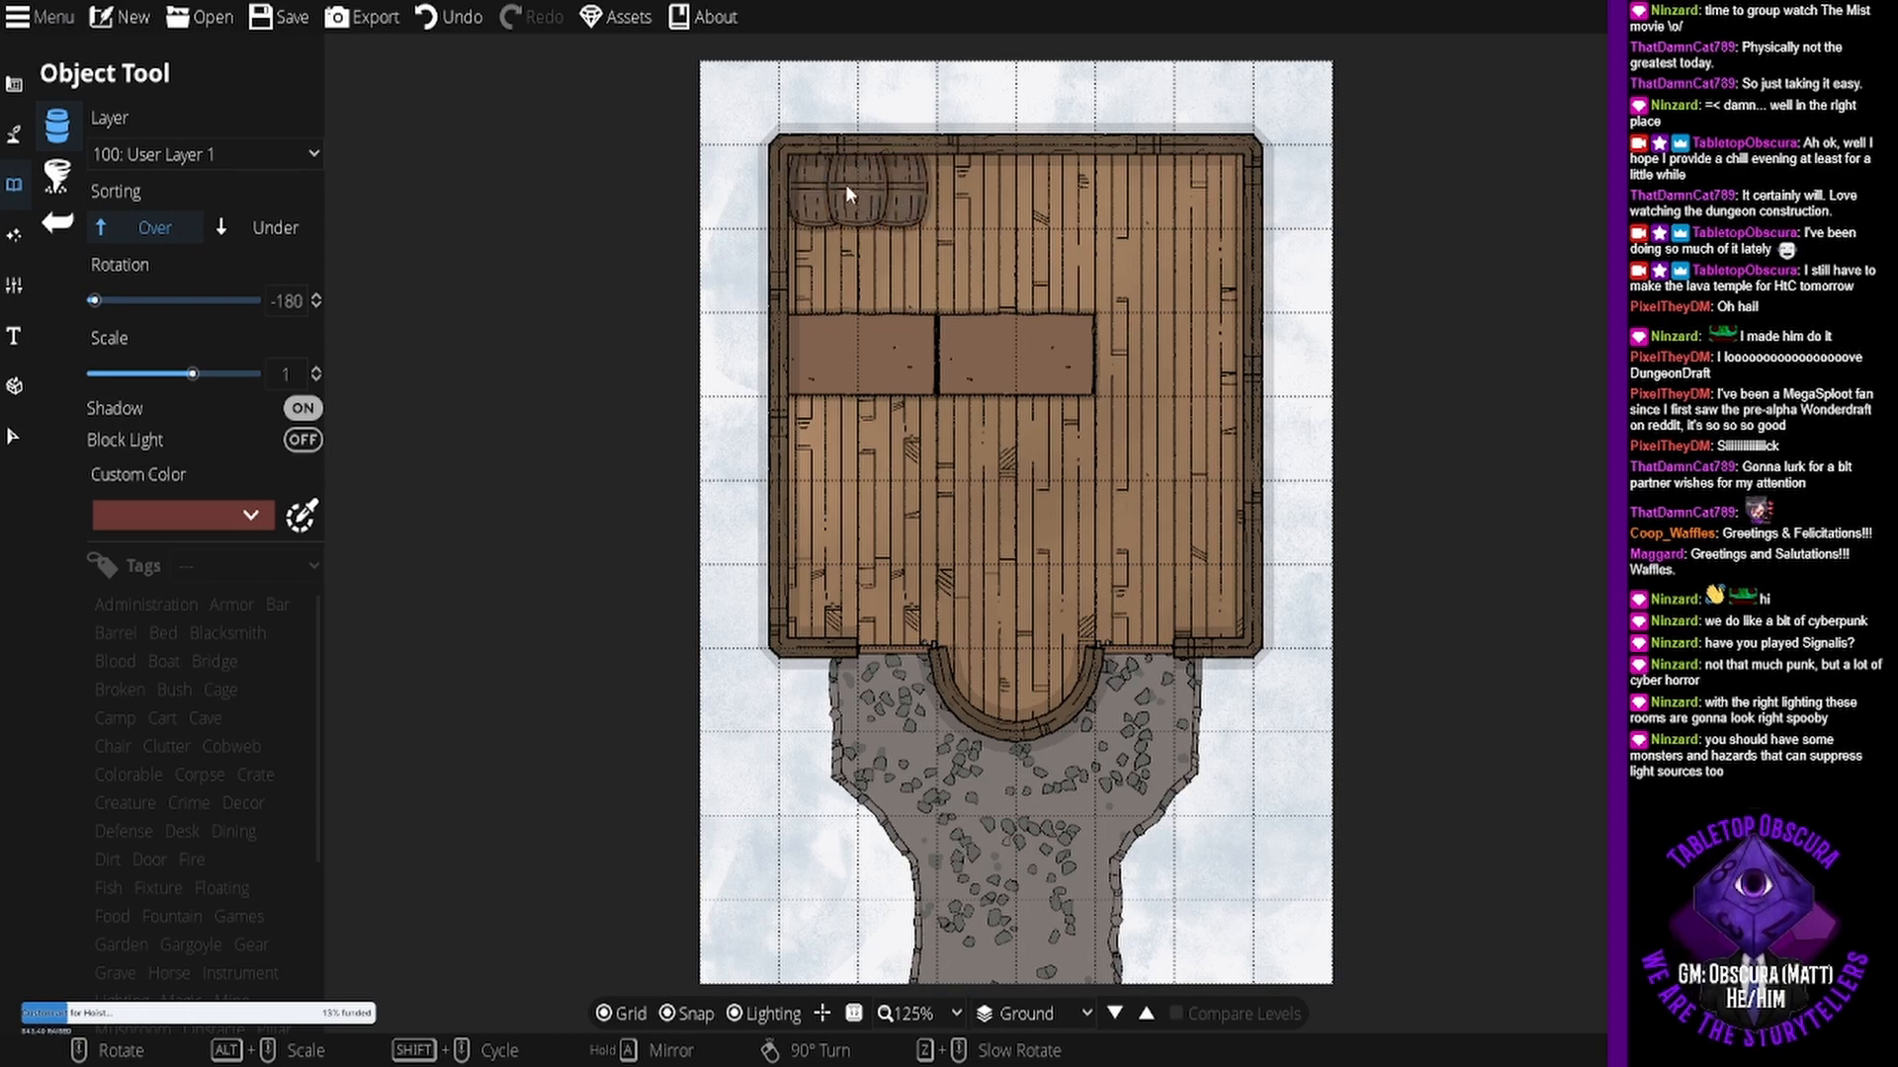
# - Stand two upright barrels along the north wall east of the lying barrels, the first at 0° and the second rotated 60°
pyautogui.scroll(-12, 845, 184)
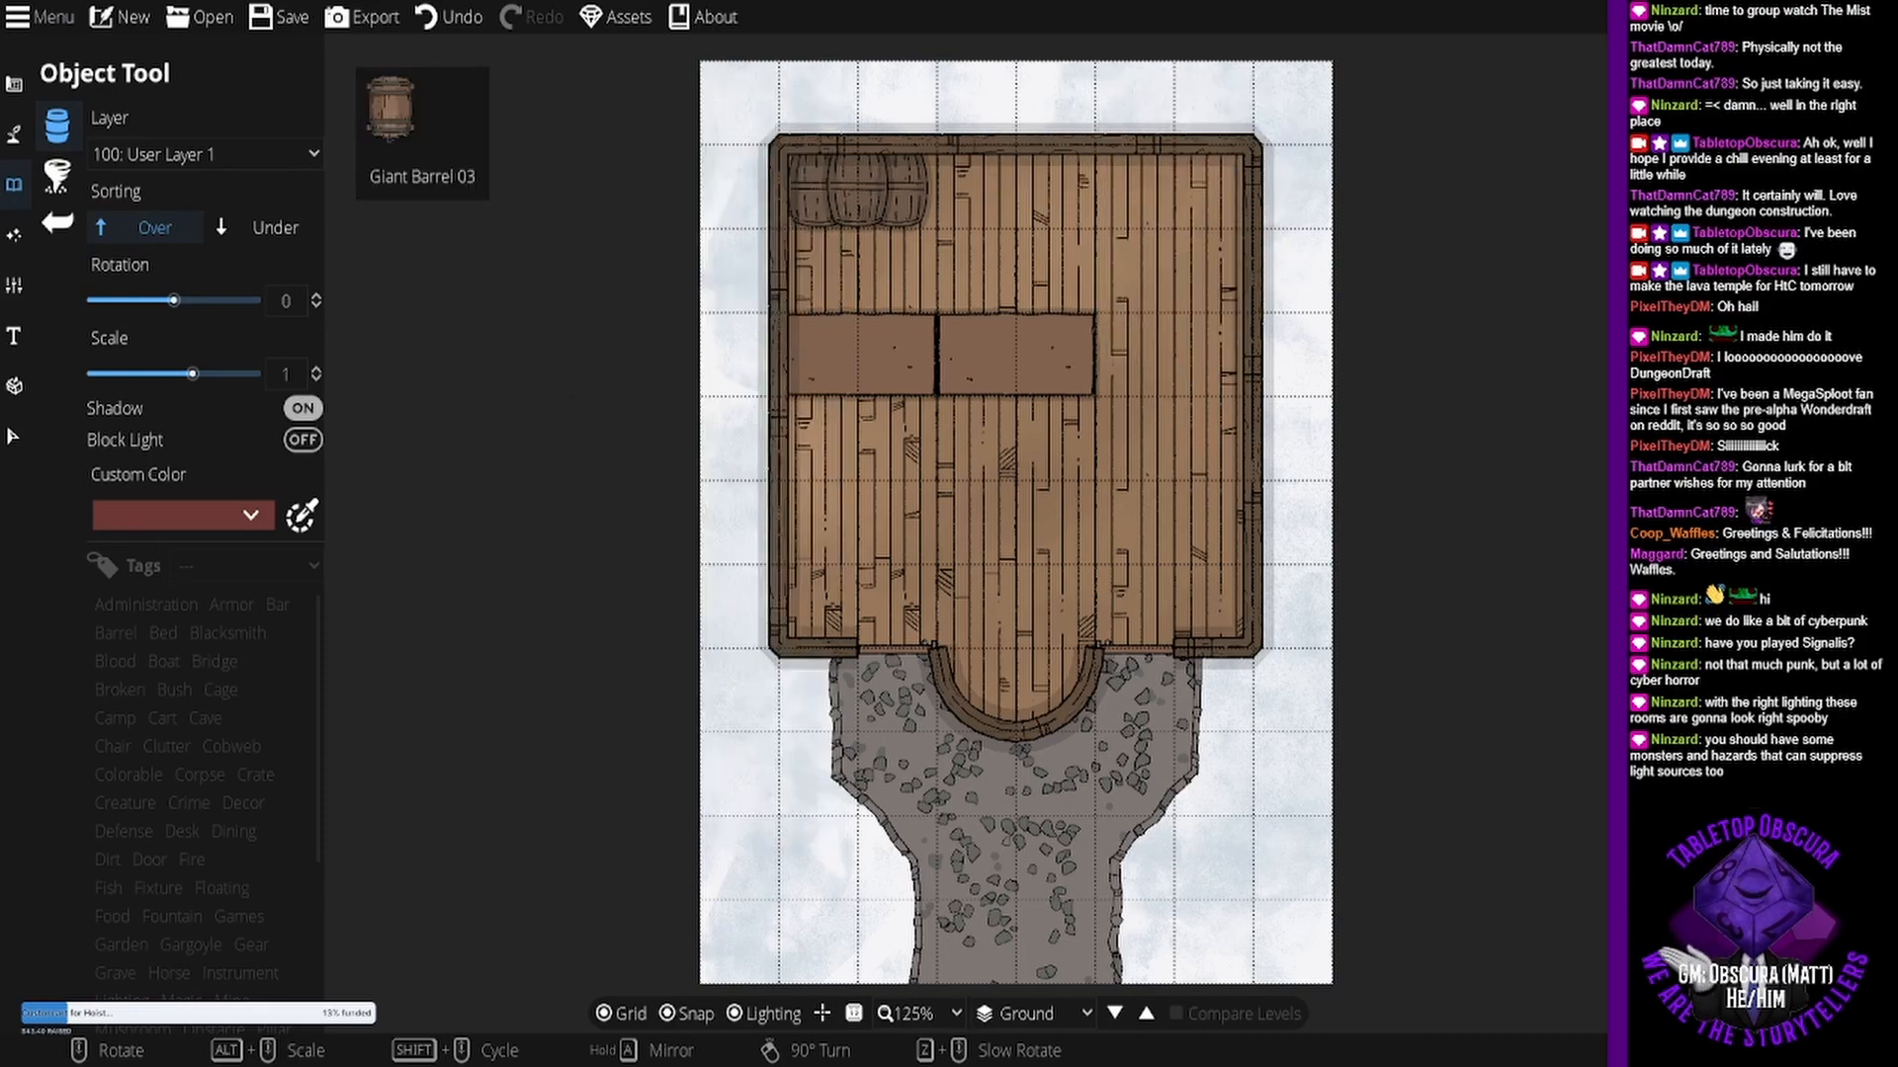
pyautogui.click(1680, 213)
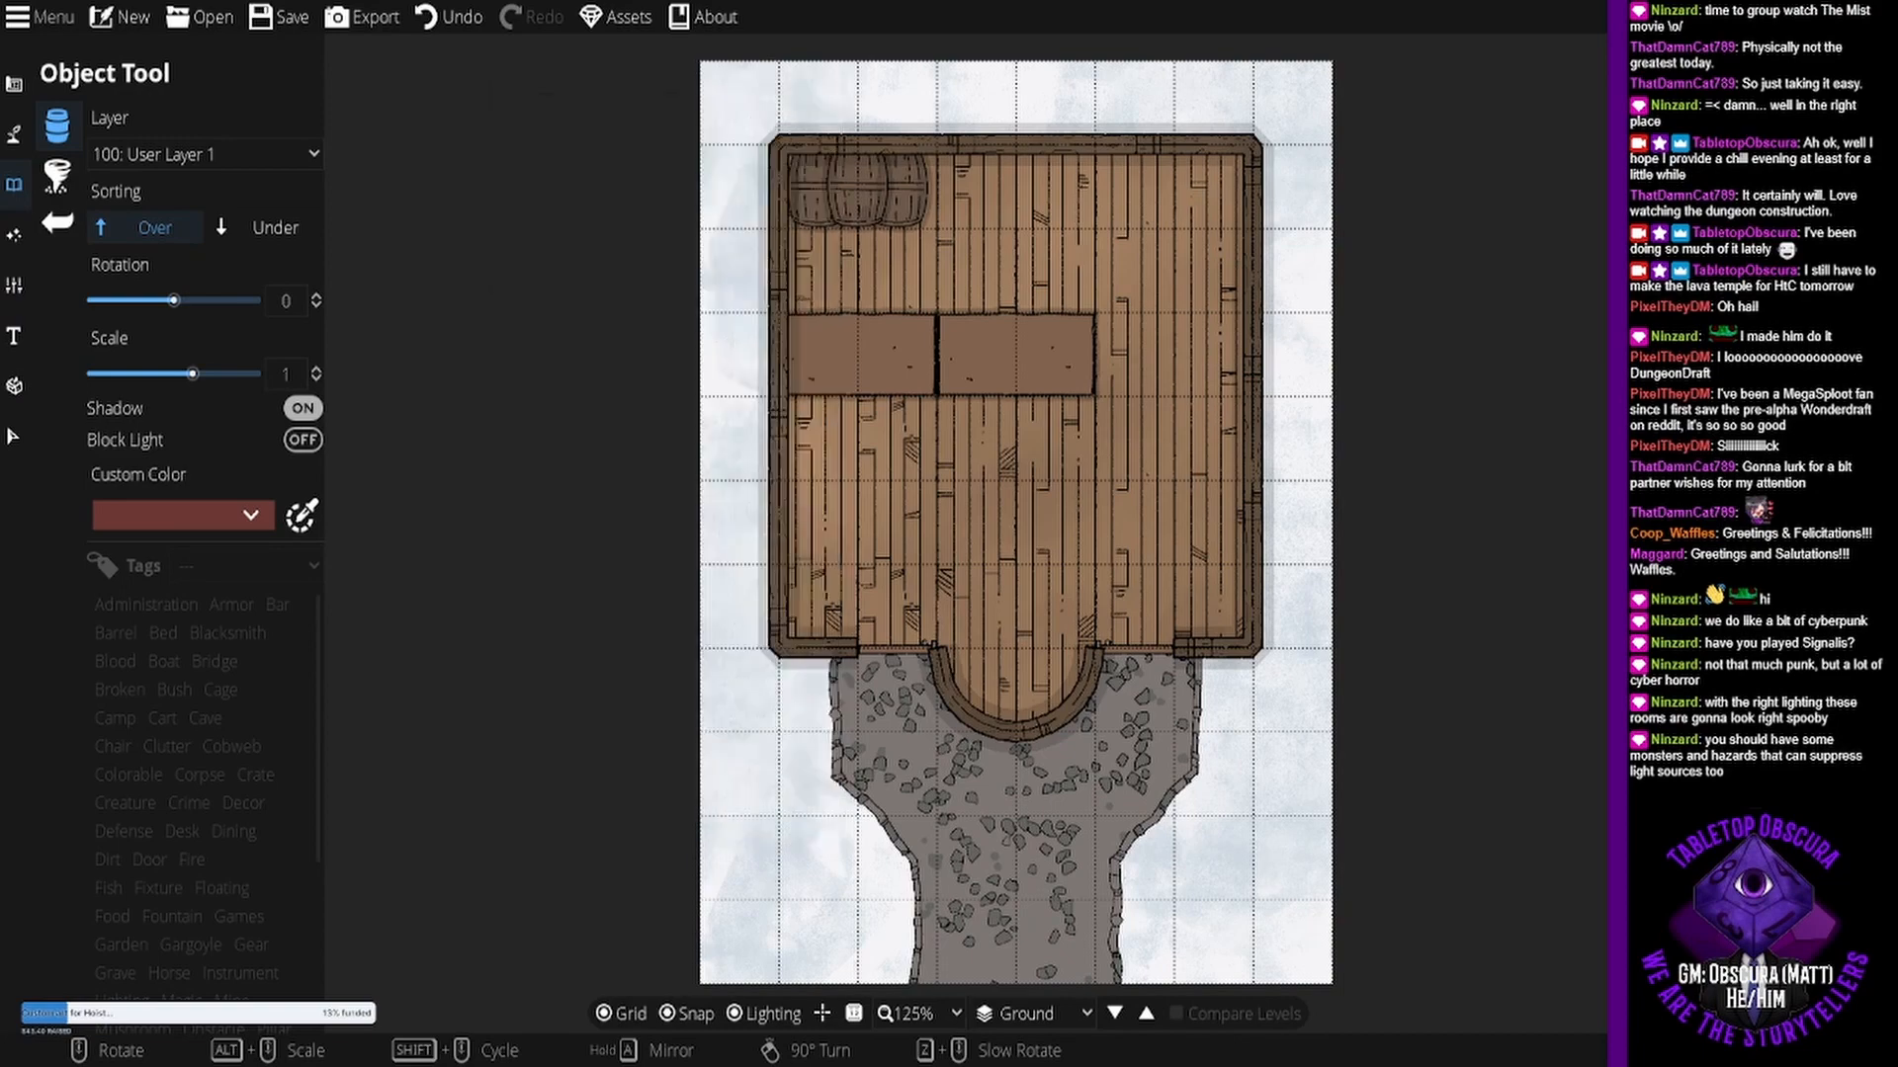
pyautogui.click(1680, 213)
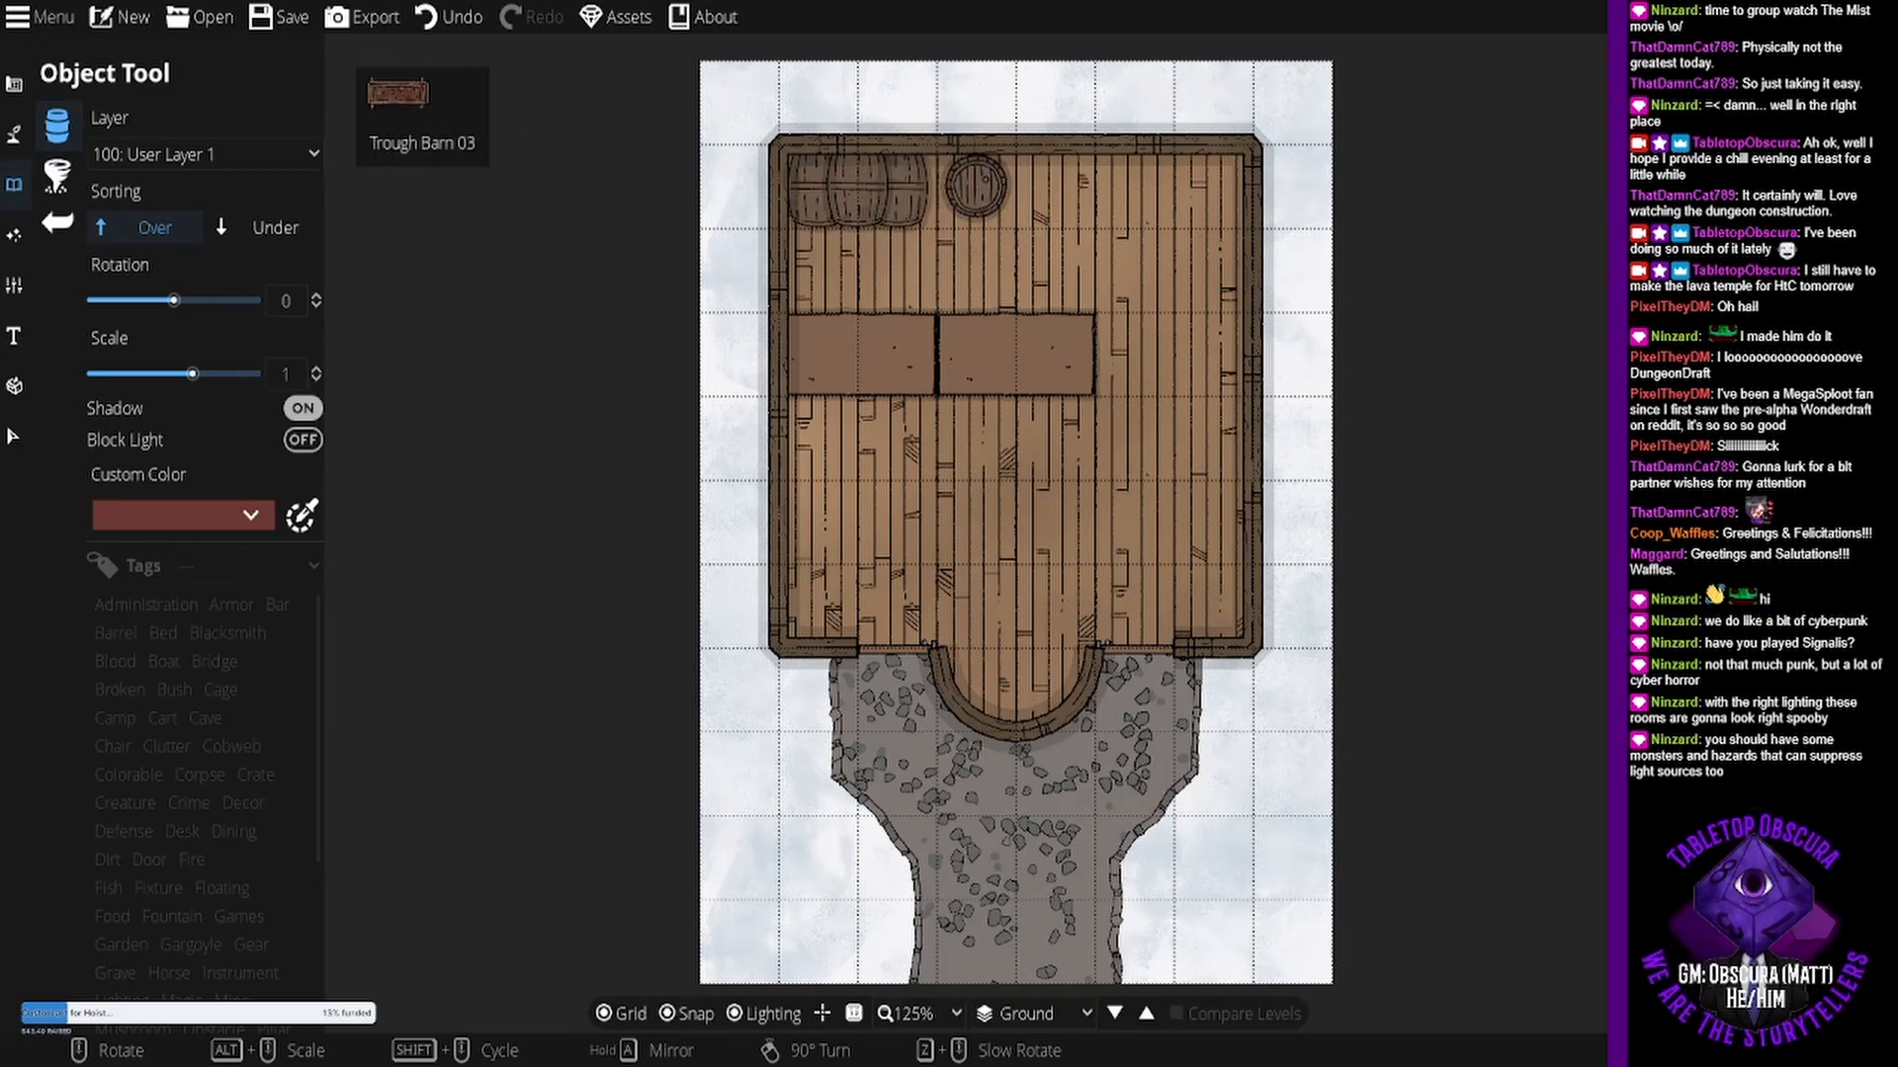
pyautogui.scroll(3, 1045, 199)
pyautogui.scroll(1, 1046, 199)
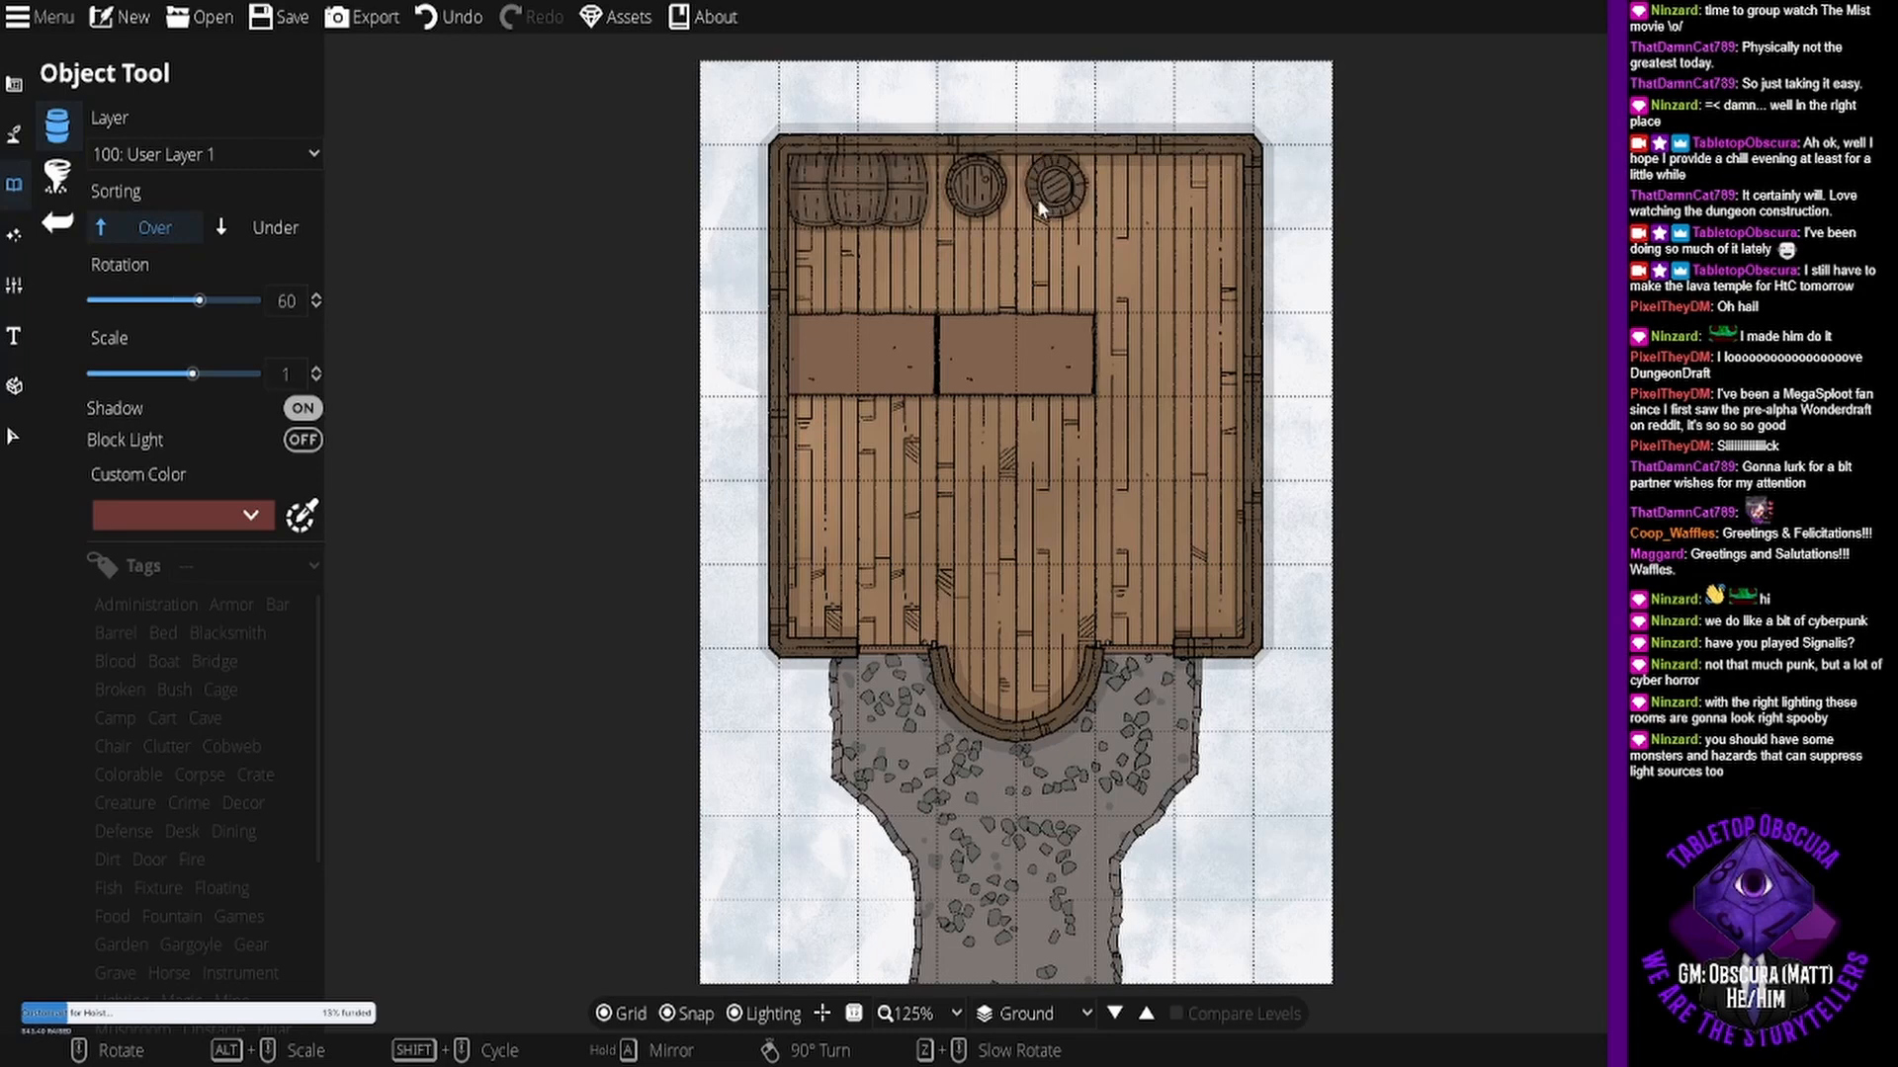
pyautogui.click(1049, 202)
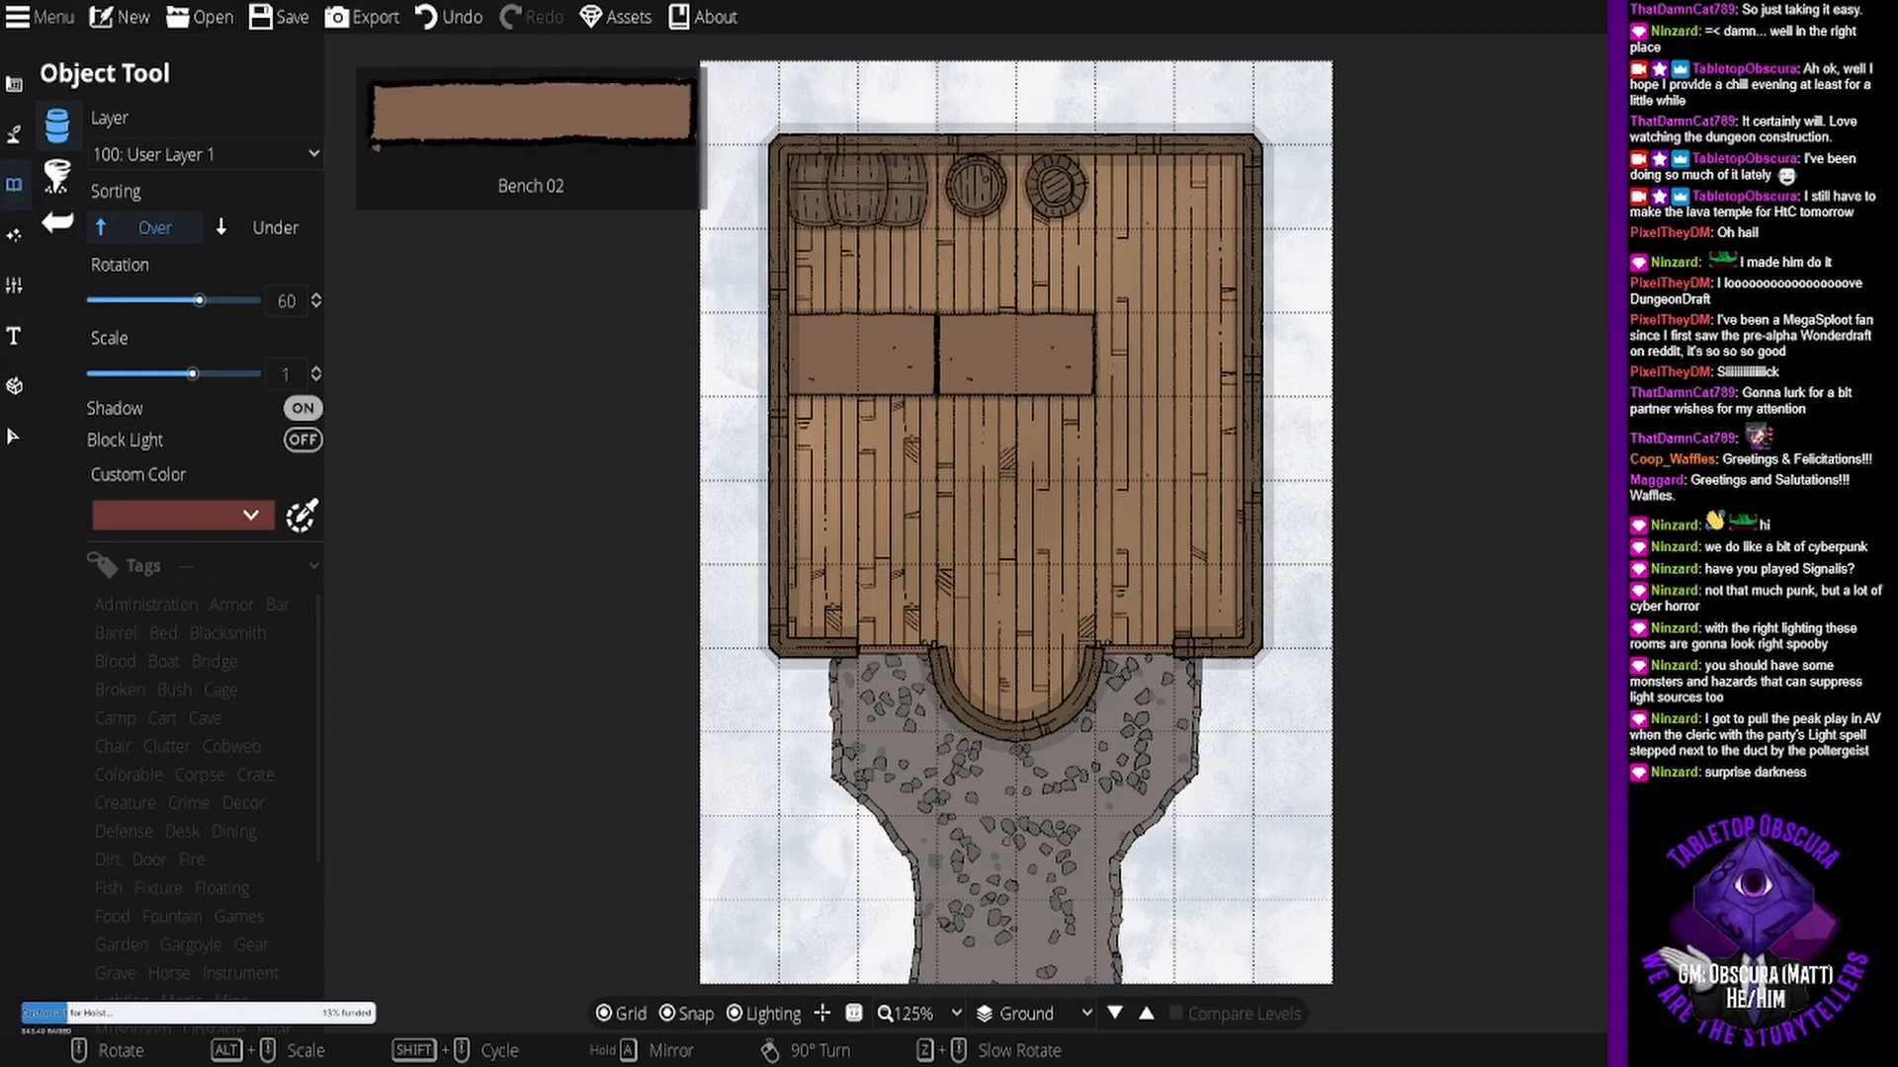
# - With snapping off, place a narrow wooden bench at 0° rotation flush against the north wall, beside the eastern upright barrel
pyautogui.click(1715, 247)
pyautogui.scroll(-4, 933, 180)
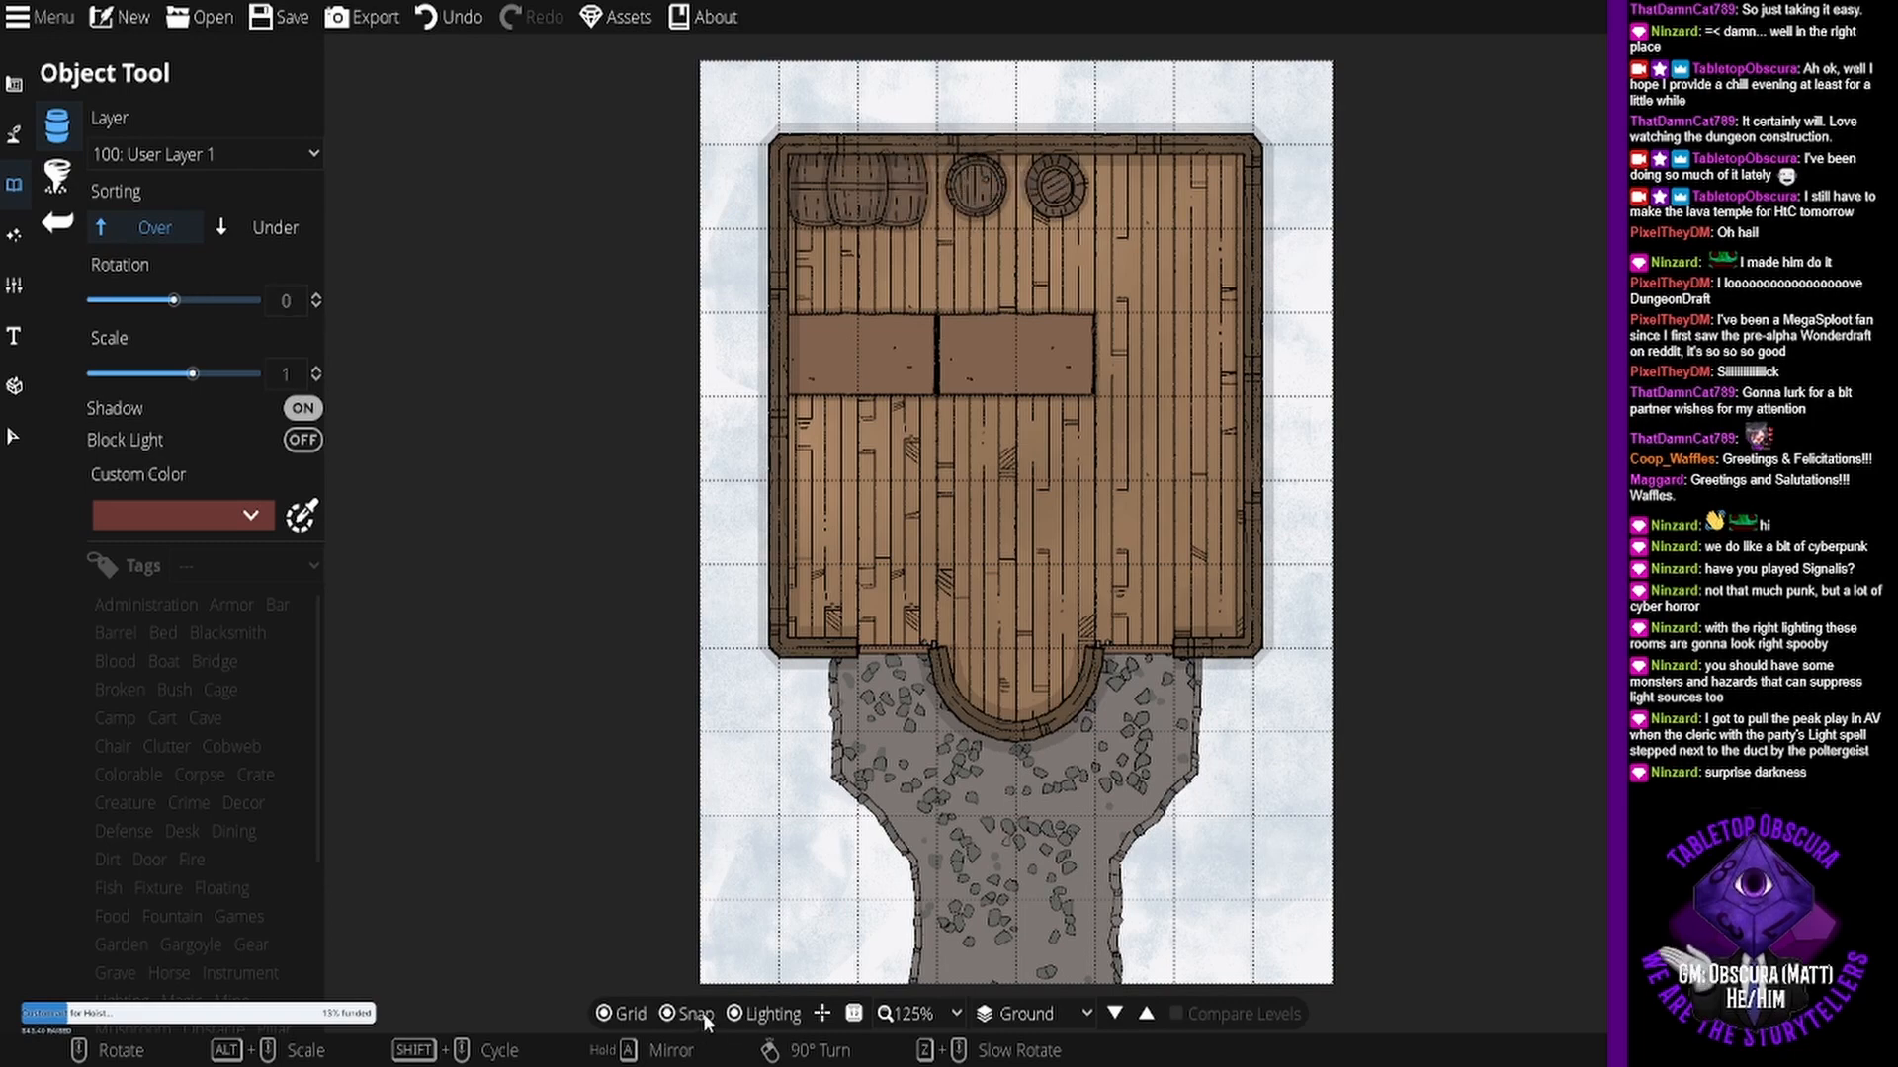
pyautogui.moveTo(1093, 351); pyautogui.dragTo(1053, 446)
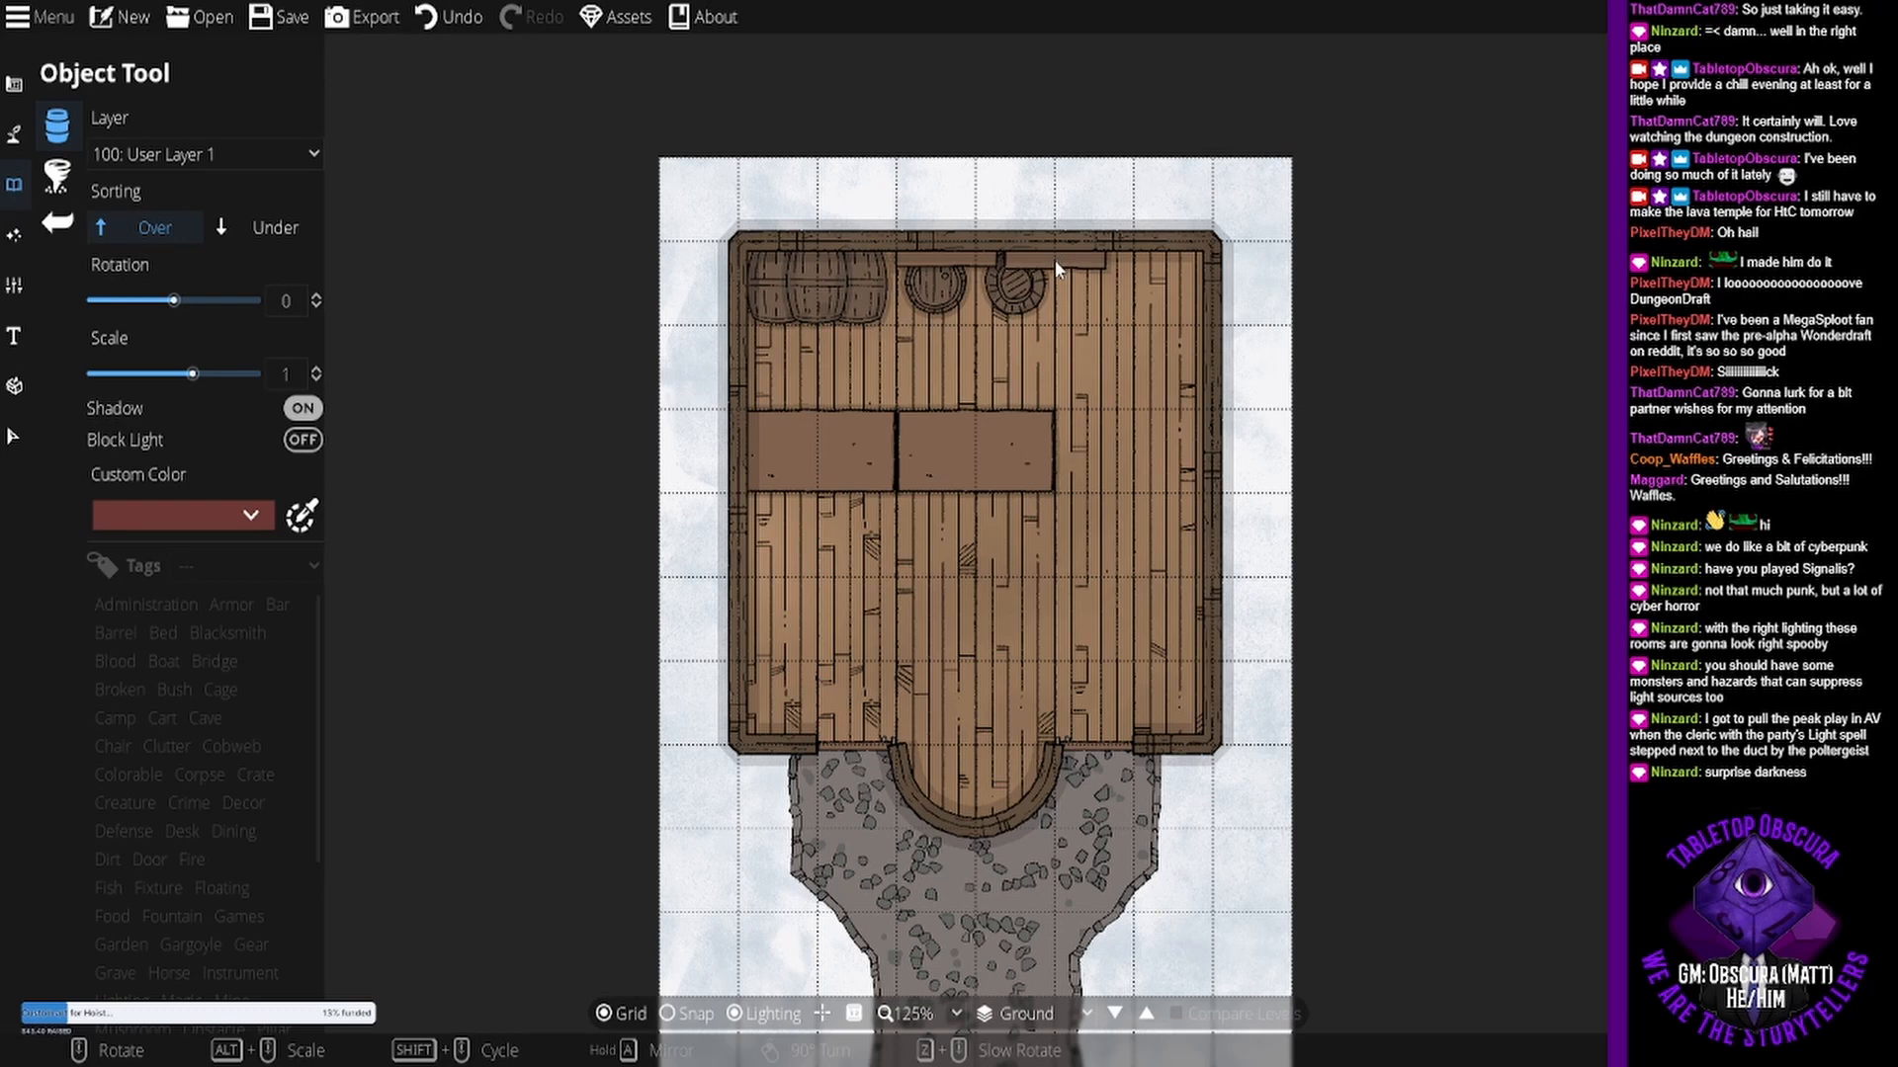
pyautogui.click(1048, 259)
# - Place a light-blue round rug at scale 1.7 in the mouth of the round bay, with snapping on and shadow off
pyautogui.click(183, 517)
pyautogui.click(142, 672)
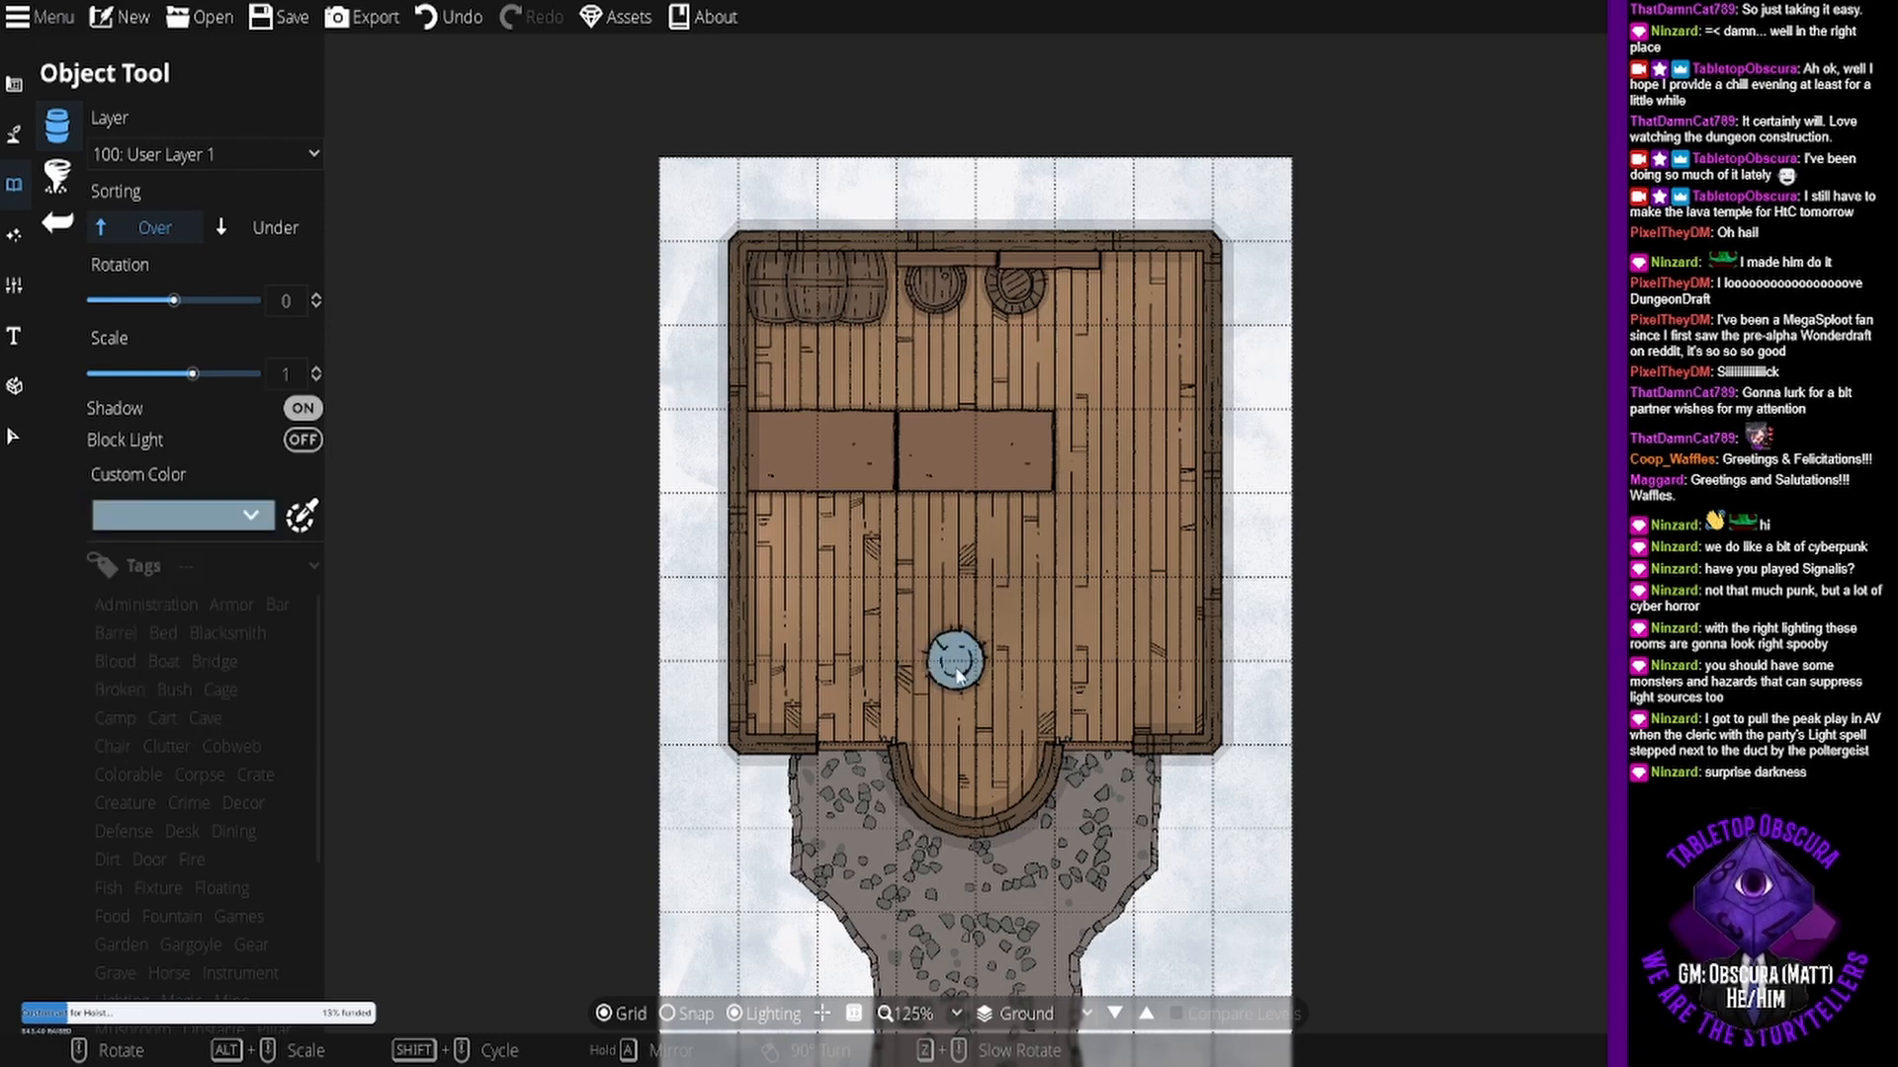
pyautogui.click(675, 1018)
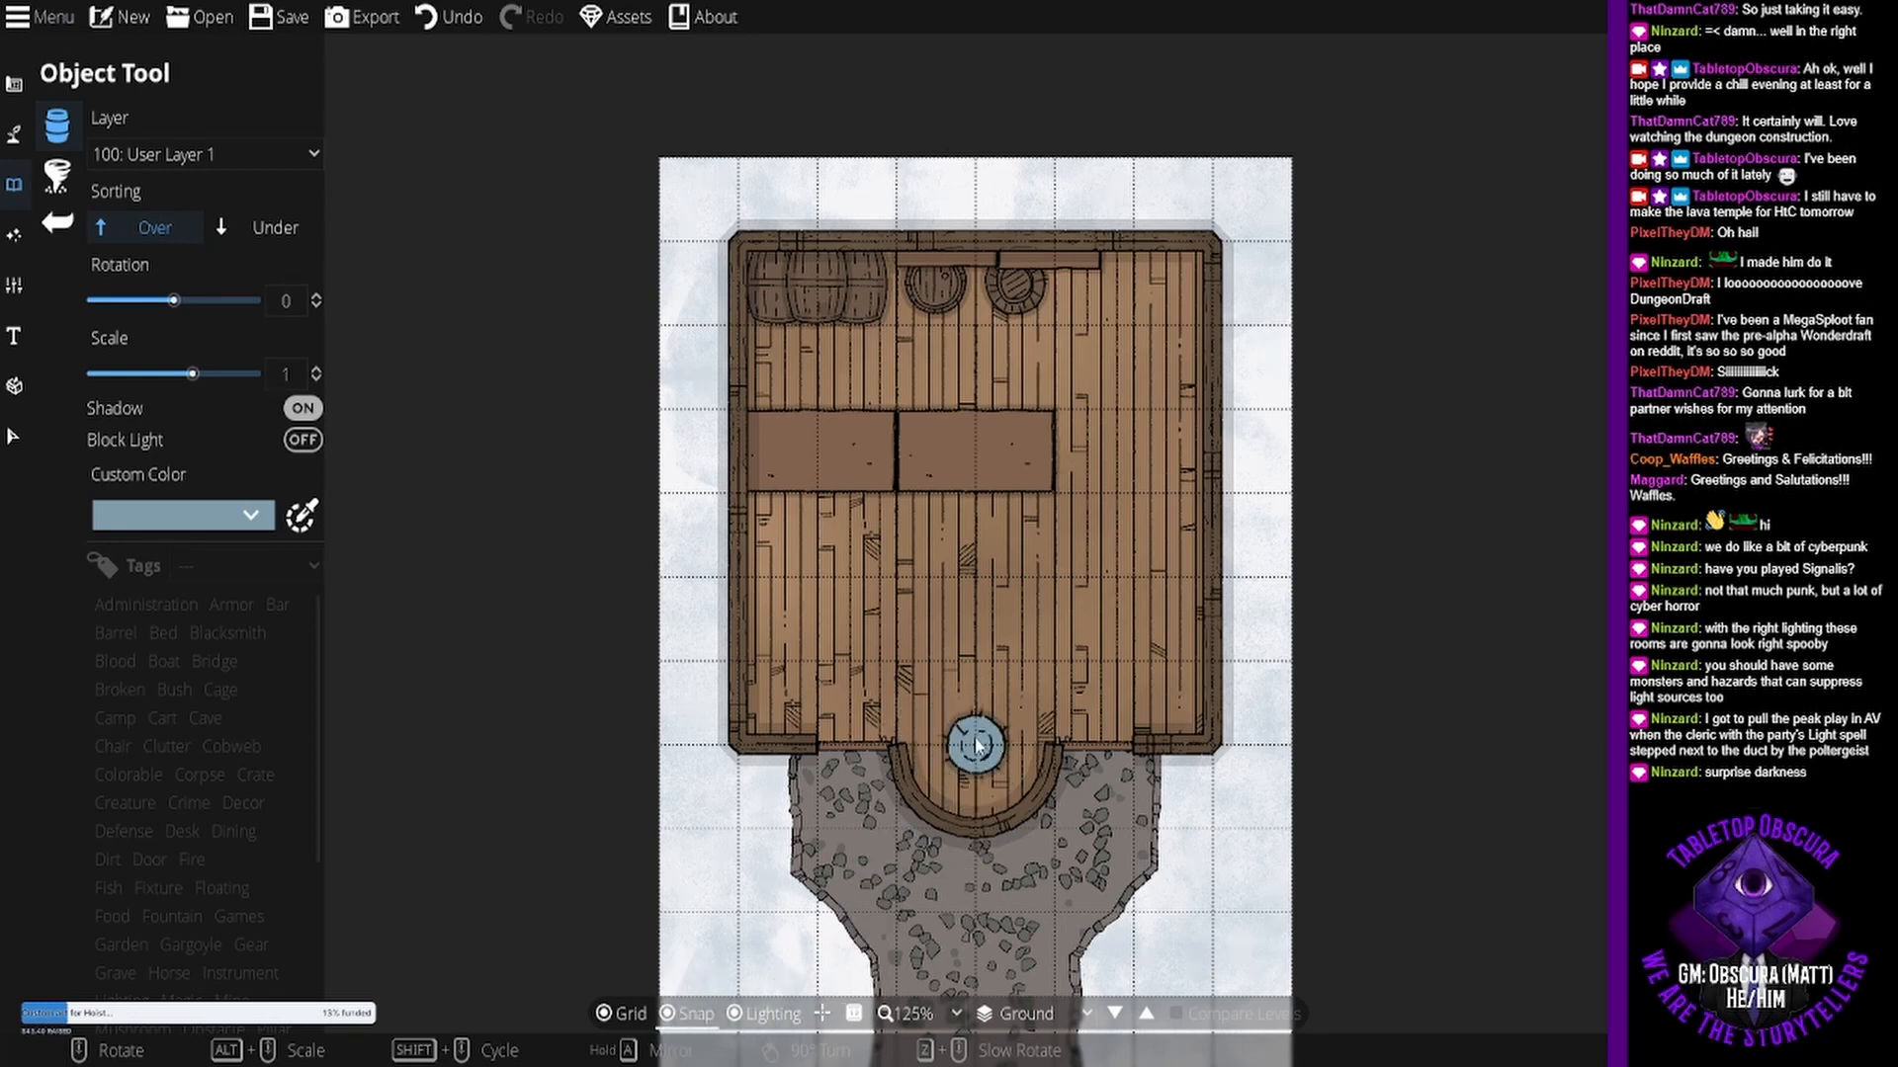
pyautogui.keyDown('alt'); pyautogui.scroll(7, 974, 744); pyautogui.keyUp('alt')
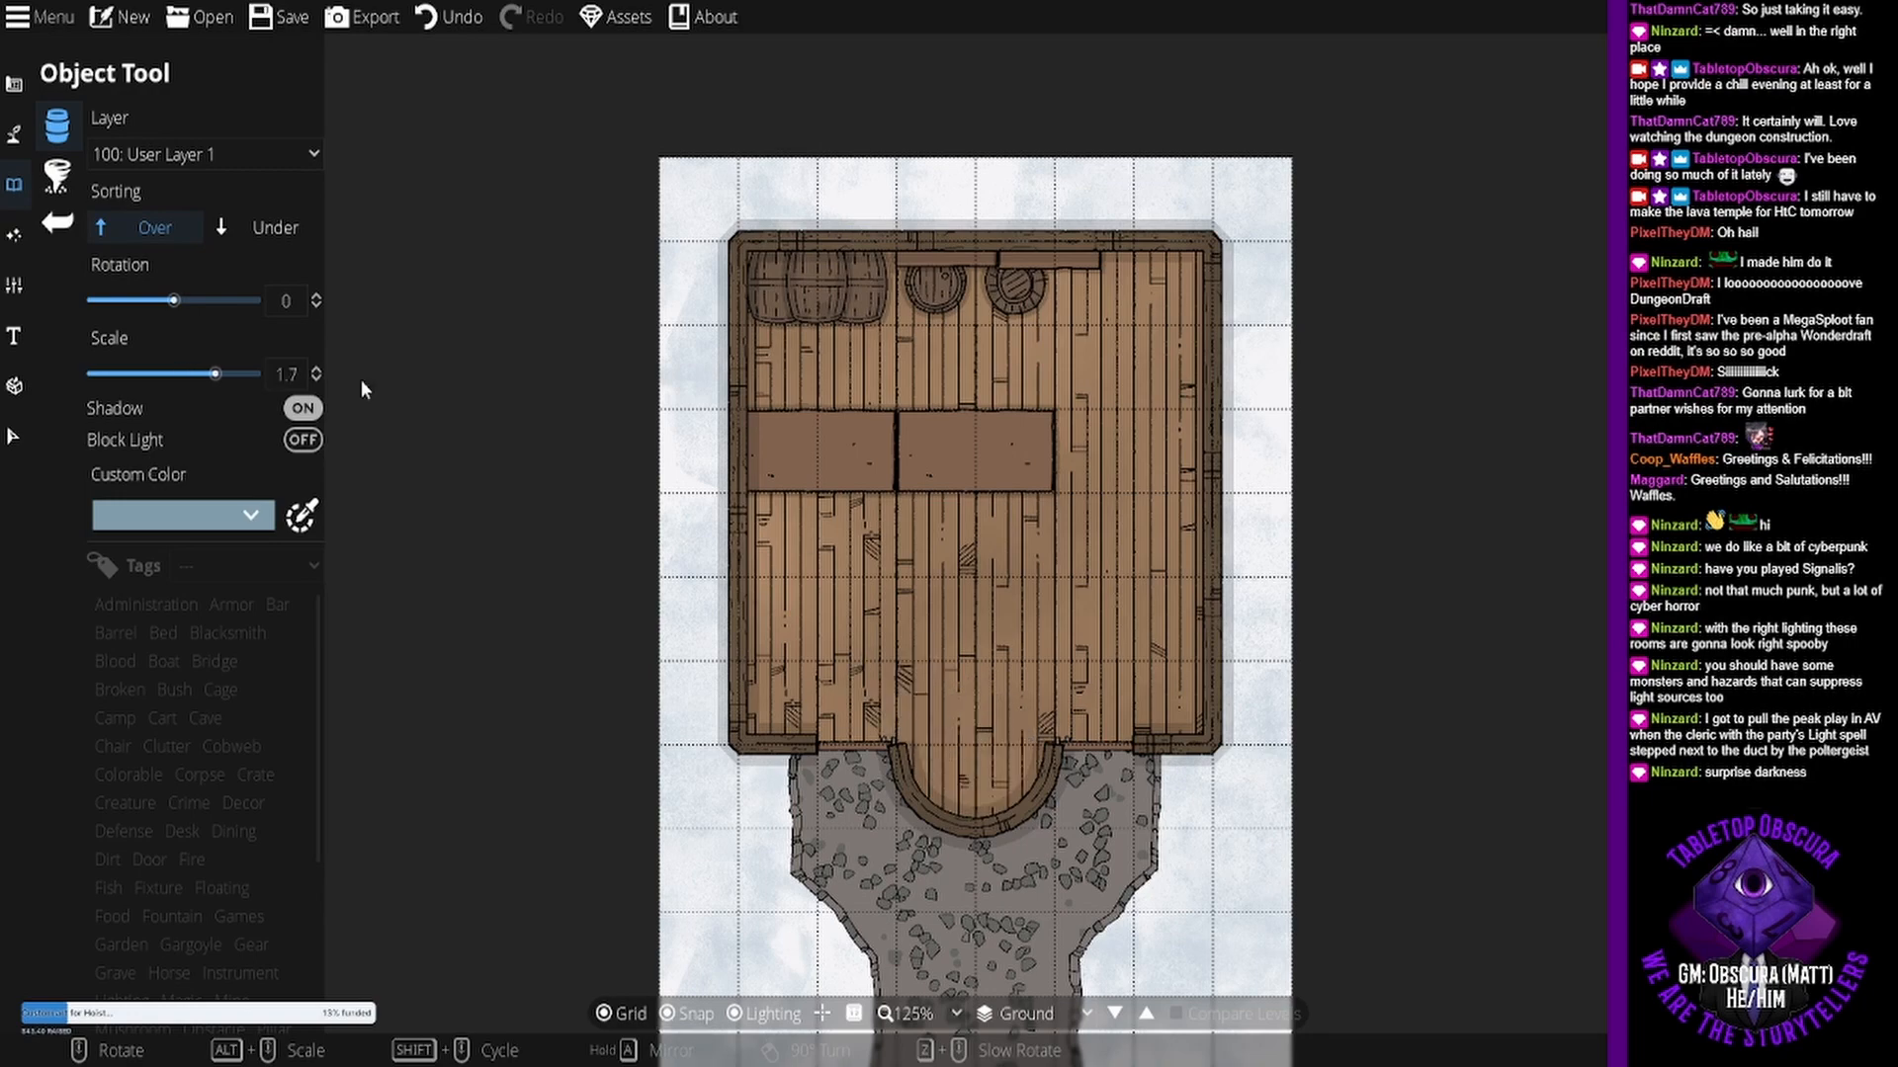
pyautogui.click(313, 413)
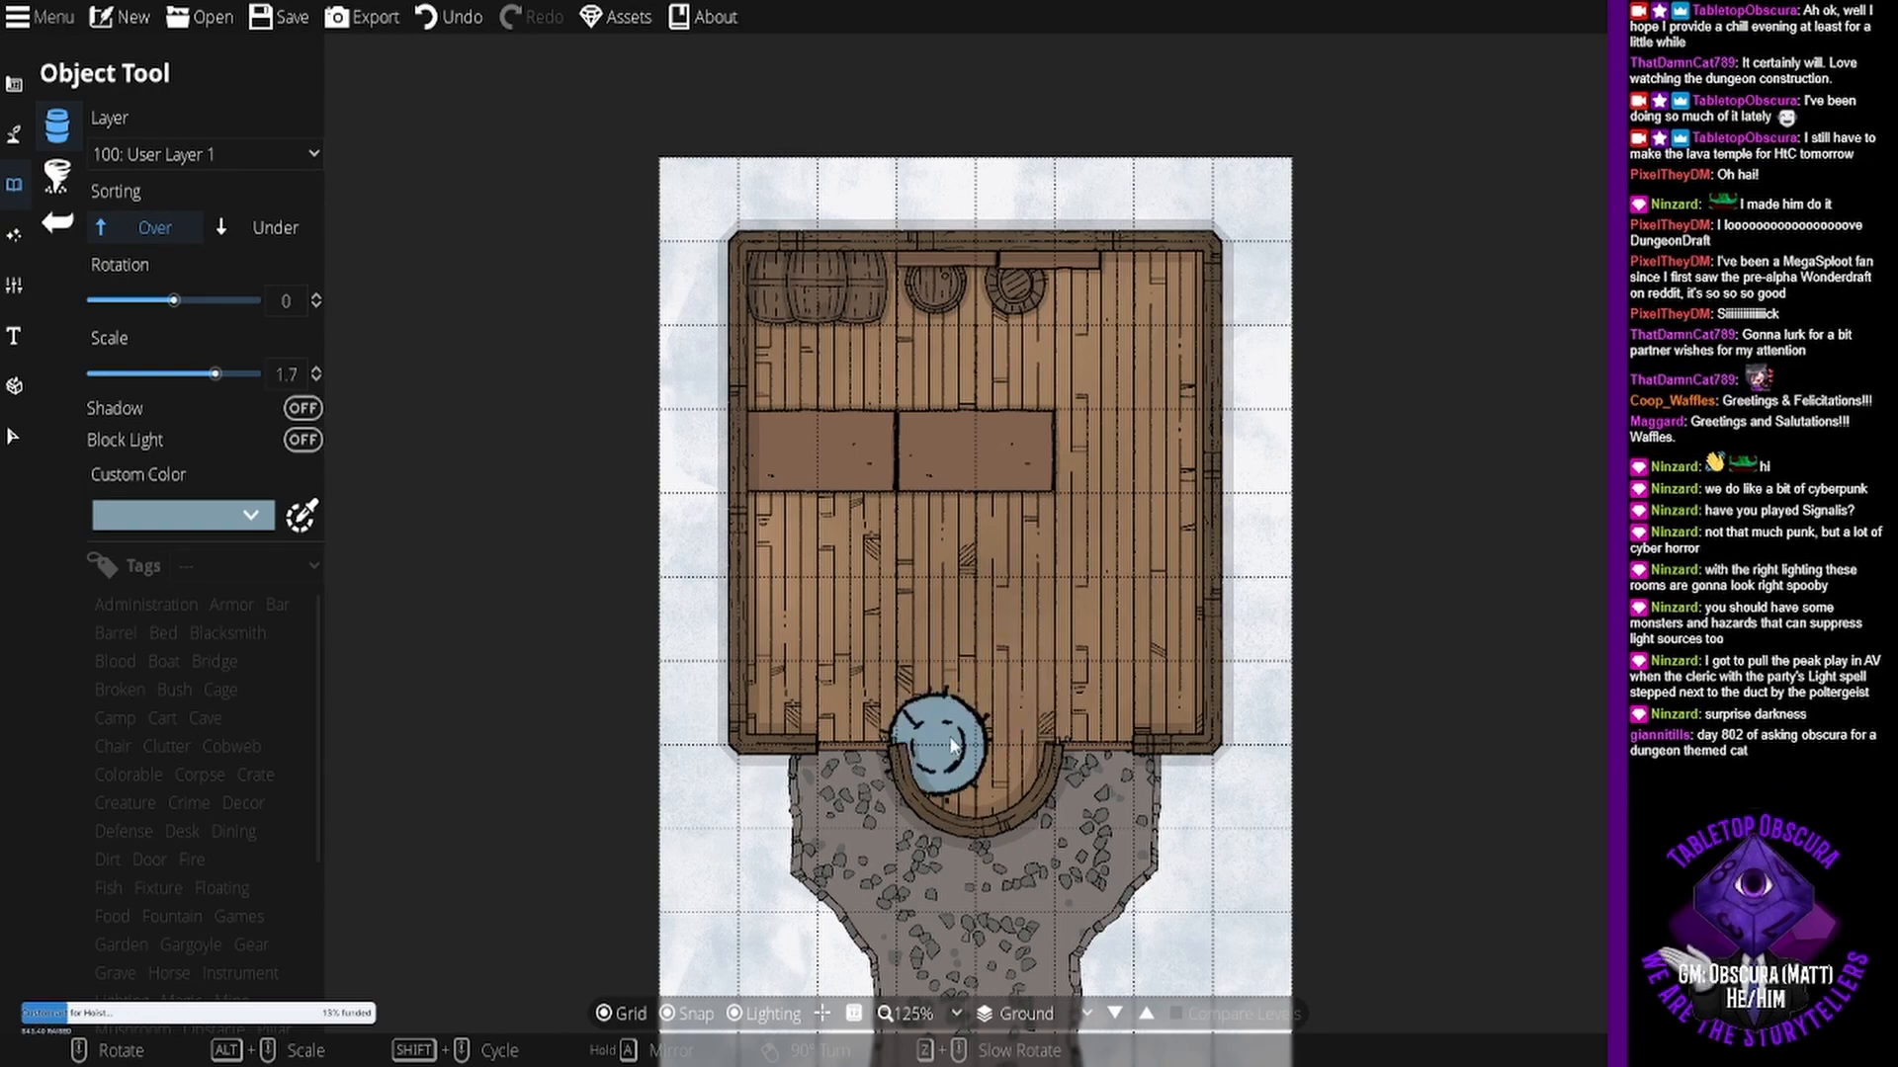
pyautogui.click(976, 744)
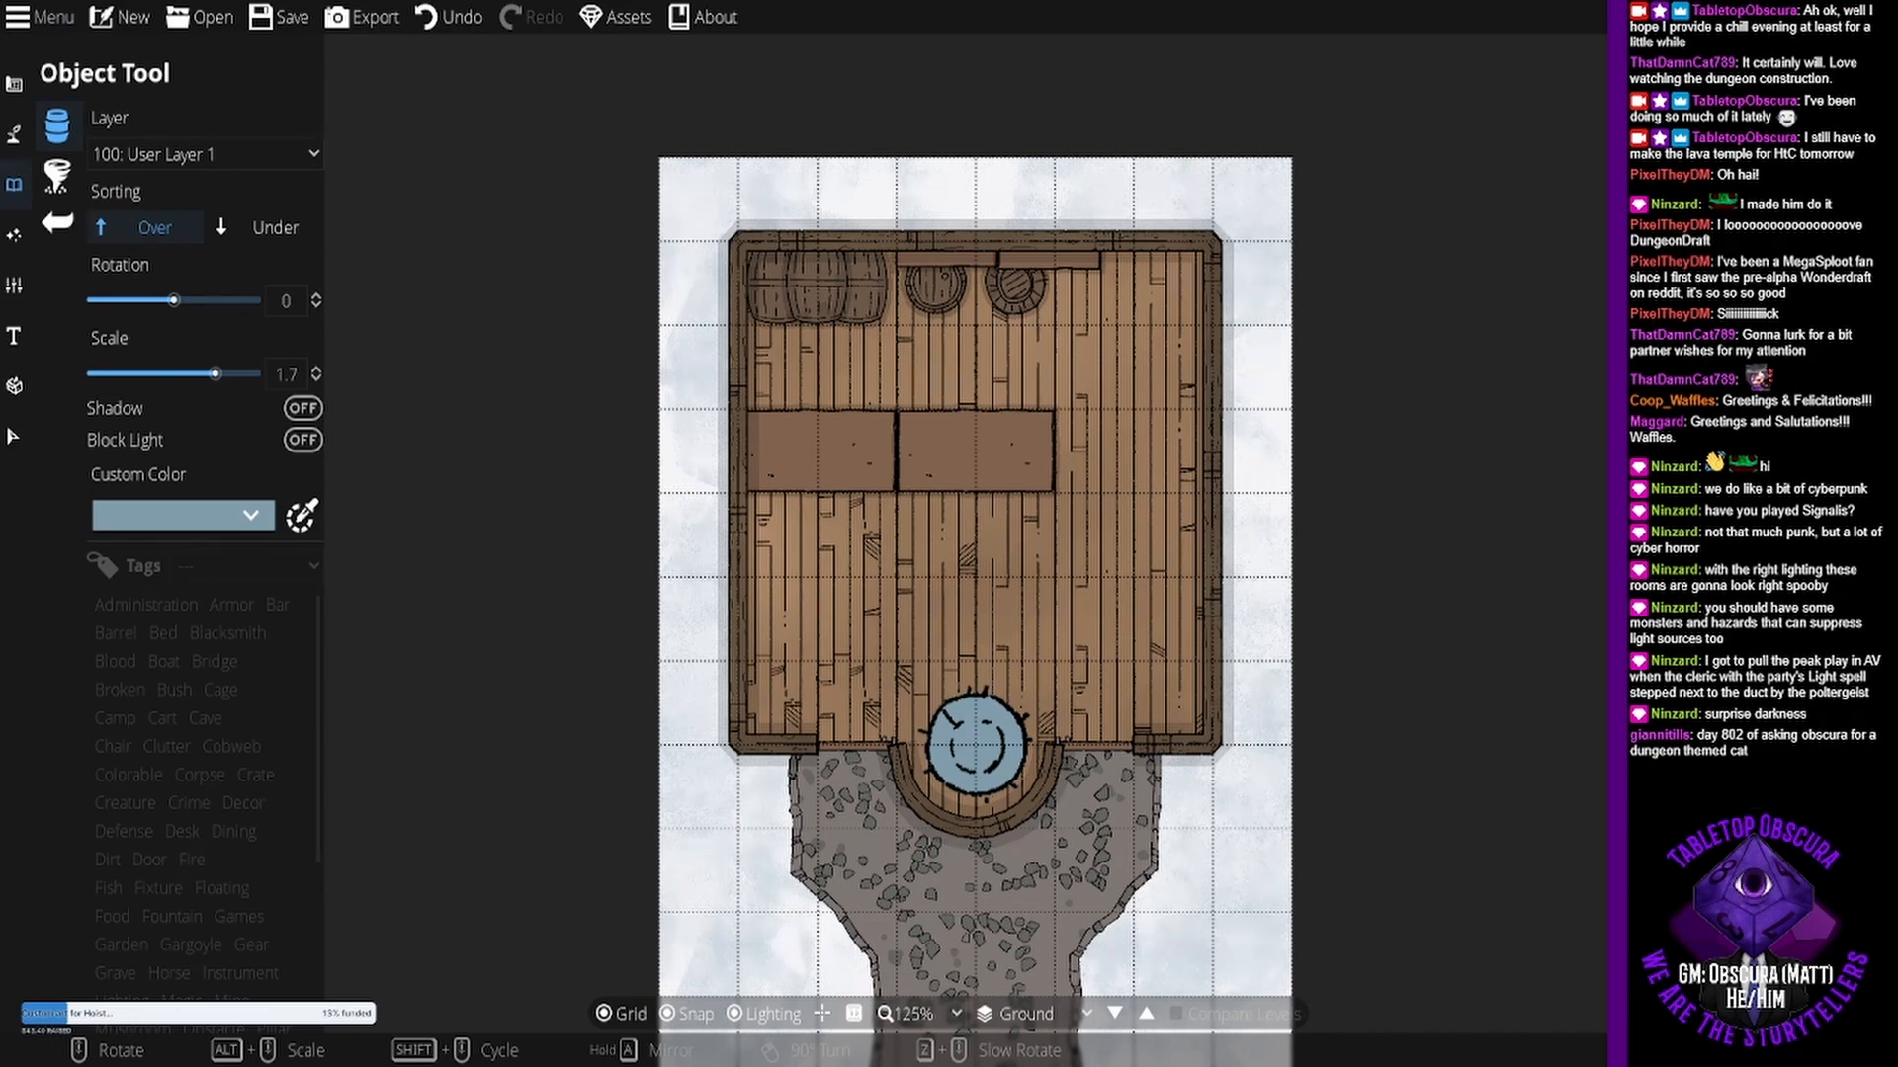
# - Place an orange cat at scale 1 on a light-blue camp mat rotated 105°, at the east end of the tabletops
pyautogui.click(1719, 474)
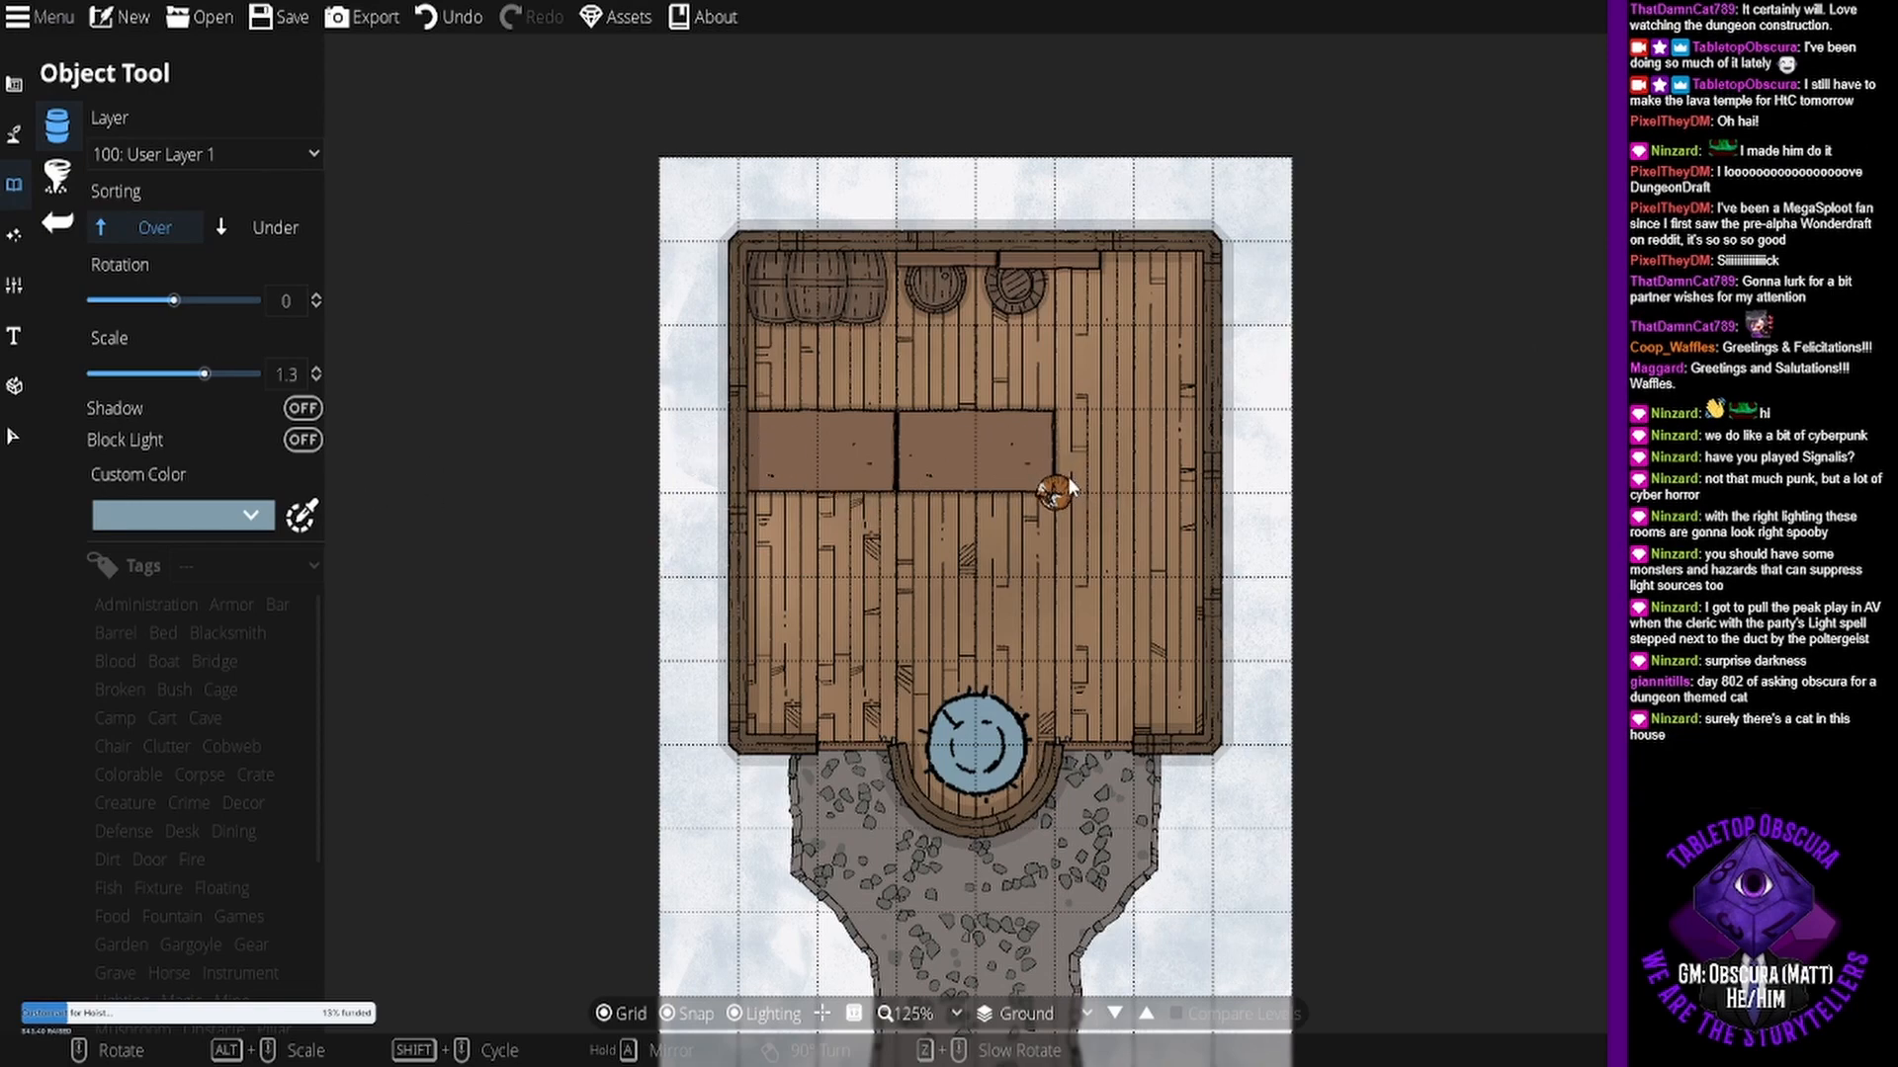
pyautogui.scroll(-1, 1067, 477)
pyautogui.scroll(7, 1017, 452)
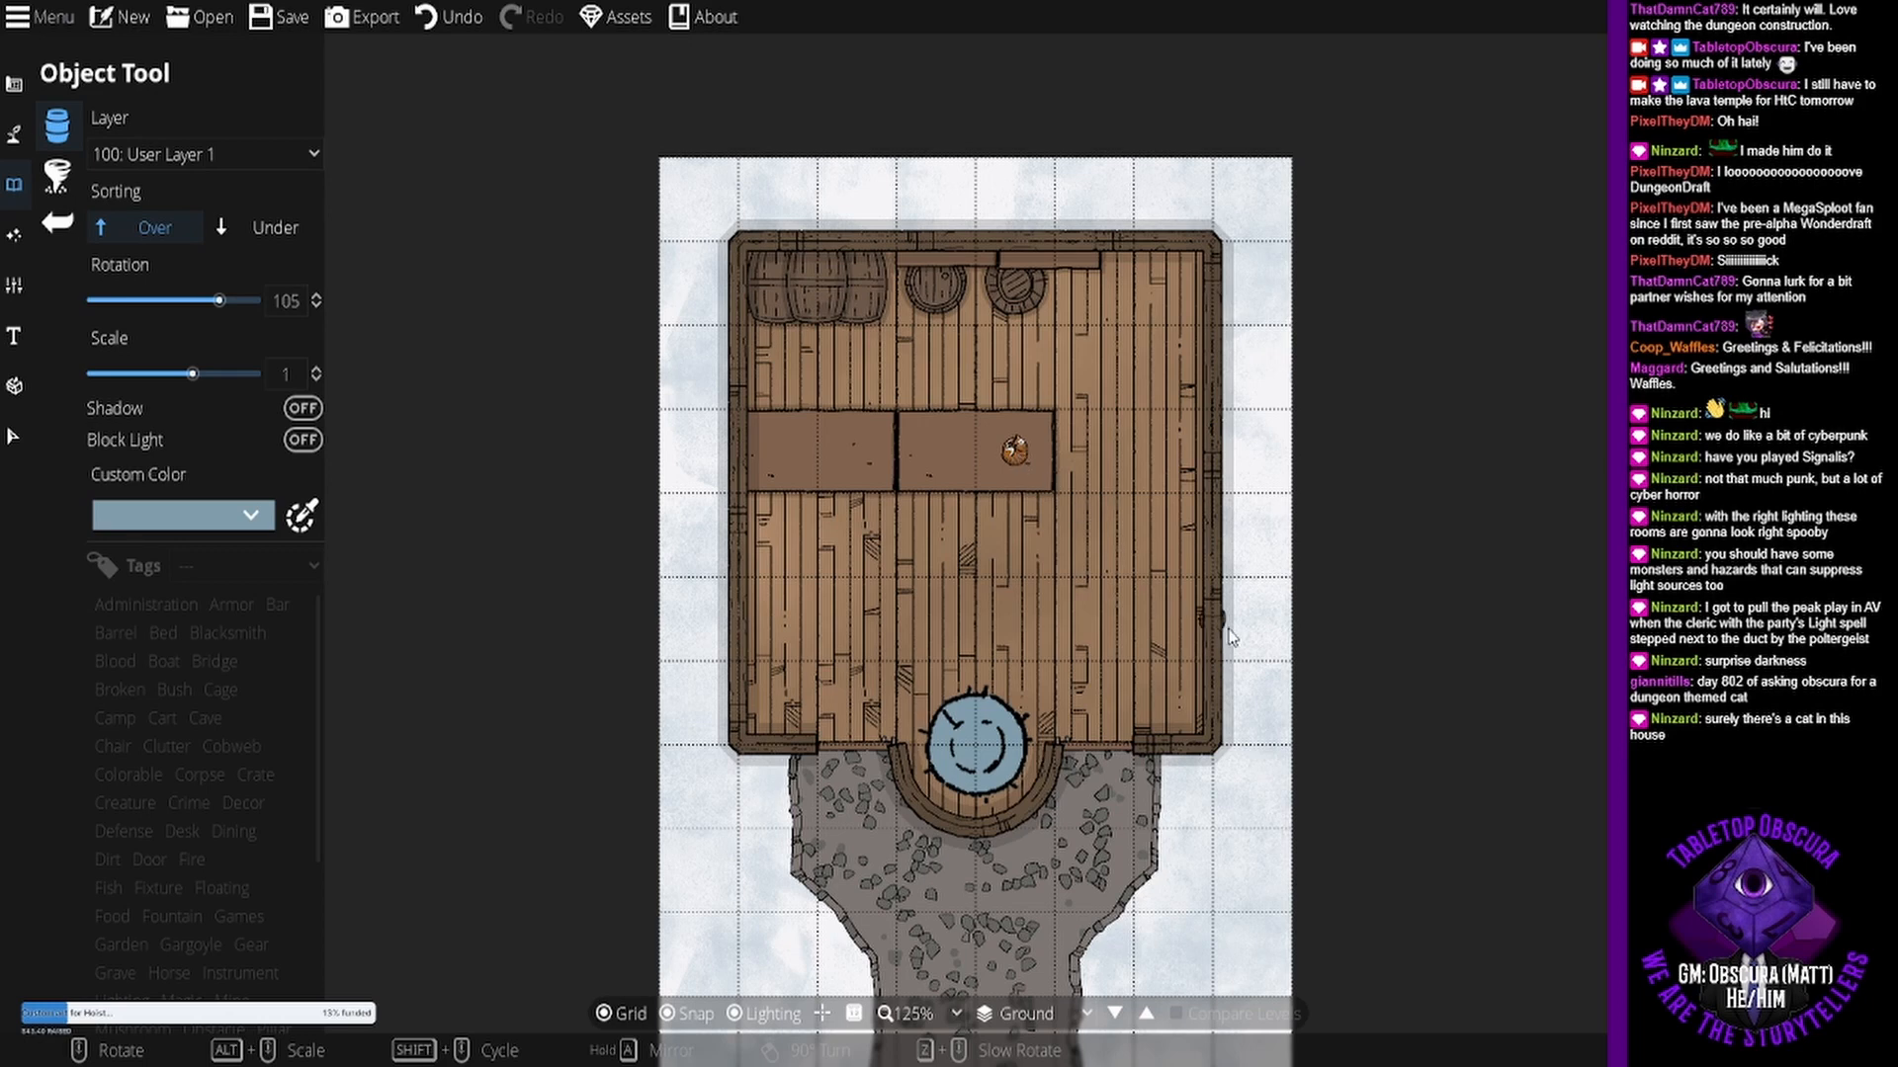
pyautogui.hotkey('ctrl', 'z')
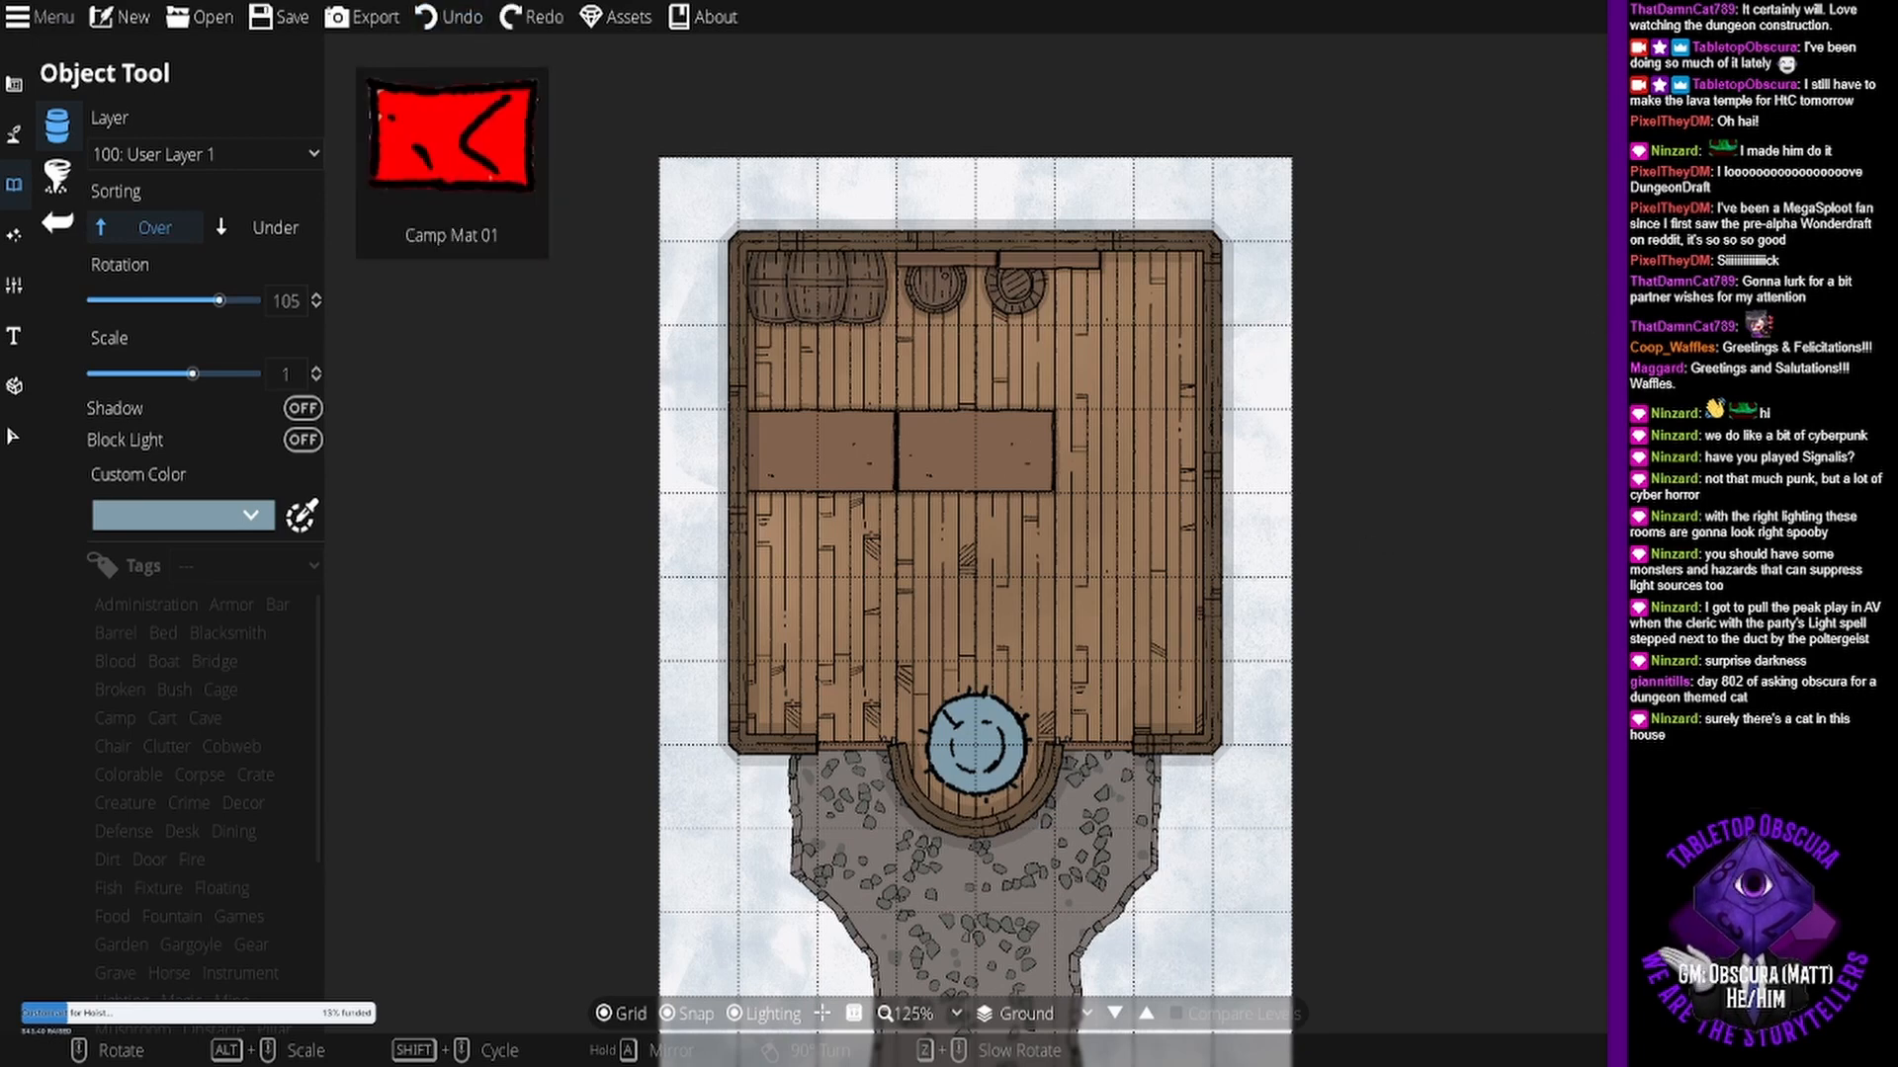
pyautogui.hotkey('ctrl', 'y')
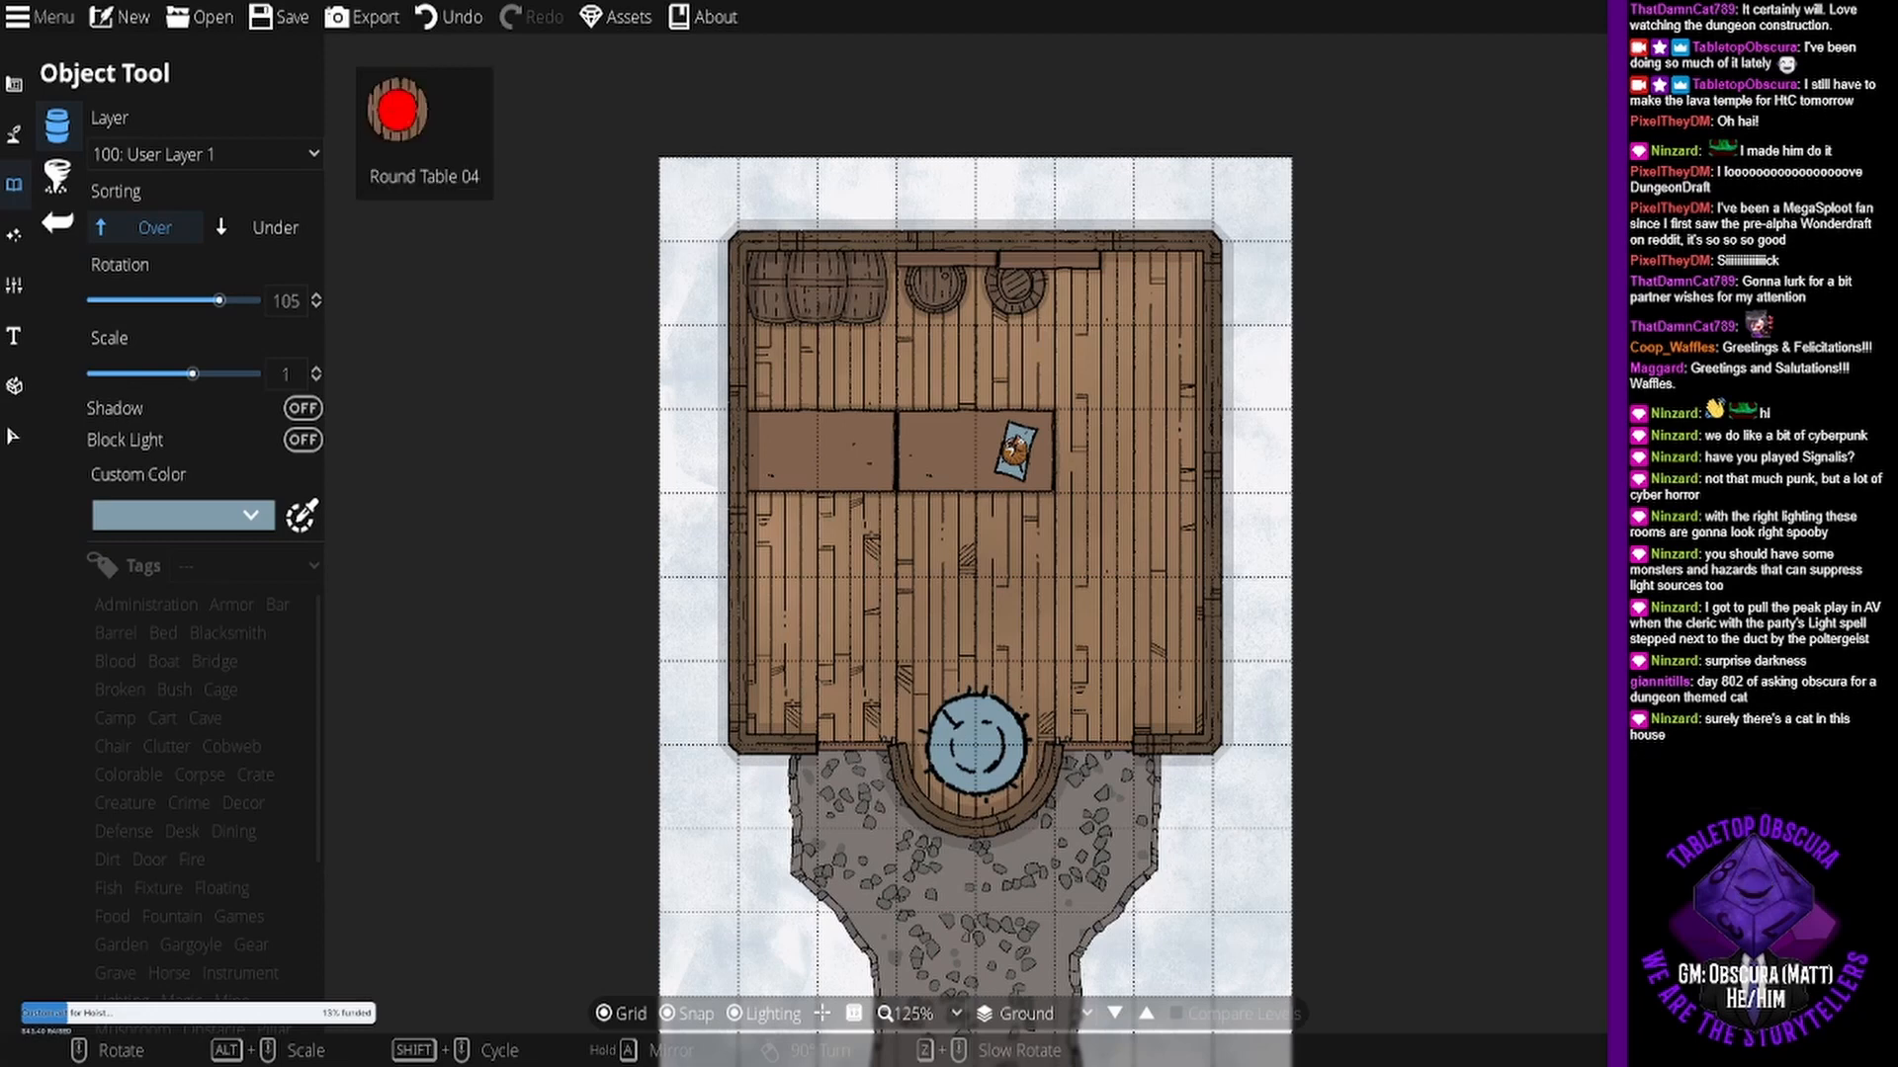
# - Place a round wooden table on the bay's rug, with broken chairs to its north-east at 135° and north-west at -135°
pyautogui.click(247, 515)
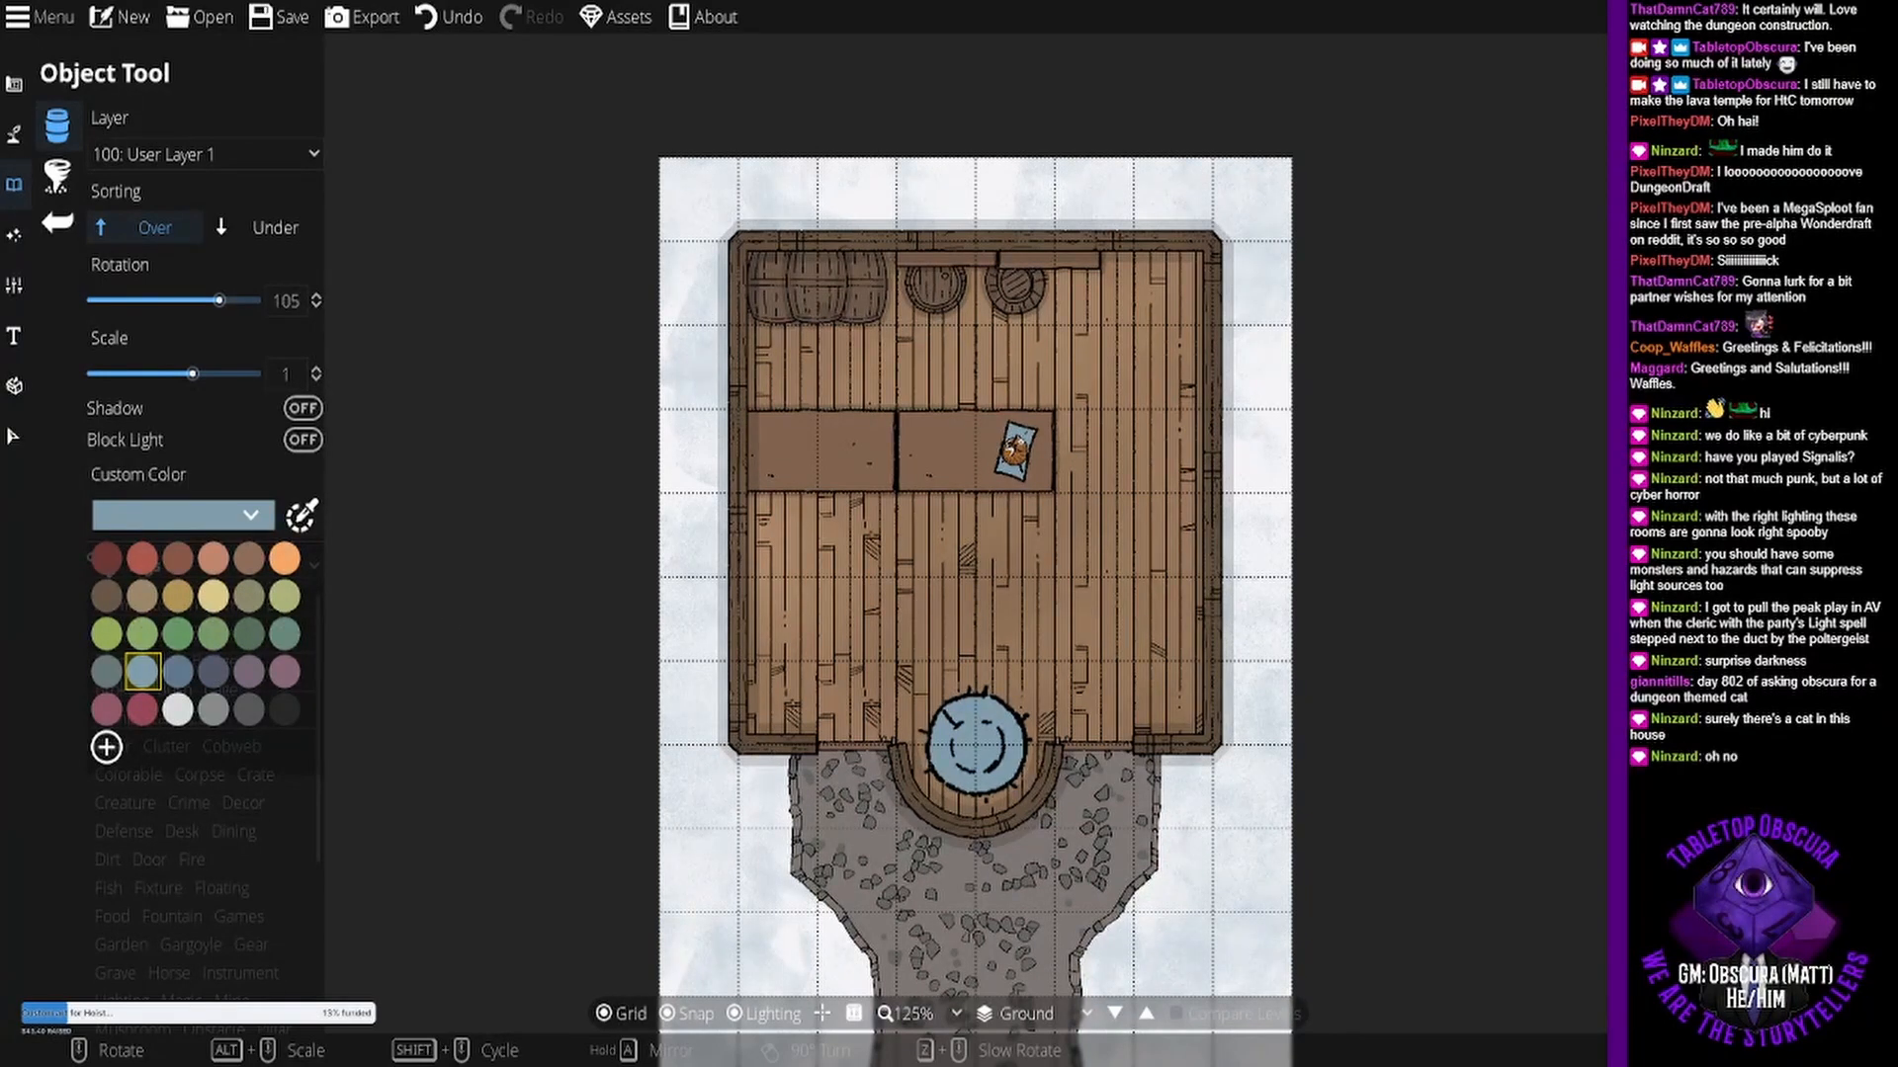
pyautogui.click(1709, 554)
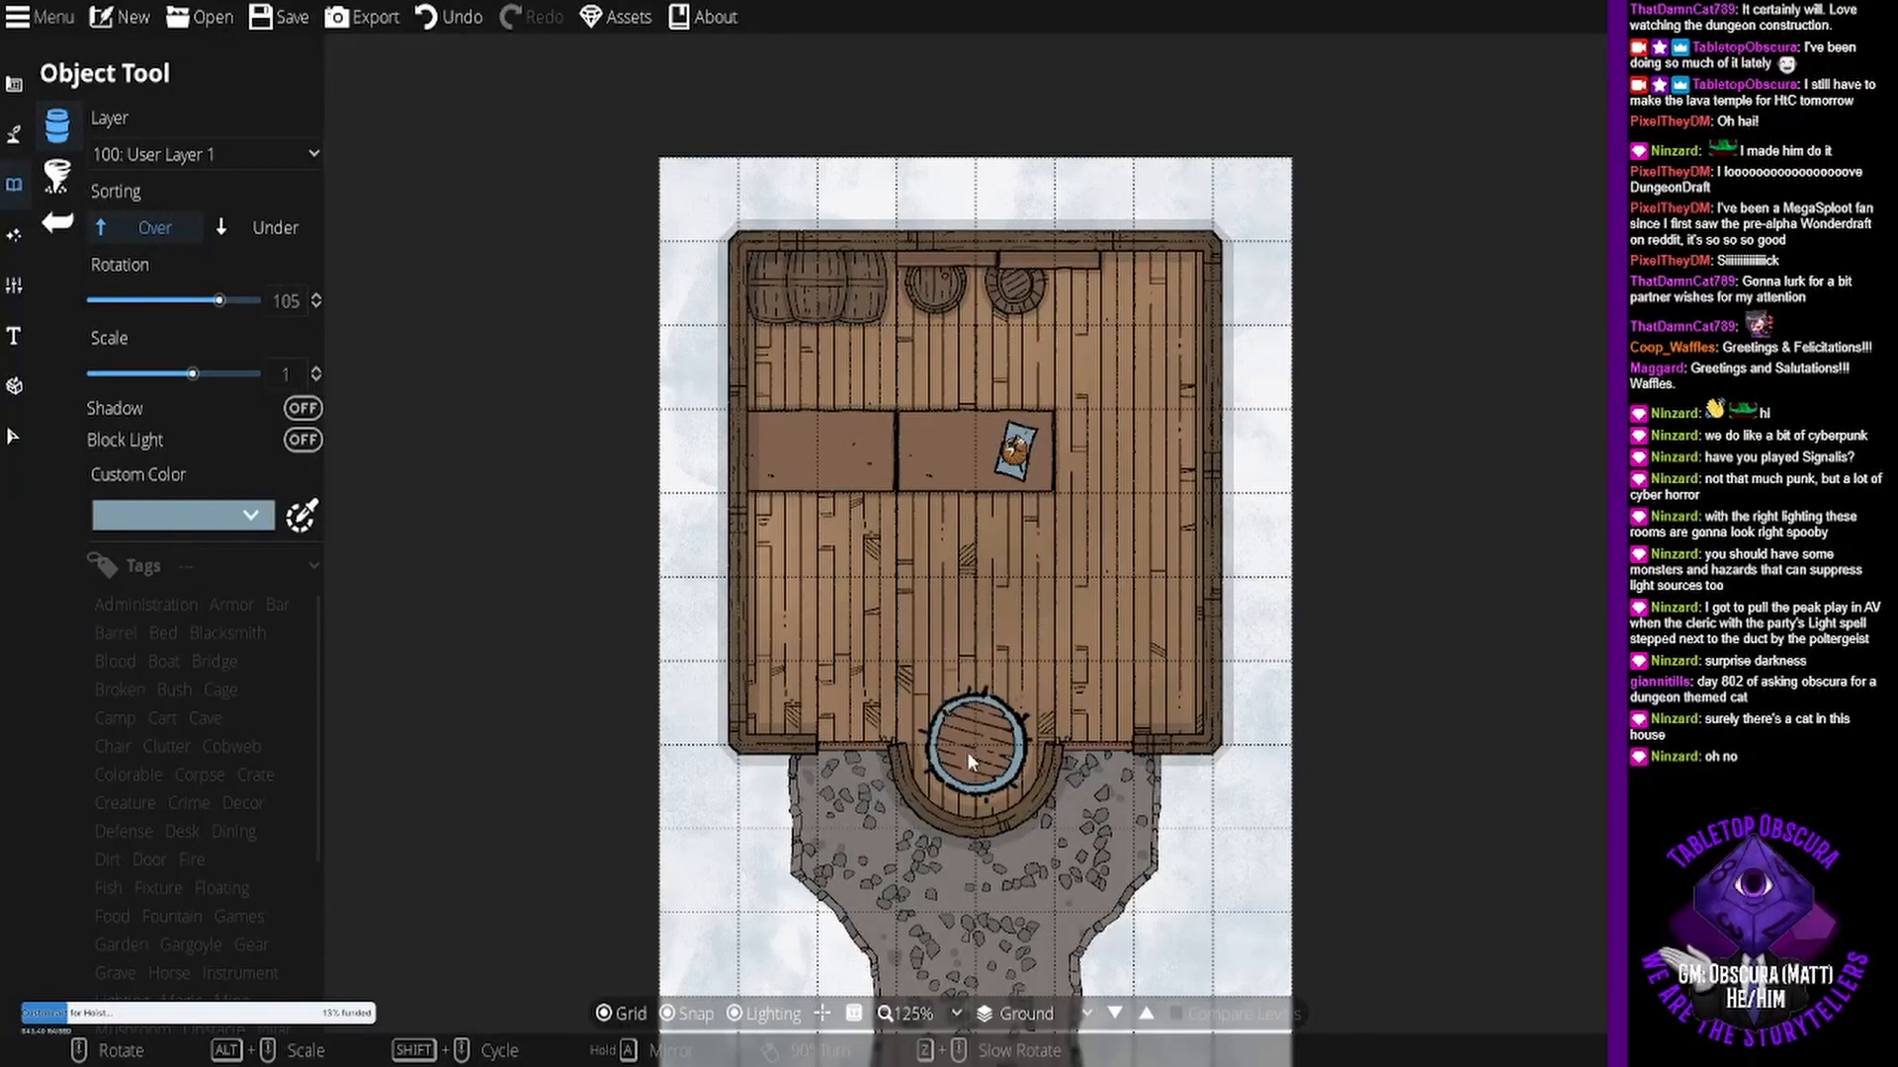
pyautogui.scroll(2, 961, 753)
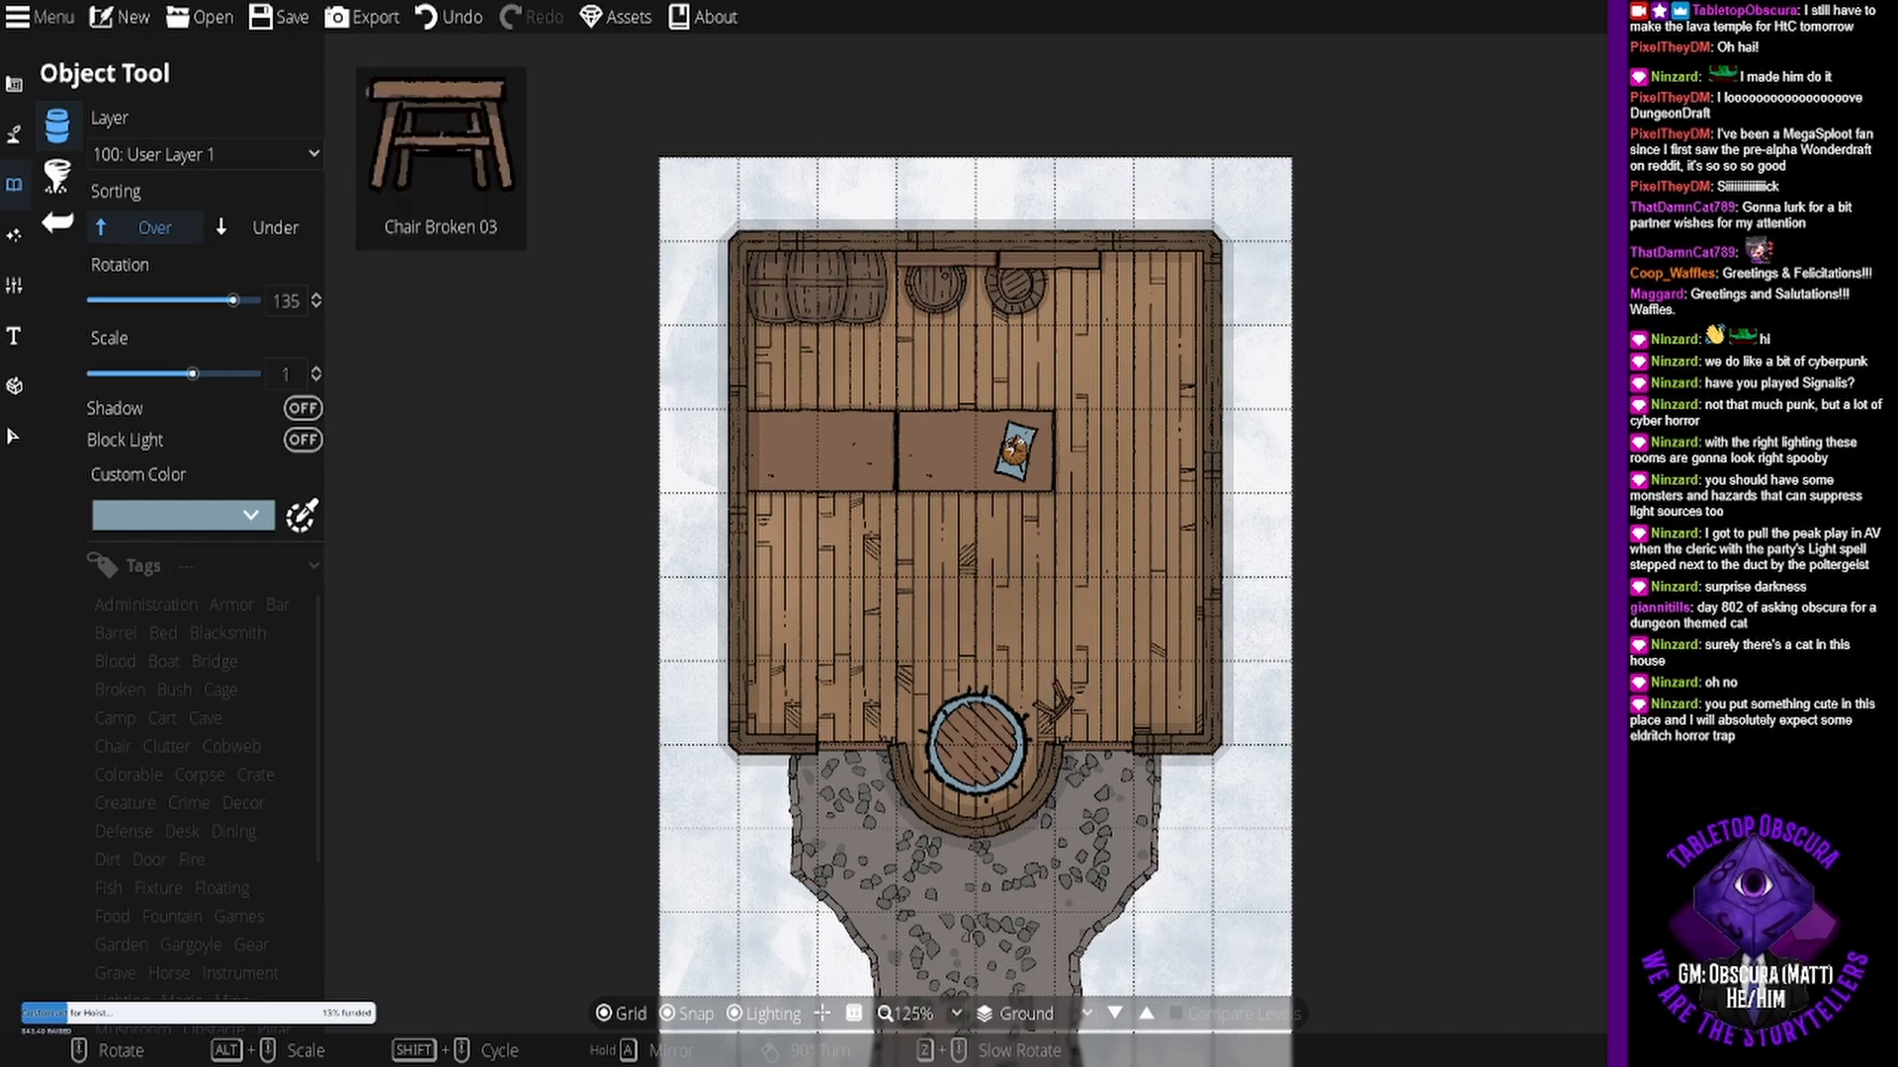
pyautogui.scroll(6, 882, 673)
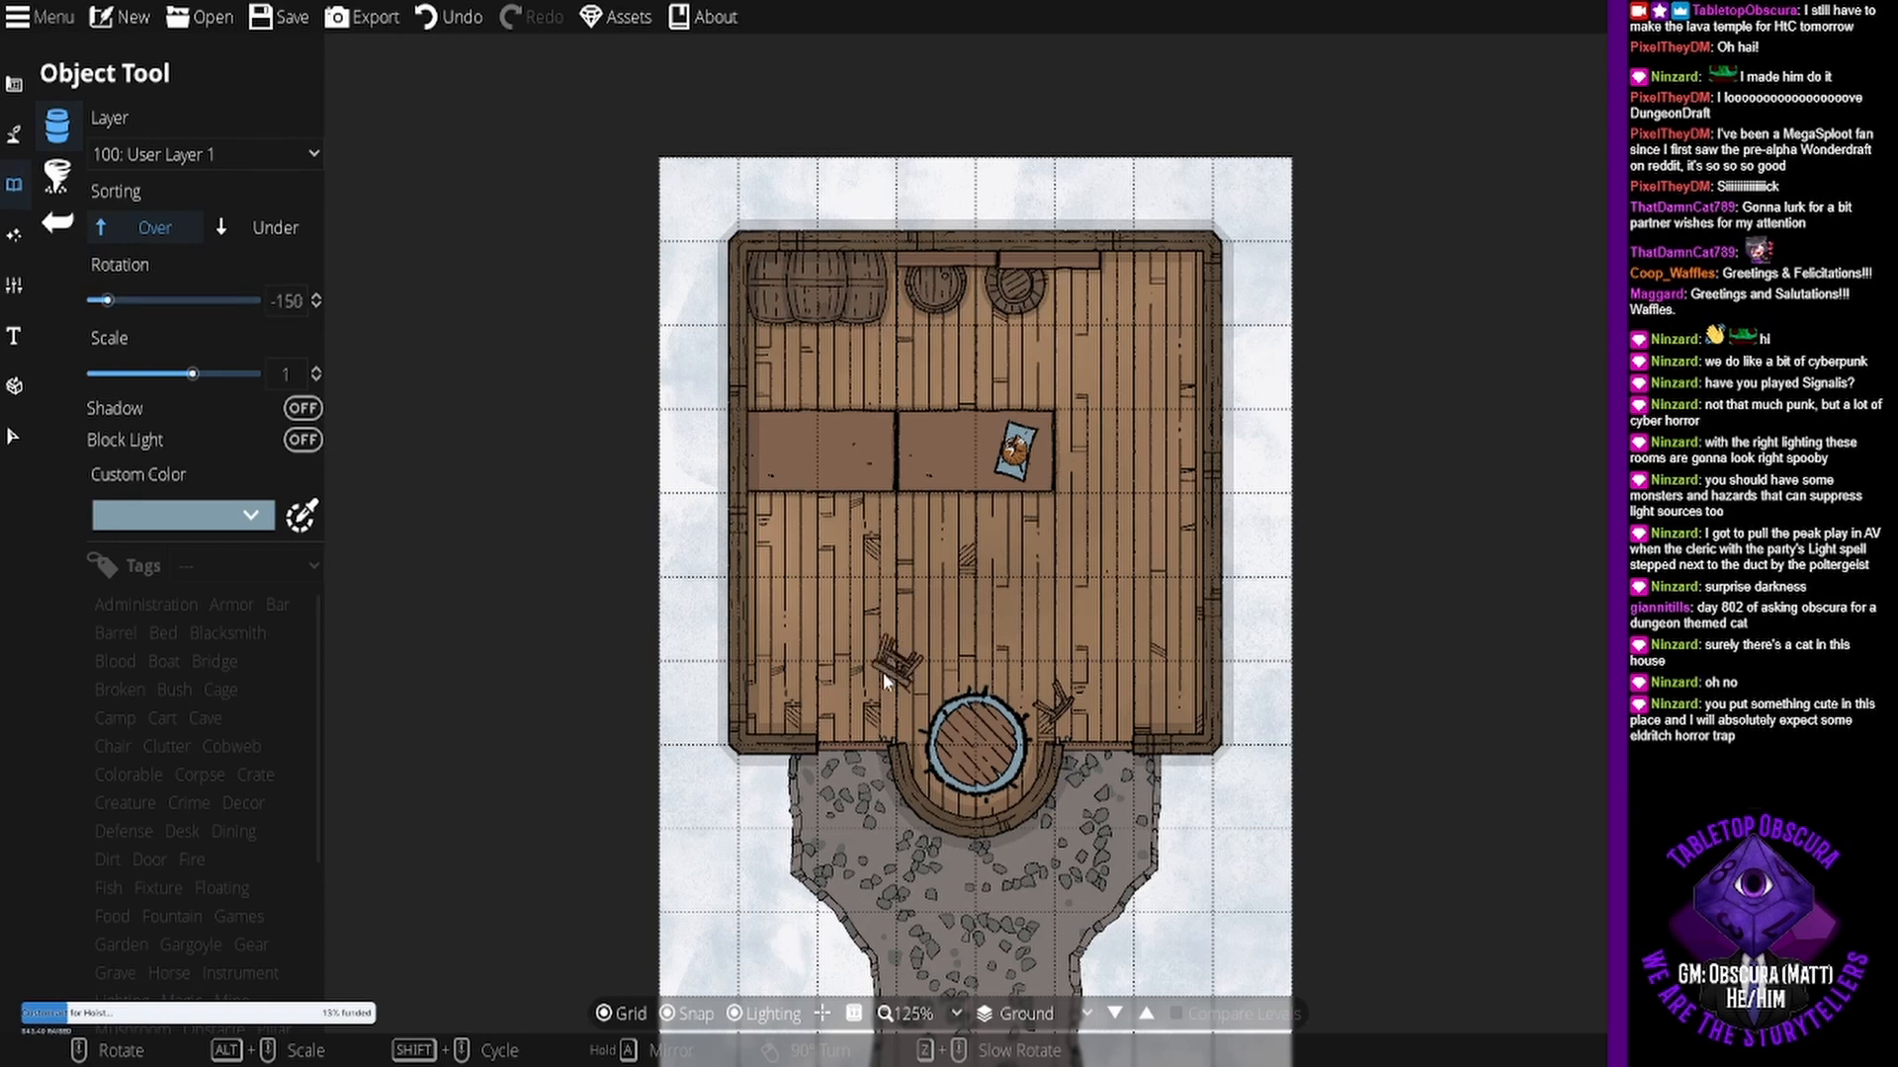
pyautogui.click(945, 657)
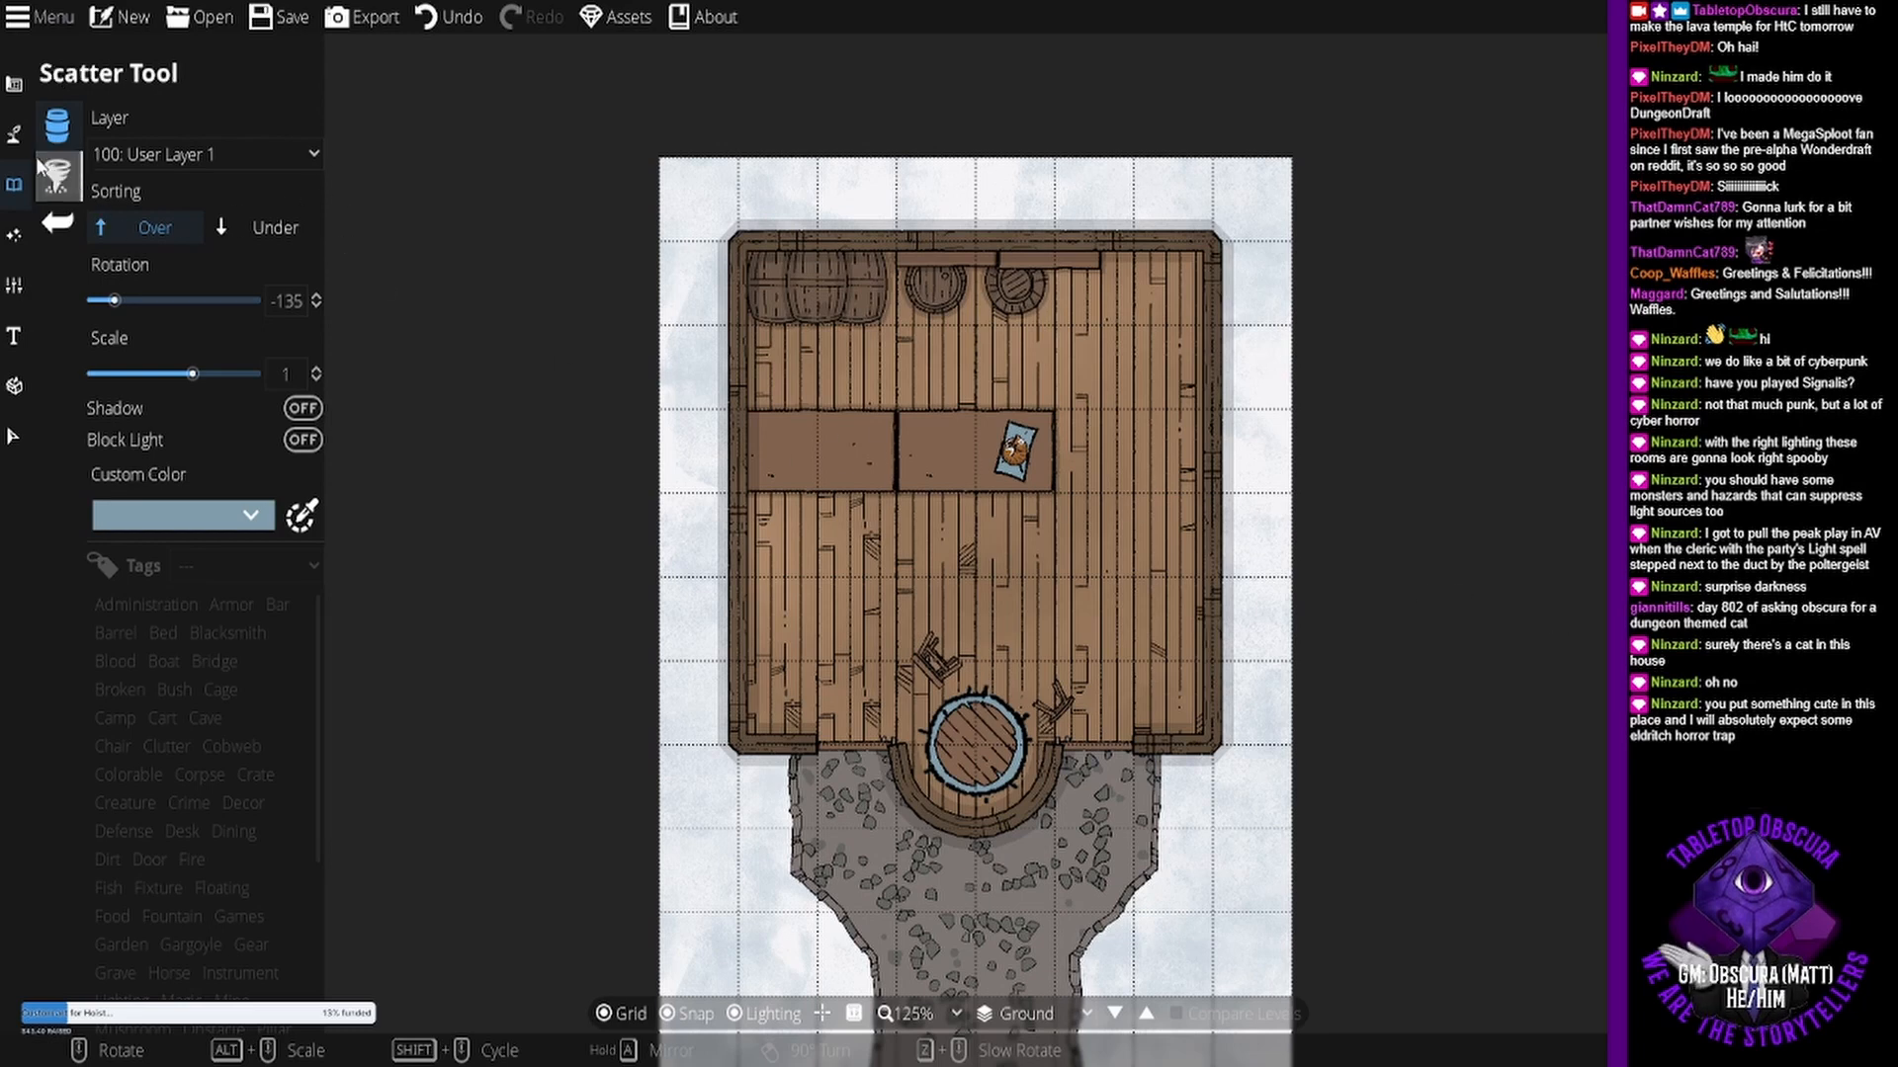
# - Install four matching windows with the Portal Tool, two in the east wall and two directly opposite in the west wall
pyautogui.click(13, 84)
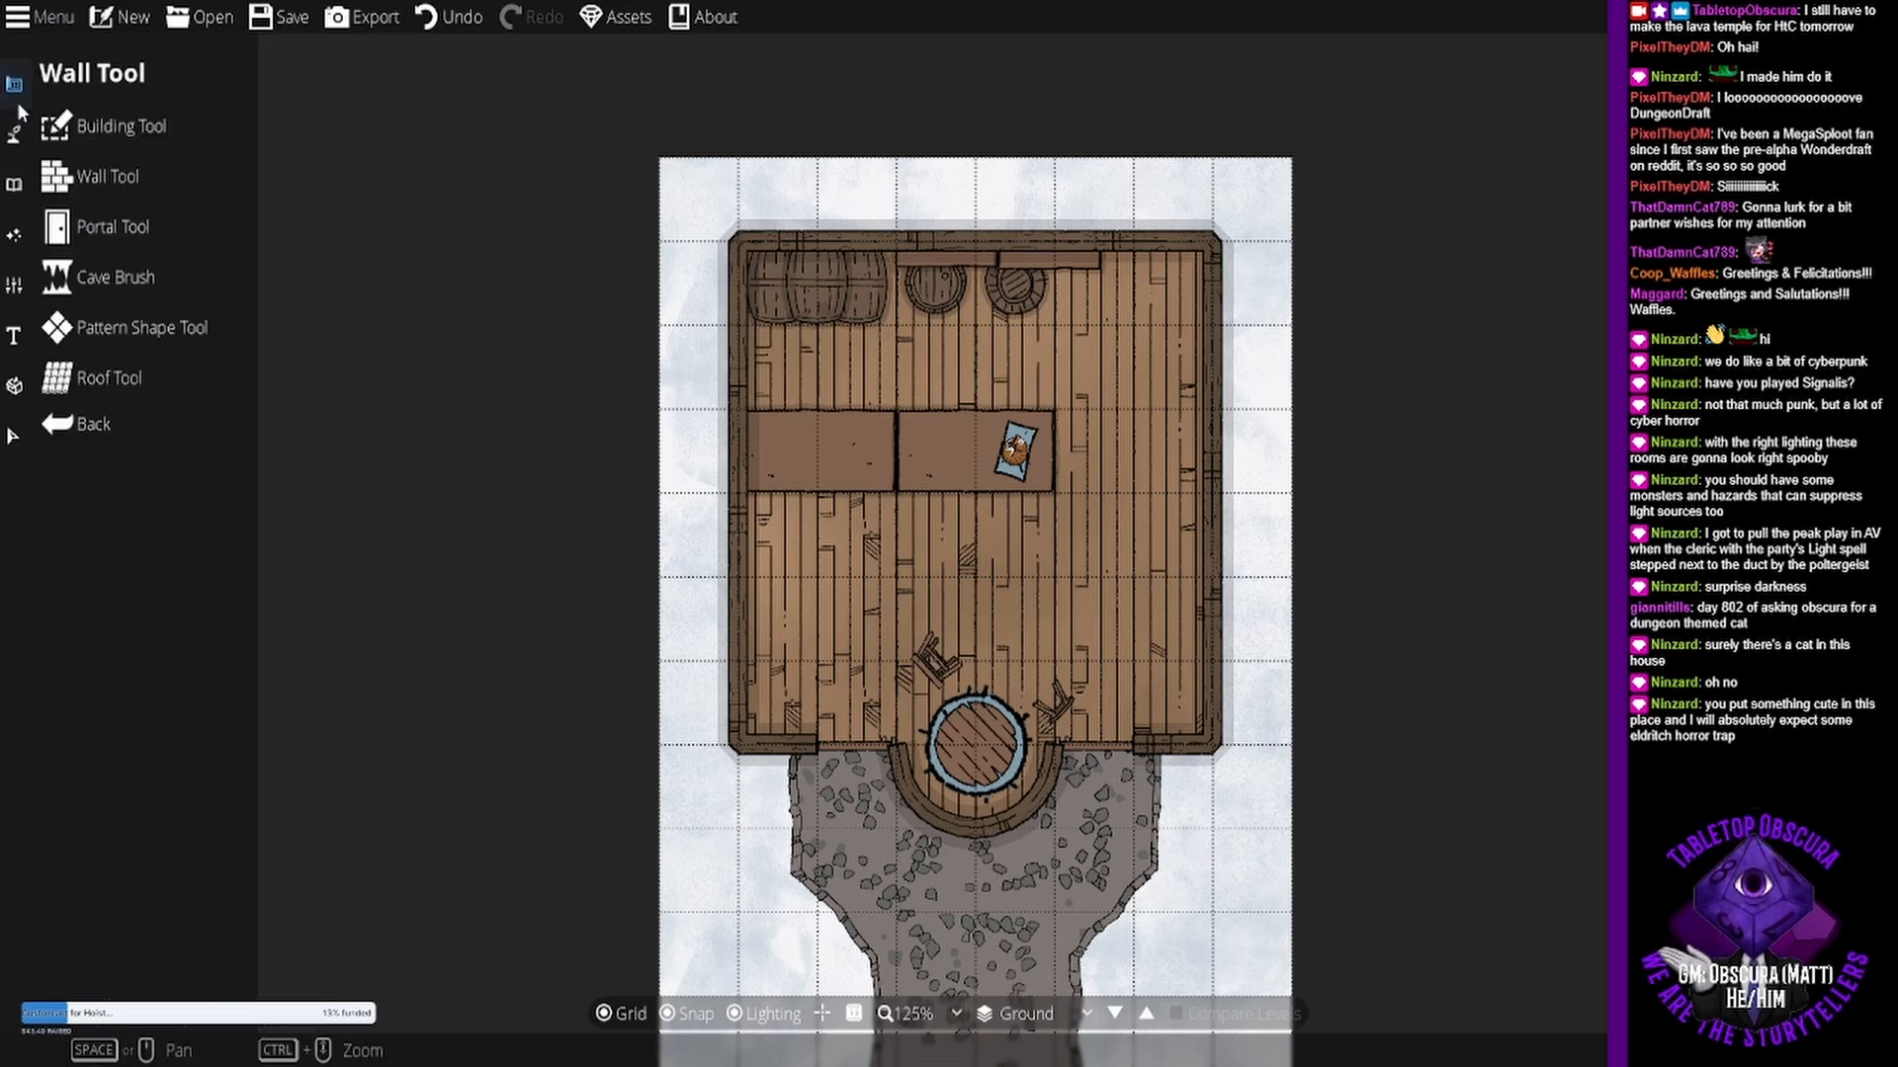
pyautogui.click(91, 213)
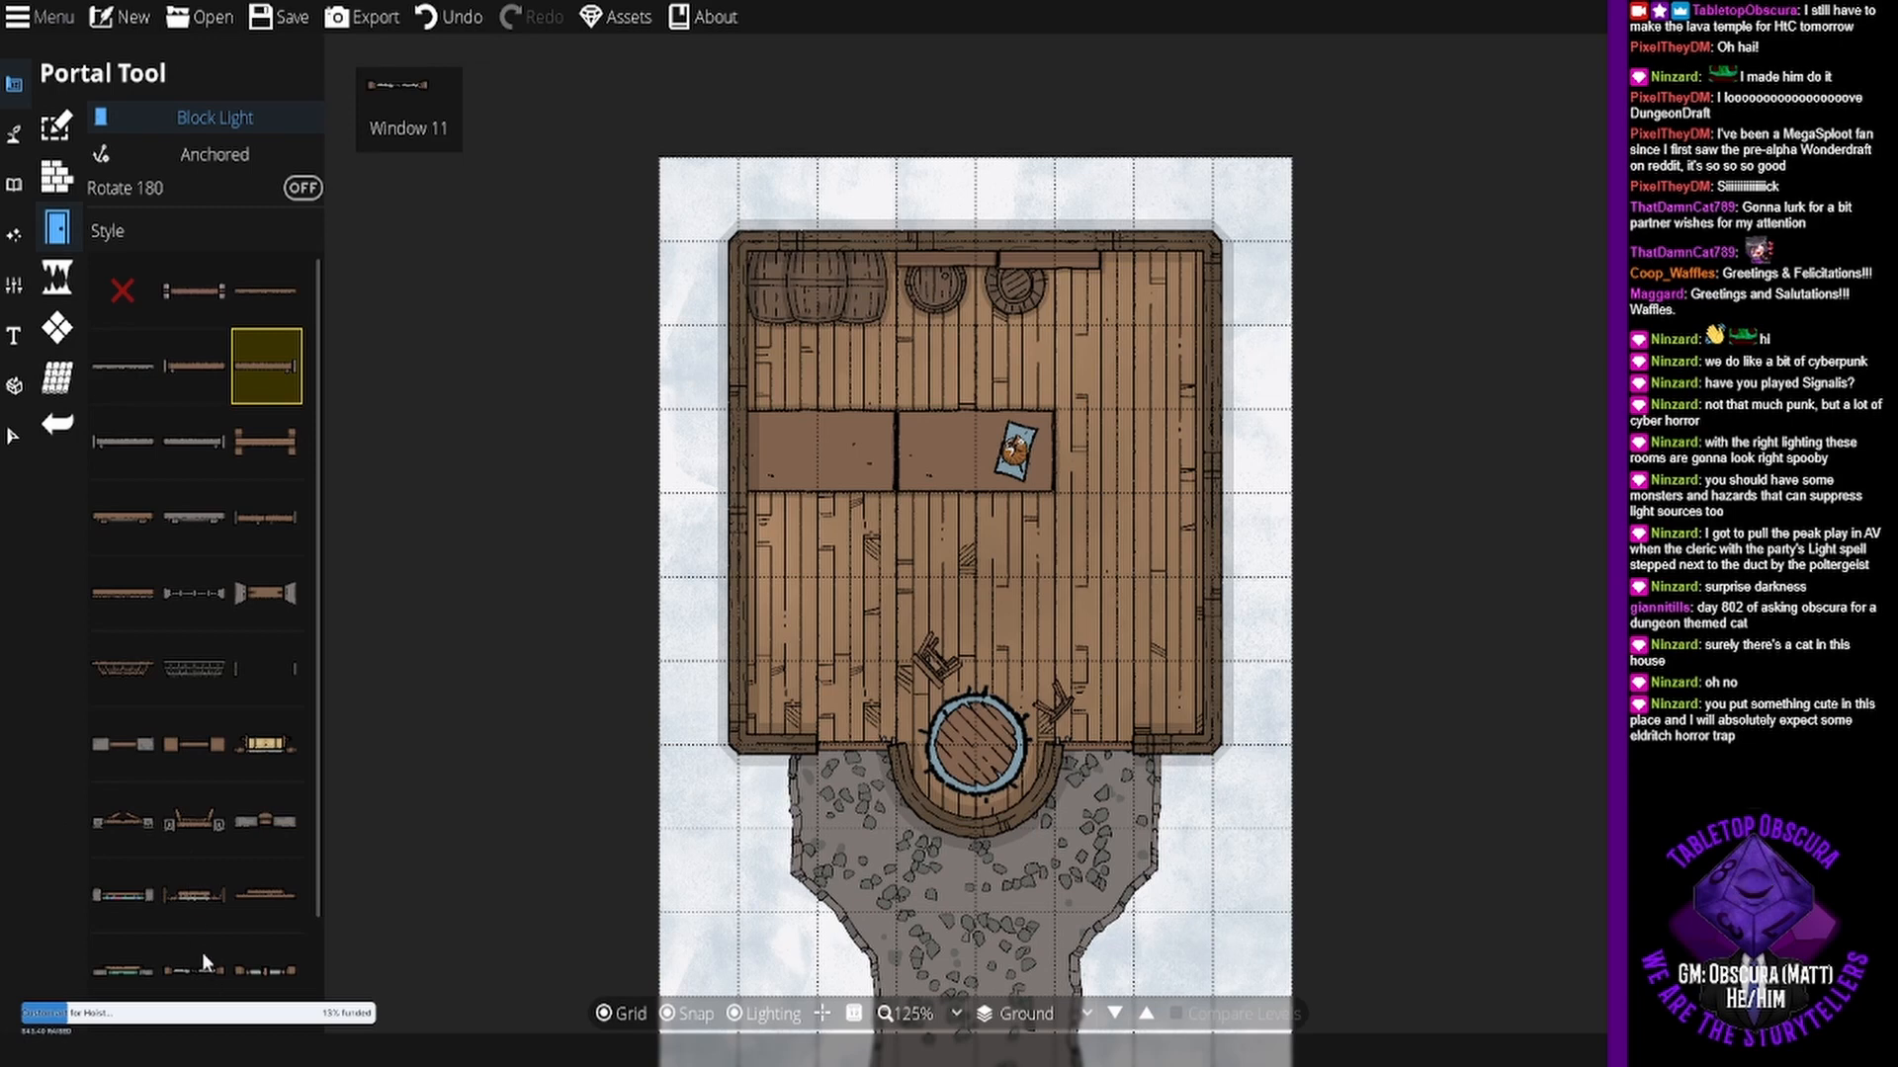
pyautogui.scroll(-2, 204, 955)
pyautogui.click(174, 921)
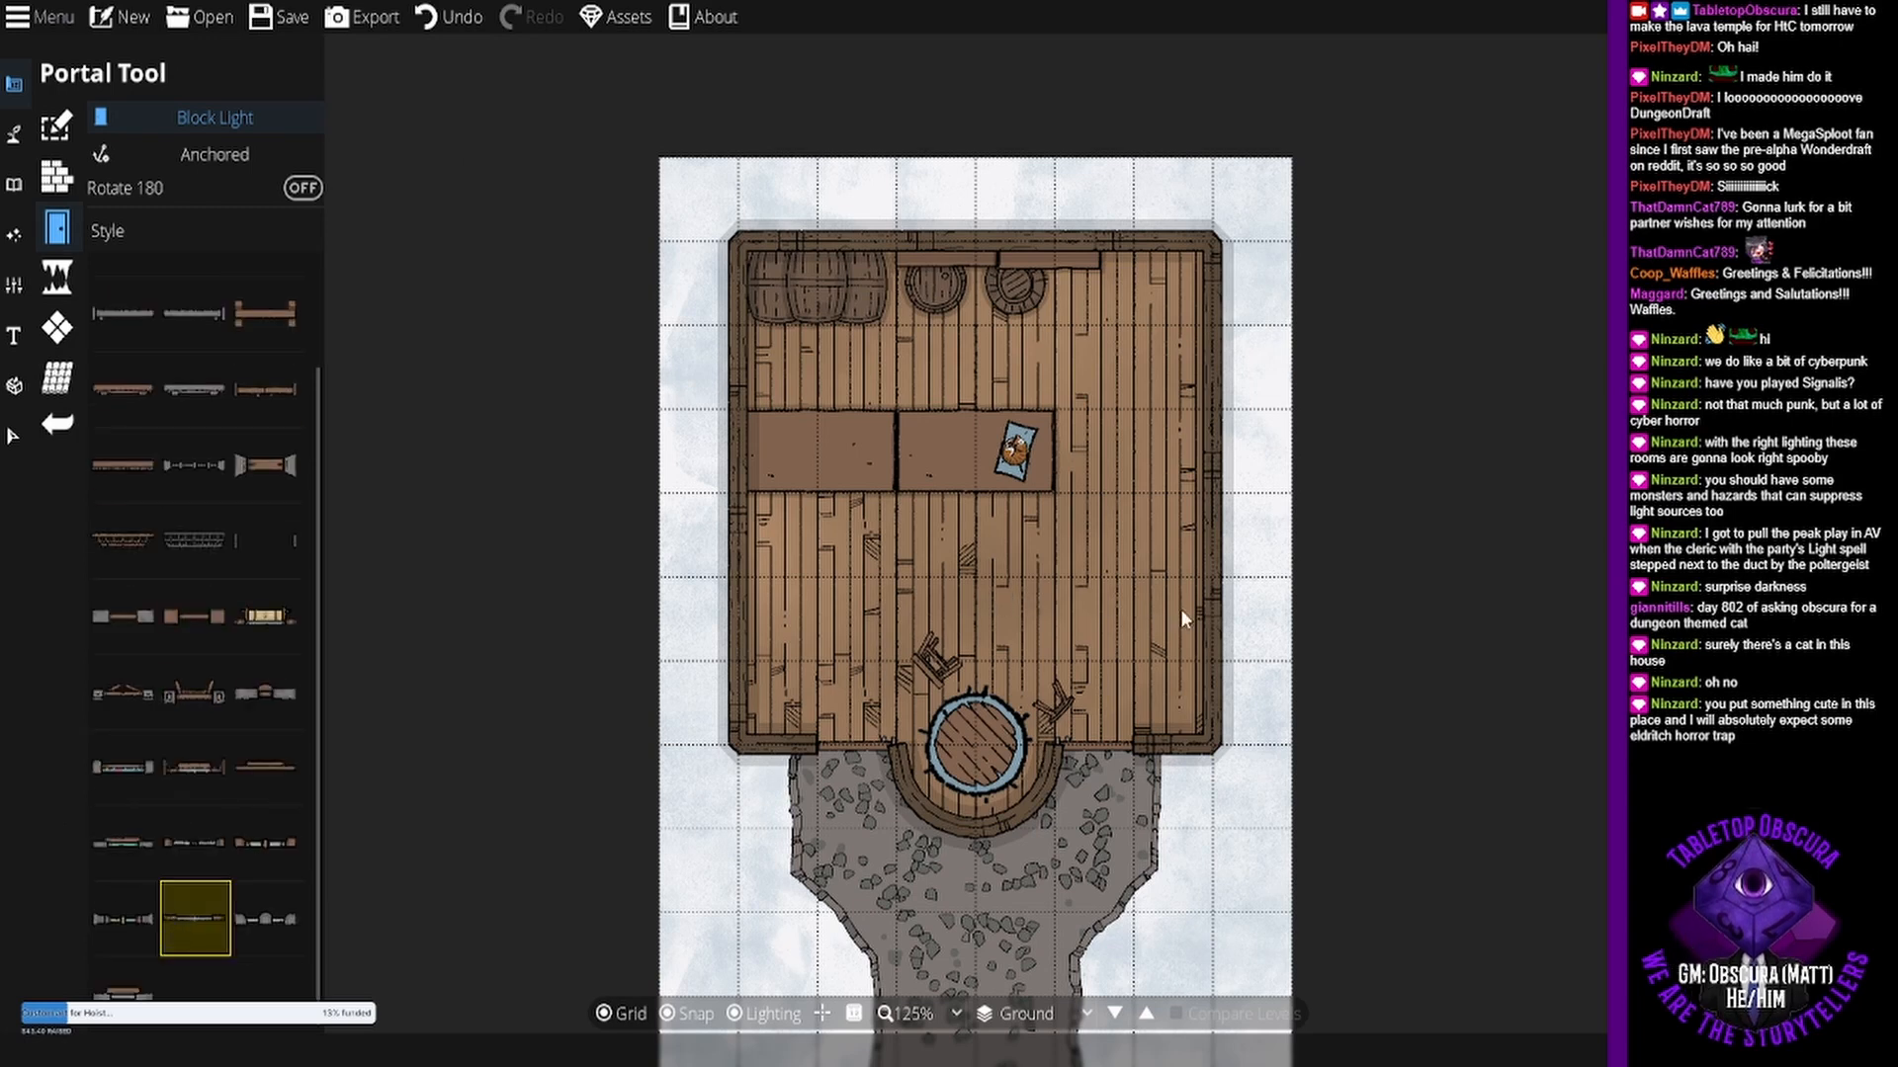
pyautogui.click(1211, 624)
pyautogui.click(1219, 620)
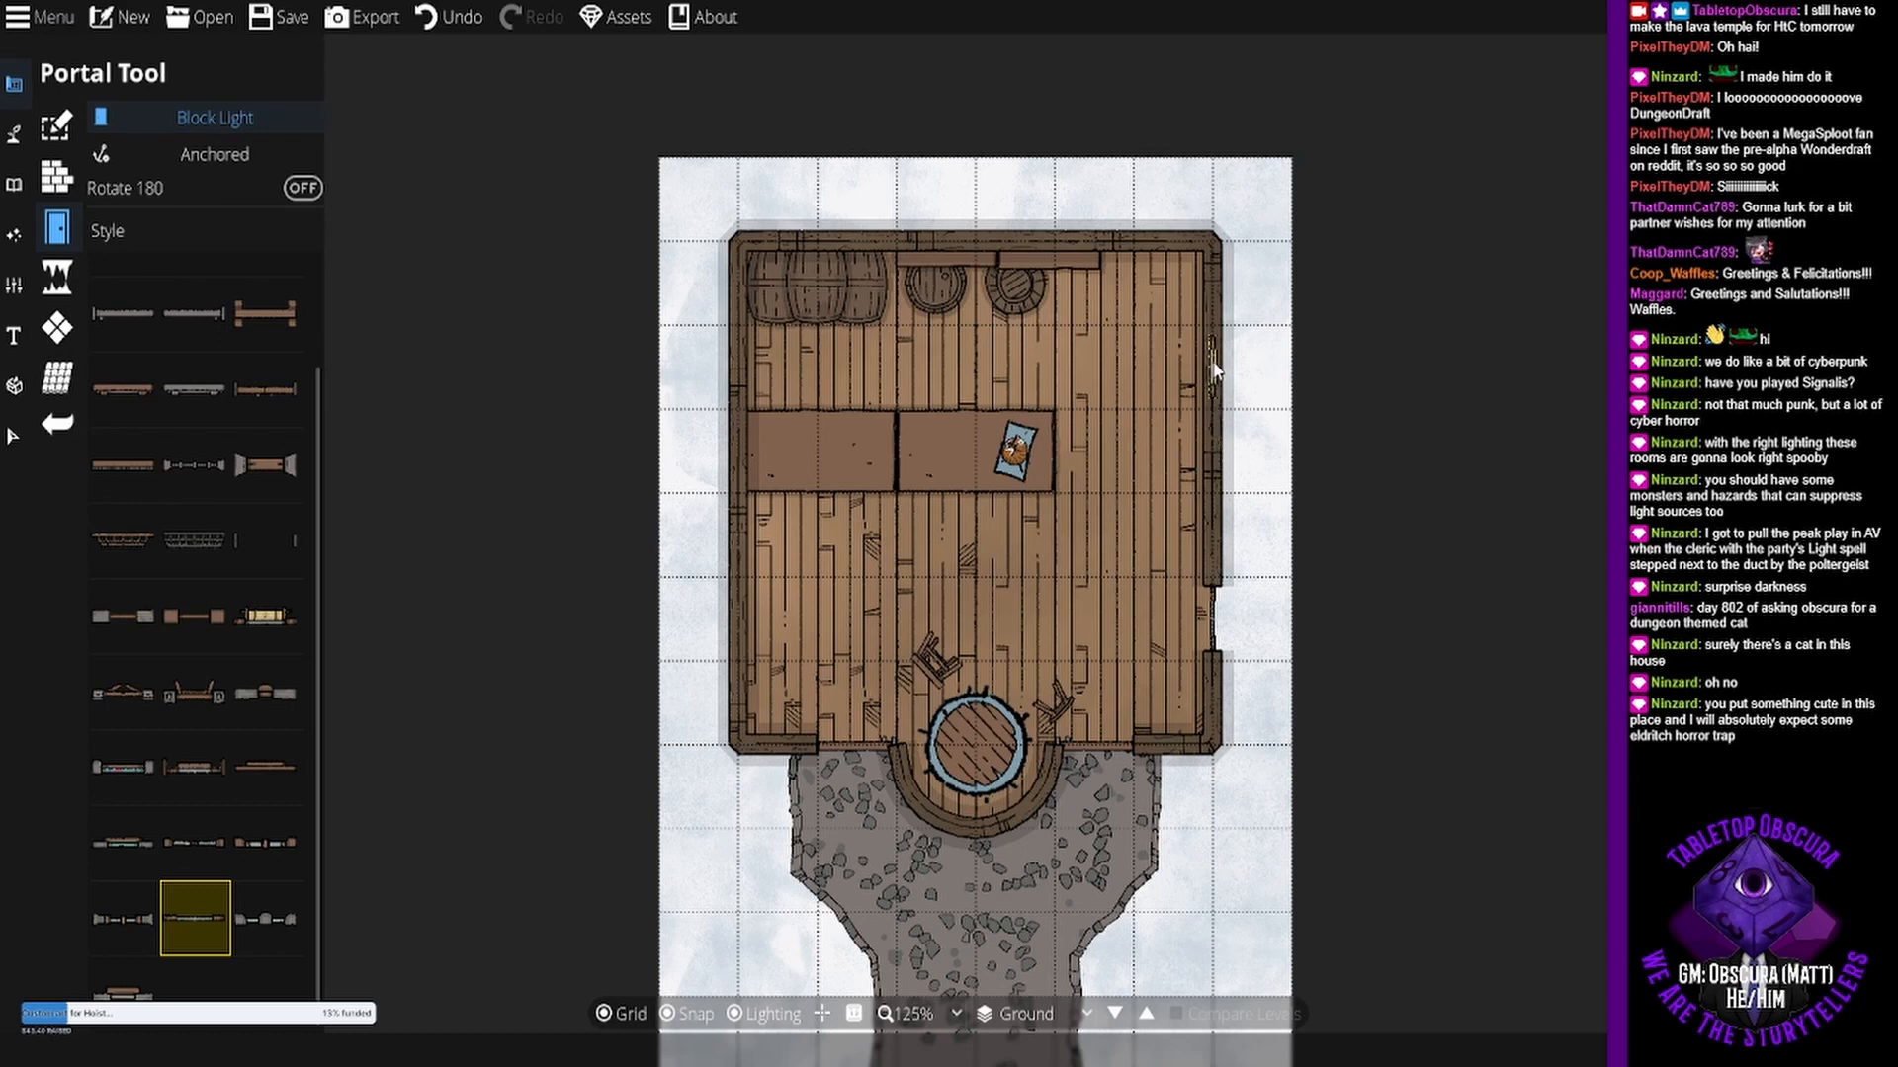
pyautogui.click(734, 371)
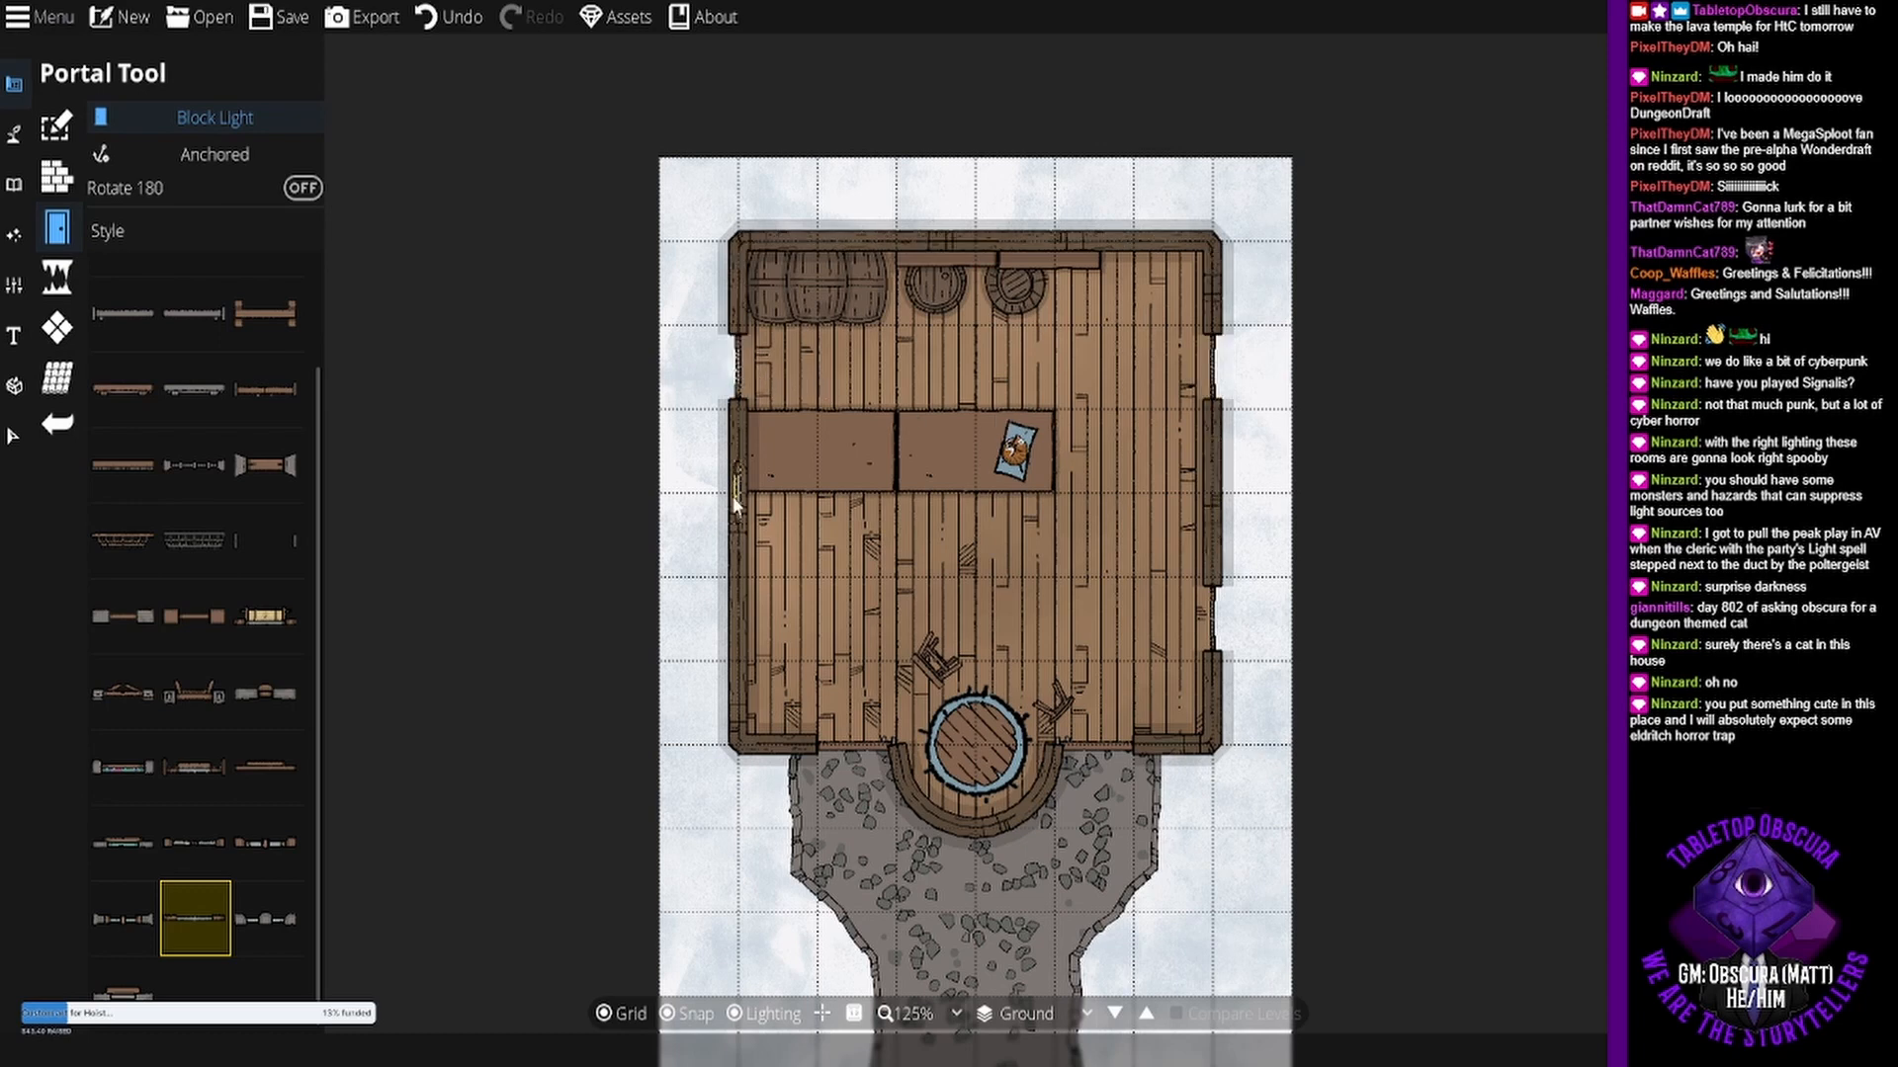
pyautogui.click(734, 617)
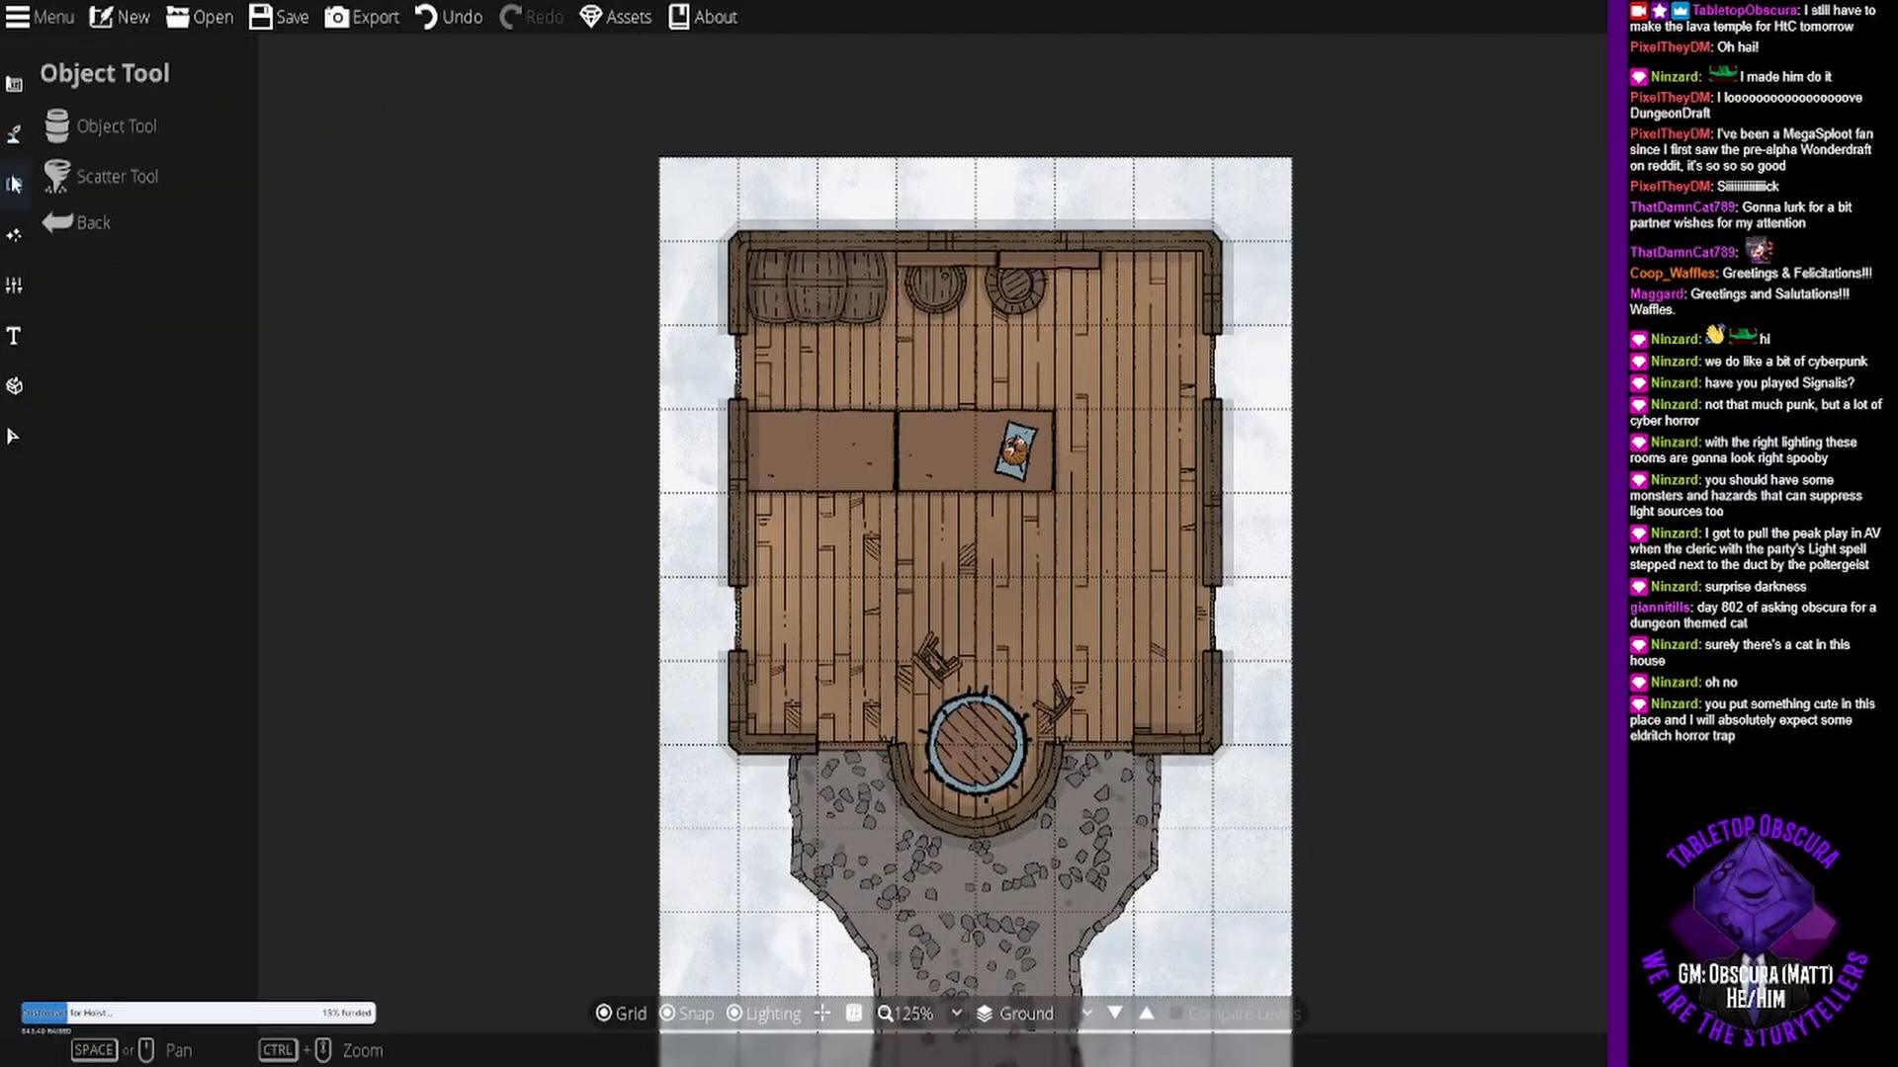
# - Place a round wooden table at the west wall's southern window, with a broken chair north of it and a rectangular seat south of it
pyautogui.click(89, 129)
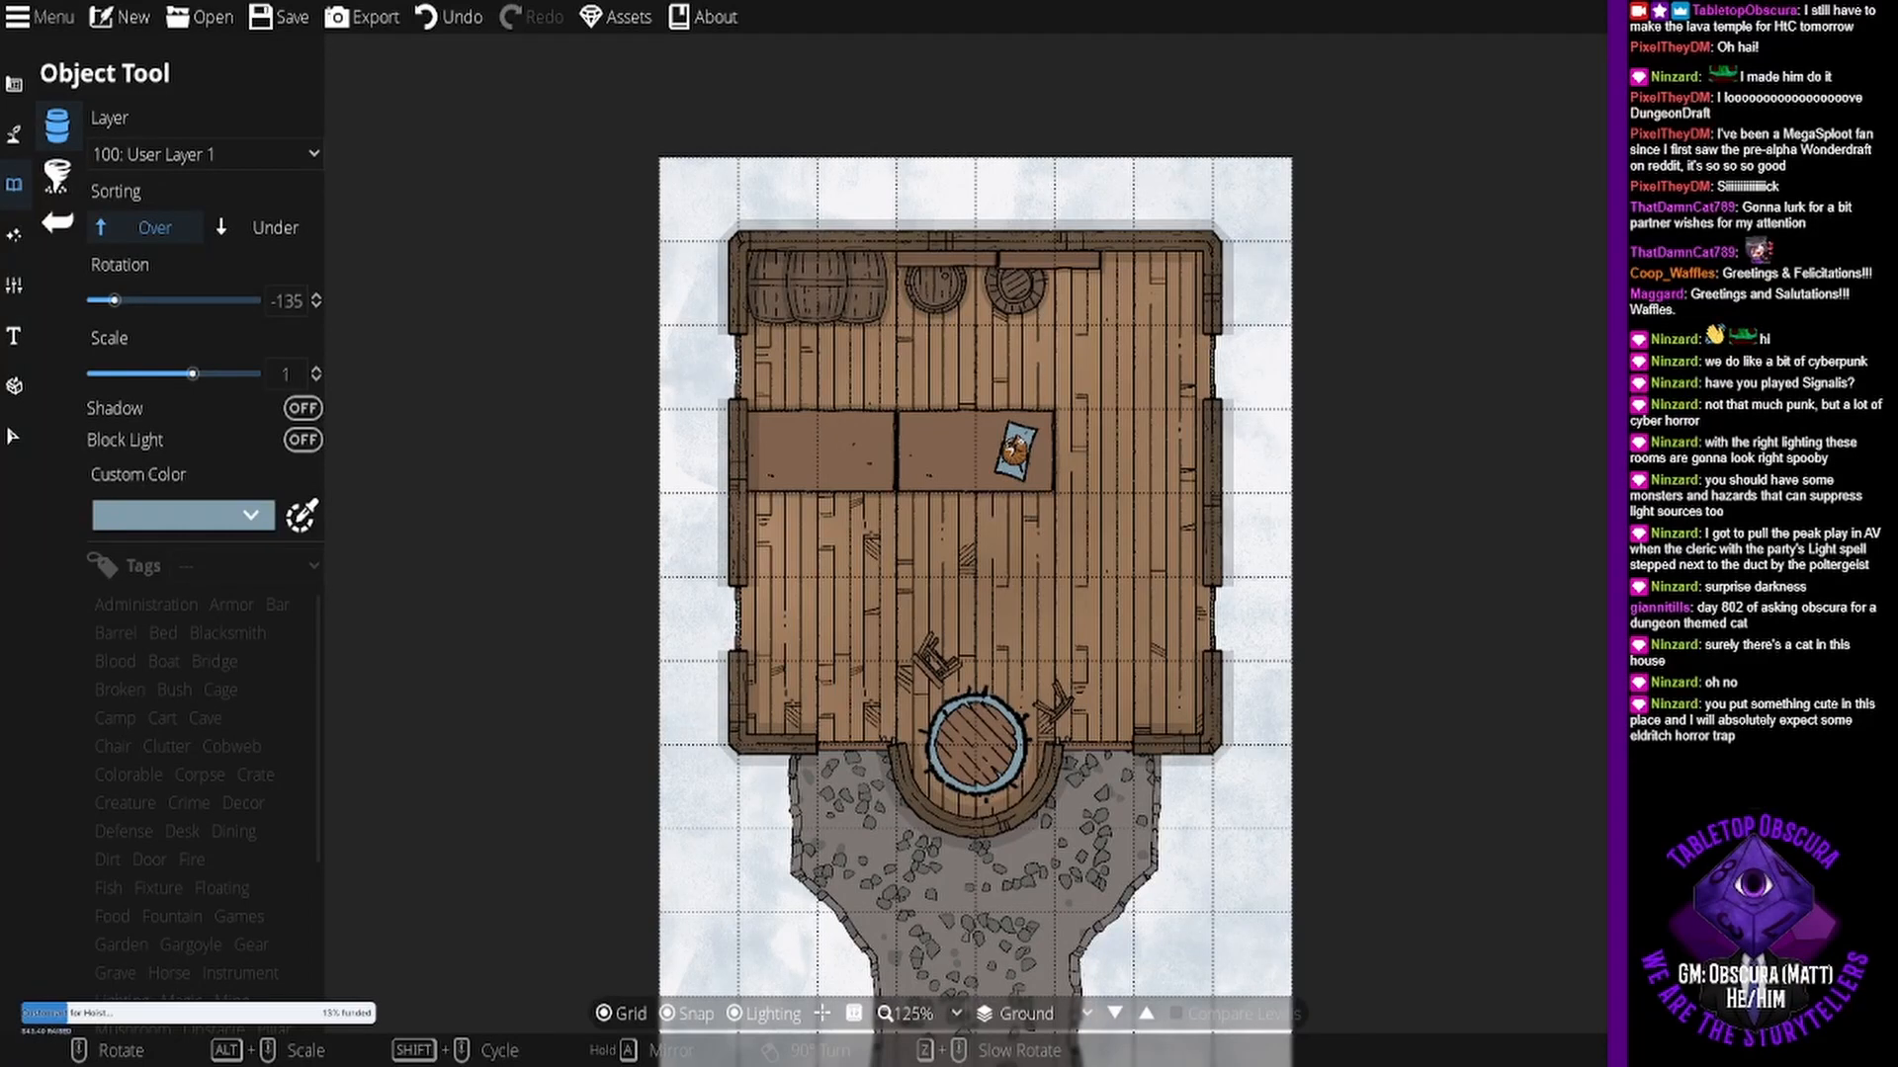
pyautogui.click(777, 619)
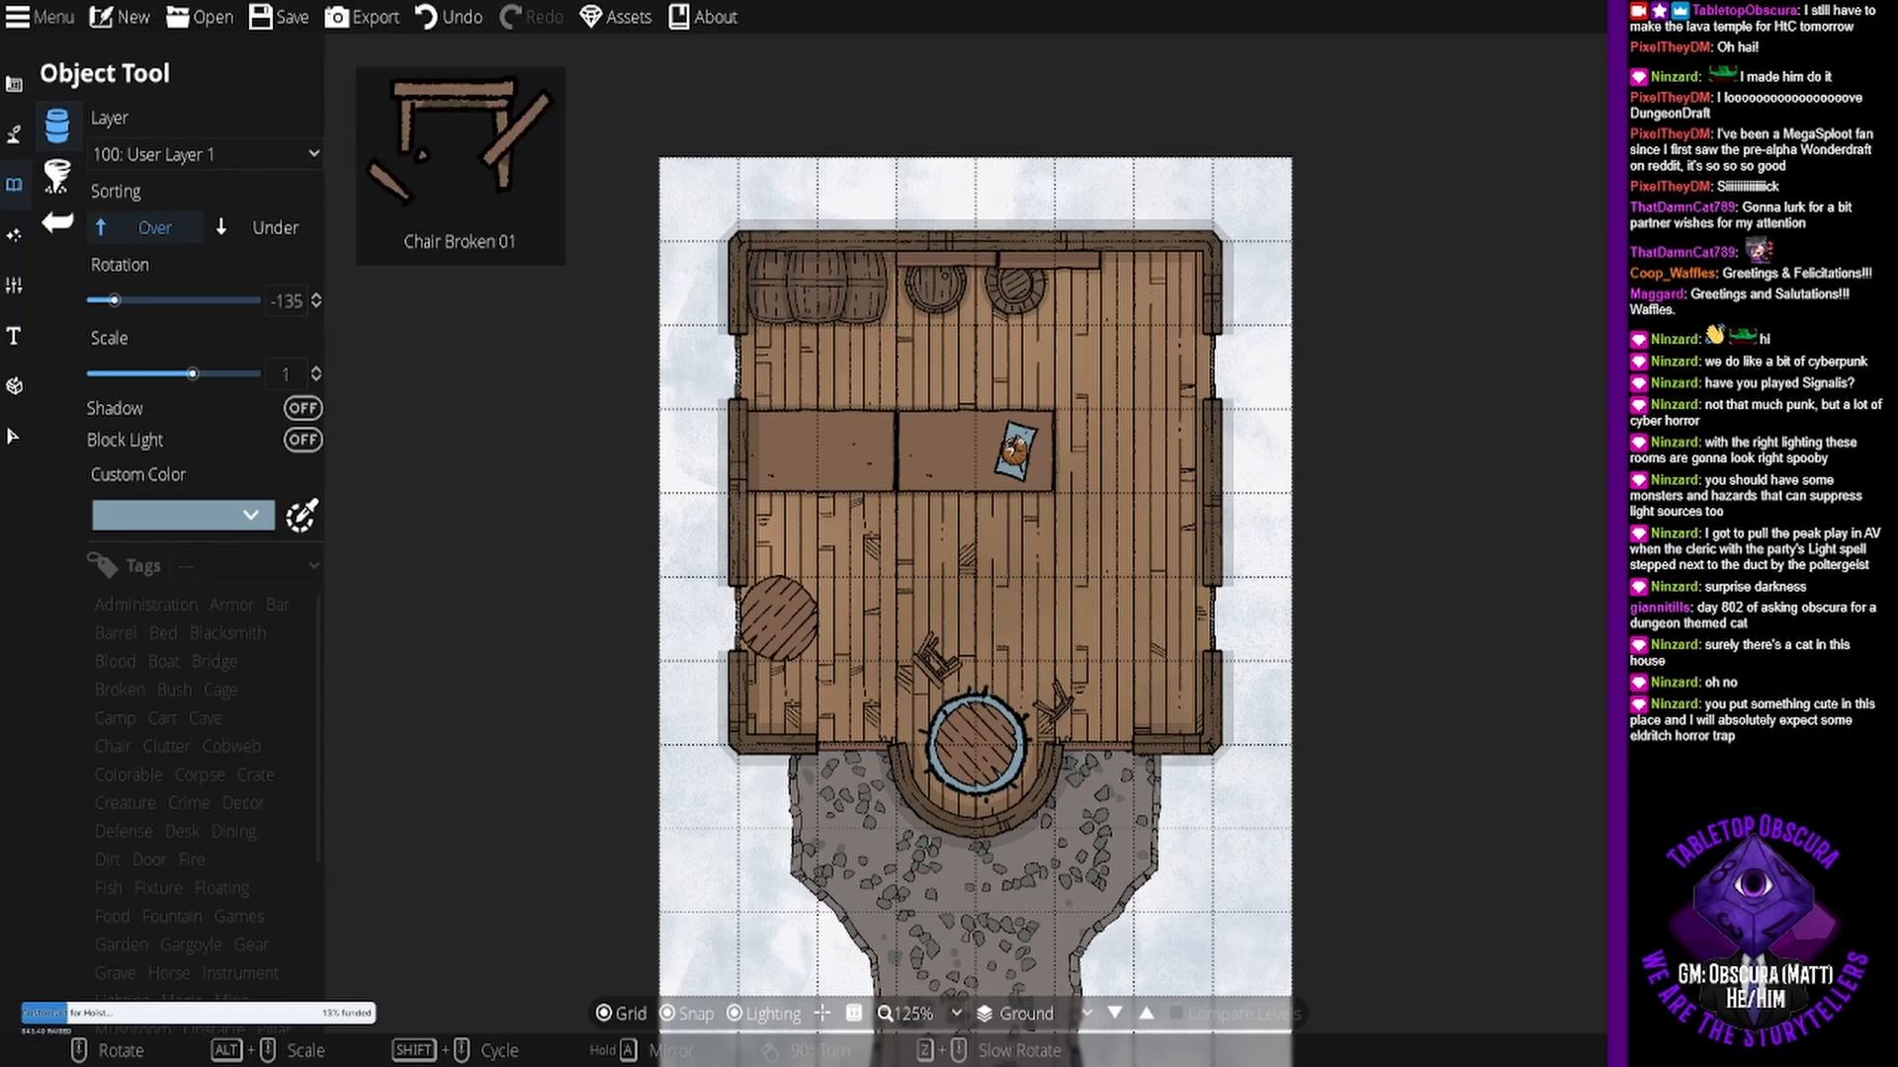
pyautogui.scroll(-15, 779, 540)
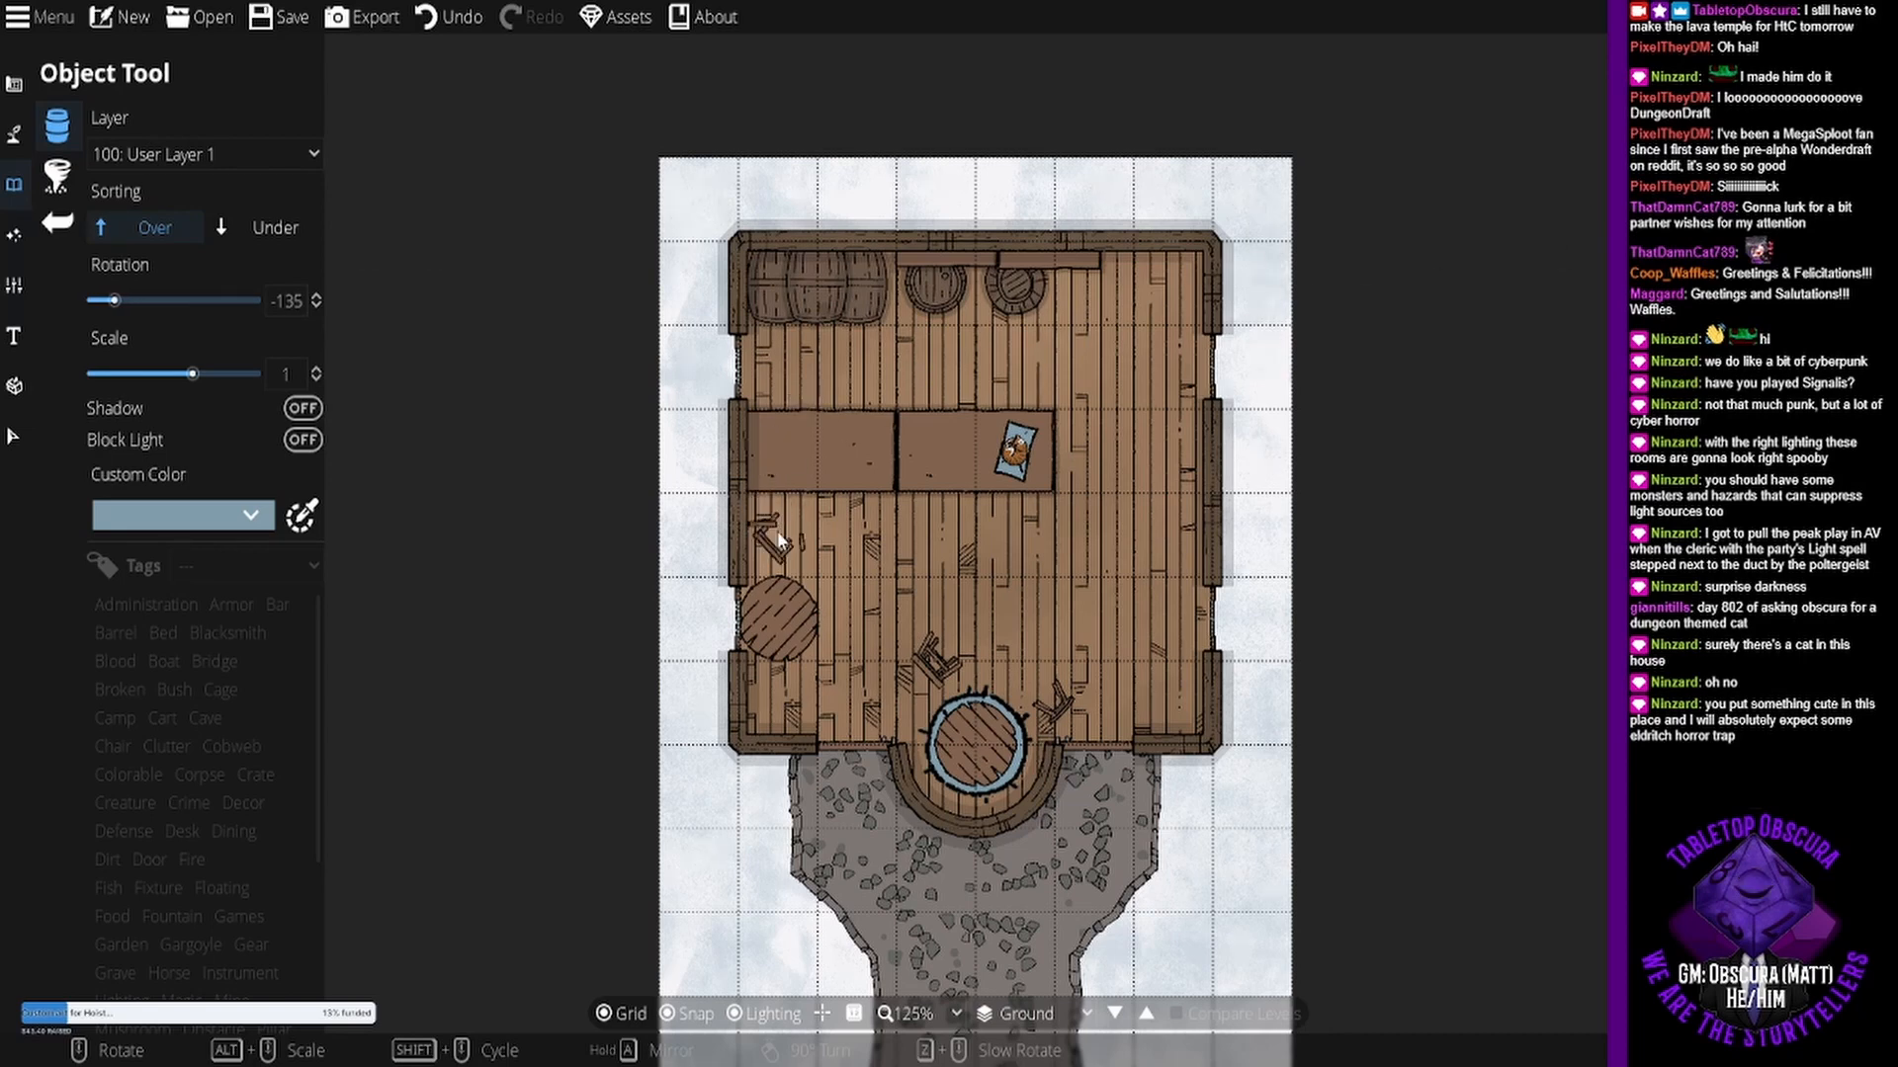
pyautogui.scroll(5, 780, 540)
pyautogui.click(780, 540)
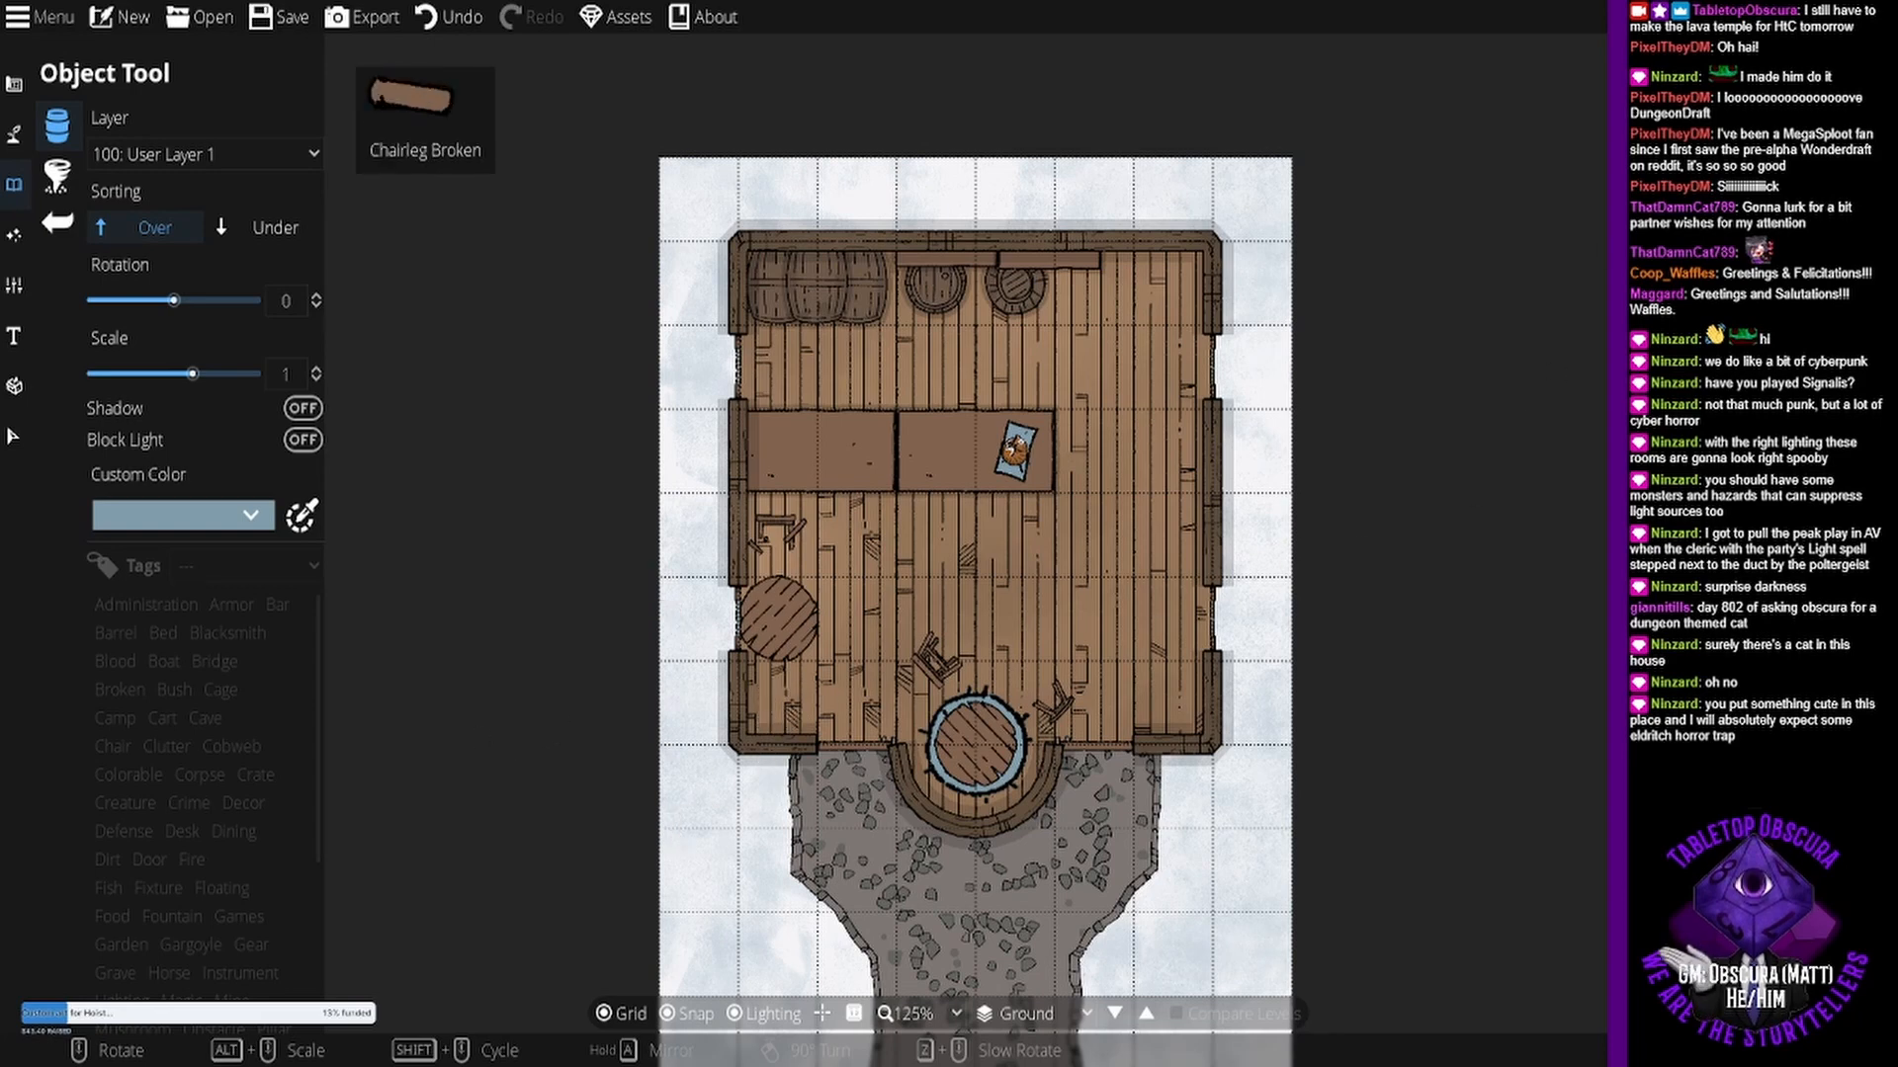
pyautogui.click(773, 715)
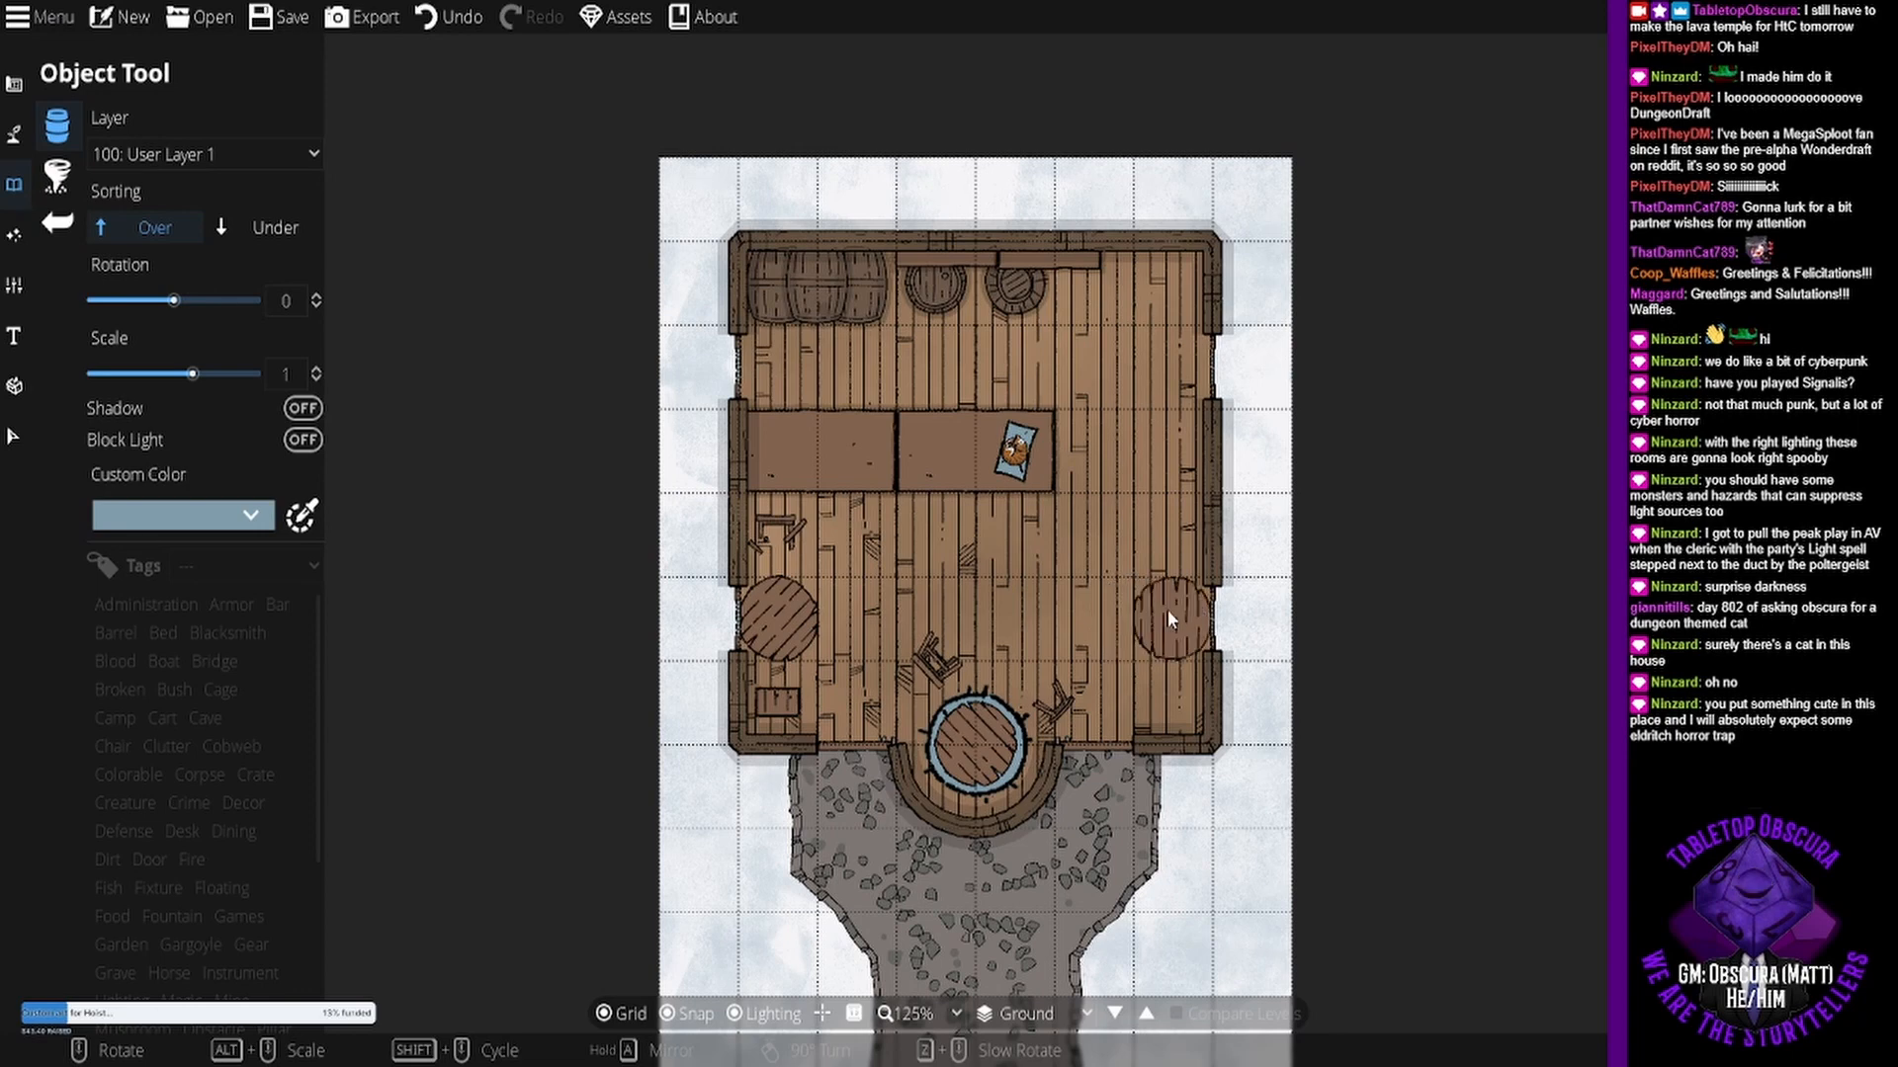
# - Place a round wooden table at the east wall's southern window, with a round stool north of it and a chair rotated 150° south of it
pyautogui.click(1166, 609)
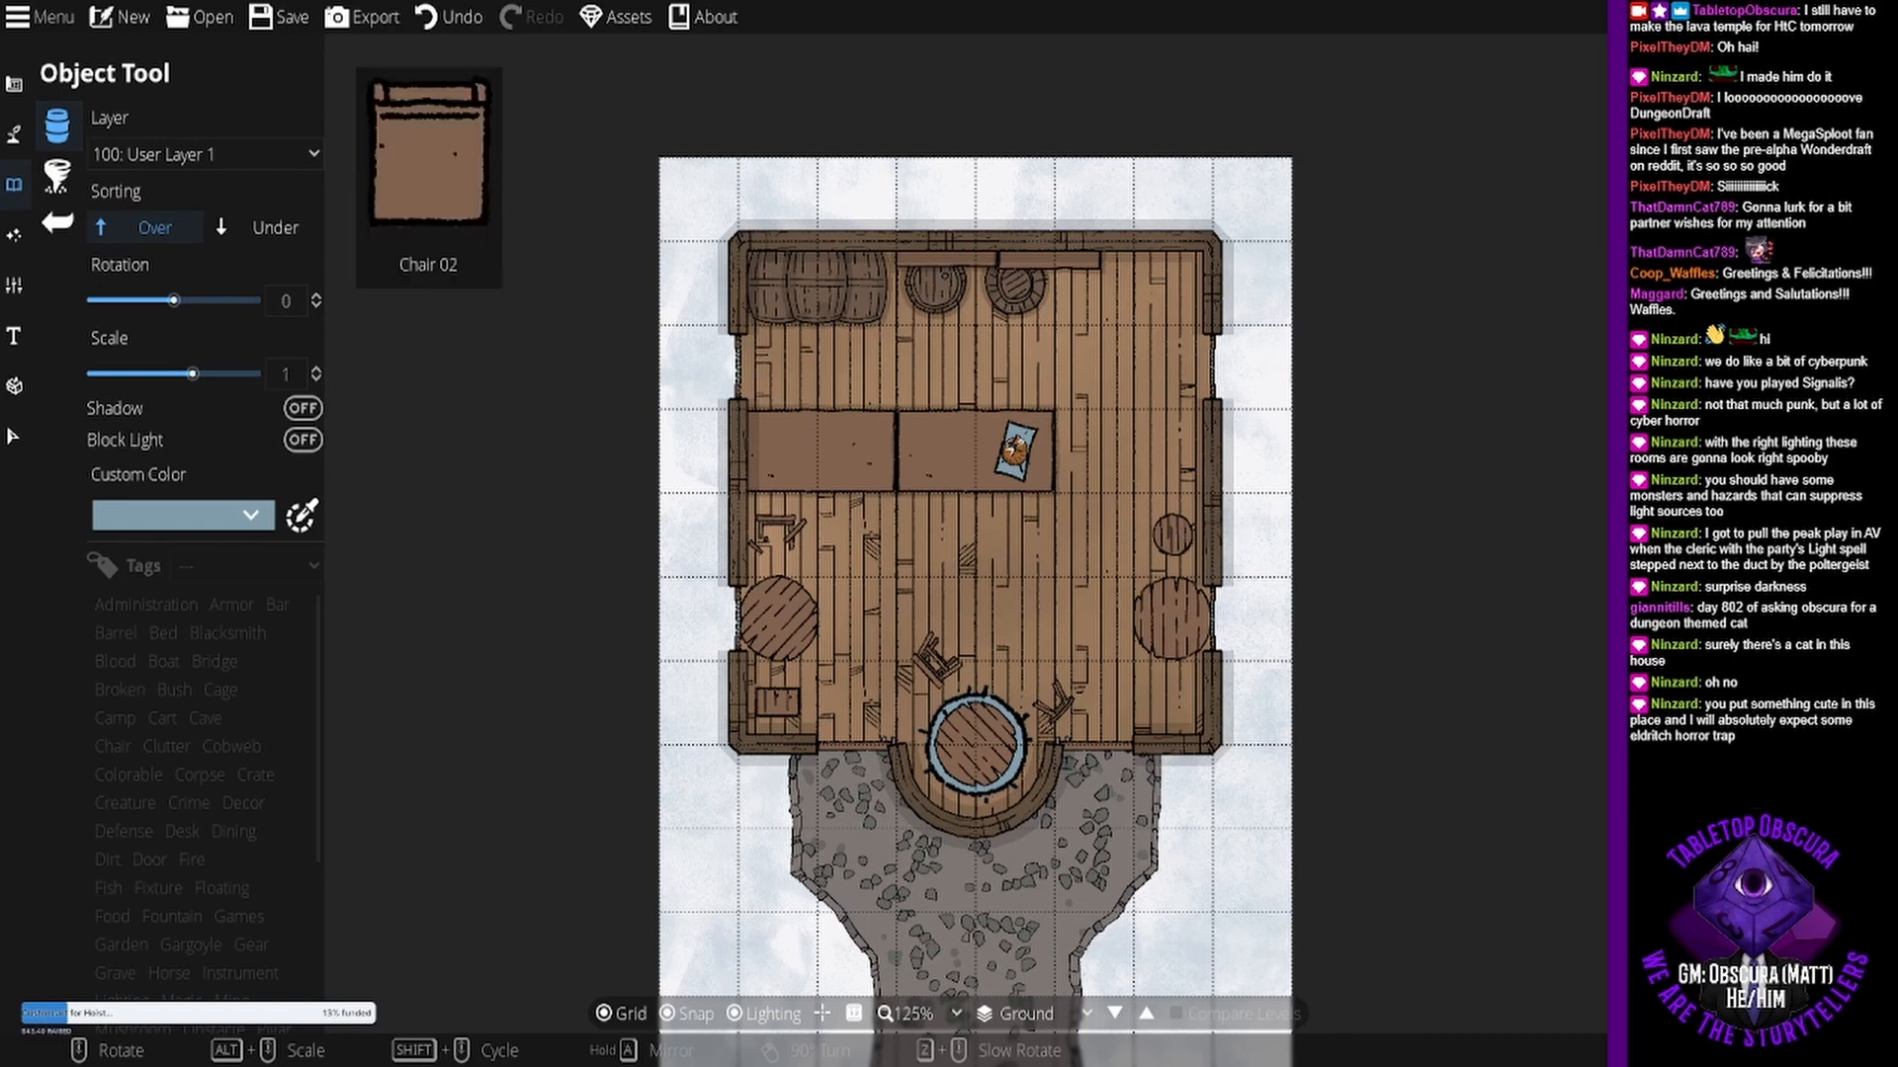
pyautogui.scroll(1, 1266, 729)
pyautogui.scroll(10, 1162, 720)
pyautogui.scroll(-1, 1162, 720)
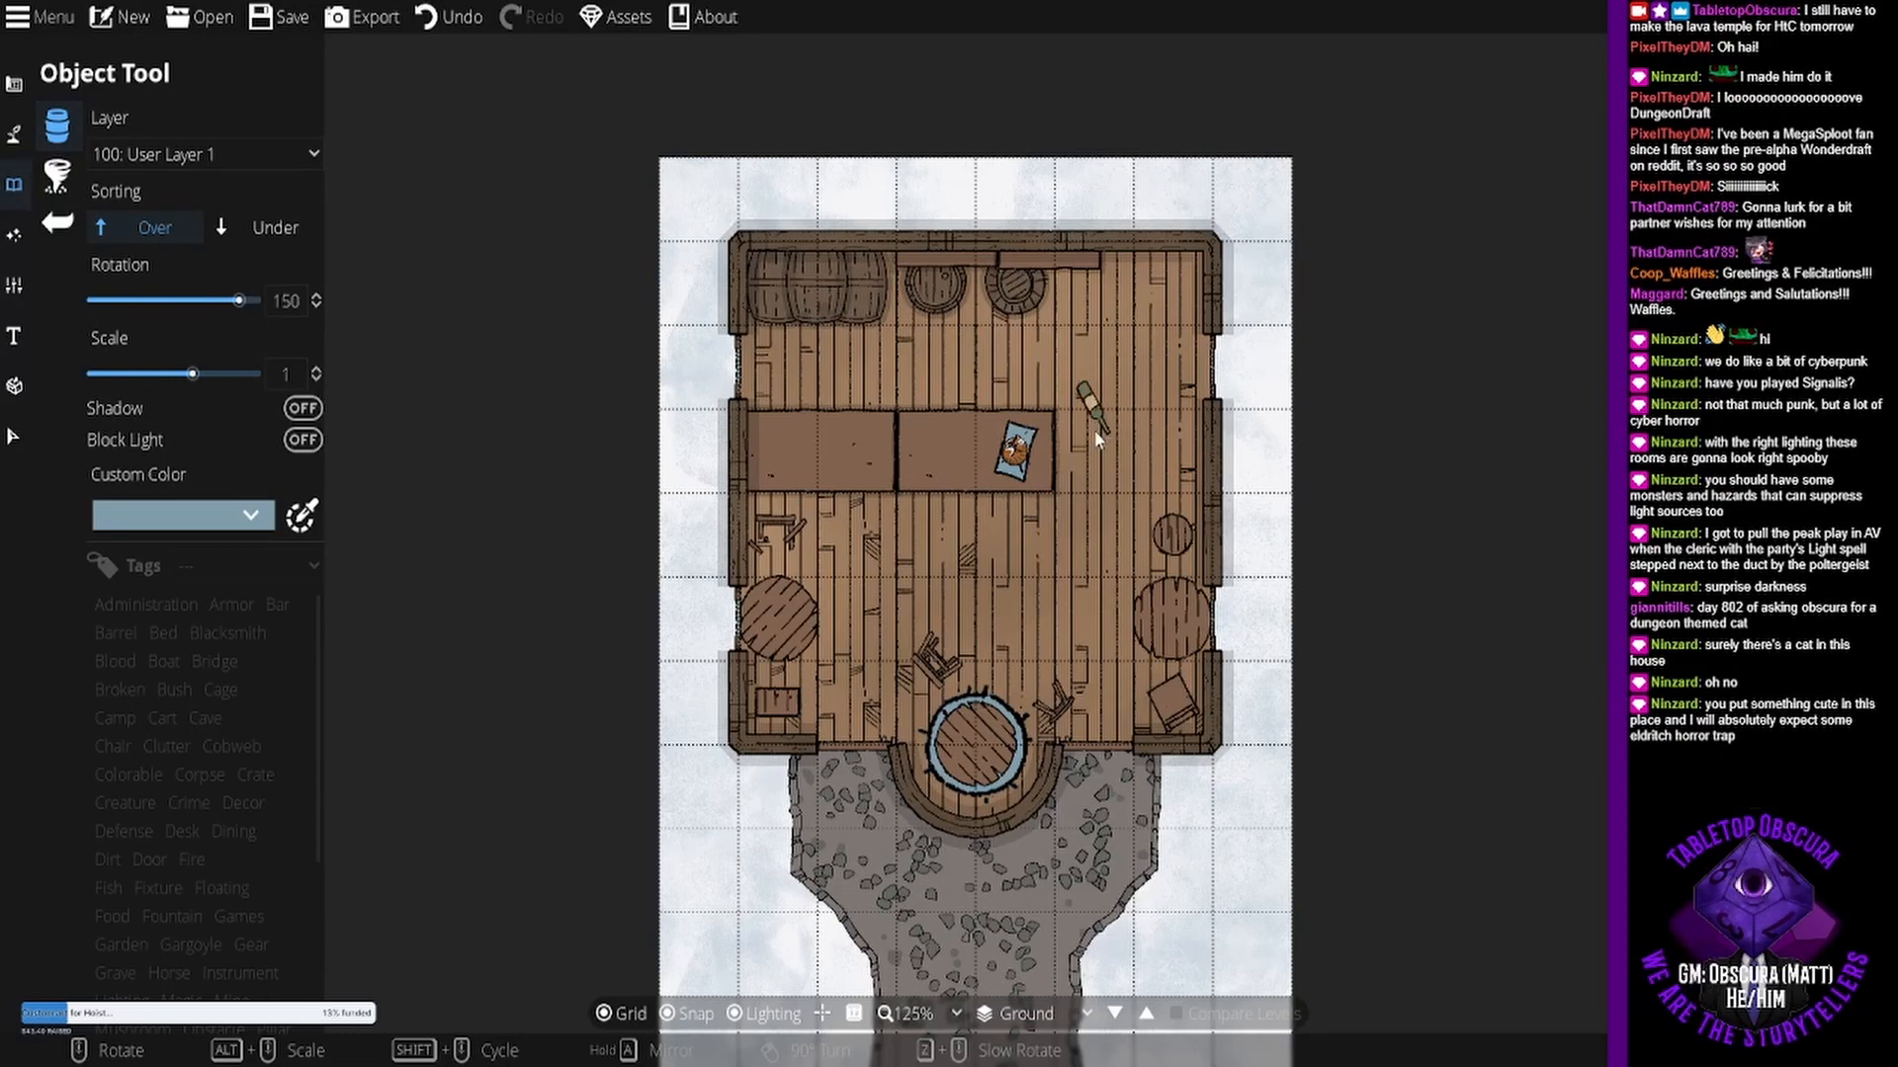
# - Turn off snapping and place a bottle at scale 0.6, rotated 105°, on the north wall's western shelf
pyautogui.scroll(2, 1038, 452)
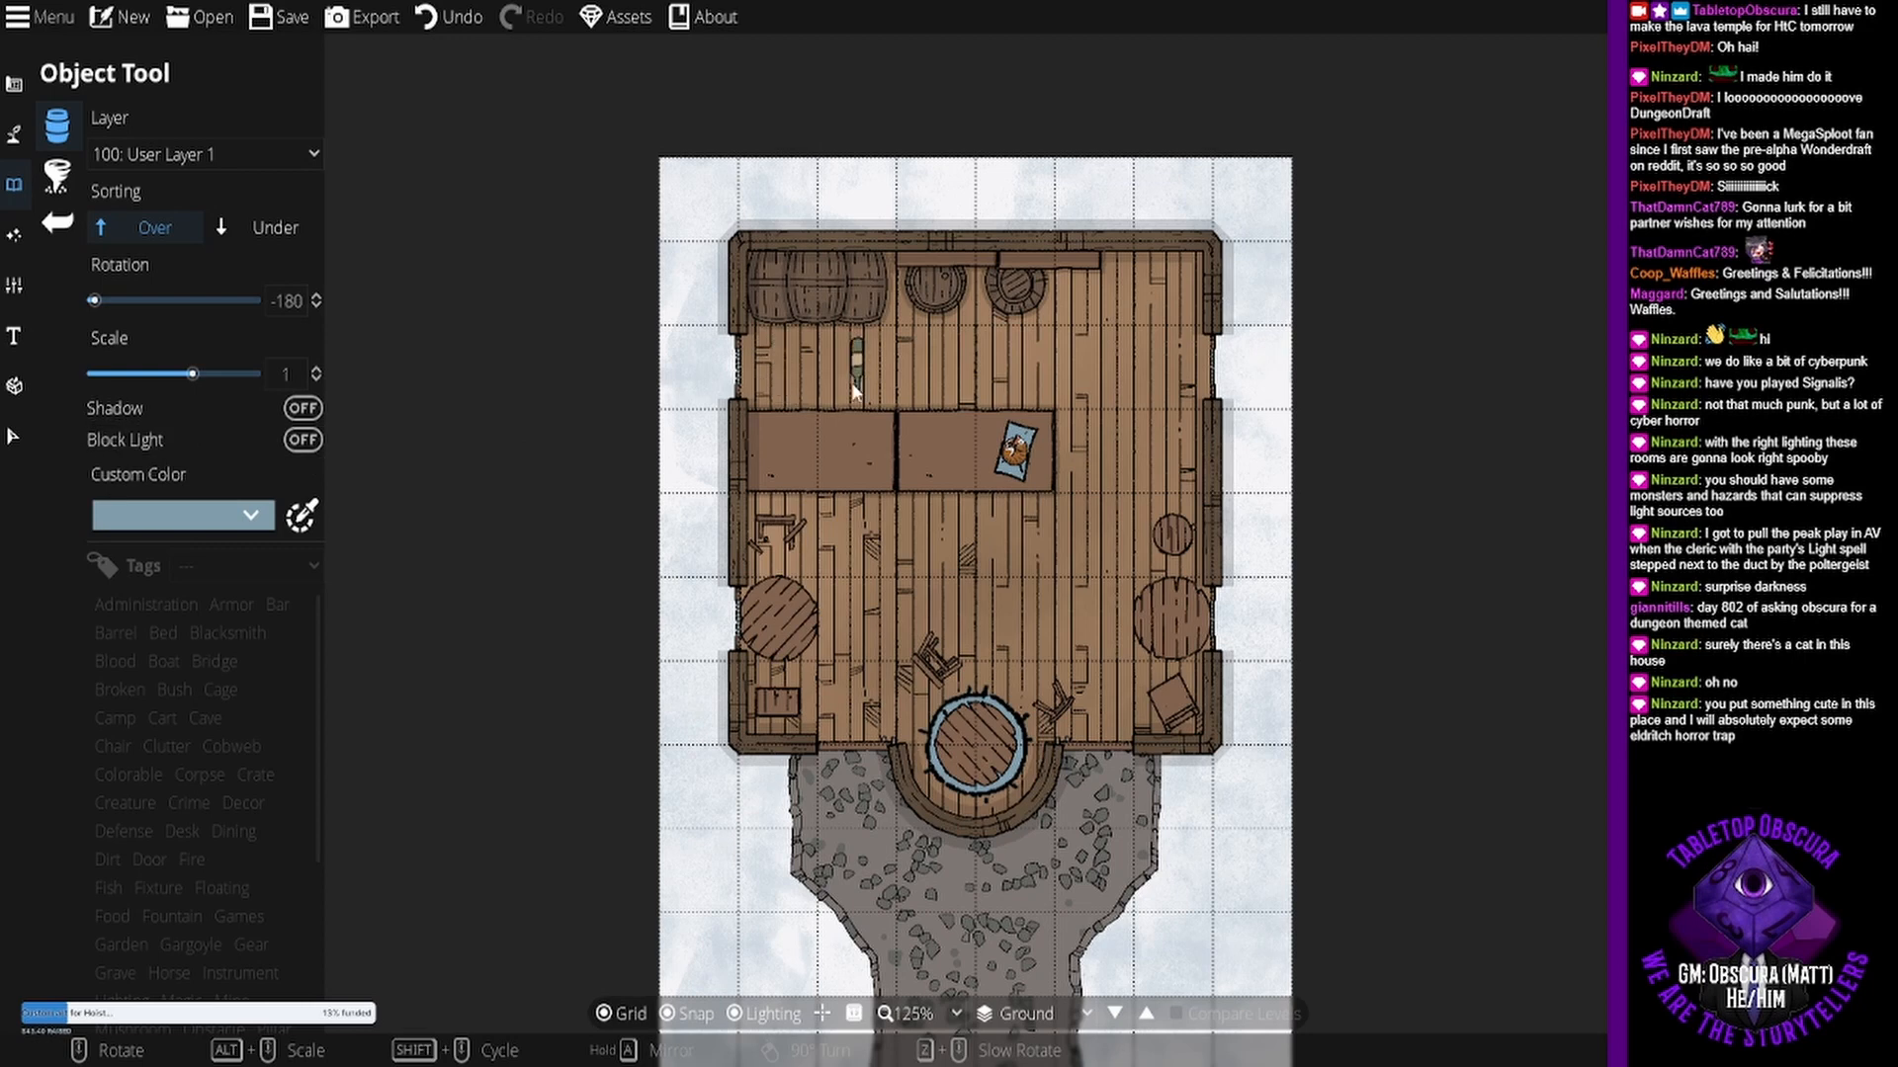
pyautogui.keyDown('alt'); pyautogui.scroll(-4, 779, 447); pyautogui.keyUp('alt')
pyautogui.scroll(-5, 911, 264)
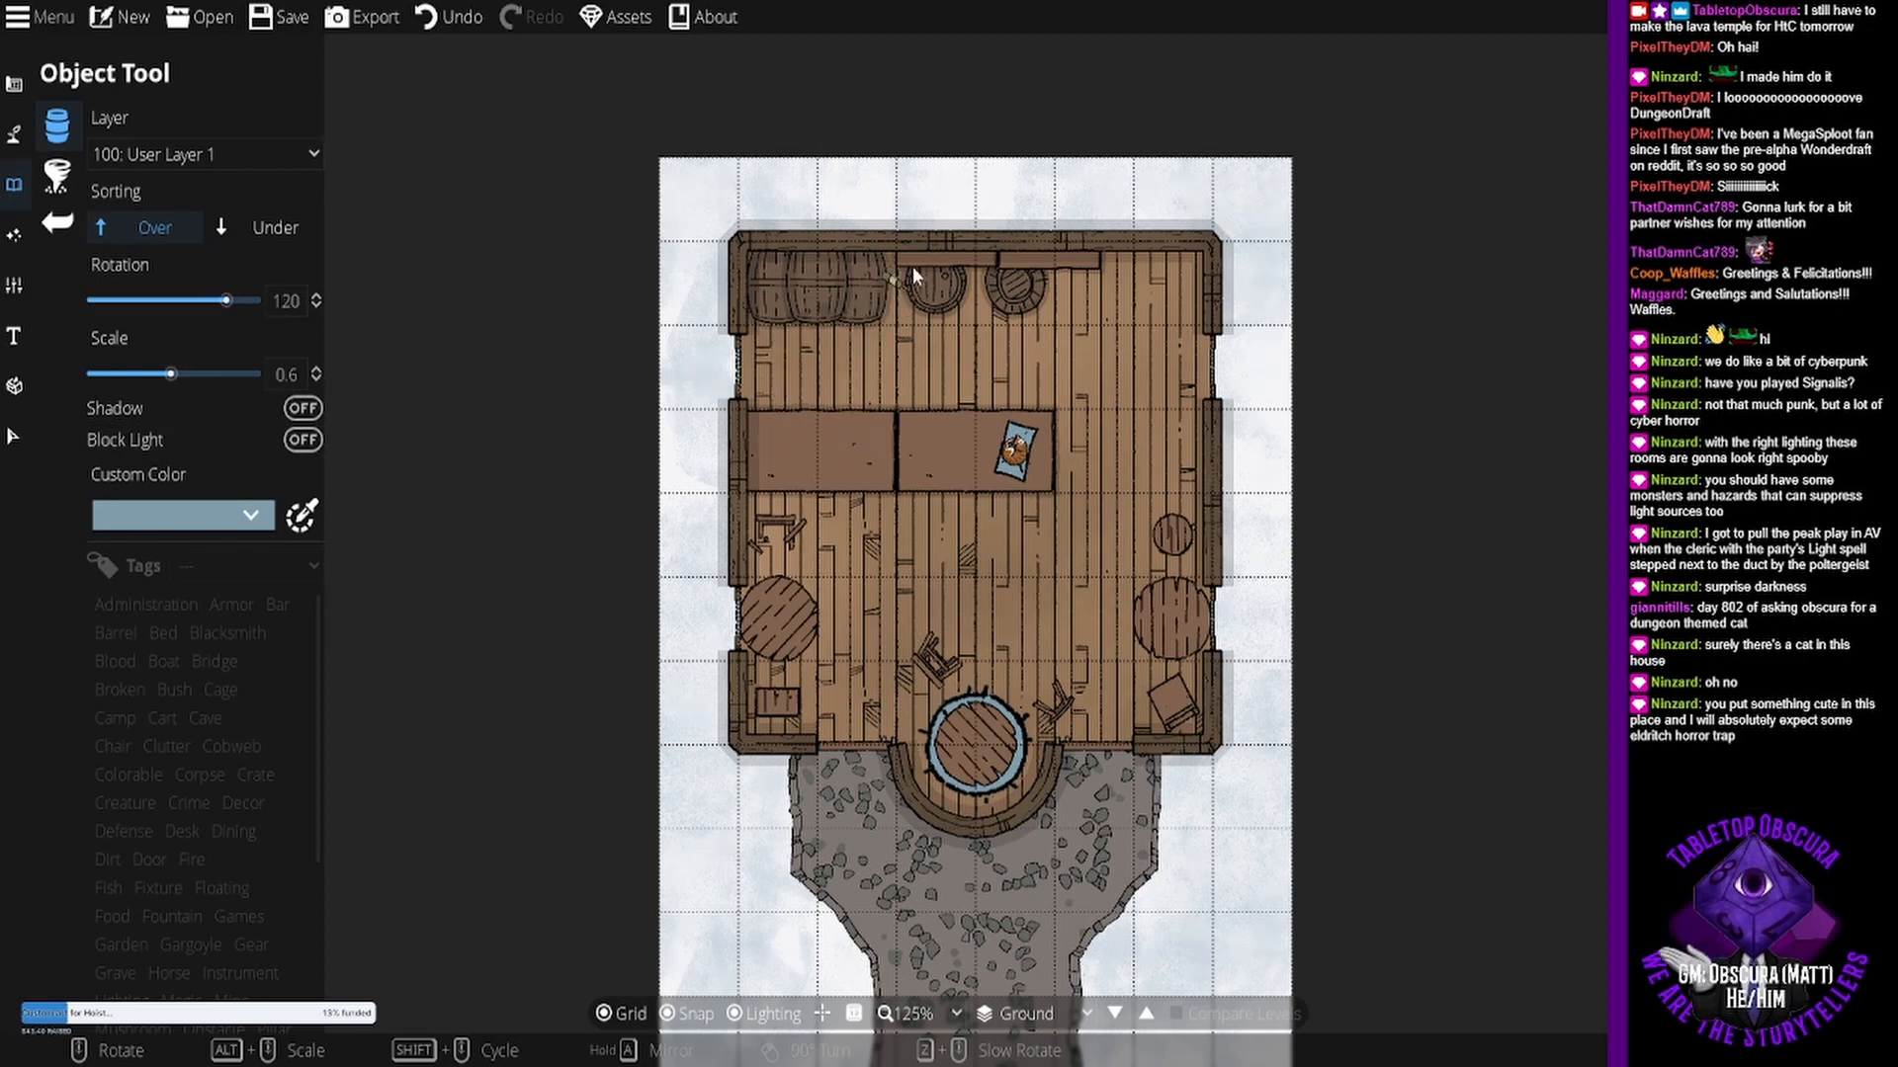
pyautogui.click(682, 1013)
pyautogui.scroll(4, 1055, 318)
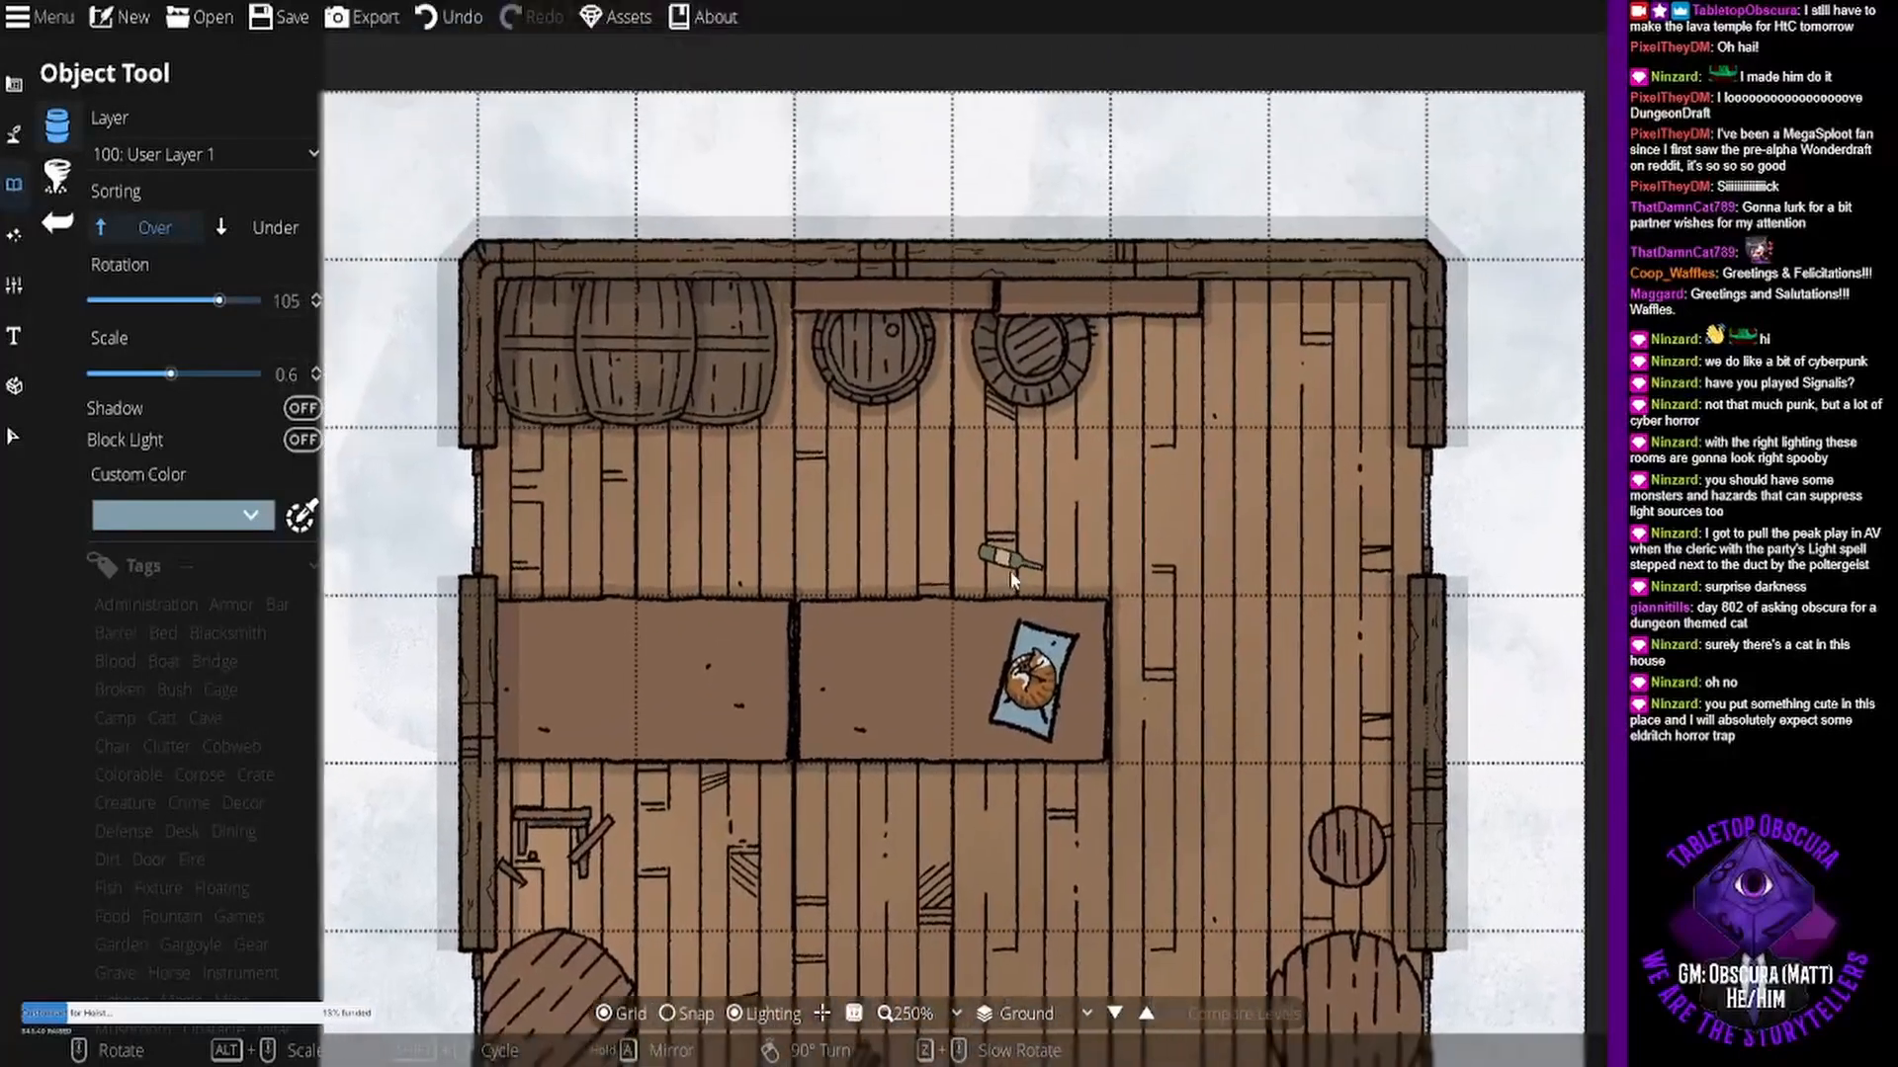
pyautogui.moveTo(1010, 571); pyautogui.dragTo(1018, 701)
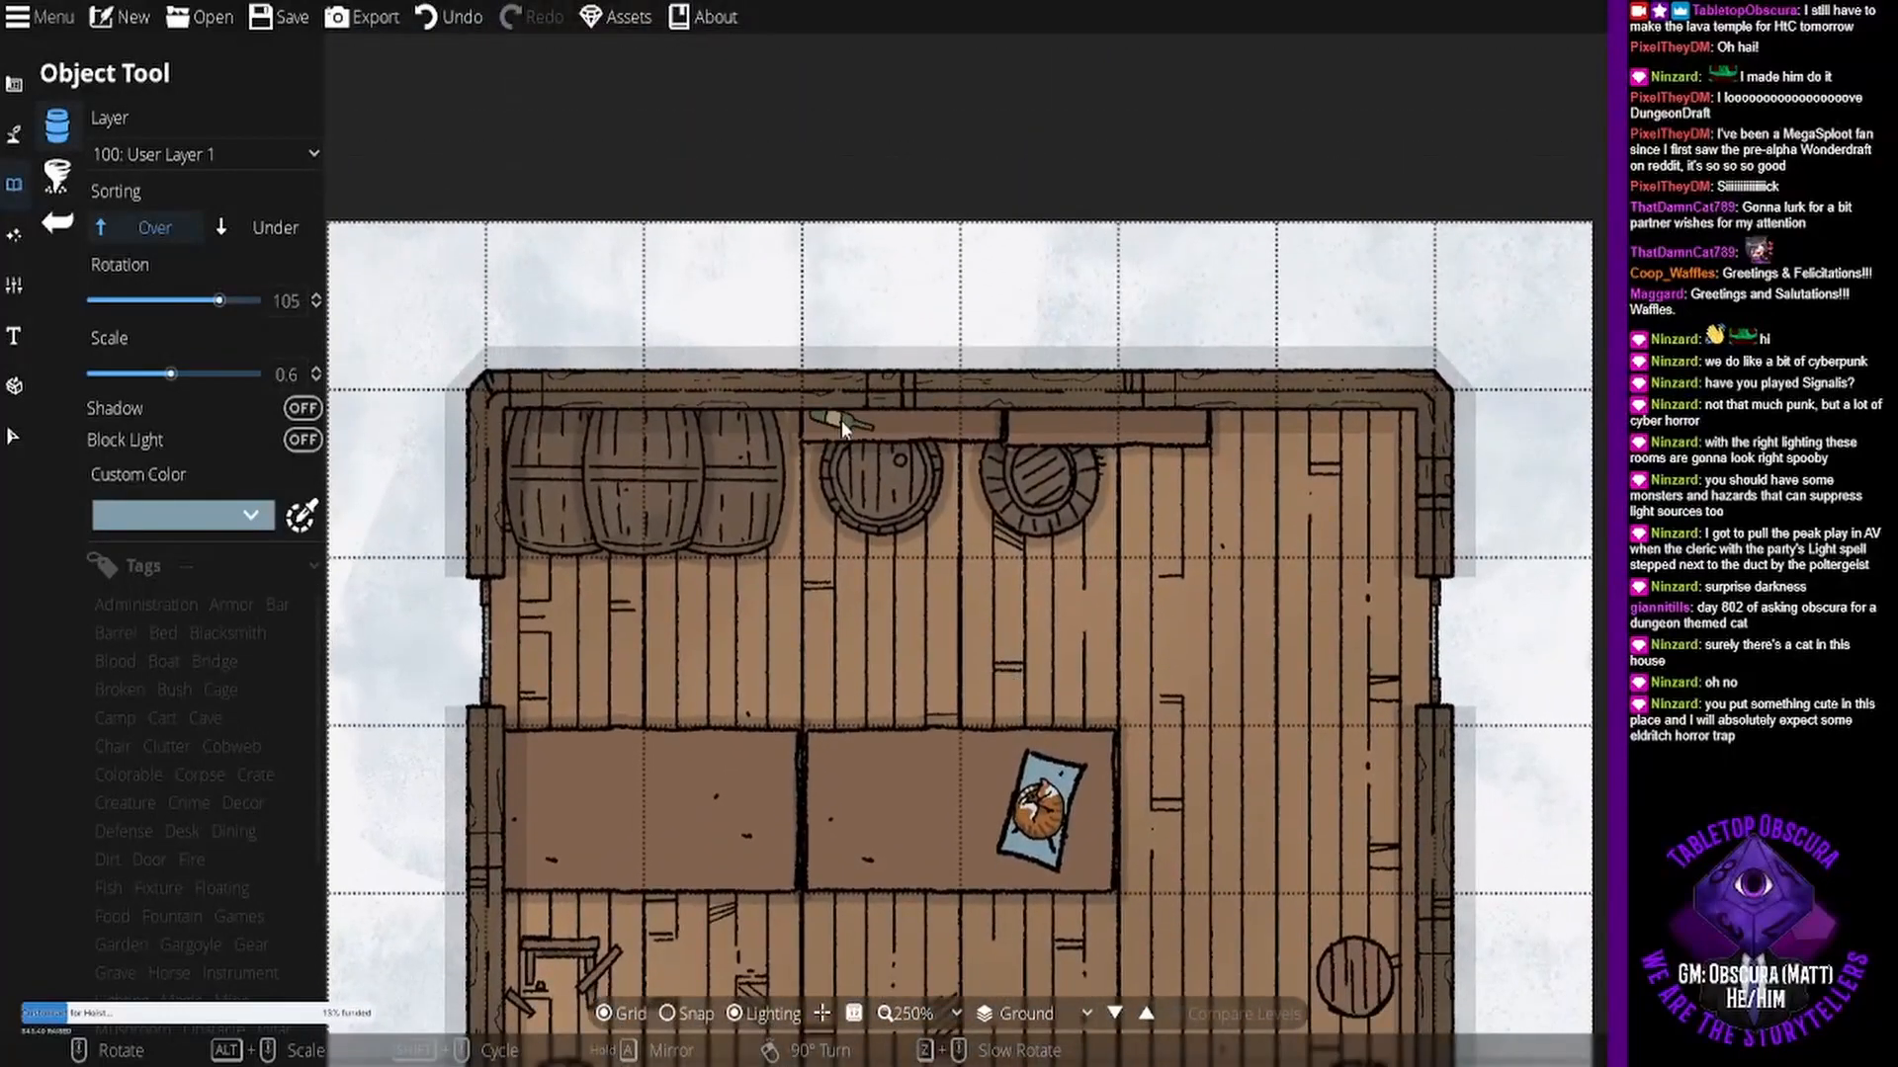
pyautogui.click(844, 425)
# - Place a small blue round vessel beside the bottle and a gold-coloured one on the eastern shelf
pyautogui.click(897, 426)
pyautogui.click(131, 526)
pyautogui.click(178, 596)
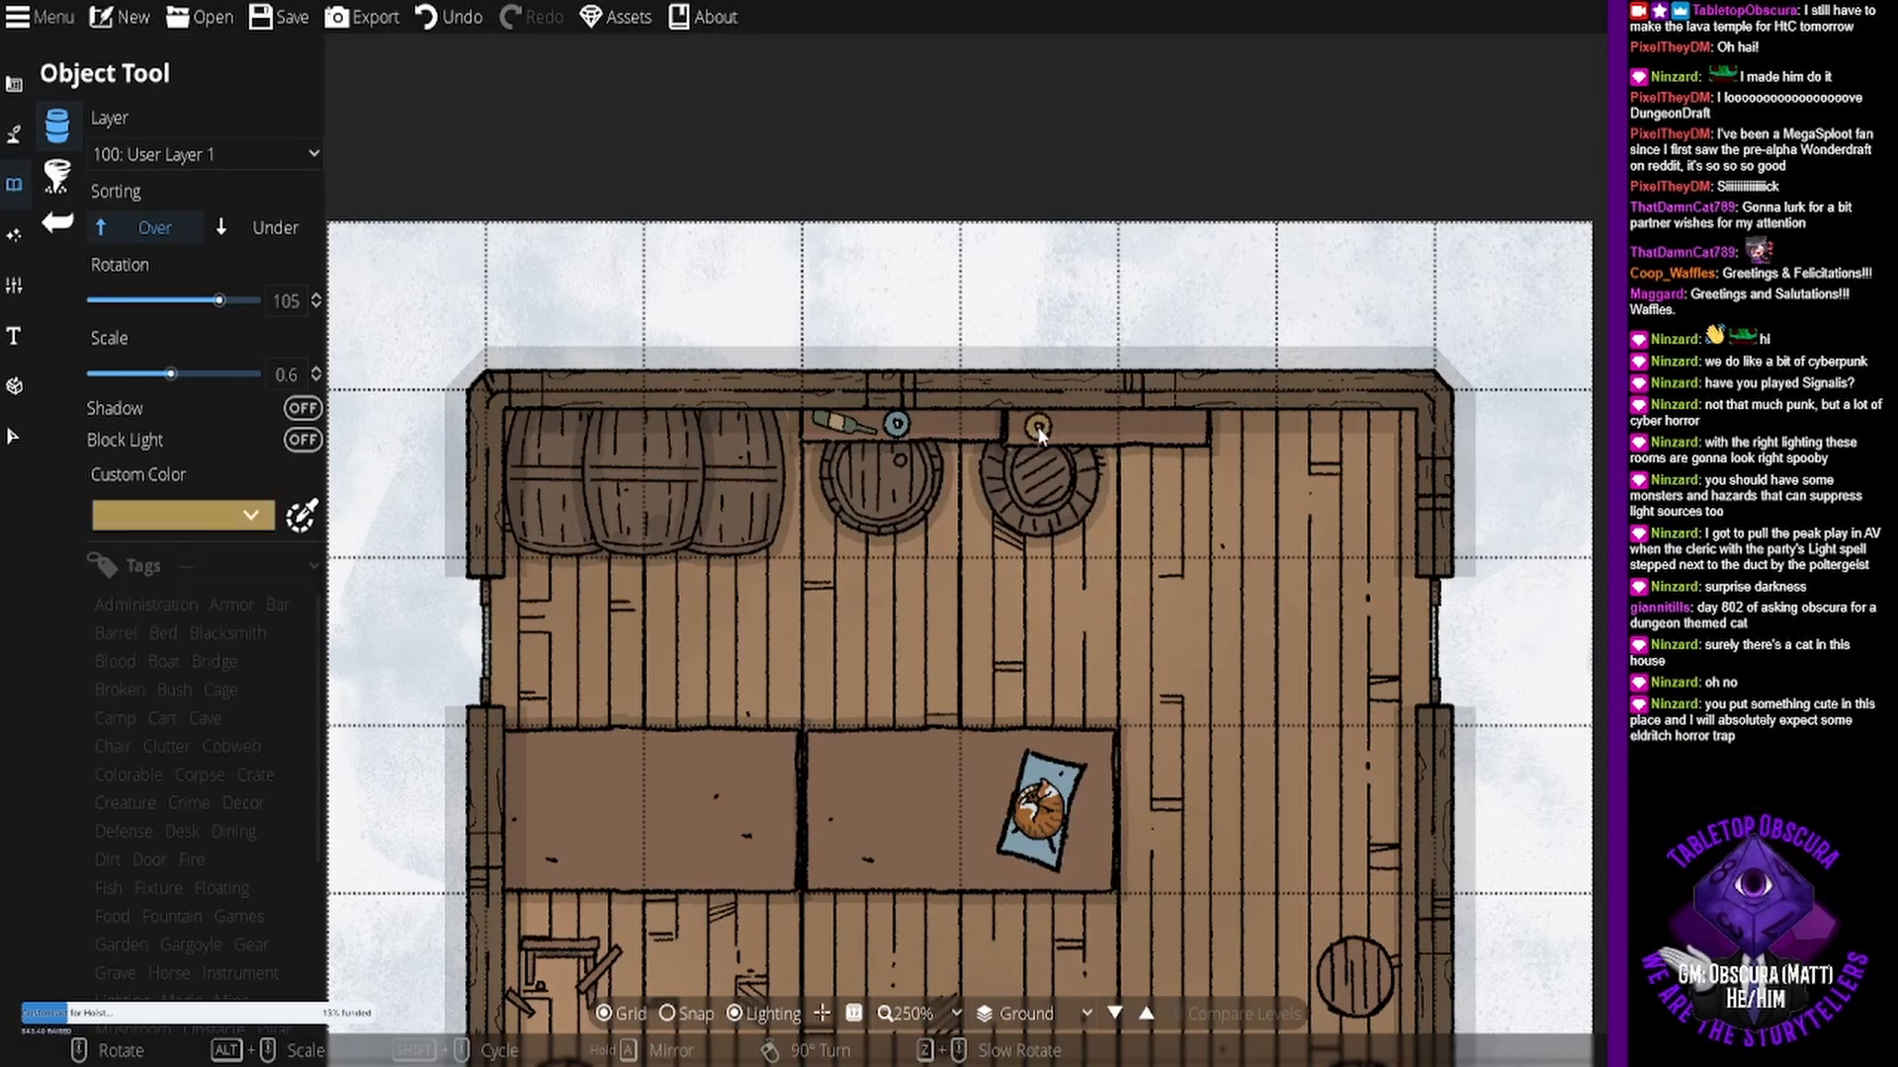
pyautogui.click(1126, 432)
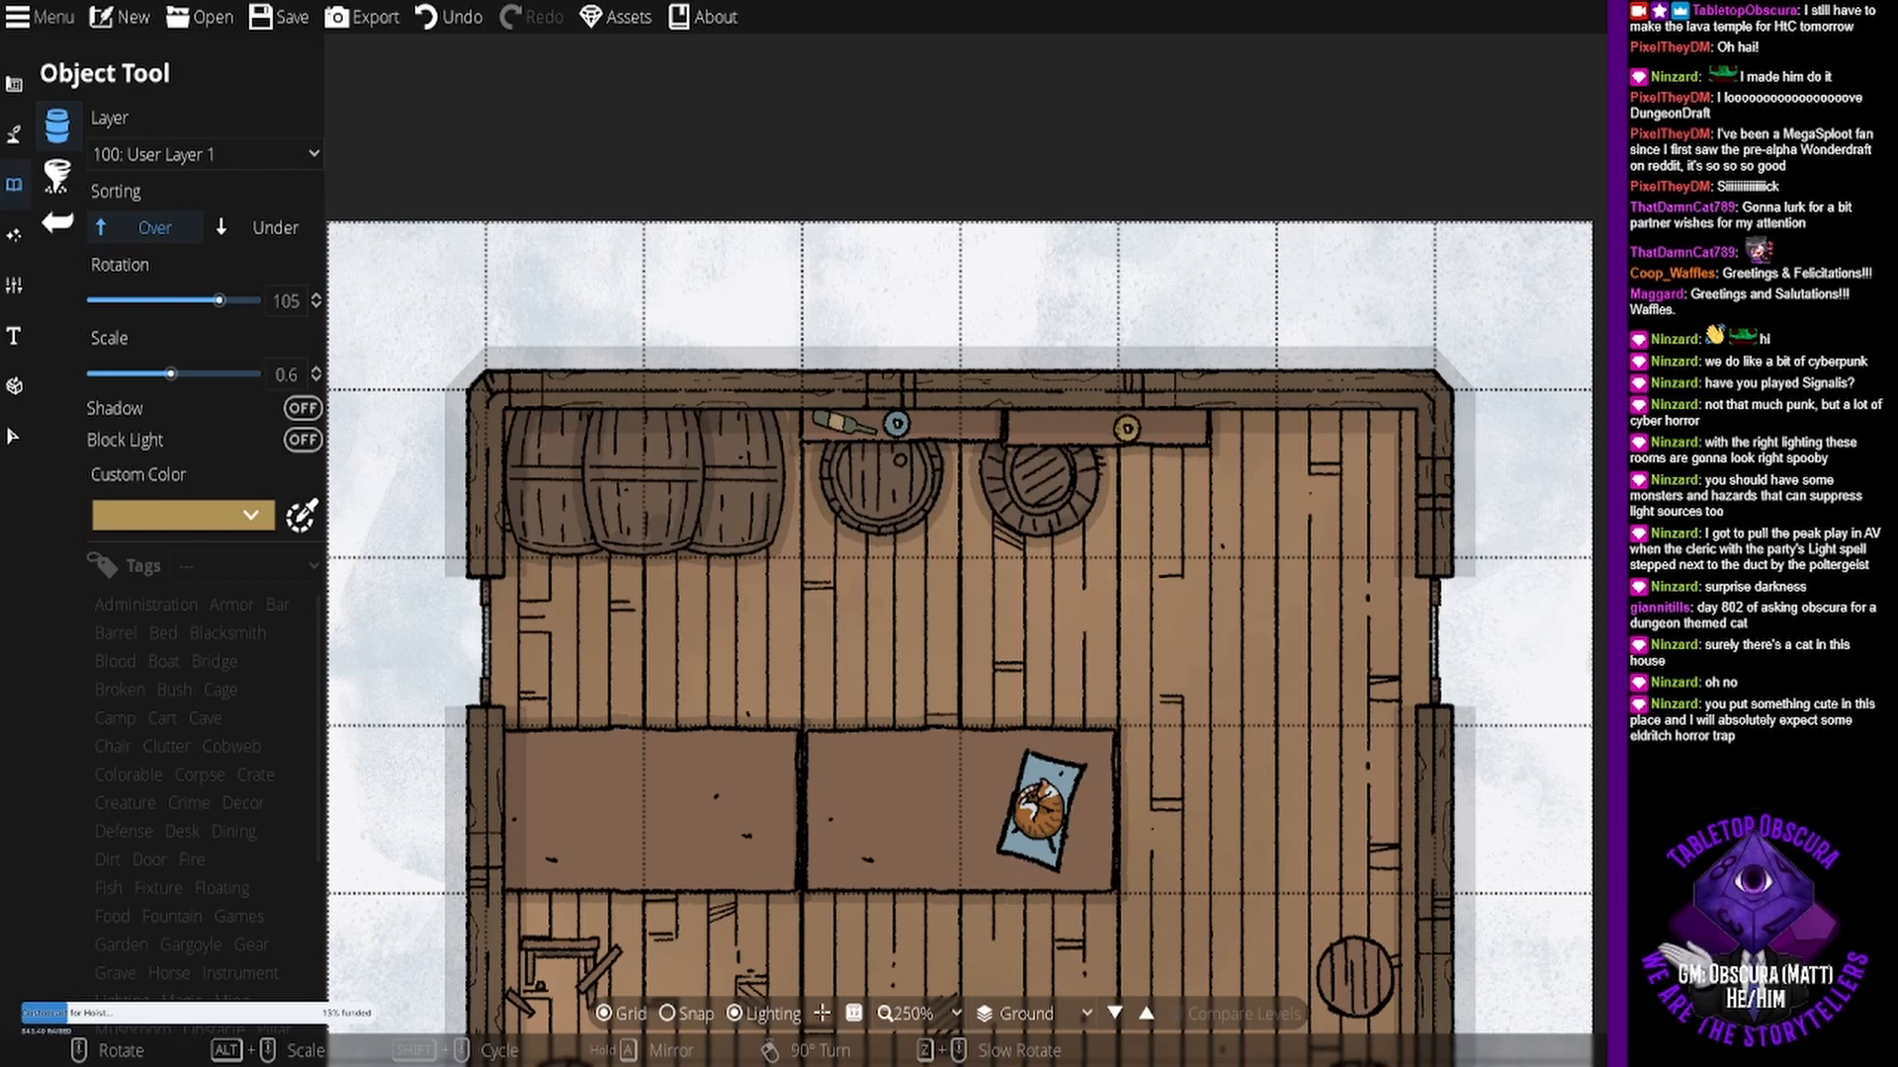
# - Place broken shards on the eastern shelf, one set at 105° beside the gold vessel and another at -165° near the shelf joint
pyautogui.click(1680, 267)
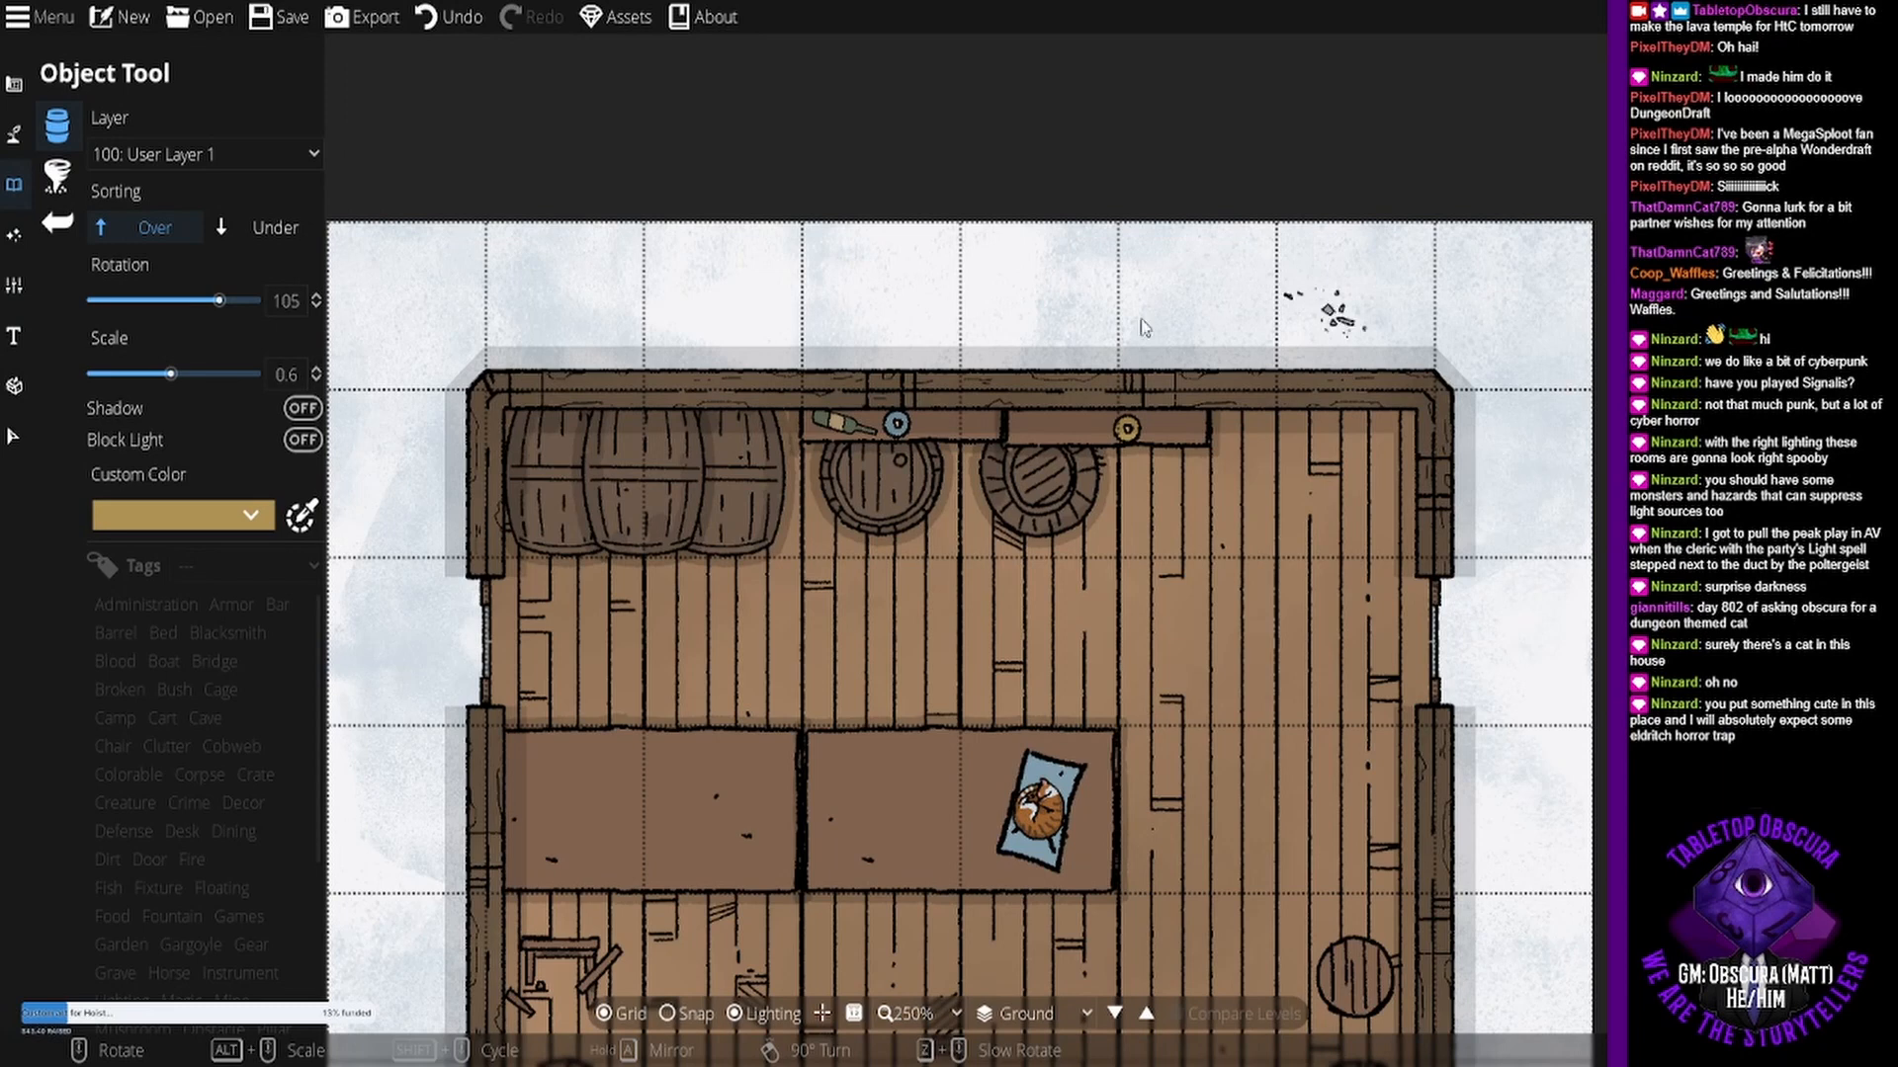
pyautogui.click(1070, 419)
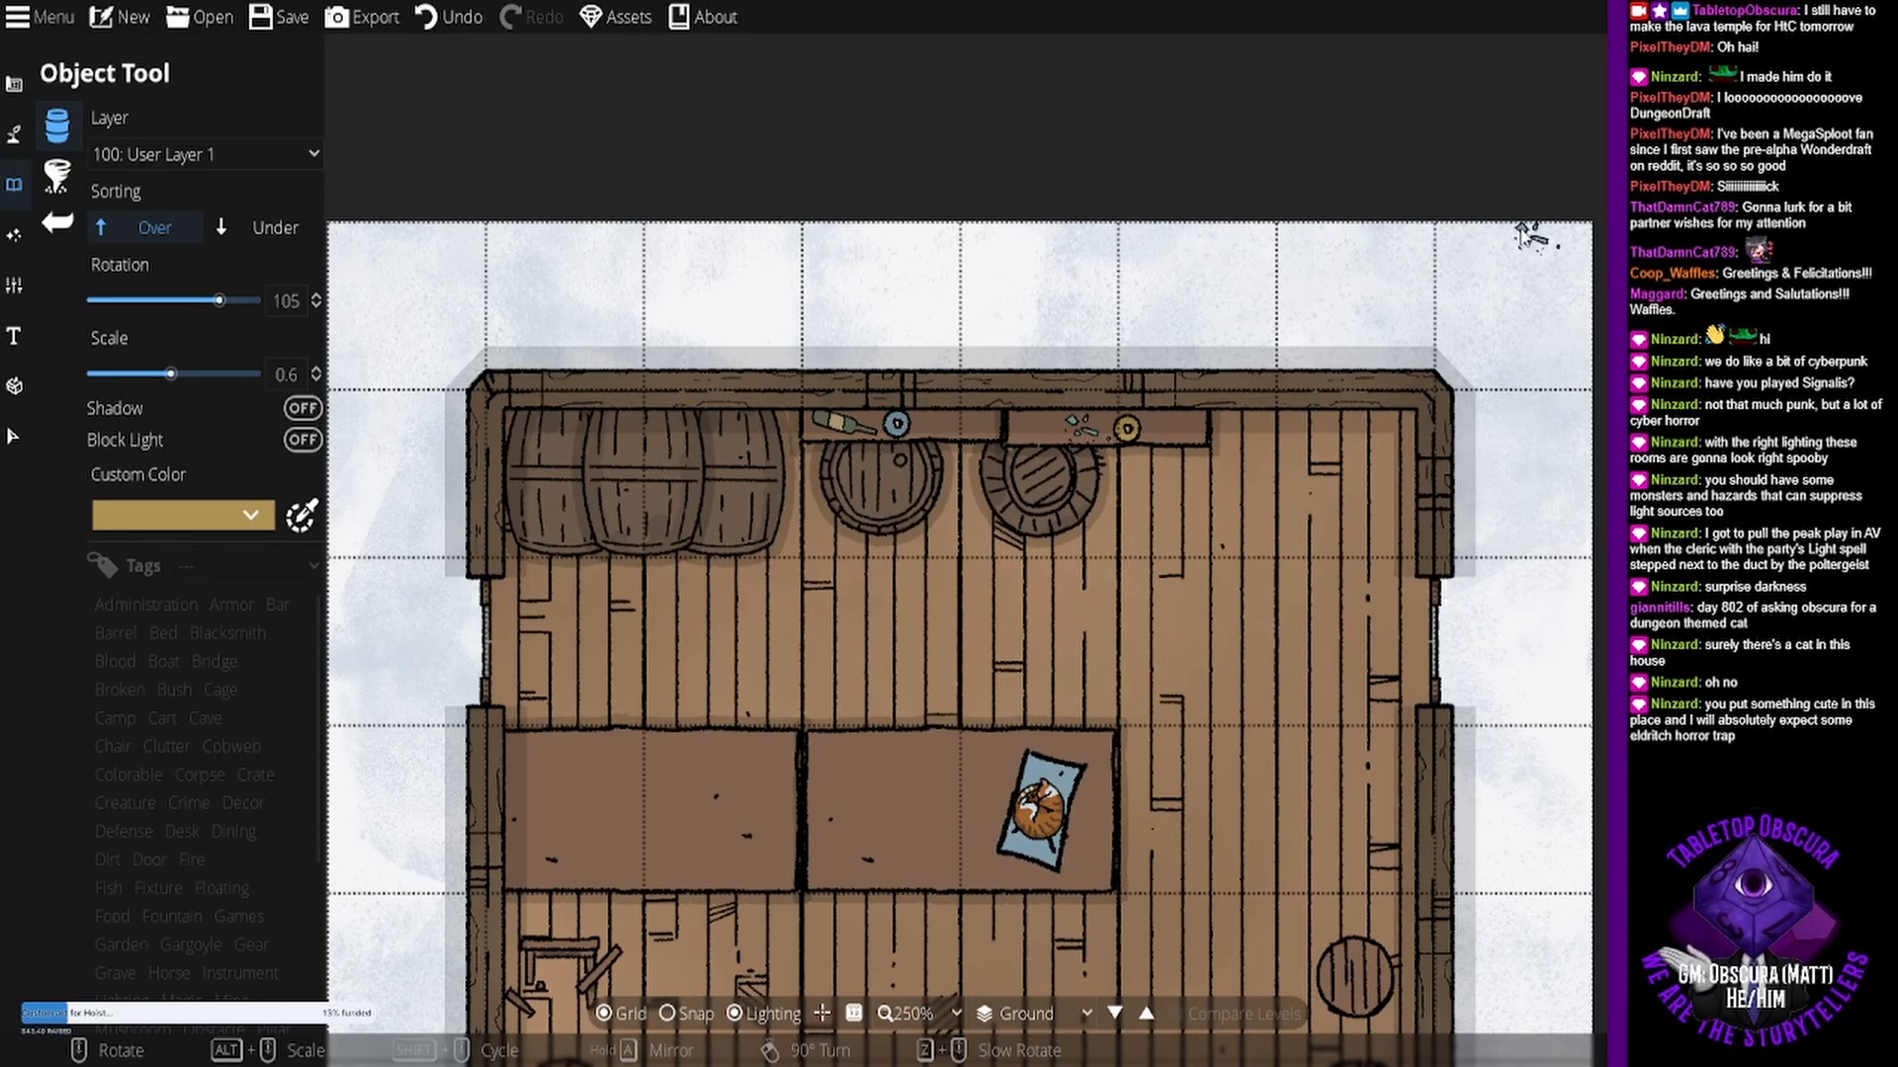
pyautogui.scroll(-2, 976, 403)
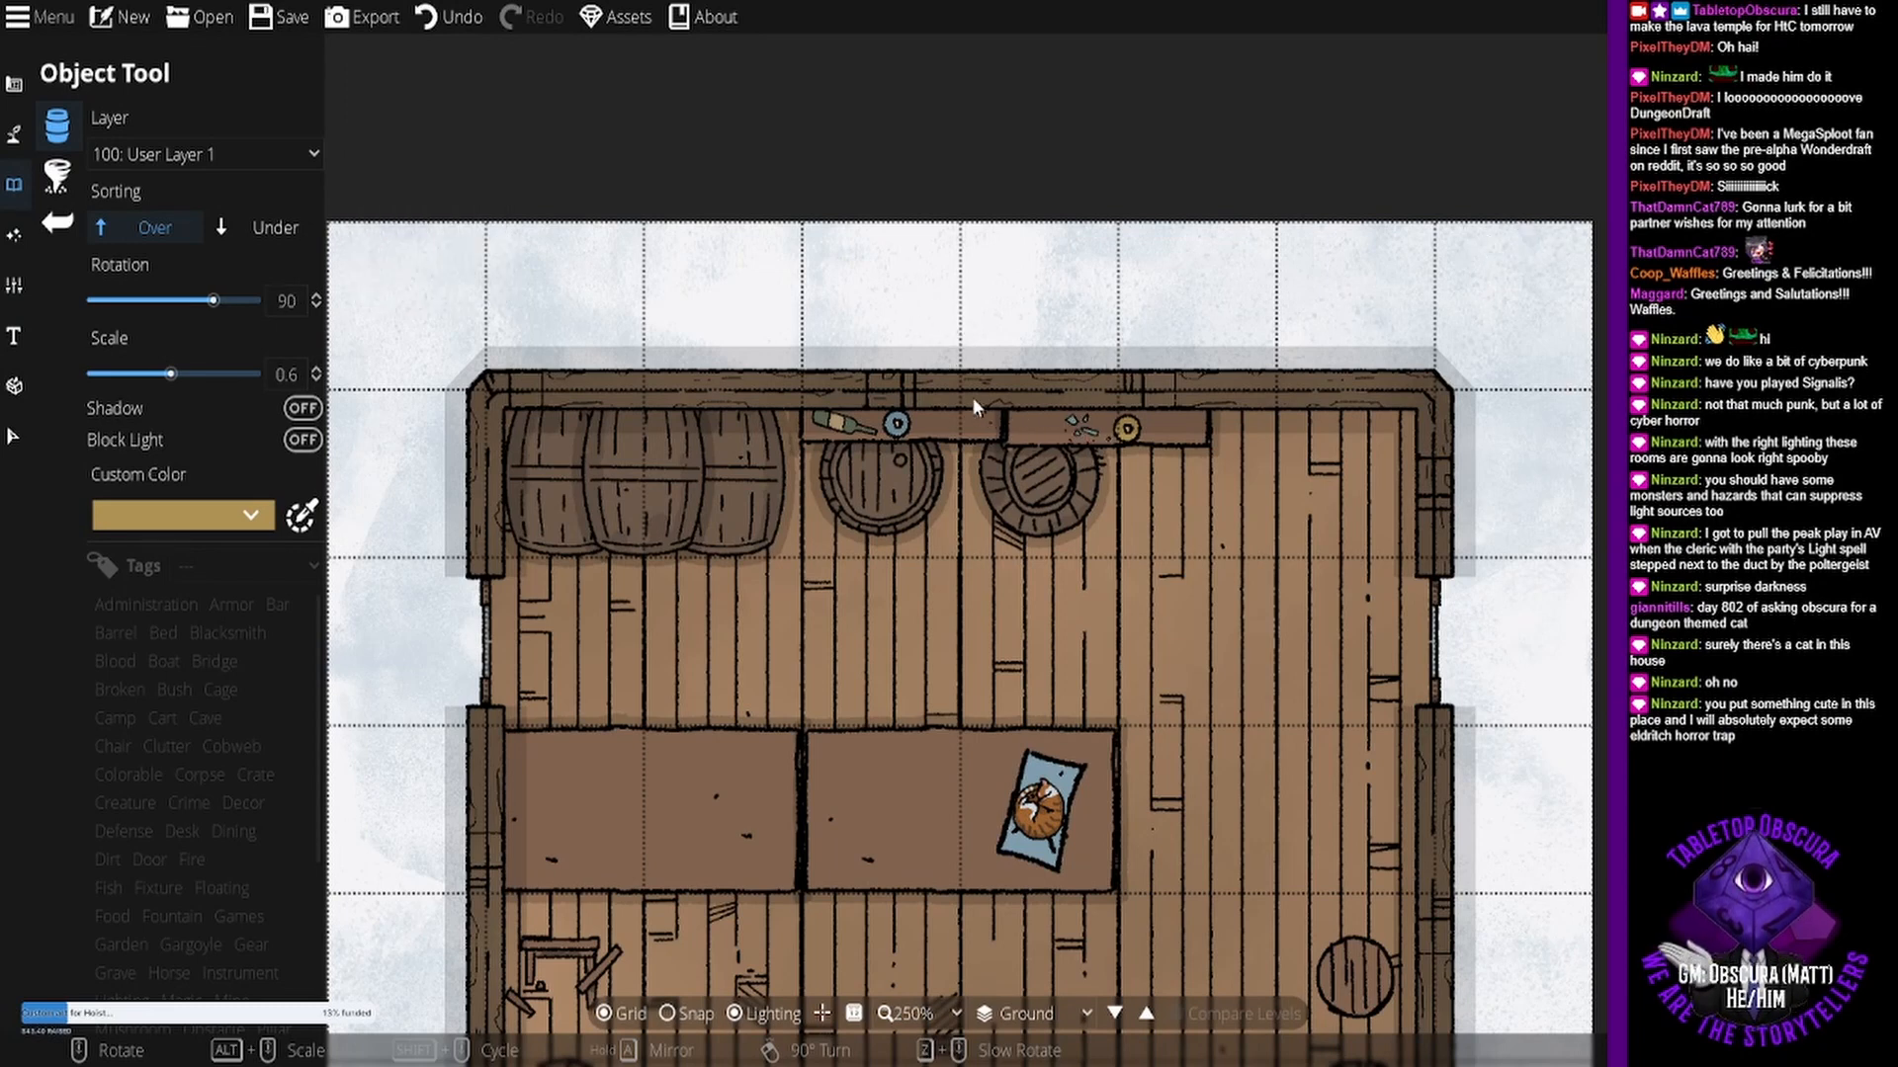
pyautogui.scroll(-16, 1014, 432)
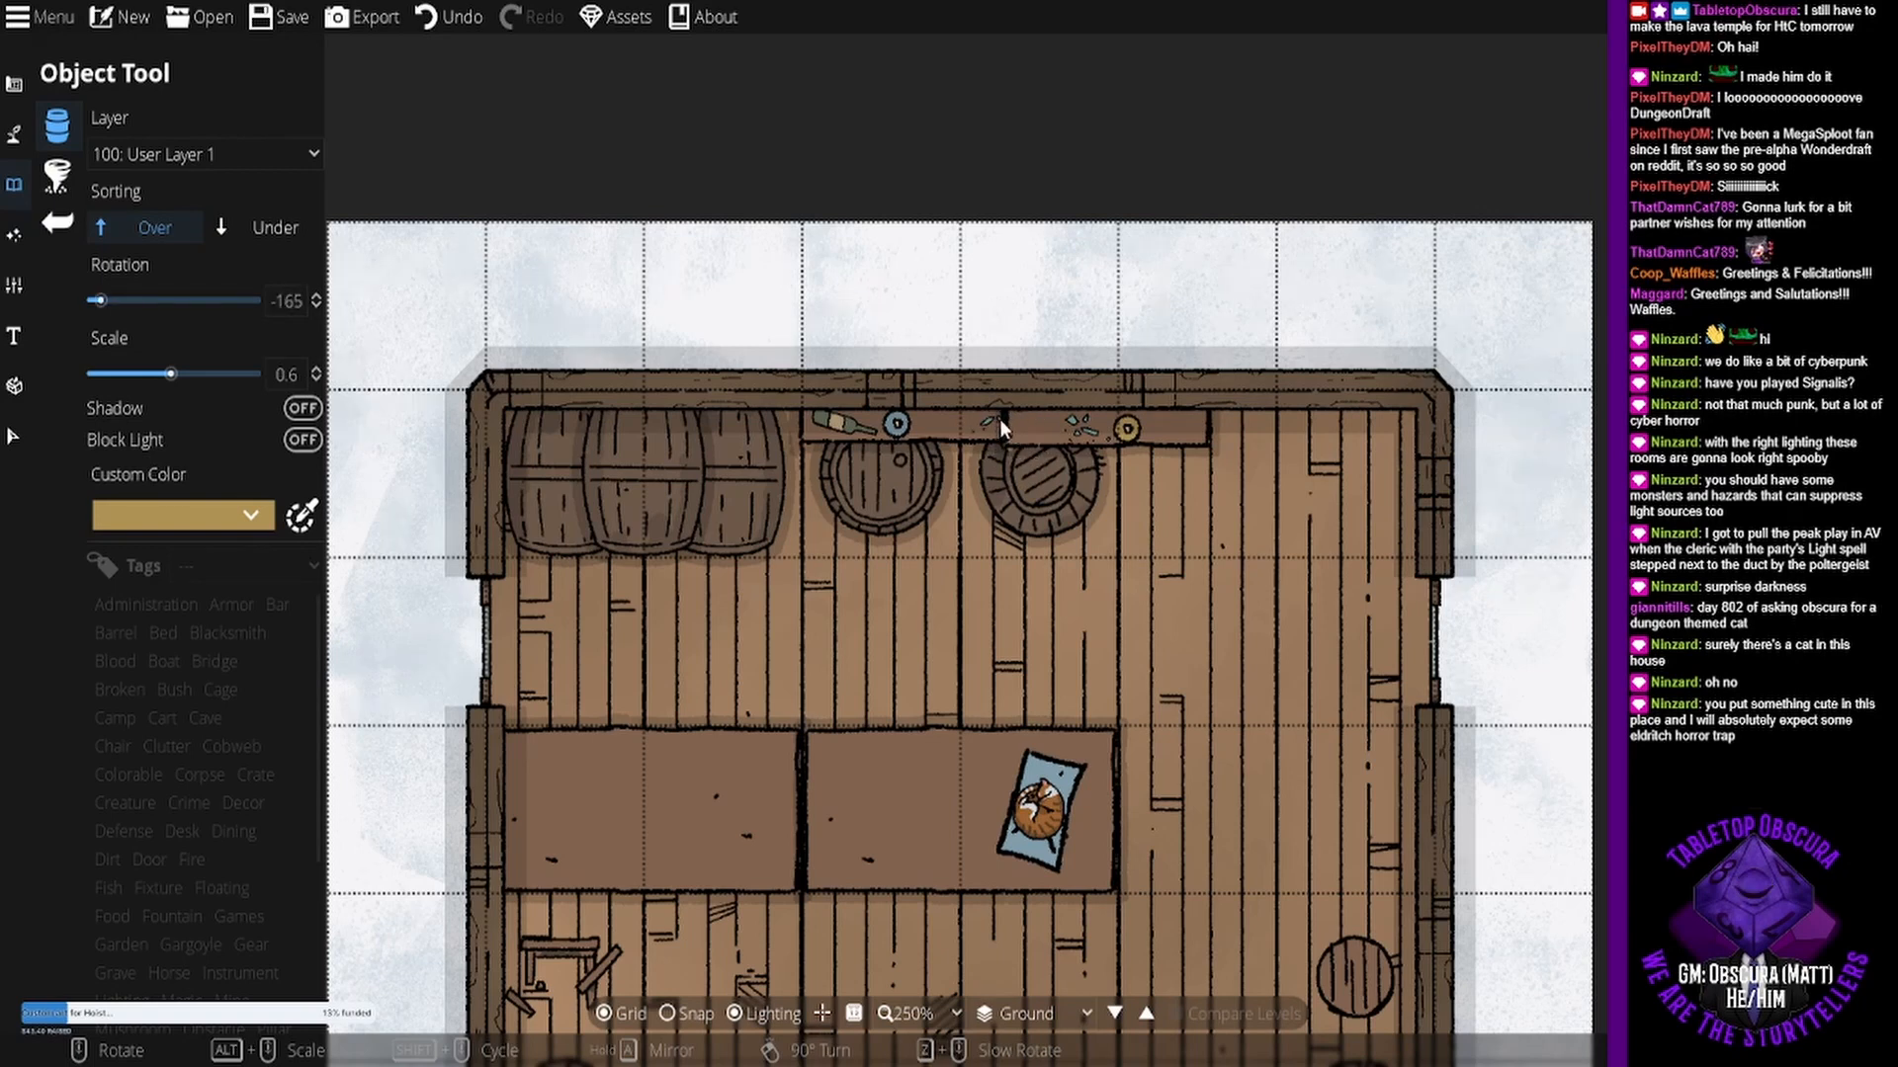
pyautogui.click(1017, 425)
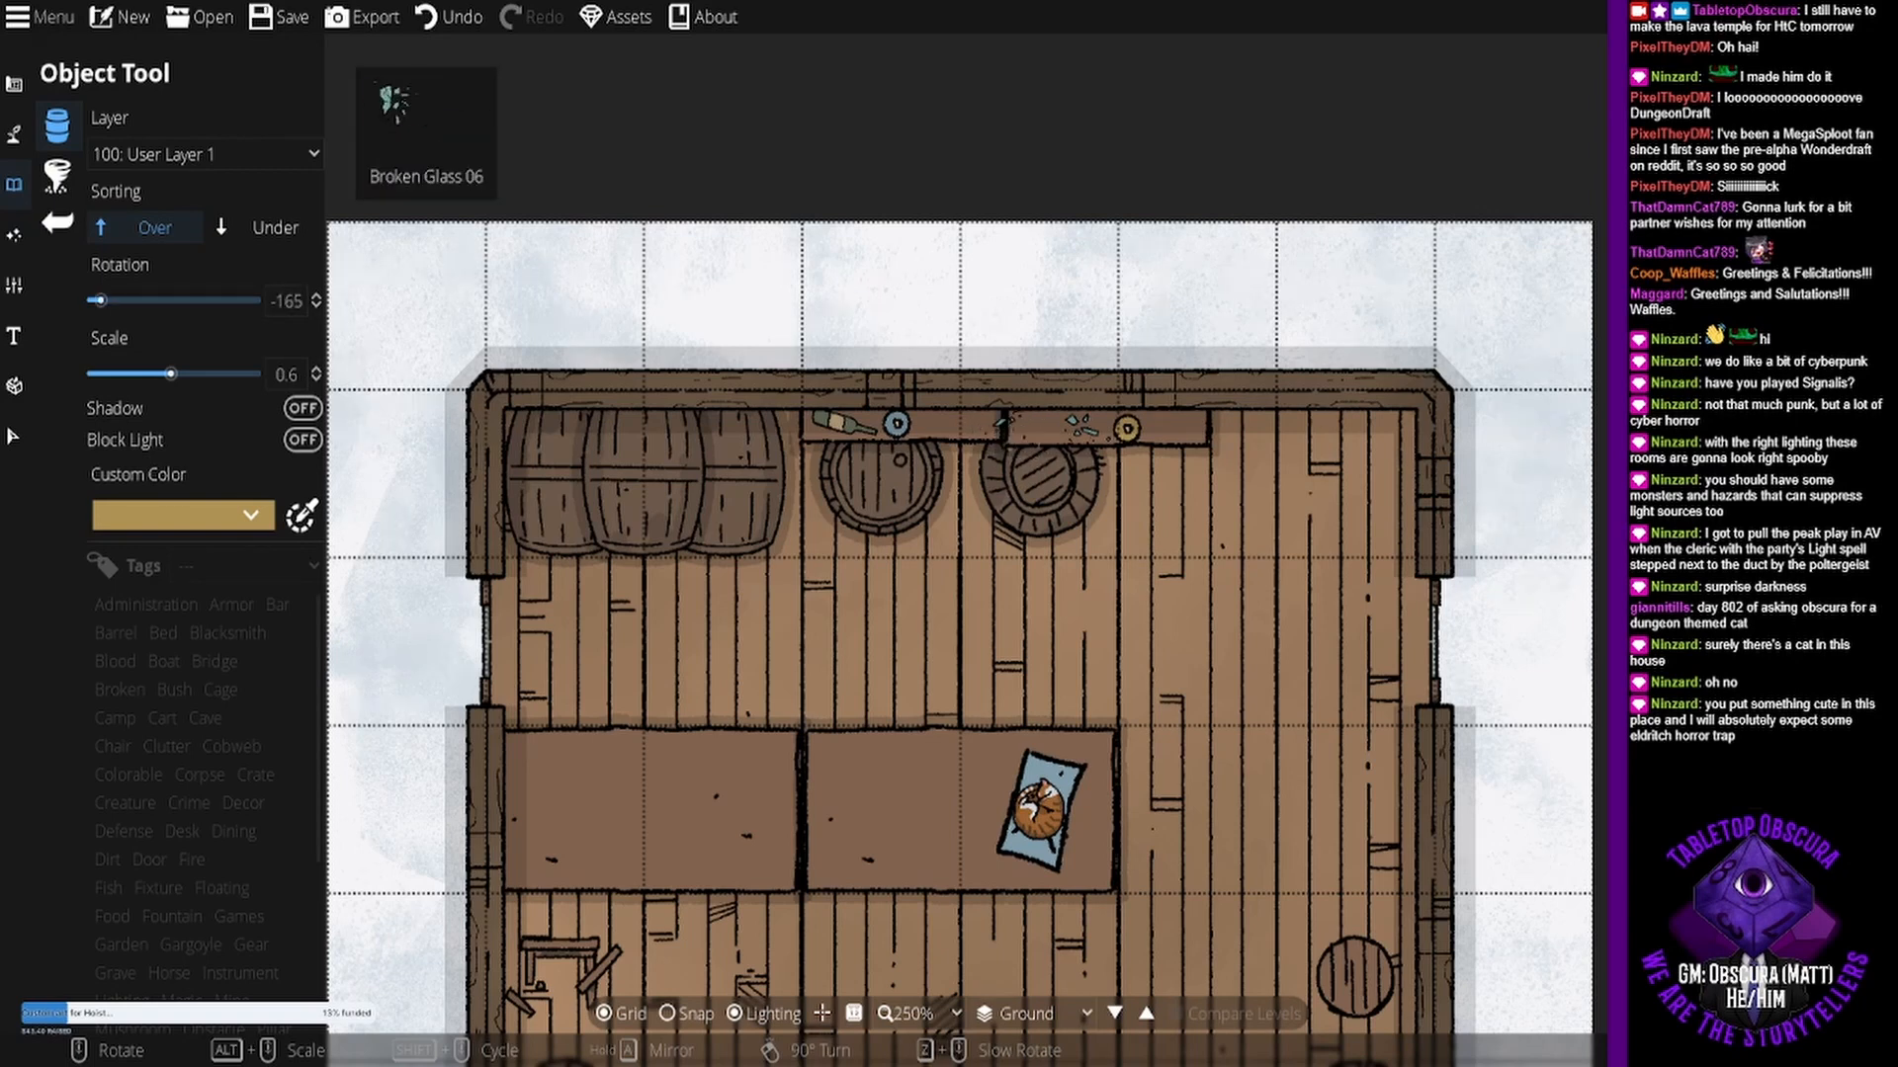
# - Scatter more broken glass over the shelves, at -165° on the western shelf and at -150° at the eastern shelf's far end
pyautogui.click(1729, 494)
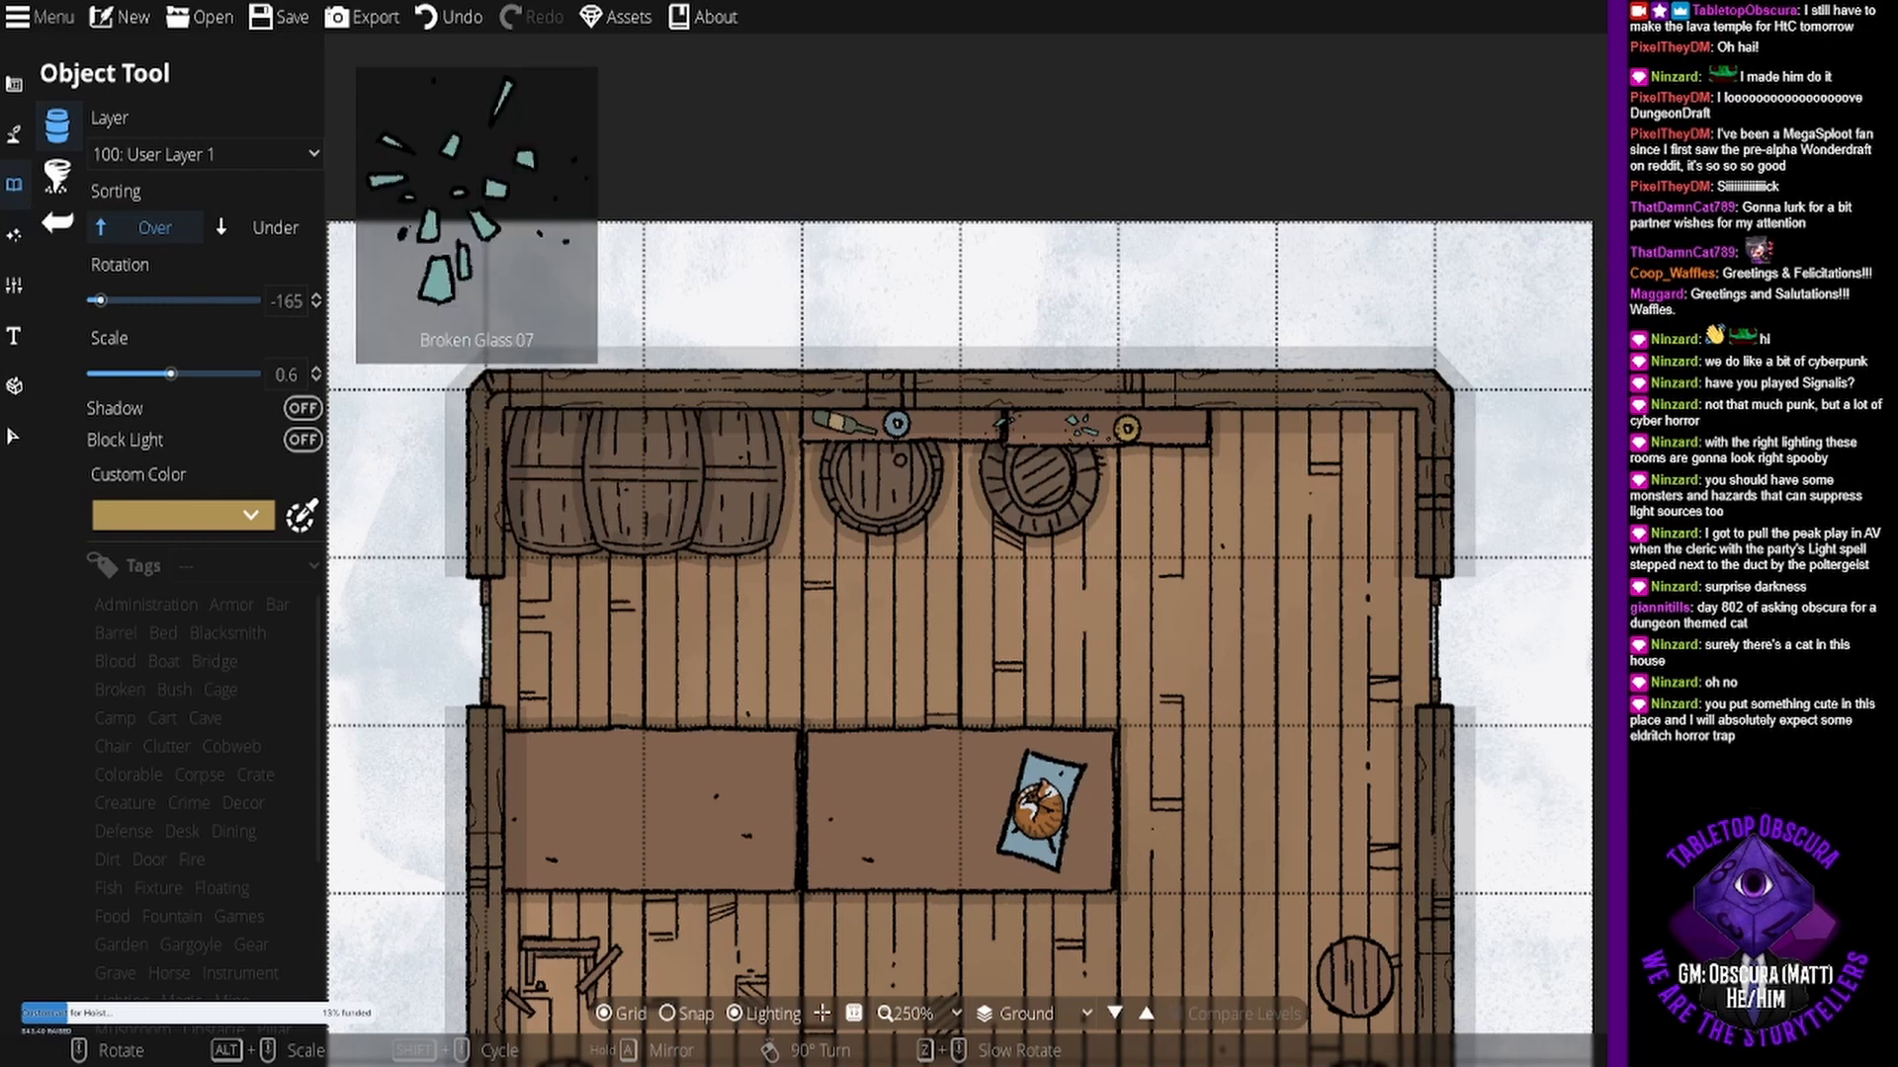
pyautogui.click(943, 400)
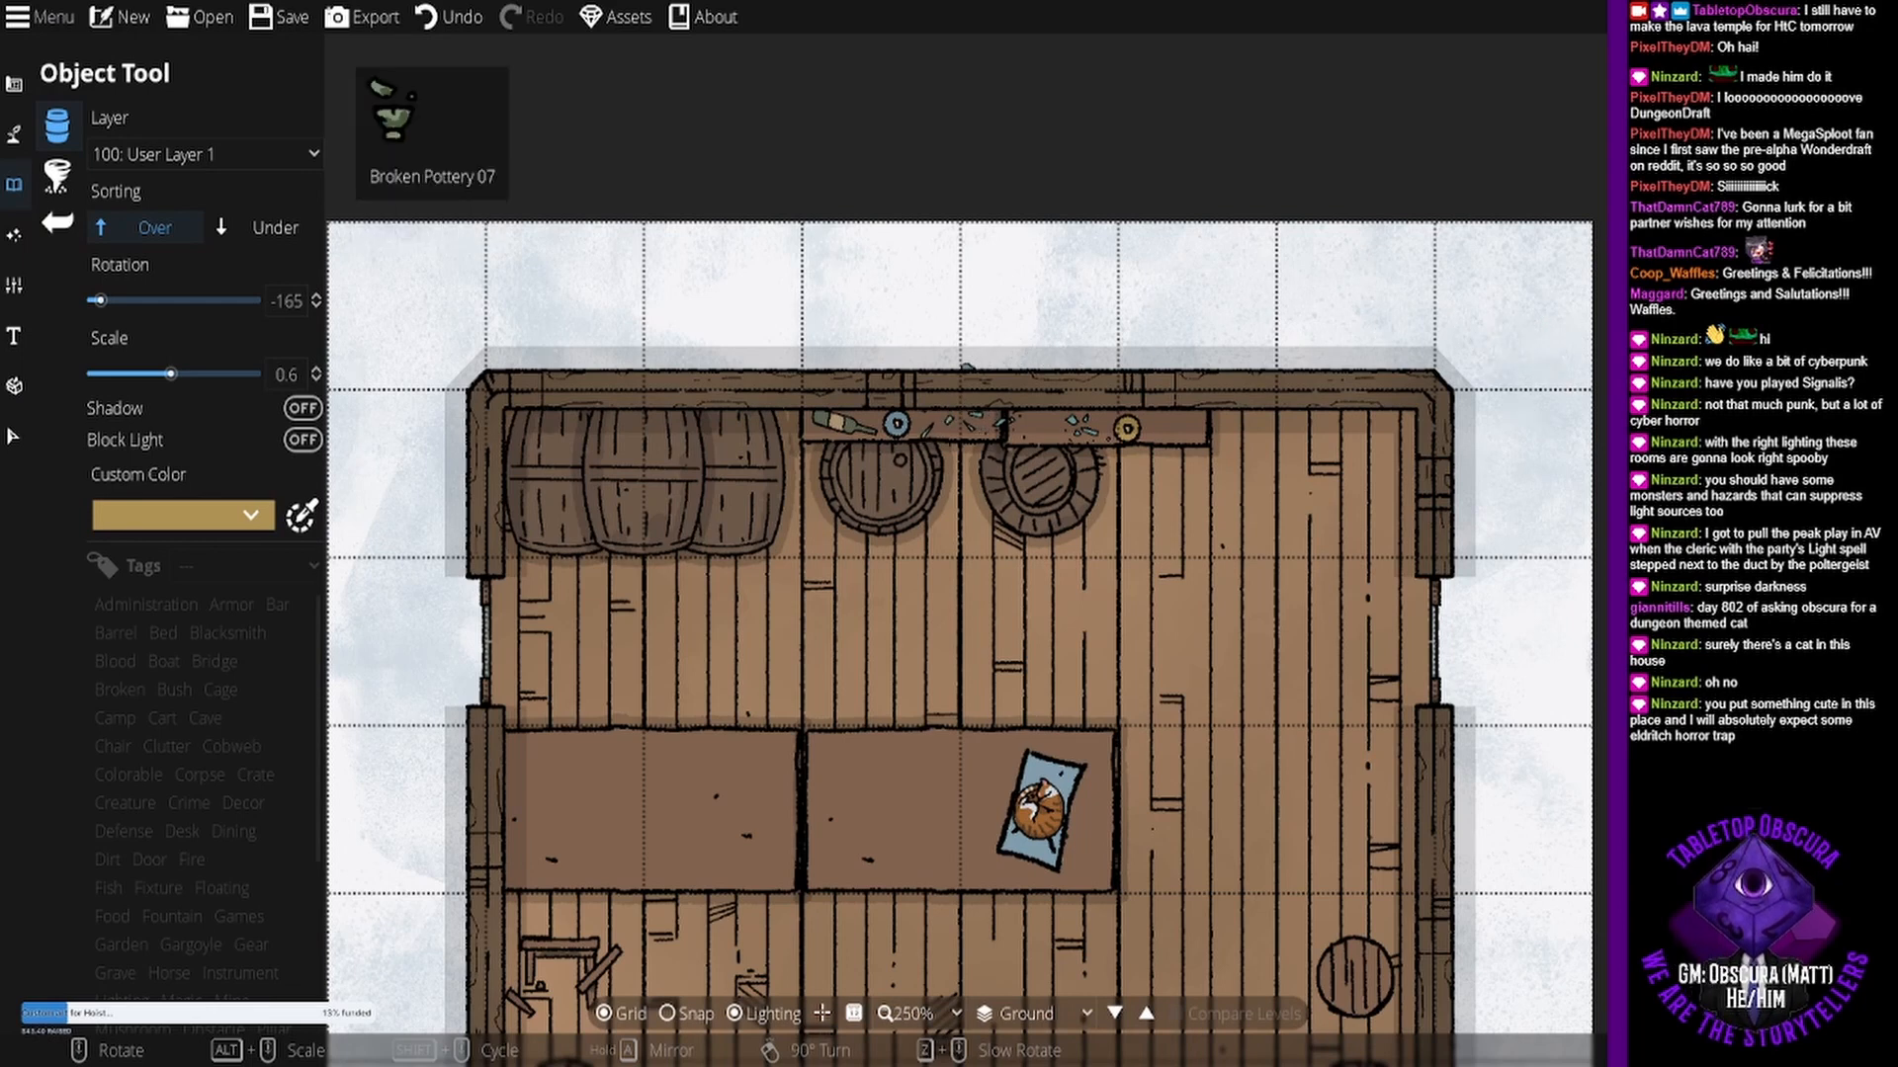
pyautogui.scroll(2, 1182, 411)
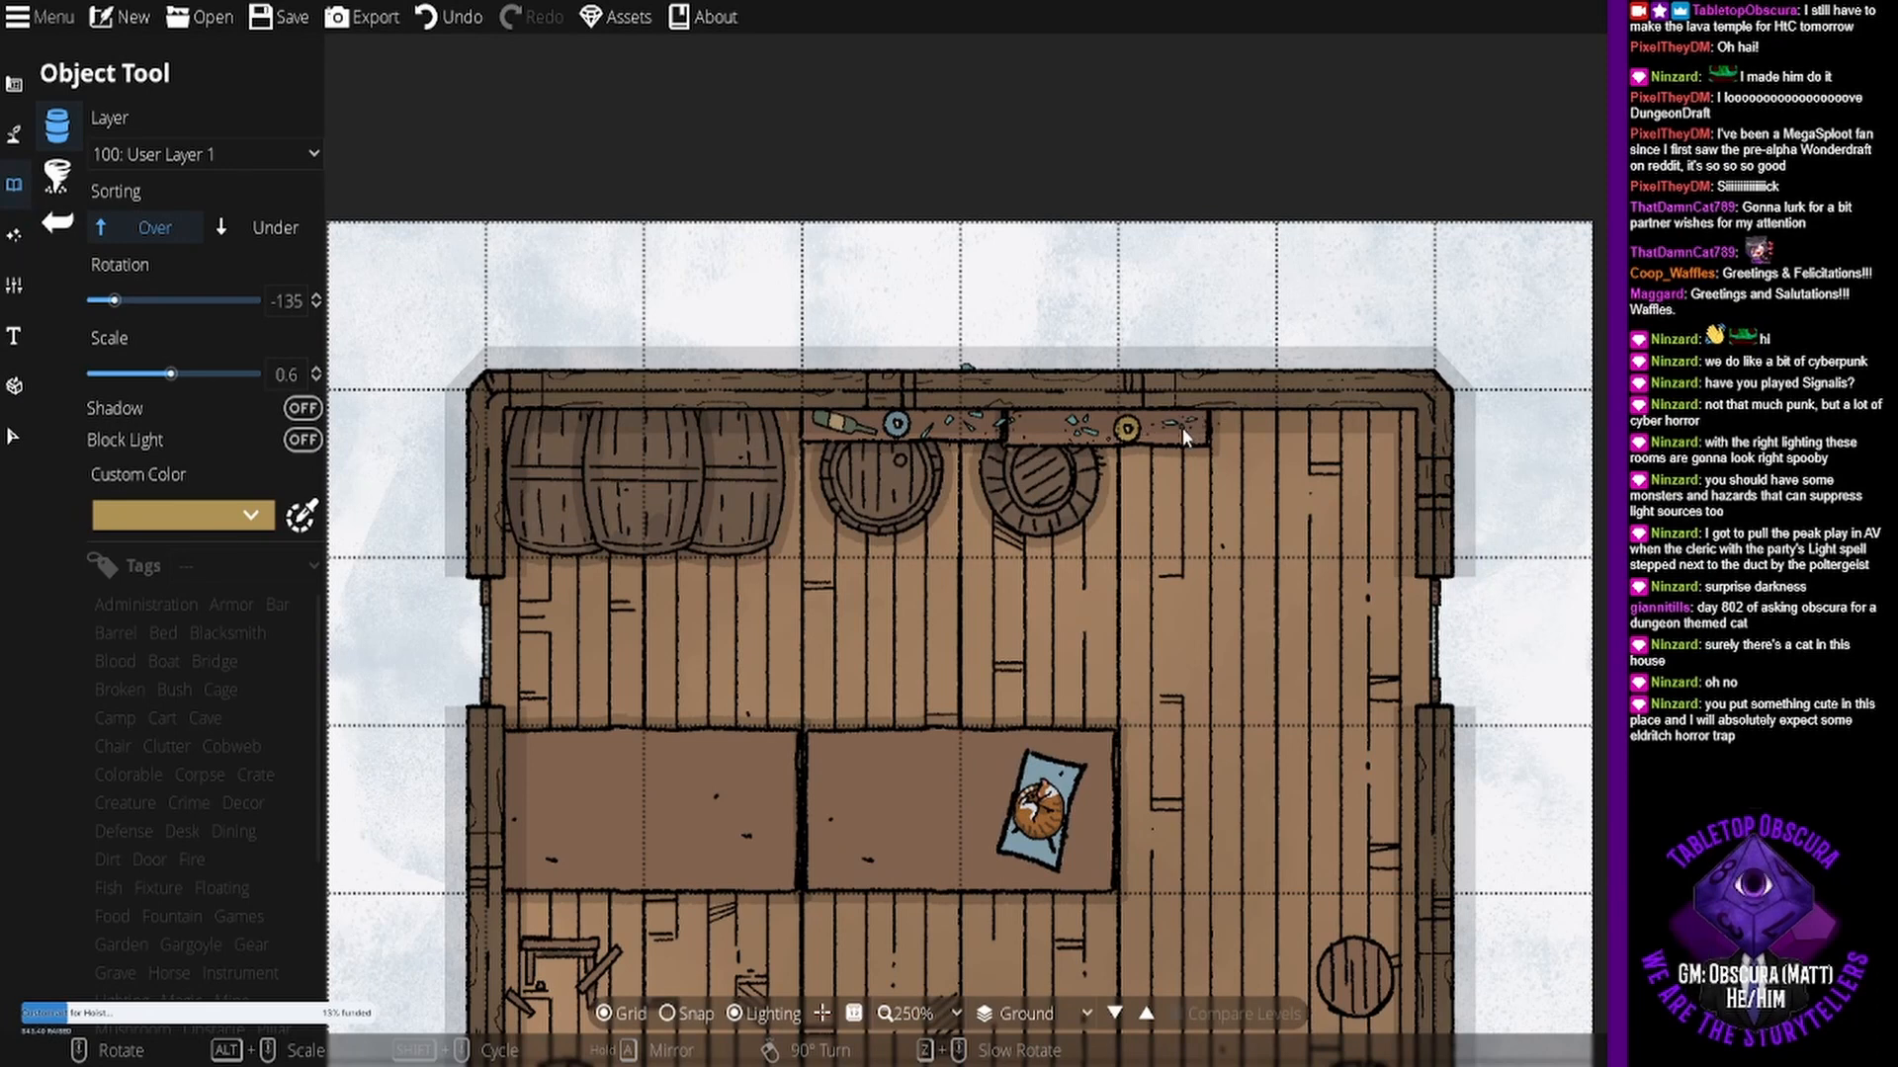
pyautogui.scroll(-1, 1188, 430)
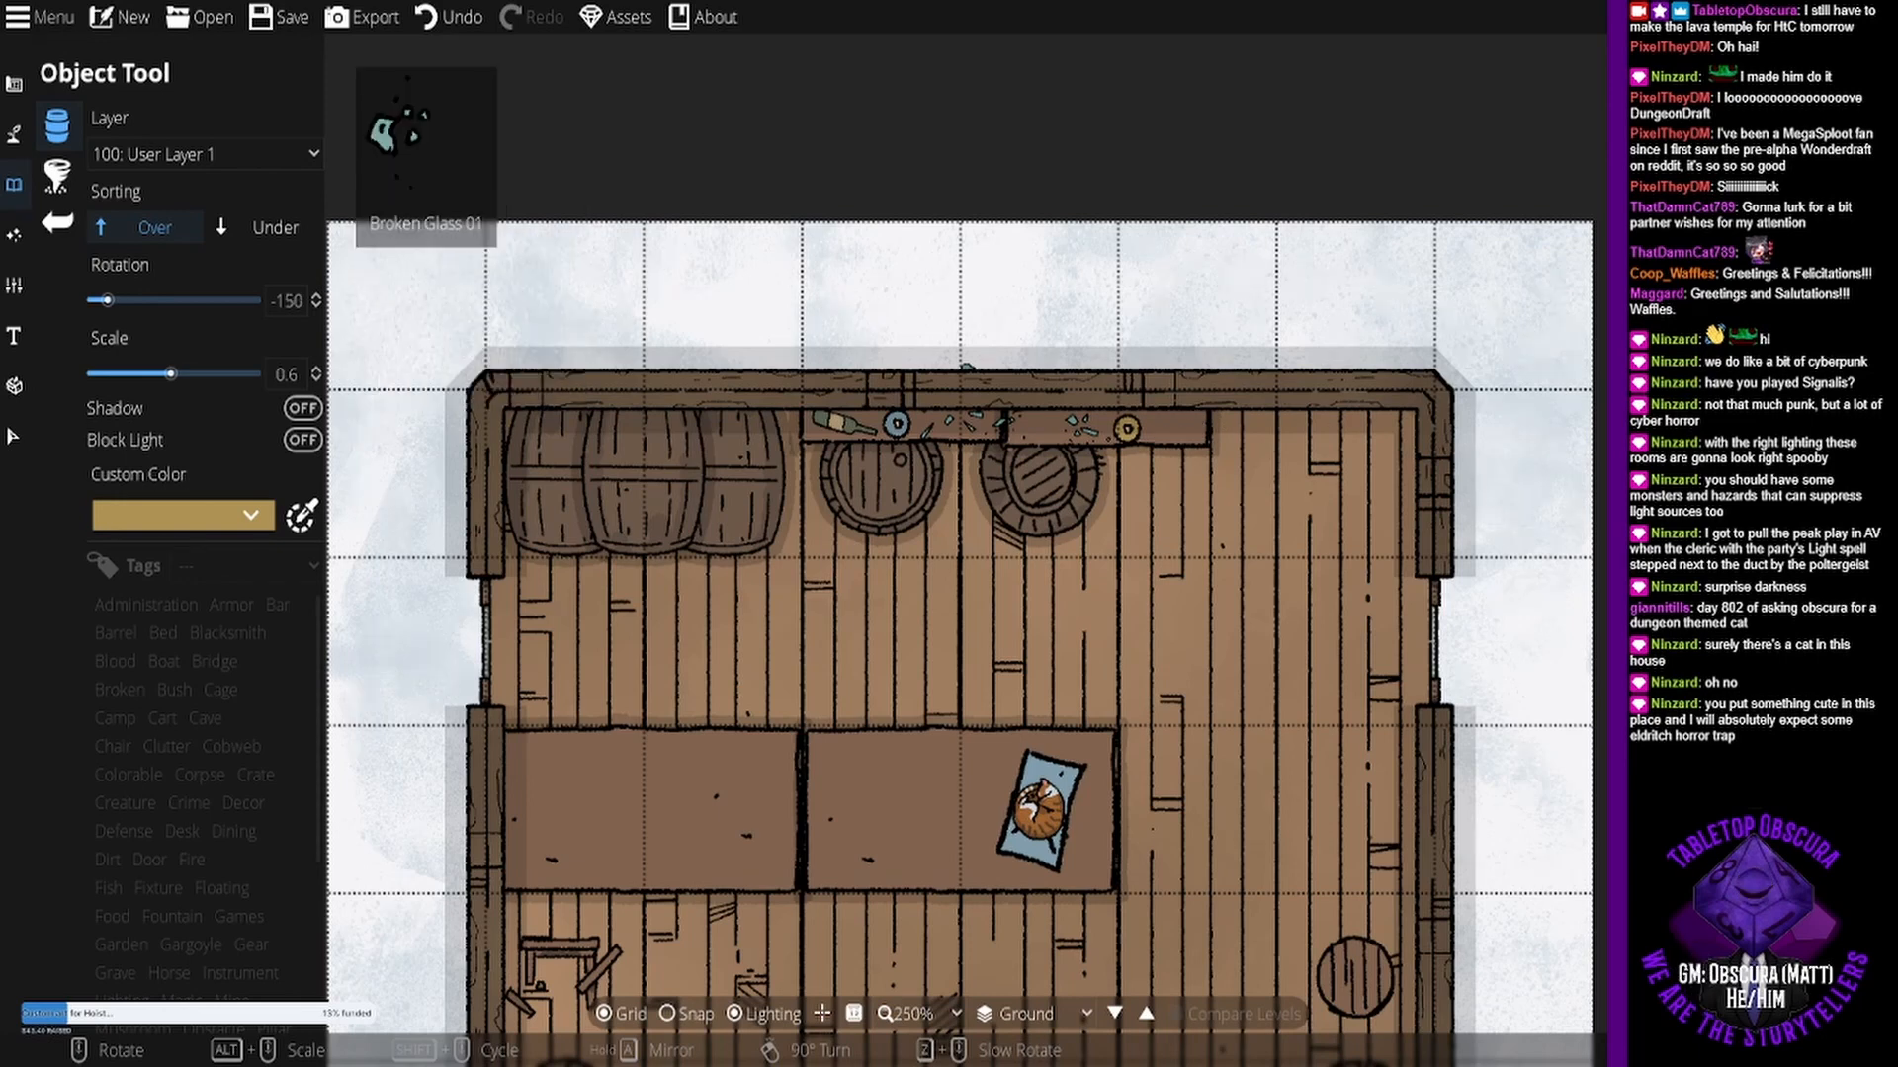
pyautogui.click(1194, 434)
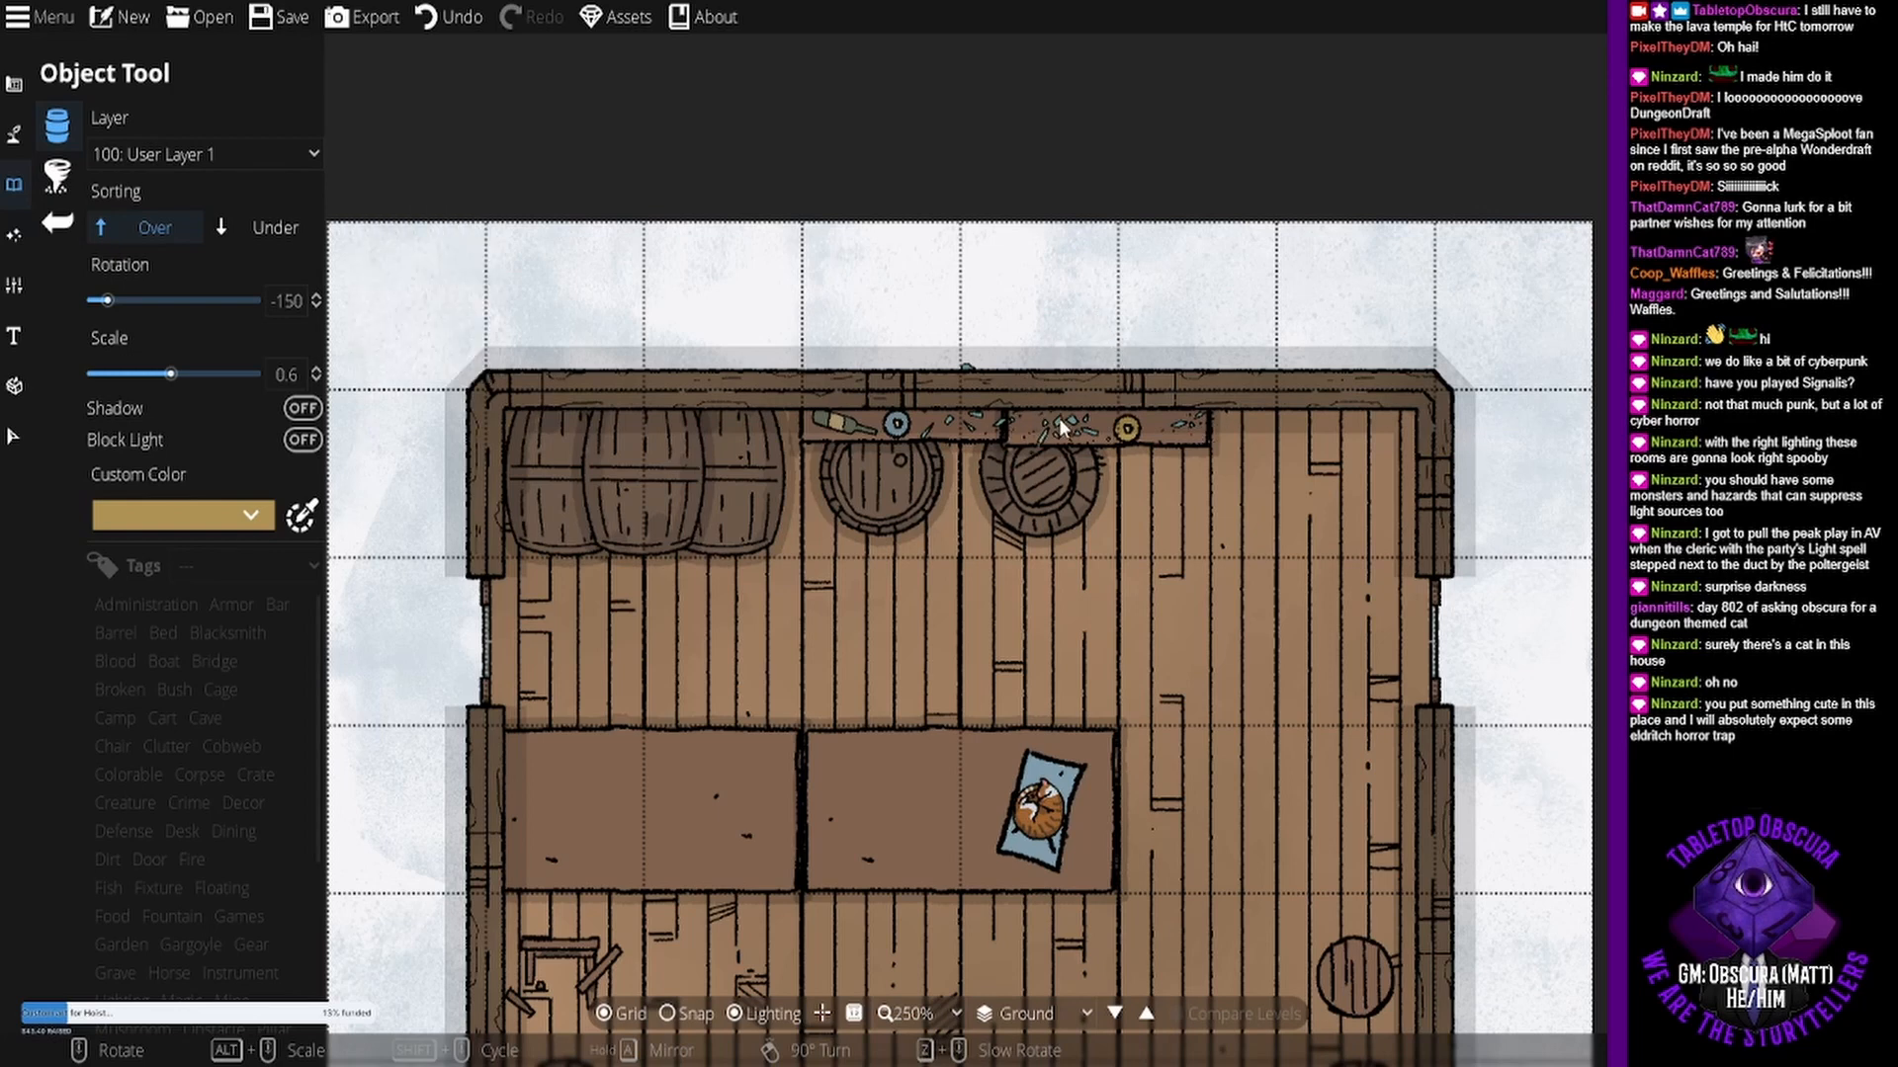
pyautogui.scroll(-1, 1054, 417)
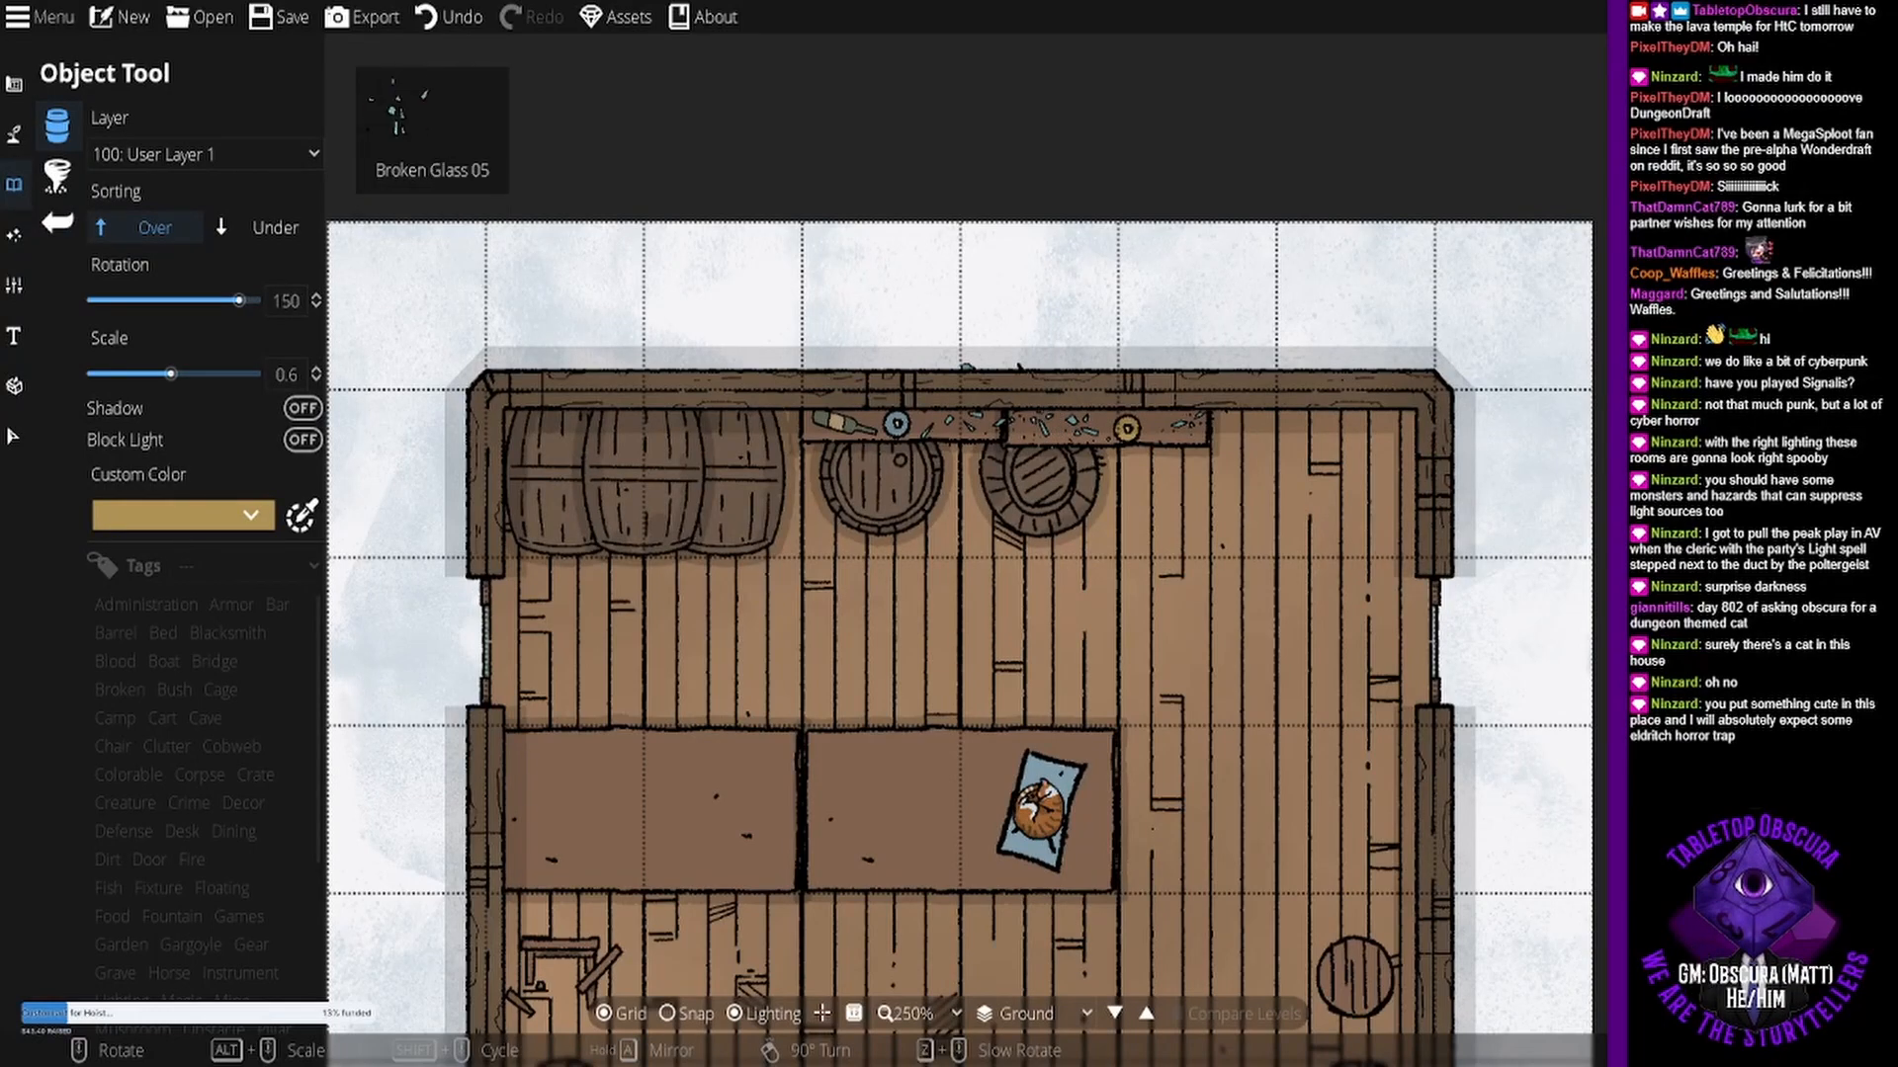
# - Lay two dark red cloths at 90° end to end on the bar counter, and place a small wooden tray rotated 75° beside the cat
pyautogui.moveTo(1475, 358); pyautogui.dragTo(1438, 244)
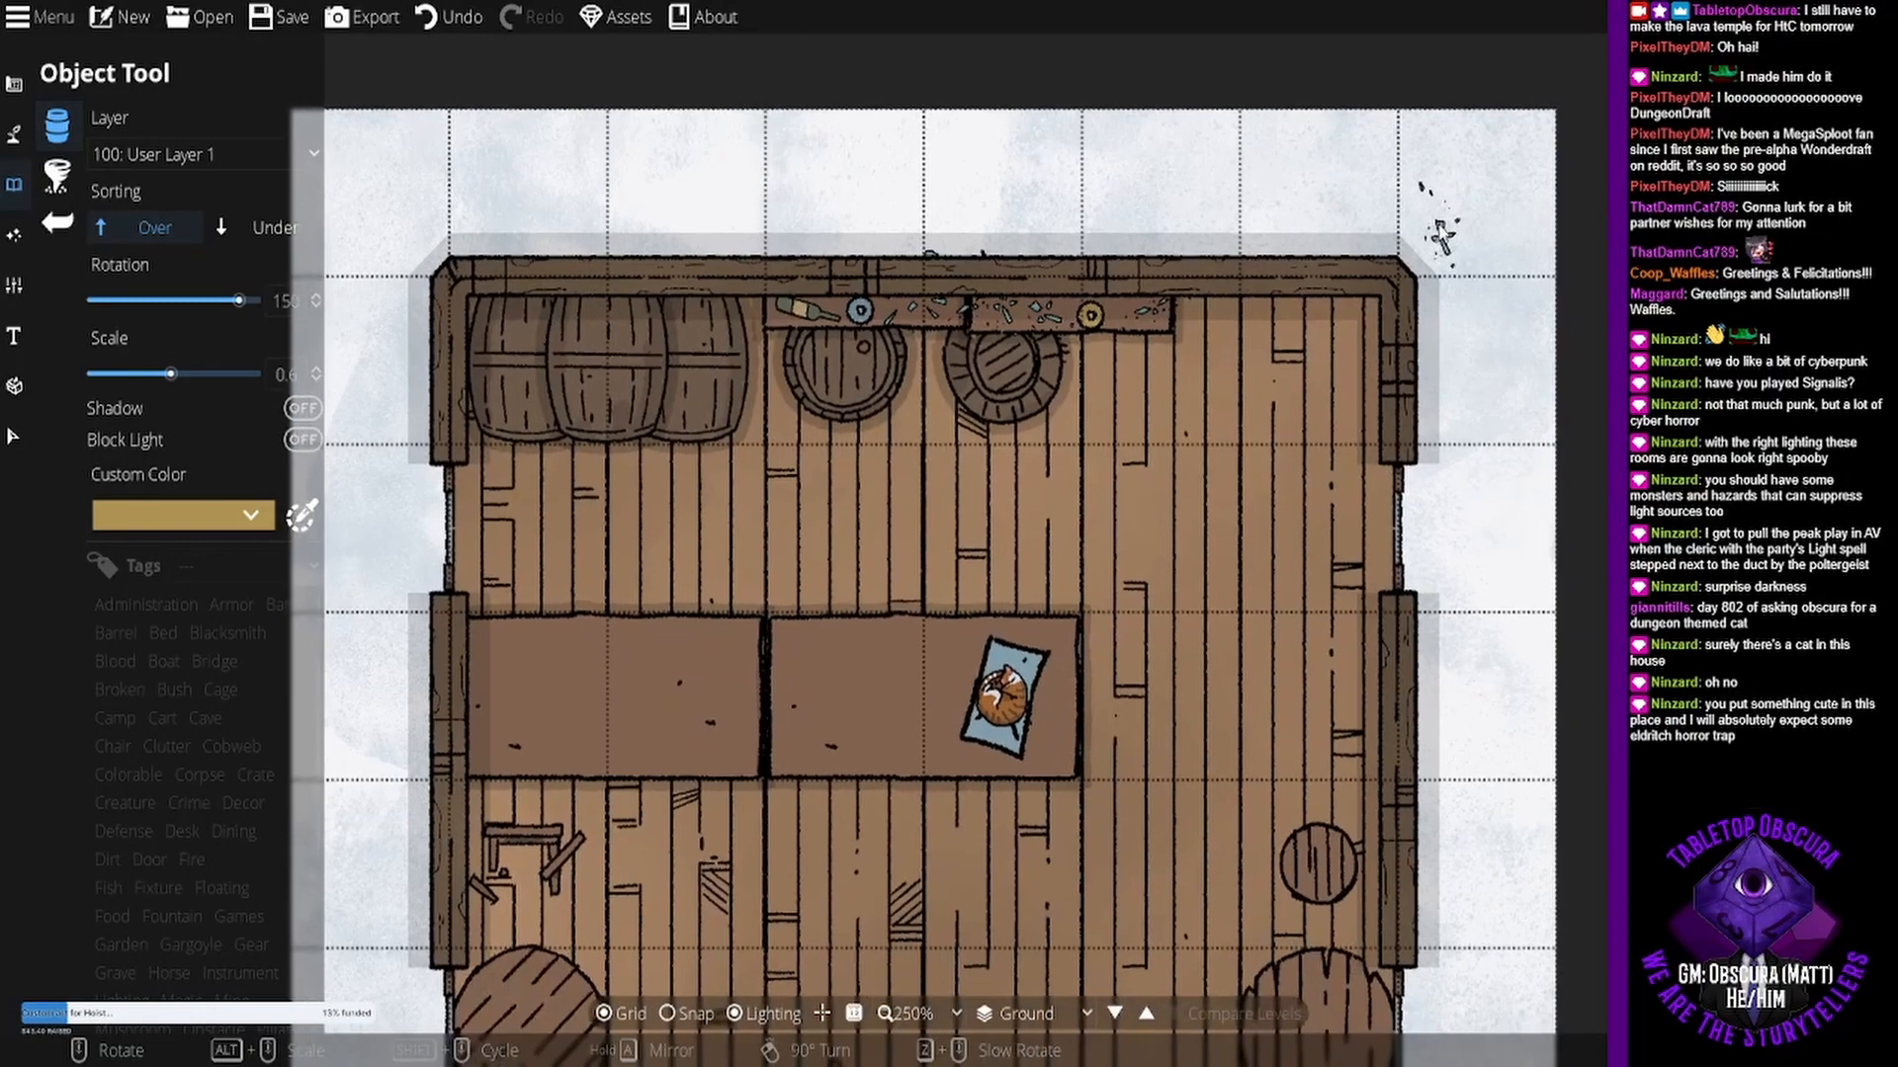
pyautogui.moveTo(906, 640); pyautogui.dragTo(960, 497)
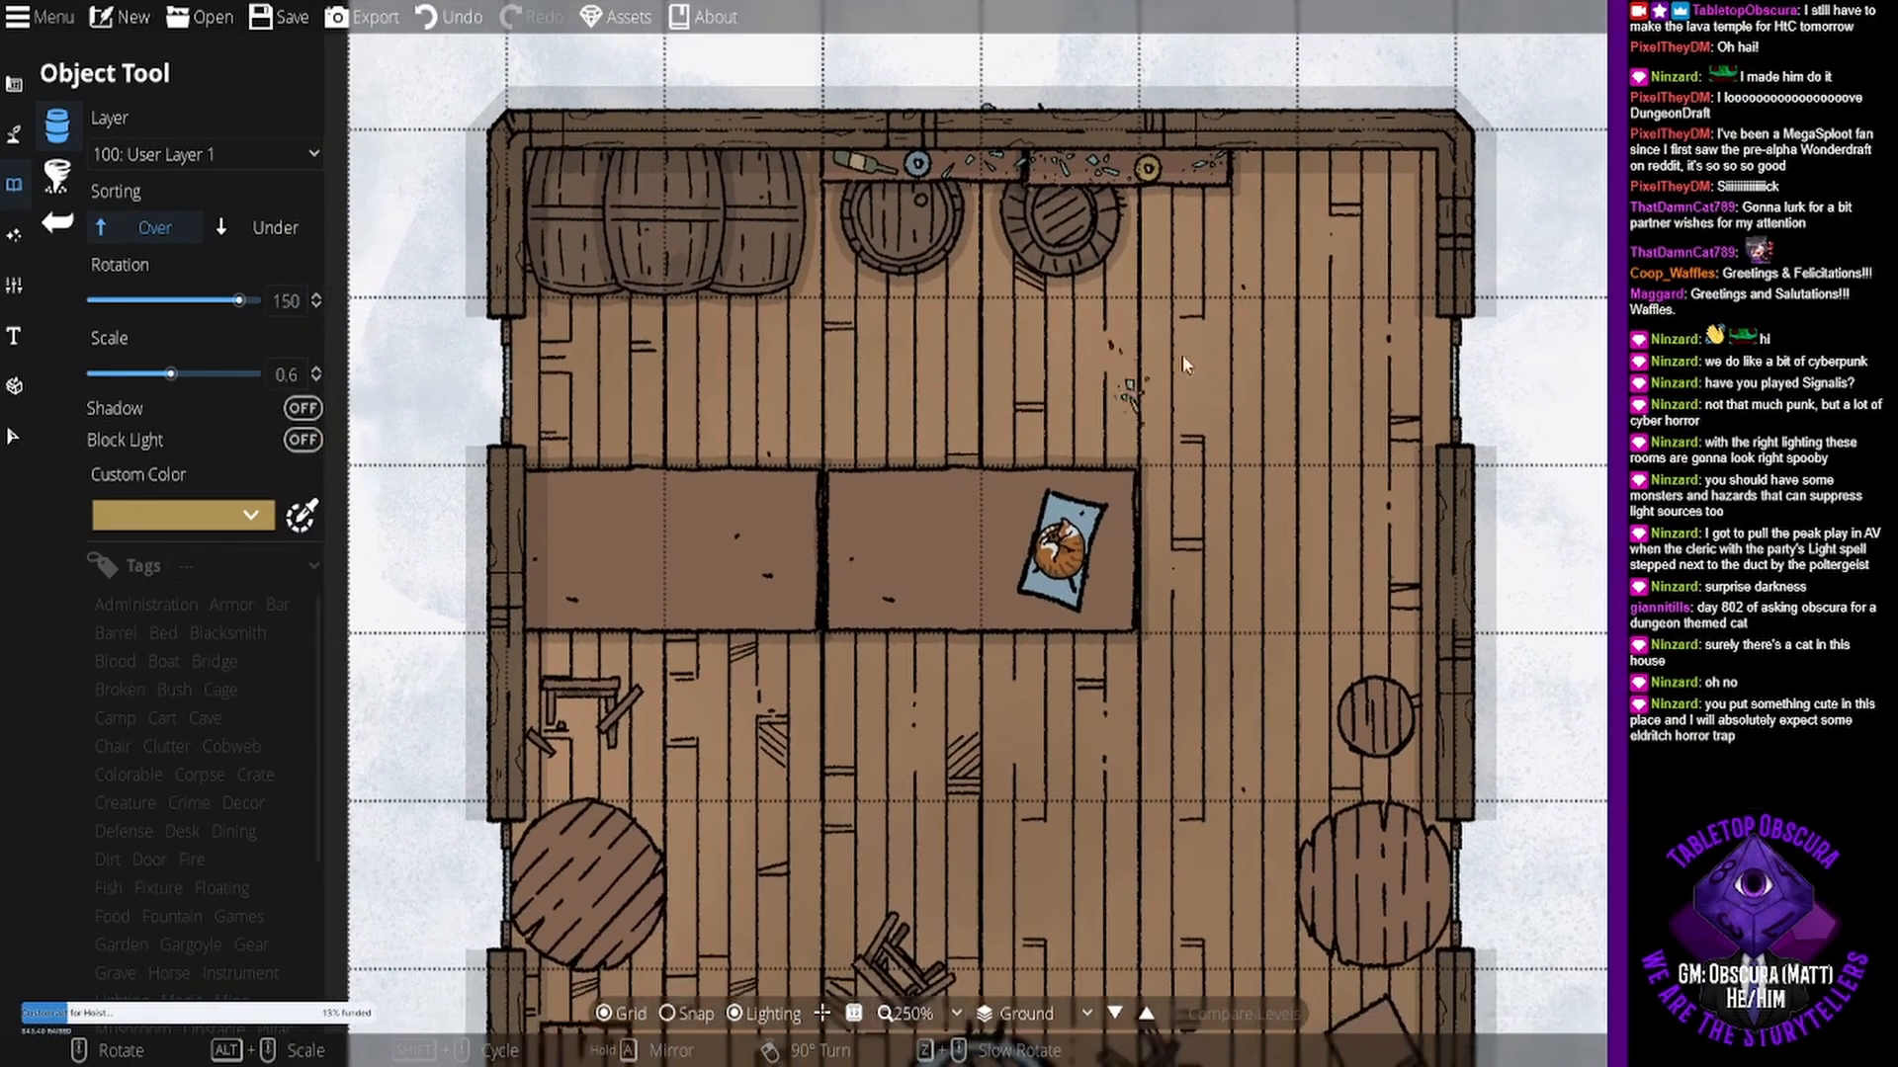
pyautogui.moveTo(1295, 321); pyautogui.dragTo(1295, 334)
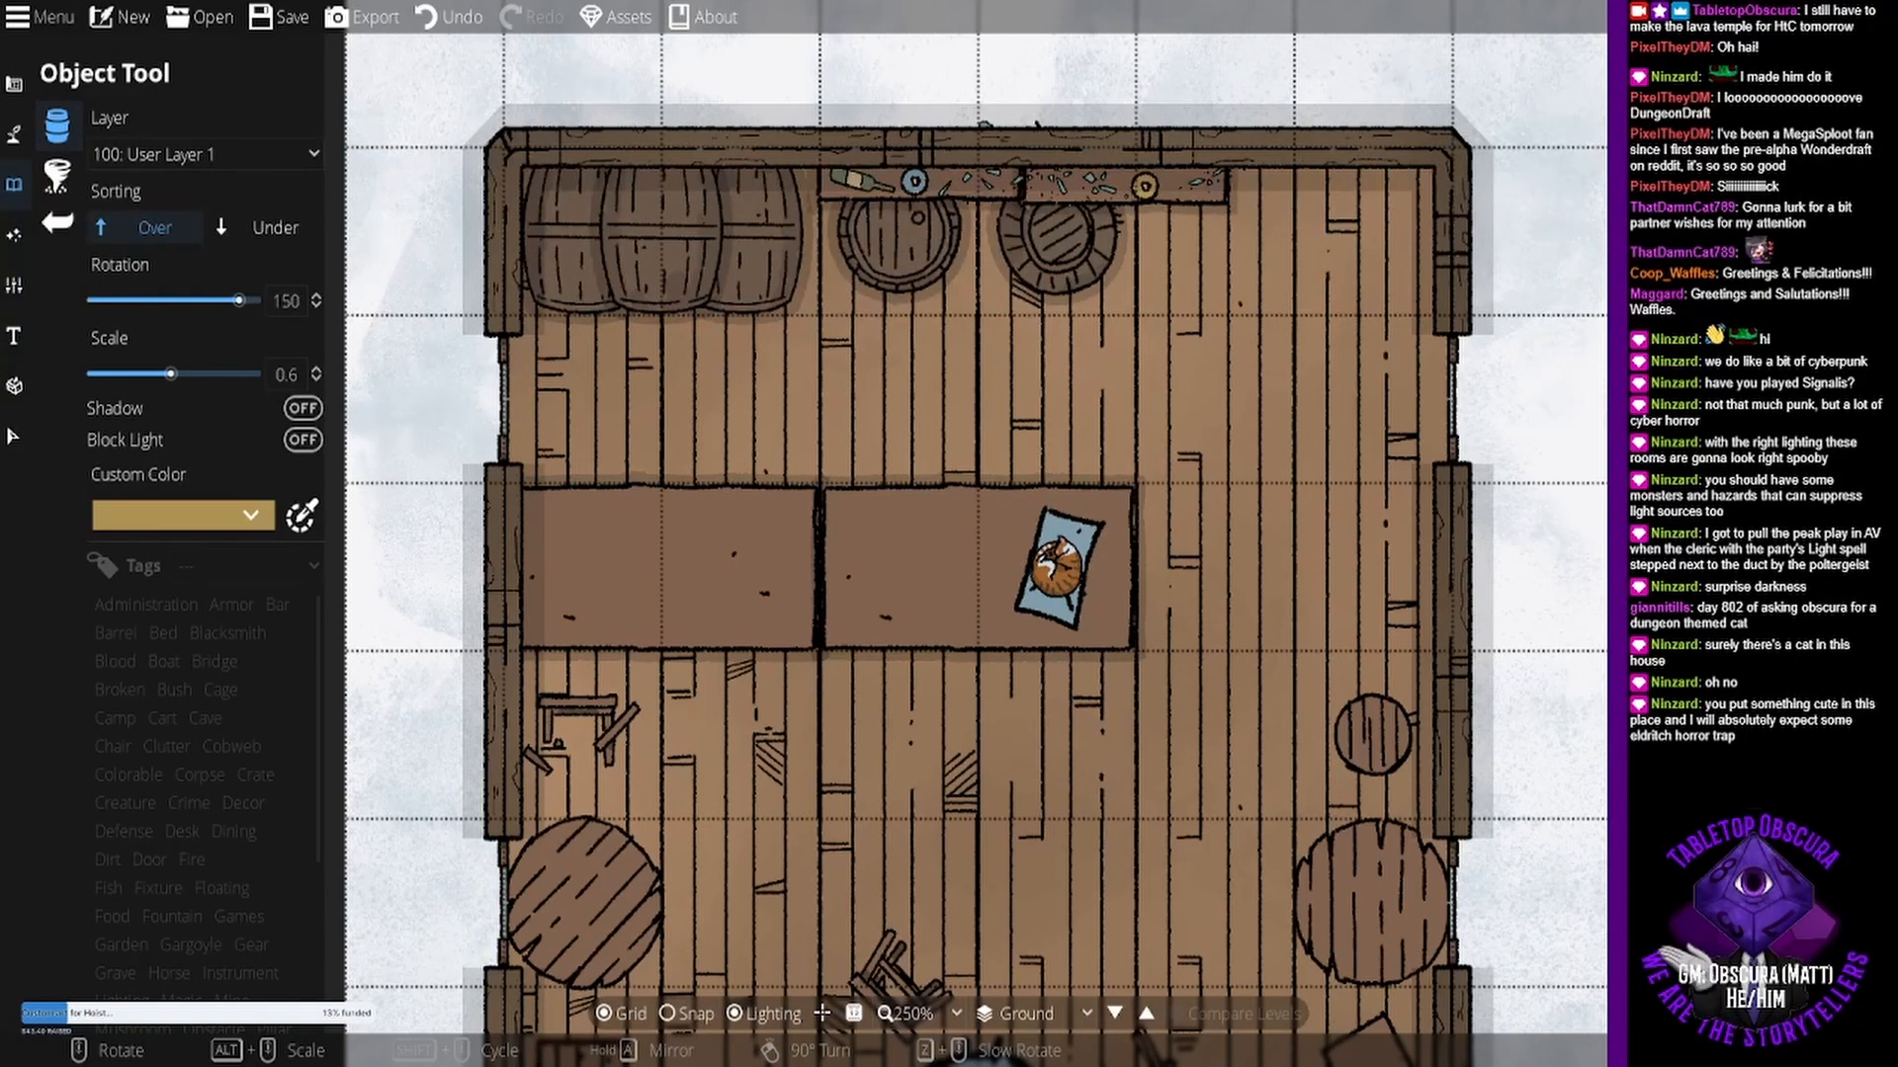
pyautogui.click(1690, 410)
pyautogui.scroll(-2, 747, 569)
pyautogui.scroll(-2, 602, 554)
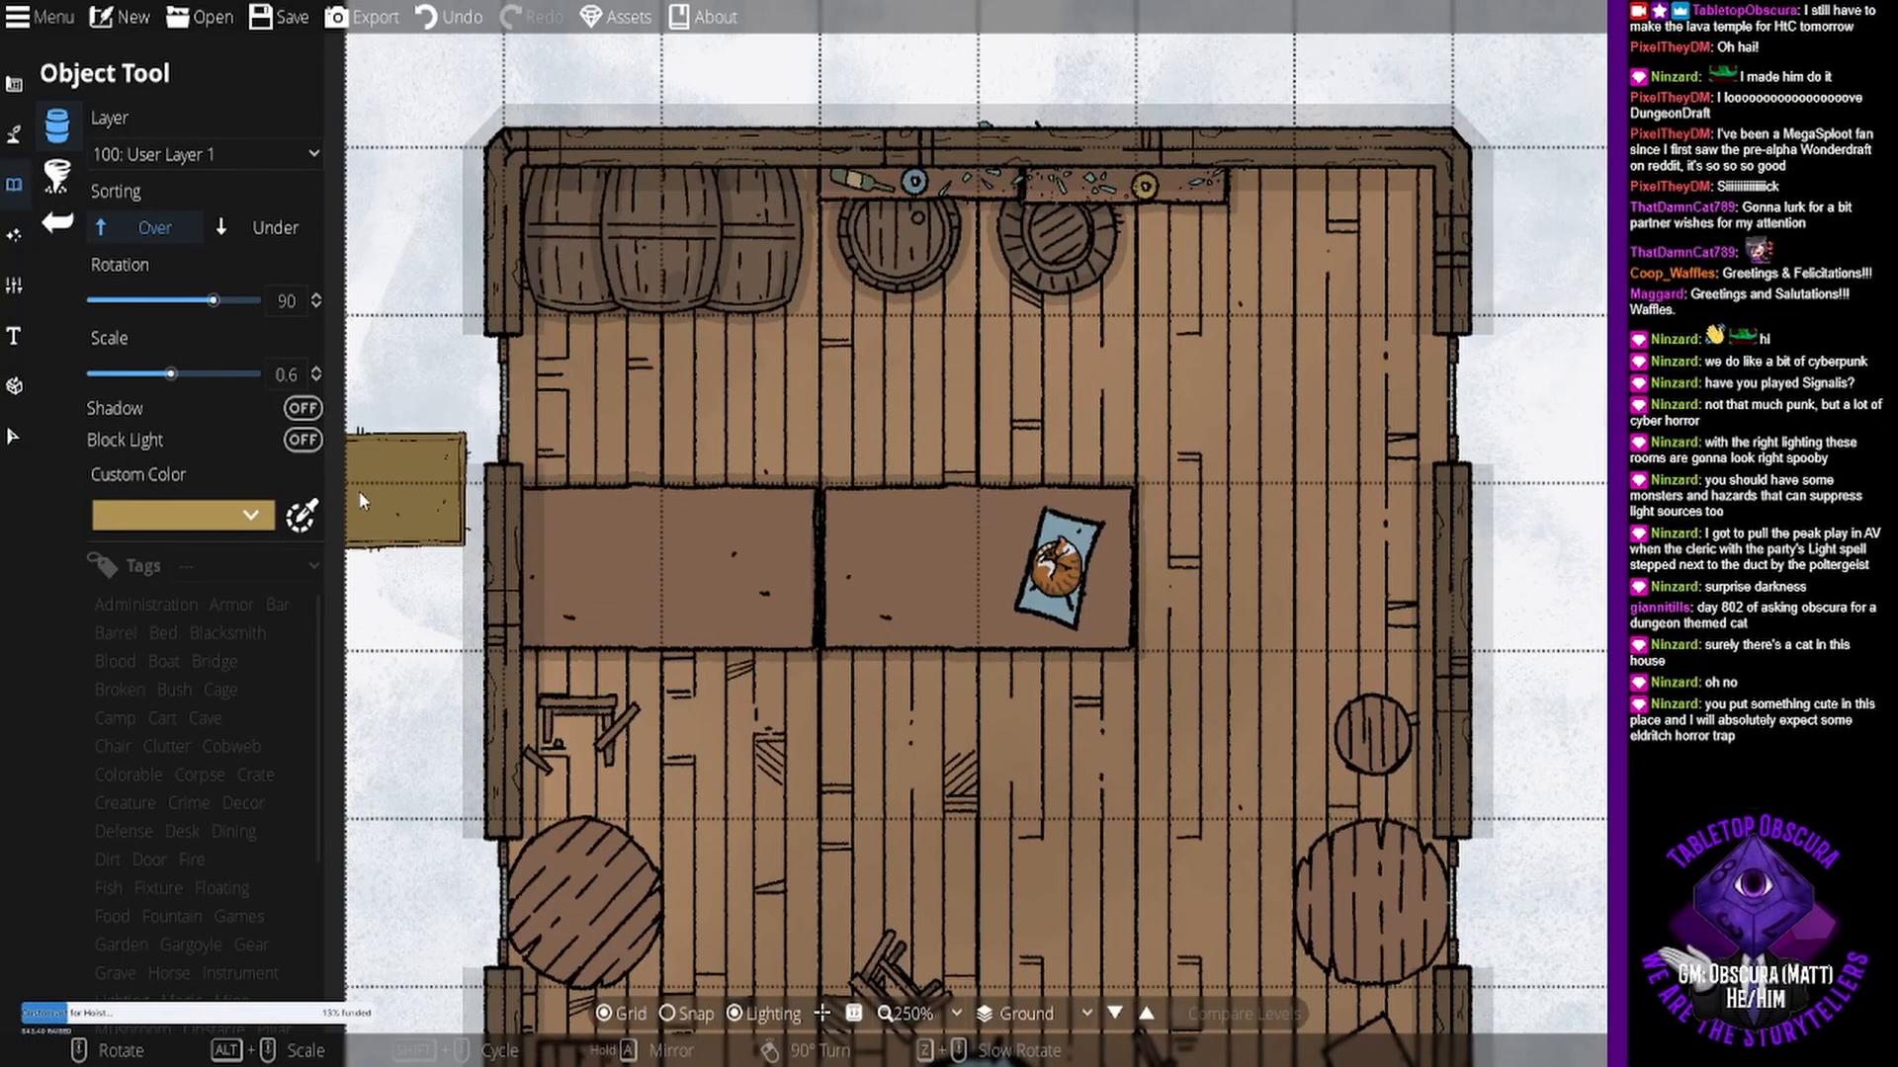
pyautogui.click(244, 512)
pyautogui.click(108, 567)
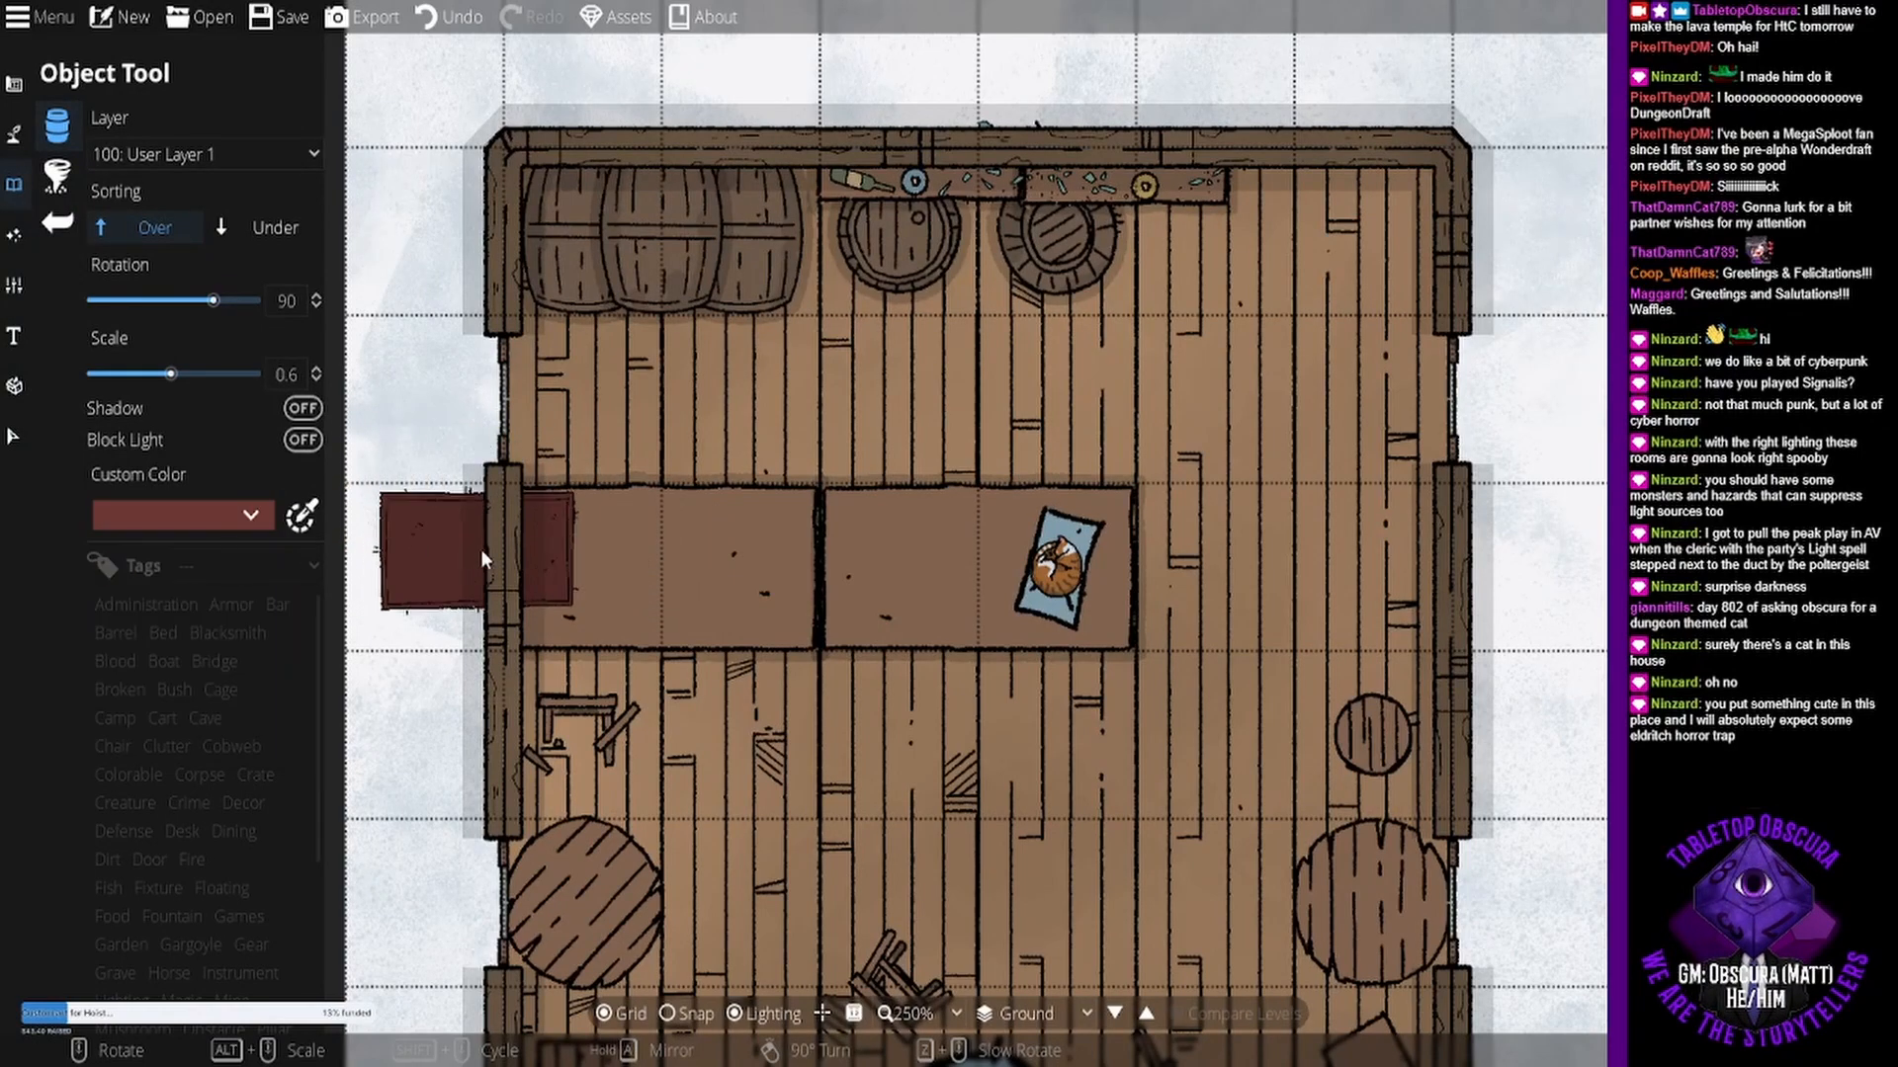
pyautogui.click(621, 565)
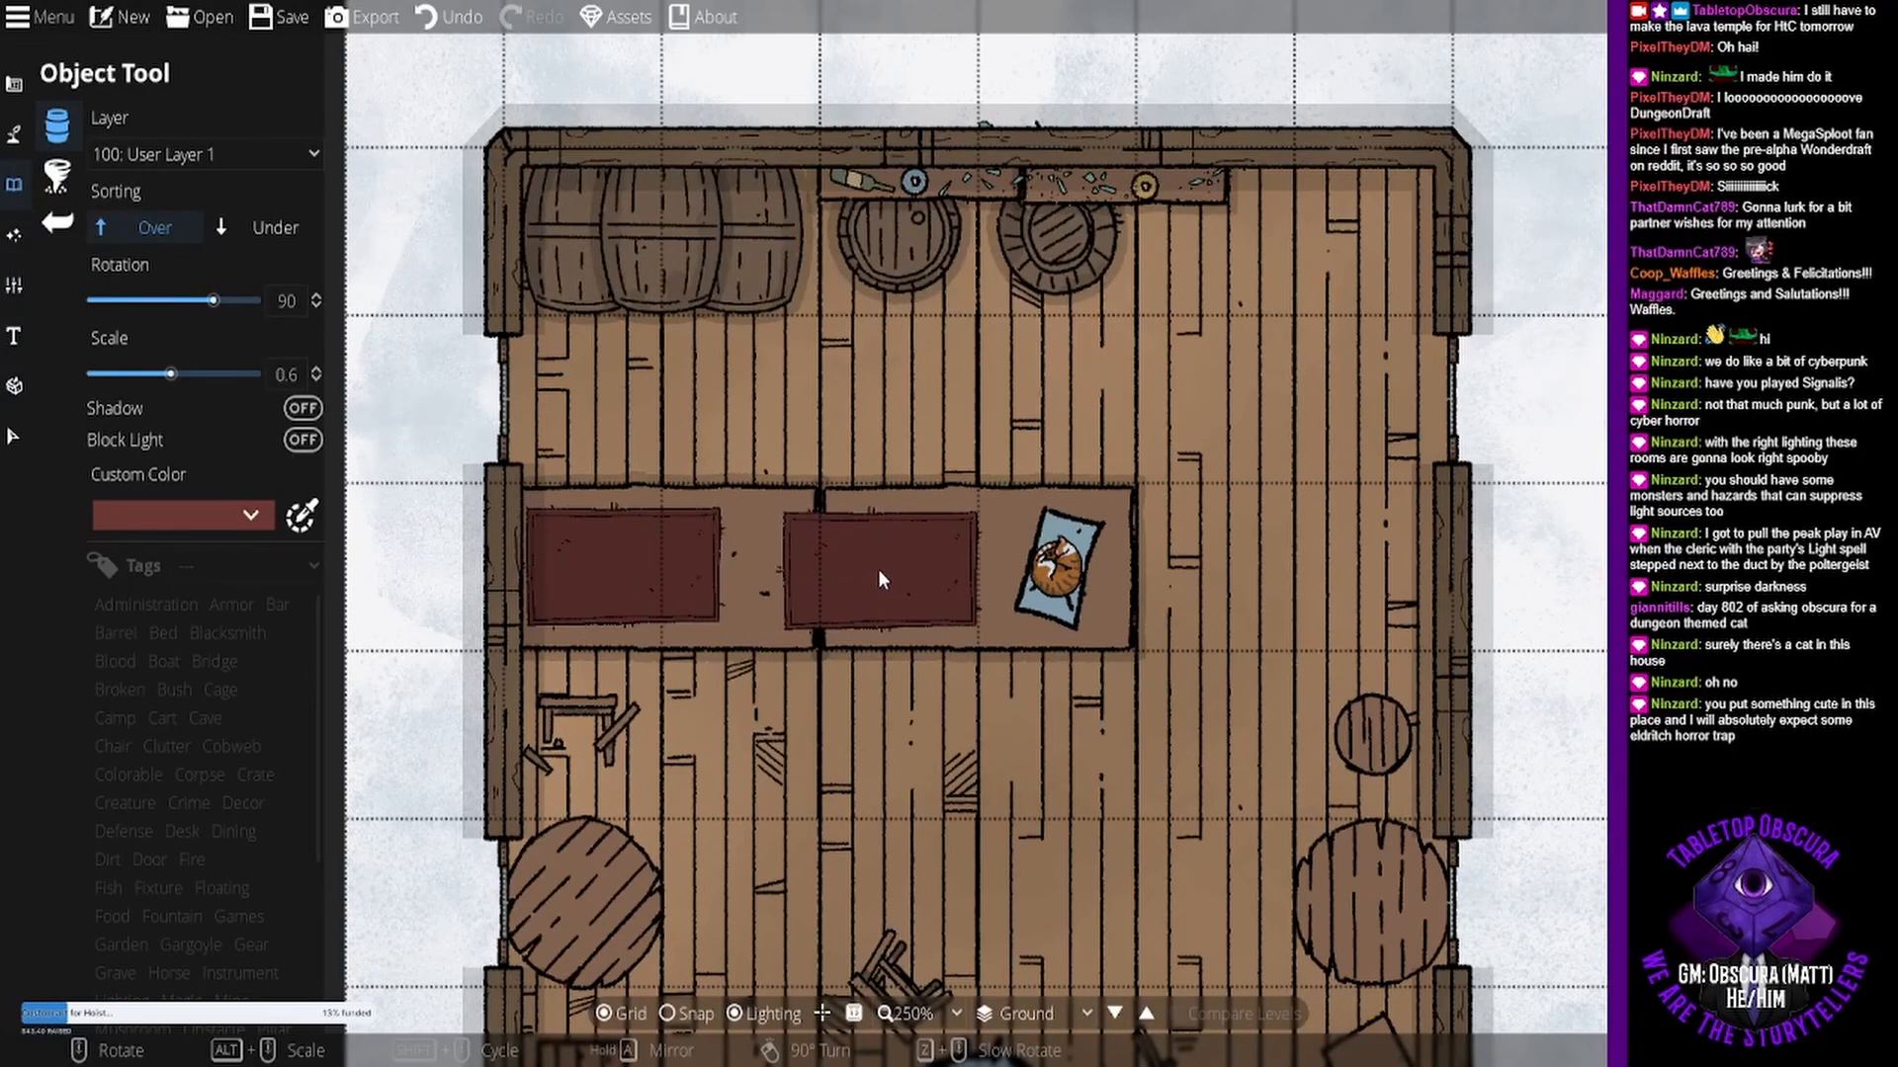
pyautogui.click(817, 565)
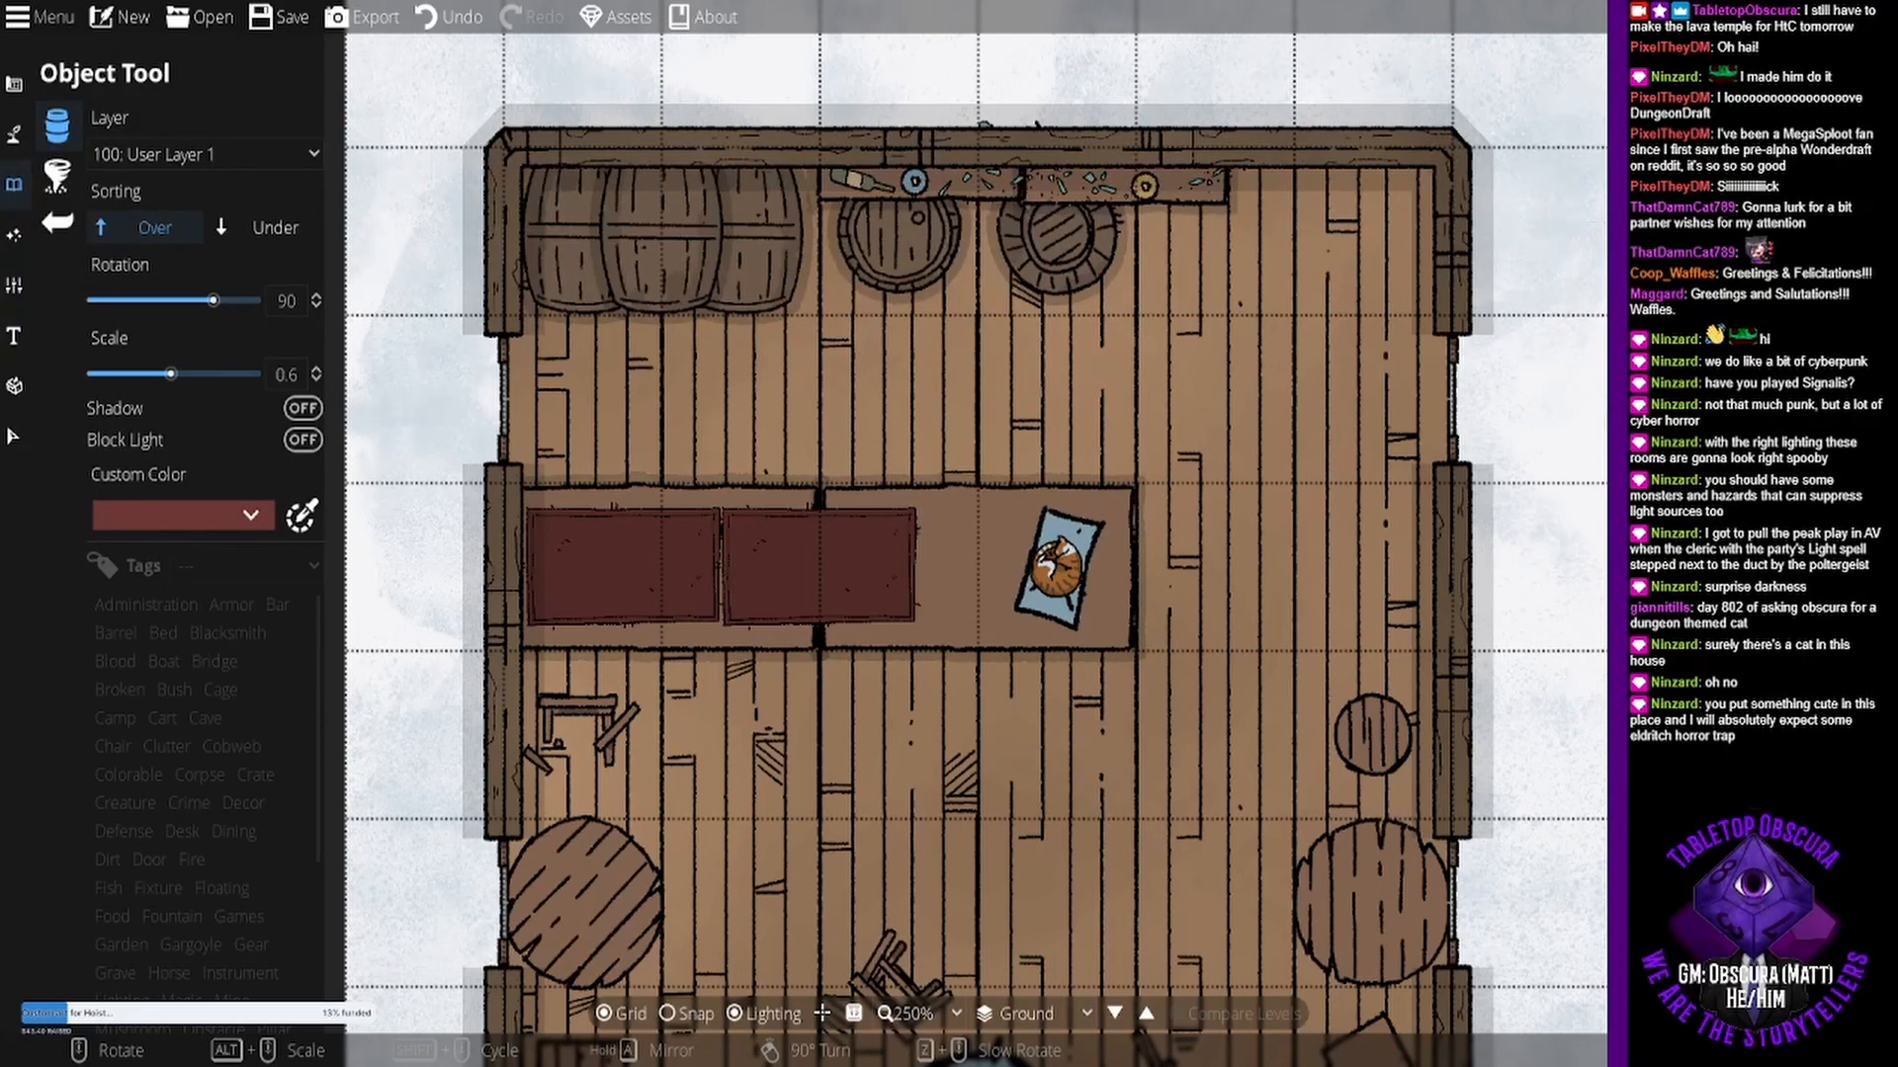
pyautogui.click(1720, 296)
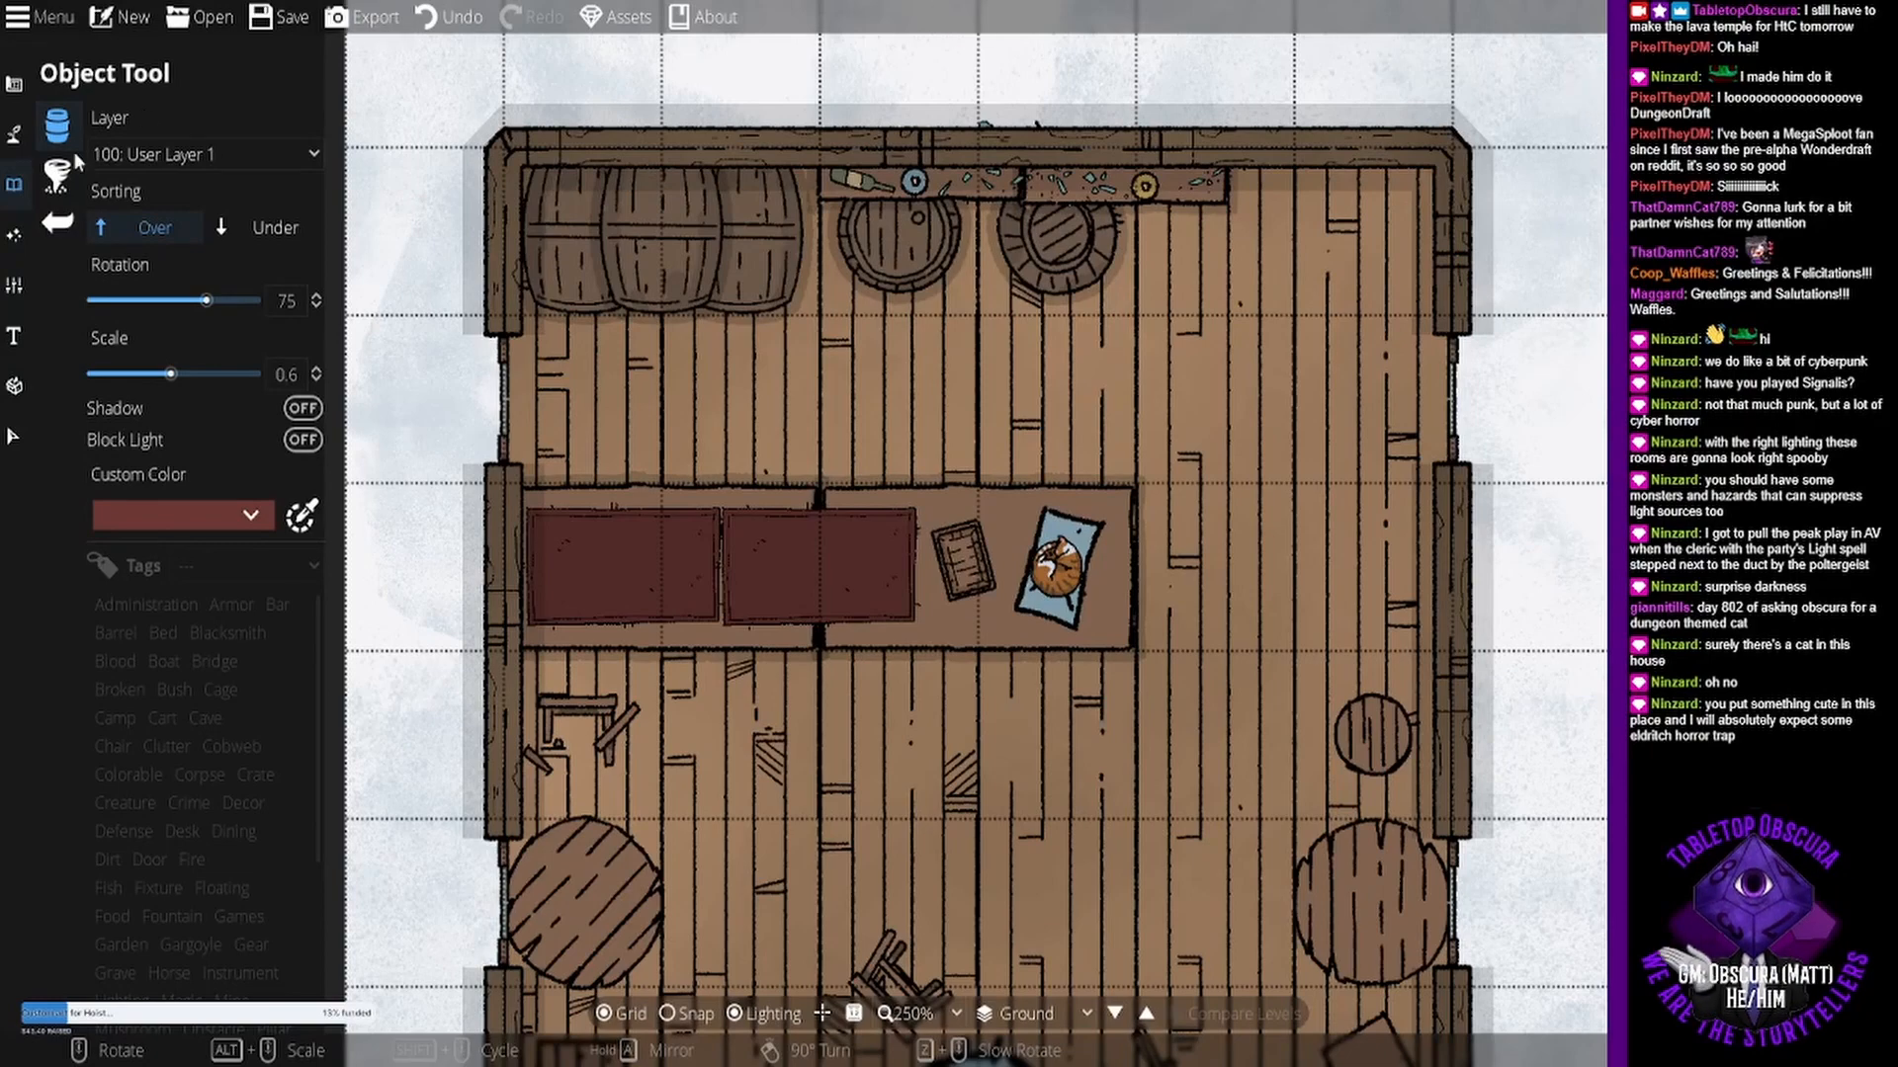
pyautogui.click(18, 137)
pyautogui.click(59, 122)
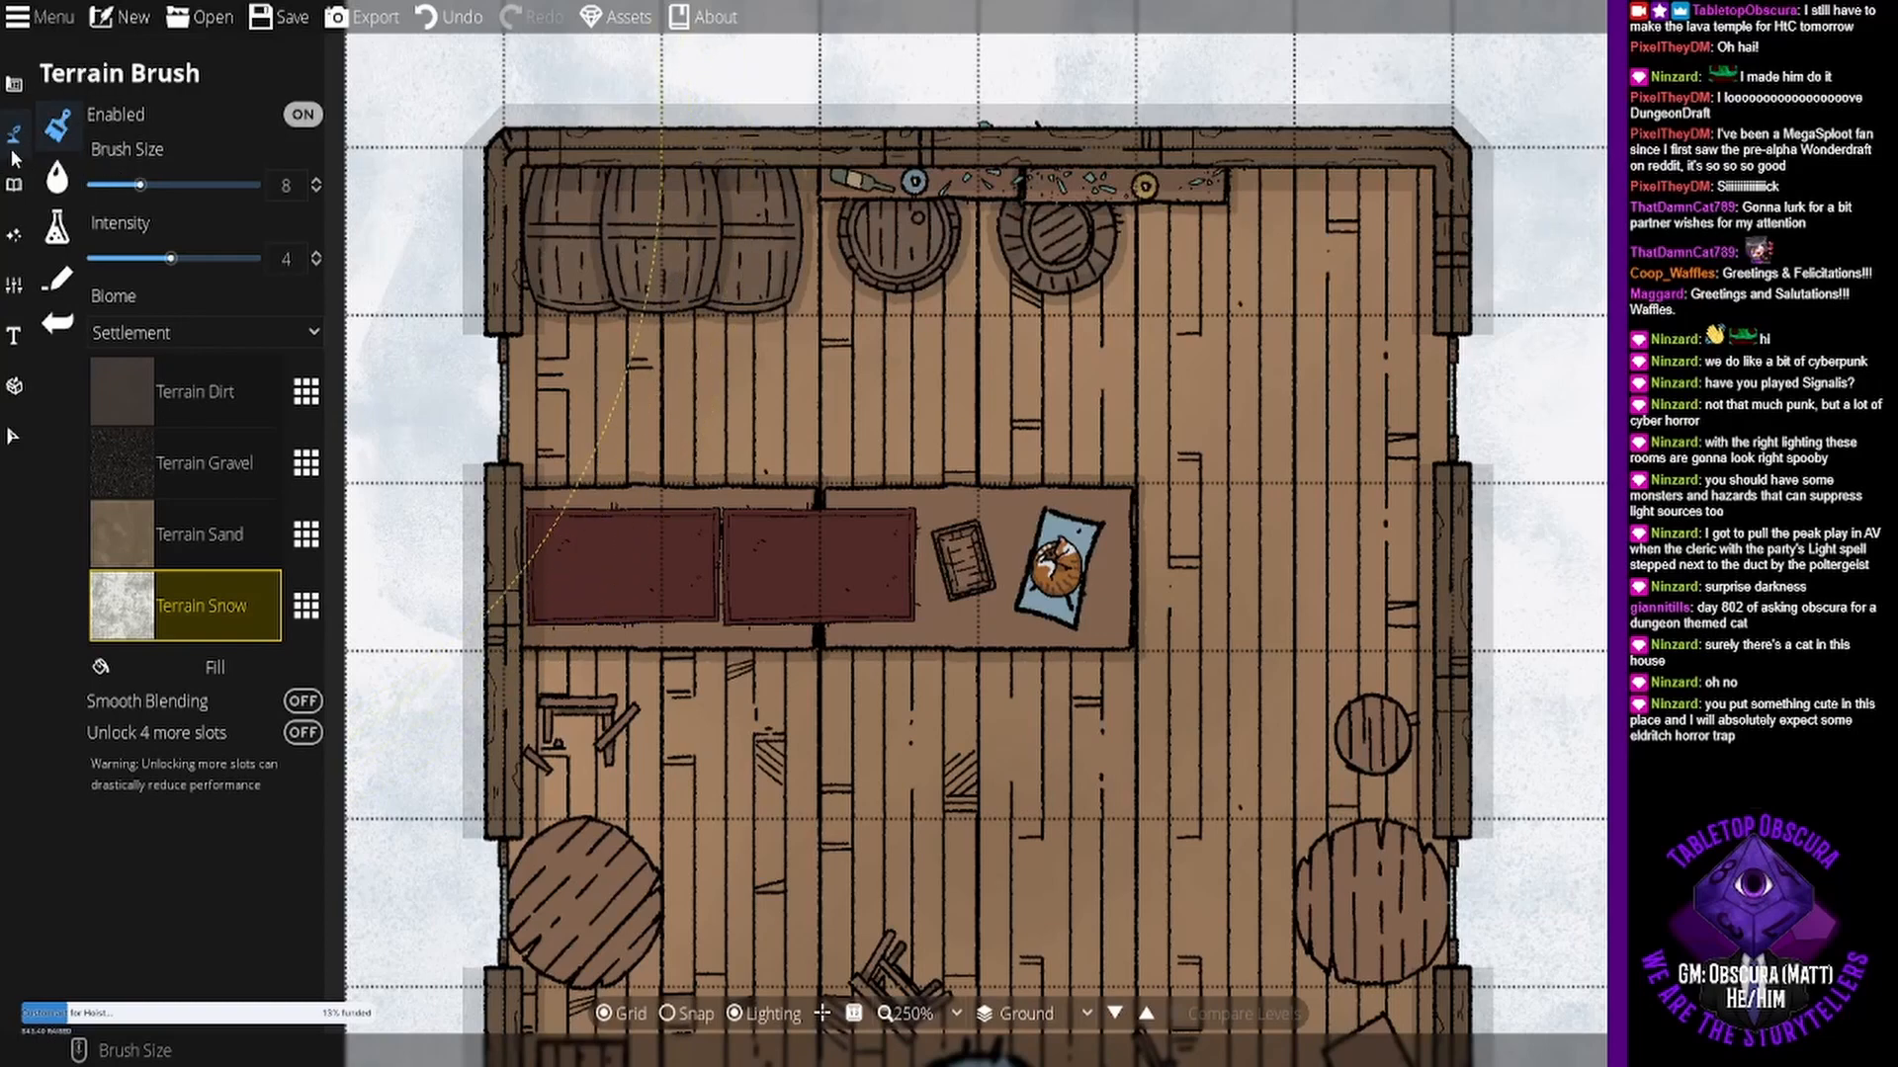
pyautogui.click(66, 216)
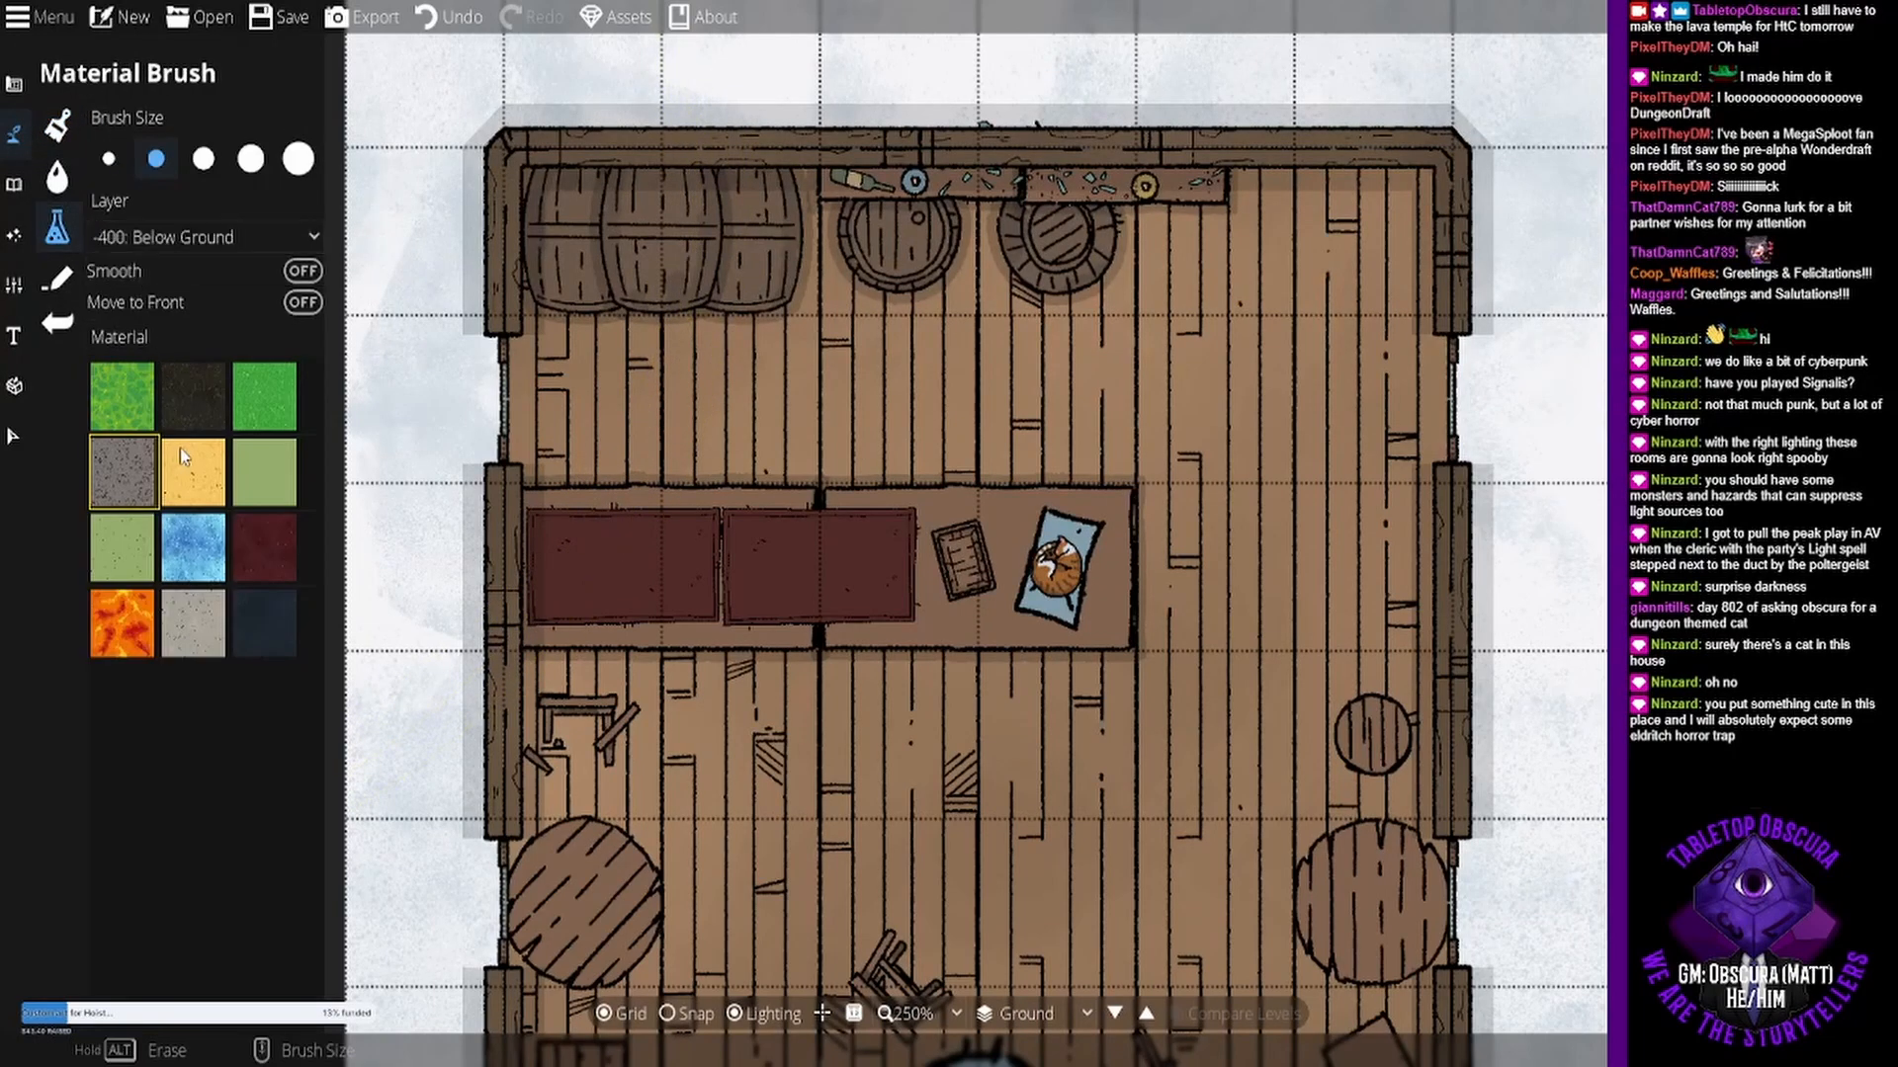
pyautogui.click(70, 130)
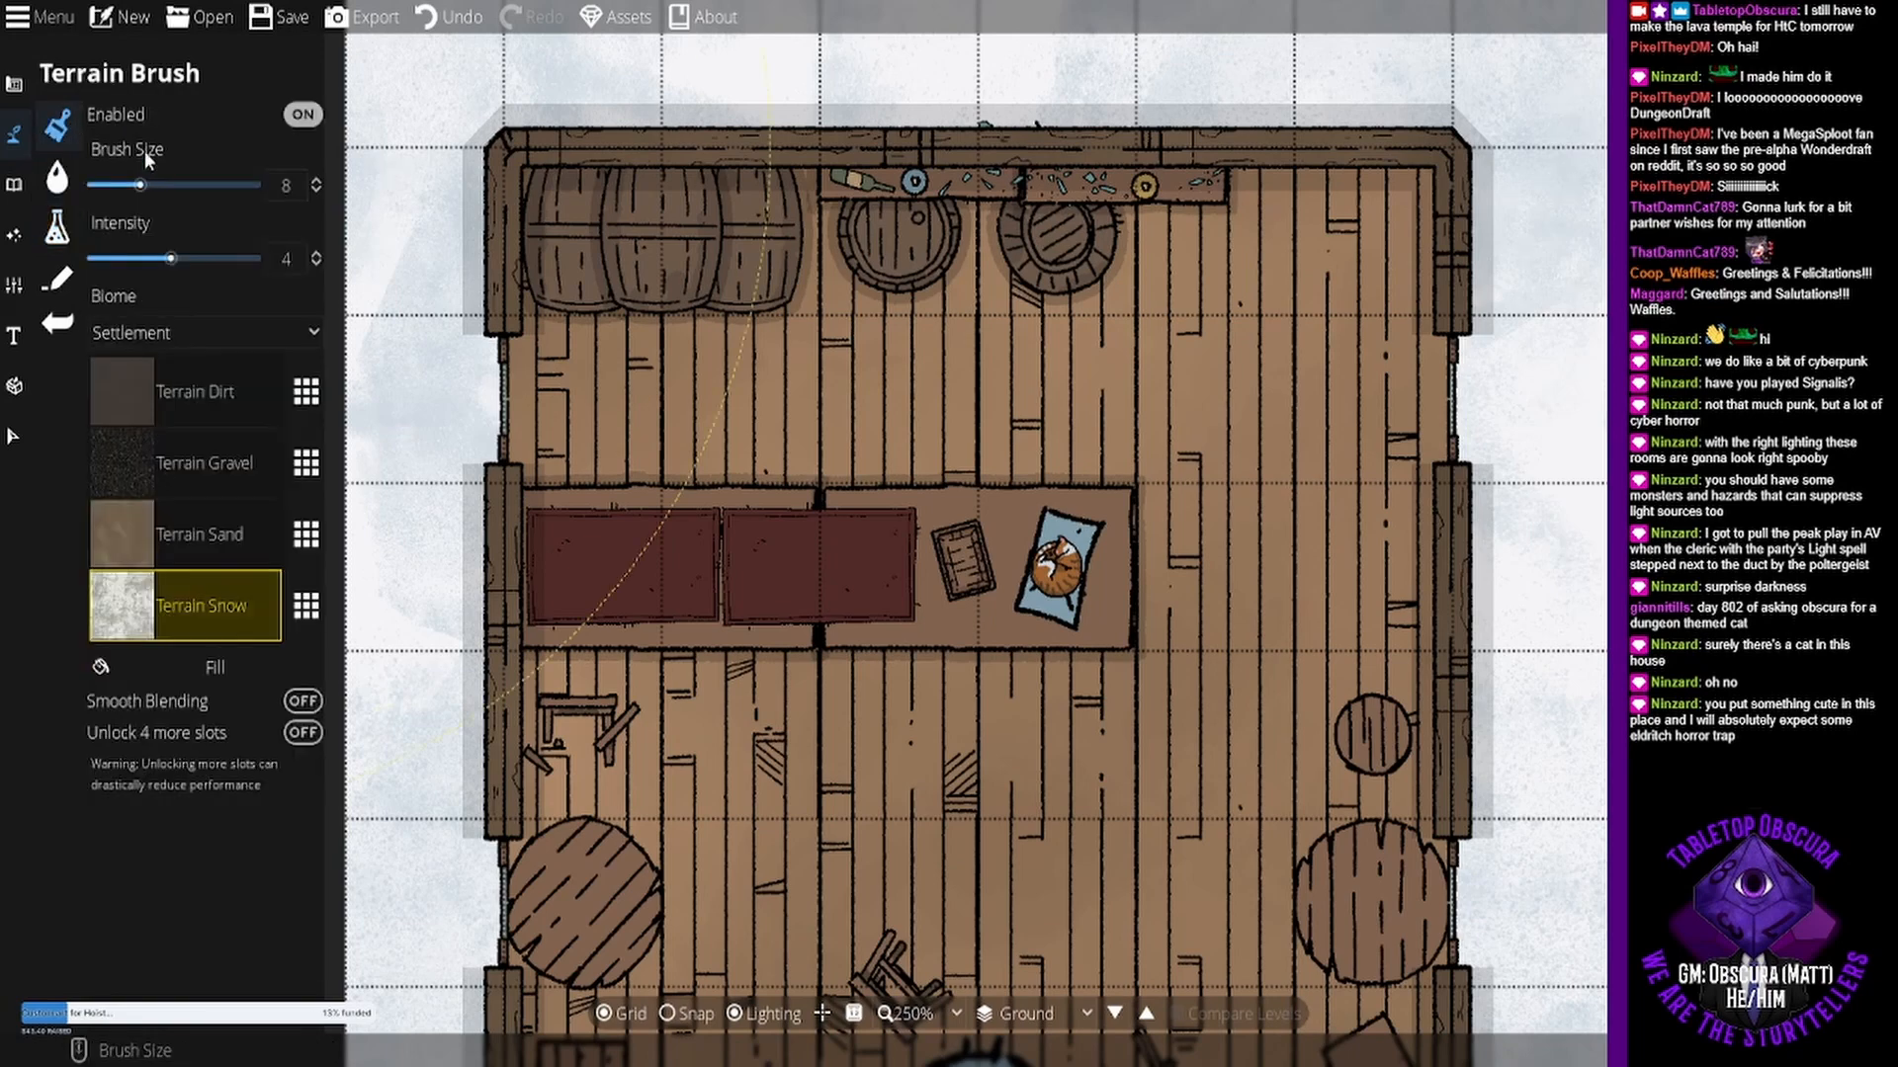
pyautogui.click(208, 393)
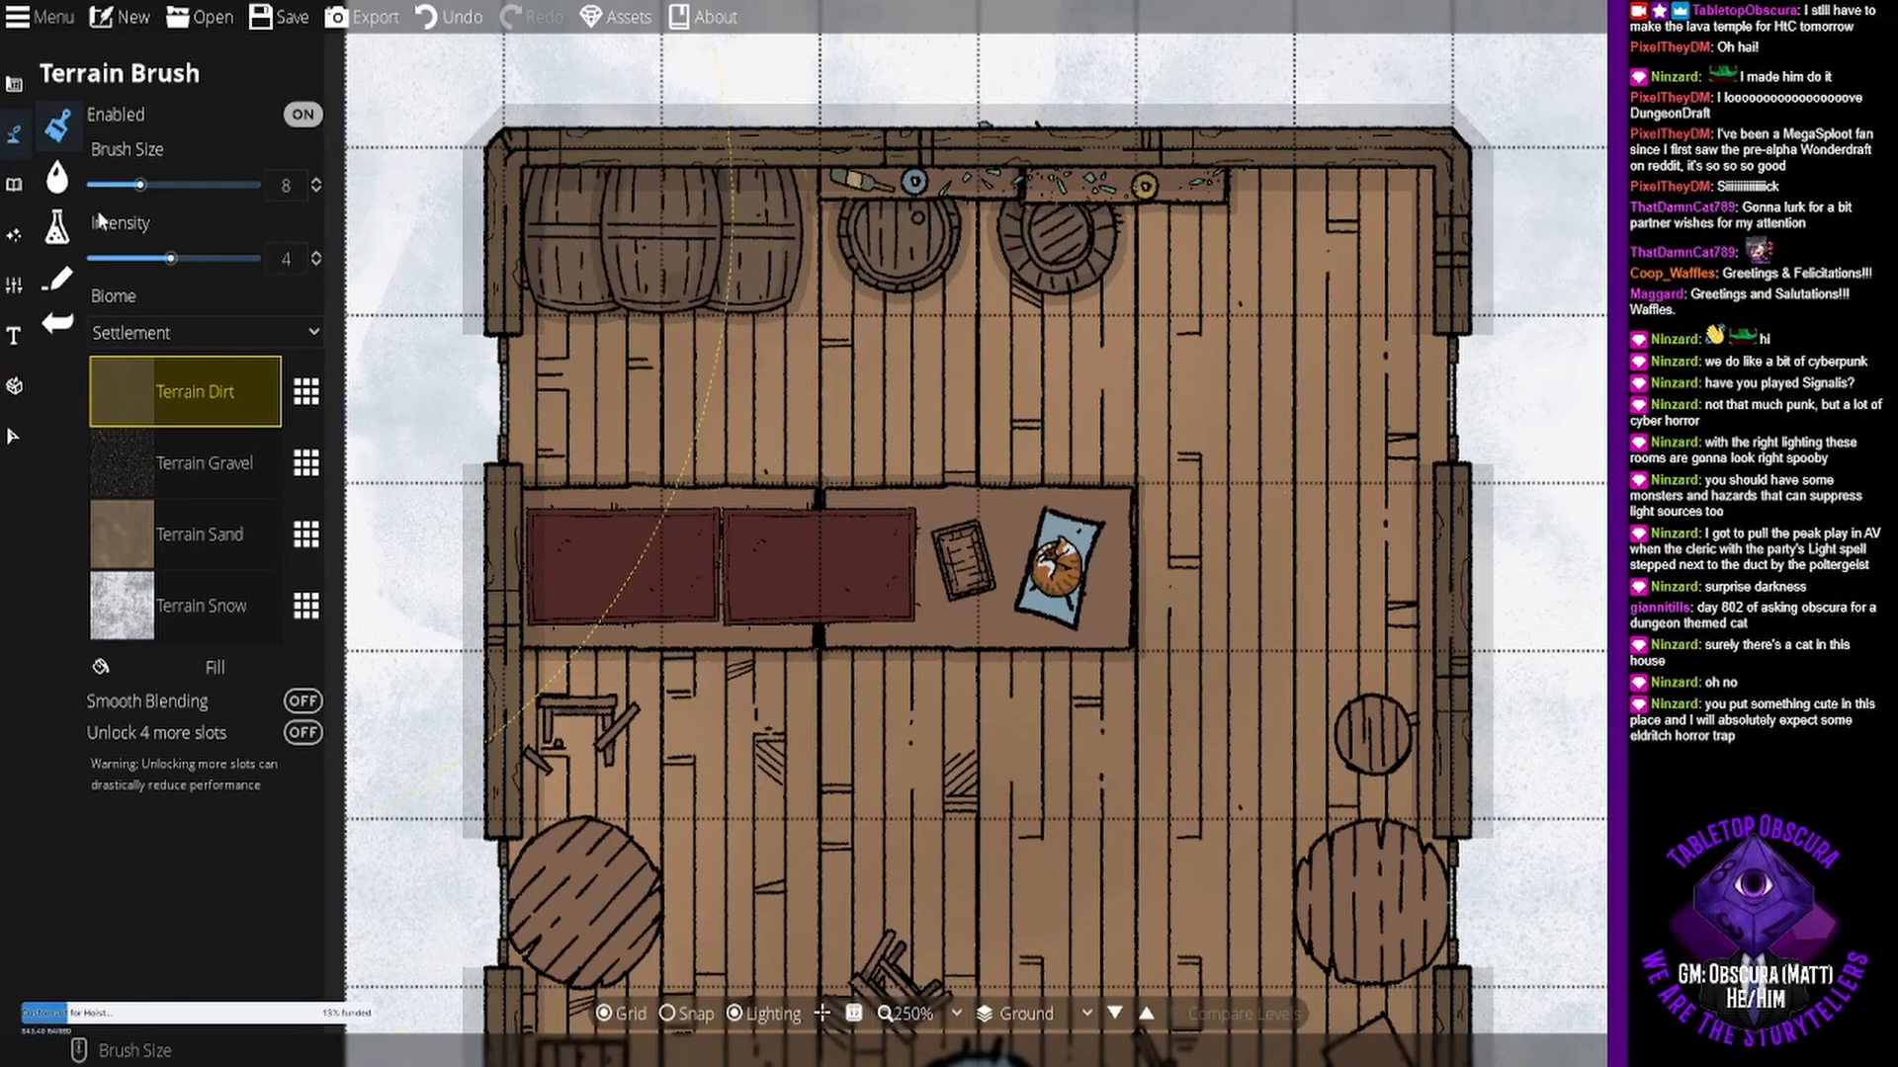
pyautogui.click(73, 219)
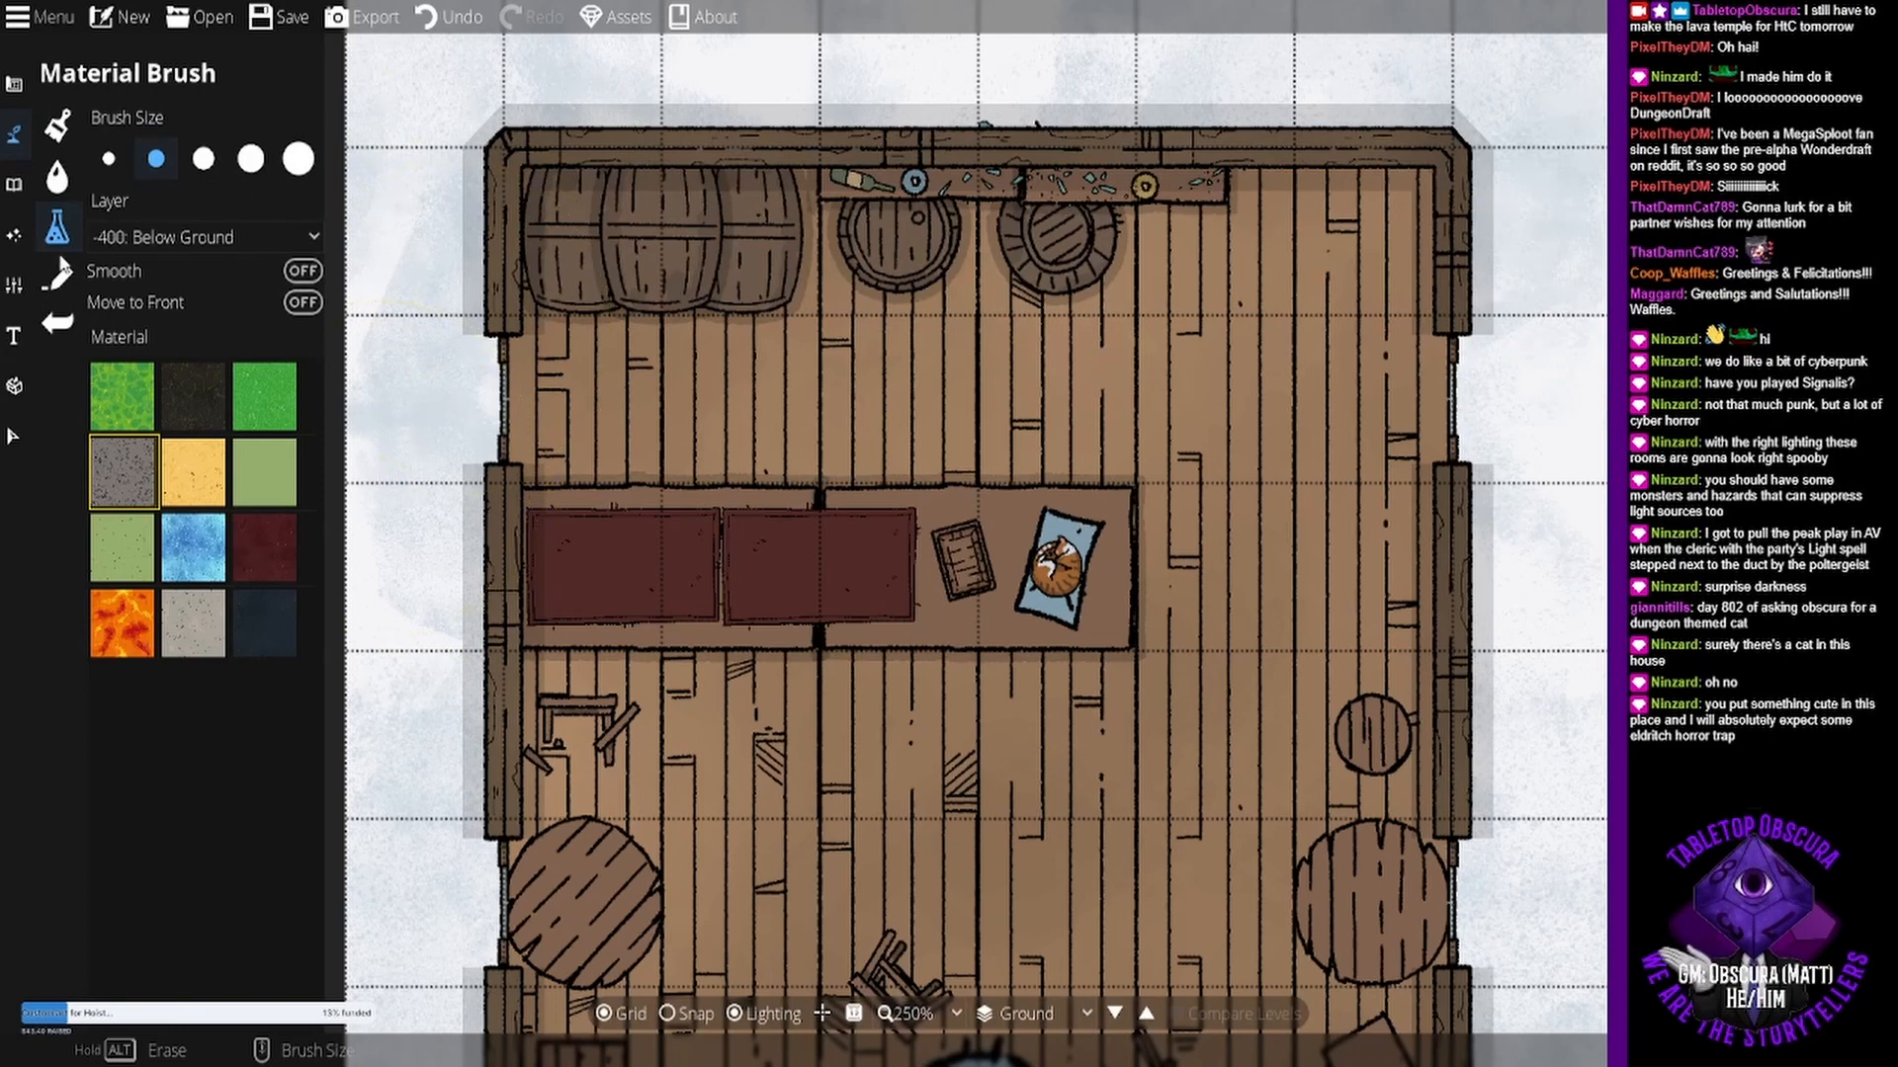
pyautogui.click(14, 237)
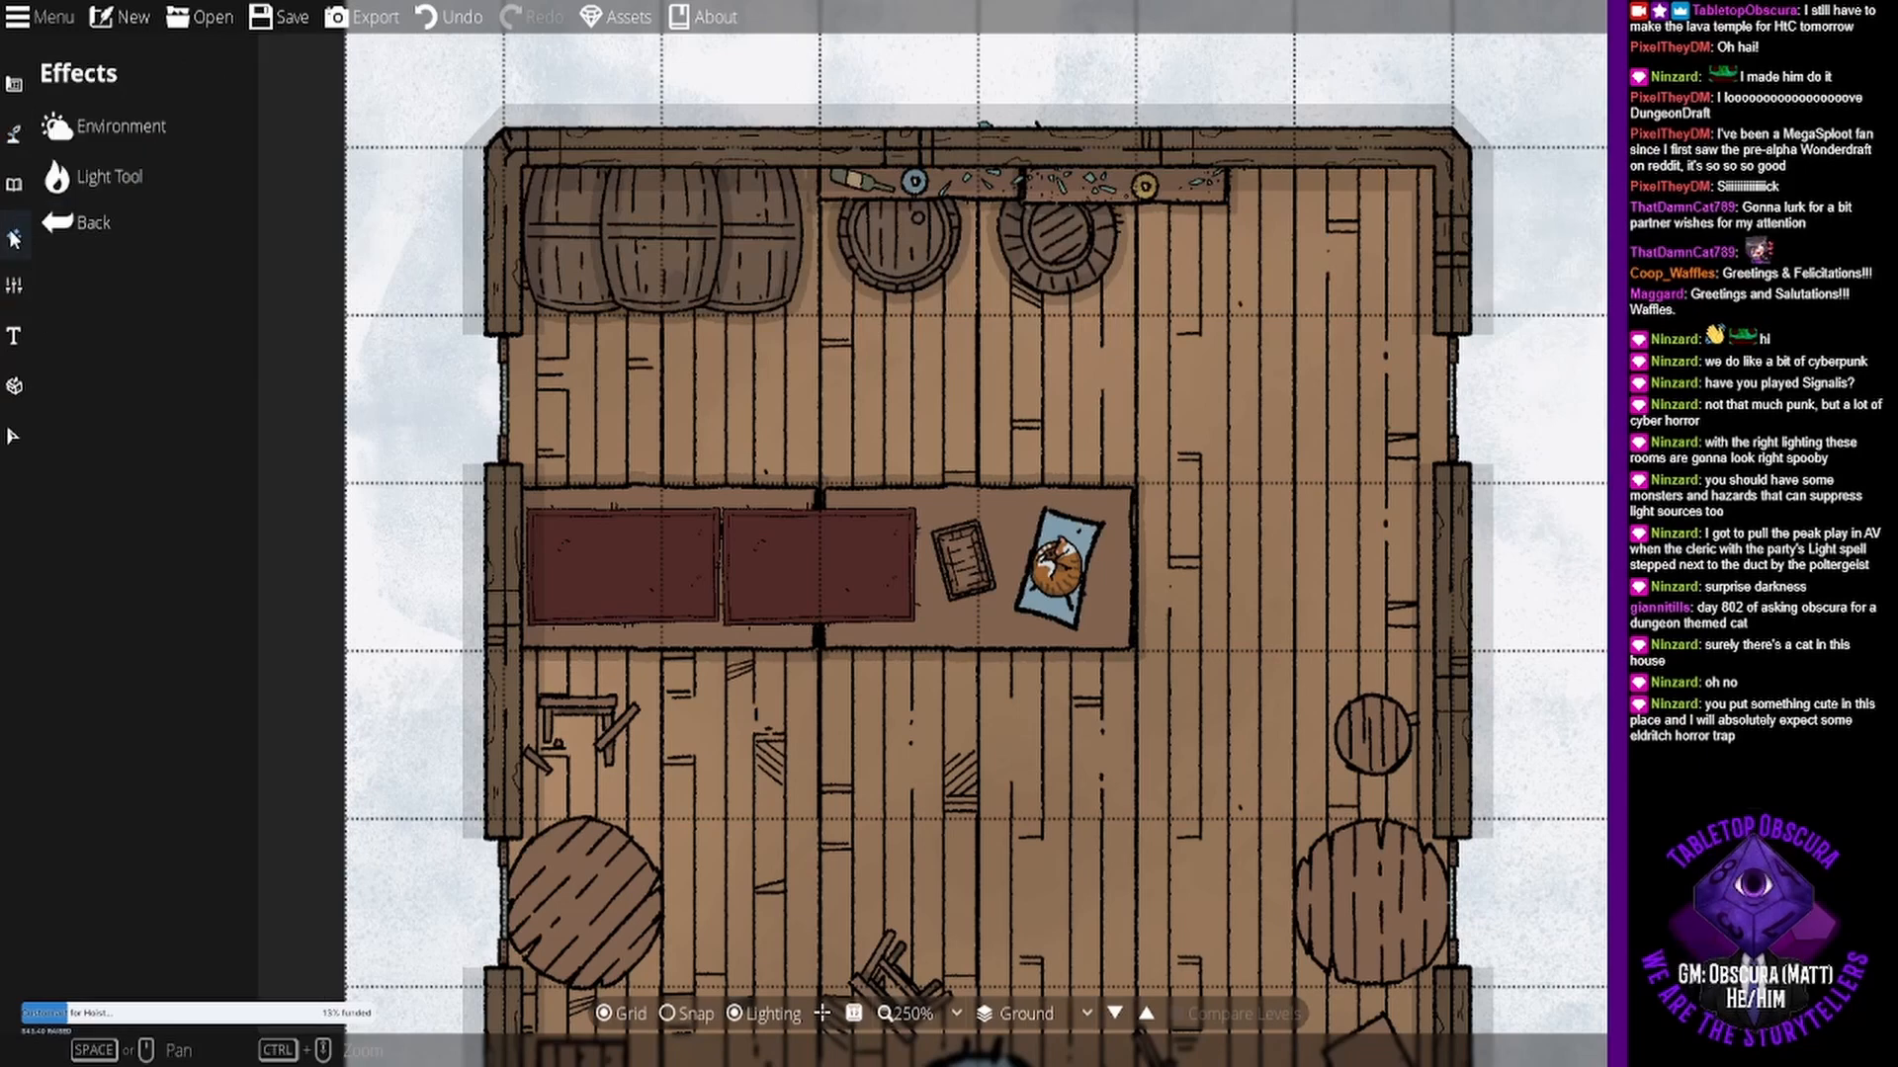
pyautogui.click(131, 118)
pyautogui.click(74, 170)
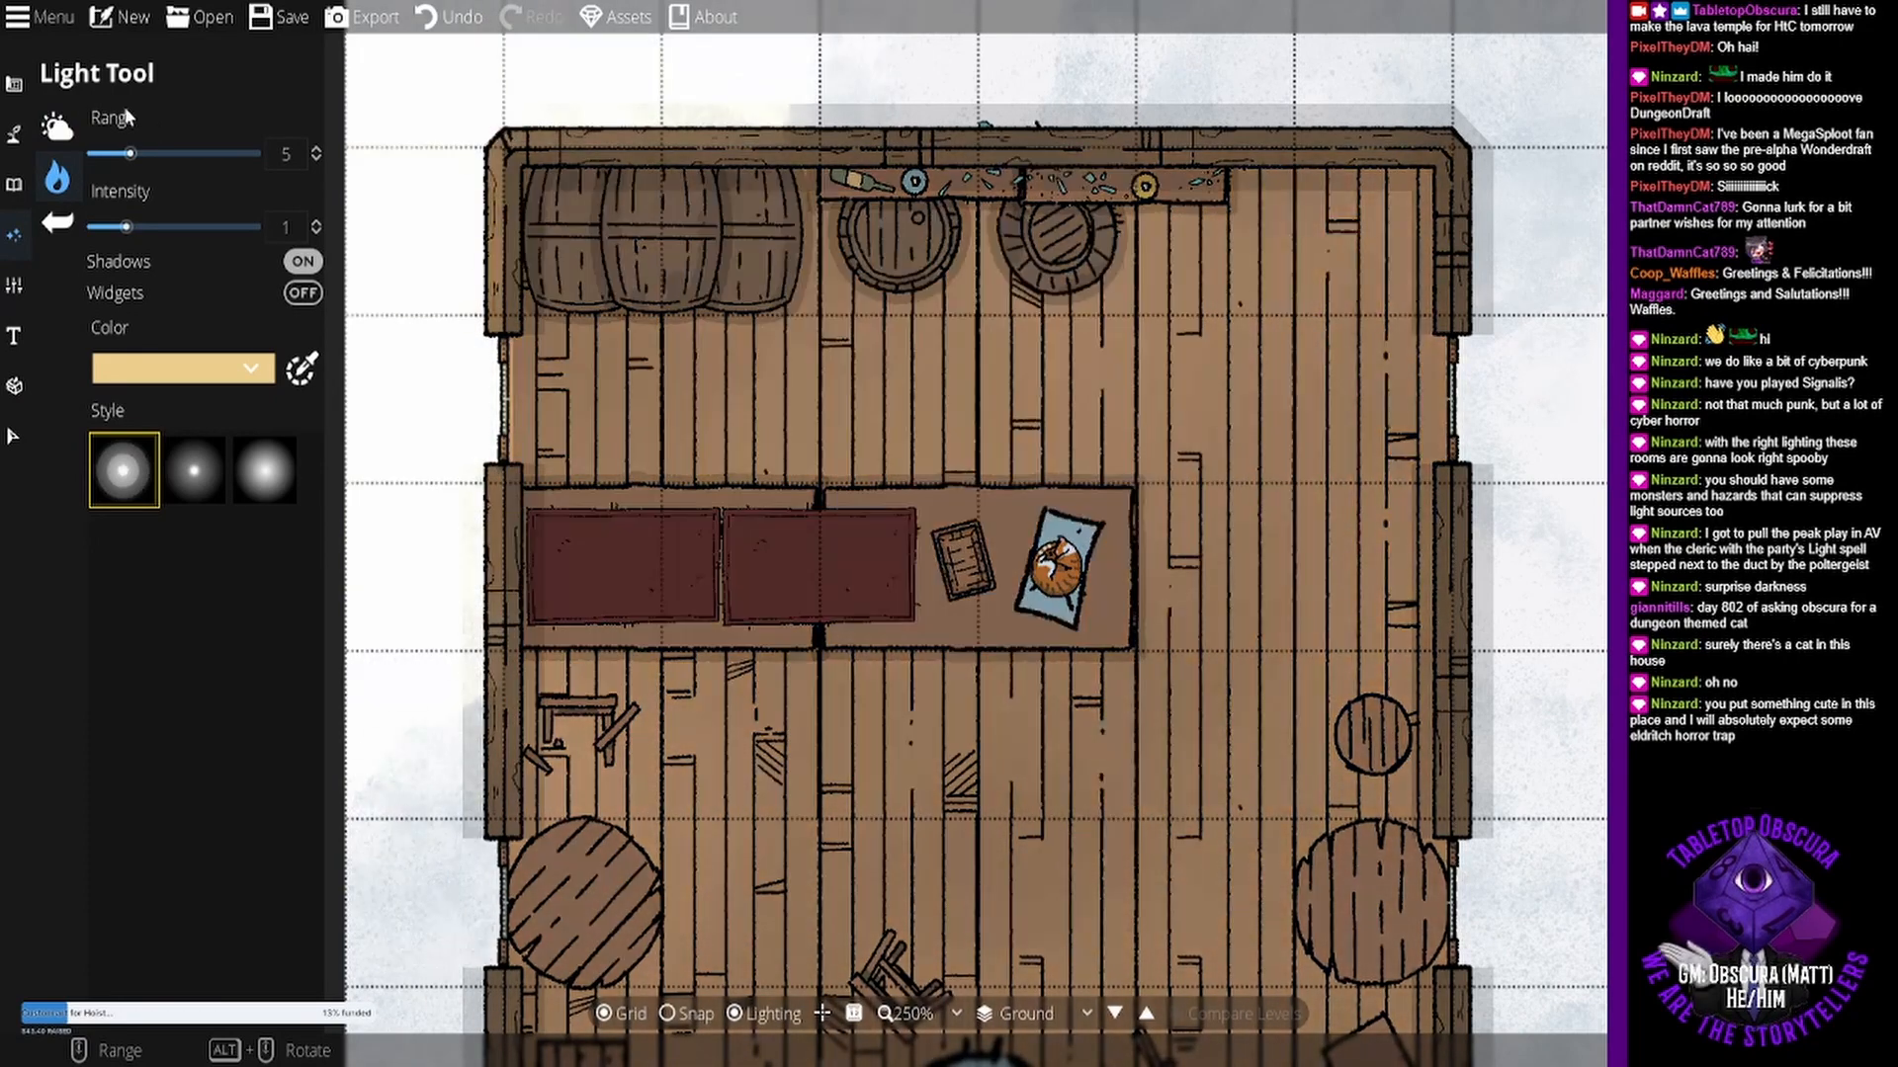
pyautogui.click(14, 84)
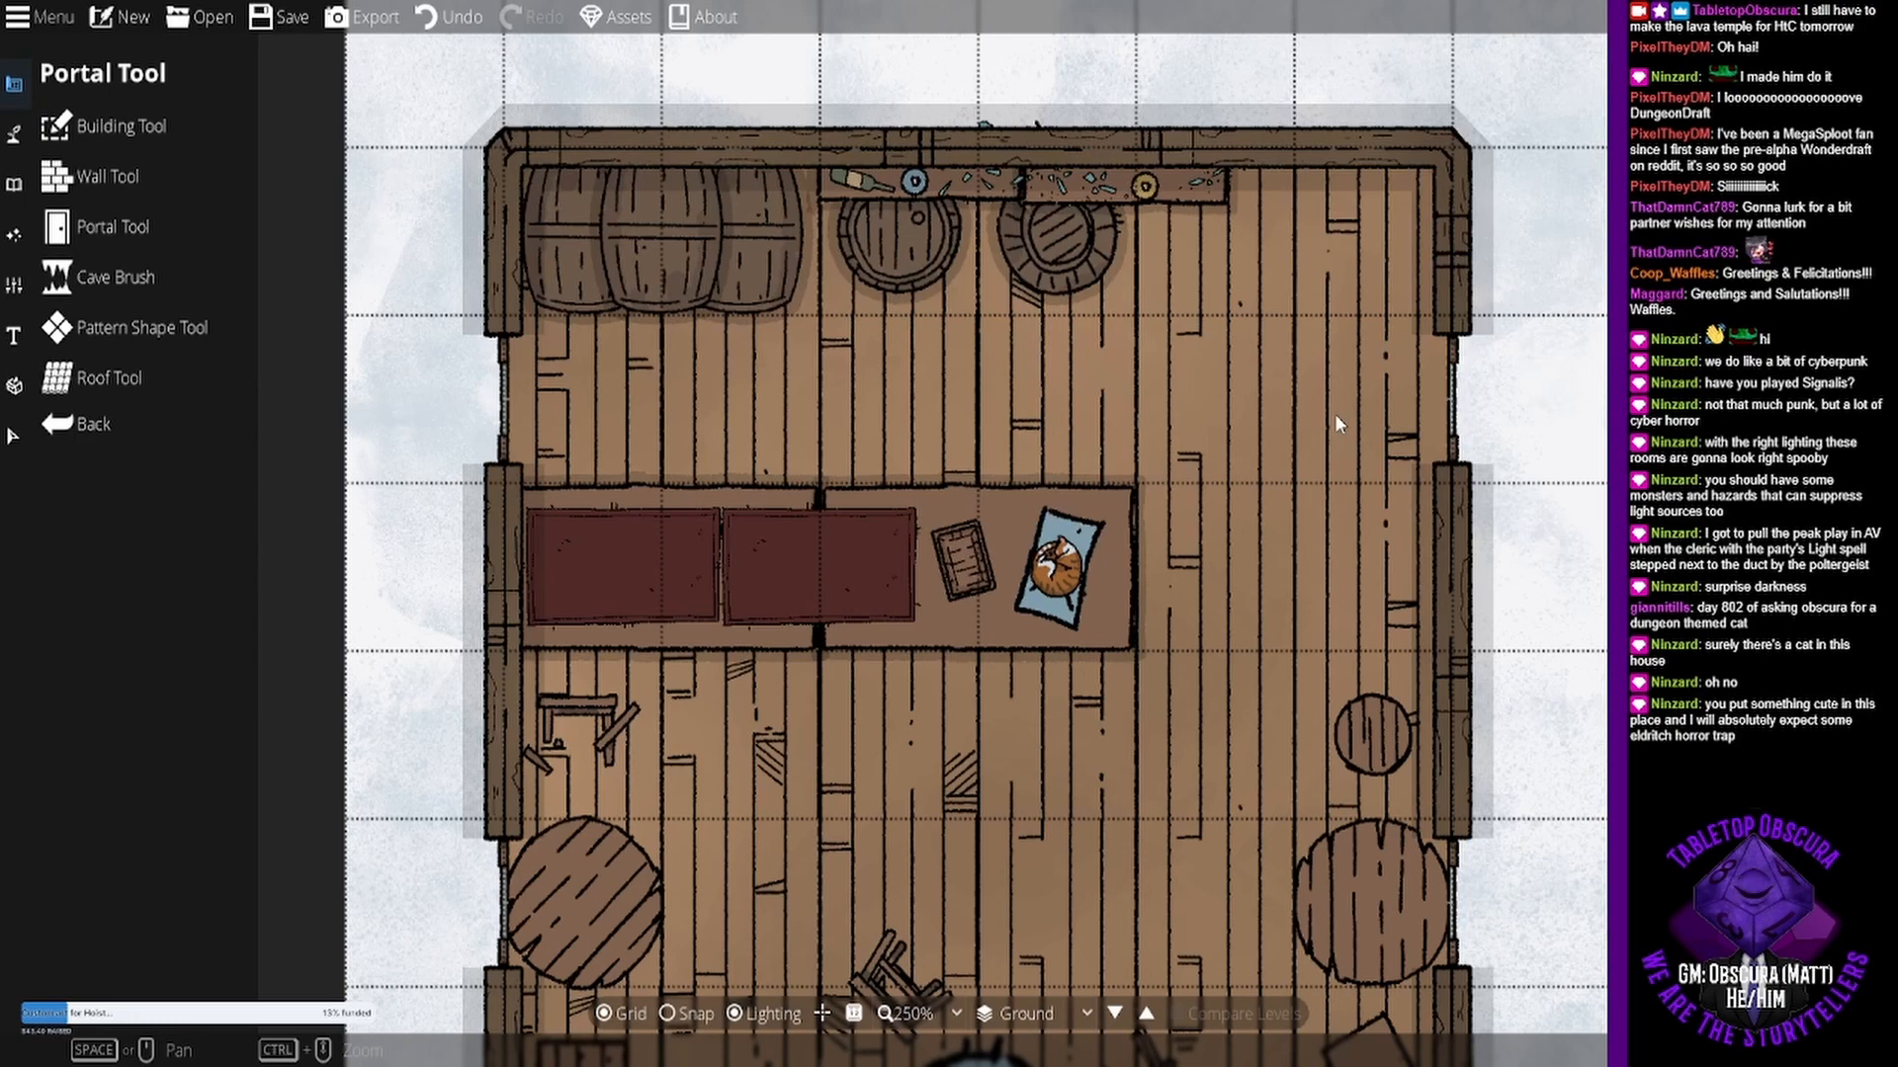
pyautogui.click(176, 372)
pyautogui.moveTo(967, 631)
pyautogui.mouseDown()
pyautogui.moveTo(968, 173)
pyautogui.moveTo(915, 581)
pyautogui.moveTo(896, 393)
pyautogui.mouseUp()
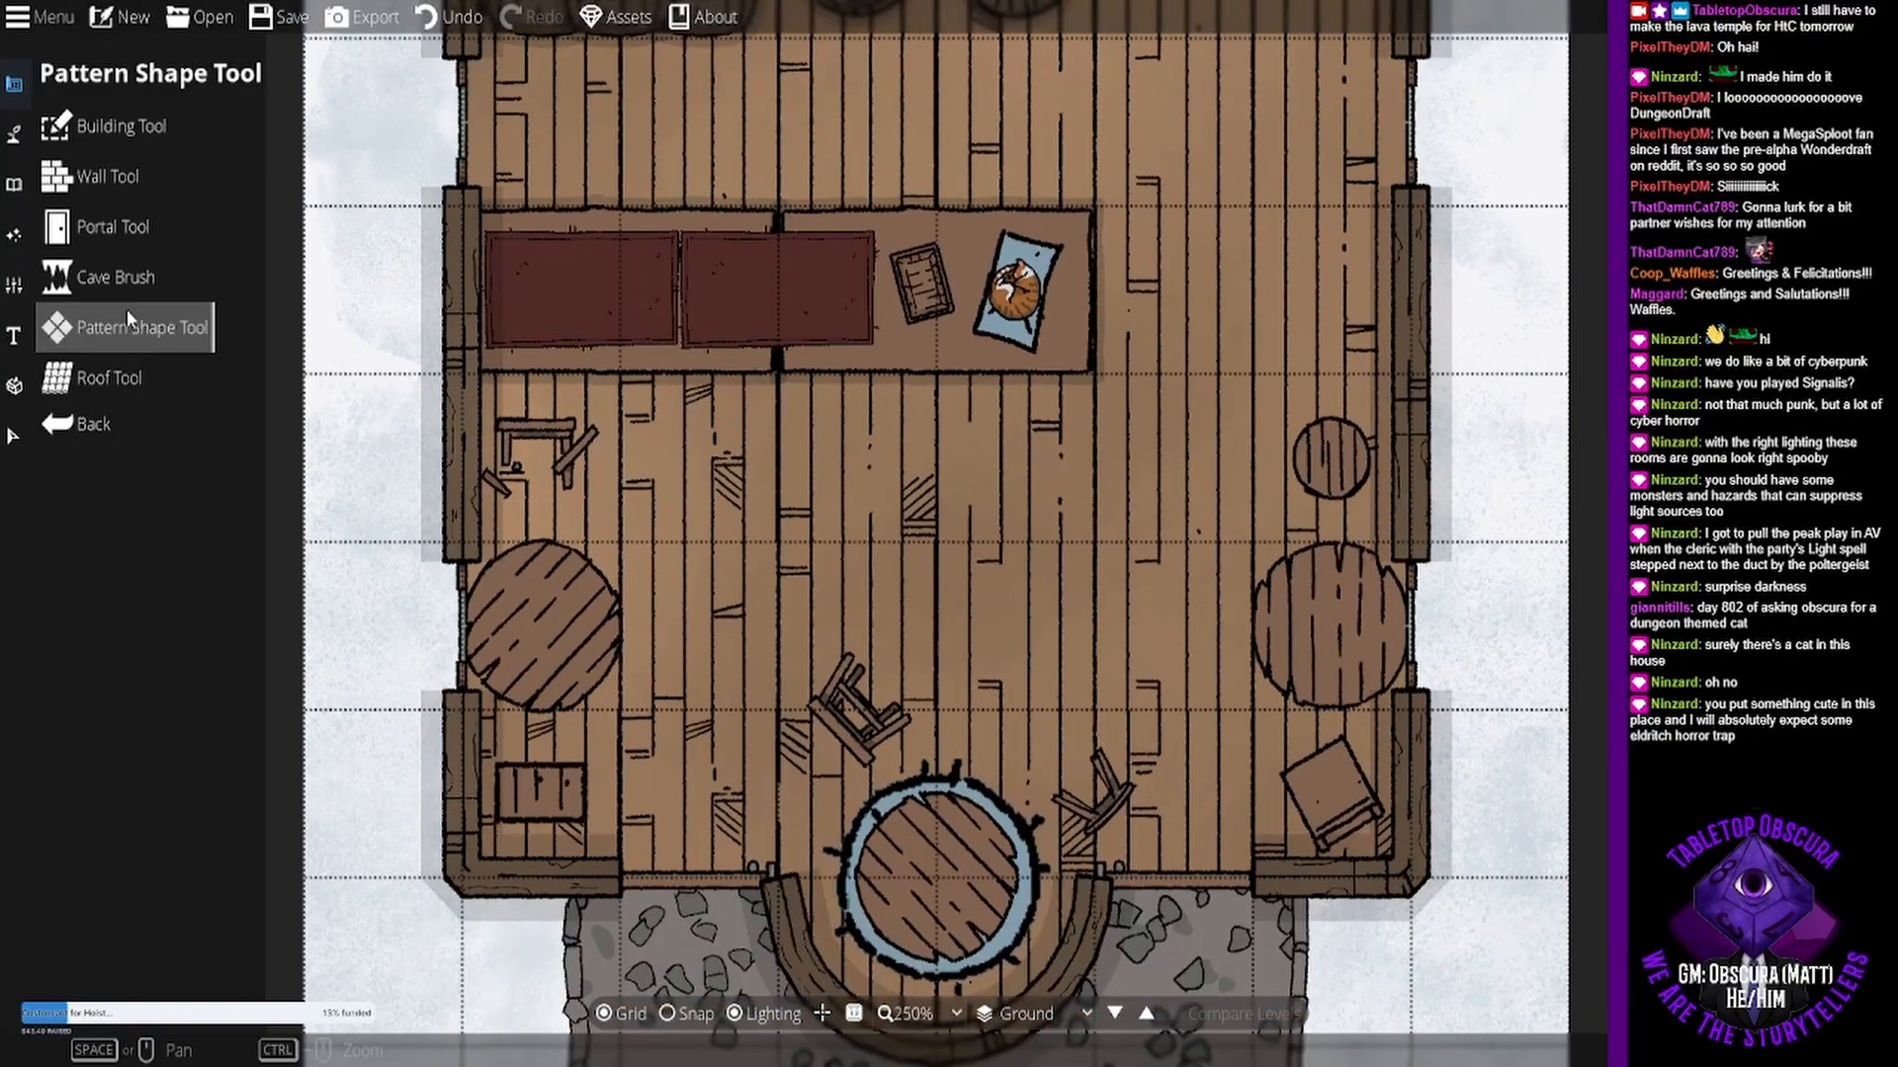
pyautogui.click(13, 133)
pyautogui.click(14, 184)
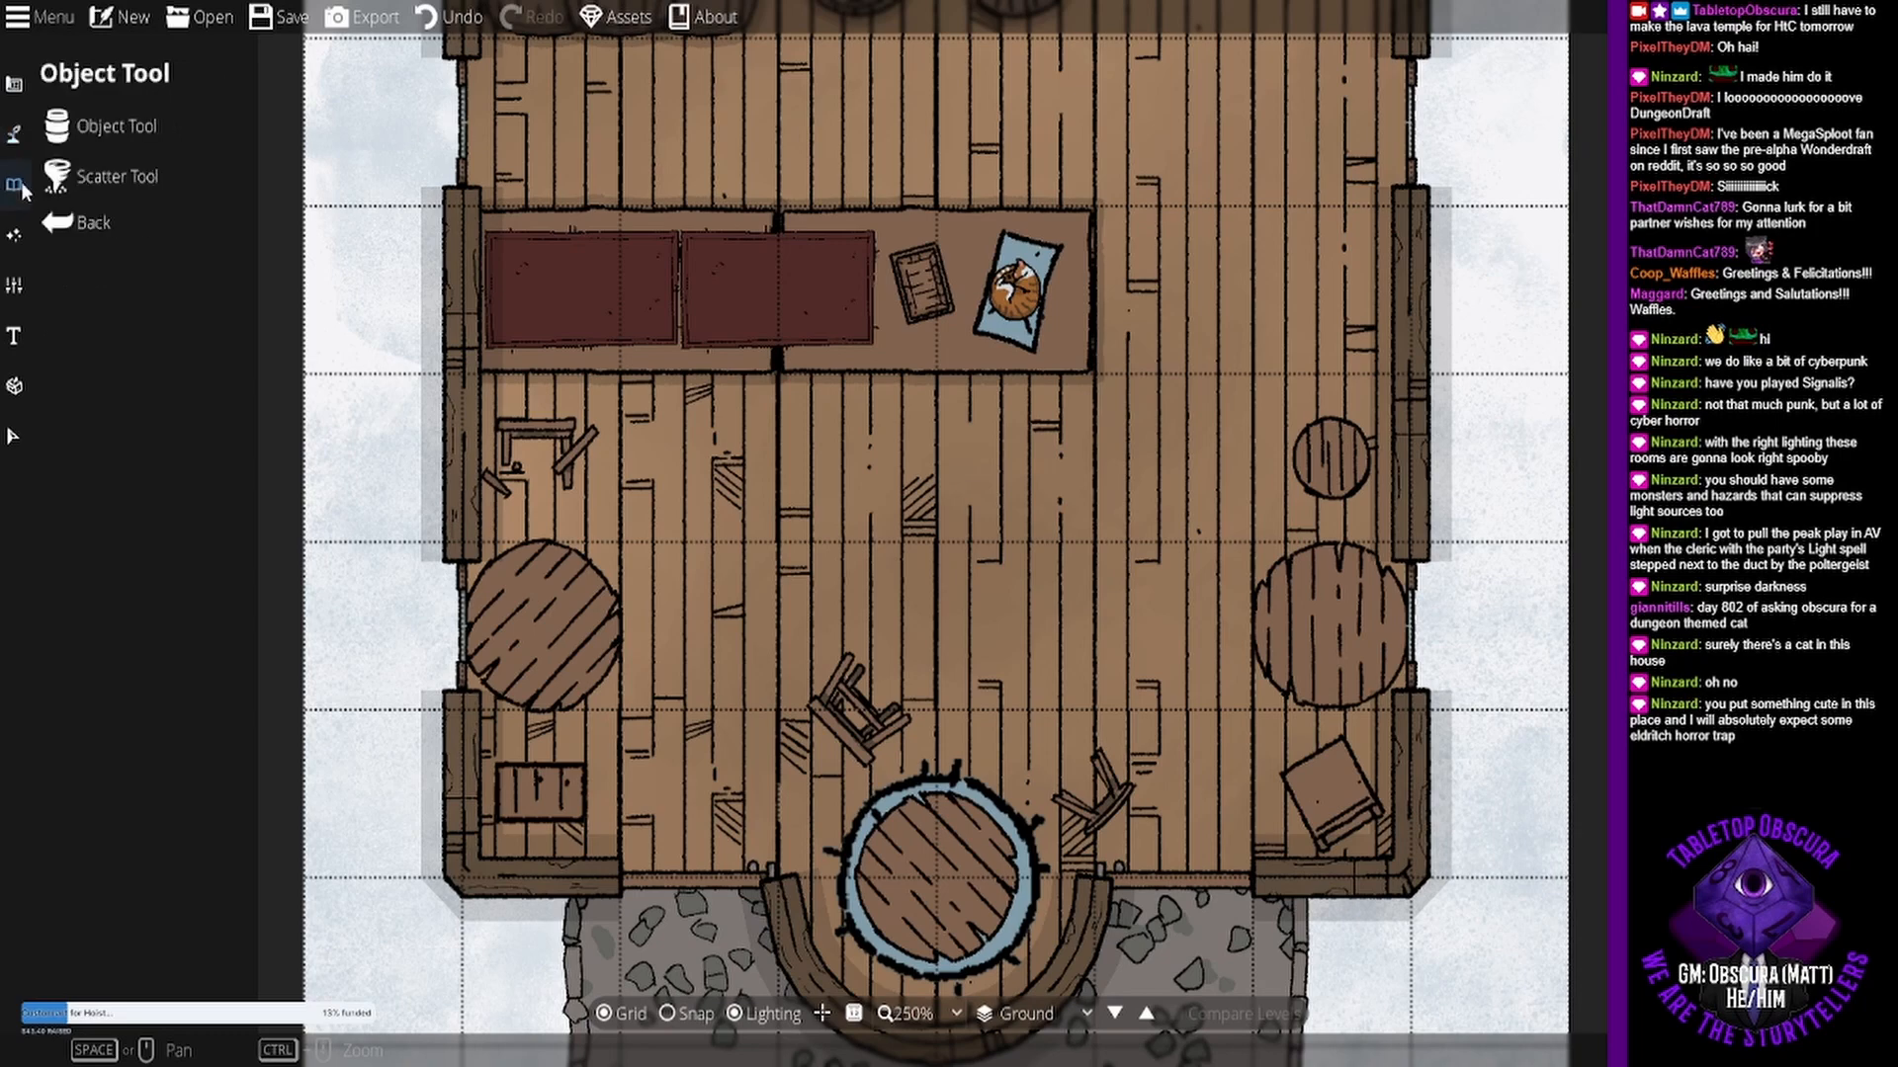
pyautogui.click(89, 134)
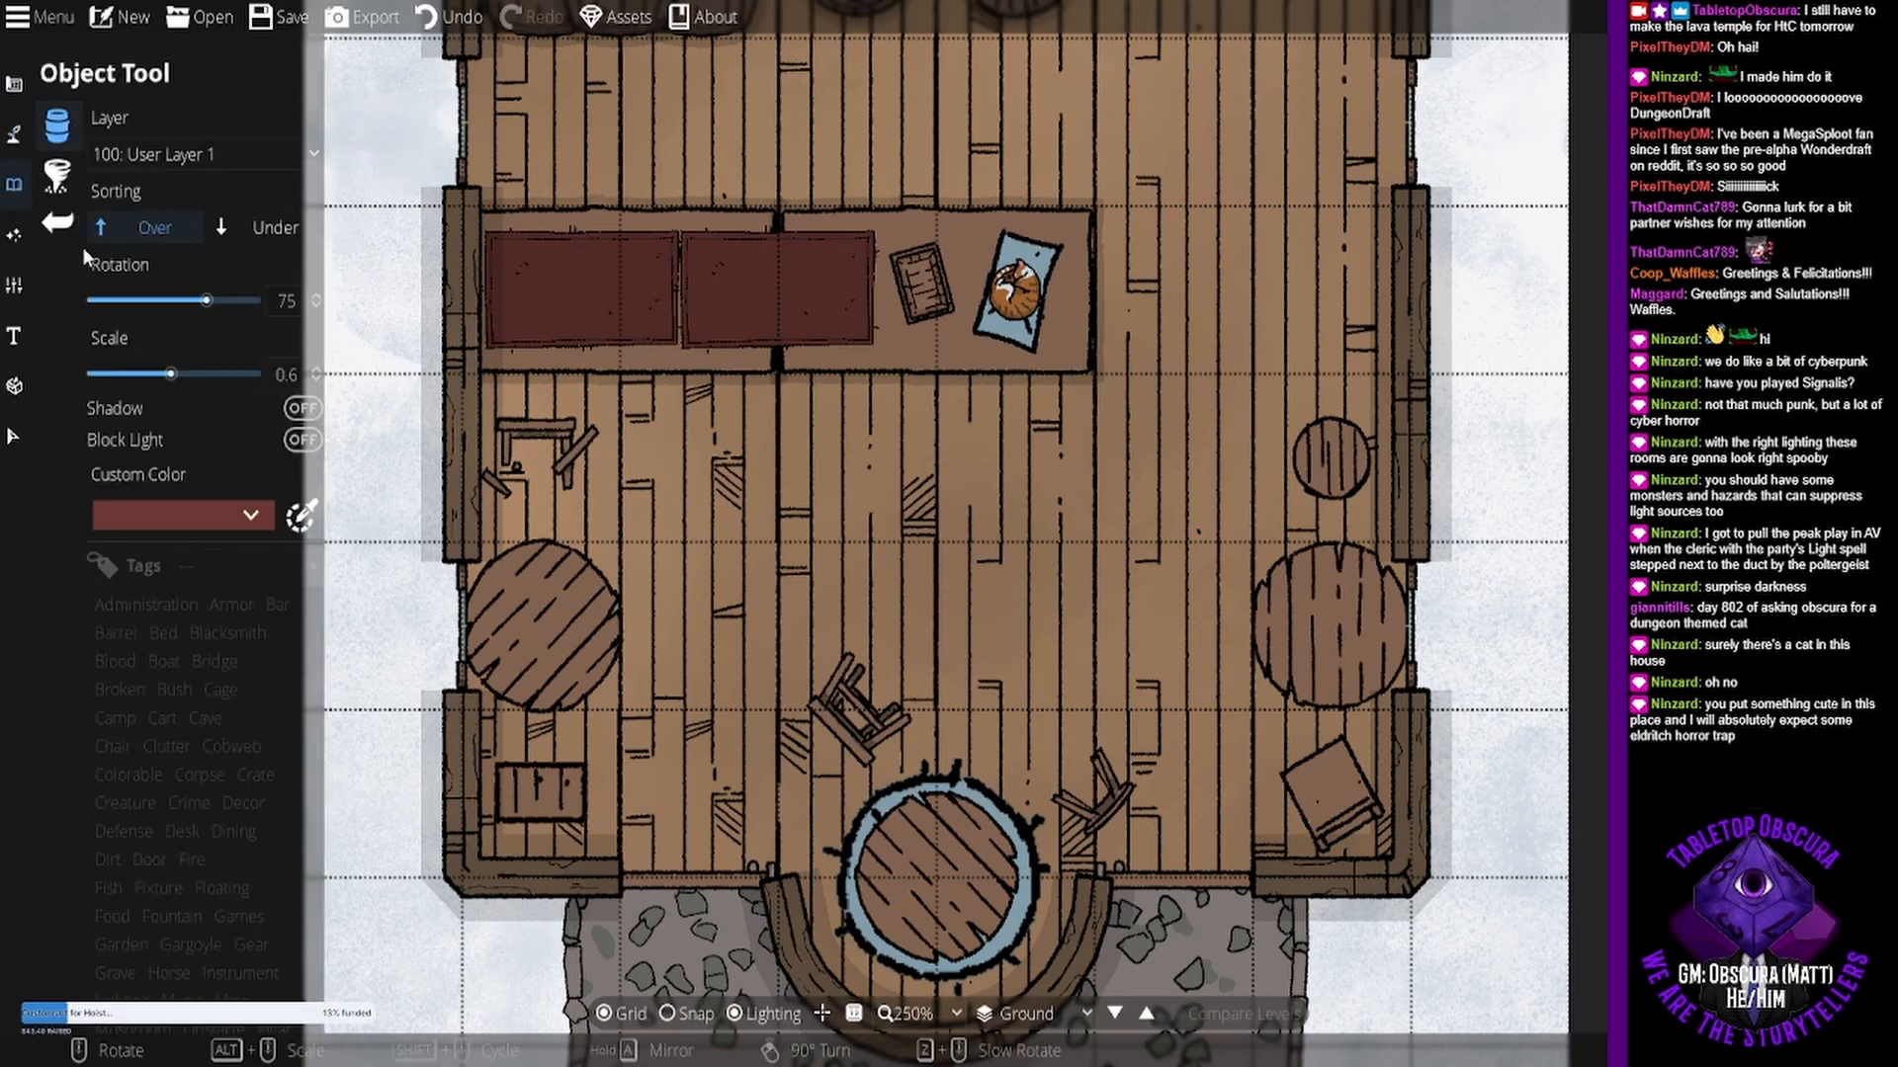
pyautogui.click(26, 283)
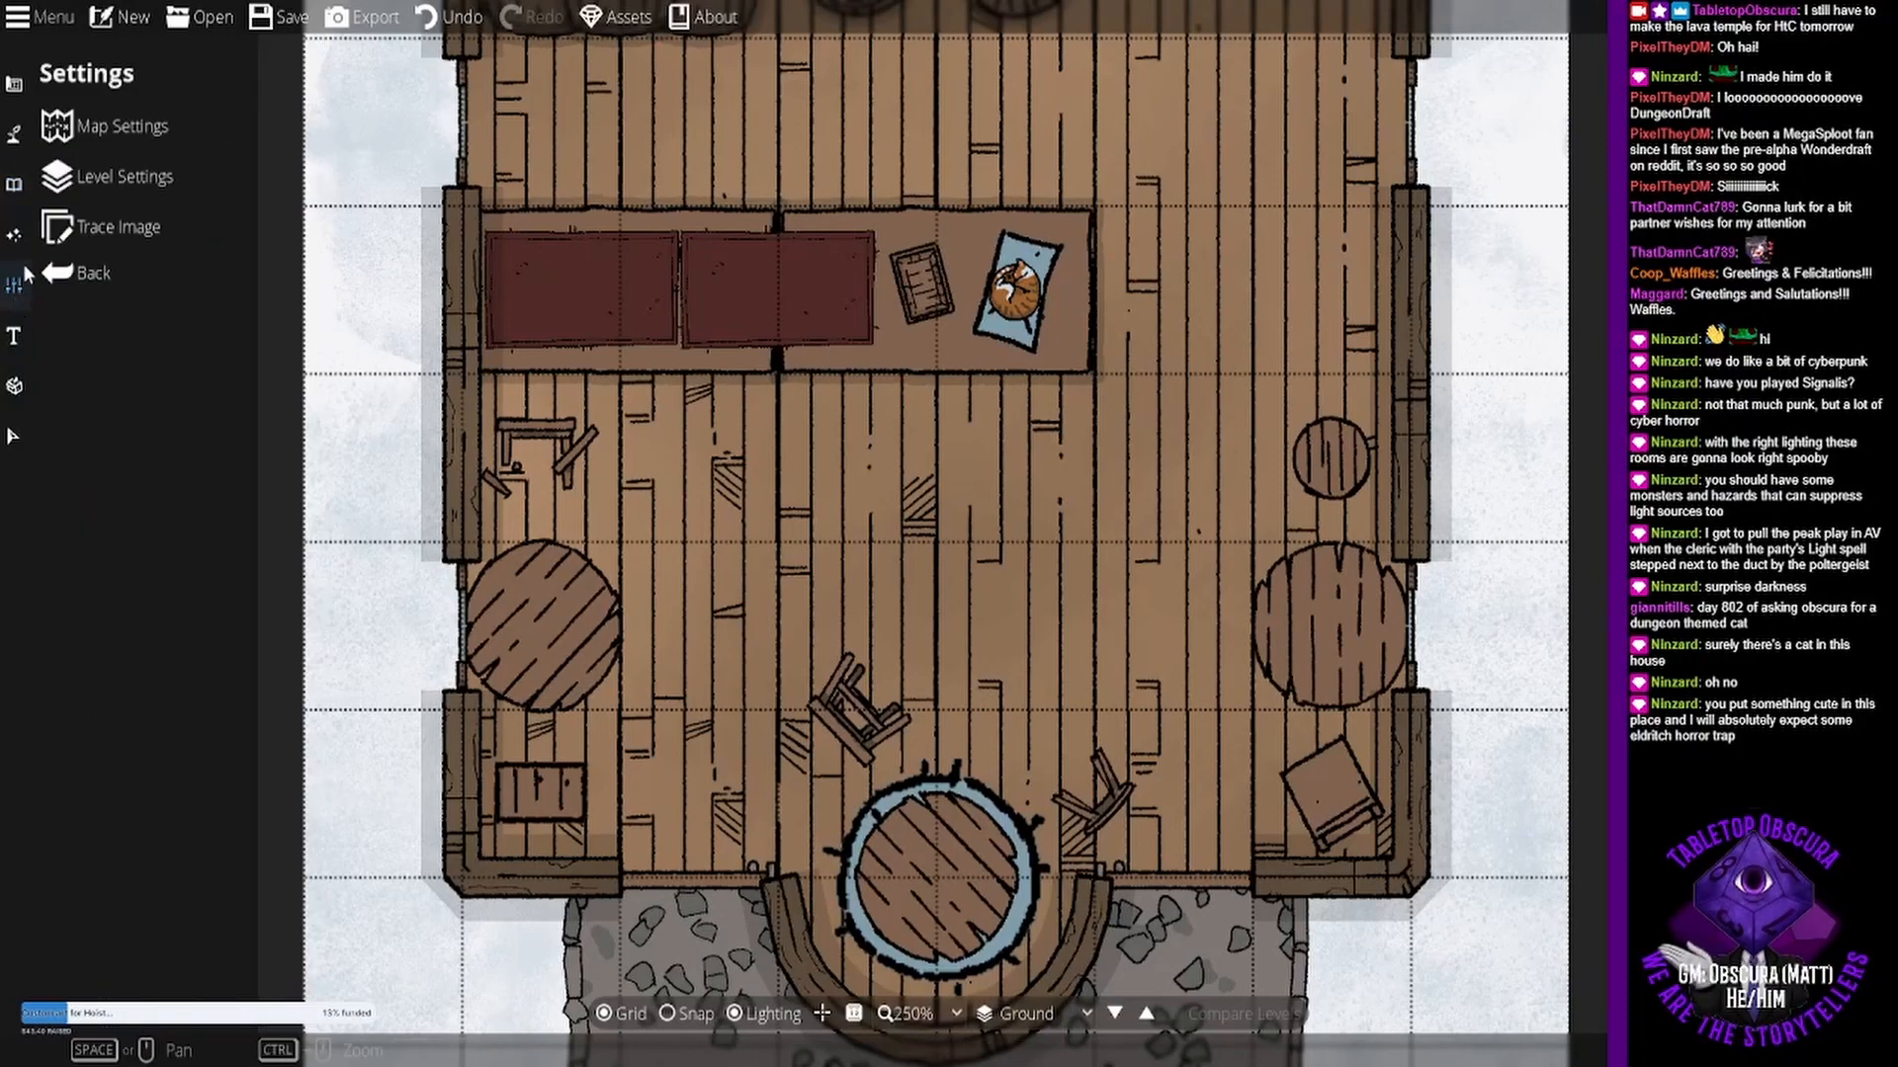
pyautogui.click(16, 136)
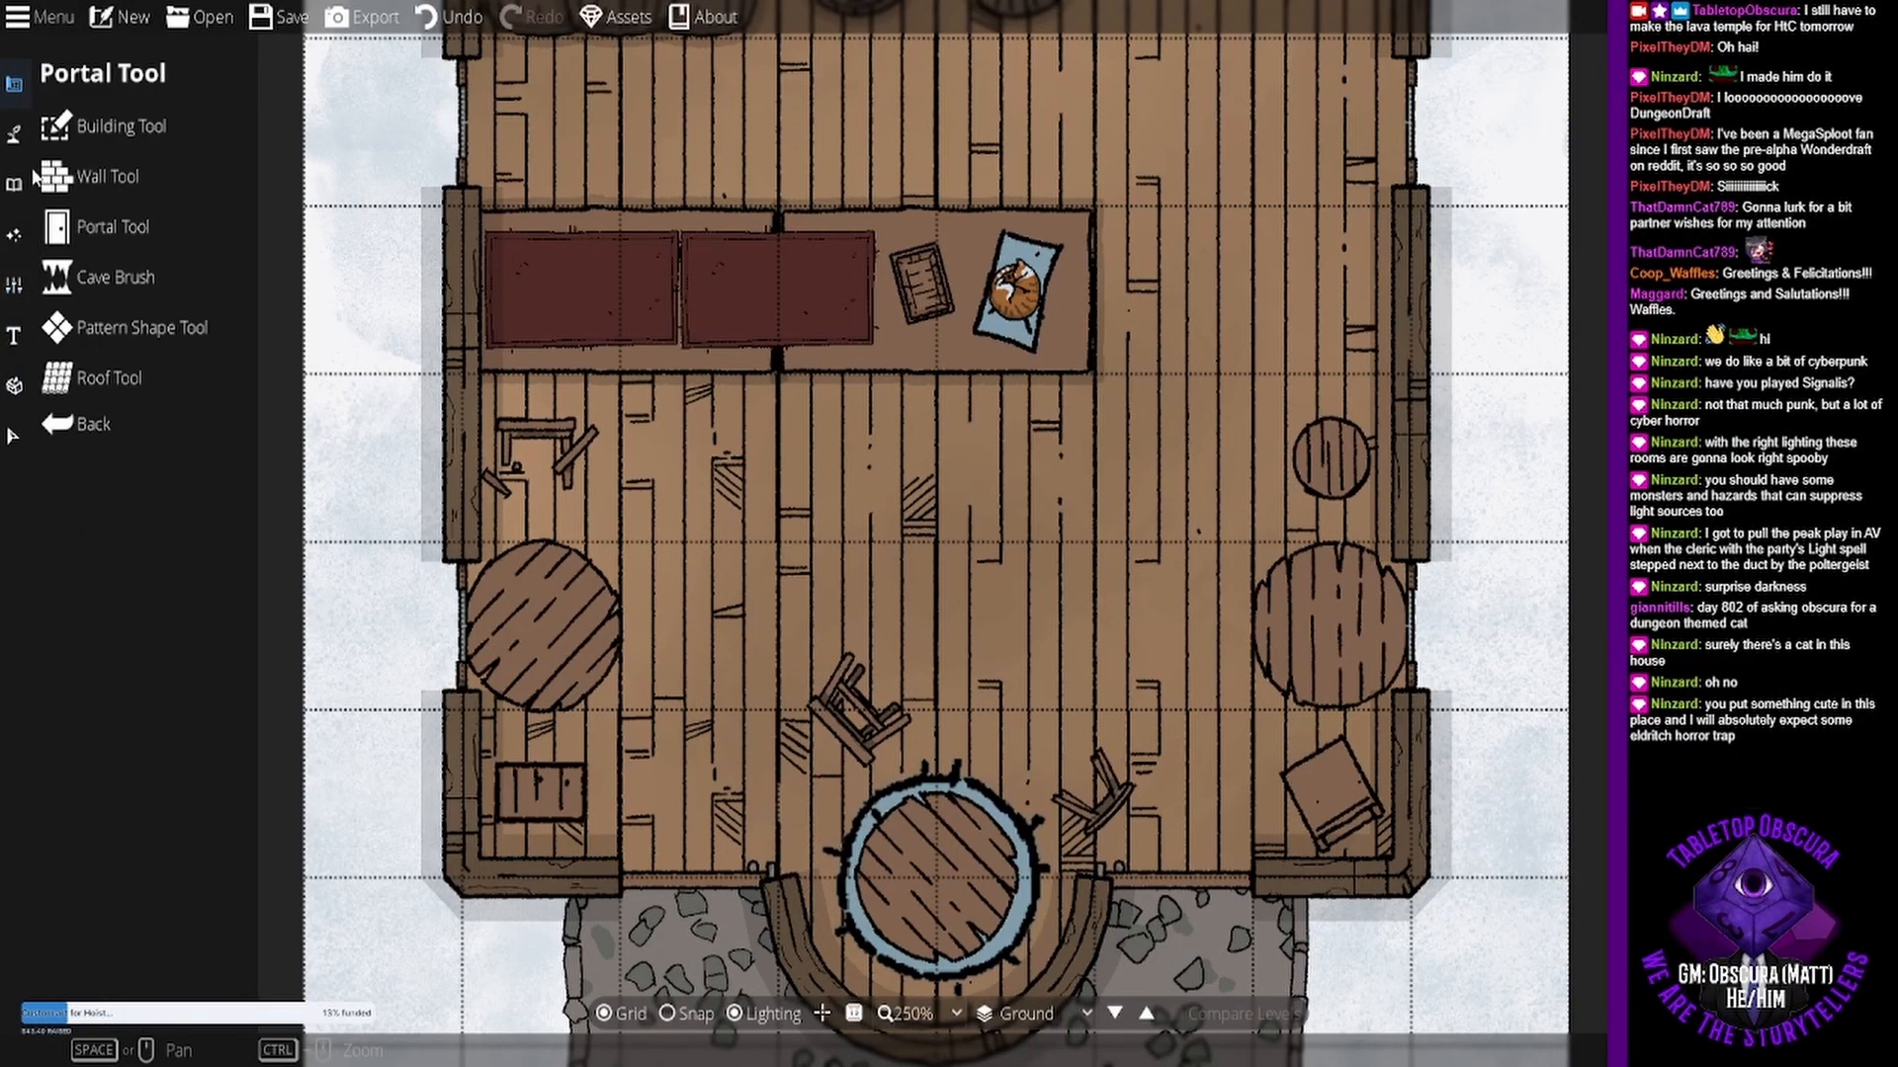
pyautogui.click(20, 186)
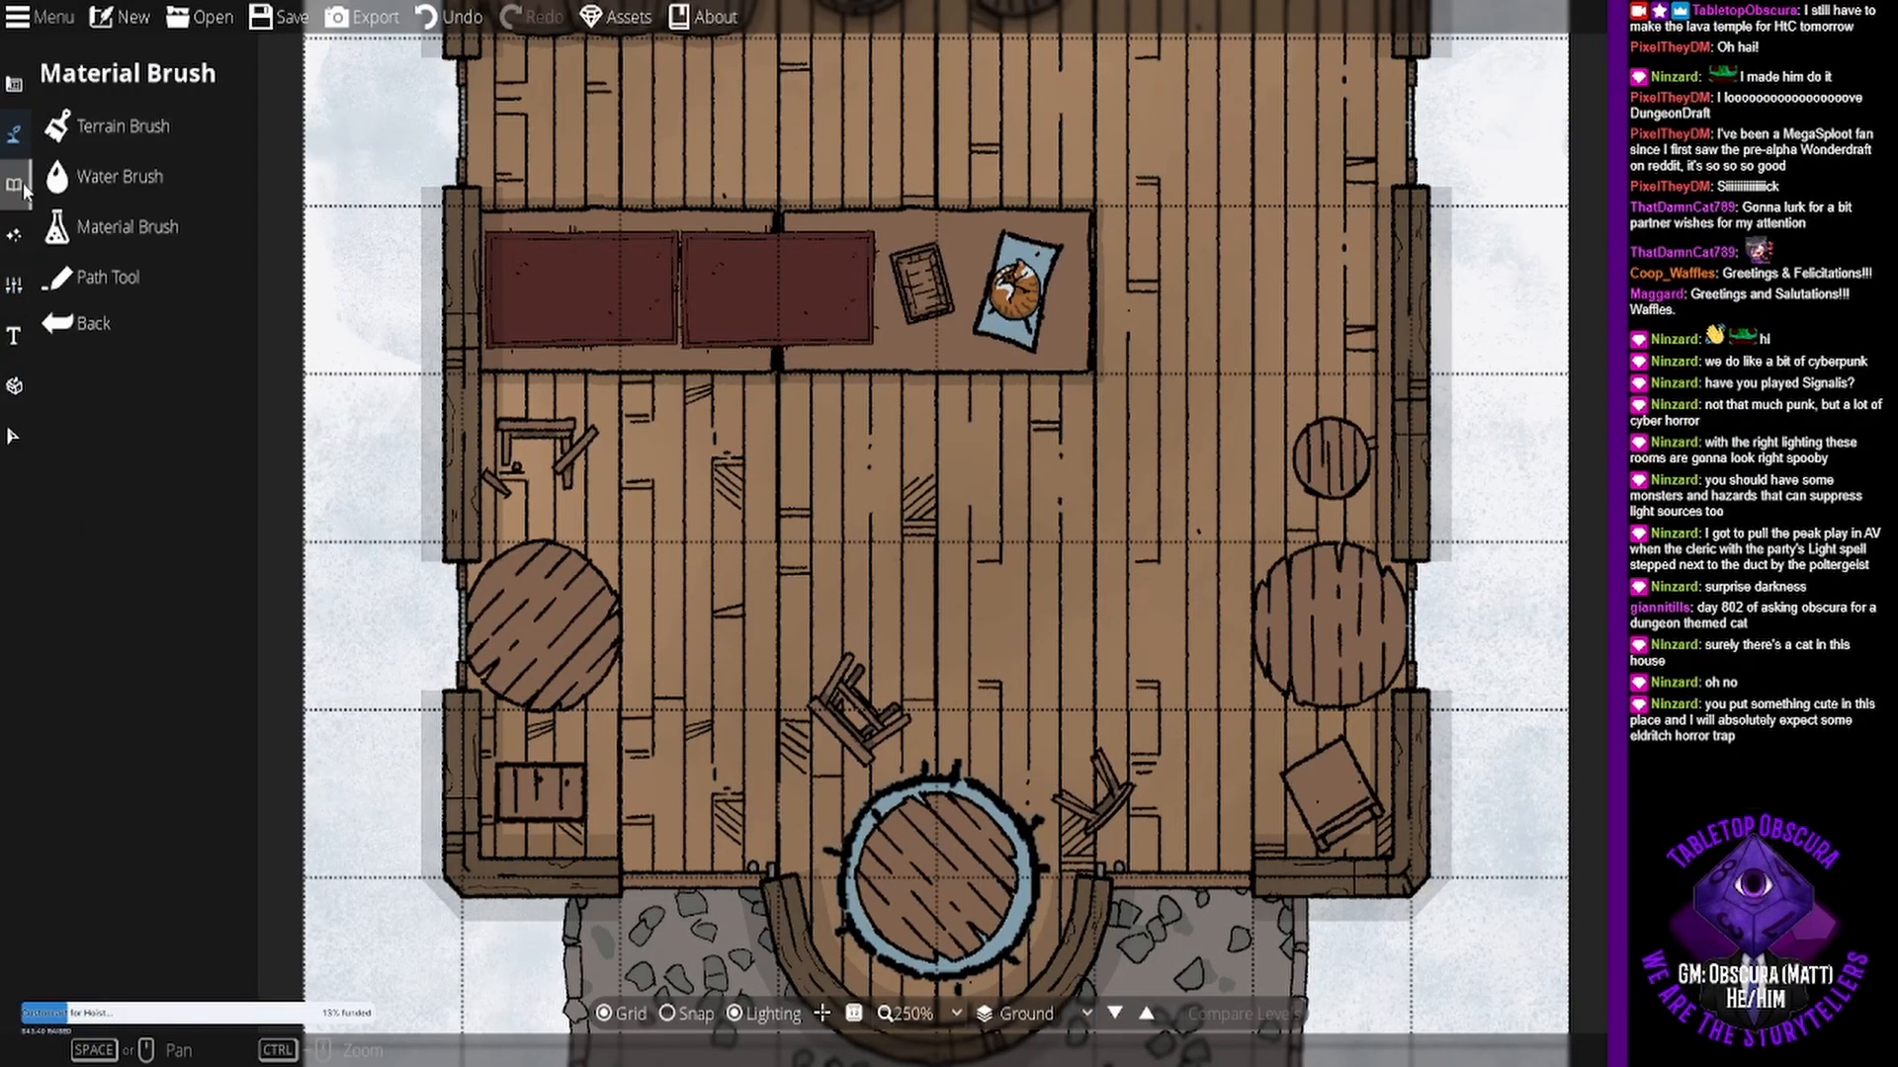
# - Place tiny rubble at scale 0.1, at 75° by the bar counter's southeast corner and at 135° in the room's southeast corner
pyautogui.click(20, 185)
pyautogui.click(71, 143)
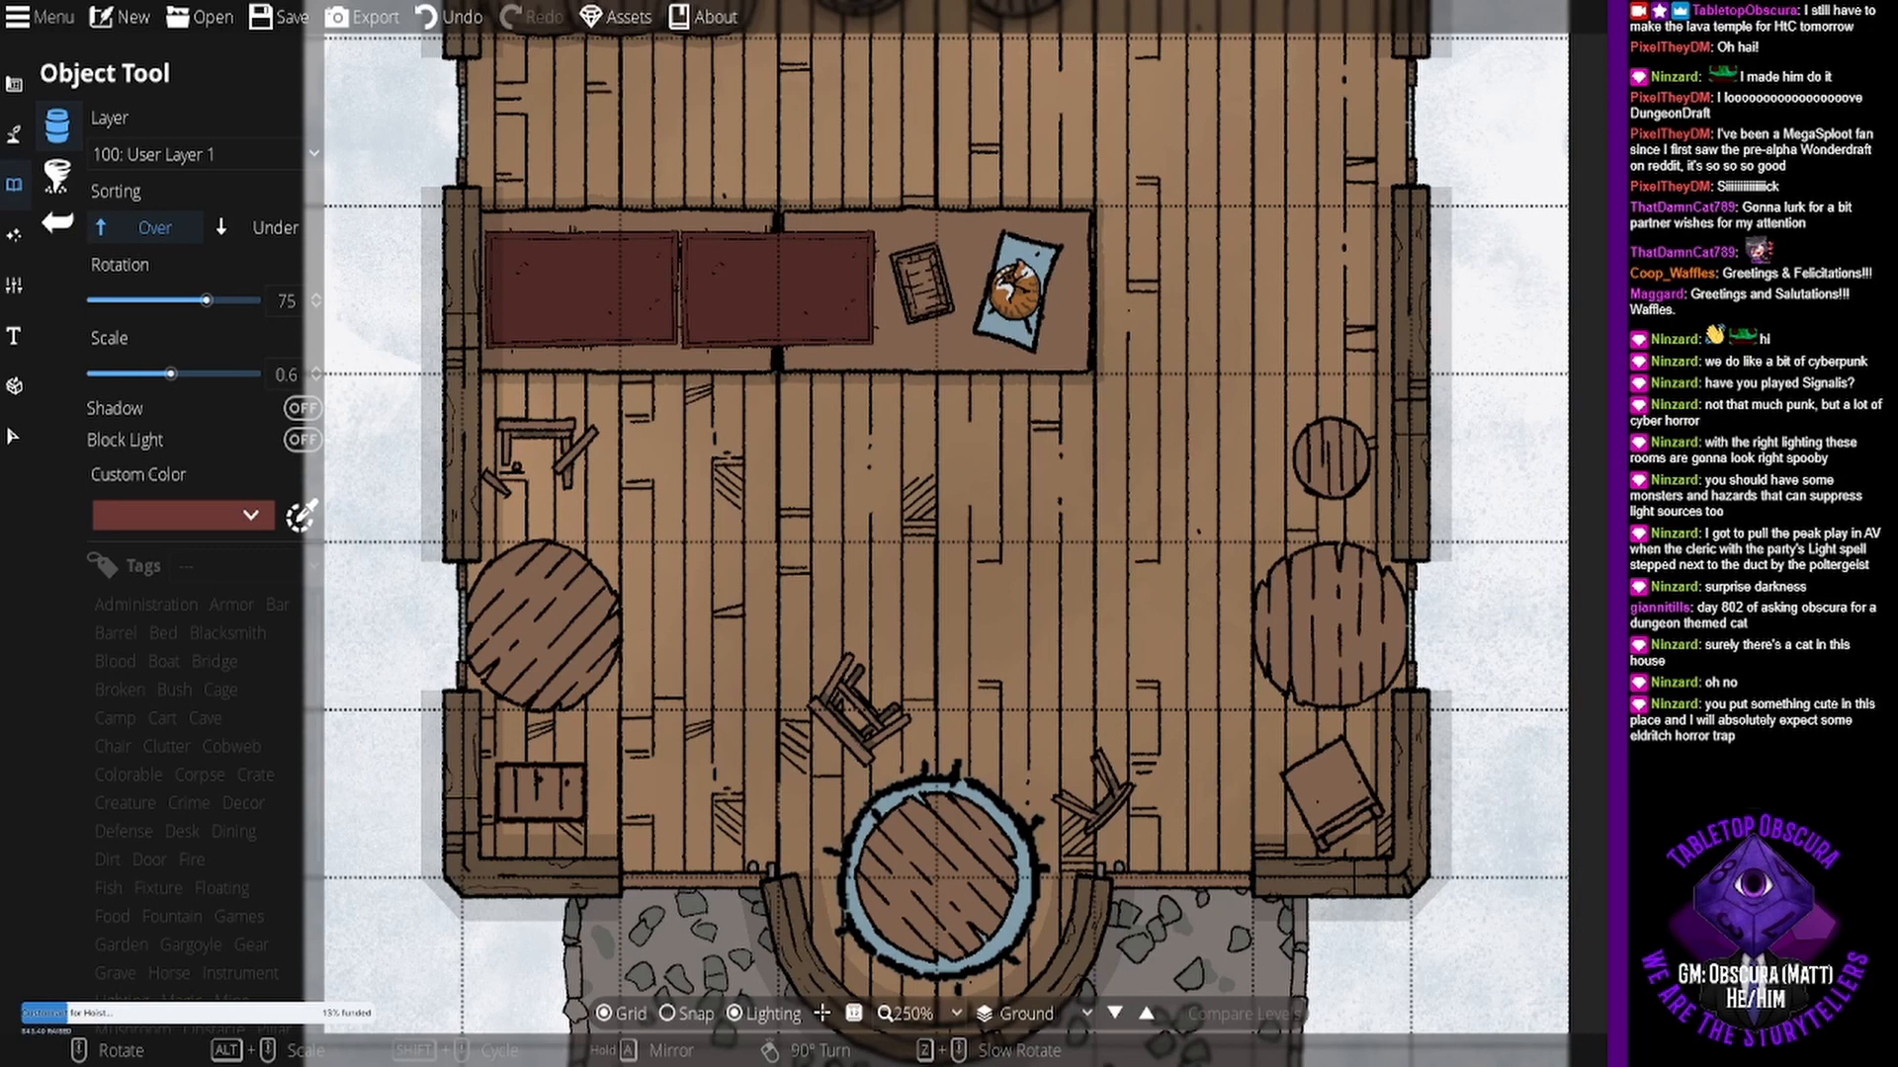
pyautogui.scroll(-4, 1099, 510)
pyautogui.scroll(-1, 1099, 510)
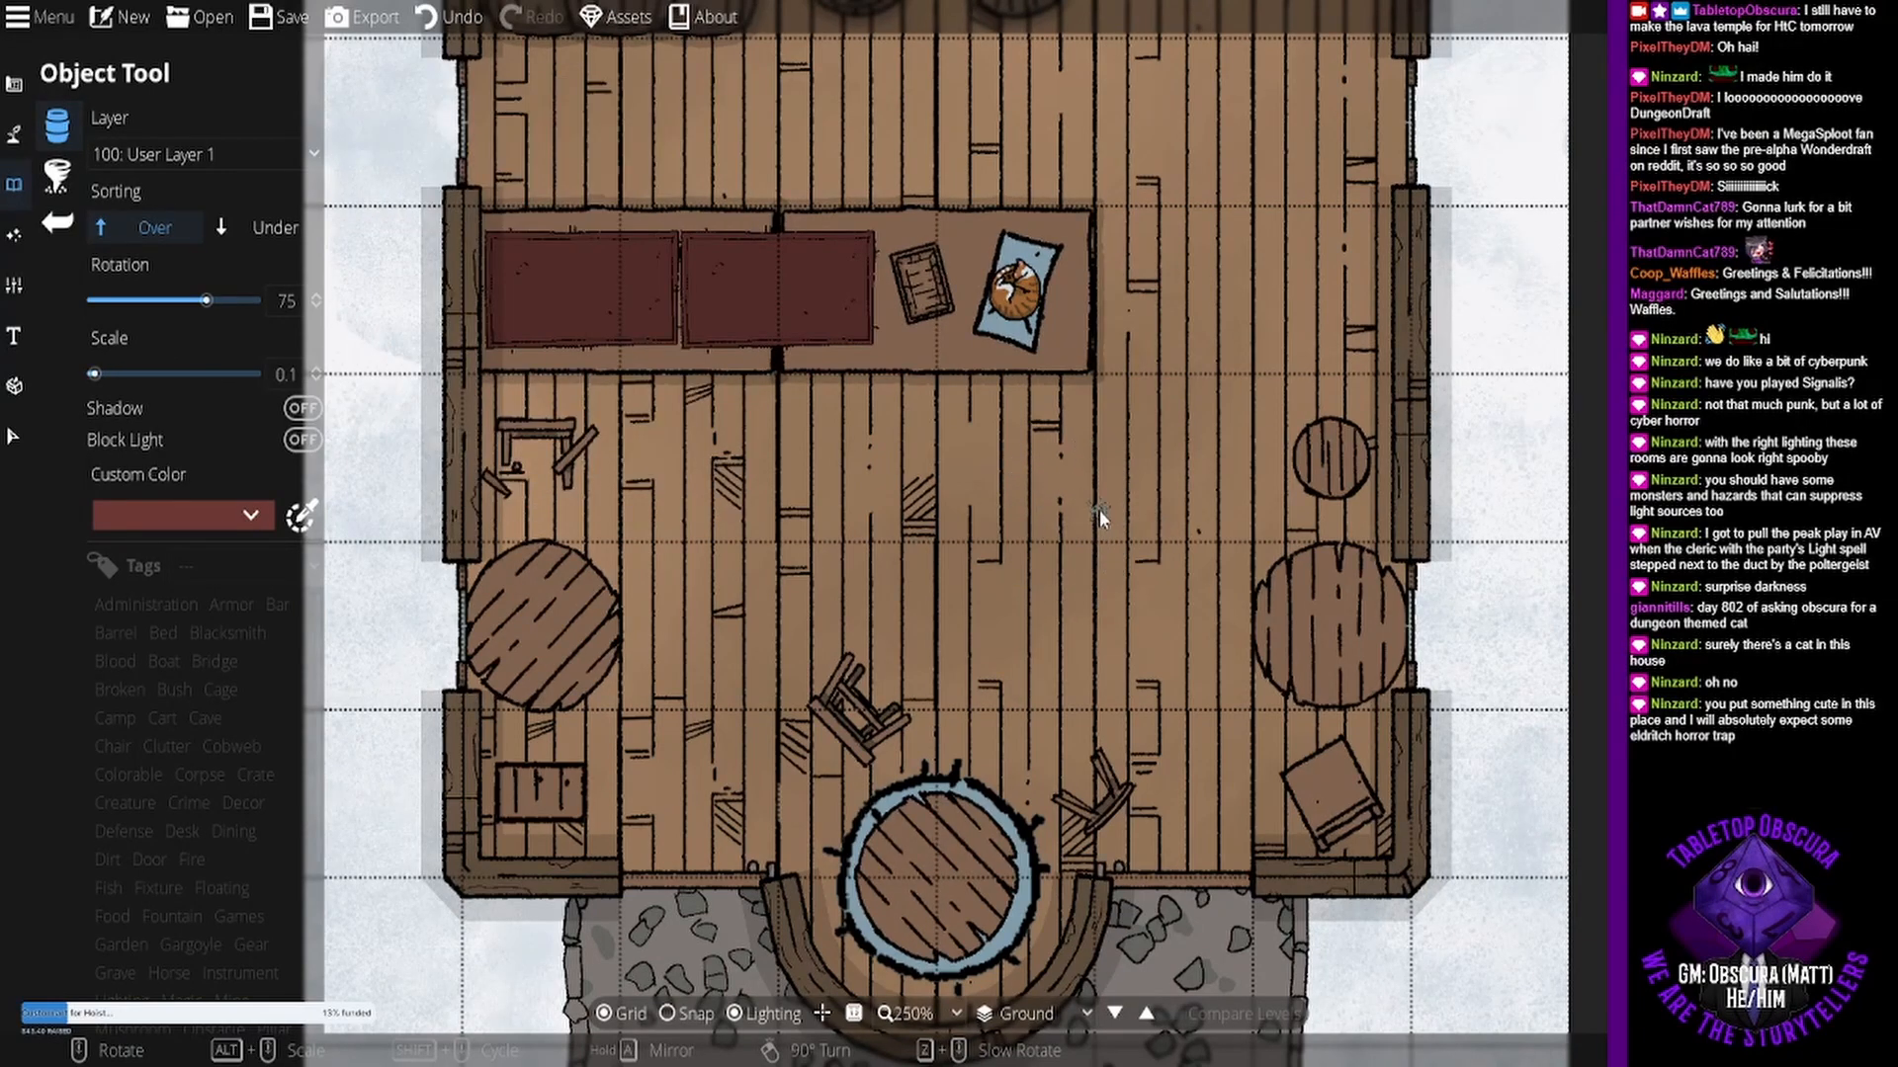
pyautogui.click(1112, 386)
pyautogui.scroll(4, 1187, 841)
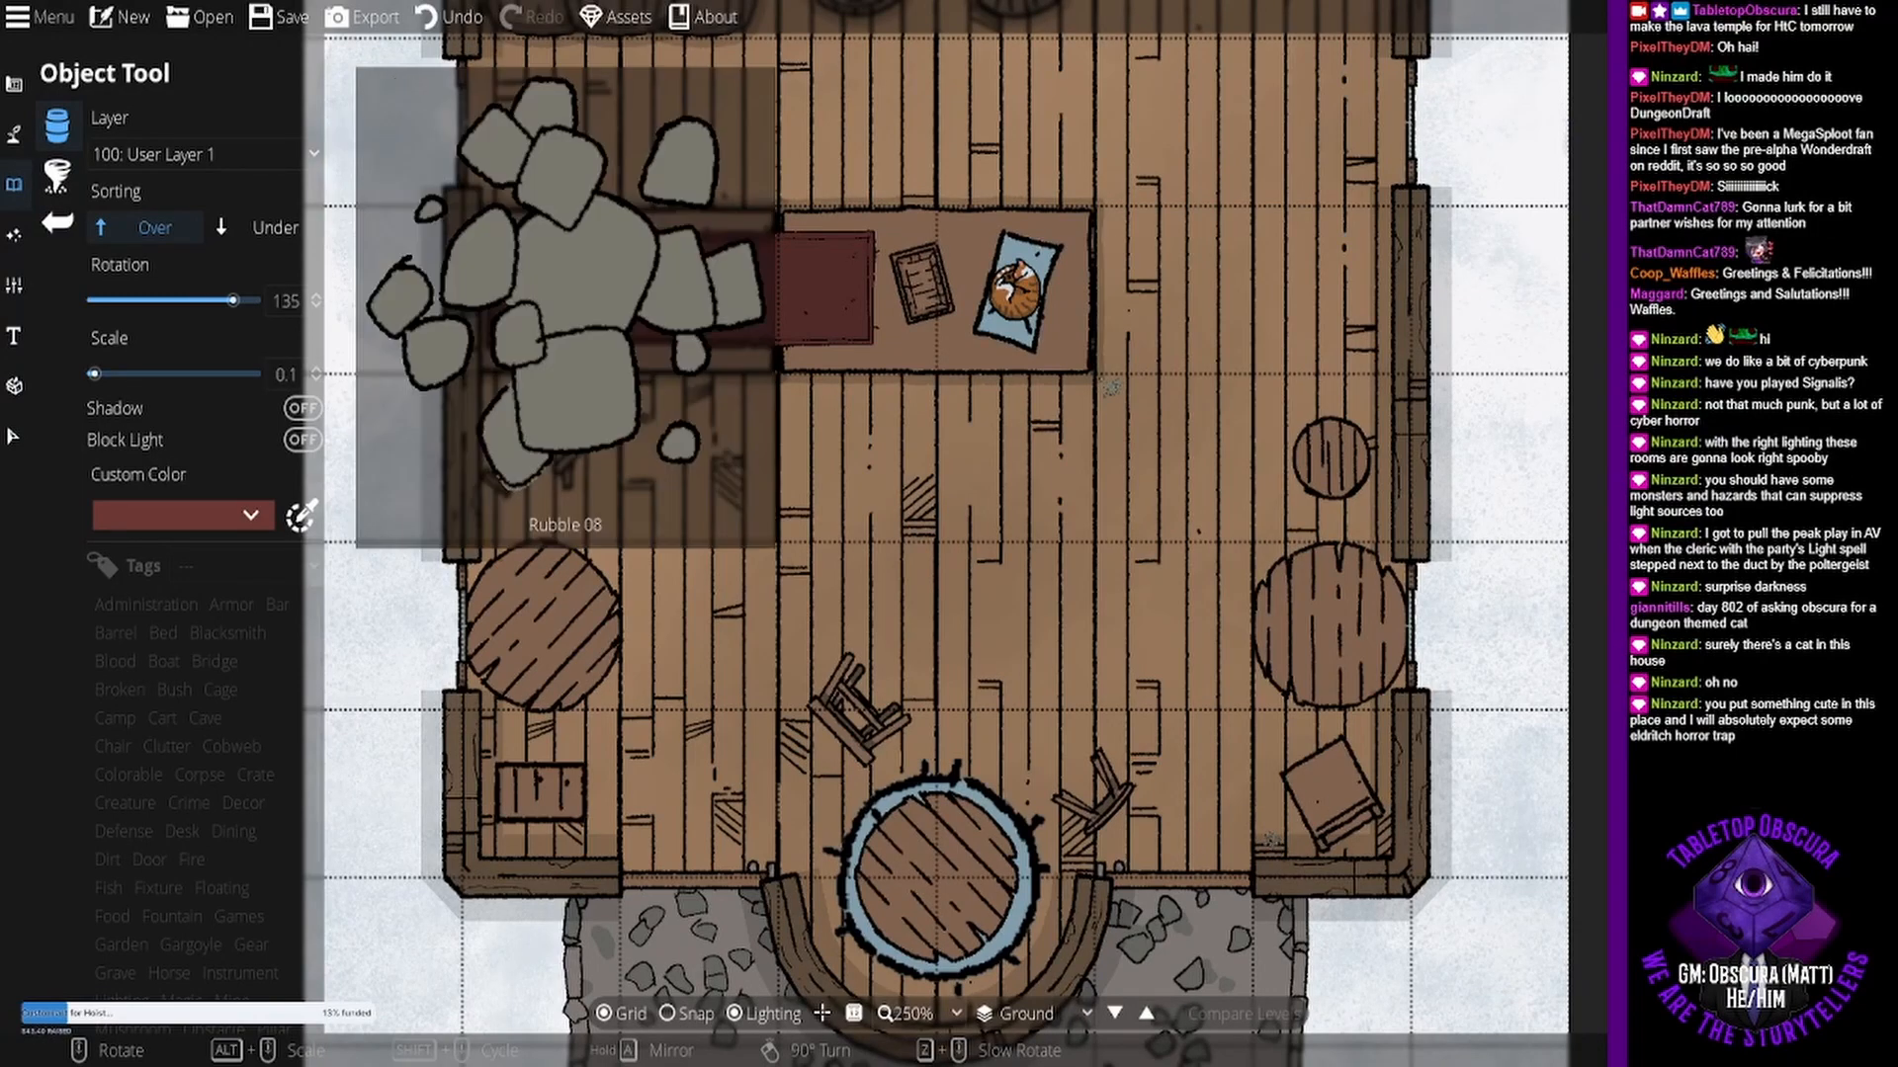
# - Add more tiny rubble, at -165° just south of the western round table and at 120° beside the barrels along the north wall
pyautogui.scroll(4, 514, 518)
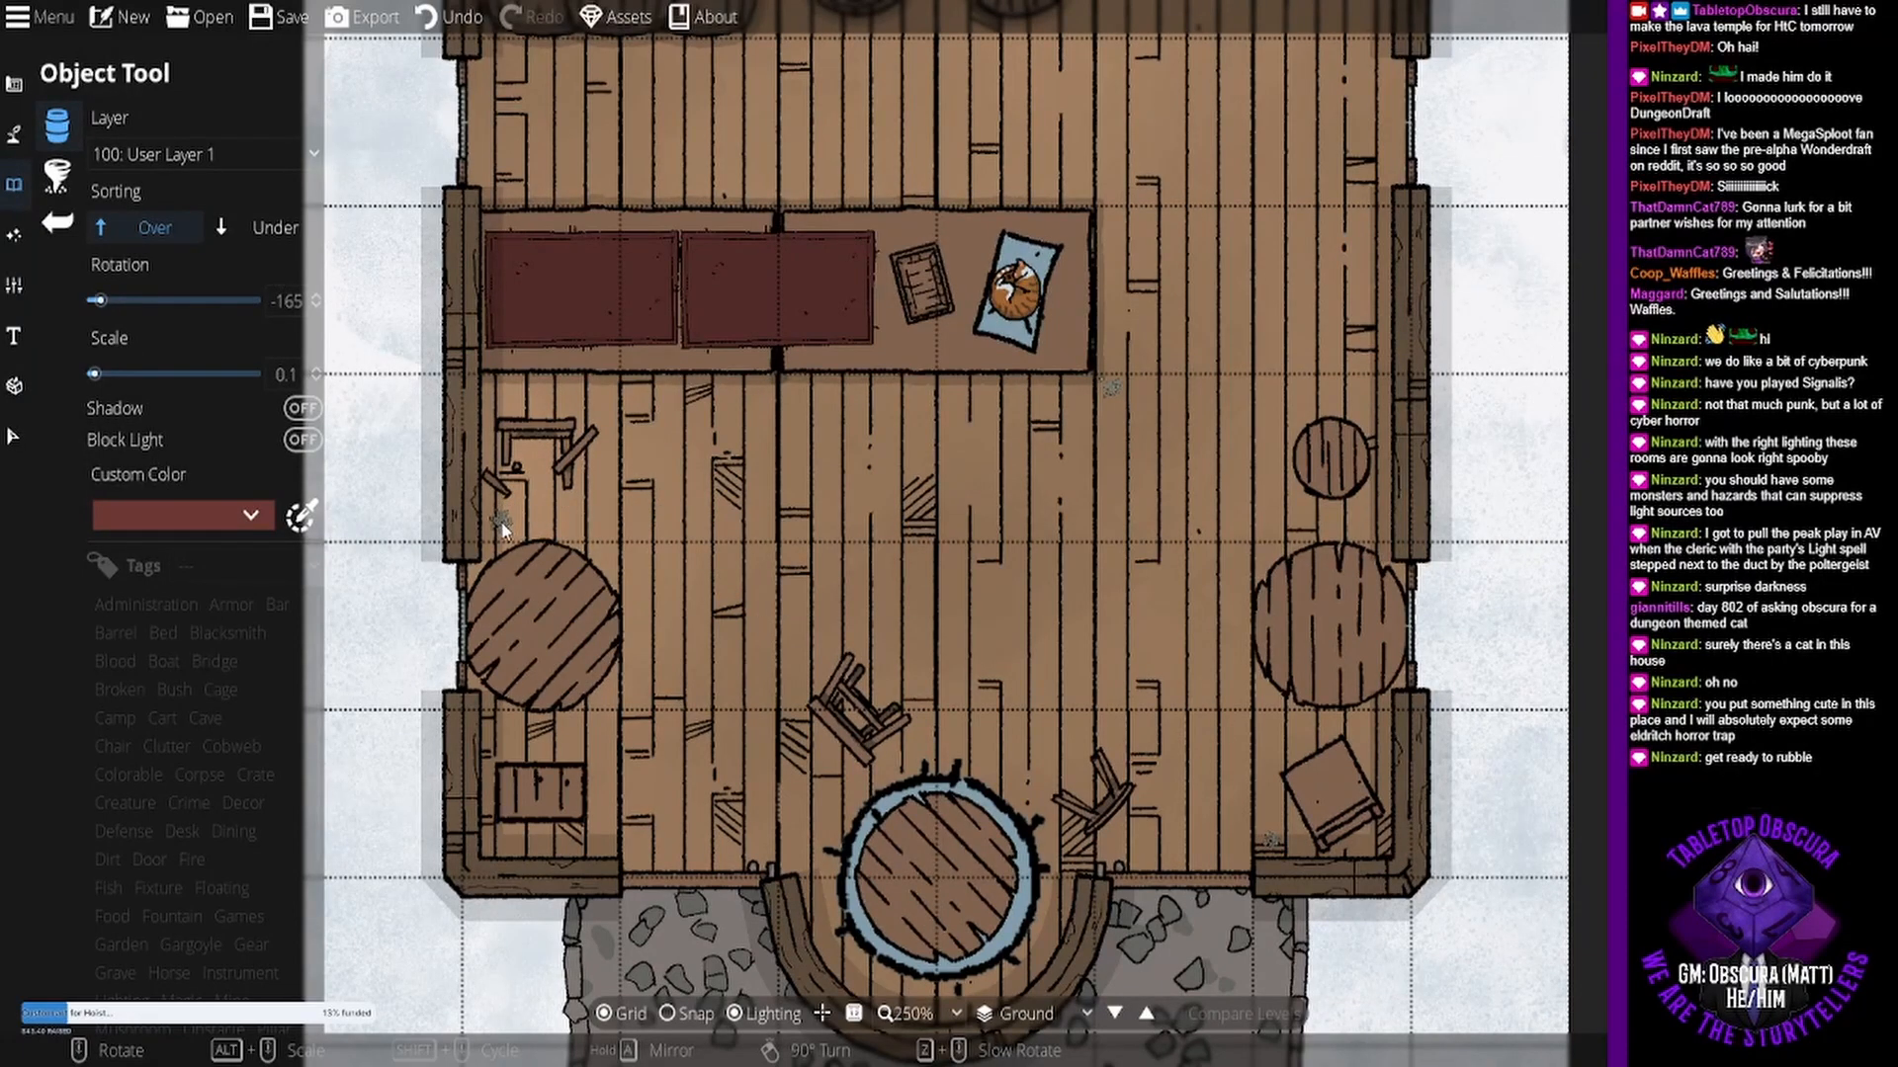
pyautogui.click(501, 731)
pyautogui.moveTo(1213, 307); pyautogui.dragTo(1219, 559)
pyautogui.moveTo(1166, 380); pyautogui.dragTo(1186, 402)
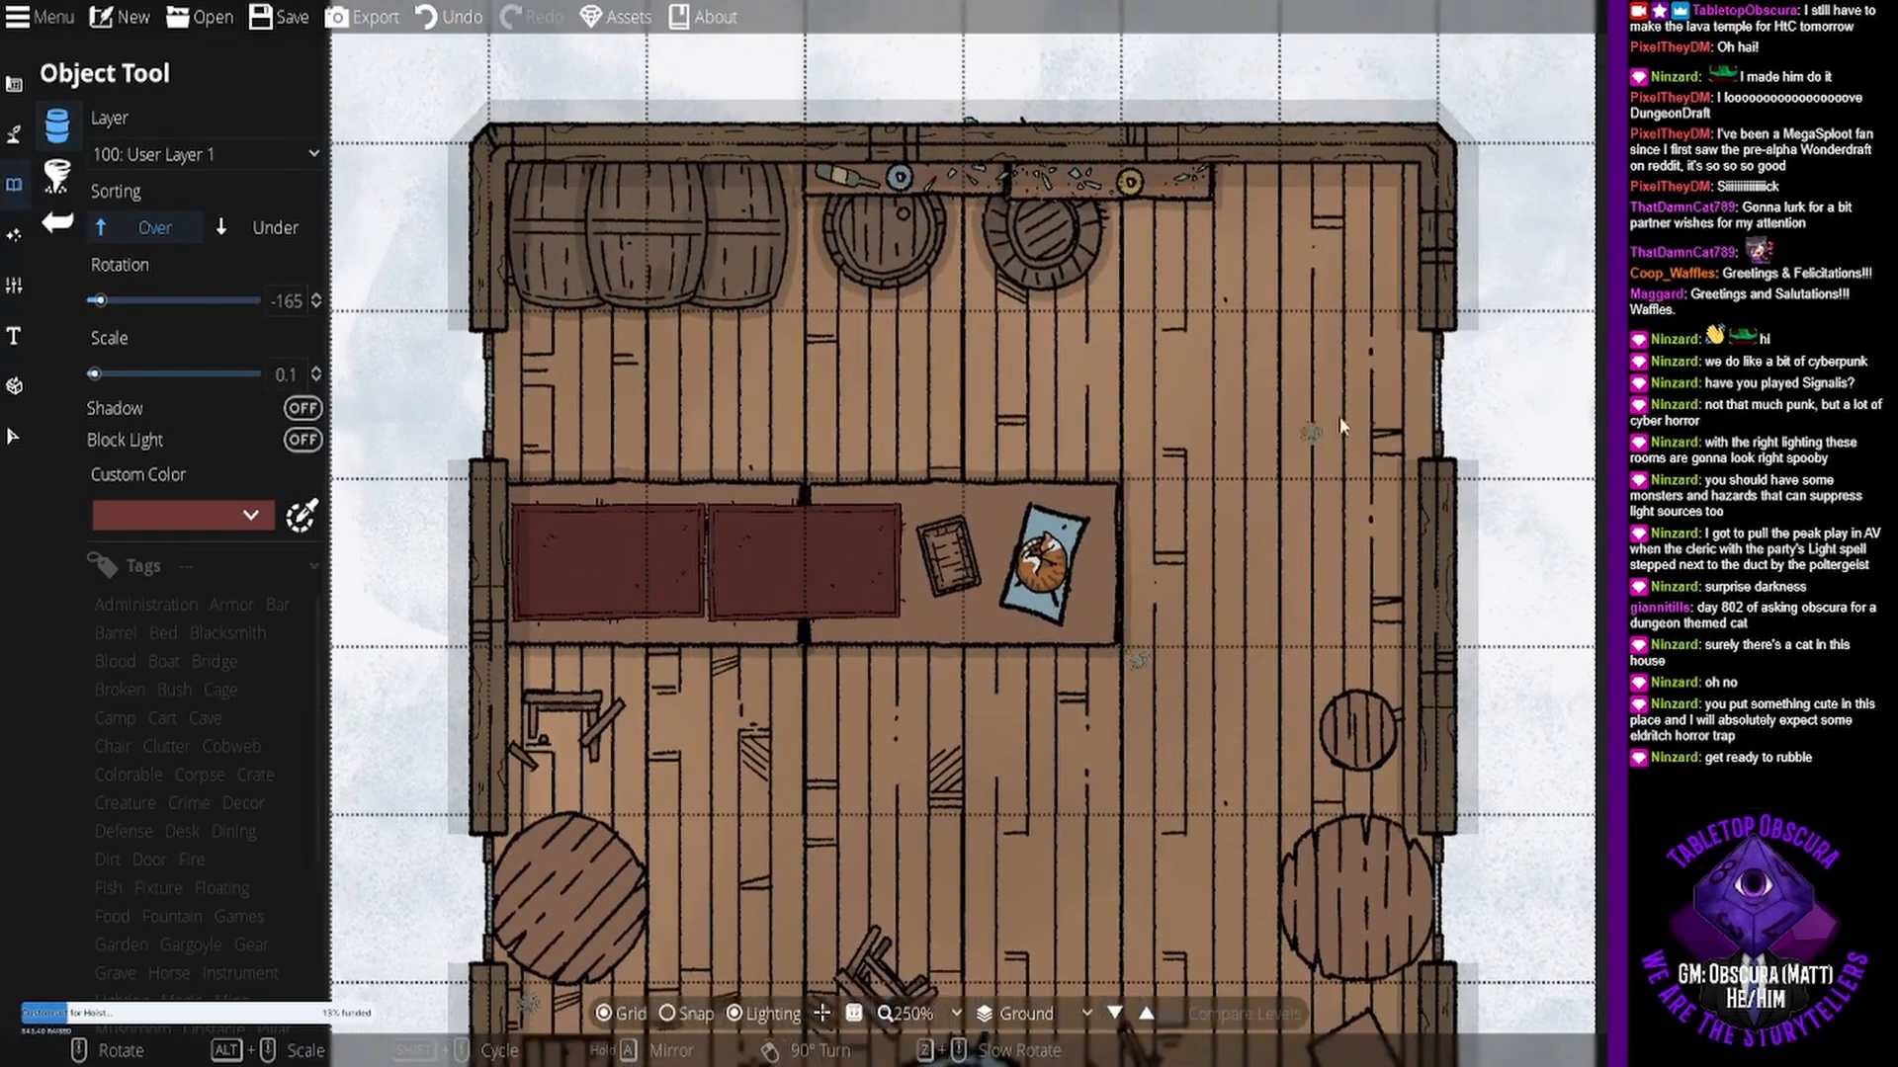
pyautogui.scroll(-5, 1305, 217)
pyautogui.click(809, 294)
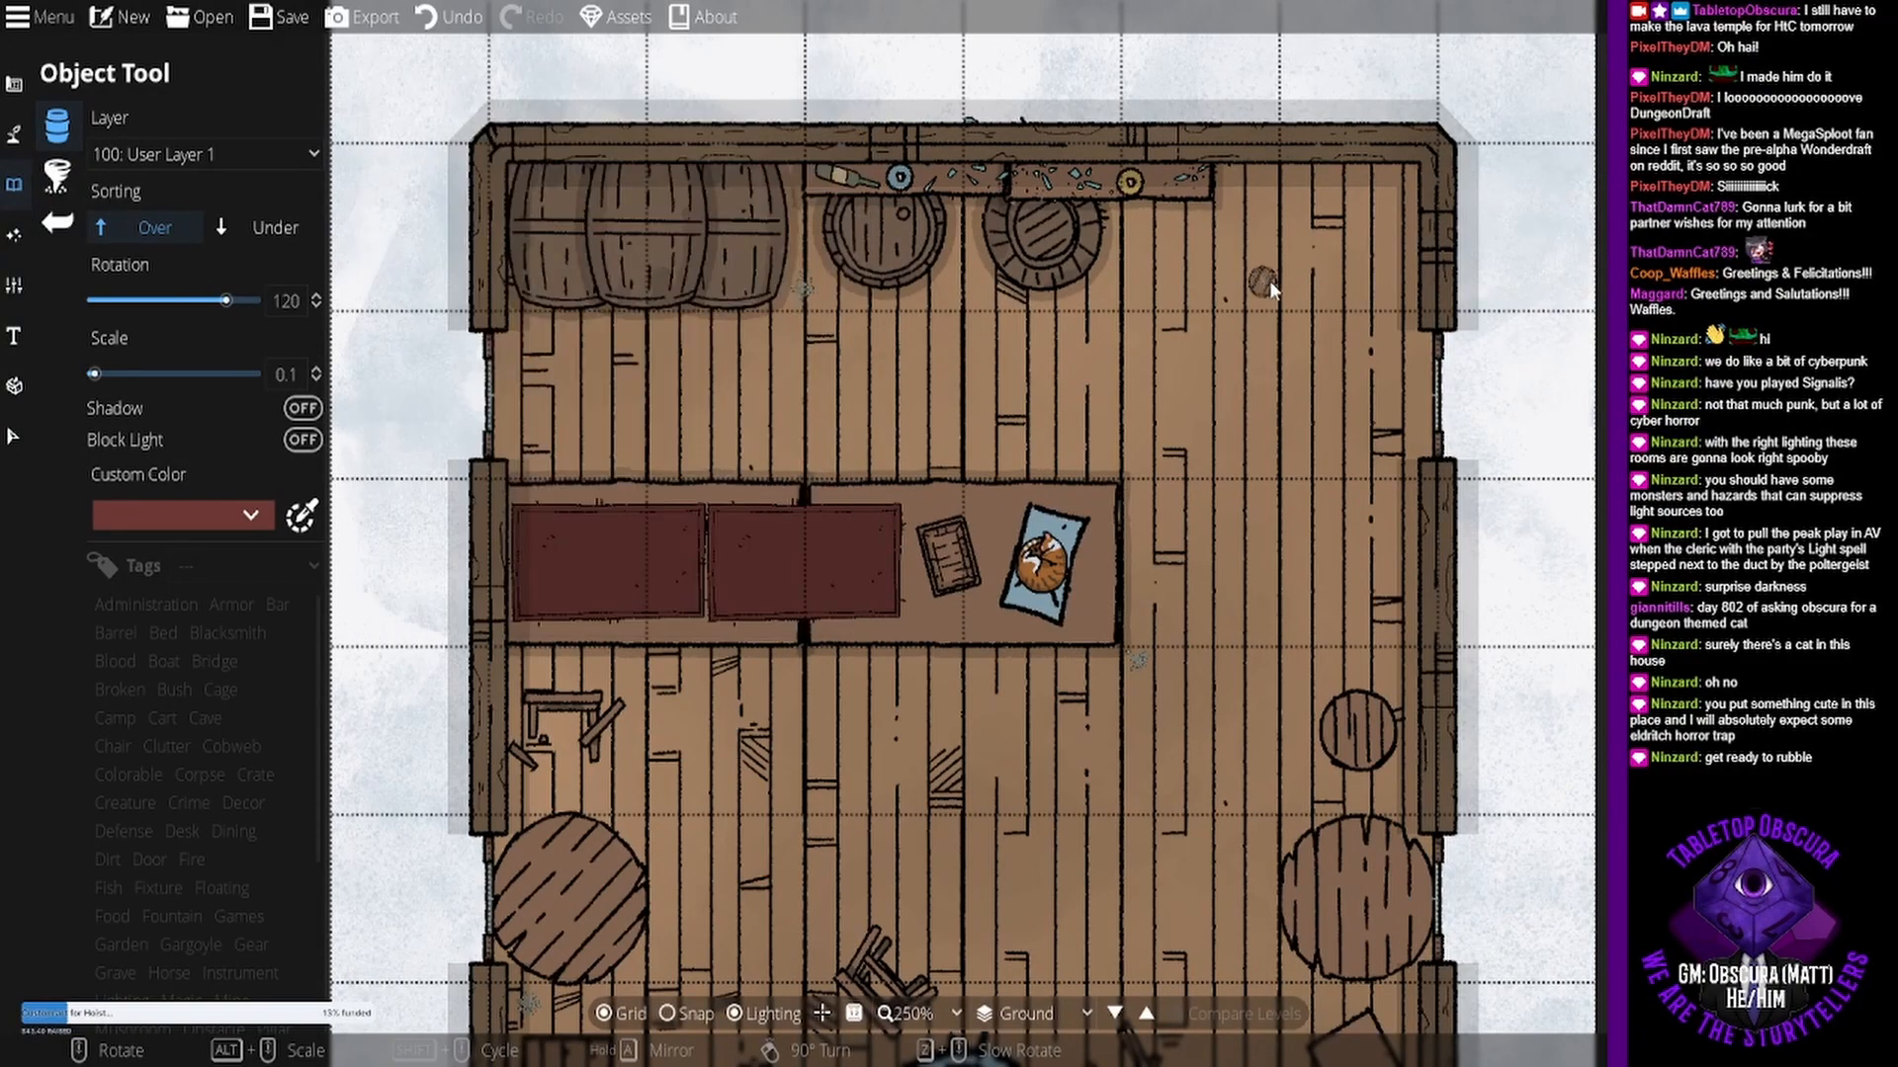
# - Place a large round iron-banded barrel at scale 0.6 and 120° in the room's northeast corner
pyautogui.scroll(5, 1325, 269)
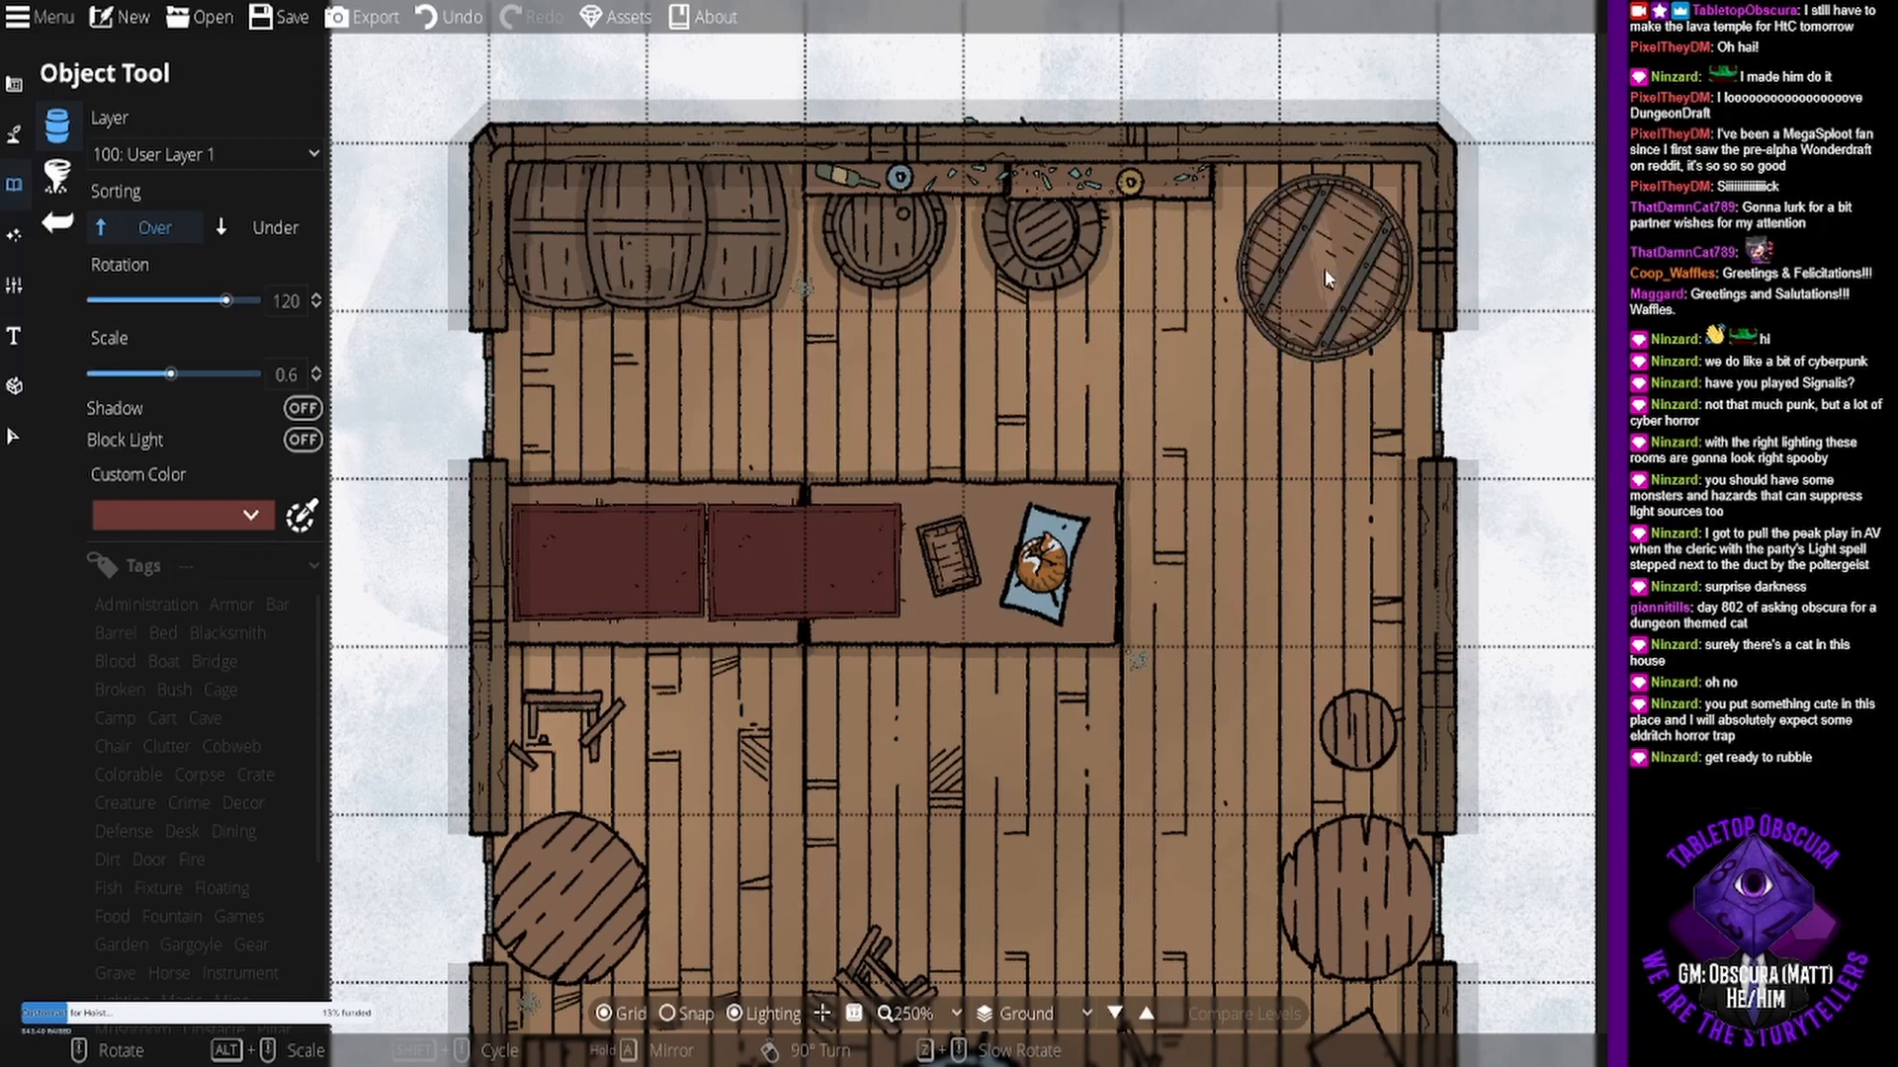
pyautogui.click(1324, 269)
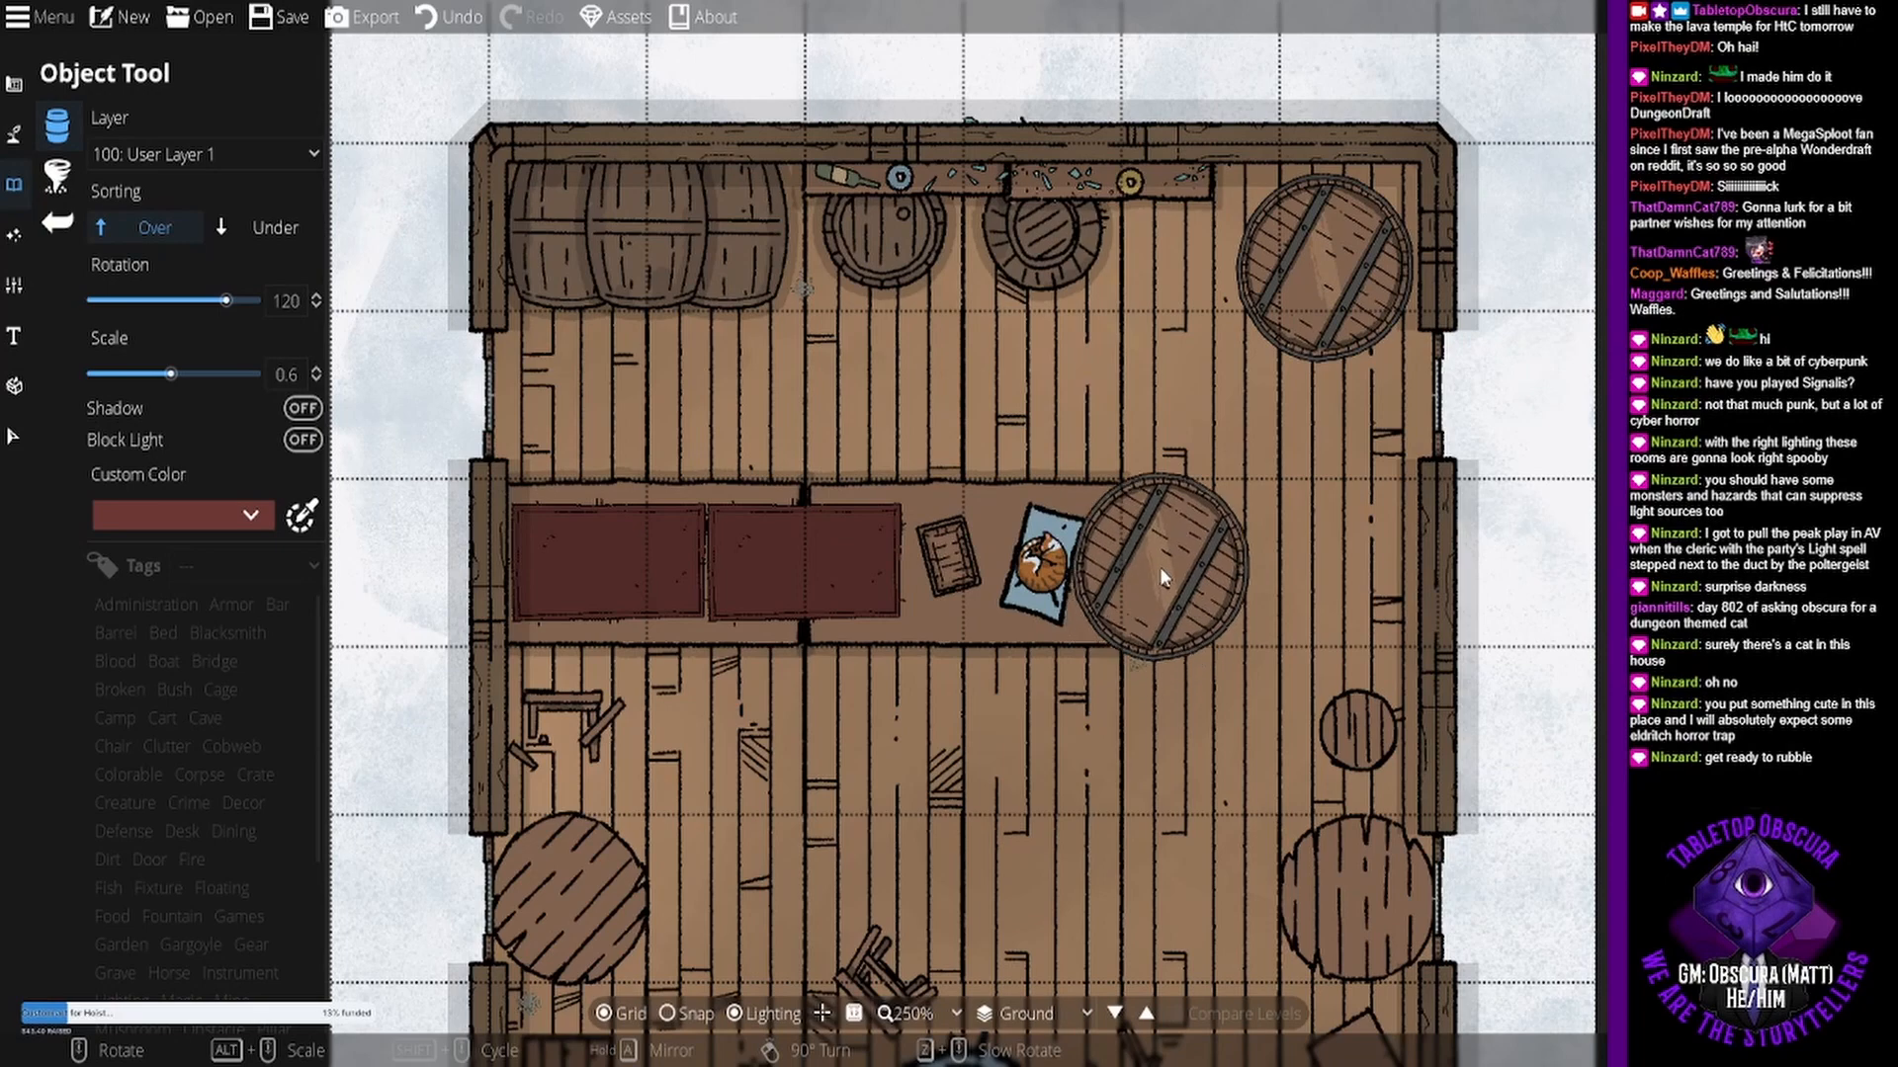
pyautogui.moveTo(1219, 781); pyautogui.dragTo(1233, 677)
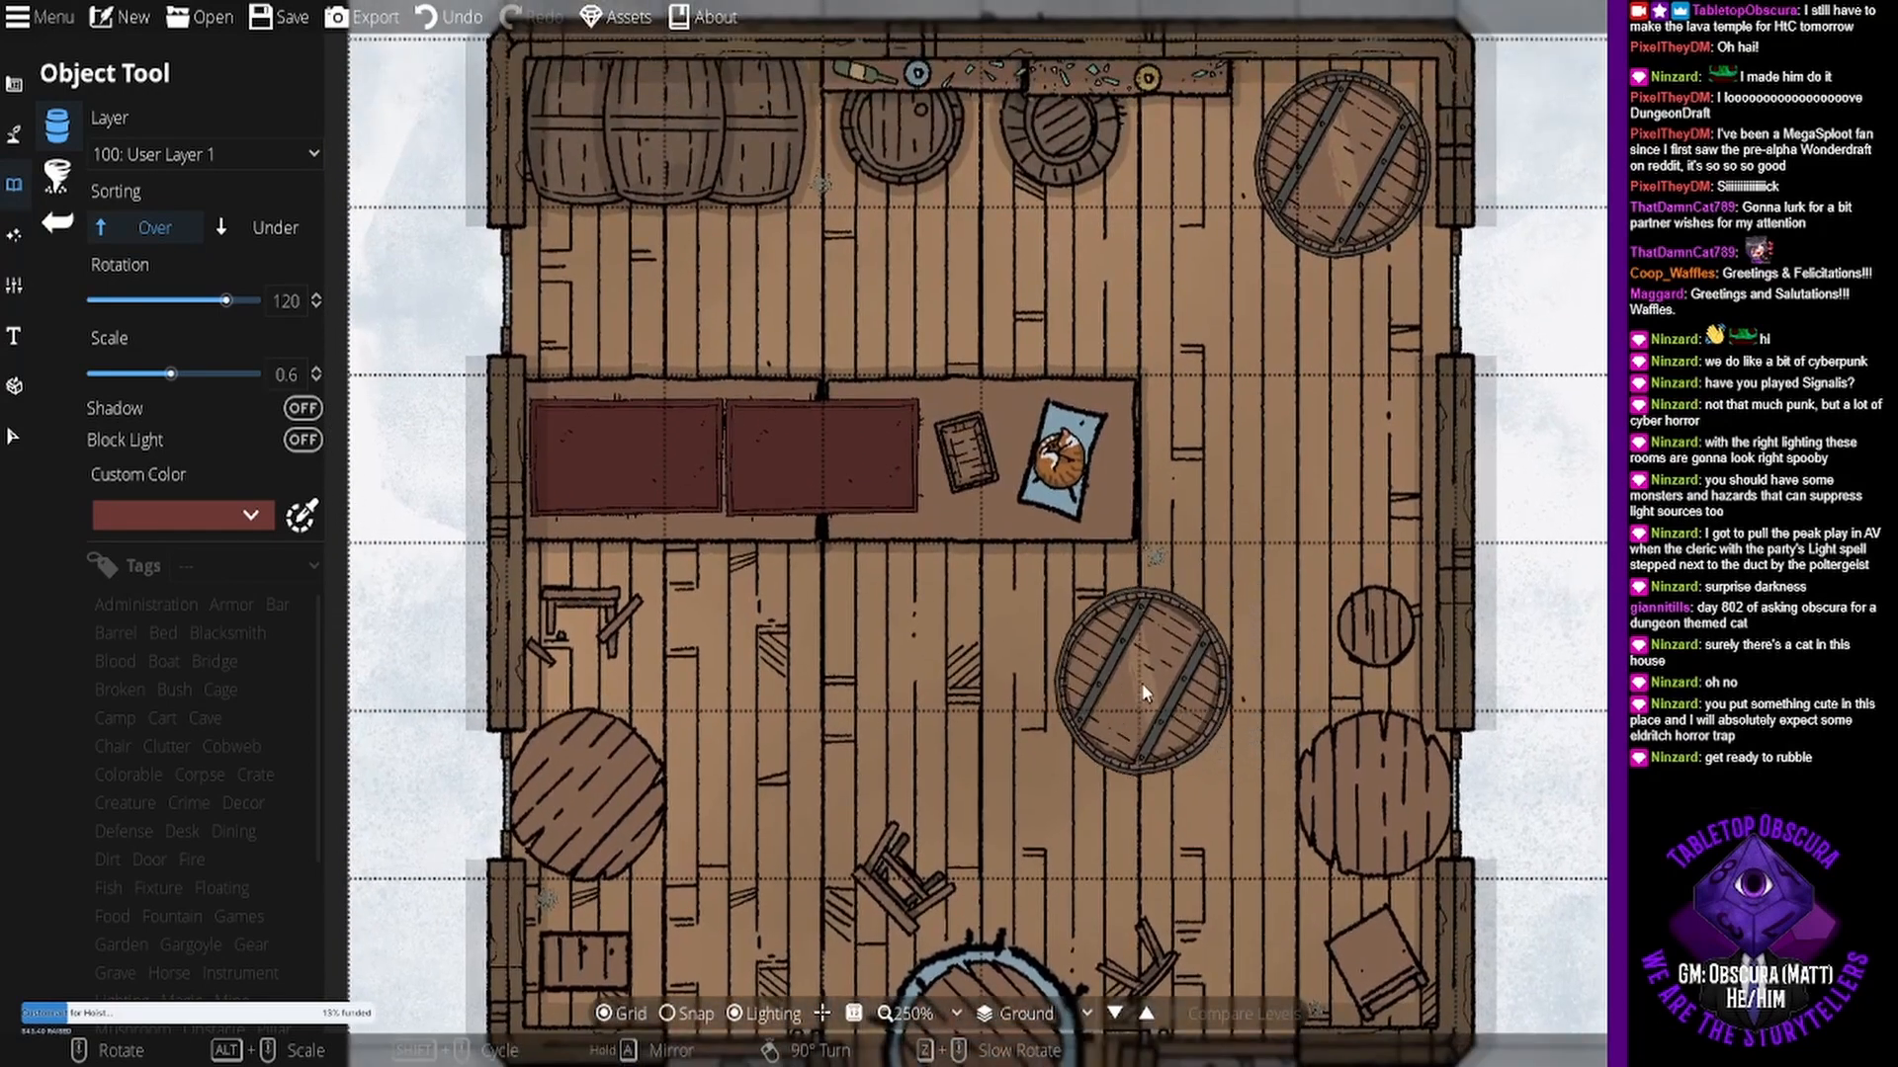
# - Place a small cream mug at scale 0.6 on the eastern round table and another on the western round table
pyautogui.moveTo(1404, 351); pyautogui.dragTo(1467, 294)
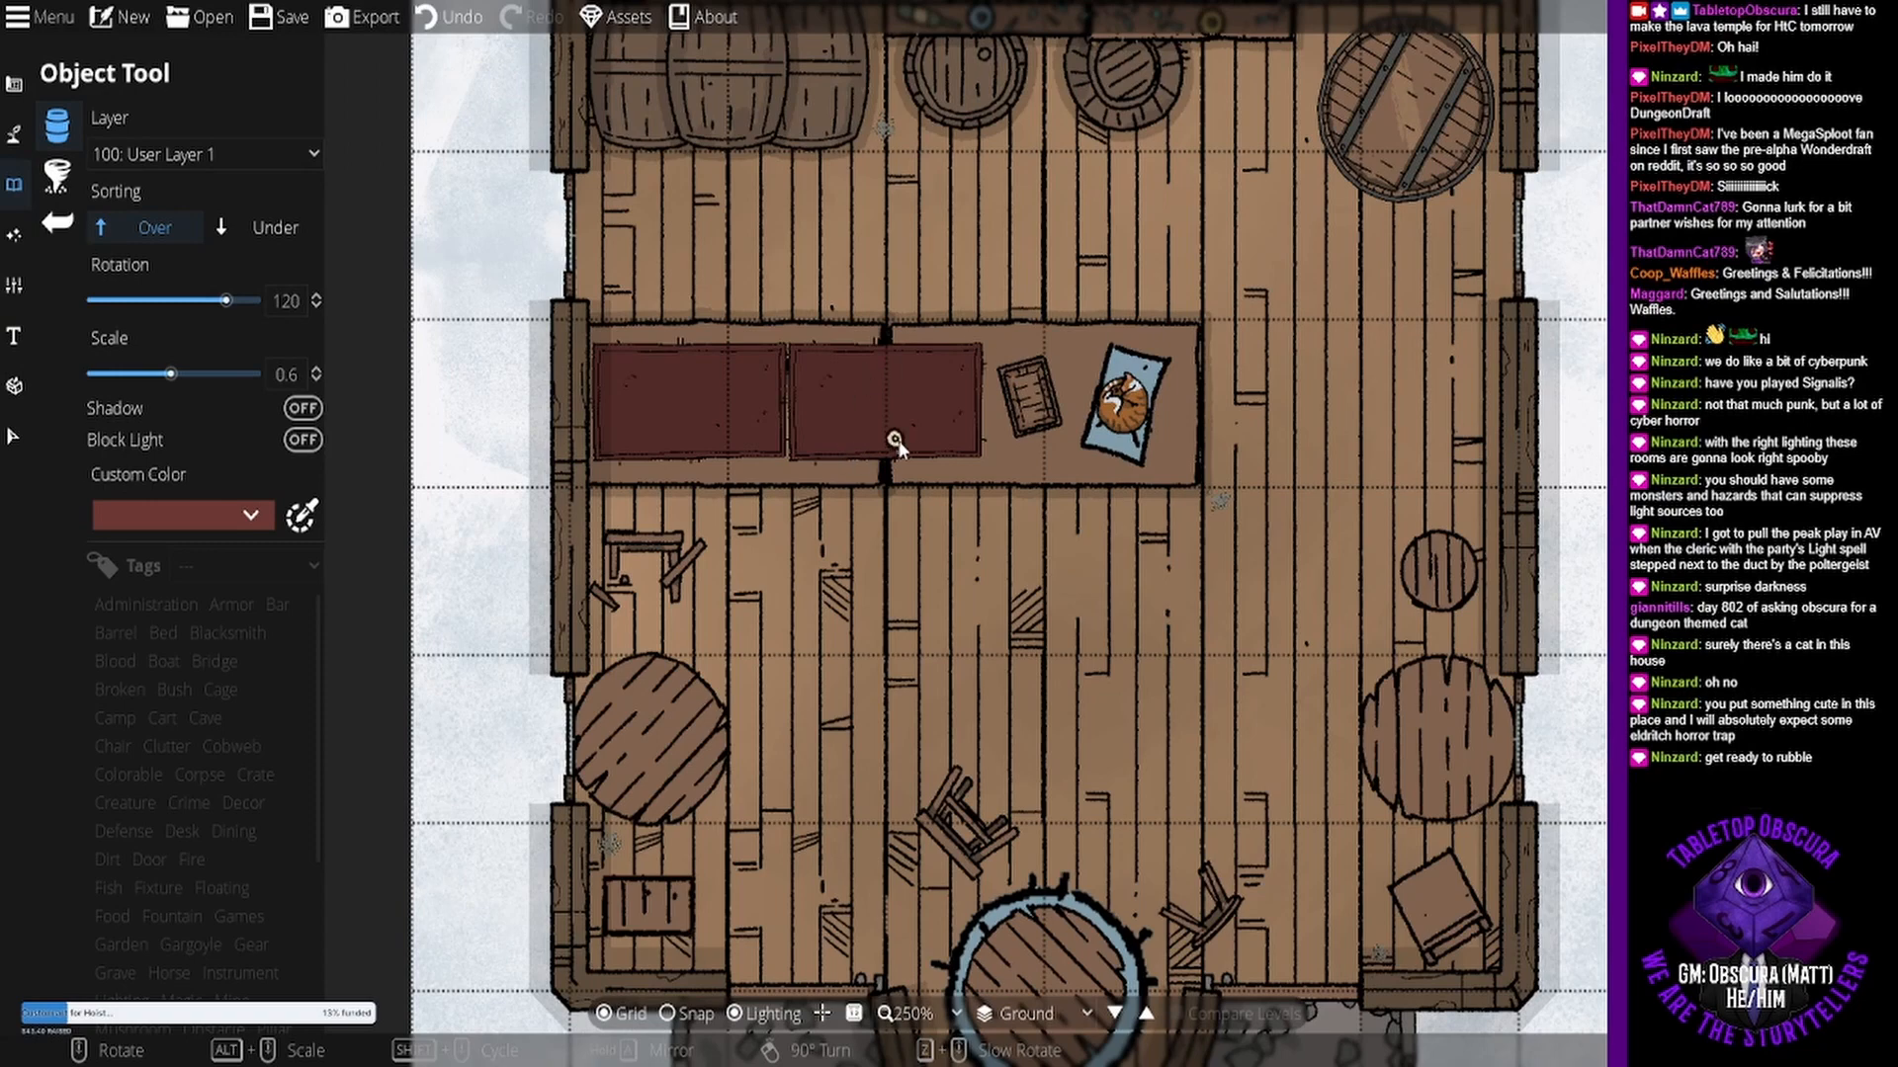
pyautogui.scroll(4, 1443, 776)
pyautogui.click(1382, 741)
pyautogui.scroll(15, 662, 701)
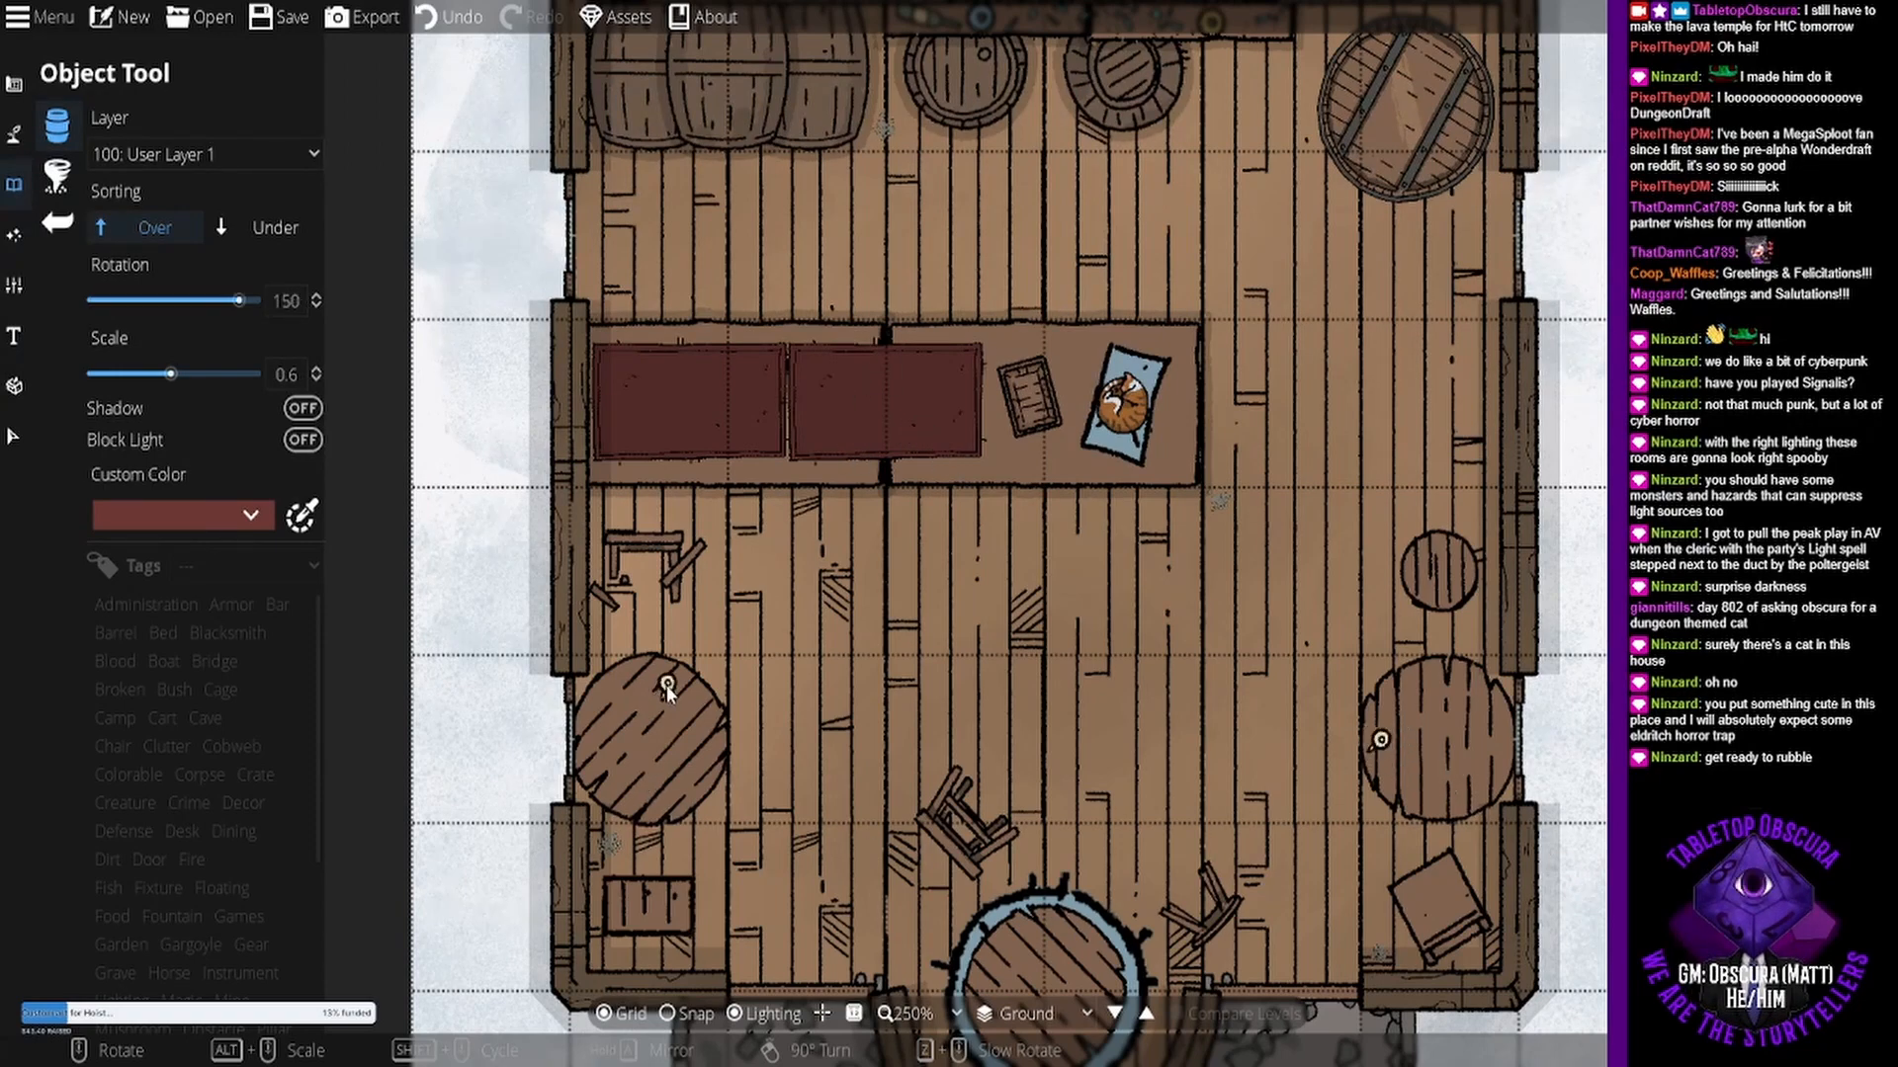
pyautogui.click(657, 798)
# - Place a shattered cream mug on the eastern round table and a broken red one on the bay table, both at 45°
pyautogui.moveTo(1164, 934); pyautogui.dragTo(1153, 597)
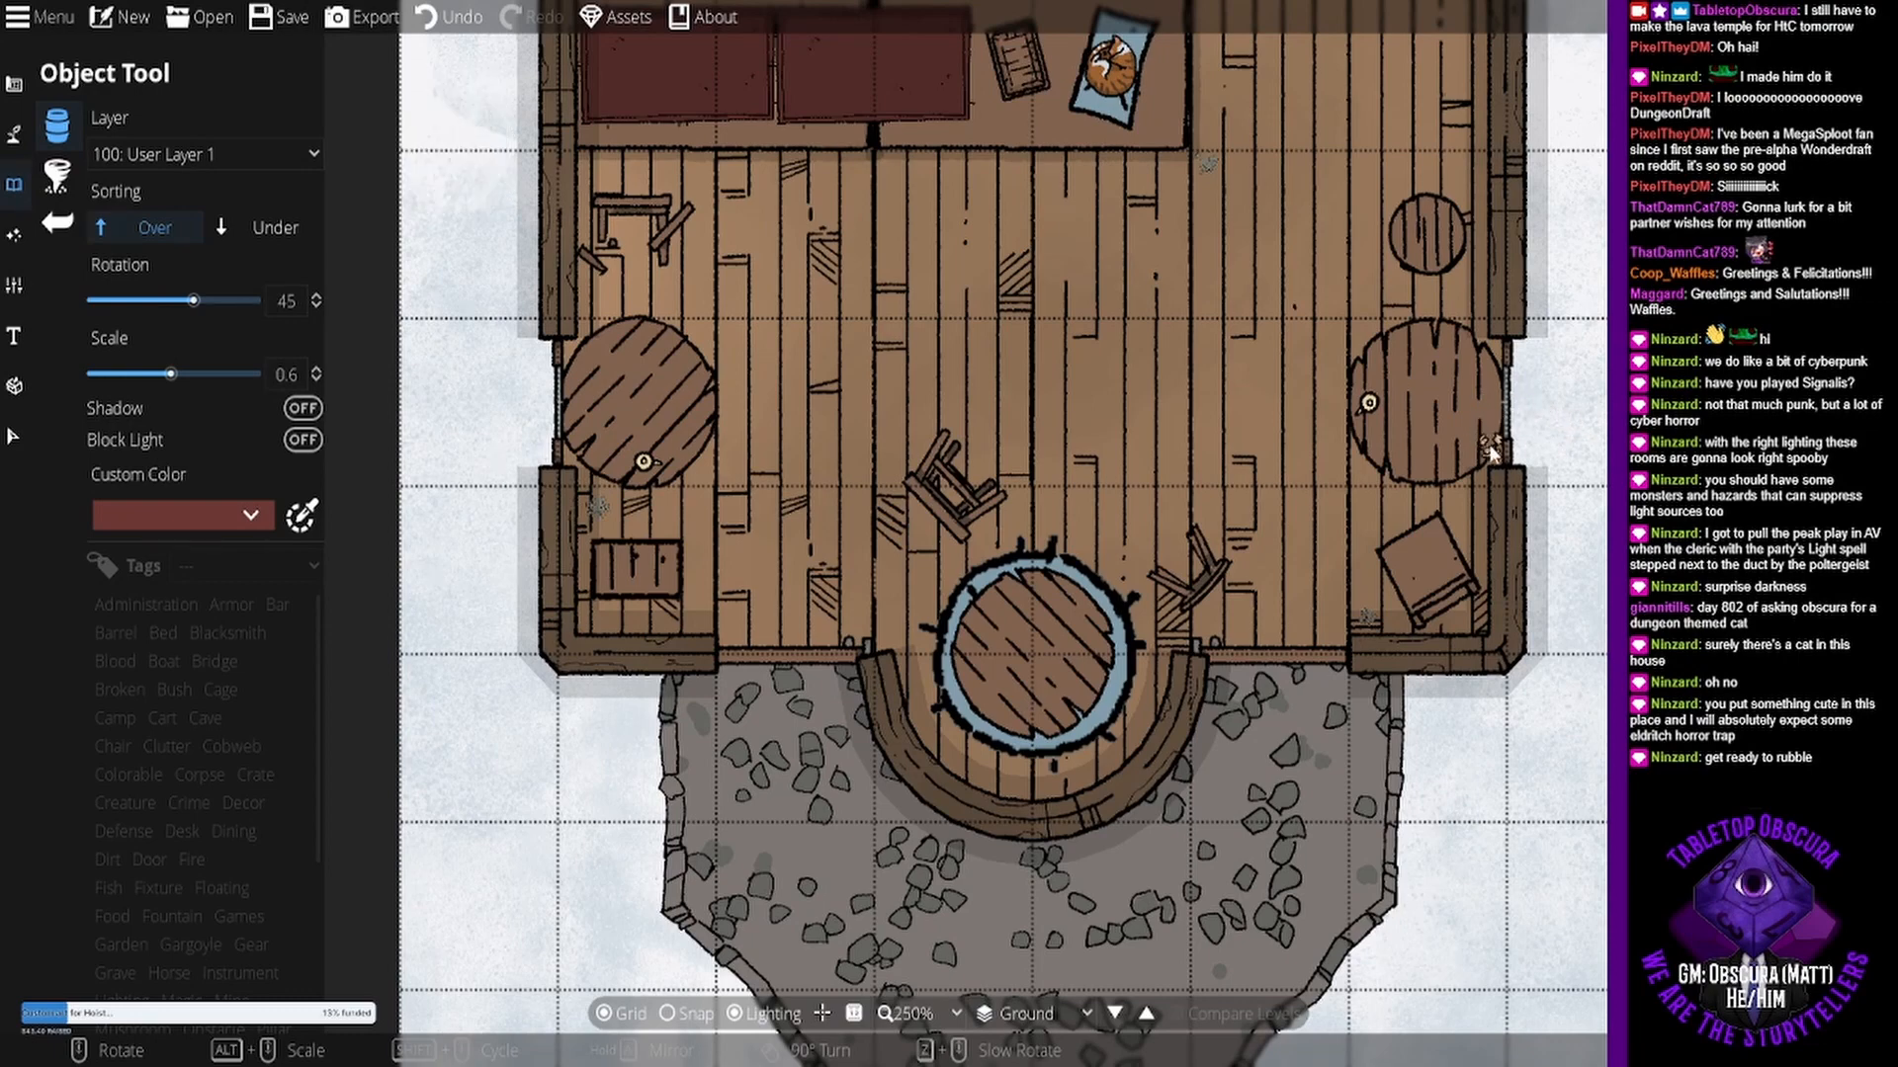
pyautogui.click(1474, 446)
pyautogui.click(989, 666)
# - Look over the furnished room from the northern shelves to the bay and stone path, checking where more clutter is needed
pyautogui.moveTo(1170, 307); pyautogui.dragTo(1139, 544)
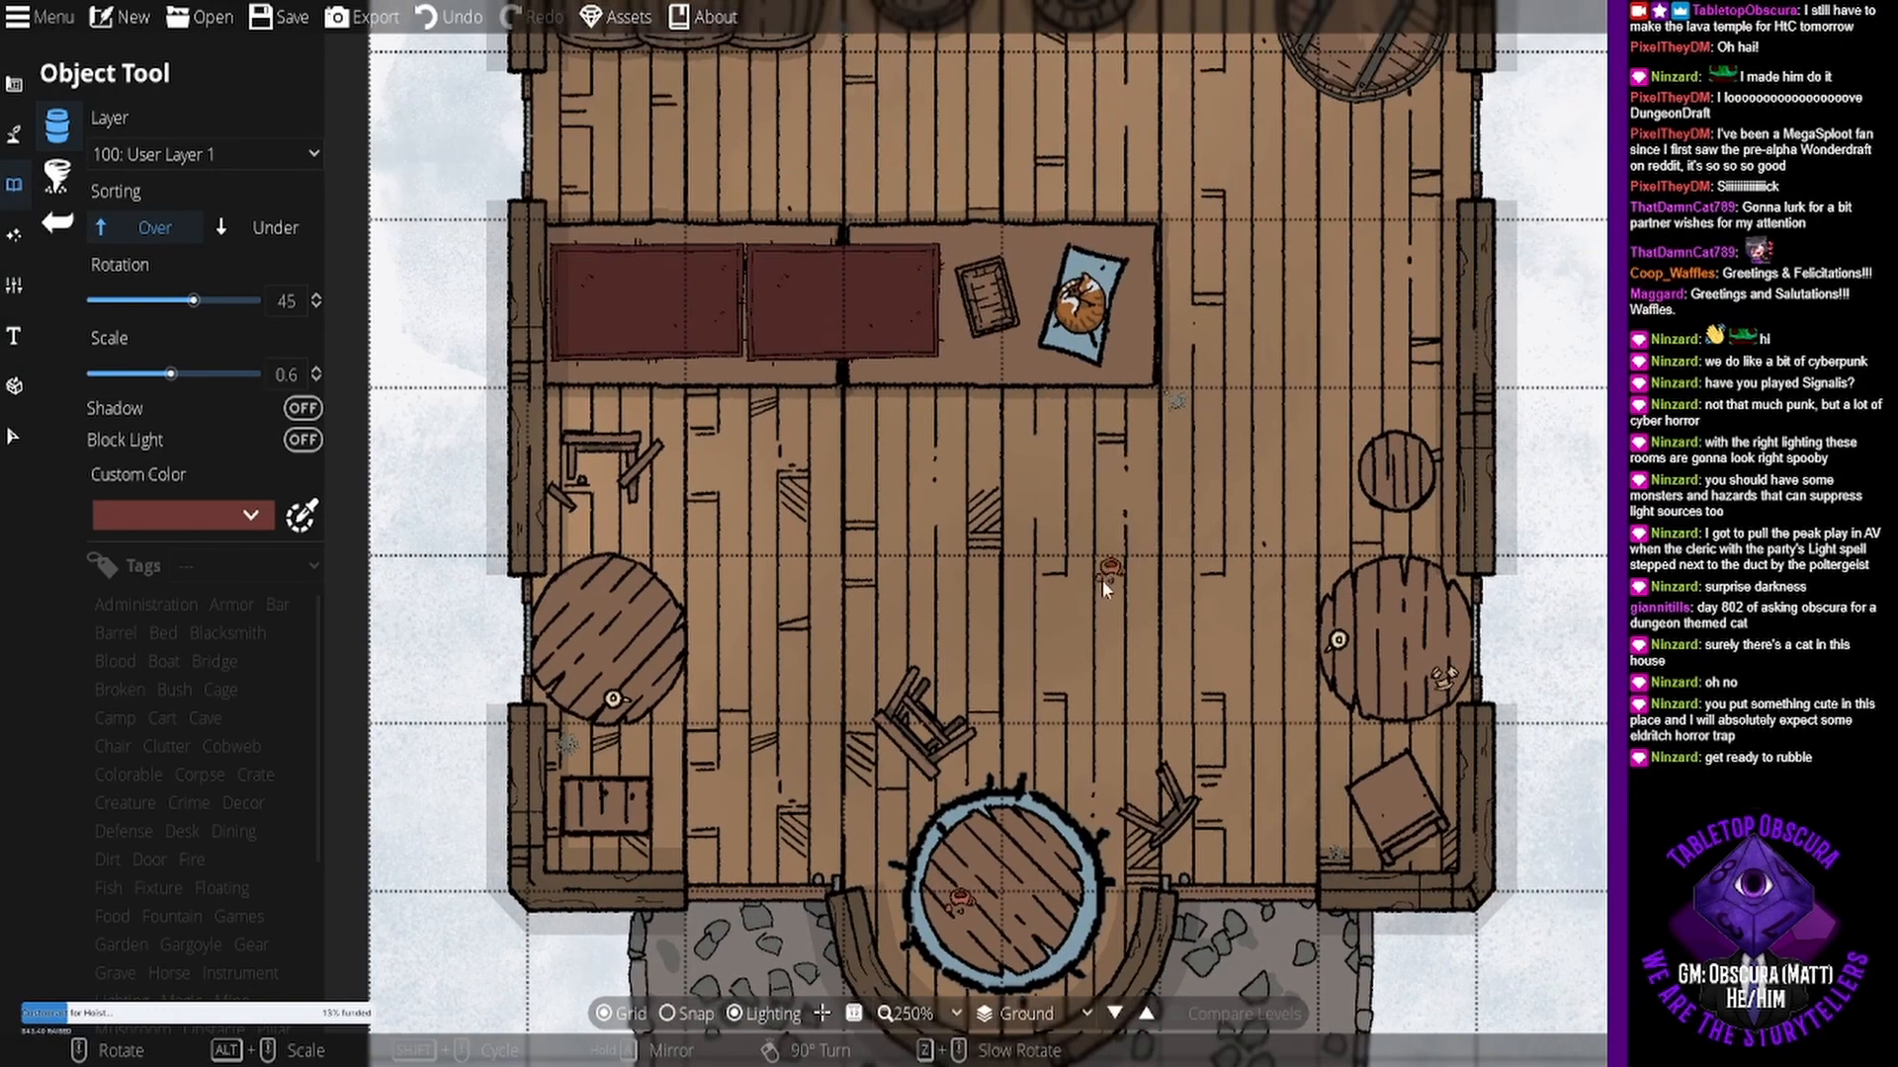
pyautogui.scroll(-2, 1006, 547)
pyautogui.keyDown('alt'); pyautogui.scroll(2, 1006, 548); pyautogui.keyUp('alt')
pyautogui.keyDown('alt'); pyautogui.scroll(2, 1006, 548); pyautogui.keyUp('alt')
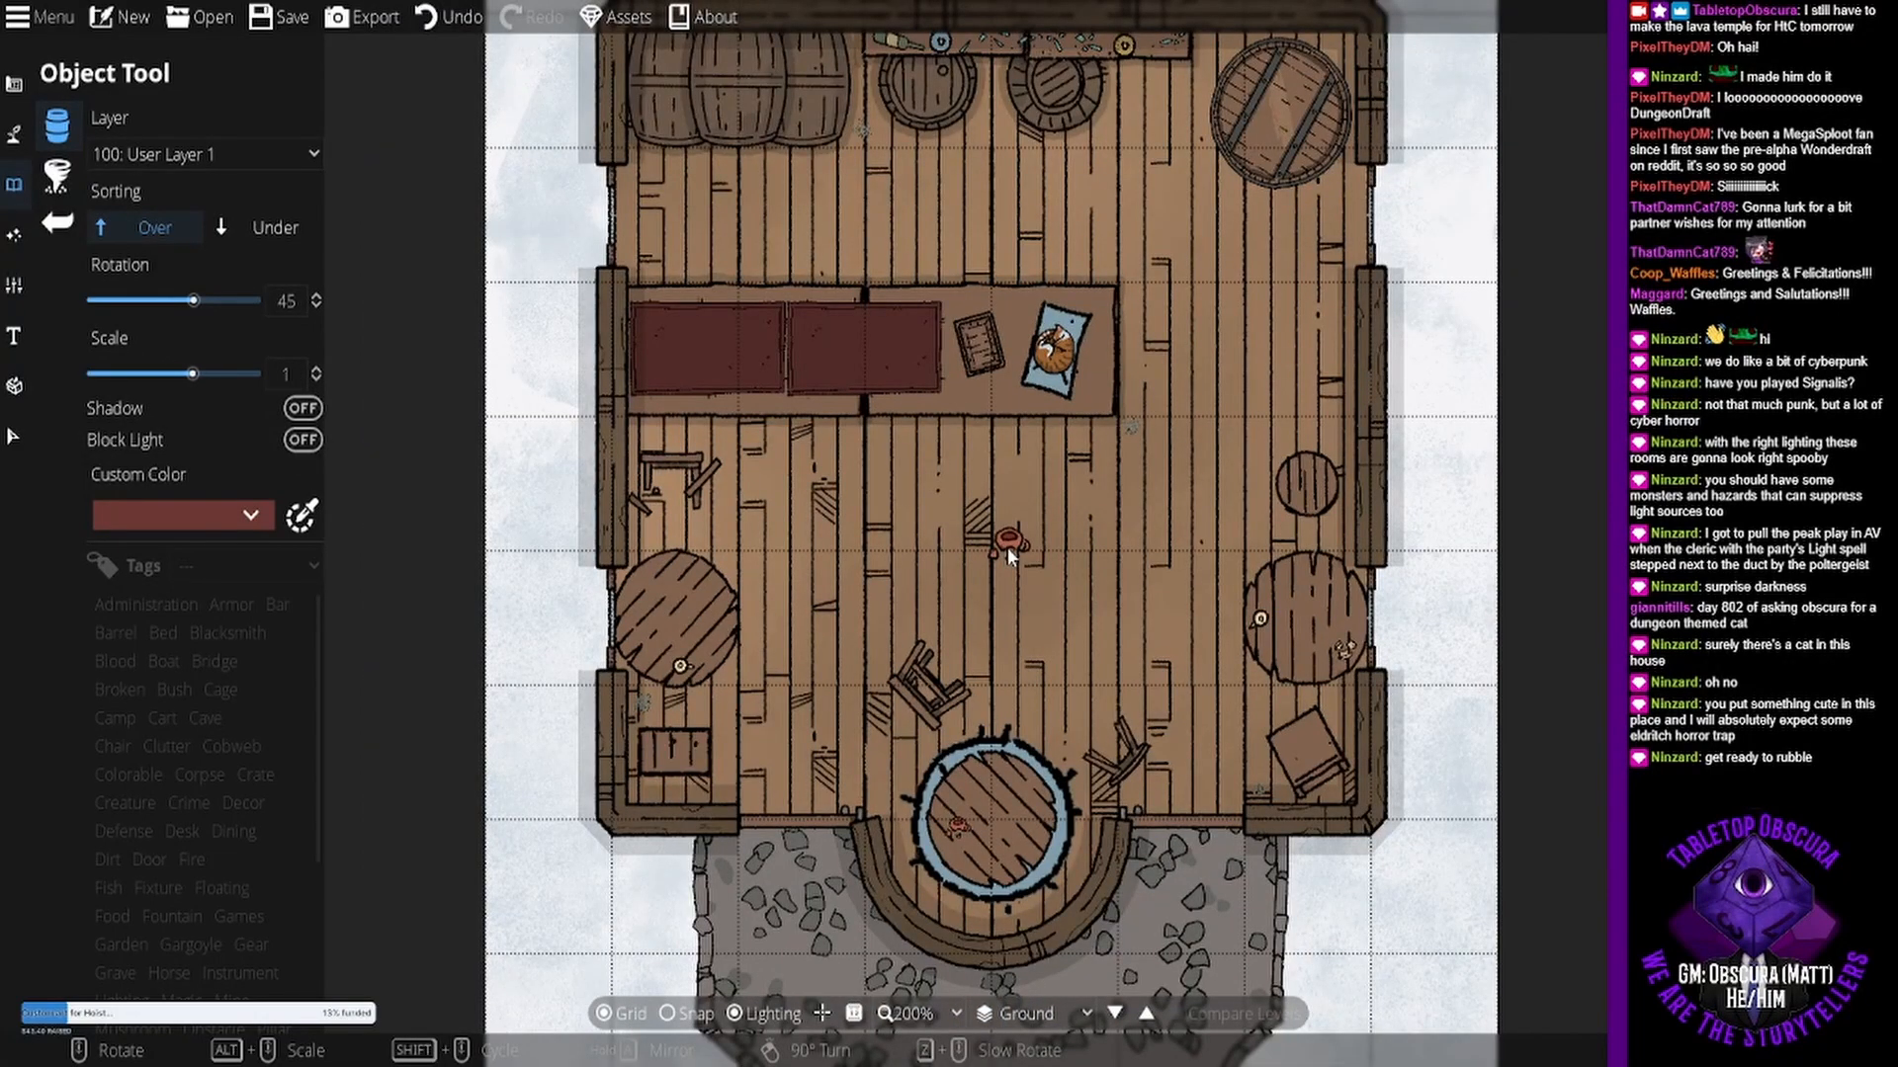
pyautogui.moveTo(1045, 663)
pyautogui.mouseDown()
pyautogui.moveTo(1003, 723)
pyautogui.moveTo(1046, 631)
pyautogui.moveTo(1066, 691)
pyautogui.mouseUp()
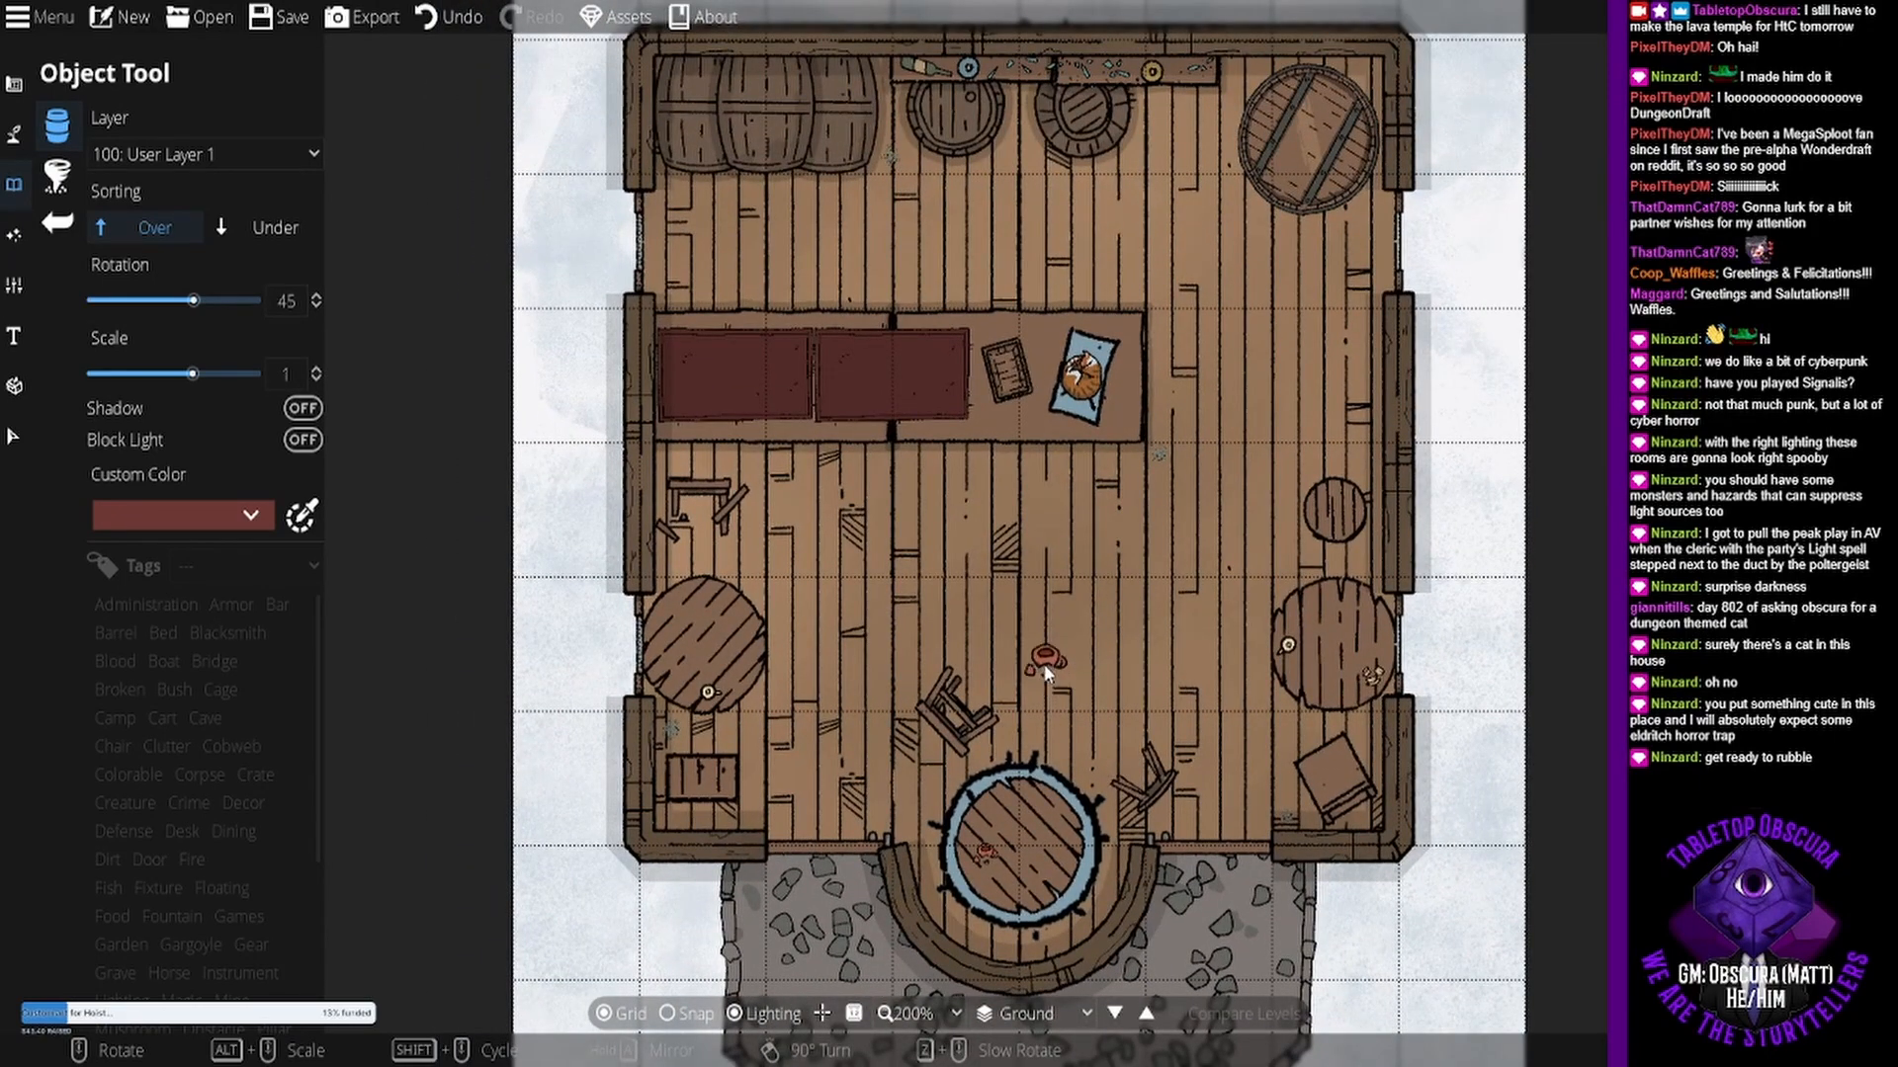
pyautogui.moveTo(1247, 241); pyautogui.dragTo(1203, 336)
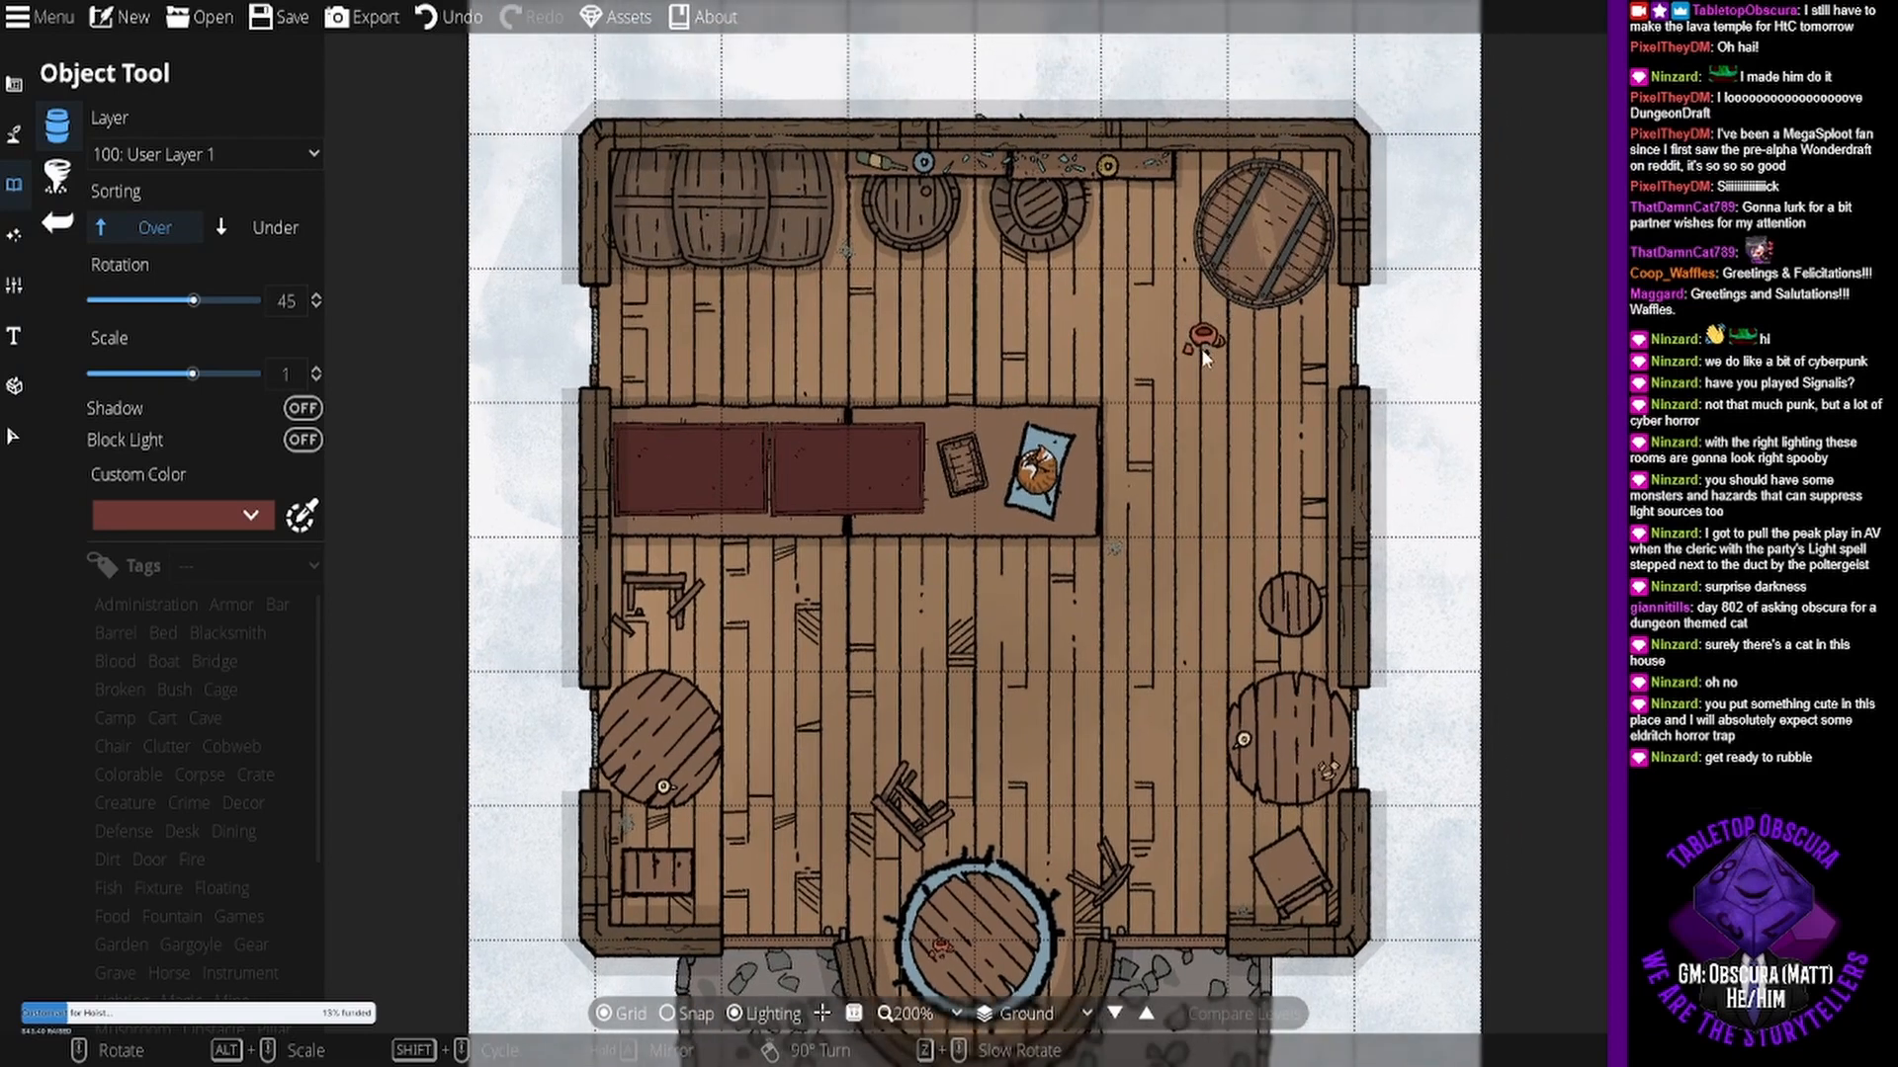
pyautogui.moveTo(875, 735); pyautogui.dragTo(1018, 485)
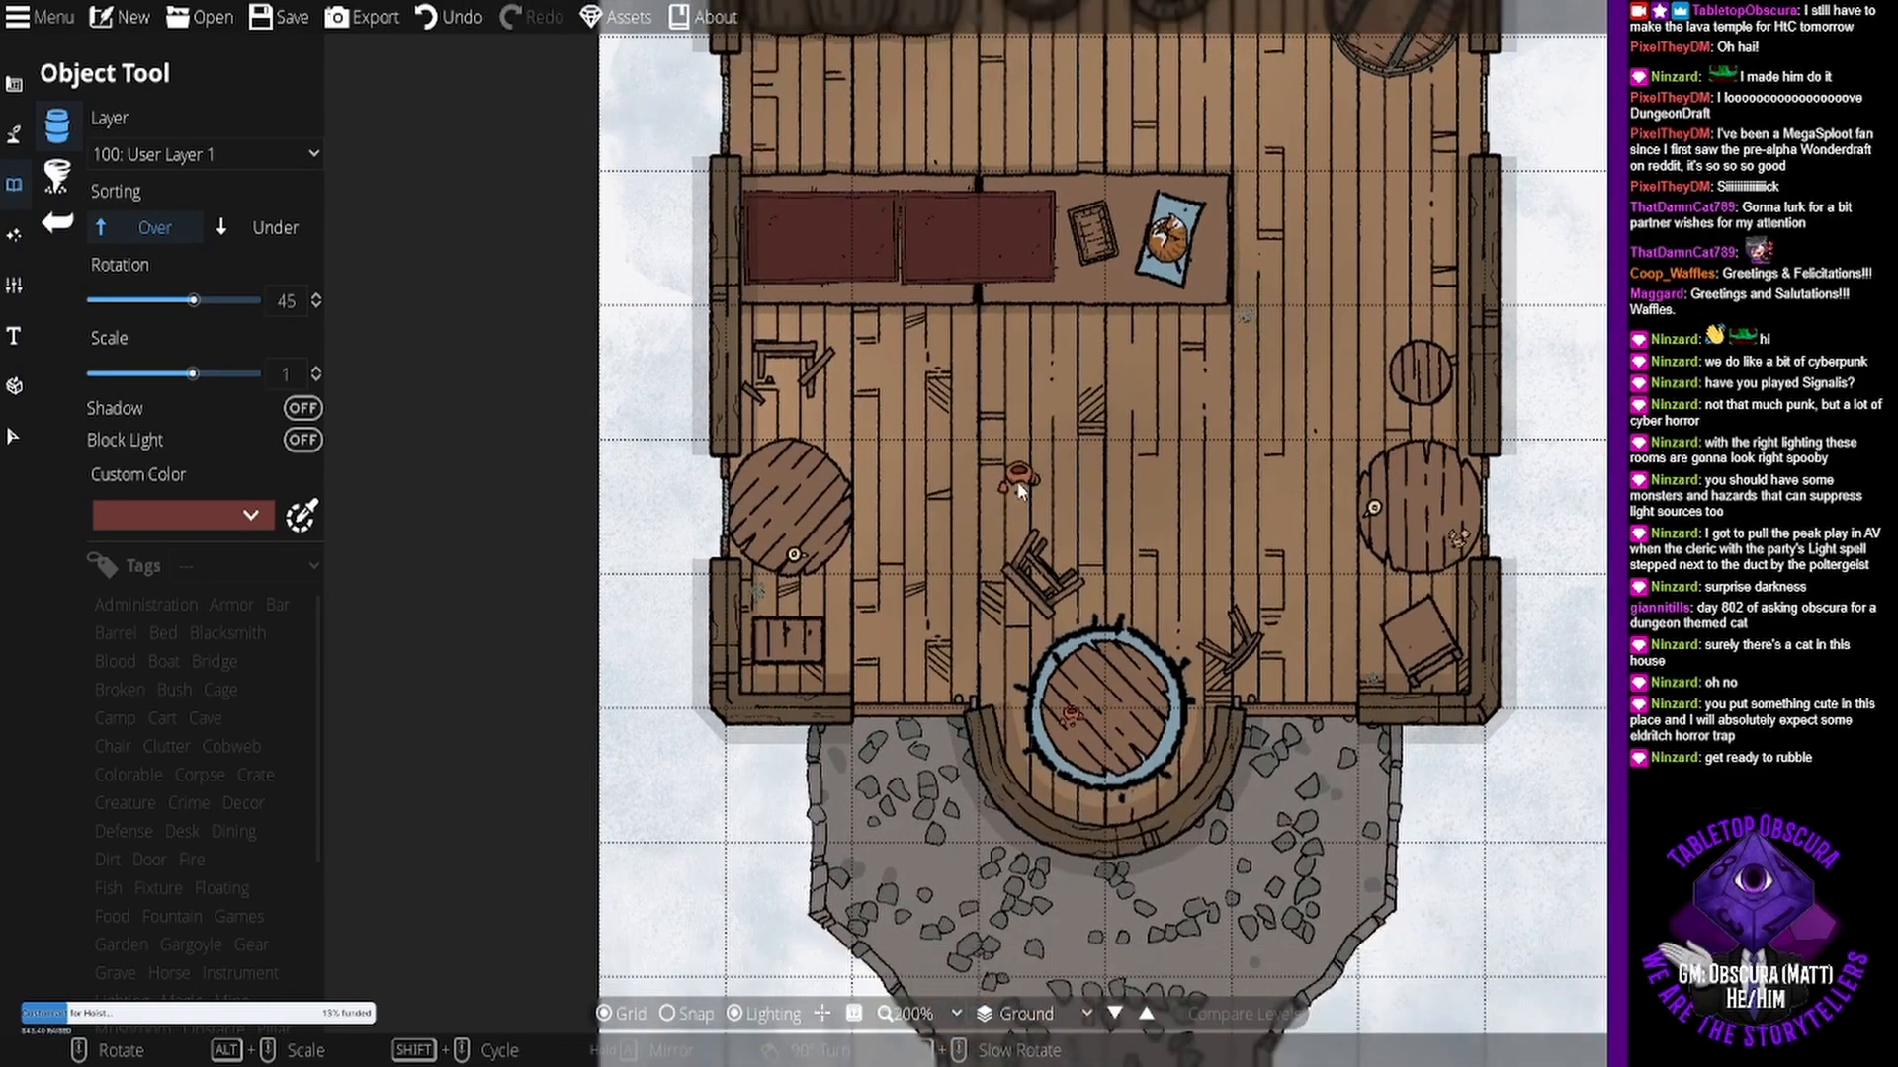
pyautogui.moveTo(1078, 423); pyautogui.dragTo(1022, 495)
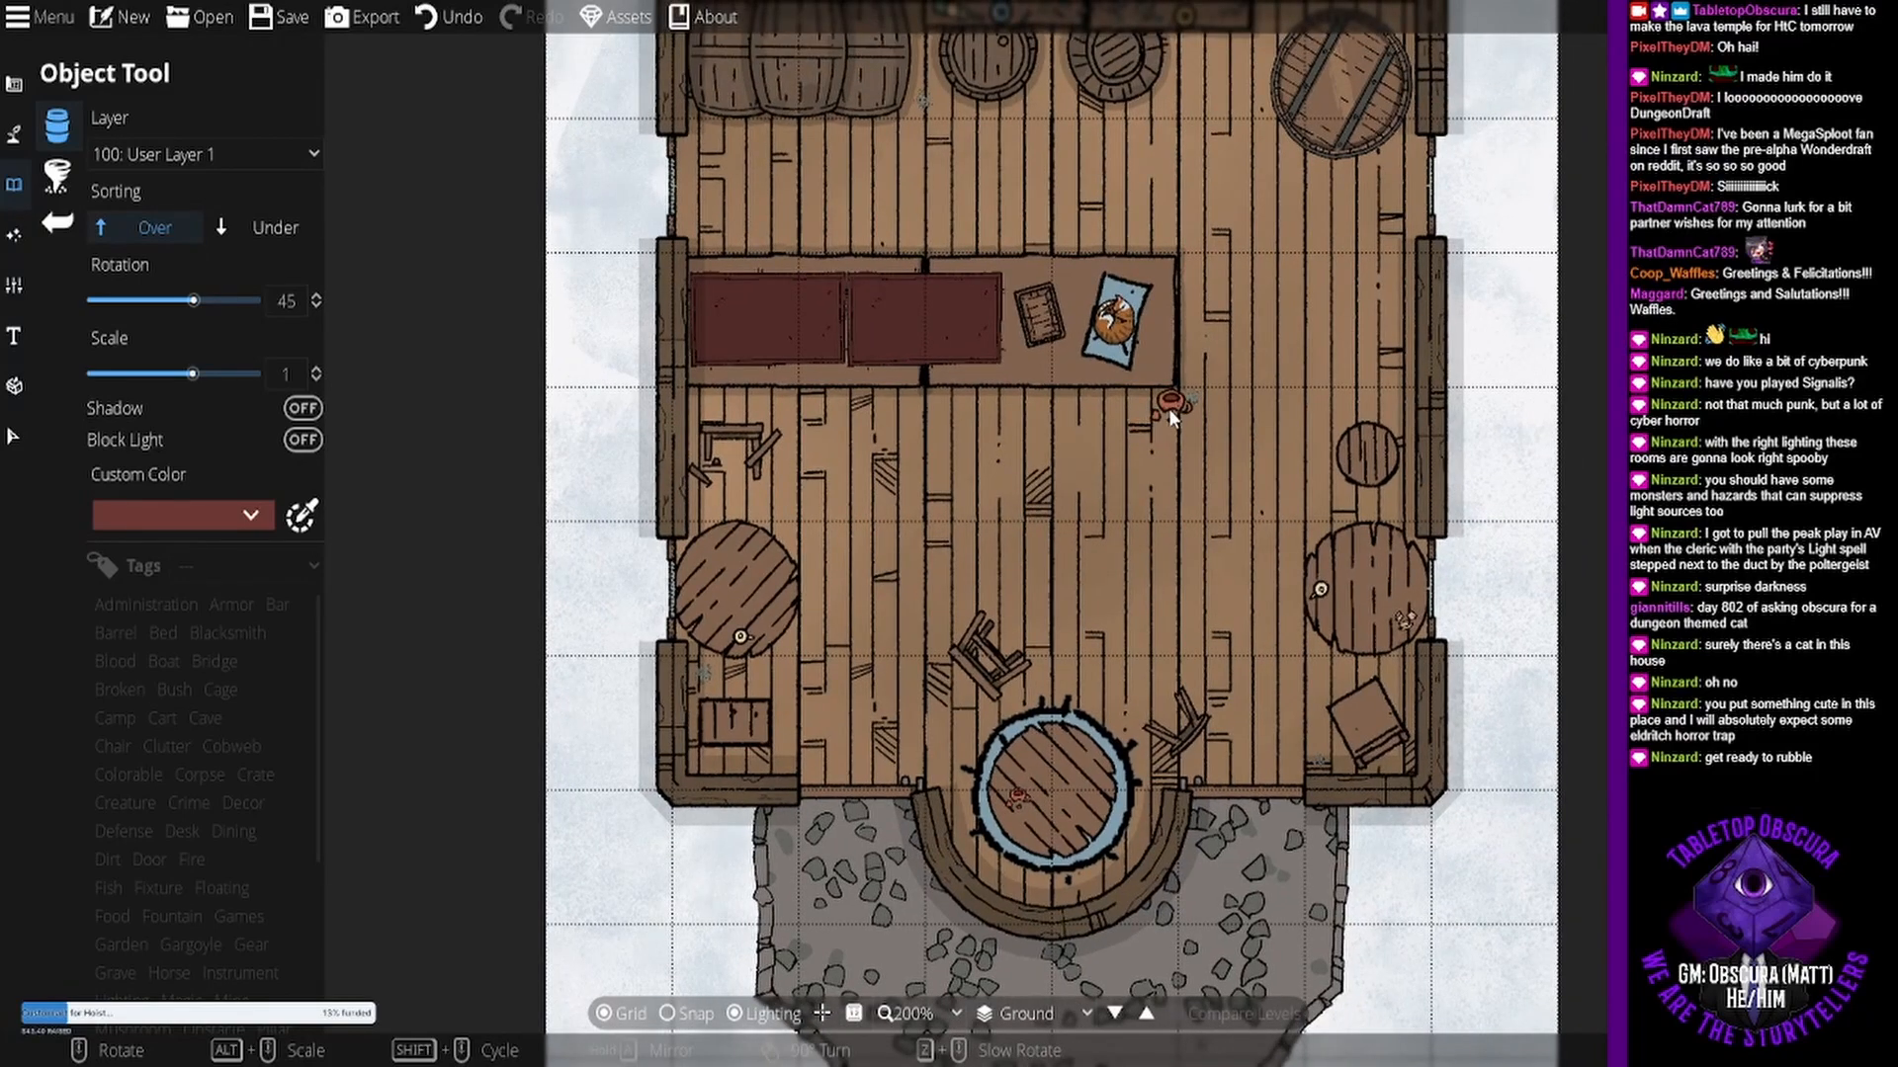
pyautogui.moveTo(1199, 369); pyautogui.dragTo(1192, 425)
pyautogui.keyDown('alt'); pyautogui.scroll(-2, 1194, 412); pyautogui.keyUp('alt')
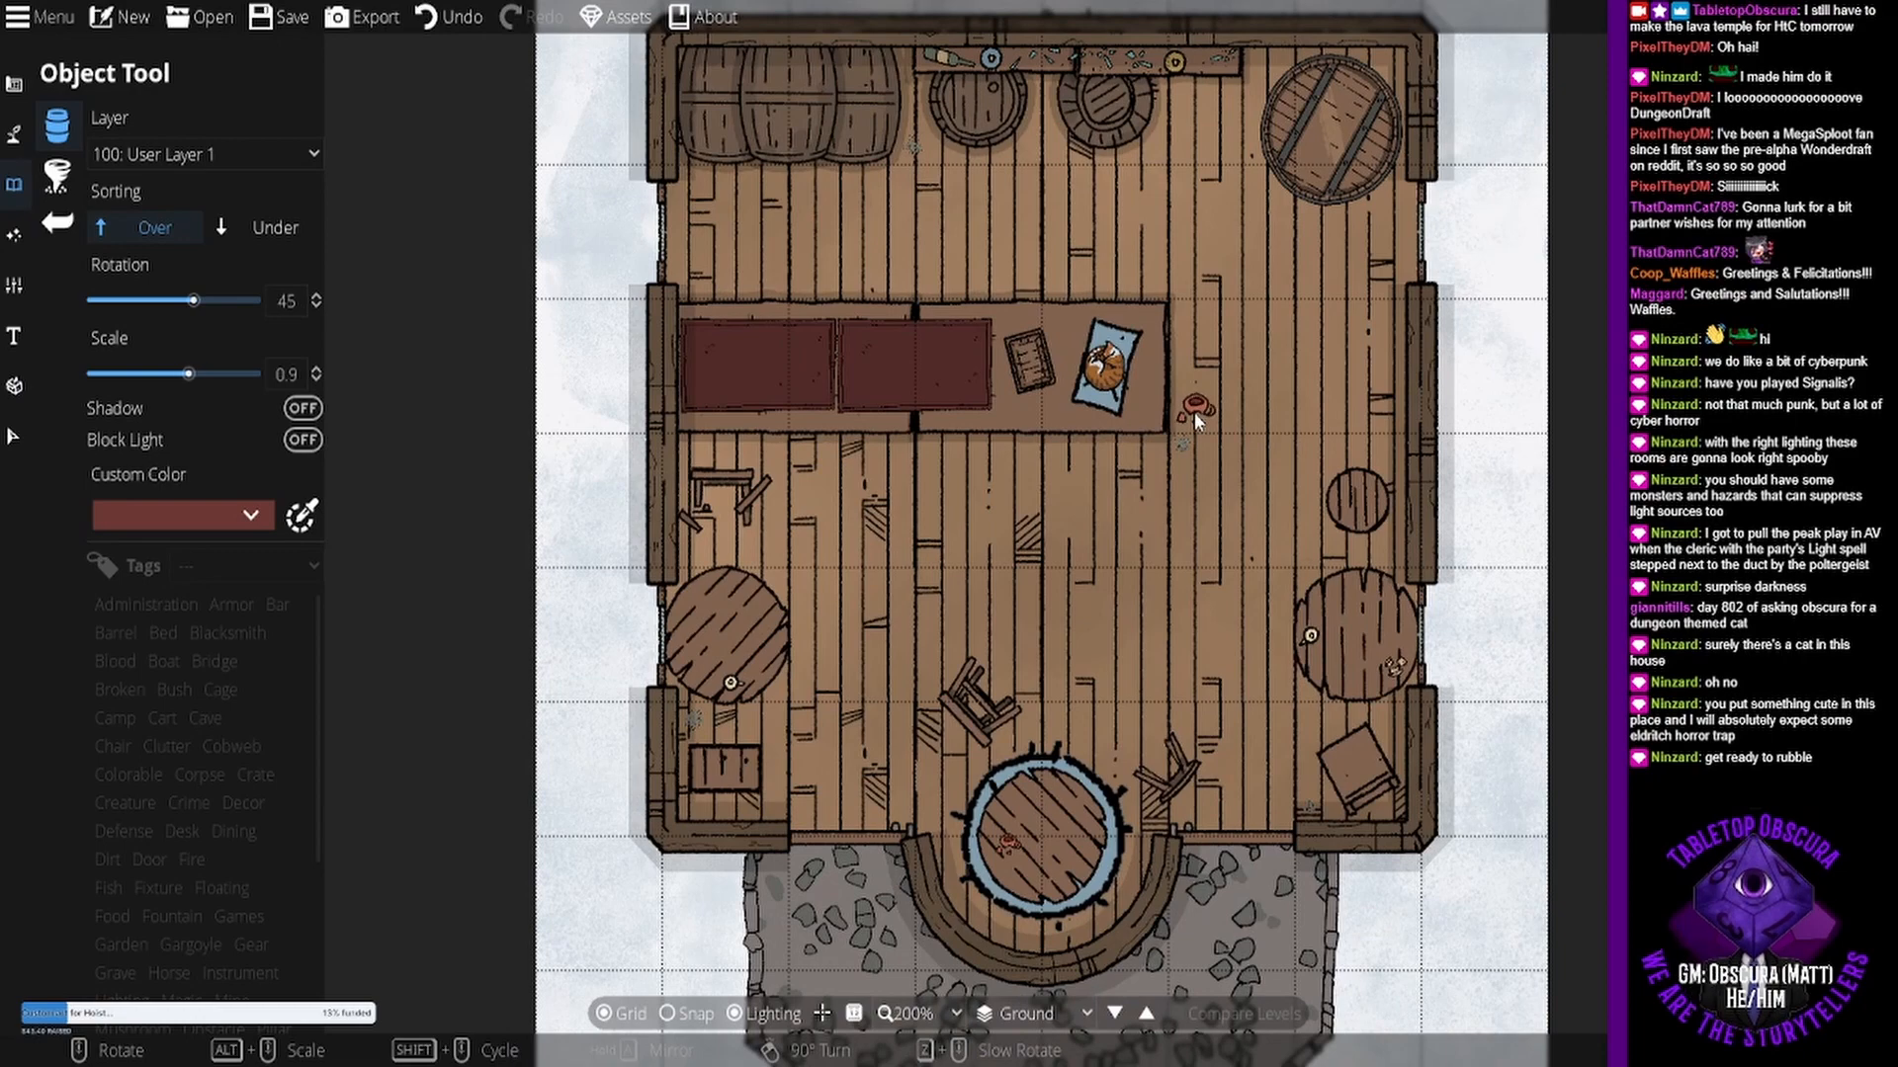
pyautogui.scroll(-2, 1194, 412)
pyautogui.moveTo(1153, 492); pyautogui.dragTo(1147, 431)
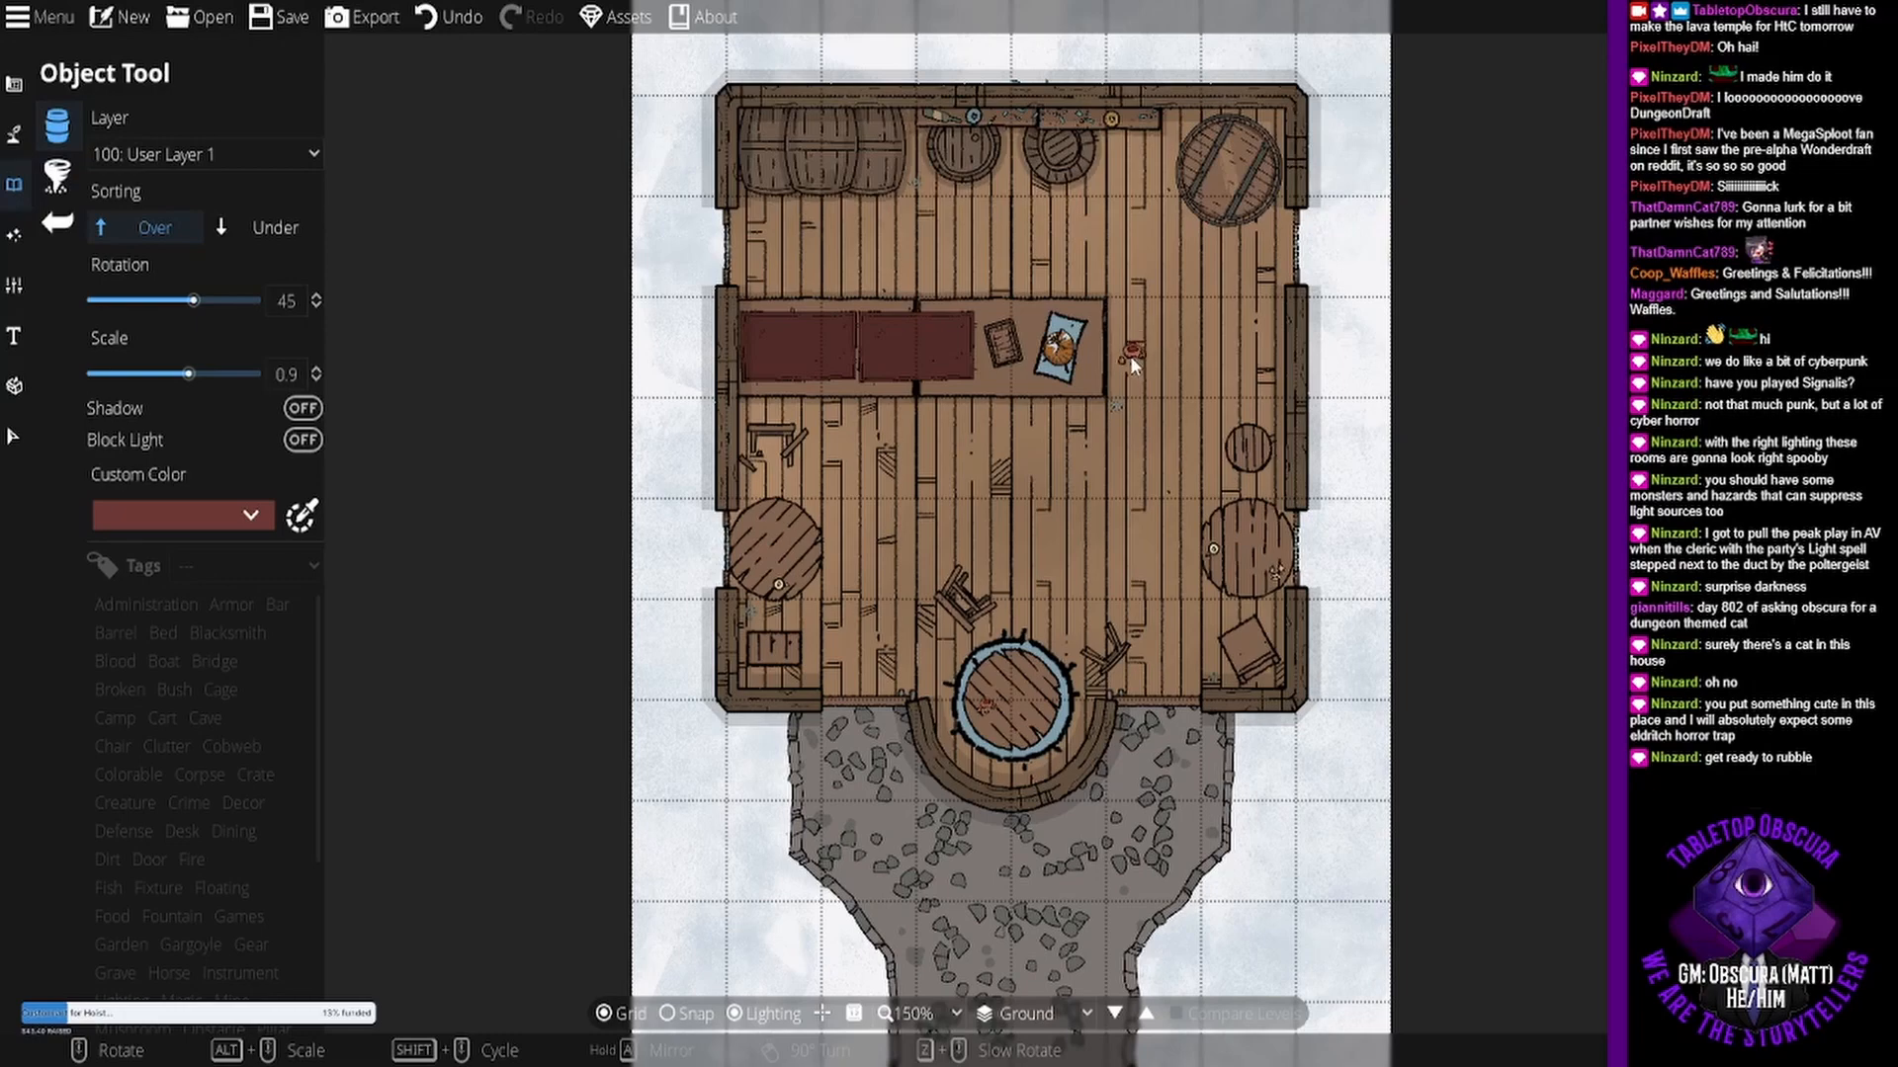
pyautogui.moveTo(1130, 298); pyautogui.dragTo(1161, 306)
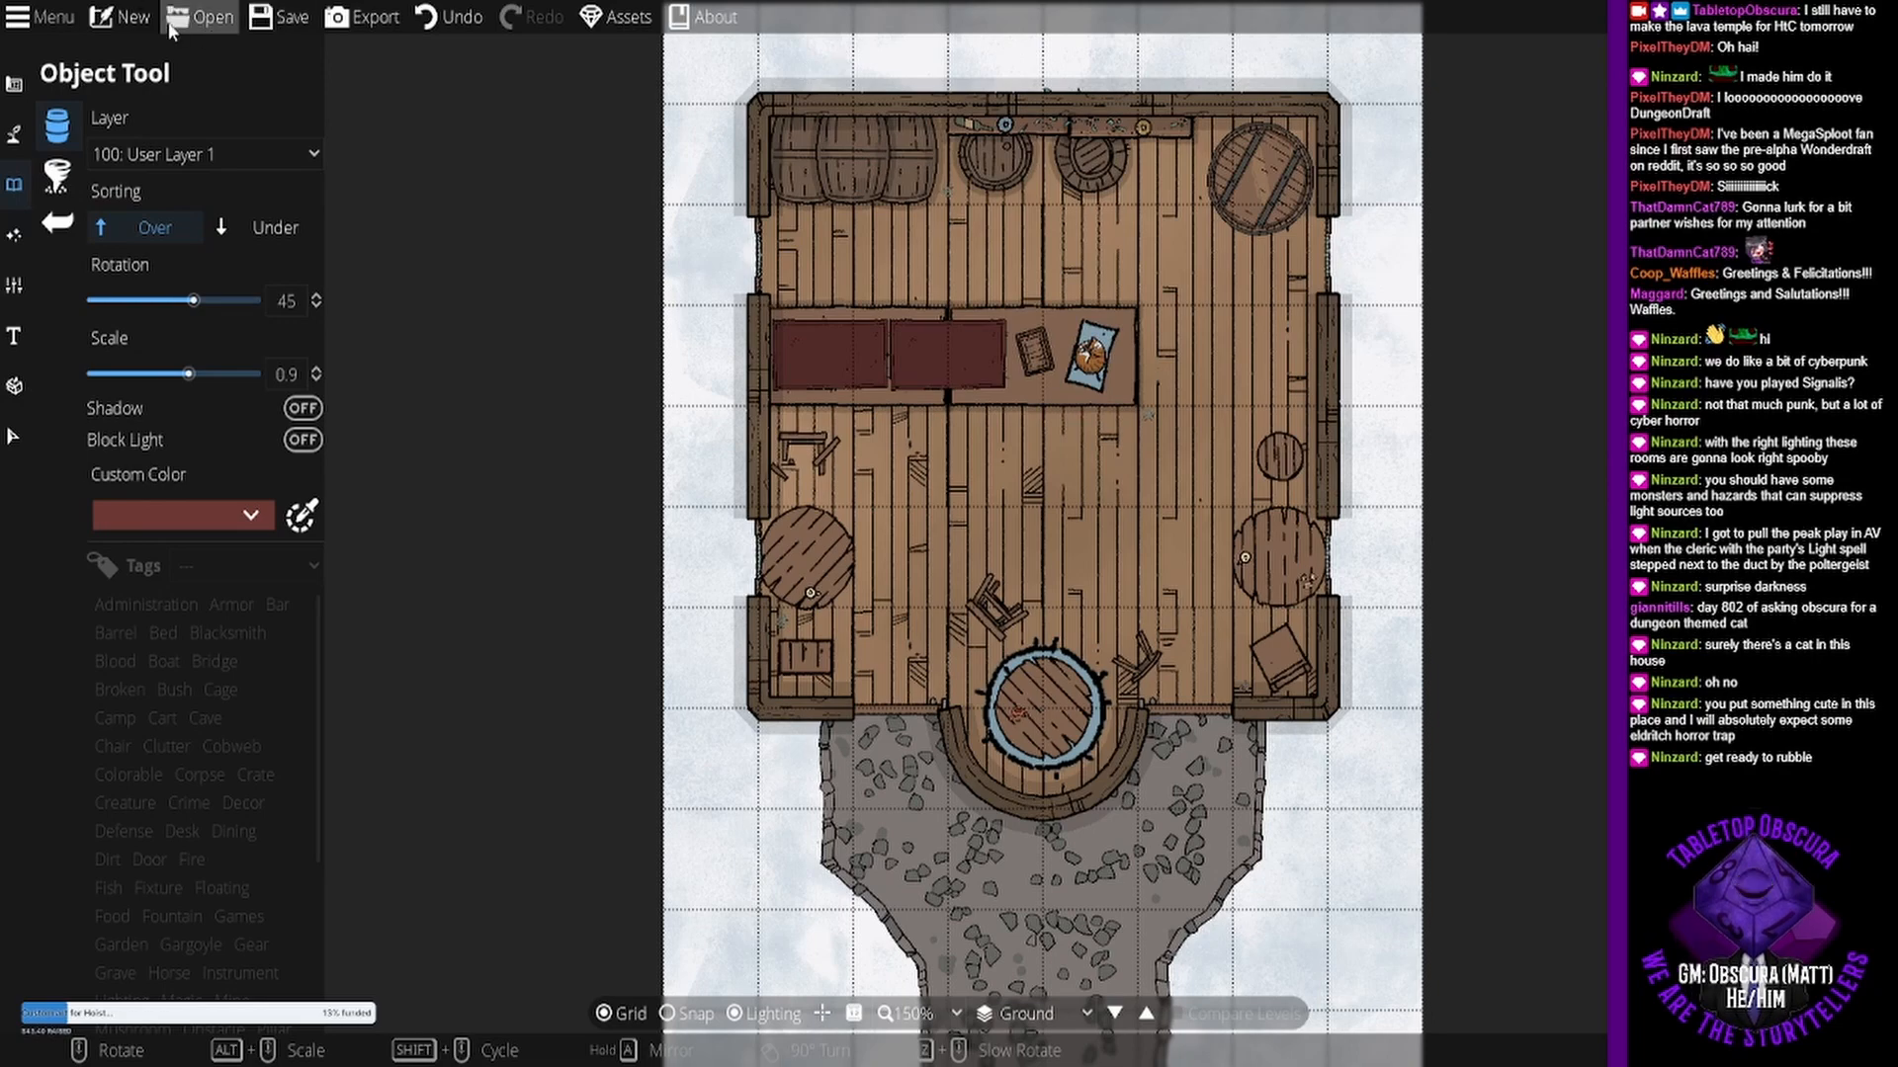
# - Save the map and switch the export mode to PNG in the export options
pyautogui.click(296, 16)
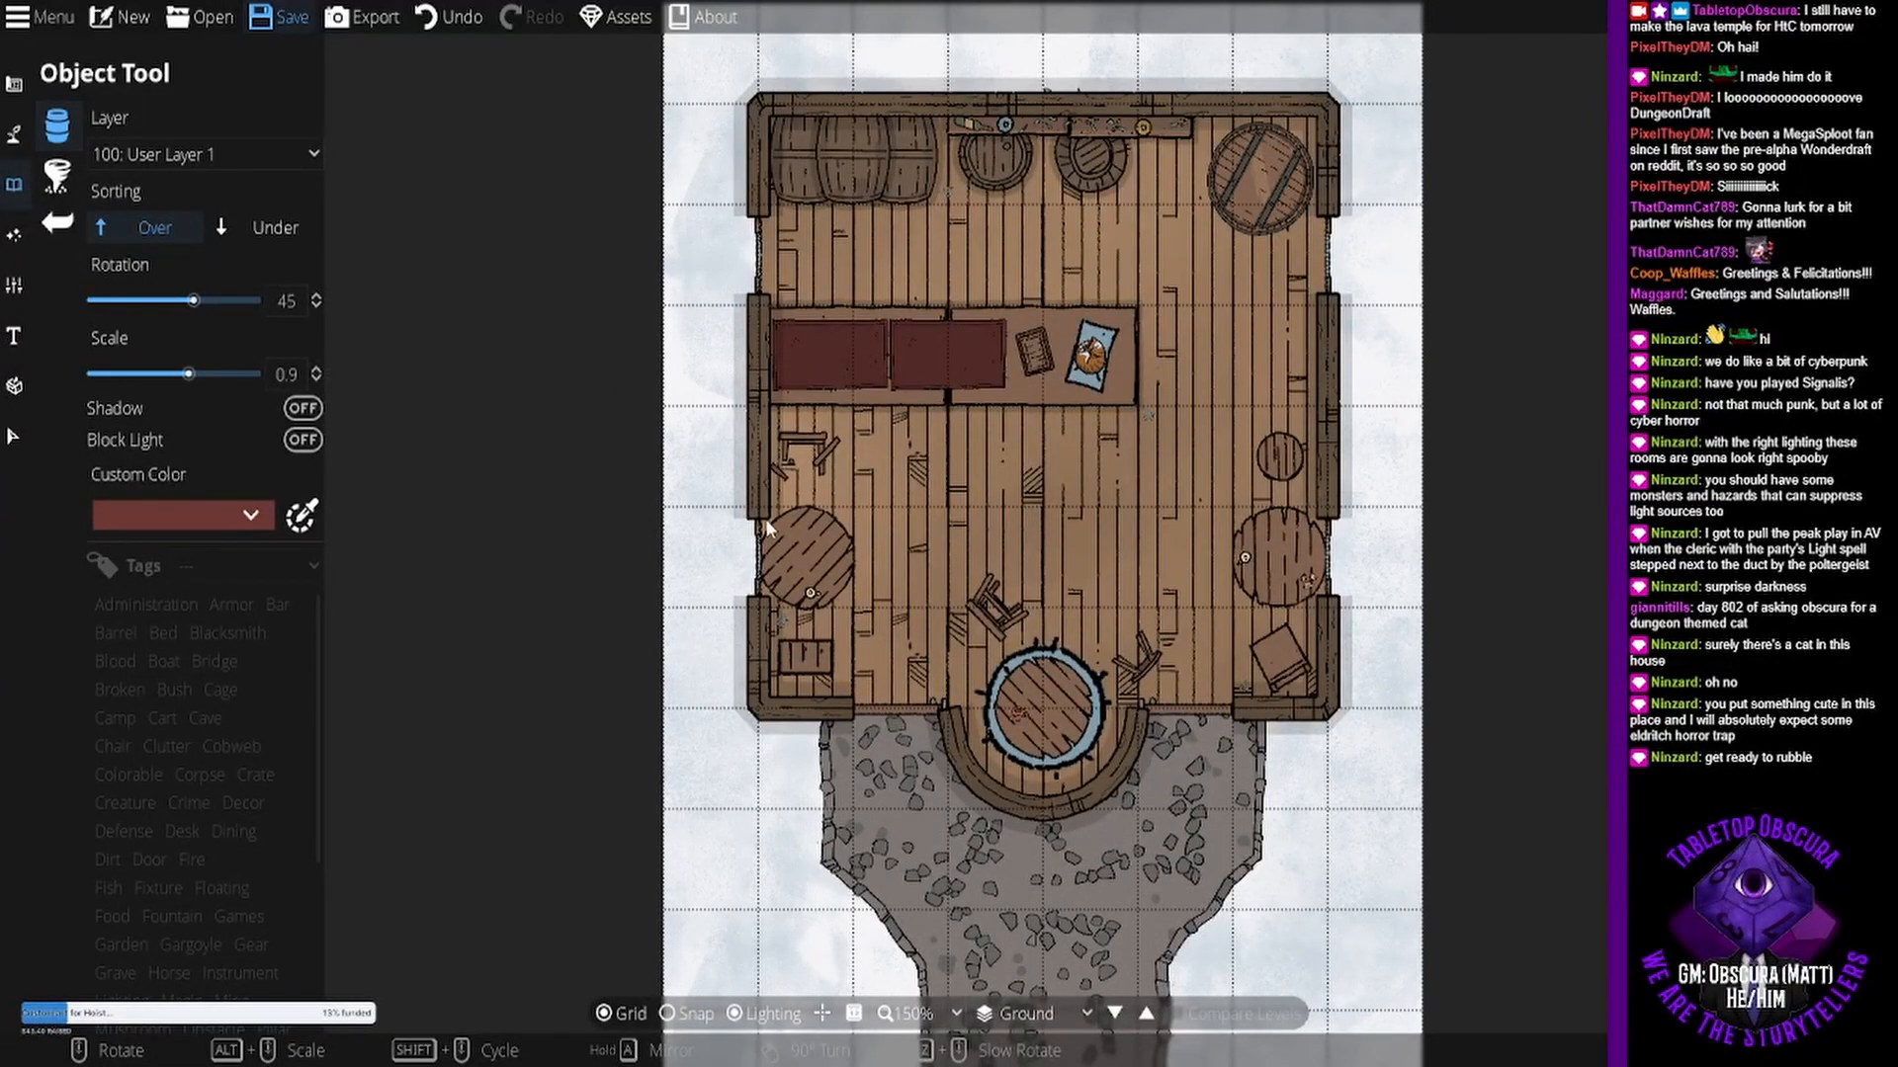
pyautogui.click(362, 17)
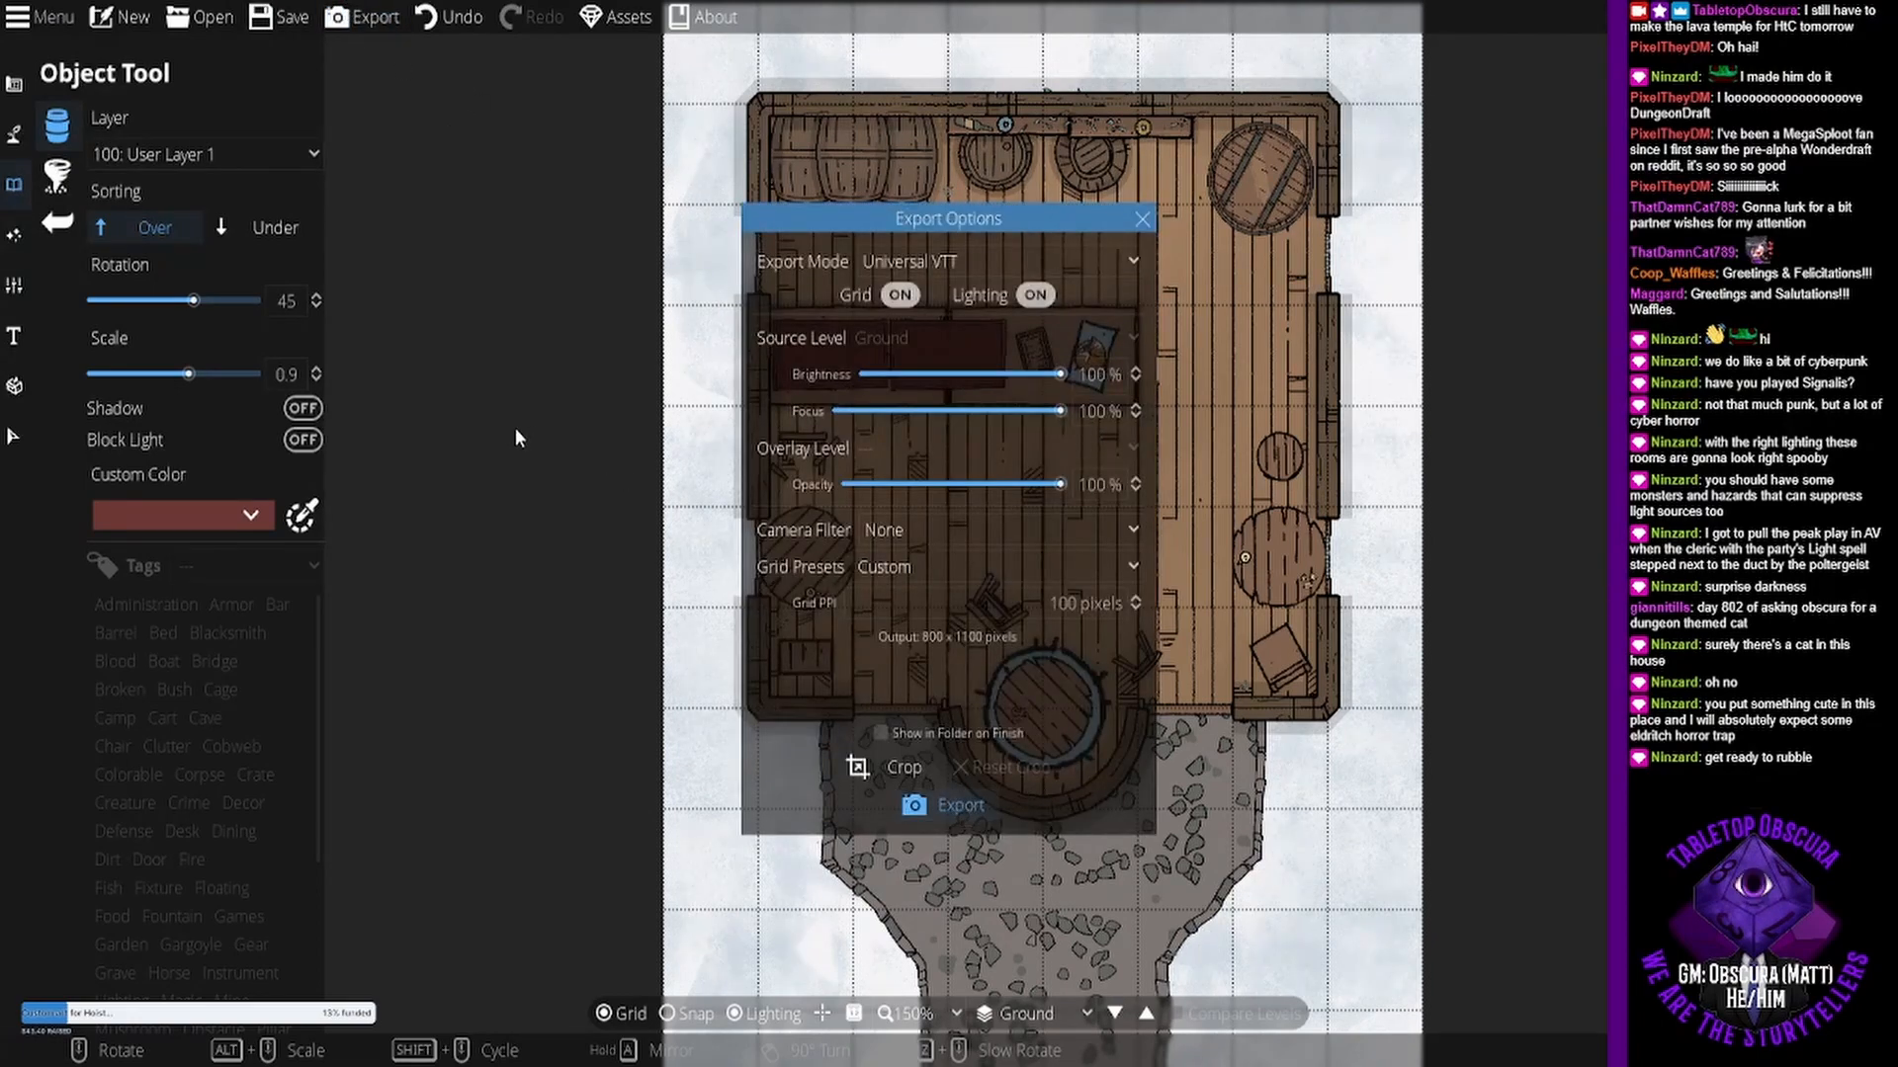
pyautogui.click(779, 531)
pyautogui.click(989, 259)
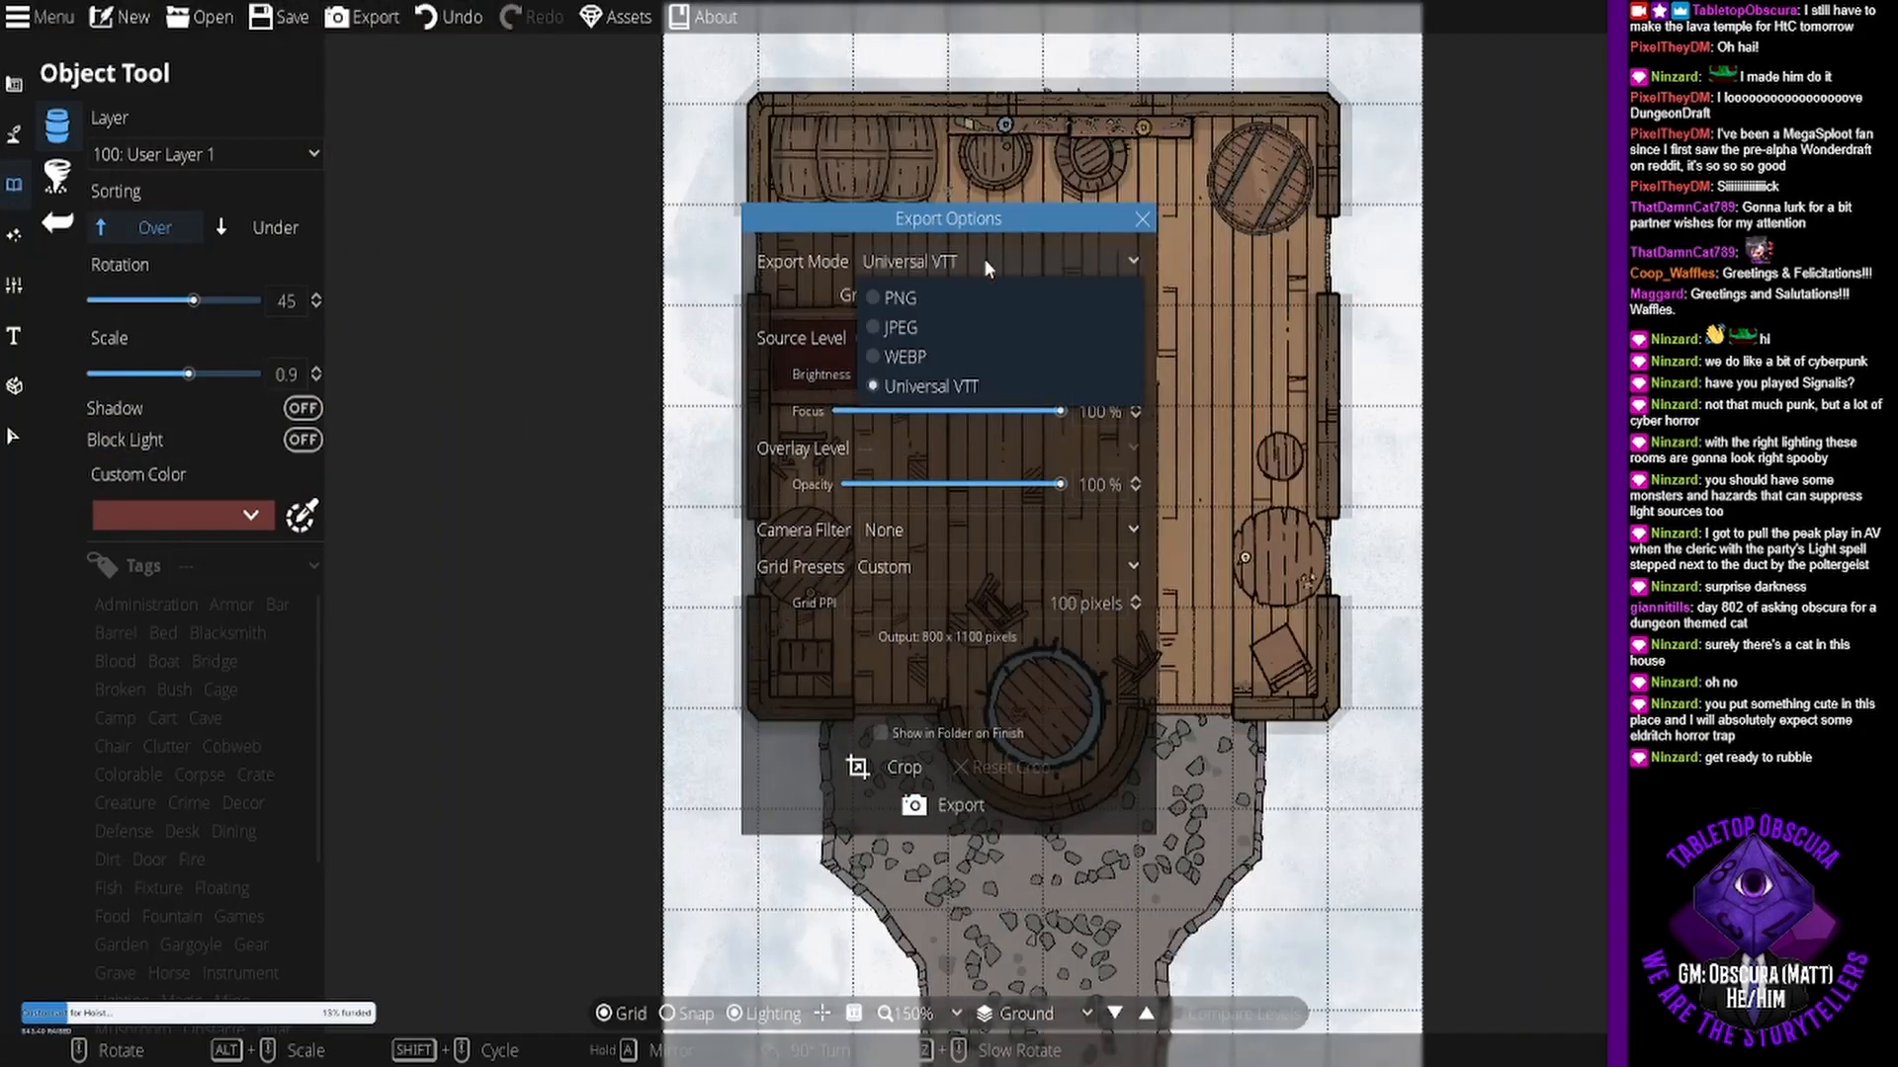
pyautogui.click(959, 296)
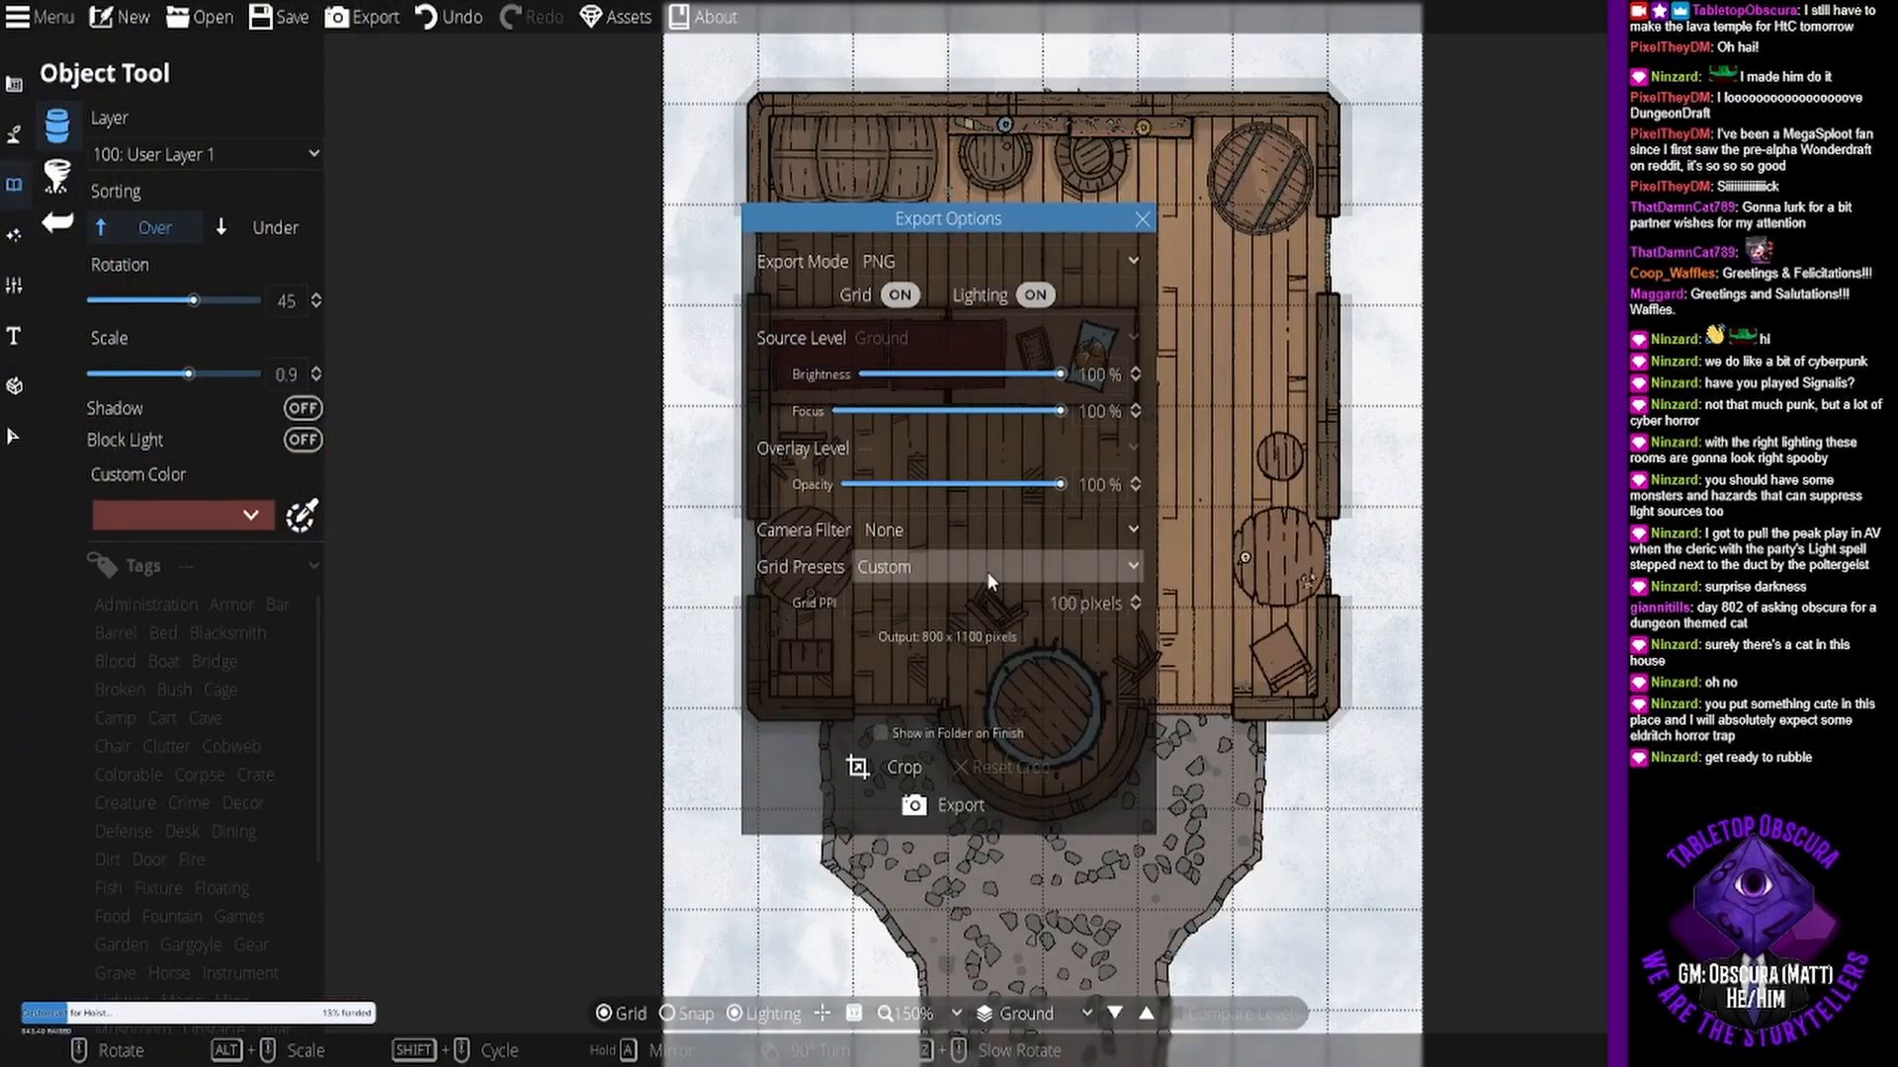
pyautogui.click(1140, 219)
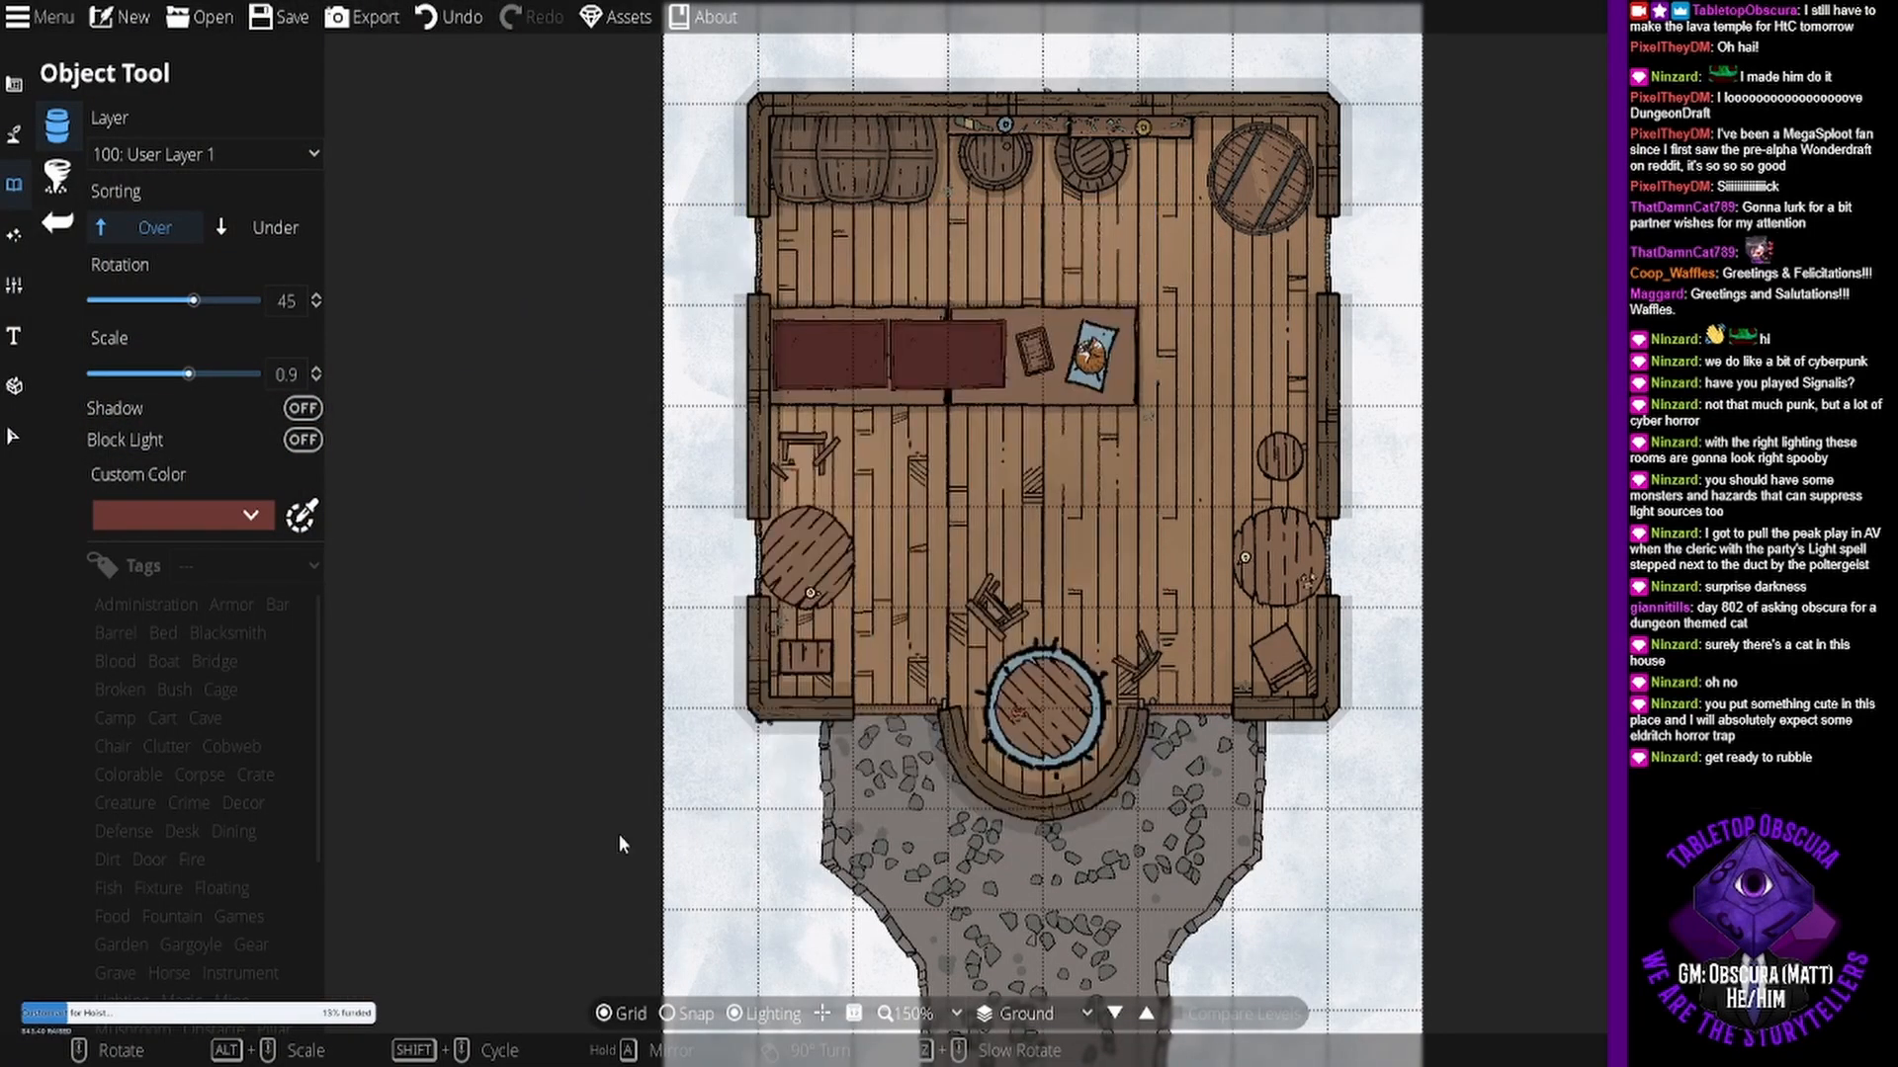
pyautogui.moveTo(648, 862); pyautogui.dragTo(606, 765)
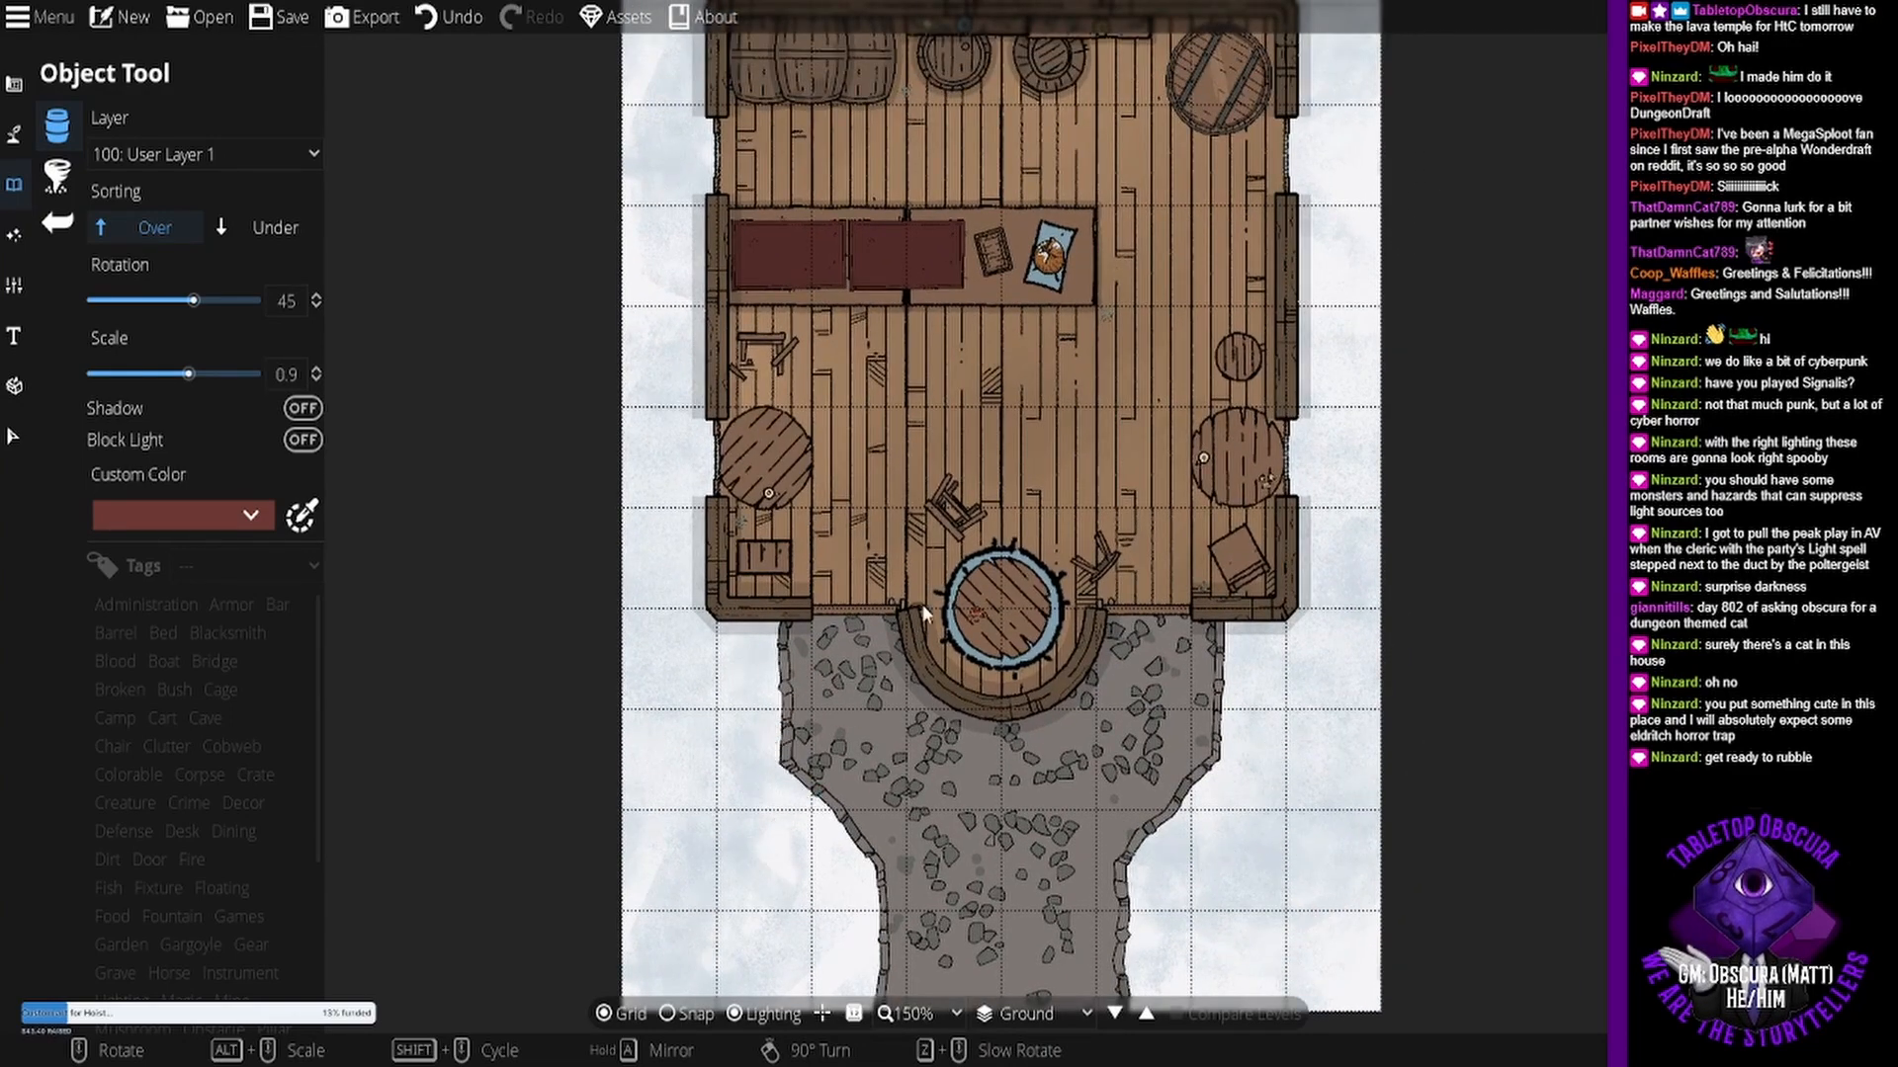
pyautogui.moveTo(929, 596); pyautogui.dragTo(916, 639)
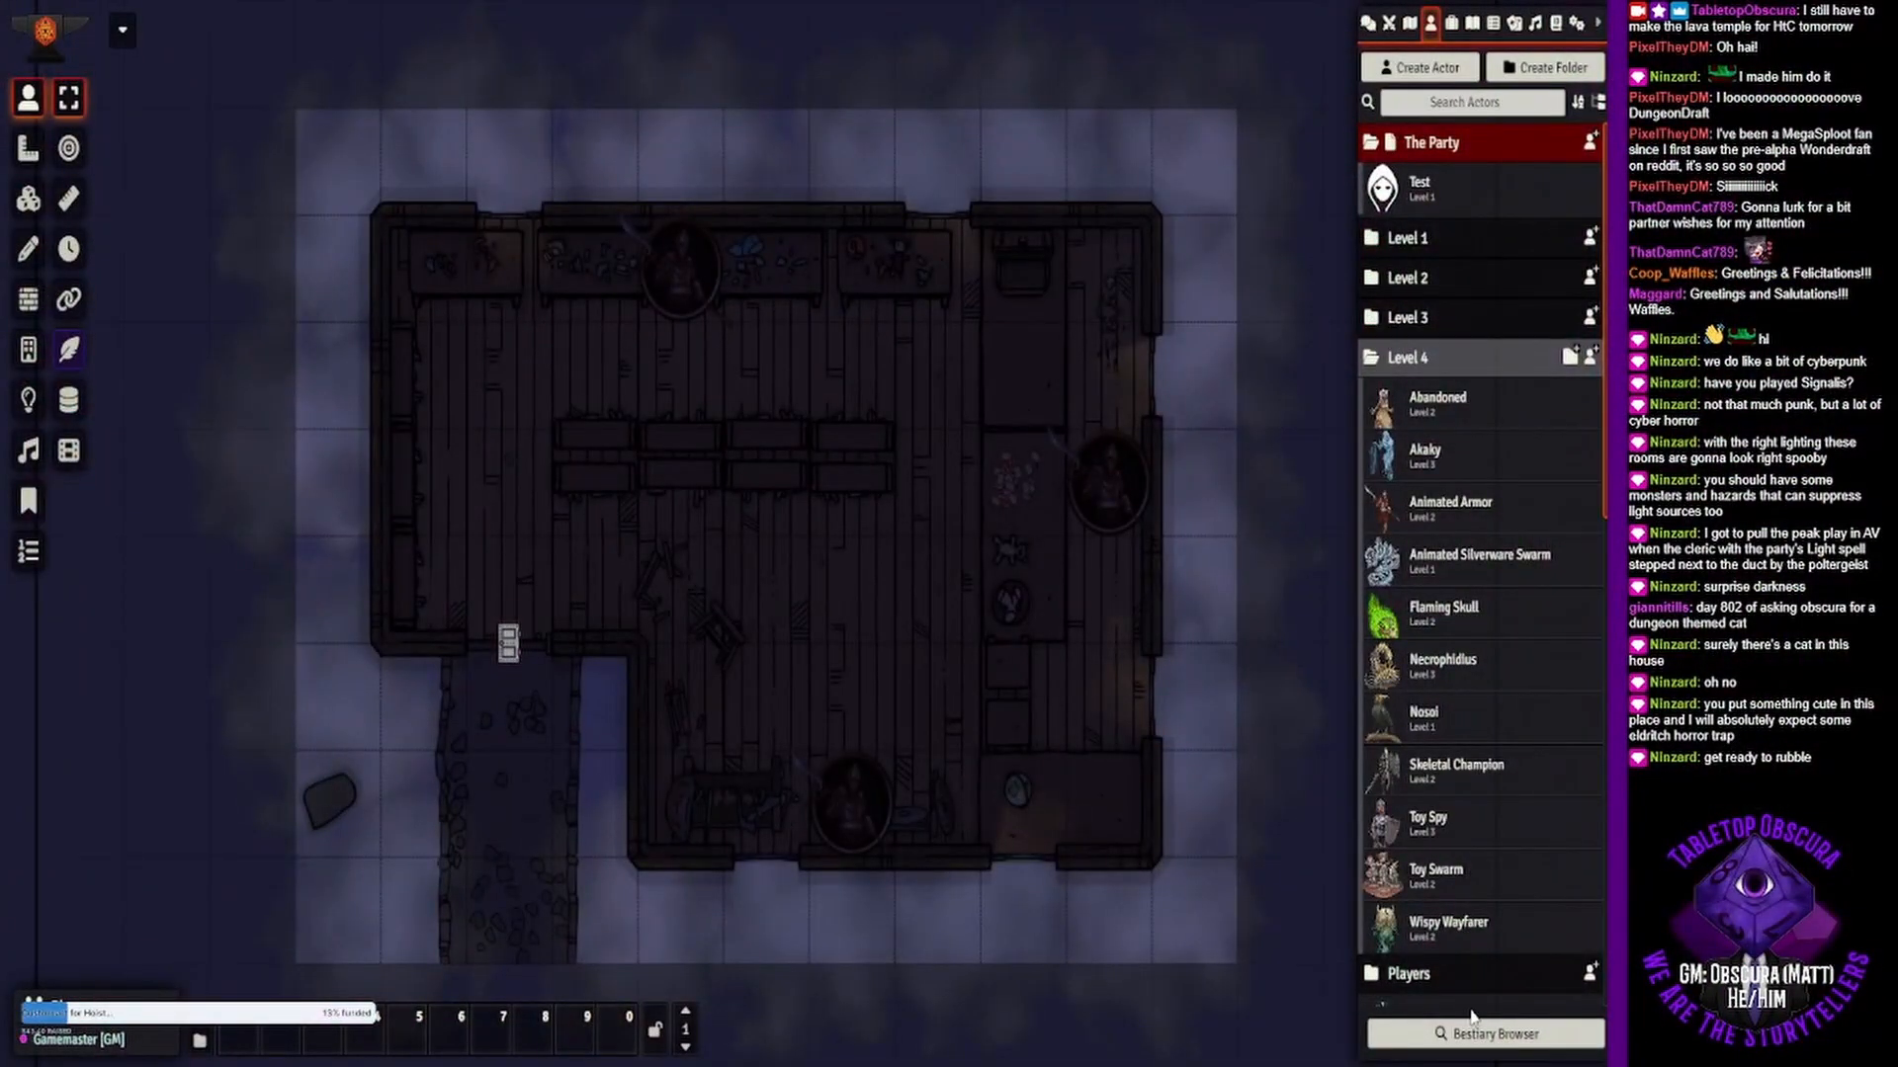
# - Switch to Foundry Virtual Tabletop, import "Room 3 - La Petite Mort - Moderate 4" with Universal Battlemap Importer, and locate its entry among the scenes
pyautogui.click(1409, 26)
pyautogui.click(1481, 1035)
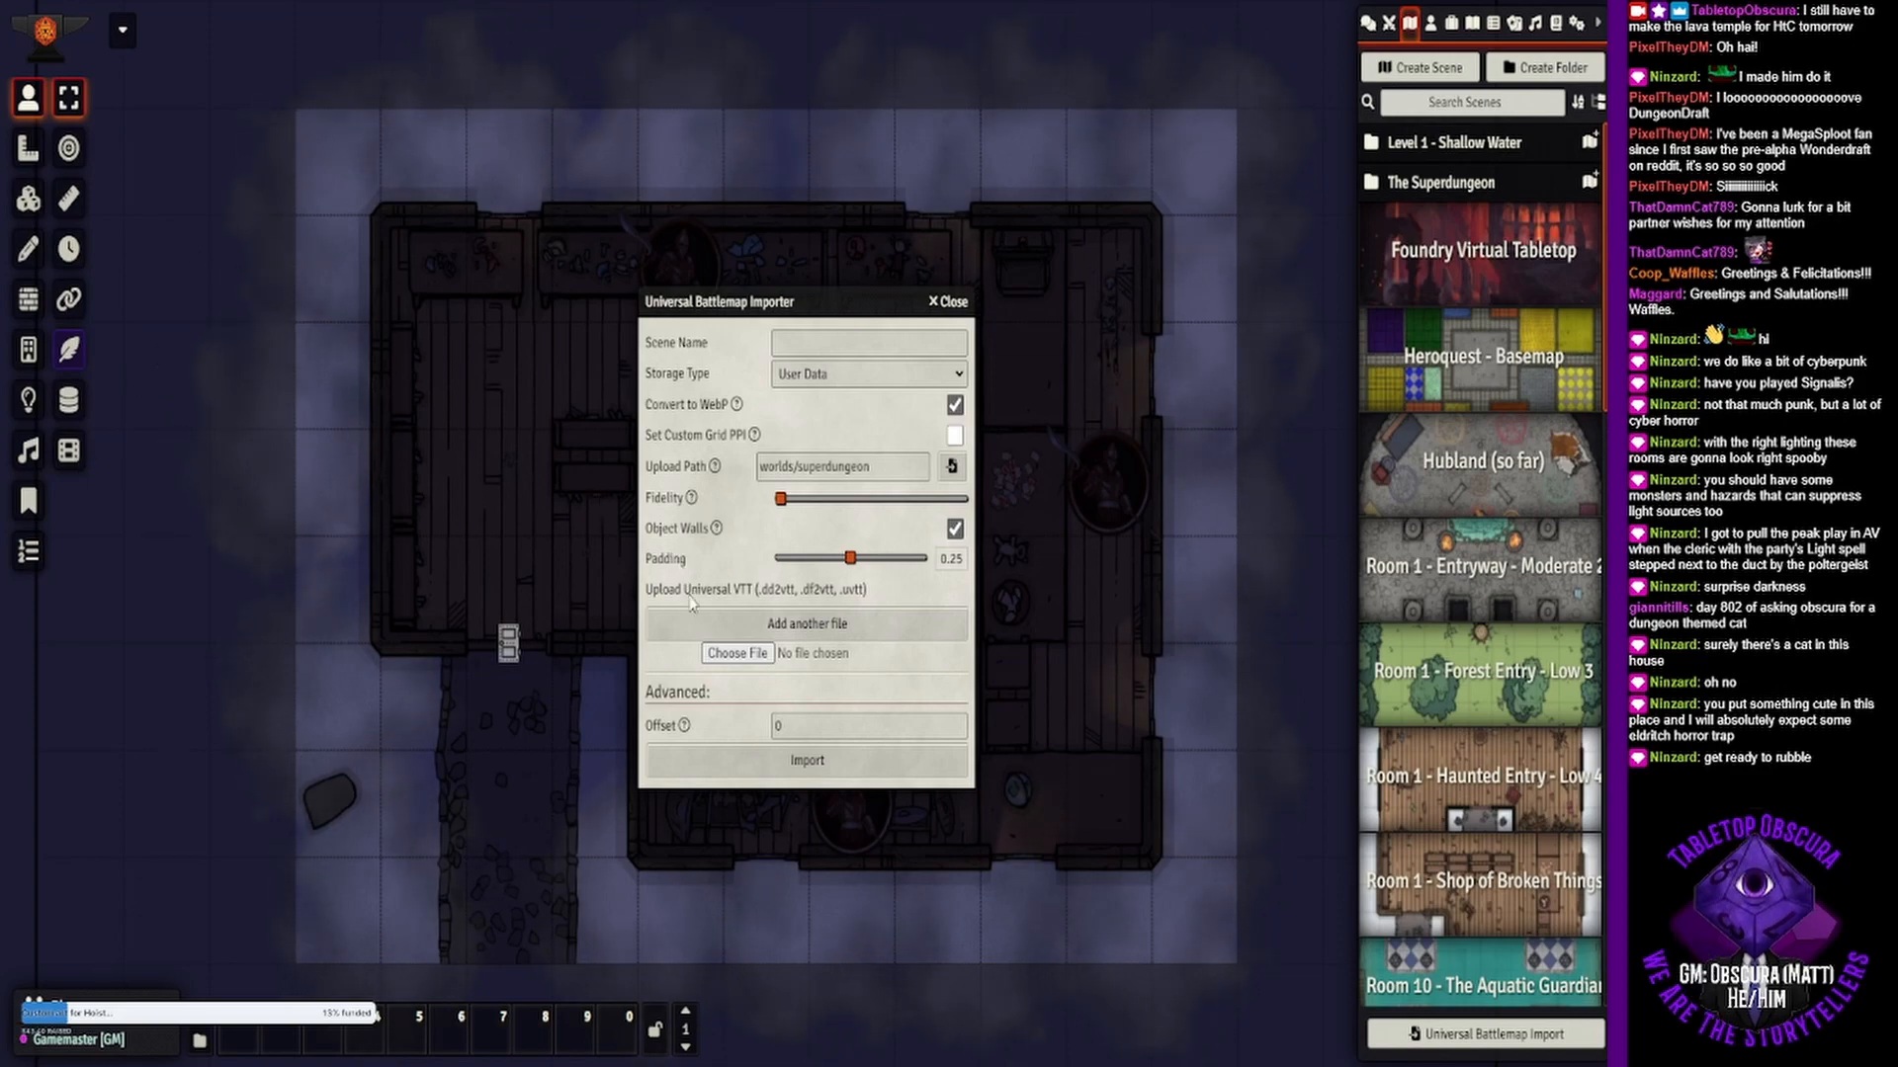
pyautogui.click(772, 759)
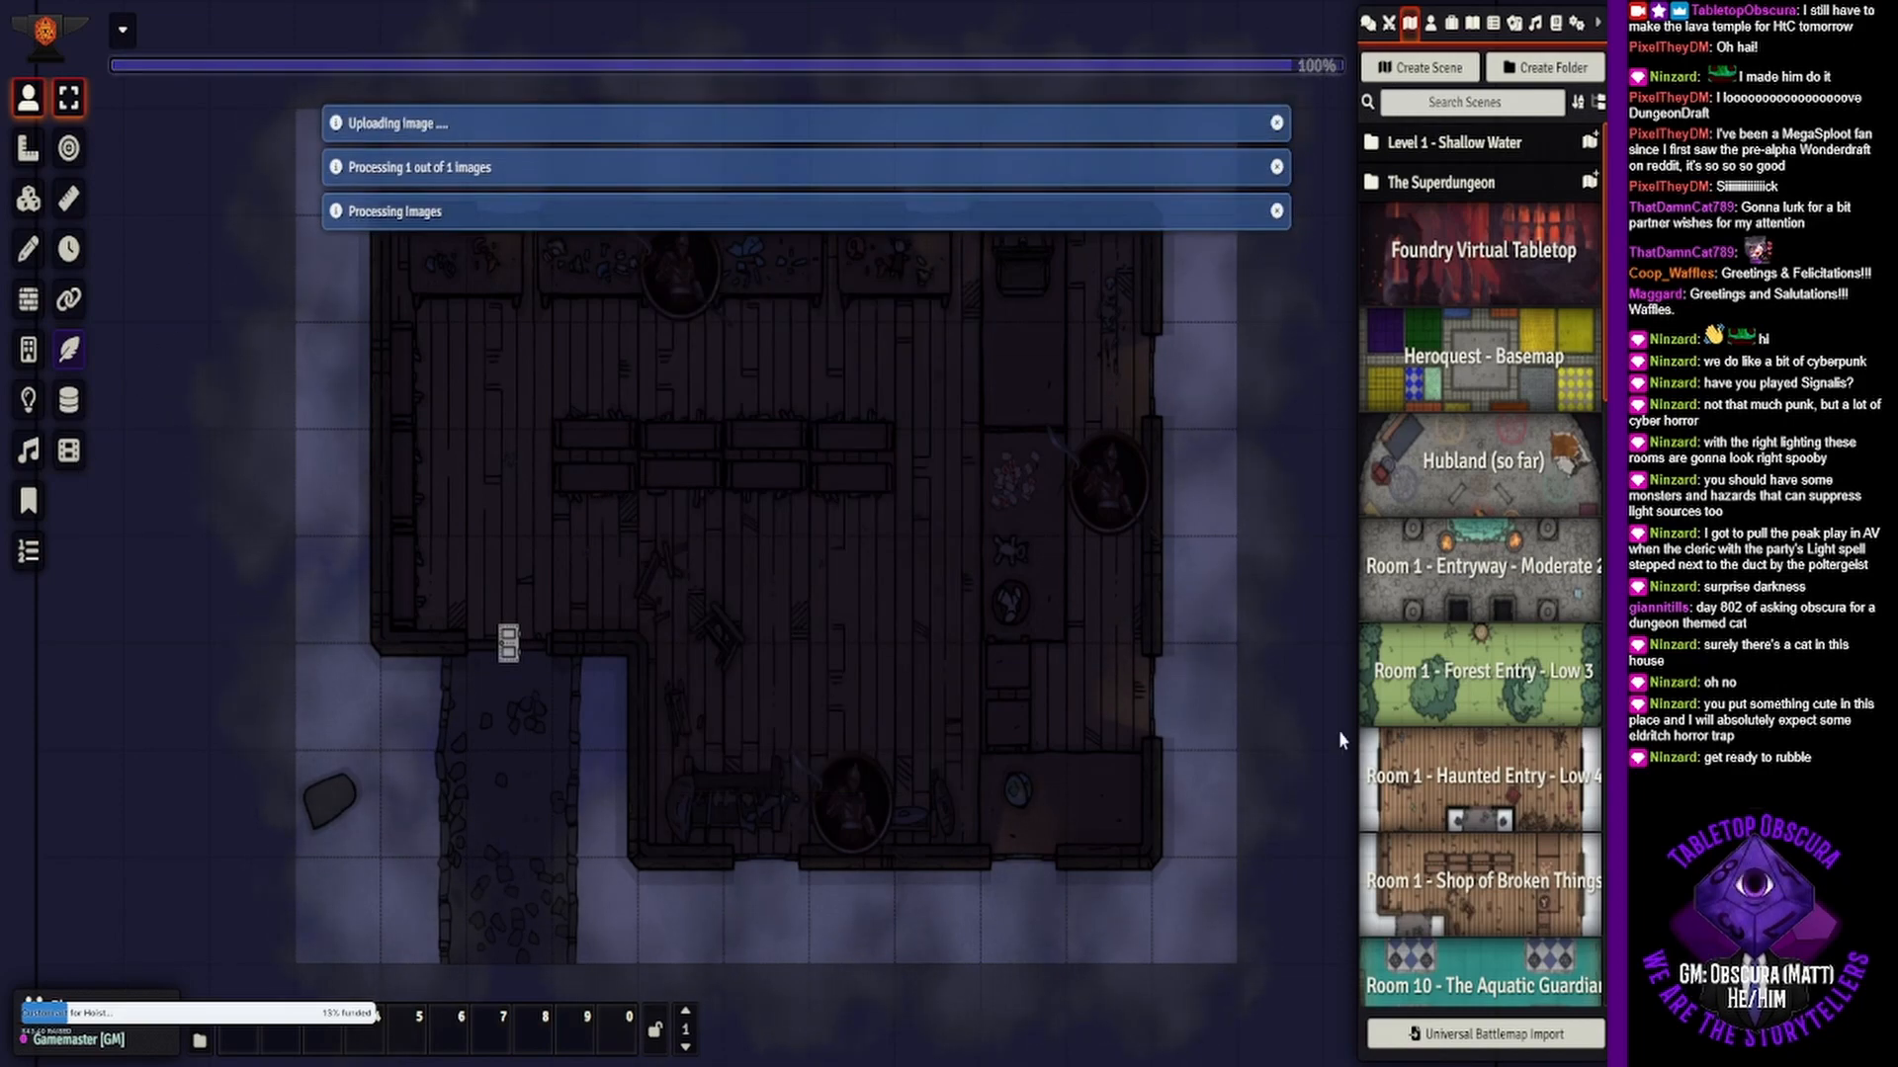
pyautogui.scroll(-10, 1462, 785)
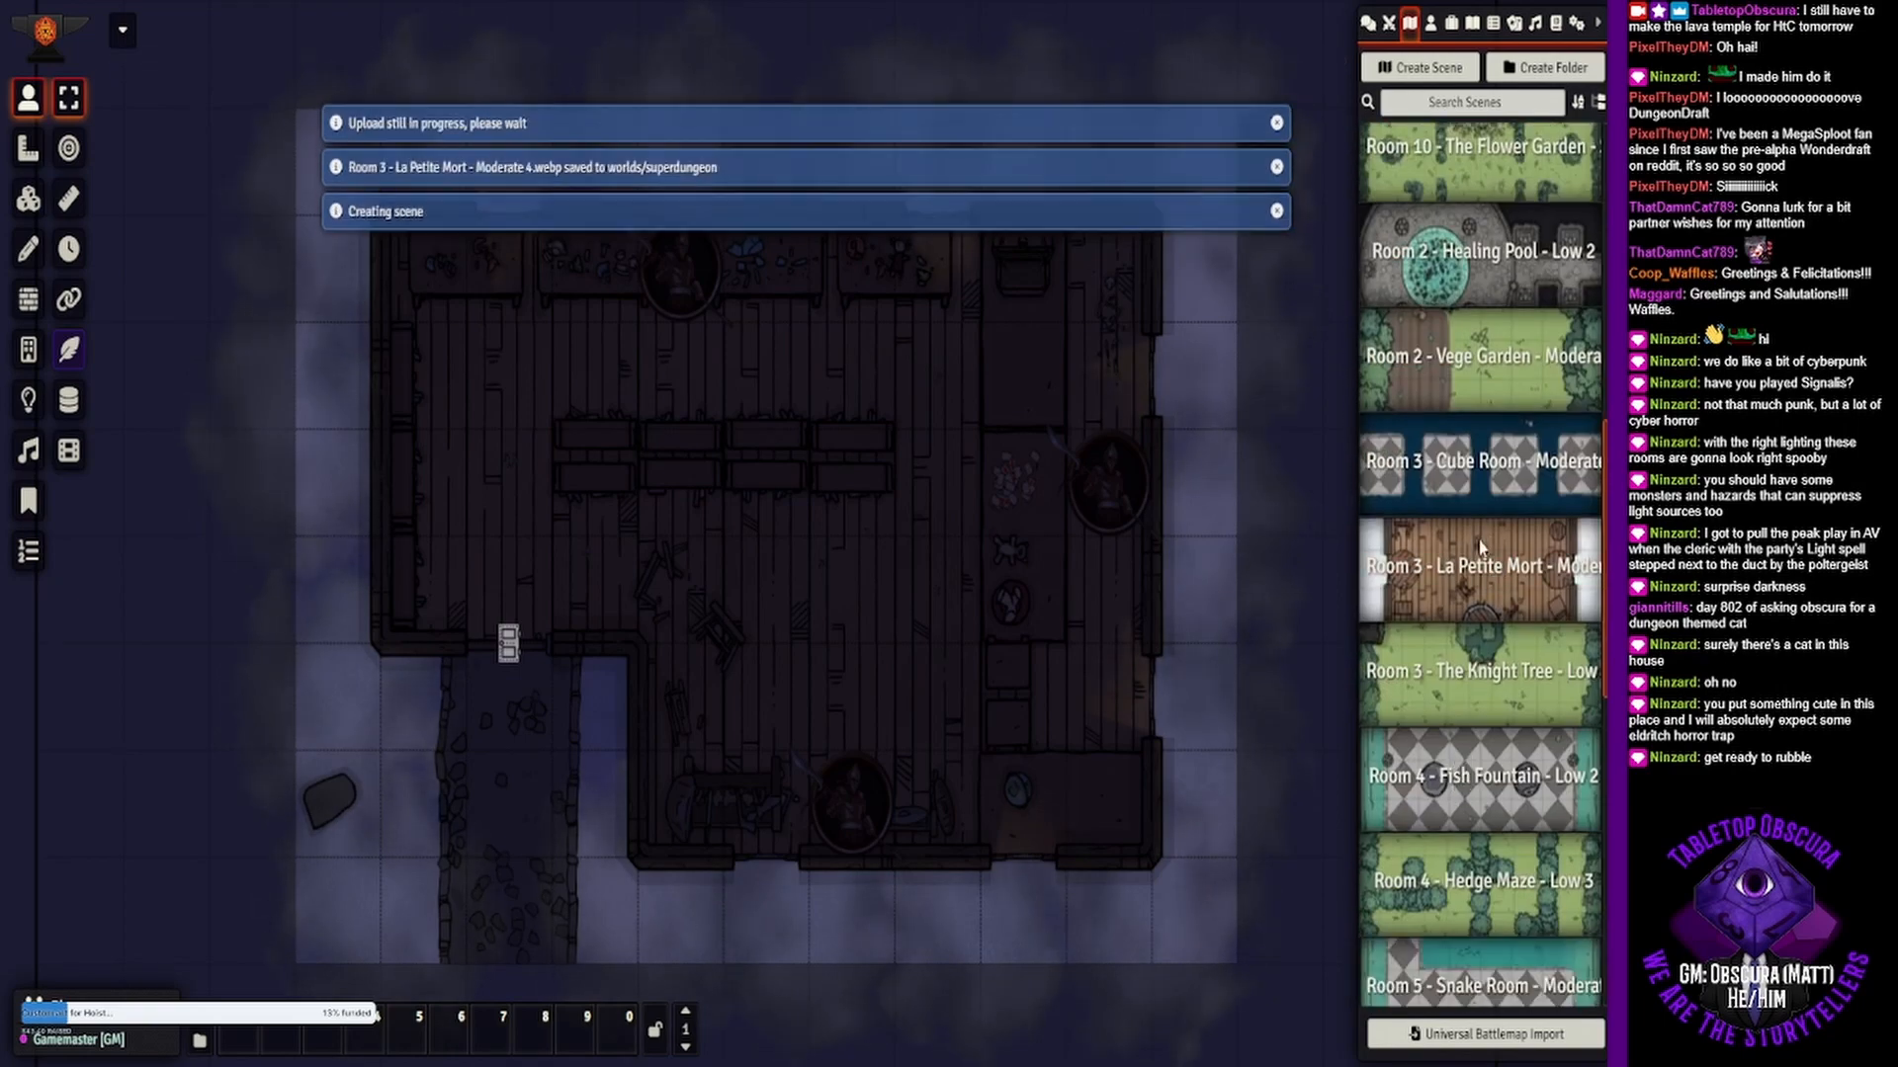
# - Activate the imported "Room 3 - La Petite Mort" scene
pyautogui.rightClick(1457, 606)
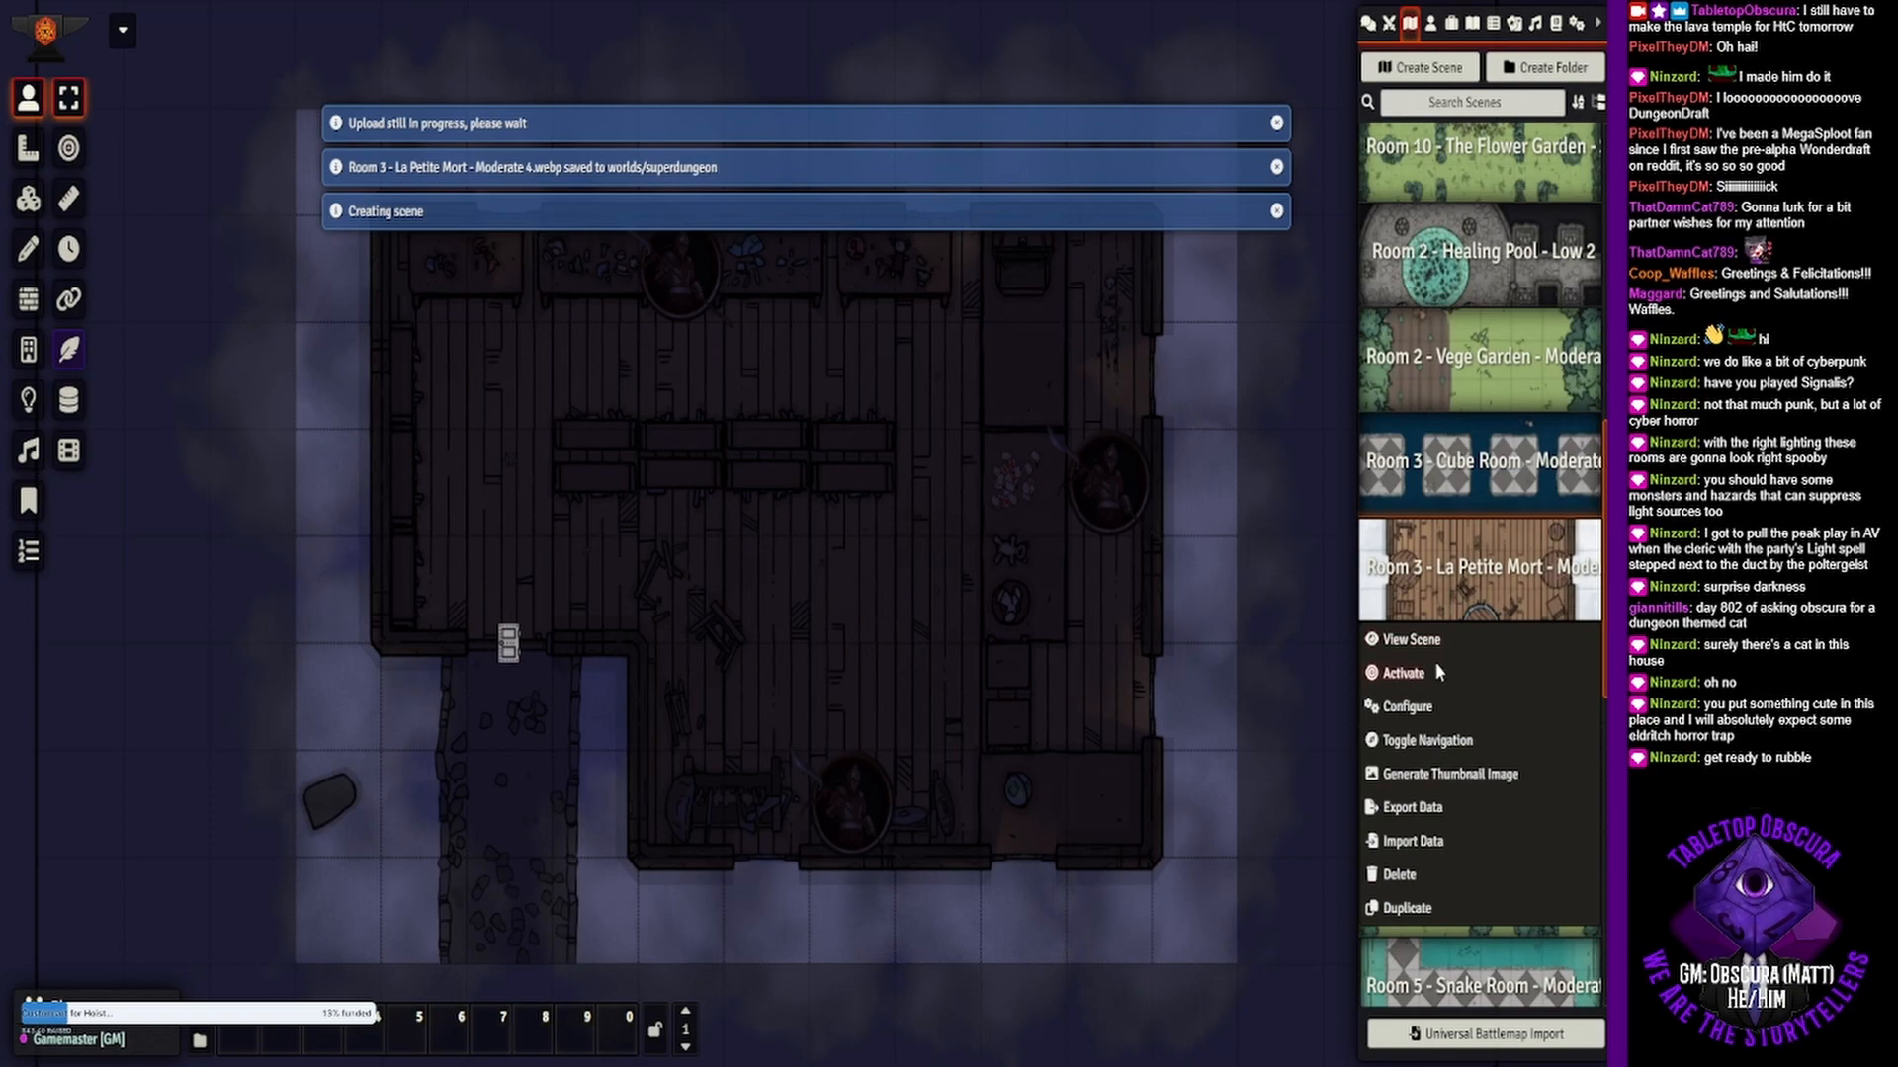
pyautogui.click(1436, 670)
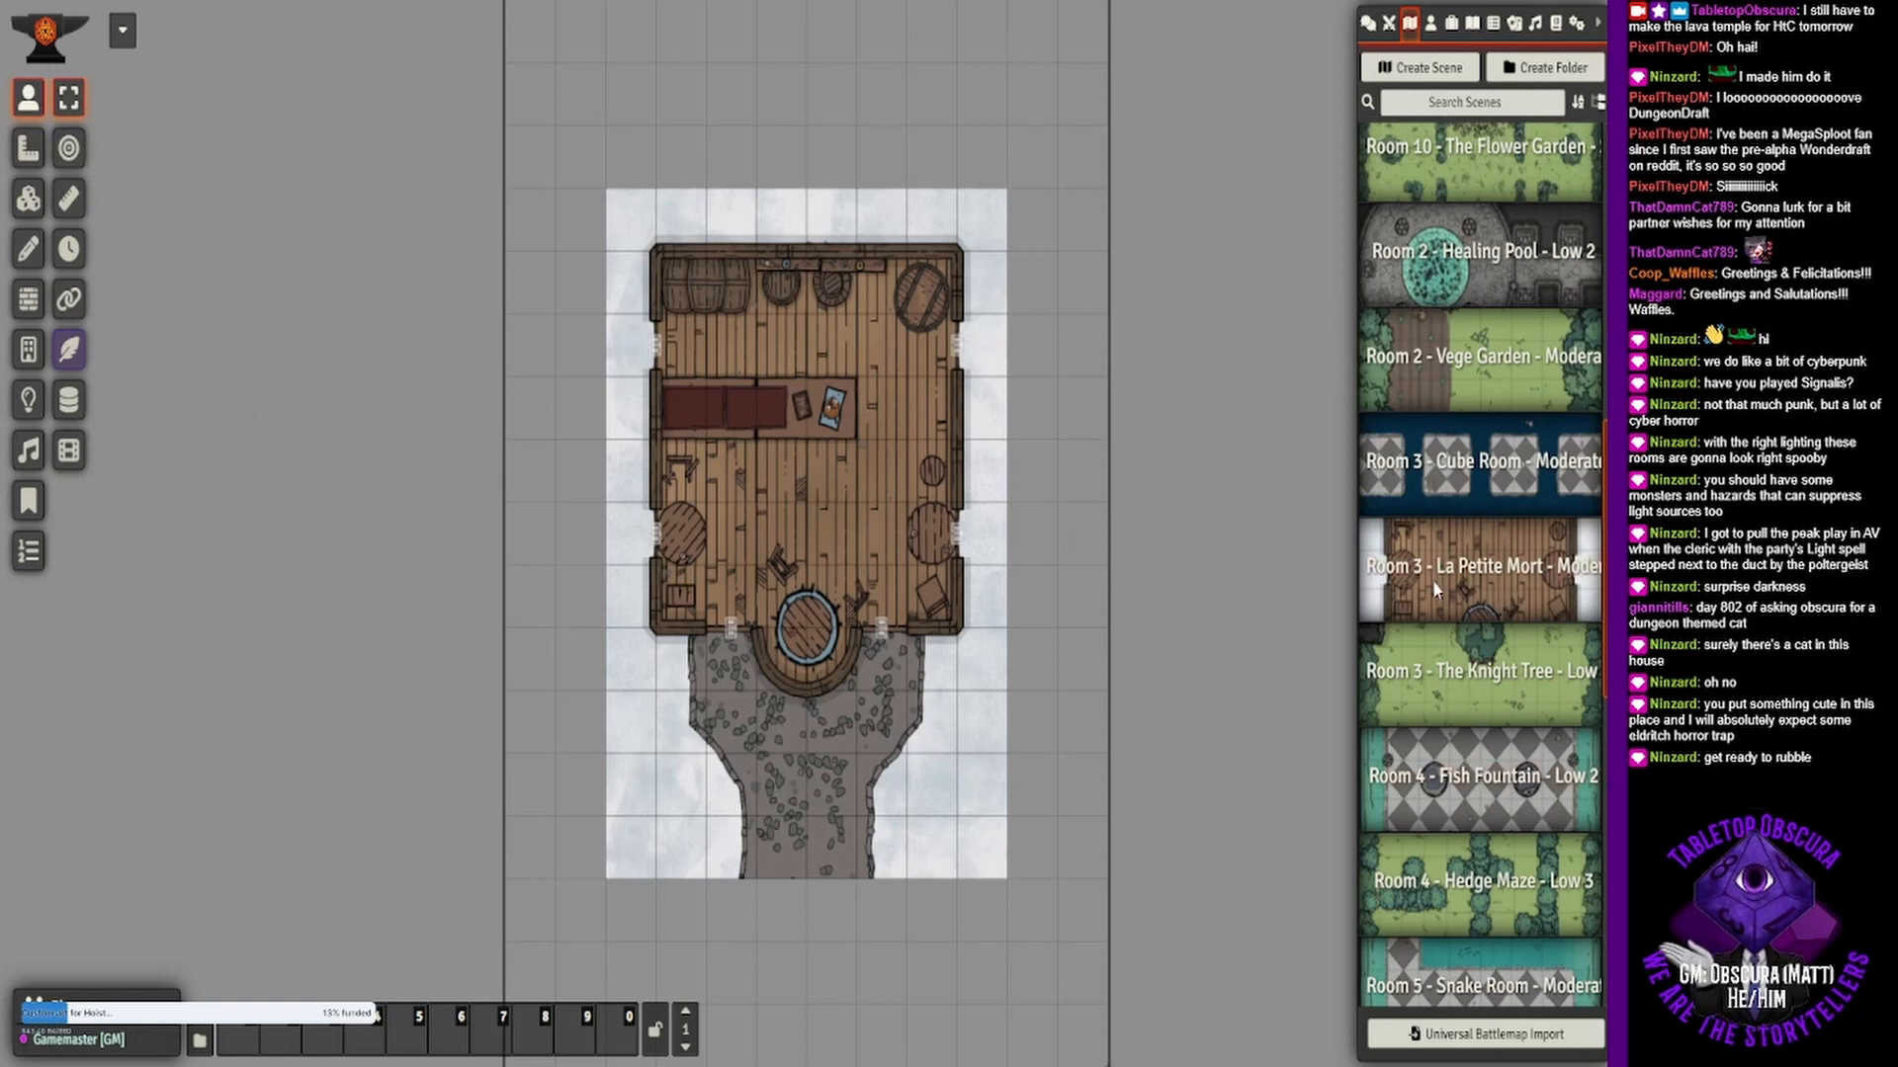
# - View the "Room 1 - Shop of Broken Things" scene and copy the ambient light just above the rock outside its west wall
pyautogui.scroll(2, 1468, 502)
pyautogui.scroll(4, 1467, 502)
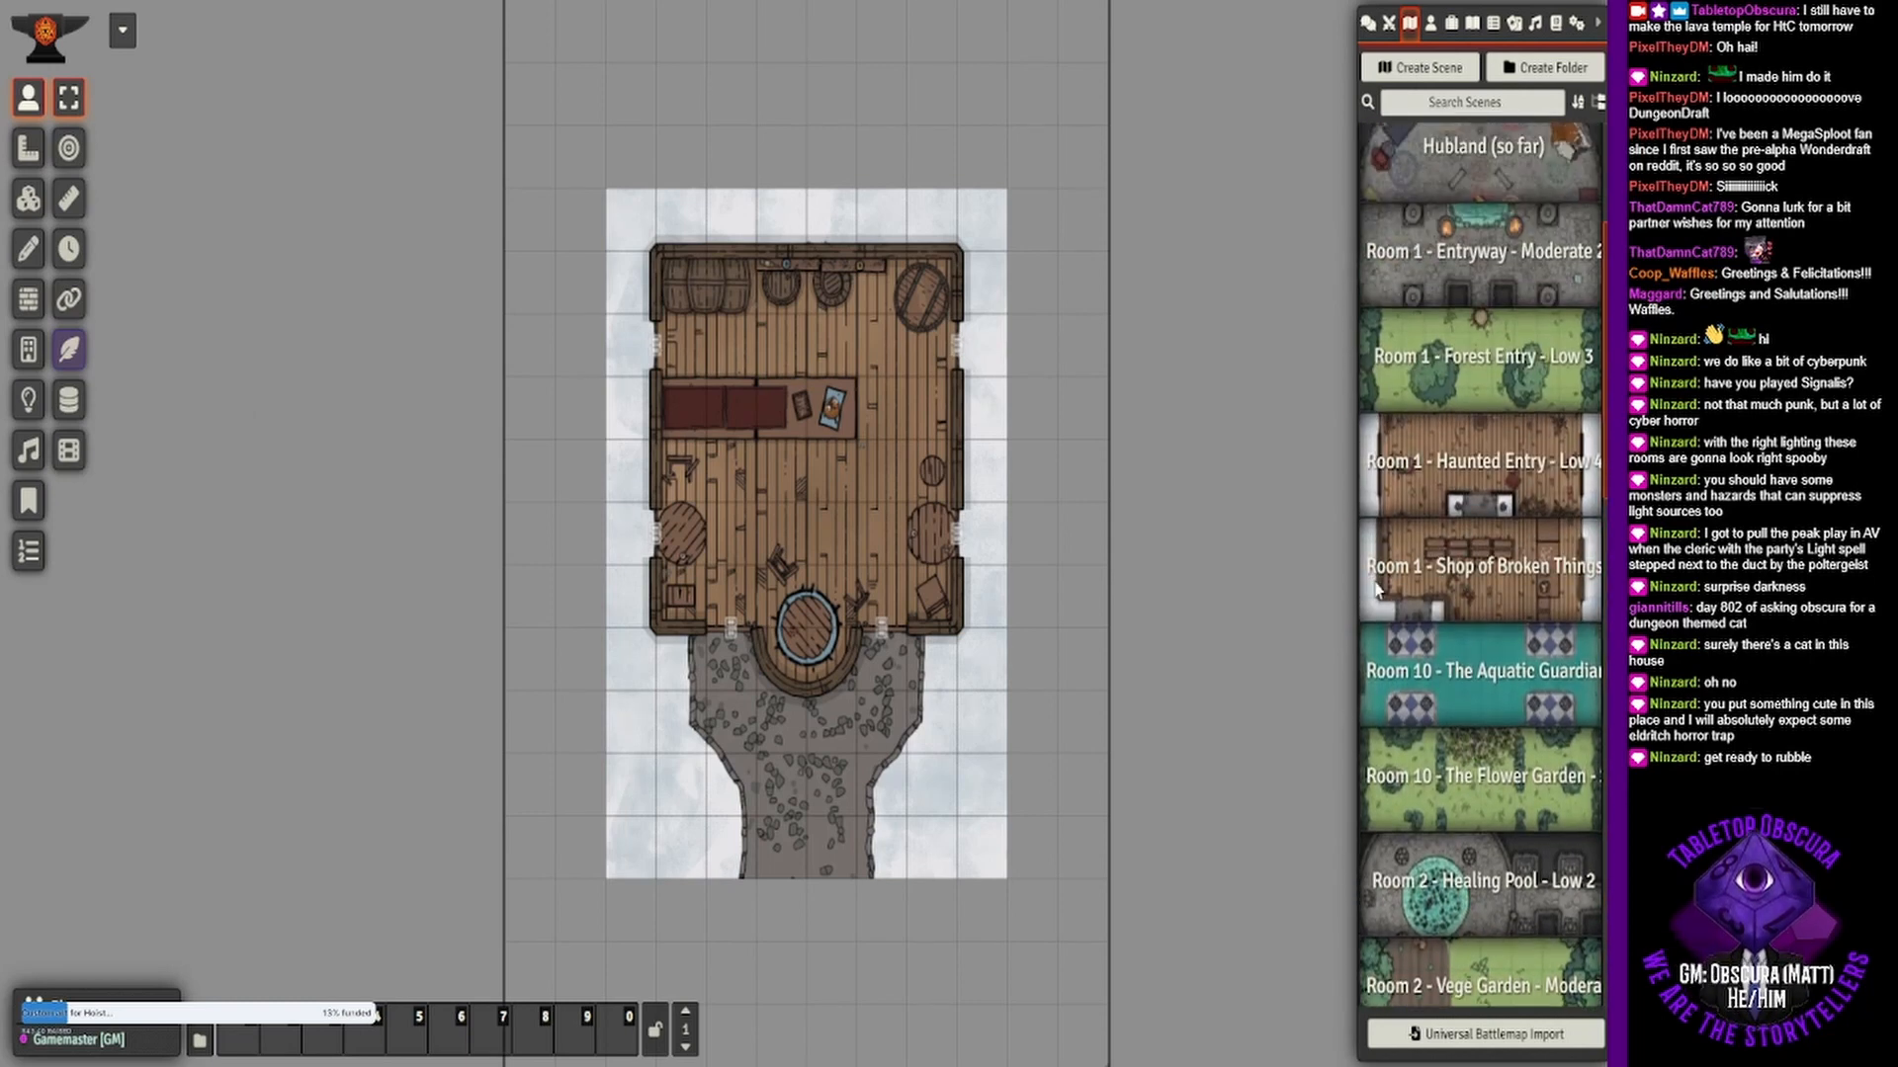
pyautogui.rightClick(1394, 546)
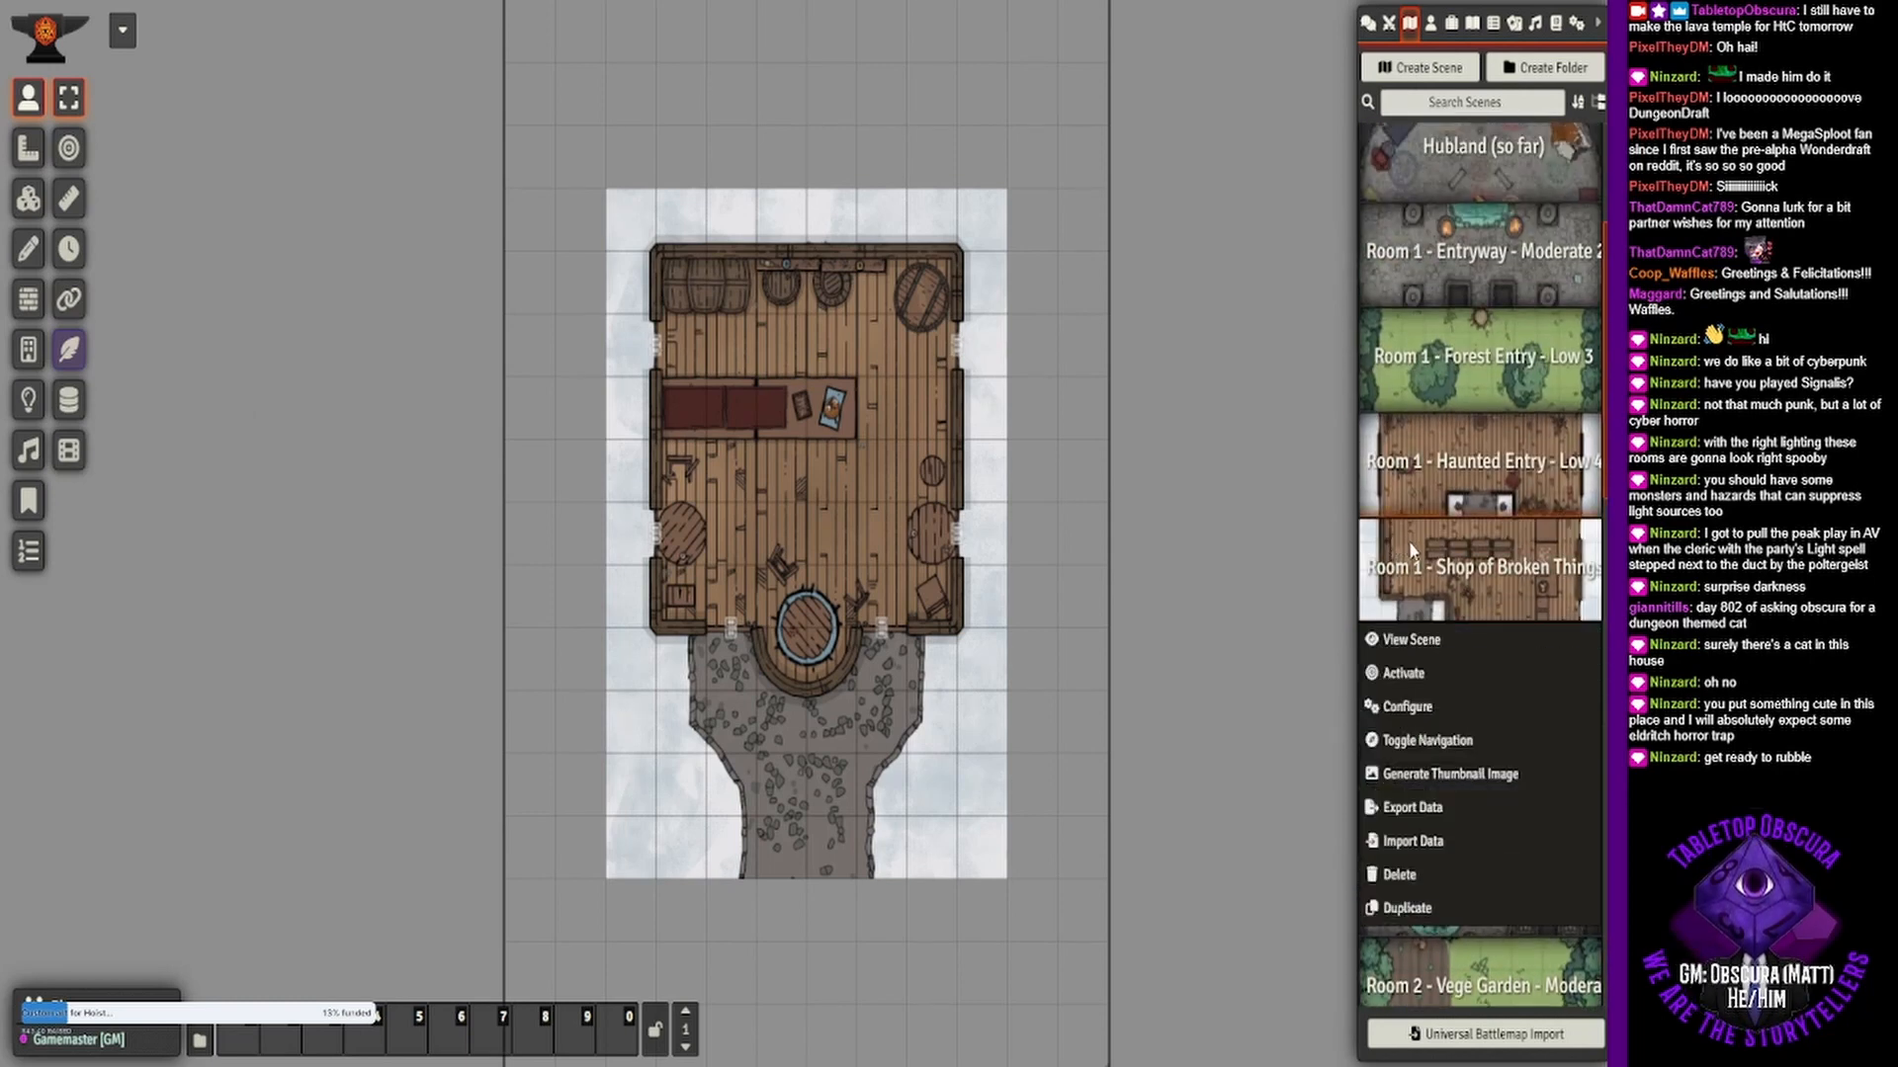
pyautogui.click(1410, 641)
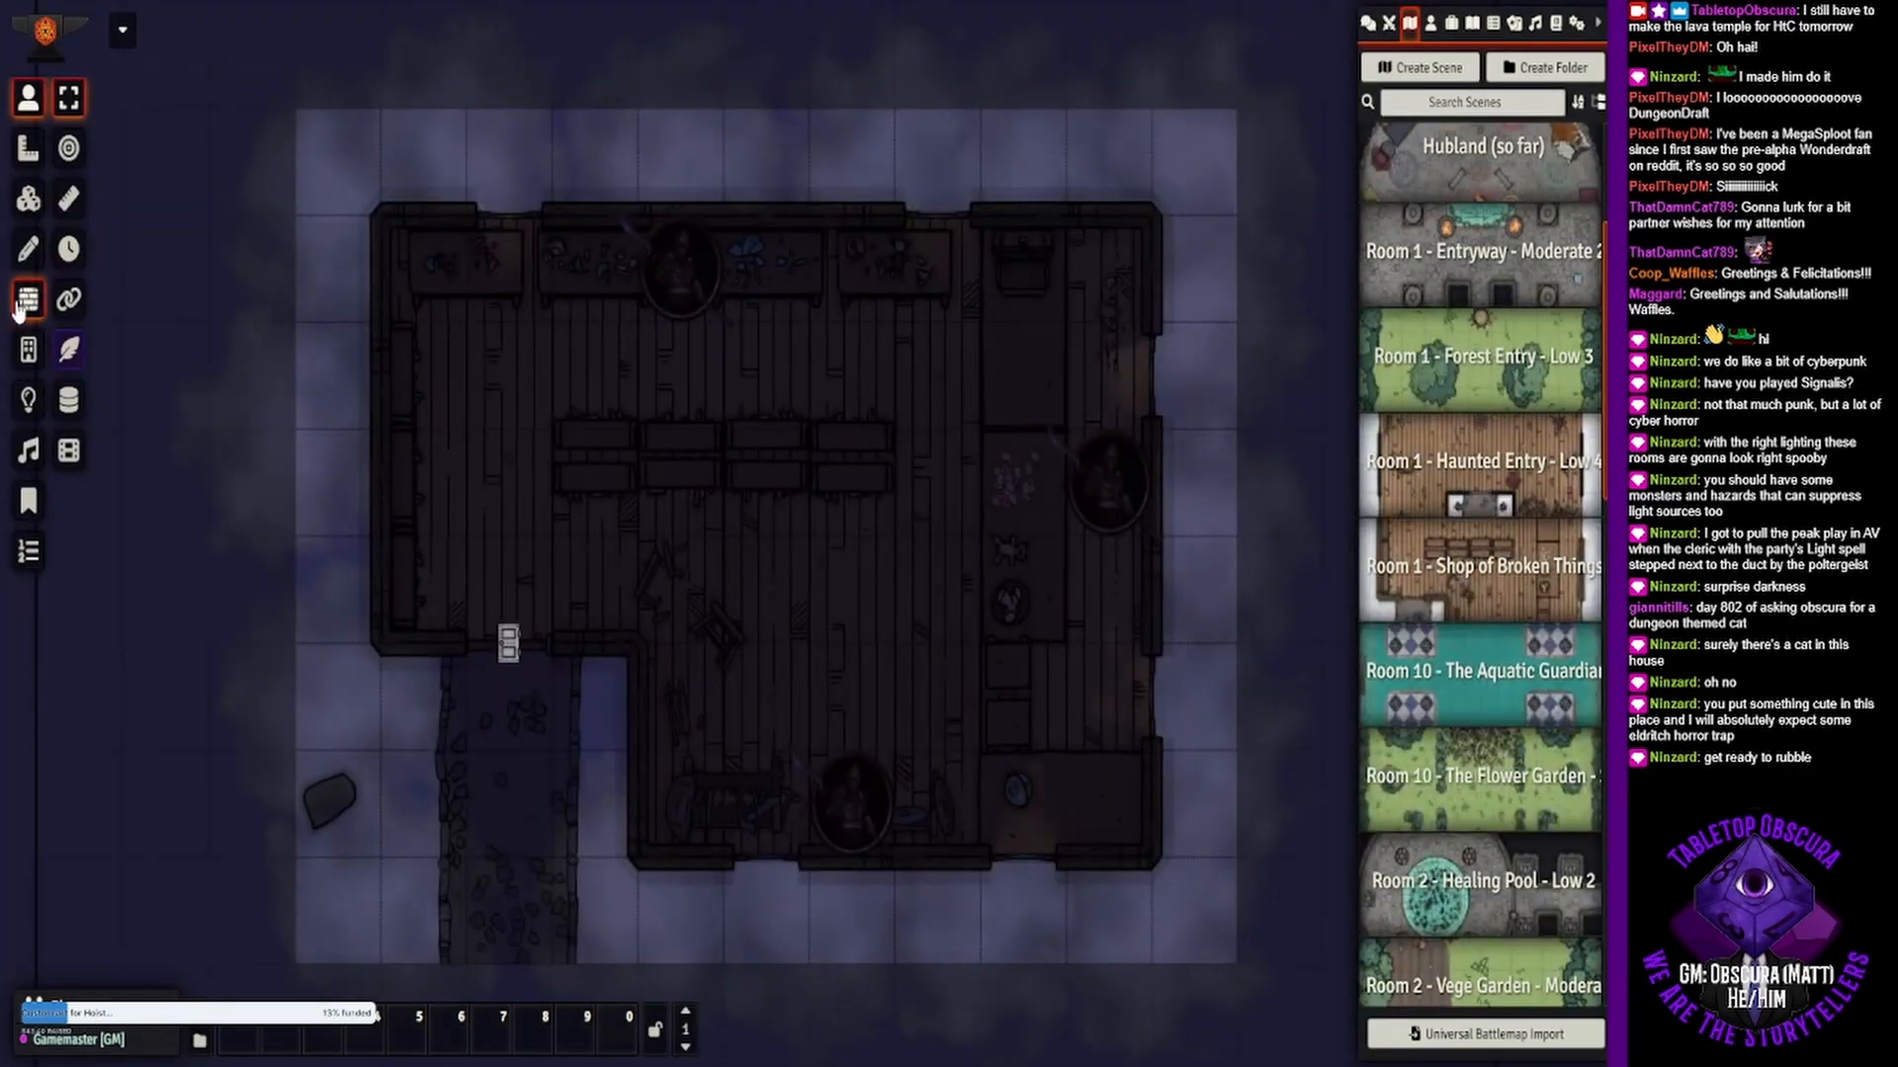
pyautogui.click(27, 399)
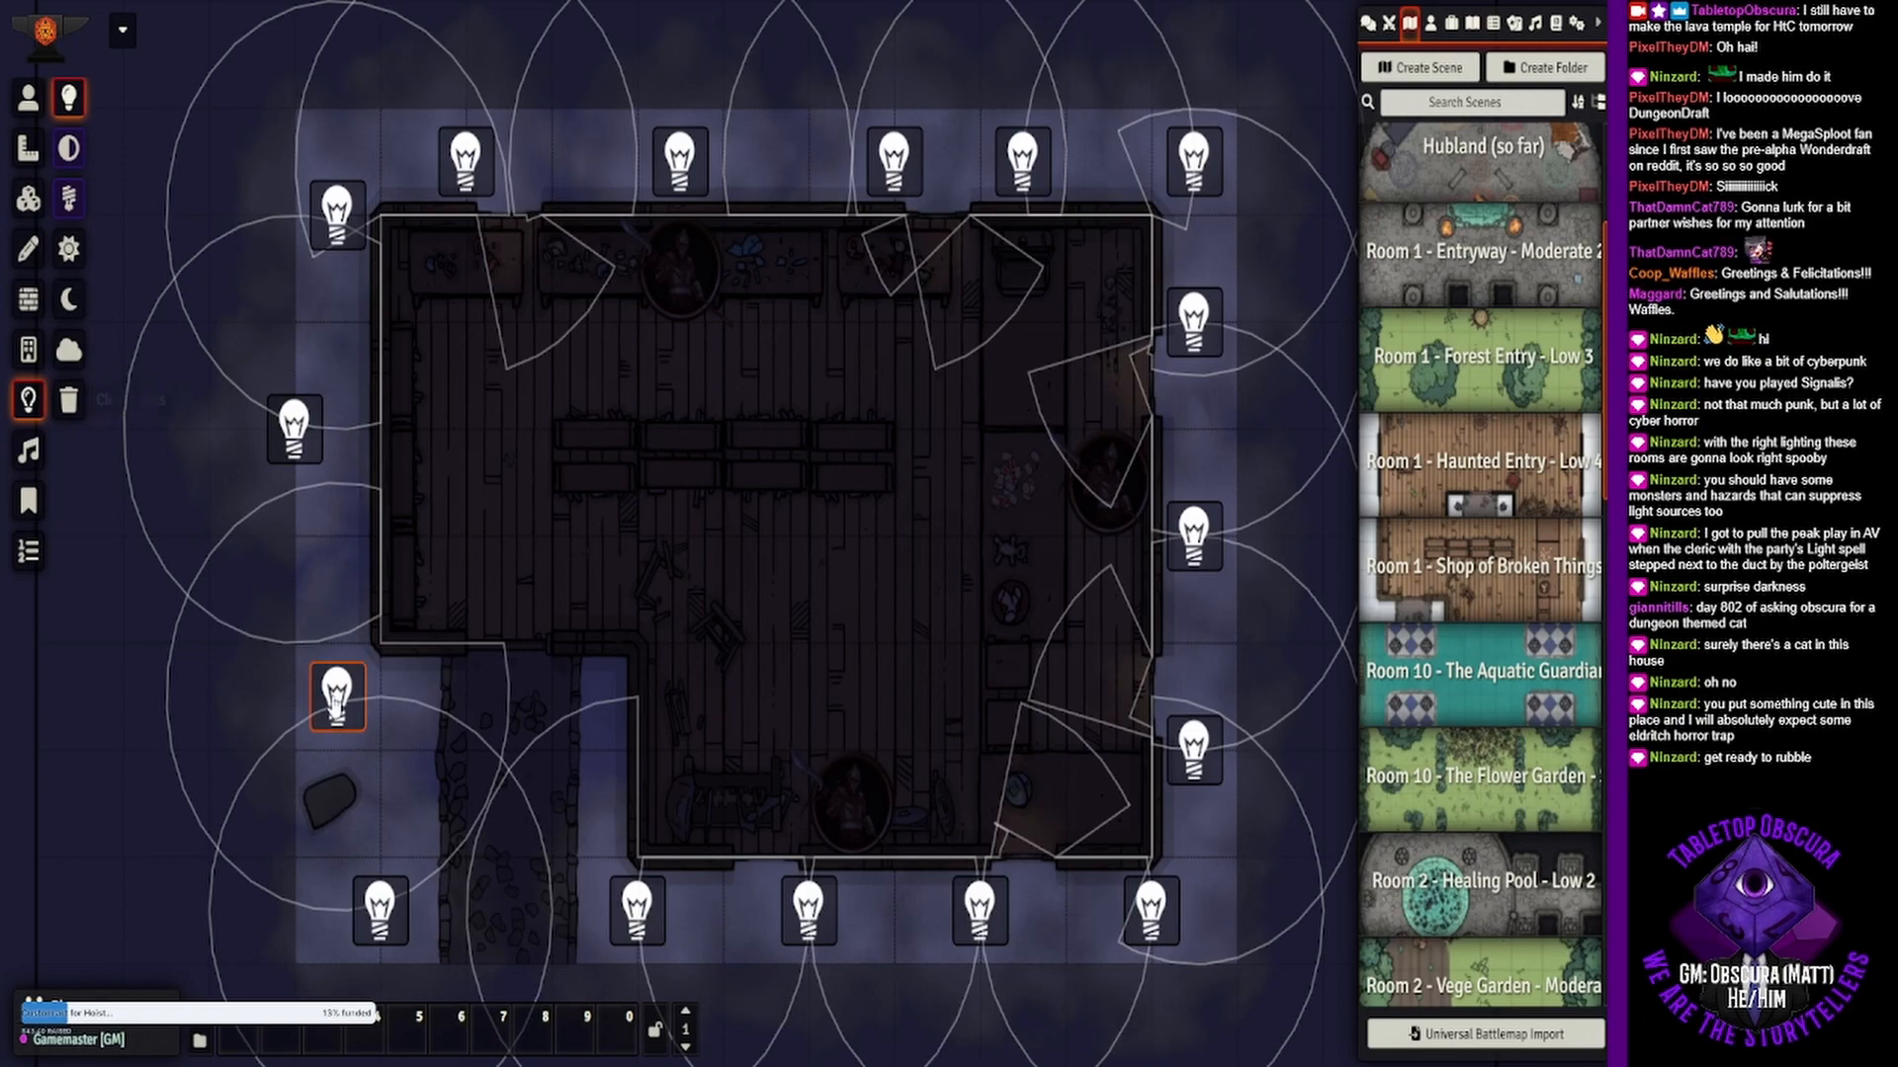
pyautogui.hotkey('ctrl', 'c')
# - Return to viewing the "Room 3 - La Petite Mort" scene from the scene list
pyautogui.scroll(-7, 1460, 702)
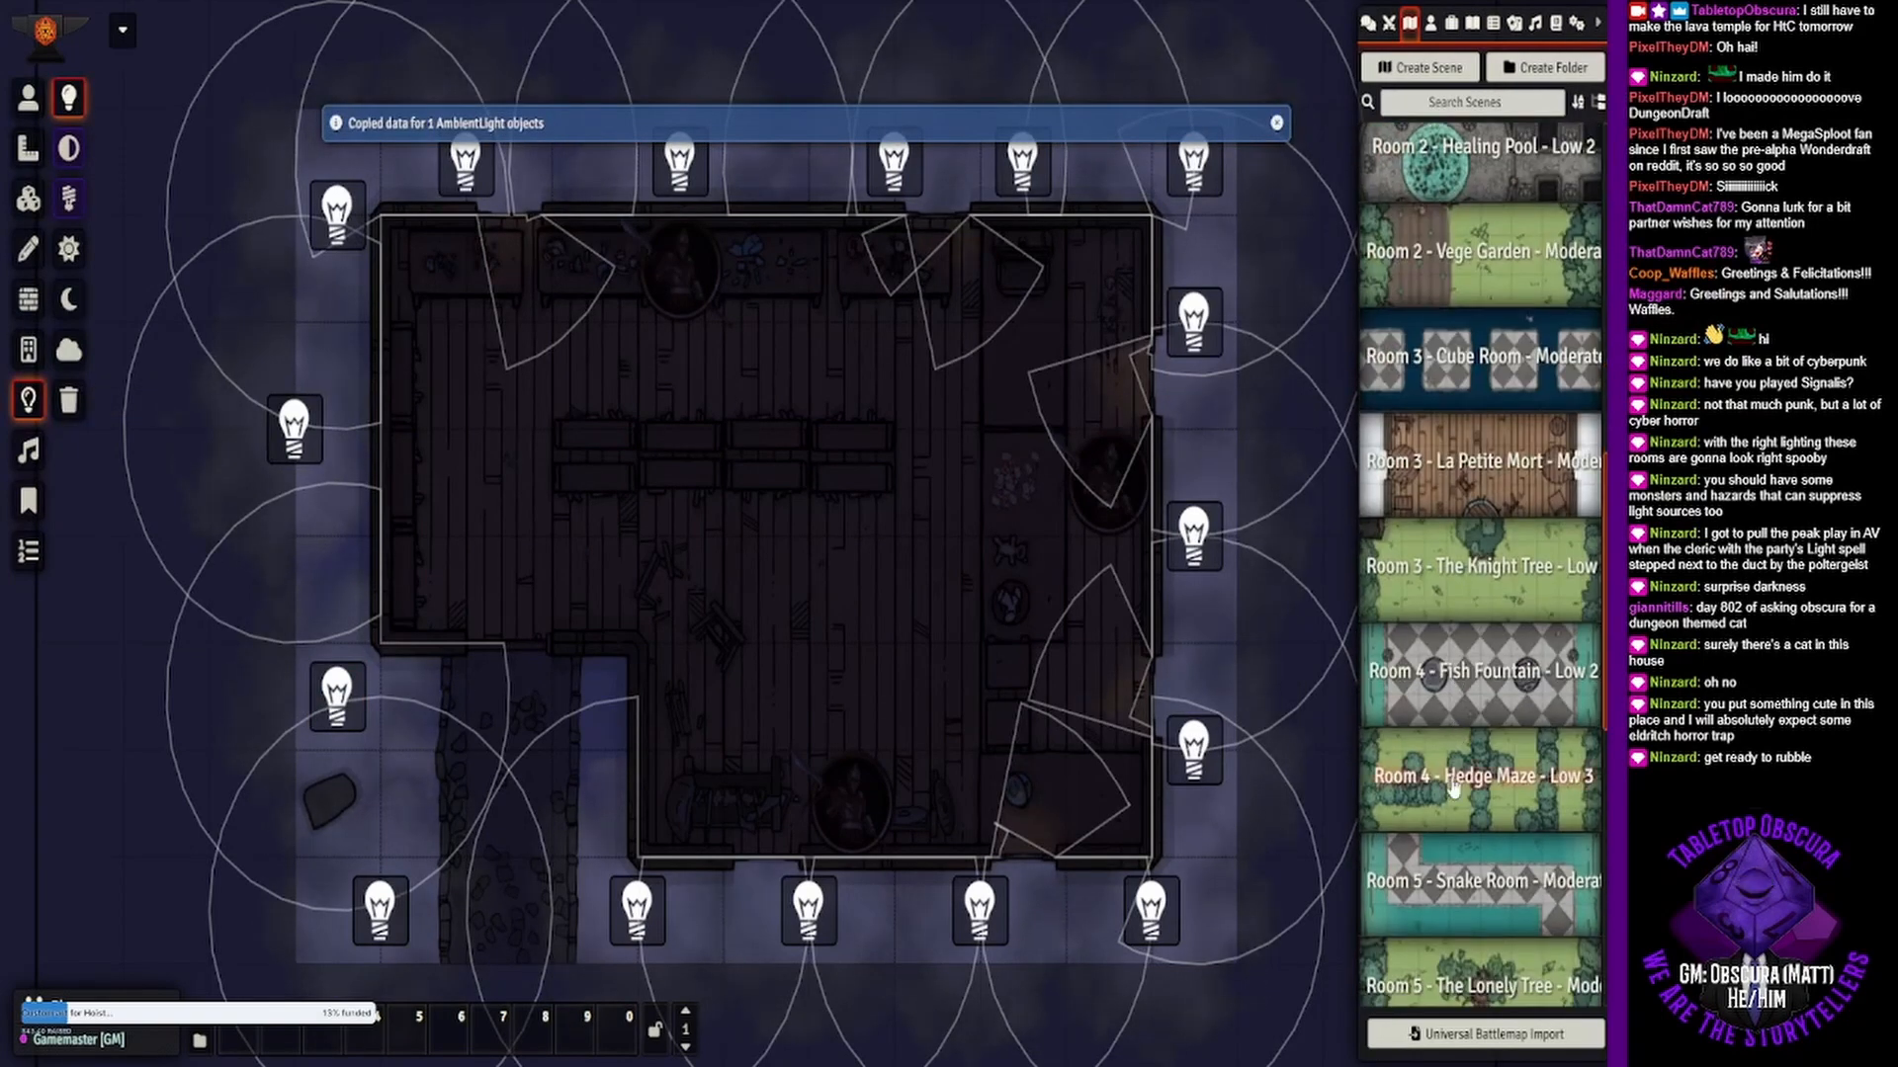
pyautogui.scroll(-2, 1454, 787)
pyautogui.scroll(3, 1456, 788)
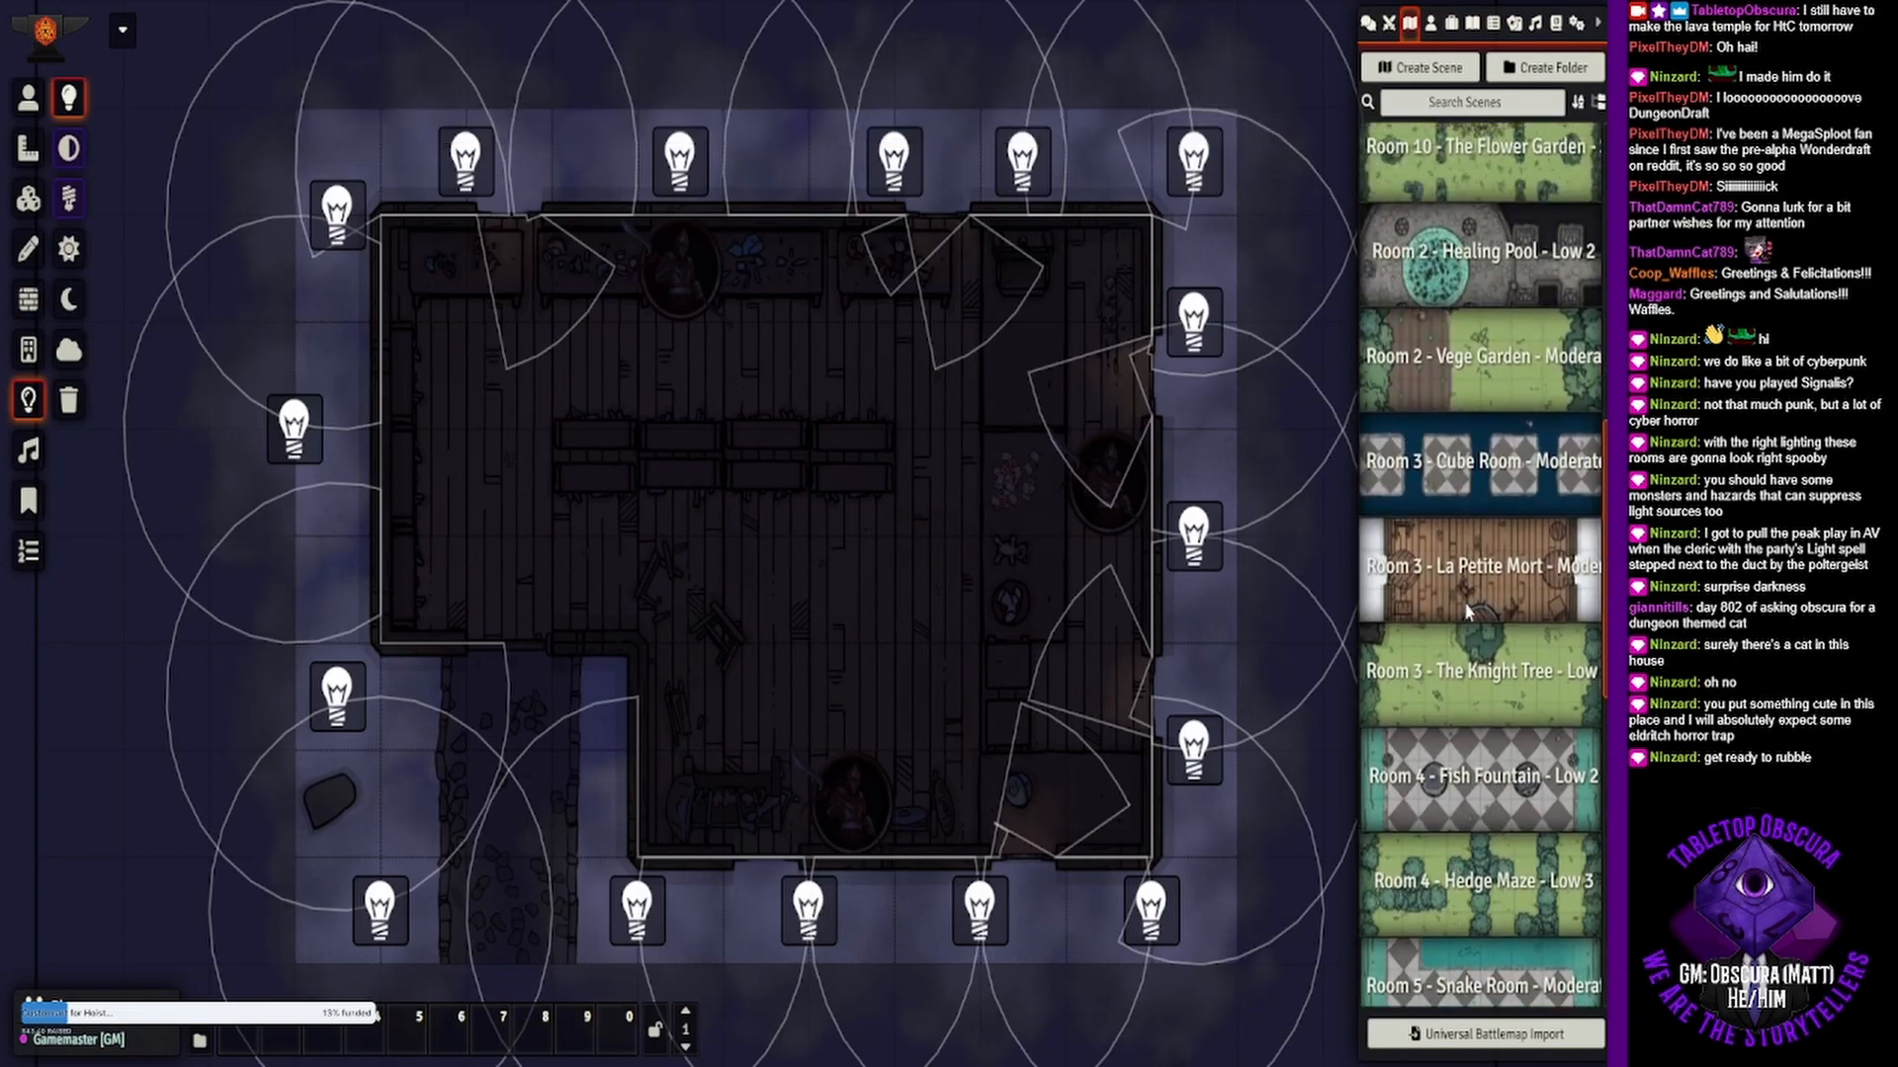
pyautogui.rightClick(1467, 612)
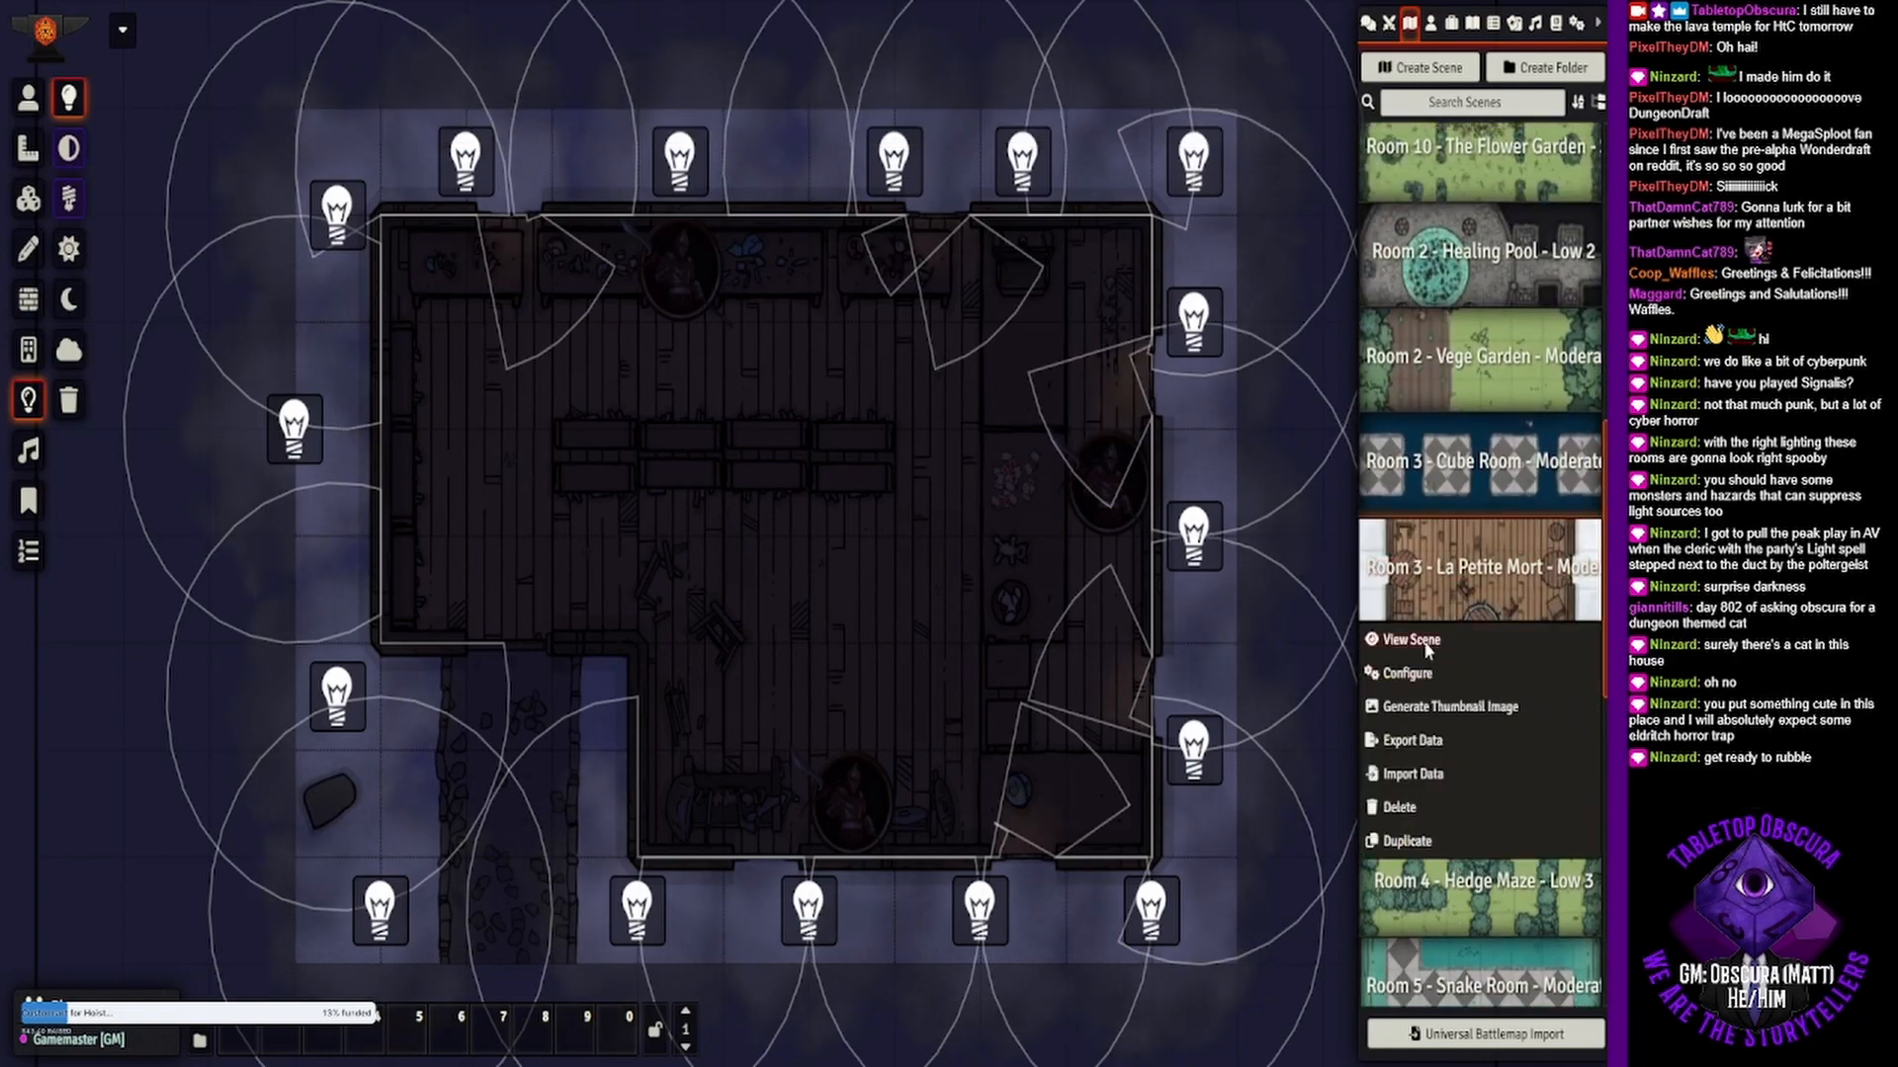
# - View the Room 3 - La Petite Mort scene and place three copied ambient lights in a column along the snow's southwest edge
pyautogui.click(1411, 640)
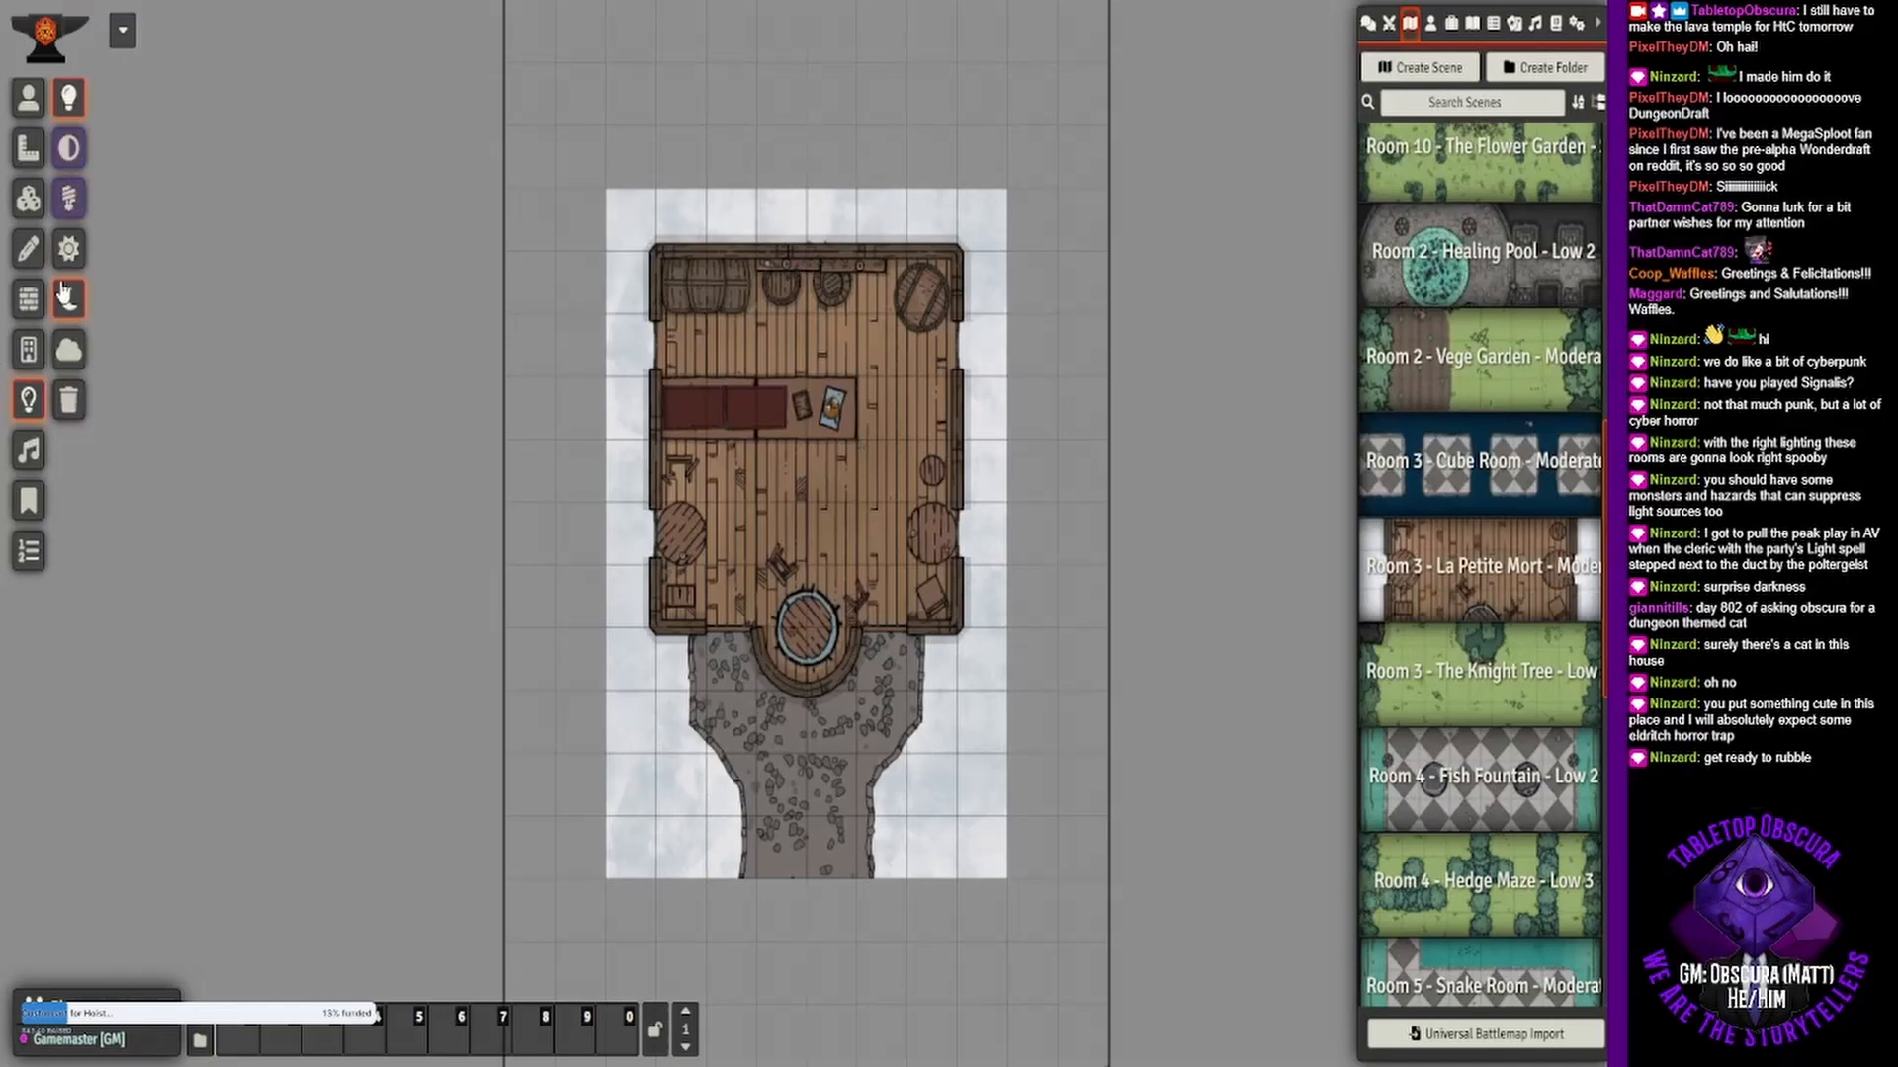
pyautogui.scroll(10, 883, 802)
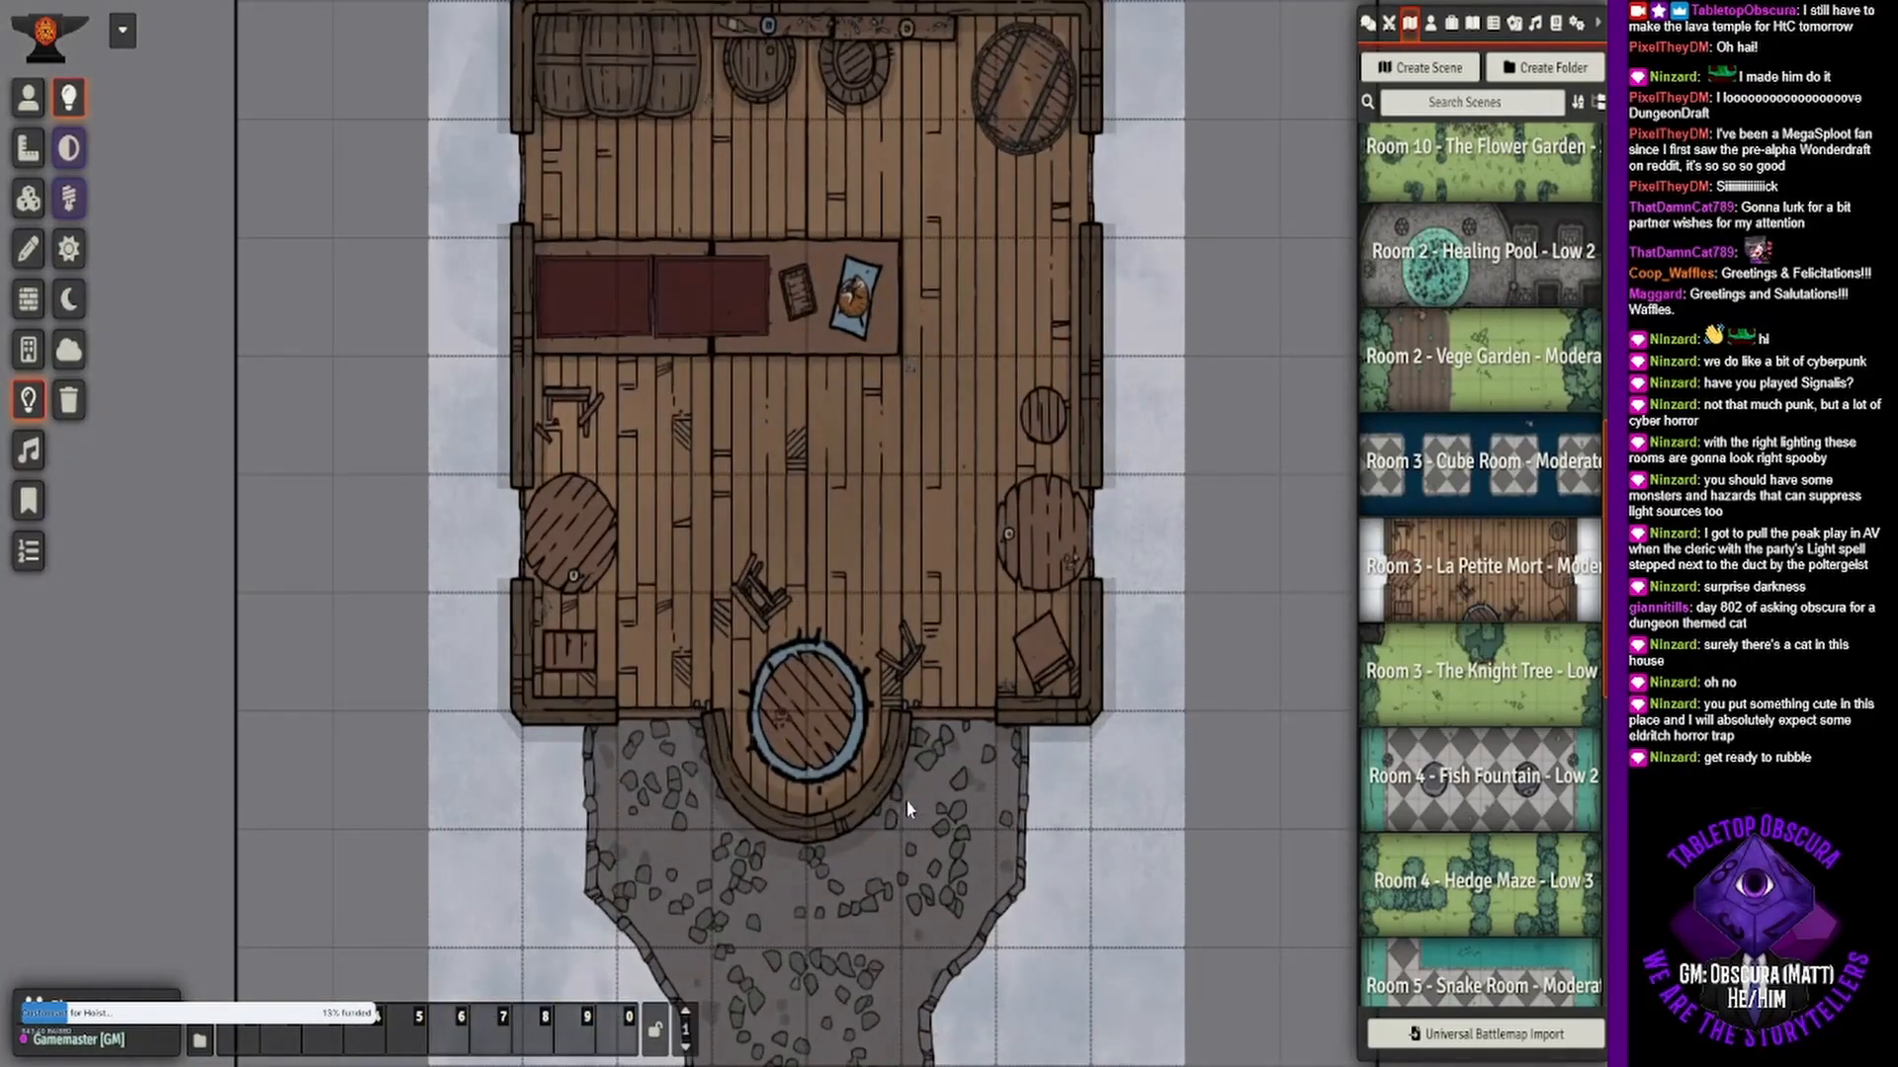
pyautogui.moveTo(941, 767); pyautogui.dragTo(824, 405)
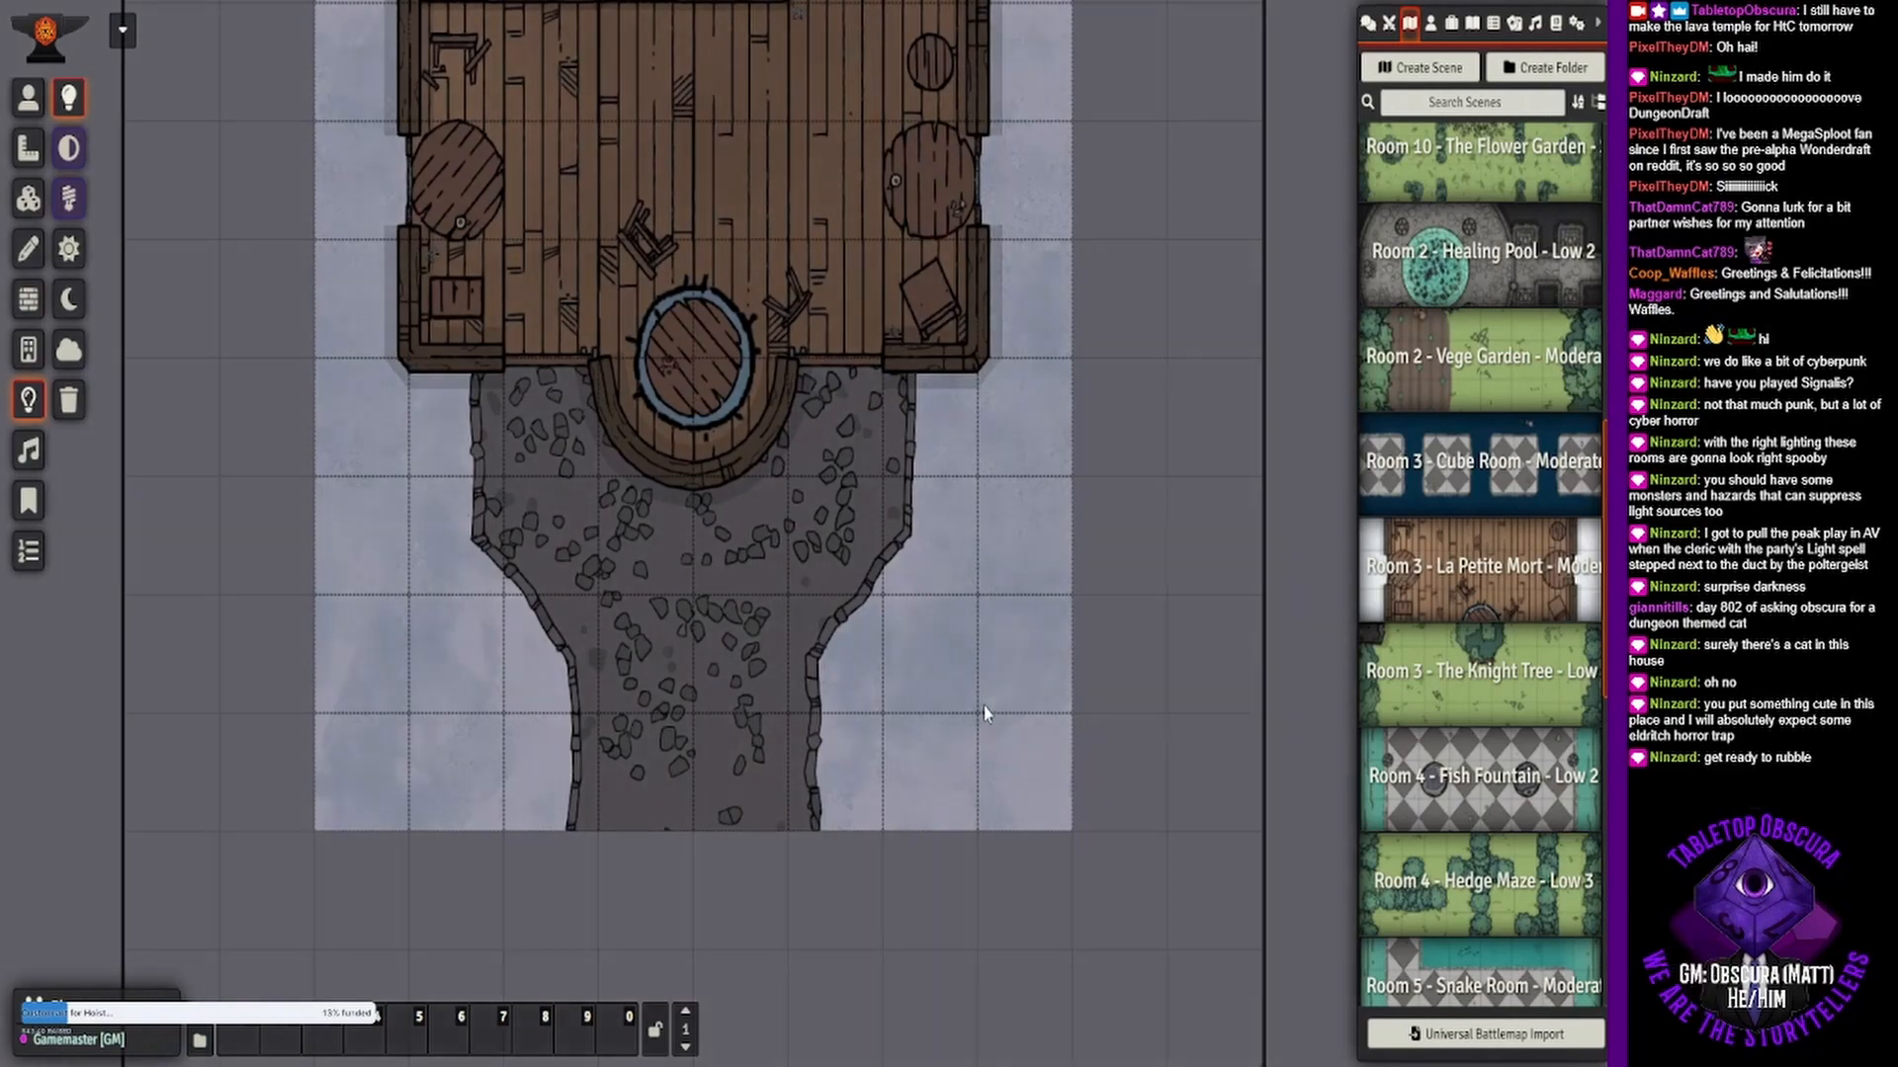
pyautogui.hotkey('ctrl', 'v')
pyautogui.hotkey('ctrl', 'v')
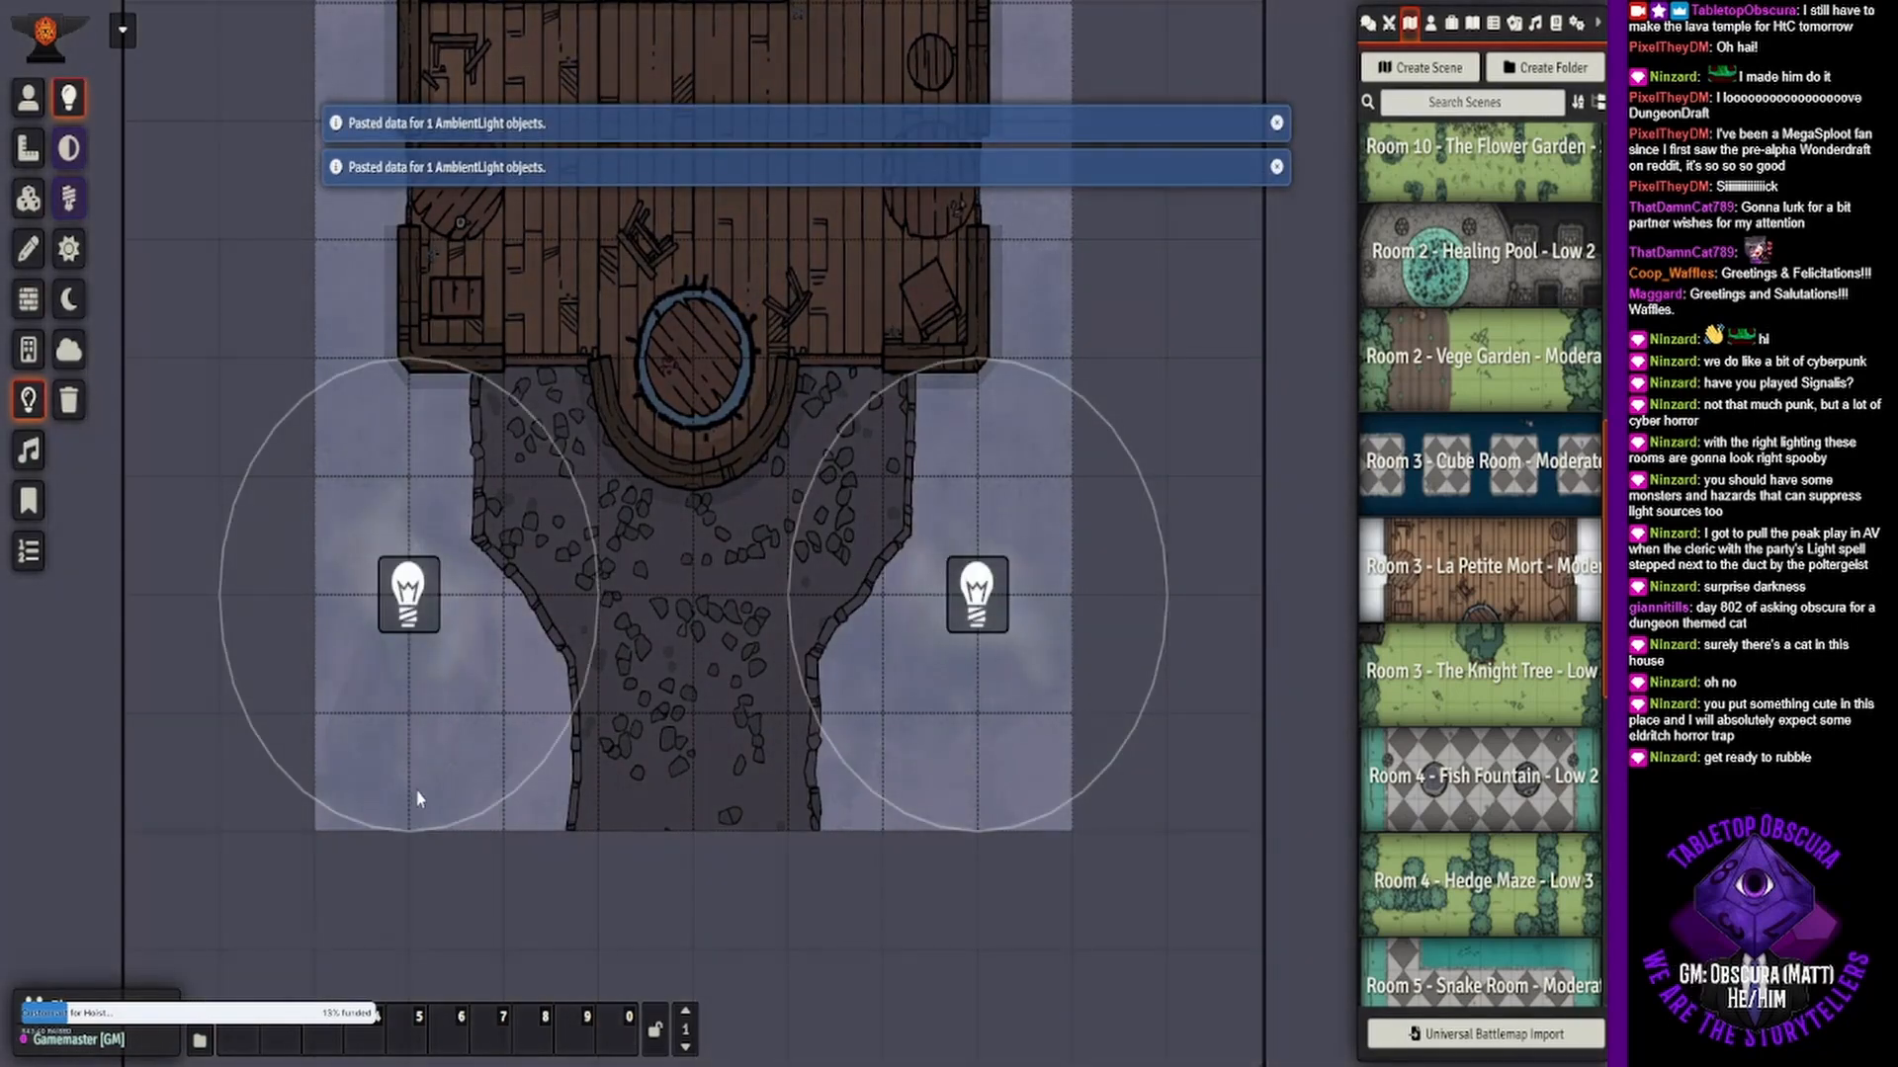
pyautogui.hotkey('ctrl', 'v')
pyautogui.moveTo(403, 722); pyautogui.dragTo(356, 781)
pyautogui.click(413, 588)
pyautogui.moveTo(414, 588); pyautogui.dragTo(365, 589)
pyautogui.click(979, 608)
pyautogui.moveTo(979, 610); pyautogui.dragTo(362, 432)
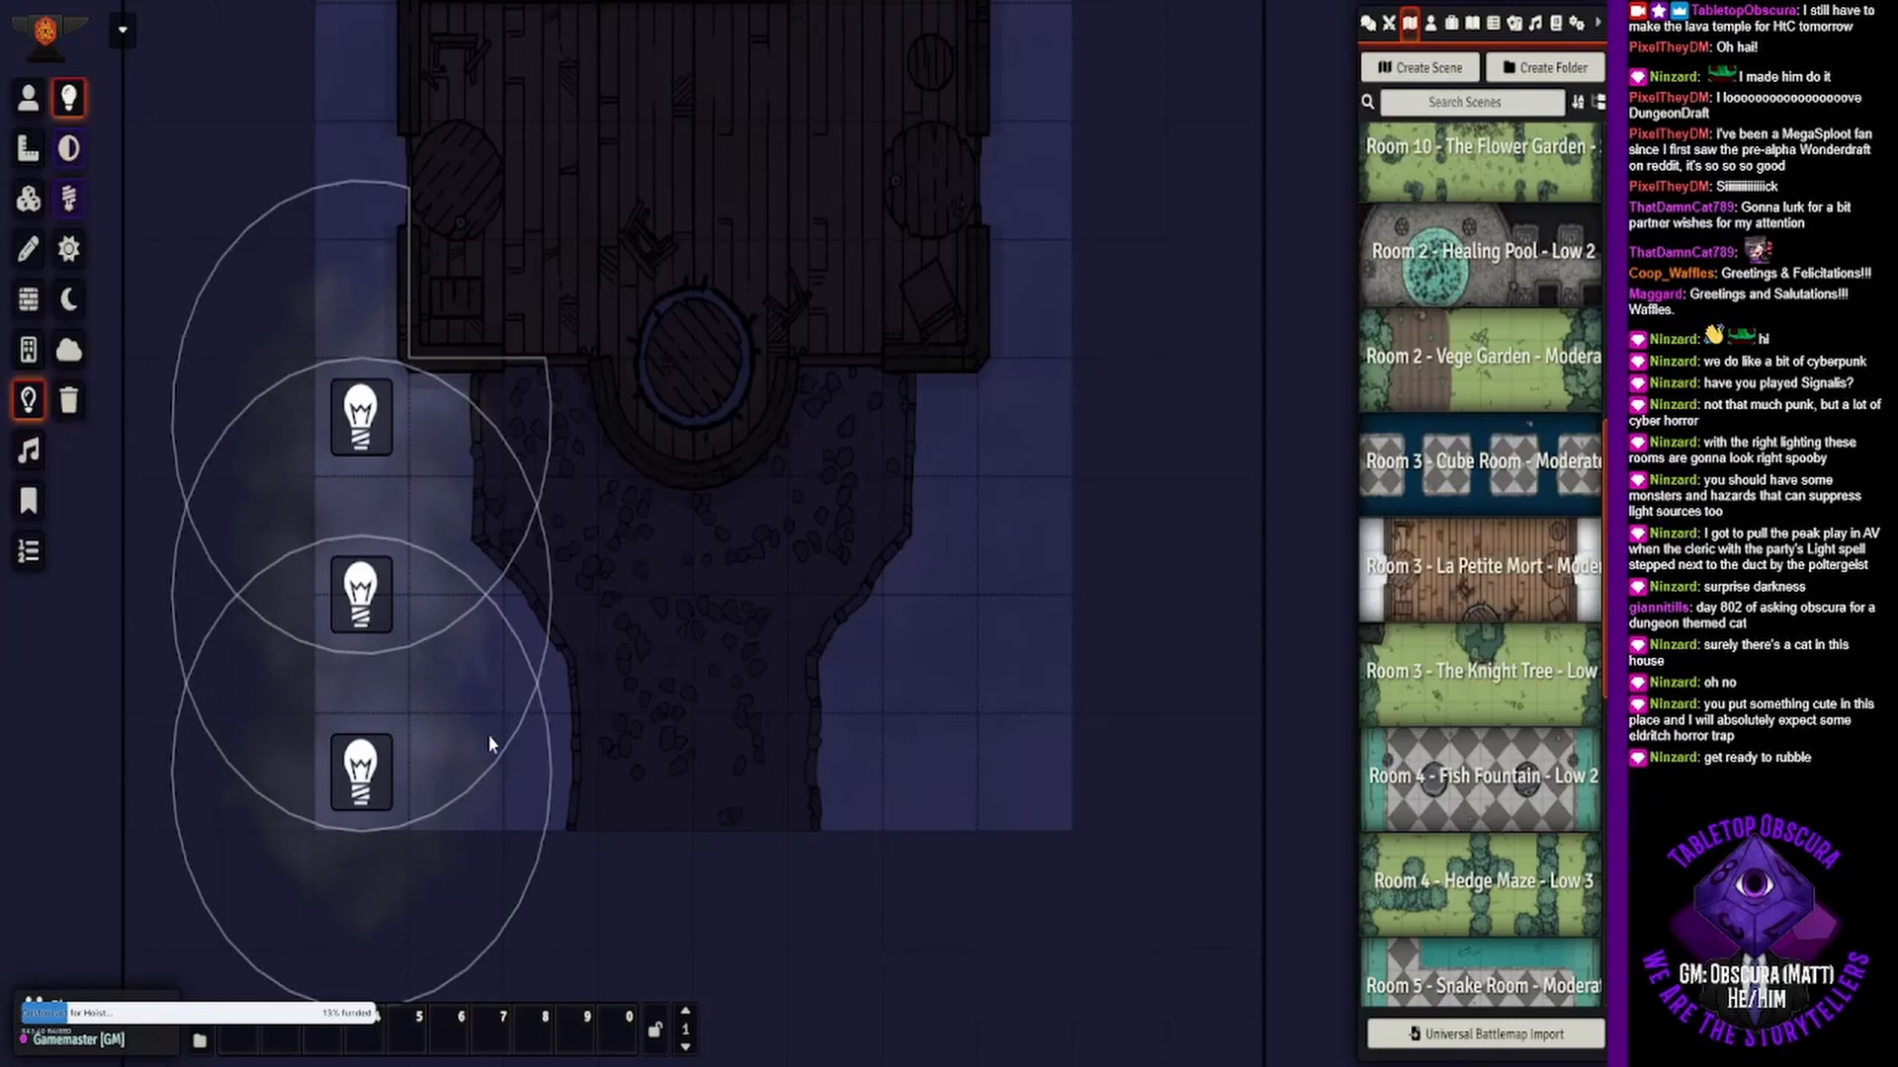
# - Paste two ambient lights in the snow, one on each side of the narrow stretch of the stone path
pyautogui.hotkey('ctrl', 'v')
pyautogui.moveTo(443, 717); pyautogui.dragTo(503, 721)
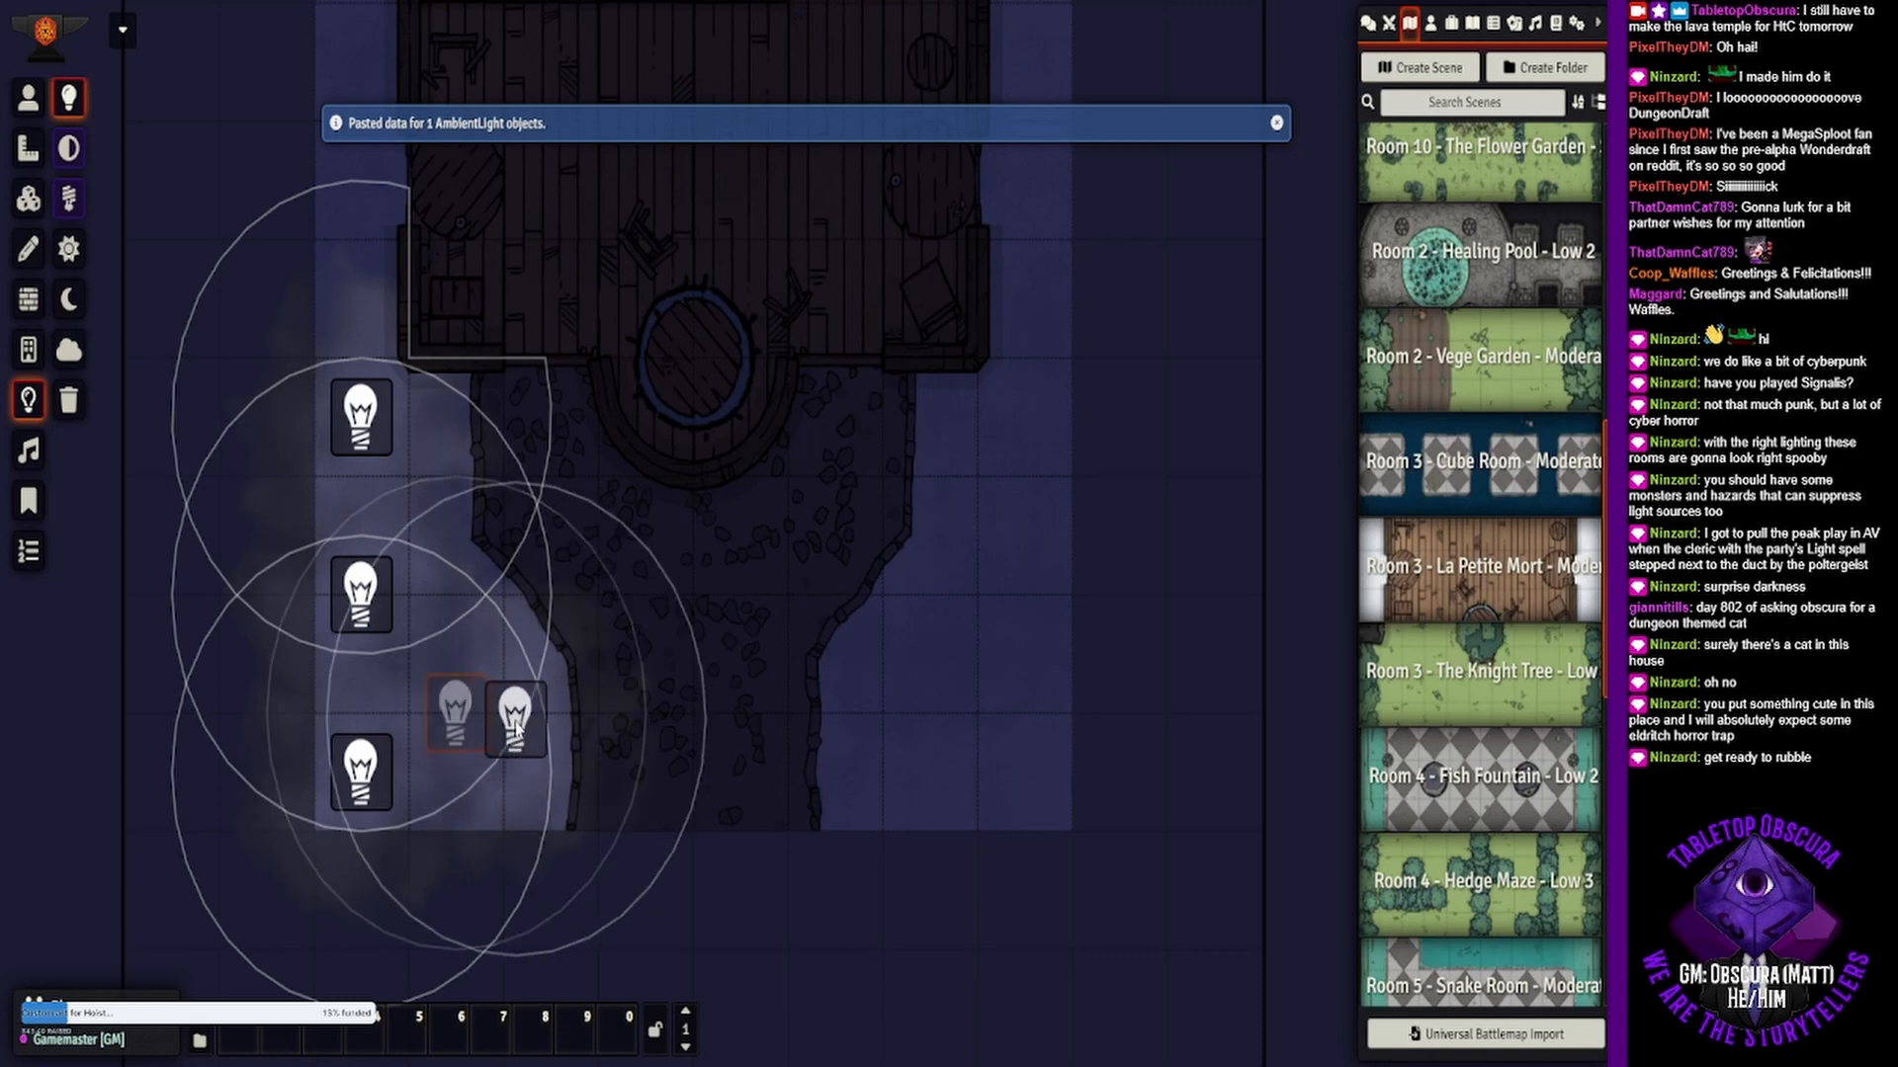
pyautogui.click(897, 838)
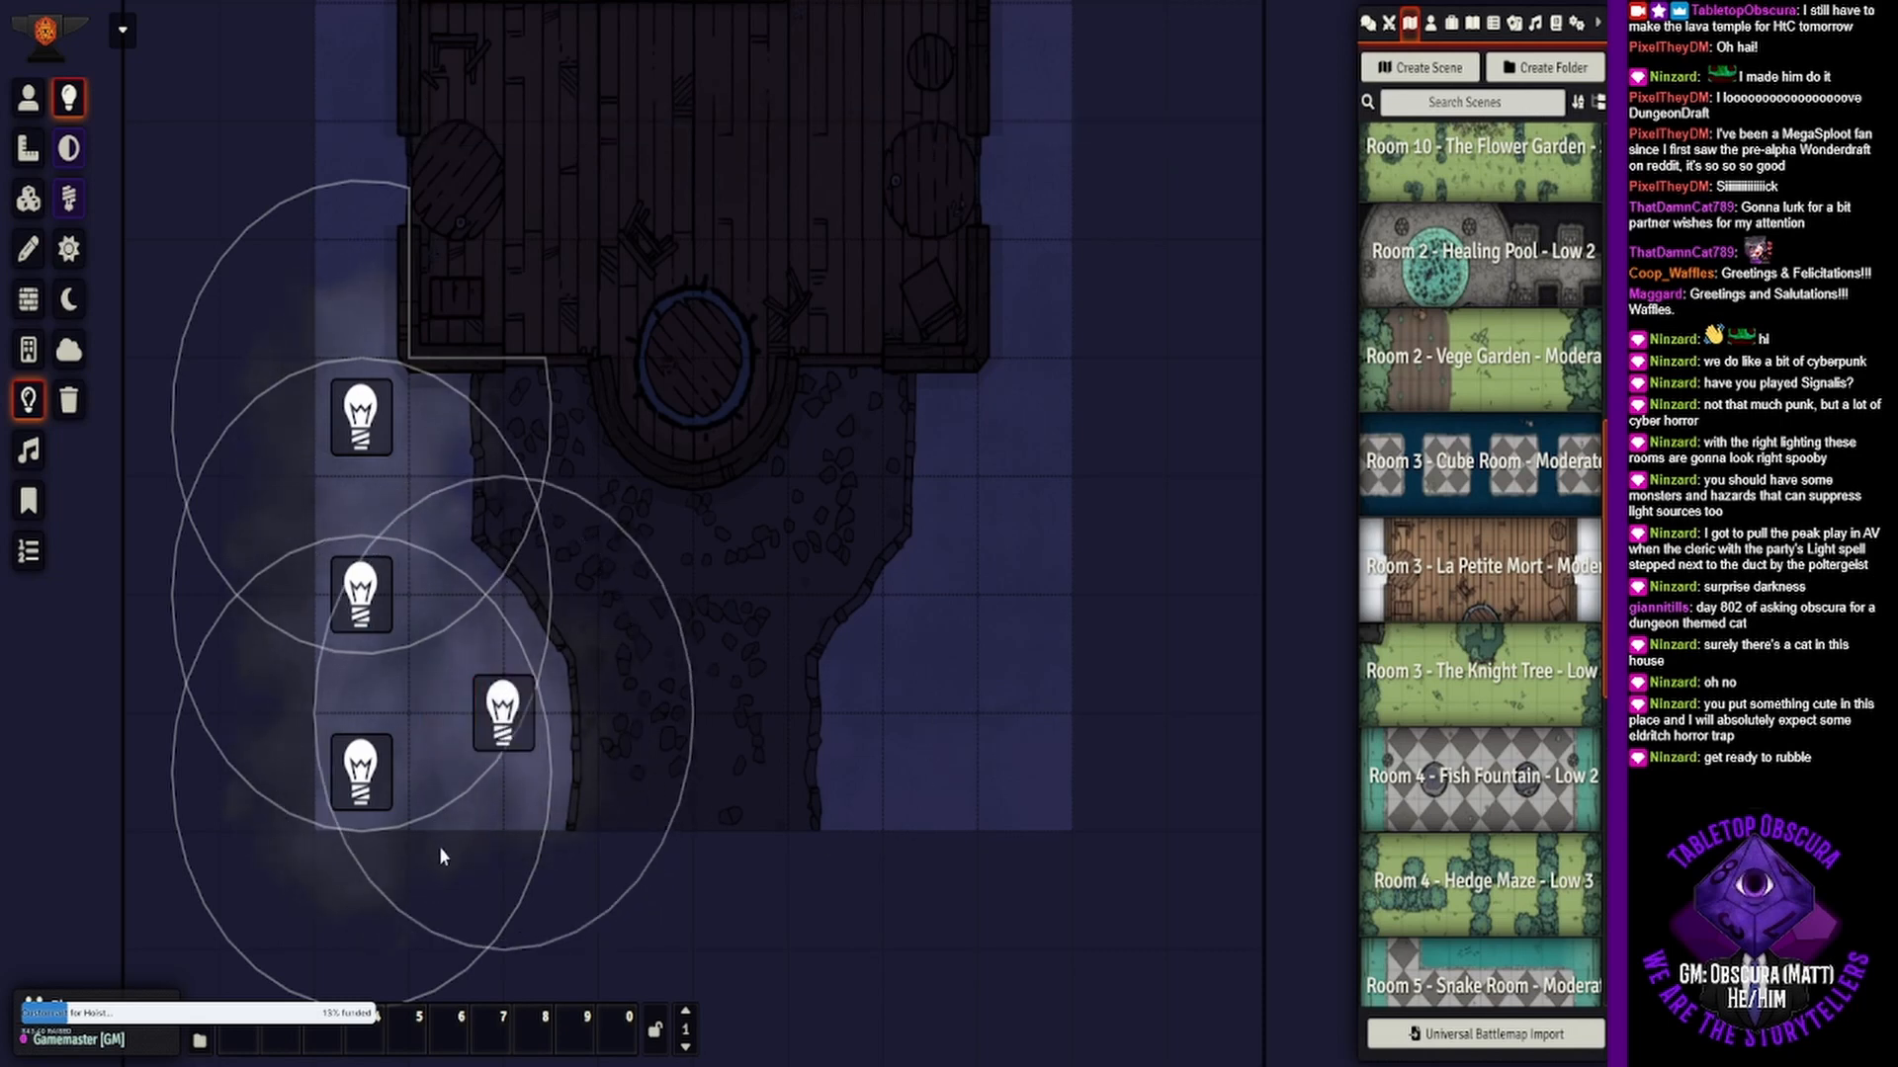
pyautogui.hotkey('ctrl', 'v')
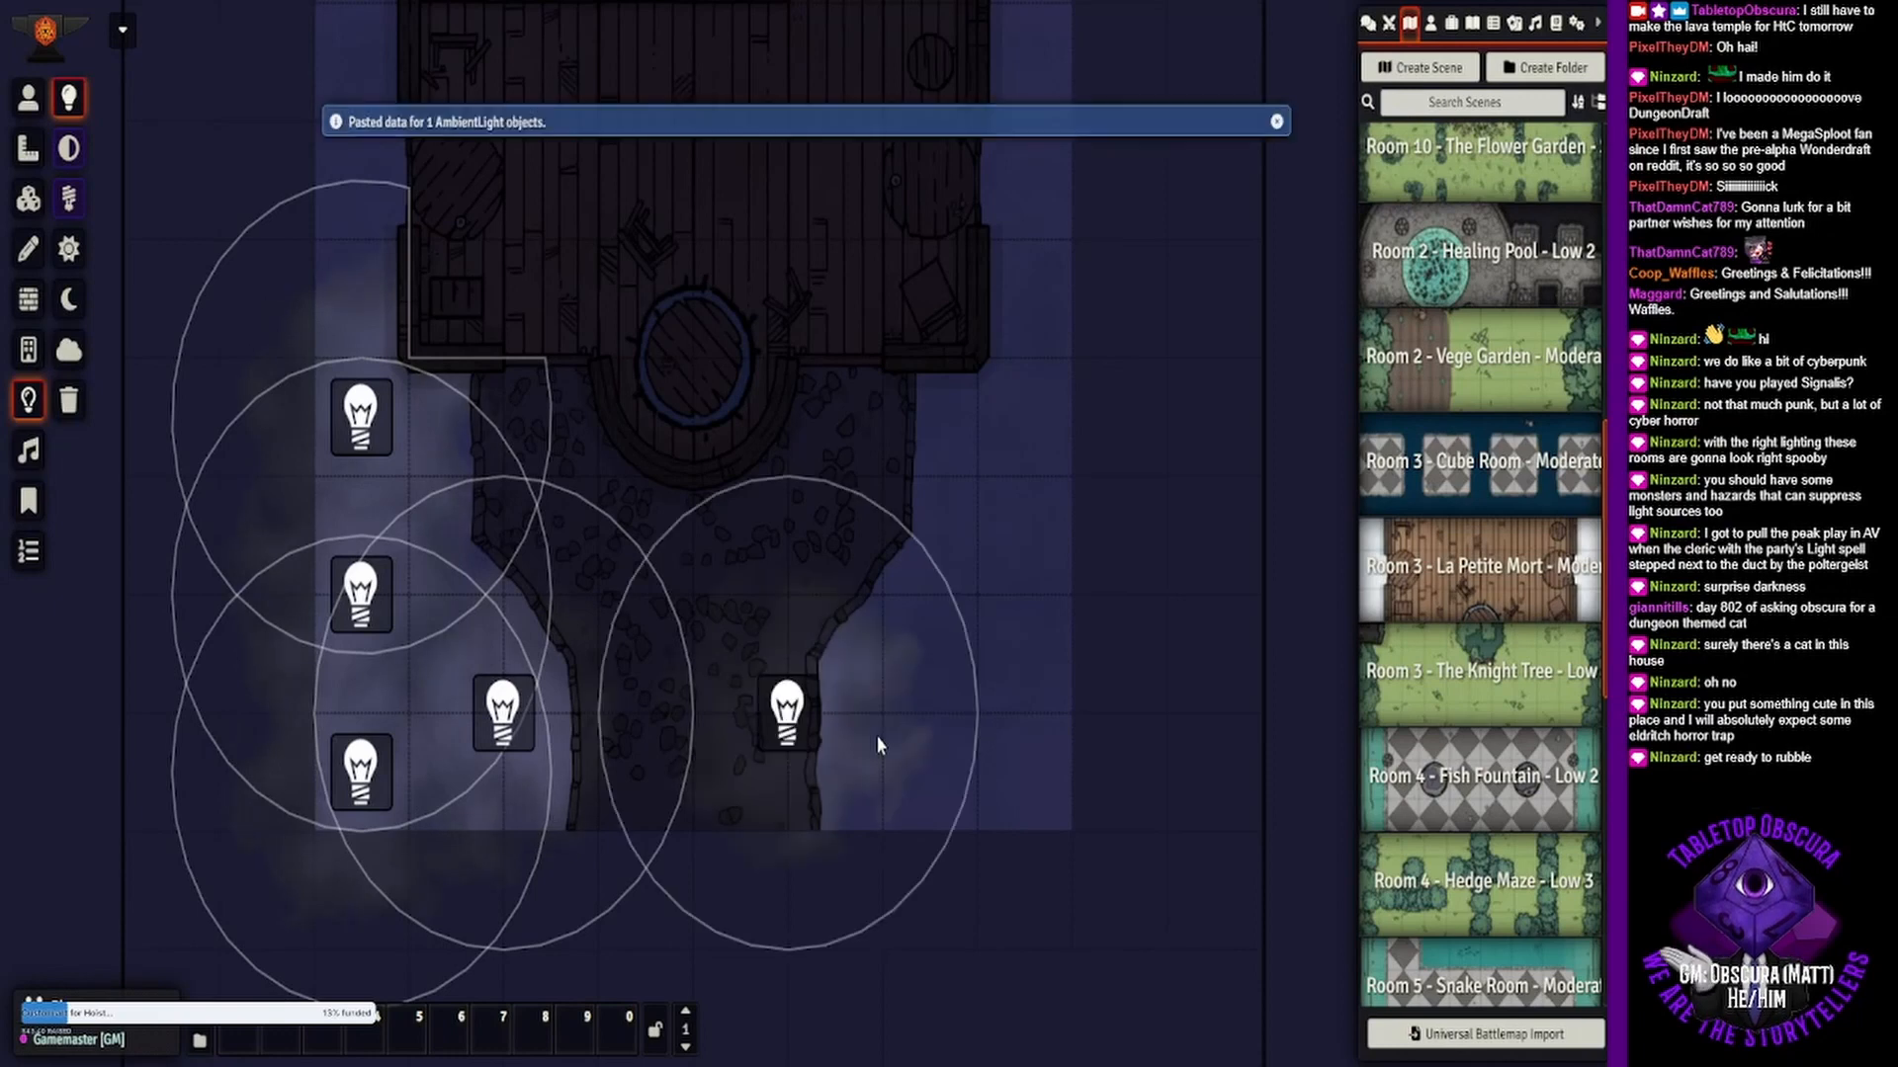
pyautogui.moveTo(787, 713); pyautogui.dragTo(892, 713)
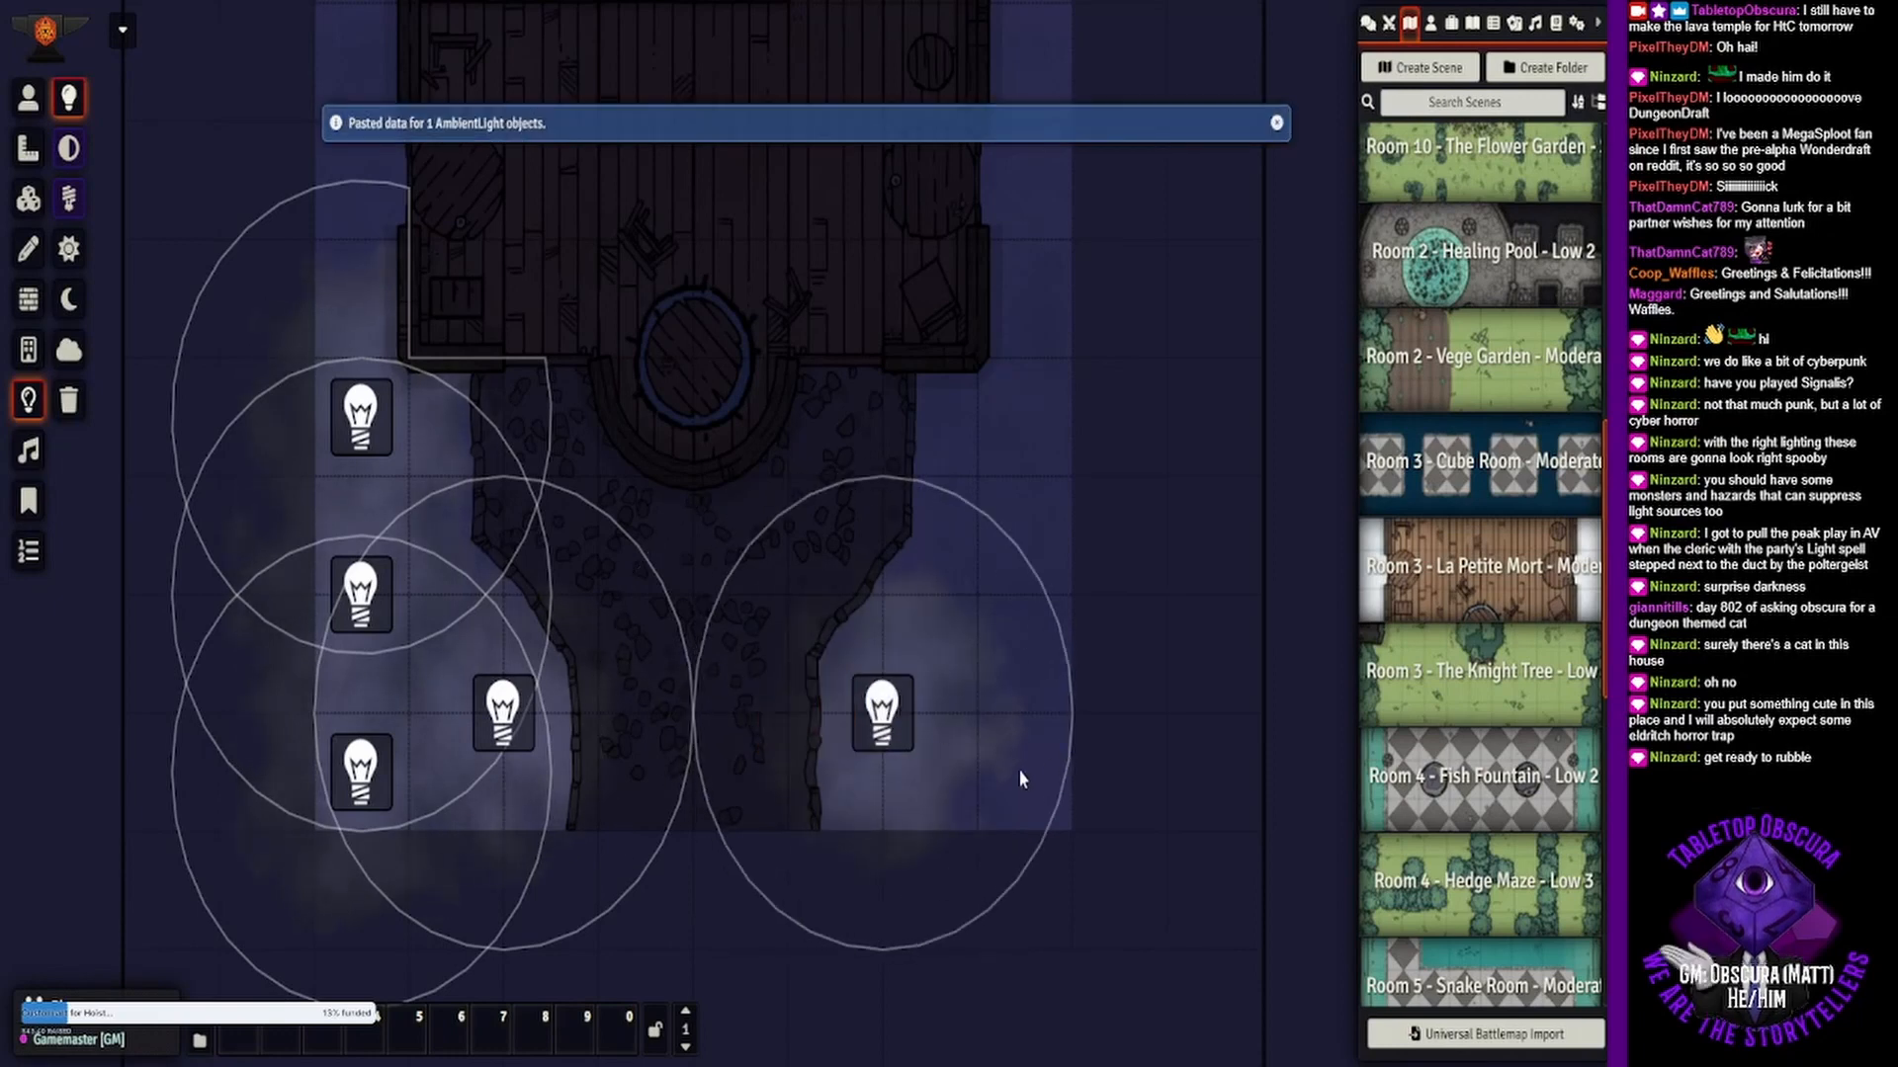
# - Paste three ambient lights and arrange them in a column along the snow's southeast edge
pyautogui.hotkey('ctrl', 'v')
pyautogui.hotkey('ctrl', 'v')
pyautogui.hotkey('ctrl', 'v')
pyautogui.moveTo(980, 396); pyautogui.dragTo(1028, 417)
pyautogui.moveTo(972, 603); pyautogui.dragTo(1033, 588)
pyautogui.moveTo(988, 707); pyautogui.dragTo(1058, 759)
pyautogui.moveTo(1052, 595); pyautogui.dragTo(1050, 654)
pyautogui.click(1055, 406)
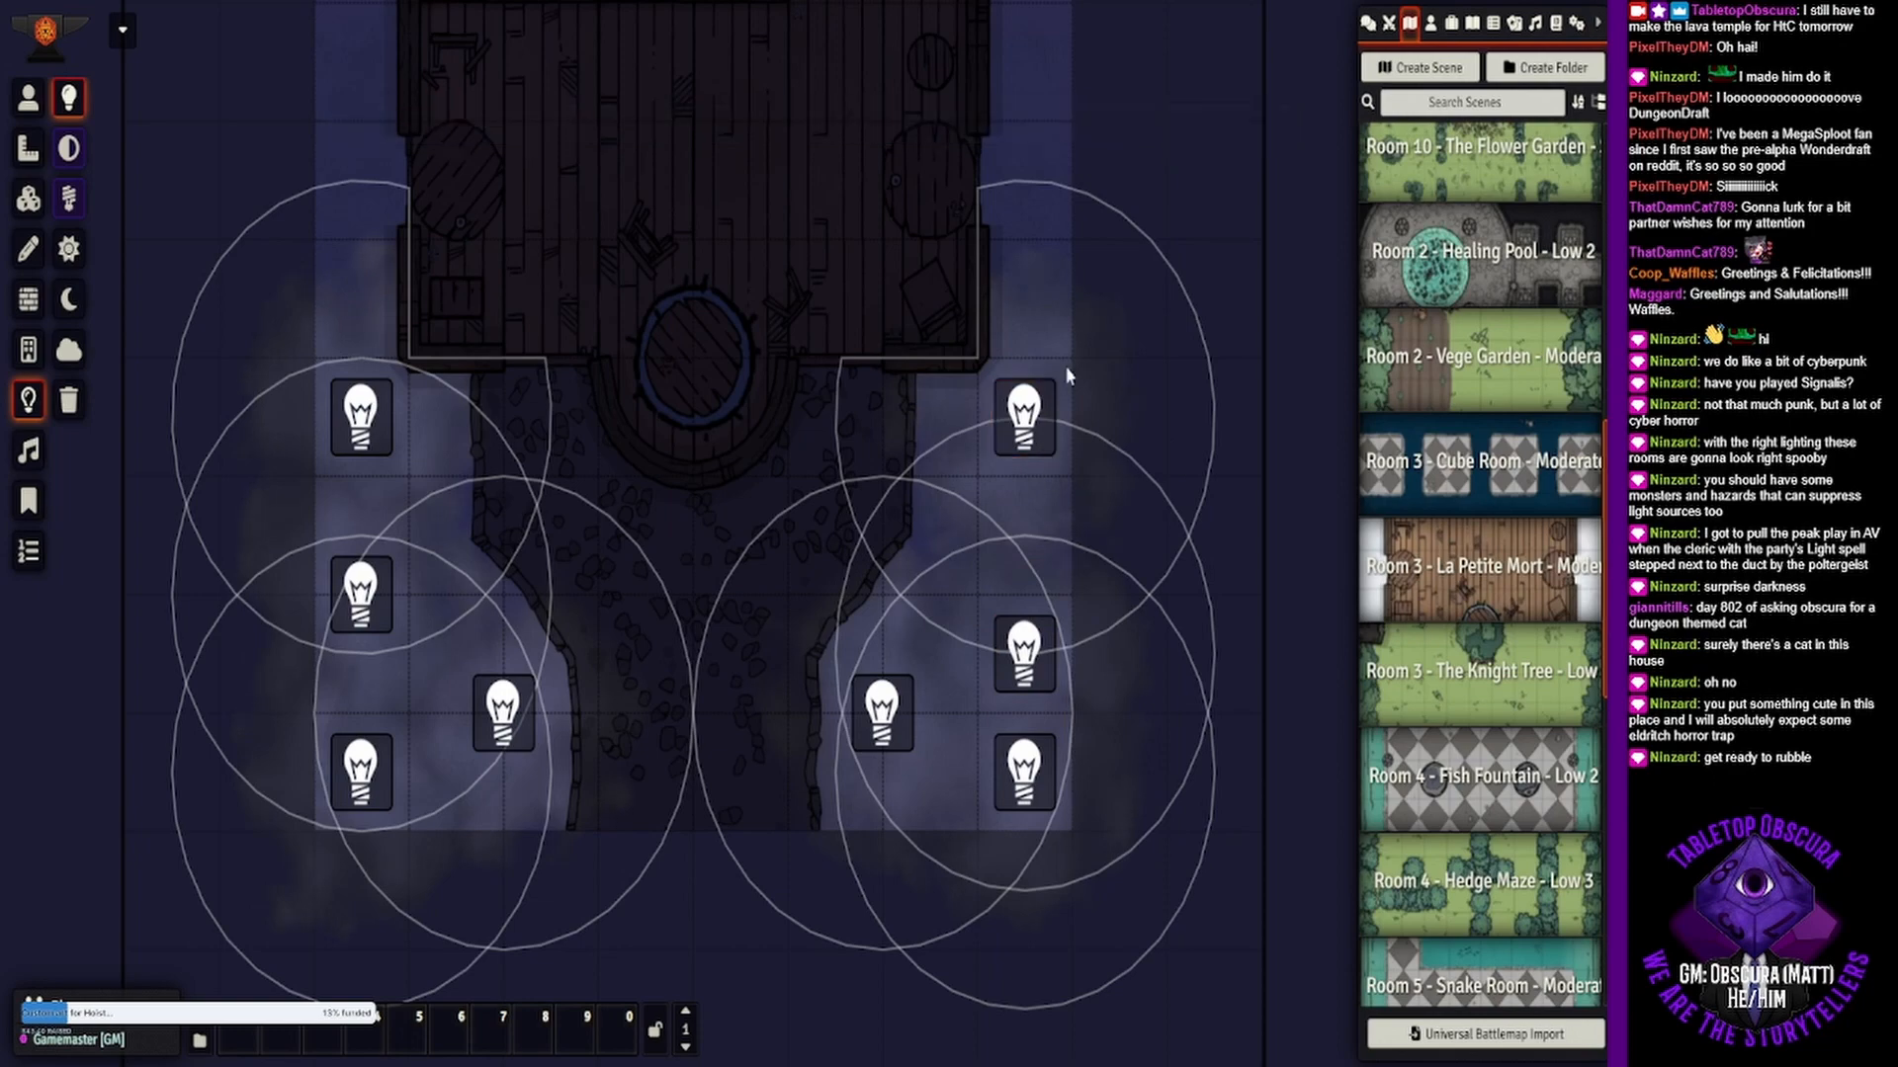
# - Paste three evenly spaced ambient lights in the snow outside the house's east wall
pyautogui.moveTo(1047, 253); pyautogui.dragTo(1055, 769)
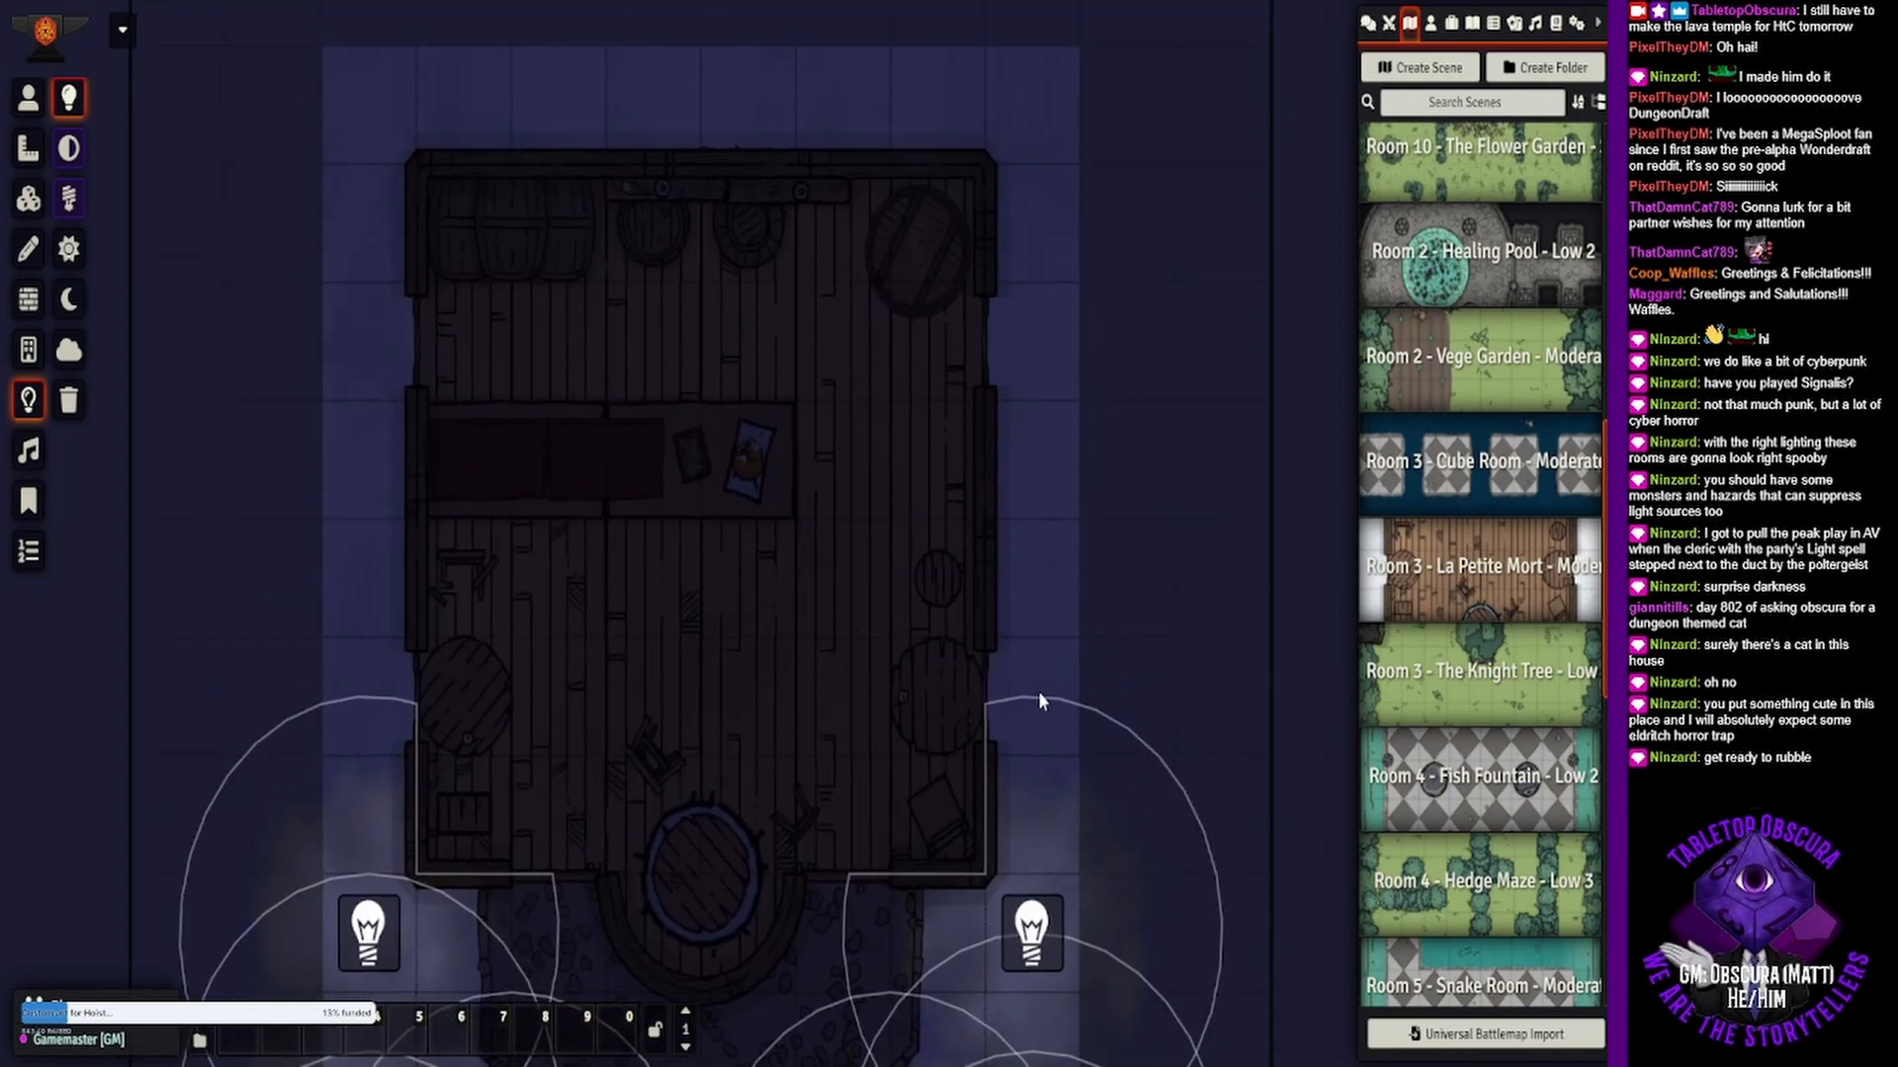
pyautogui.hotkey('ctrl', 'v')
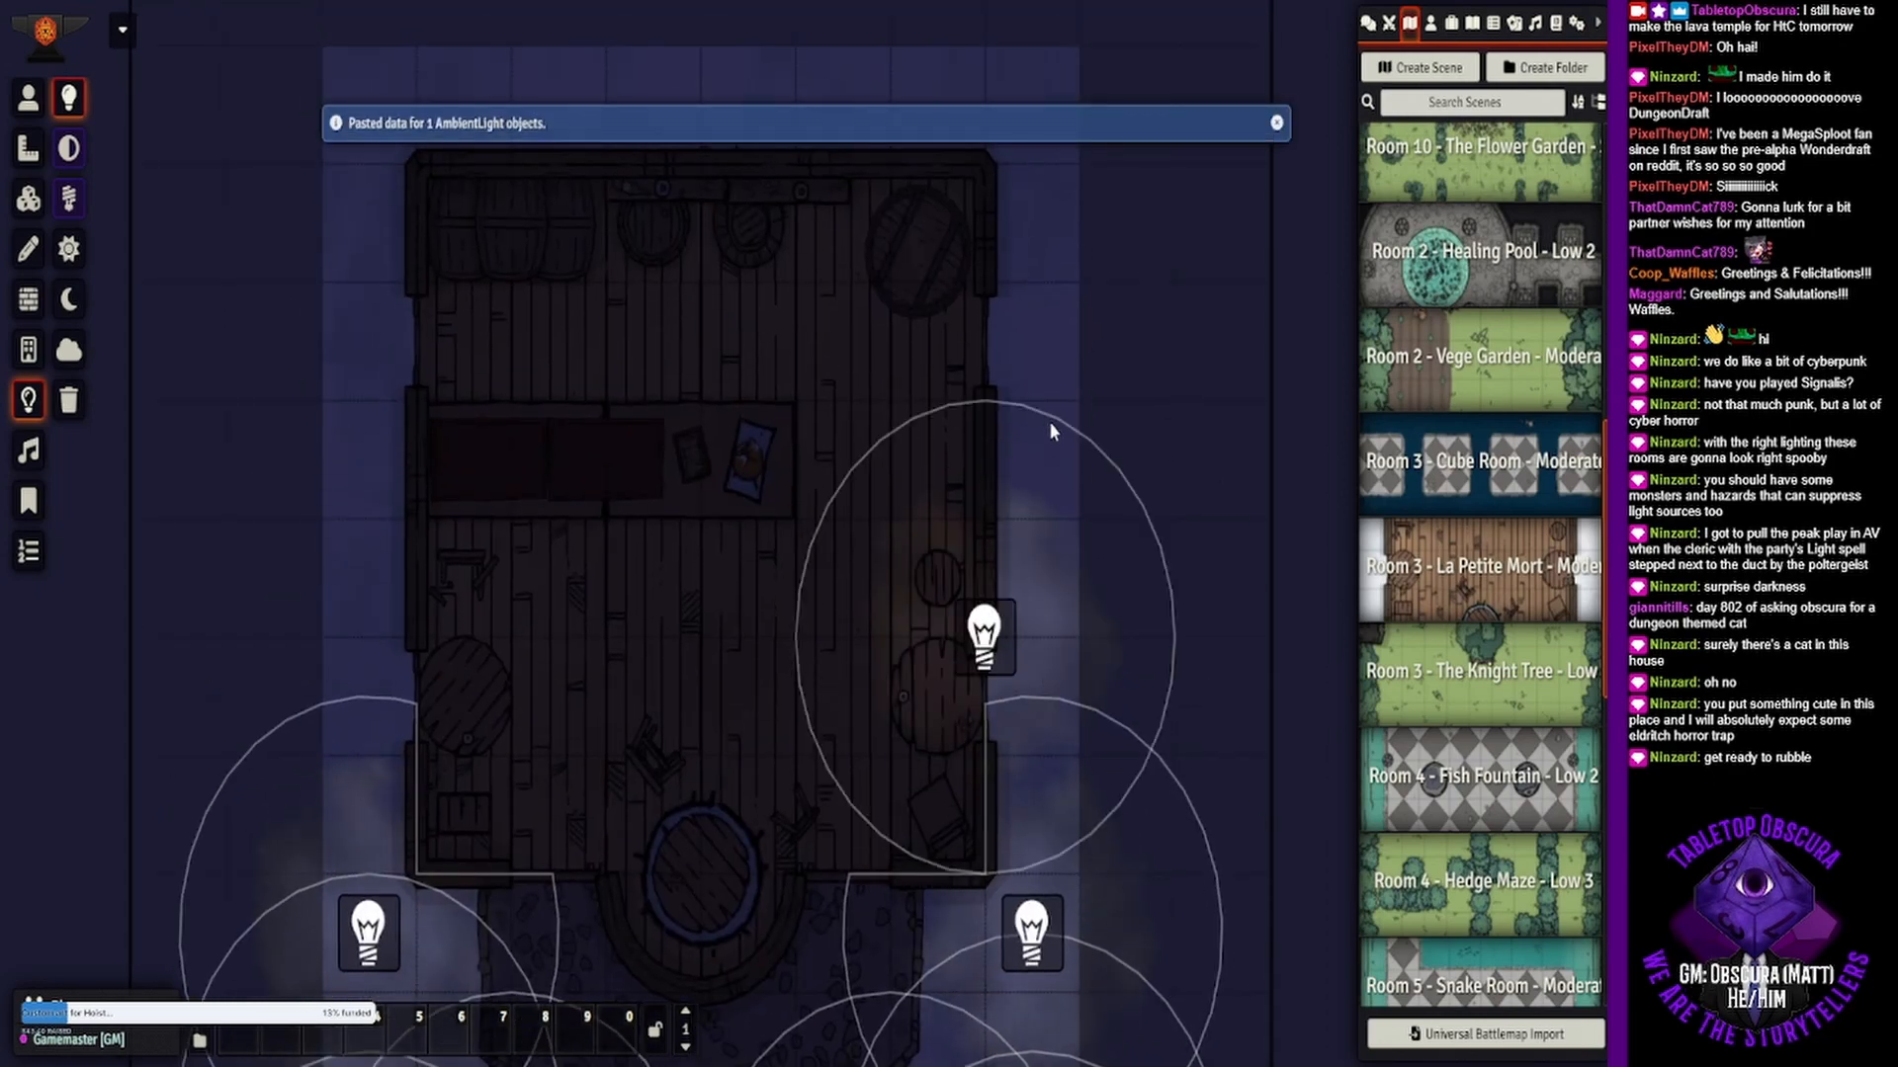
pyautogui.moveTo(984, 637); pyautogui.dragTo(1034, 697)
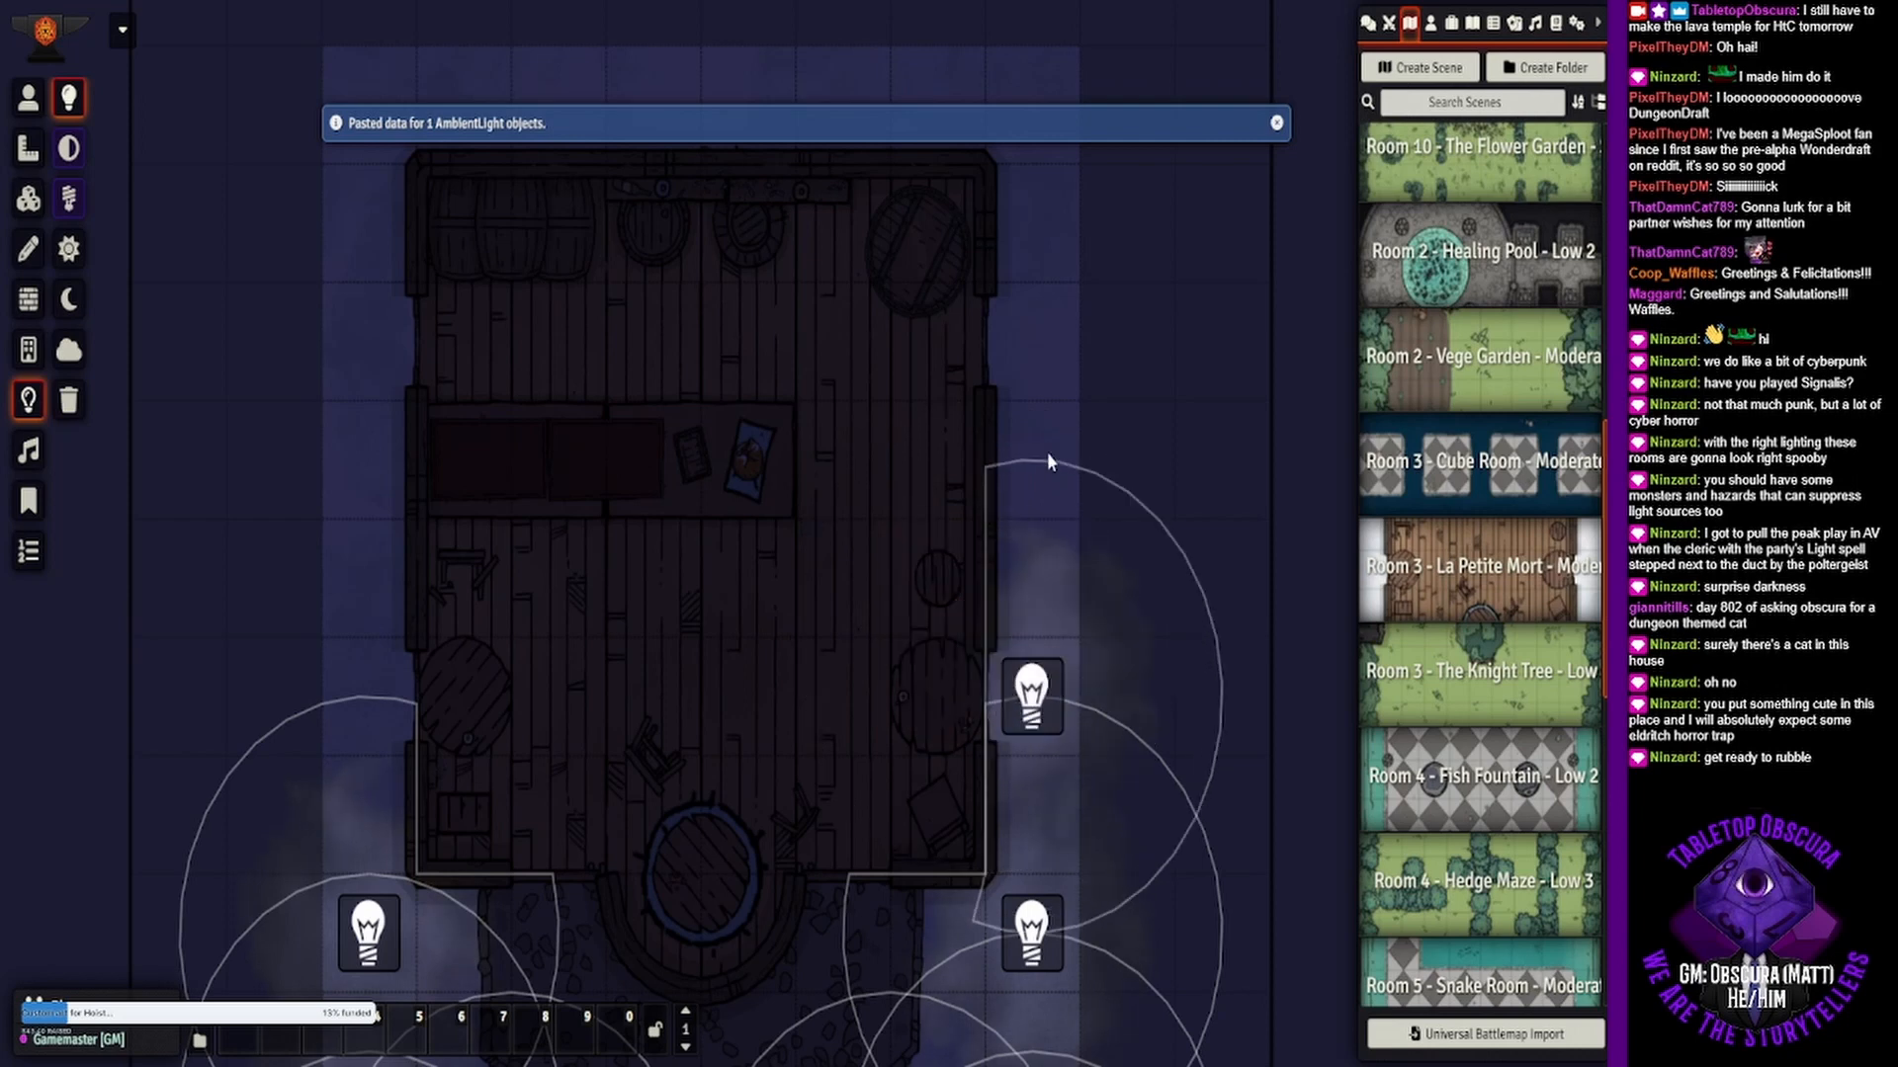
pyautogui.hotkey('ctrl', 'v')
pyautogui.moveTo(988, 396); pyautogui.dragTo(1037, 445)
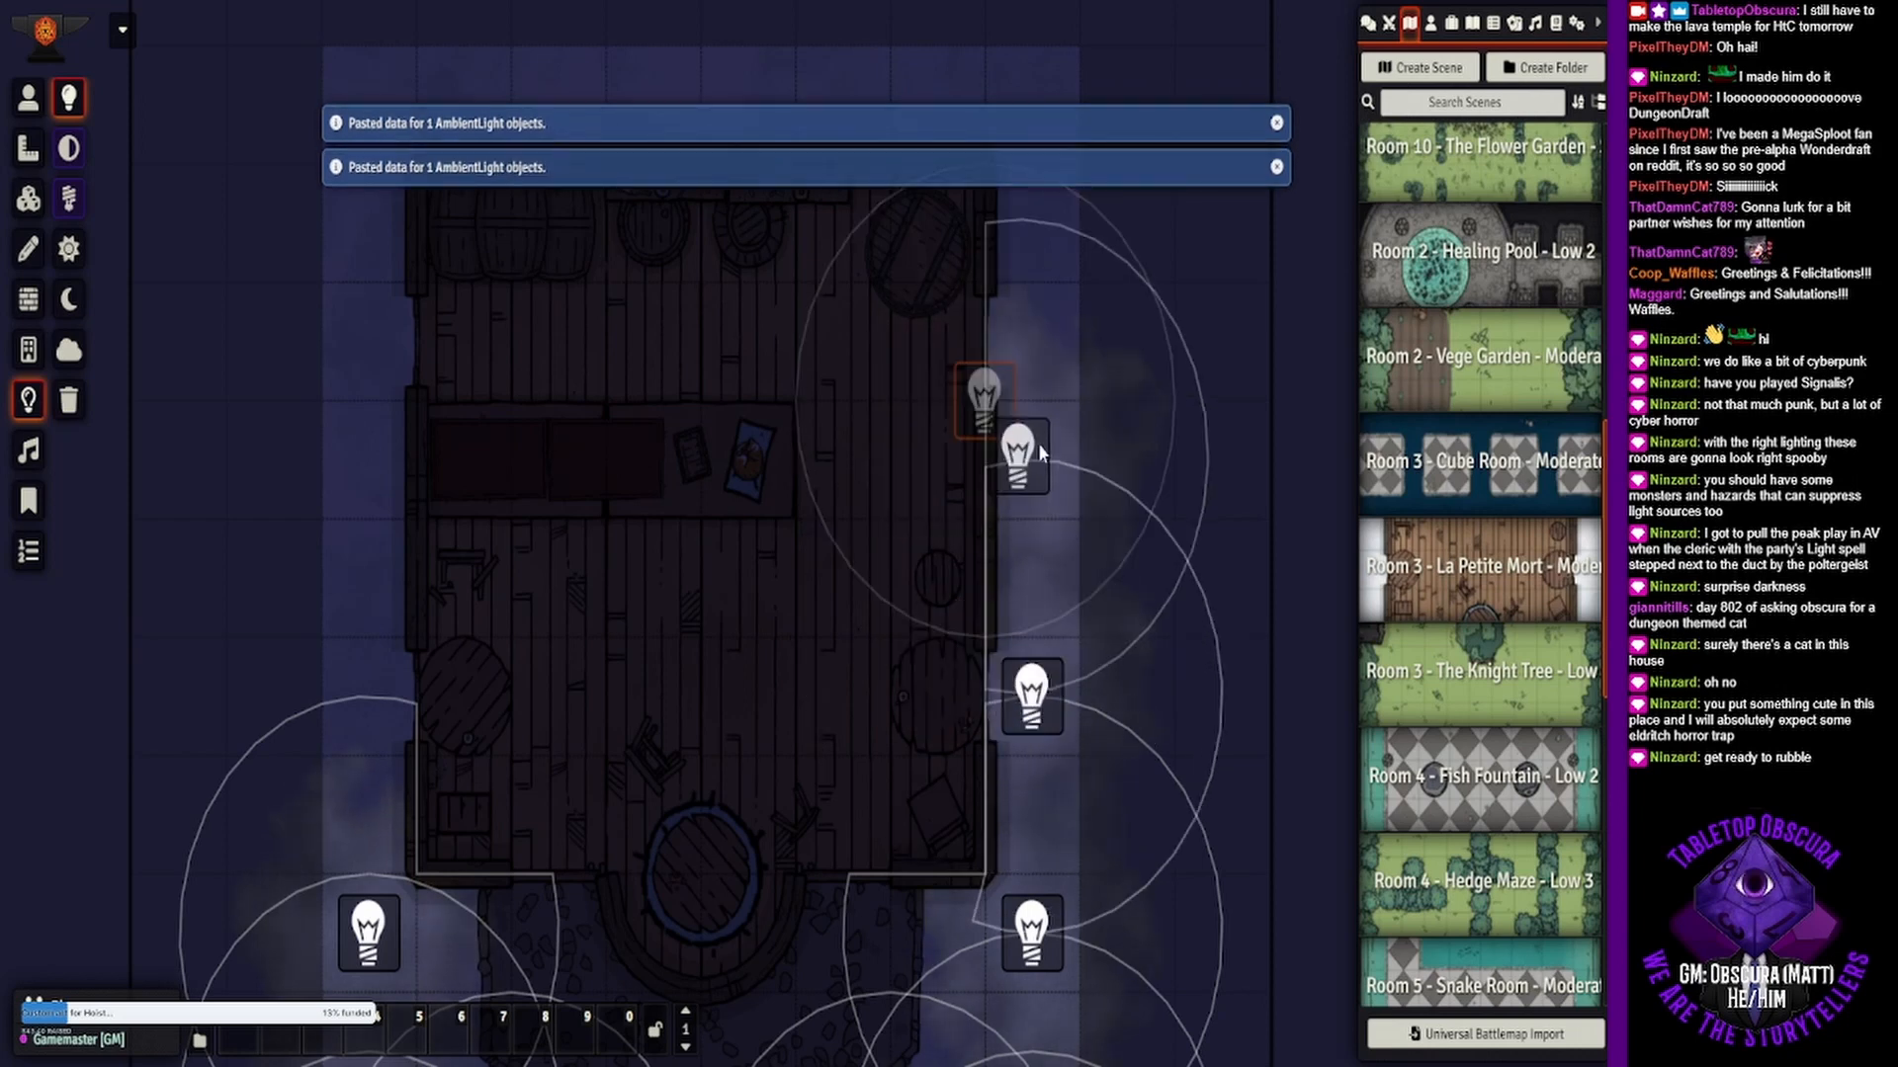
pyautogui.moveTo(1039, 308); pyautogui.dragTo(1043, 525)
pyautogui.hotkey('ctrl', 'v')
pyautogui.moveTo(1000, 393); pyautogui.dragTo(1043, 468)
pyautogui.press('Delete')
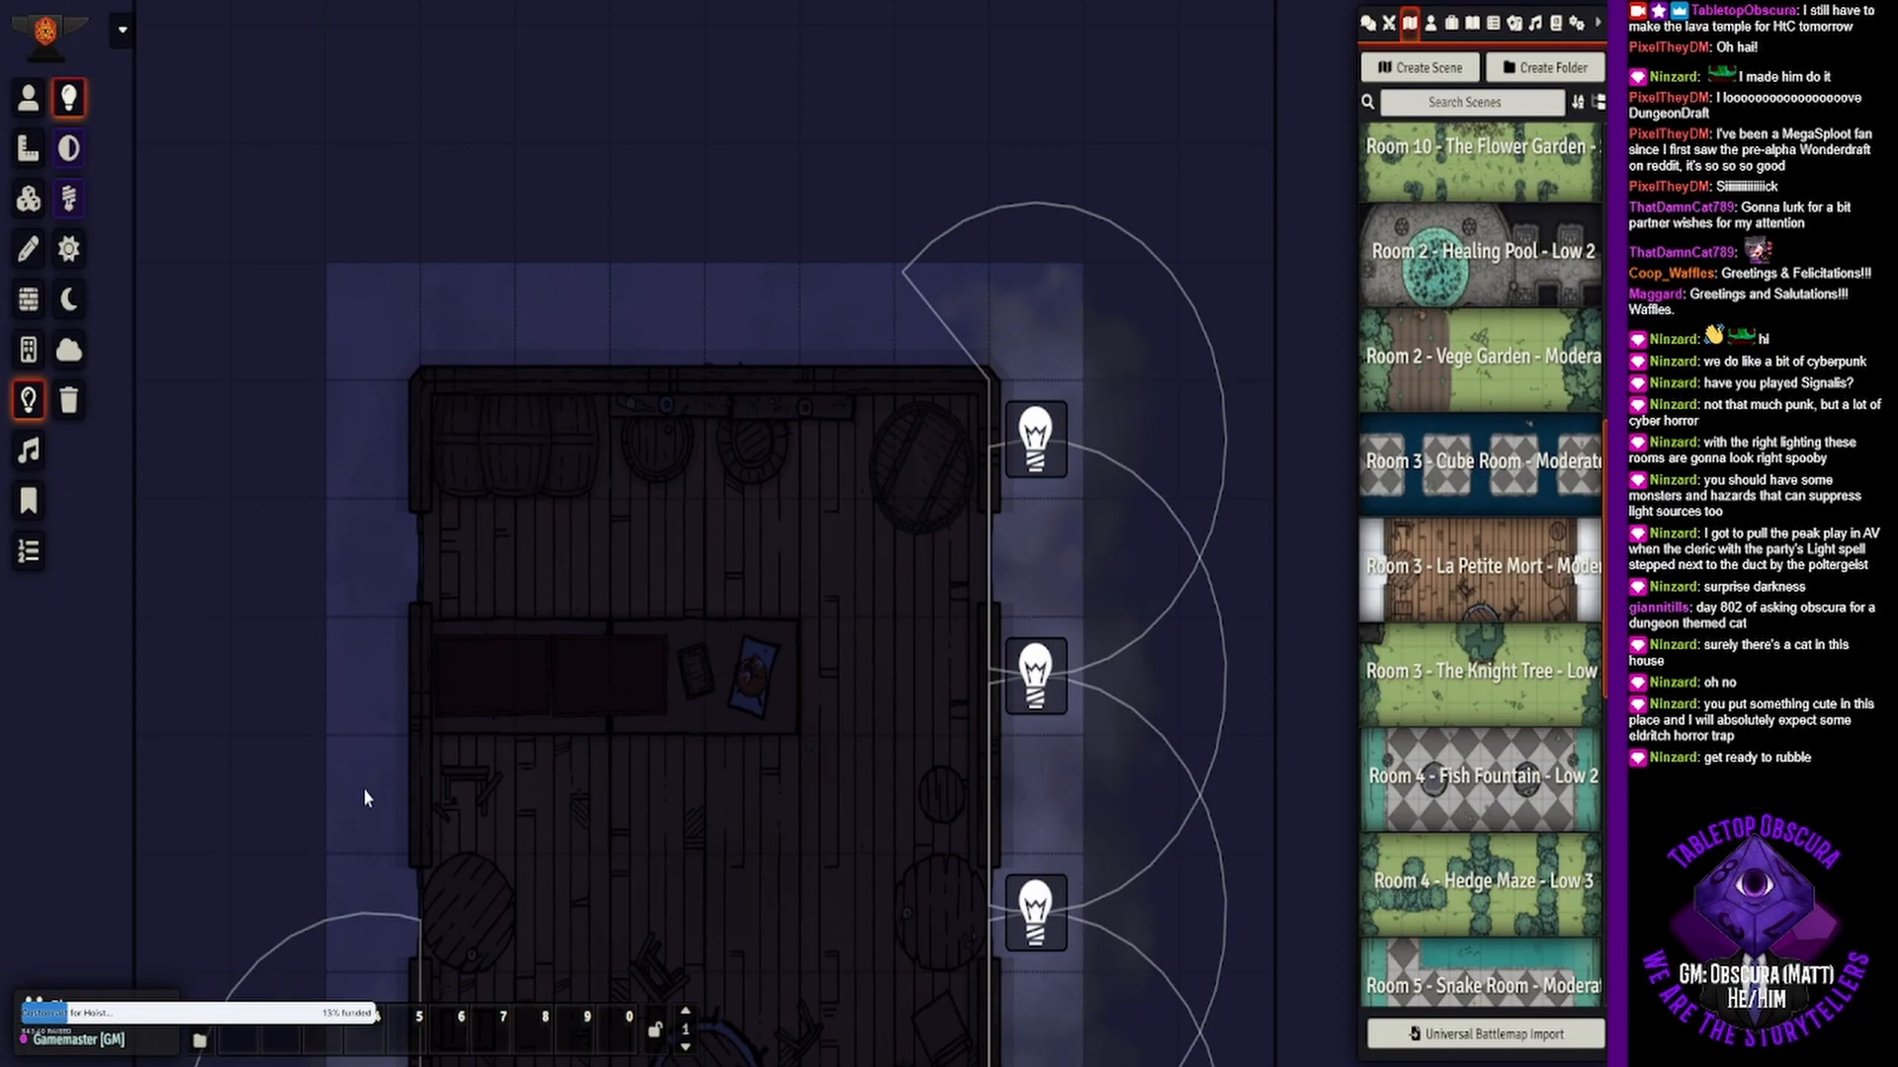
# - Paste three ambient lights outside the house's west wall and align them with the lights on the east side
pyautogui.hotkey('ctrl', 'v')
pyautogui.hotkey('ctrl', 'v')
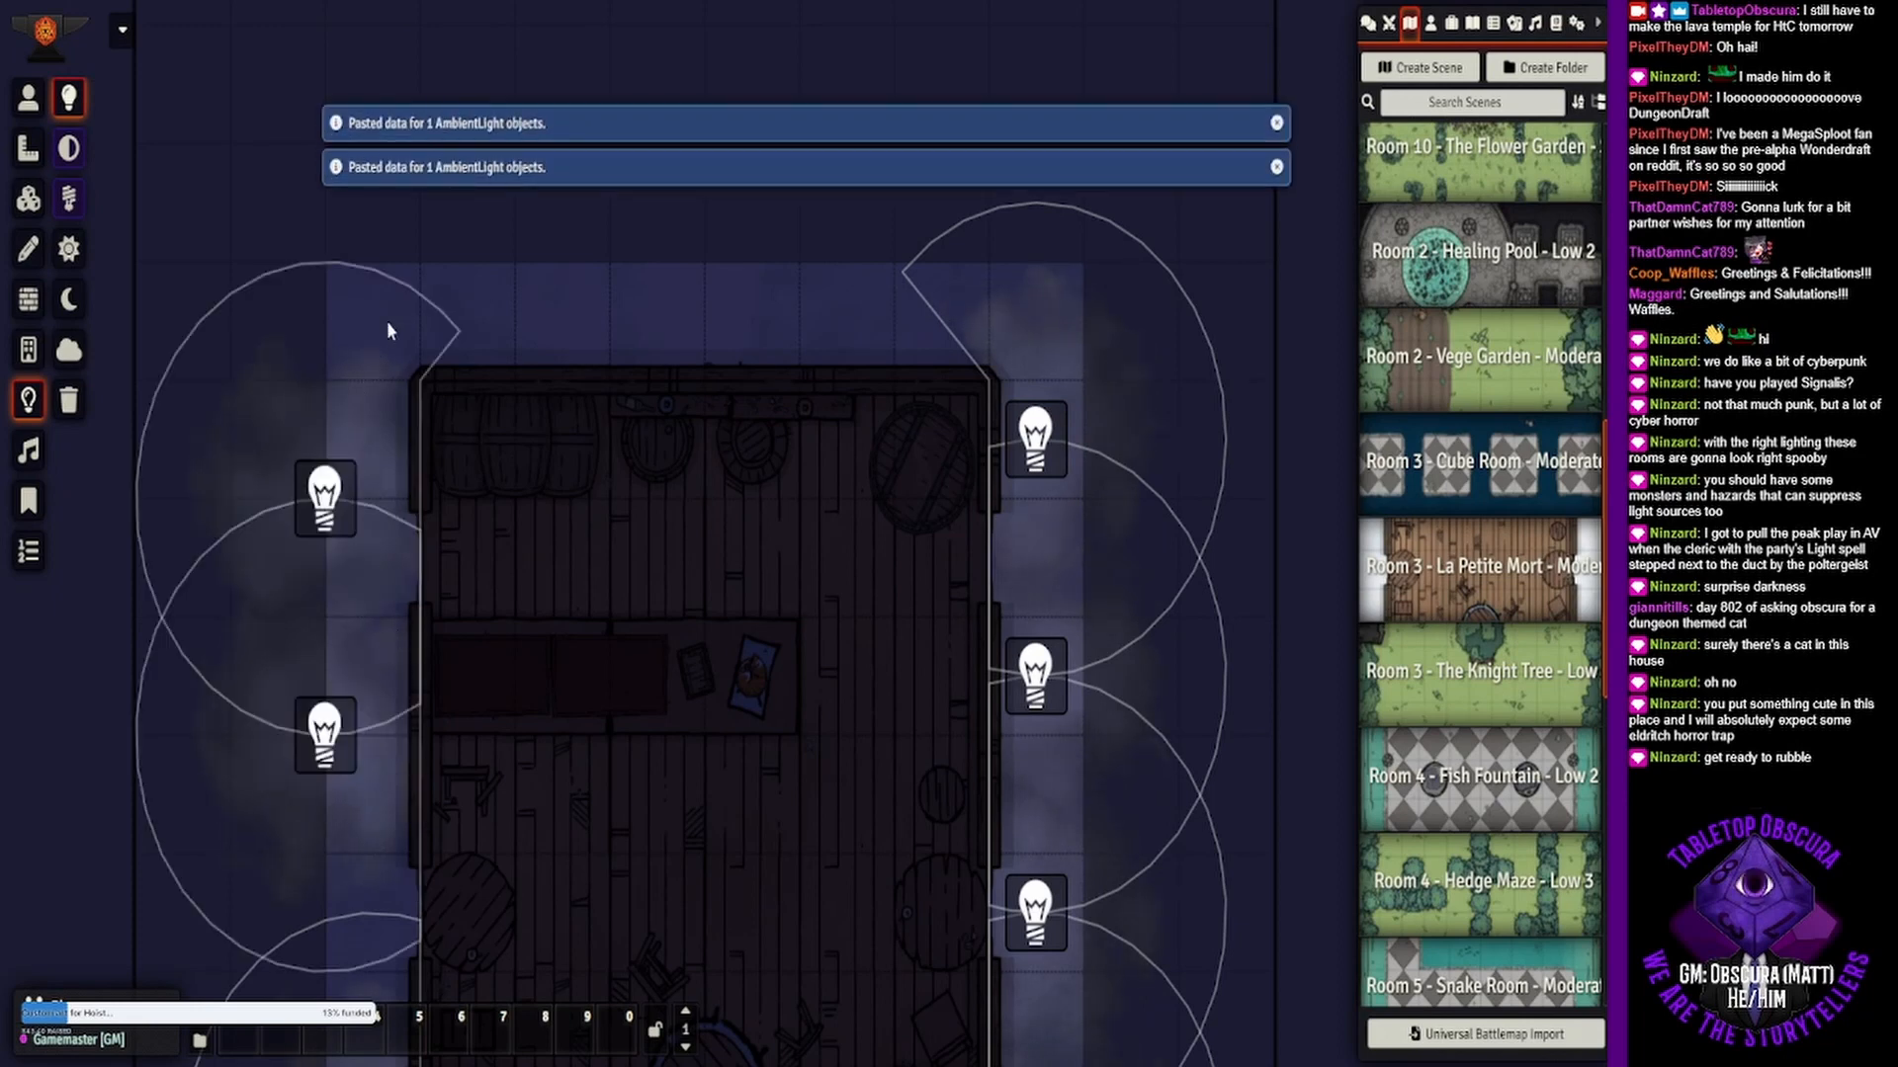
pyautogui.moveTo(337, 732); pyautogui.dragTo(387, 589)
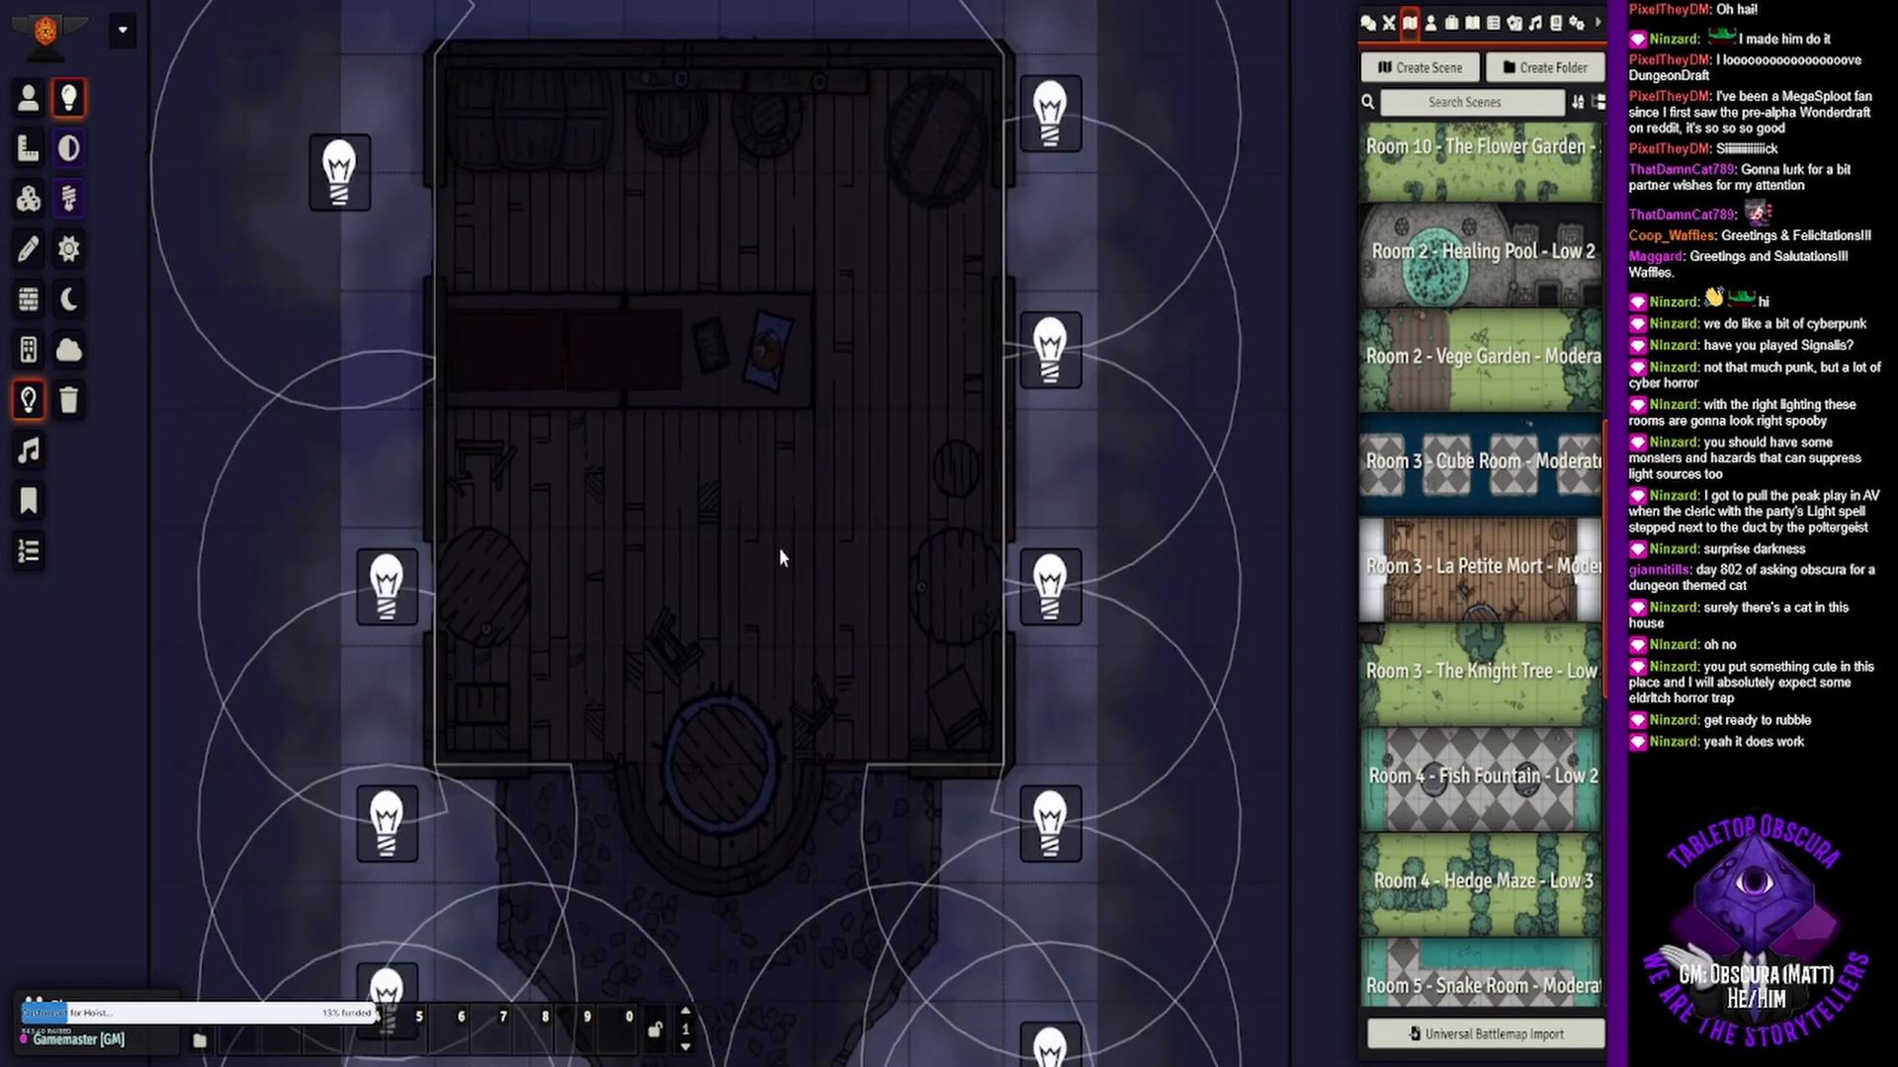
pyautogui.moveTo(358, 305); pyautogui.dragTo(377, 524)
pyautogui.moveTo(356, 390); pyautogui.dragTo(400, 561)
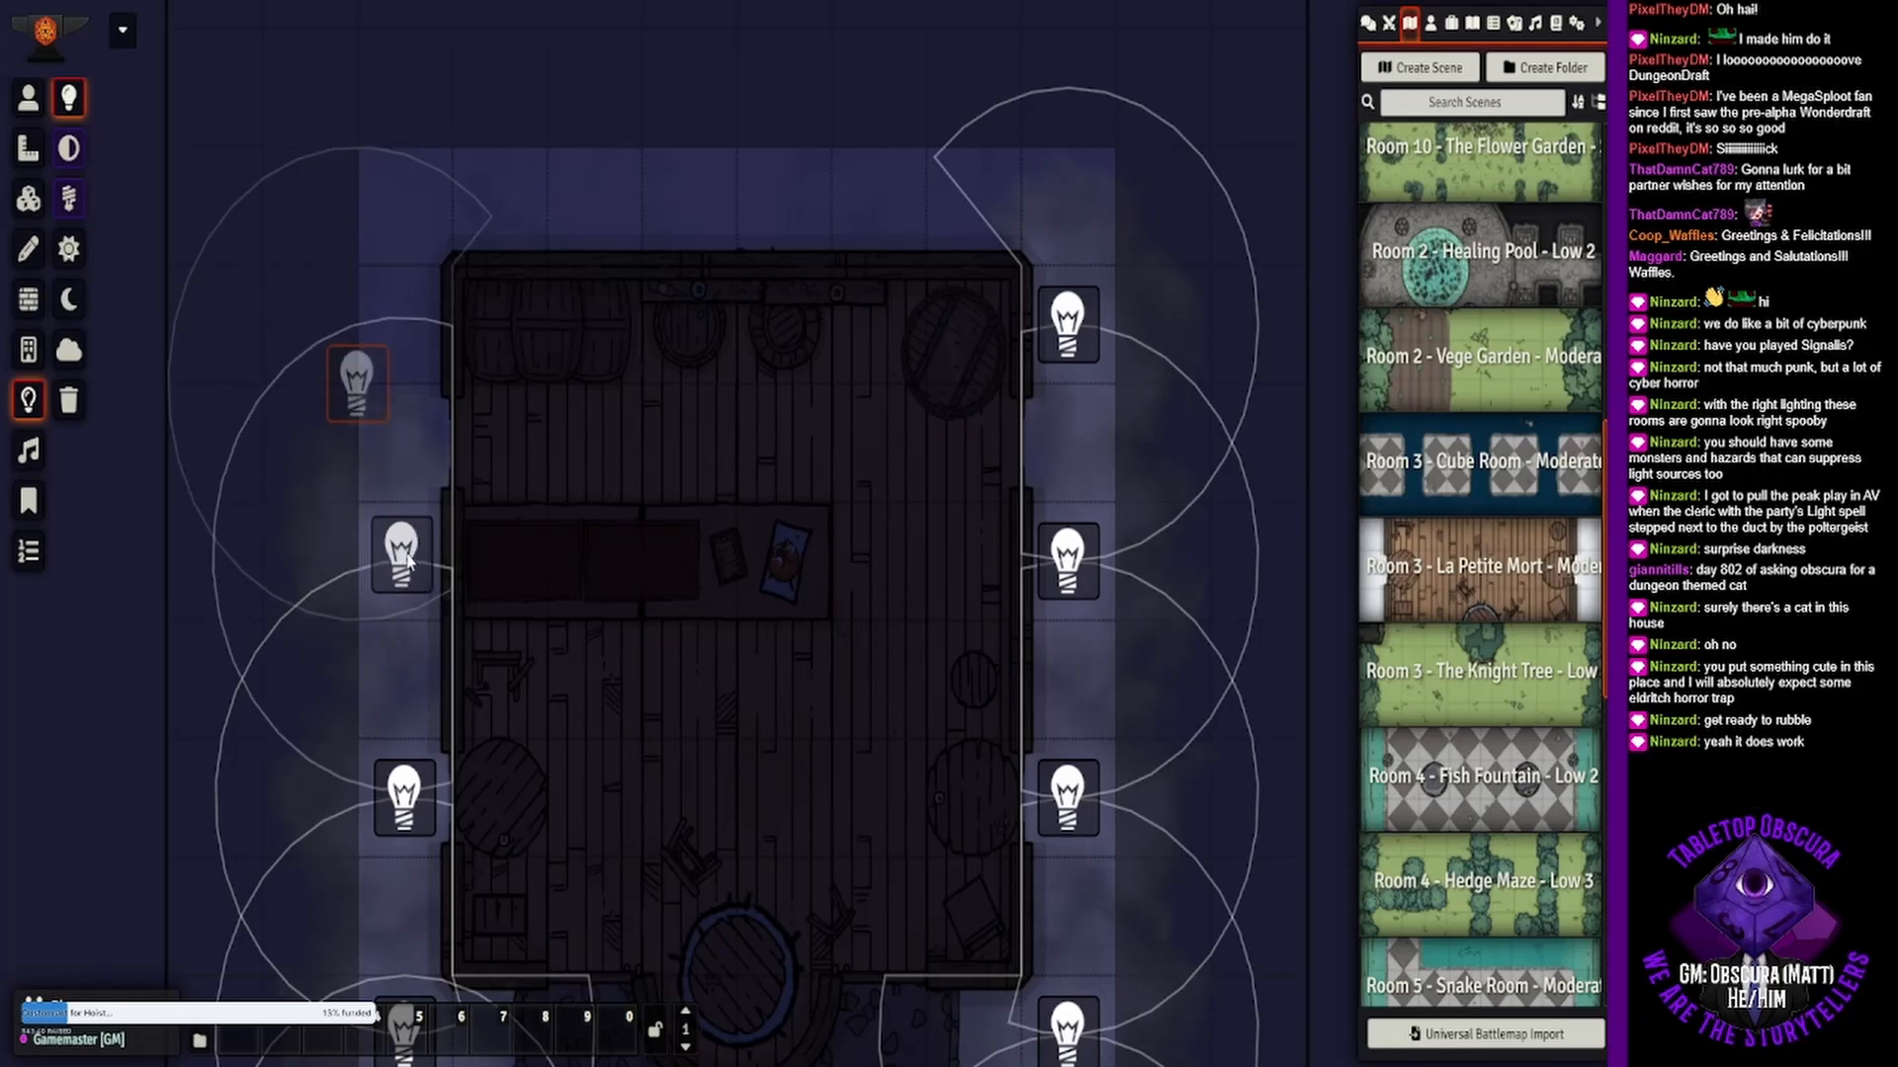
pyautogui.moveTo(526, 246); pyautogui.dragTo(512, 418)
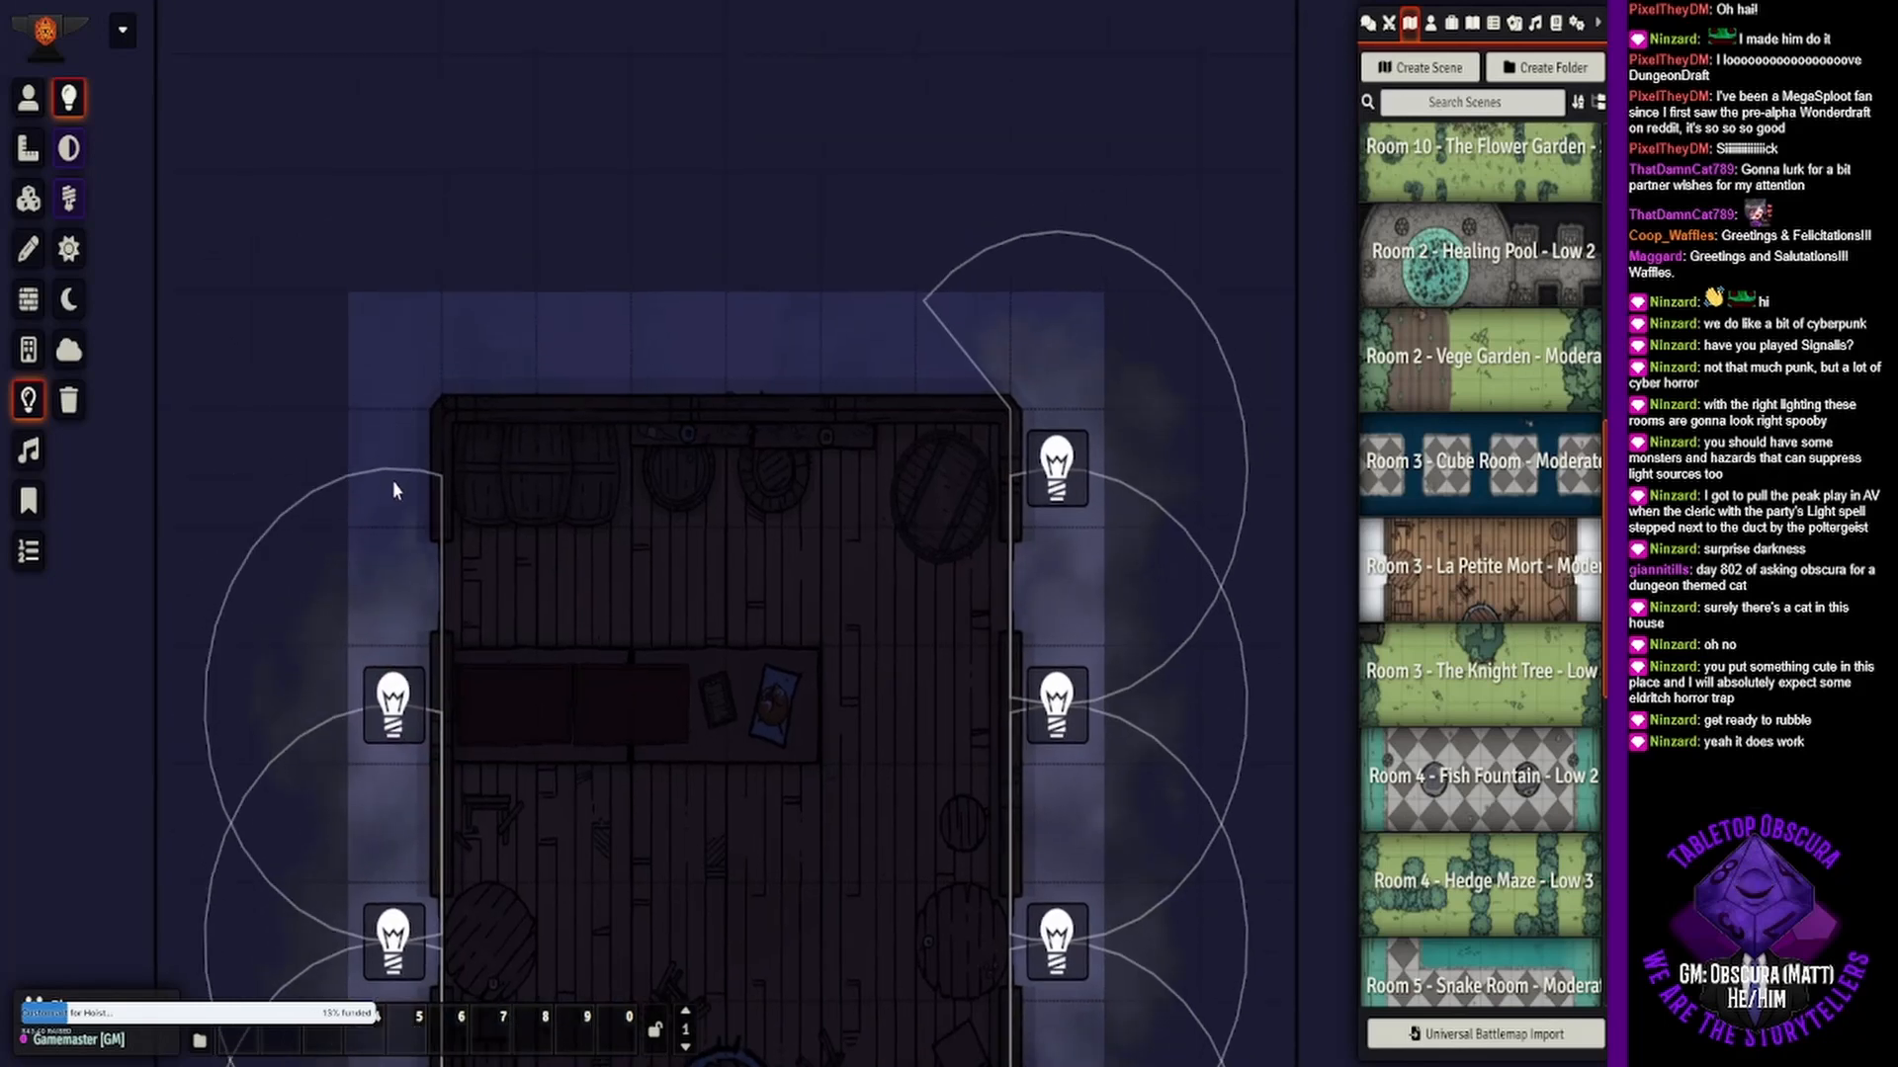
pyautogui.hotkey('ctrl', 'v')
pyautogui.moveTo(346, 405); pyautogui.dragTo(395, 461)
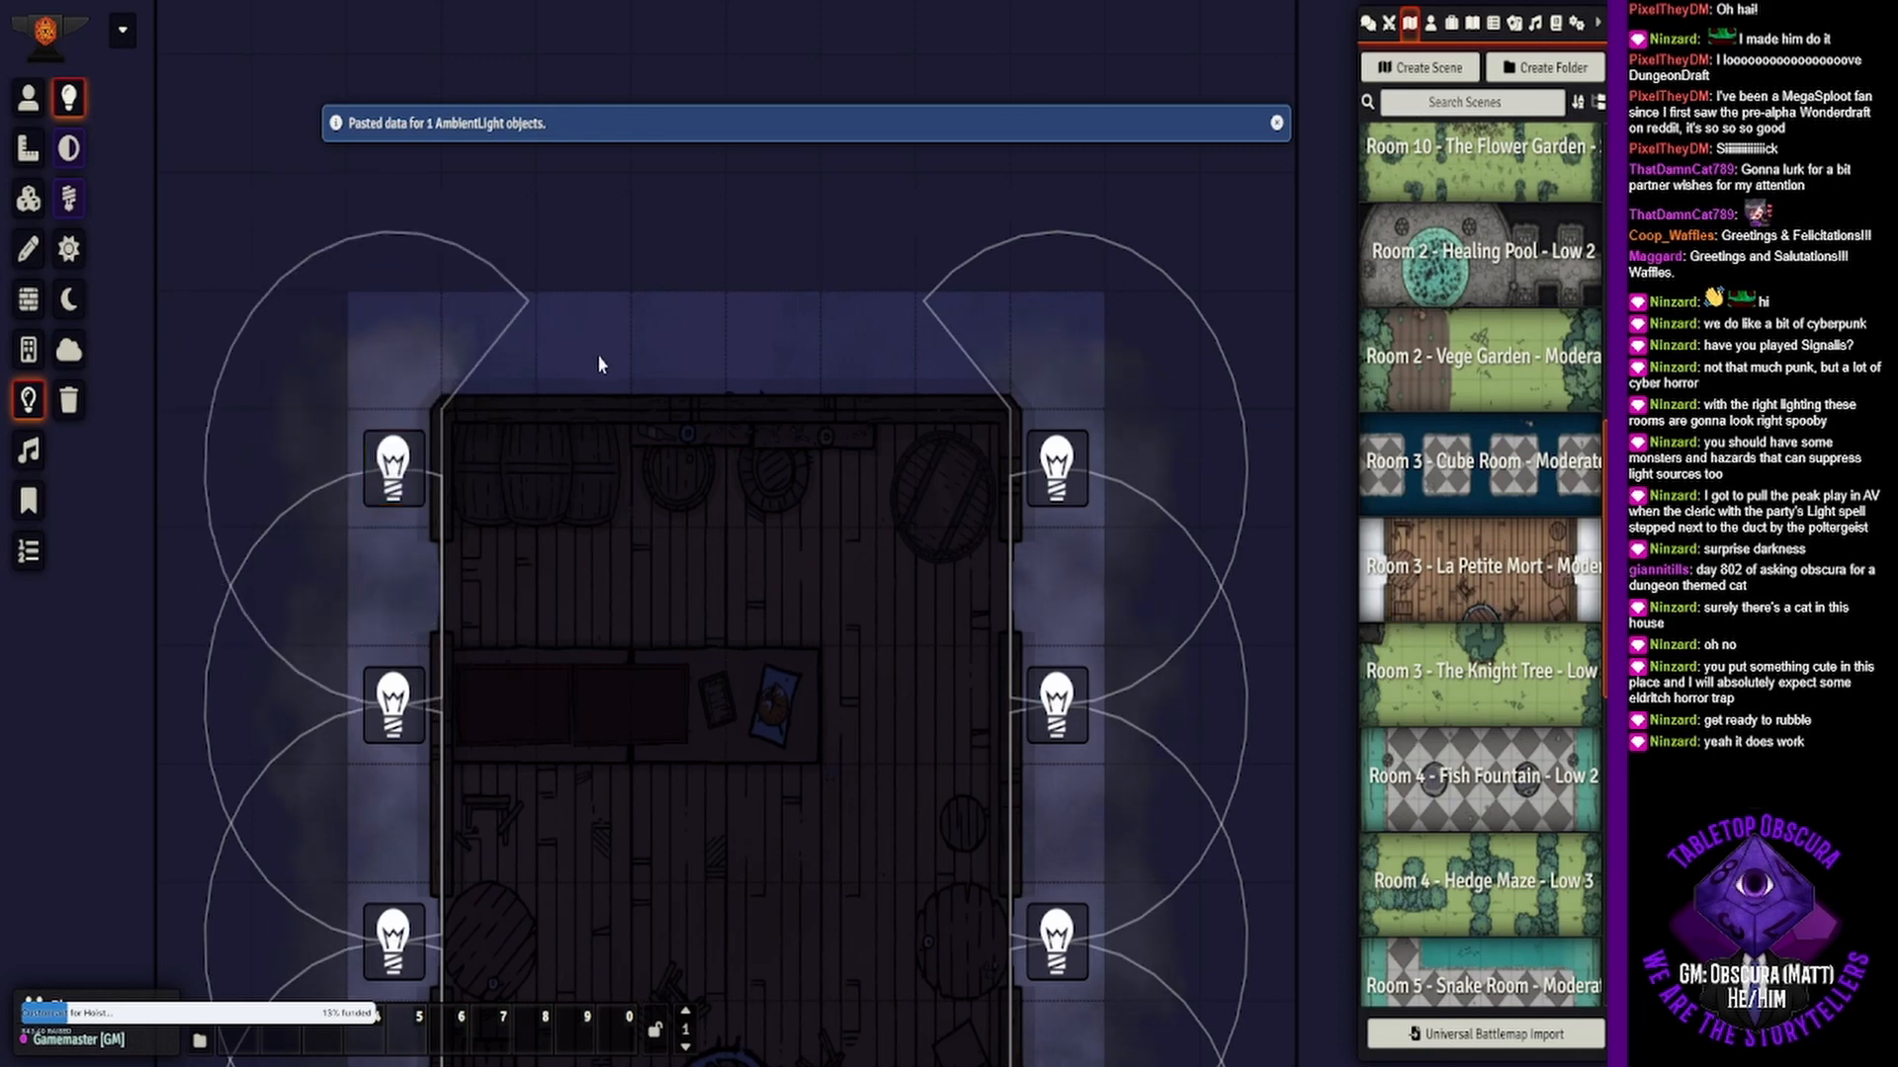
# - Paste two ambient lights outside the north wall, one near each corner of the house
pyautogui.hotkey('ctrl', 'v')
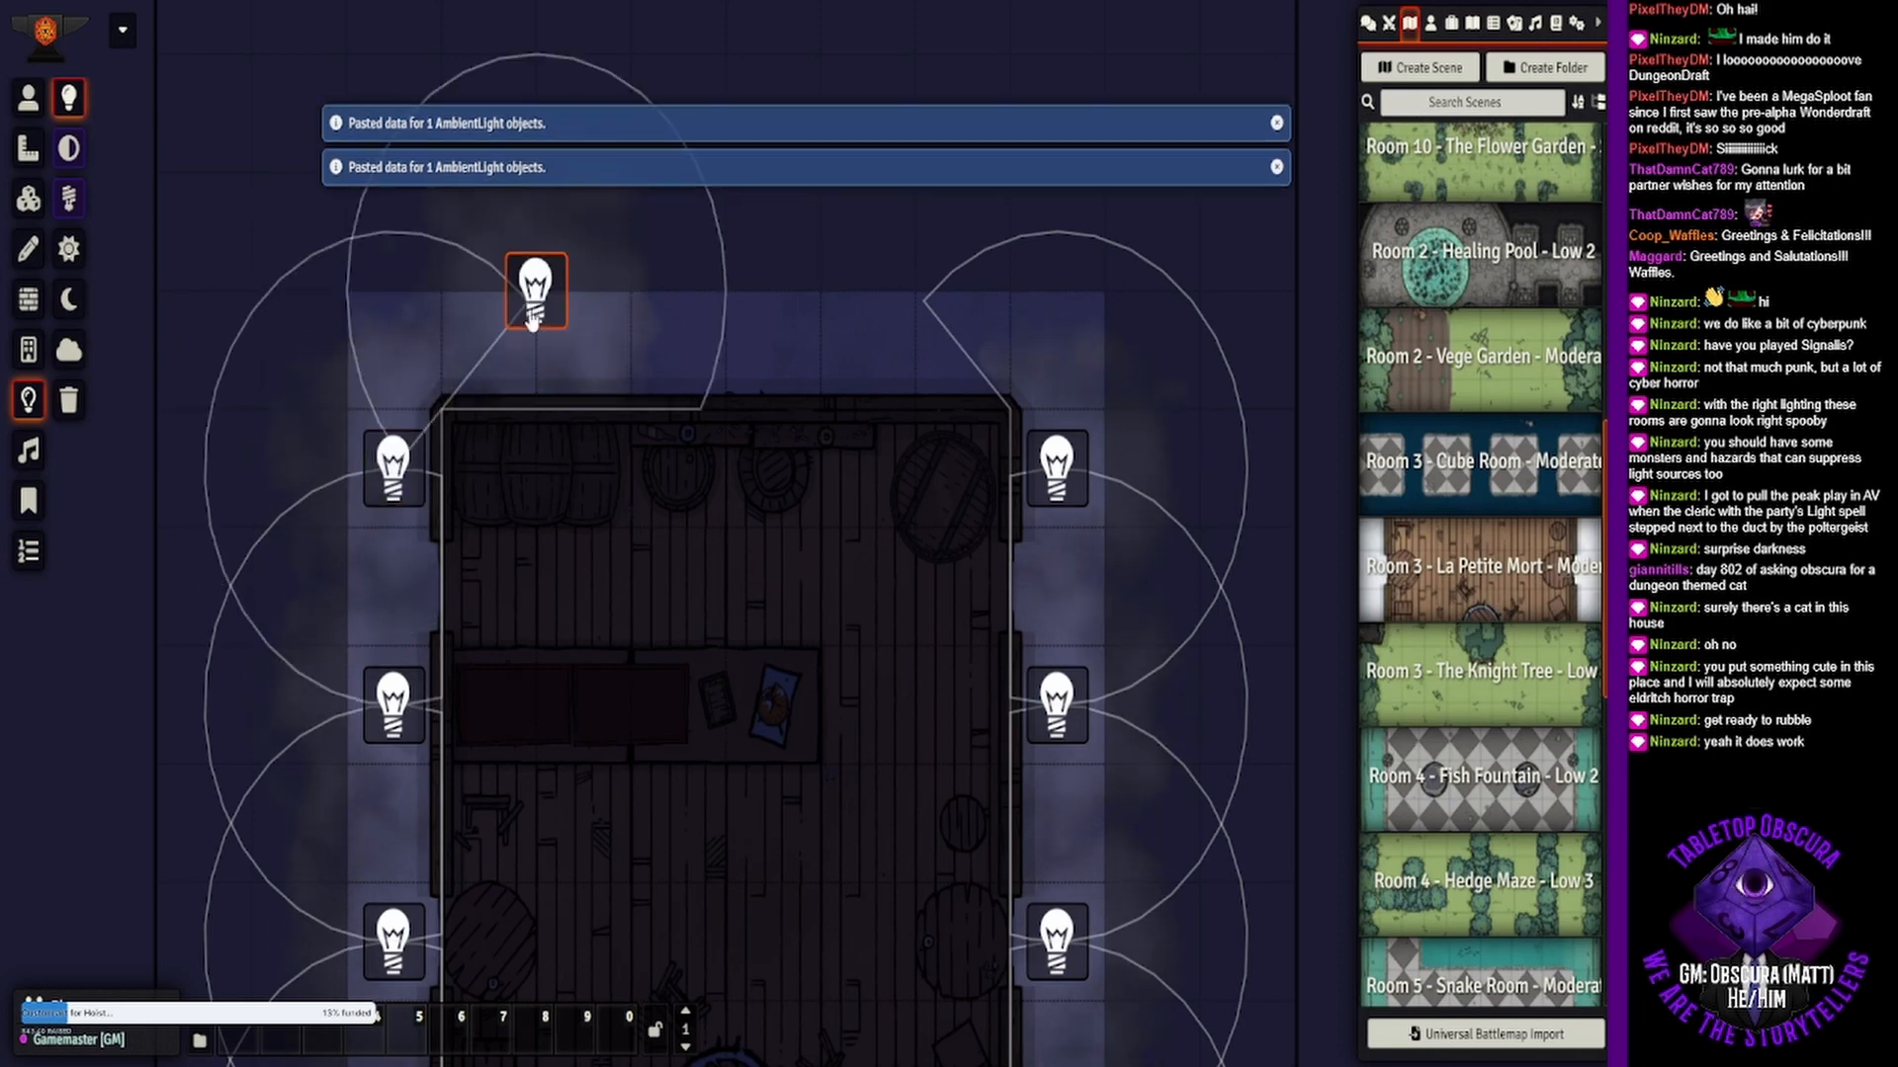
pyautogui.moveTo(523, 302); pyautogui.dragTo(571, 365)
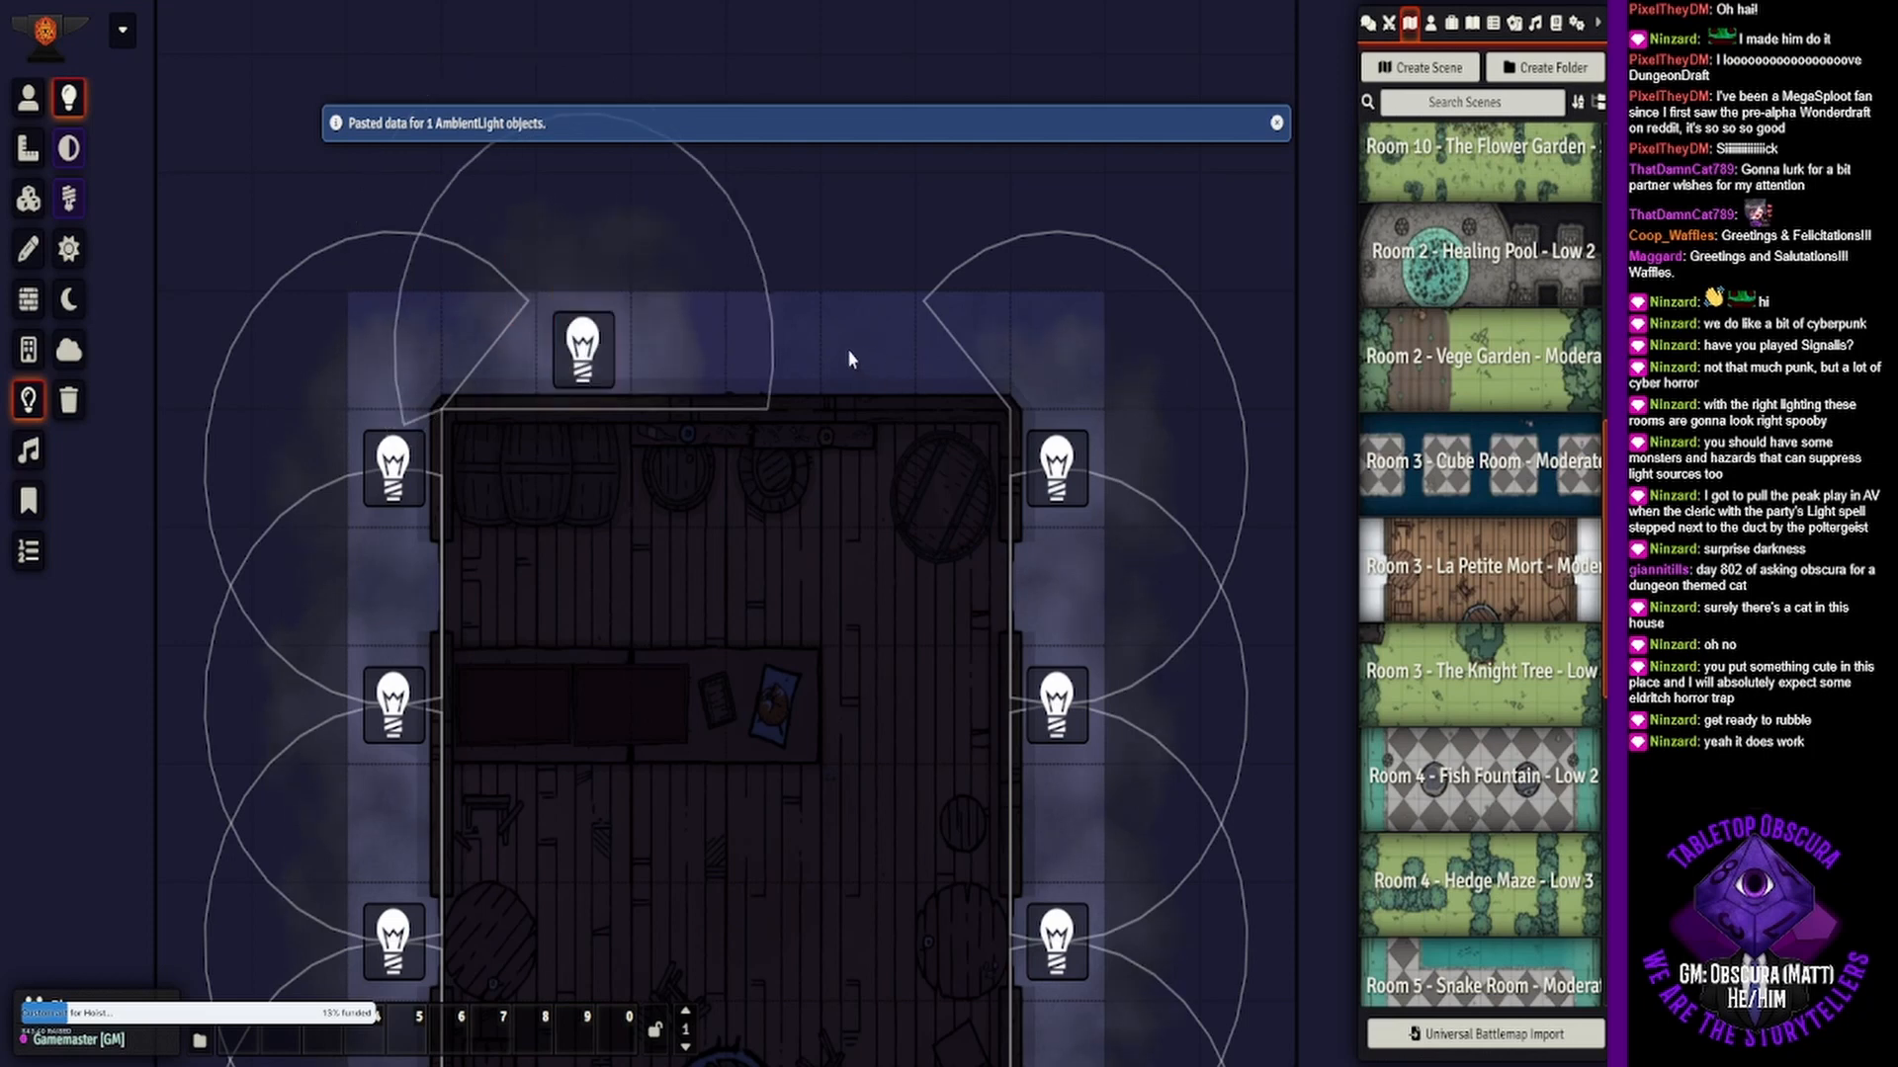
pyautogui.hotkey('ctrl', 'v')
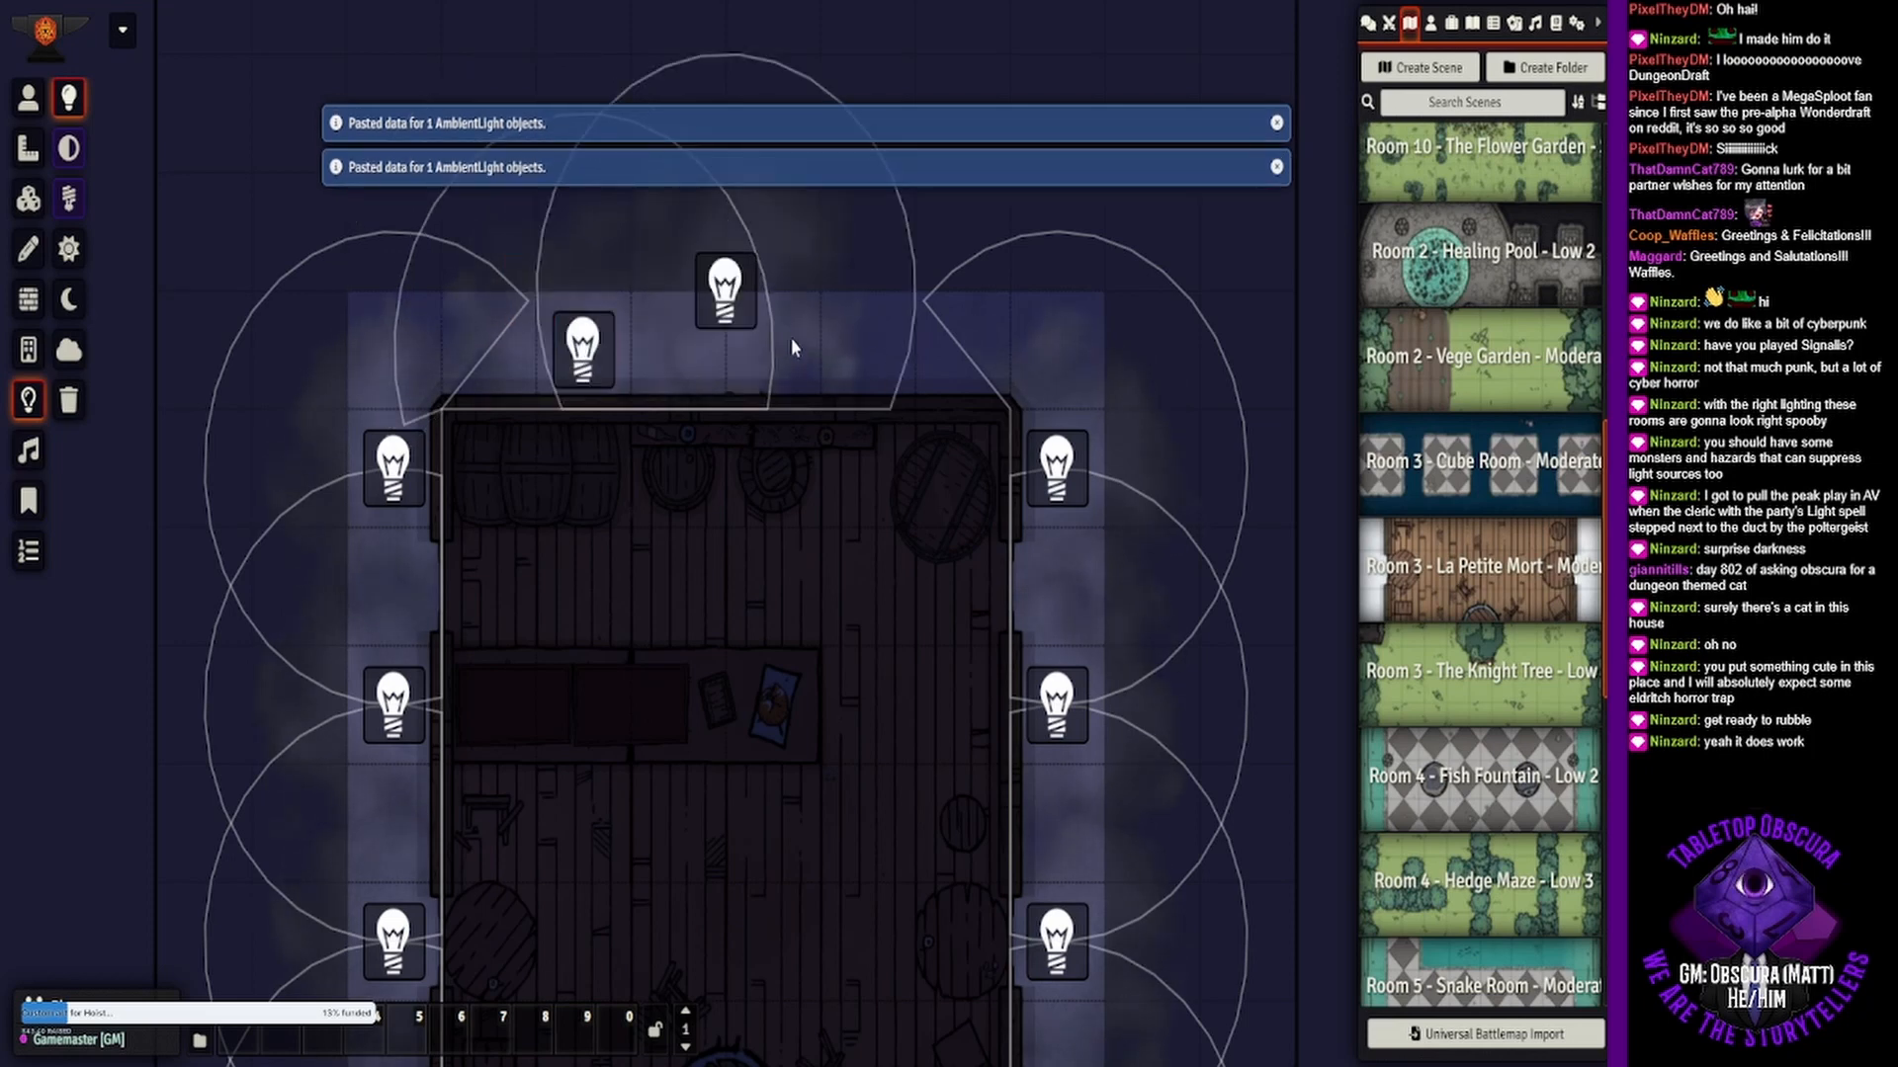
pyautogui.moveTo(722, 314); pyautogui.dragTo(864, 372)
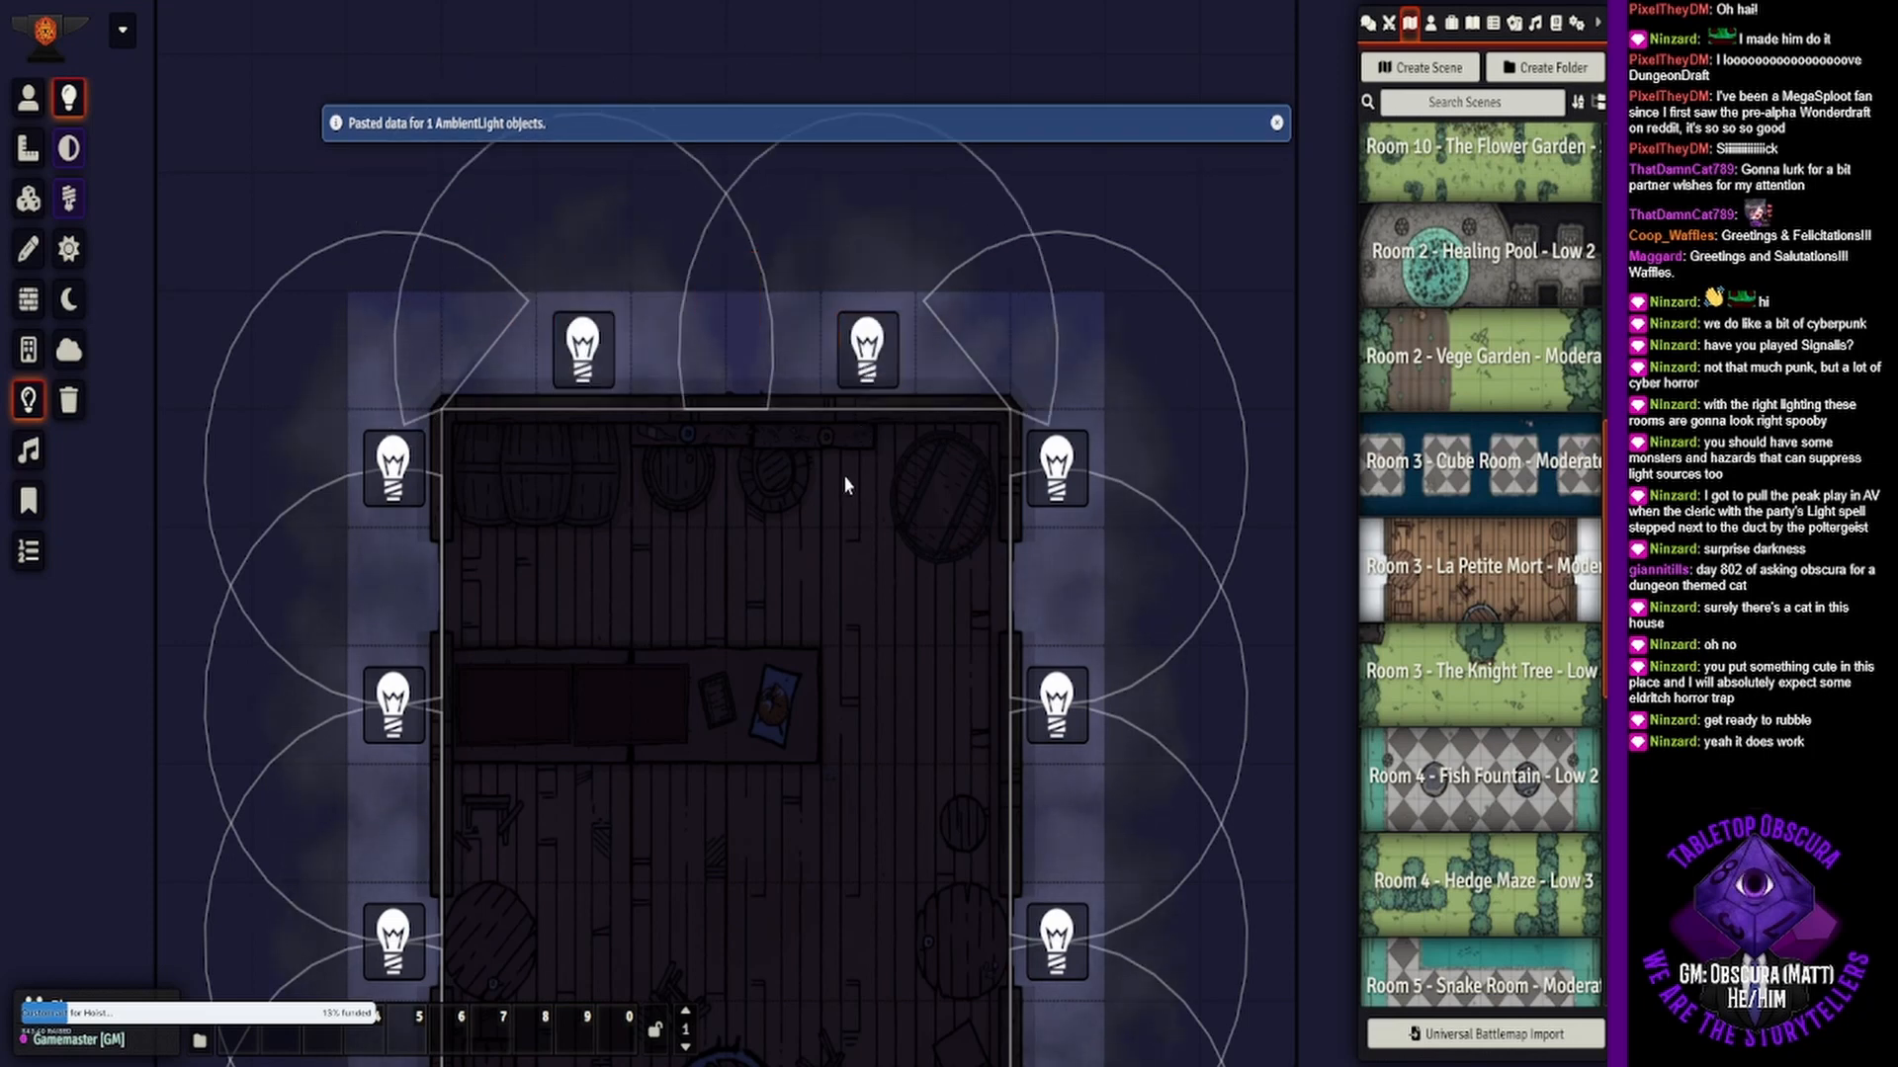
pyautogui.moveTo(562, 378); pyautogui.dragTo(466, 378)
pyautogui.moveTo(852, 361); pyautogui.dragTo(947, 361)
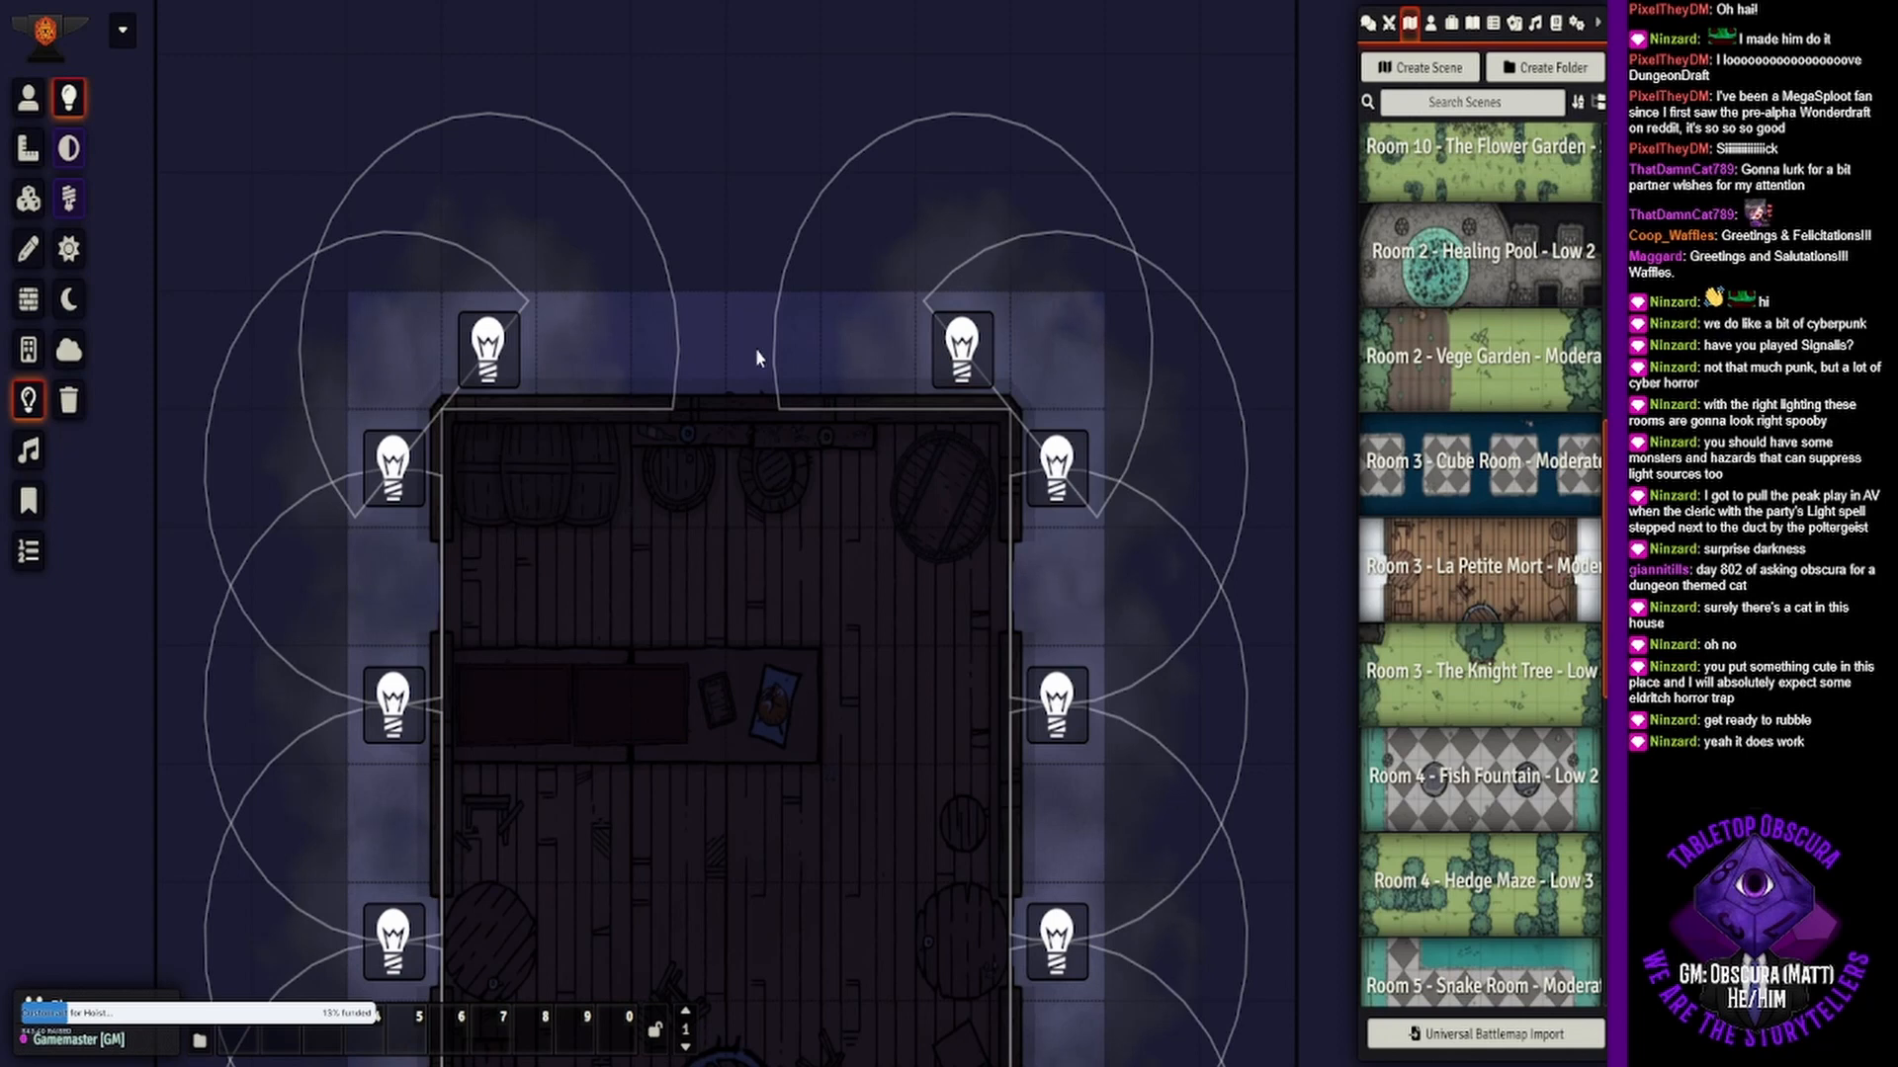
# - Add two more ambient lights between the corner lights along the north wall and space them evenly
pyautogui.hotkey('ctrl', 'v')
pyautogui.moveTo(743, 318); pyautogui.dragTo(694, 379)
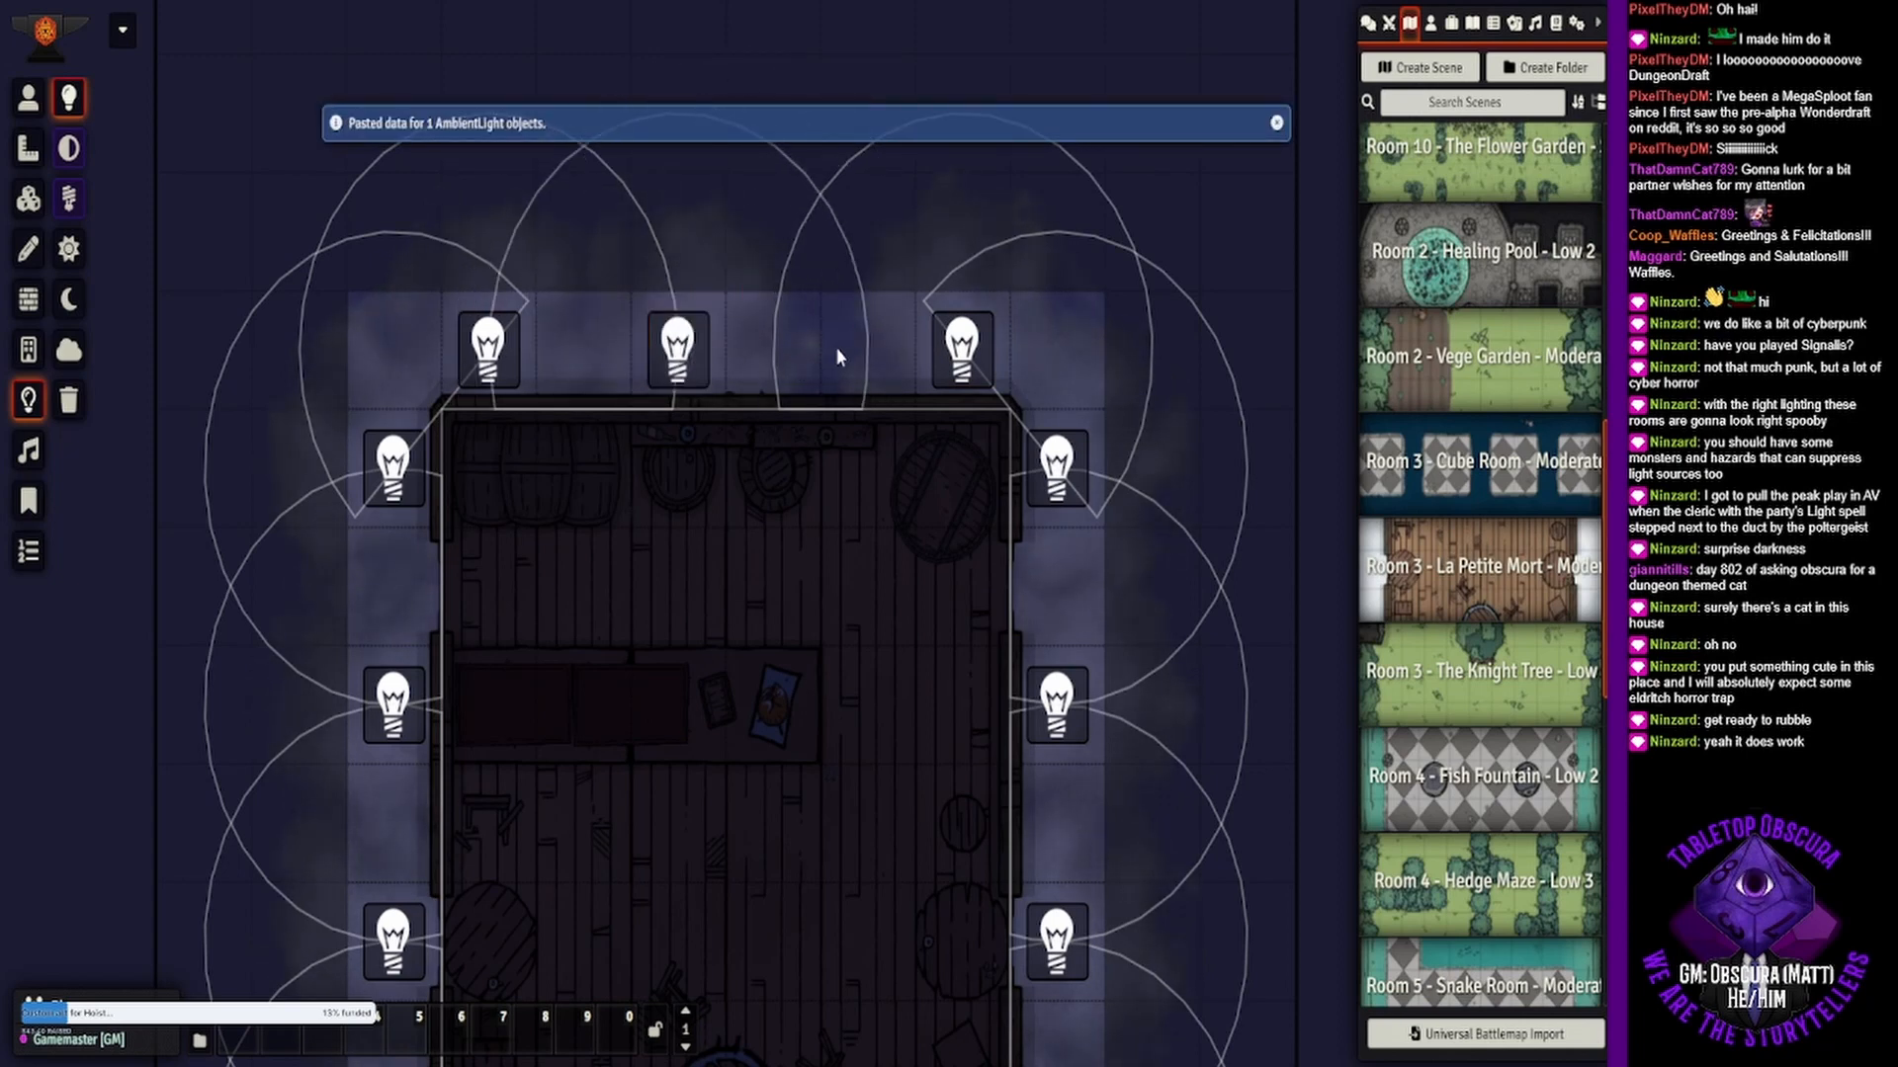
pyautogui.hotkey('ctrl', 'v')
pyautogui.moveTo(820, 289); pyautogui.dragTo(820, 381)
pyautogui.moveTo(678, 368); pyautogui.dragTo(630, 370)
# - Check the lit scene without light markers and delete the southern window segment from the house's west wall
pyautogui.moveTo(937, 688); pyautogui.dragTo(925, 320)
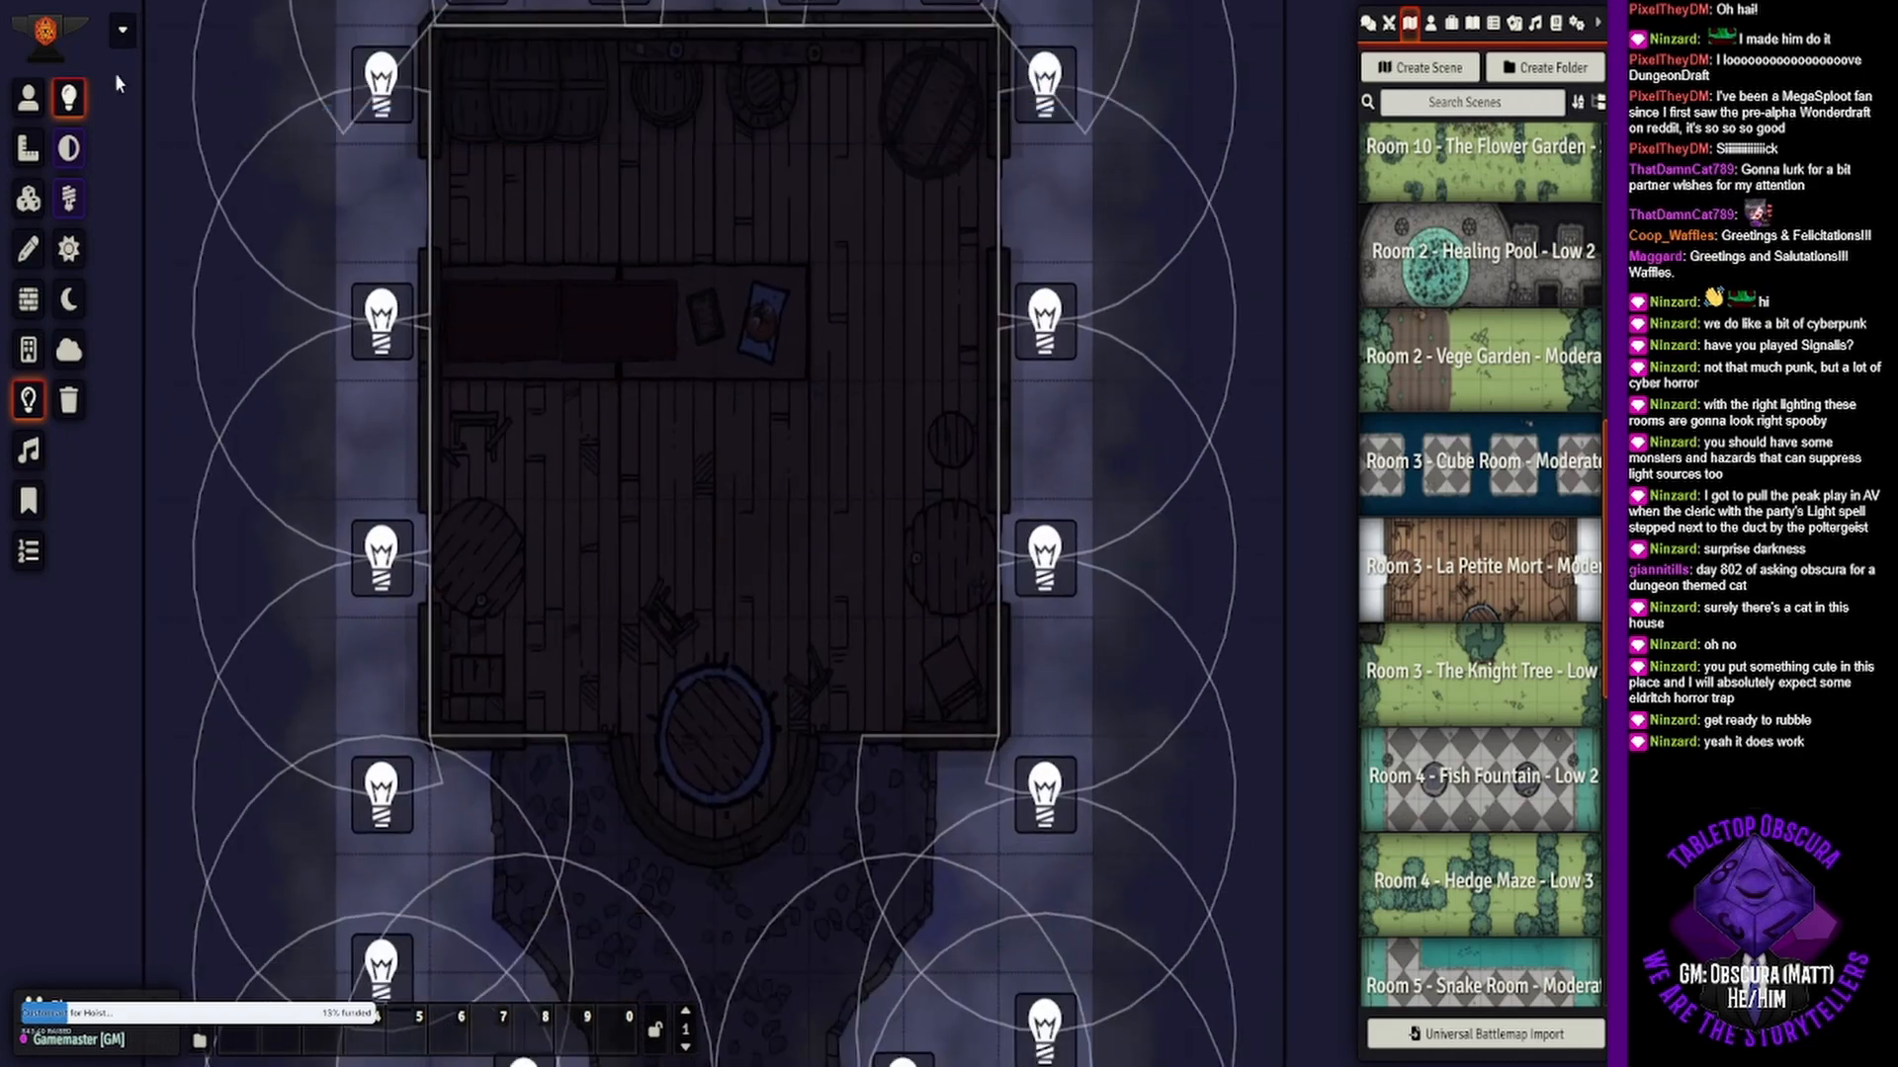
pyautogui.click(28, 97)
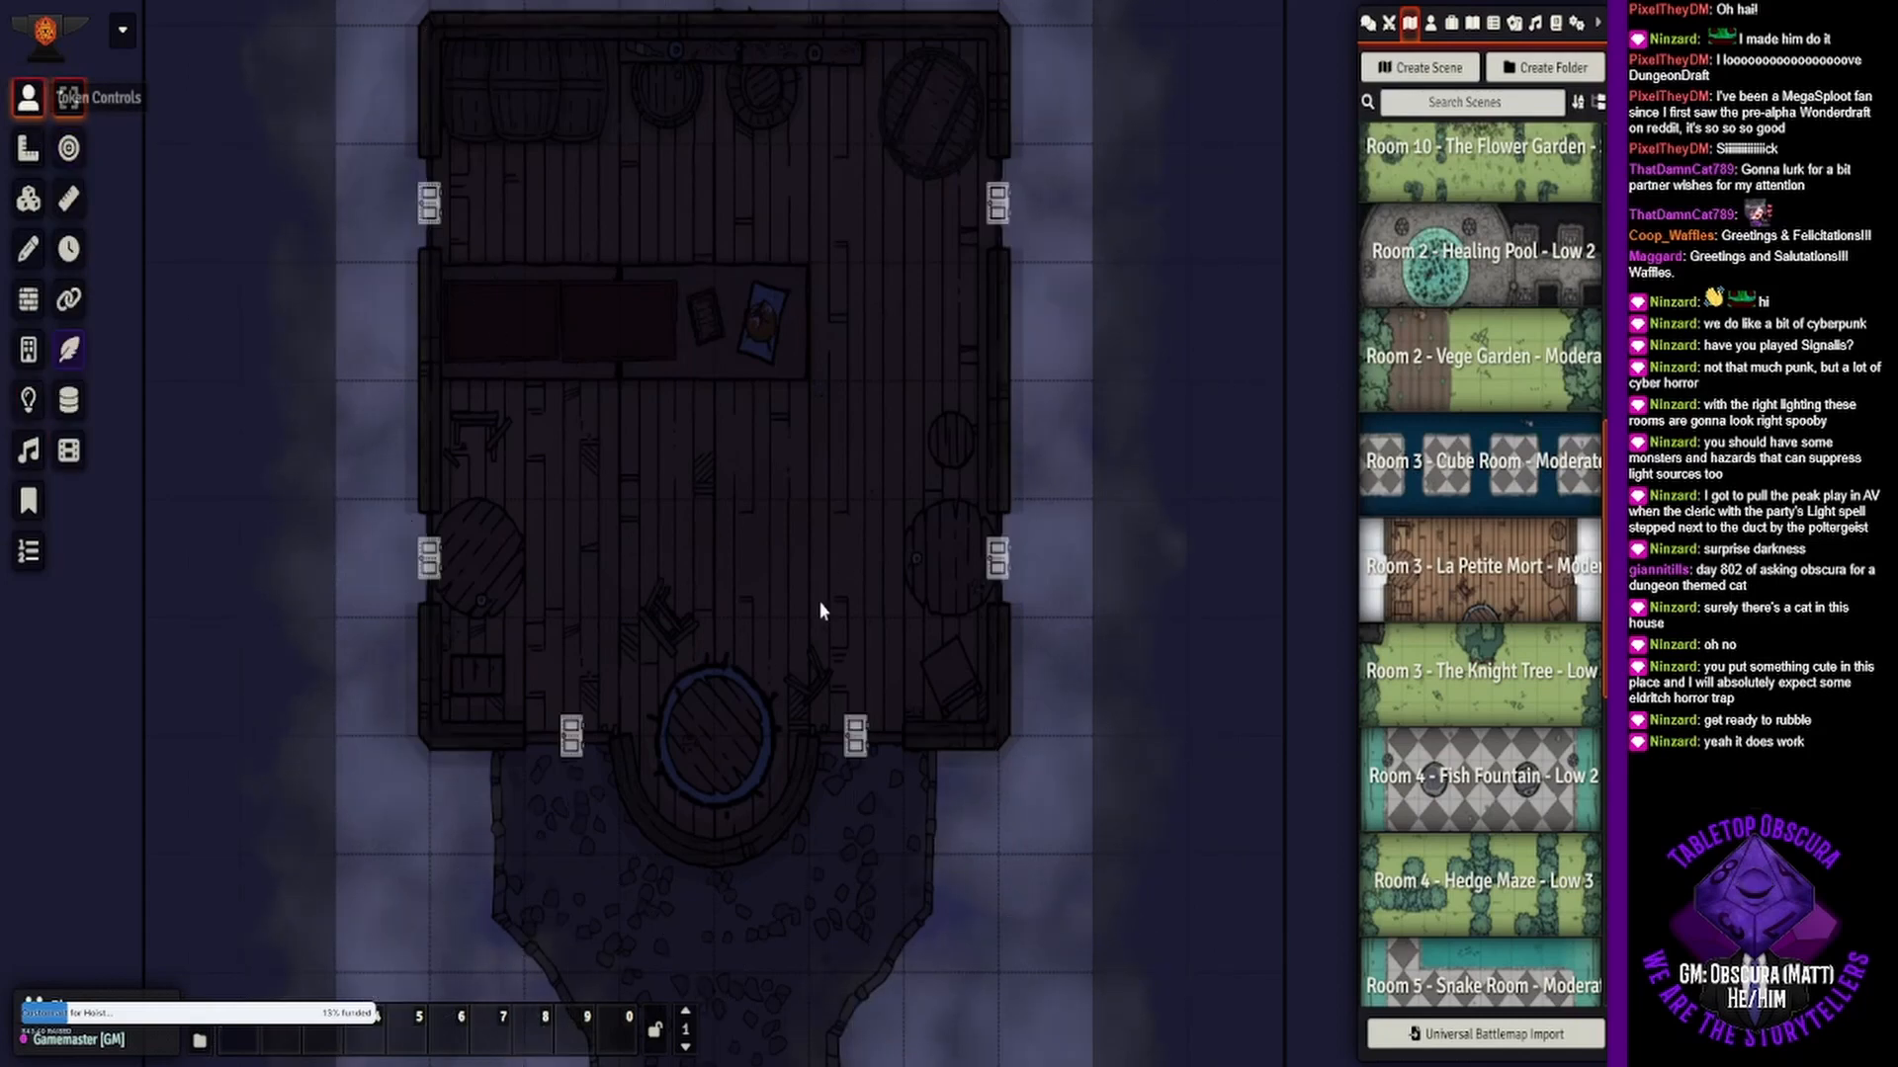
pyautogui.scroll(-5, 842, 564)
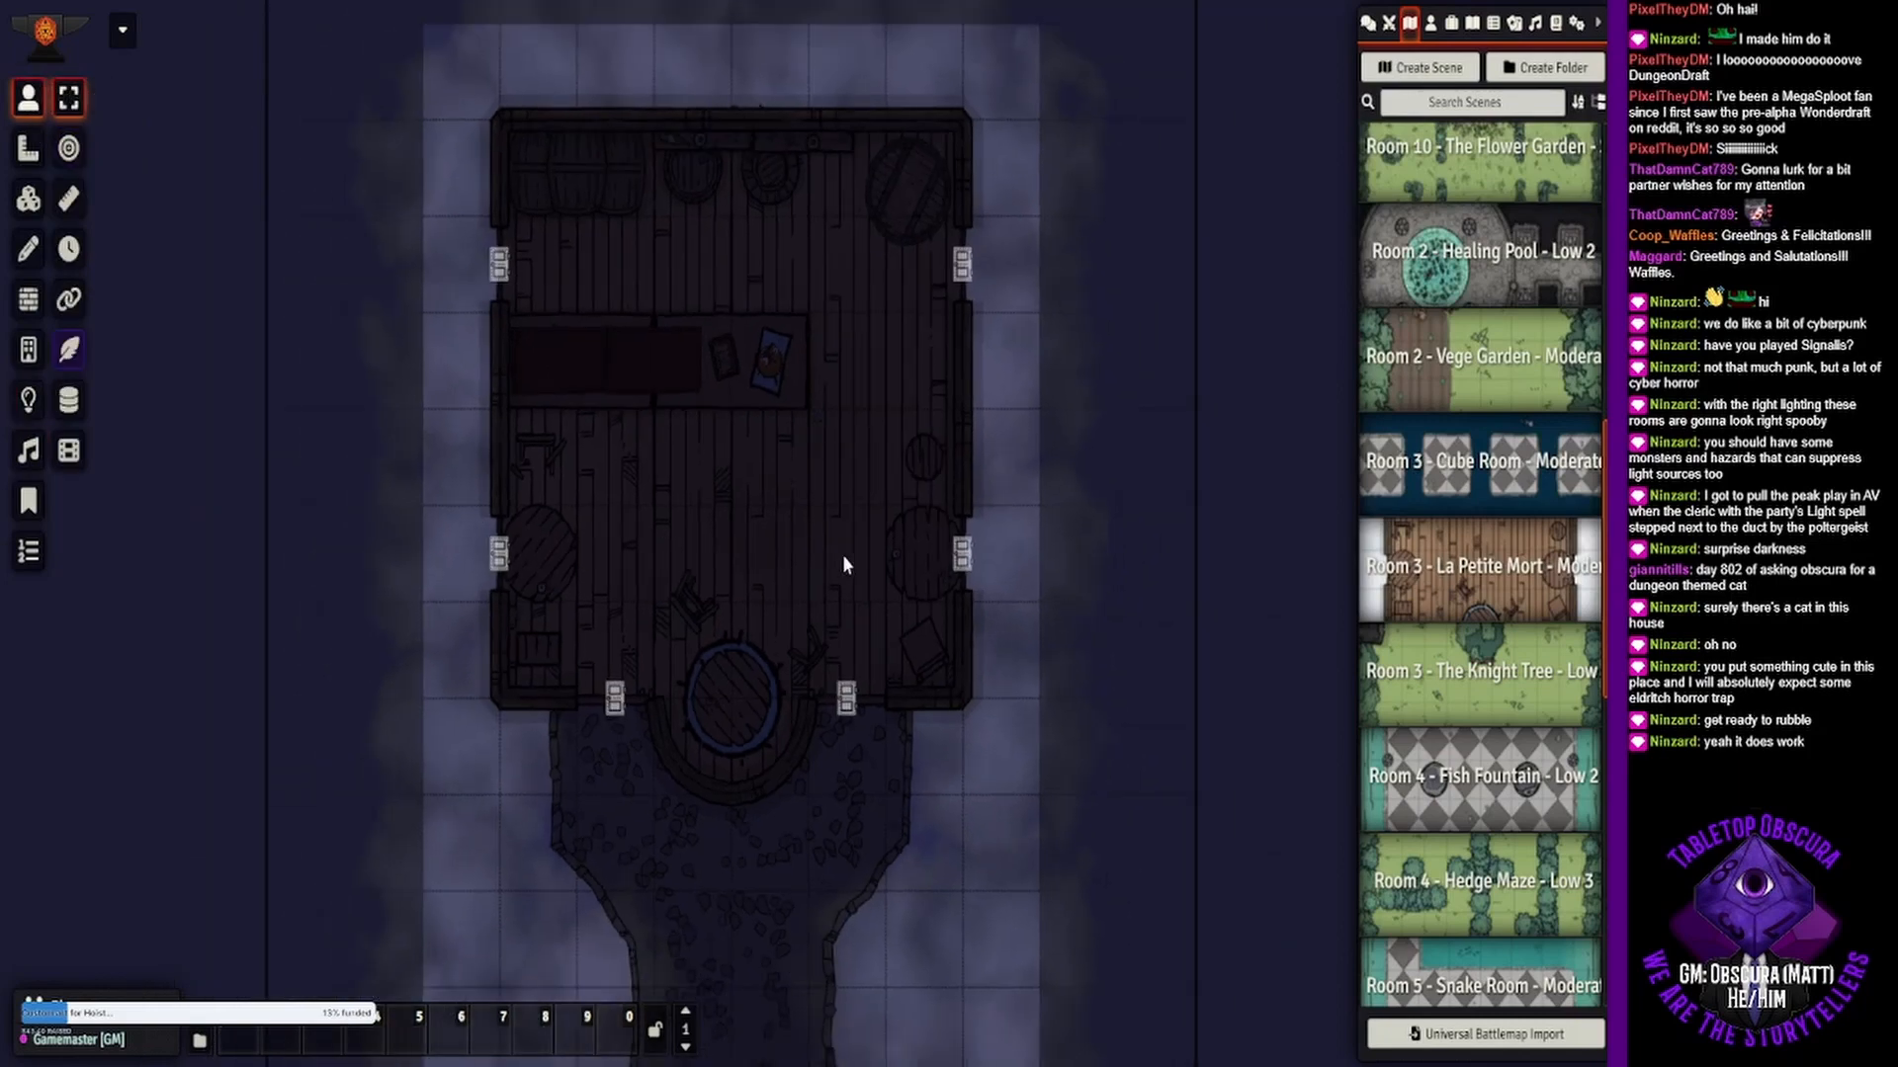
pyautogui.moveTo(843, 564); pyautogui.dragTo(809, 312)
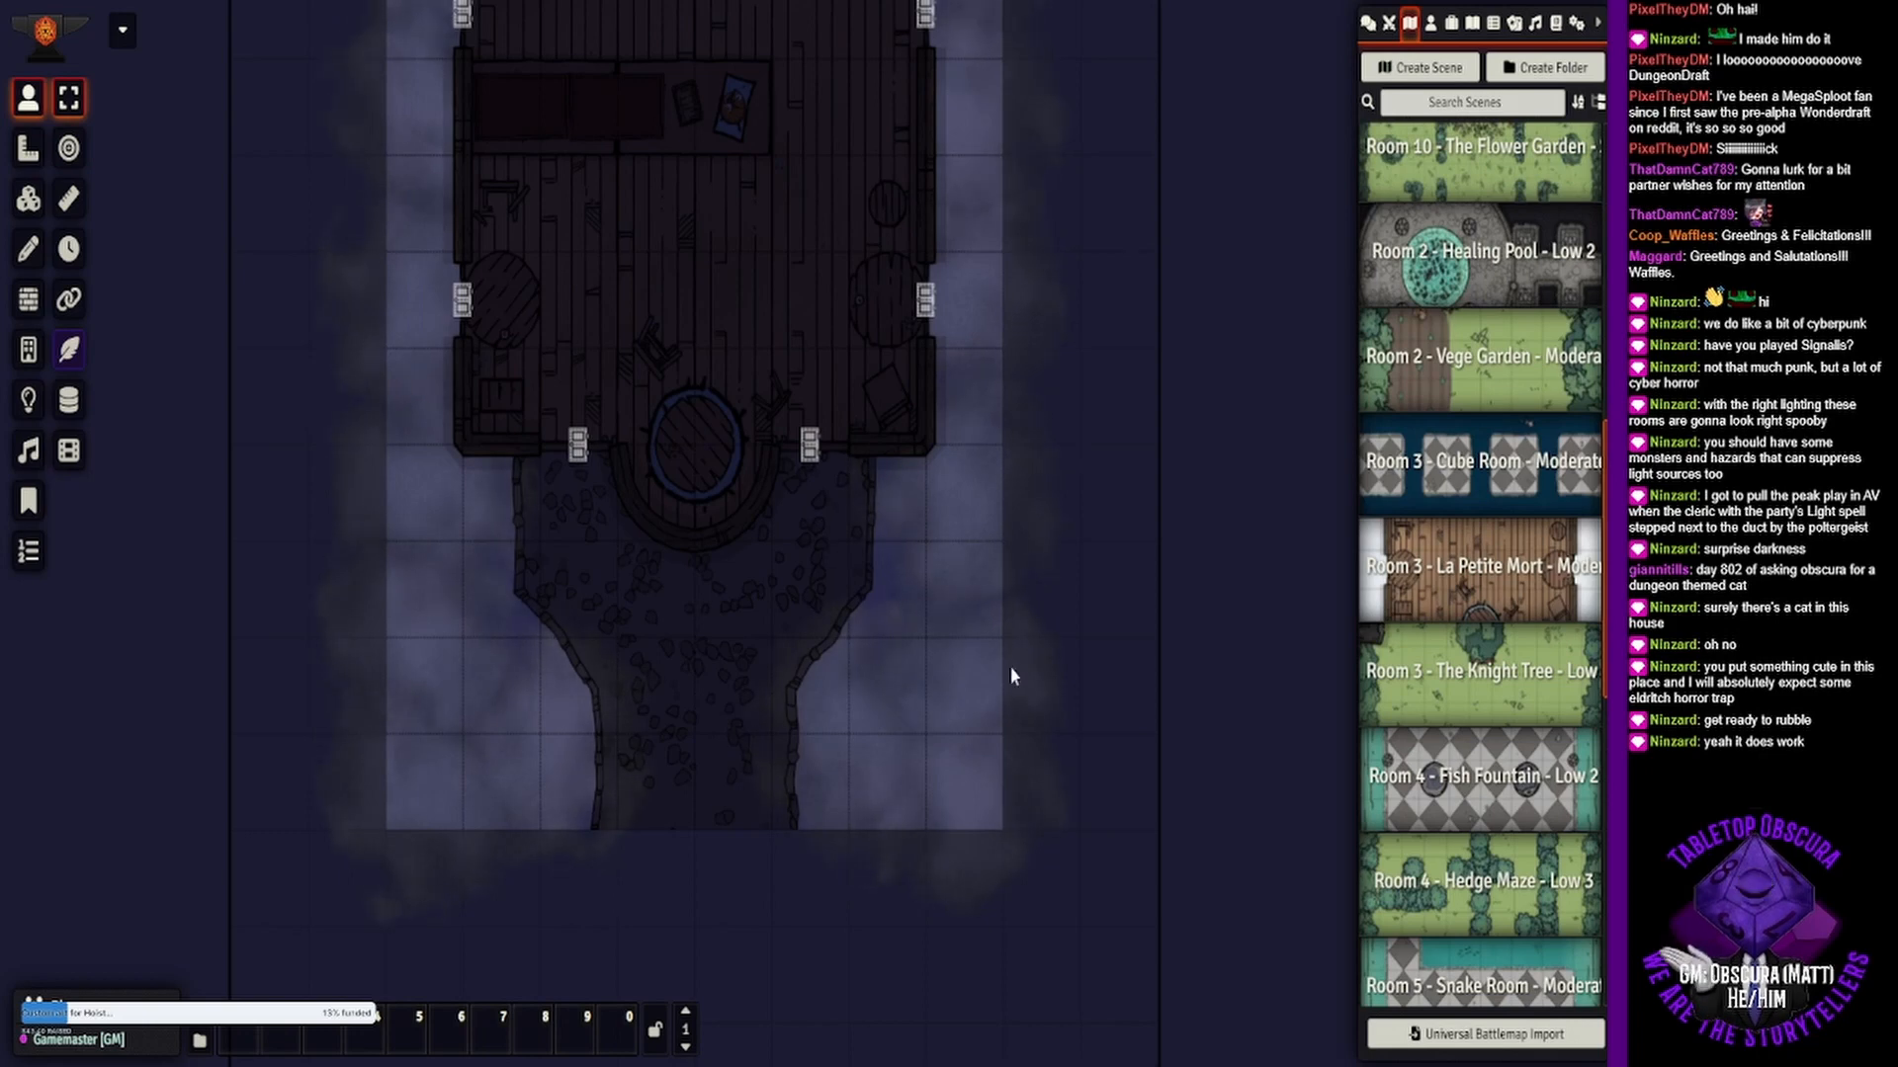
pyautogui.moveTo(797, 544); pyautogui.dragTo(801, 686)
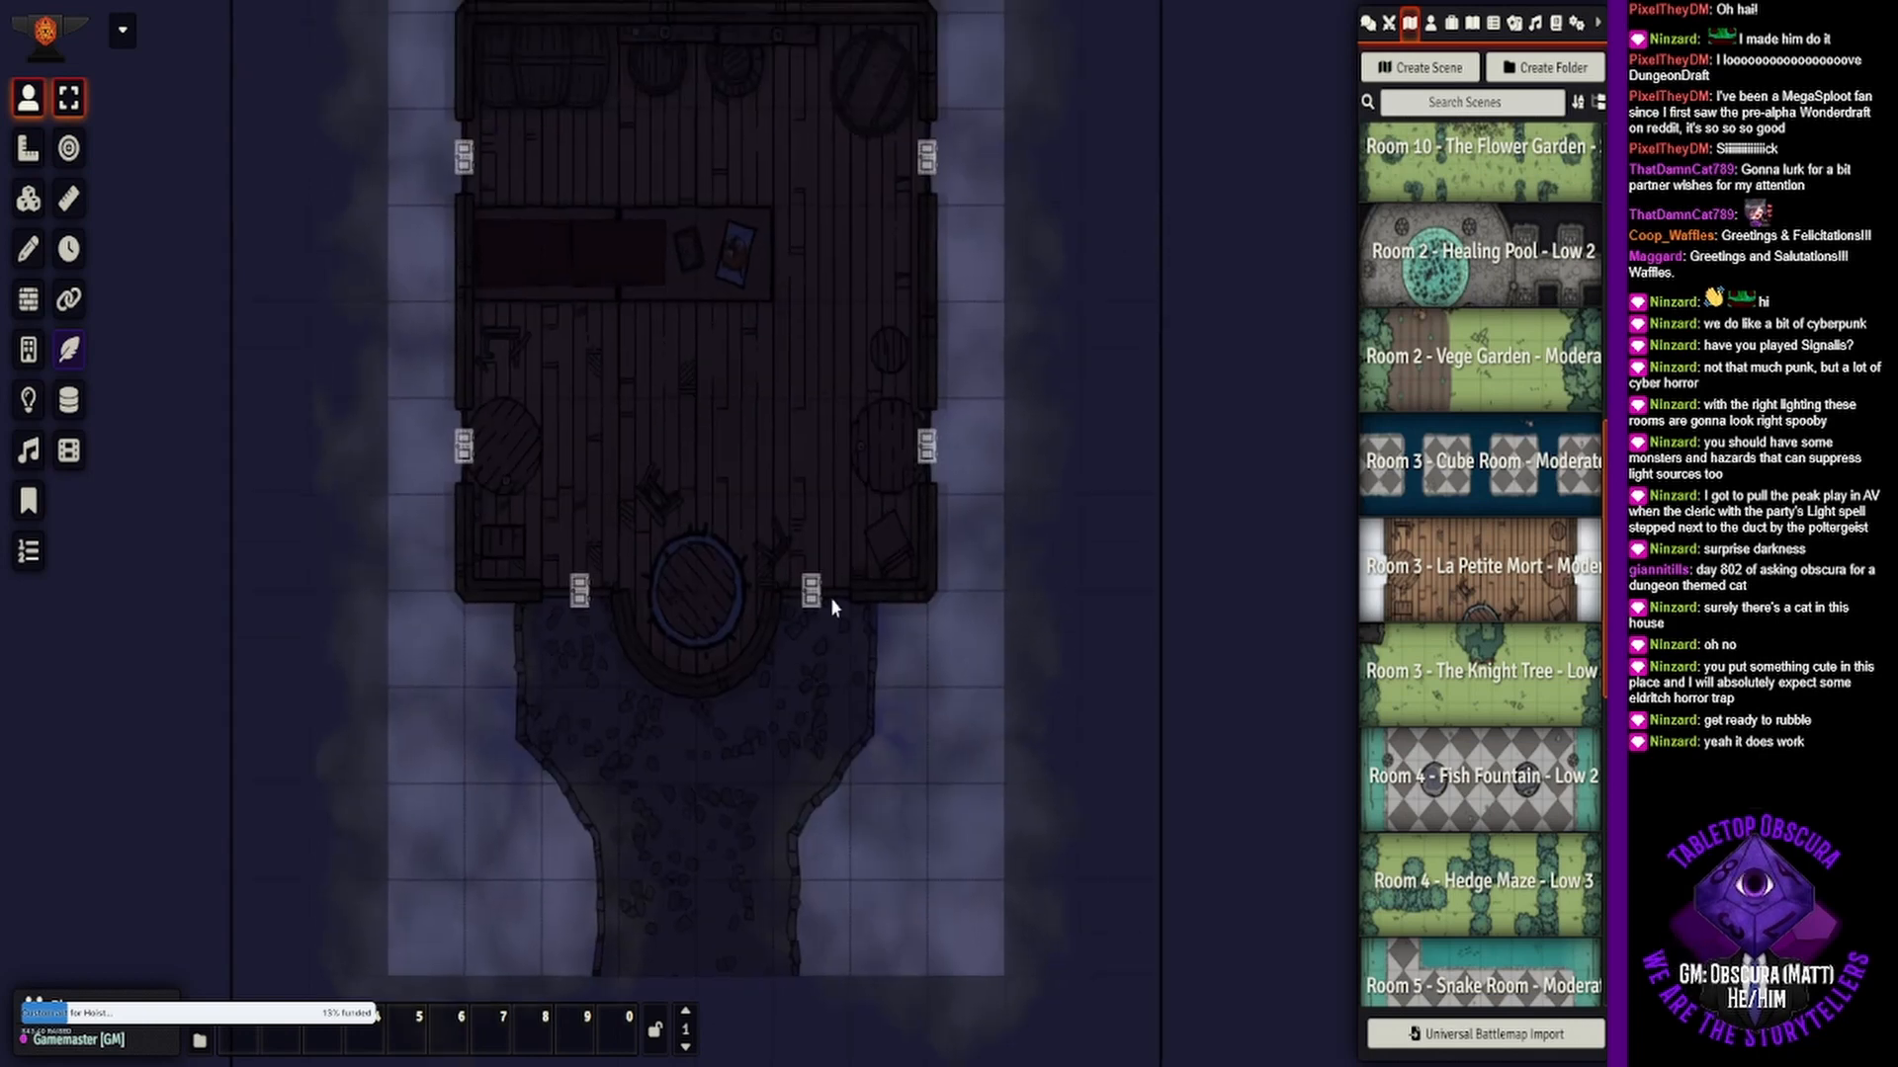
pyautogui.moveTo(825, 438); pyautogui.dragTo(838, 539)
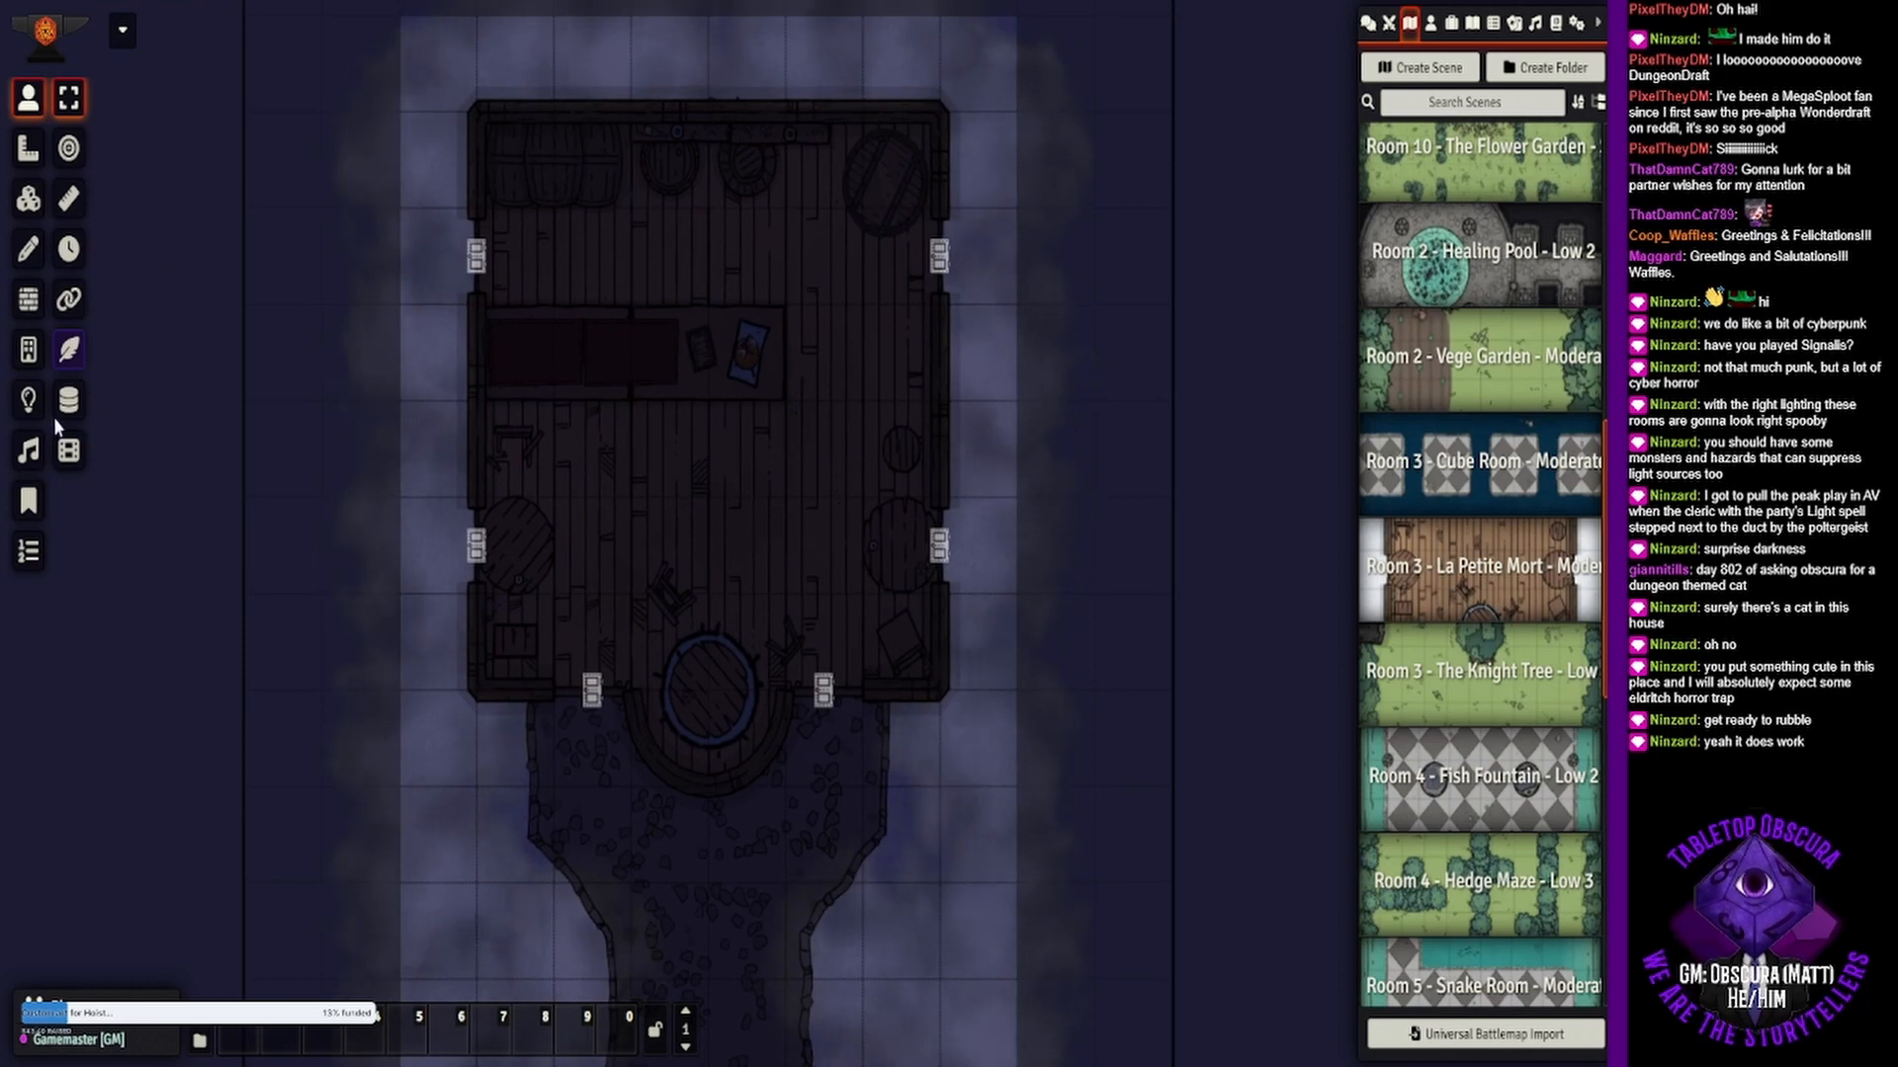
pyautogui.click(29, 349)
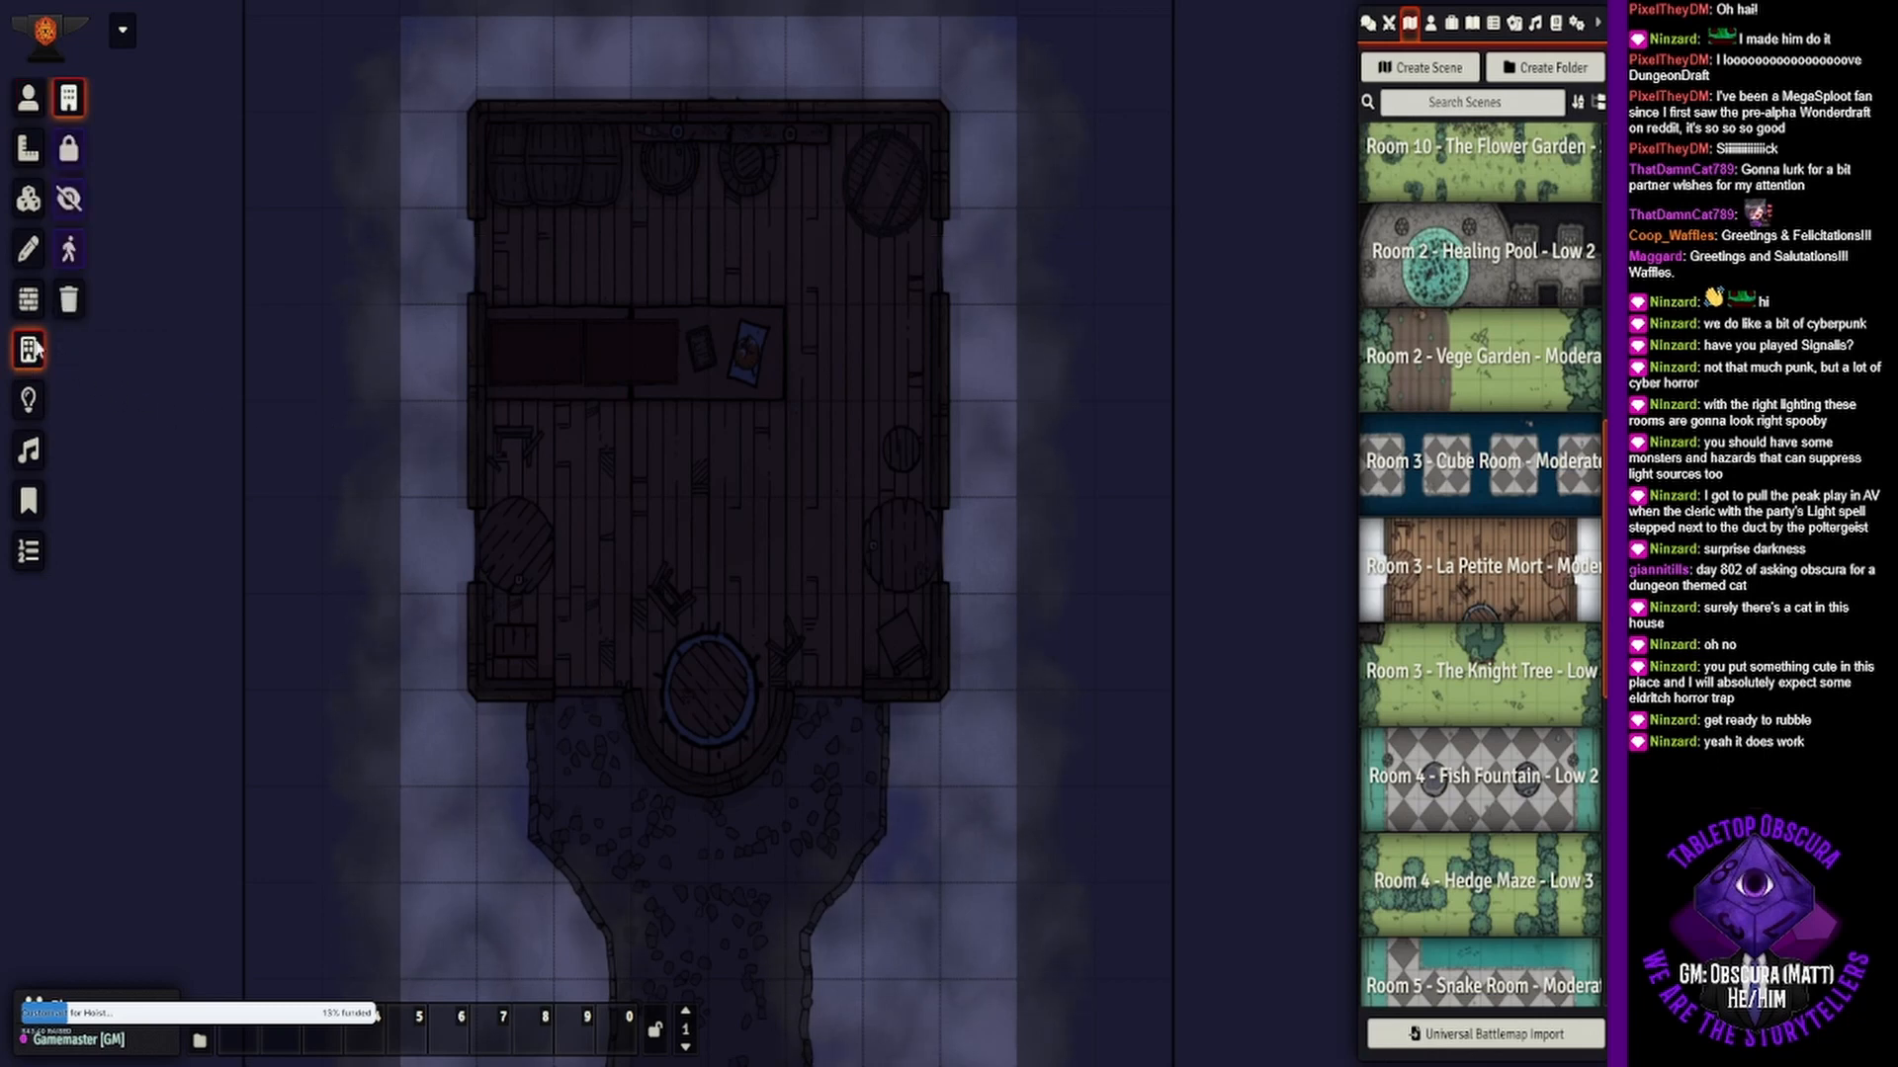
pyautogui.click(28, 300)
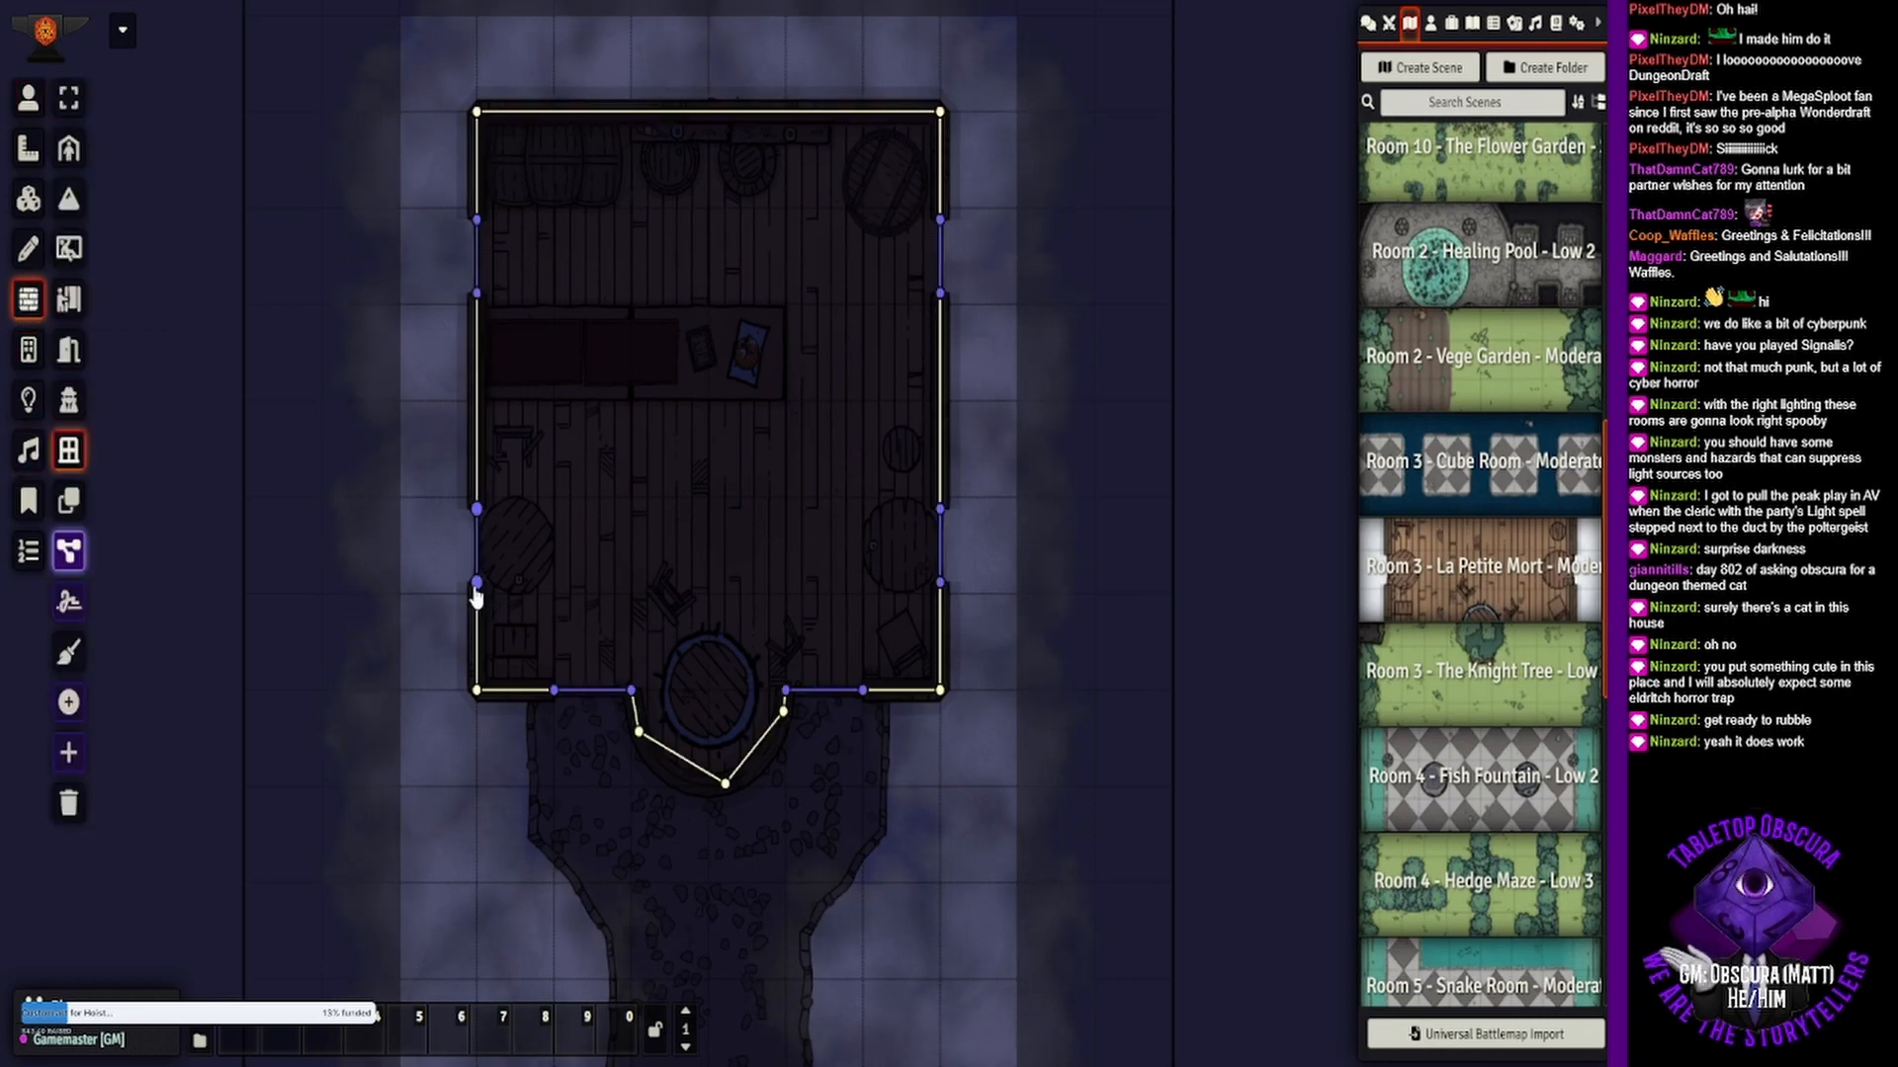
pyautogui.press('Delete')
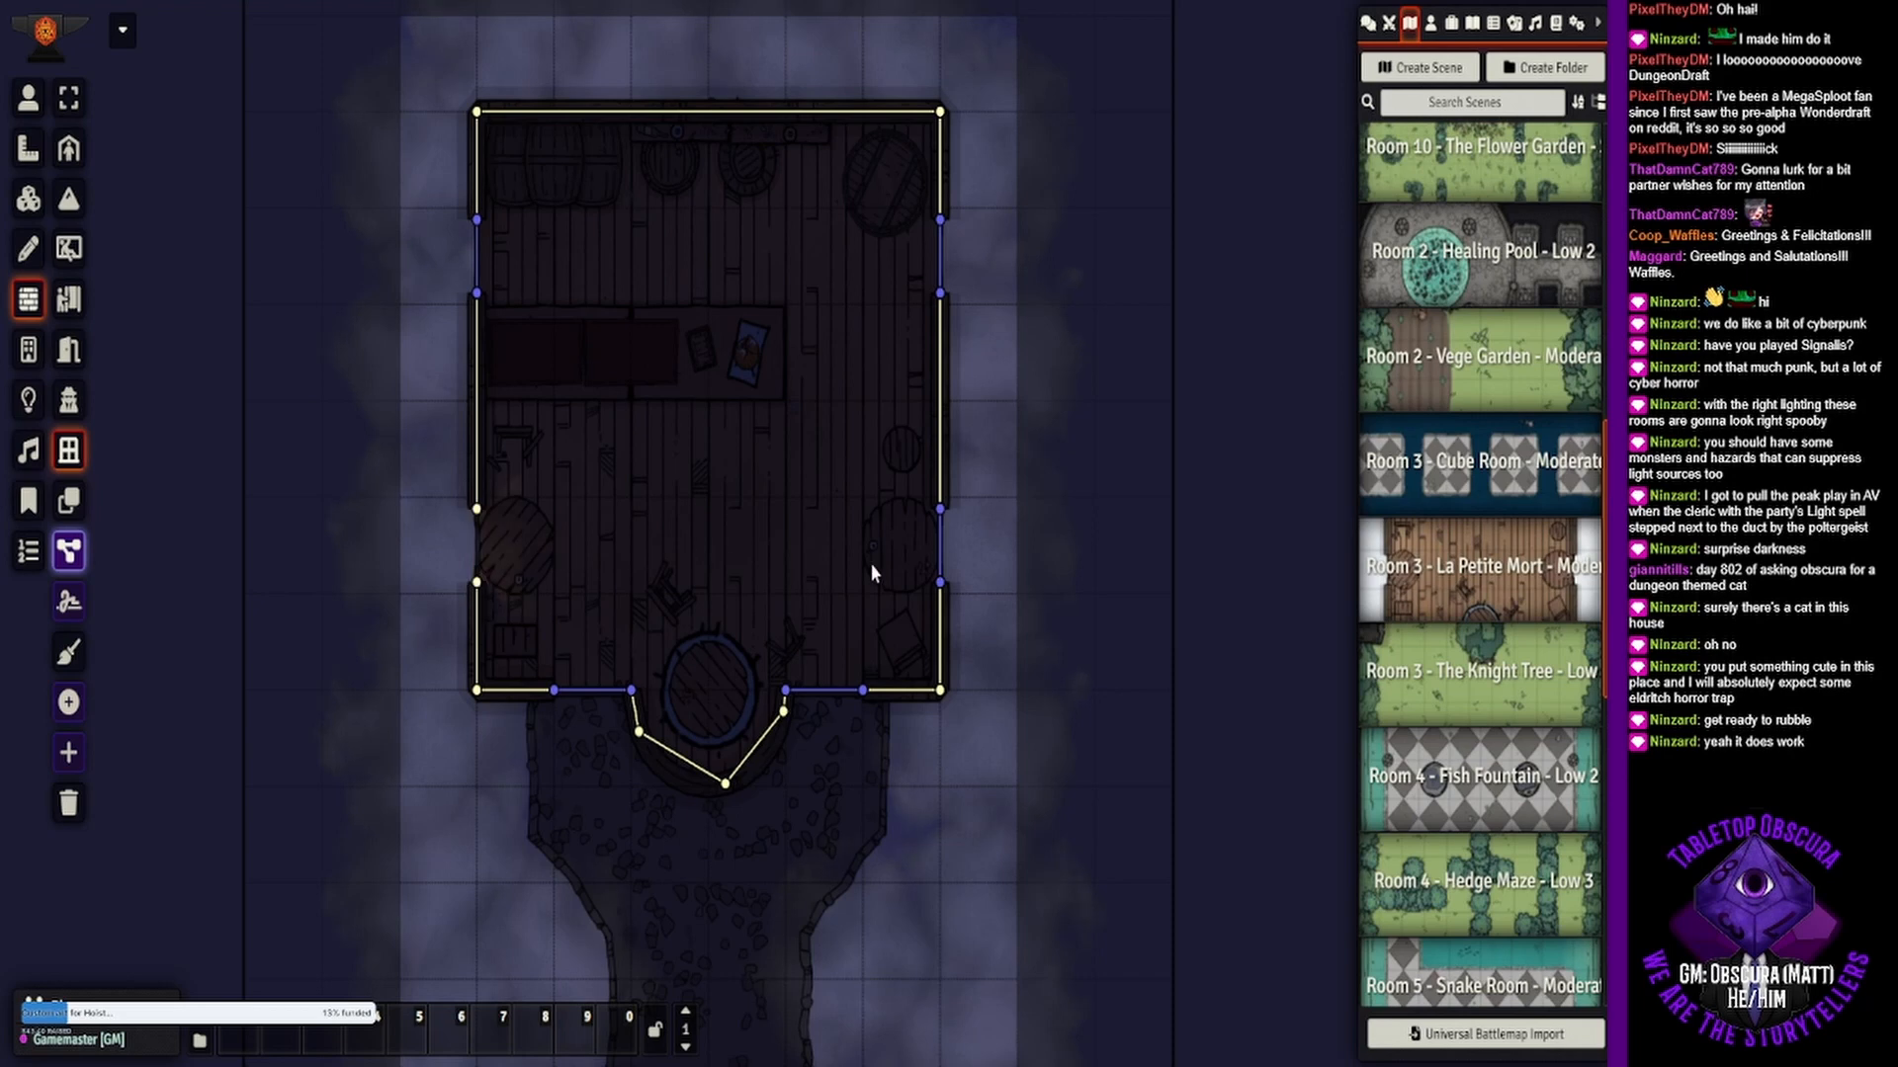
# - Delete the two window segments from the house's east wall and the northern one from the west wall
pyautogui.click(939, 586)
pyautogui.press('Delete')
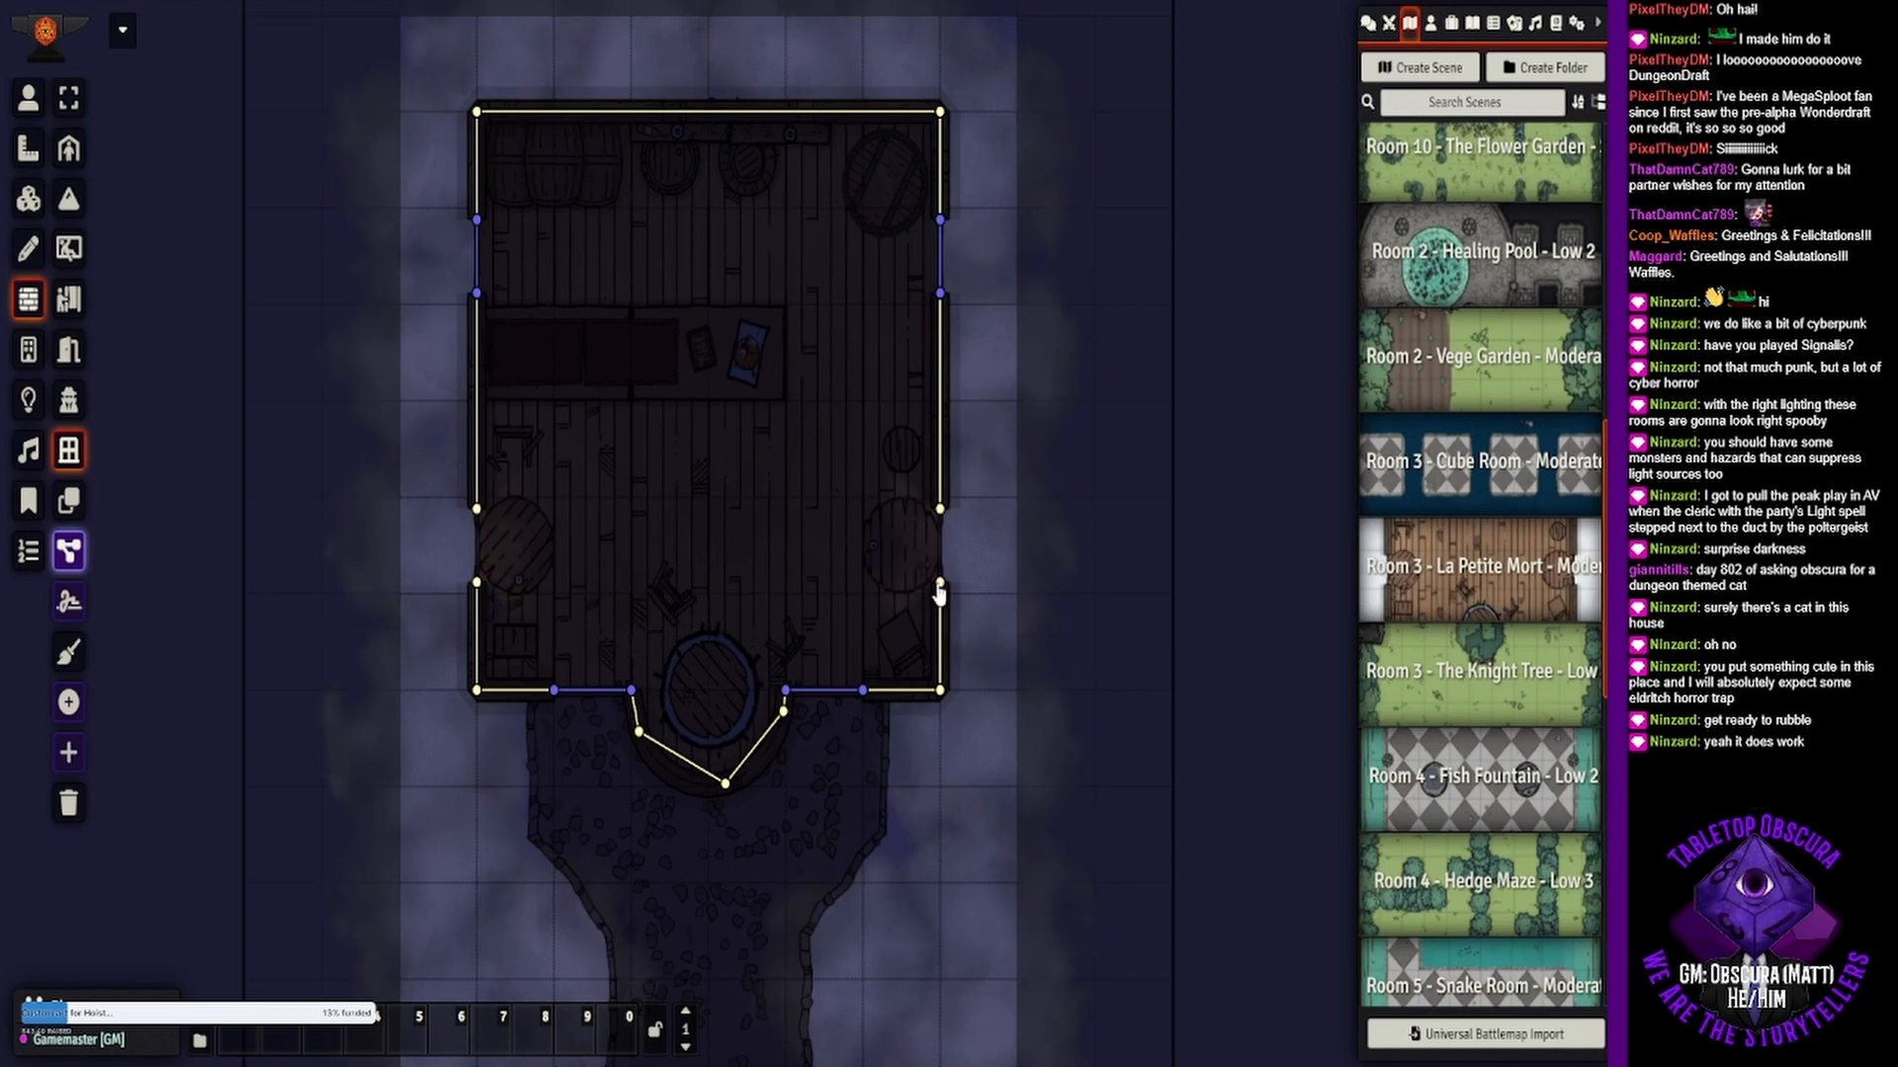
pyautogui.click(939, 286)
pyautogui.press('Delete')
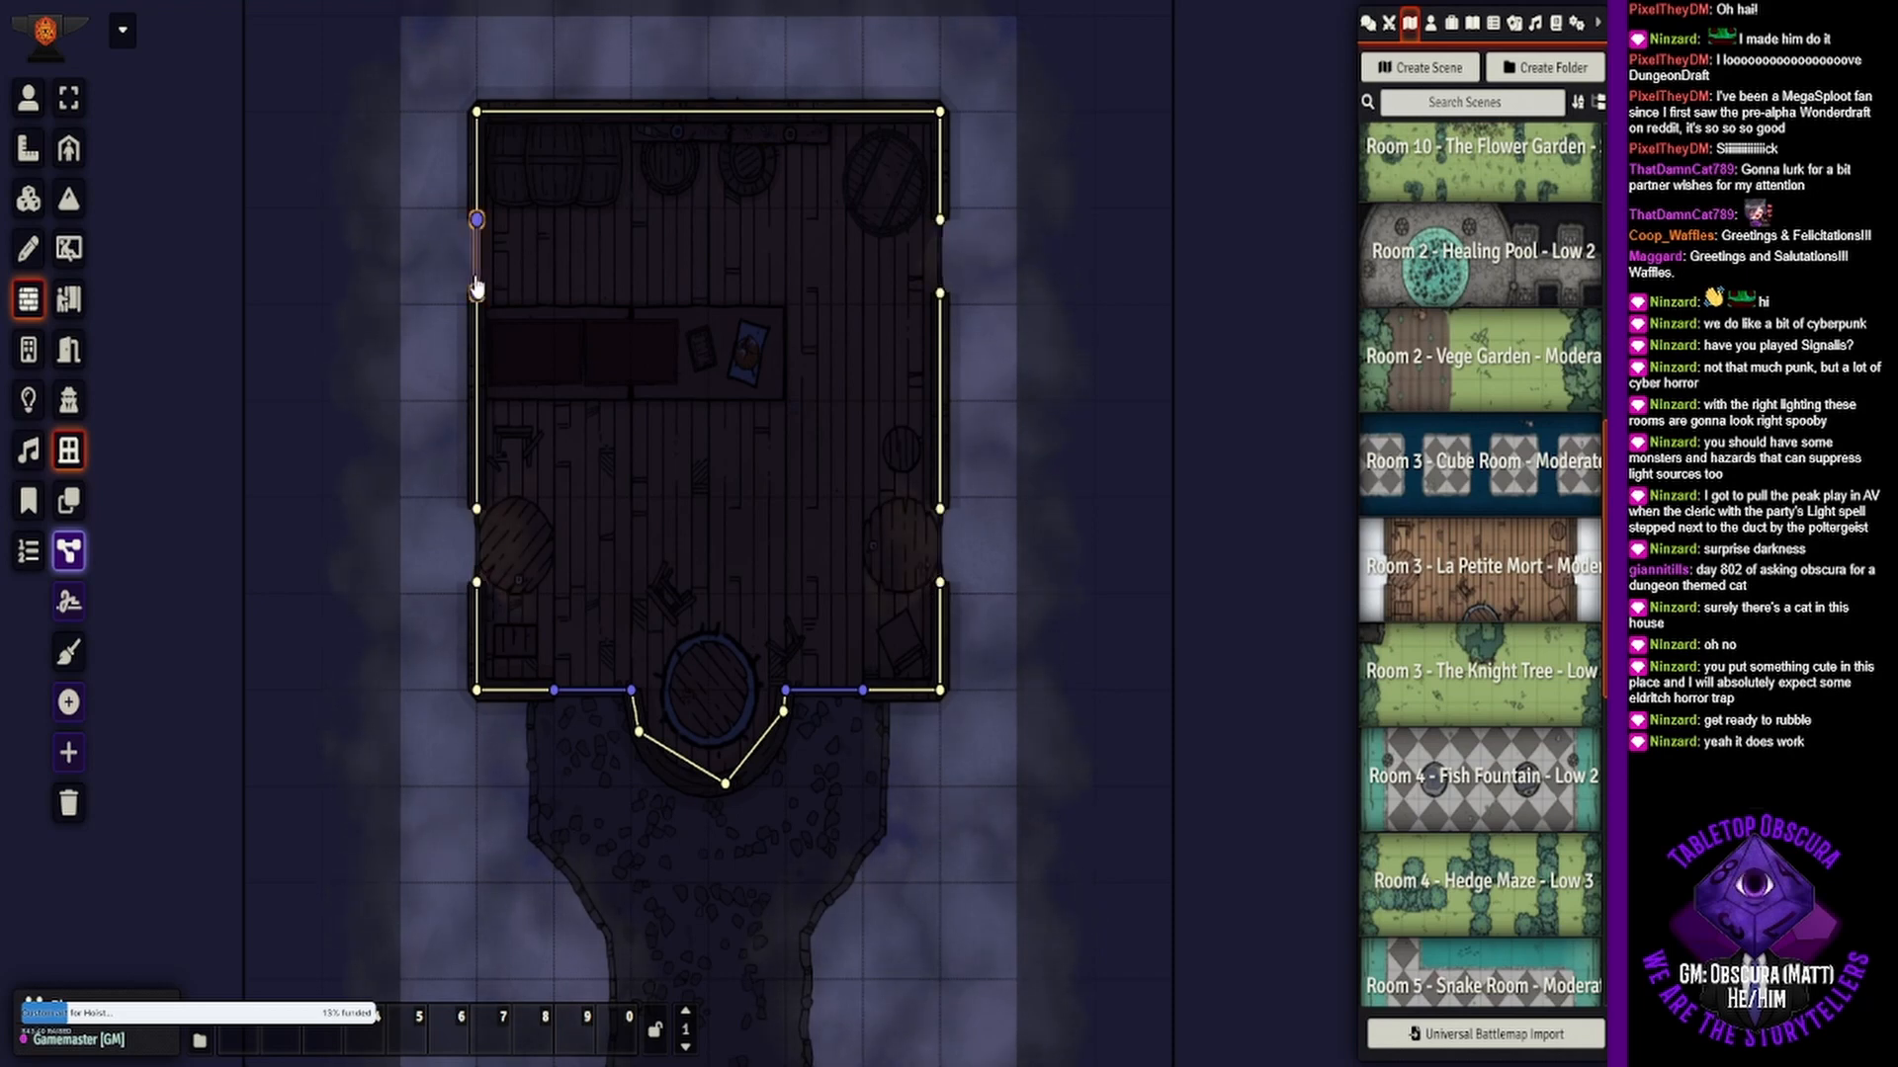
# - Draw new window wall segments across the two openings in the west wall and the two in the east wall
pyautogui.click(65, 406)
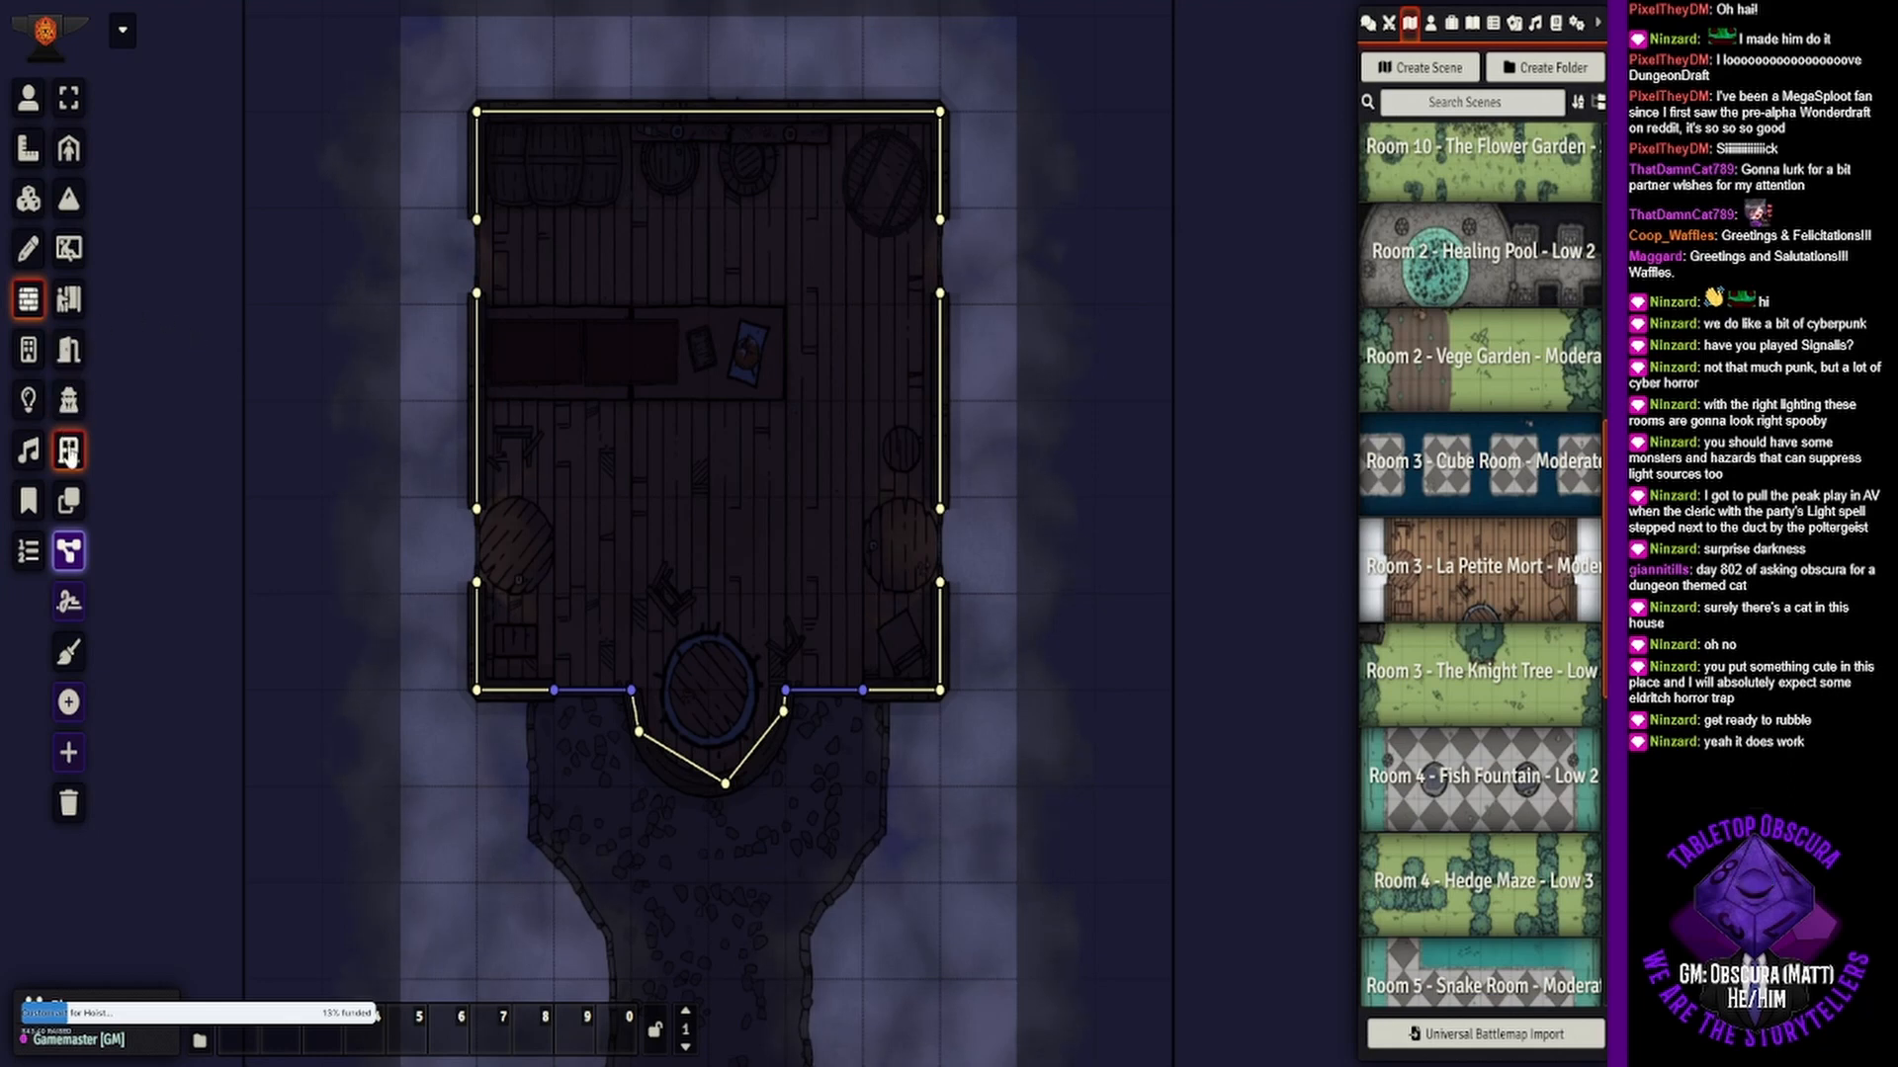
pyautogui.moveTo(477, 220); pyautogui.dragTo(476, 294)
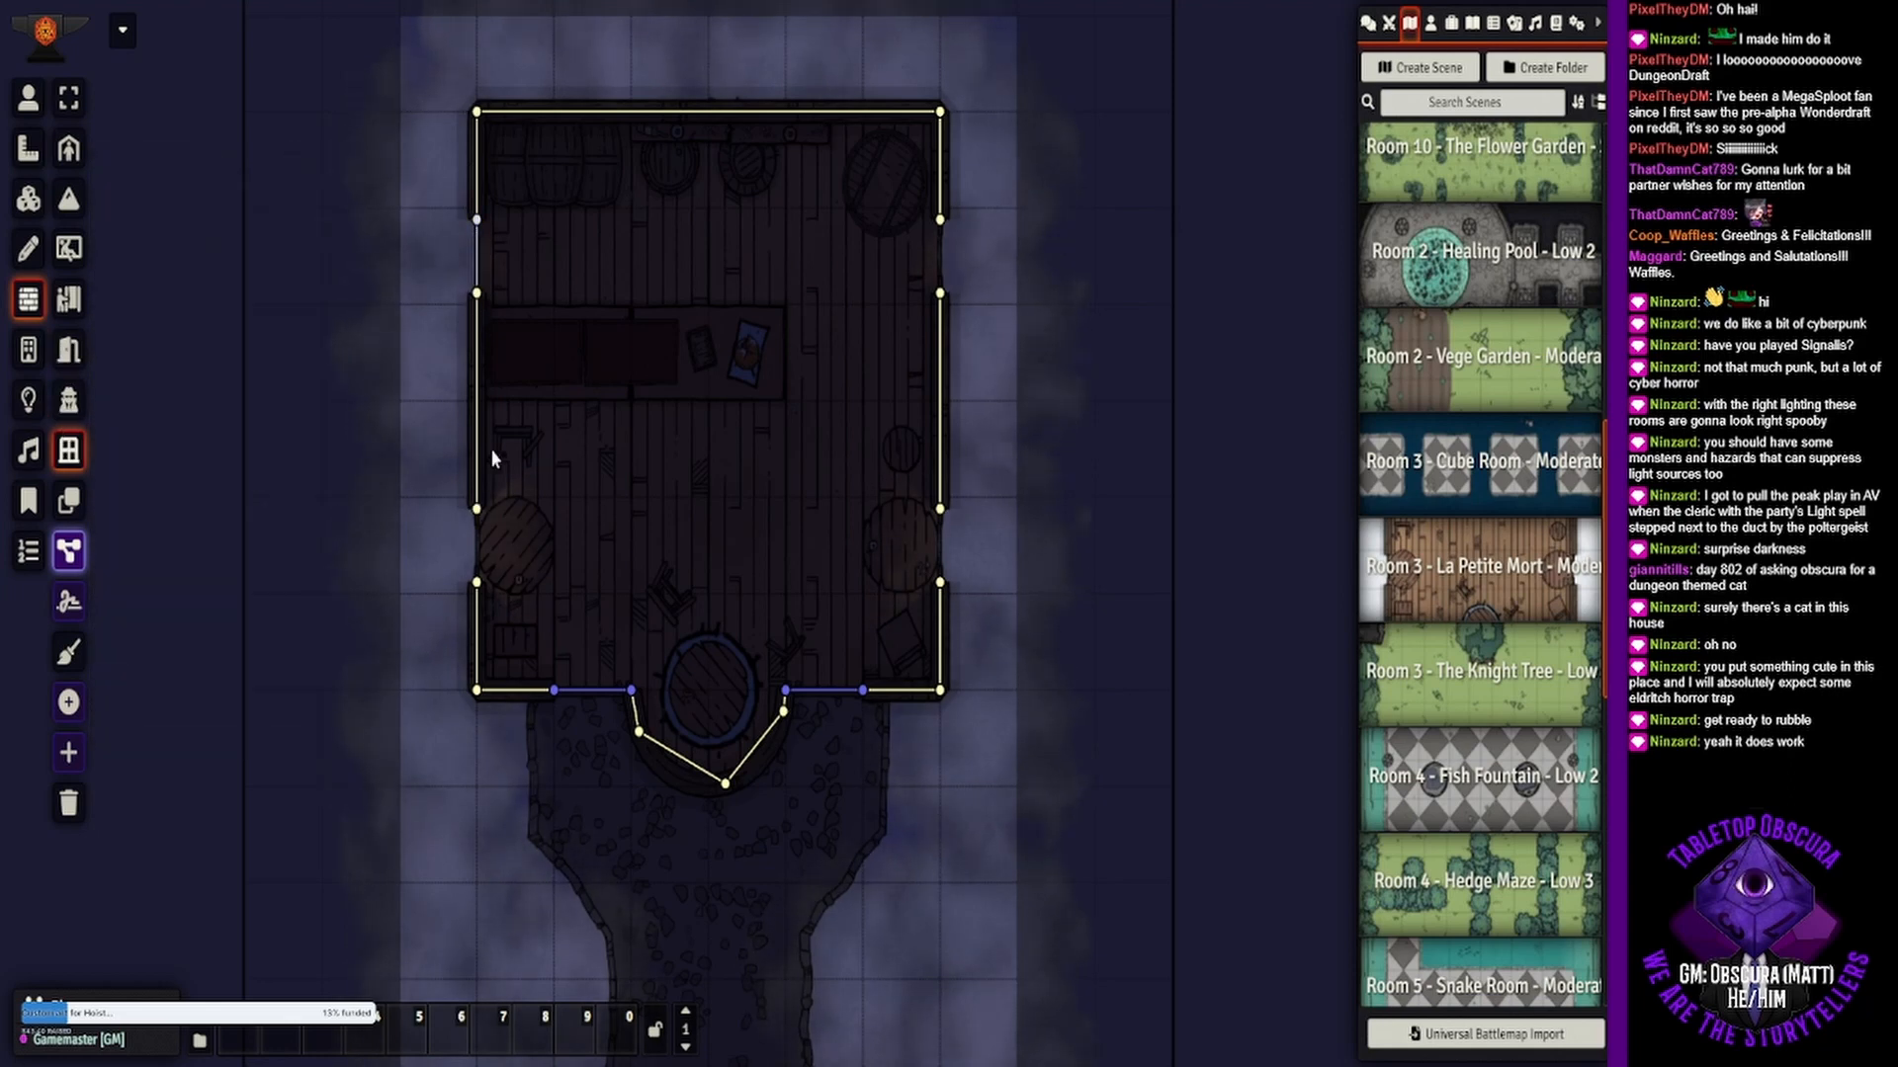
pyautogui.moveTo(476, 509); pyautogui.dragTo(477, 581)
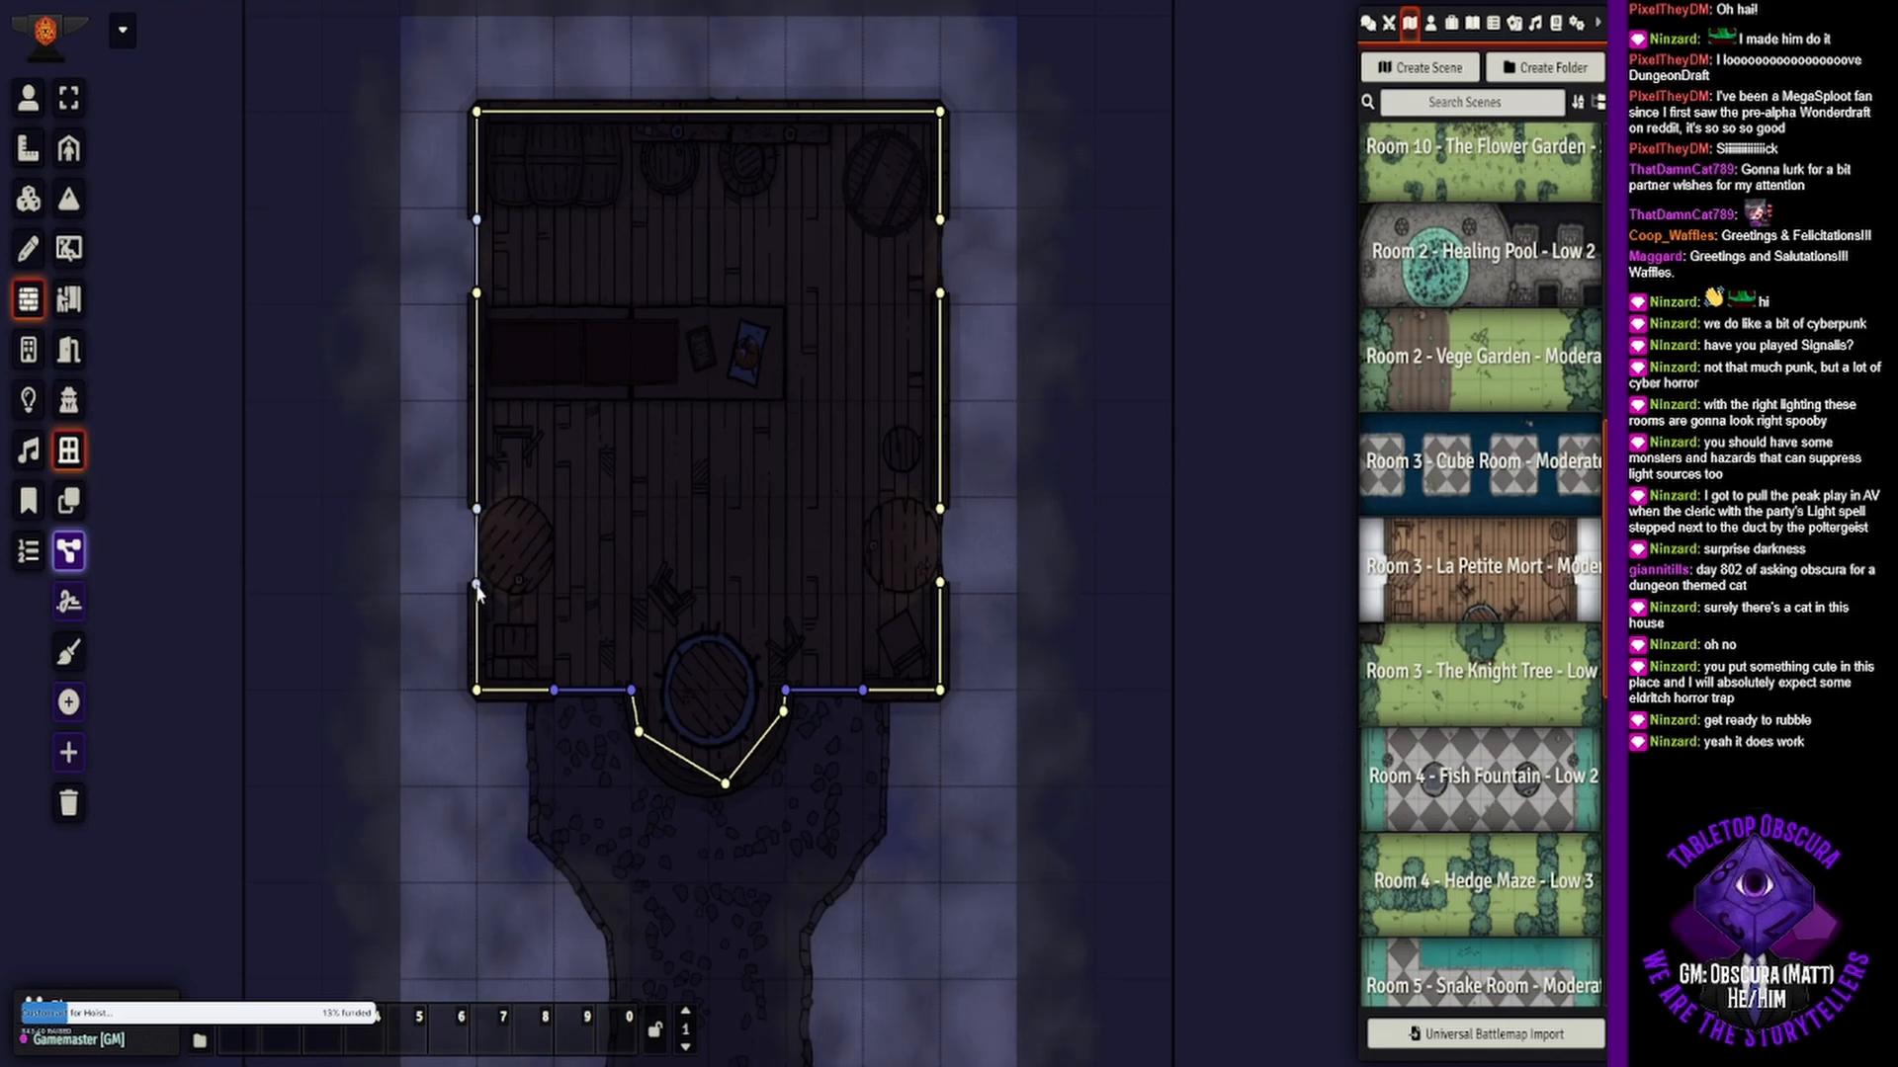
pyautogui.moveTo(940, 582); pyautogui.dragTo(939, 509)
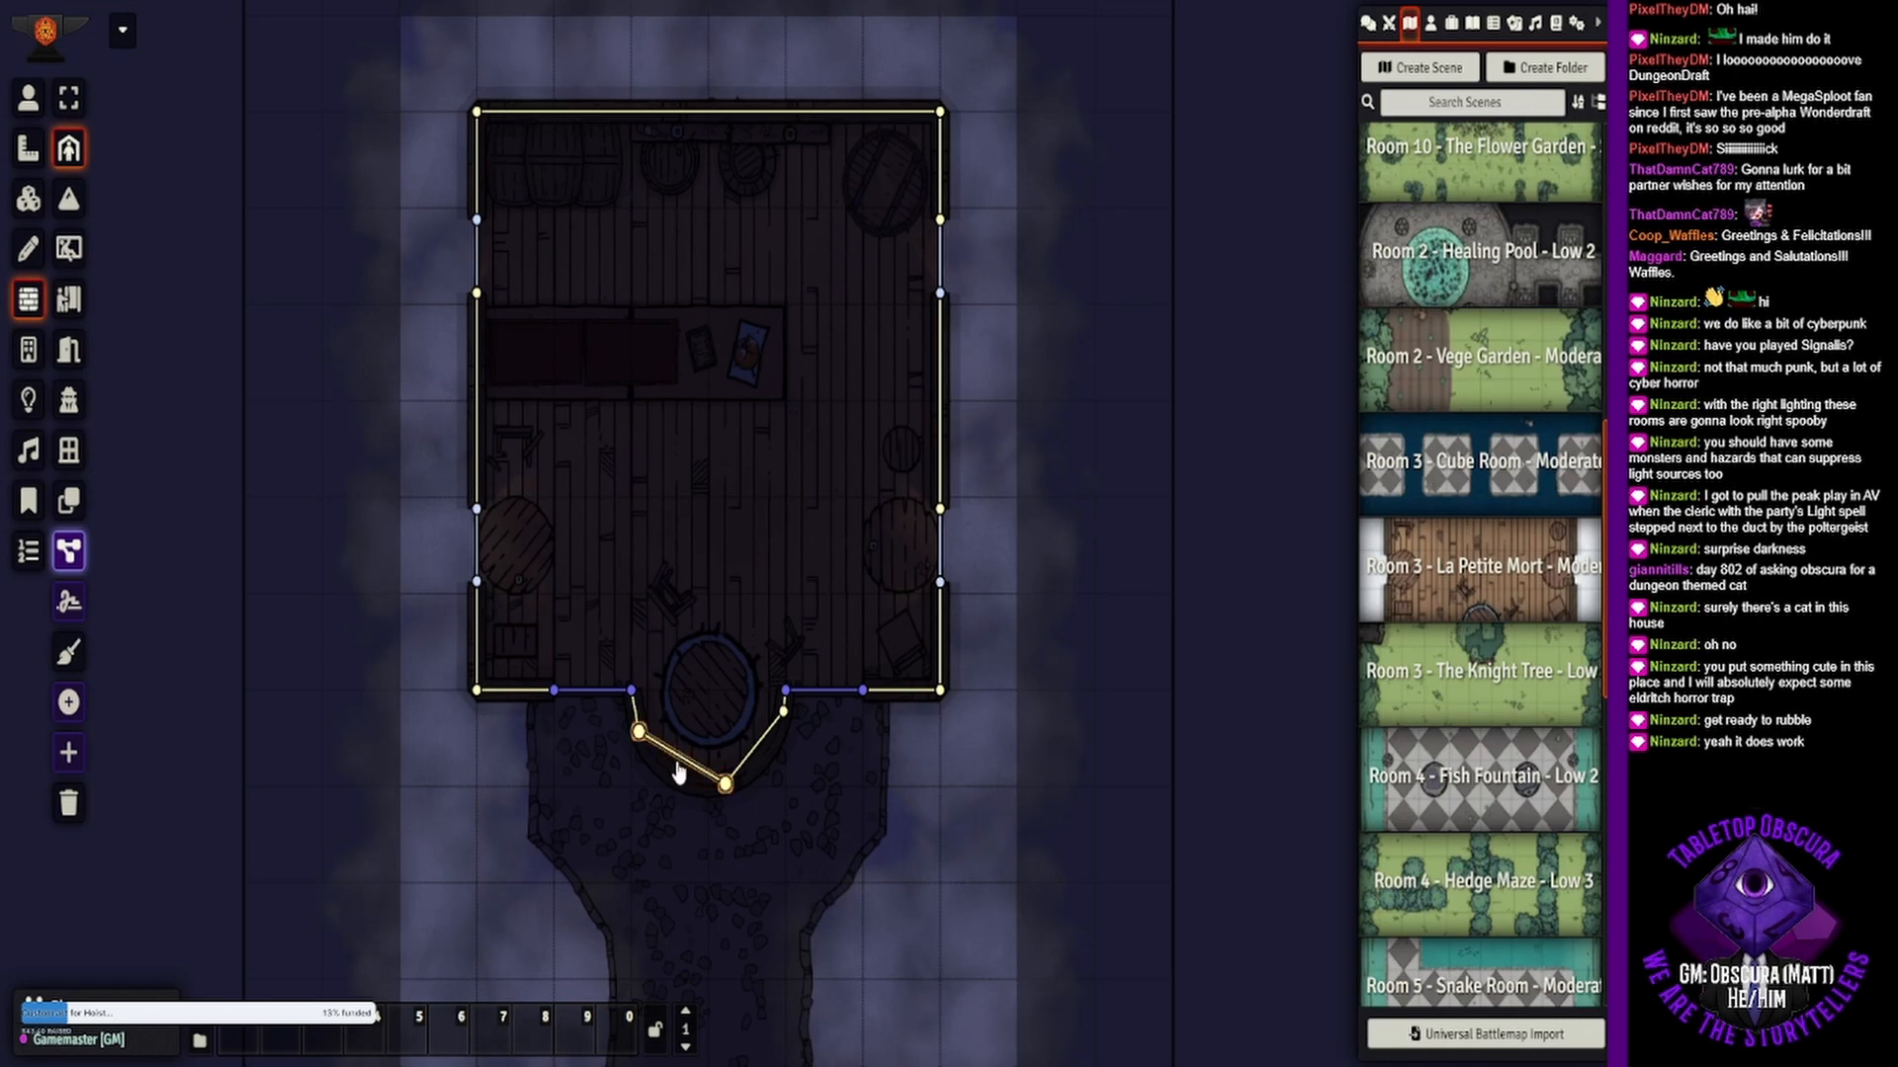
# - Add extra wall segments around the southern bay and adjust their points to follow its rounded outline
pyautogui.moveTo(679, 770); pyautogui.dragTo(666, 777)
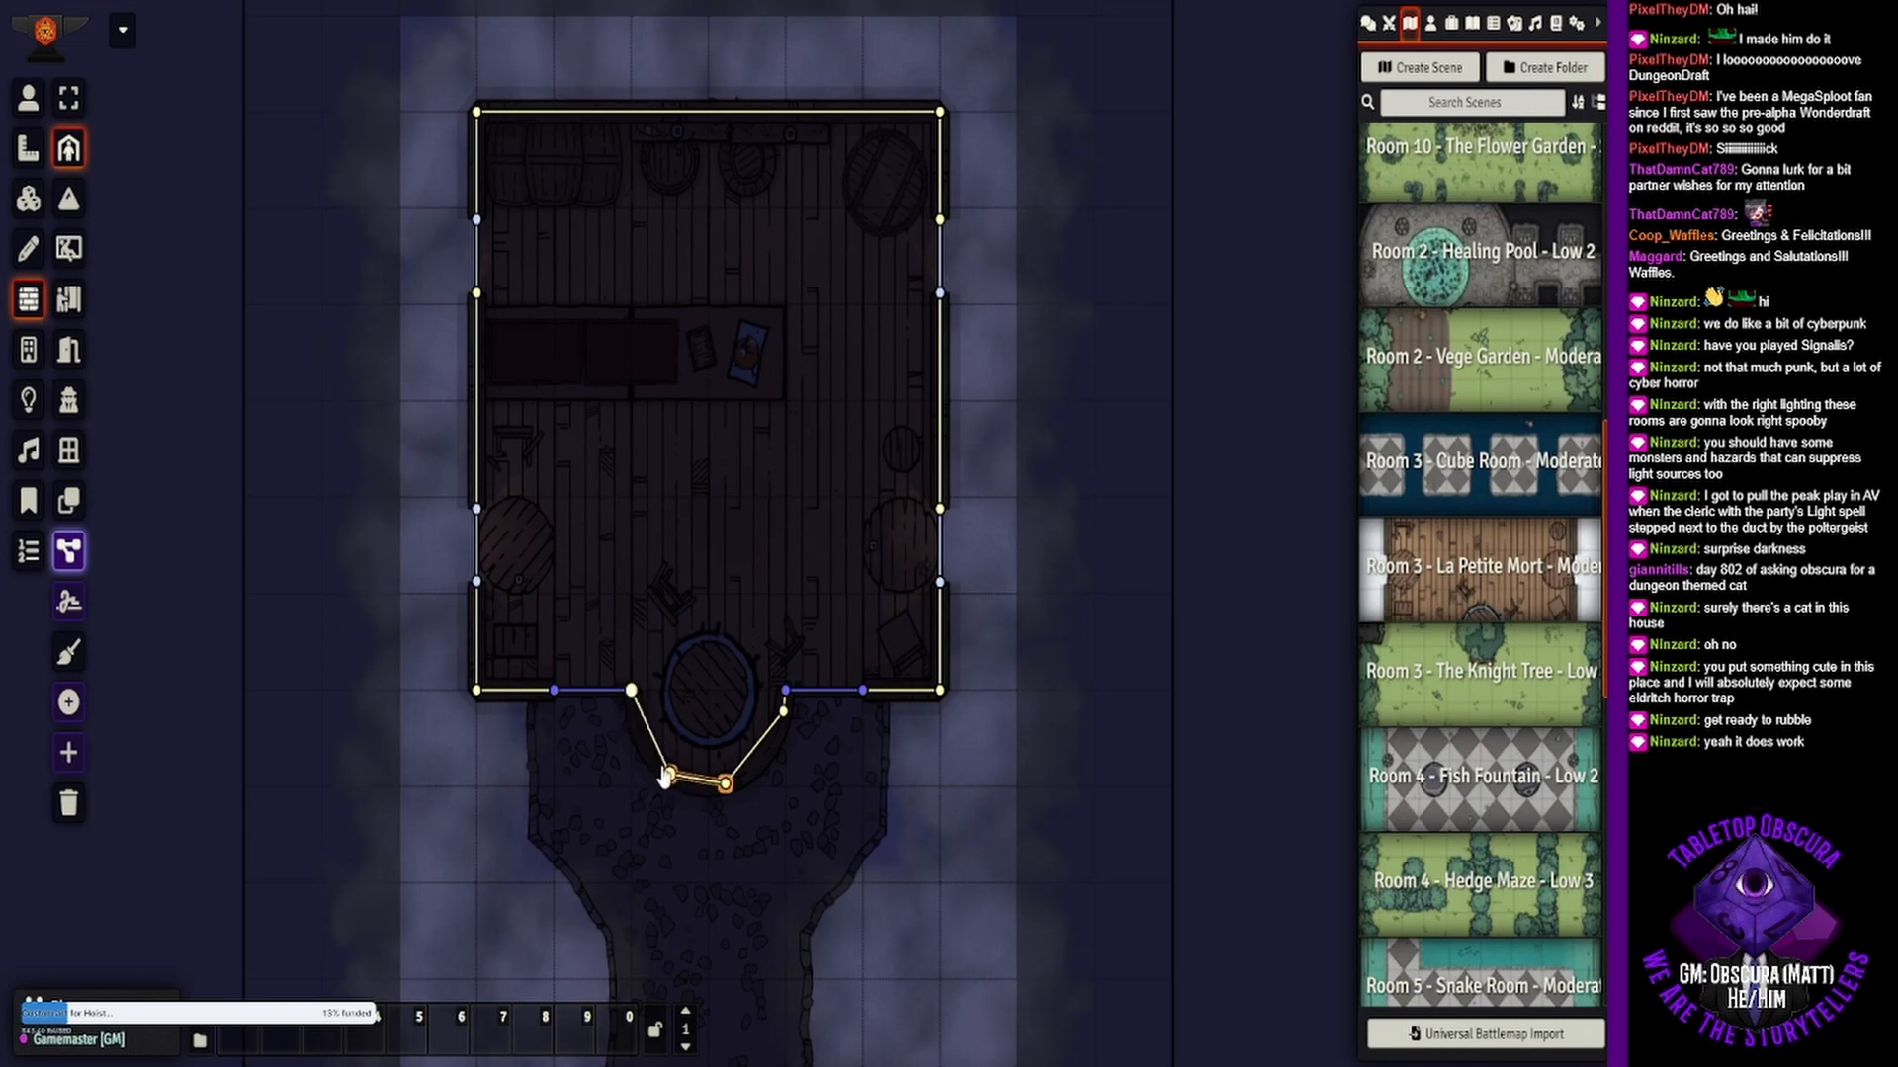
pyautogui.click(657, 768)
pyautogui.moveTo(668, 772); pyautogui.dragTo(653, 764)
pyautogui.click(694, 777)
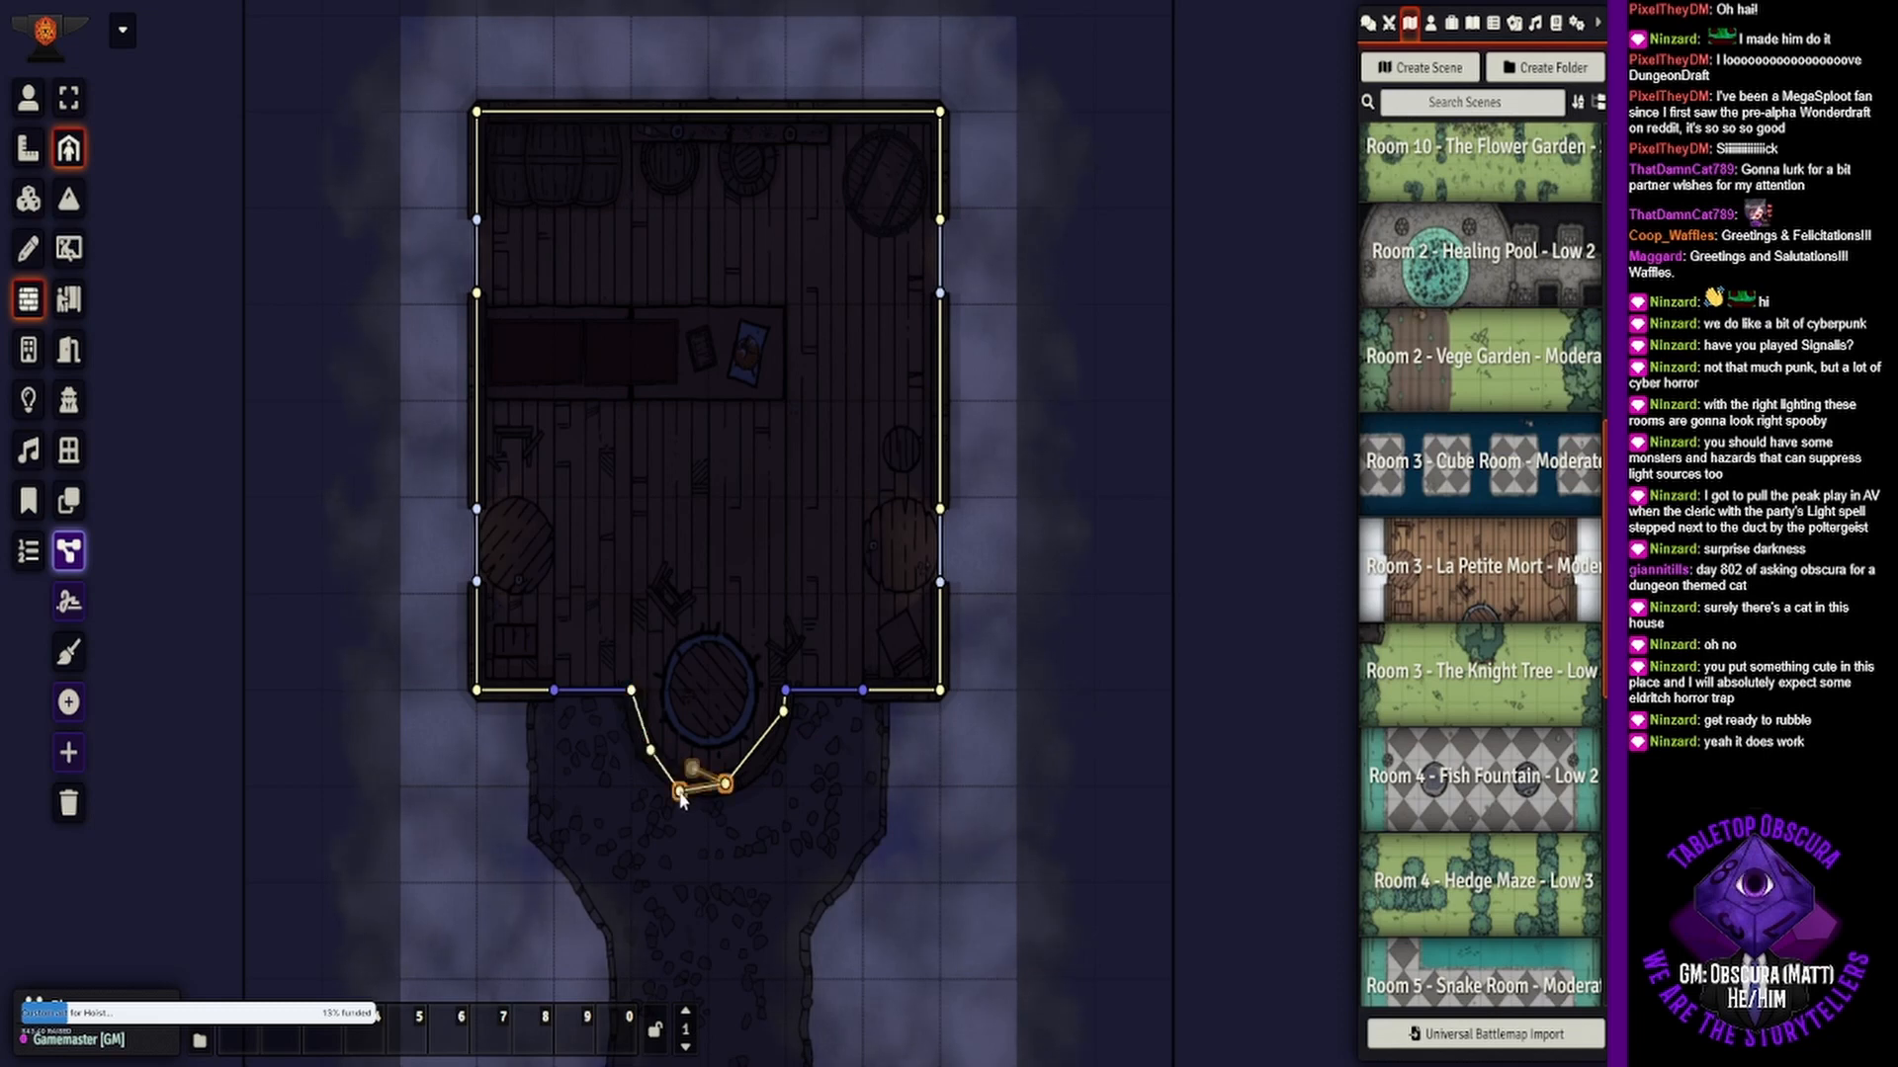
pyautogui.moveTo(680, 797); pyautogui.dragTo(678, 792)
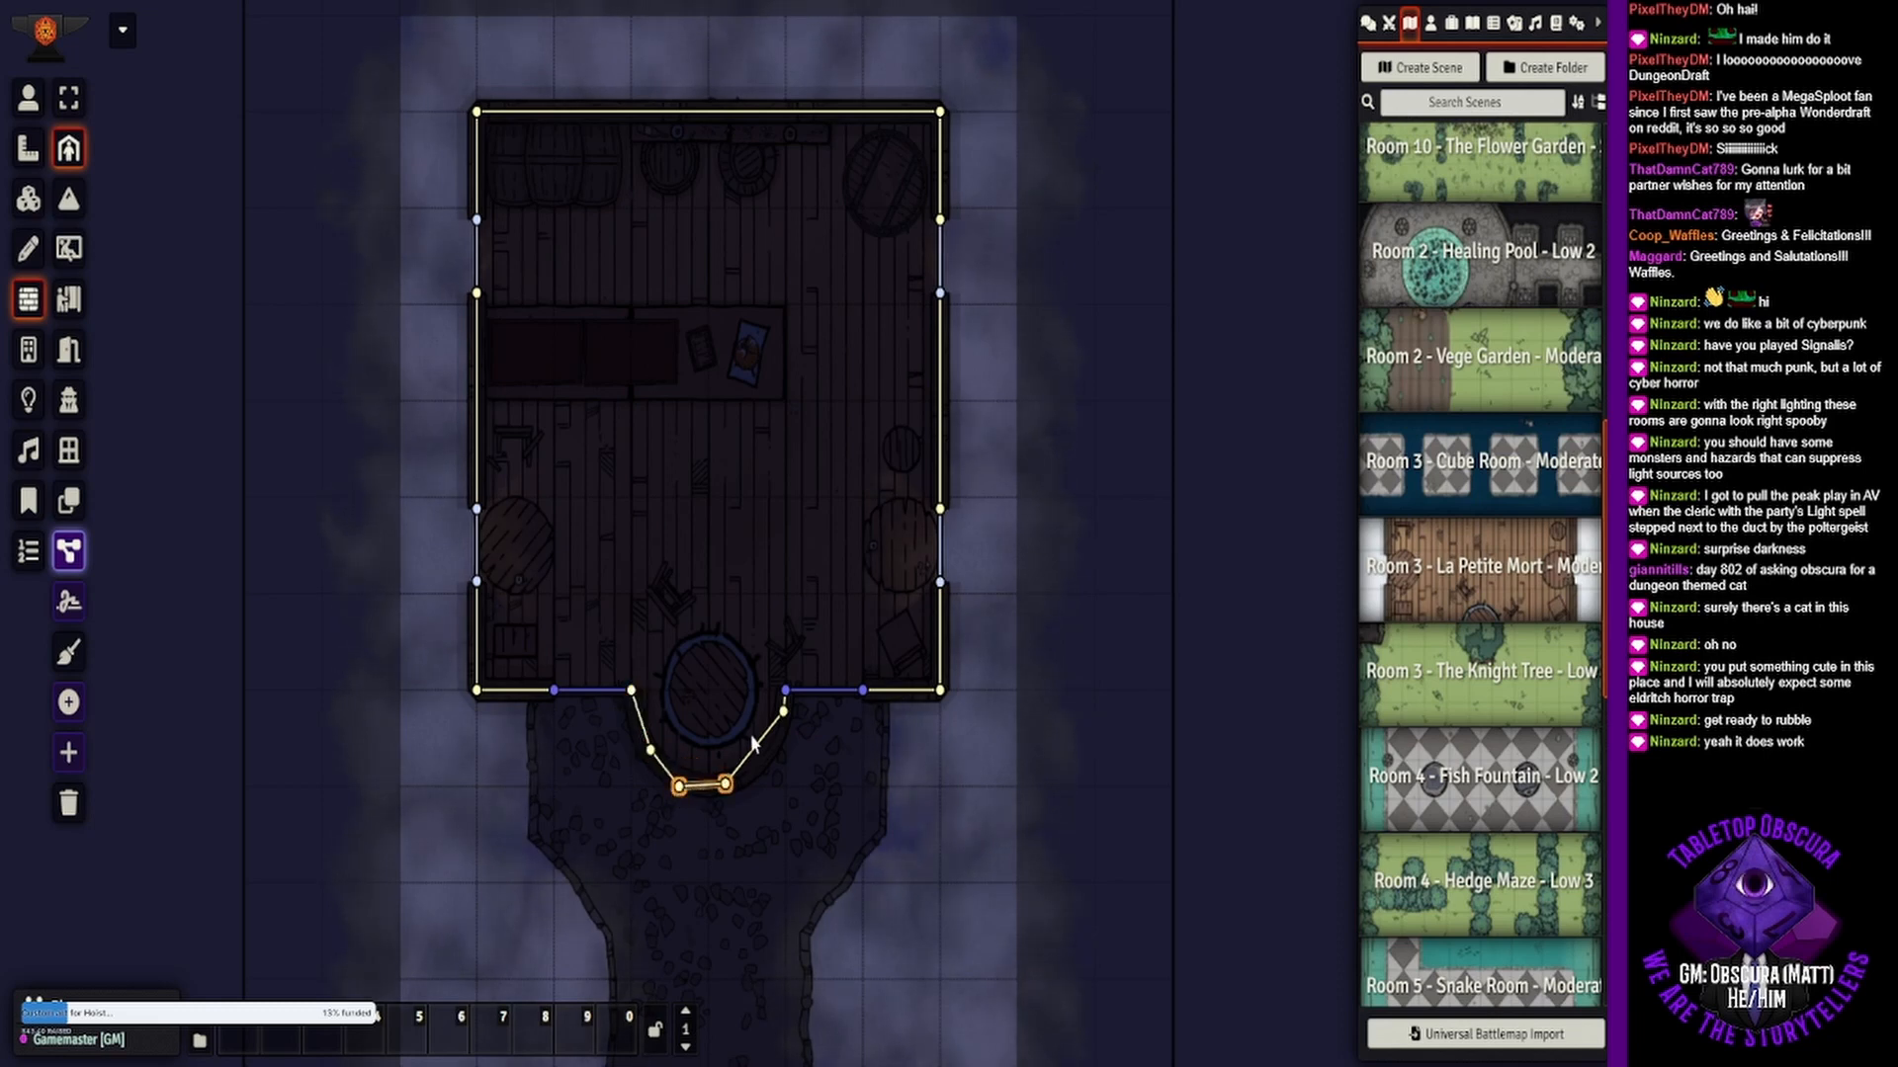
pyautogui.click(756, 748)
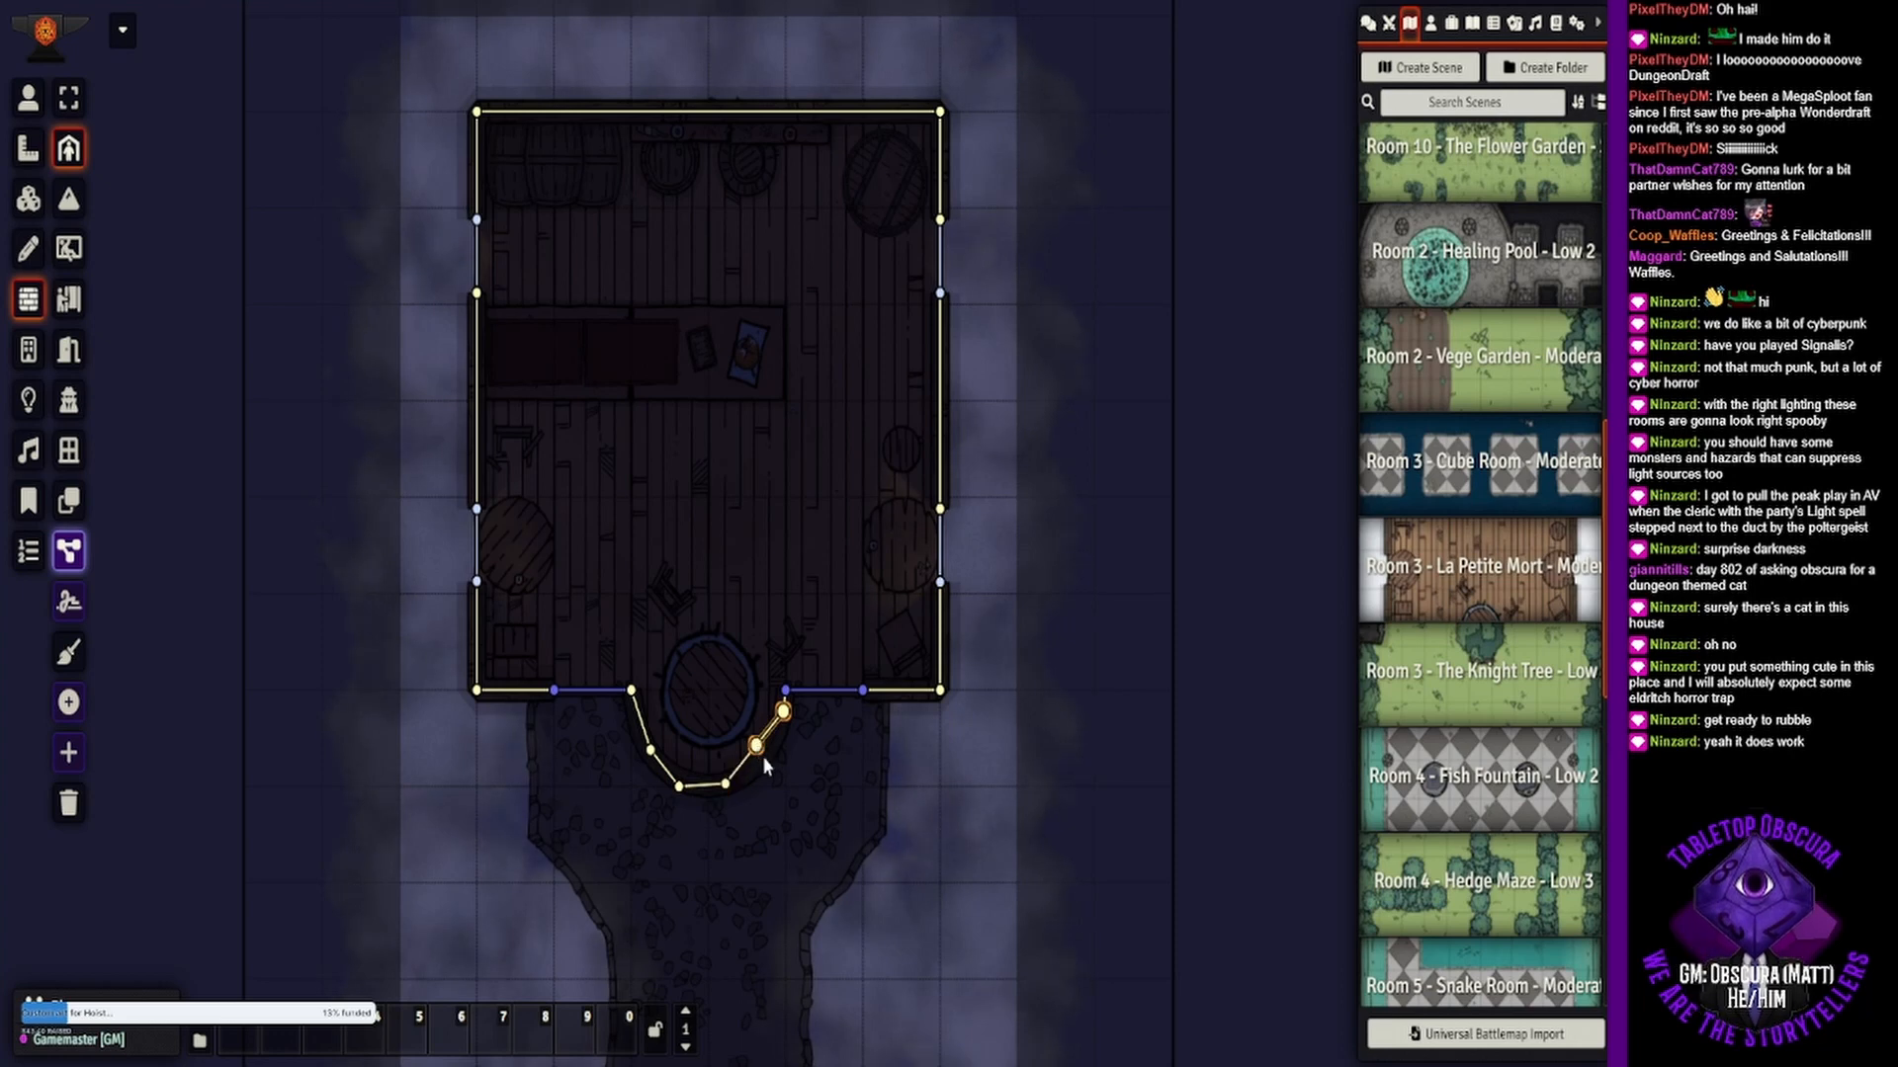
pyautogui.moveTo(756, 747); pyautogui.dragTo(756, 763)
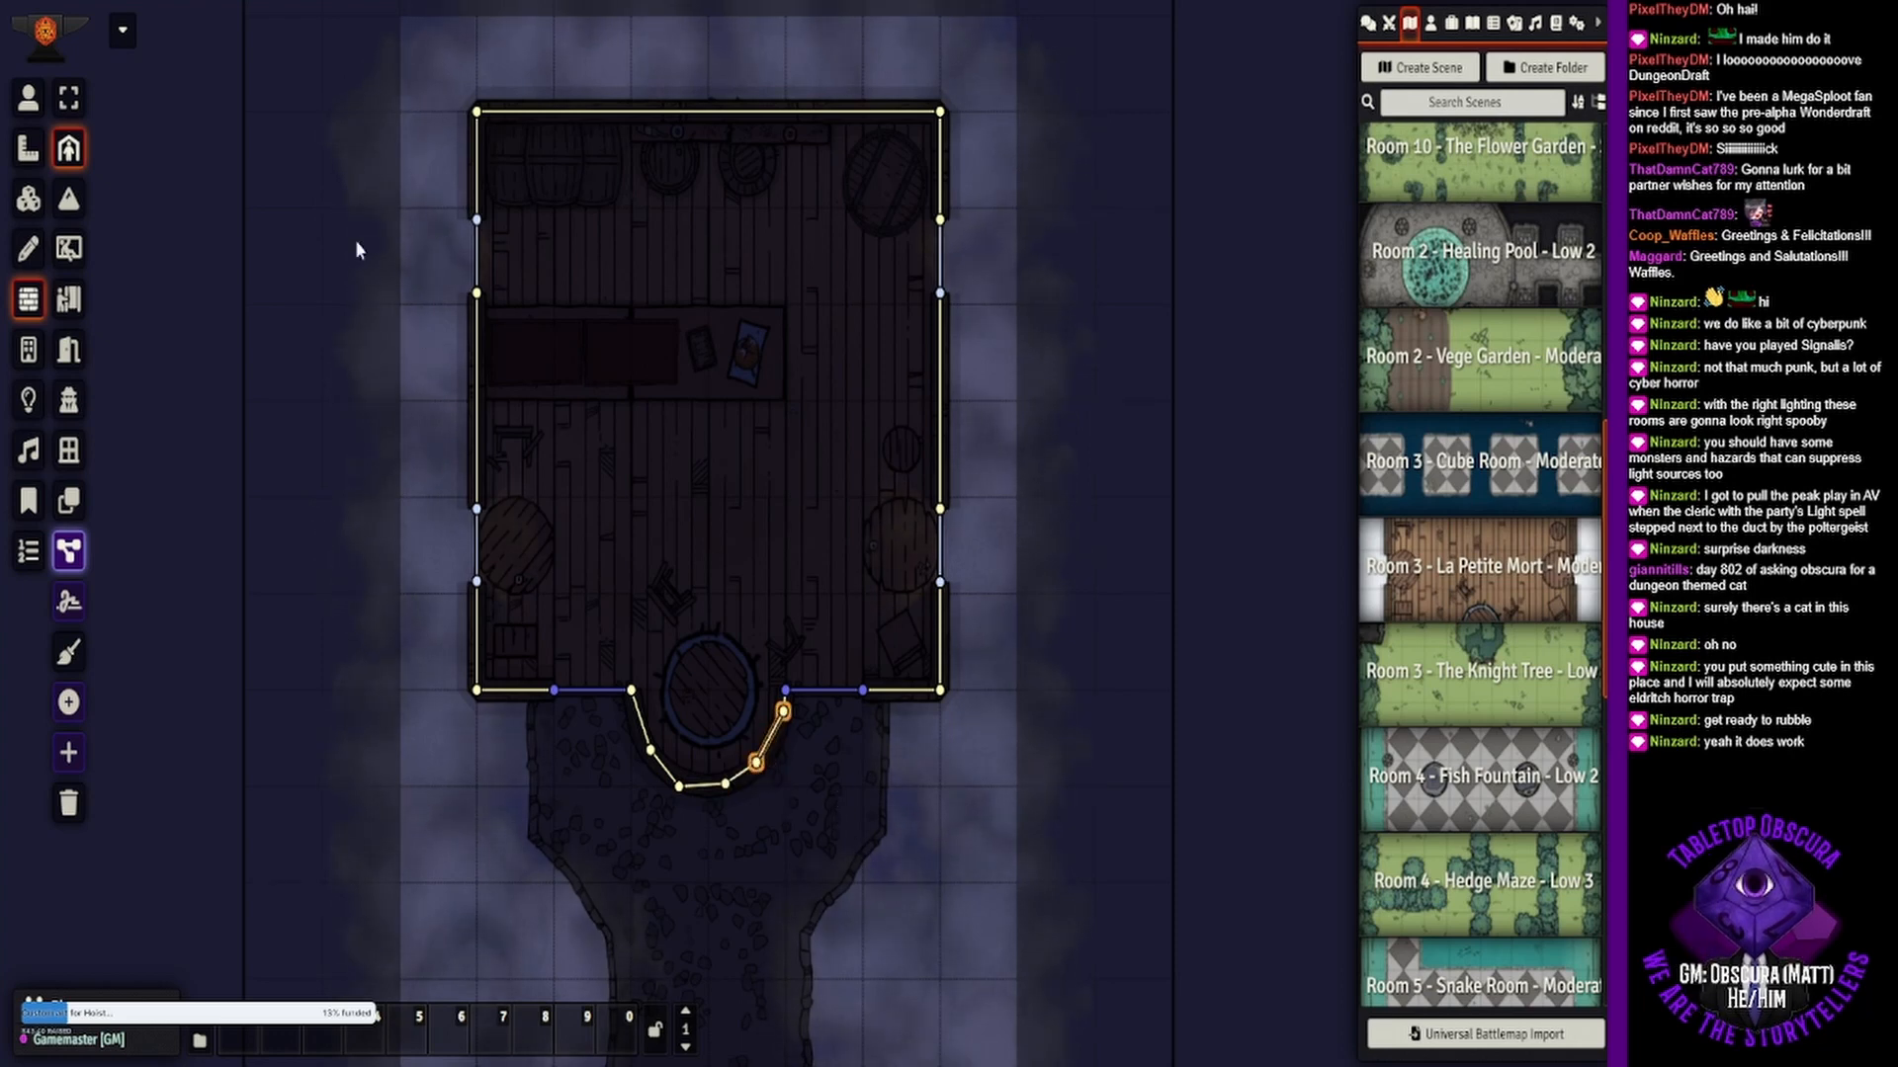
# - Review the Abandoned creature's sheet, including its attacks, passives and the details of its Malicious Tears action
pyautogui.click(27, 97)
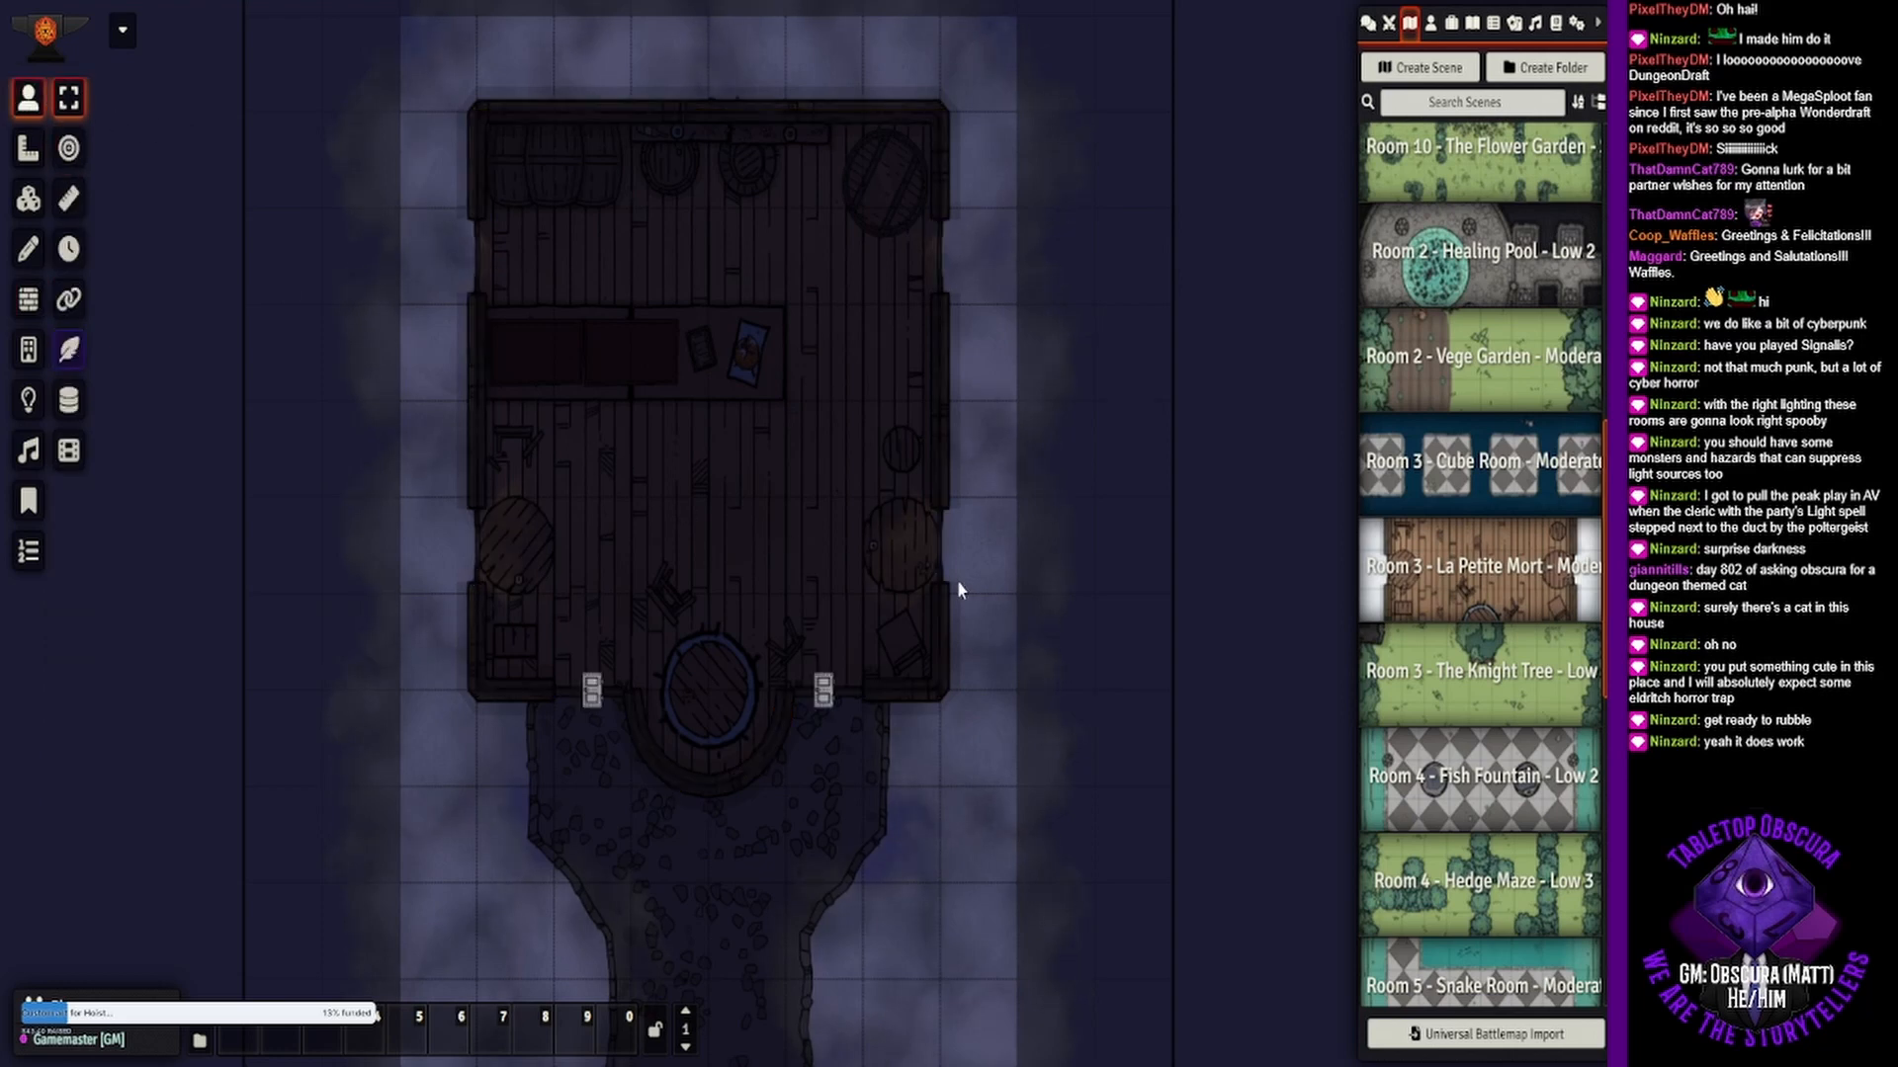
pyautogui.moveTo(884, 521); pyautogui.dragTo(880, 469)
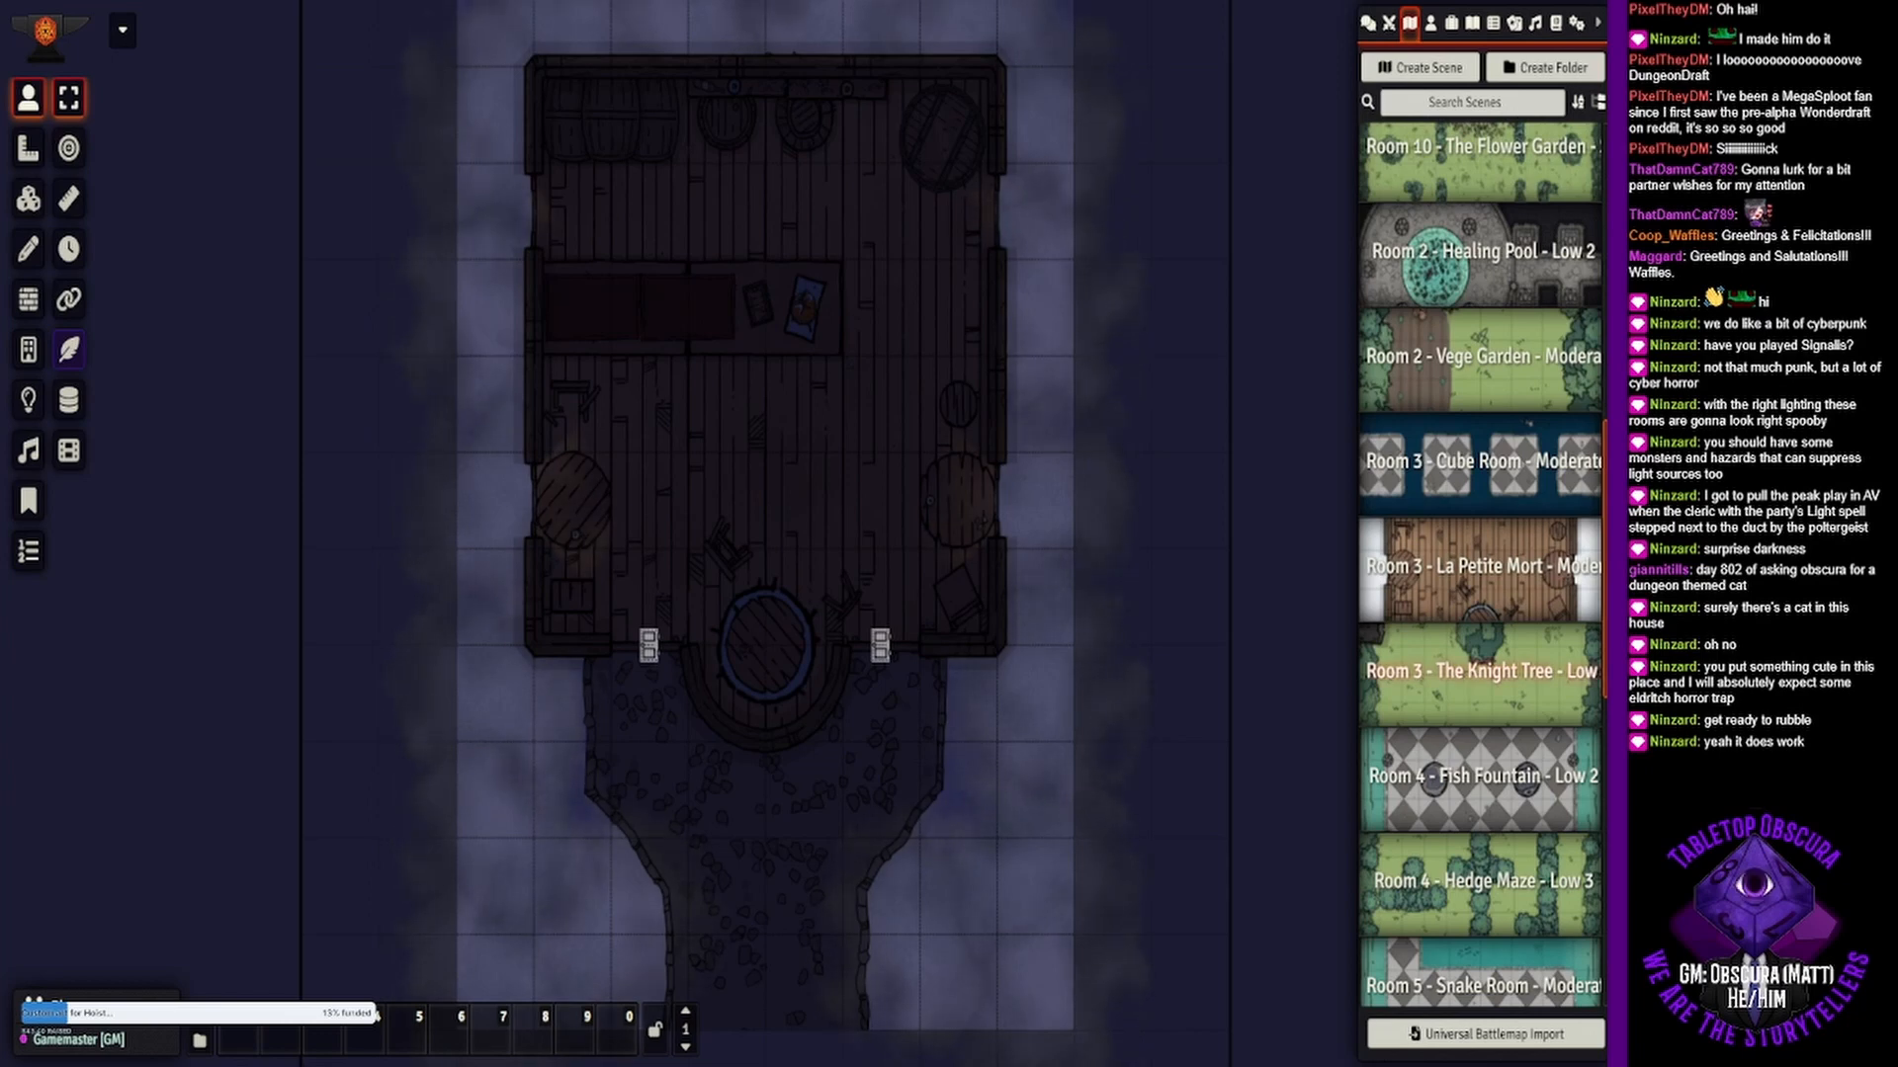
pyautogui.click(1430, 21)
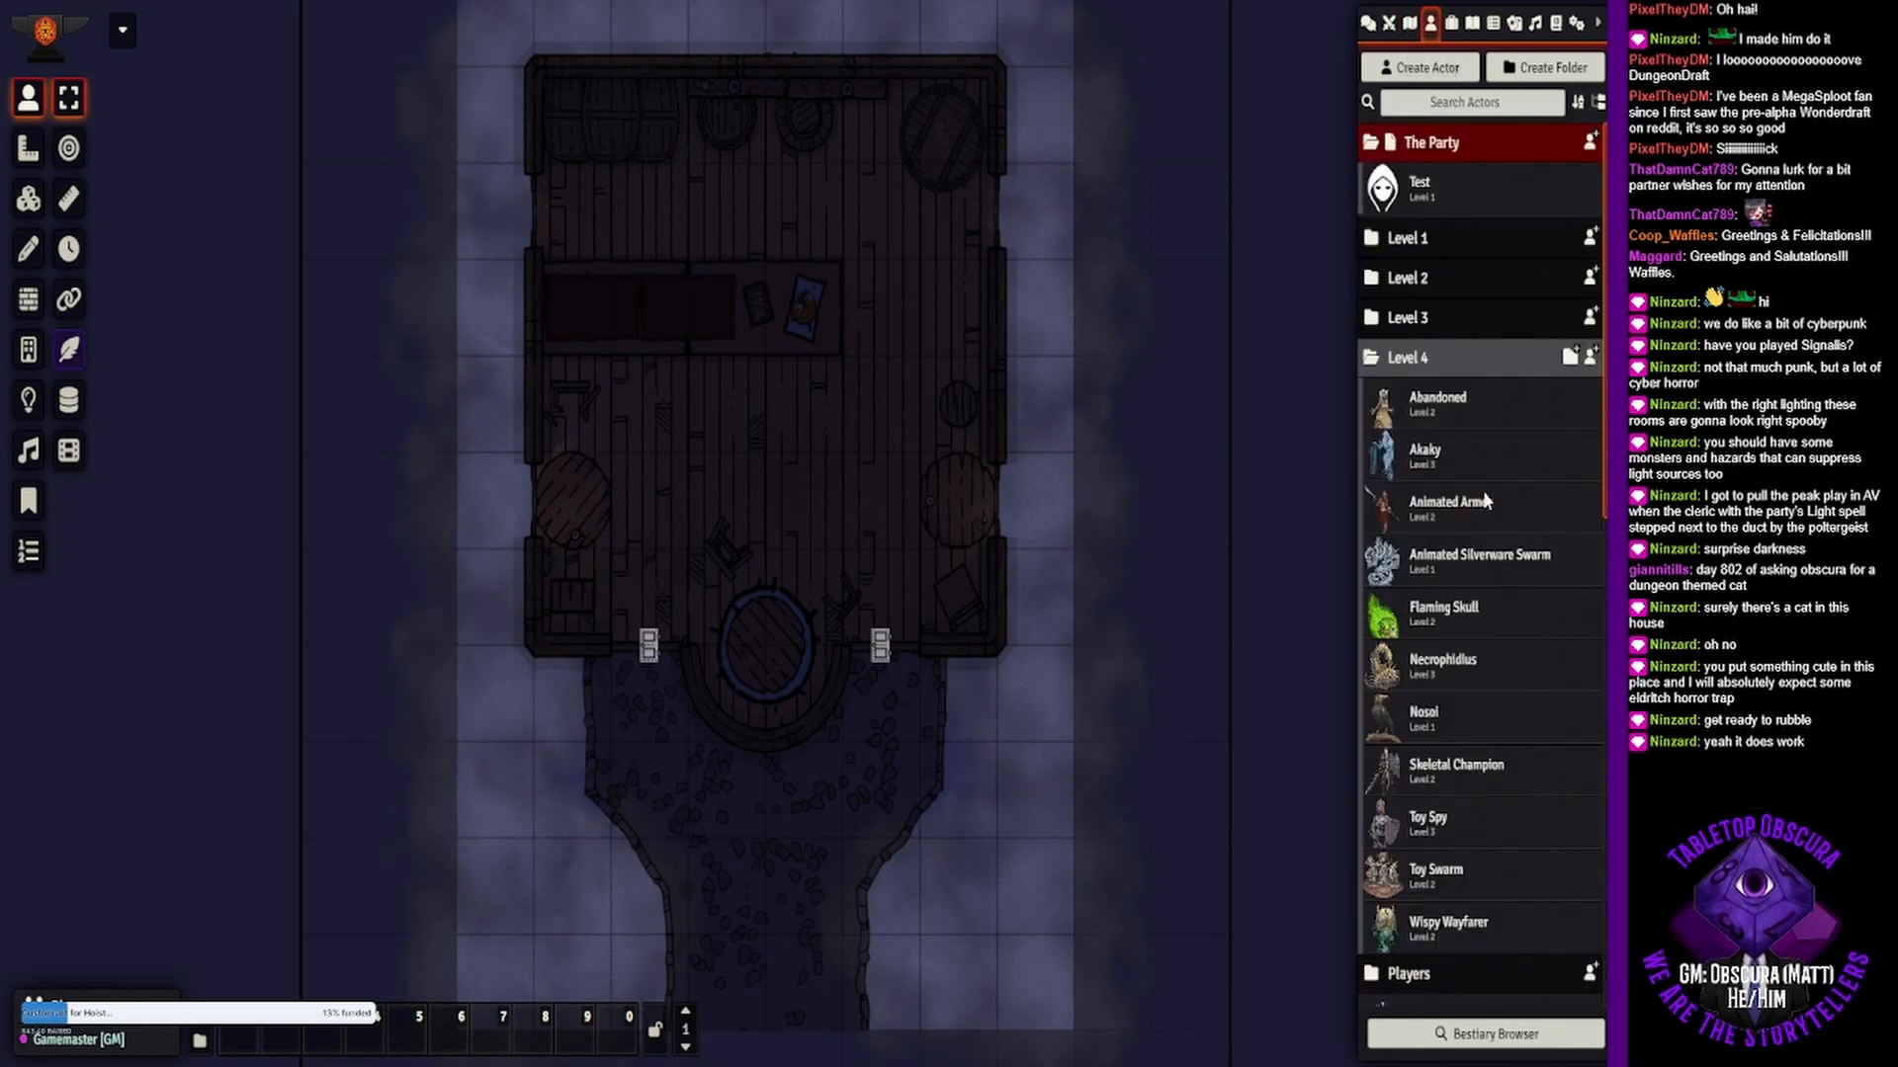
pyautogui.click(1464, 399)
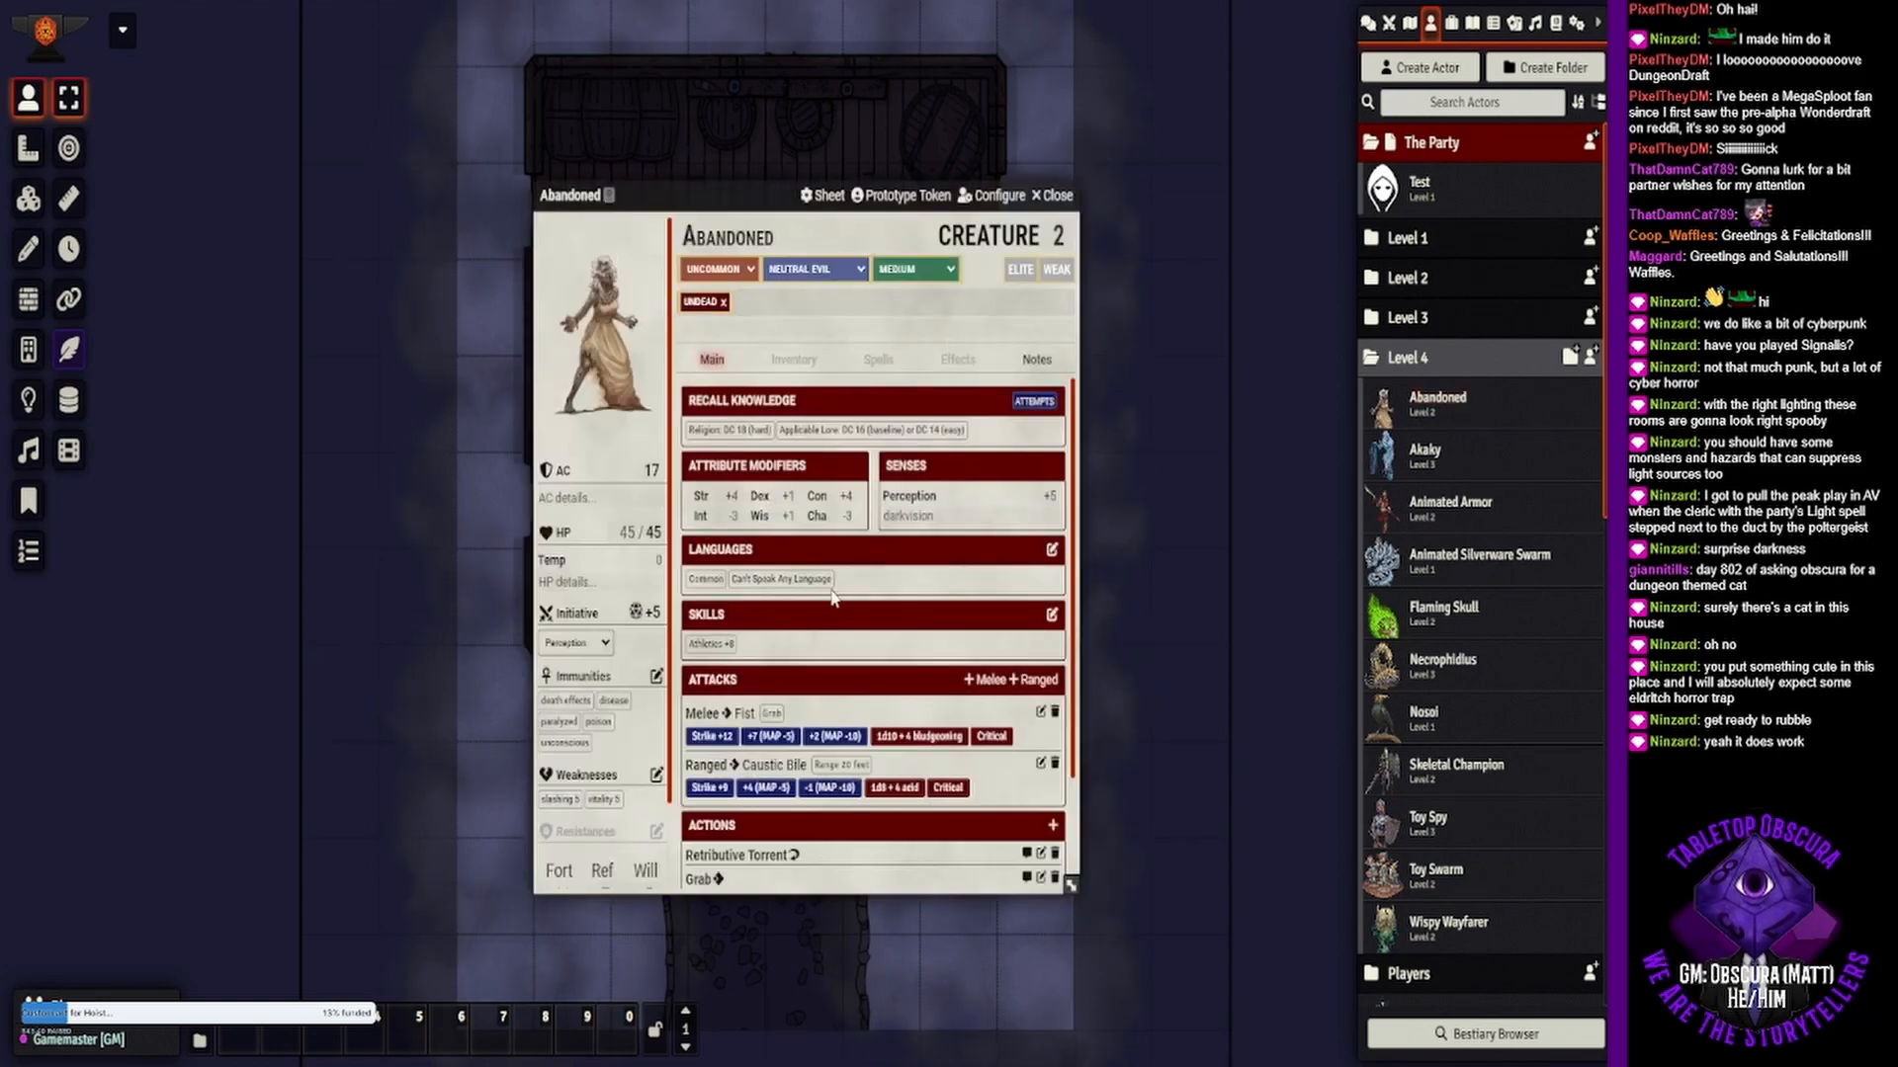
pyautogui.scroll(-3, 838, 596)
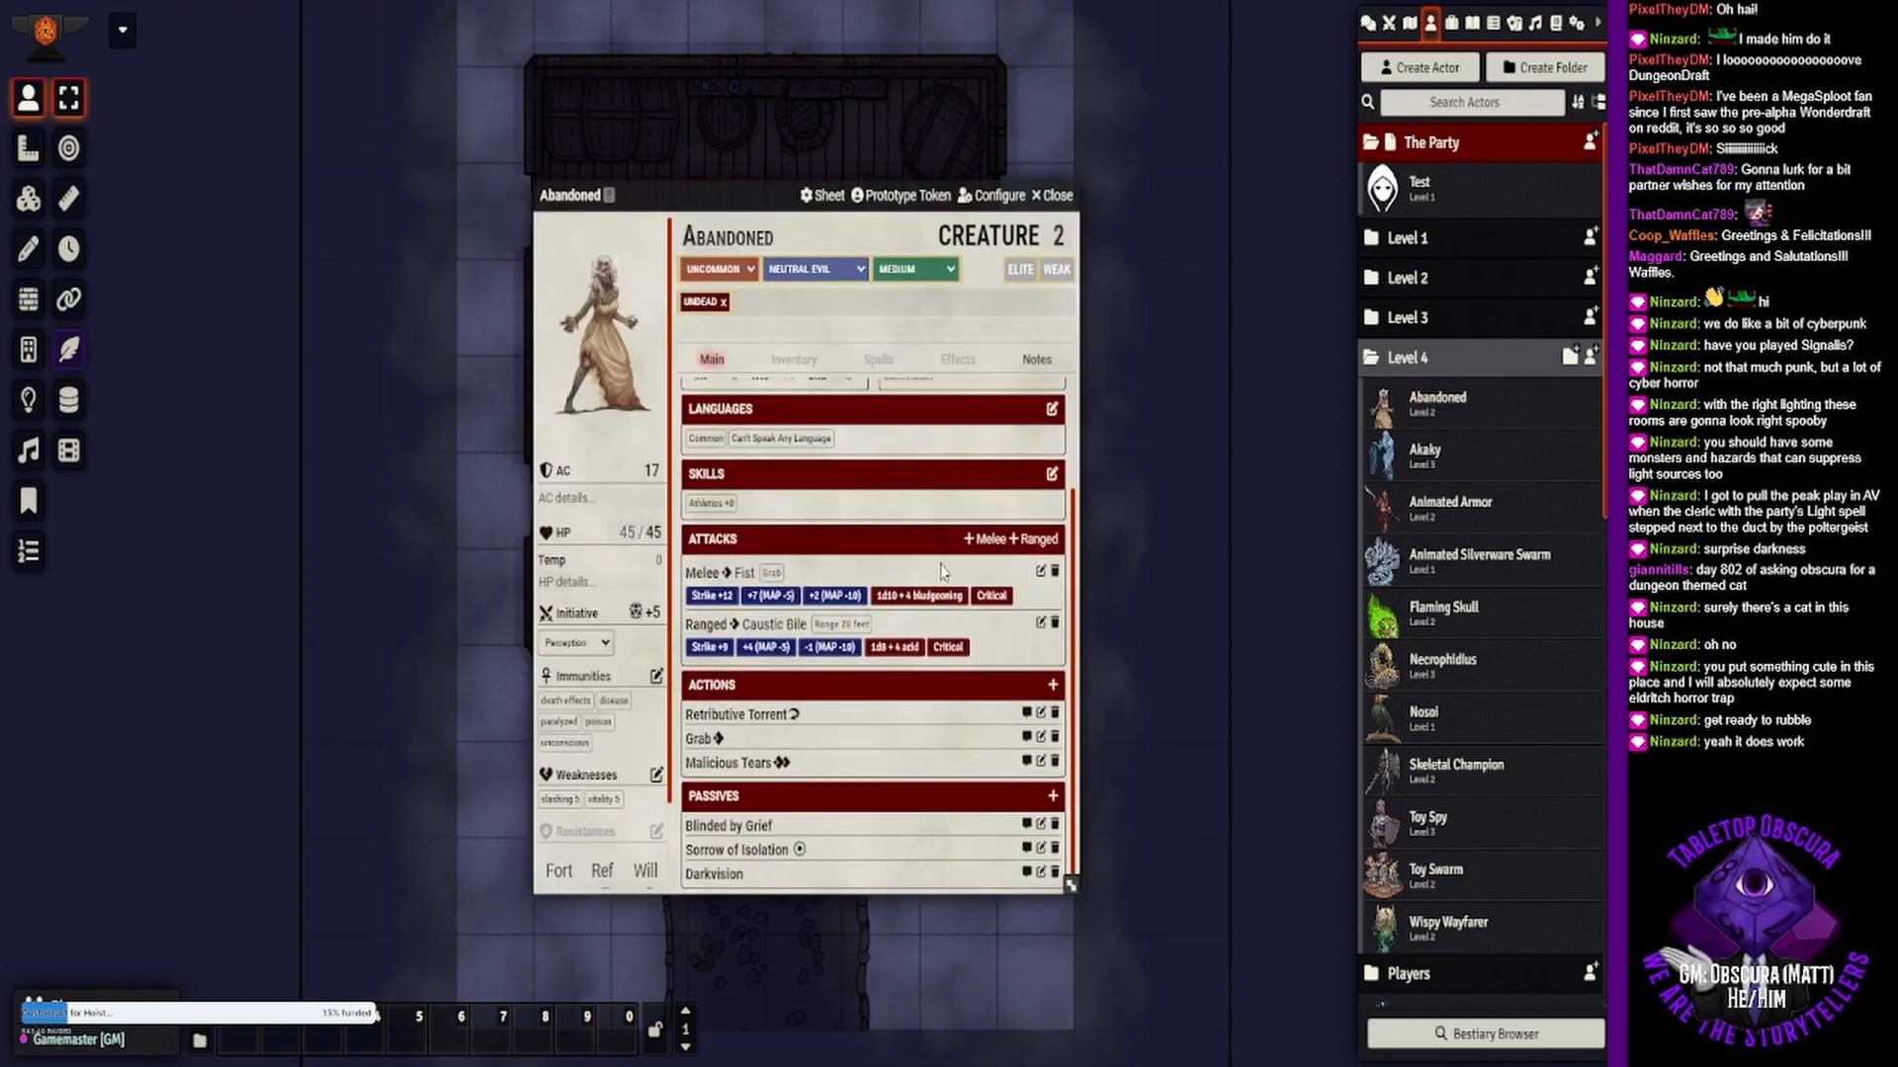
pyautogui.click(735, 777)
pyautogui.scroll(-2, 768, 748)
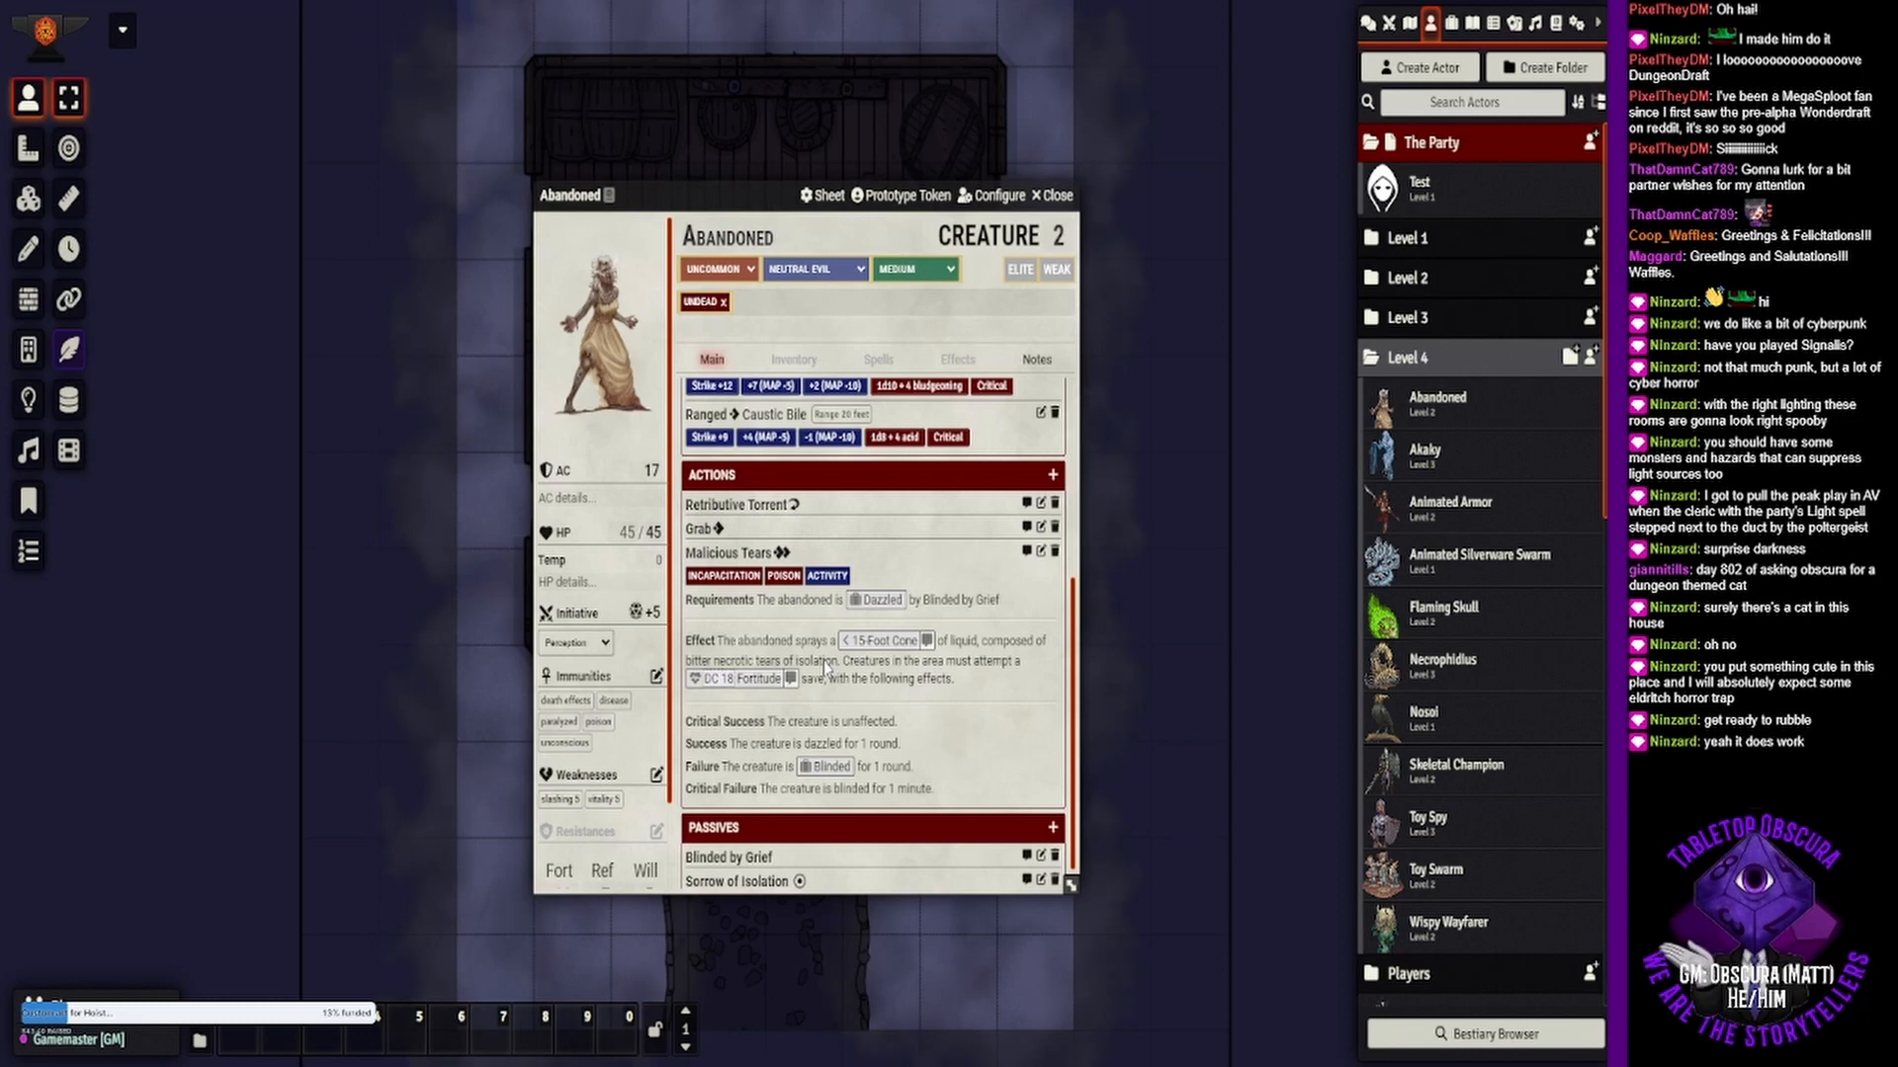
pyautogui.click(751, 553)
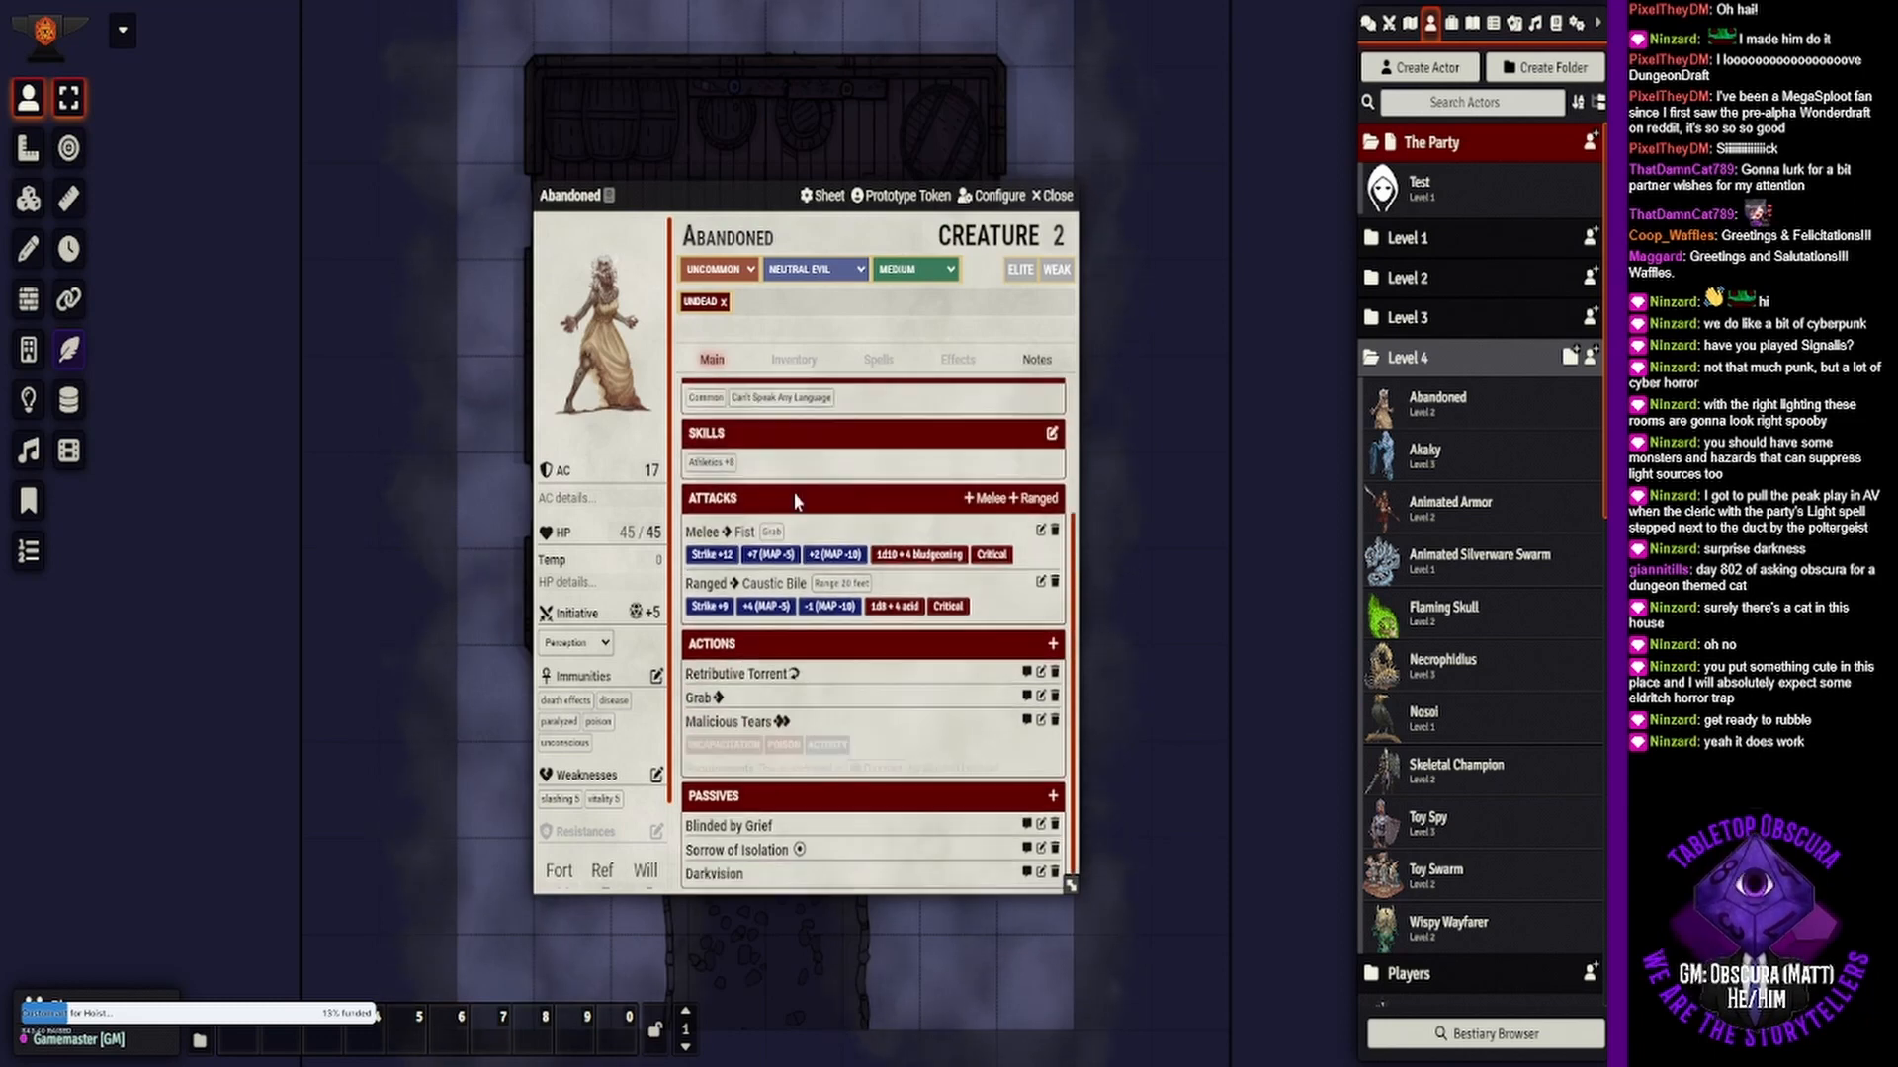
pyautogui.click(1054, 194)
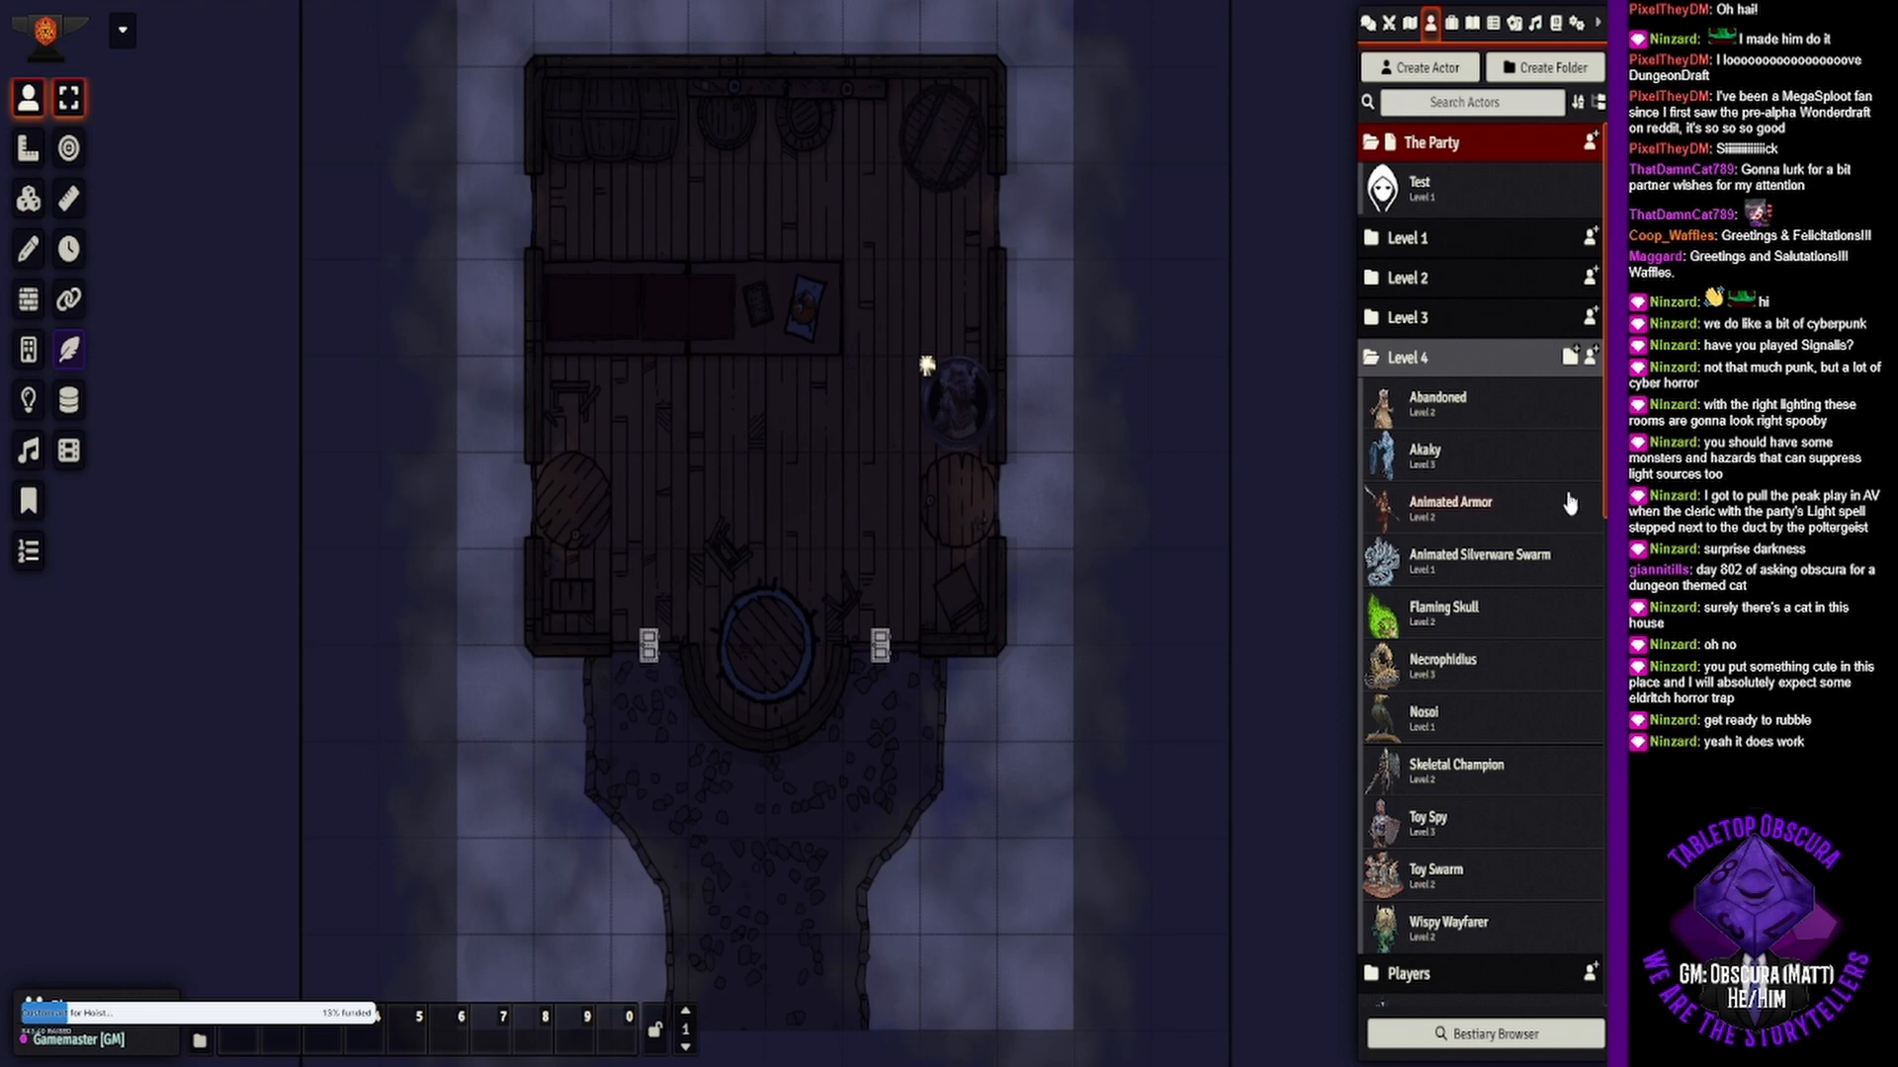
# - Place Abandoned tokens in the room's southern half so that two stand along the east wall and two along the west wall
pyautogui.moveTo(1456, 397); pyautogui.dragTo(970, 600)
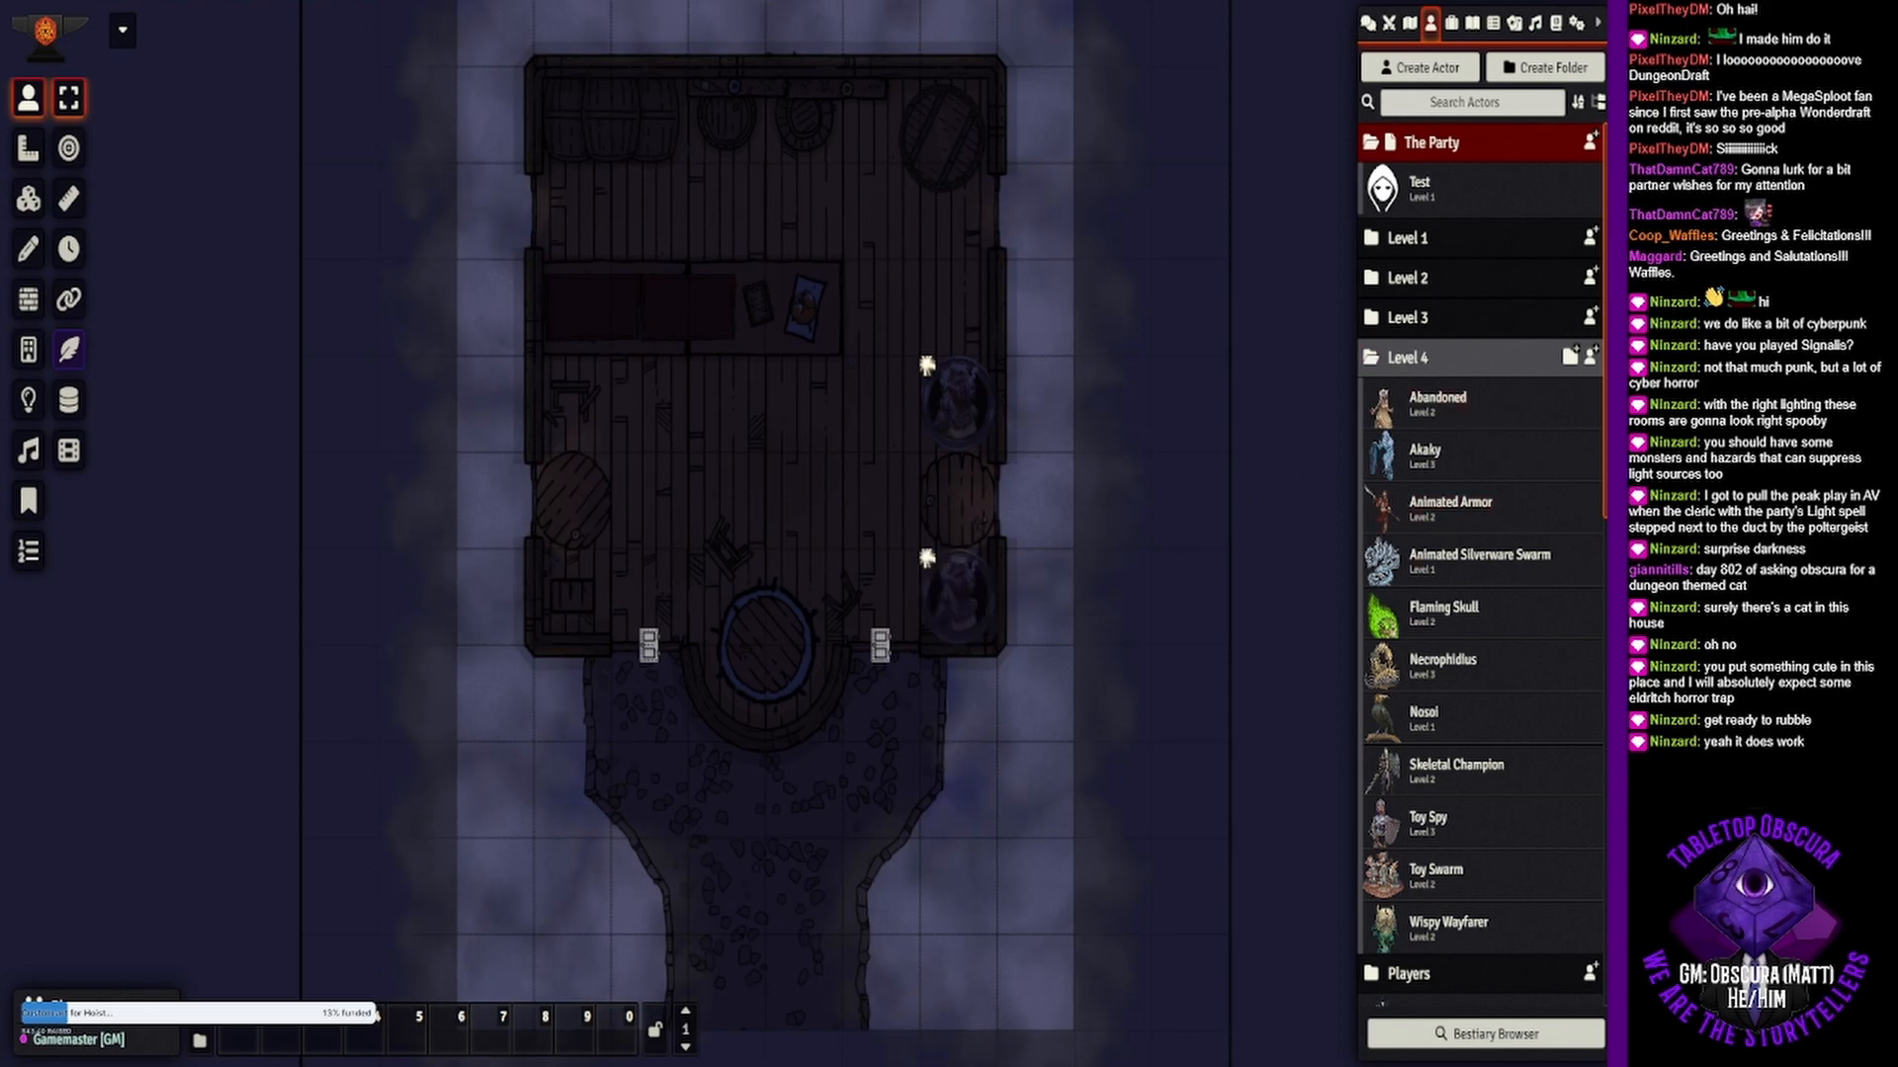
pyautogui.moveTo(1439, 417); pyautogui.dragTo(579, 407)
pyautogui.moveTo(1430, 417); pyautogui.dragTo(572, 598)
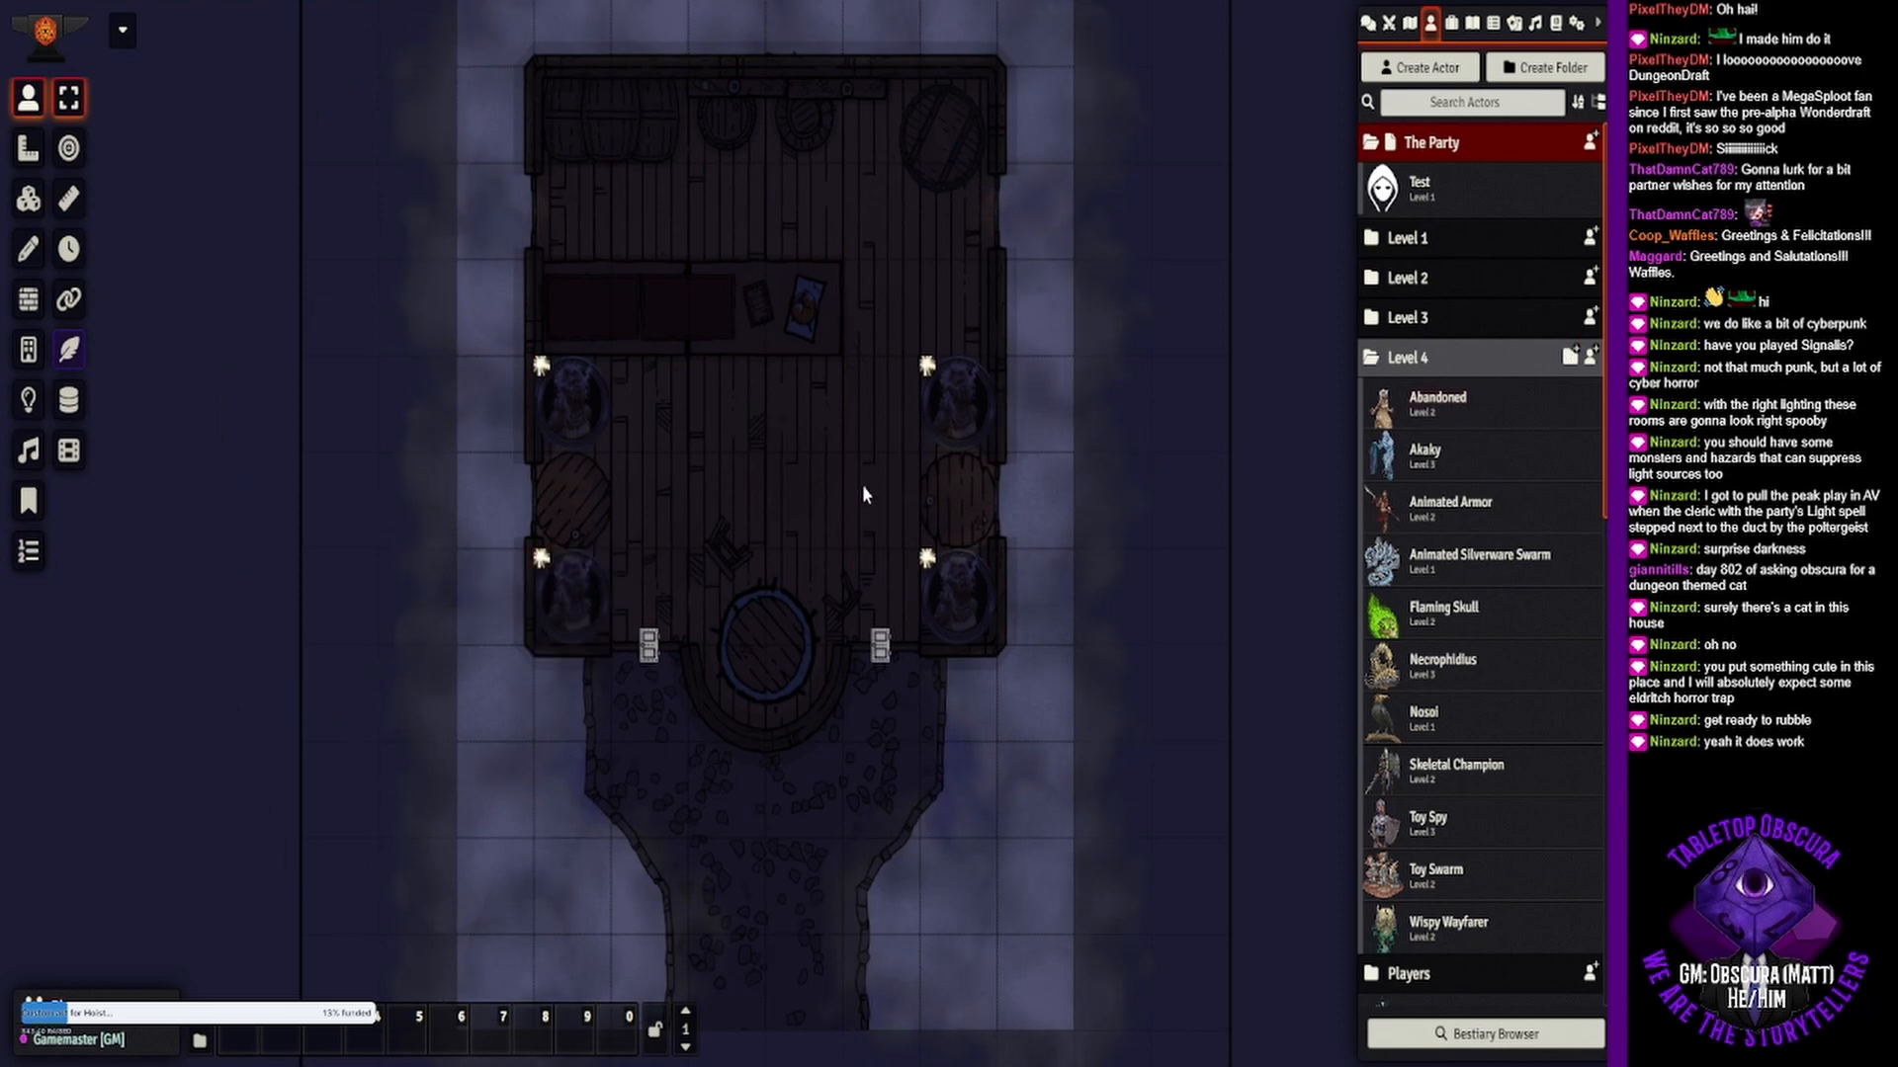
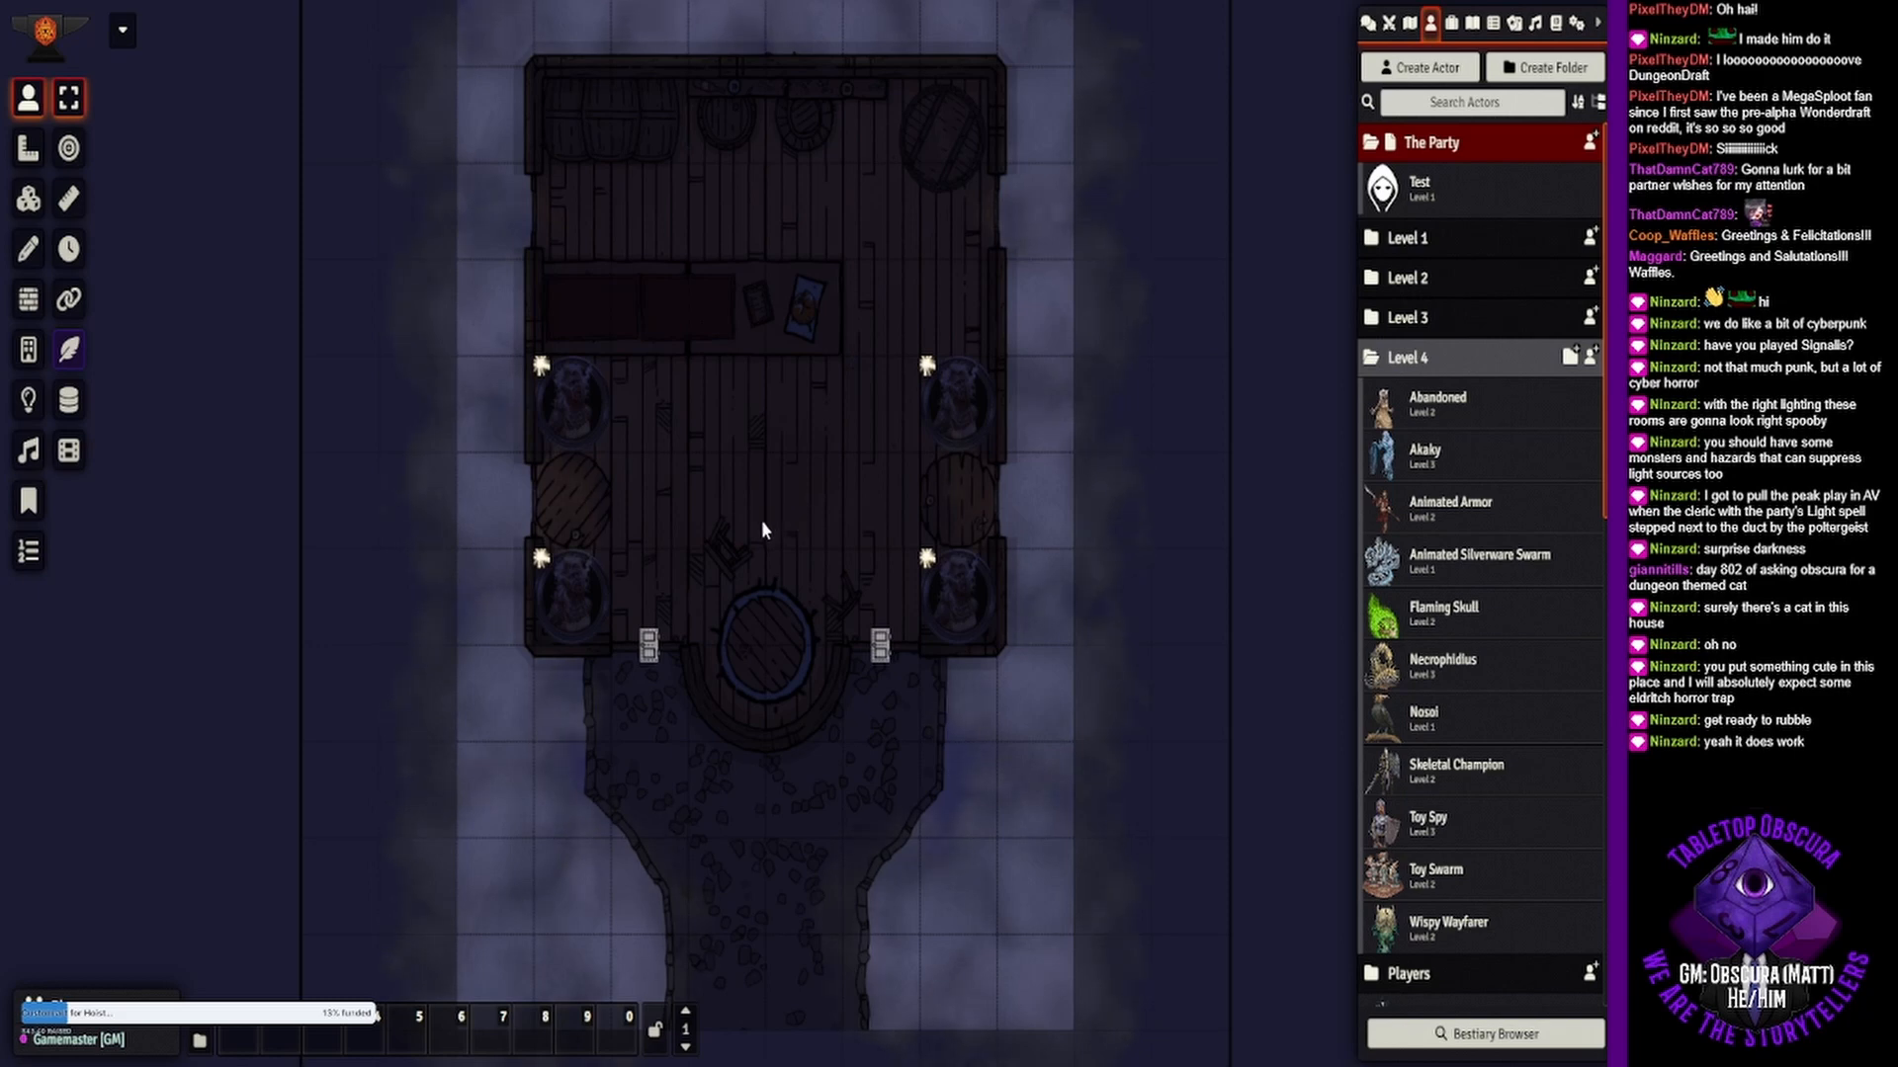
pyautogui.moveTo(755, 488); pyautogui.dragTo(785, 530)
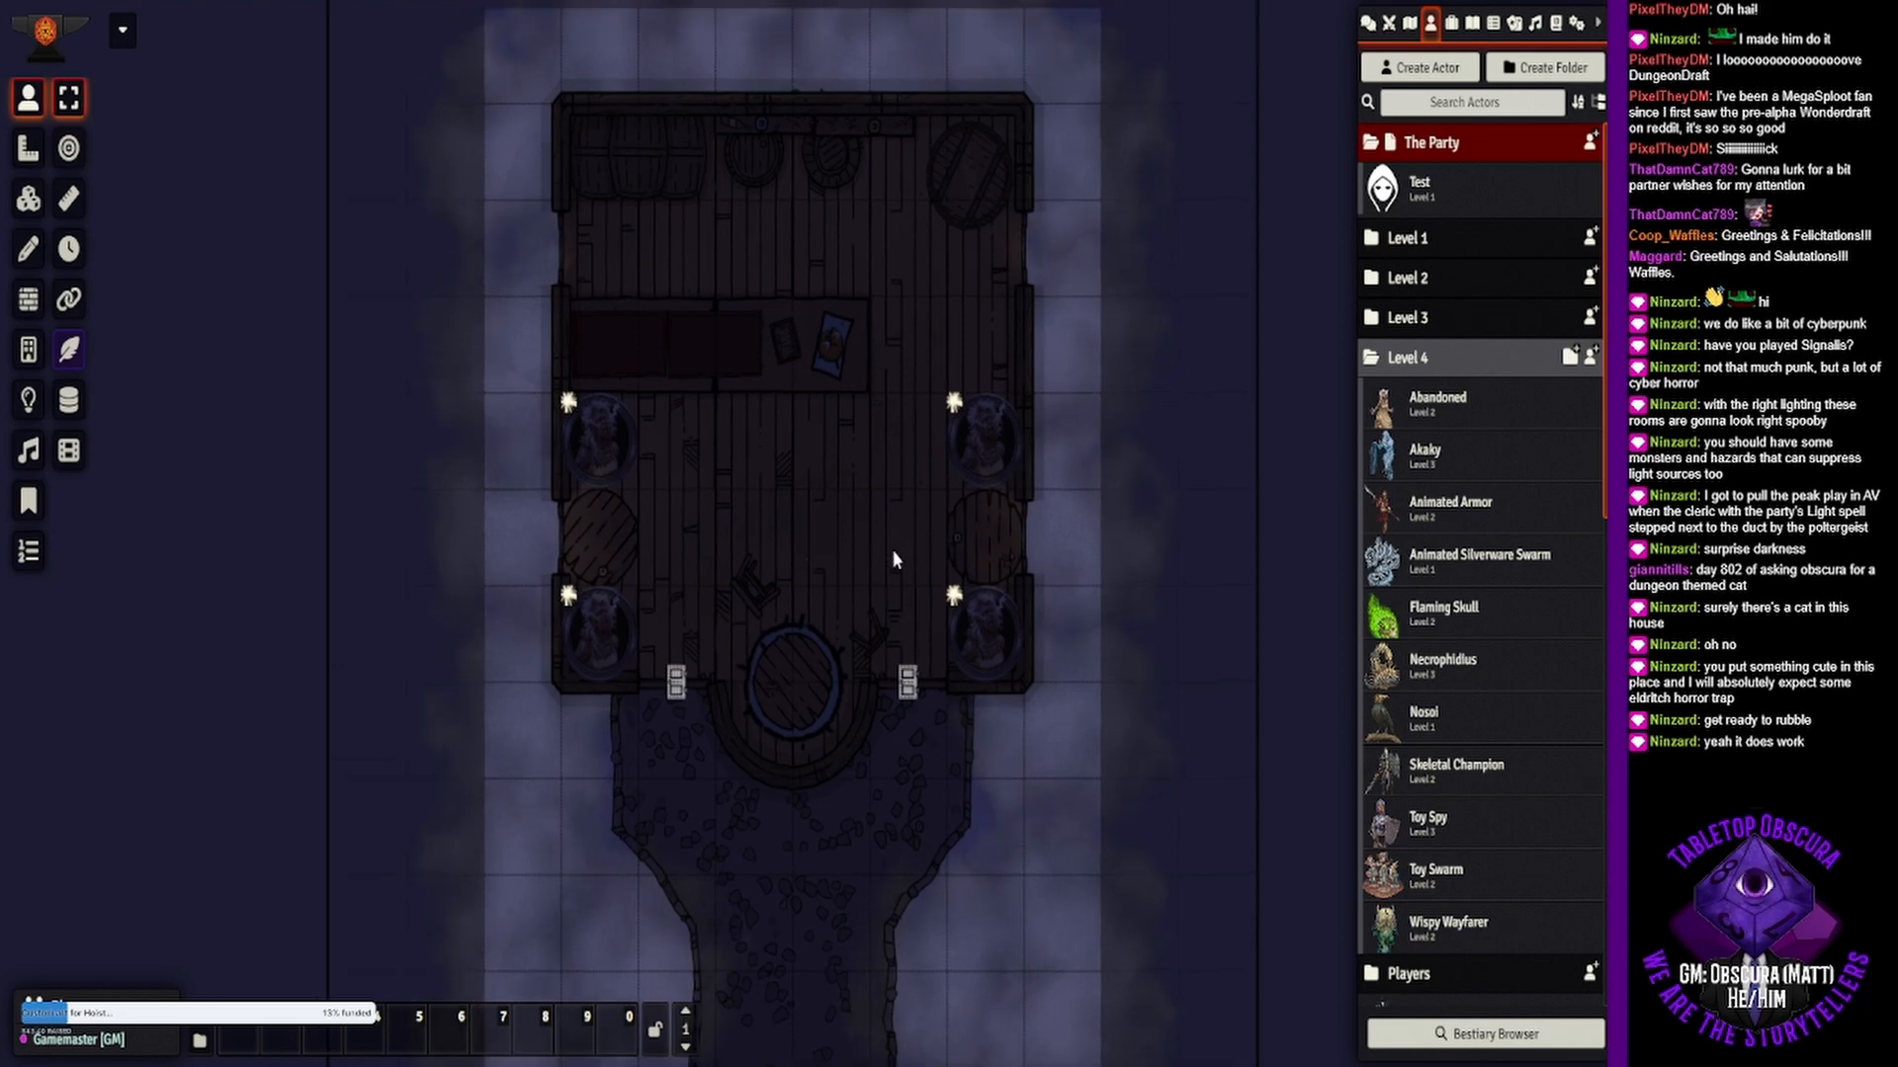
pyautogui.moveTo(857, 294); pyautogui.dragTo(872, 368)
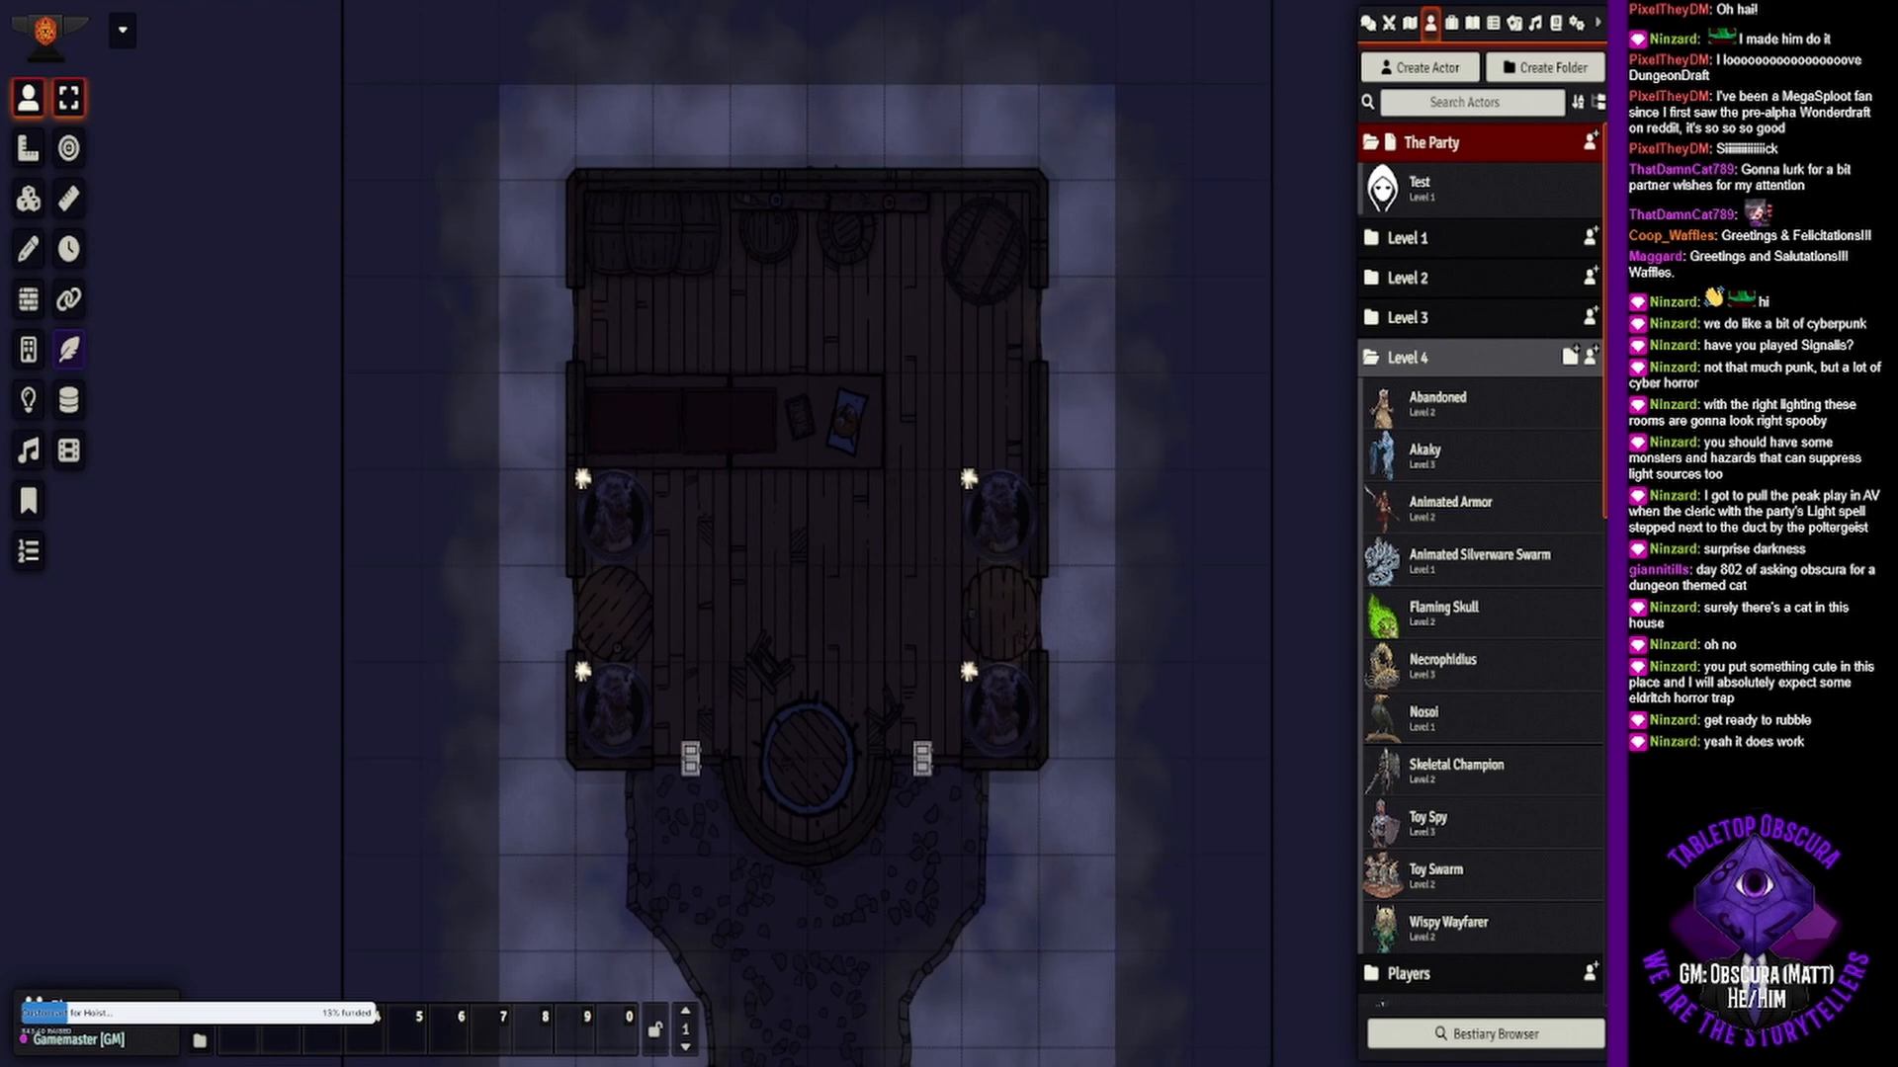
pyautogui.moveTo(883, 504); pyautogui.dragTo(886, 471)
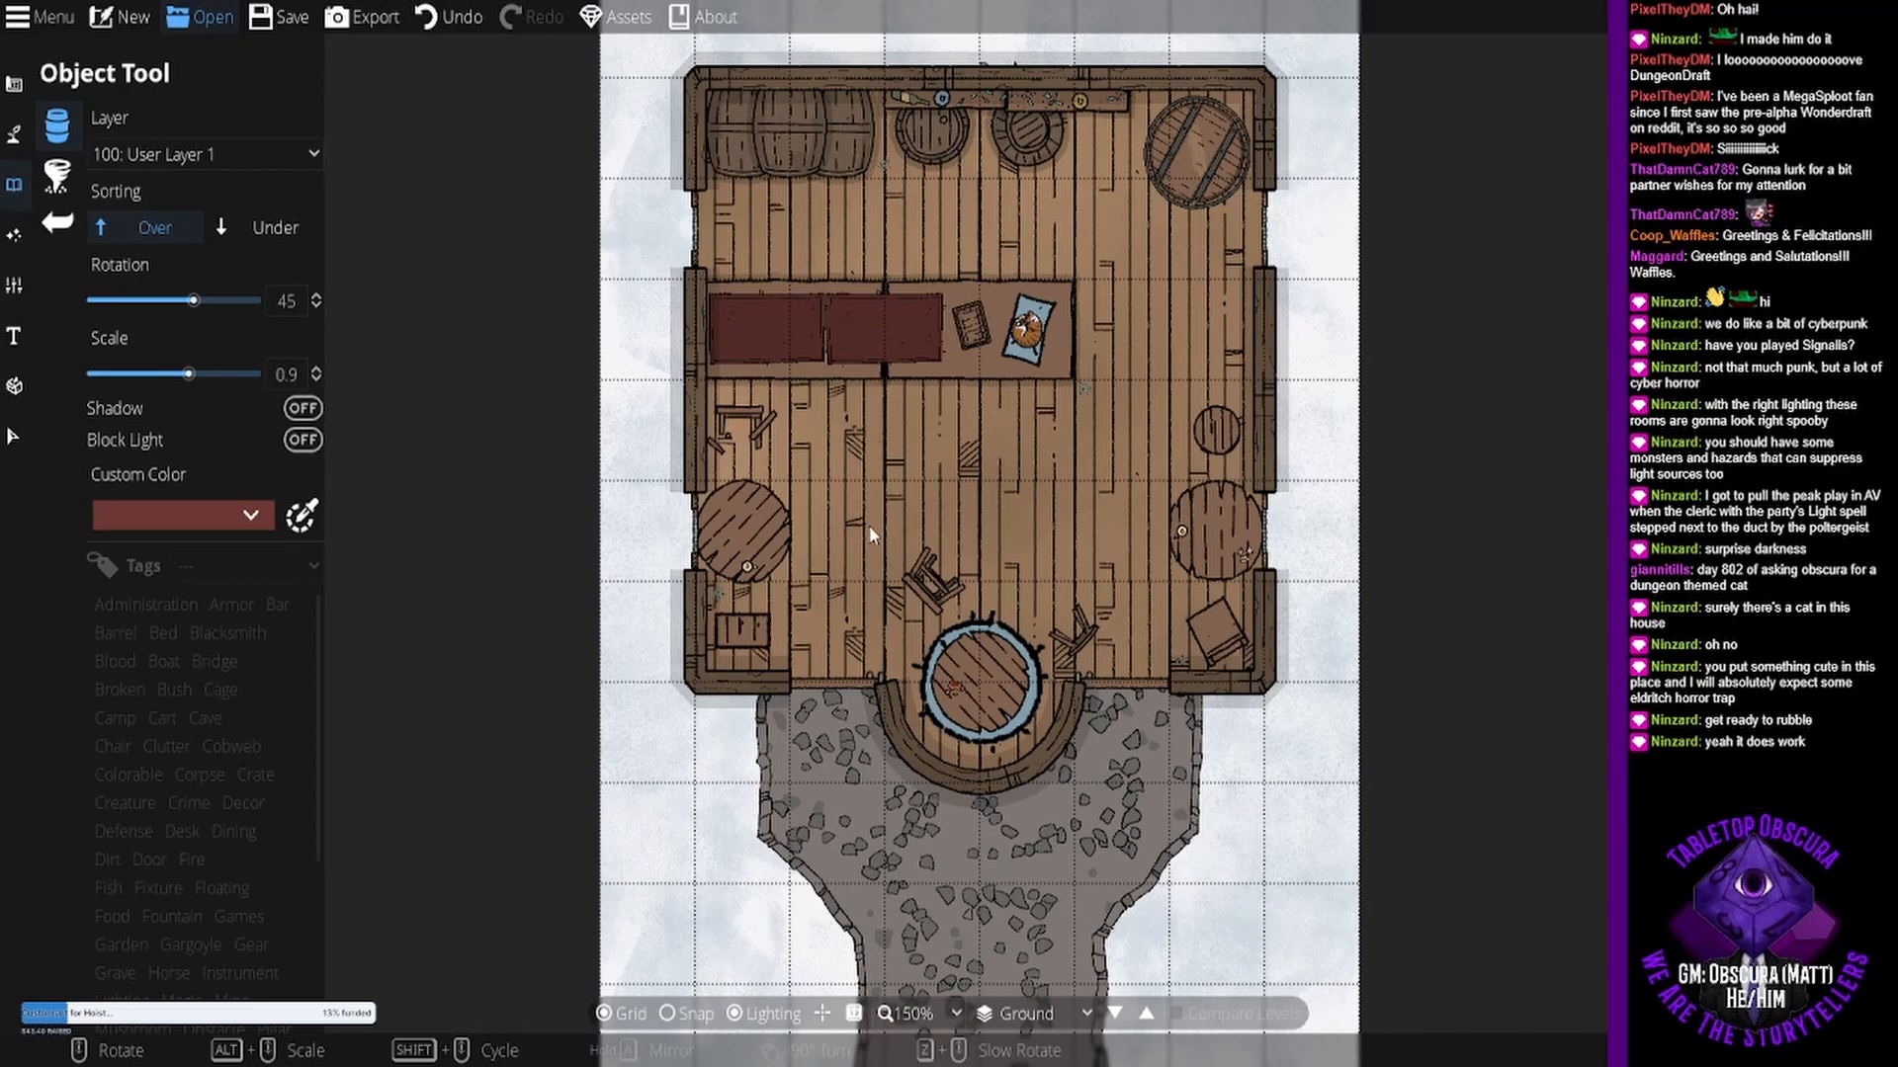
# - Create a new map of 11 by 8 tiles from the A4 Paper template
pyautogui.click(105, 21)
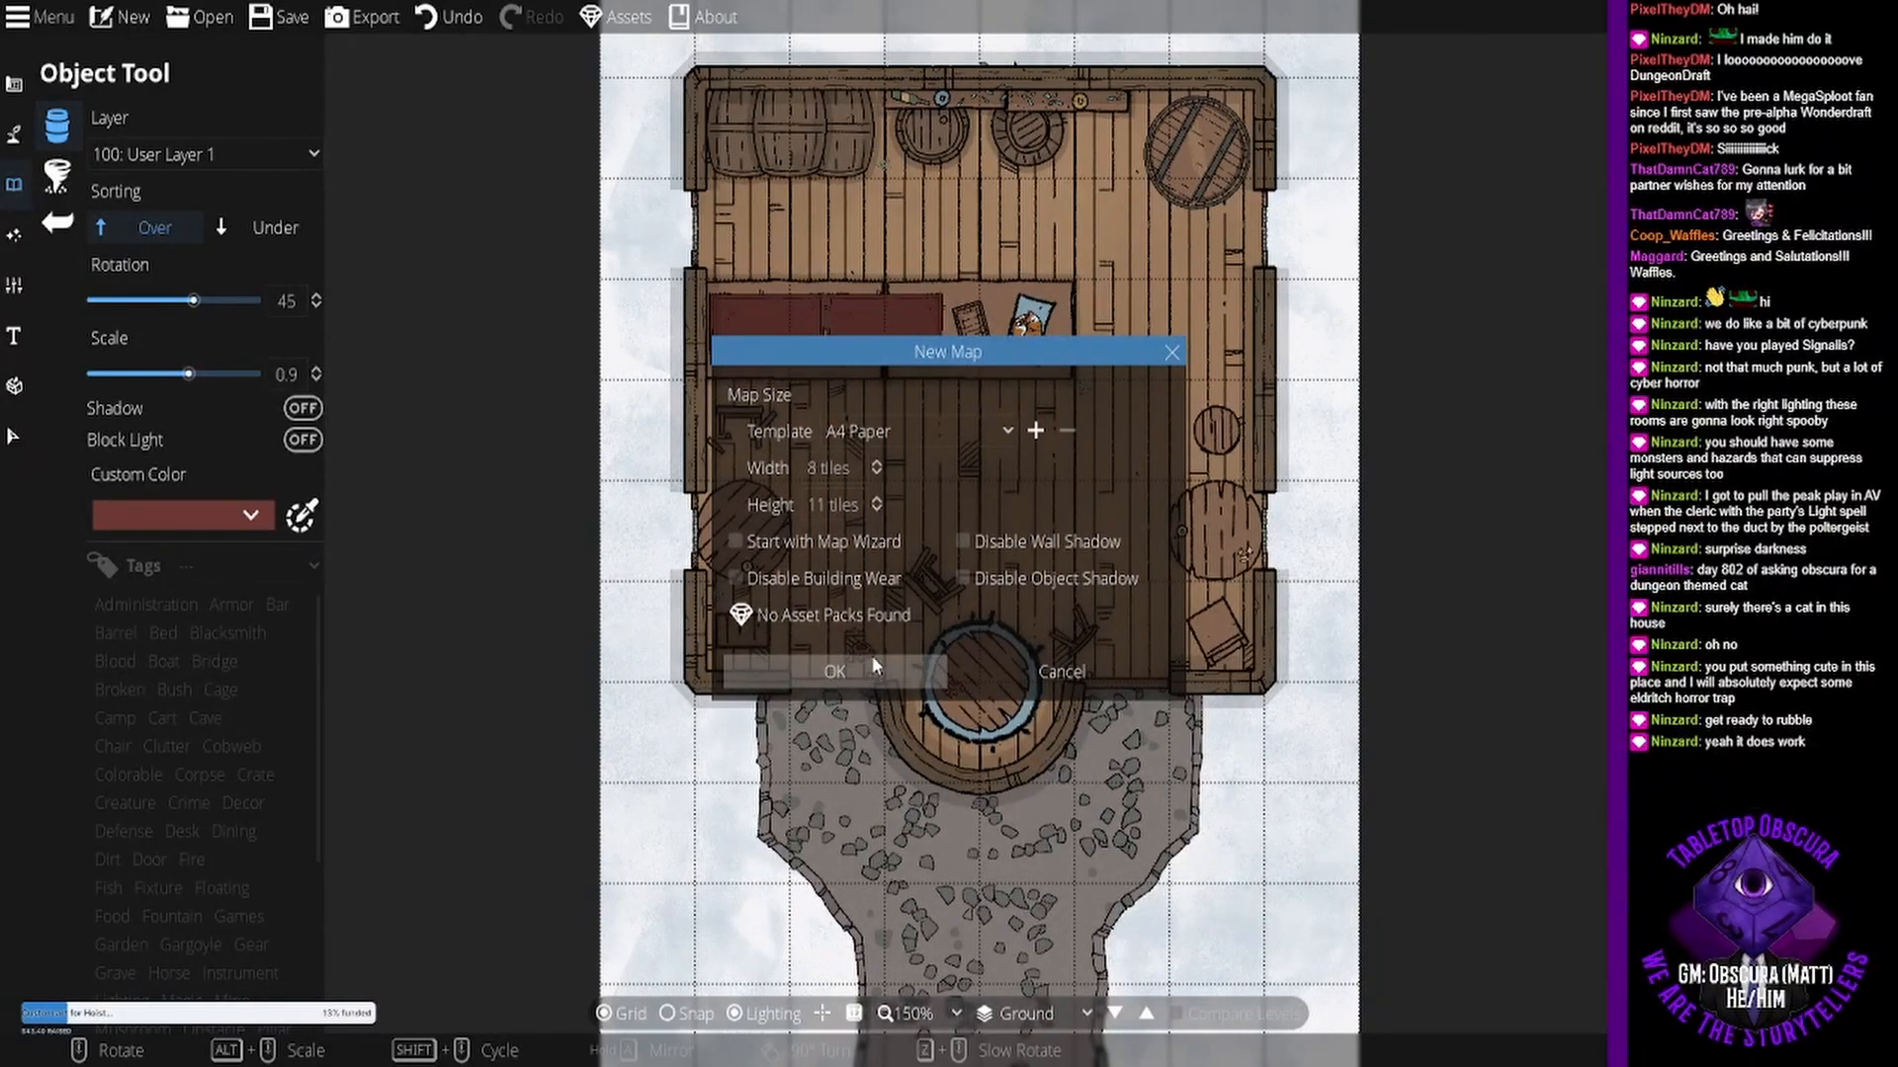
pyautogui.click(974, 442)
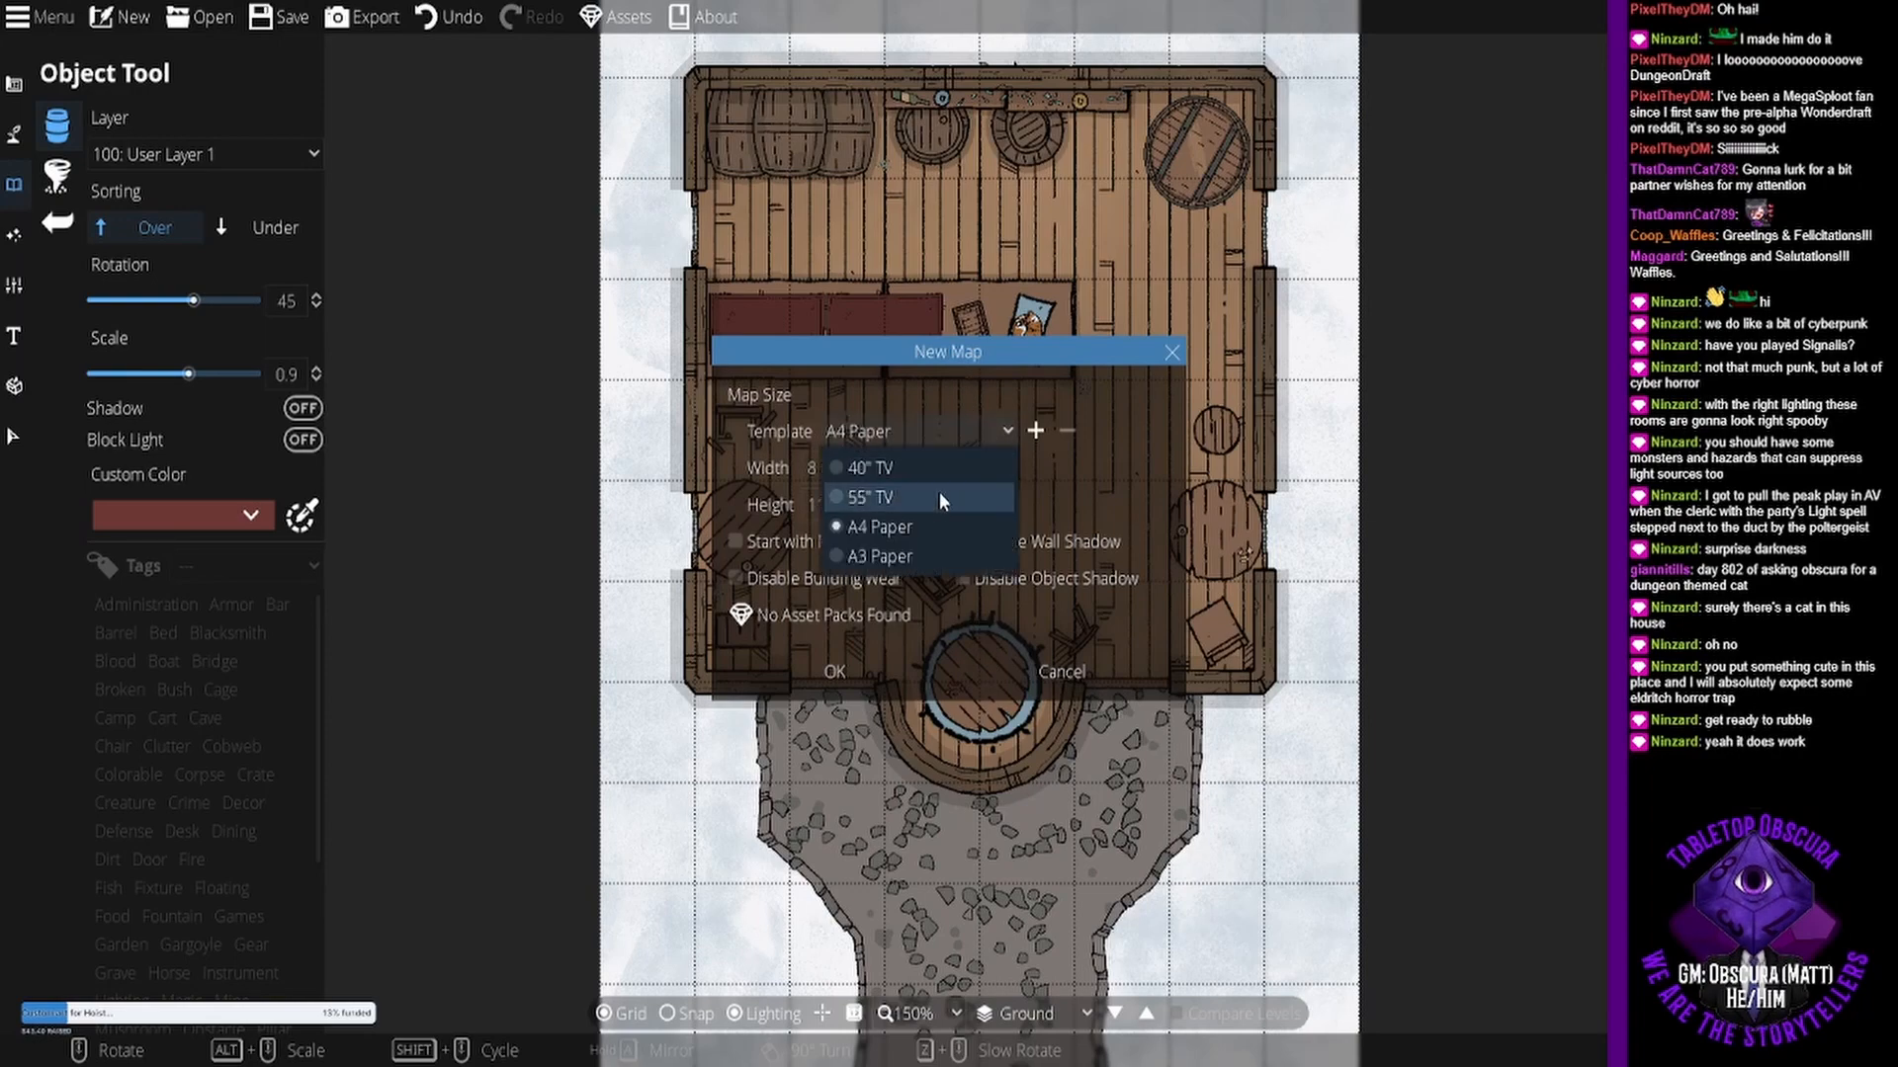
pyautogui.click(923, 454)
pyautogui.click(920, 429)
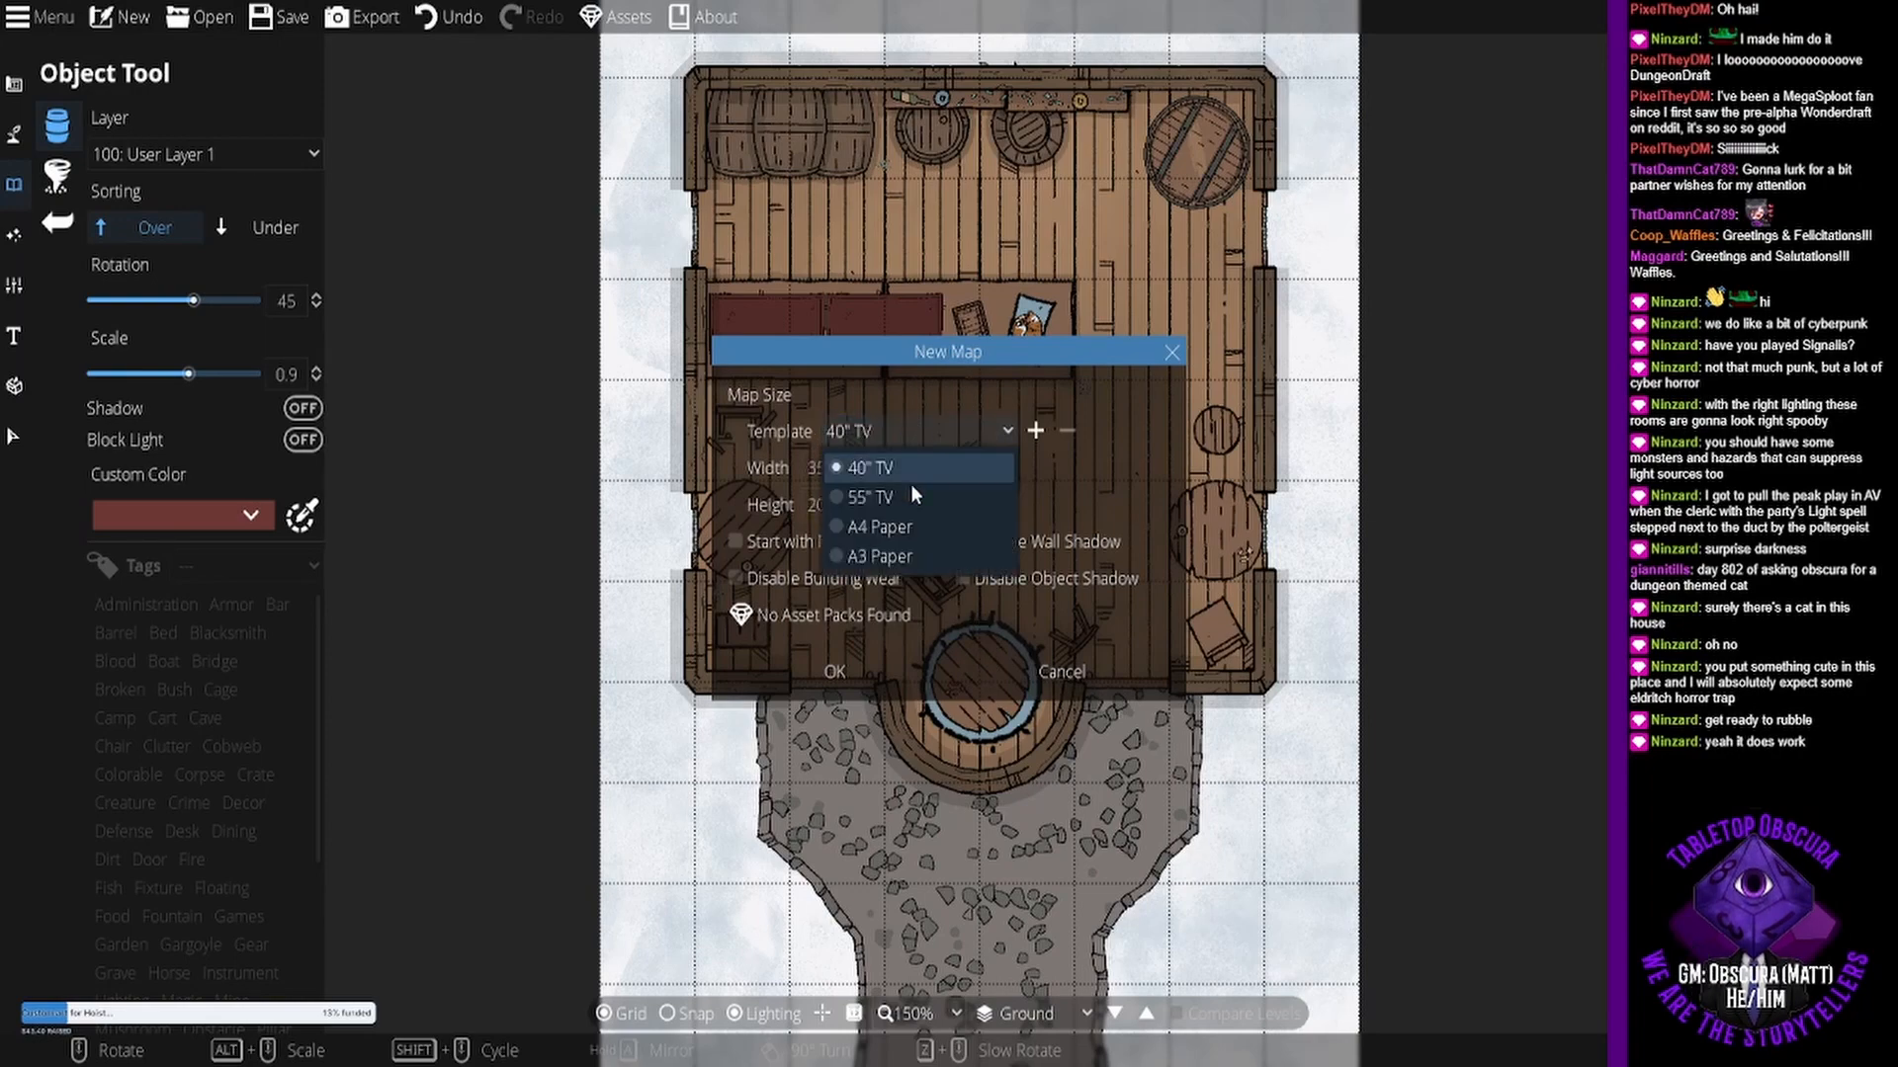
pyautogui.click(912, 525)
pyautogui.click(874, 666)
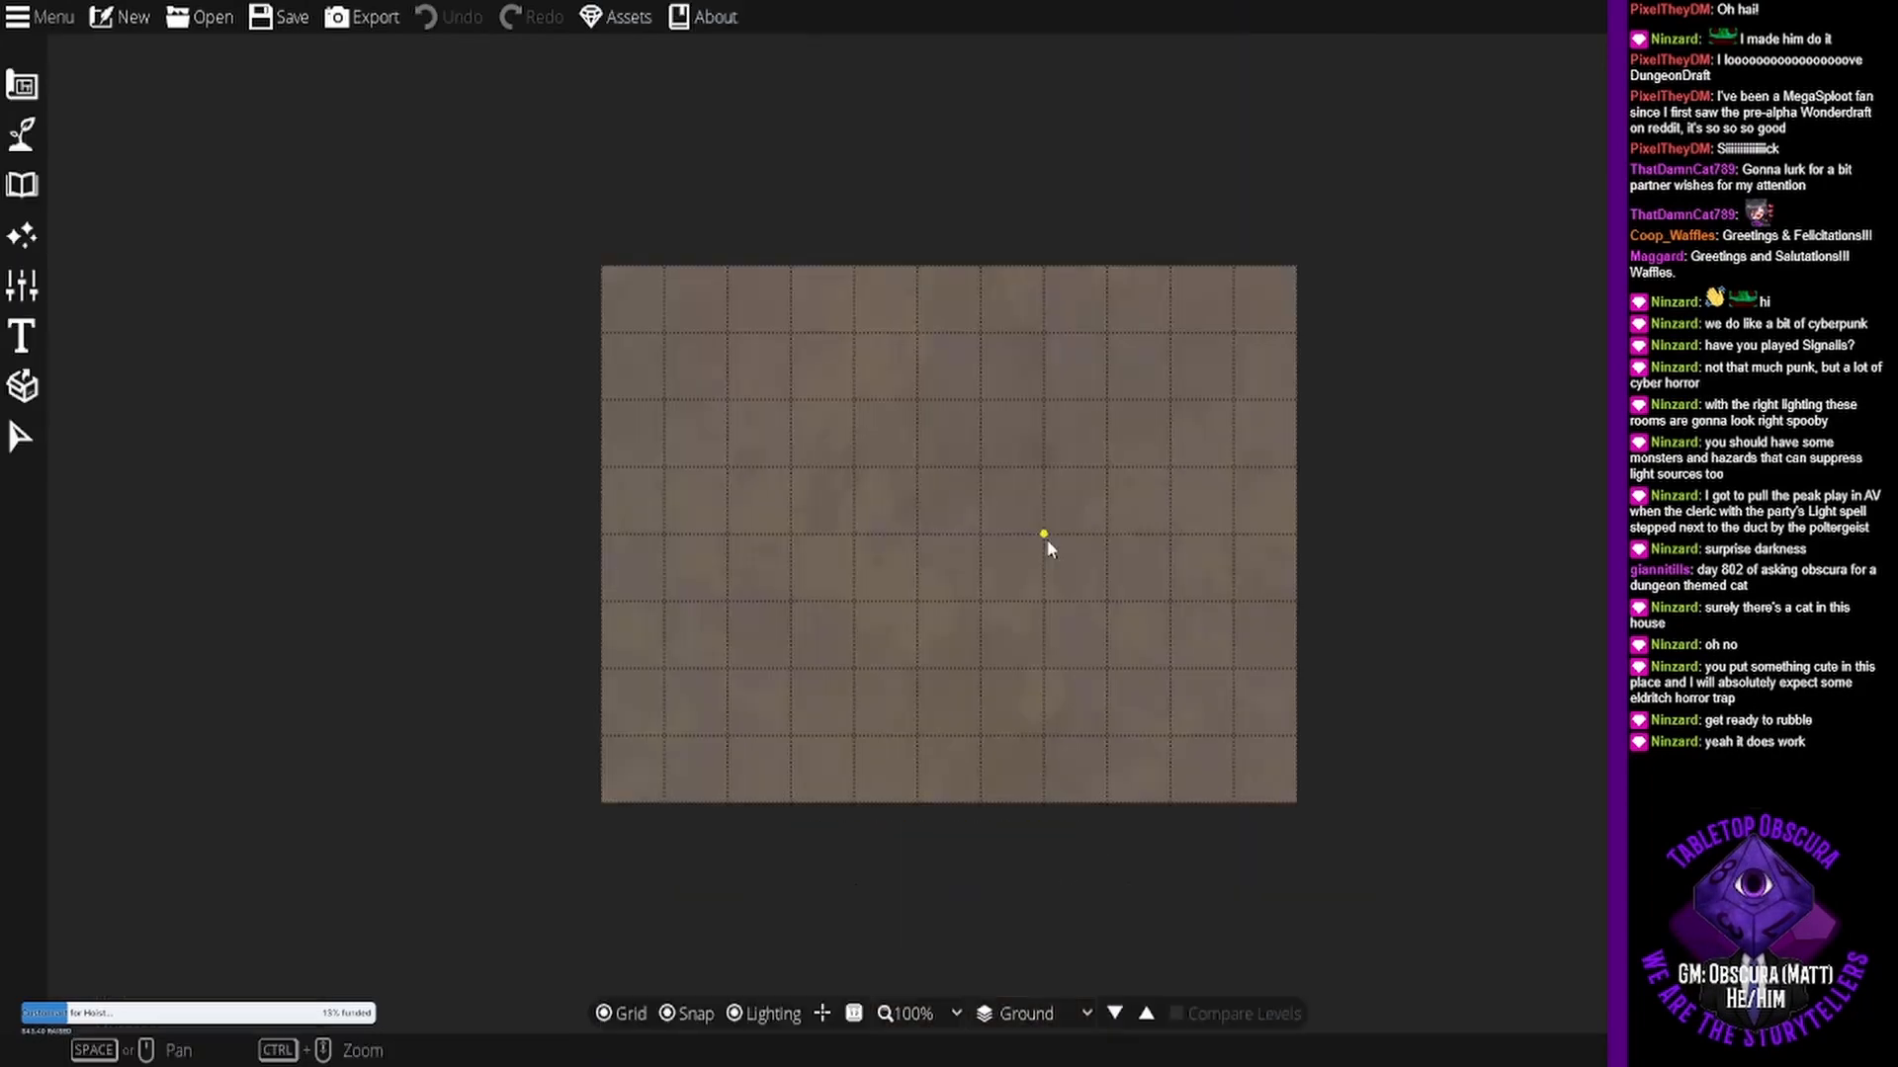
# - Fill the whole map with Terrain Snow using the Terrain Brush
pyautogui.click(28, 136)
pyautogui.click(92, 132)
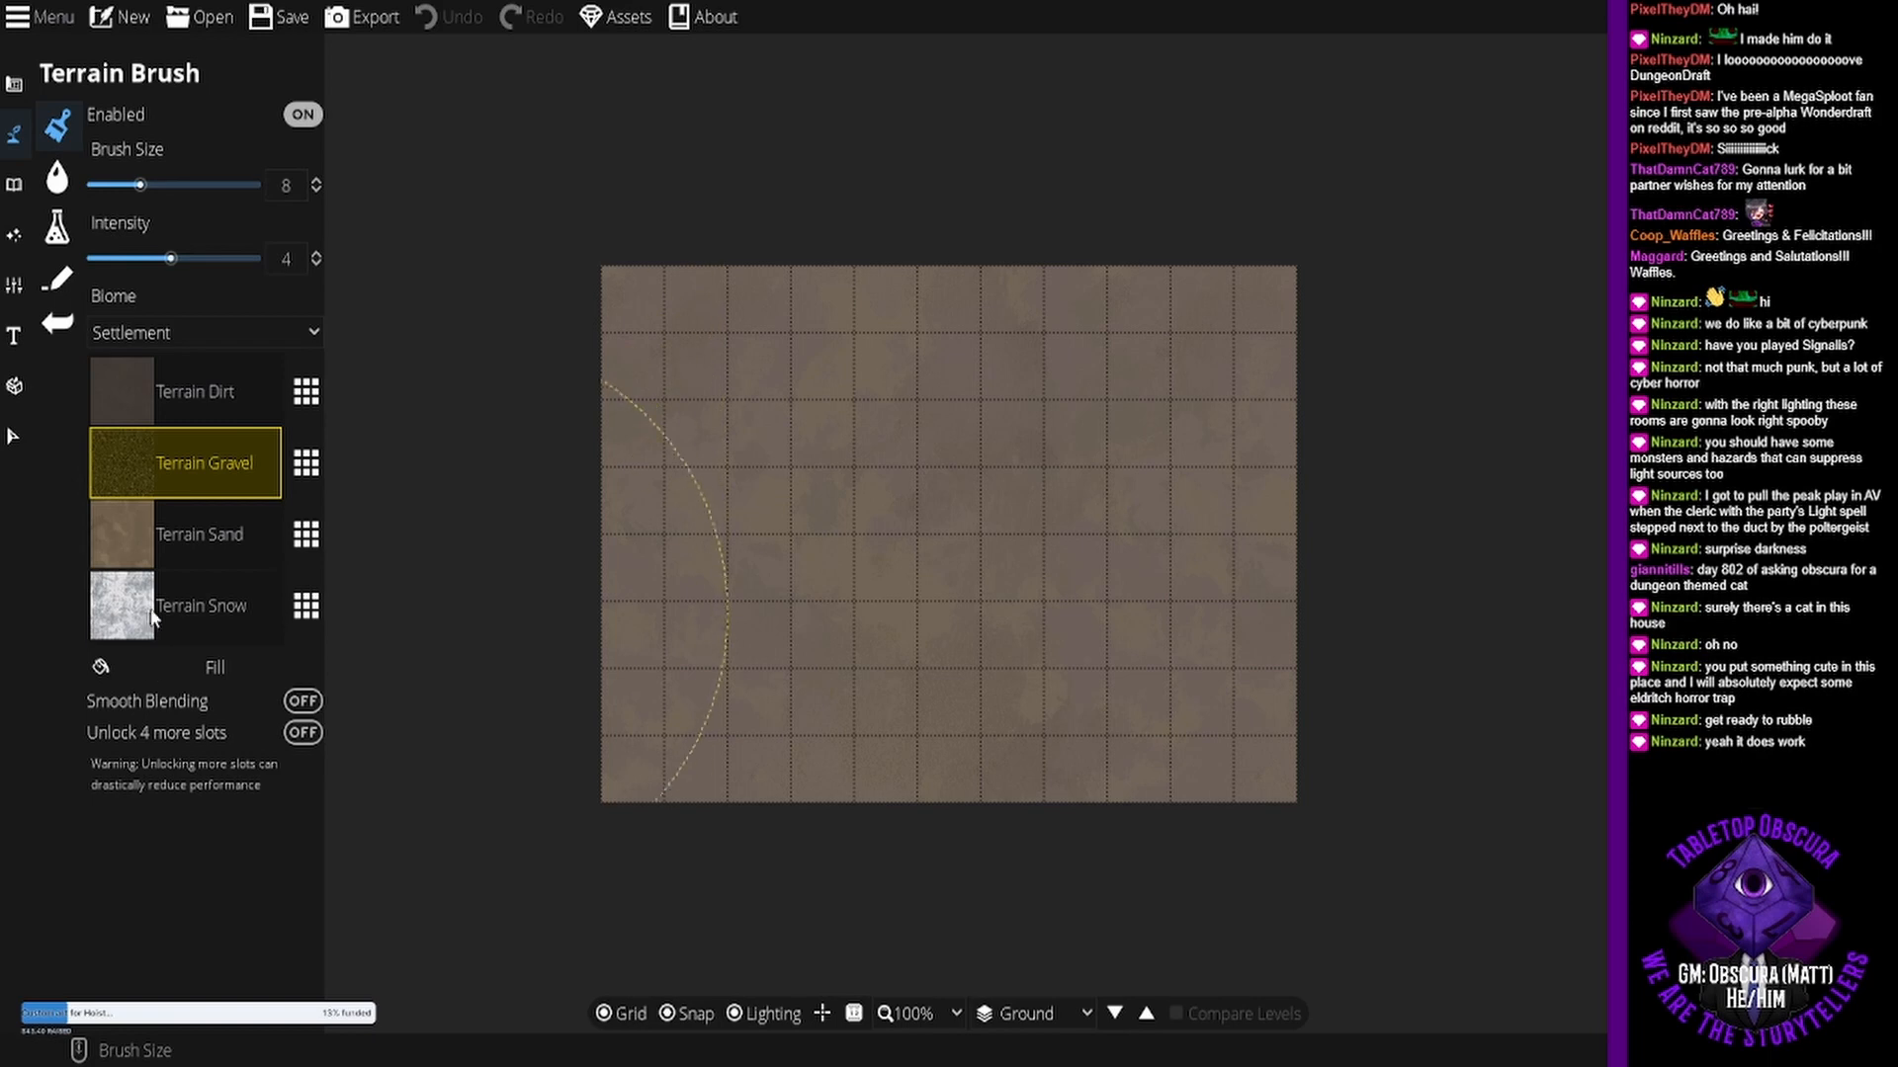
pyautogui.click(148, 626)
pyautogui.click(227, 660)
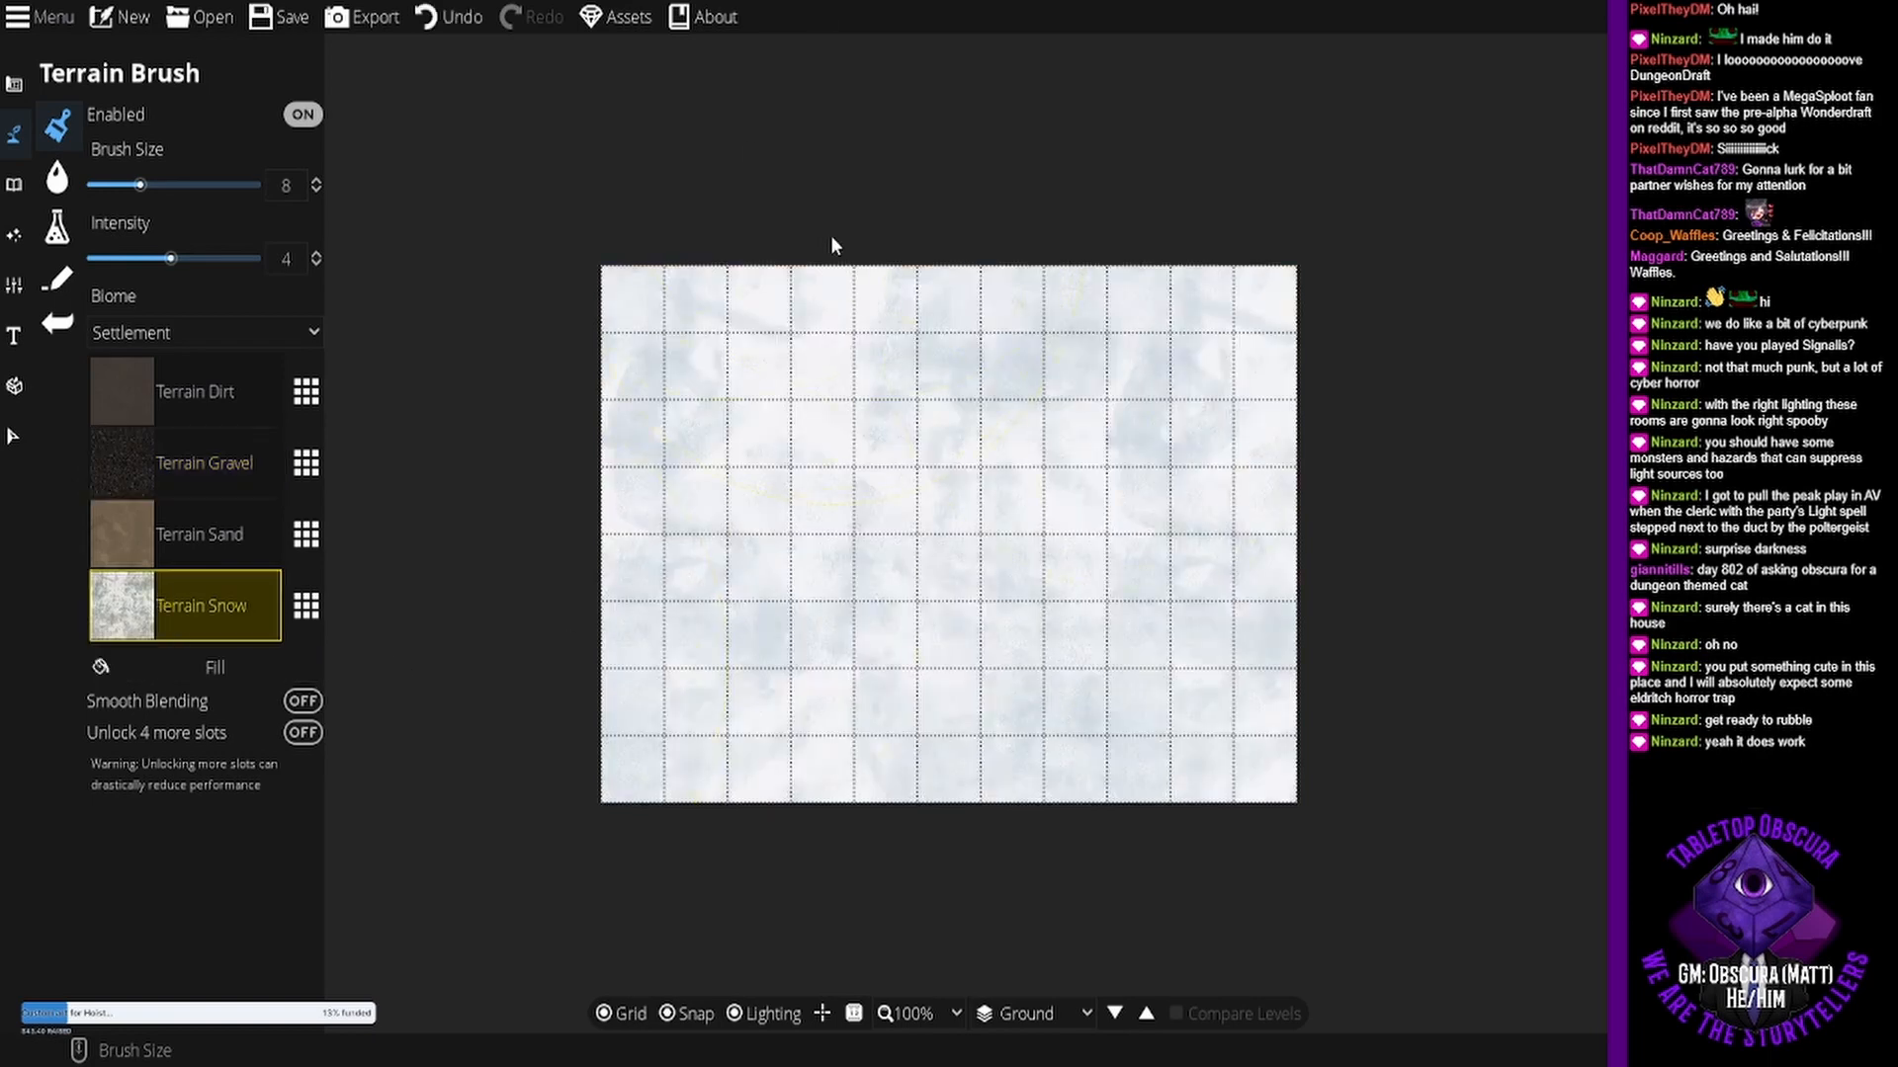
# - Build a rectangular room of 8 by 6 tiles on the snow, with Stone walls and the grey scattered-stone floor
pyautogui.click(13, 85)
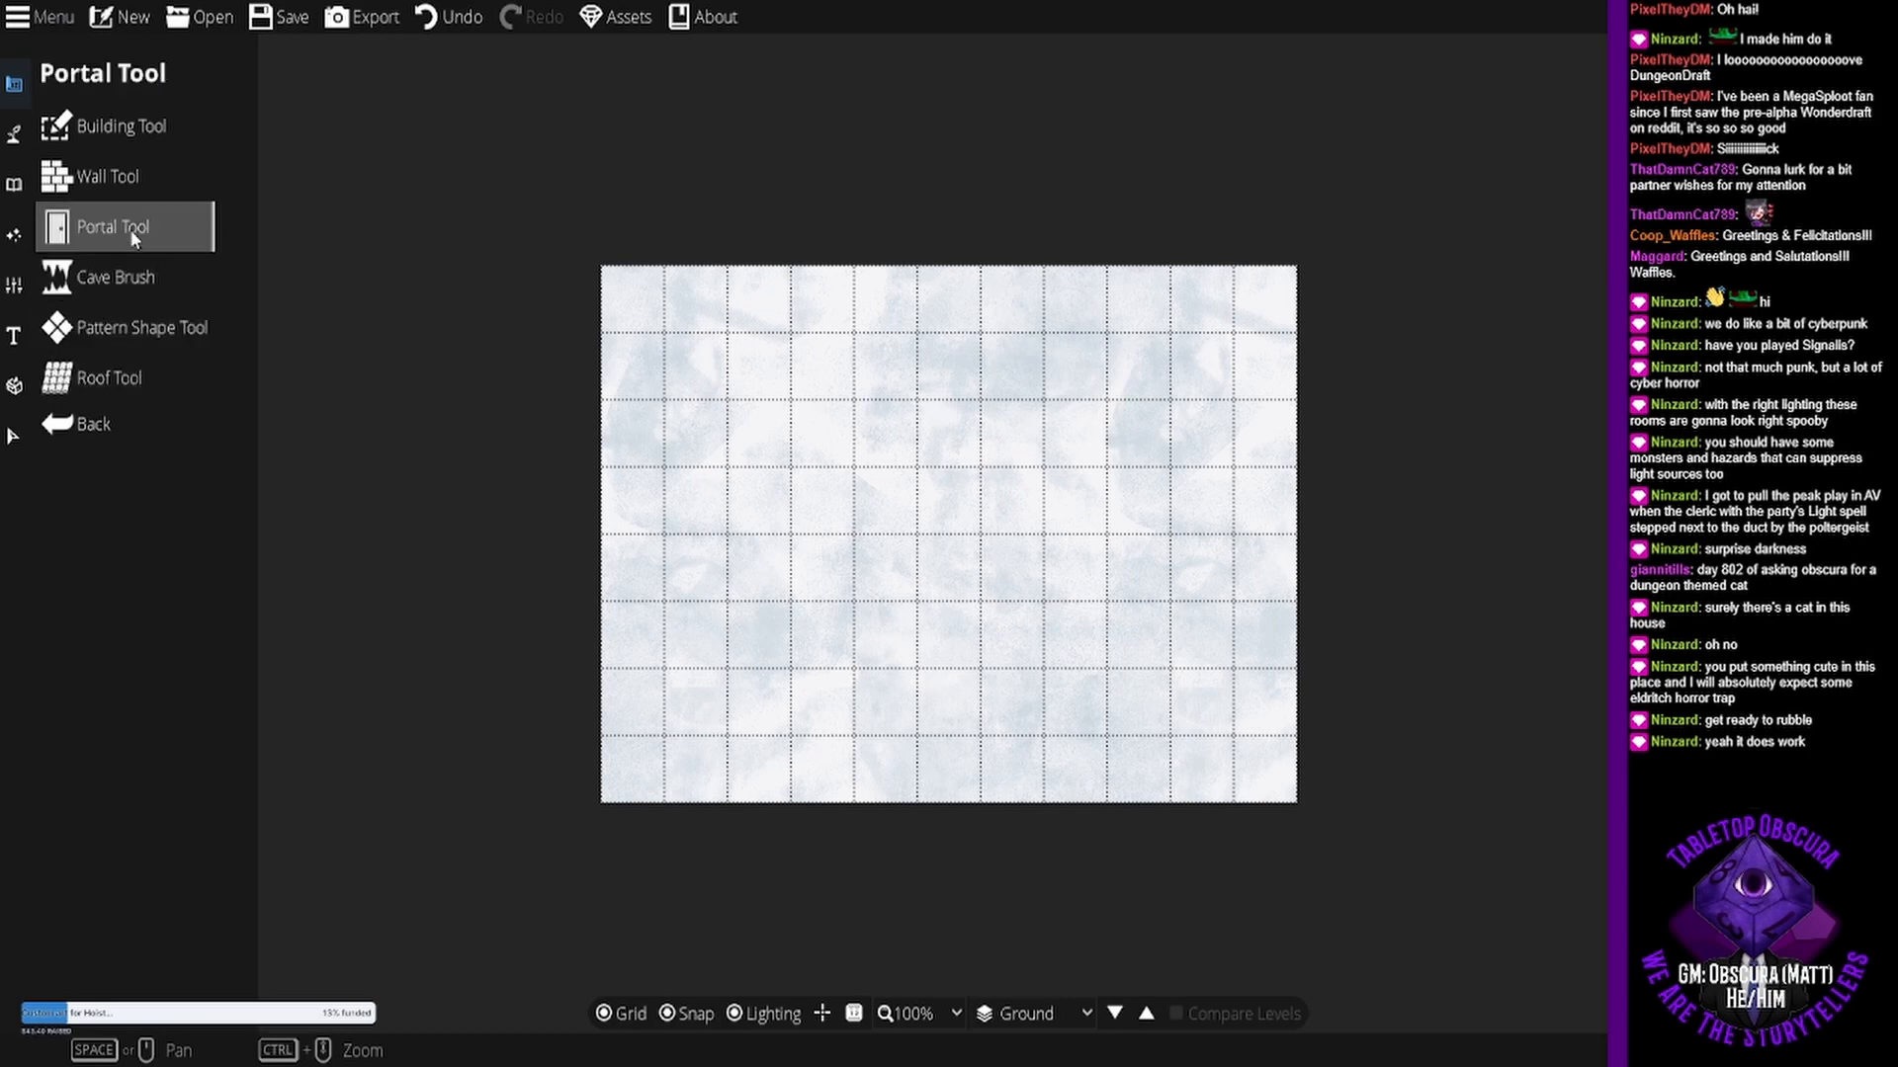
pyautogui.click(134, 189)
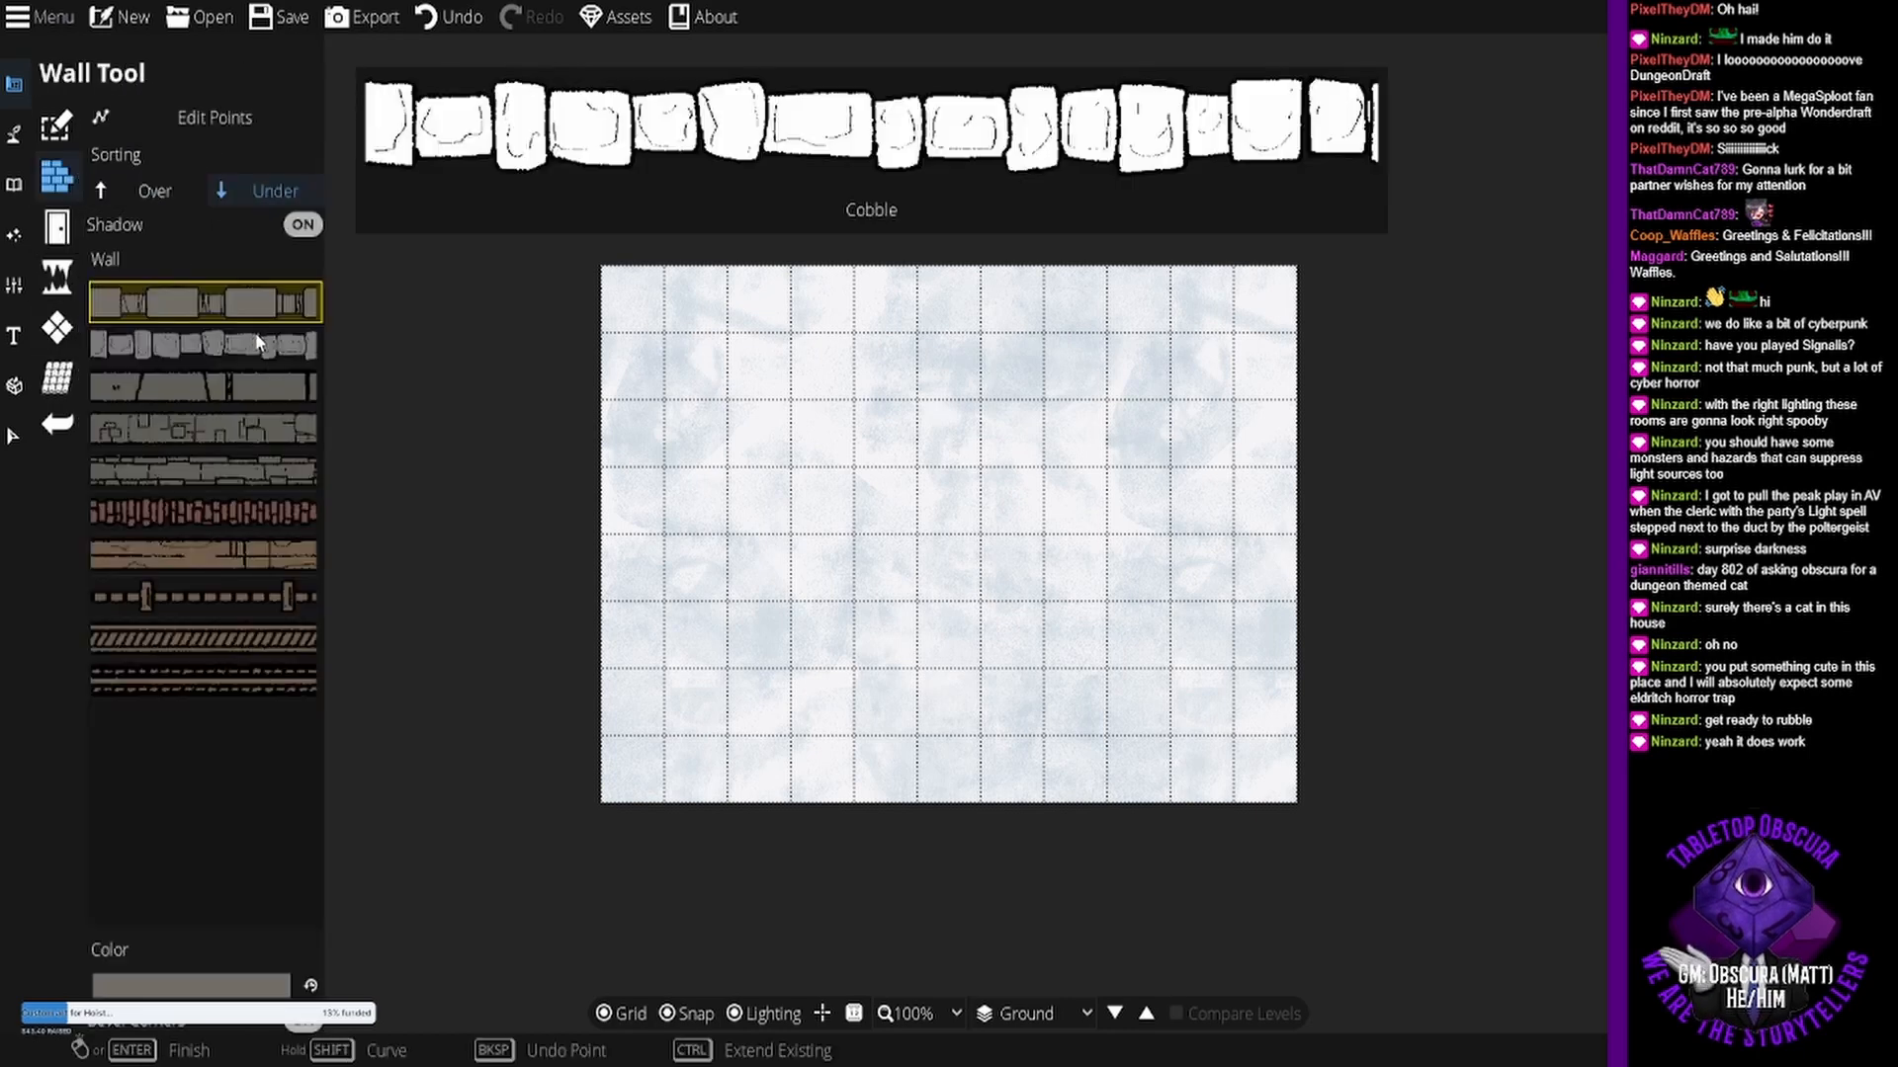
pyautogui.click(245, 423)
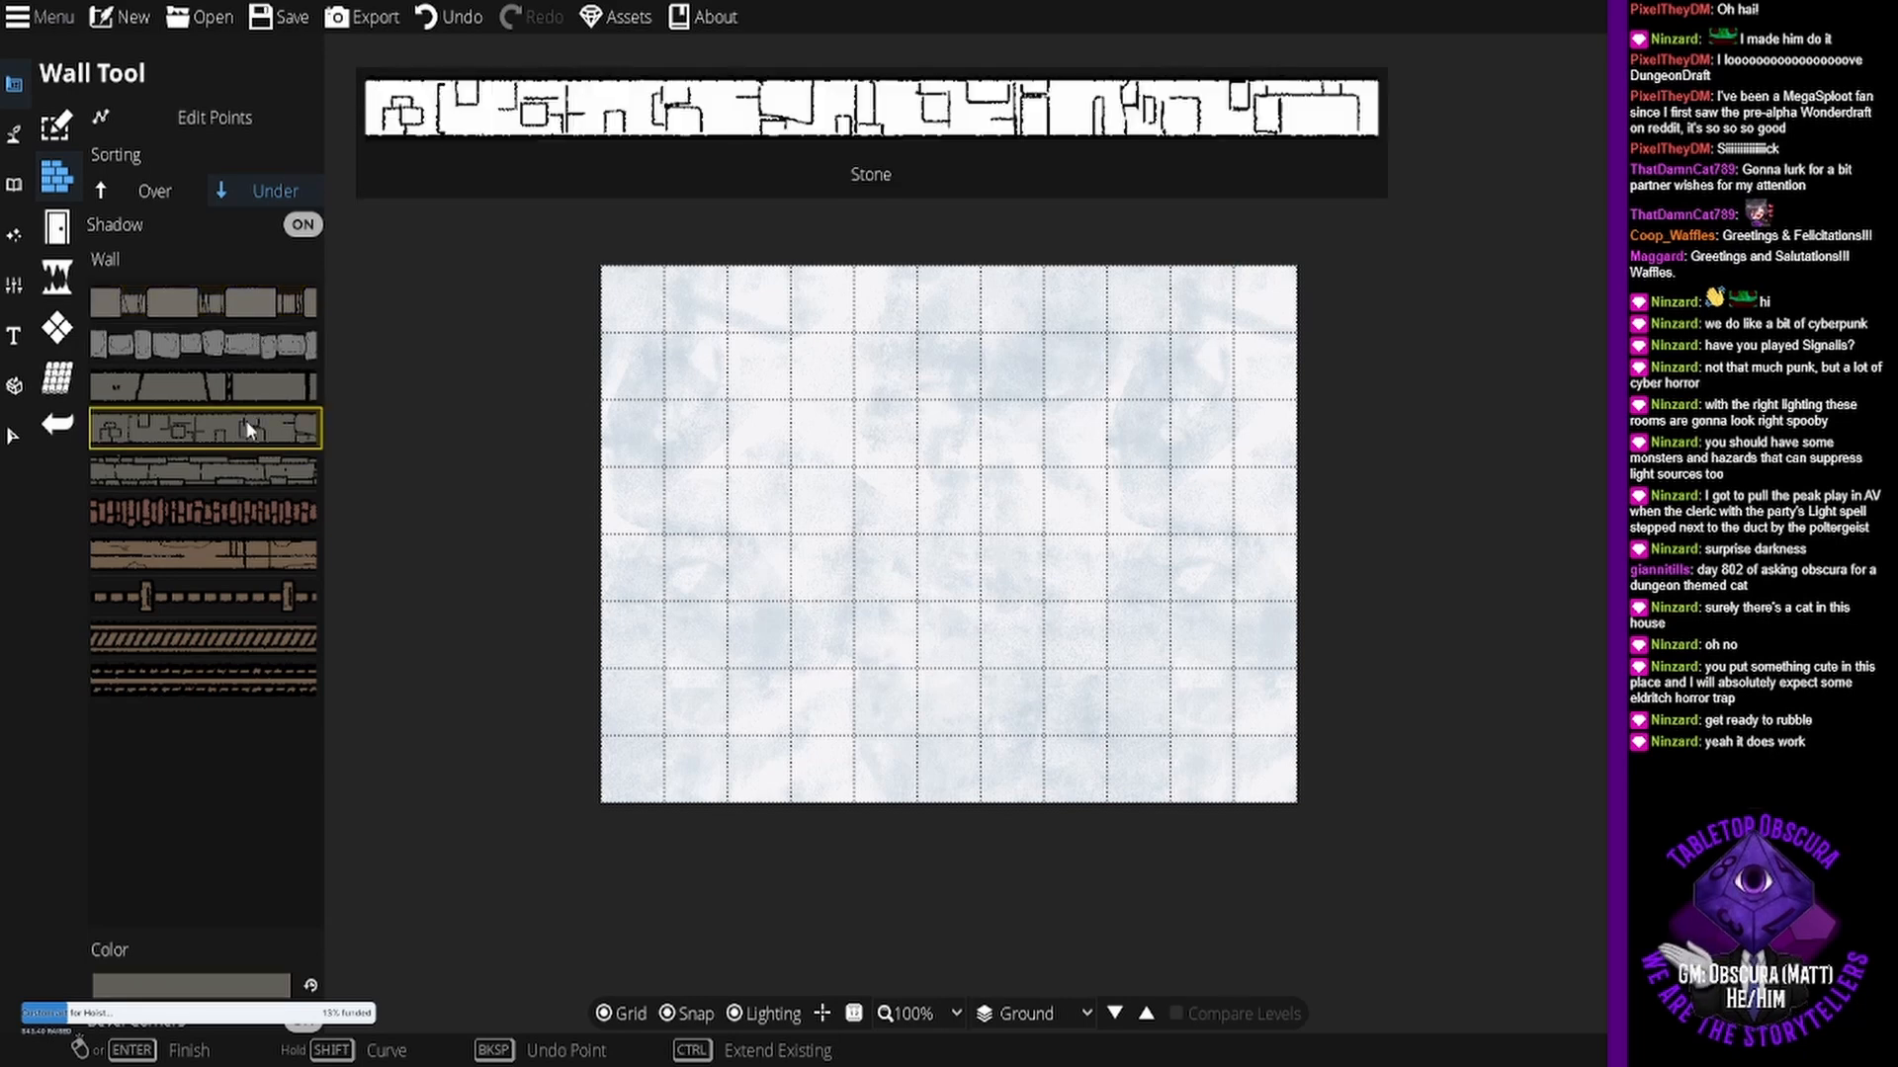
pyautogui.click(57, 125)
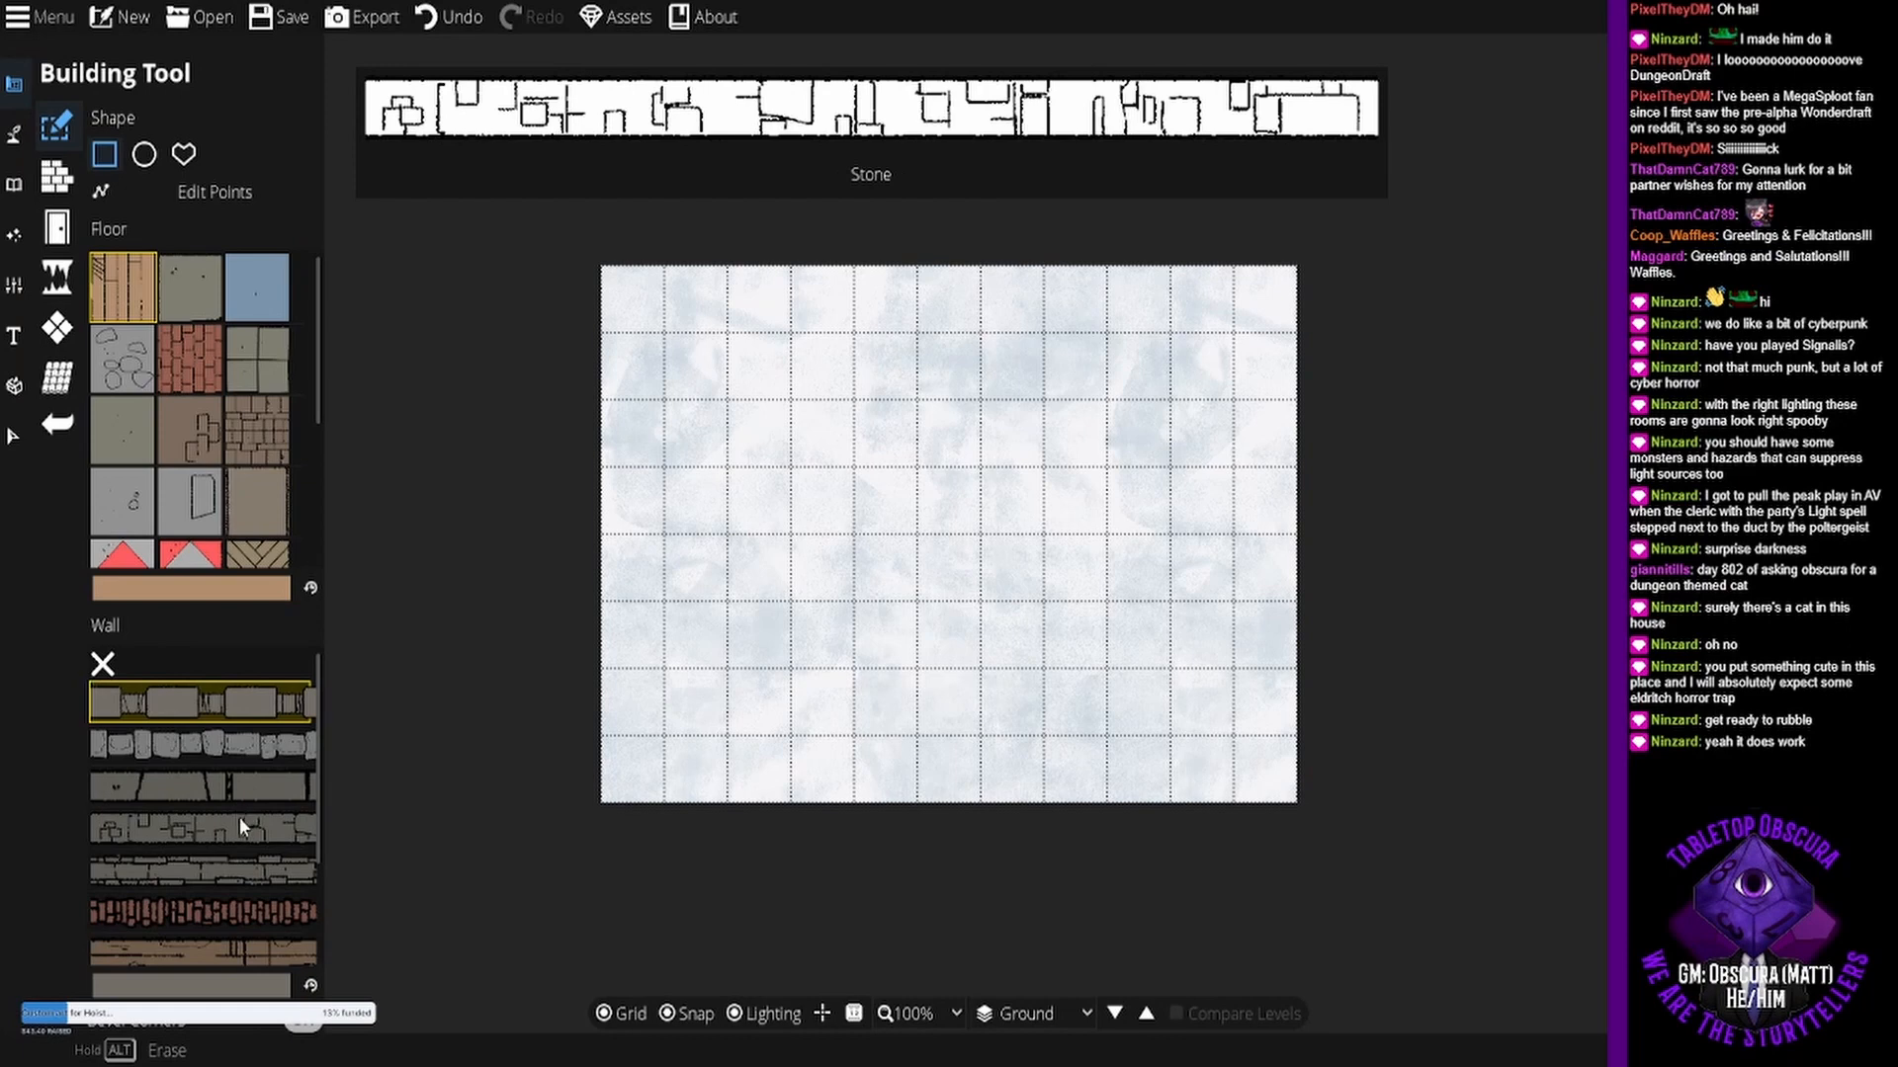
pyautogui.click(246, 825)
pyautogui.click(128, 372)
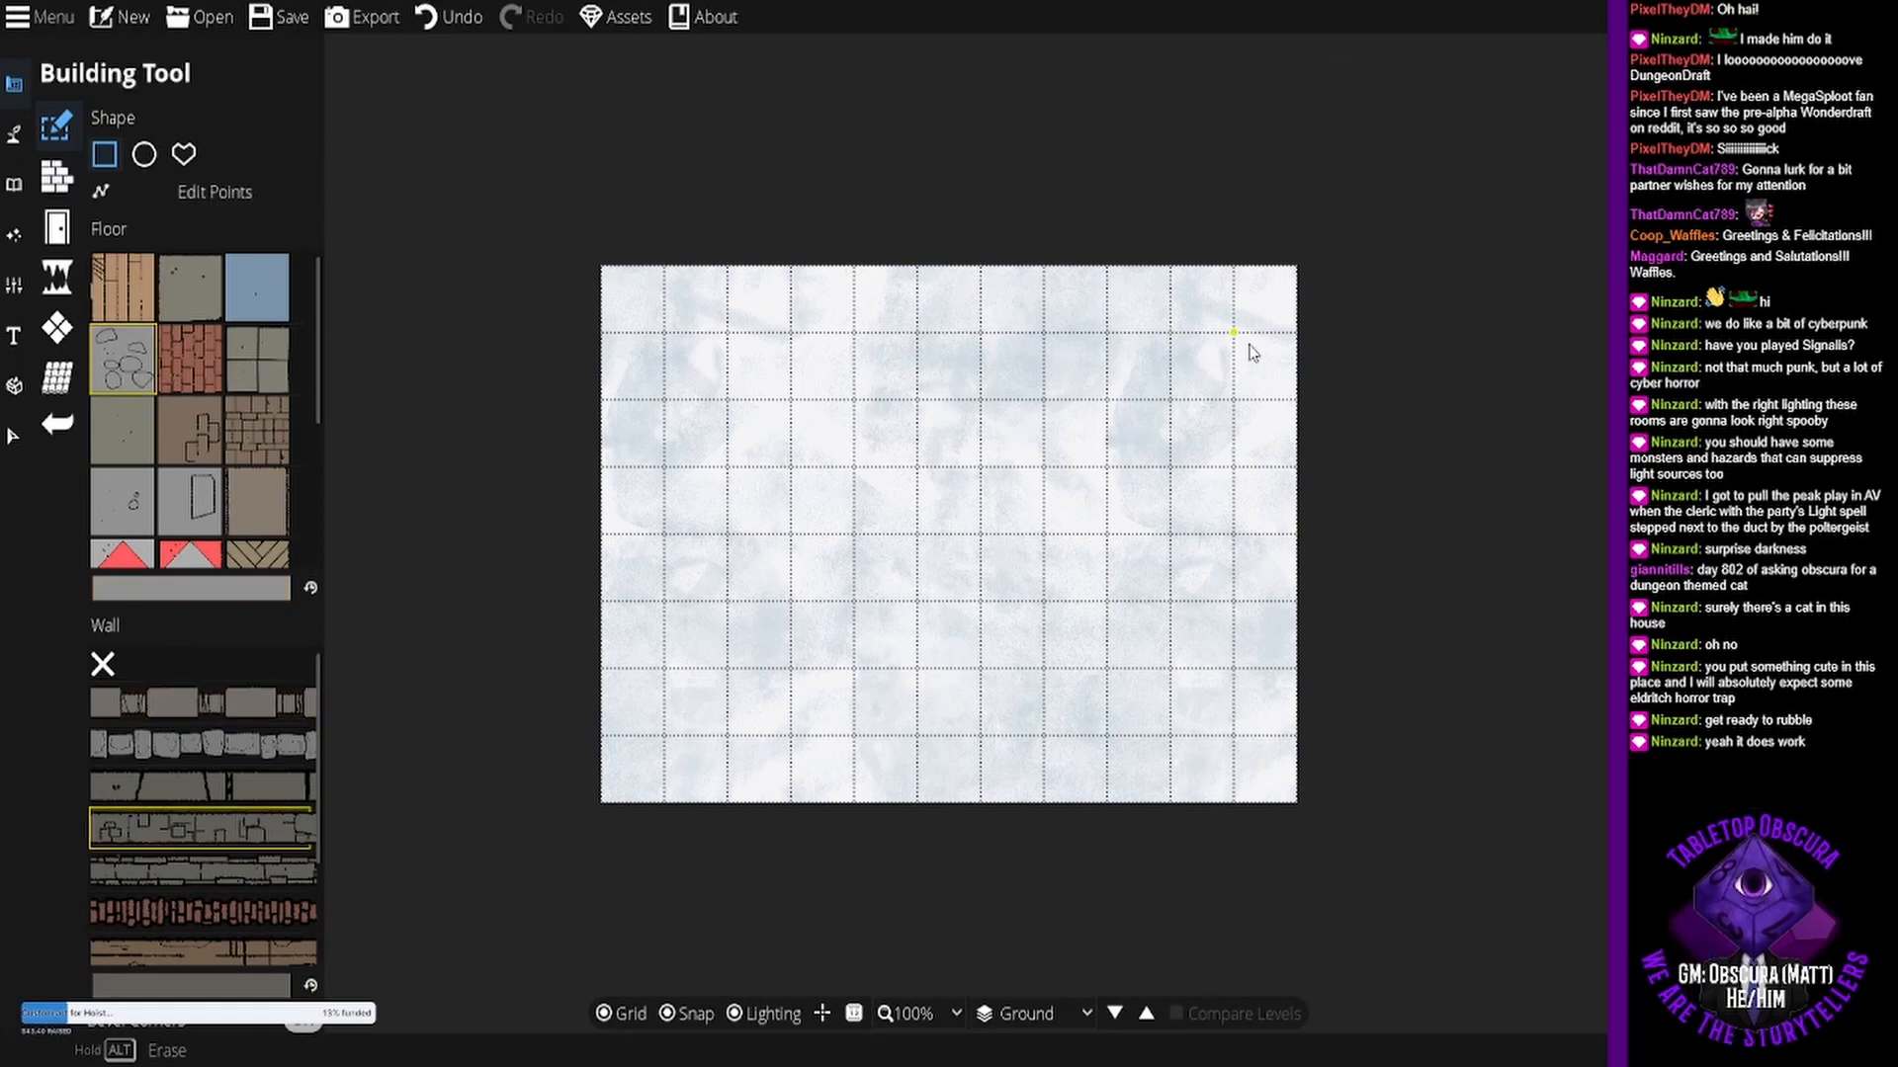
pyautogui.moveTo(1250, 353); pyautogui.dragTo(718, 746)
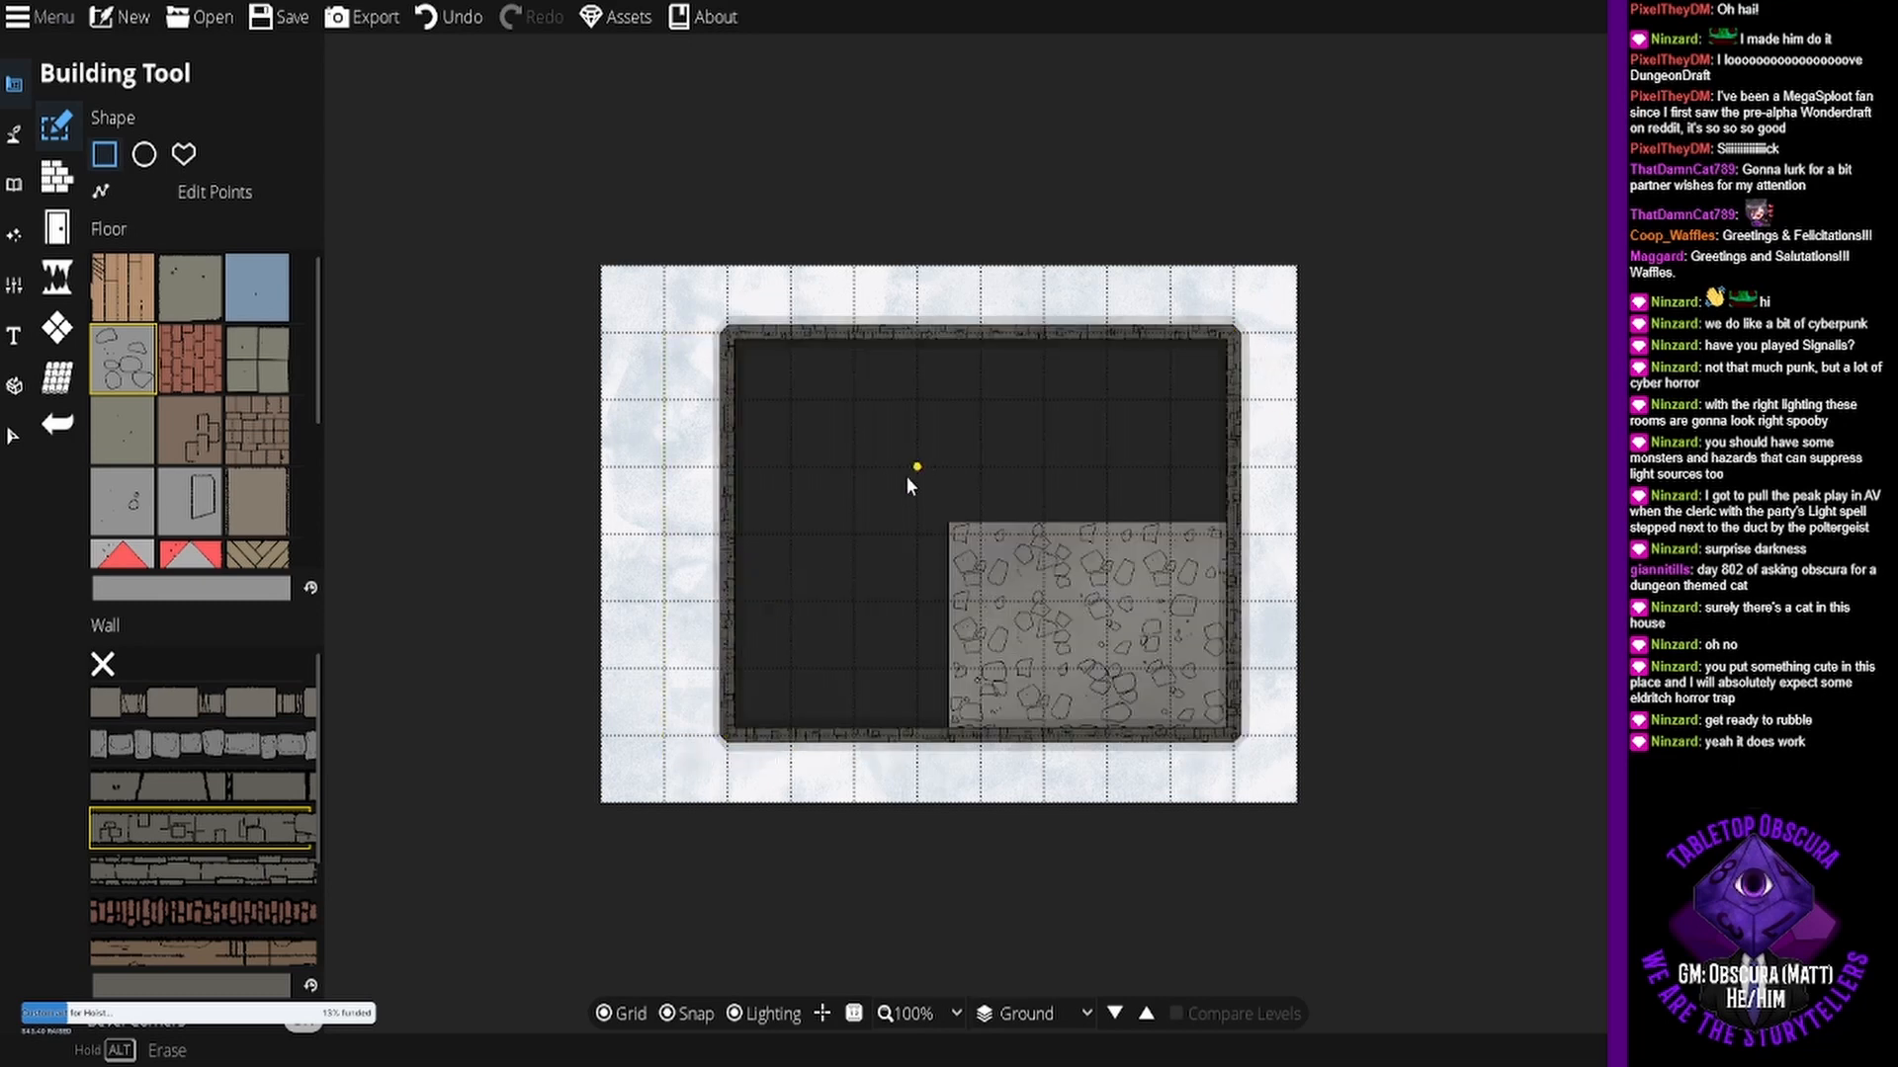
# - Look through the wall, object, path and portal tools, including the Portcullis 02 portal style
pyautogui.moveTo(918, 471); pyautogui.dragTo(836, 463)
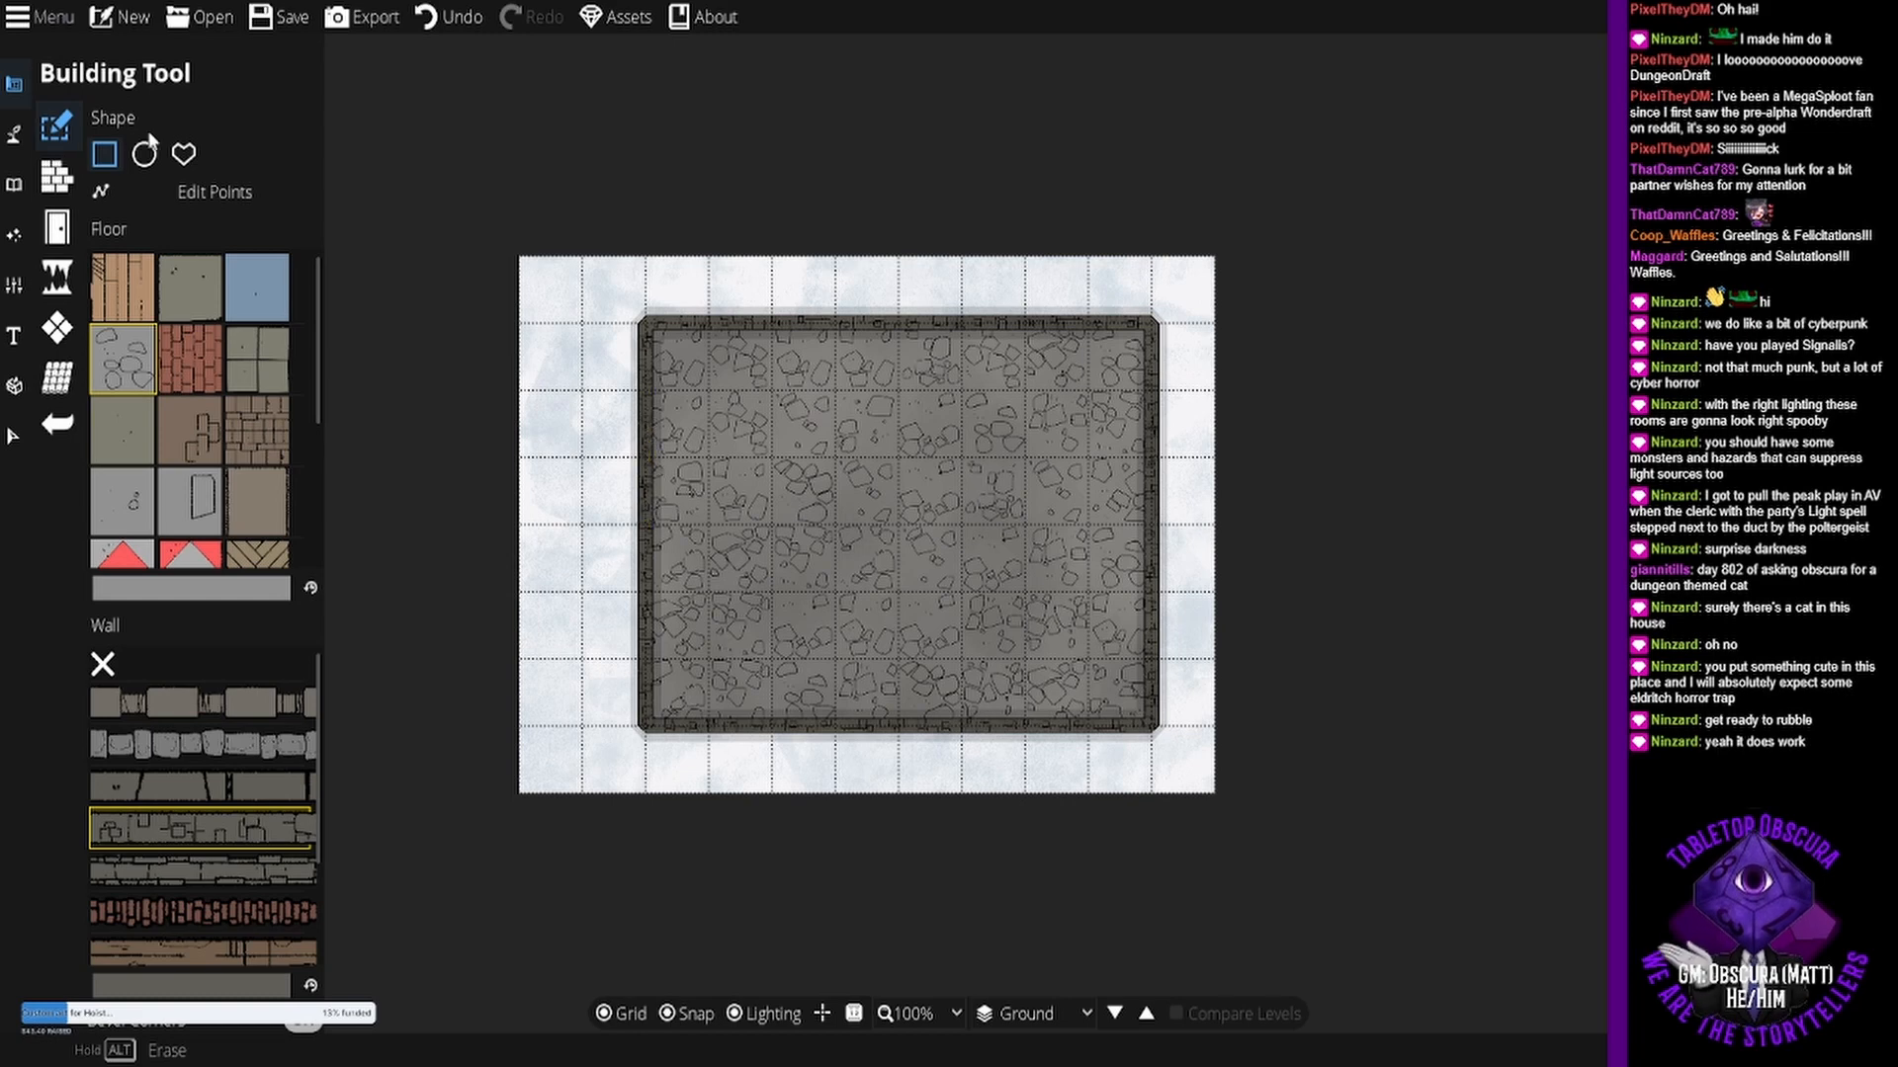
pyautogui.click(56, 178)
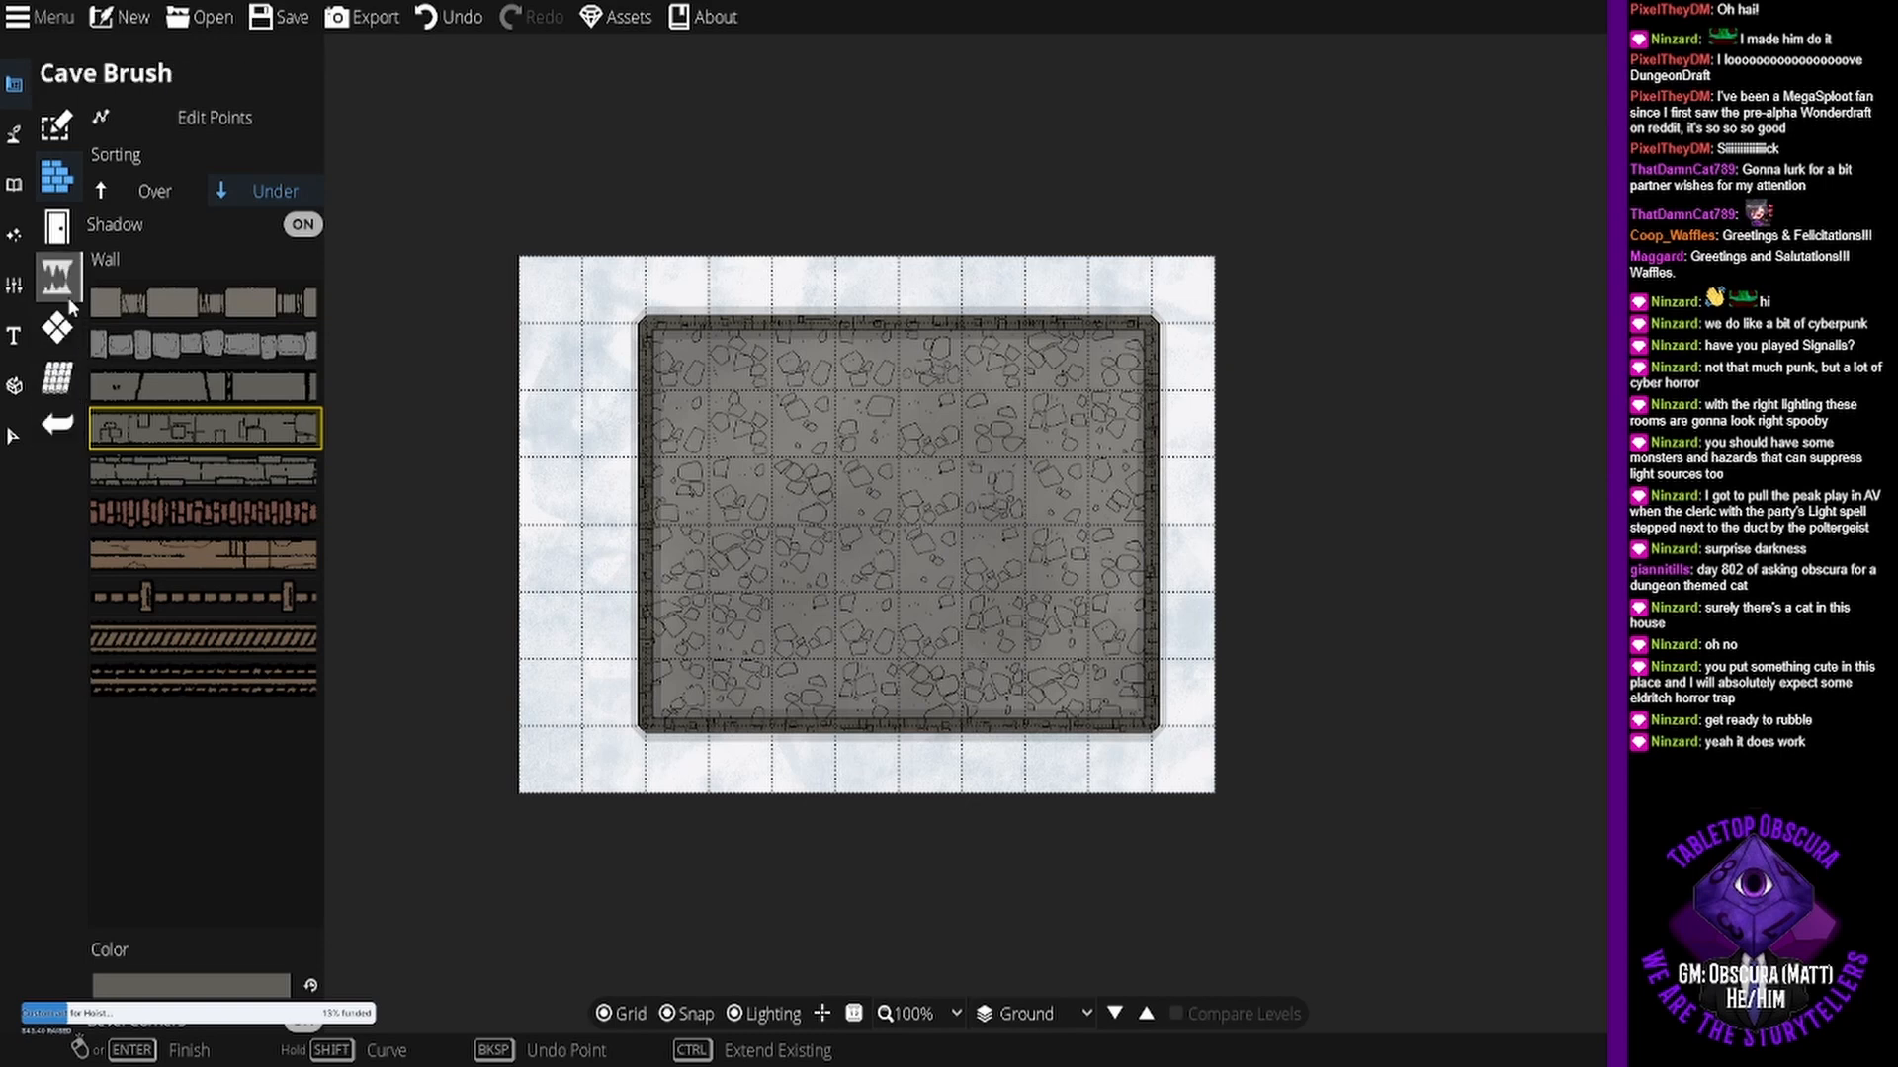
pyautogui.click(14, 136)
pyautogui.click(19, 195)
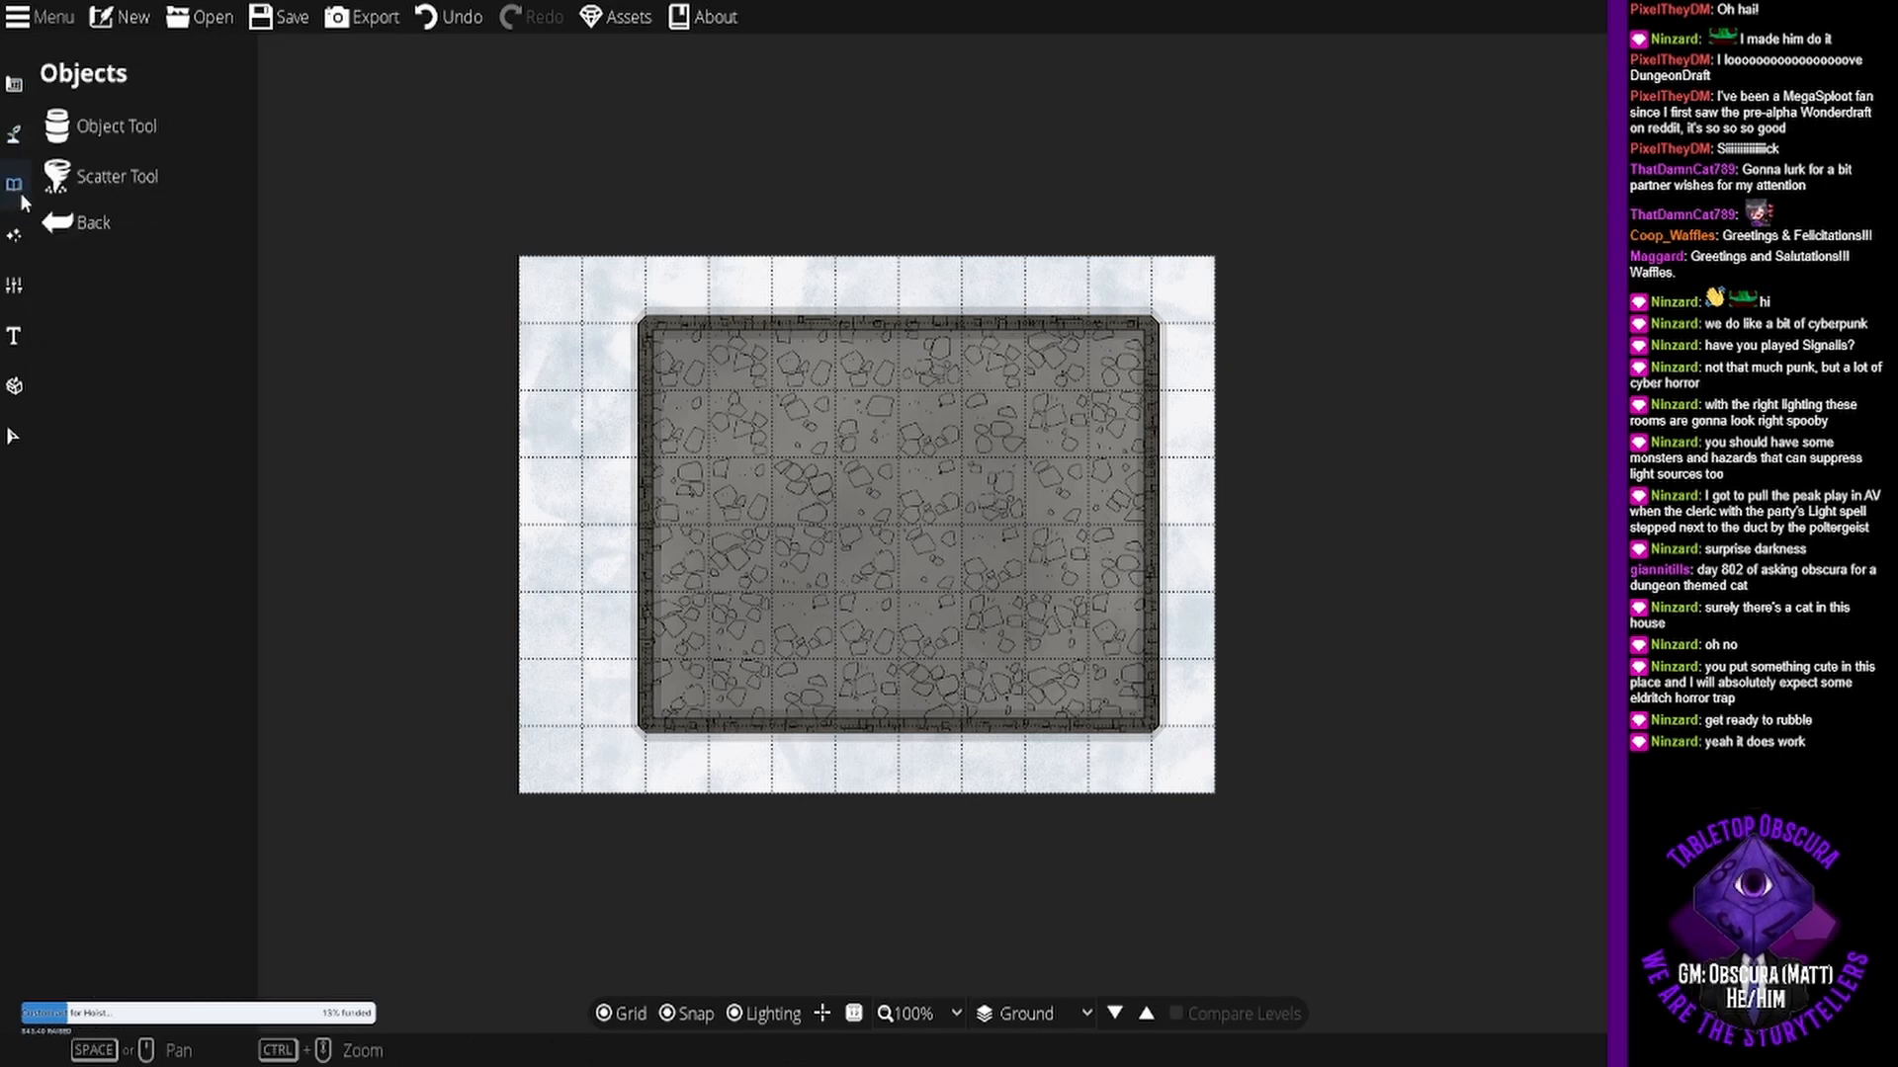
pyautogui.click(16, 143)
pyautogui.click(112, 286)
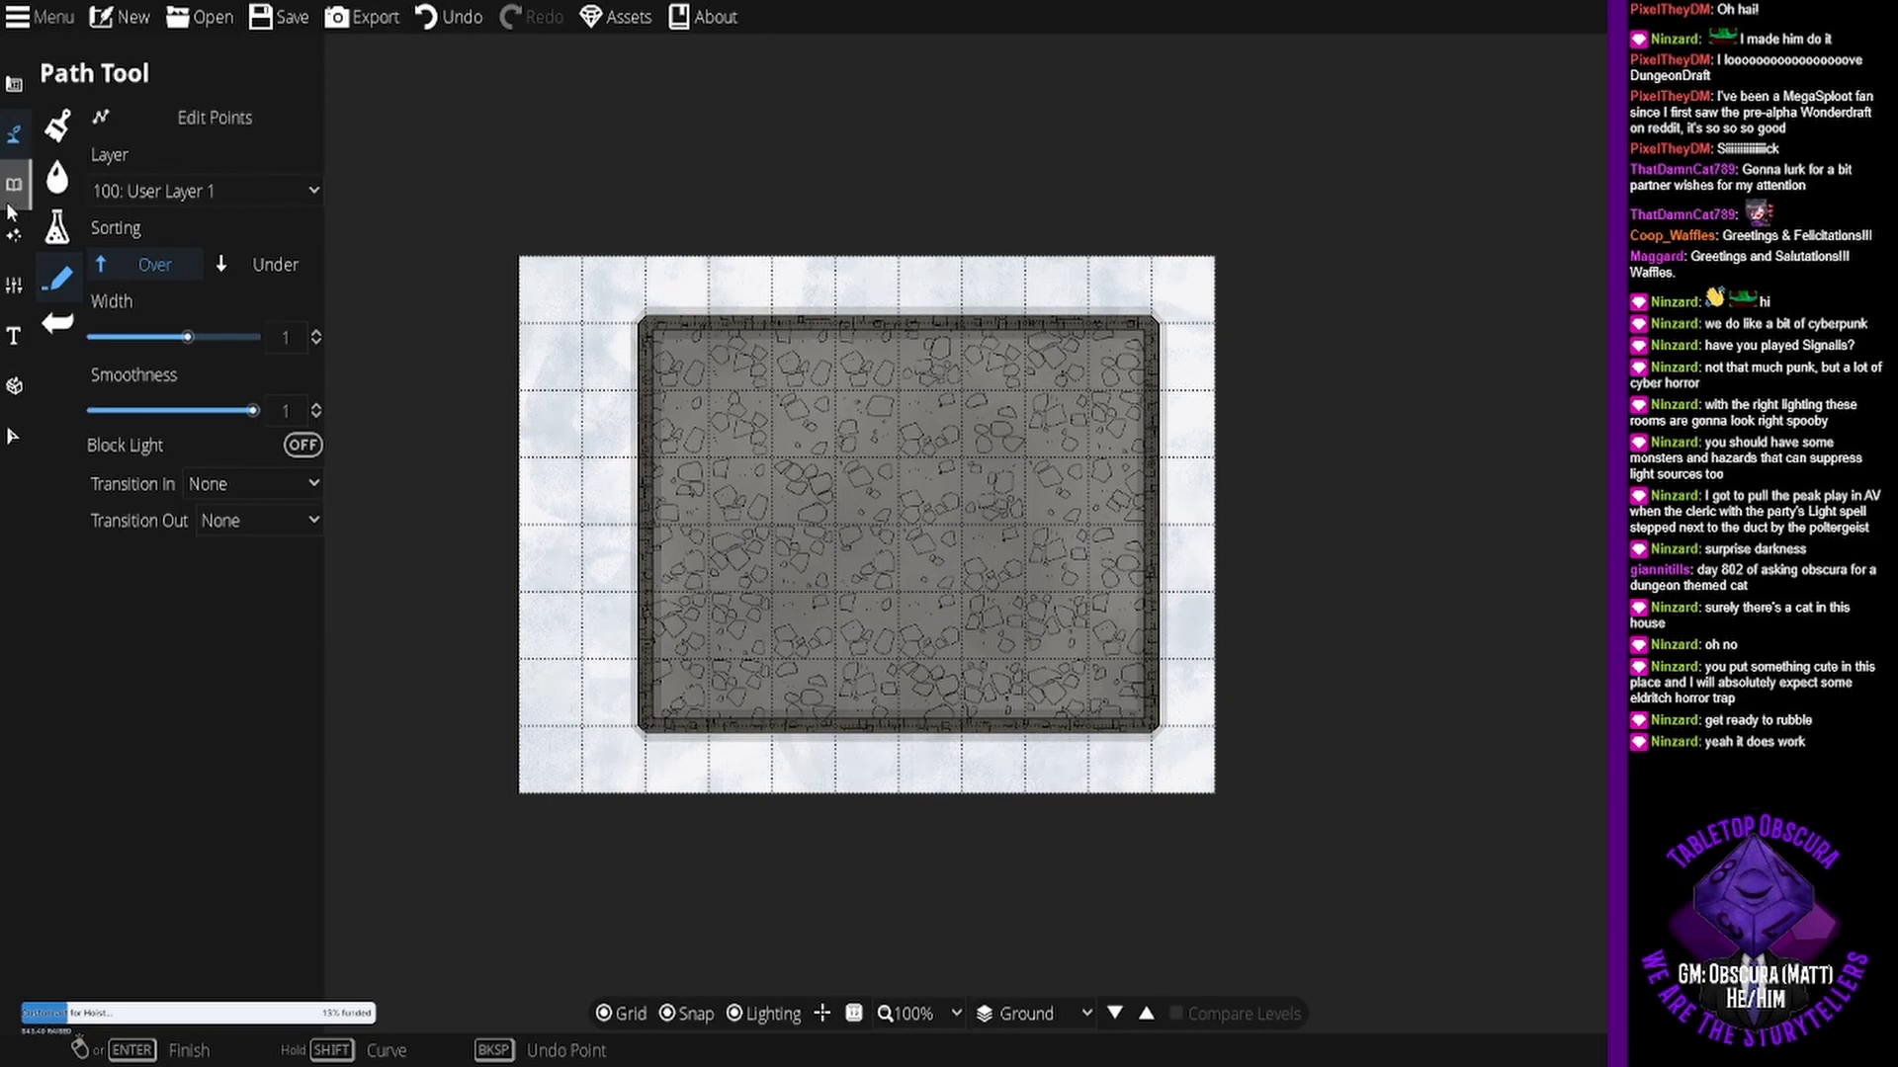
pyautogui.click(19, 89)
pyautogui.click(111, 170)
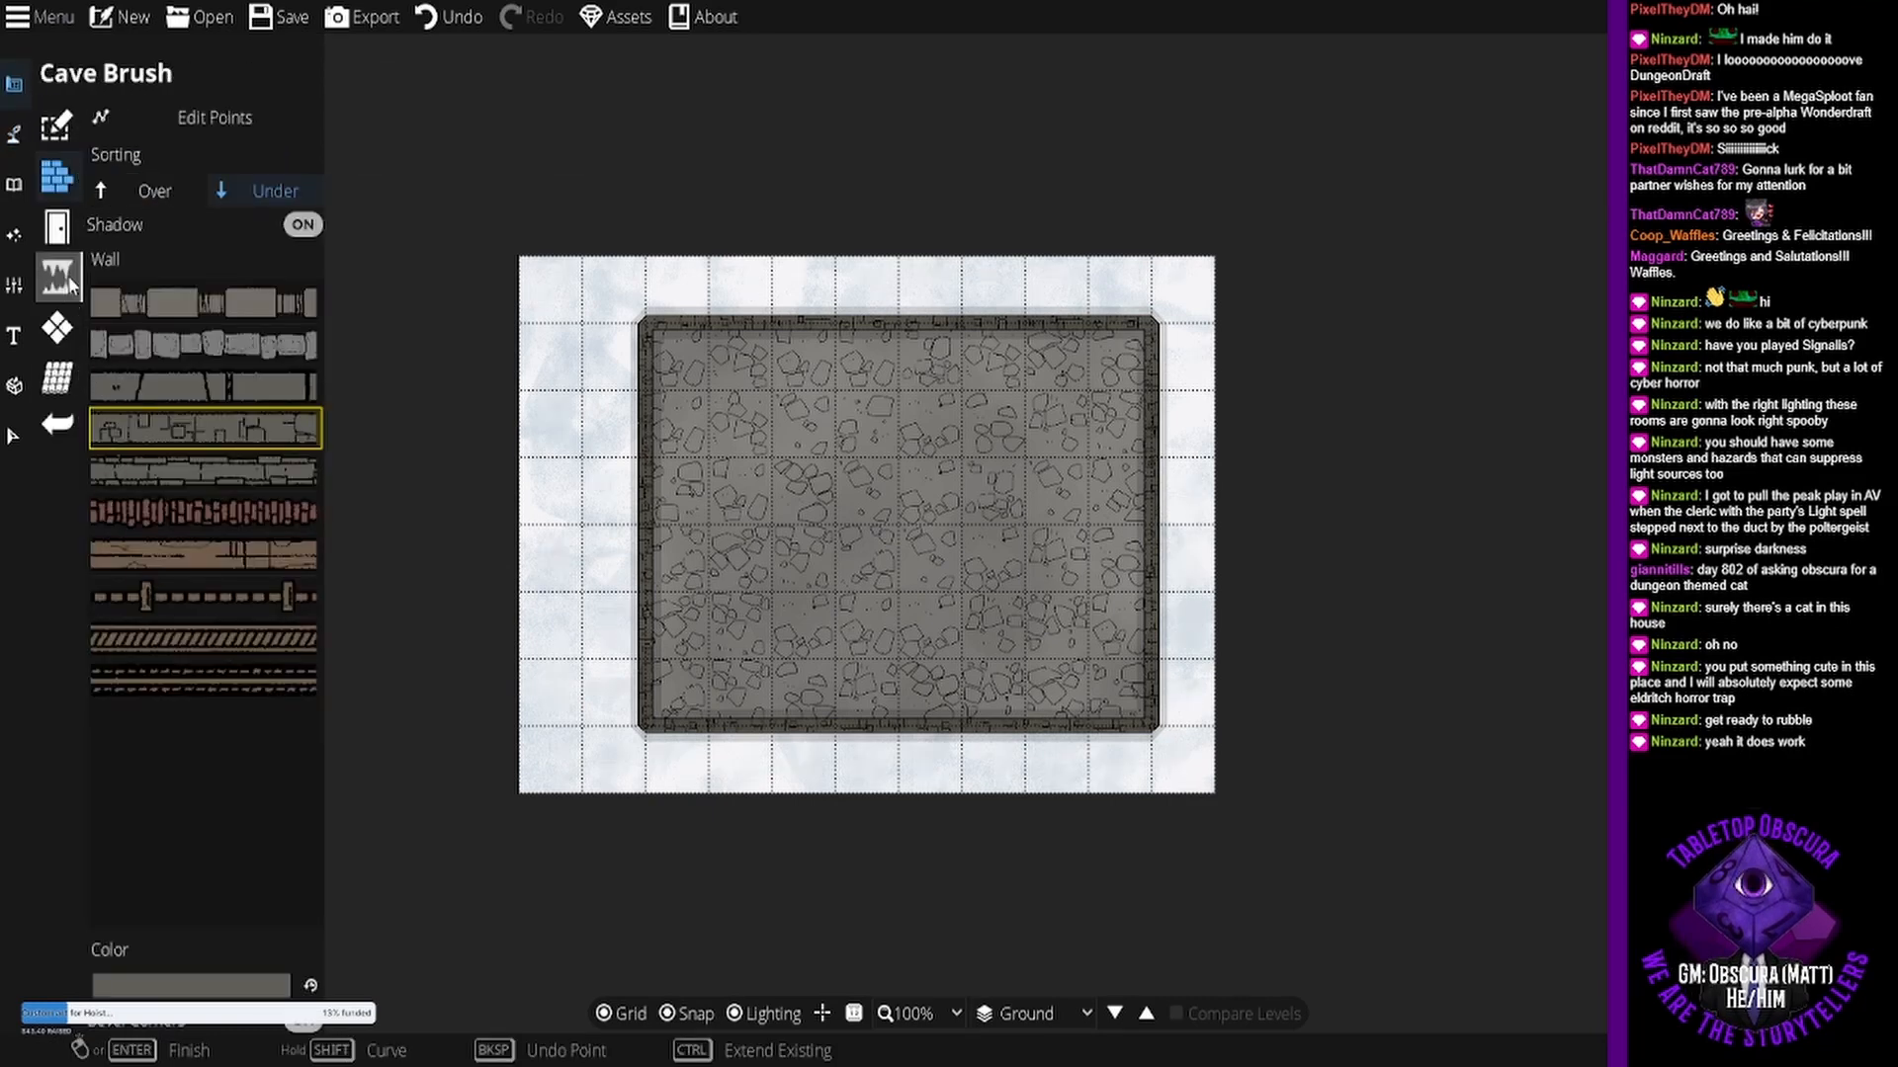
pyautogui.click(61, 230)
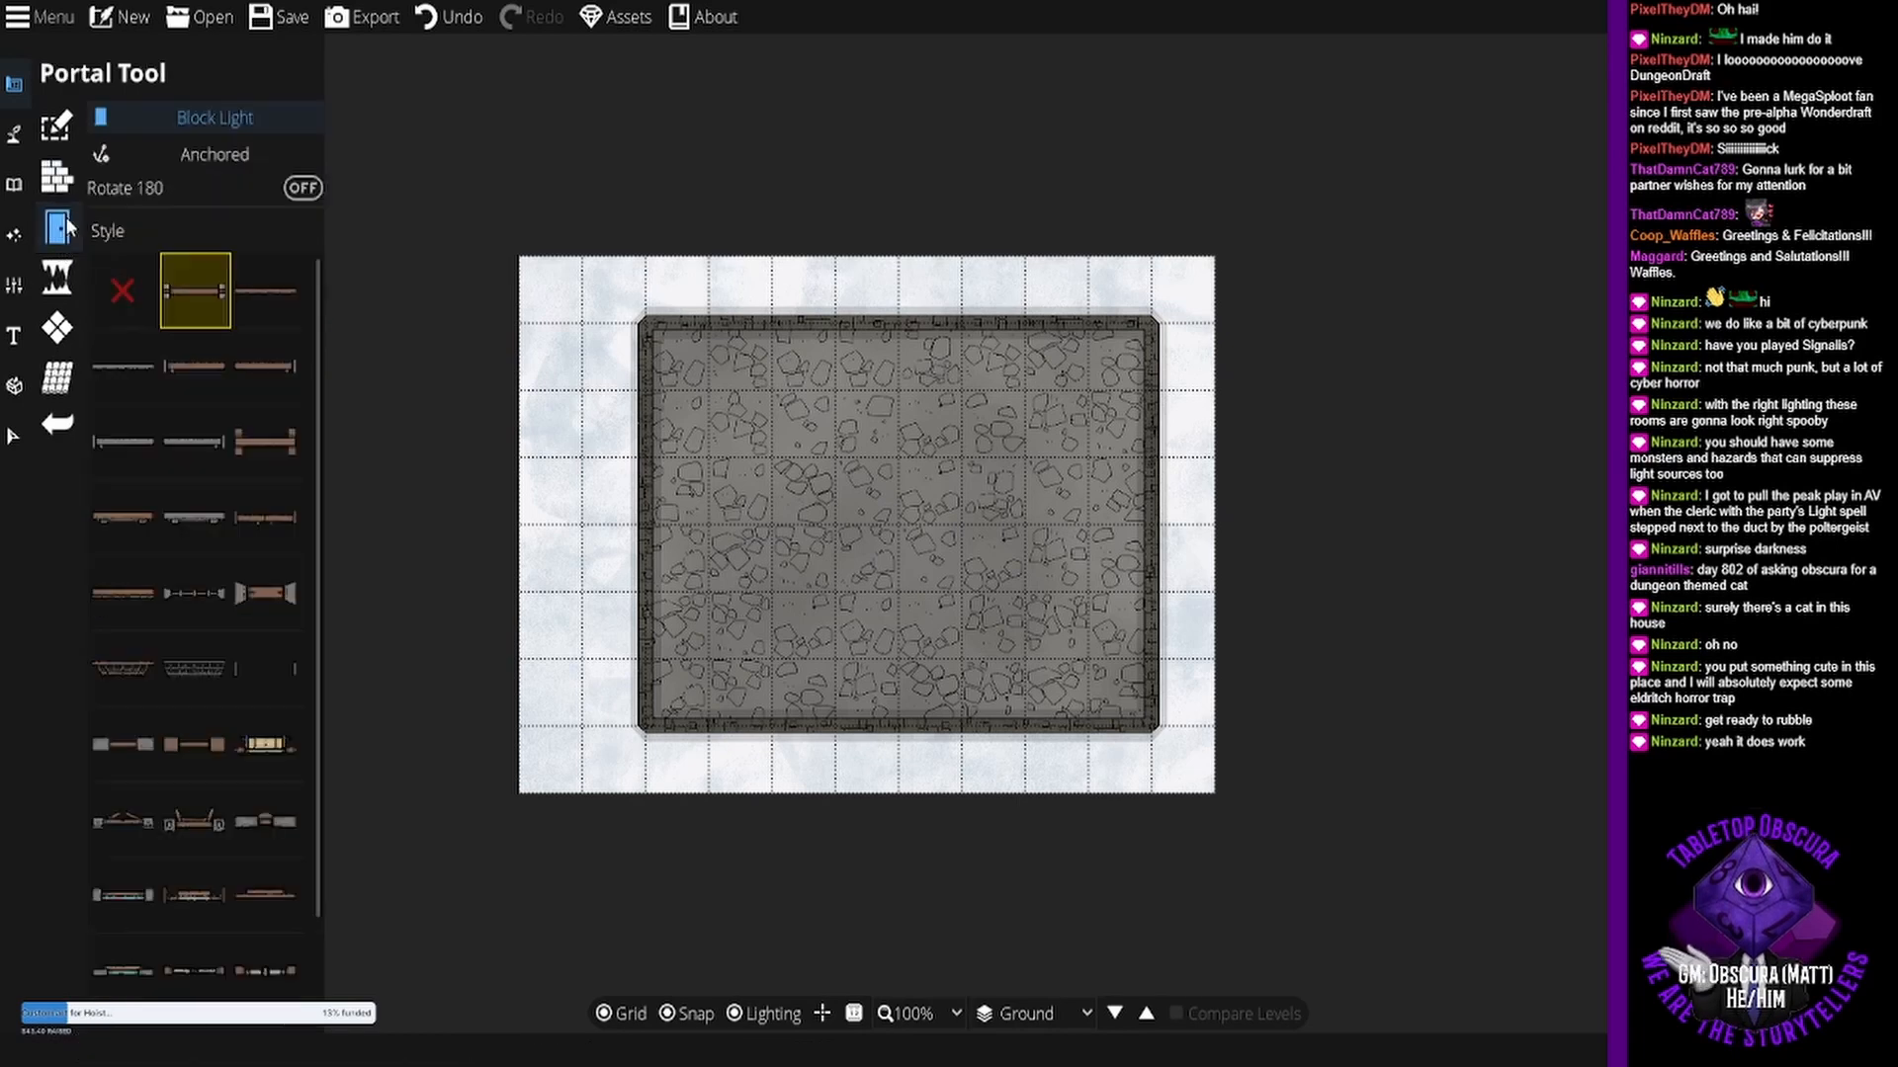
pyautogui.moveTo(193, 680)
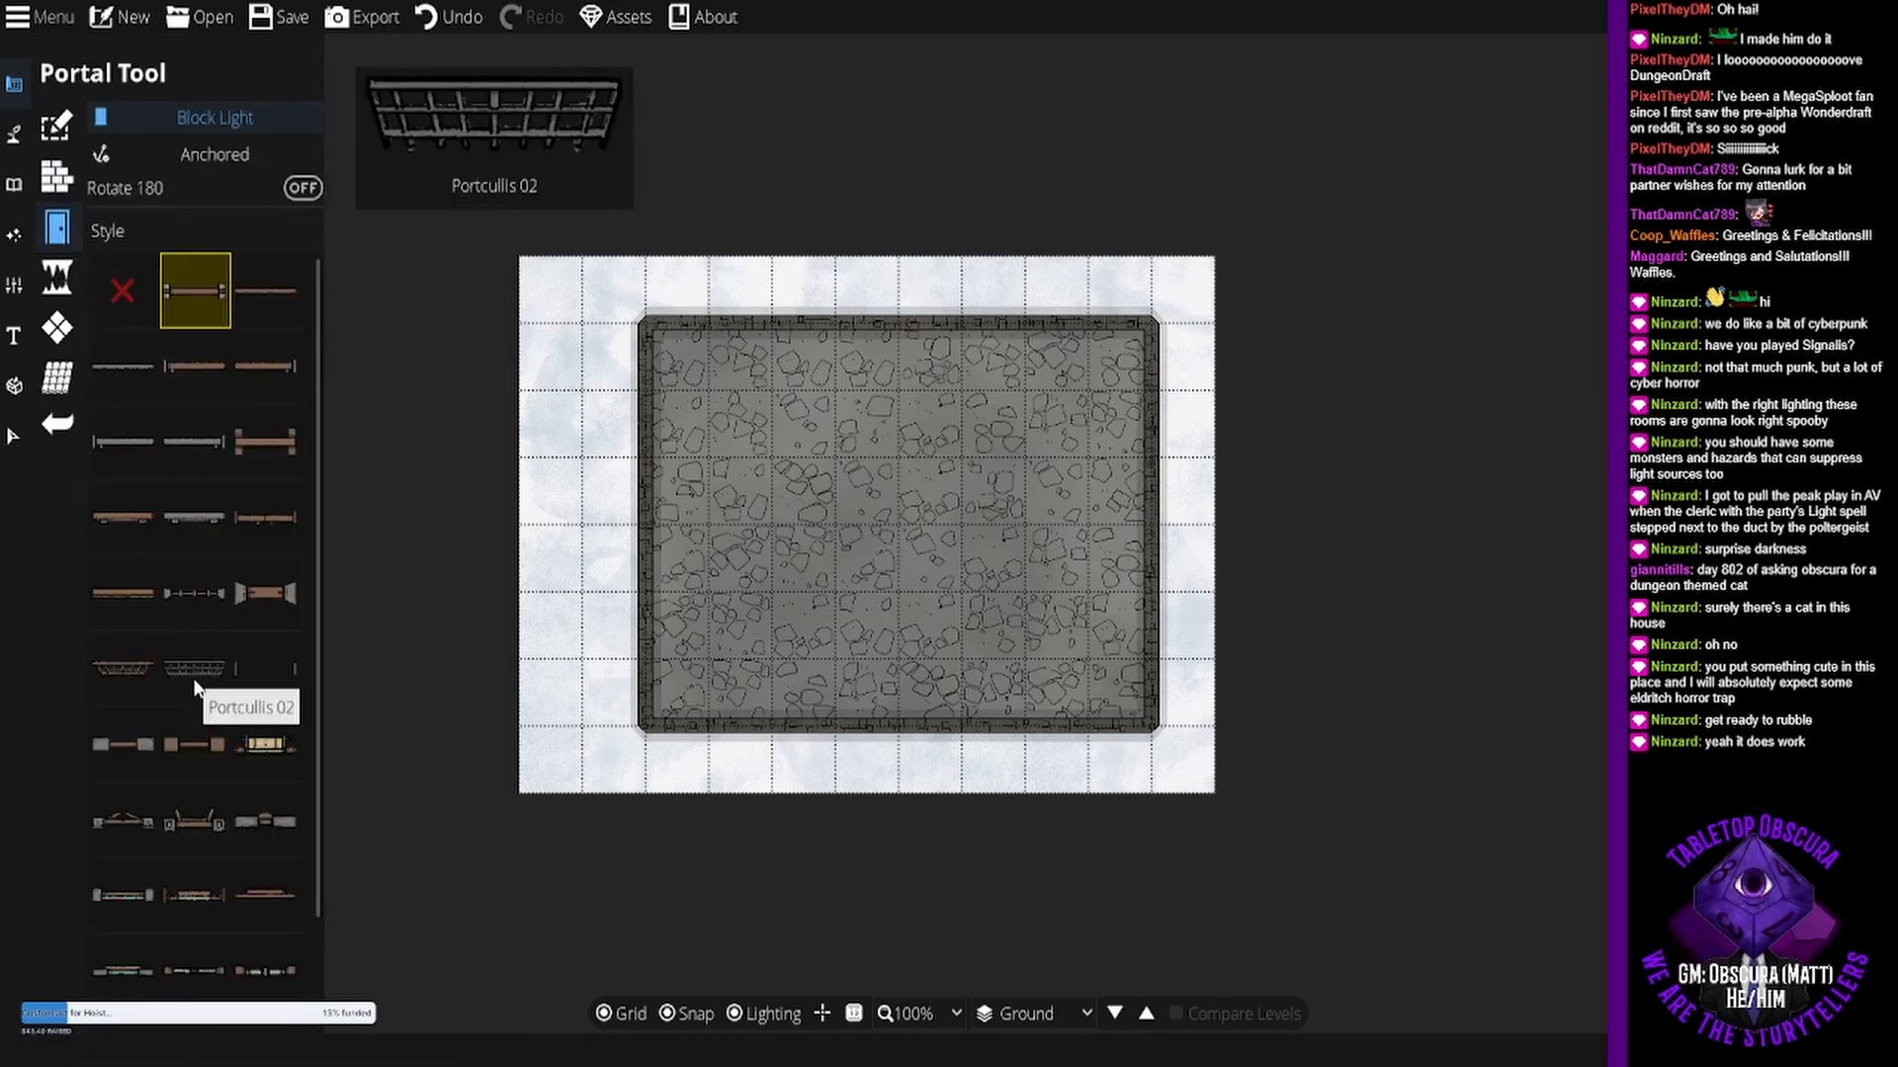
pyautogui.click(195, 681)
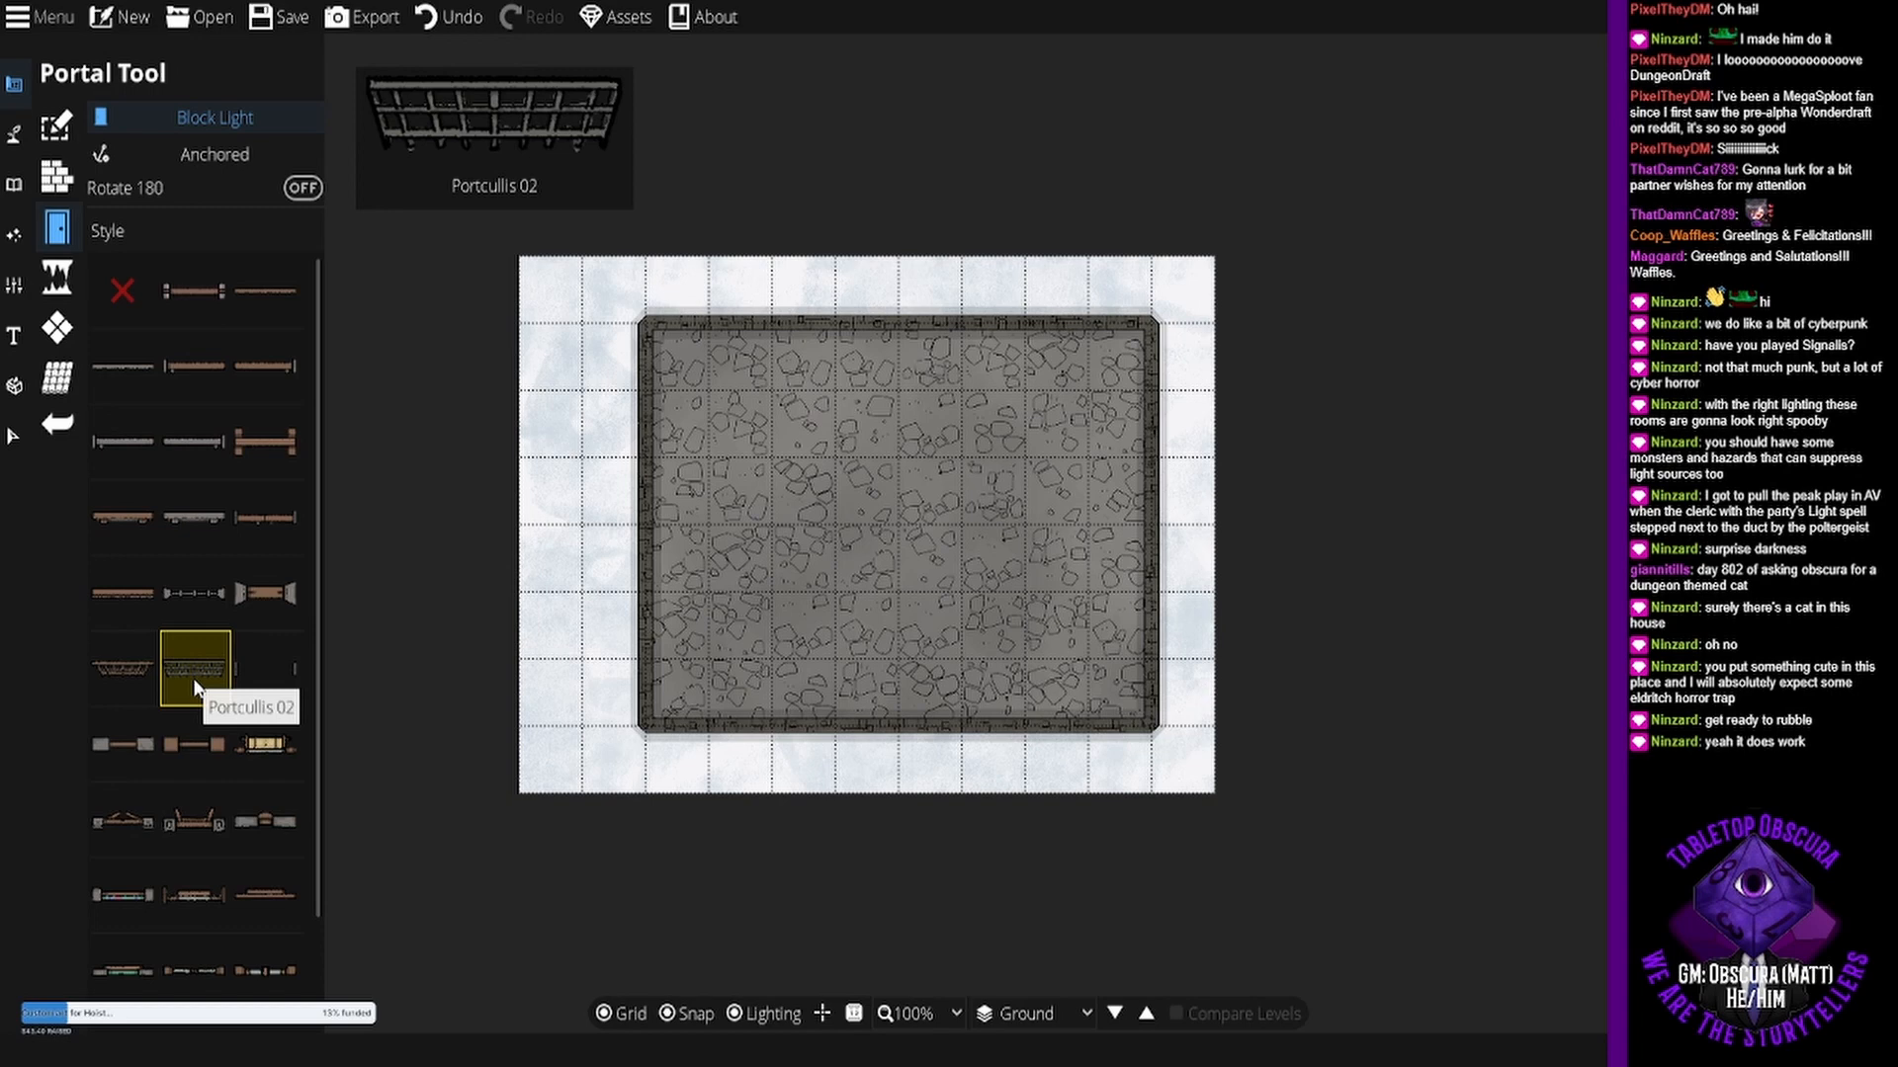
pyautogui.click(57, 179)
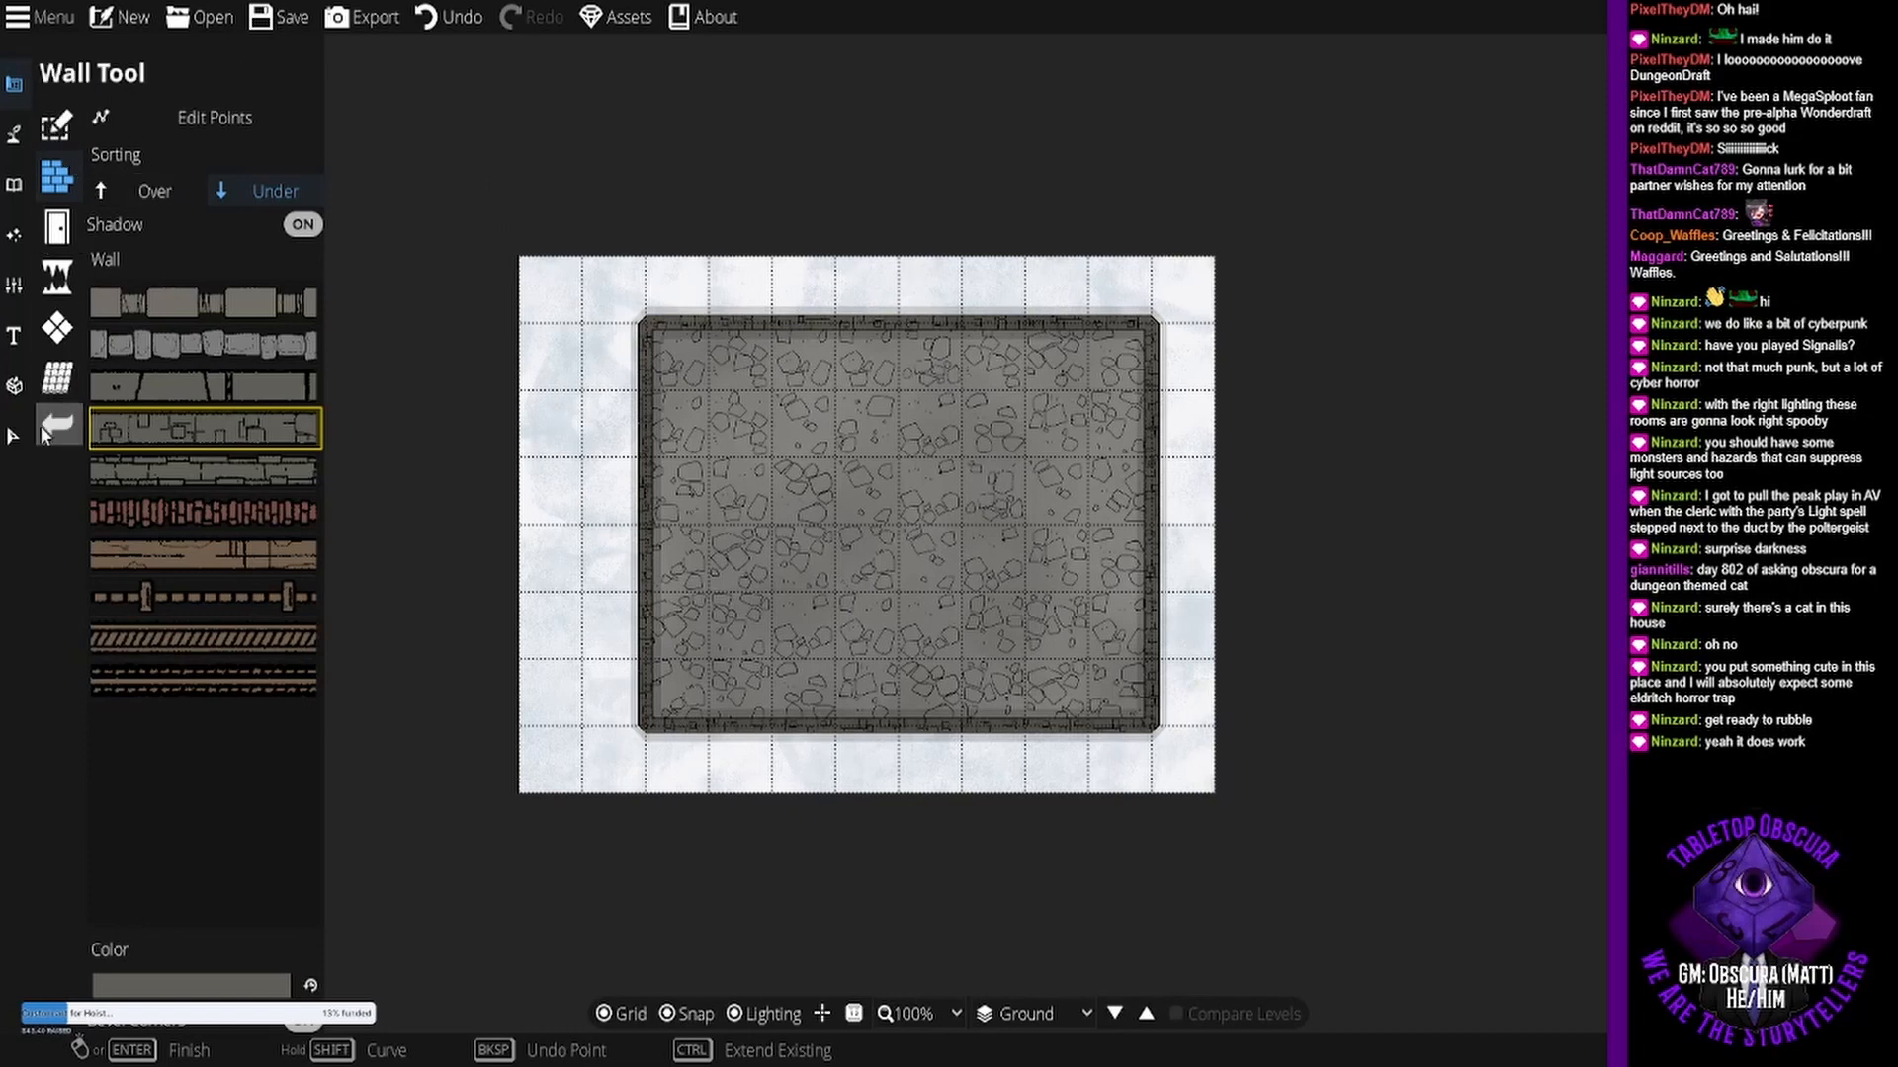
pyautogui.click(18, 140)
pyautogui.click(94, 270)
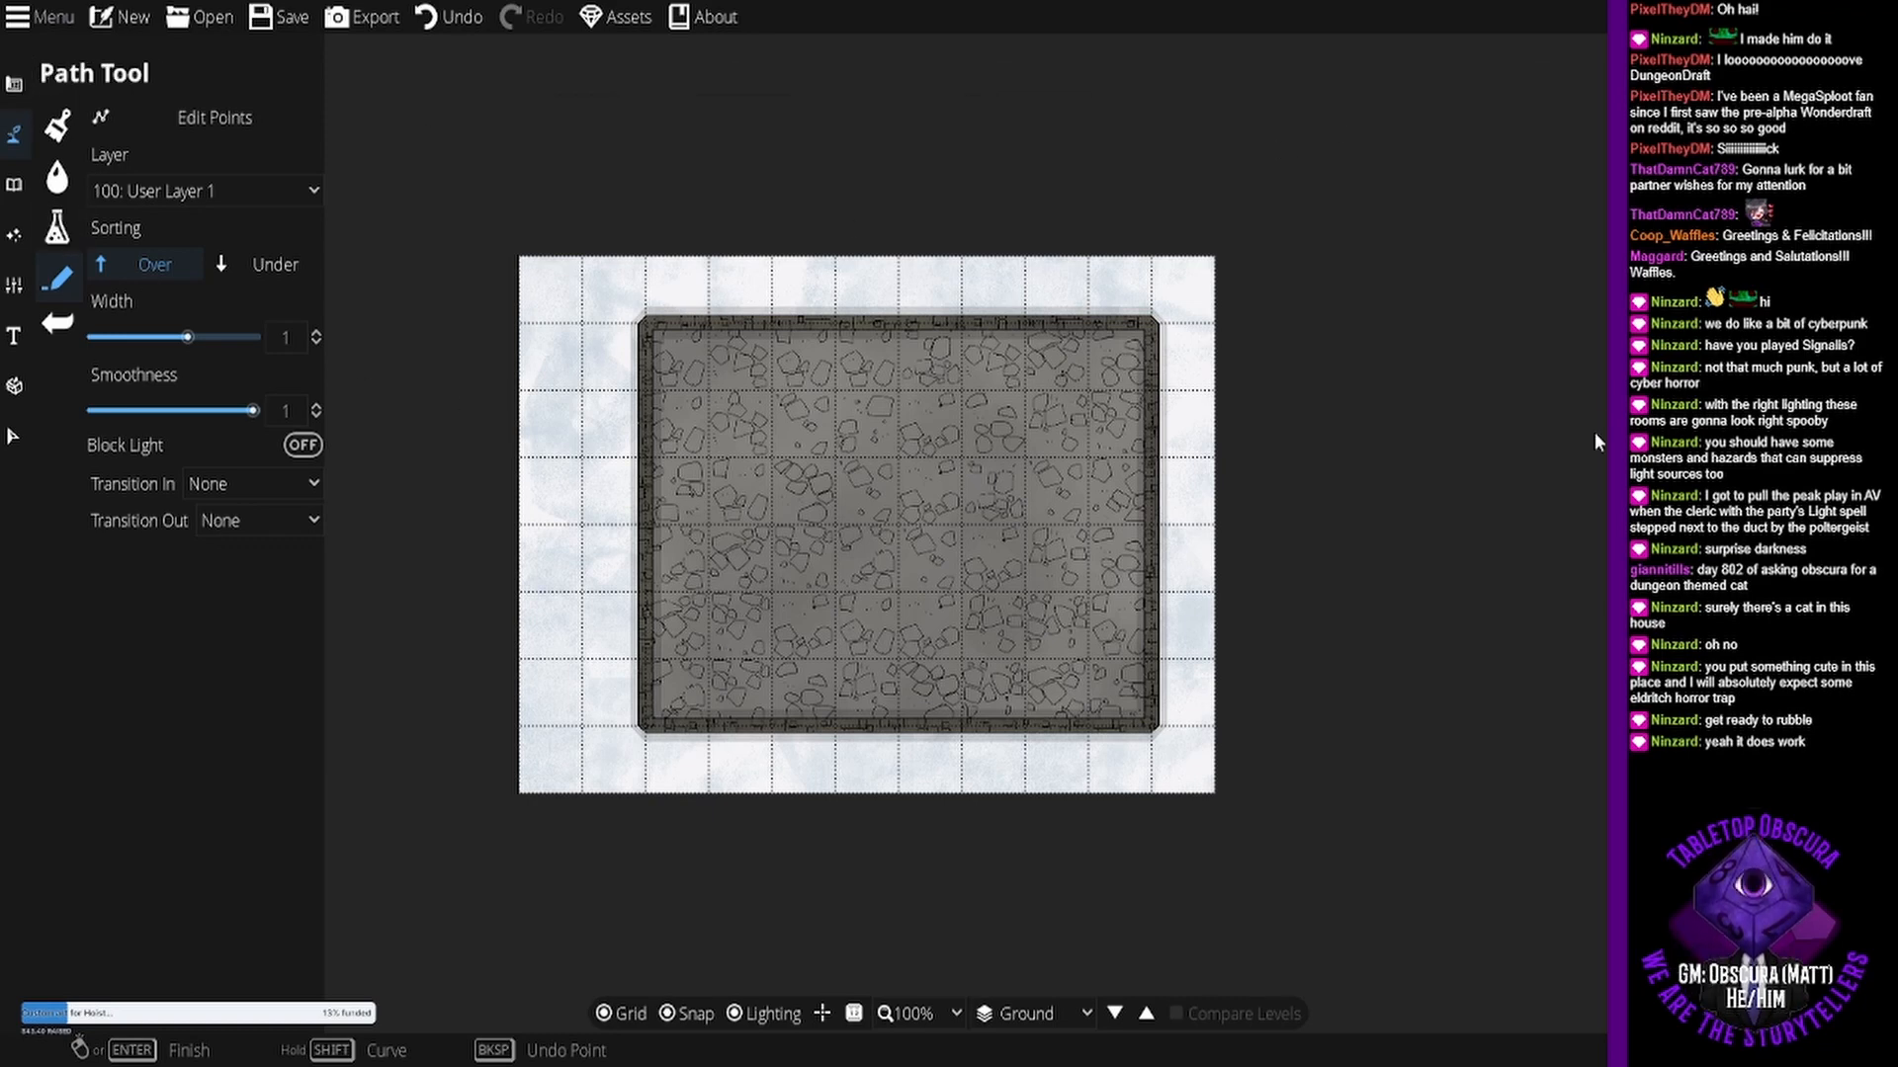
# - Divide the room's easternmost two tiles into three 2-by-2 cells using one north-south and two east-west Stone walls
pyautogui.click(14, 84)
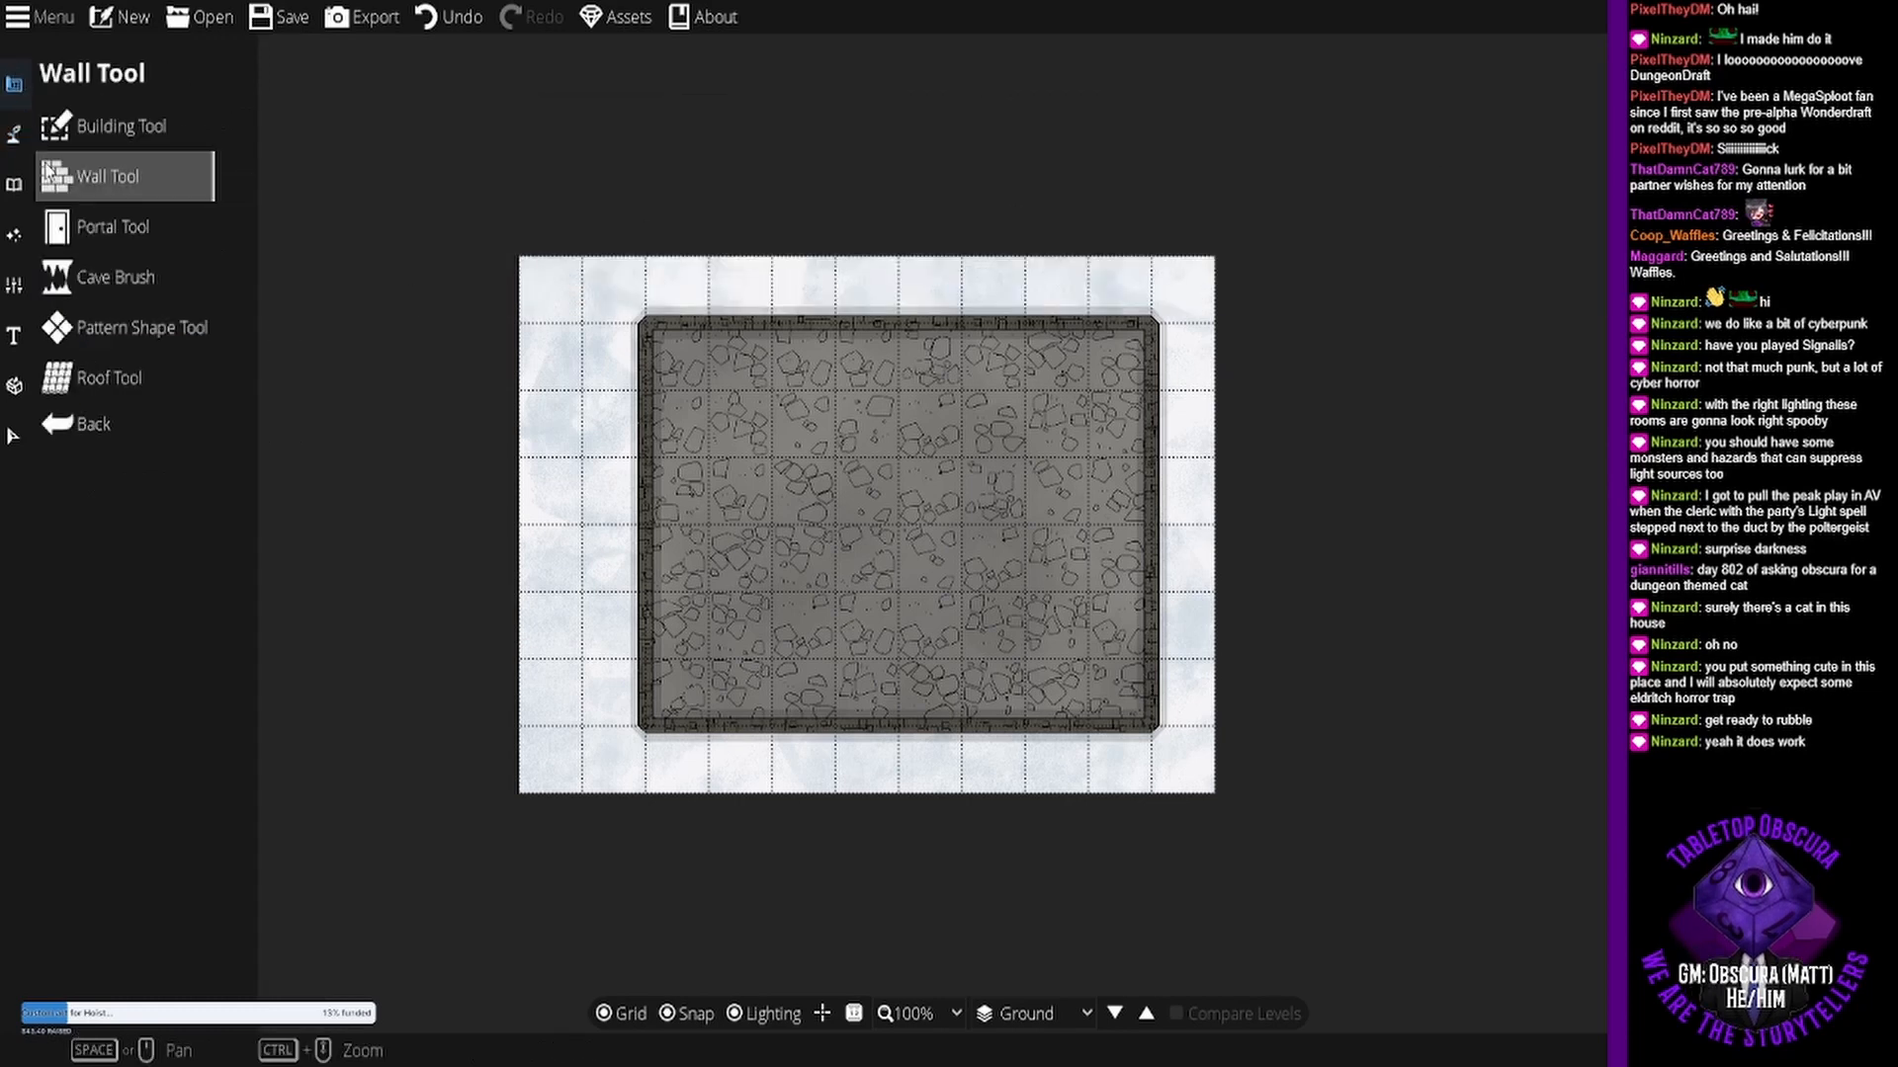
pyautogui.click(99, 173)
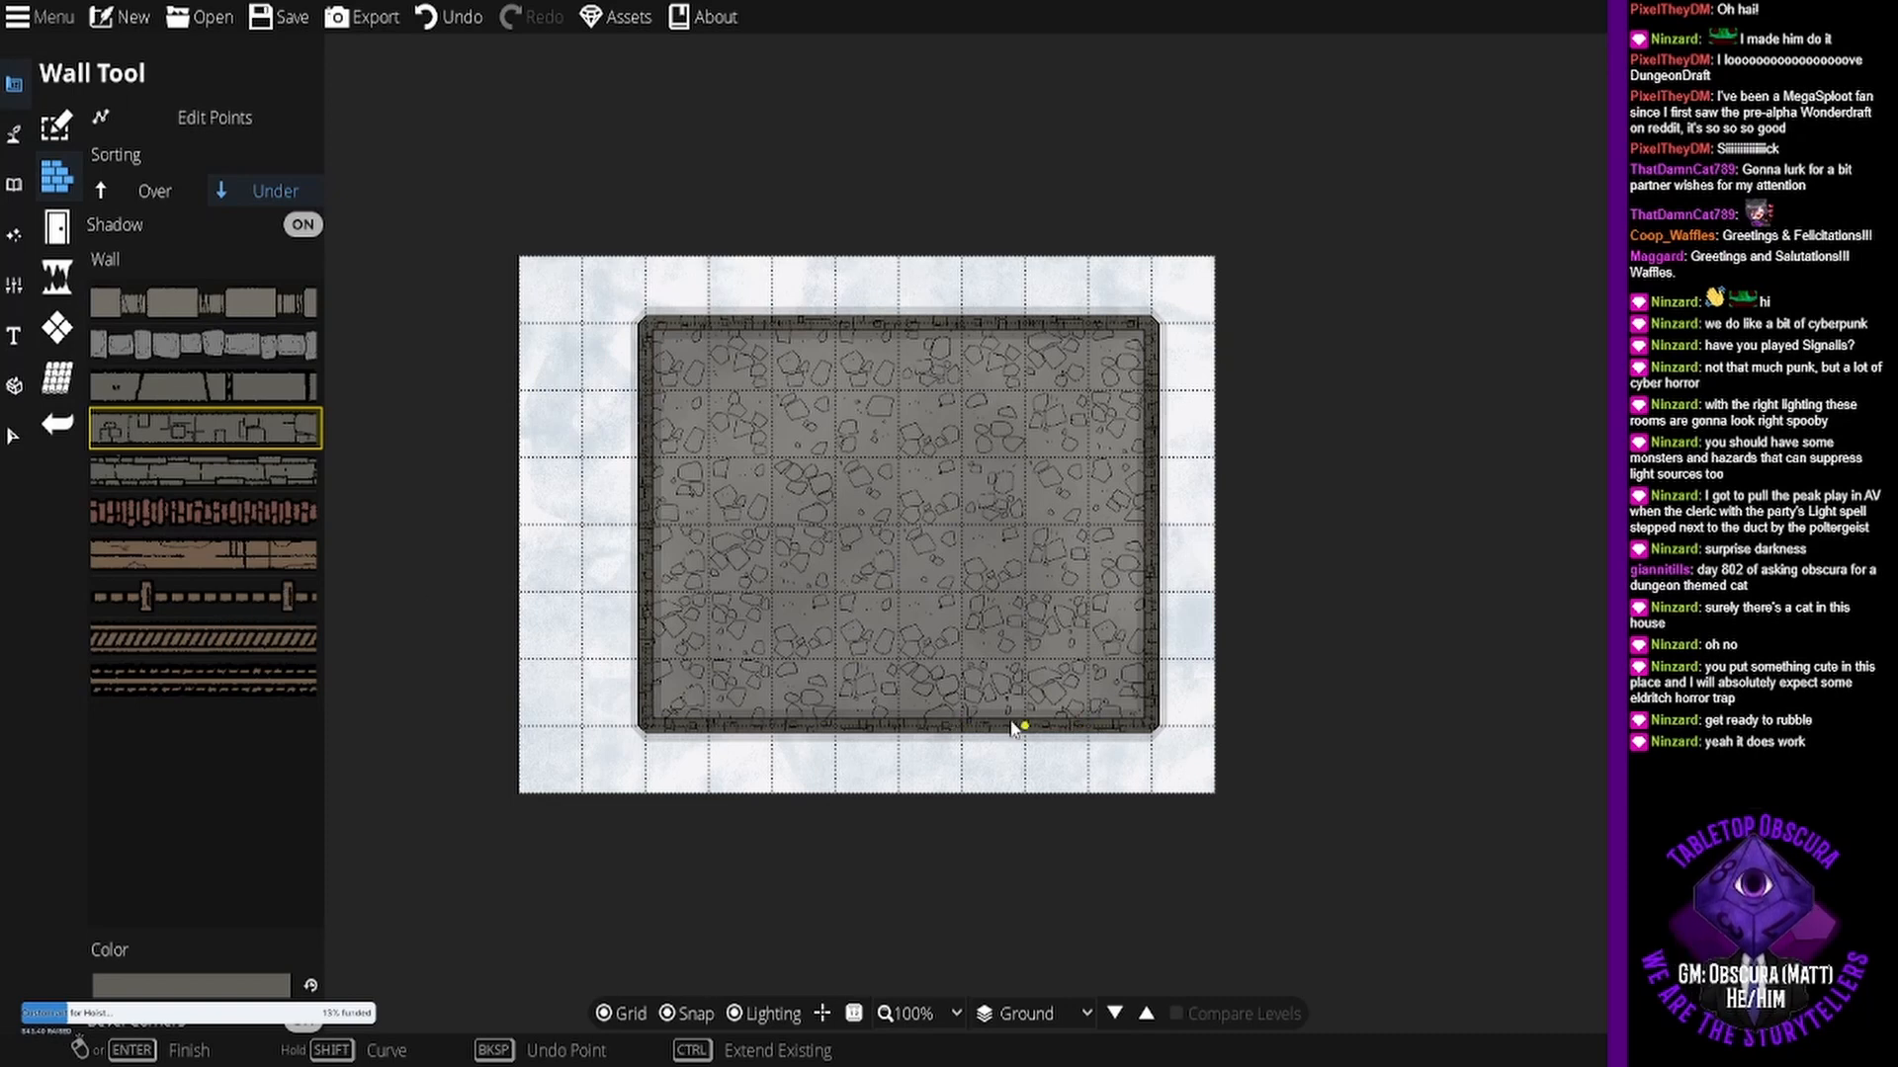
pyautogui.click(1015, 726)
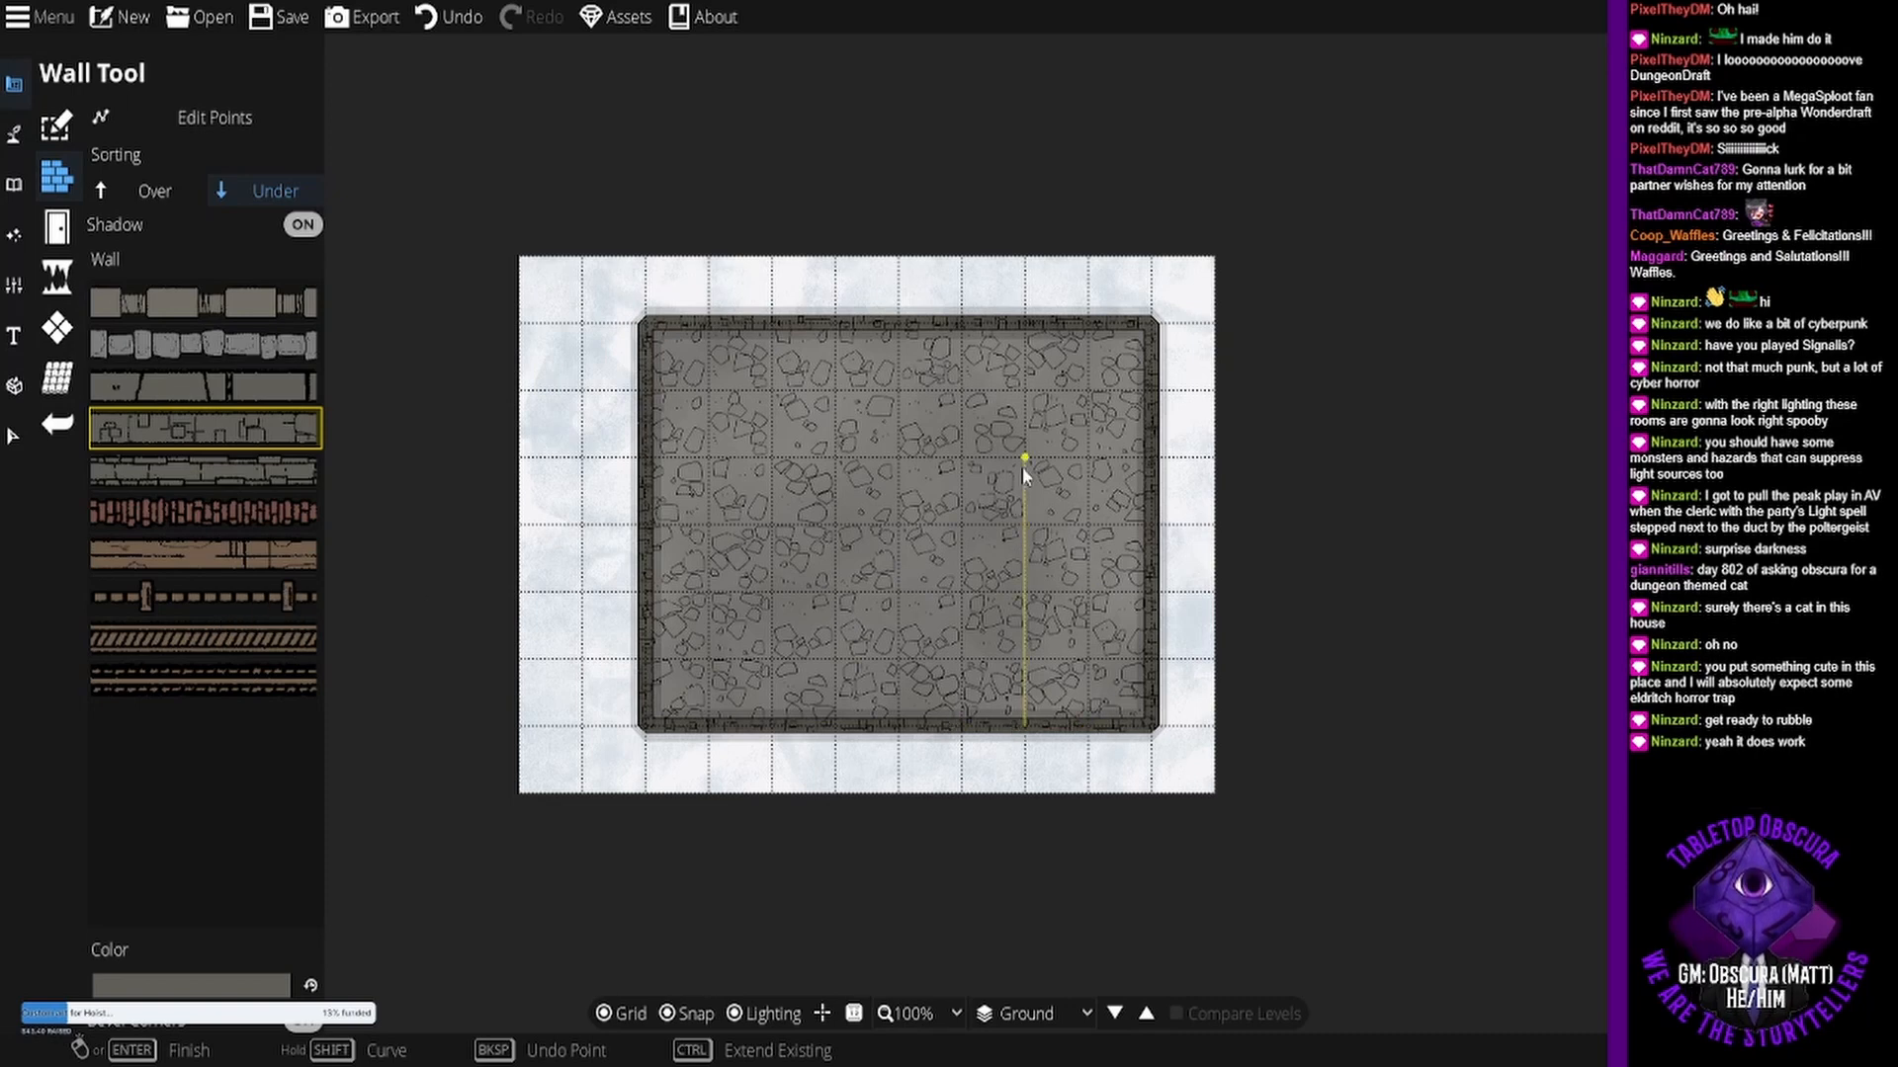
pyautogui.doubleClick(1025, 327)
pyautogui.click(1149, 459)
pyautogui.doubleClick(1027, 457)
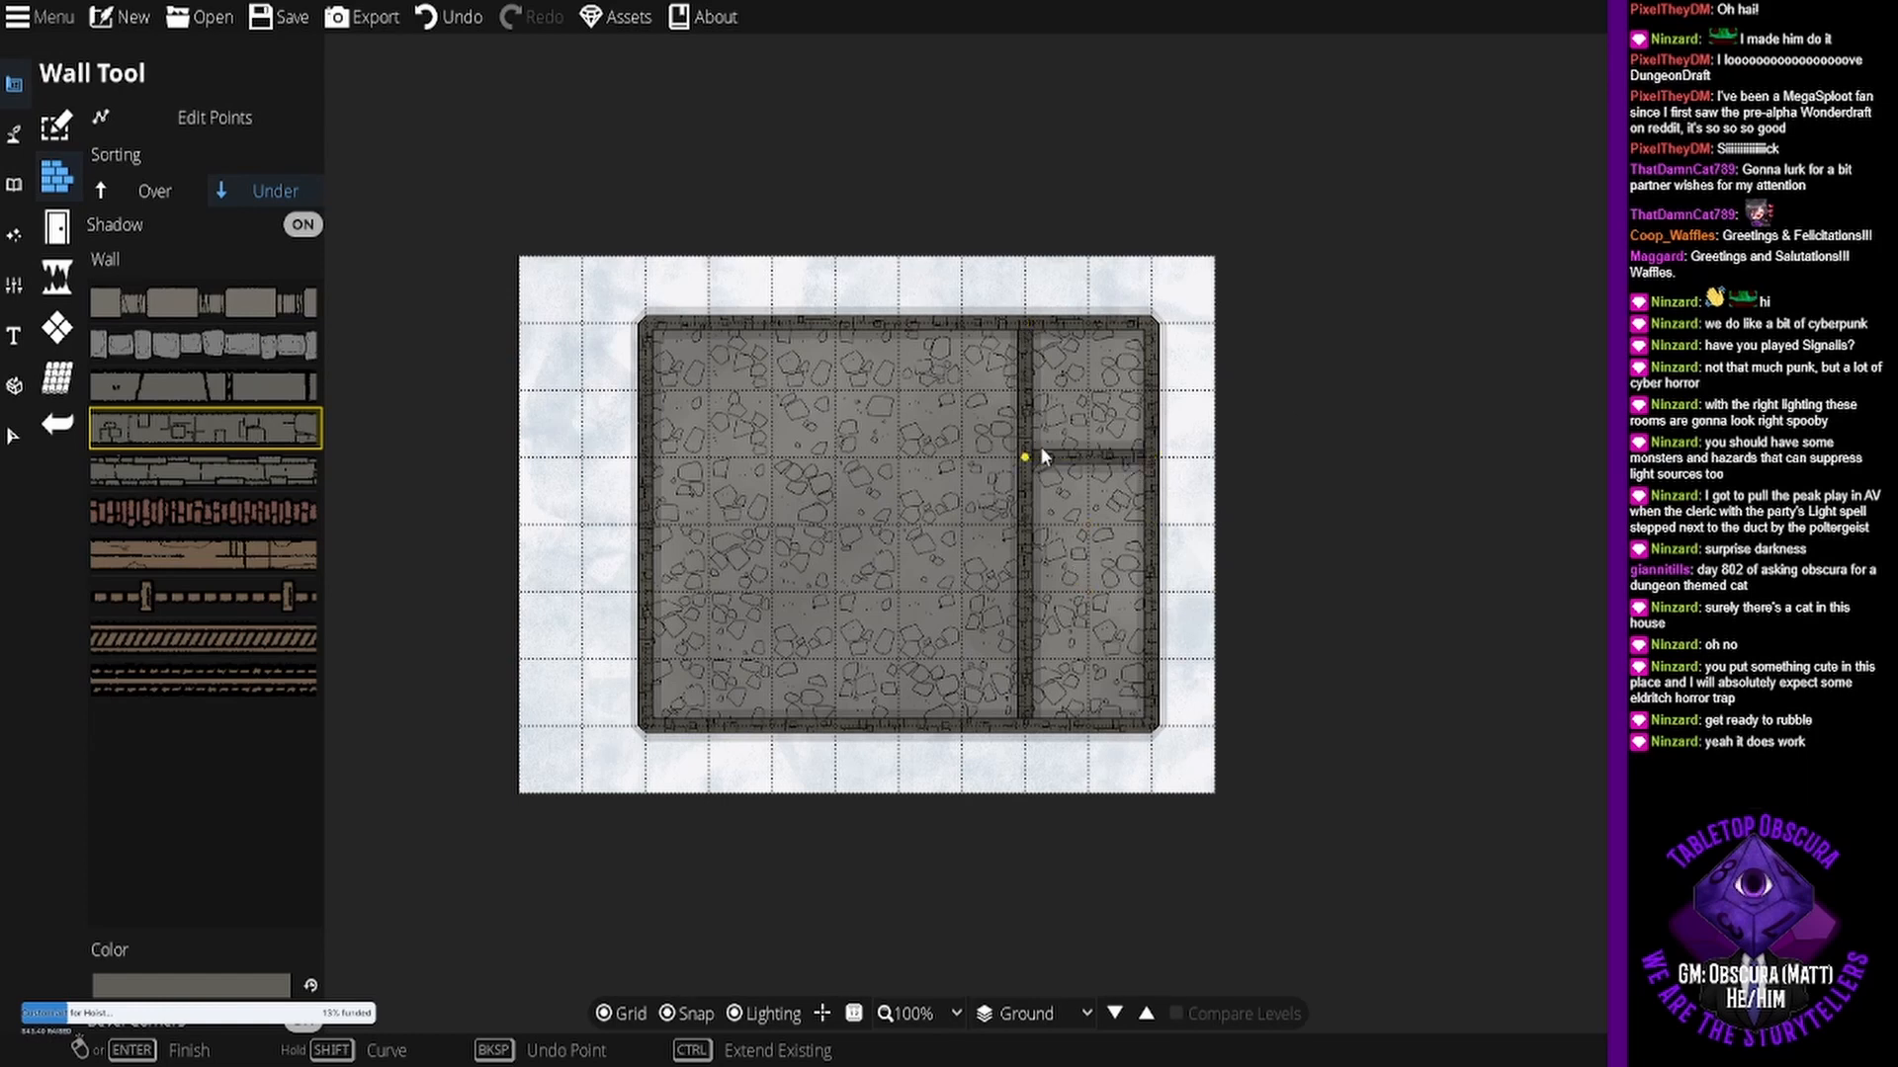
pyautogui.click(1127, 596)
pyautogui.doubleClick(1030, 591)
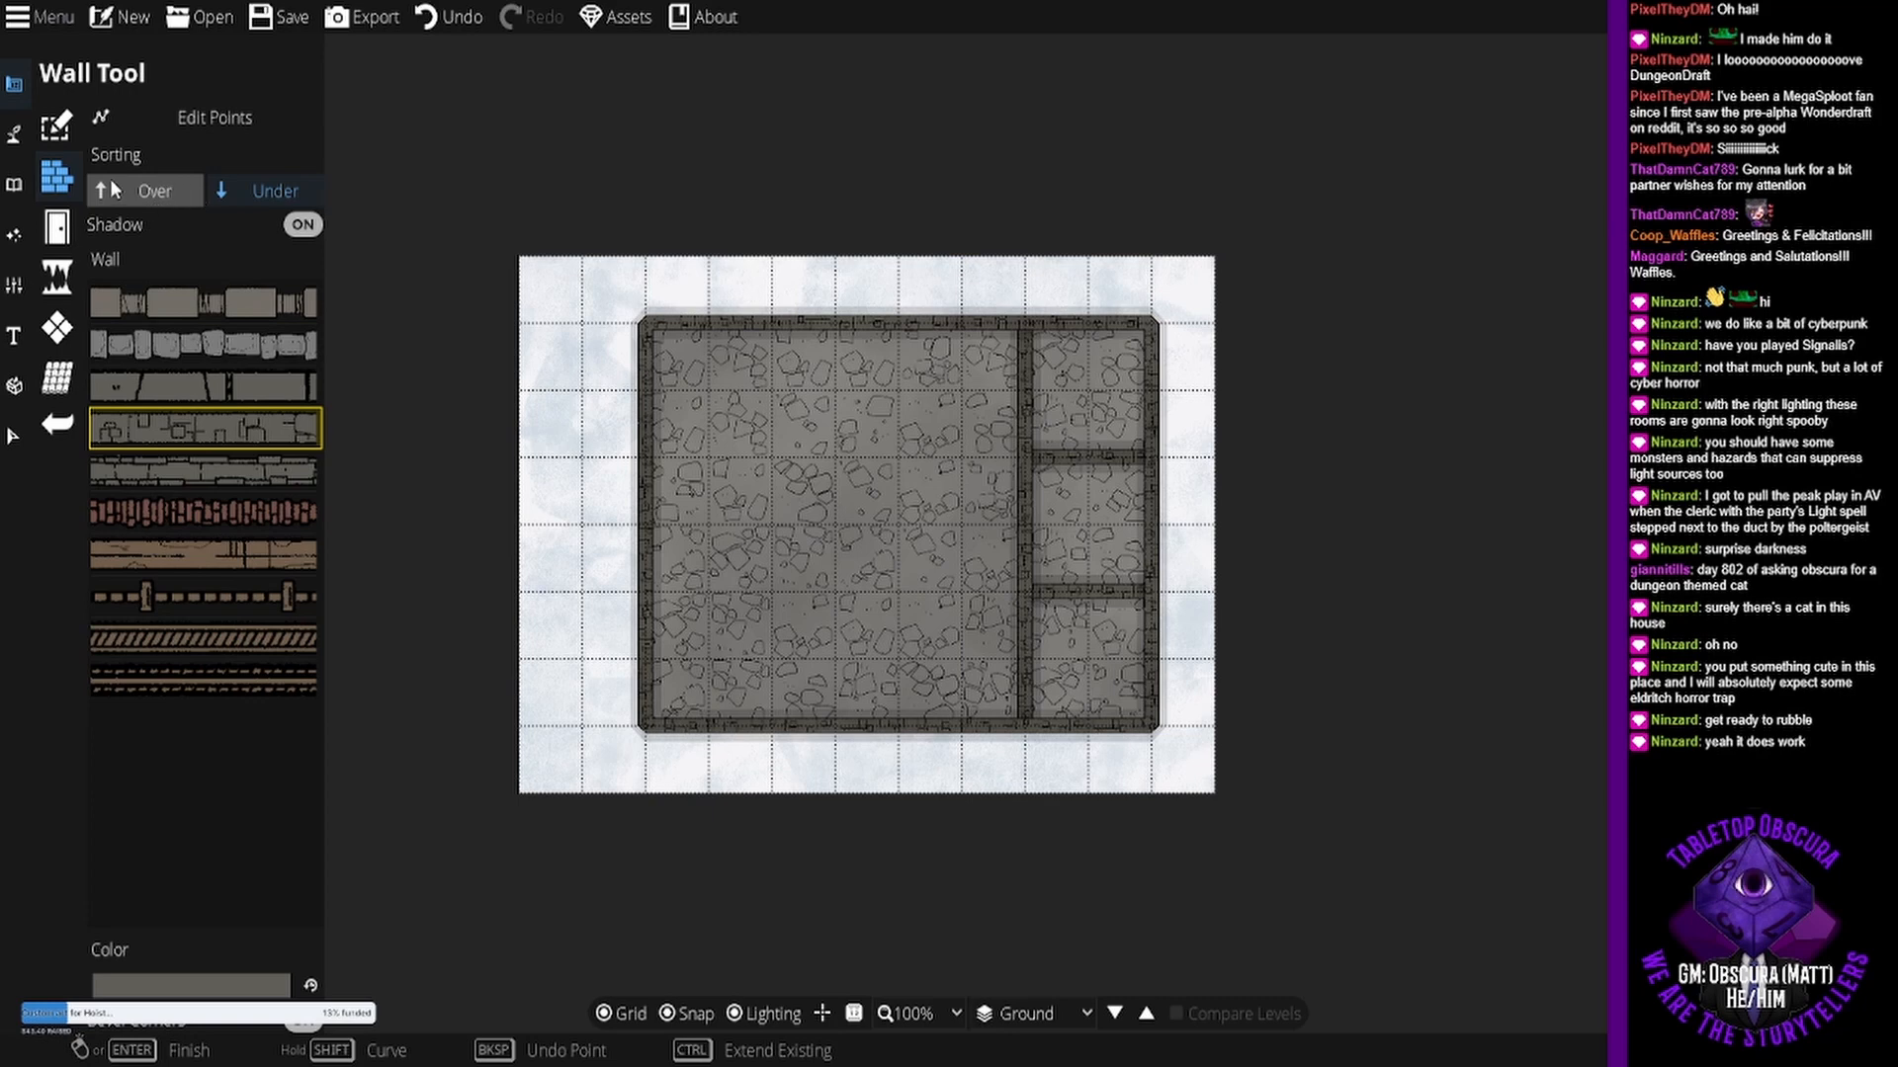
# - Fill the wall between the north and middle cells with two side-by-side Portcullis 02 portals, turning snapping off
pyautogui.click(58, 209)
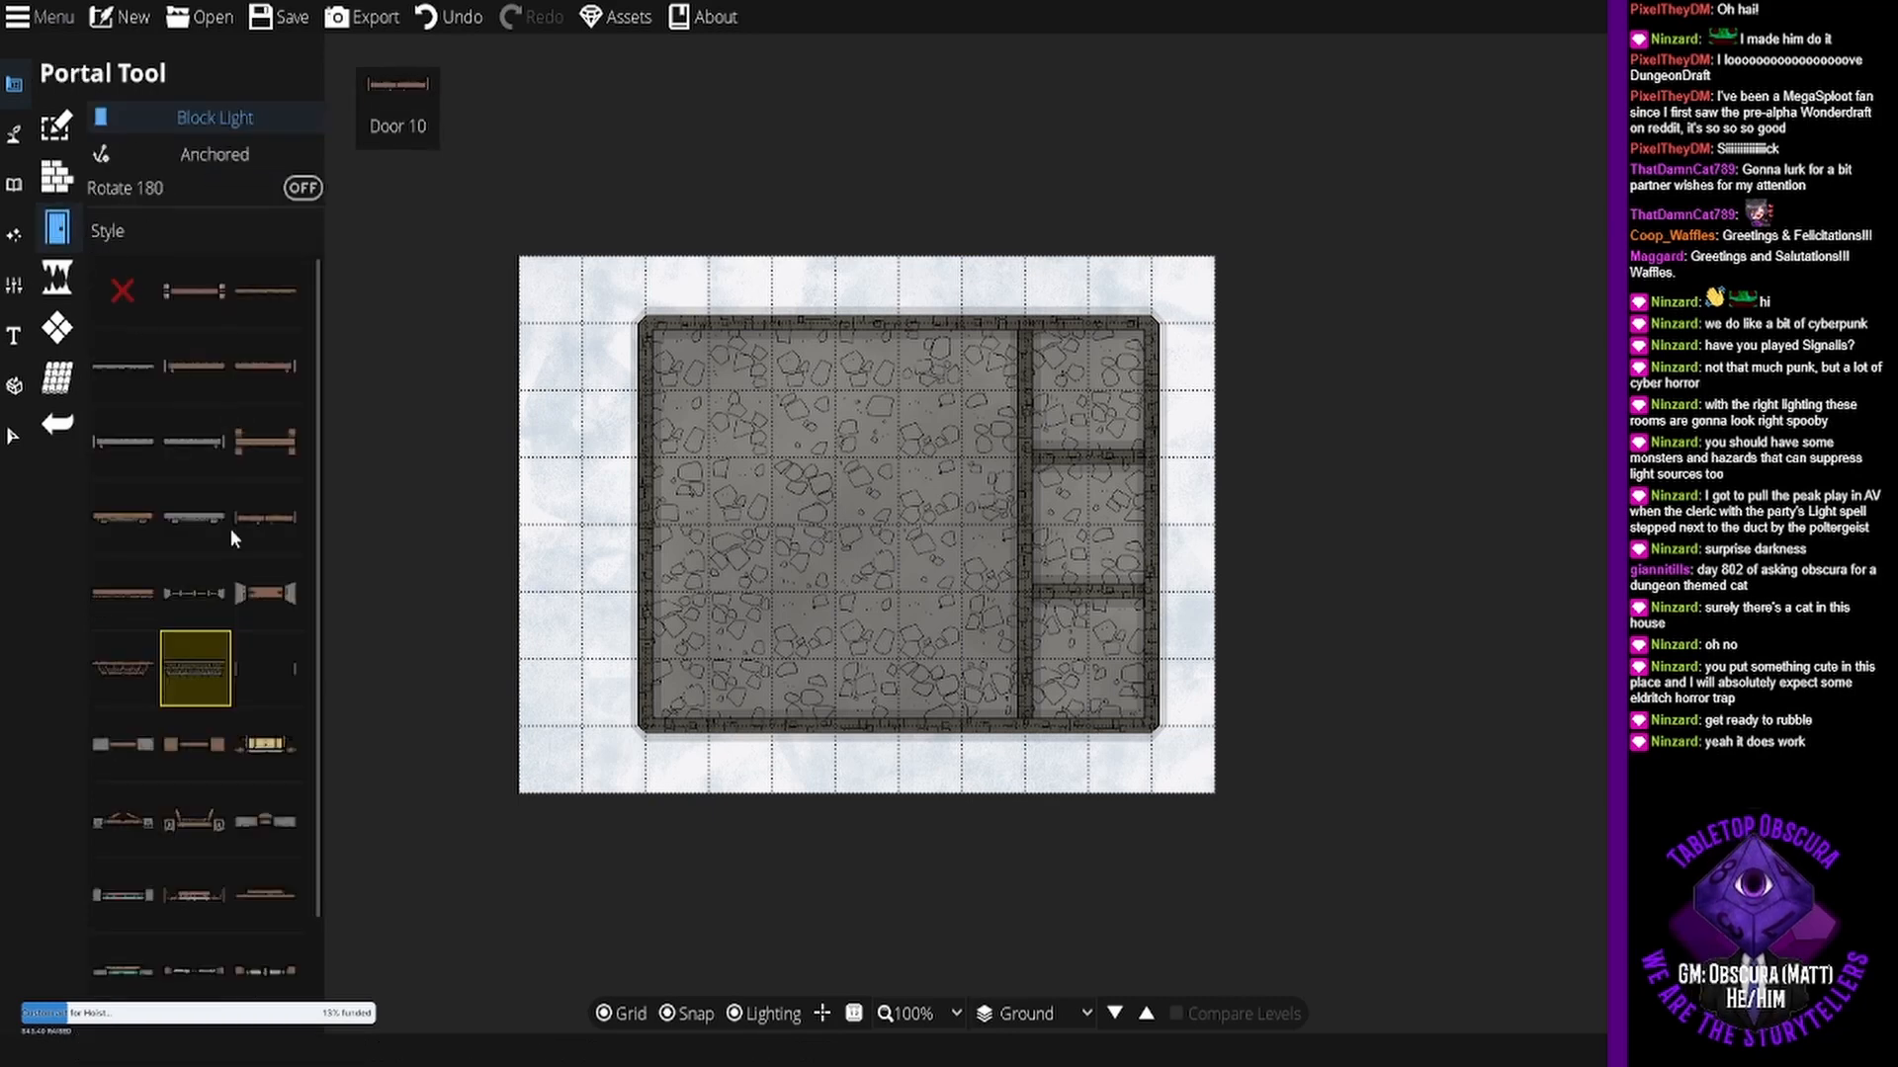
pyautogui.click(180, 595)
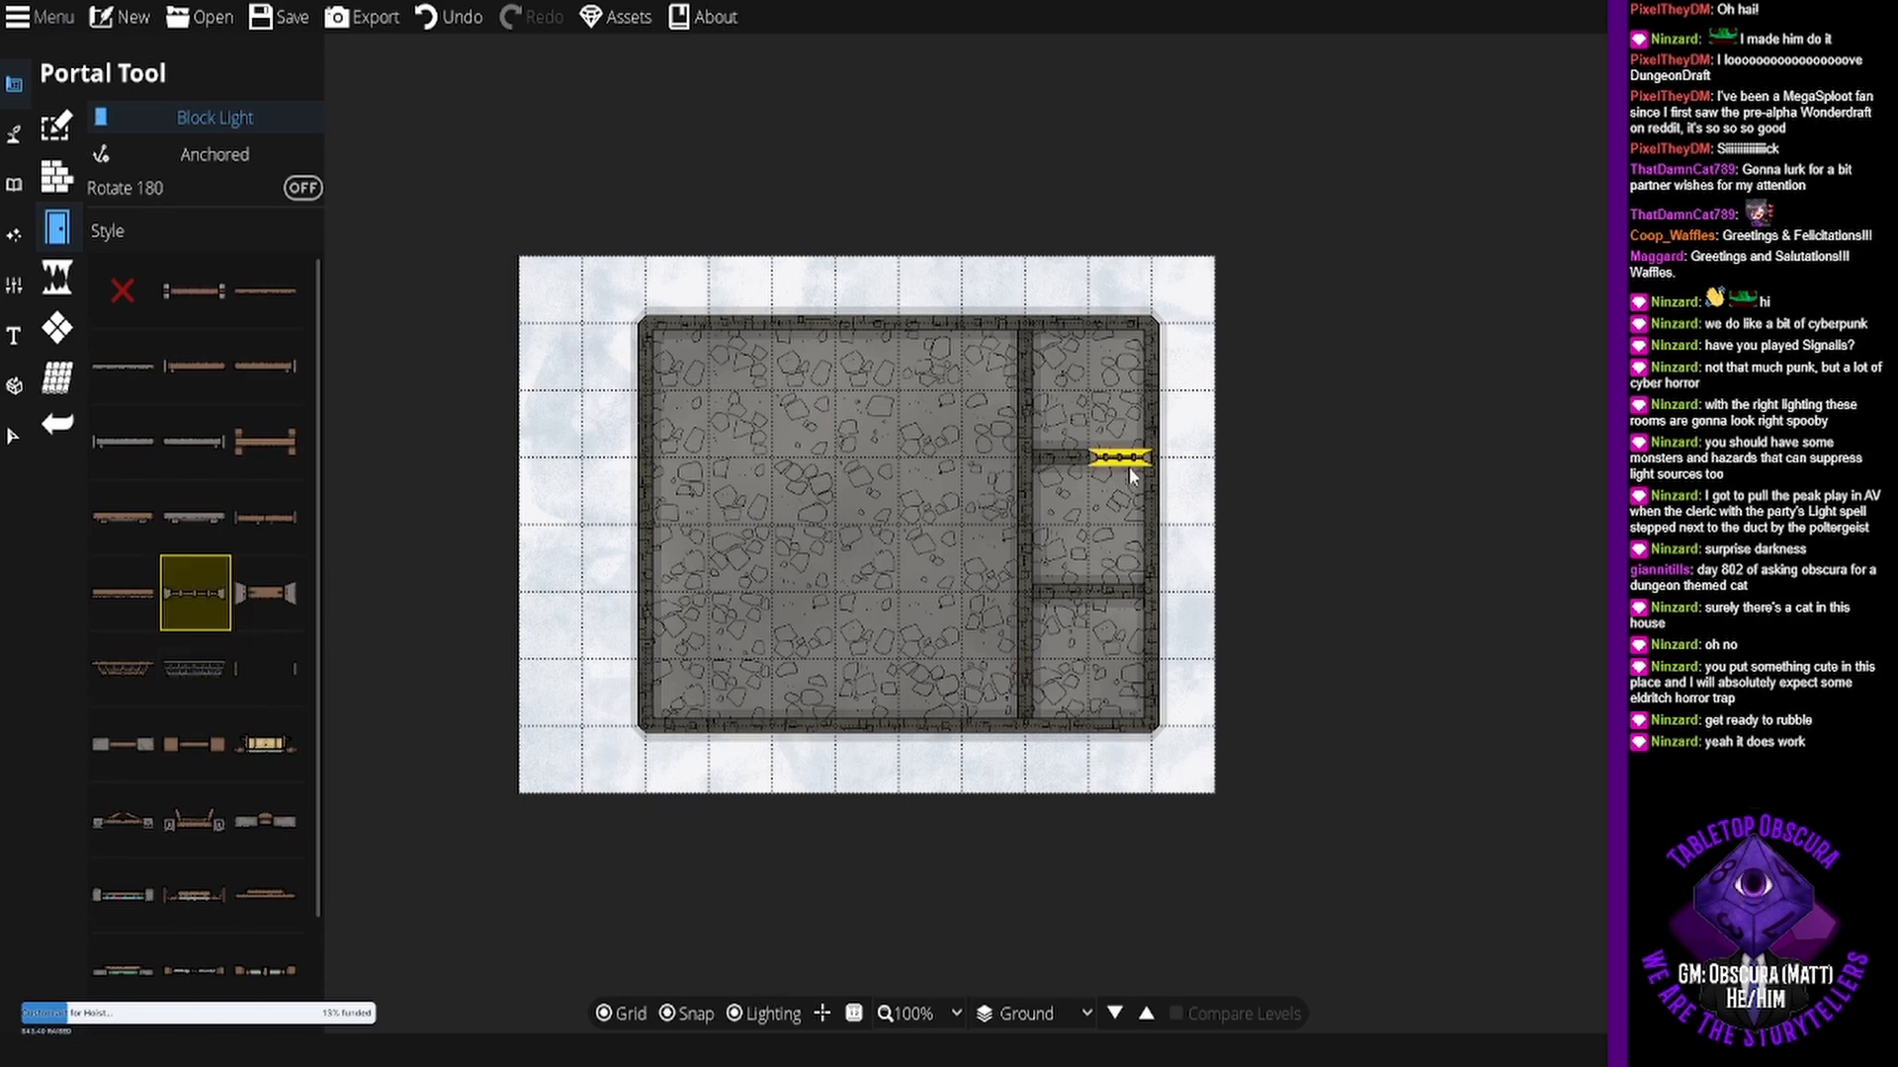
pyautogui.click(198, 671)
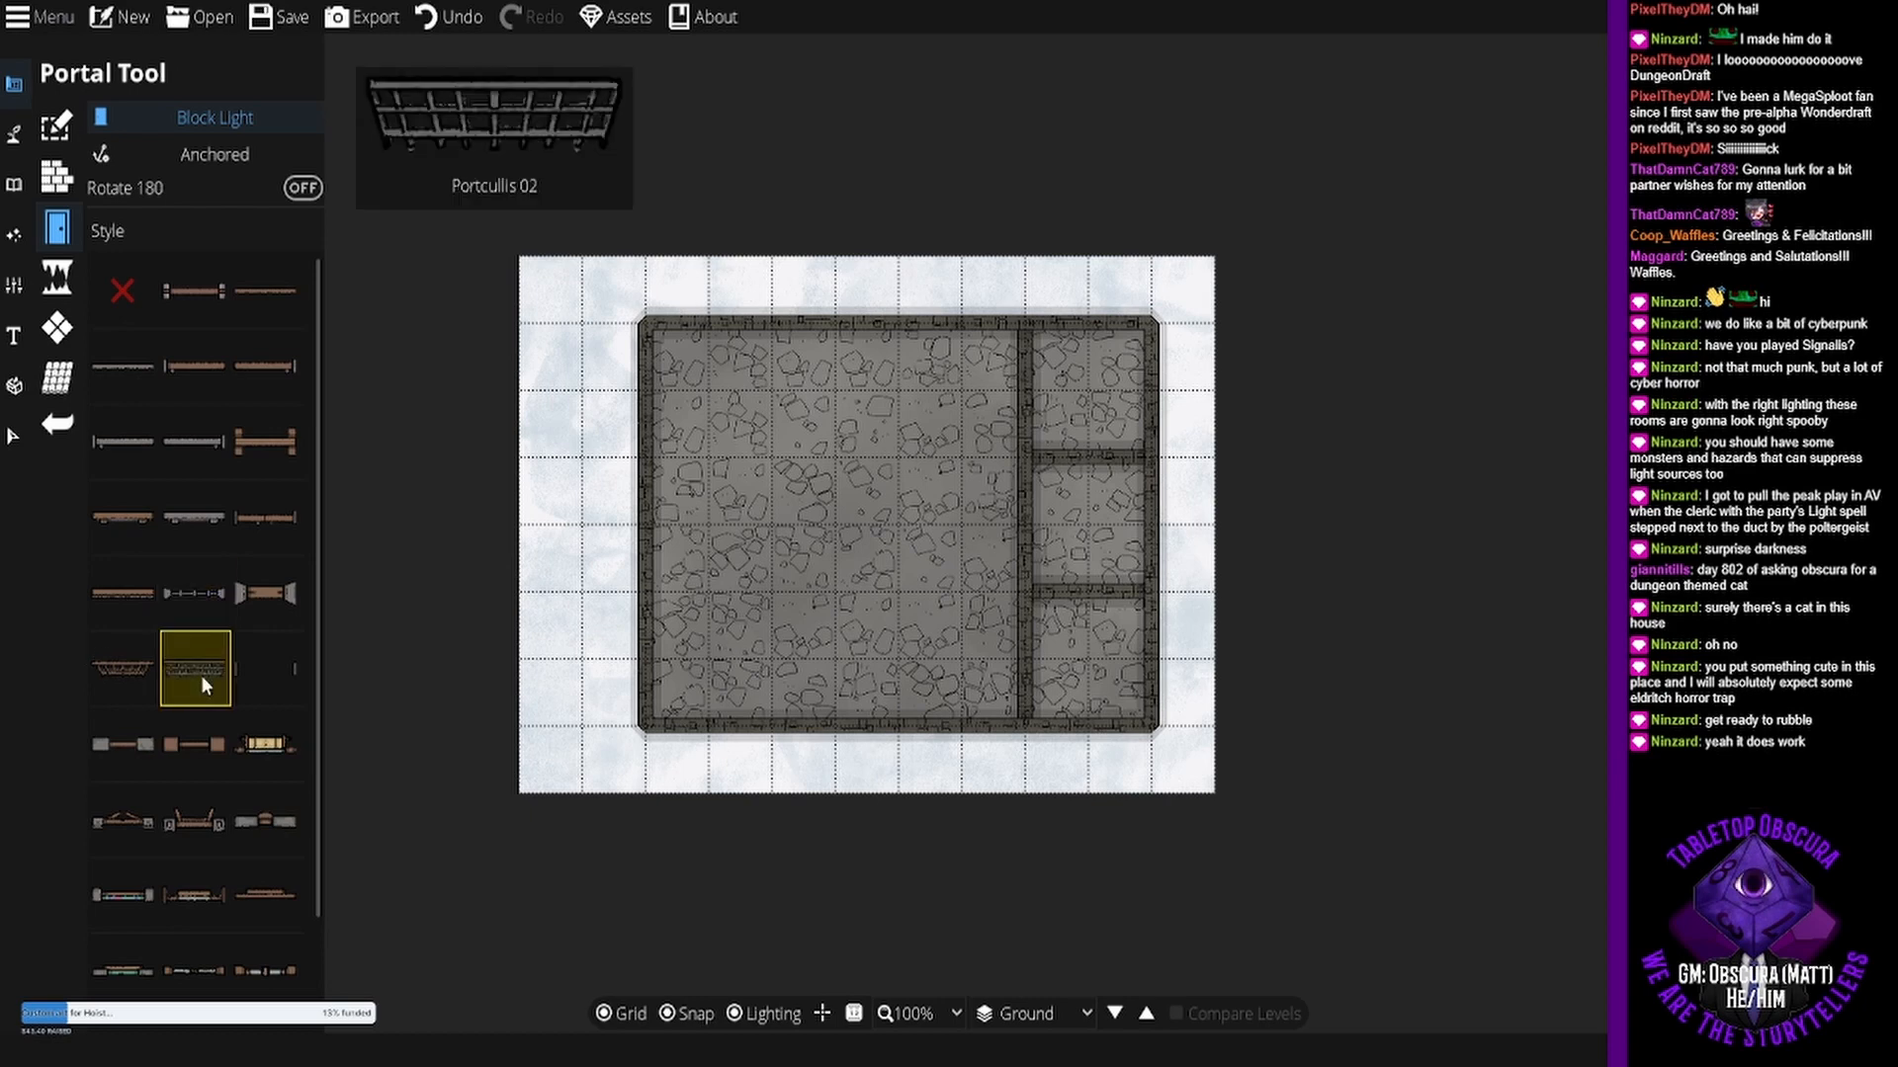
pyautogui.click(1129, 453)
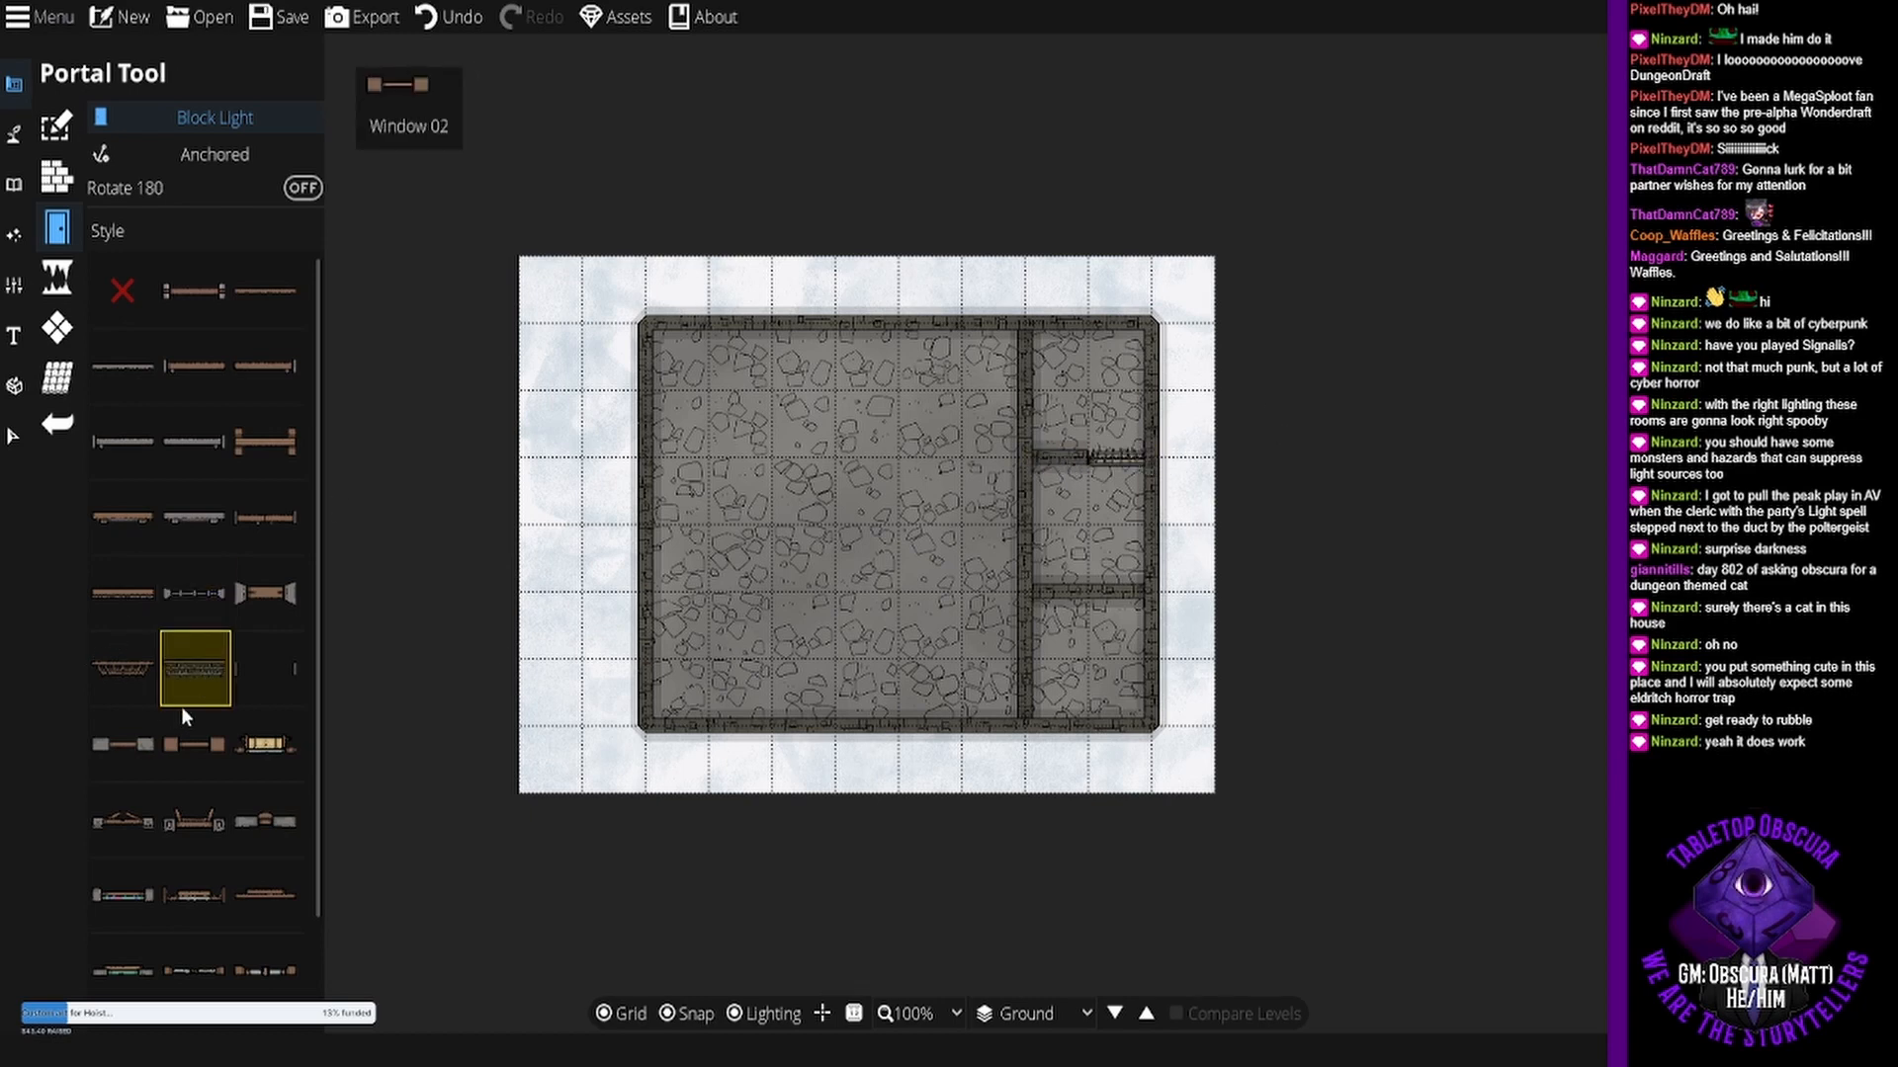
pyautogui.click(685, 1018)
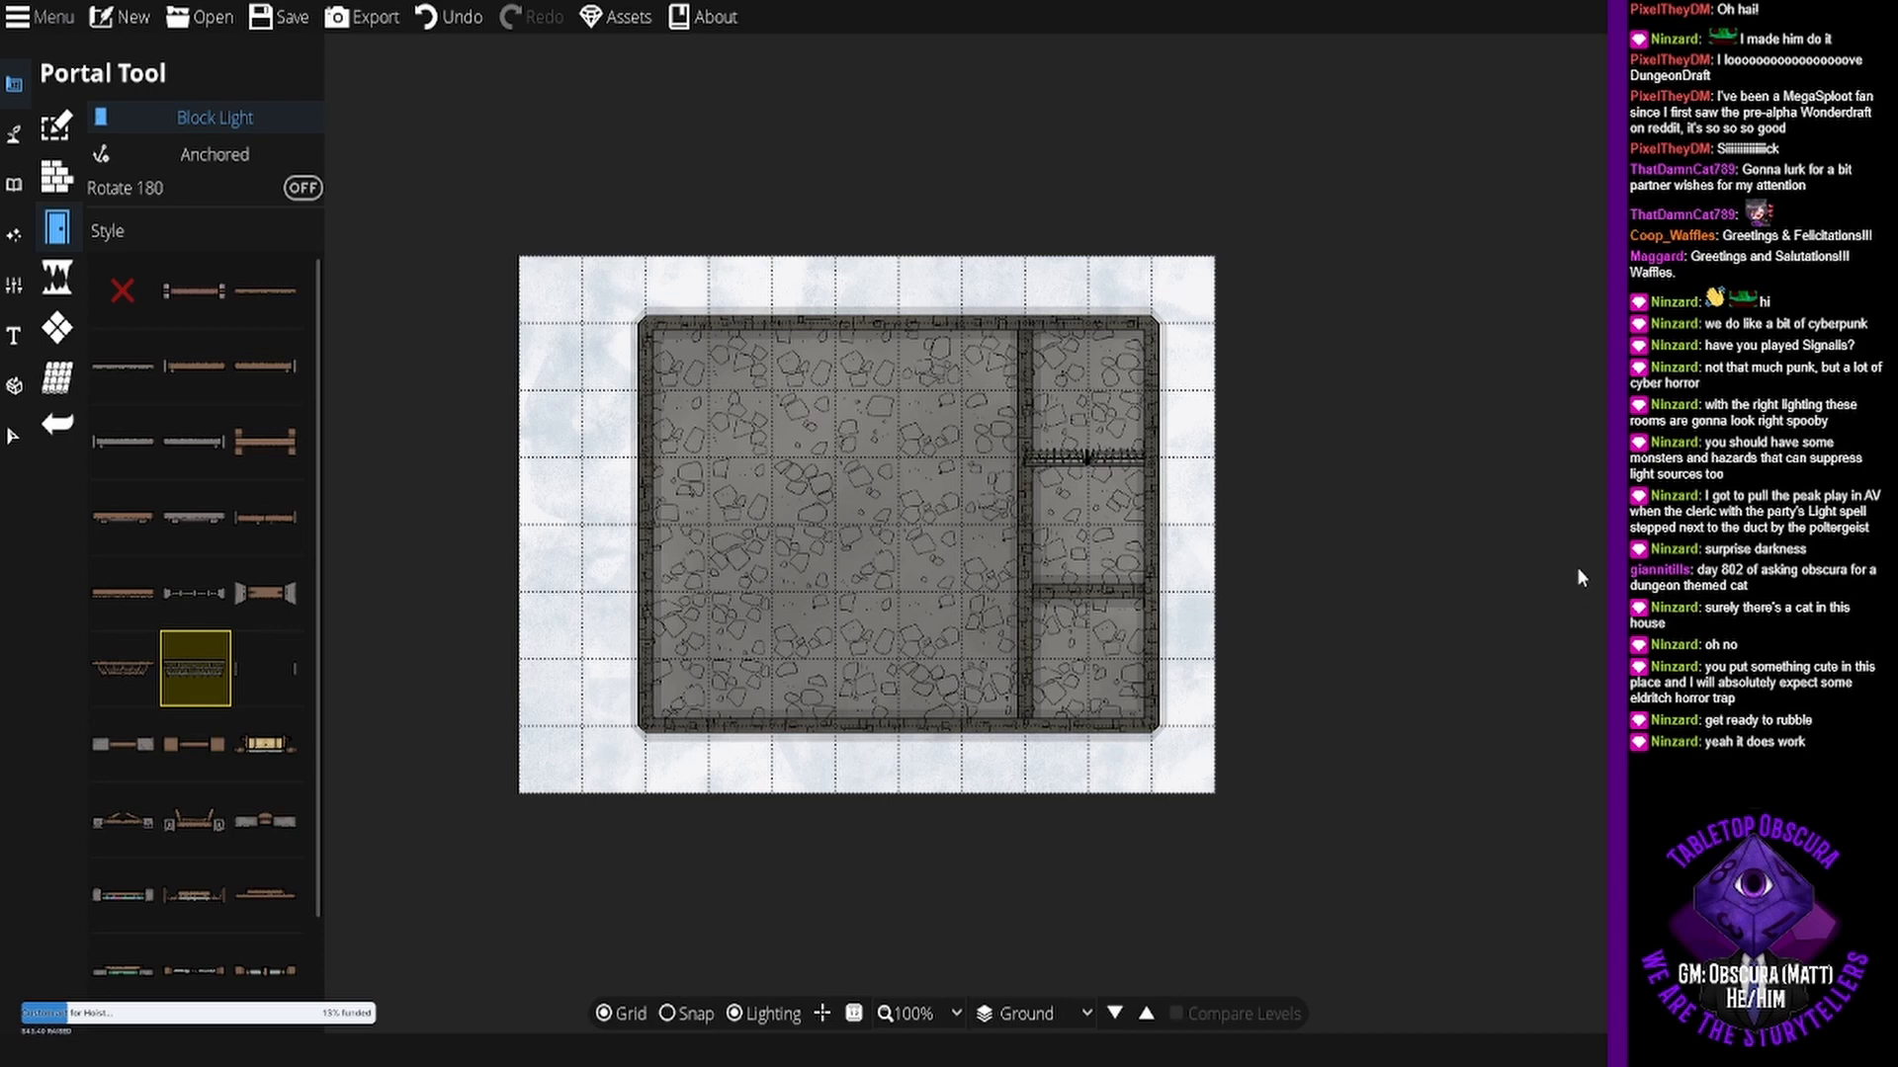
# - Fill the wall between the middle and south cells with two Portcullis 02 portals, placing the second without snapping
pyautogui.click(1119, 592)
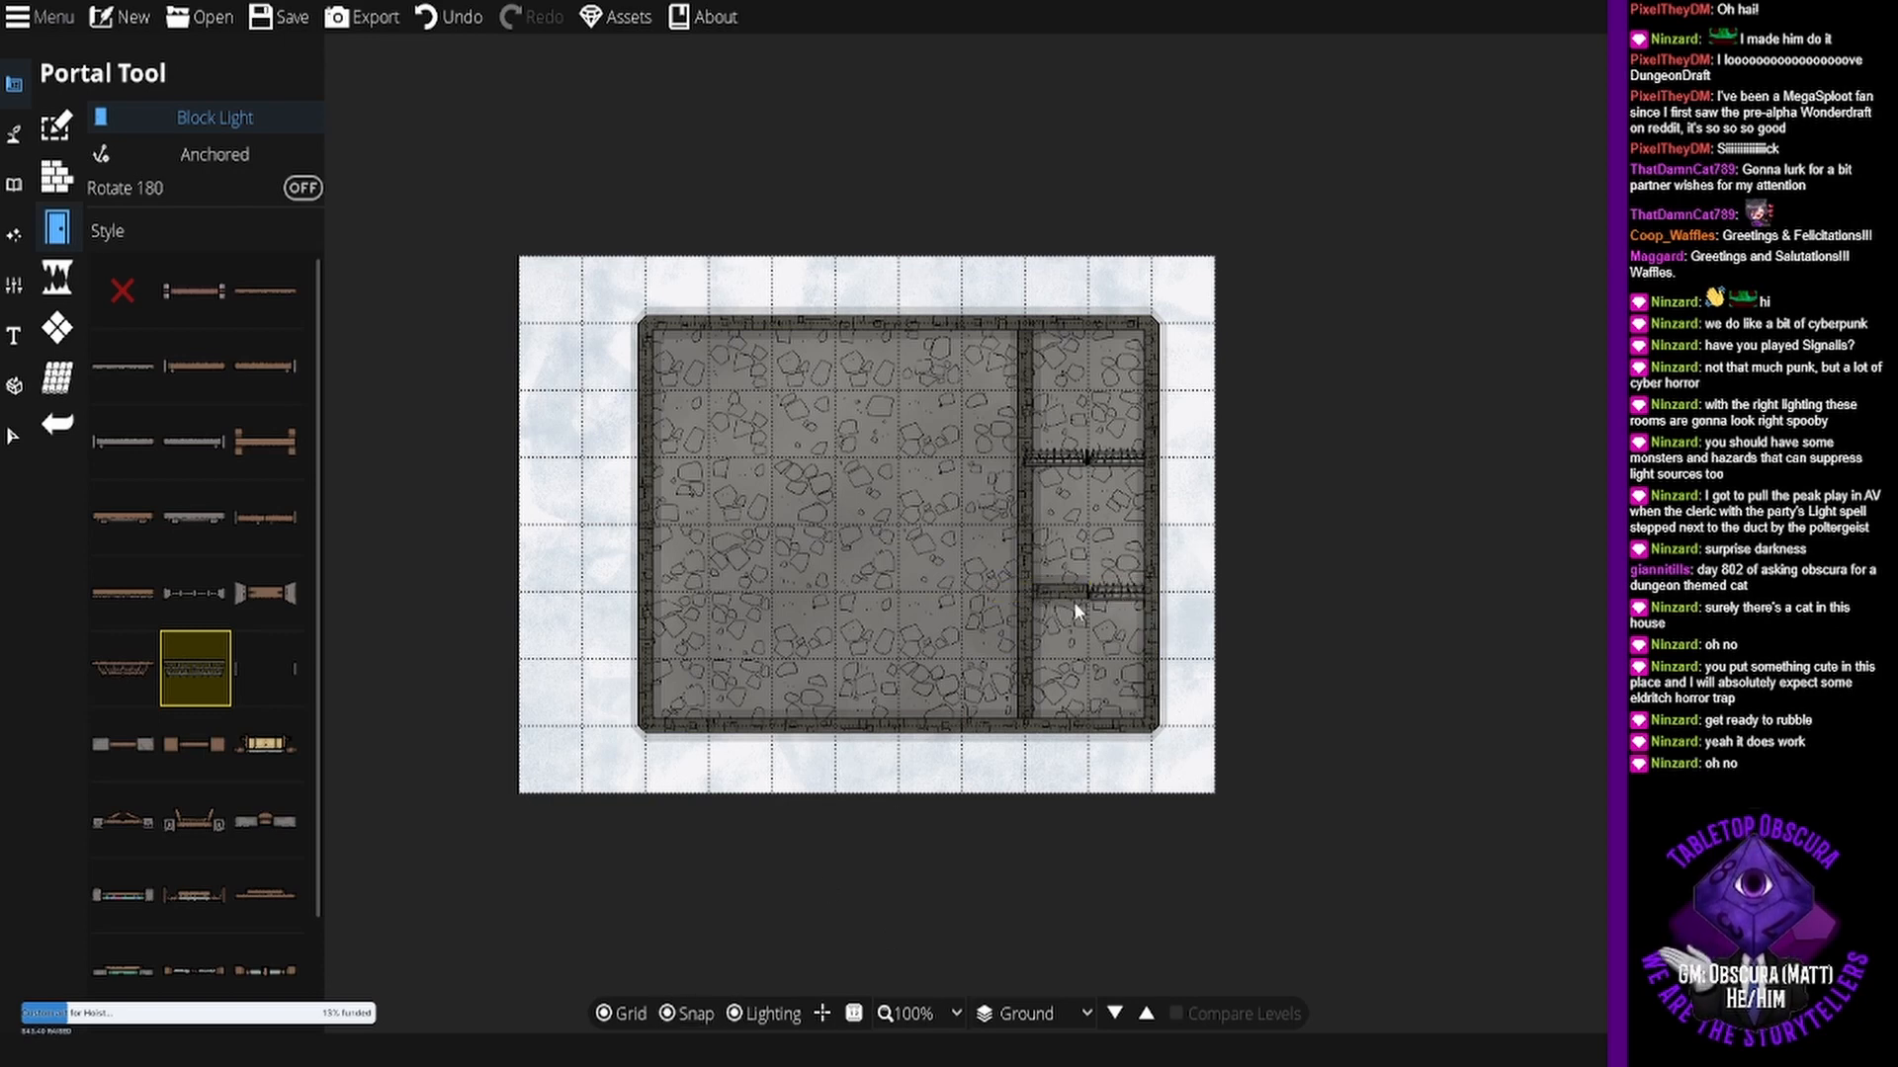
pyautogui.click(692, 1018)
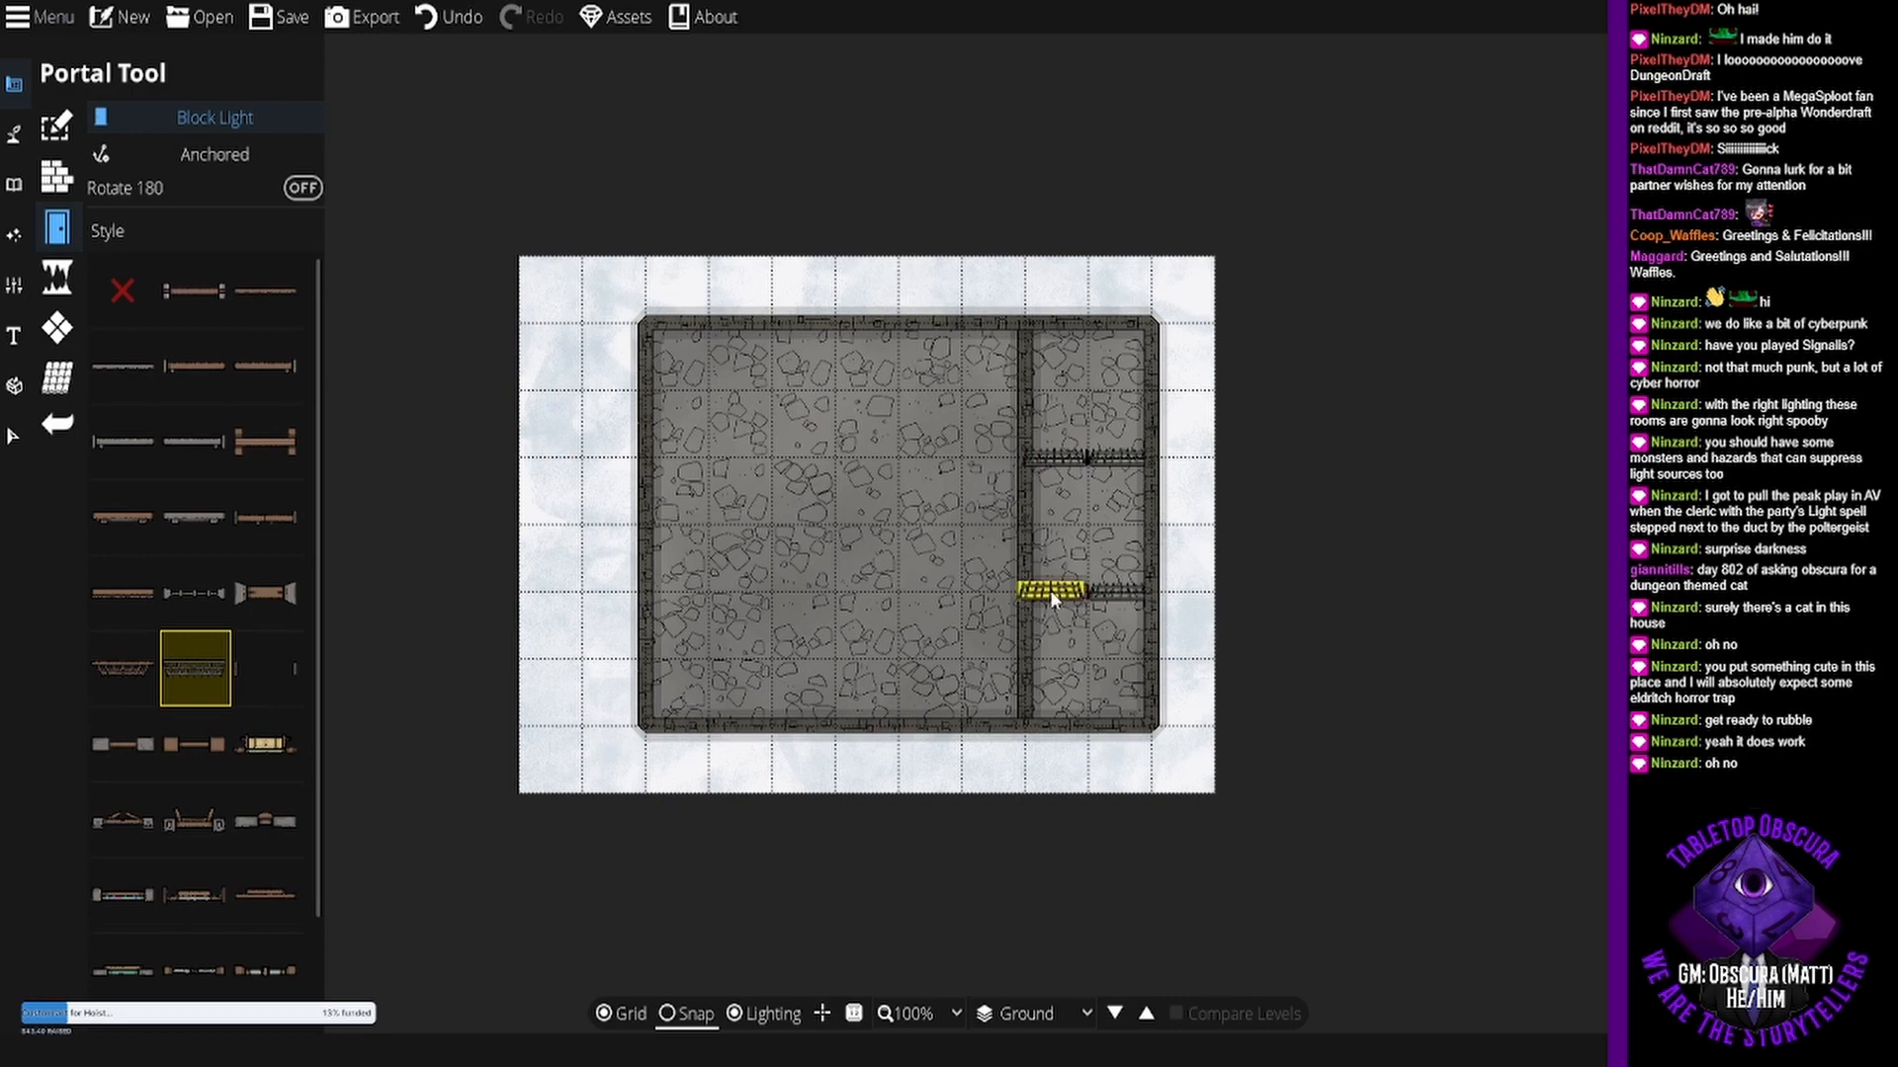
pyautogui.scroll(3, 1050, 590)
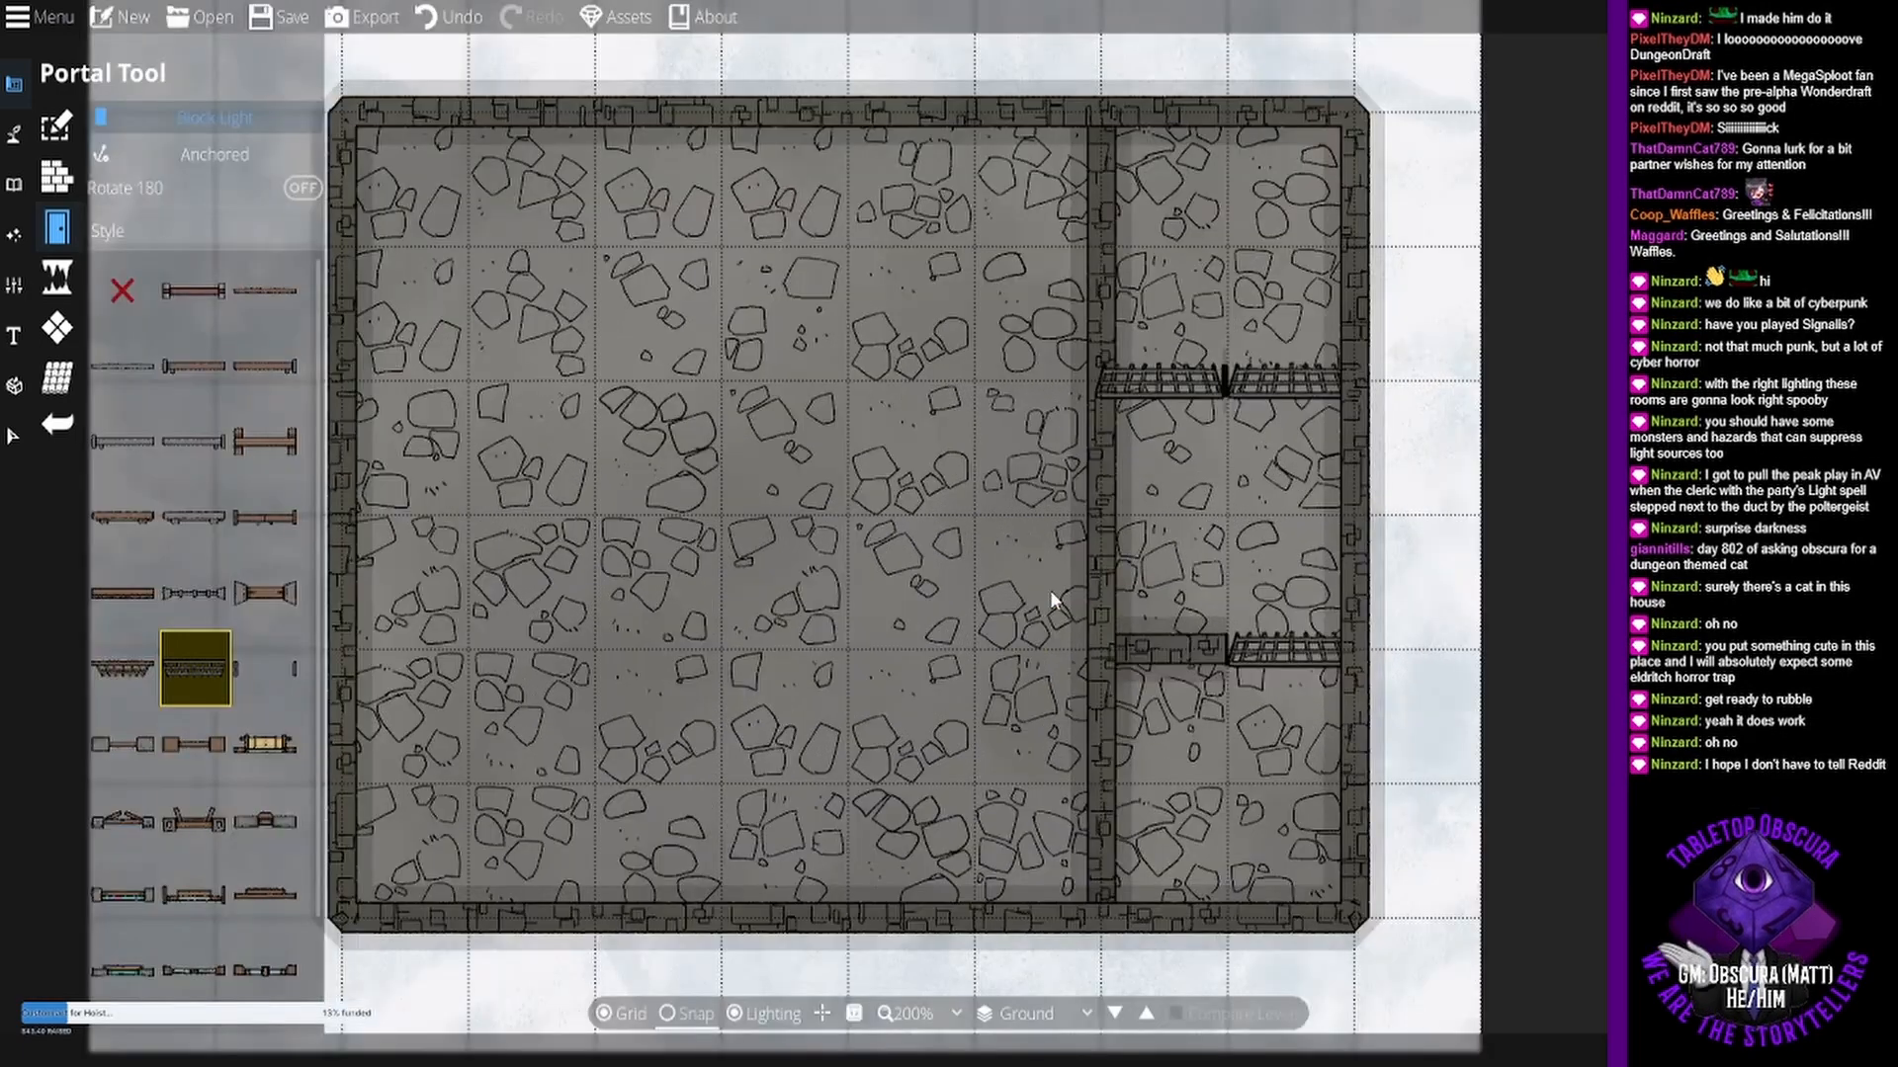
pyautogui.moveTo(1050, 590); pyautogui.dragTo(843, 516)
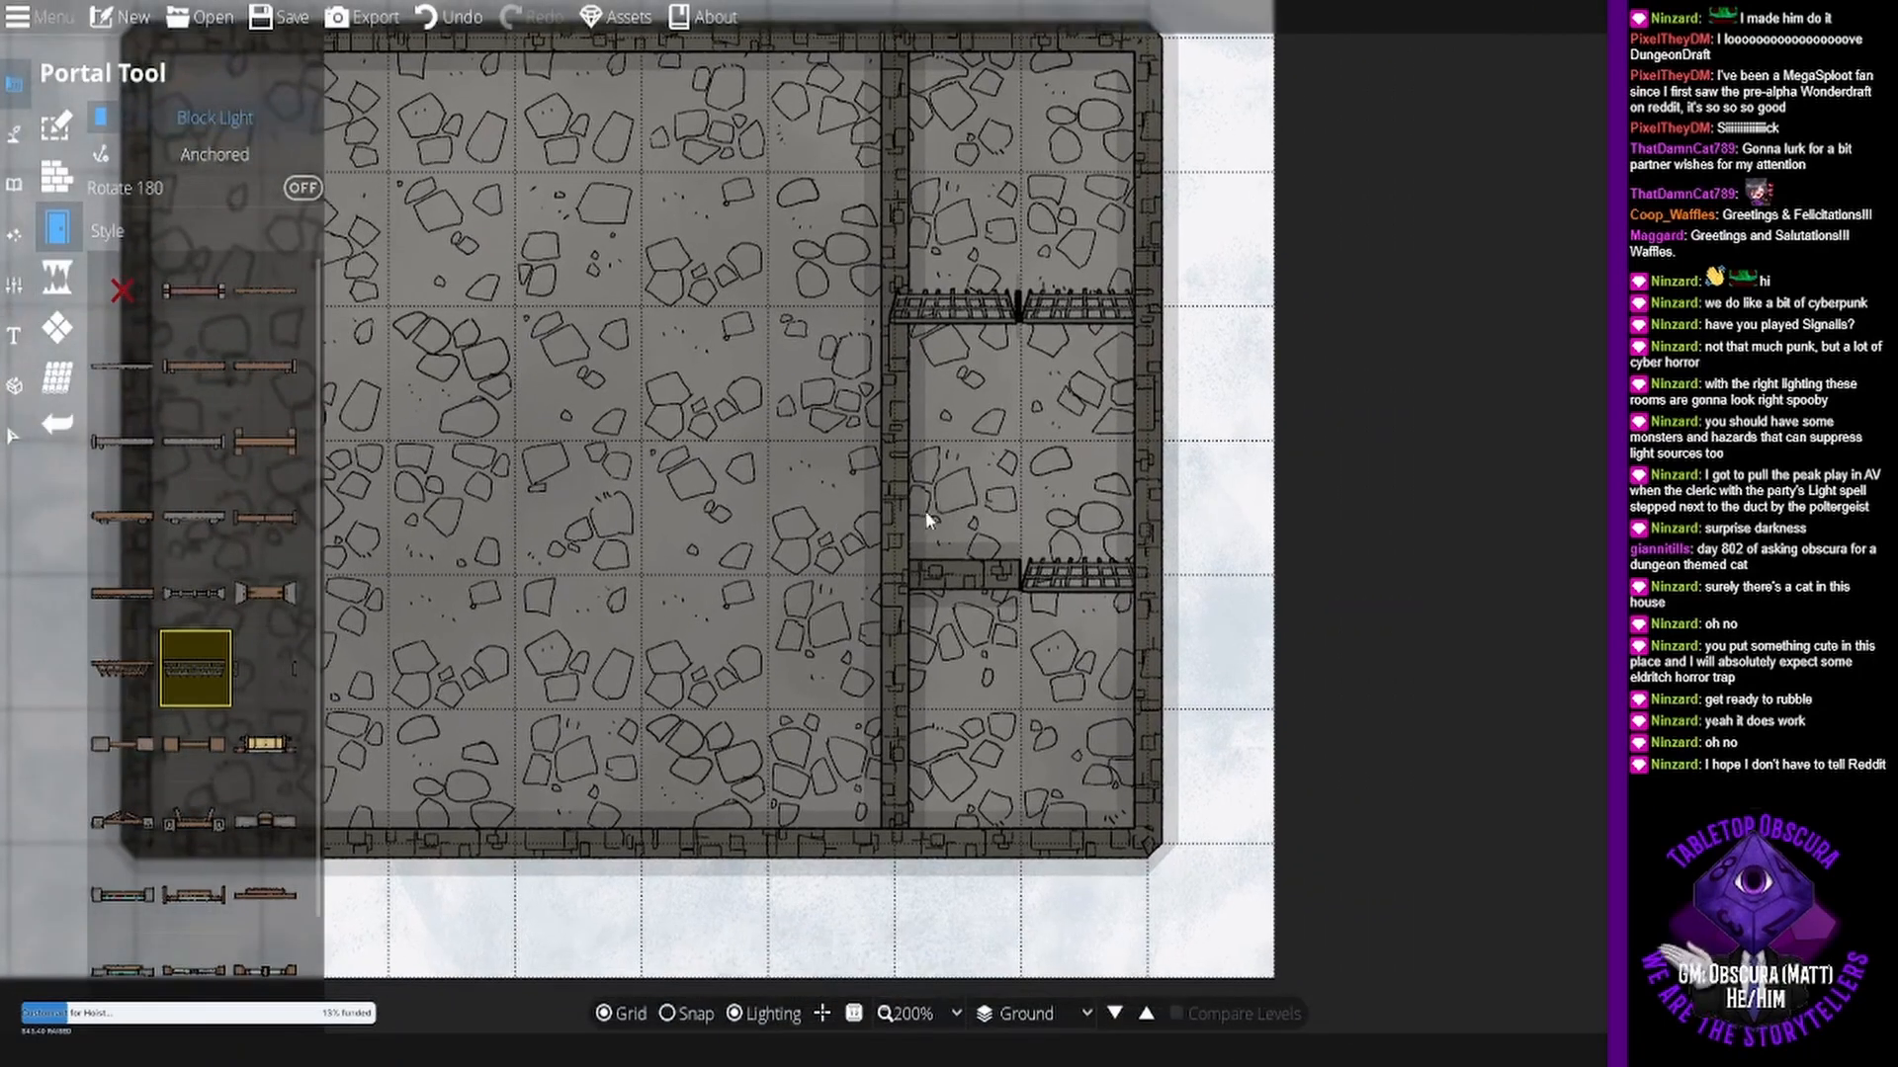
pyautogui.click(955, 581)
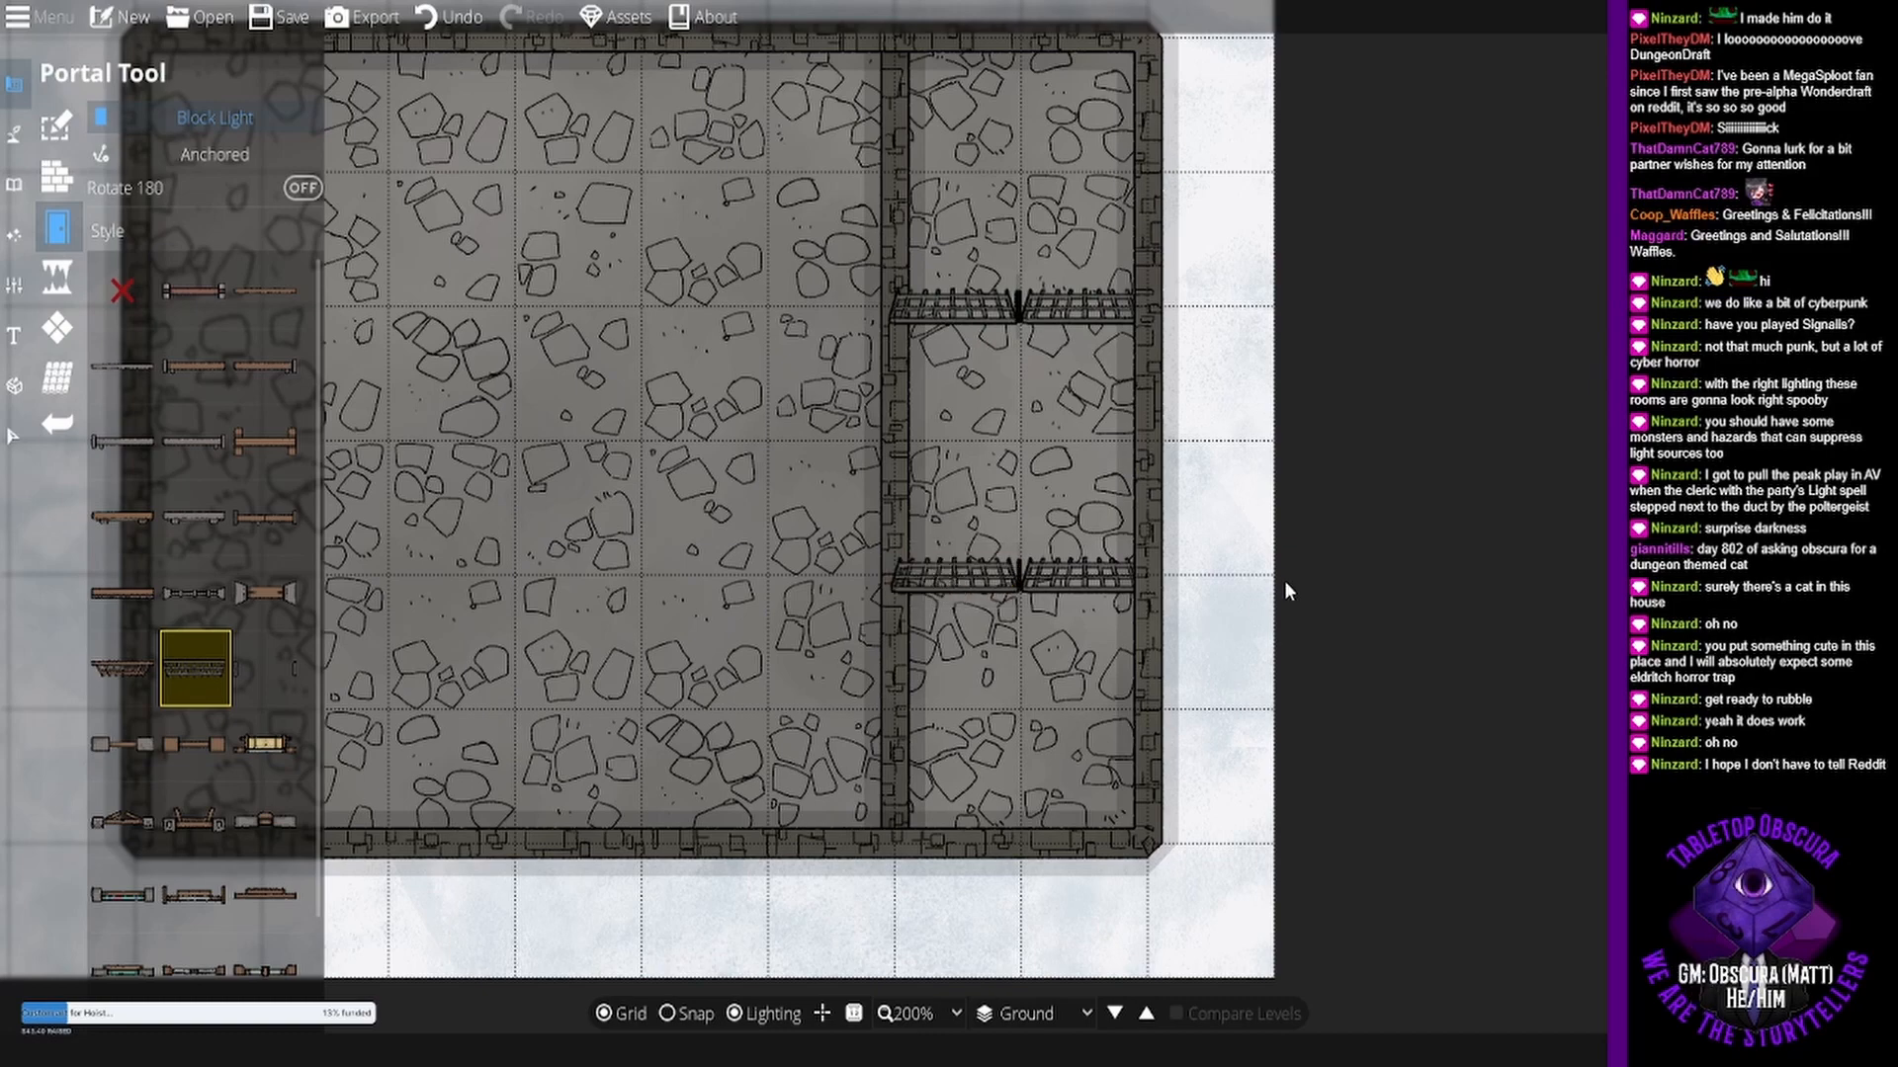
# - Place one Portcullis 02 at the south end and one at the north end of the cells' long west wall
pyautogui.click(890, 494)
pyautogui.scroll(-2, 213, 692)
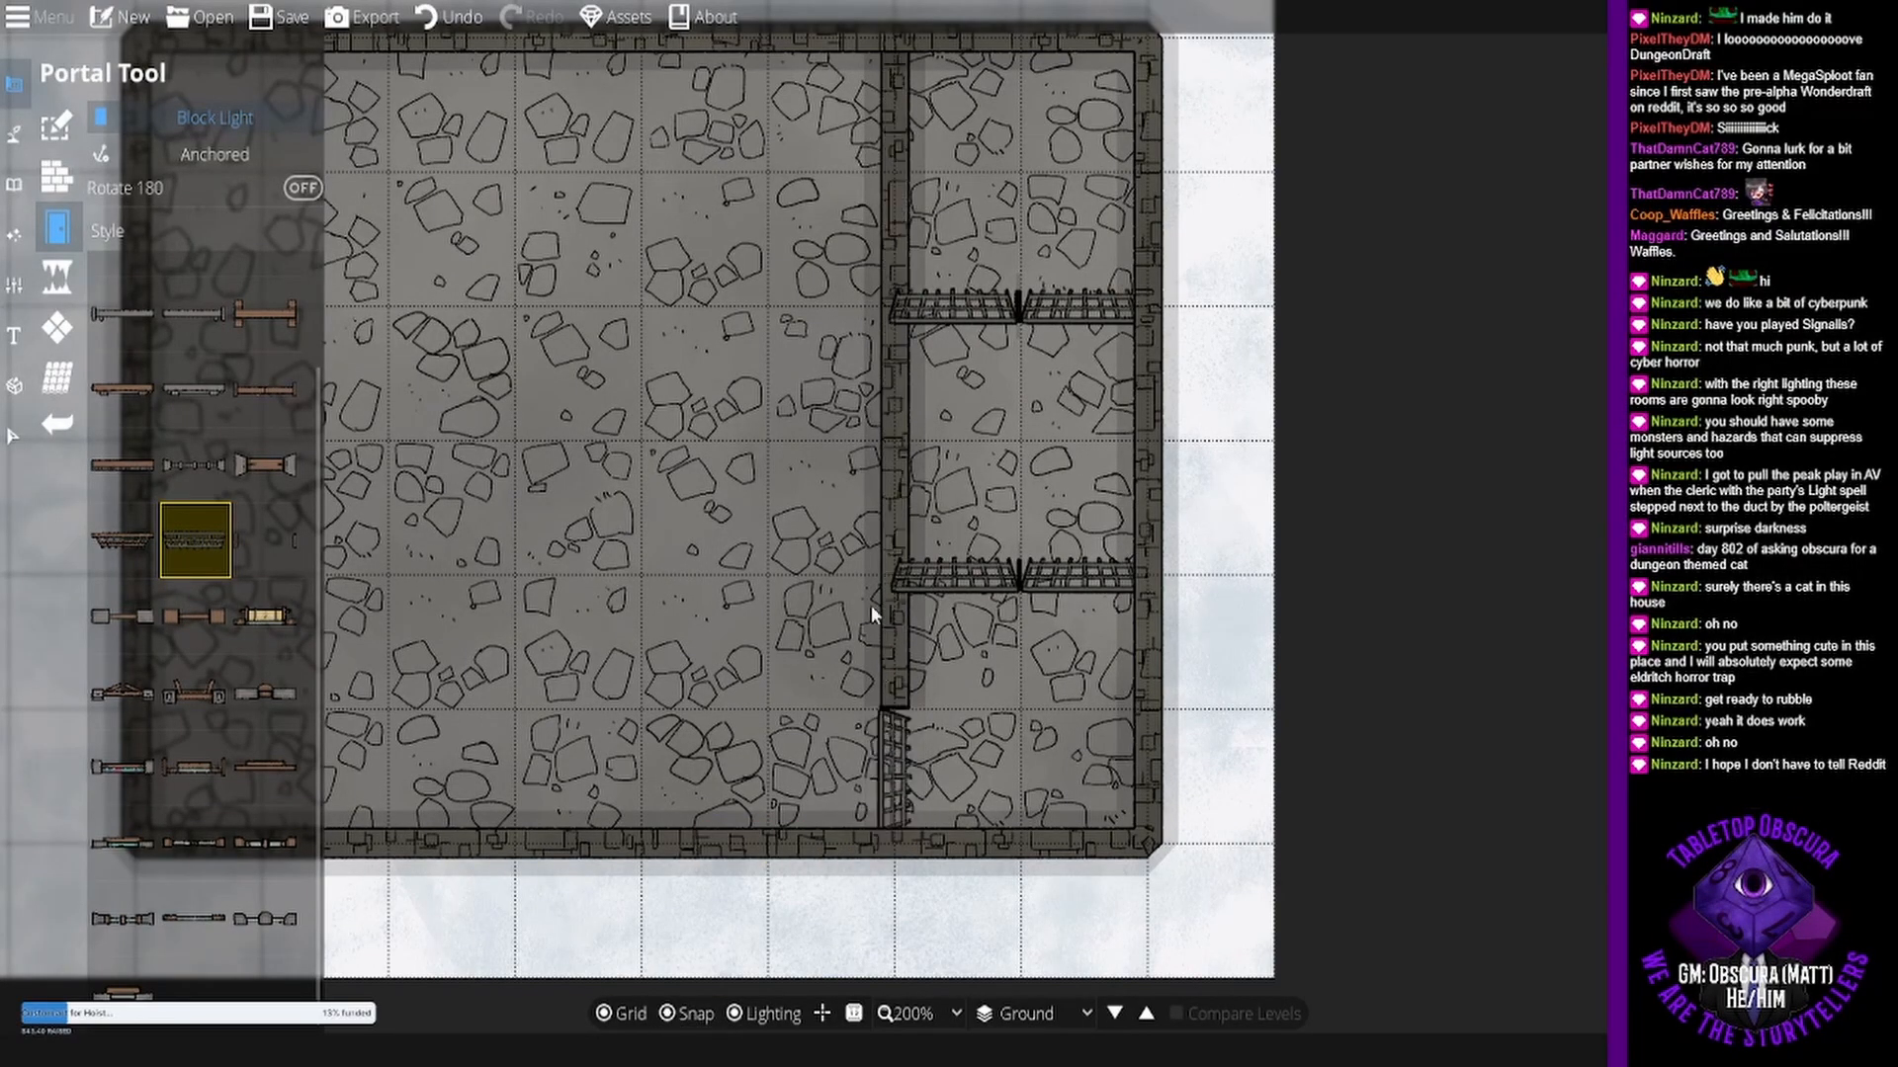
pyautogui.scroll(3, 834, 186)
pyautogui.click(886, 393)
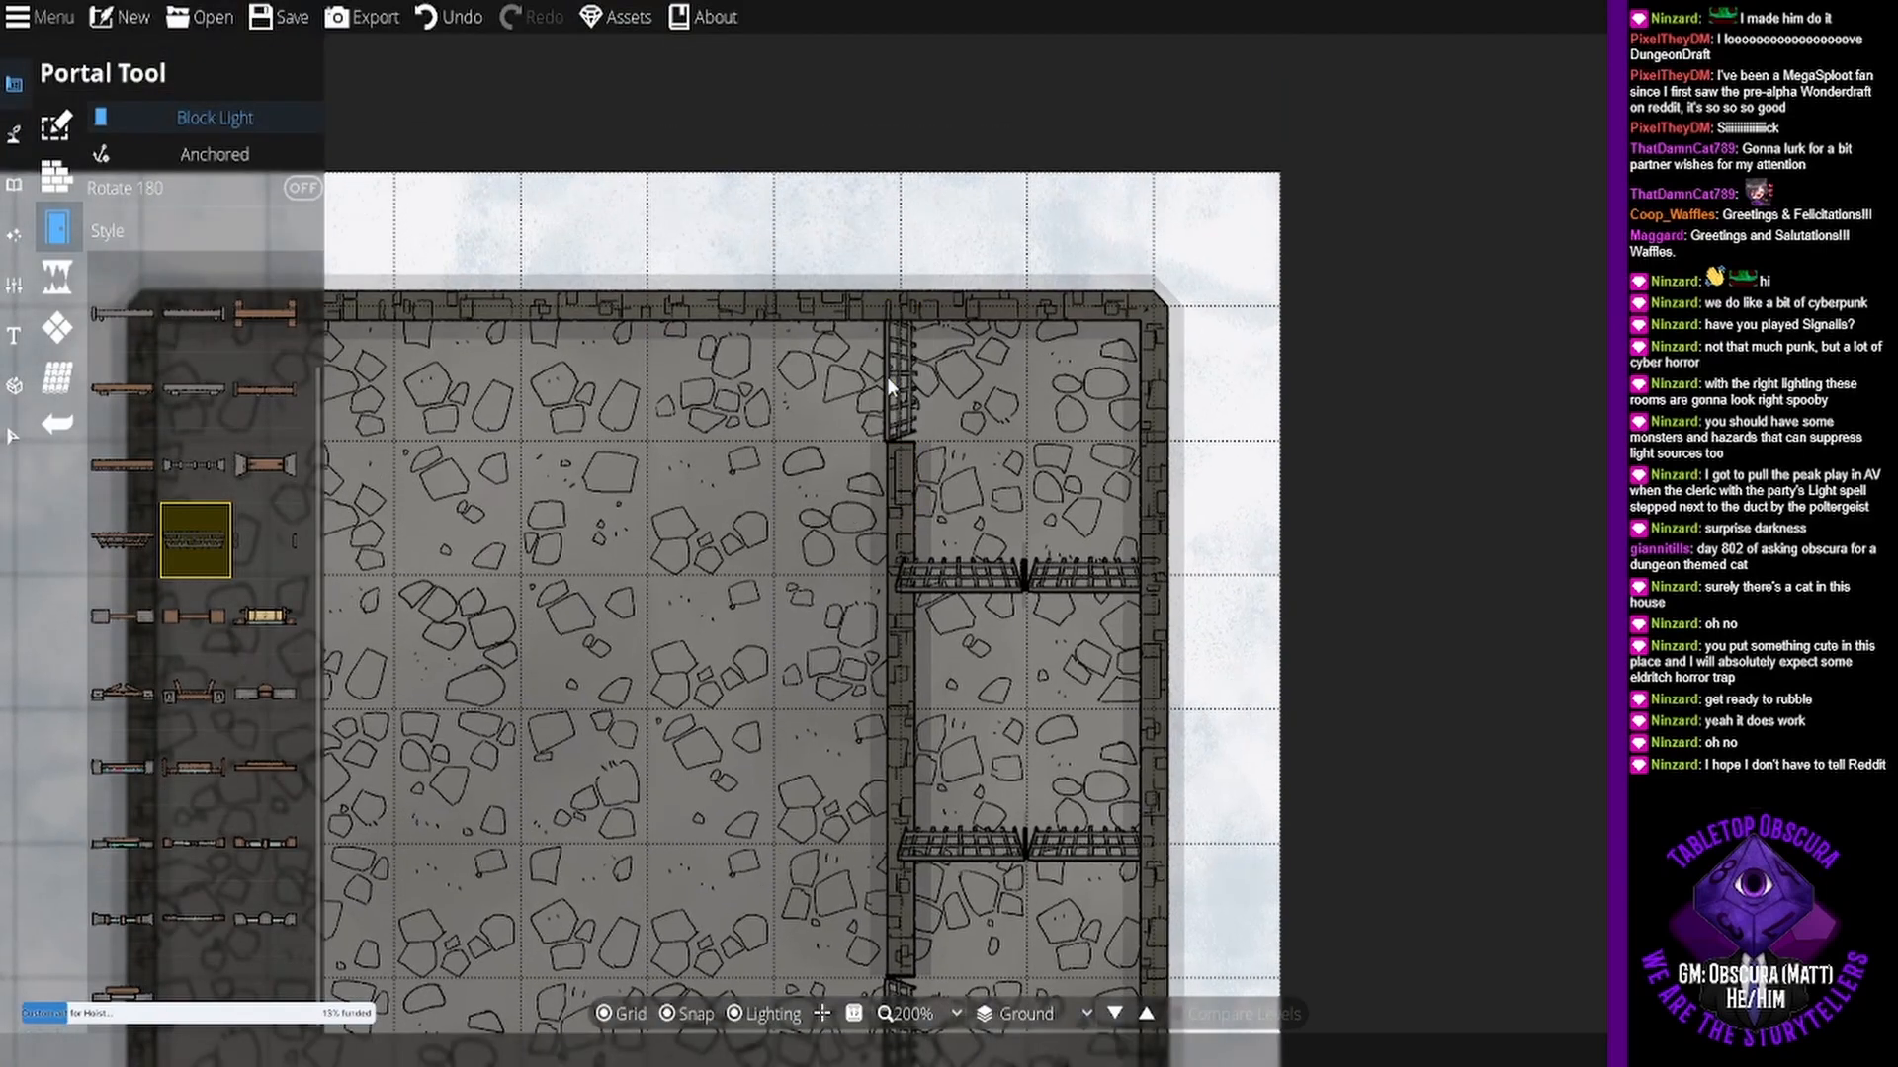
# - Add a grey metal gate to the north cell's west wall, directly south of its portcullis
pyautogui.scroll(-3, 546, 291)
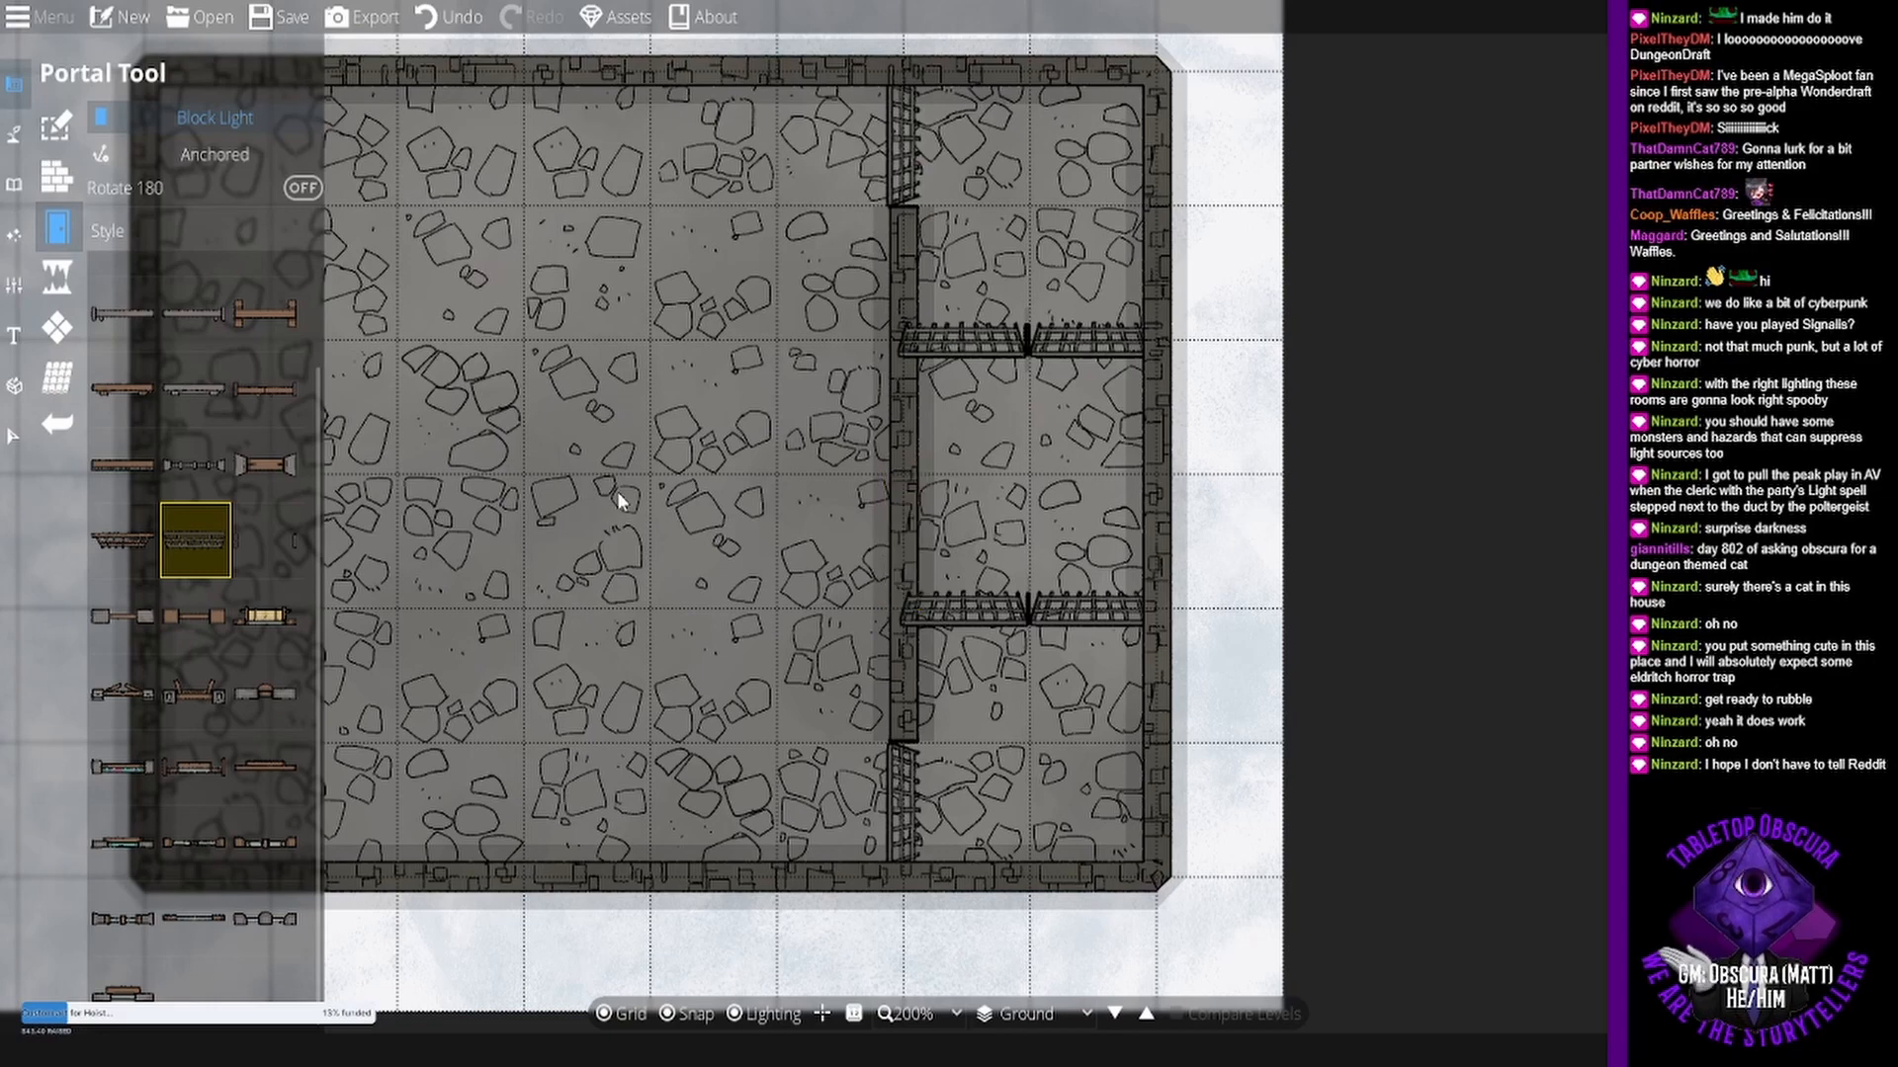
pyautogui.click(195, 467)
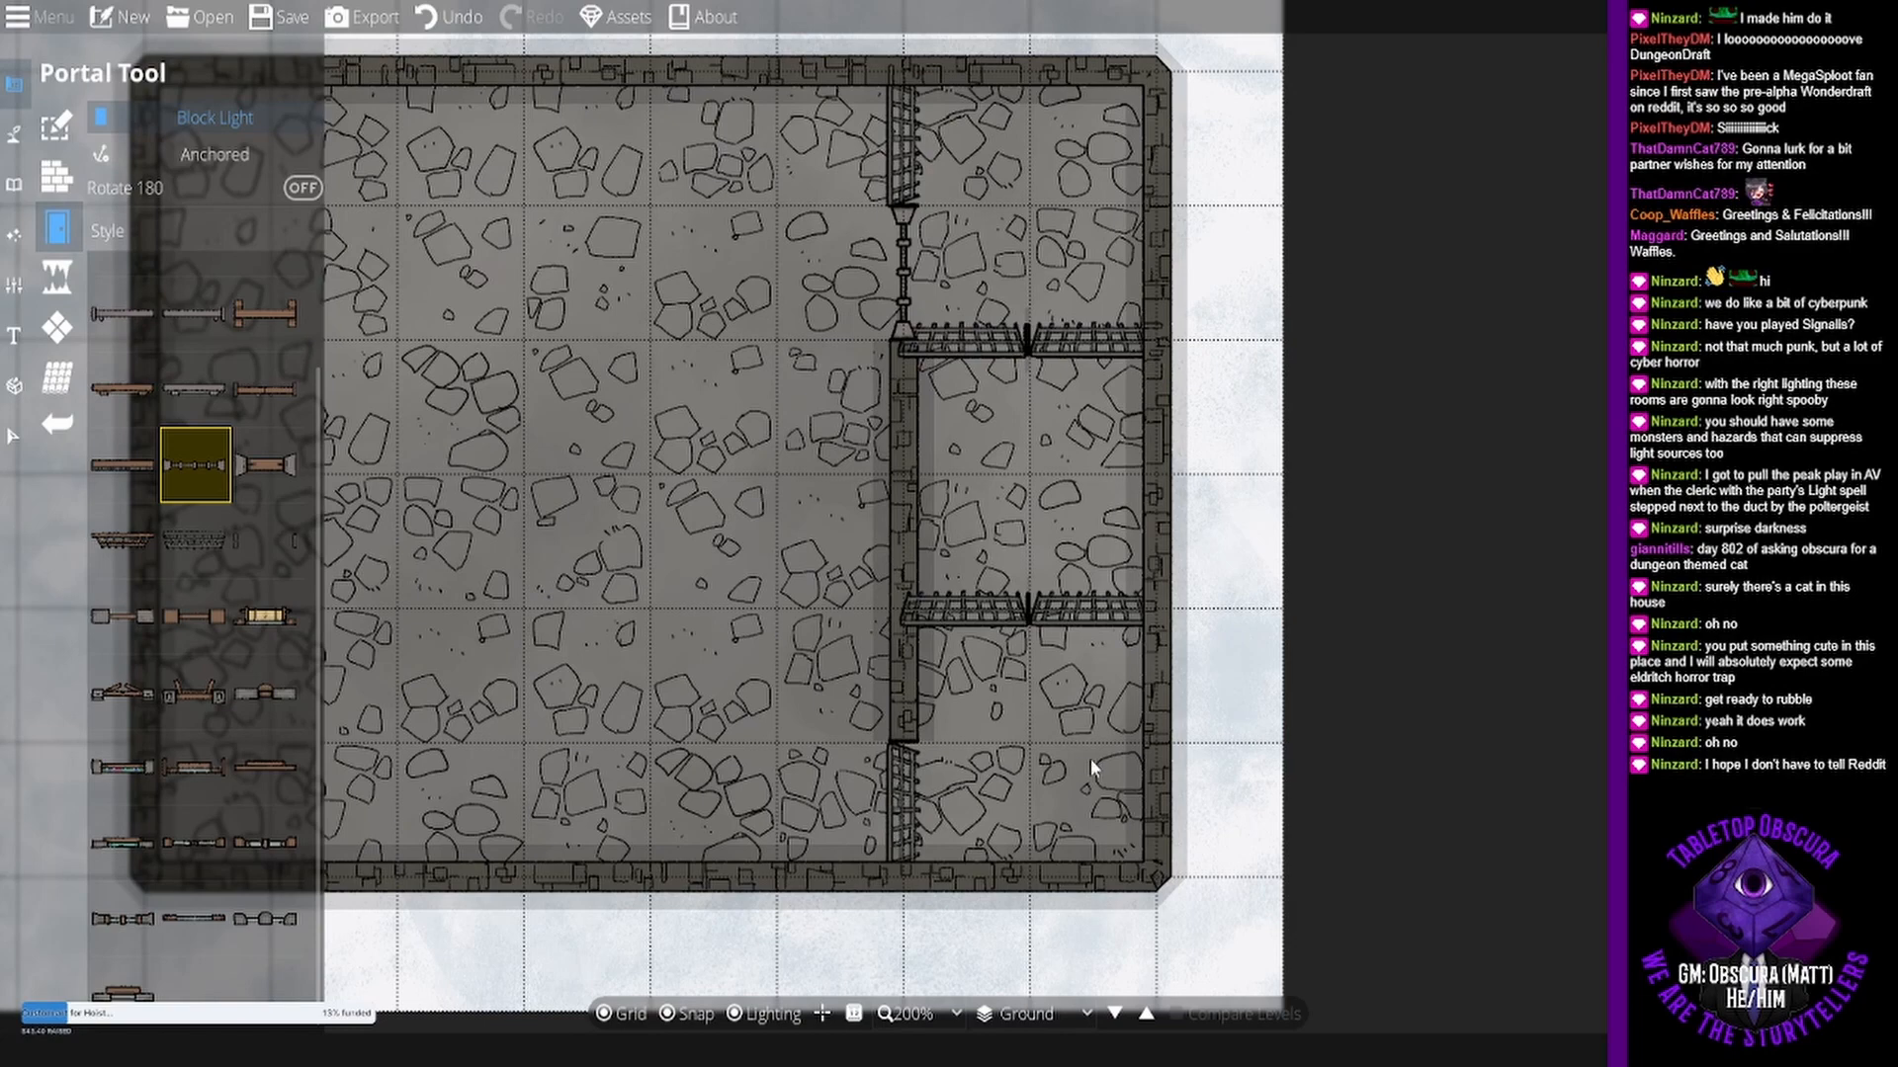
# - Add grey metal gates to the west walls of the south and middle cells, one on each side of their dividing wall
pyautogui.click(901, 688)
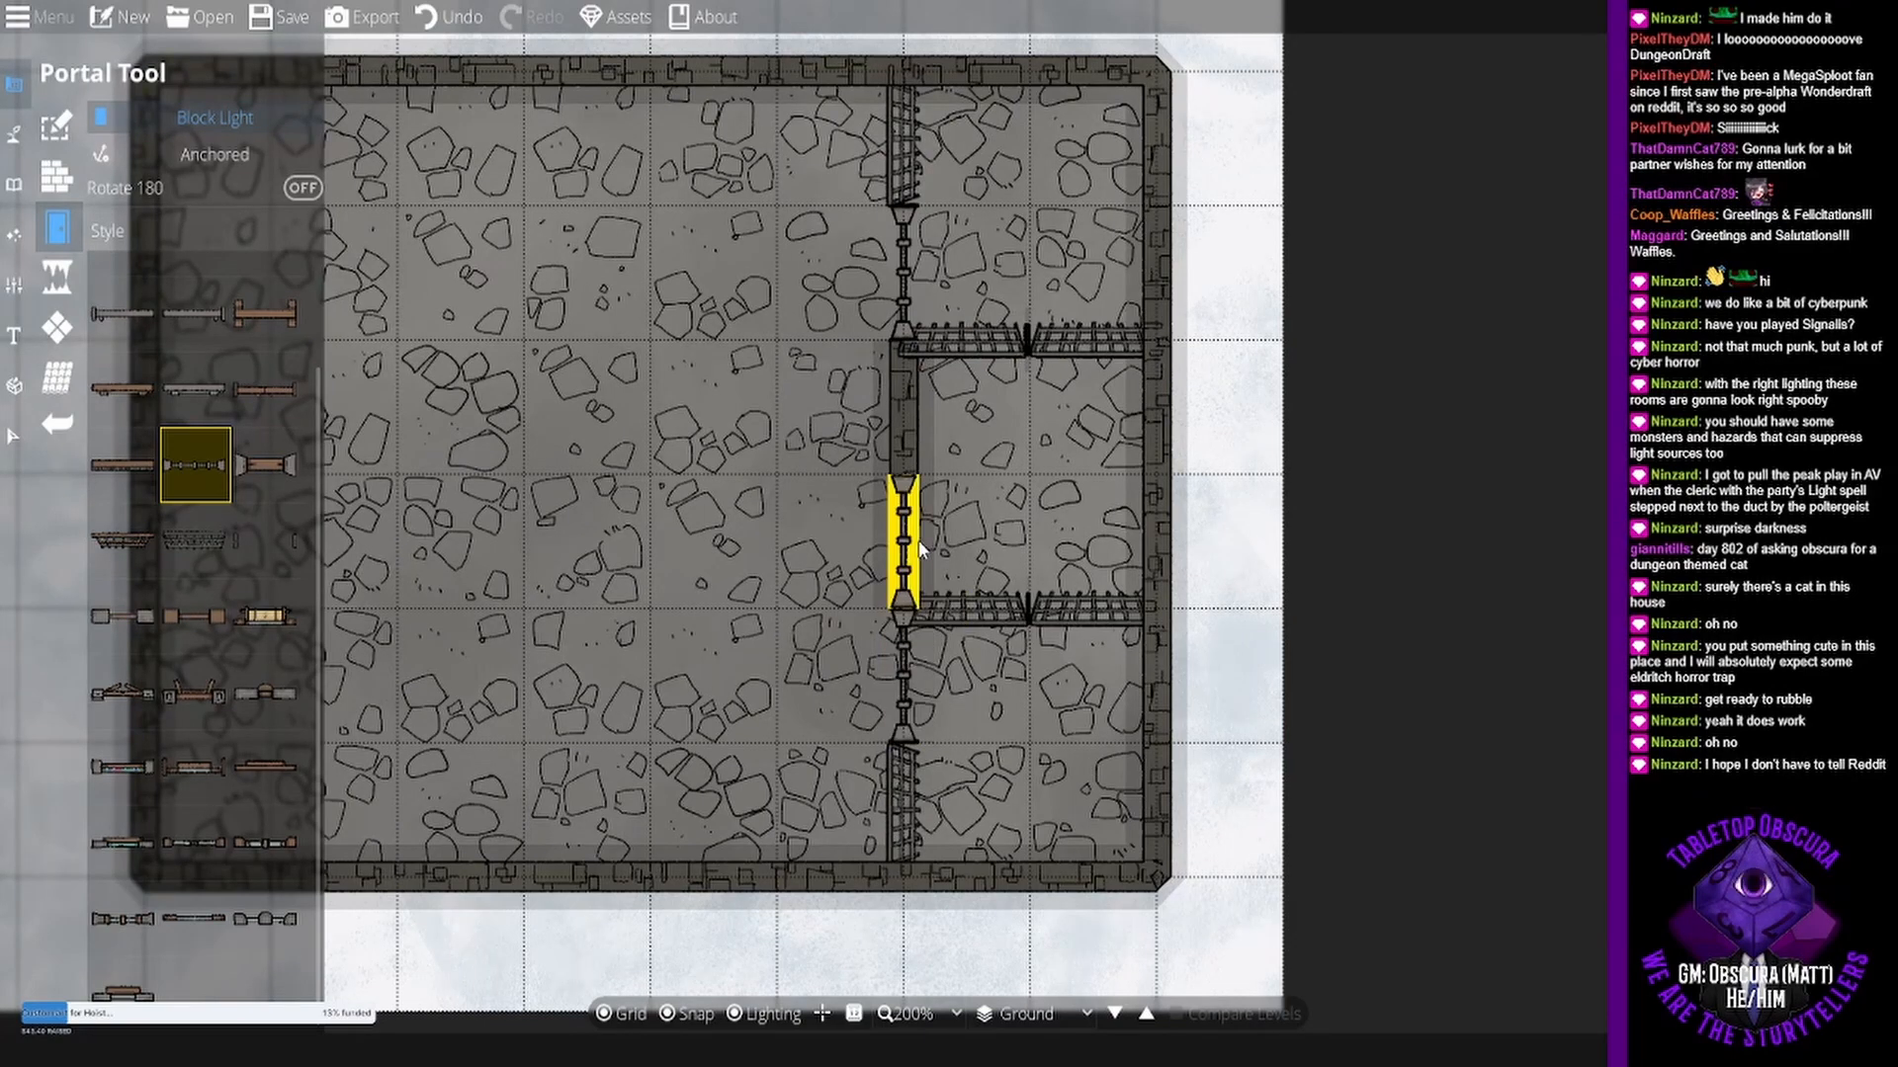
pyautogui.click(910, 542)
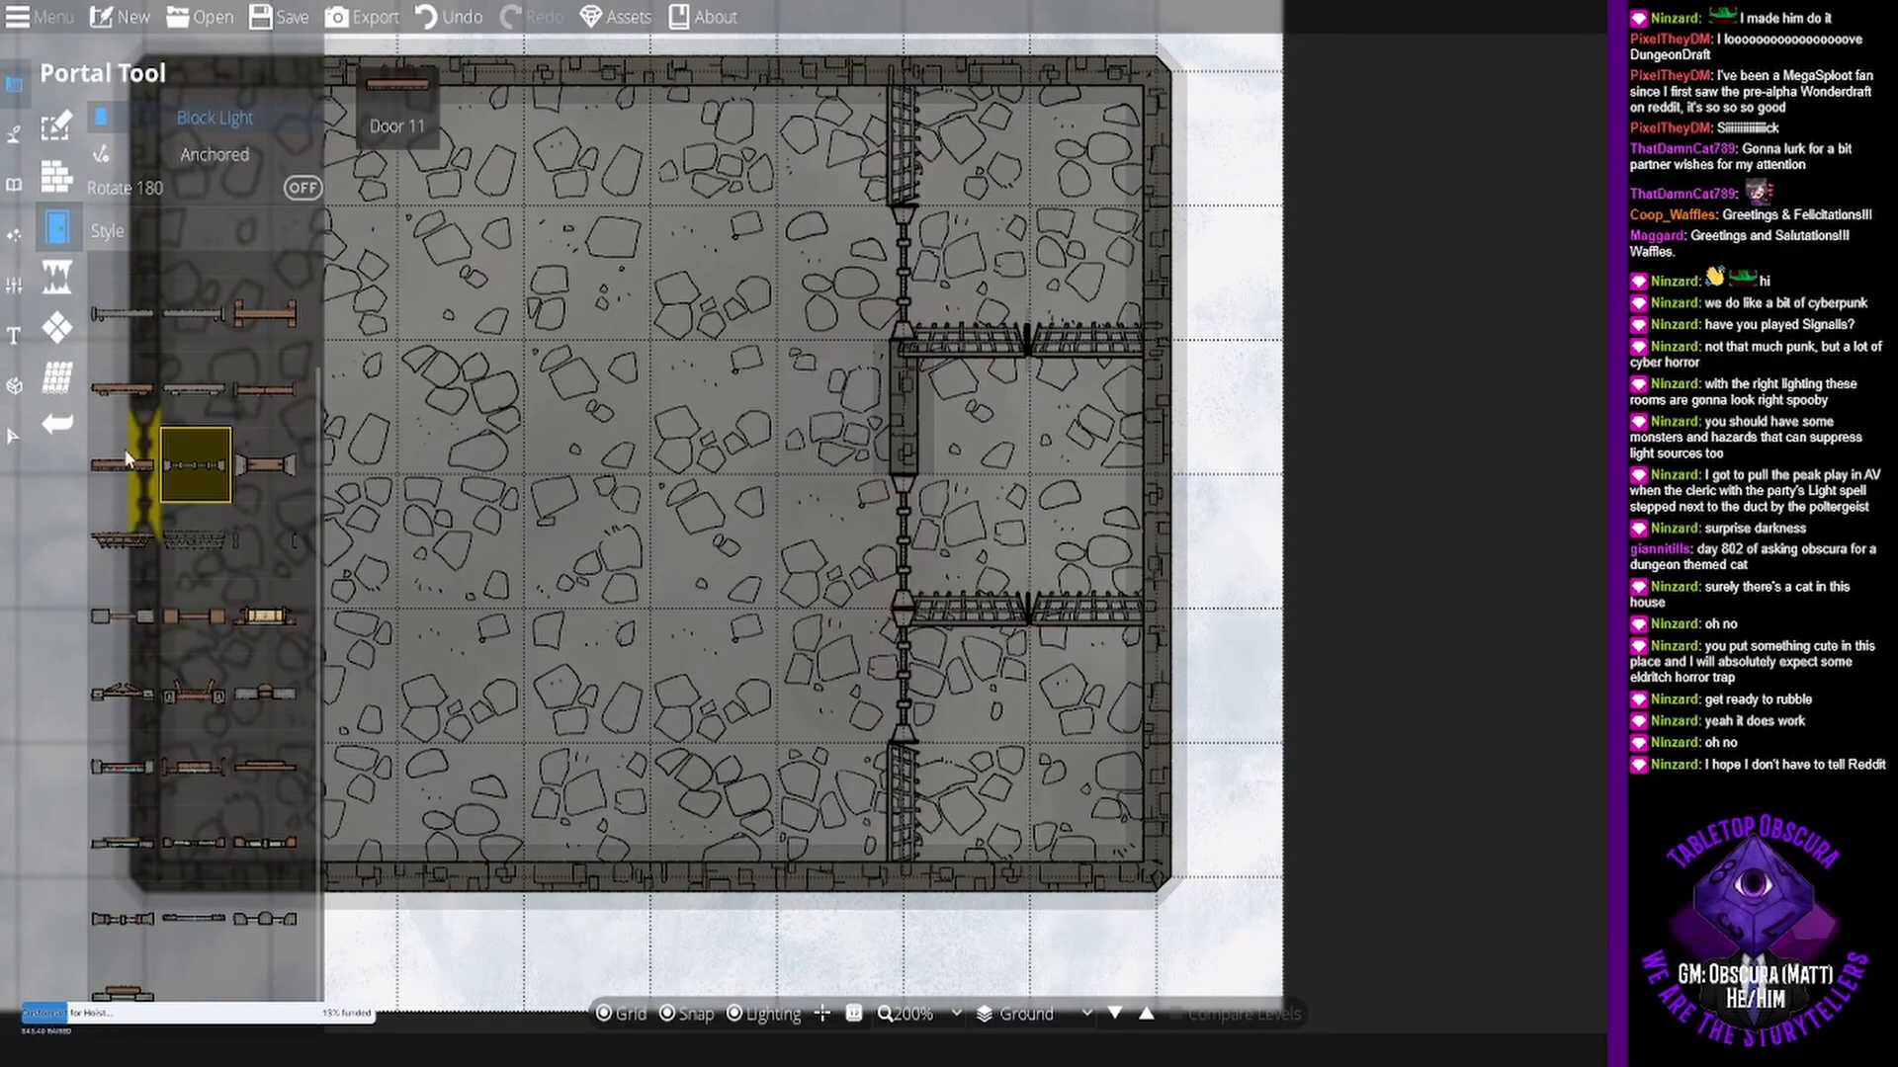
# - Try to fill the remaining section of the middle cell's west wall with a Portcullis 02 or another portal, without snapping
pyautogui.click(197, 534)
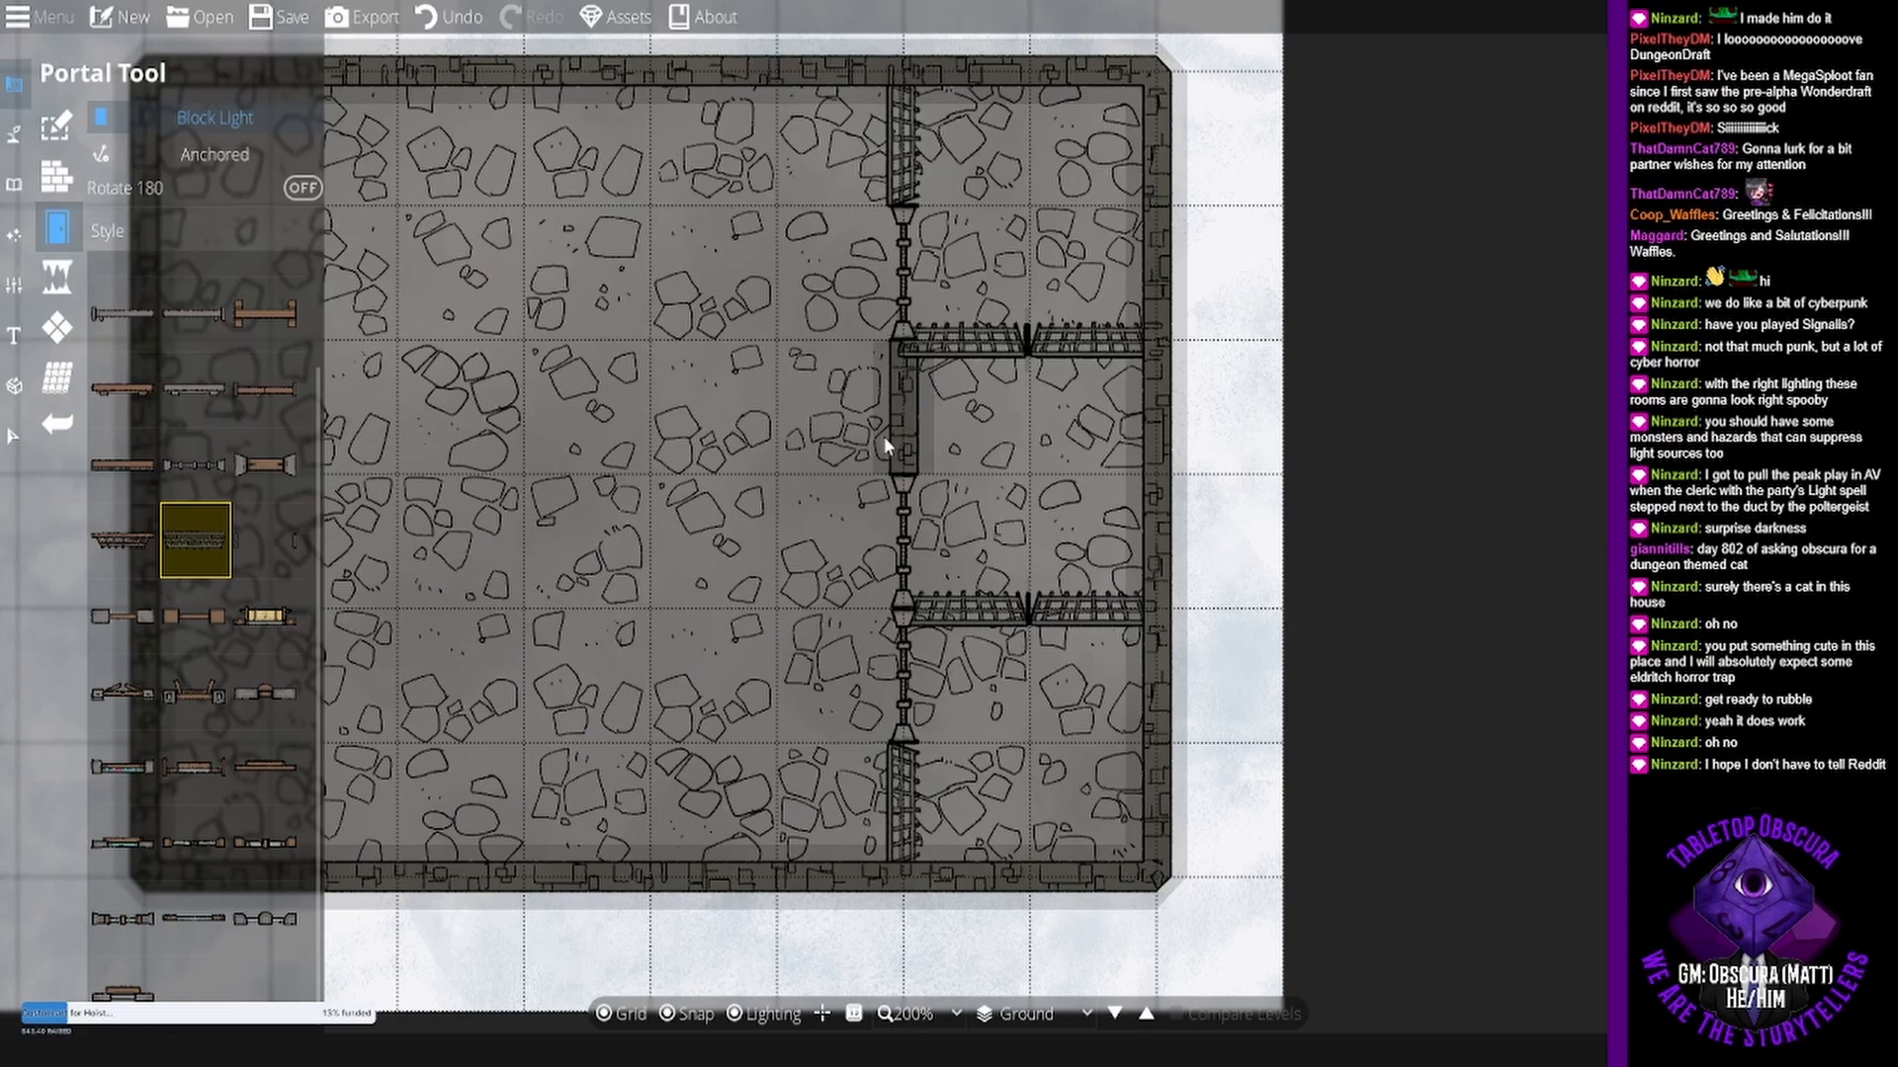
pyautogui.moveTo(907, 492); pyautogui.dragTo(828, 613)
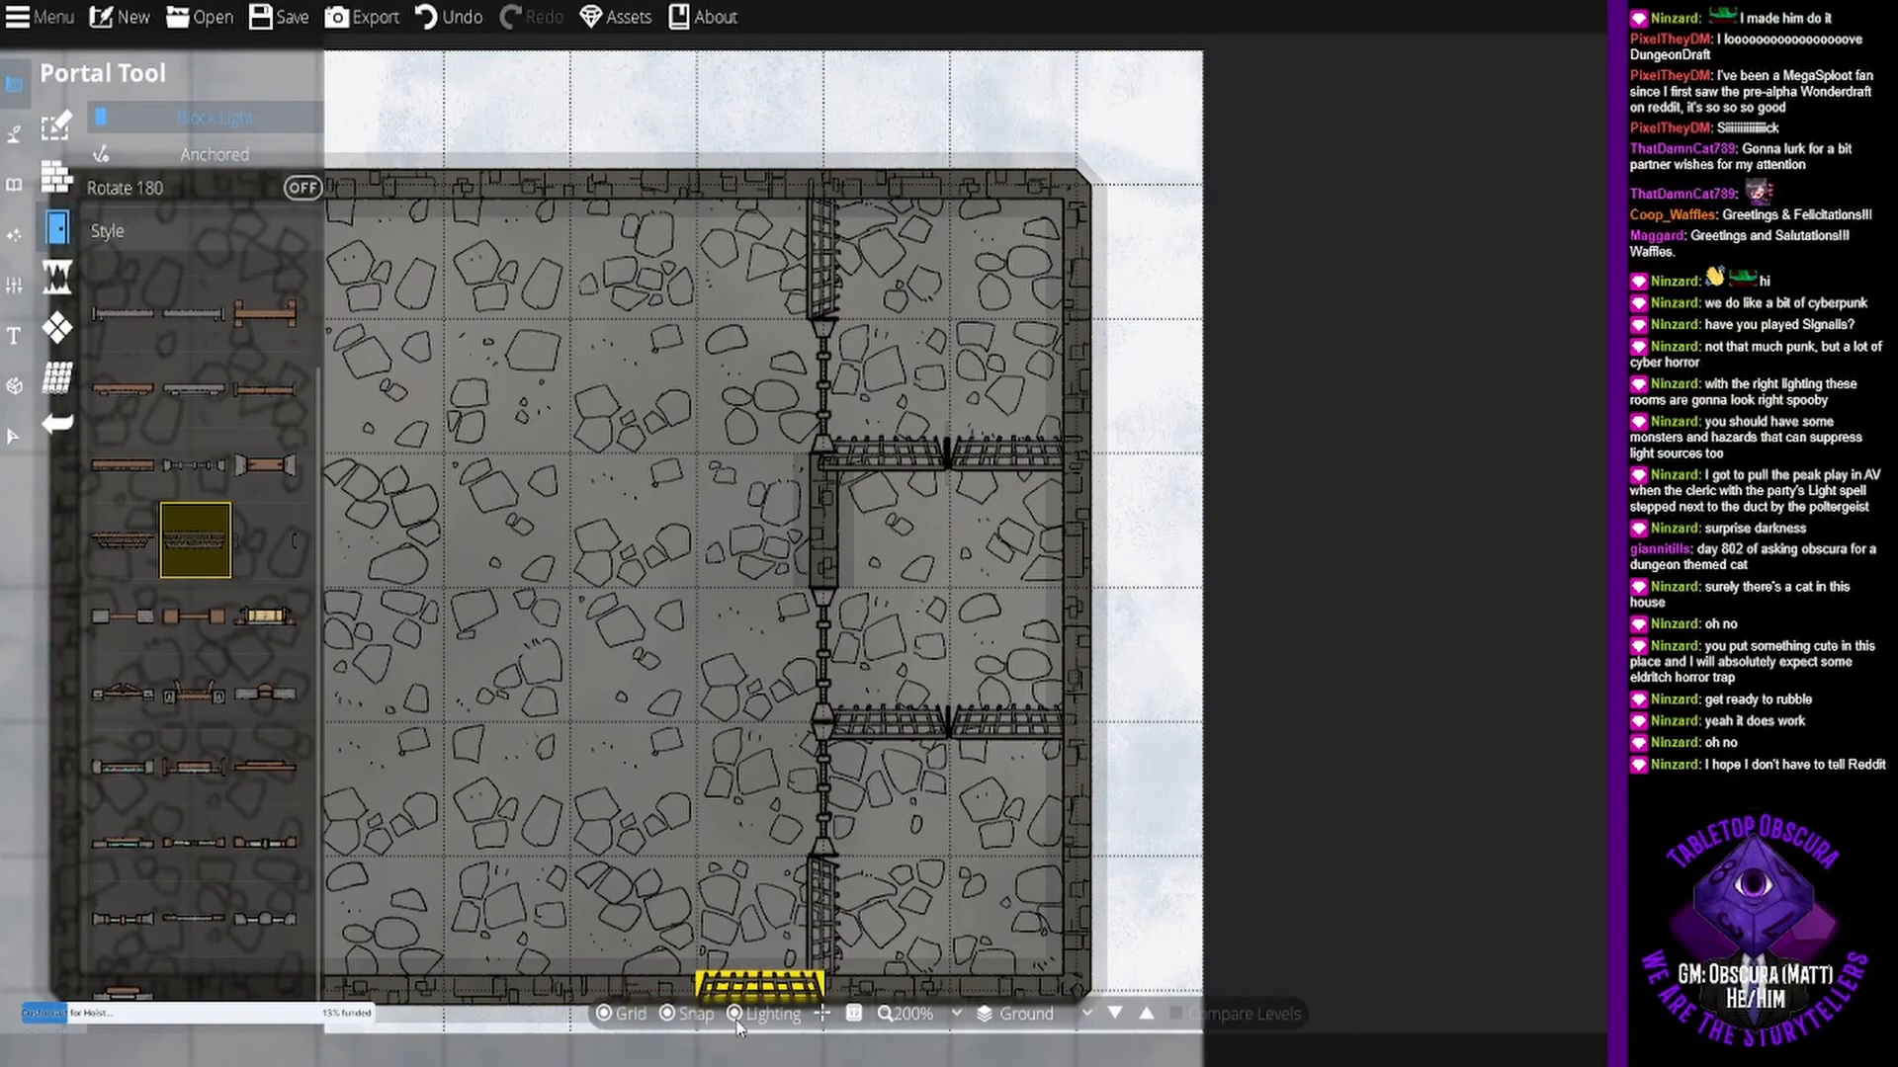
pyautogui.click(668, 1013)
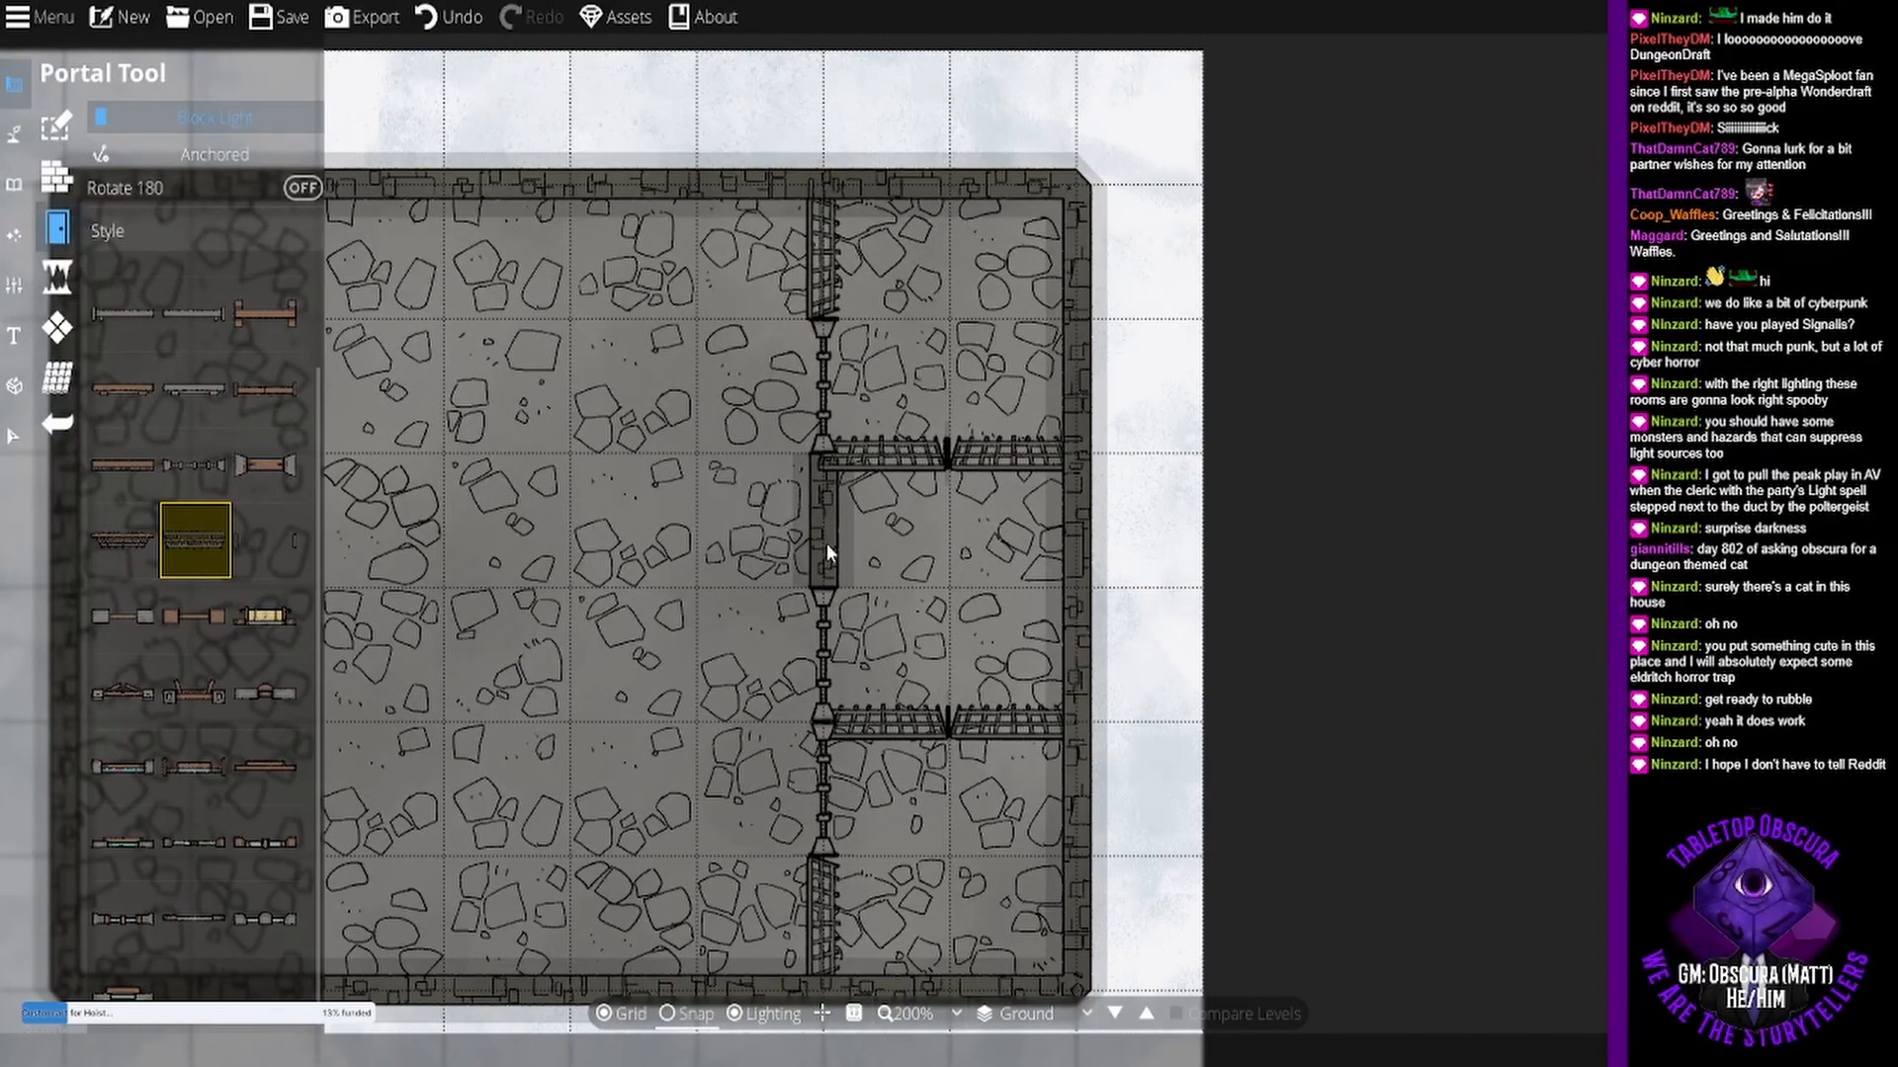
pyautogui.moveTo(883, 557); pyautogui.dragTo(955, 516)
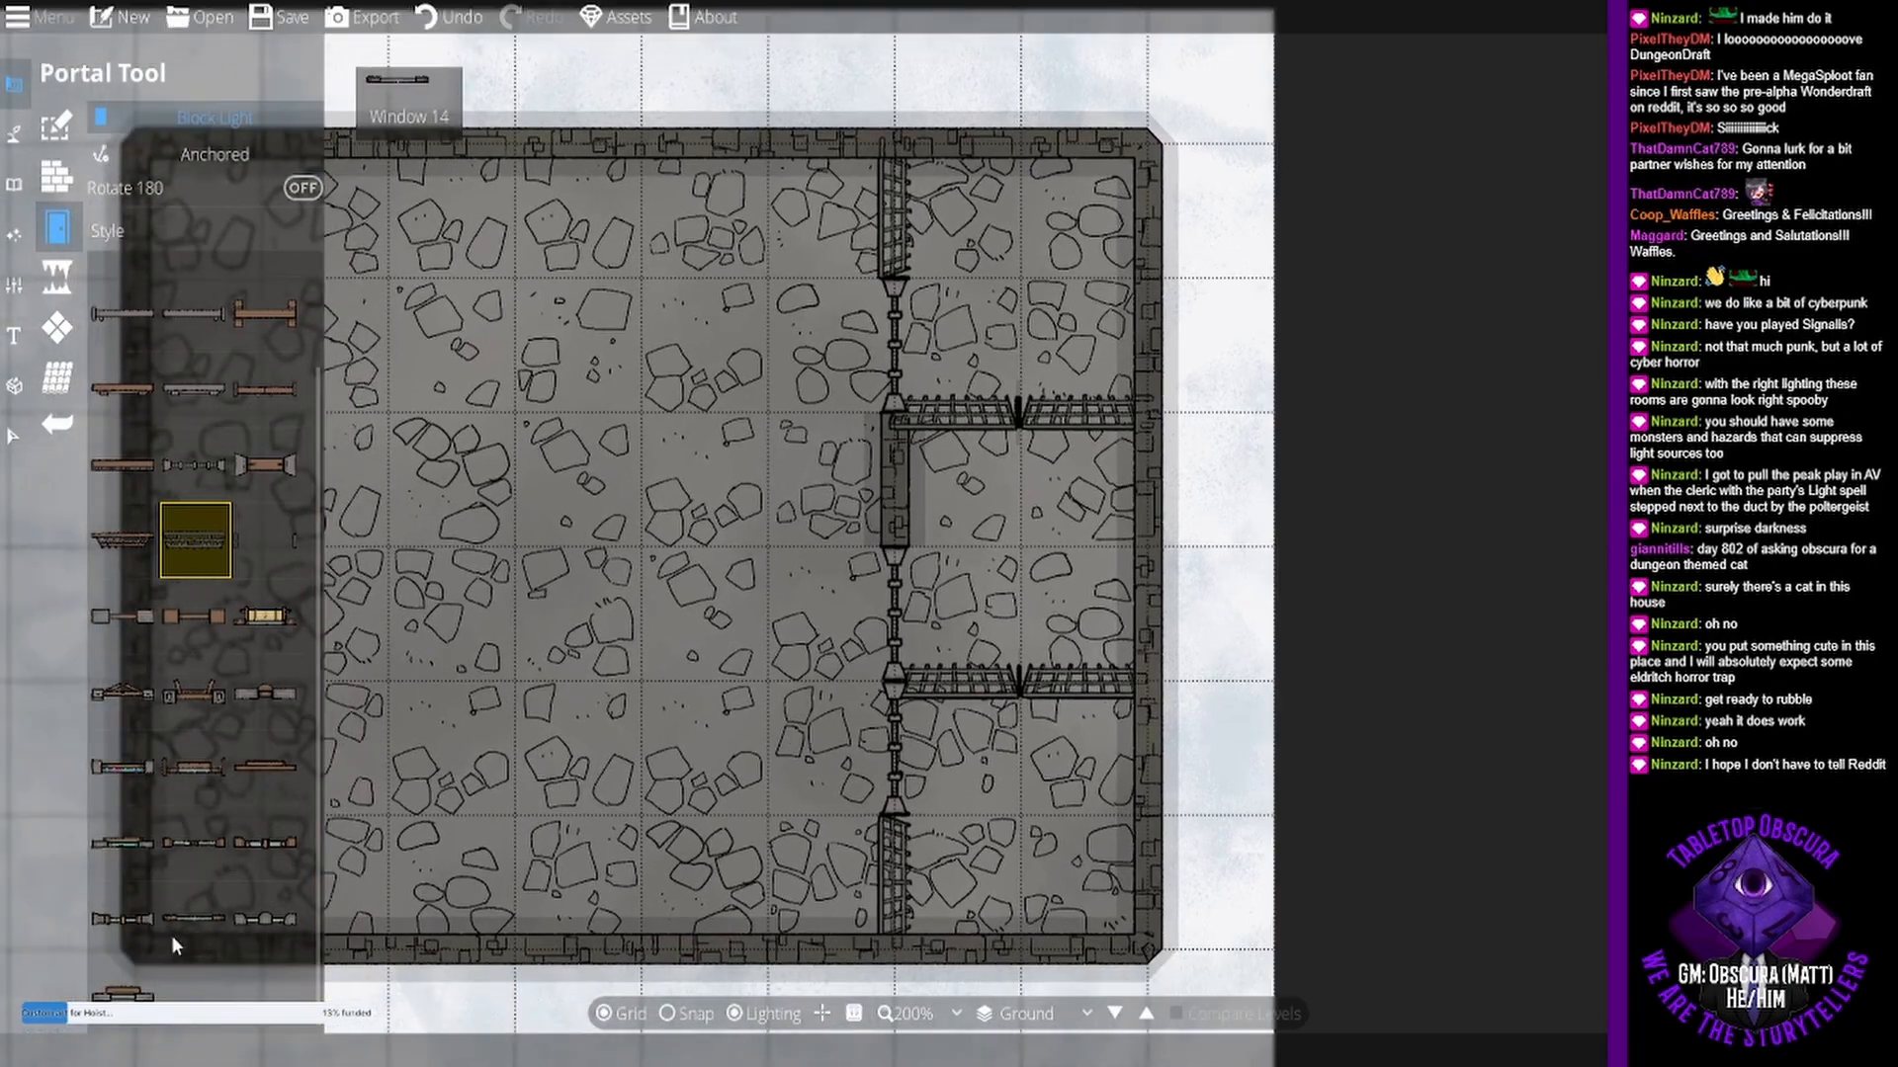
pyautogui.click(265, 905)
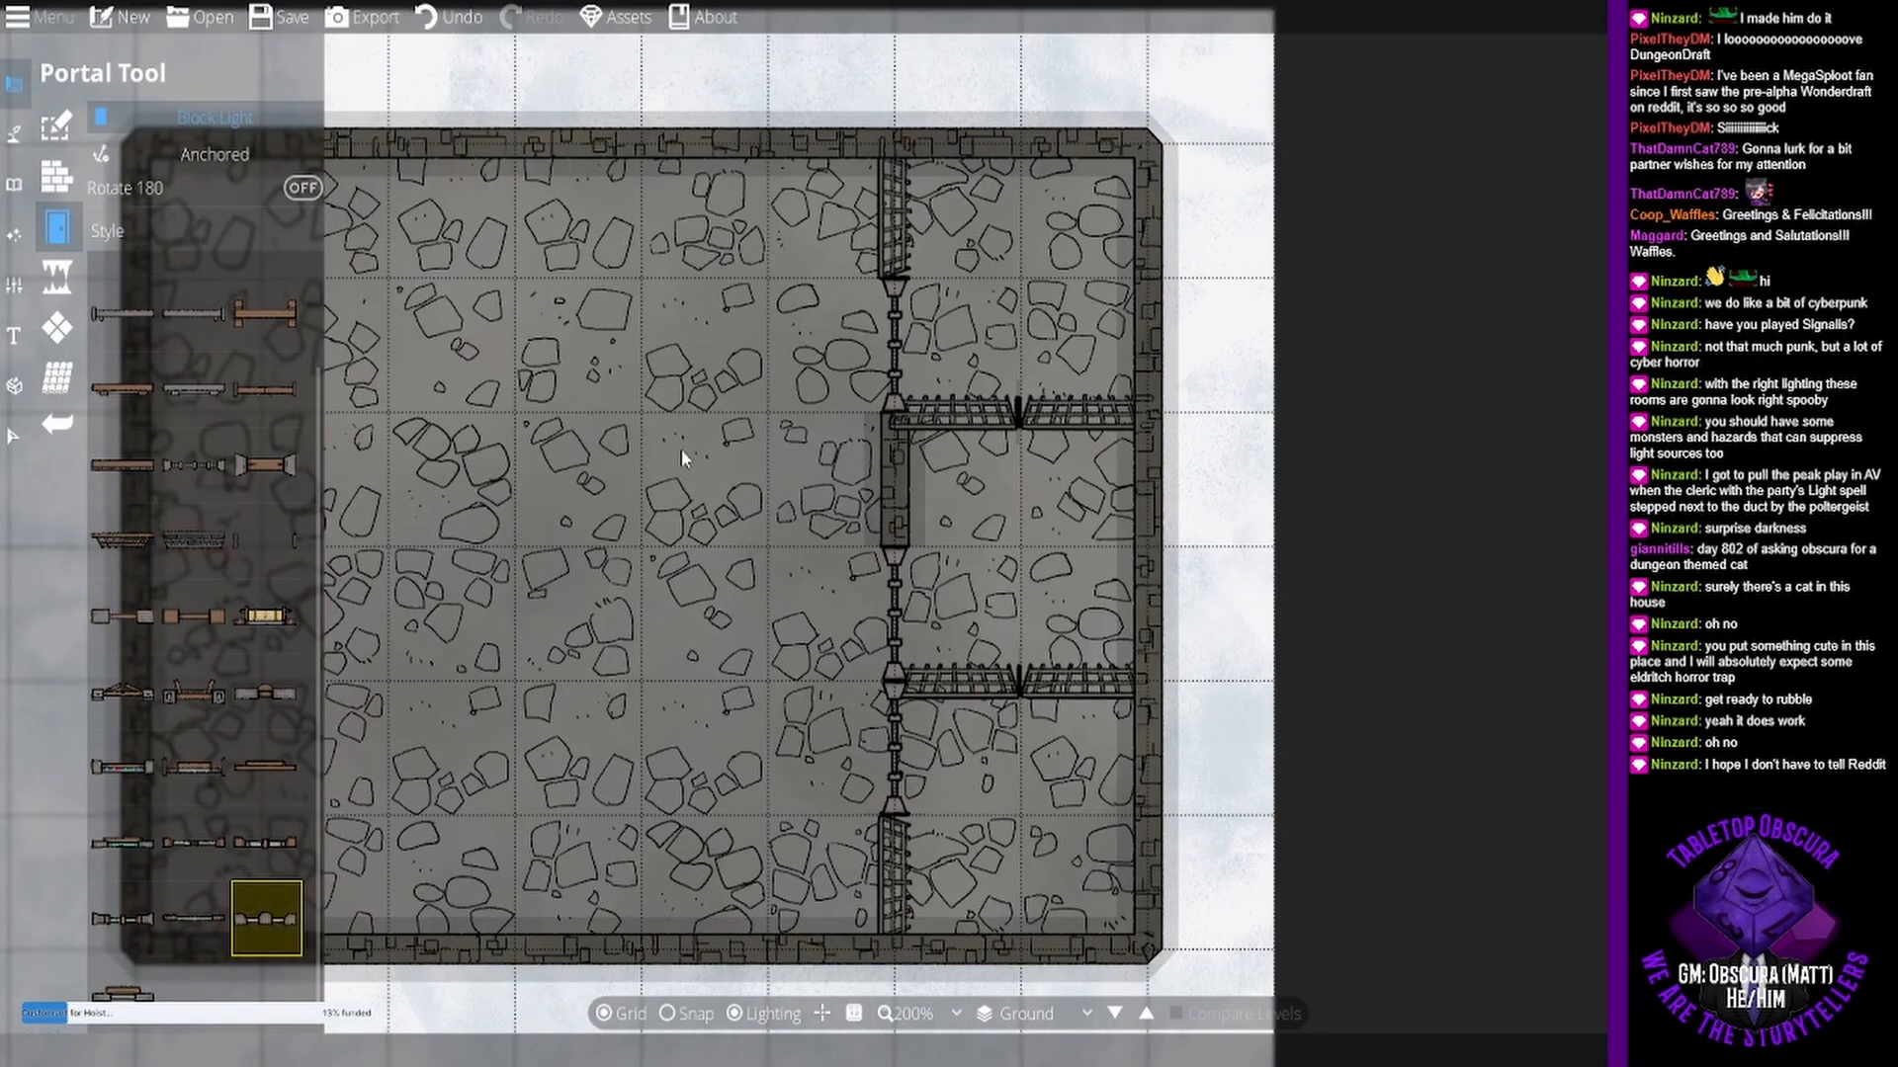
pyautogui.click(901, 487)
# - Delete the portcullises from both walls between the cells and the grey gate from the middle cell's west wall
pyautogui.click(14, 437)
pyautogui.click(951, 411)
pyautogui.moveTo(938, 411); pyautogui.dragTo(982, 682)
pyautogui.press('Delete')
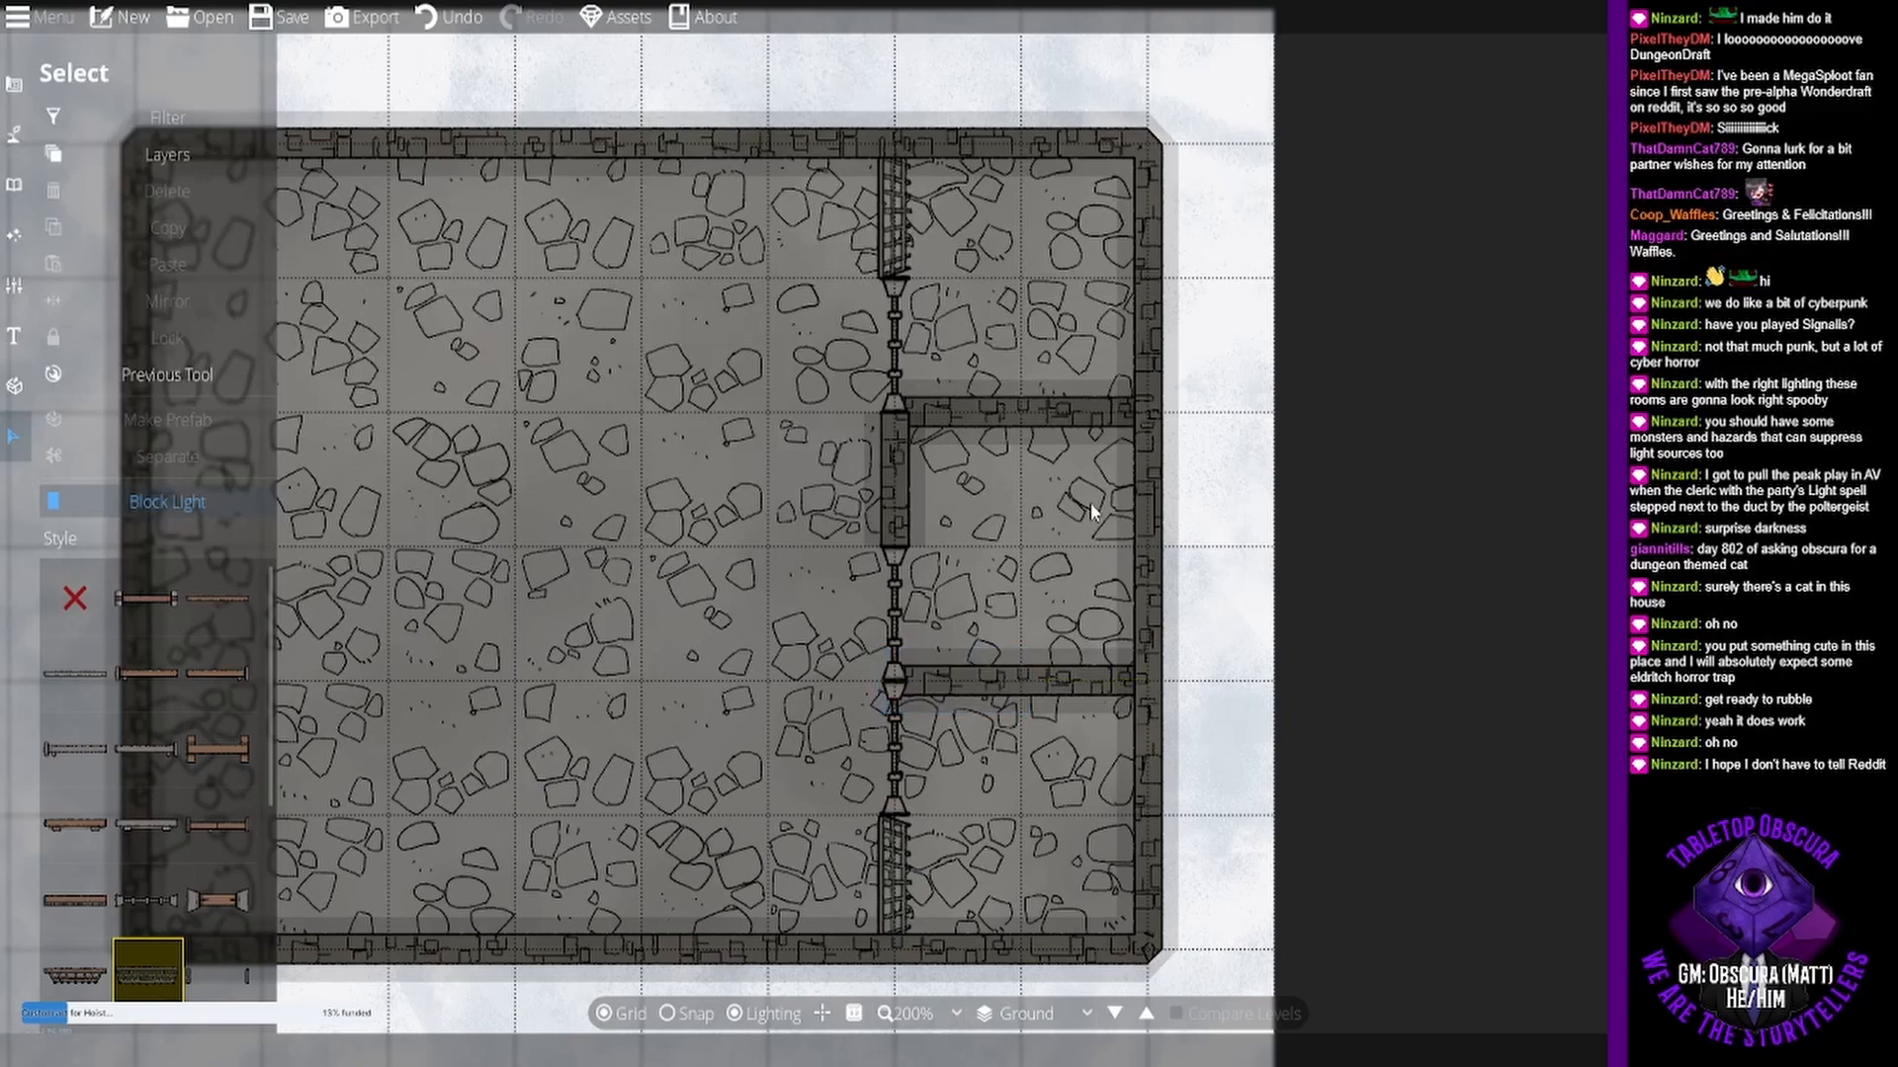
pyautogui.moveTo(1089, 502); pyautogui.dragTo(1138, 515)
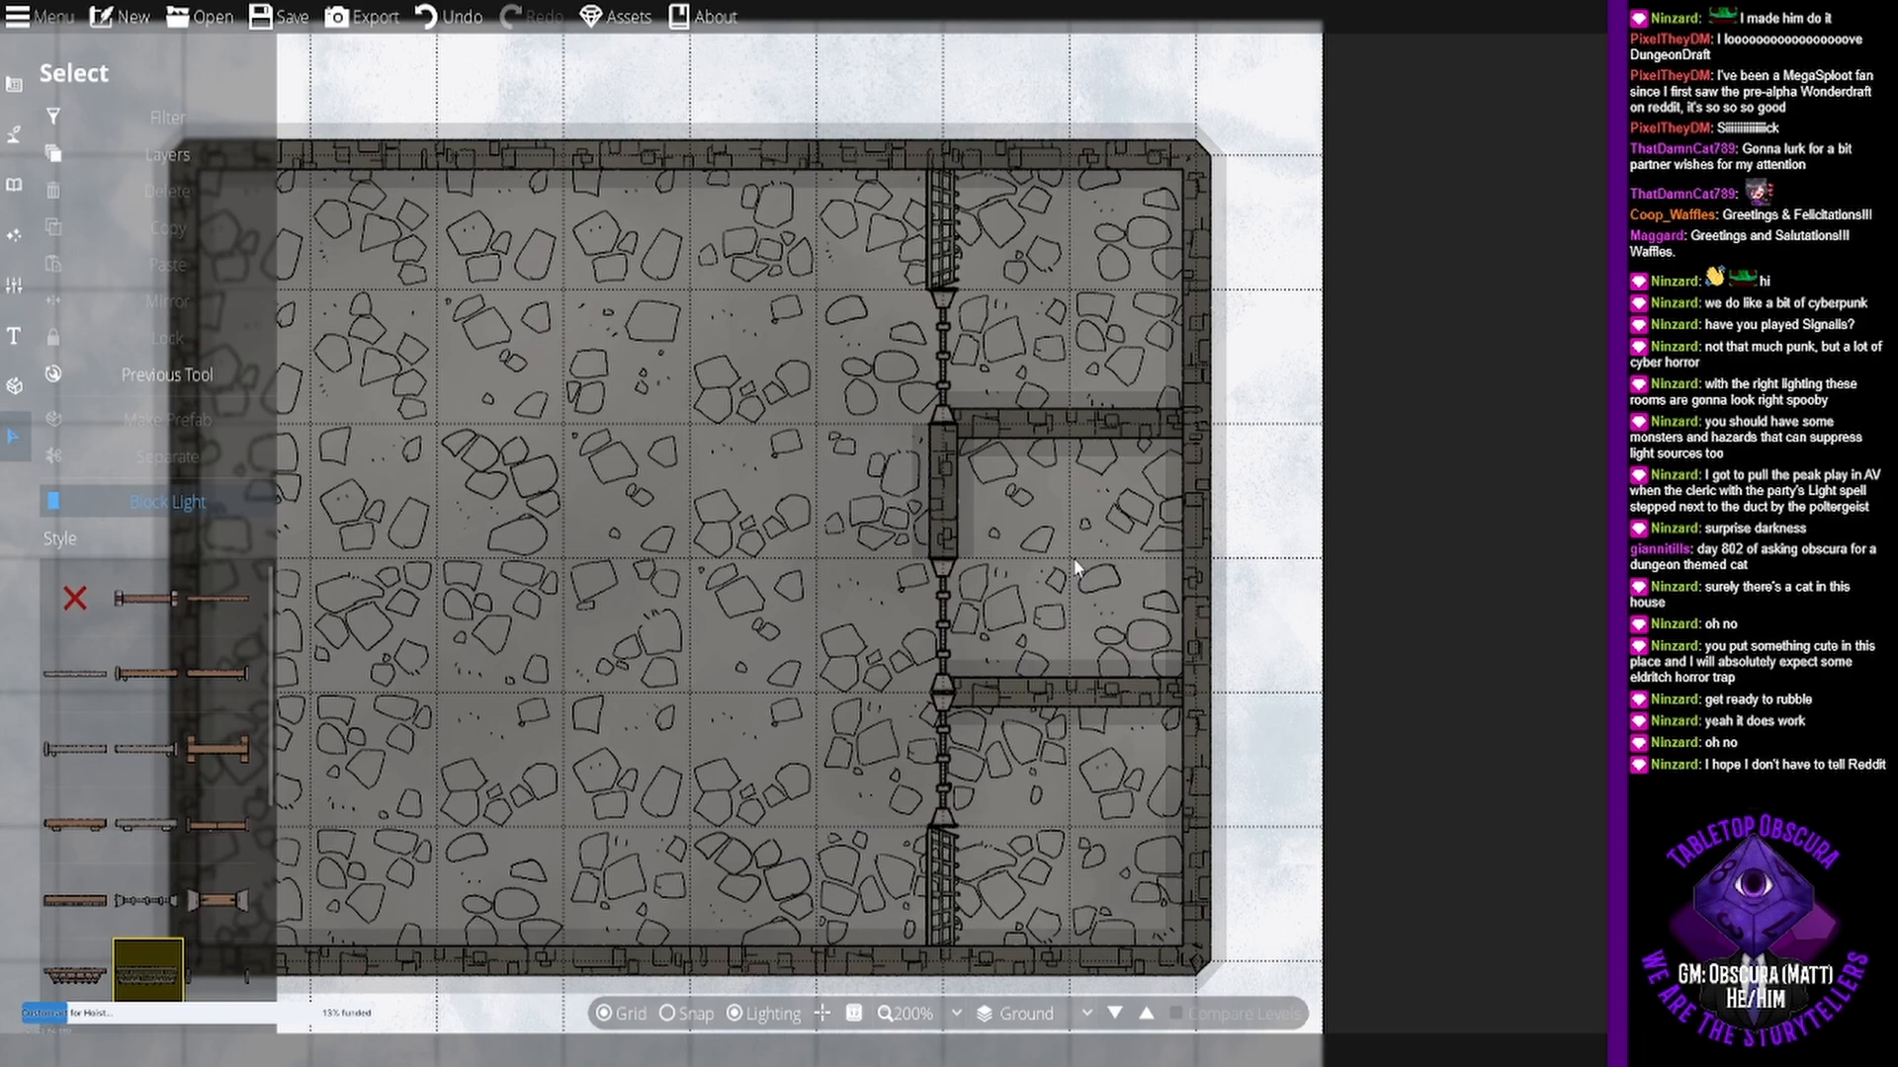
pyautogui.click(942, 632)
pyautogui.press('Delete')
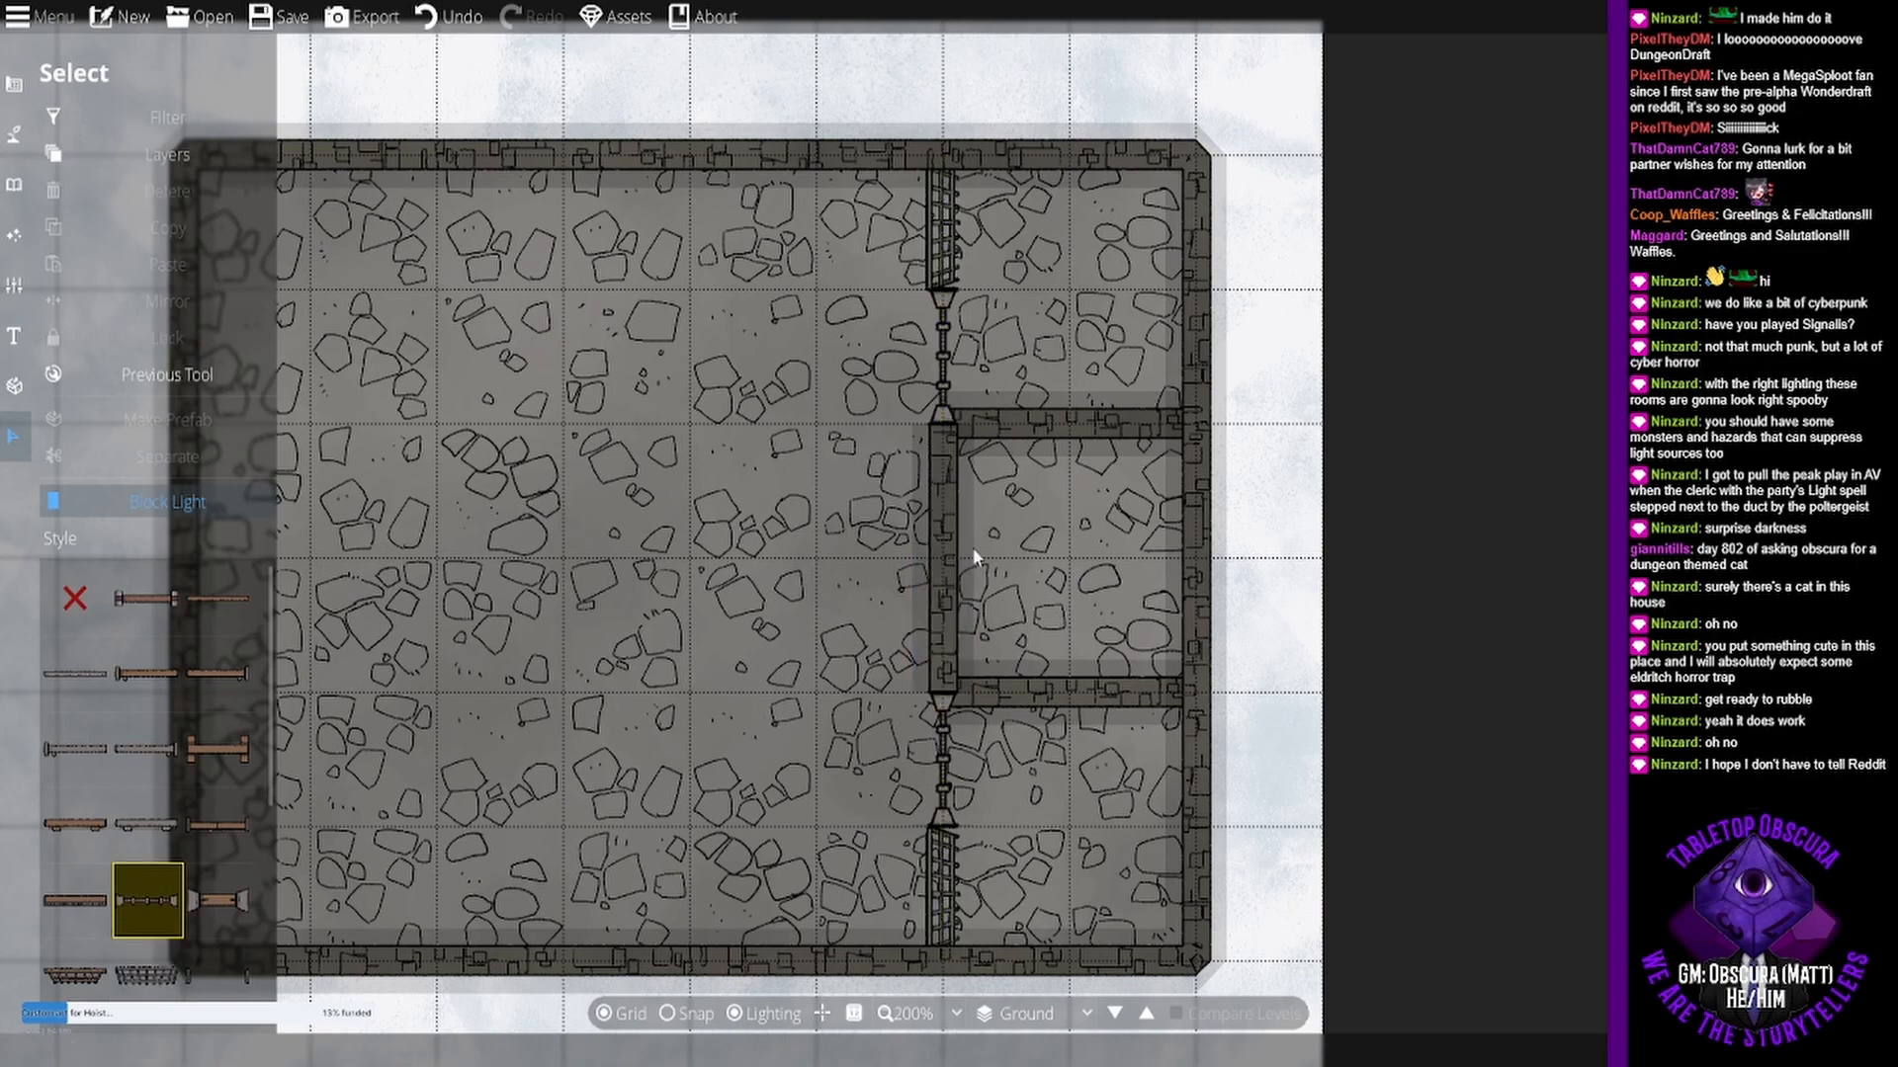
# - Add a grey metal door to the southern half of the middle cell's west wall, with snapping on
pyautogui.click(148, 825)
pyautogui.click(988, 748)
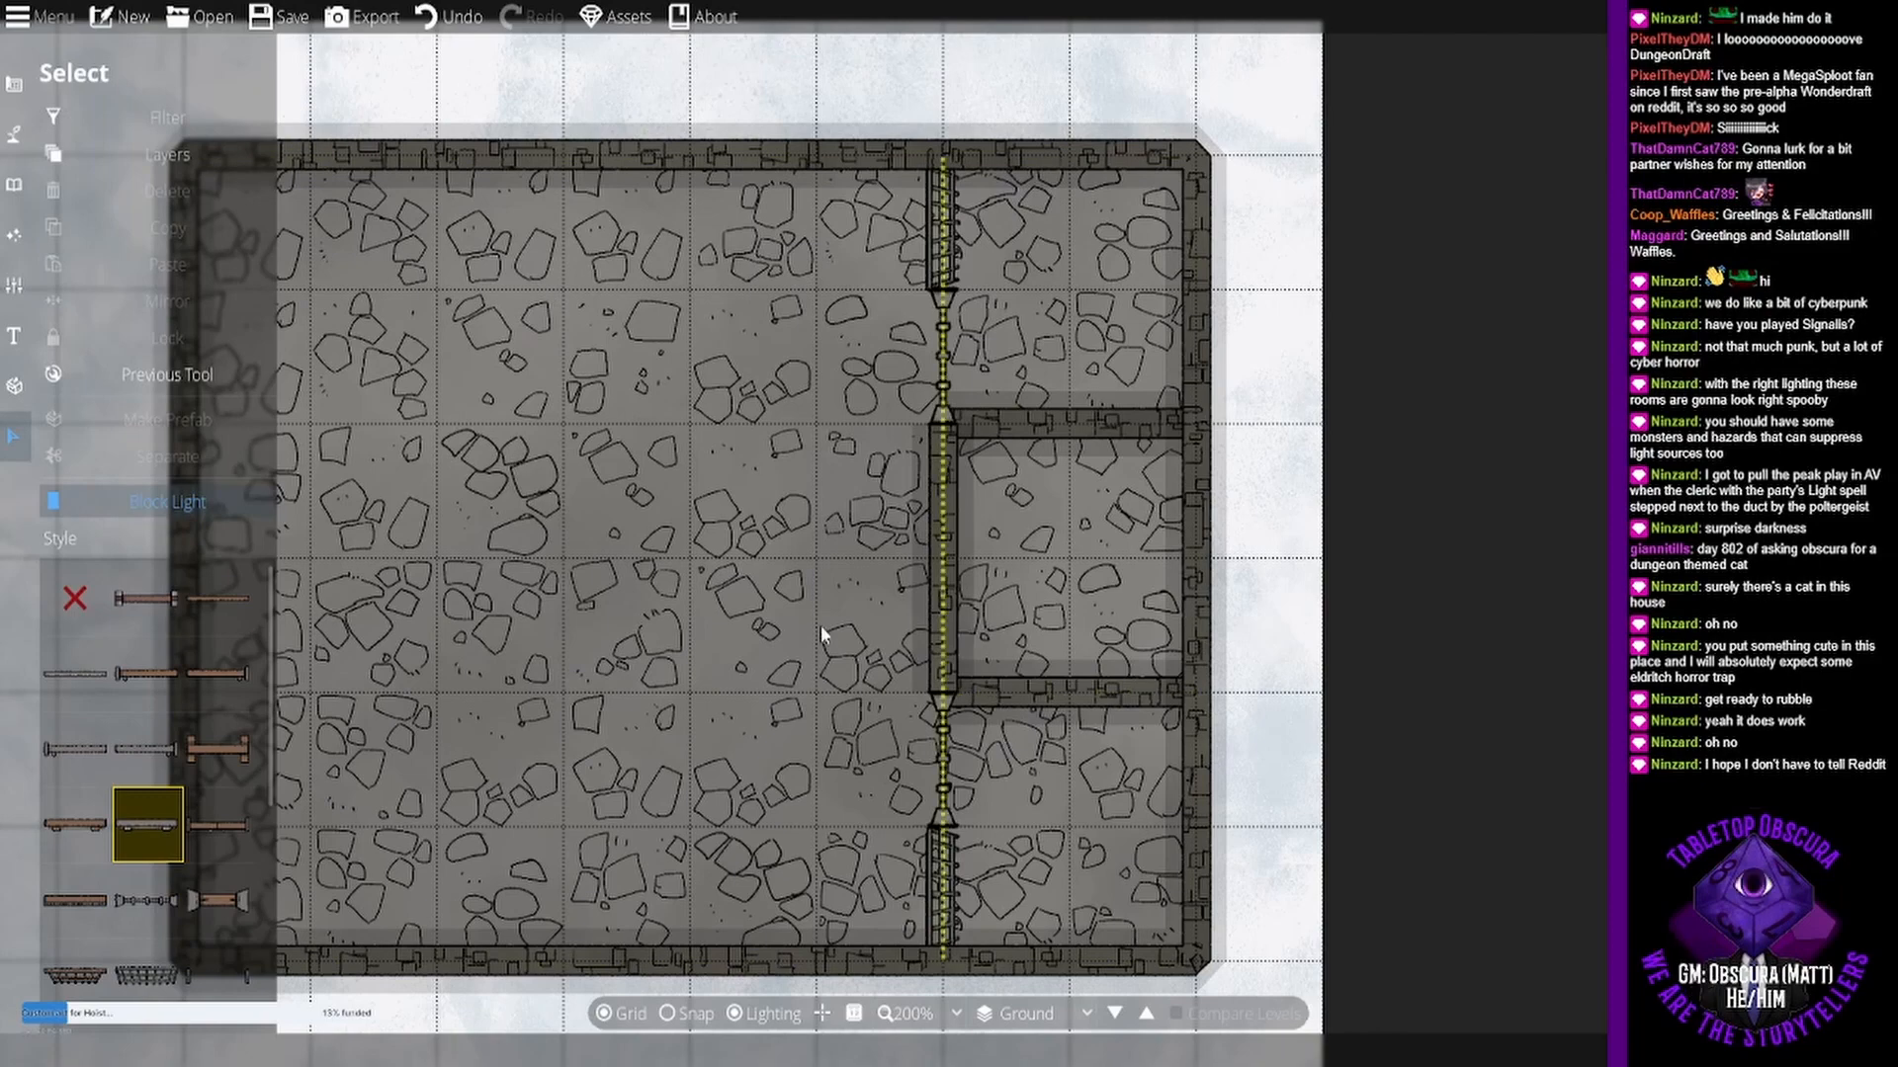
pyautogui.click(14, 79)
pyautogui.click(14, 134)
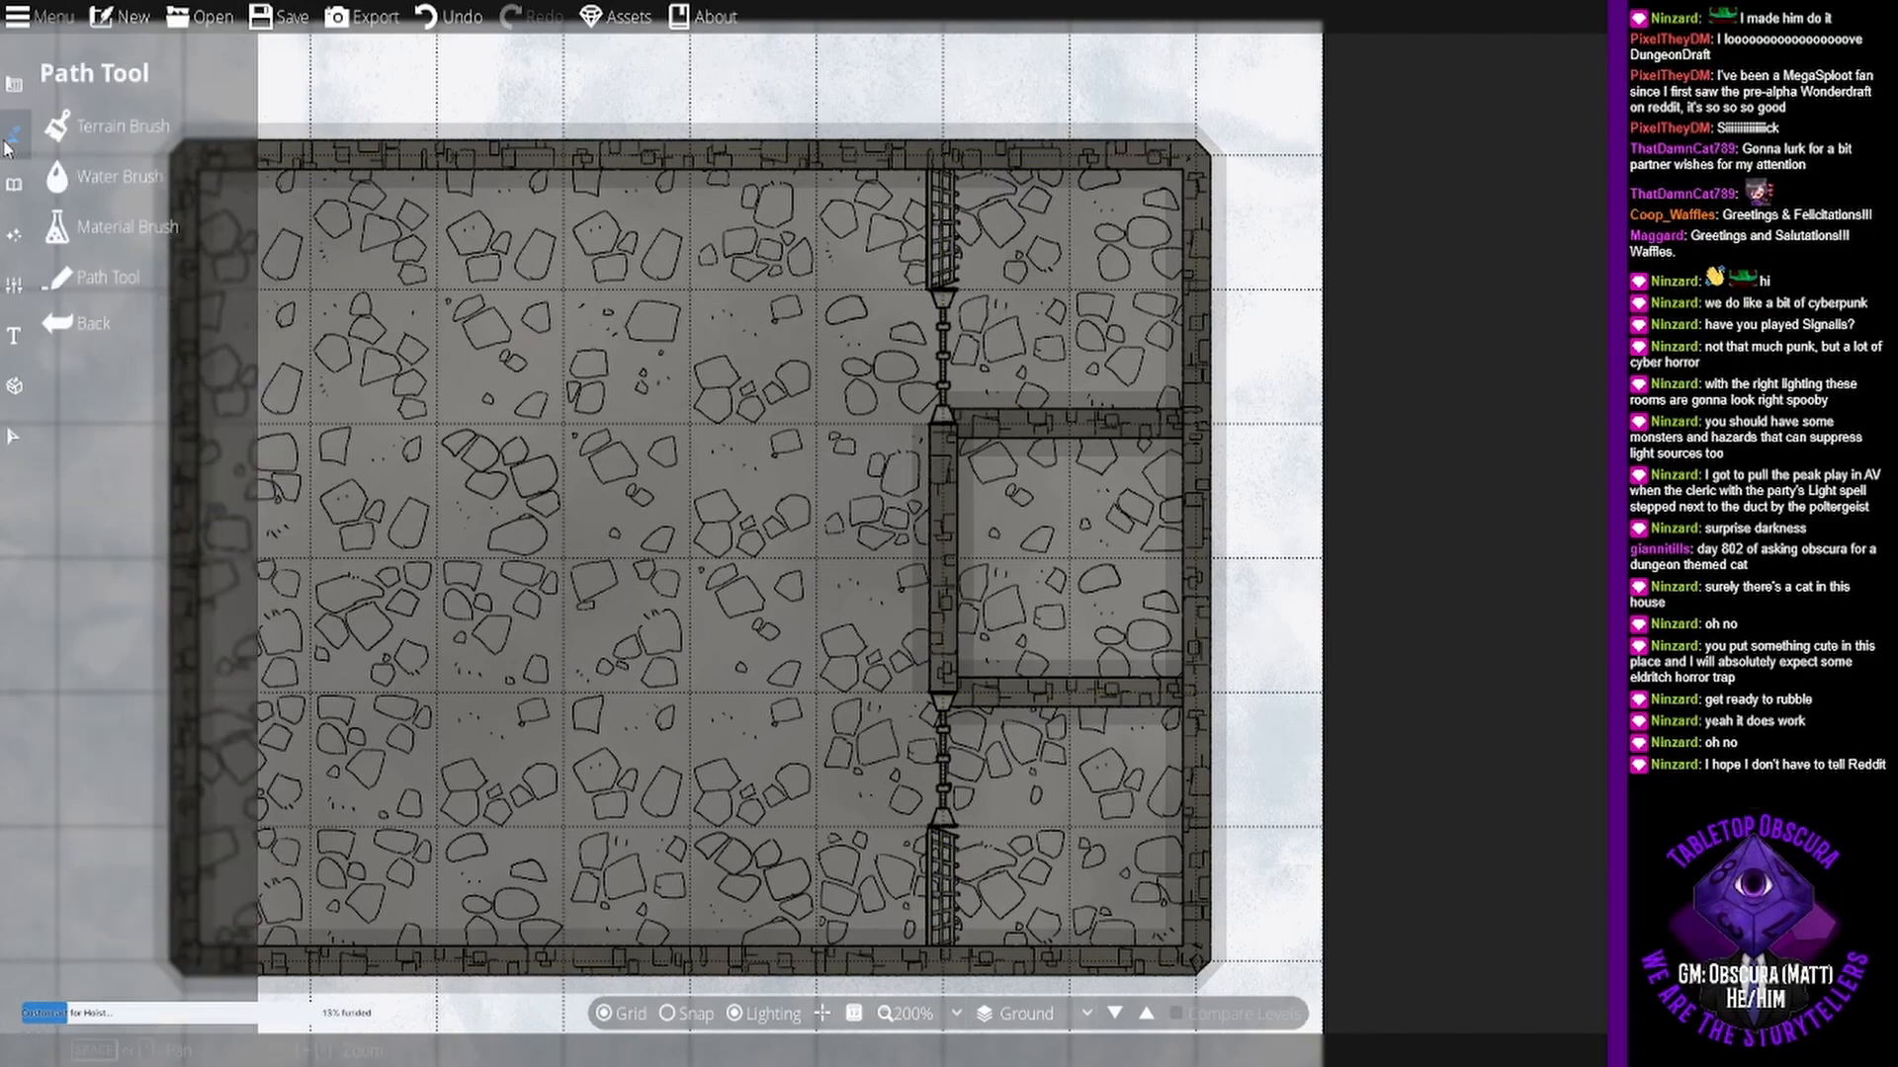
pyautogui.click(14, 85)
pyautogui.click(99, 238)
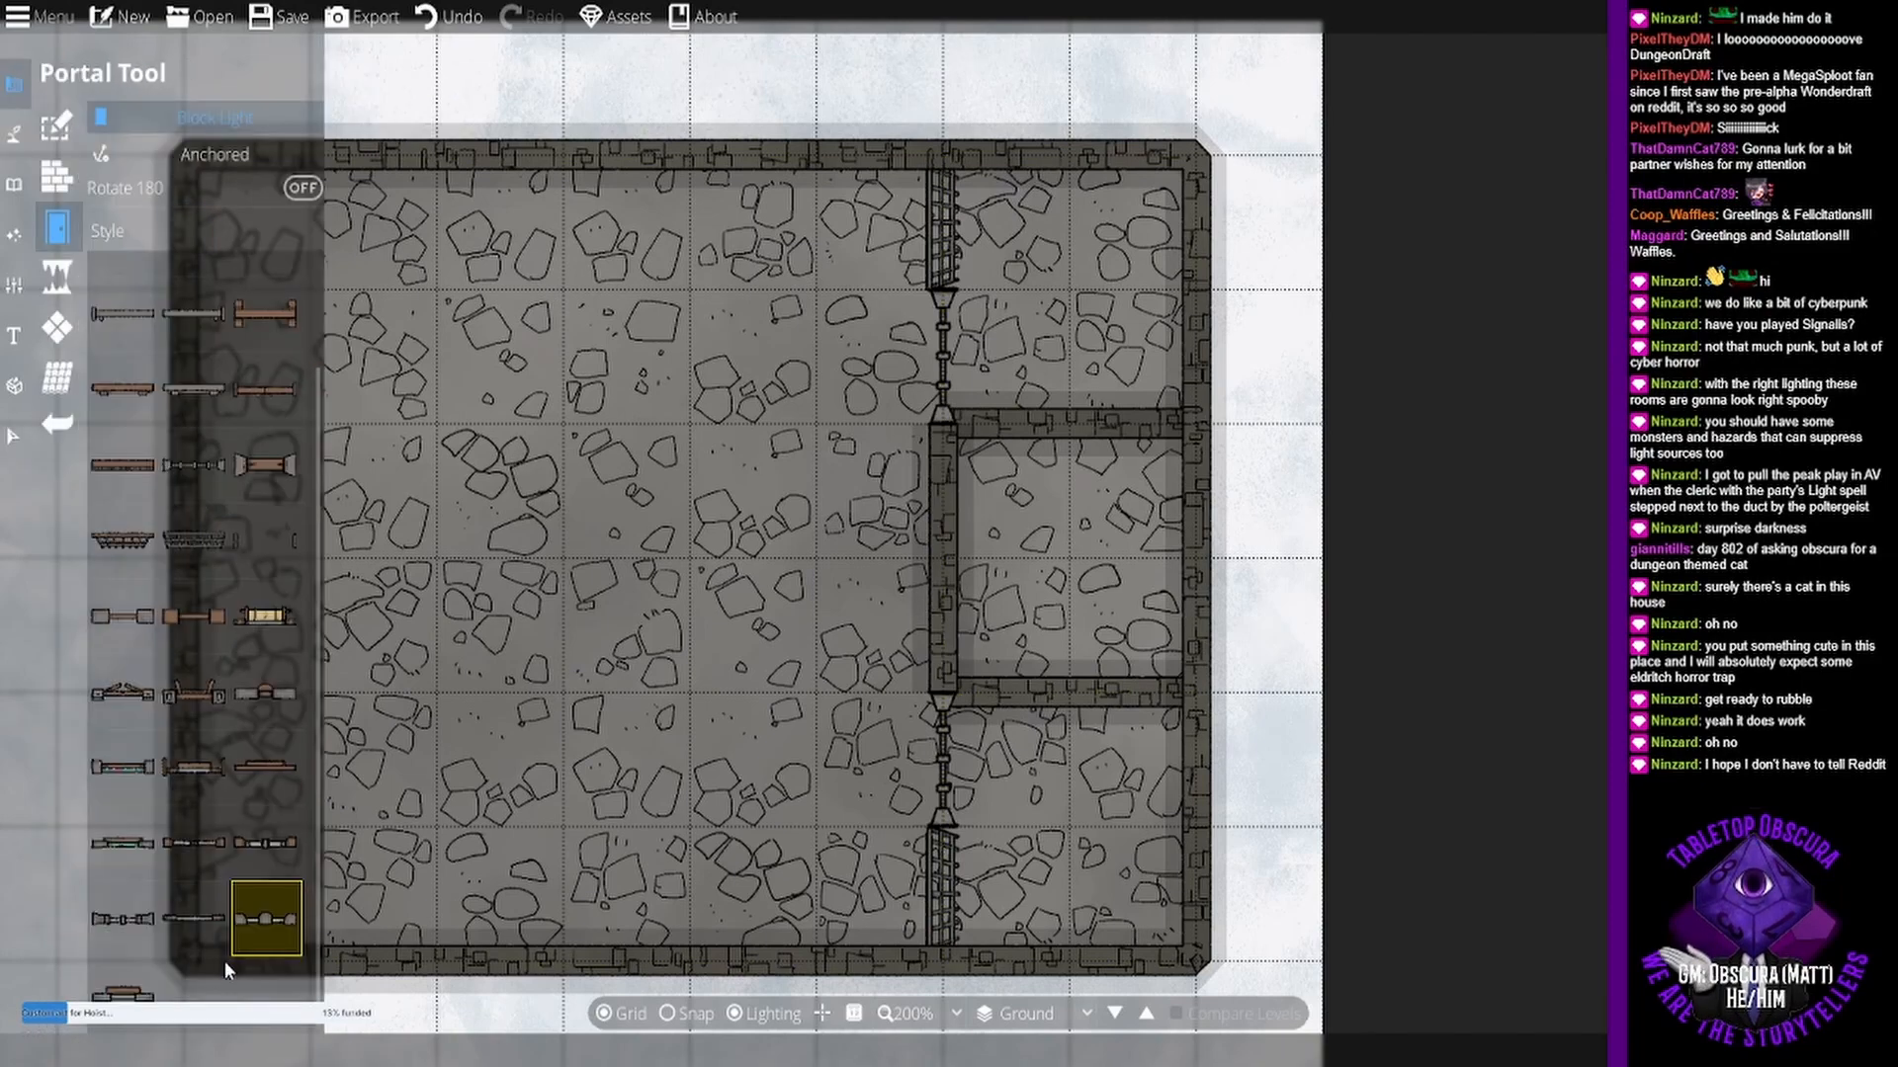
pyautogui.click(203, 524)
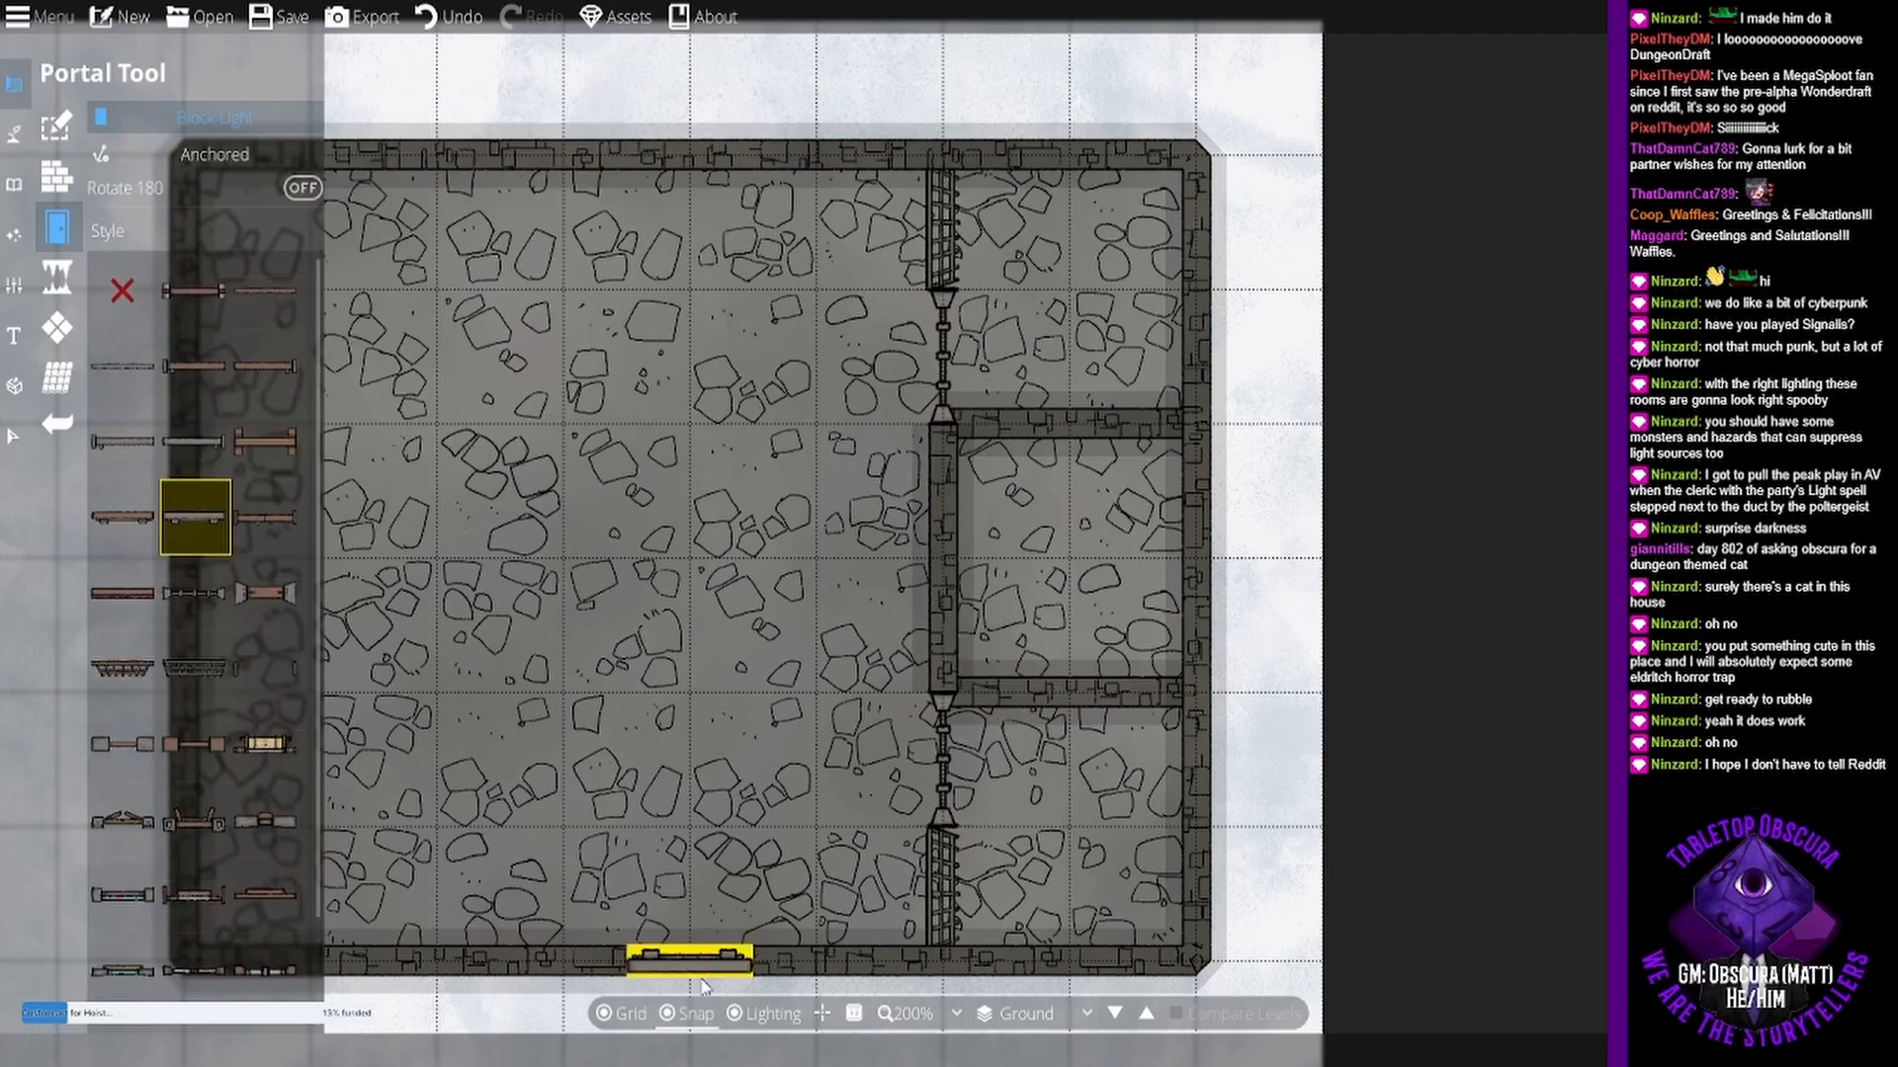
pyautogui.click(944, 625)
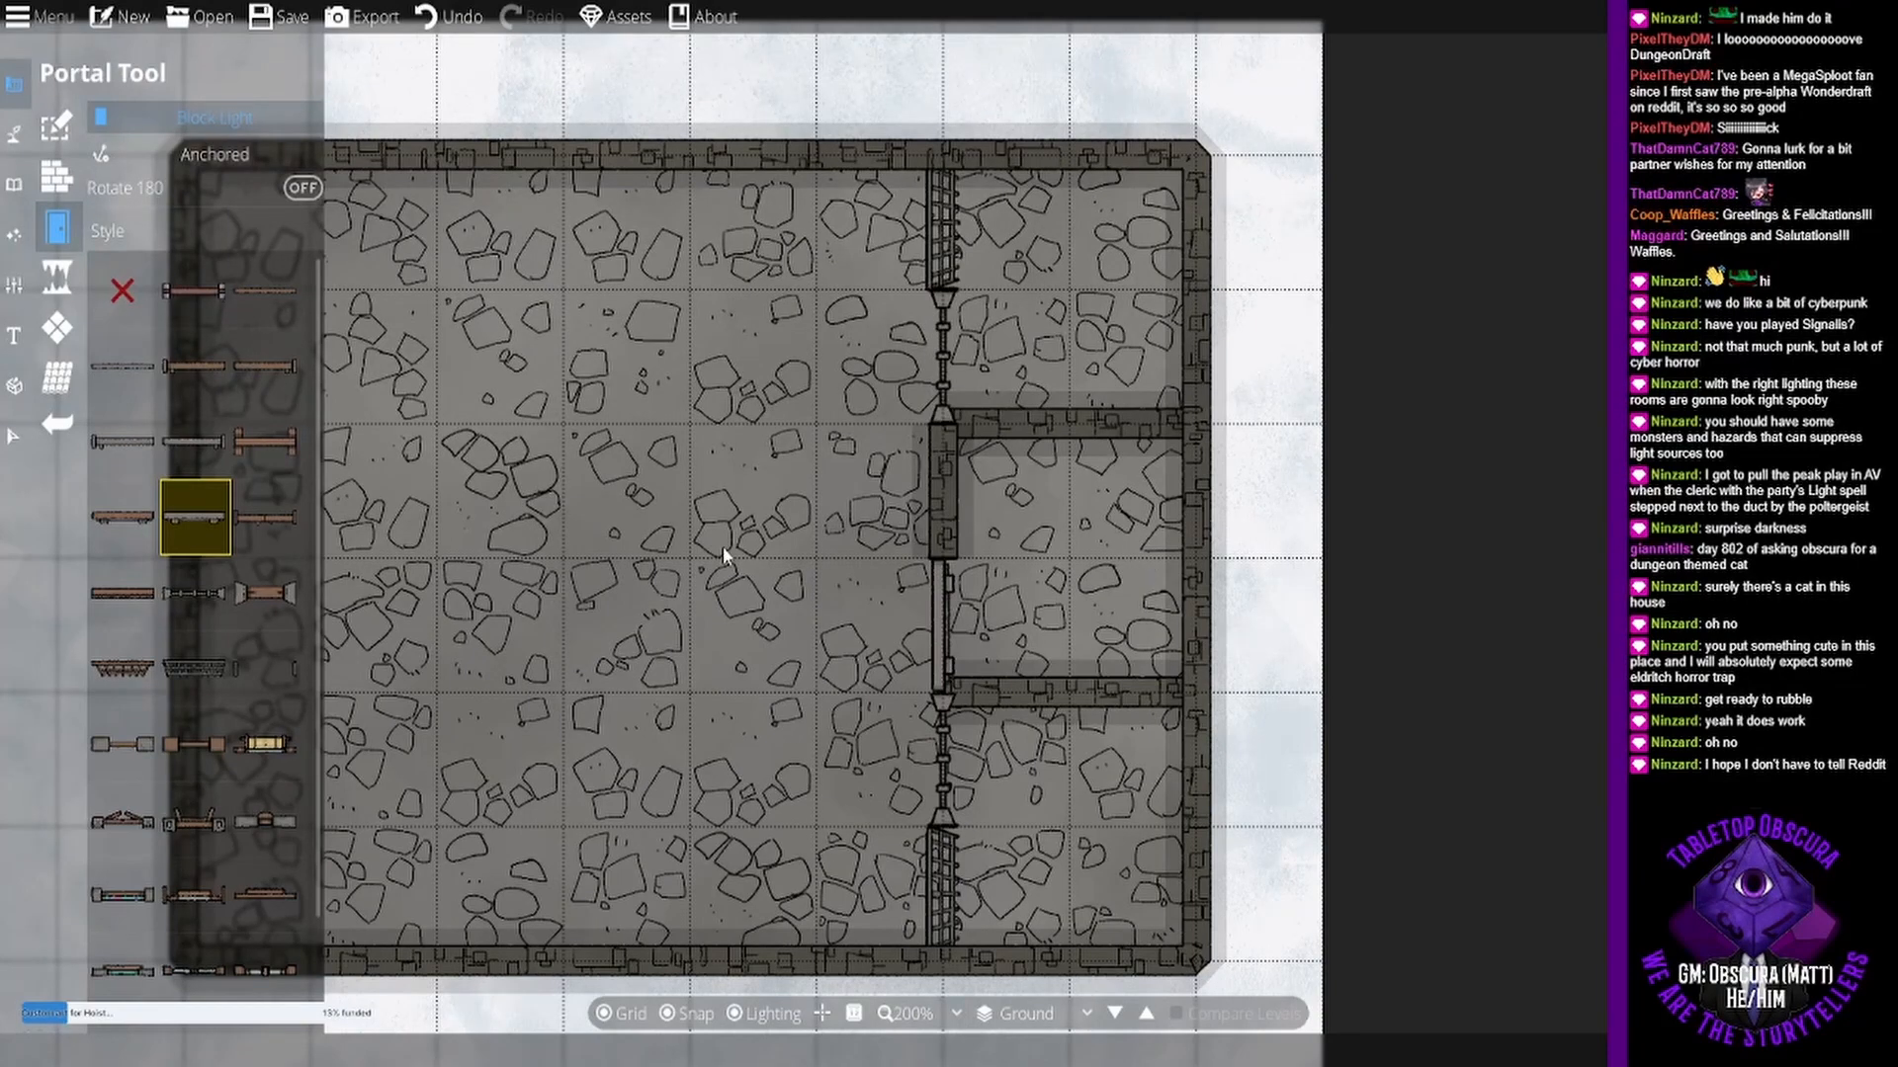
# - Add a wooden door to the building's west outer wall, in the second grid square from the south
pyautogui.moveTo(786, 601); pyautogui.dragTo(1100, 556)
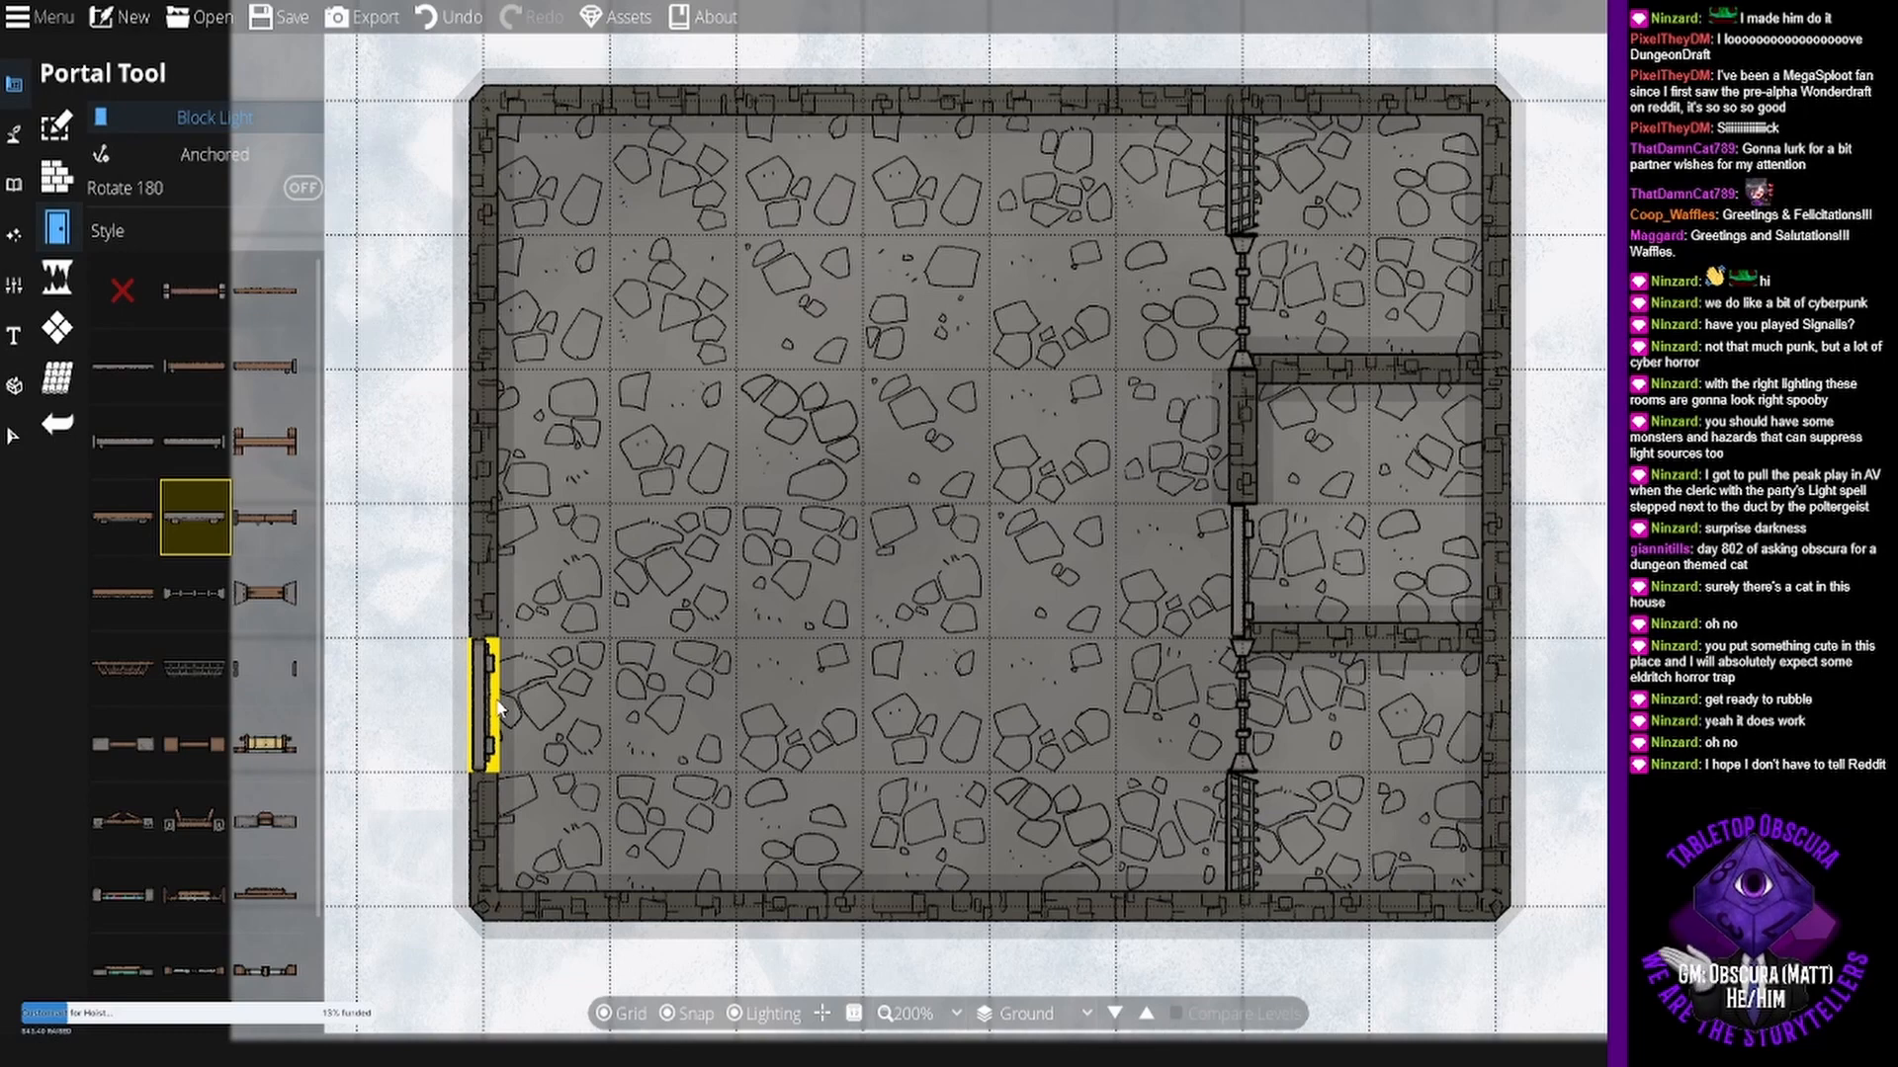
pyautogui.moveTo(269, 440)
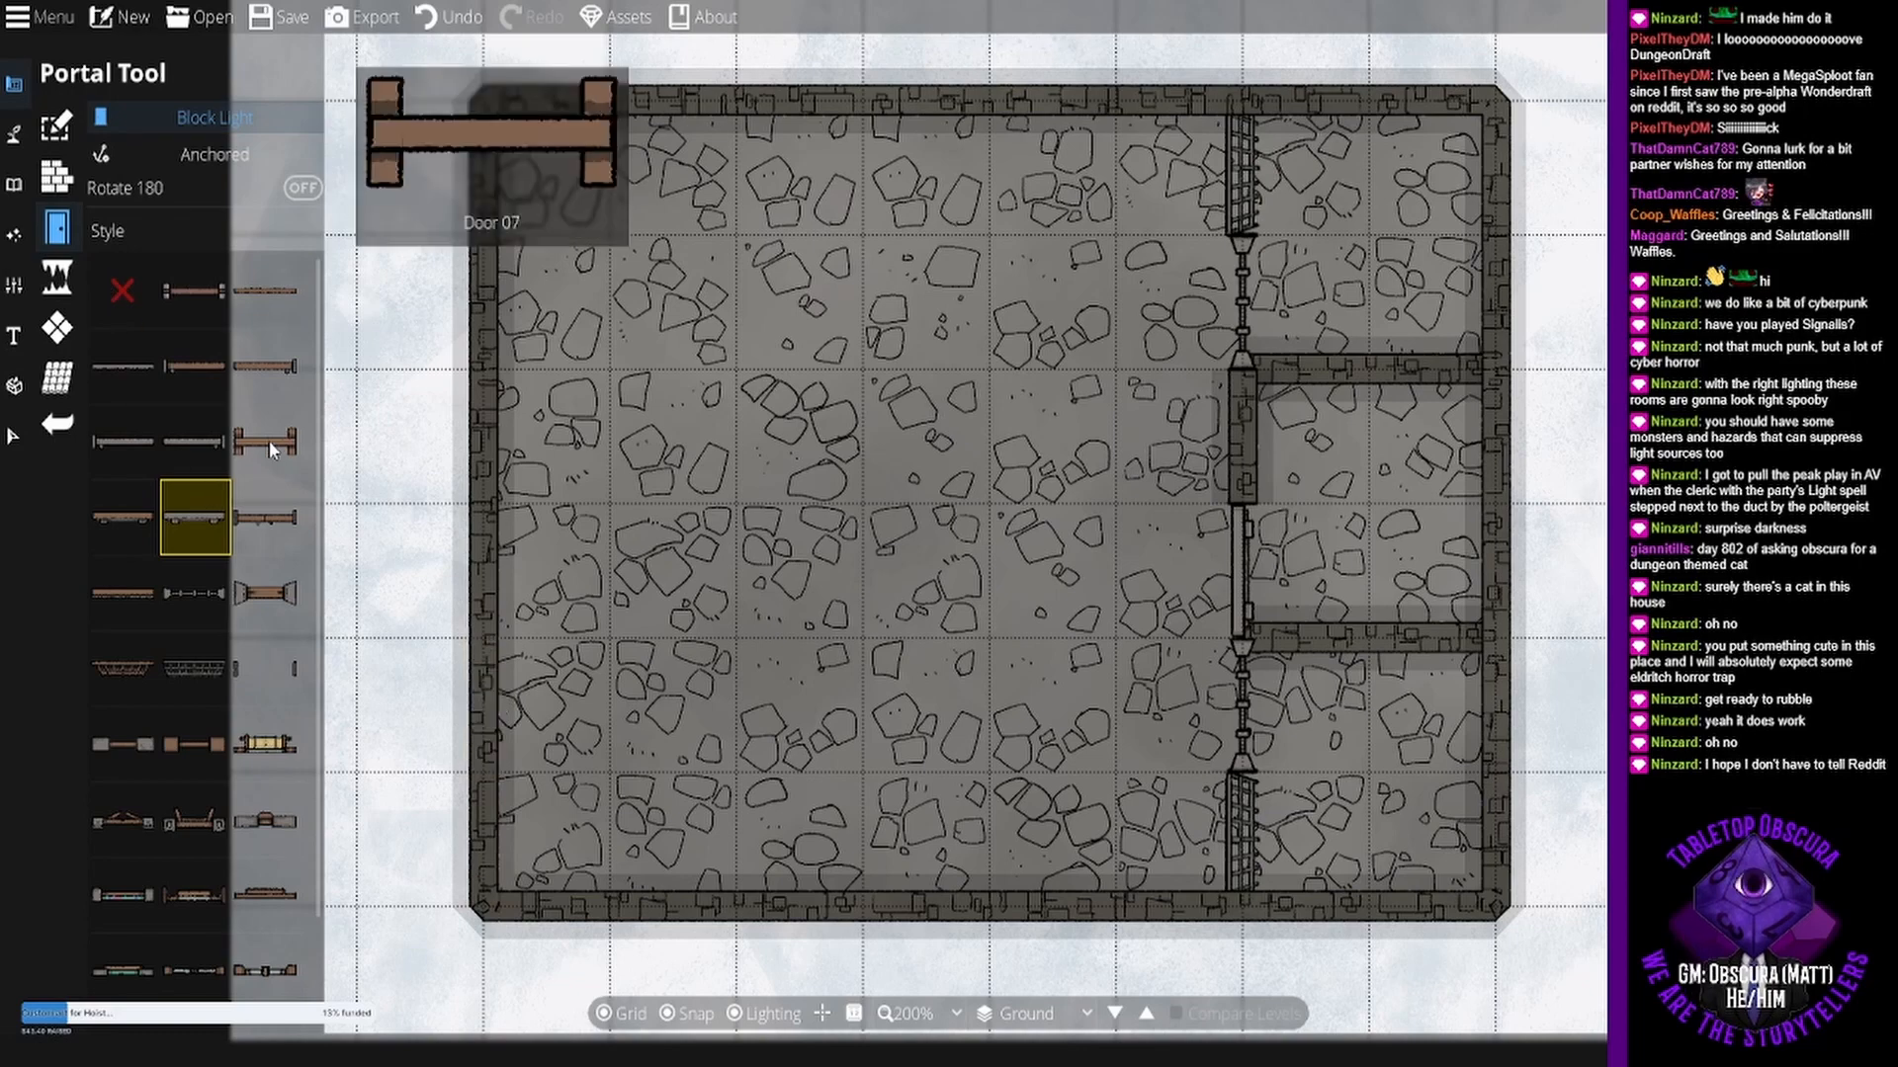
pyautogui.click(267, 516)
pyautogui.click(501, 711)
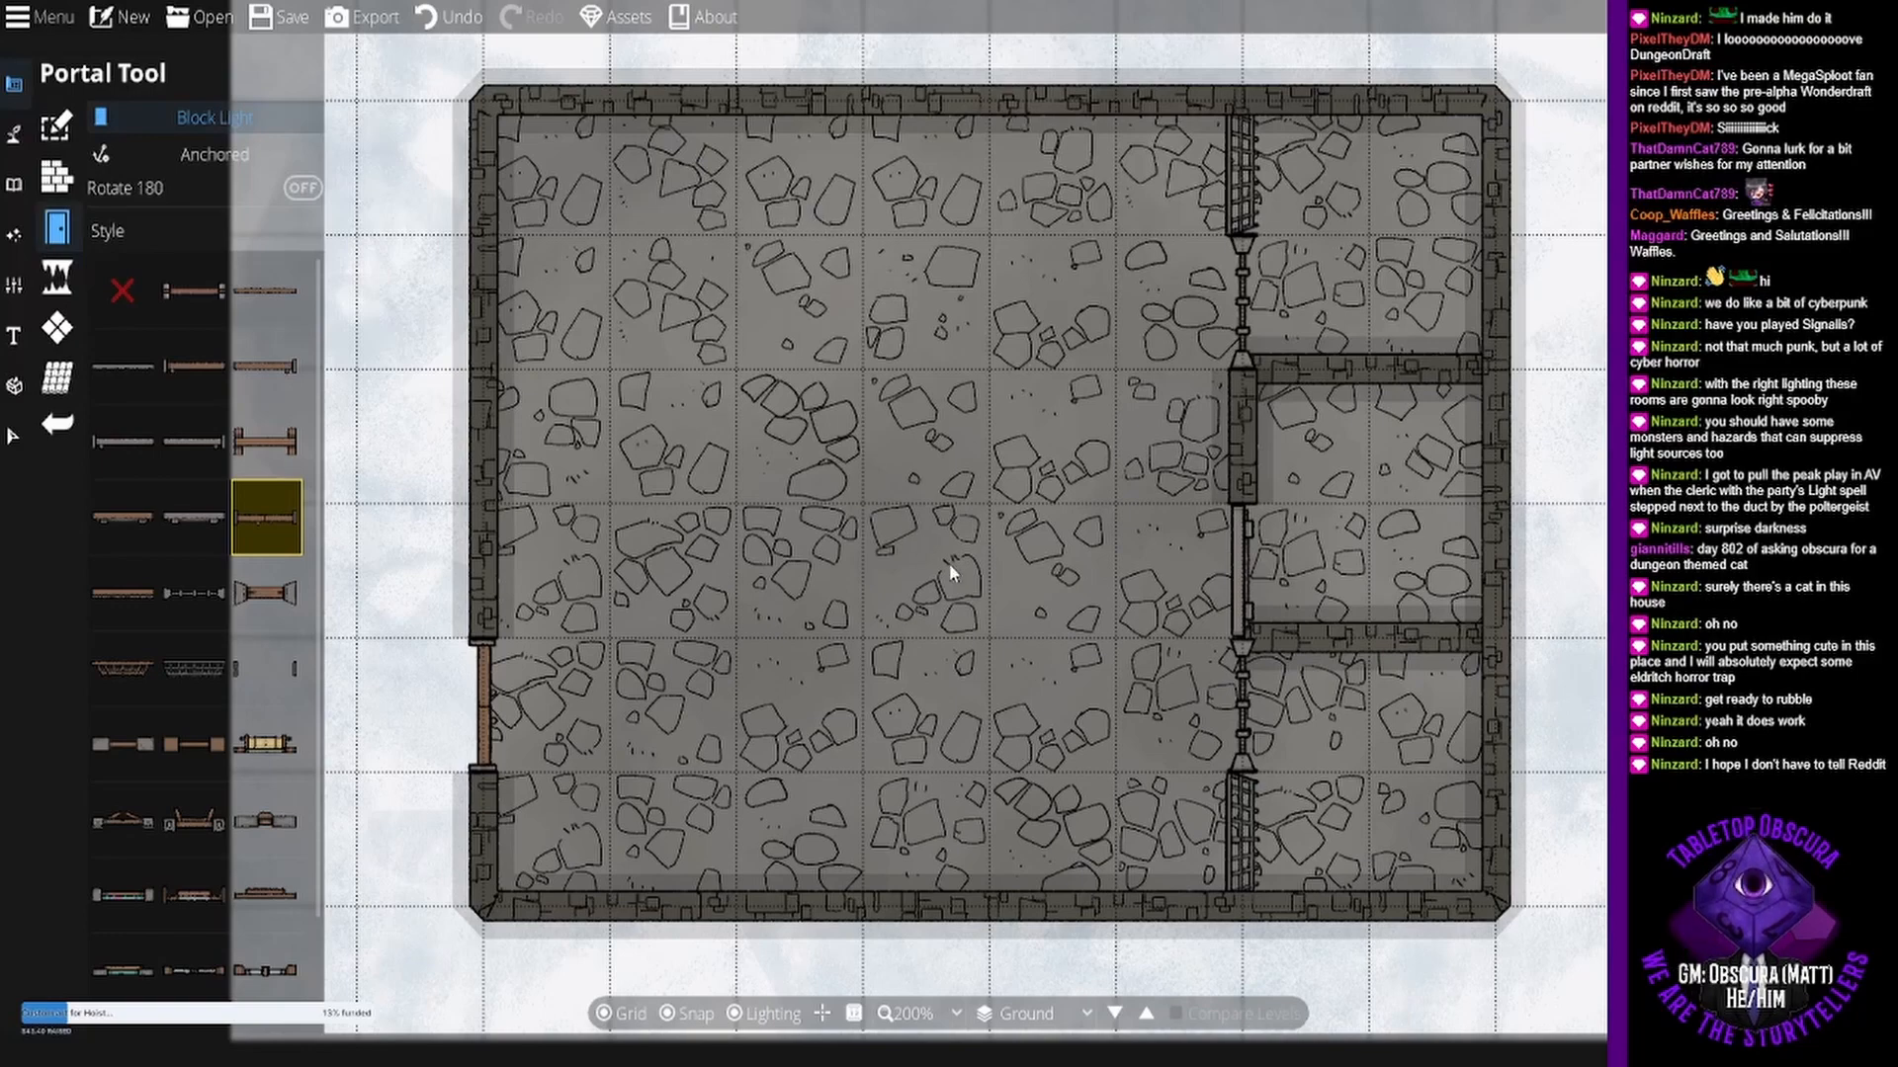
# - Place two wooden tables rotated to -180 side by side in the northwest part of the main room
pyautogui.click(42, 172)
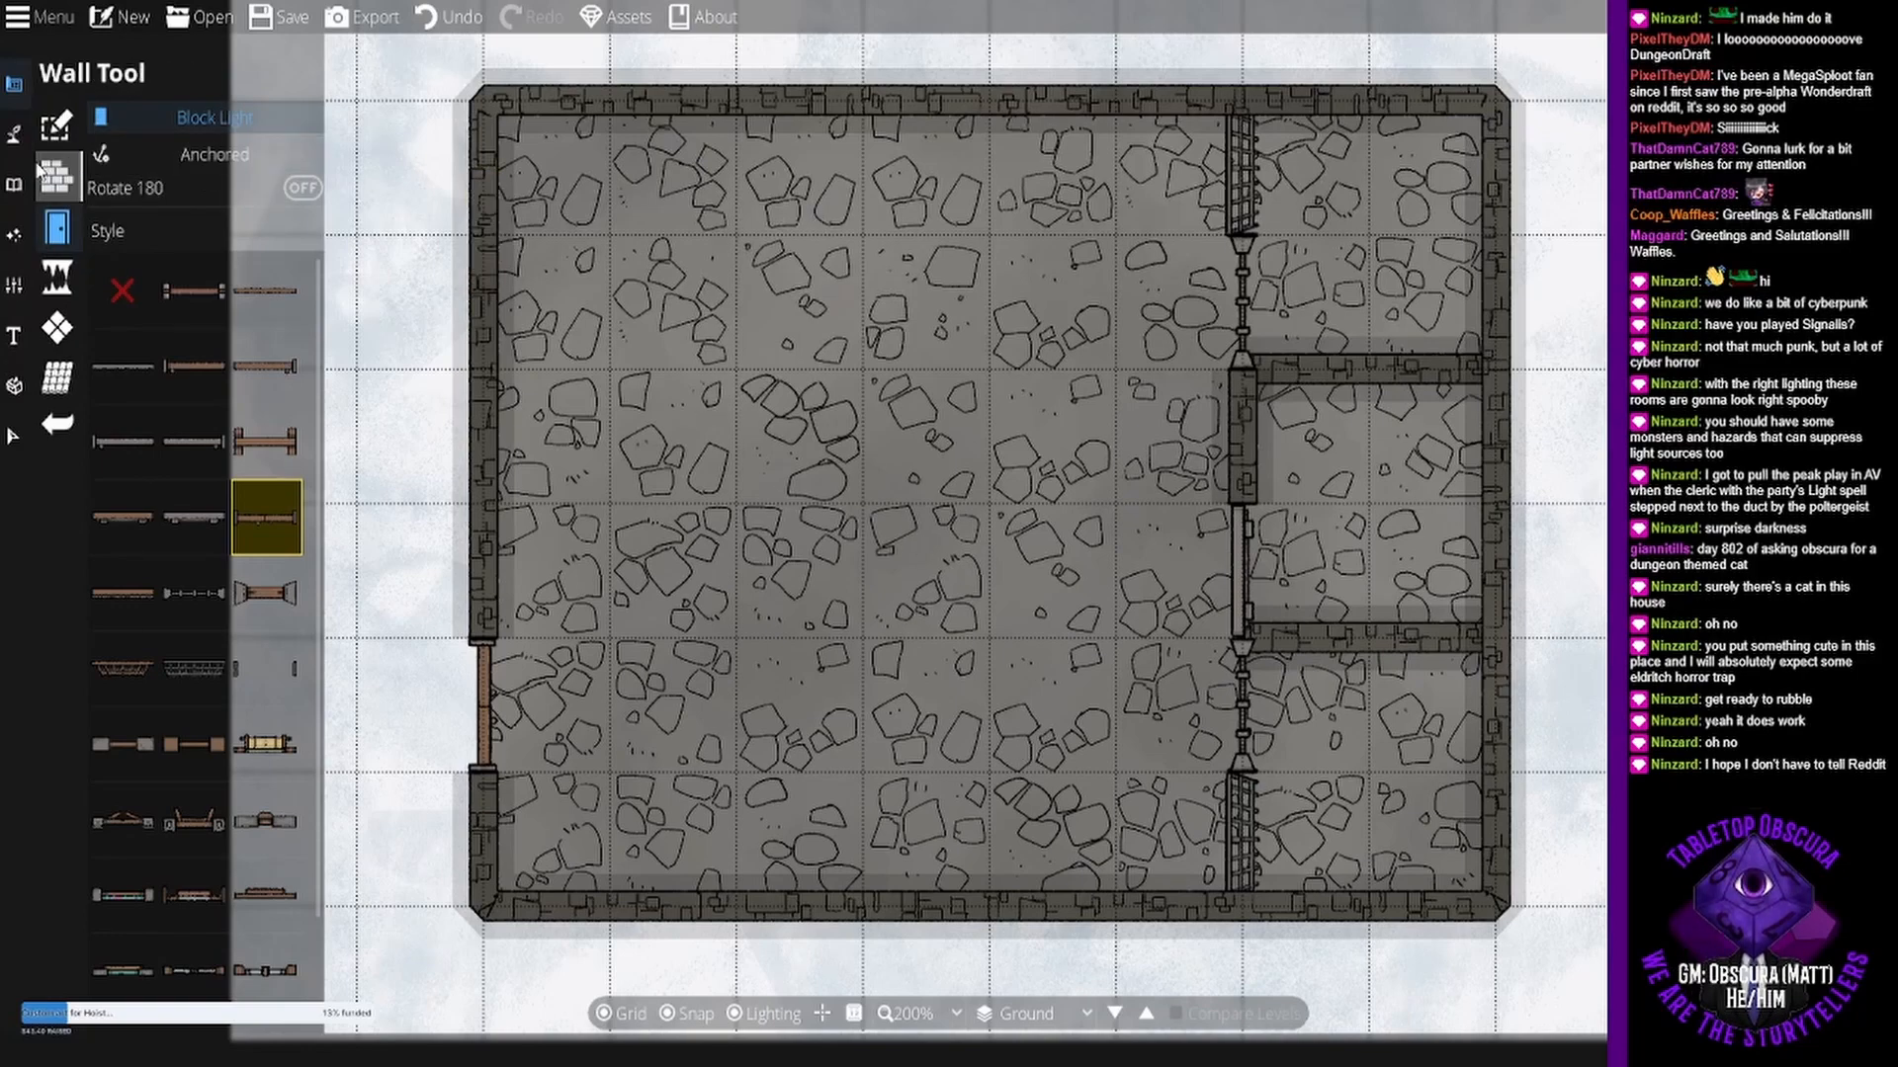
pyautogui.click(14, 134)
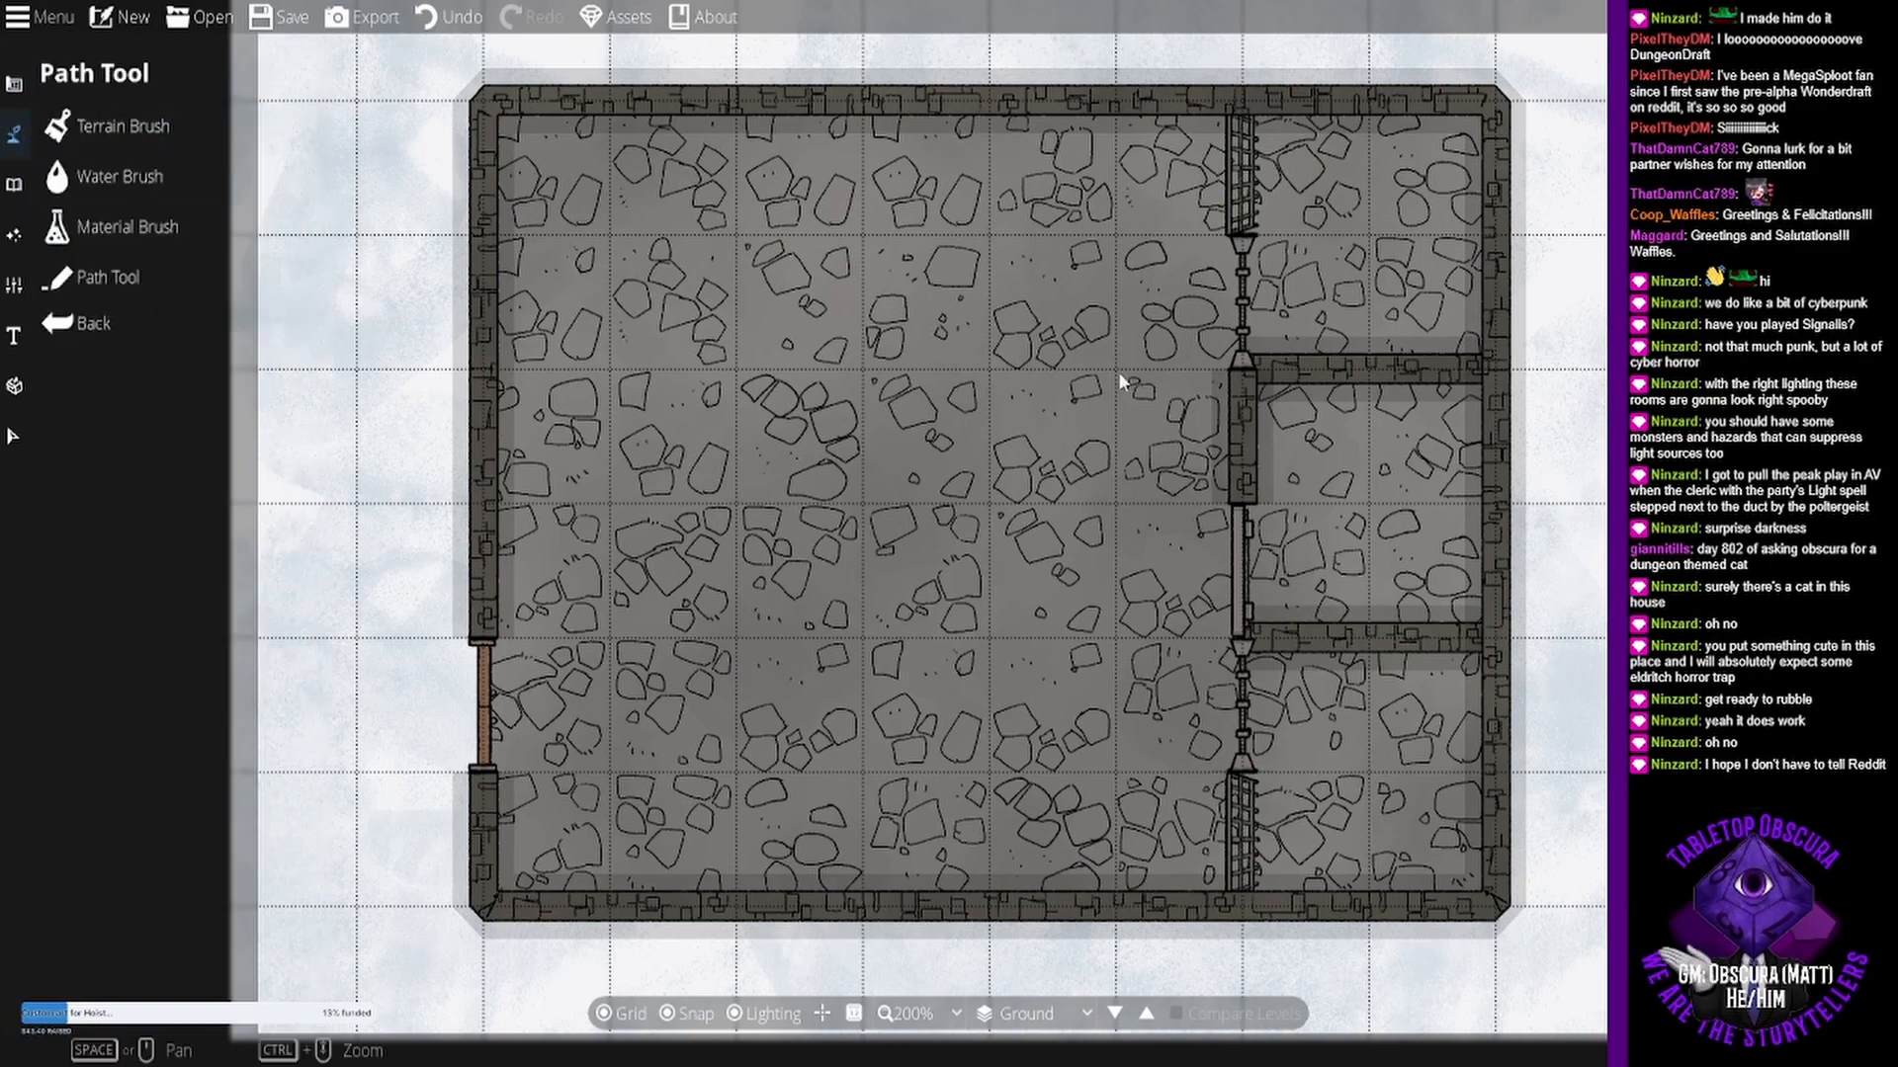
pyautogui.click(108, 126)
pyautogui.click(14, 184)
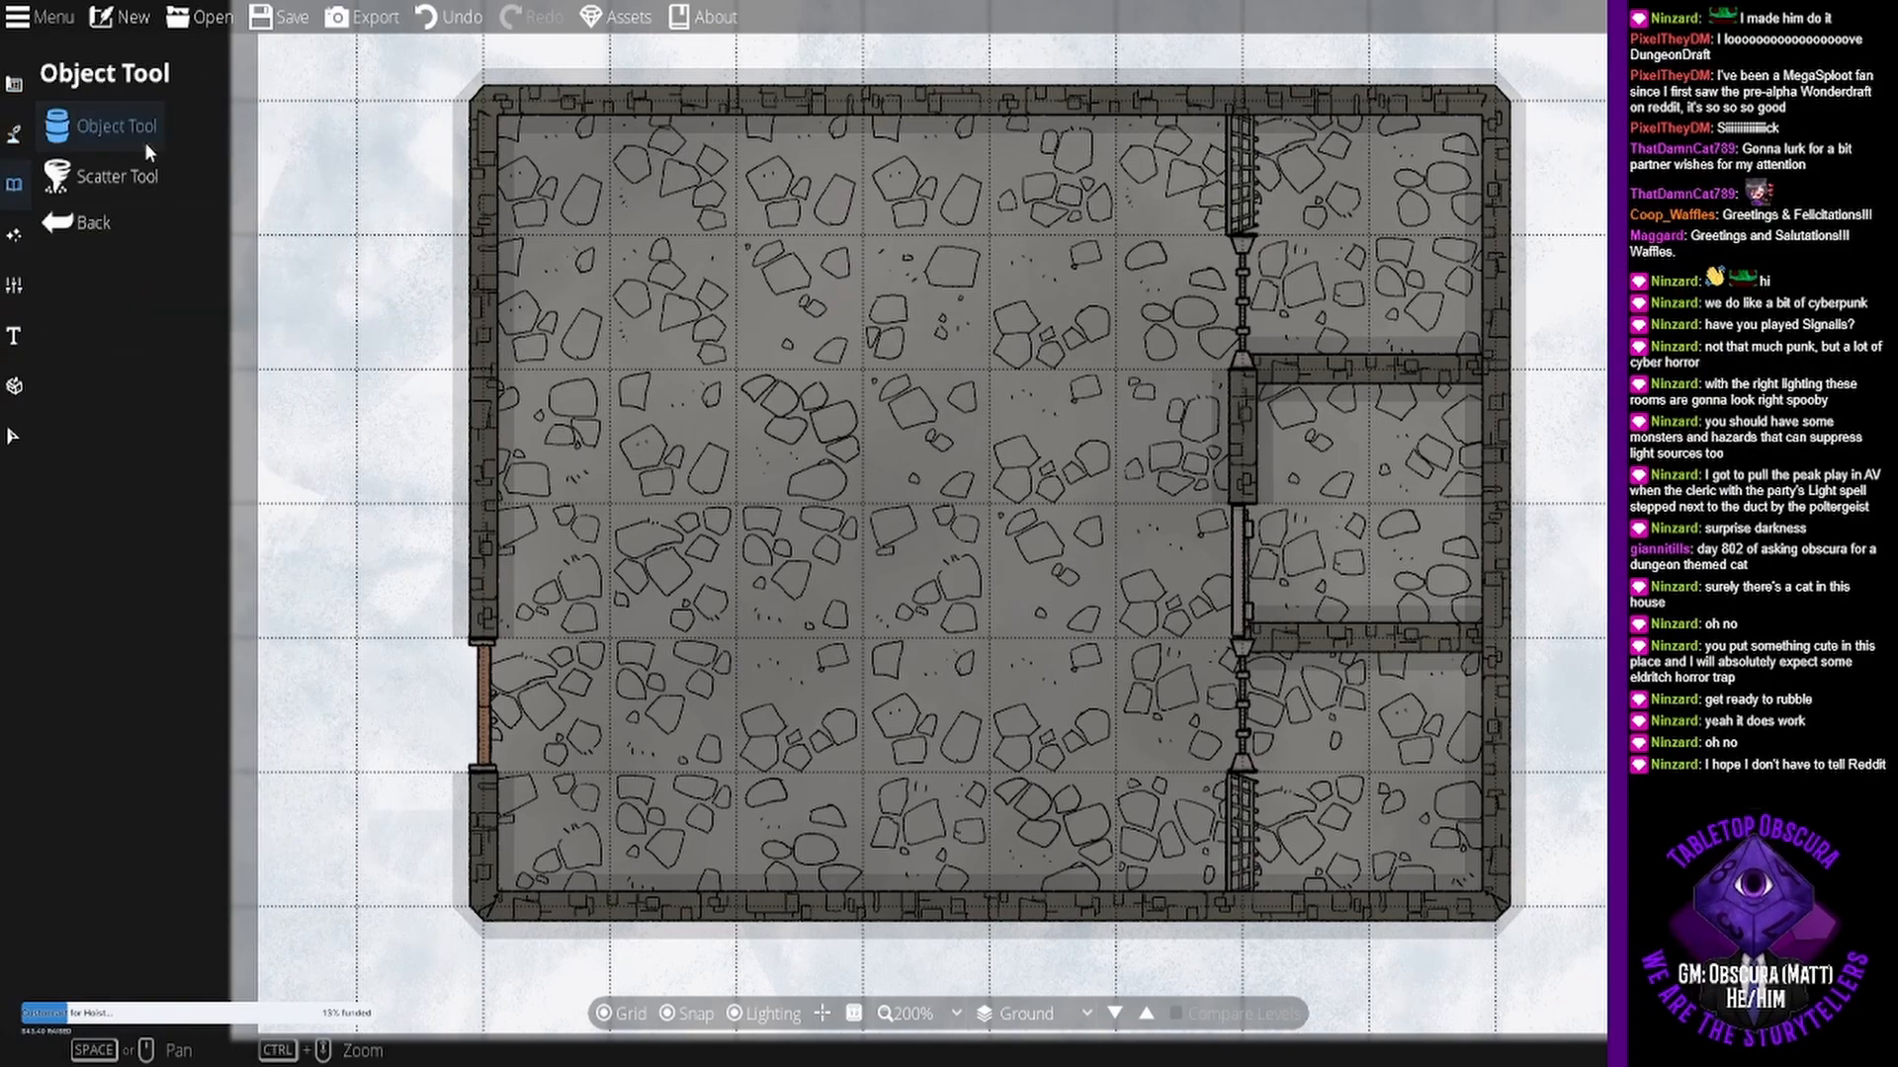
pyautogui.click(113, 123)
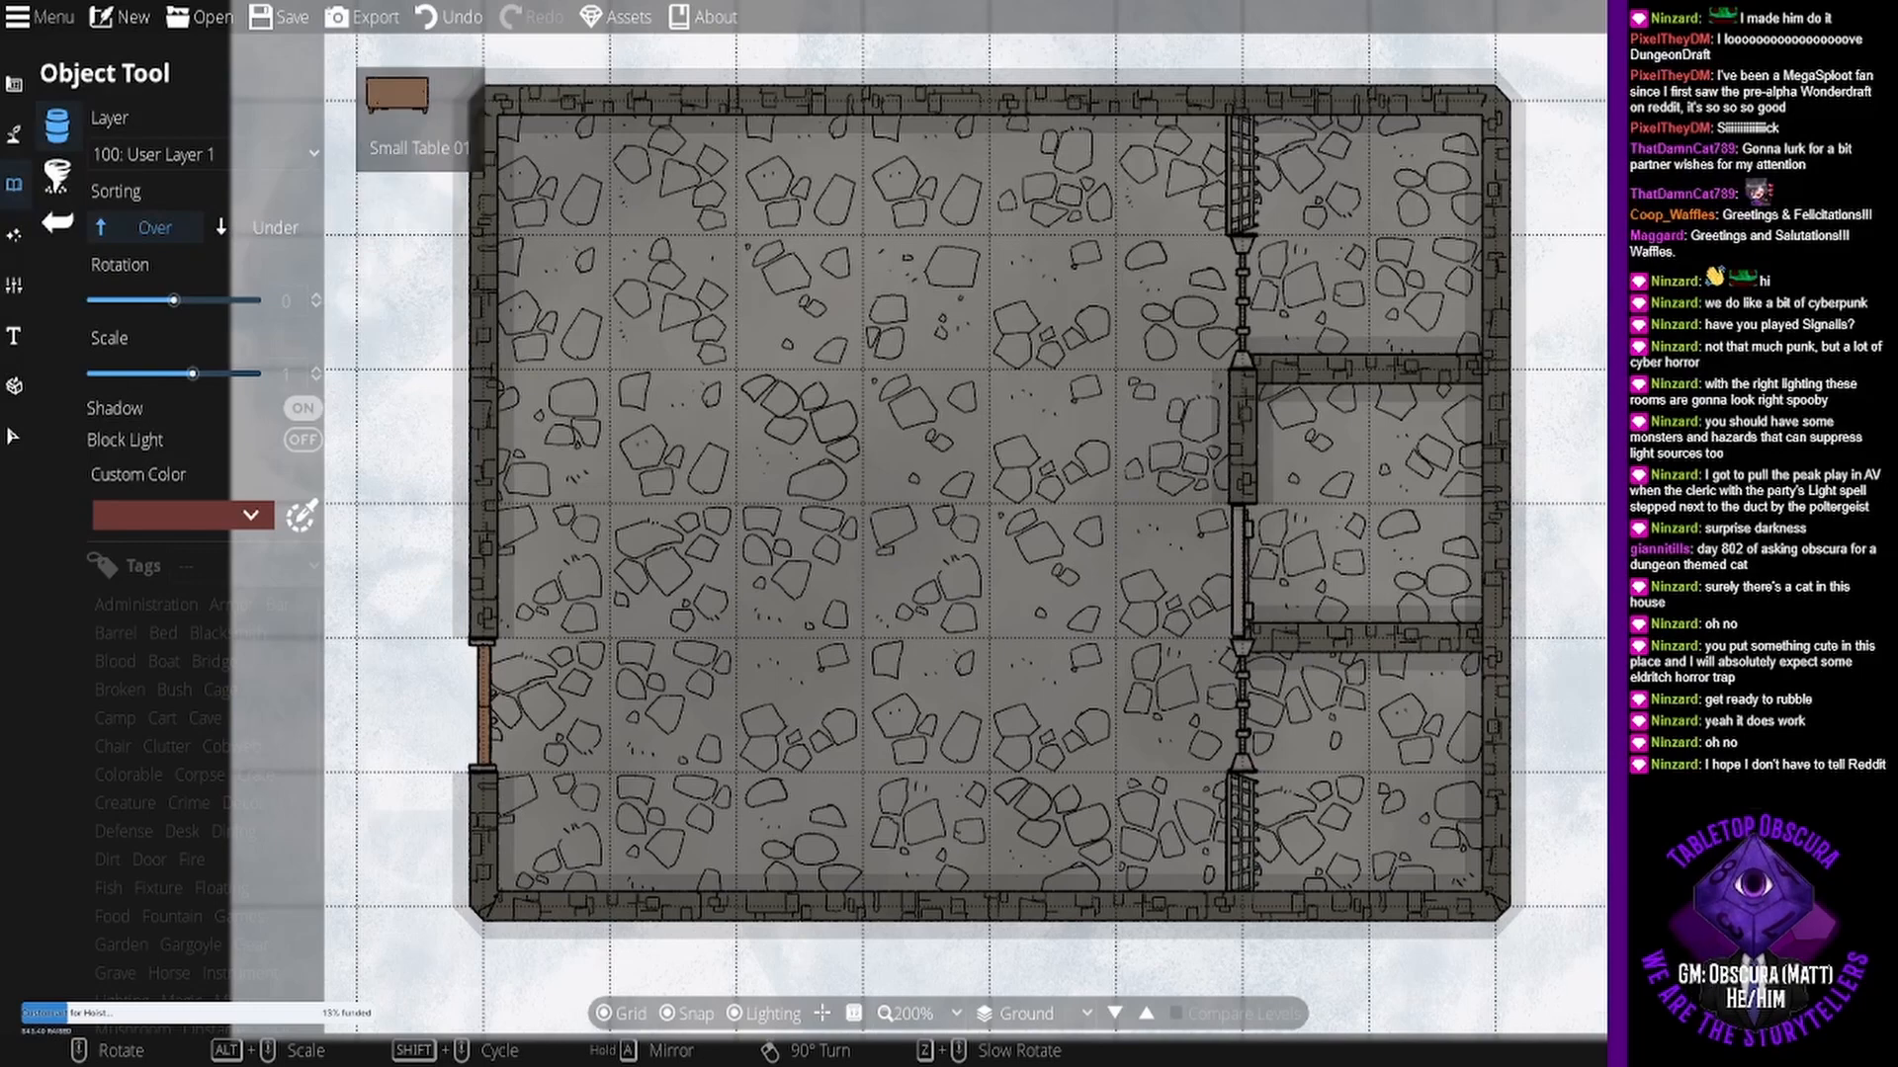
pyautogui.scroll(-4, 860, 709)
pyautogui.scroll(-3, 860, 710)
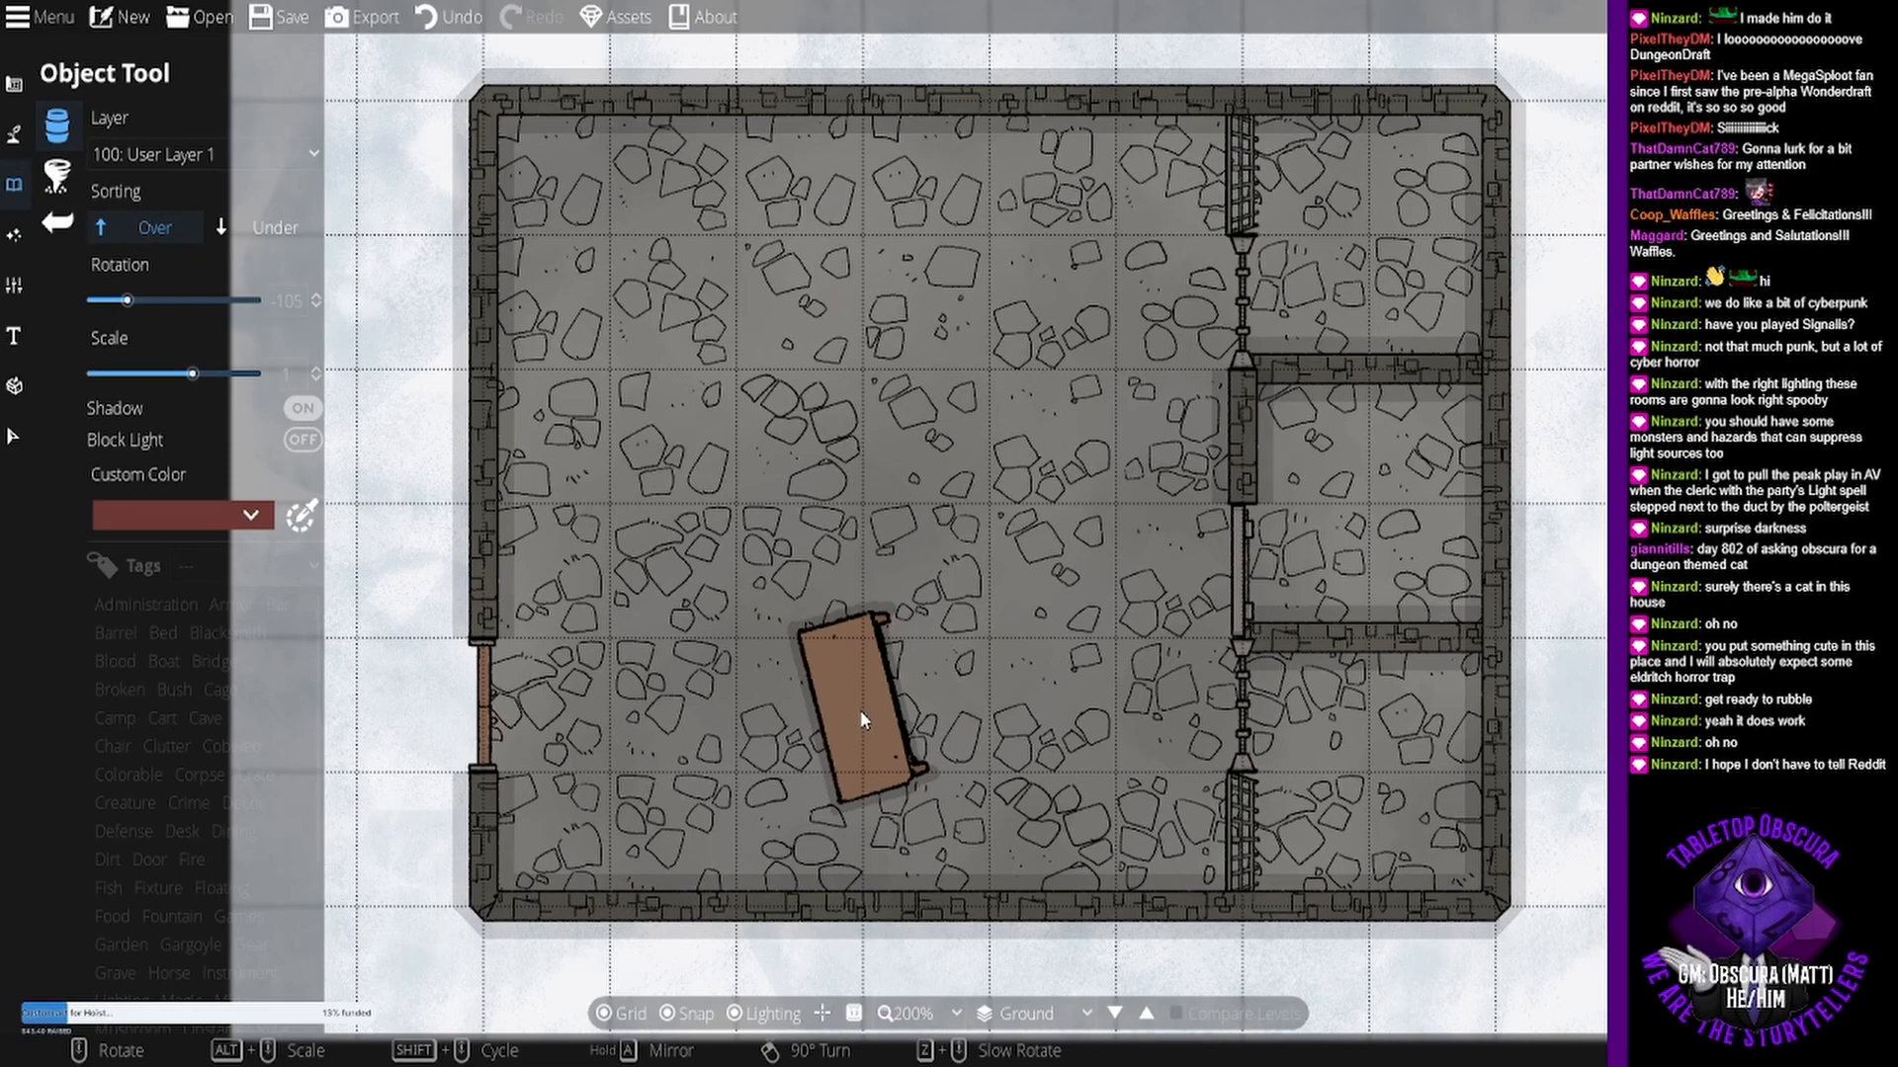
pyautogui.scroll(1, 860, 710)
pyautogui.scroll(-5, 874, 297)
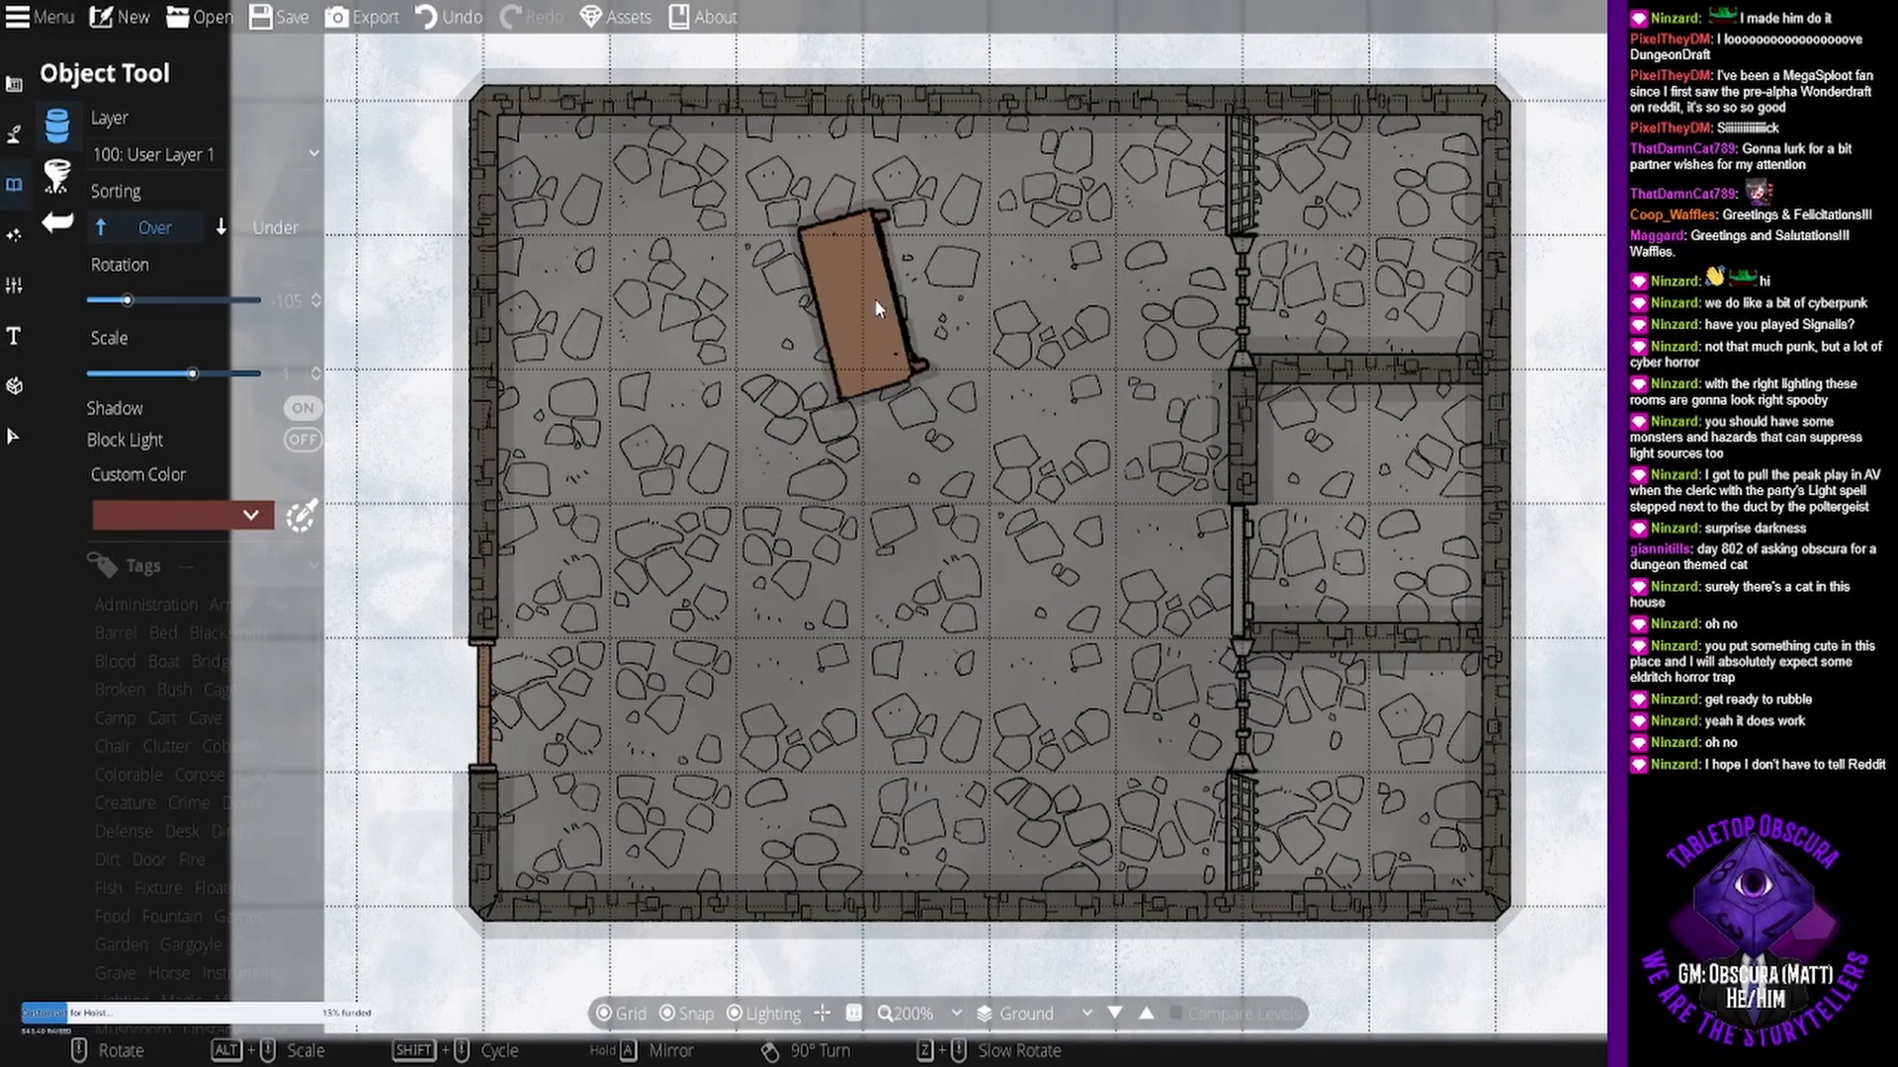
pyautogui.scroll(-1, 874, 313)
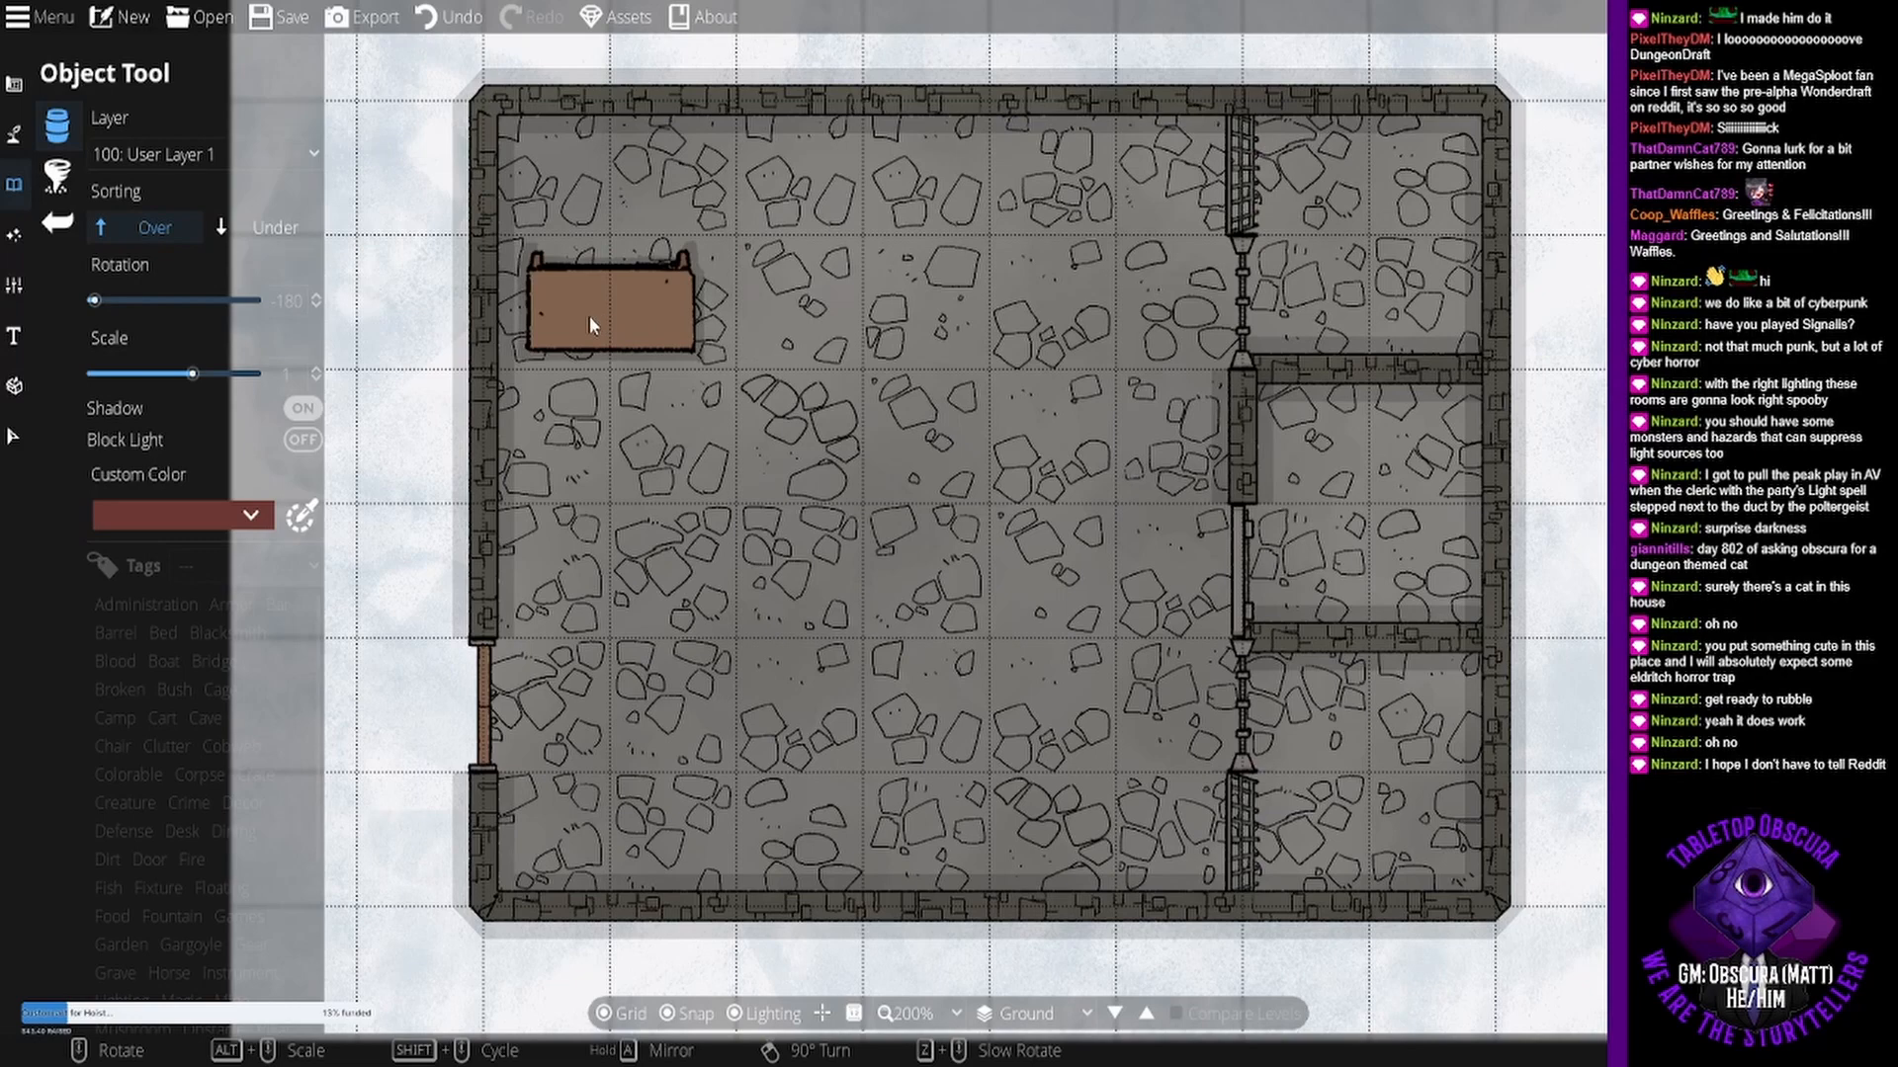
pyautogui.click(589, 316)
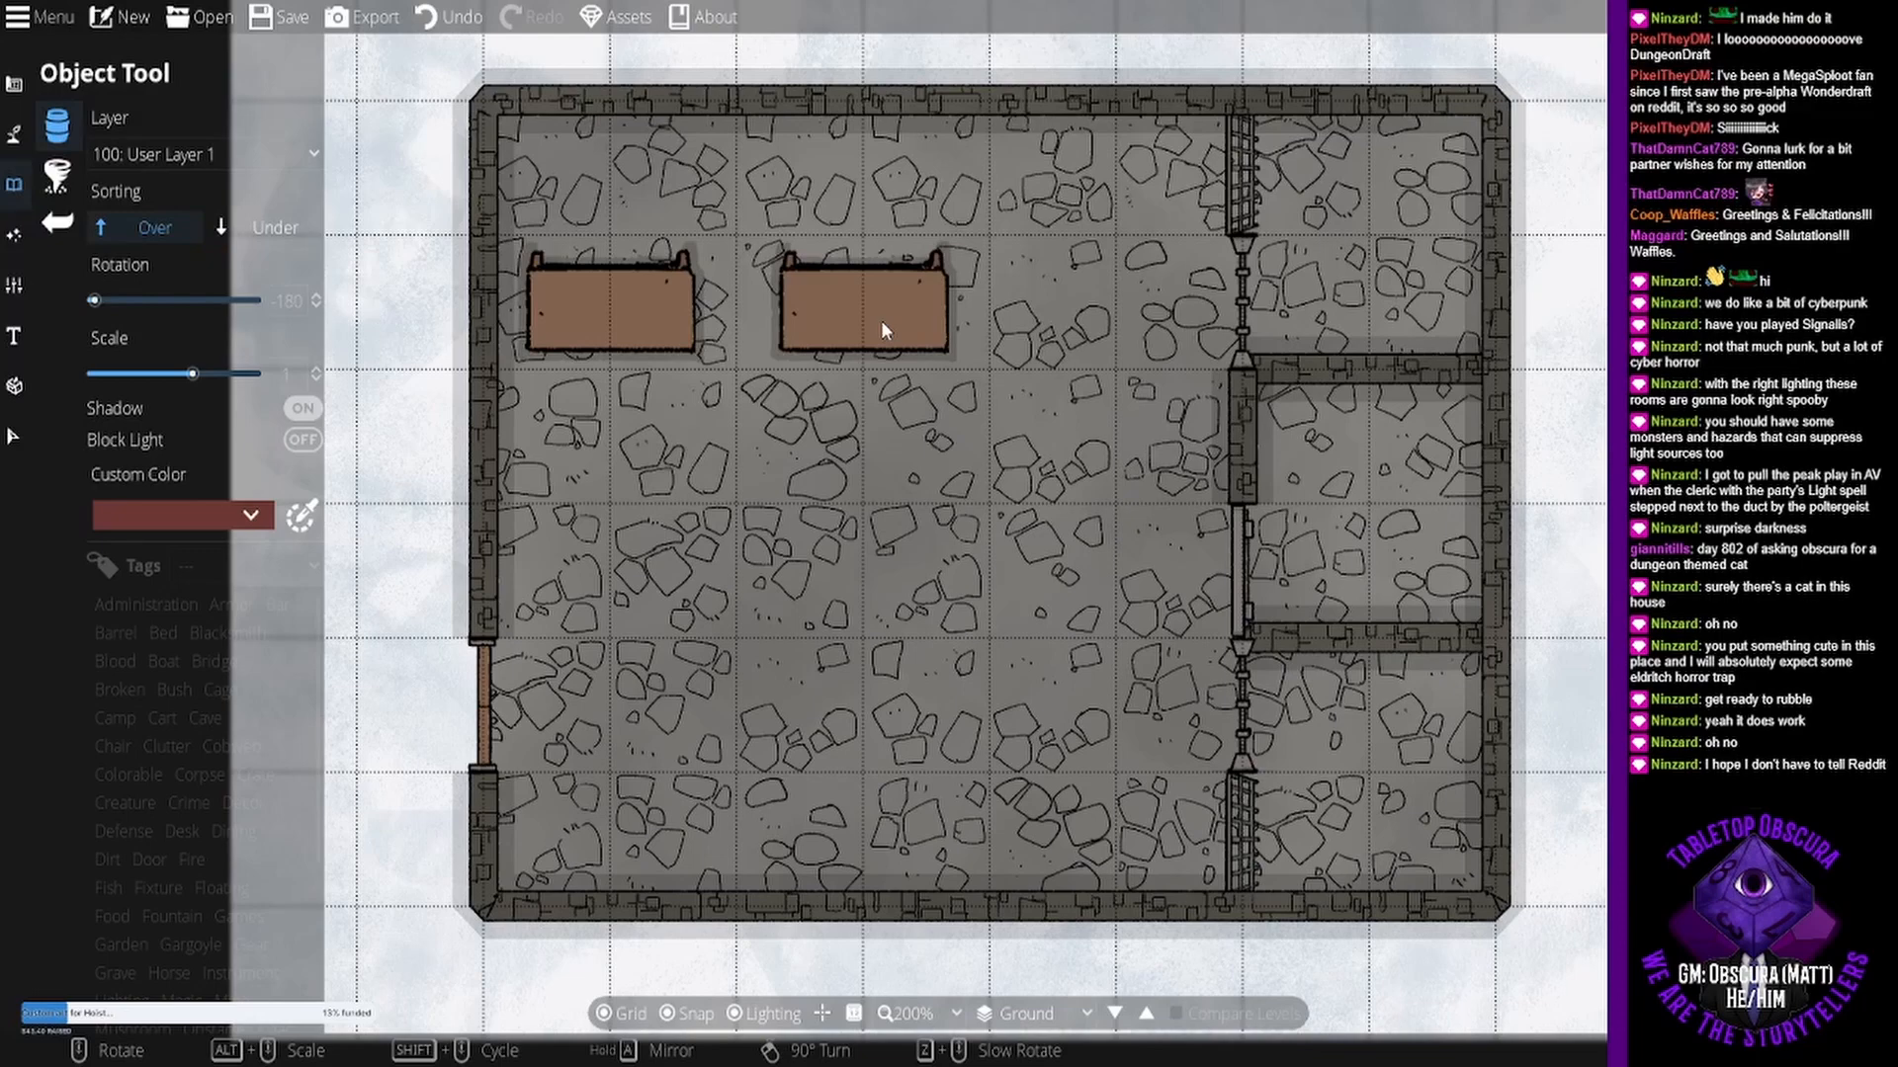
pyautogui.click(881, 320)
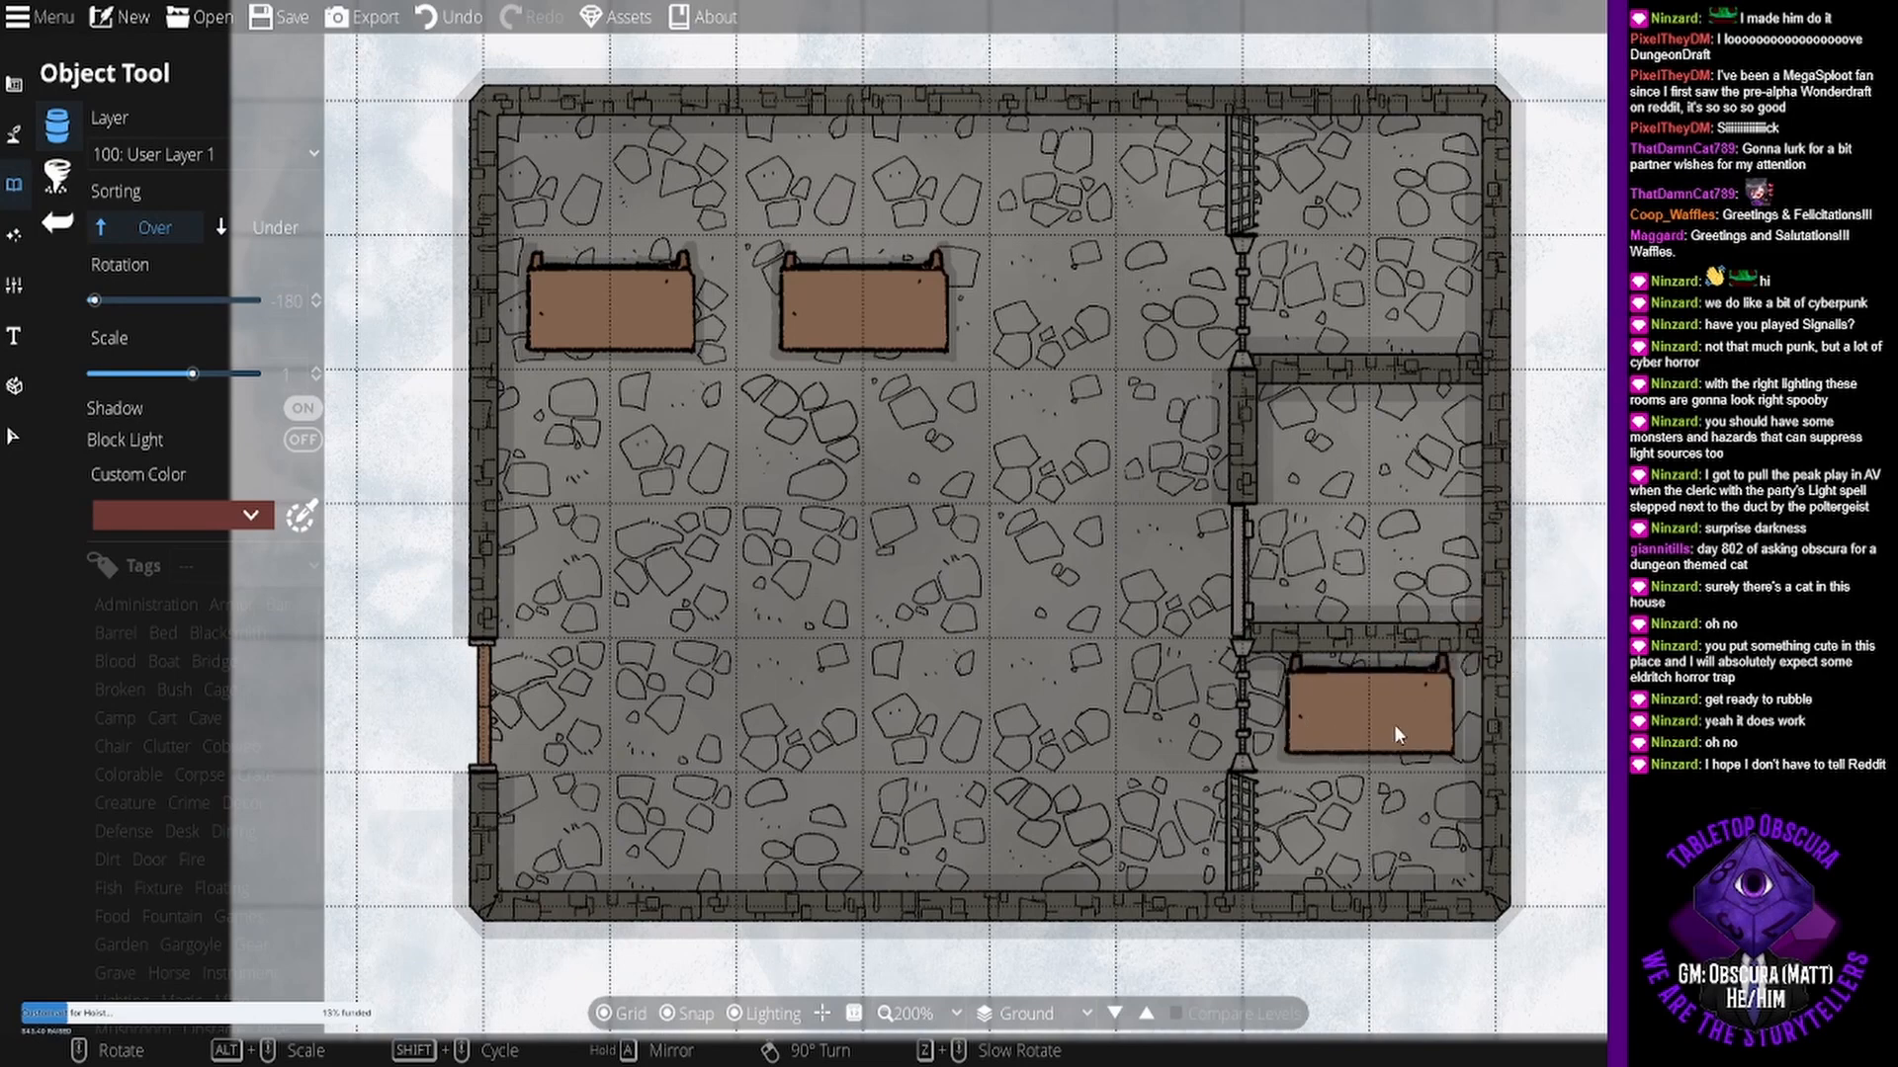
# - Place two Small Table 10 objects rotated to -180 end to end along the south wall from the southwest corner, with snapping off
pyautogui.click(1710, 553)
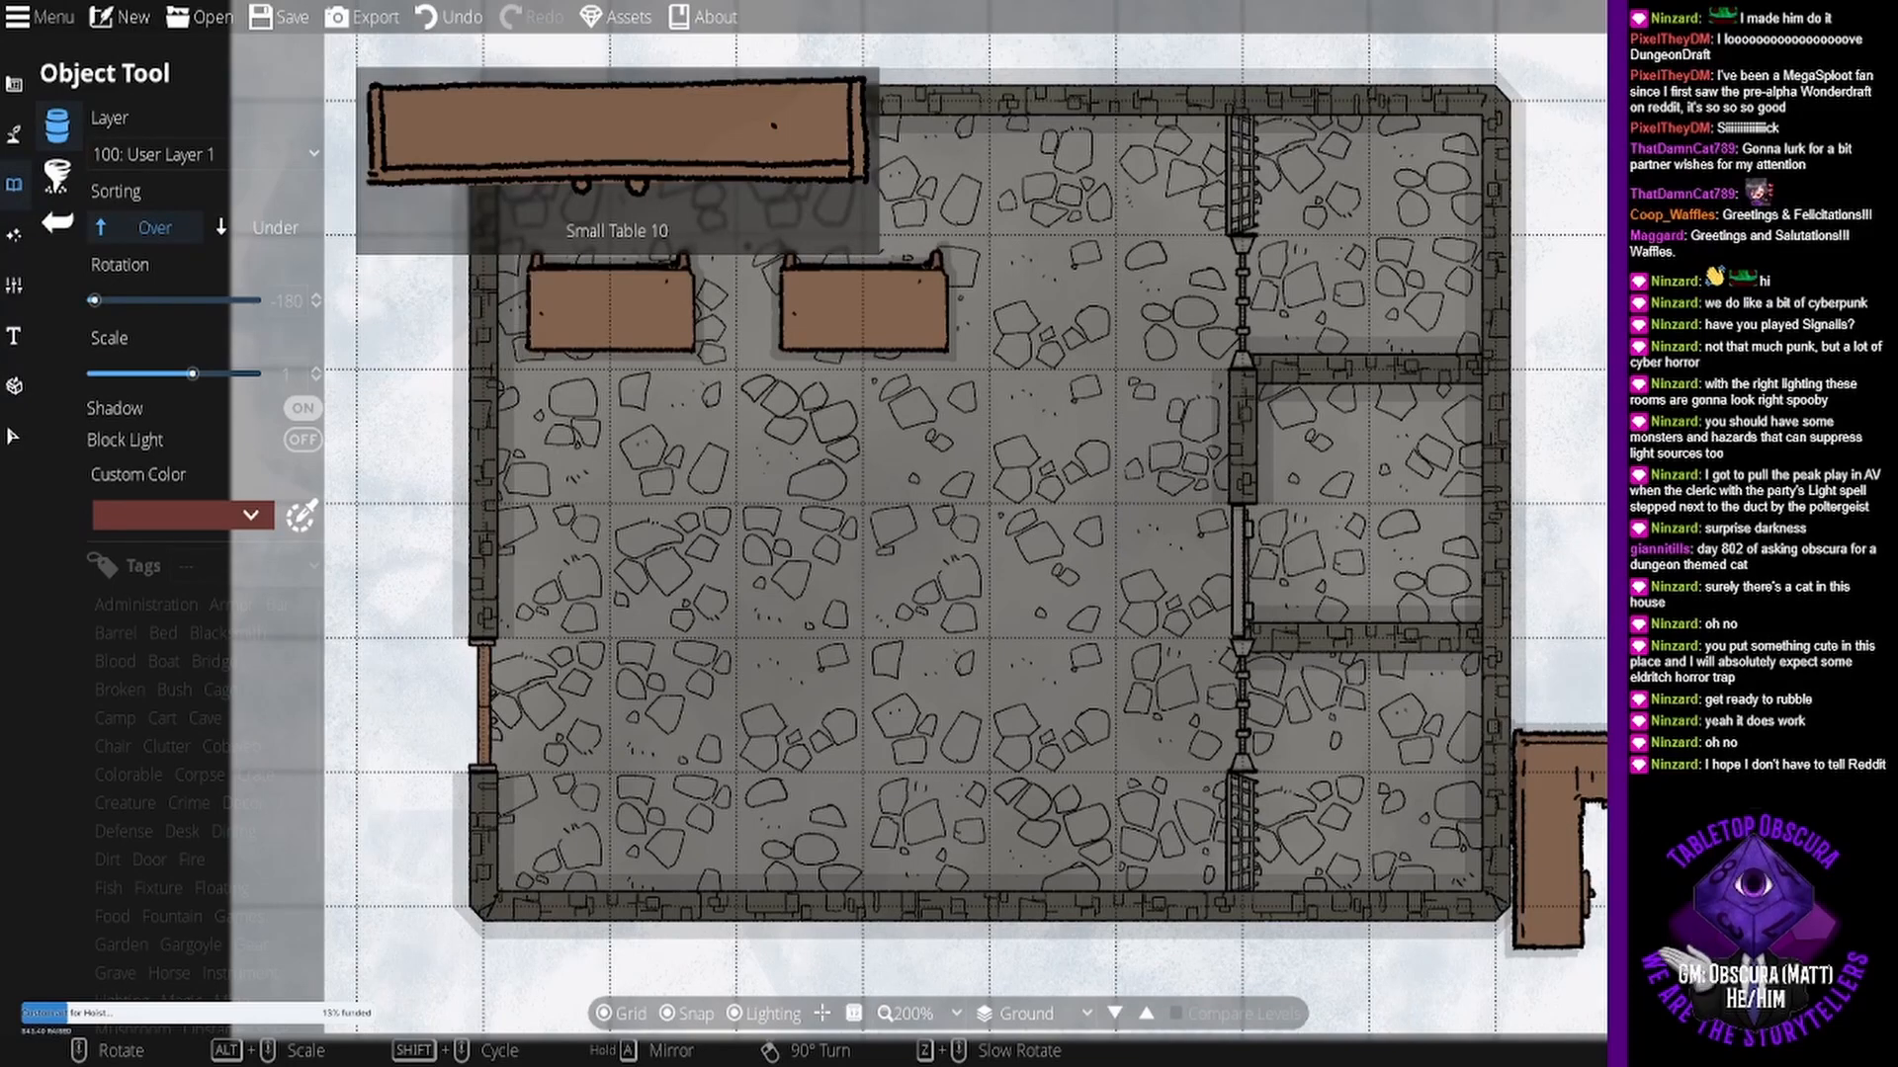
pyautogui.click(1636, 840)
pyautogui.scroll(6, 673, 467)
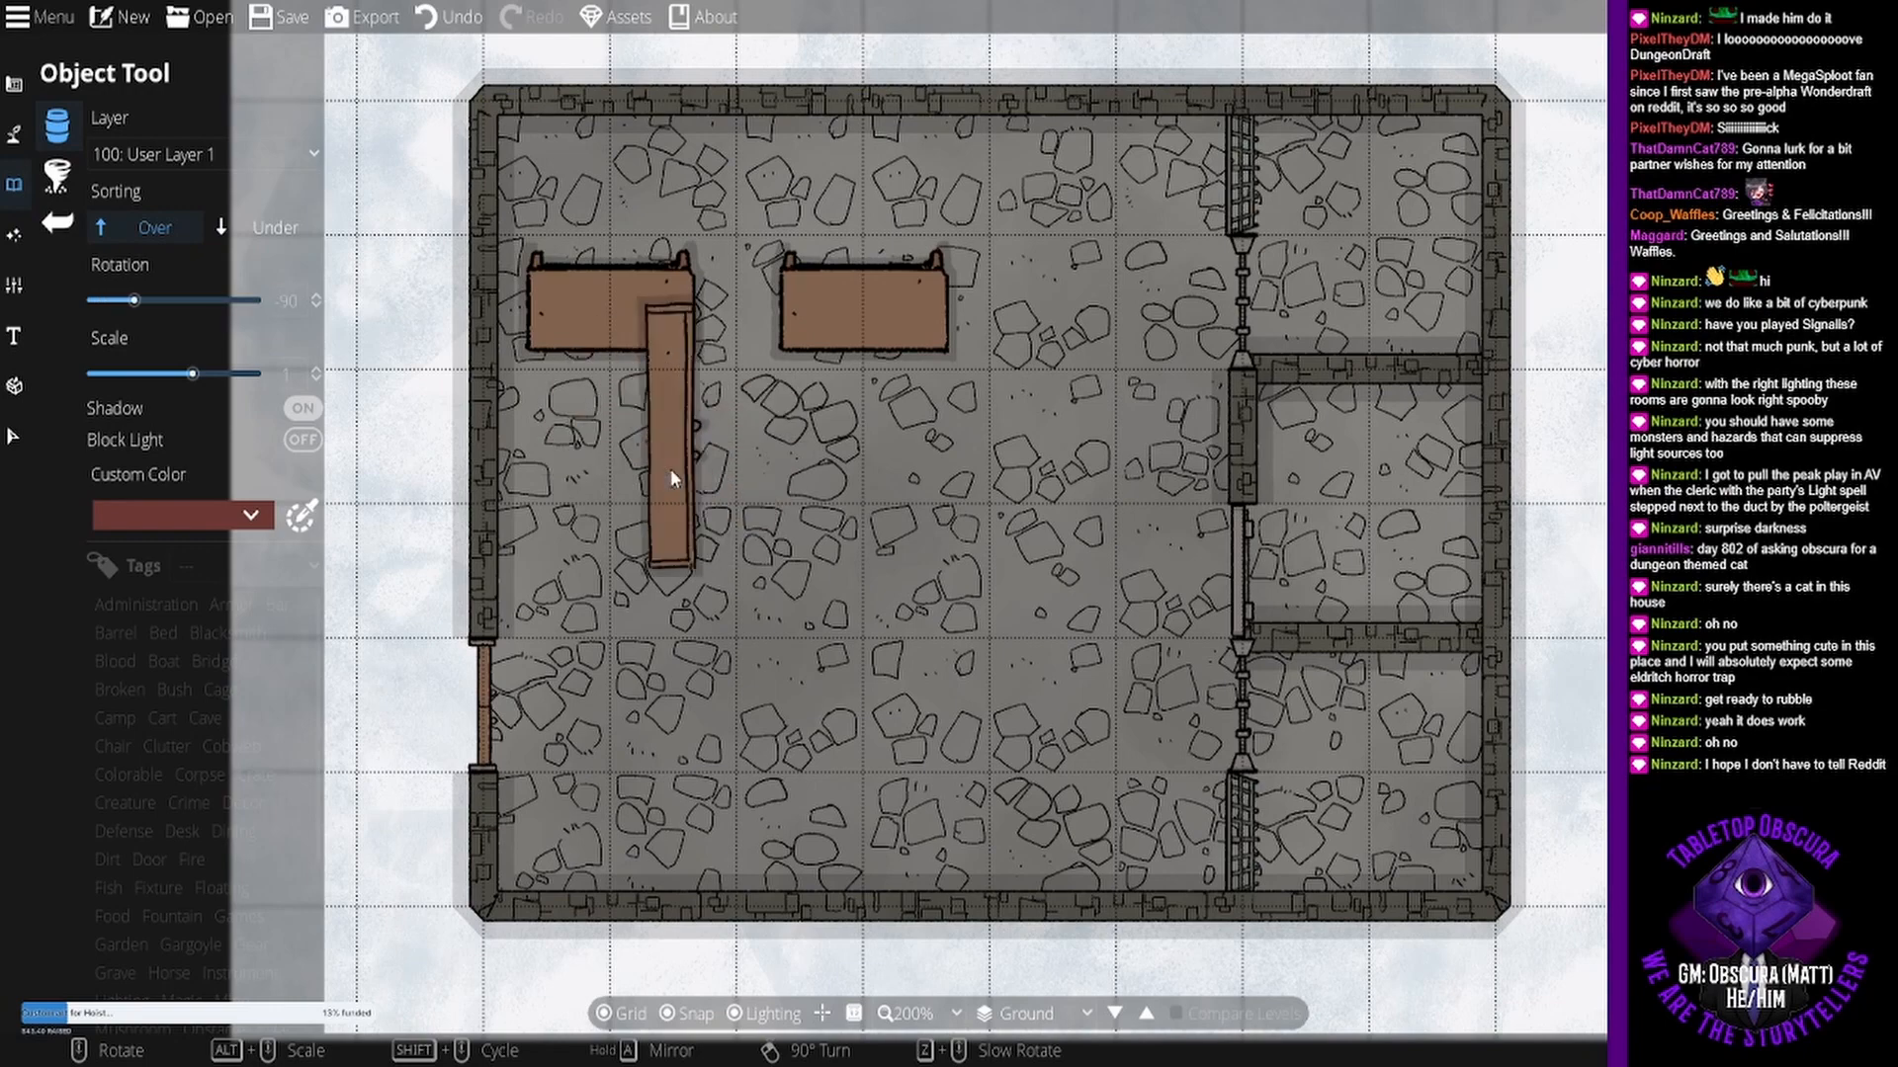
pyautogui.scroll(-6, 711, 786)
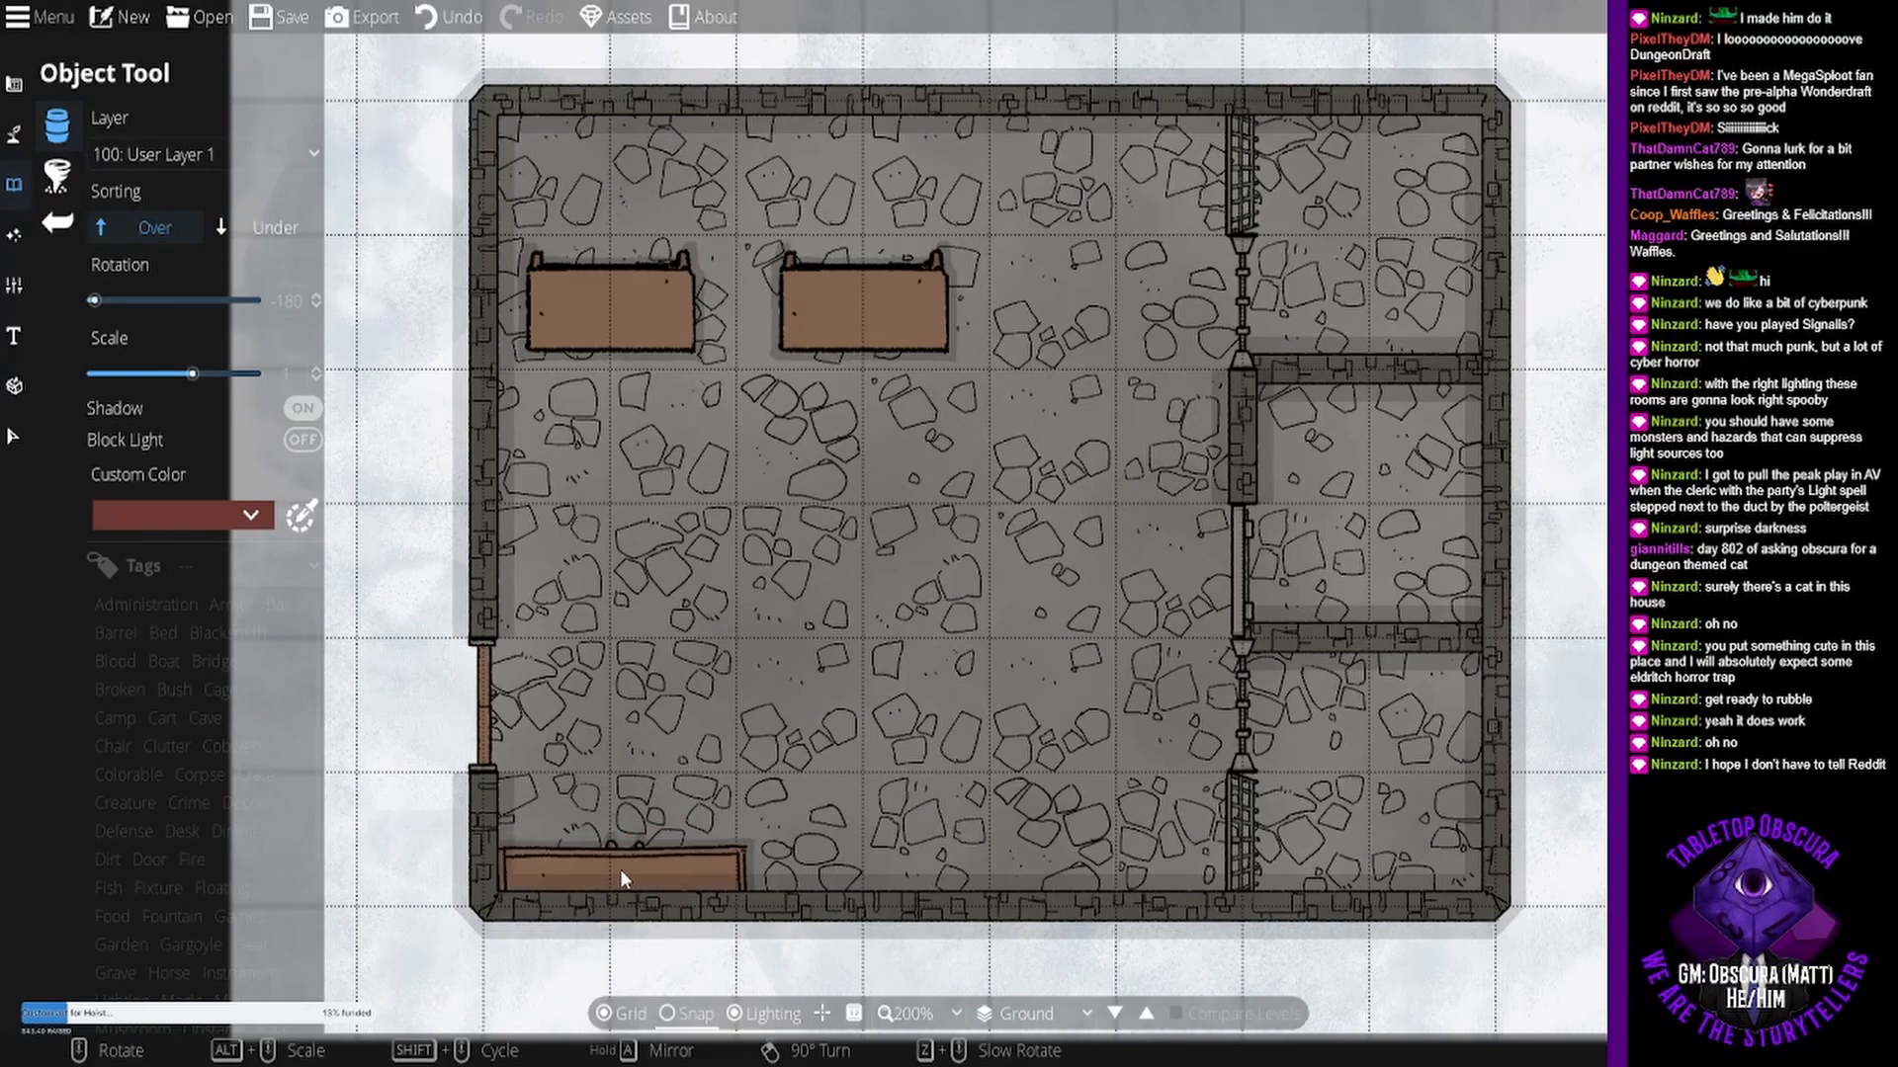
pyautogui.click(619, 869)
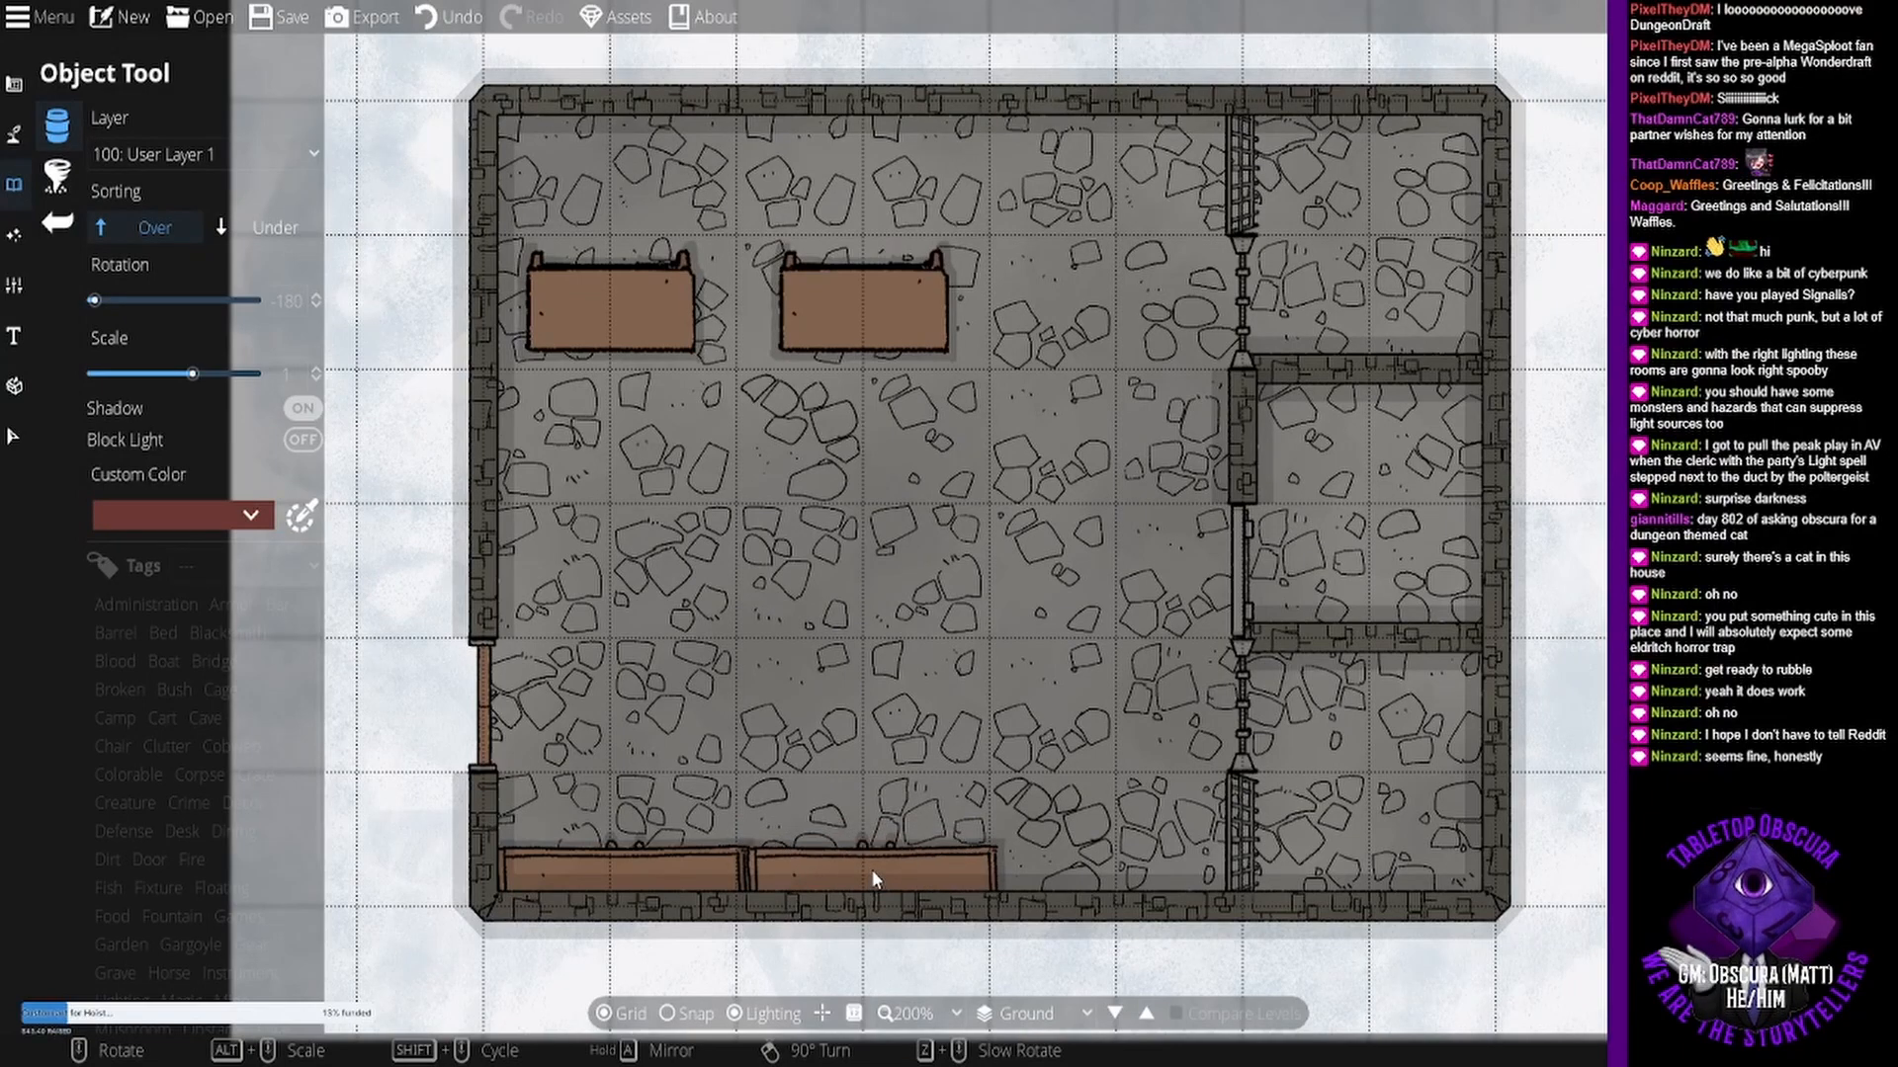
pyautogui.click(872, 870)
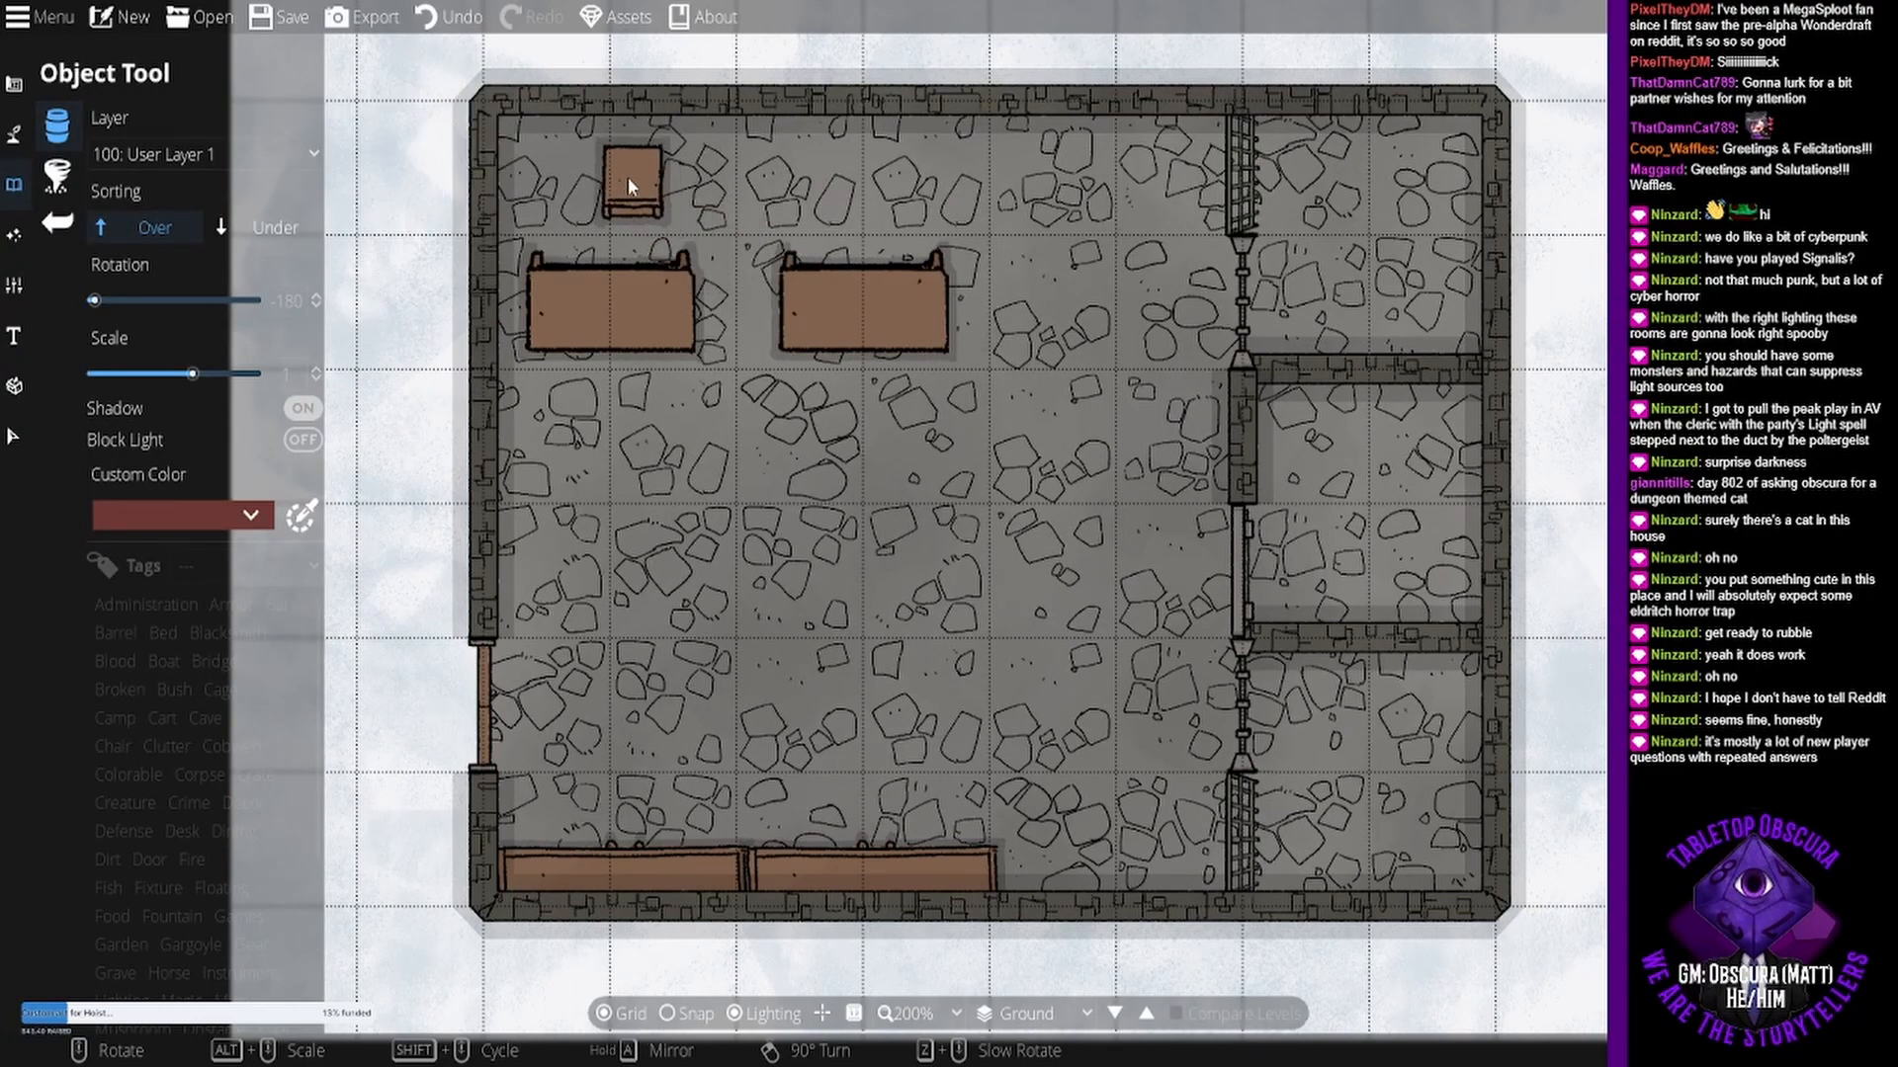
# - Place a wooden chair rotated to -30 north of the west table and a wooden stool rotated to 15 north of the east table
pyautogui.scroll(5, 622, 178)
pyautogui.scroll(-5, 620, 186)
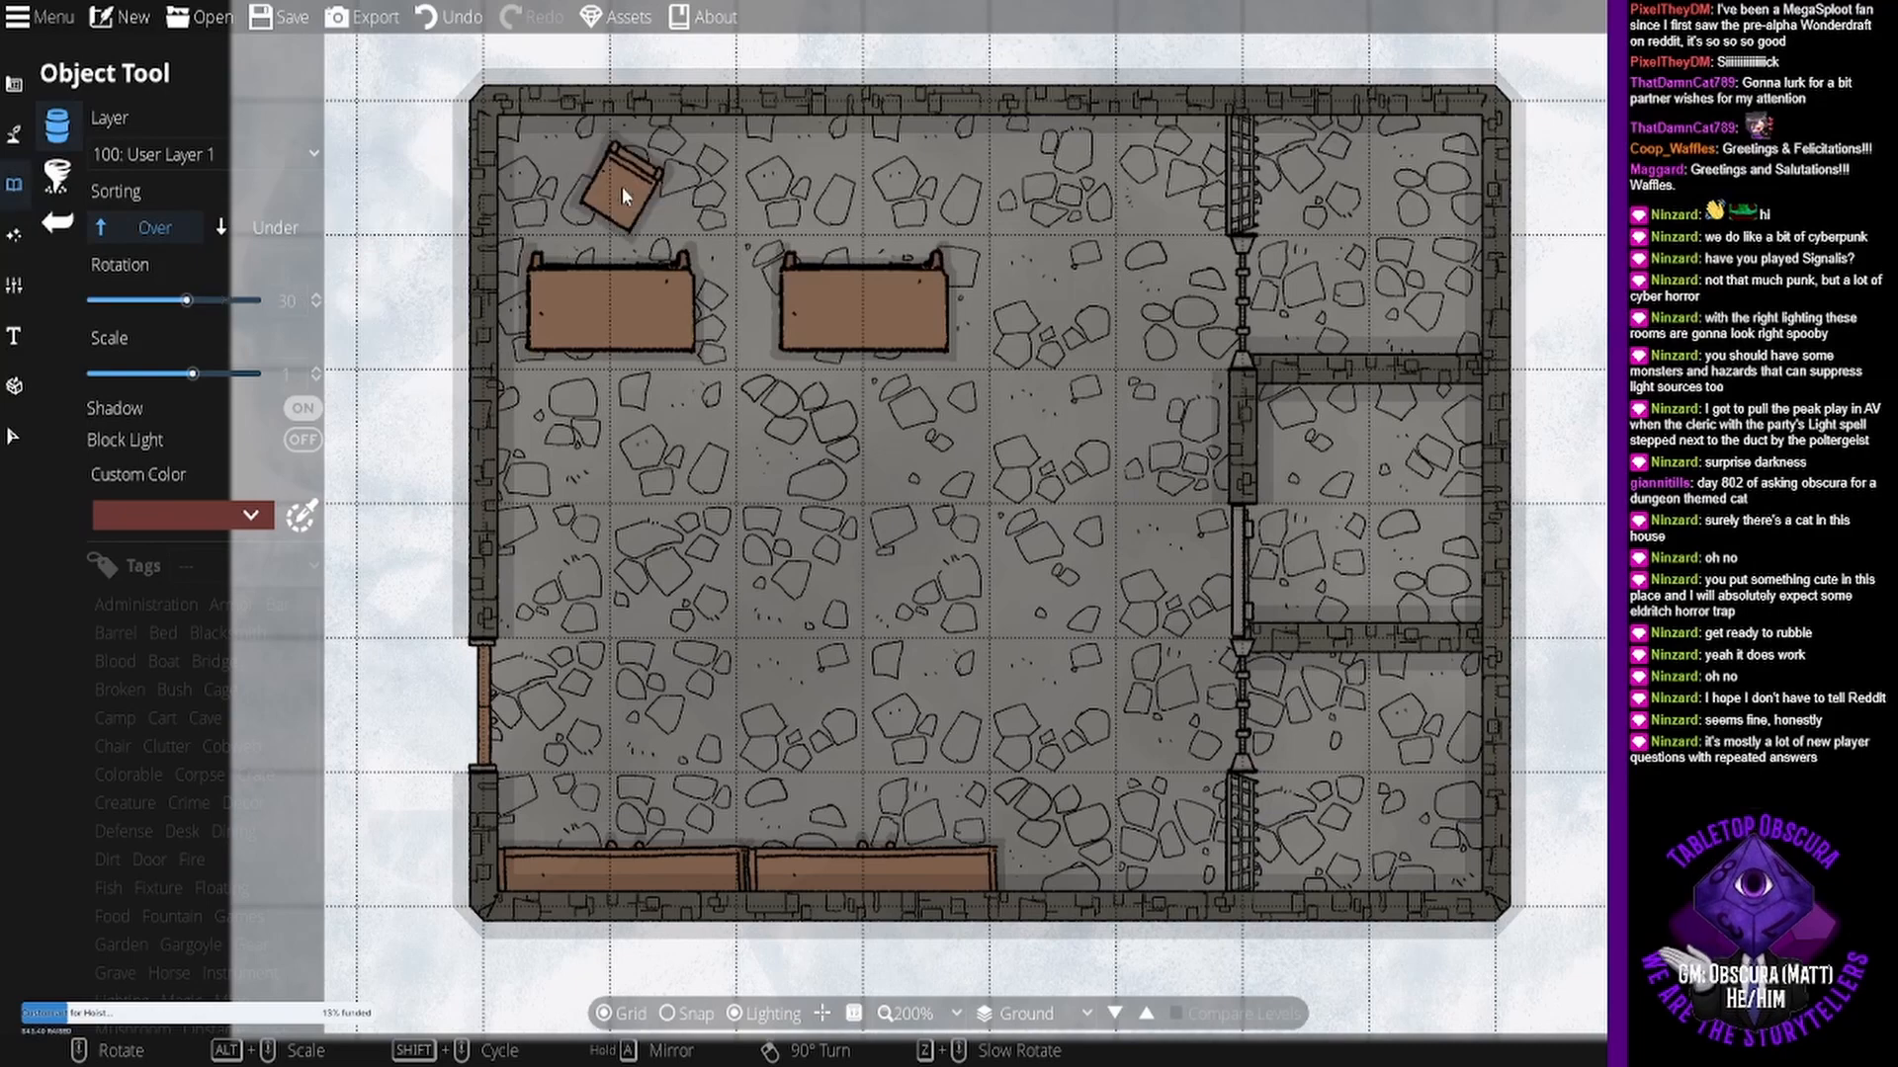
pyautogui.scroll(-1, 608, 188)
pyautogui.click(578, 182)
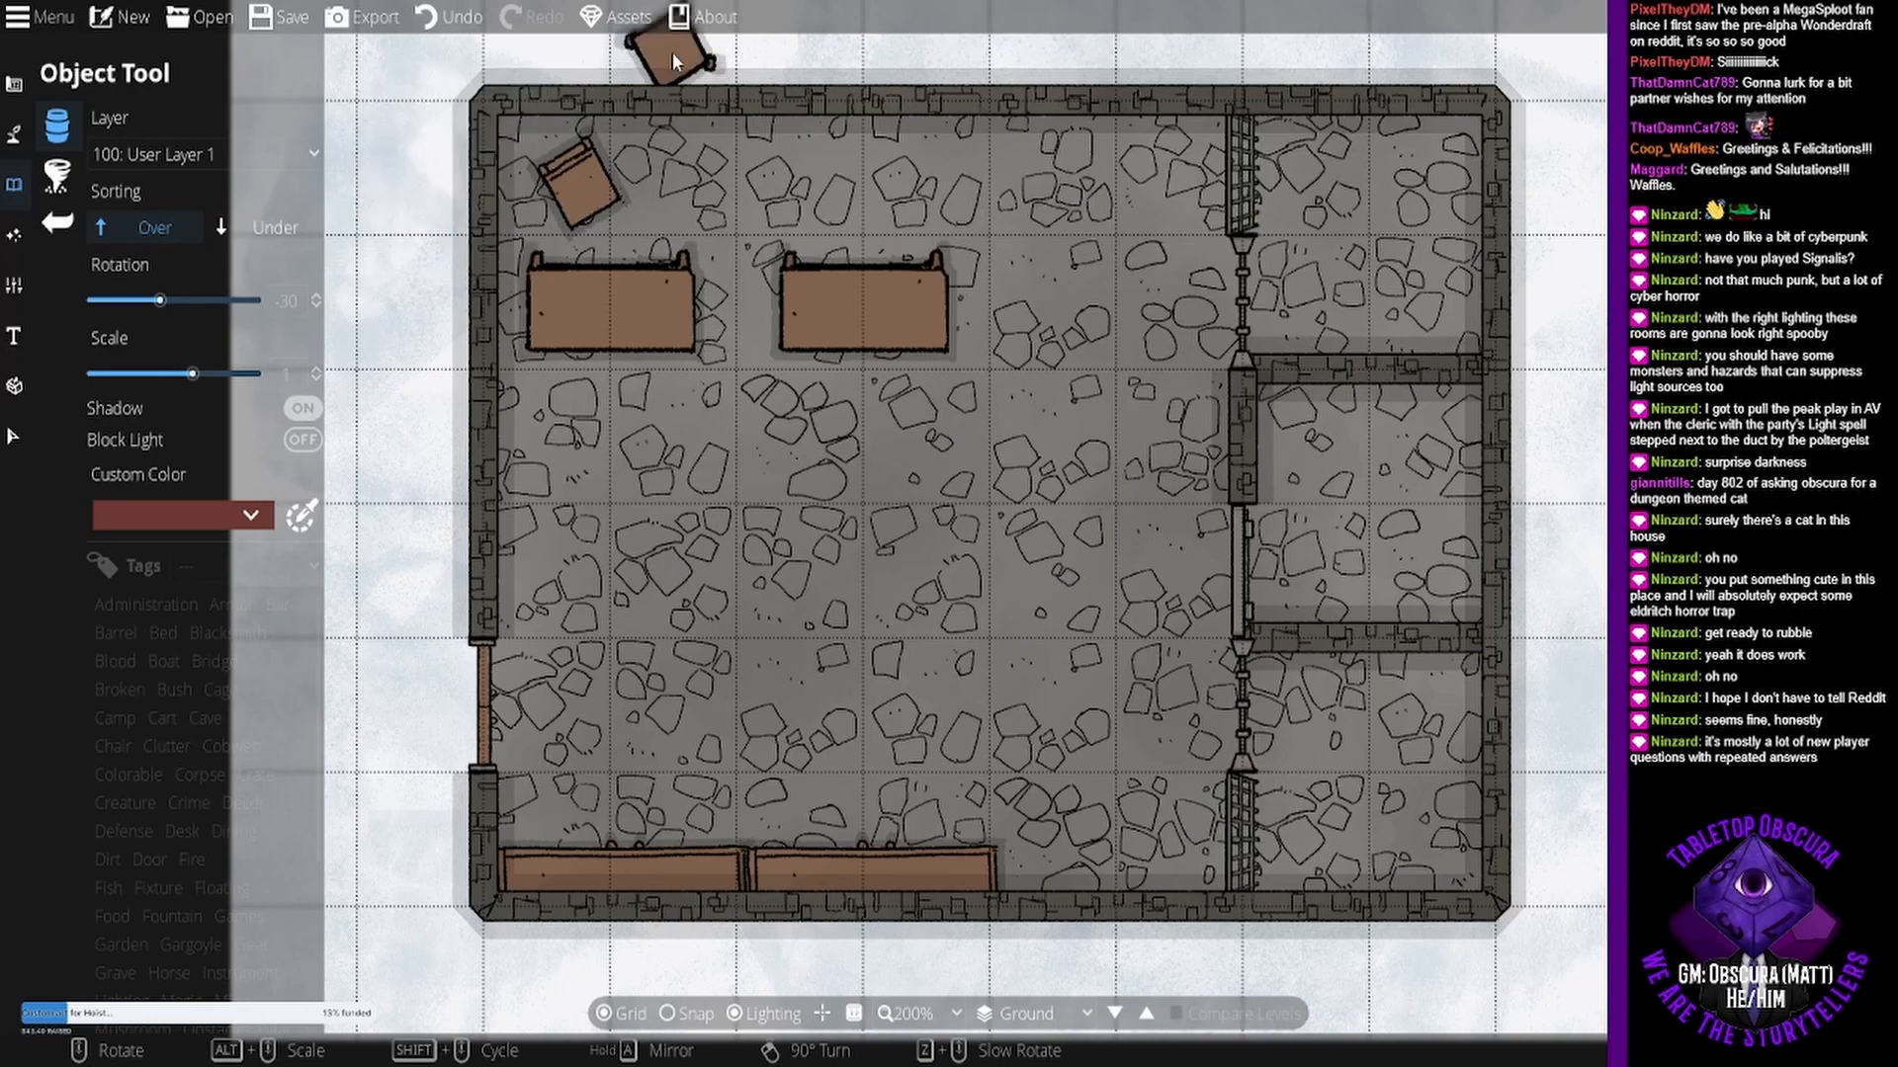
pyautogui.scroll(-2, 801, 170)
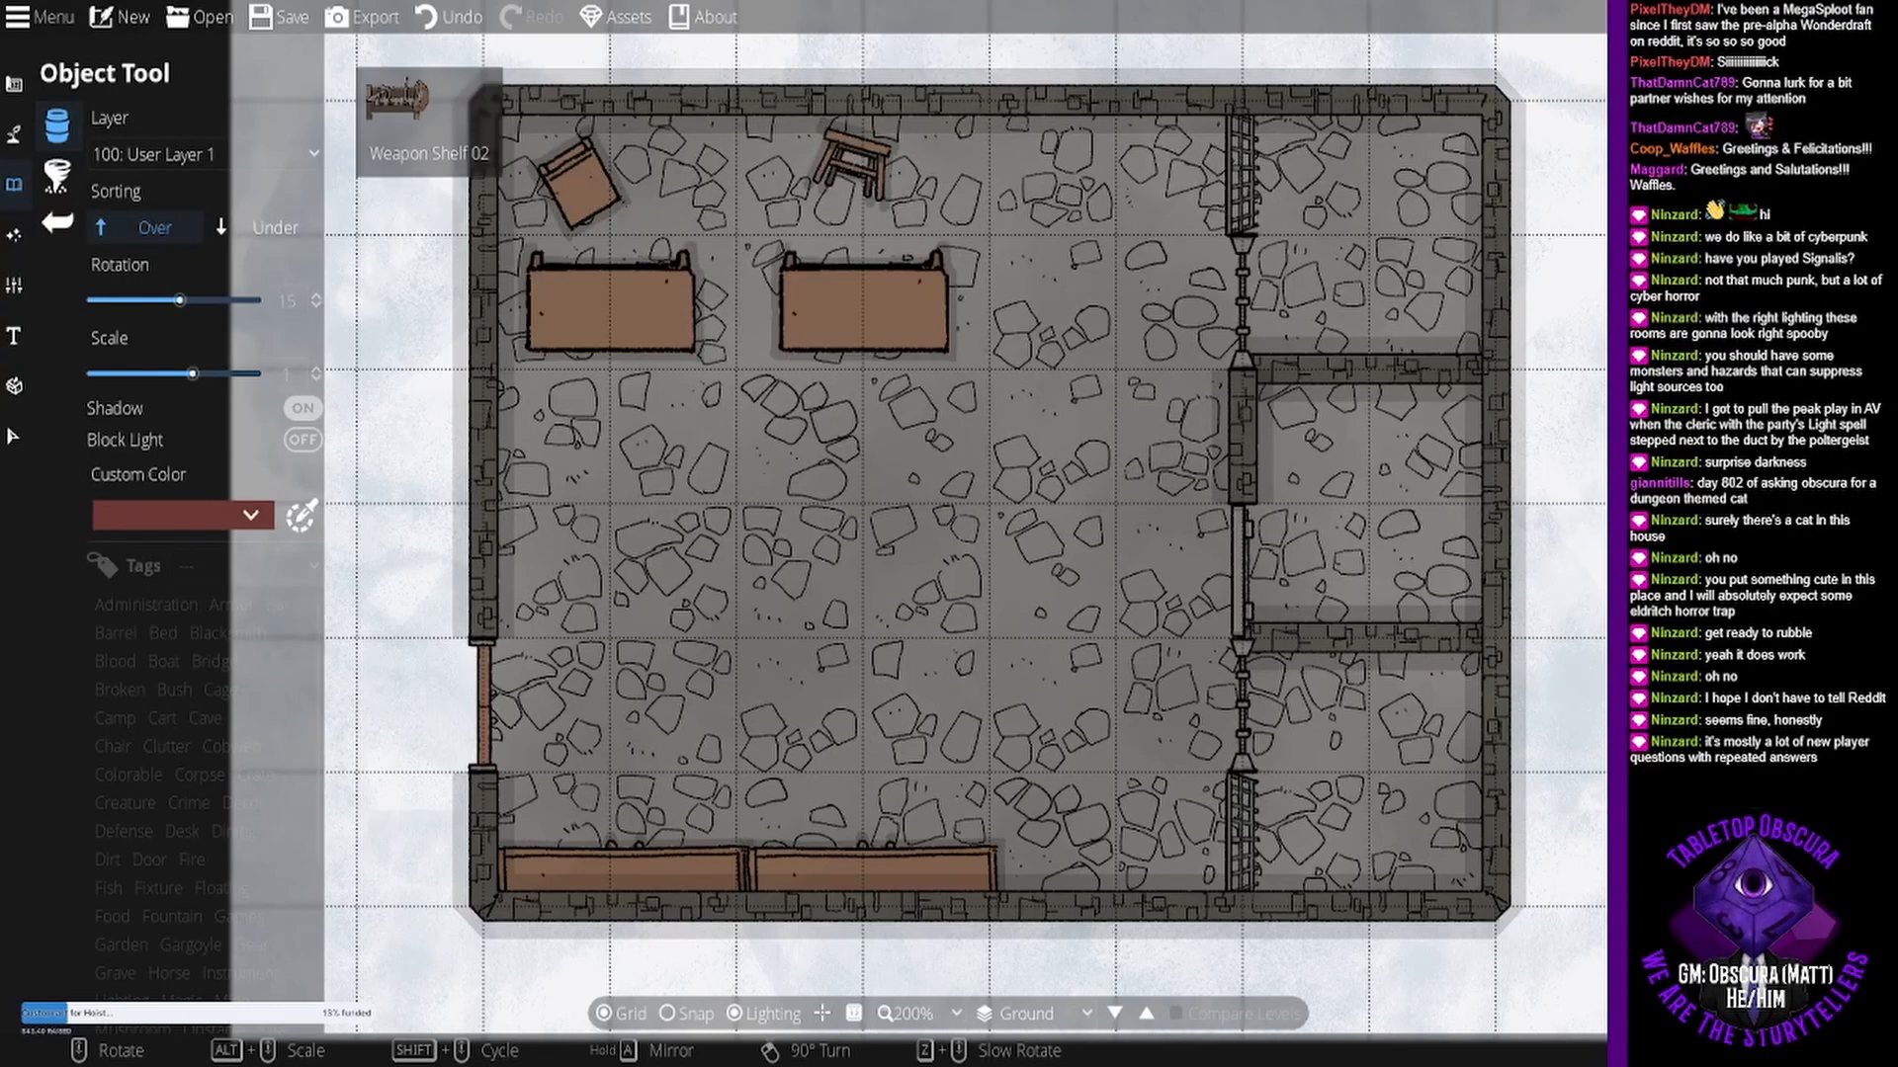
# - Place Weapon Shelf 02 rotated to -90 against the main room's west wall, beside the west table
pyautogui.scroll(-5, 609, 470)
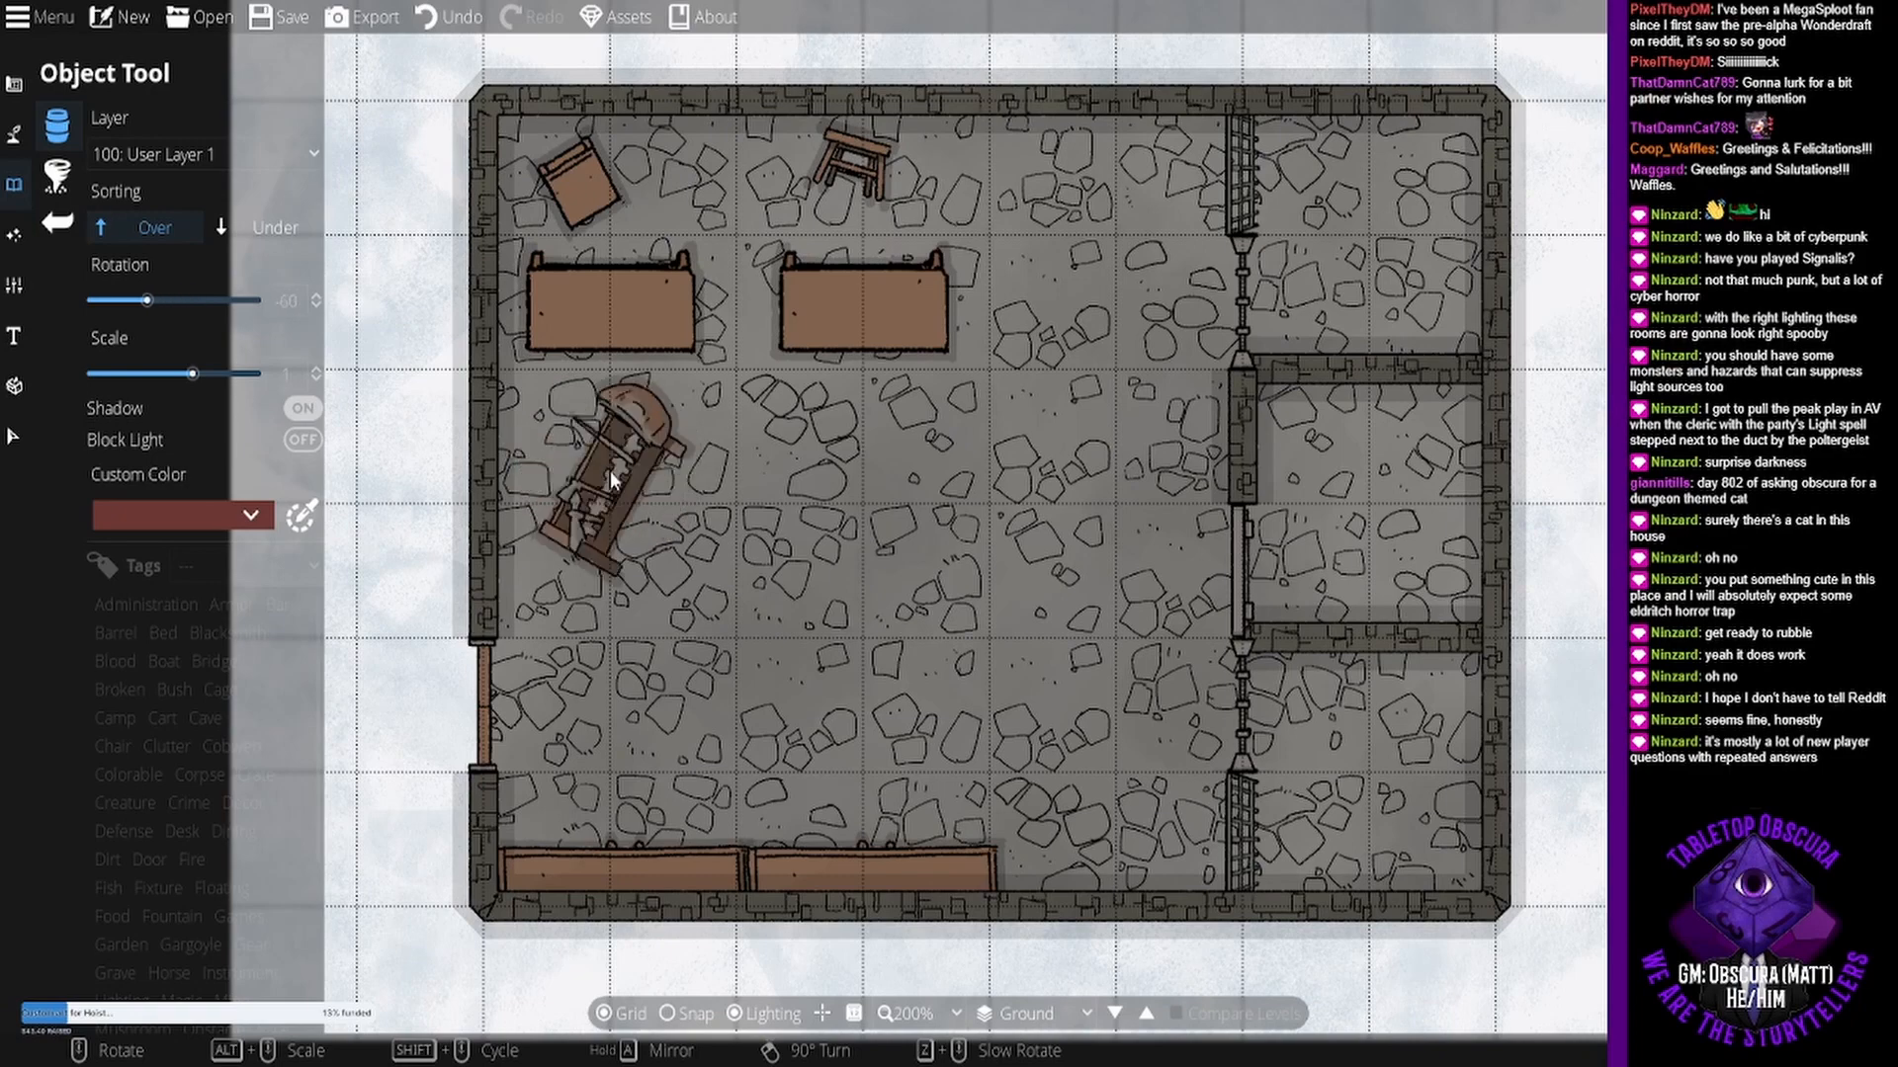
pyautogui.scroll(-2, 554, 420)
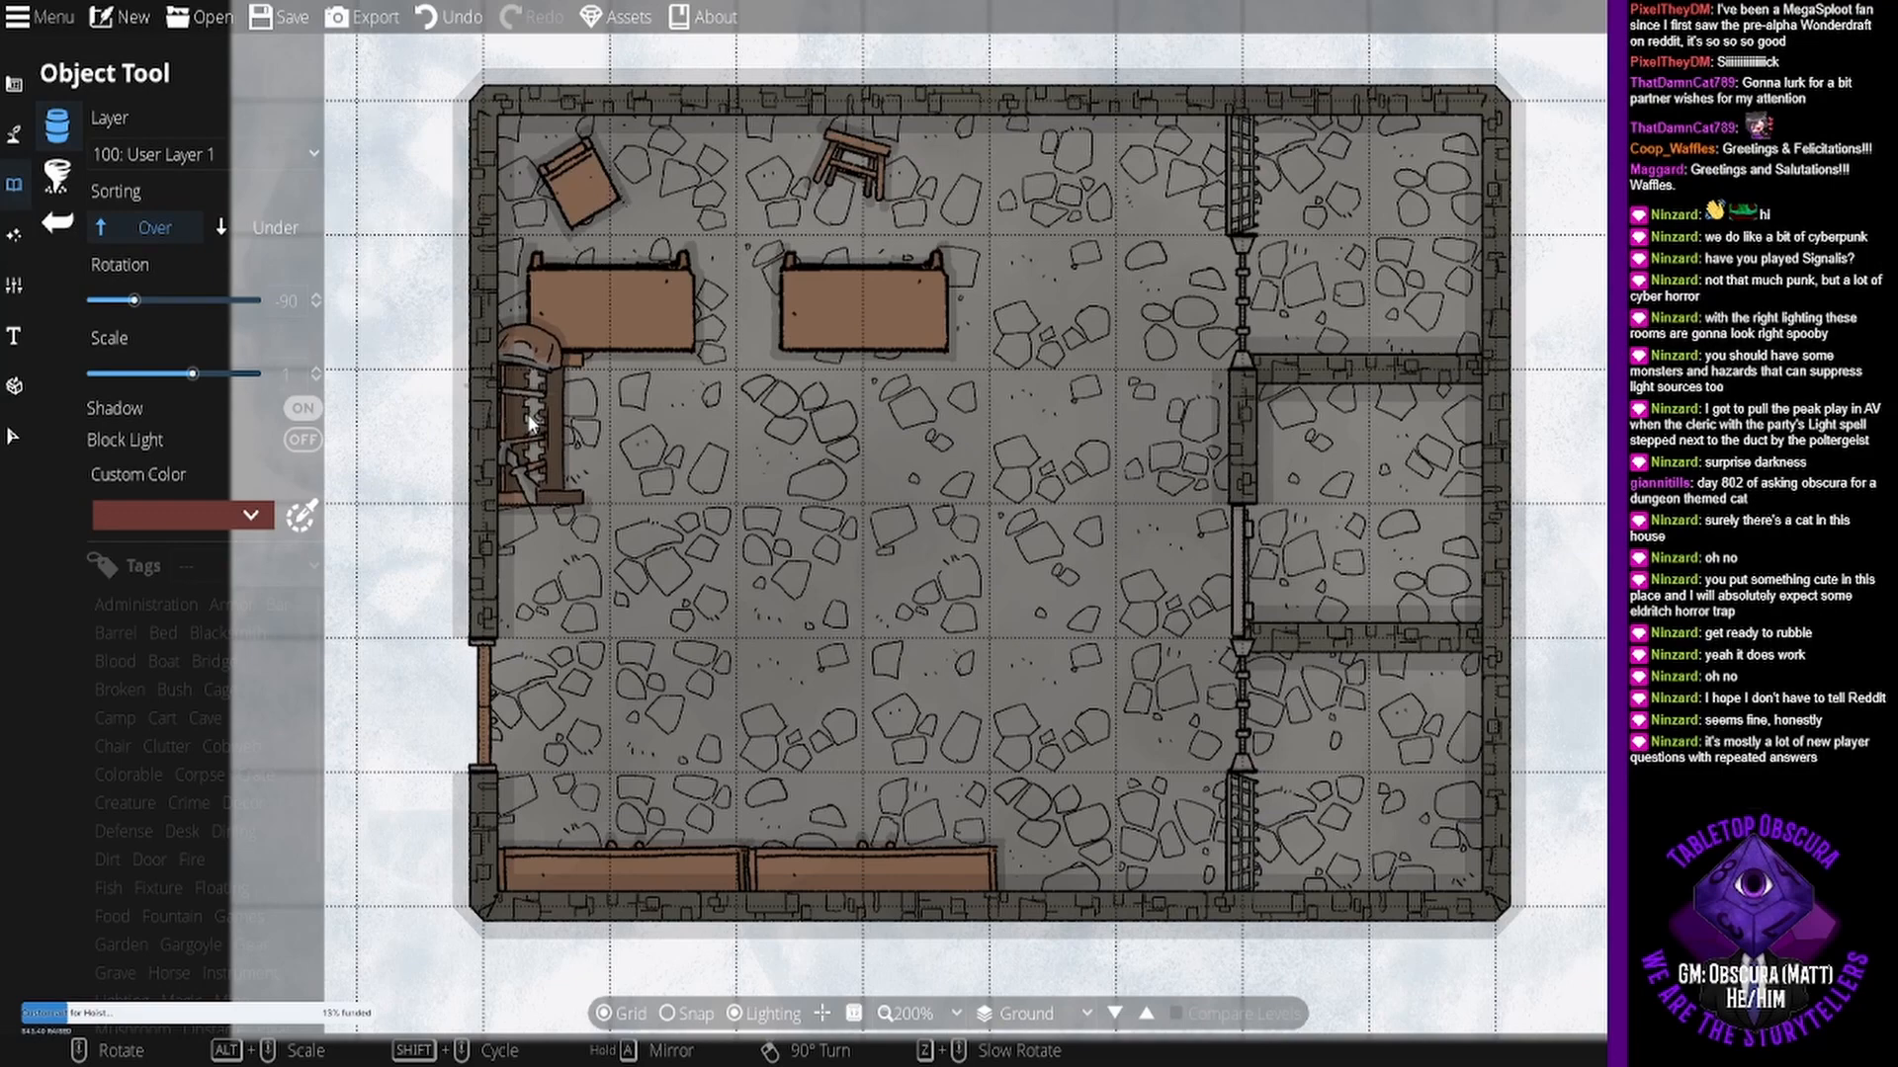
pyautogui.click(531, 423)
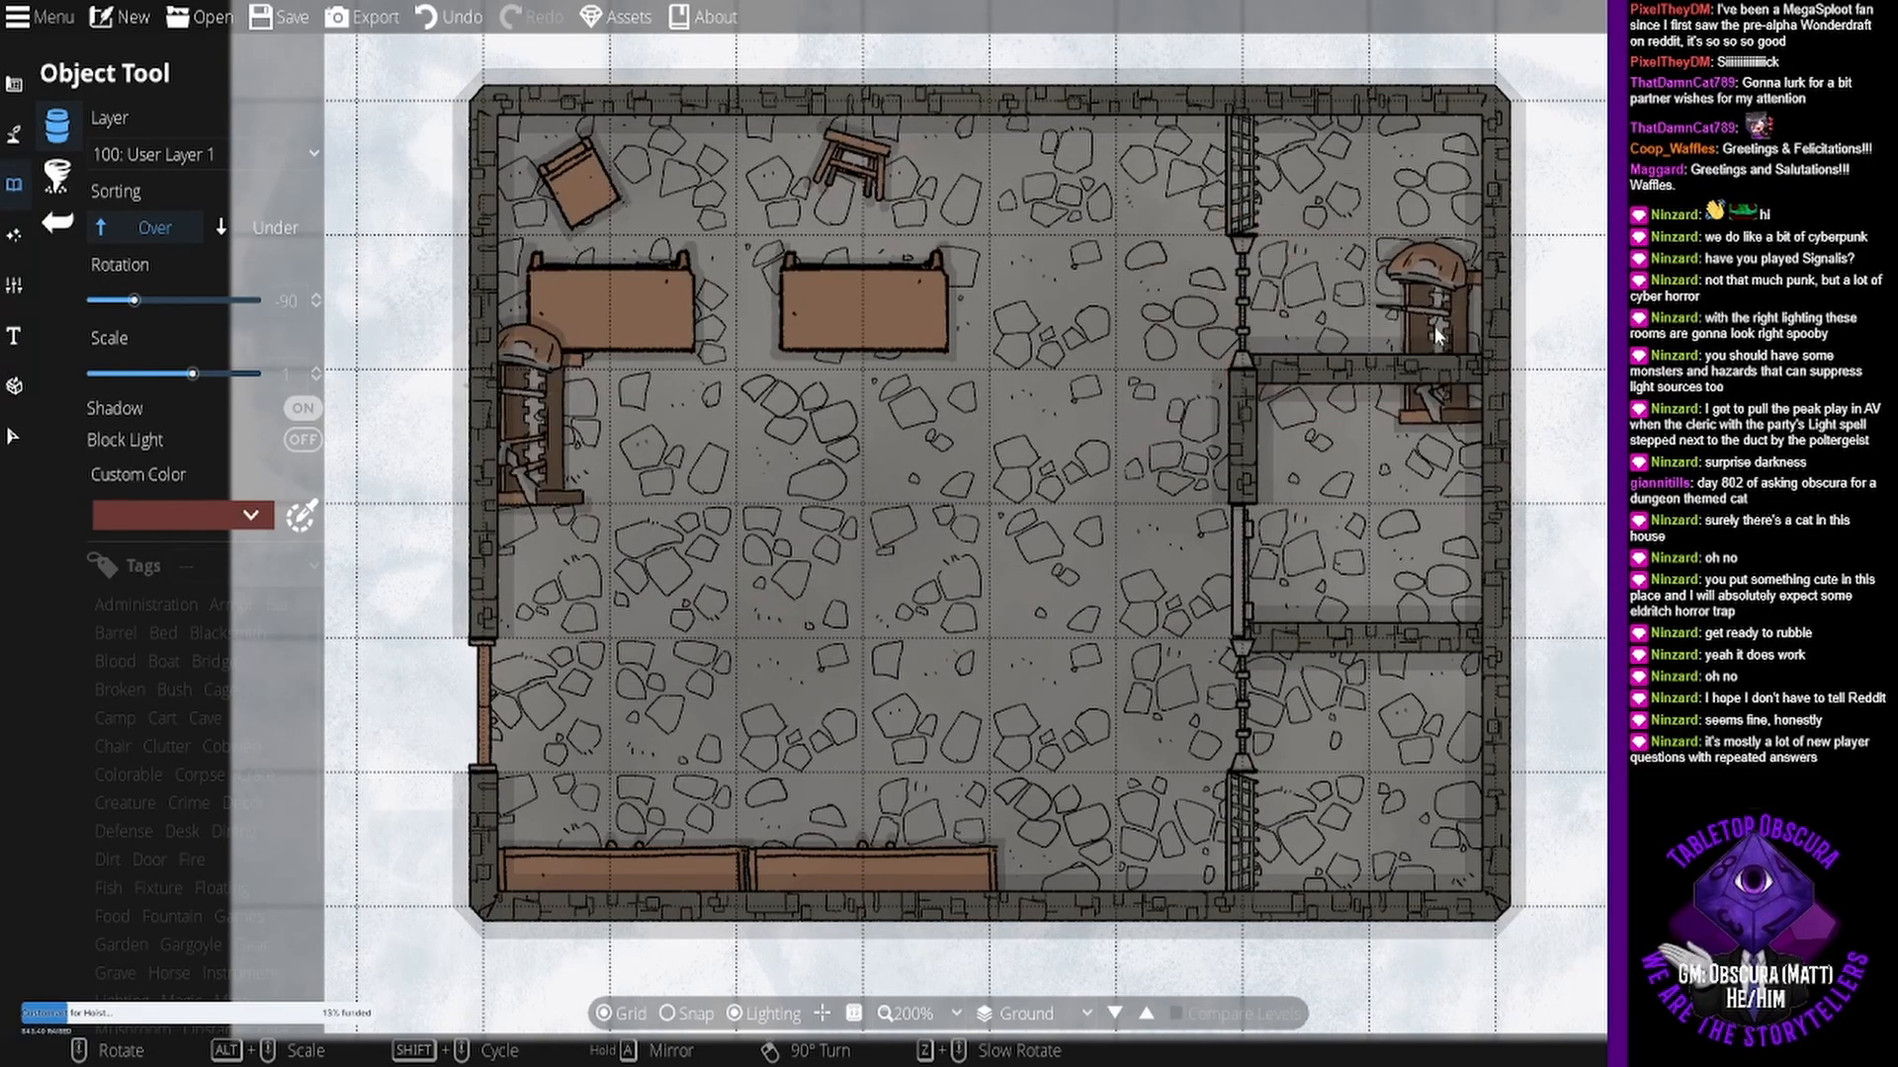
pyautogui.click(1439, 302)
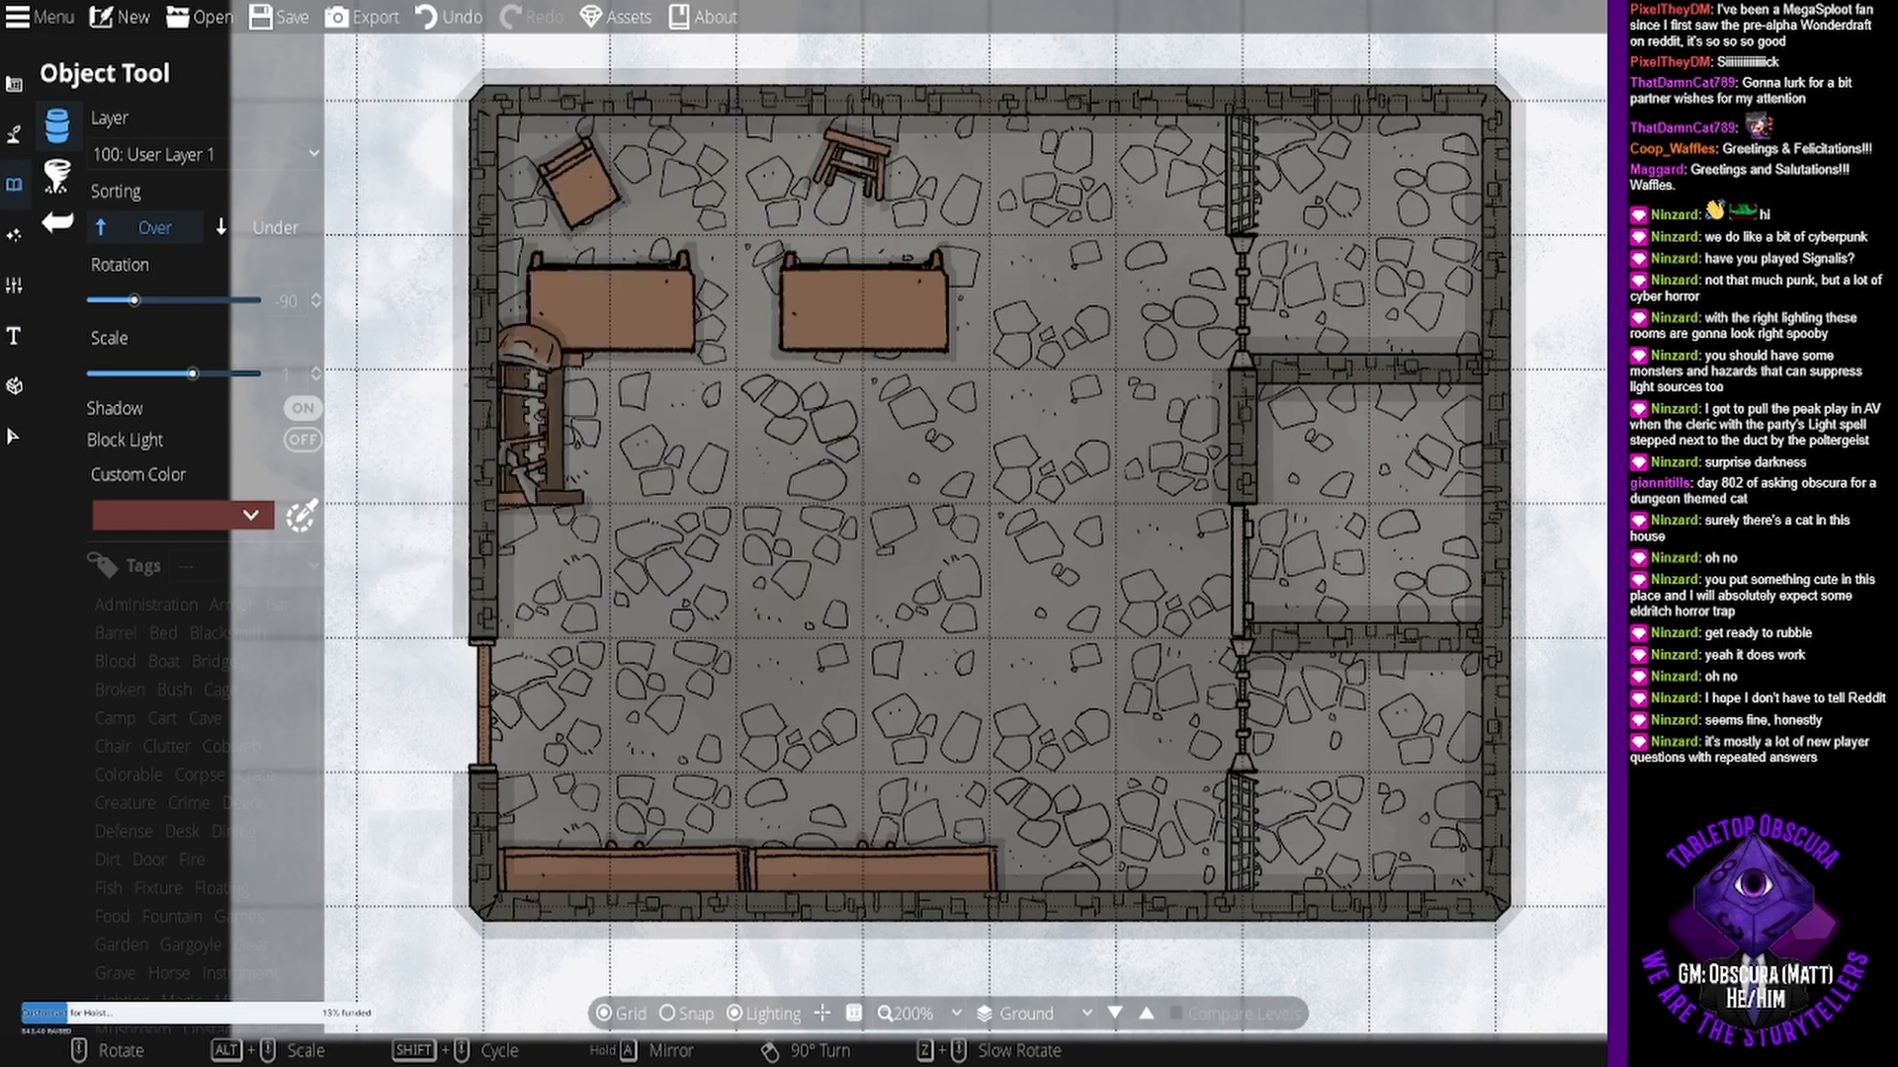
# - Add stone-post window portals with snapping on in the east outer wall, one each for the north and south cells
pyautogui.moveTo(1235, 593); pyautogui.dragTo(905, 667)
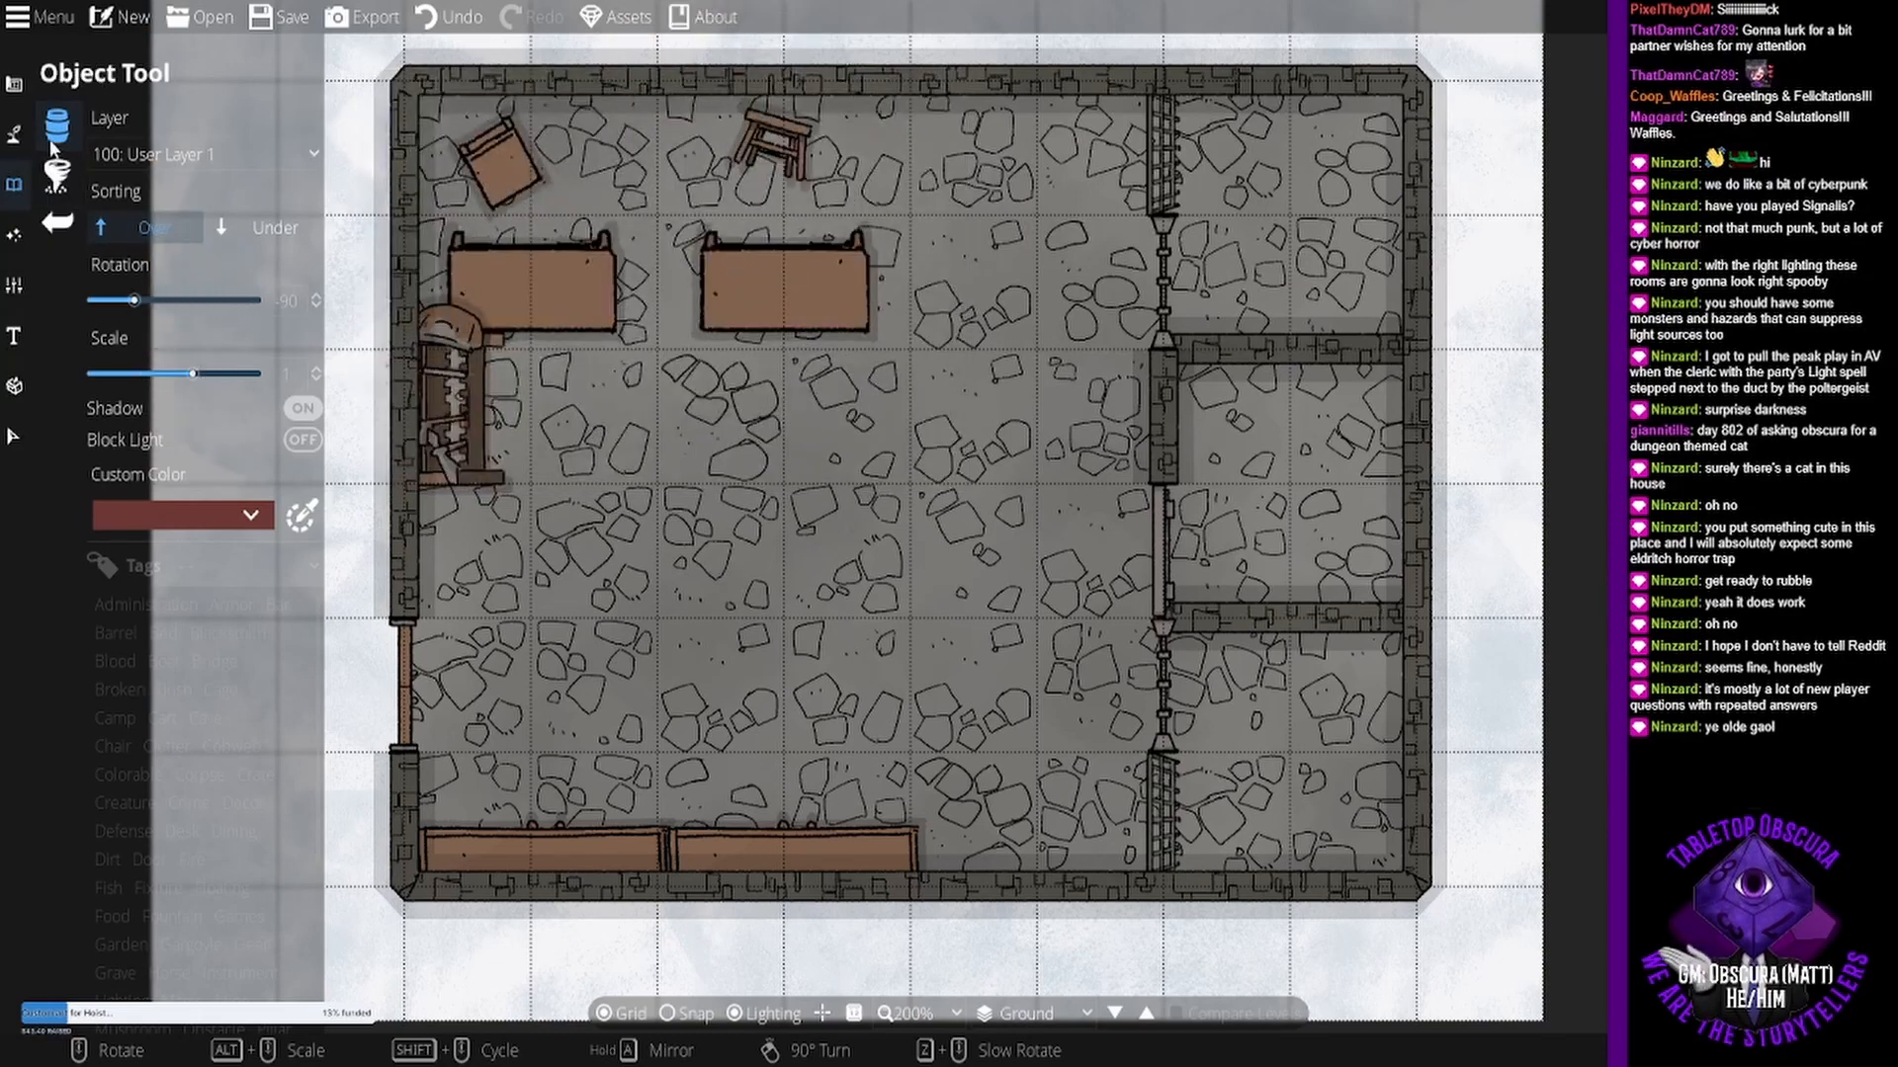
pyautogui.click(20, 89)
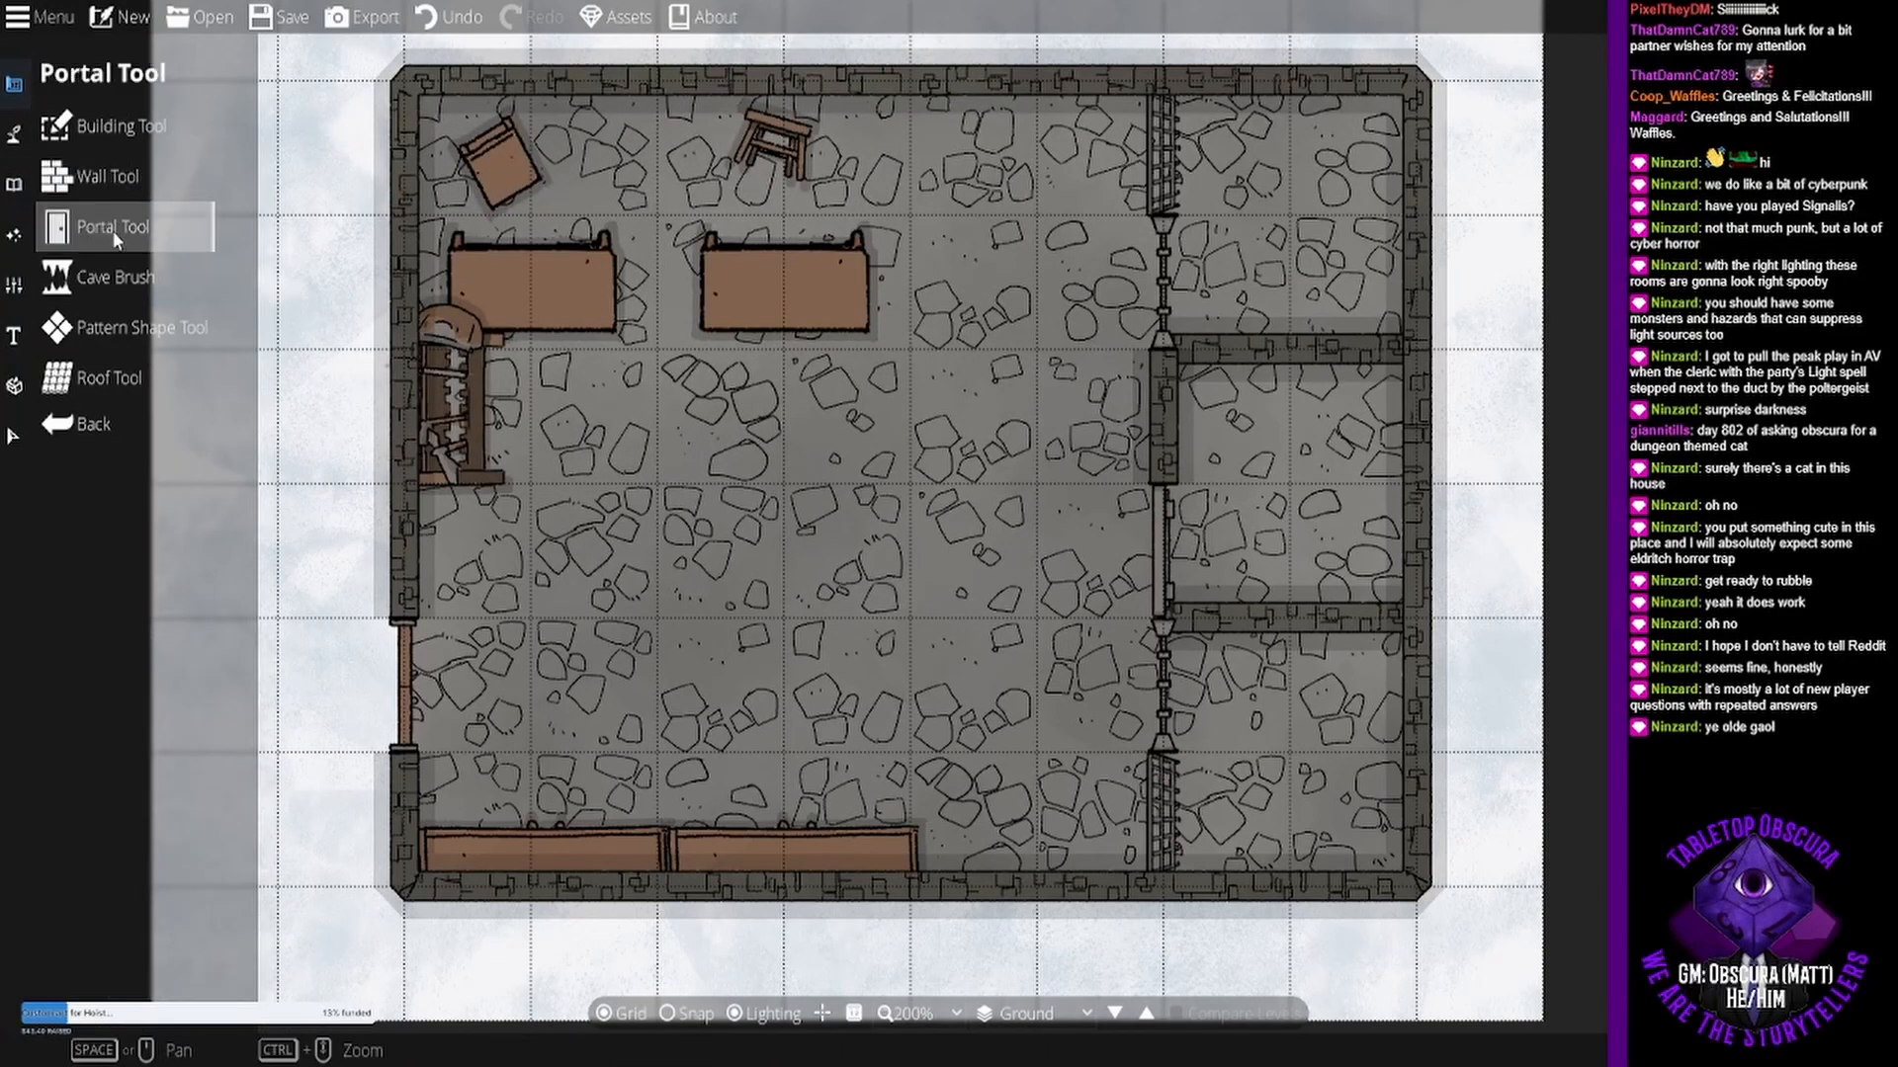
pyautogui.click(127, 230)
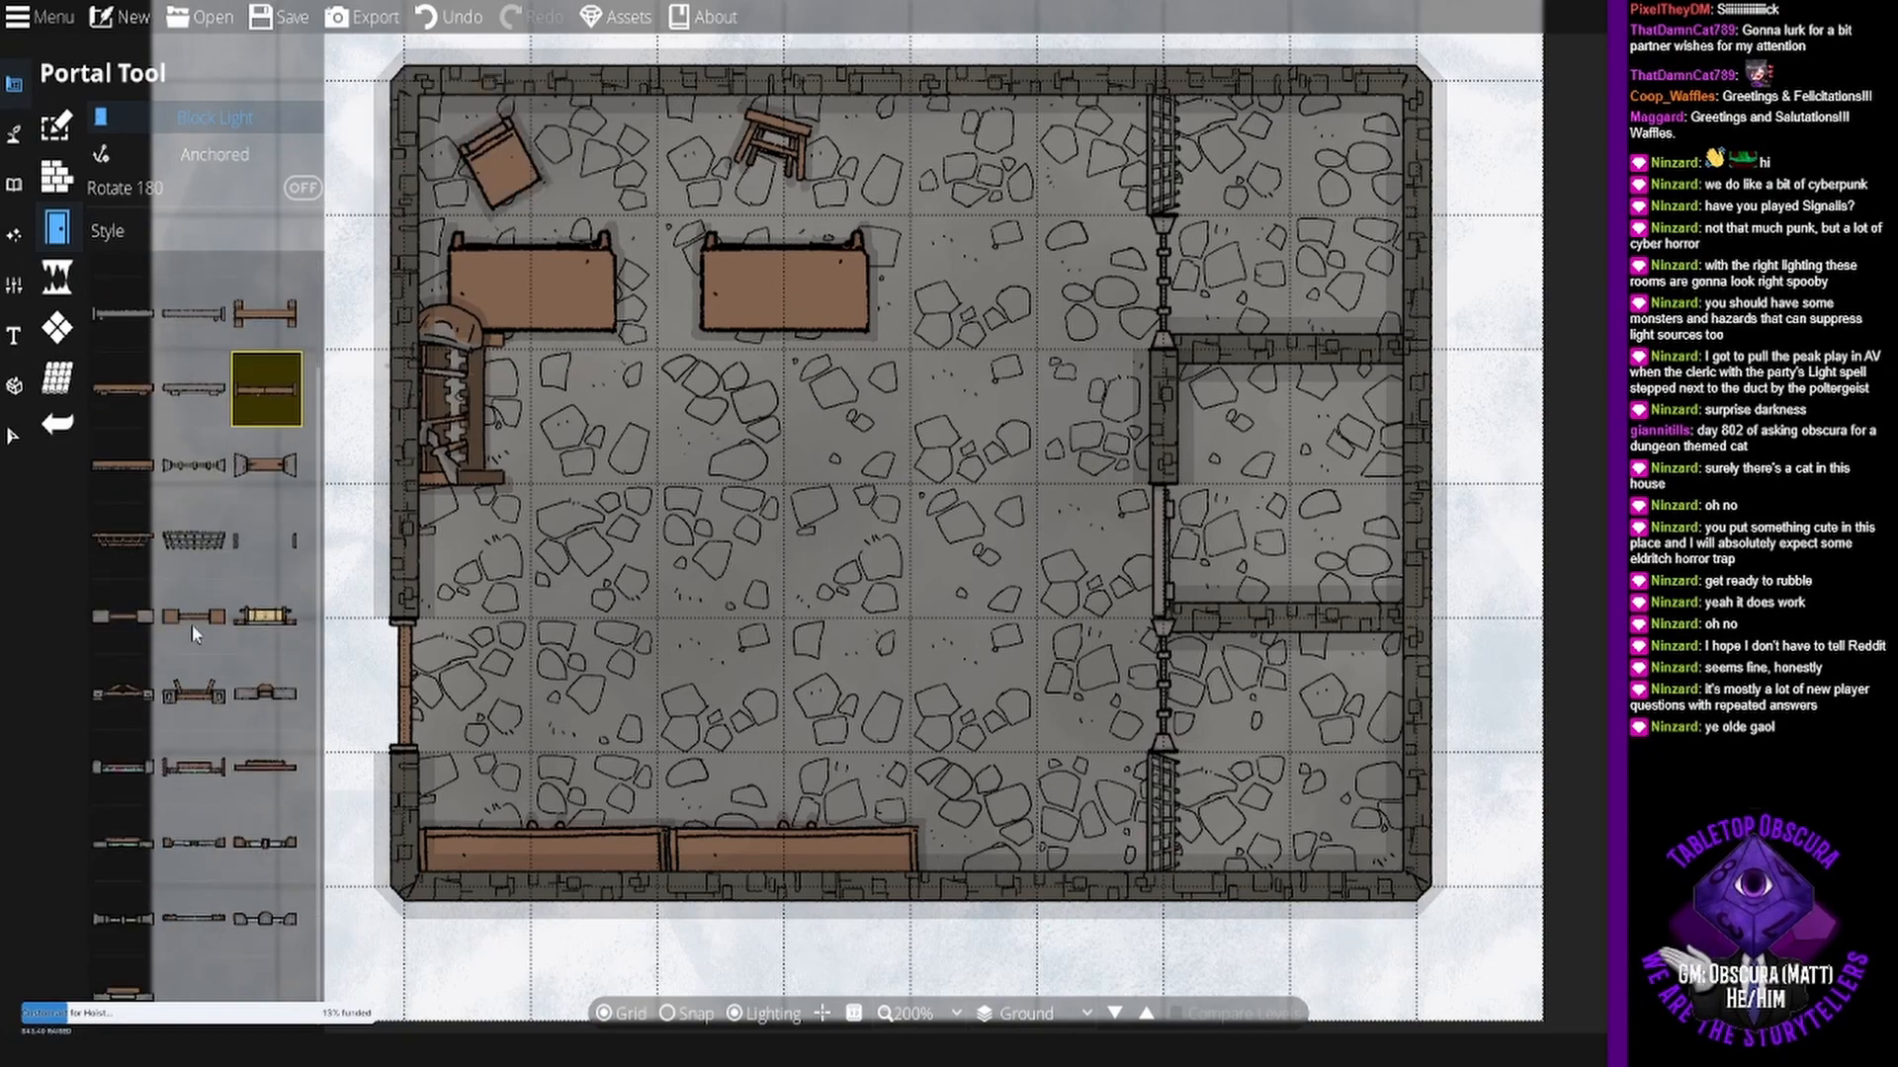
pyautogui.click(209, 466)
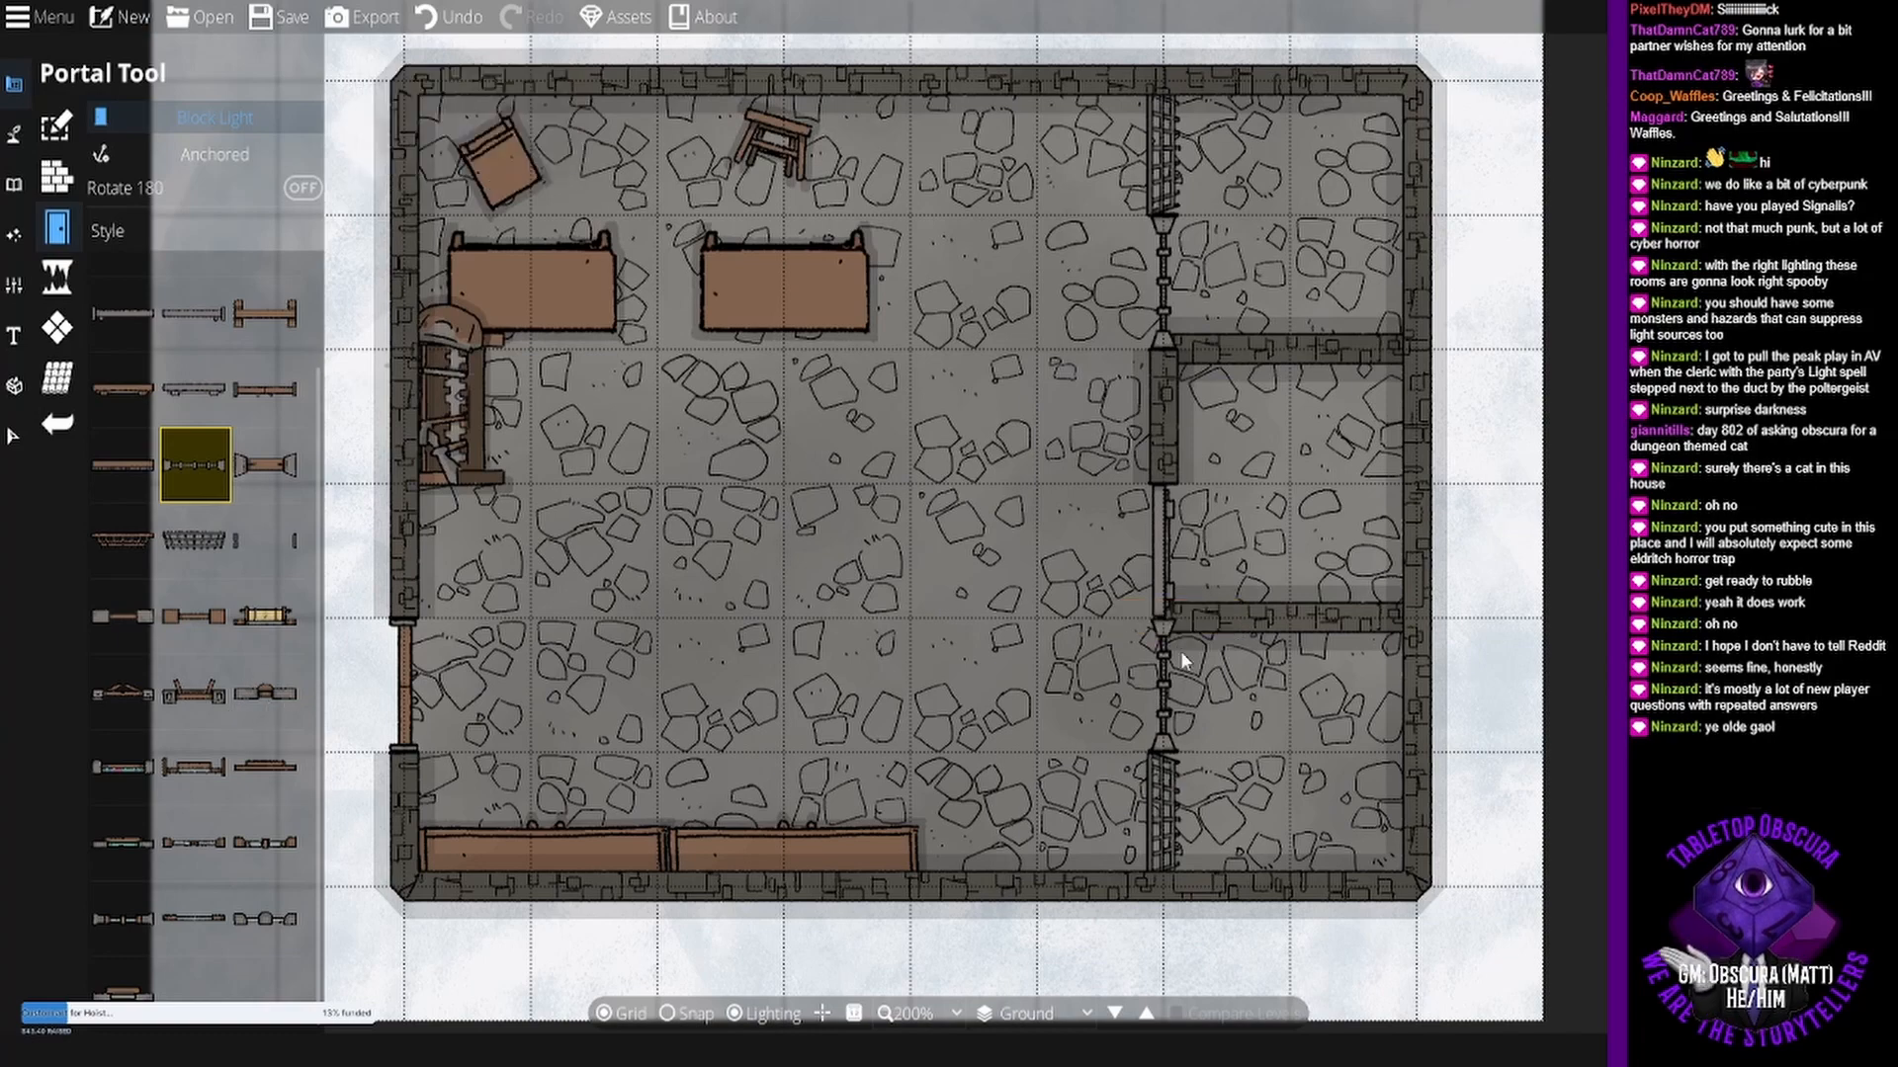
pyautogui.click(282, 922)
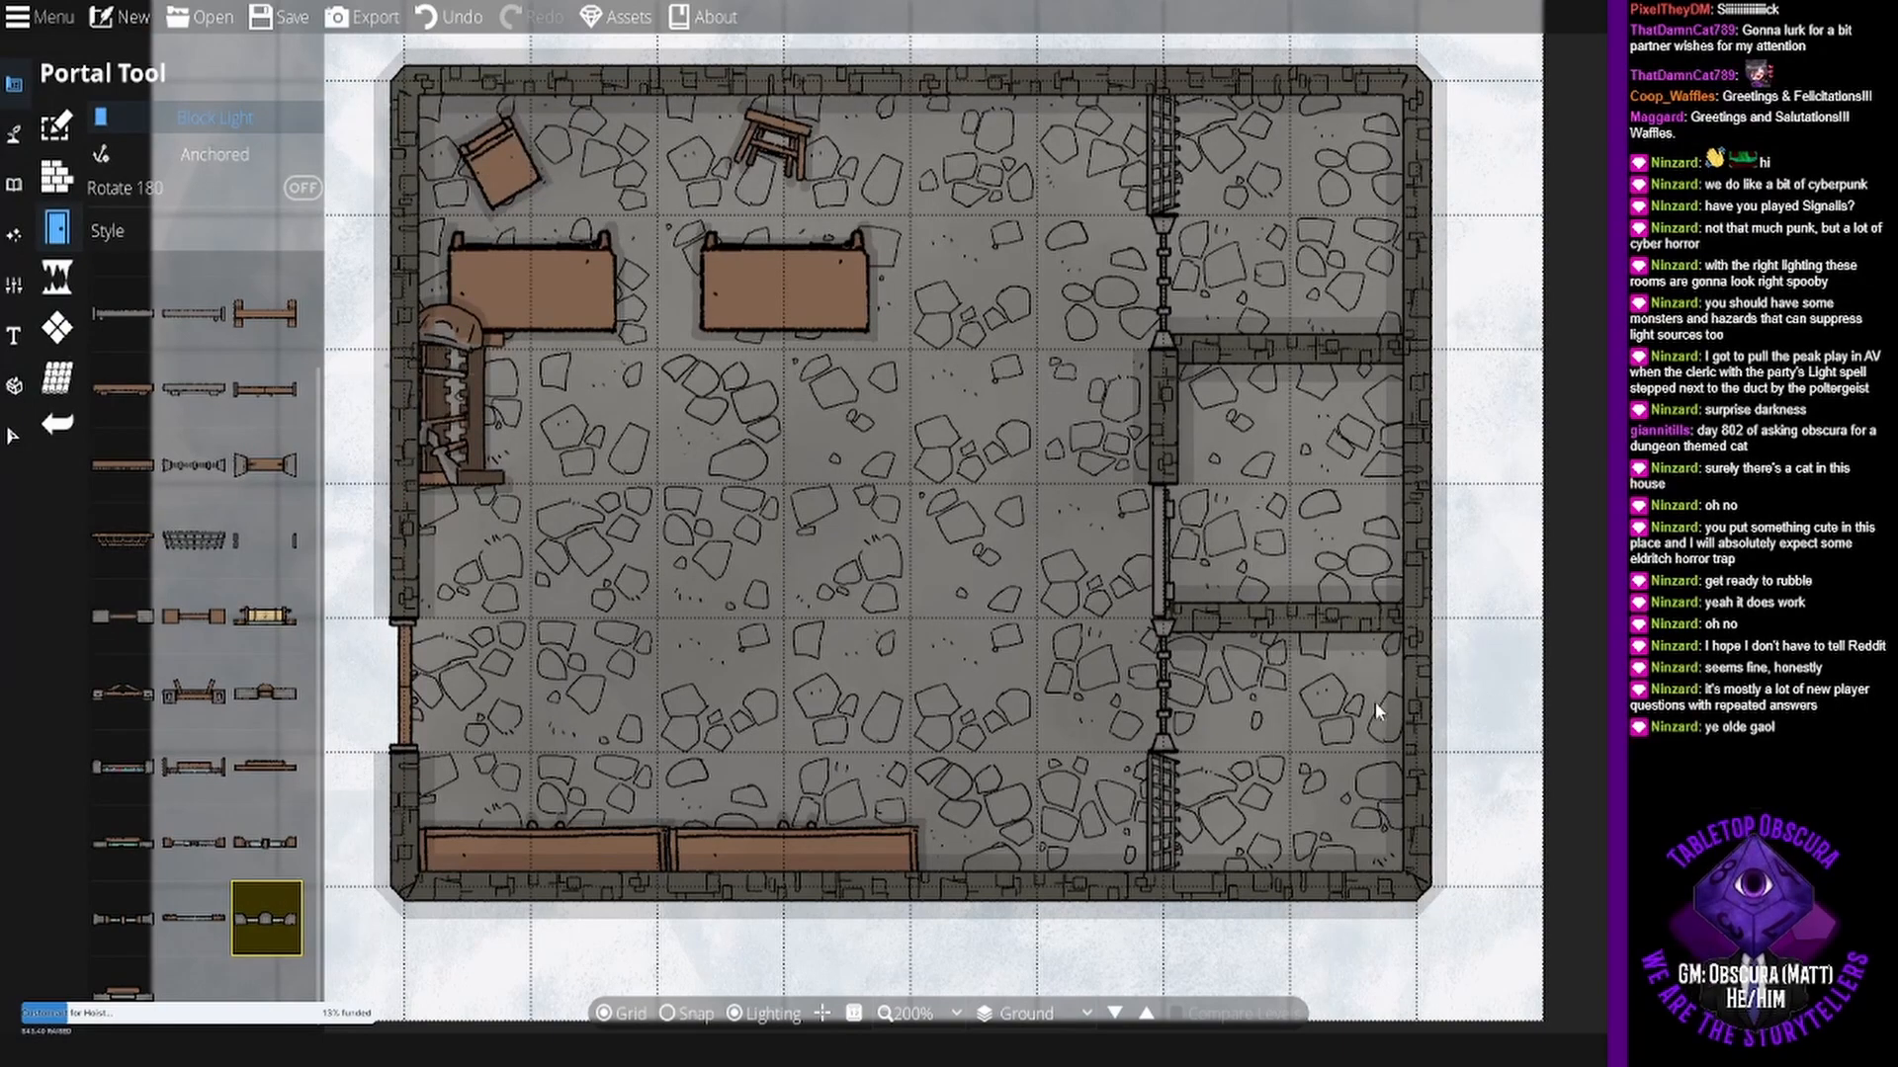
pyautogui.click(682, 1014)
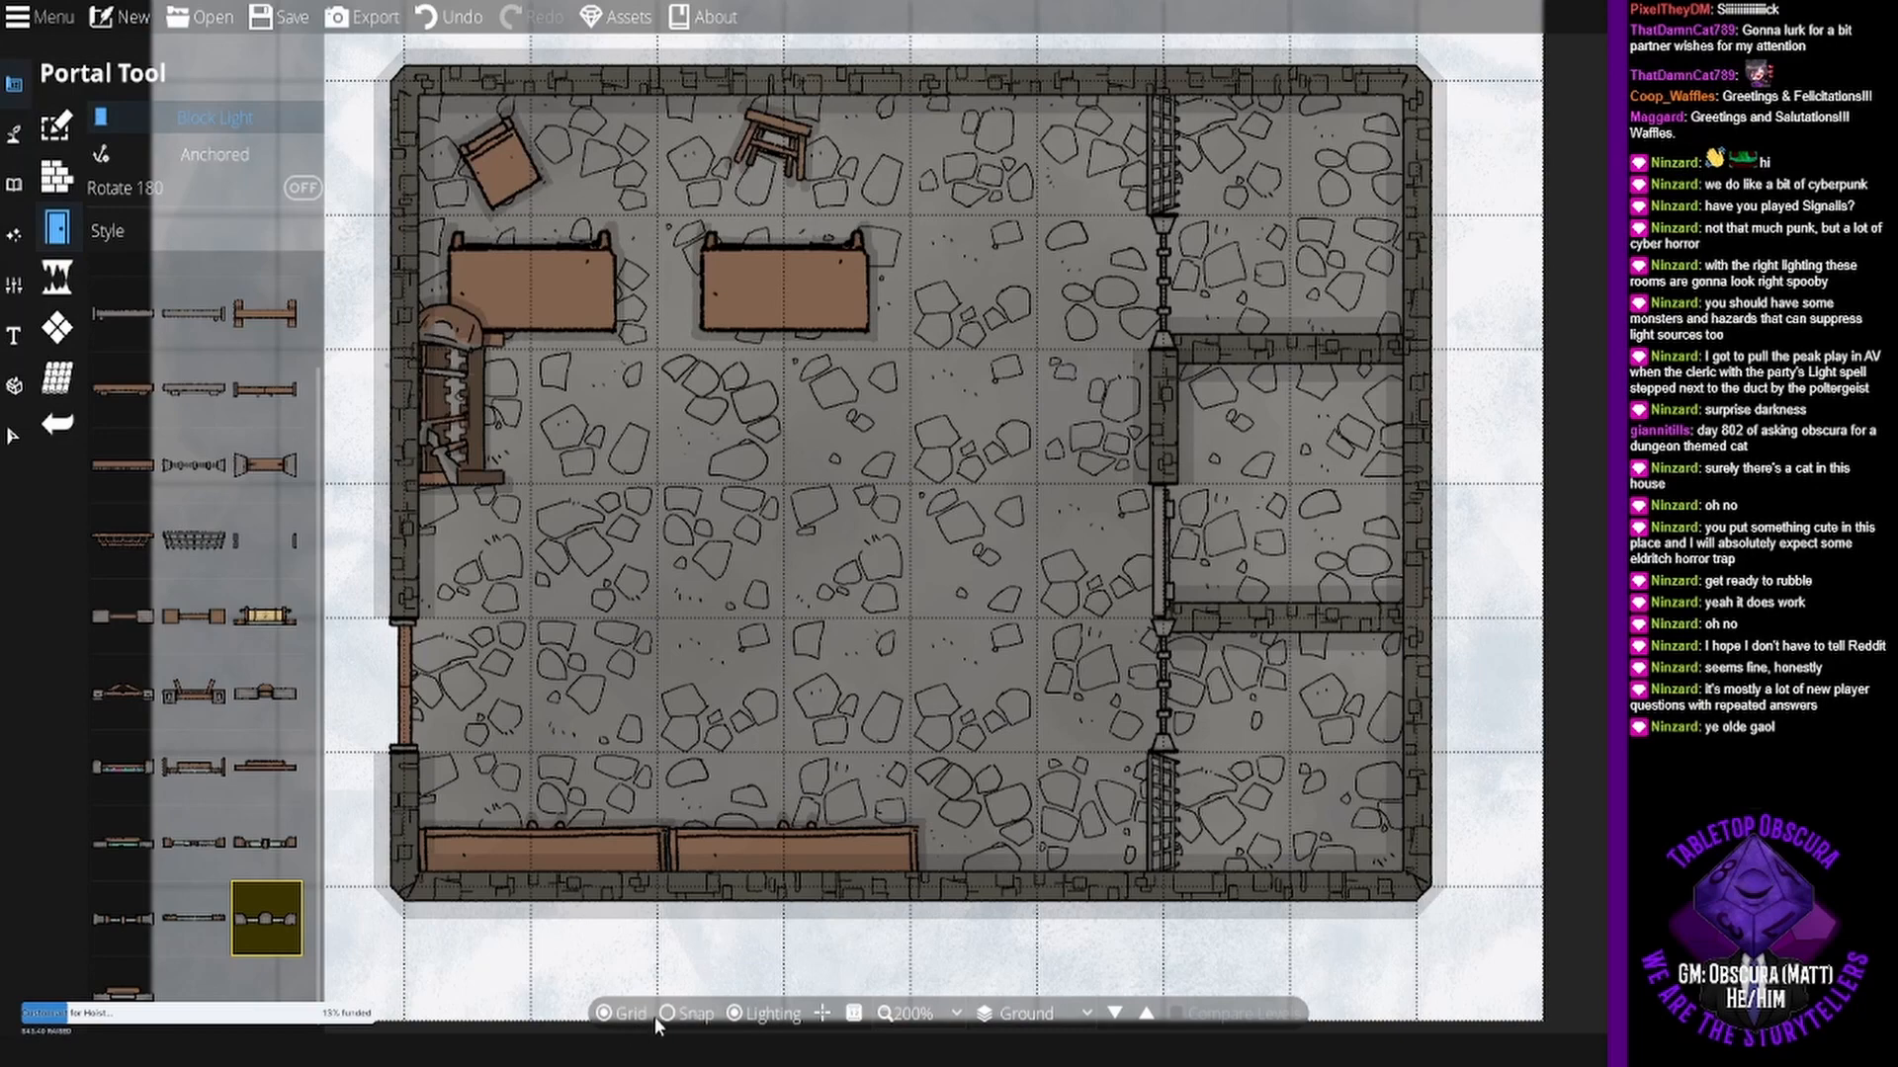
pyautogui.click(1402, 767)
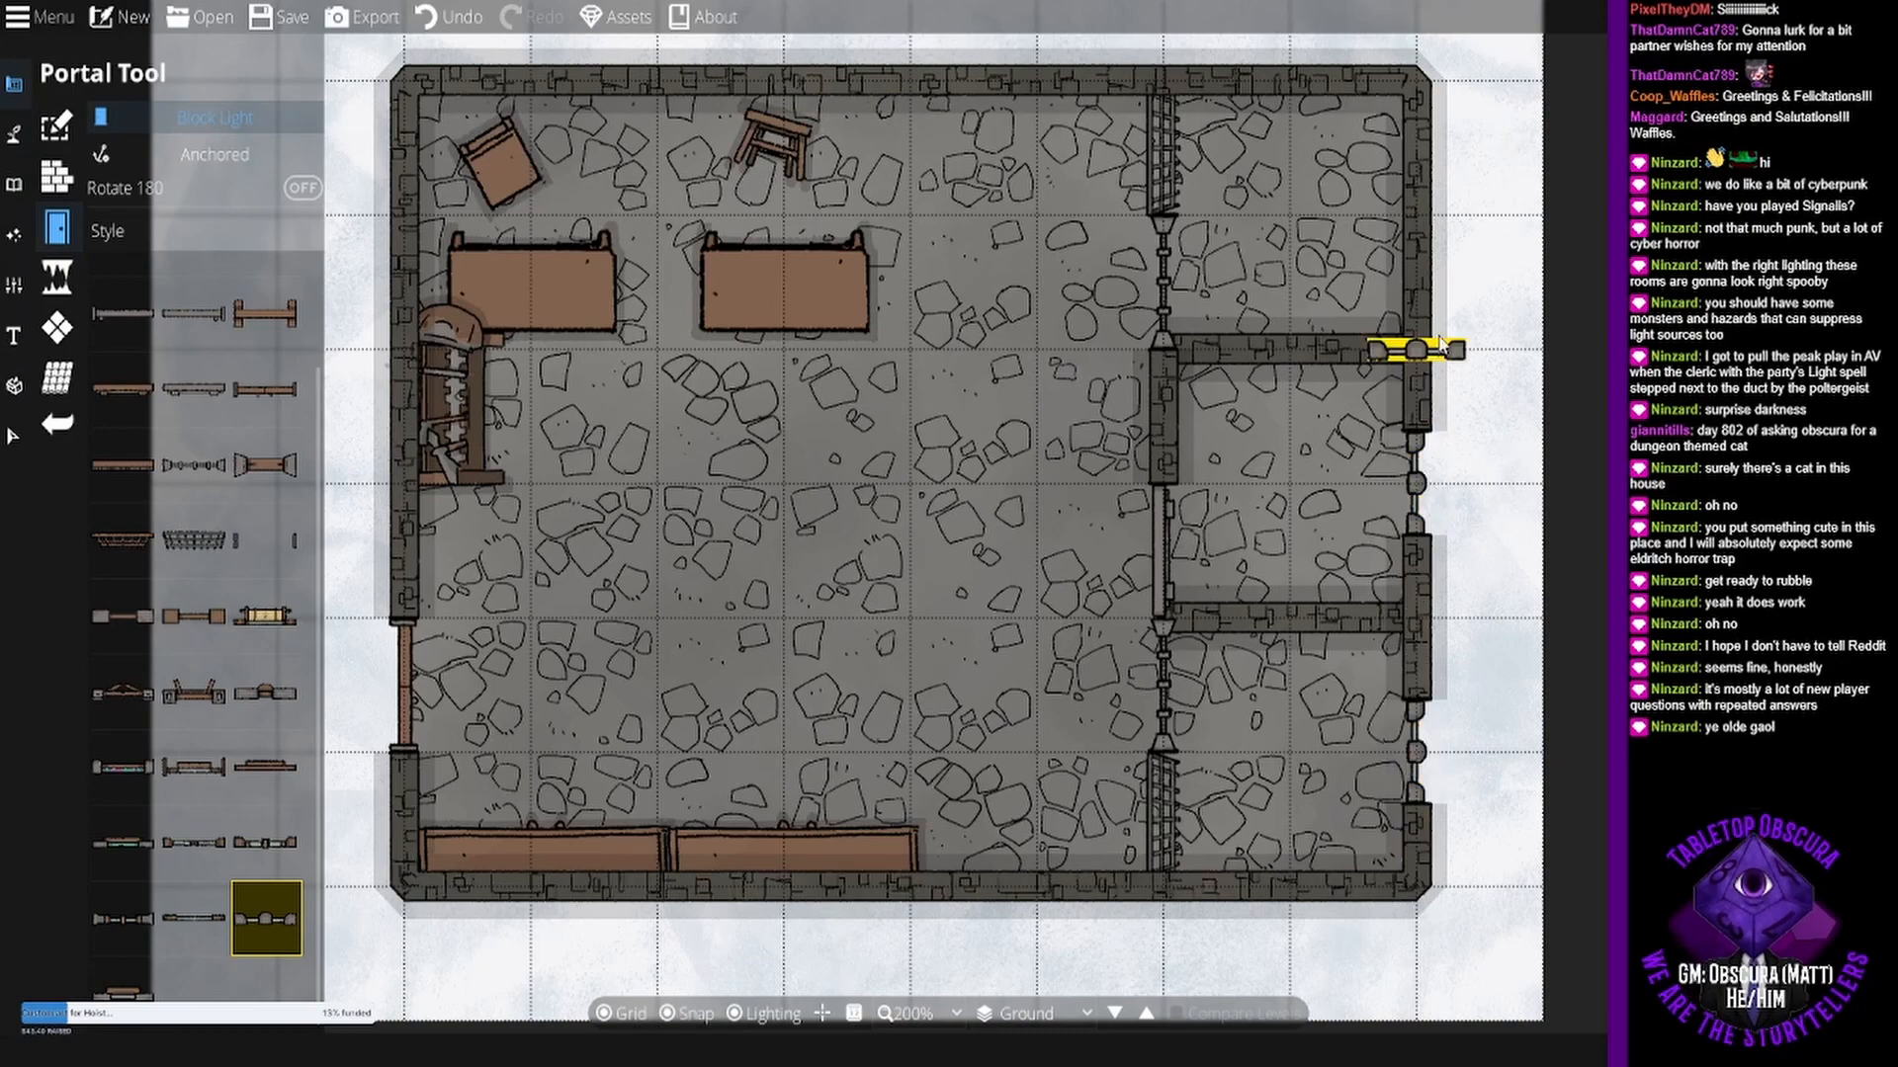
pyautogui.hotkey('ctrl', 'z')
pyautogui.hotkey('ctrl', 'y')
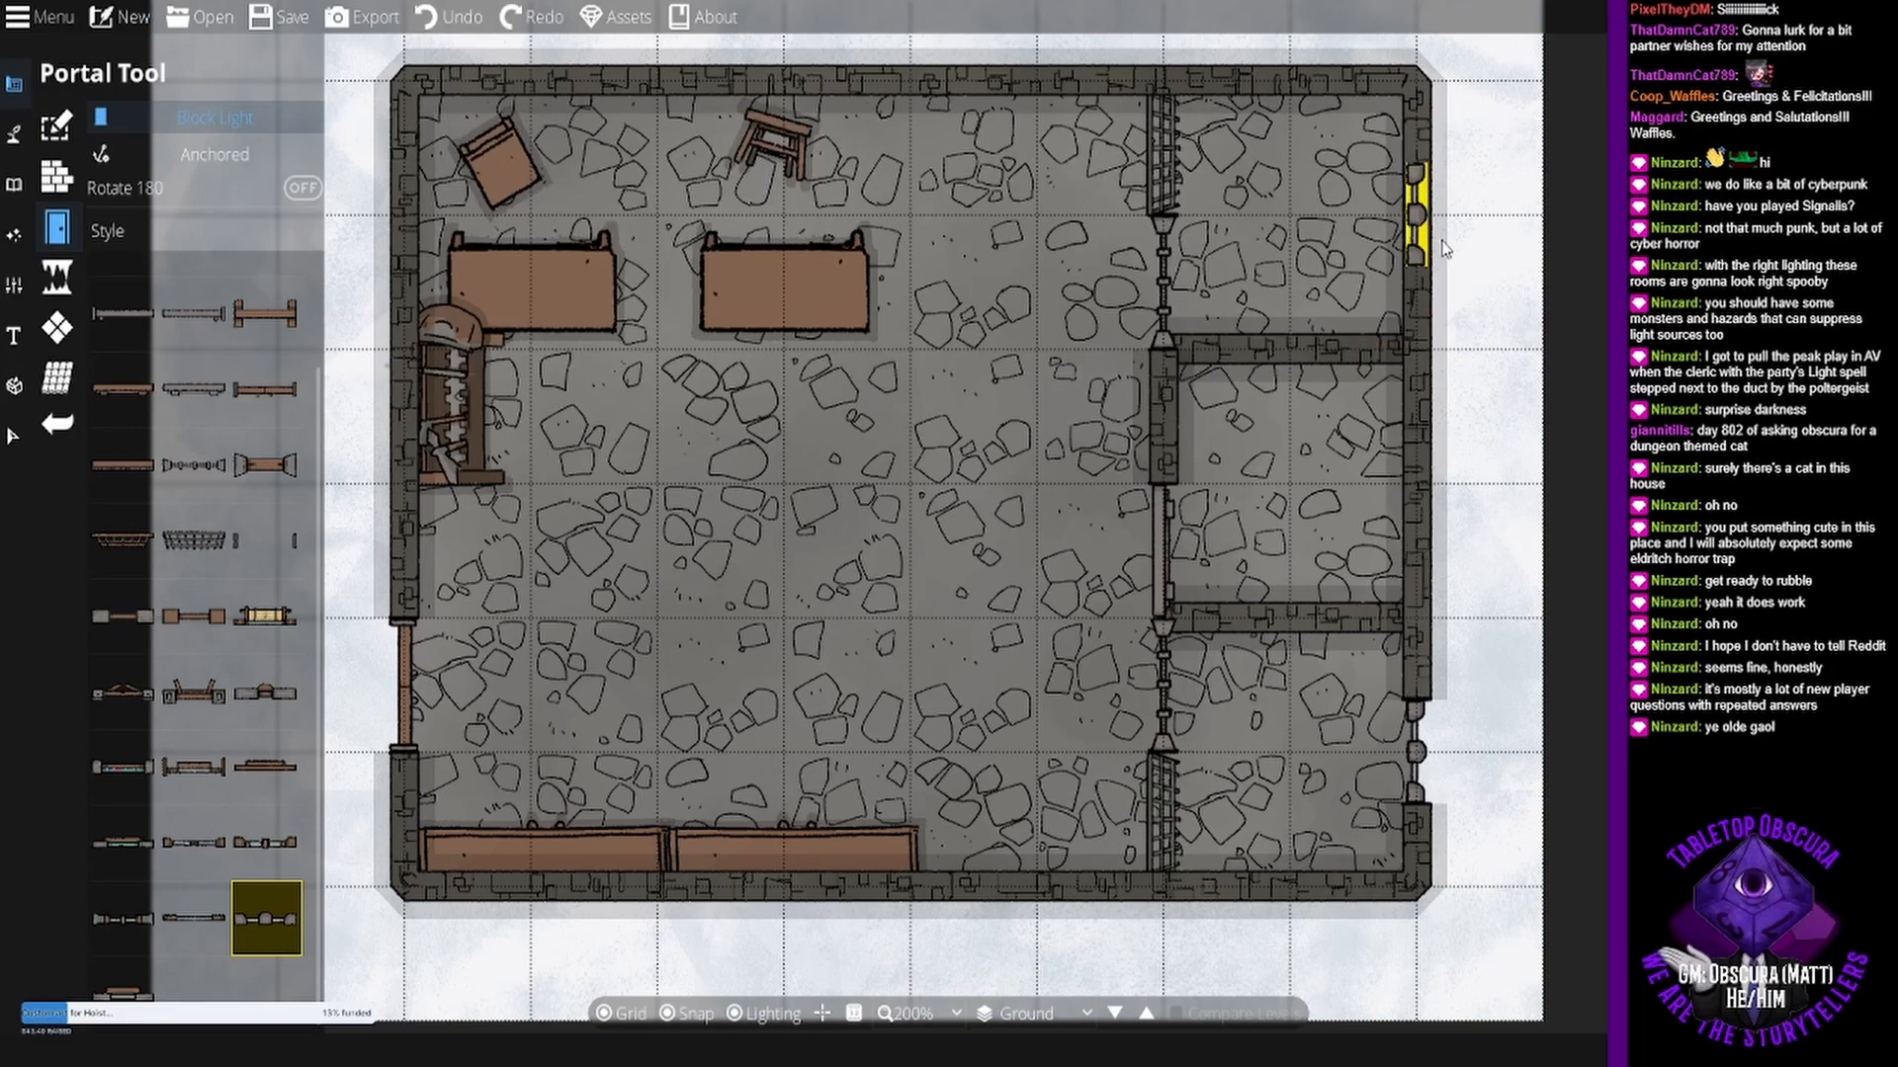
# - Add two matching windows to the main room's north wall, in the second and fifth grid squares from the west
pyautogui.moveTo(919, 348); pyautogui.dragTo(1069, 422)
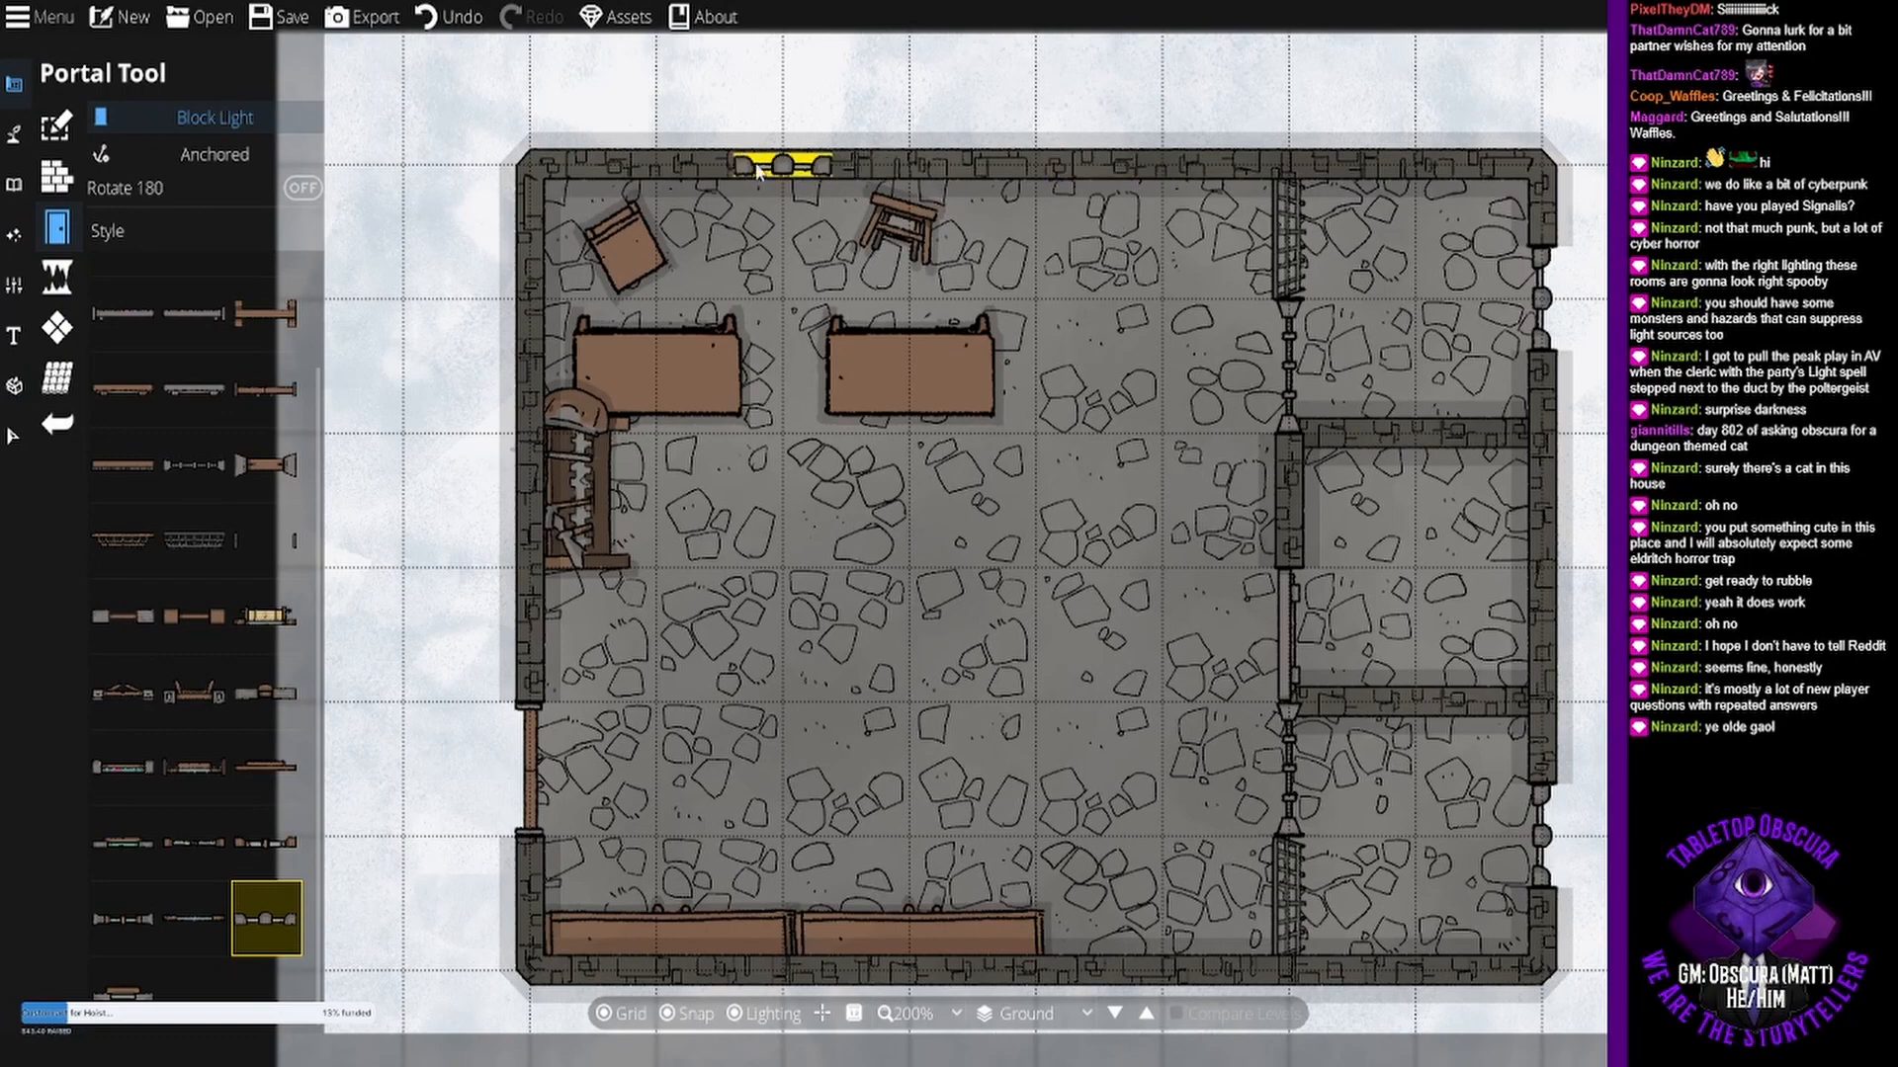
pyautogui.click(718, 165)
pyautogui.click(1099, 176)
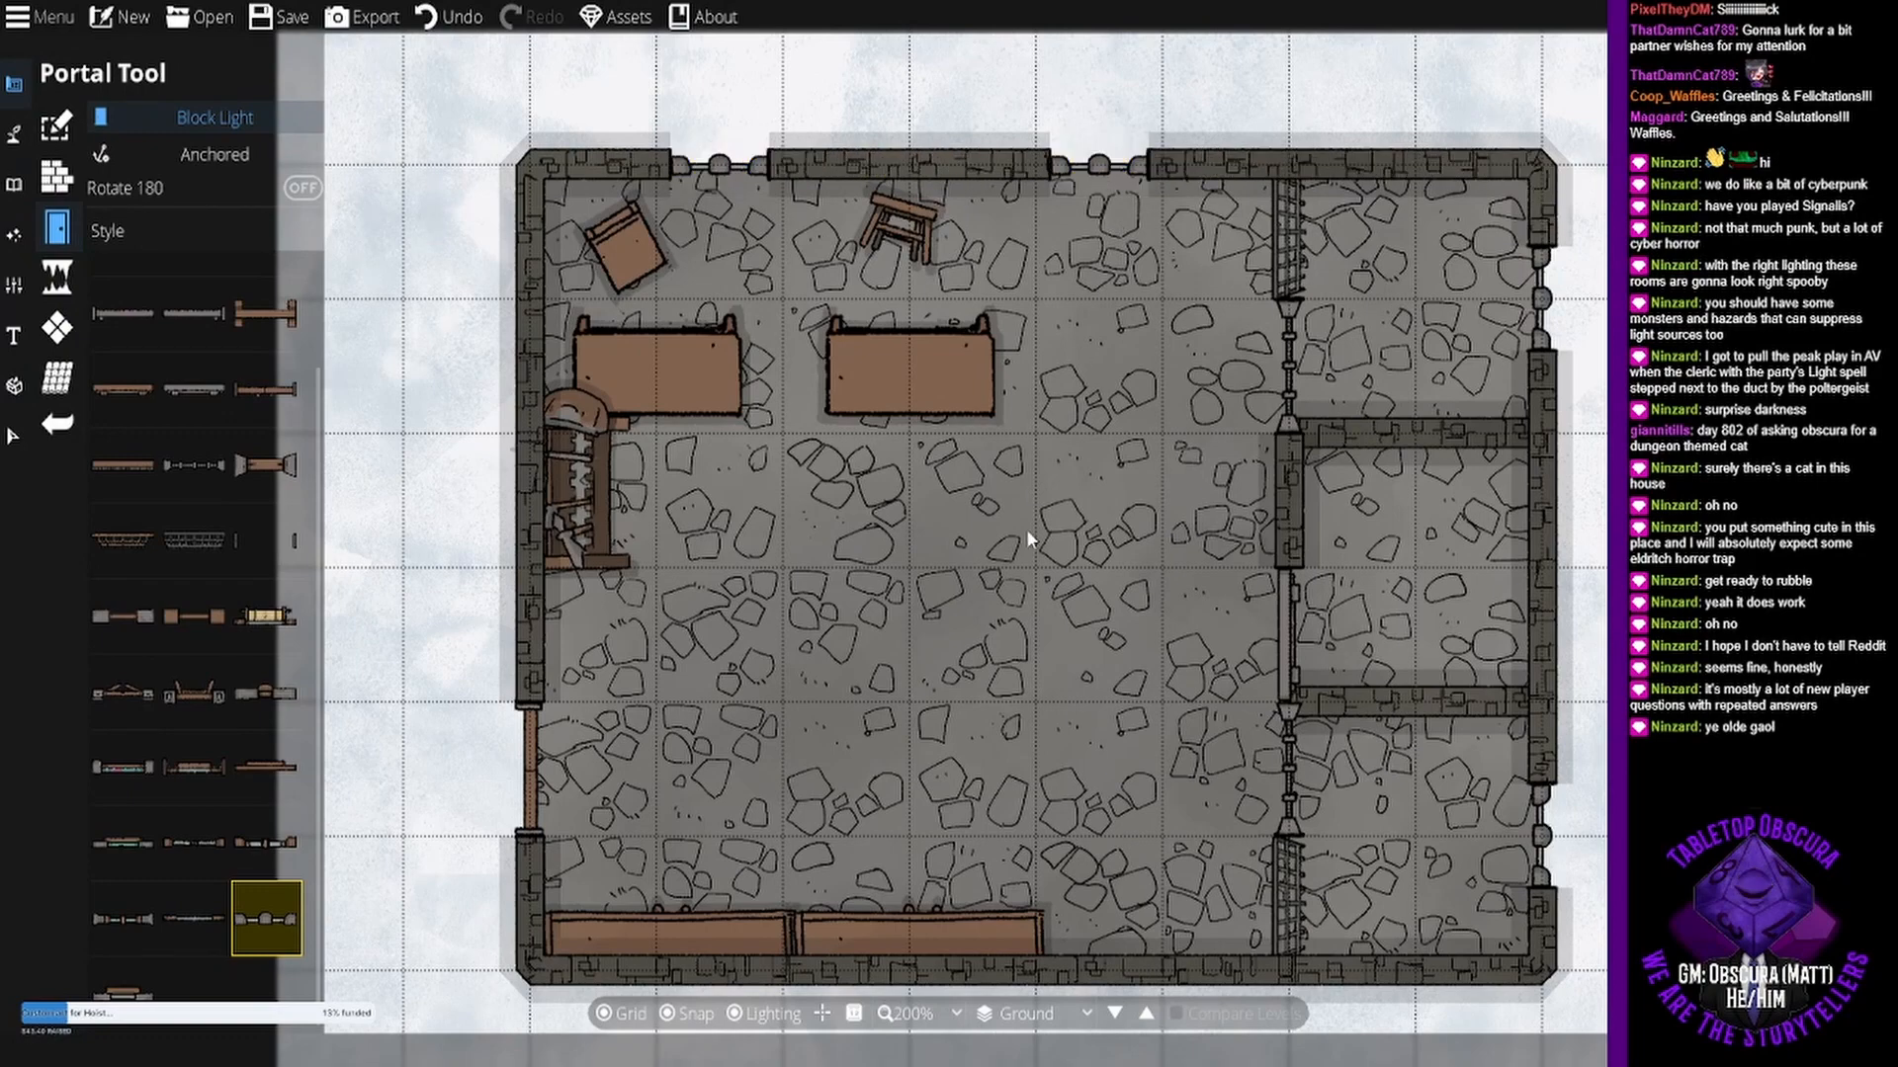
pyautogui.moveTo(1029, 525); pyautogui.dragTo(1057, 413)
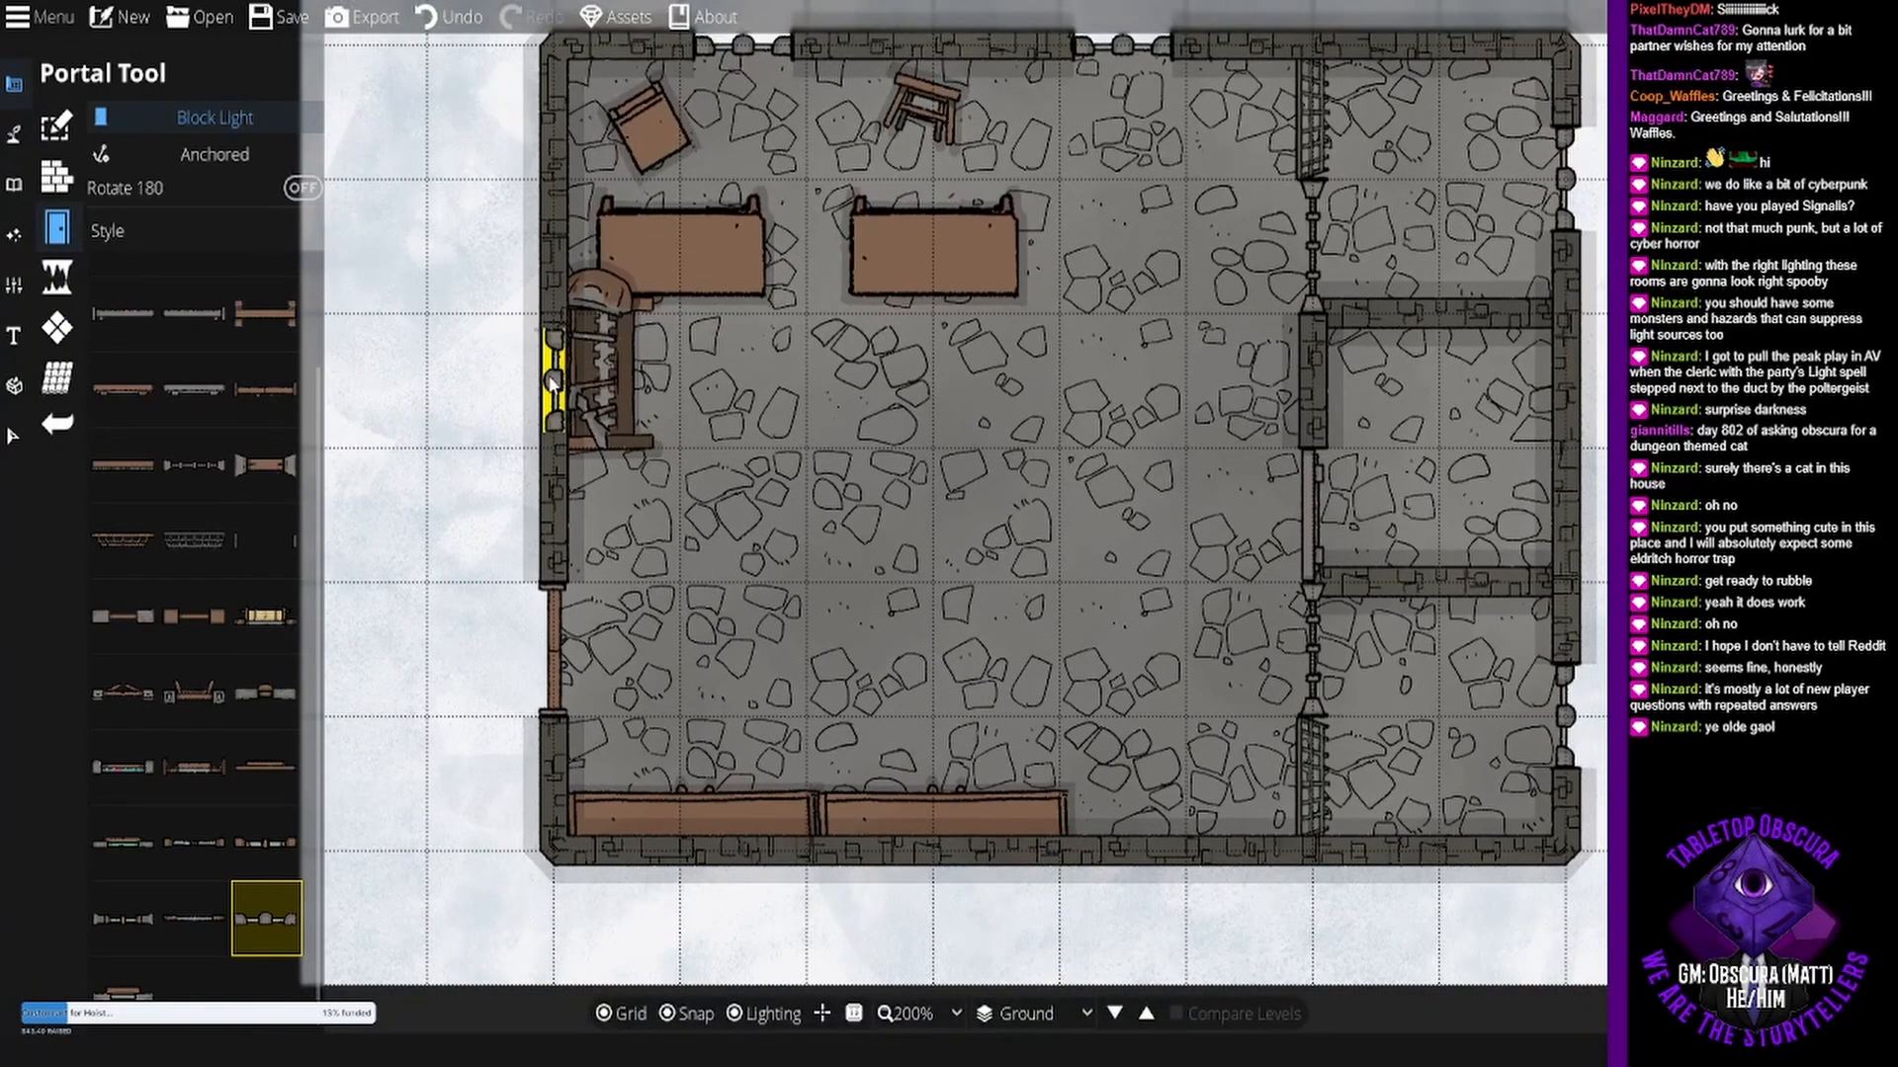
pyautogui.click(593, 383)
pyautogui.click(746, 848)
pyautogui.click(1122, 848)
pyautogui.moveTo(1160, 213); pyautogui.dragTo(1107, 394)
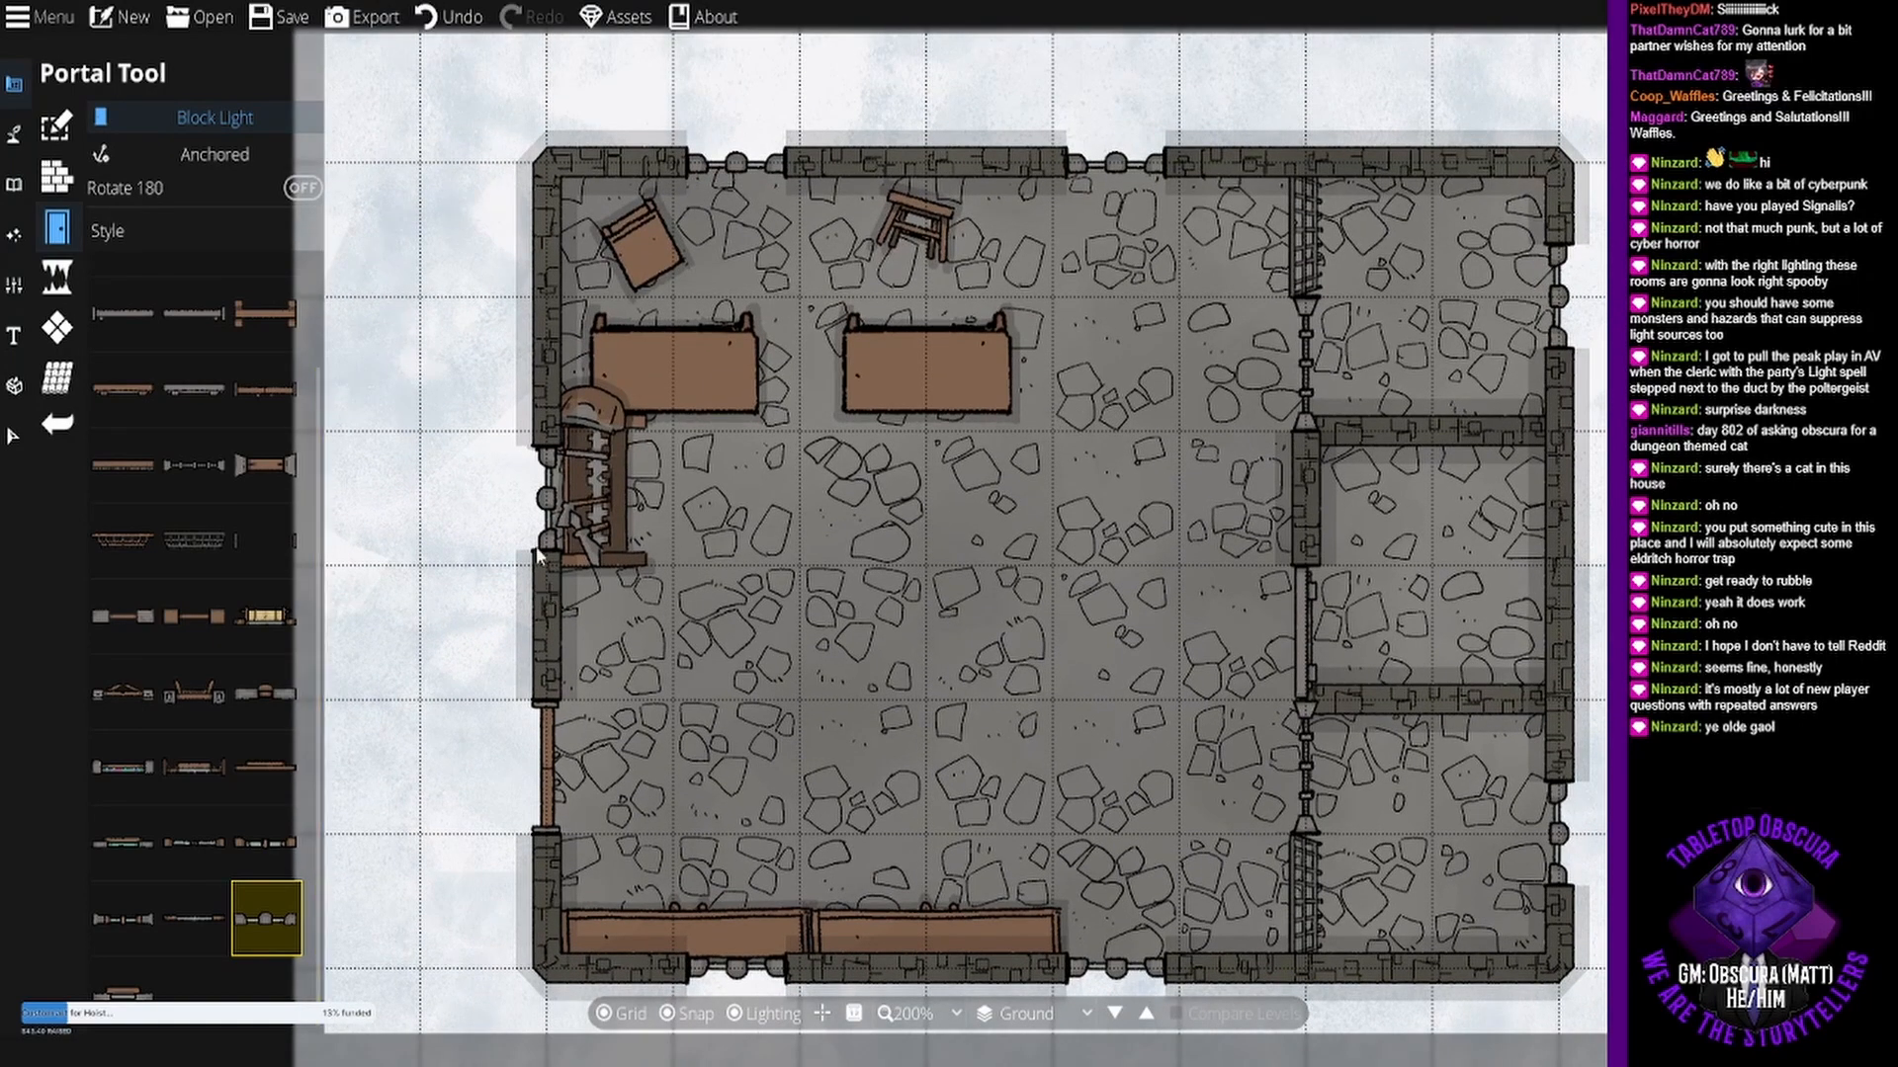
pyautogui.click(554, 395)
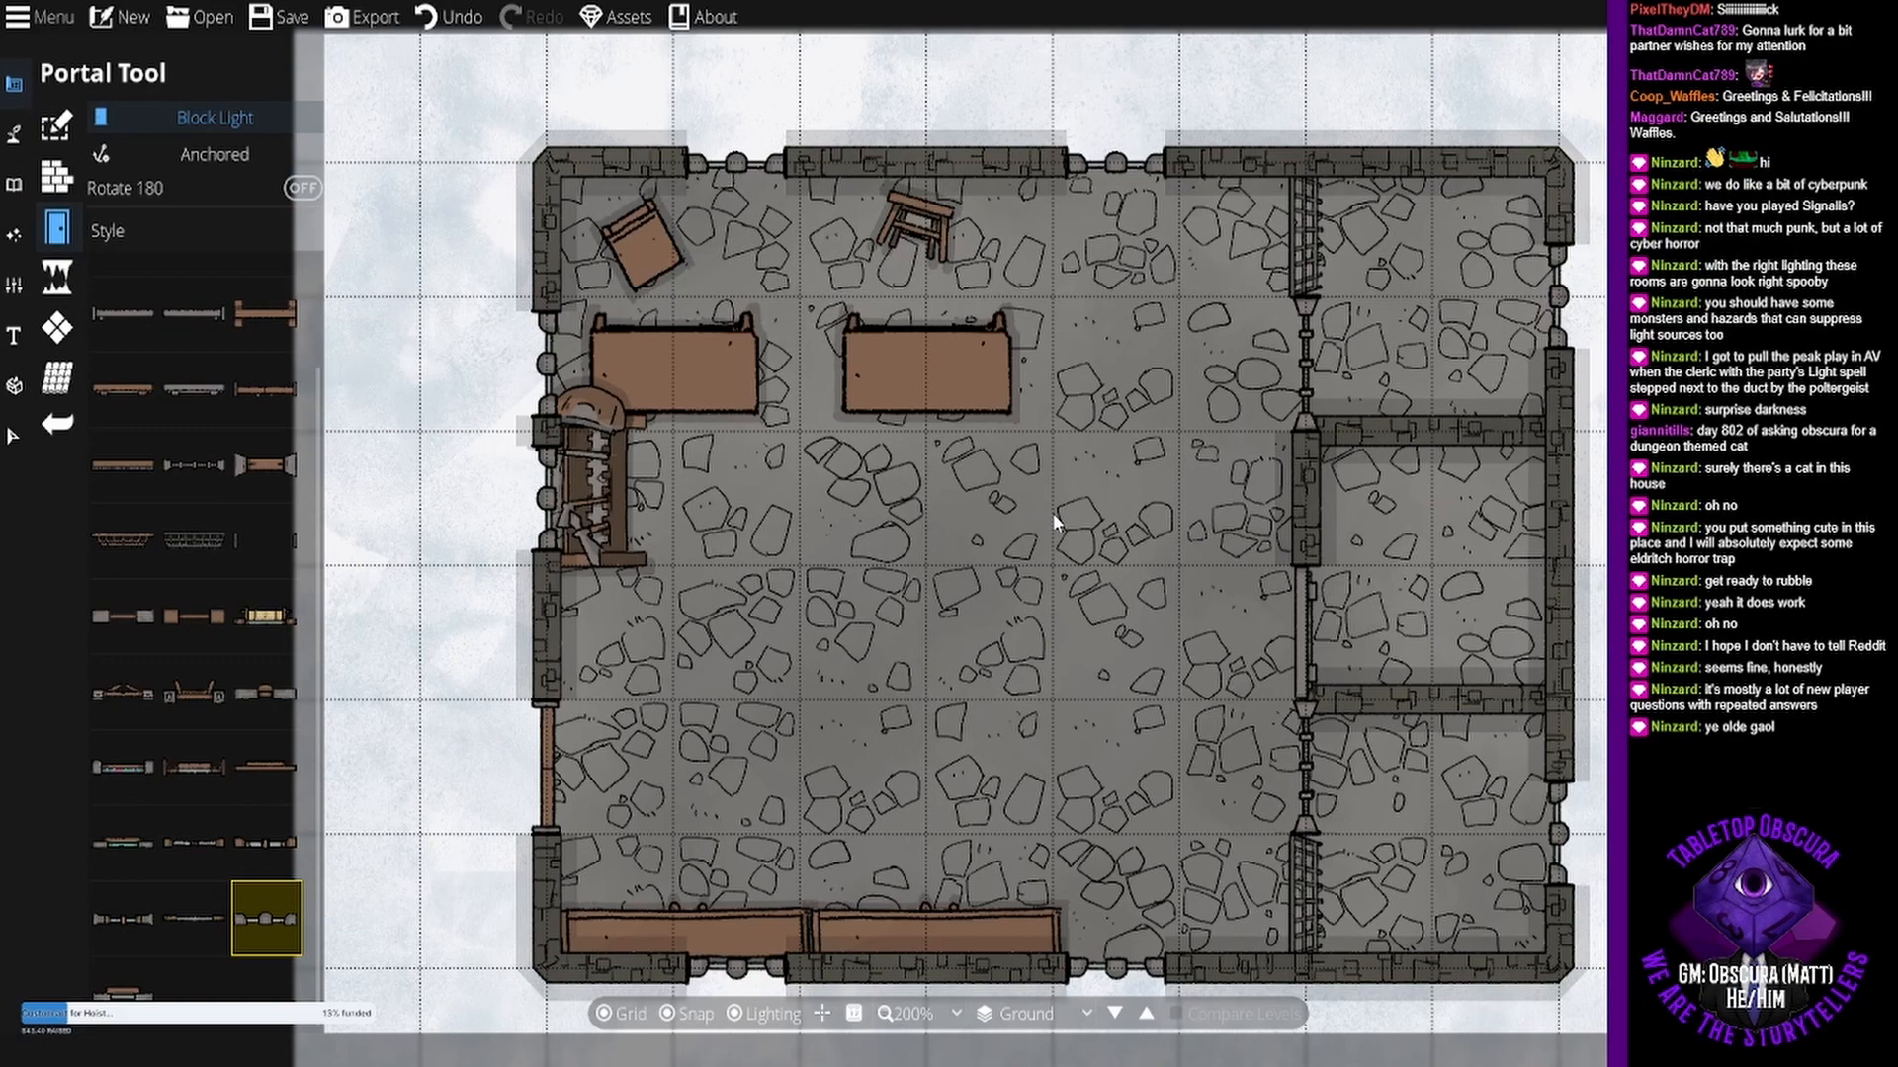
pyautogui.hotkey('ctrl', 'z')
pyautogui.hotkey('ctrl', 'z')
pyautogui.hotkey('ctrl', 'z')
pyautogui.hotkey('ctrl', 'z')
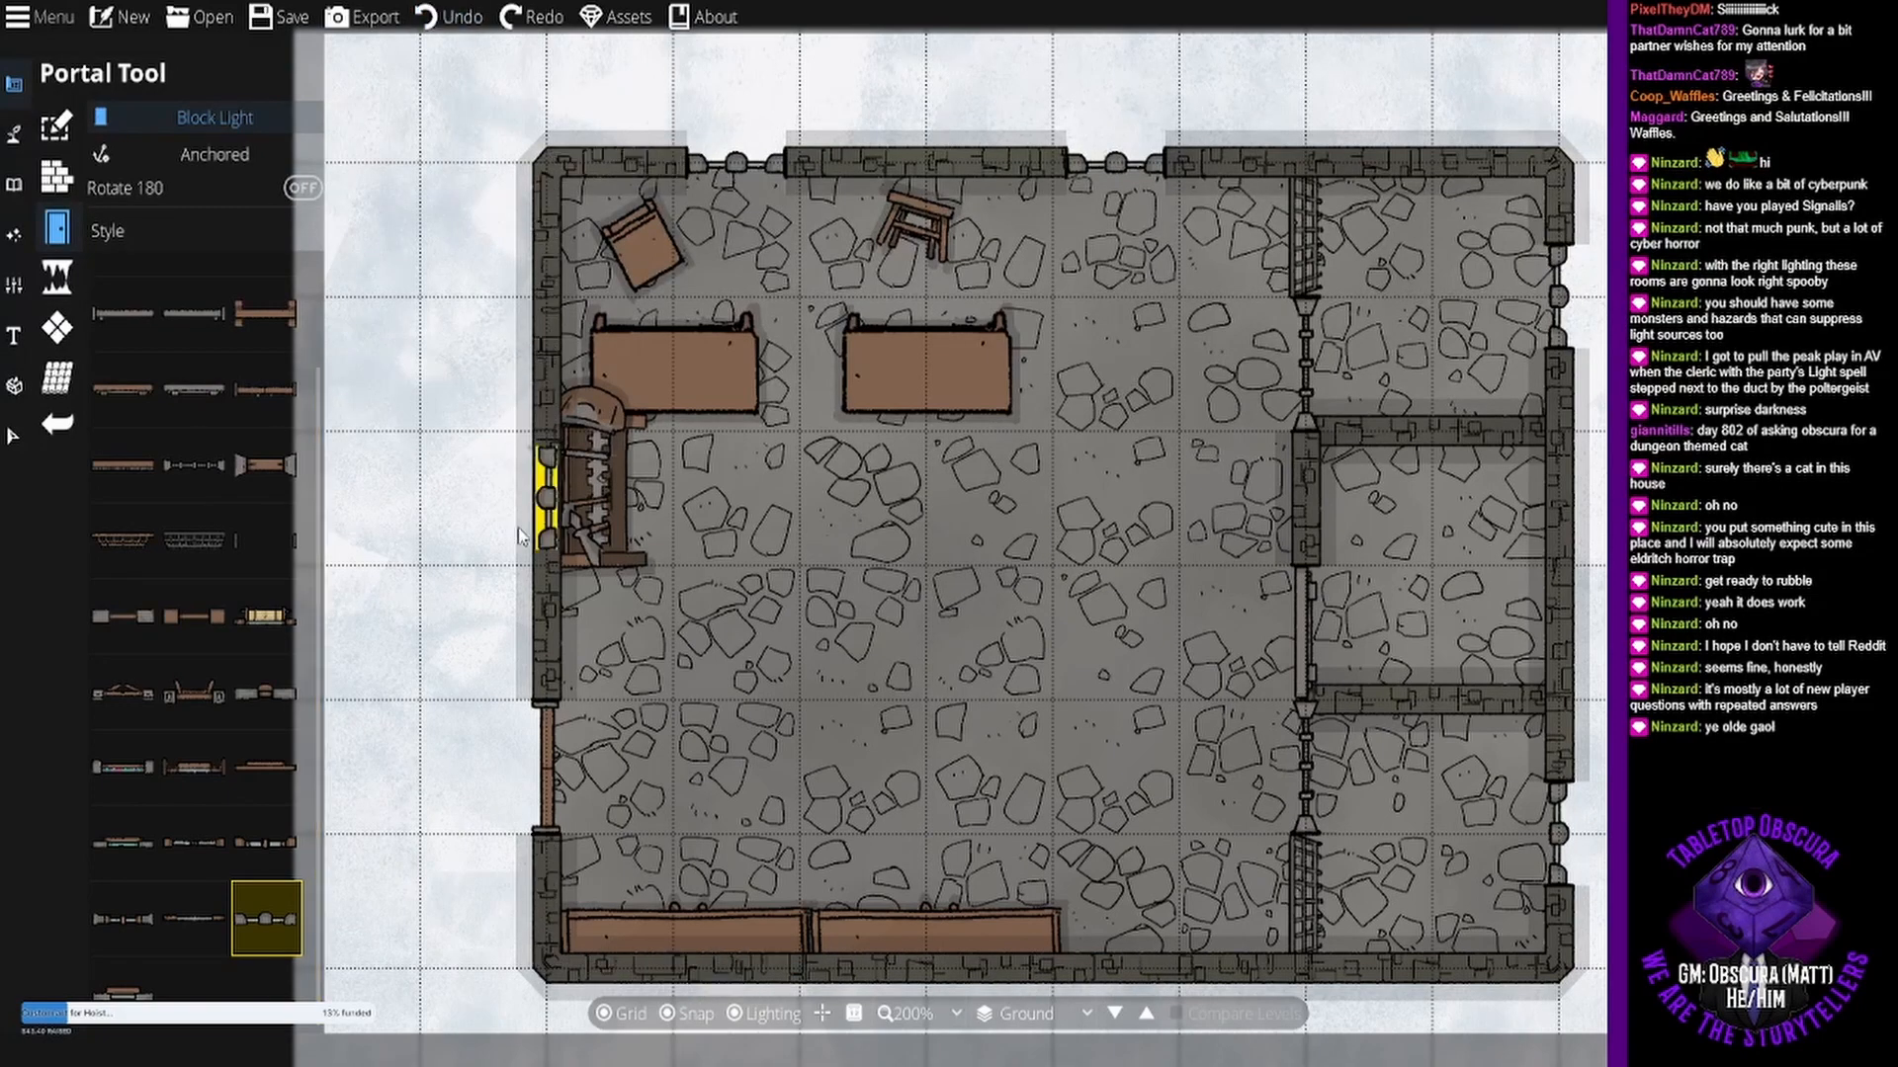
# - Add windows to the west wall just north of the door and beside the west table, and two to the south wall opposite the north windows
pyautogui.click(542, 641)
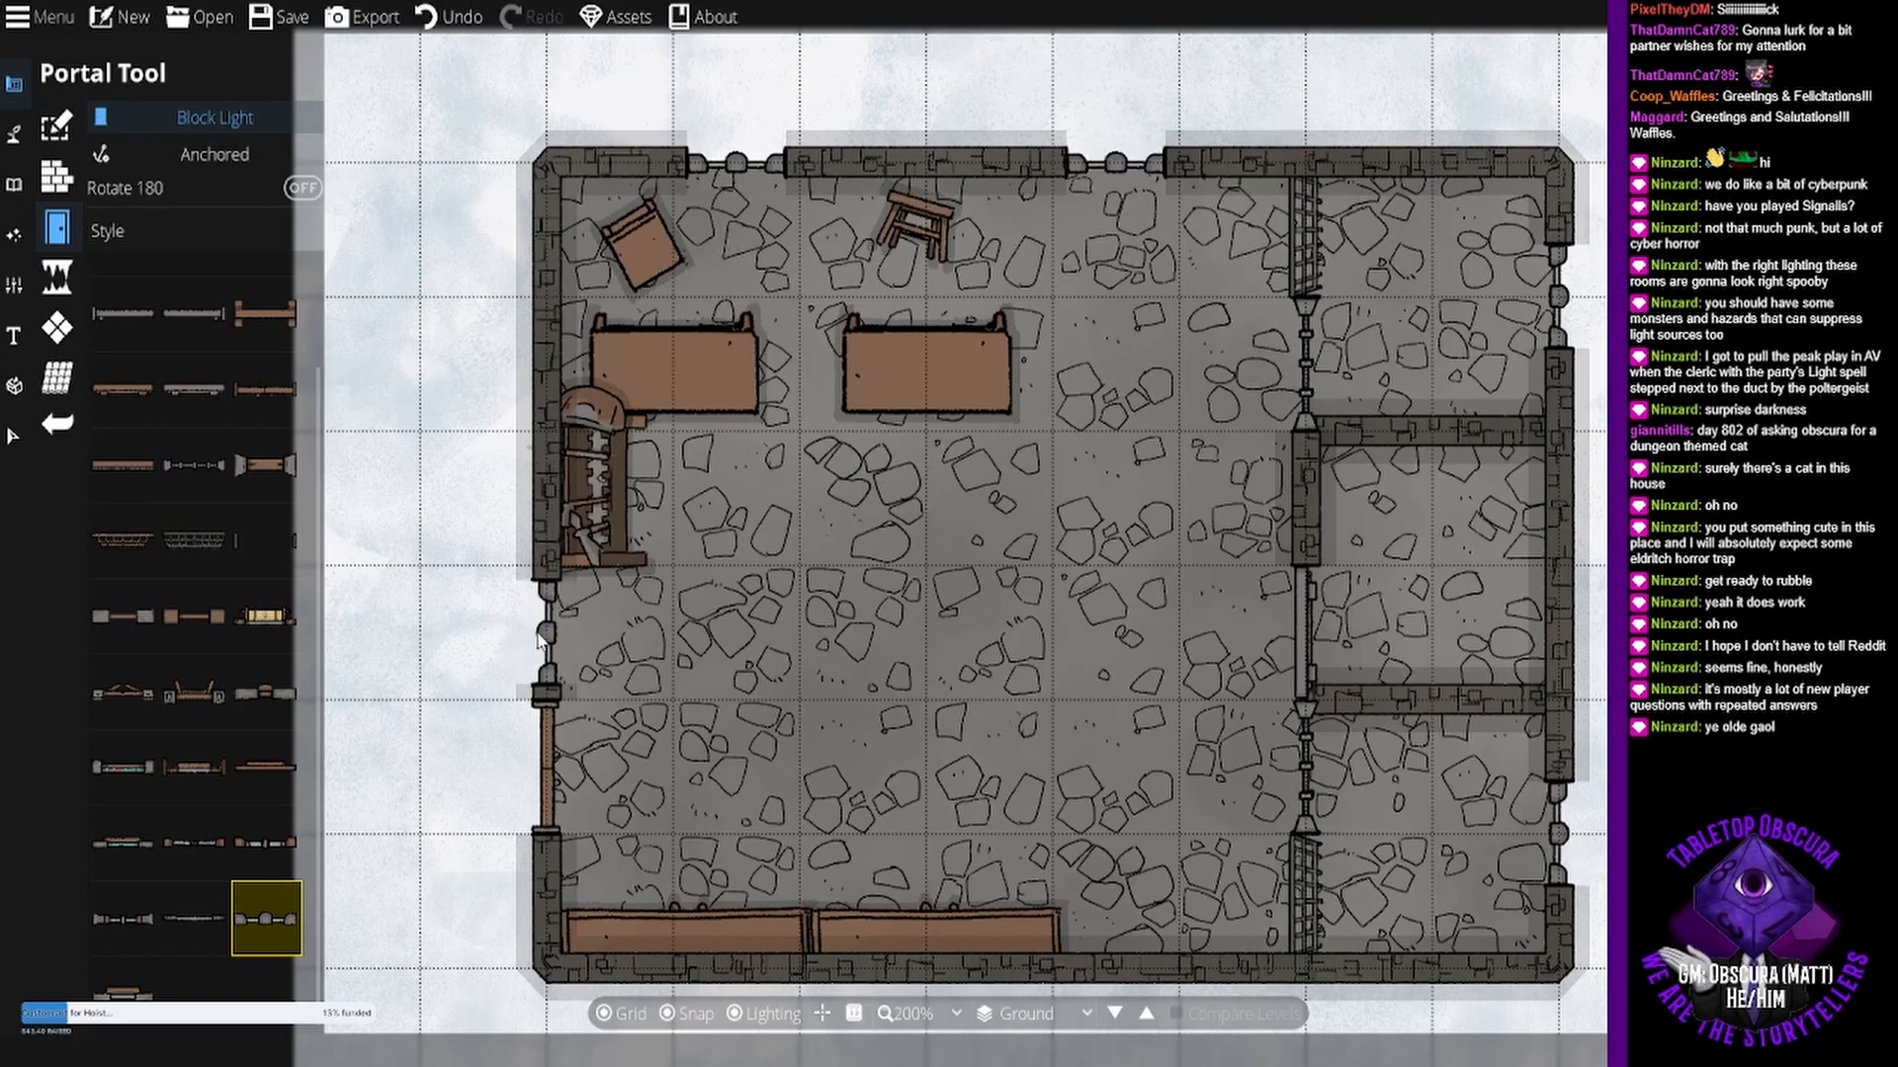
pyautogui.click(520, 343)
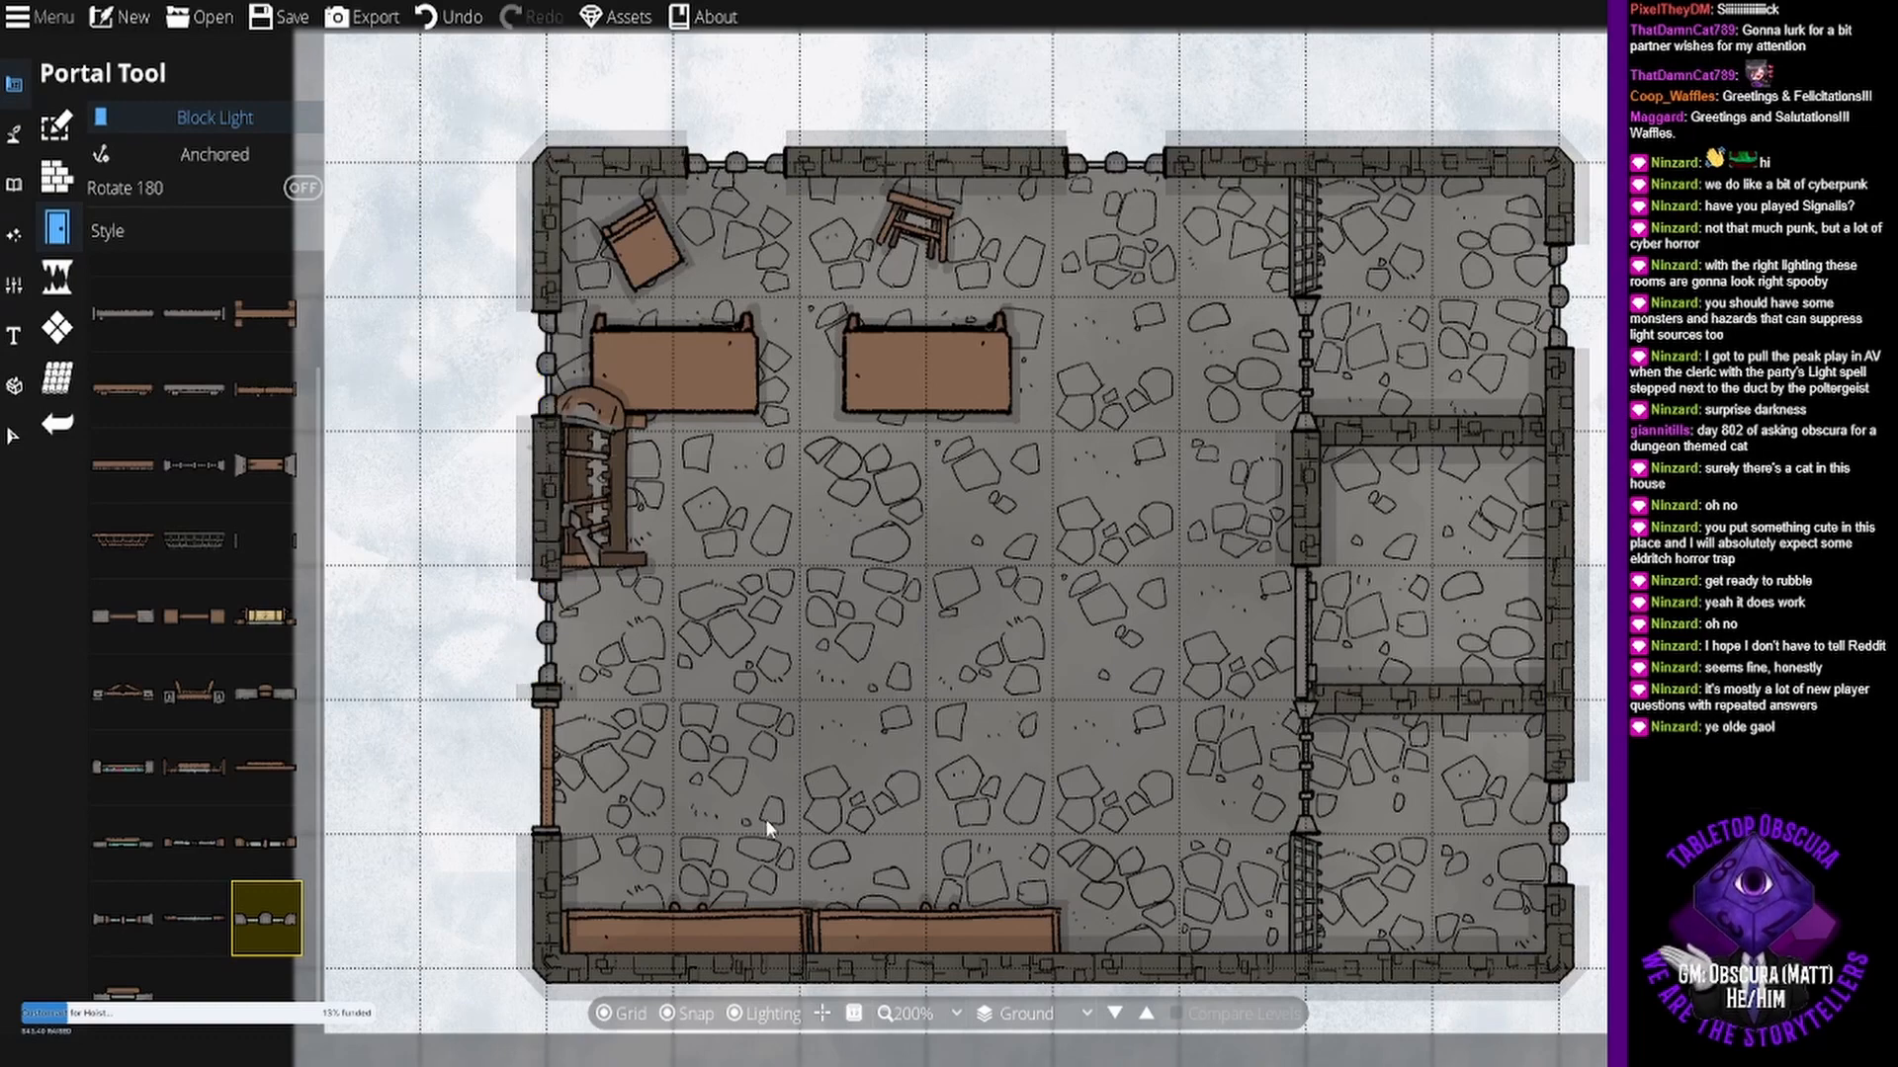
pyautogui.click(740, 970)
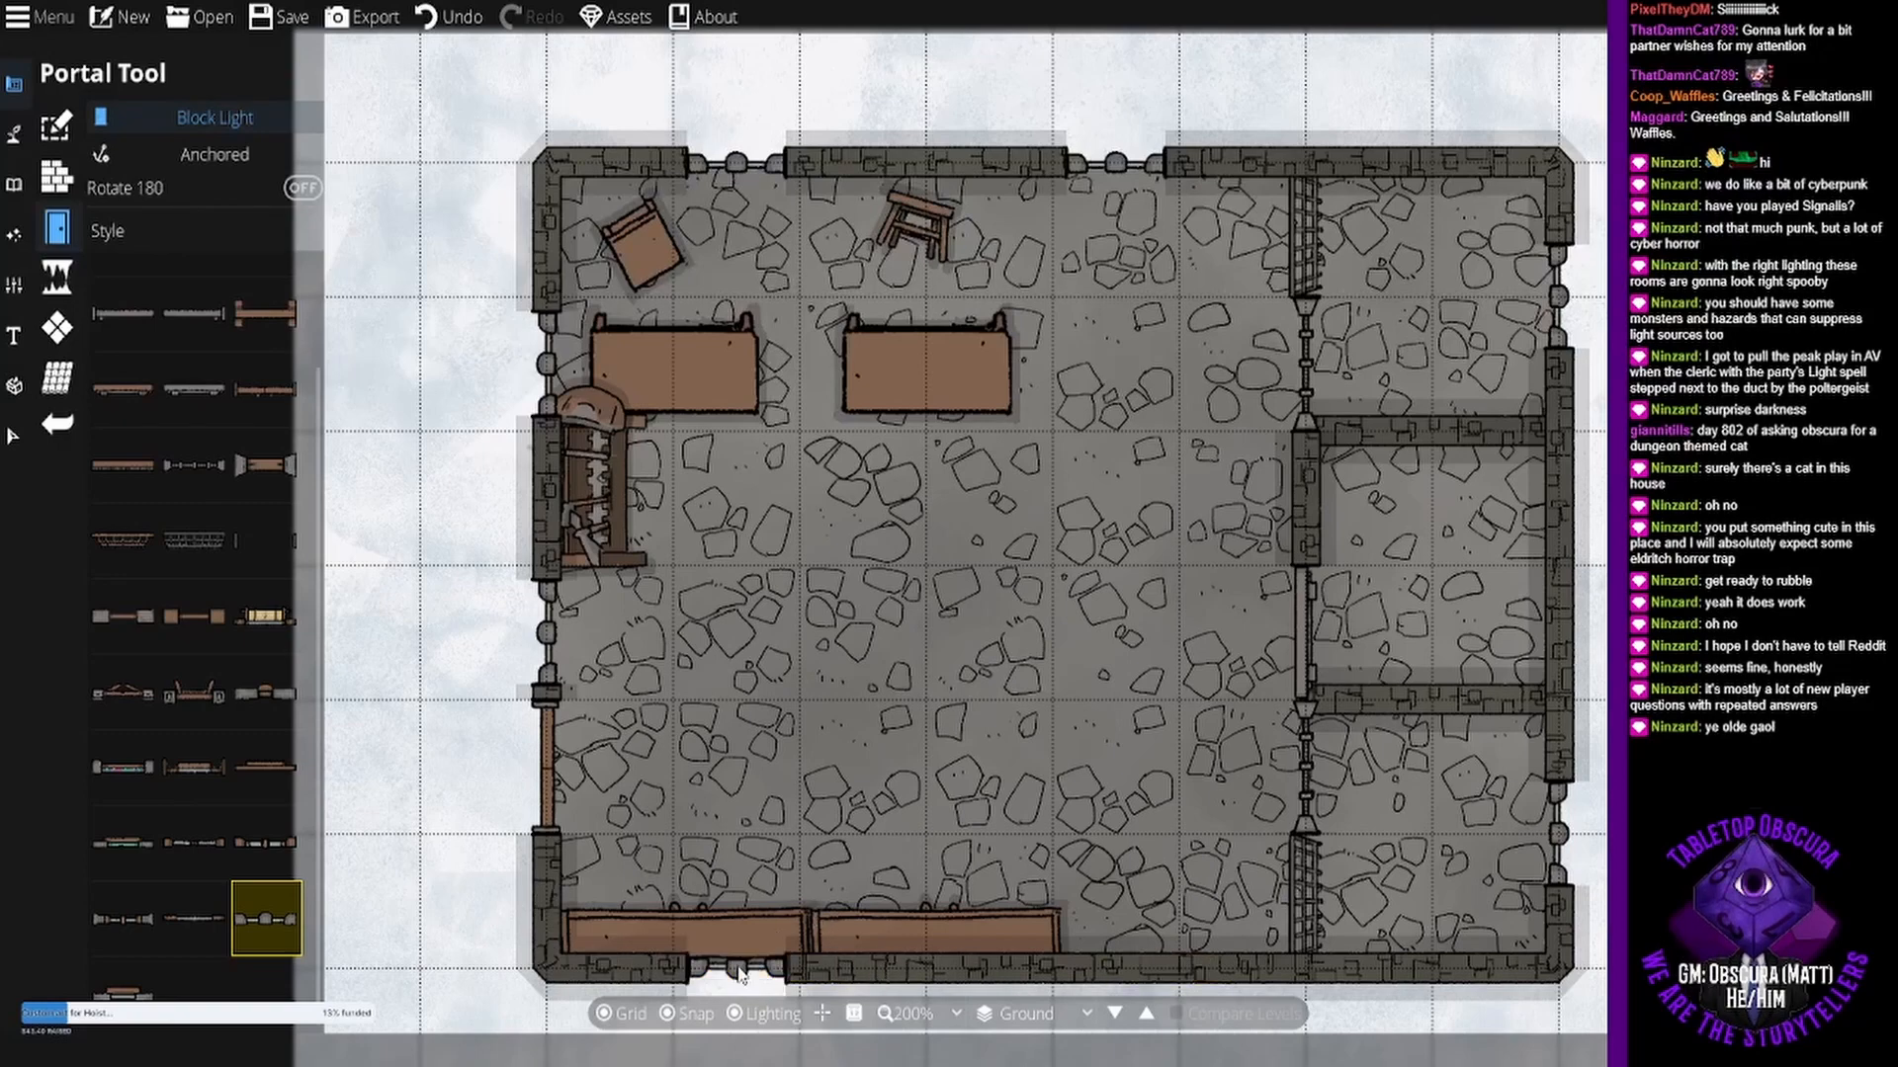
pyautogui.click(1129, 974)
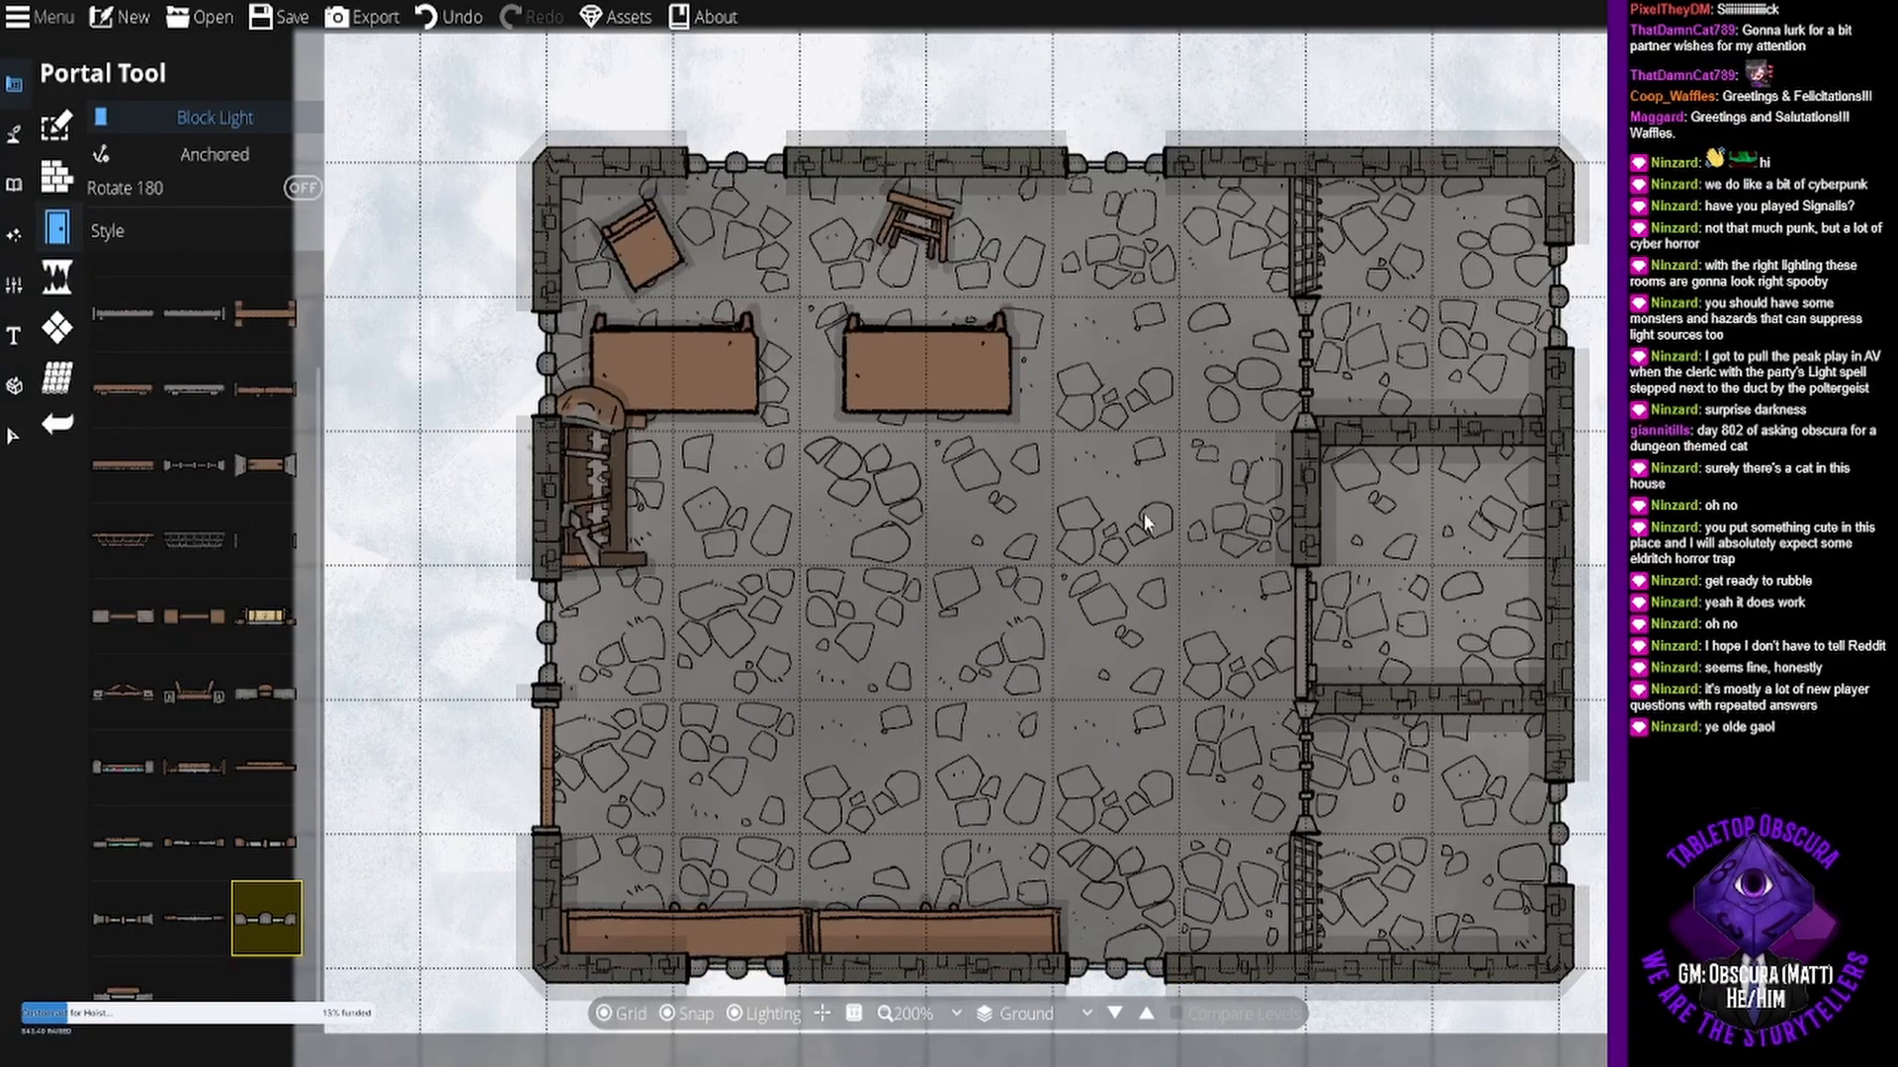
# - Place a square tan rug without shadow at scale 0.6, rotated to -75, in the middle of the main room
pyautogui.moveTo(1130, 536); pyautogui.dragTo(1101, 462)
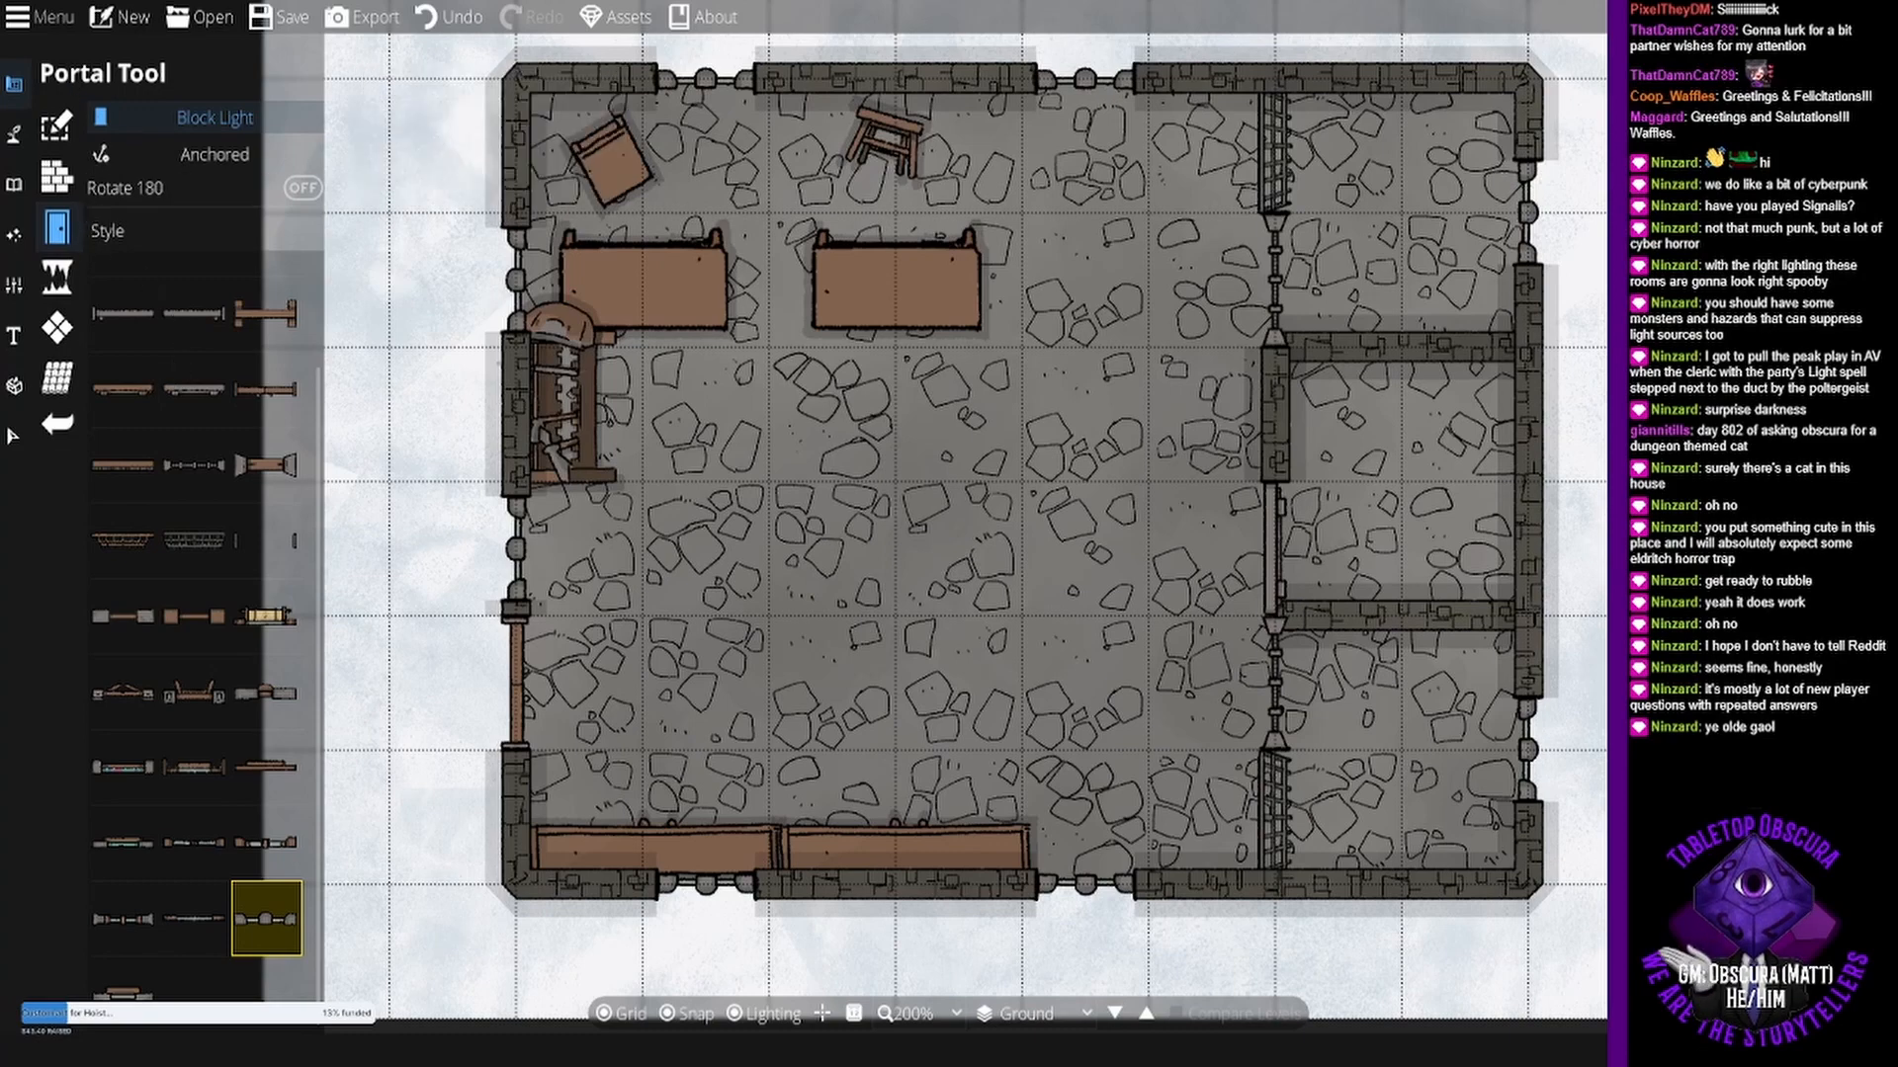
pyautogui.click(14, 133)
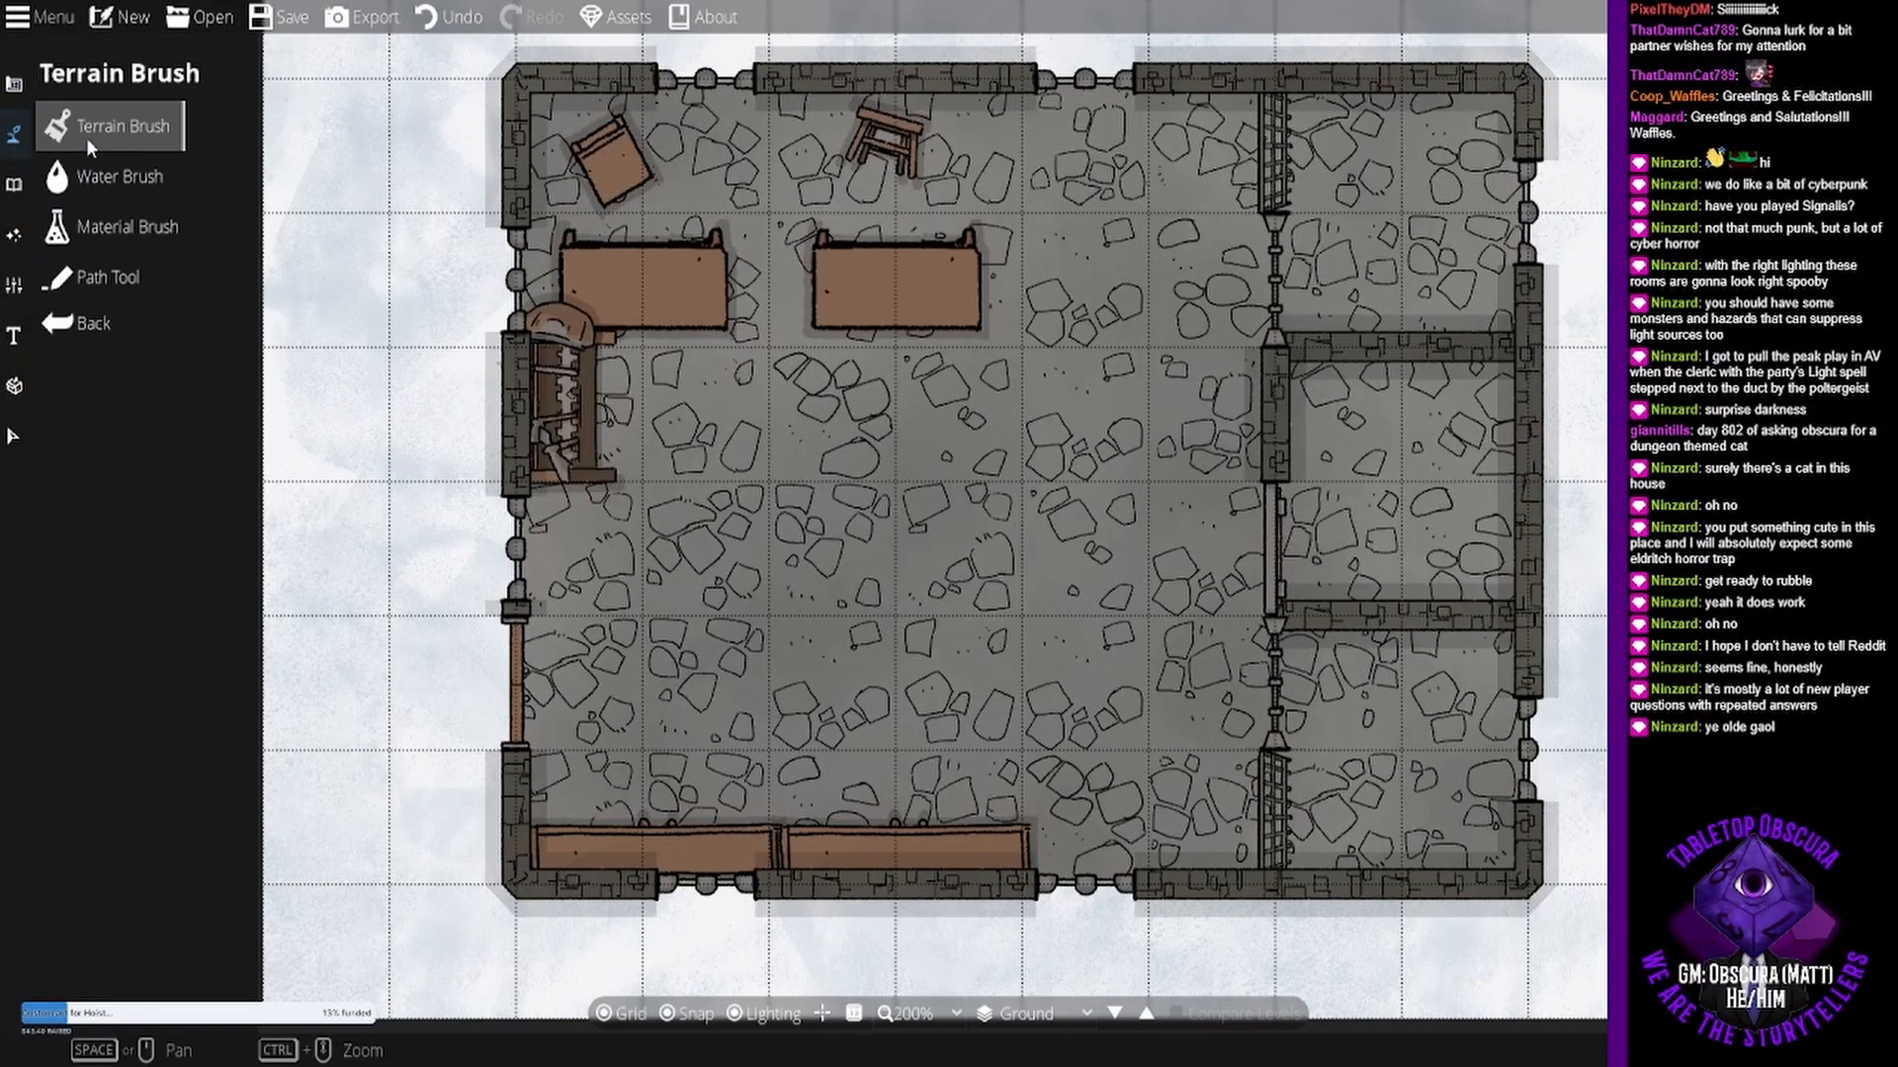
pyautogui.click(20, 183)
pyautogui.click(99, 129)
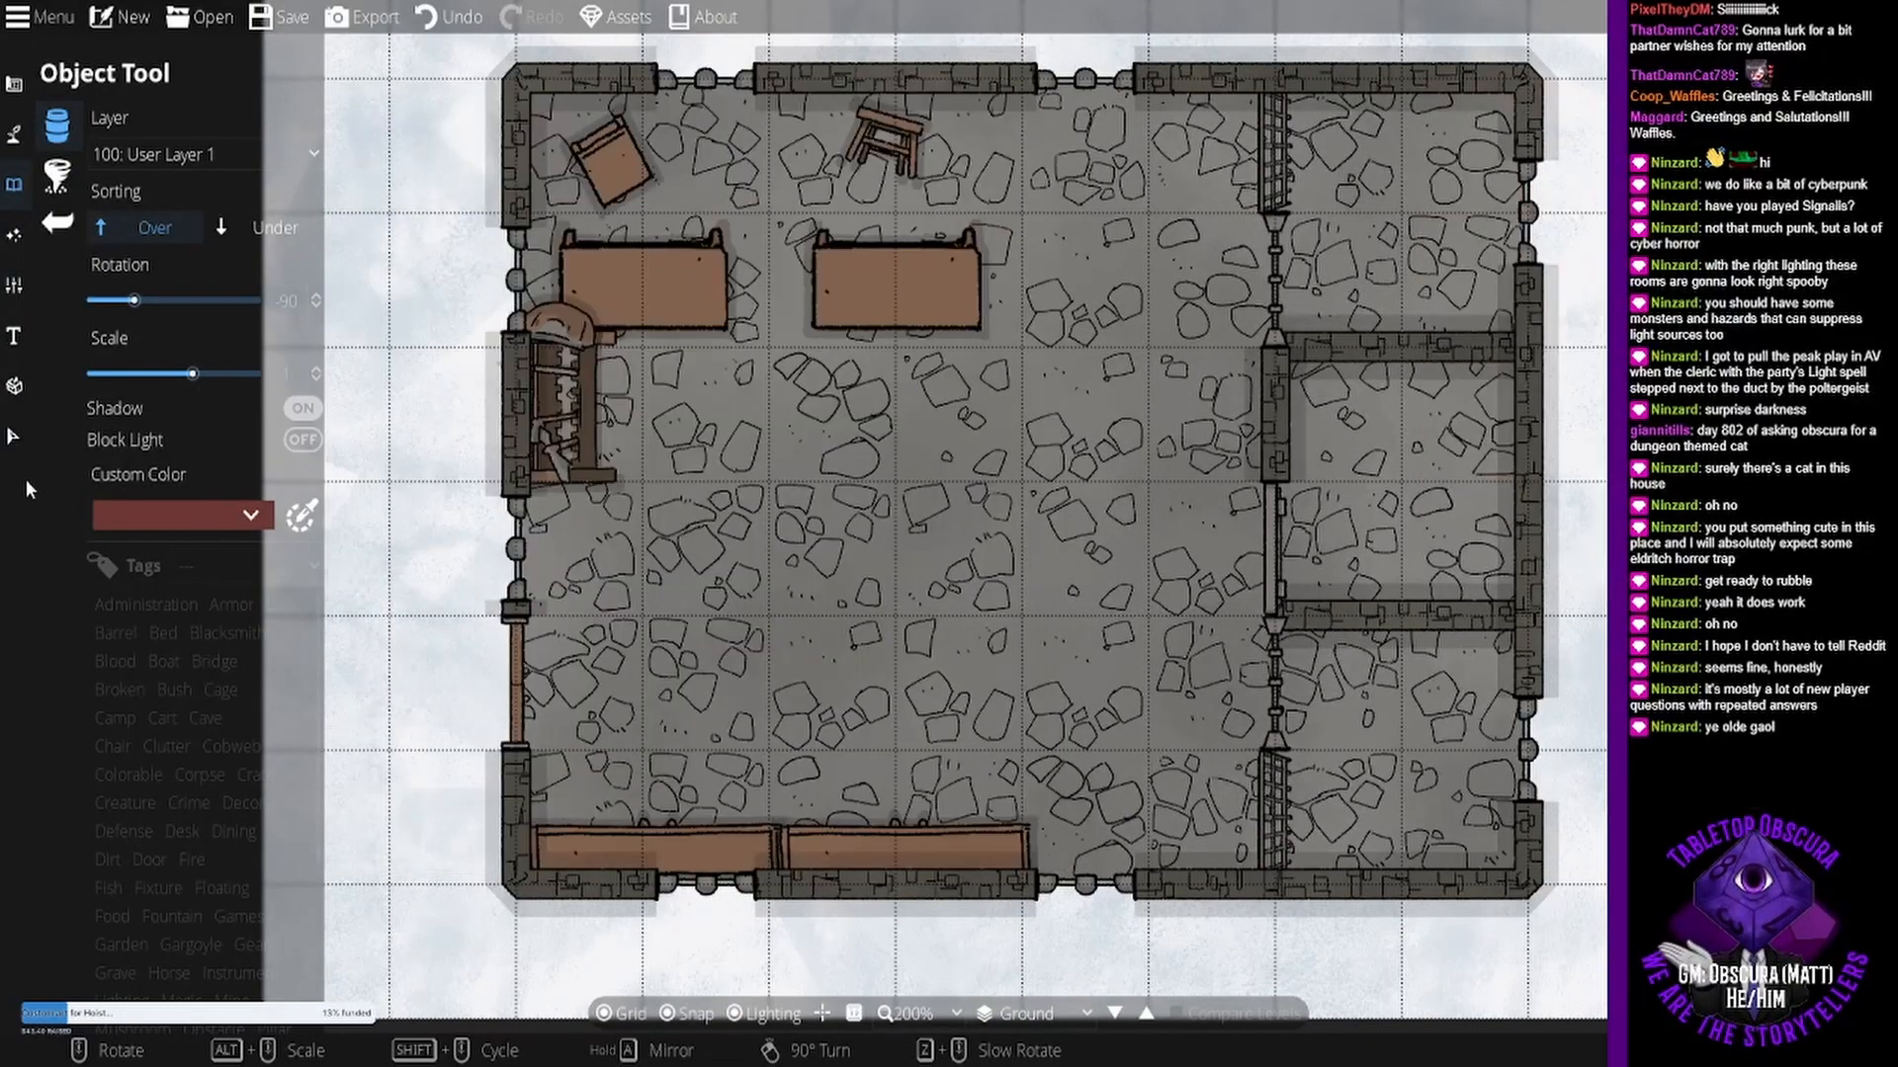
pyautogui.click(227, 514)
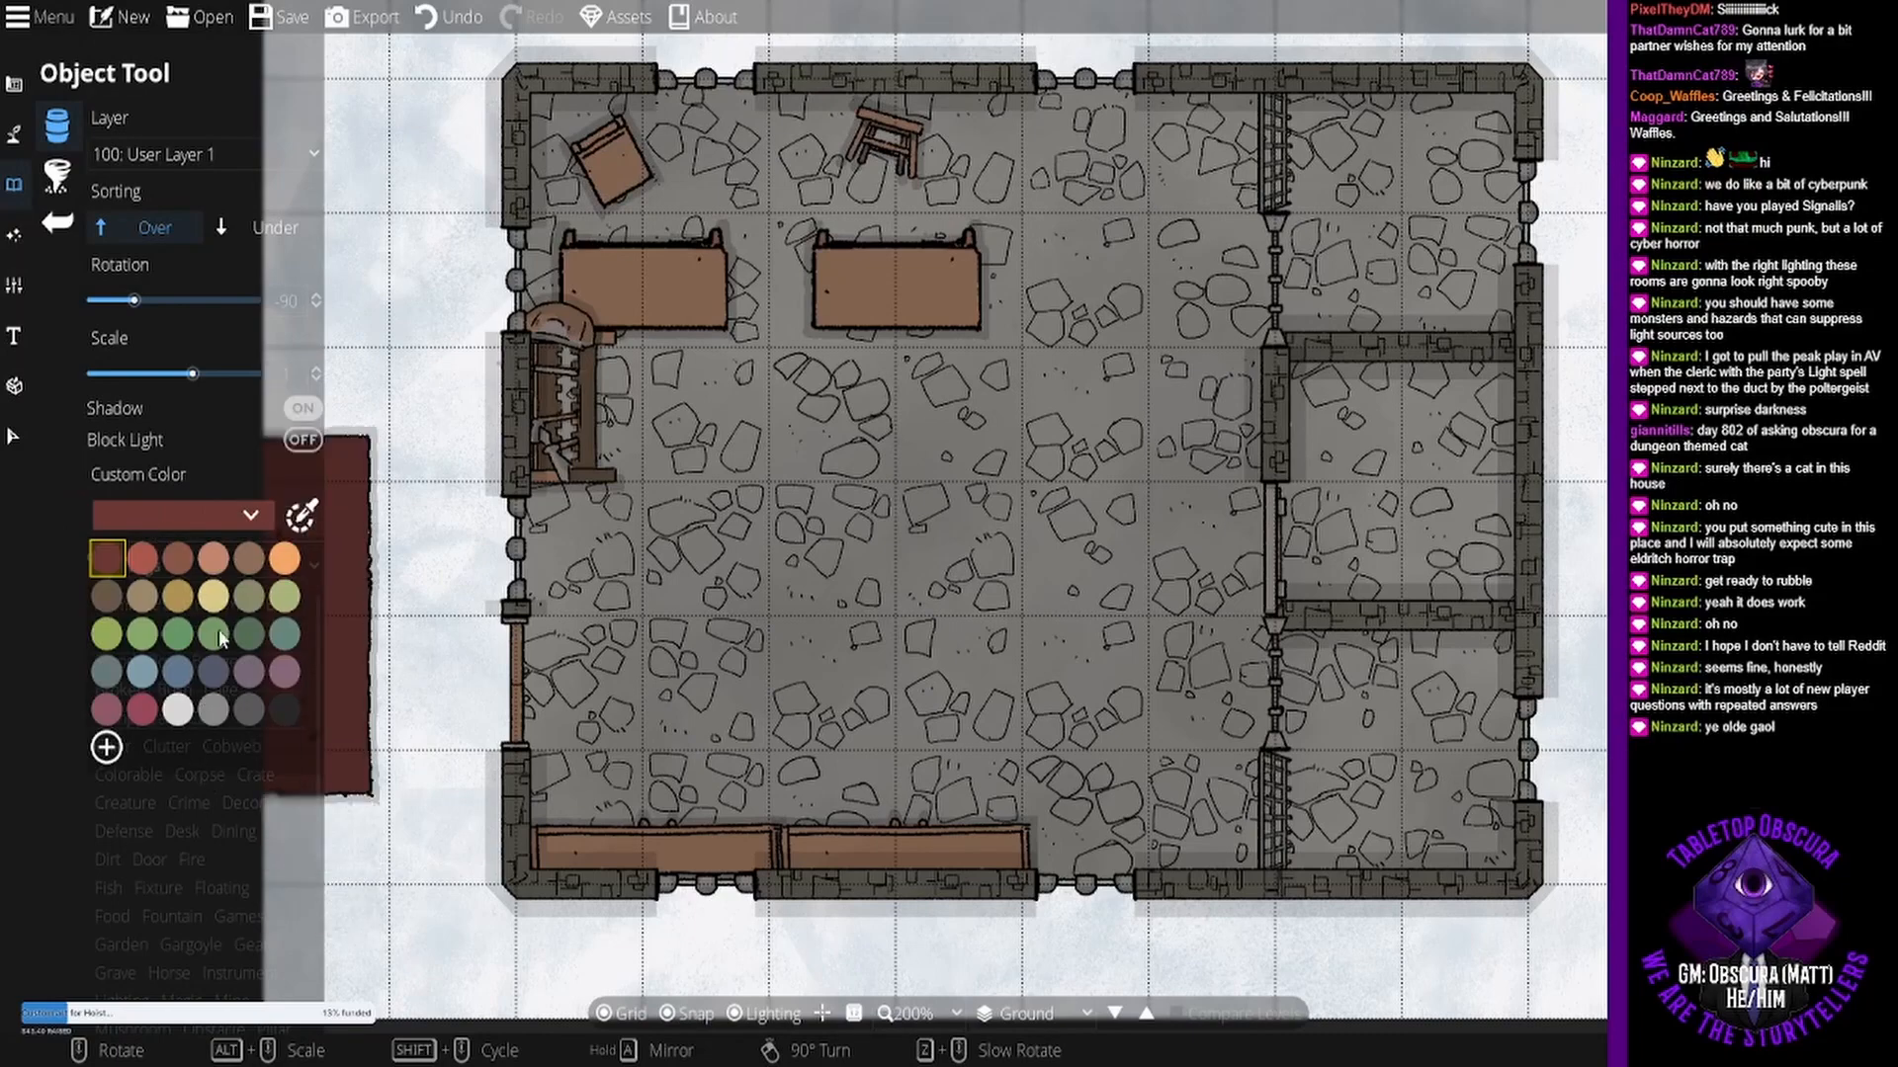
pyautogui.click(214, 558)
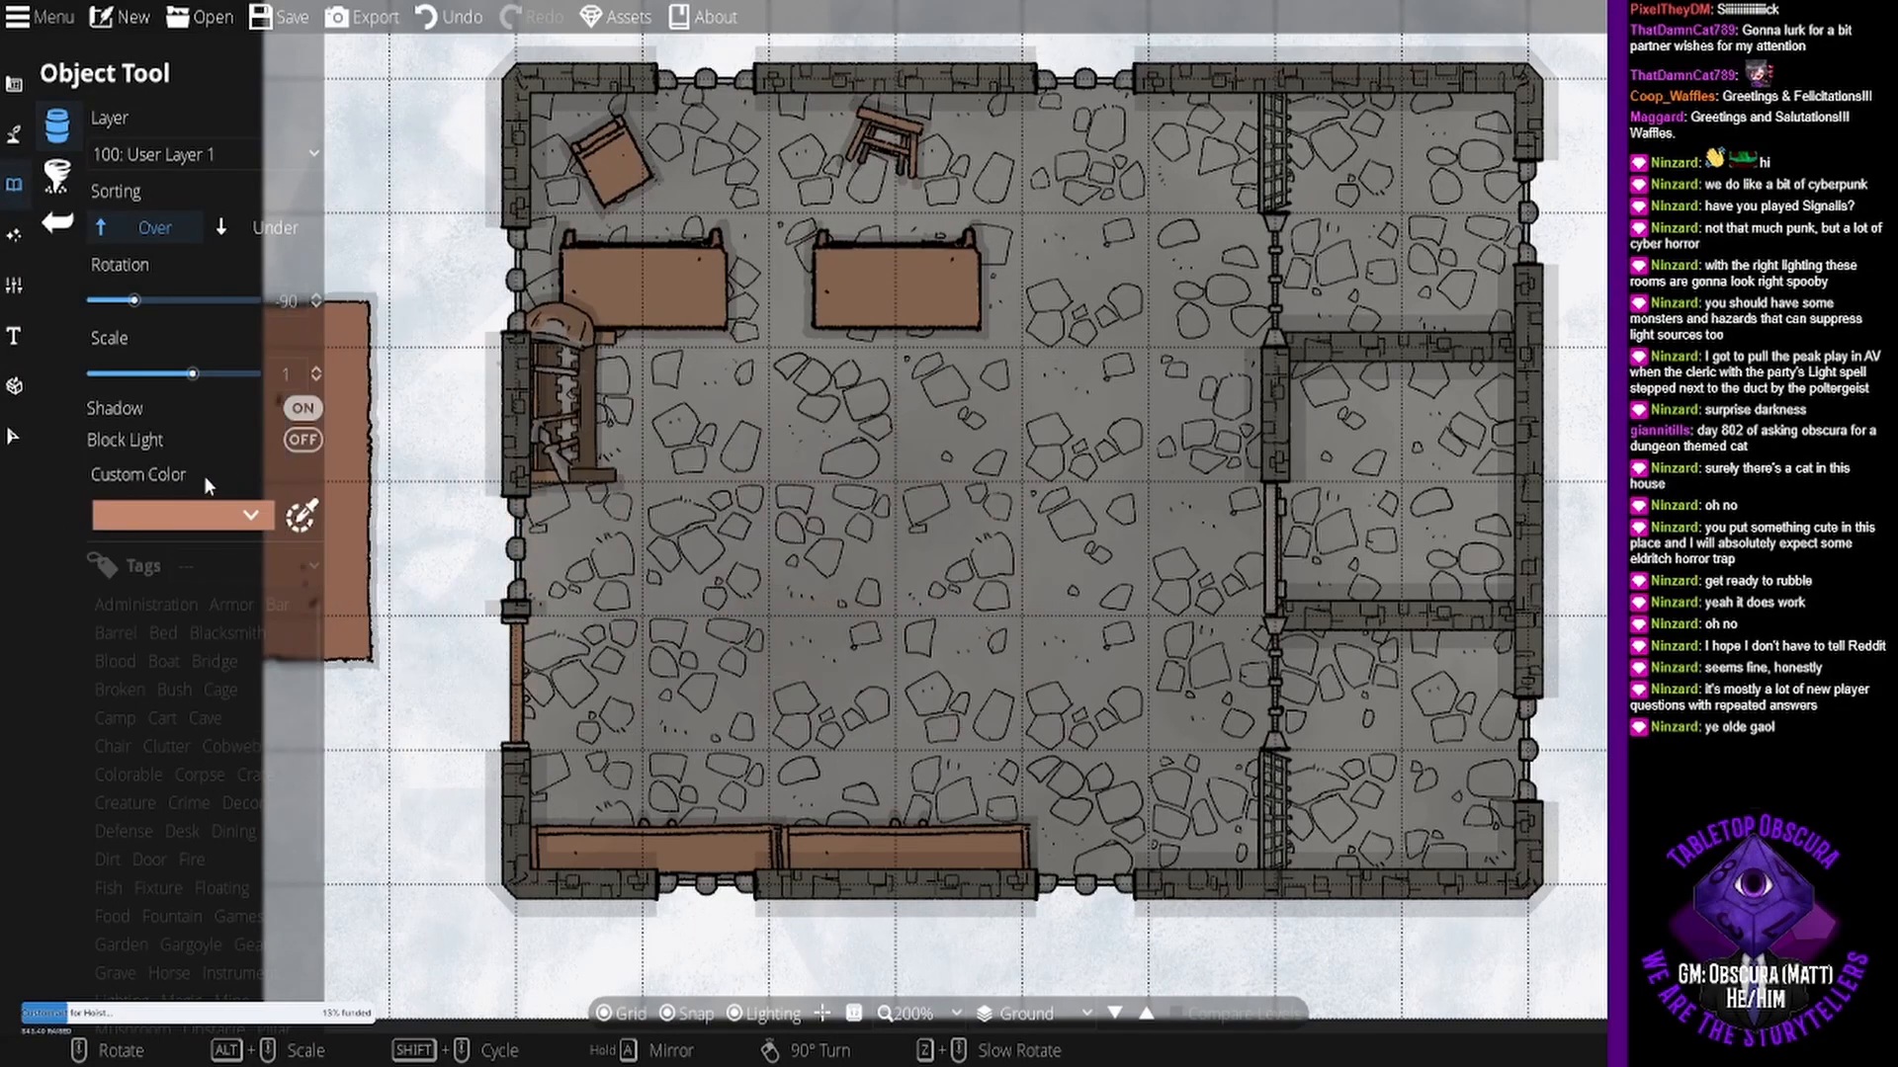
pyautogui.click(197, 516)
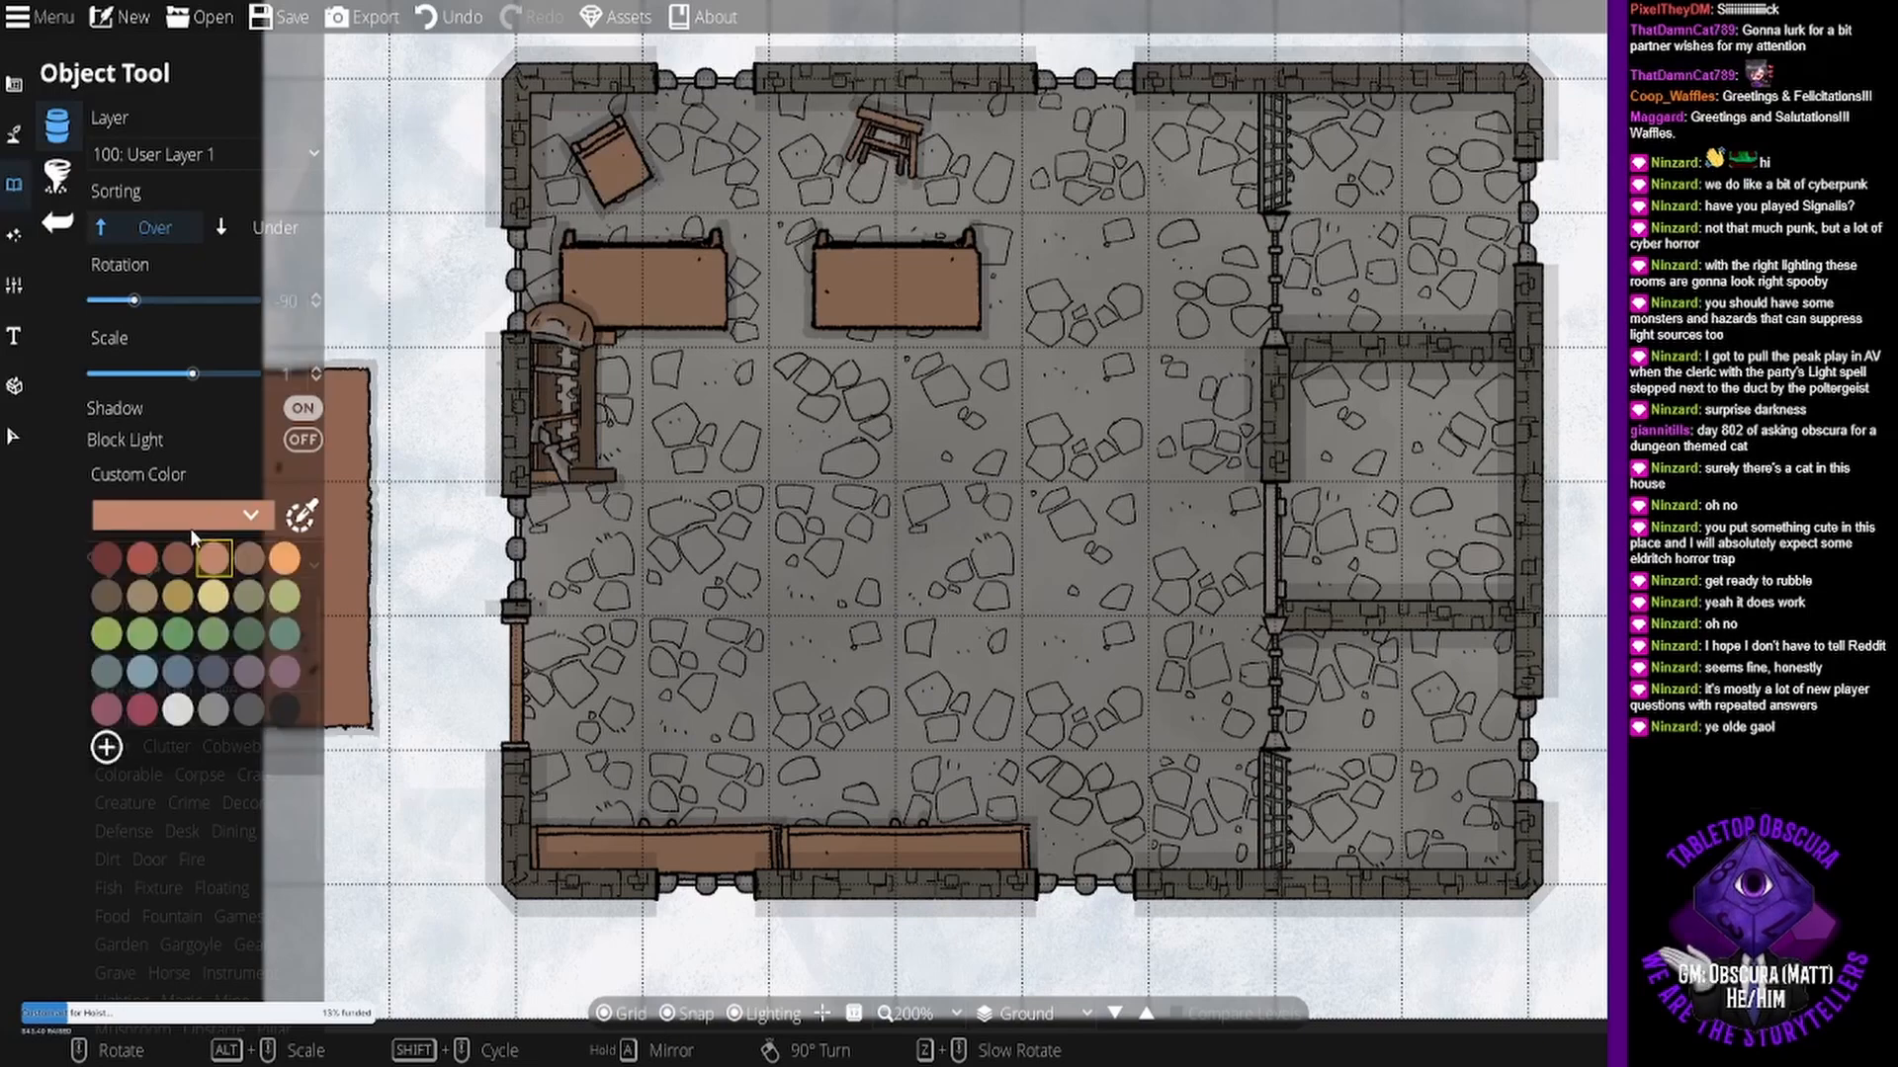
pyautogui.click(148, 599)
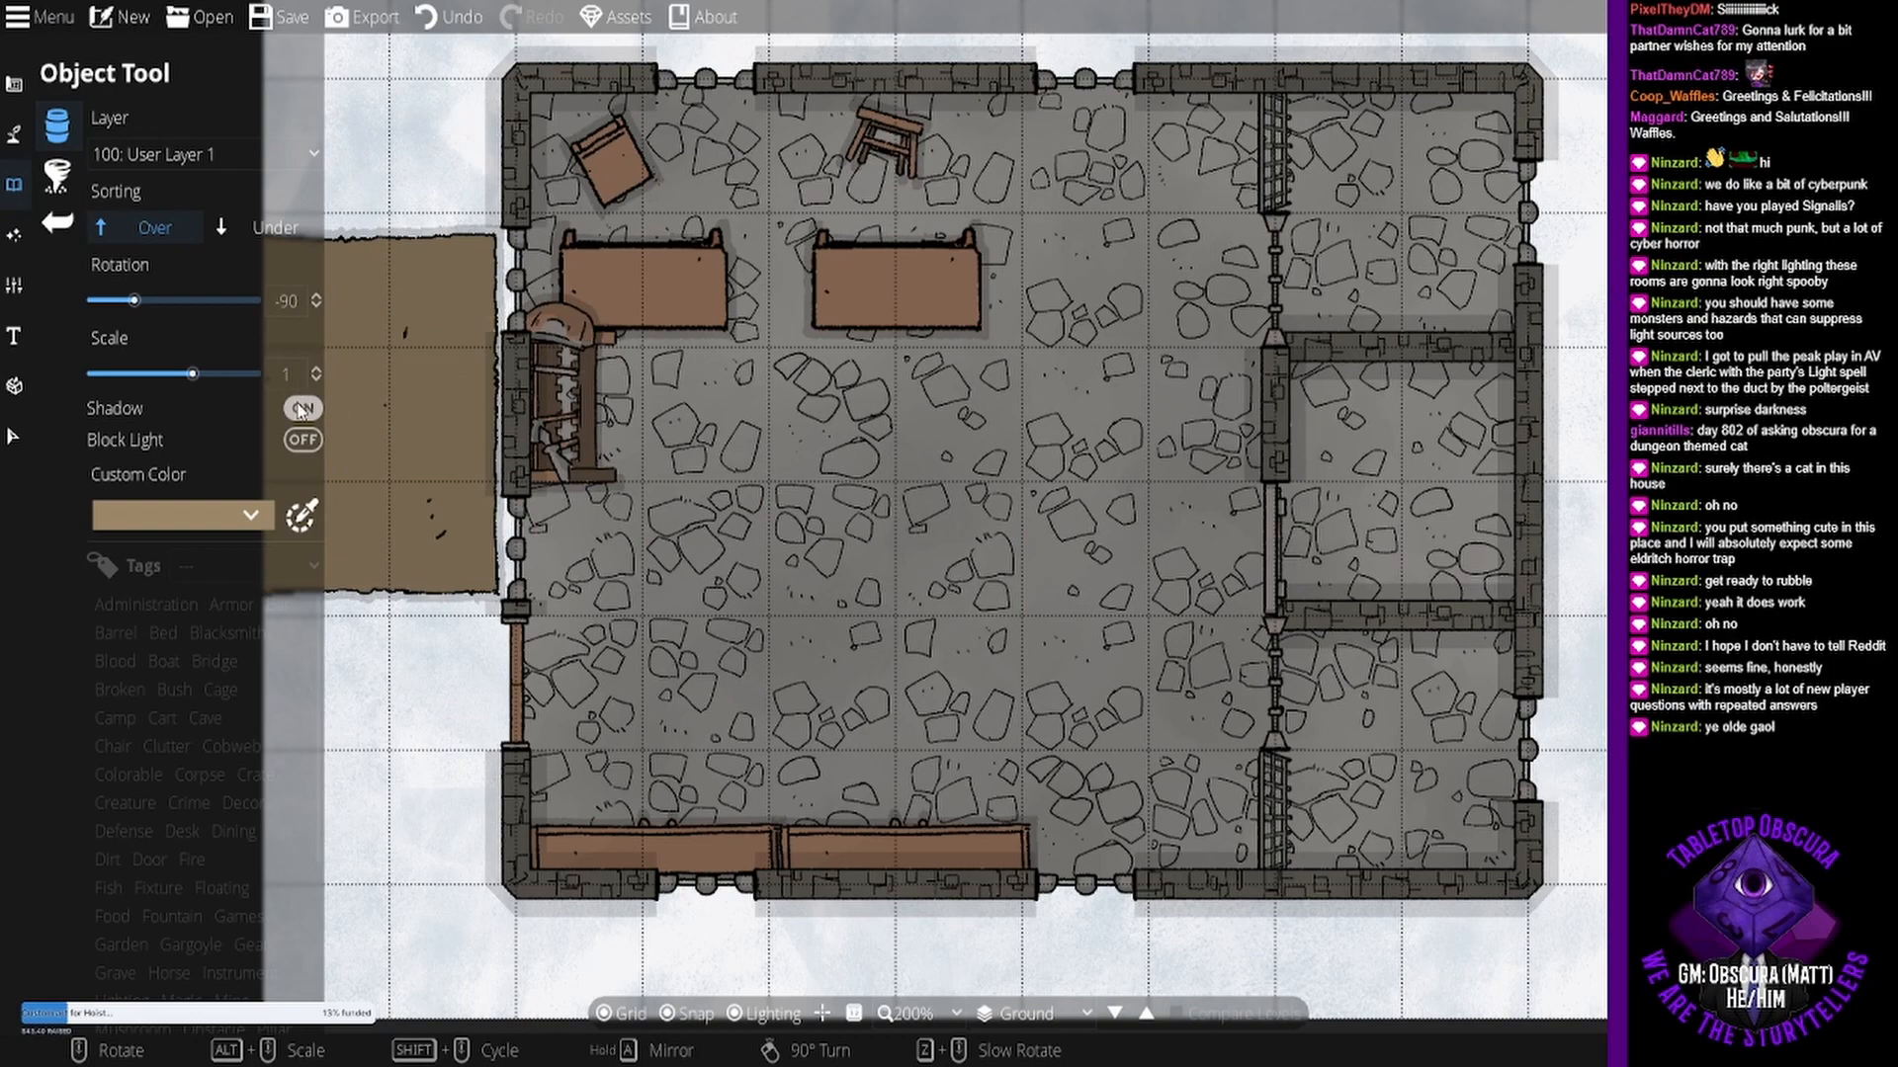
pyautogui.click(302, 409)
pyautogui.keyDown('alt'); pyautogui.scroll(-6, 910, 567); pyautogui.keyUp('alt')
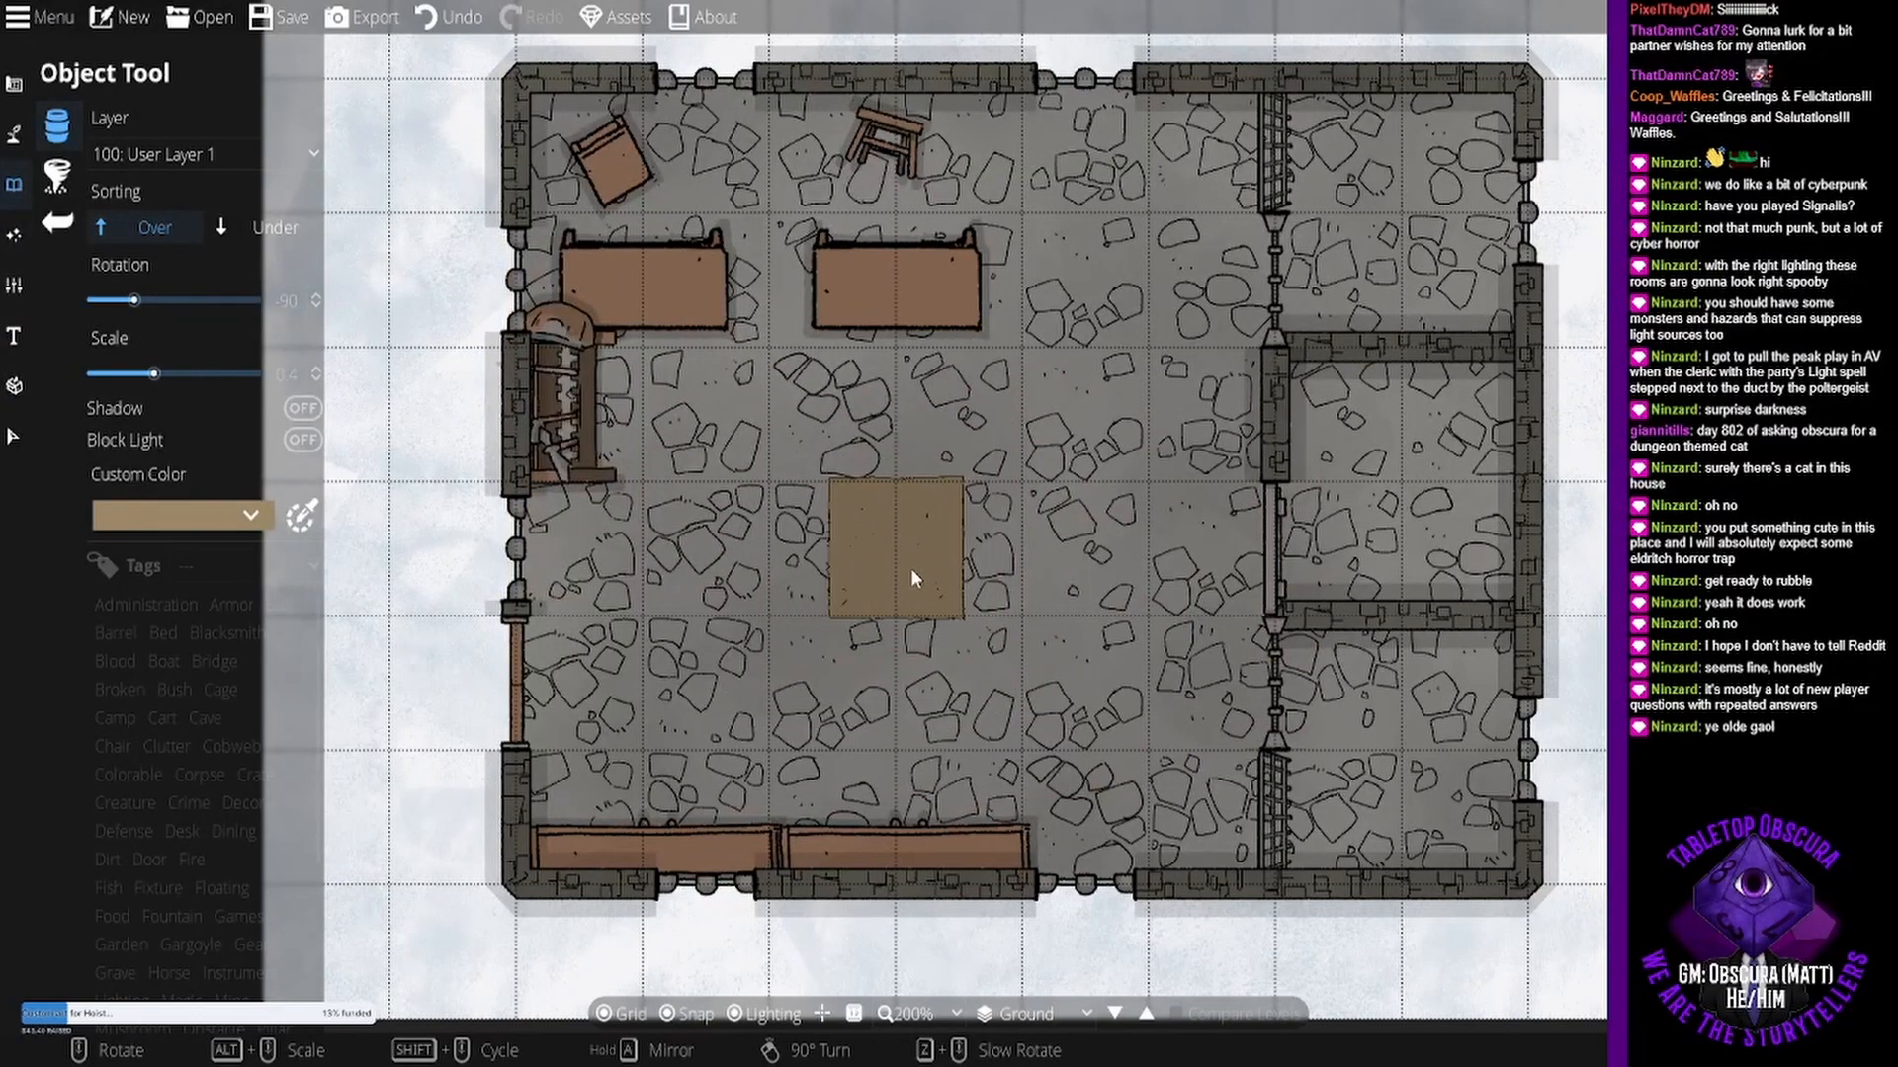
pyautogui.keyDown('alt'); pyautogui.scroll(2, 910, 567); pyautogui.keyUp('alt')
pyautogui.scroll(3, 939, 575)
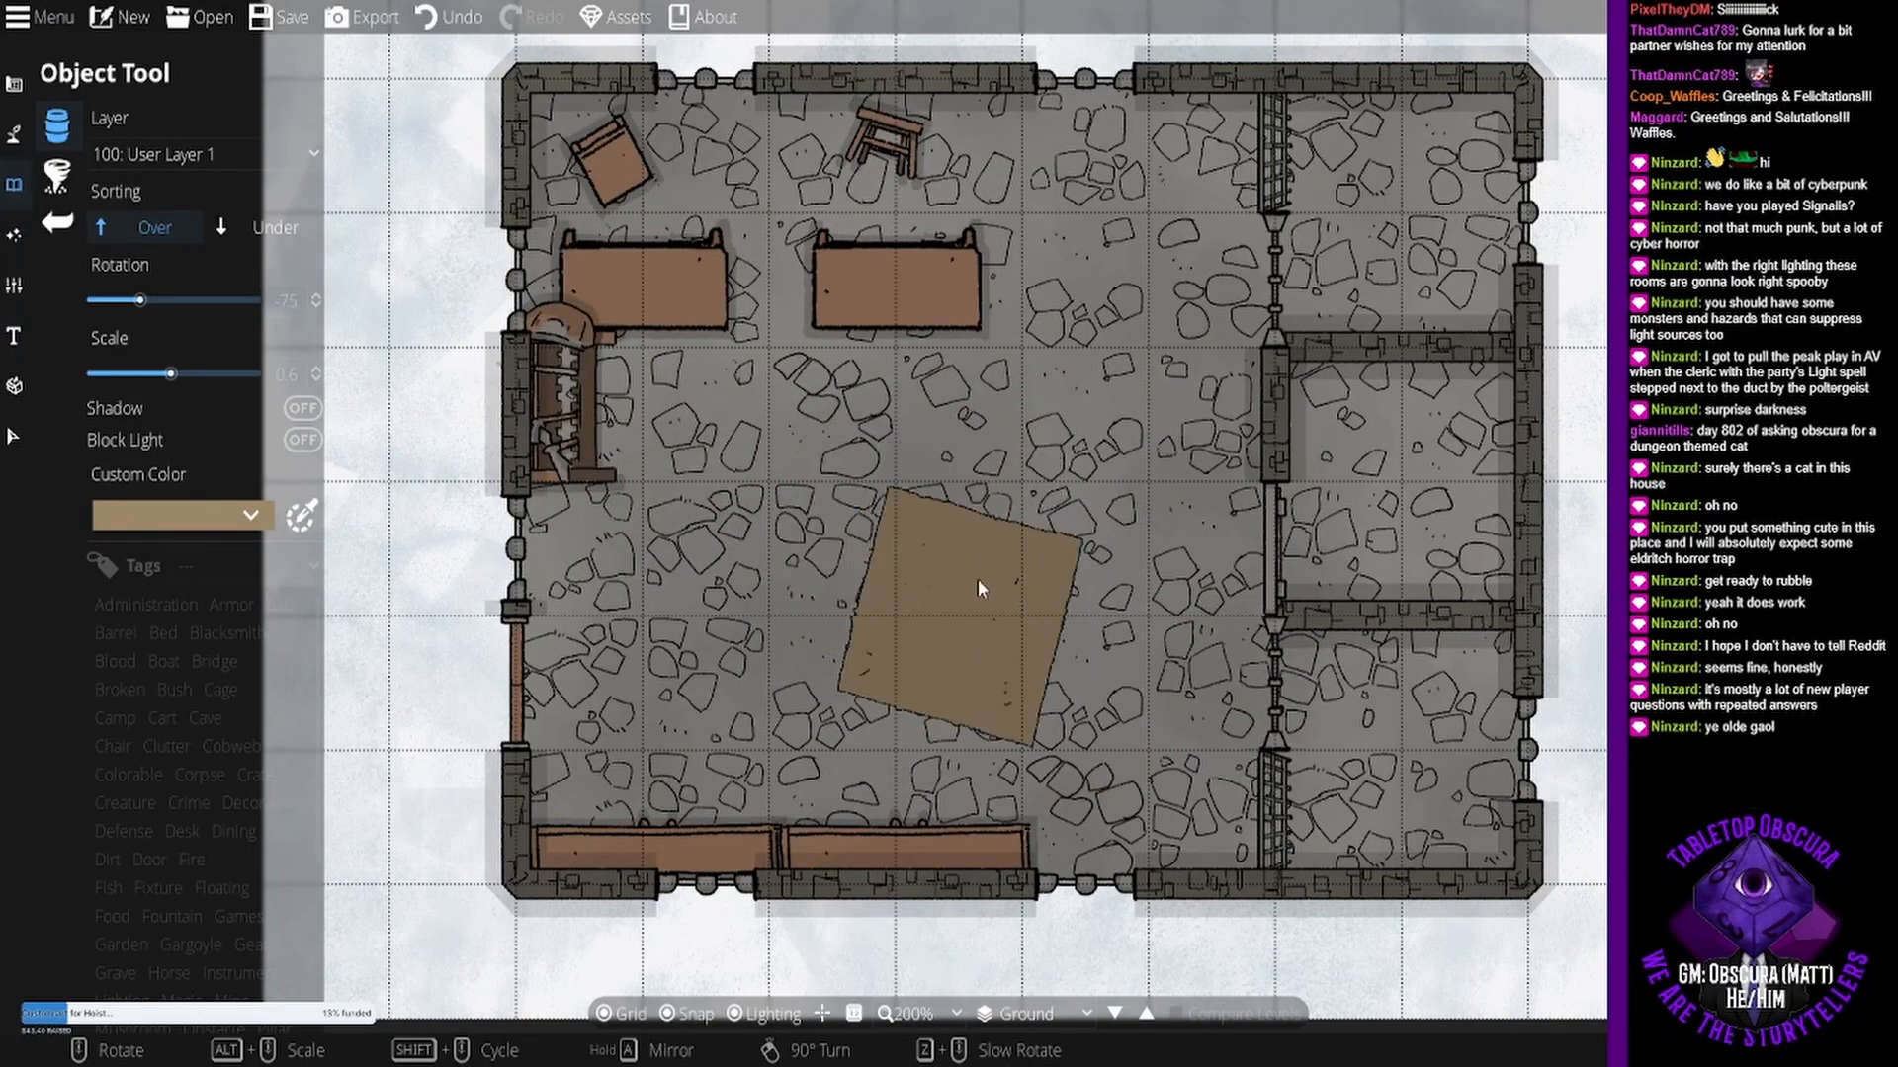
pyautogui.click(958, 538)
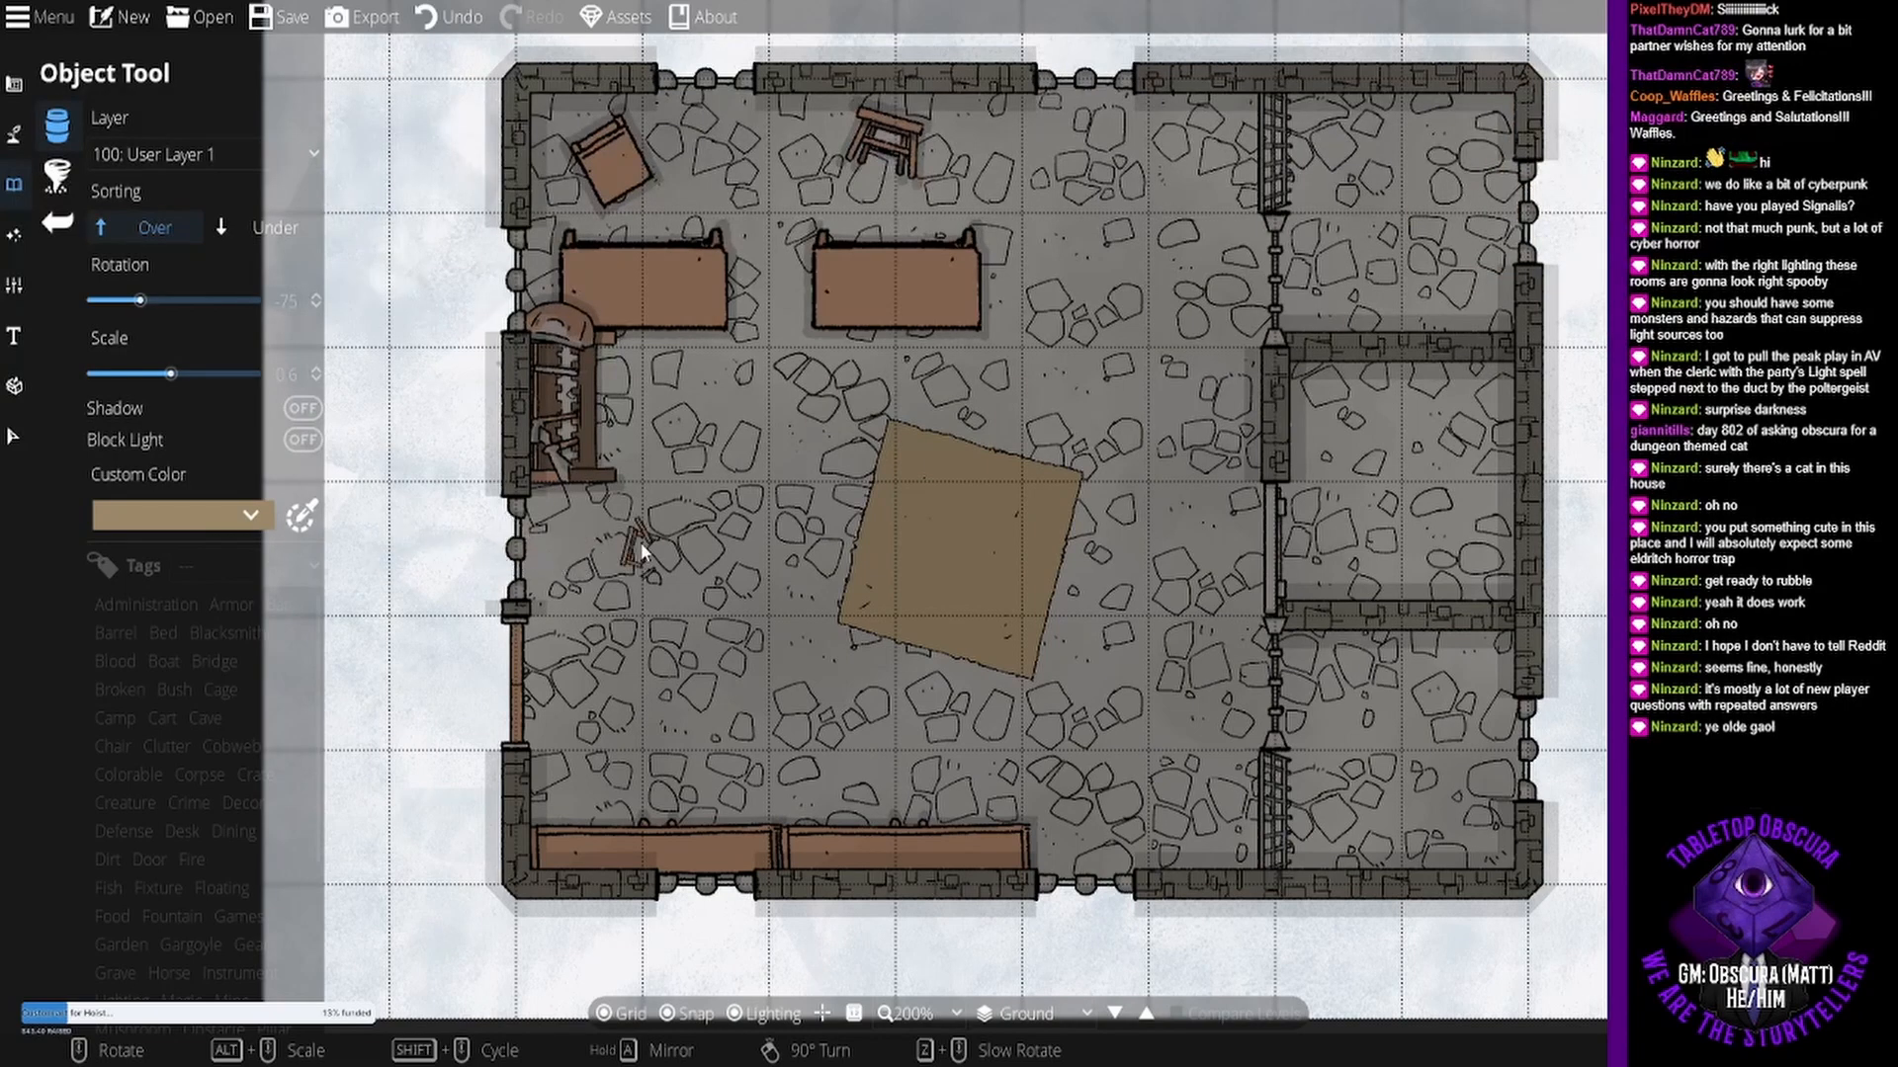
# - Place the small wooden frame object rotated to -75 at scale 1 by the west wall, just south of the weapon shelf
pyautogui.scroll(1, 641, 542)
pyautogui.click(575, 542)
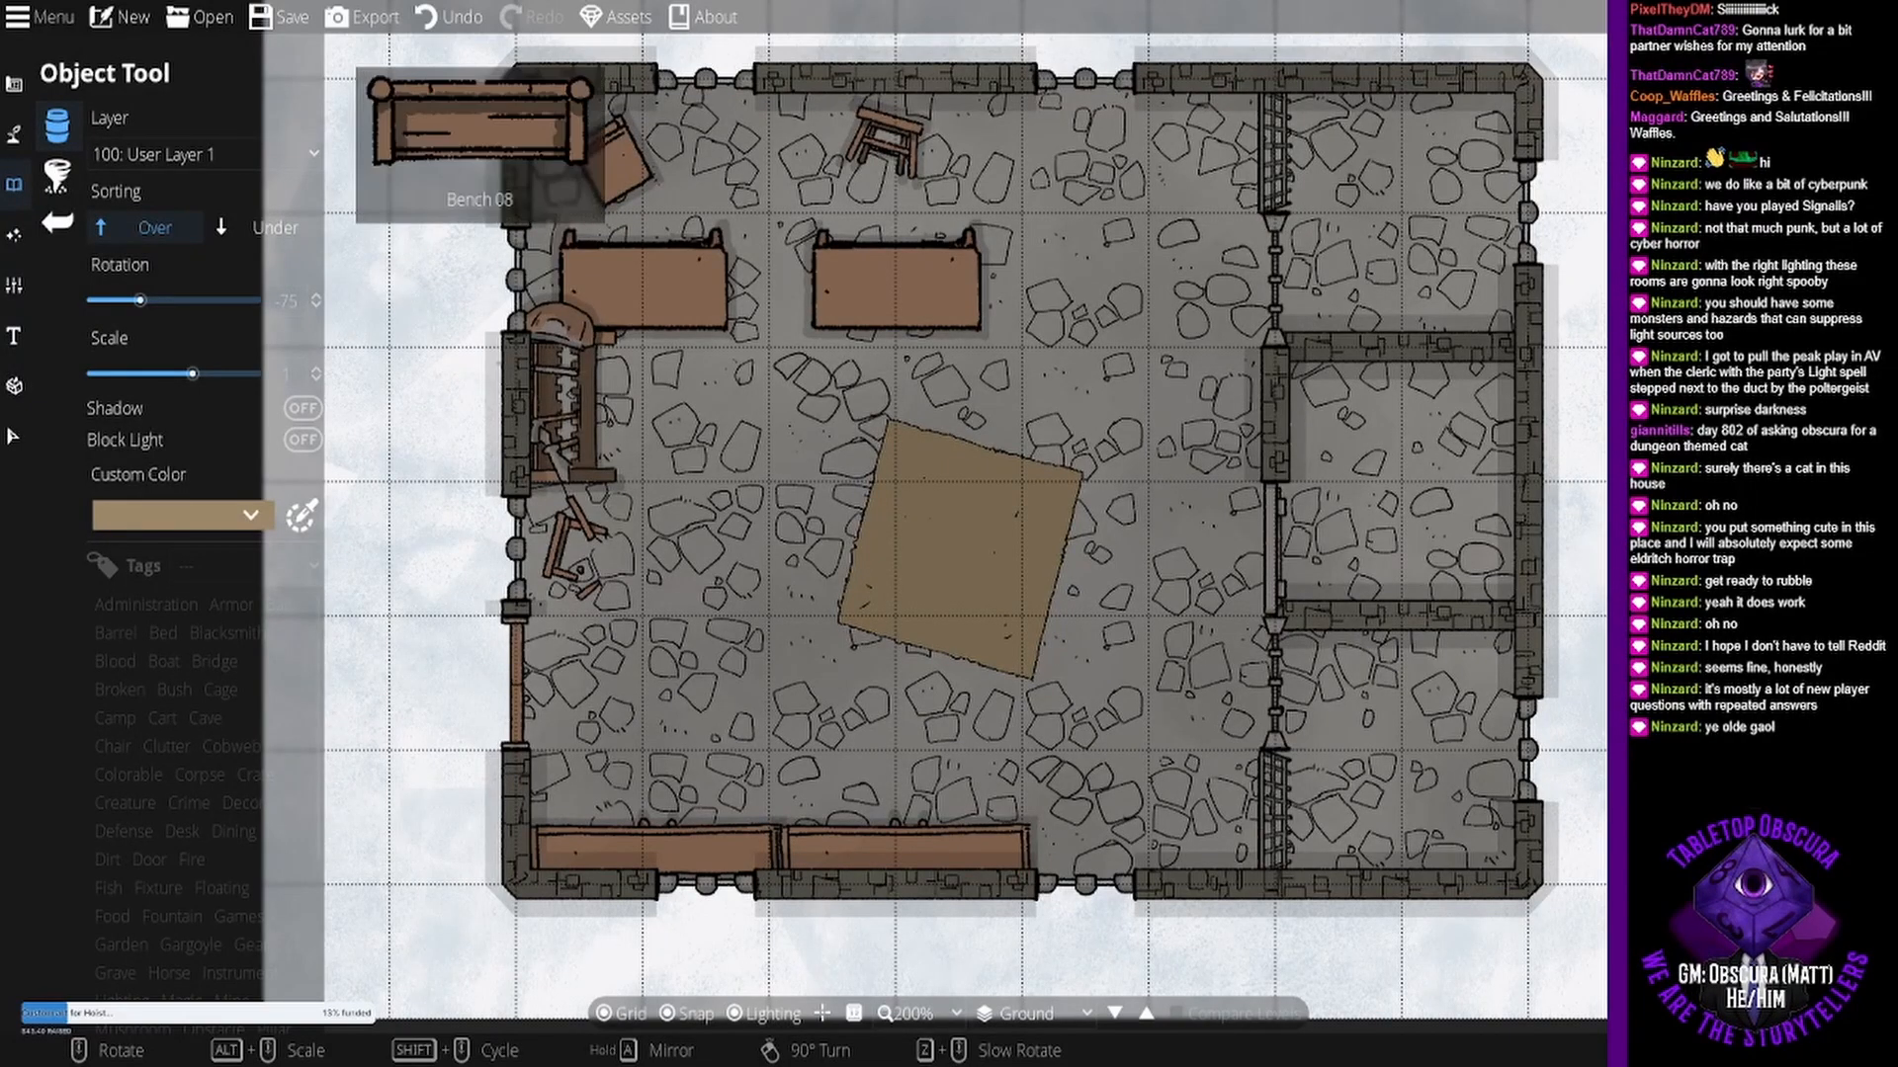
# - Place two wooden benches by the tan rug, one at its southwest corner rotated to 165 and one off its north edge rotated to 30
pyautogui.scroll(10, 911, 494)
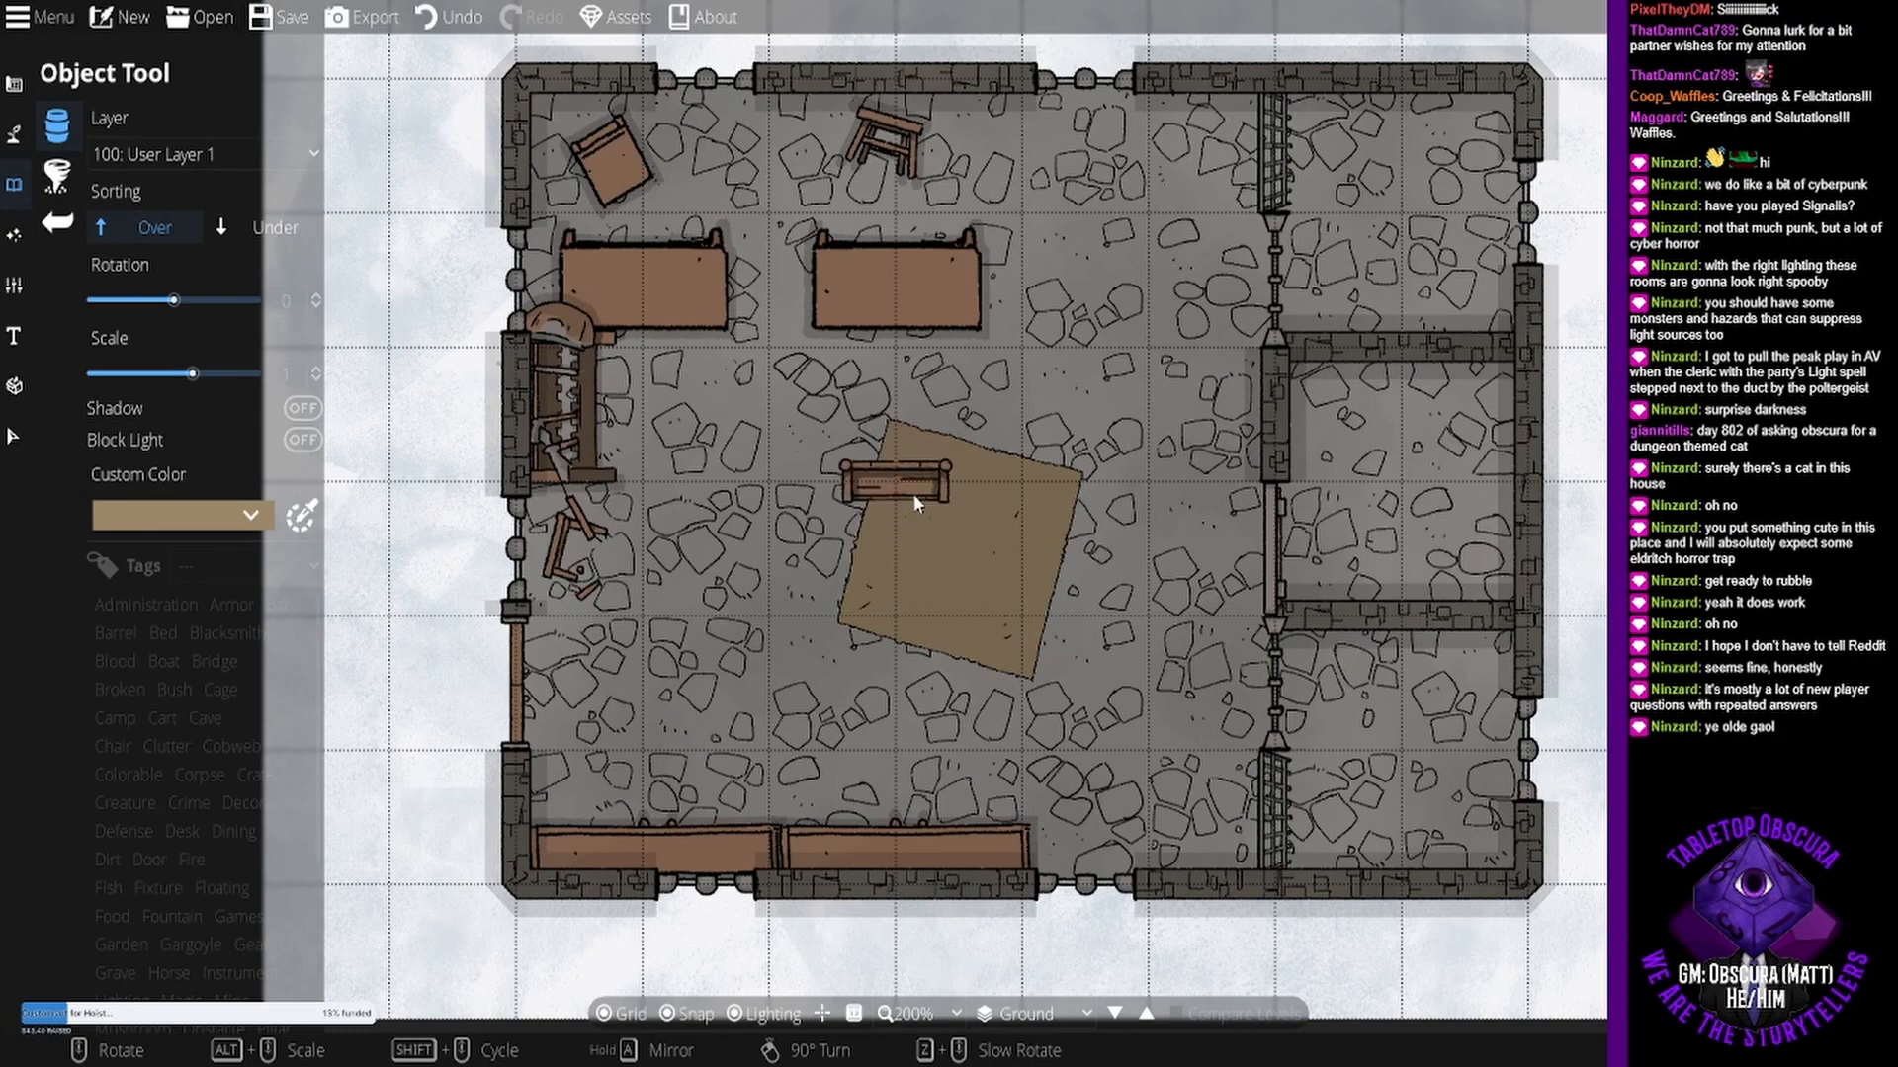
pyautogui.scroll(7, 911, 494)
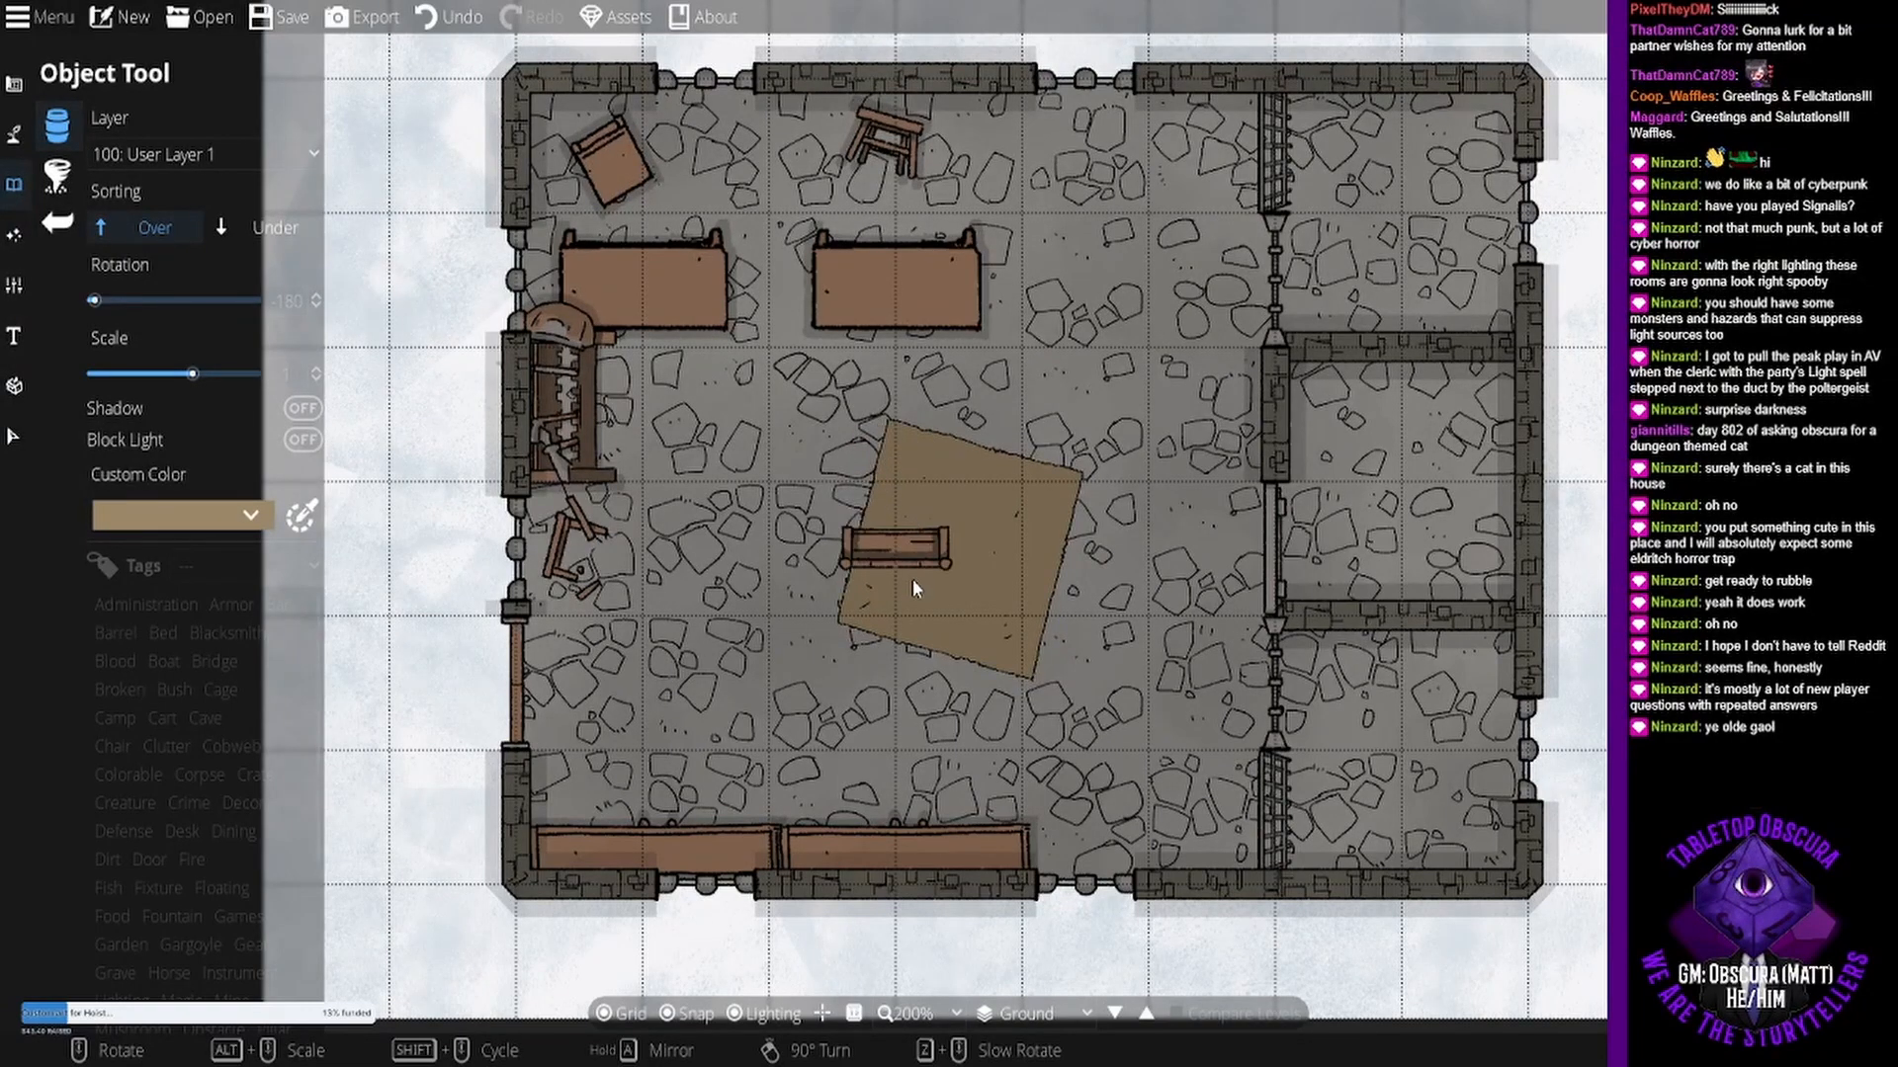
pyautogui.scroll(1, 893, 610)
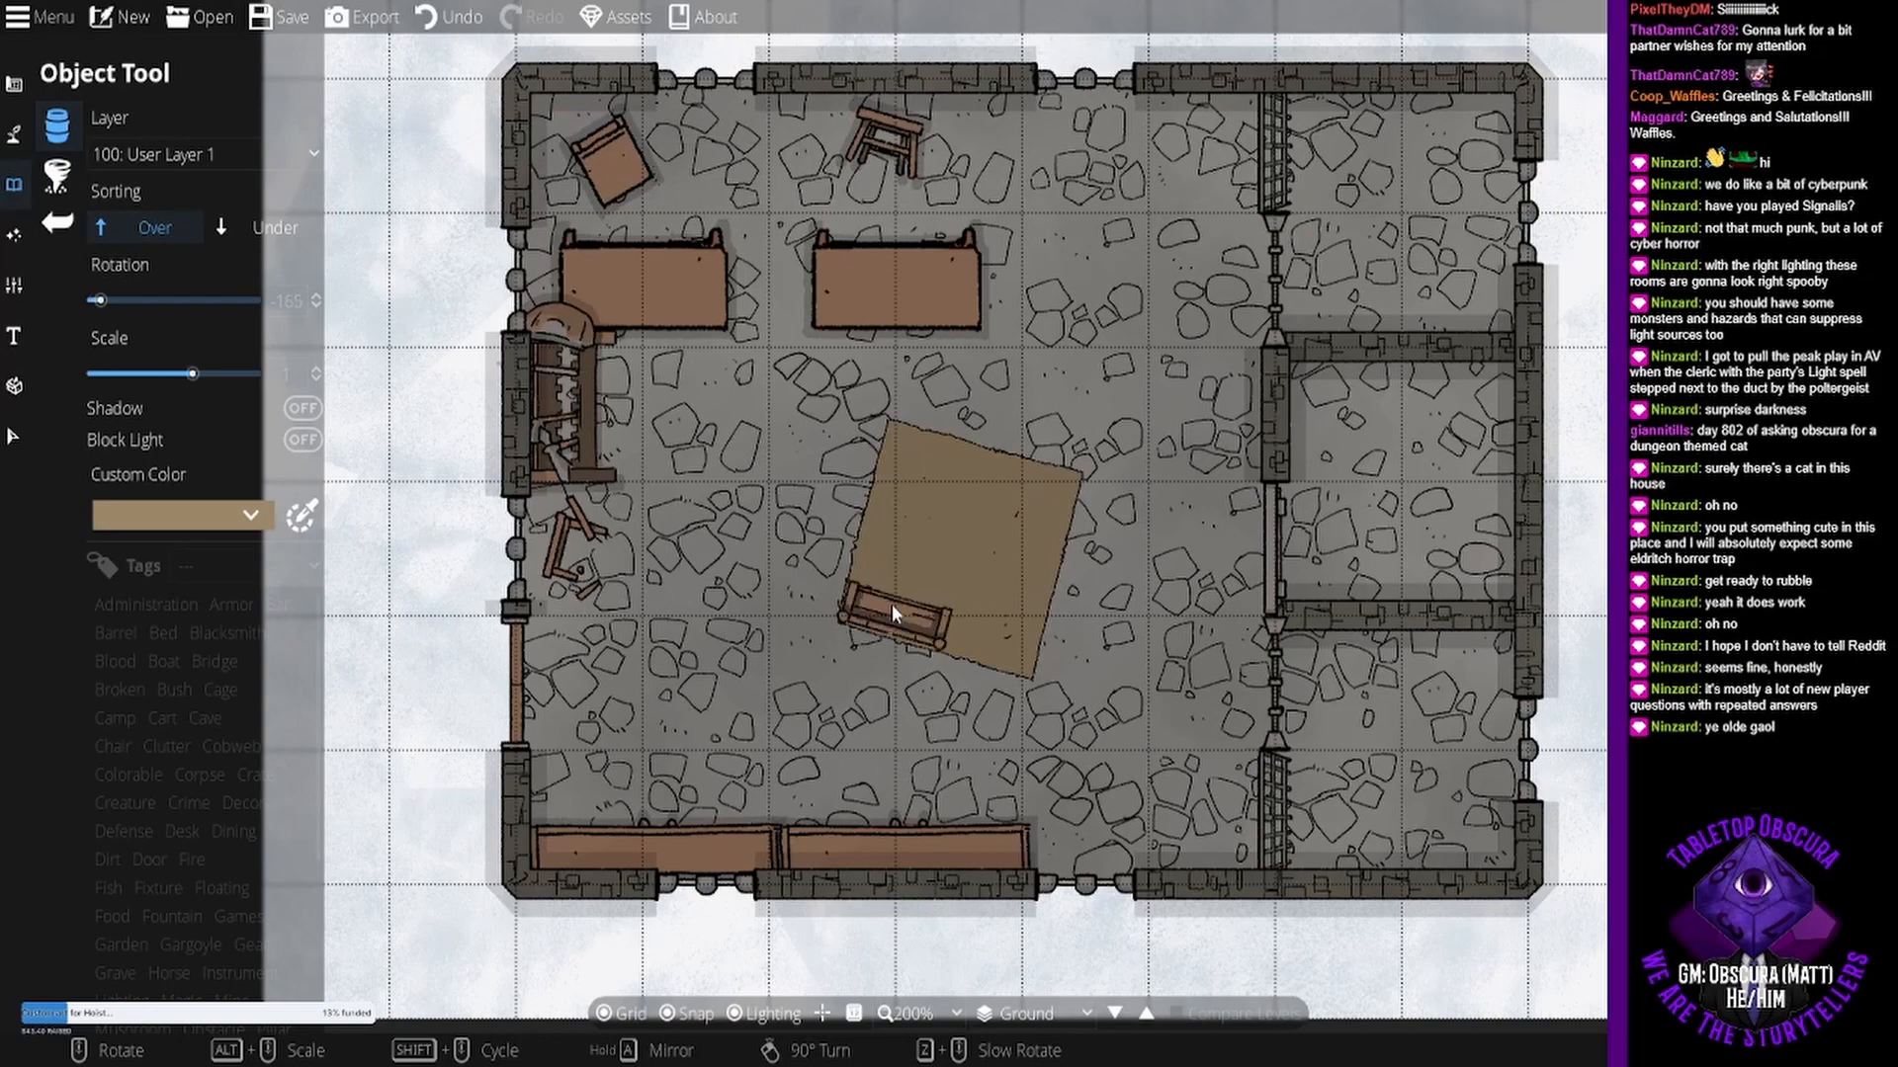
pyautogui.scroll(-2, 892, 608)
pyautogui.click(891, 614)
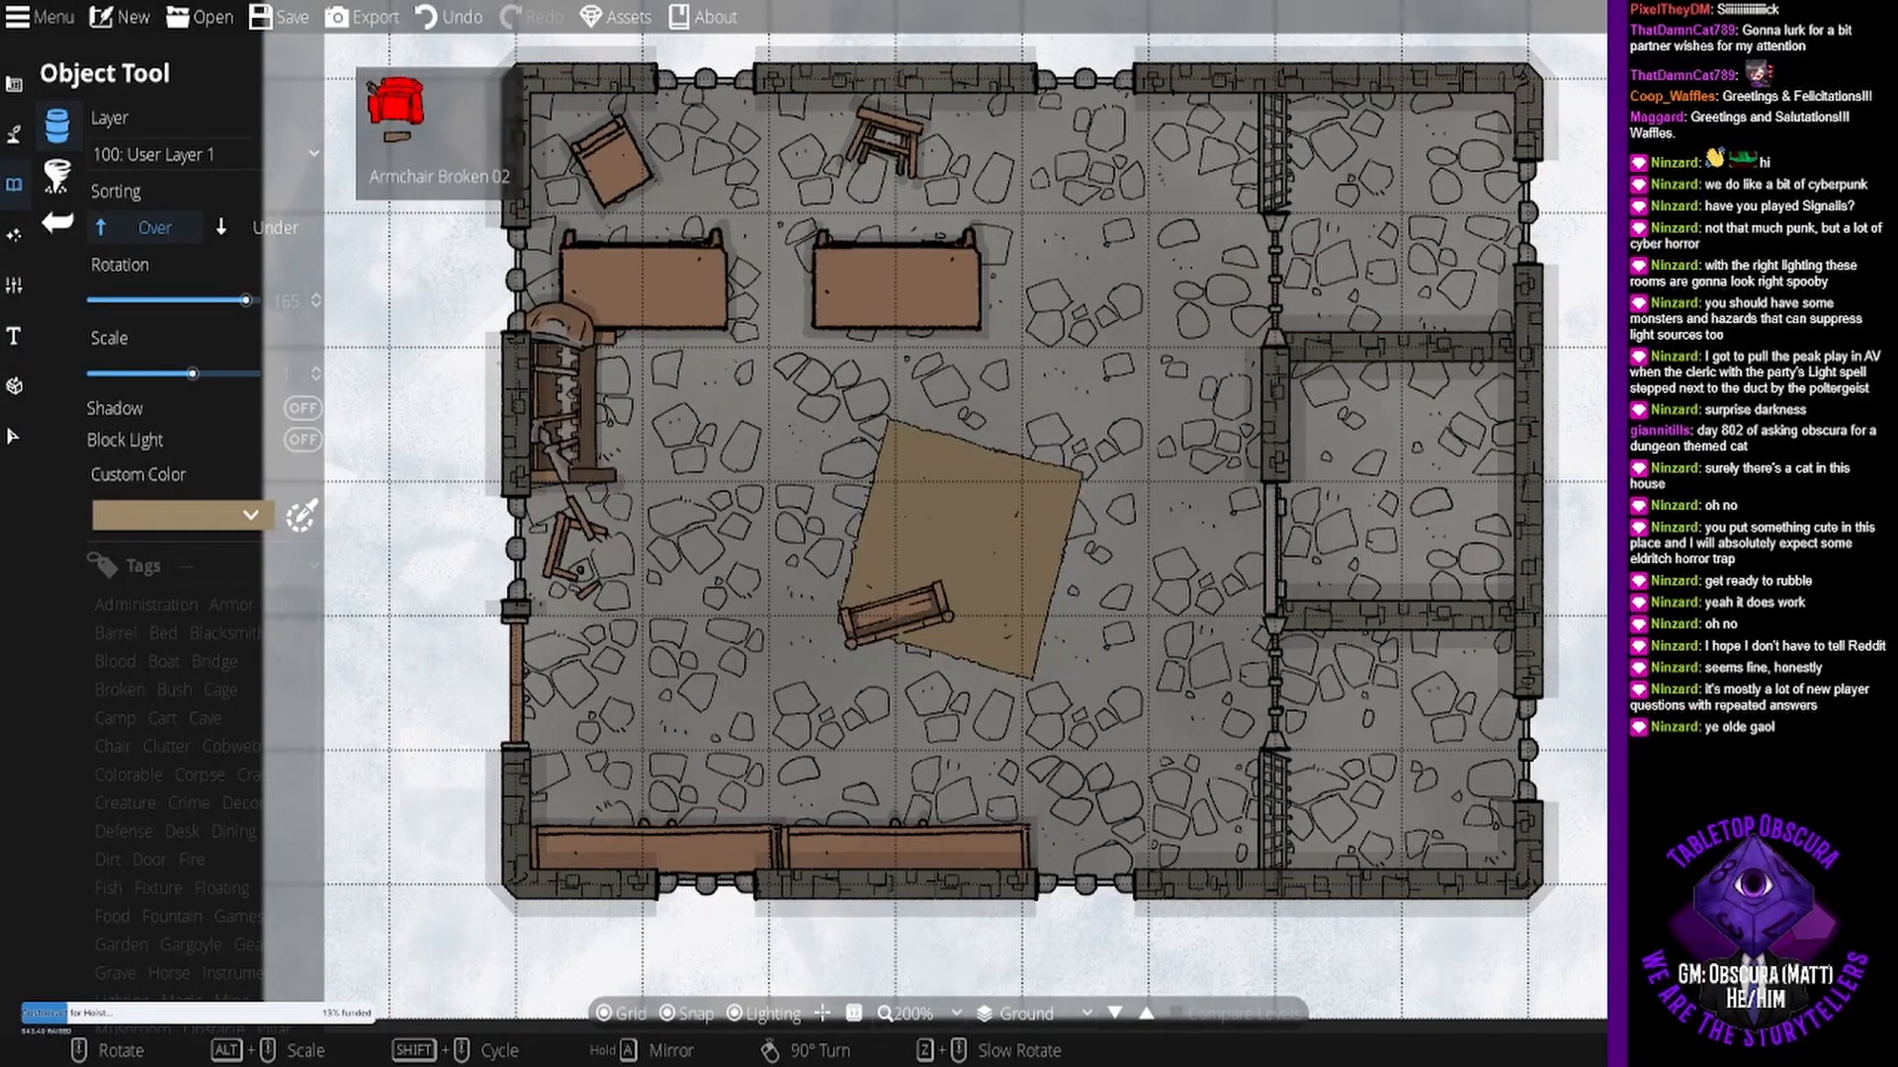
pyautogui.scroll(-9, 982, 472)
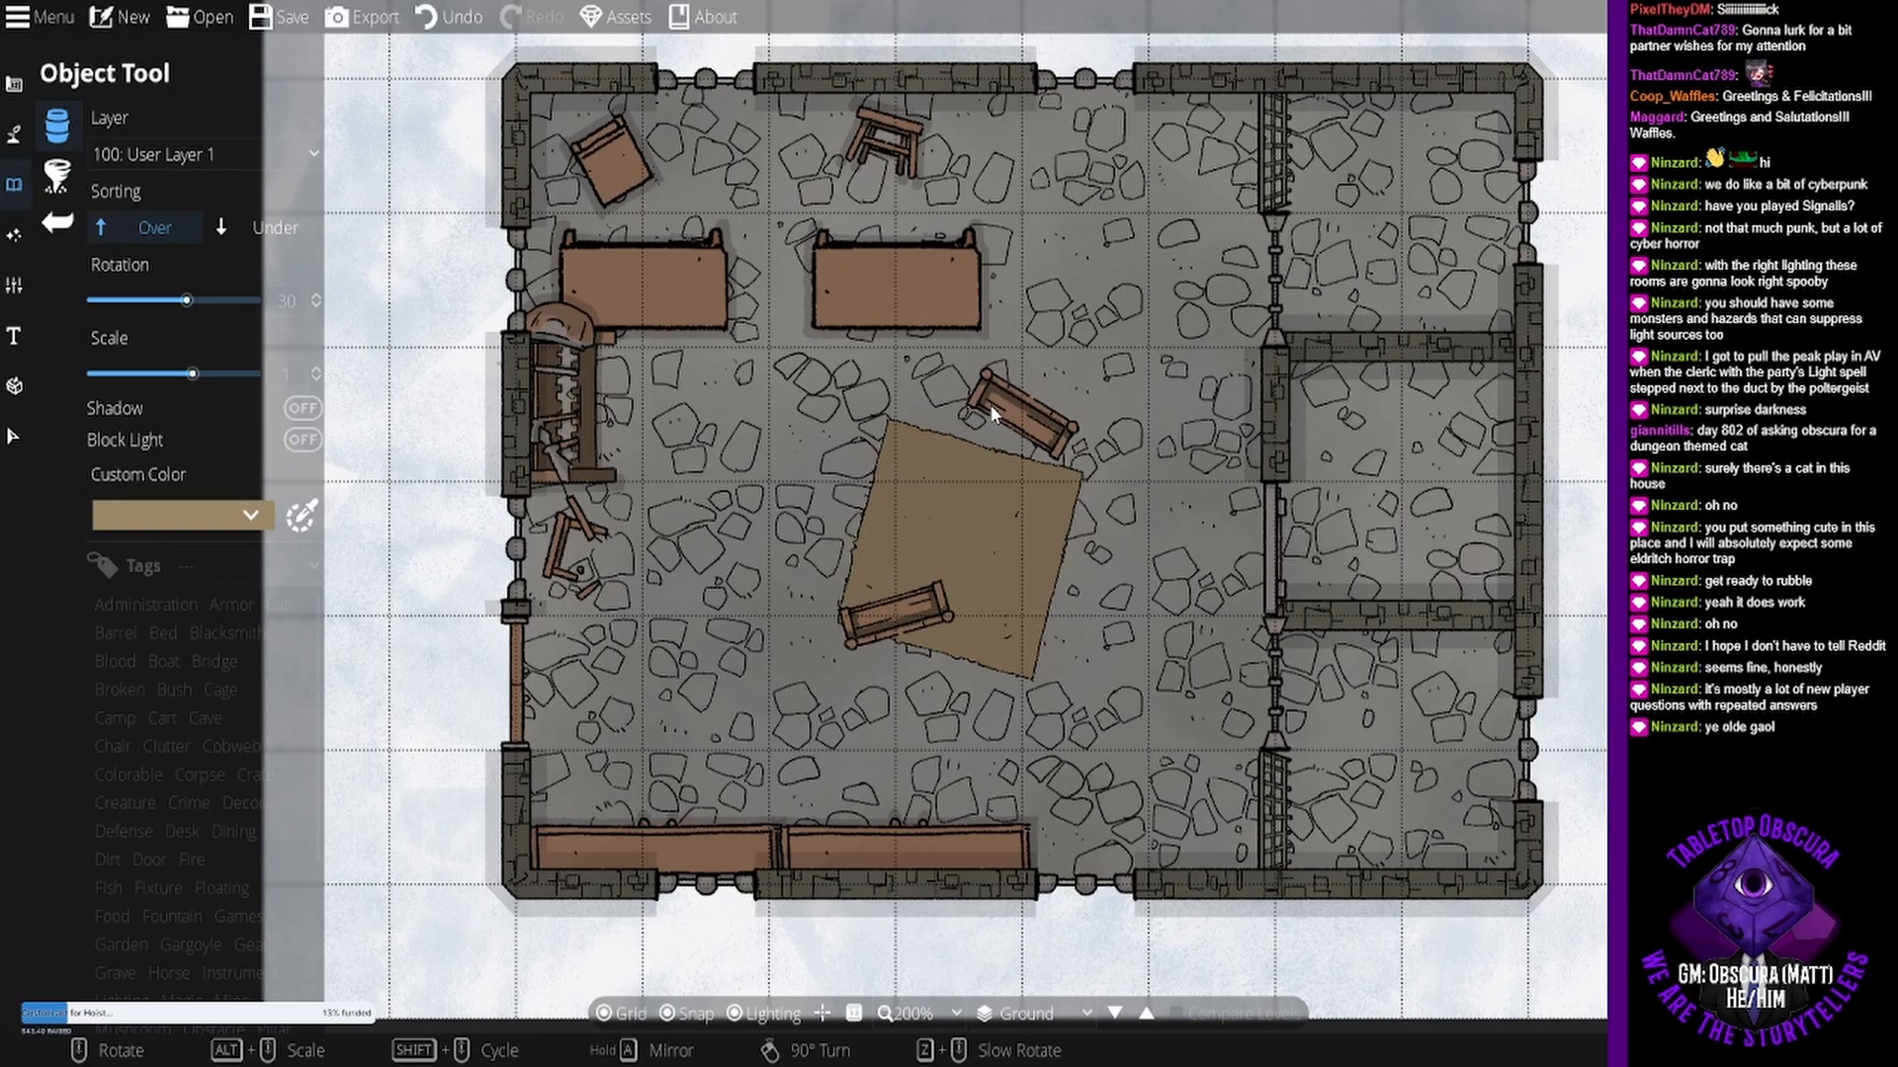
pyautogui.click(993, 416)
# - Place two dark red blood stains without snapping, one on the rug rotated to 30 and a splatter west of it rotated to -75
pyautogui.click(174, 515)
pyautogui.click(107, 560)
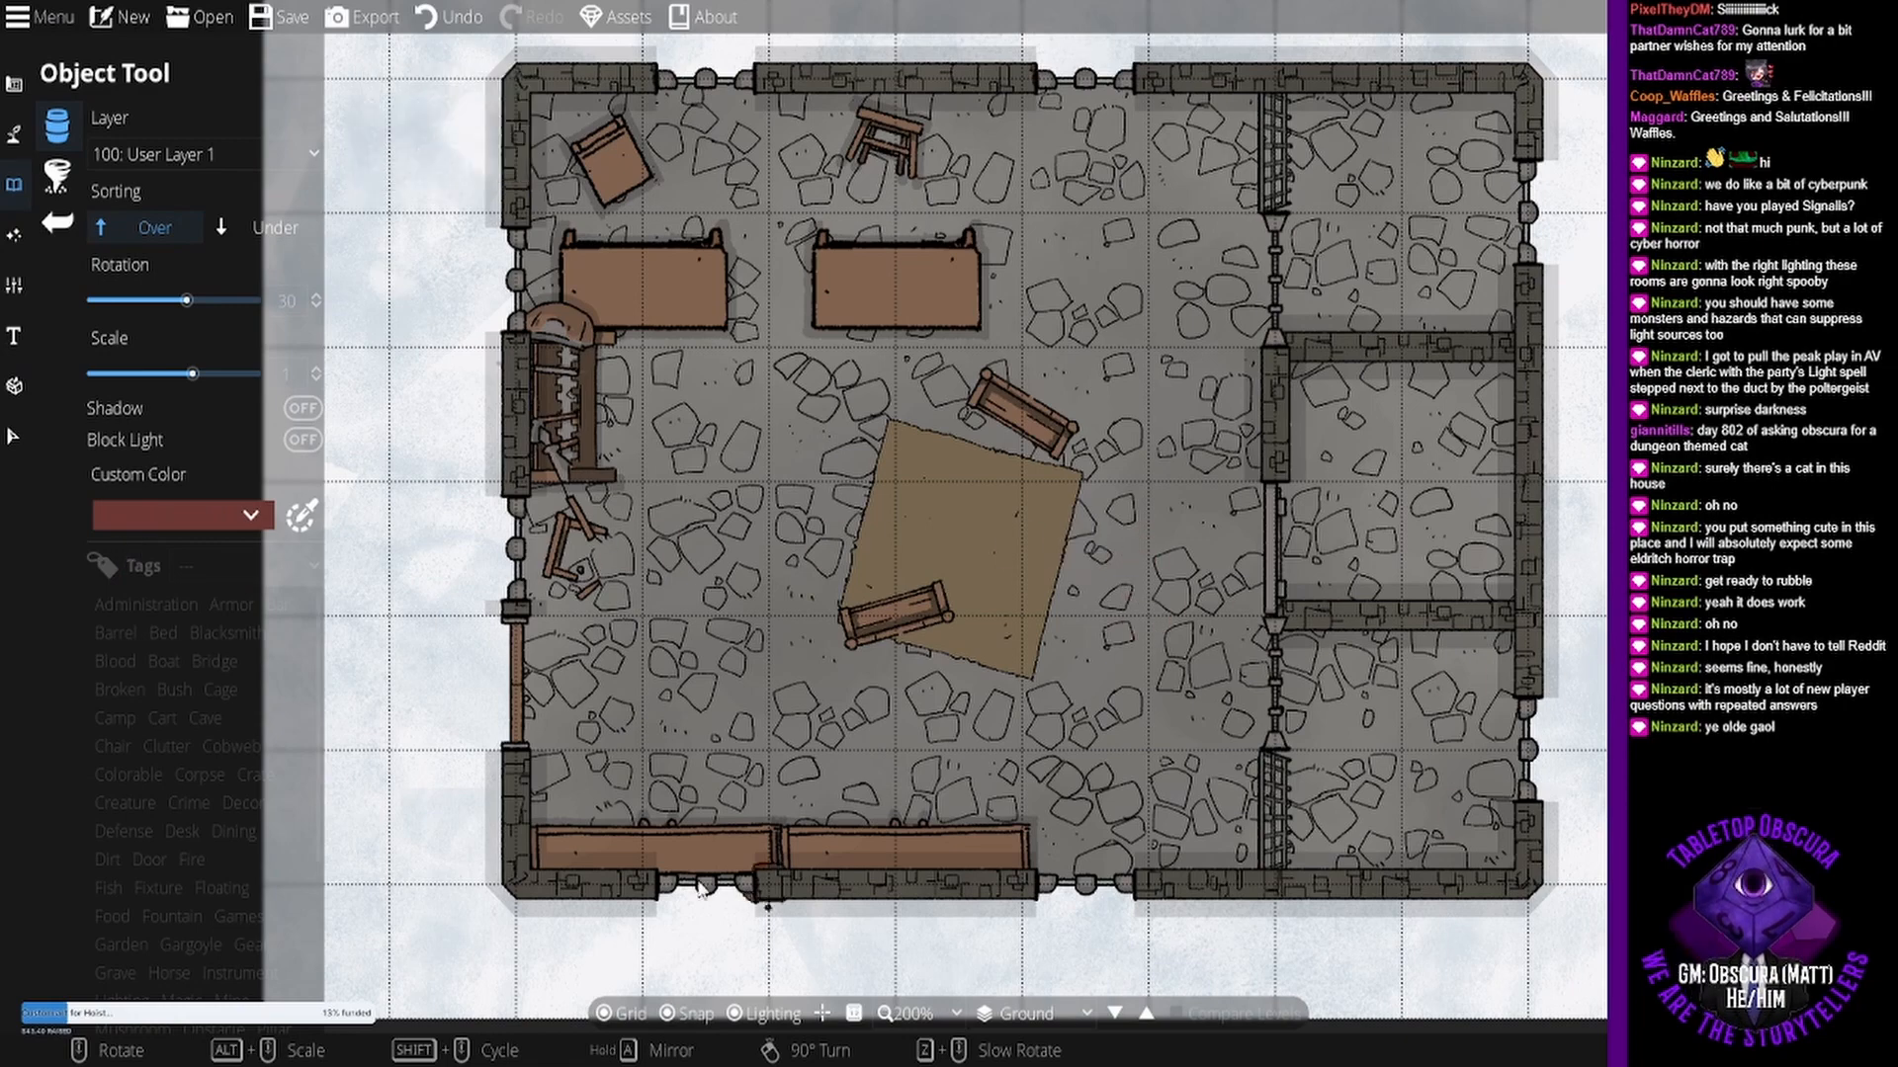
pyautogui.click(672, 1016)
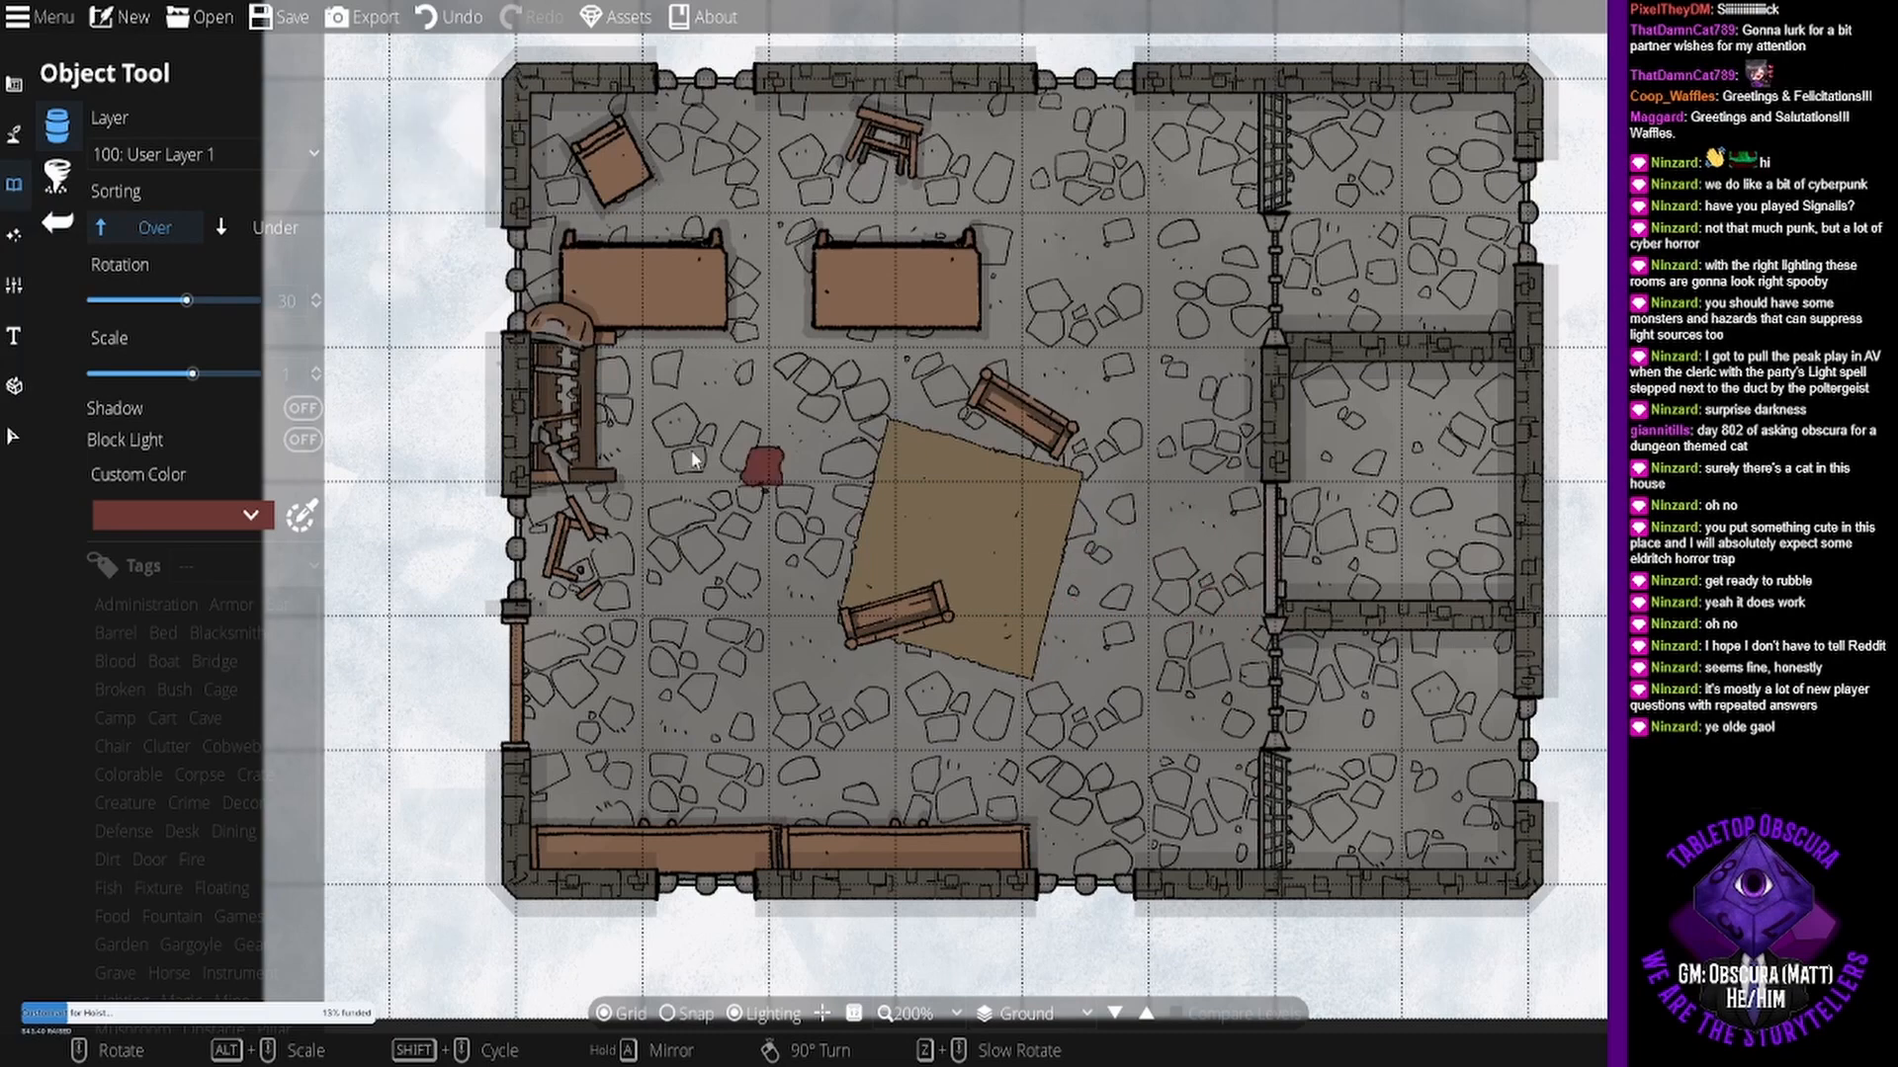
pyautogui.click(943, 530)
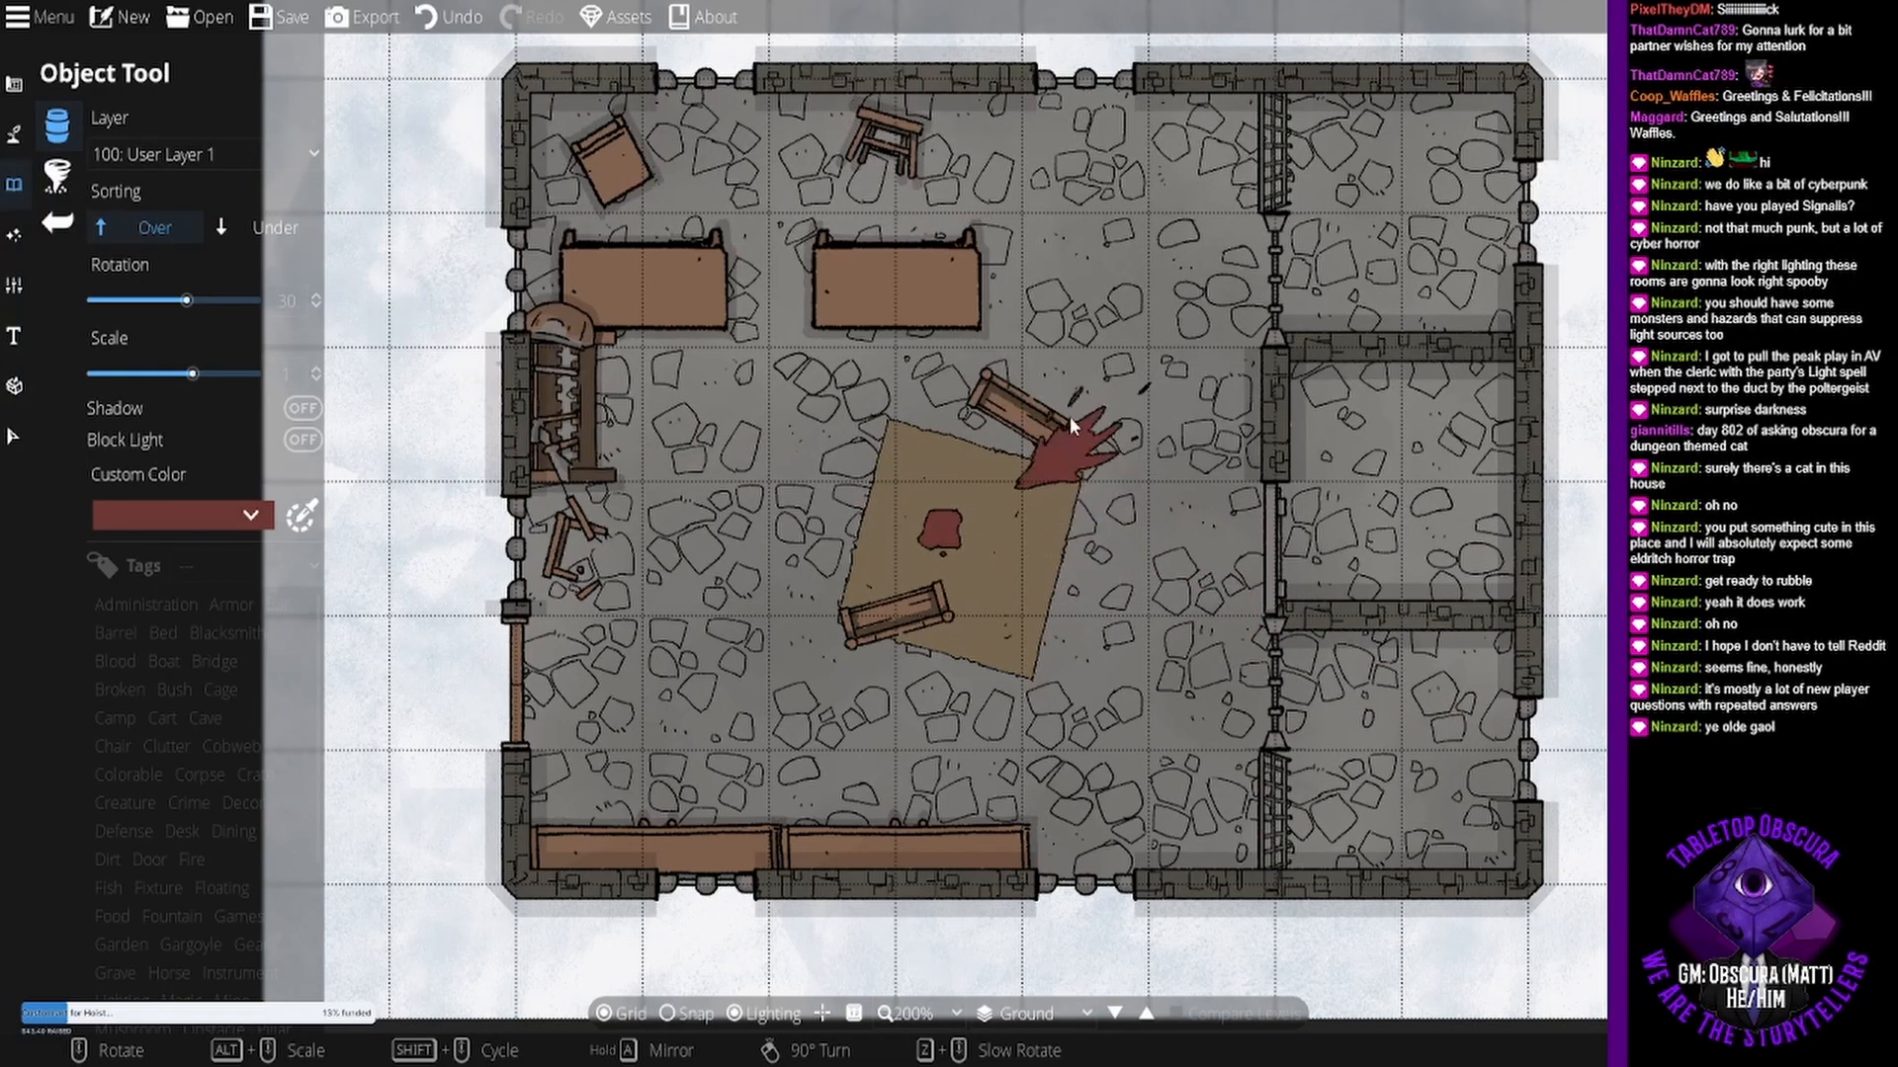
pyautogui.scroll(-7, 818, 375)
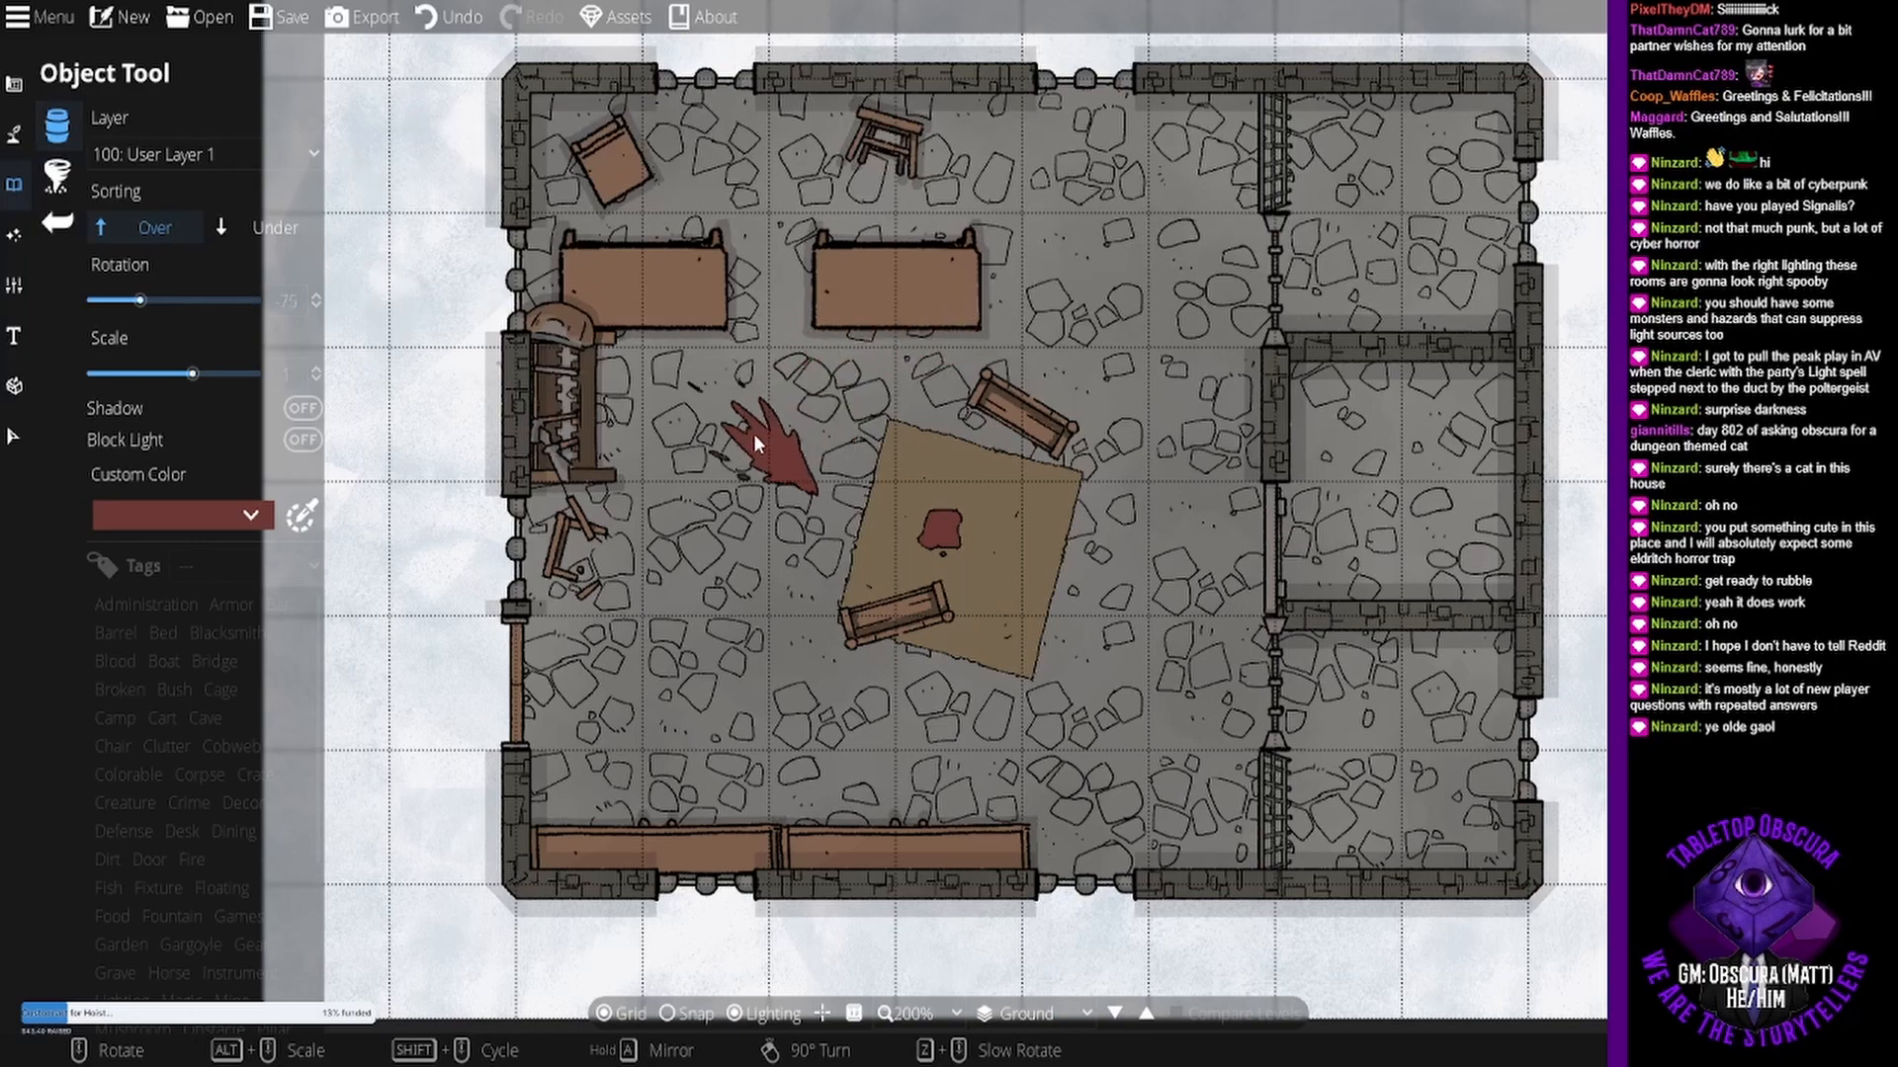
pyautogui.click(753, 432)
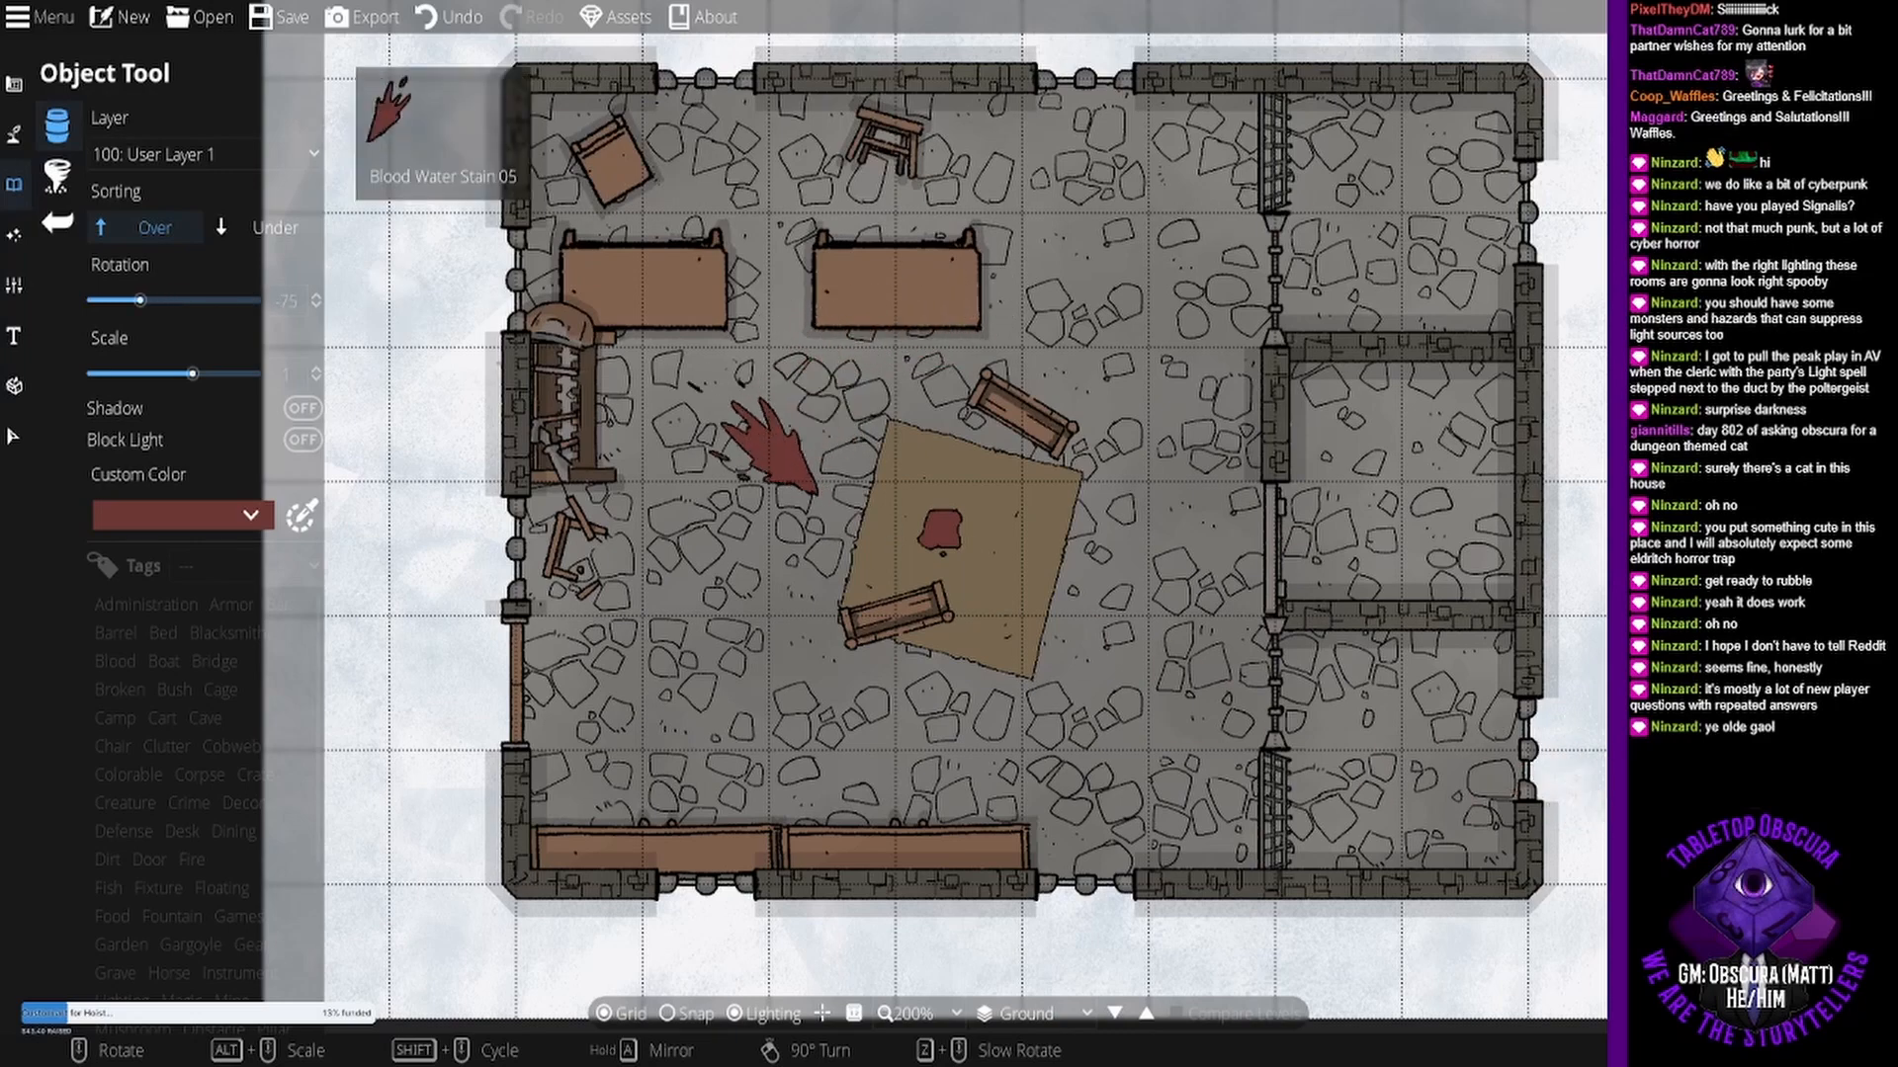
# - Add a dark red blood stain on the rug's east side and a smaller one on the east table rotated to 30
pyautogui.scroll(-2, 1621, 870)
pyautogui.scroll(2, 1044, 613)
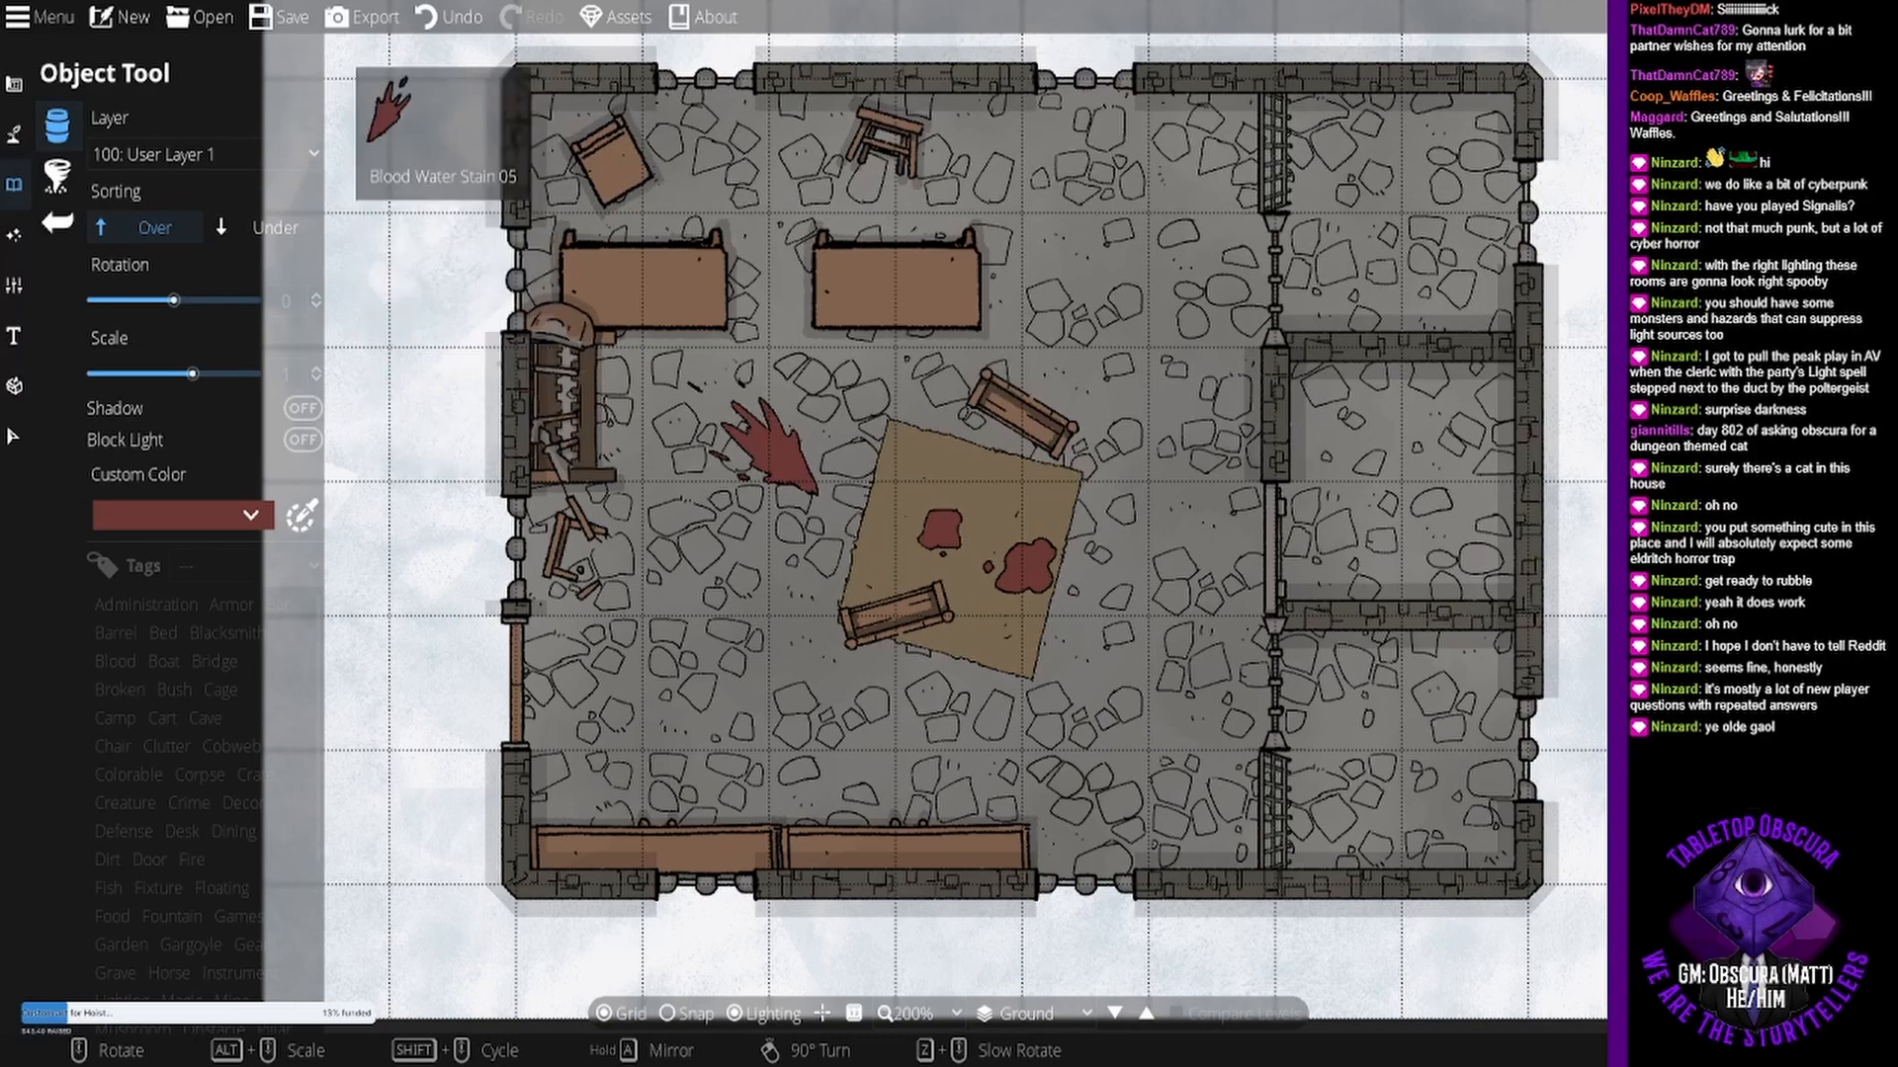
pyautogui.scroll(2, 1010, 314)
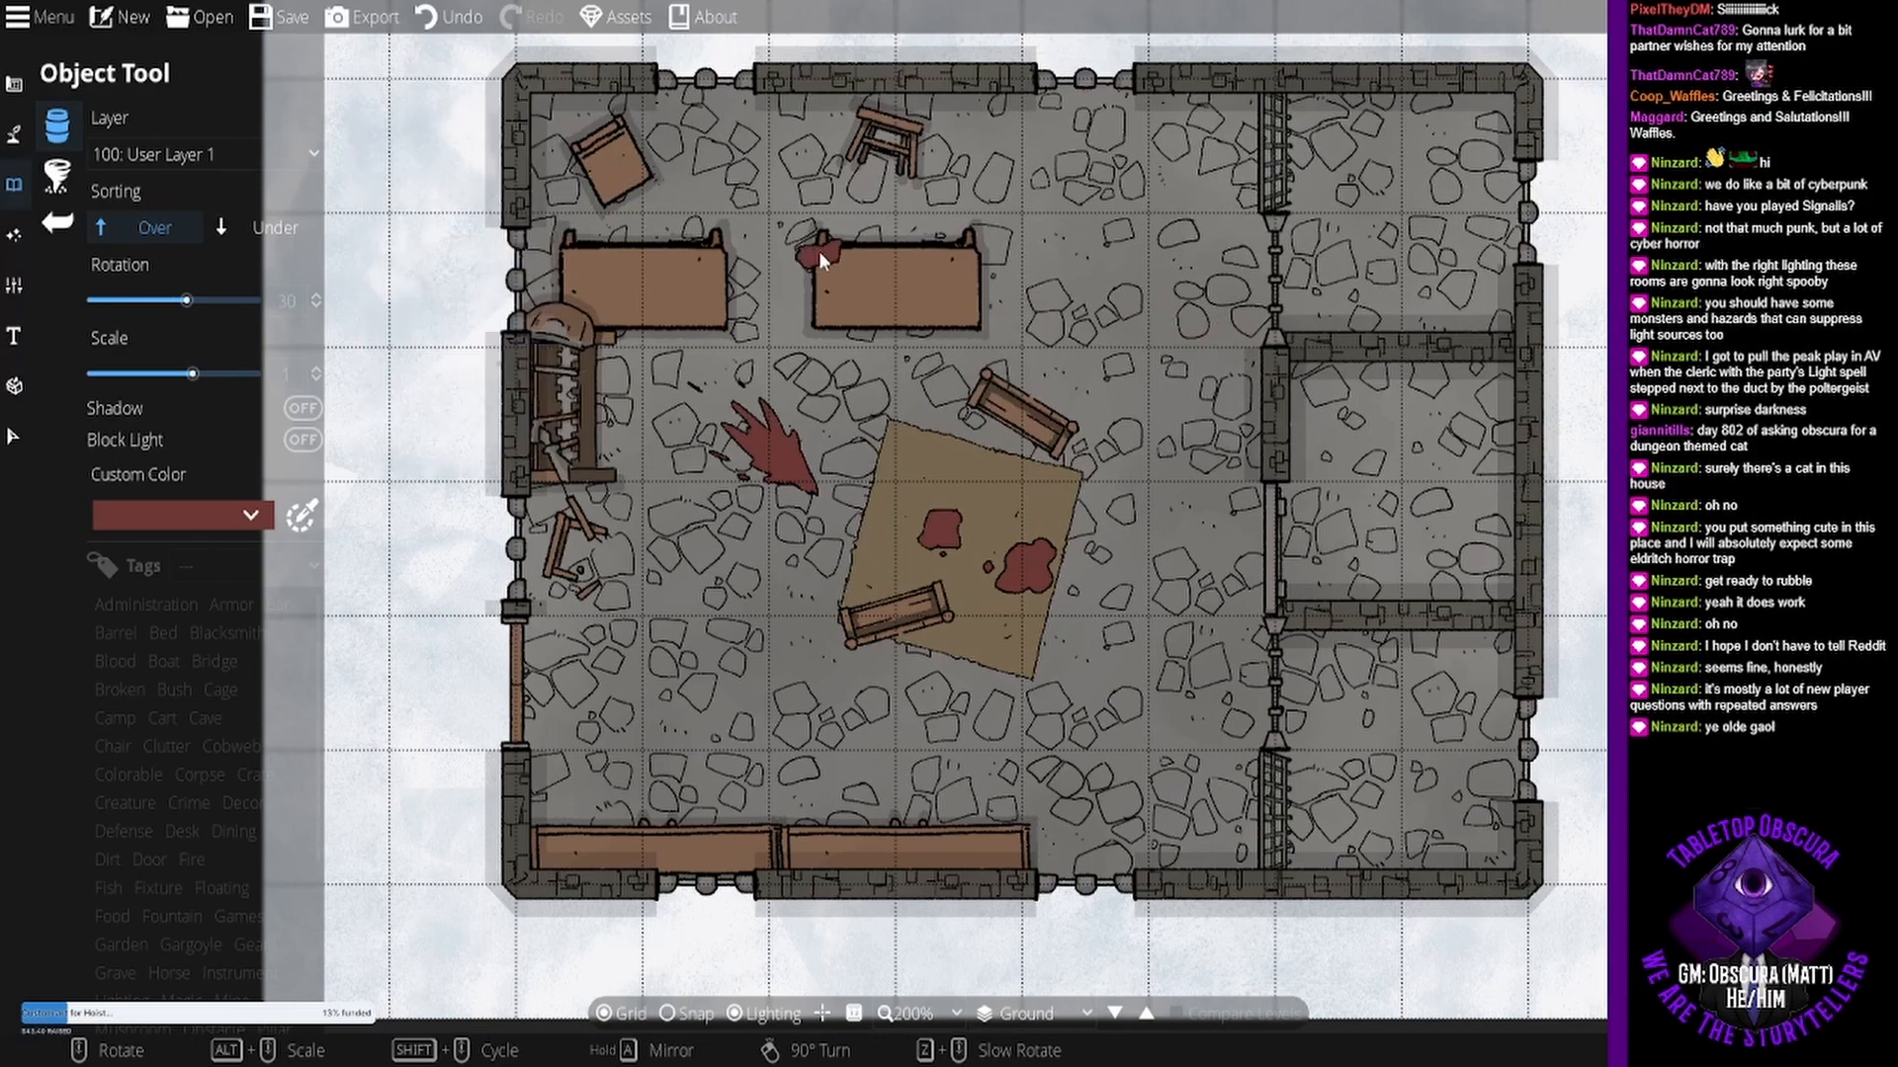
pyautogui.moveTo(934, 269); pyautogui.dragTo(952, 382)
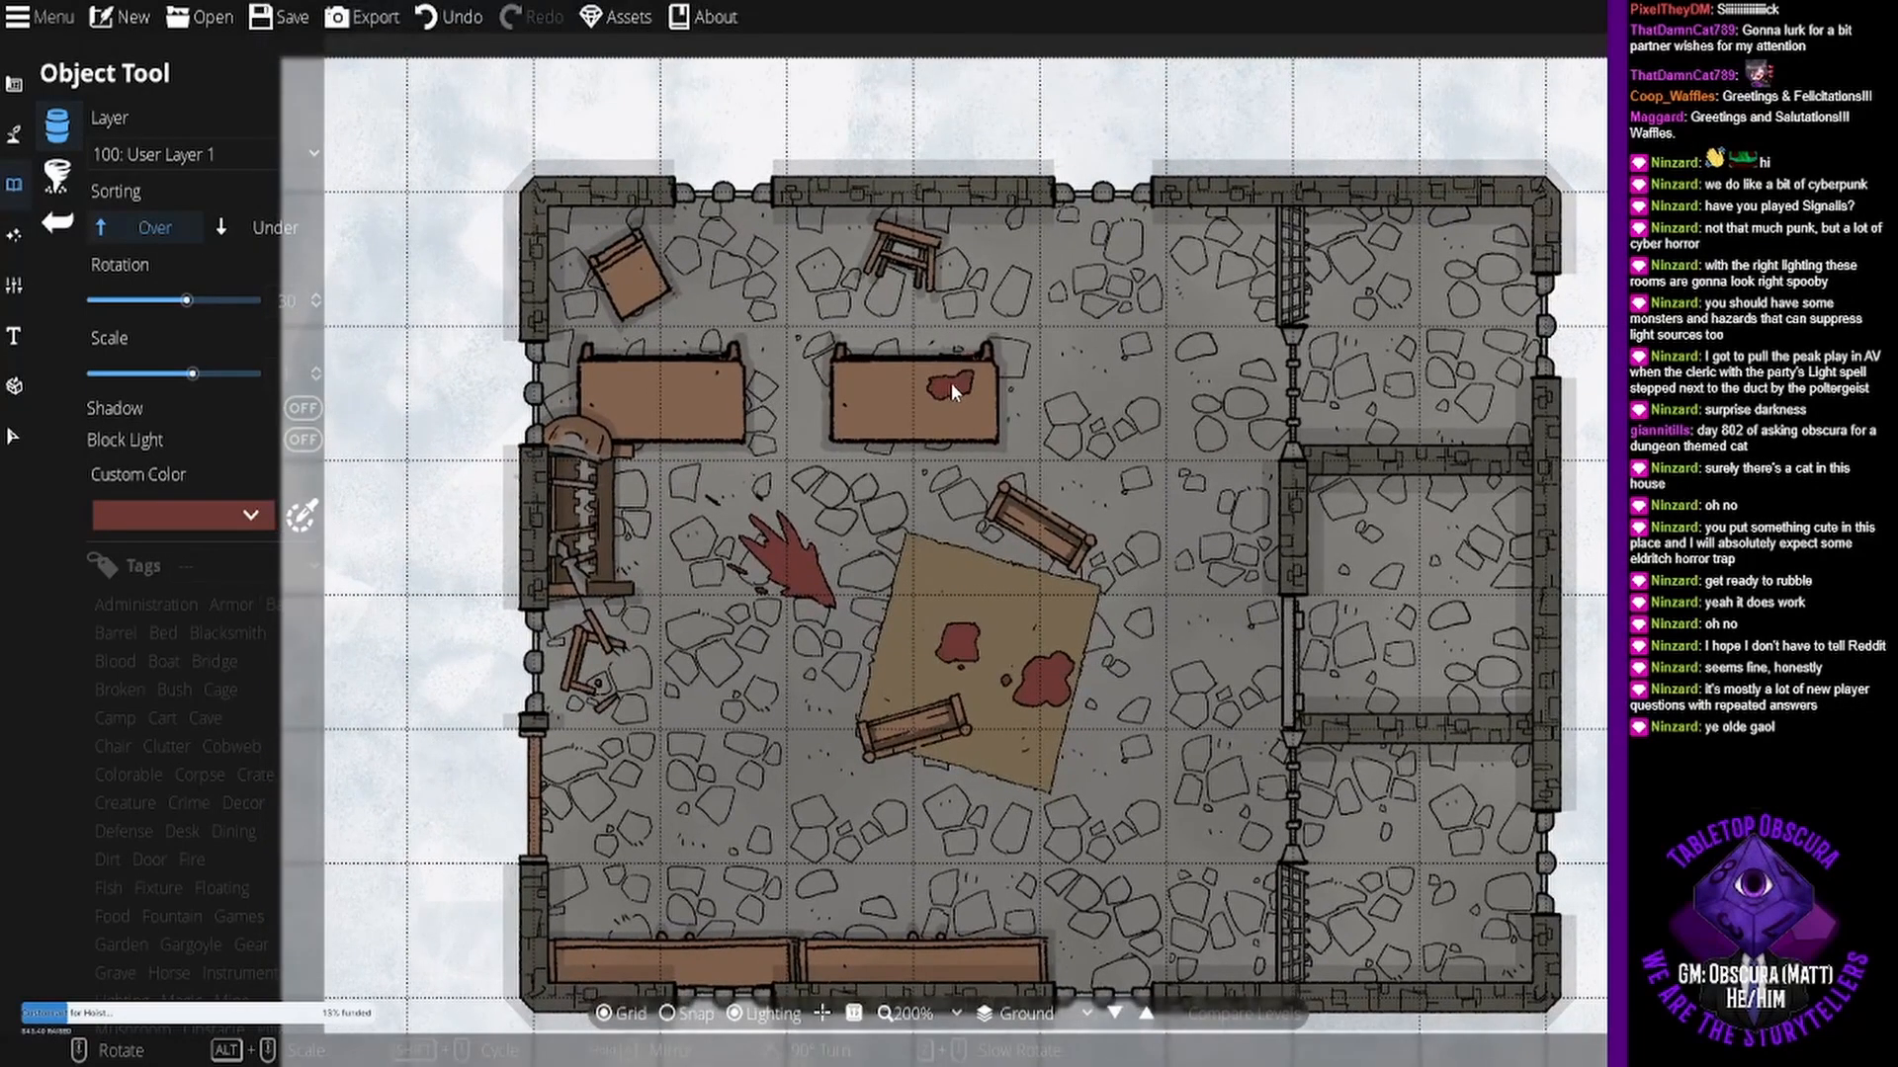
# - Place a small blood splatter rotated to -165 on the floor just west of the rug's southwest bench
pyautogui.moveTo(1269, 738); pyautogui.dragTo(1311, 589)
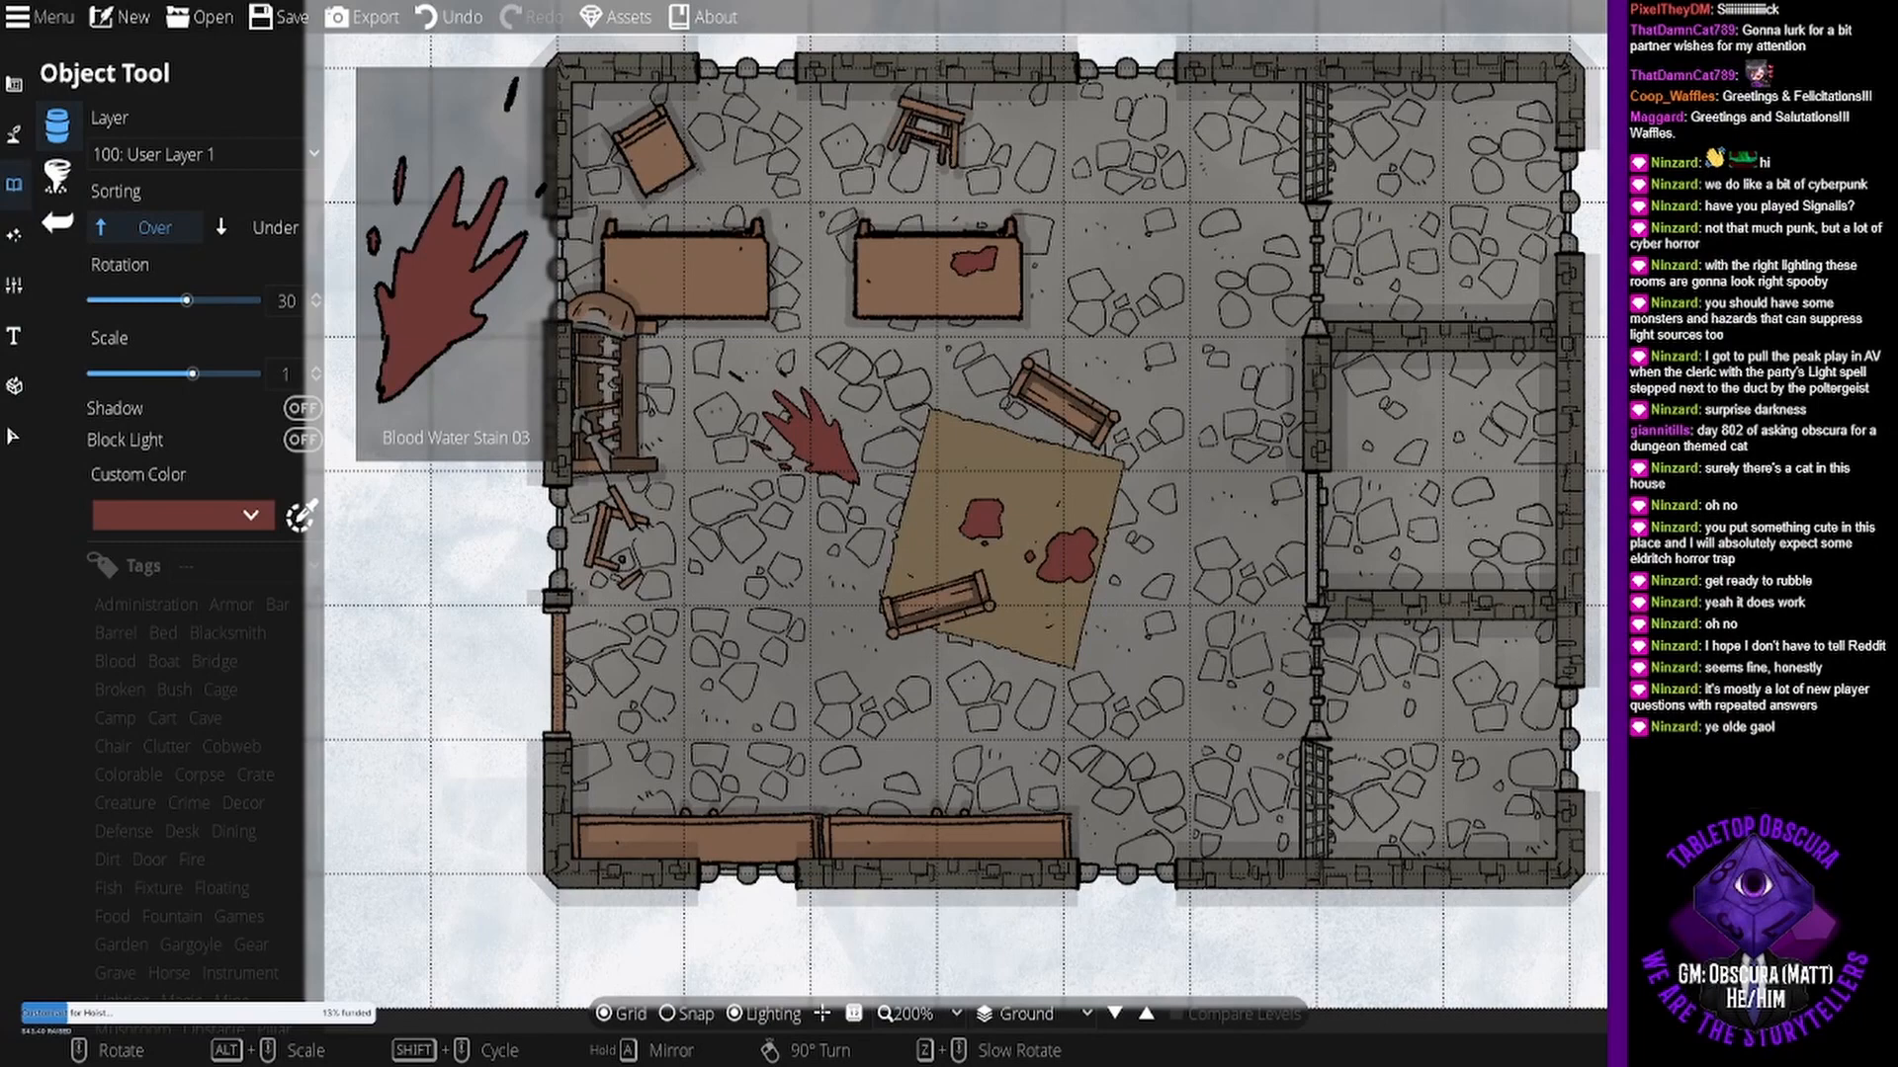
pyautogui.click(1690, 944)
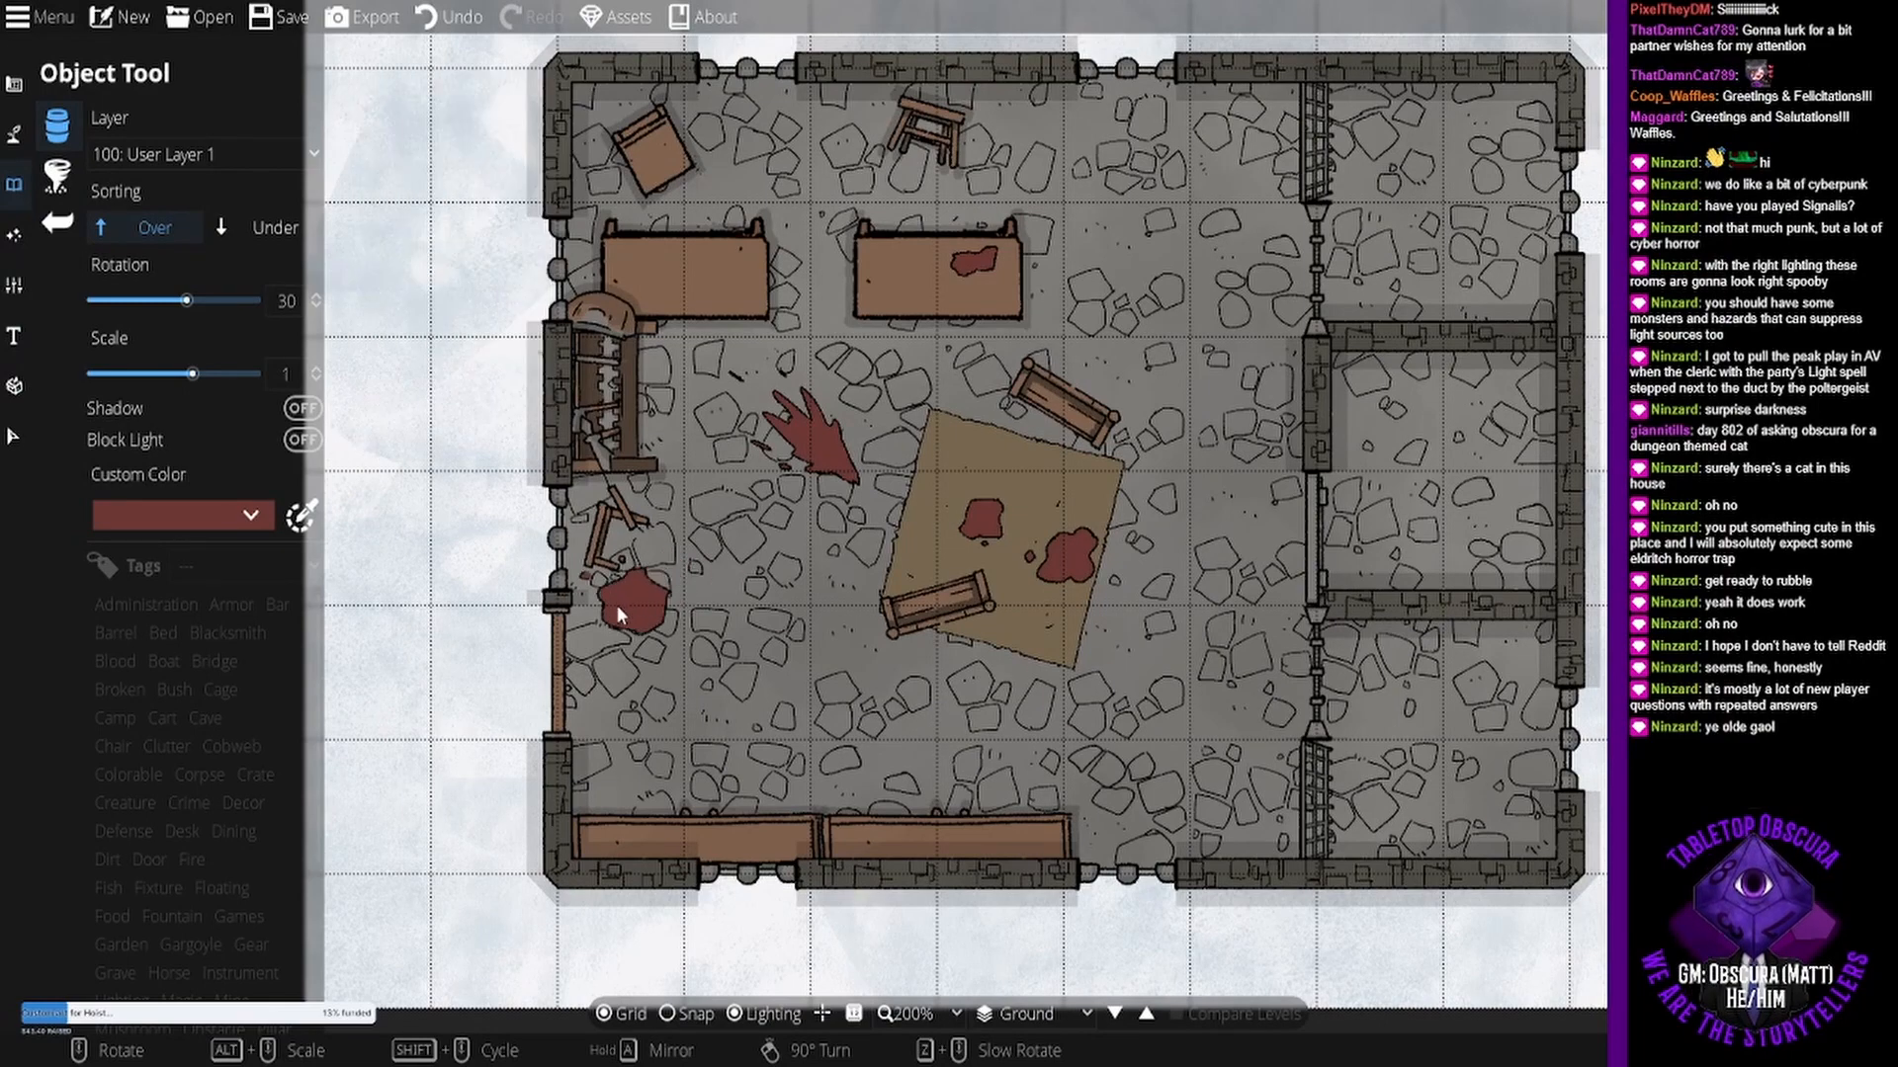
pyautogui.scroll(-3, 744, 638)
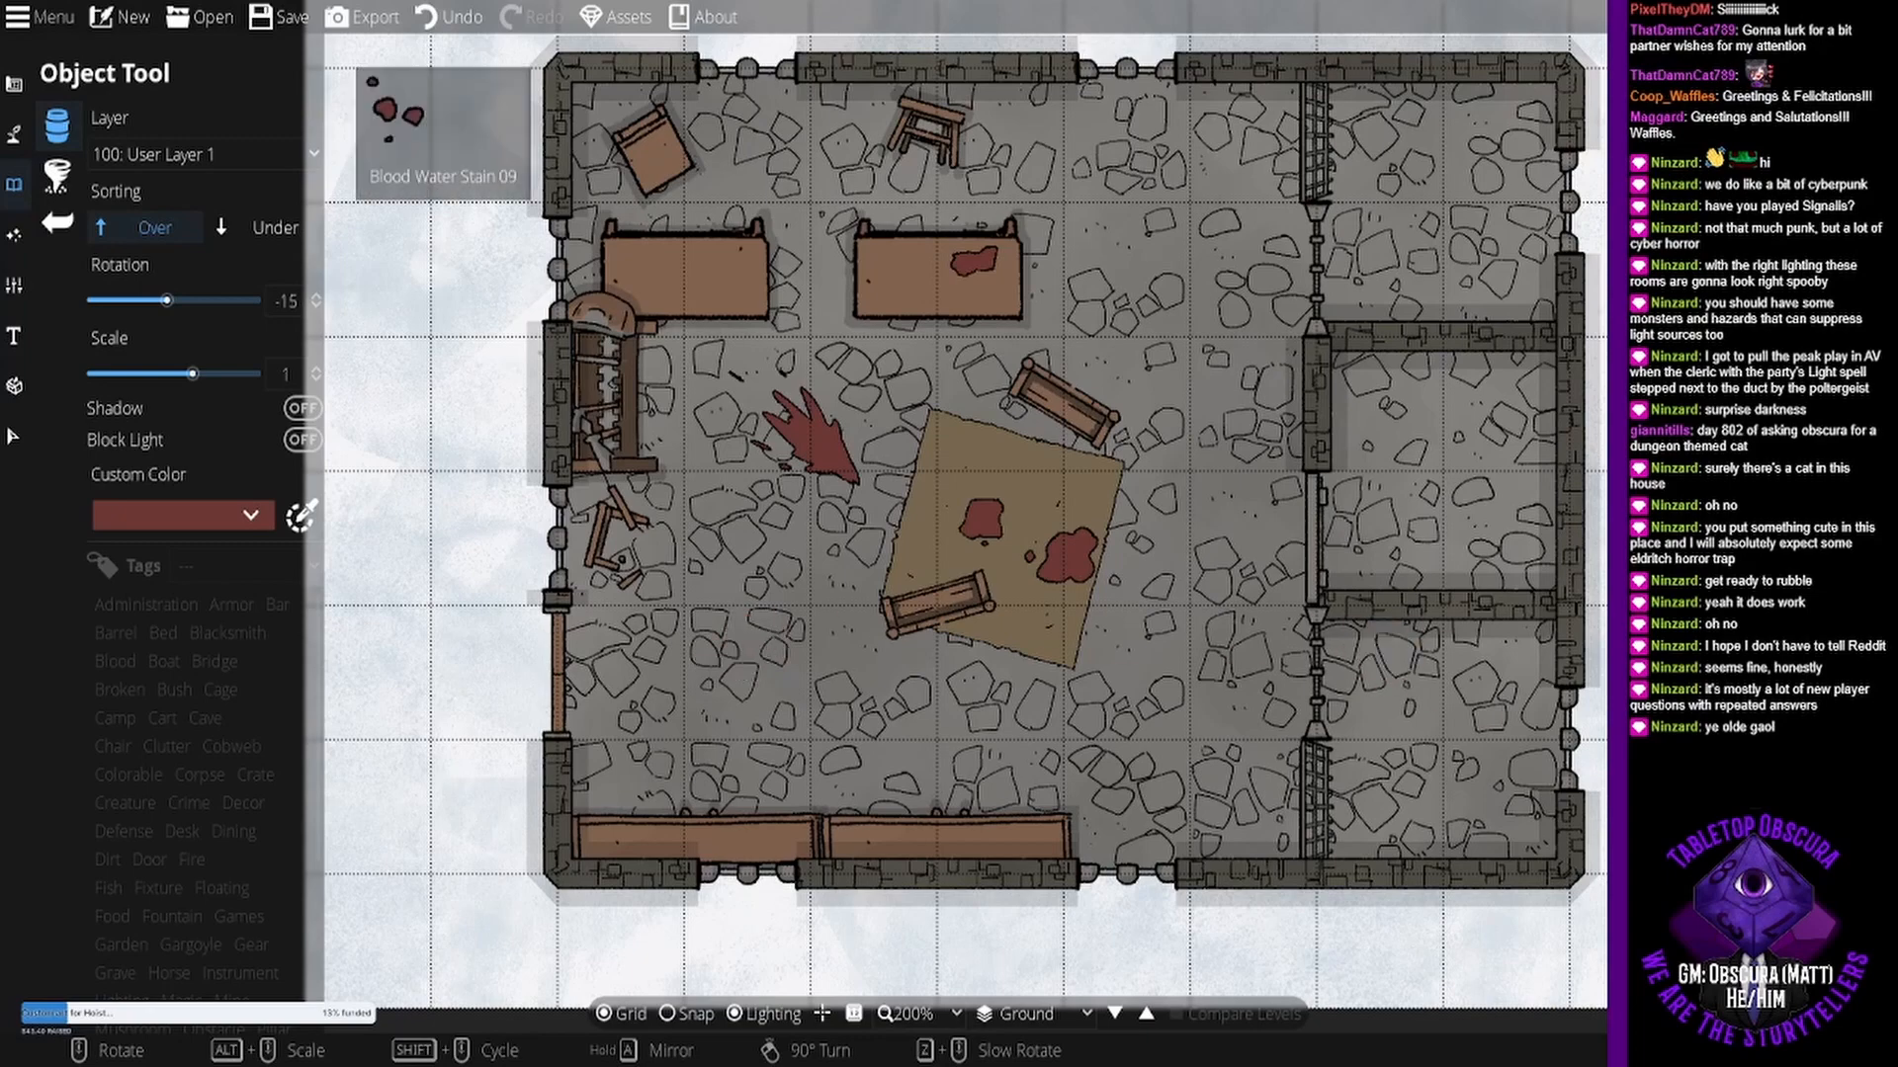
pyautogui.scroll(-7, 798, 532)
pyautogui.scroll(-3, 779, 581)
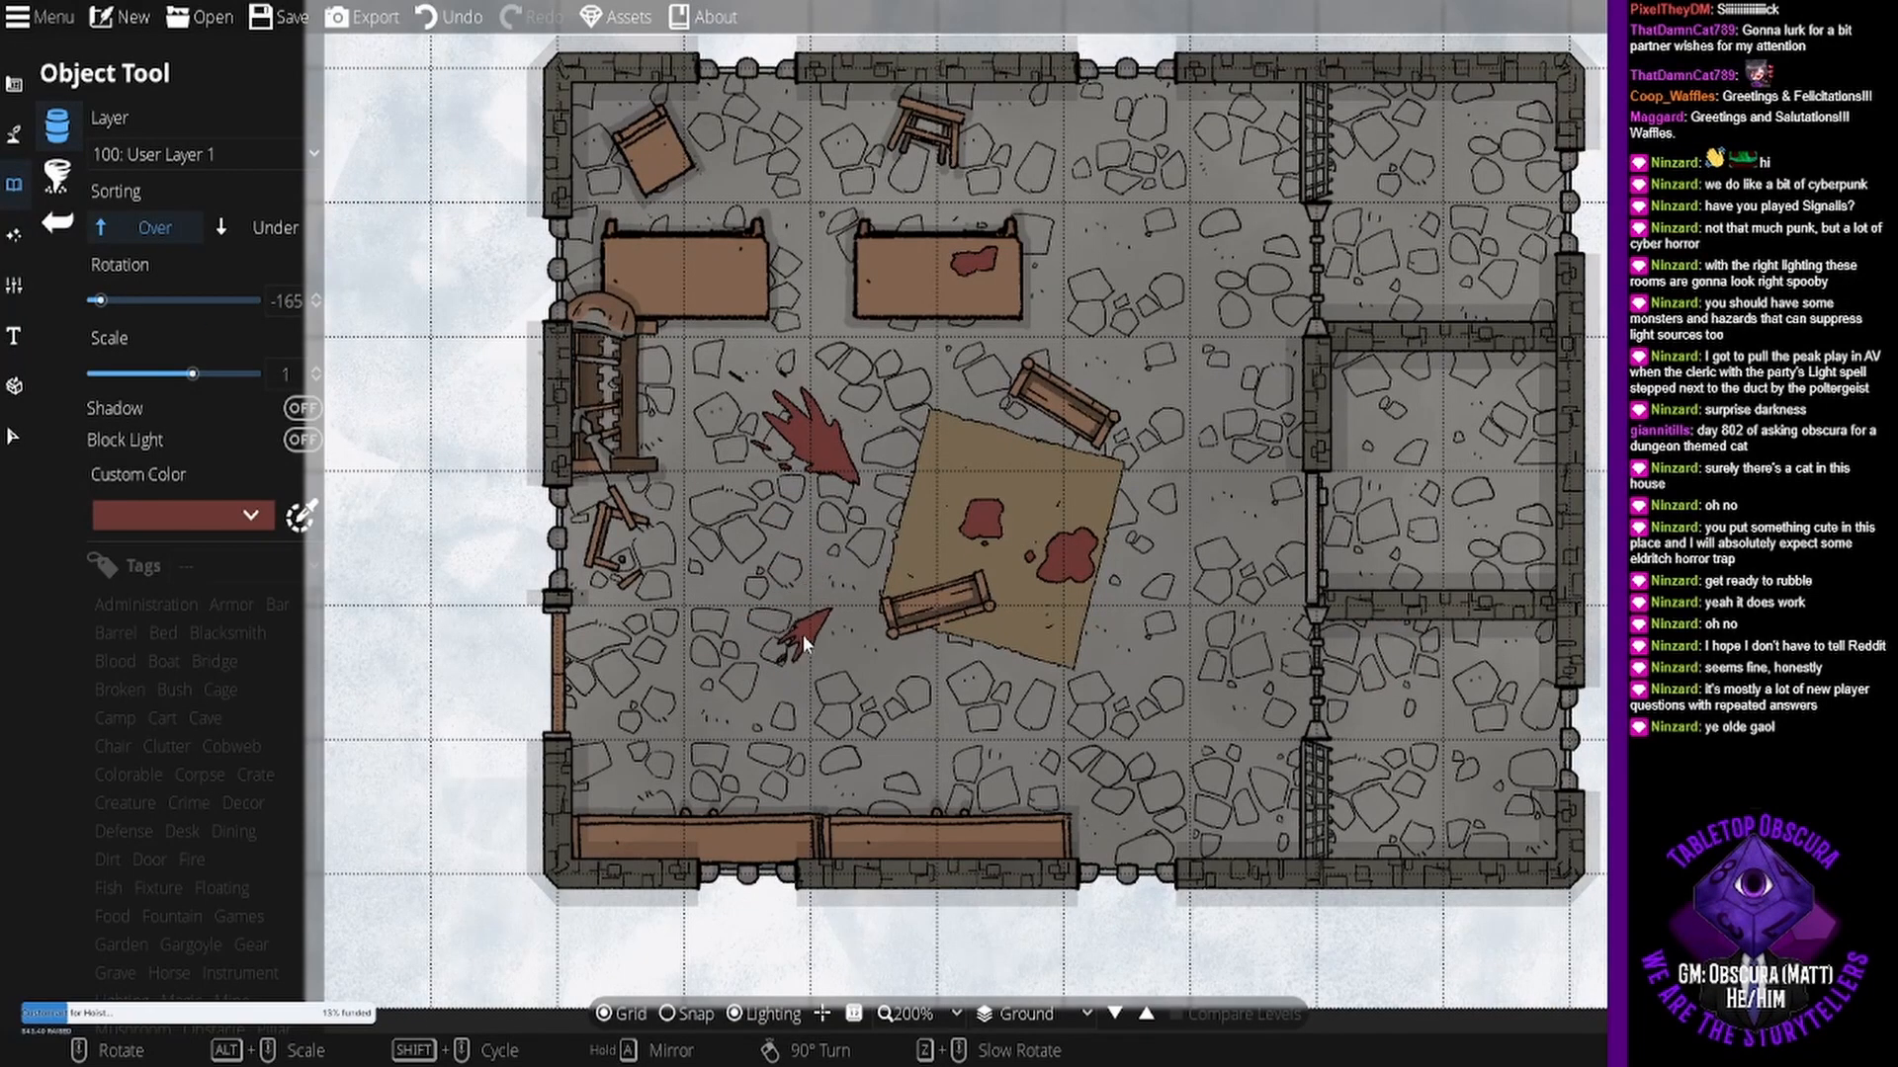
pyautogui.click(803, 633)
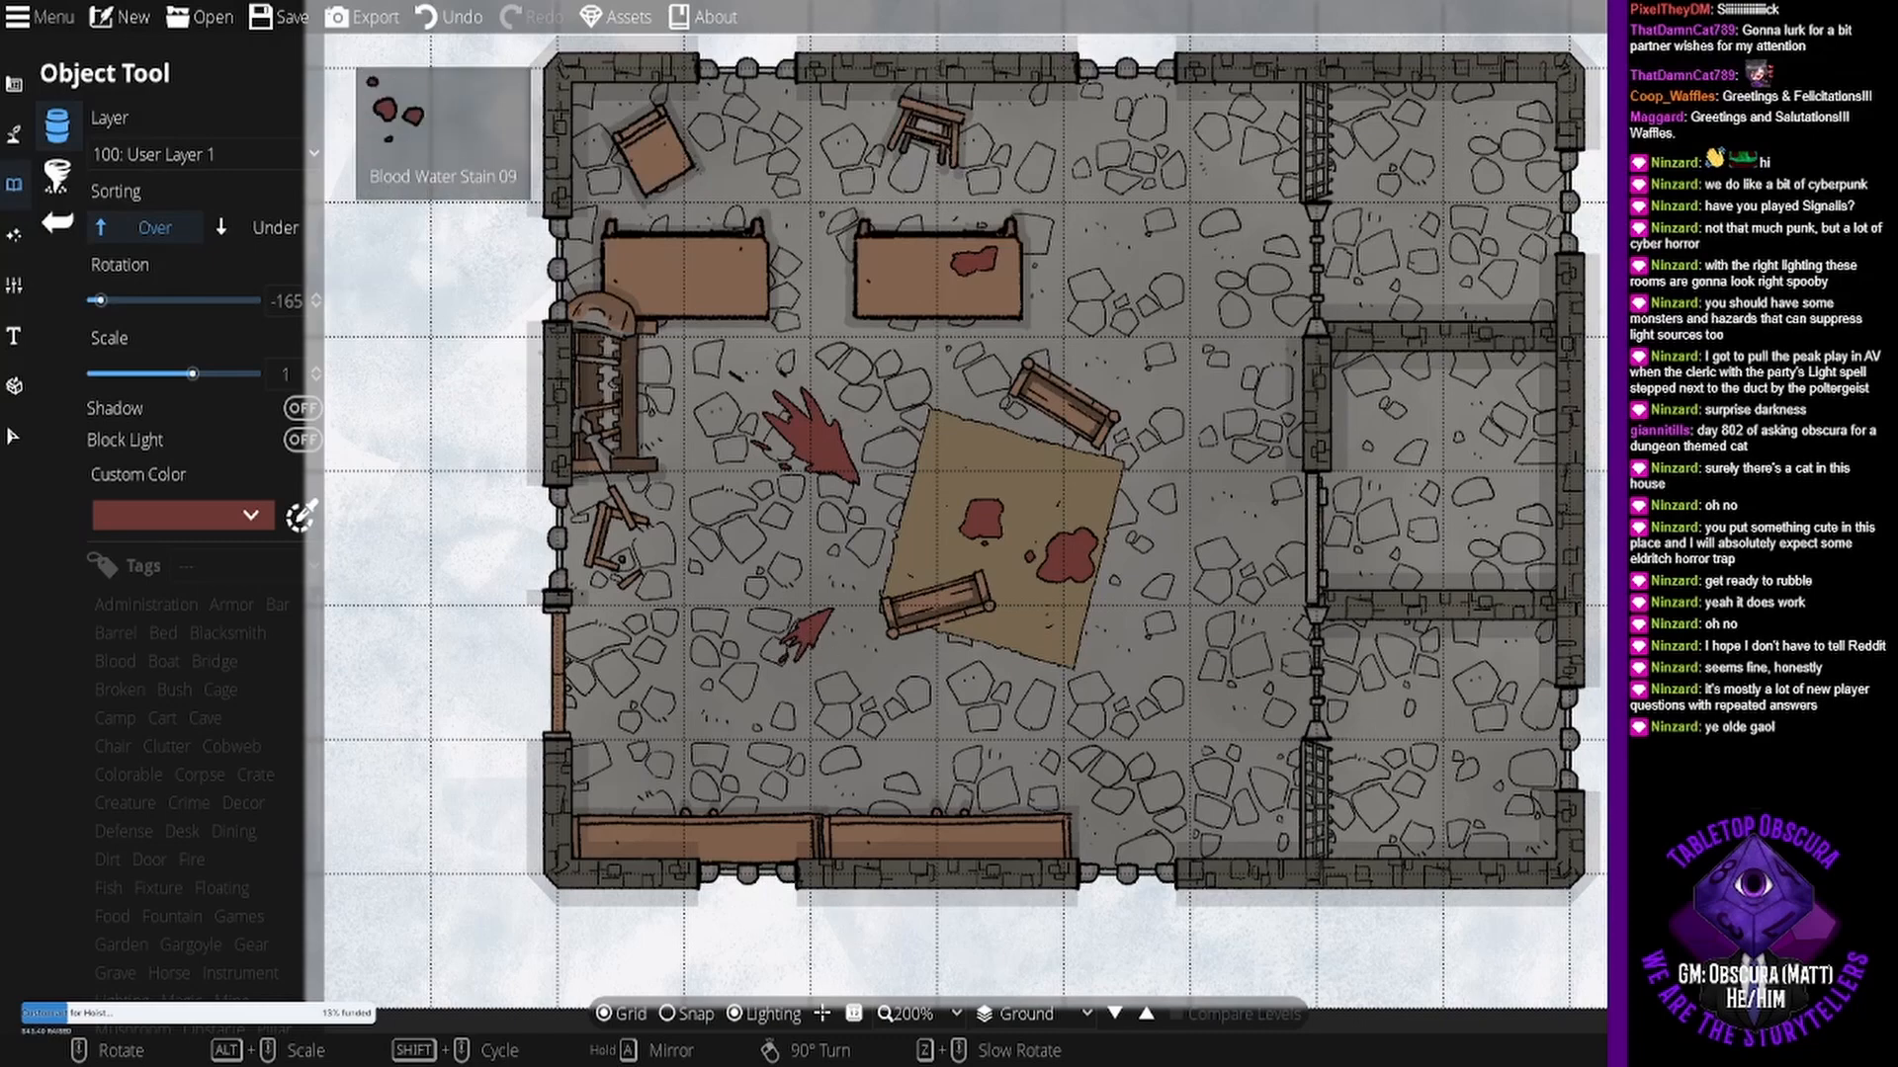
# - Place a dark red camp bed with snapping on, rotated to 0, beside the east wall of the north cell
pyautogui.moveTo(1221, 364); pyautogui.dragTo(1103, 400)
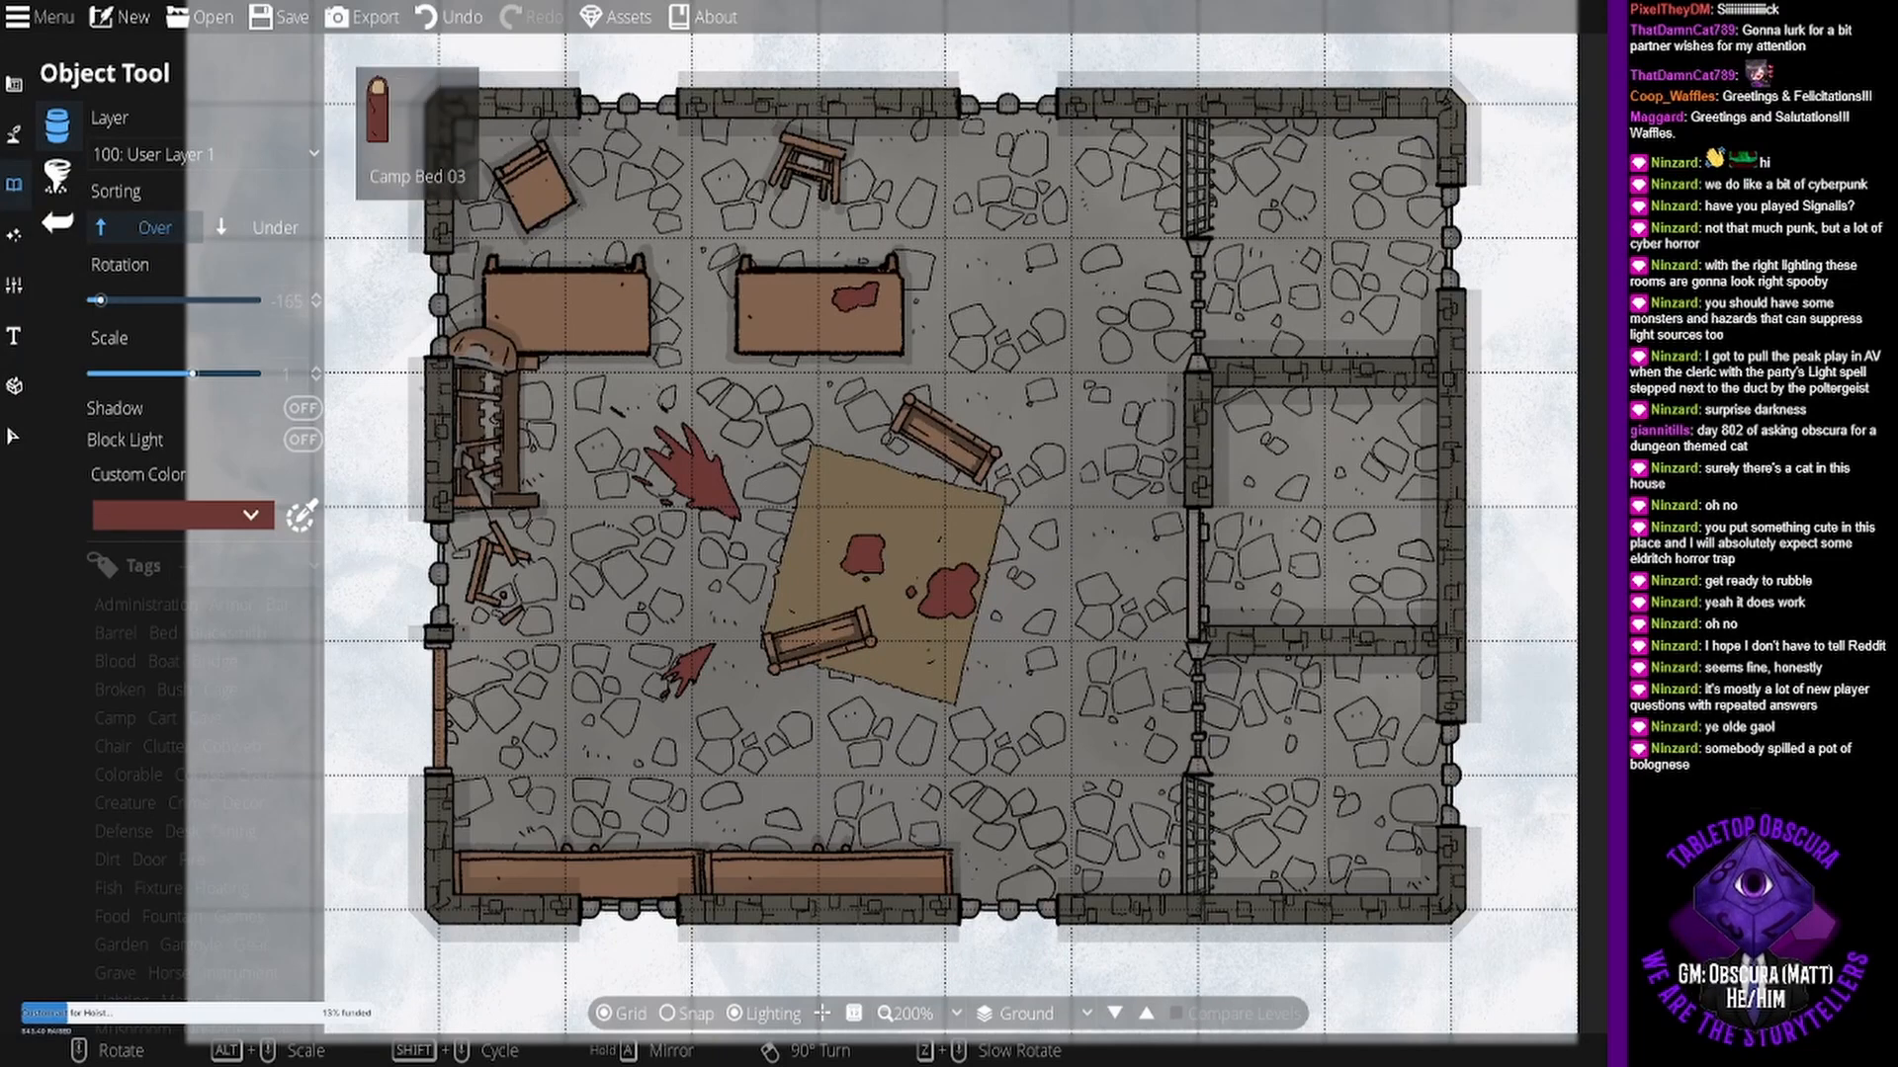
pyautogui.click(1680, 346)
pyautogui.scroll(-6, 1400, 253)
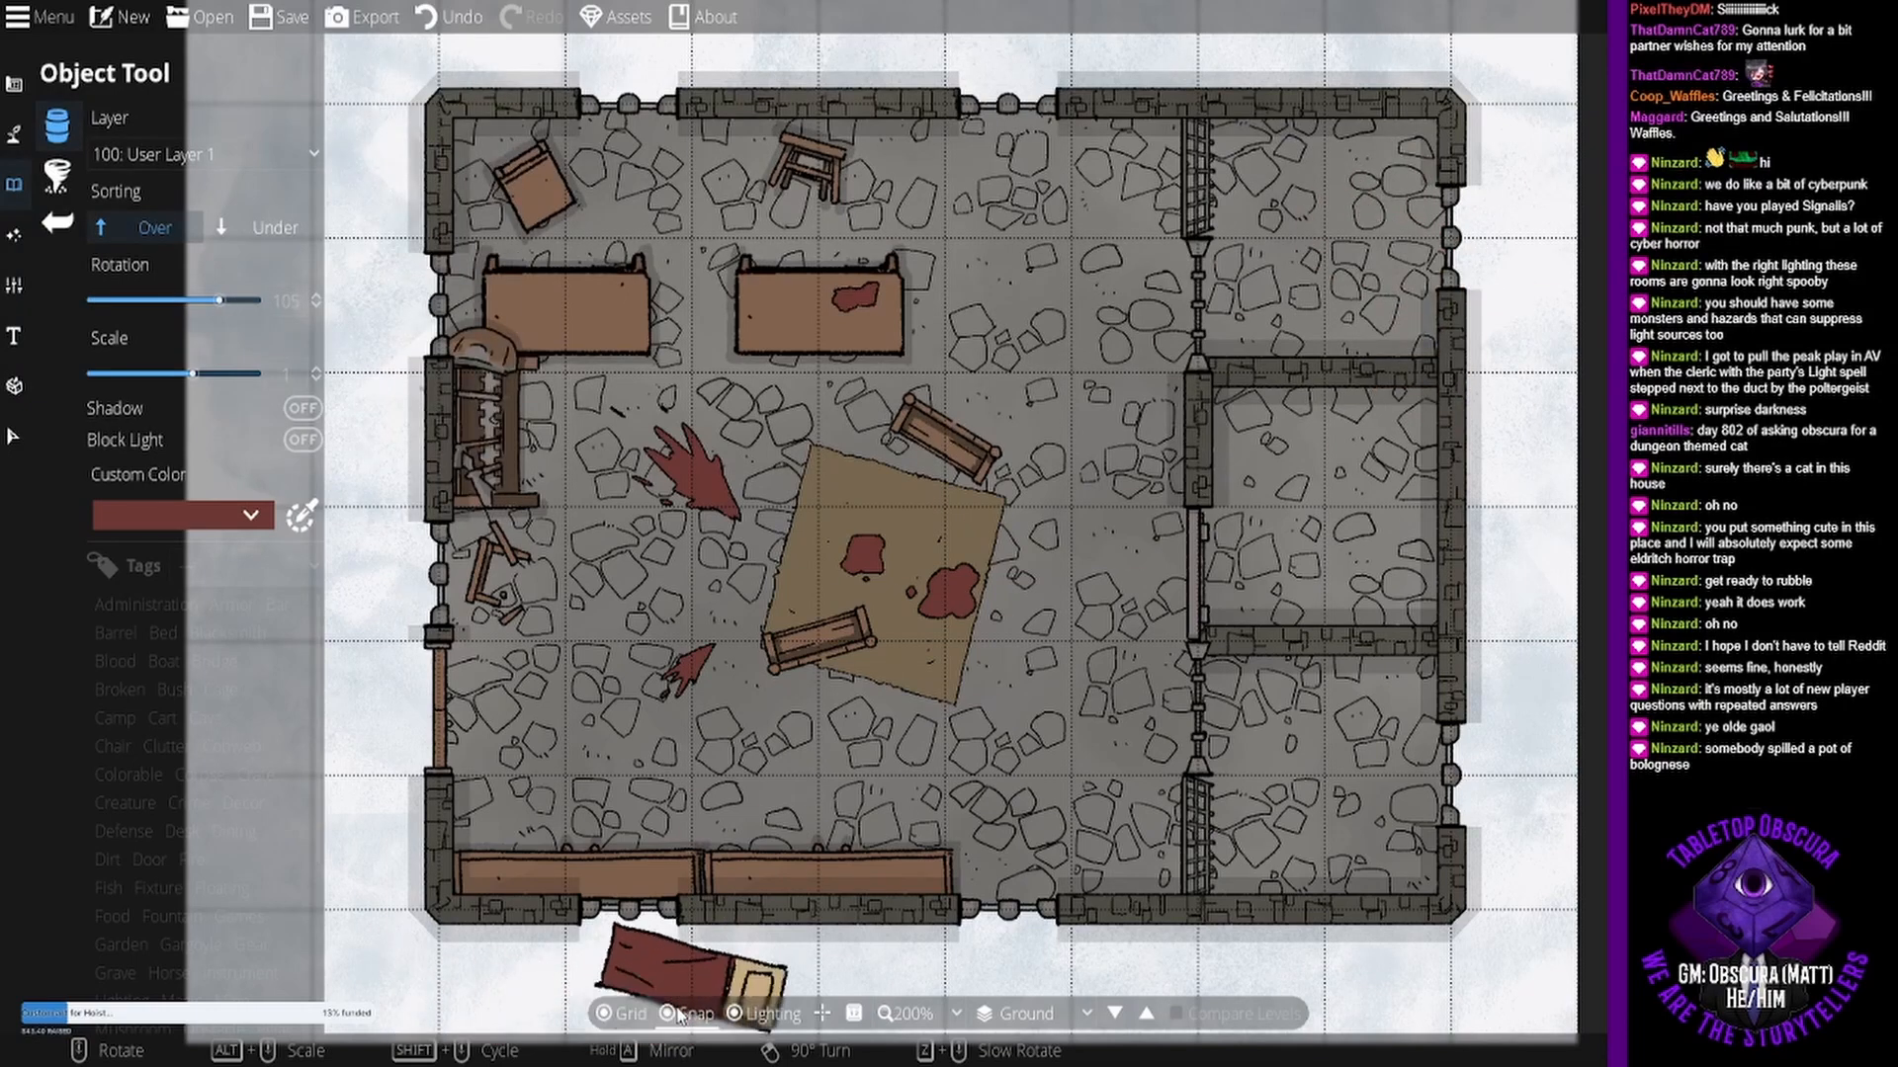
pyautogui.scroll(-6, 1320, 262)
pyautogui.scroll(7, 1317, 253)
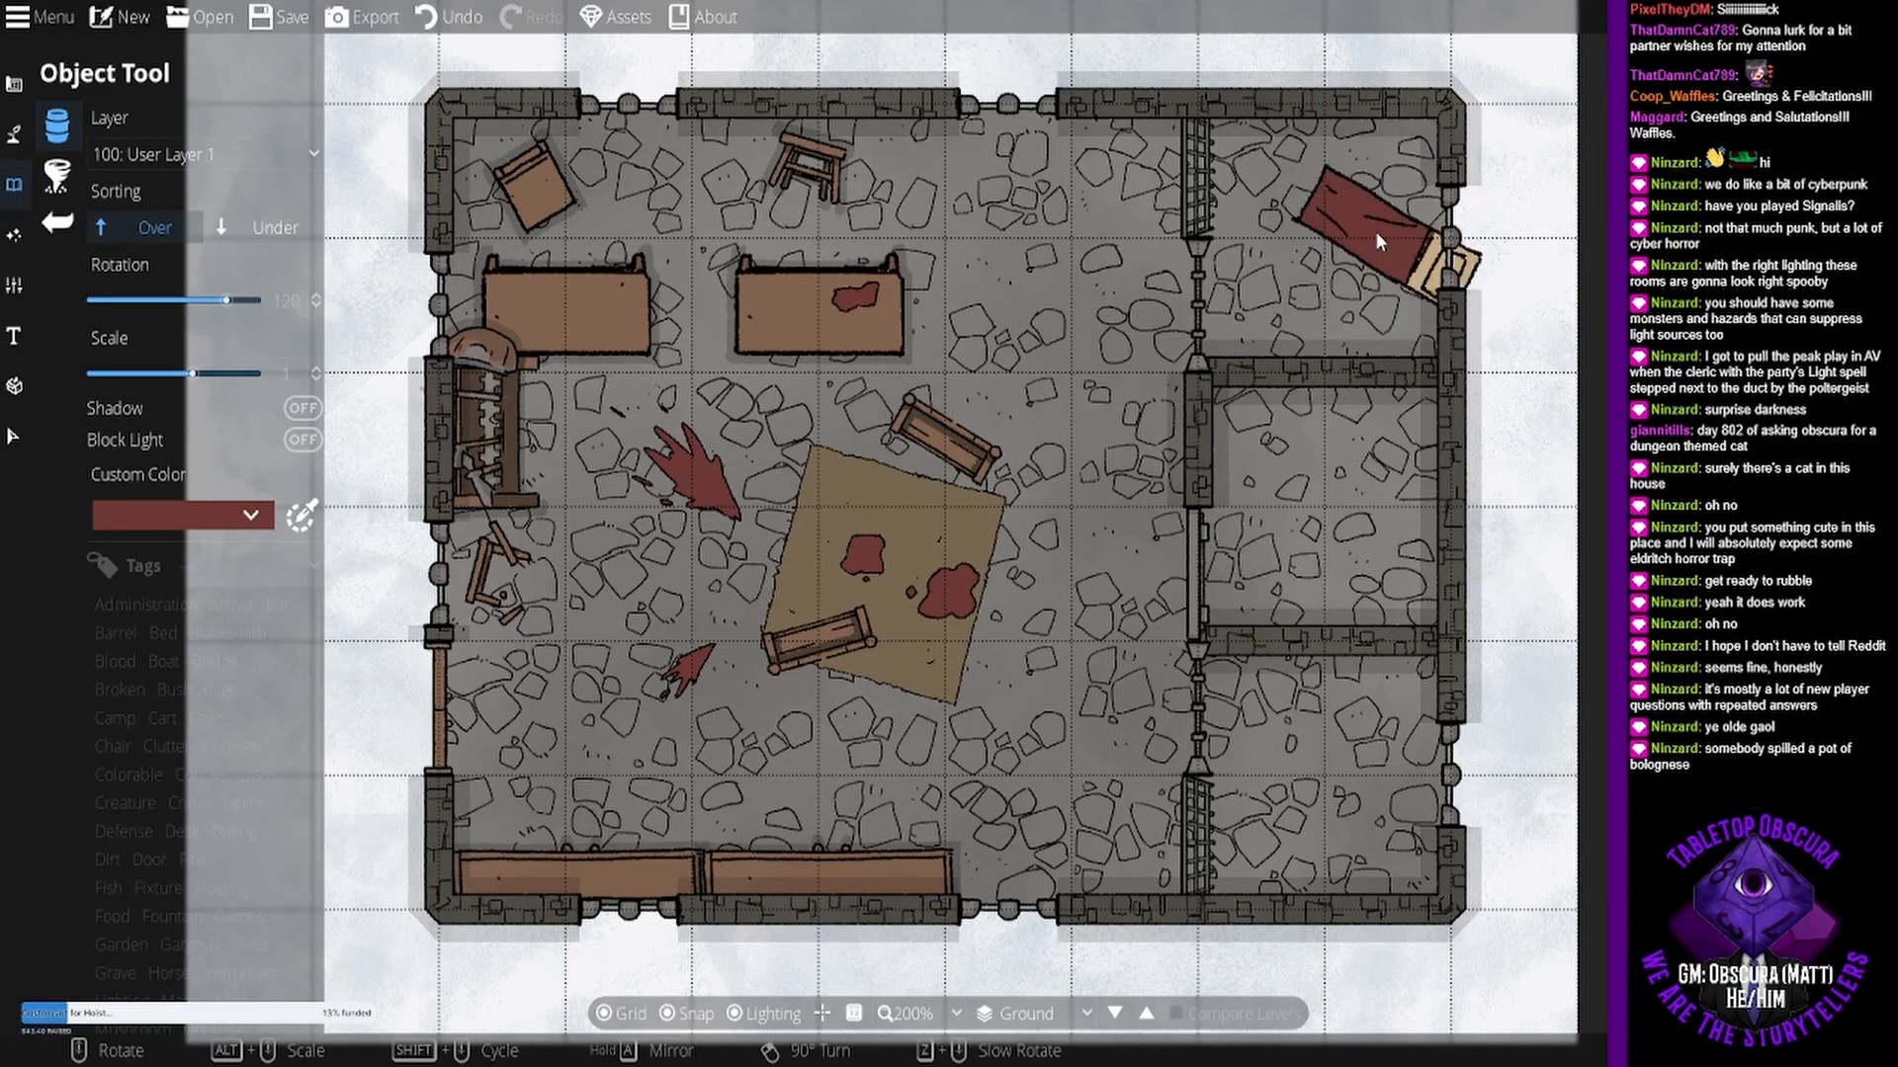
pyautogui.scroll(-8, 1375, 231)
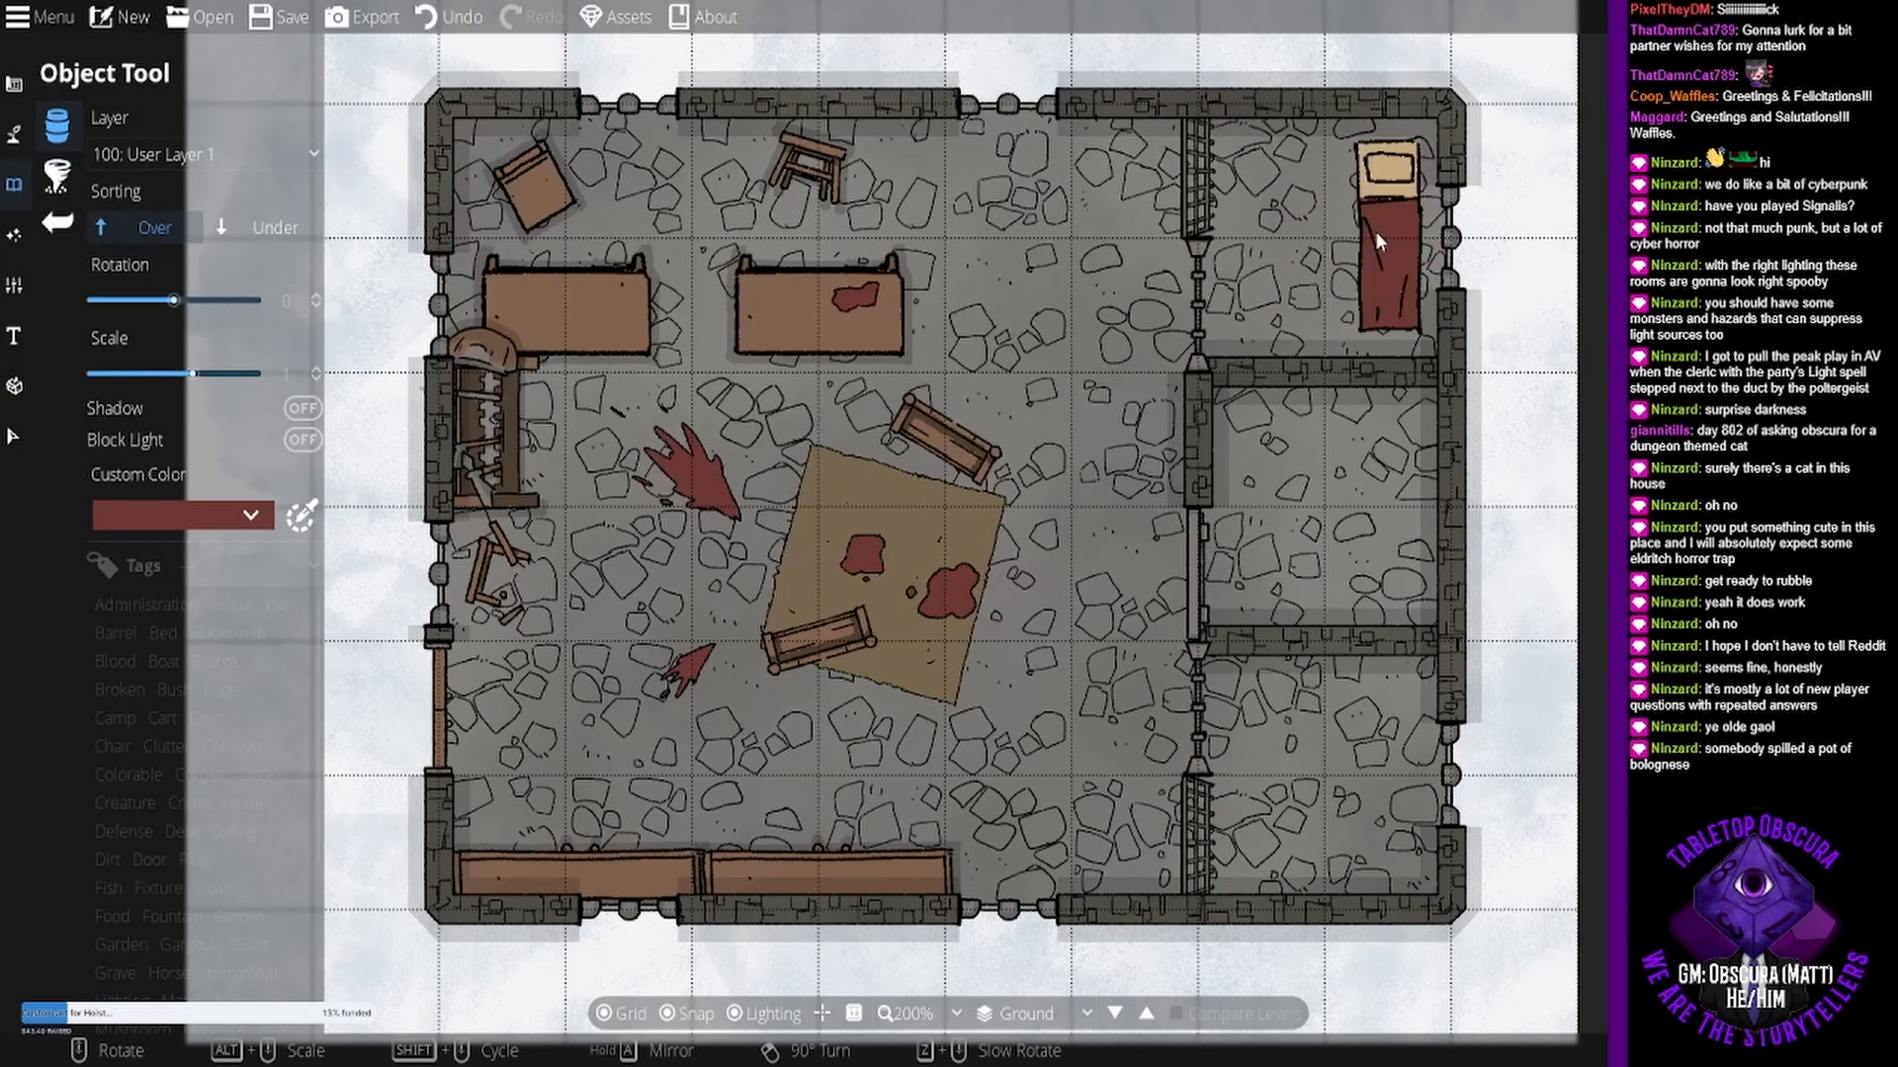
pyautogui.click(1376, 231)
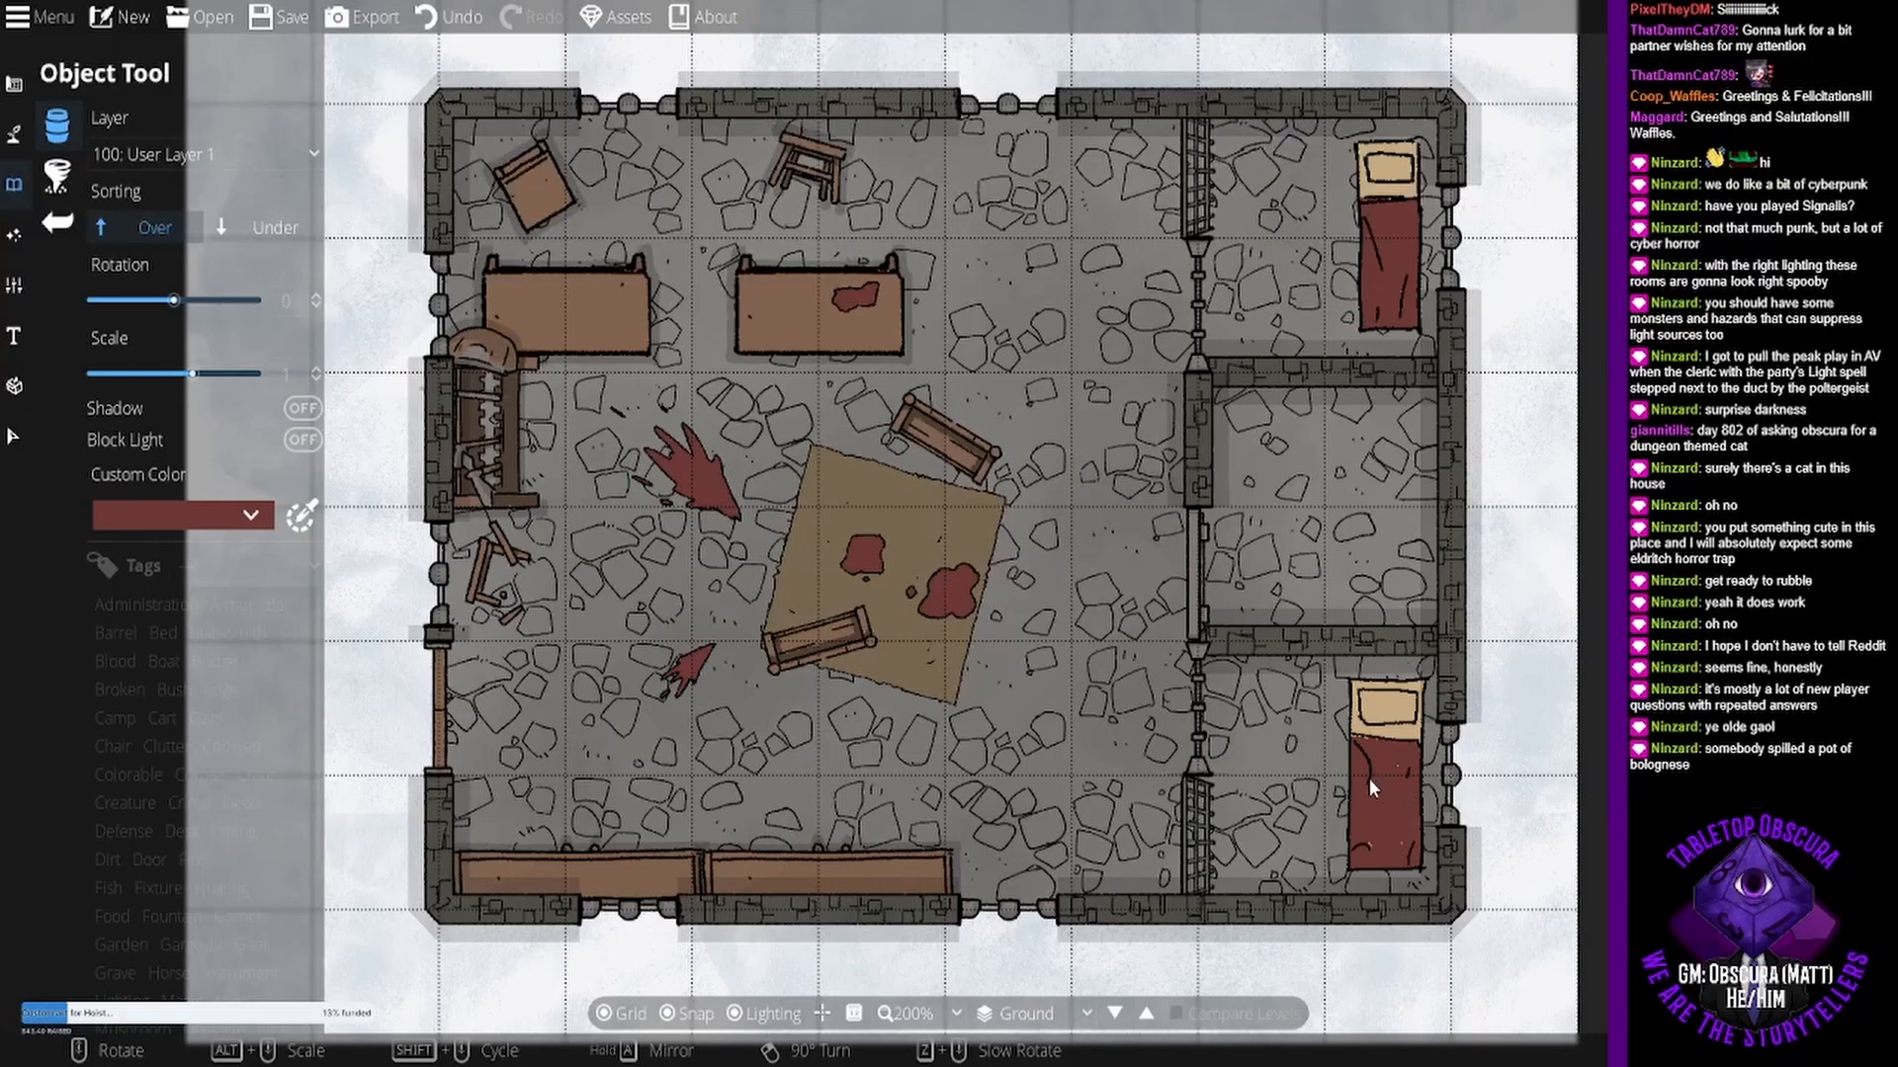
# - Undo the red bed and place light grey camp beds at rotation 0 along the east wall of the south and north cells
pyautogui.hotkey('ctrl', 'z')
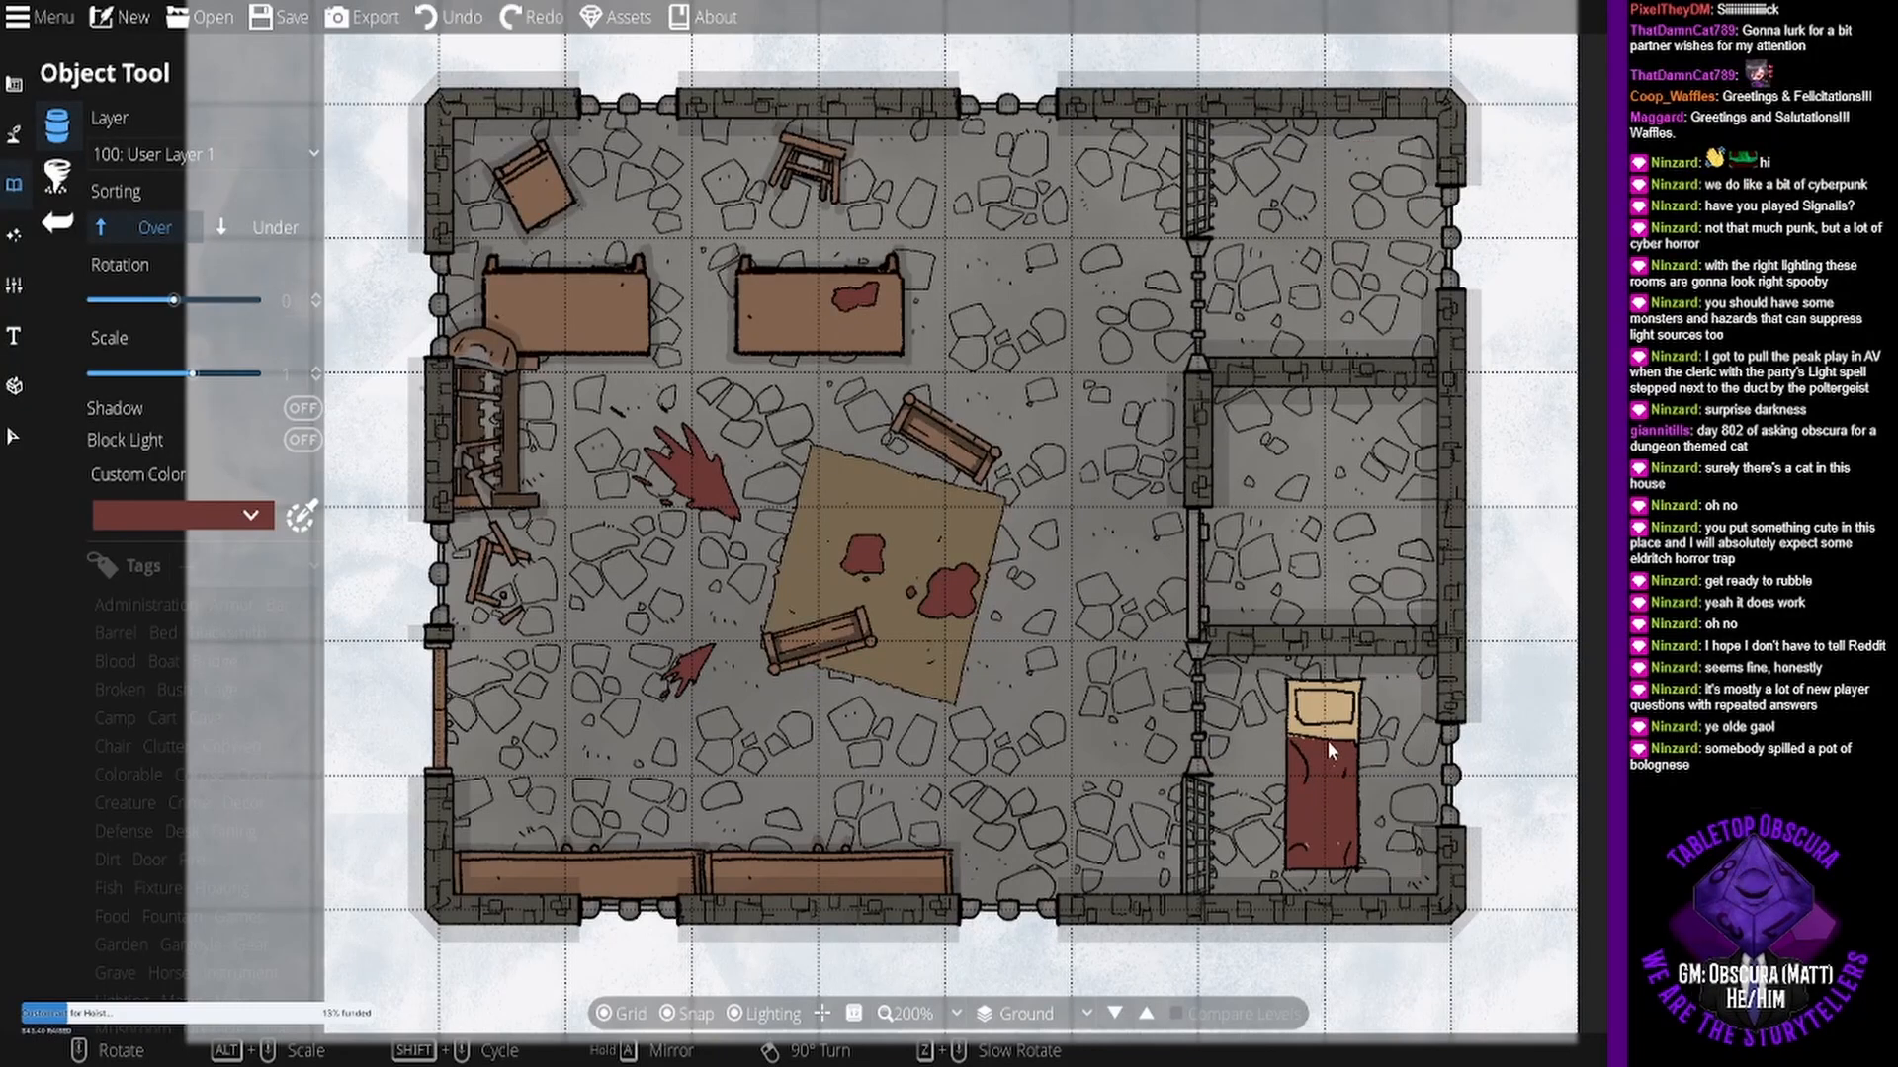
pyautogui.click(204, 509)
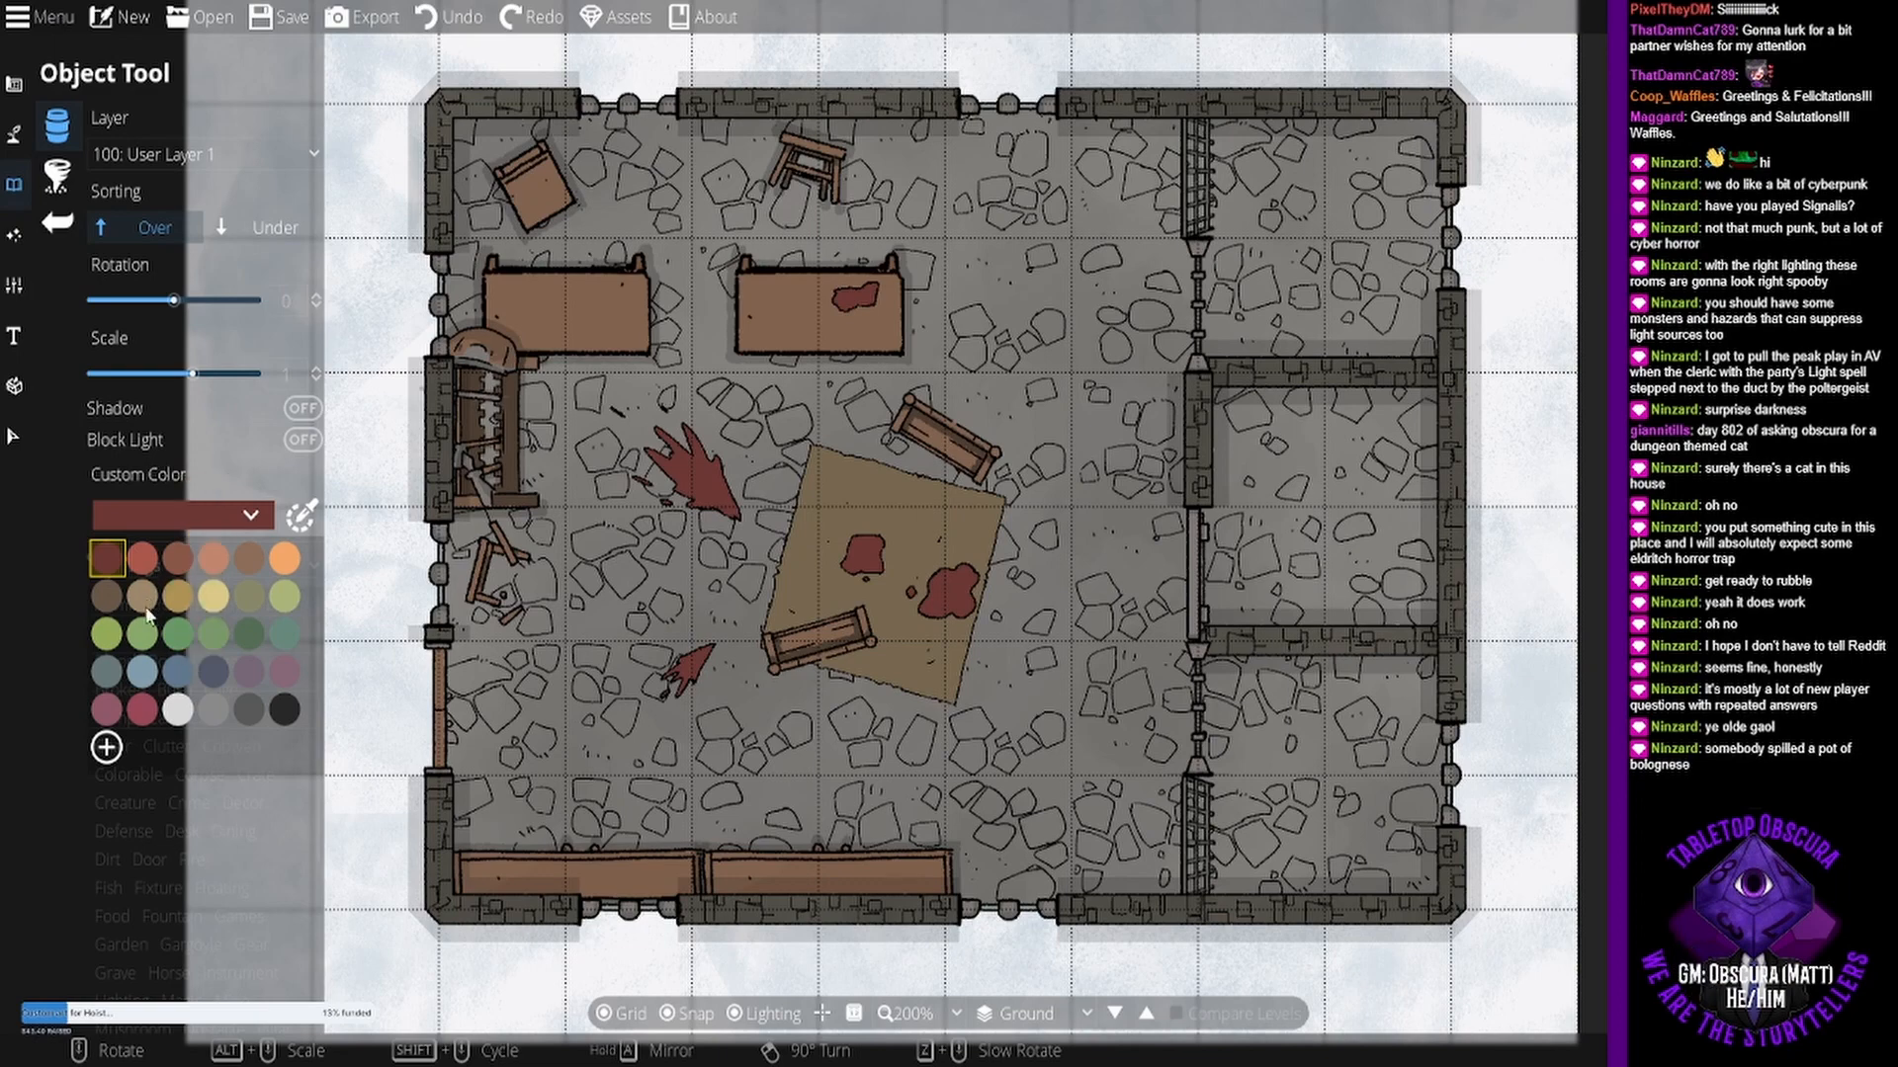
pyautogui.click(220, 710)
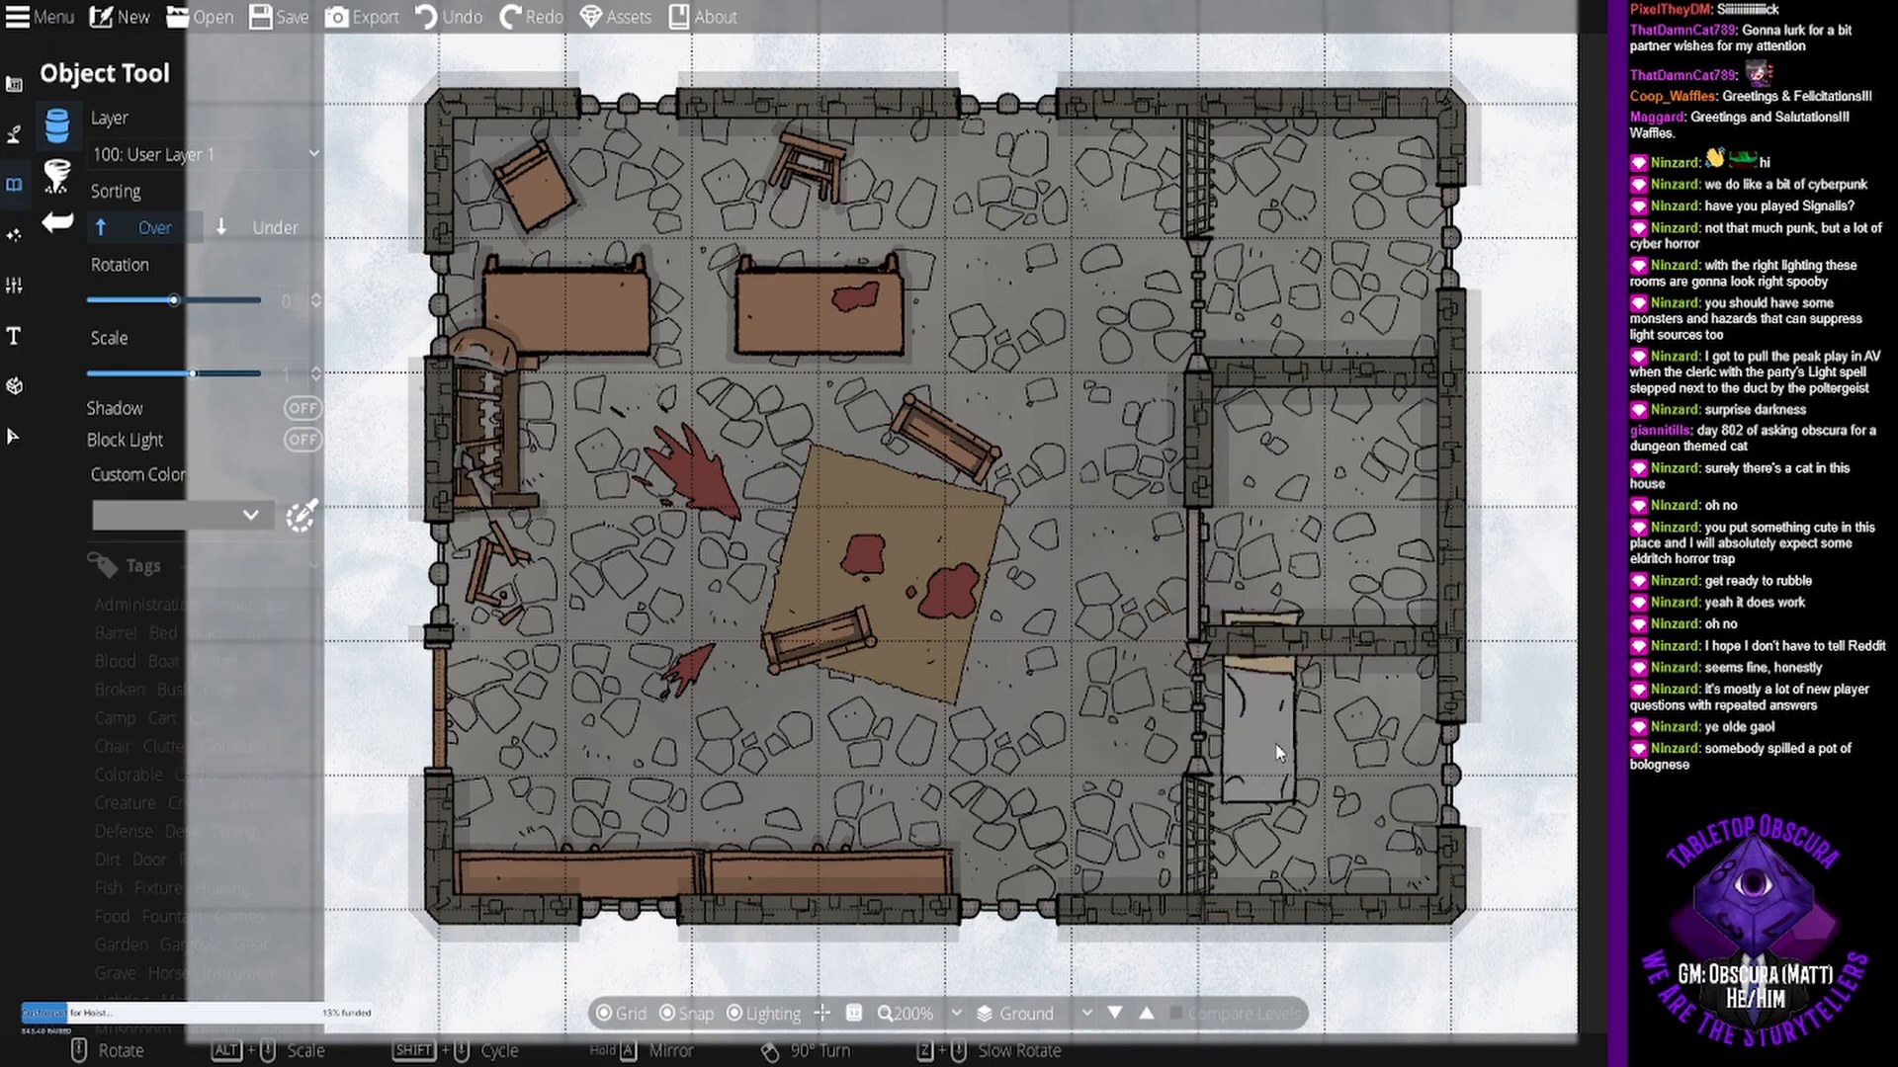
pyautogui.click(1370, 786)
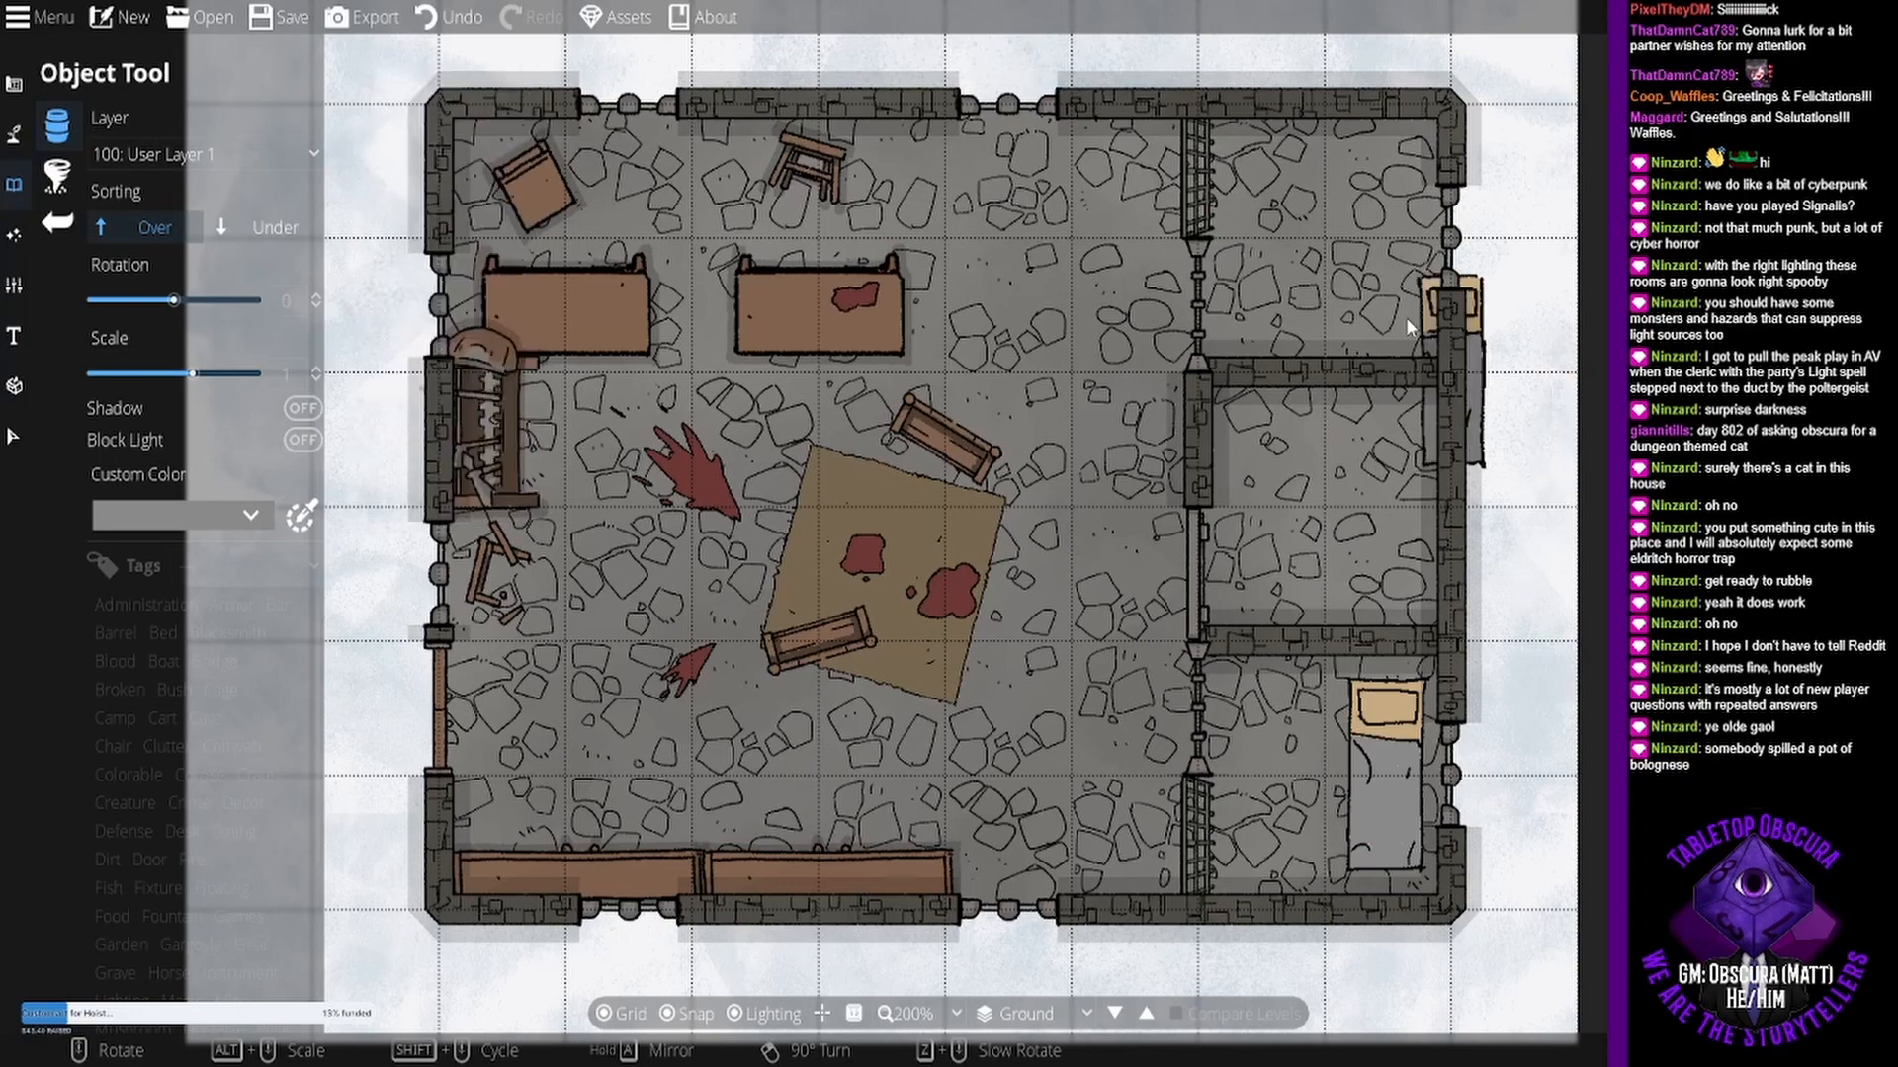
pyautogui.click(1384, 247)
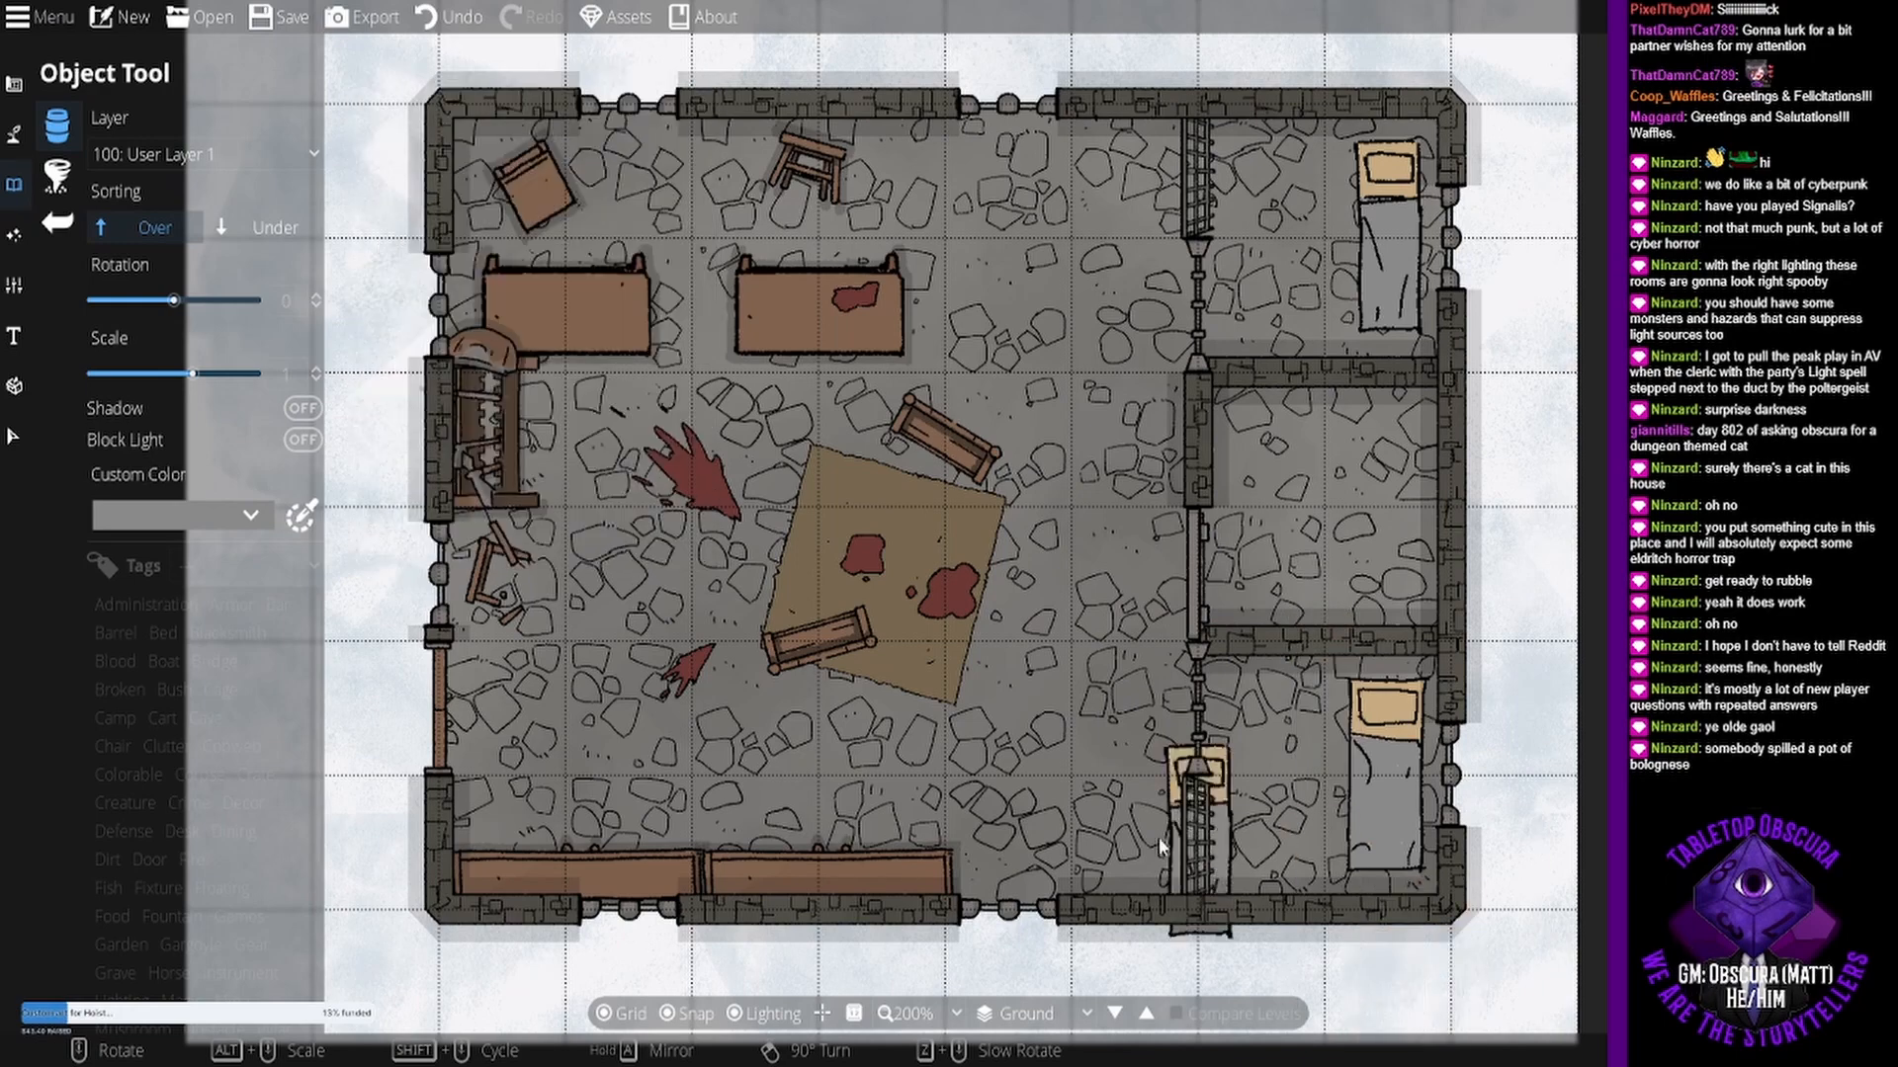
# - Place paper sheets at scale 0.6 without snapping, on the east table rotated to -150 and on the west table rotated to 165
pyautogui.moveTo(959, 597); pyautogui.dragTo(1073, 639)
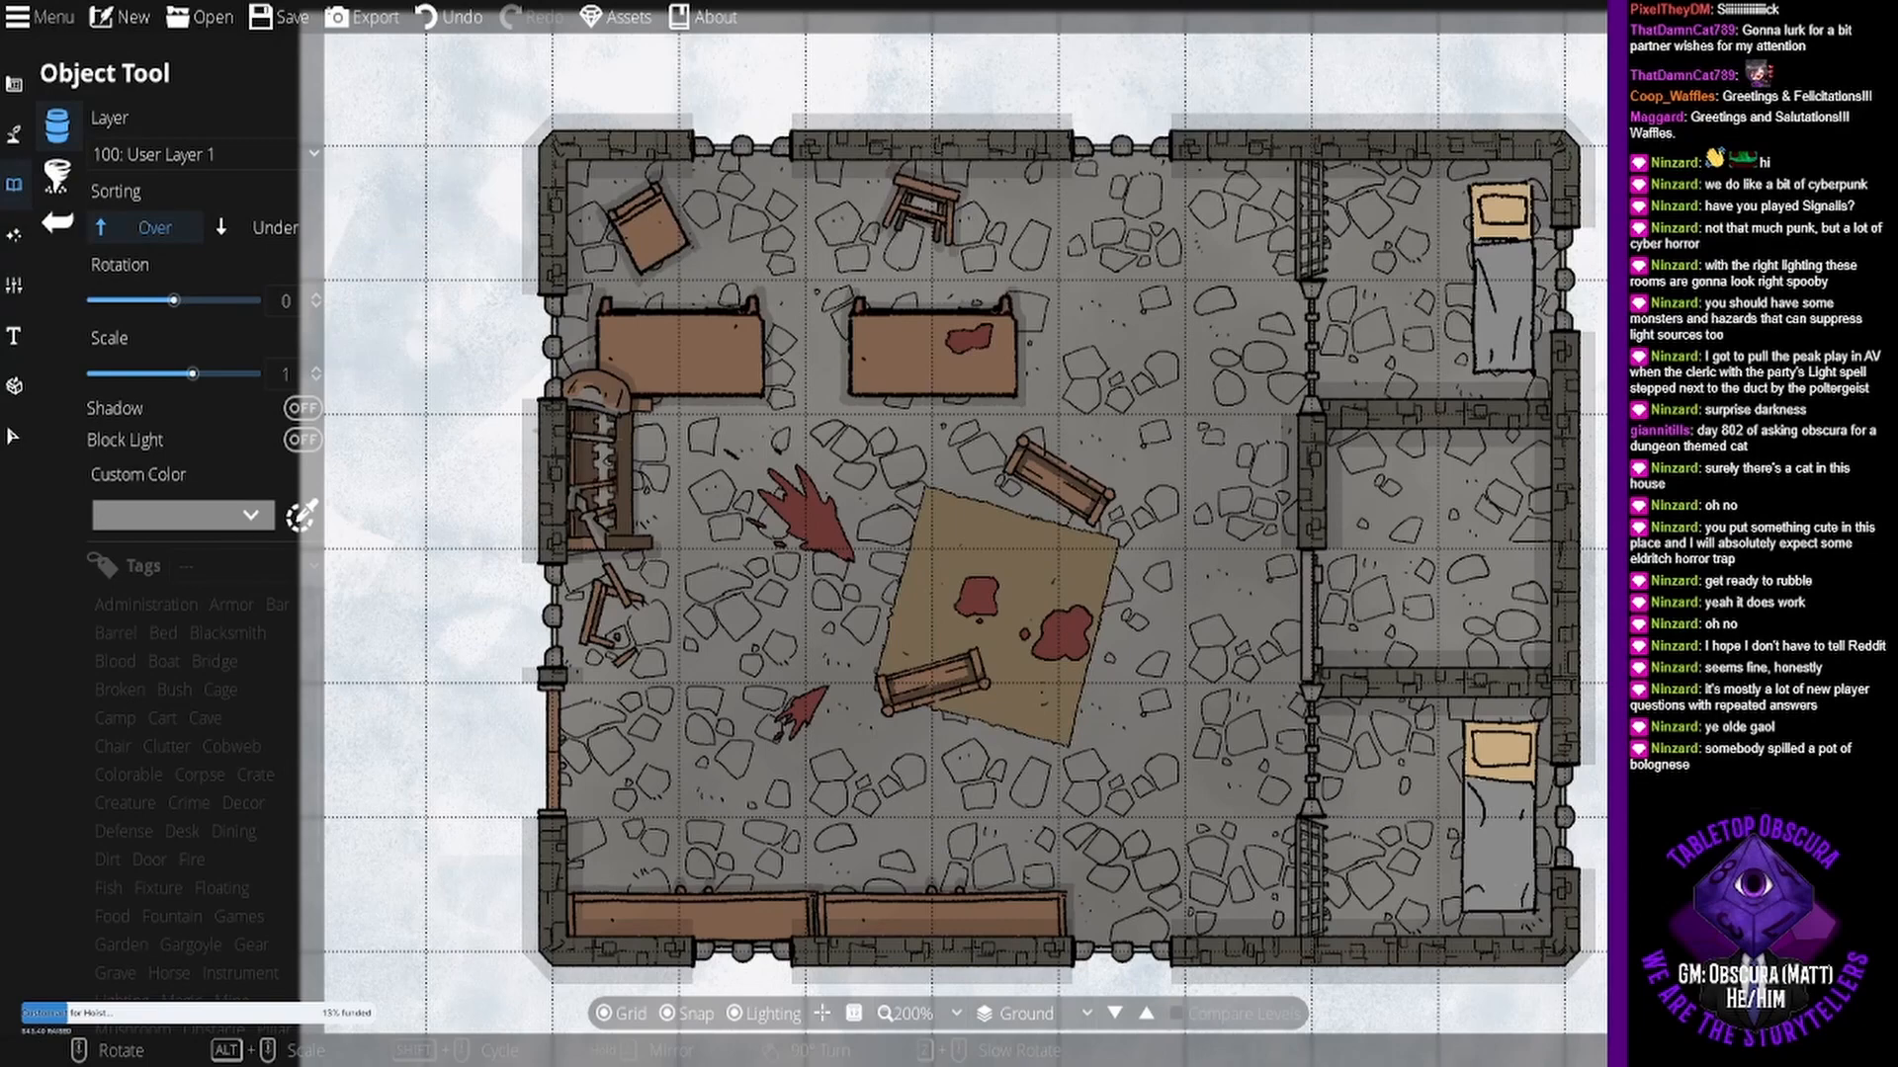
pyautogui.click(1740, 297)
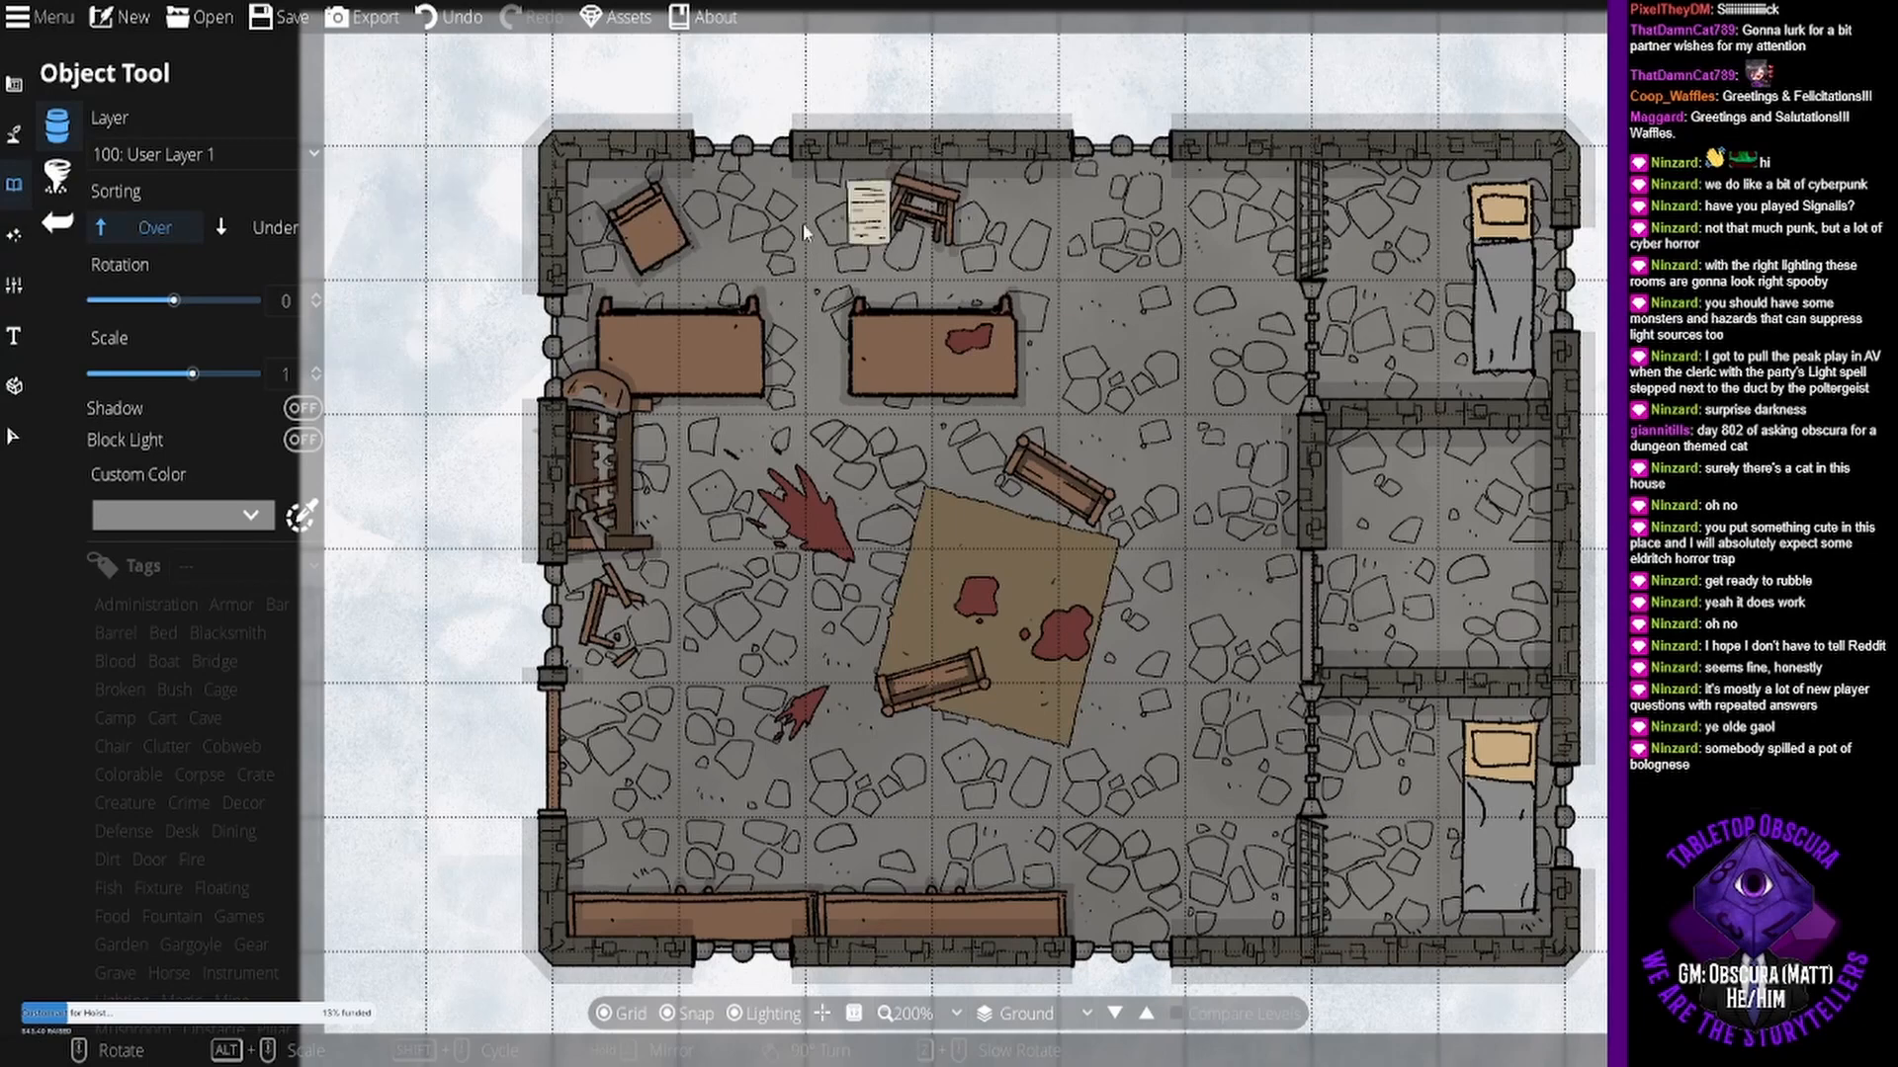
pyautogui.scroll(-4, 1082, 571)
pyautogui.scroll(-4, 922, 429)
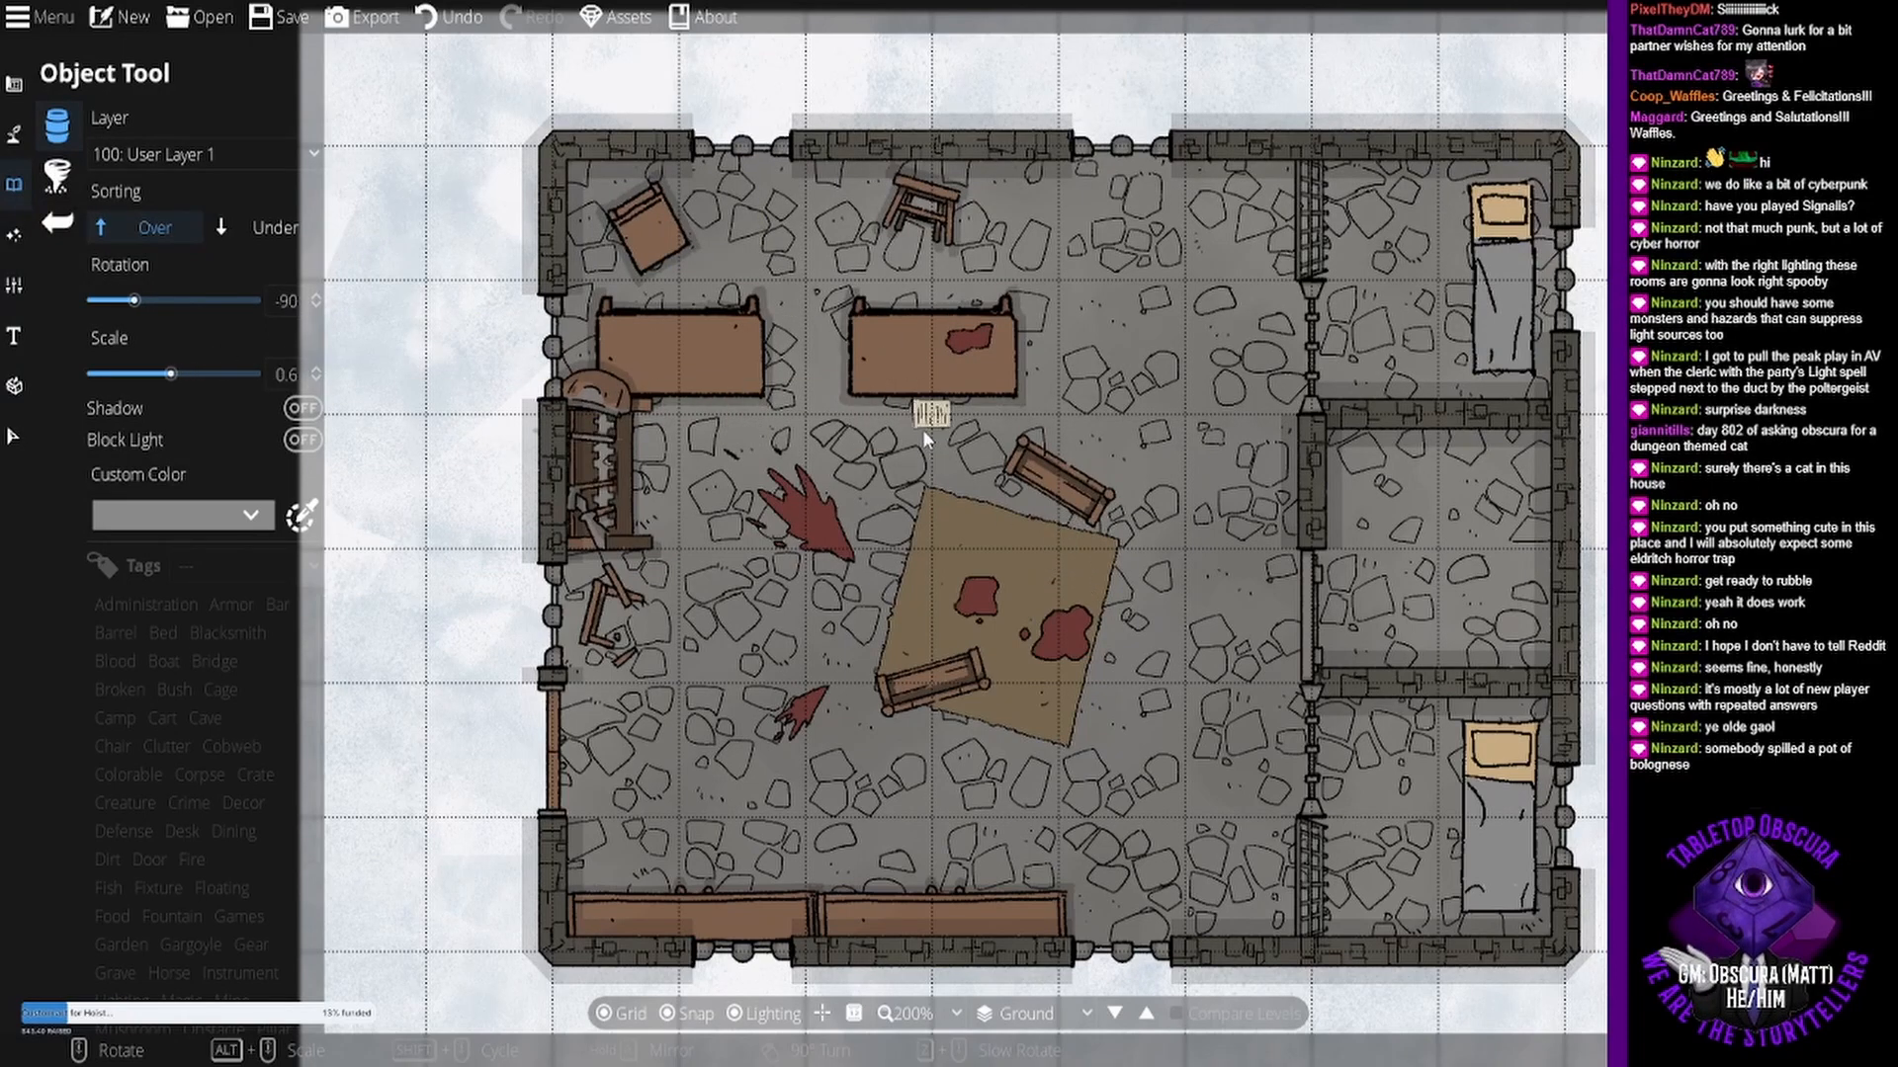
pyautogui.scroll(-1, 880, 353)
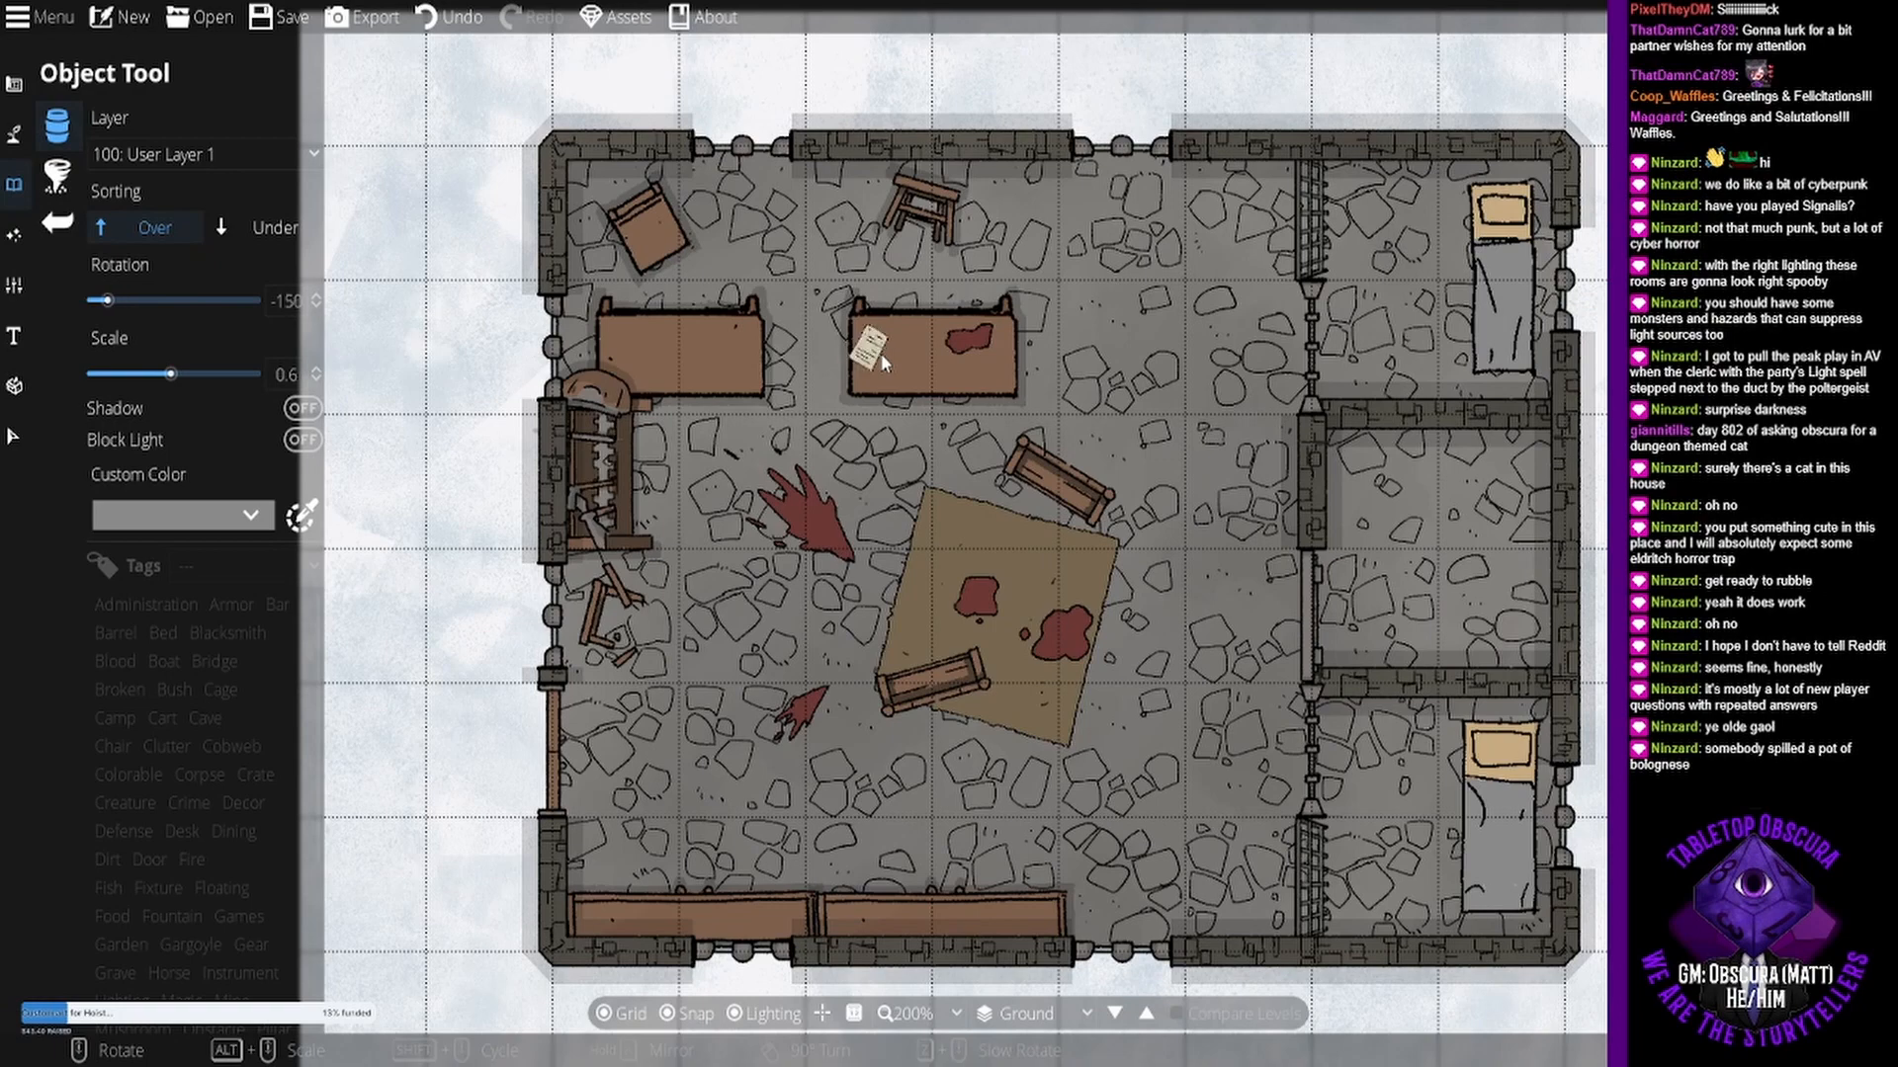
pyautogui.click(675, 1018)
pyautogui.click(881, 348)
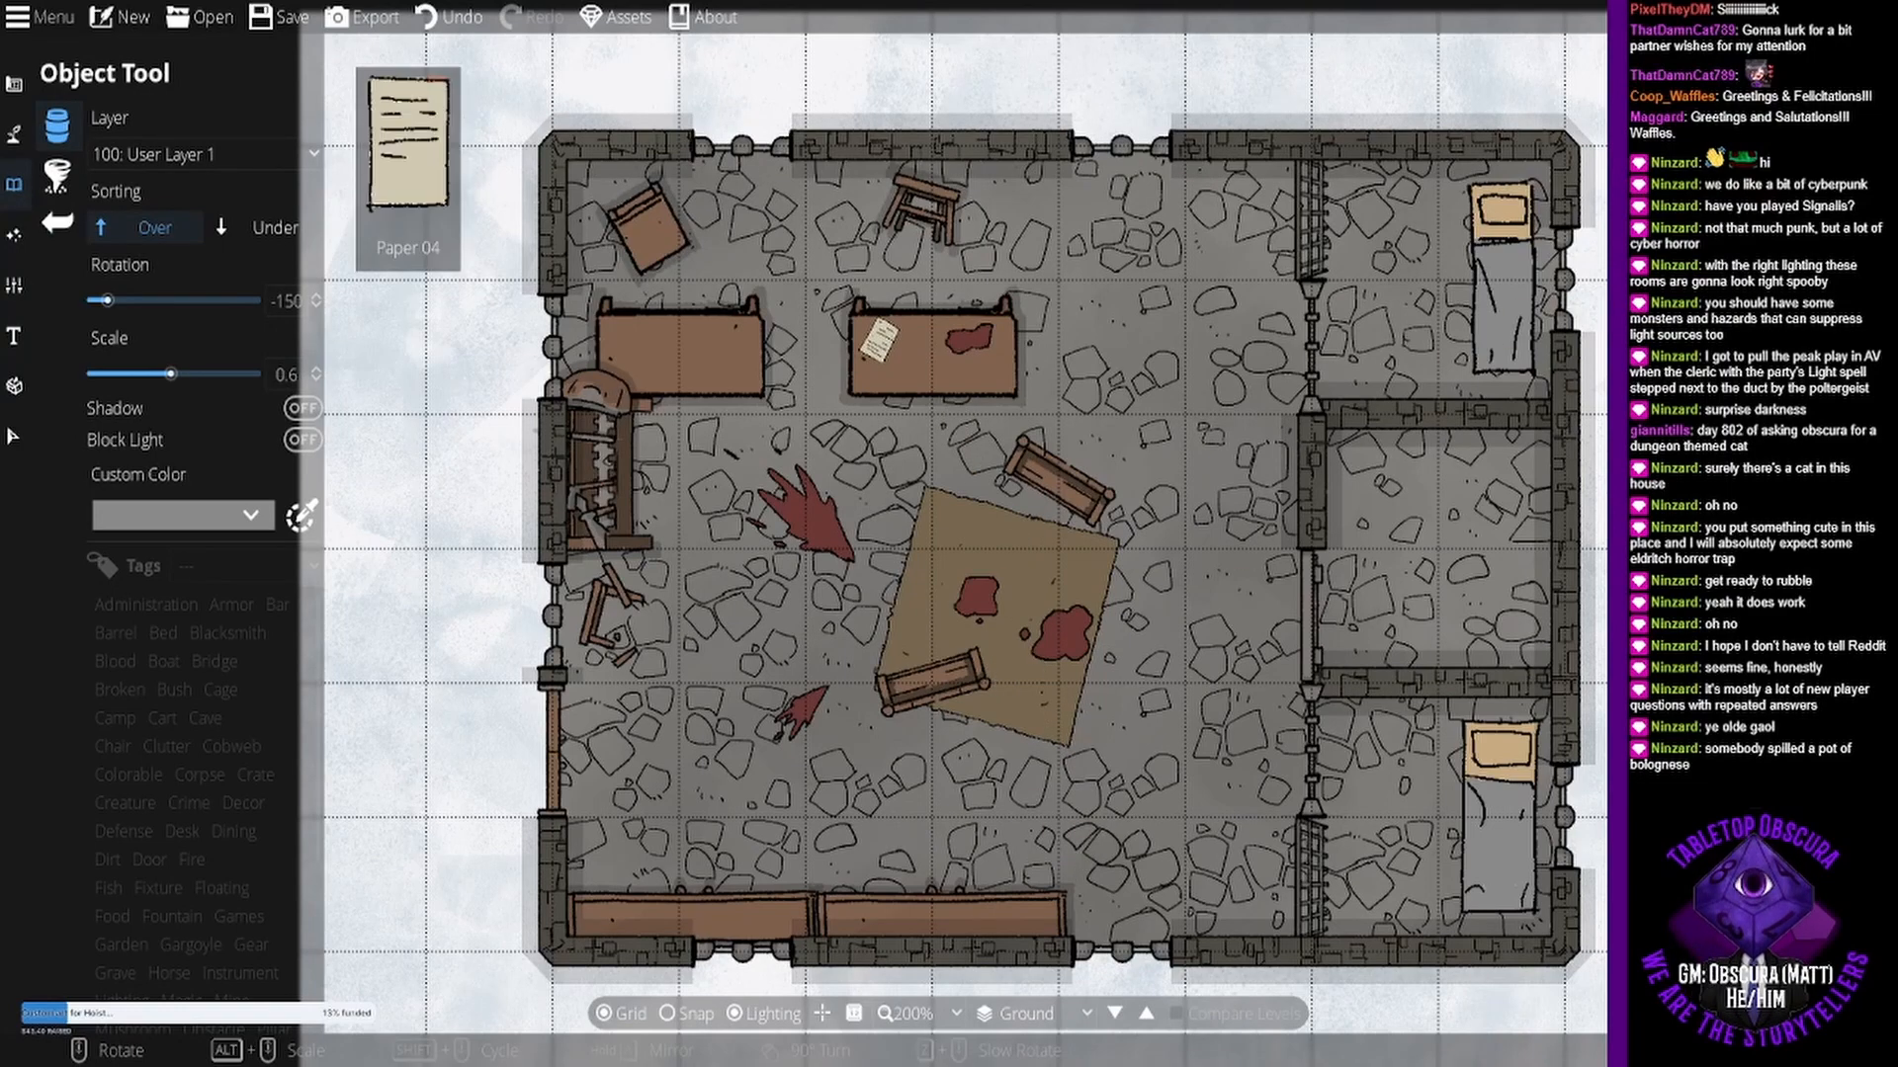
pyautogui.scroll(-3, 689, 356)
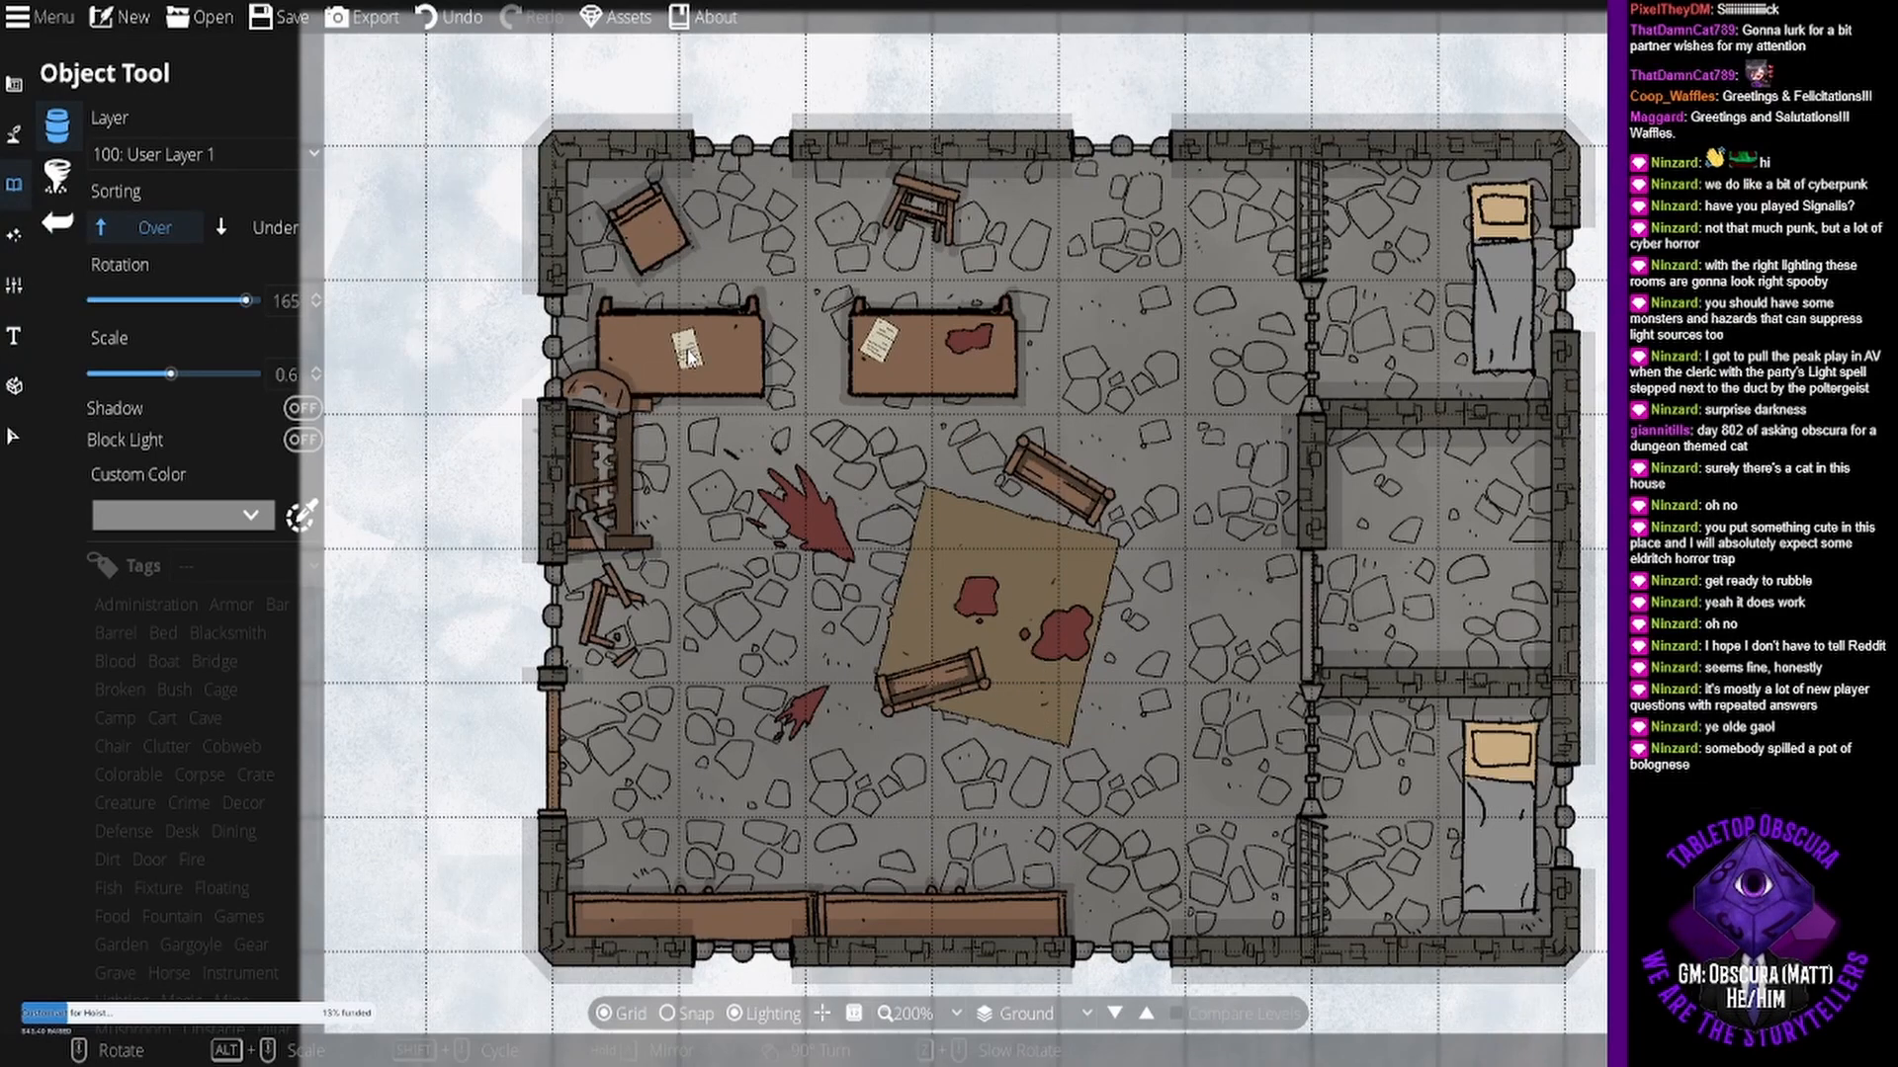
pyautogui.click(708, 352)
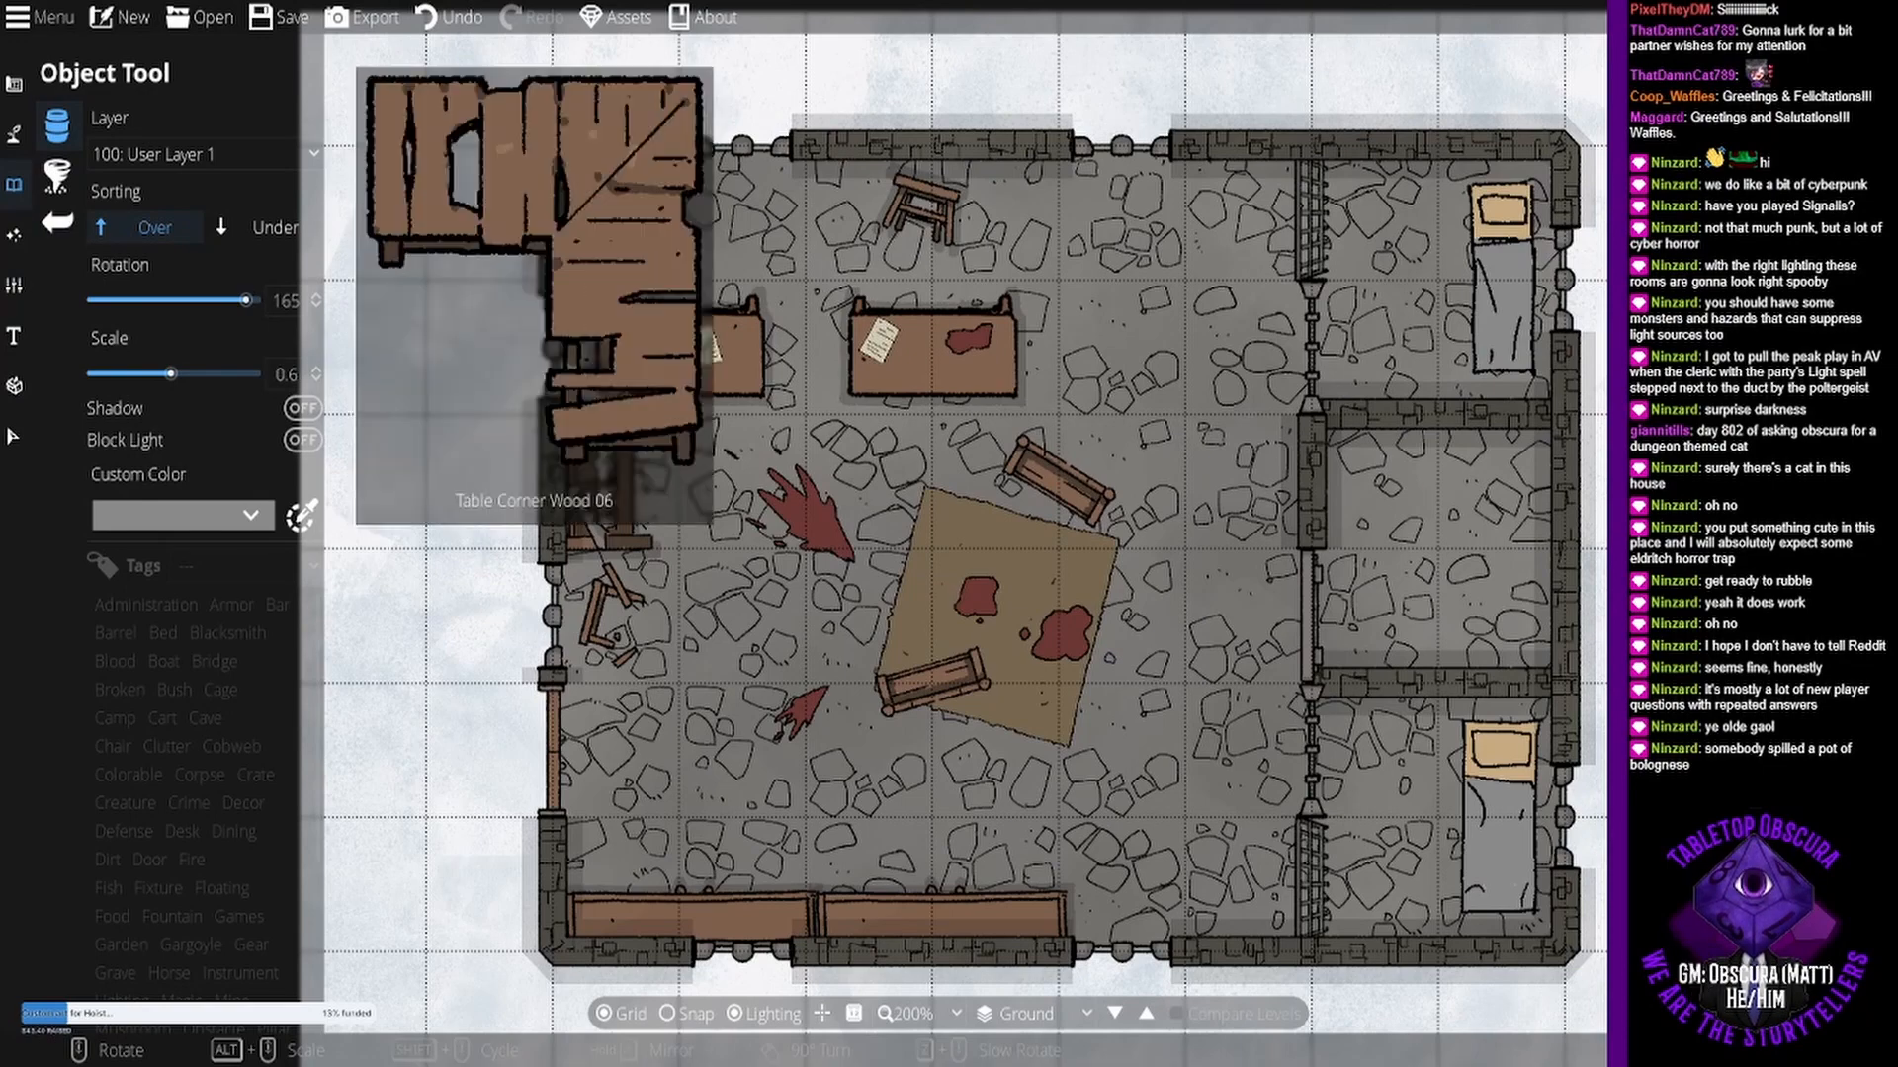
# - Place small dark red Blood Water Stain 08 splatters at scale 0.6 on the paper sheets lying on the two tables
pyautogui.click(177, 515)
pyautogui.click(107, 561)
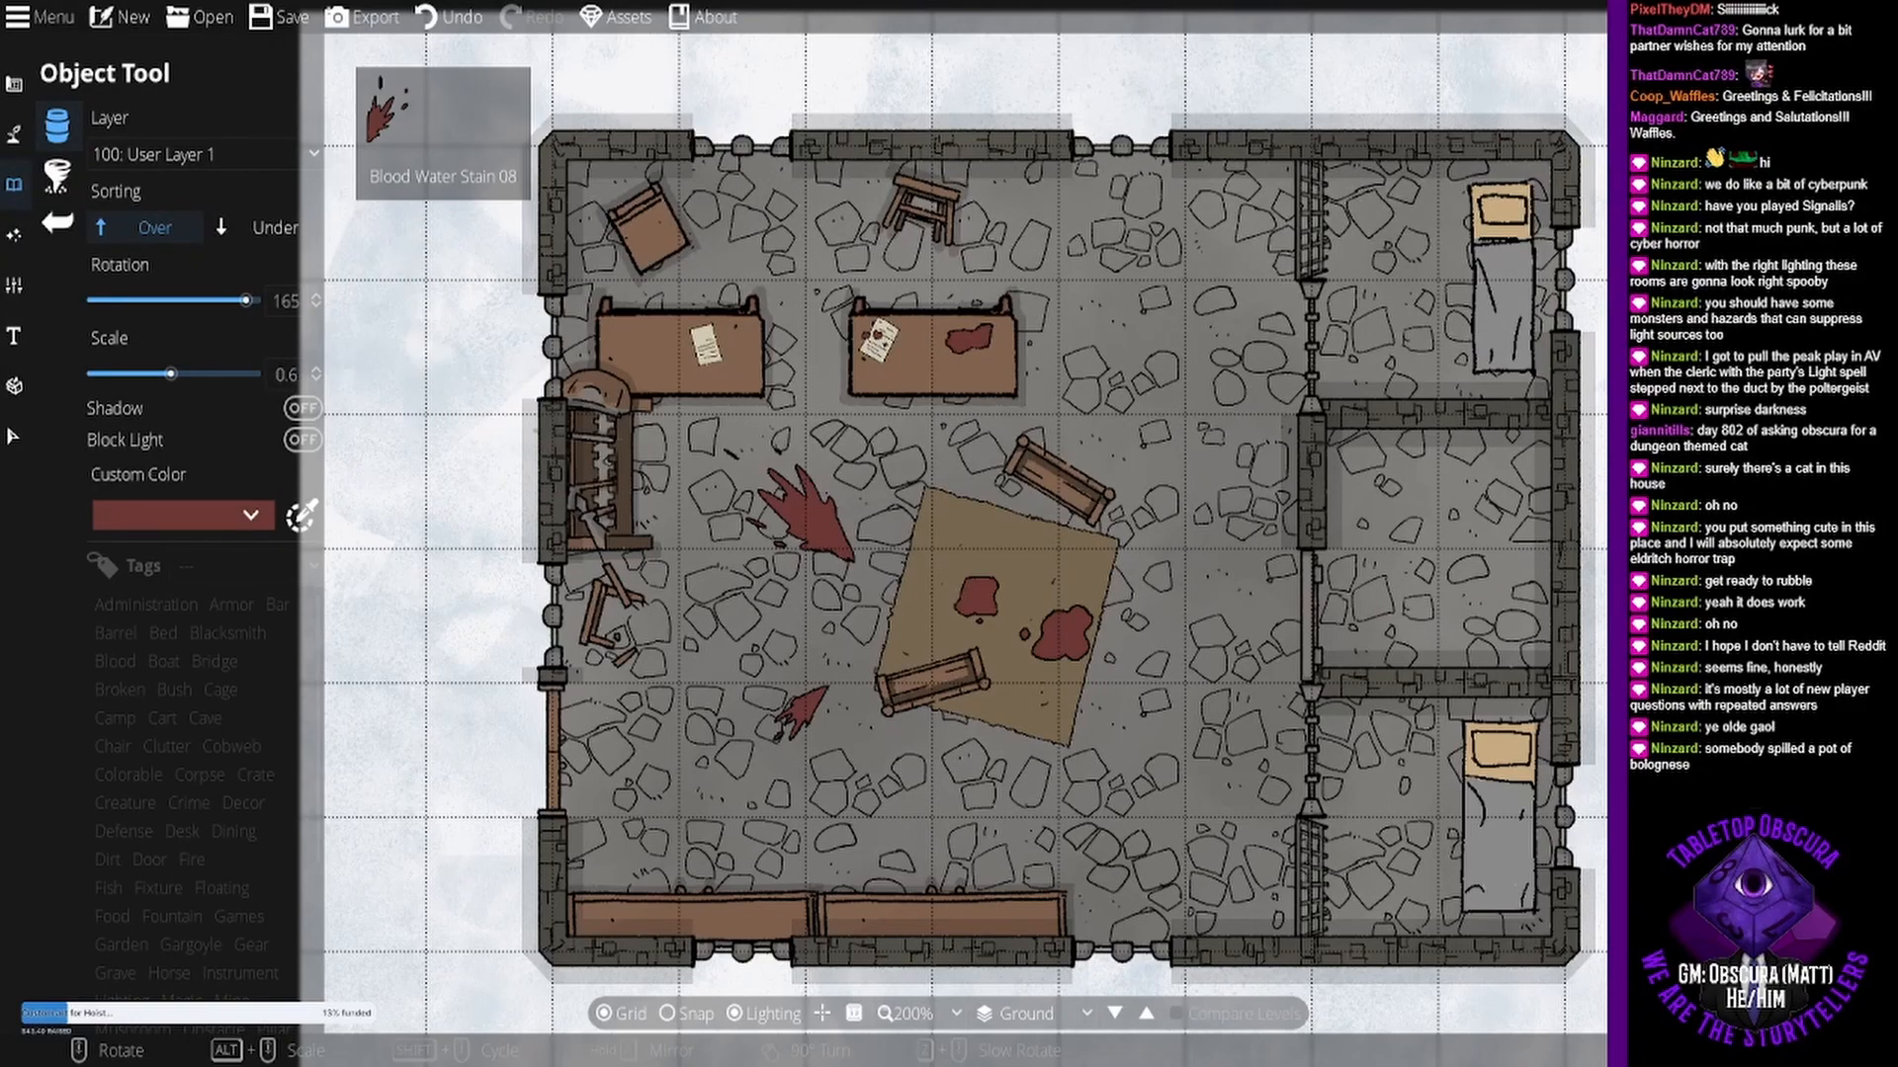
pyautogui.scroll(2, 682, 345)
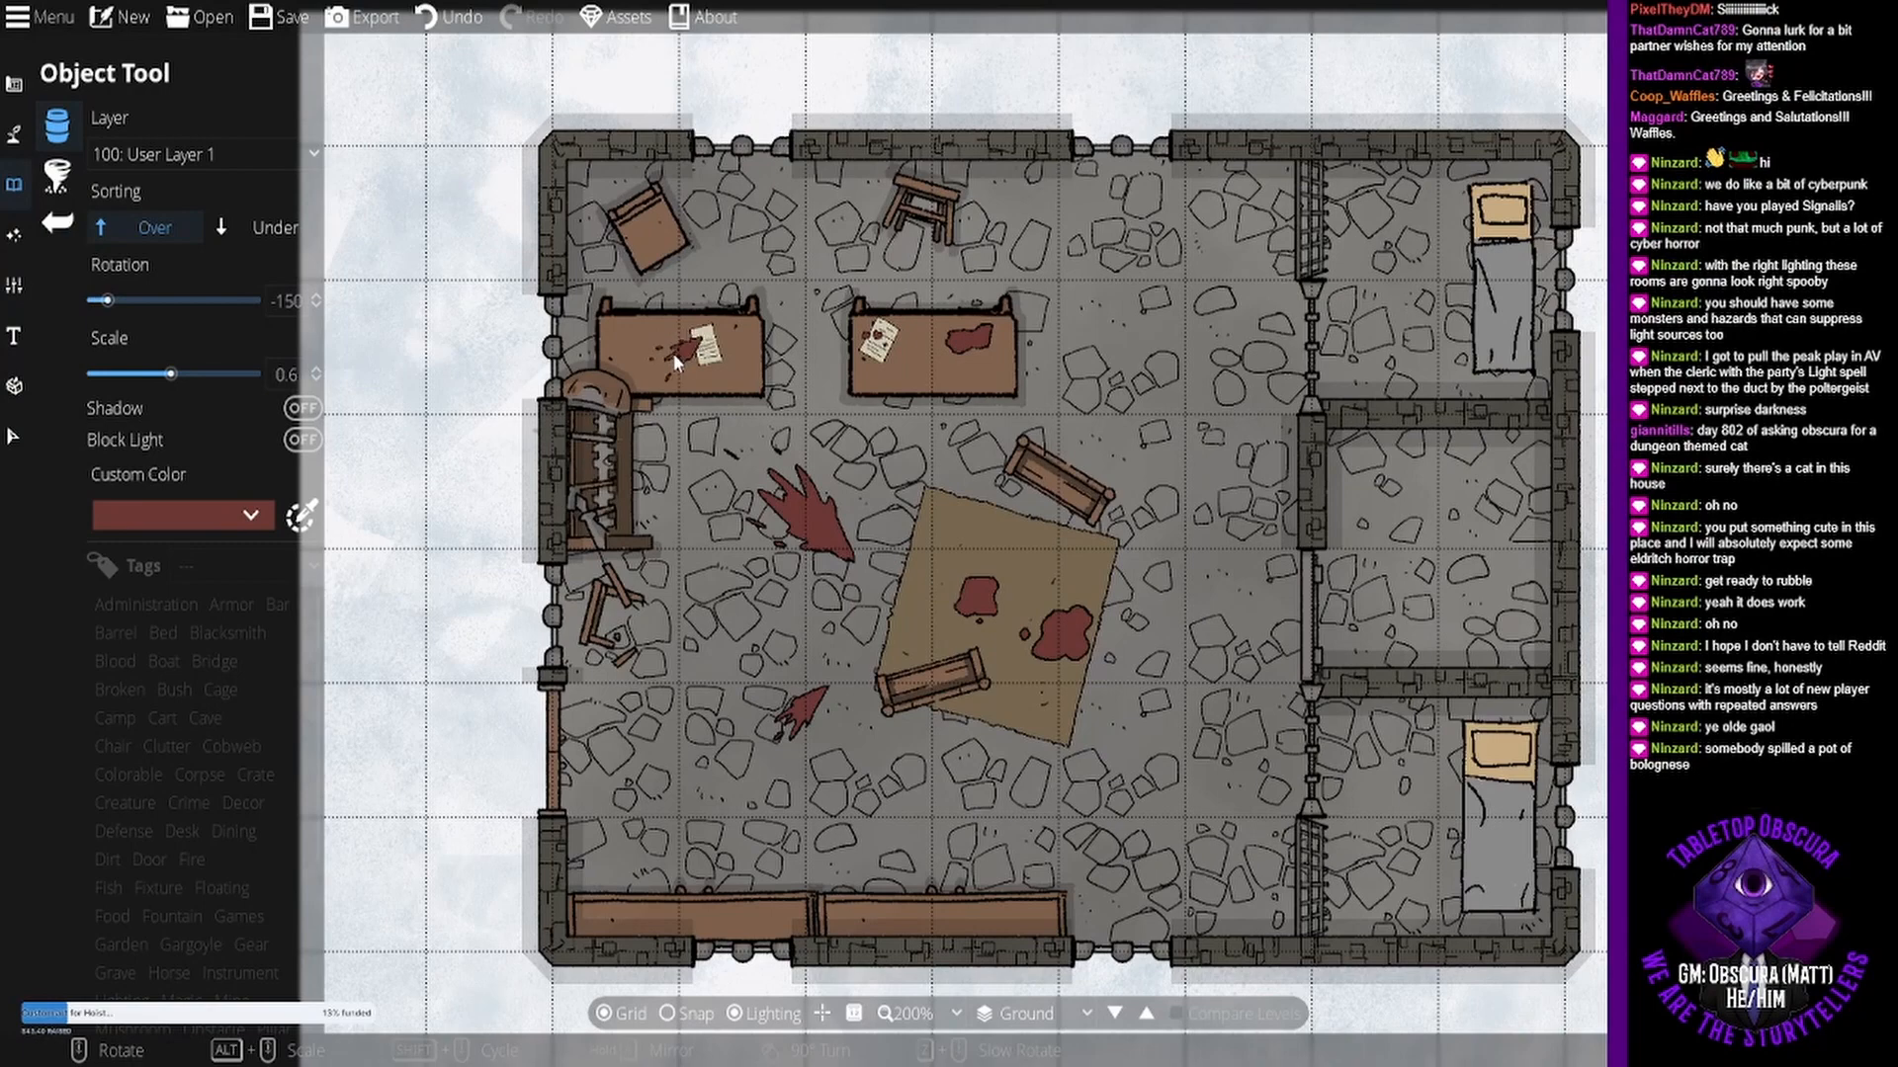
pyautogui.scroll(1, 697, 338)
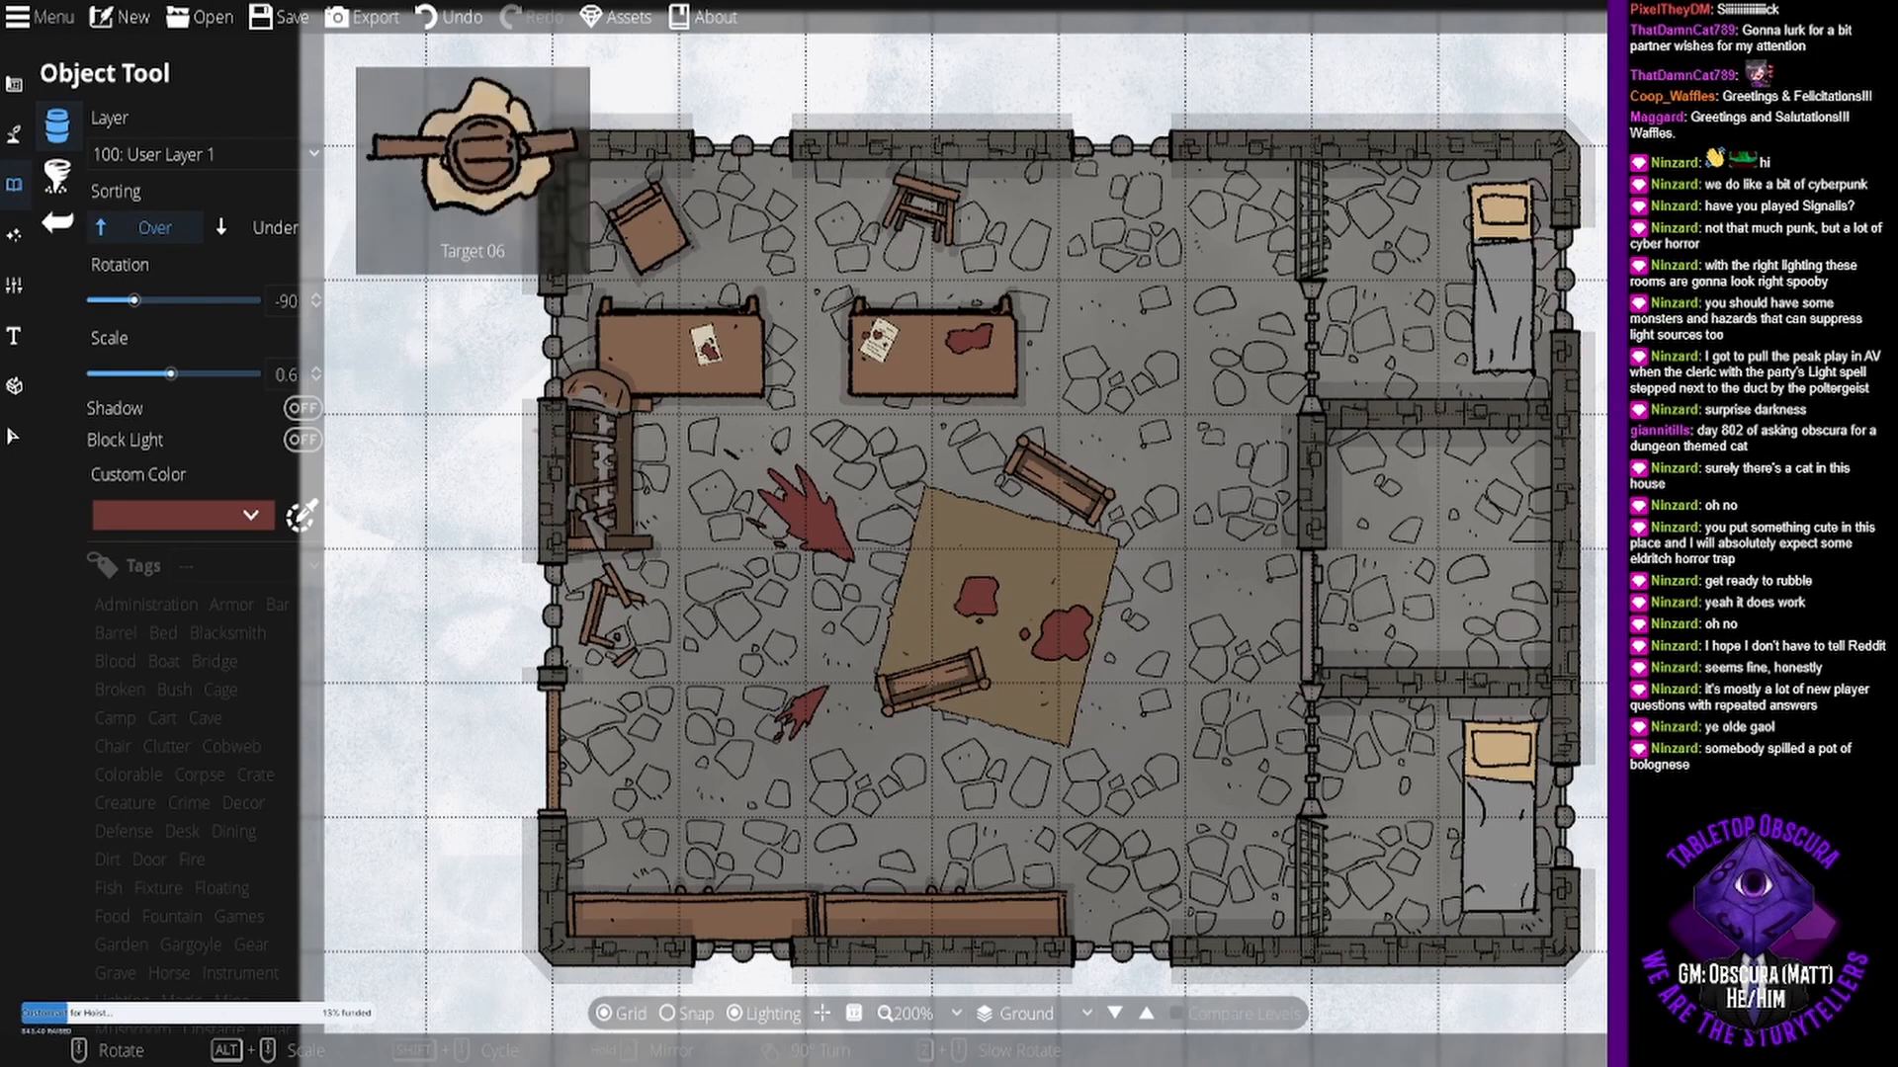
# - Place the Target 06 dummy at scale 1, rotated to -180, by the main room's northeast window
pyautogui.scroll(-4, 1141, 197)
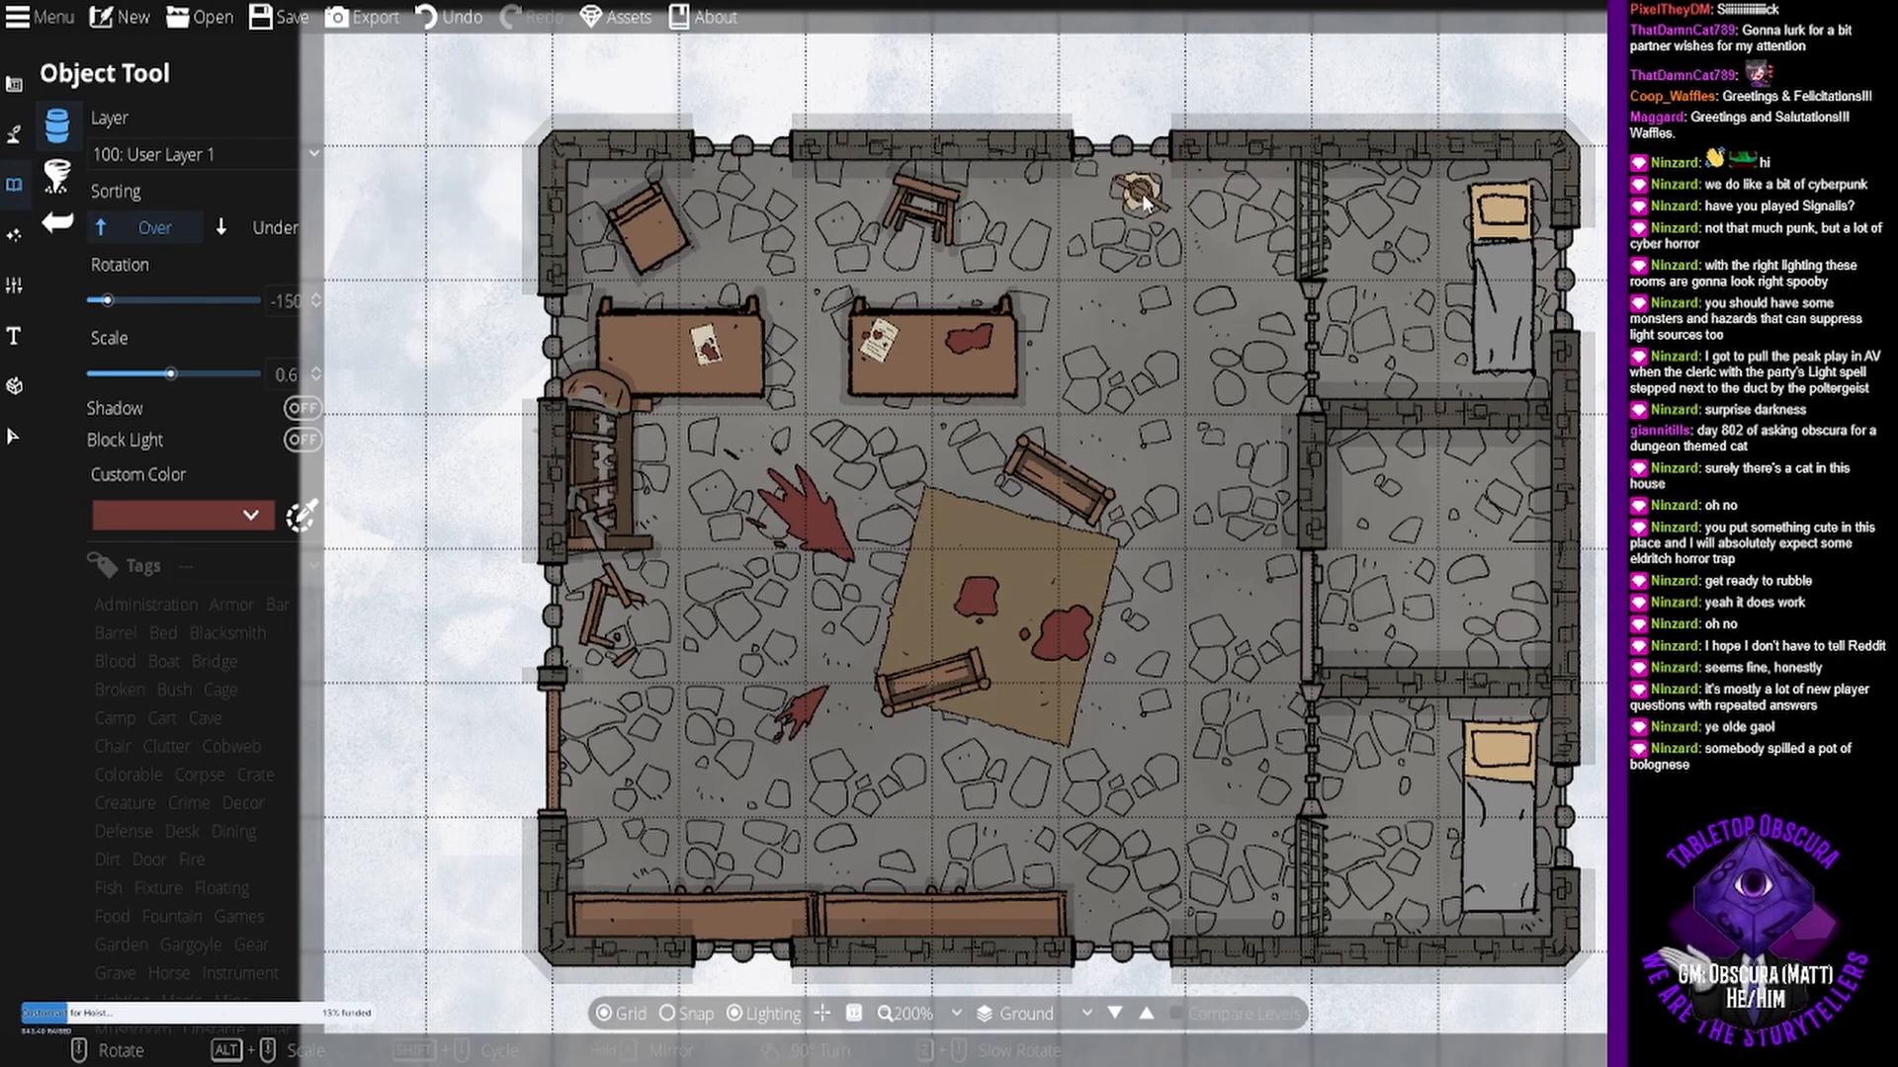
pyautogui.keyDown('alt'); pyautogui.scroll(3, 1123, 211); pyautogui.keyUp('alt')
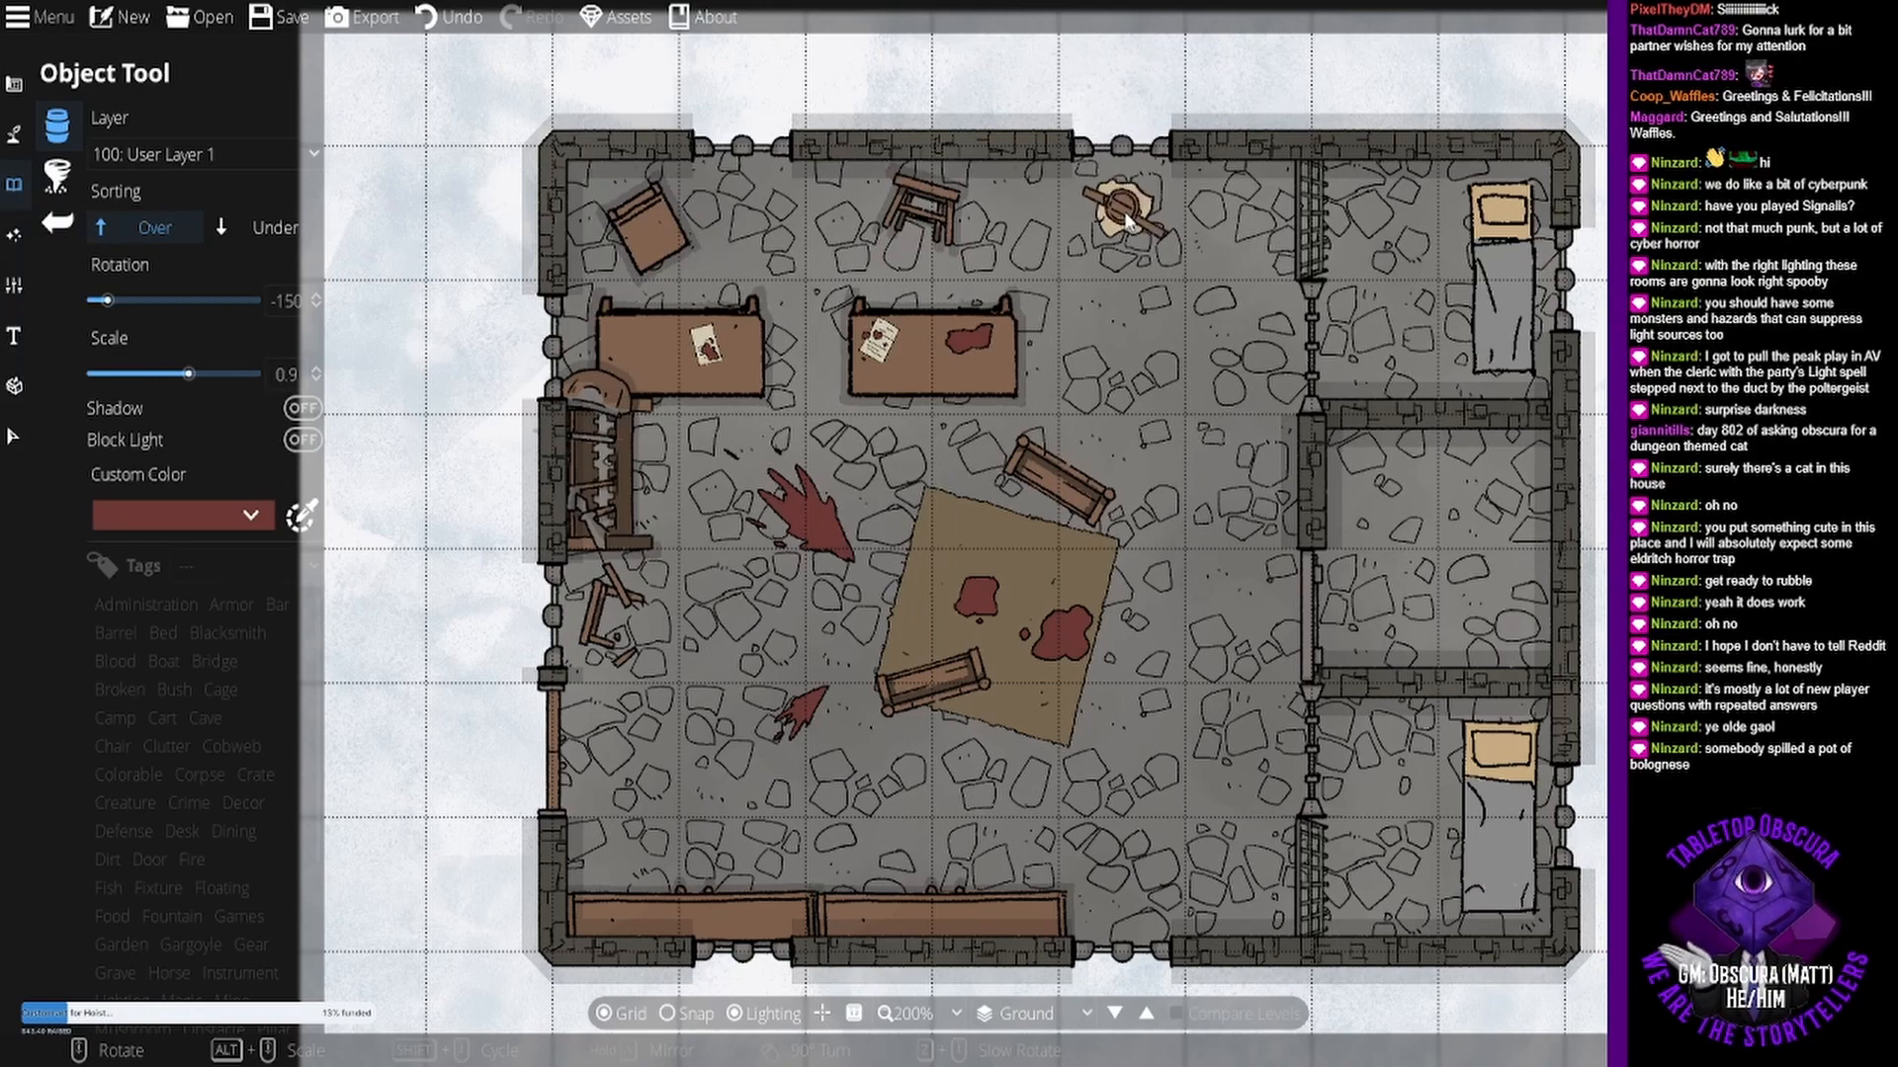
pyautogui.scroll(-2, 1127, 219)
pyautogui.keyDown('alt'); pyautogui.scroll(1, 1126, 221); pyautogui.keyUp('alt')
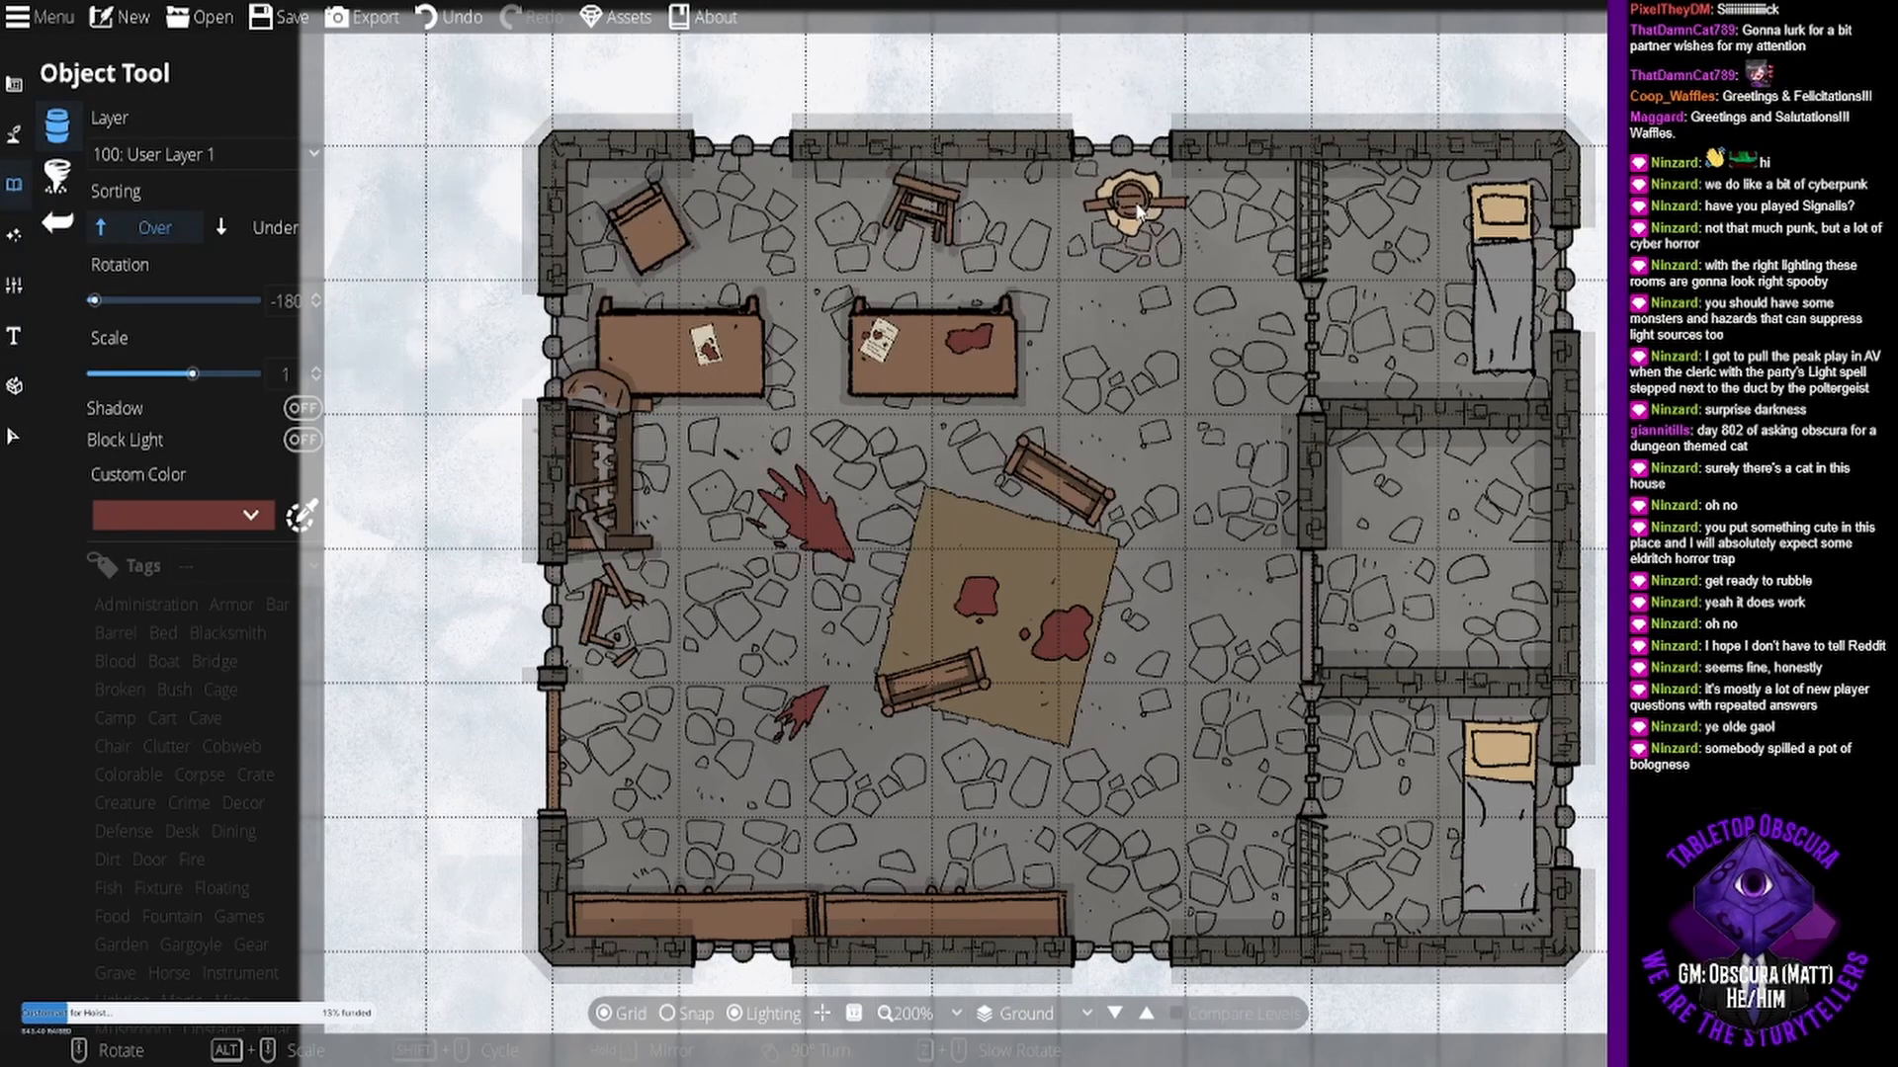
pyautogui.click(1130, 205)
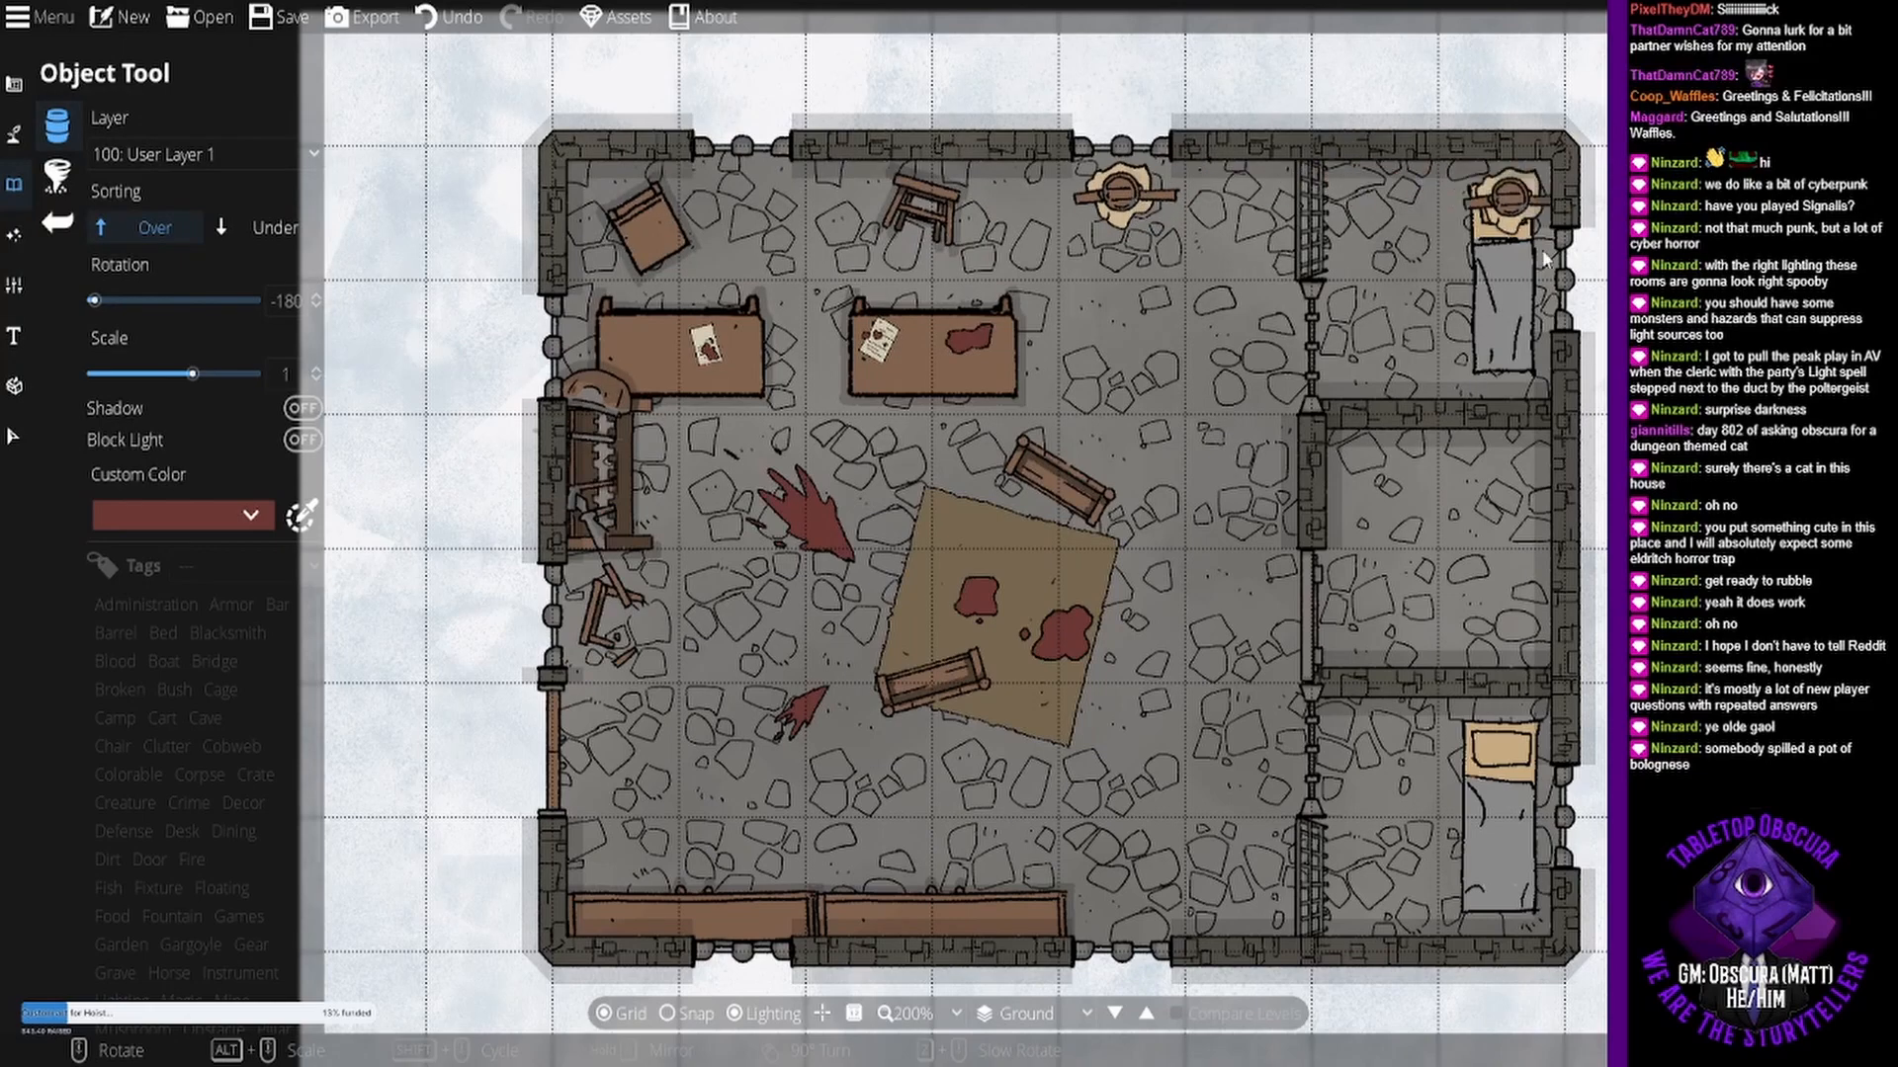
# - Paint a grey gravel path from the west door to the map's west edge with the smallest Material Brush, on the Below Ground layer
pyautogui.moveTo(1338, 582); pyautogui.dragTo(1253, 541)
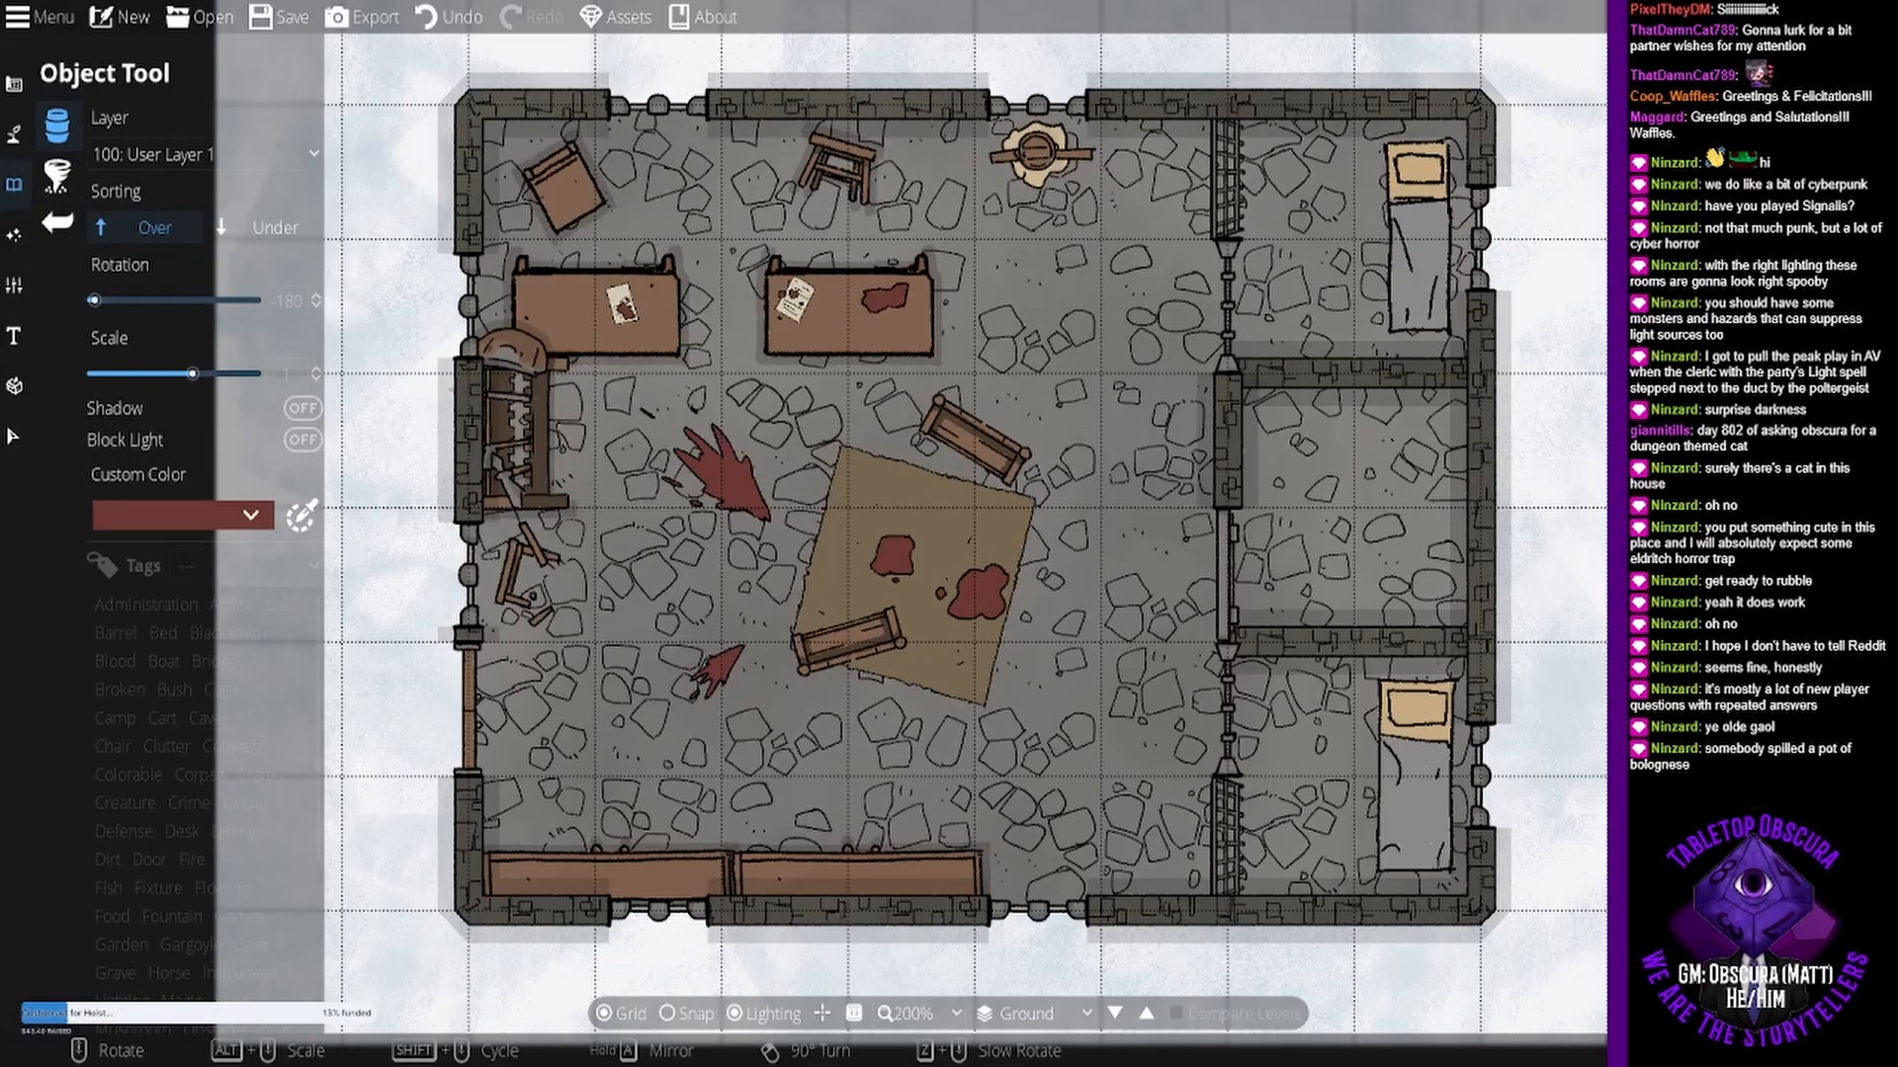
pyautogui.moveTo(779, 482); pyautogui.dragTo(1100, 455)
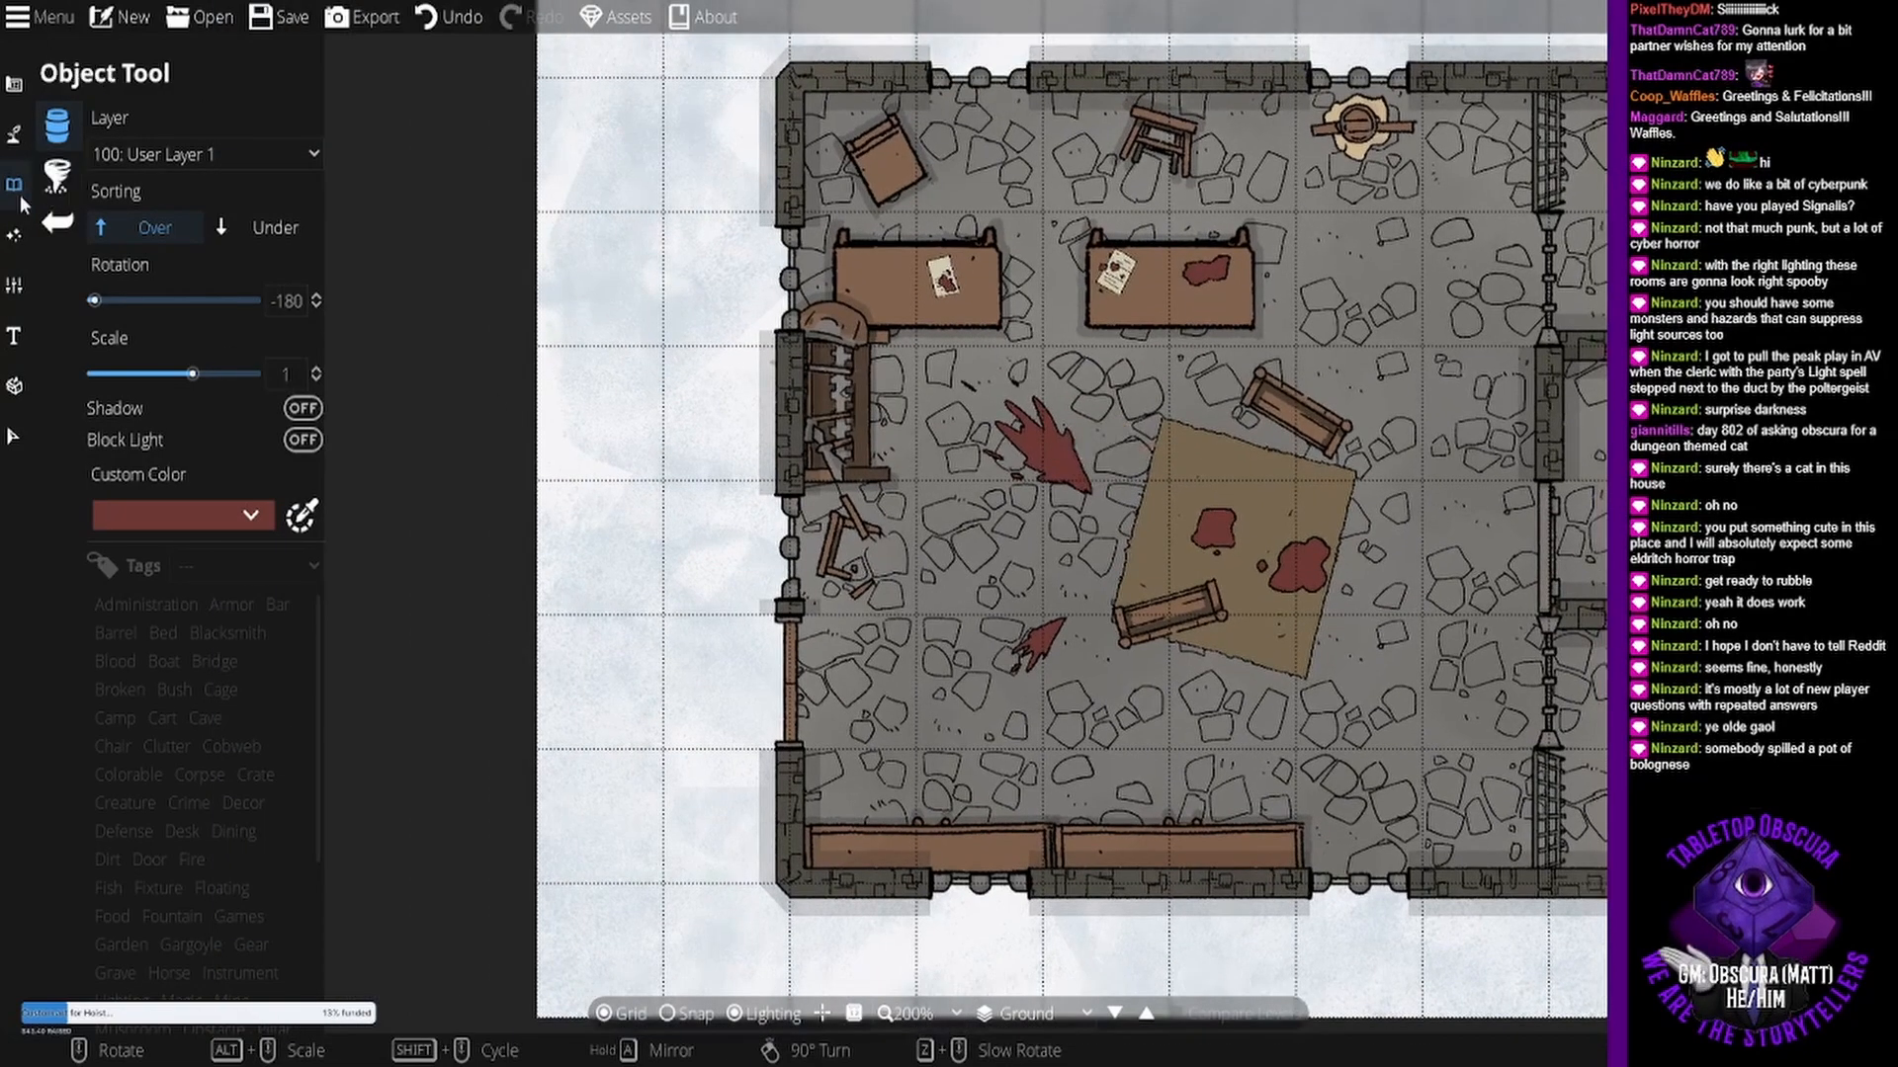
pyautogui.click(14, 134)
pyautogui.click(75, 146)
pyautogui.click(129, 229)
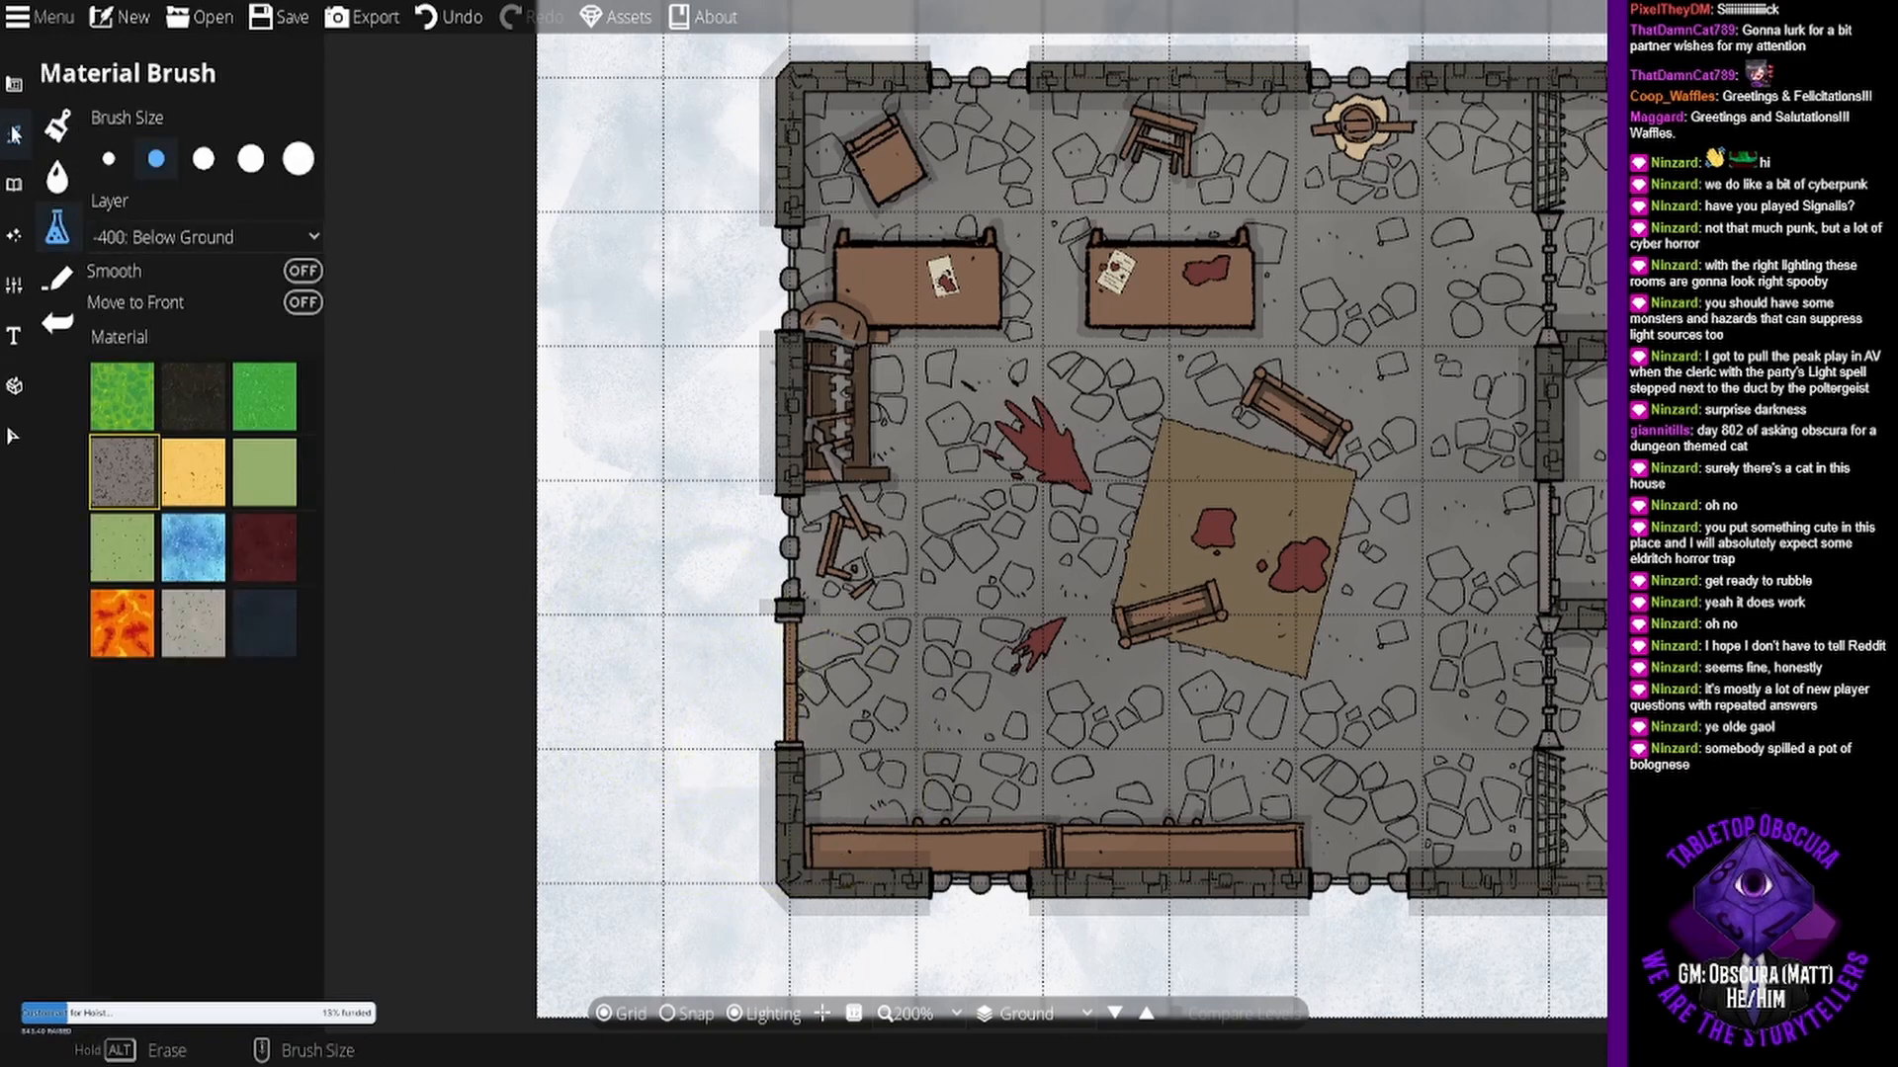
pyautogui.click(109, 158)
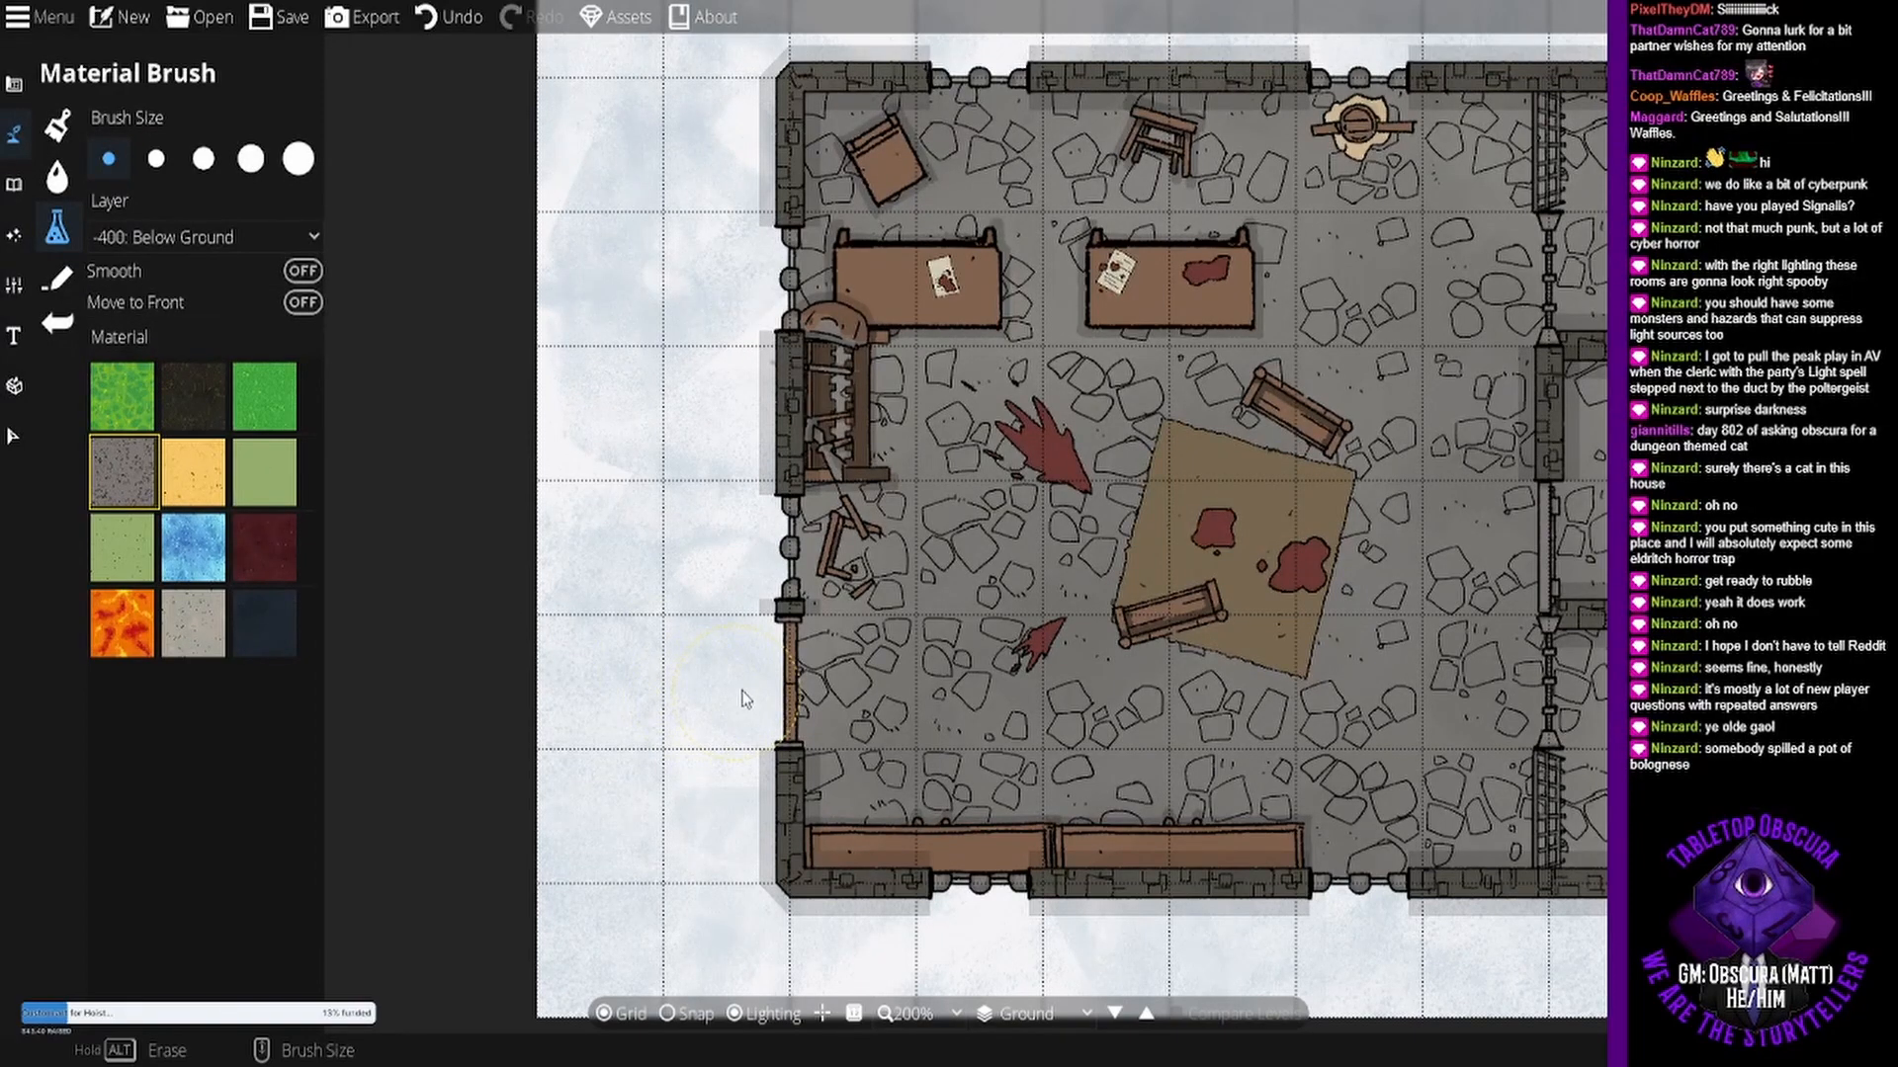
pyautogui.moveTo(749, 695); pyautogui.dragTo(443, 684)
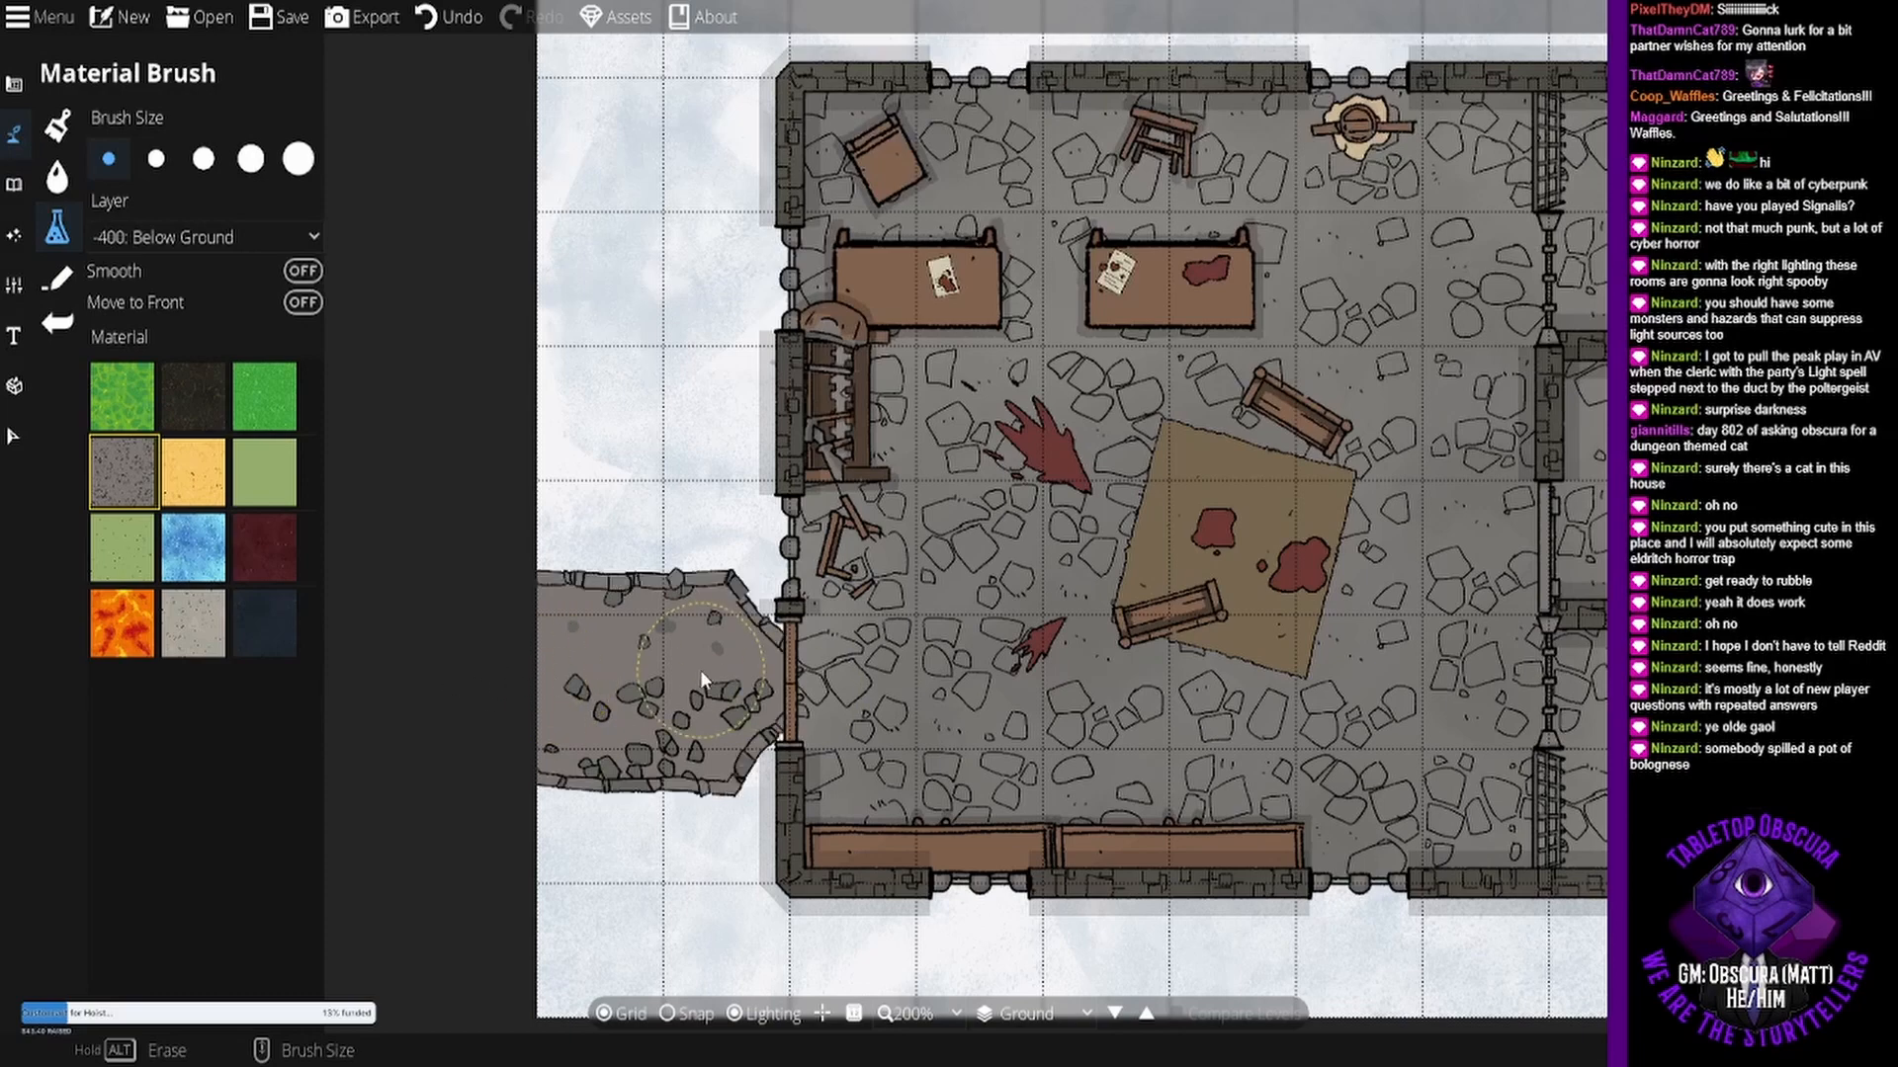
pyautogui.moveTo(685, 678); pyautogui.dragTo(780, 686)
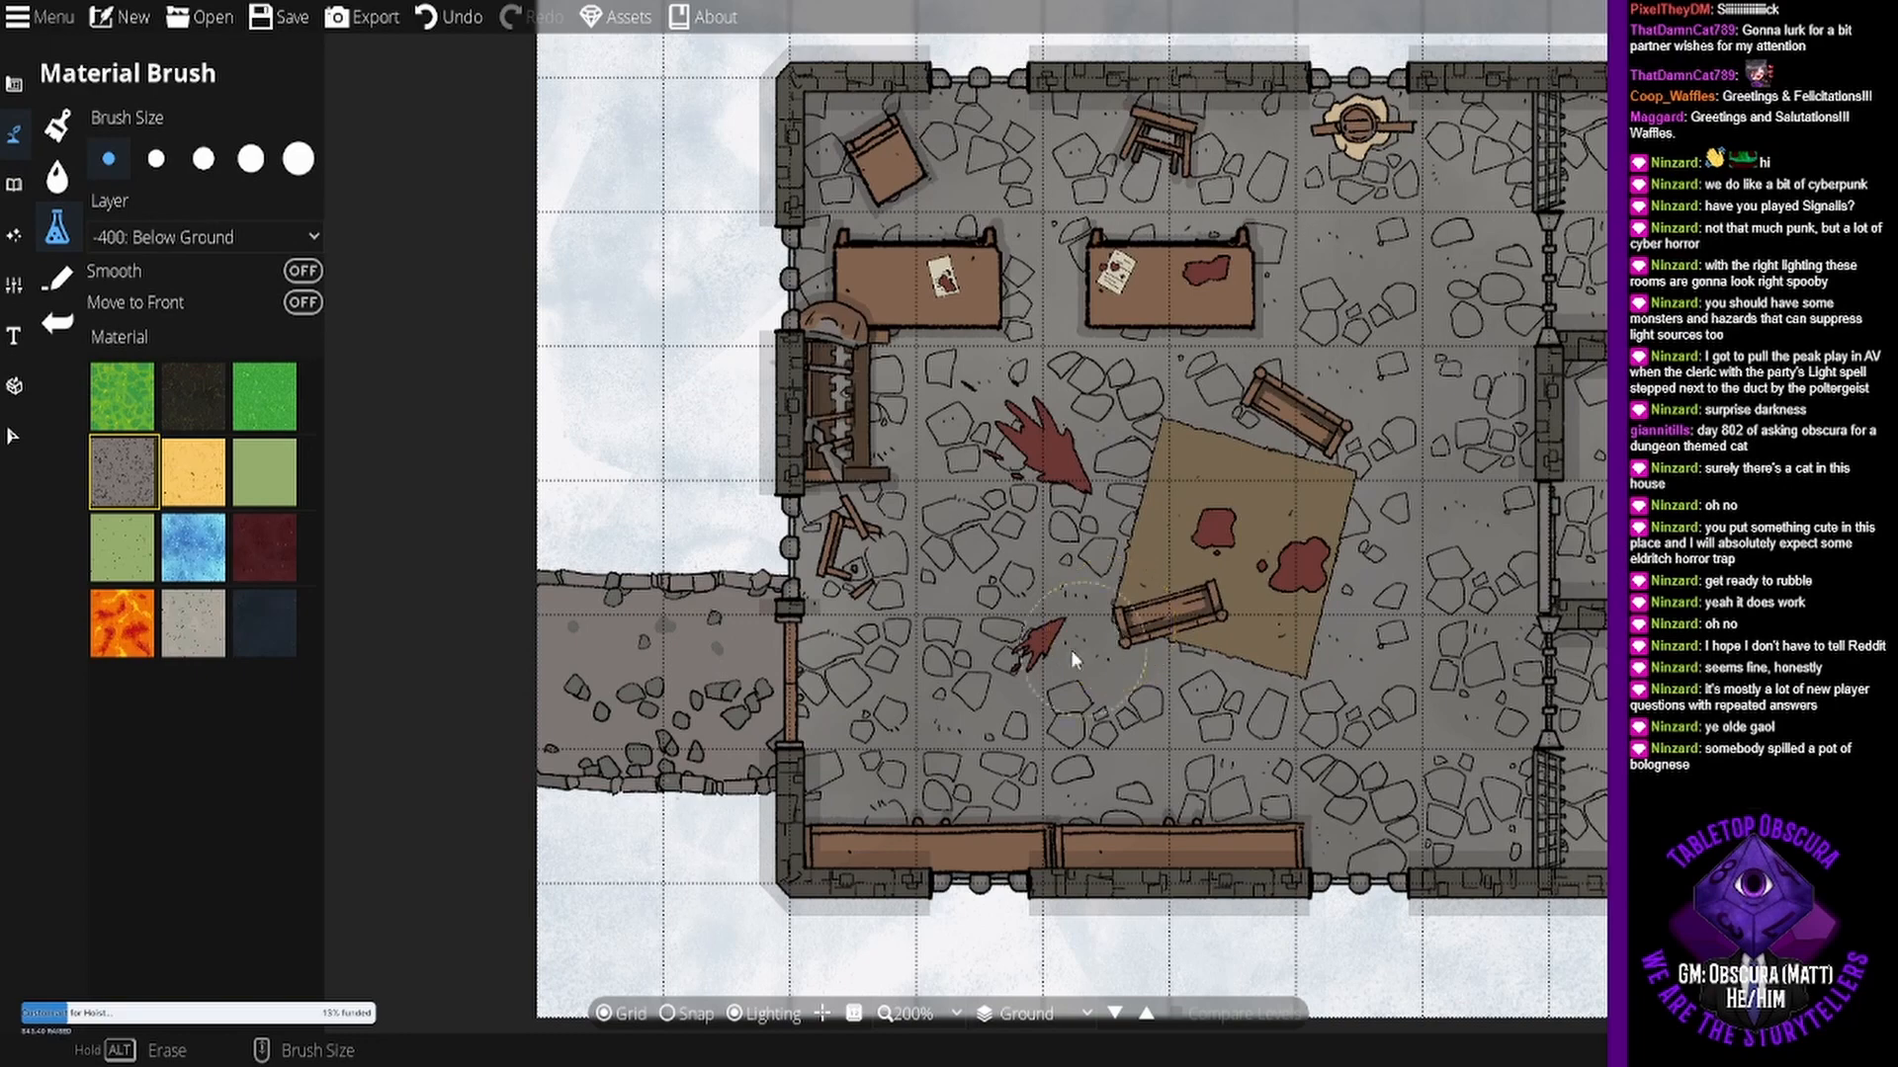
# - Place a curled-up skeleton at rotation 0 and scale 1 on the bed in the south cell
pyautogui.moveTo(975, 632)
pyautogui.mouseDown()
pyautogui.moveTo(983, 364)
pyautogui.moveTo(931, 632)
pyautogui.moveTo(892, 702)
pyautogui.moveTo(862, 584)
pyautogui.mouseUp()
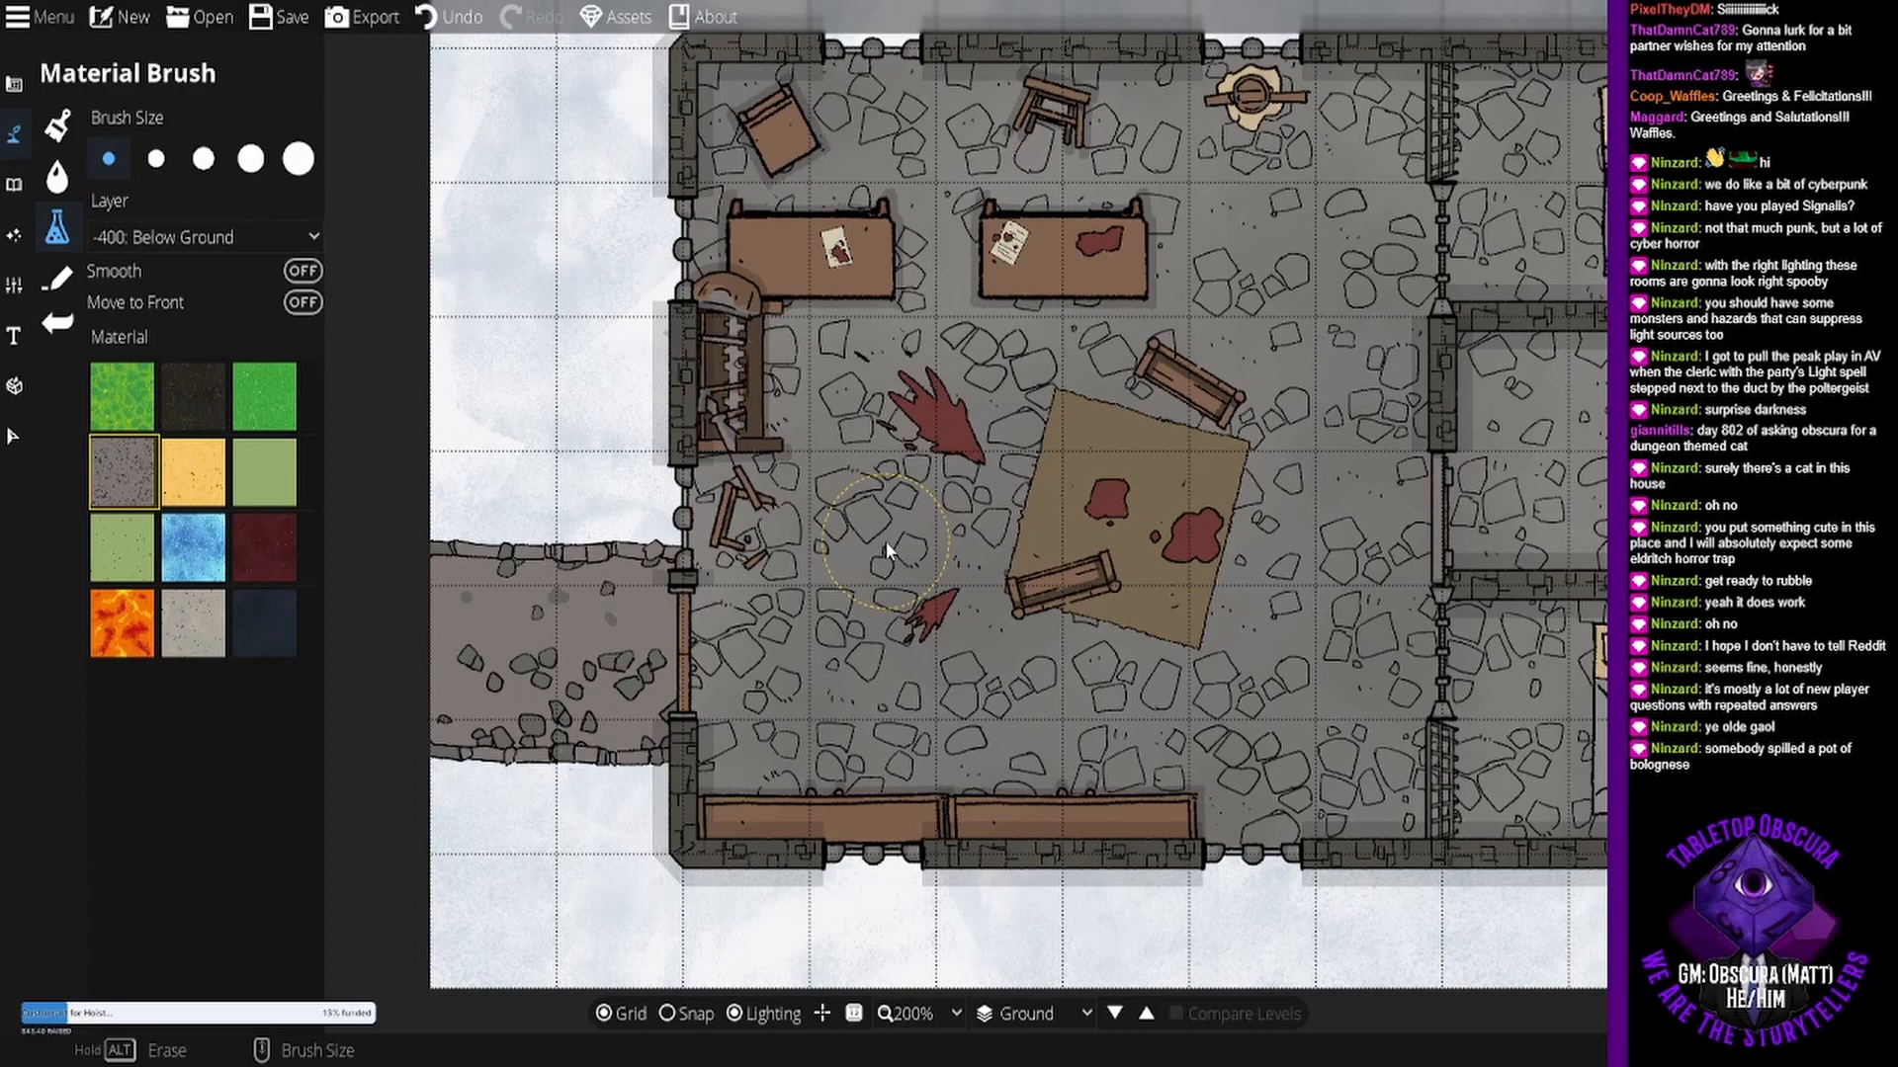
pyautogui.moveTo(1121, 415); pyautogui.dragTo(958, 460)
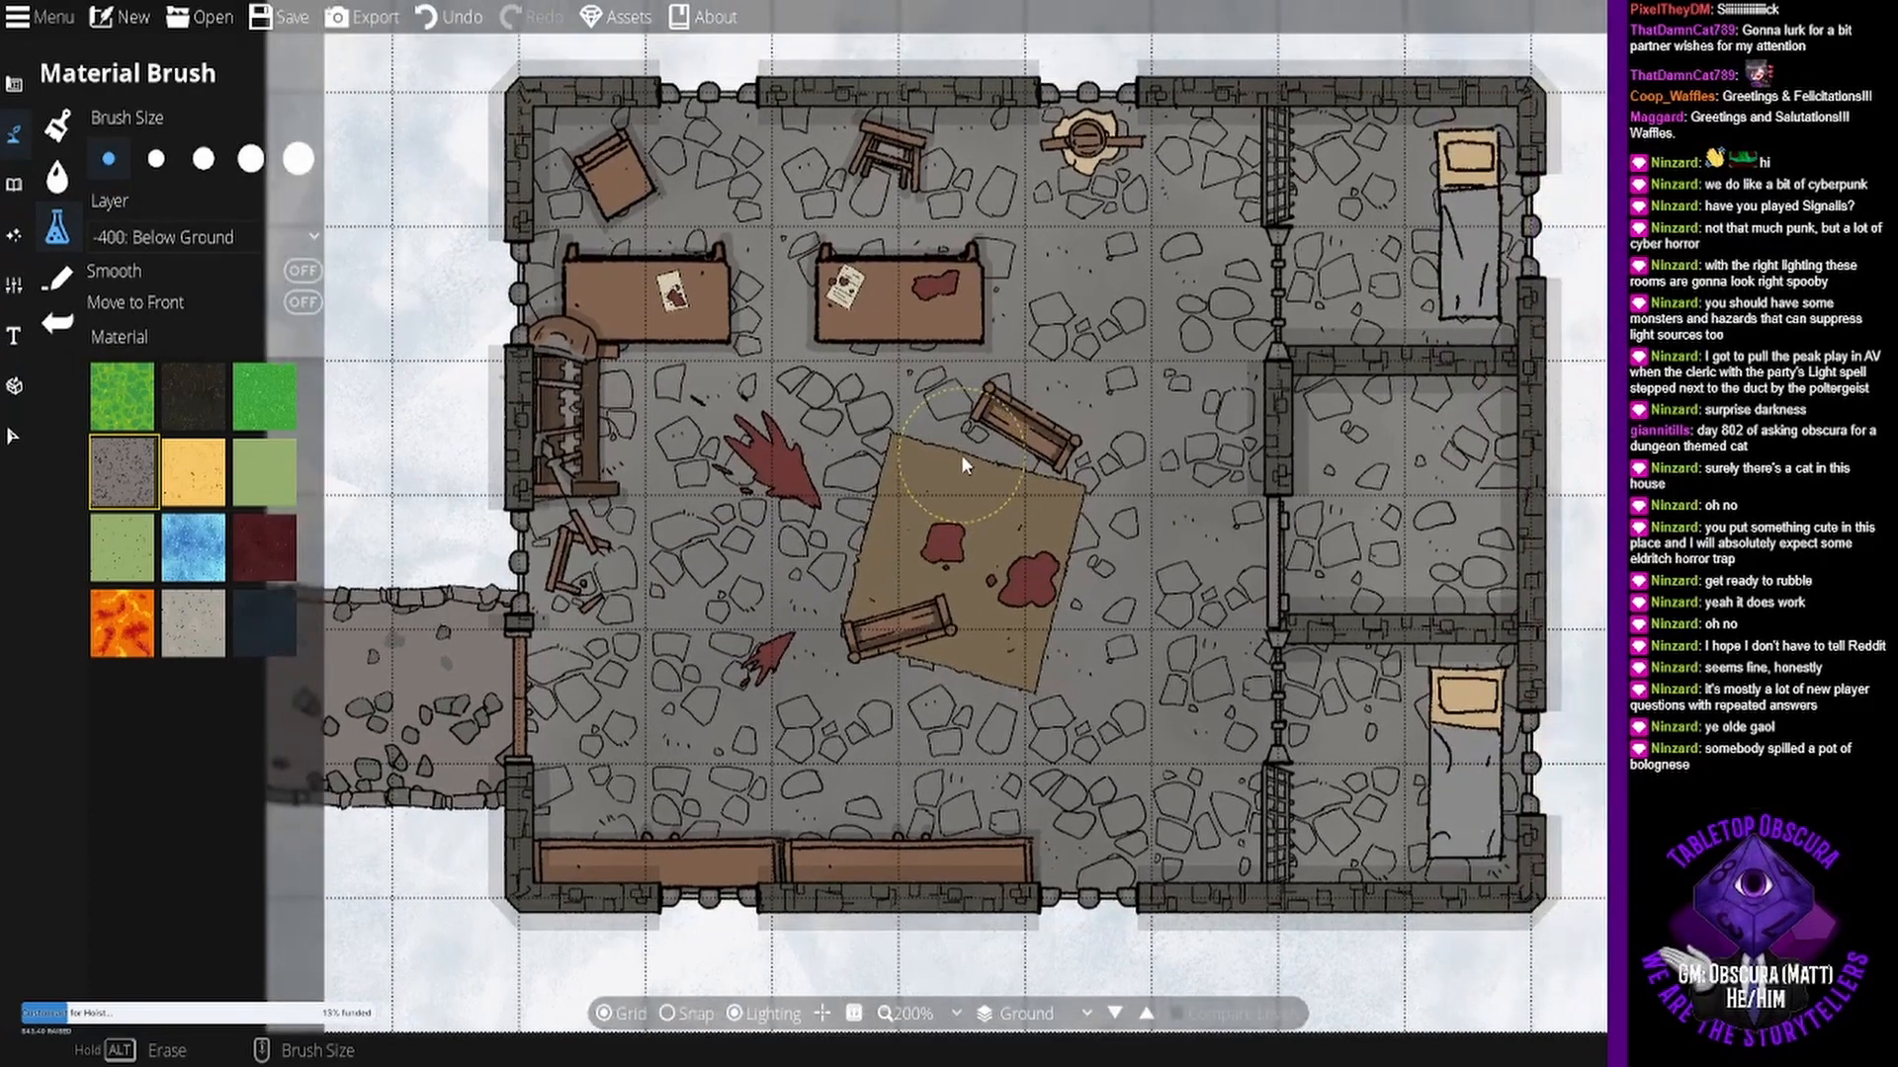
pyautogui.moveTo(1012, 597)
pyautogui.mouseDown()
pyautogui.moveTo(960, 496)
pyautogui.moveTo(1053, 579)
pyautogui.mouseUp()
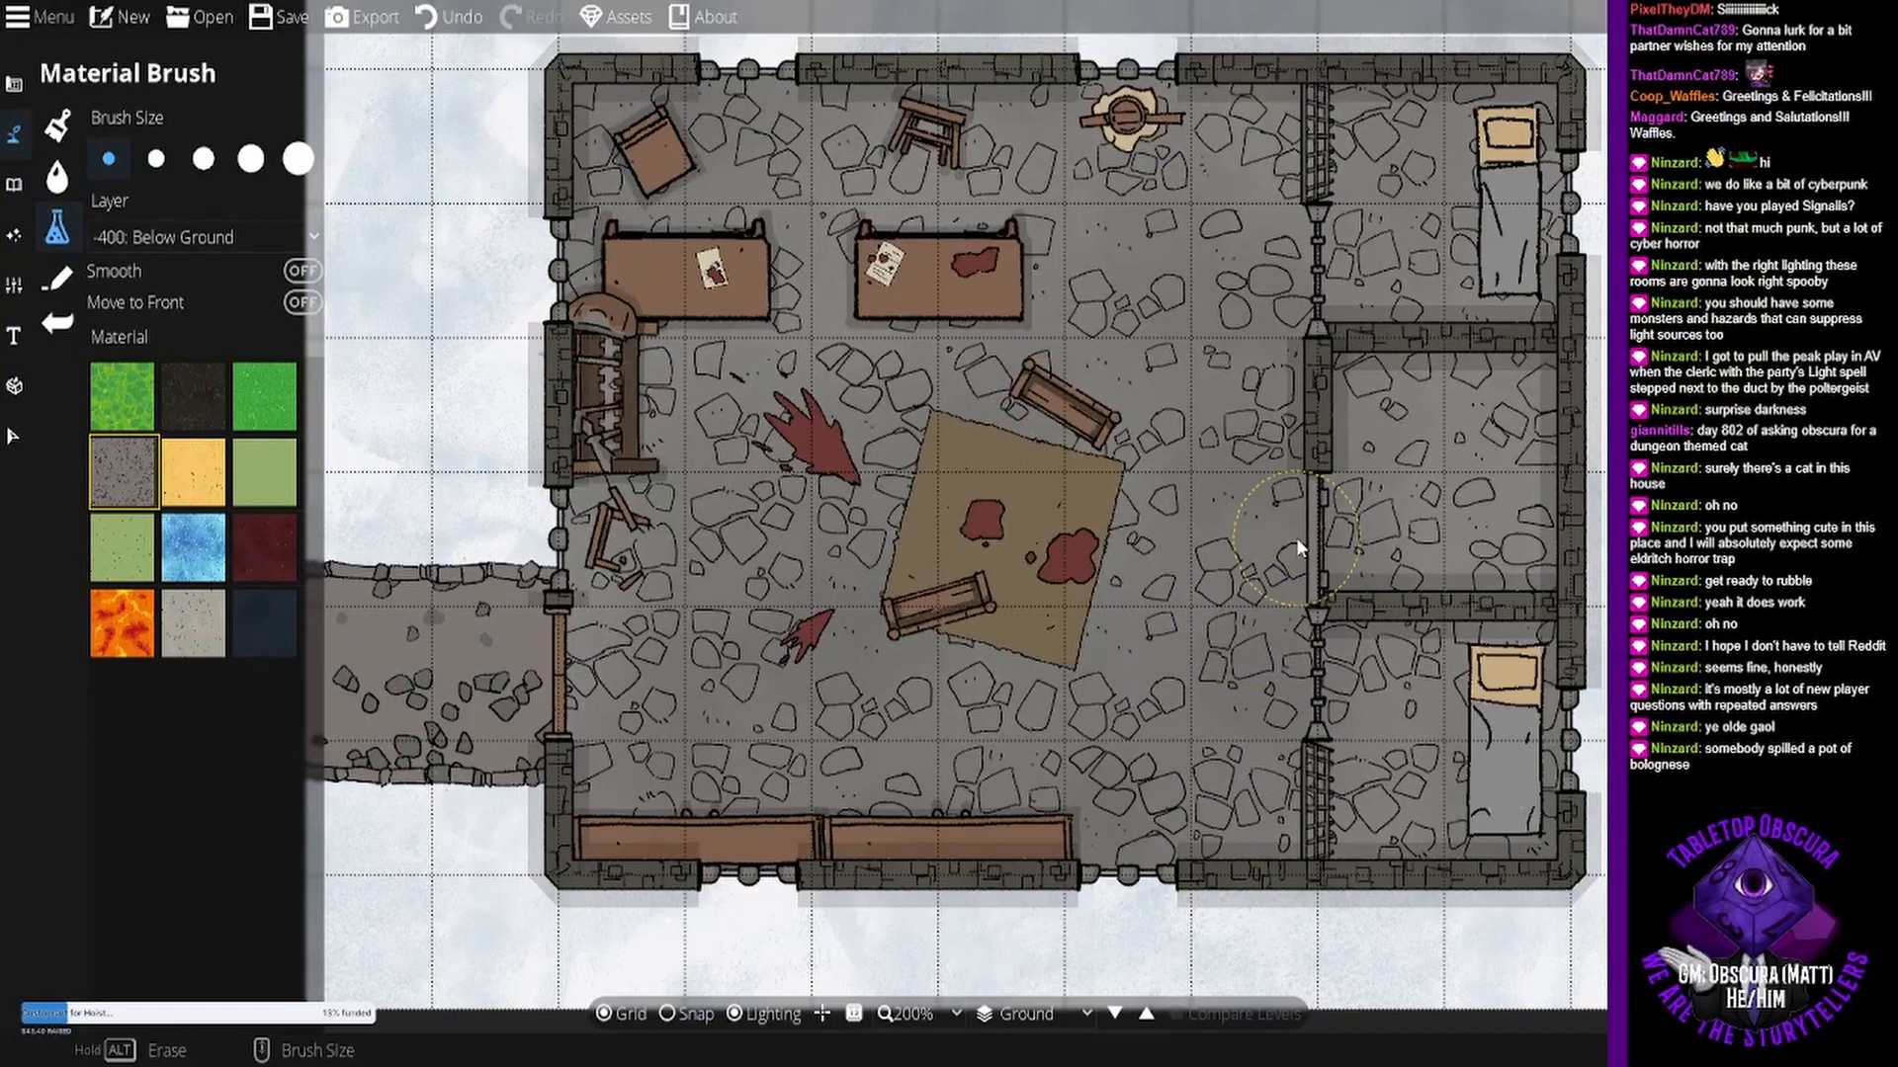
pyautogui.click(15, 184)
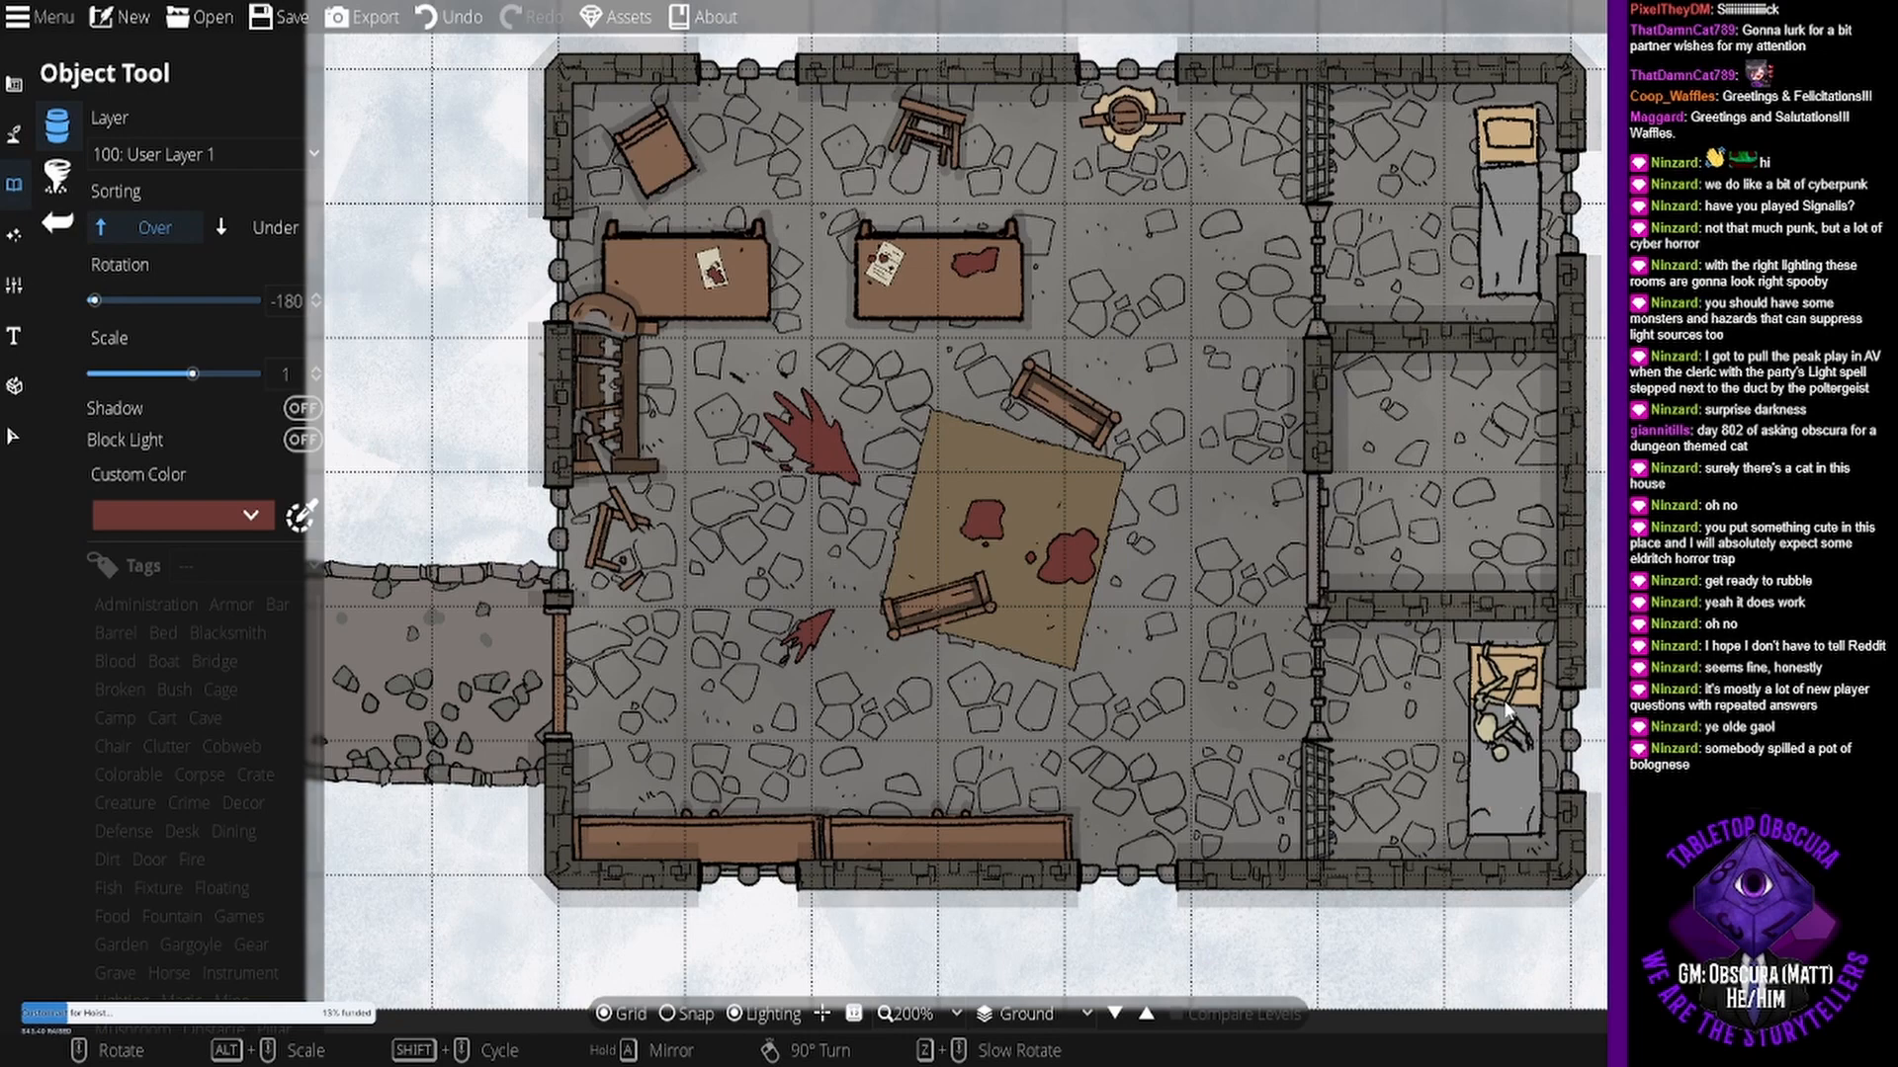
pyautogui.scroll(-12, 1504, 710)
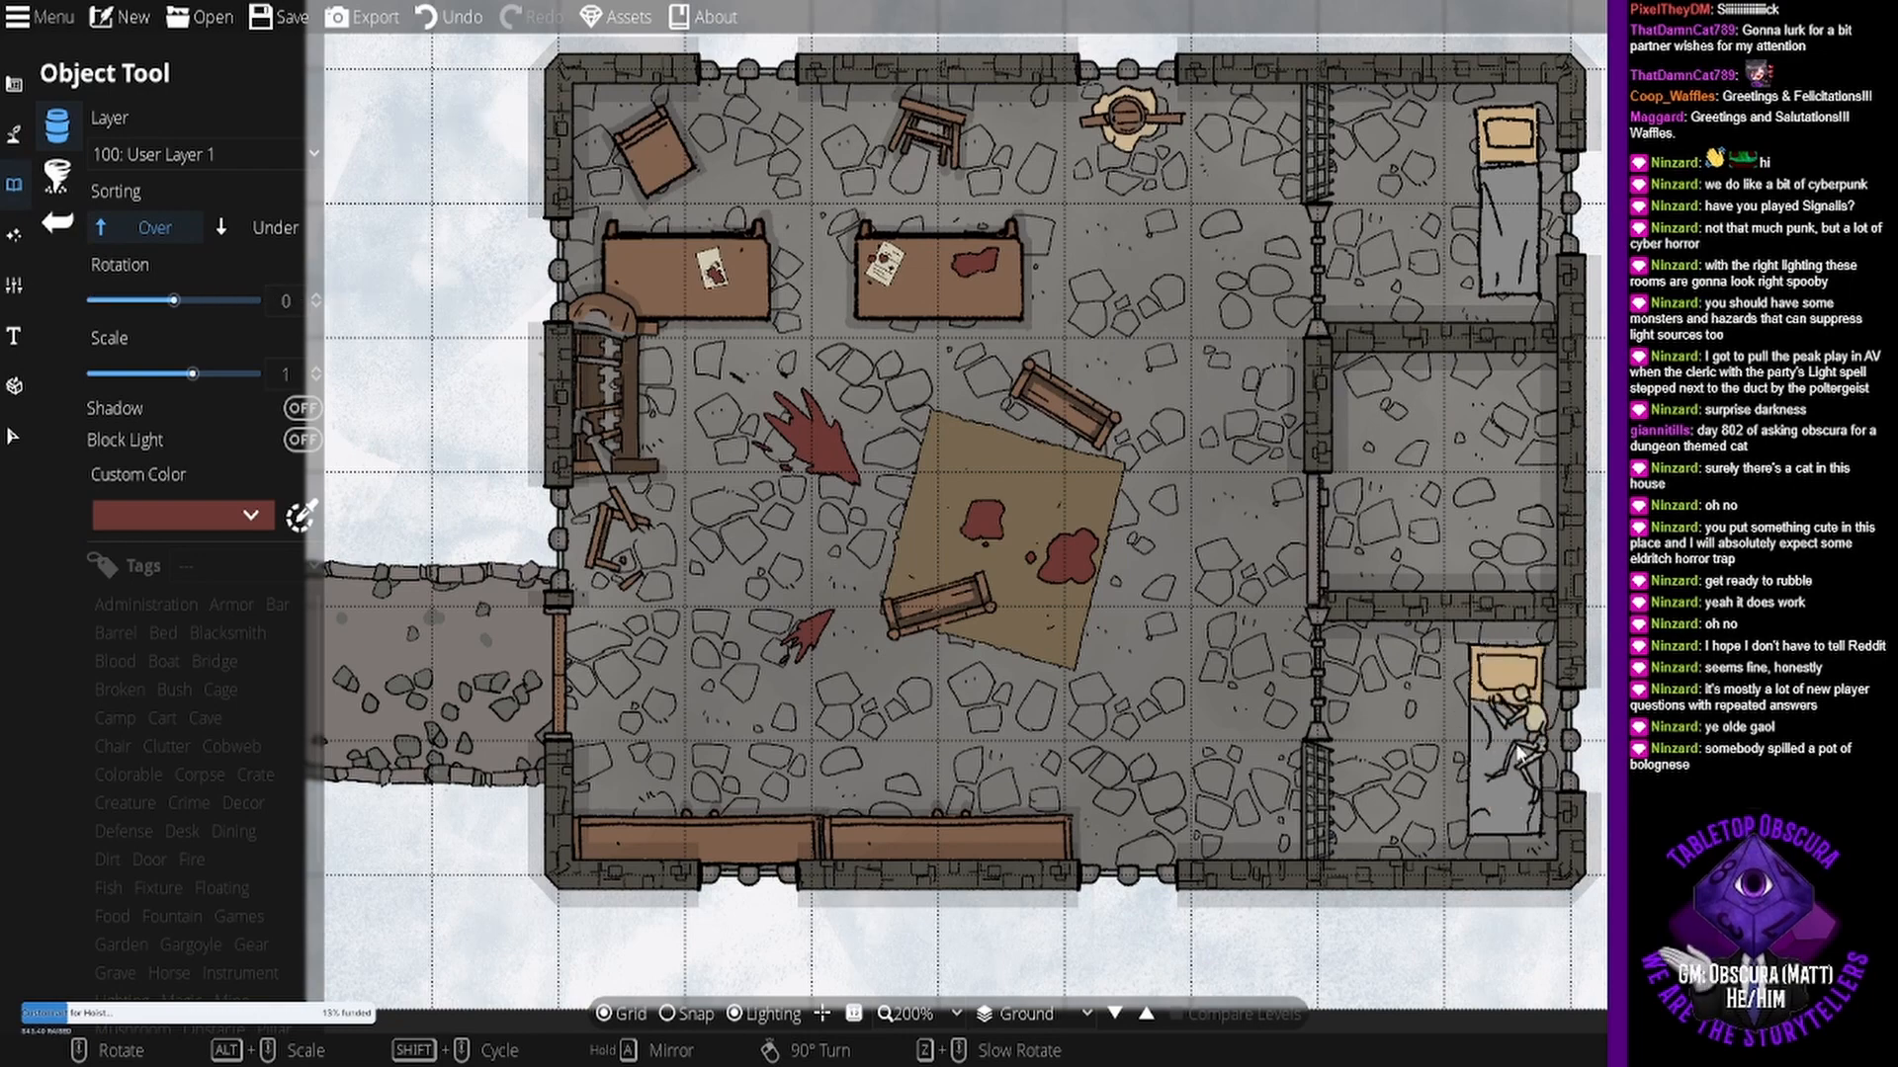
pyautogui.scroll(-5, 1515, 742)
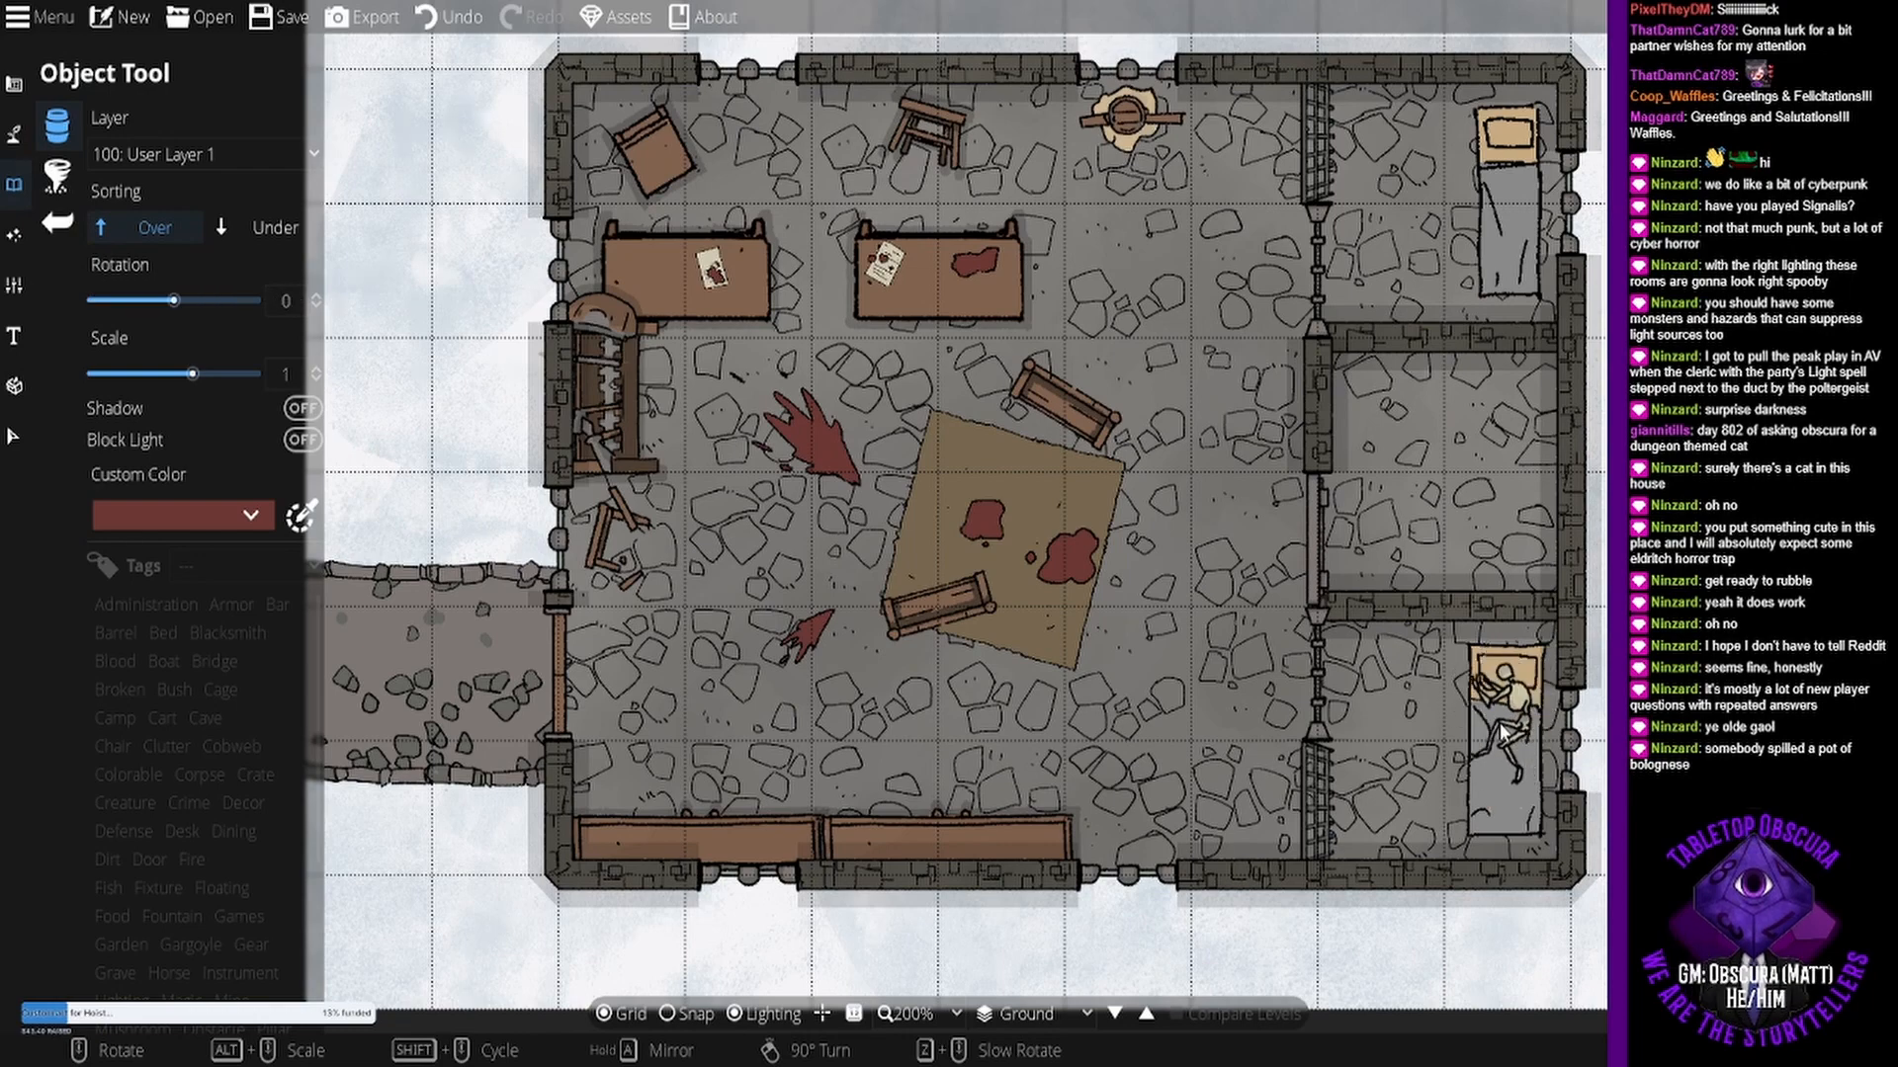
pyautogui.click(1499, 723)
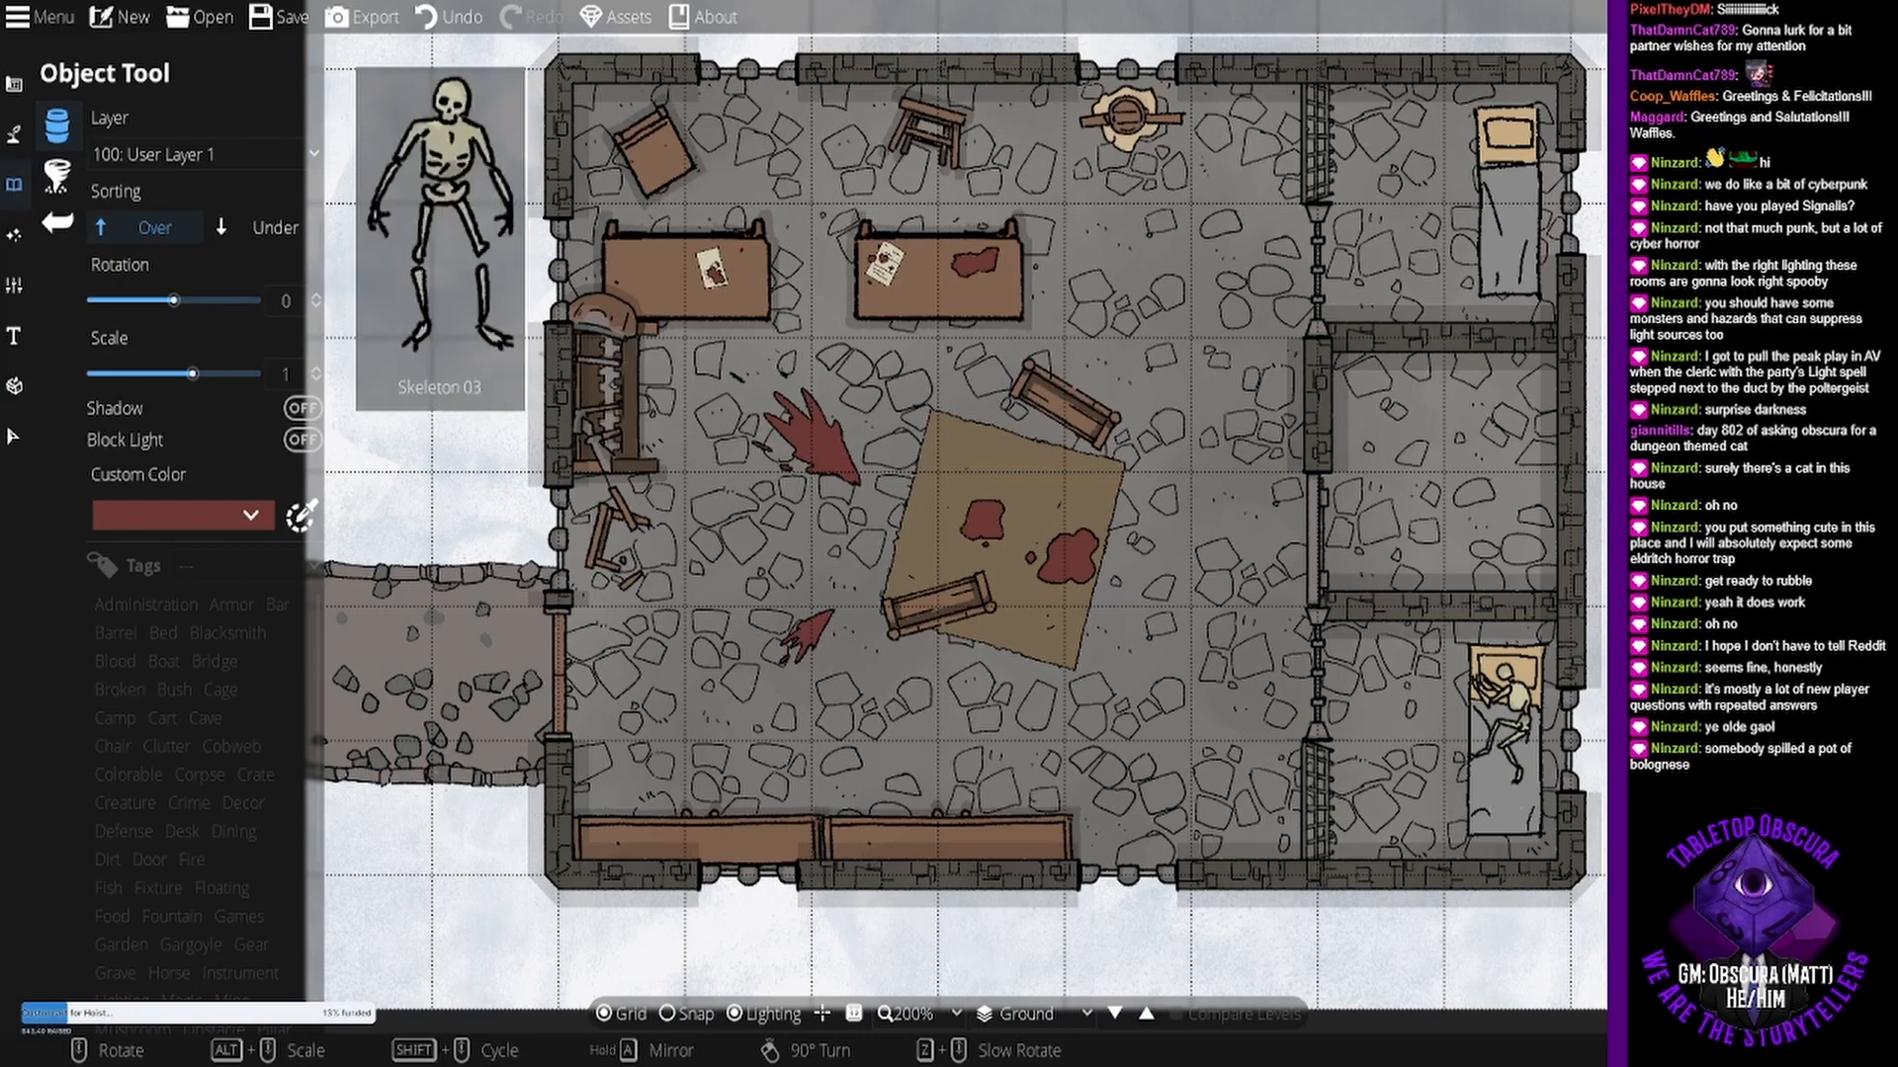
# - Place a slumped skeleton rotated to -30 in the middle cell's northwest corner and a straight-lying one at rotation 0 on the north cell's bed
pyautogui.click(1681, 177)
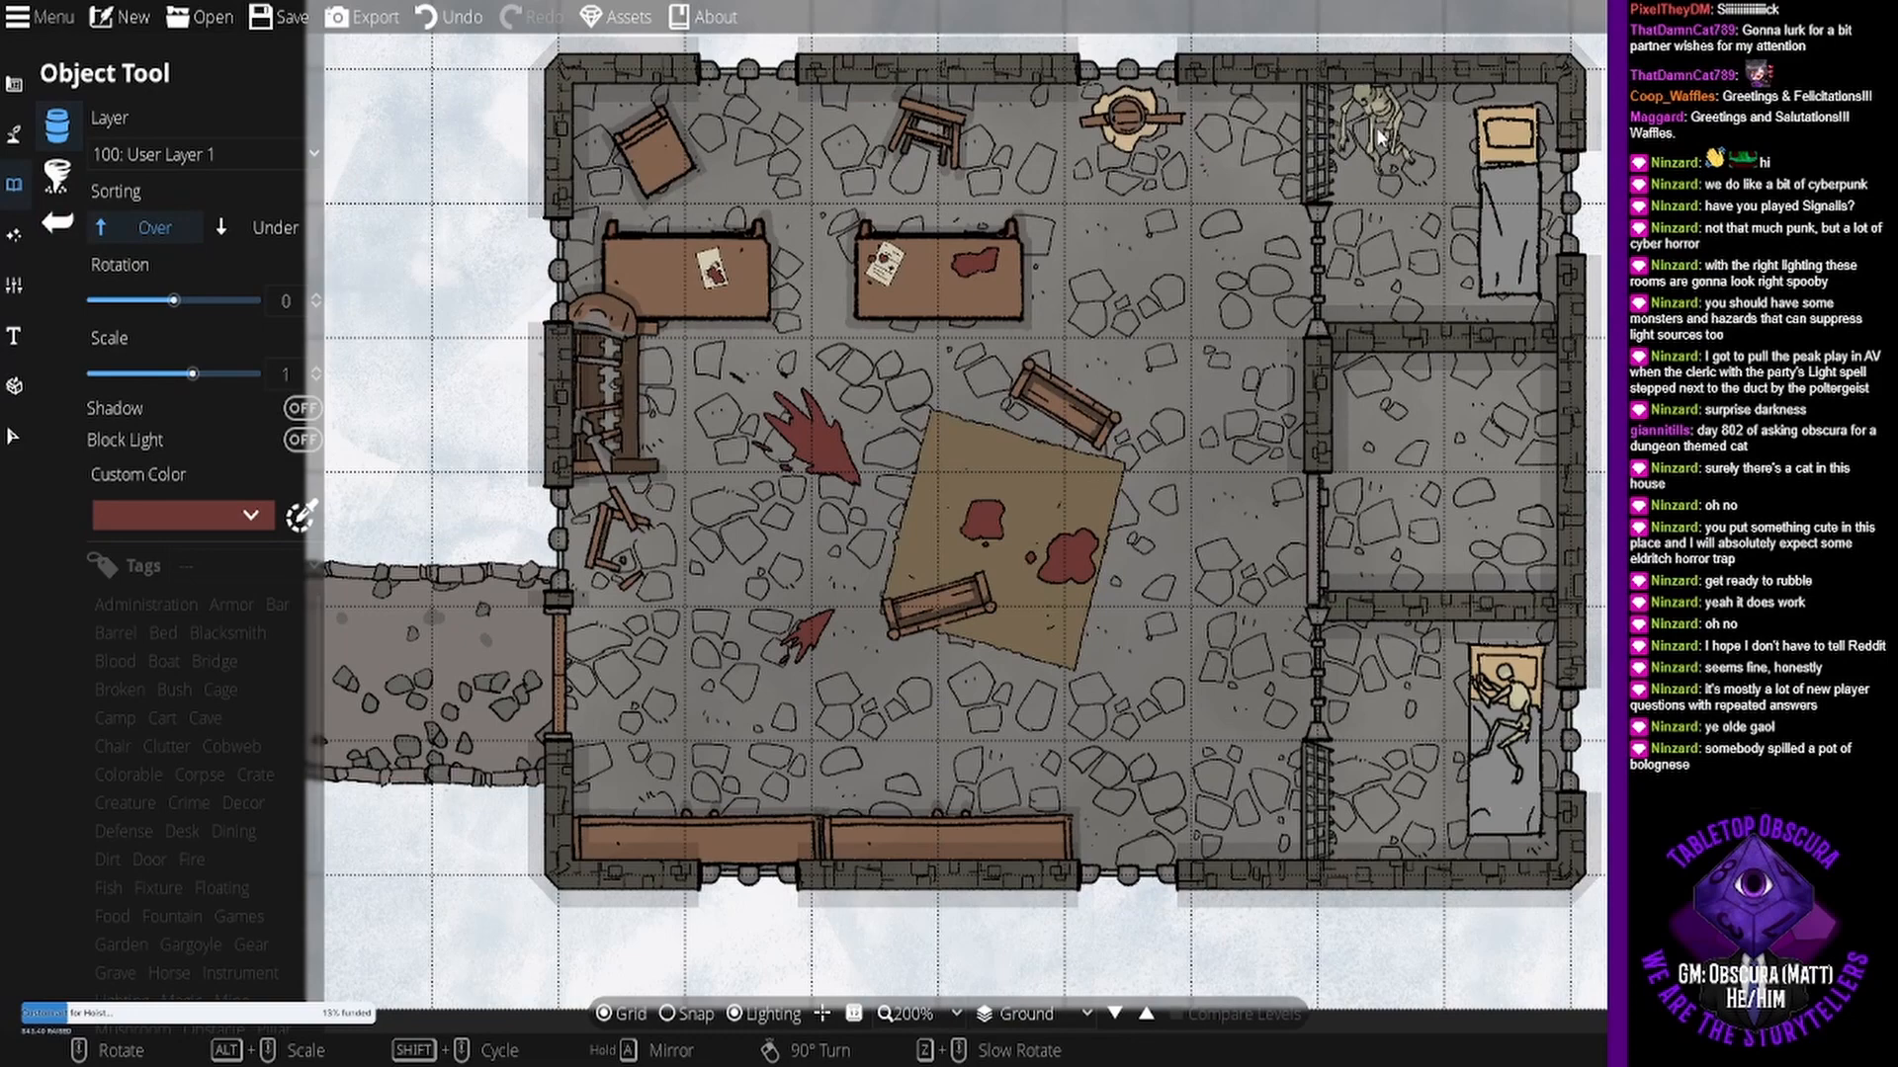
pyautogui.scroll(3, 1507, 400)
pyautogui.scroll(-5, 1384, 415)
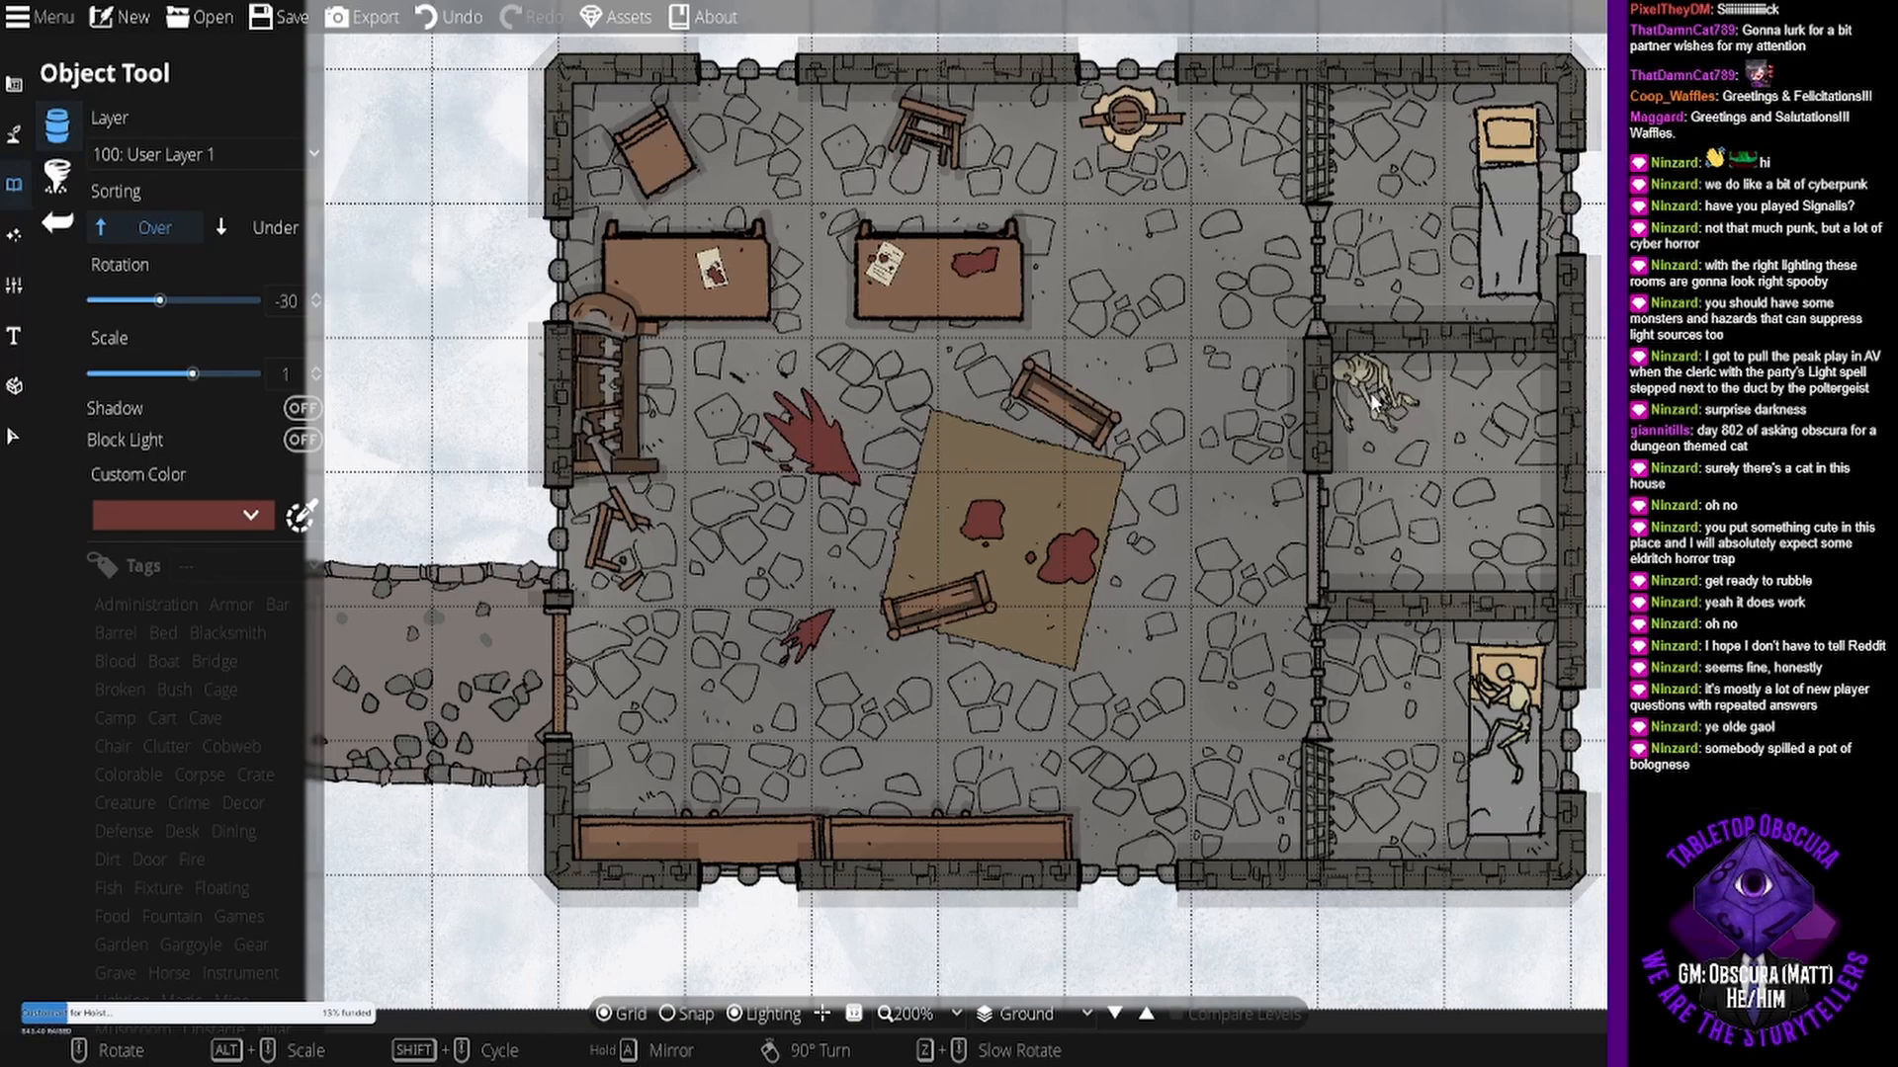
pyautogui.click(1370, 393)
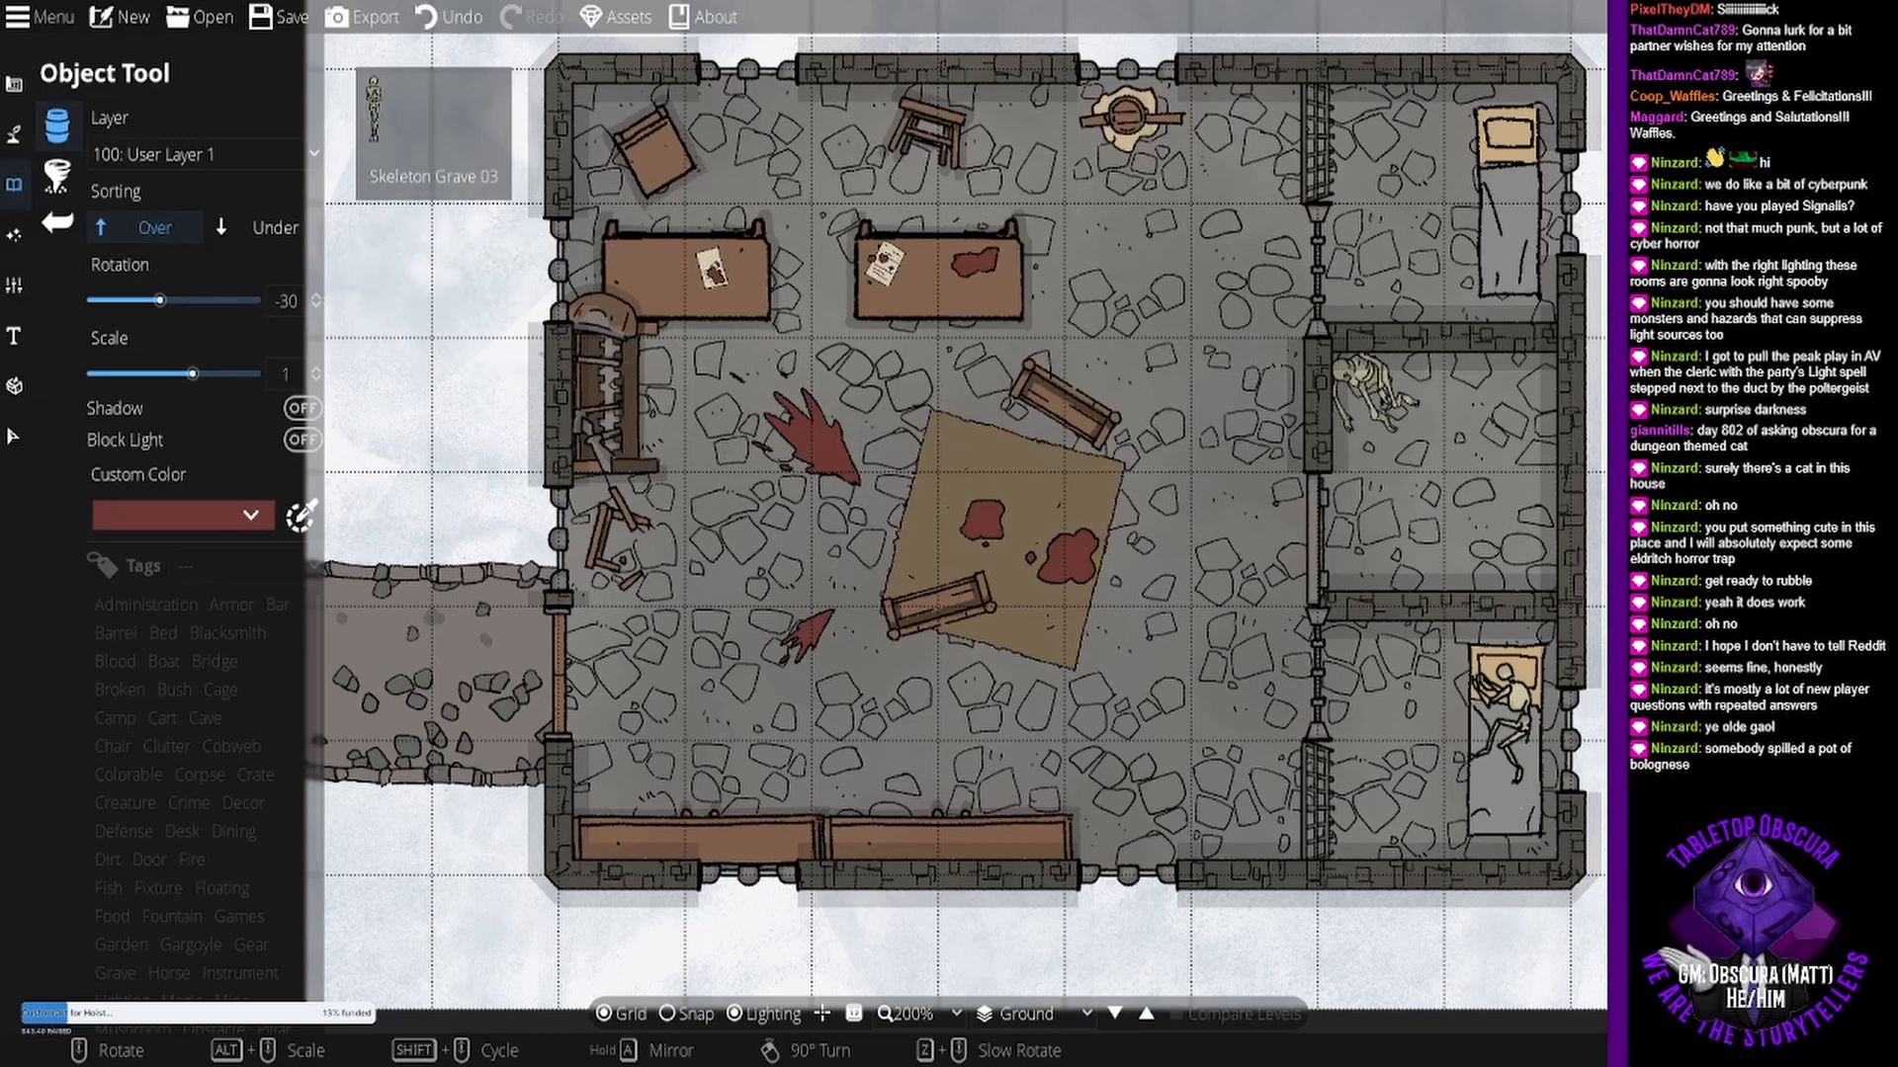
pyautogui.click(1690, 197)
pyautogui.scroll(2, 1552, 184)
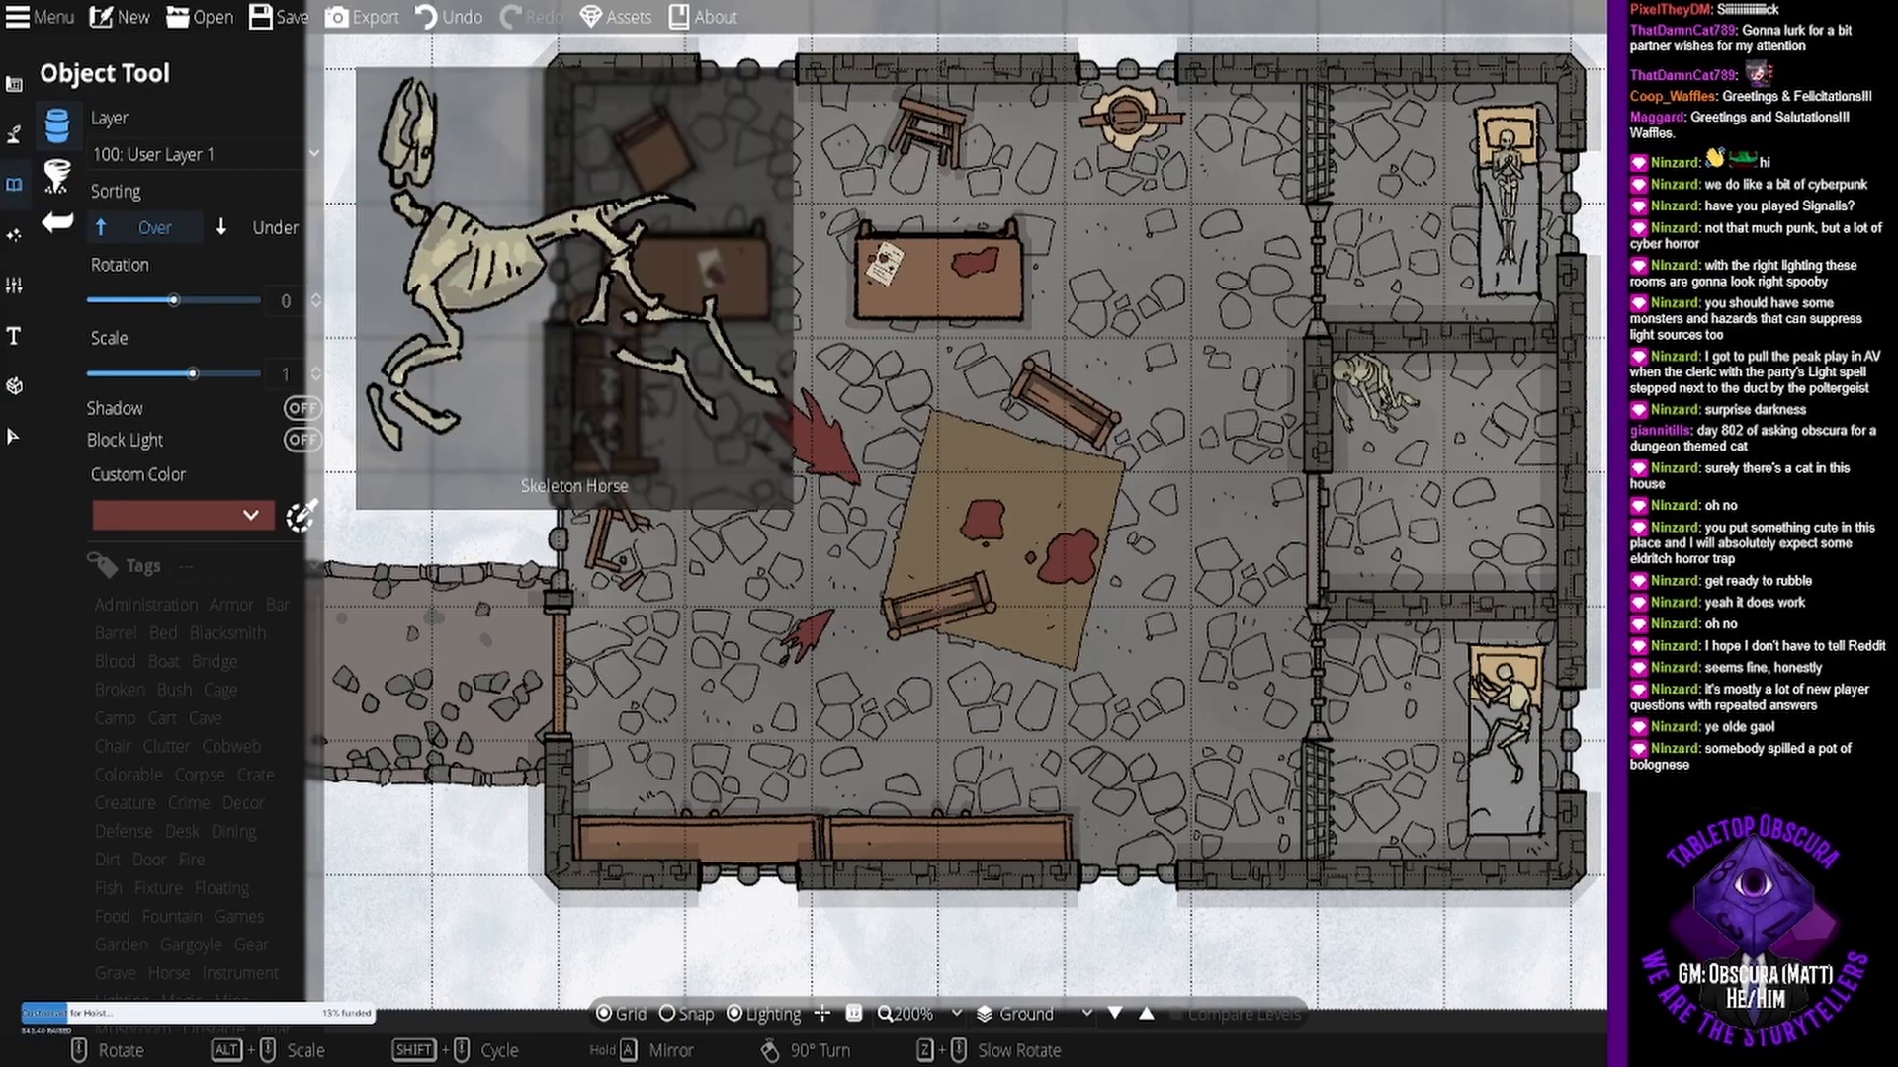
# - Place an armoured skeleton rotated to -15 on the rug's west edge, beside the large blood splatter
pyautogui.moveTo(989, 643); pyautogui.dragTo(1029, 621)
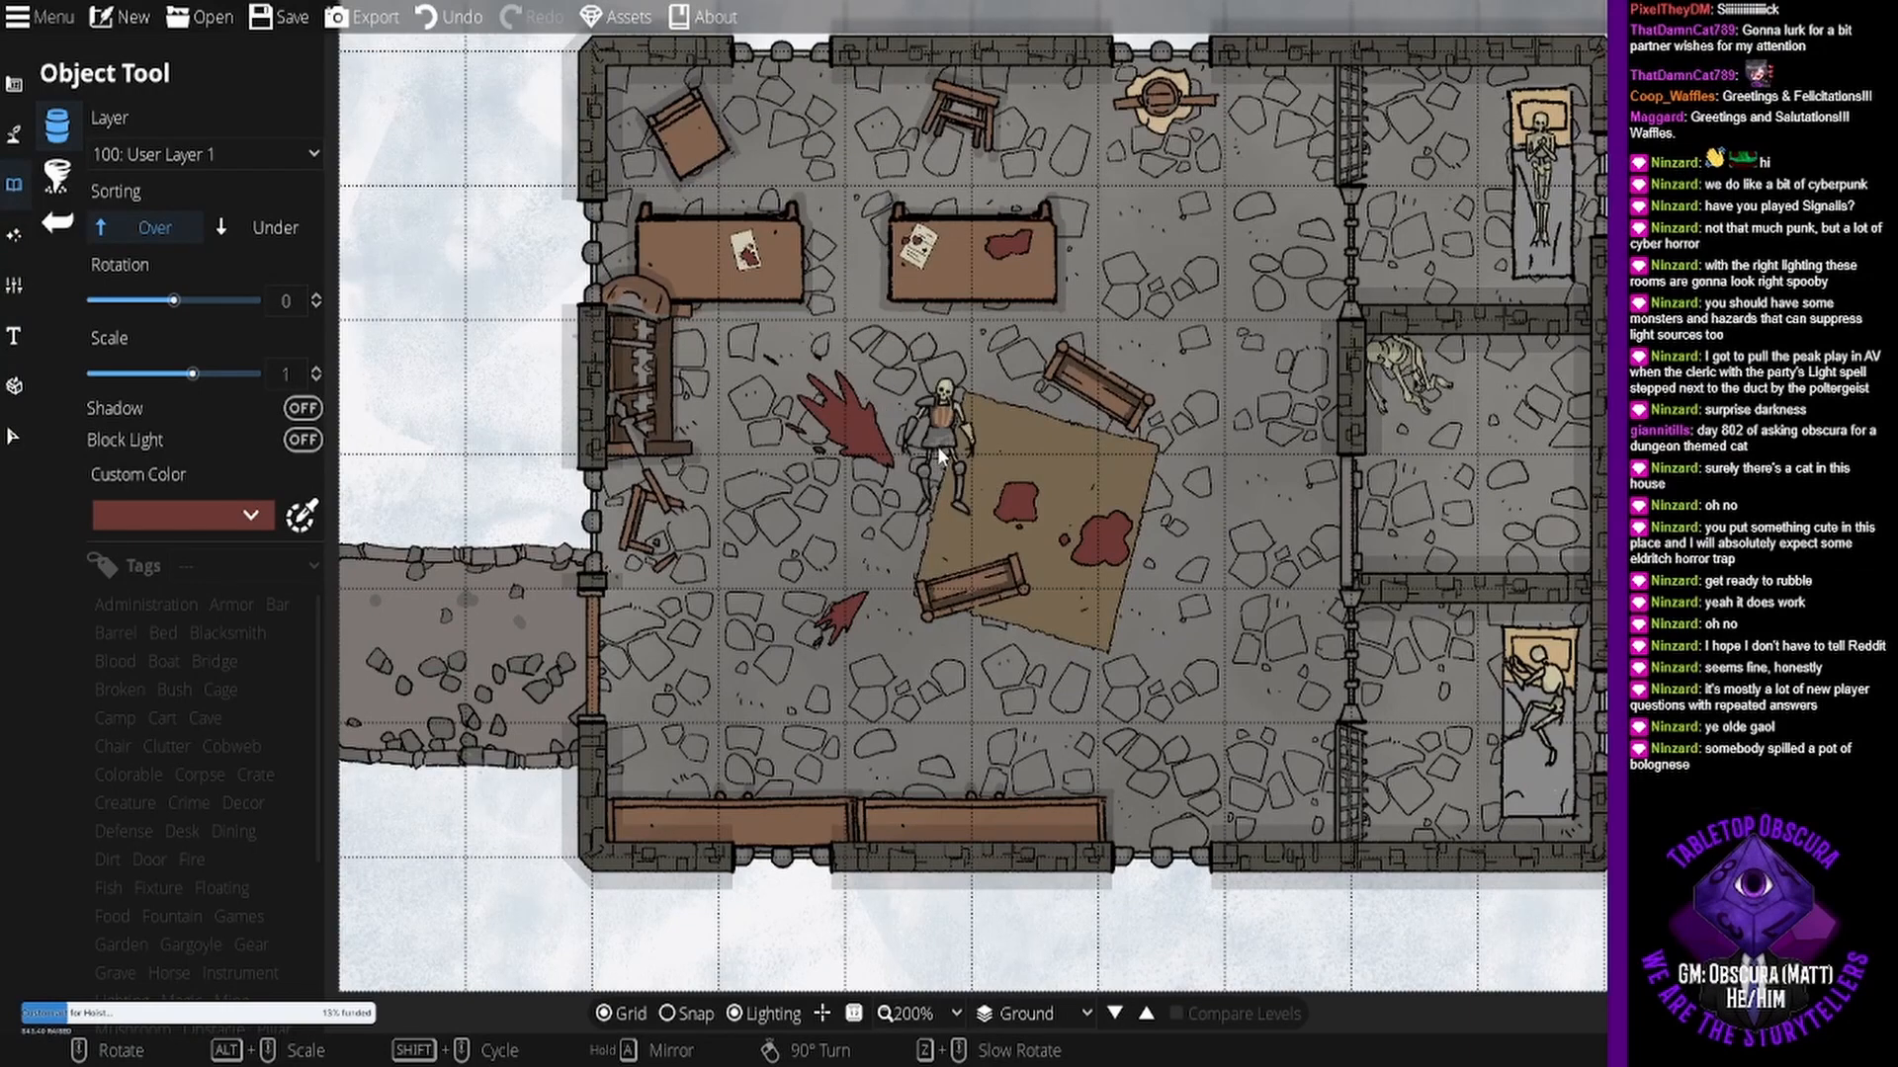
pyautogui.scroll(-1, 947, 485)
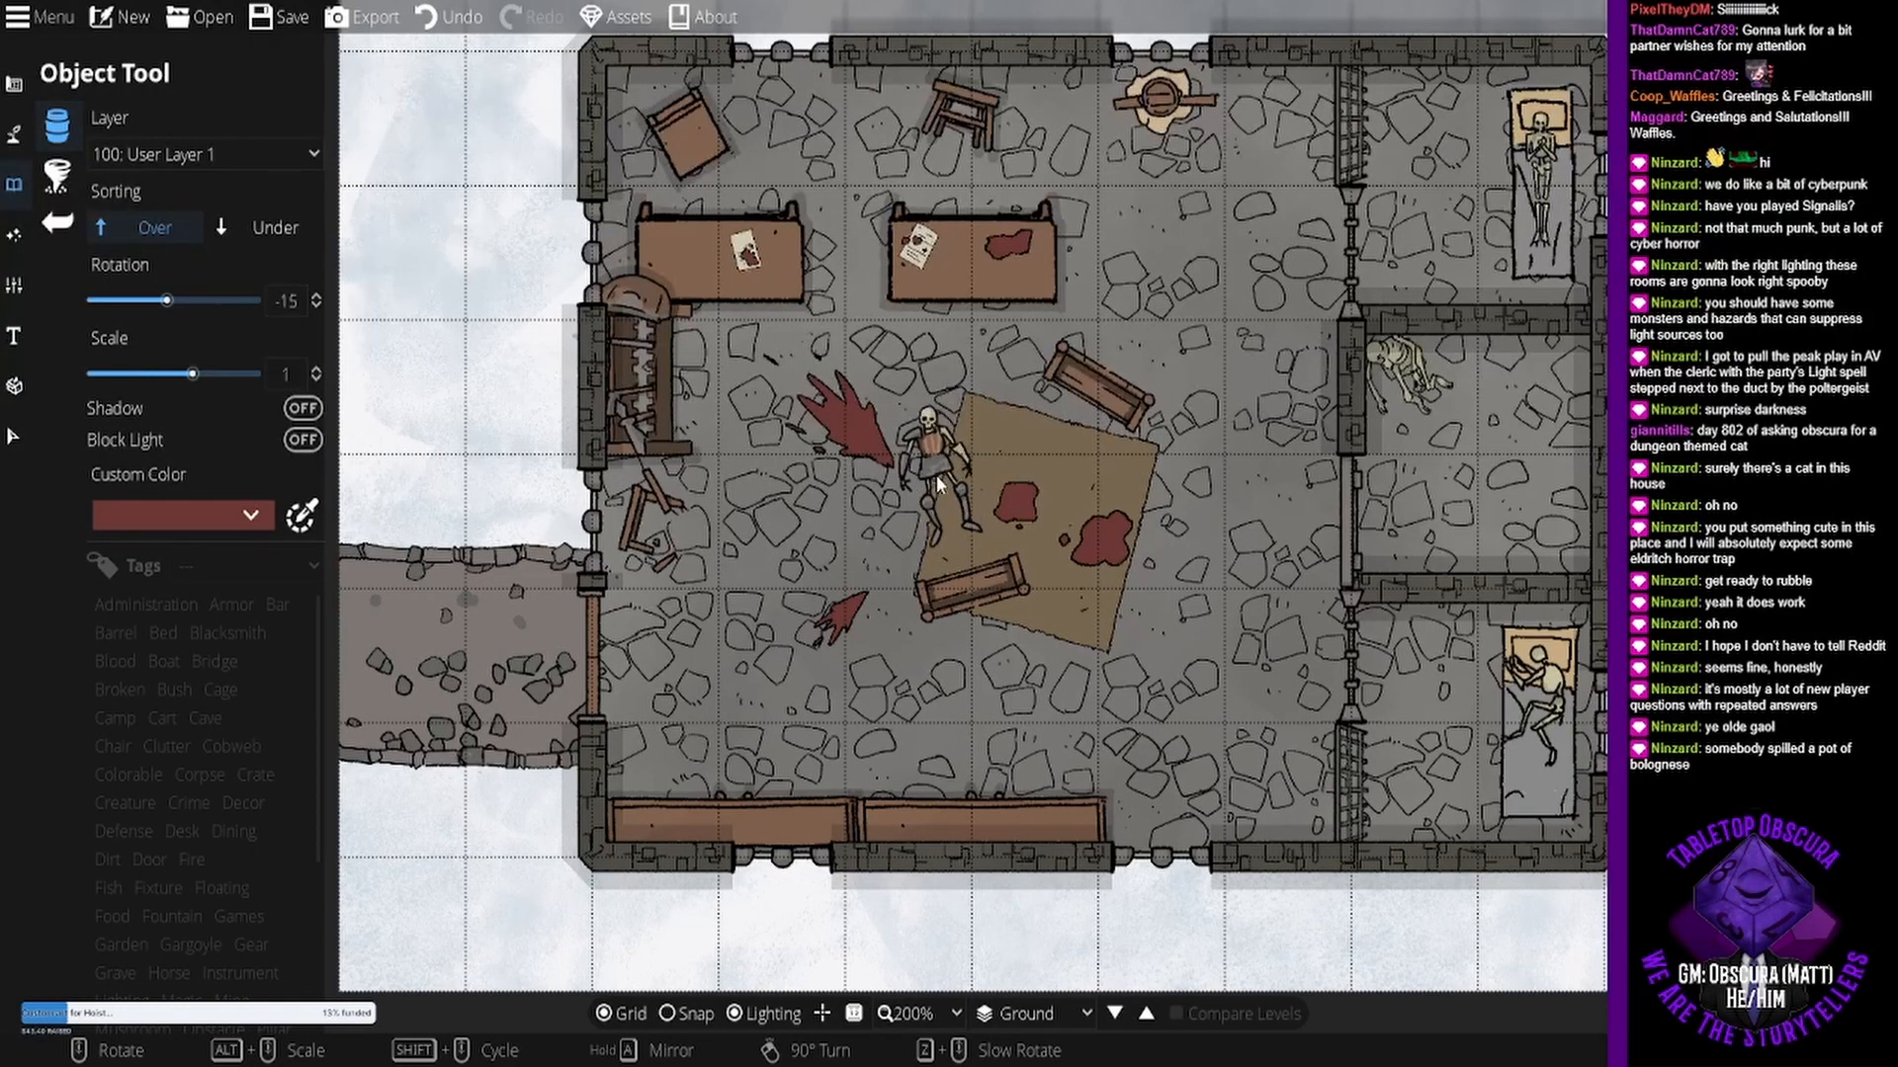
pyautogui.click(937, 485)
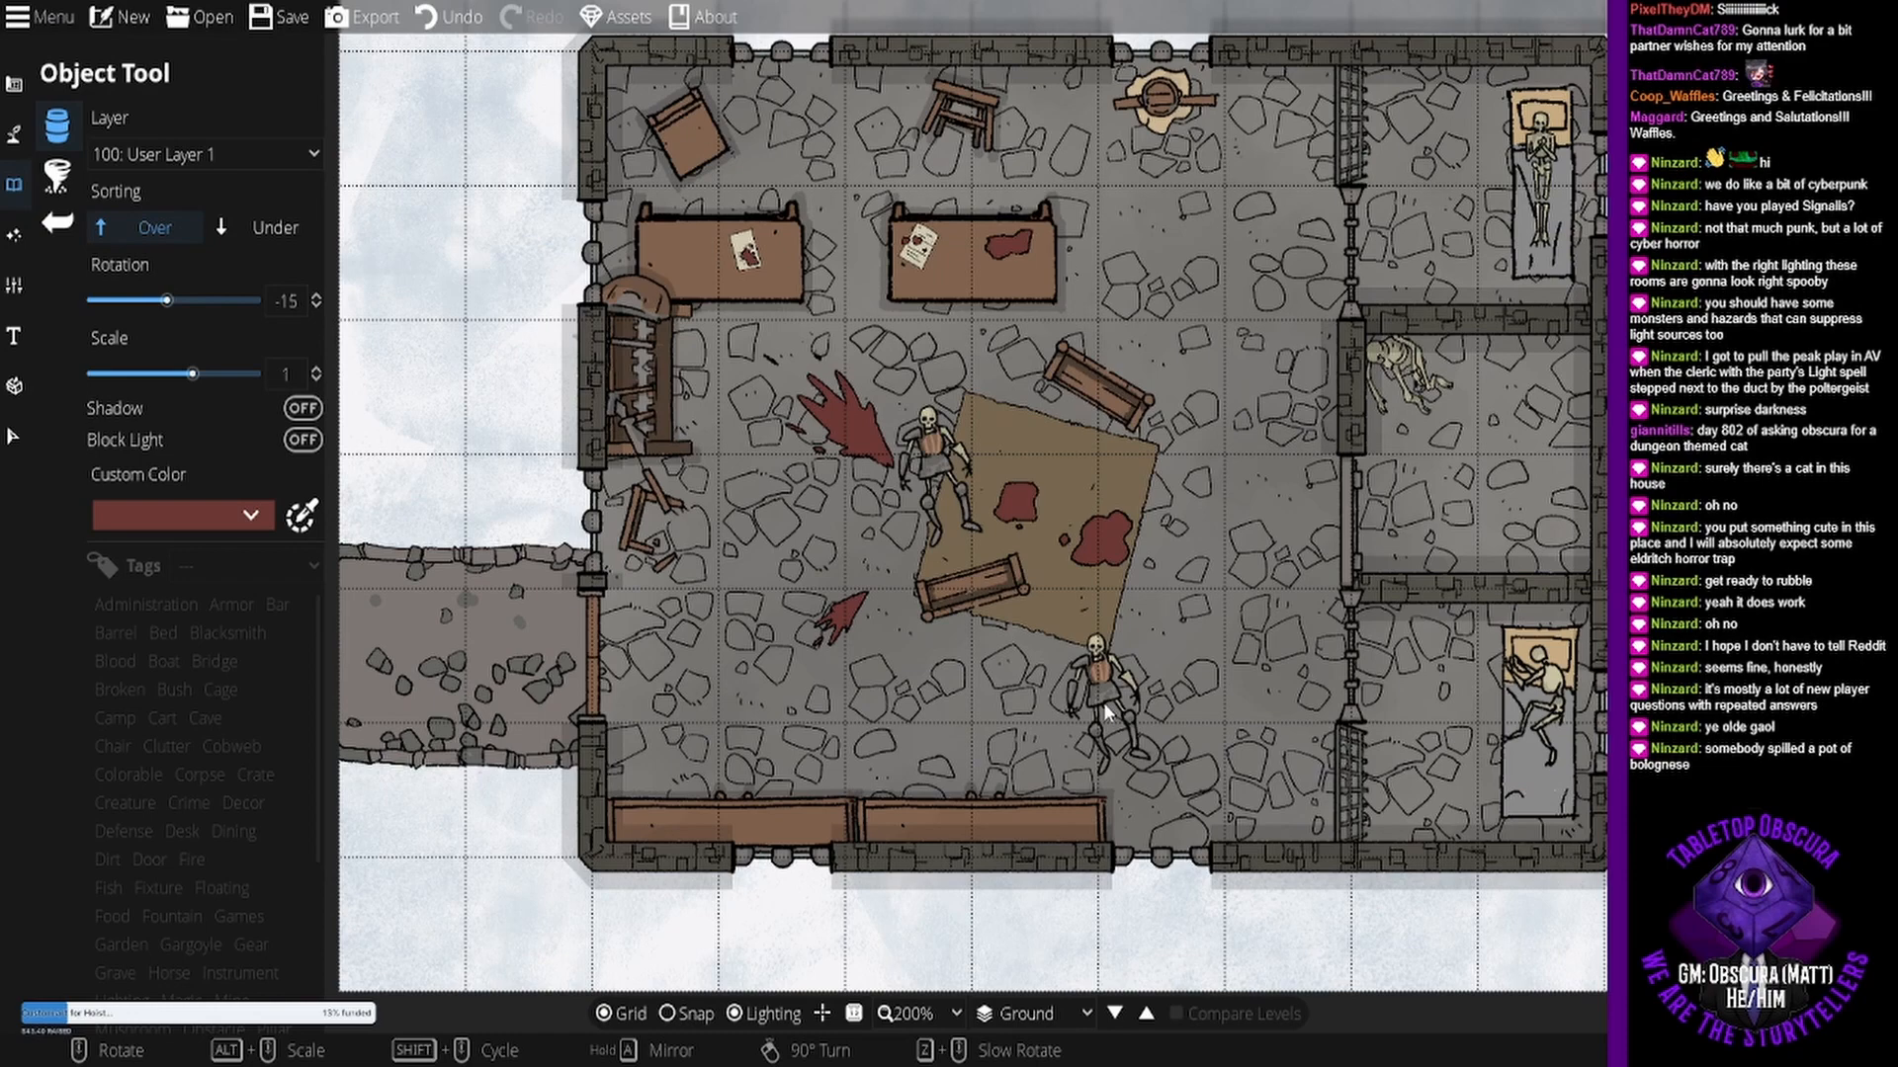
pyautogui.moveTo(1061, 661); pyautogui.dragTo(1082, 702)
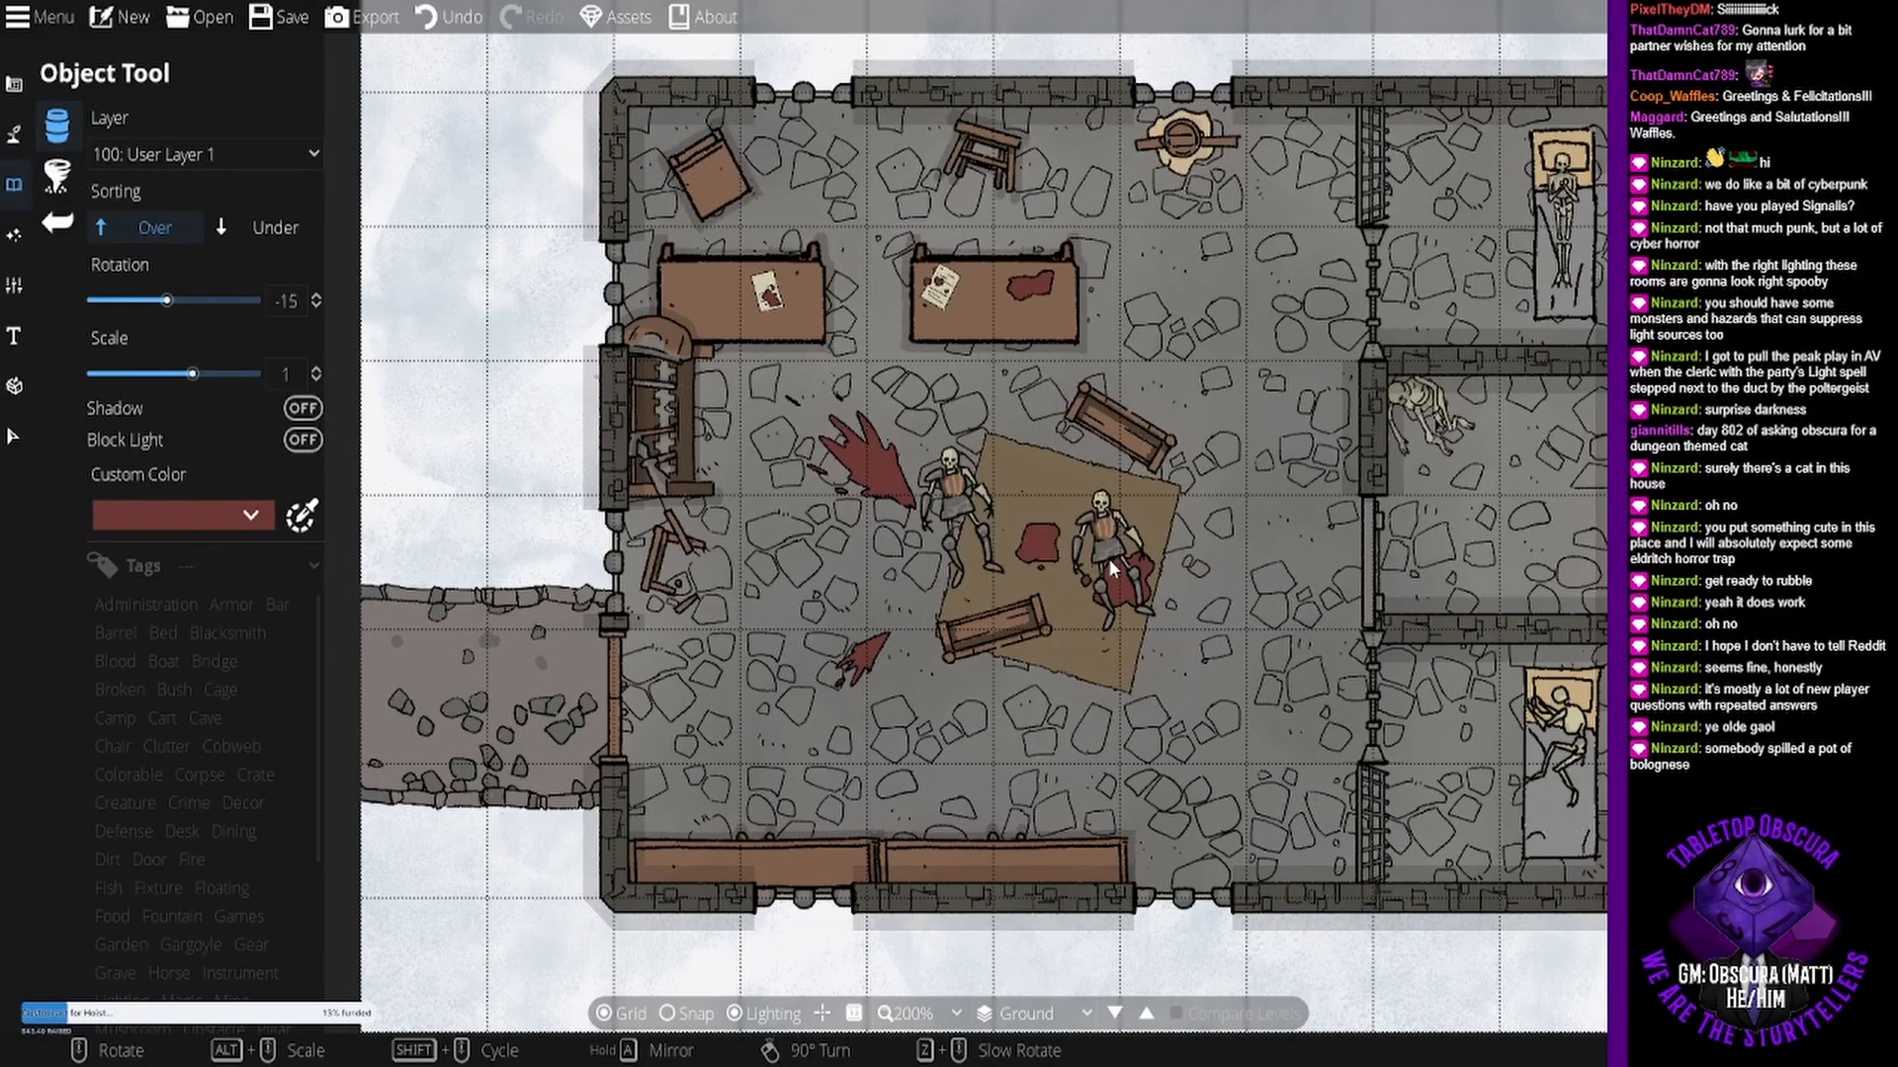
# - Save the map and choose Universal VTT as the export mode, closing the export options when done
pyautogui.click(274, 18)
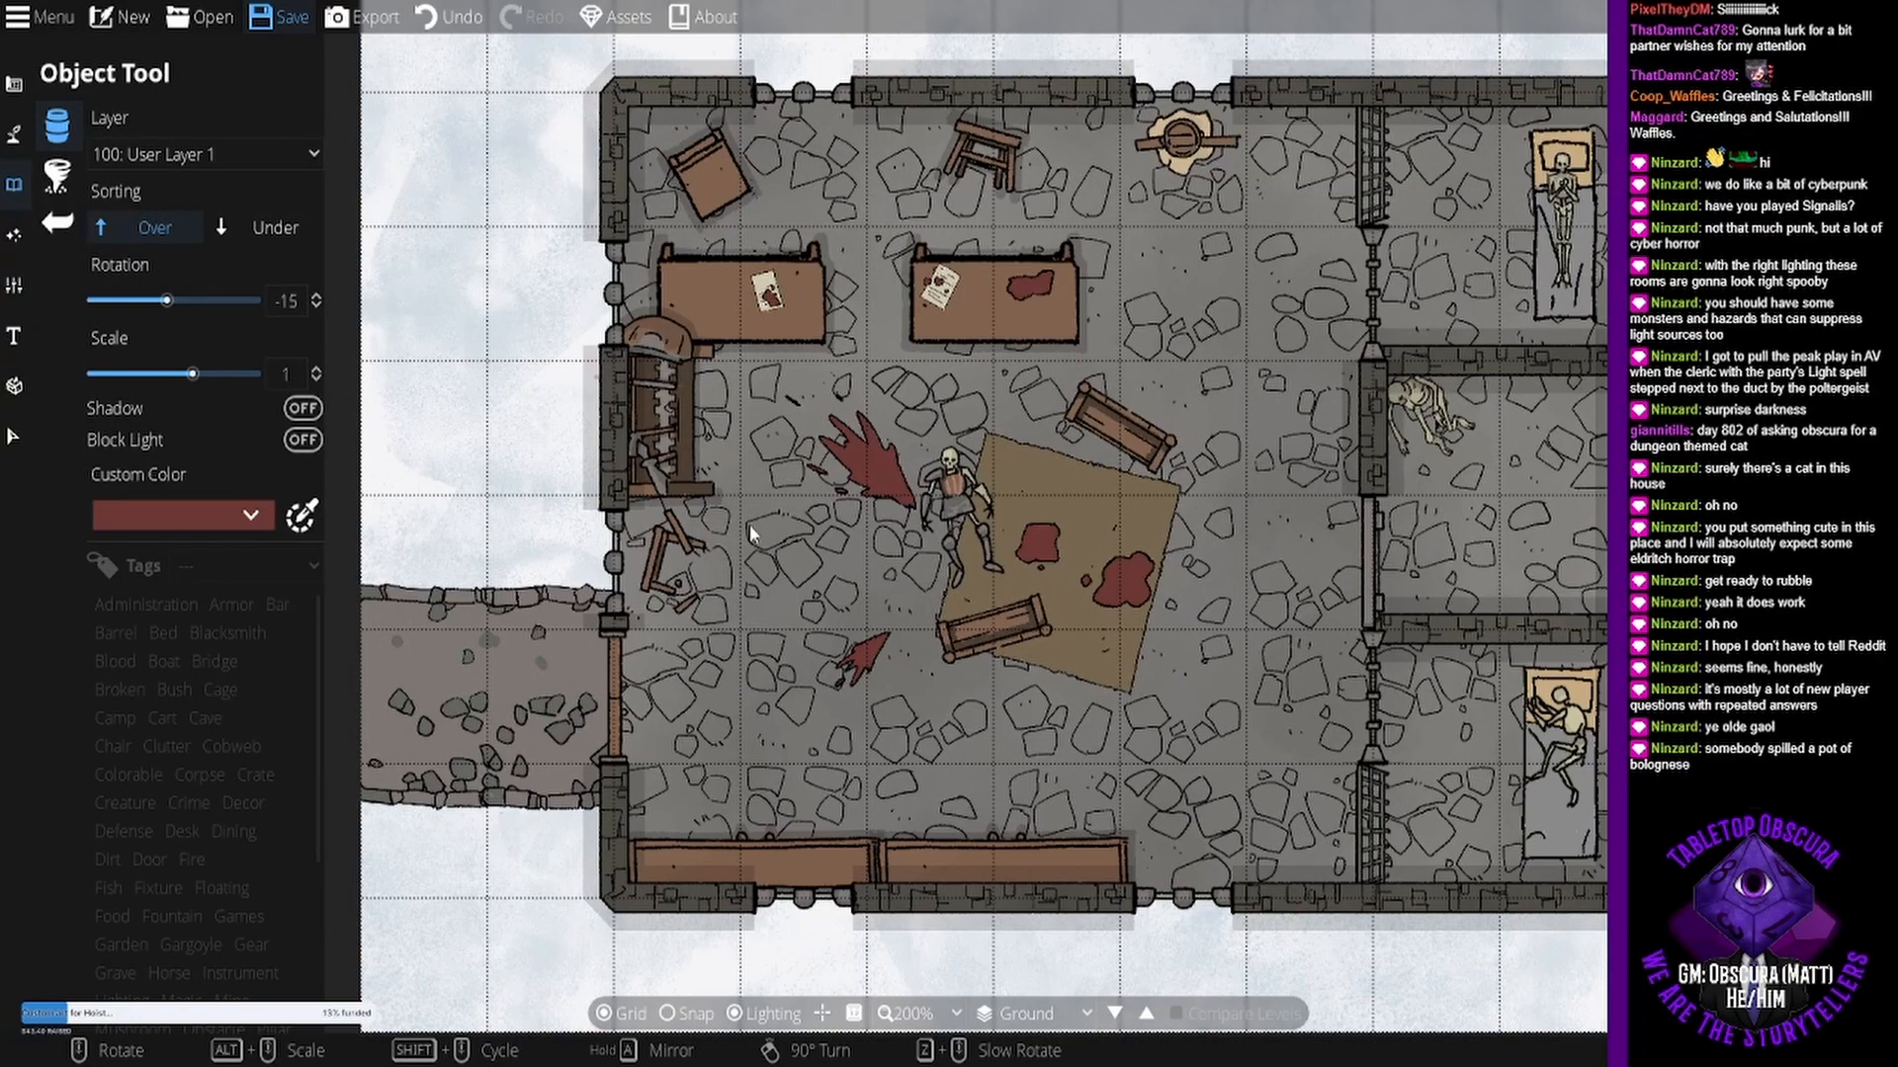
pyautogui.click(337, 18)
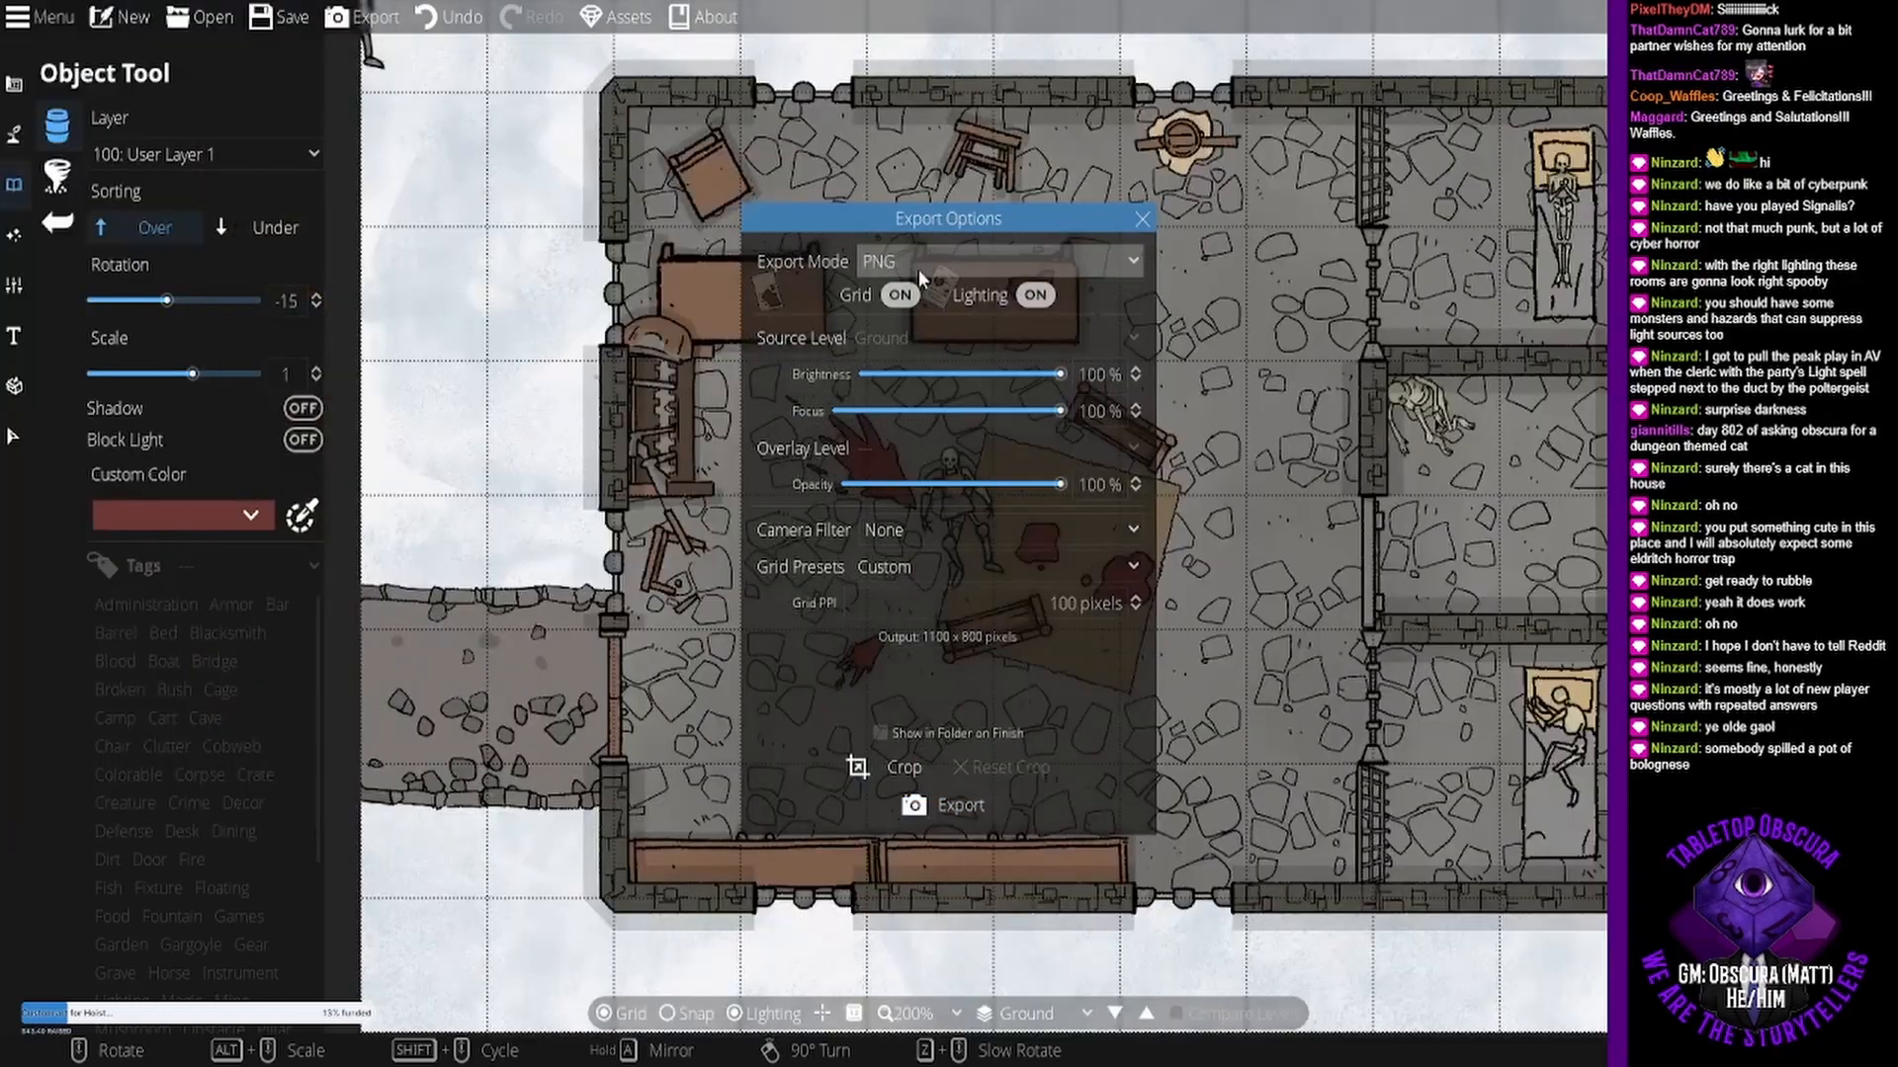
pyautogui.click(917, 267)
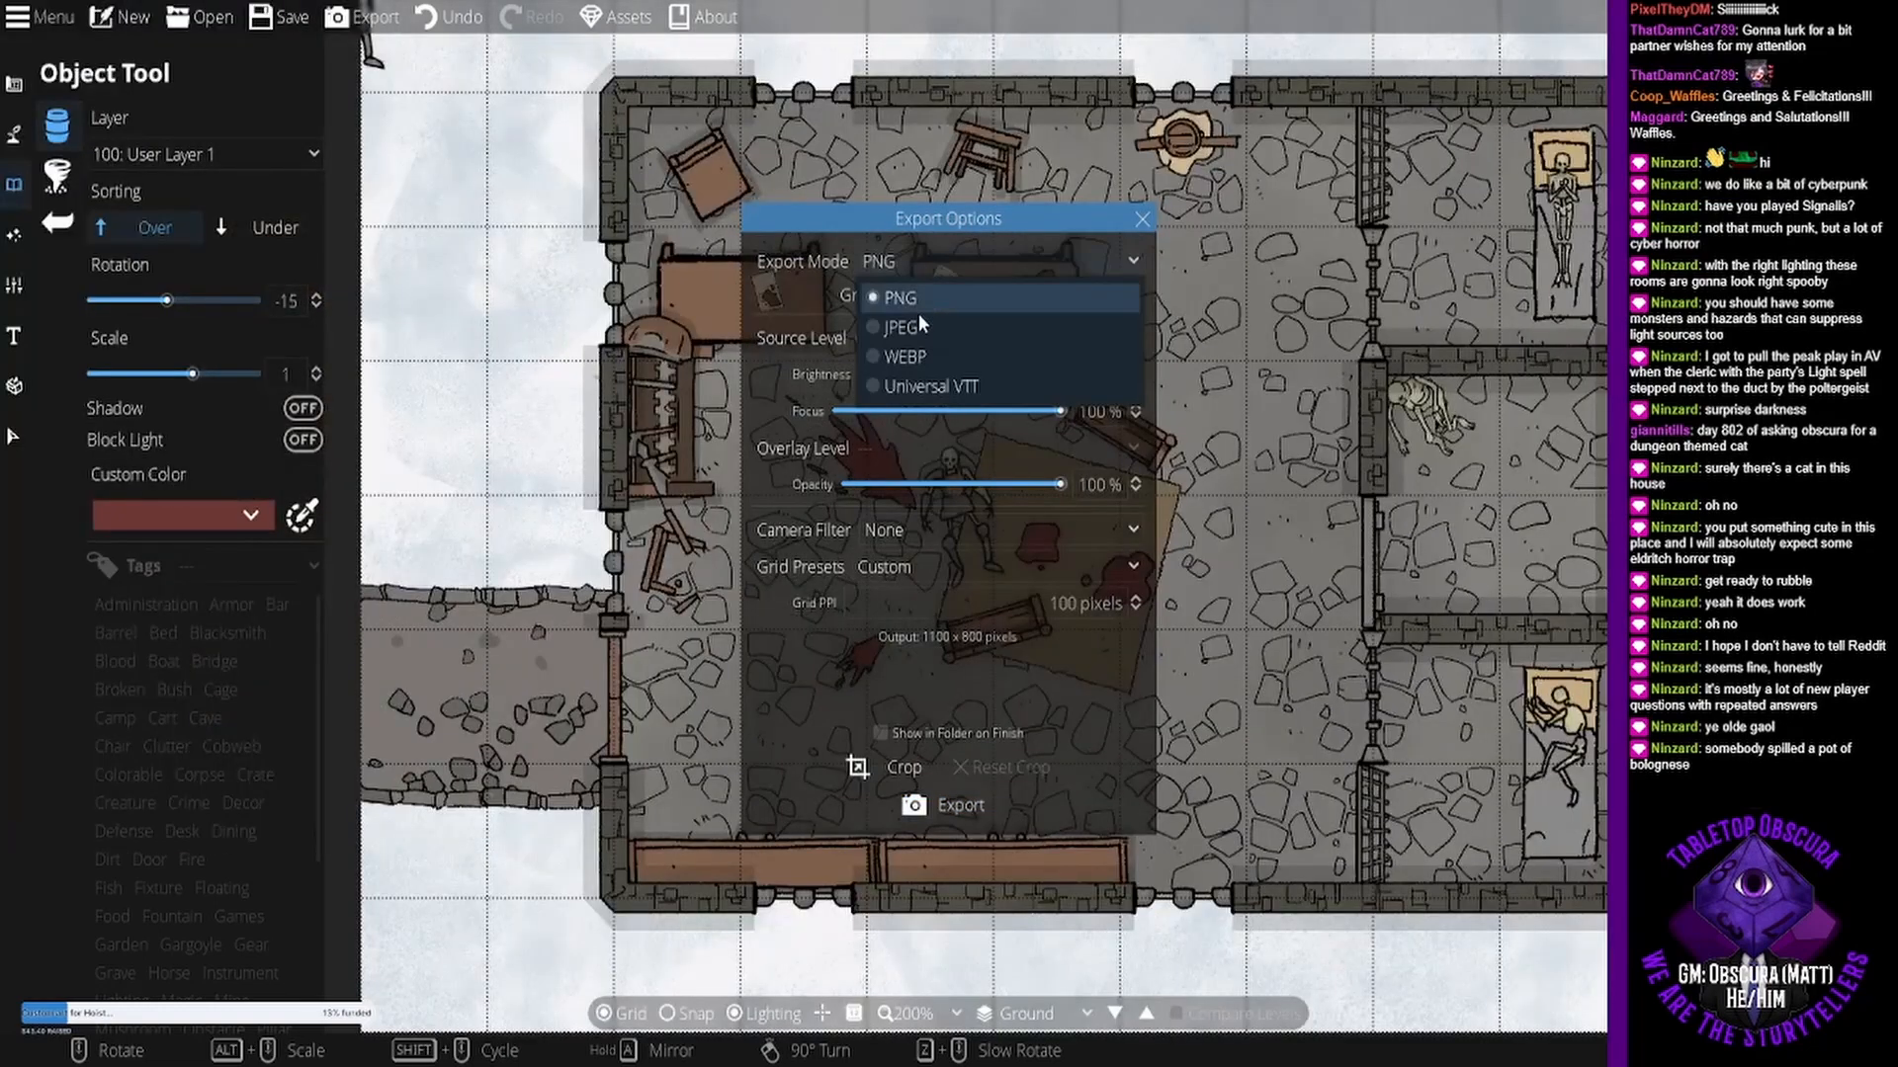
pyautogui.click(935, 393)
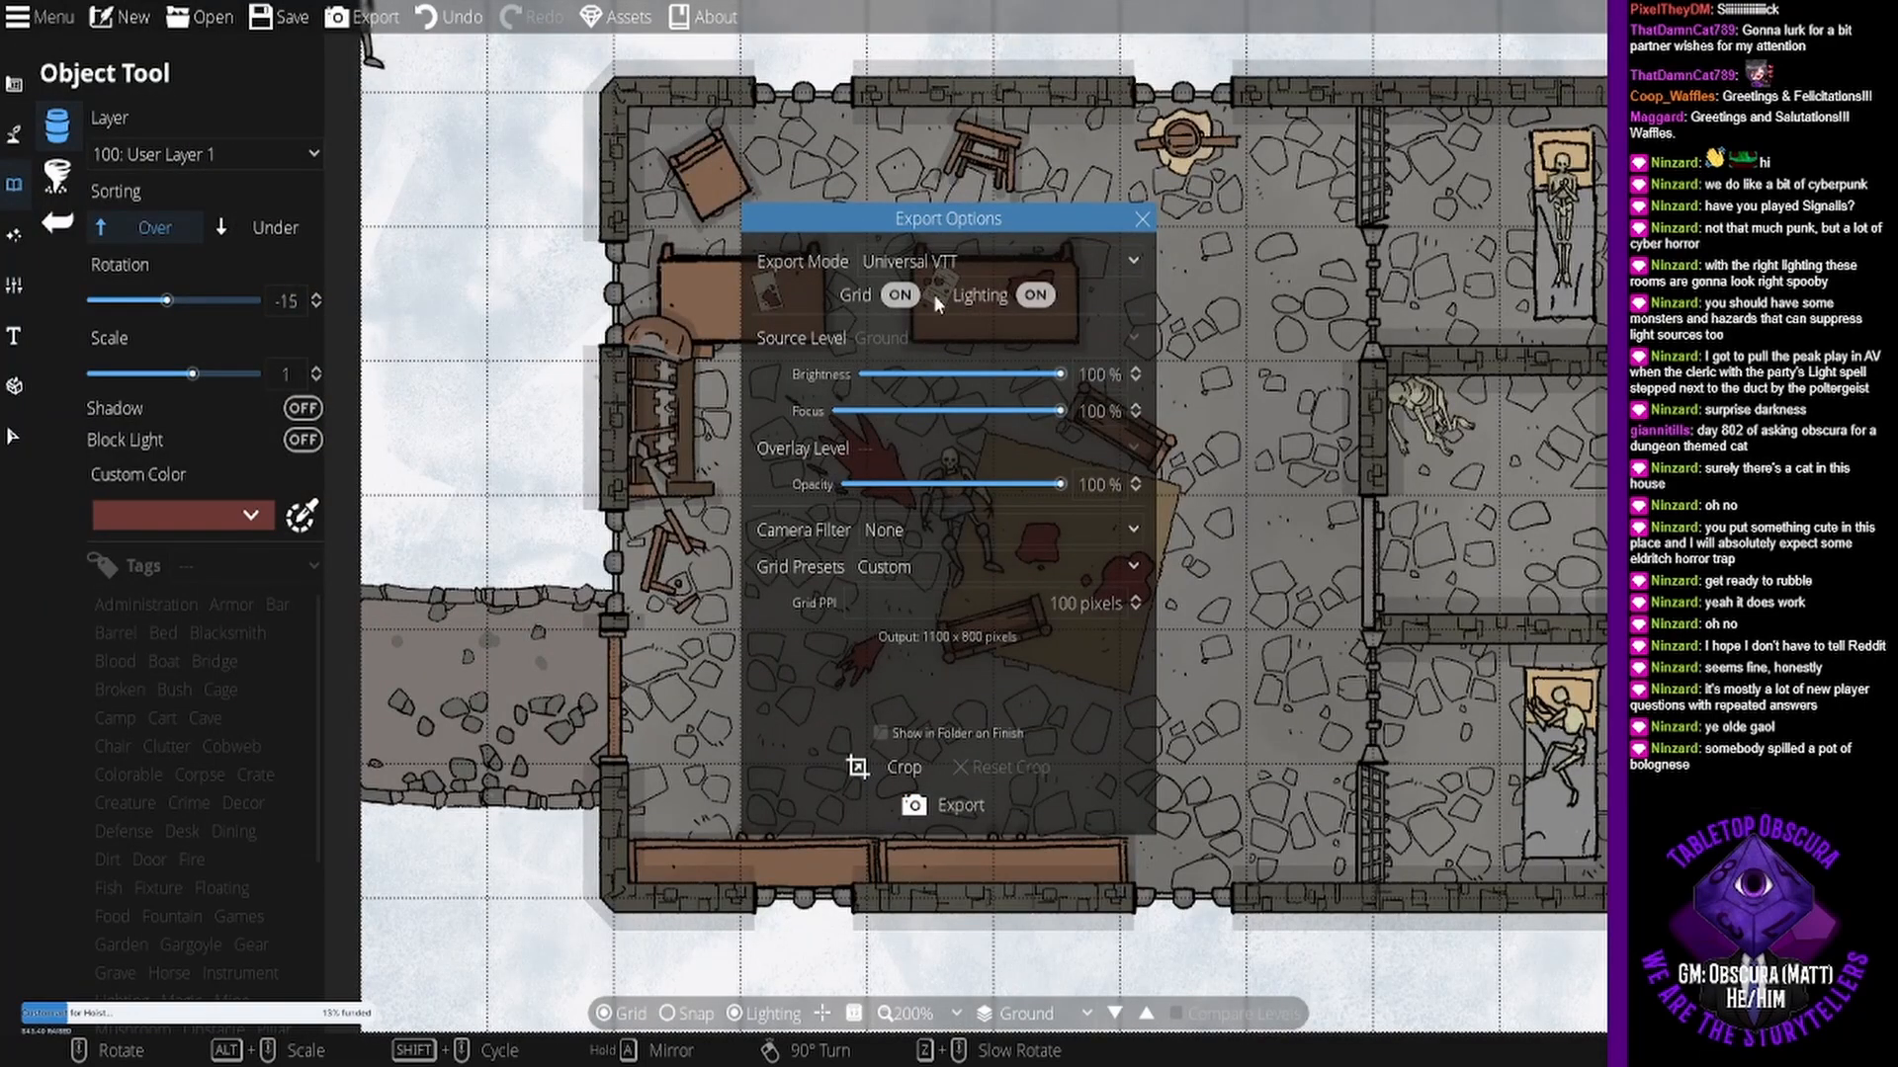
pyautogui.click(1145, 217)
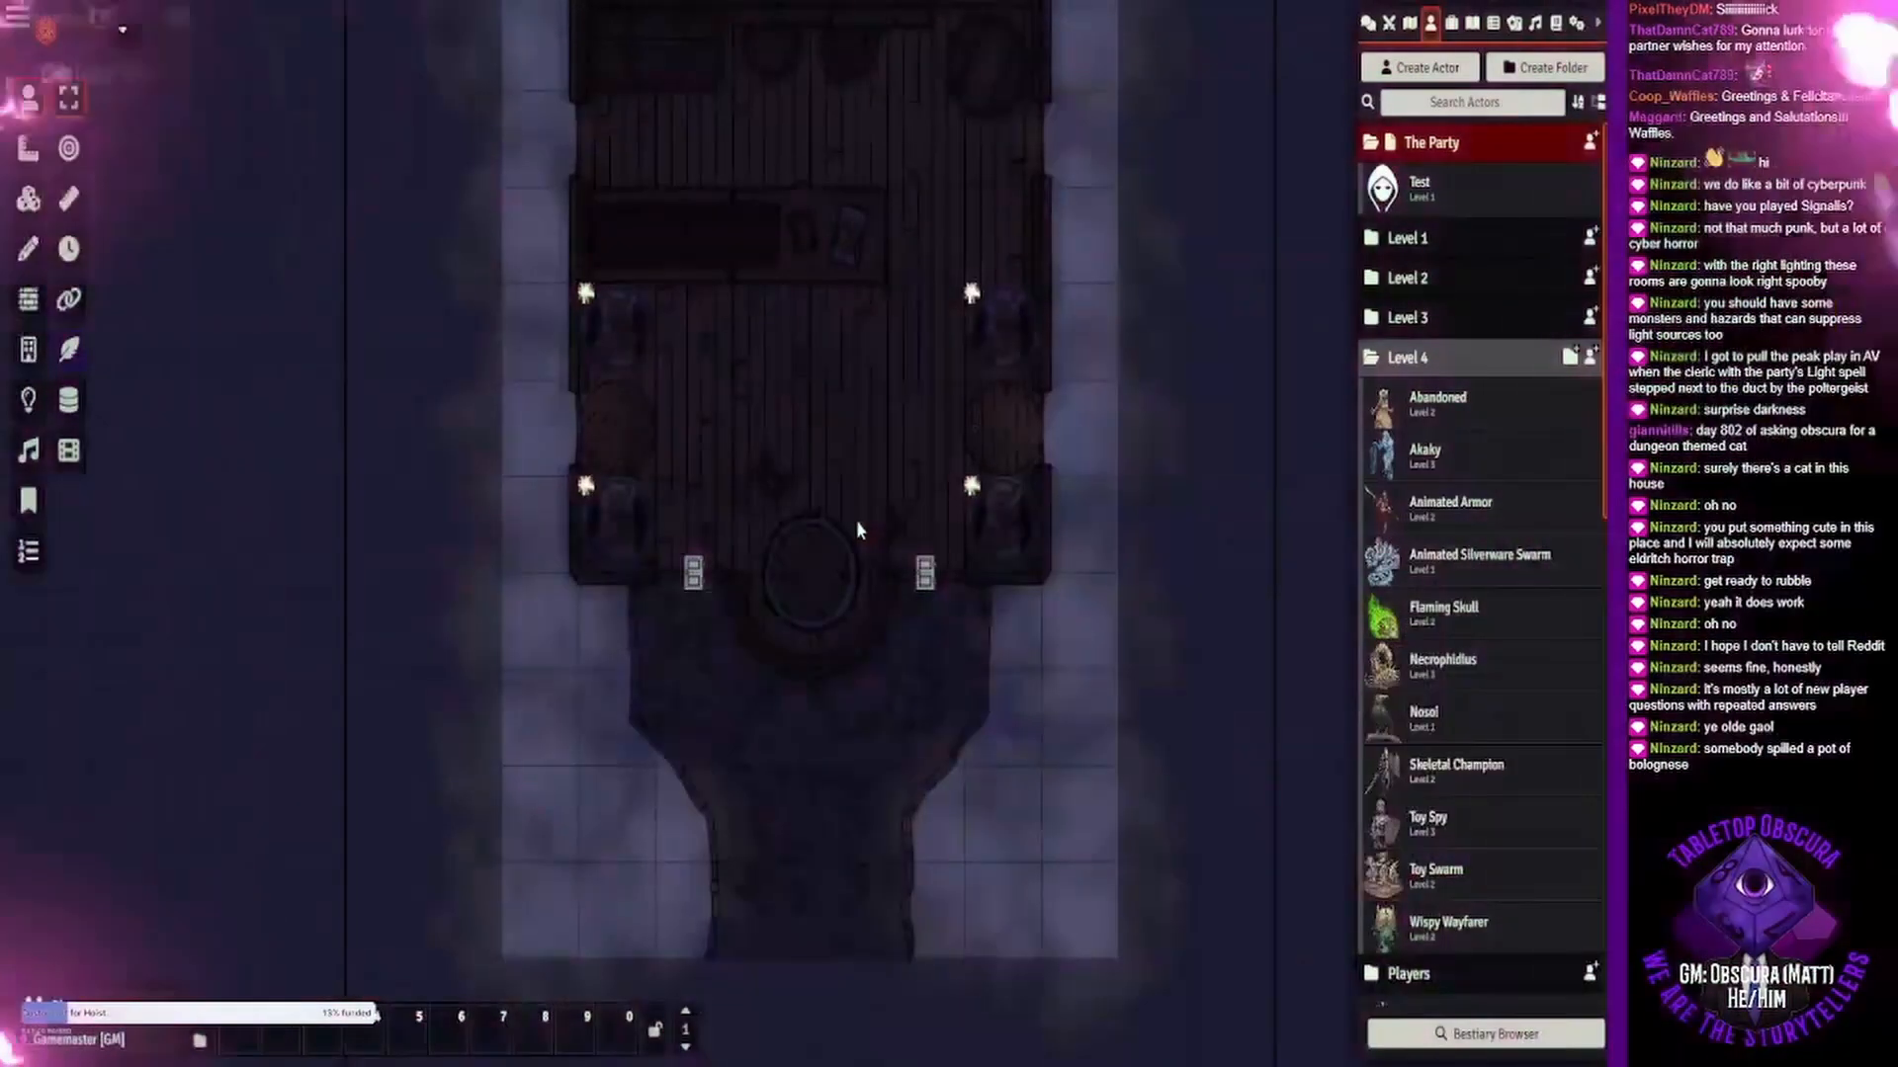
# - Switch to Foundry VTT, display the scene list and copy the southwesternmost ambient light of the open scene
pyautogui.click(1410, 27)
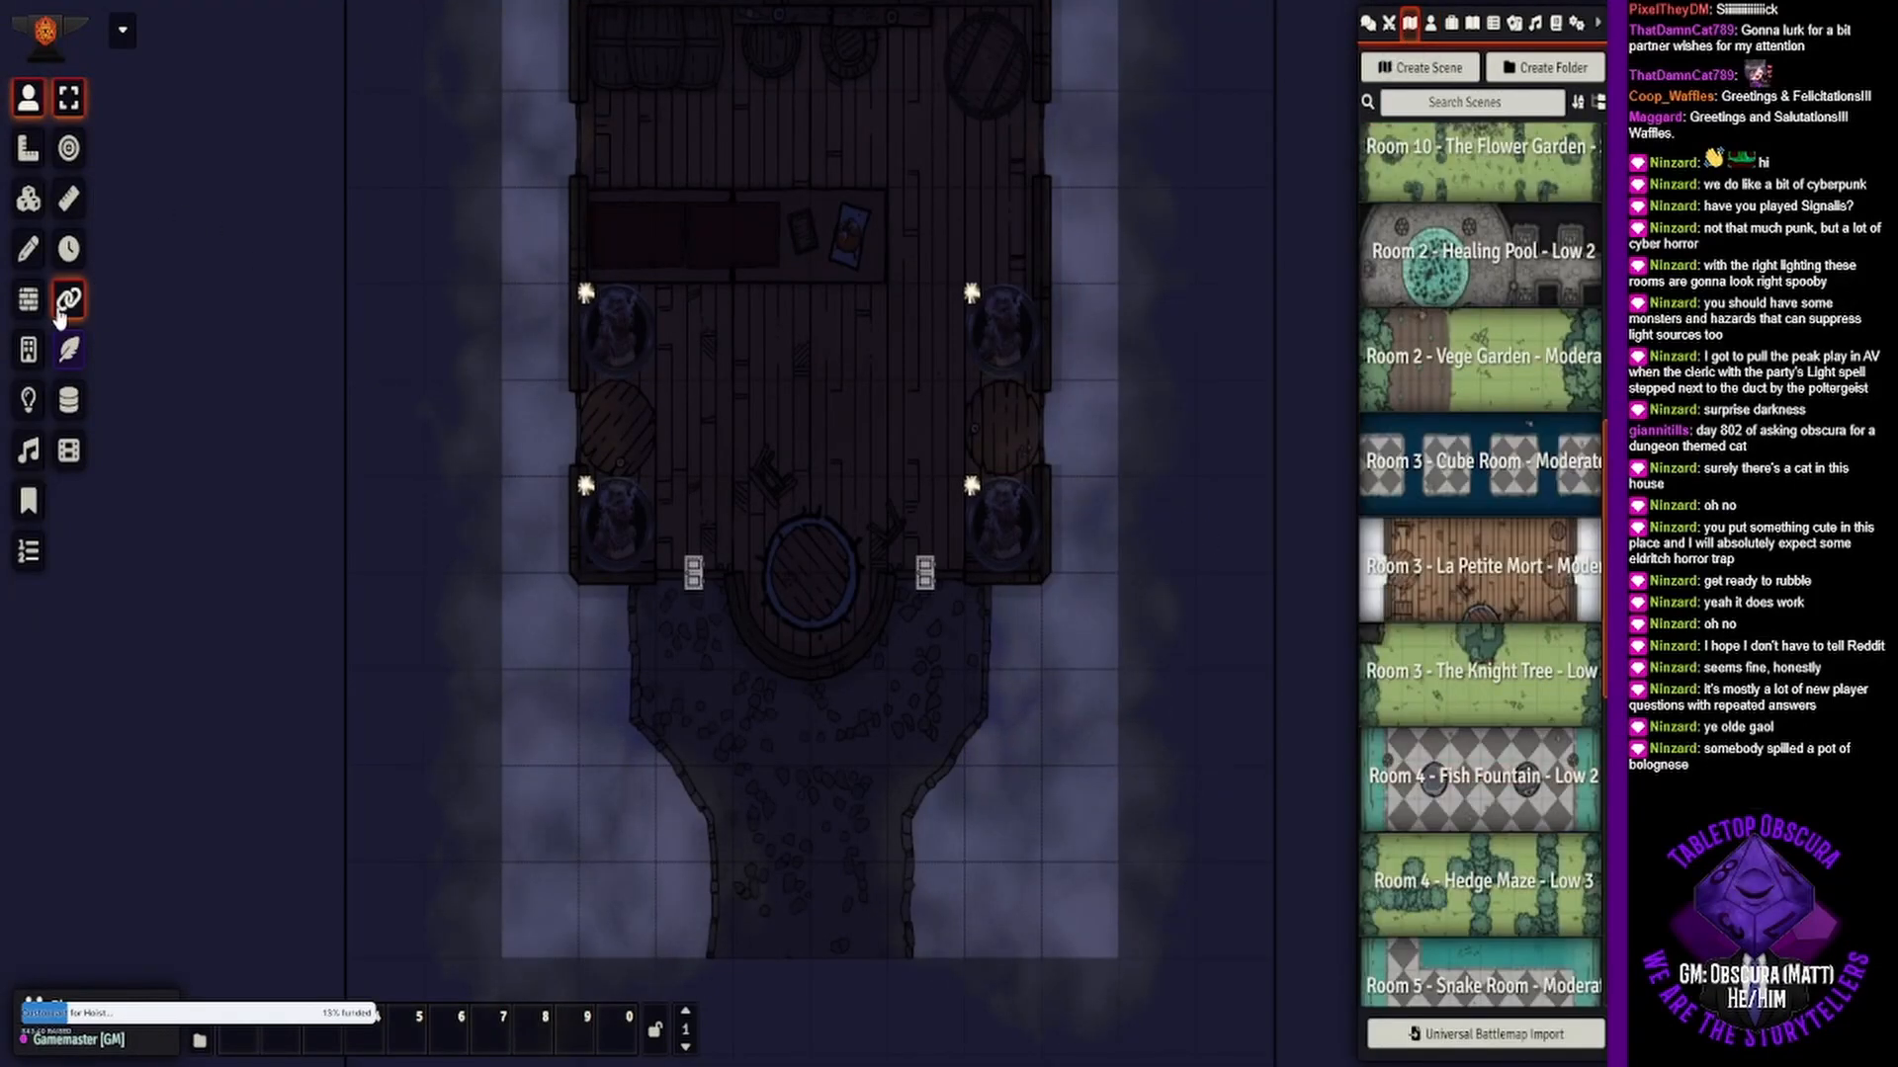
pyautogui.click(27, 399)
pyautogui.click(538, 907)
pyautogui.hotkey('ctrl', 'c')
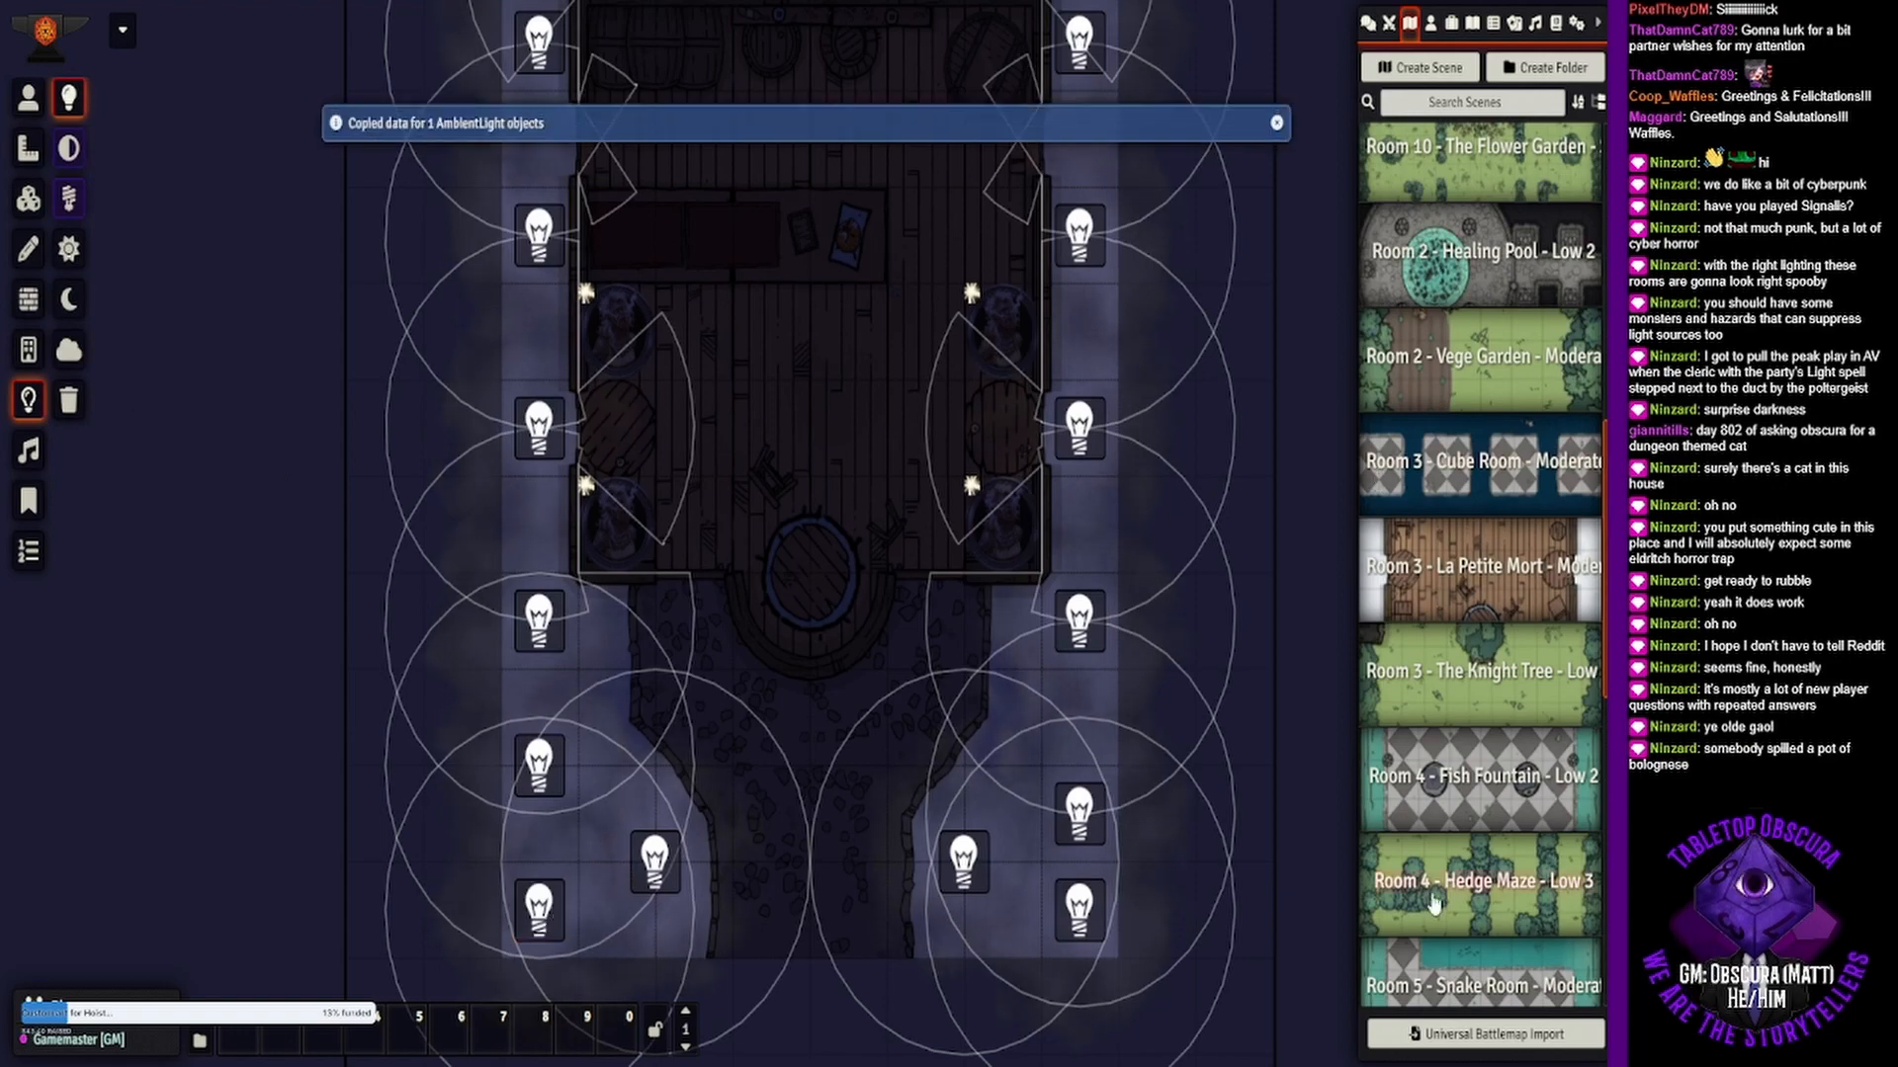
# - Import the Room 4 - Ye Olde Gaol dd2vtt file with the Universal Battlemap Importer, keeping the default import options
pyautogui.scroll(-5, 1431, 883)
pyautogui.click(1433, 1045)
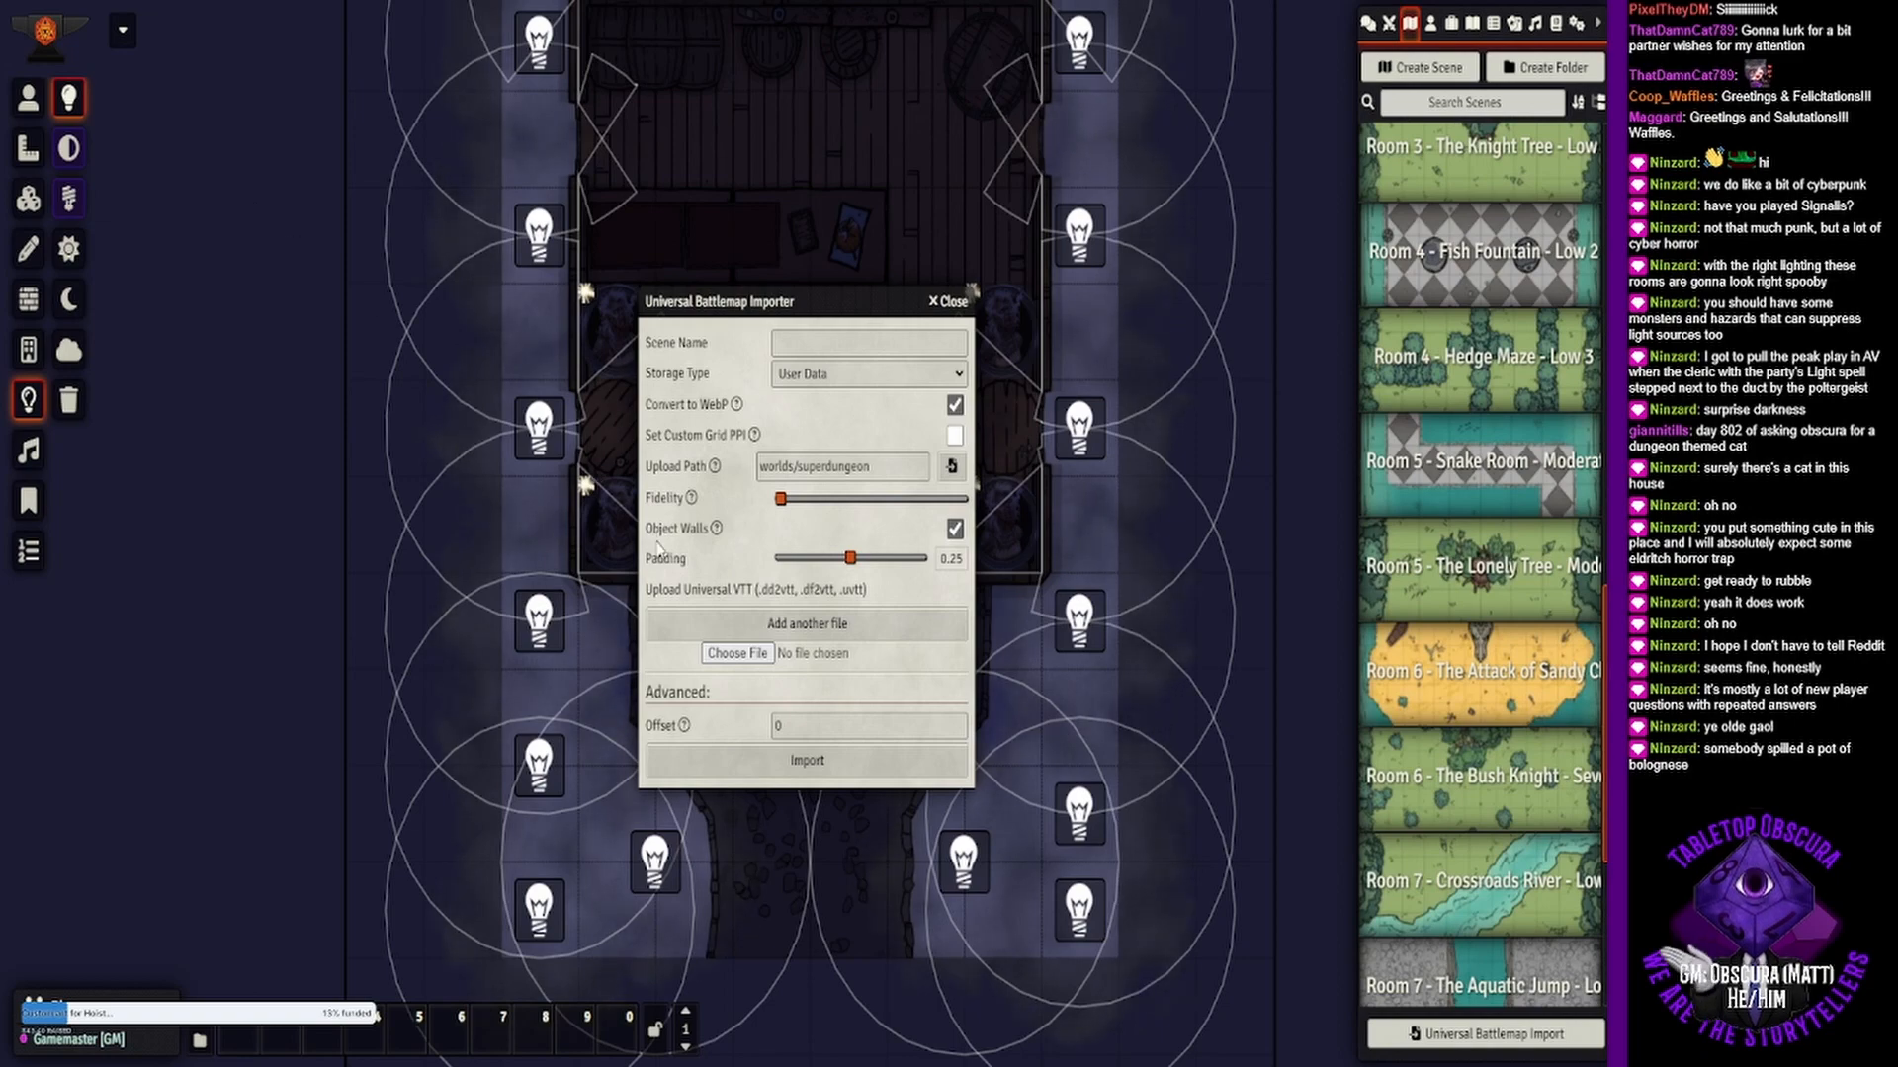
pyautogui.doubleClick(660, 549)
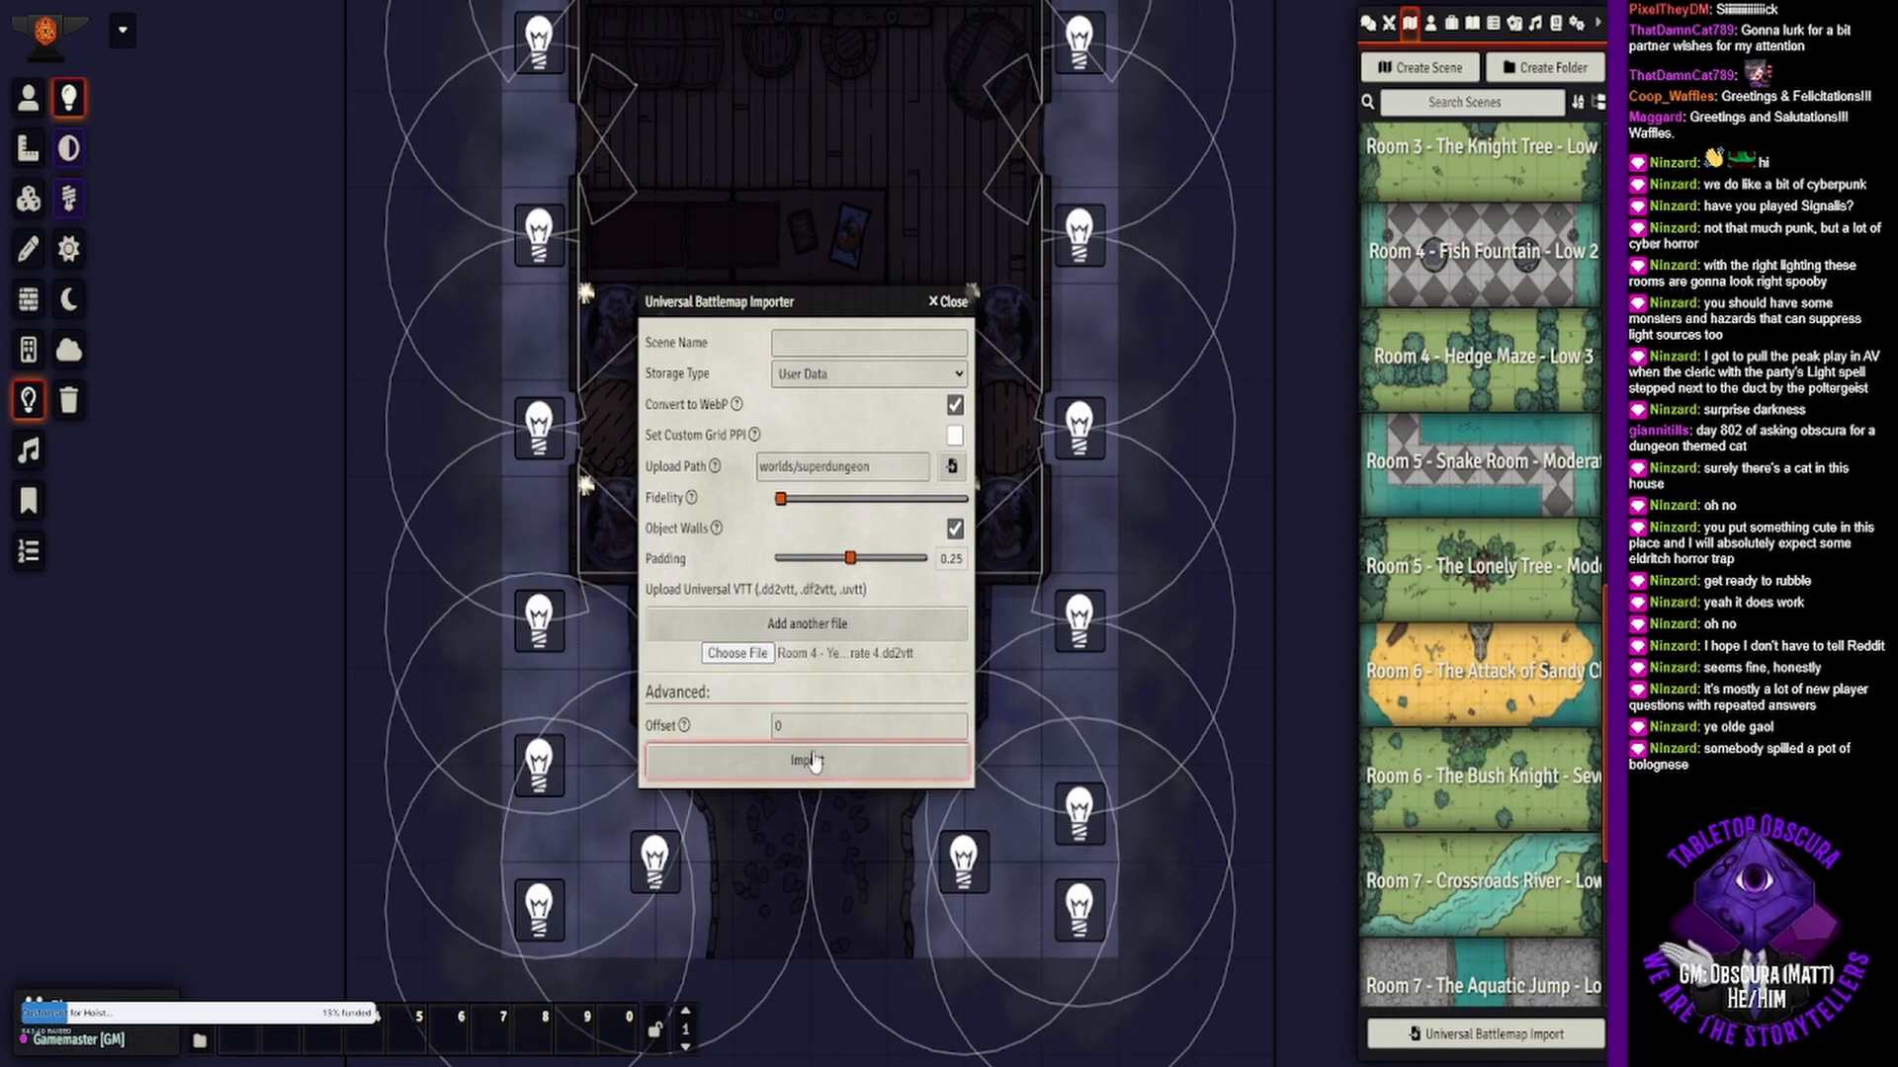
pyautogui.click(806, 760)
# - Find the imported Room 4 - Ye Olde Gaol scene in the scene list and view it
pyautogui.scroll(-2, 1509, 863)
pyautogui.scroll(3, 1510, 863)
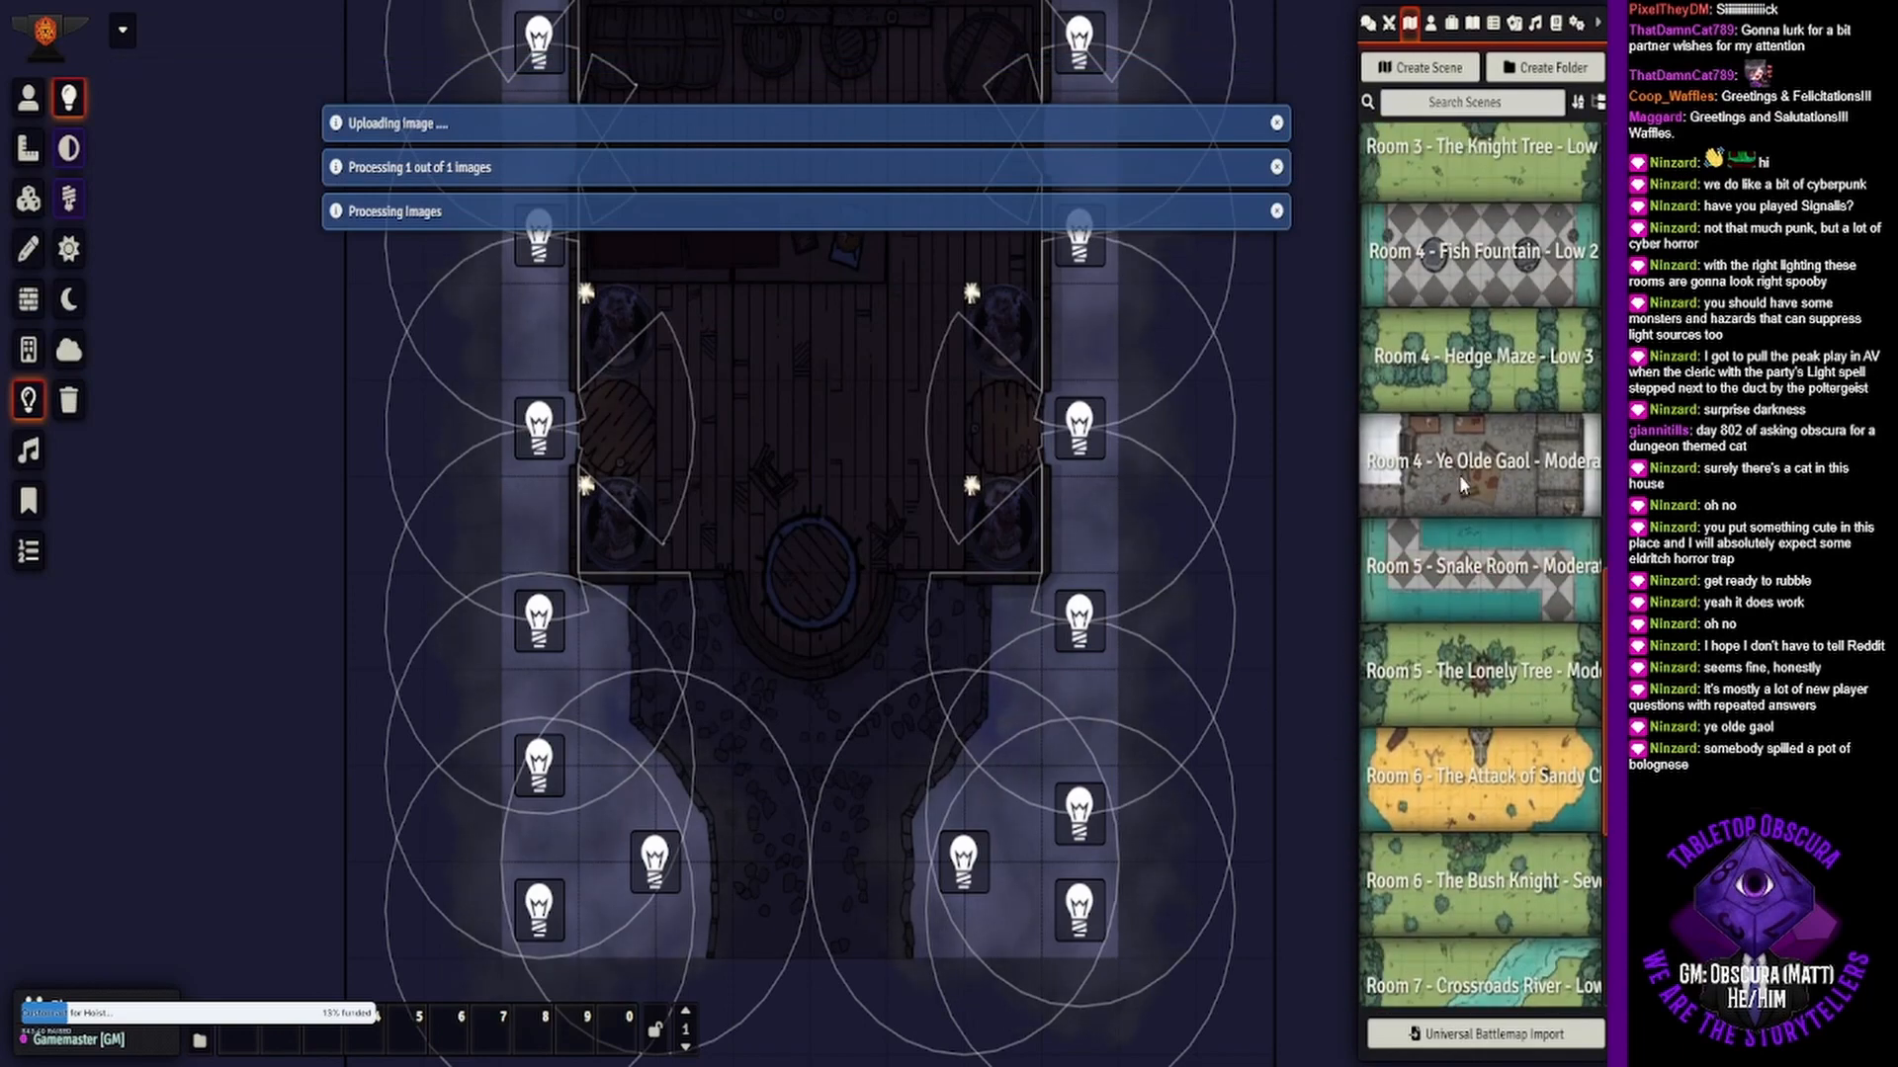
pyautogui.rightClick(1462, 484)
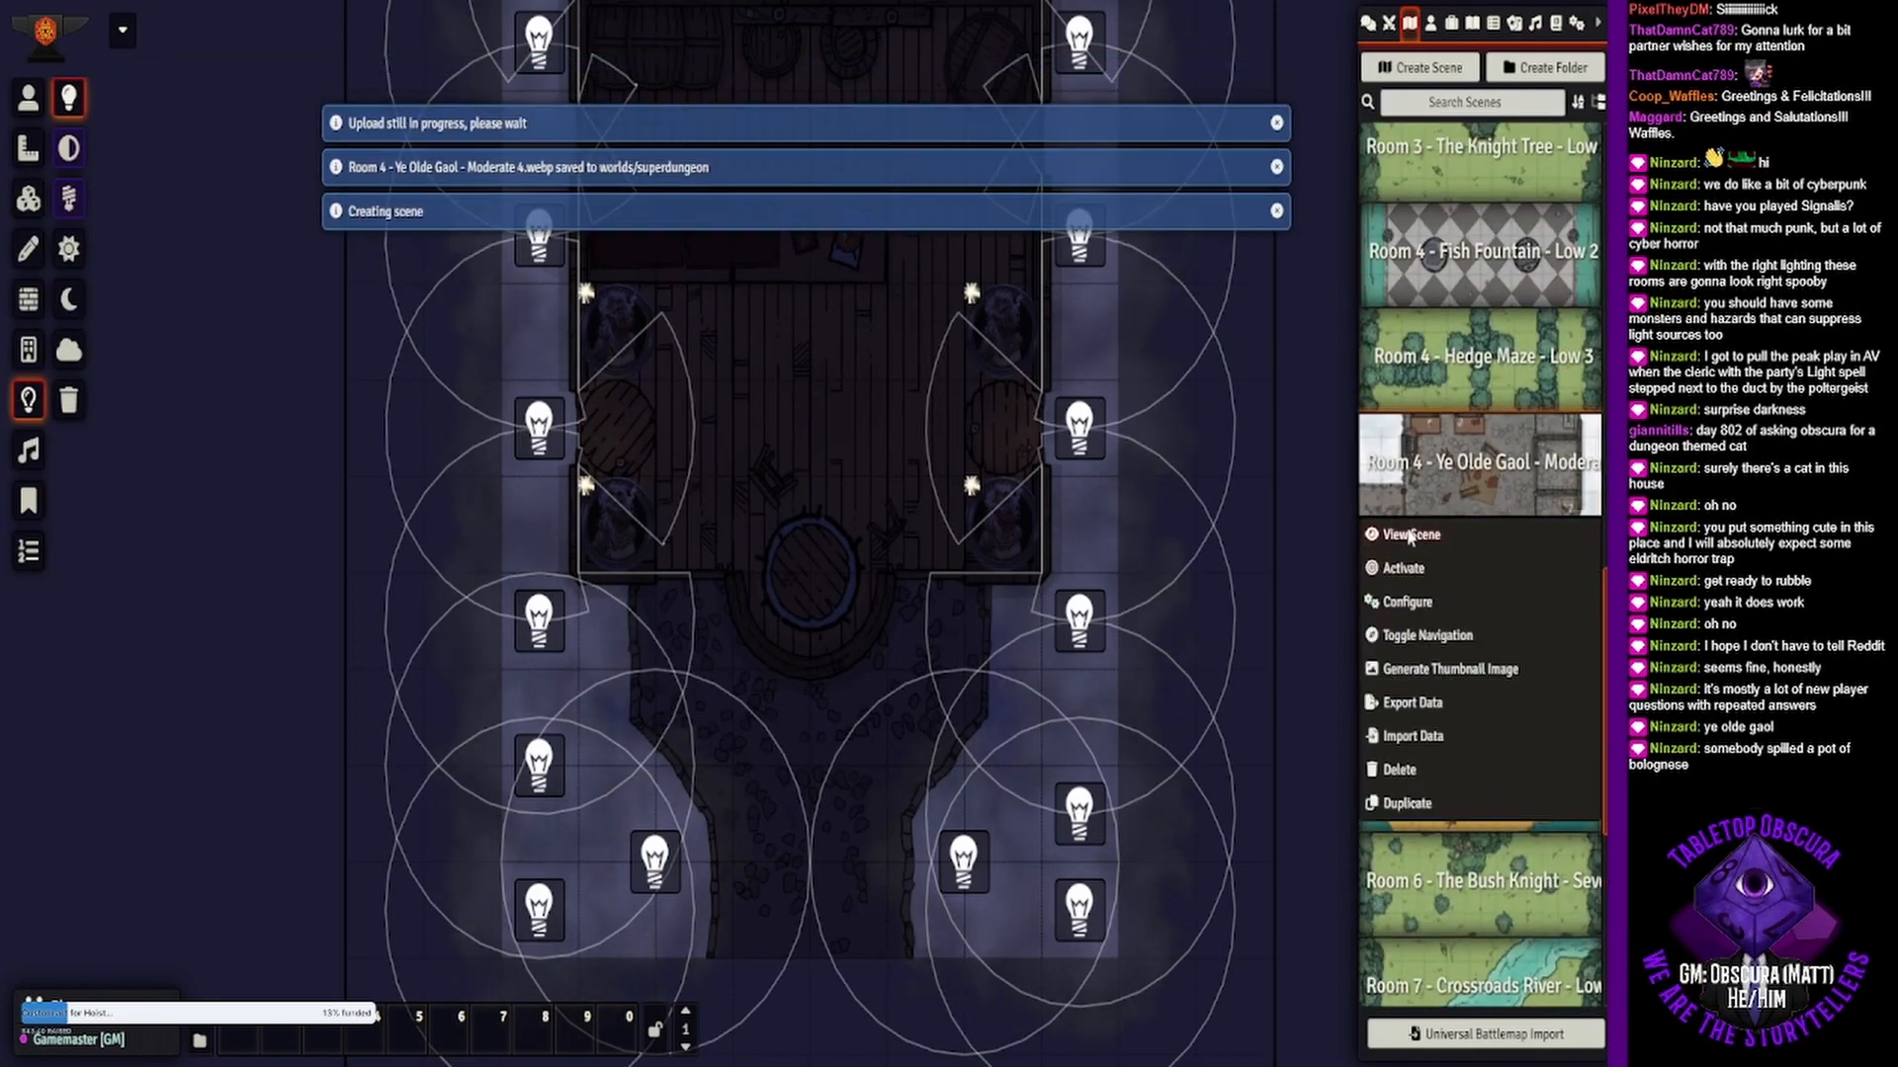
pyautogui.click(1410, 535)
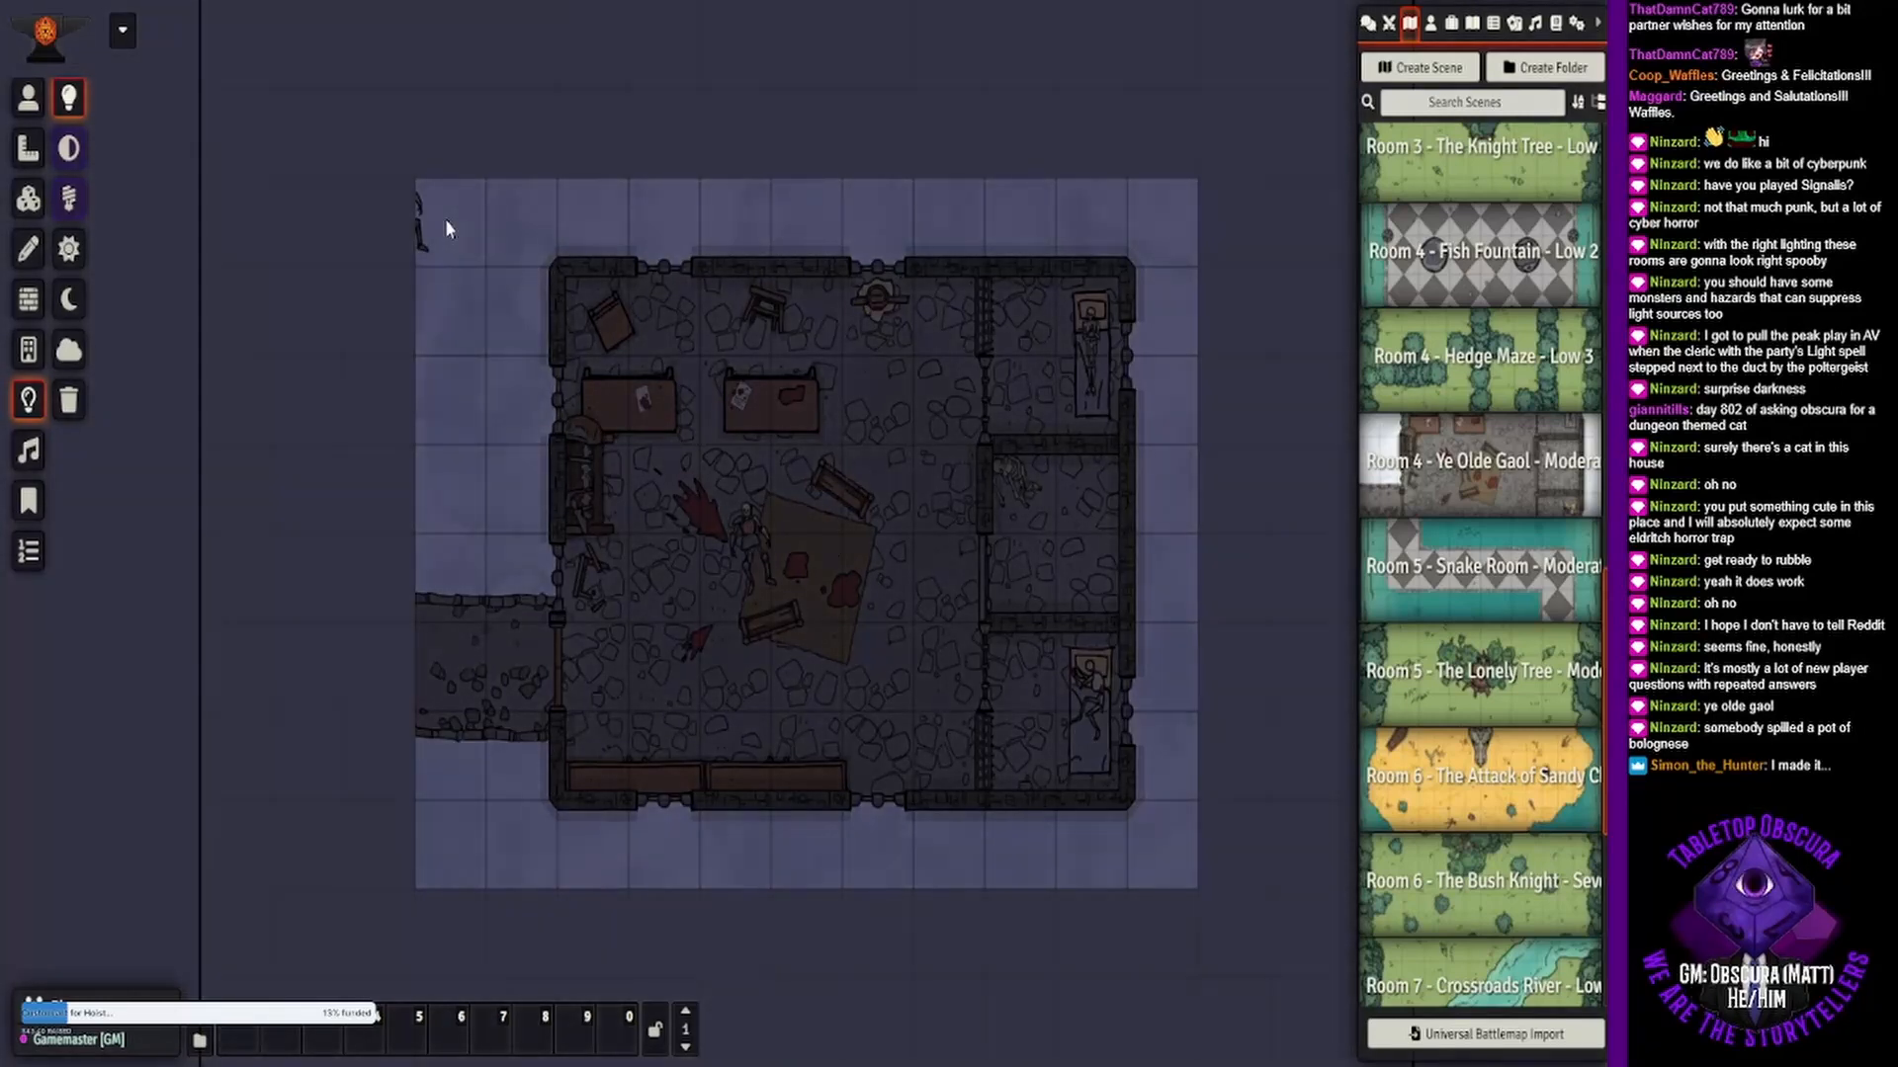
# - Paste three copies of the ambient light along the map's west edge, shifting the northernmost one about one square south
pyautogui.hotkey('ctrl', 'v')
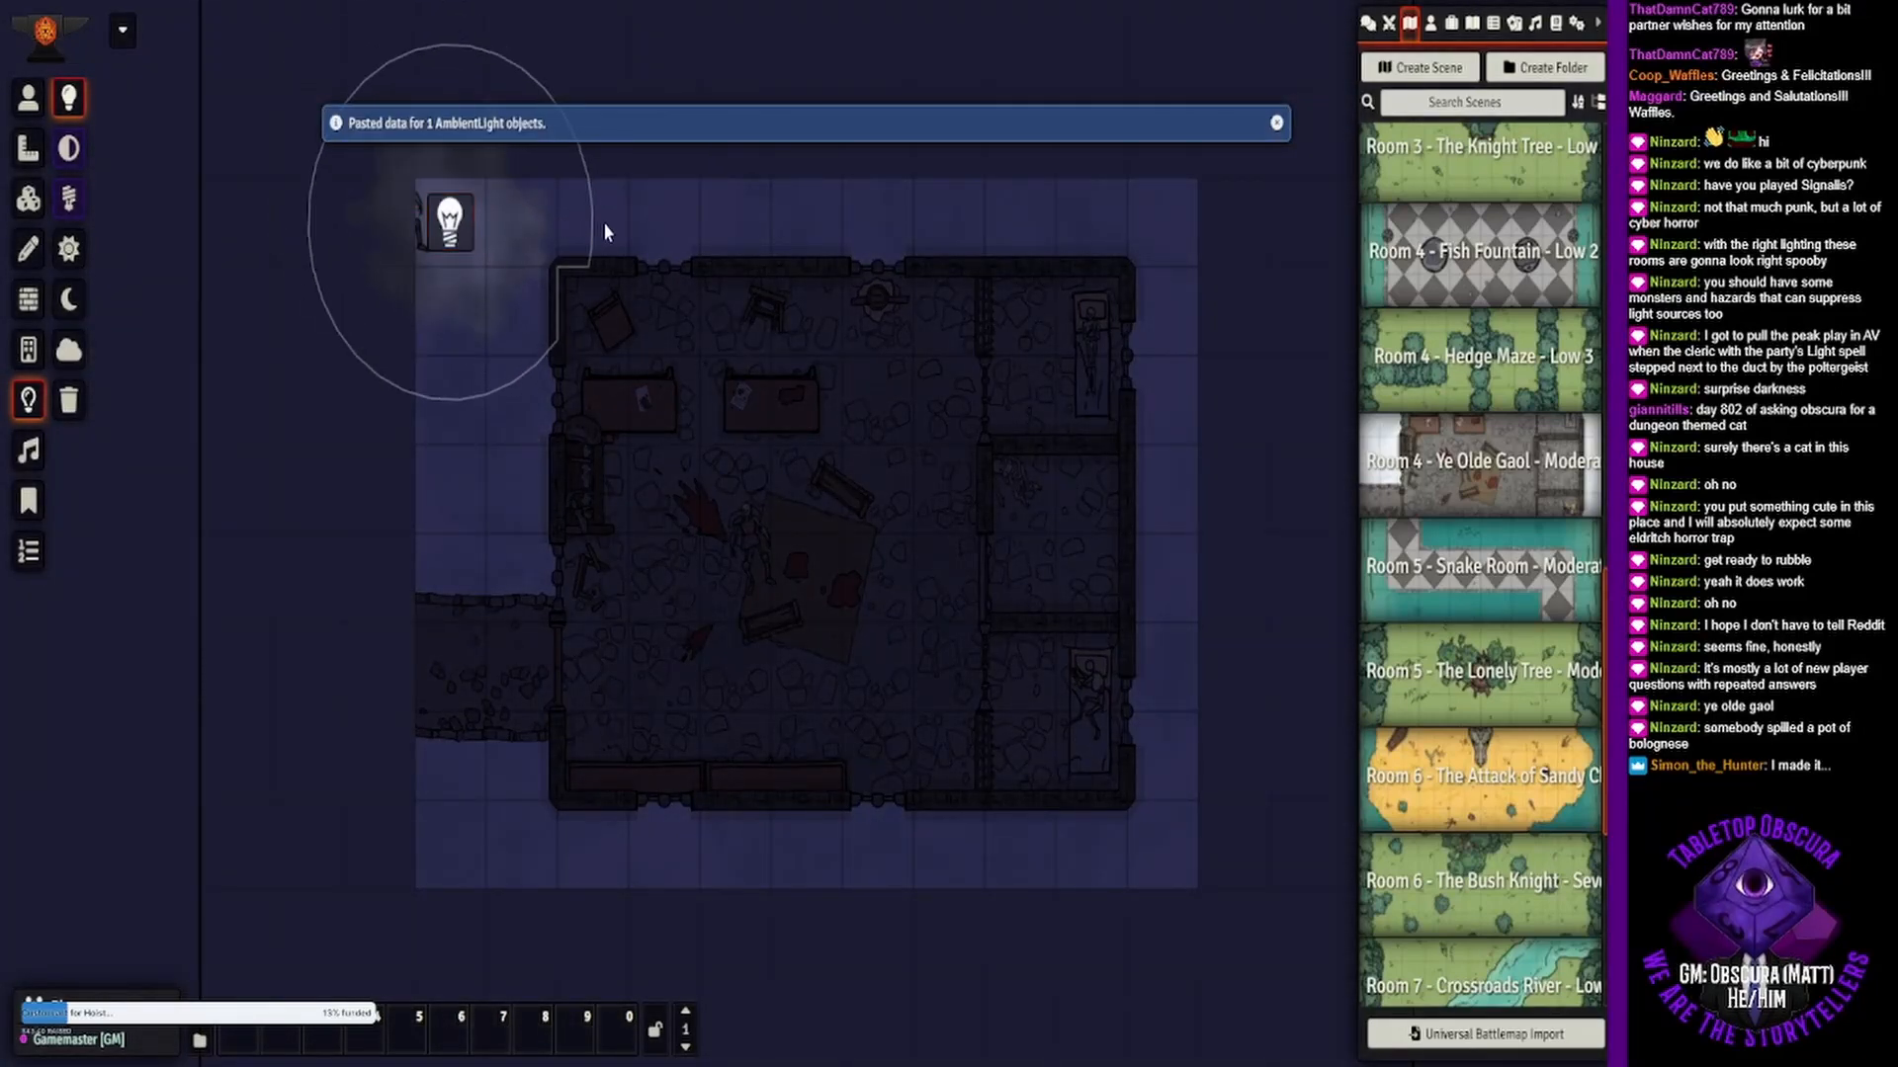
pyautogui.hotkey('ctrl', 'v')
pyautogui.moveTo(413, 439); pyautogui.dragTo(468, 494)
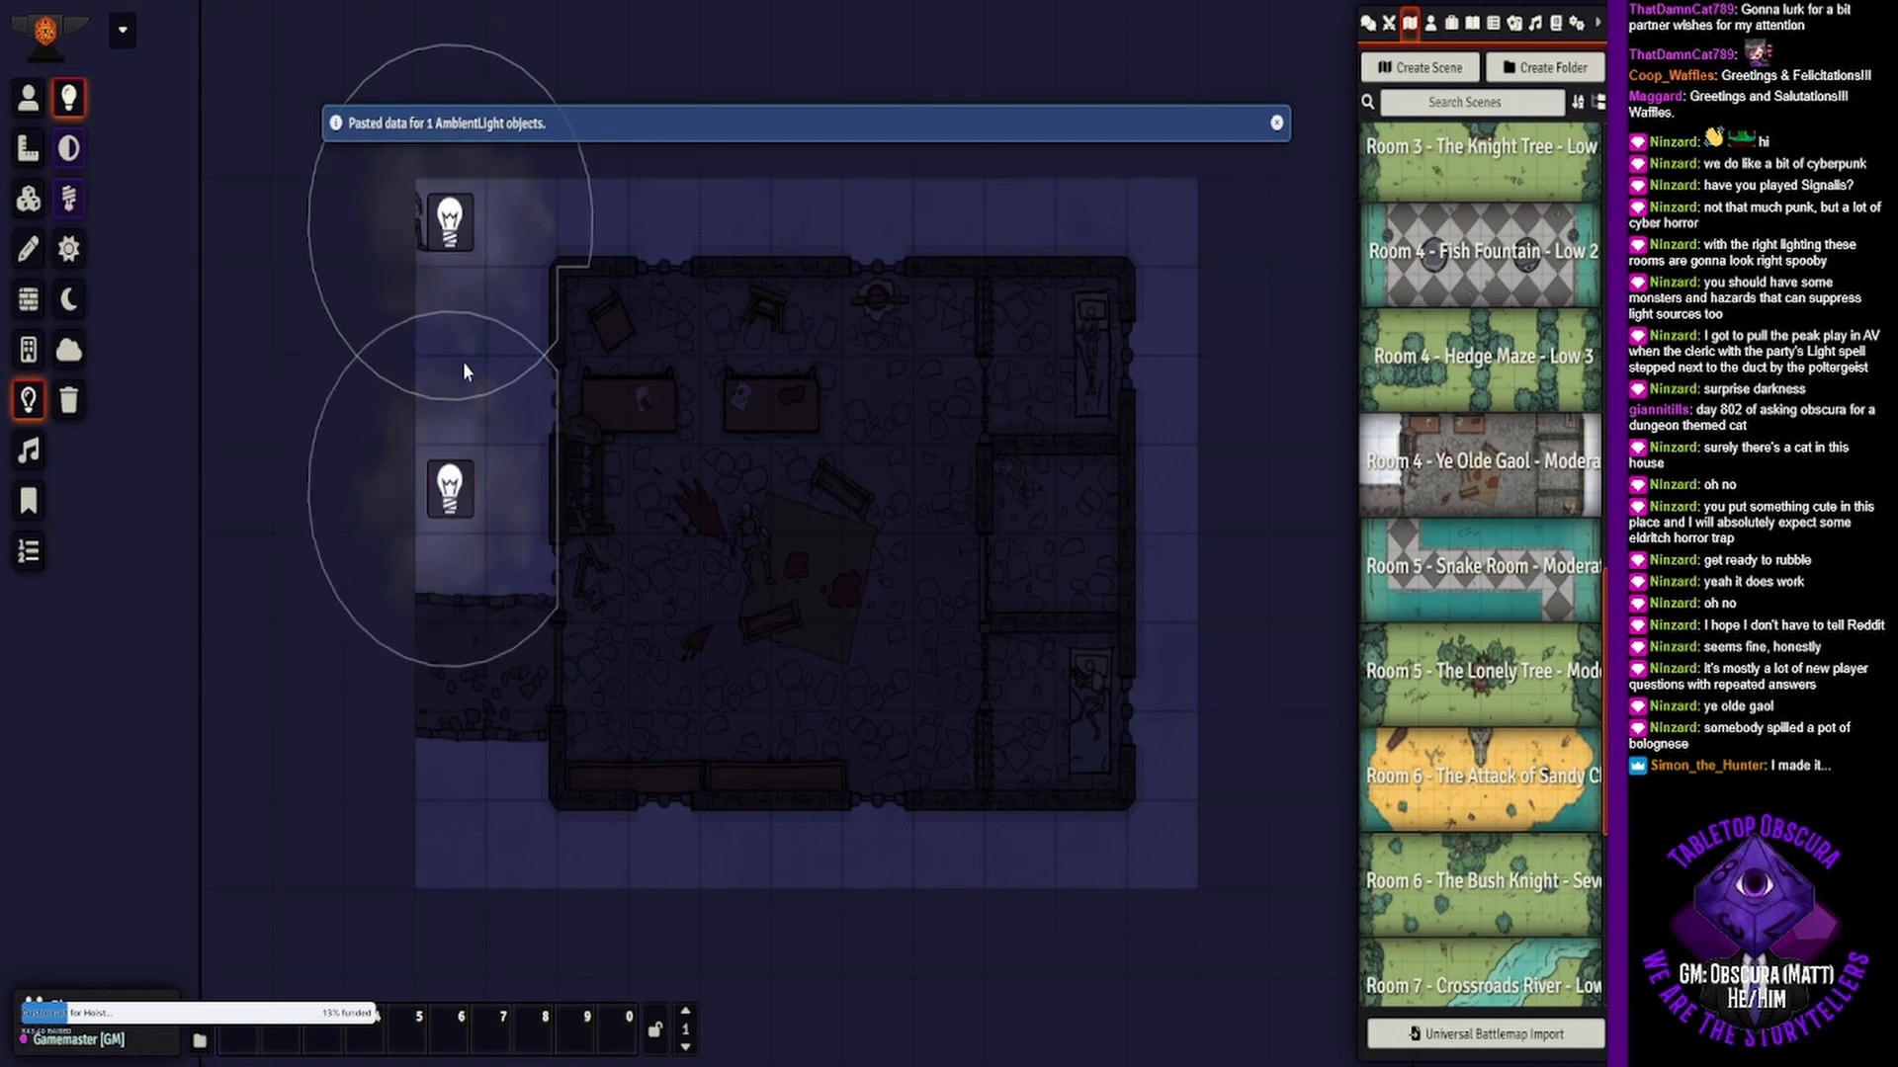
pyautogui.hotkey('ctrl', 'v')
pyautogui.moveTo(420, 352); pyautogui.dragTo(456, 836)
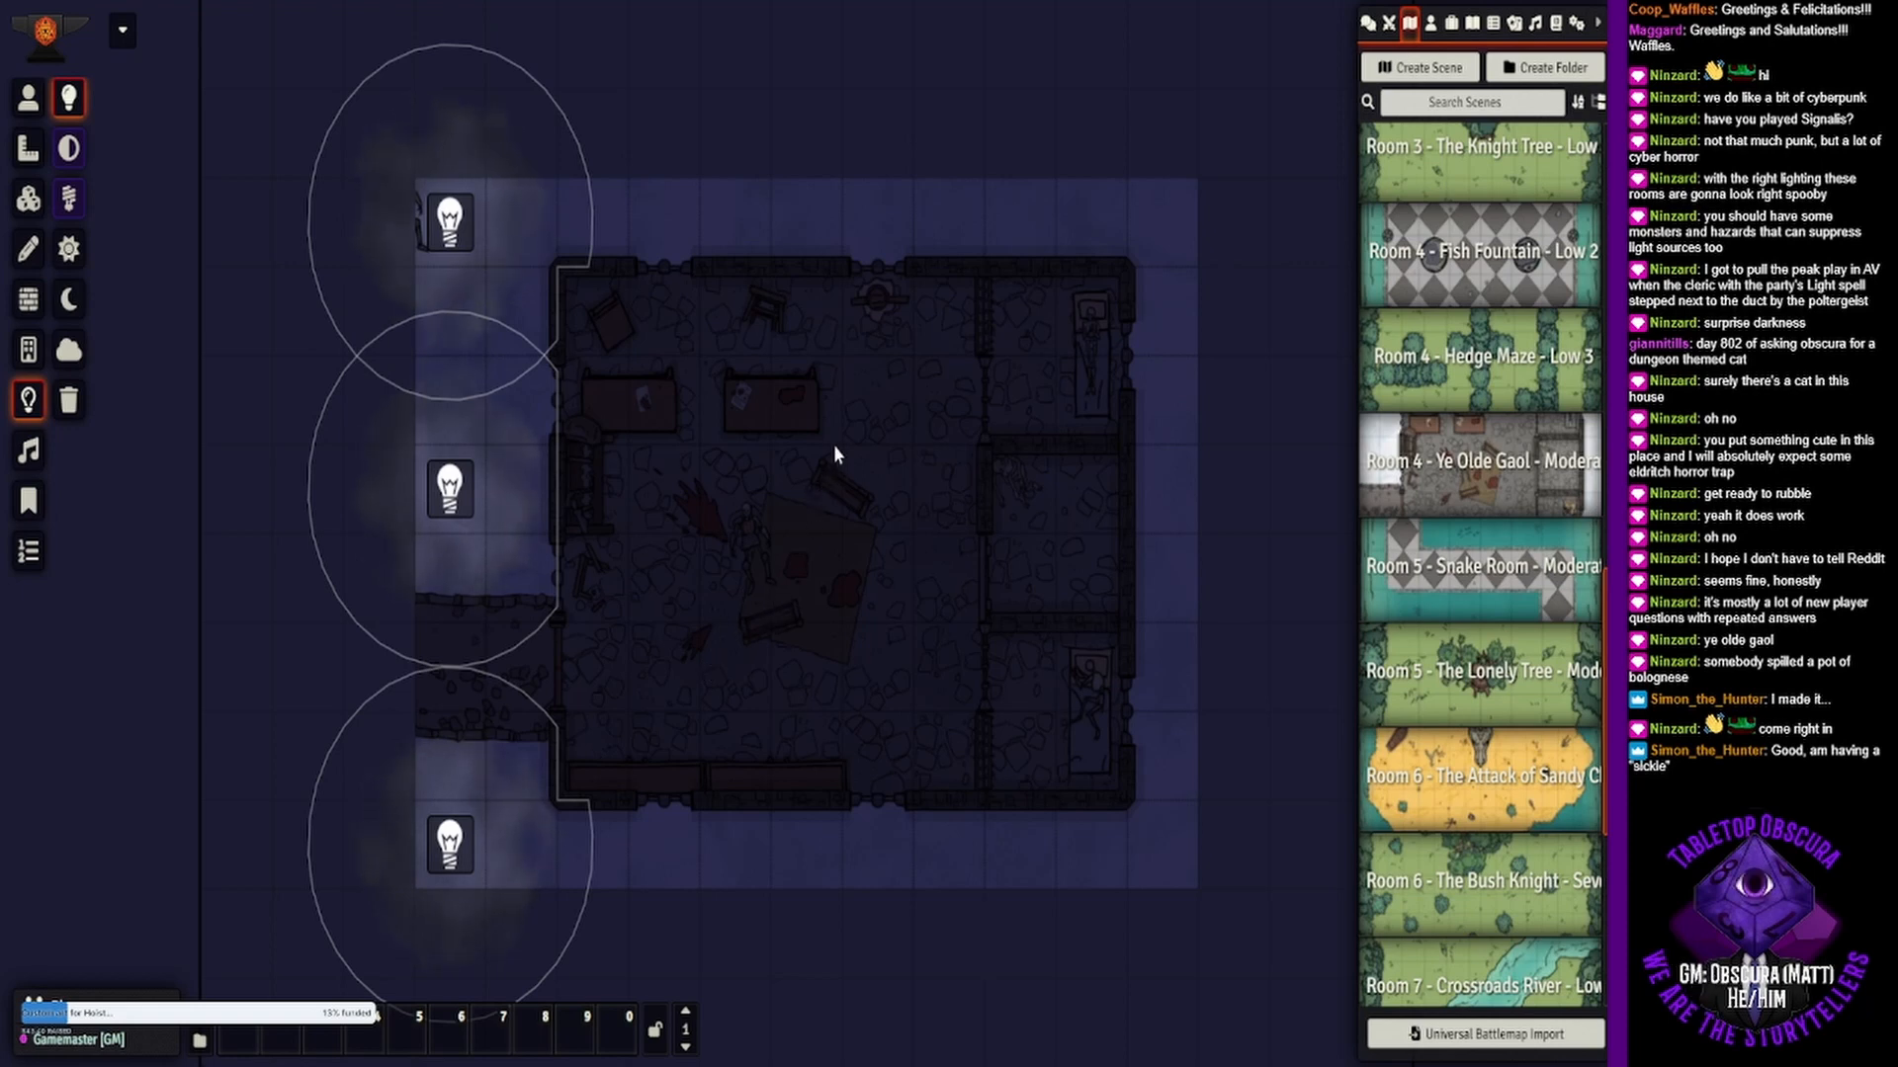
pyautogui.click(454, 226)
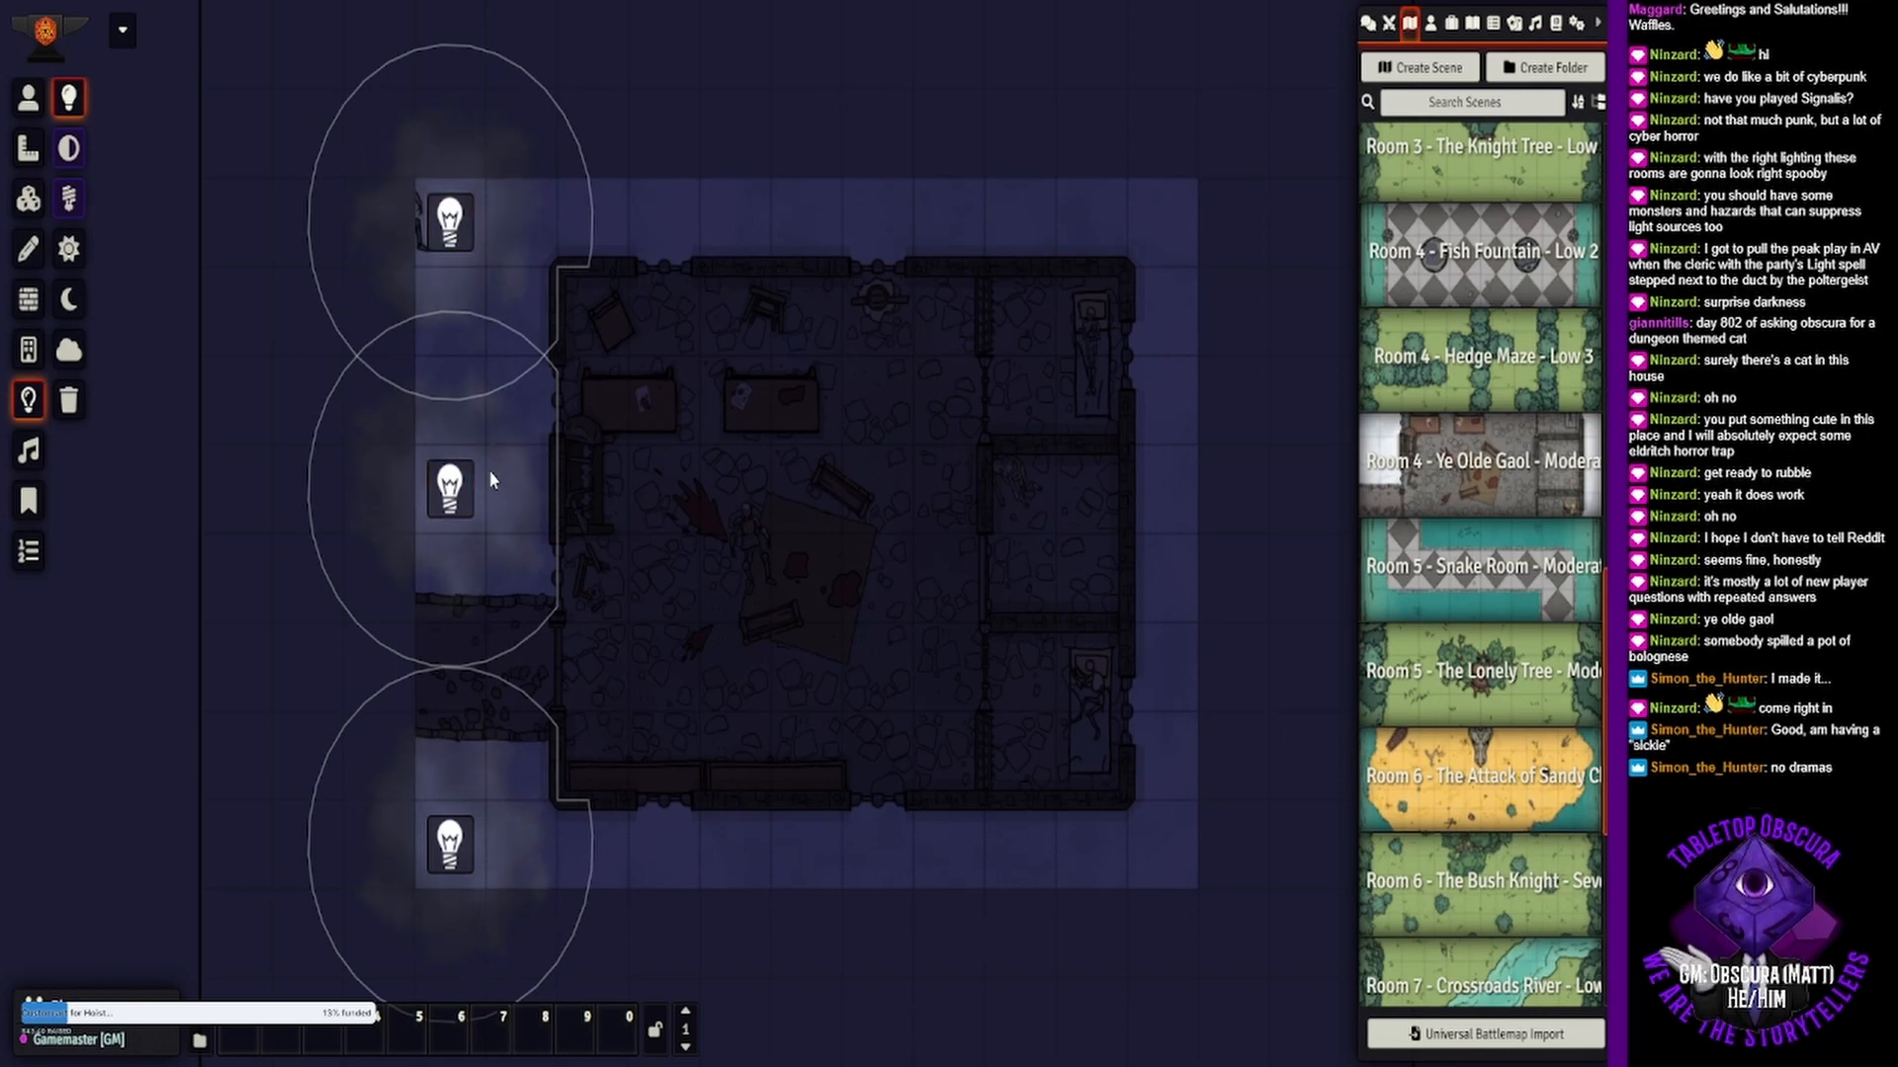
pyautogui.moveTo(450, 223); pyautogui.dragTo(479, 300)
# - Paste three ambient lights outside the north wall from its west corner to past its midpoint, plus one below the south wall's west end
pyautogui.hotkey('ctrl', 'v')
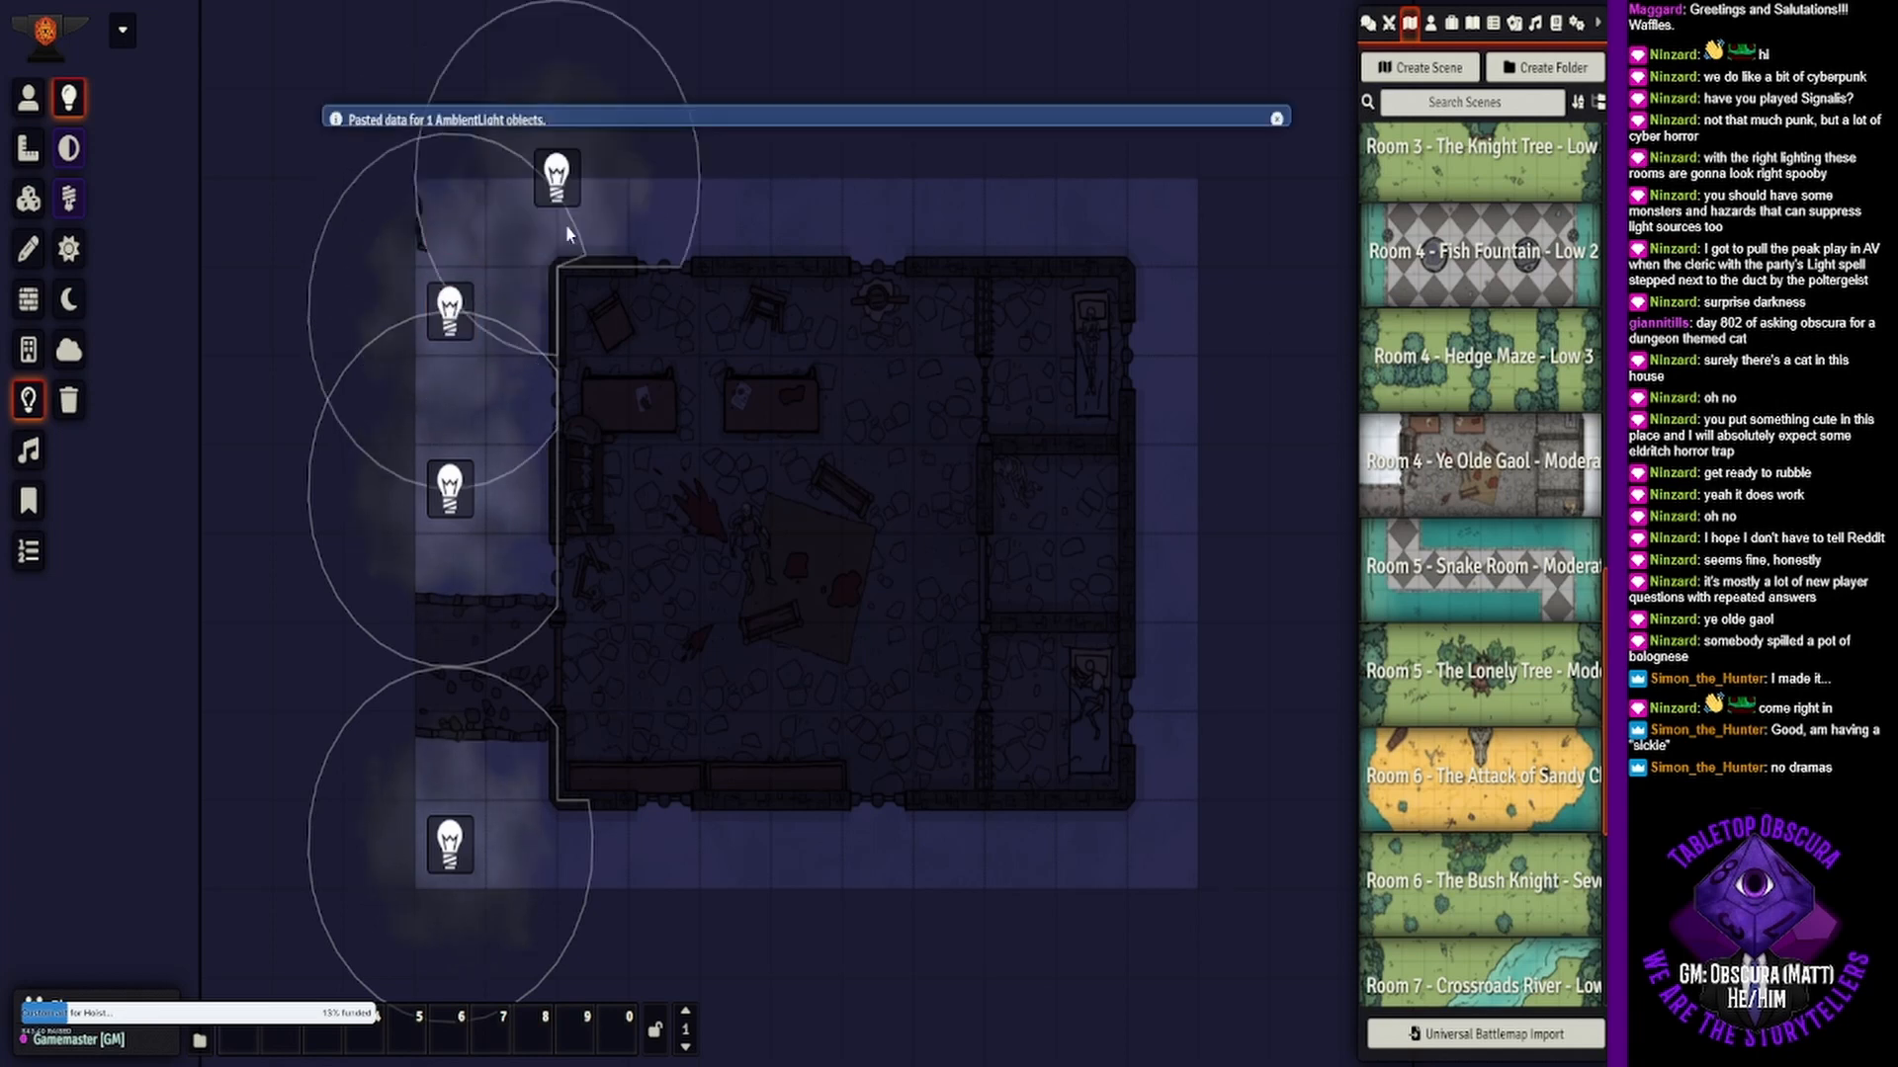
pyautogui.moveTo(558, 176); pyautogui.dragTo(576, 224)
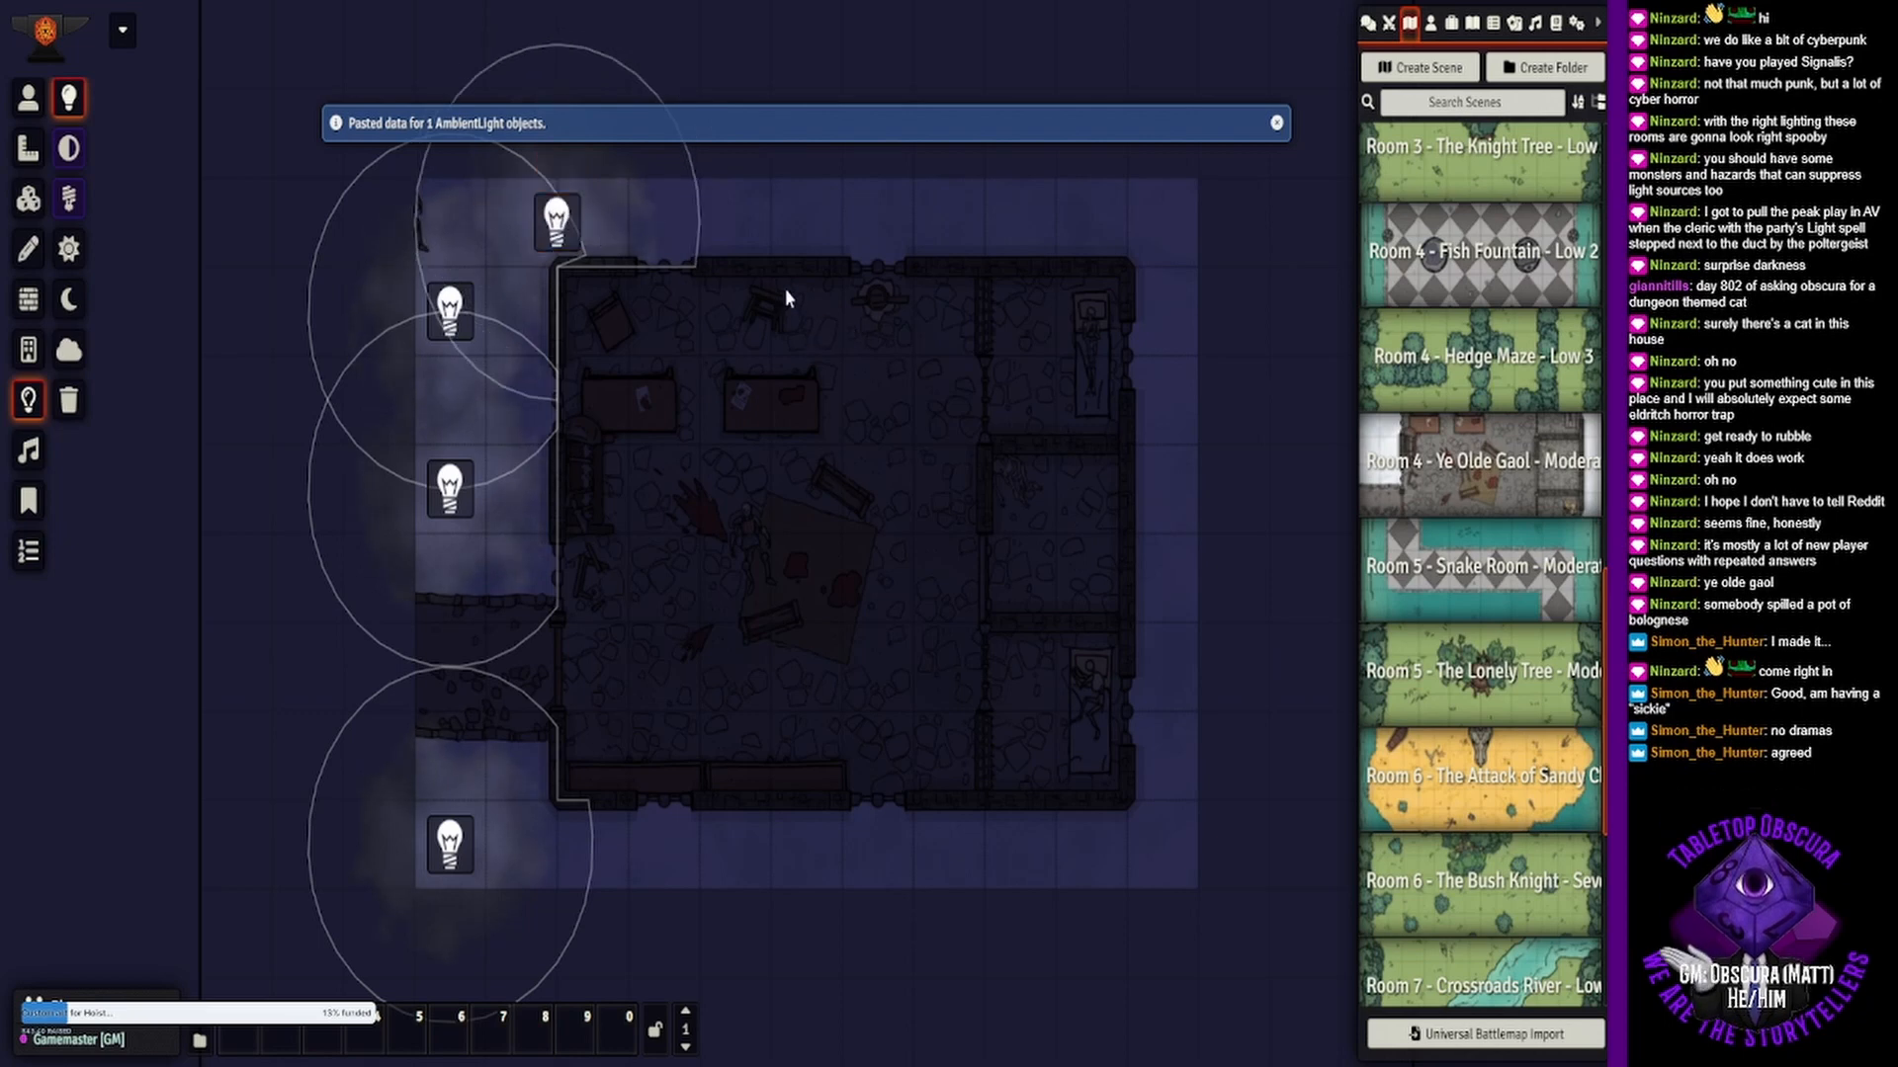
pyautogui.hotkey('ctrl', 'v')
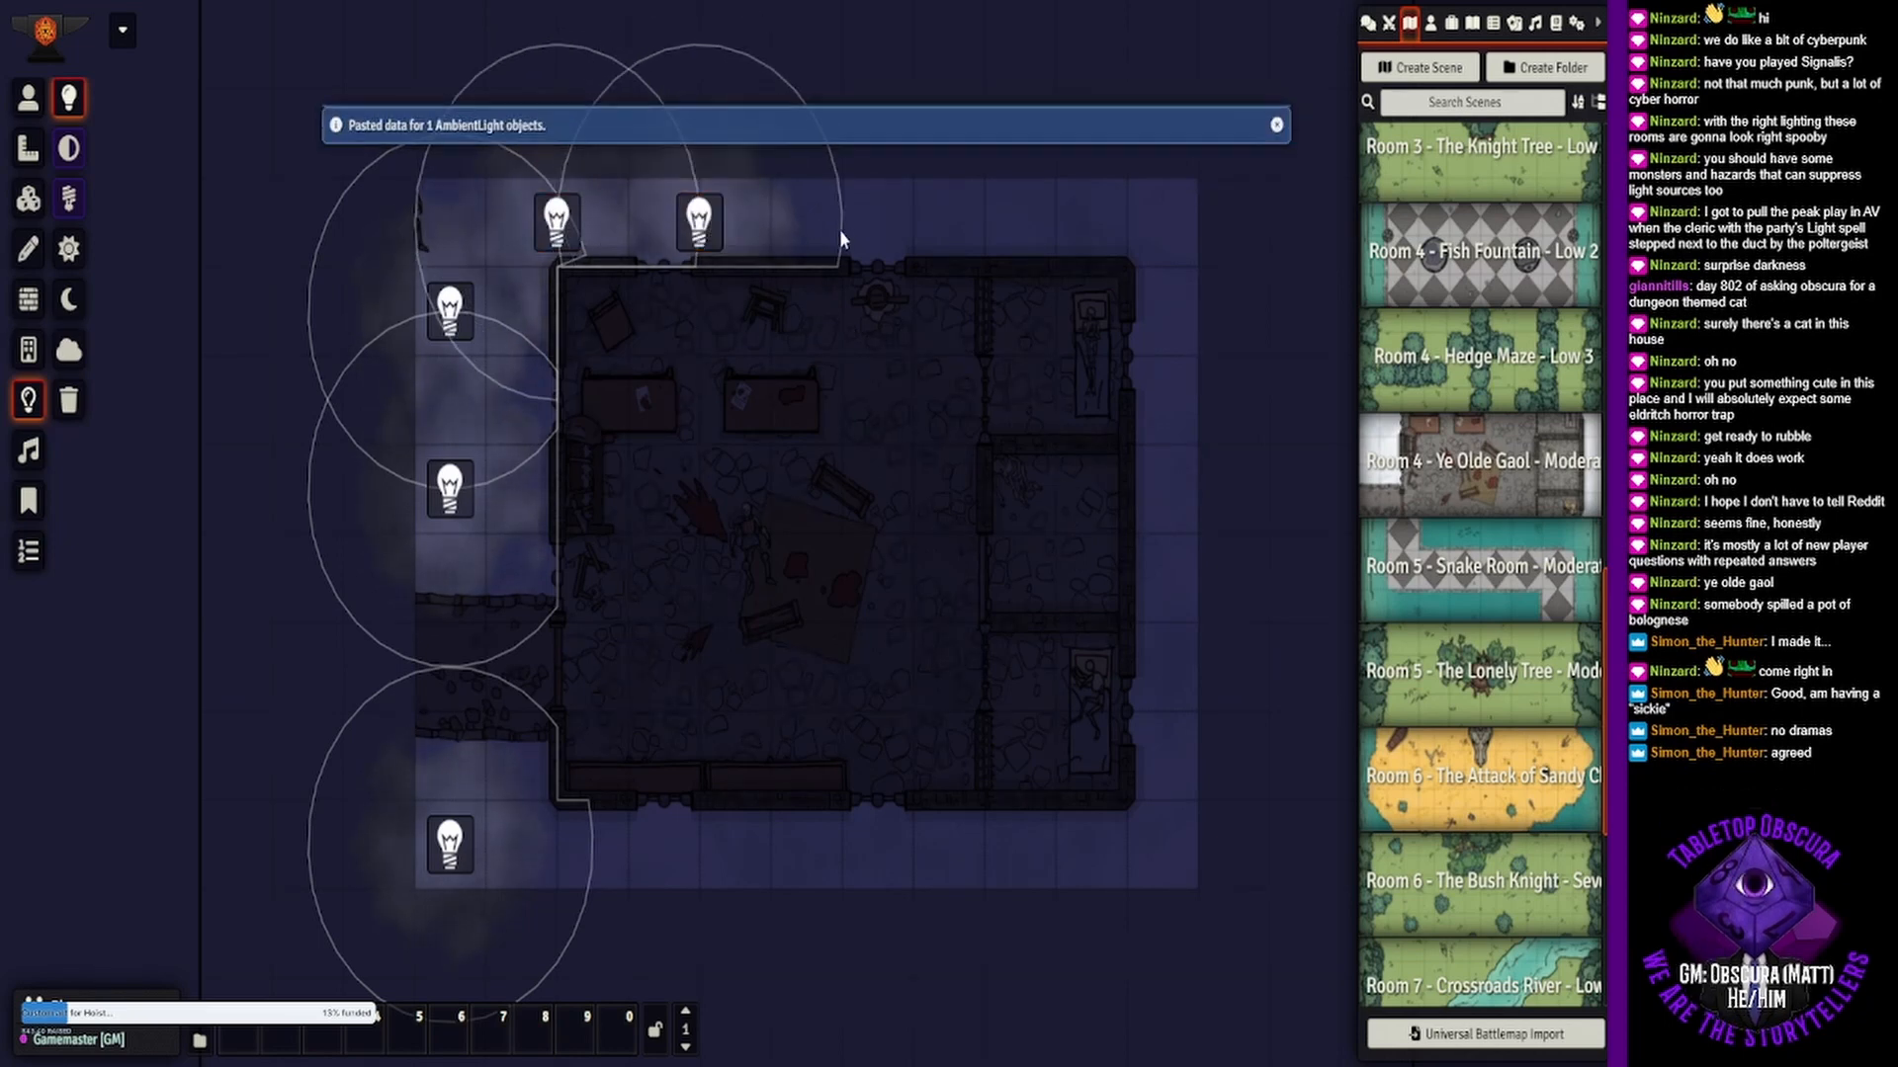
pyautogui.hotkey('ctrl', 'v')
pyautogui.moveTo(775, 200); pyautogui.dragTo(850, 253)
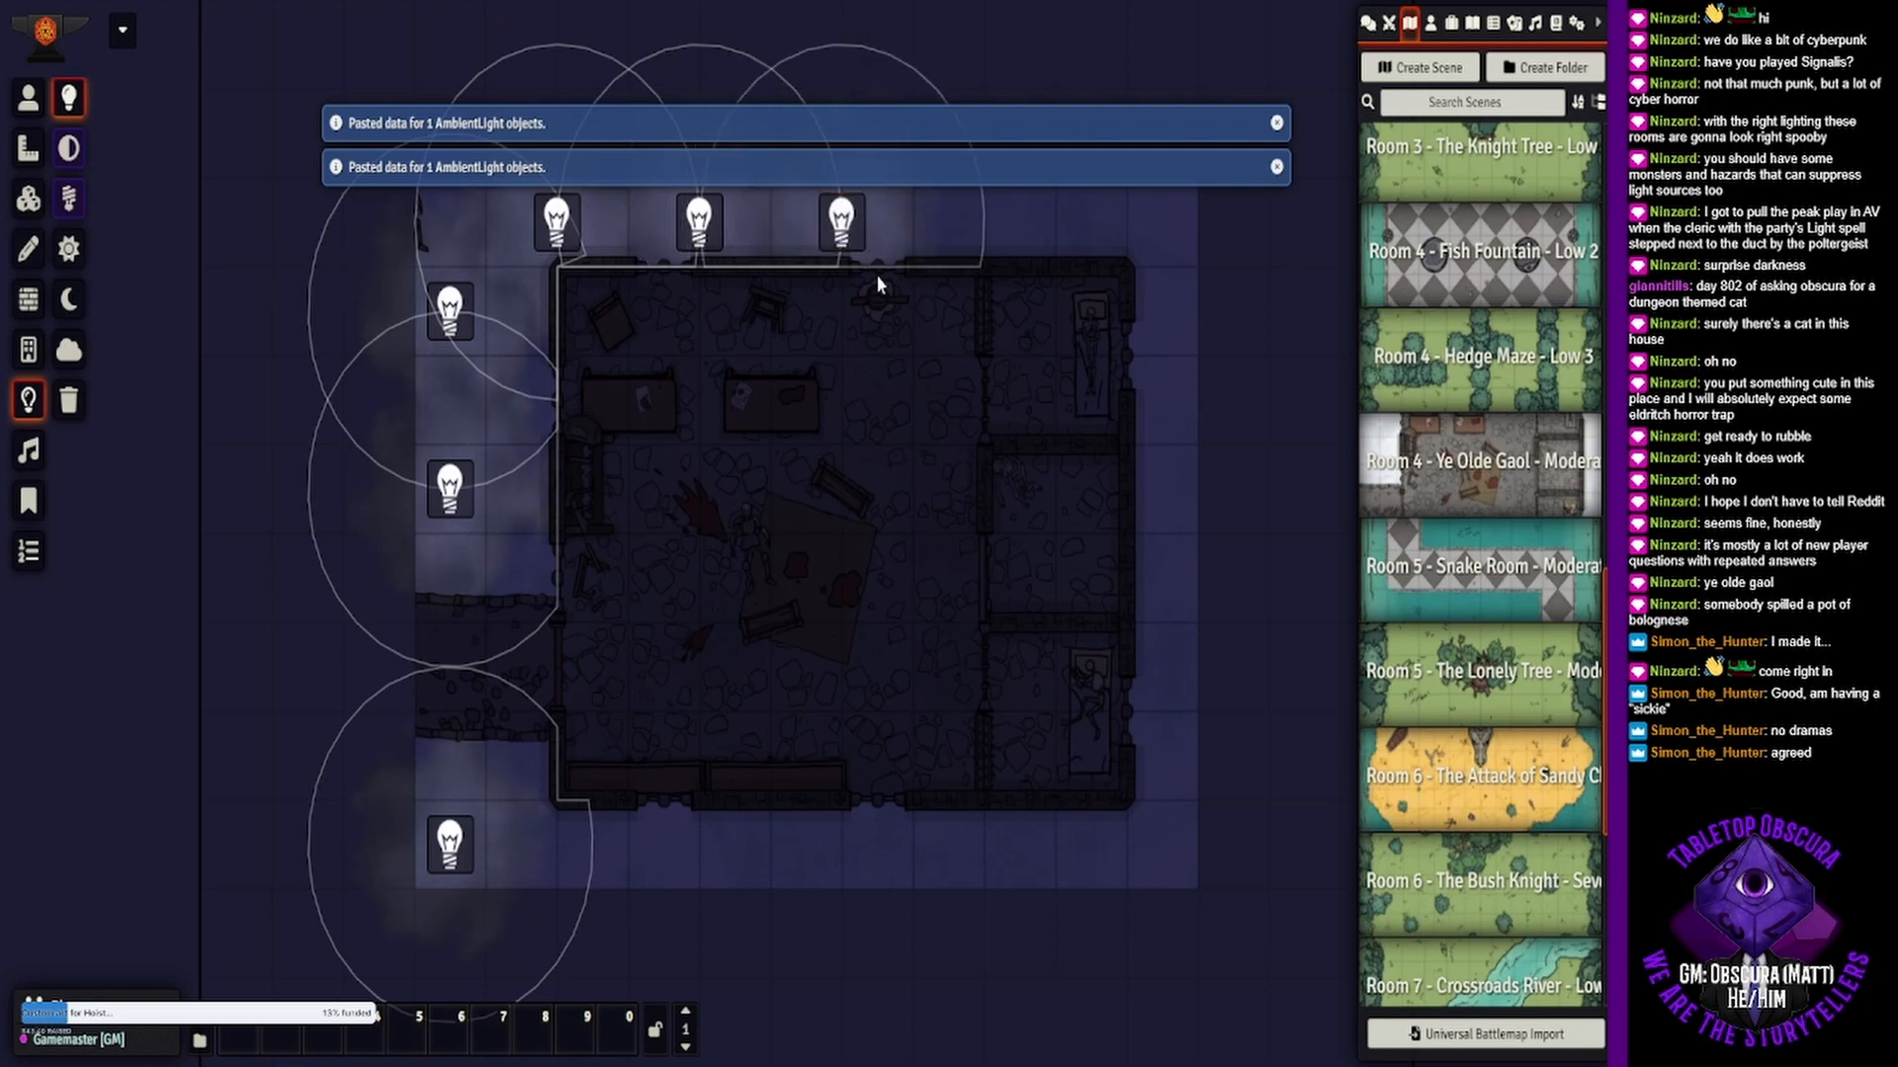
pyautogui.hotkey('ctrl', 'v')
pyautogui.moveTo(568, 820); pyautogui.dragTo(604, 874)
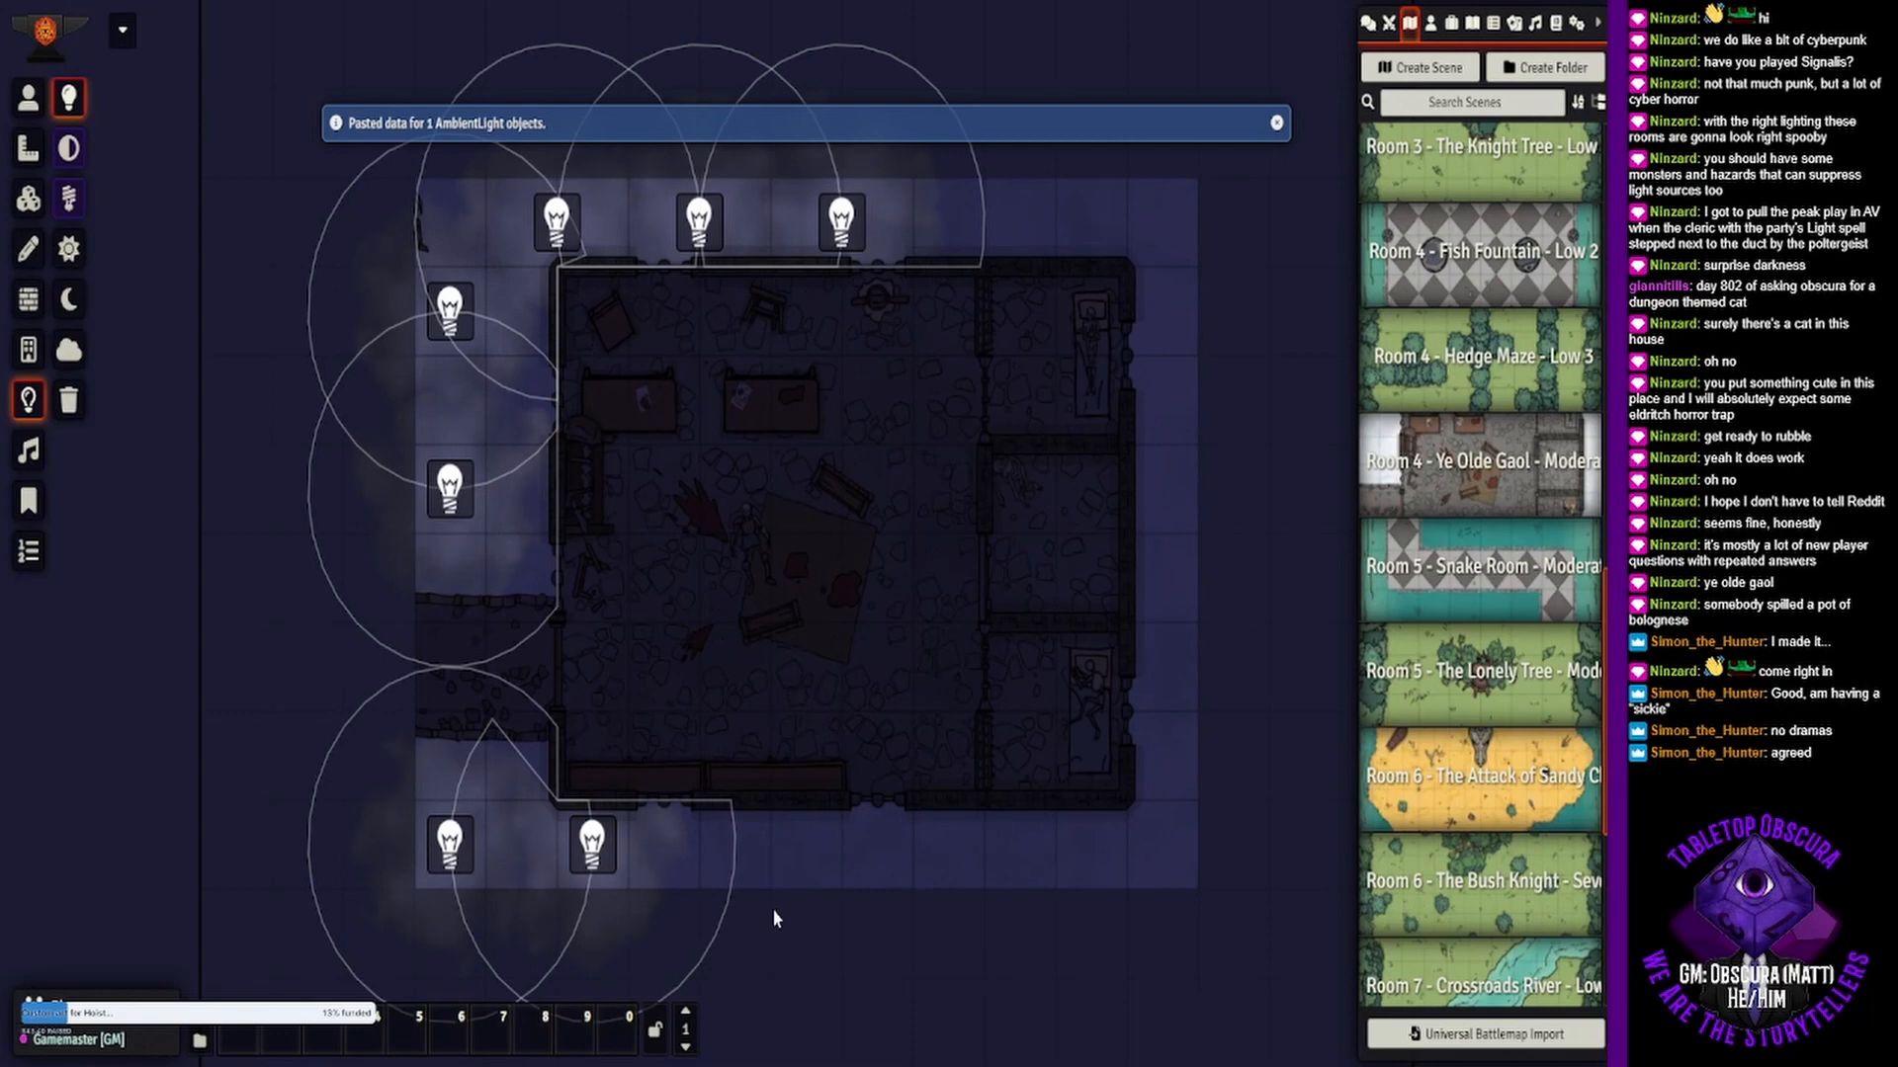
# - Paste two more ambient lights to complete the row outside the north wall up to the northeast corner
pyautogui.hotkey('ctrl', 'v')
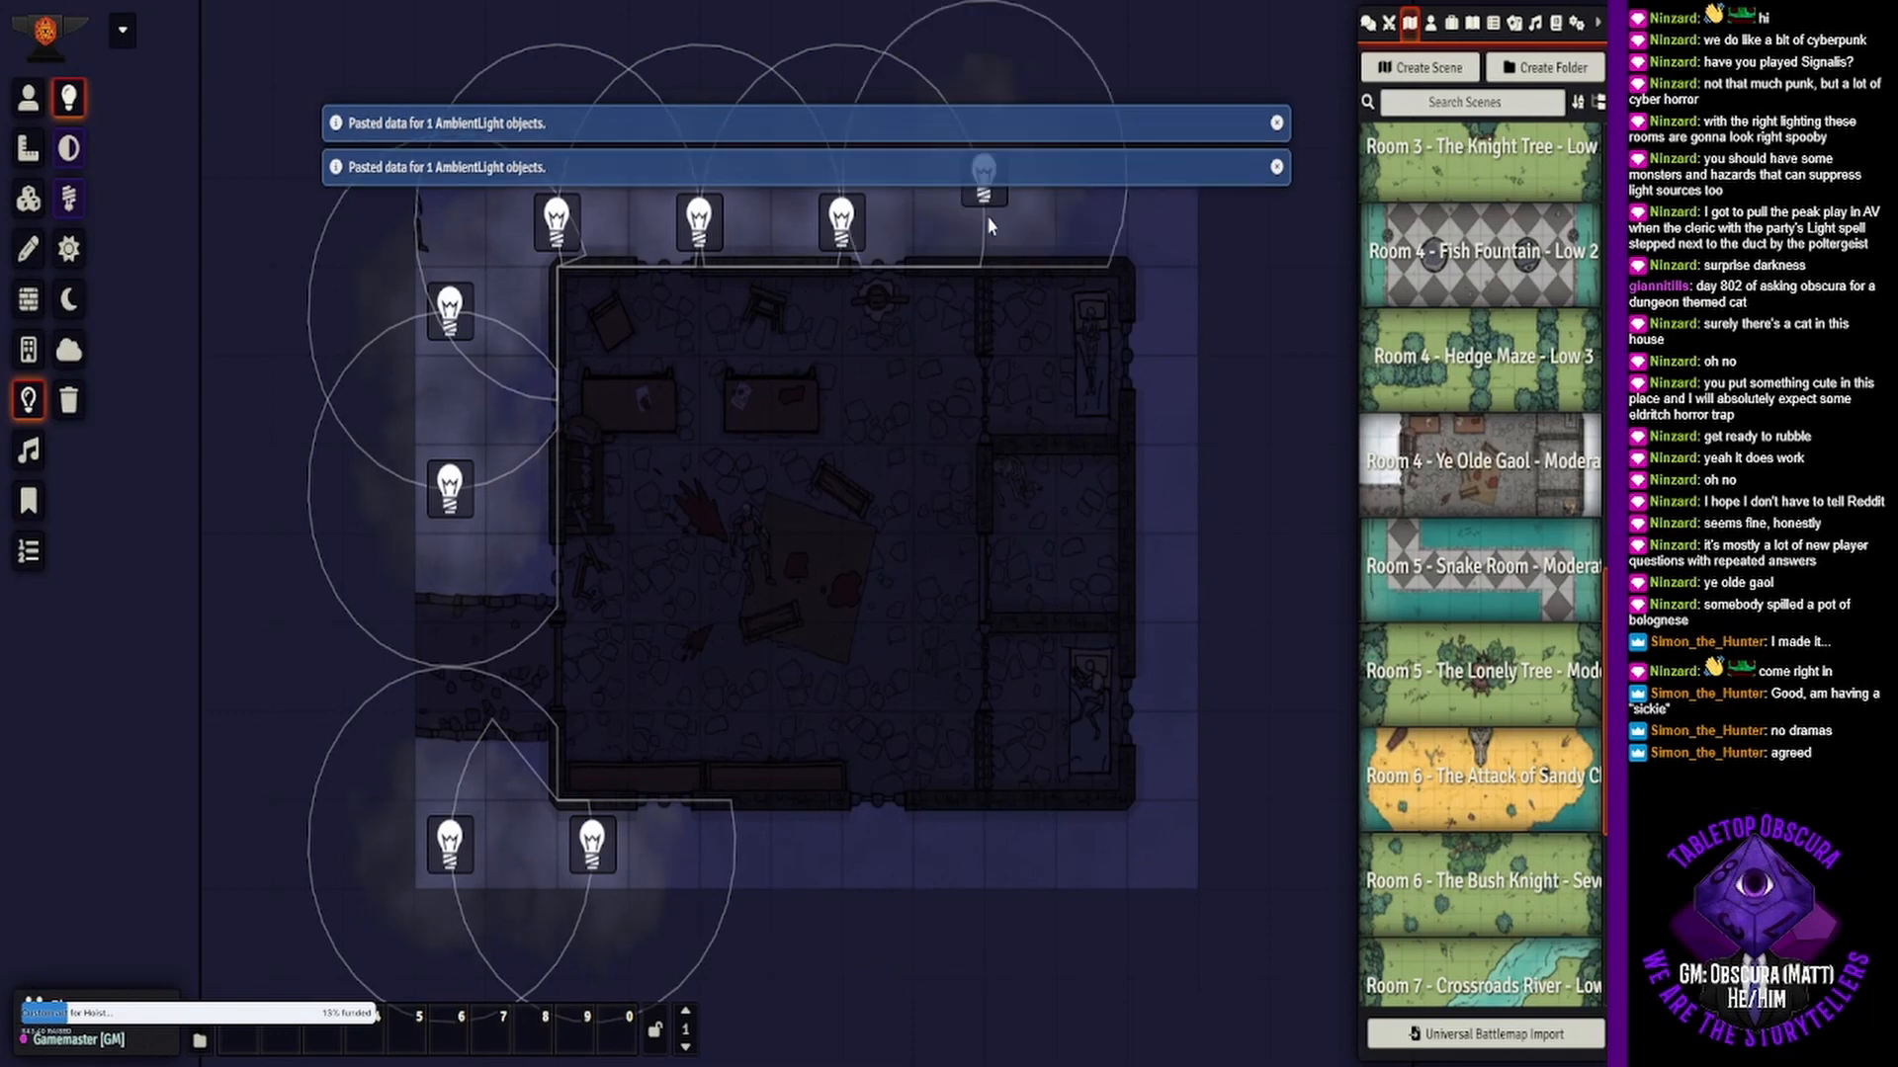
pyautogui.moveTo(985, 188); pyautogui.dragTo(986, 240)
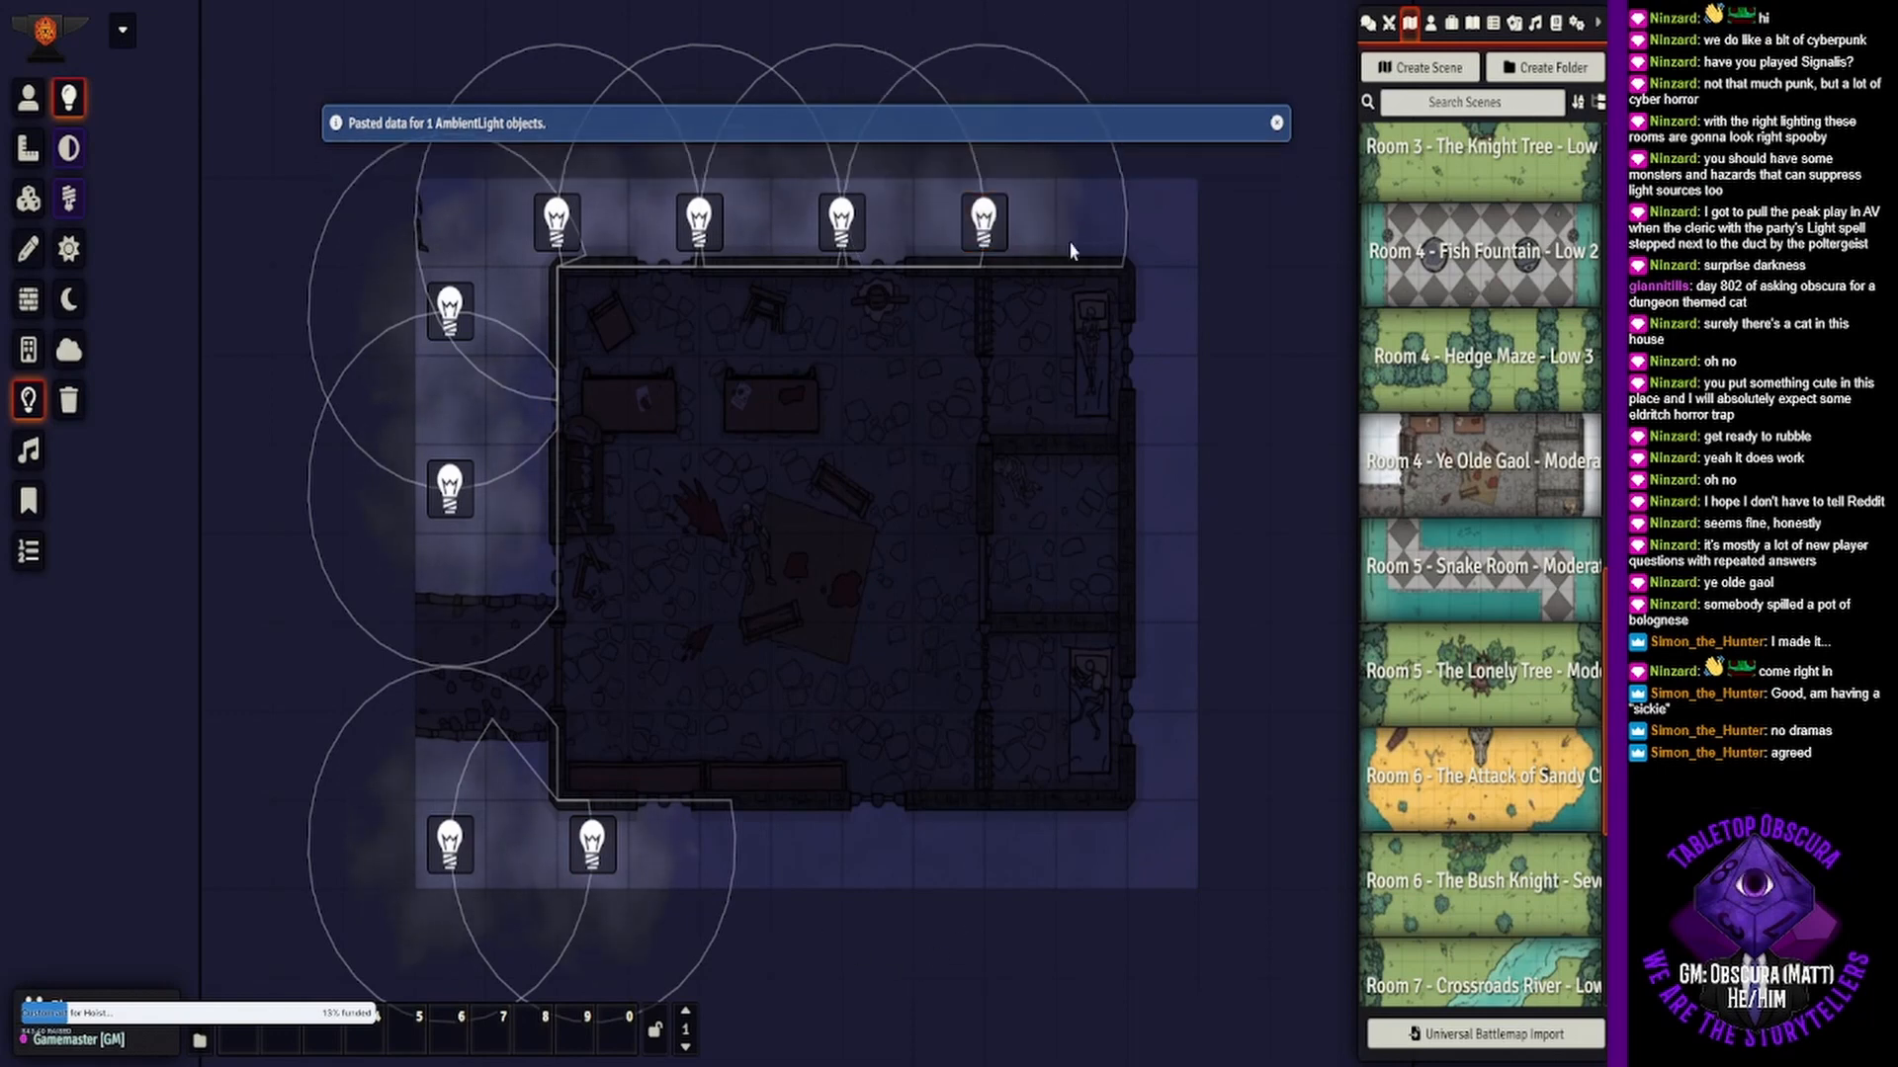
pyautogui.hotkey('ctrl', 'v')
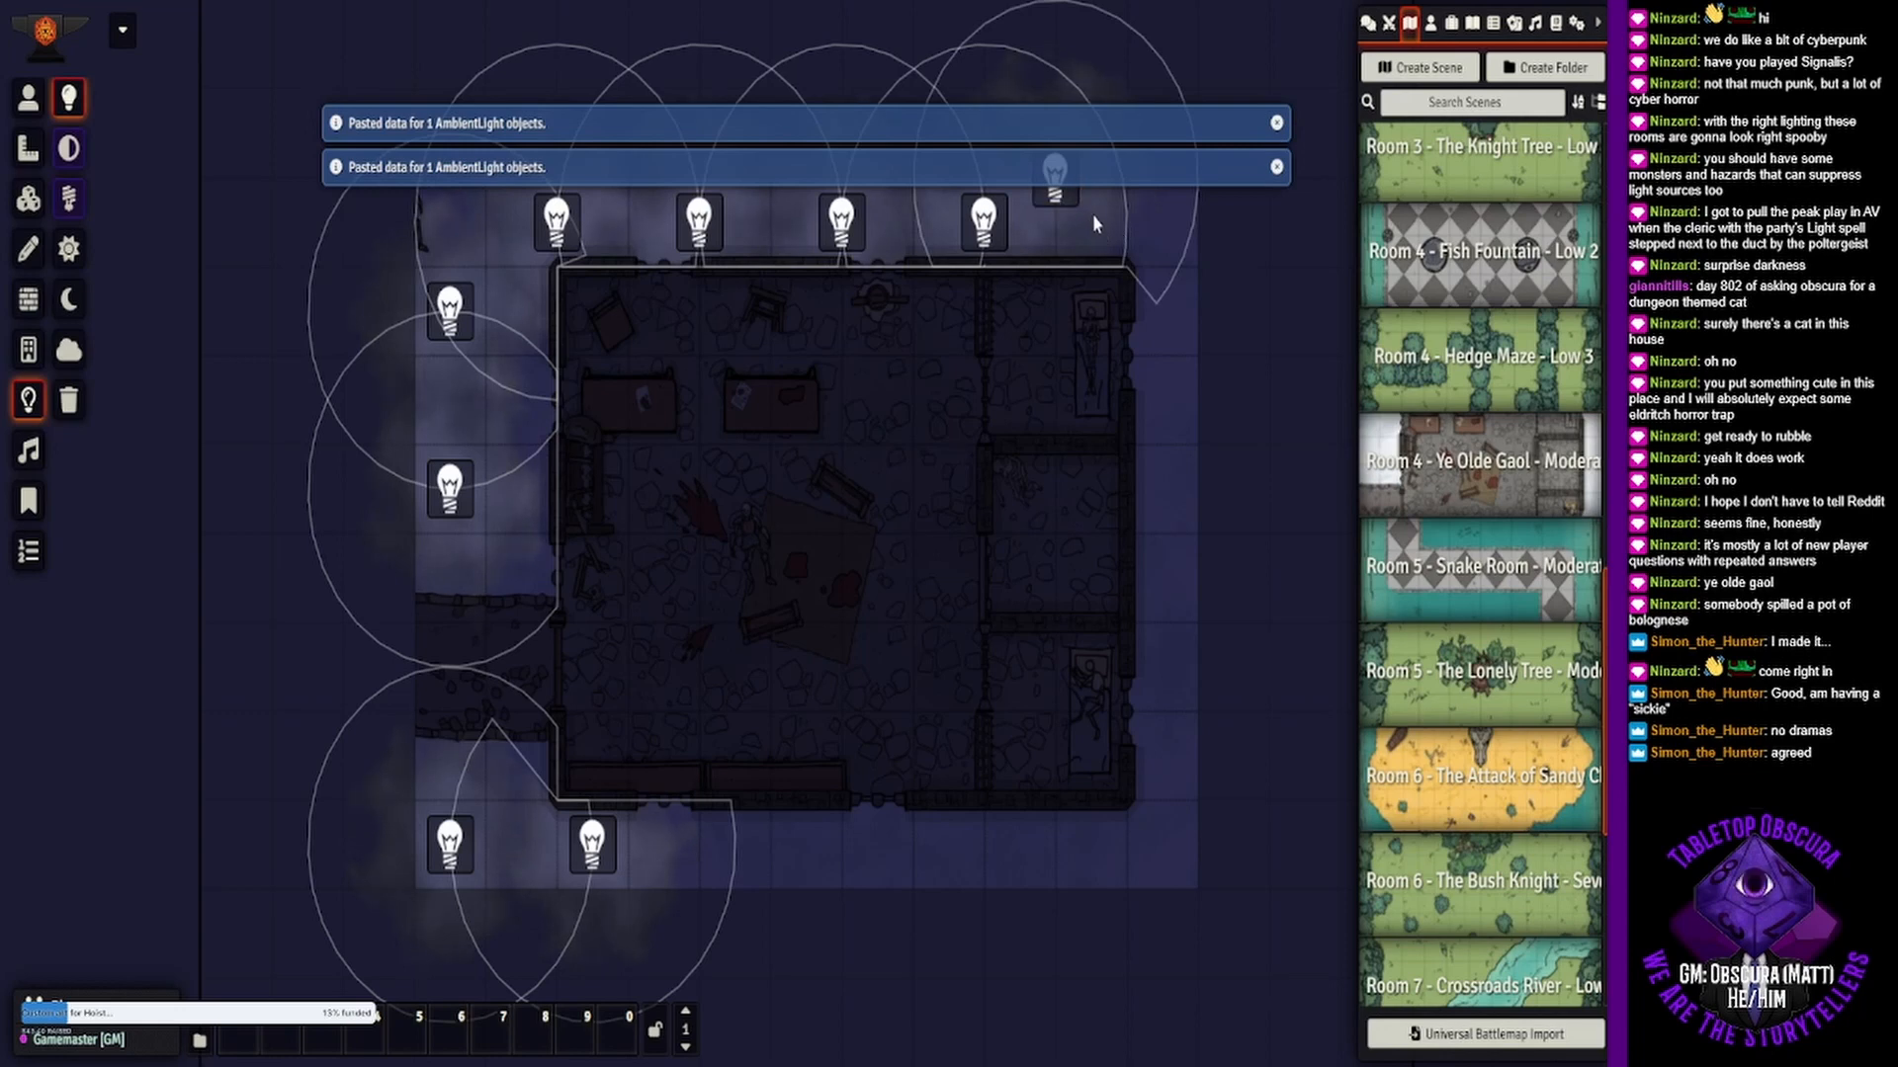
pyautogui.moveTo(1076, 213); pyautogui.dragTo(1129, 230)
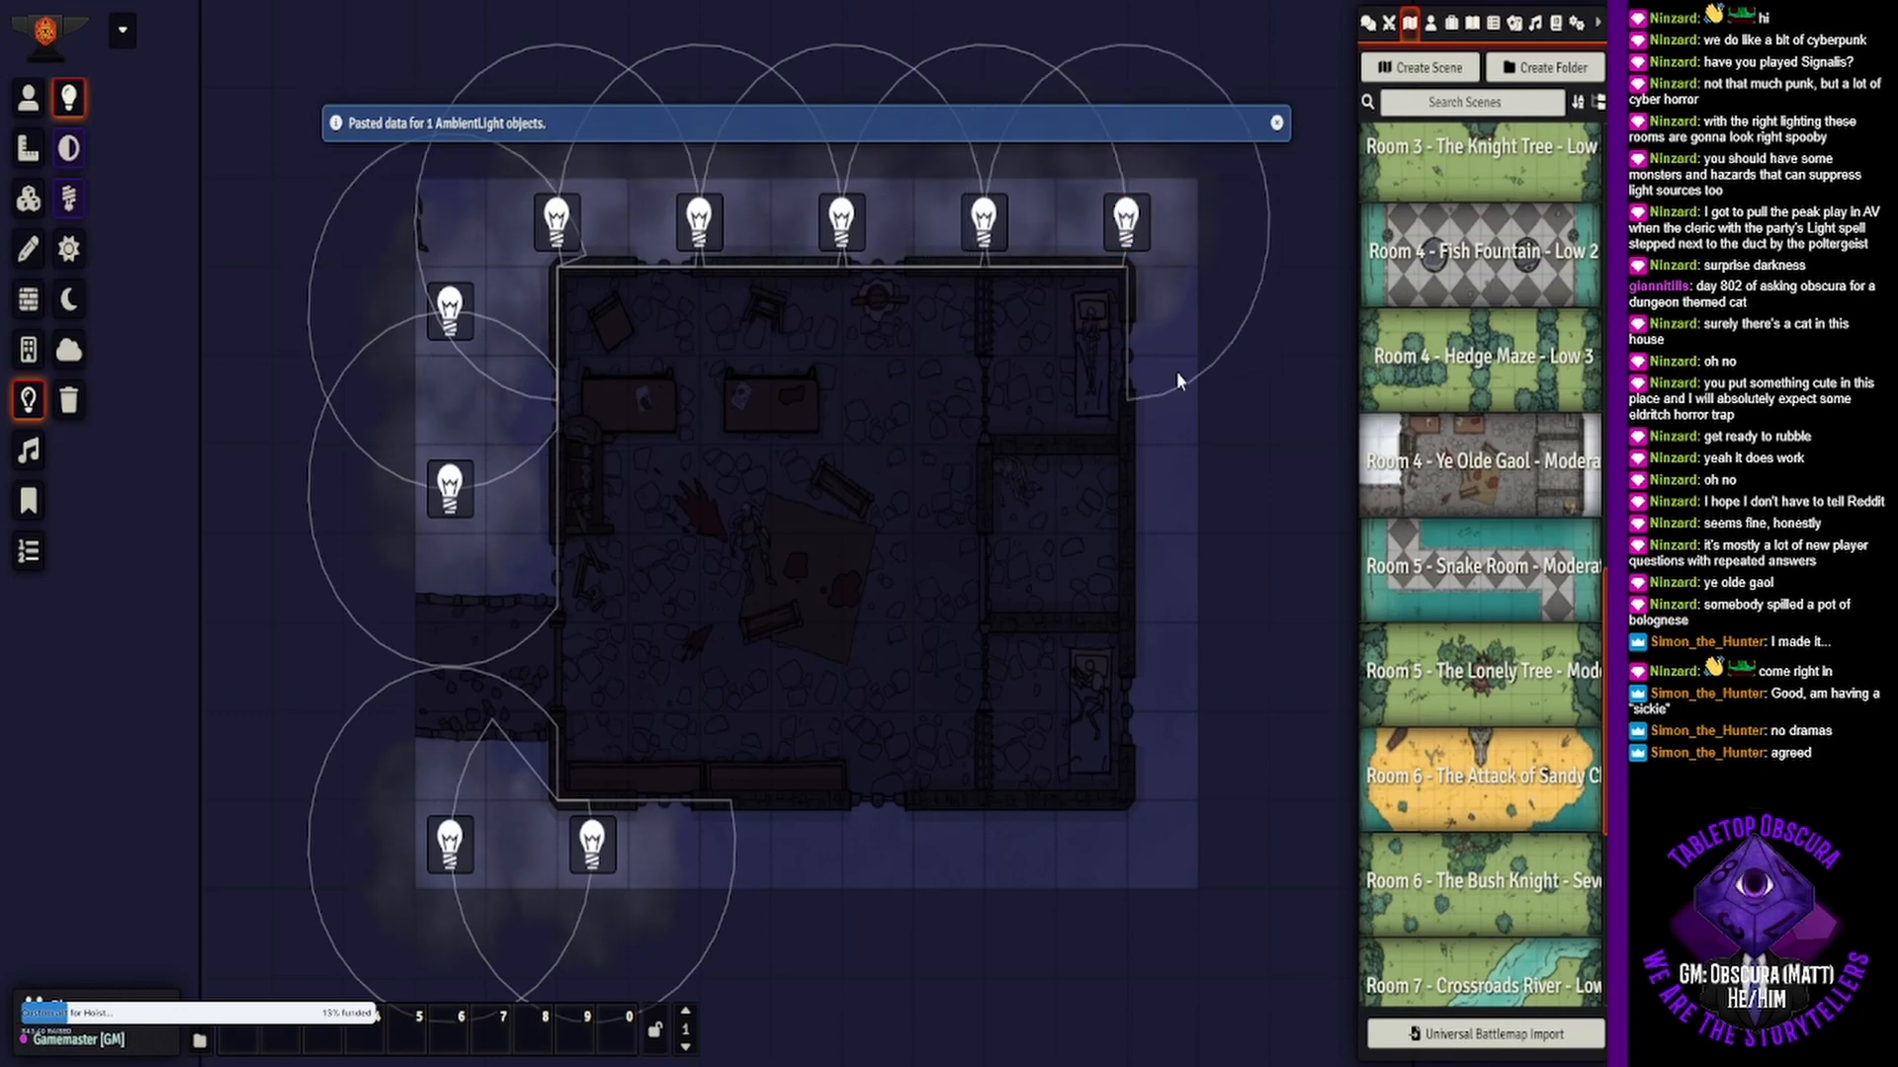
# - Paste three evenly spaced ambient lights down the snow strip outside the gaol's east wall
pyautogui.hotkey('ctrl', 'v')
pyautogui.moveTo(1142, 346); pyautogui.dragTo(1191, 364)
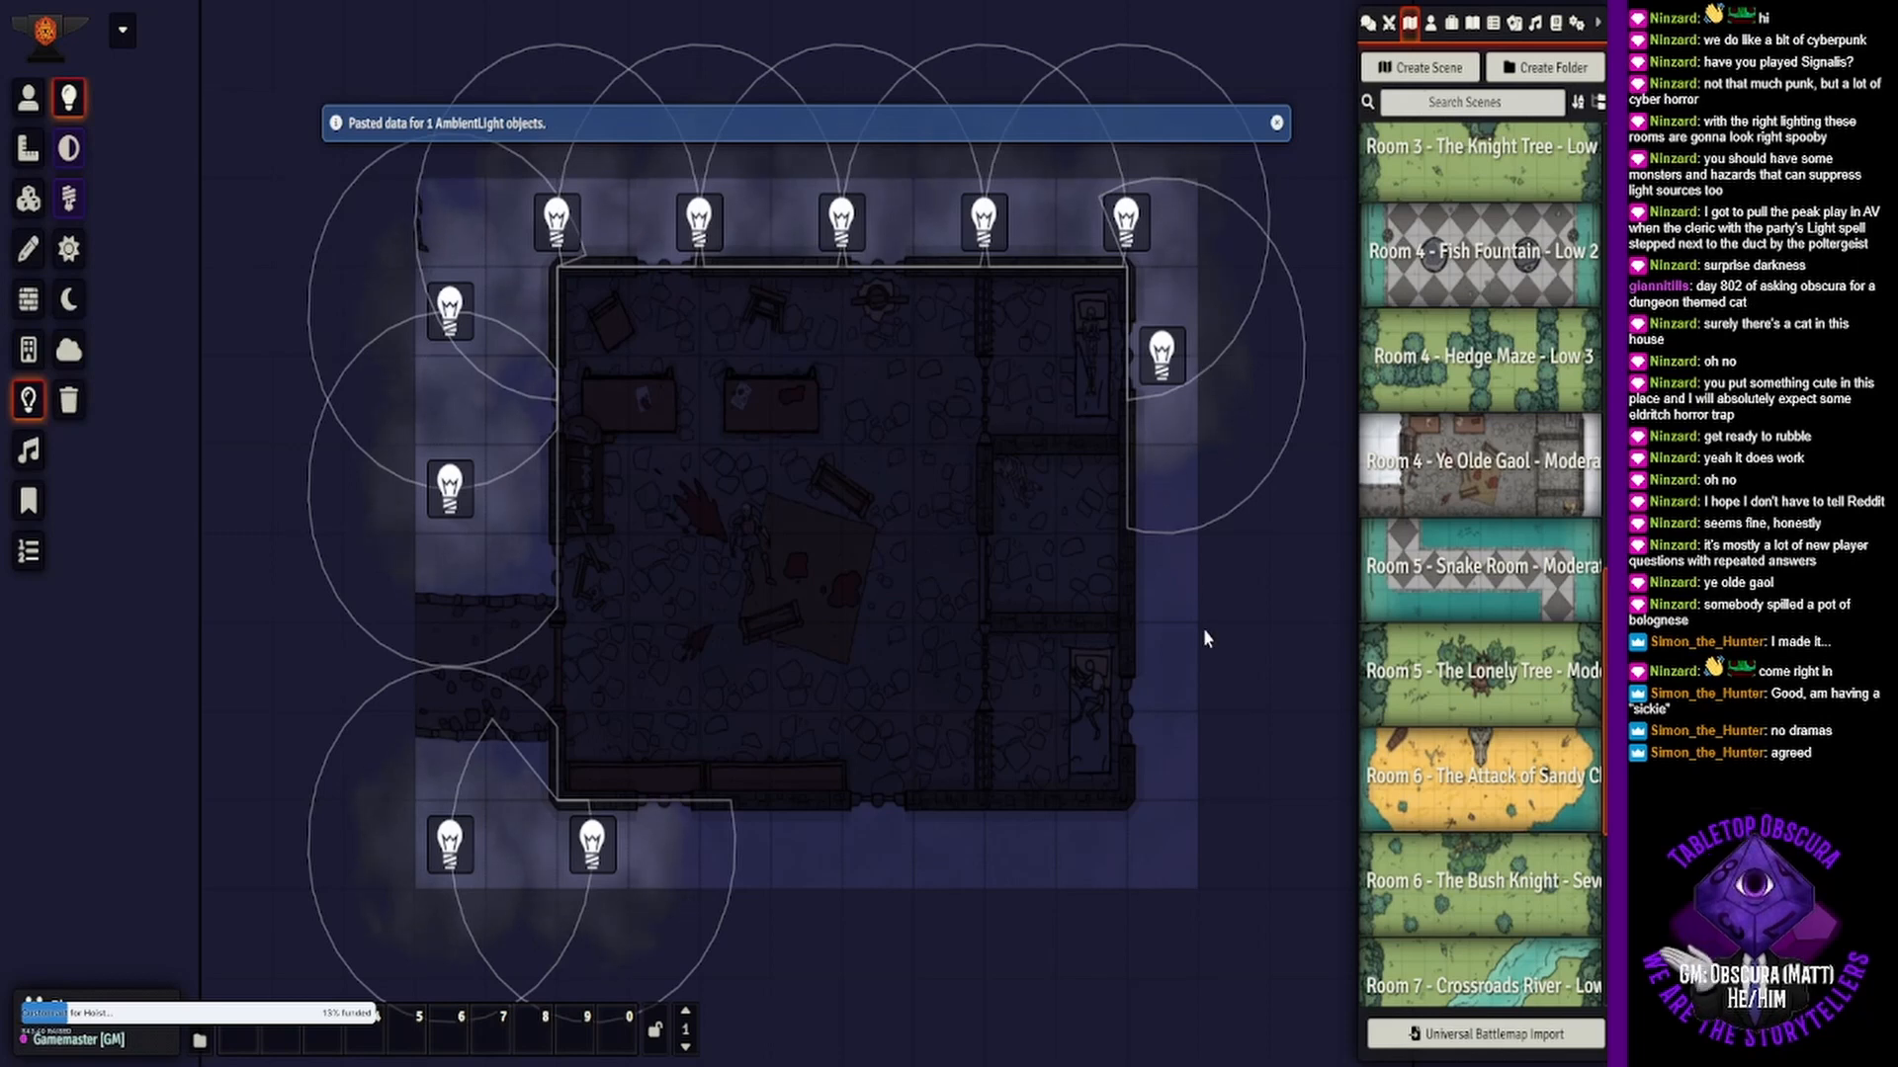
pyautogui.hotkey('ctrl', 'v')
pyautogui.moveTo(1127, 452); pyautogui.dragTo(1157, 550)
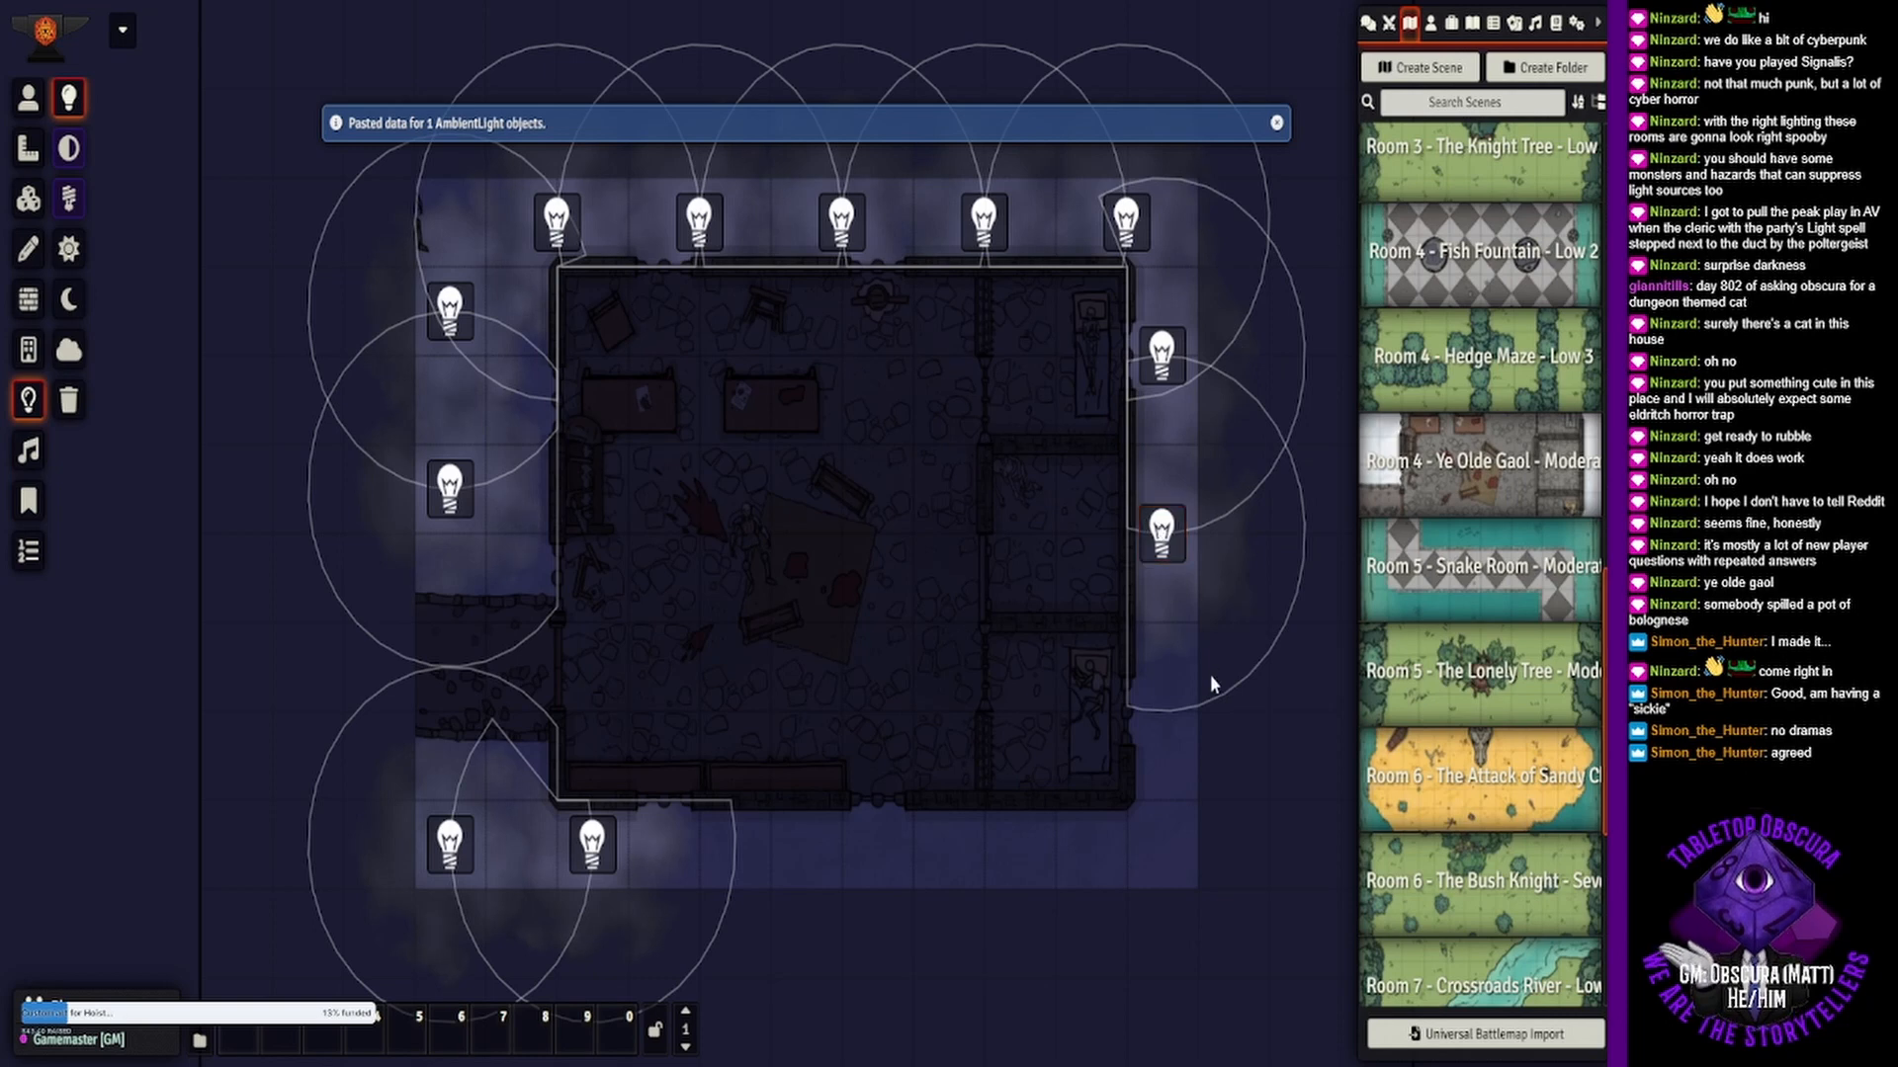
pyautogui.hotkey('ctrl', 'v')
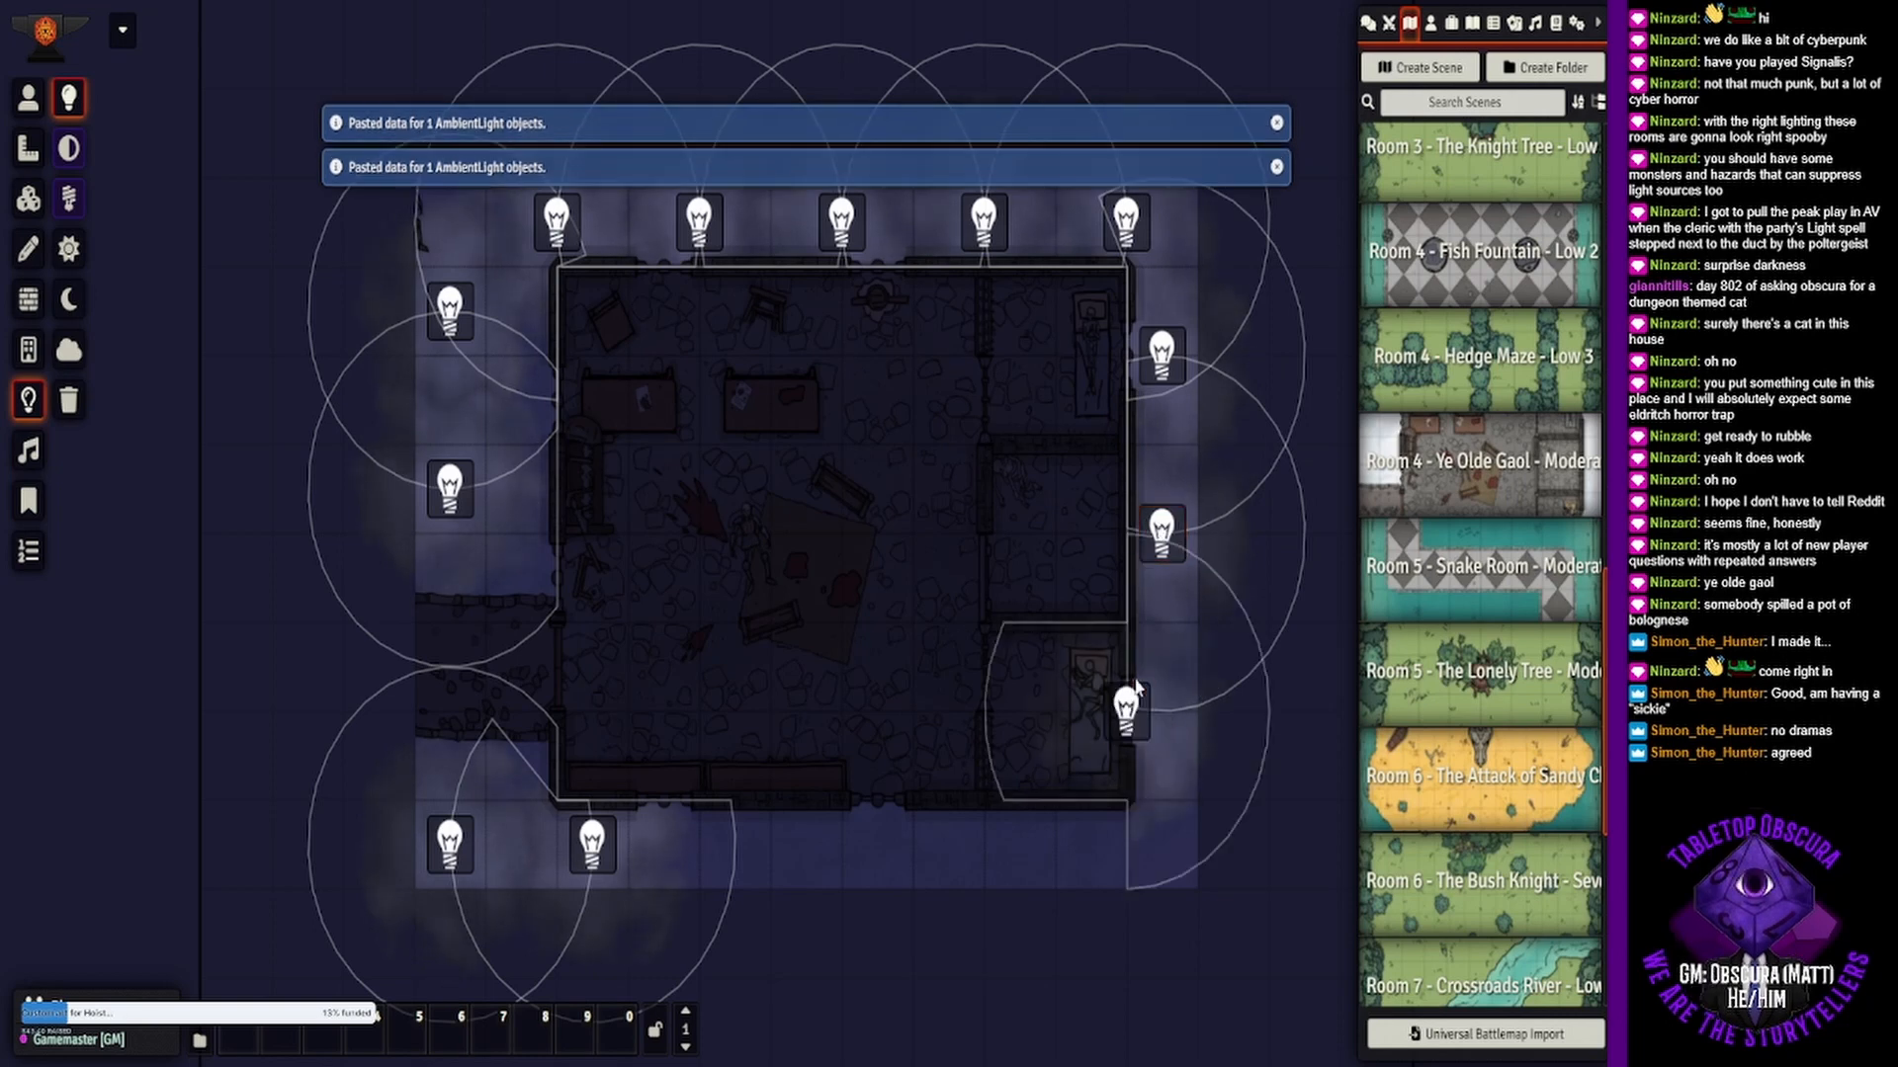
pyautogui.moveTo(1128, 708); pyautogui.dragTo(1175, 703)
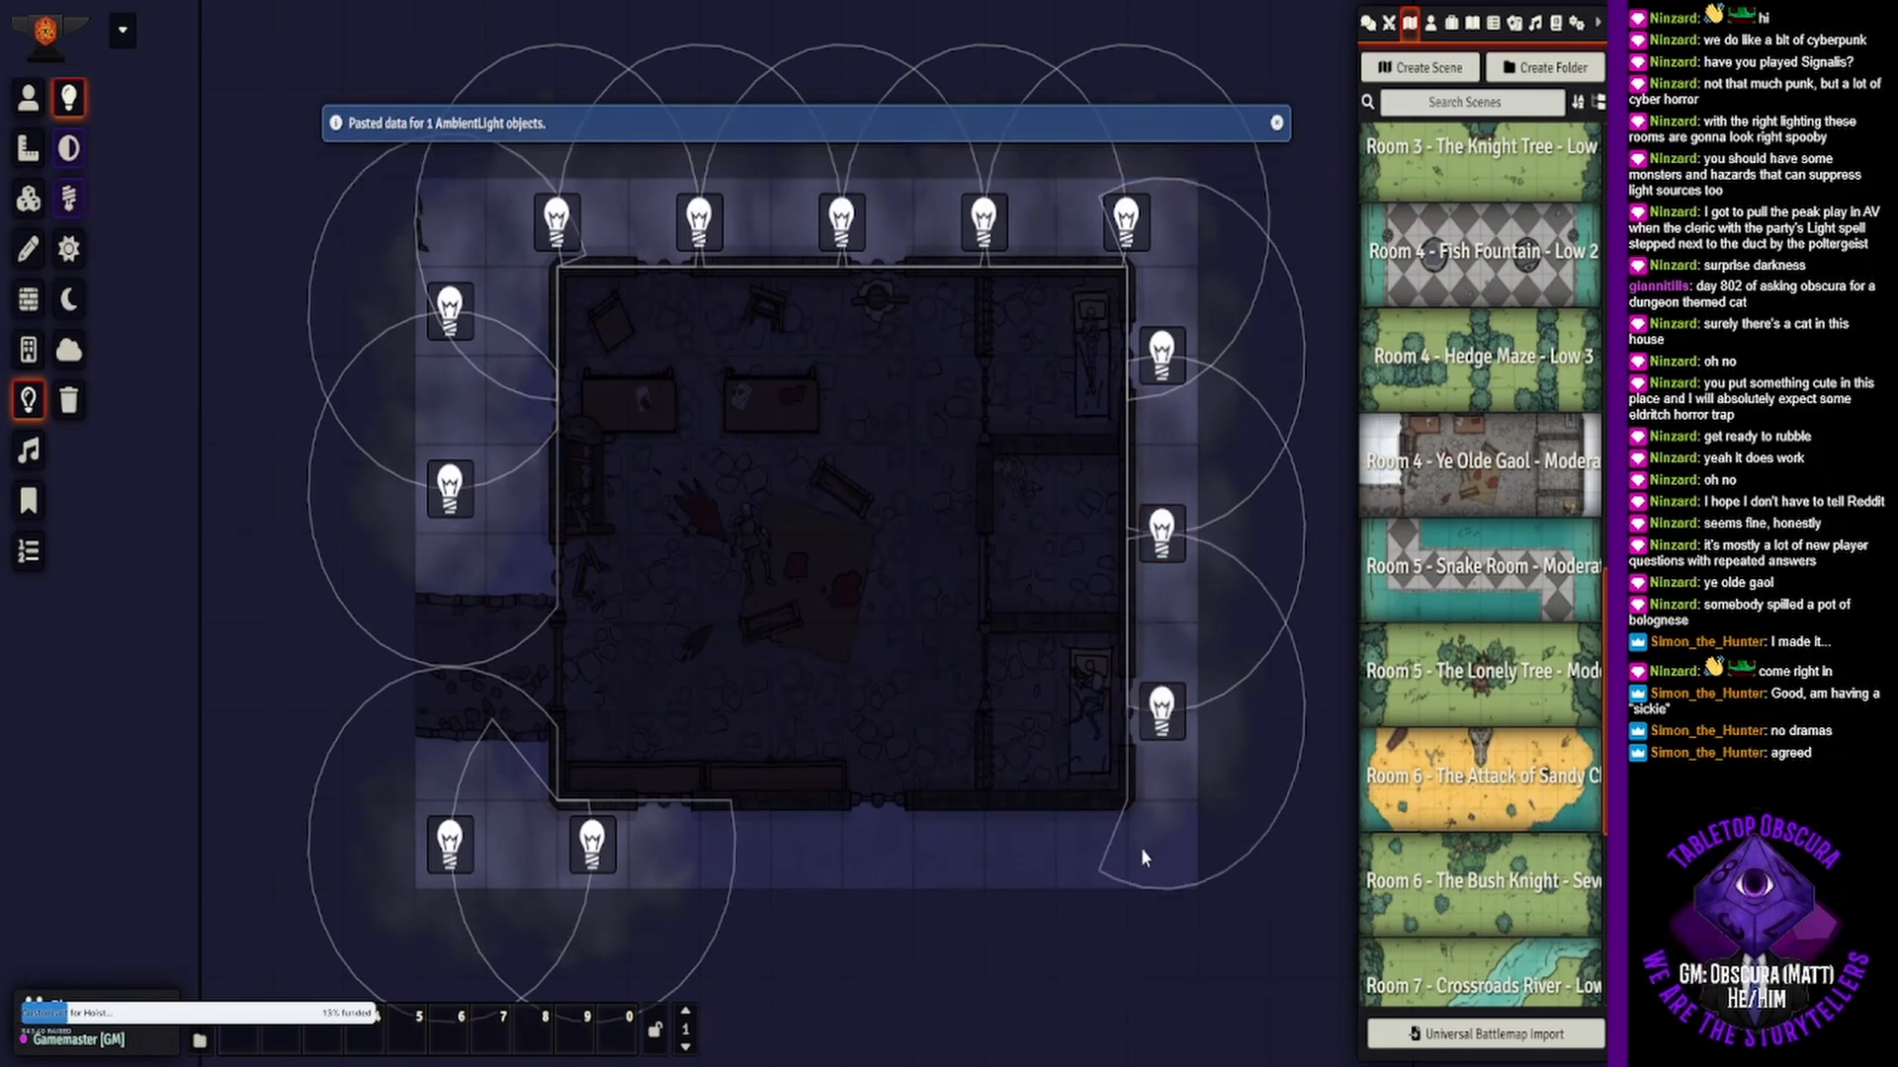
# - Paste four ambient lights outside the south wall, from the southeast corner westward, to close the remaining dark gap
pyautogui.hotkey('ctrl', 'v')
pyautogui.moveTo(1066, 815); pyautogui.dragTo(1134, 856)
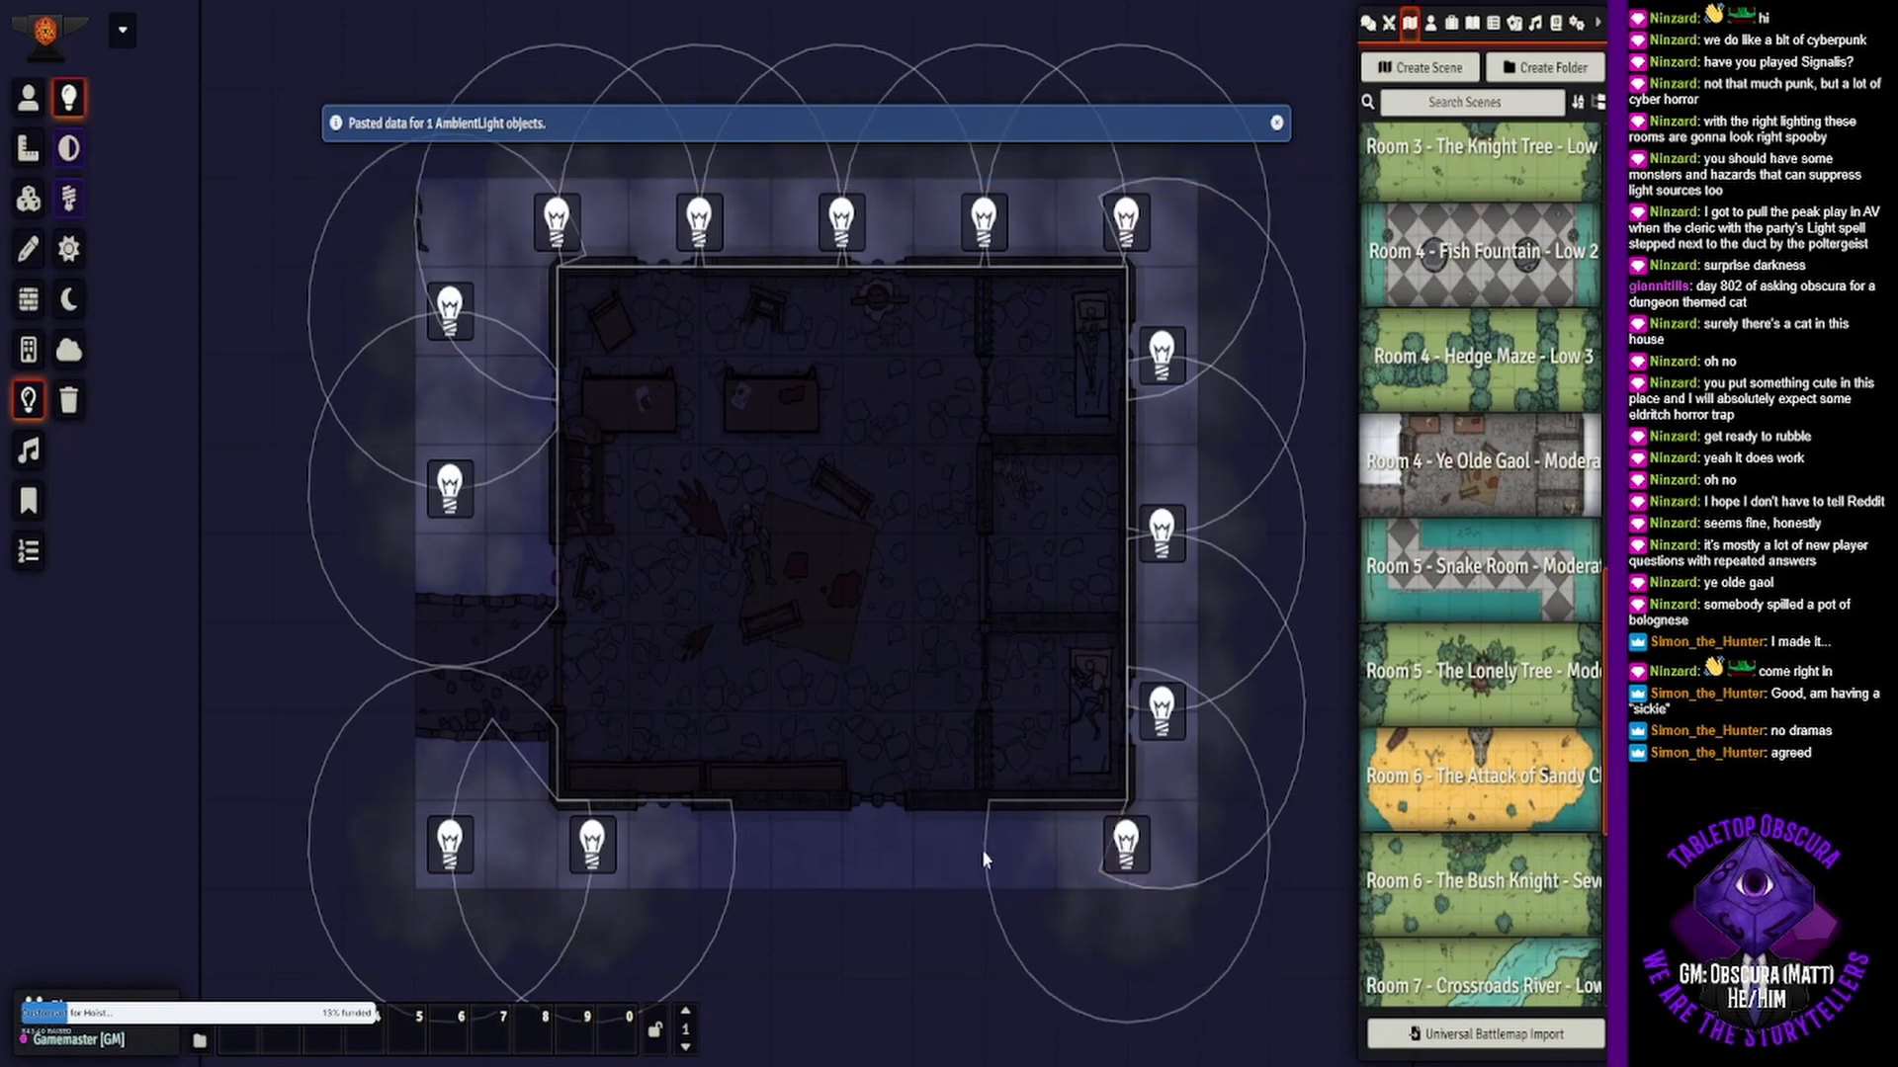
pyautogui.hotkey('ctrl', 'v')
pyautogui.moveTo(919, 805); pyautogui.dragTo(992, 844)
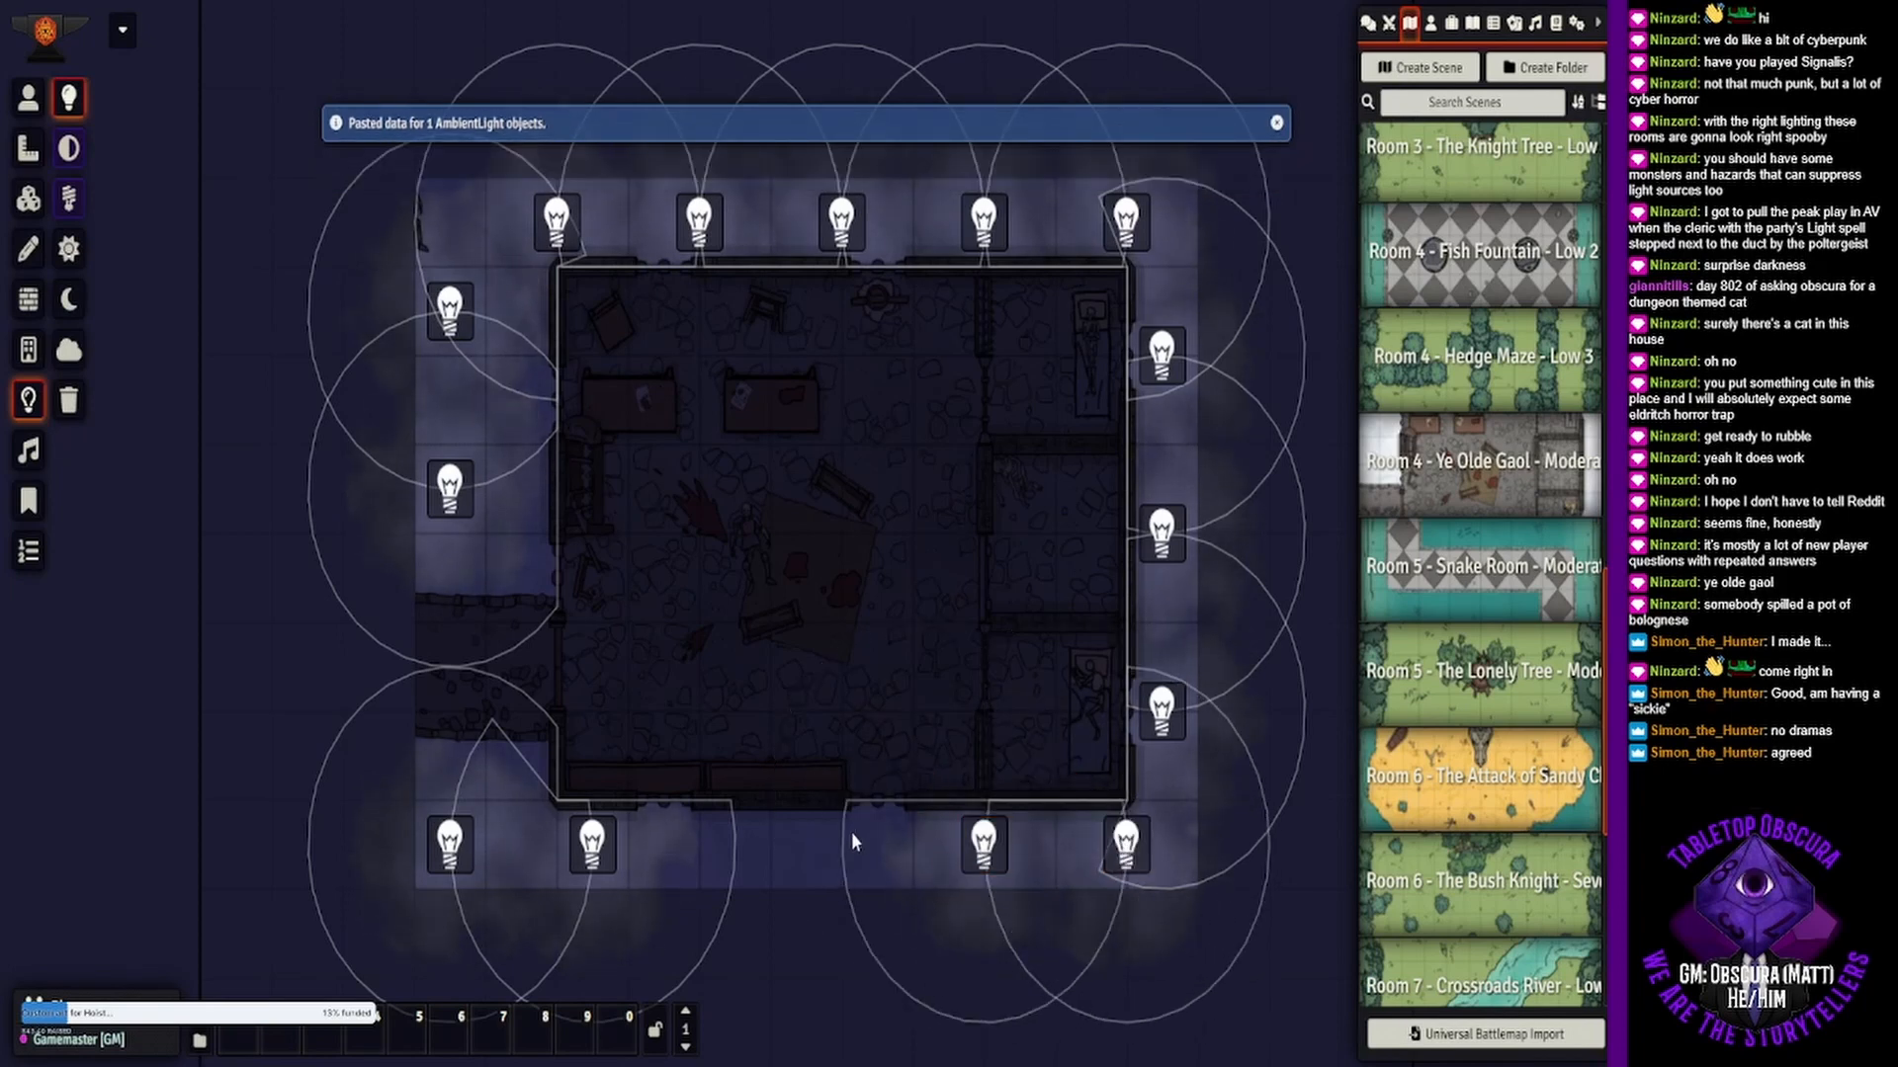
pyautogui.hotkey('ctrl', 'v')
pyautogui.moveTo(845, 802); pyautogui.dragTo(848, 858)
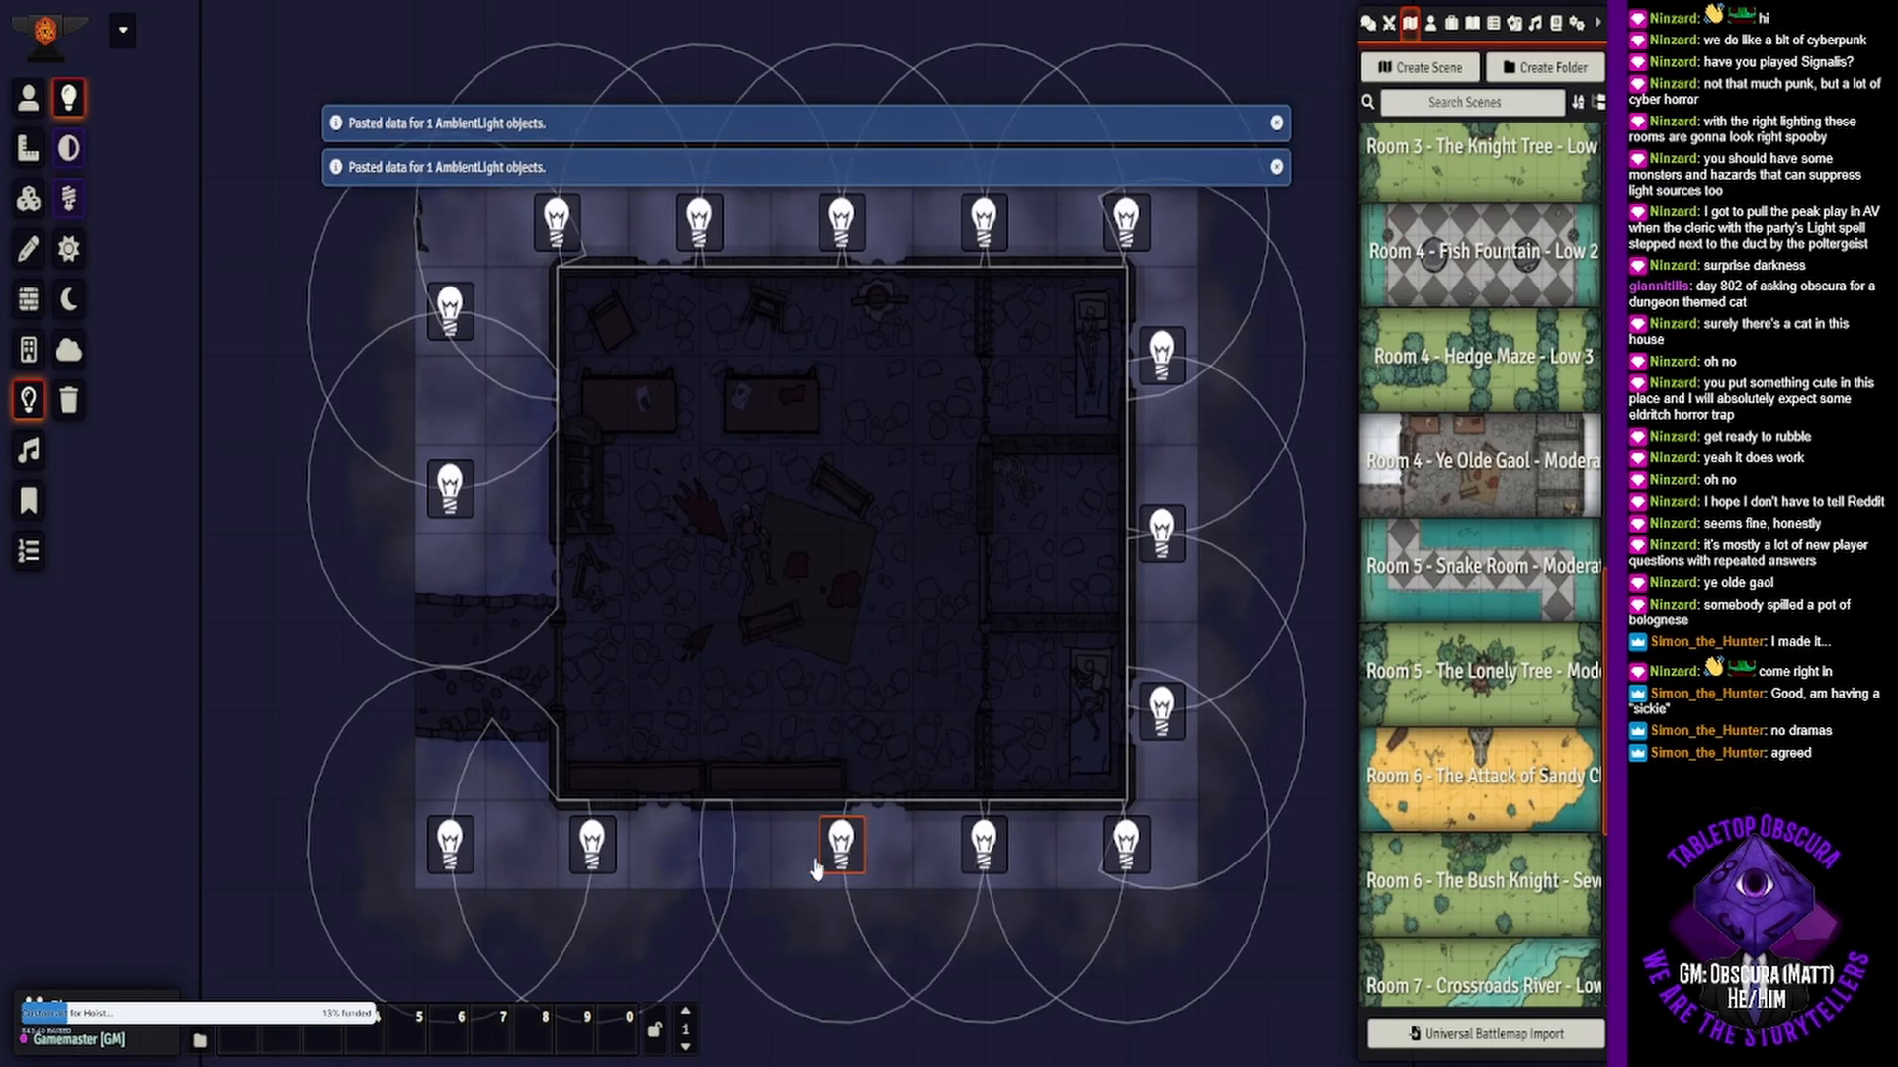
pyautogui.hotkey('ctrl', 'v')
pyautogui.moveTo(702, 802); pyautogui.dragTo(735, 847)
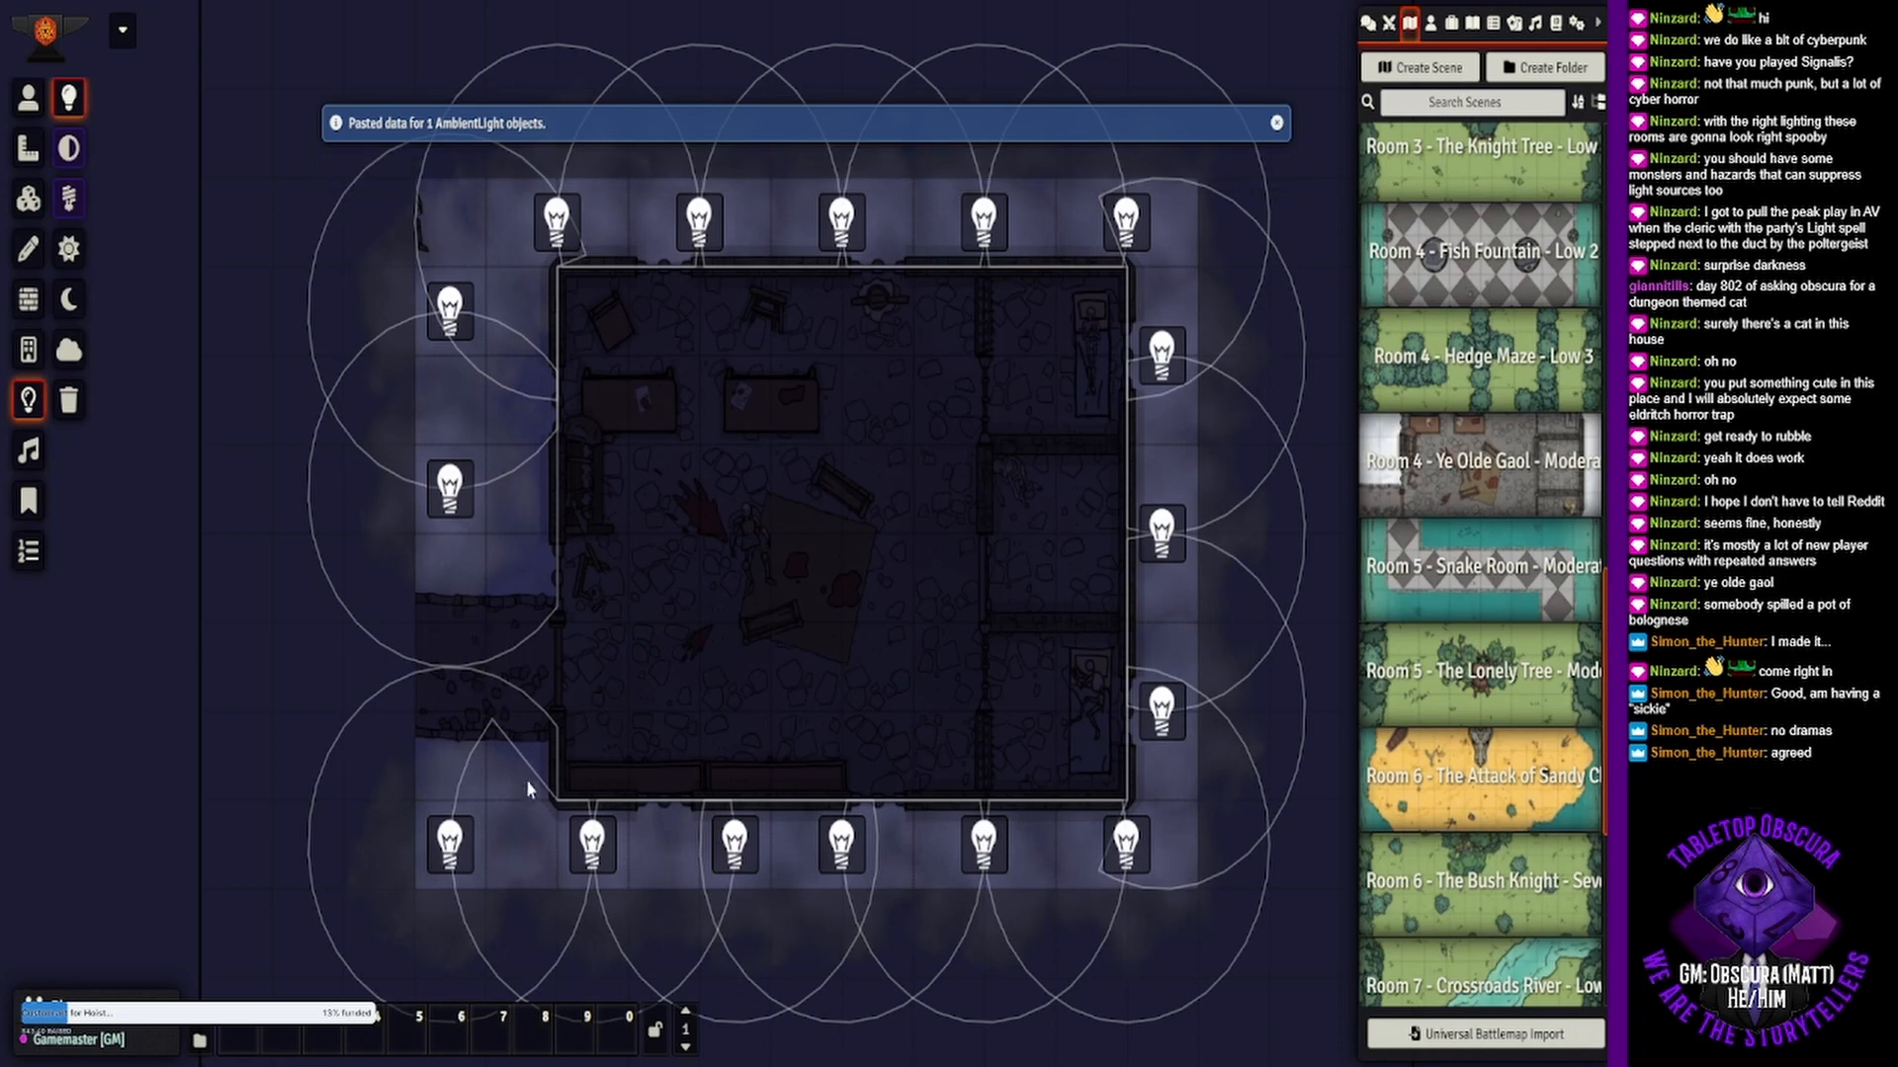
# - Display the scene's walls and delete the door segments at the south end of the south cell's front and in its east window
pyautogui.click(28, 98)
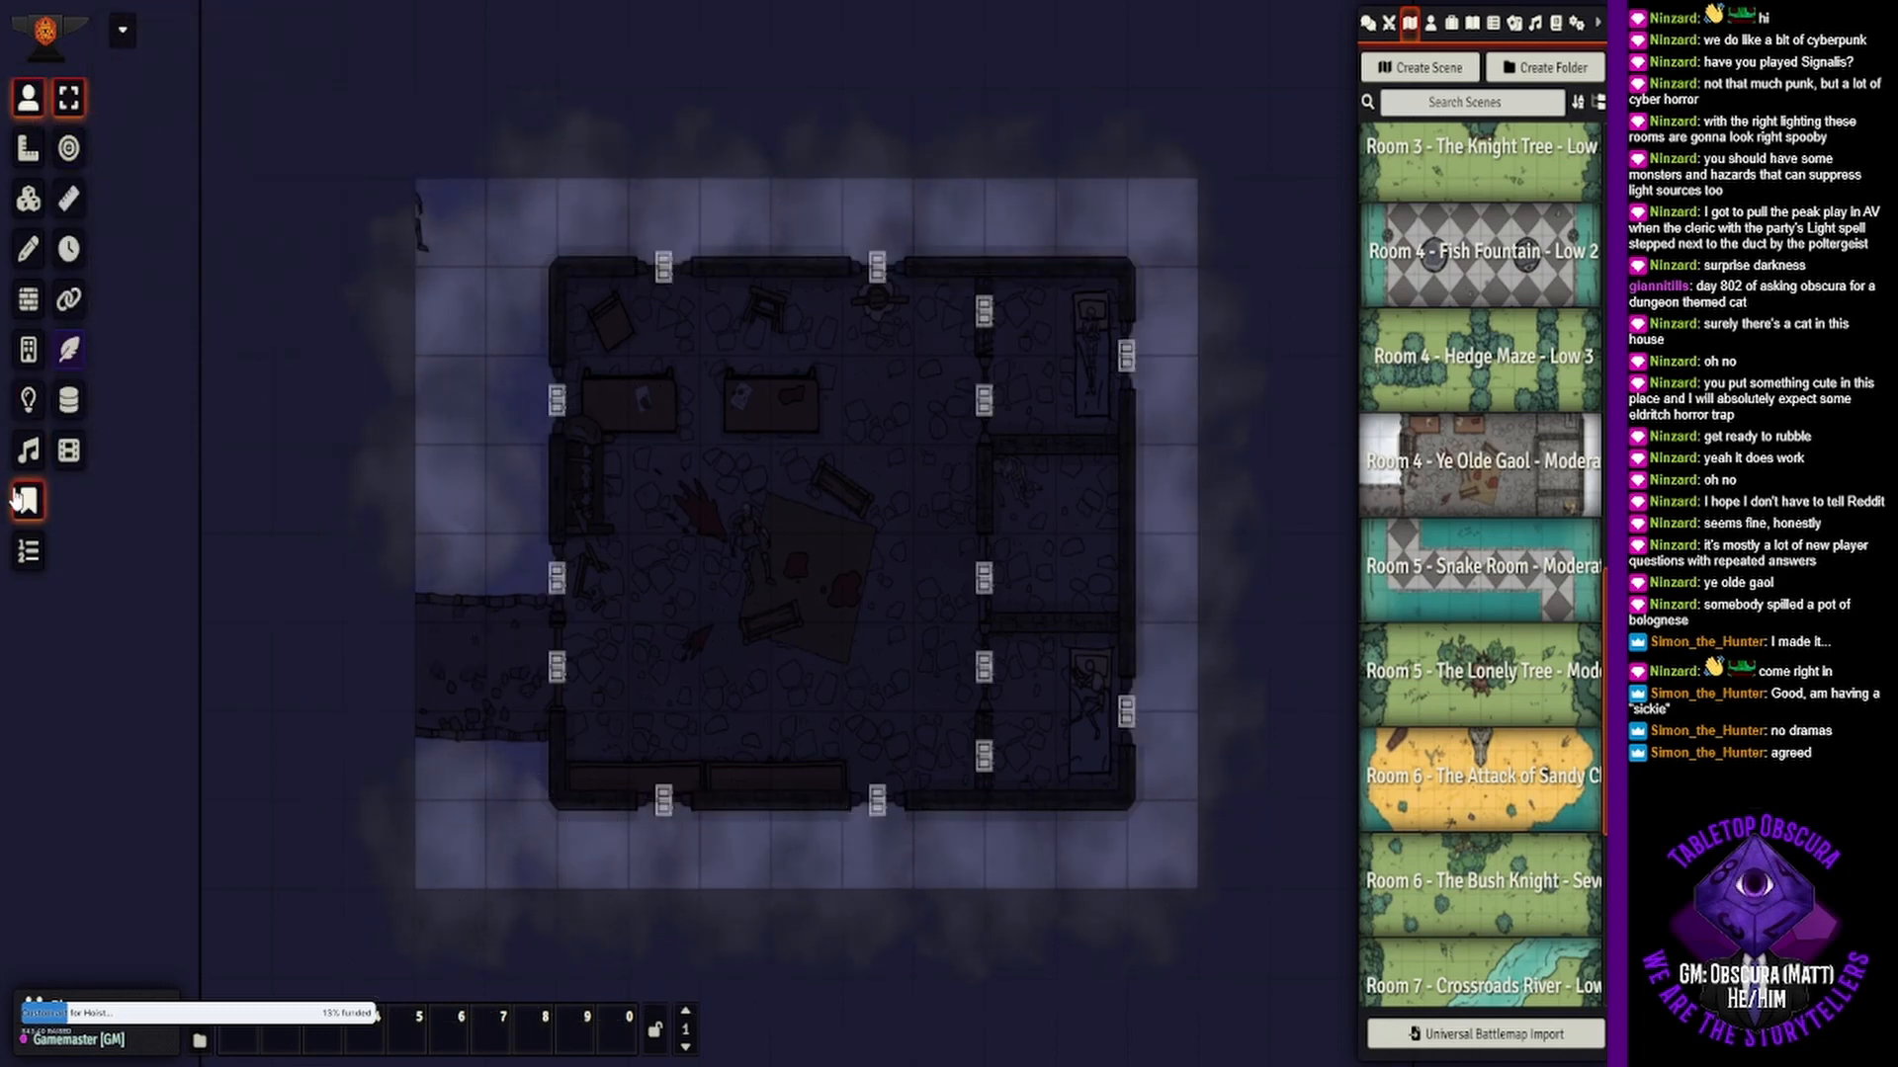
pyautogui.click(28, 341)
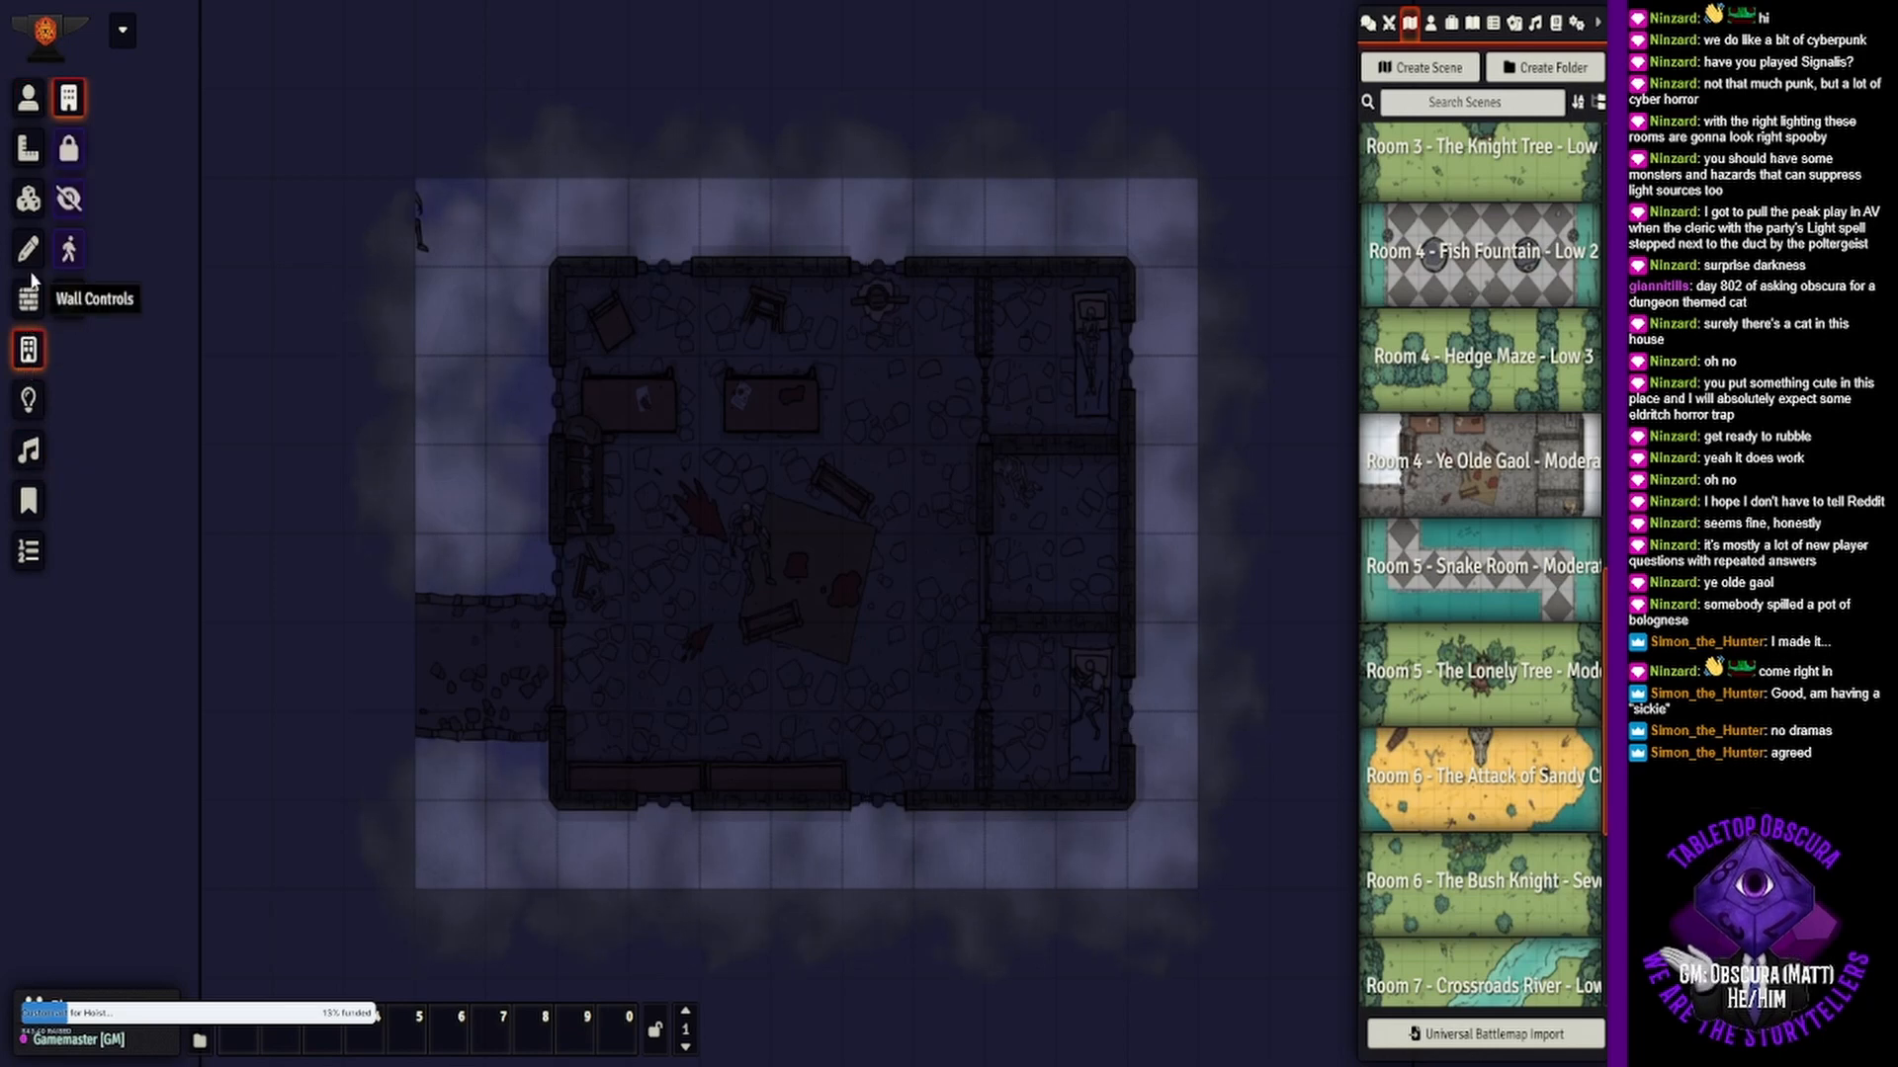
pyautogui.click(28, 299)
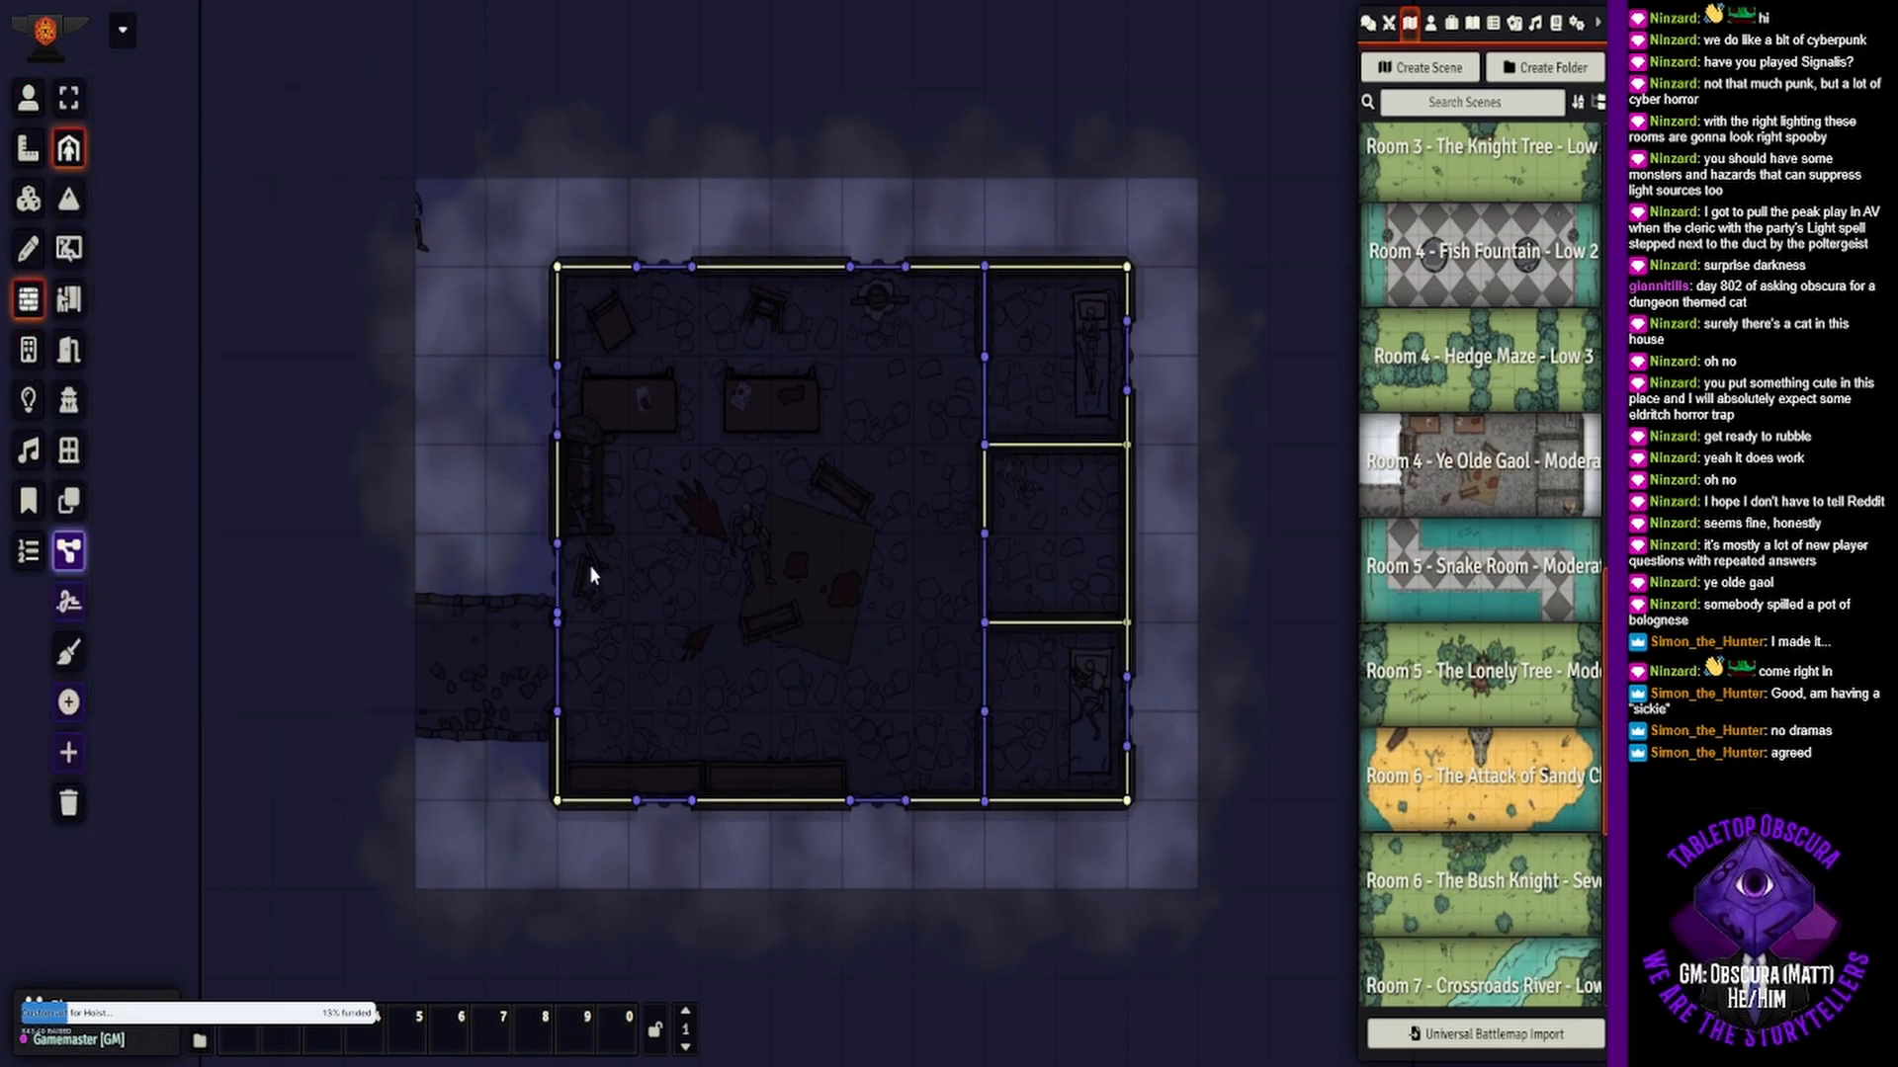
pyautogui.click(984, 806)
pyautogui.press('Delete')
pyautogui.click(1125, 751)
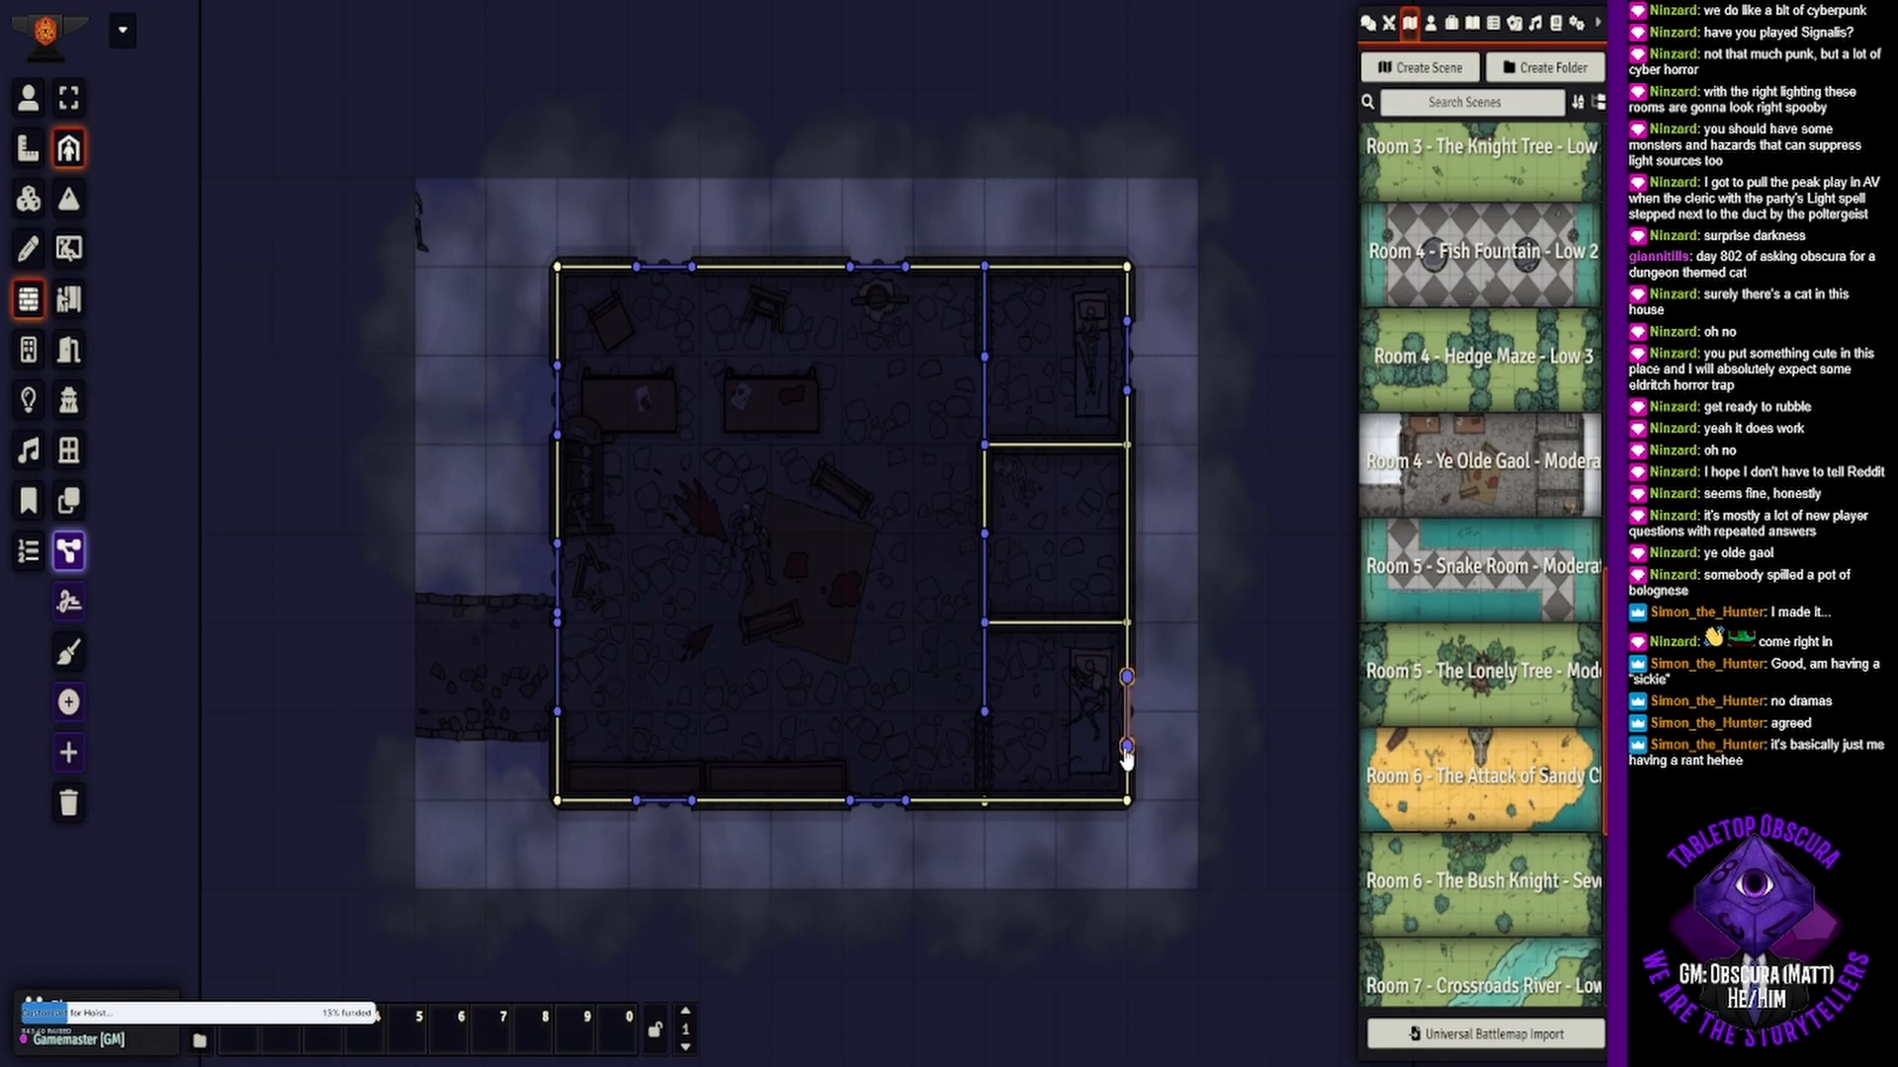
pyautogui.press('Delete')
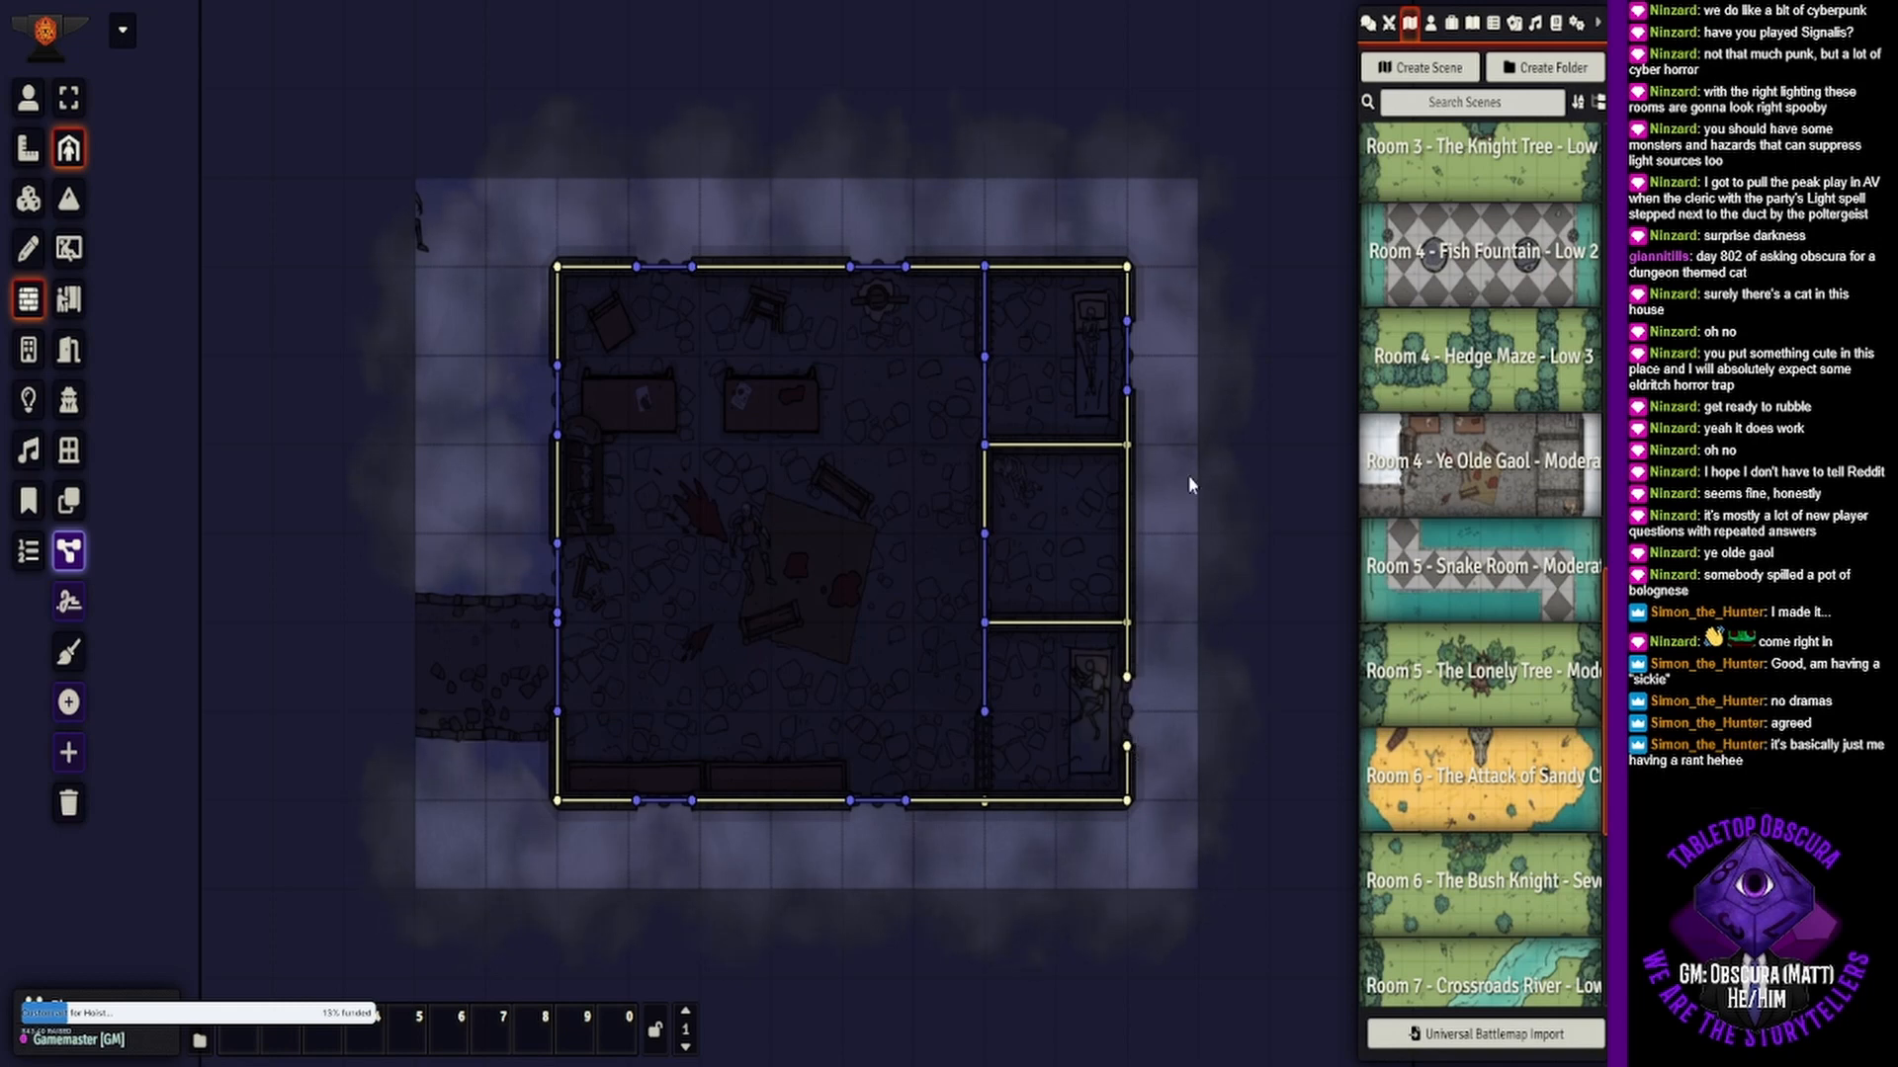
# - Delete the door segments in the north cell's east window, the north end of its front, and the north wall's eastern window
pyautogui.click(1128, 393)
pyautogui.press('Delete')
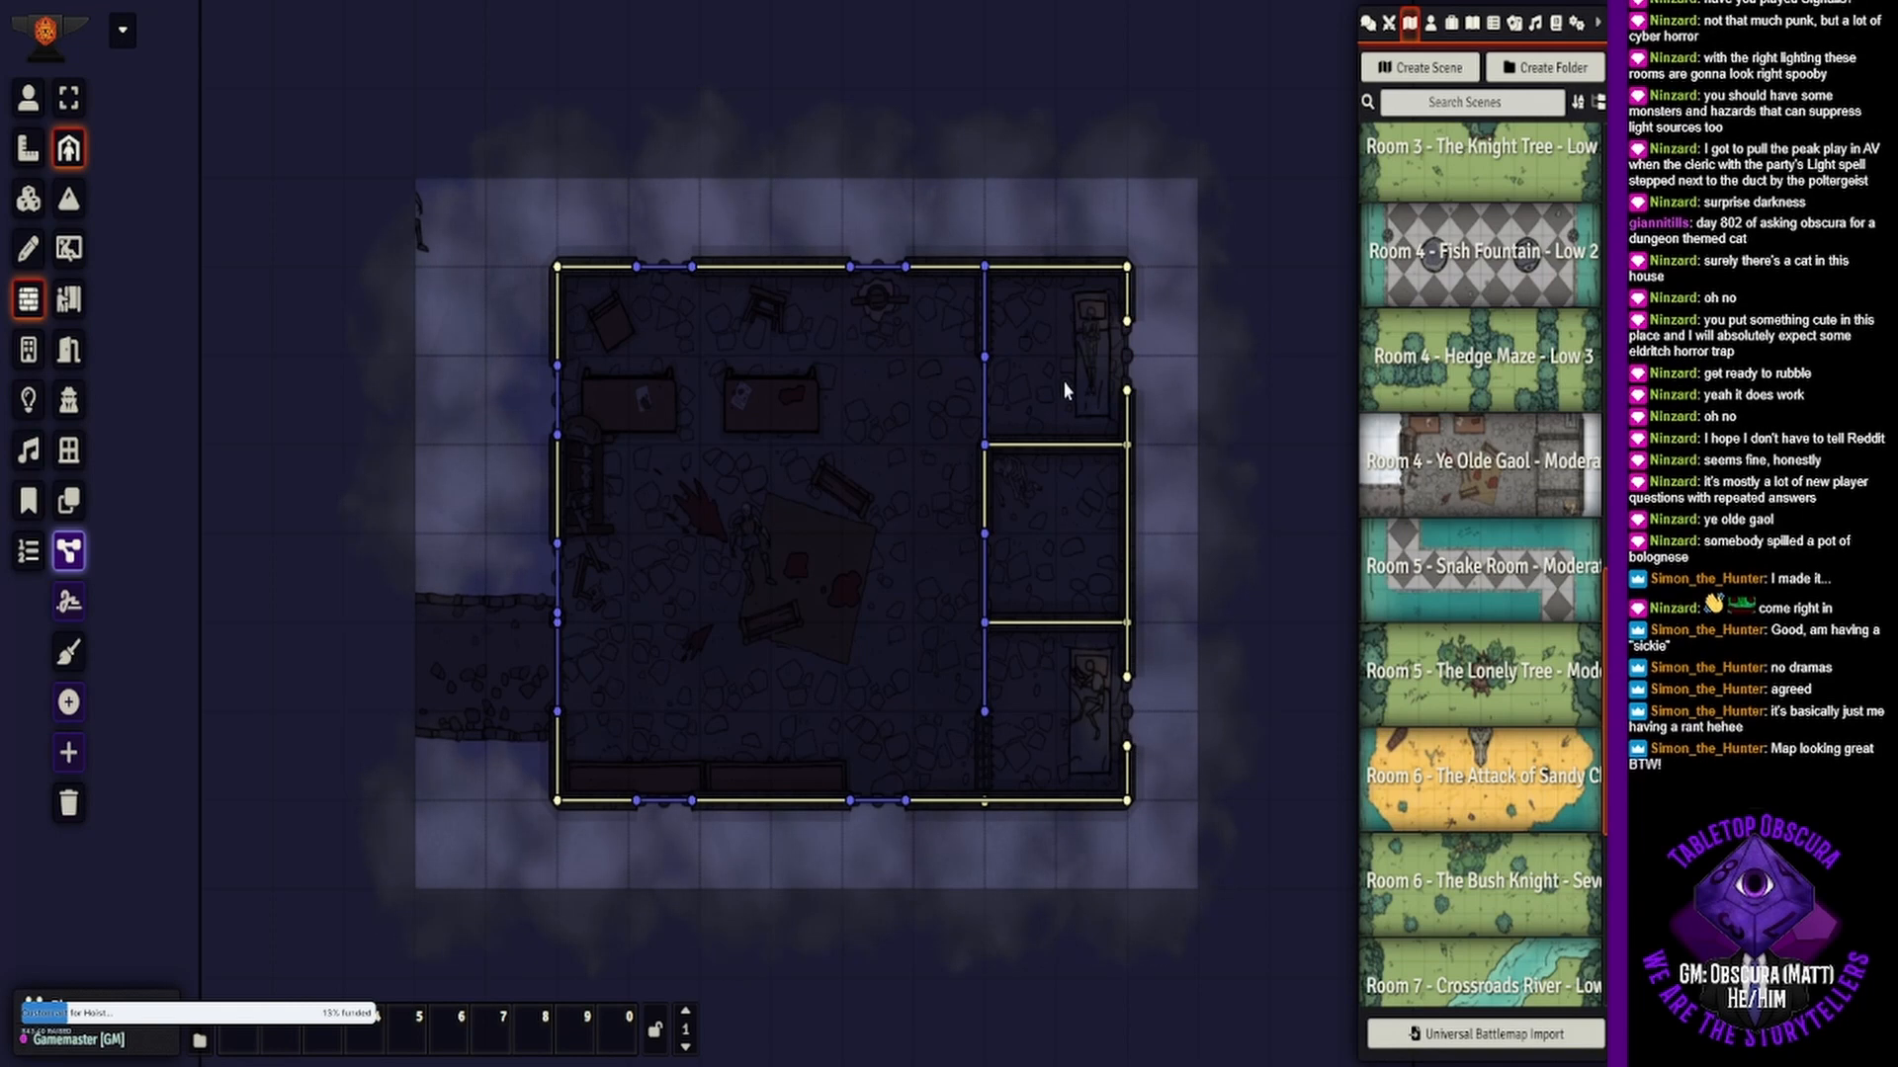
pyautogui.click(986, 355)
pyautogui.press('Delete')
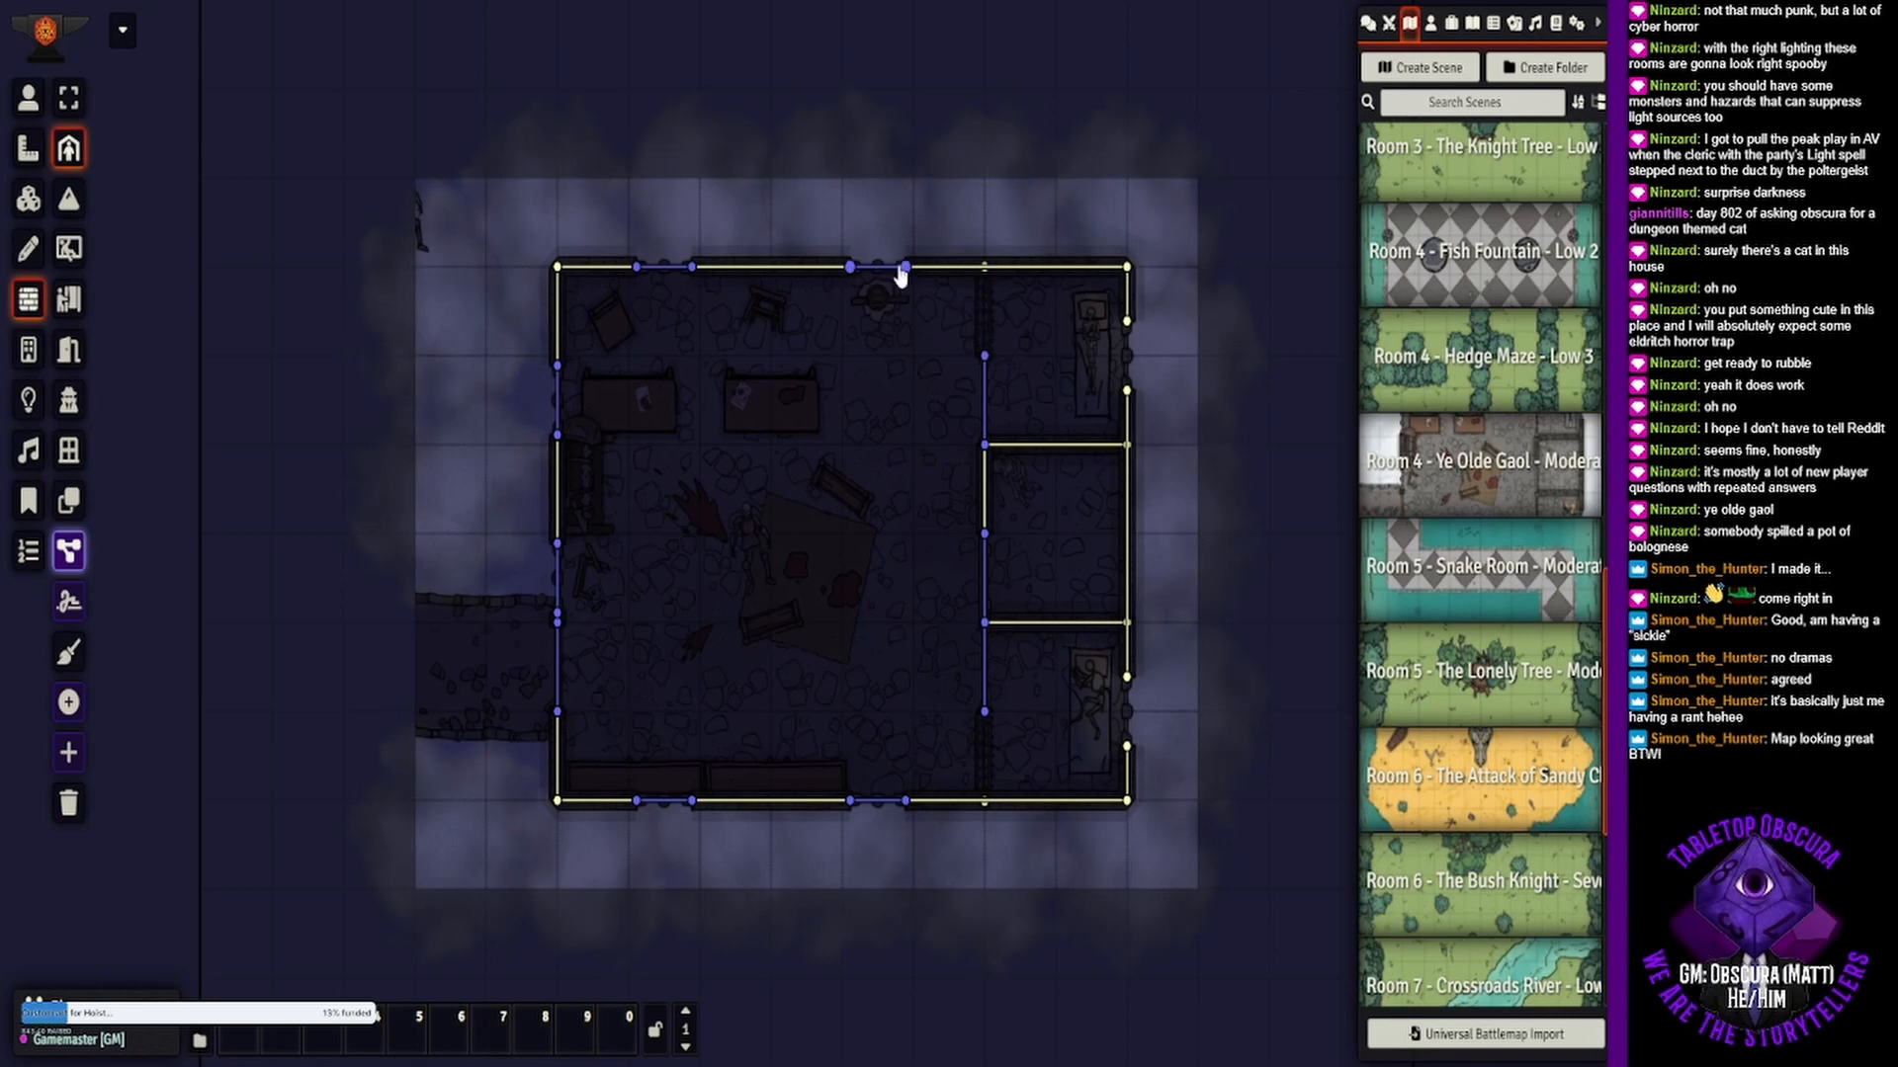
pyautogui.click(901, 269)
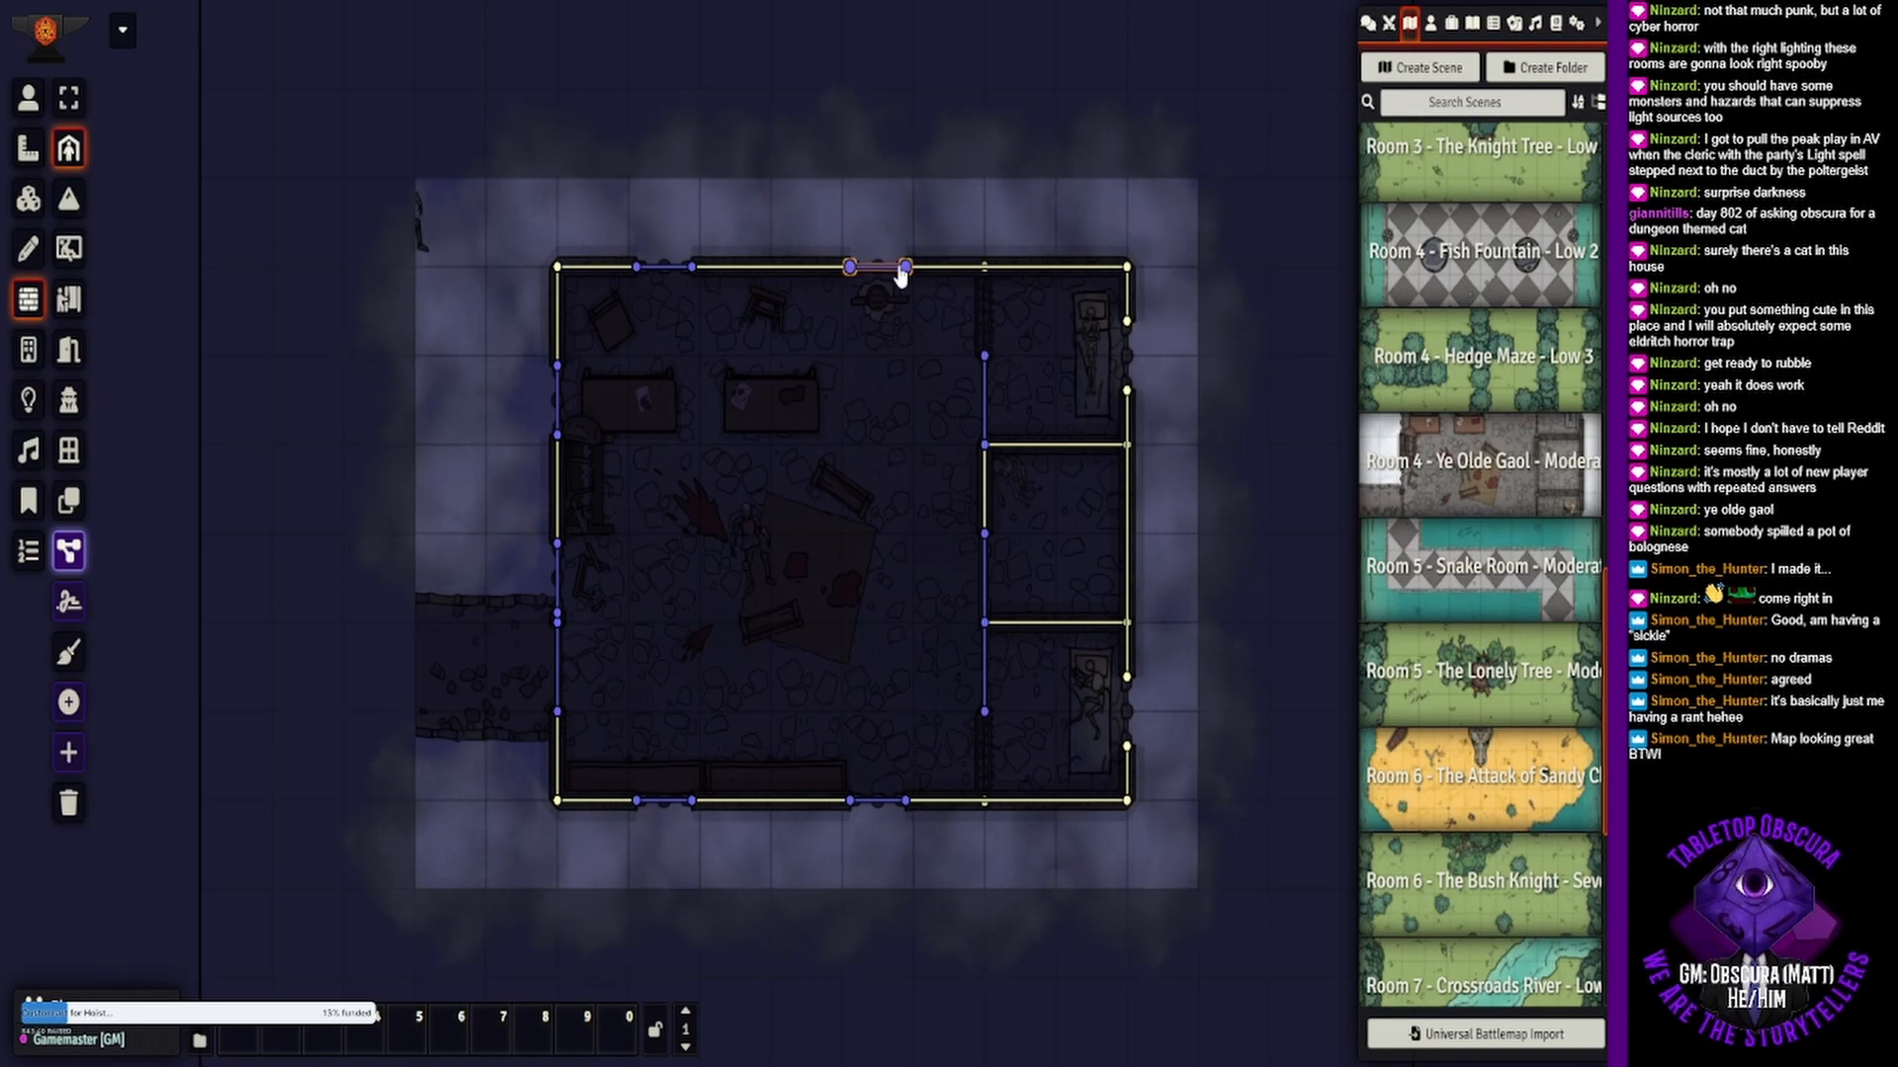
pyautogui.press('Delete')
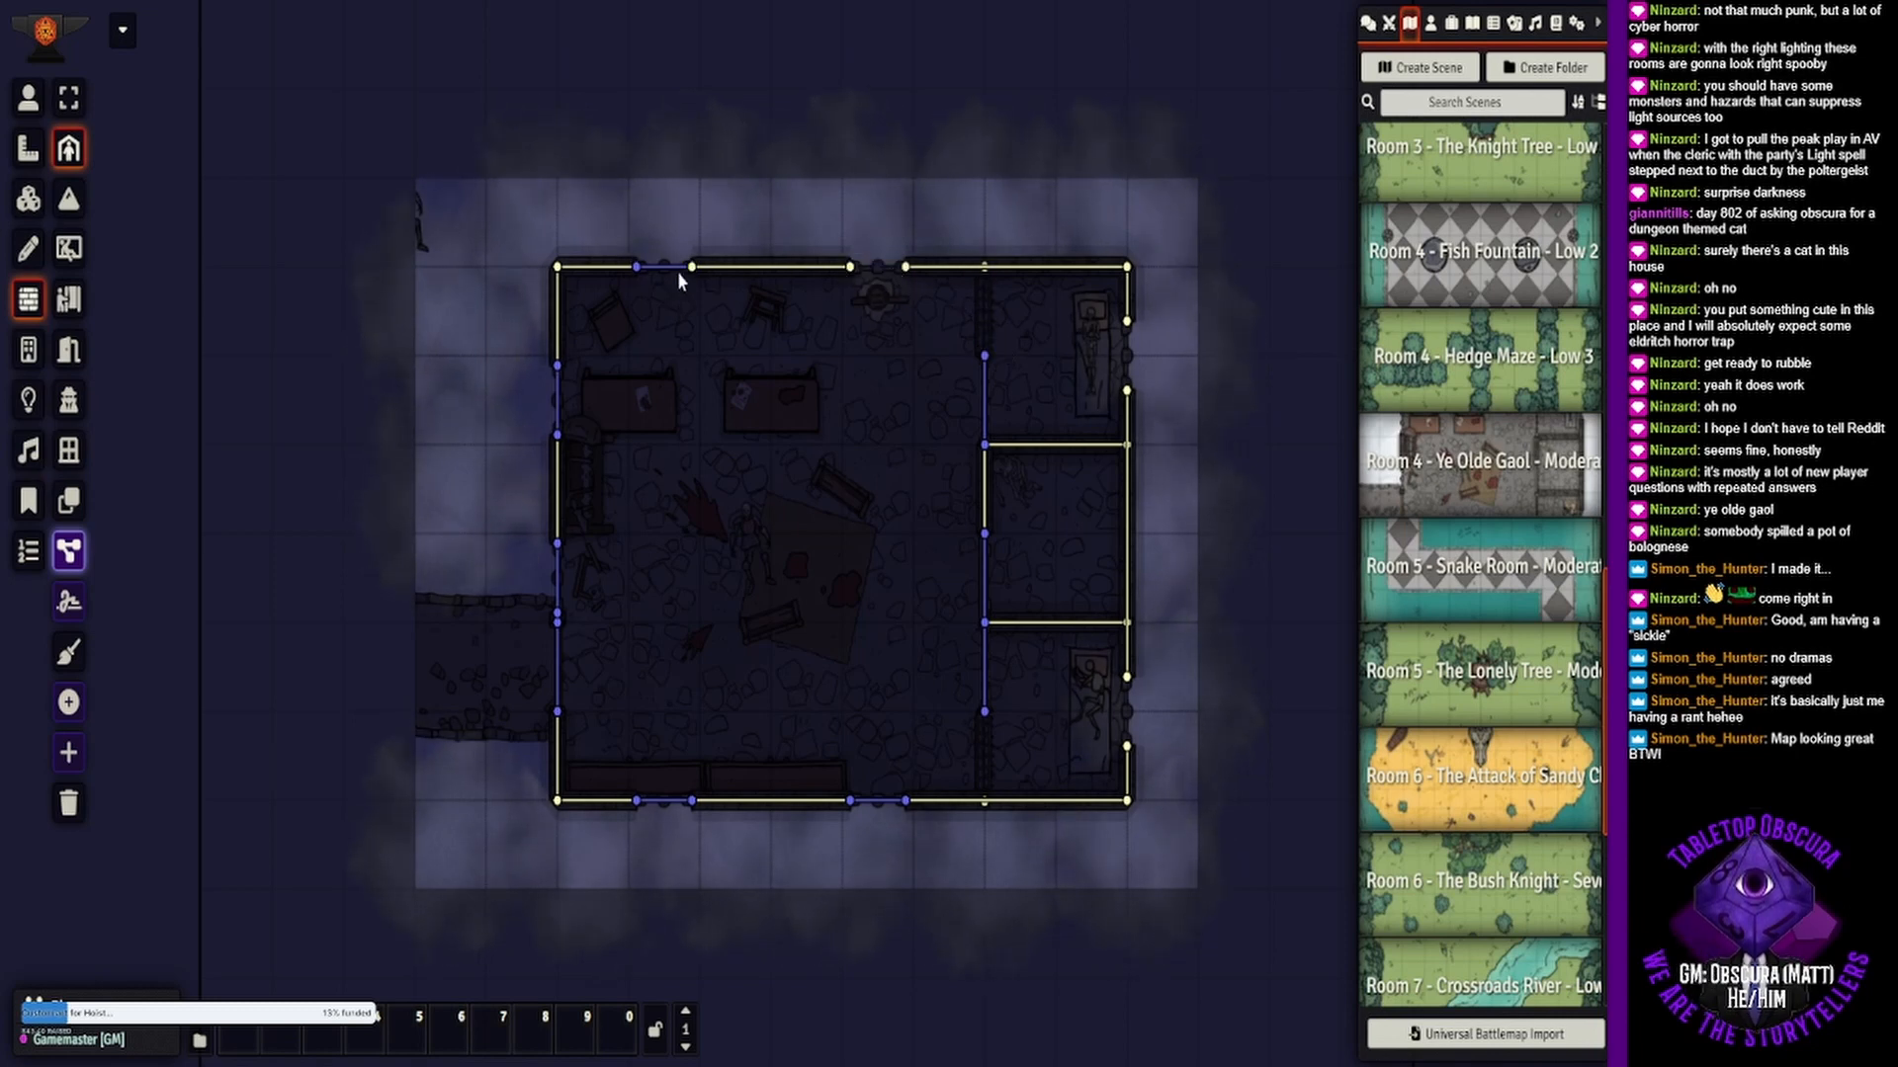
# - Delete the door segments in the north wall's western window, both west wall windows, both south wall windows, and the middle cell's solid front
pyautogui.click(664, 268)
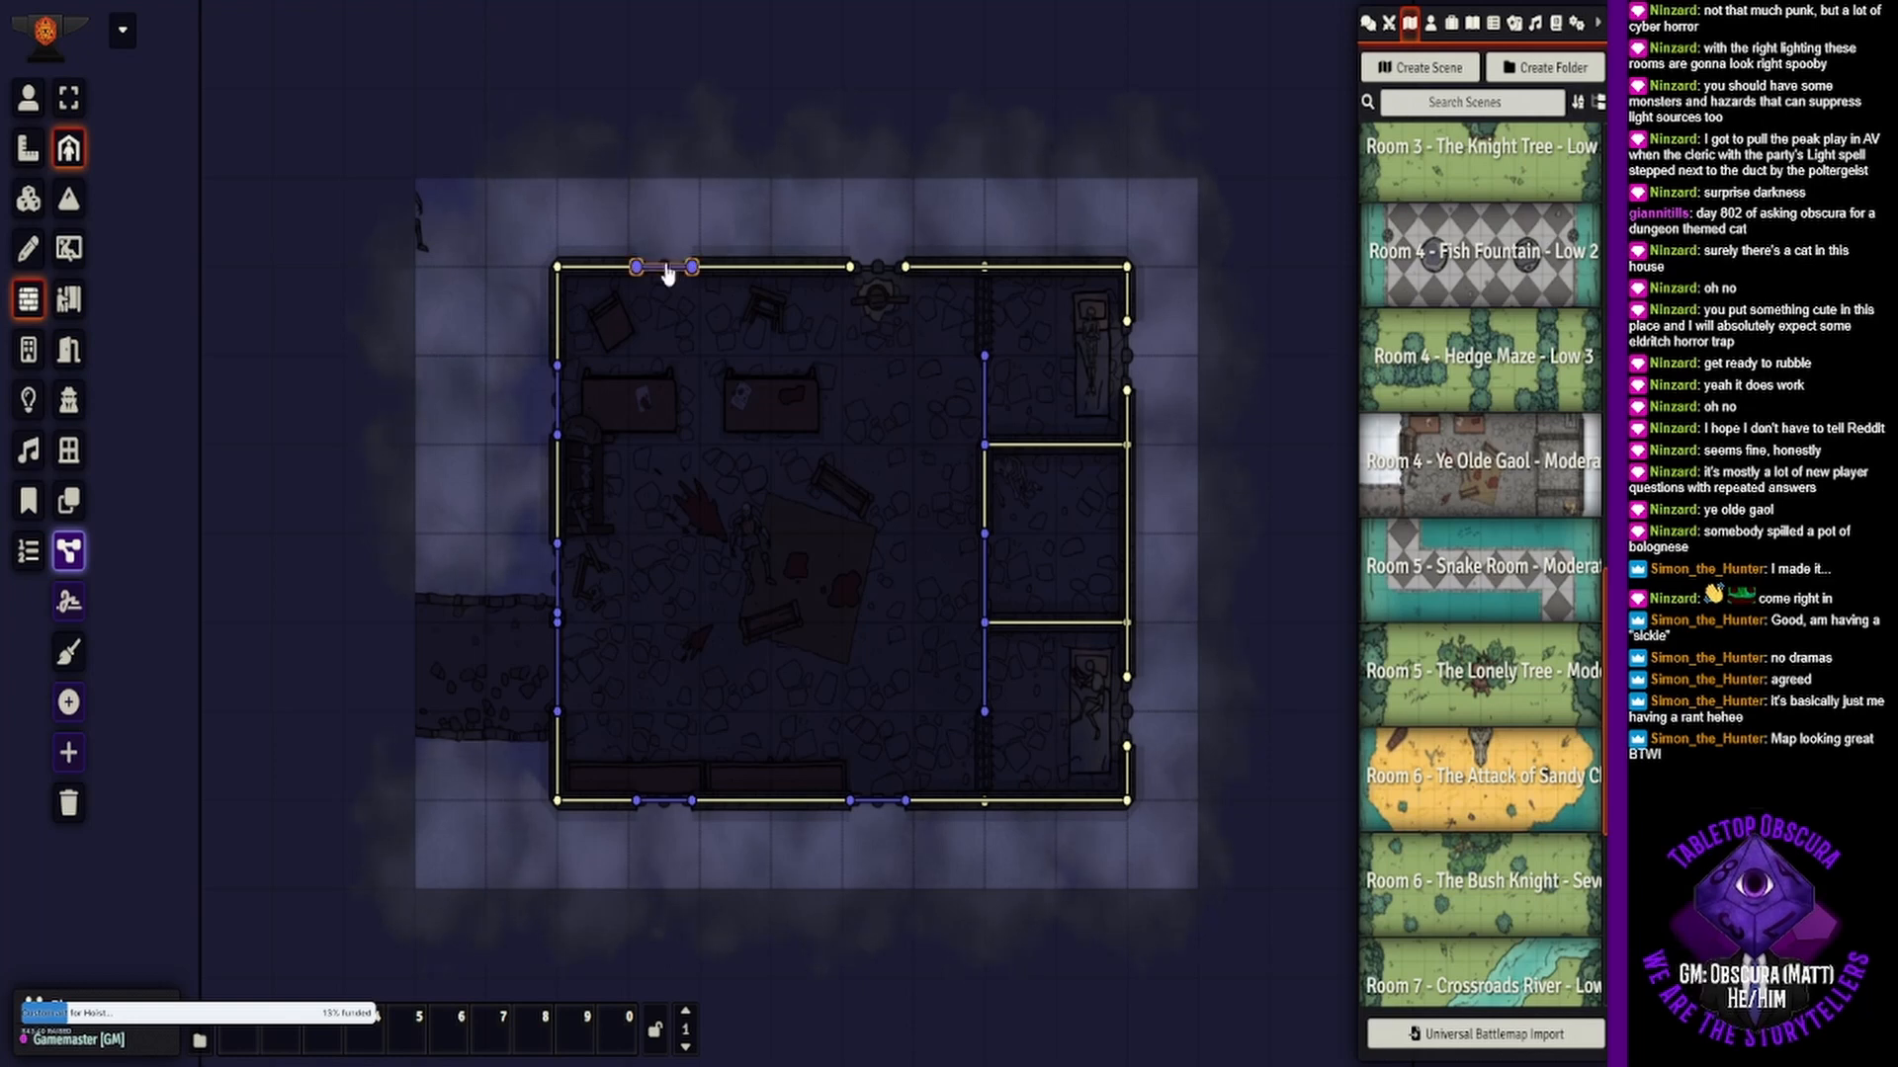
pyautogui.press('Delete')
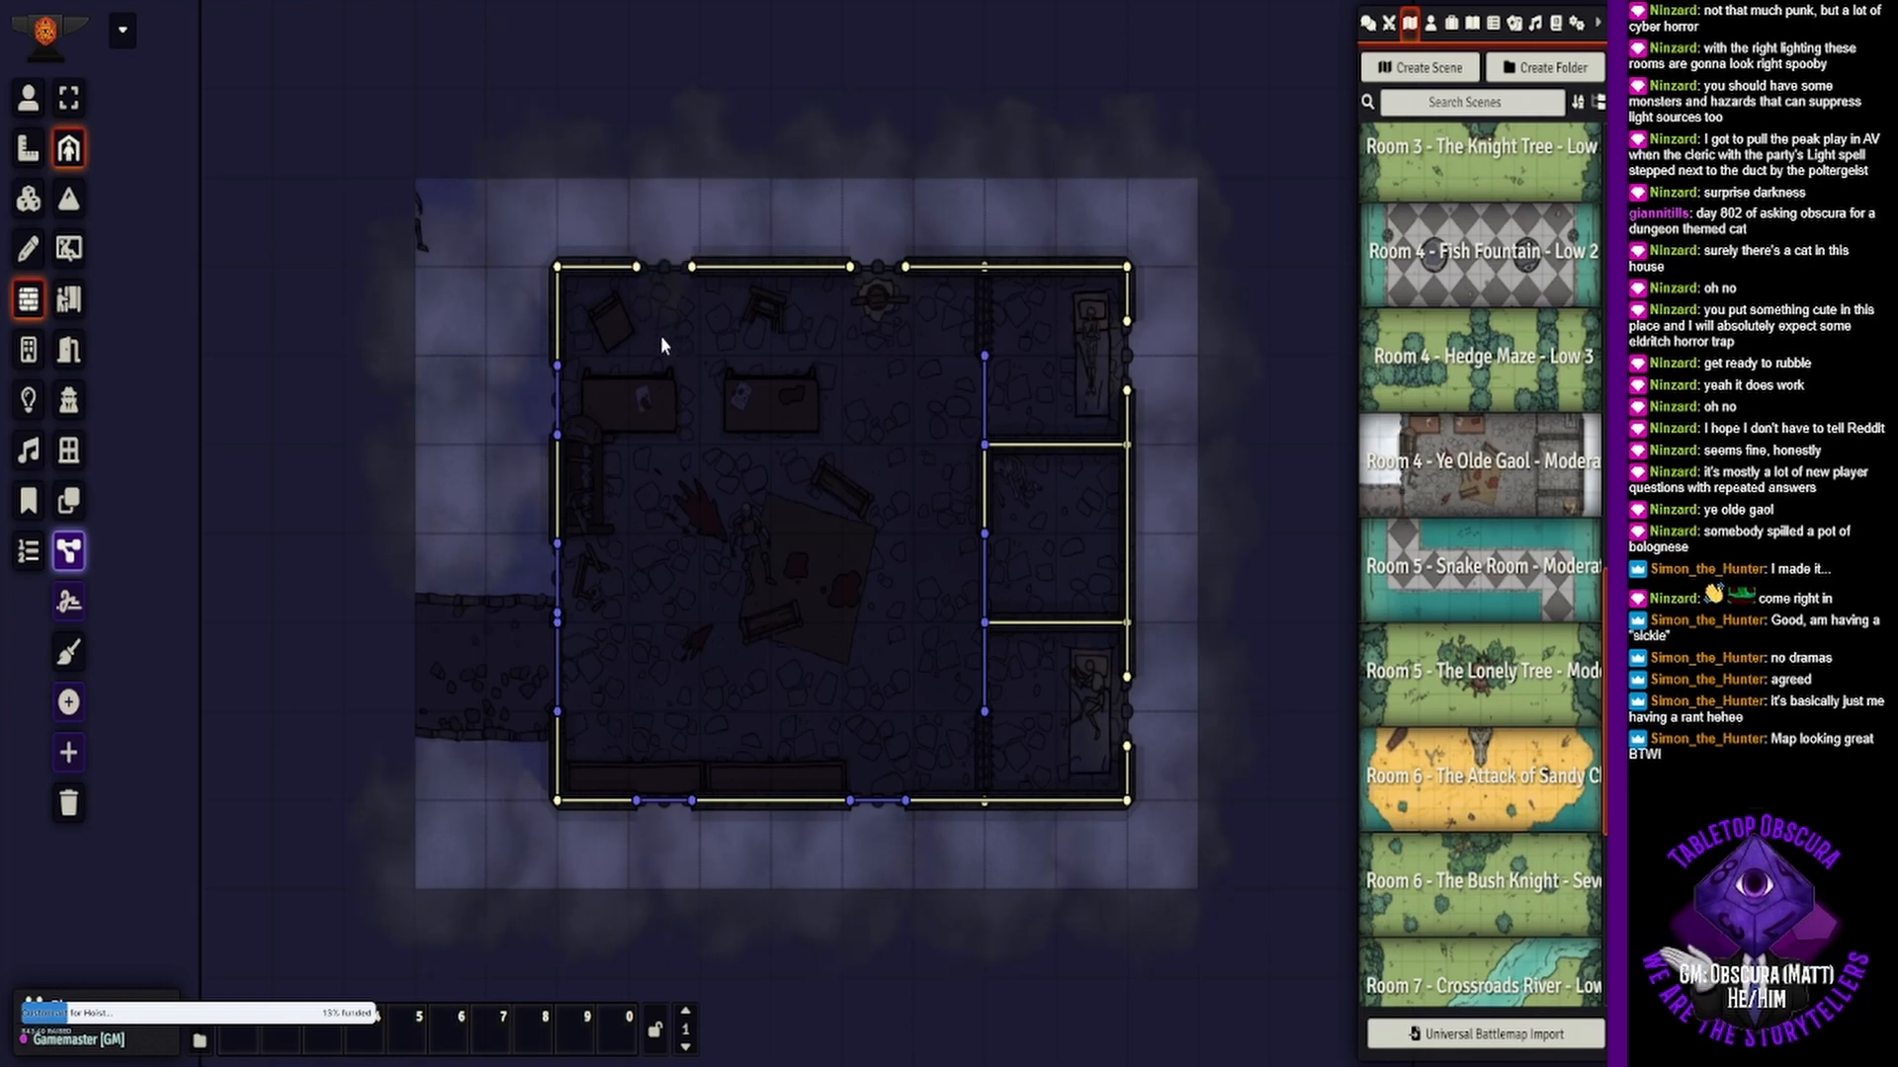
pyautogui.click(557, 405)
pyautogui.press('Delete')
pyautogui.click(558, 598)
pyautogui.press('Delete')
pyautogui.click(678, 803)
pyautogui.press('Delete')
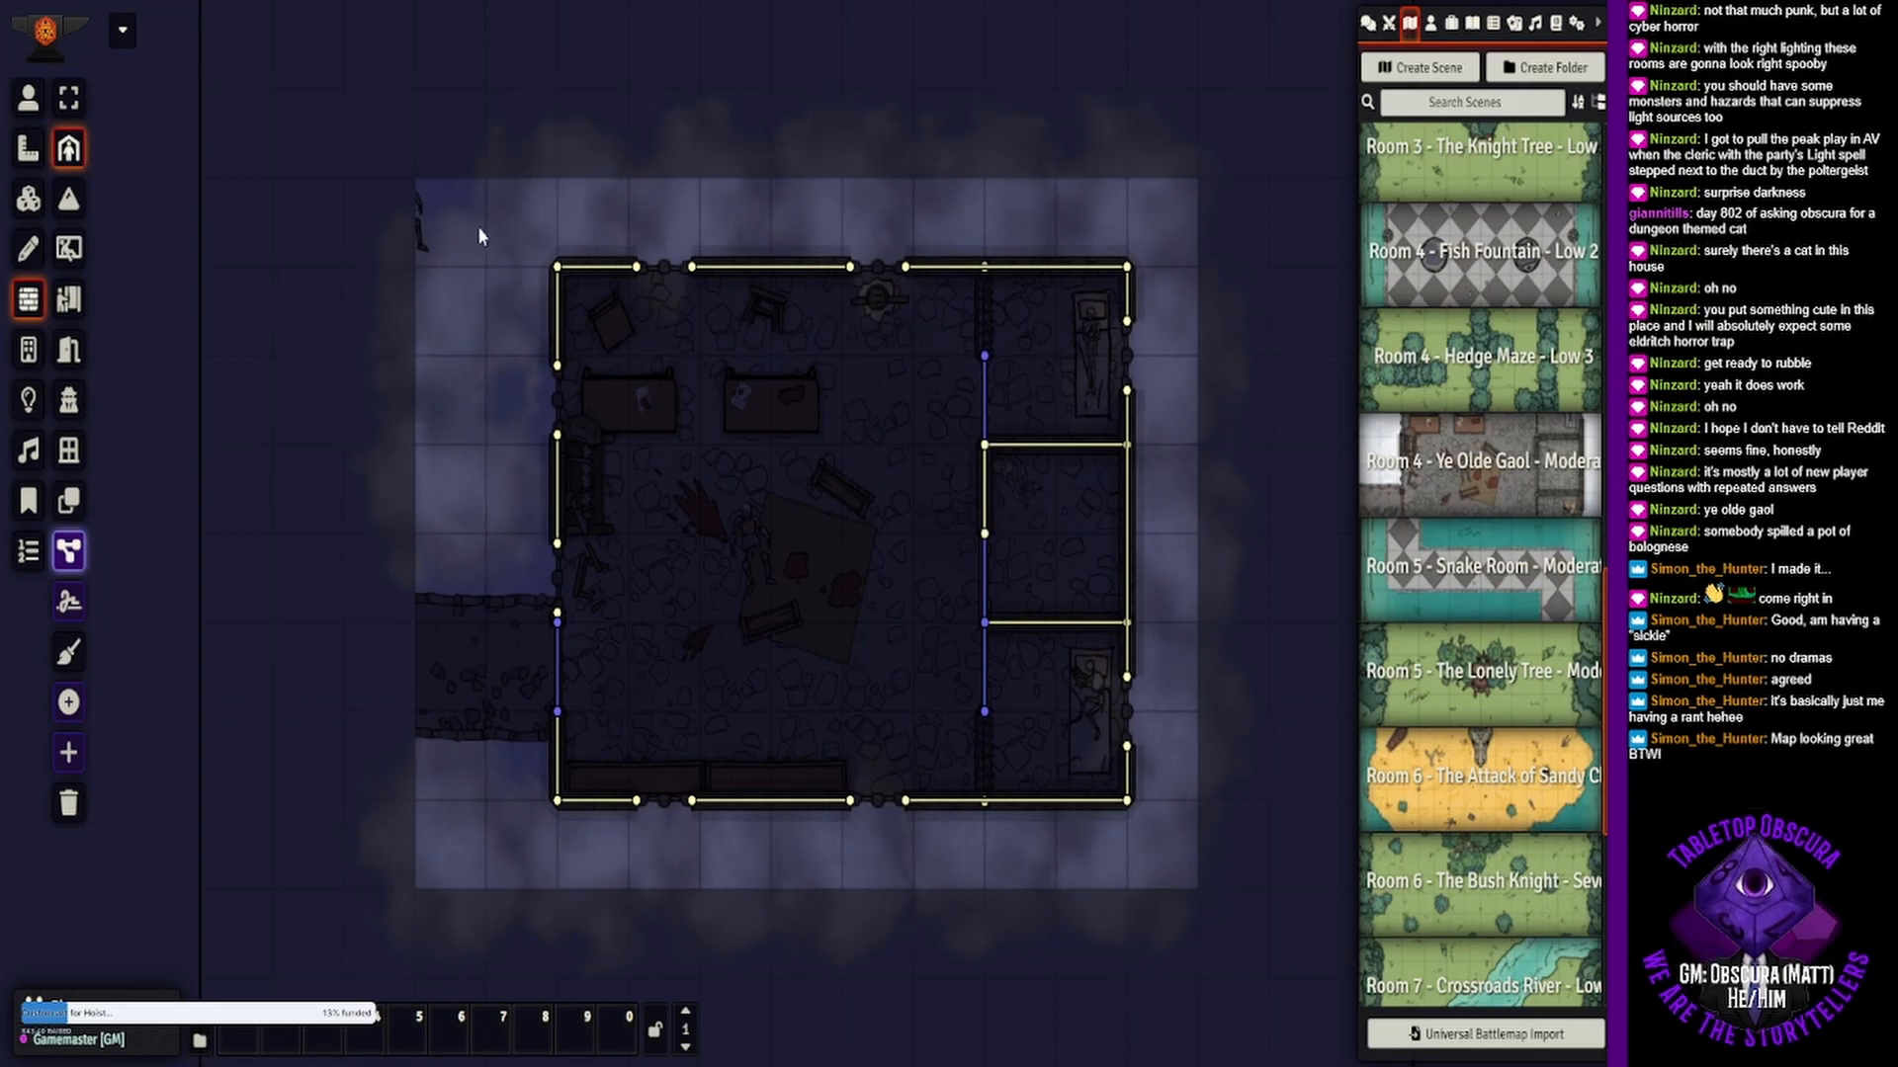
# - Draw window segments across both window openings in the north wall and both in the west wall
pyautogui.click(68, 449)
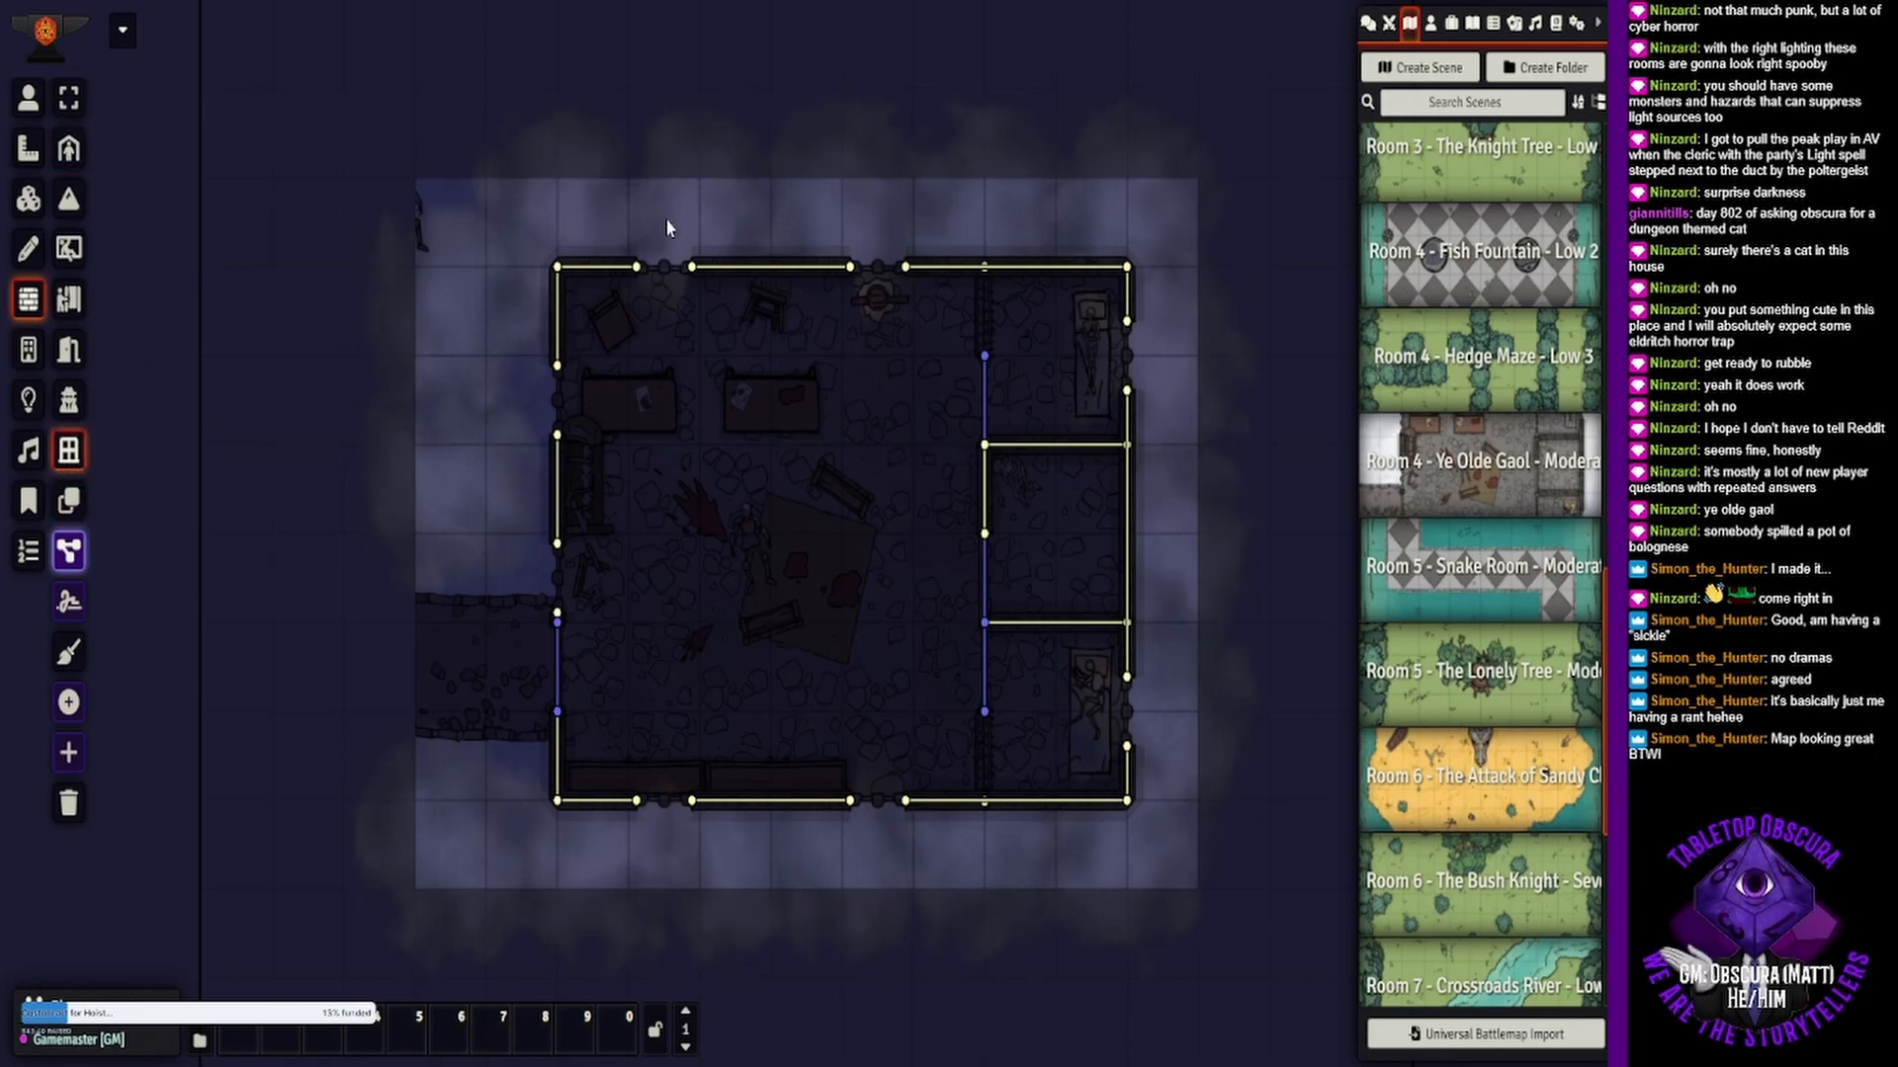
pyautogui.moveTo(635, 267); pyautogui.dragTo(691, 266)
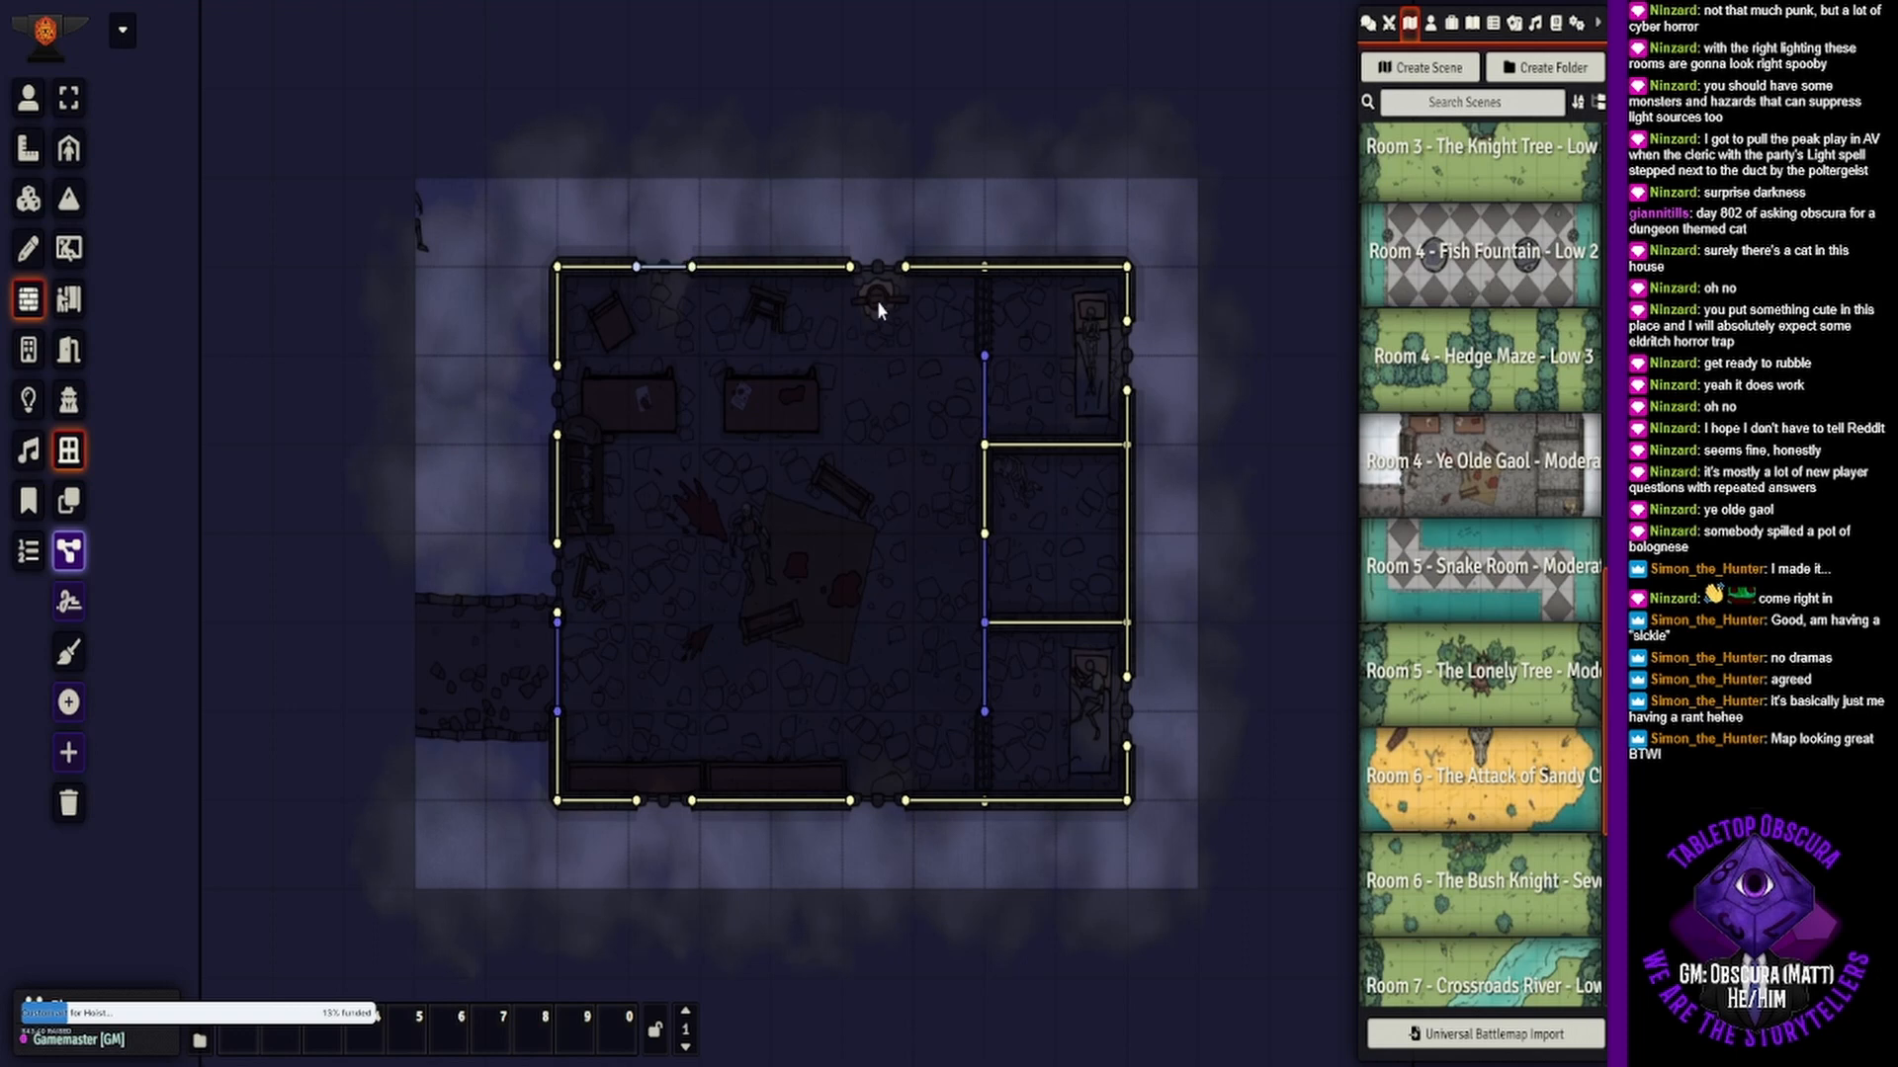
pyautogui.moveTo(850, 267); pyautogui.dragTo(904, 268)
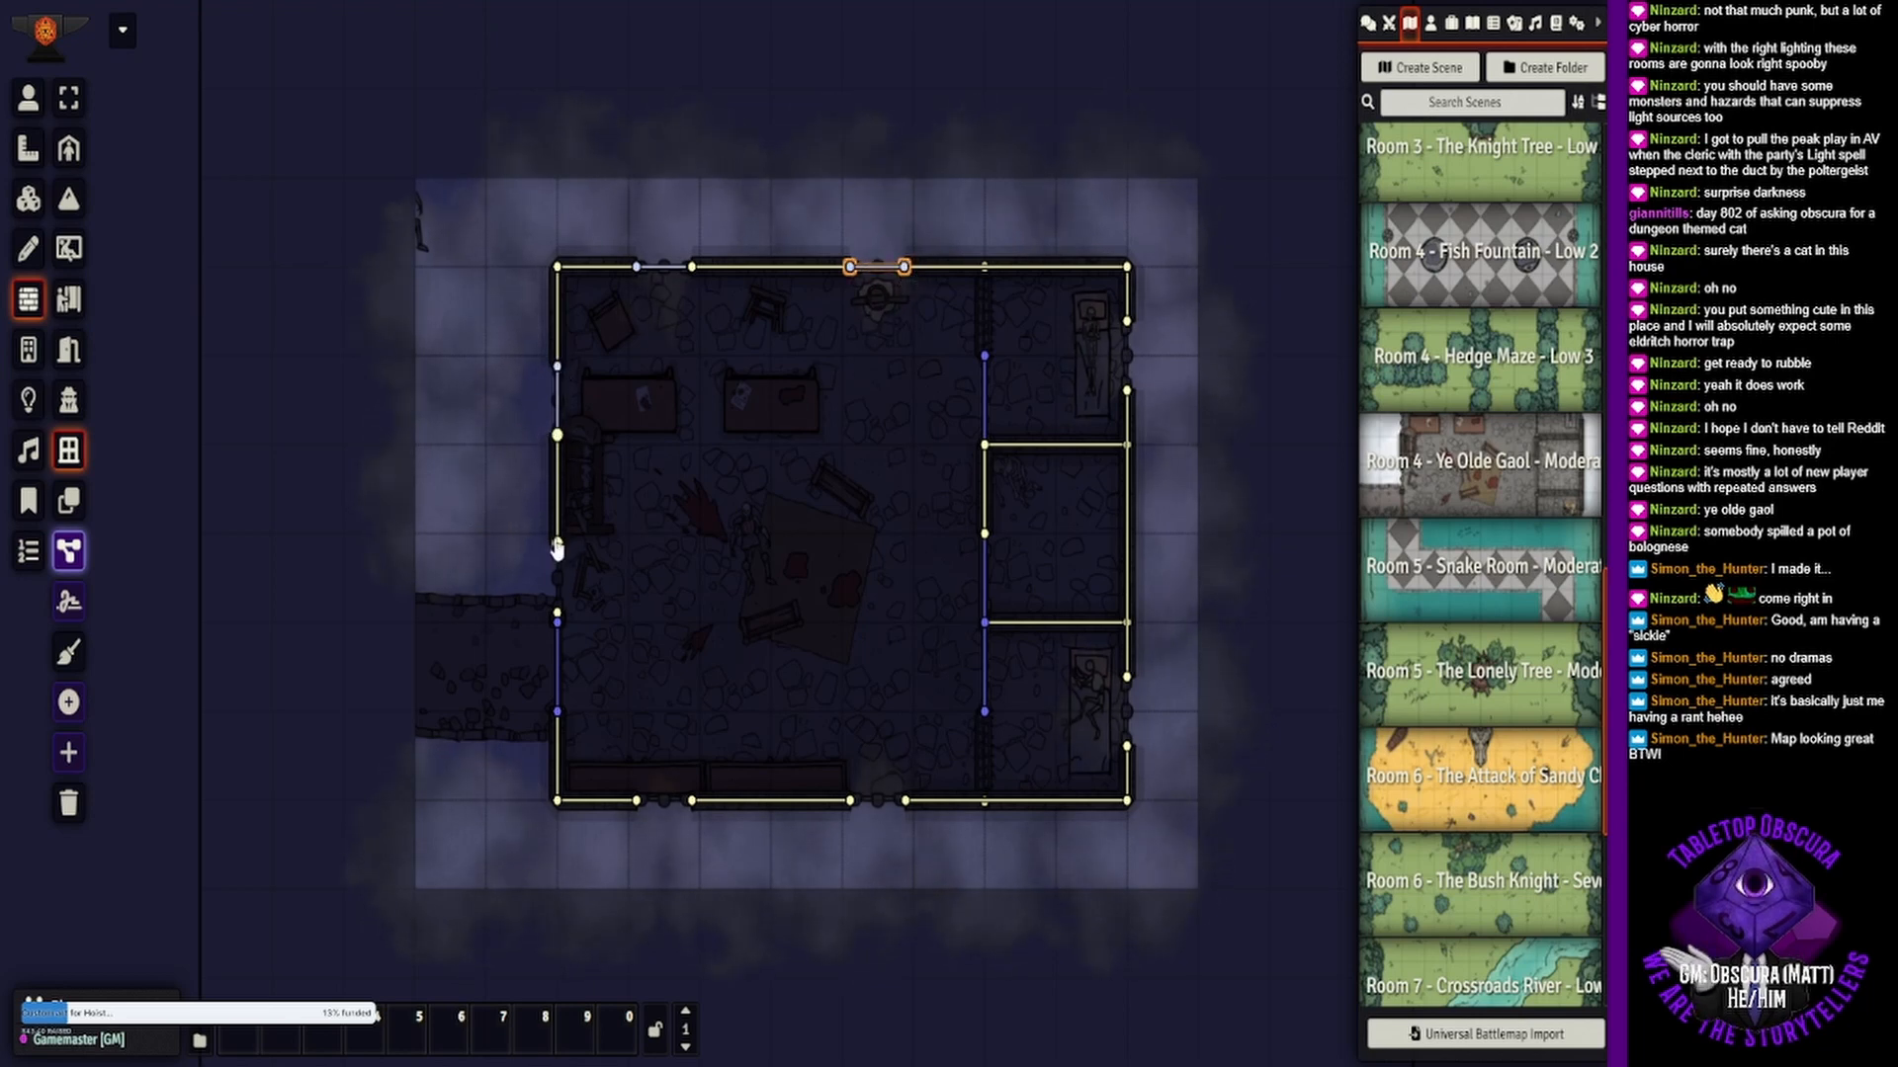
pyautogui.moveTo(558, 544); pyautogui.dragTo(557, 614)
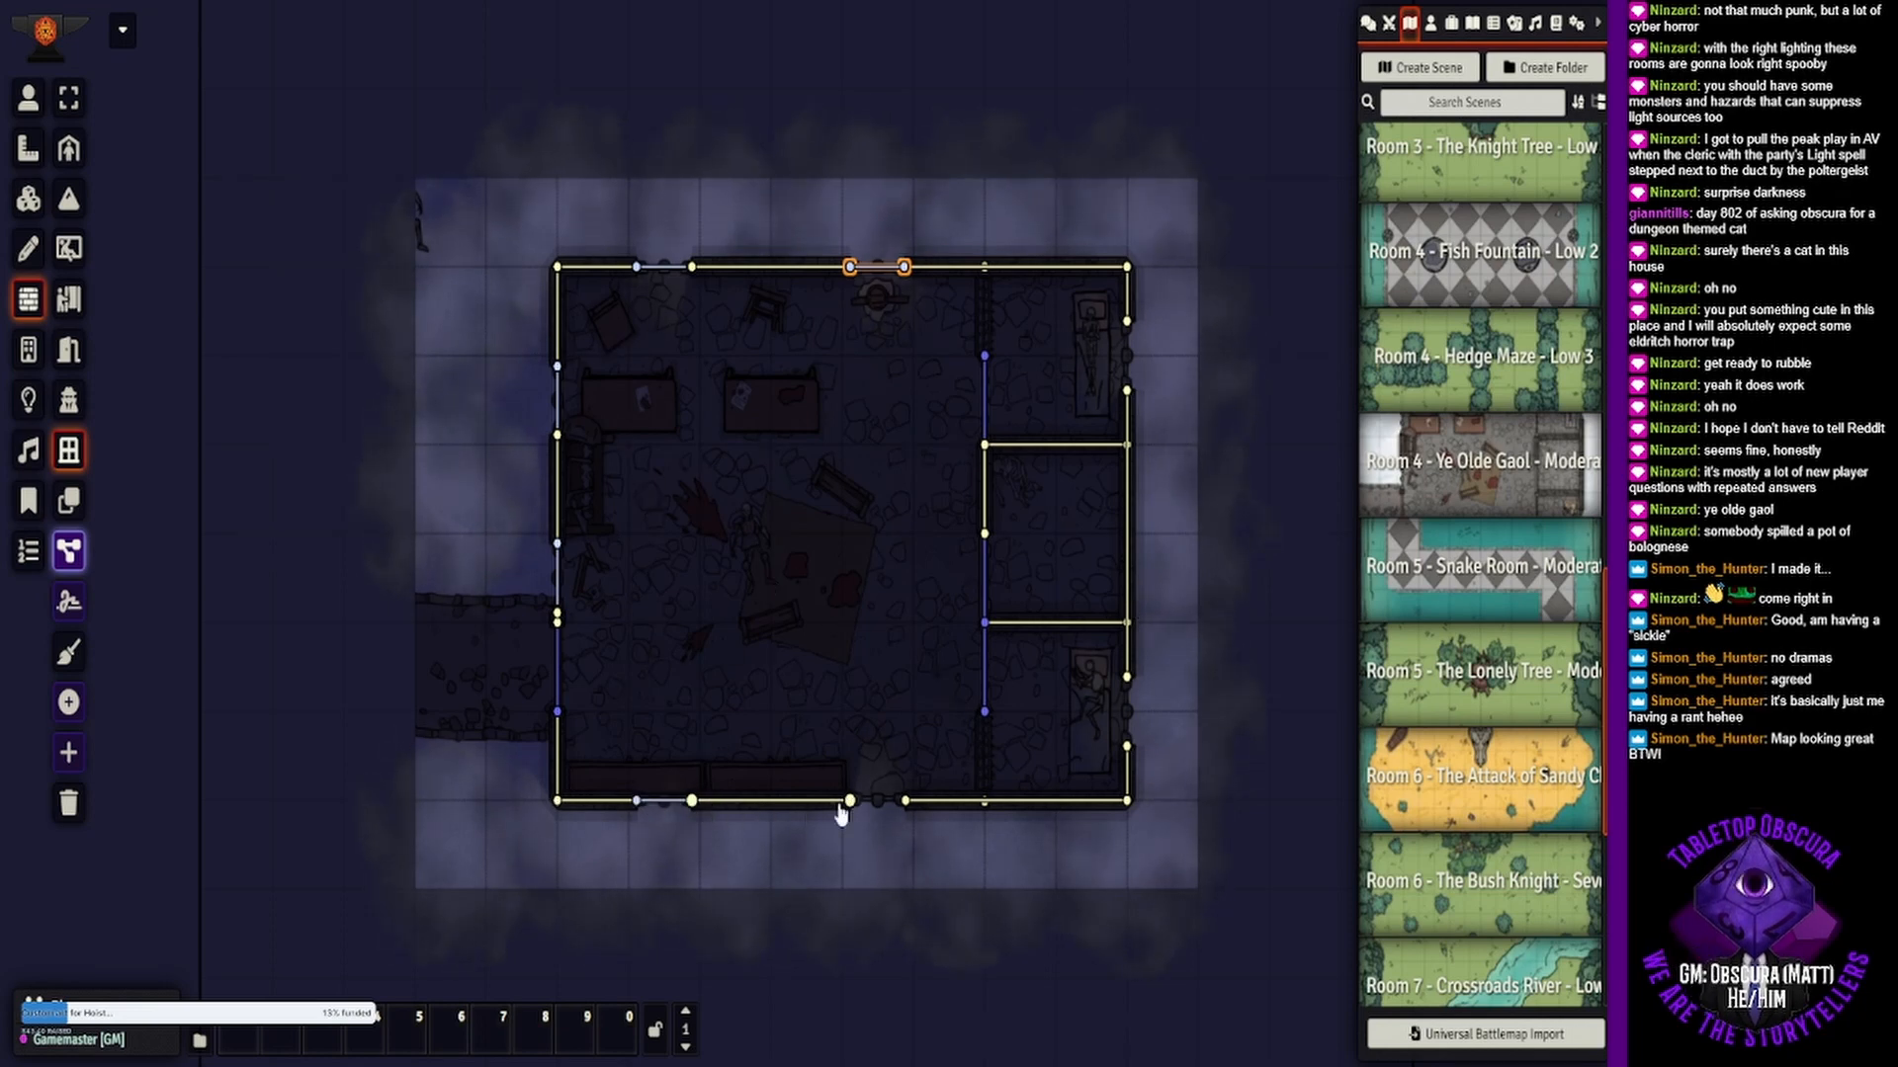
# - Draw window segments across the south wall's openings and the two cell windows in the east wall
pyautogui.moveTo(850, 802); pyautogui.dragTo(906, 806)
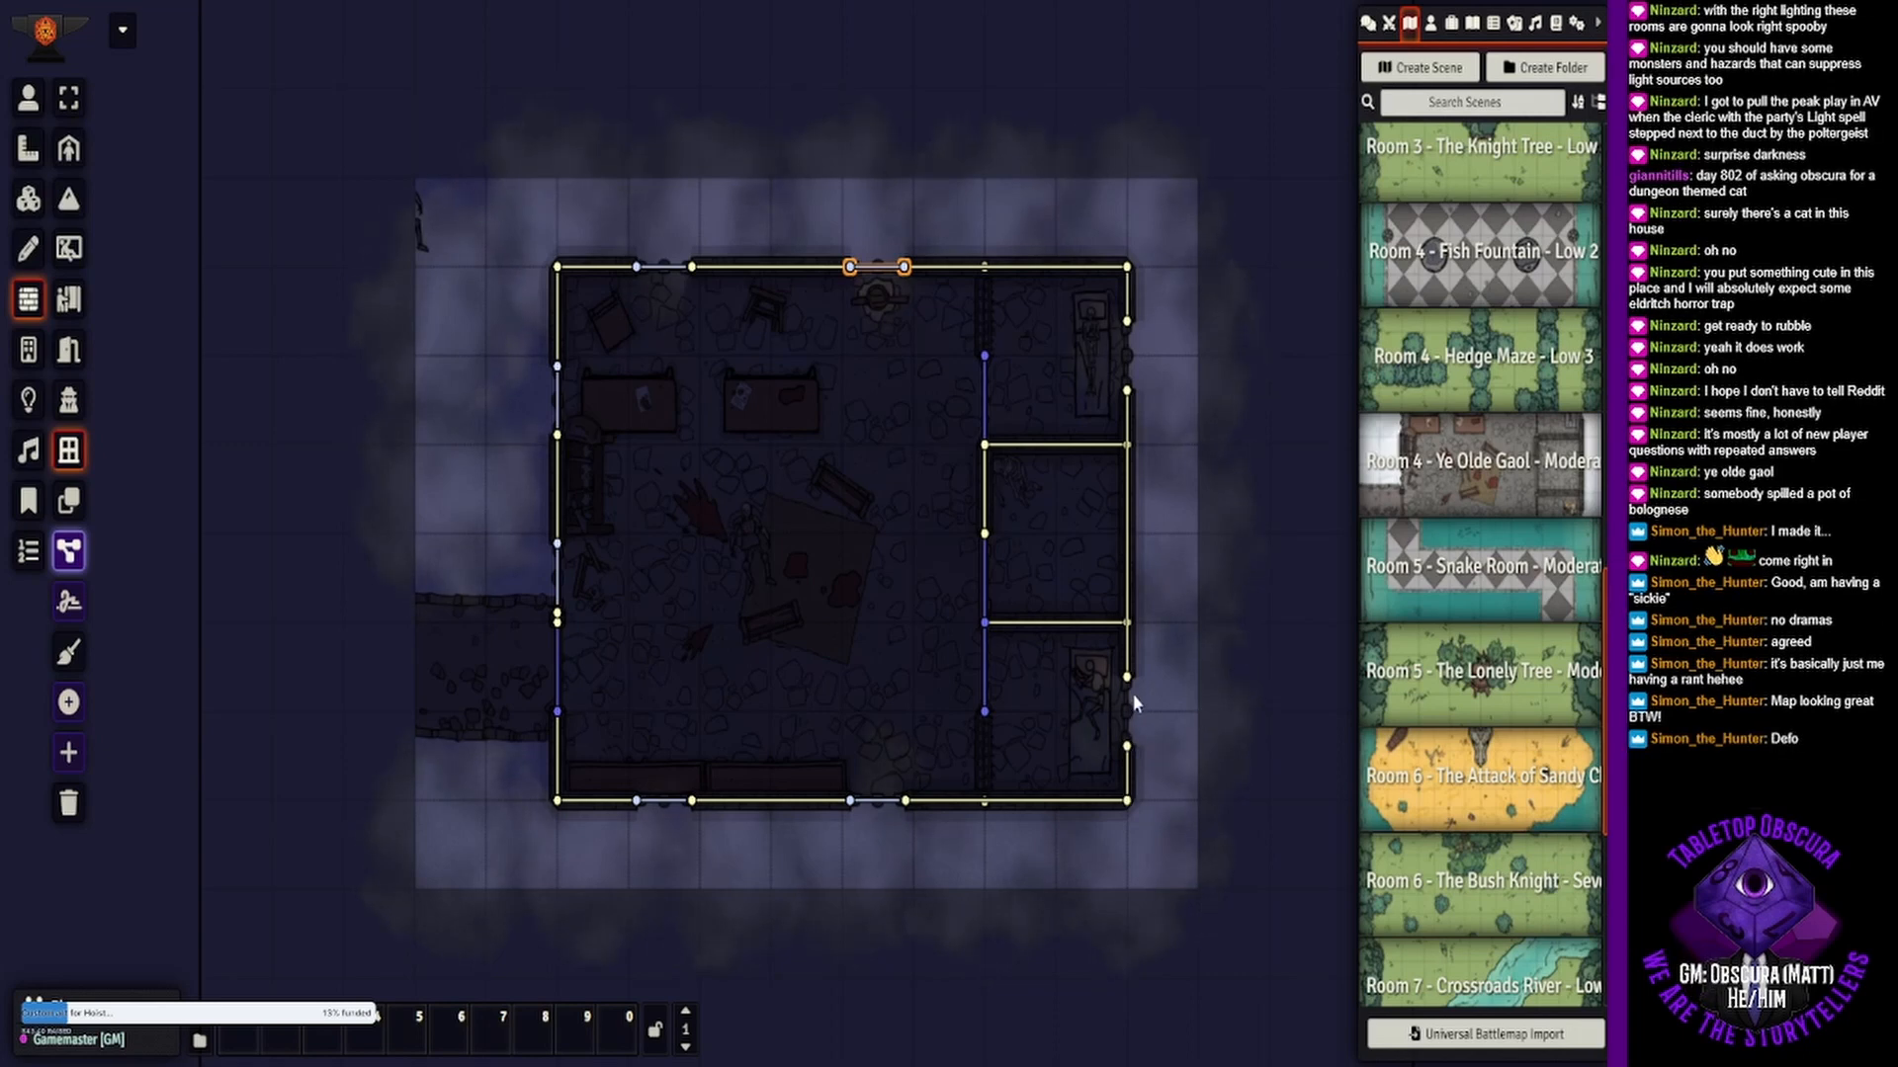
pyautogui.moveTo(1127, 746); pyautogui.dragTo(1128, 682)
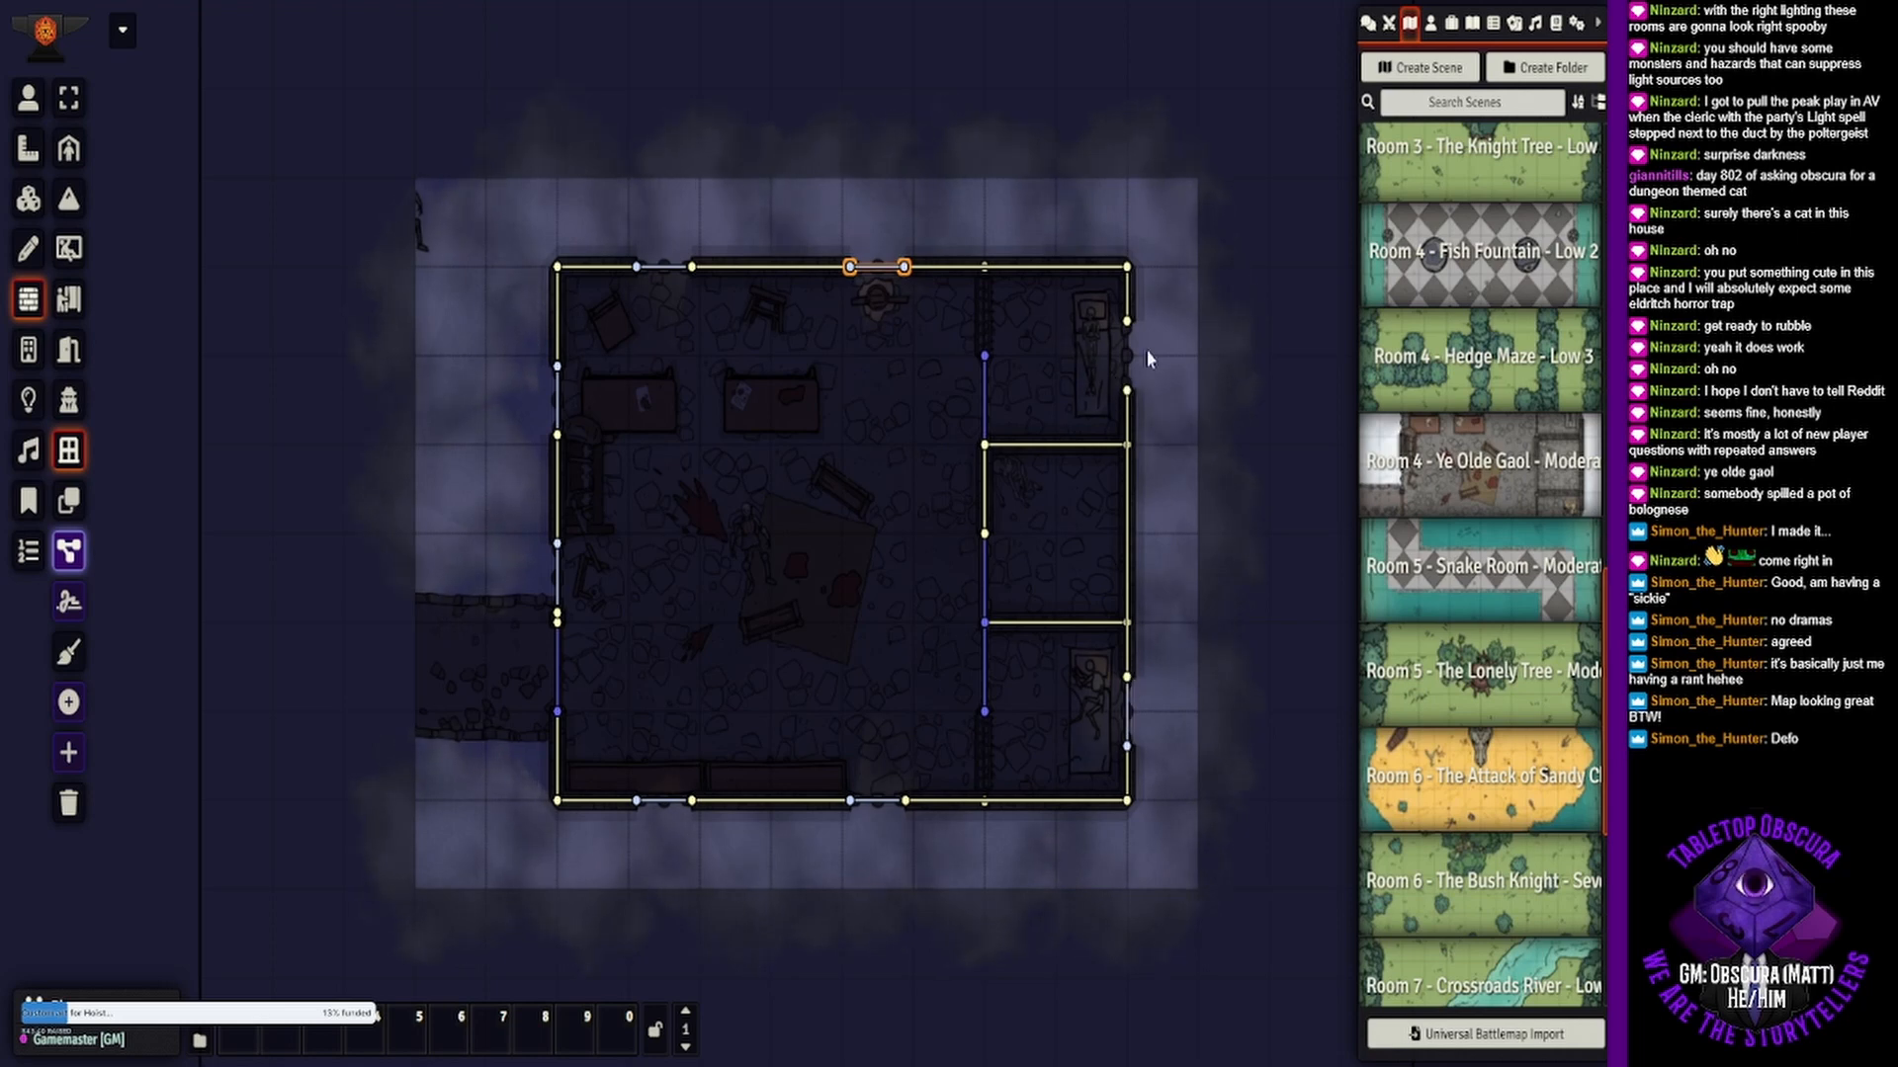
pyautogui.moveTo(1129, 395); pyautogui.dragTo(1127, 321)
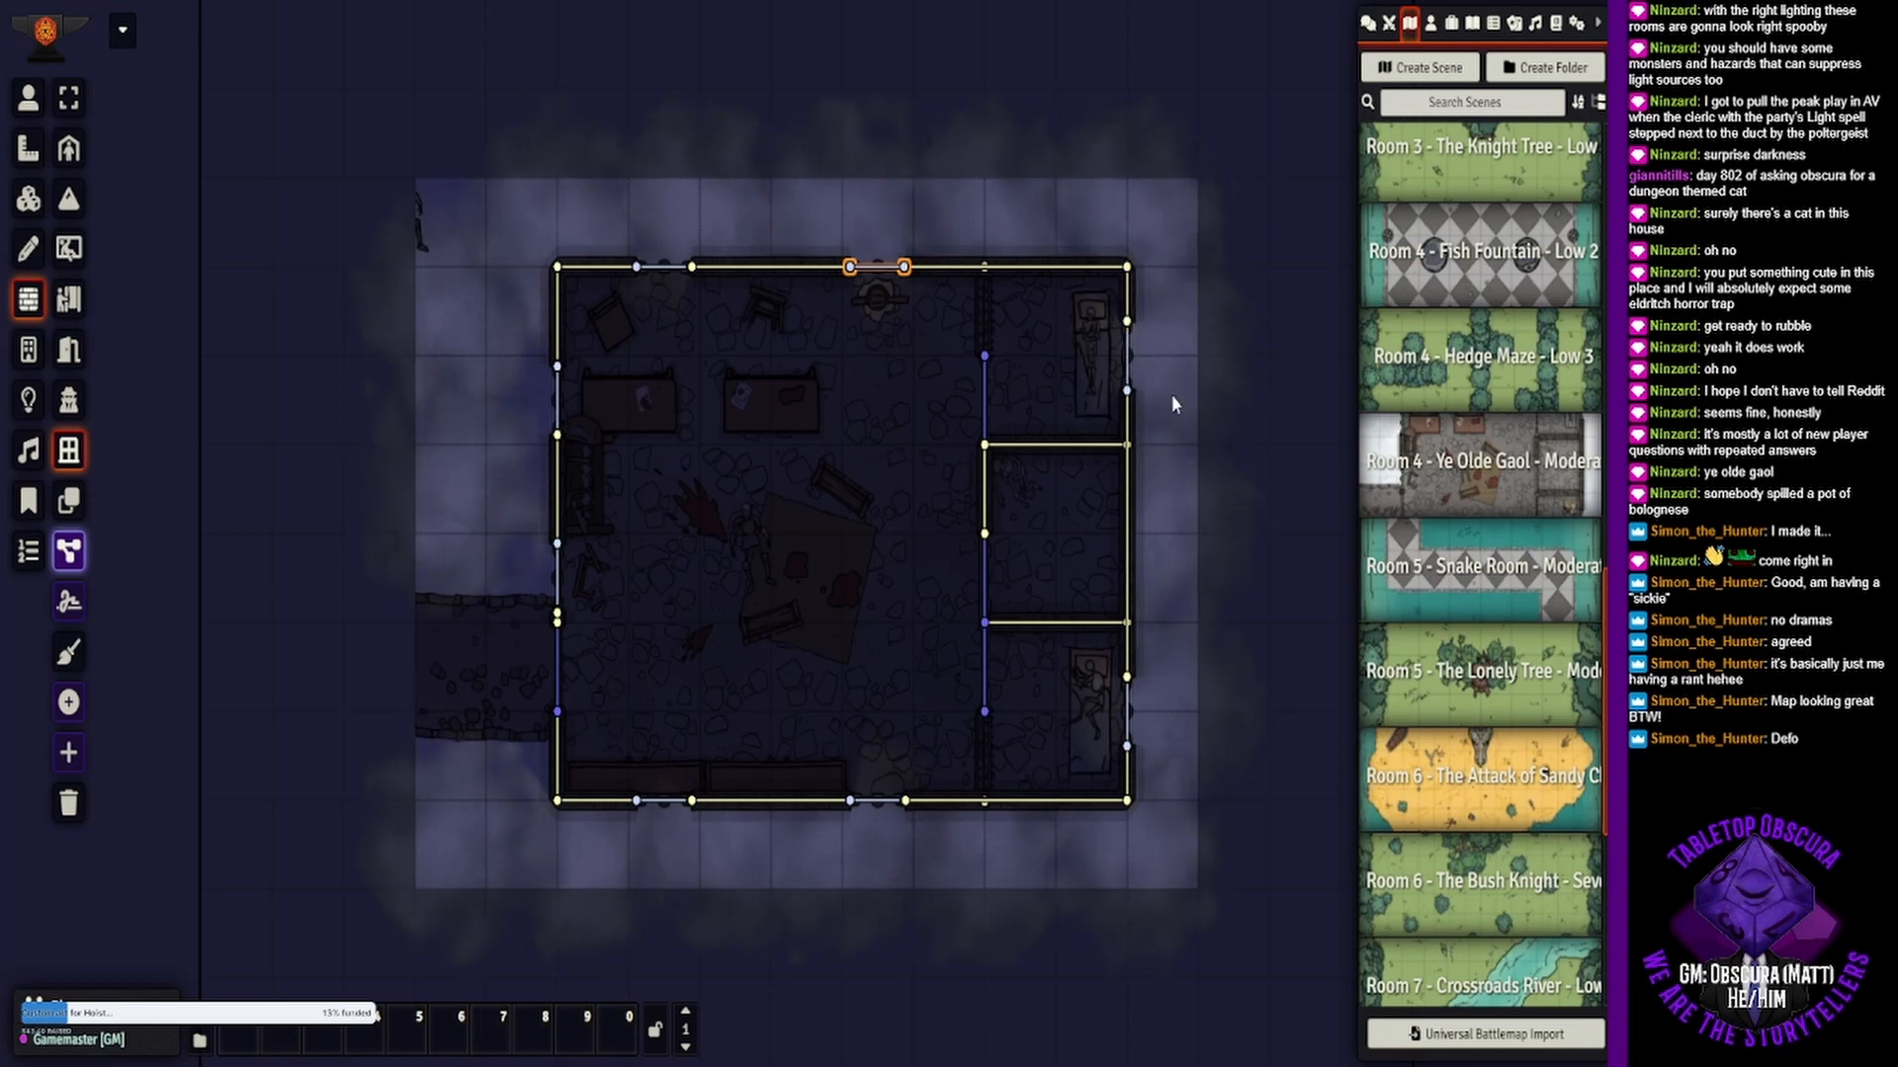
# - Switch to the token layer and examine how light, windows and doors look around the gaol's northeast cell
pyautogui.click(27, 97)
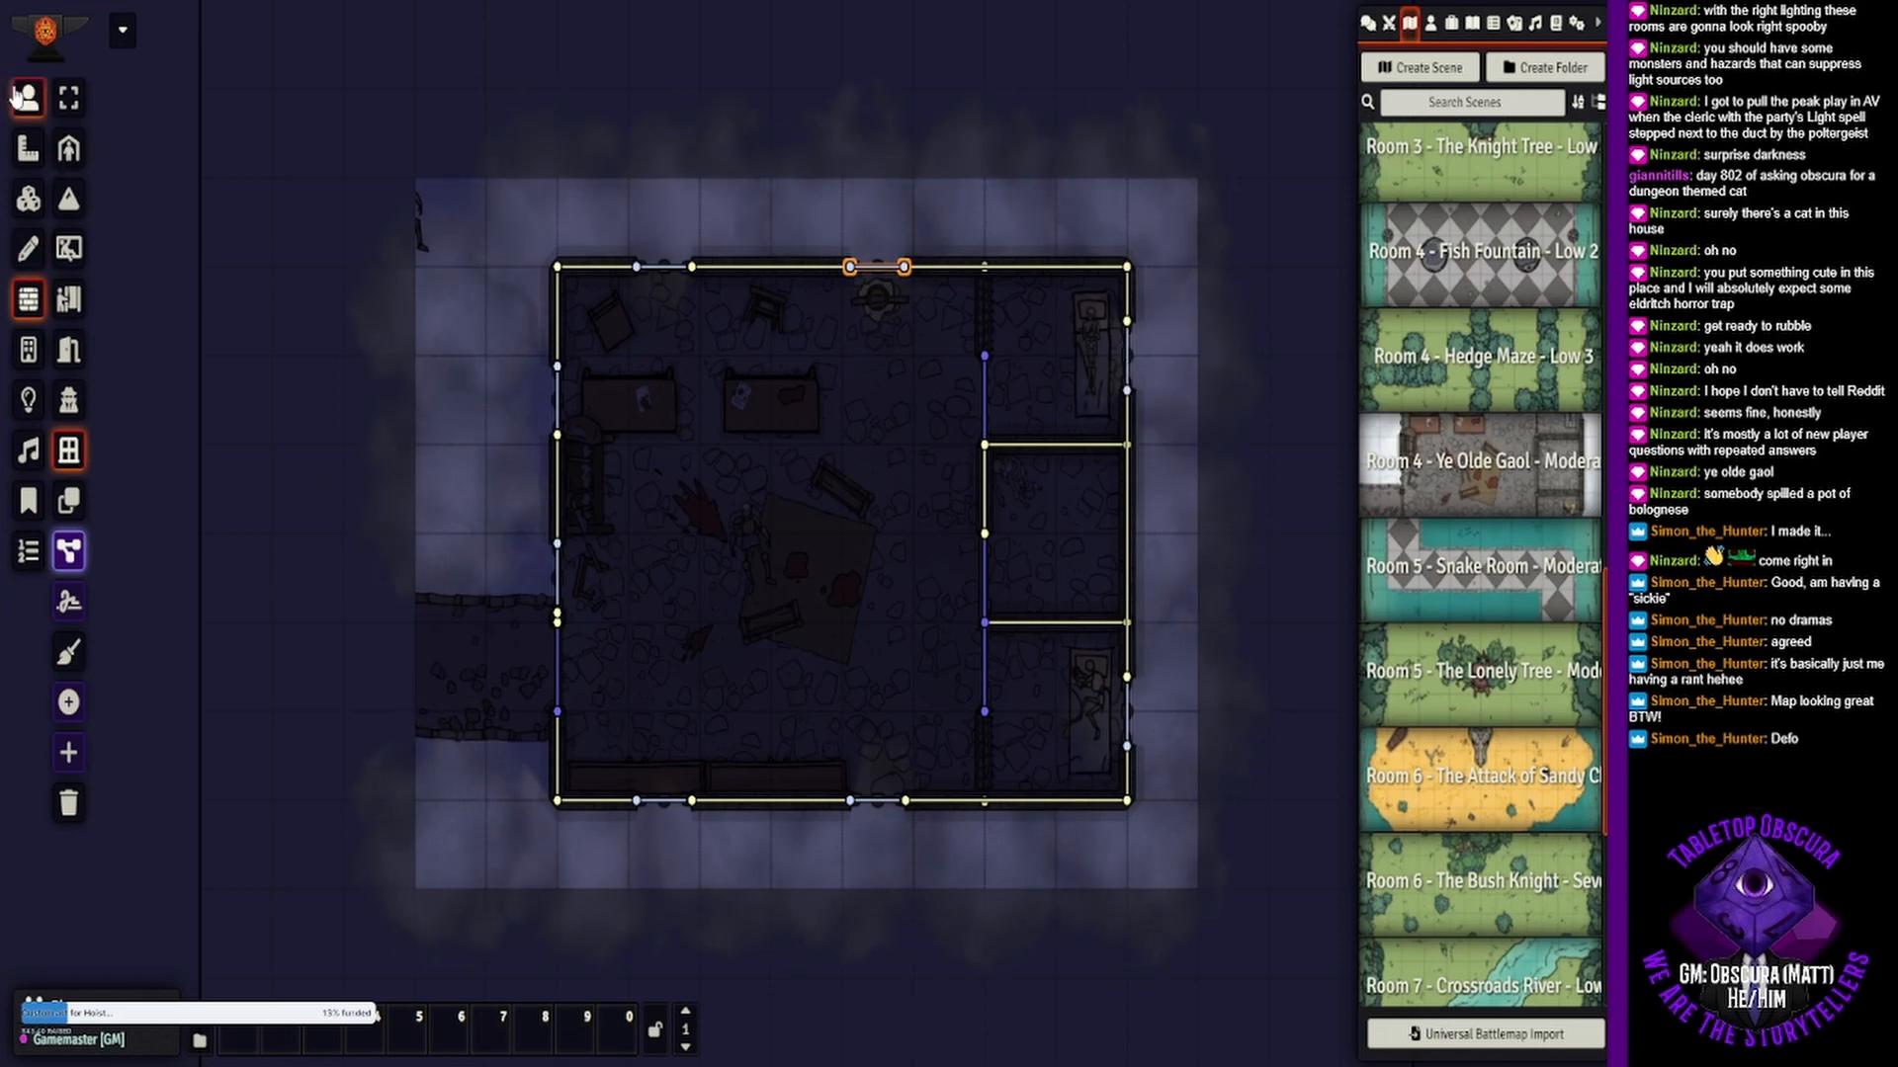
pyautogui.moveTo(905, 520); pyautogui.dragTo(690, 577)
pyautogui.scroll(5, 690, 578)
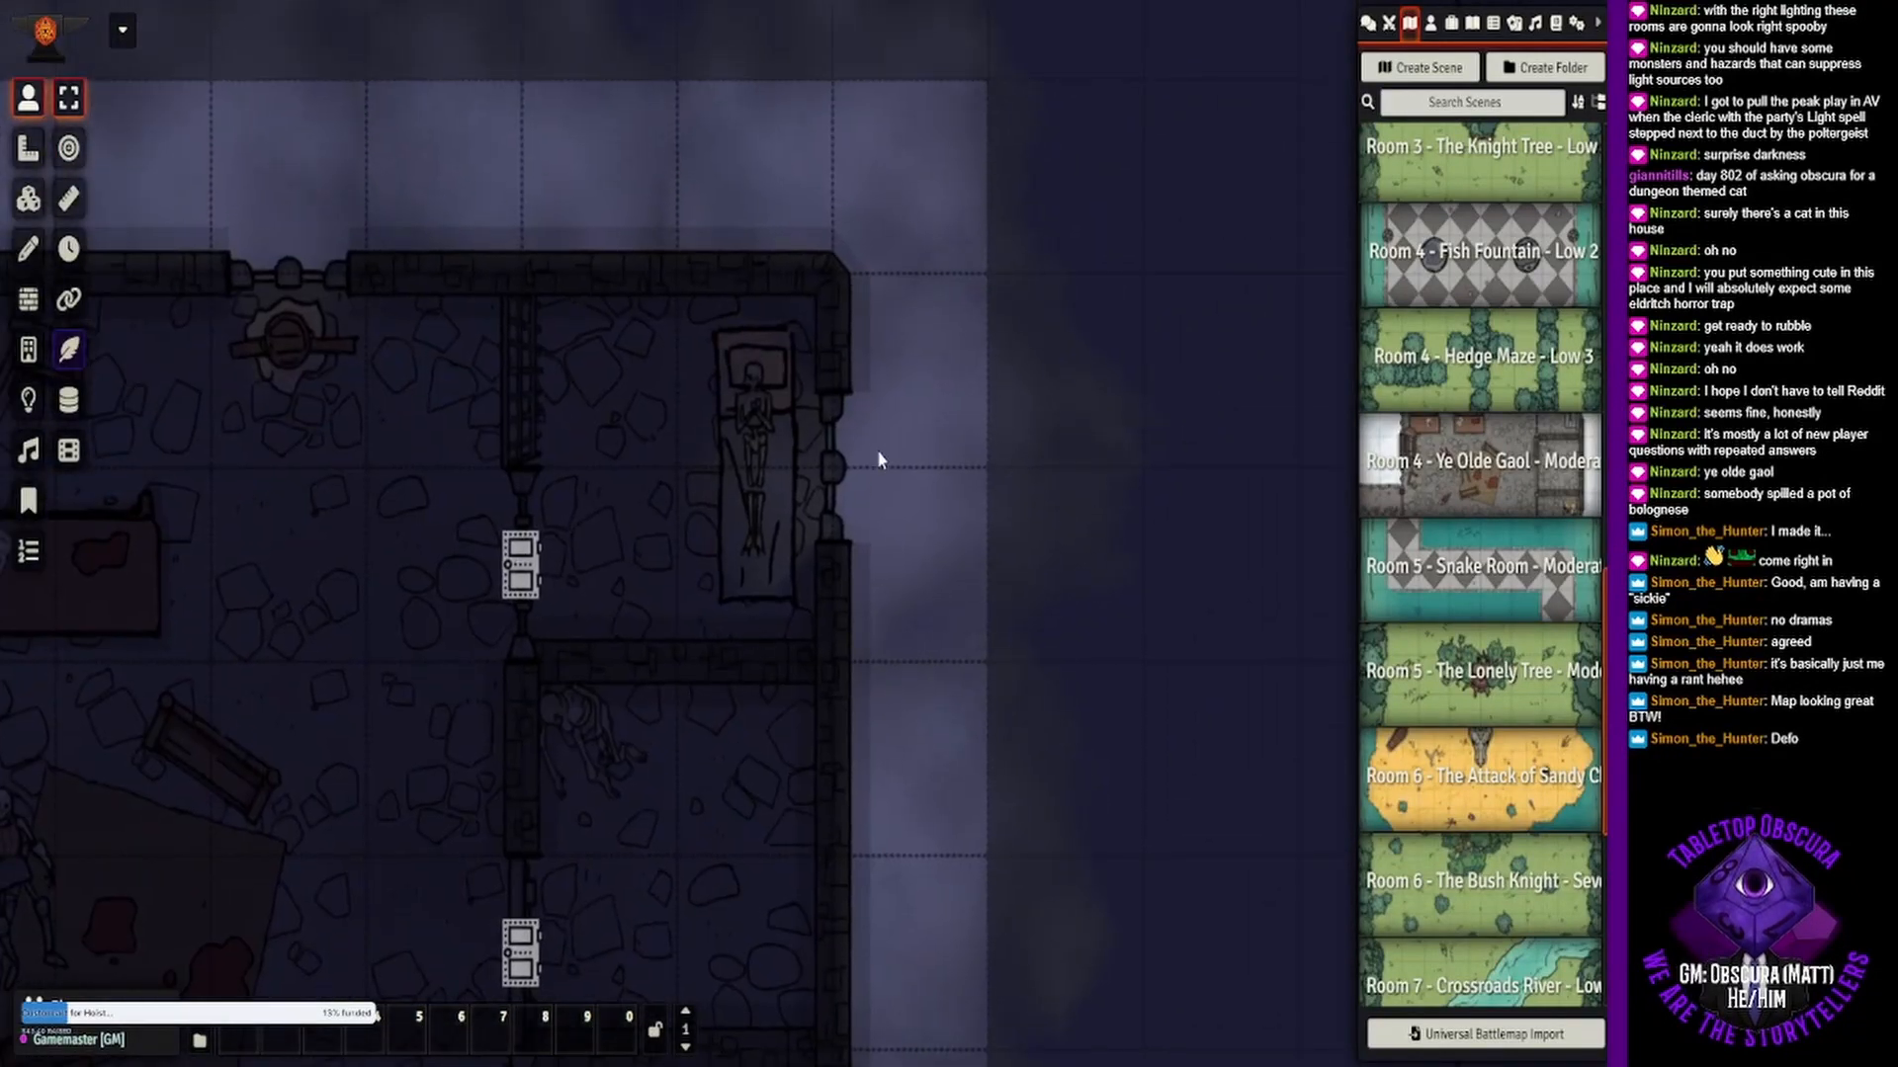
pyautogui.scroll(2, 850, 502)
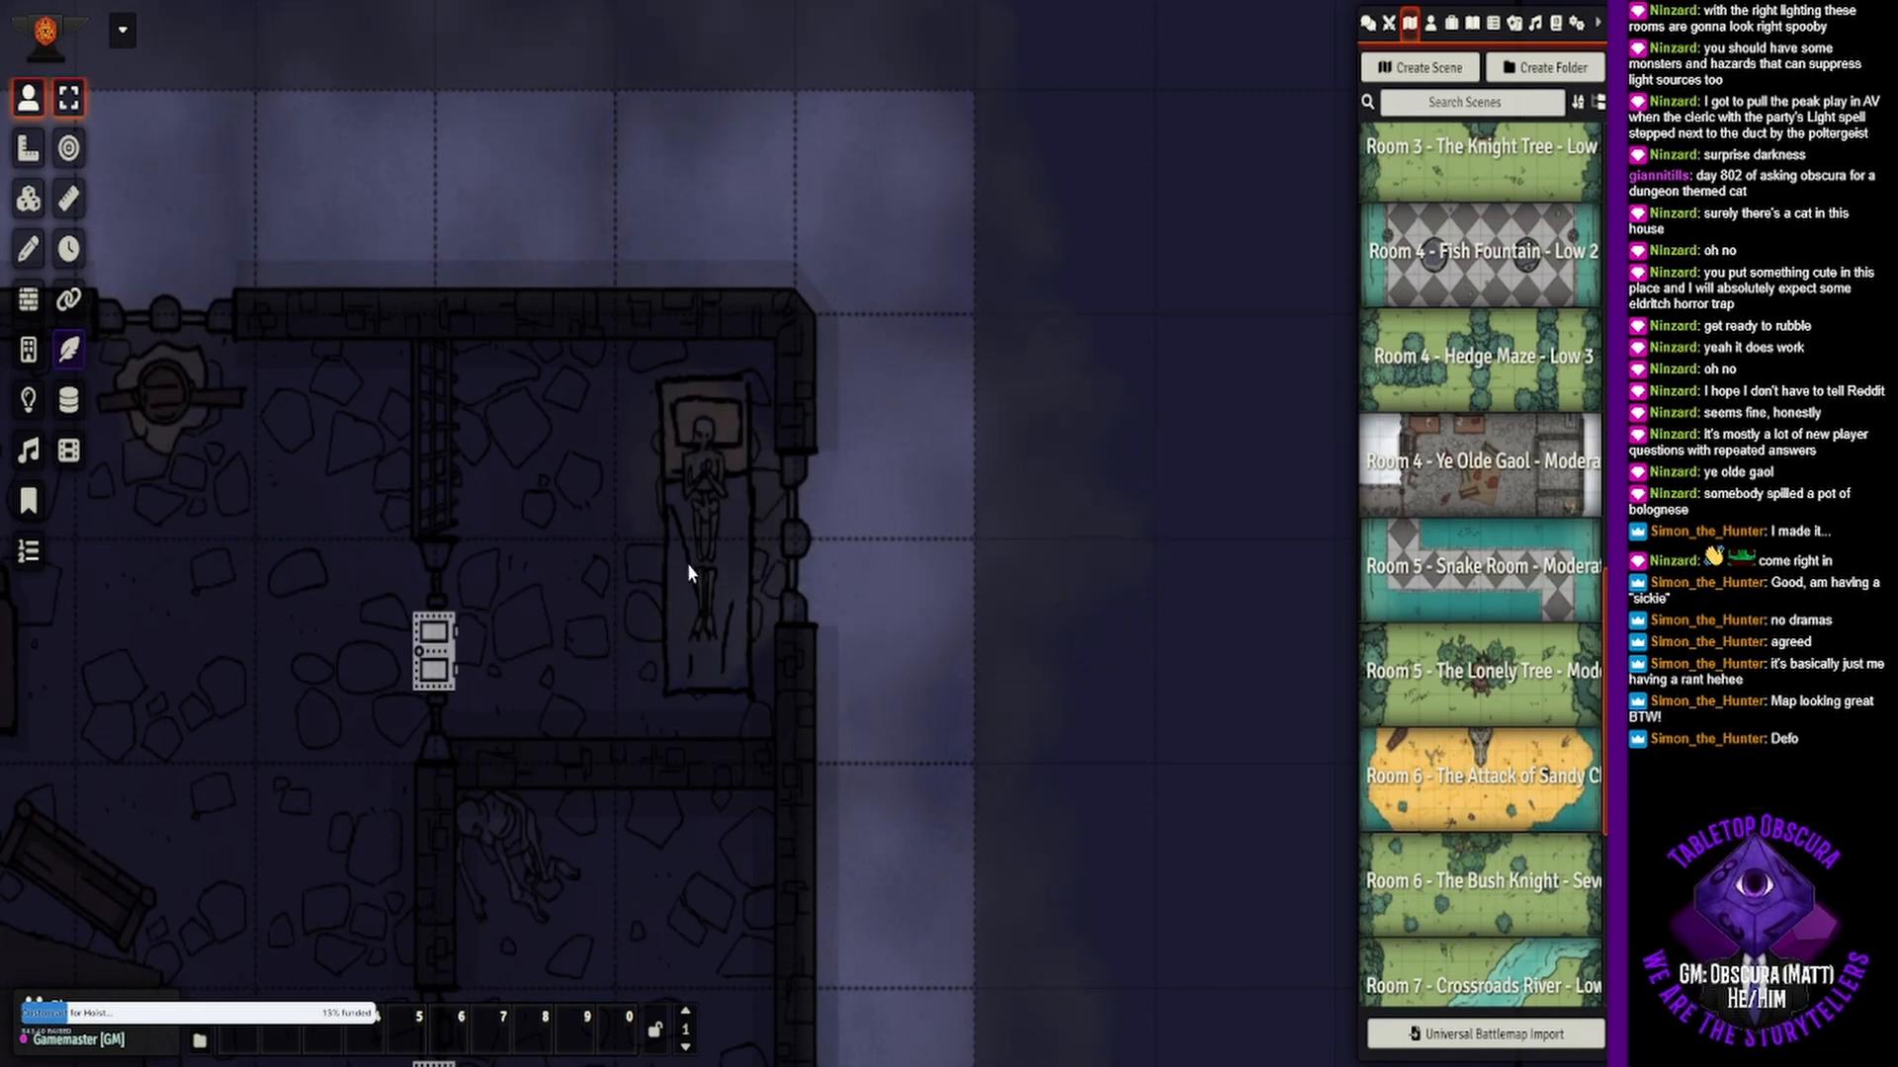
pyautogui.scroll(1, 688, 571)
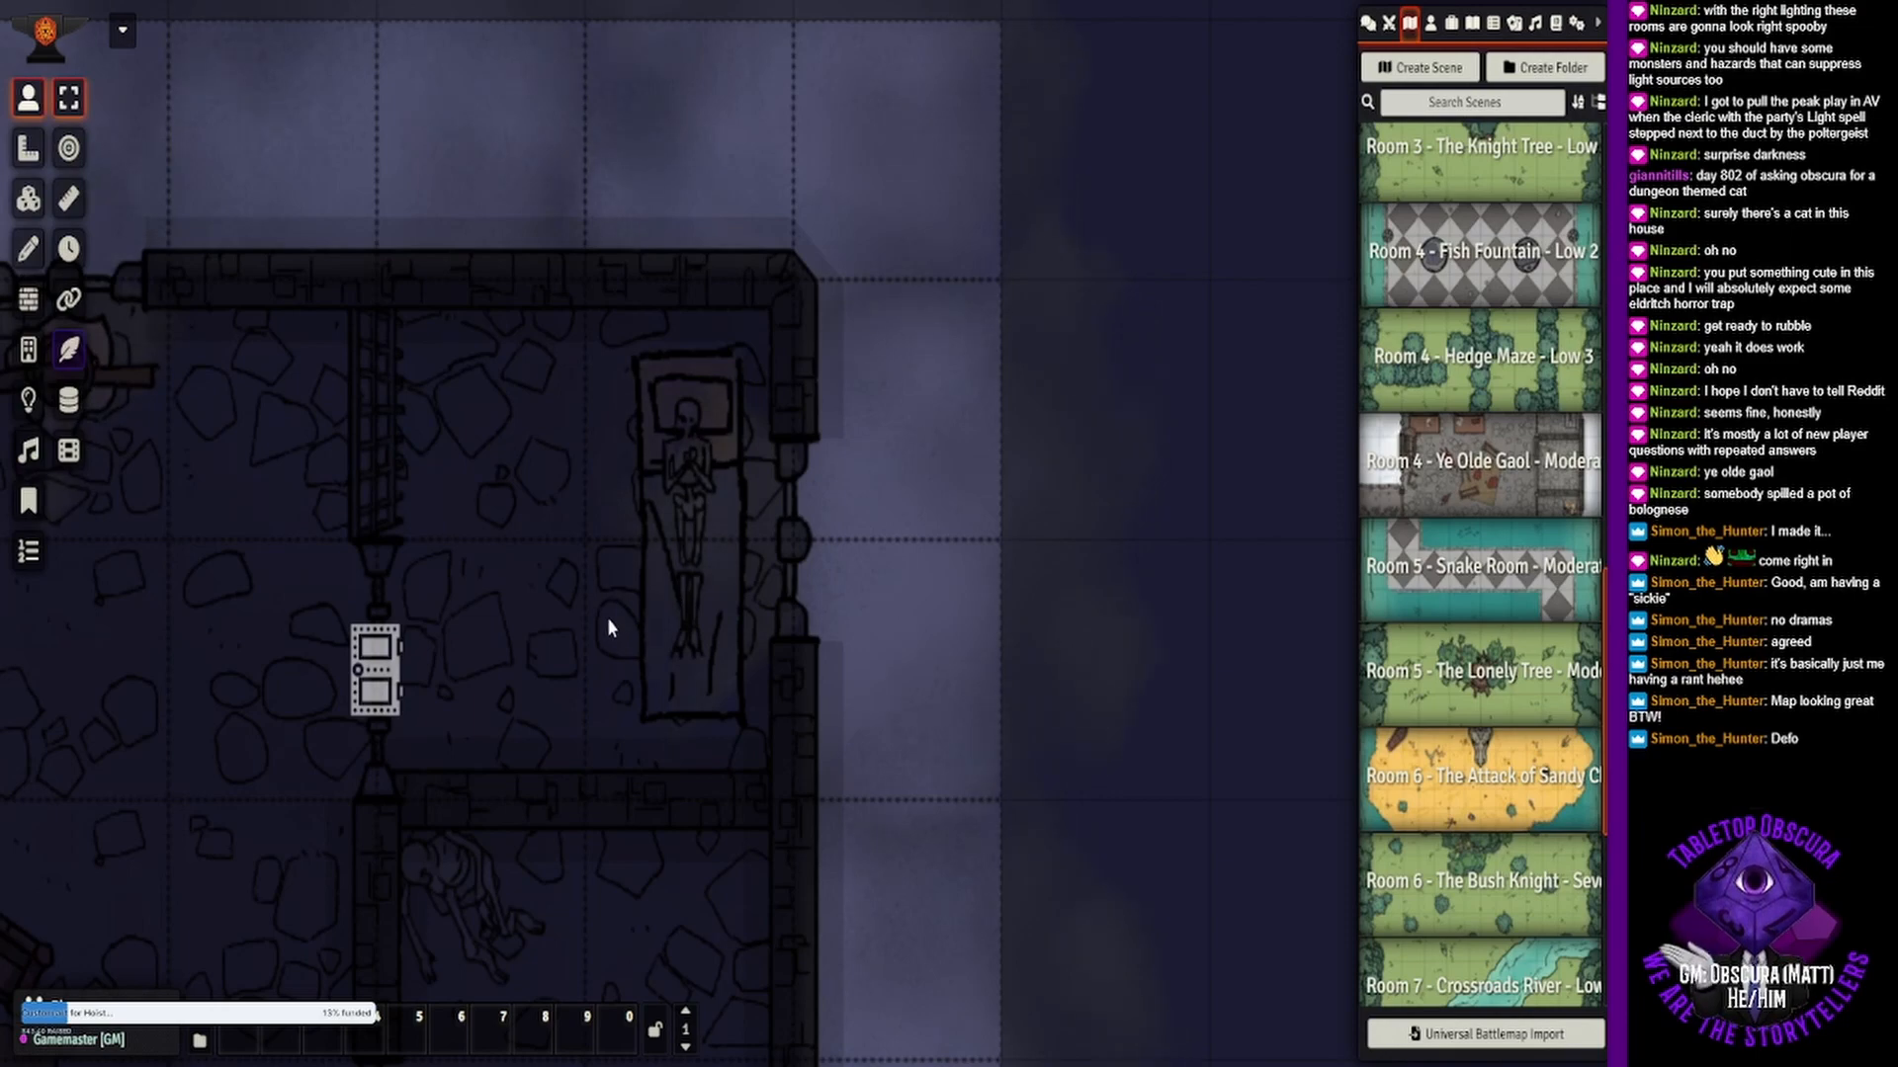
pyautogui.scroll(-5, 607, 617)
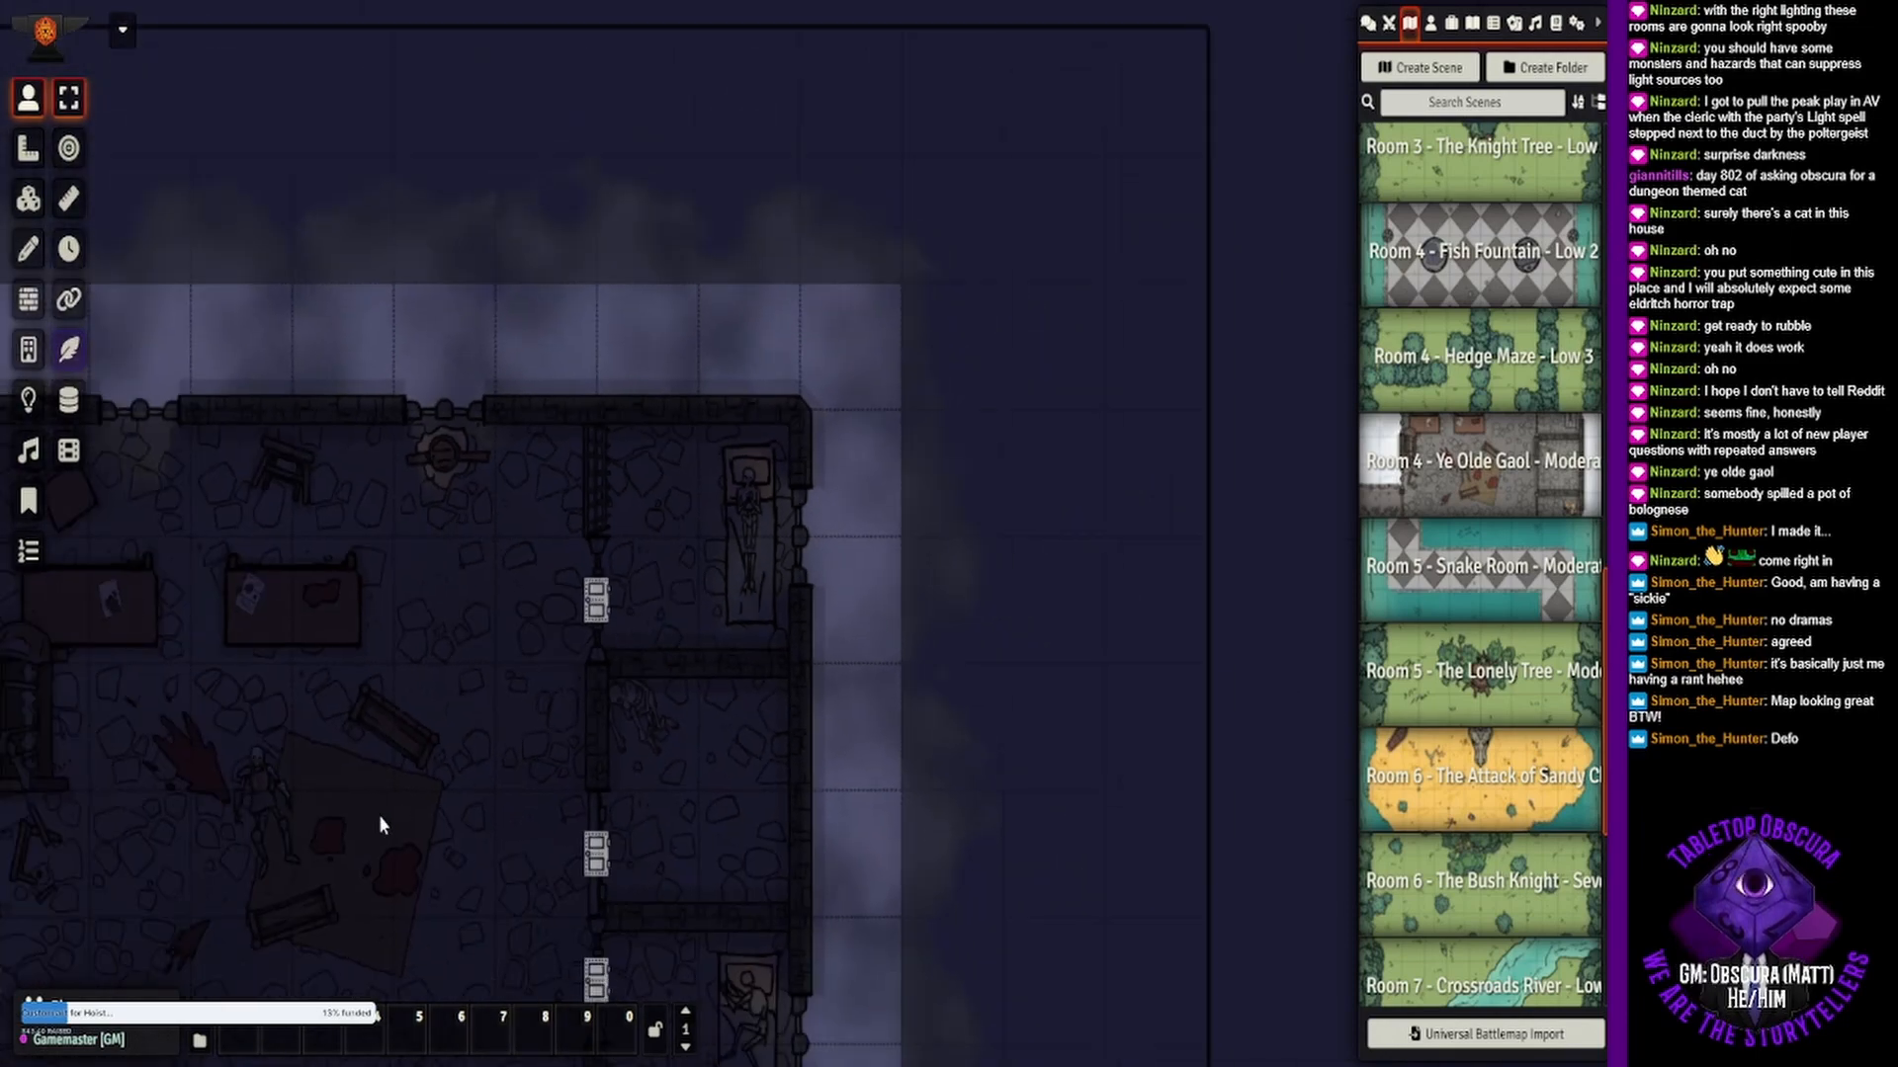
pyautogui.moveTo(380, 816); pyautogui.dragTo(571, 626)
# - Draw window segments along the barred sections at the south cell's front and the north cell's front
pyautogui.click(28, 299)
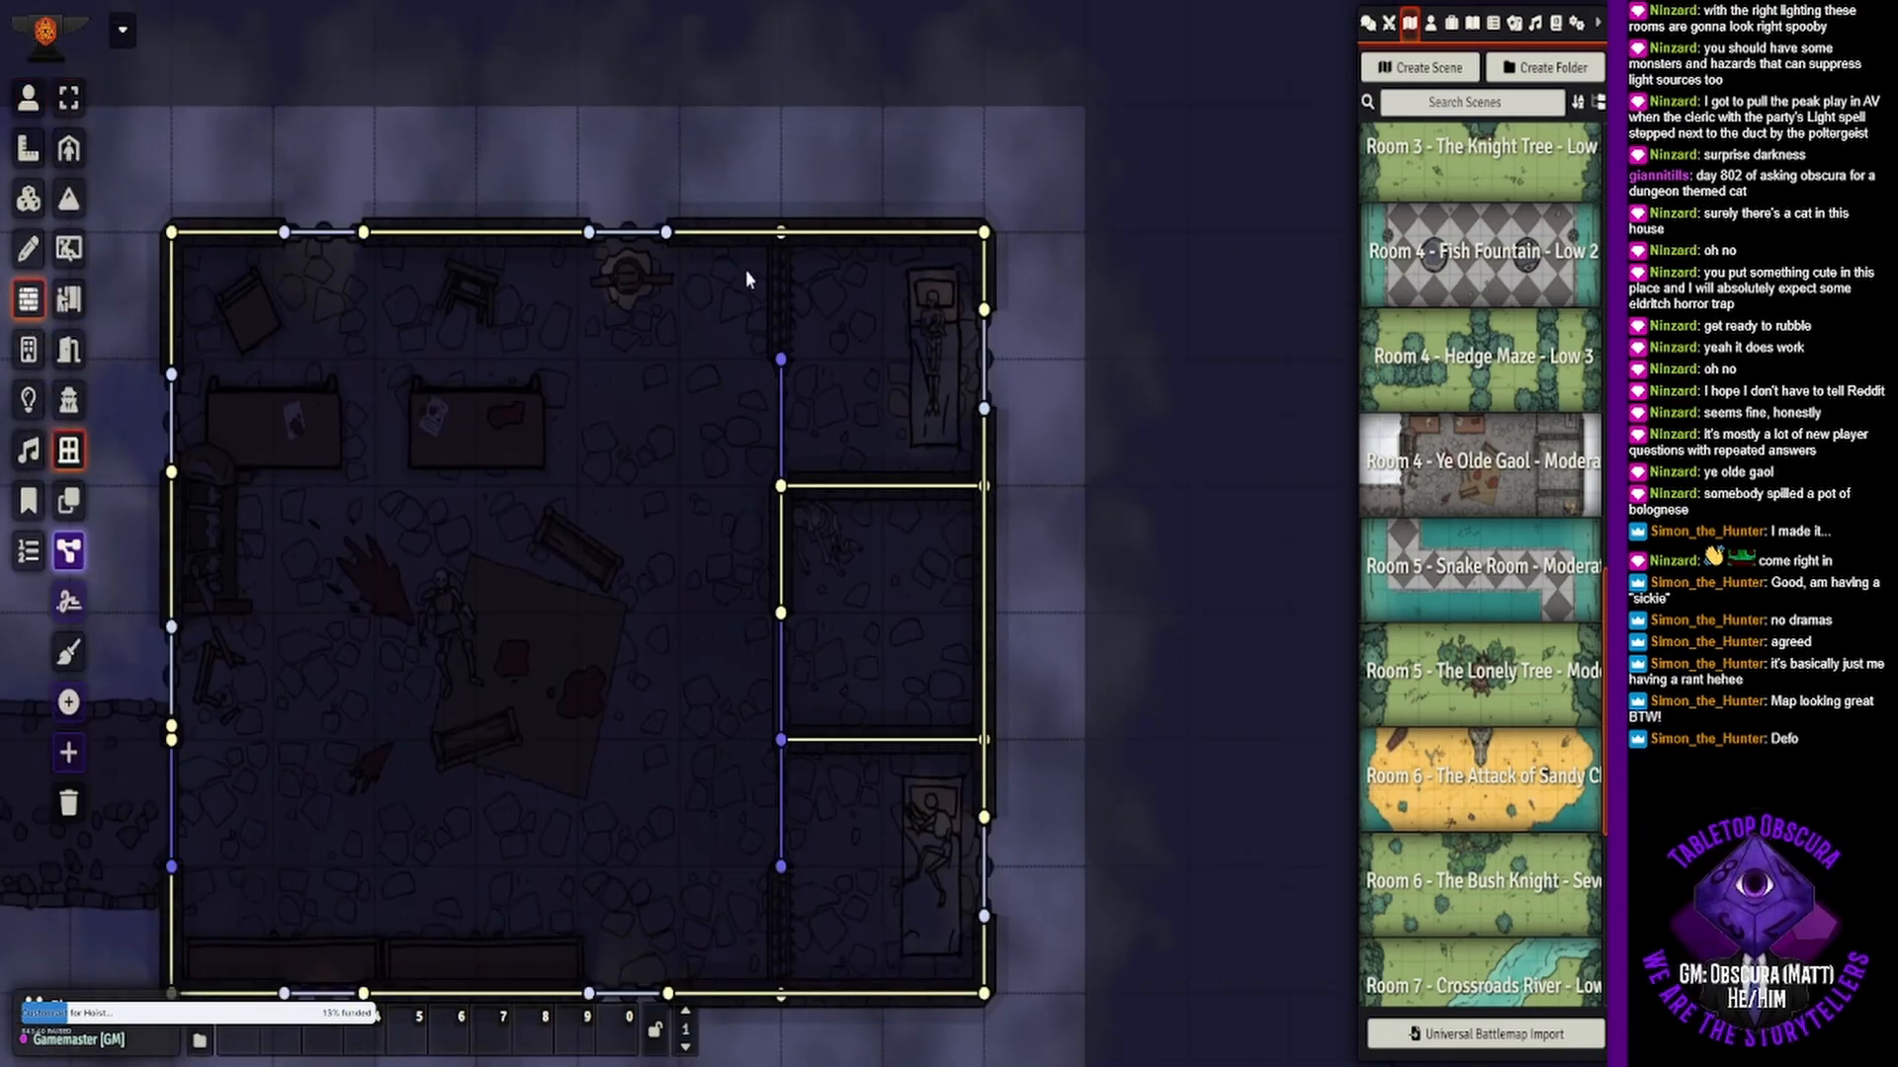
pyautogui.moveTo(781, 869); pyautogui.dragTo(780, 681)
pyautogui.moveTo(879, 488); pyautogui.dragTo(897, 872)
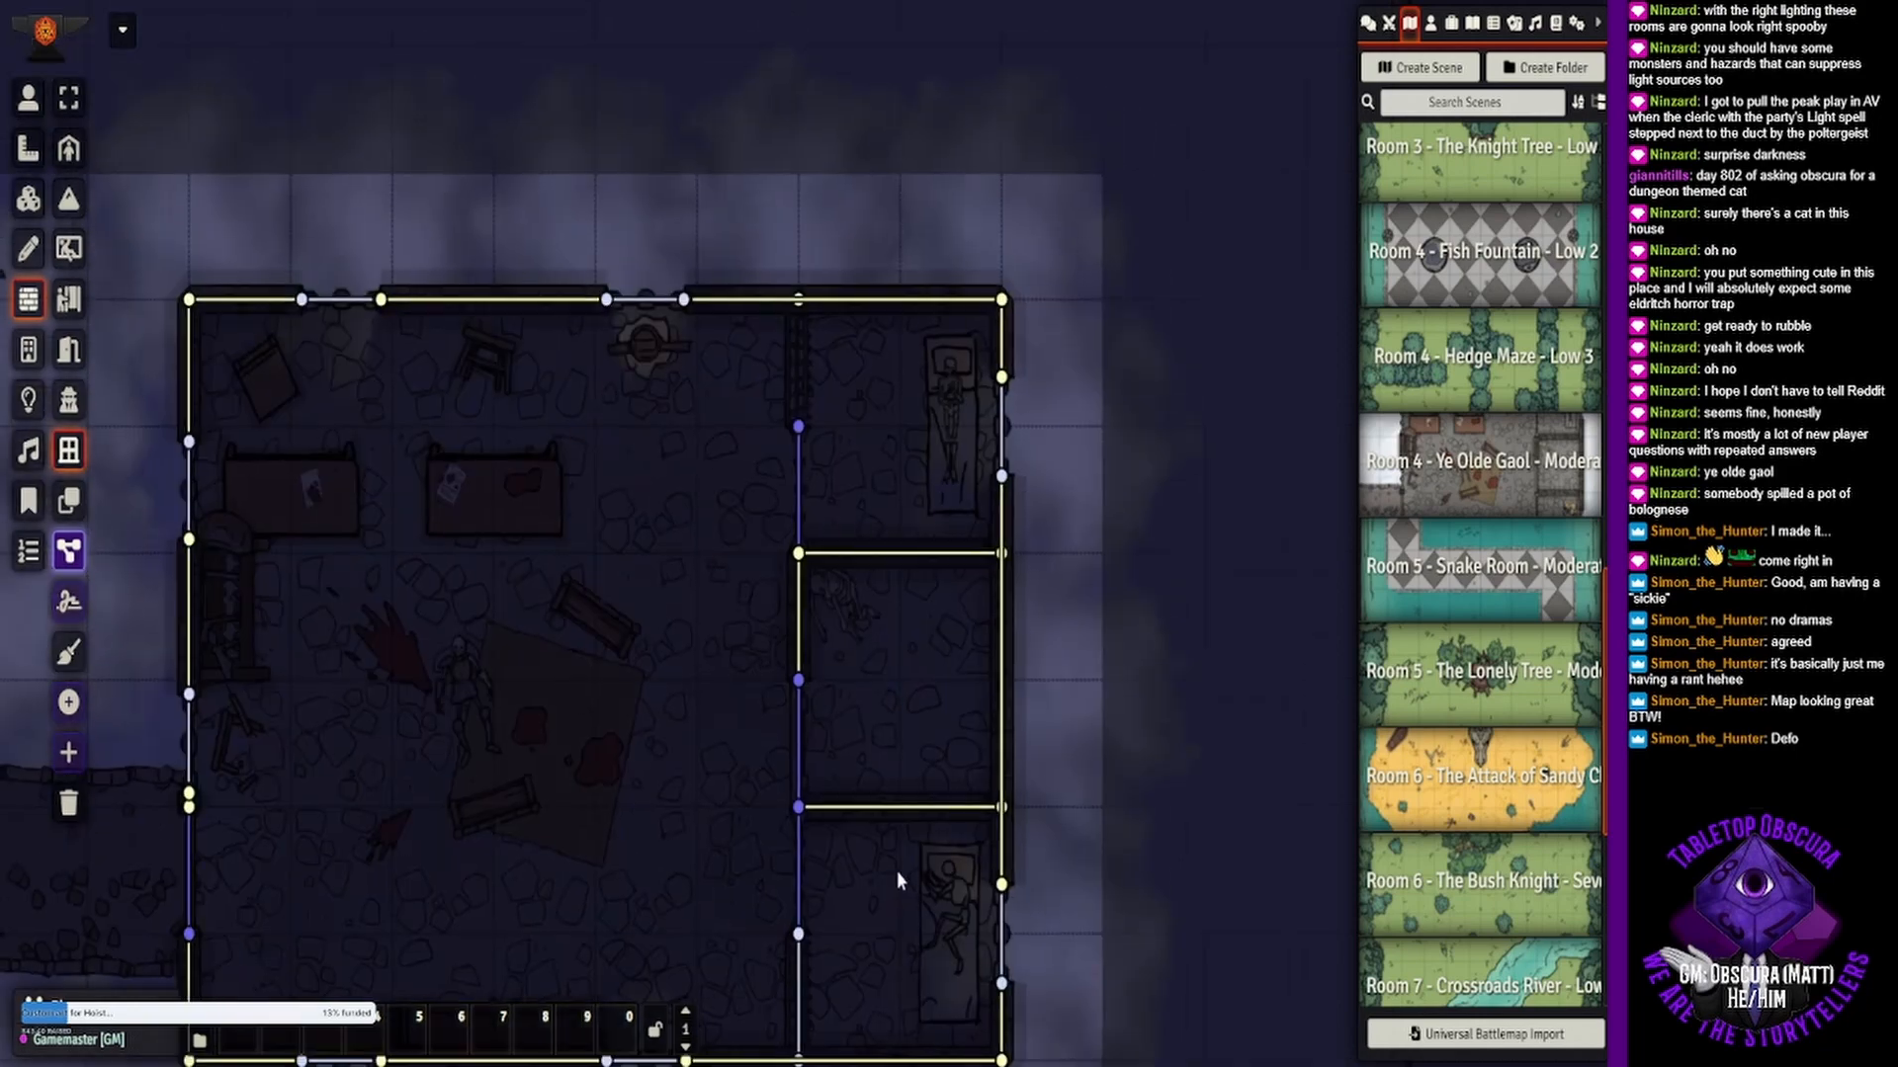
pyautogui.moveTo(799, 425); pyautogui.dragTo(798, 303)
pyautogui.moveTo(669, 596); pyautogui.dragTo(810, 374)
# - Place a Skeletal Champion token from the Level 4 actors on the main room's floor beside the bloodstained rug
pyautogui.click(27, 97)
pyautogui.moveTo(738, 466); pyautogui.dragTo(769, 549)
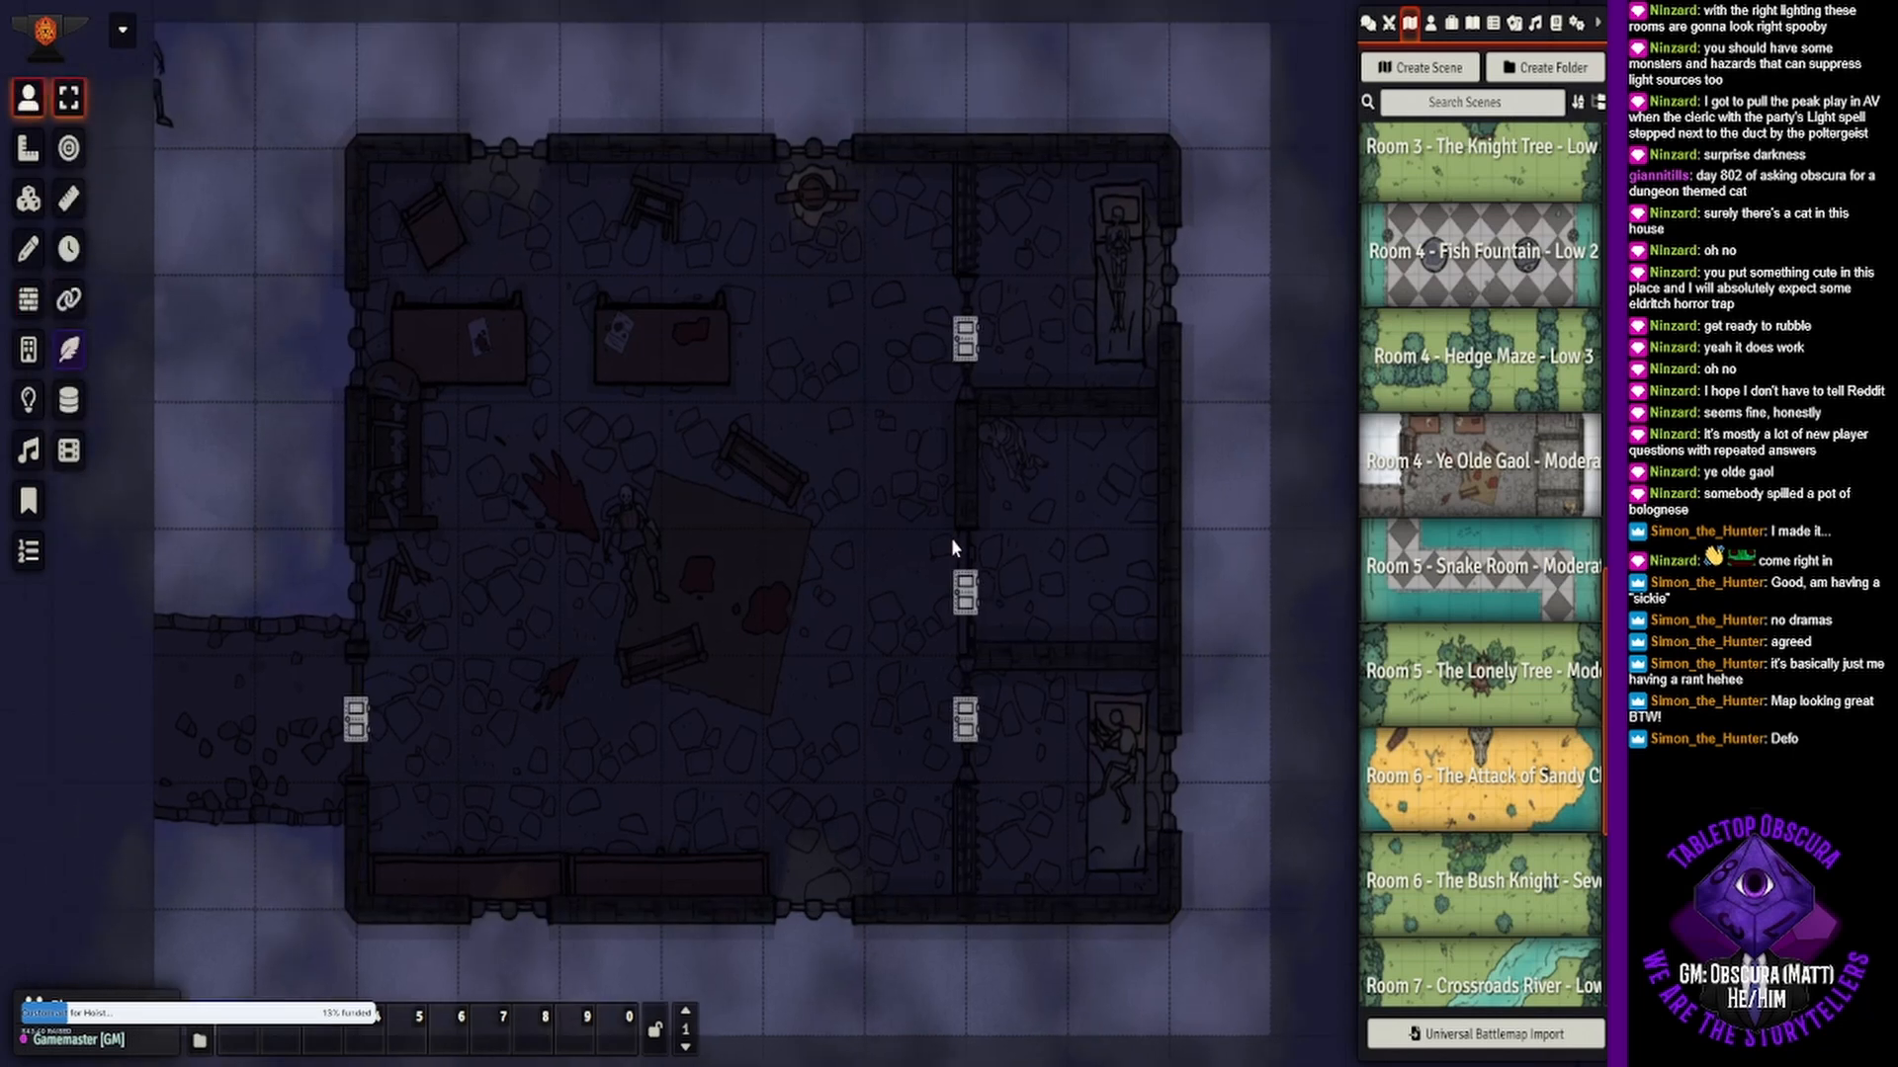
pyautogui.click(1429, 24)
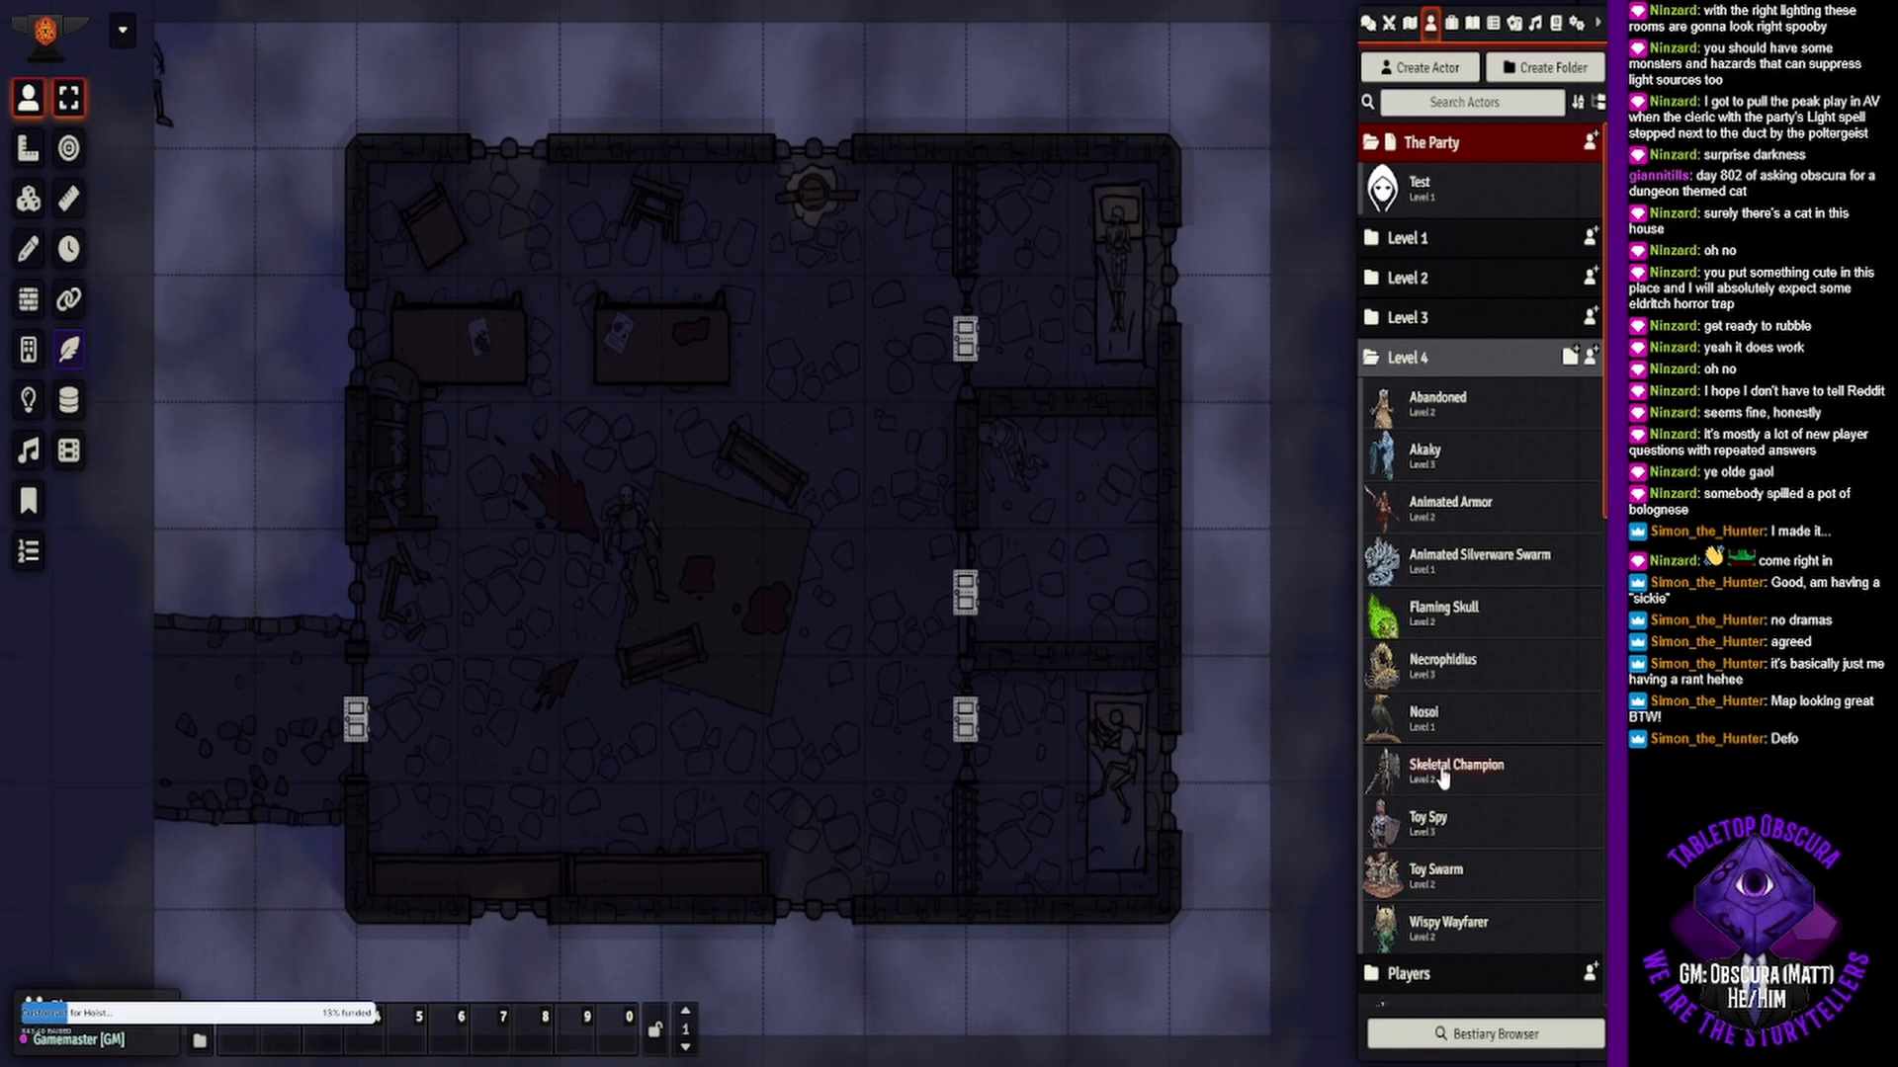
pyautogui.moveTo(1442, 778); pyautogui.dragTo(609, 590)
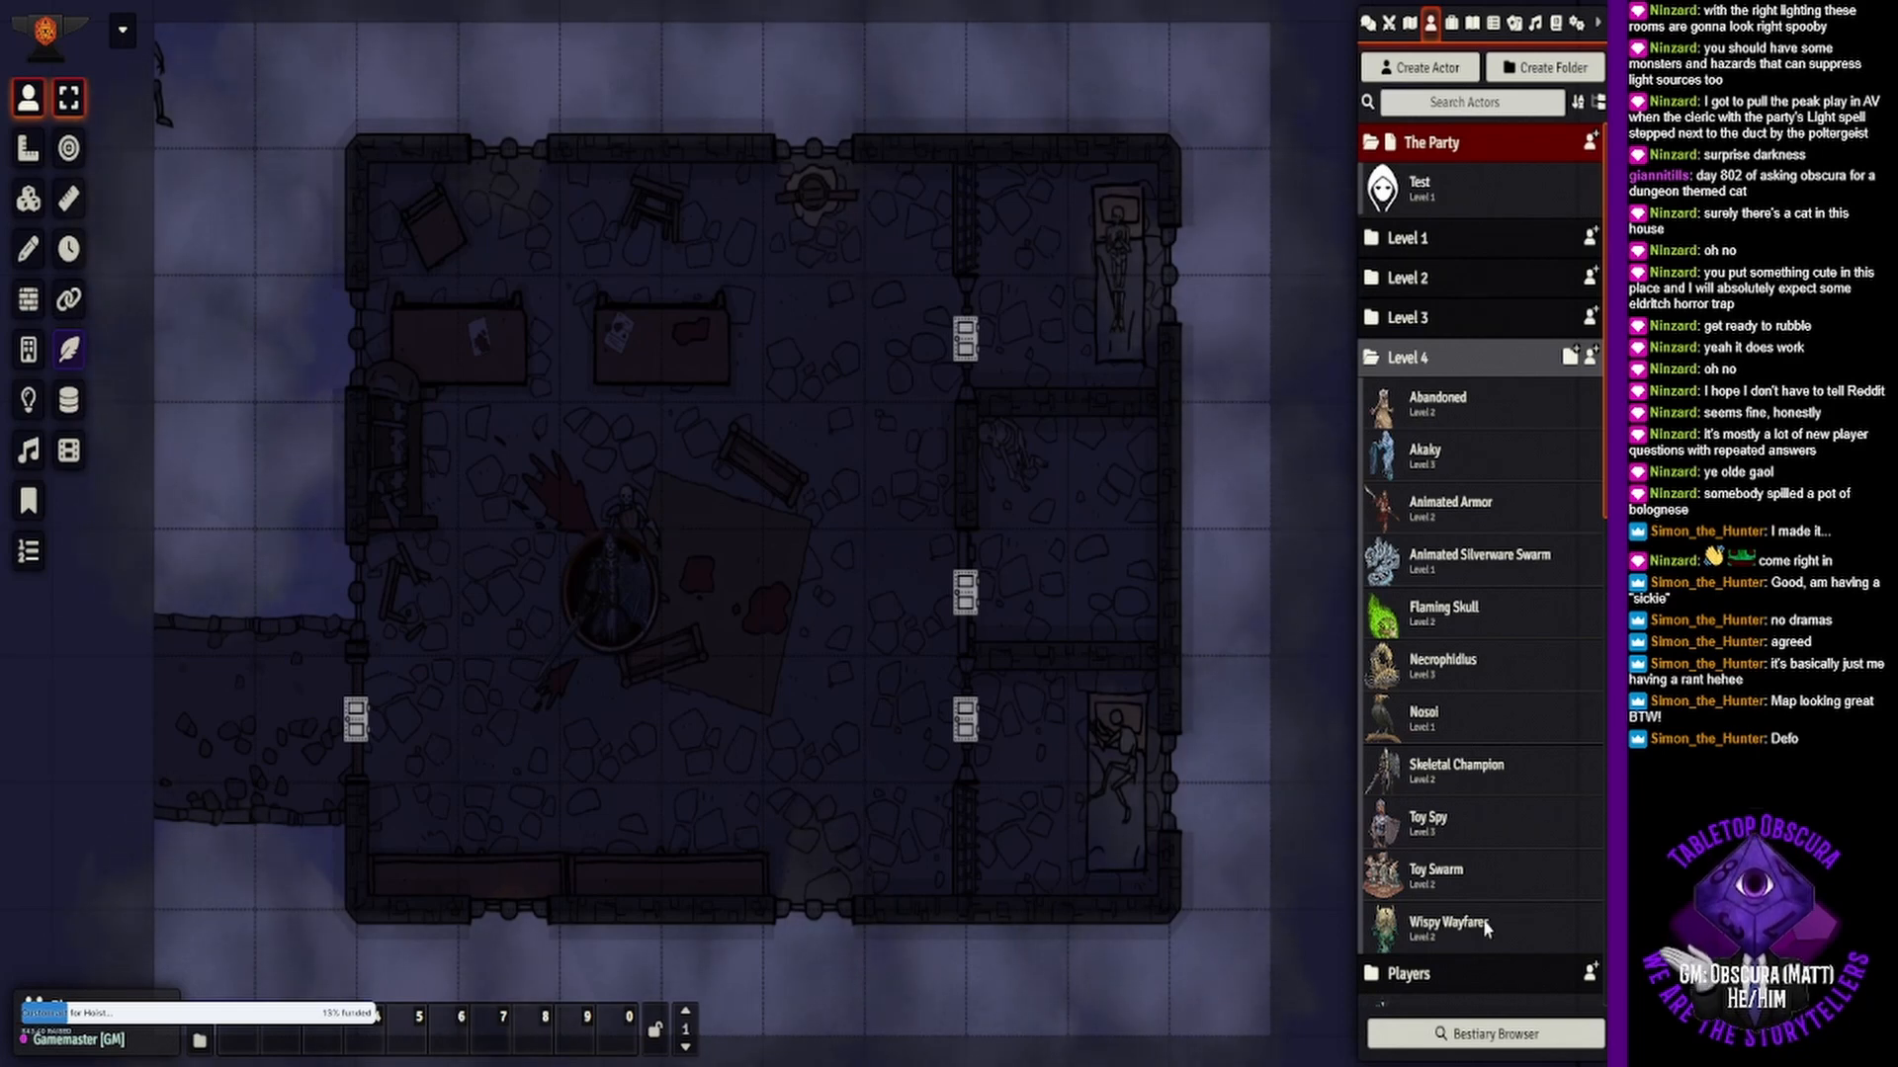
# - Search the bestiary for "skele", browse the matching creatures and look at the Skeletal Hulk's stat sheet
pyautogui.click(1464, 1038)
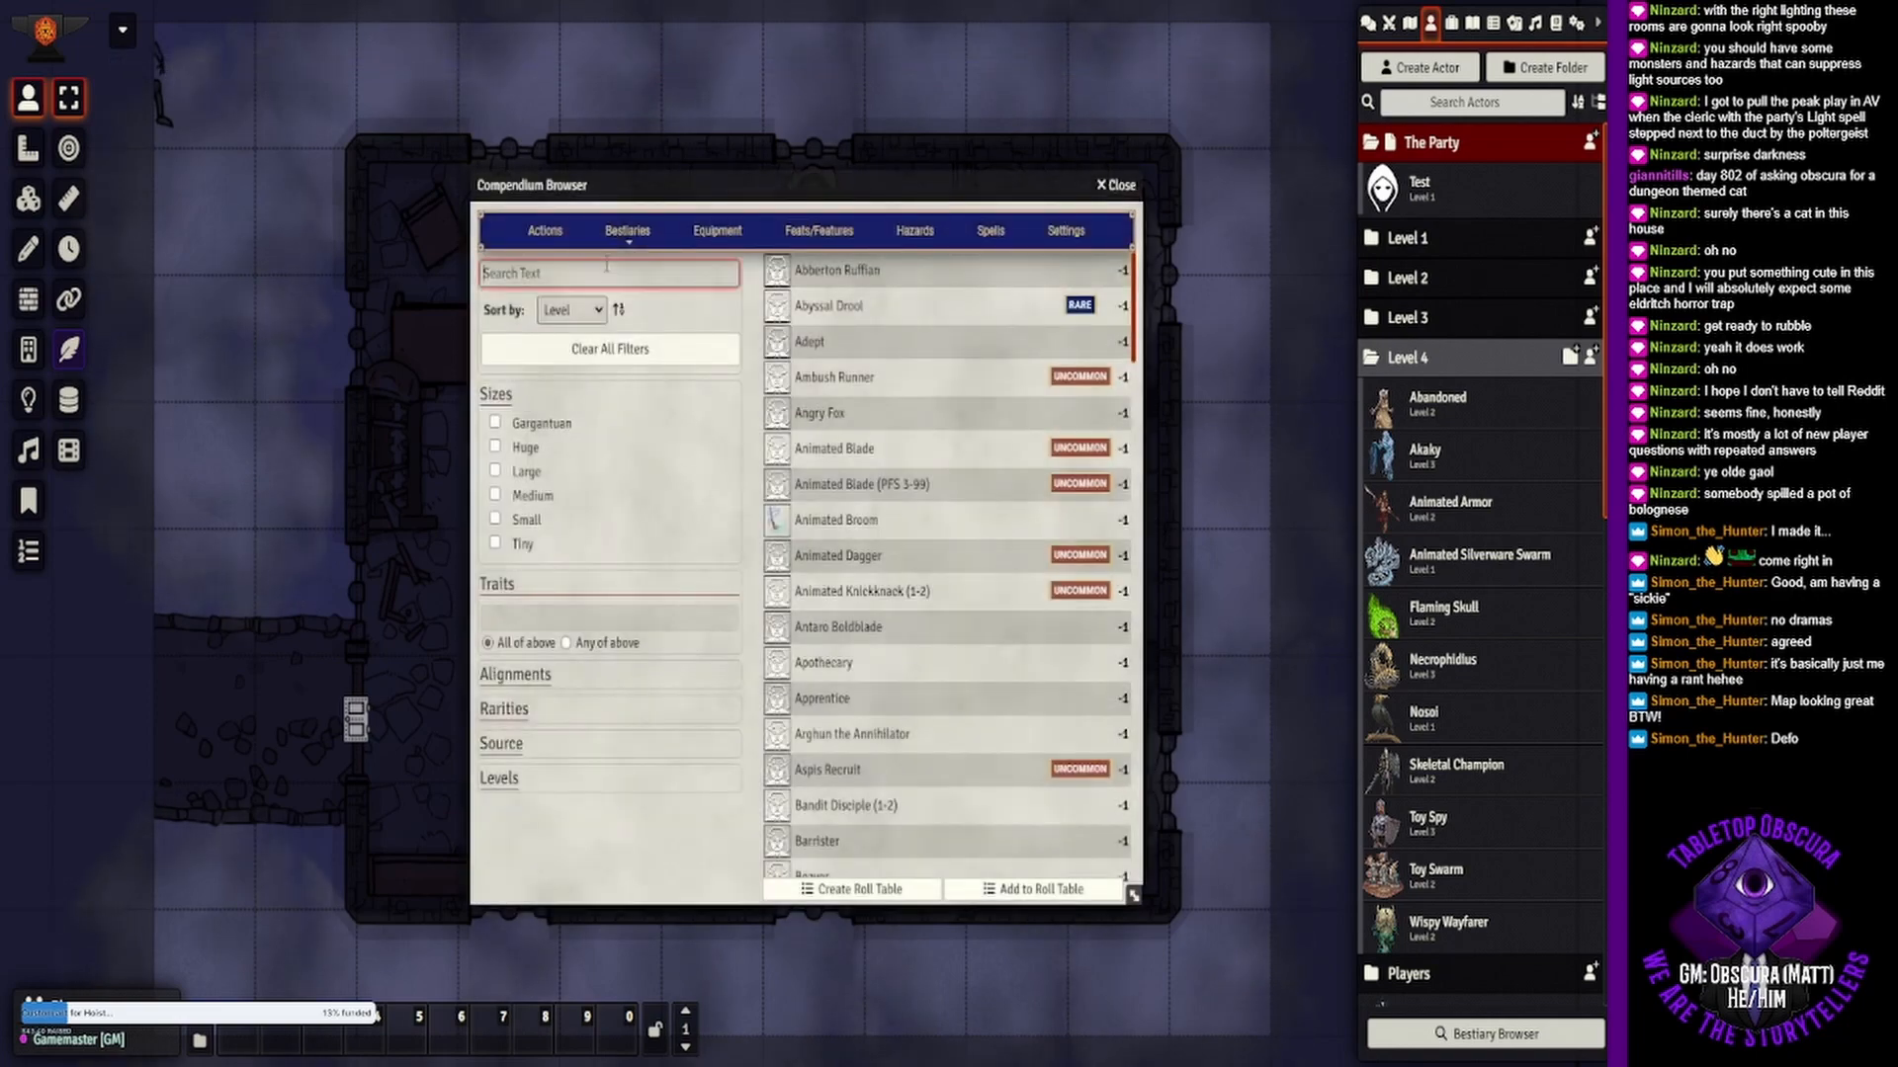
pyautogui.write('skele')
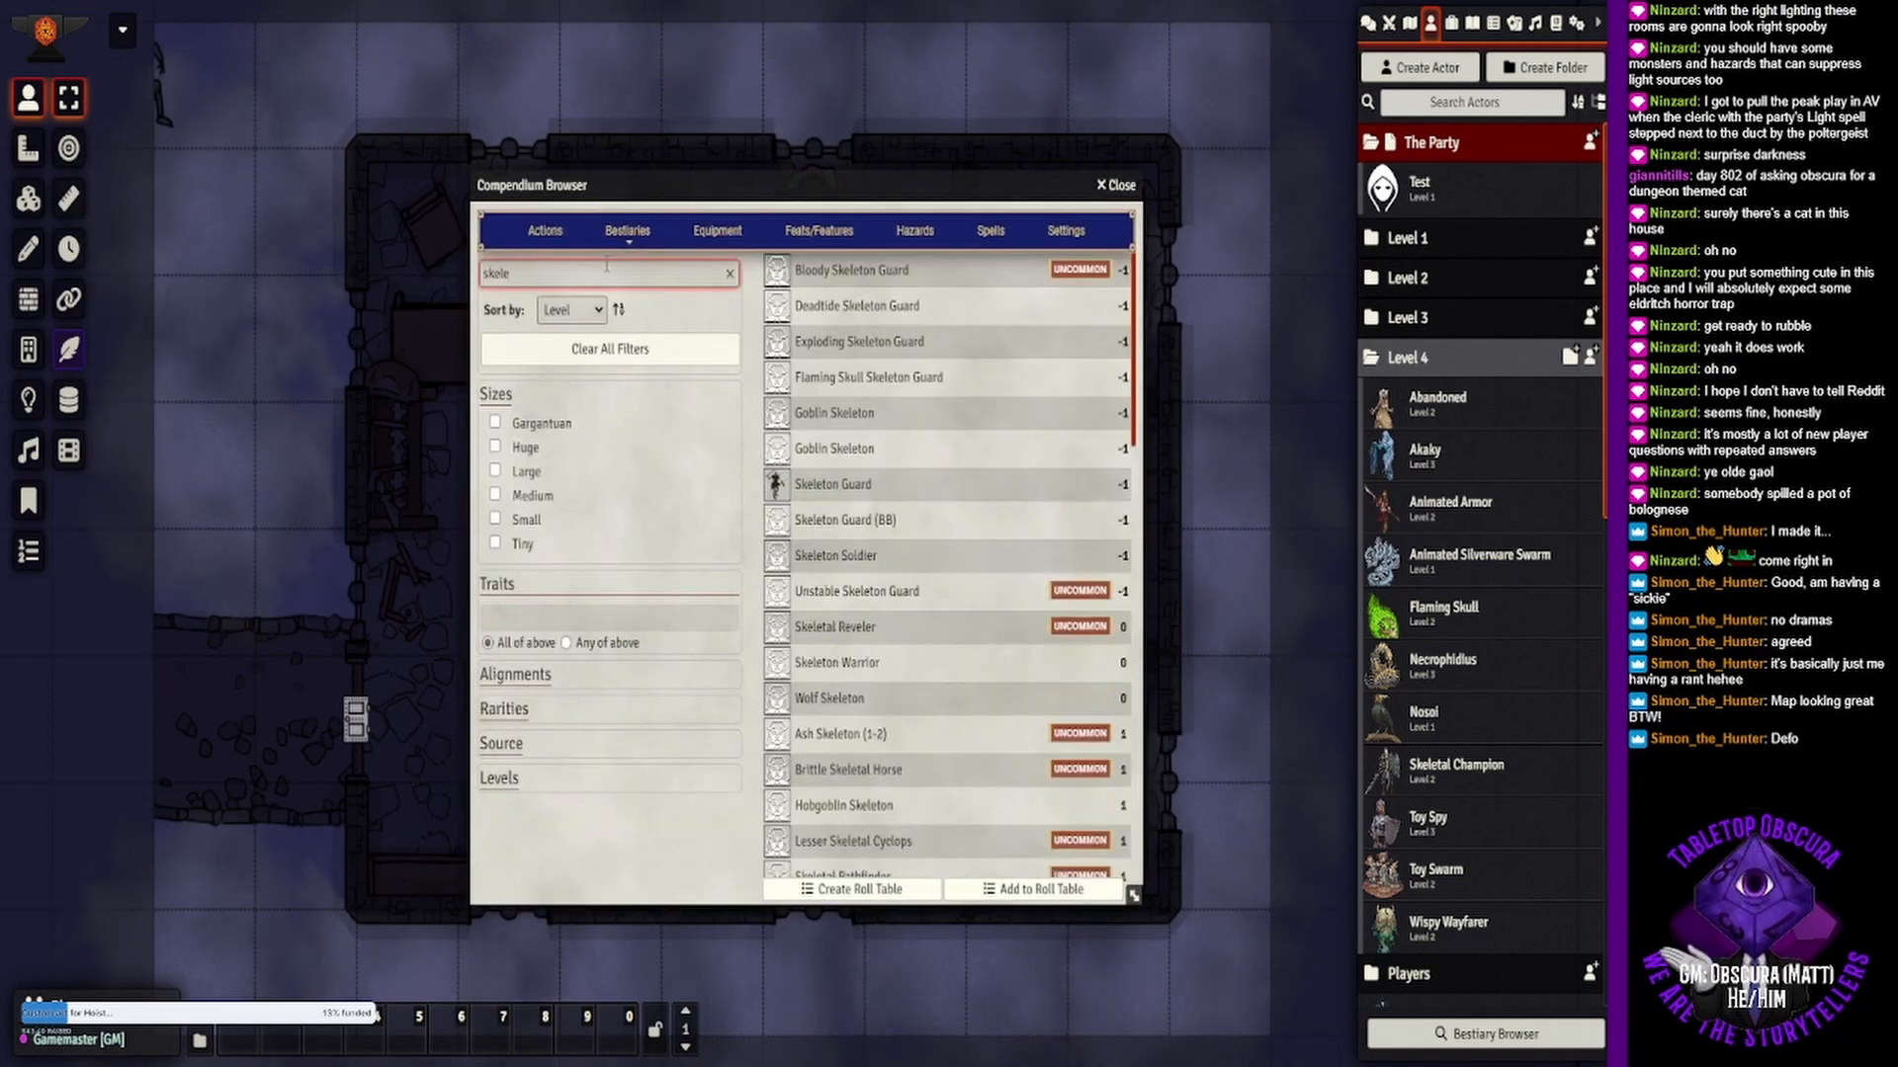
pyautogui.scroll(-5, 895, 512)
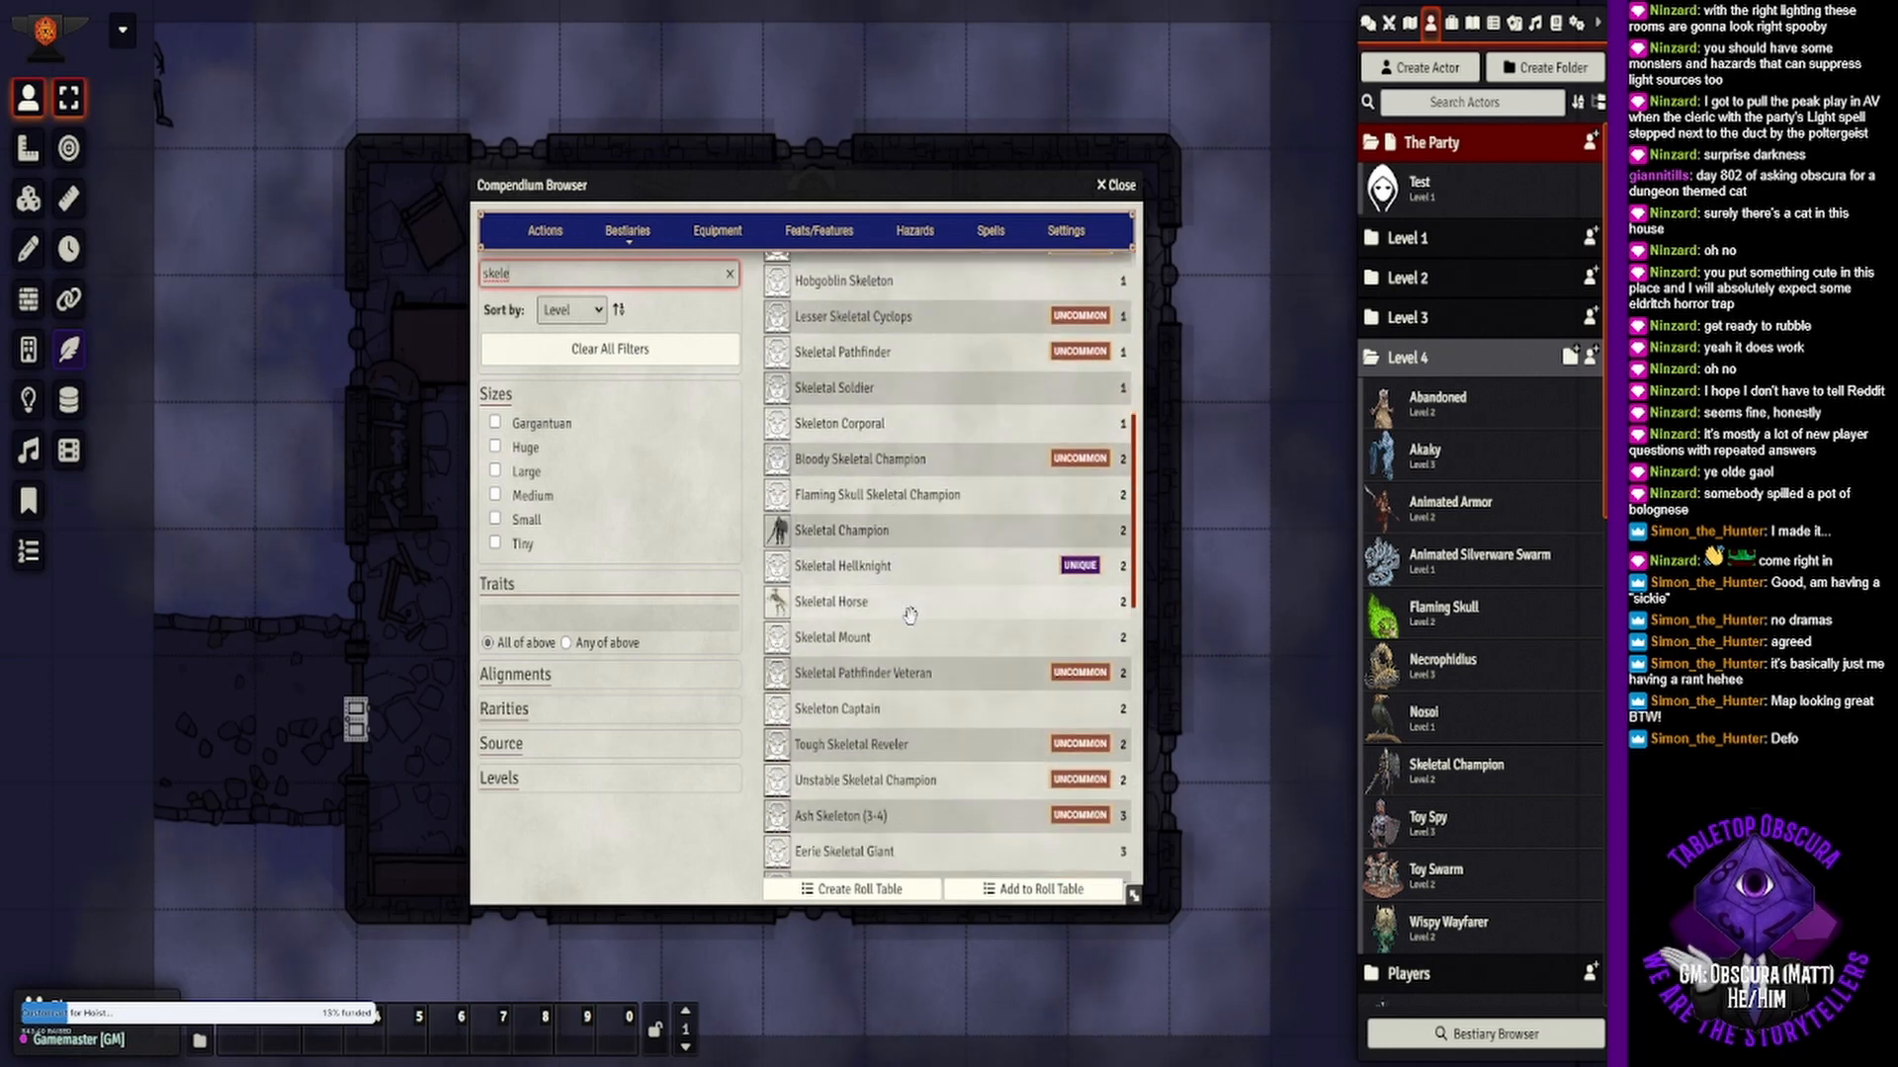
pyautogui.scroll(-3, 898, 623)
pyautogui.scroll(-2, 896, 645)
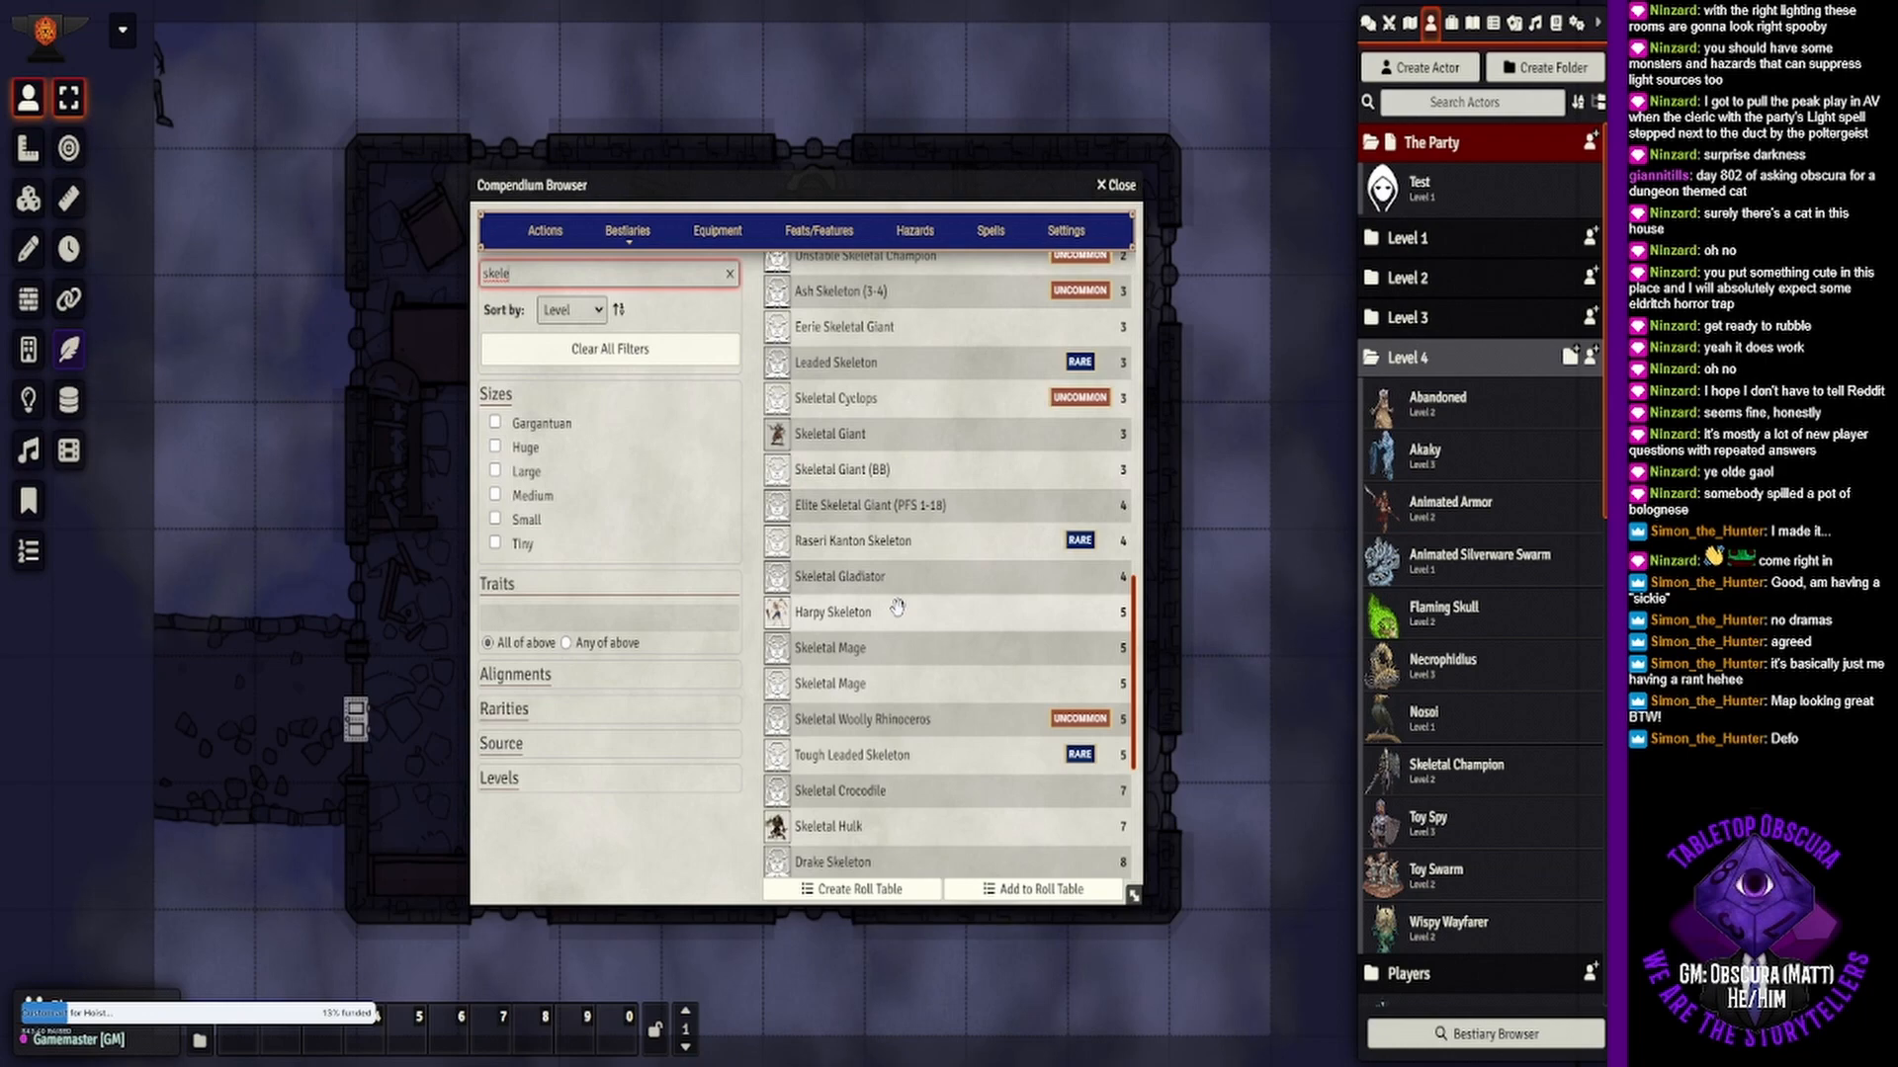
pyautogui.scroll(-2, 862, 726)
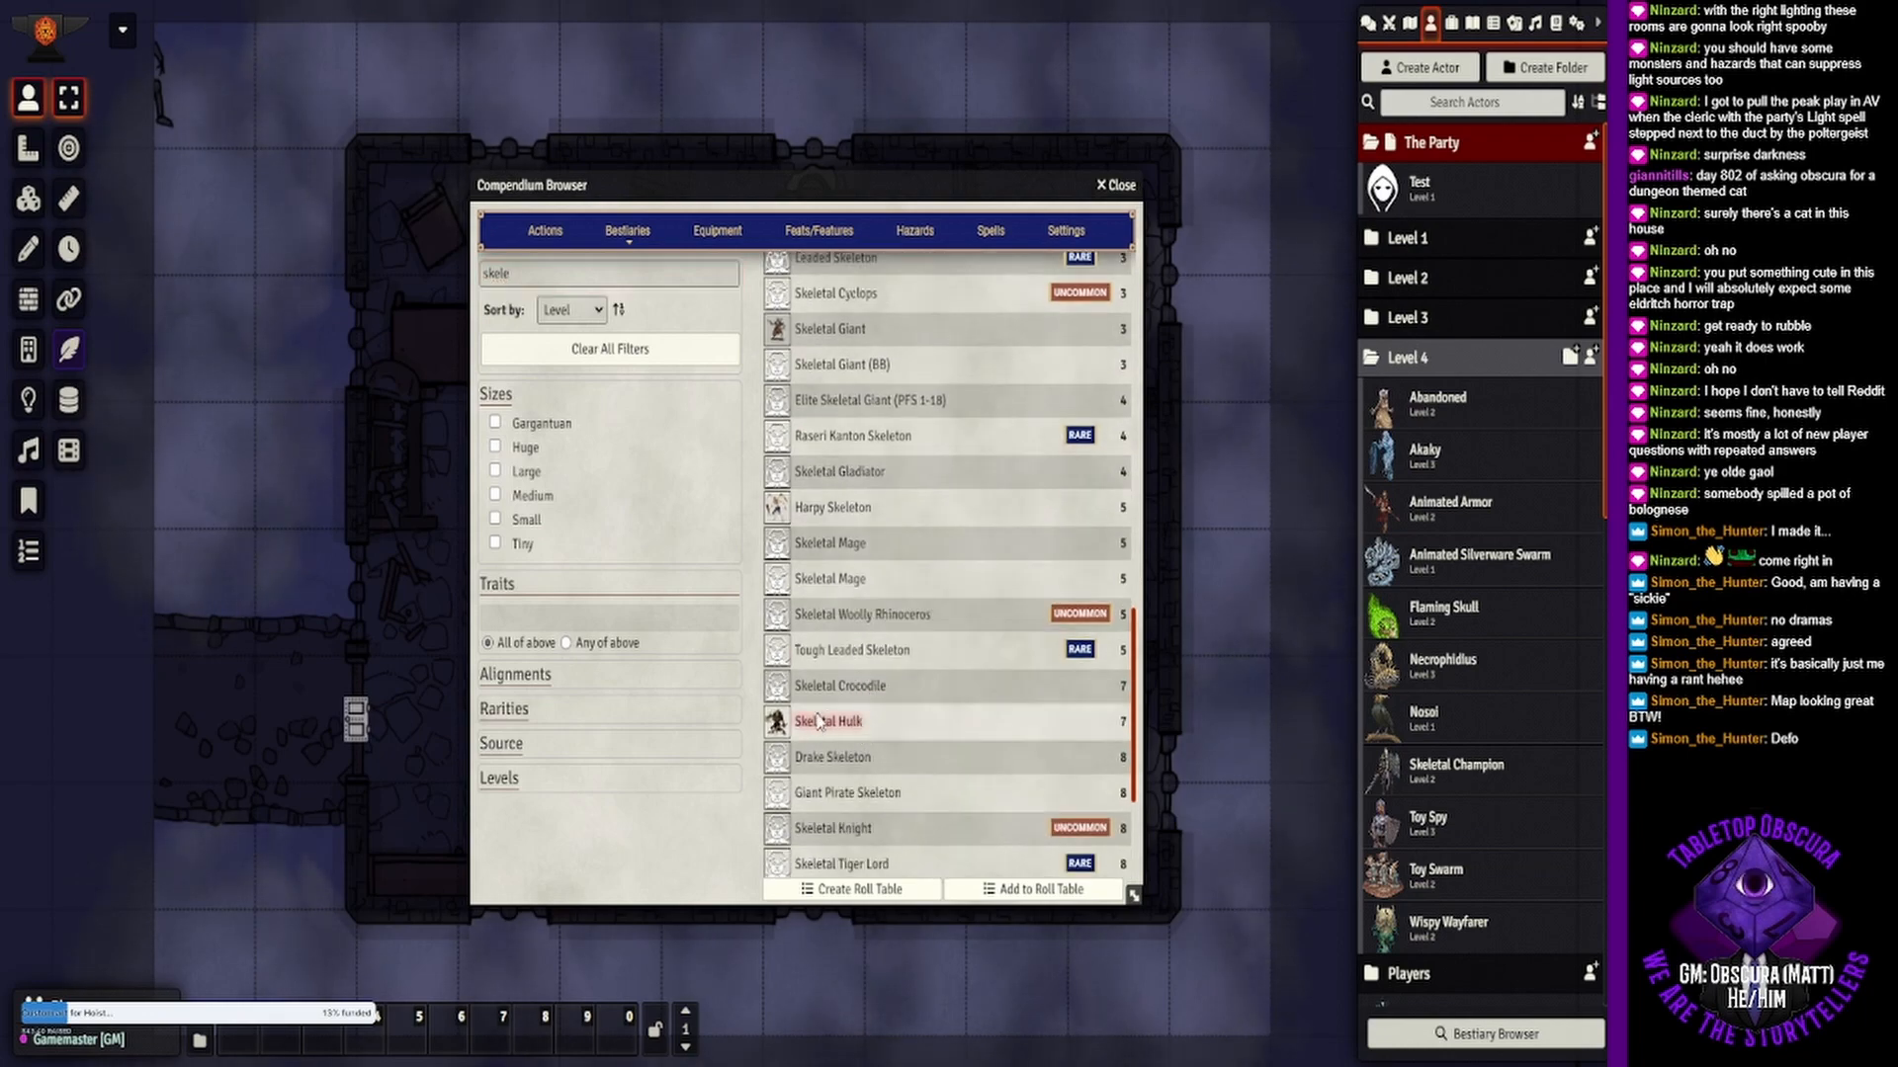
pyautogui.click(816, 722)
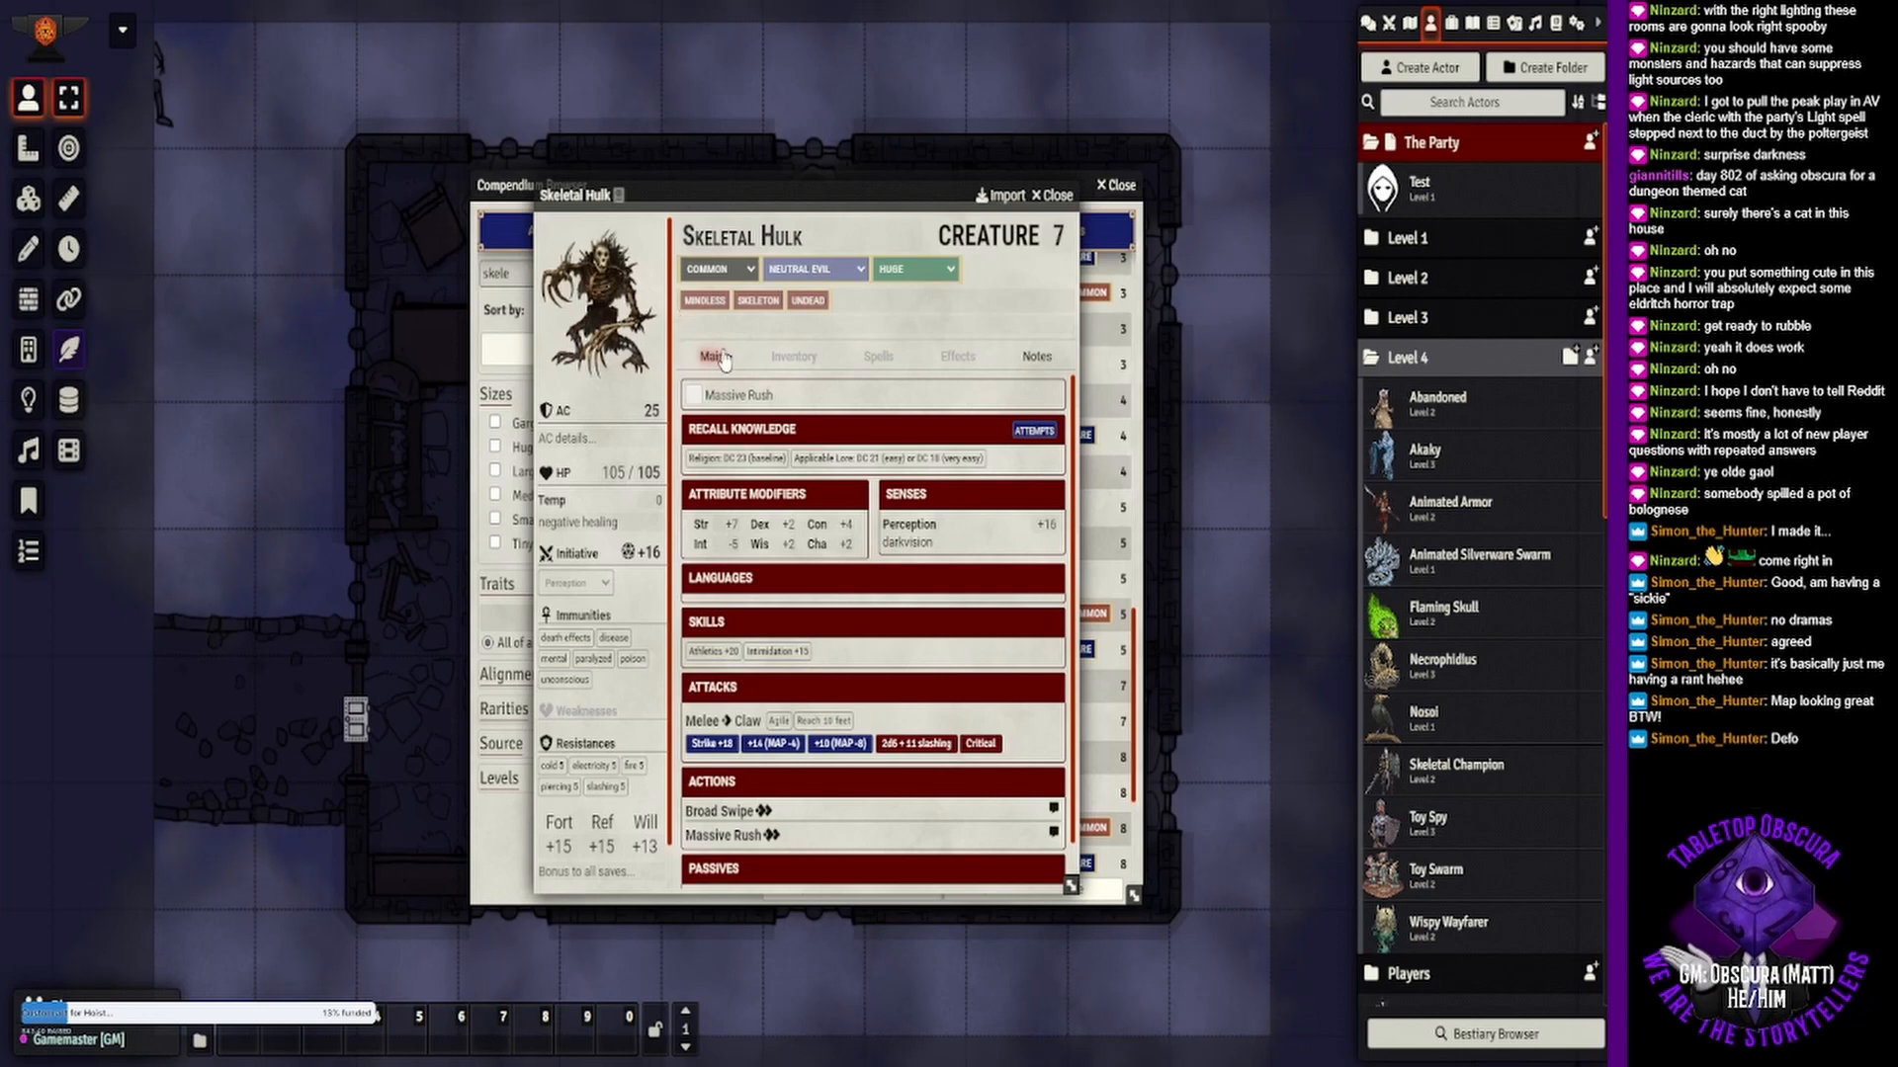
pyautogui.click(1054, 195)
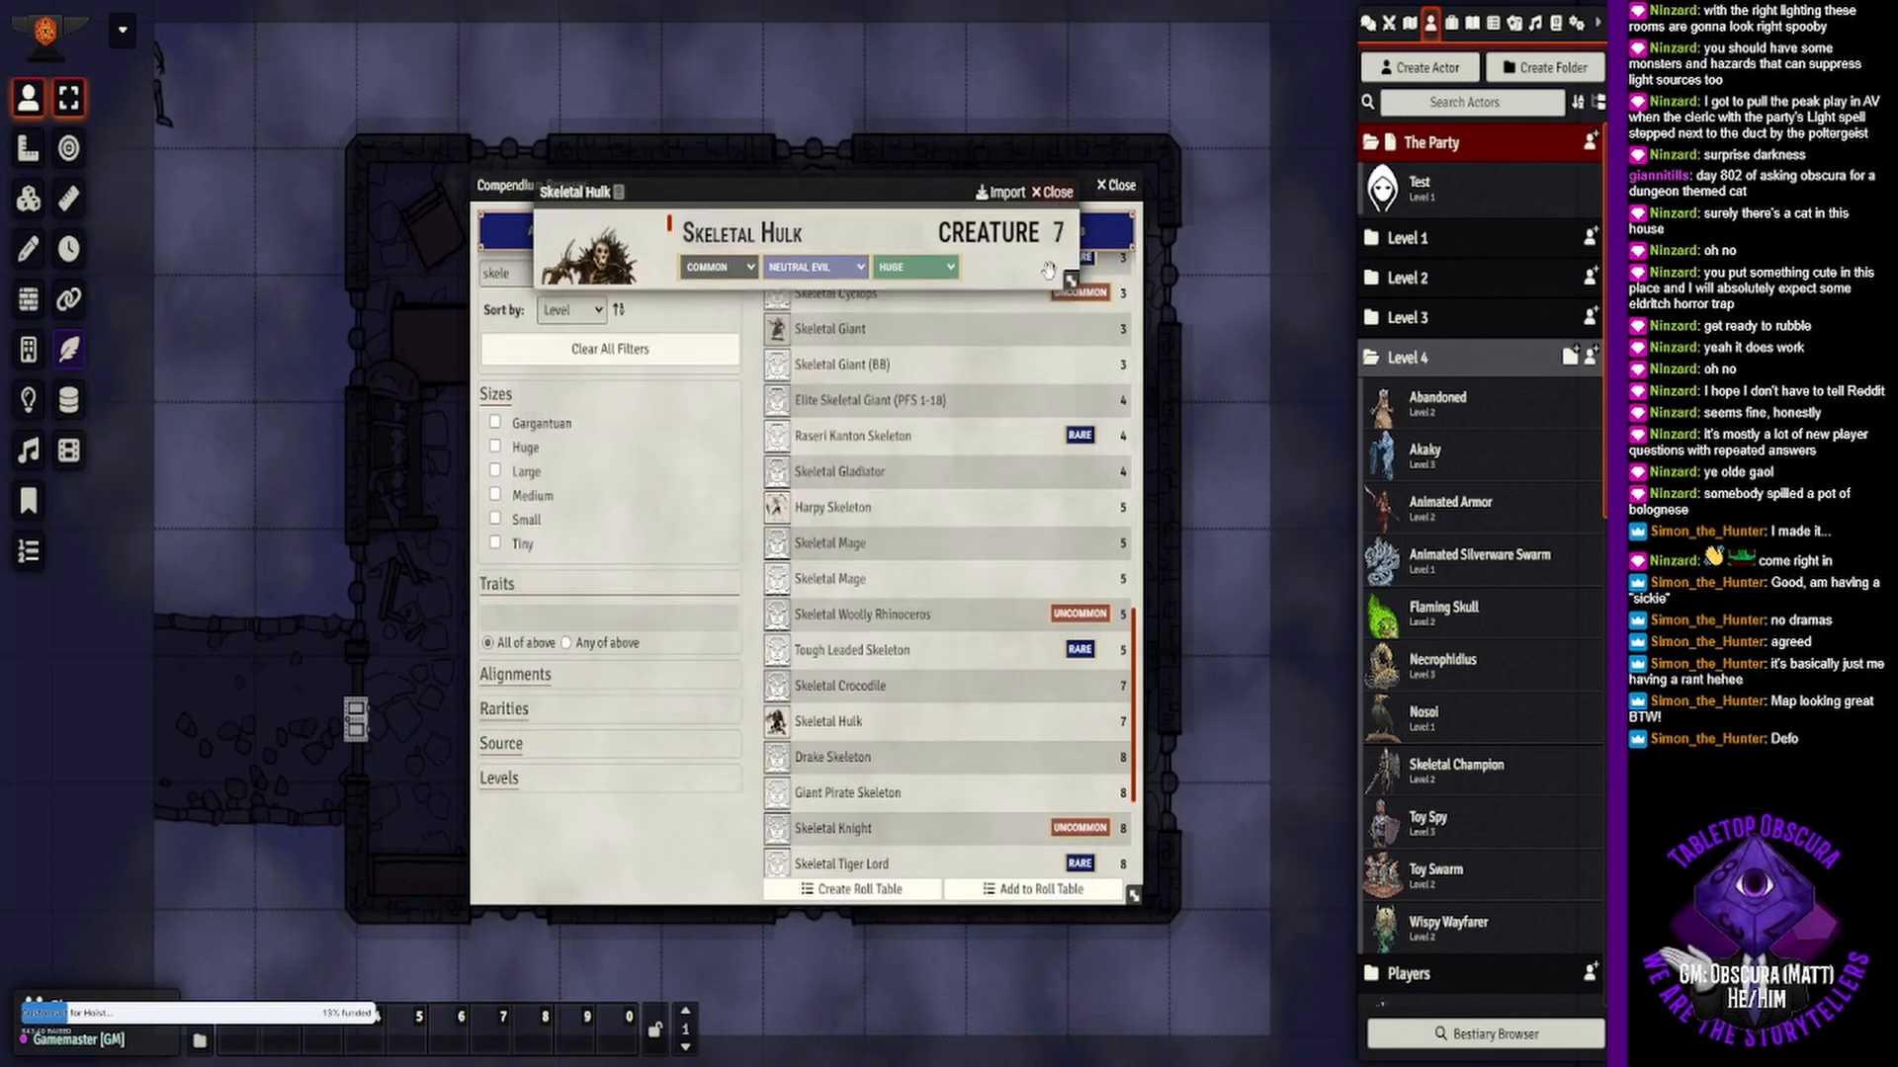
pyautogui.scroll(5, 956, 538)
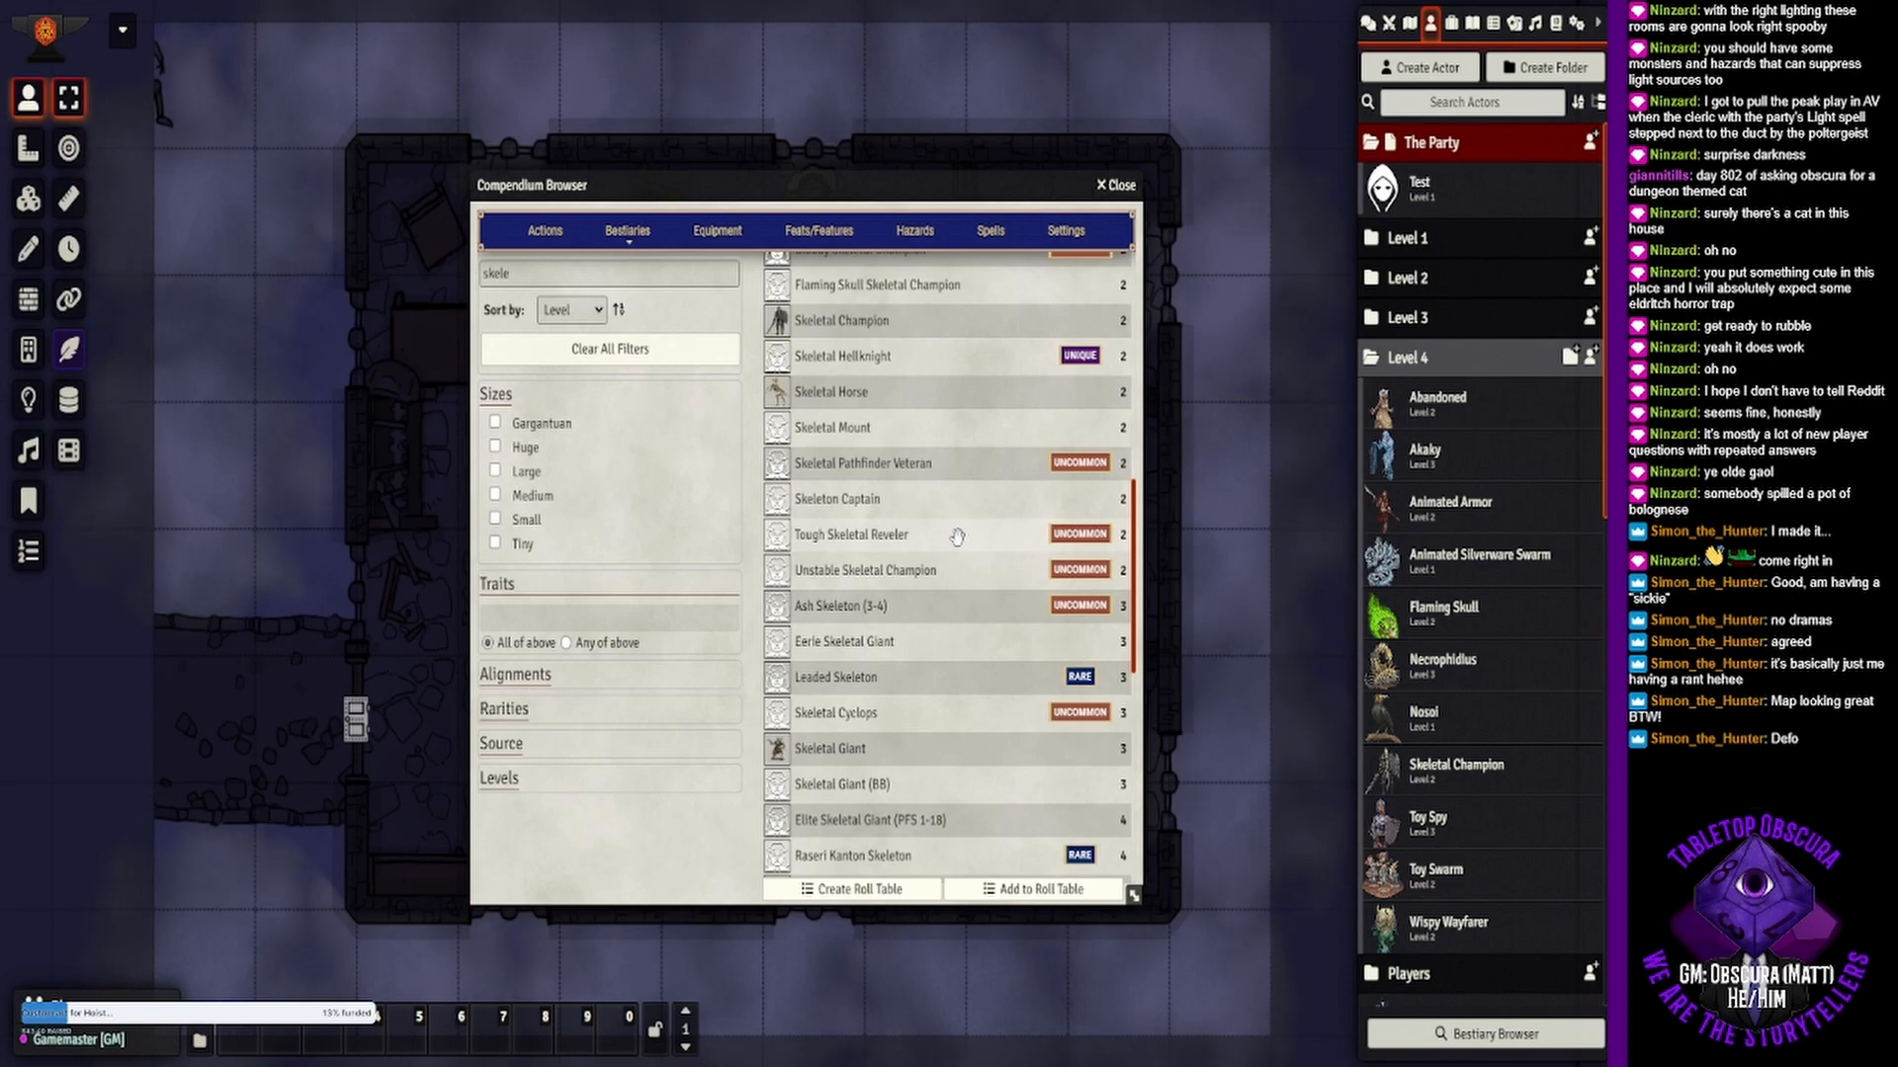
pyautogui.scroll(-1, 957, 538)
pyautogui.scroll(6, 956, 537)
pyautogui.scroll(4, 957, 537)
# - Clear the bestiary's text search and filter the creatures by the Undead trait
pyautogui.click(513, 273)
pyautogui.moveTo(513, 274); pyautogui.dragTo(443, 277)
pyautogui.press('BackSpace')
pyautogui.click(576, 618)
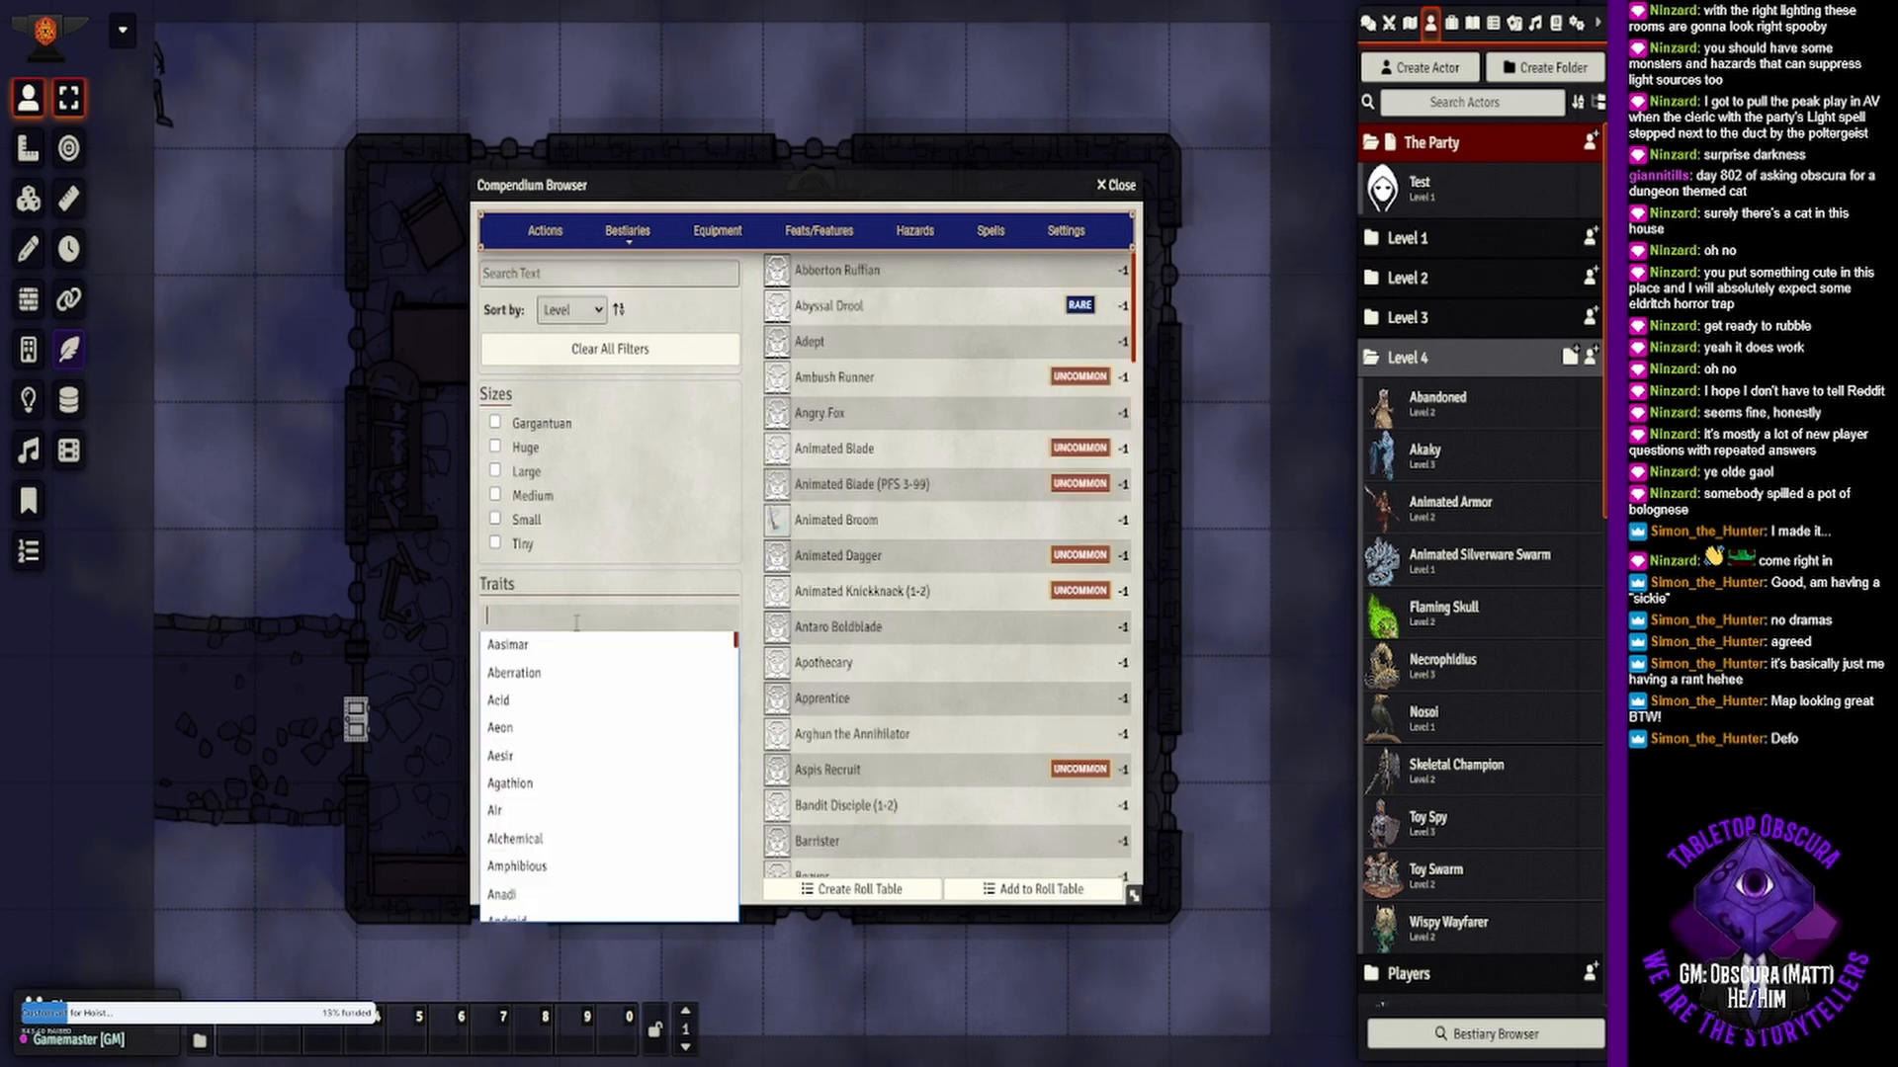
pyautogui.write('undead')
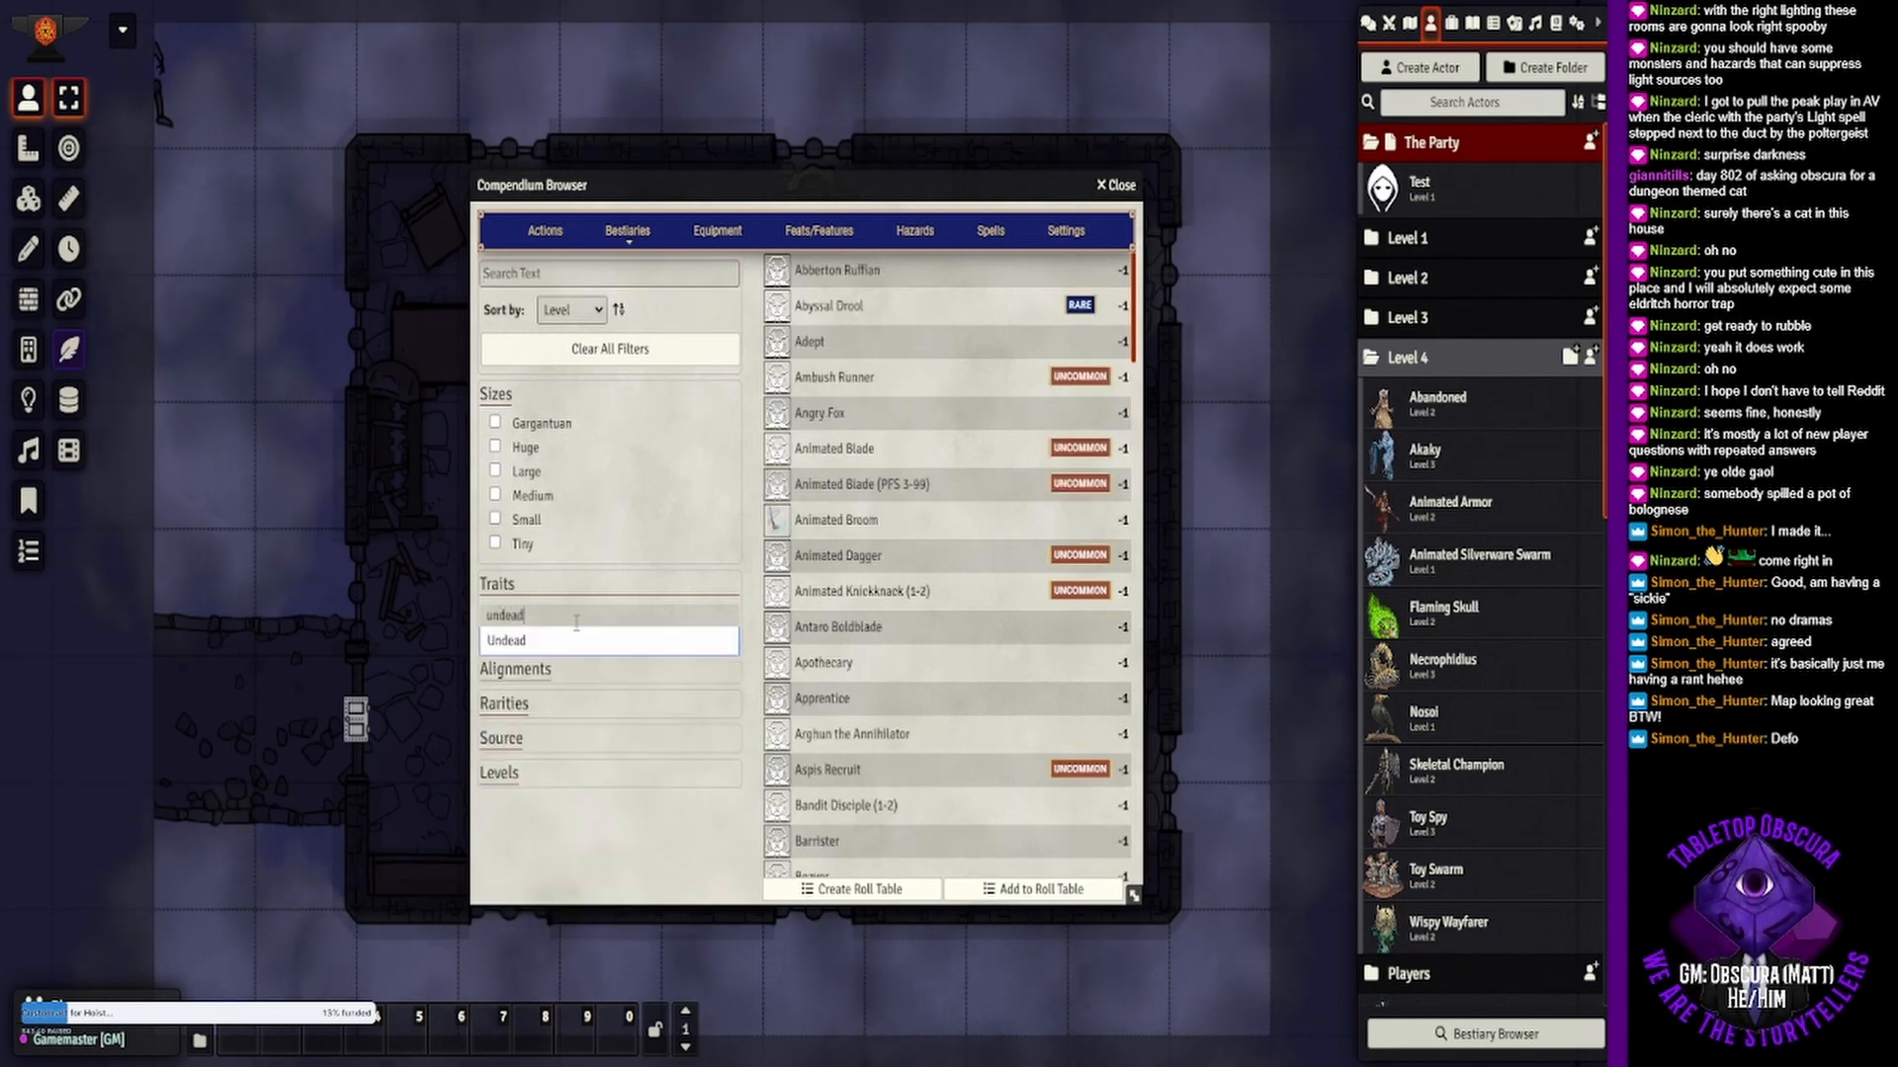
pyautogui.press('Down')
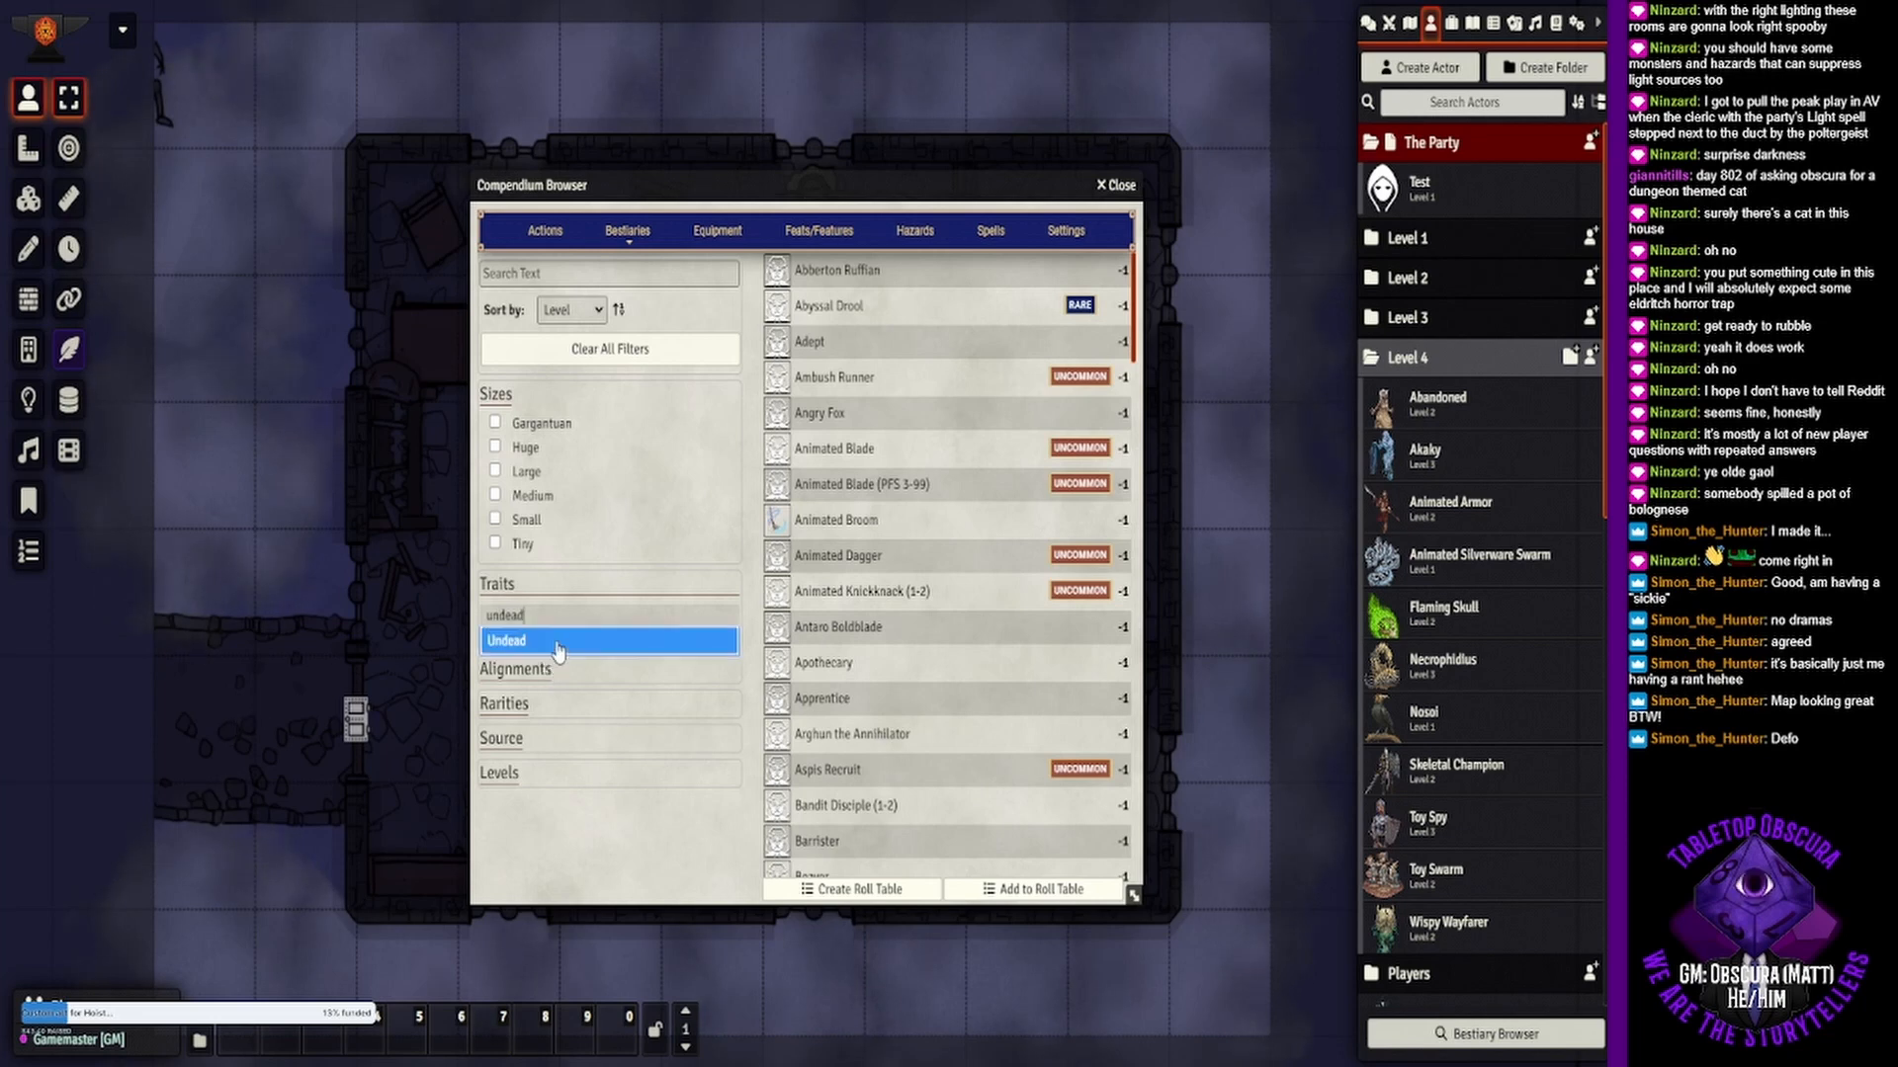
pyautogui.press('Return')
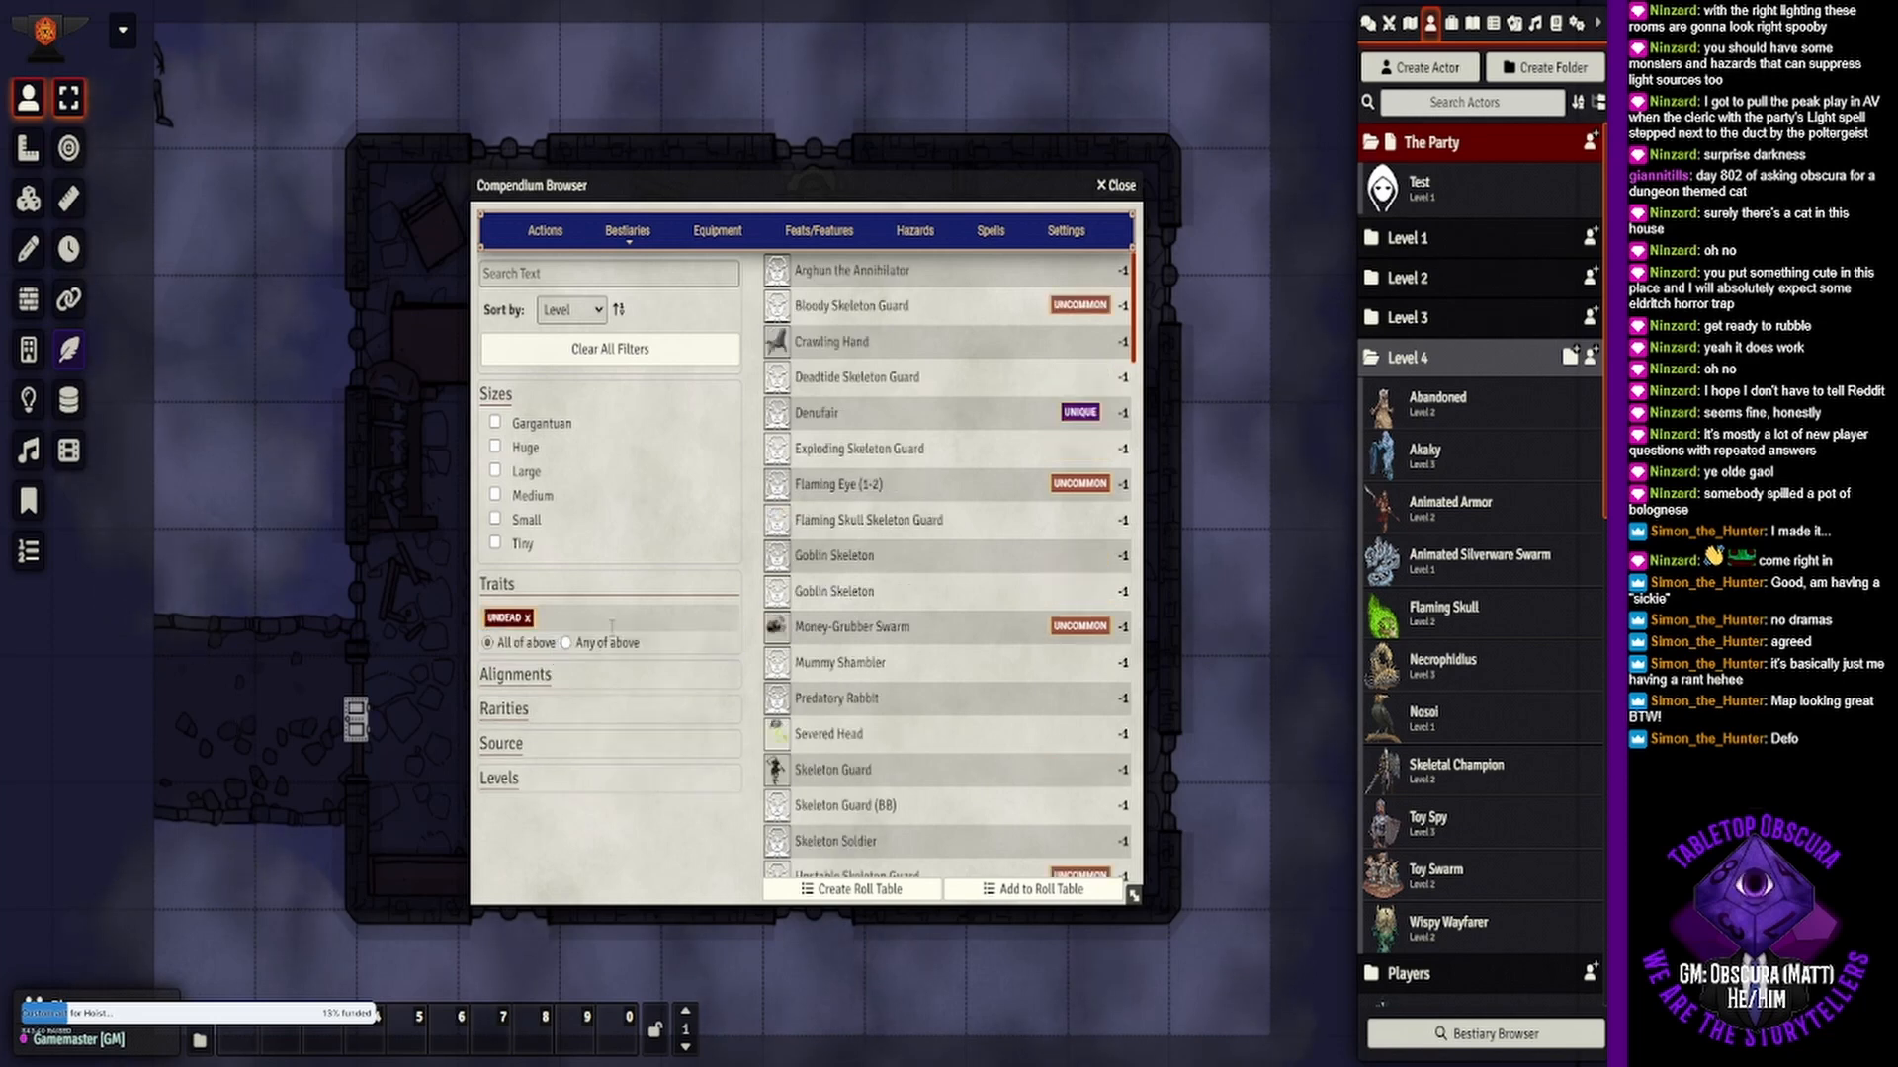
# - Set the bestiary filter's minimum level to 4 and view the Cairn Wight's stat sheet
pyautogui.click(503, 788)
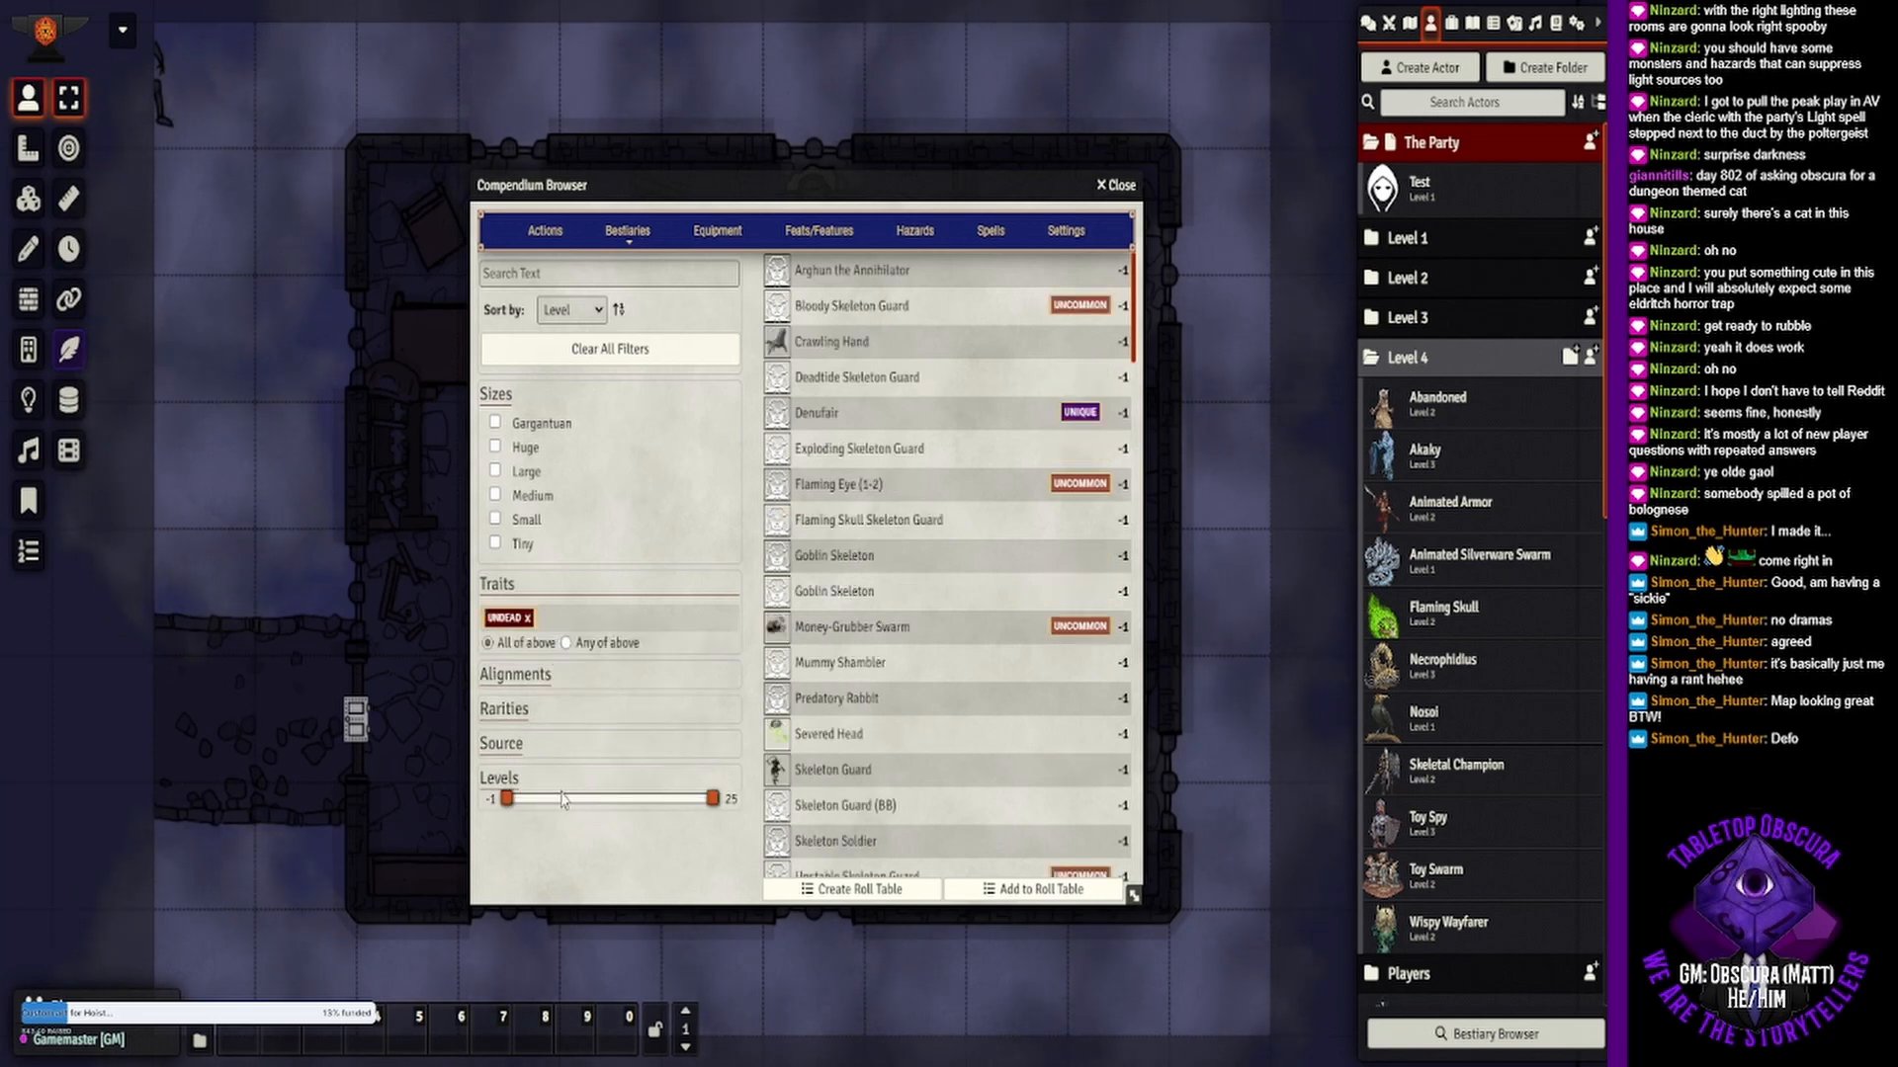
pyautogui.click(553, 801)
pyautogui.moveTo(553, 800); pyautogui.dragTo(545, 800)
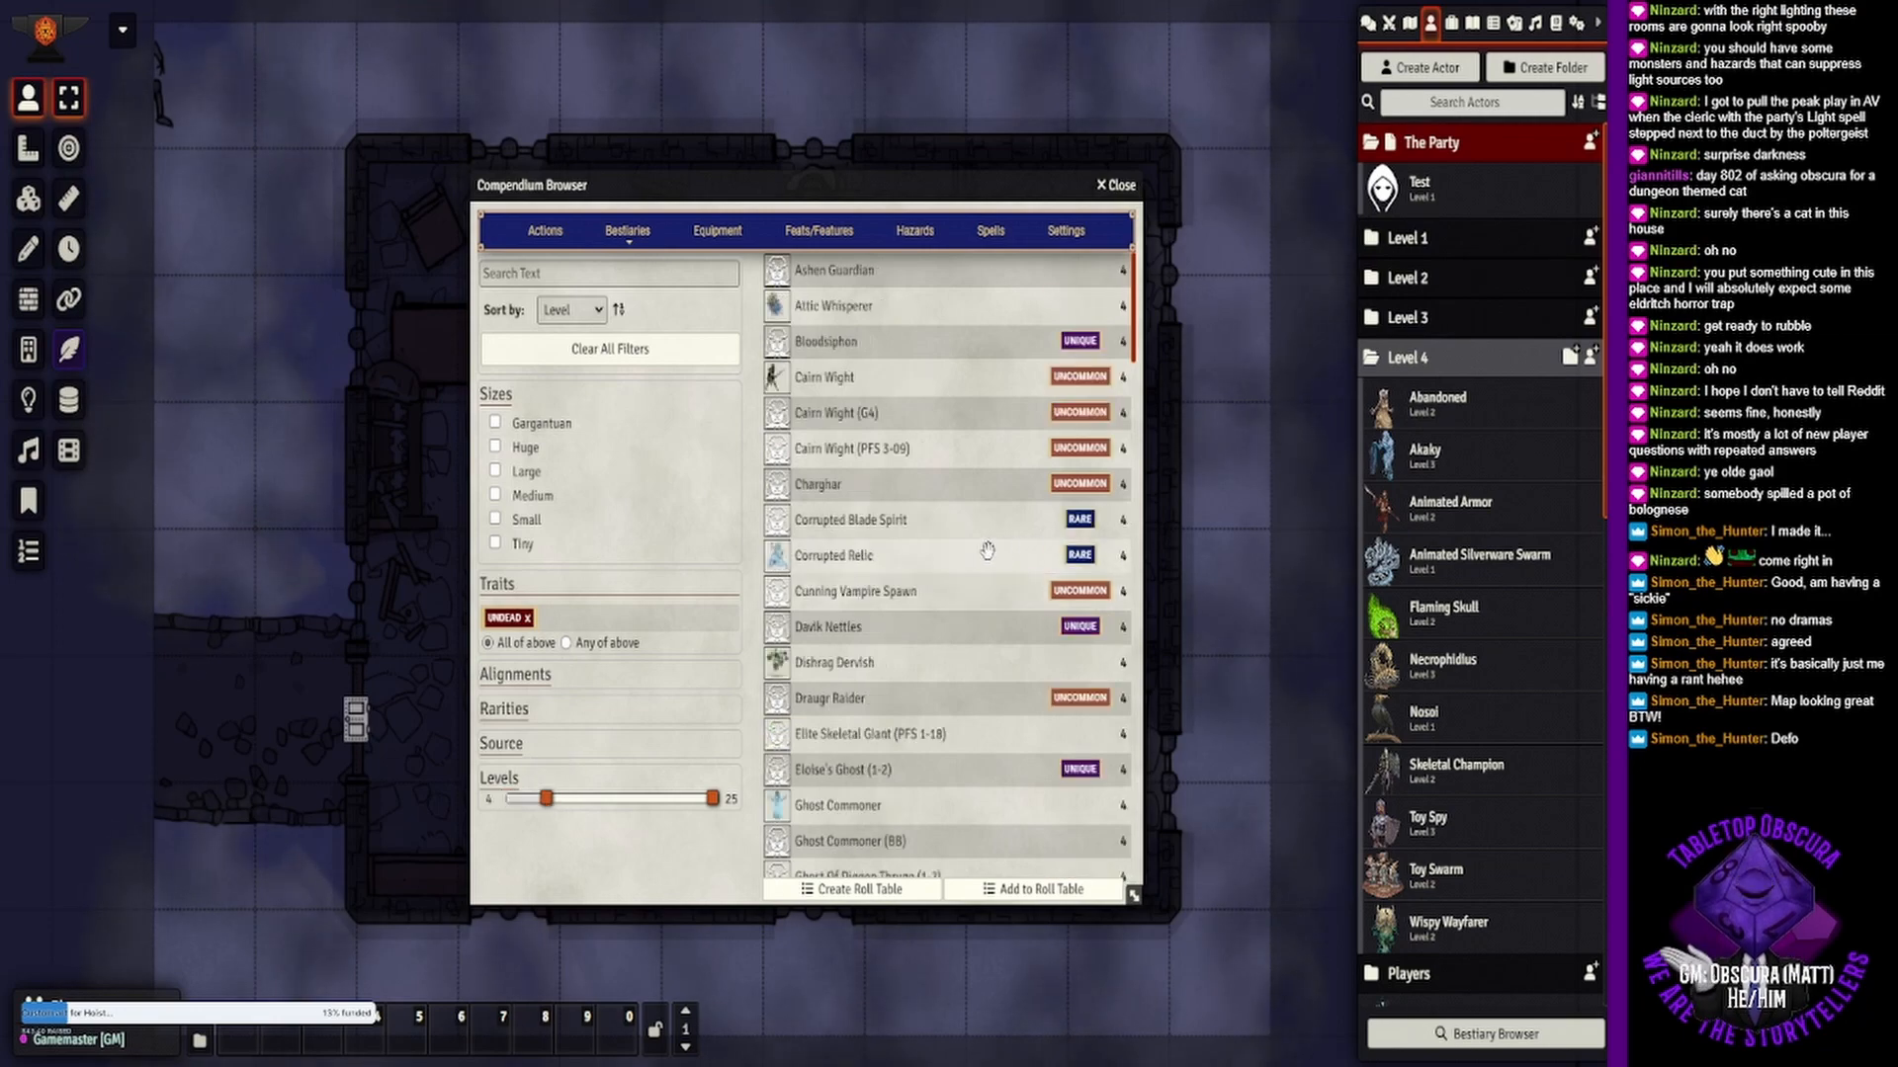
pyautogui.click(821, 379)
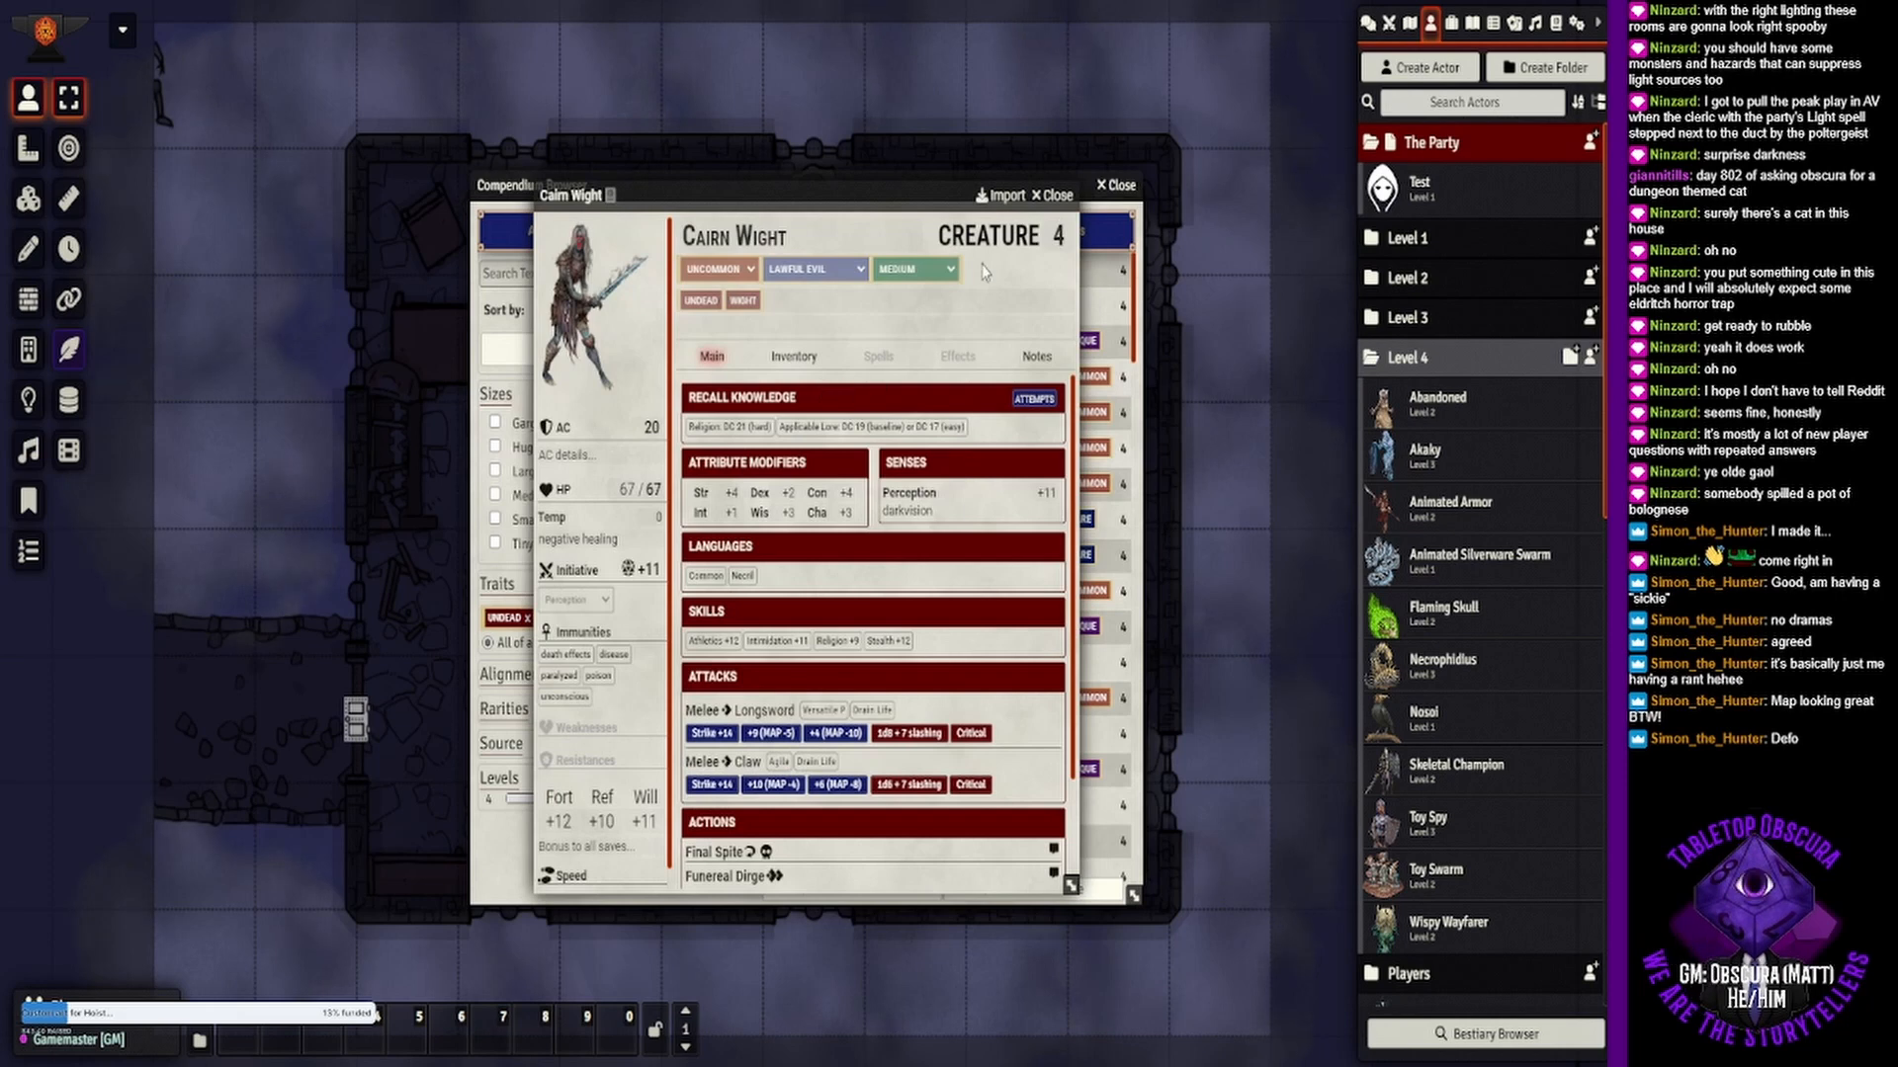
# - Review the Cairn Wight's attacks and abilities and examine the Ghost Commoner's stat sheet in the undead bestiary results
pyautogui.scroll(-2, 1028, 482)
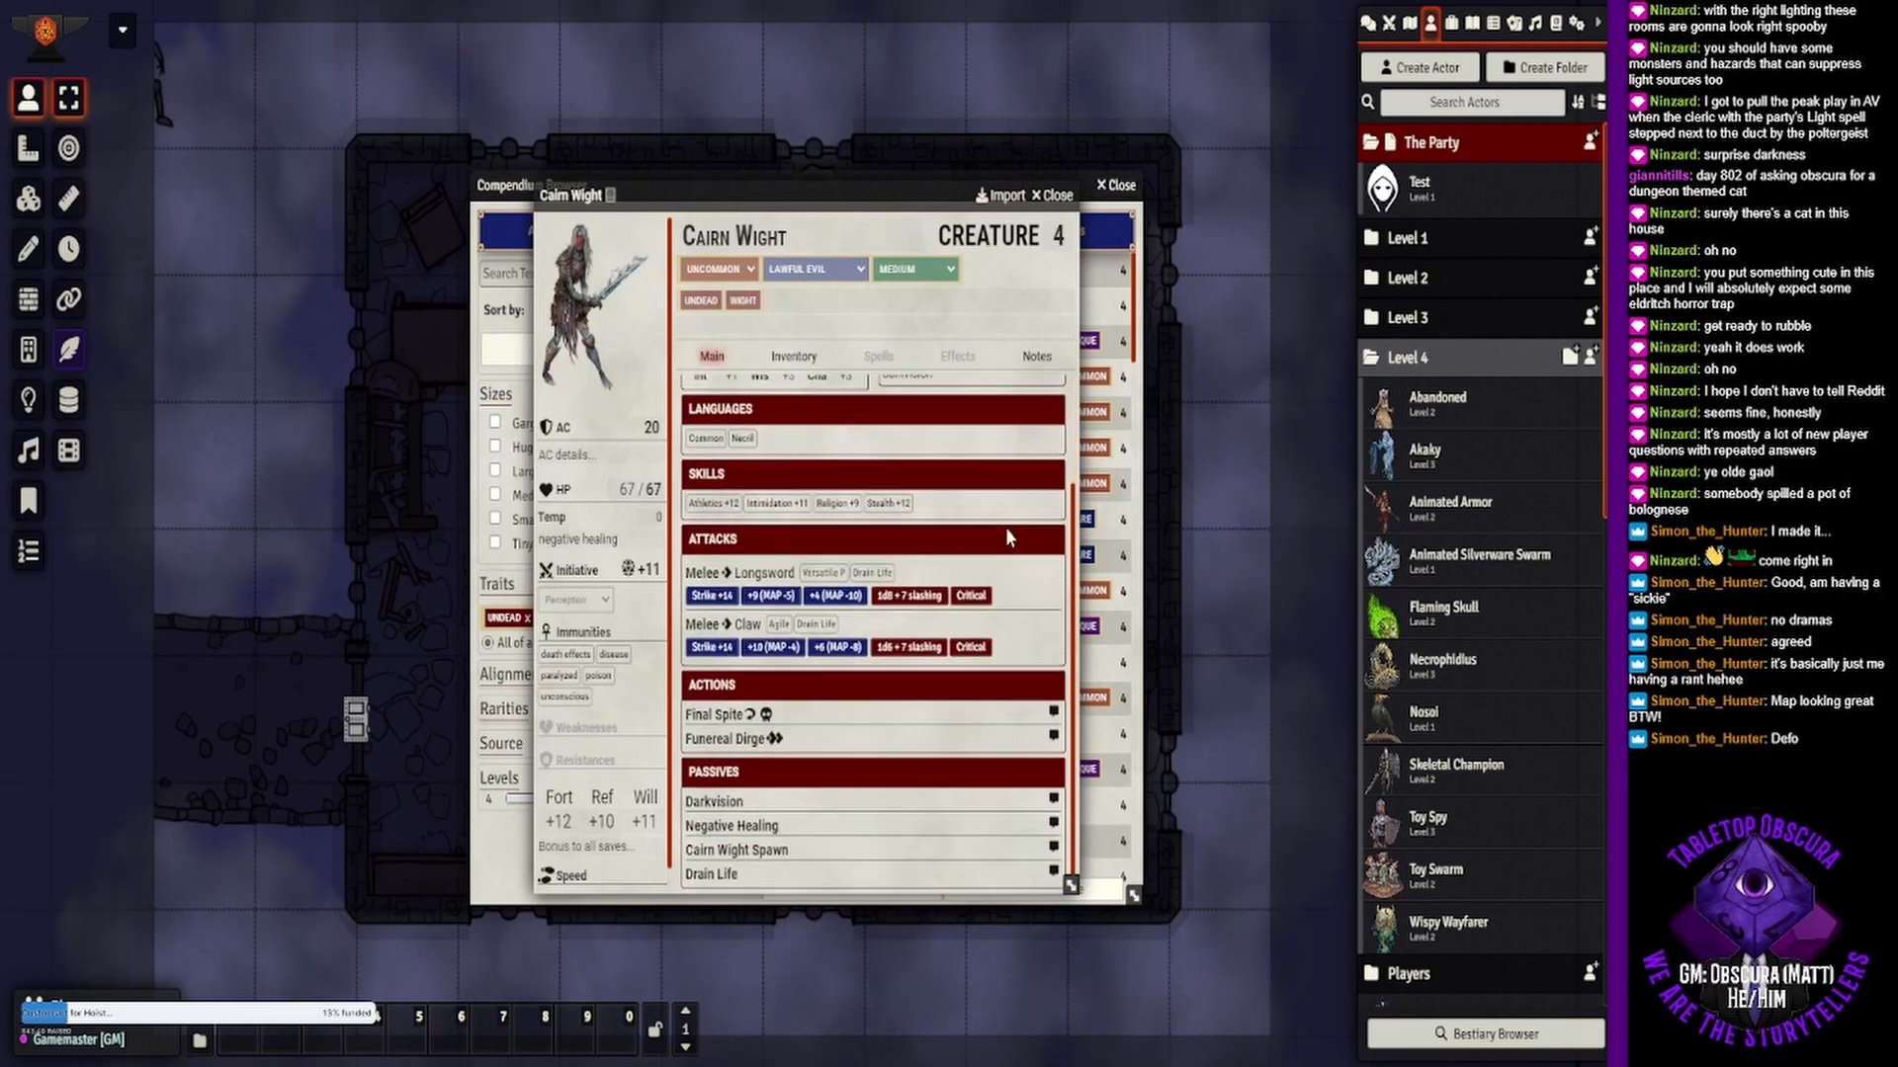
pyautogui.click(1055, 196)
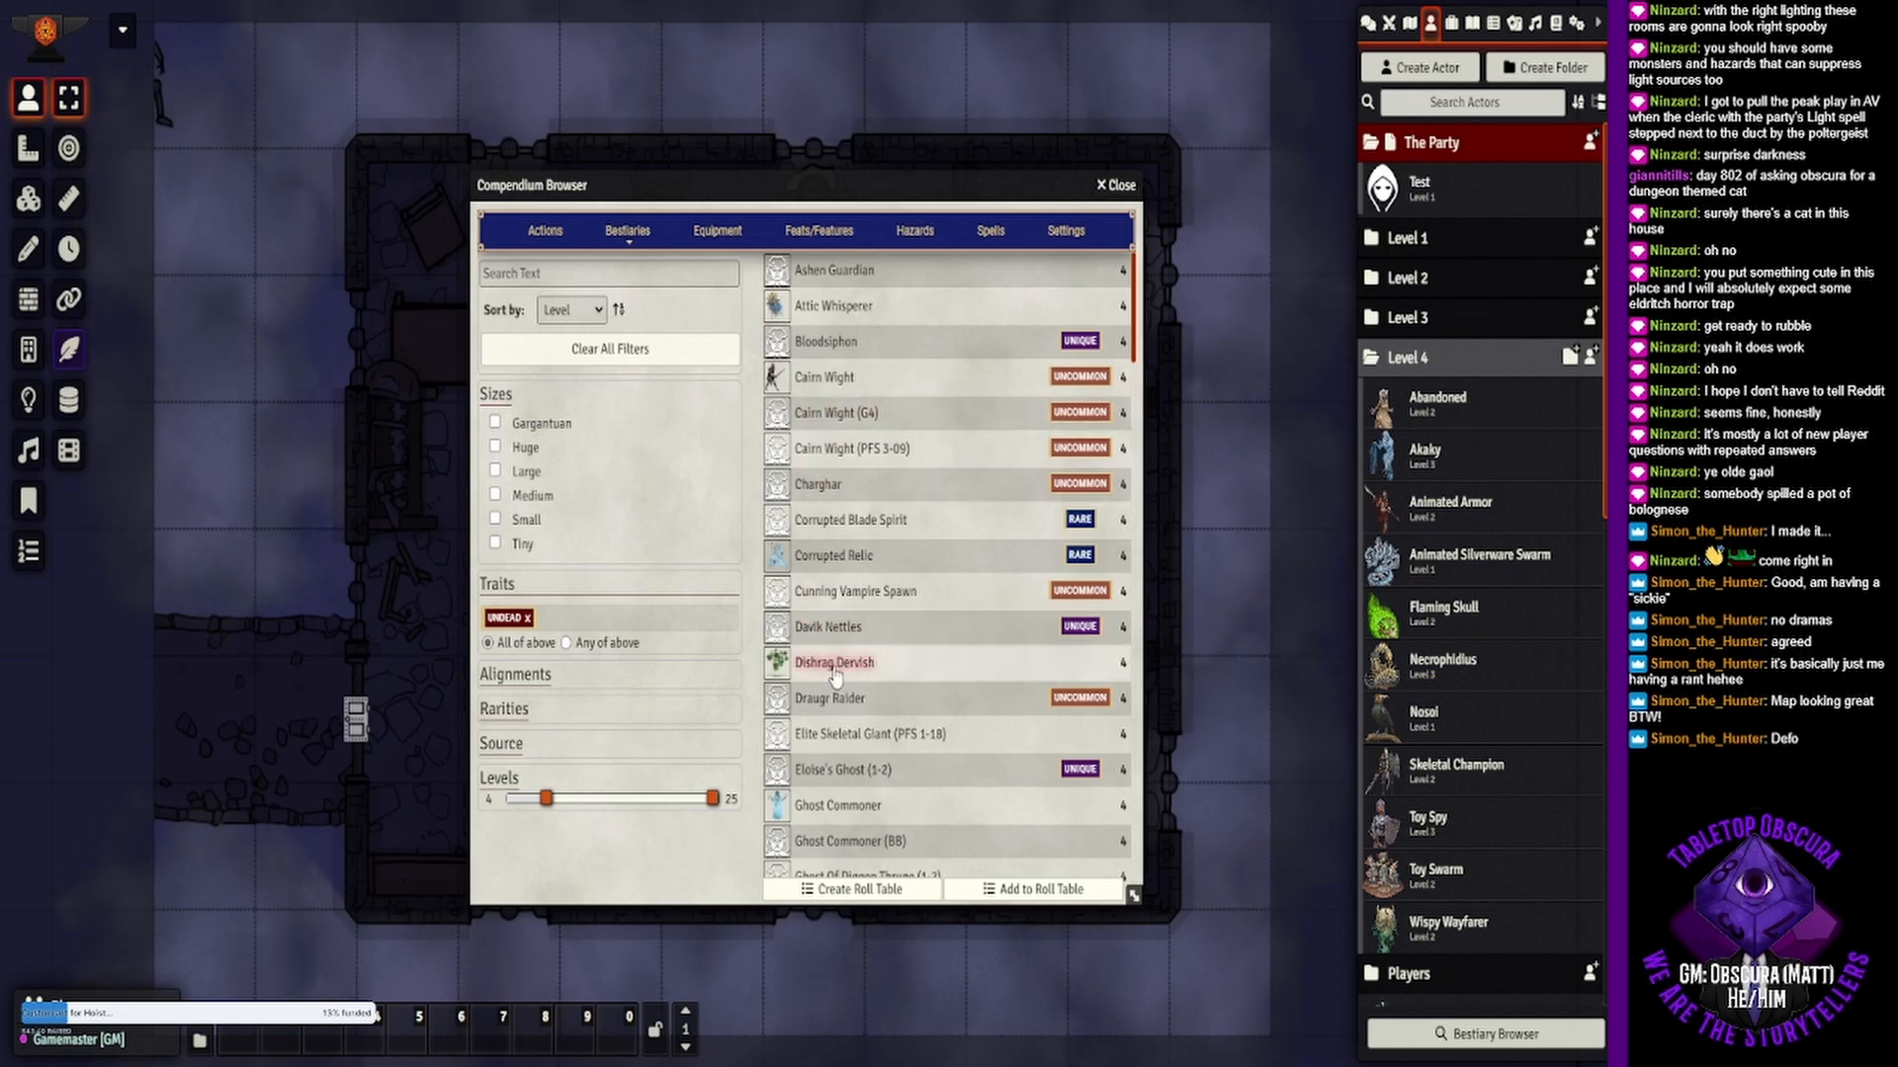
pyautogui.scroll(-3, 838, 667)
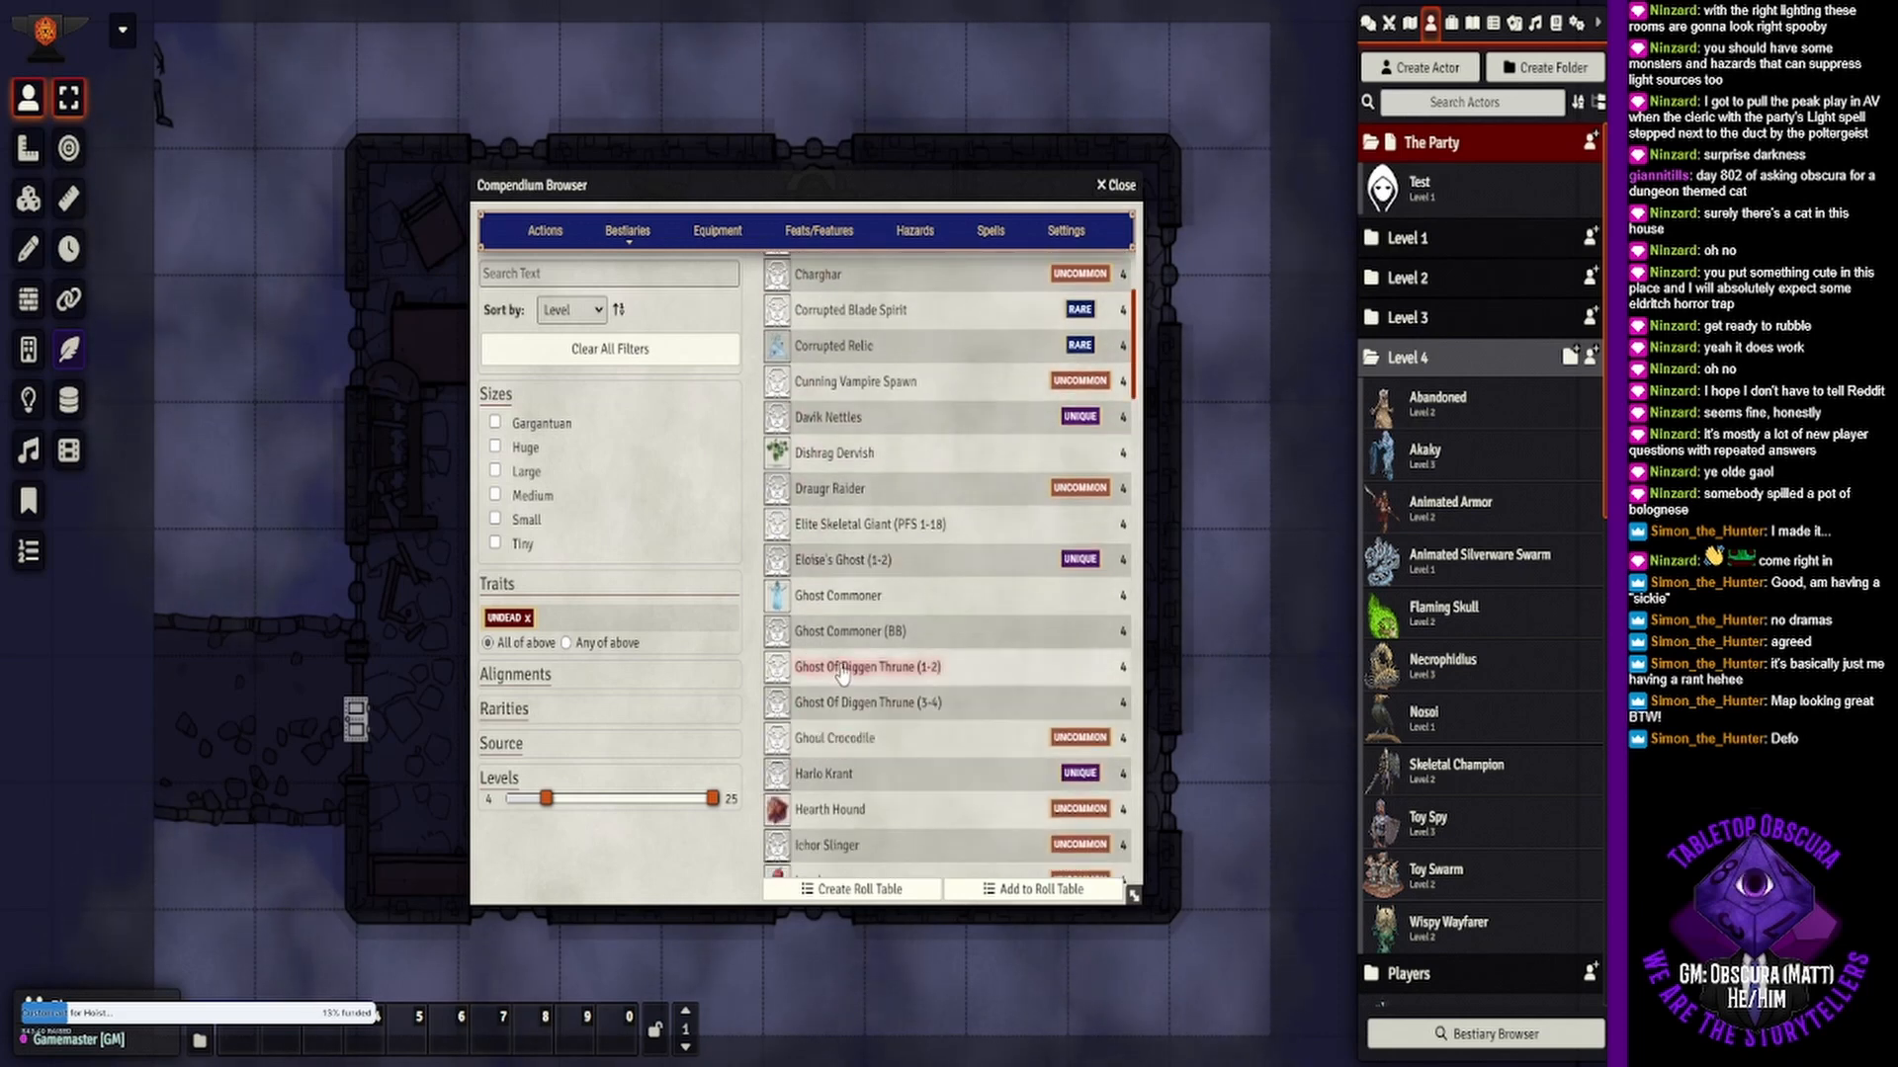
pyautogui.click(840, 597)
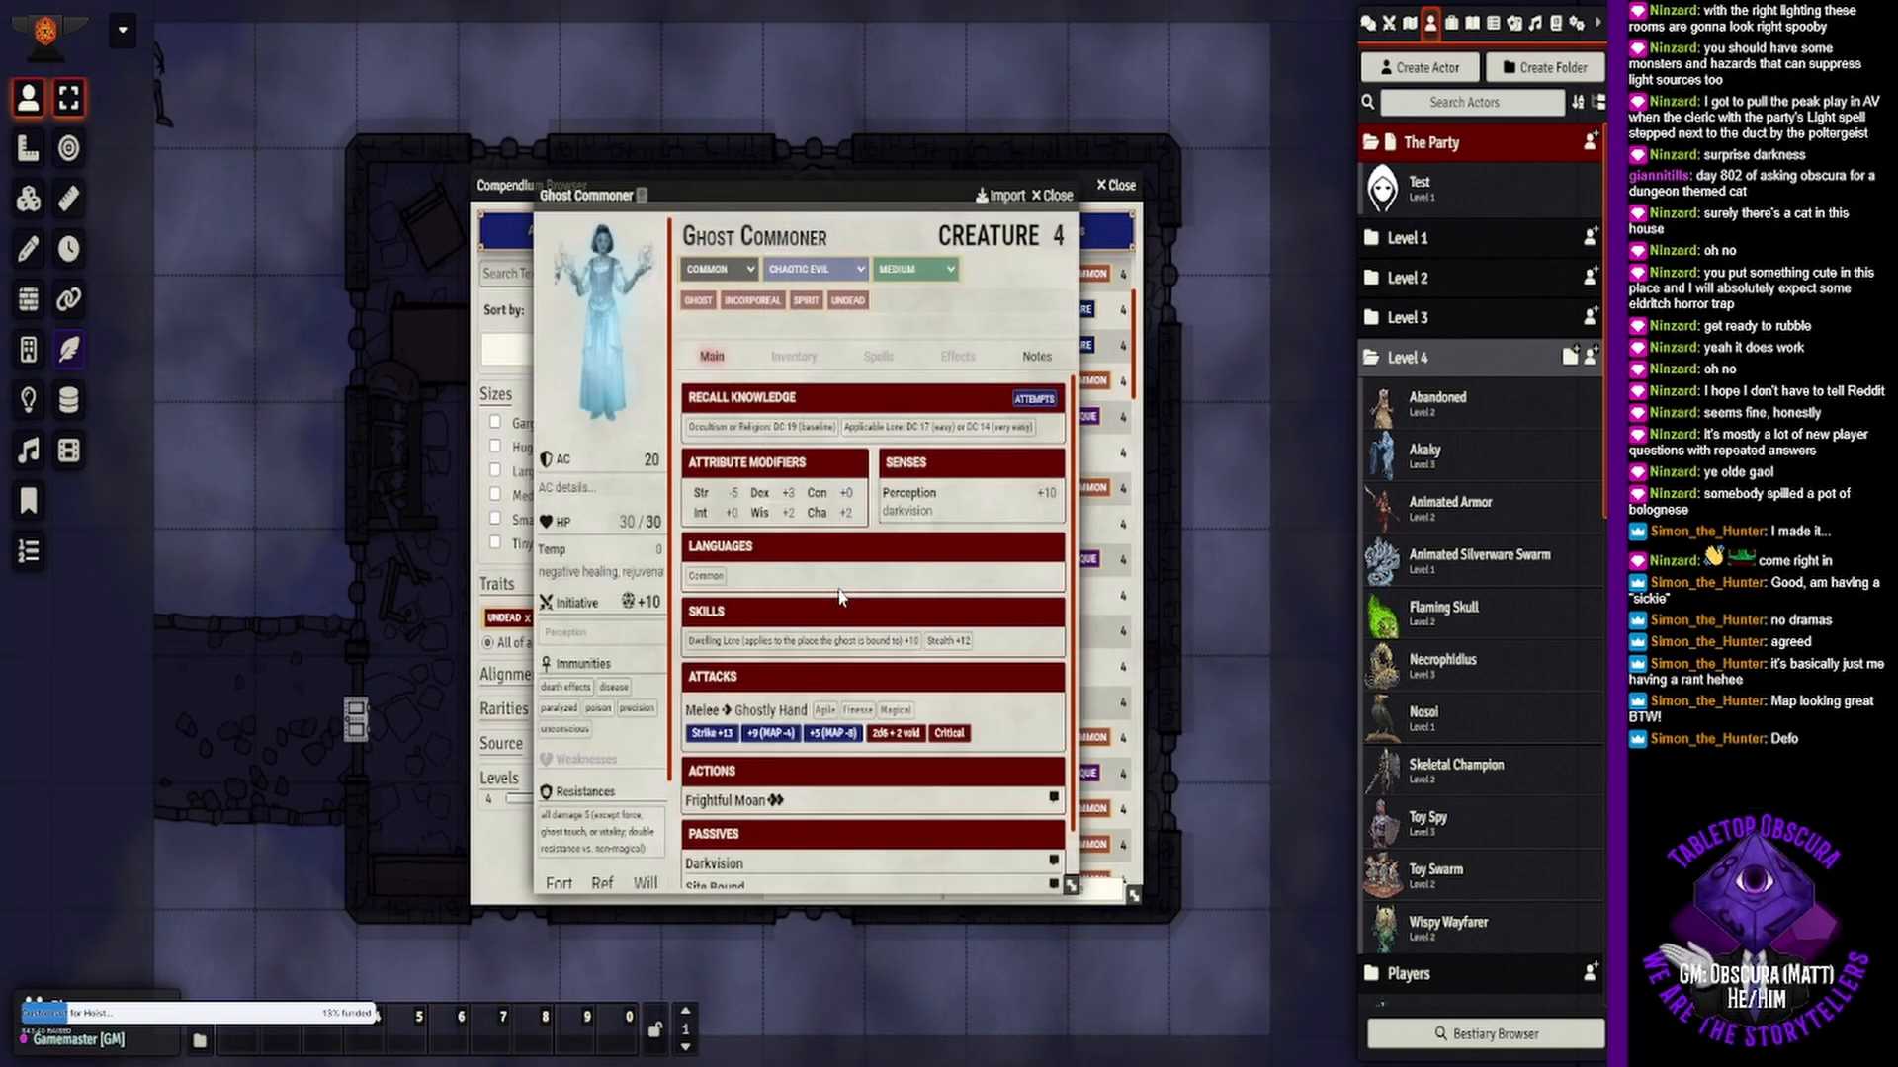
pyautogui.scroll(-1, 840, 598)
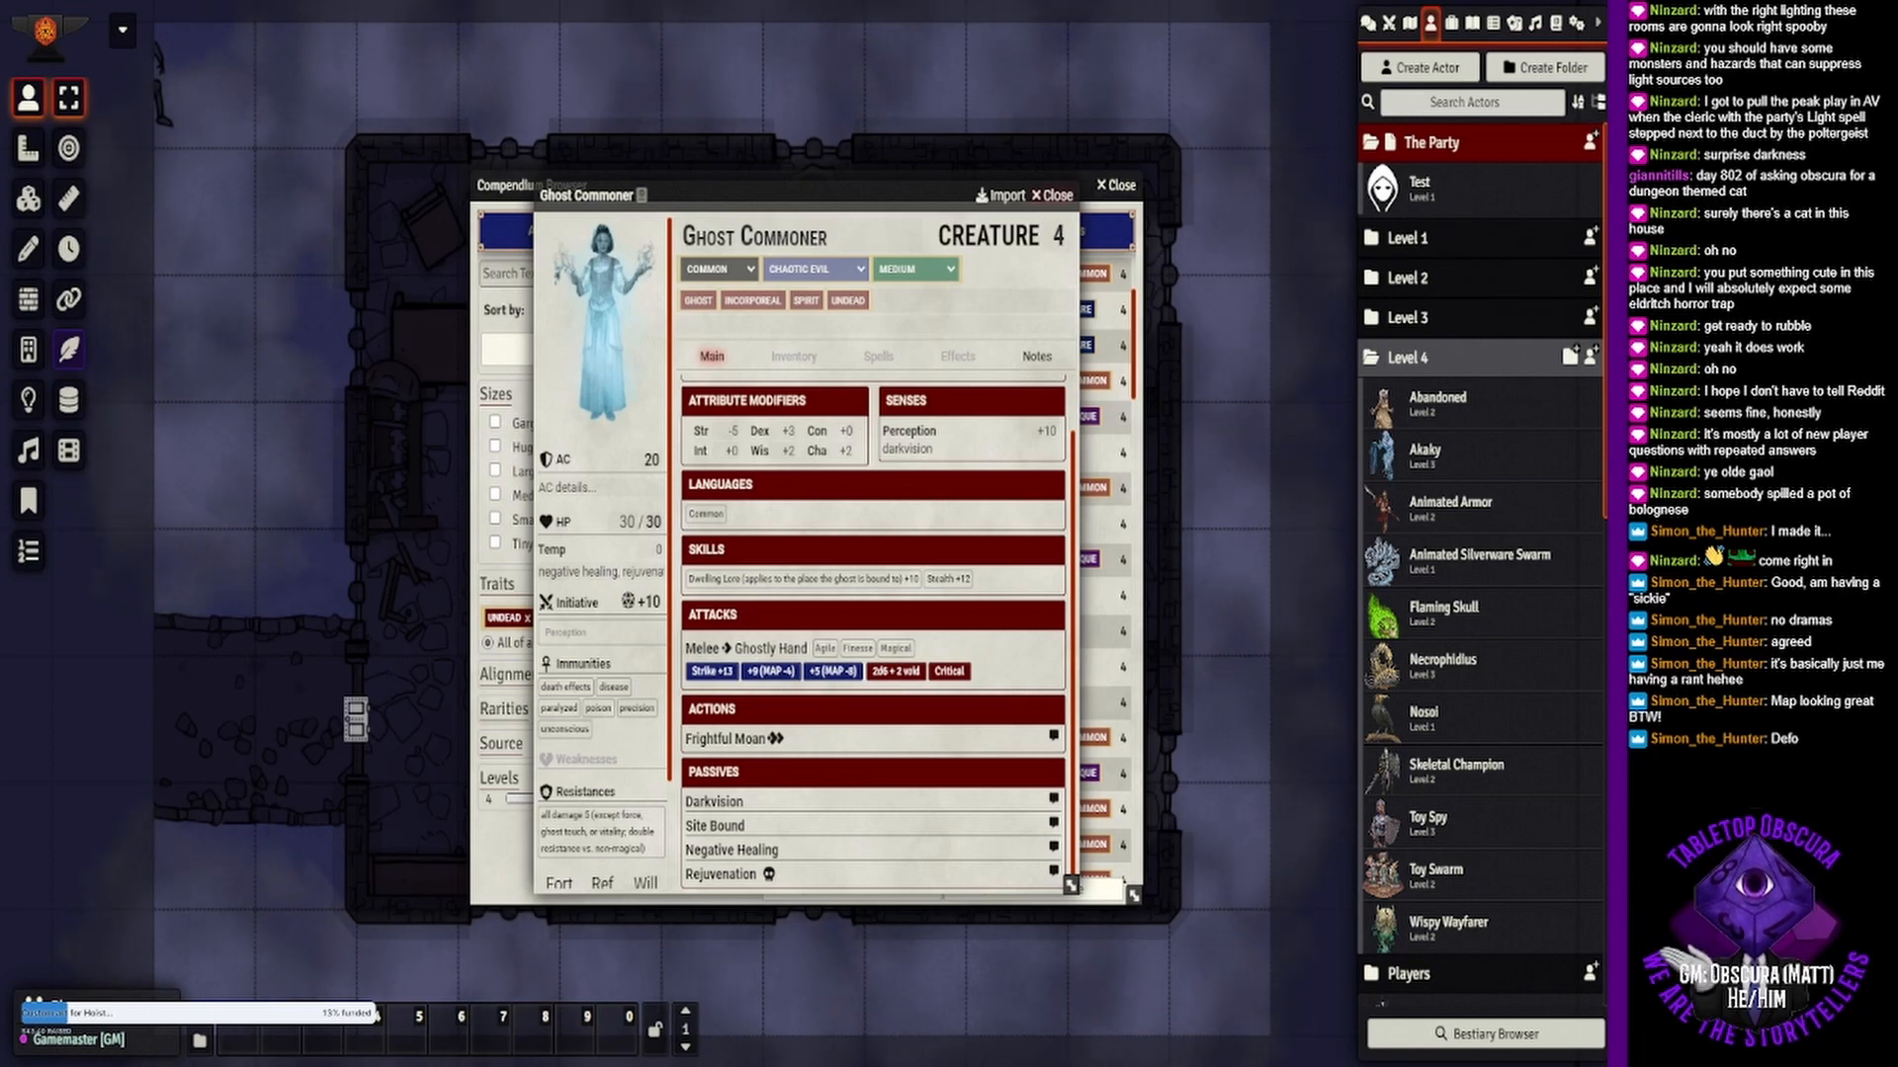
pyautogui.click(1052, 195)
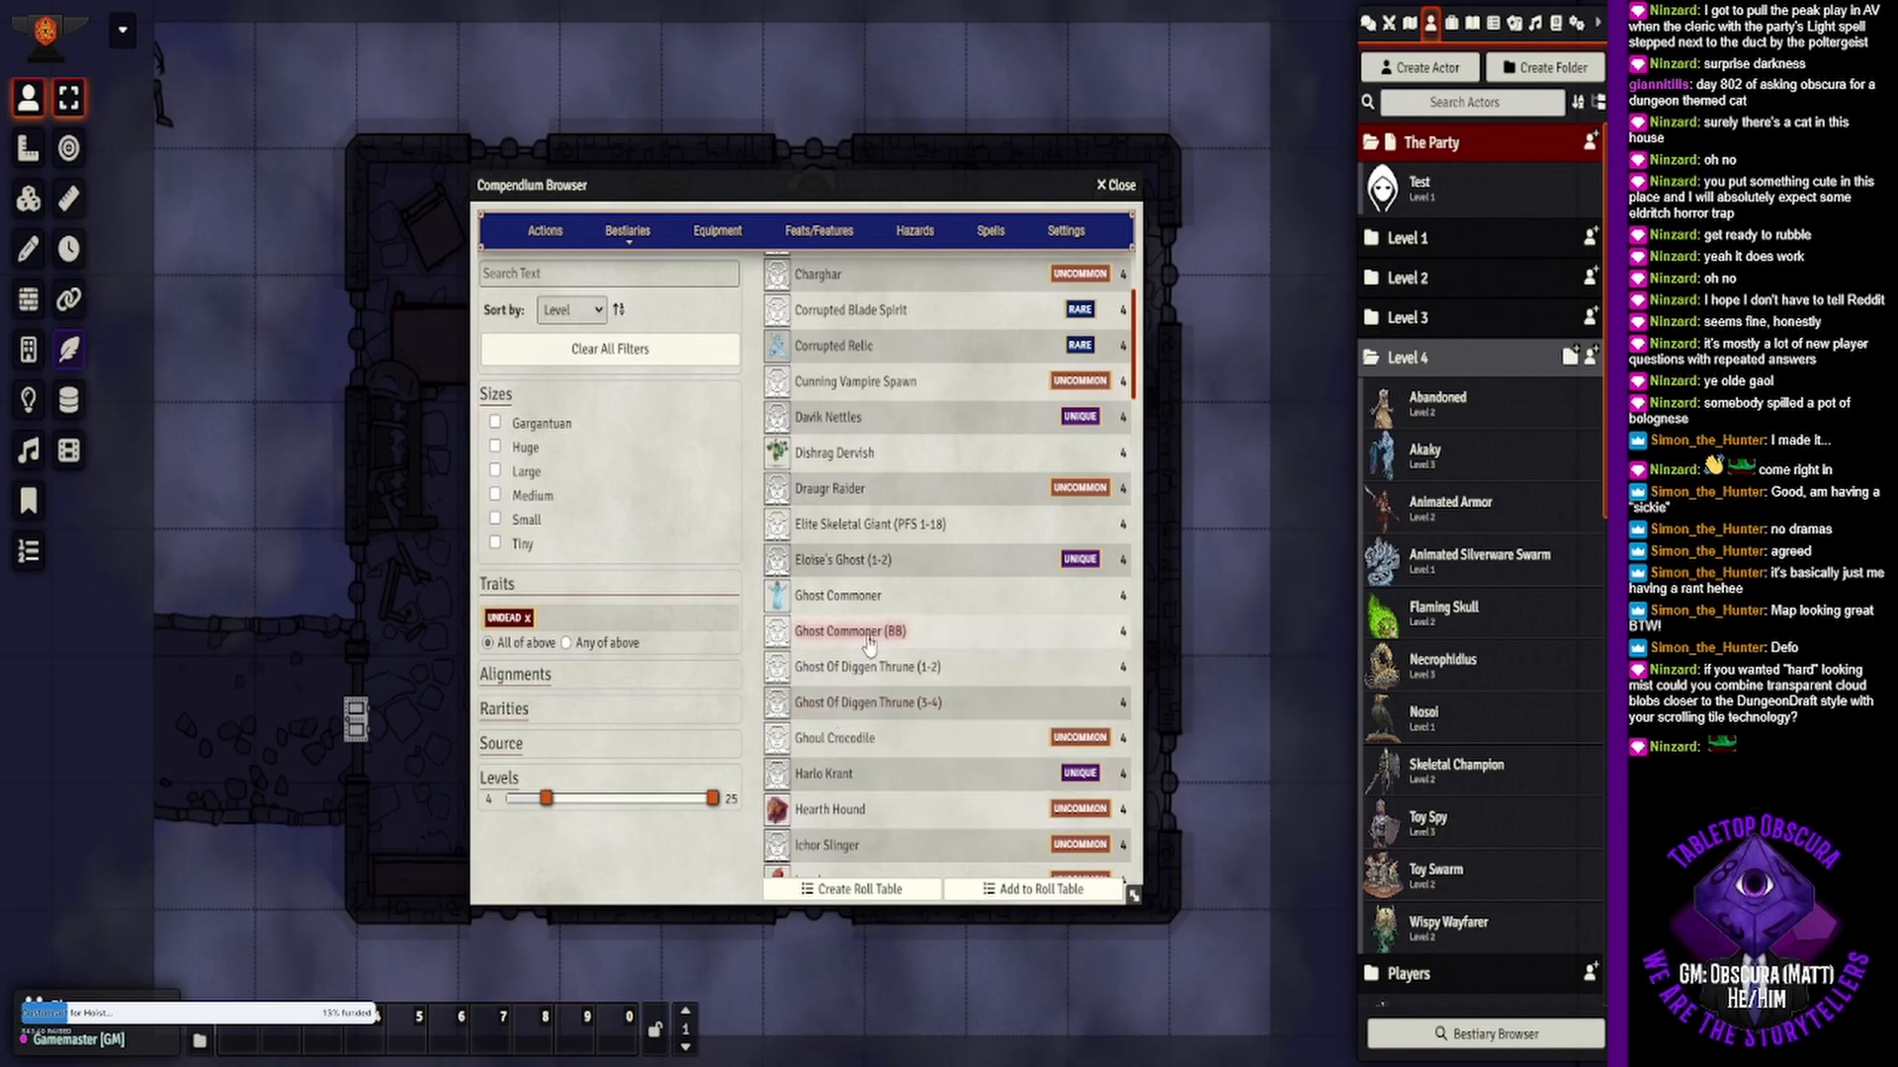
# - Import the Ghost Commoner into the Level 4 actors and place its token in the middle cell of the gaol
pyautogui.moveTo(874, 610); pyautogui.dragTo(1411, 608)
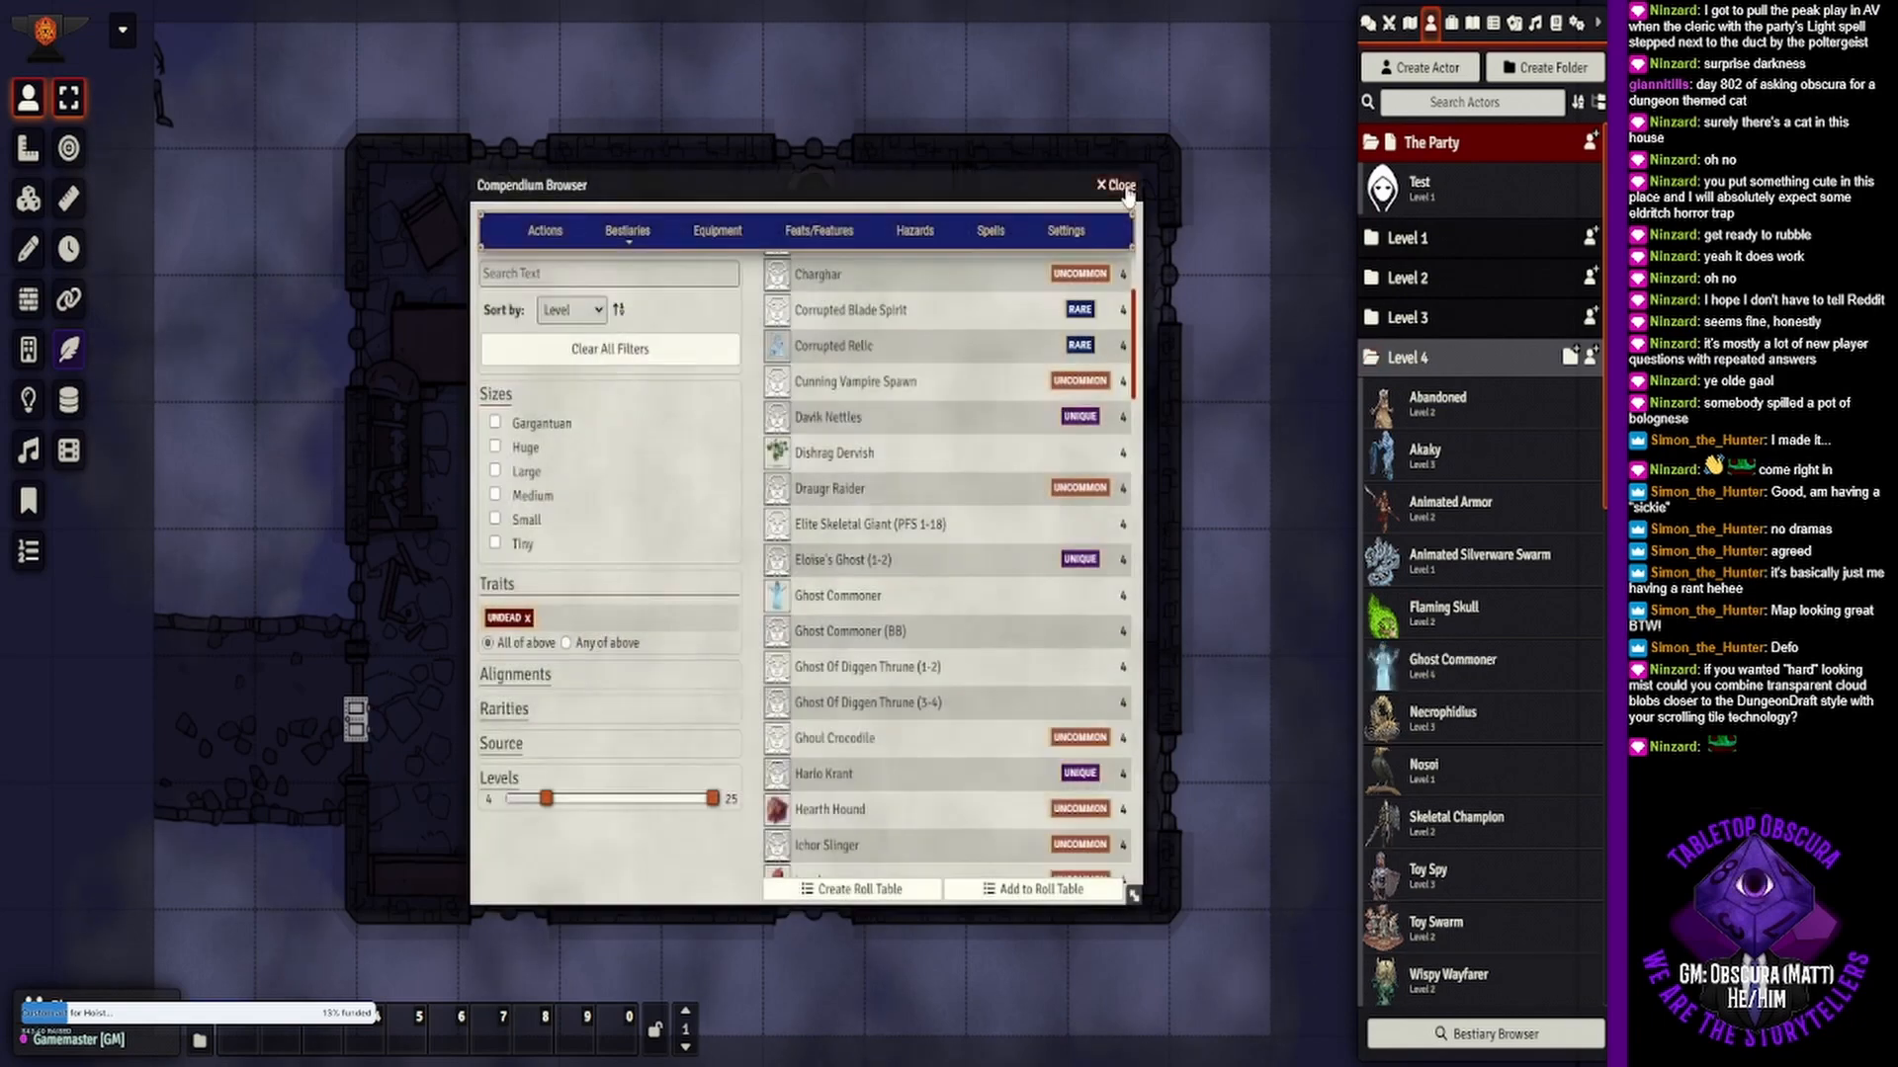
pyautogui.click(1125, 187)
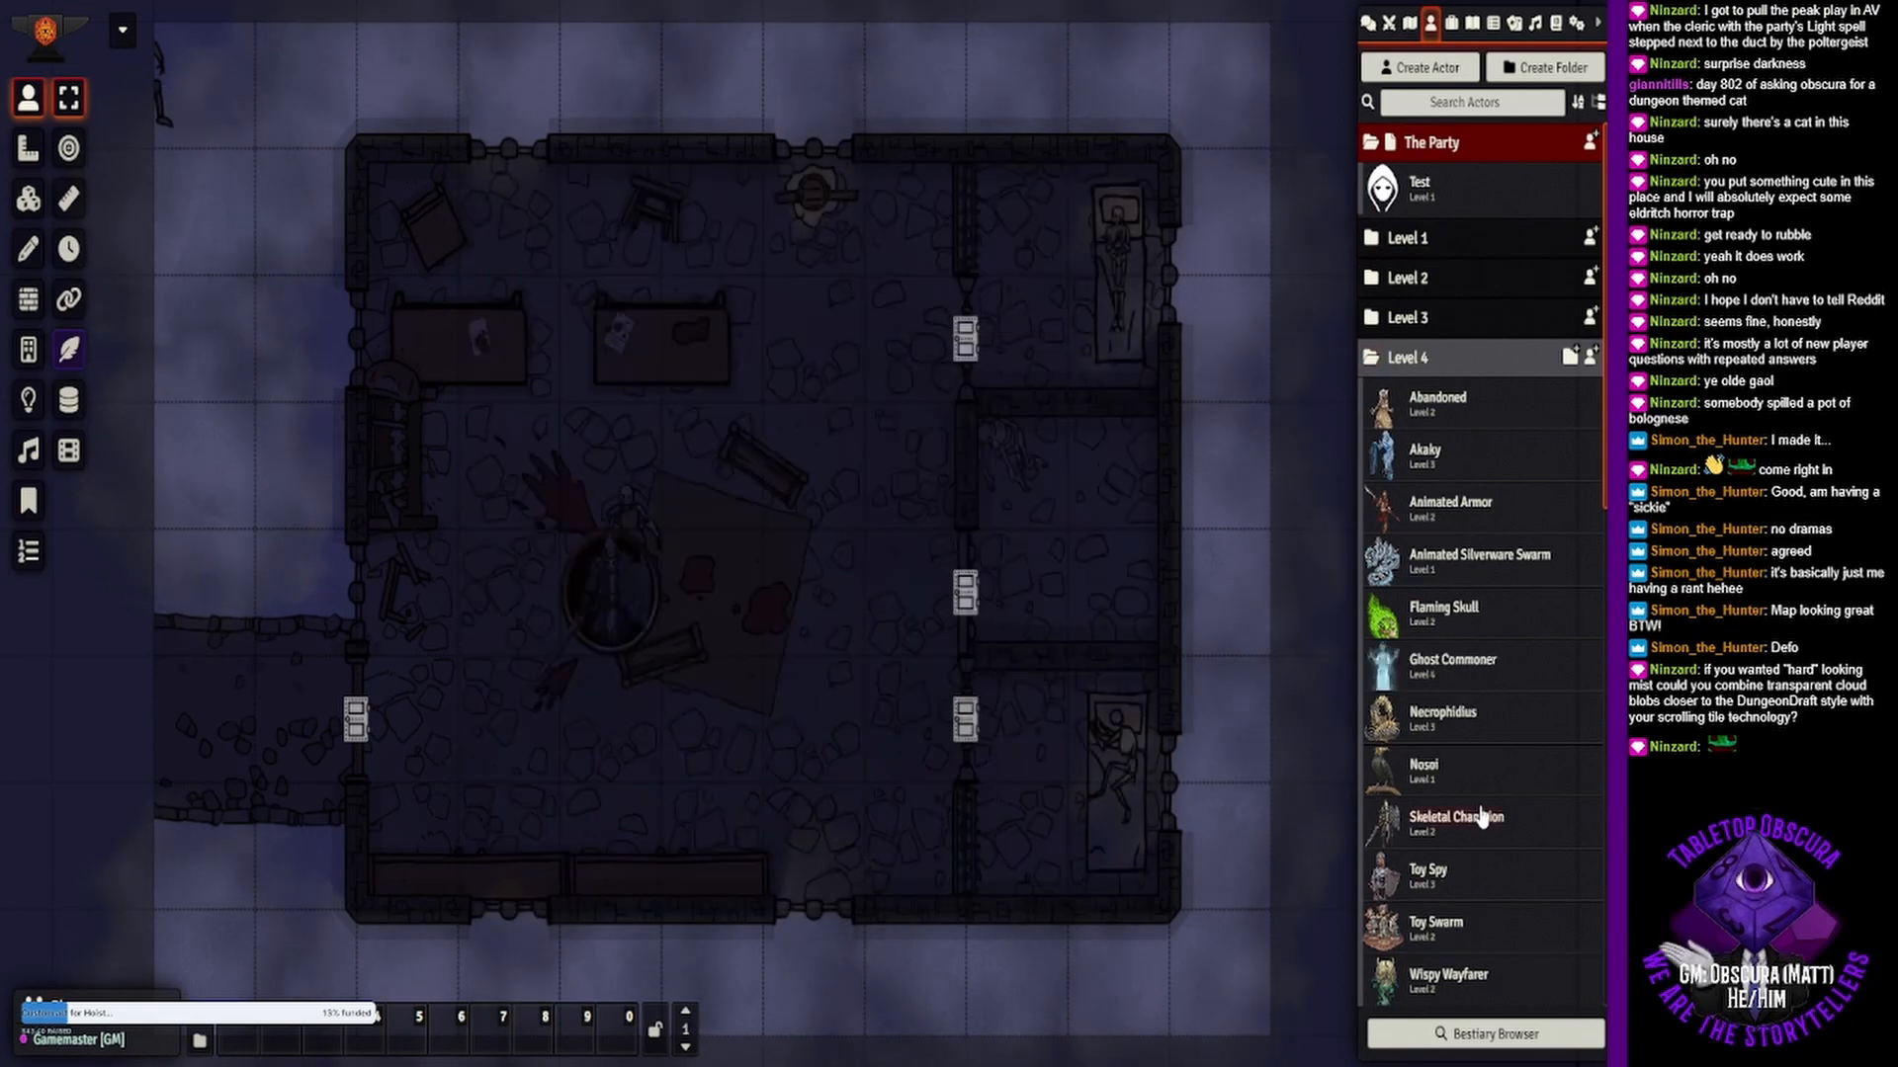
pyautogui.scroll(-5, 1482, 820)
pyautogui.scroll(3, 1472, 820)
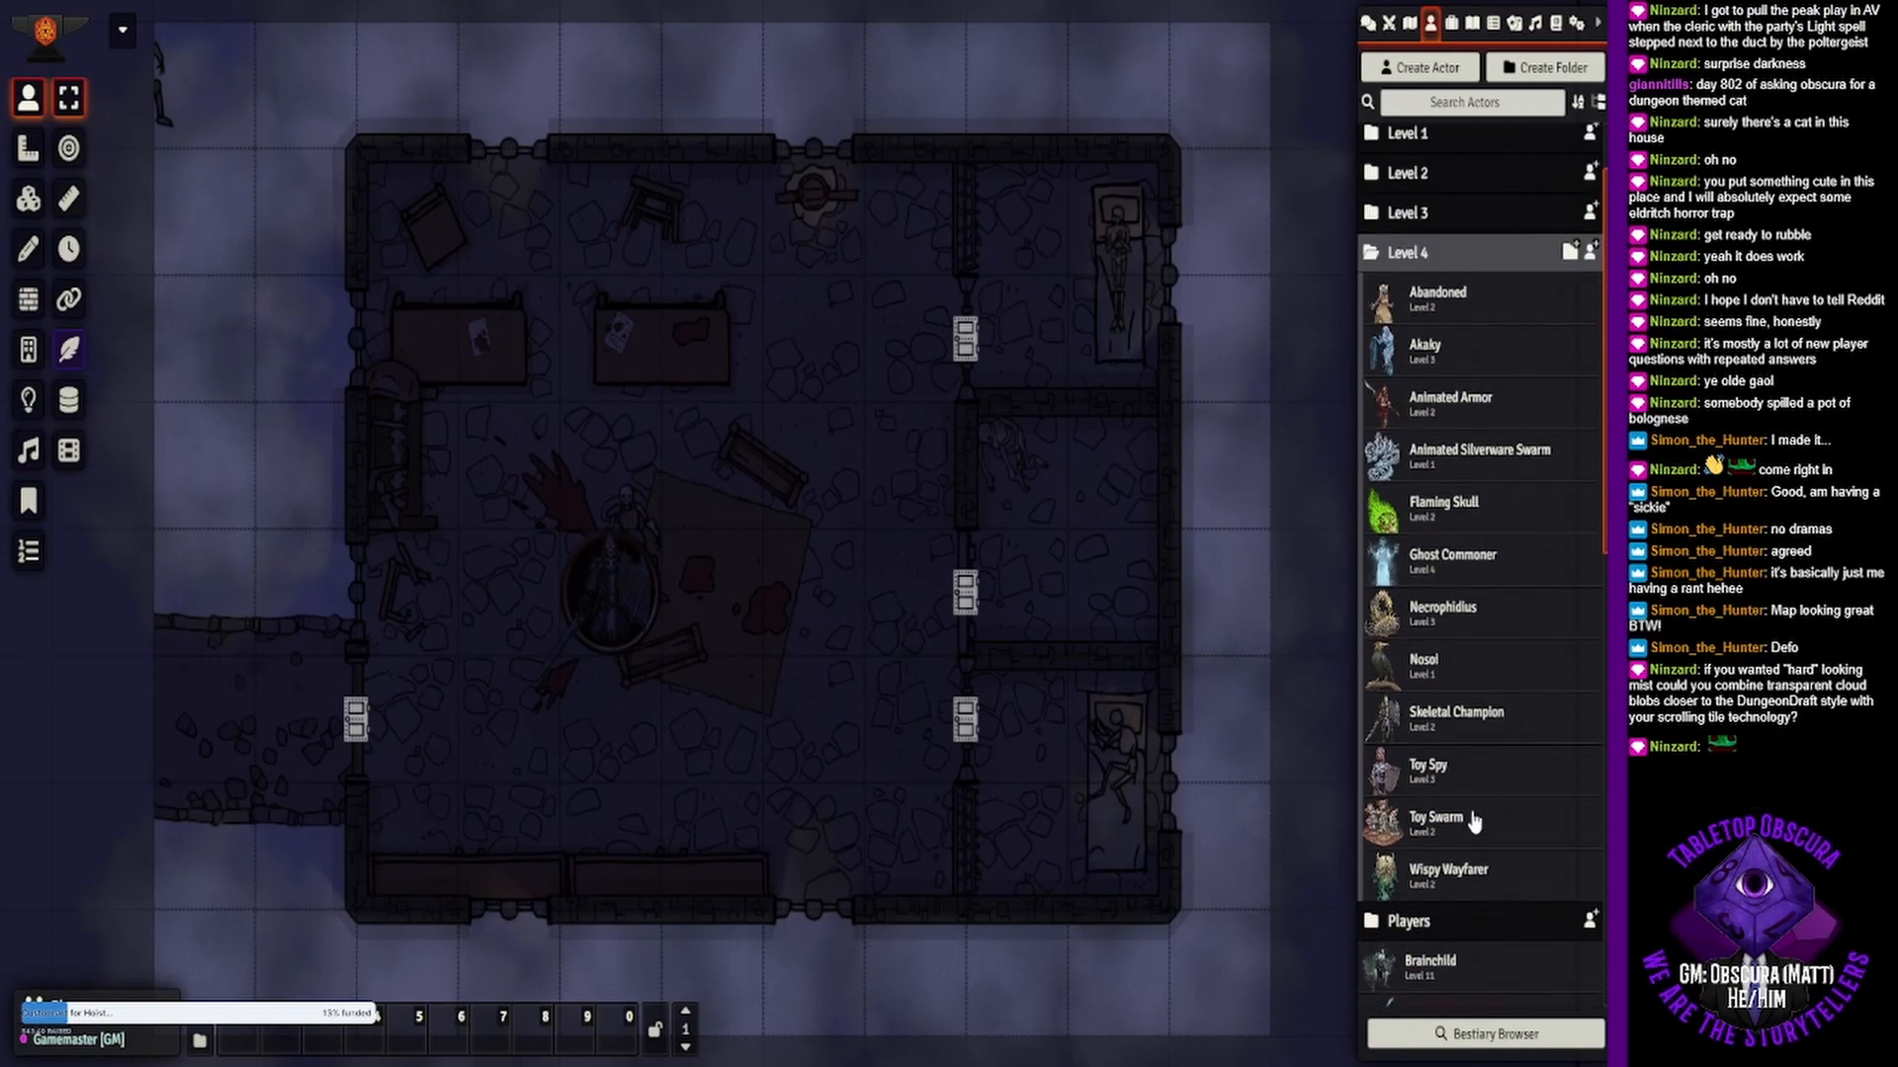
pyautogui.scroll(2, 1475, 821)
pyautogui.scroll(-20, 1472, 811)
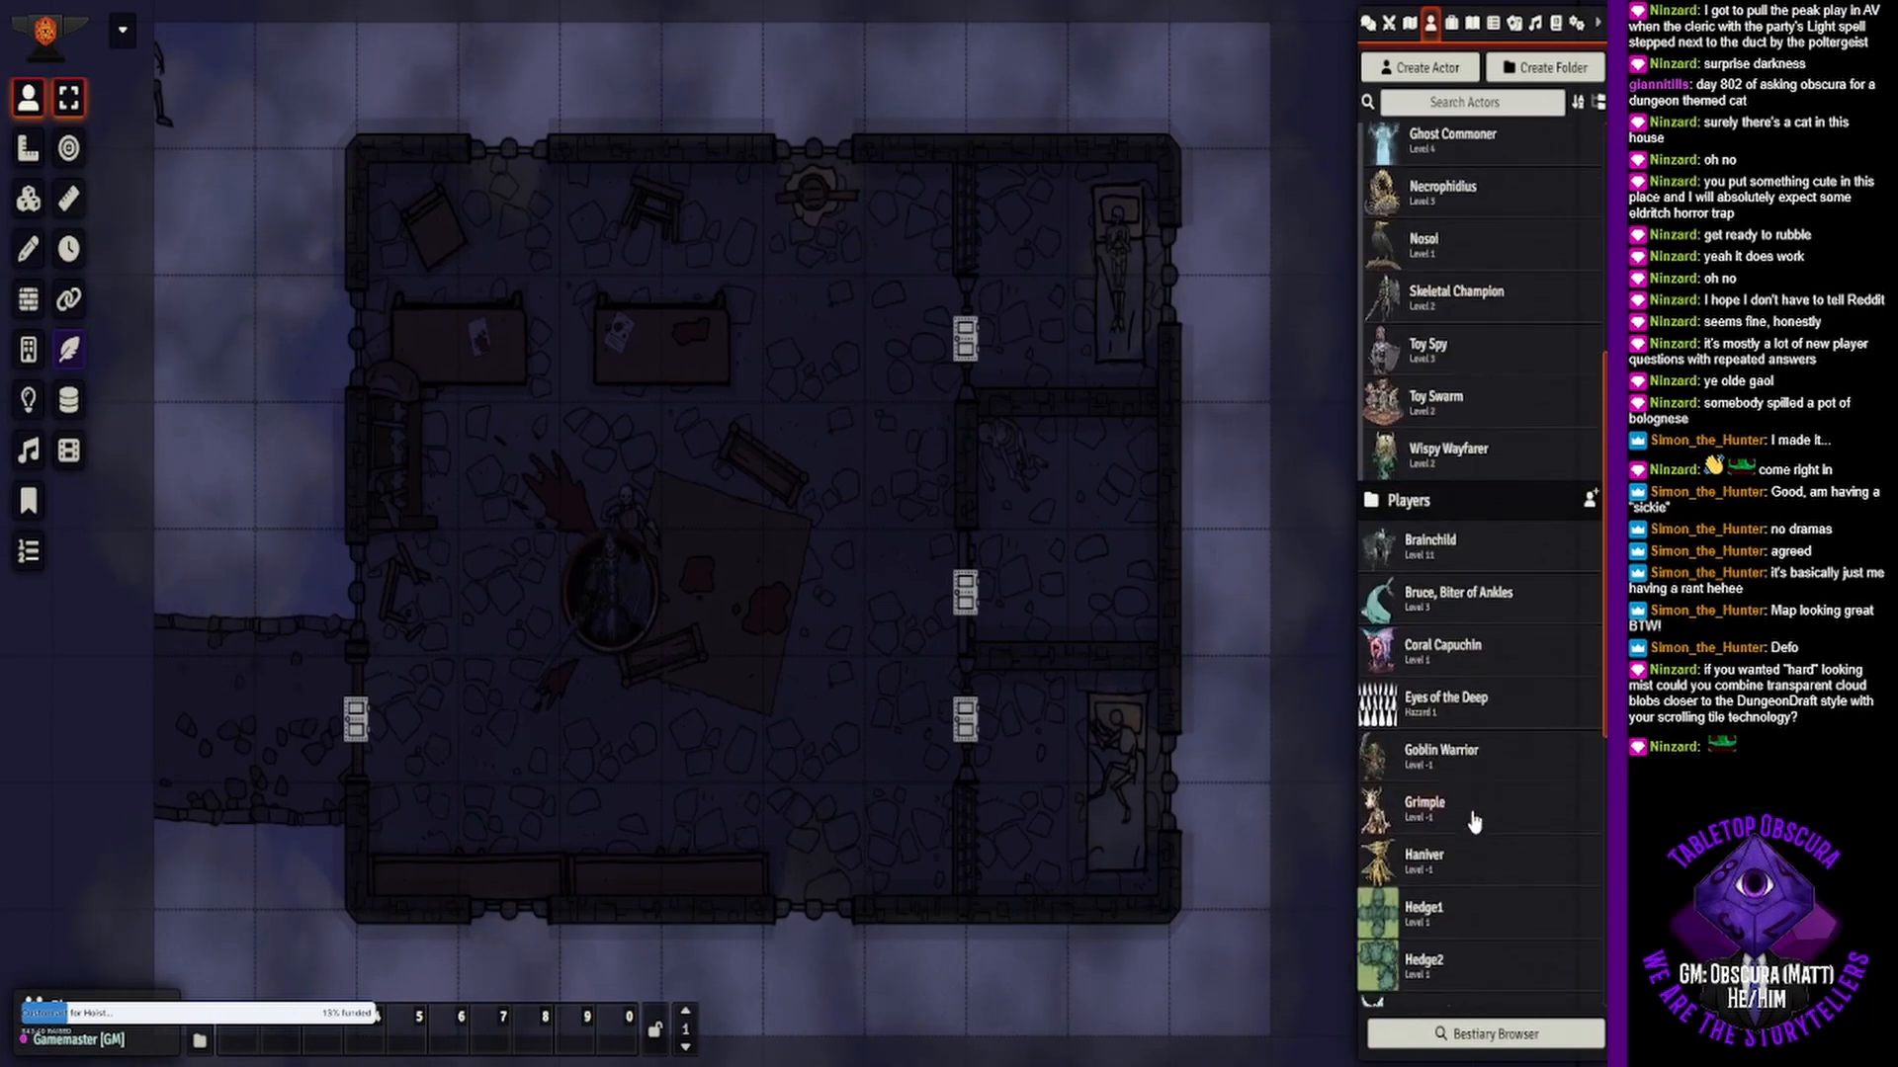
pyautogui.scroll(-2, 1461, 767)
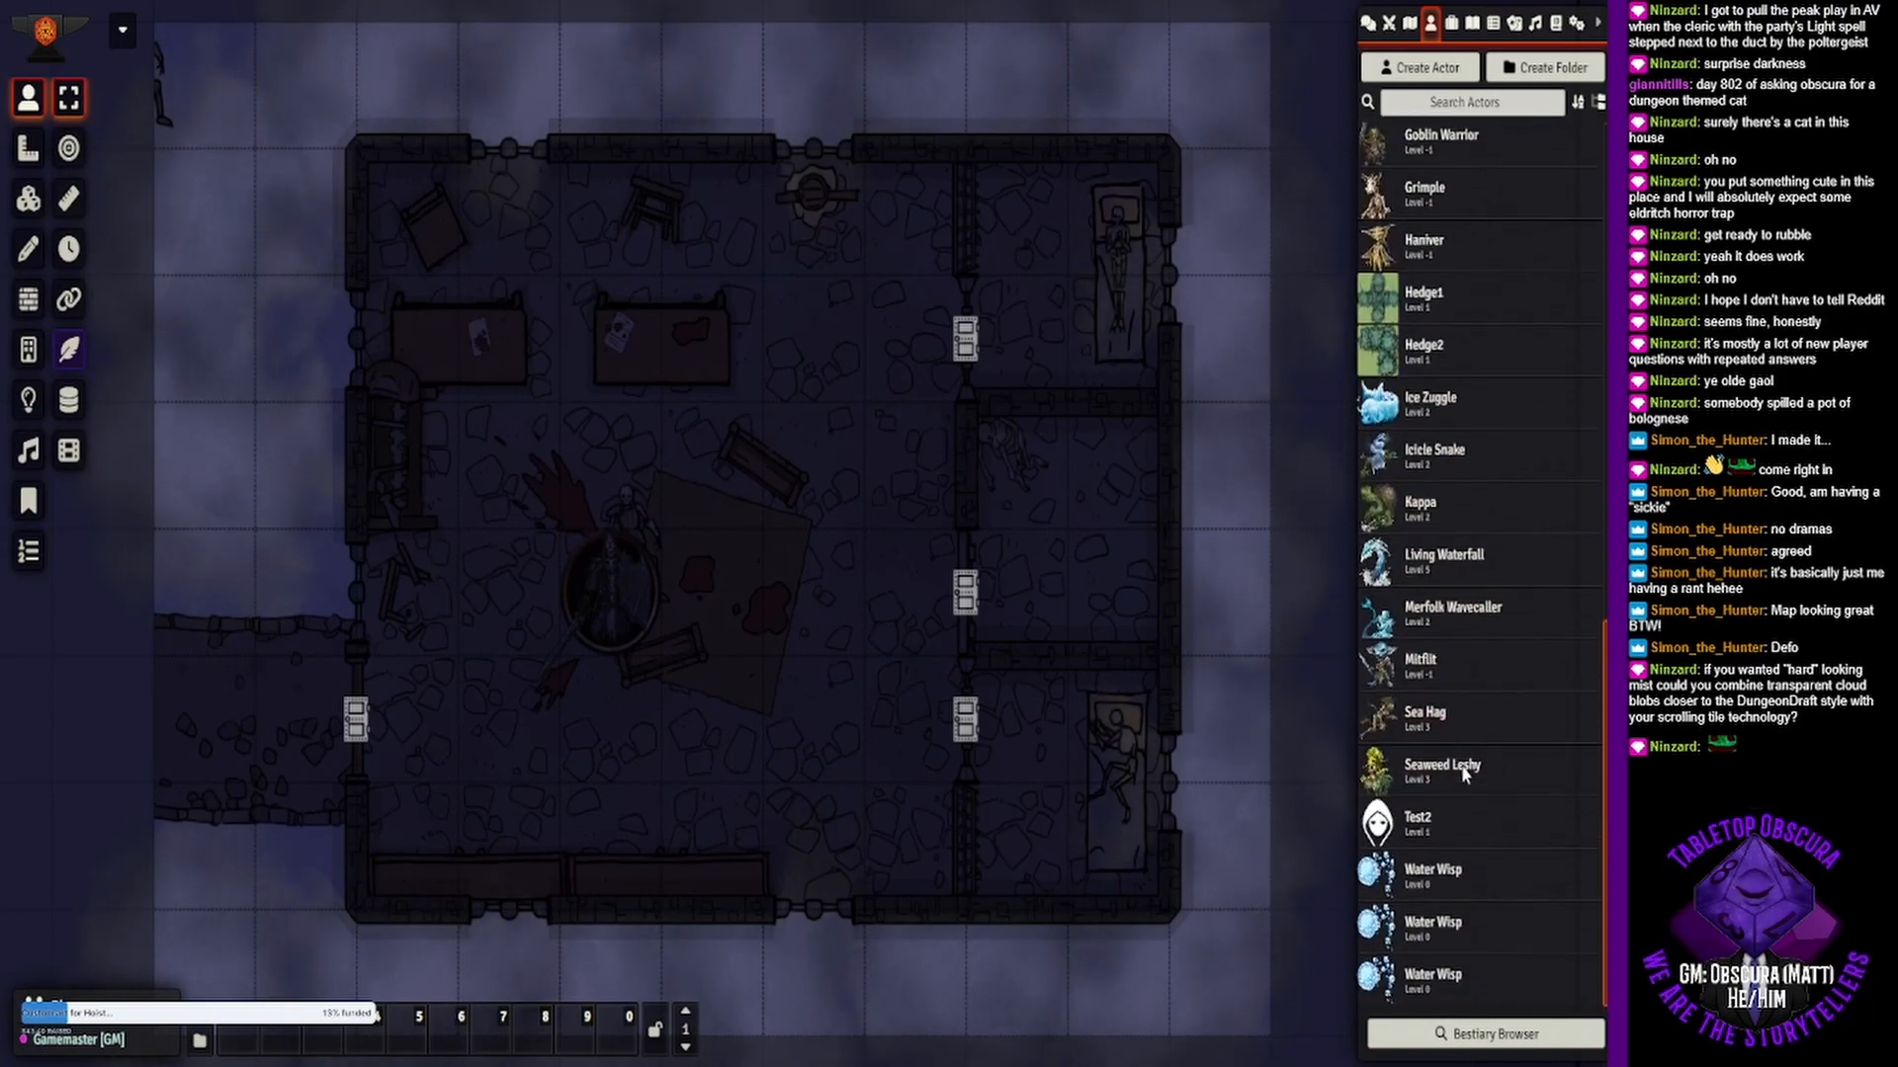
pyautogui.scroll(2, 1464, 779)
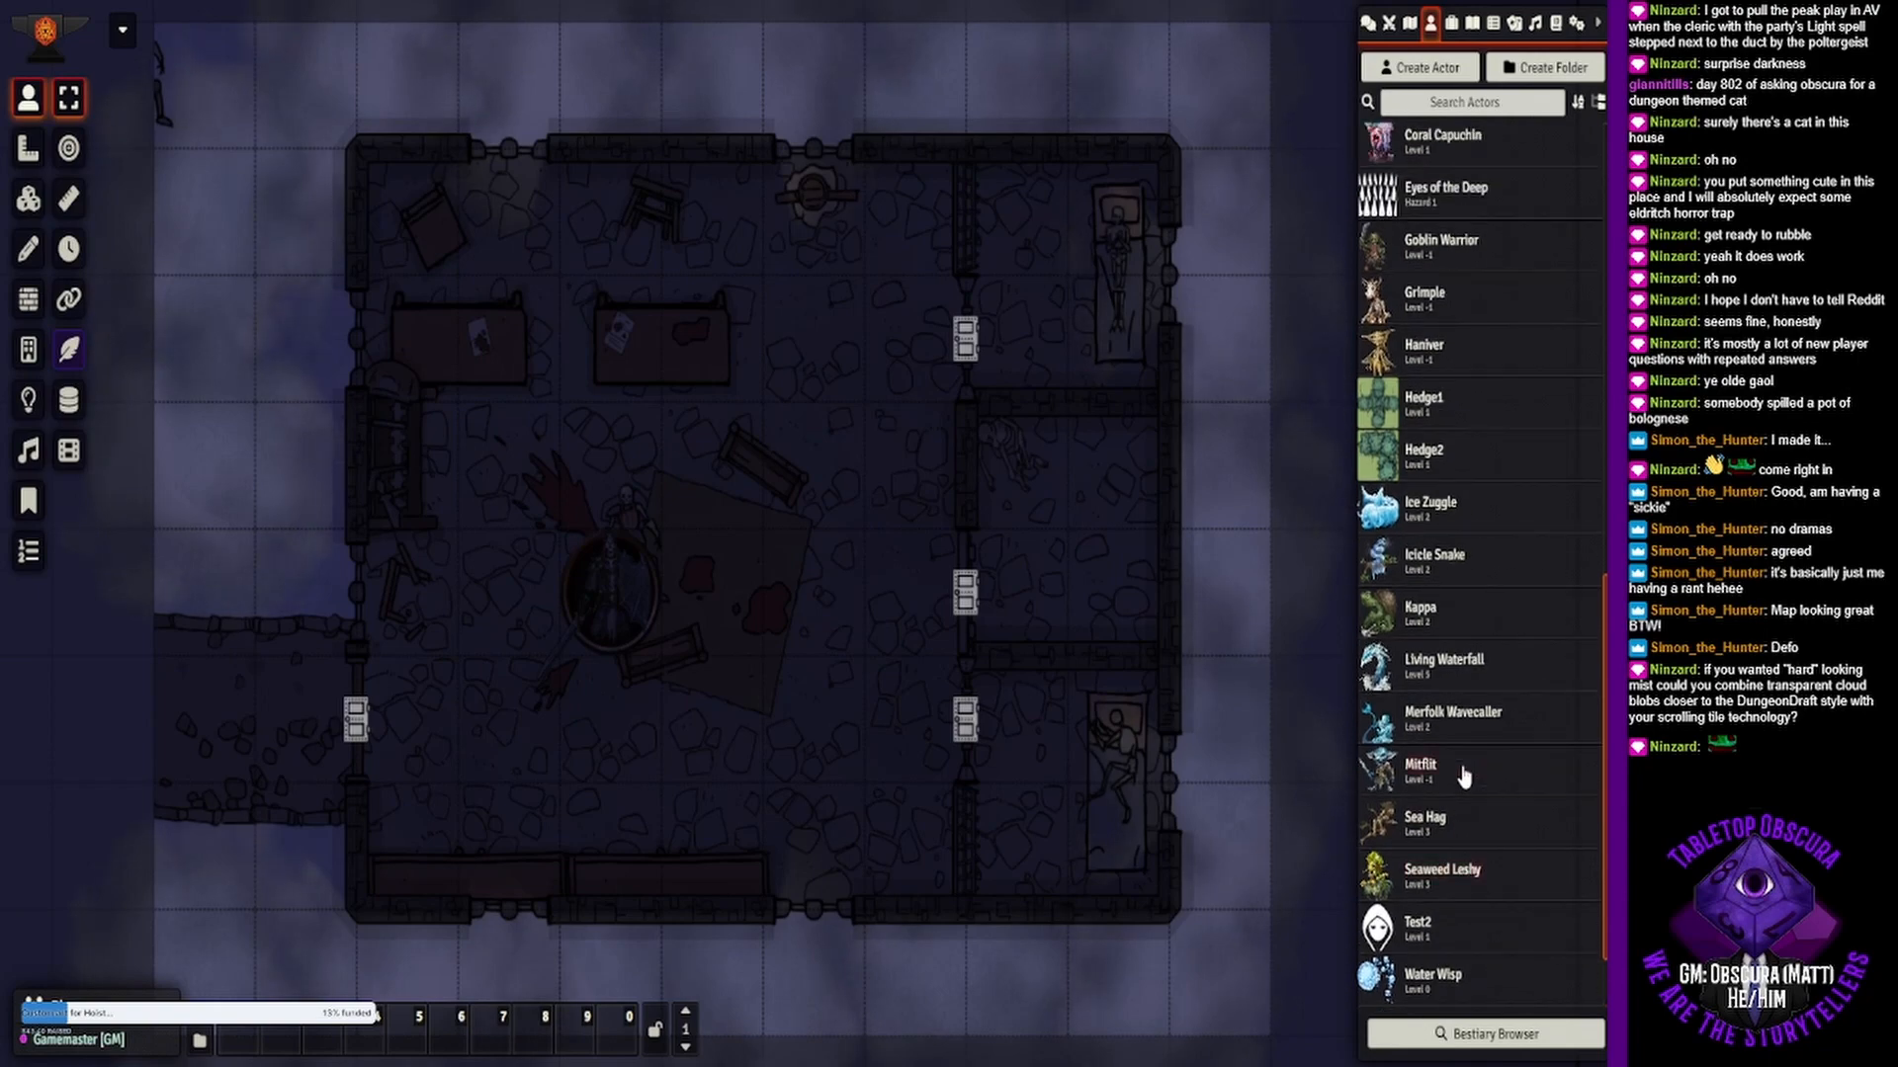
pyautogui.scroll(18, 1464, 776)
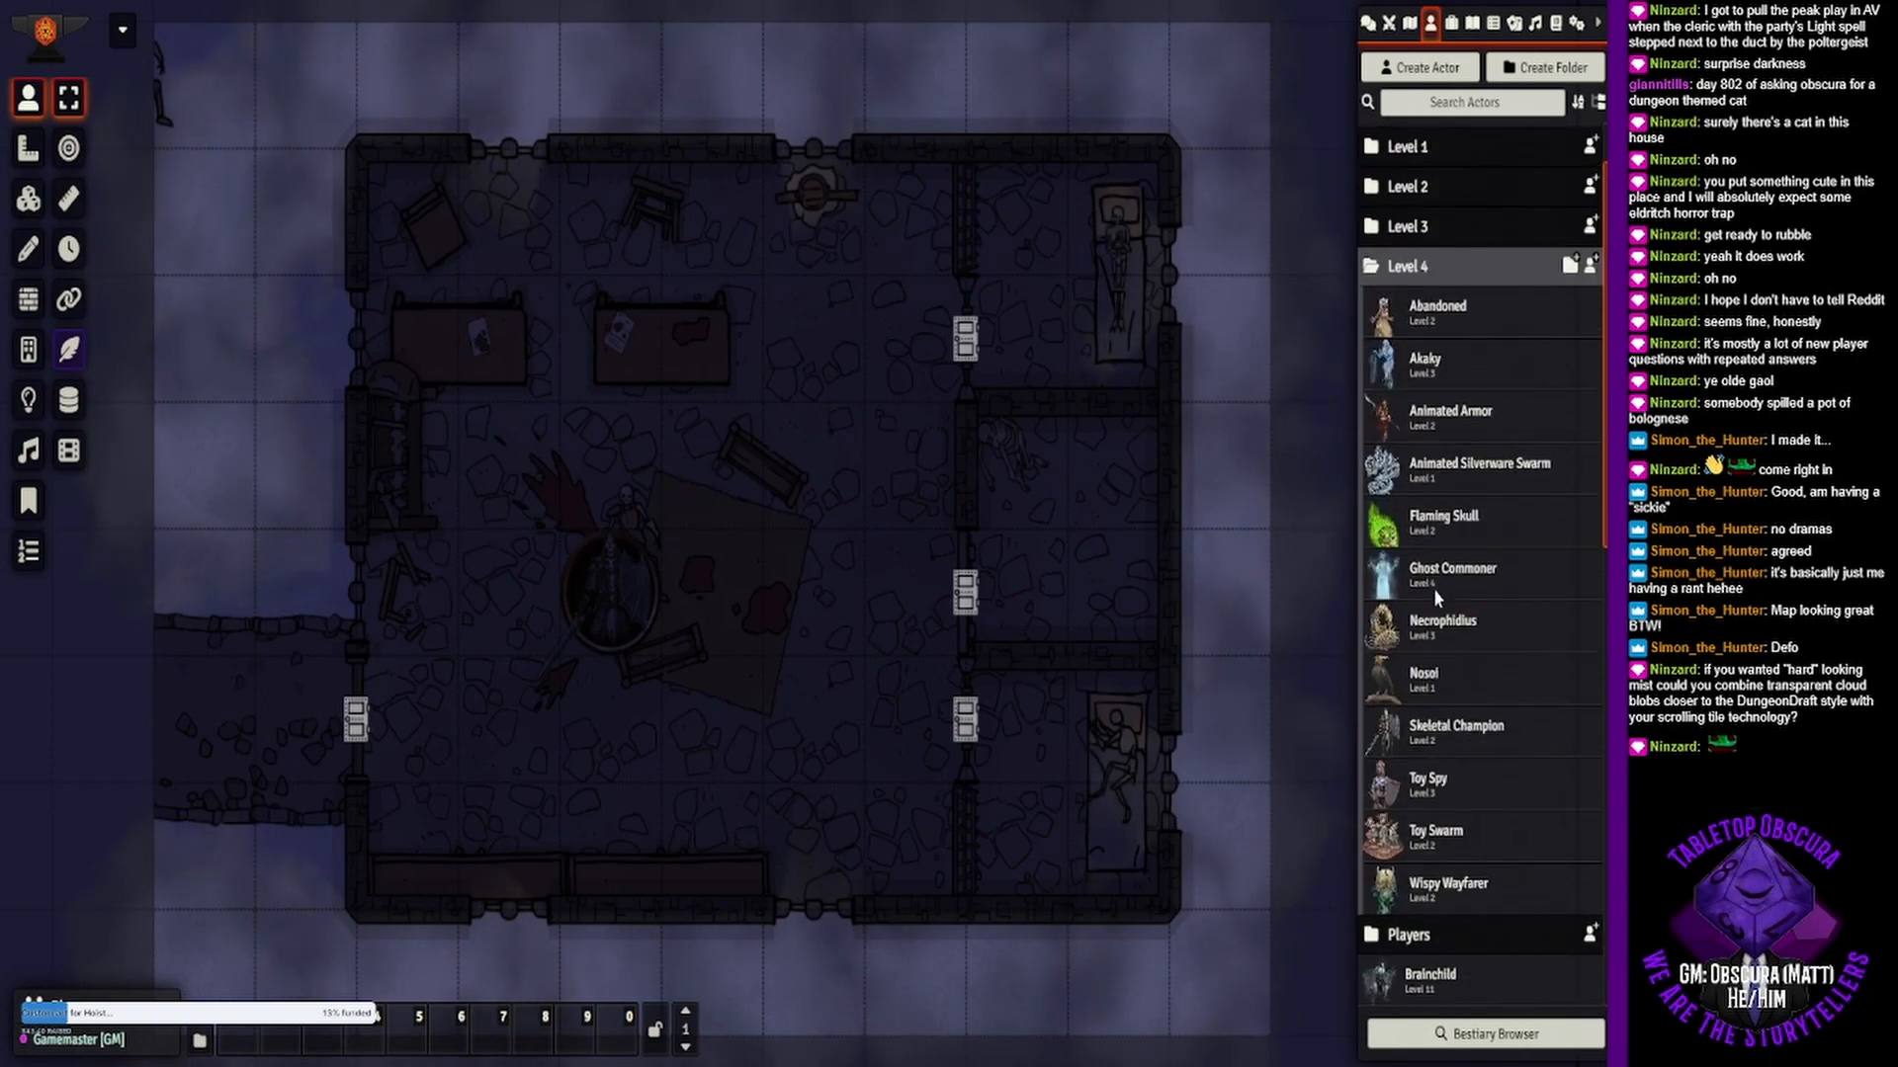
pyautogui.moveTo(1420, 575); pyautogui.dragTo(1082, 555)
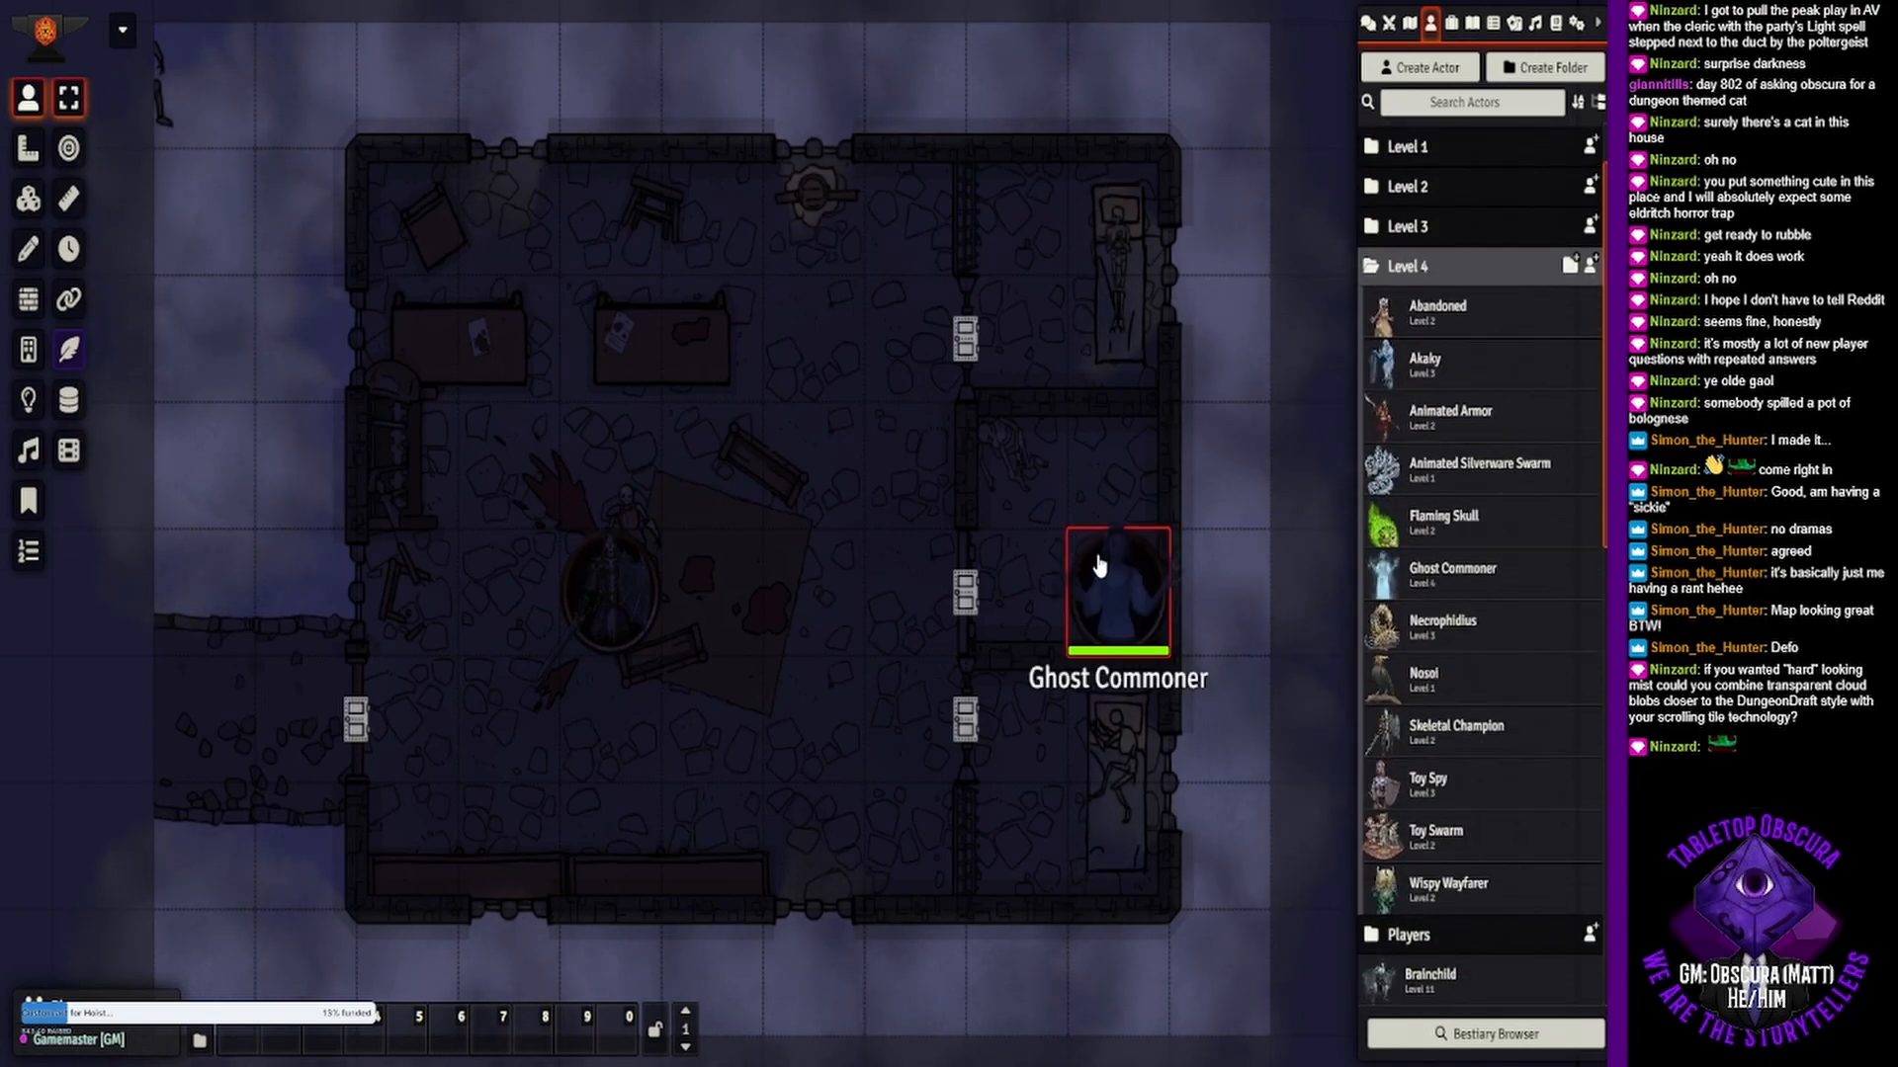
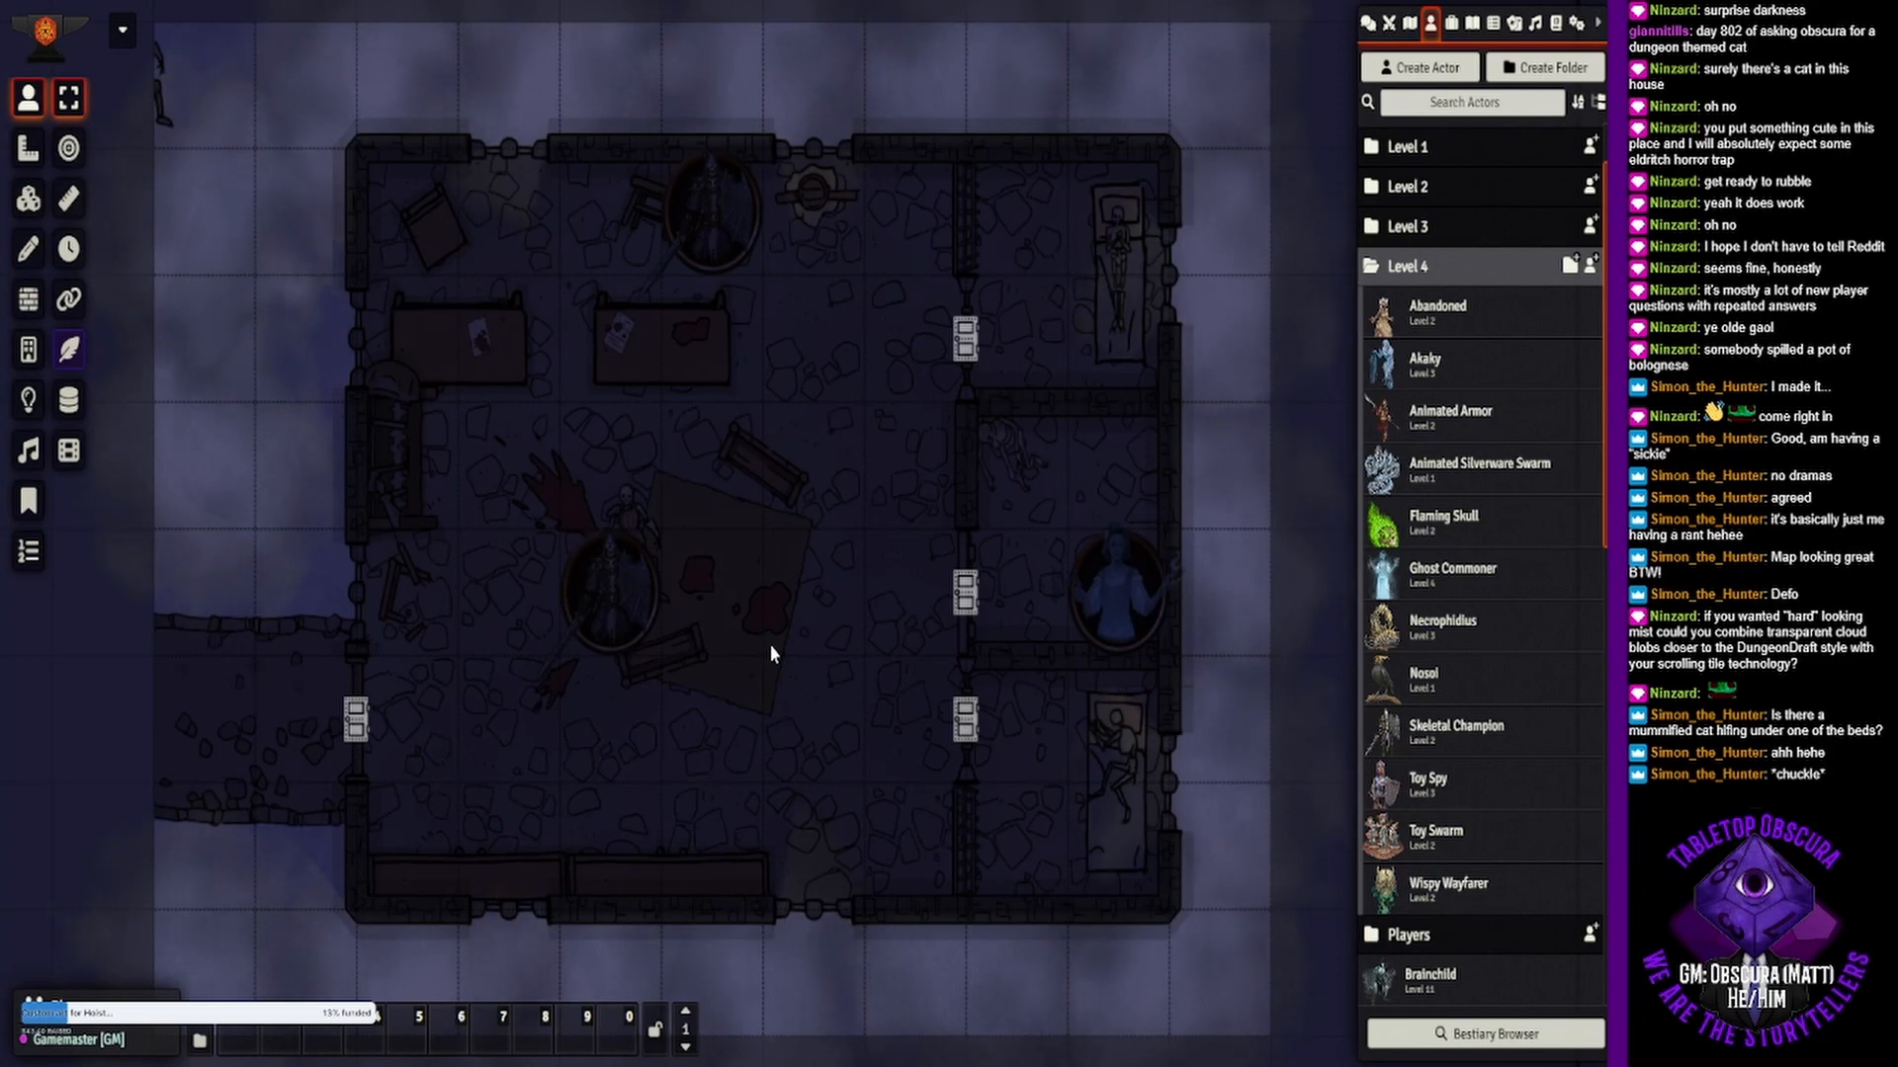
pyautogui.moveTo(774, 610); pyautogui.dragTo(802, 586)
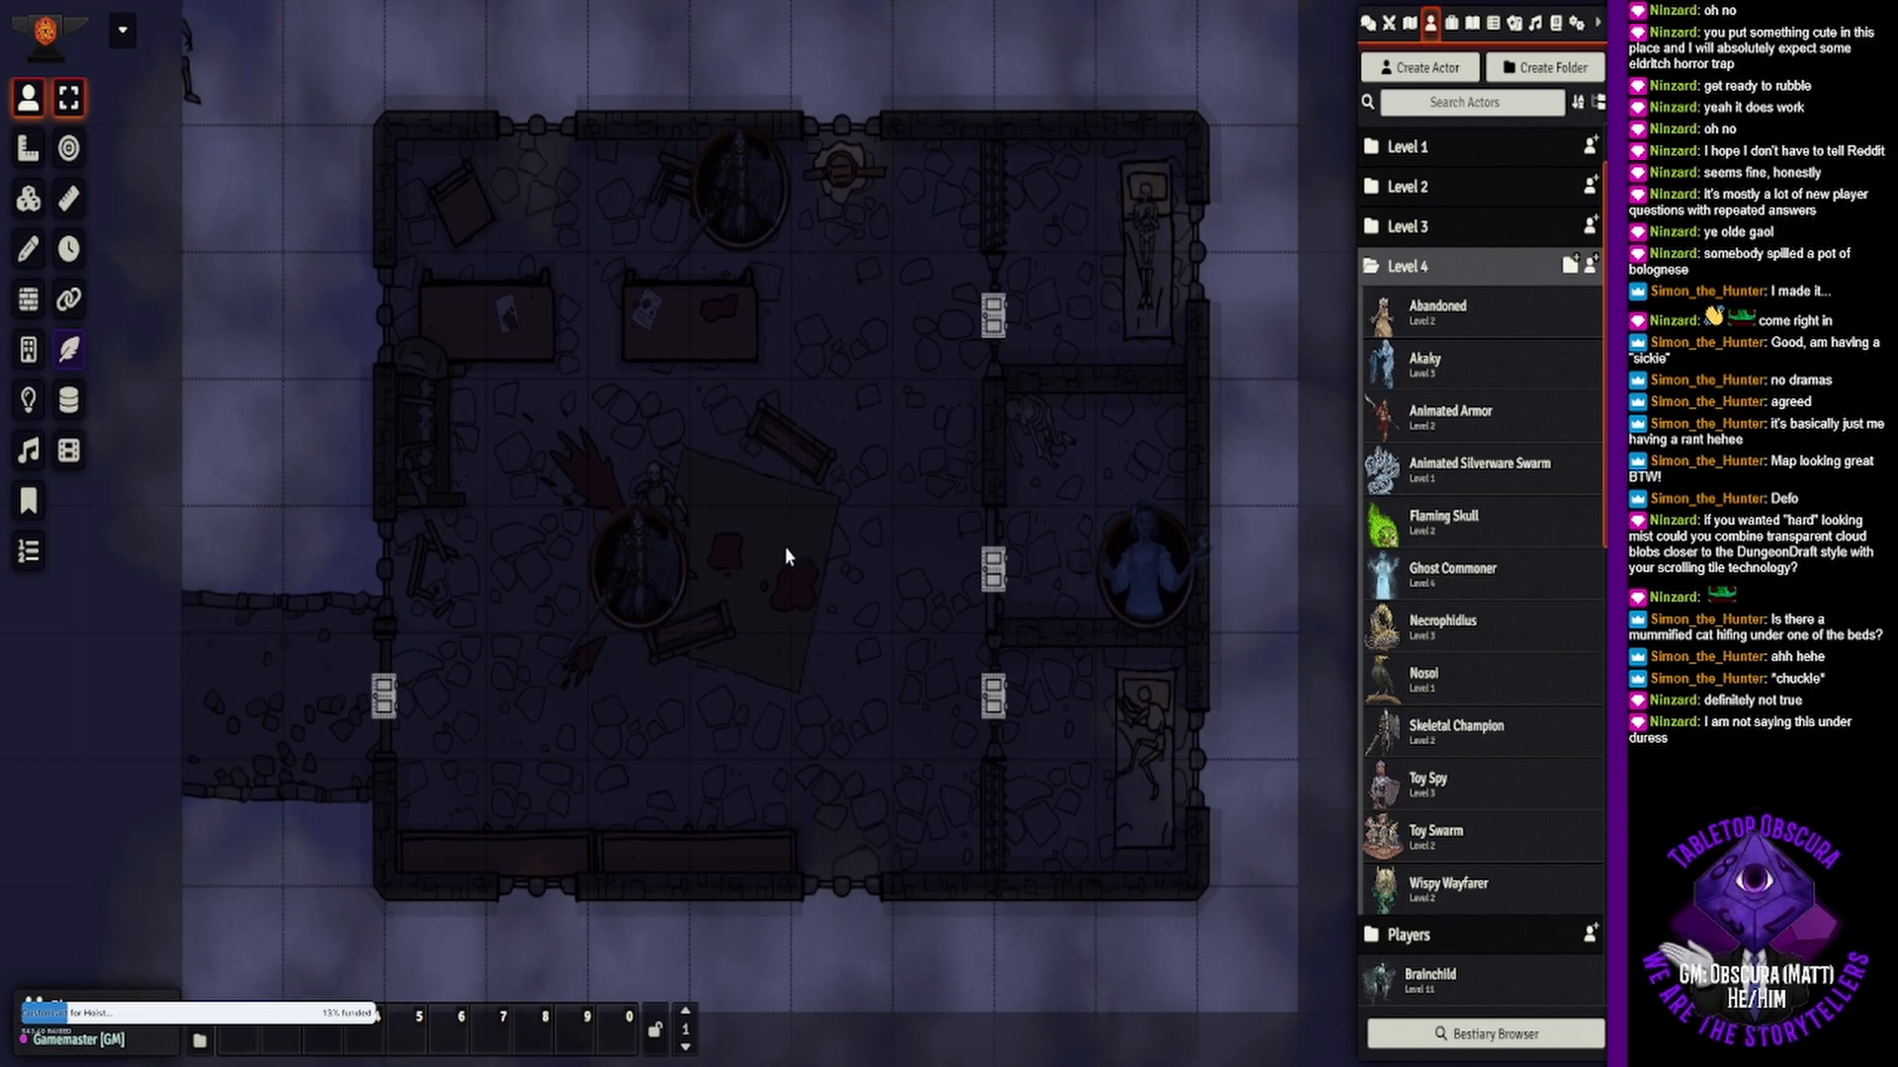
pyautogui.moveTo(807, 548); pyautogui.dragTo(781, 569)
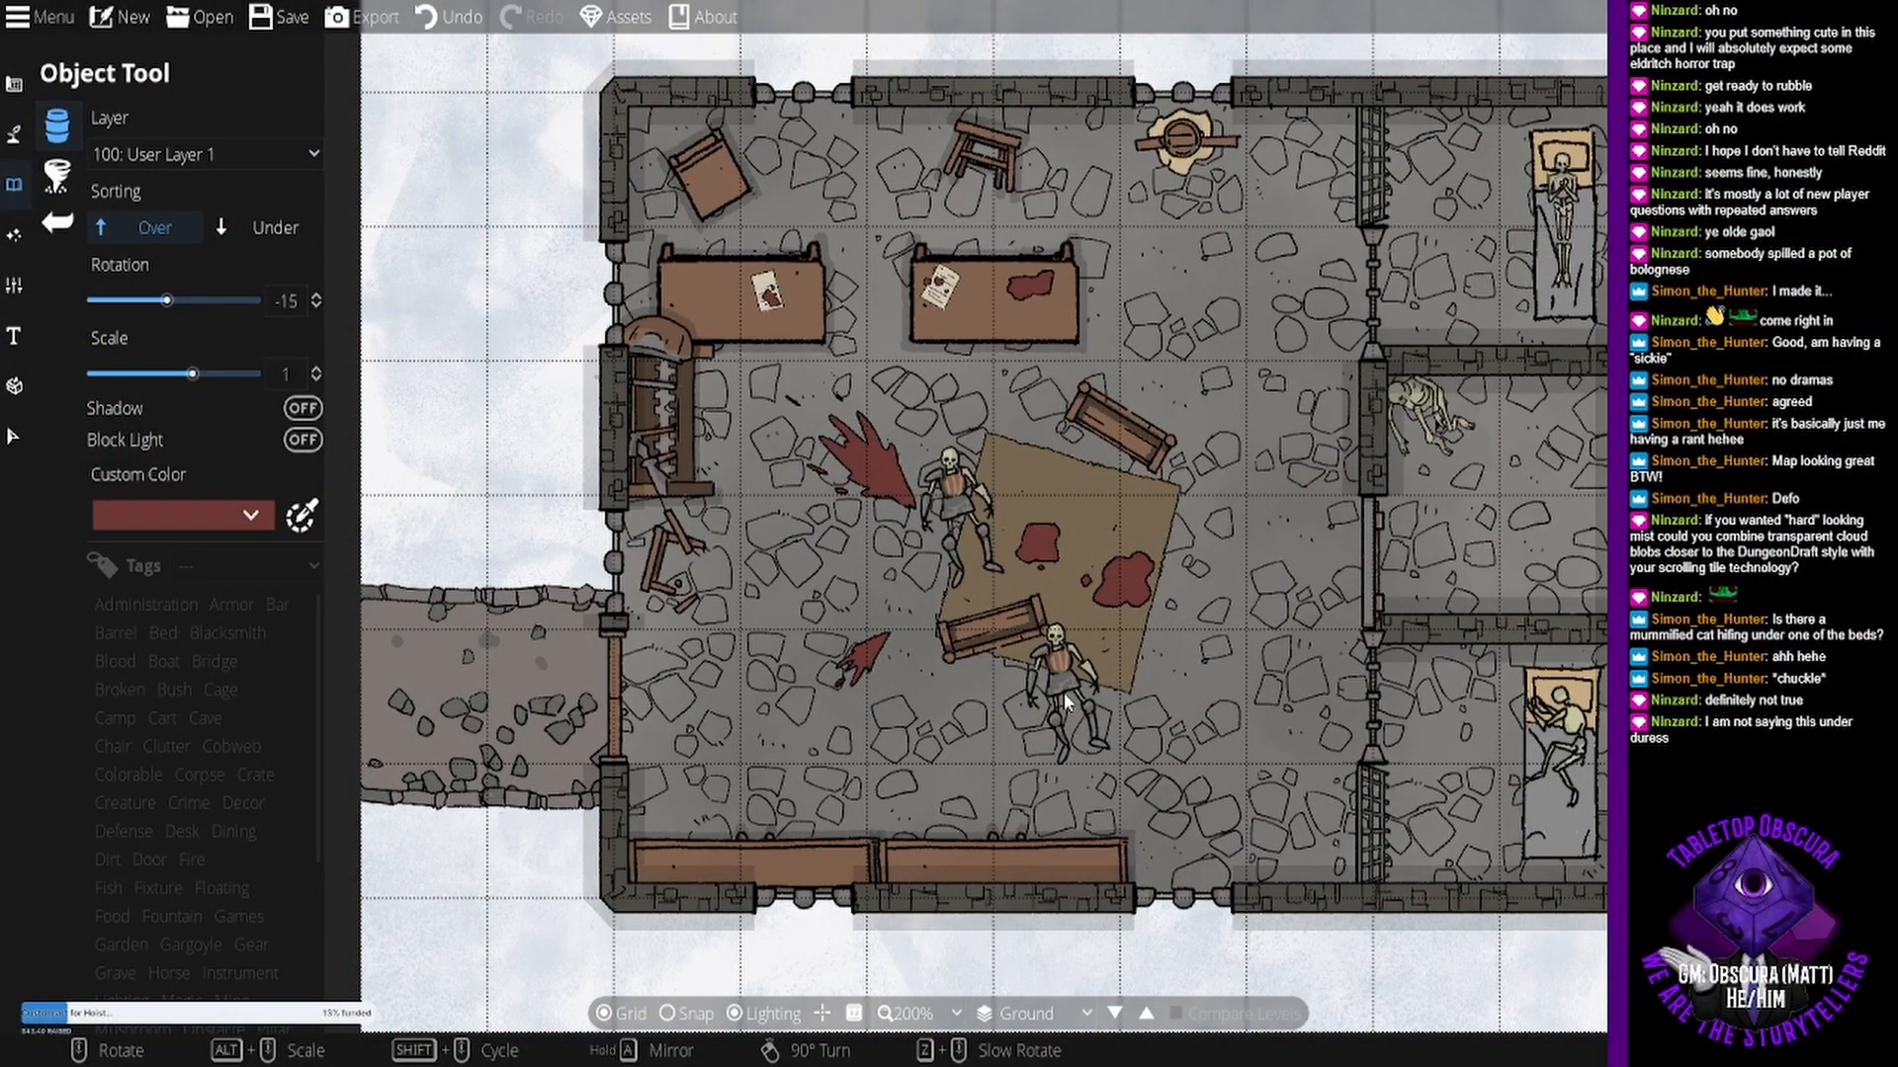
# - Switch to Dungeondraft and create a new map 11 tiles wide and 16 tiles high
pyautogui.moveTo(1064, 691); pyautogui.dragTo(343, 163)
pyautogui.click(129, 17)
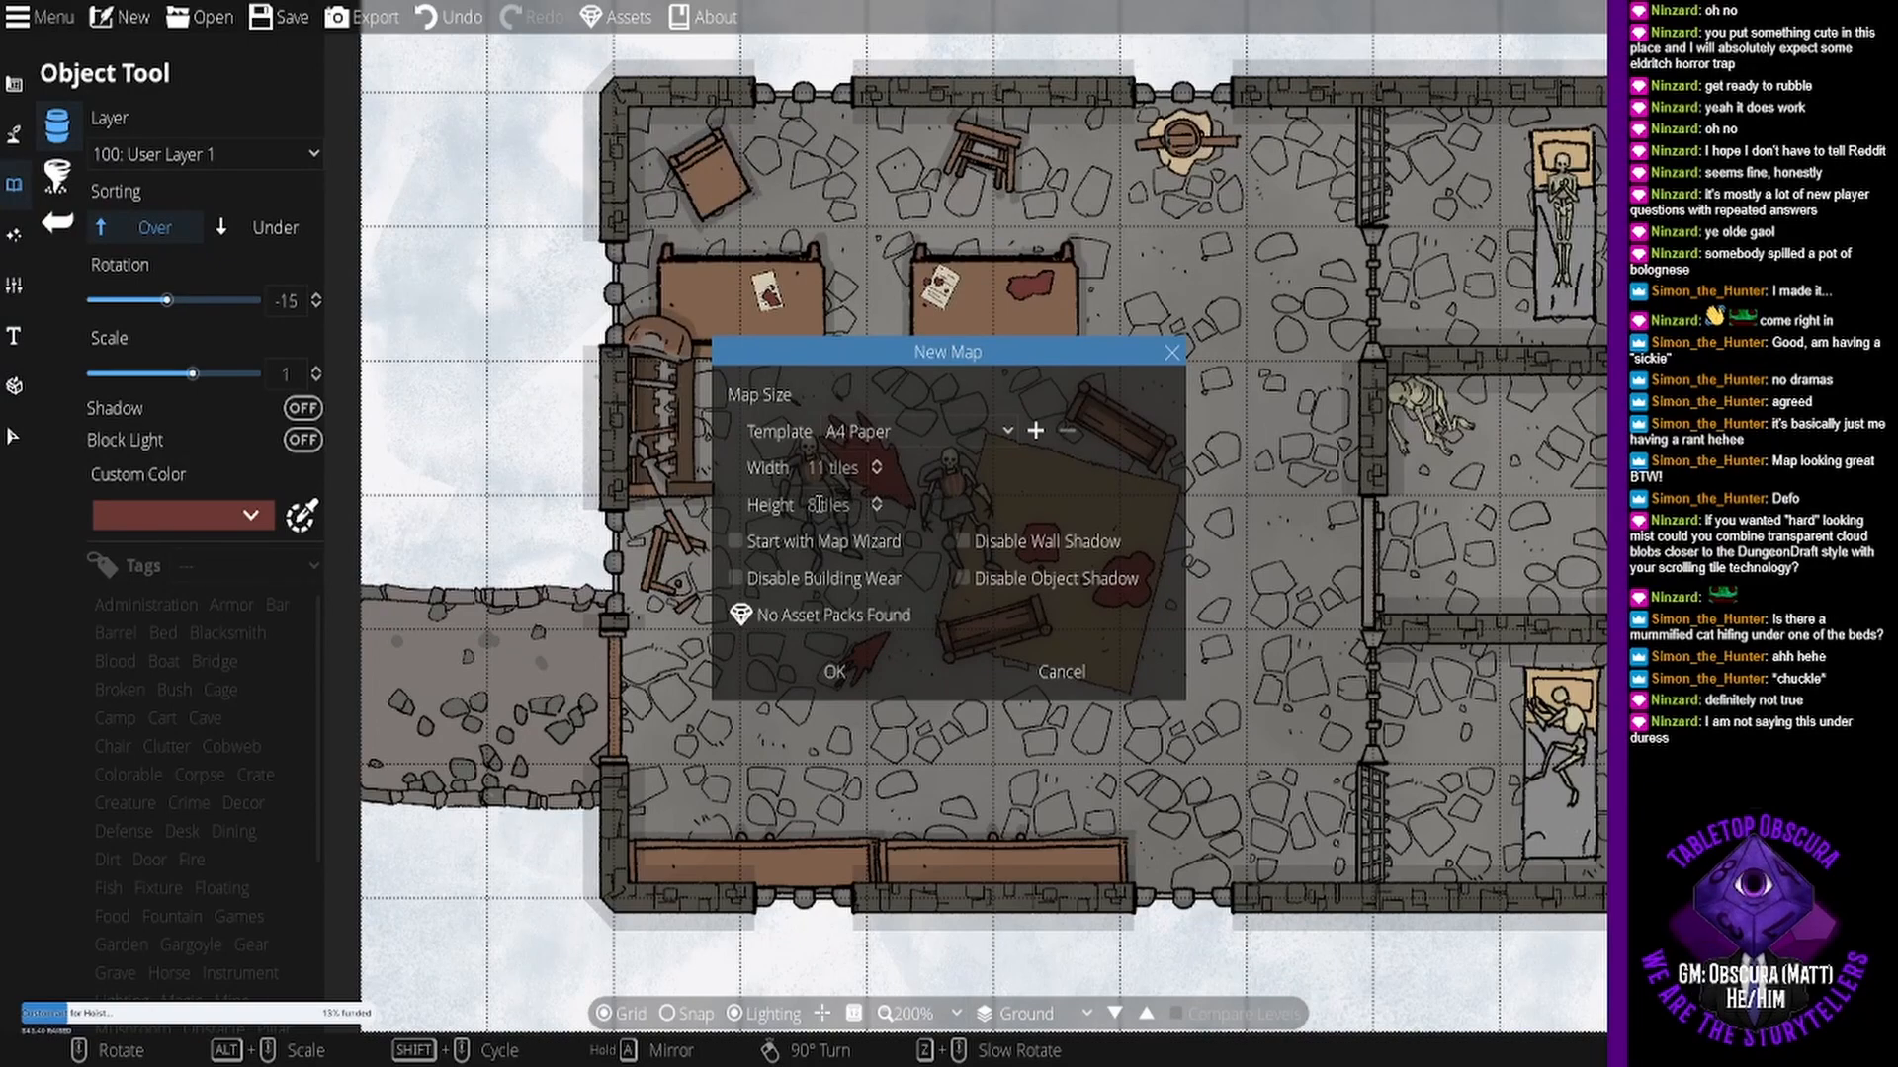
pyautogui.doubleClick(818, 504)
pyautogui.write('16')
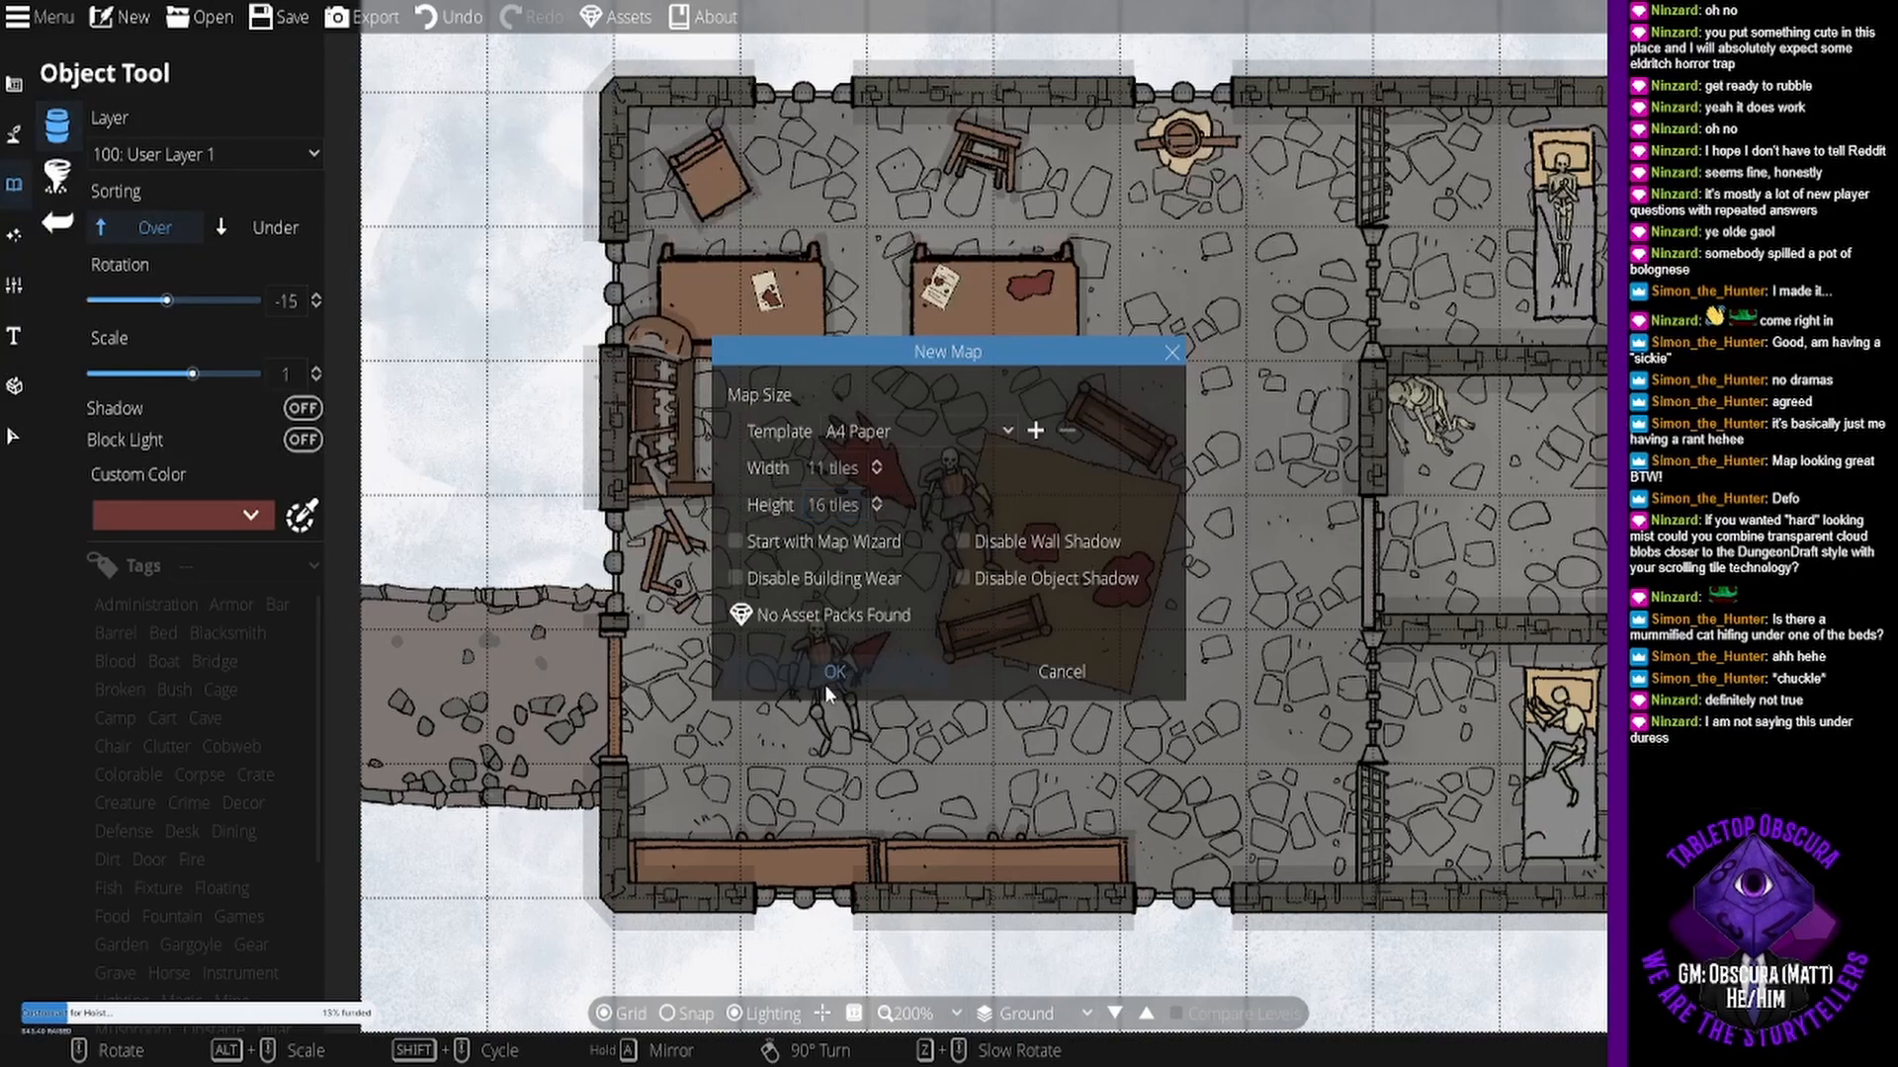
pyautogui.click(830, 678)
# - Fill the whole map with the Terrain Snow texture
pyautogui.moveTo(996, 572); pyautogui.dragTo(854, 476)
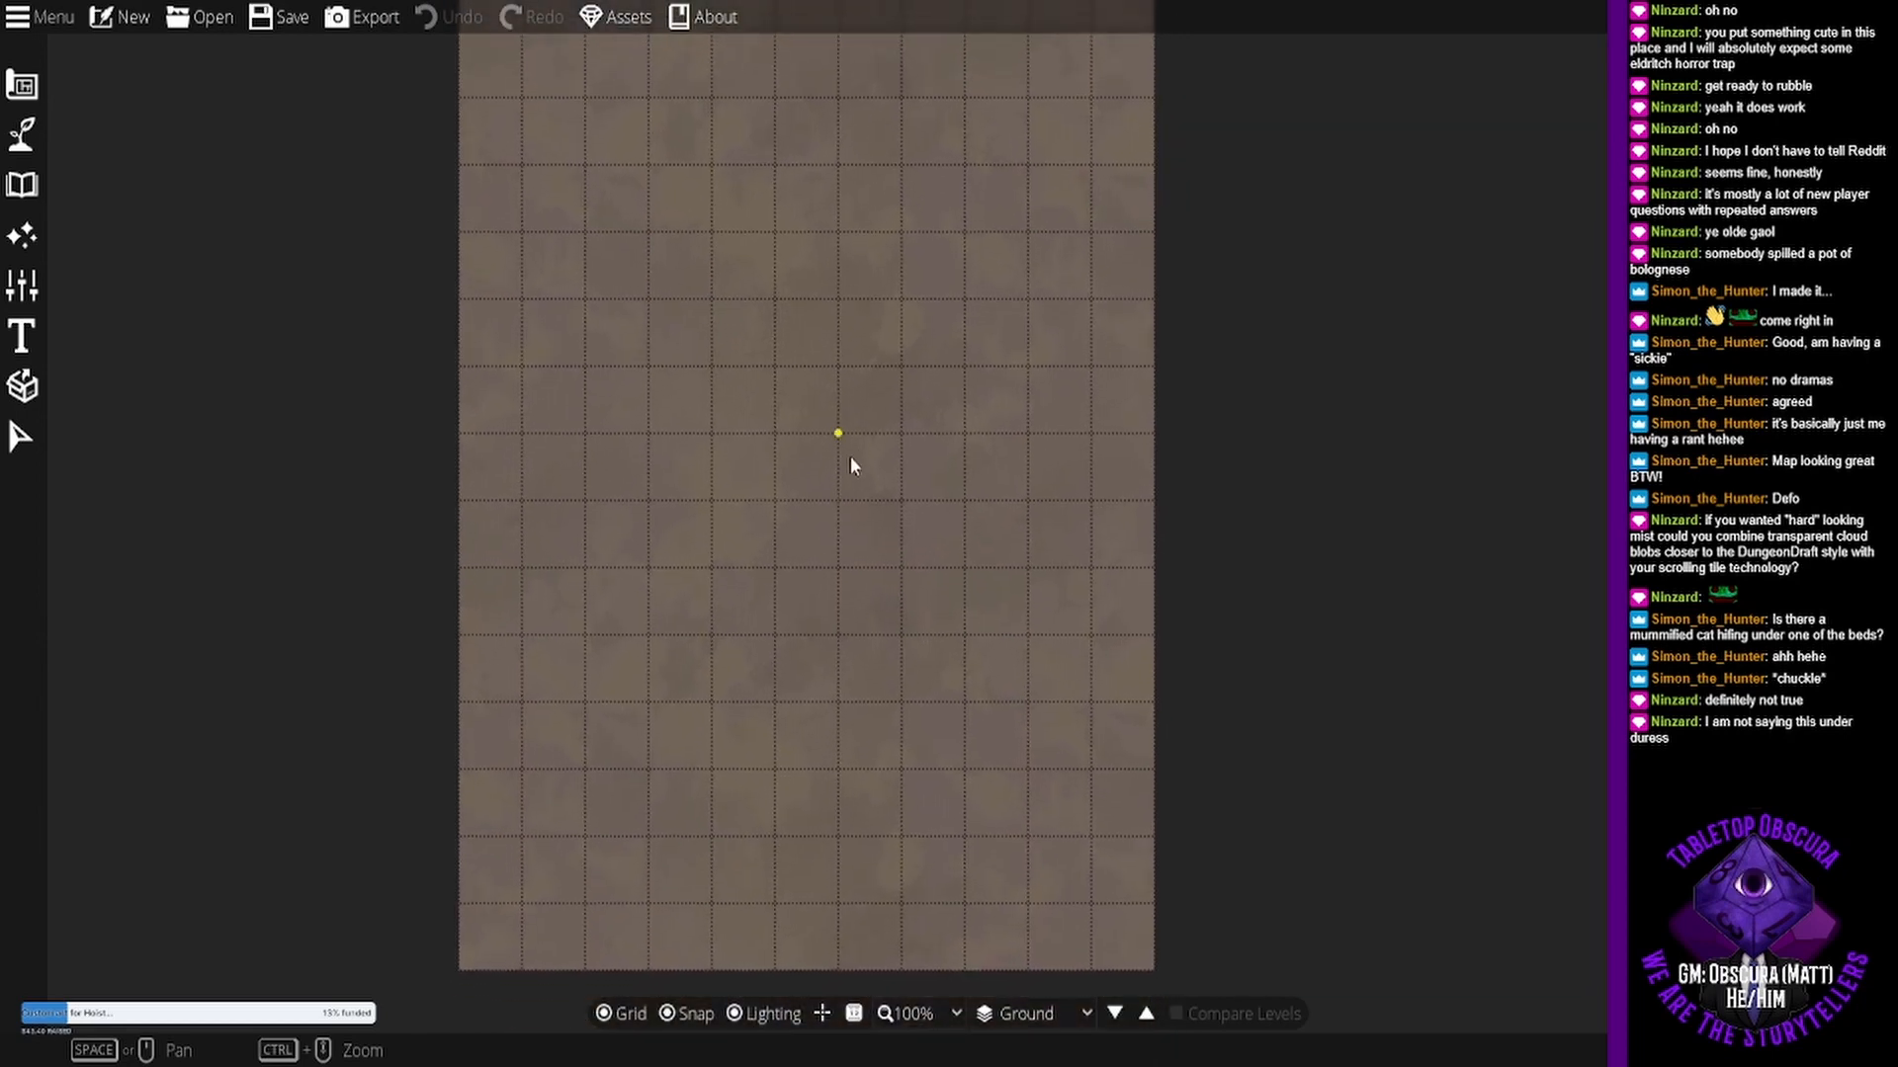
pyautogui.scroll(-1, 854, 466)
pyautogui.moveTo(863, 411); pyautogui.dragTo(866, 473)
pyautogui.click(22, 134)
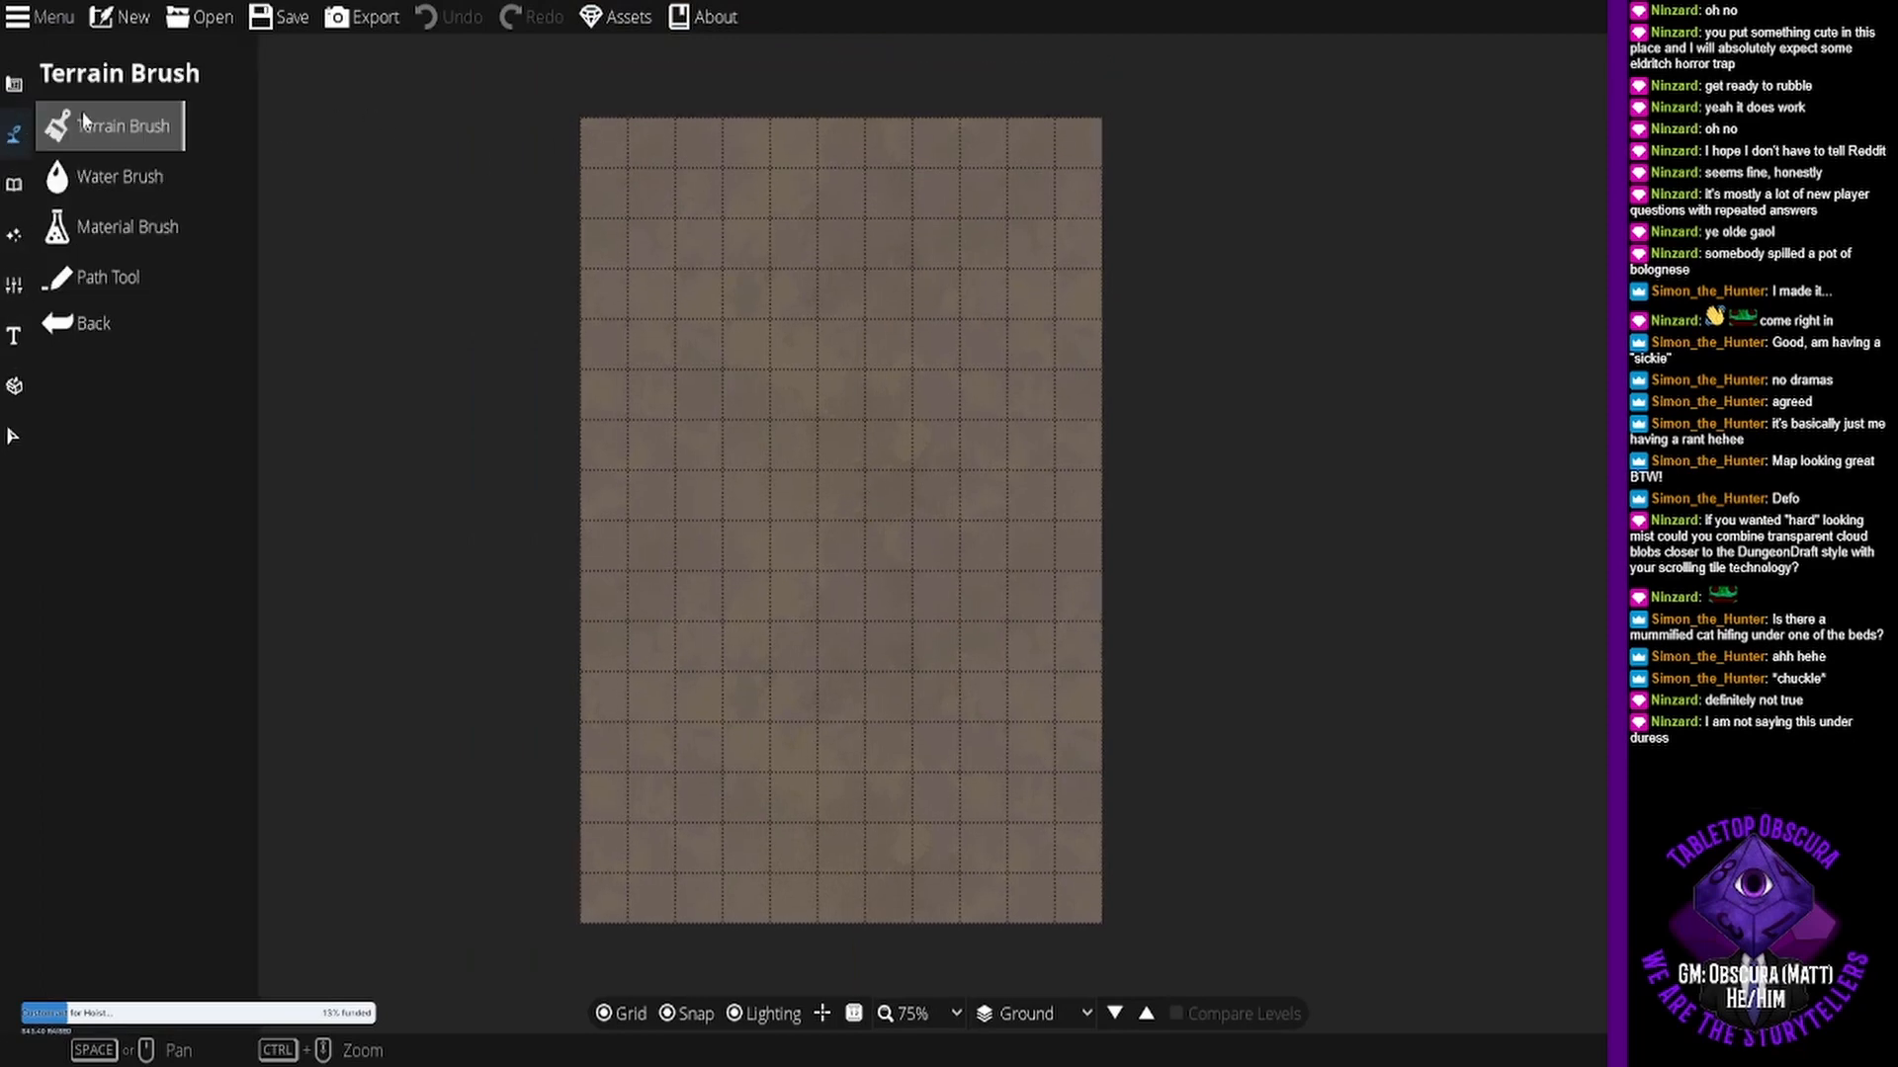
pyautogui.click(119, 122)
pyautogui.click(161, 629)
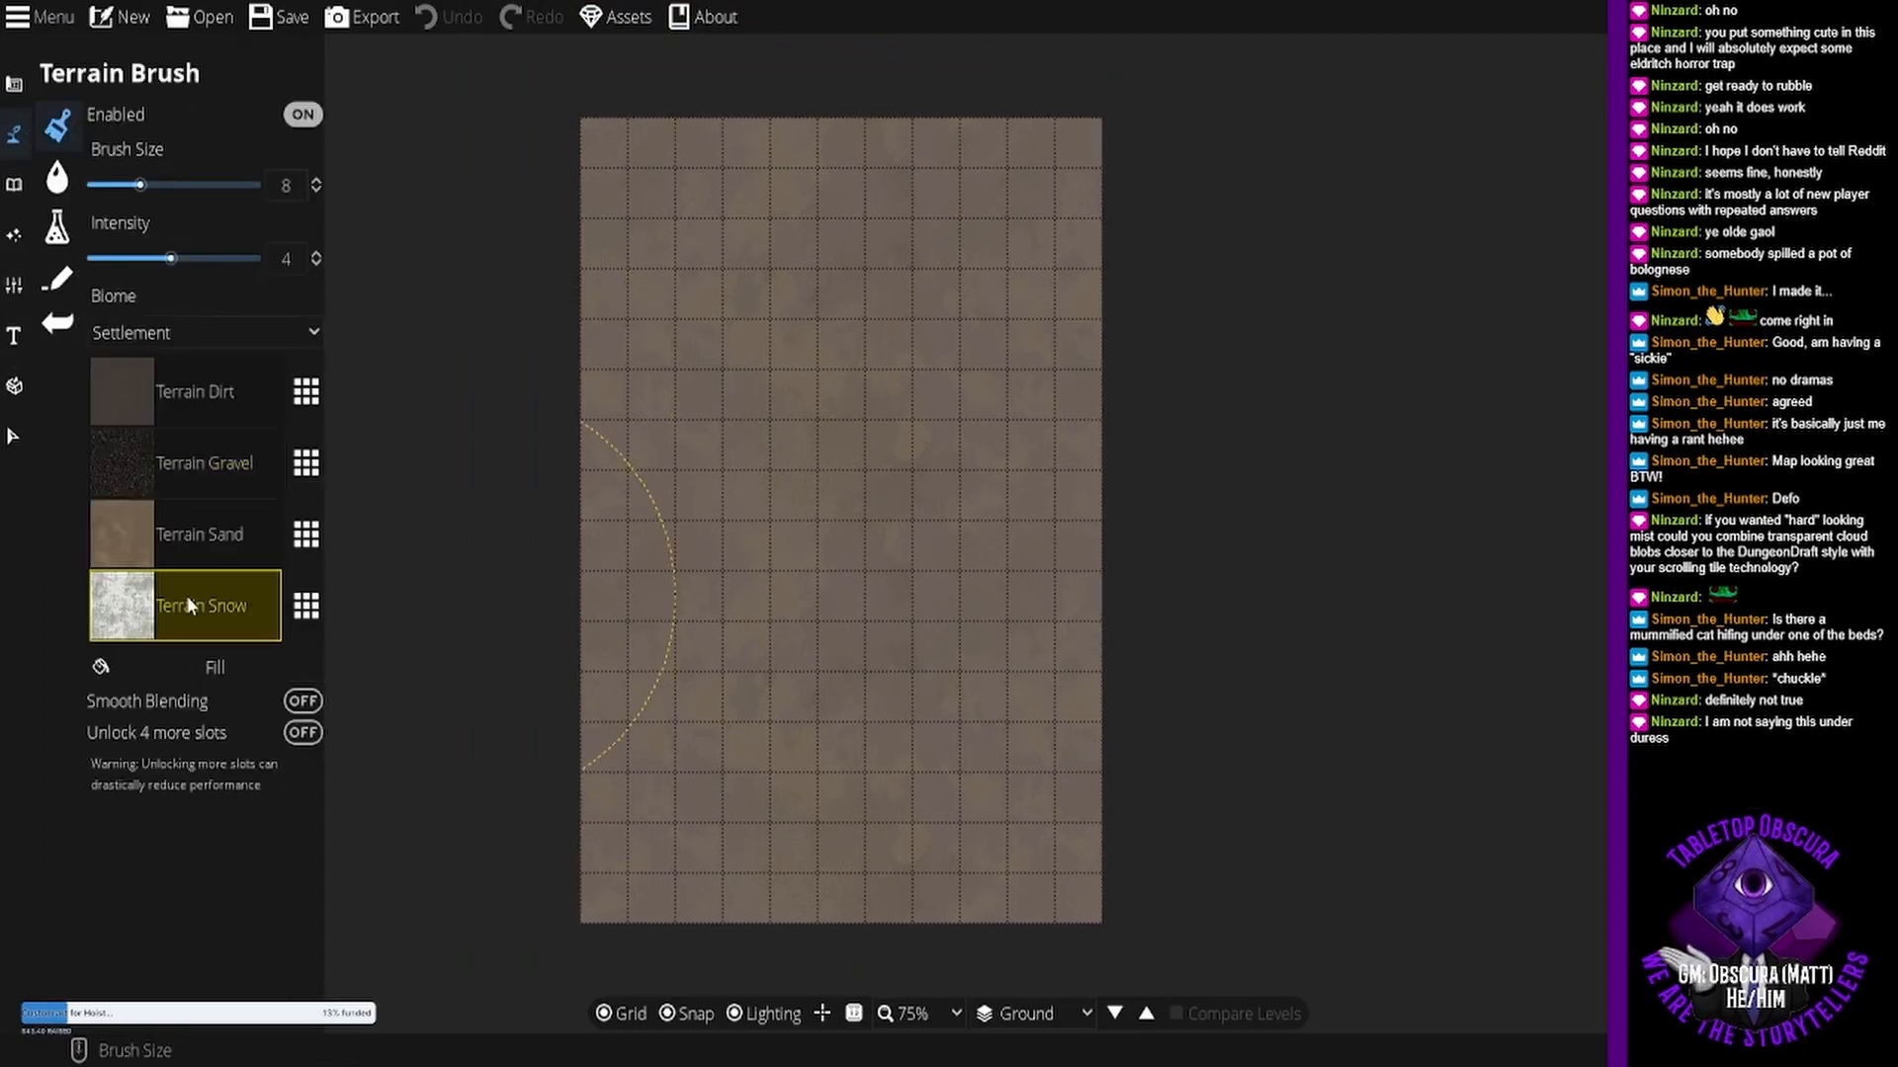
pyautogui.click(210, 666)
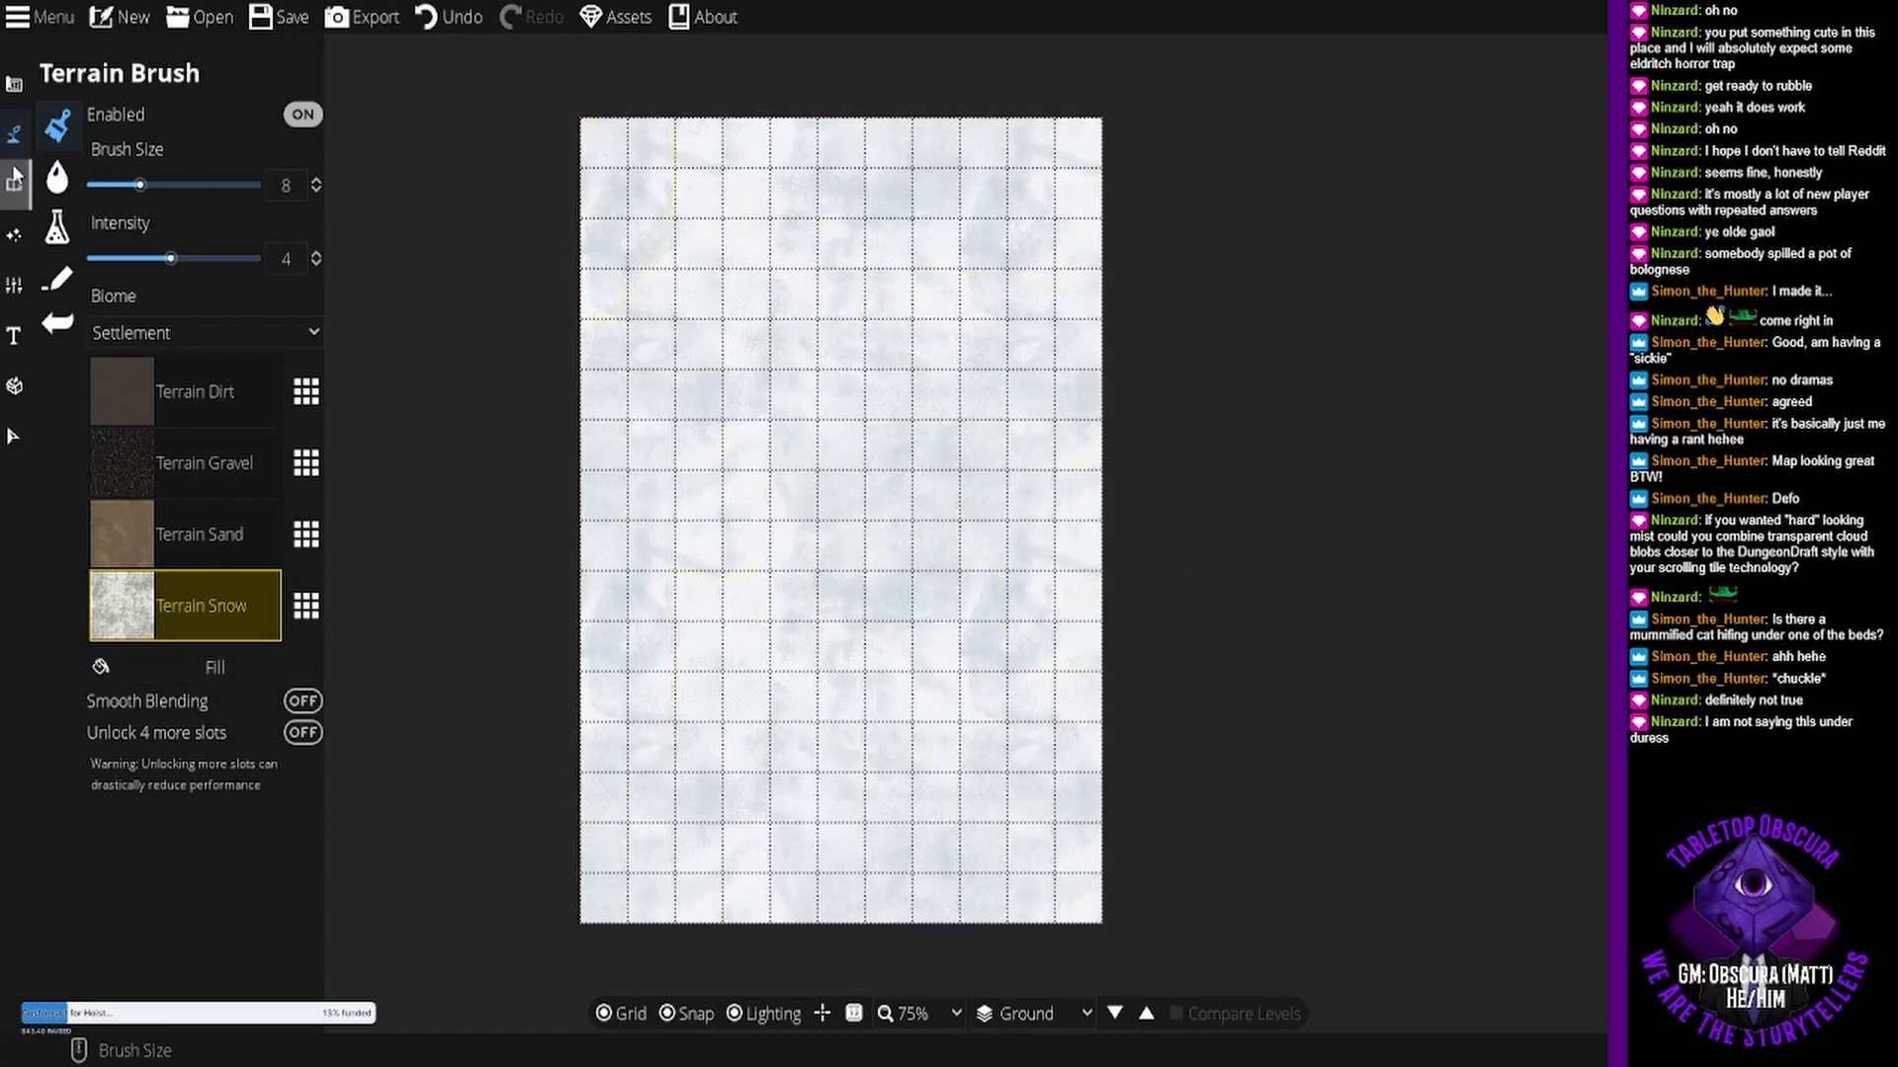
# - Paint short grey stone path sections inward from all four map edges, two of them on the west side, using the smallest Material Brush
pyautogui.click(15, 179)
pyautogui.click(14, 85)
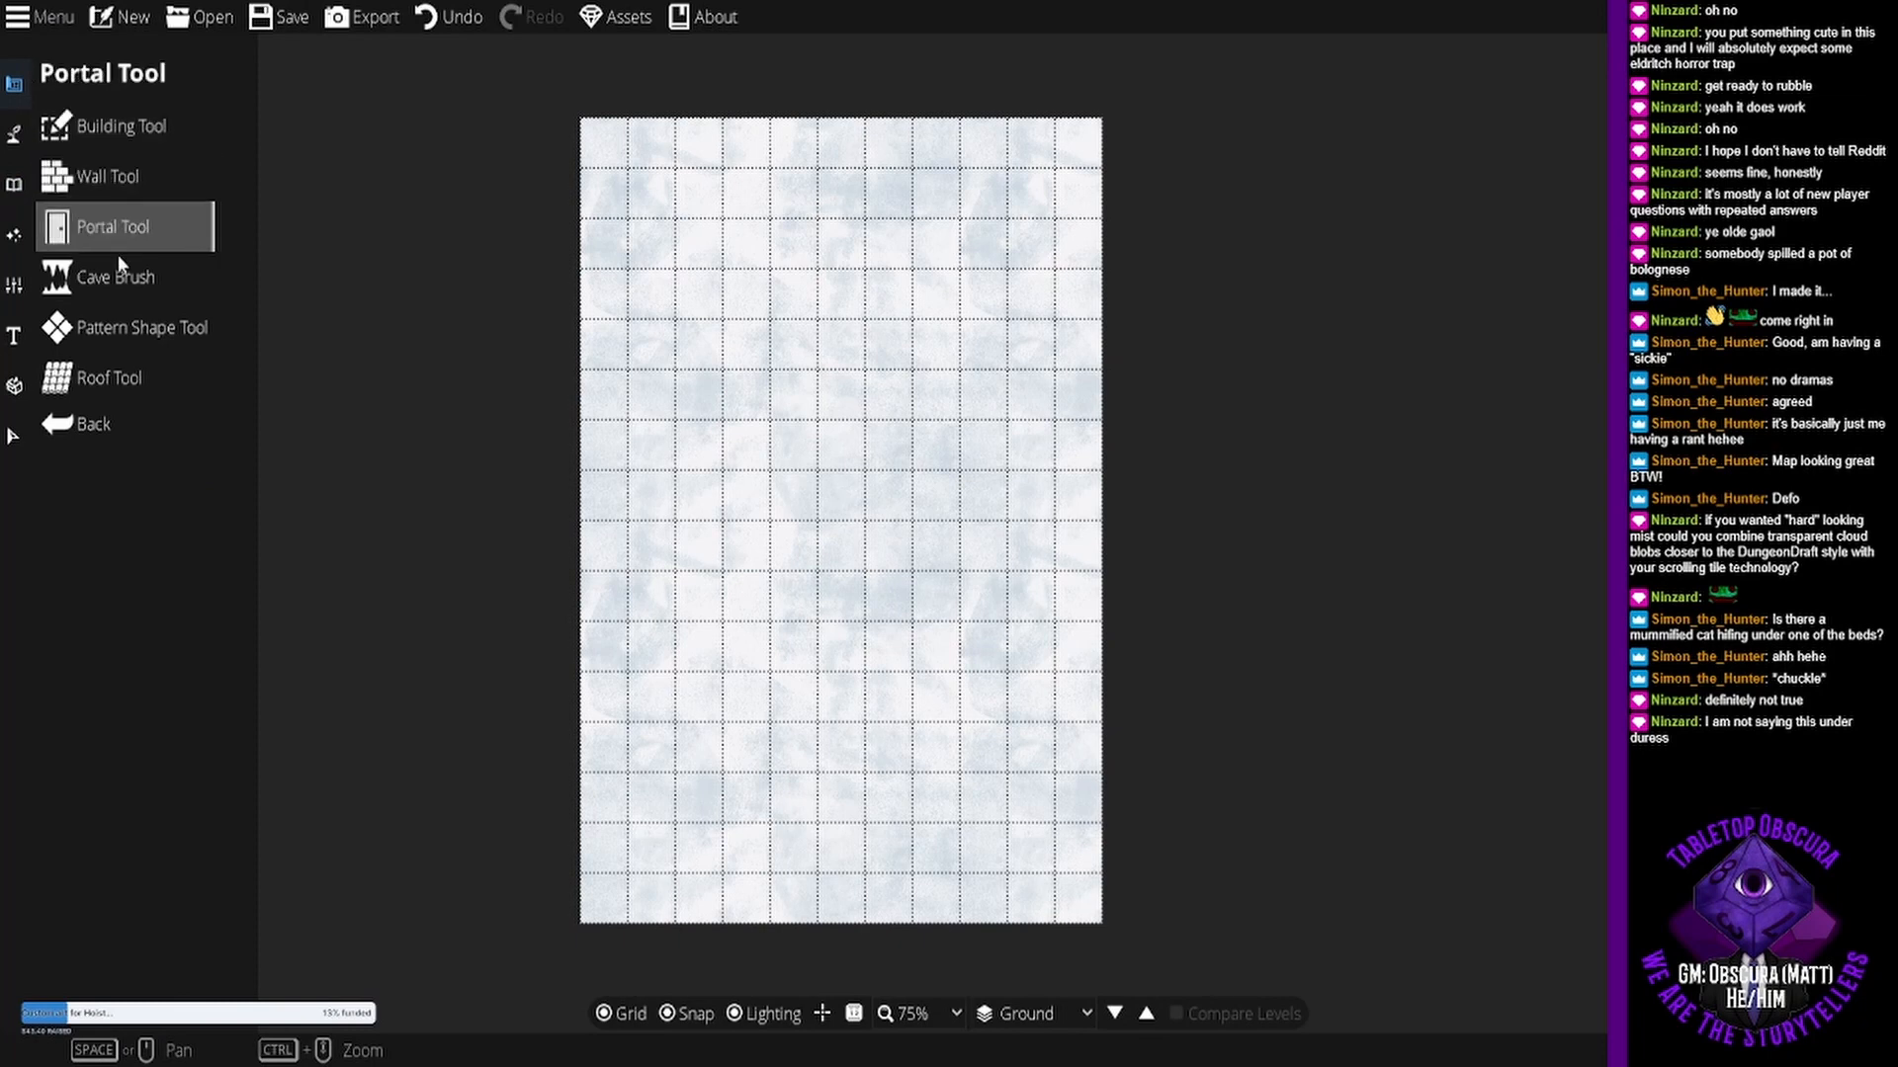
pyautogui.click(15, 135)
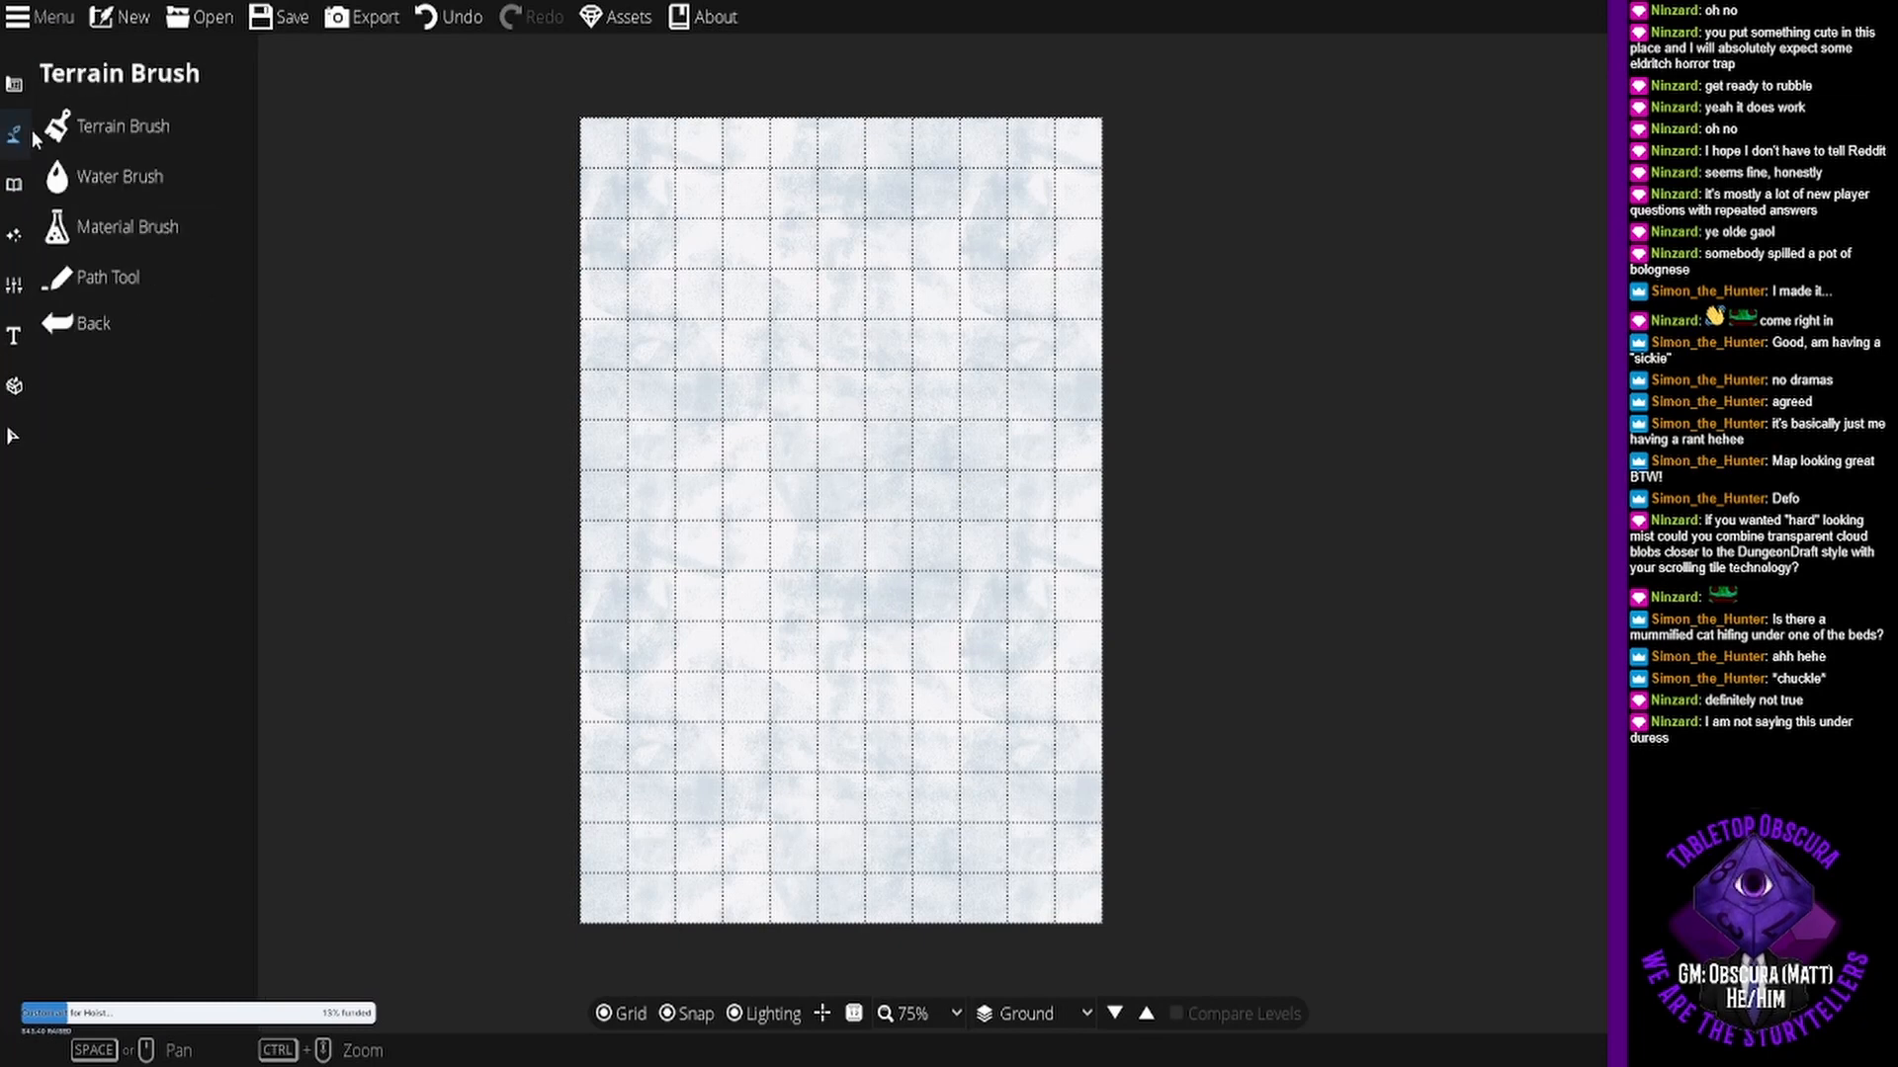
pyautogui.click(127, 219)
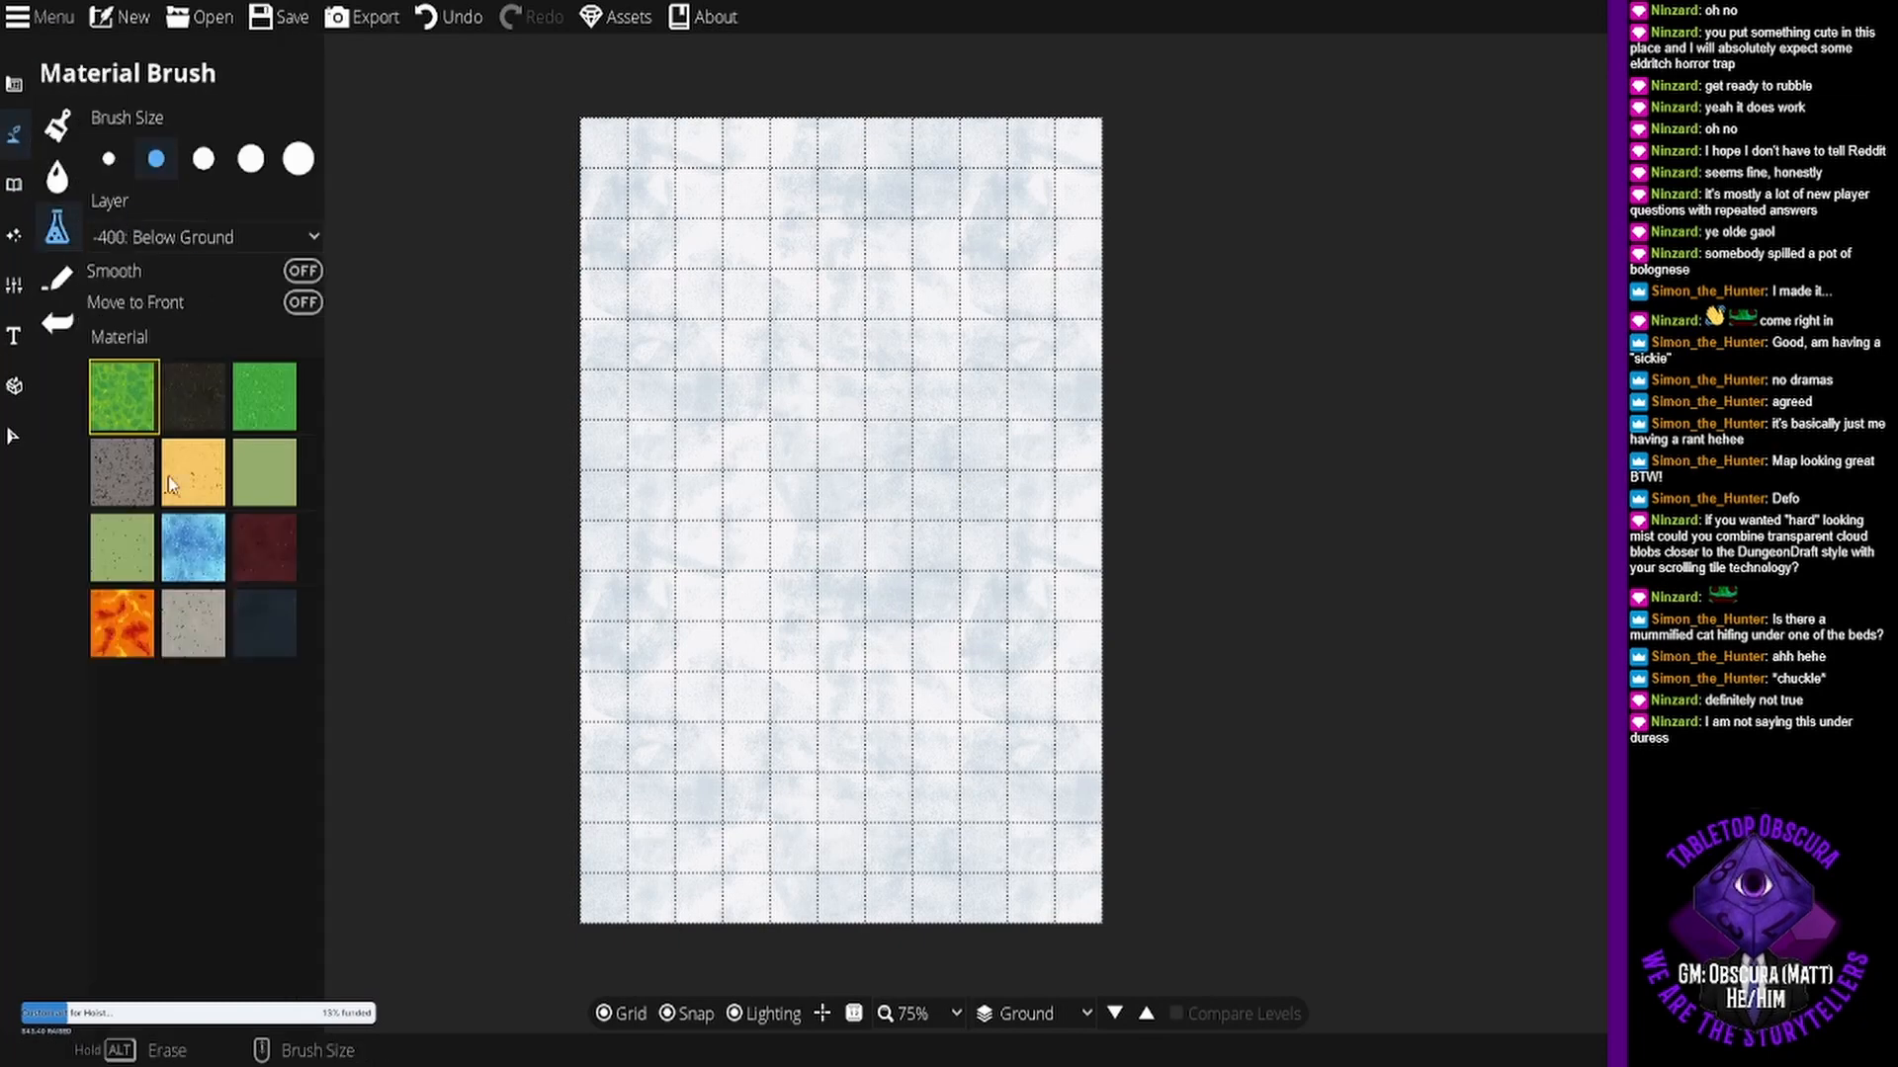
pyautogui.click(115, 504)
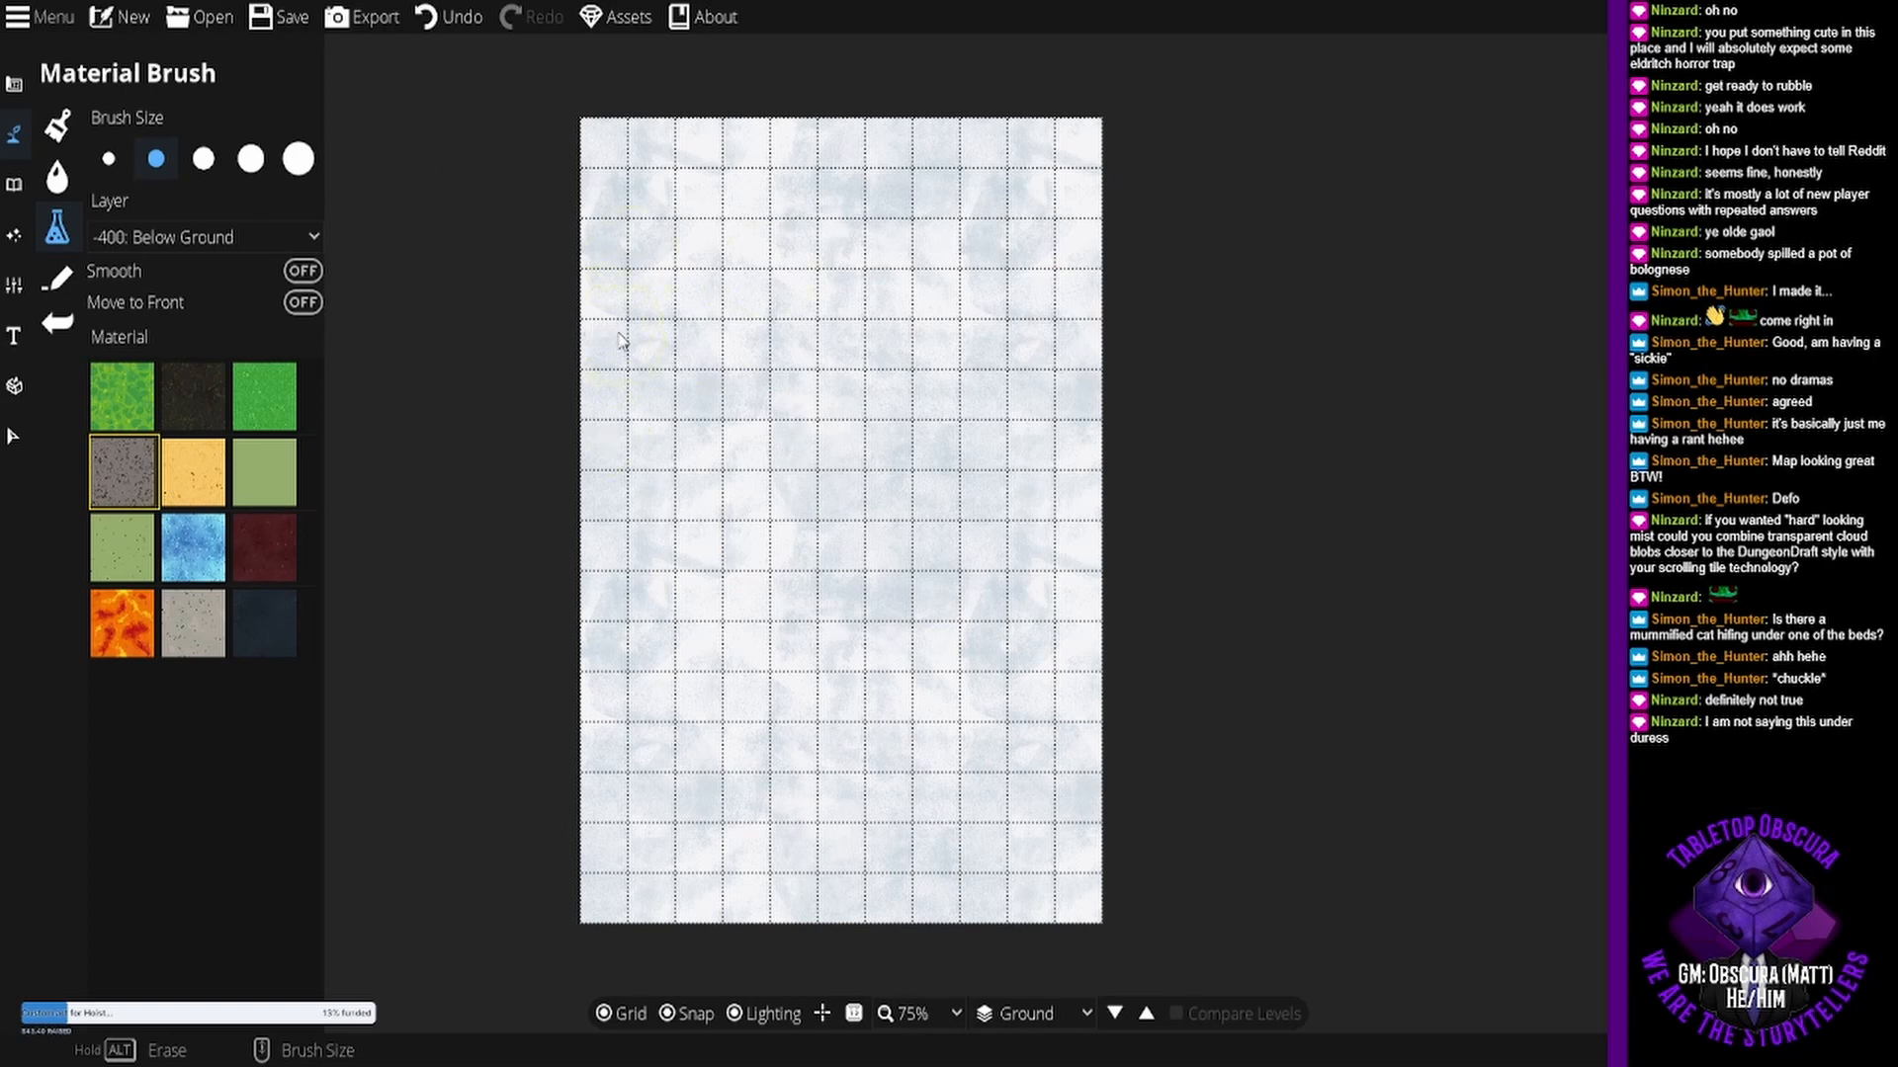
pyautogui.scroll(-1, 613, 351)
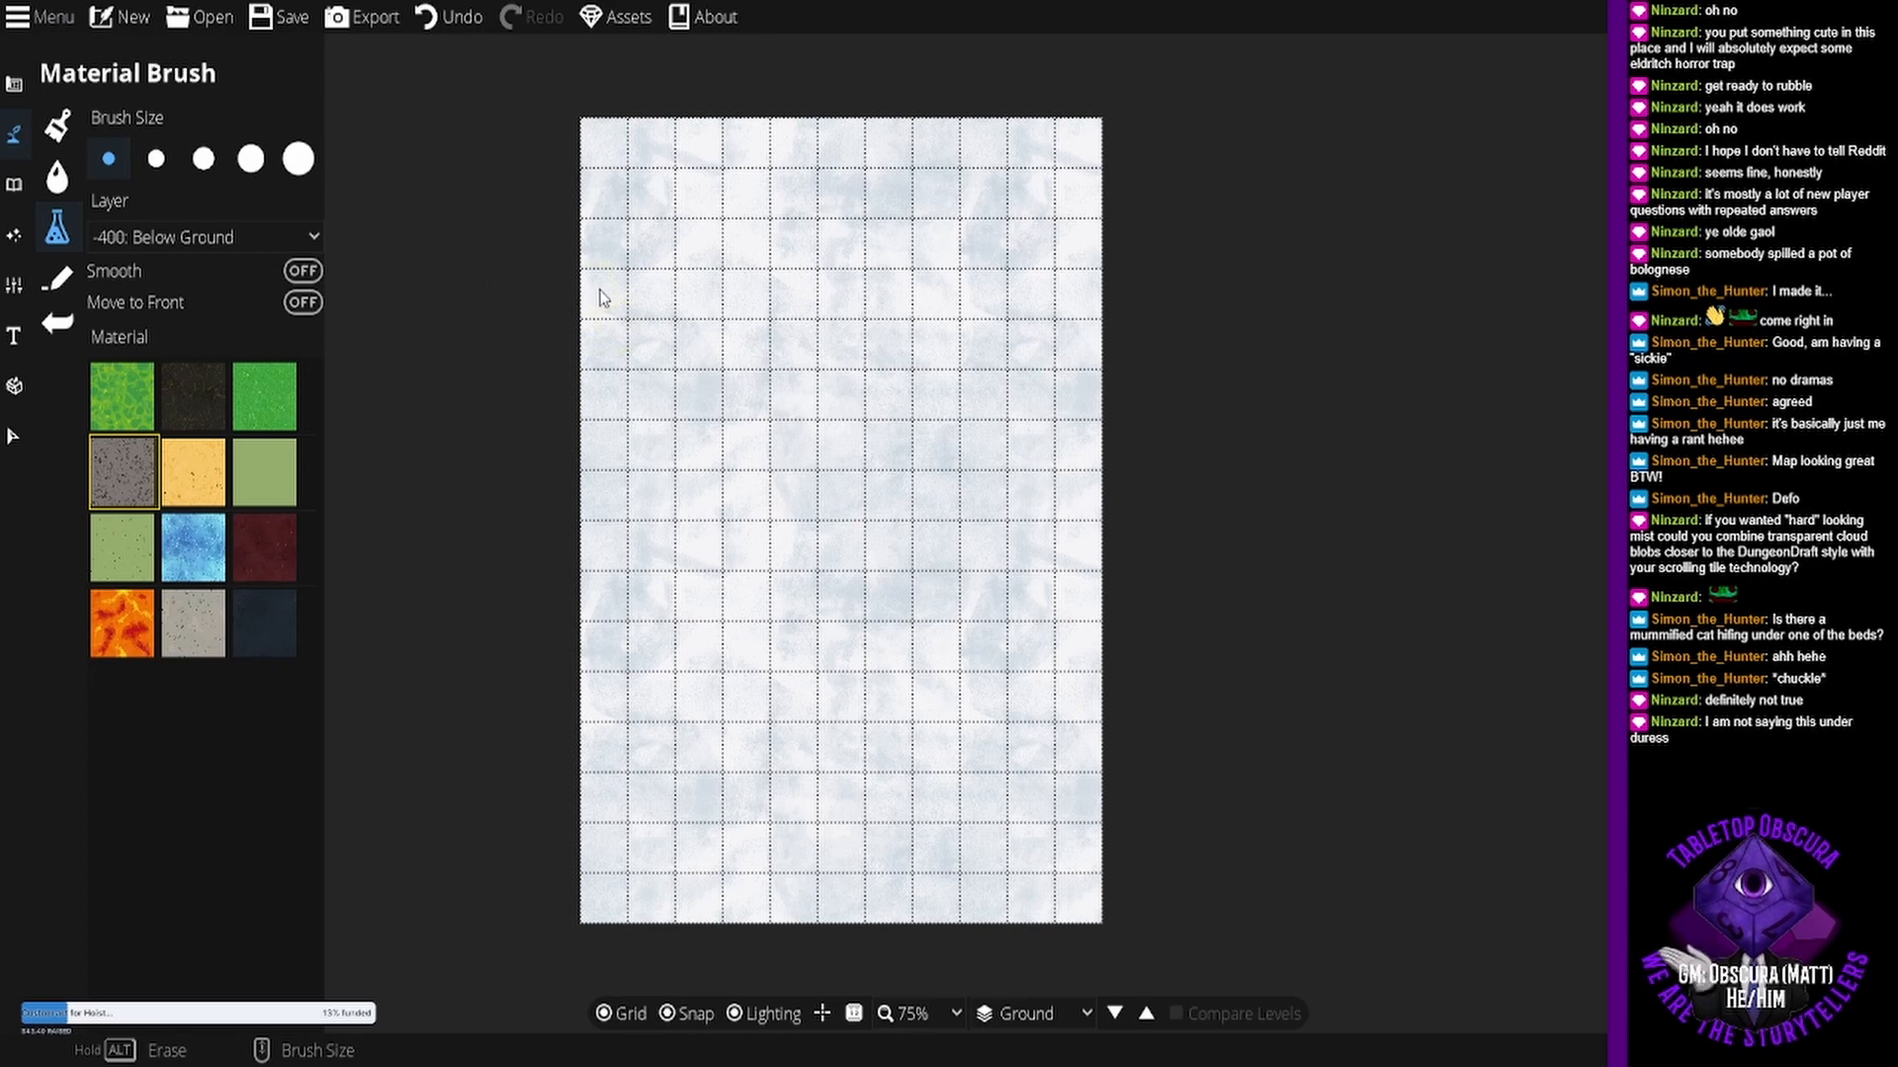
pyautogui.moveTo(603, 300)
pyautogui.mouseDown()
pyautogui.moveTo(672, 291)
pyautogui.moveTo(656, 288)
pyautogui.mouseUp()
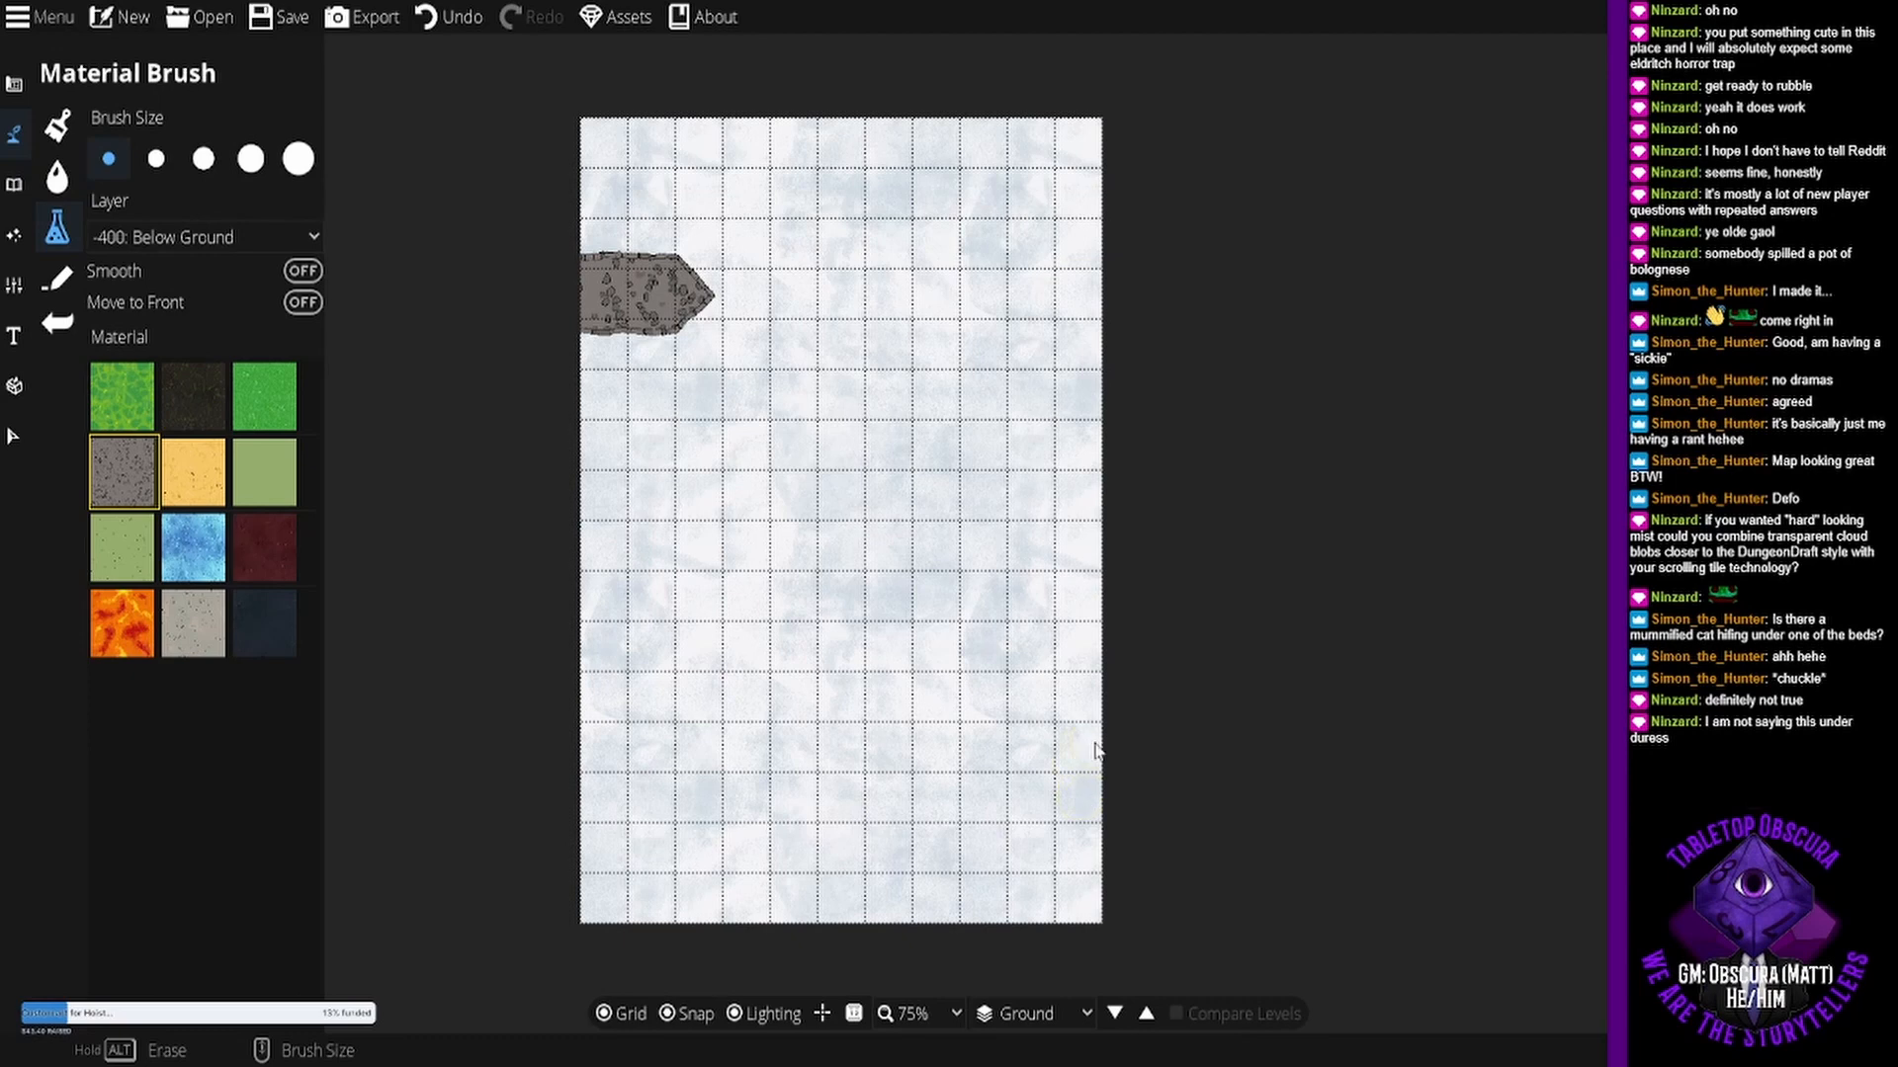
pyautogui.moveTo(1095, 751); pyautogui.dragTo(1018, 748)
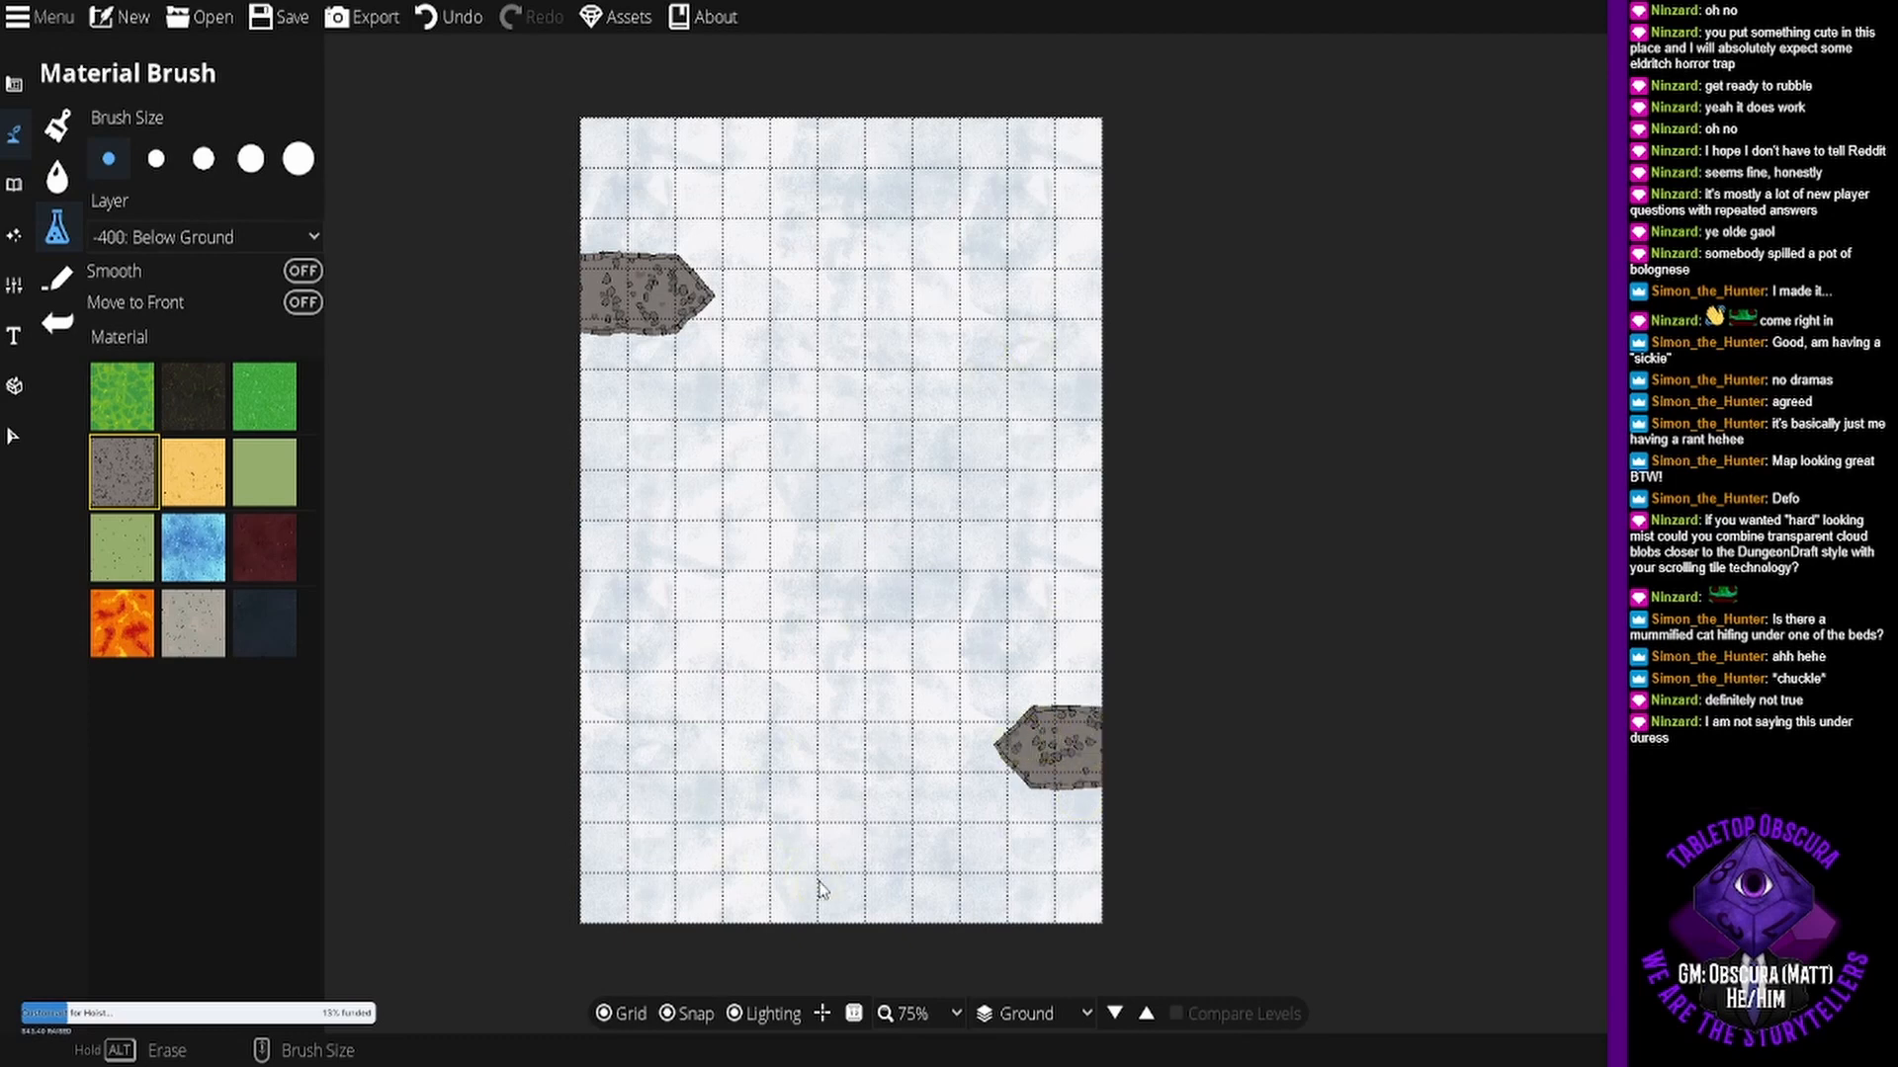
pyautogui.moveTo(843, 918); pyautogui.dragTo(845, 773)
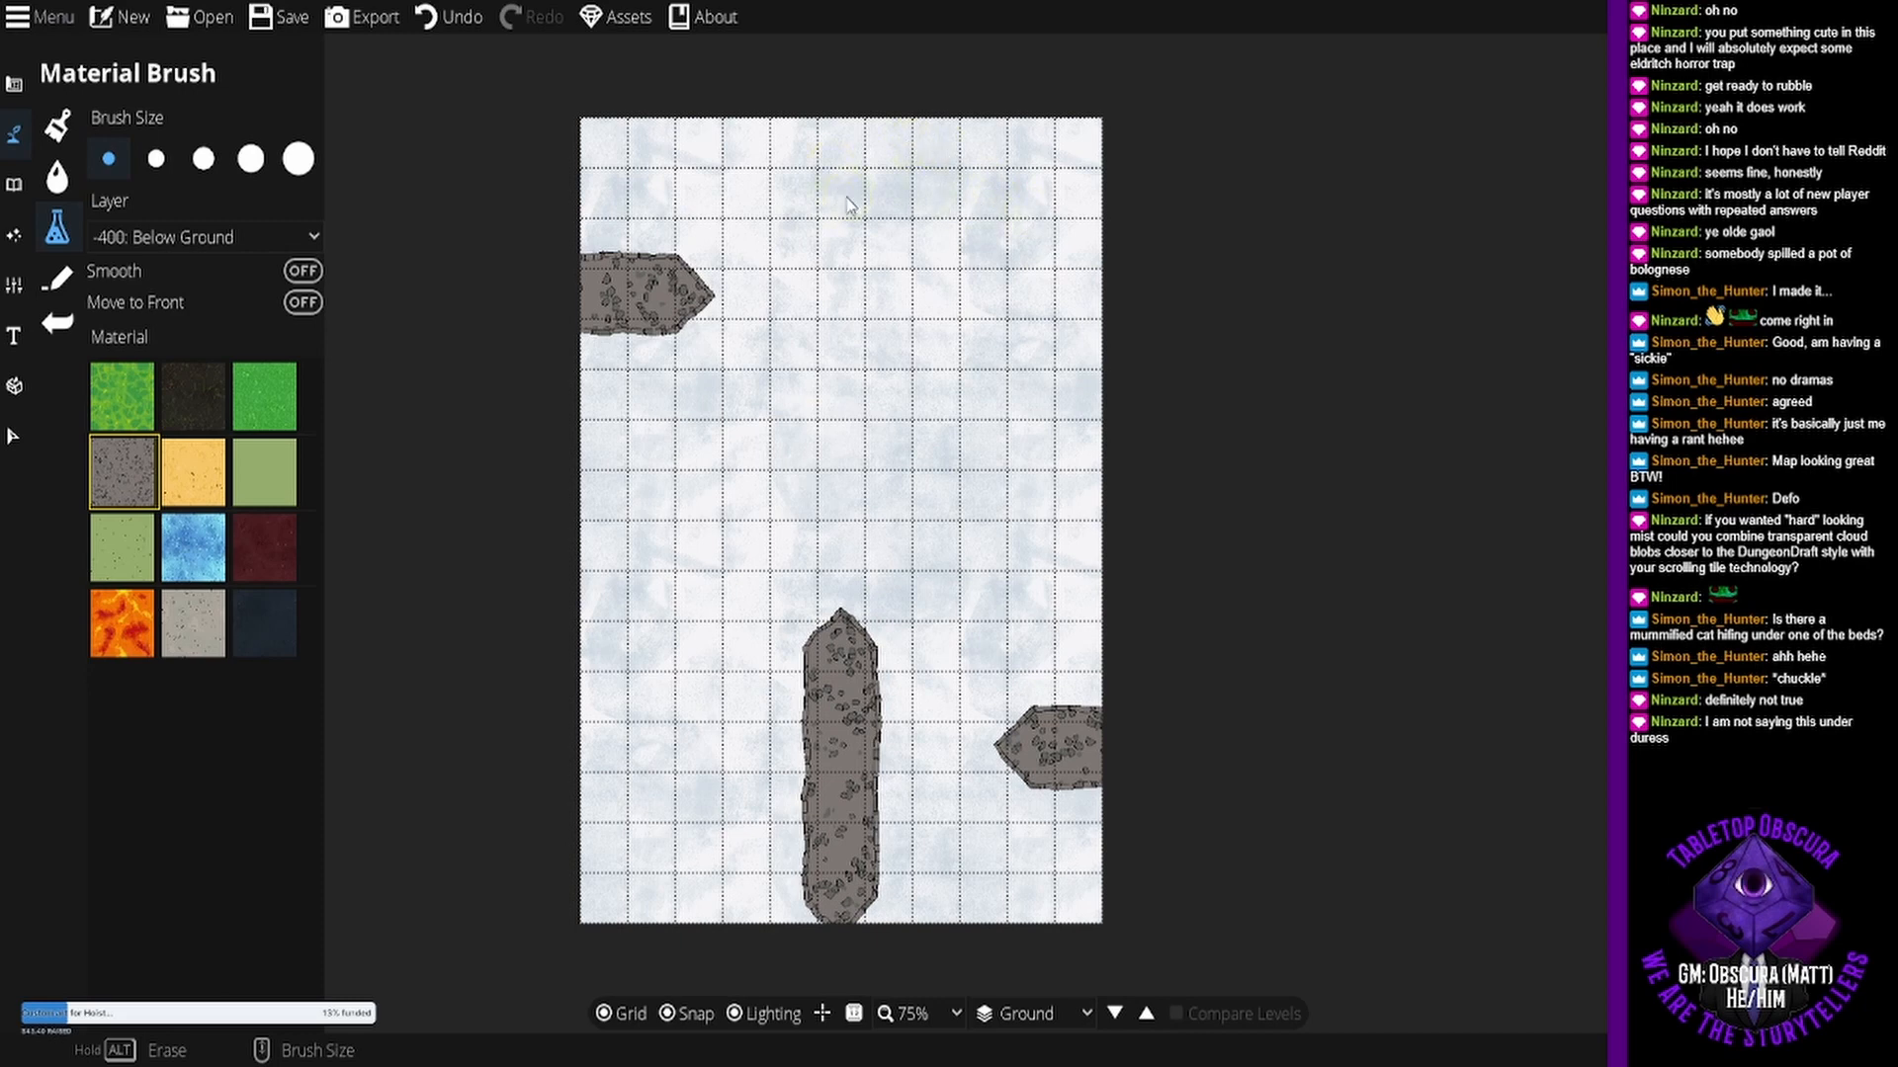
pyautogui.moveTo(843, 205); pyautogui.dragTo(845, 114)
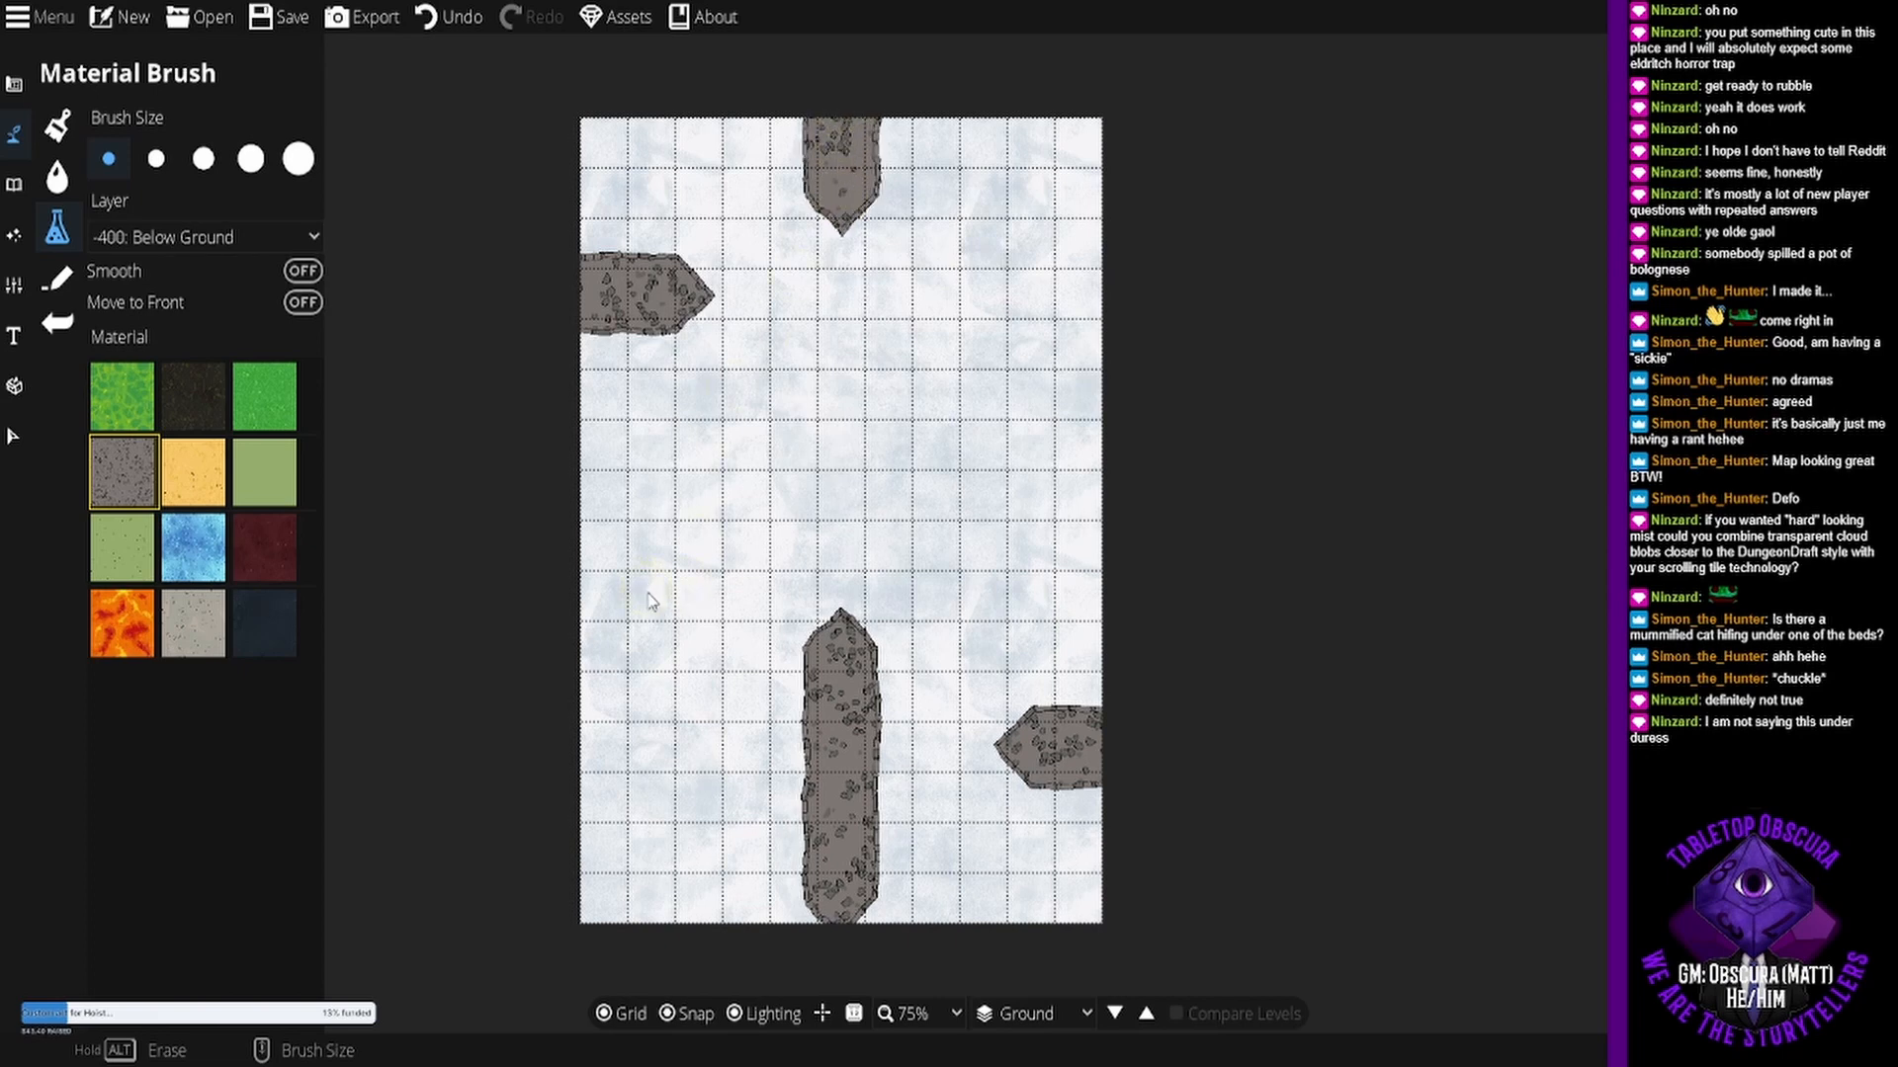
pyautogui.moveTo(659, 605); pyautogui.dragTo(554, 601)
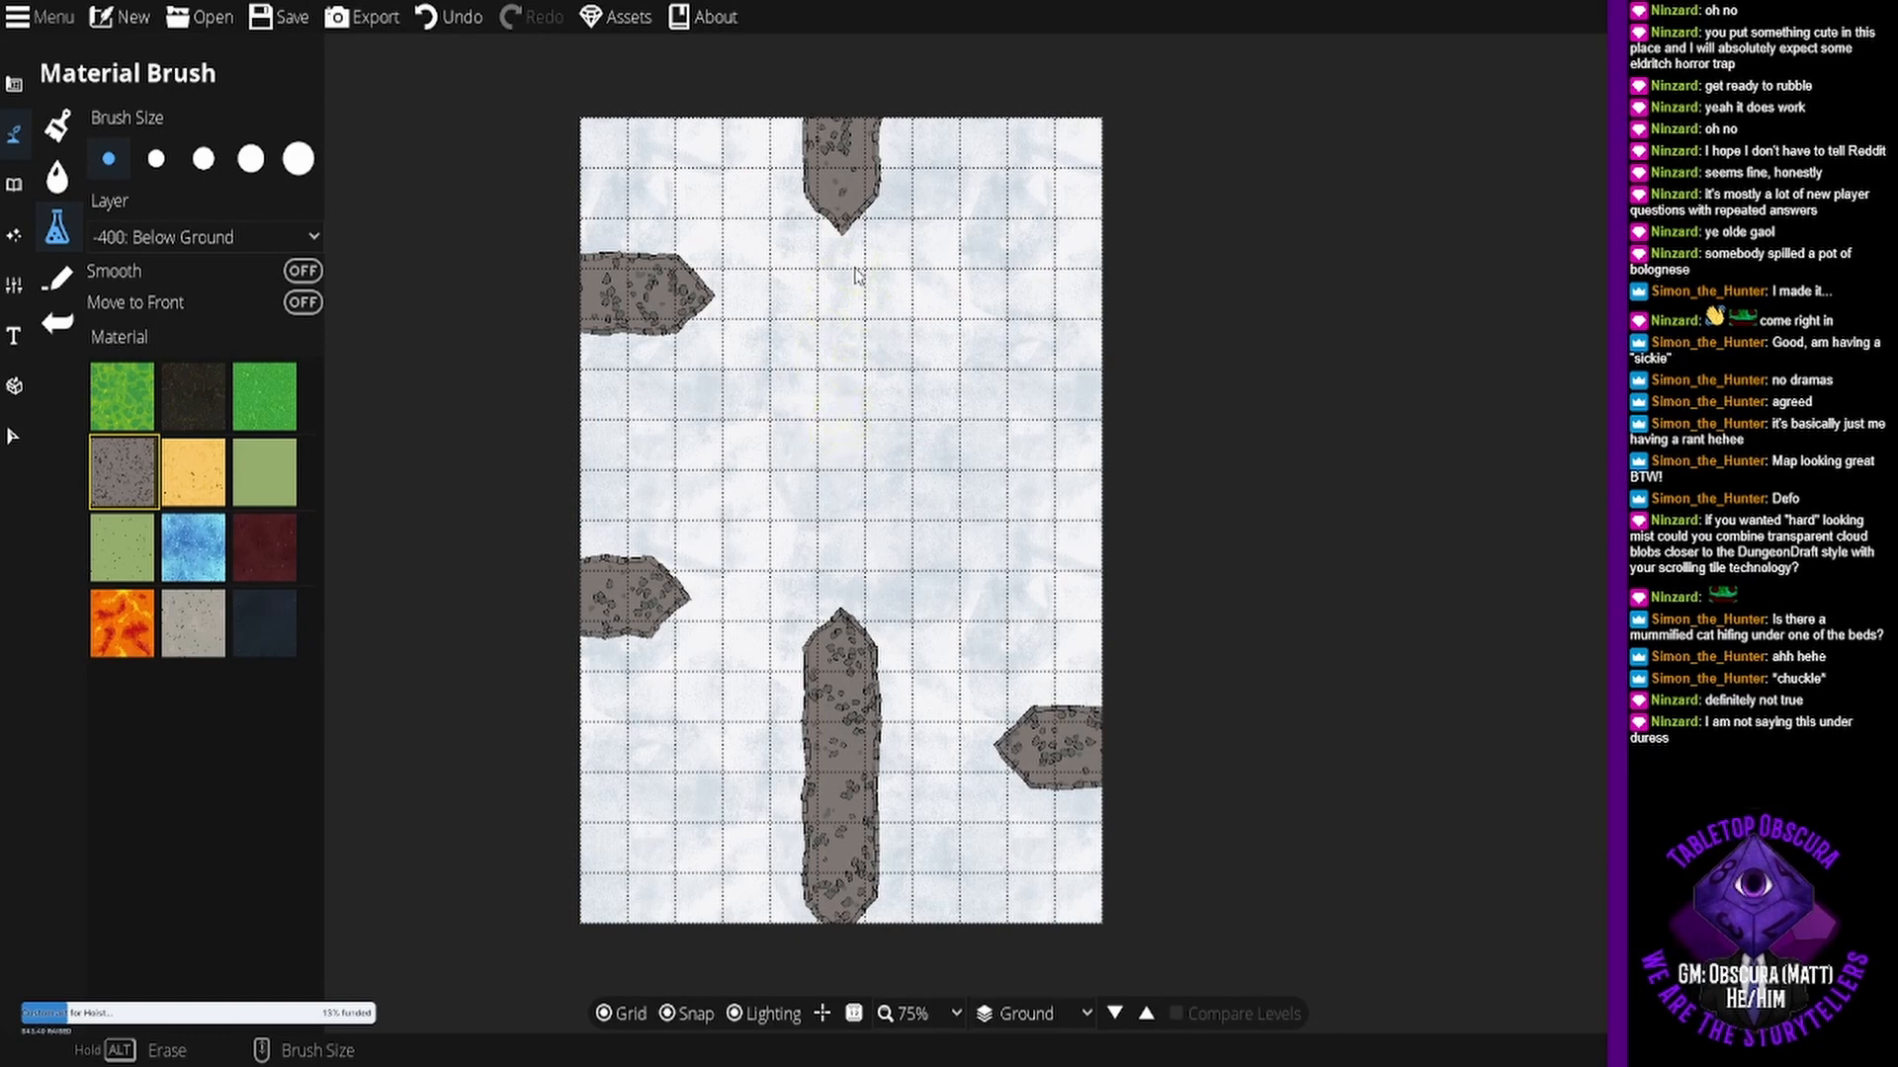
# - Paint a large, fully filled round stone plaza in the map's northern half, joining it to the north, upper west and south paths
pyautogui.moveTo(838, 241)
pyautogui.mouseDown()
pyautogui.moveTo(783, 247)
pyautogui.moveTo(725, 317)
pyautogui.moveTo(733, 403)
pyautogui.moveTo(767, 460)
pyautogui.moveTo(871, 494)
pyautogui.moveTo(966, 455)
pyautogui.mouseUp()
pyautogui.moveTo(969, 318)
pyautogui.mouseDown()
pyautogui.moveTo(867, 242)
pyautogui.moveTo(838, 332)
pyautogui.moveTo(790, 346)
pyautogui.moveTo(786, 292)
pyautogui.moveTo(746, 296)
pyautogui.mouseUp()
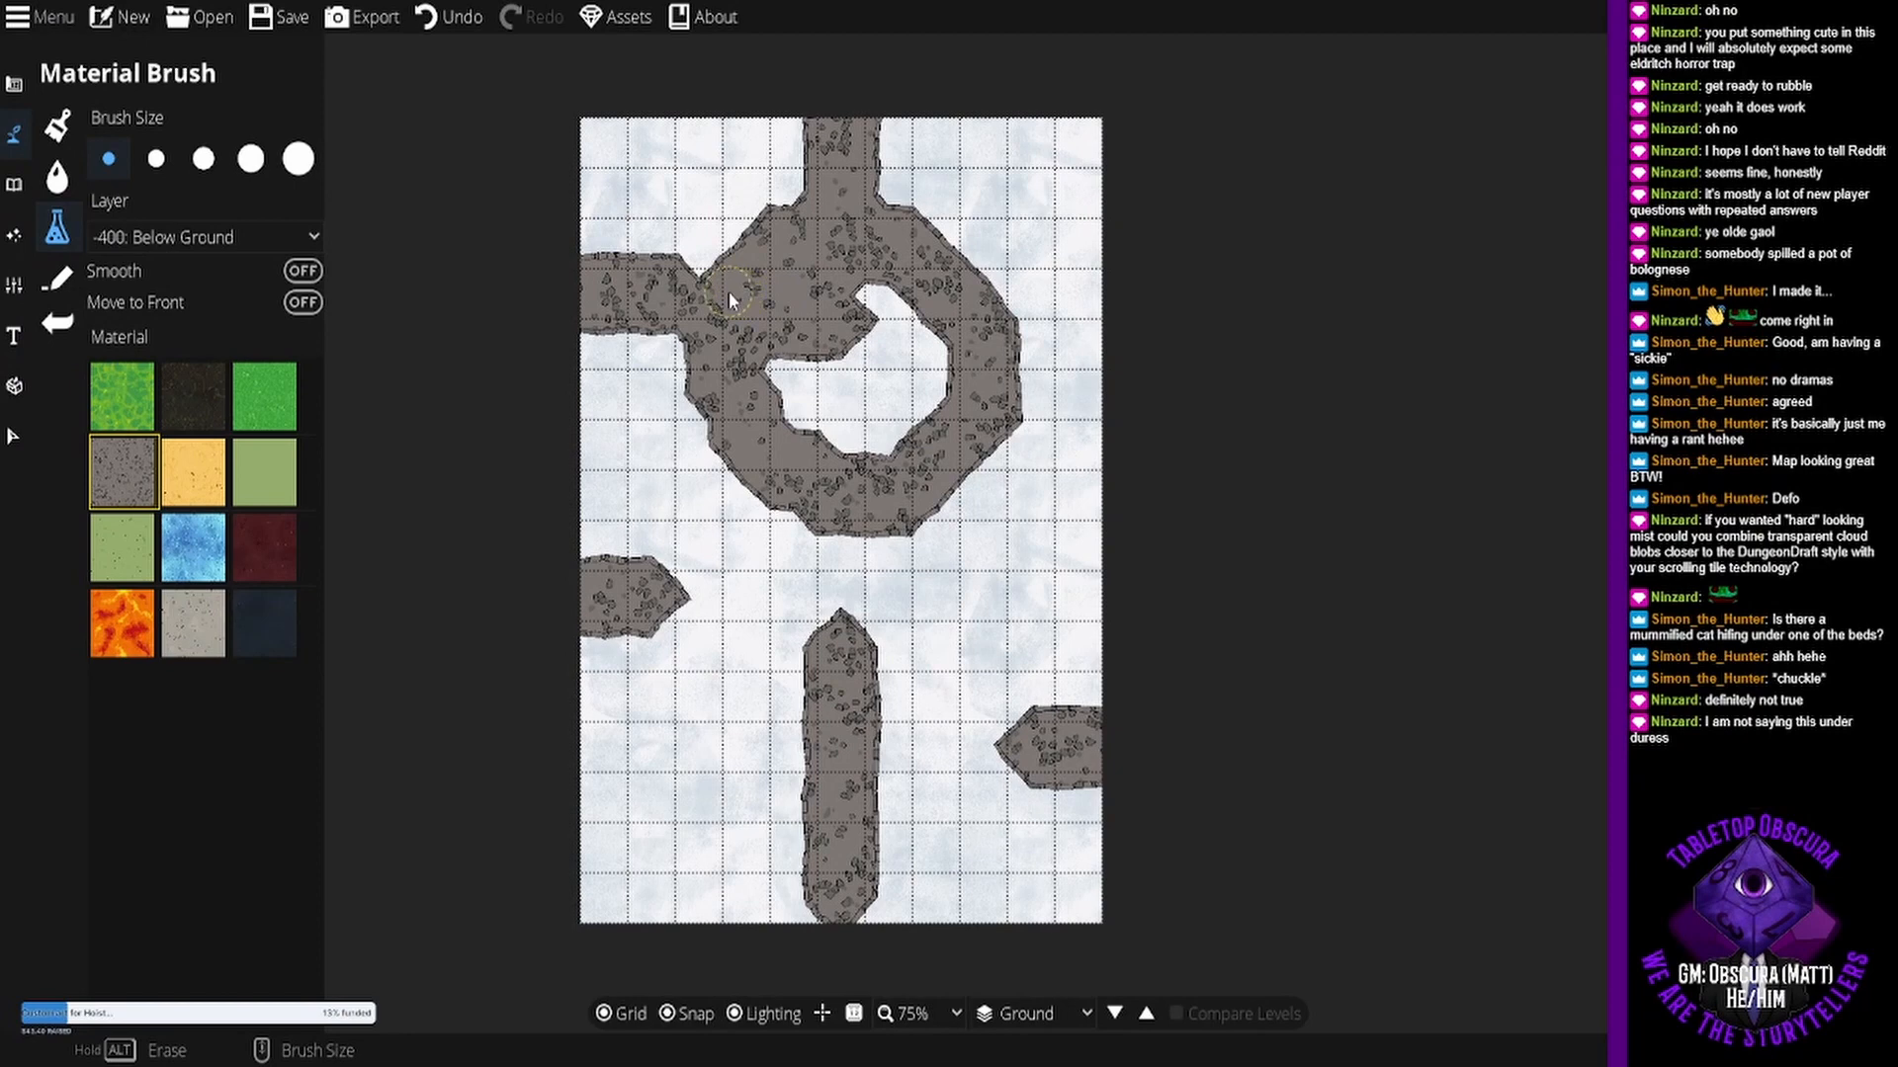
pyautogui.moveTo(703, 289)
pyautogui.mouseDown()
pyautogui.moveTo(862, 327)
pyautogui.moveTo(875, 307)
pyautogui.moveTo(916, 393)
pyautogui.moveTo(851, 445)
pyautogui.moveTo(781, 416)
pyautogui.moveTo(772, 372)
pyautogui.moveTo(868, 385)
pyautogui.moveTo(919, 373)
pyautogui.mouseUp()
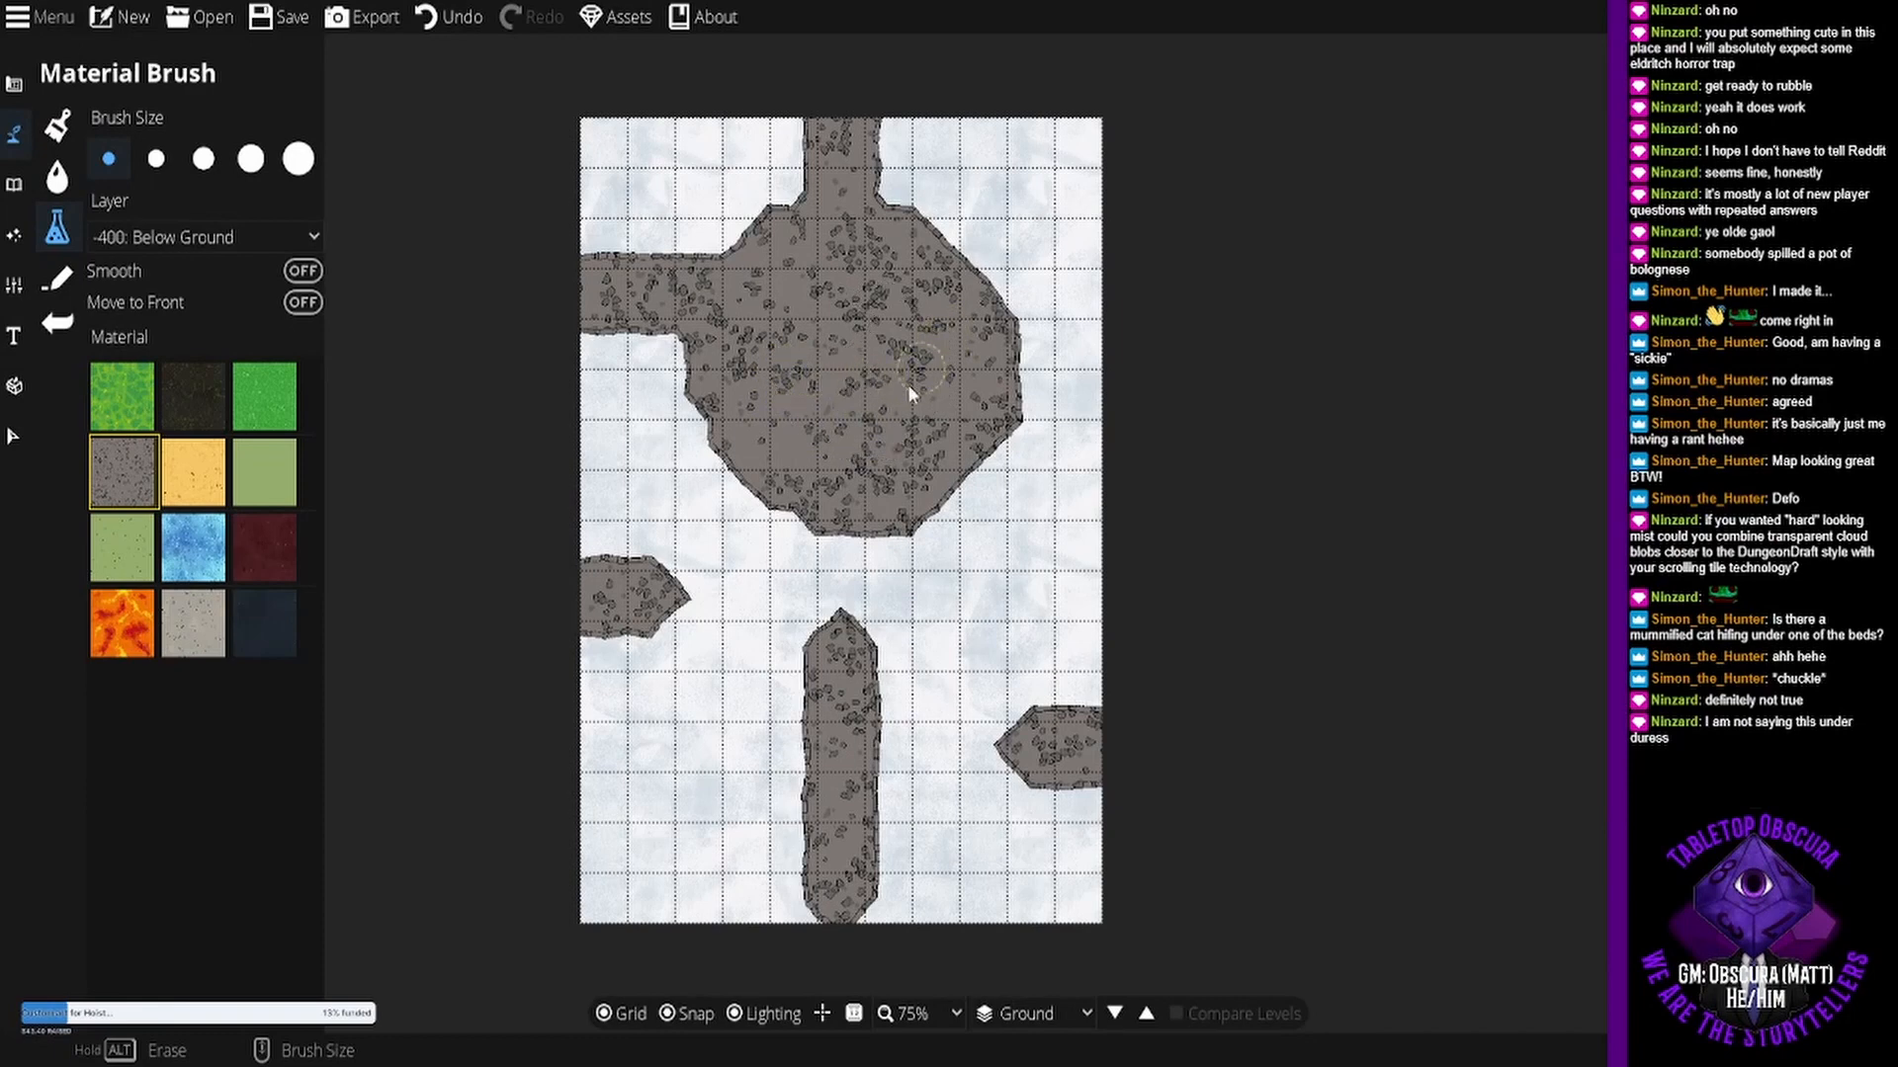
pyautogui.moveTo(845, 531); pyautogui.dragTo(838, 692)
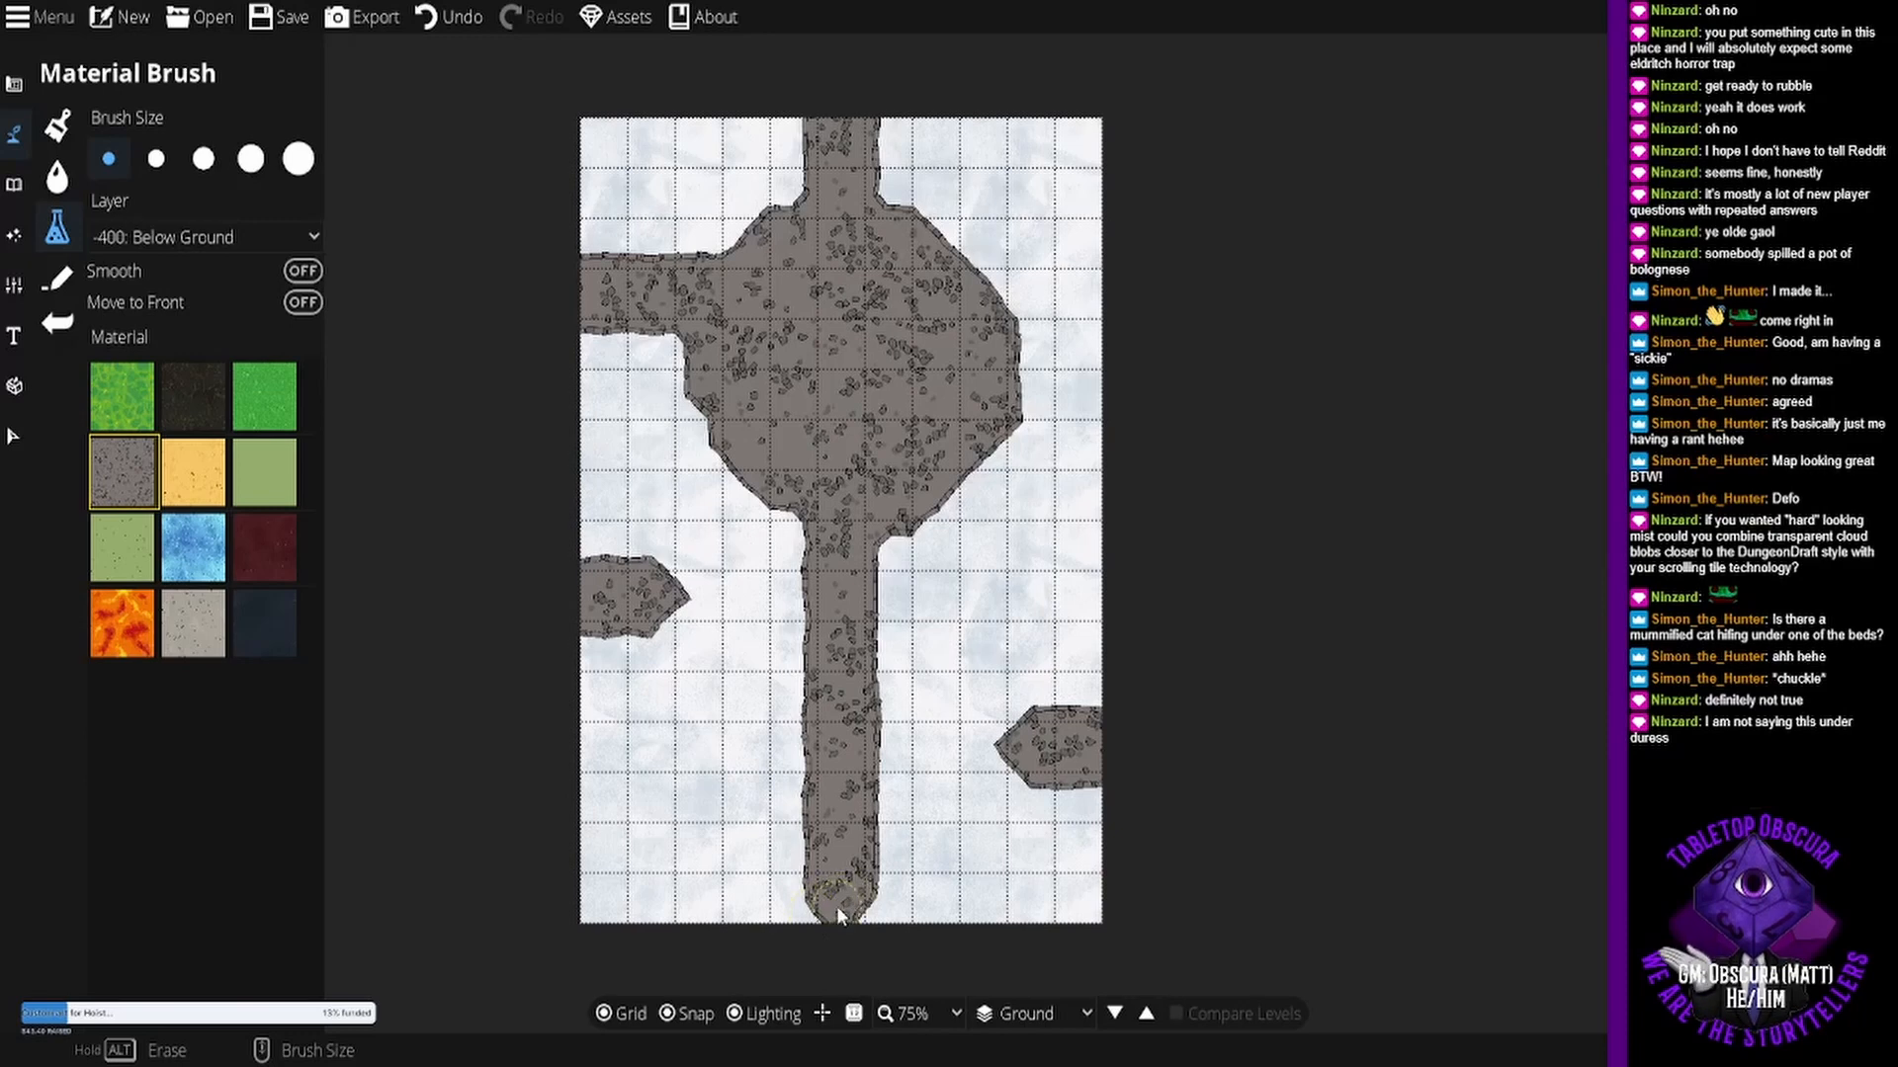
# - Extend the cobblestone paths with the Material Brush: south road to the map edge, two side branches to the road, and the plaza's east exit
pyautogui.moveTo(848, 904); pyautogui.dragTo(852, 986)
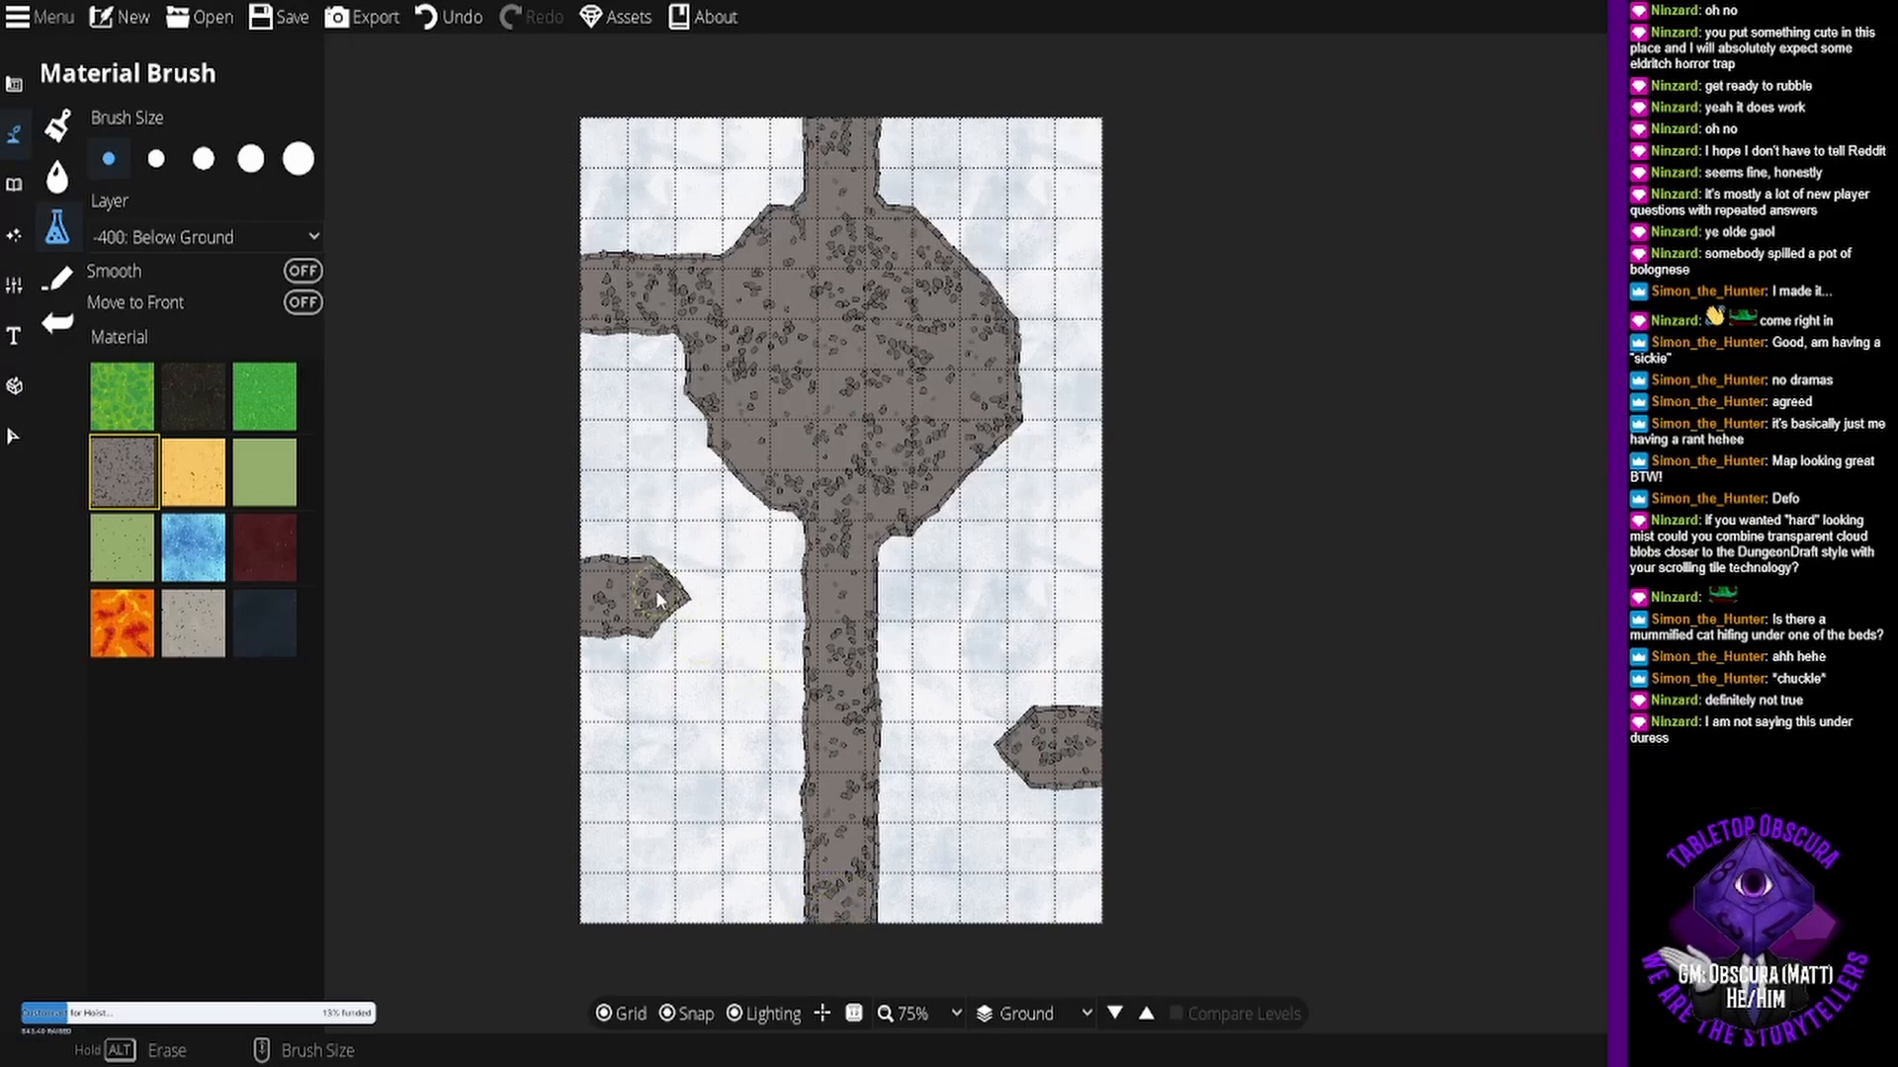
pyautogui.moveTo(667, 593); pyautogui.dragTo(789, 602)
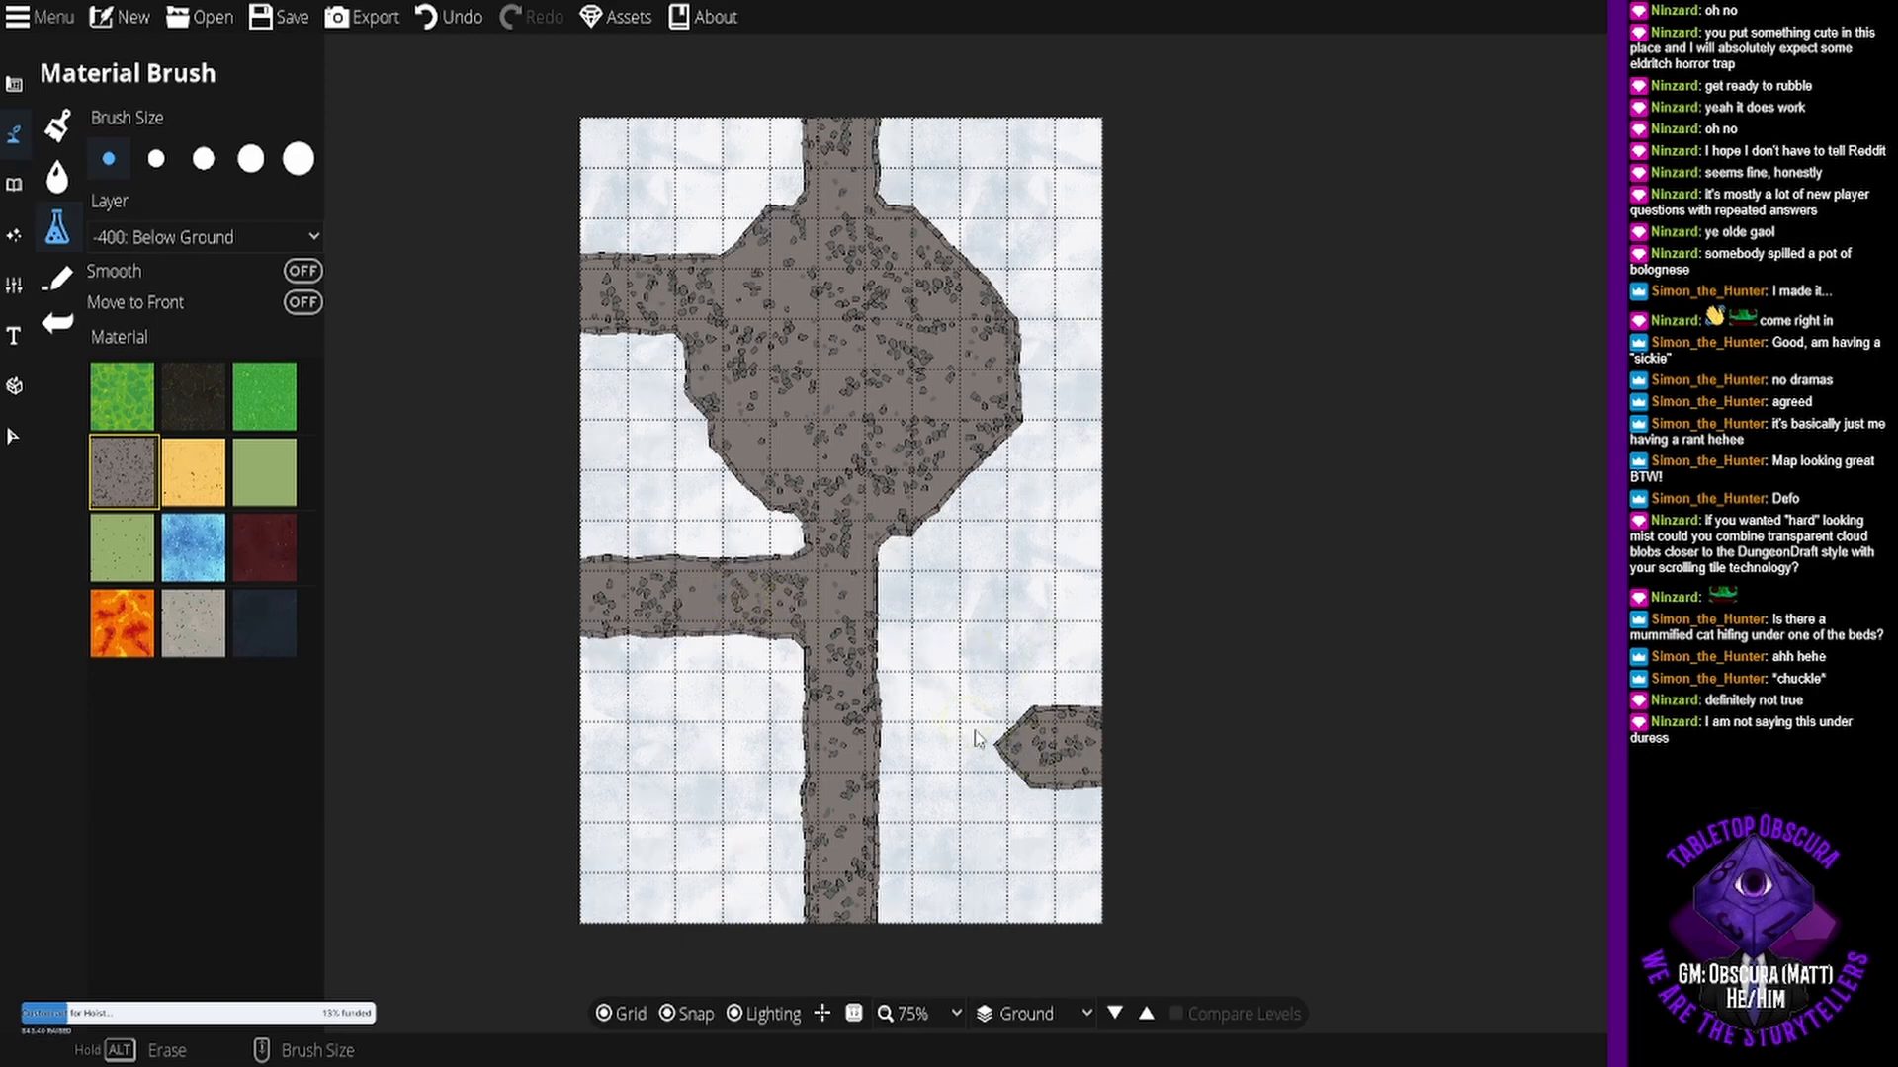
pyautogui.moveTo(1030, 753); pyautogui.dragTo(860, 753)
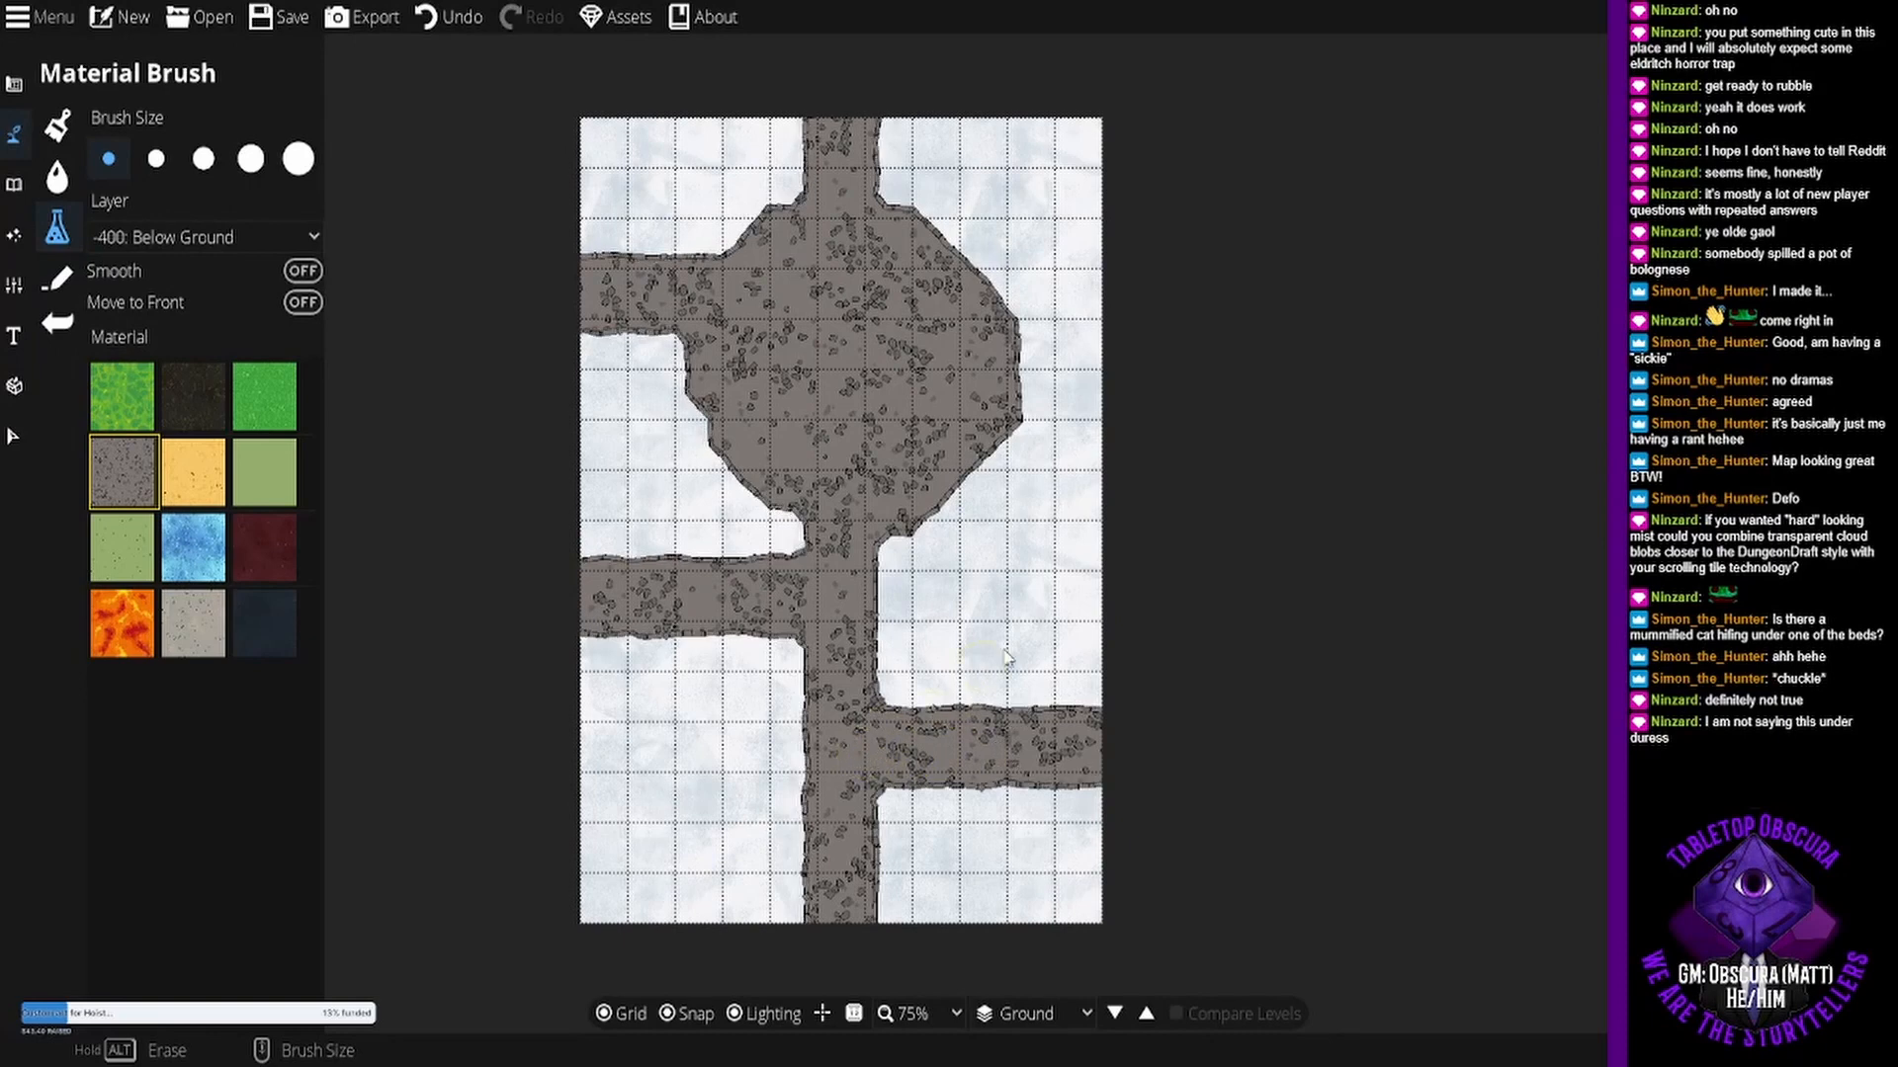
pyautogui.moveTo(1031, 407); pyautogui.dragTo(1132, 400)
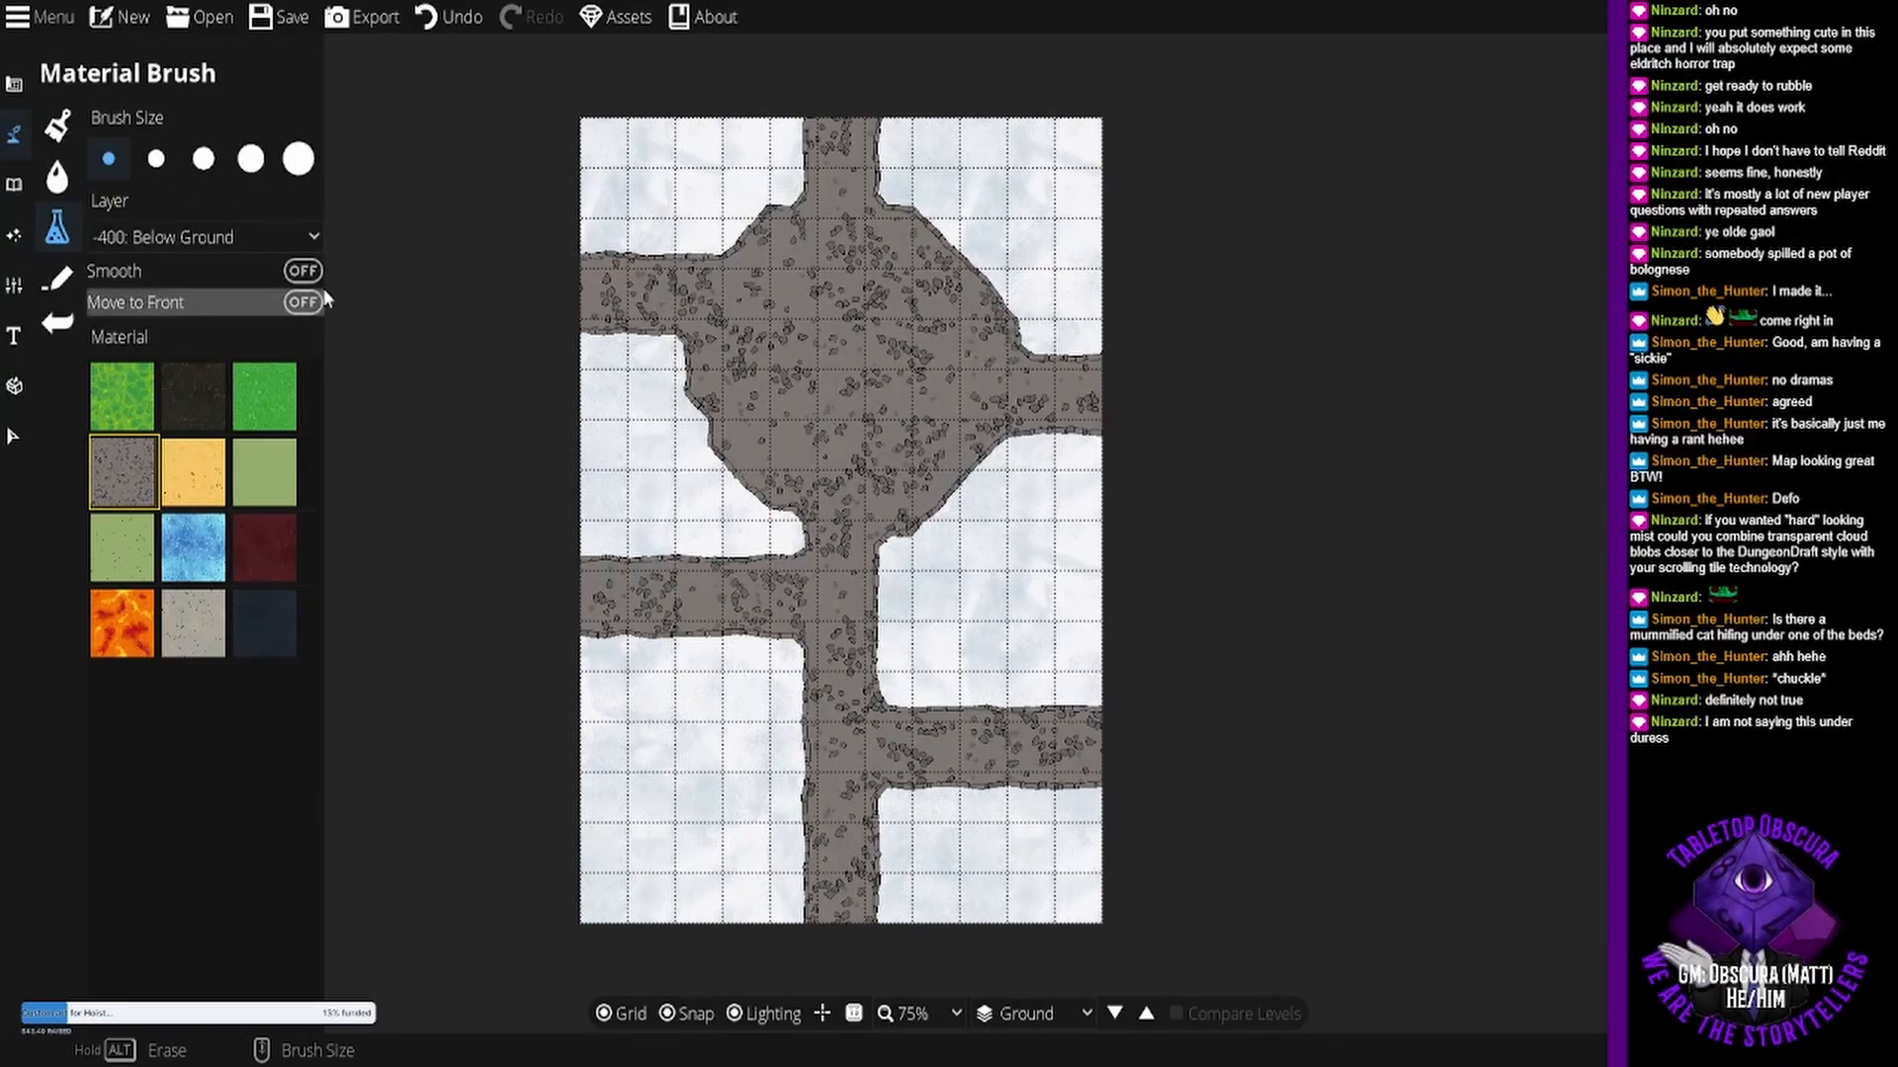
# - Place a guillotine rotated 90 degrees in the upper middle of the plaza with the Object Tool
pyautogui.scroll(2, 879, 411)
pyautogui.moveTo(854, 451); pyautogui.dragTo(880, 498)
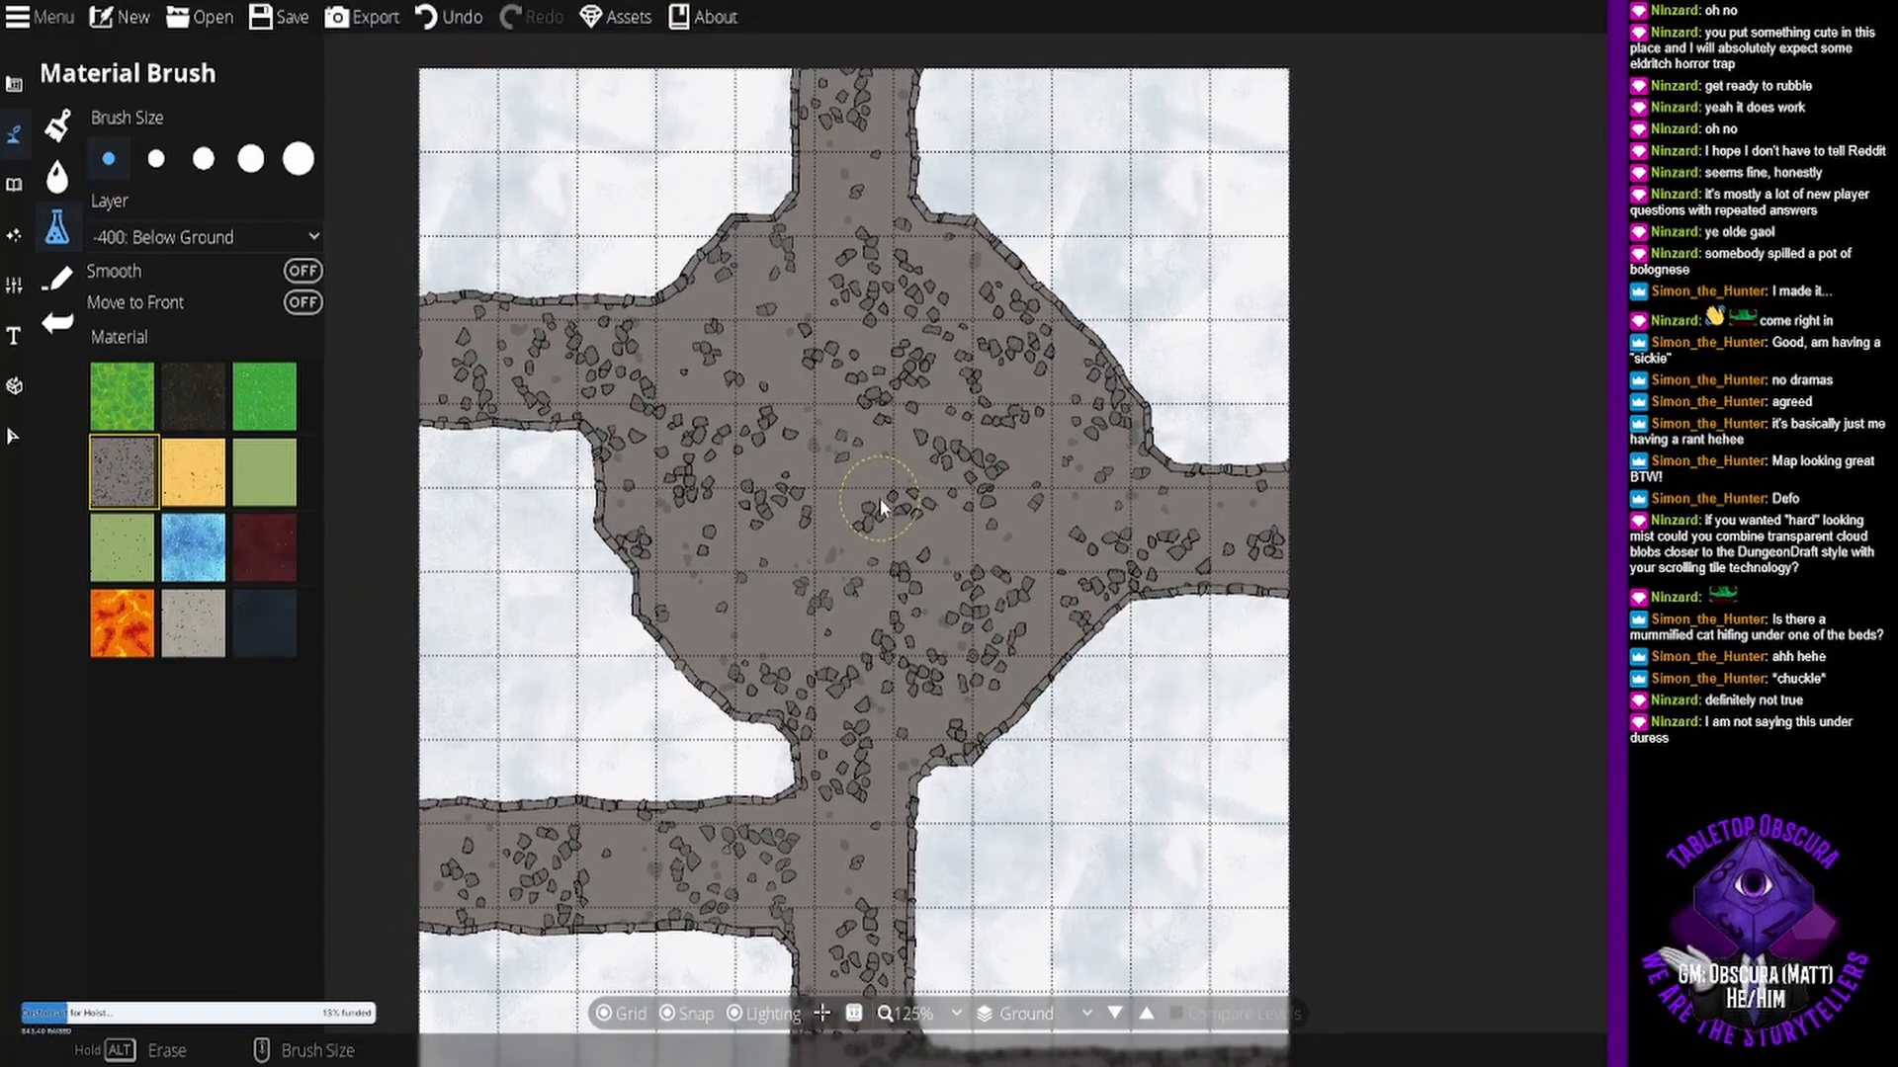
pyautogui.click(14, 184)
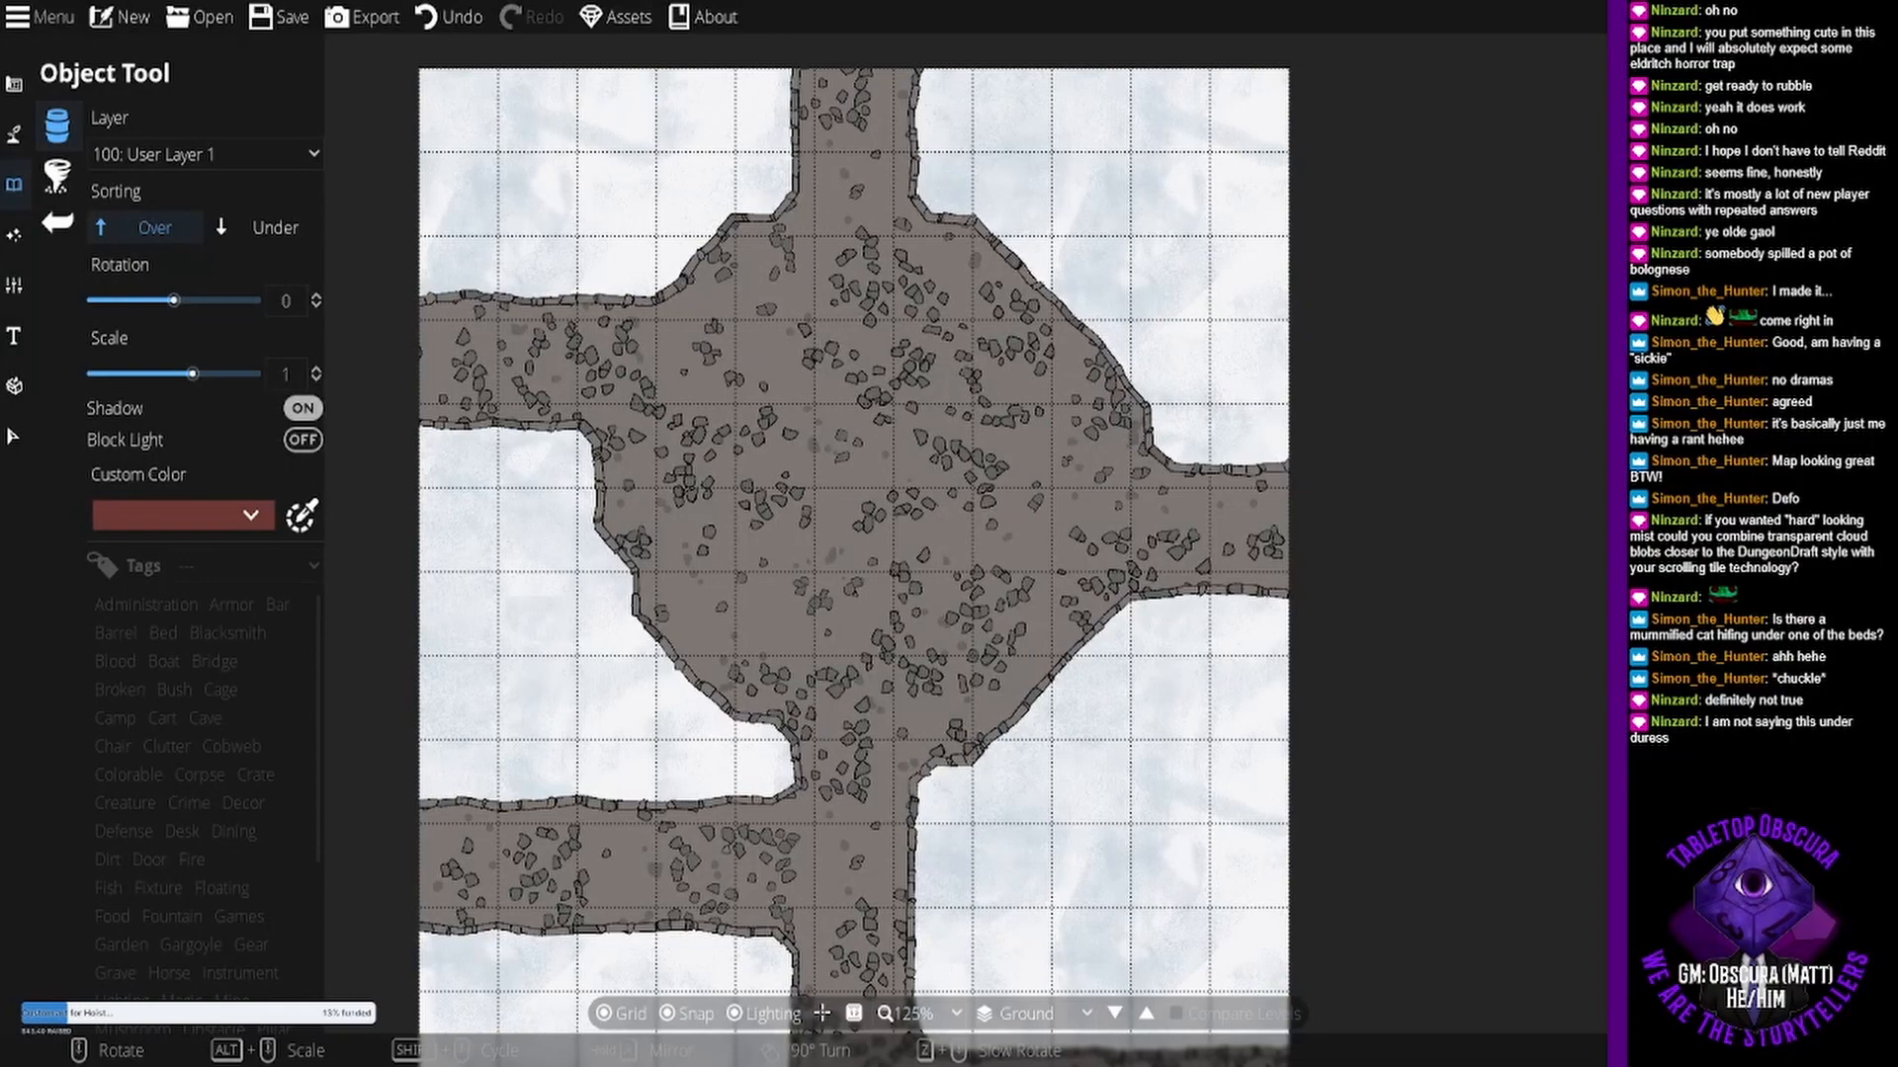
pyautogui.click(1665, 311)
pyautogui.scroll(-6, 792, 424)
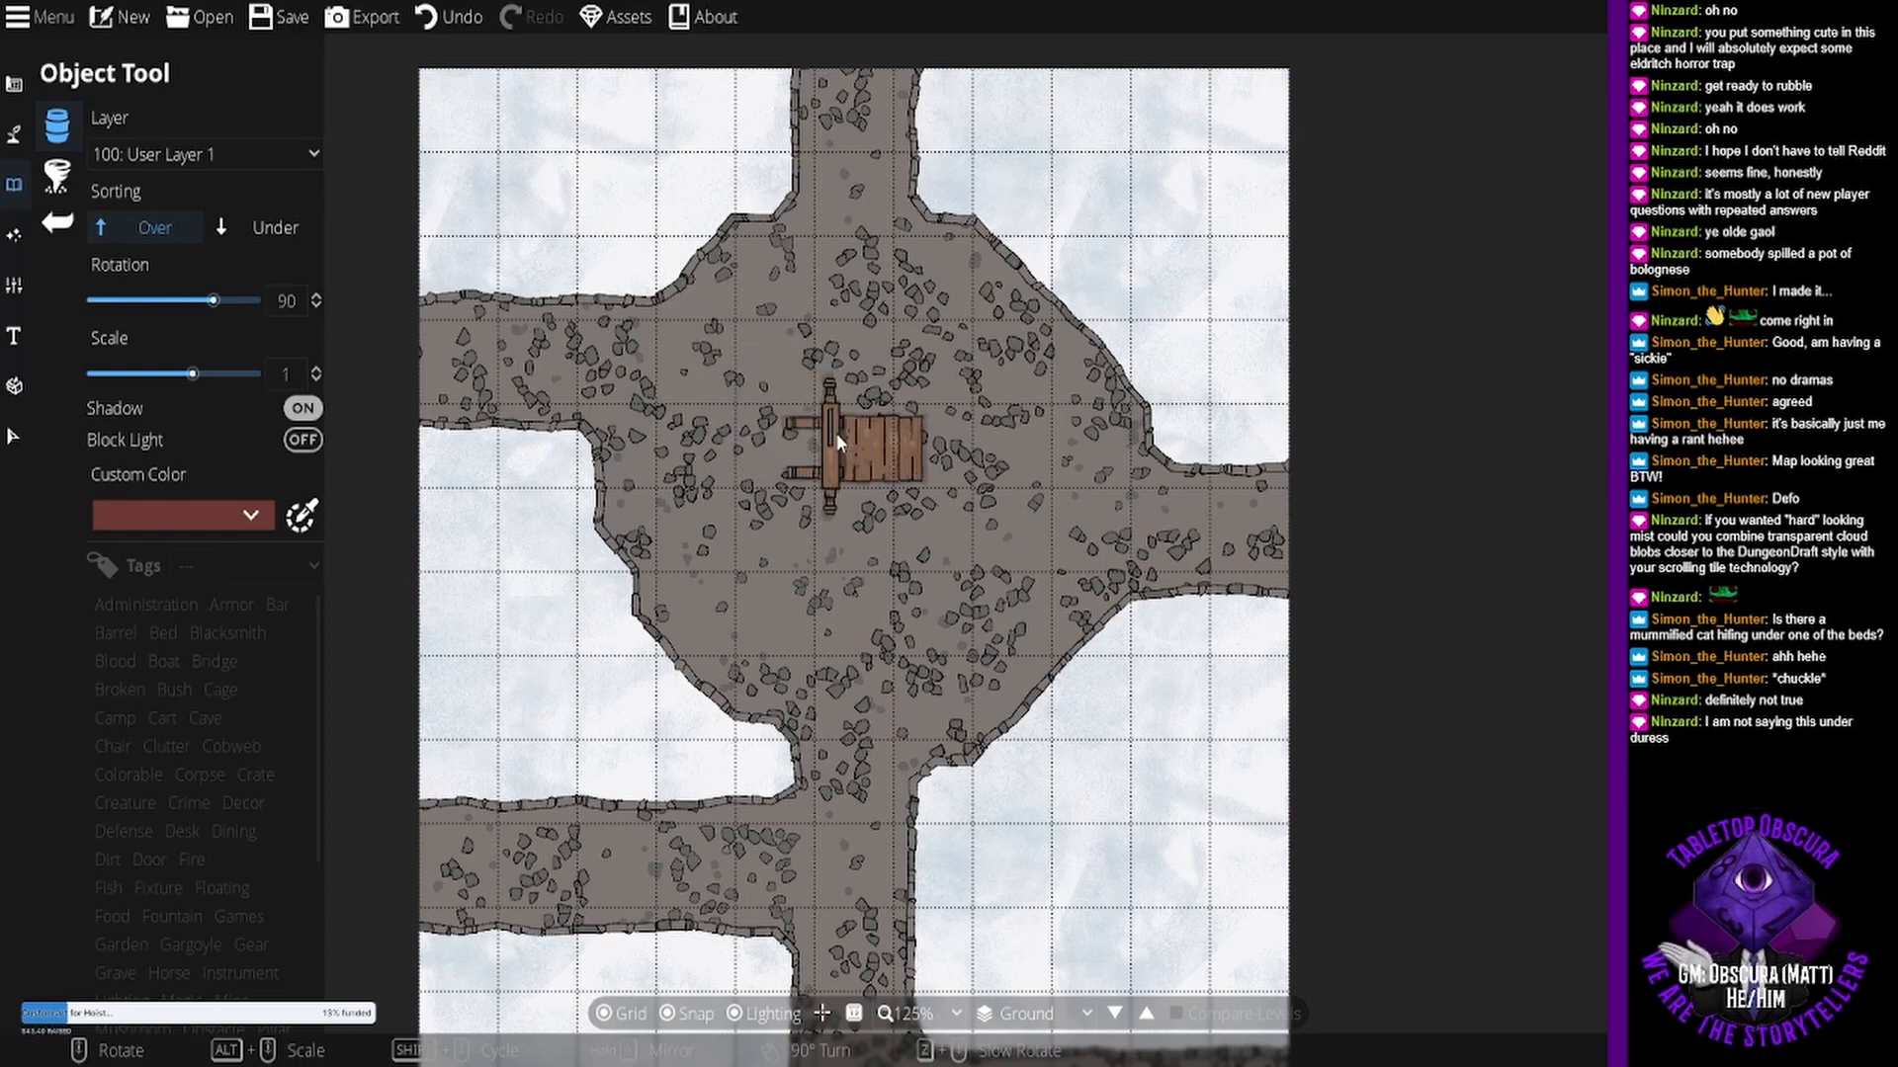
pyautogui.click(854, 367)
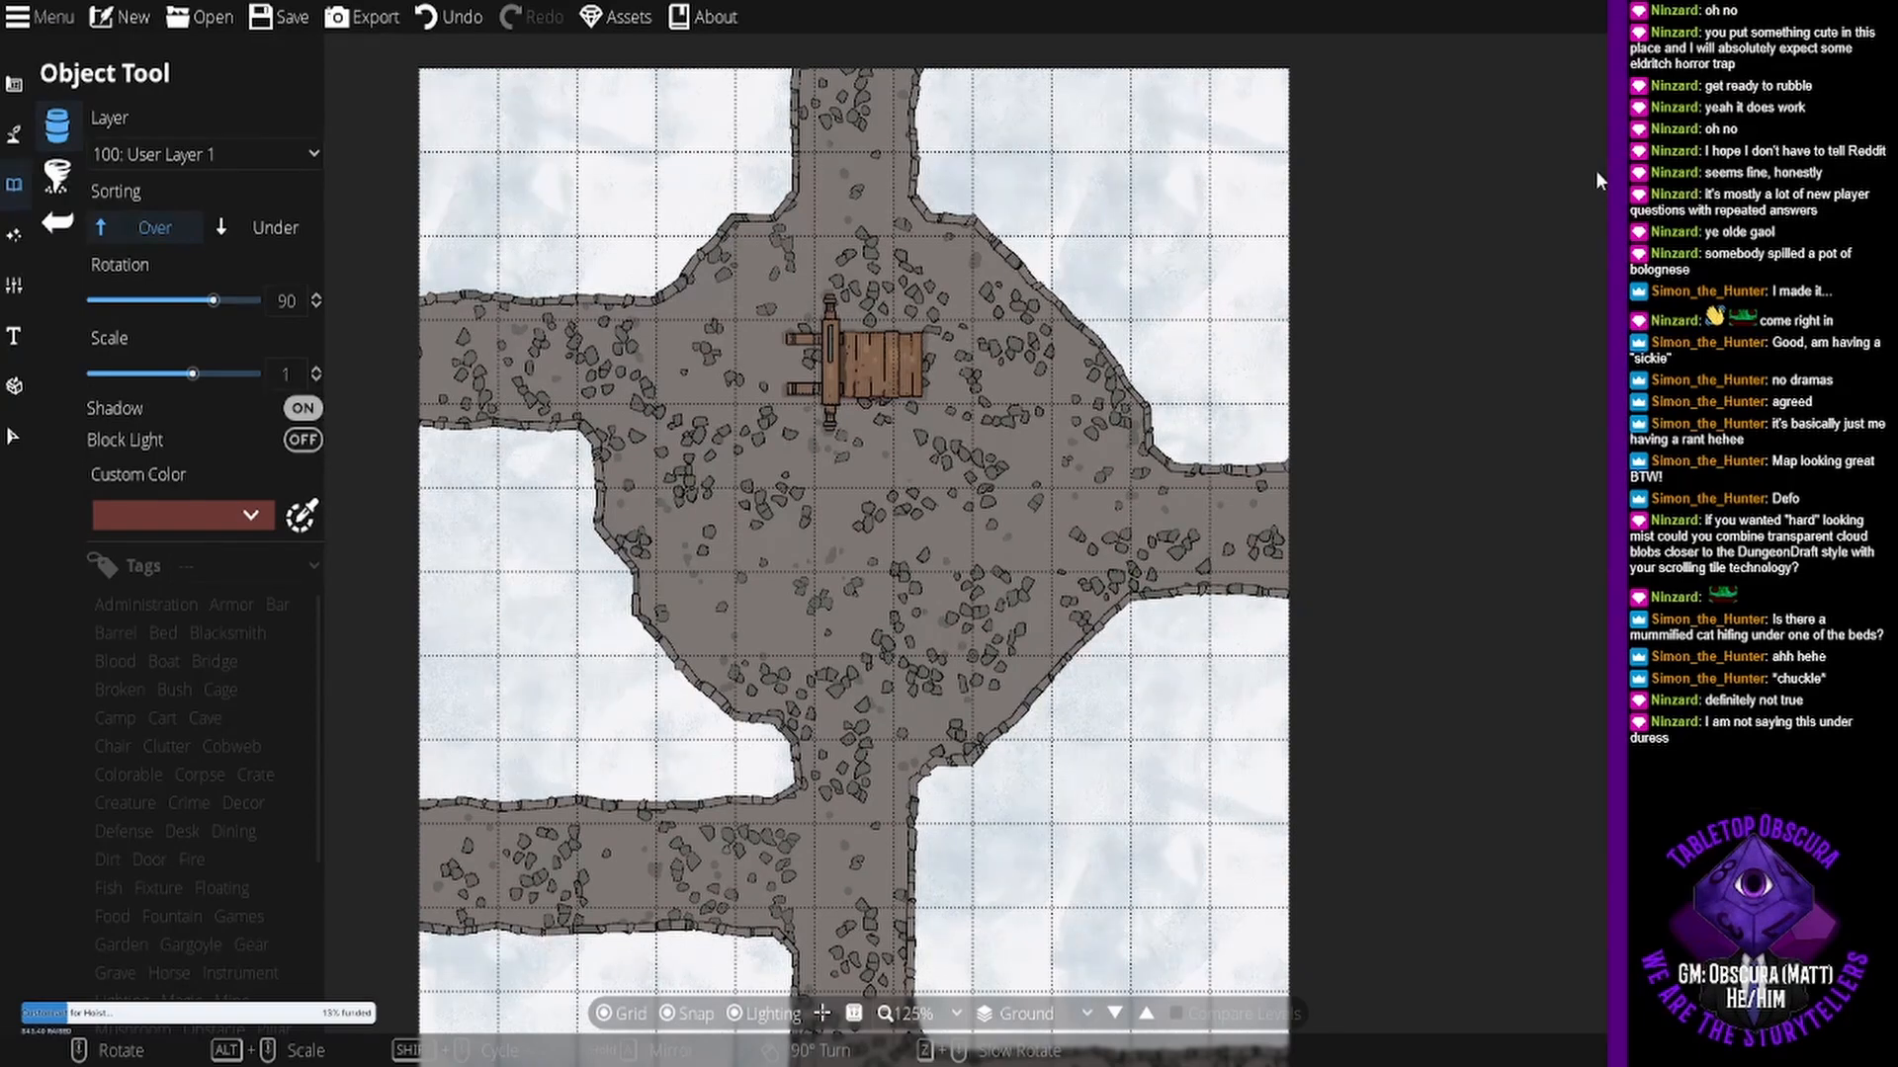
# - Place the wooden gallows platform in the lower middle of the plaza, rotated -180 degrees
pyautogui.click(1680, 375)
pyautogui.scroll(7, 917, 550)
pyautogui.scroll(1, 862, 561)
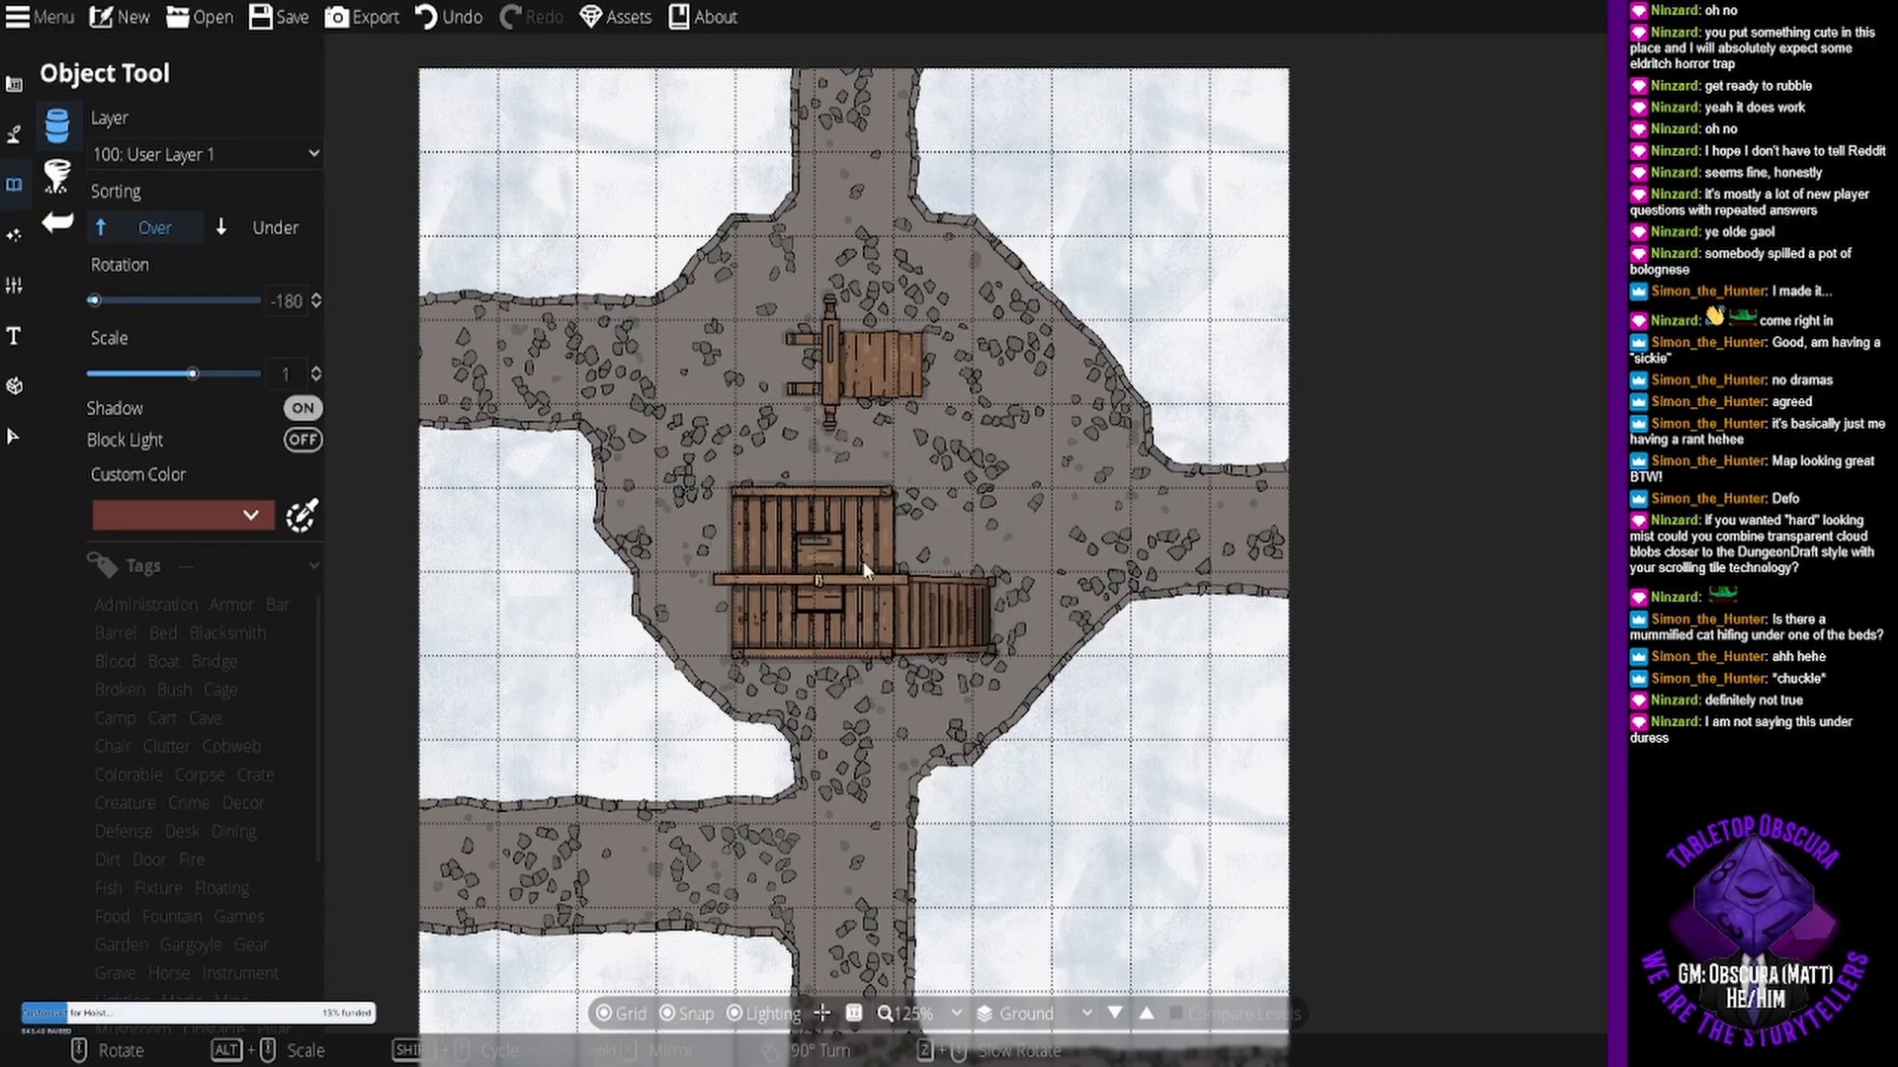
pyautogui.click(881, 559)
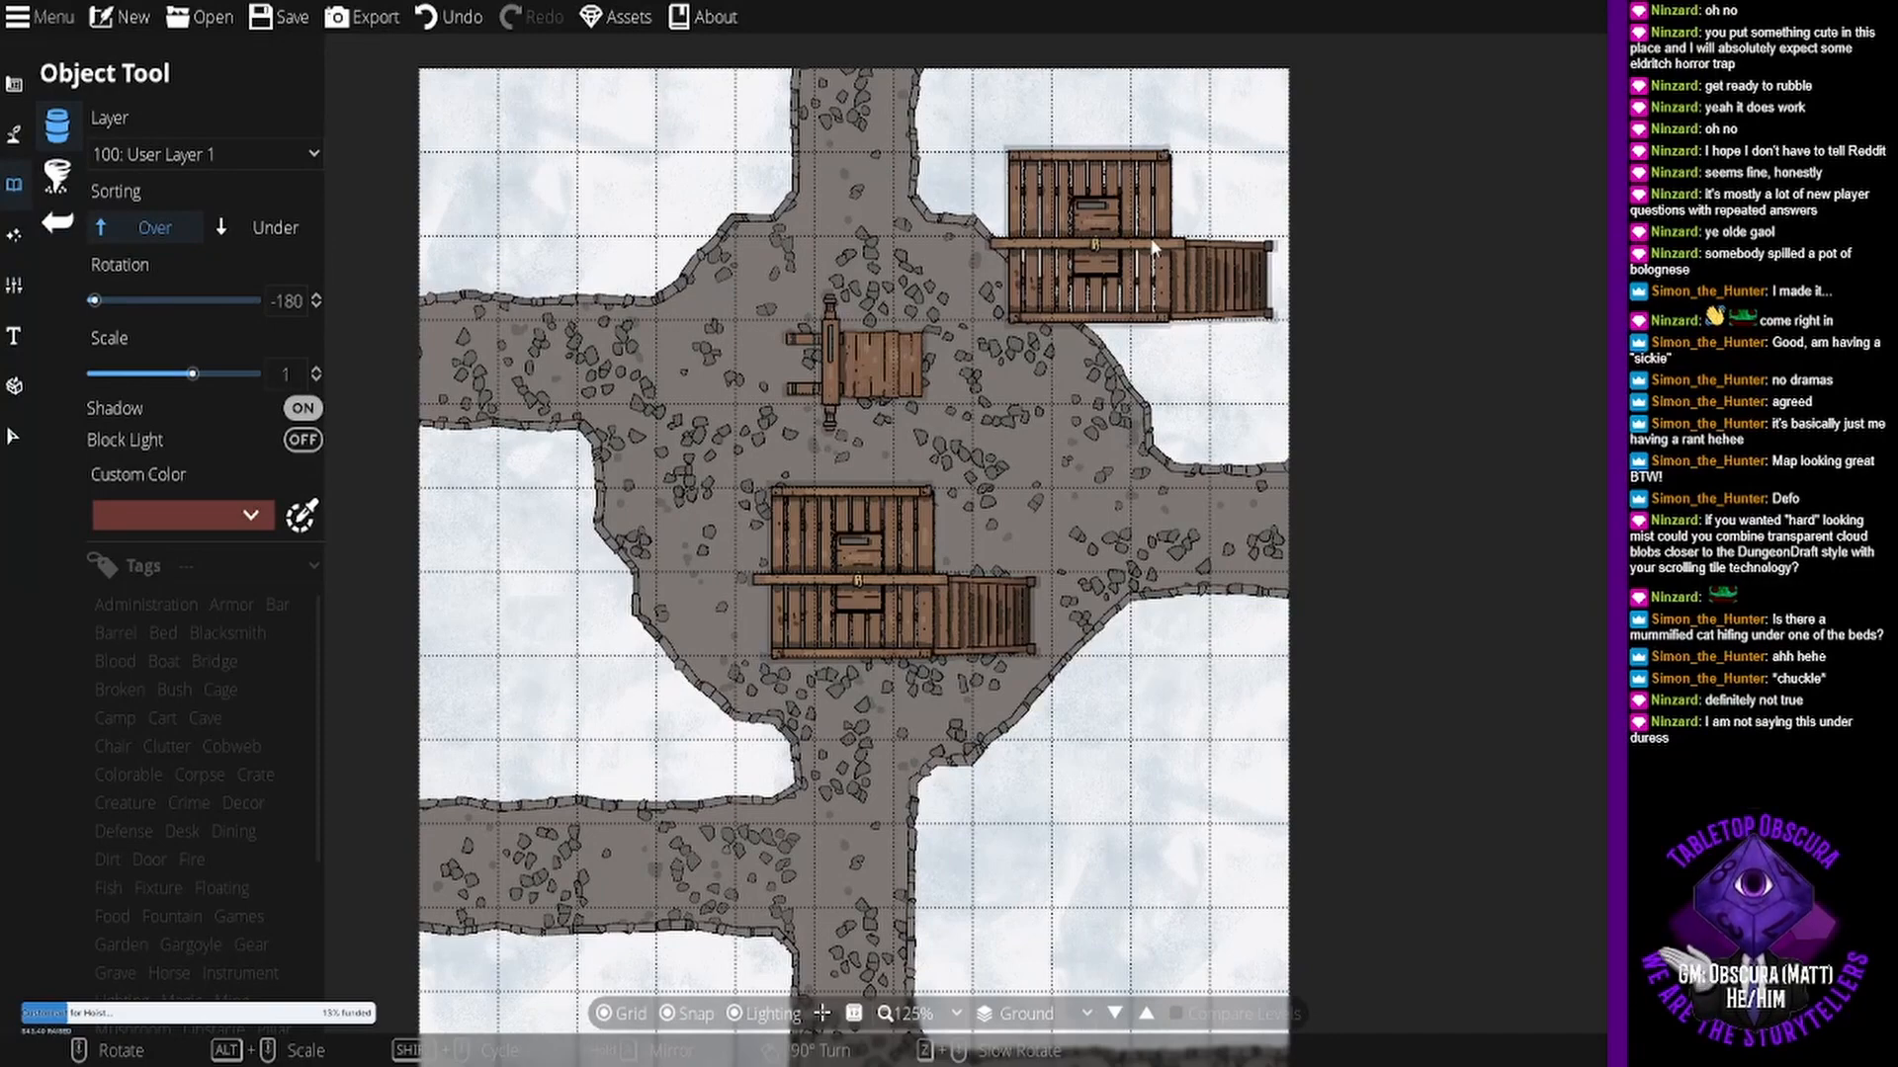
# - Delete the guillotine from the upper middle of the plaza
pyautogui.moveTo(1078, 389); pyautogui.dragTo(1079, 158)
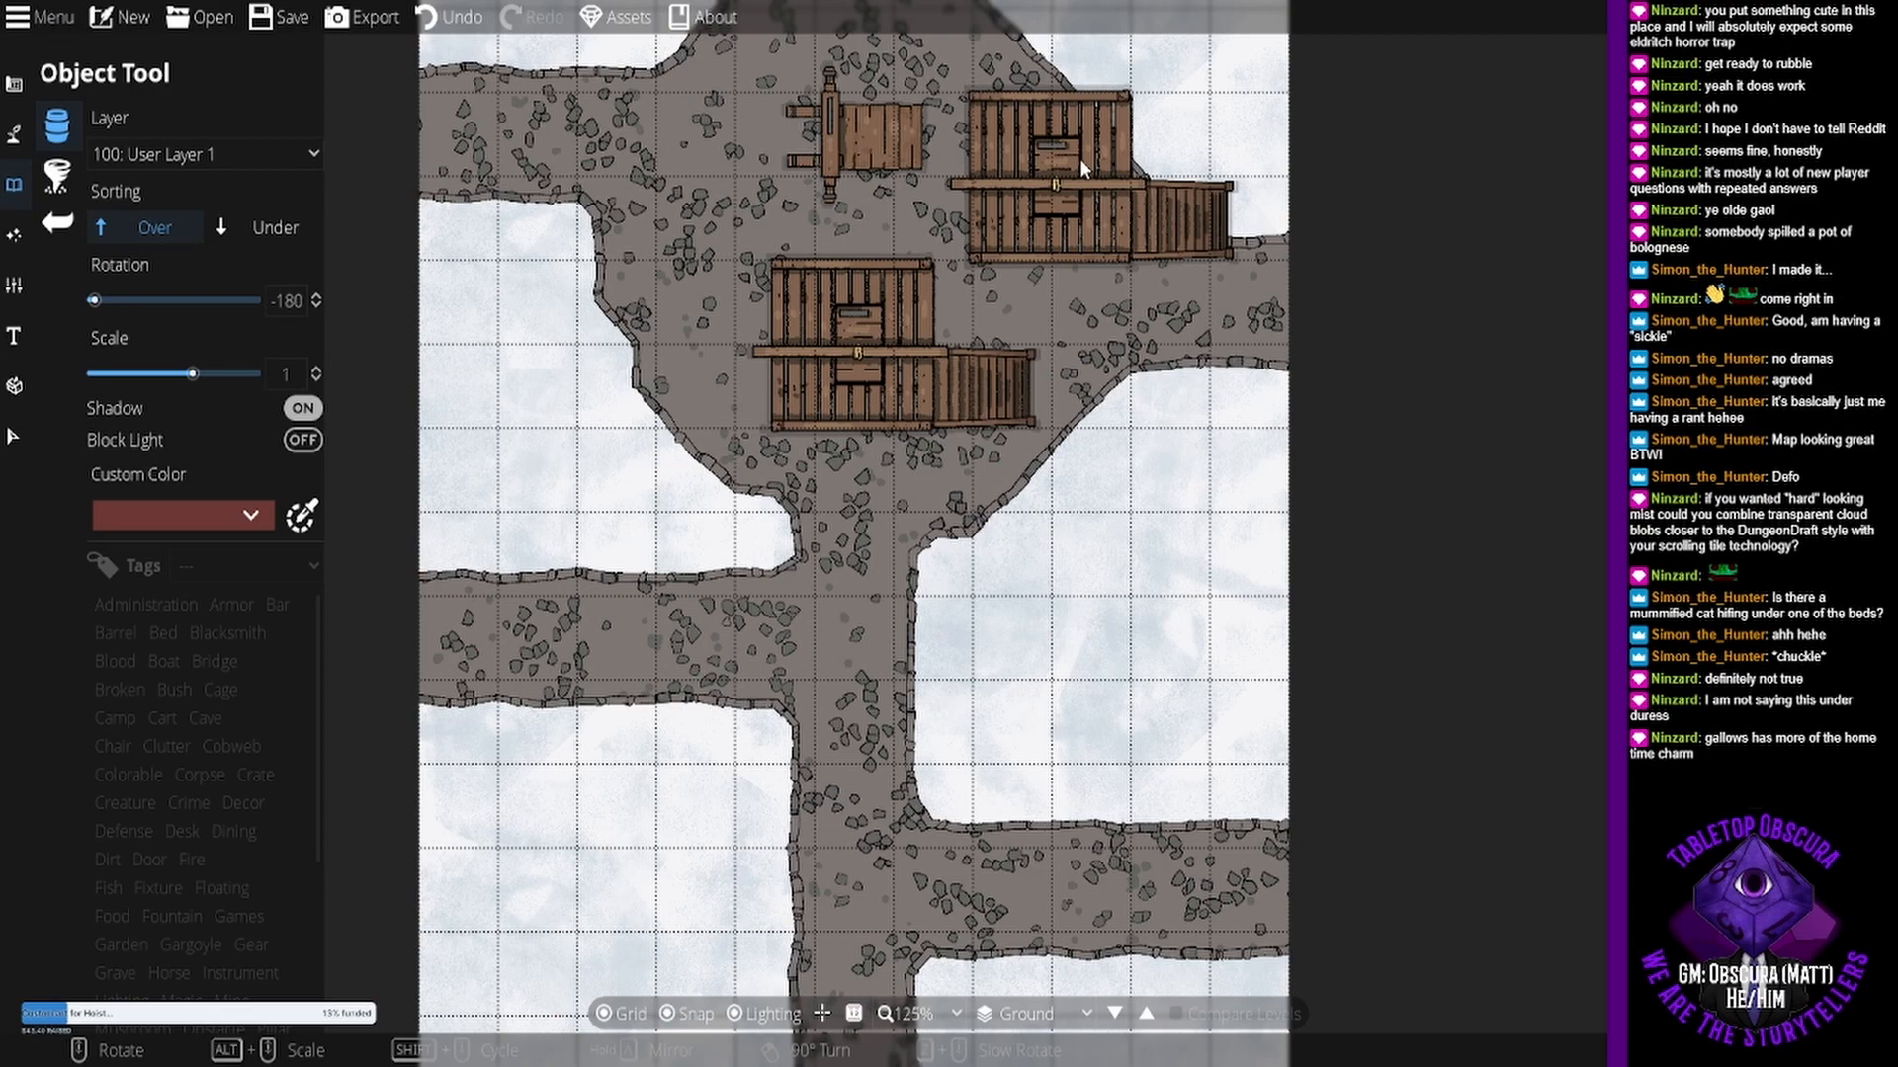
pyautogui.moveTo(1079, 158); pyautogui.dragTo(1080, 142)
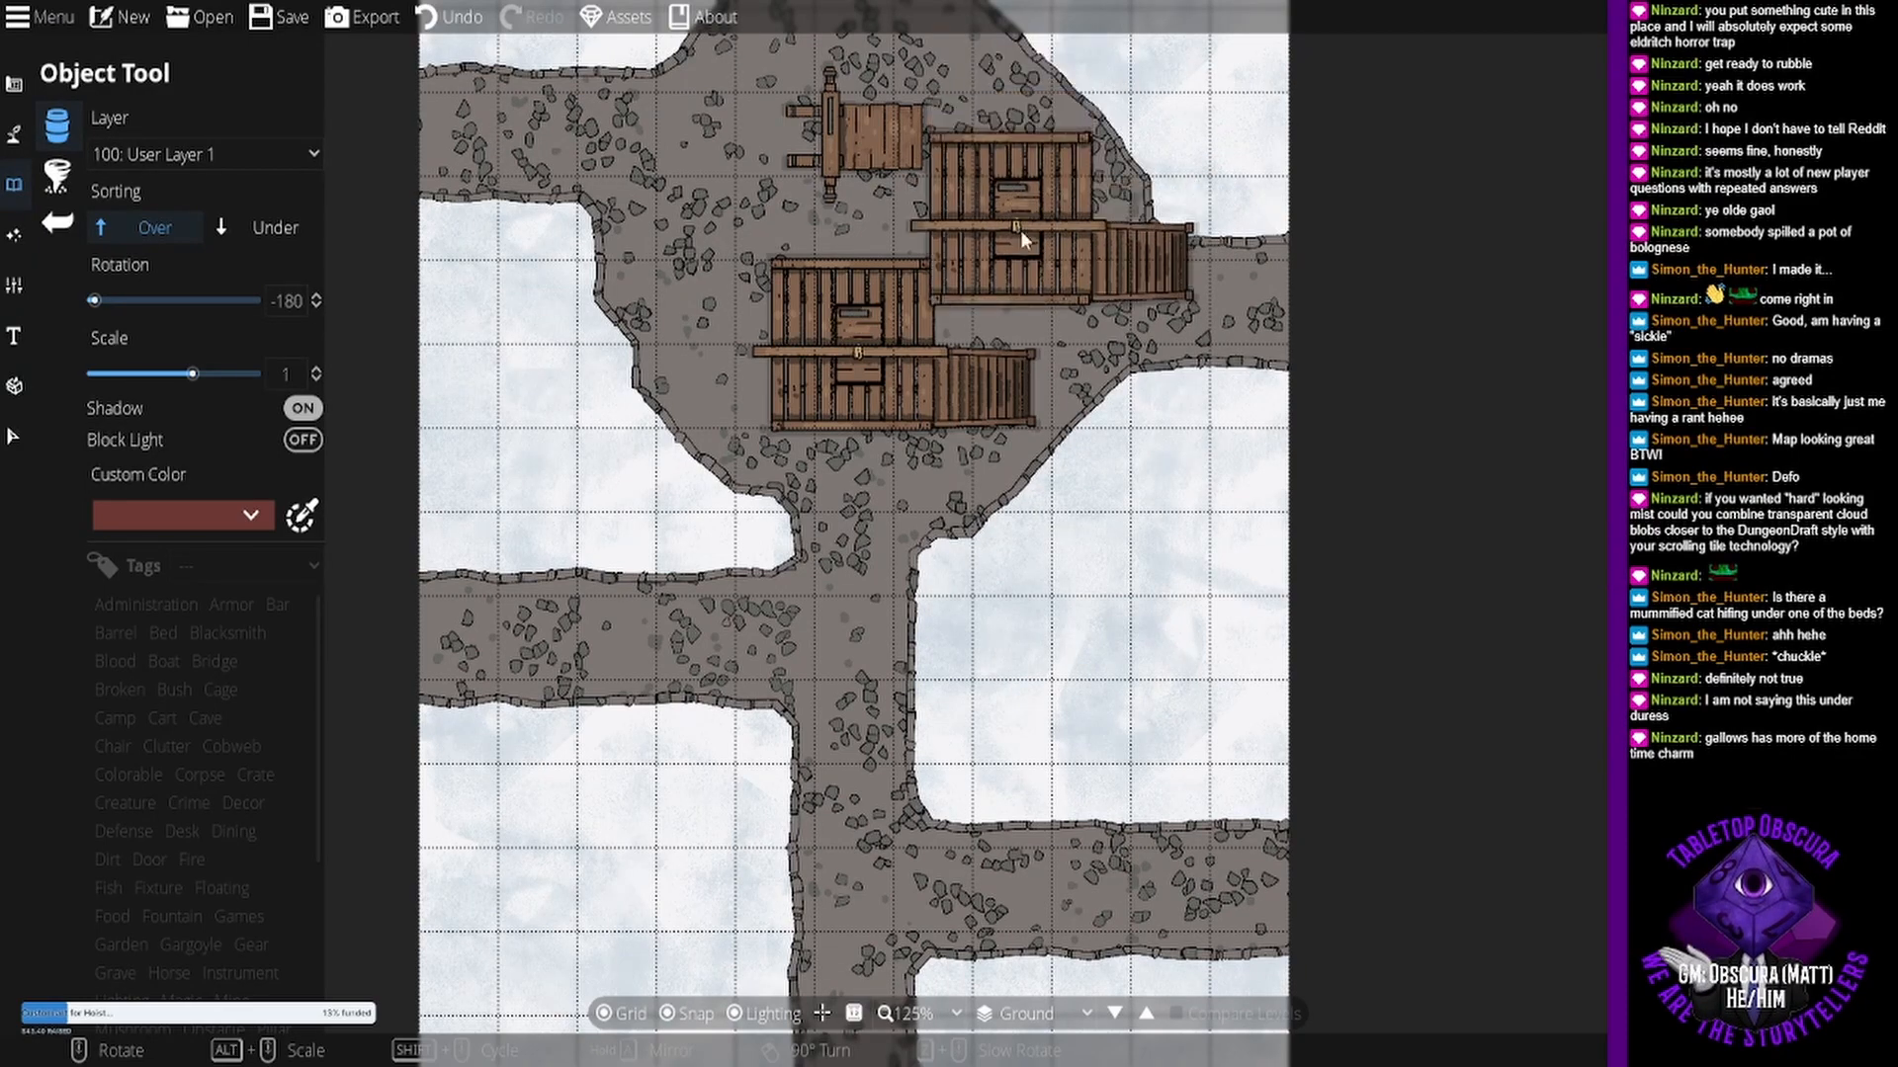
pyautogui.moveTo(1005, 272); pyautogui.dragTo(1011, 371)
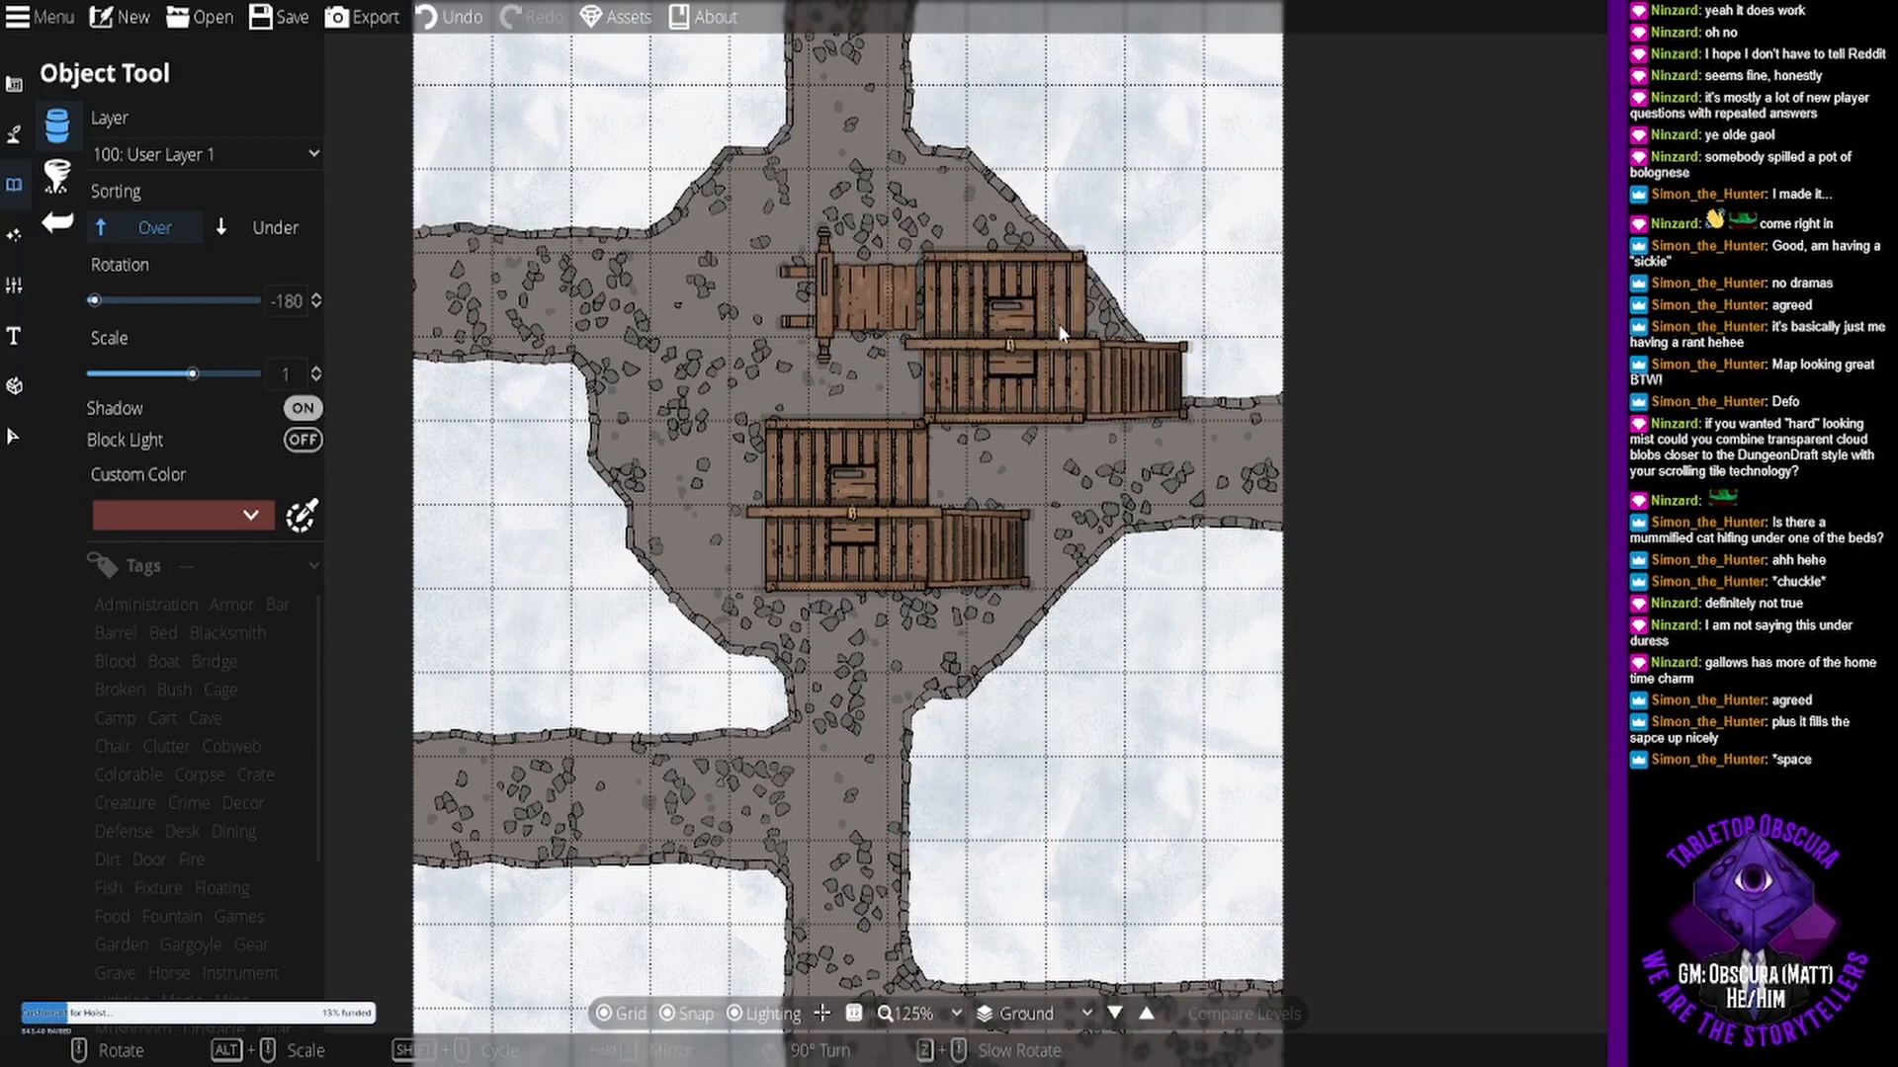
pyautogui.click(12, 436)
pyautogui.click(838, 282)
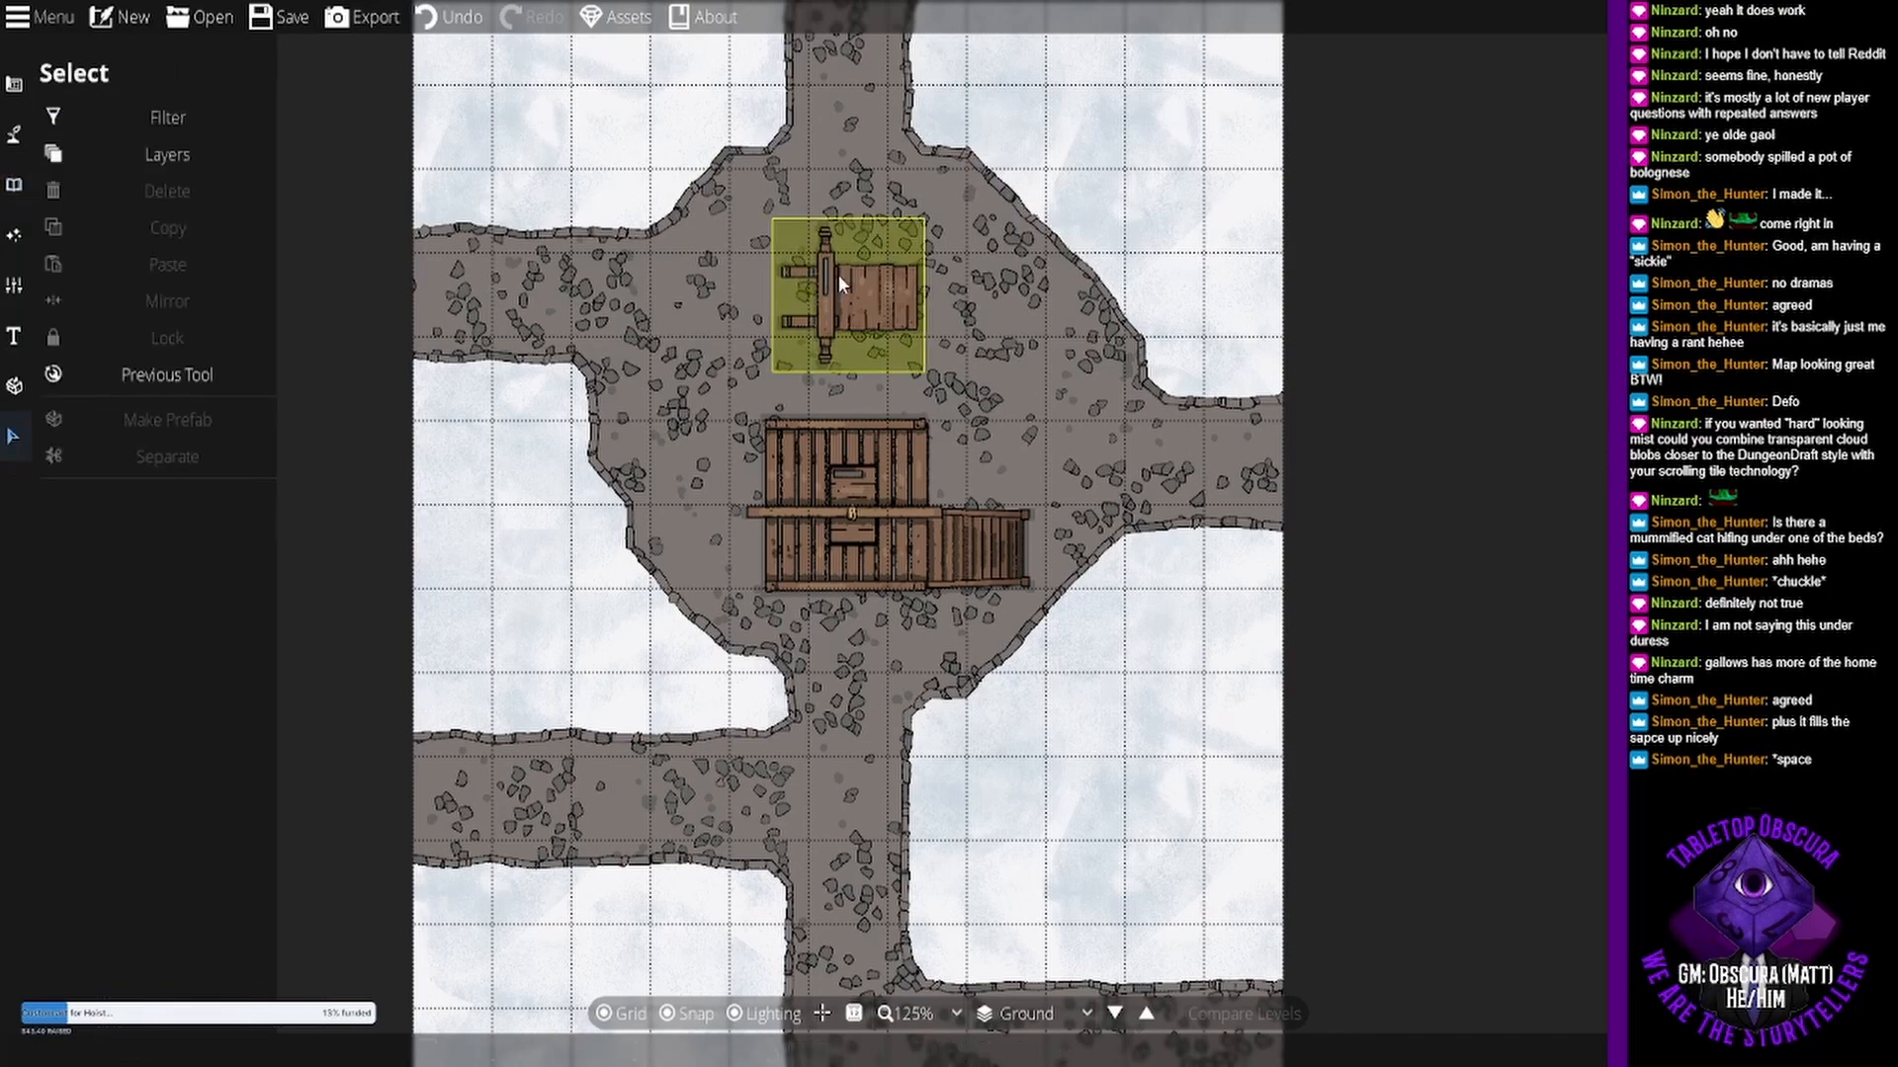
pyautogui.click(816, 316)
pyautogui.press('Delete')
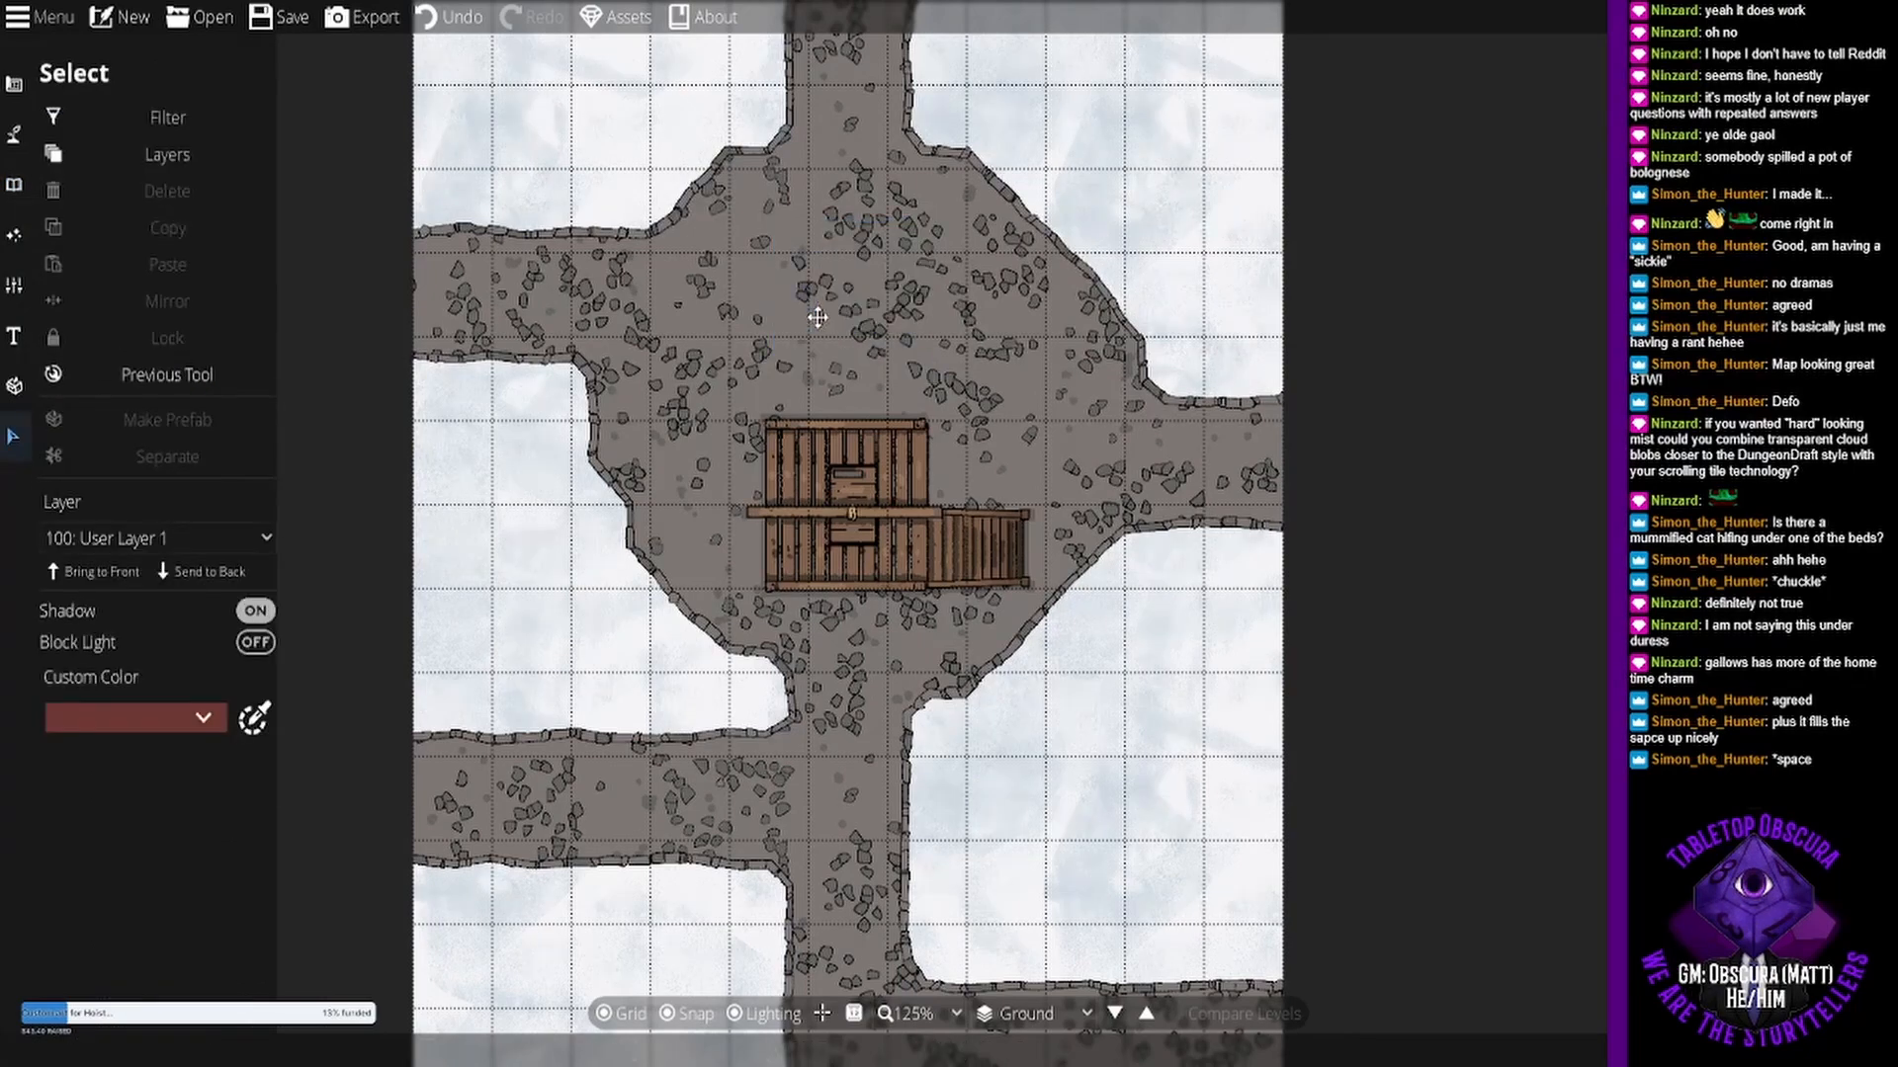
# - Move the gallows platform up about one grid square to the centre of the plaza and deselect it
pyautogui.click(838, 498)
pyautogui.moveTo(838, 498); pyautogui.dragTo(832, 396)
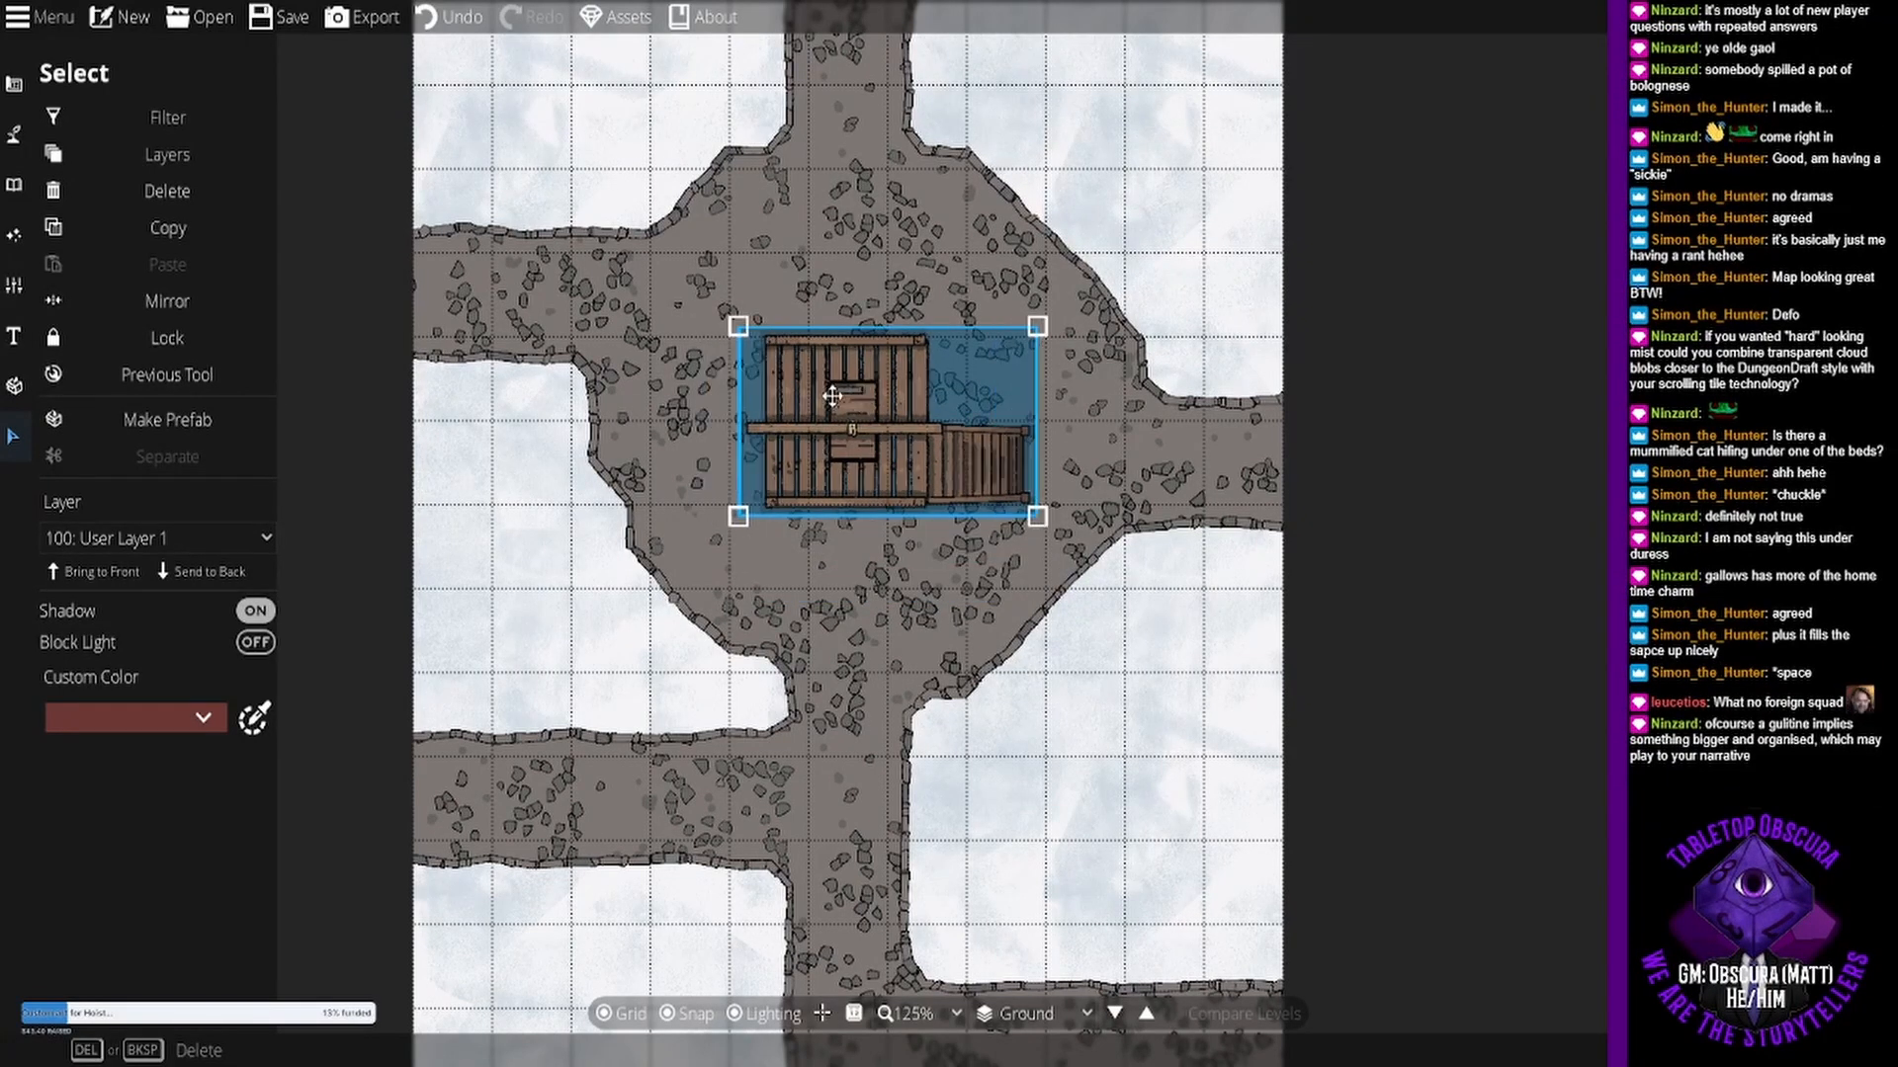
pyautogui.click(1165, 490)
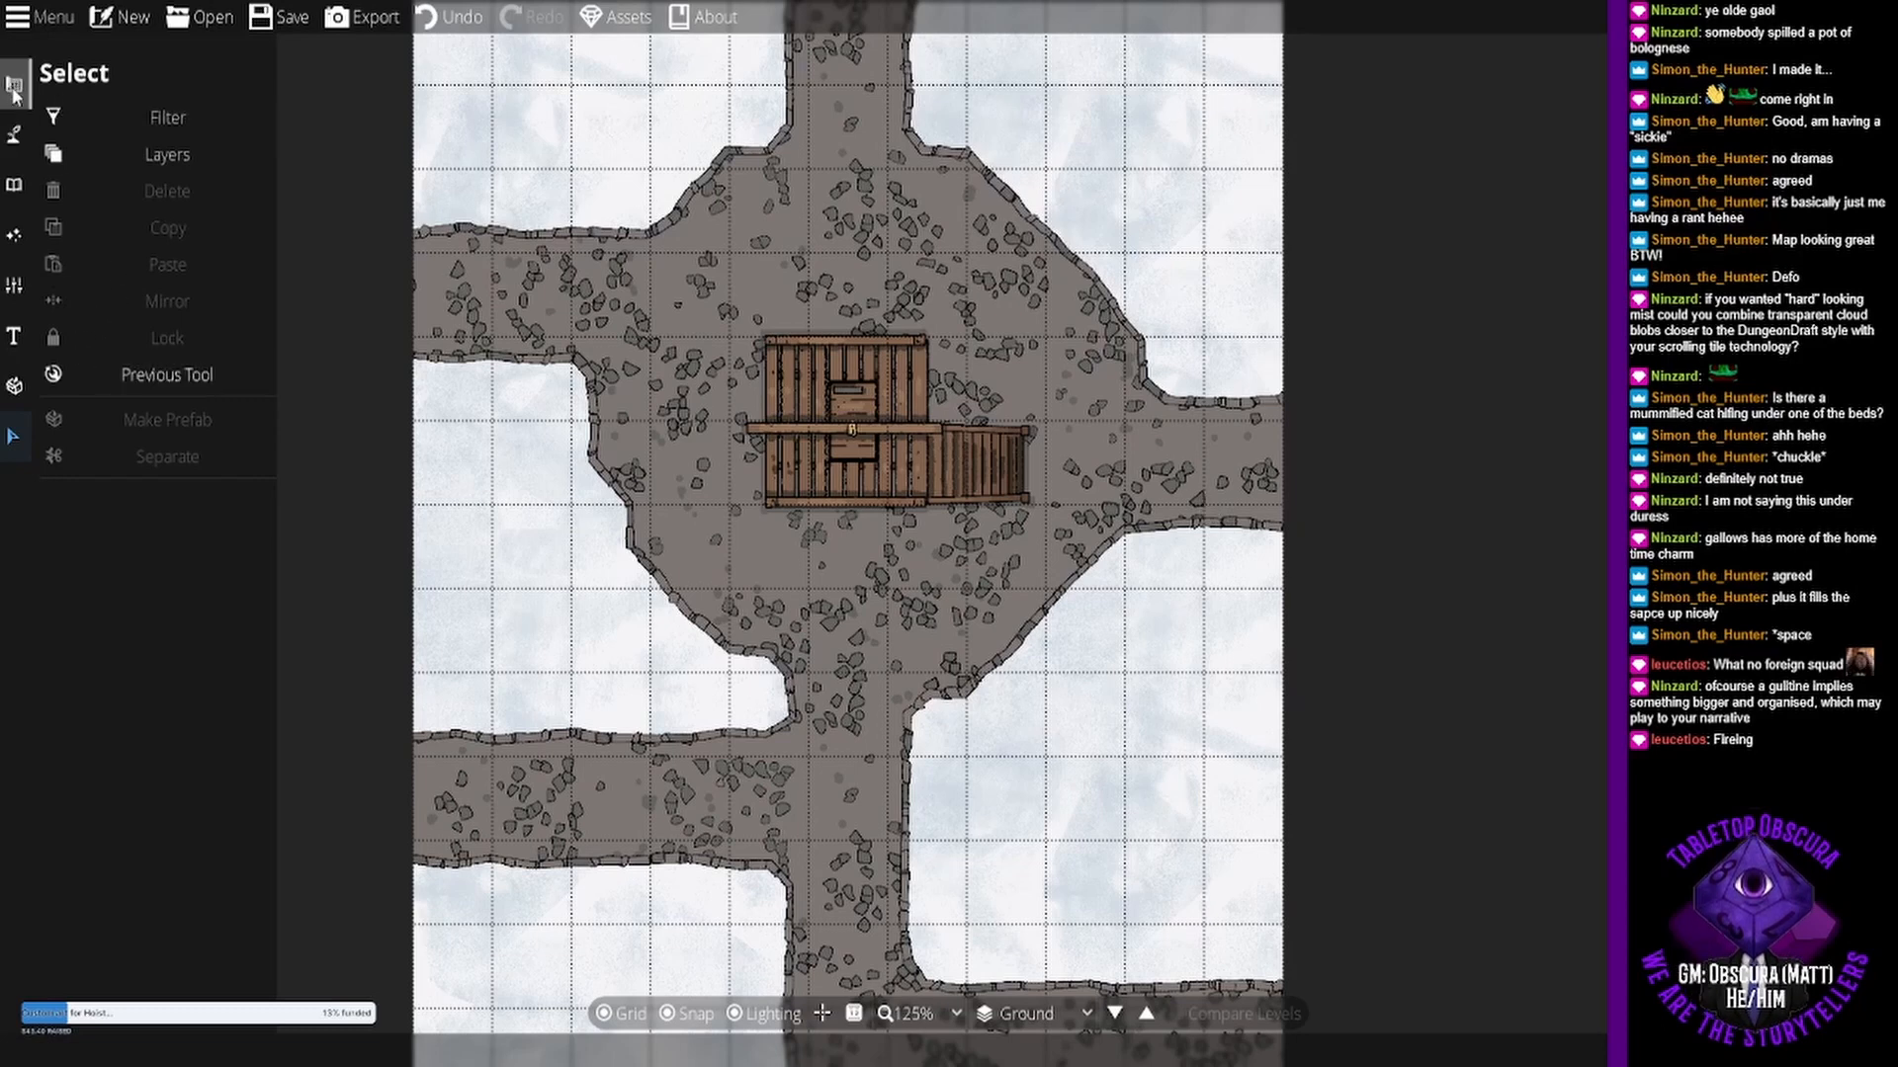
# - Place a hanging cage rotated -45 degrees on the plaza's northeast edge, with its cage hanging inward
pyautogui.click(14, 127)
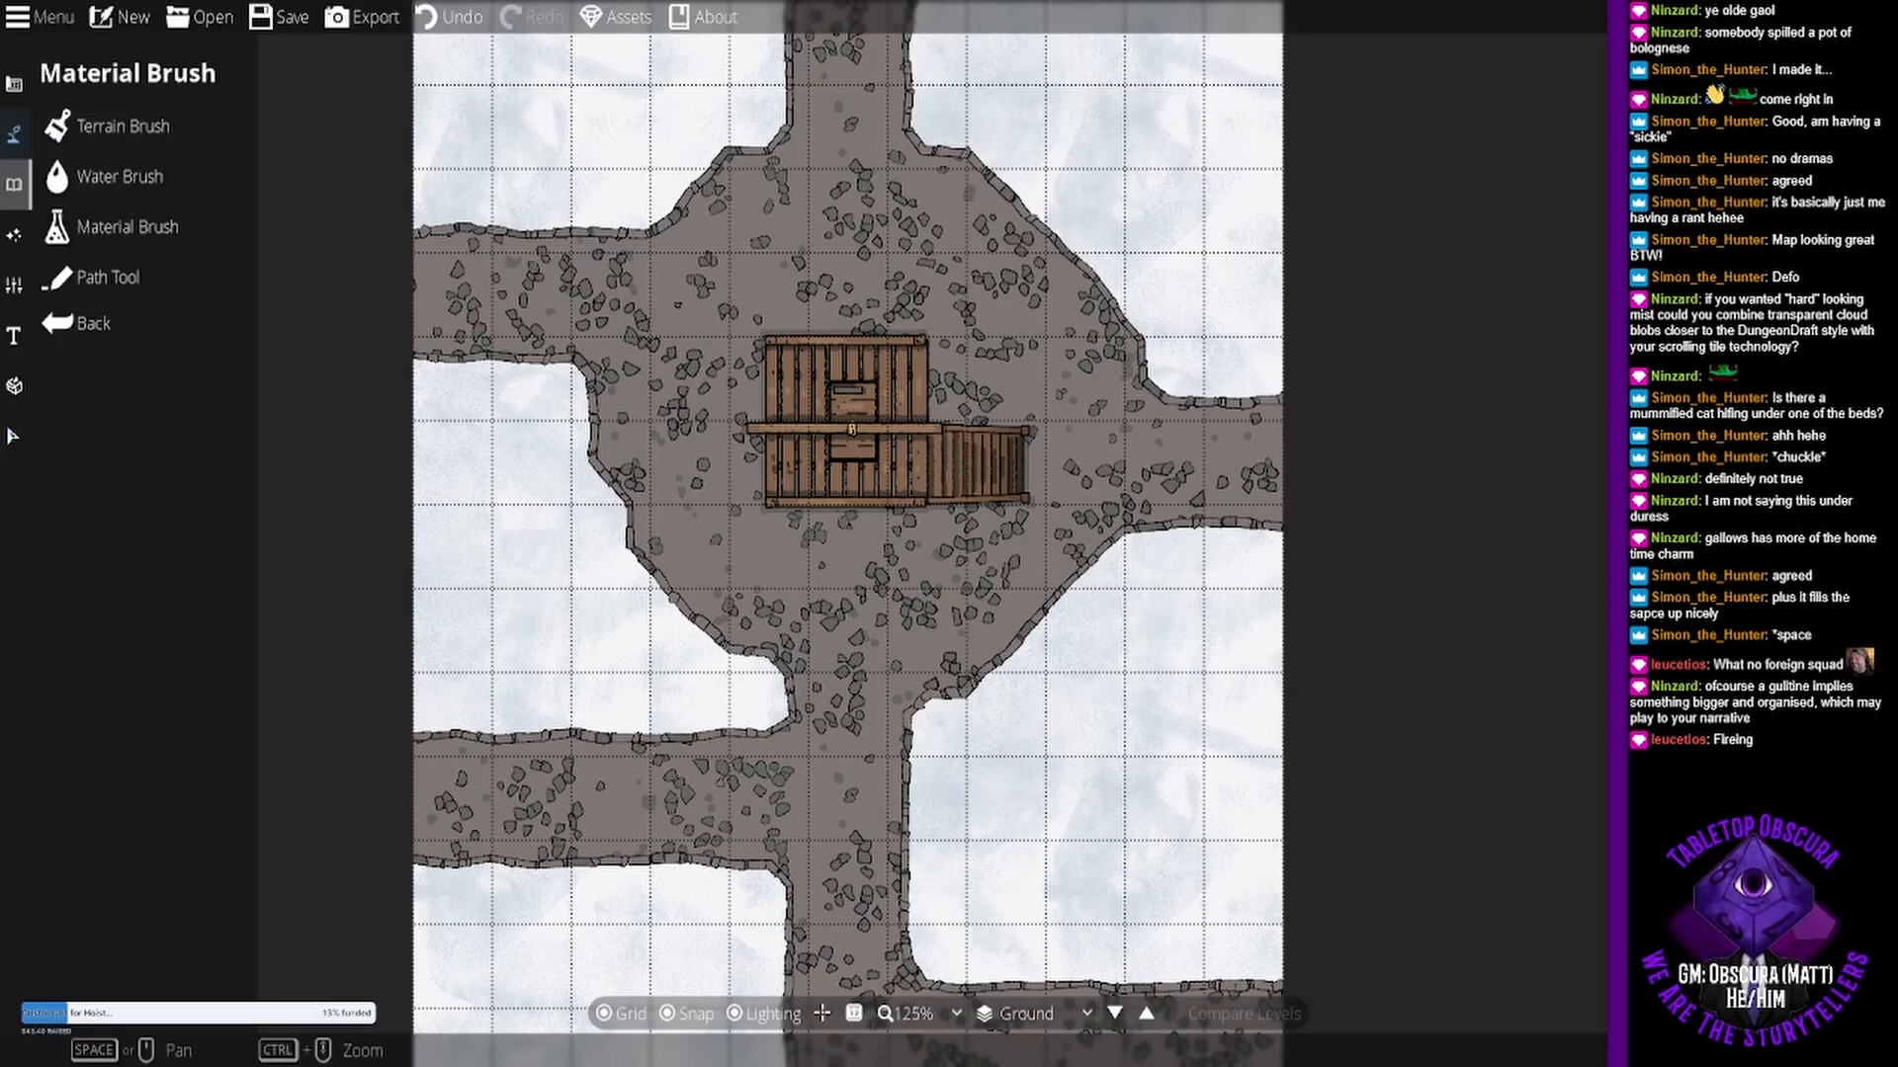
pyautogui.click(11, 183)
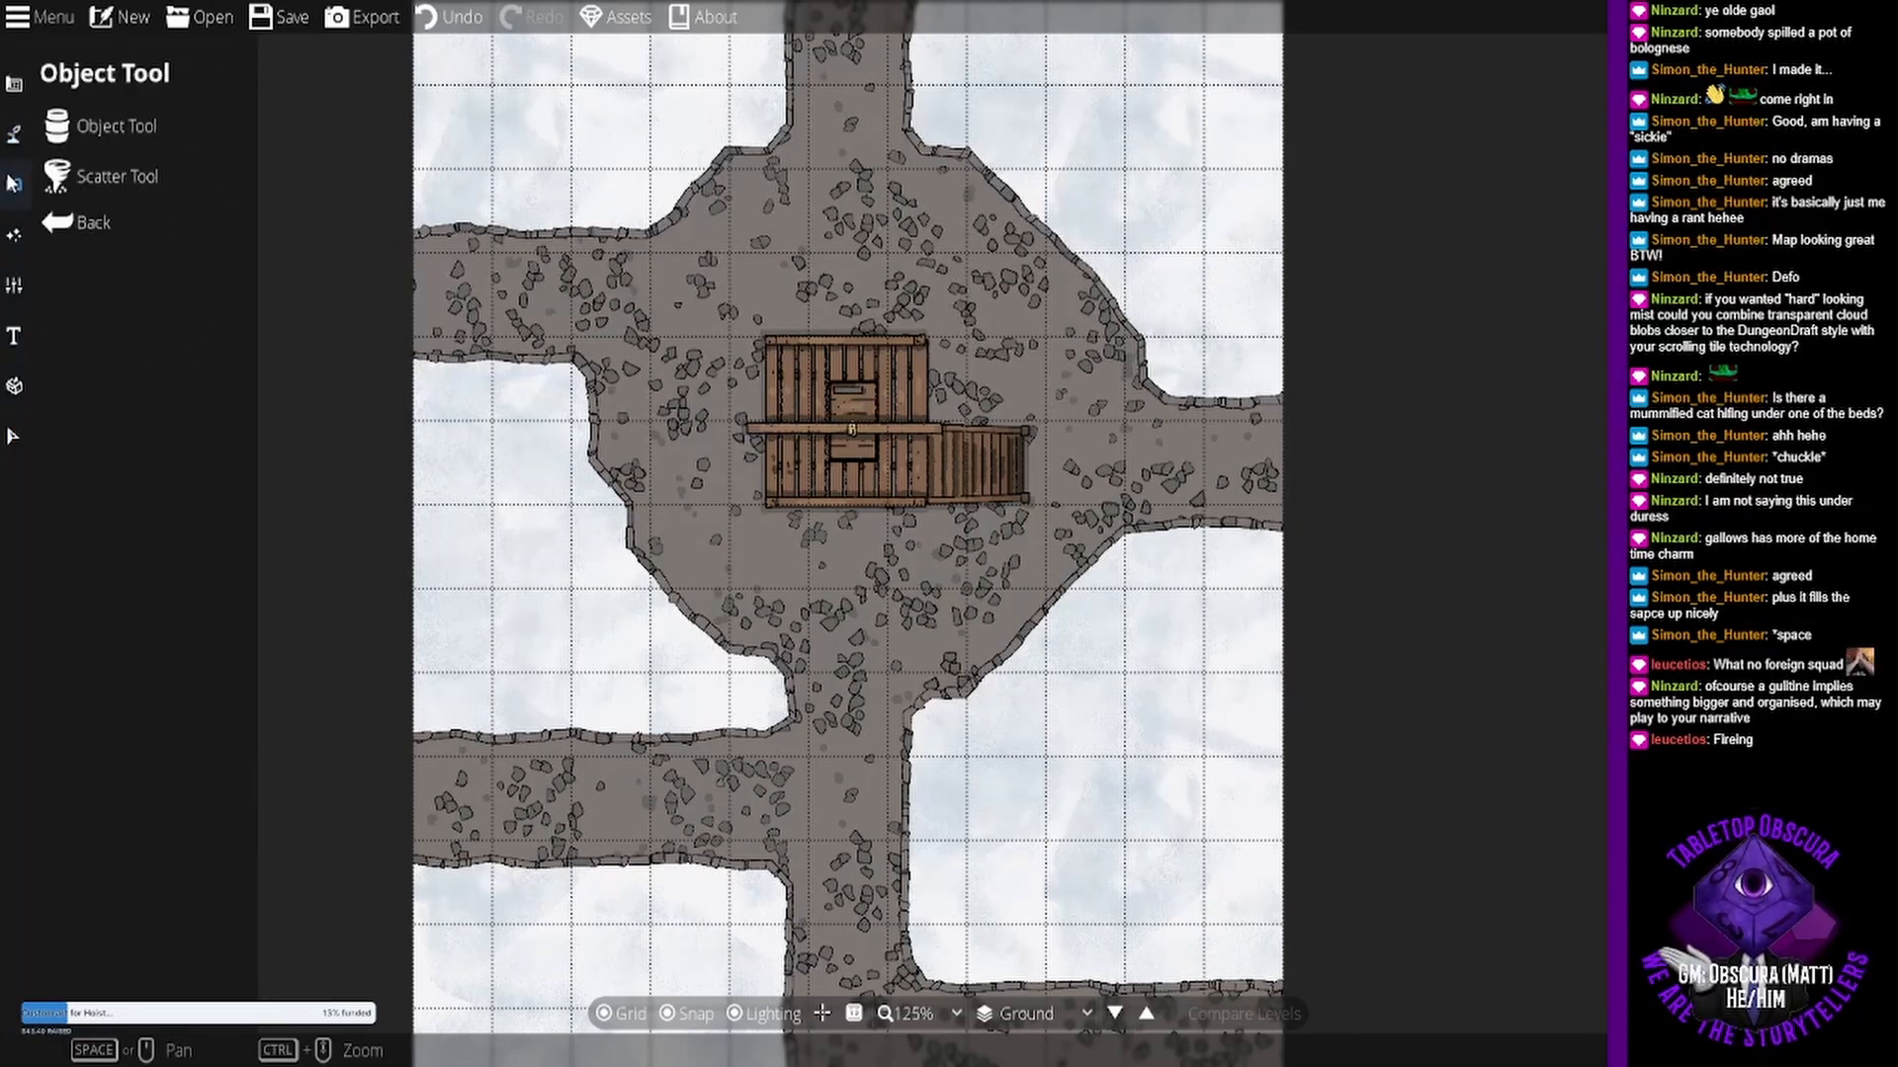
pyautogui.click(129, 116)
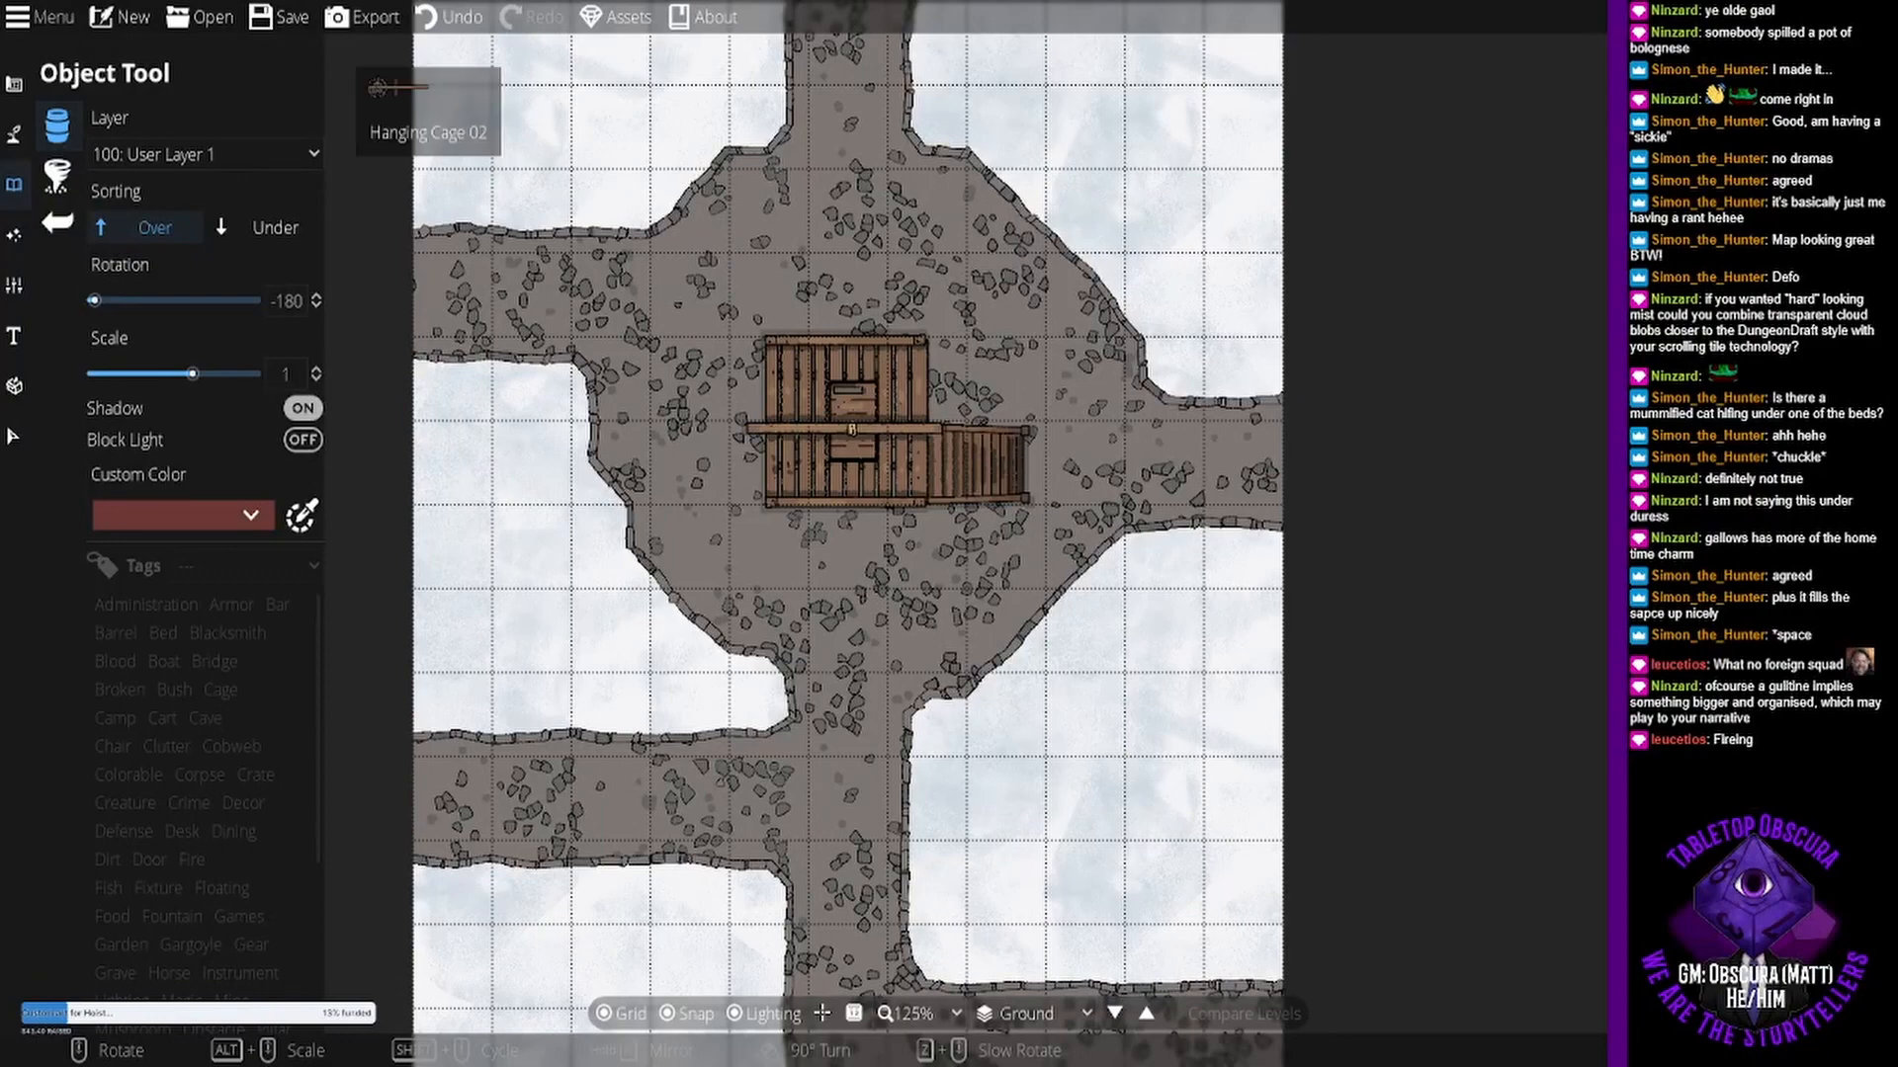
pyautogui.scroll(1, 1121, 207)
pyautogui.scroll(2, 1117, 208)
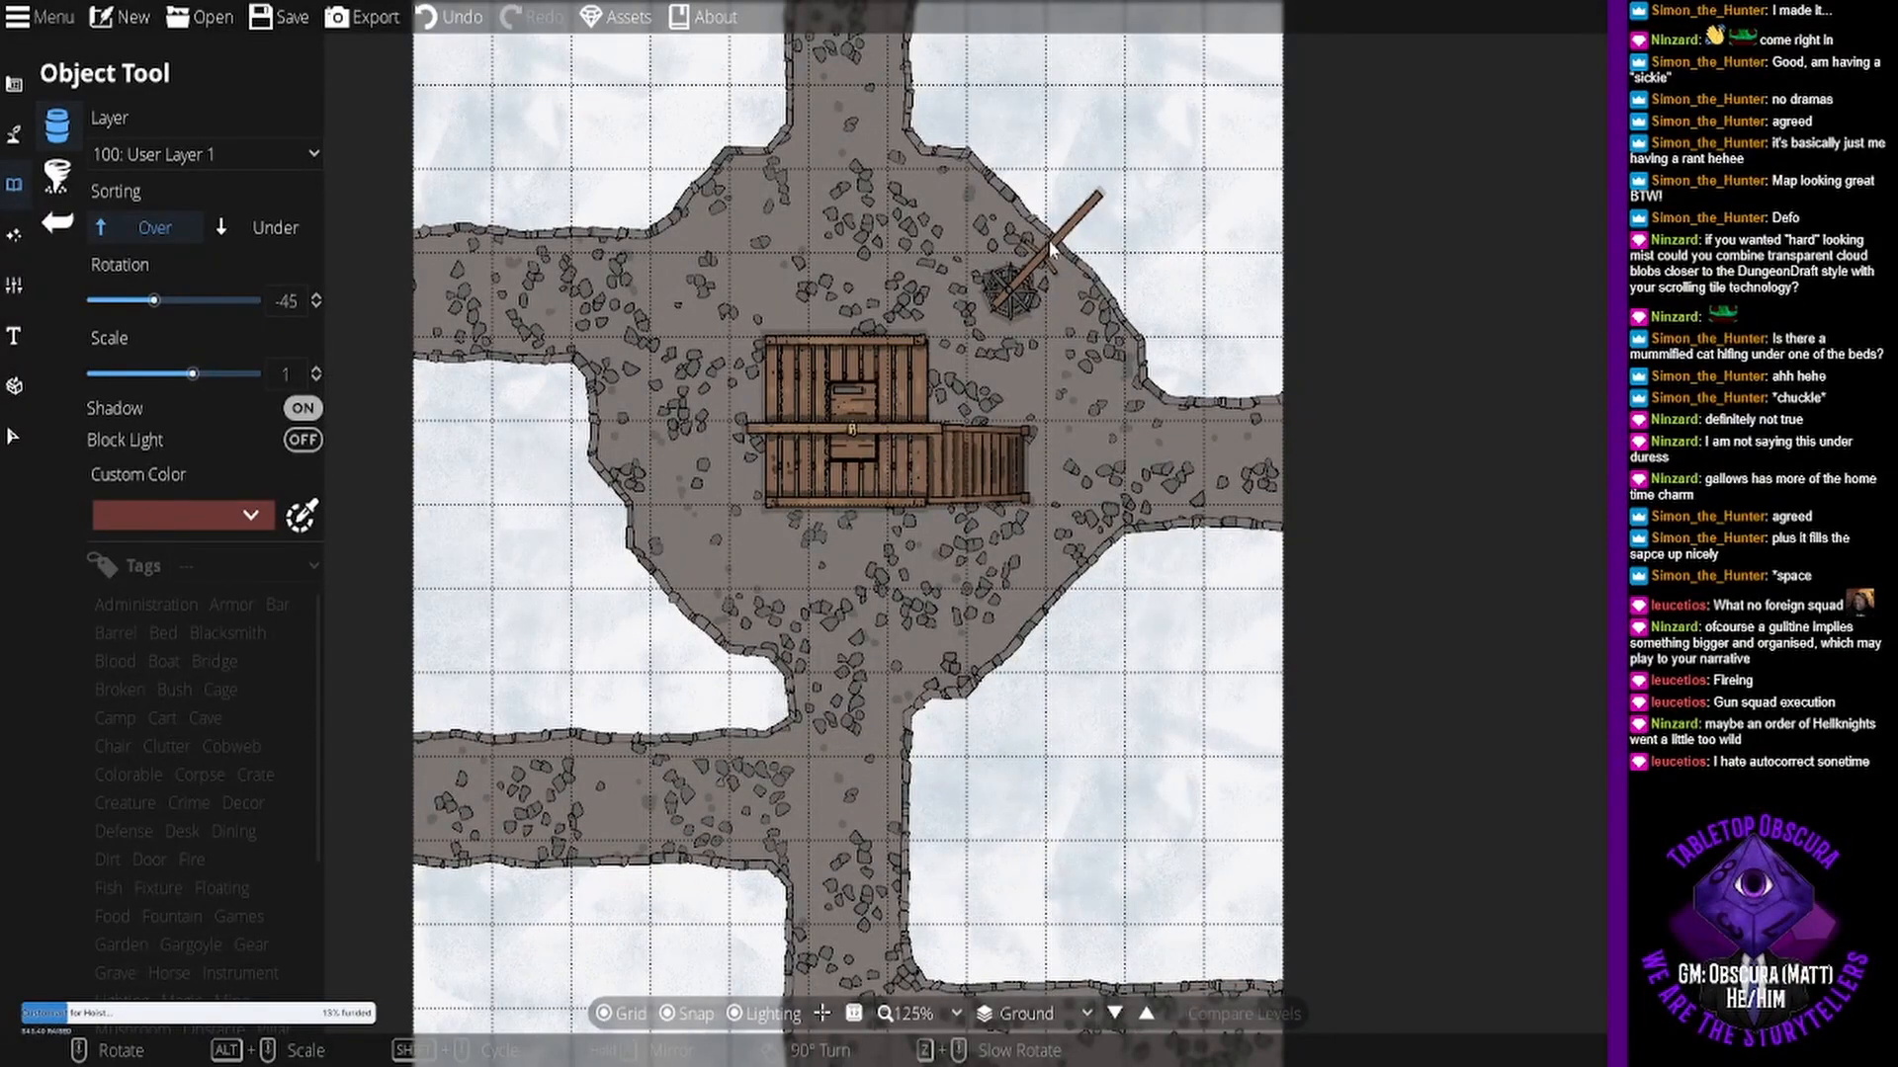
pyautogui.click(1050, 247)
# - Place hanging cages on the plaza's northwest, southwest and southeast edges, rotated -135, 135 and 45 degrees respectively
pyautogui.scroll(-6, 735, 170)
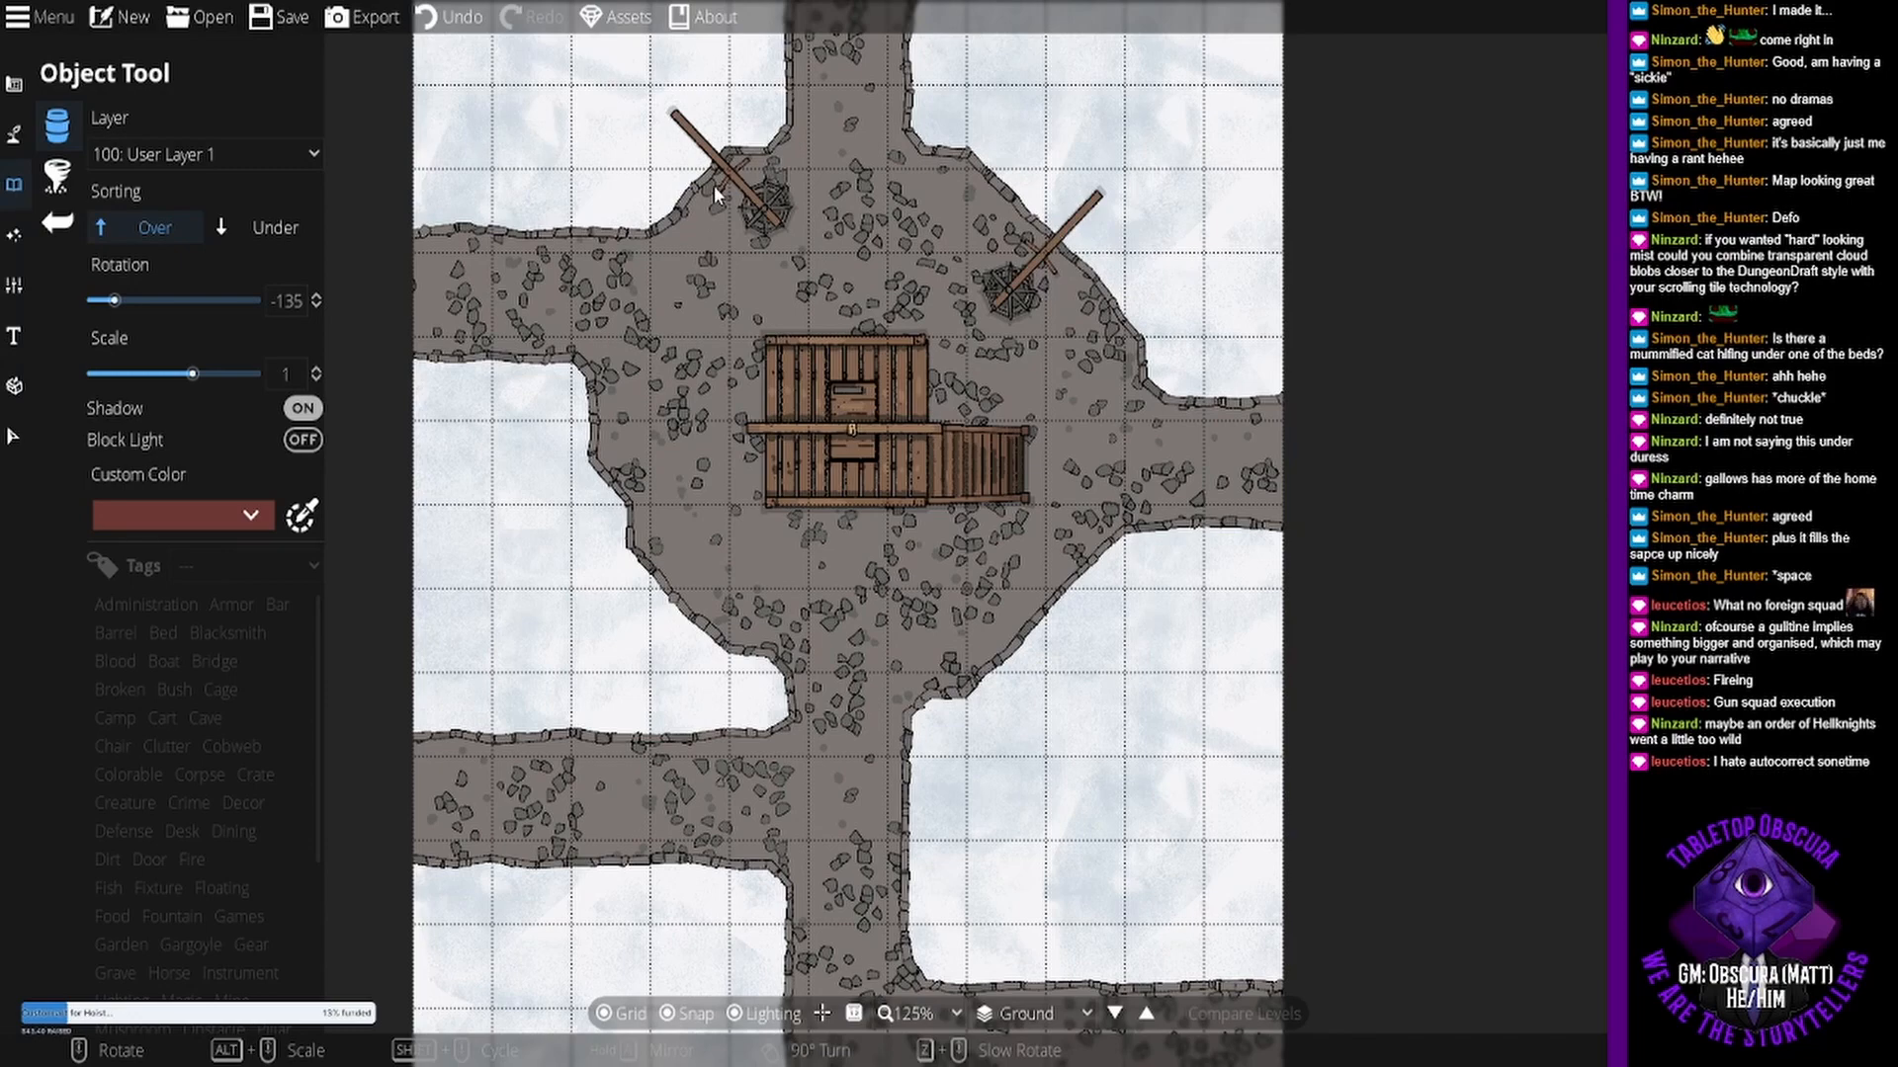
pyautogui.click(714, 185)
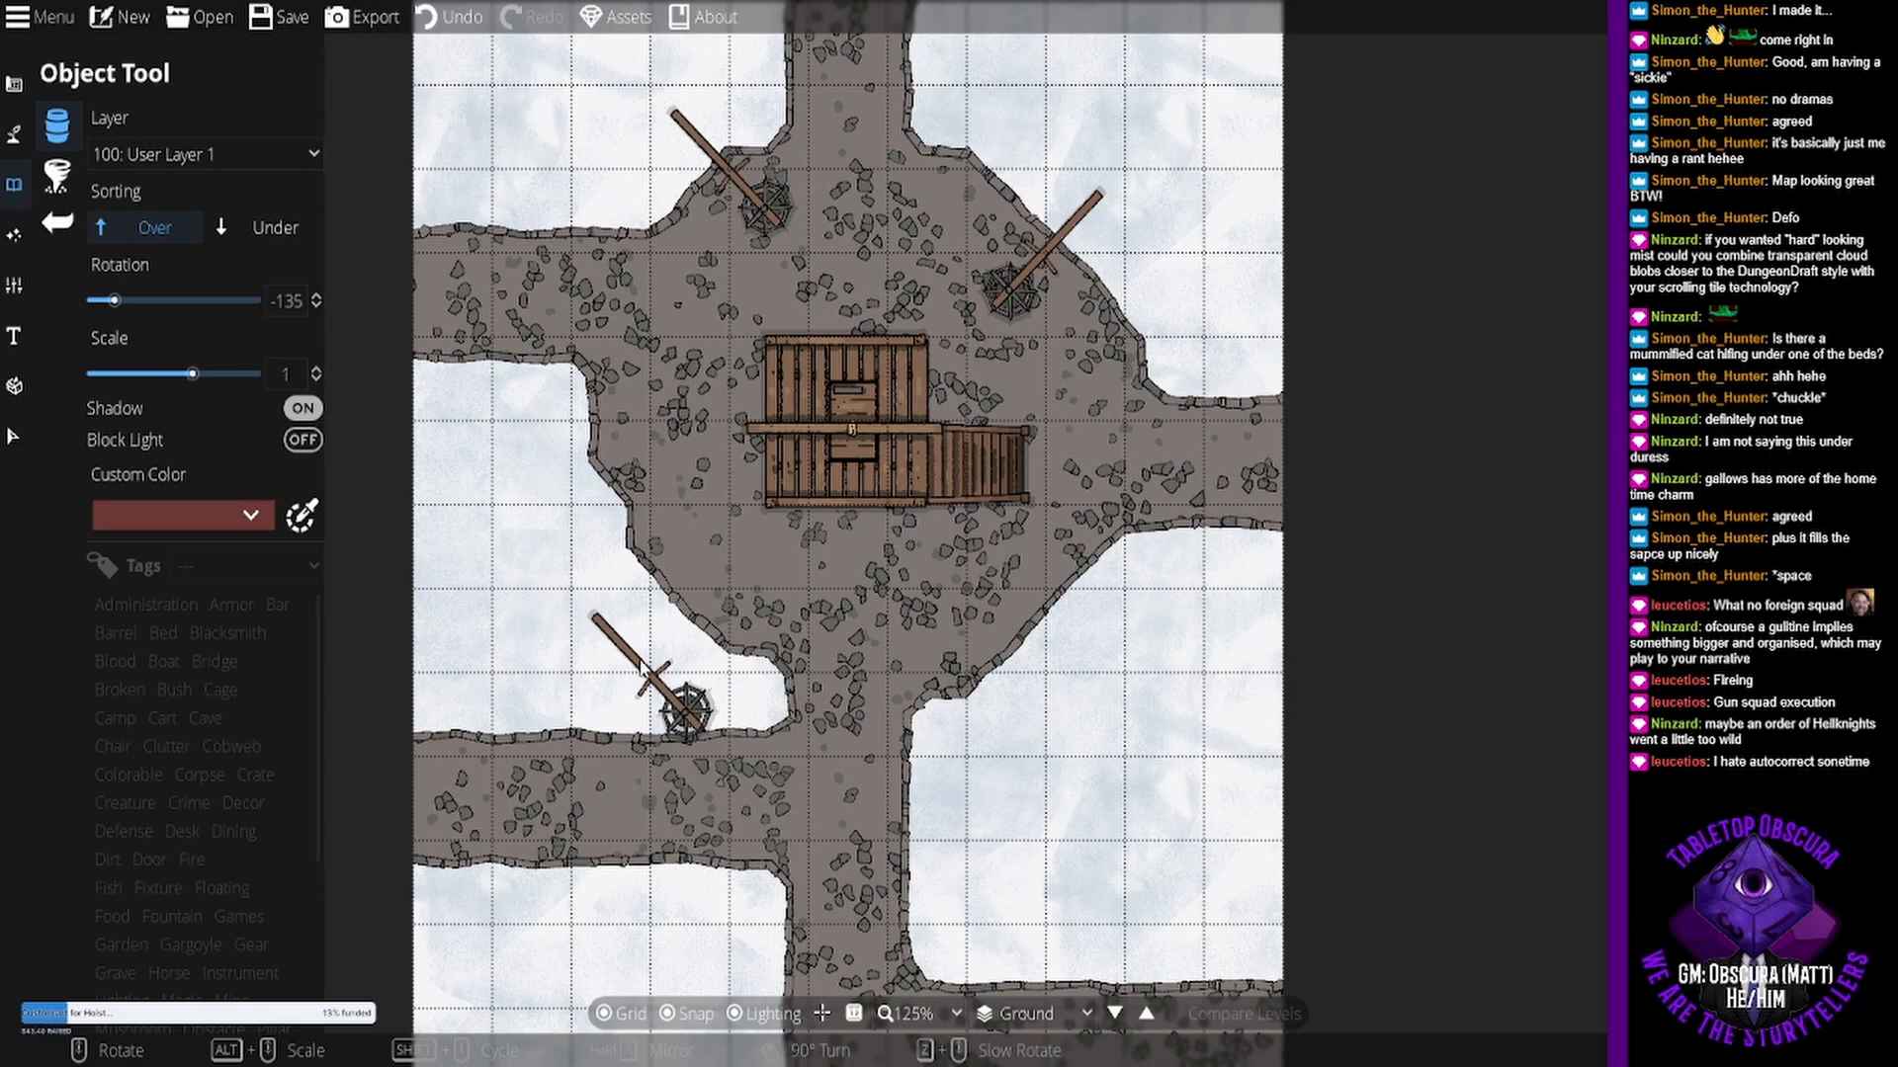
pyautogui.scroll(6, 643, 670)
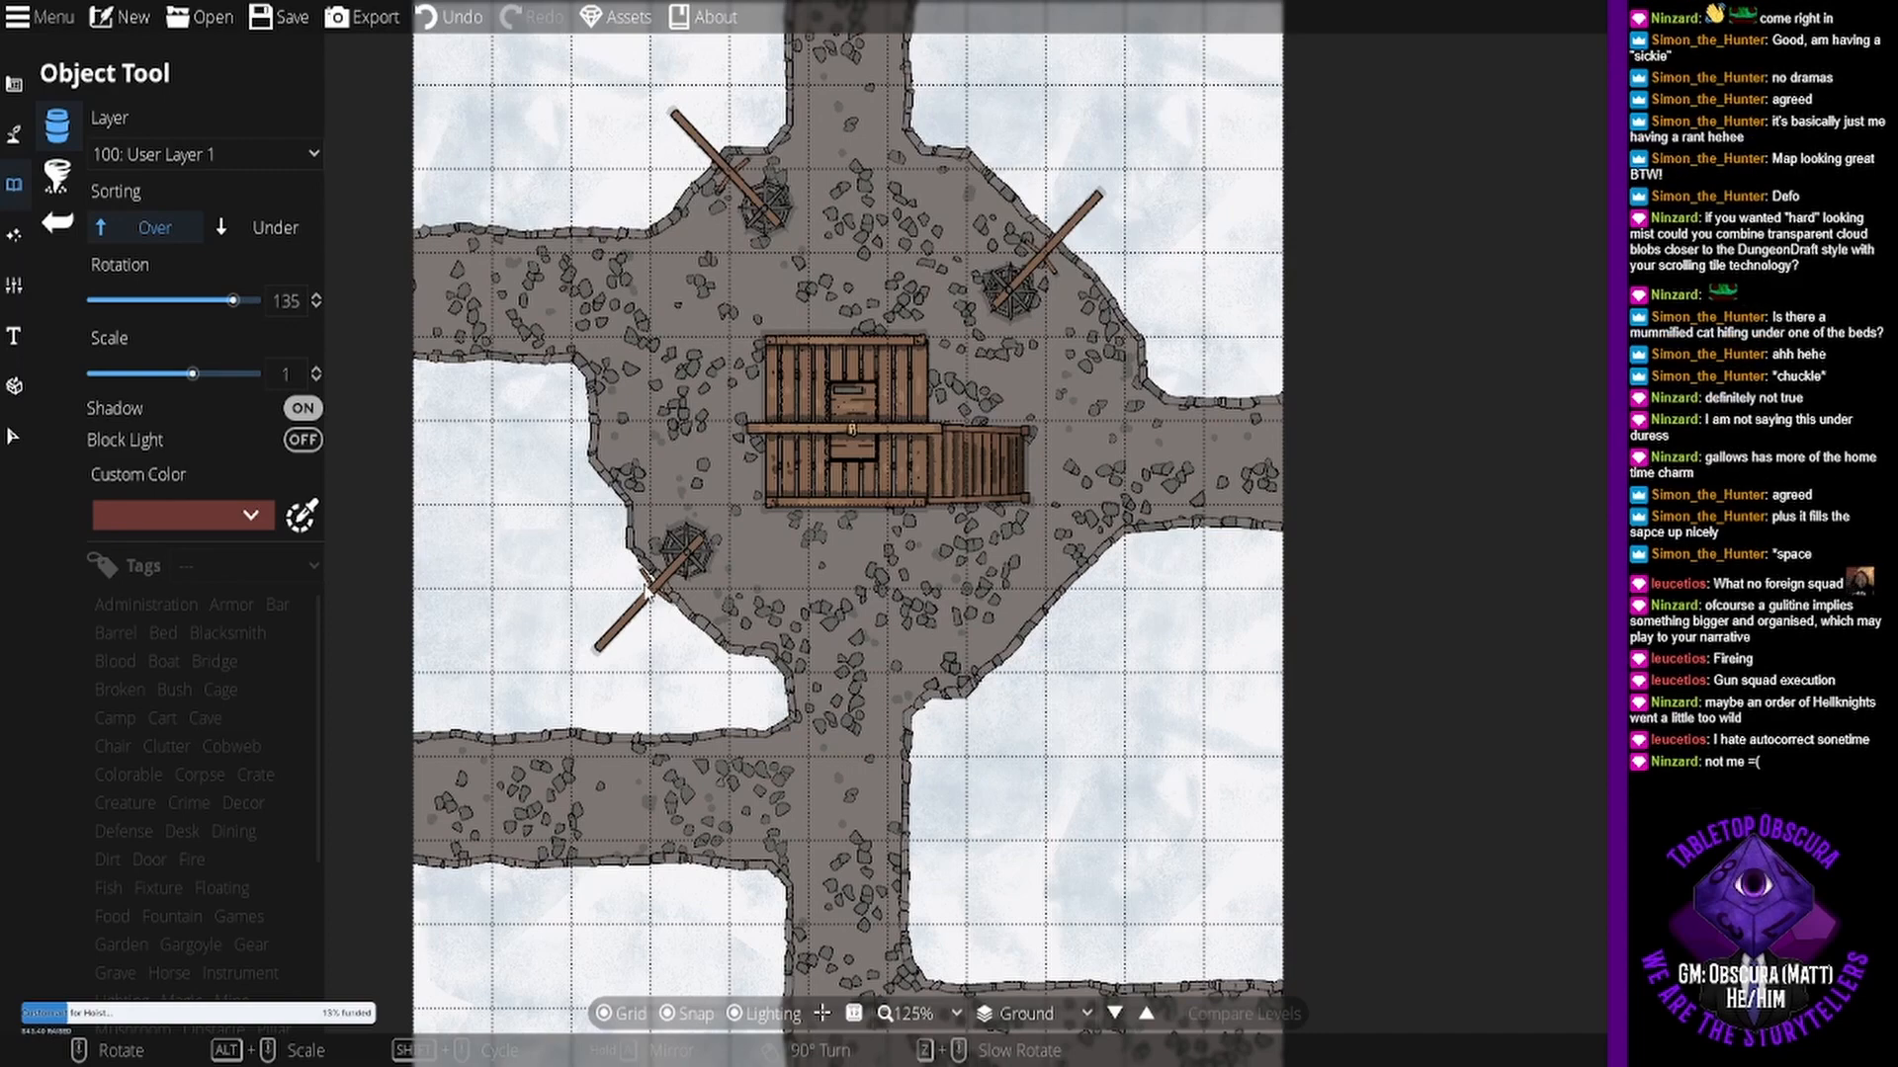
pyautogui.click(648, 593)
pyautogui.scroll(-6, 1097, 660)
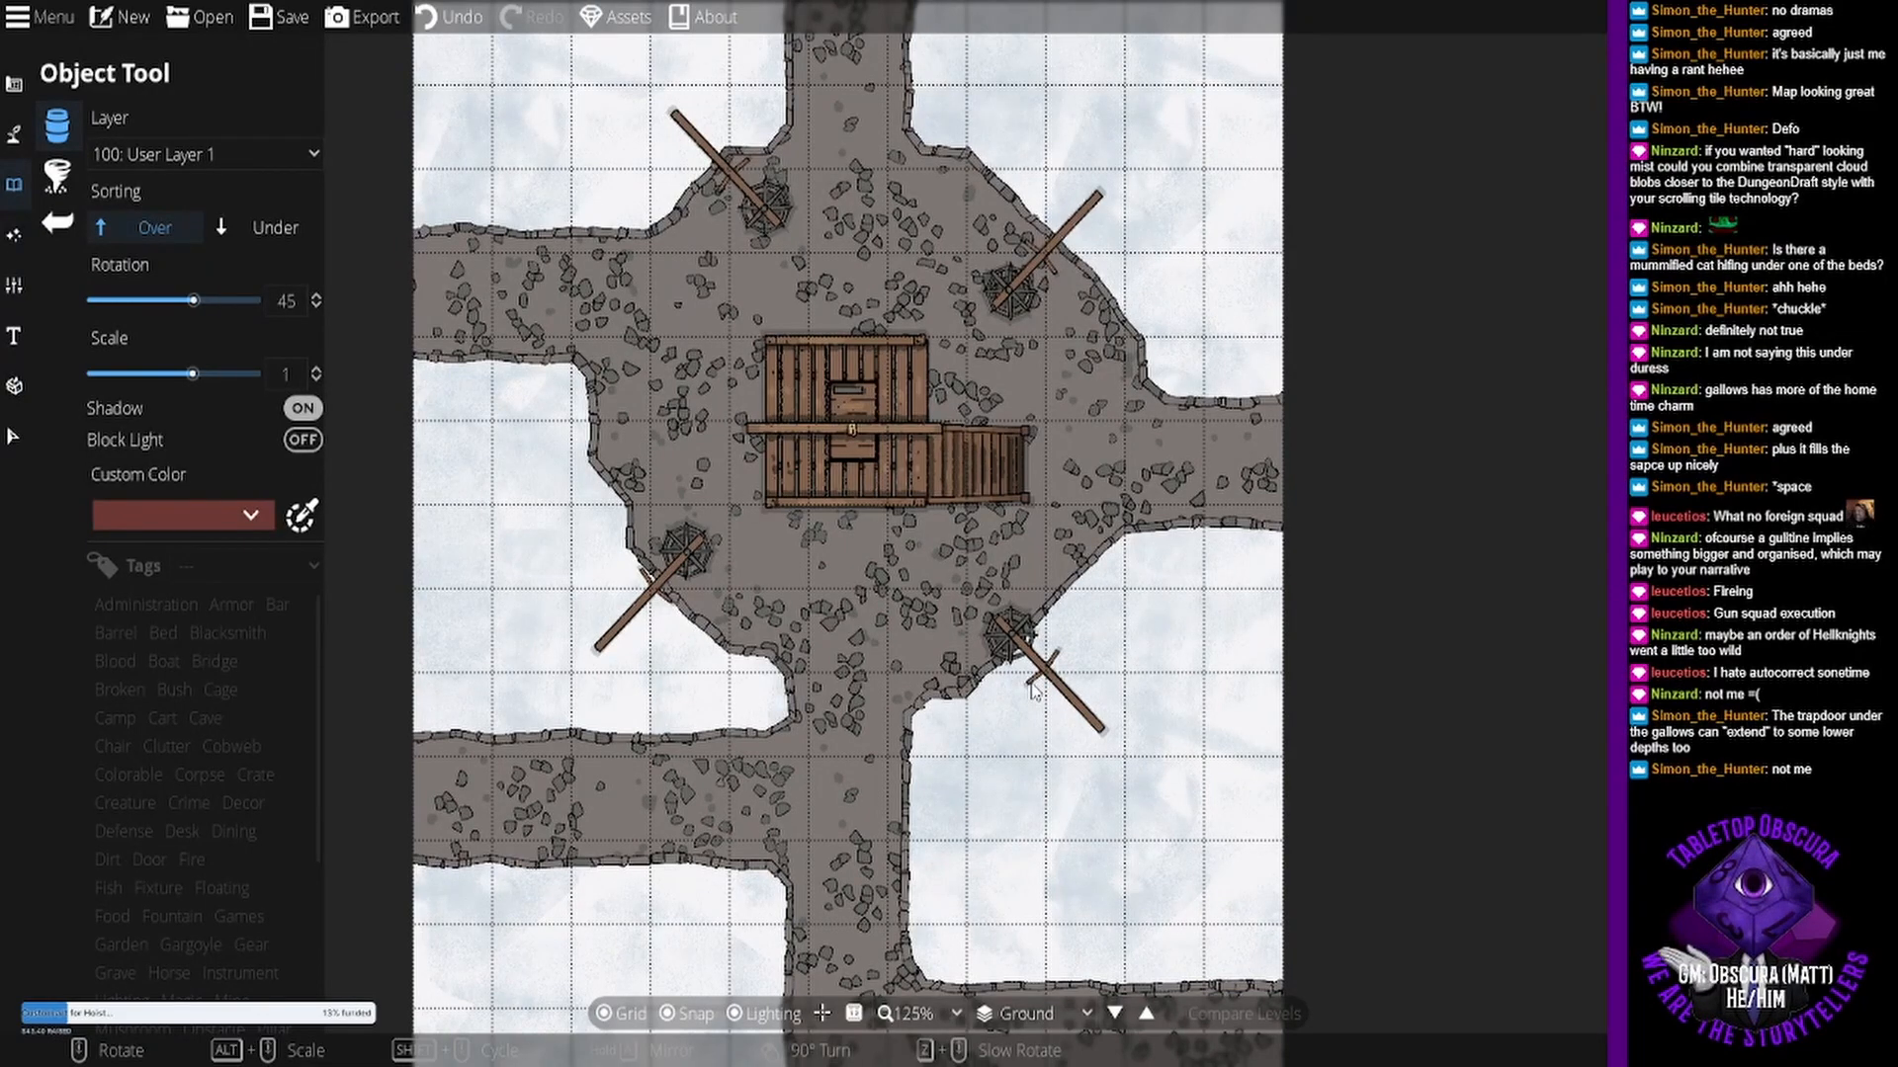
pyautogui.click(1031, 684)
# - Place small round cages rotated 90 degrees on both sides of the road below the plaza and below the west branch
pyautogui.moveTo(1043, 772); pyautogui.dragTo(1031, 507)
pyautogui.click(1675, 365)
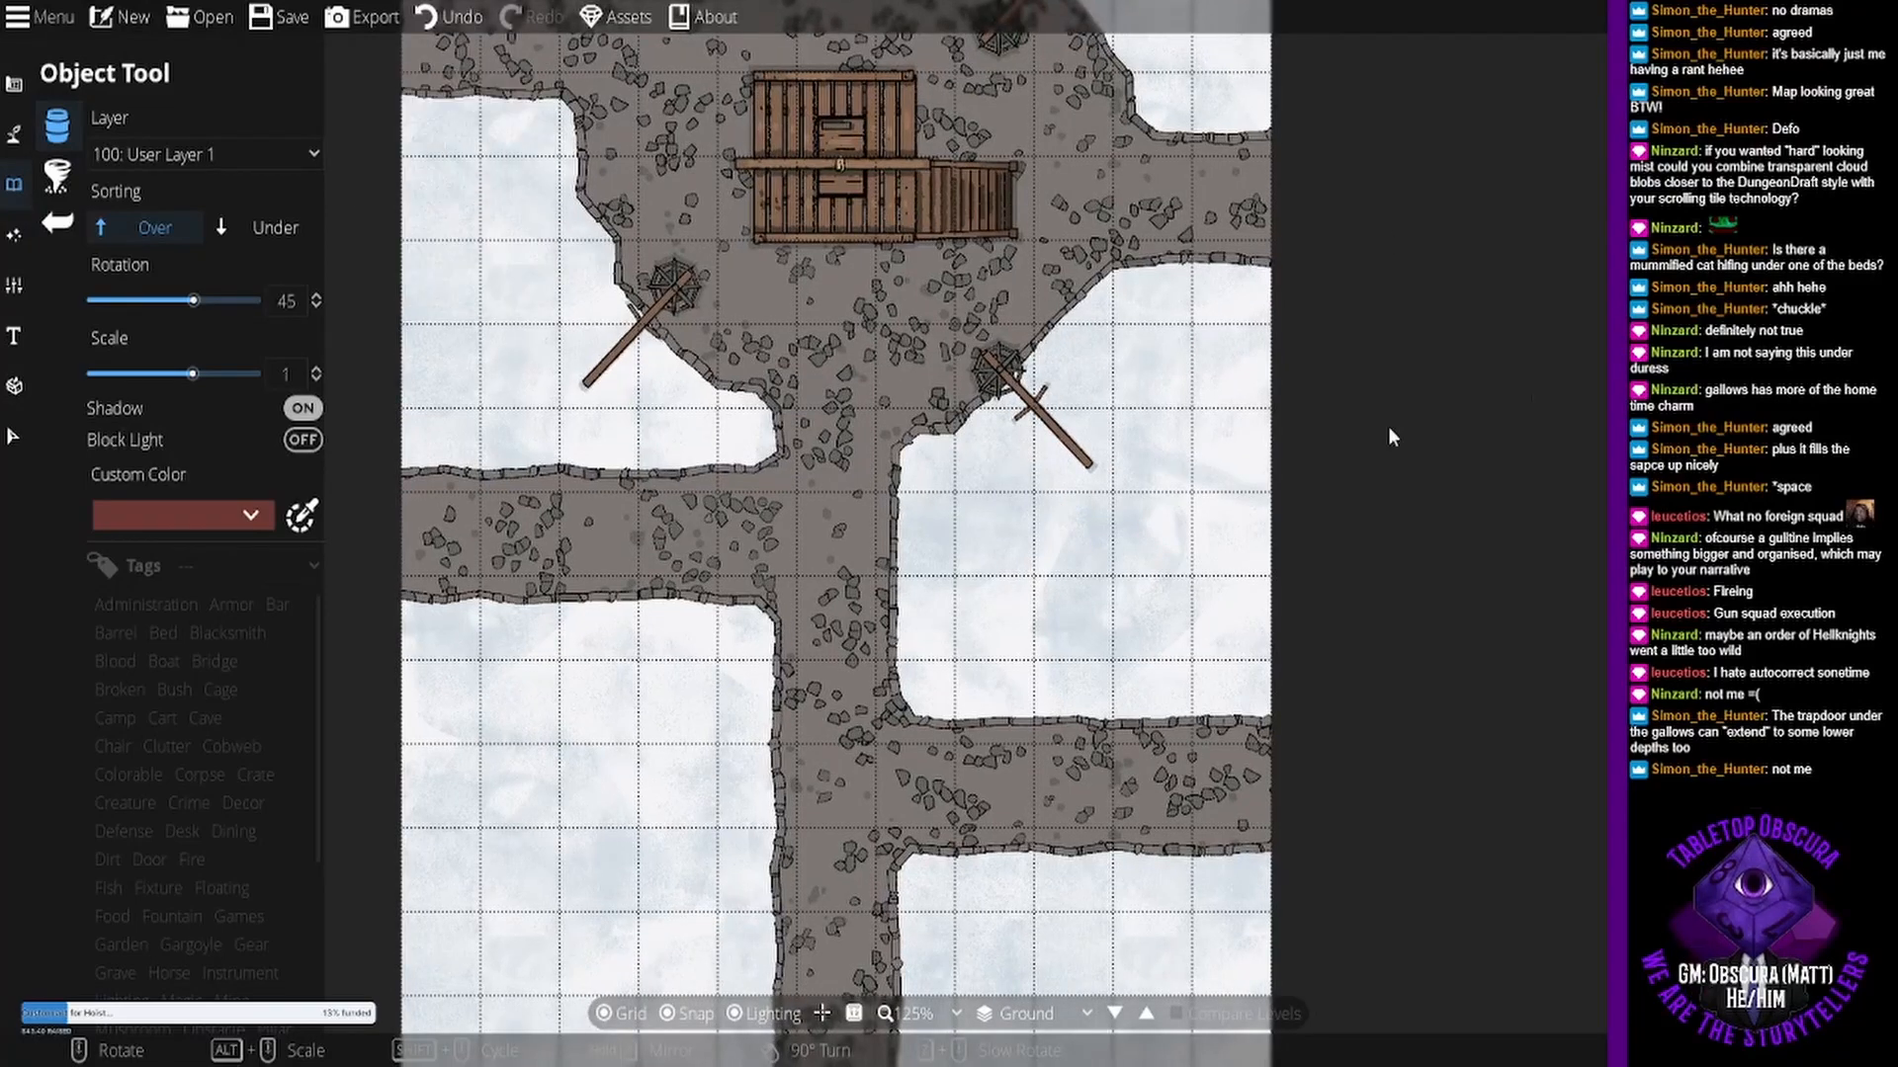
pyautogui.scroll(3, 1003, 545)
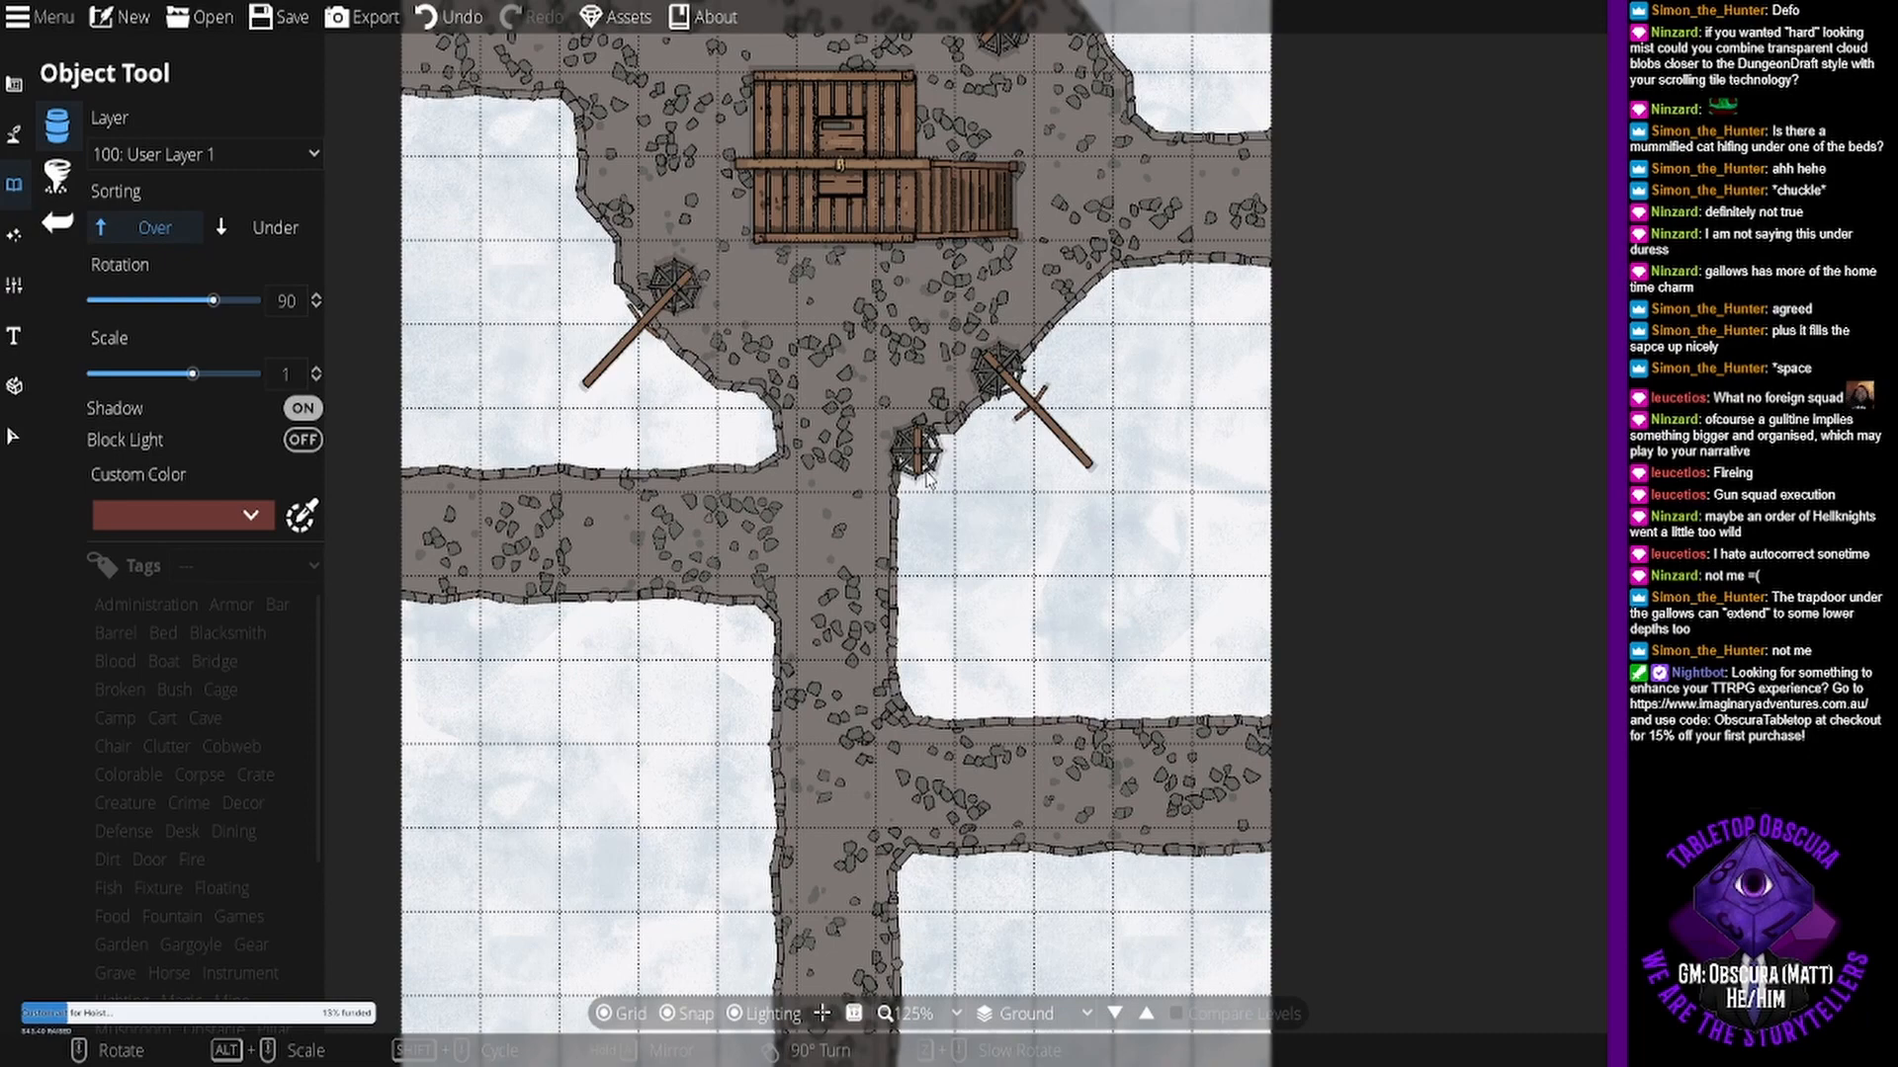
pyautogui.click(927, 478)
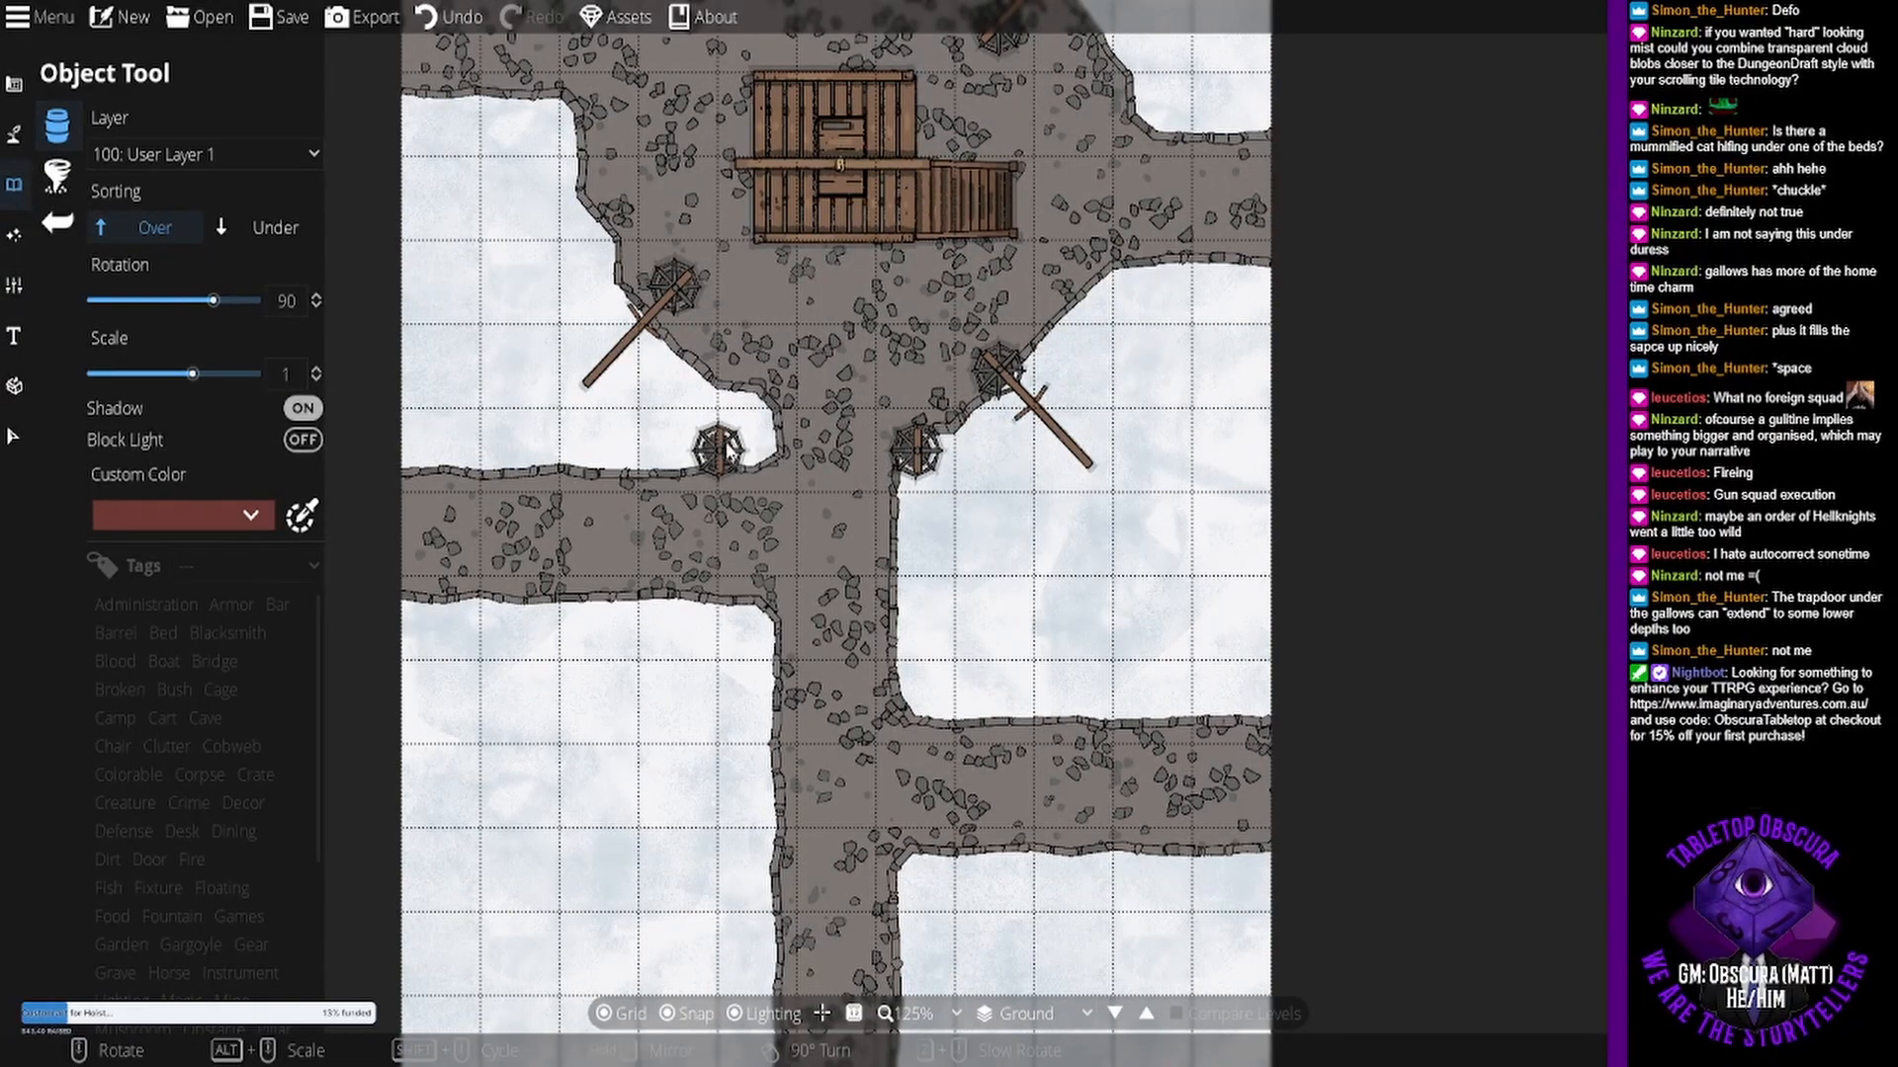
pyautogui.click(757, 450)
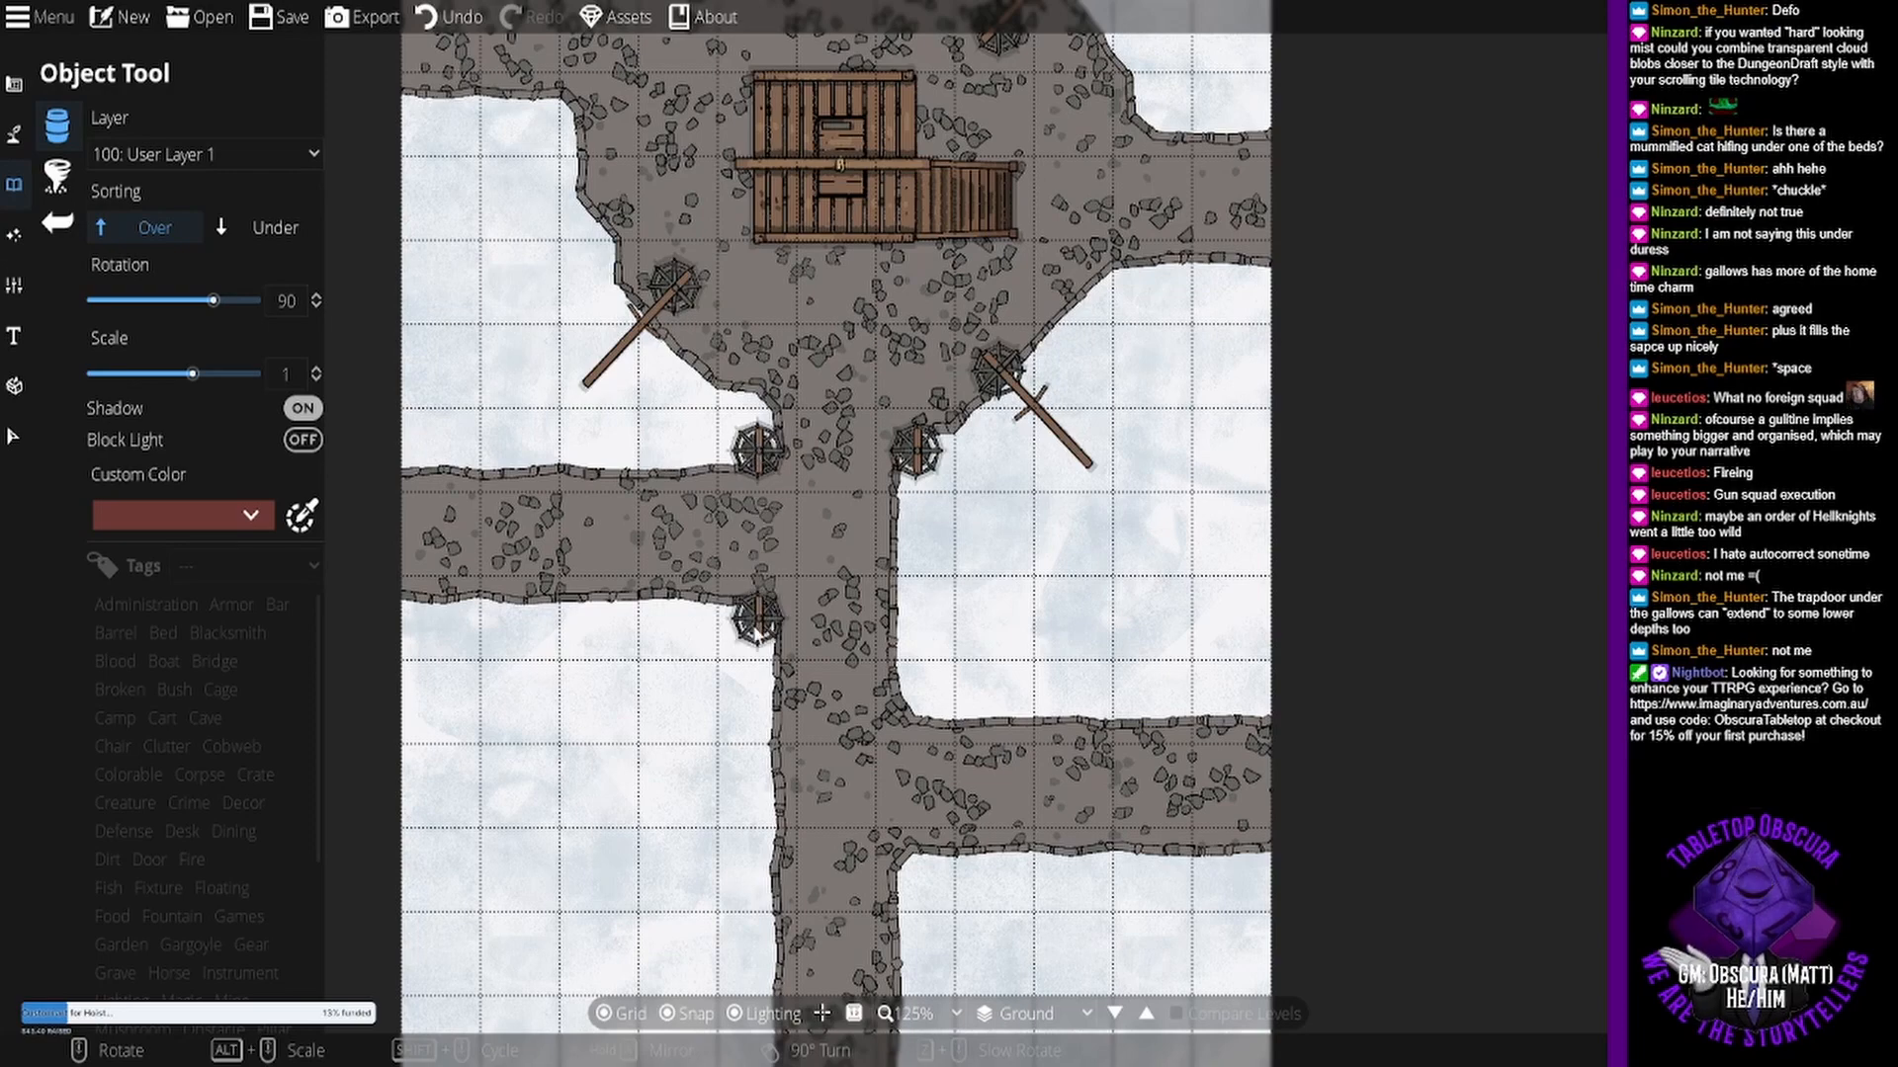
pyautogui.click(758, 709)
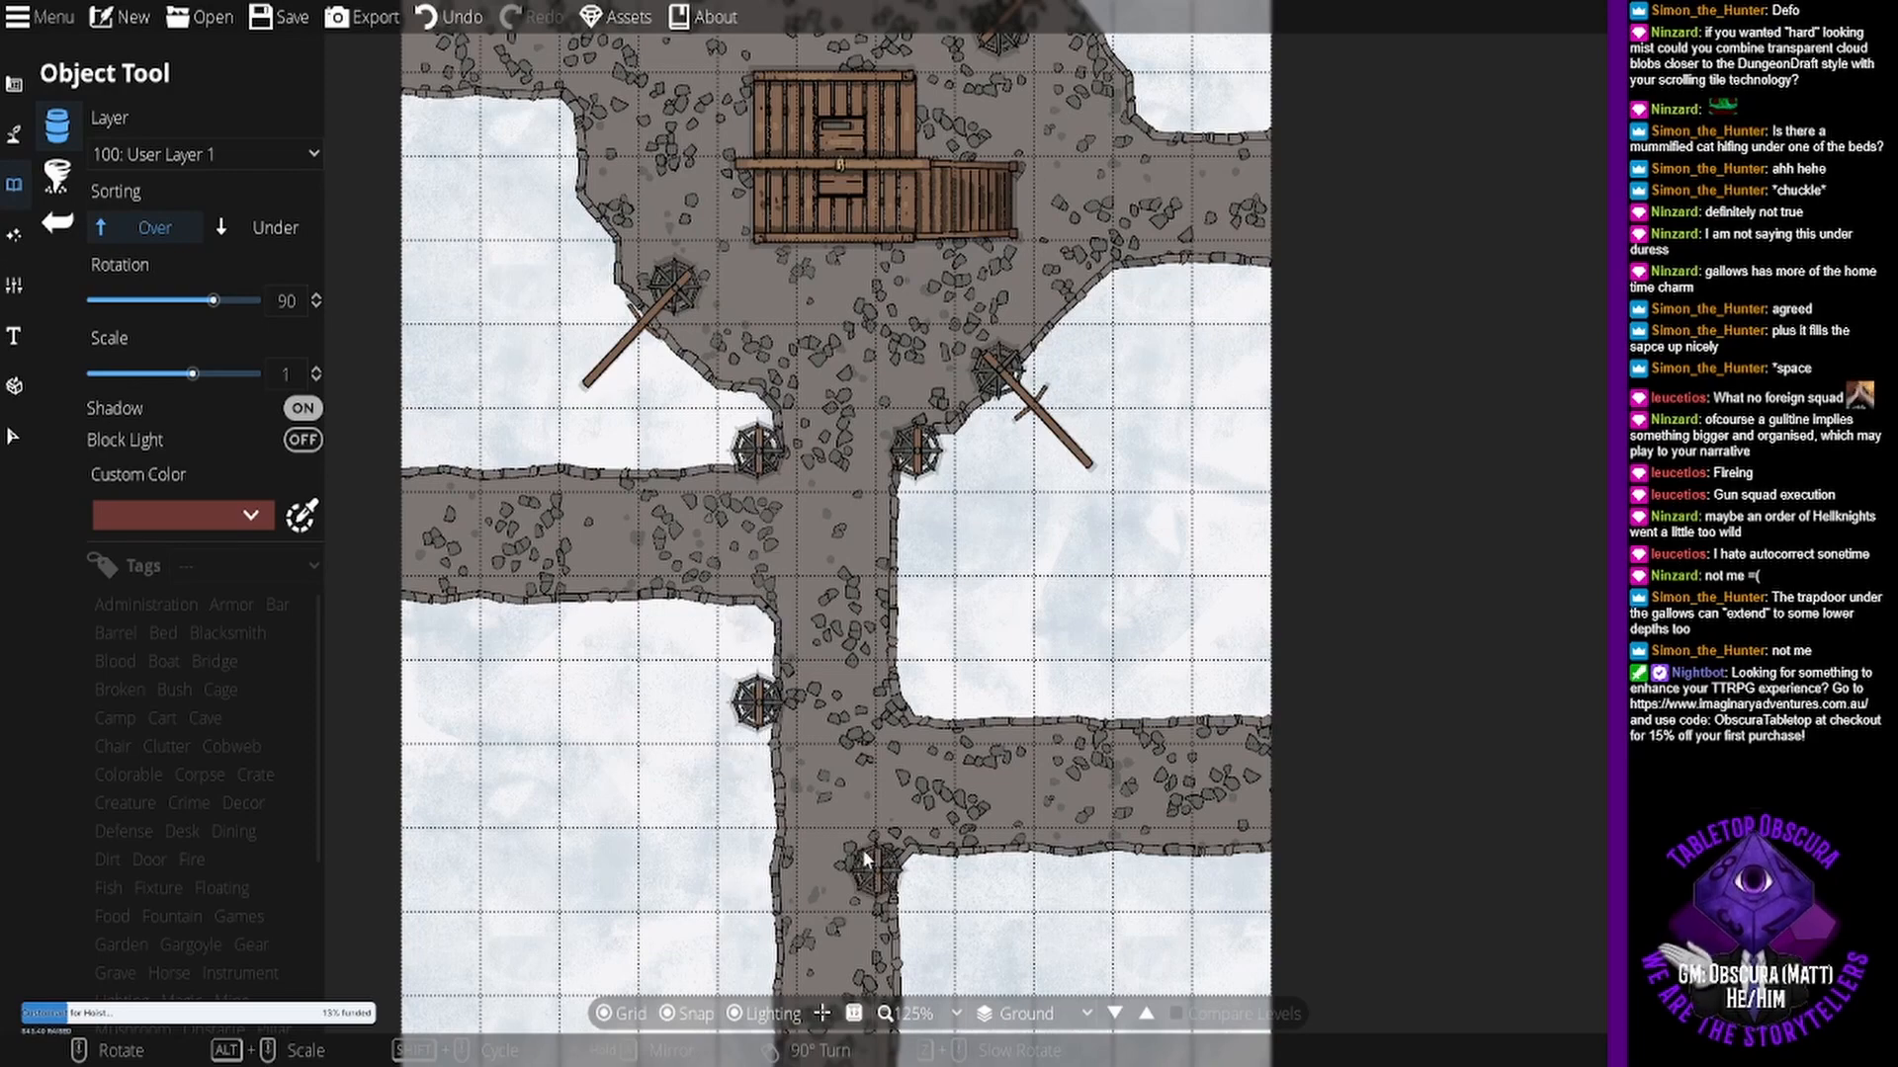
# - Place three more small round cages: one above the east branch and a pair flanking the road near the south edge
pyautogui.scroll(-3, 841, 852)
pyautogui.click(924, 509)
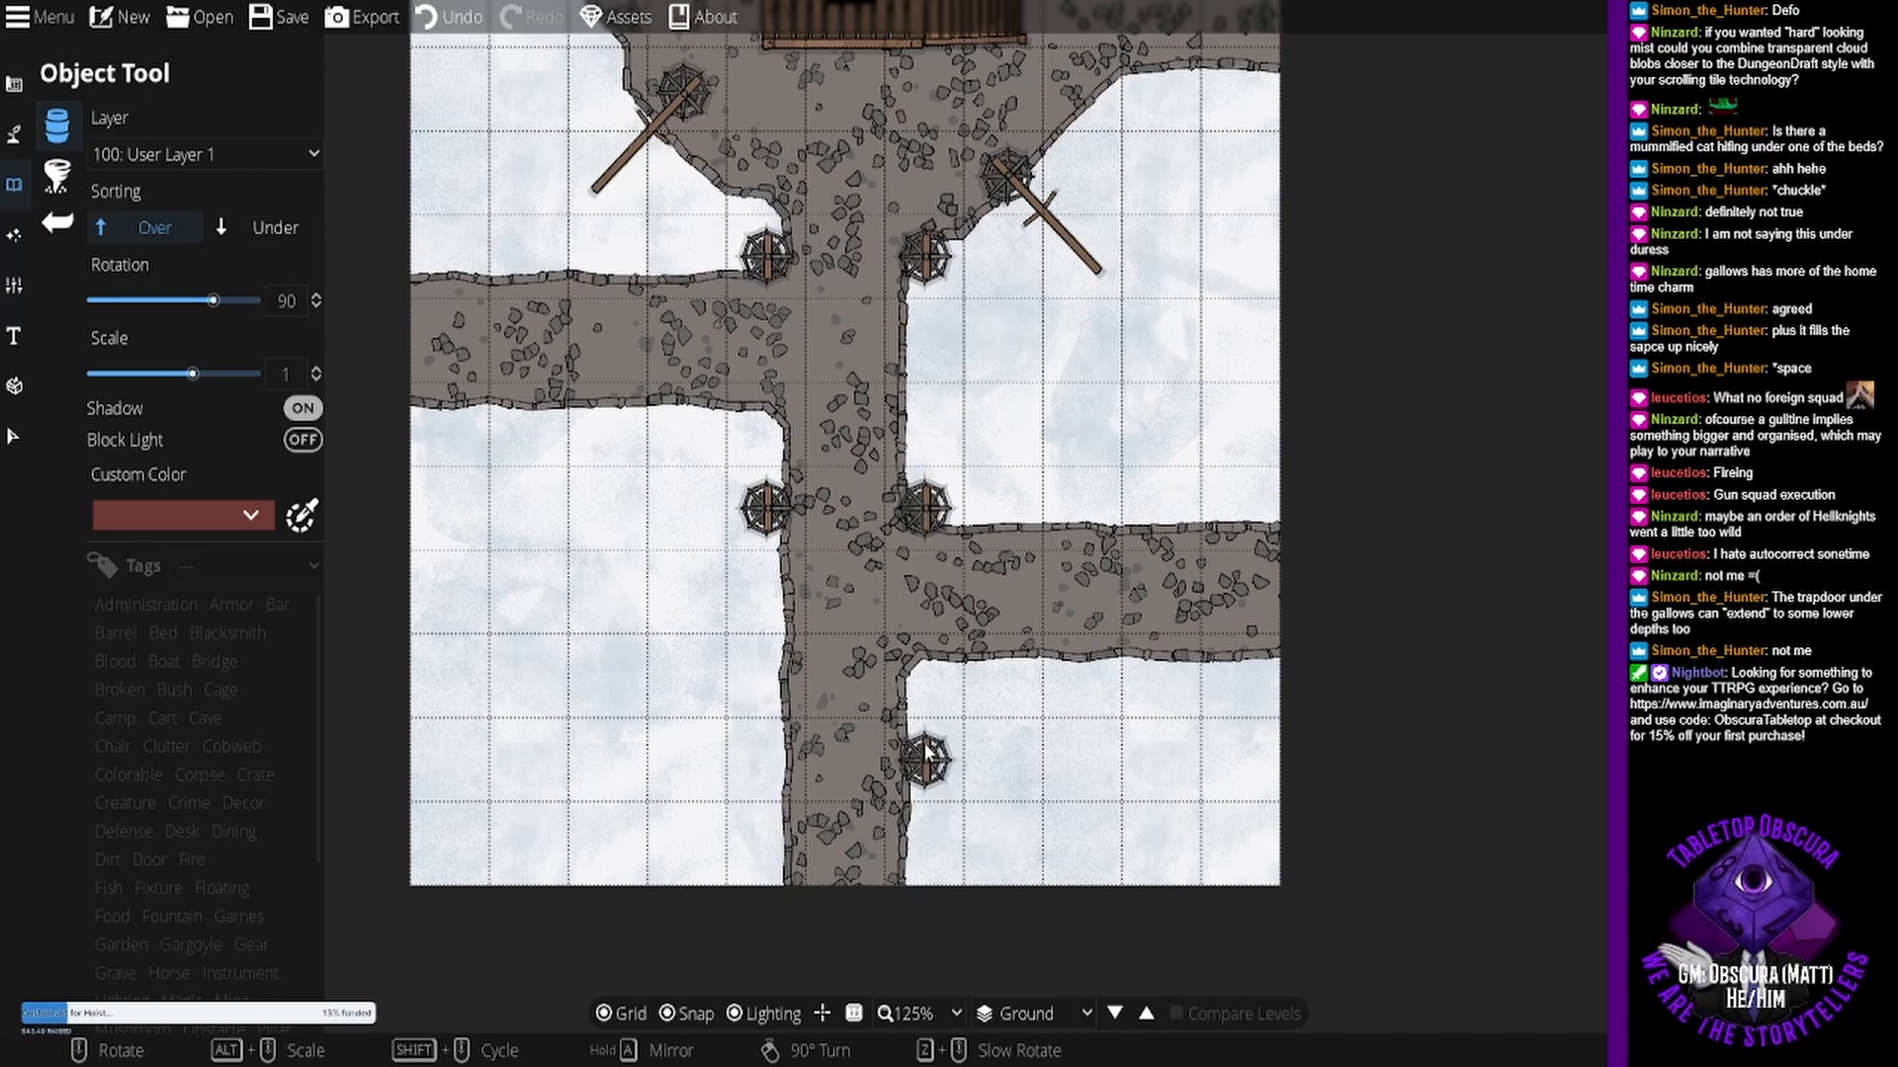
pyautogui.click(924, 760)
pyautogui.click(766, 759)
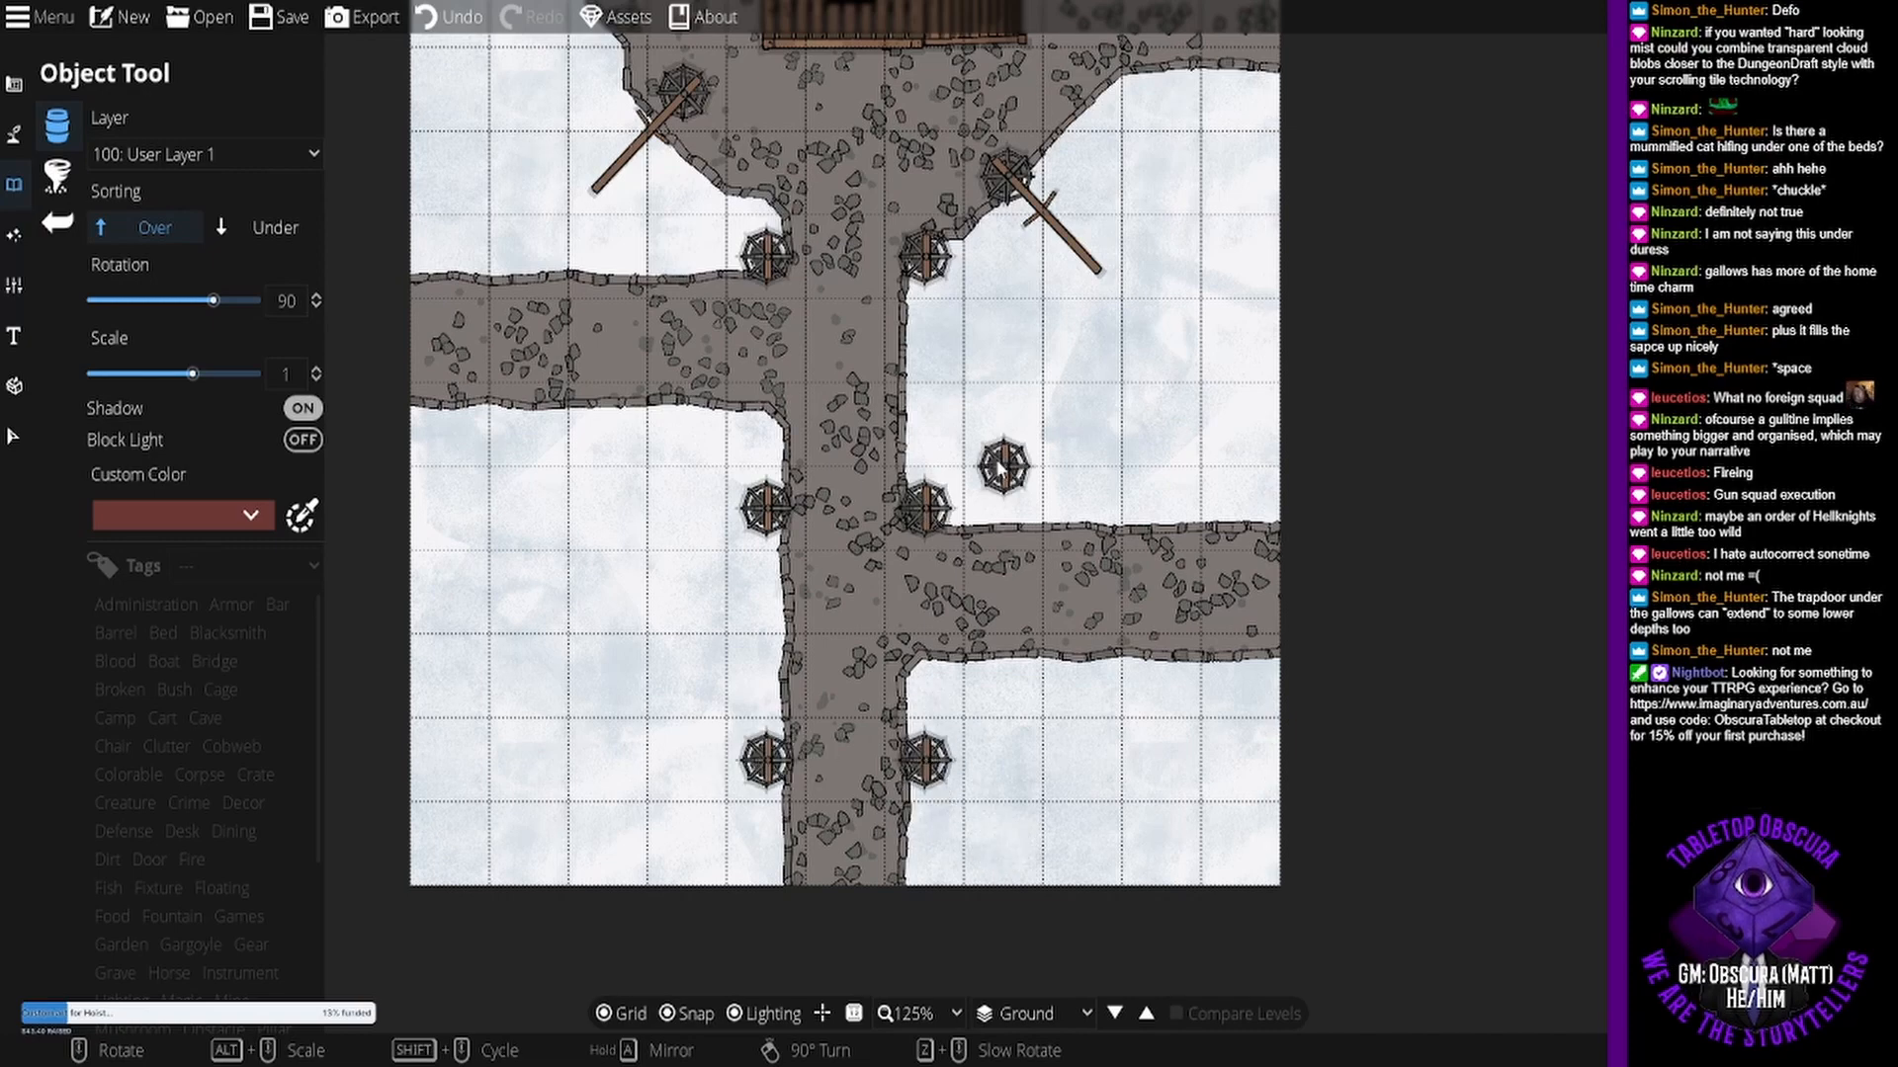
# - Change the custom object colour to a light grey-blue
pyautogui.scroll(2, 964, 514)
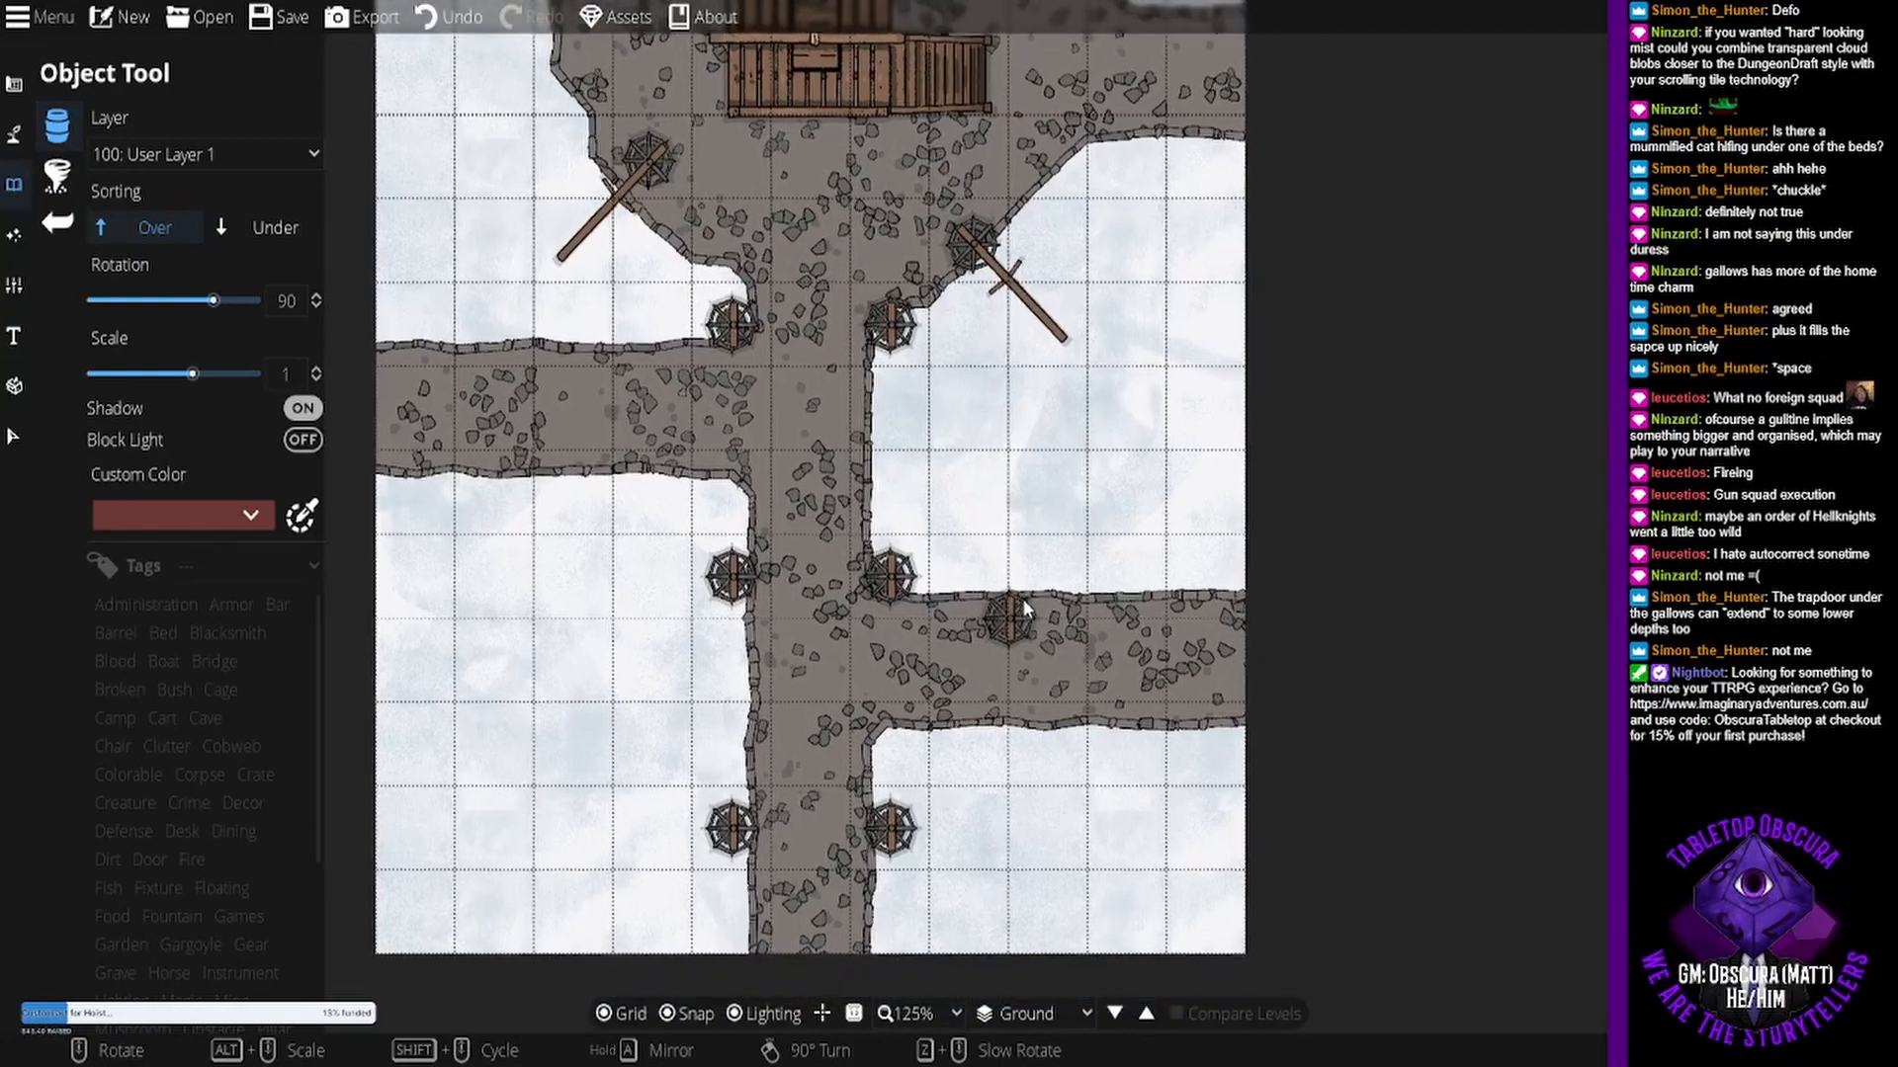
pyautogui.click(1089, 565)
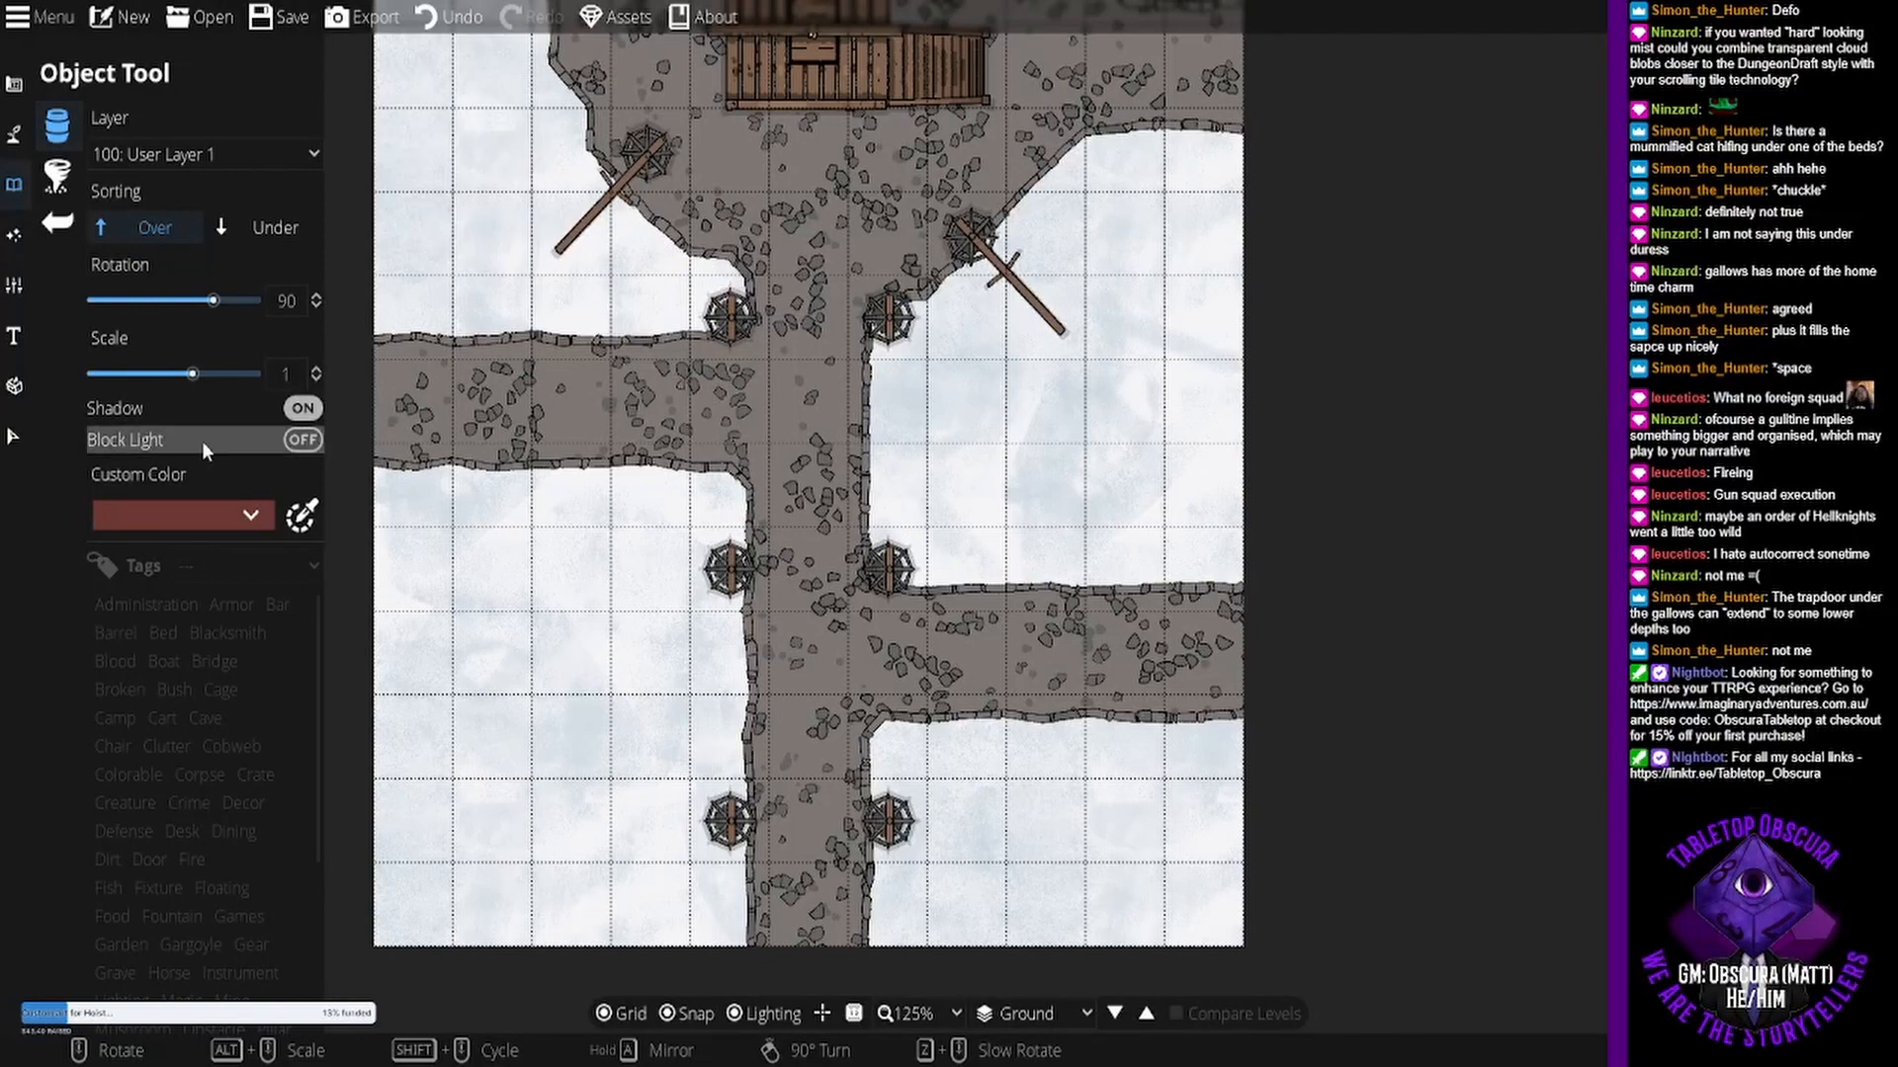
pyautogui.click(172, 514)
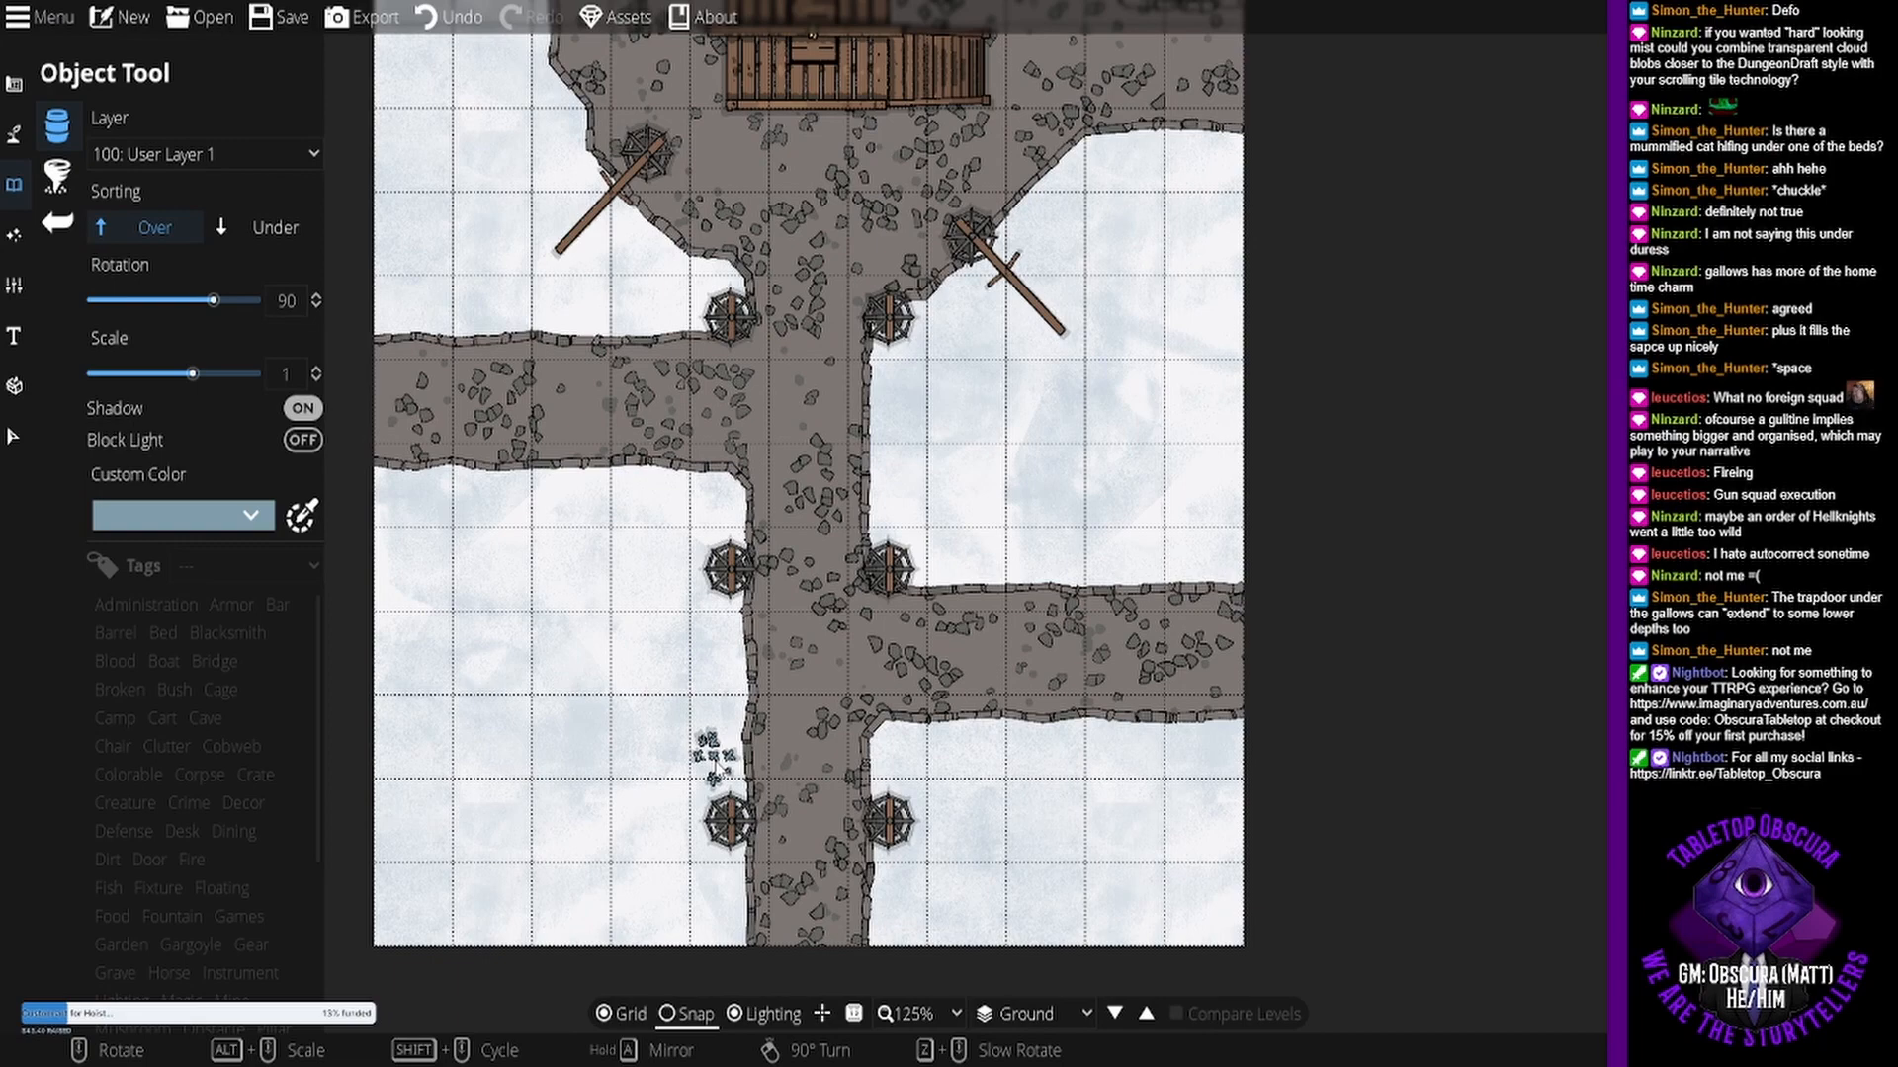
# - Place grey-blue scatter clusters at varied rotations, such as 30 and -45 degrees, along the main road's west side near the south edge
pyautogui.click(714, 763)
pyautogui.scroll(-4, 717, 884)
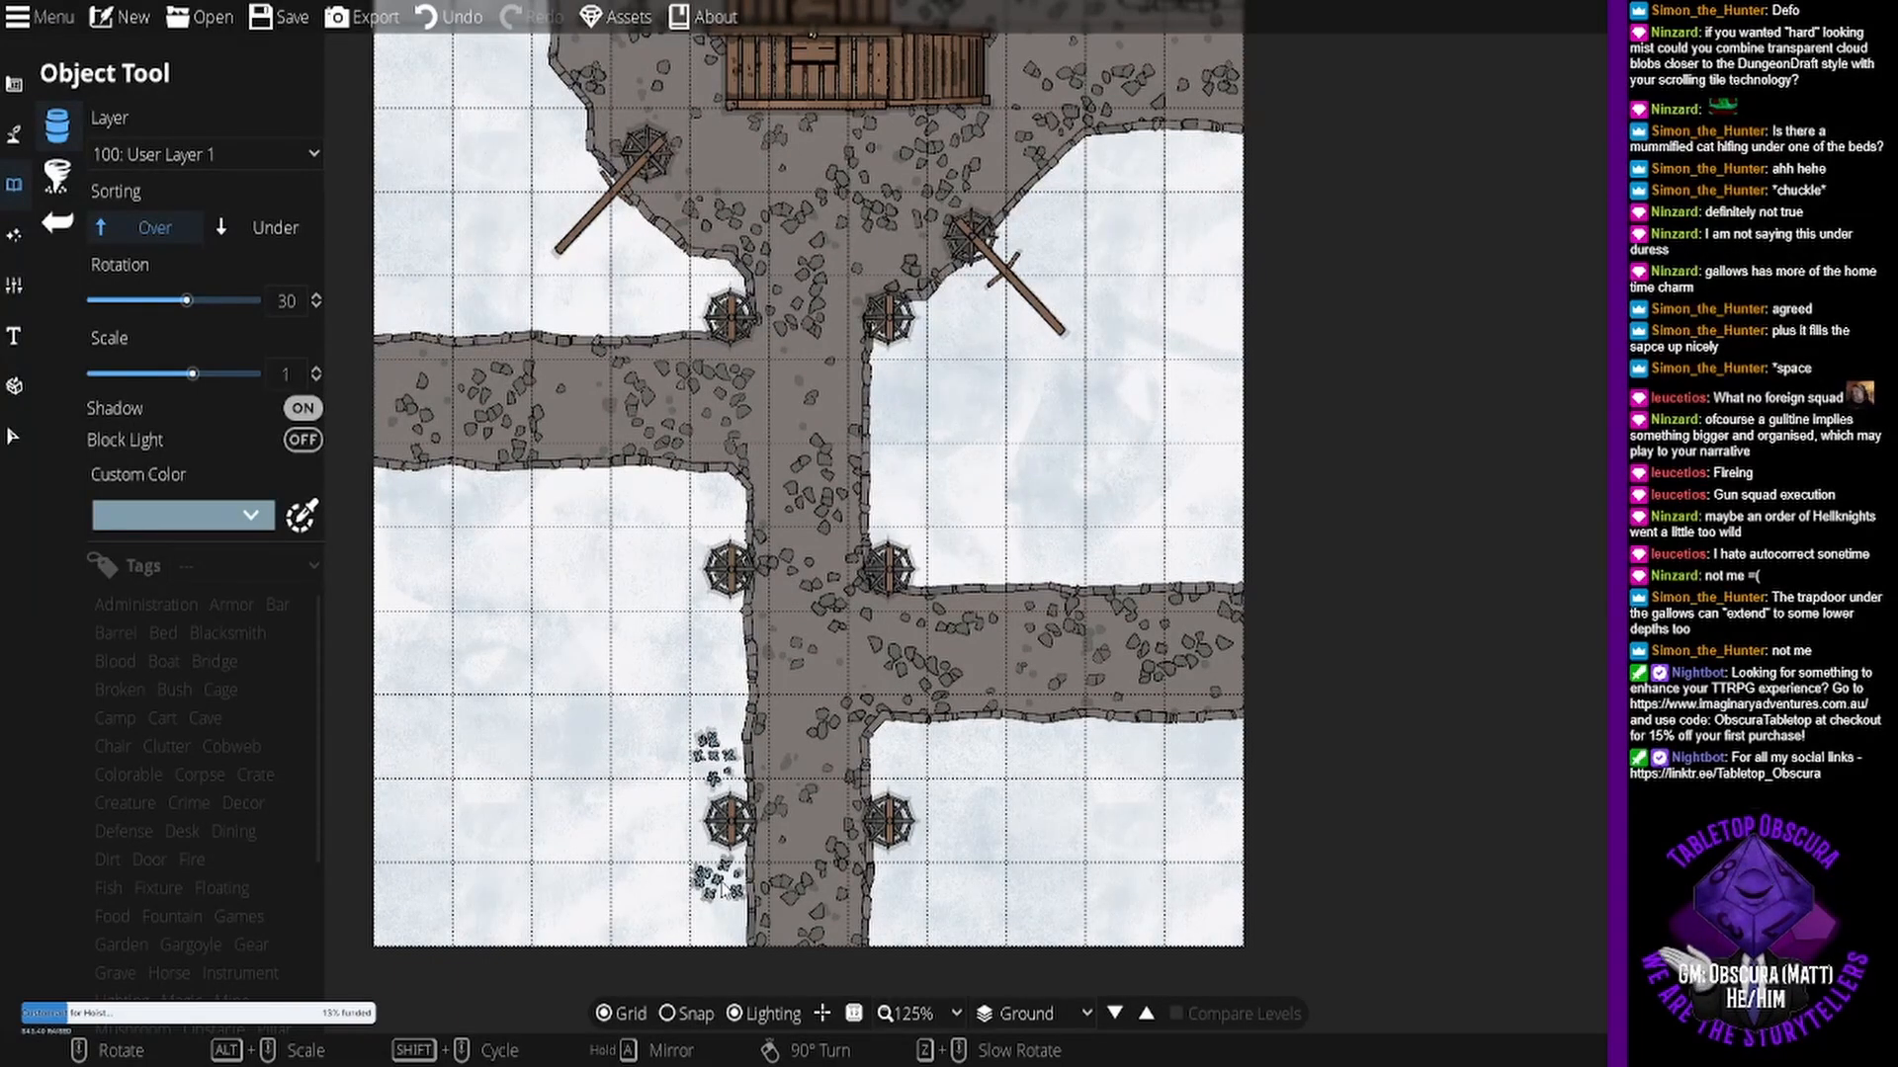
pyautogui.scroll(-6, 718, 884)
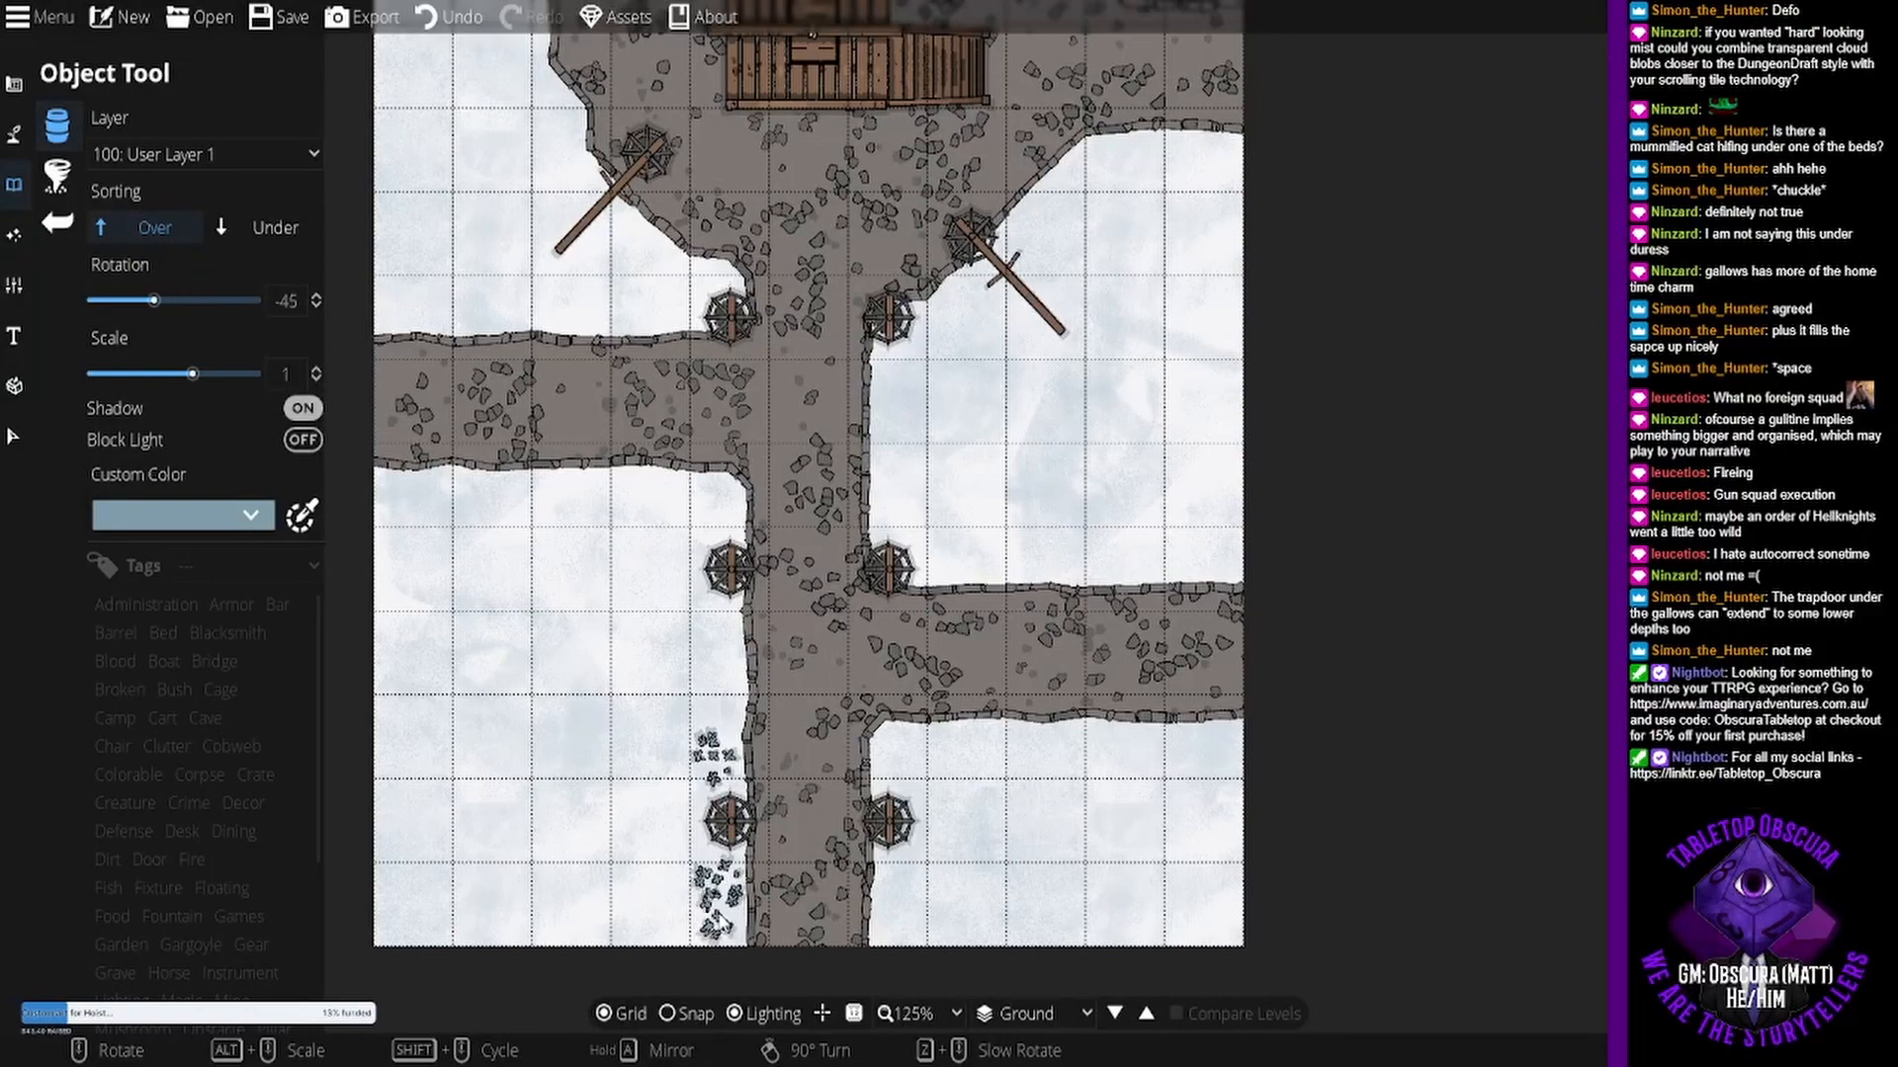
pyautogui.scroll(-2, 718, 899)
pyautogui.click(718, 899)
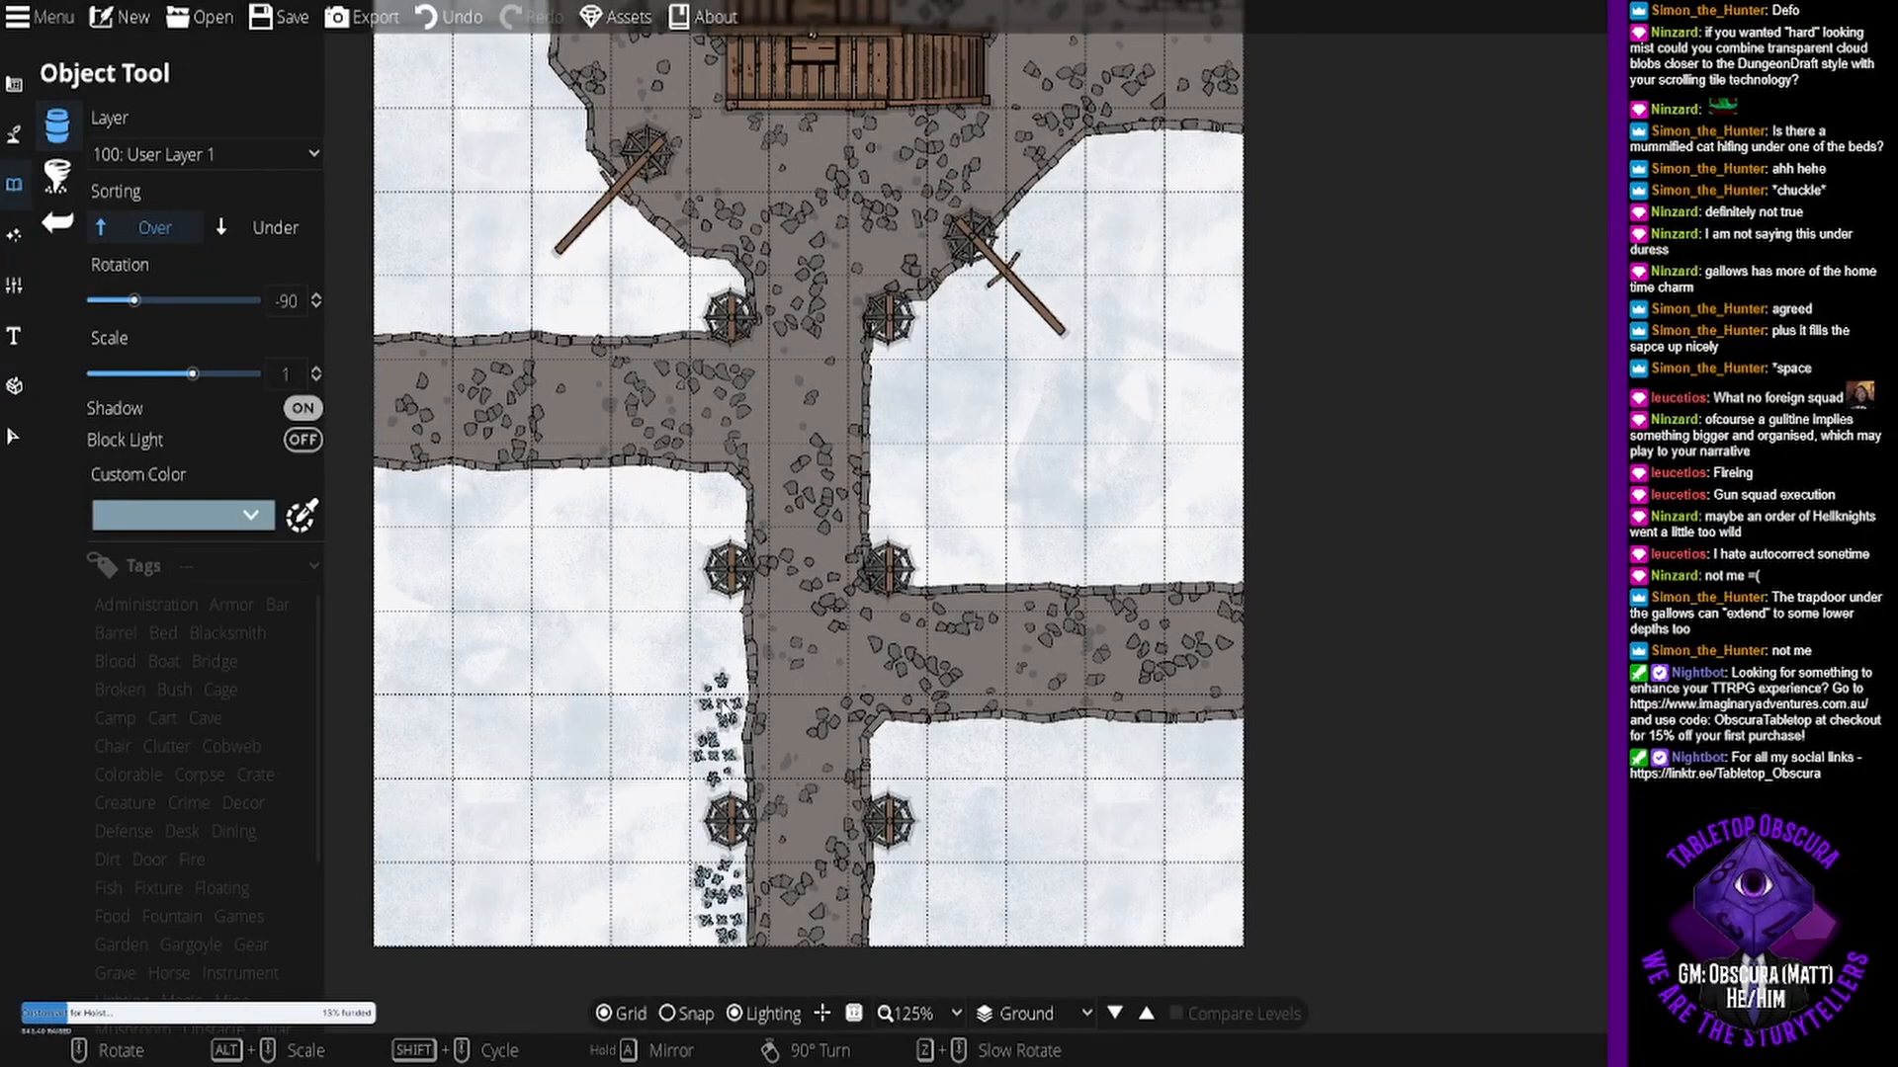
# - Extend the scatter clusters north along the road's west side and add more around the outside of the southwestern cage, varying the rotation
pyautogui.scroll(3, 721, 707)
pyautogui.scroll(-2, 721, 710)
pyautogui.scroll(-1, 719, 712)
pyautogui.scroll(9, 719, 692)
pyautogui.scroll(4, 713, 652)
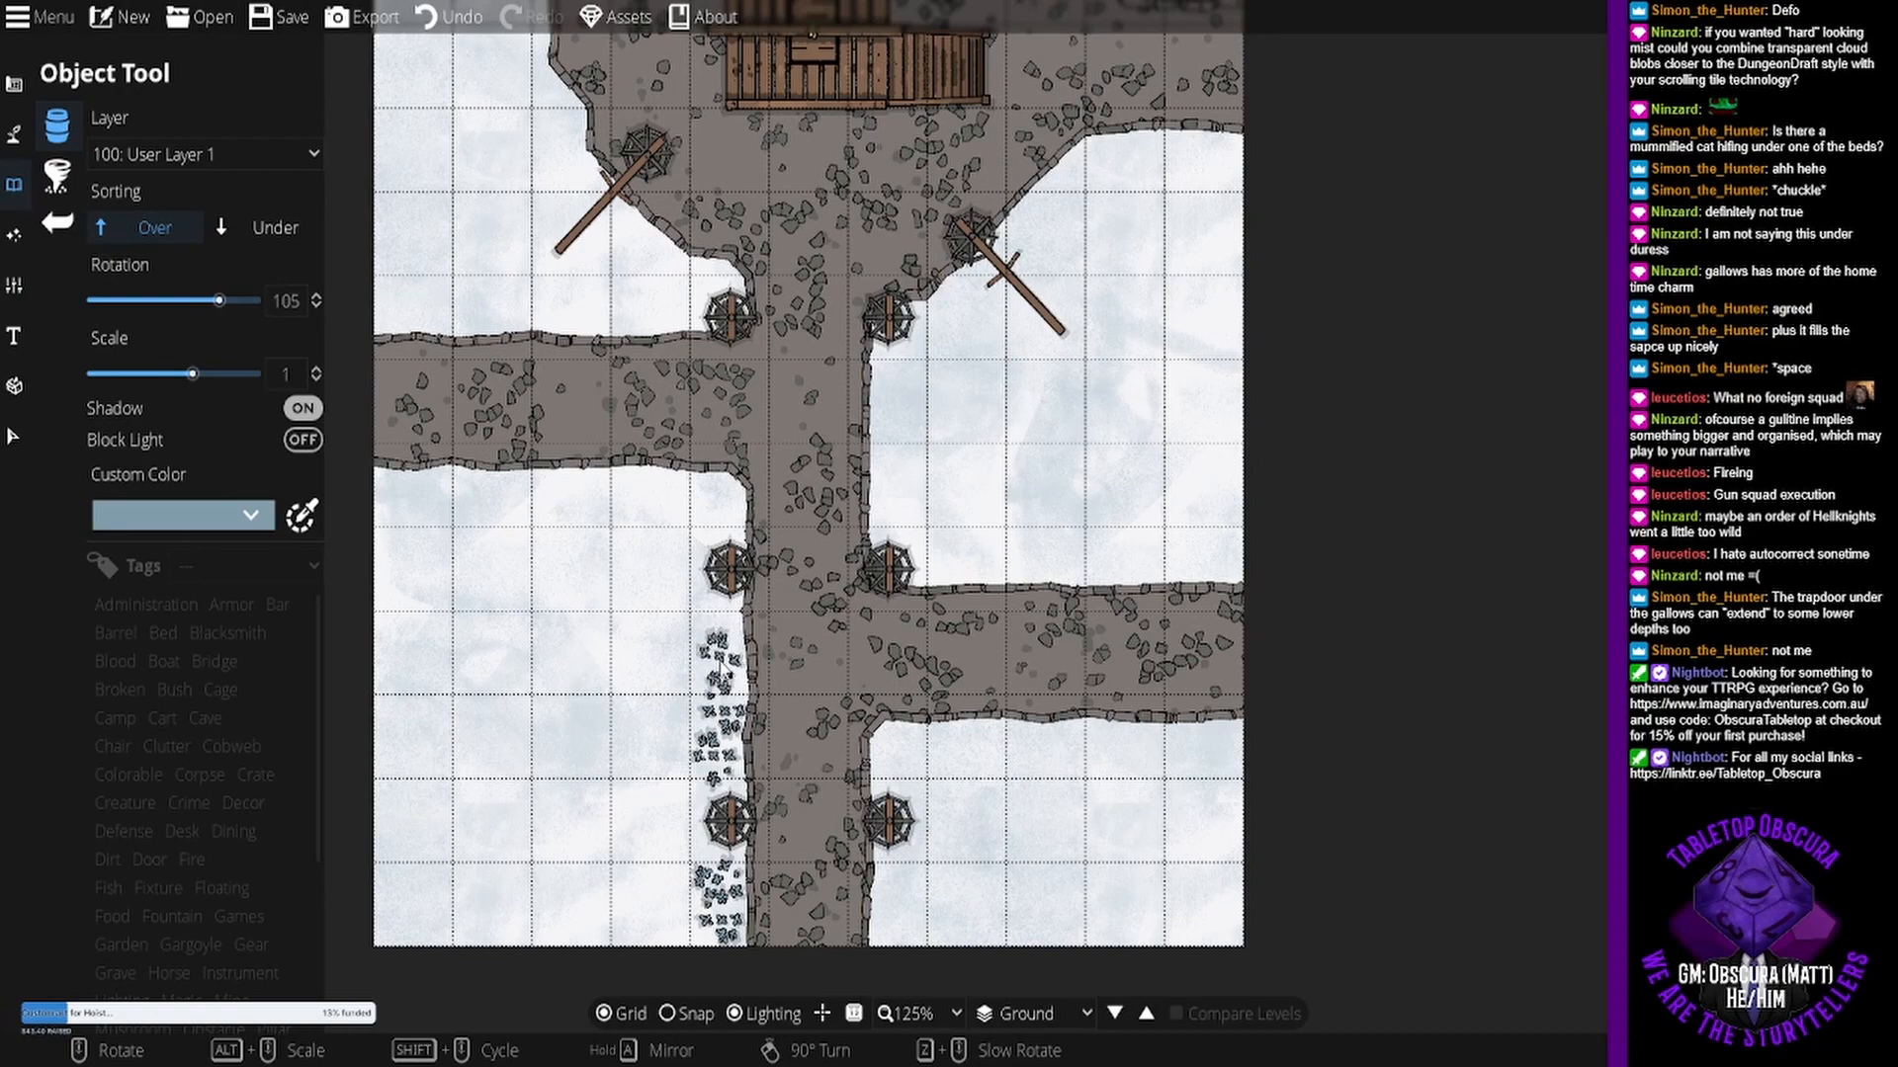
pyautogui.scroll(2, 691, 840)
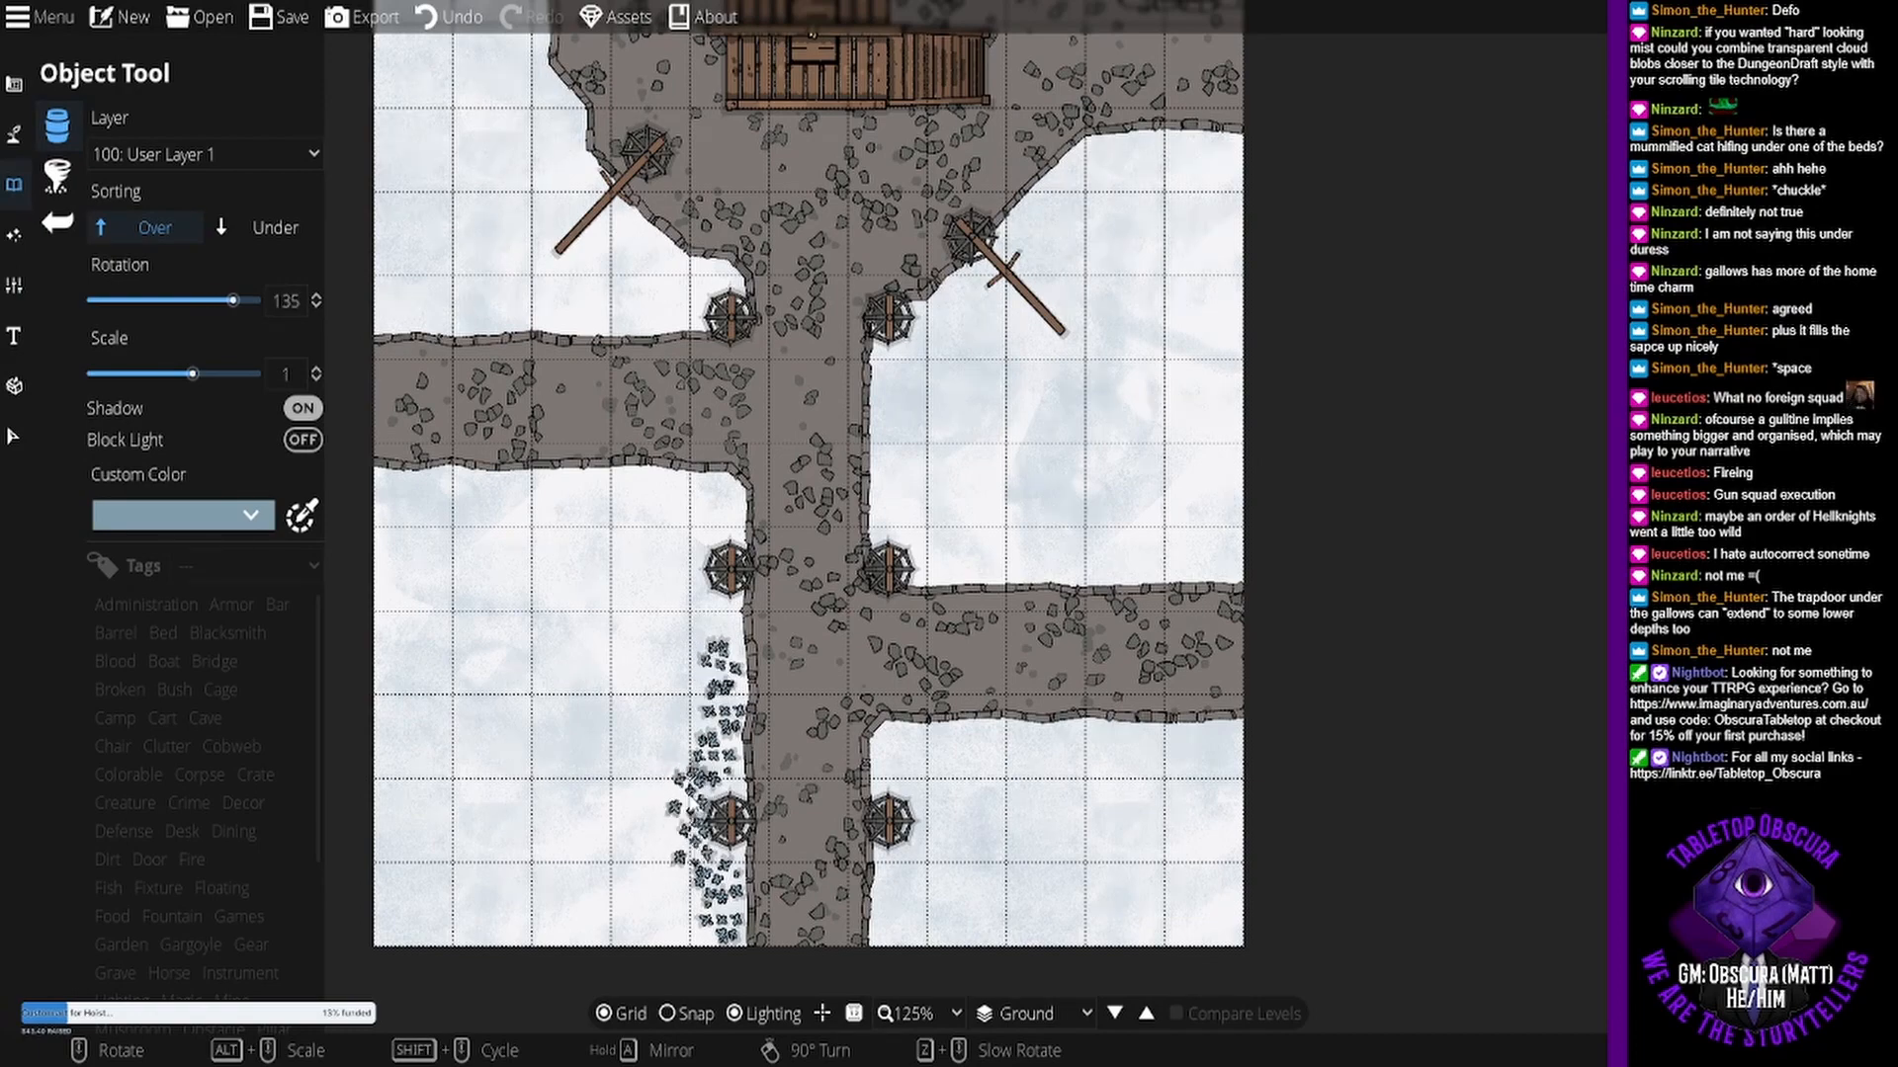
# - Surround the round cage below the west branch with scatter clusters, filling the snow up to the road corner at varied rotations
pyautogui.scroll(-3, 727, 633)
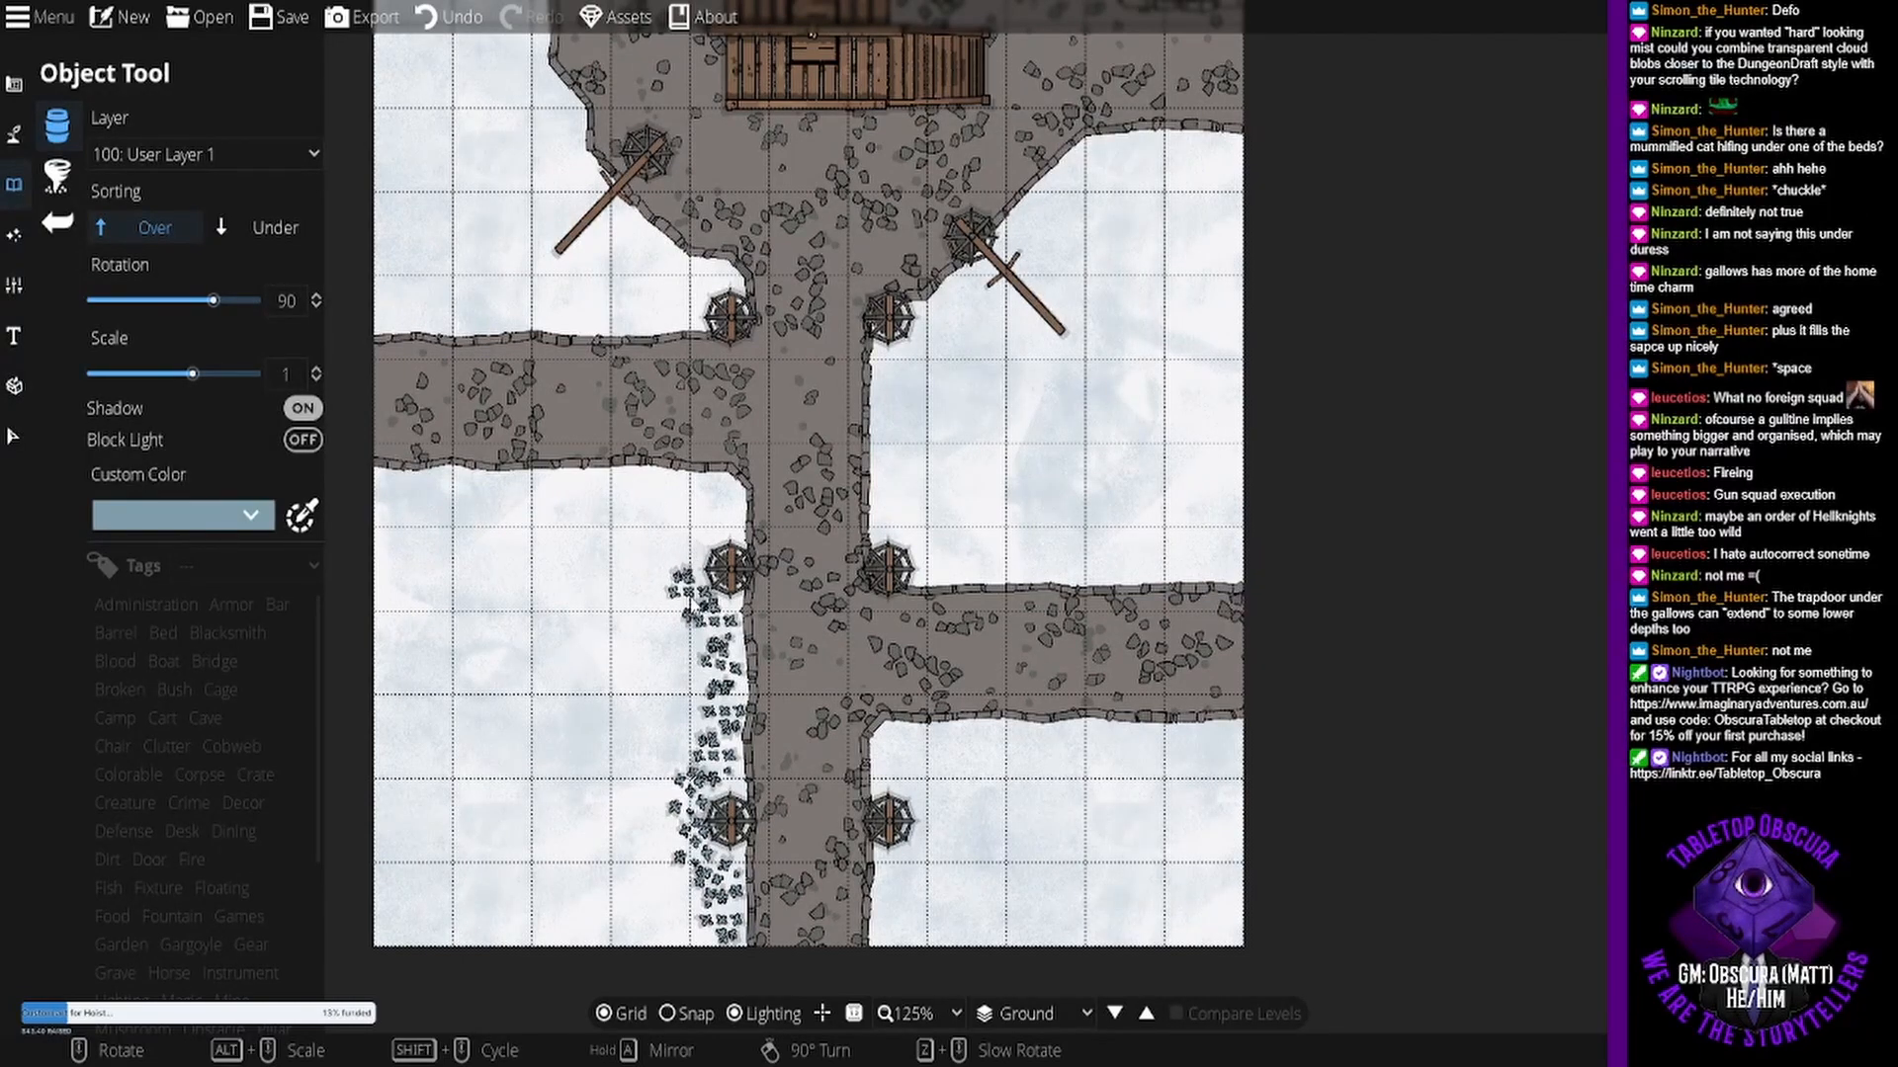
pyautogui.scroll(3, 682, 524)
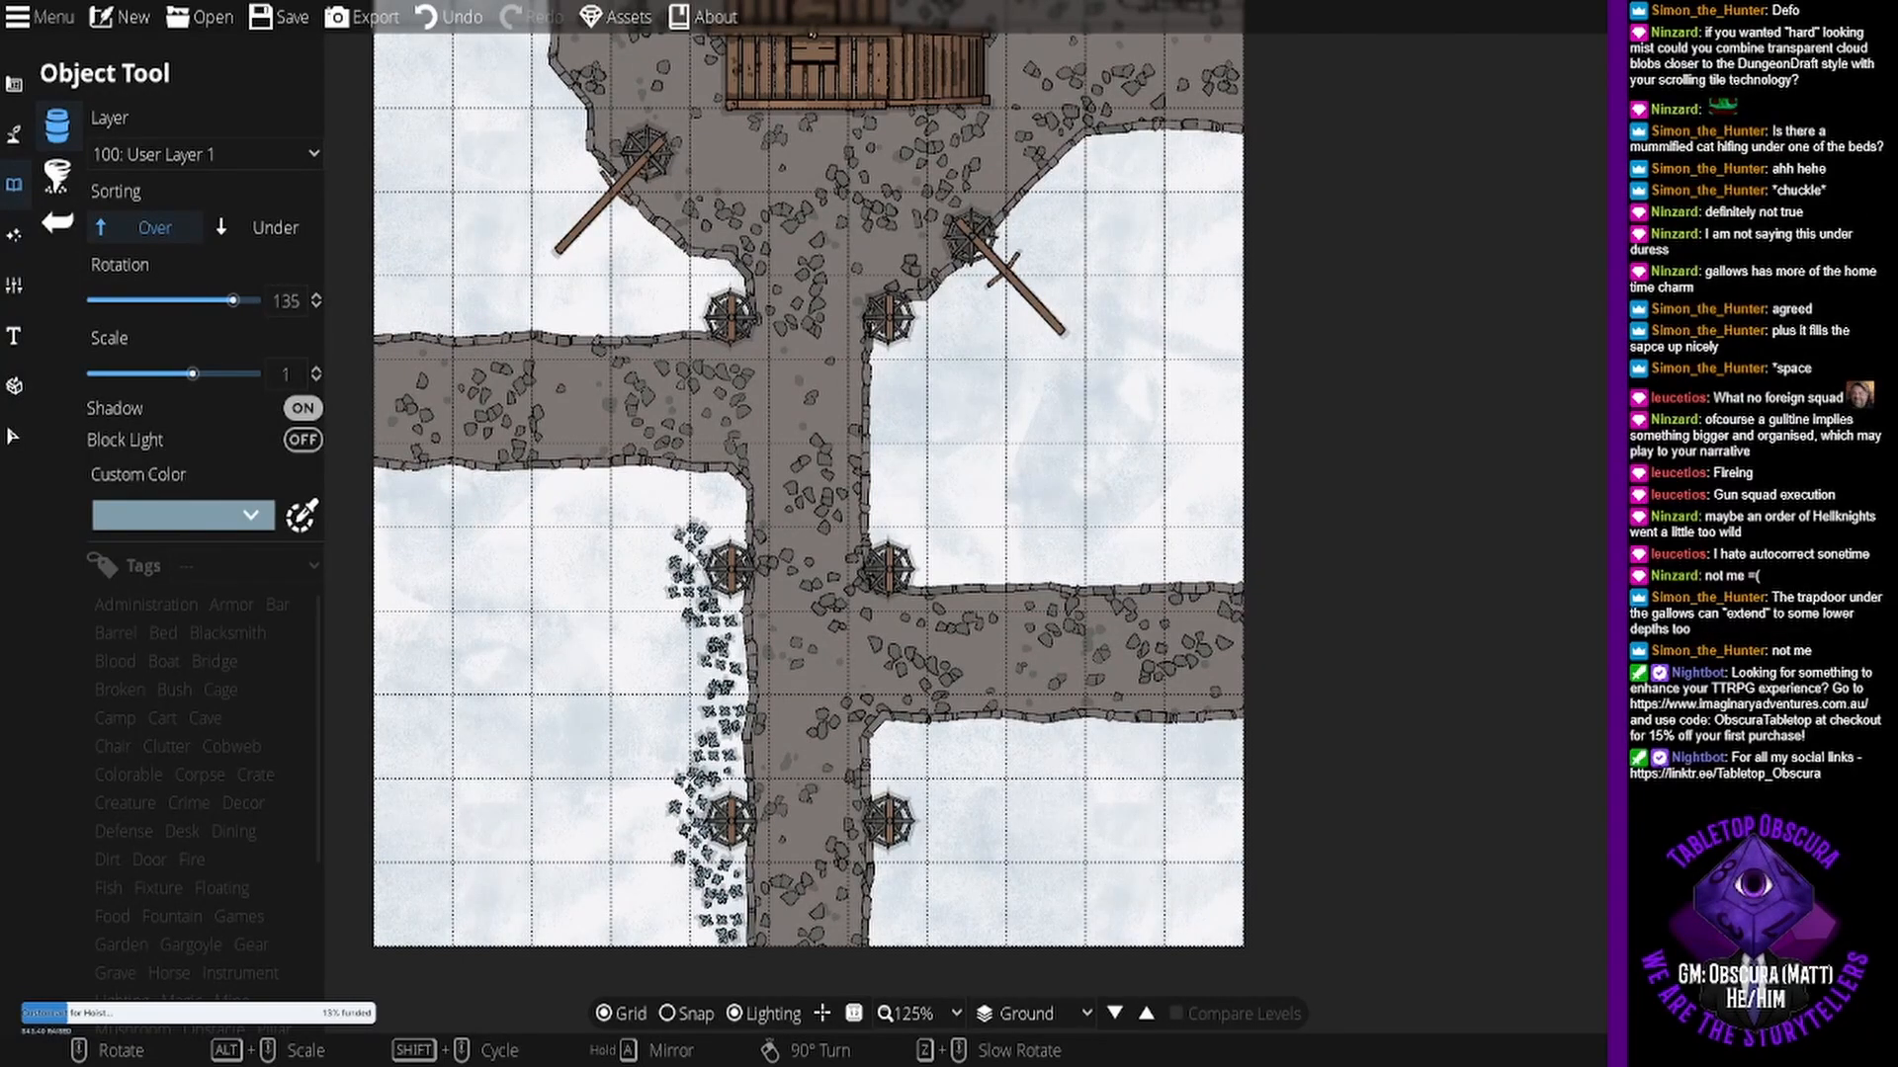
pyautogui.scroll(3, 692, 550)
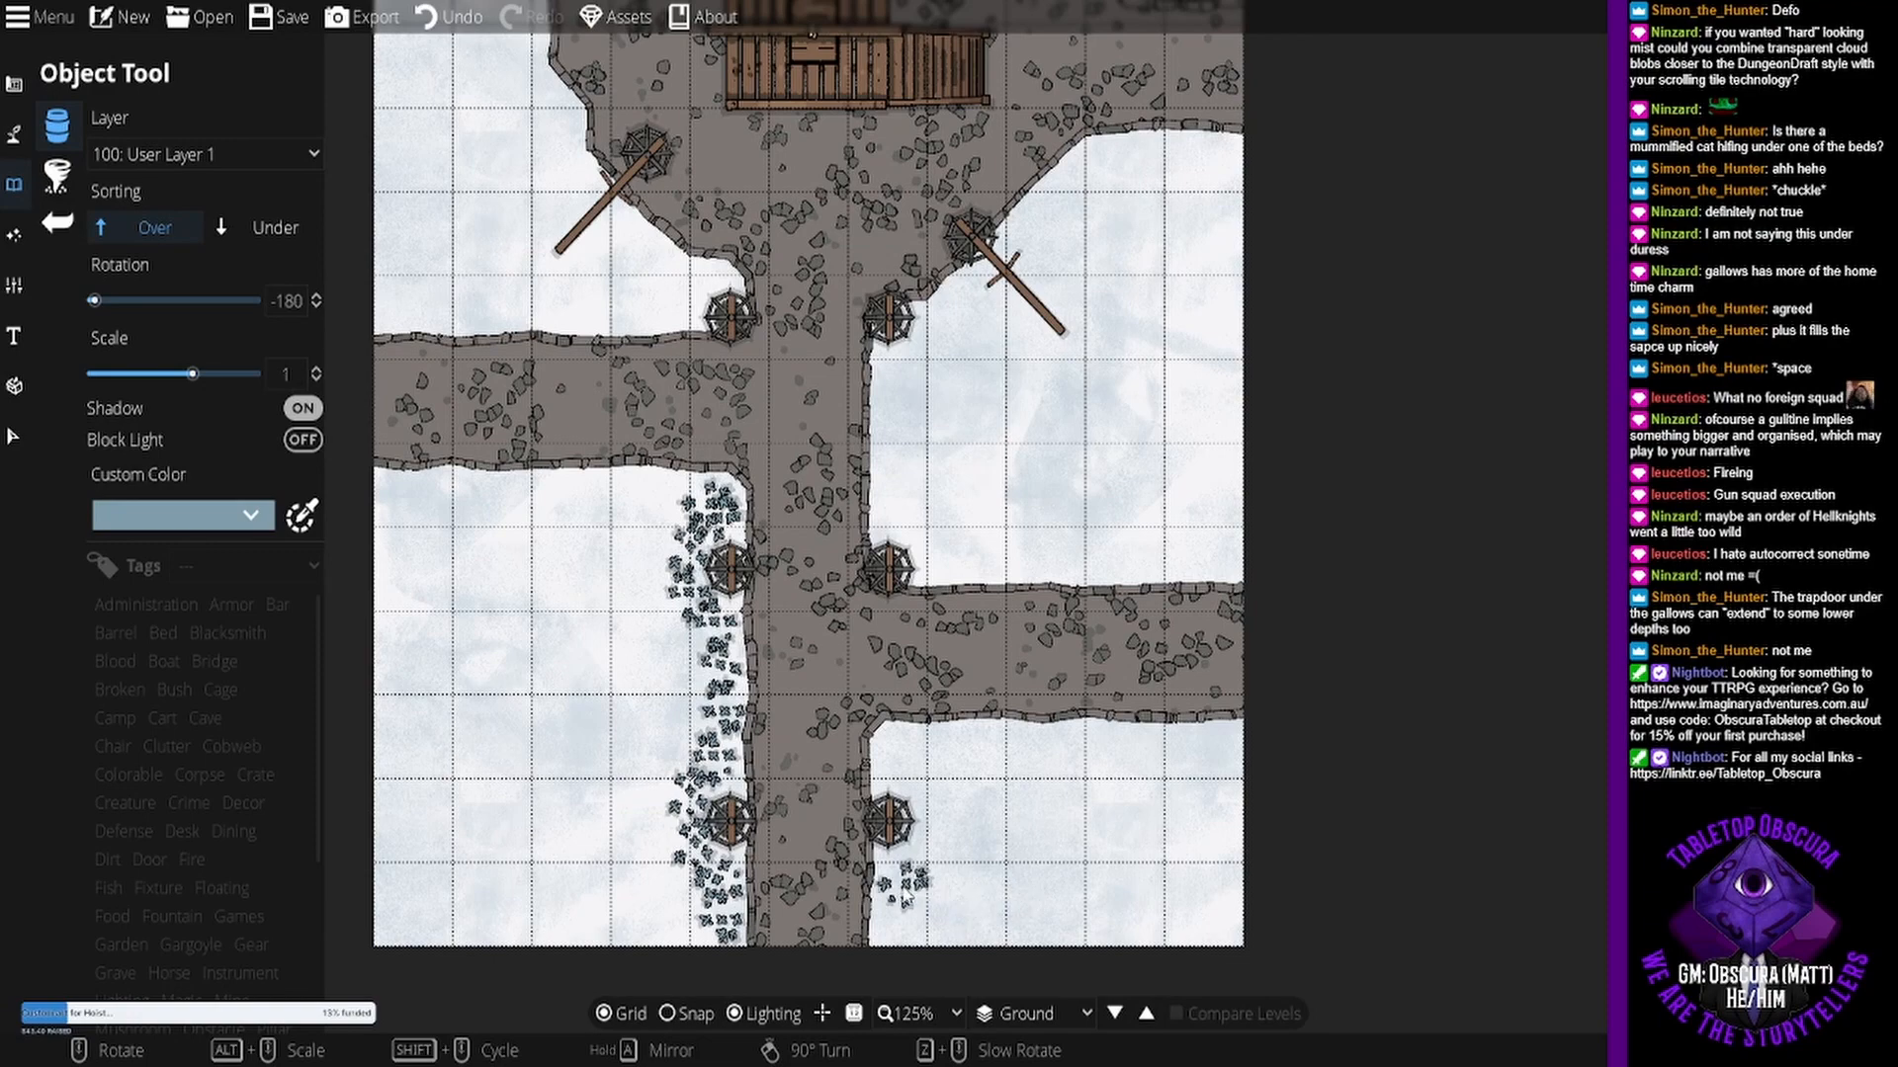
# - Place scatter clusters on the main road's east side around the southeastern cage, from the south edge up to the east branch
pyautogui.scroll(9, 937, 945)
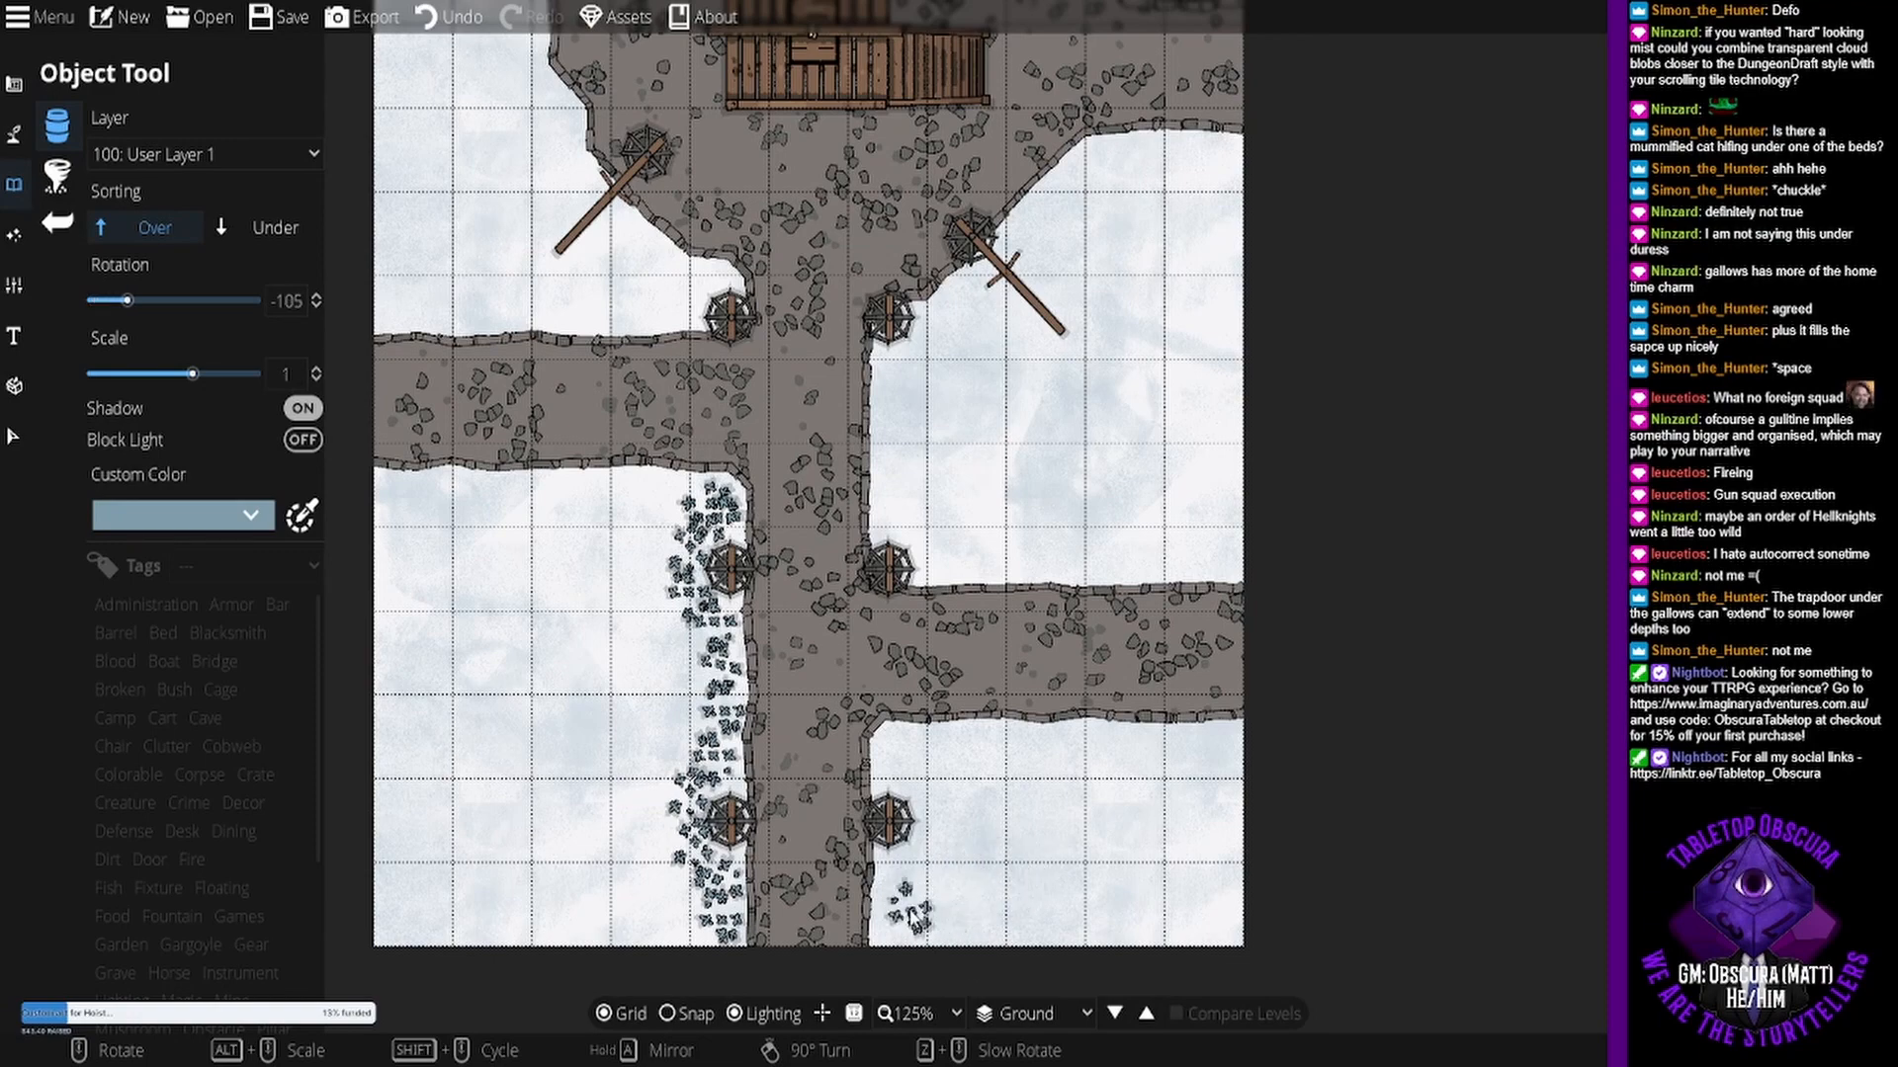
pyautogui.scroll(2, 895, 932)
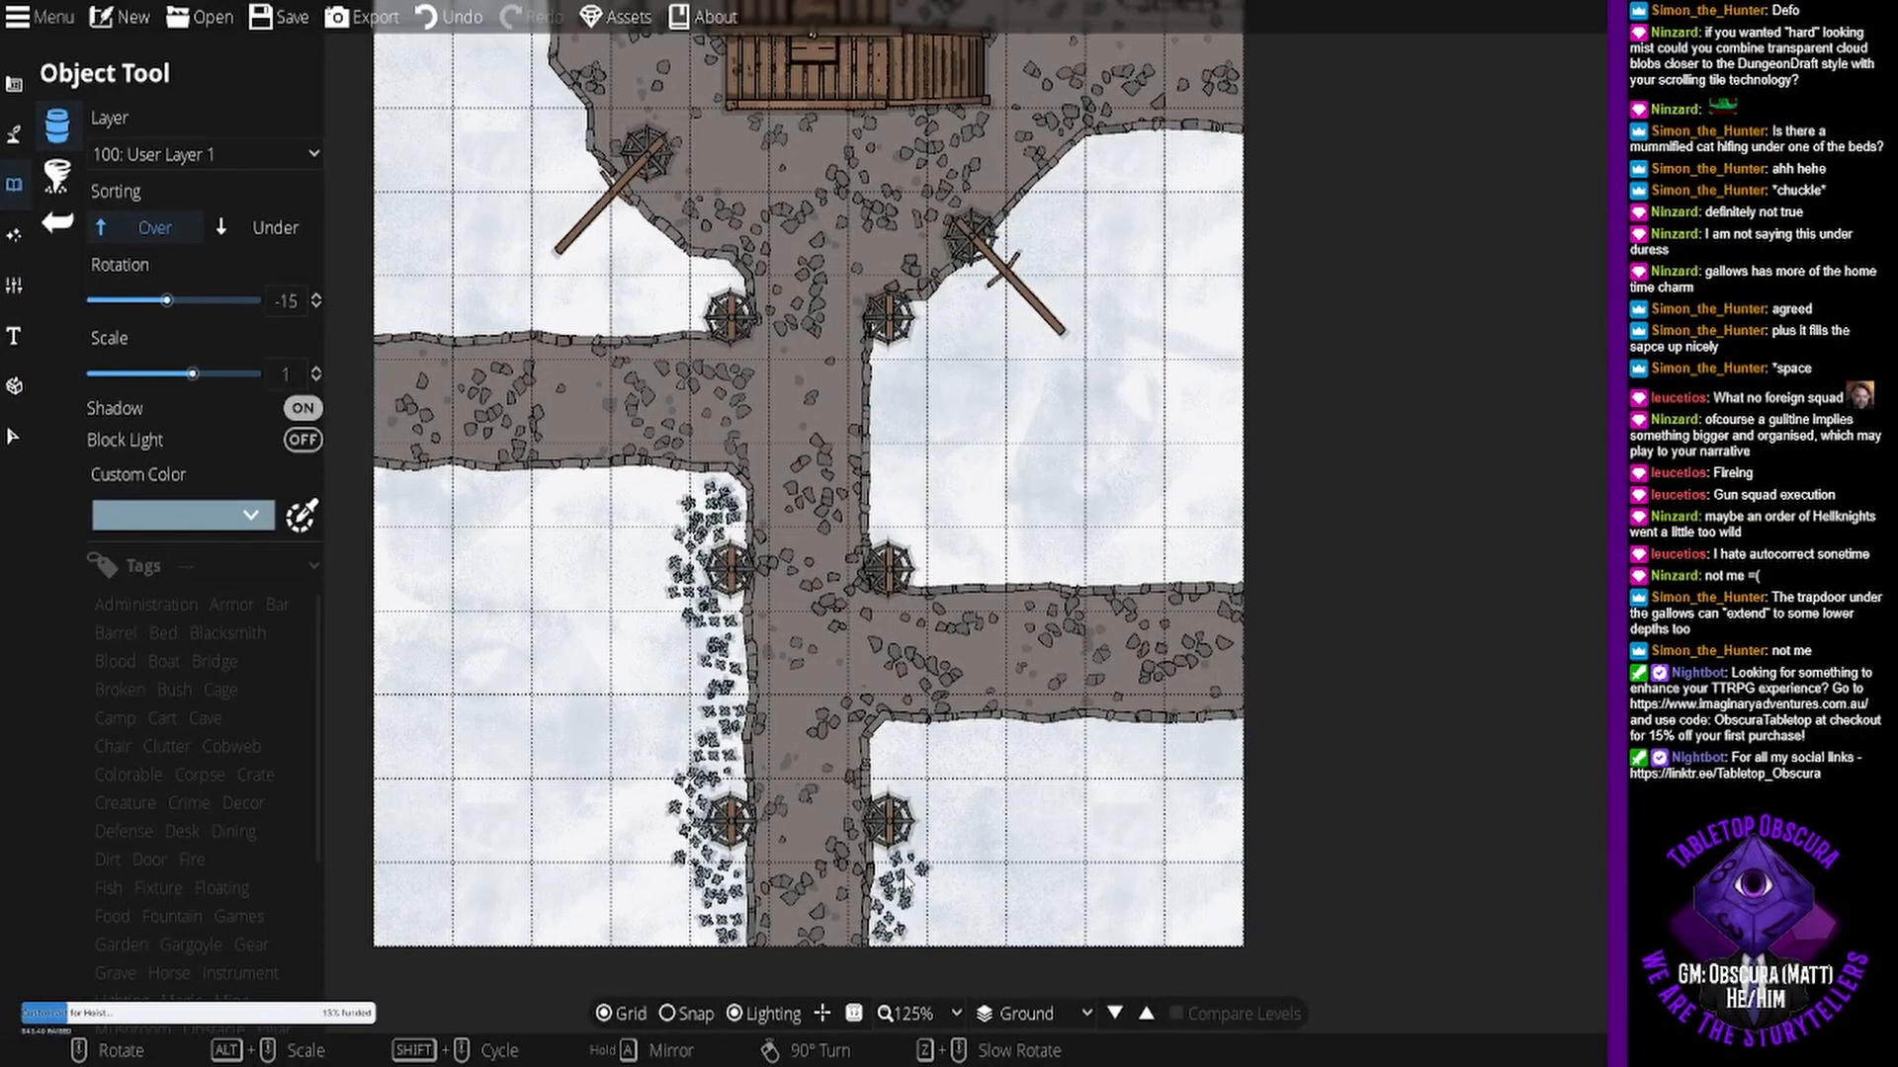
pyautogui.scroll(-2, 933, 856)
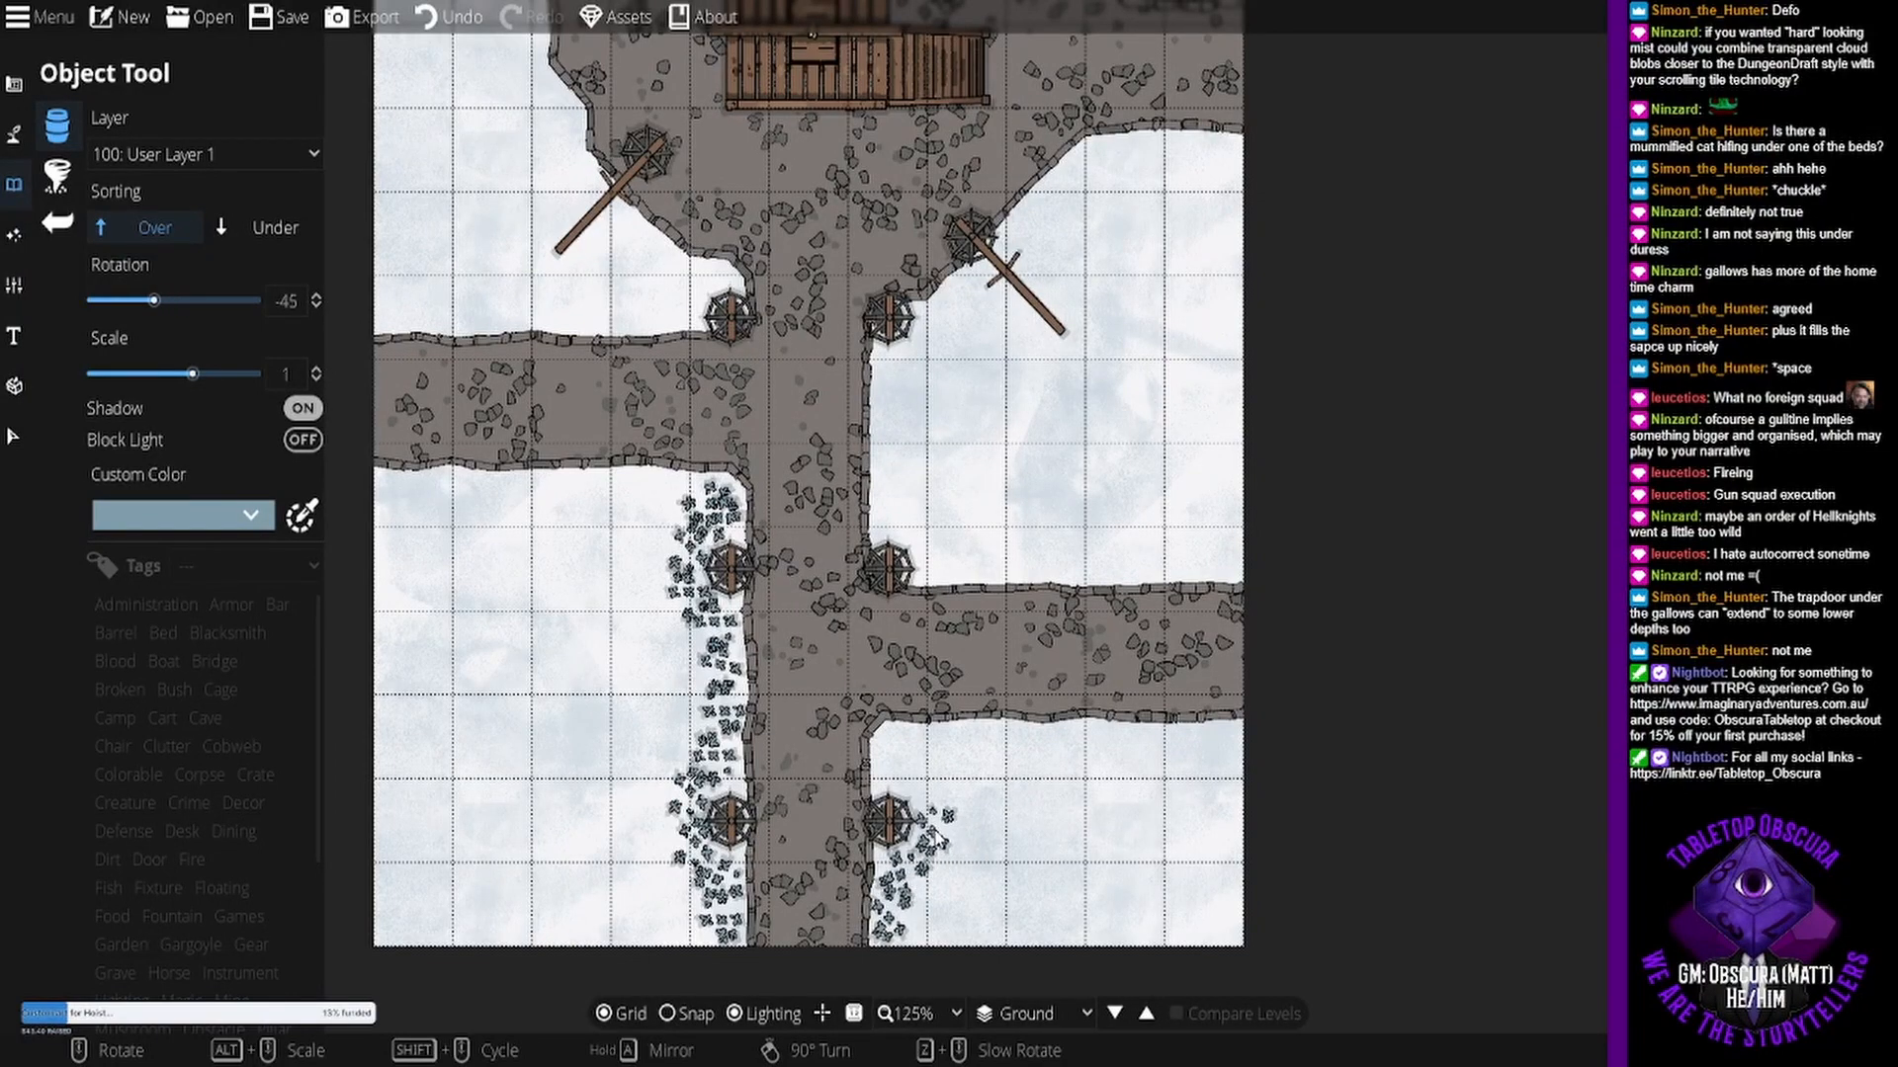
pyautogui.scroll(-3, 927, 805)
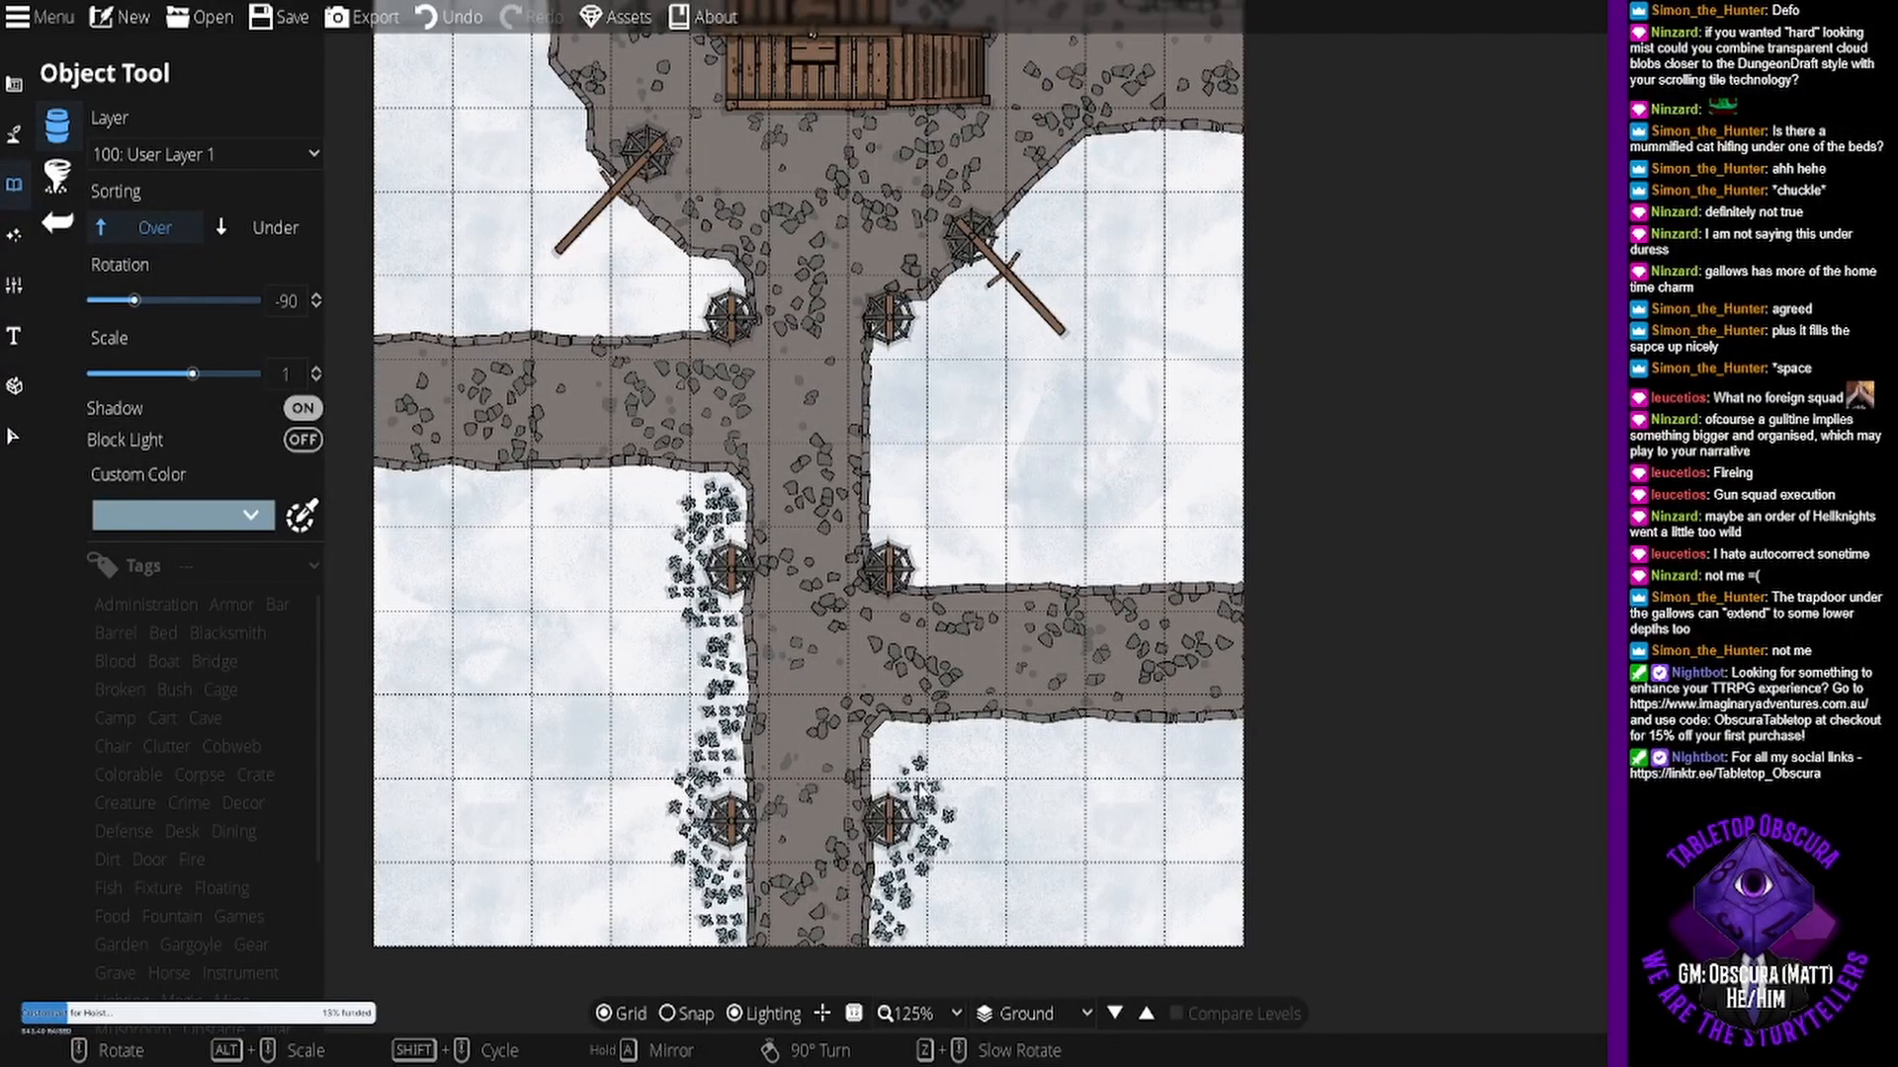
pyautogui.scroll(3, 875, 733)
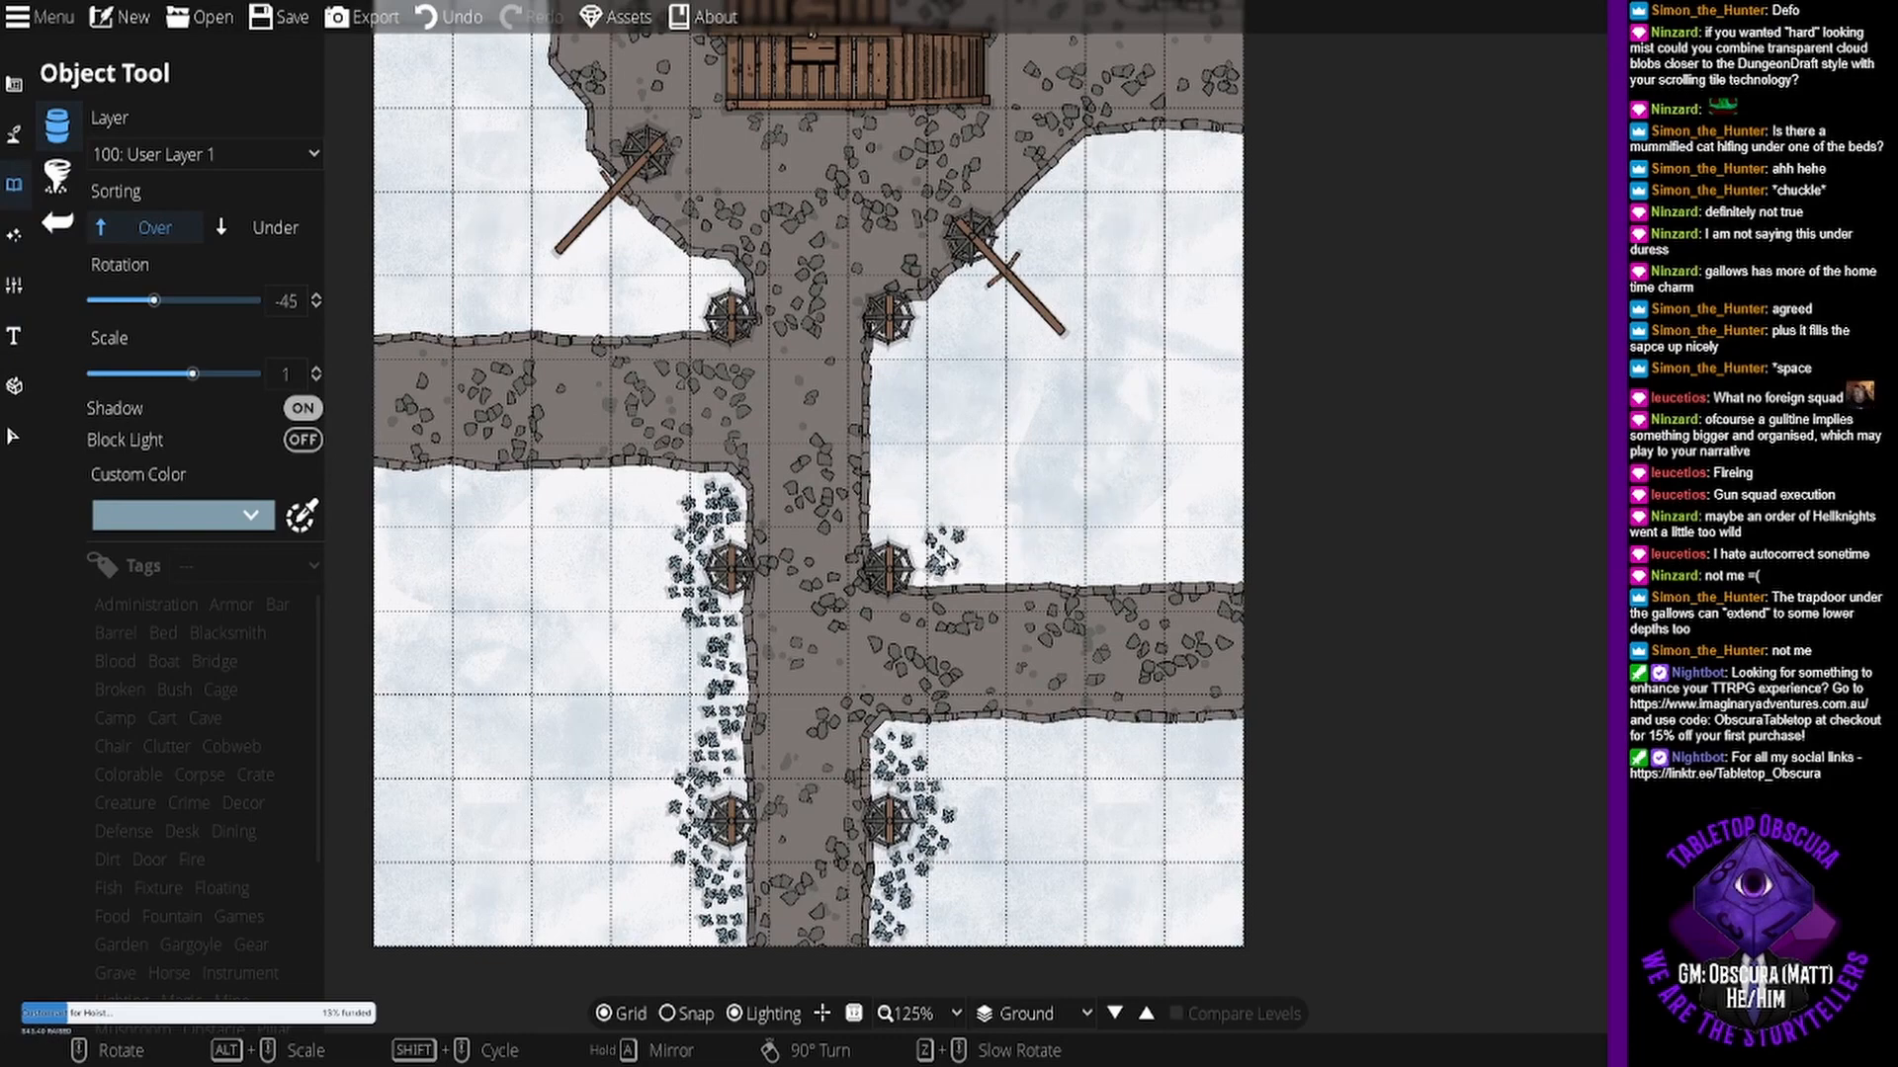
# - Line the main road's east side with rotated scatter clusters from the cage above the east branch up to the cage below the plaza
pyautogui.click(942, 553)
pyautogui.scroll(-4, 914, 481)
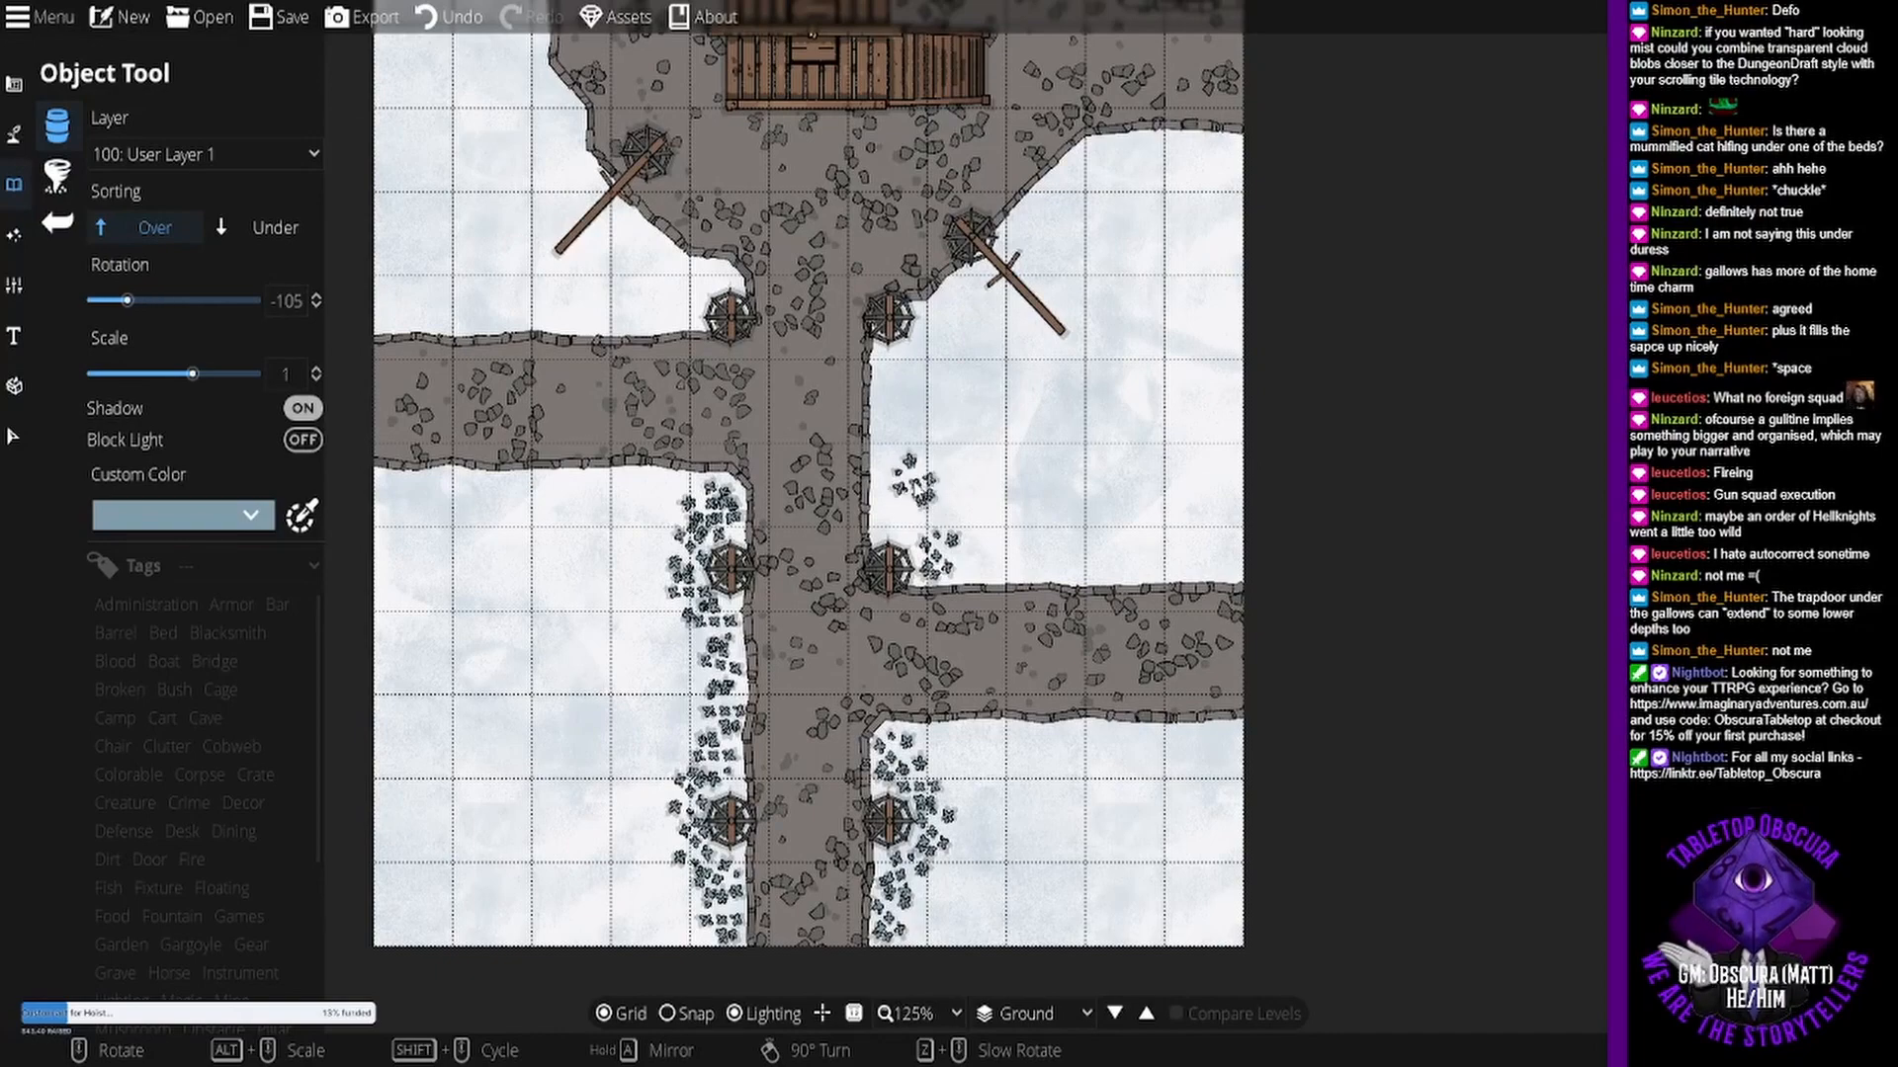
pyautogui.scroll(-1, 904, 522)
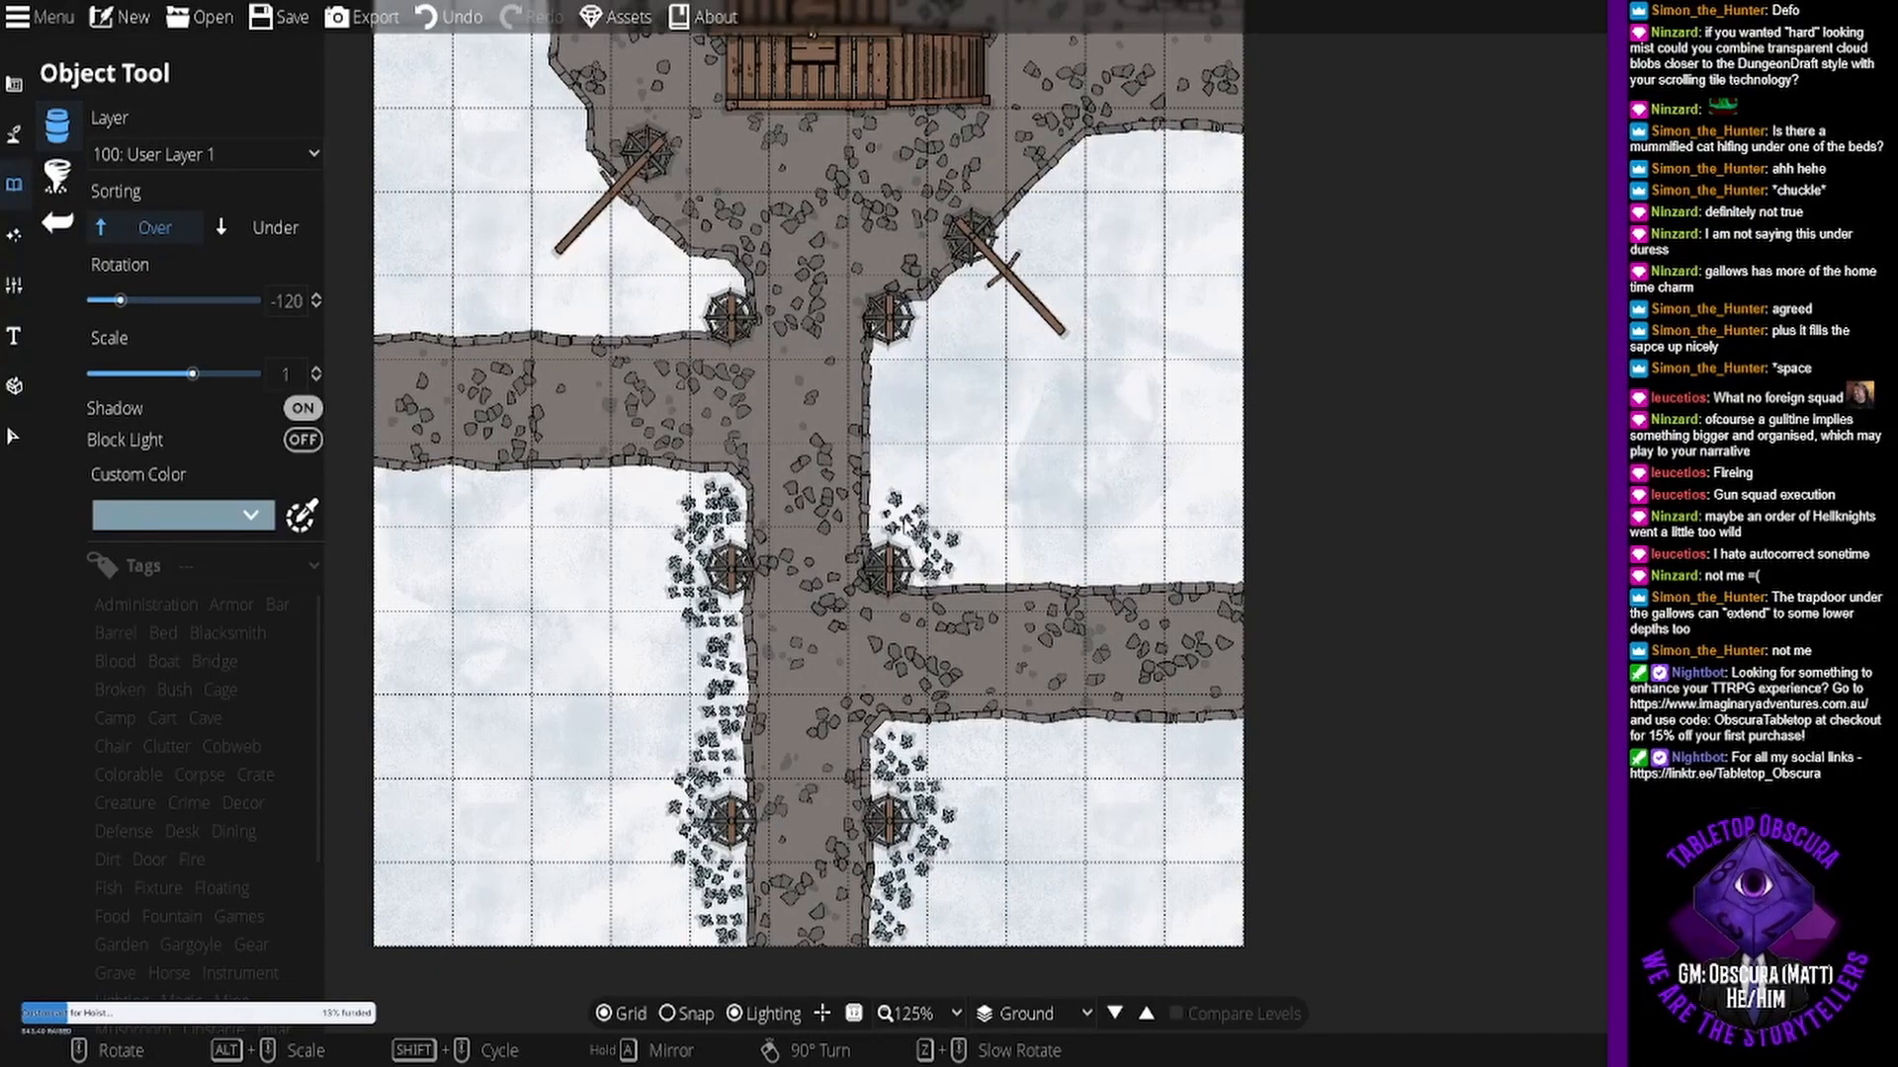
pyautogui.scroll(5, 895, 444)
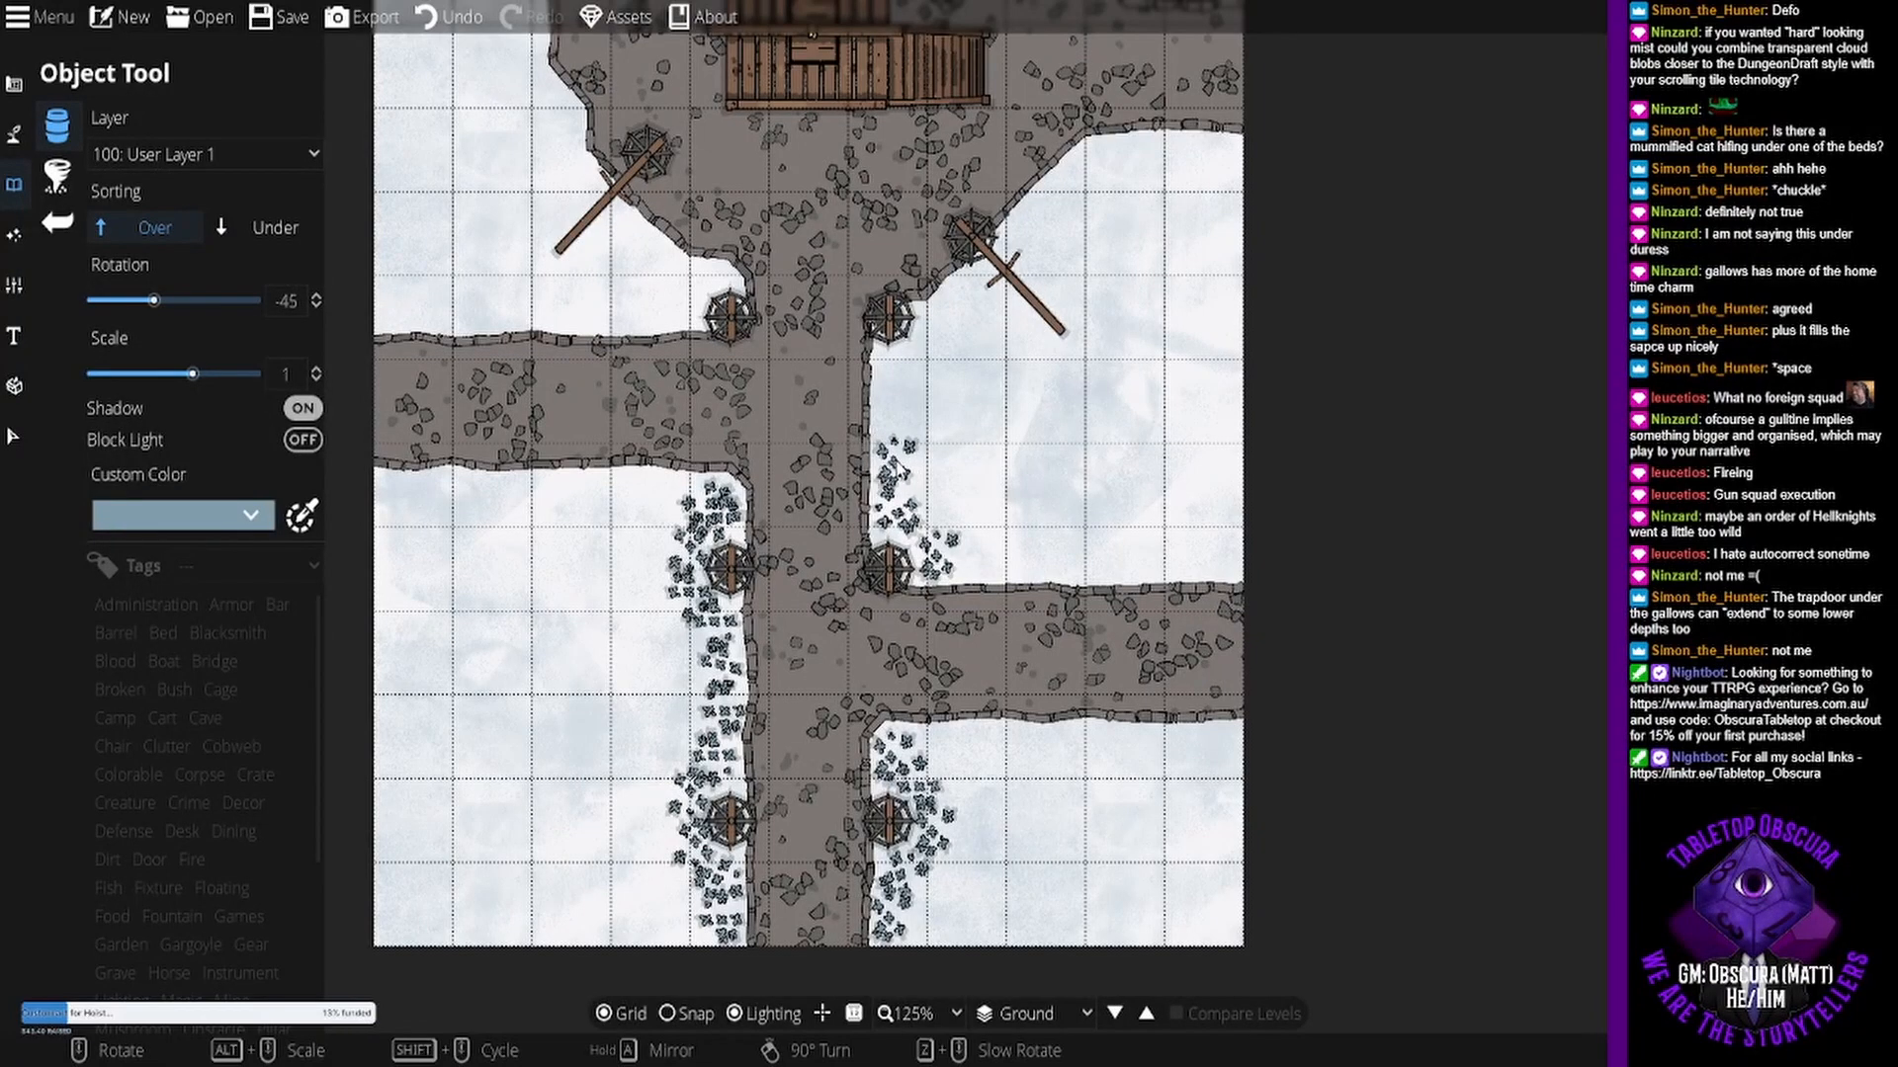
pyautogui.scroll(-3, 901, 470)
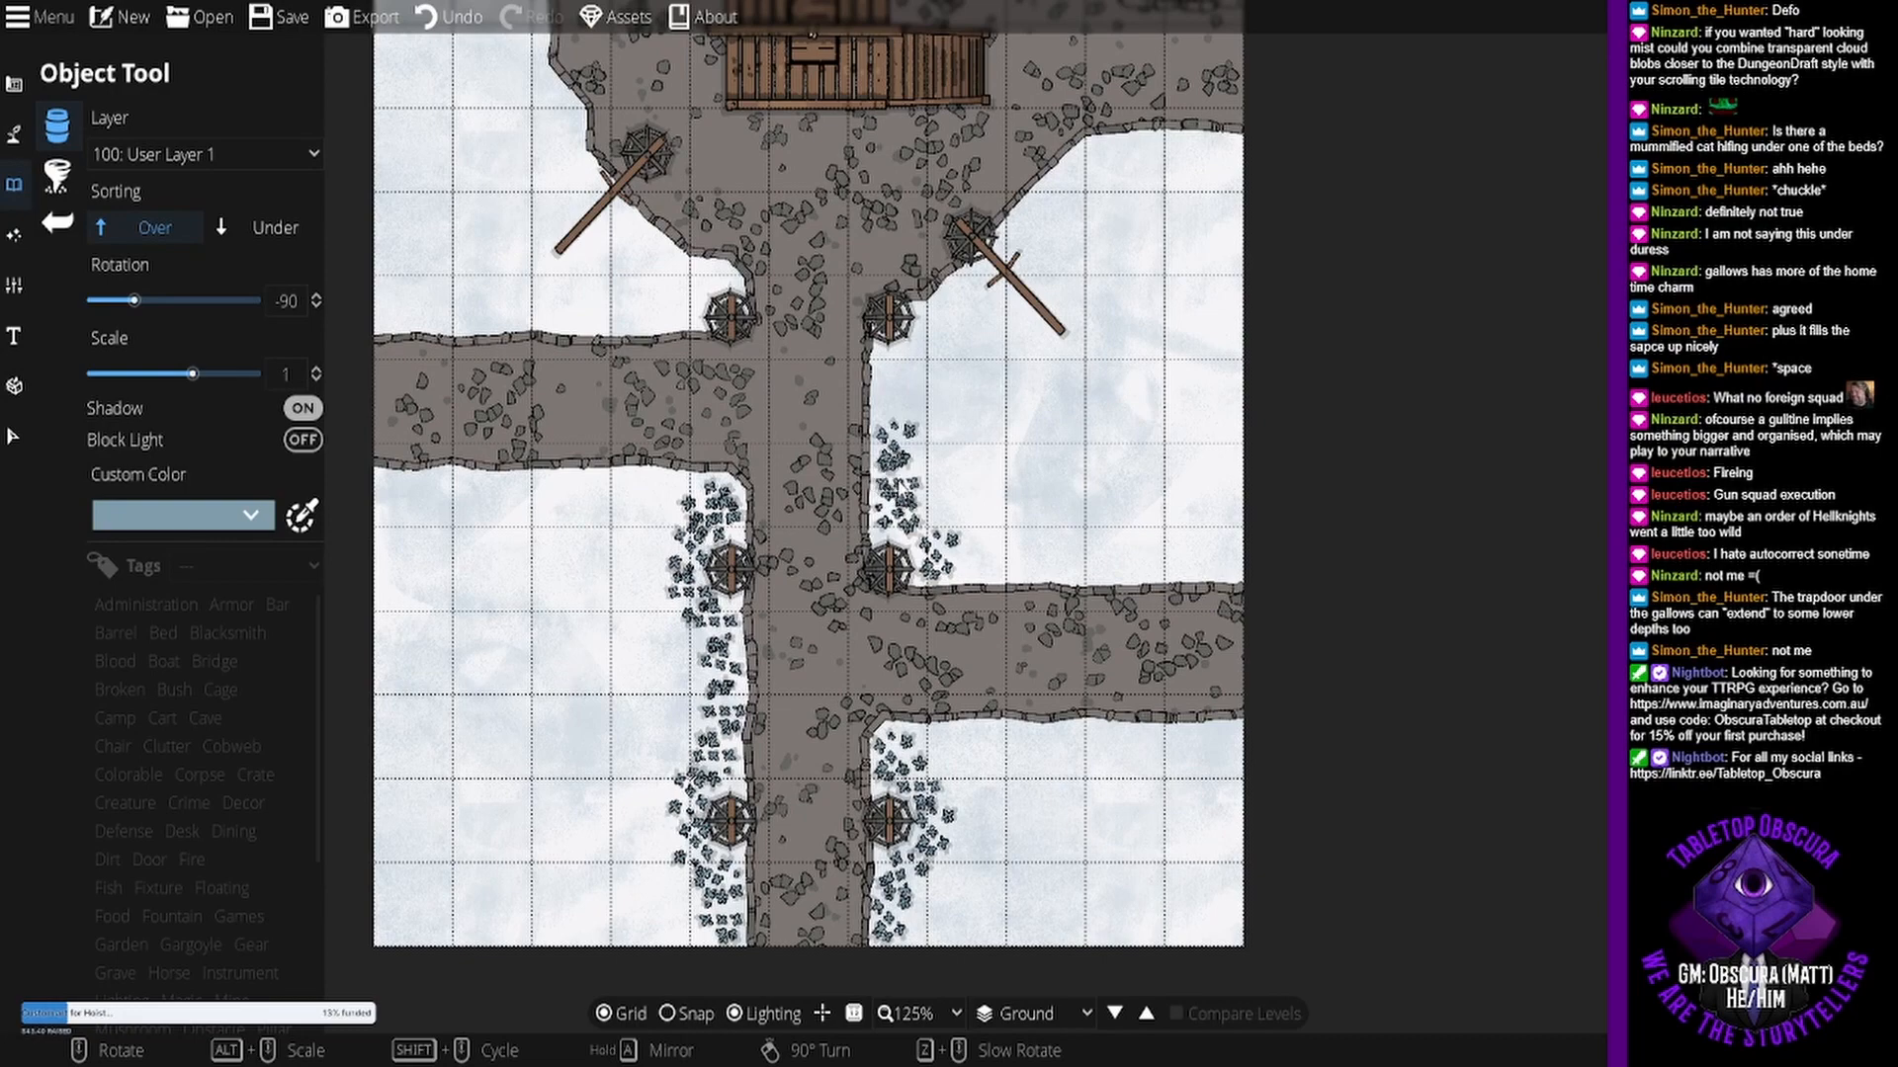
pyautogui.scroll(4, 897, 459)
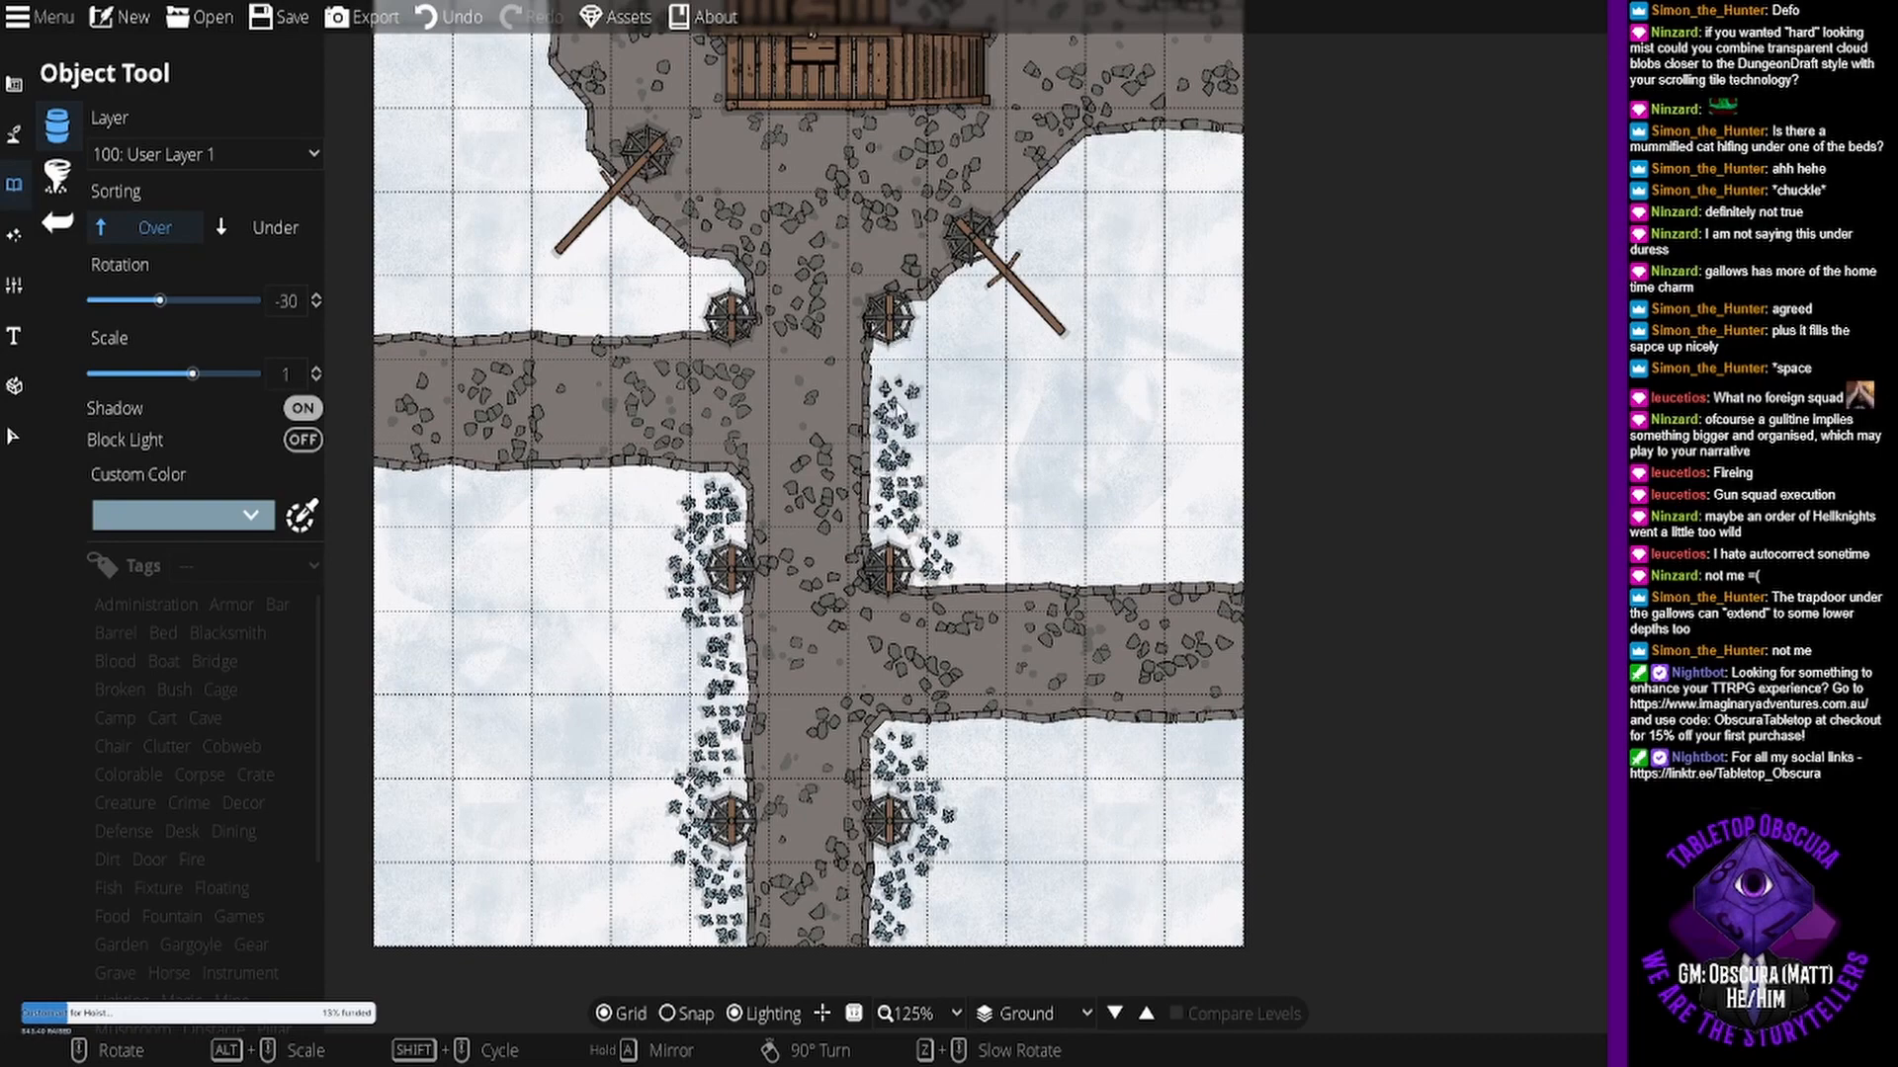
pyautogui.scroll(3, 900, 371)
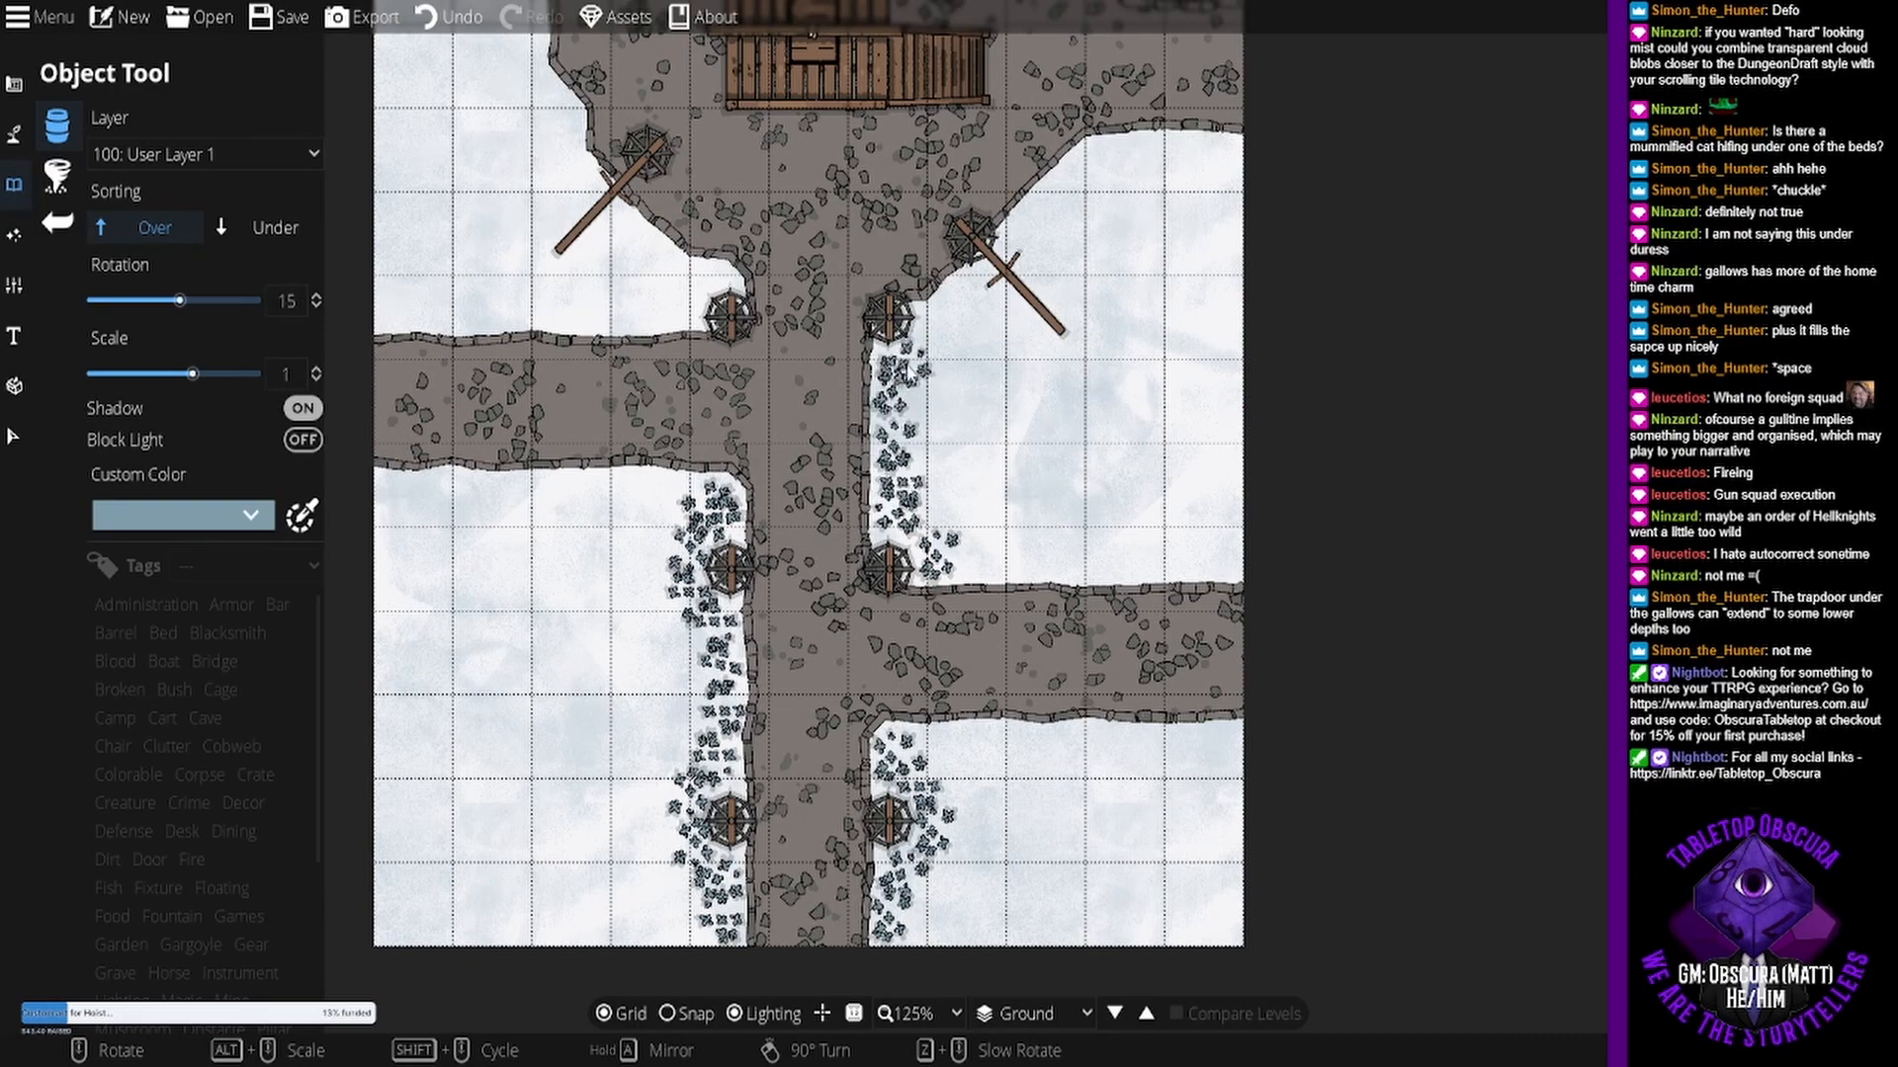
pyautogui.click(957, 323)
# - Place scatter clusters from the round cage above the west branch along the plaza's southwest edge, past the hanging cage, at varied rotations
pyautogui.moveTo(979, 309); pyautogui.dragTo(973, 407)
pyautogui.scroll(-3, 683, 406)
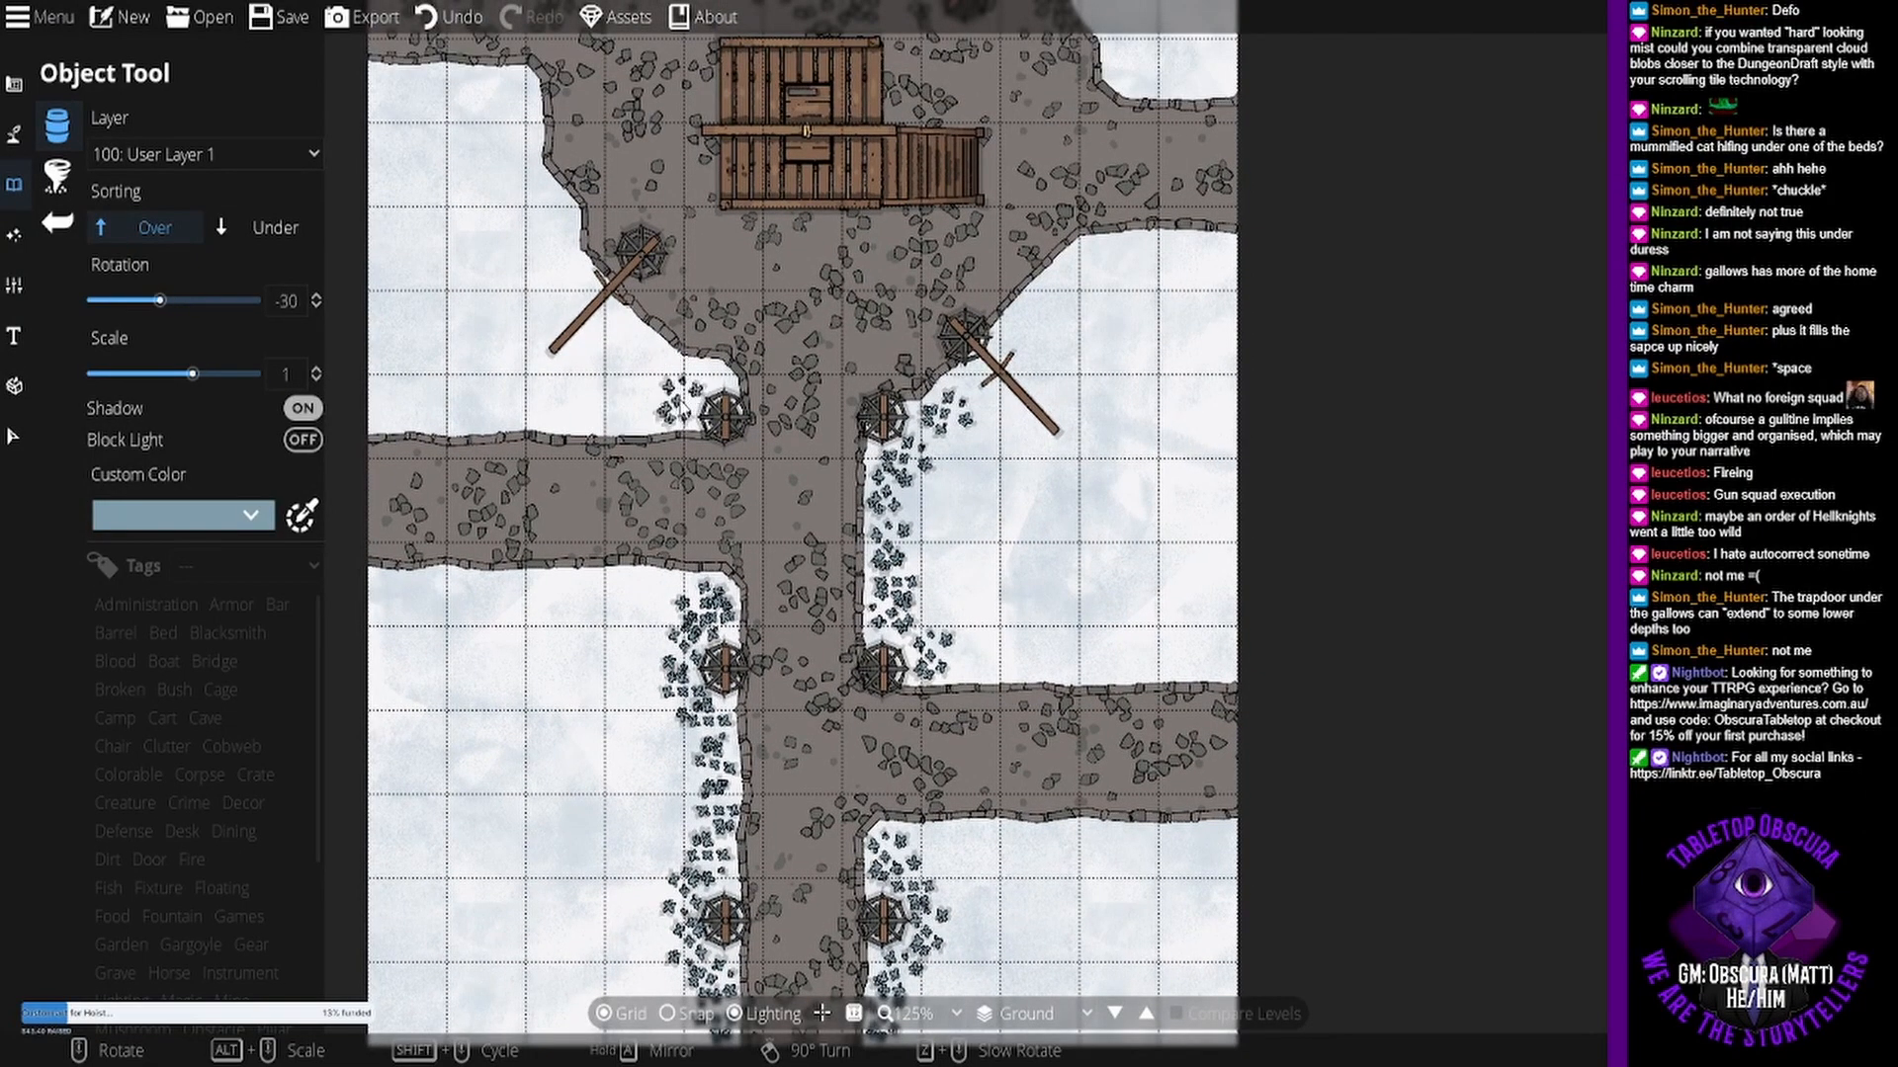
pyautogui.moveTo(647, 223); pyautogui.dragTo(696, 458)
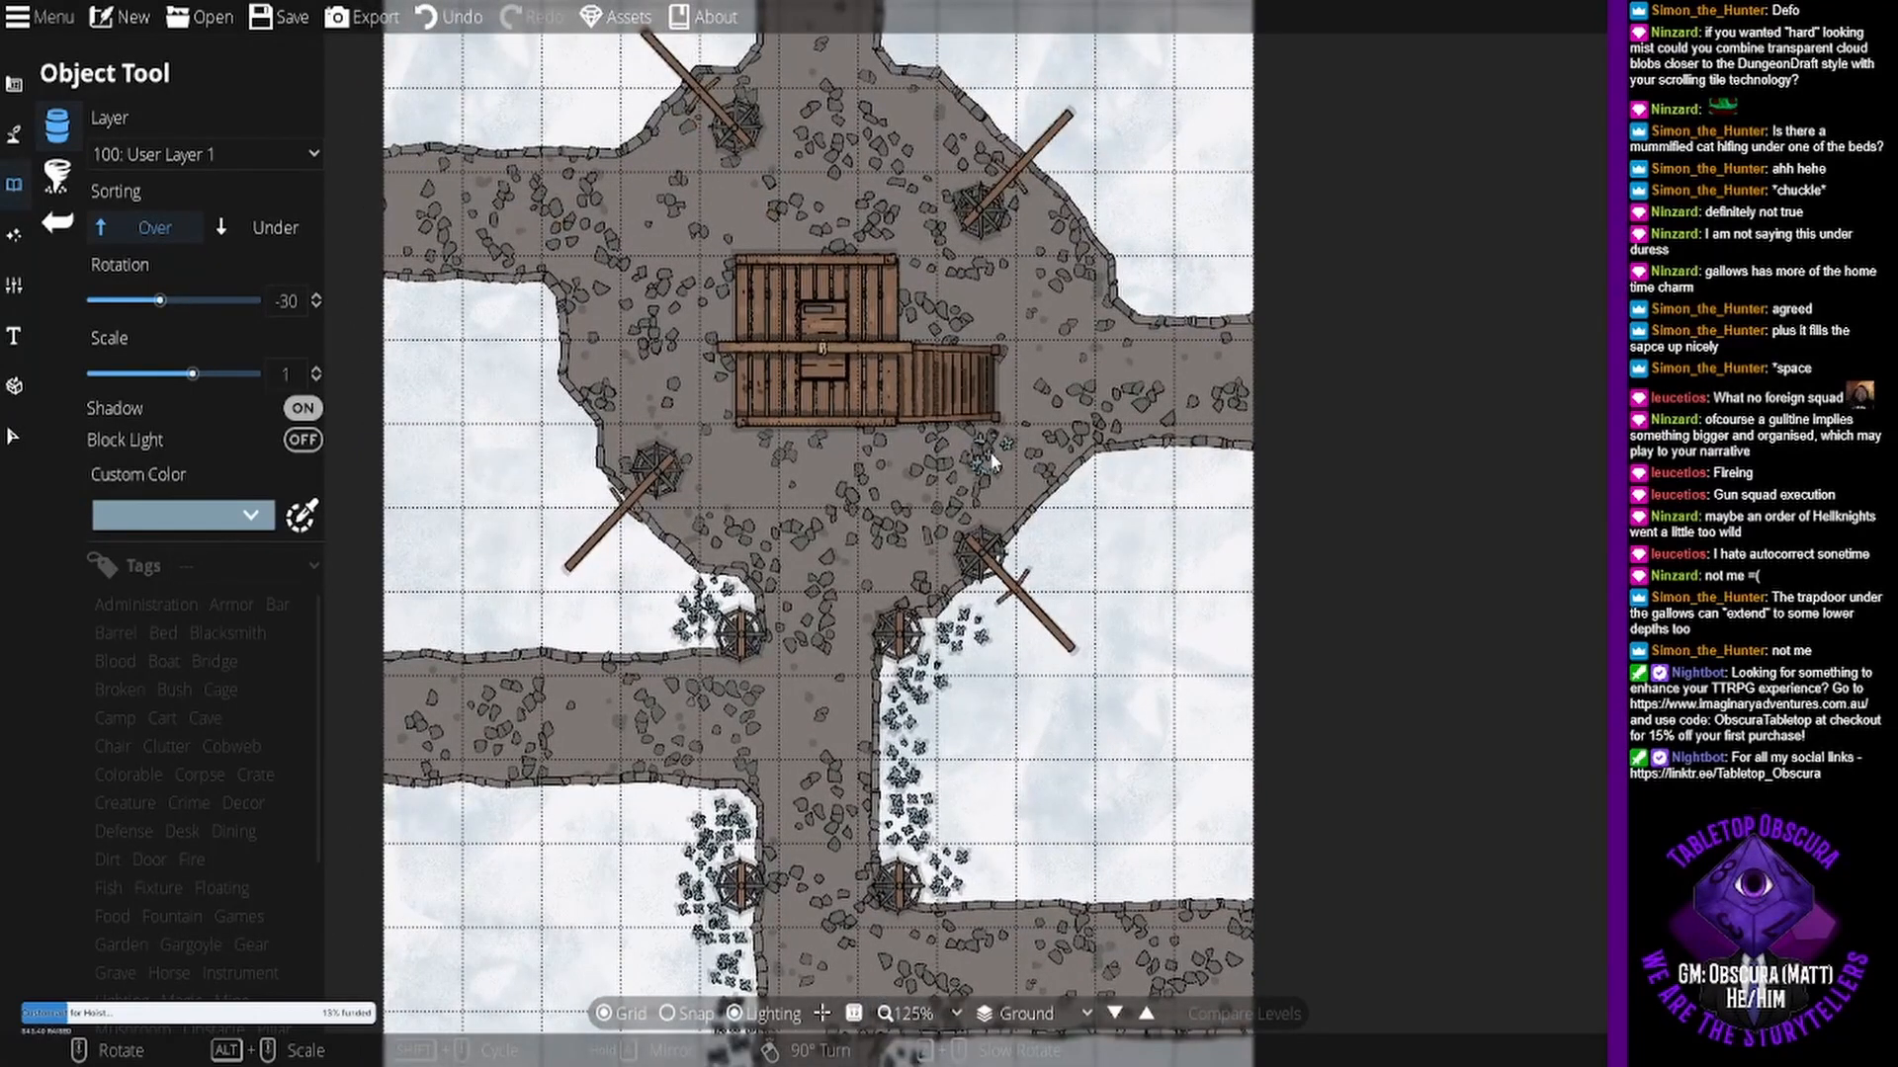
pyautogui.scroll(-4, 641, 564)
pyautogui.scroll(-2, 647, 568)
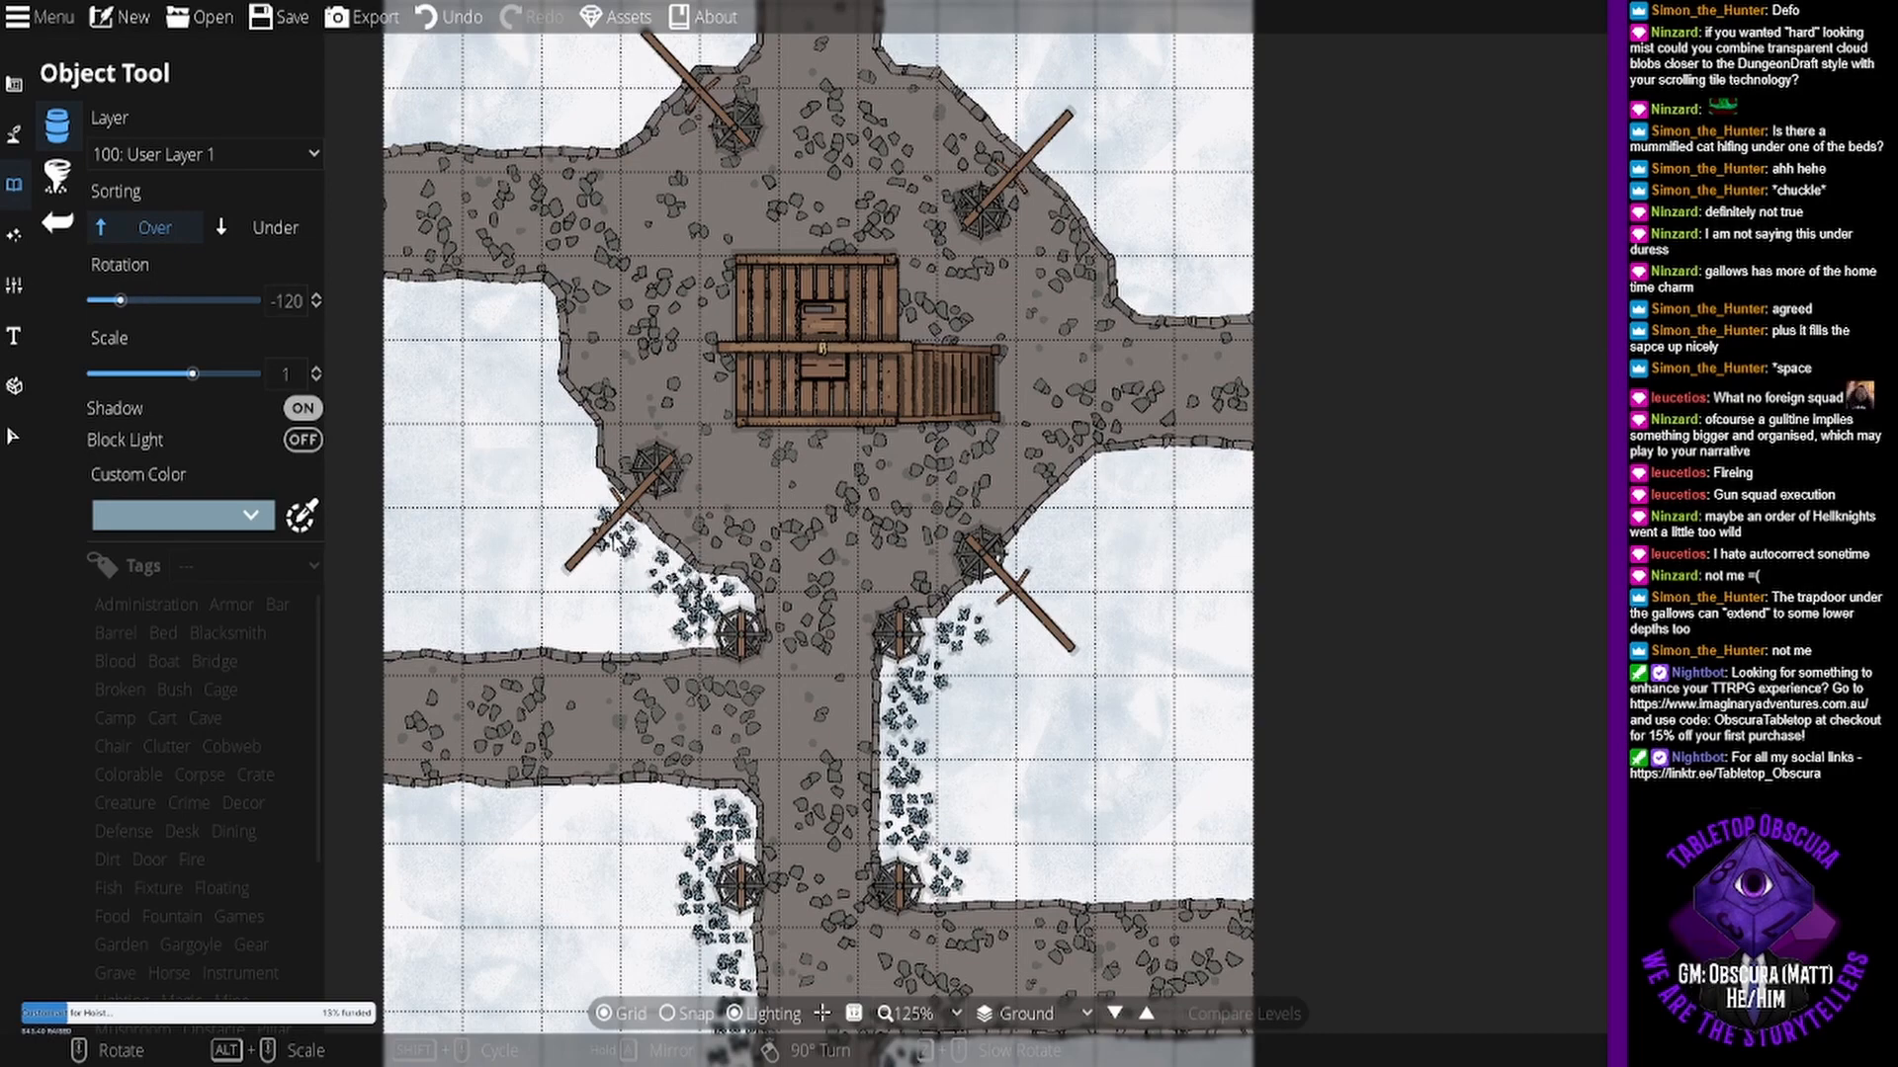
pyautogui.scroll(3, 633, 553)
pyautogui.scroll(4, 613, 514)
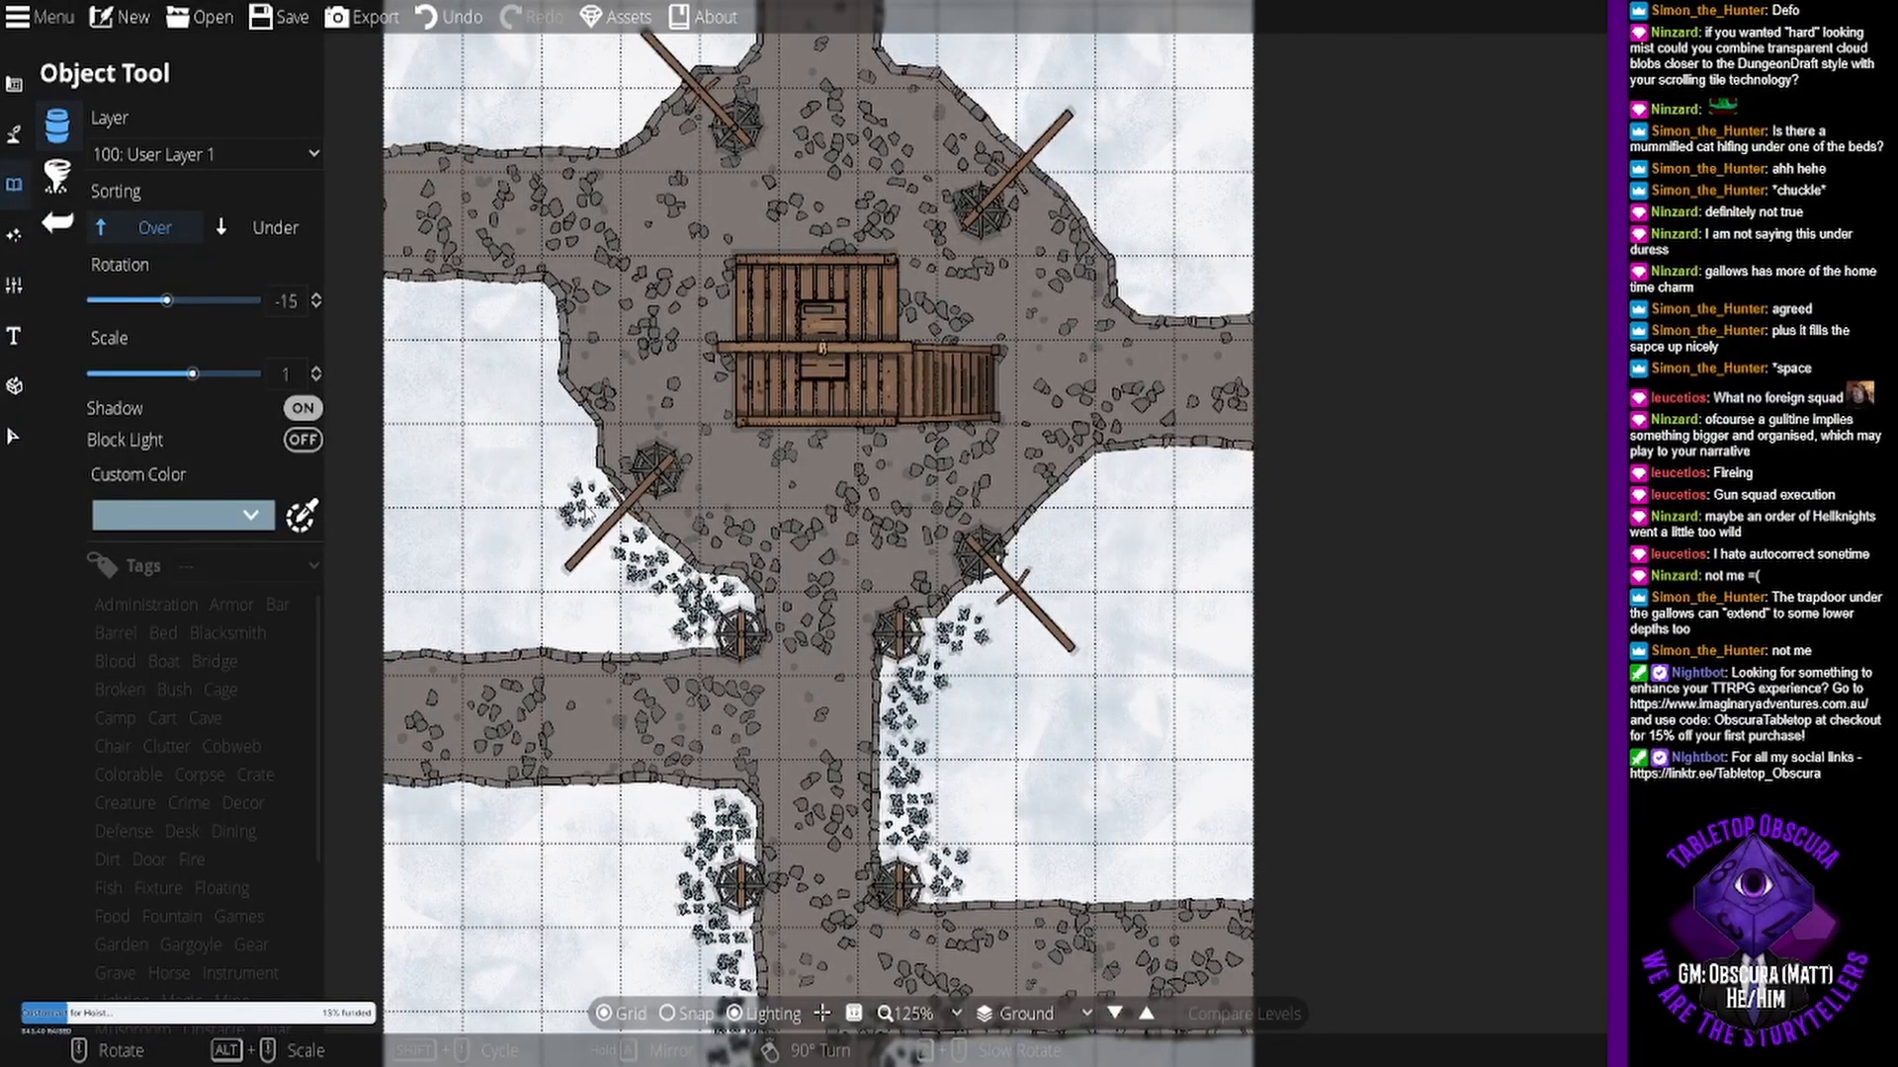
# - Continue the scatter clusters up the plaza's west edge to the corner of the upper west road, varying each rotation
pyautogui.scroll(-2, 573, 464)
pyautogui.scroll(-1, 574, 457)
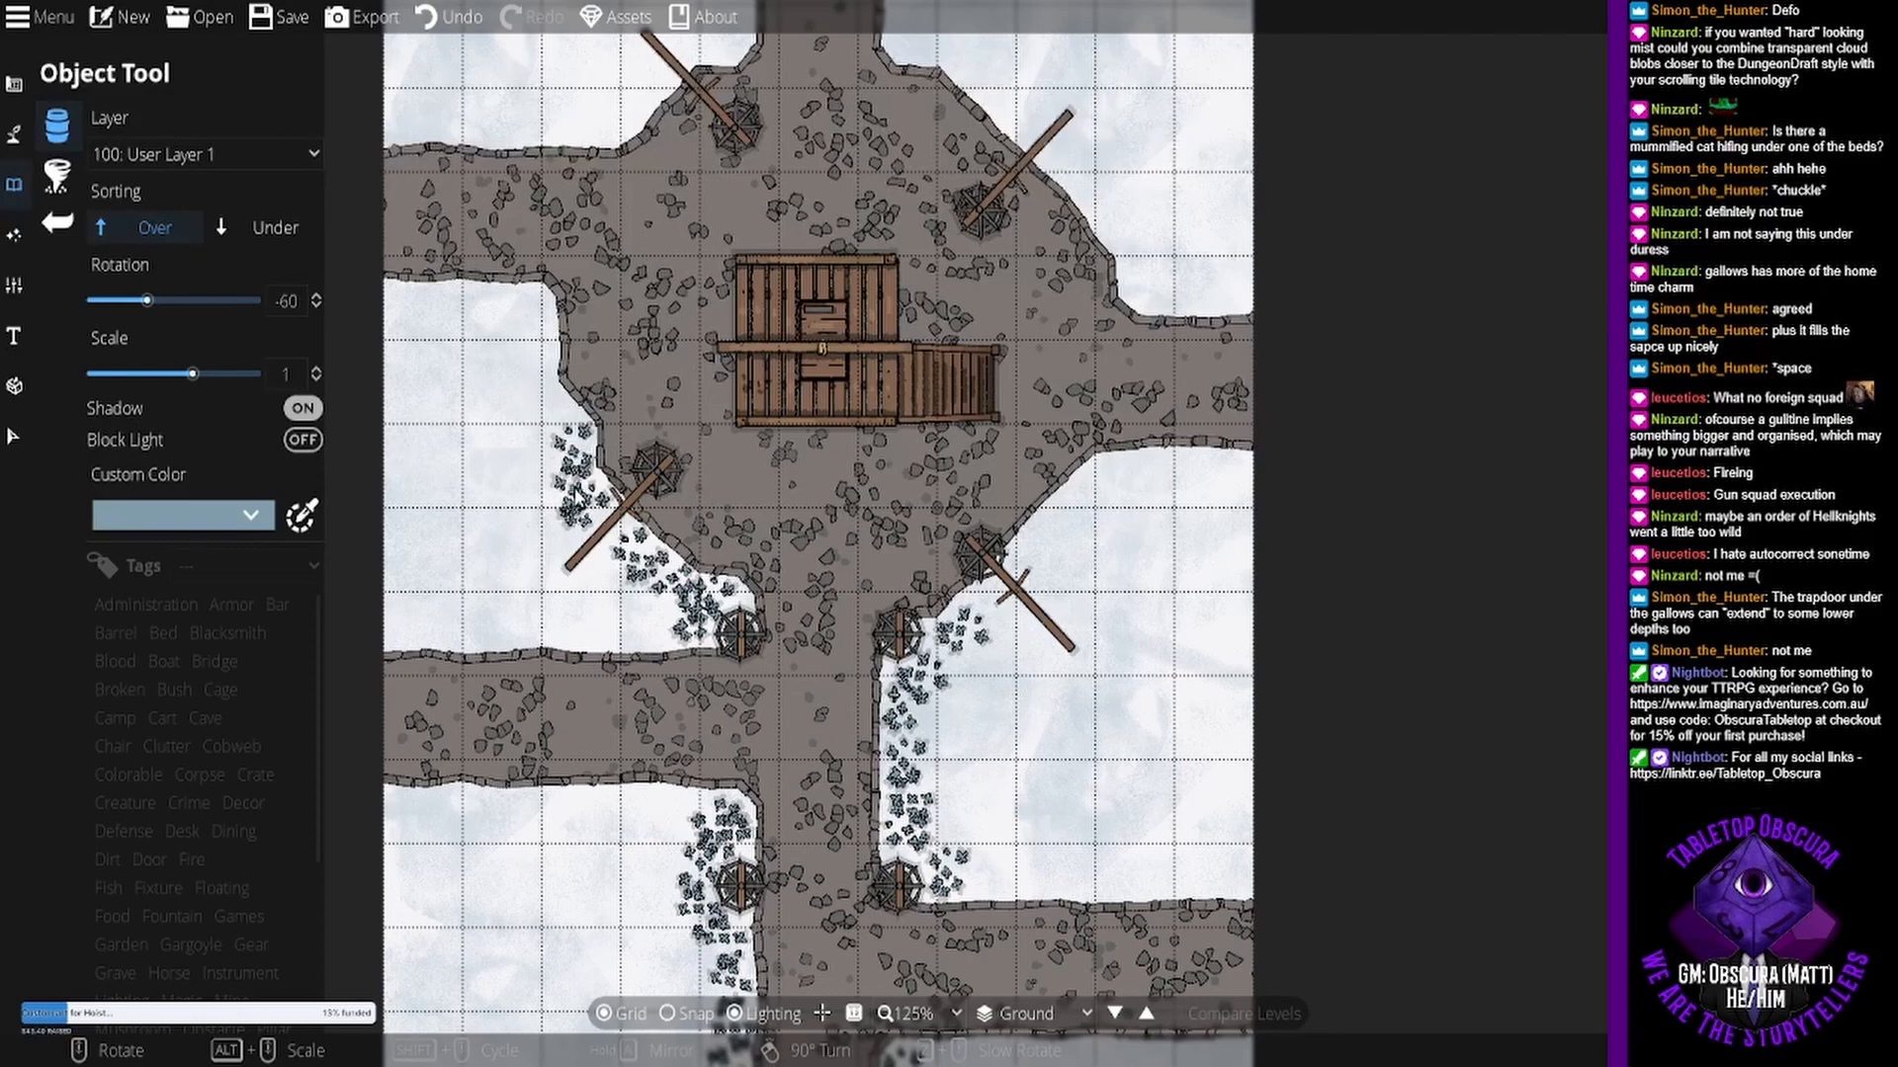
pyautogui.scroll(-3, 546, 410)
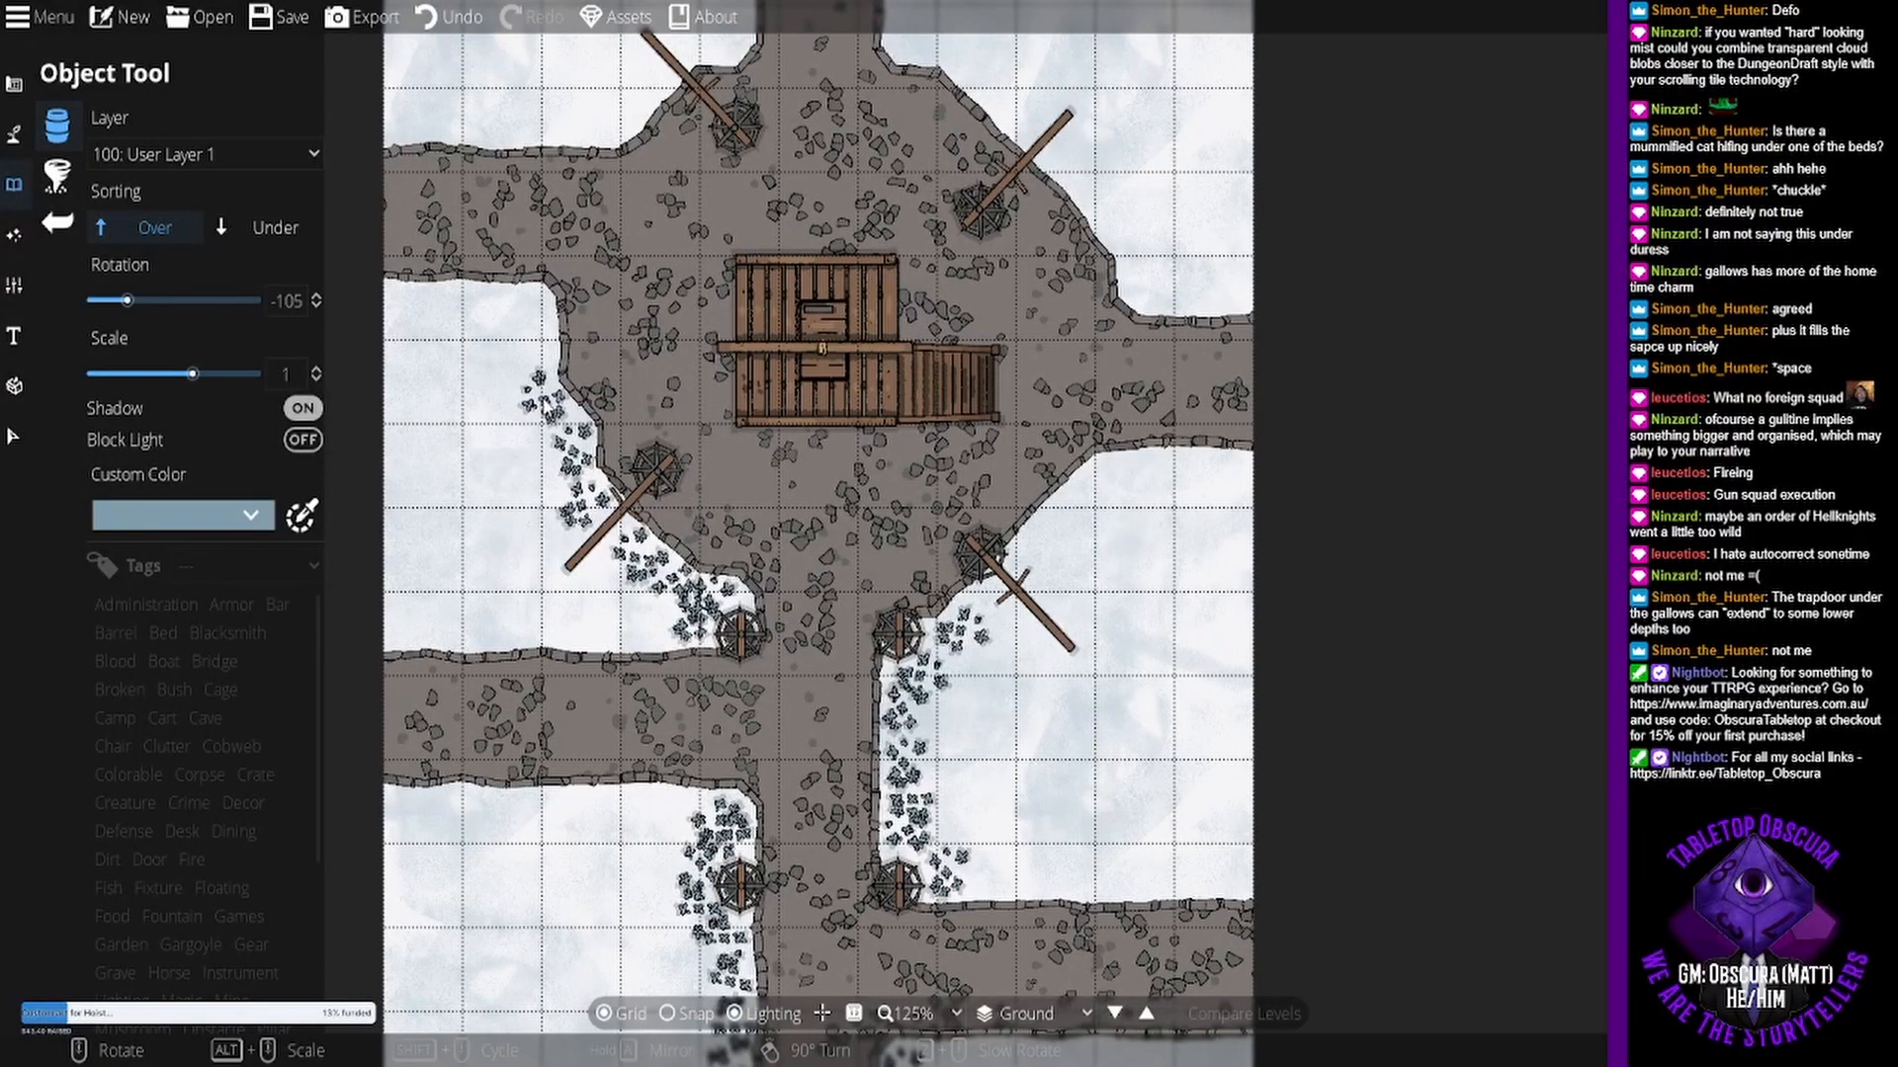
pyautogui.scroll(5, 539, 376)
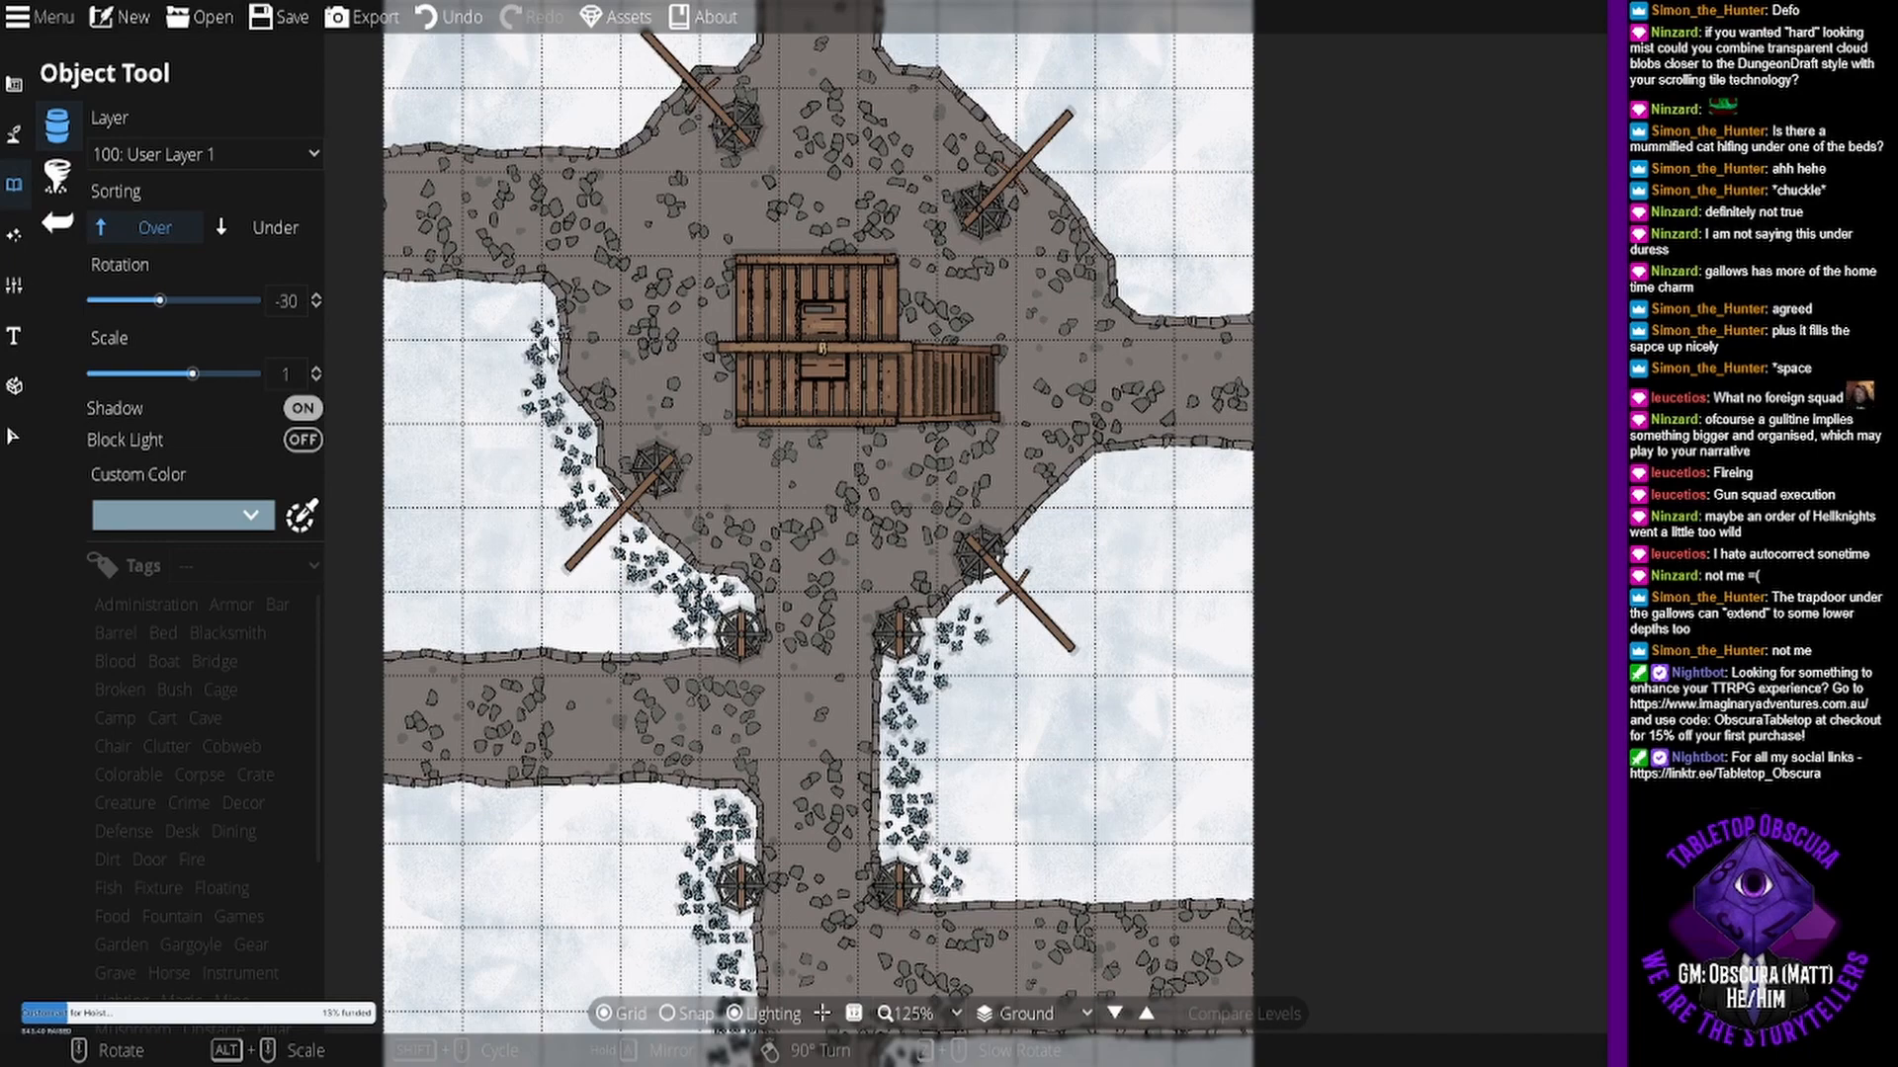
pyautogui.scroll(-1, 538, 360)
pyautogui.click(536, 341)
# - Place scatter clusters along the plaza's southeast edge, from the hanging cage towards the east road
pyautogui.scroll(1, 1018, 559)
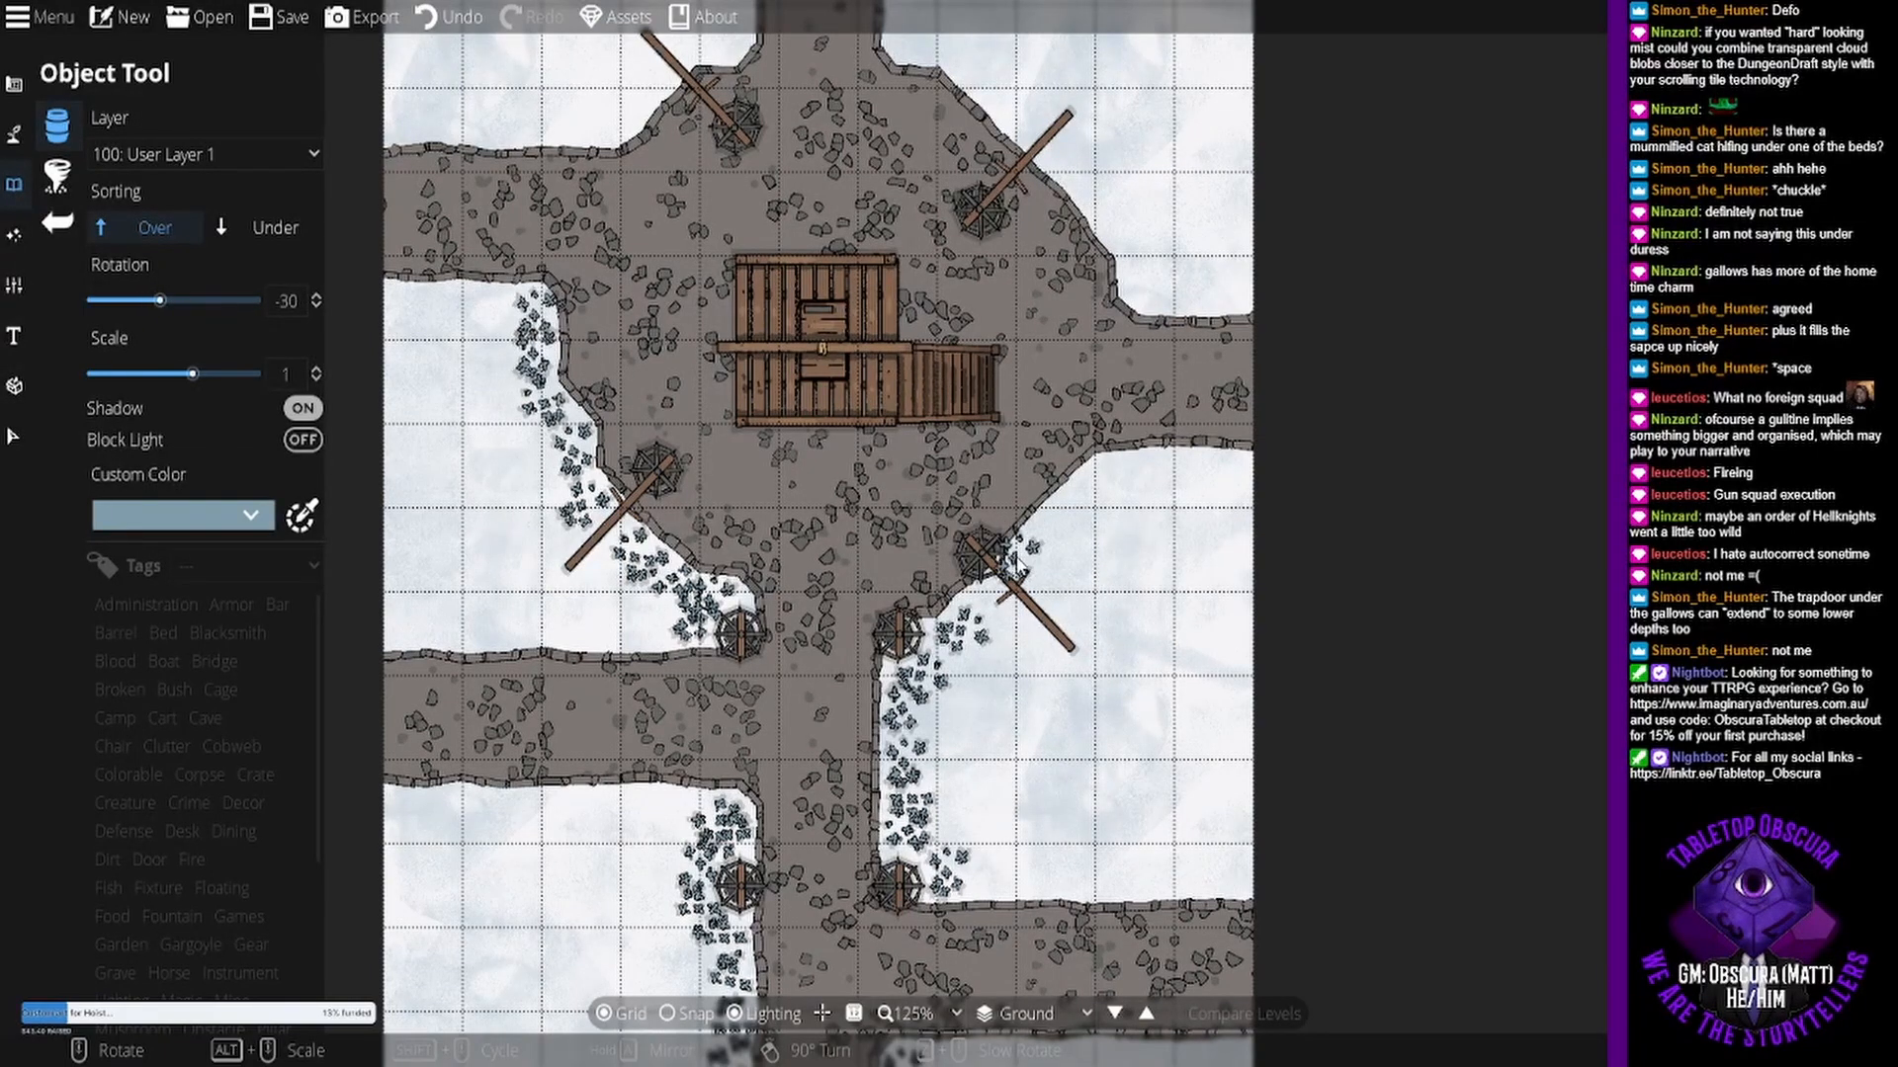
pyautogui.scroll(1, 1043, 549)
pyautogui.scroll(-1, 1062, 509)
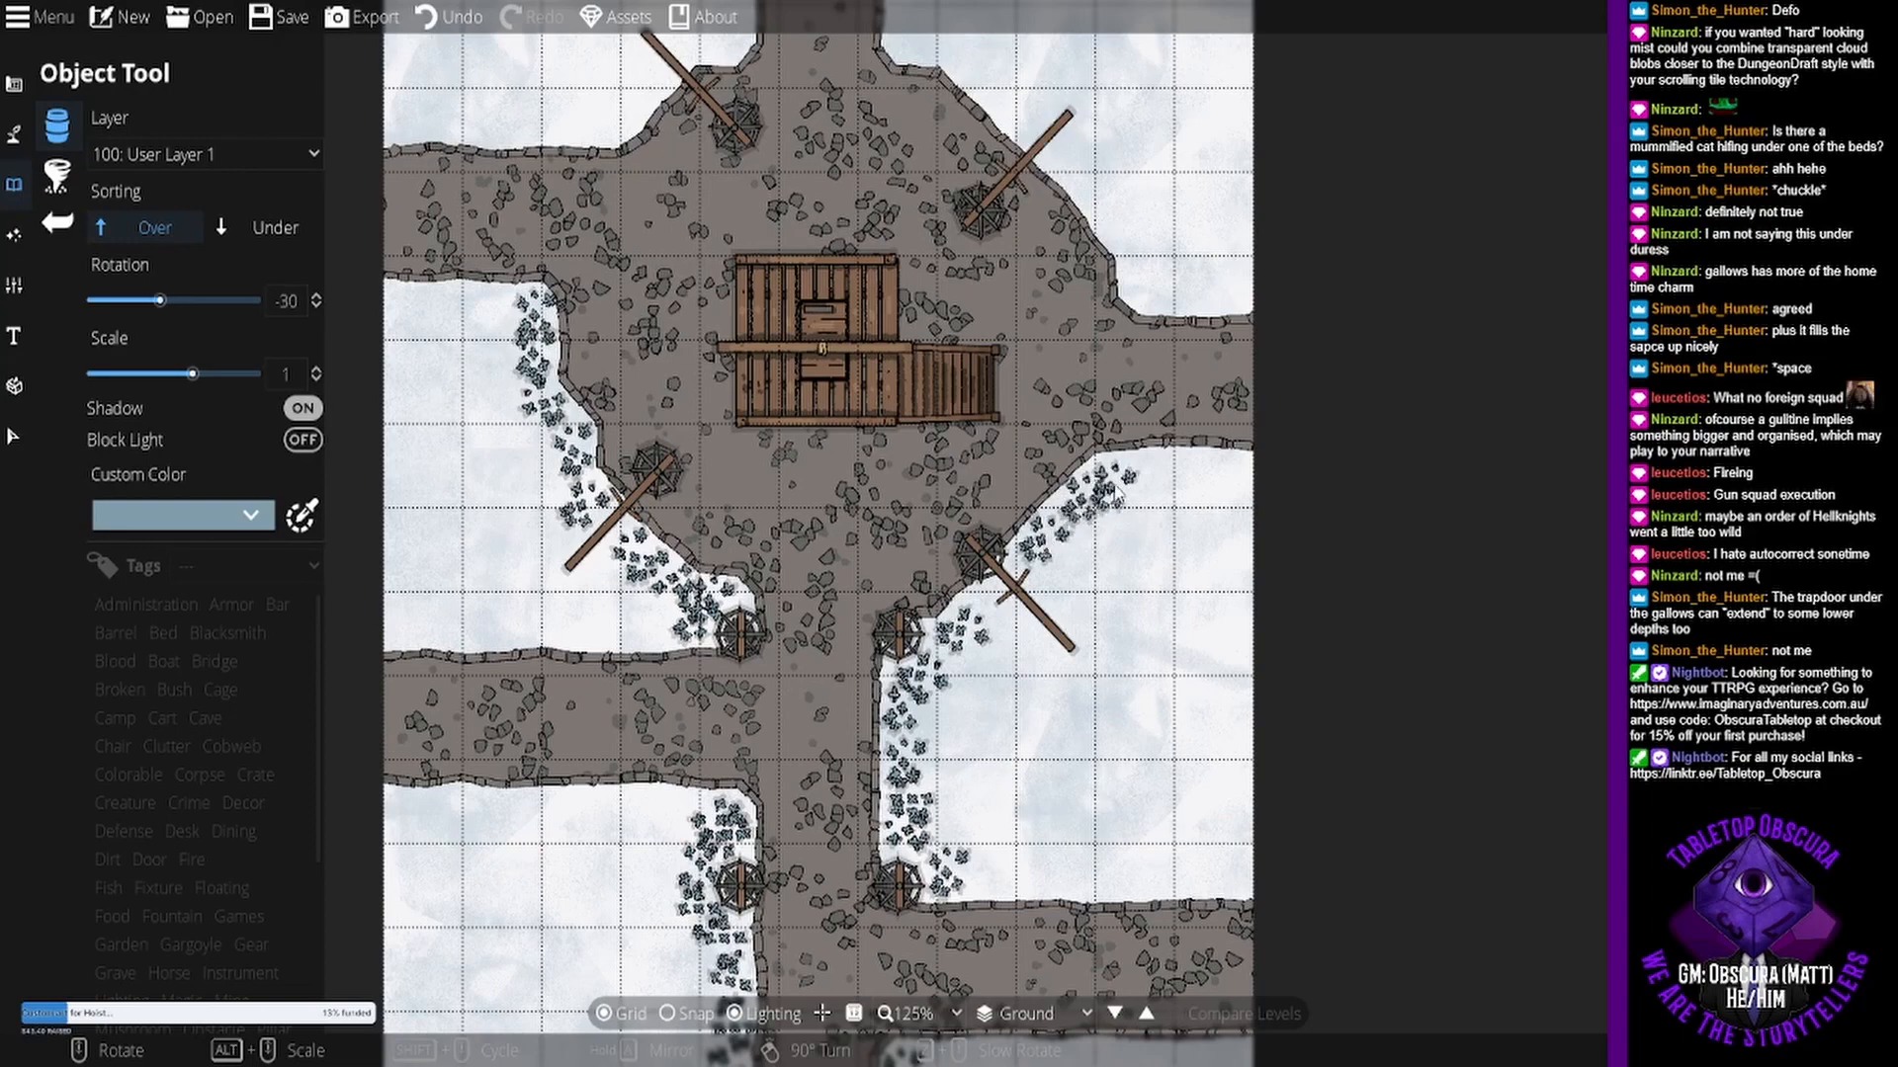
# - Place scatter clusters in the snow at the corners above and below the plaza's east road, rotating them between placements
pyautogui.moveTo(1133, 360); pyautogui.dragTo(1029, 545)
pyautogui.scroll(-3, 1043, 456)
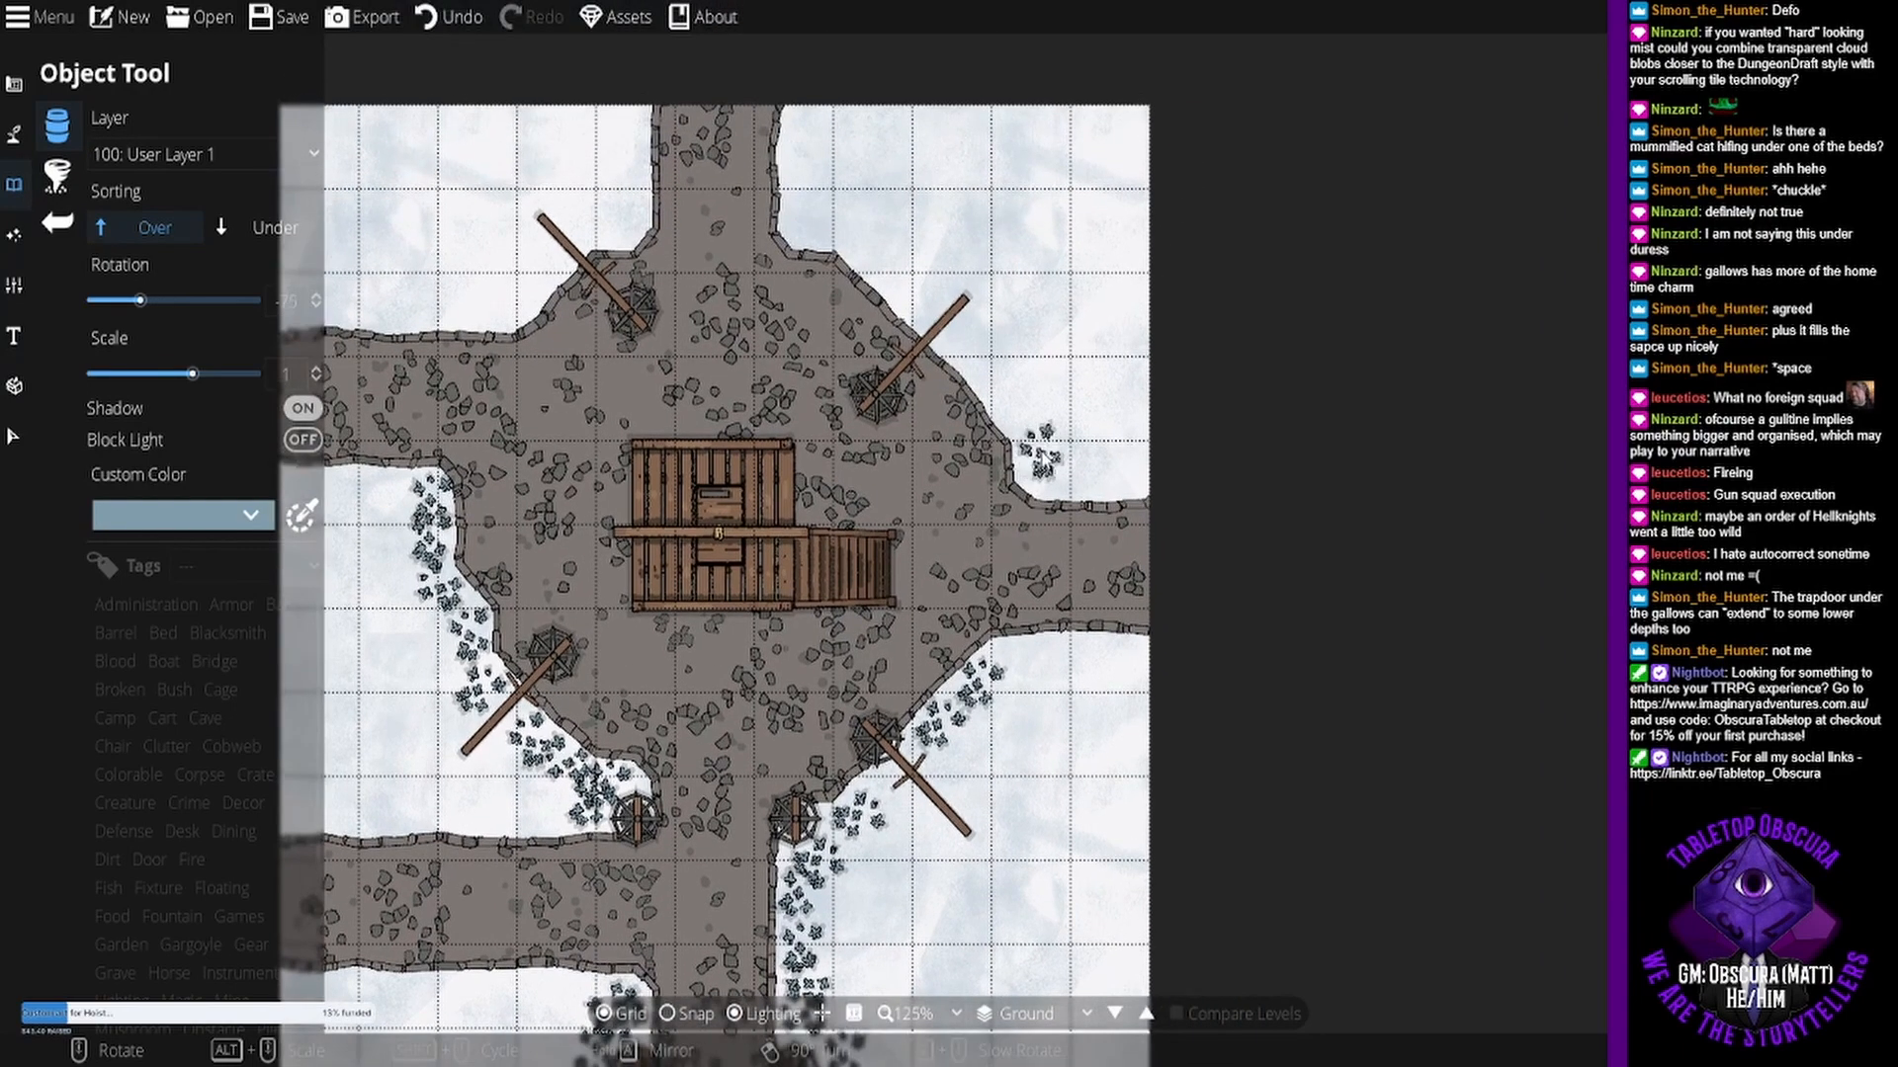
pyautogui.scroll(-1, 1046, 464)
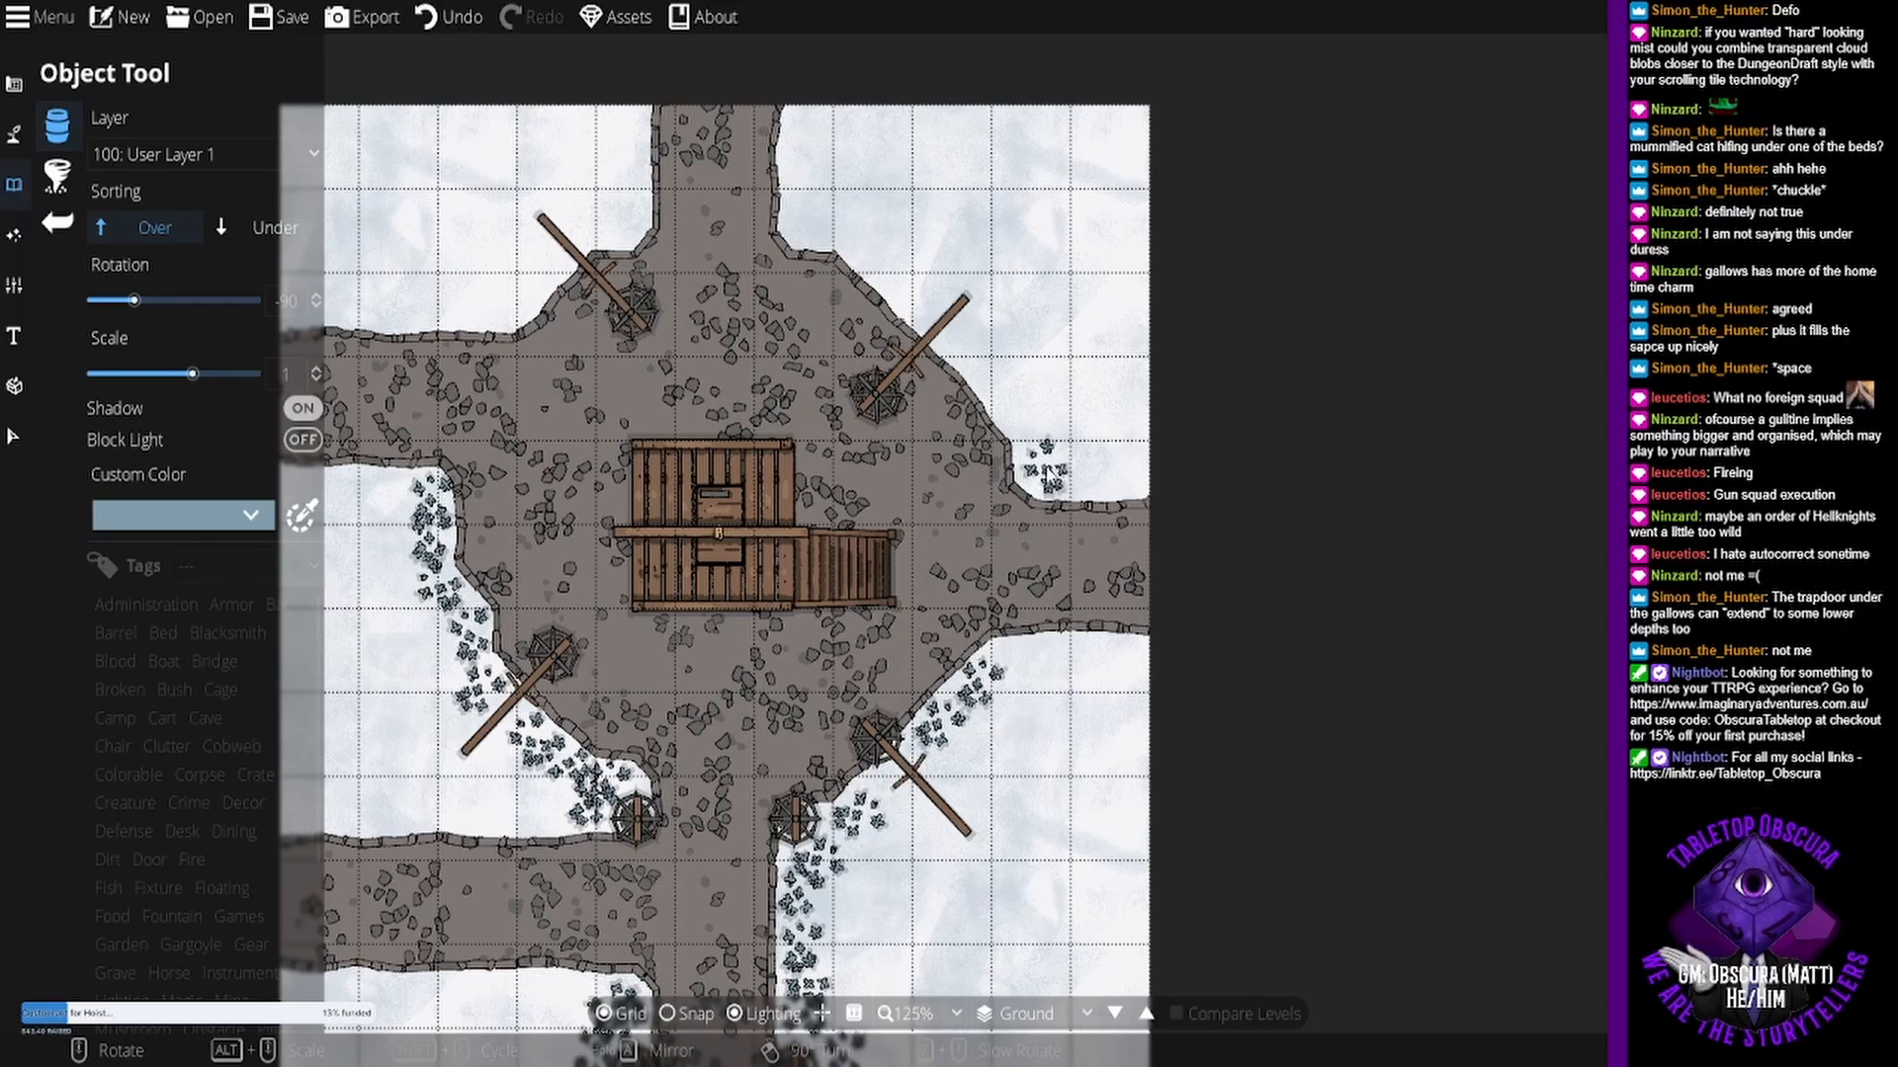
pyautogui.click(1042, 471)
pyautogui.scroll(-2, 1018, 688)
pyautogui.scroll(-1, 1023, 680)
pyautogui.click(1022, 665)
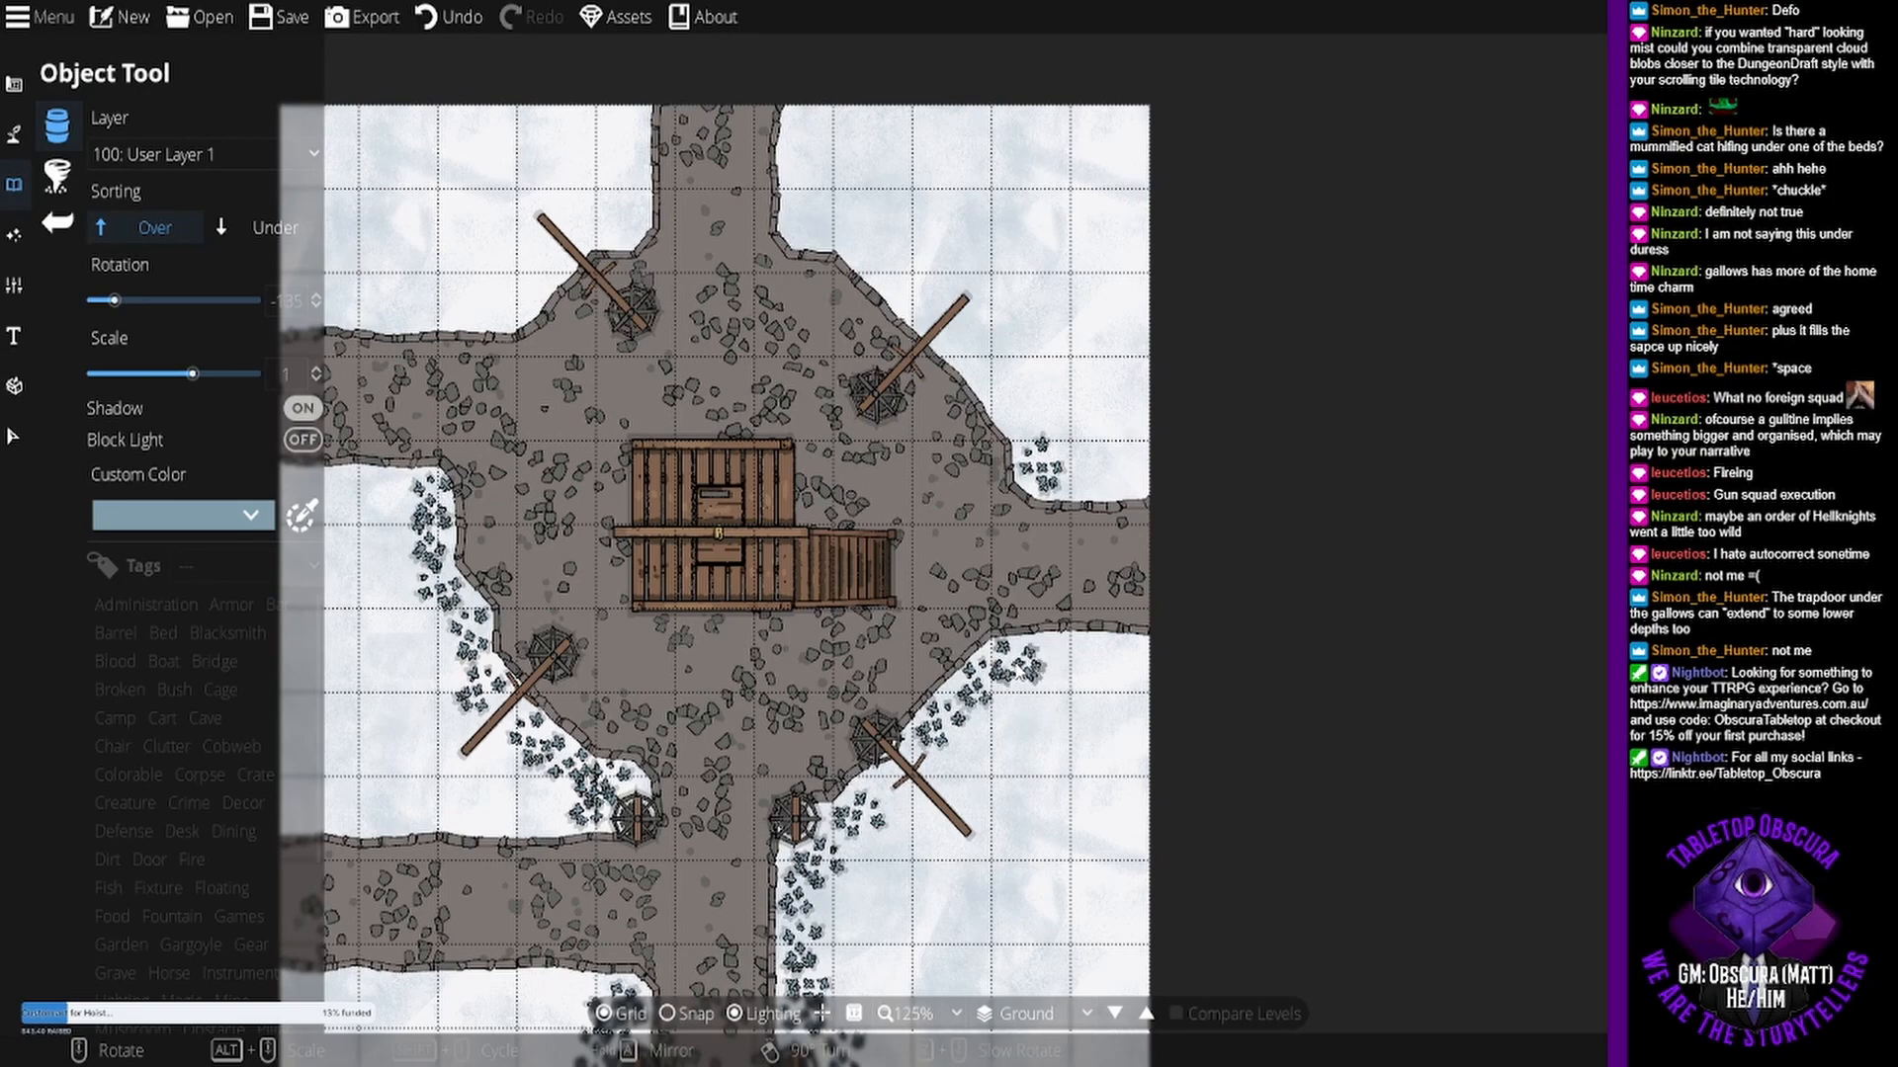
# - Line the plaza's northeast edge with scatter clusters on both sides of the hanging cage, varying their rotation
pyautogui.scroll(2, 1047, 405)
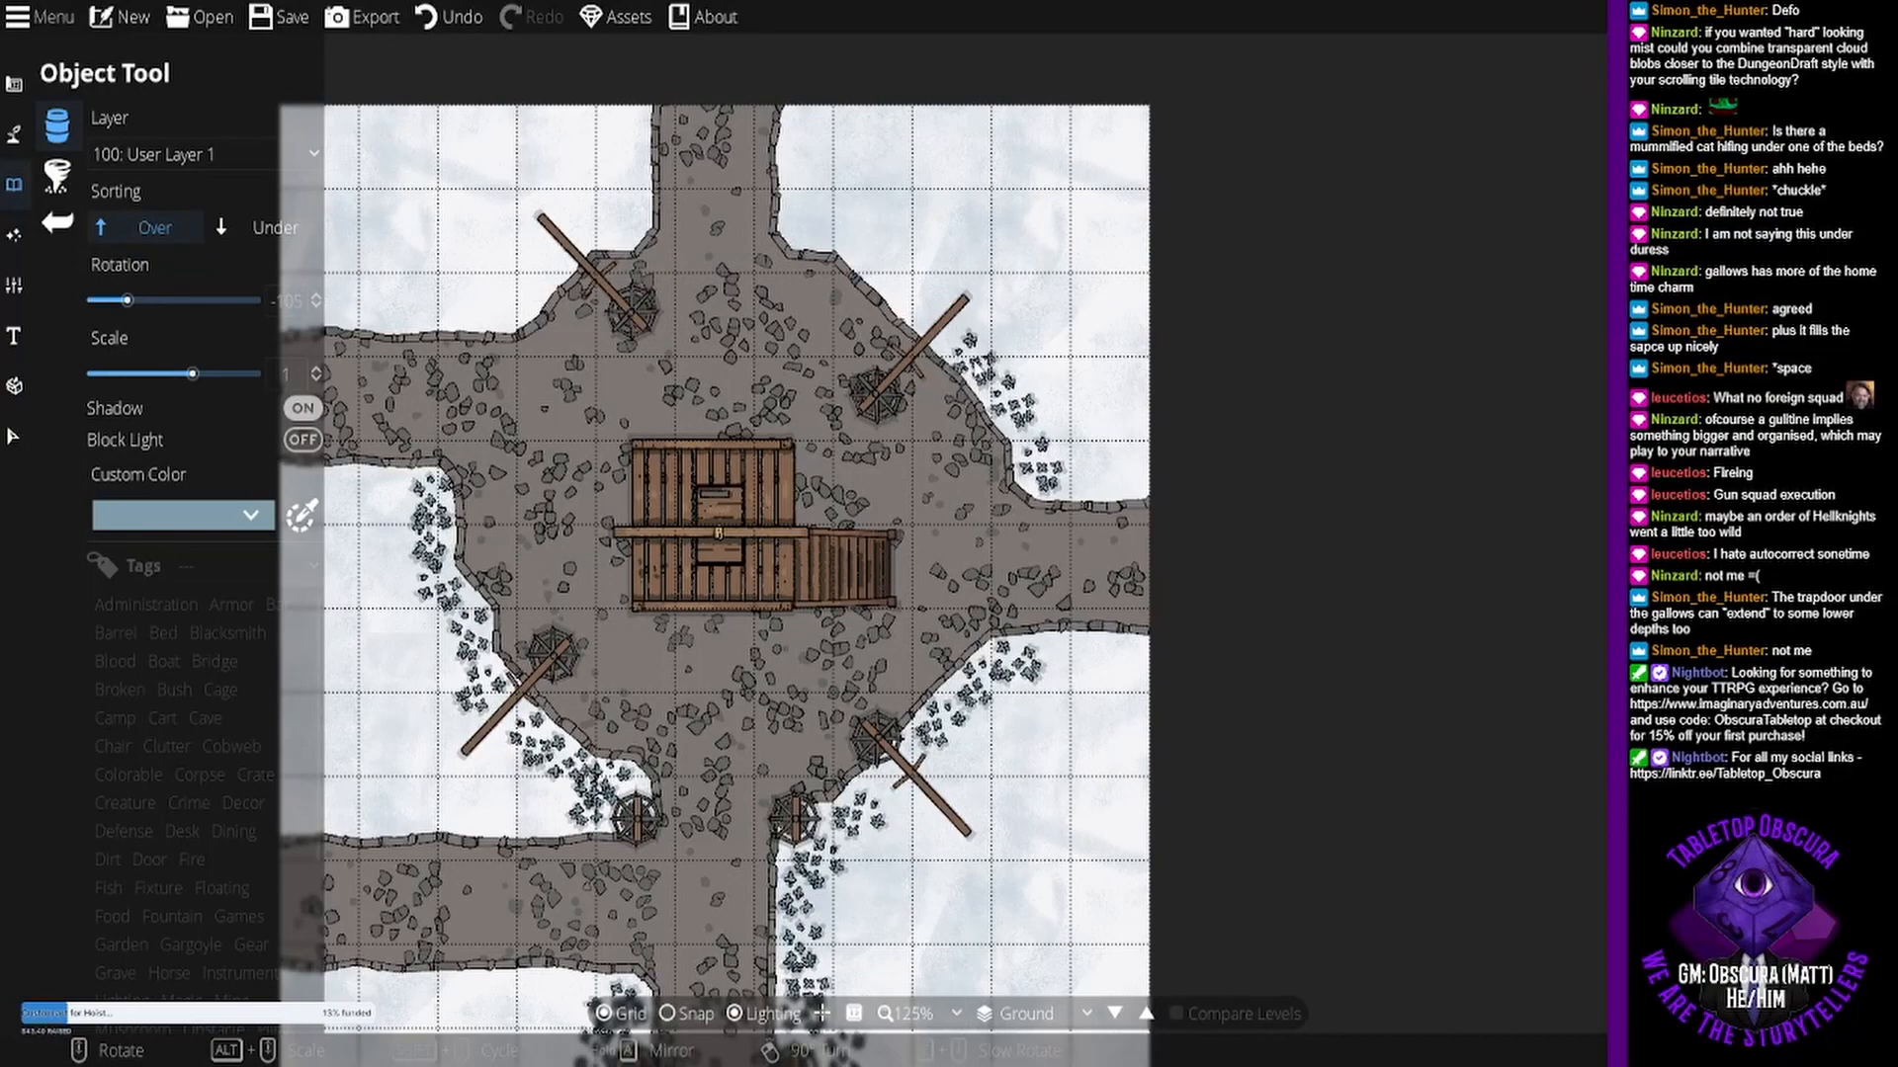
pyautogui.click(988, 367)
pyautogui.scroll(2, 914, 292)
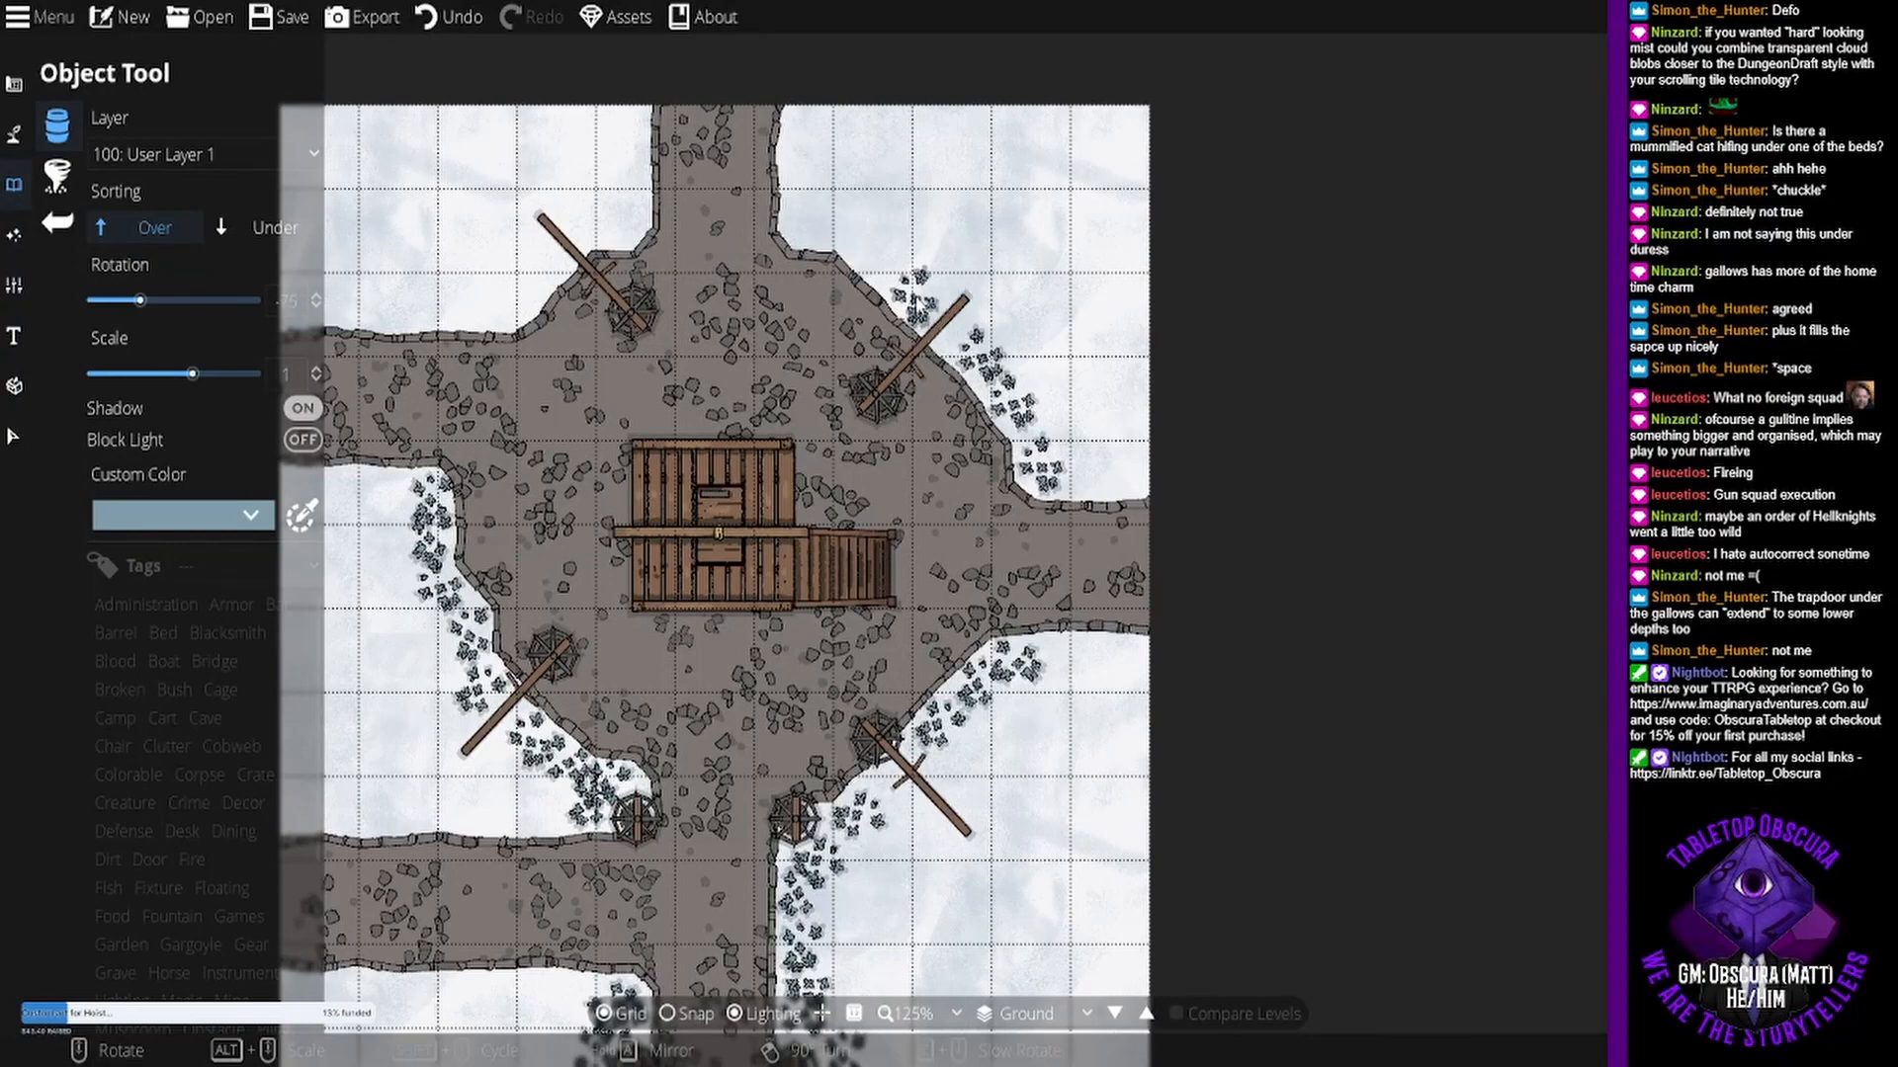
pyautogui.scroll(-3, 899, 272)
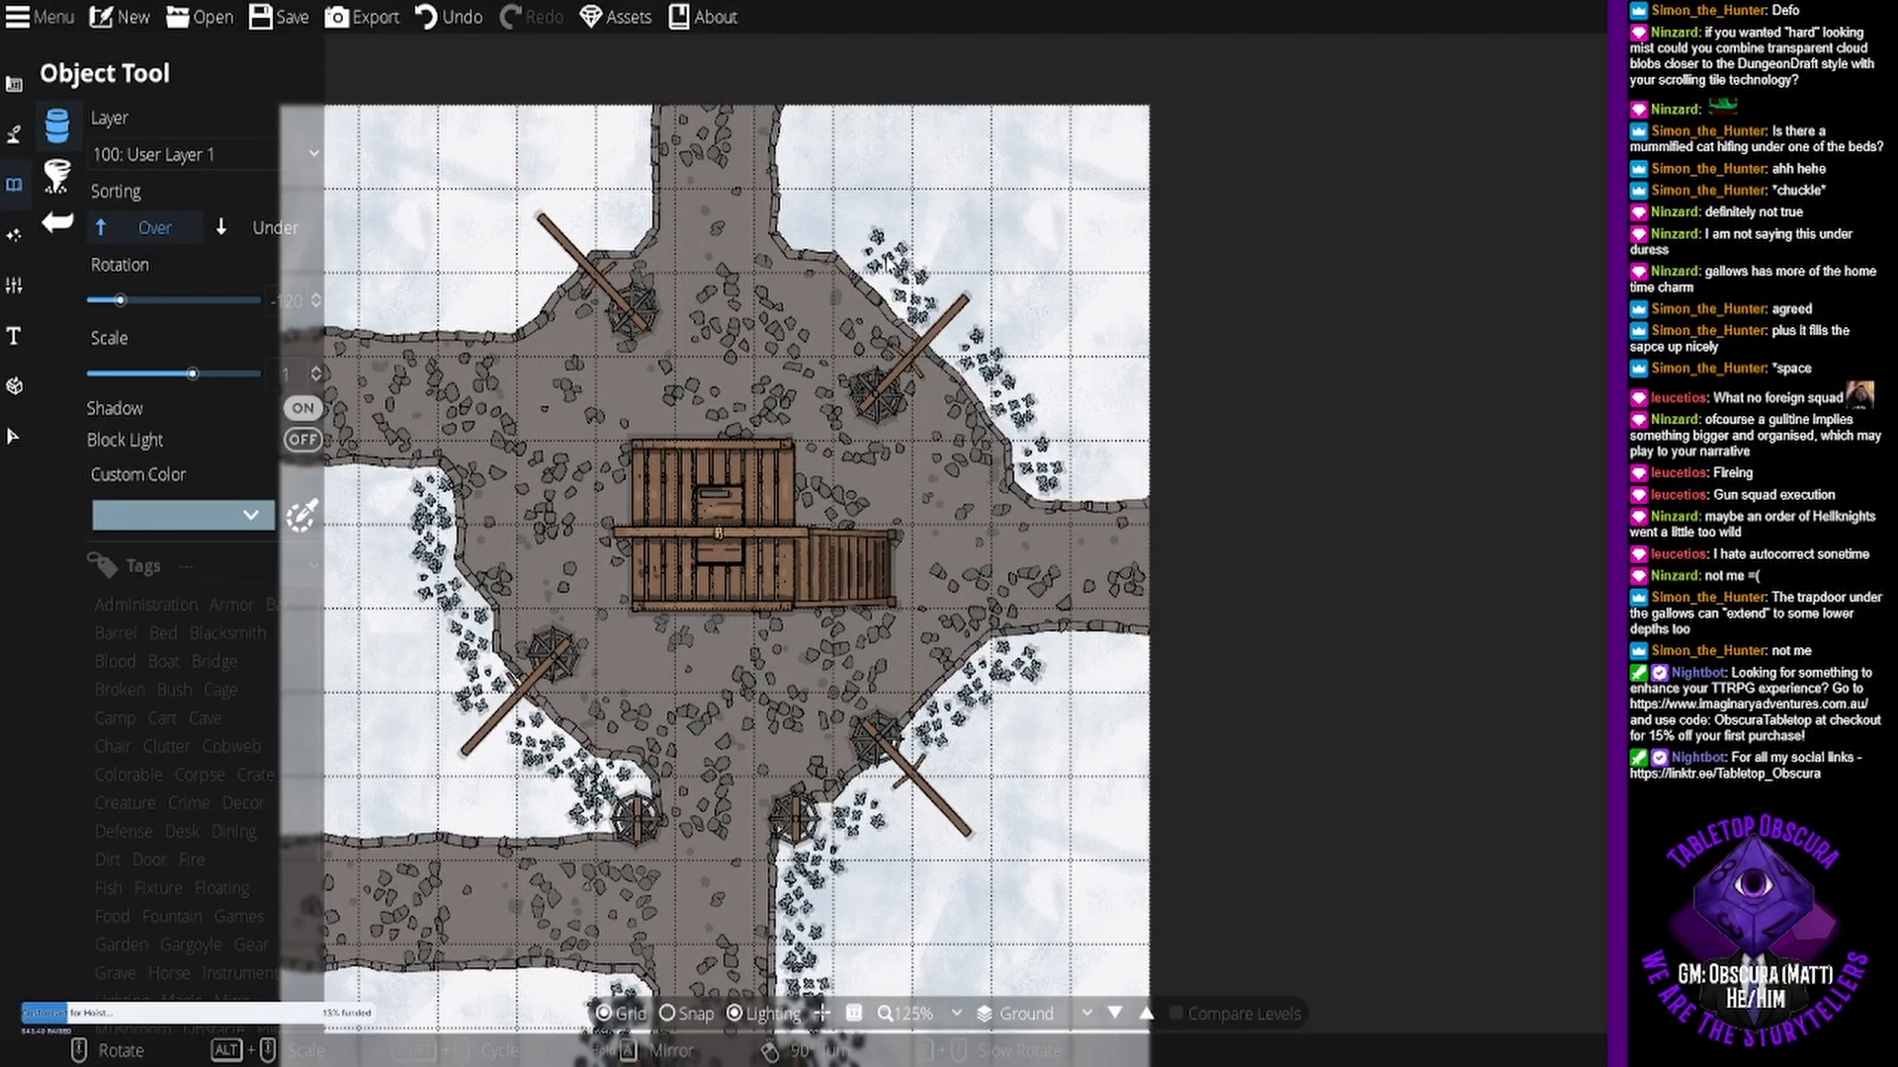
pyautogui.click(882, 269)
# - Place rotated scatter clusters along the plaza's northwest edge on both sides of the hanging cage
pyautogui.scroll(-4, 526, 295)
pyautogui.click(520, 312)
pyautogui.scroll(2, 611, 241)
pyautogui.scroll(1, 613, 239)
pyautogui.scroll(1, 612, 233)
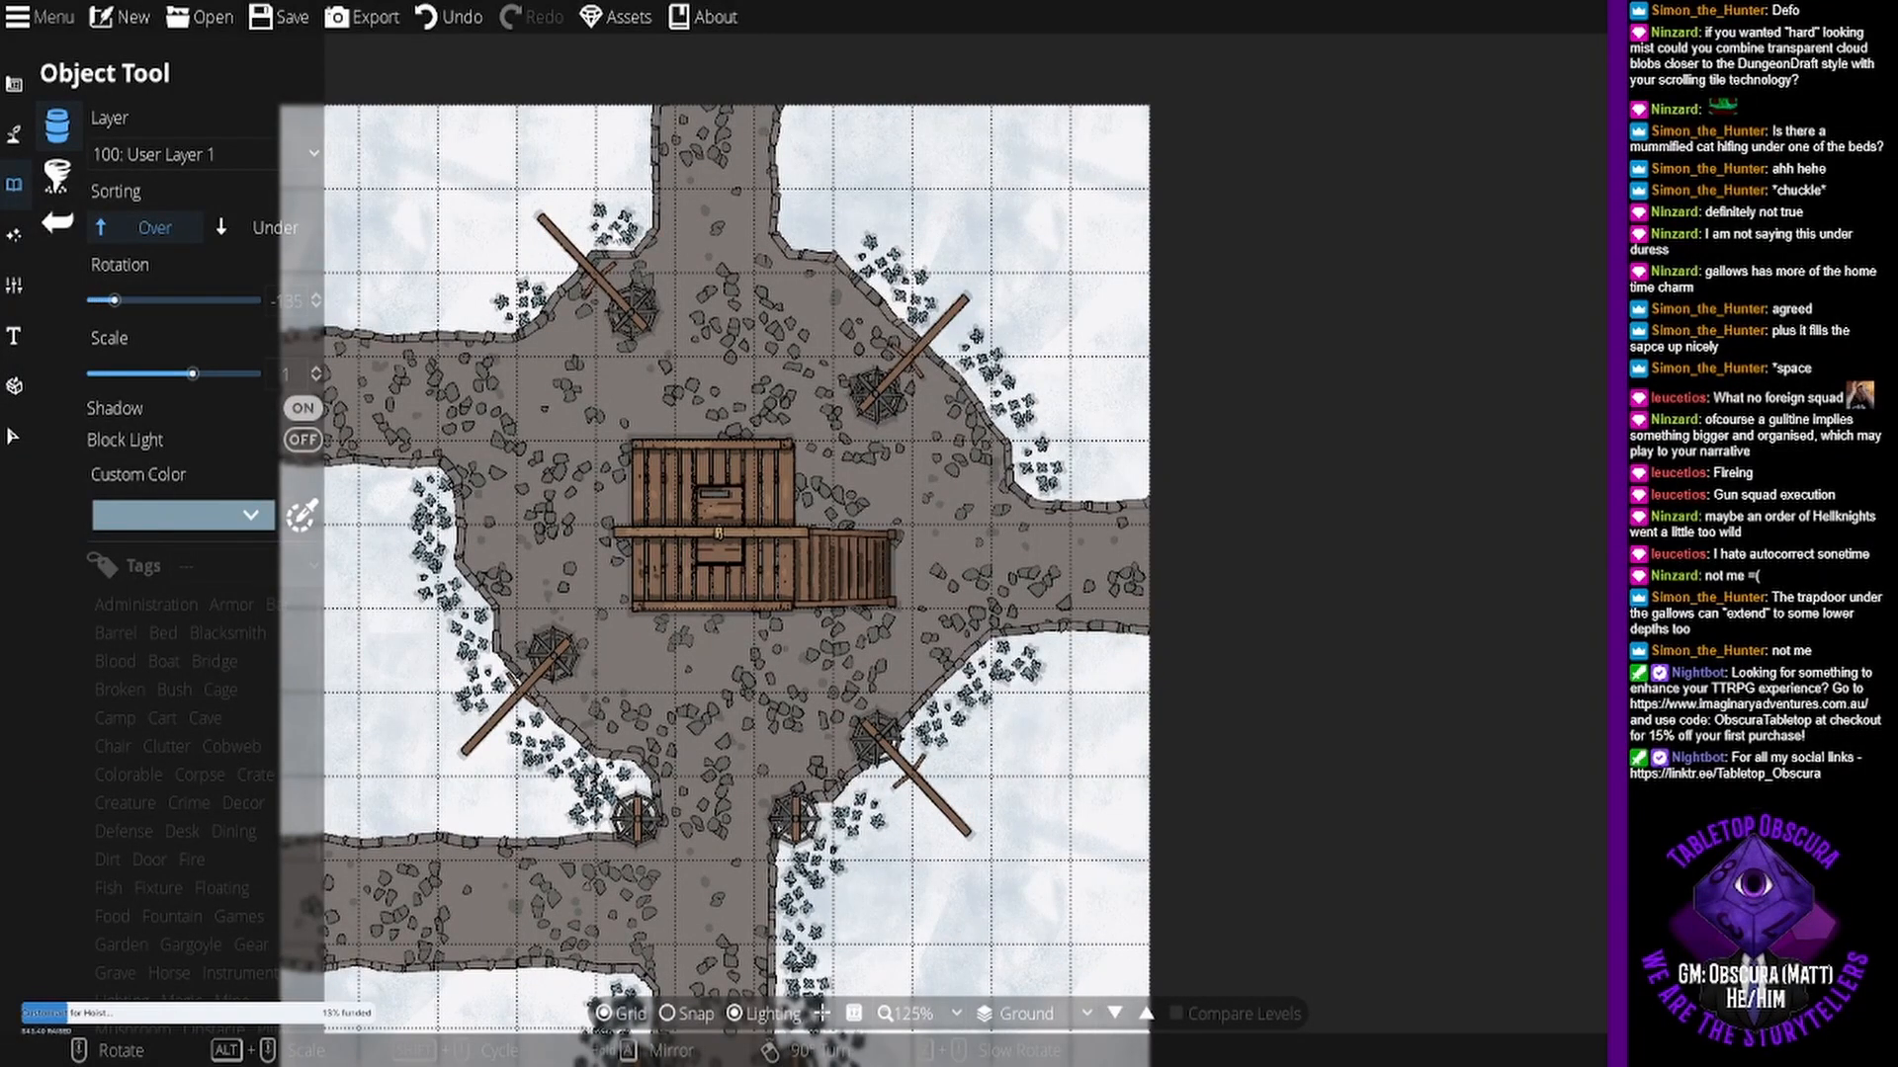
# - Add rotated scatter clusters to the snow beside the plaza's northwest and northeast hanging cages, using rotations of -105, -150 and -180
pyautogui.scroll(1, 608, 230)
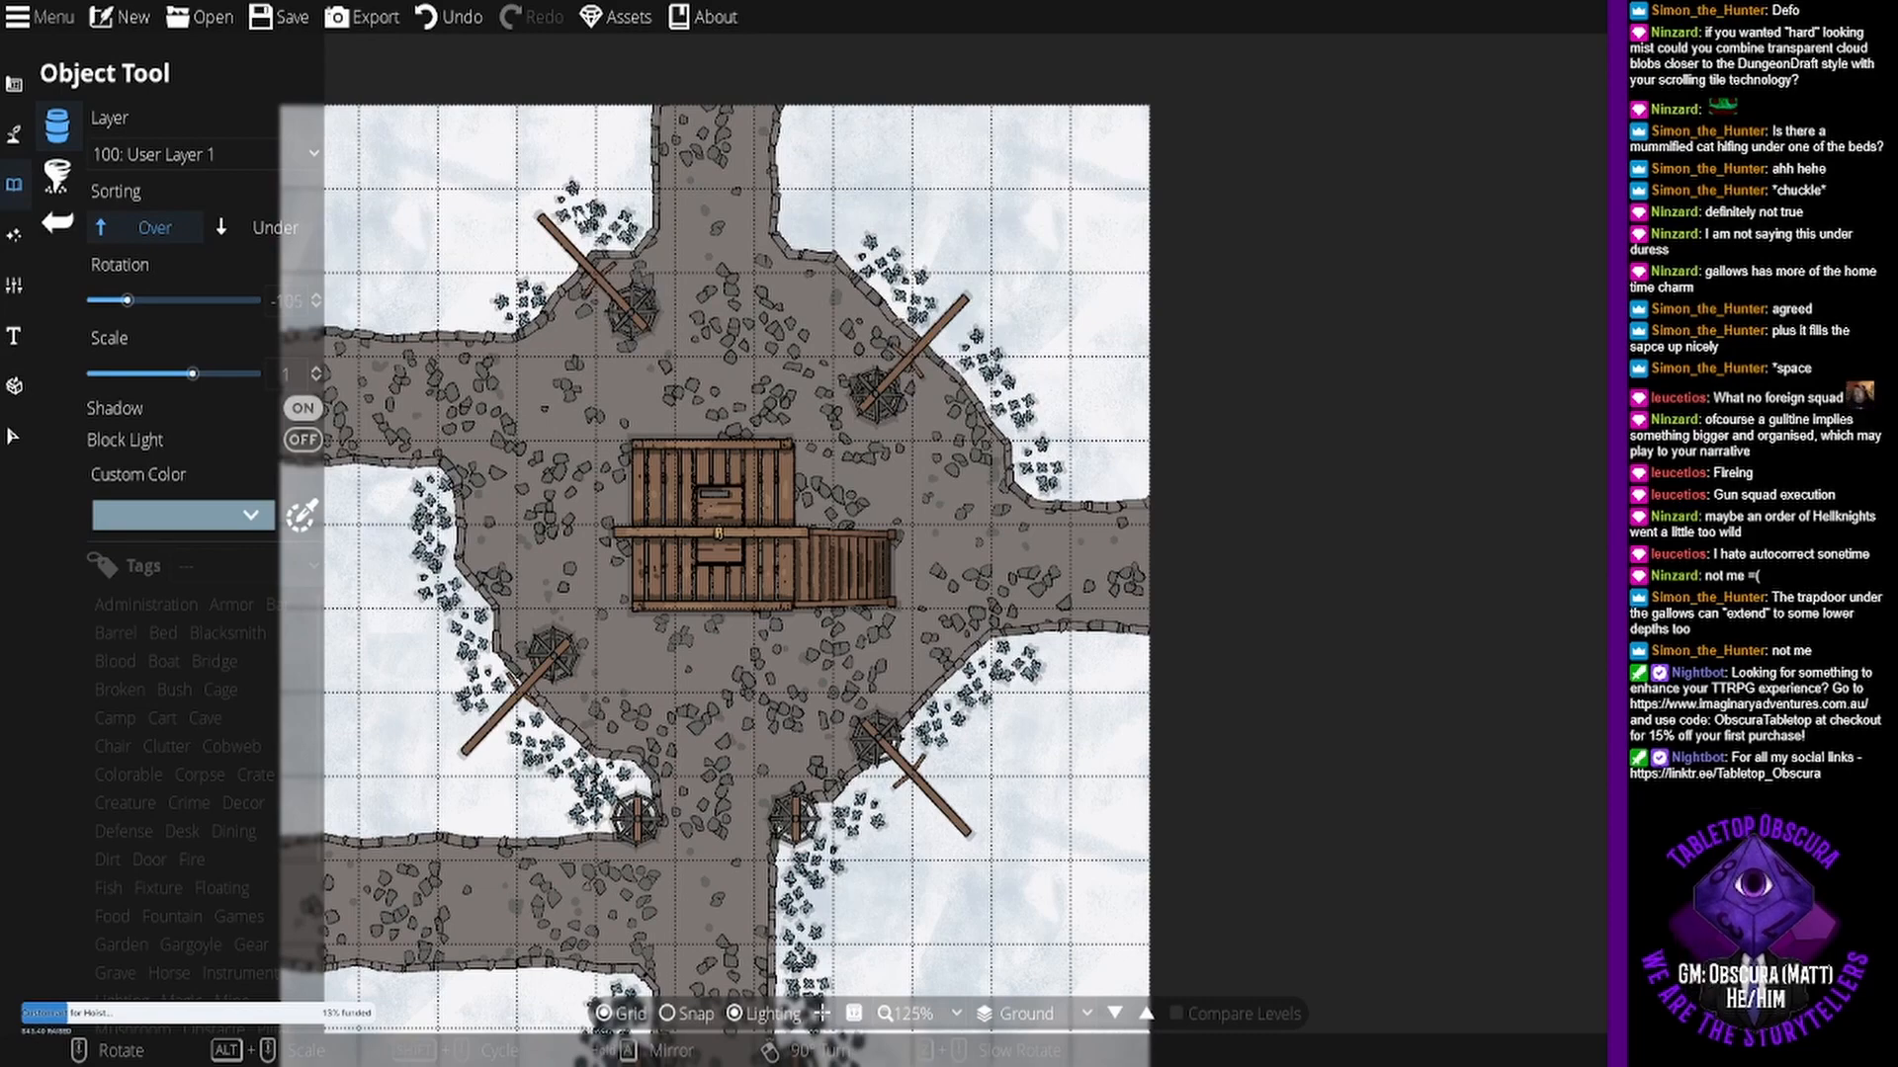
pyautogui.click(589, 213)
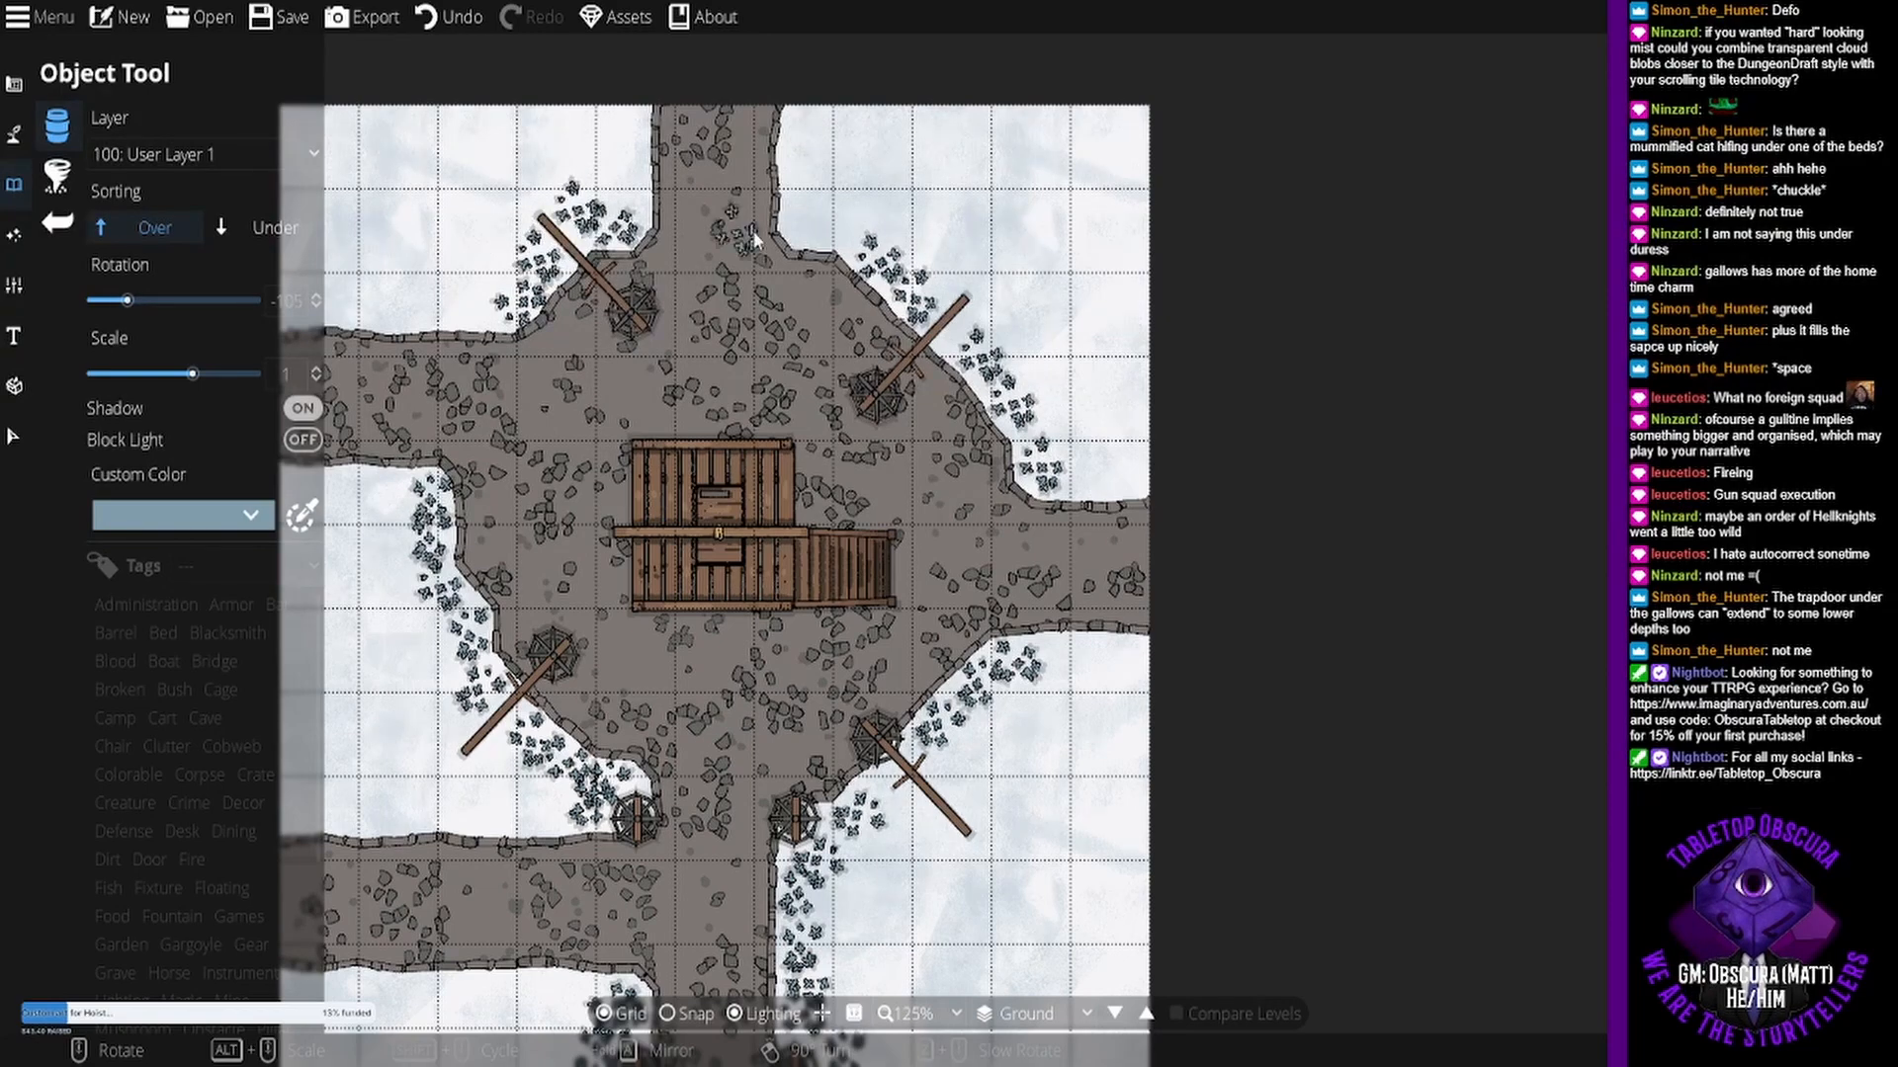
pyautogui.scroll(-3, 954, 262)
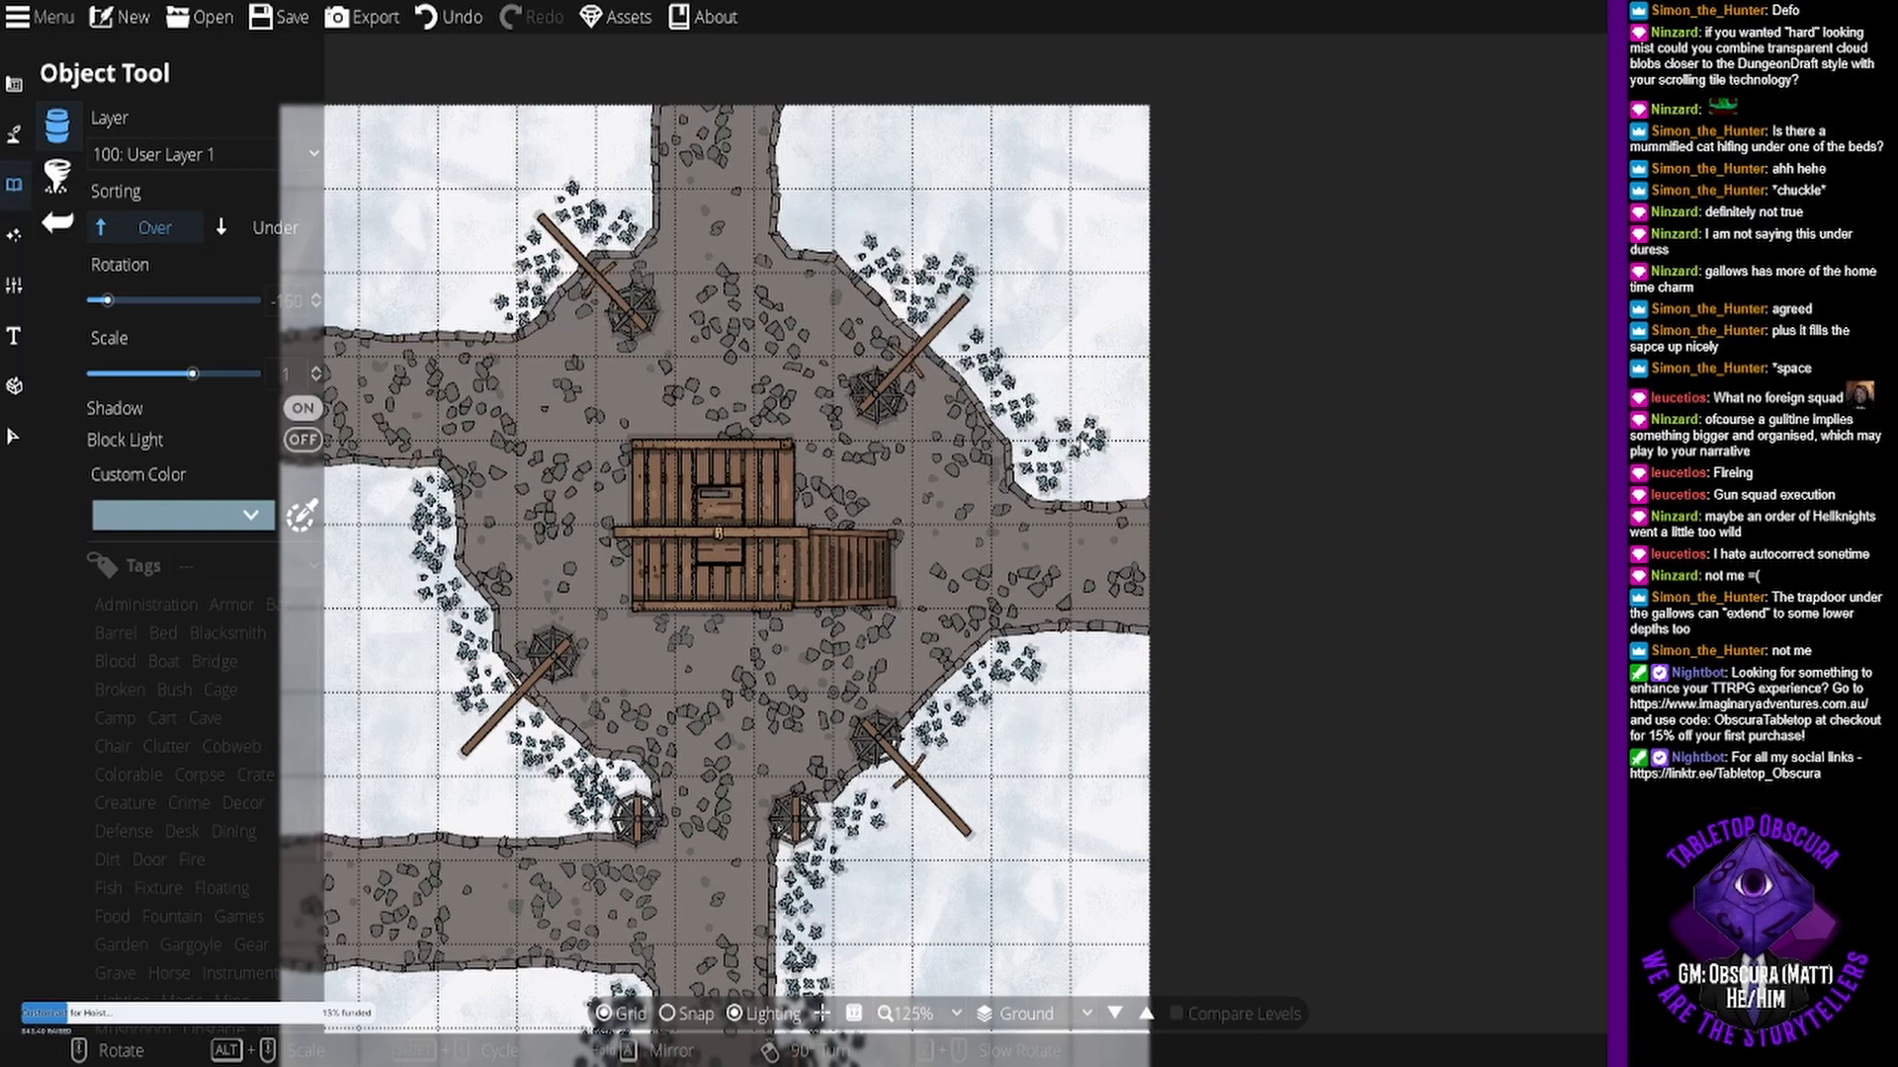
pyautogui.scroll(-2, 983, 331)
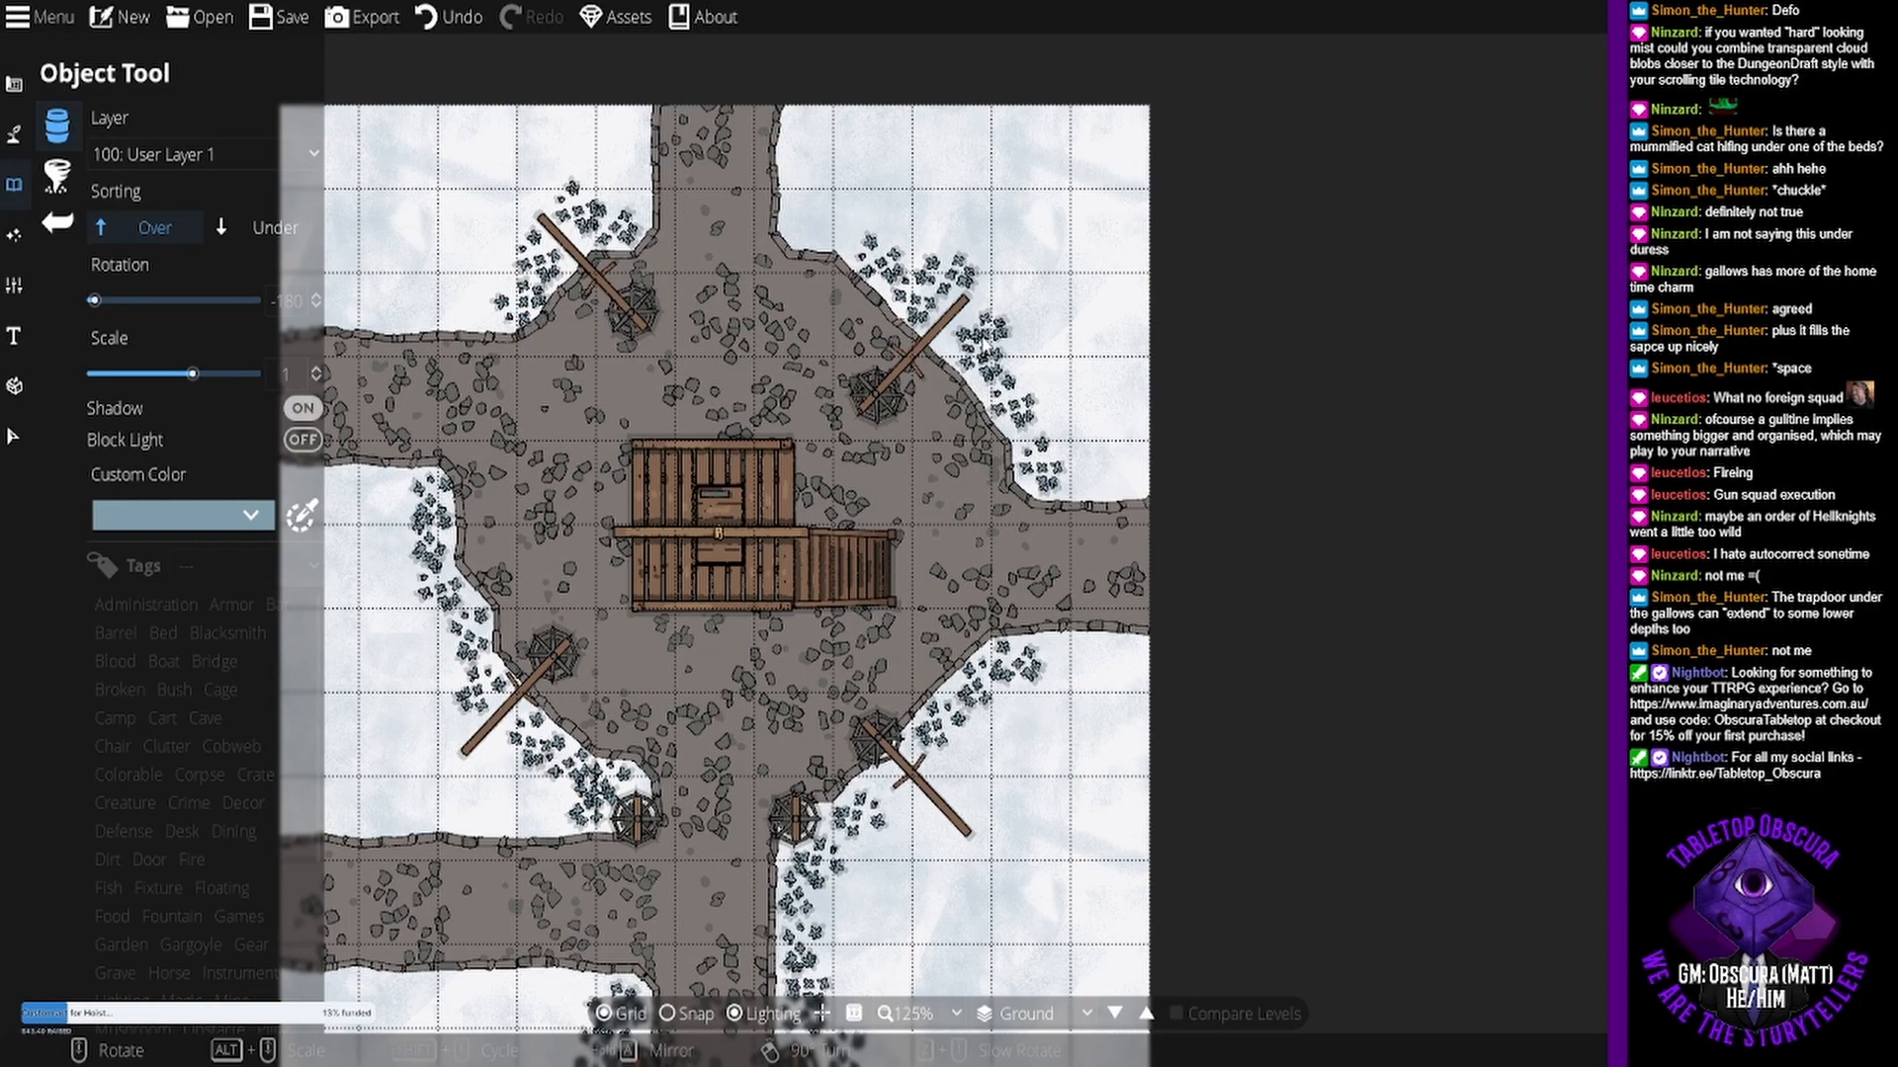
pyautogui.click(983, 331)
# - Place boulders in the snow on both sides of the south road, rotated -120 on the east side and -135 on the west
pyautogui.moveTo(920, 736); pyautogui.dragTo(991, 495)
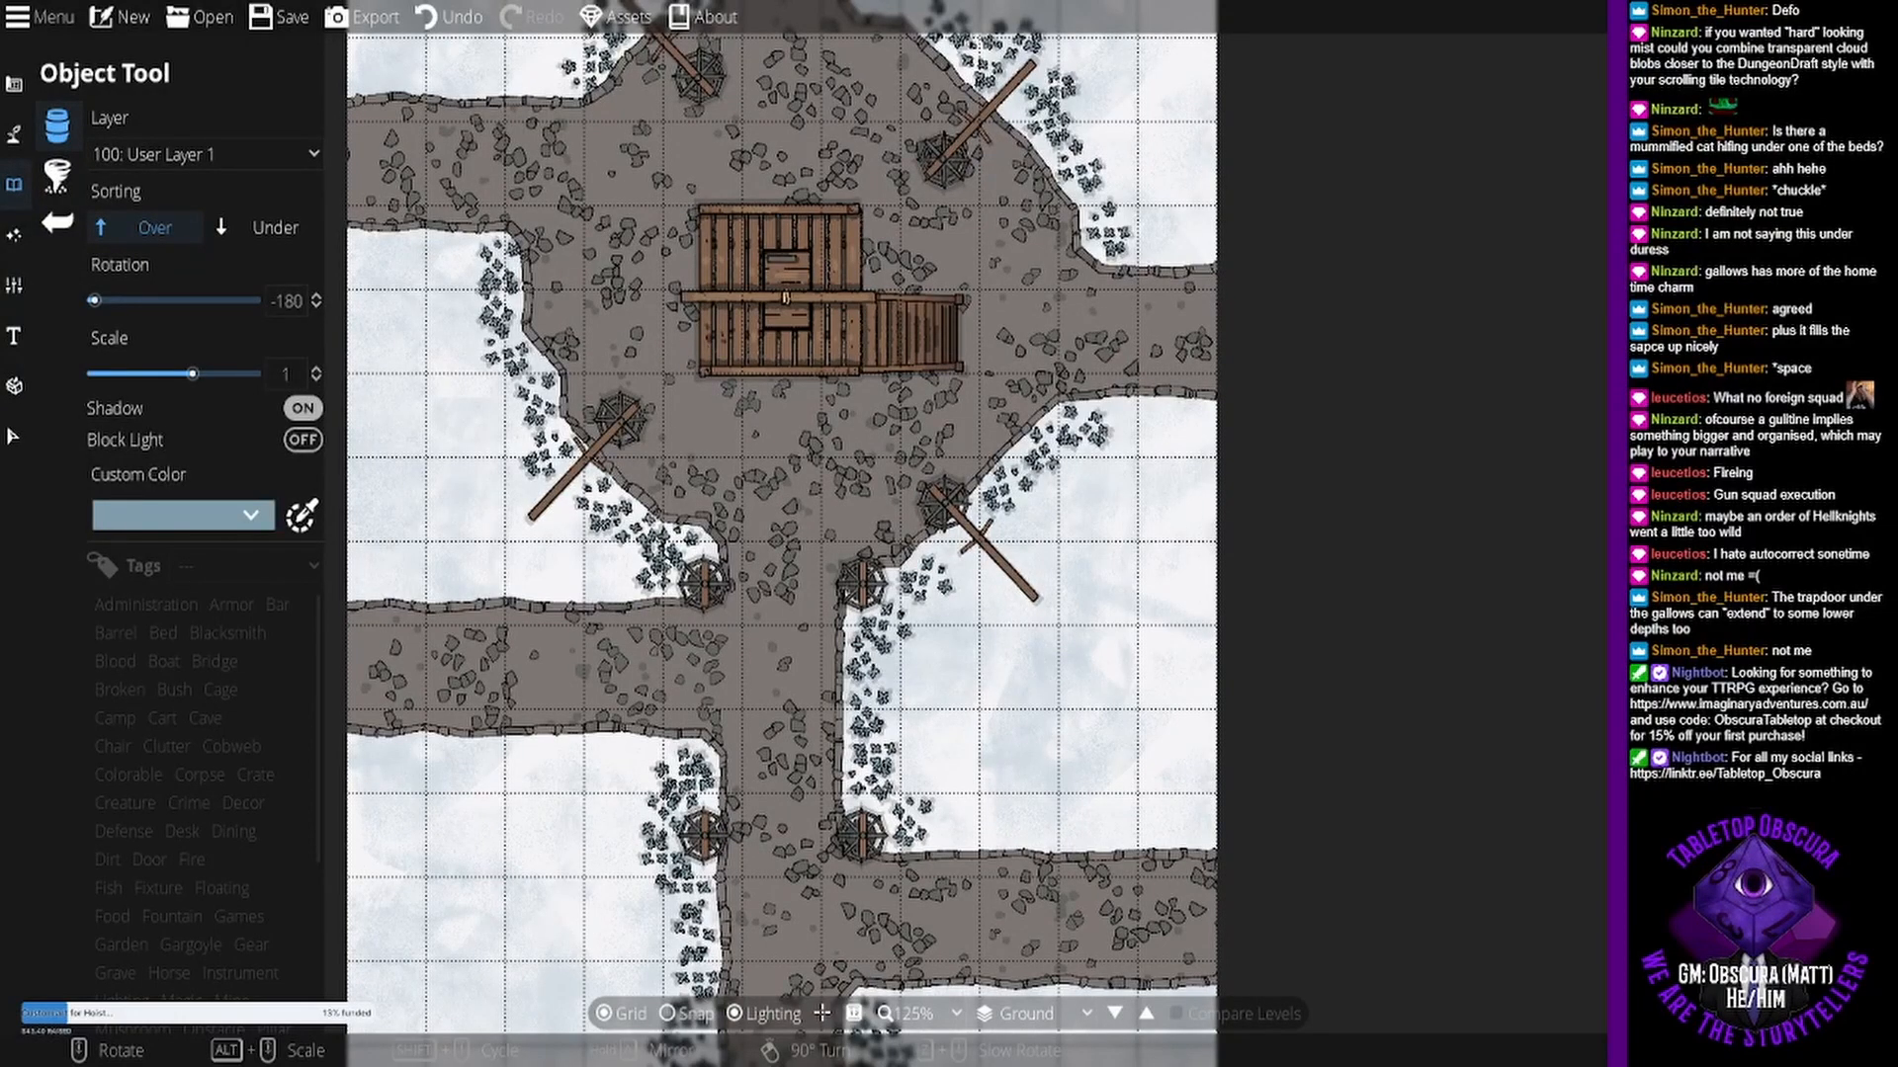
pyautogui.scroll(2, 1022, 690)
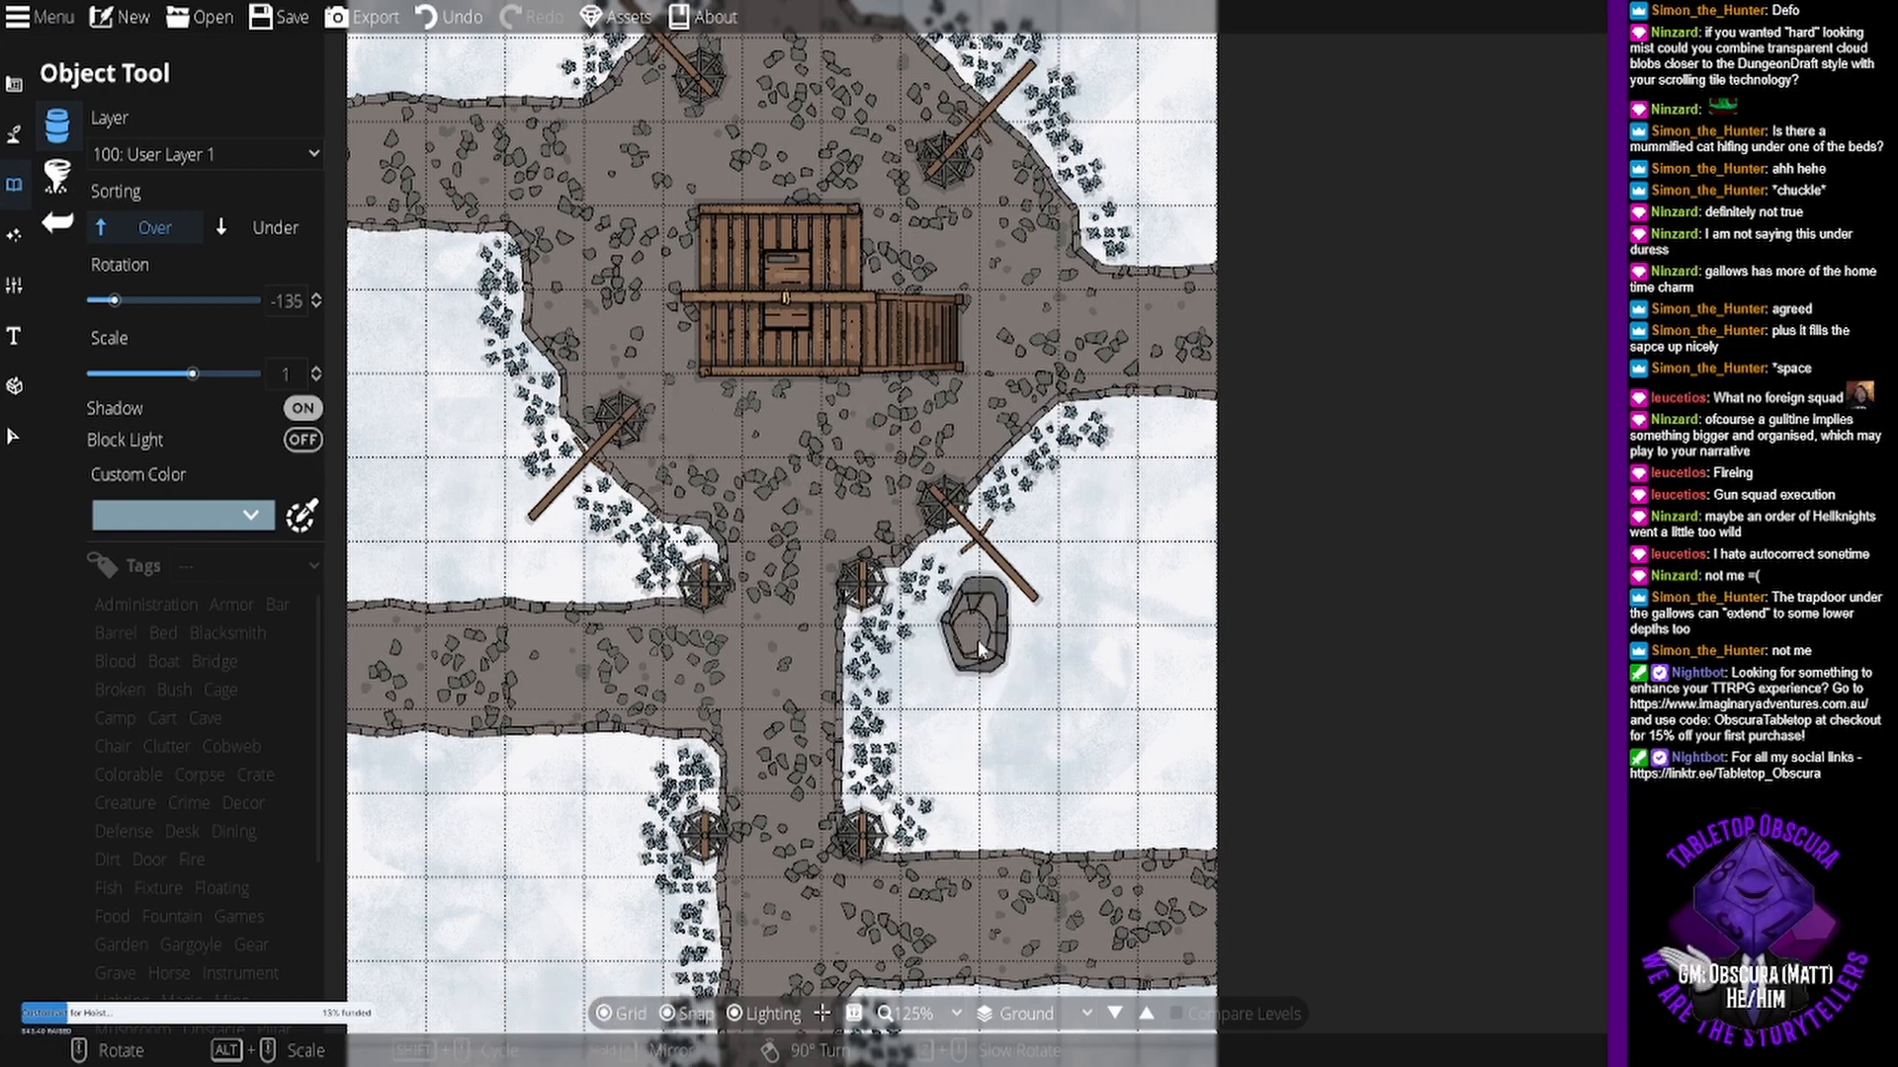
pyautogui.scroll(2, 989, 698)
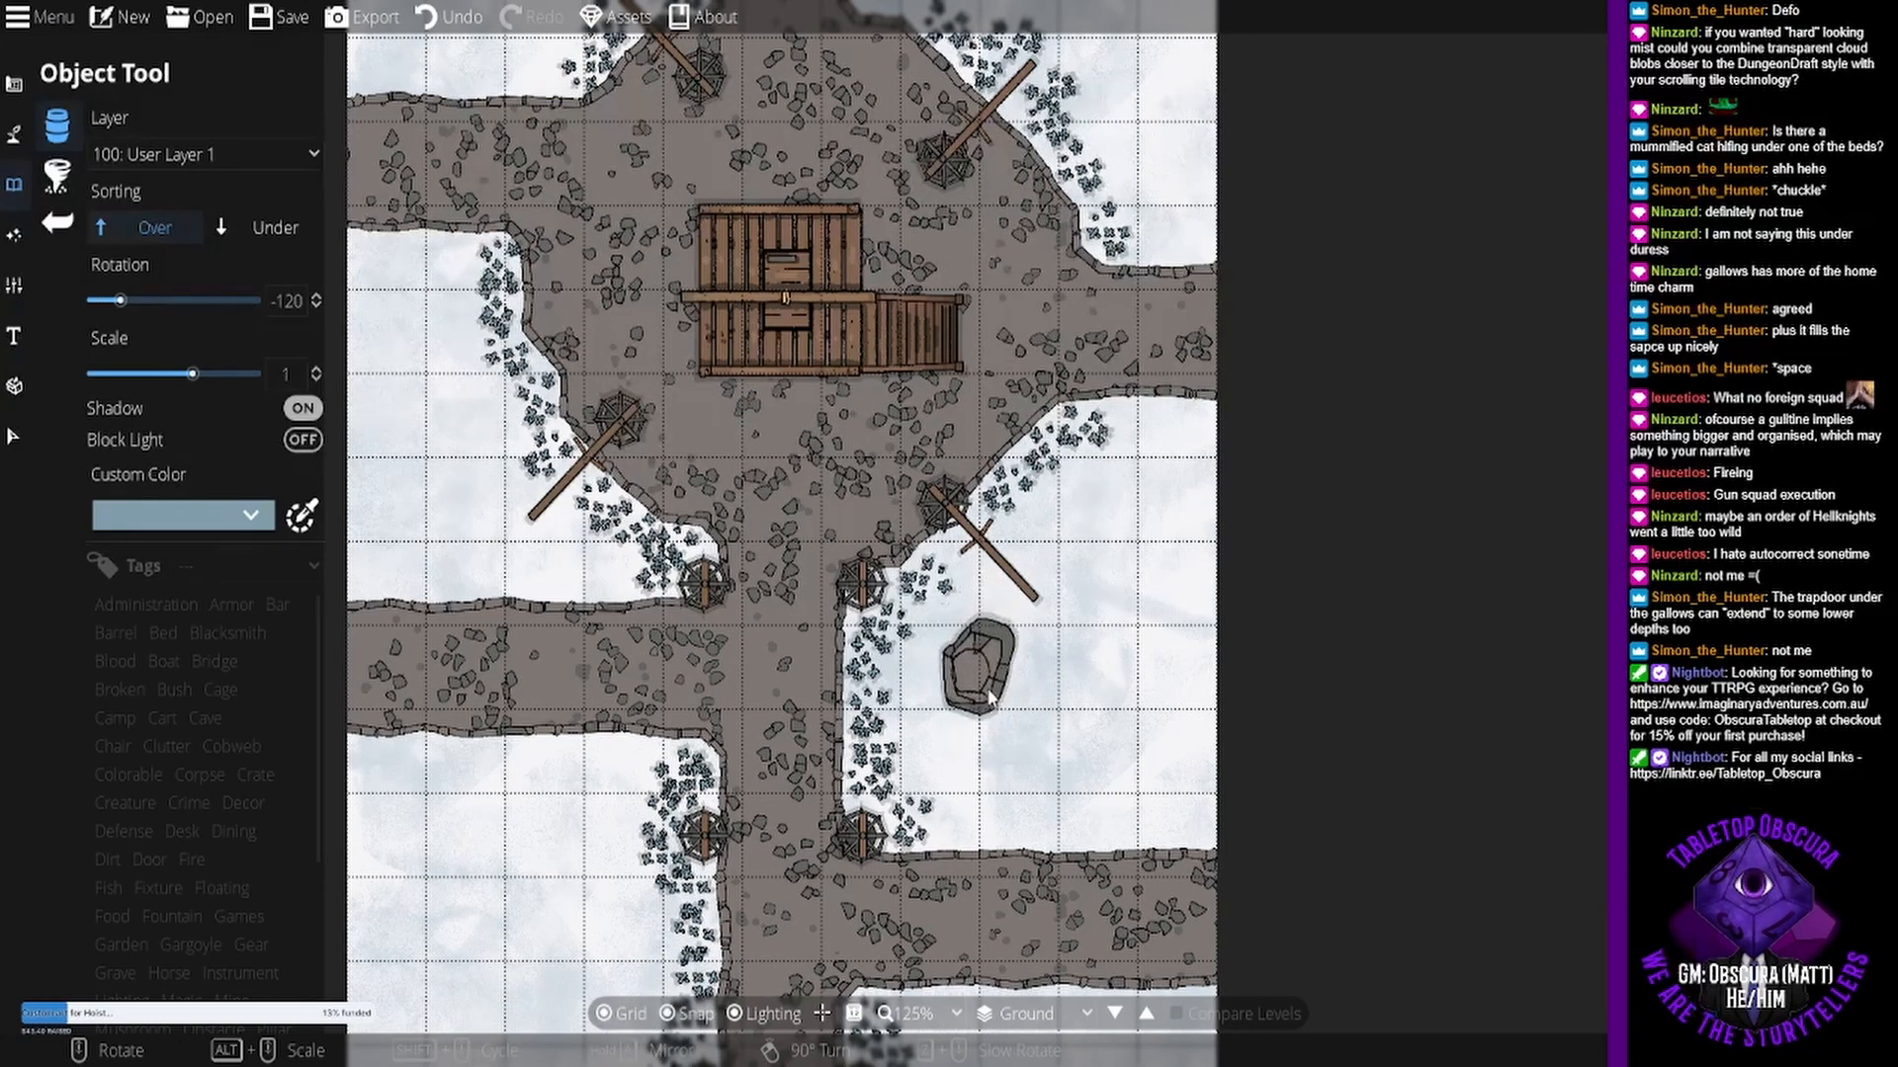
pyautogui.click(942, 680)
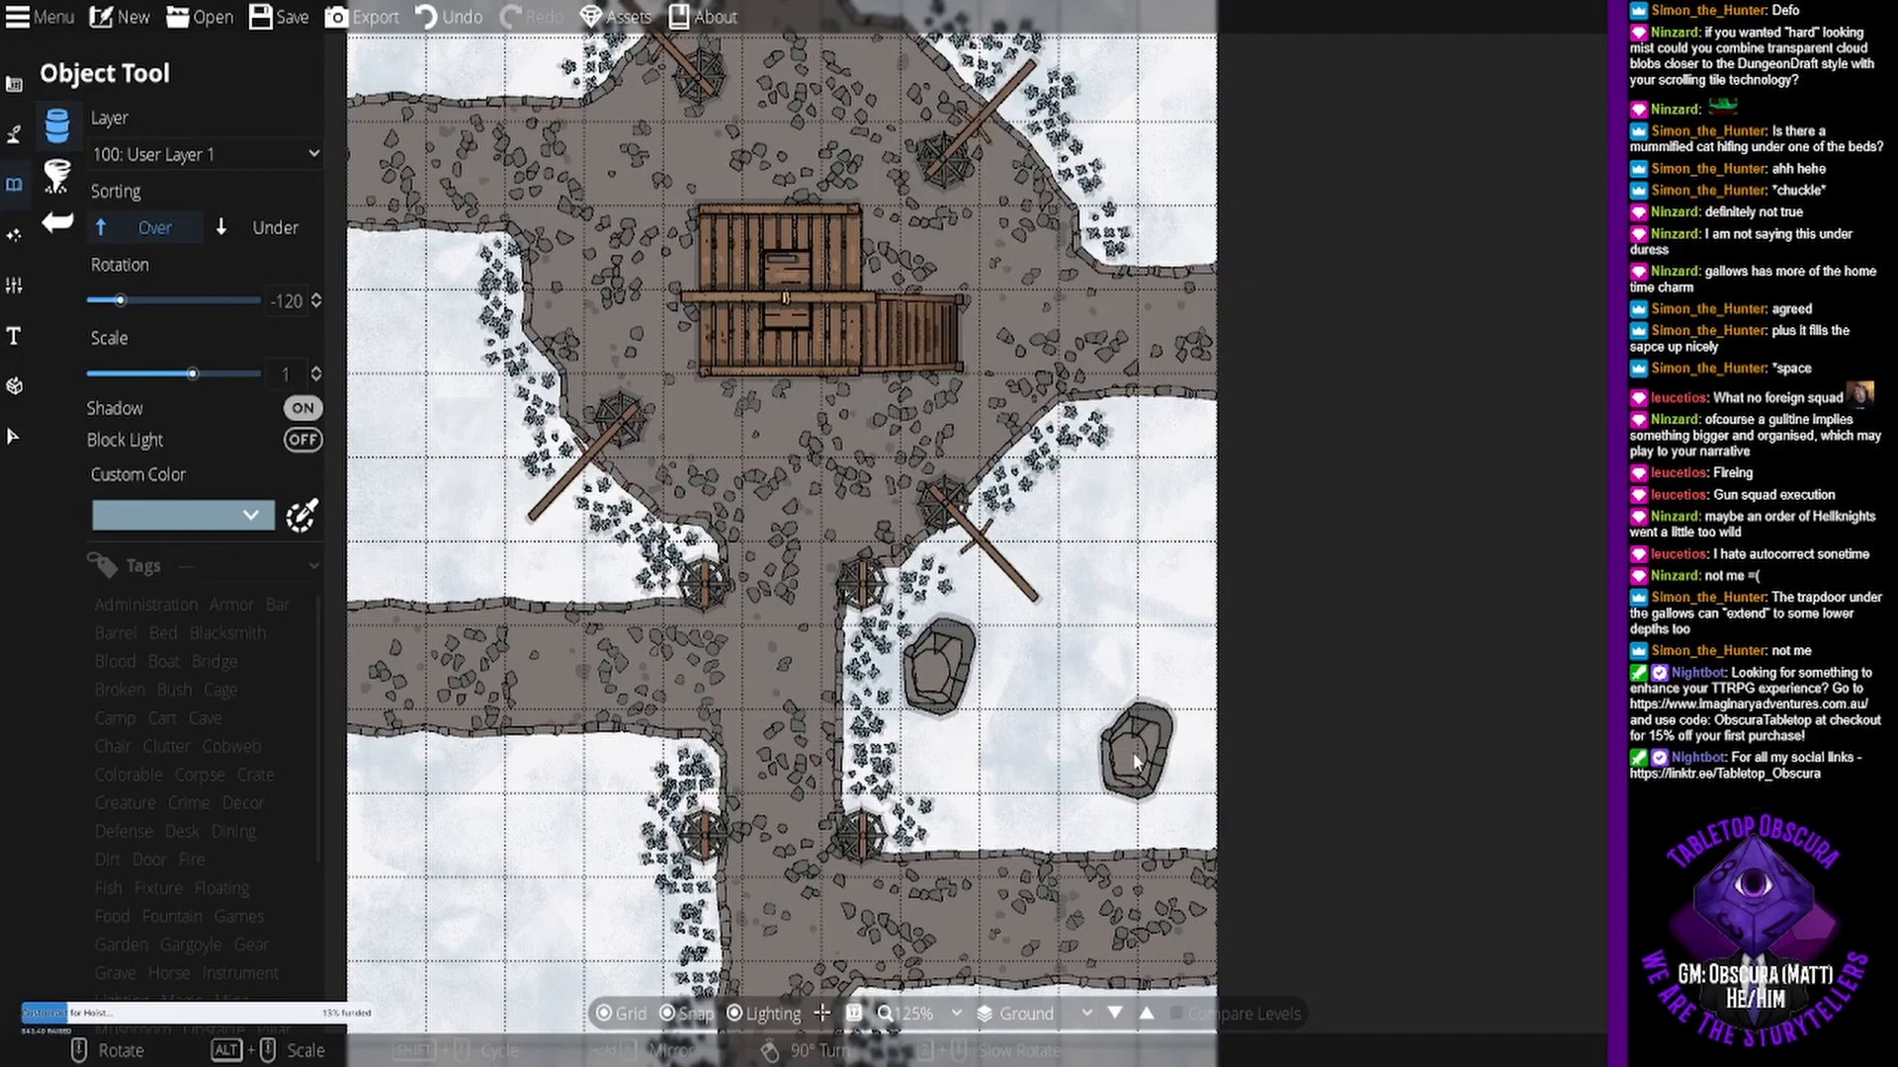
pyautogui.moveTo(1133, 752); pyautogui.dragTo(1101, 630)
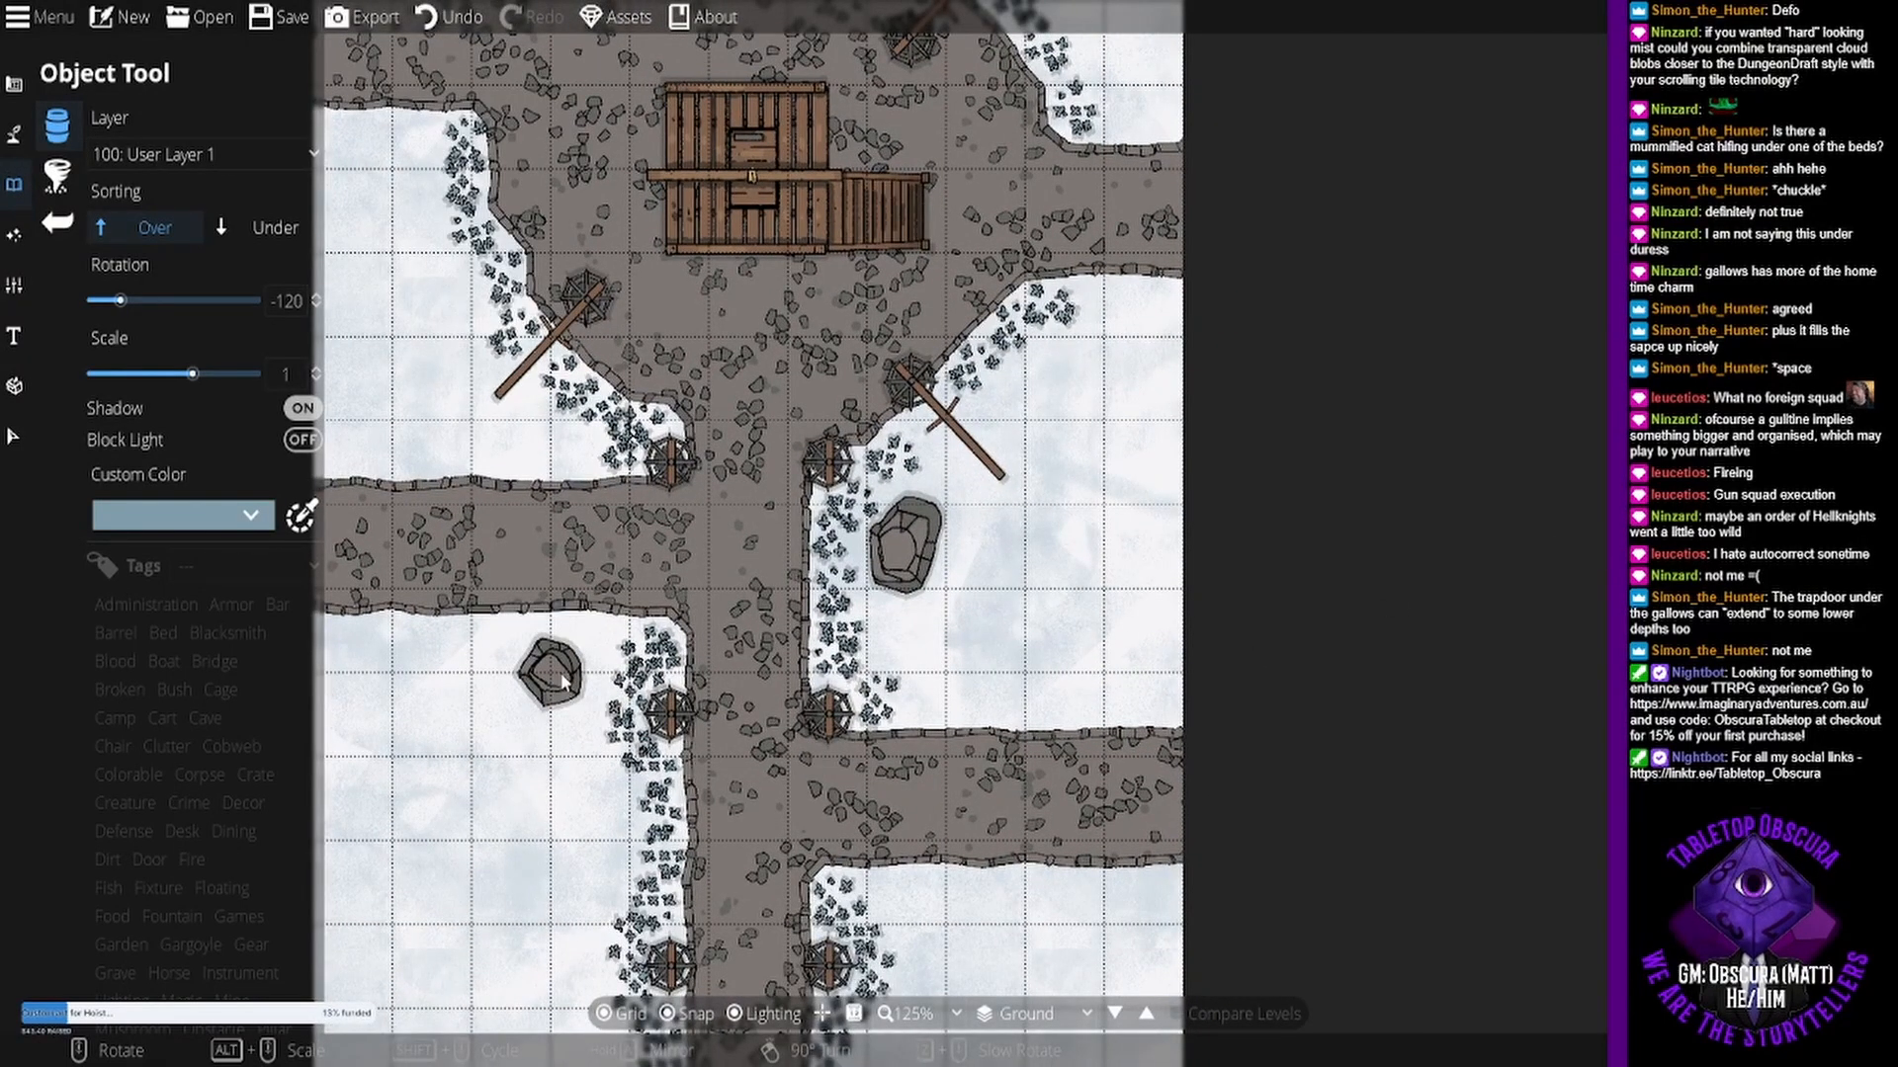
pyautogui.scroll(-1, 549, 682)
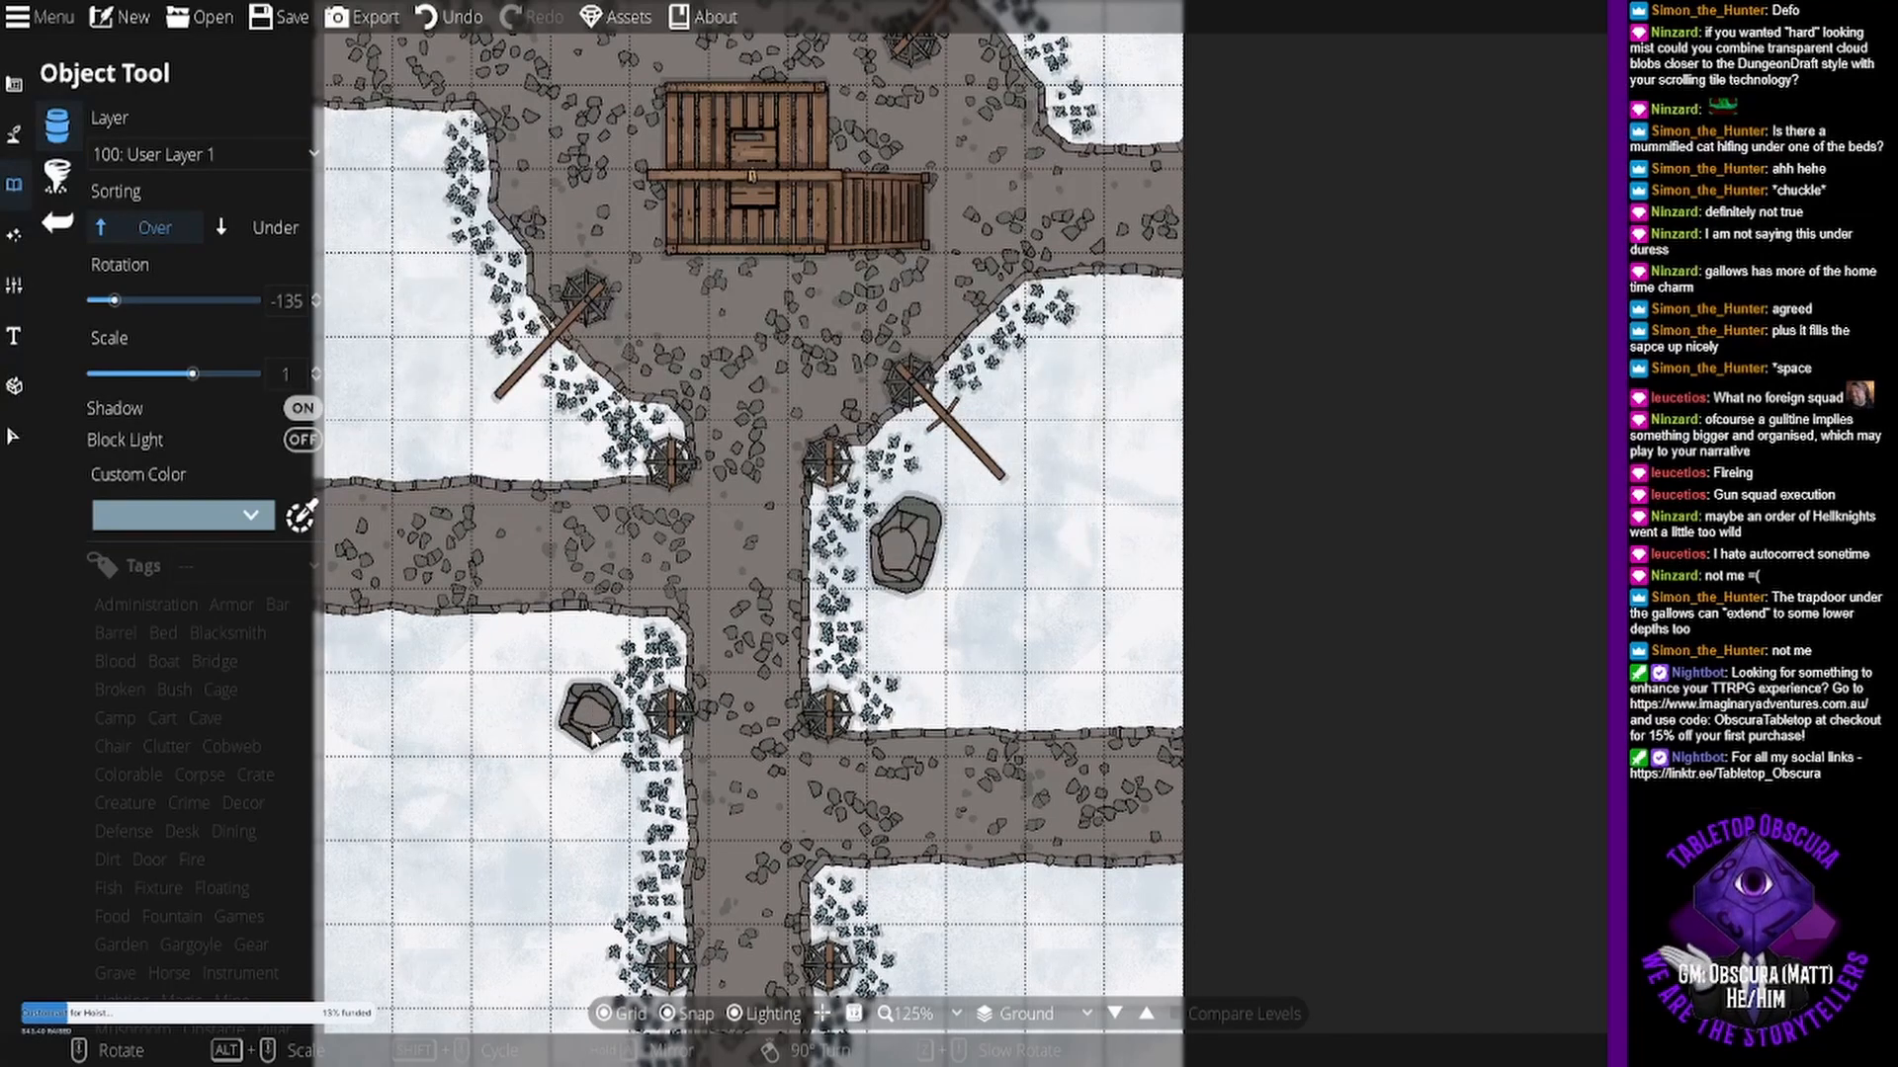
# - Place Boulder 06, rotated to 165, in the snow at the map's east edge just below the plaza's east road
pyautogui.moveTo(857, 755); pyautogui.dragTo(852, 835)
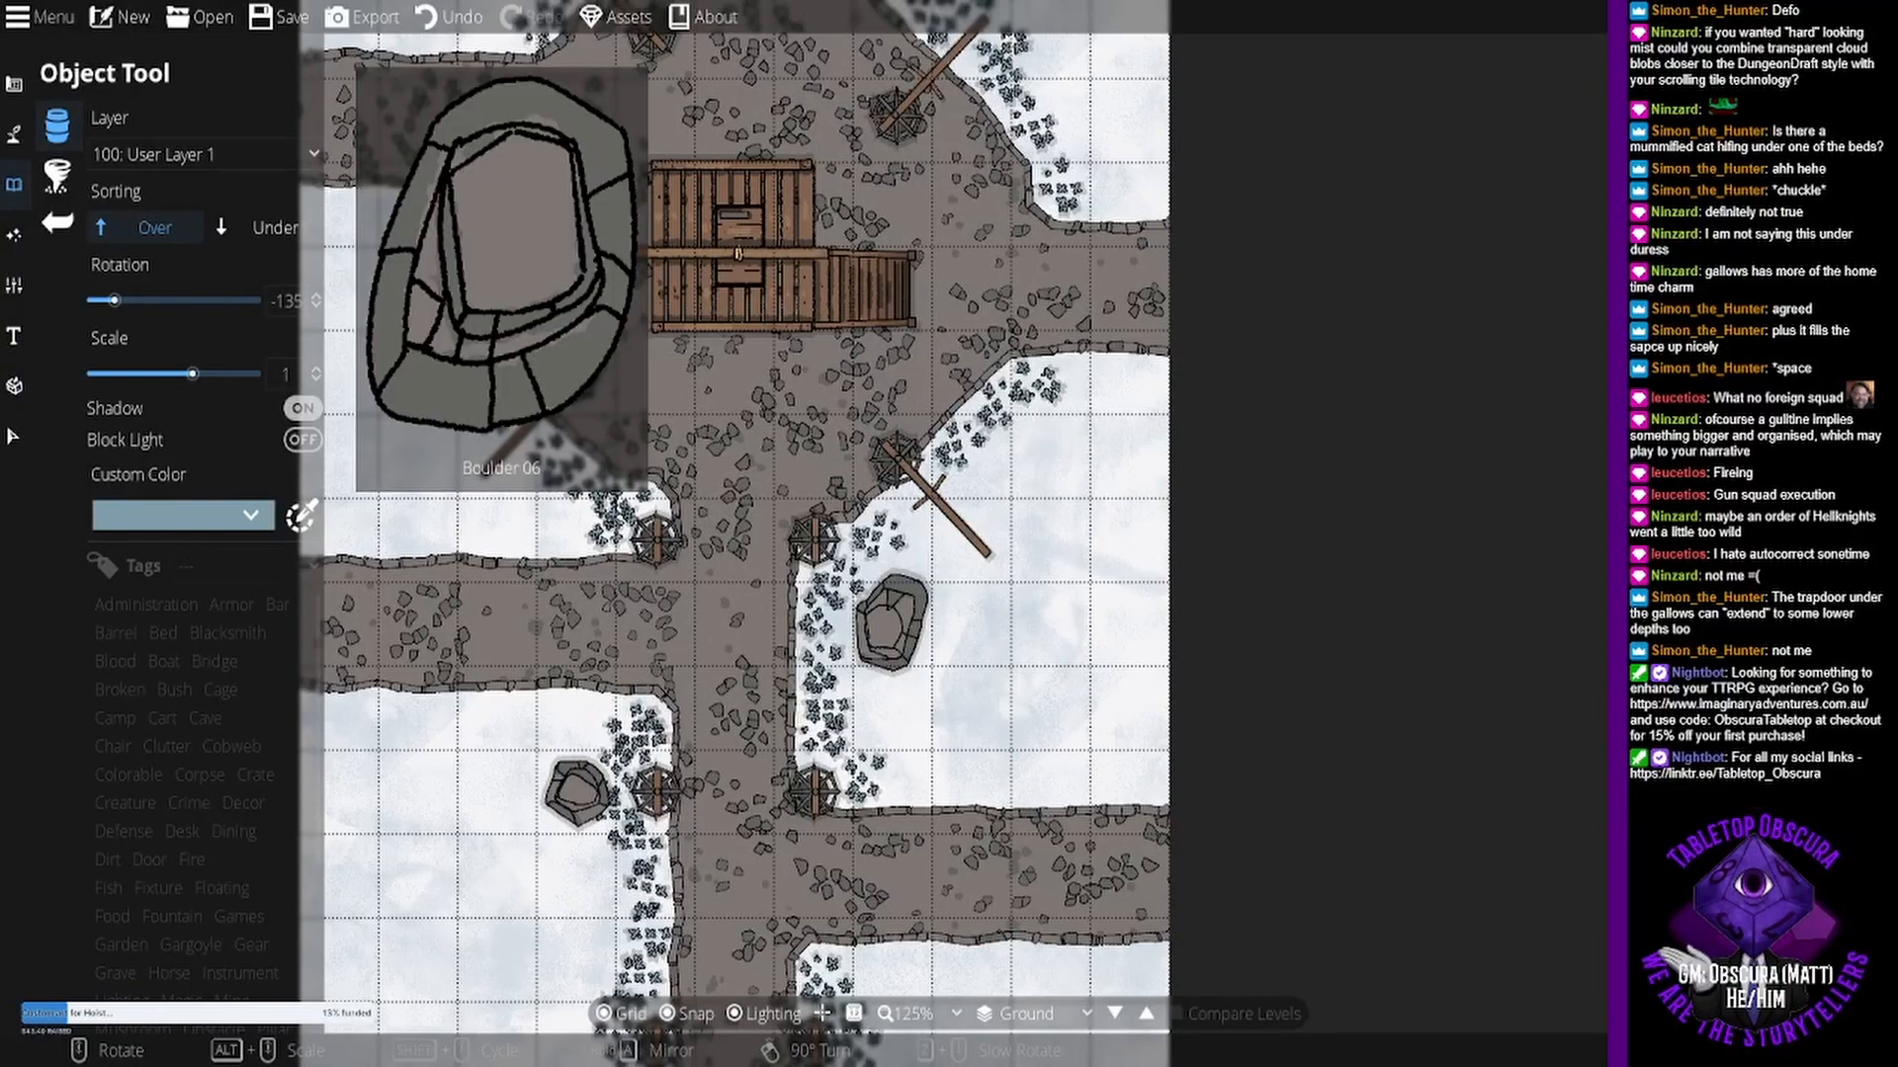
pyautogui.click(1680, 316)
pyautogui.scroll(-1, 1105, 486)
pyautogui.scroll(-3, 1100, 476)
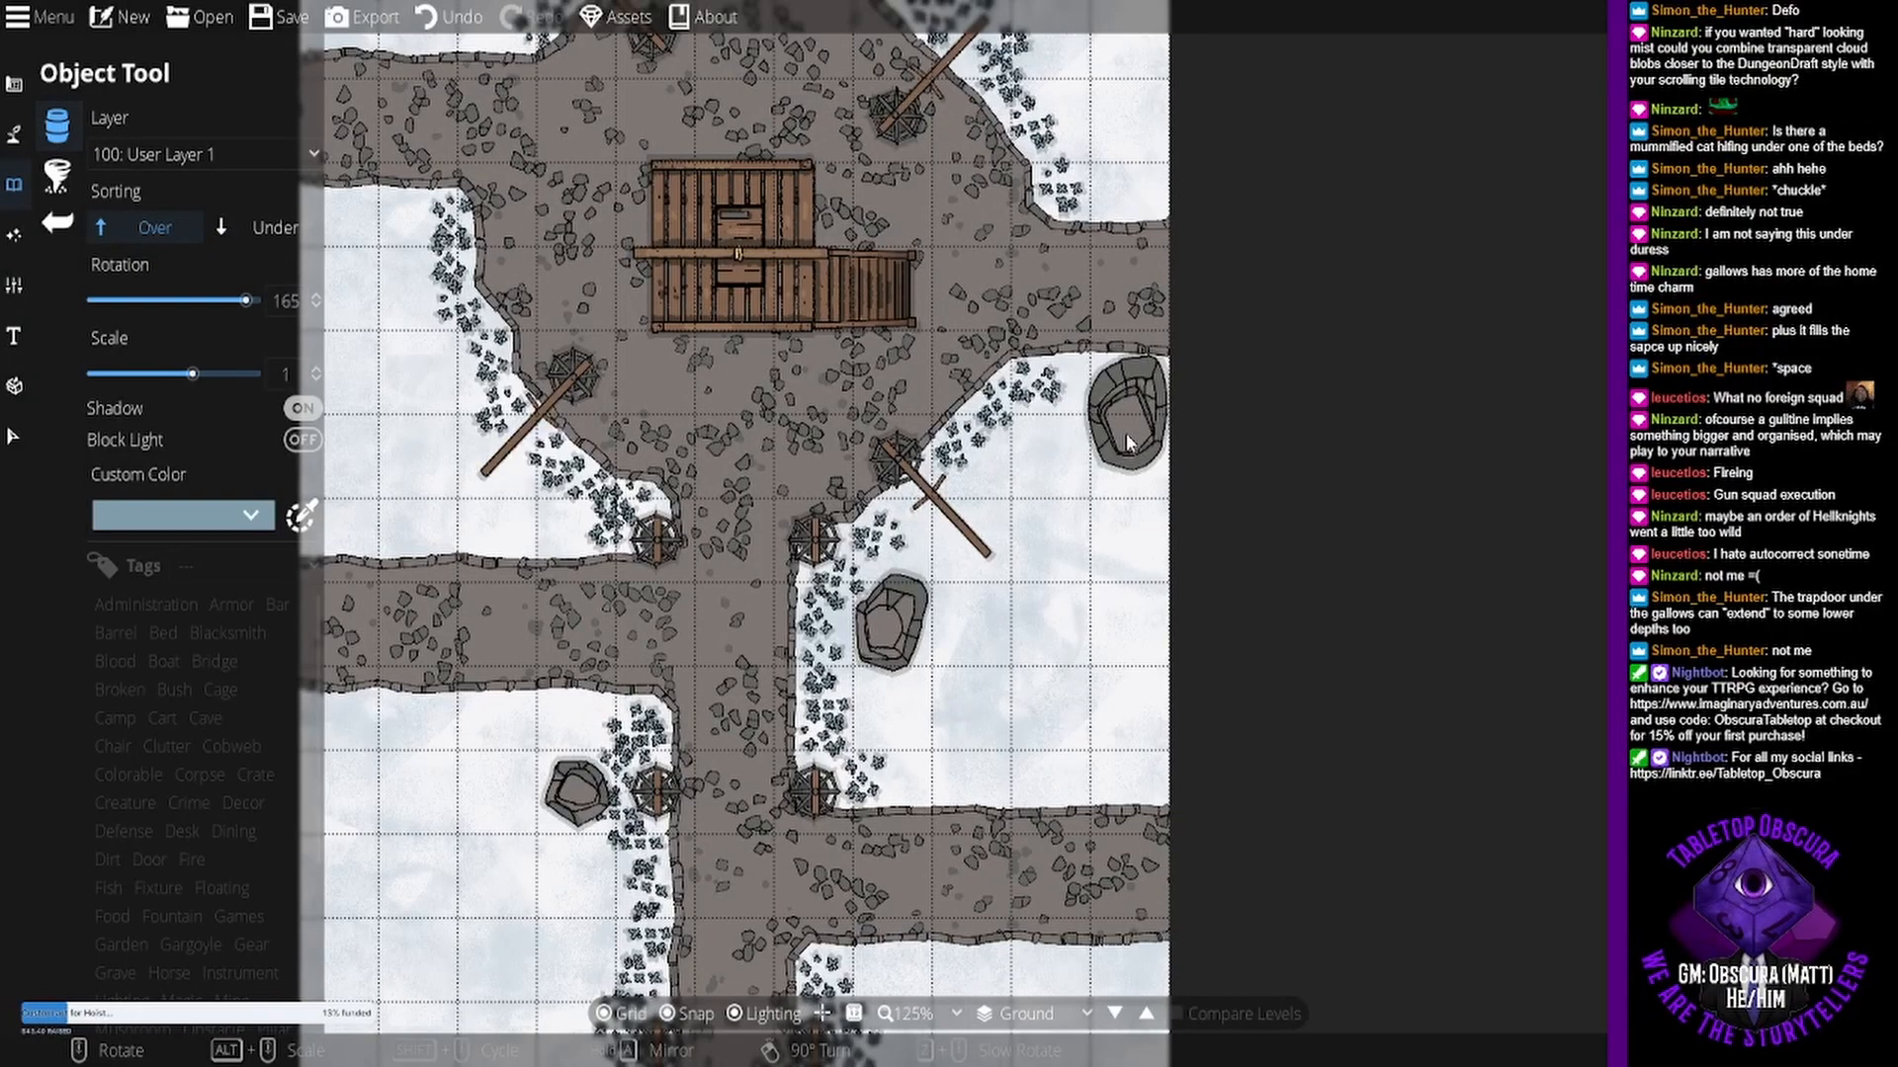
pyautogui.click(1124, 433)
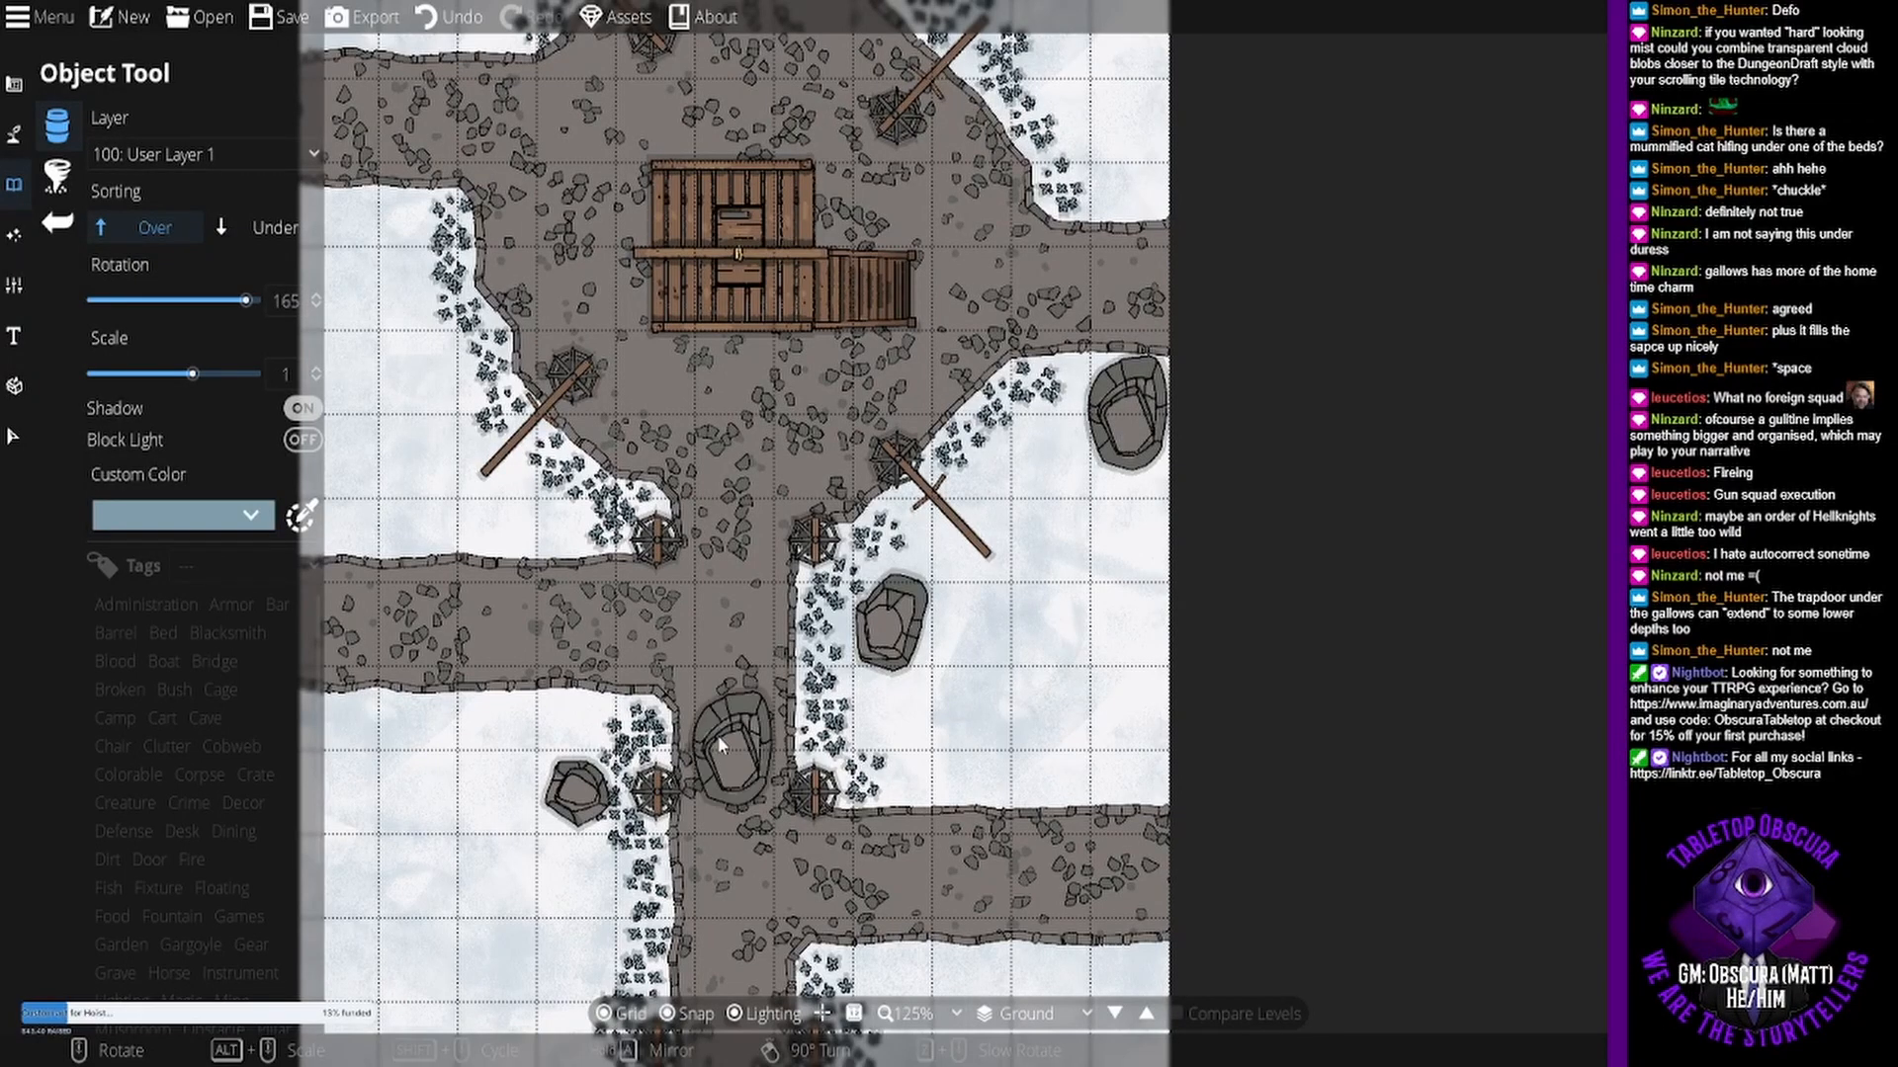
# - Place a round water fountain in the snow field southeast of the plaza, between the two east roads
pyautogui.moveTo(657, 457); pyautogui.dragTo(772, 606)
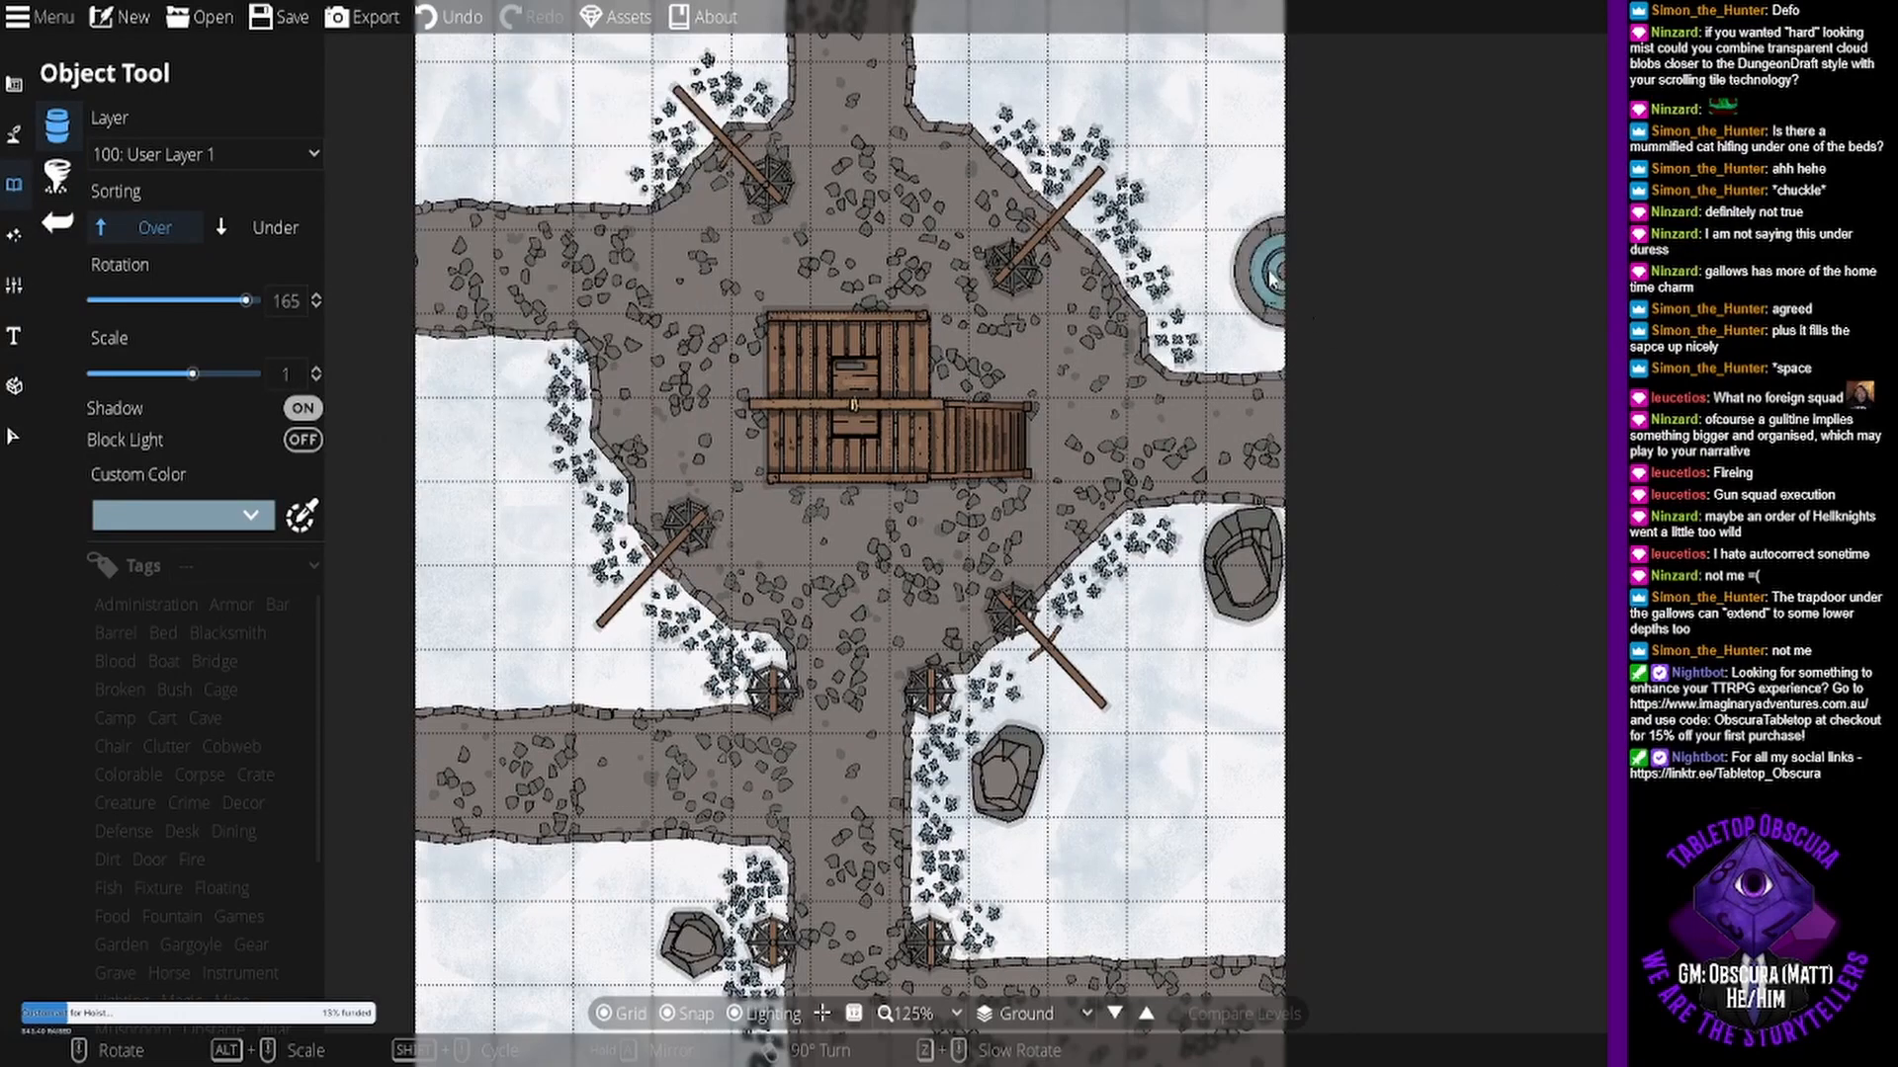
pyautogui.moveTo(1202, 224); pyautogui.dragTo(1212, 499)
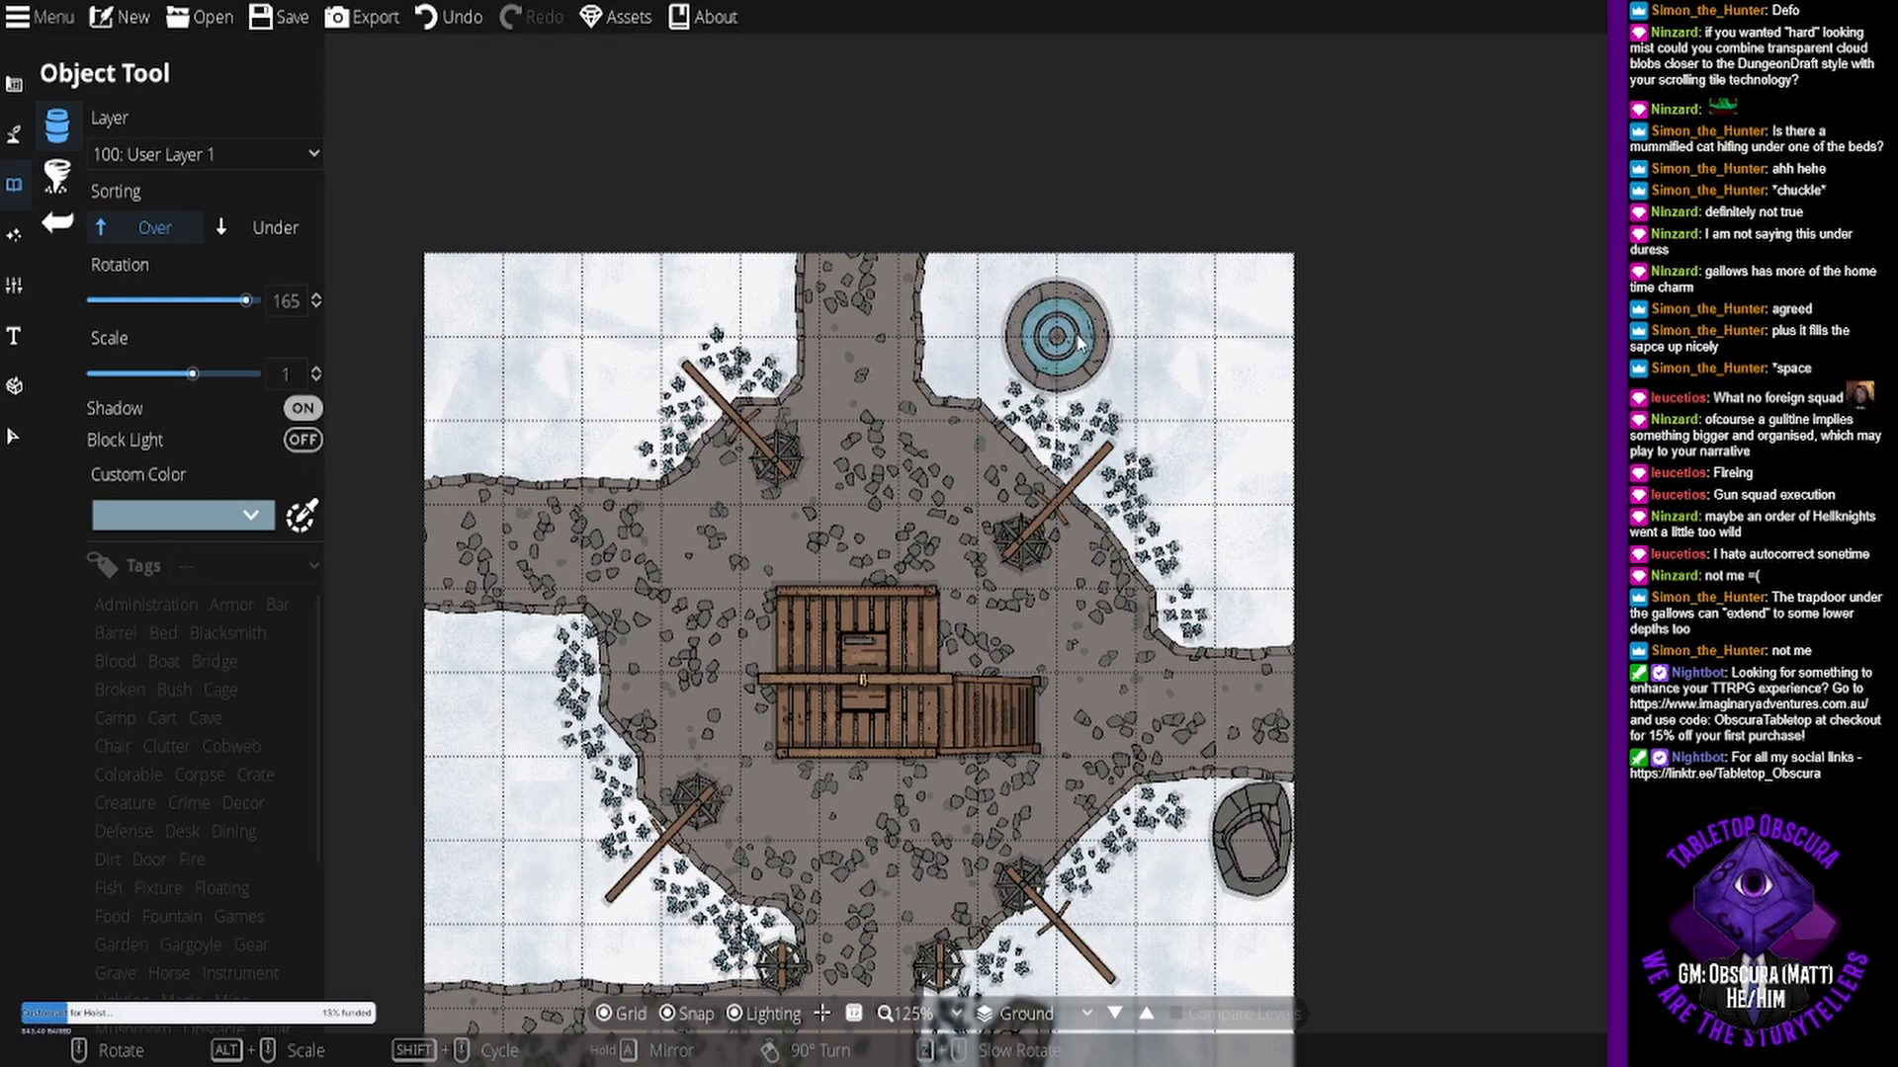
pyautogui.moveTo(1222, 469); pyautogui.dragTo(1197, 8)
pyautogui.moveTo(1124, 635); pyautogui.dragTo(1125, 539)
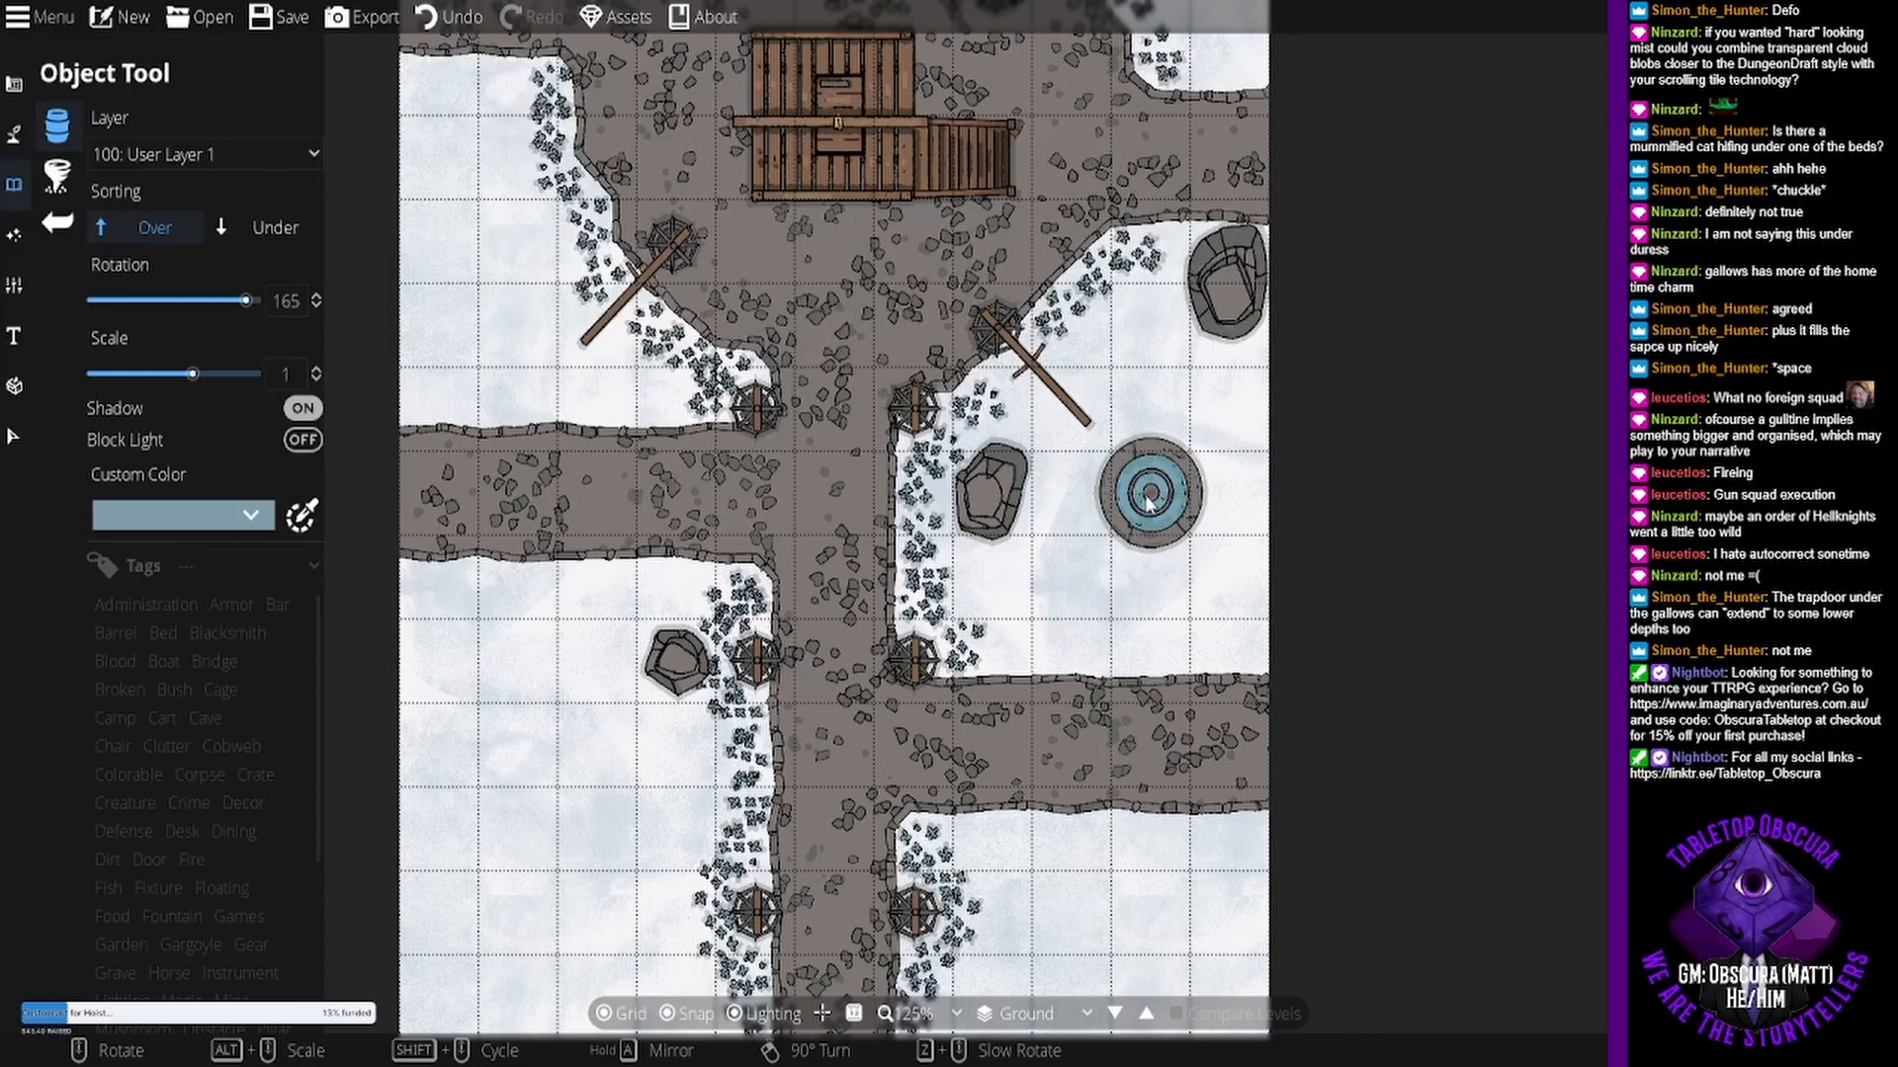
pyautogui.click(1148, 504)
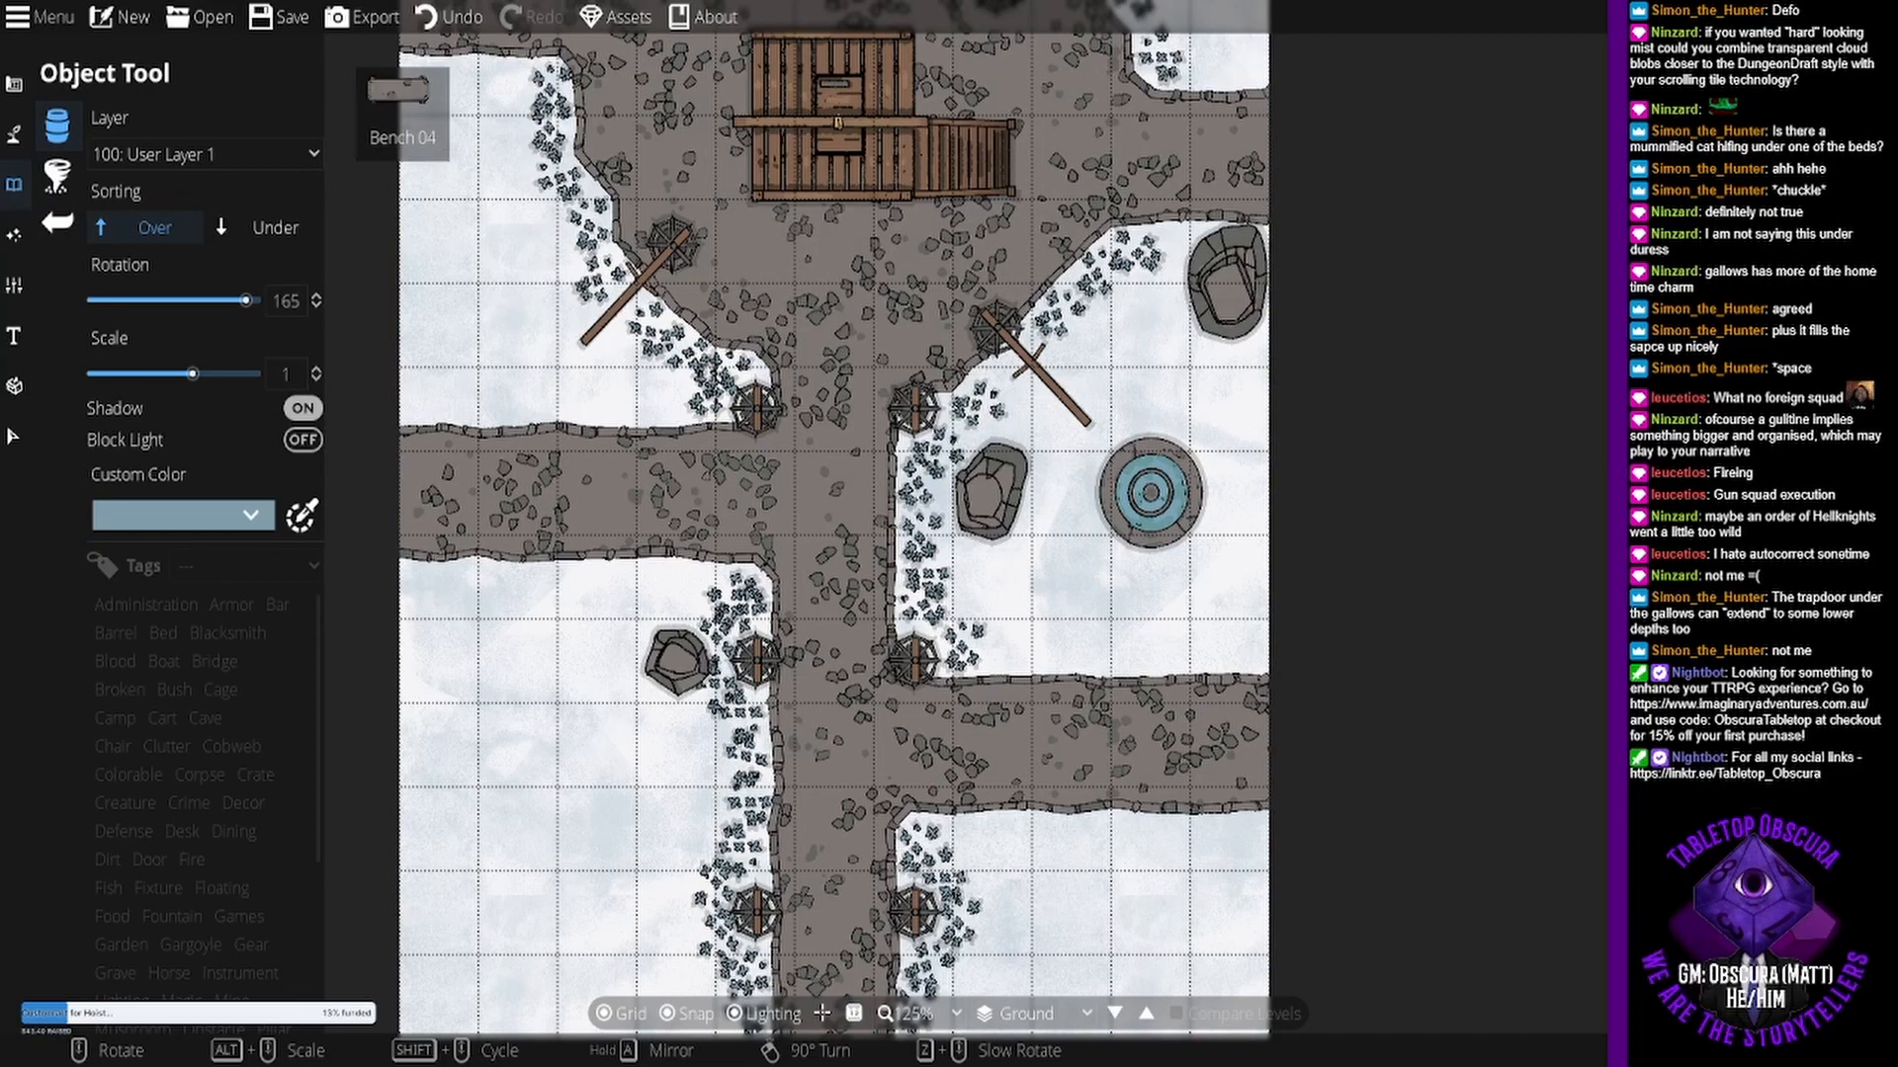
# - Surround the fountain with four Bench 04 objects, rotated 90 on its west and east sides and 0 above and below
pyautogui.scroll(-6, 1077, 499)
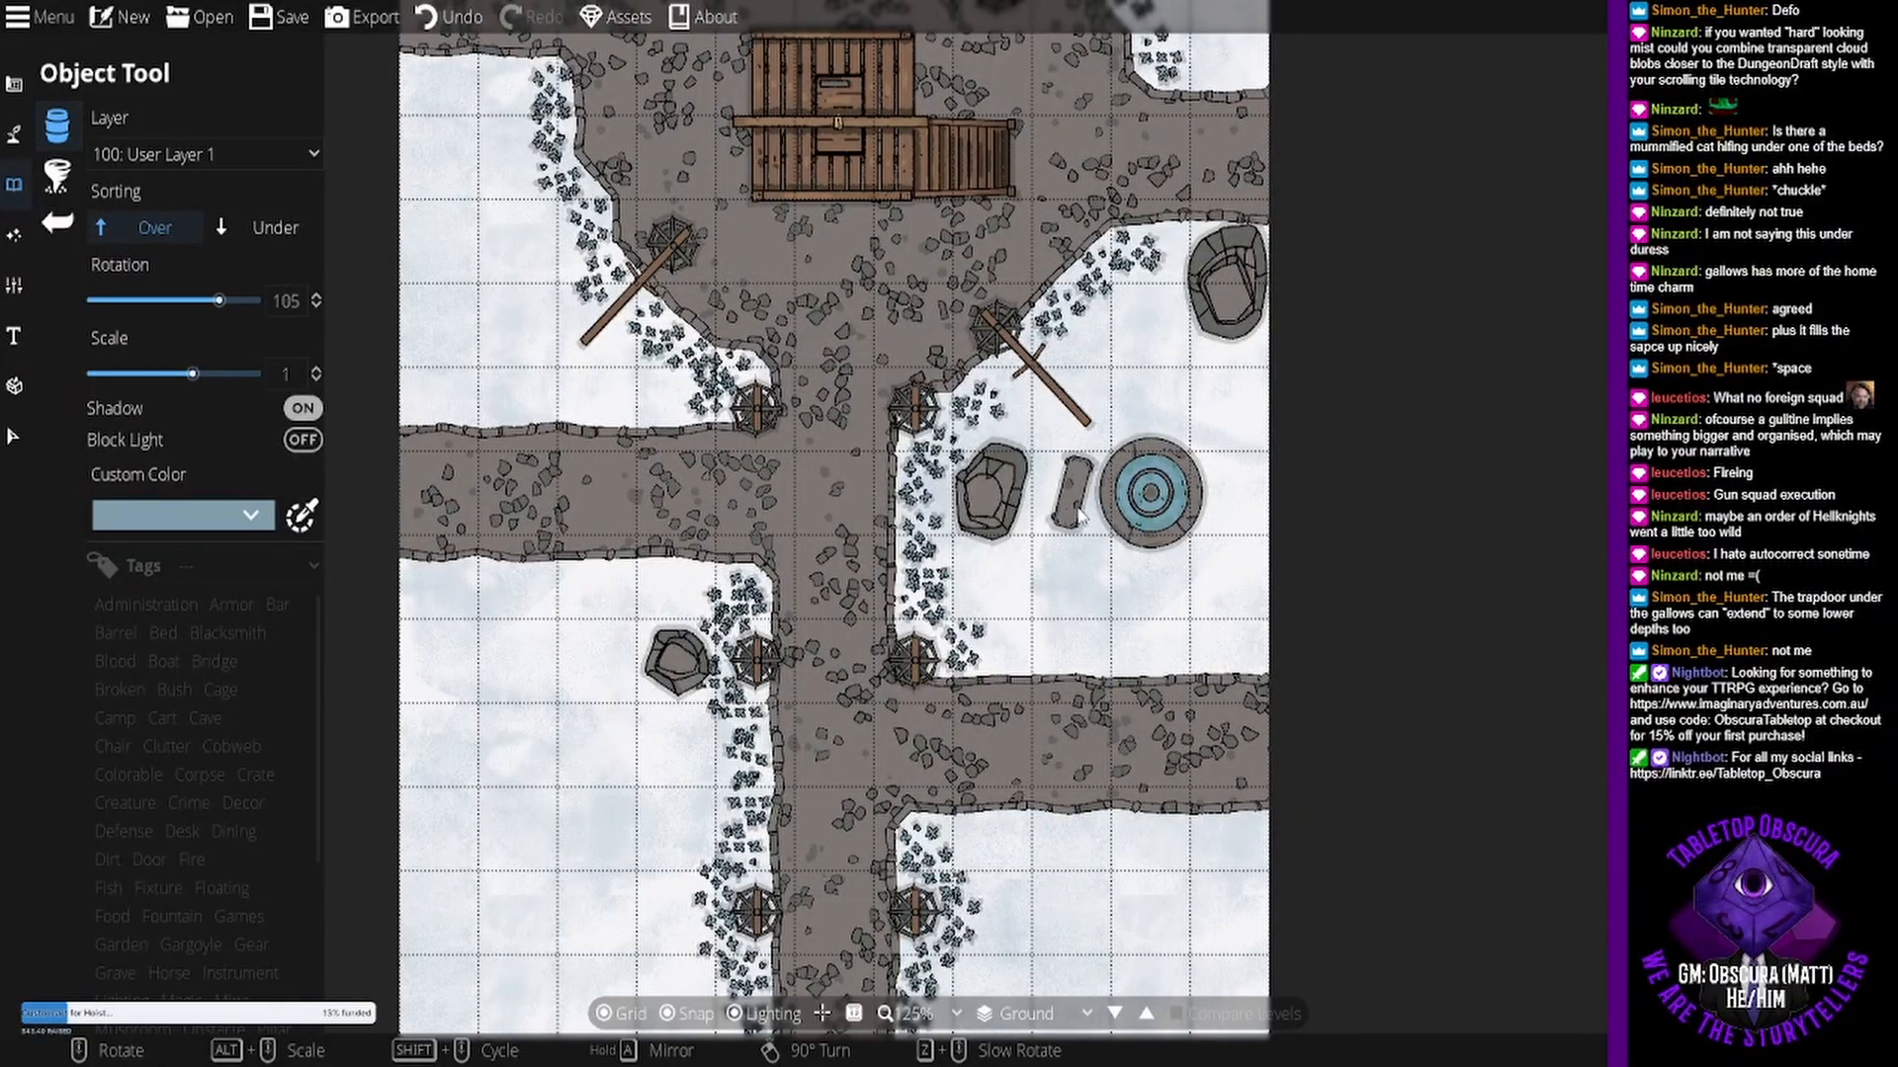
pyautogui.scroll(1, 1079, 516)
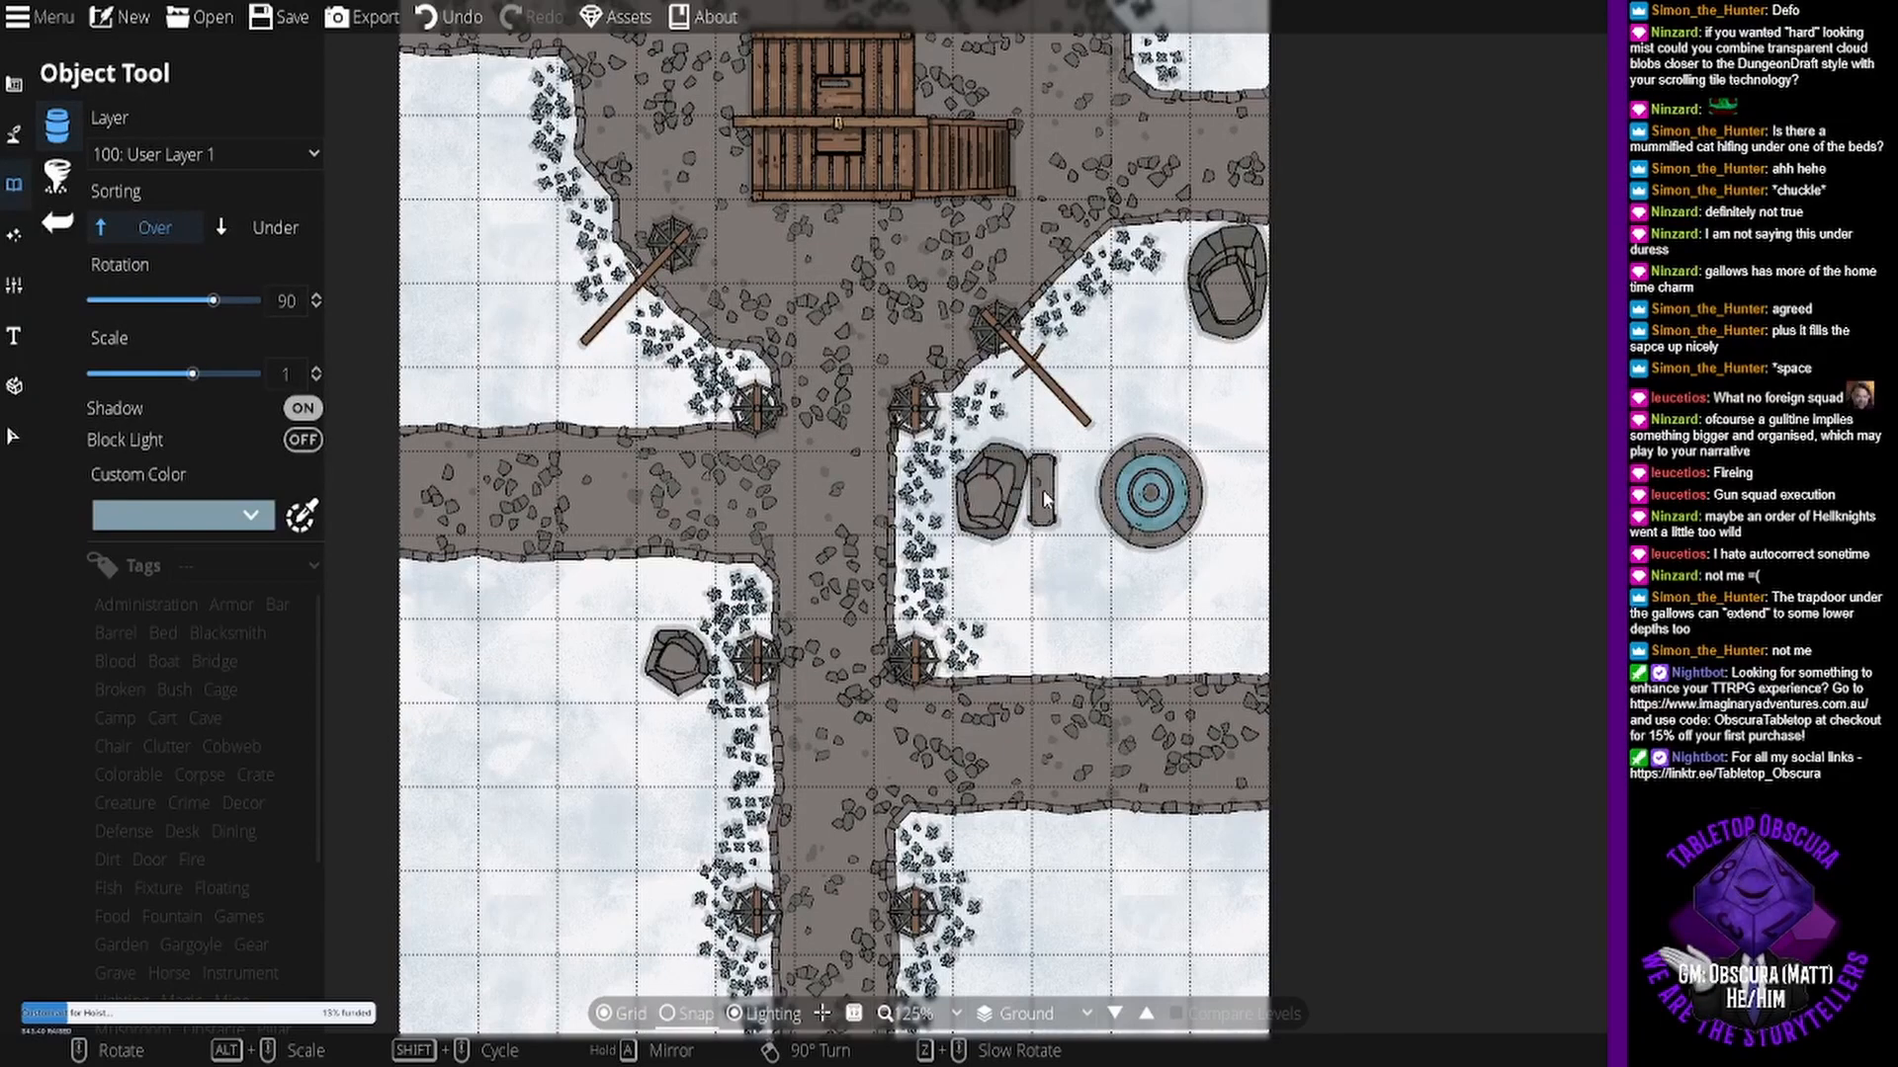
pyautogui.click(1049, 492)
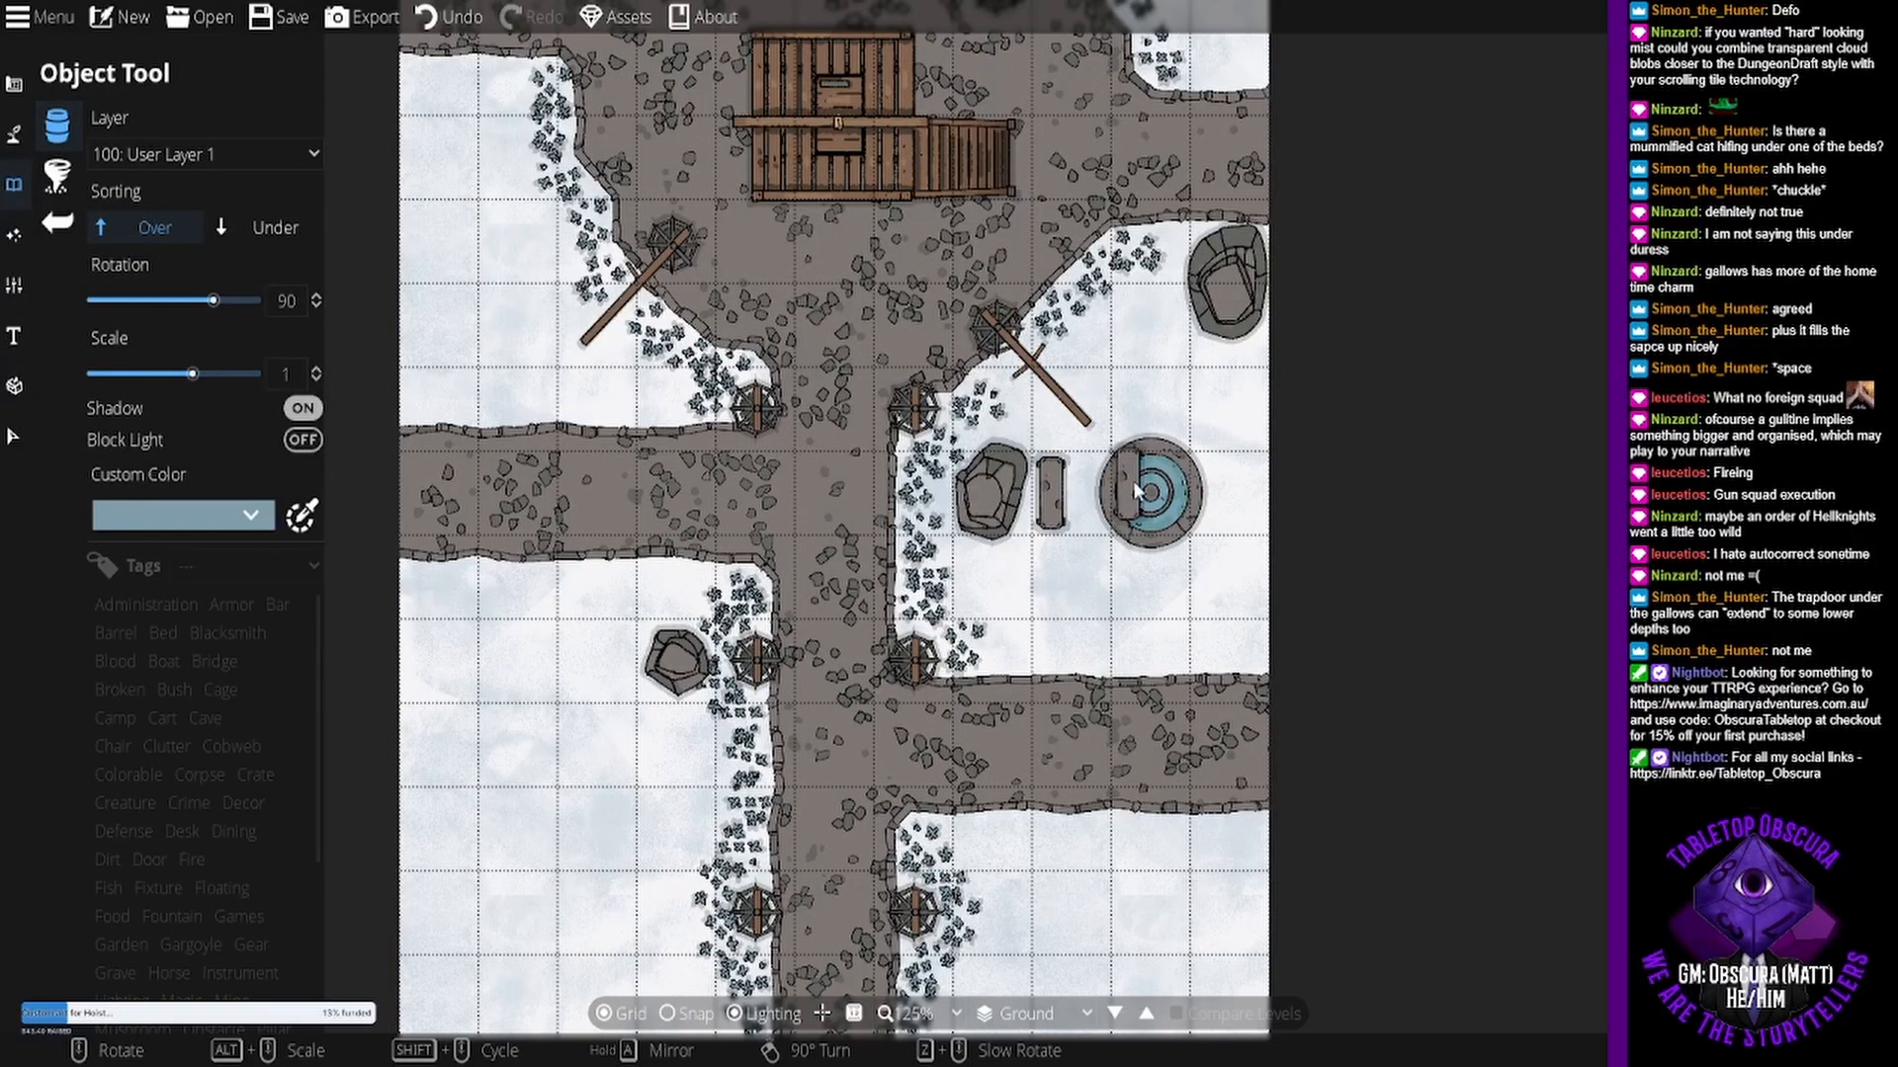
pyautogui.click(1253, 502)
pyautogui.scroll(-2, 1161, 366)
pyautogui.scroll(-4, 1161, 366)
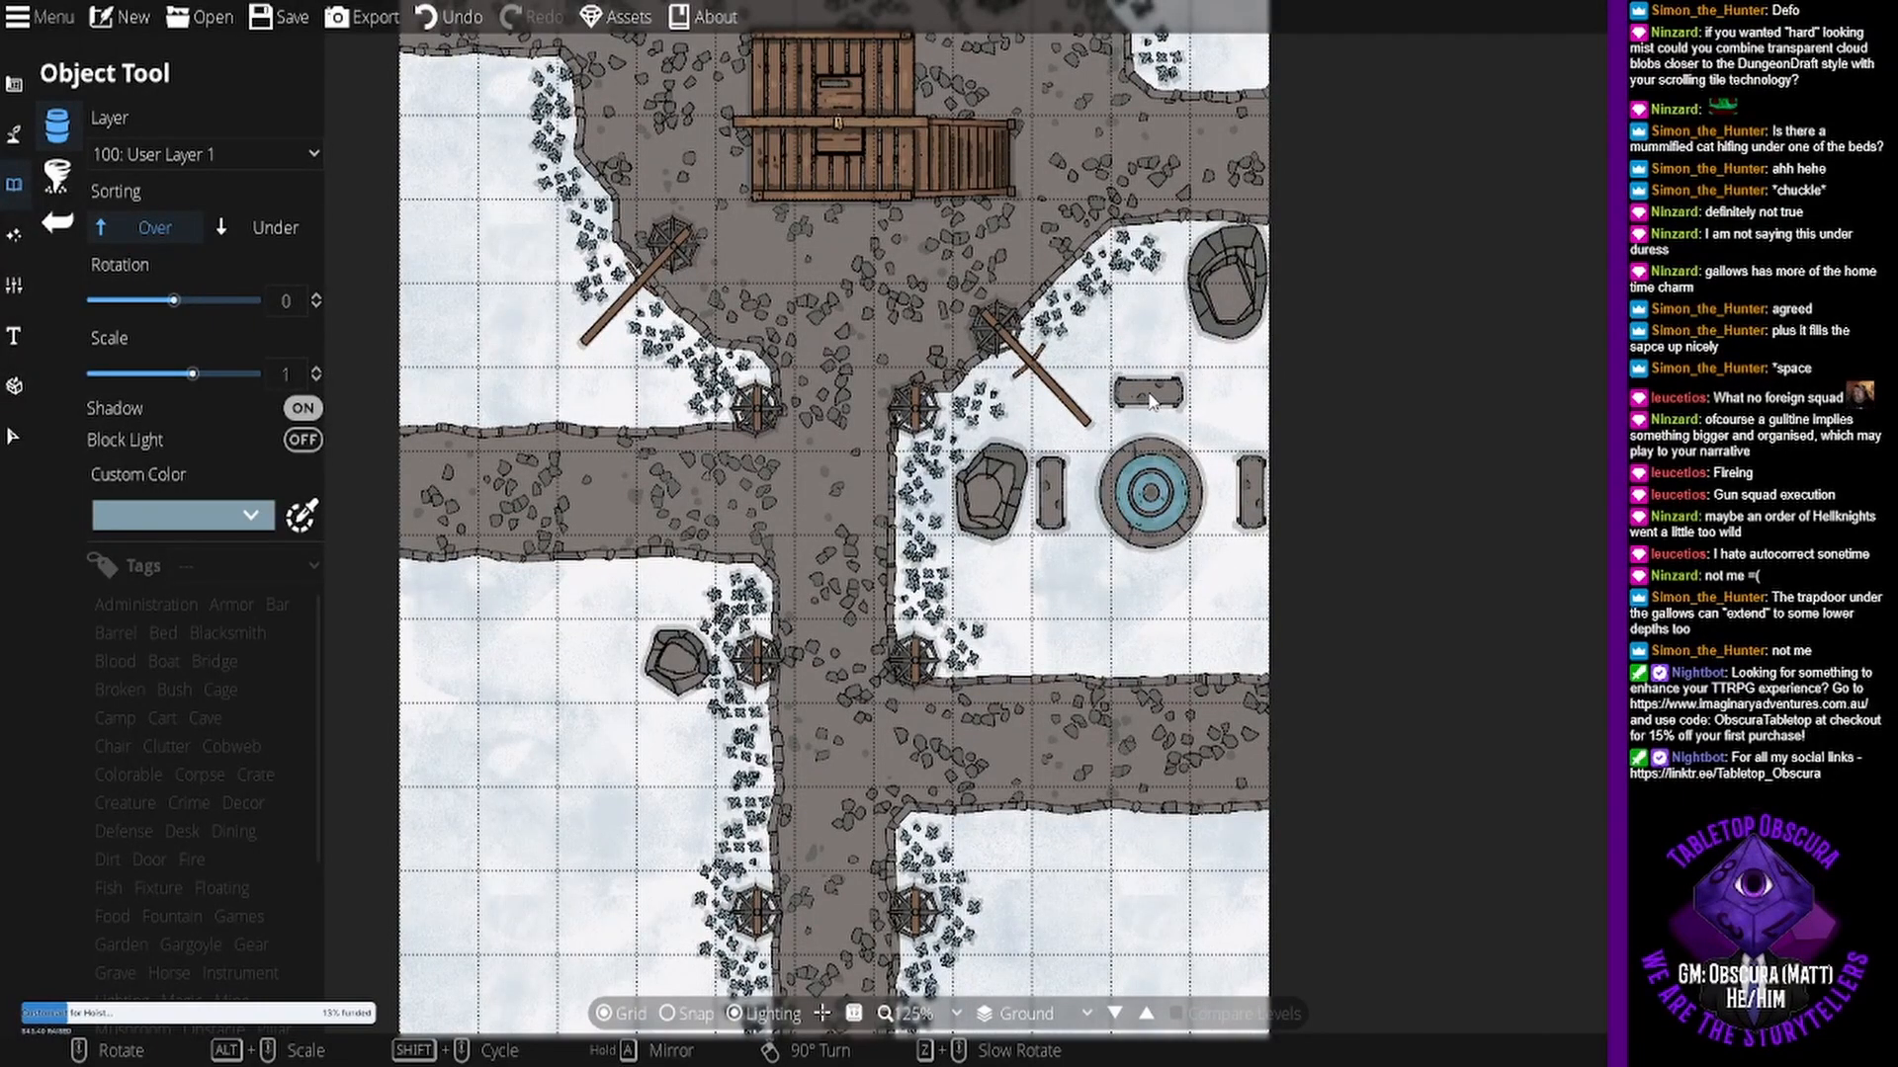
pyautogui.click(1154, 396)
pyautogui.click(1154, 613)
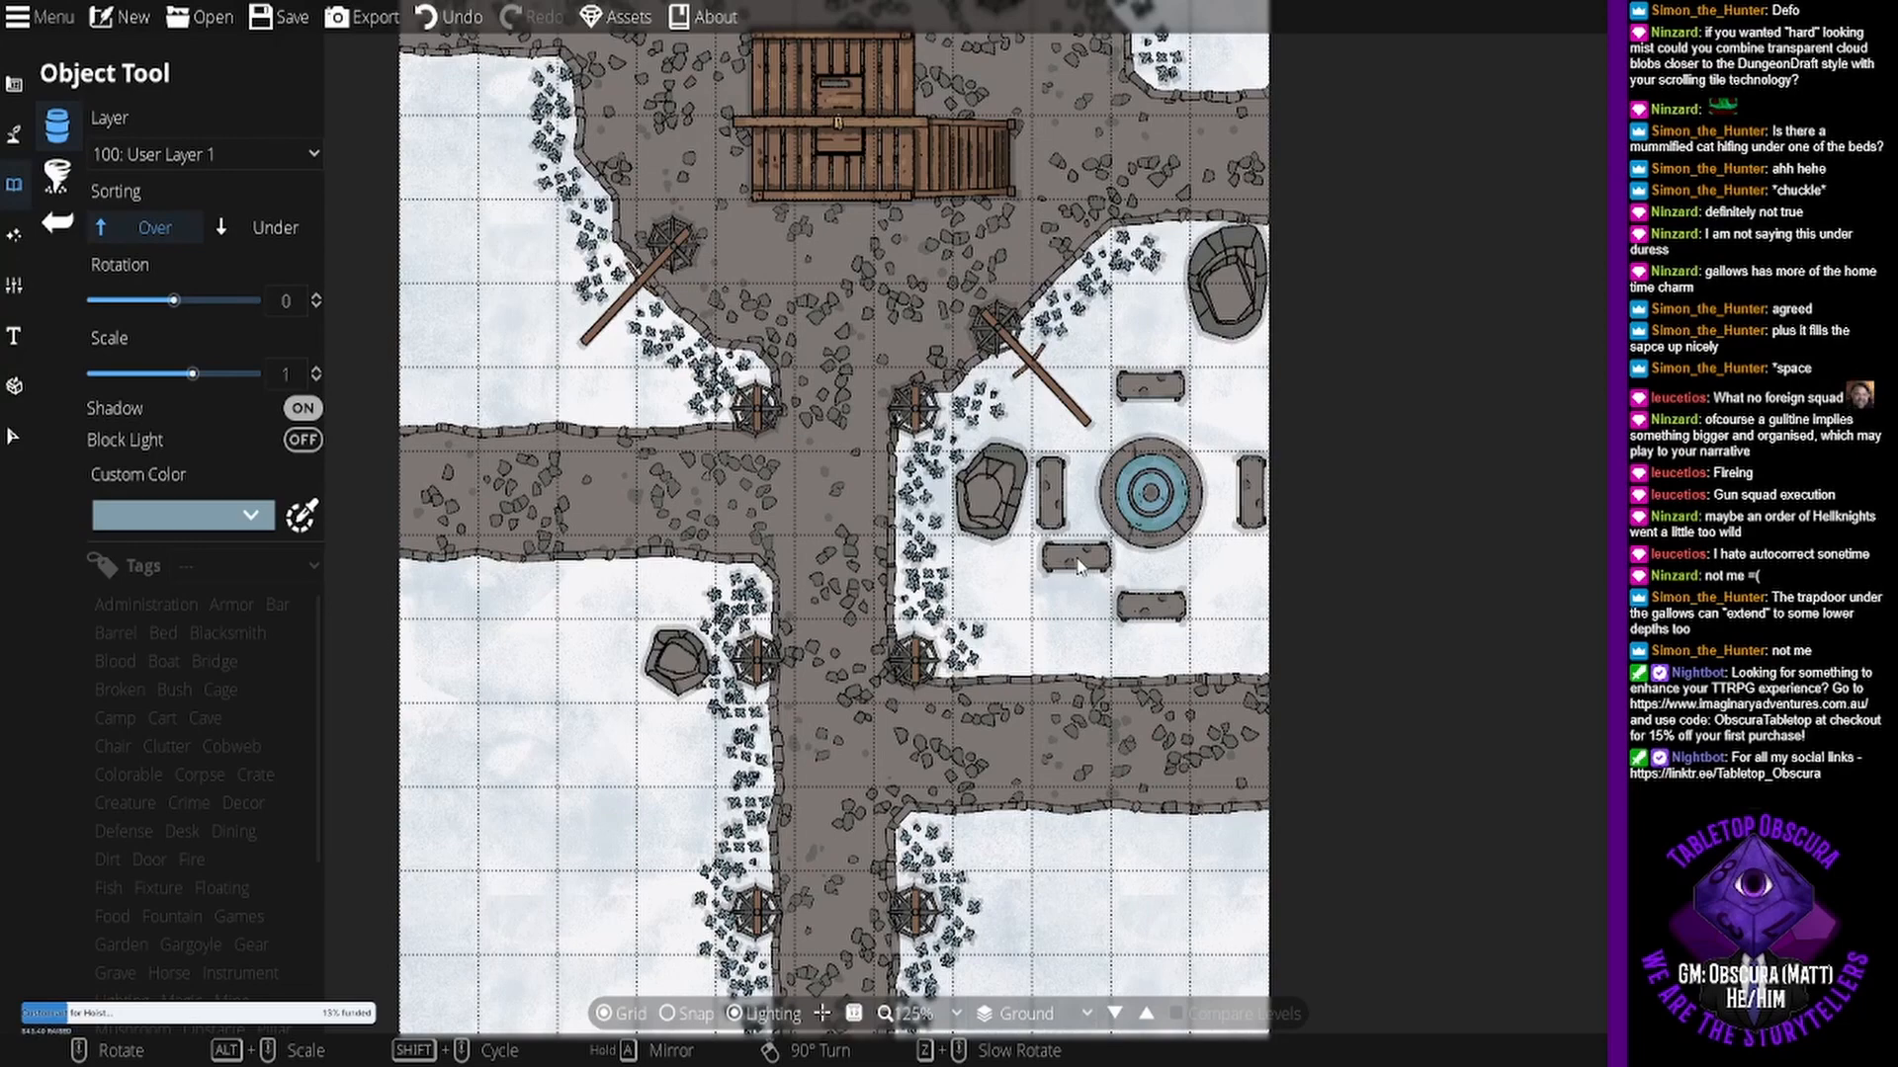
# - Place a broken wooden cart, rotated -30, in the snow field at the map's southwest corner
pyautogui.moveTo(1036, 526); pyautogui.dragTo(1085, 293)
pyautogui.moveTo(1056, 416); pyautogui.dragTo(1056, 440)
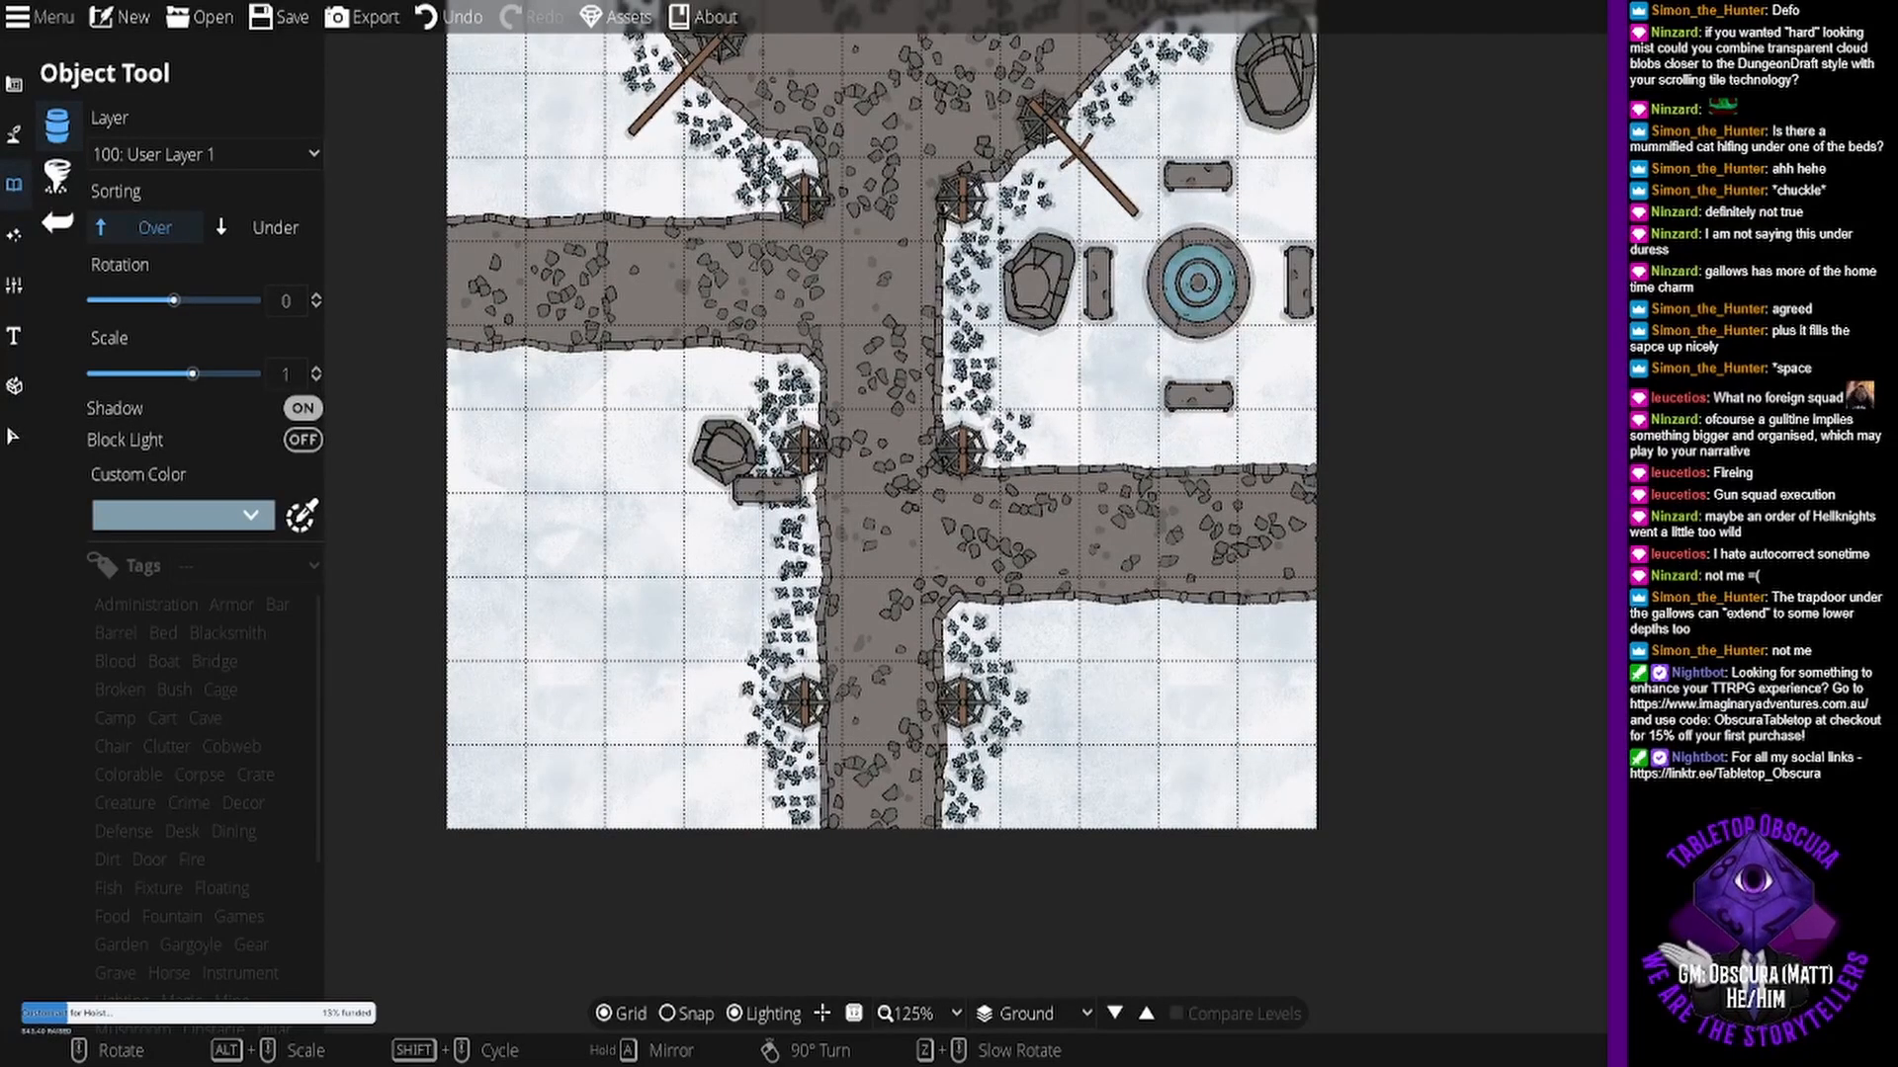
pyautogui.moveTo(766, 492); pyautogui.dragTo(756, 645)
pyautogui.moveTo(1225, 467); pyautogui.dragTo(1147, 340)
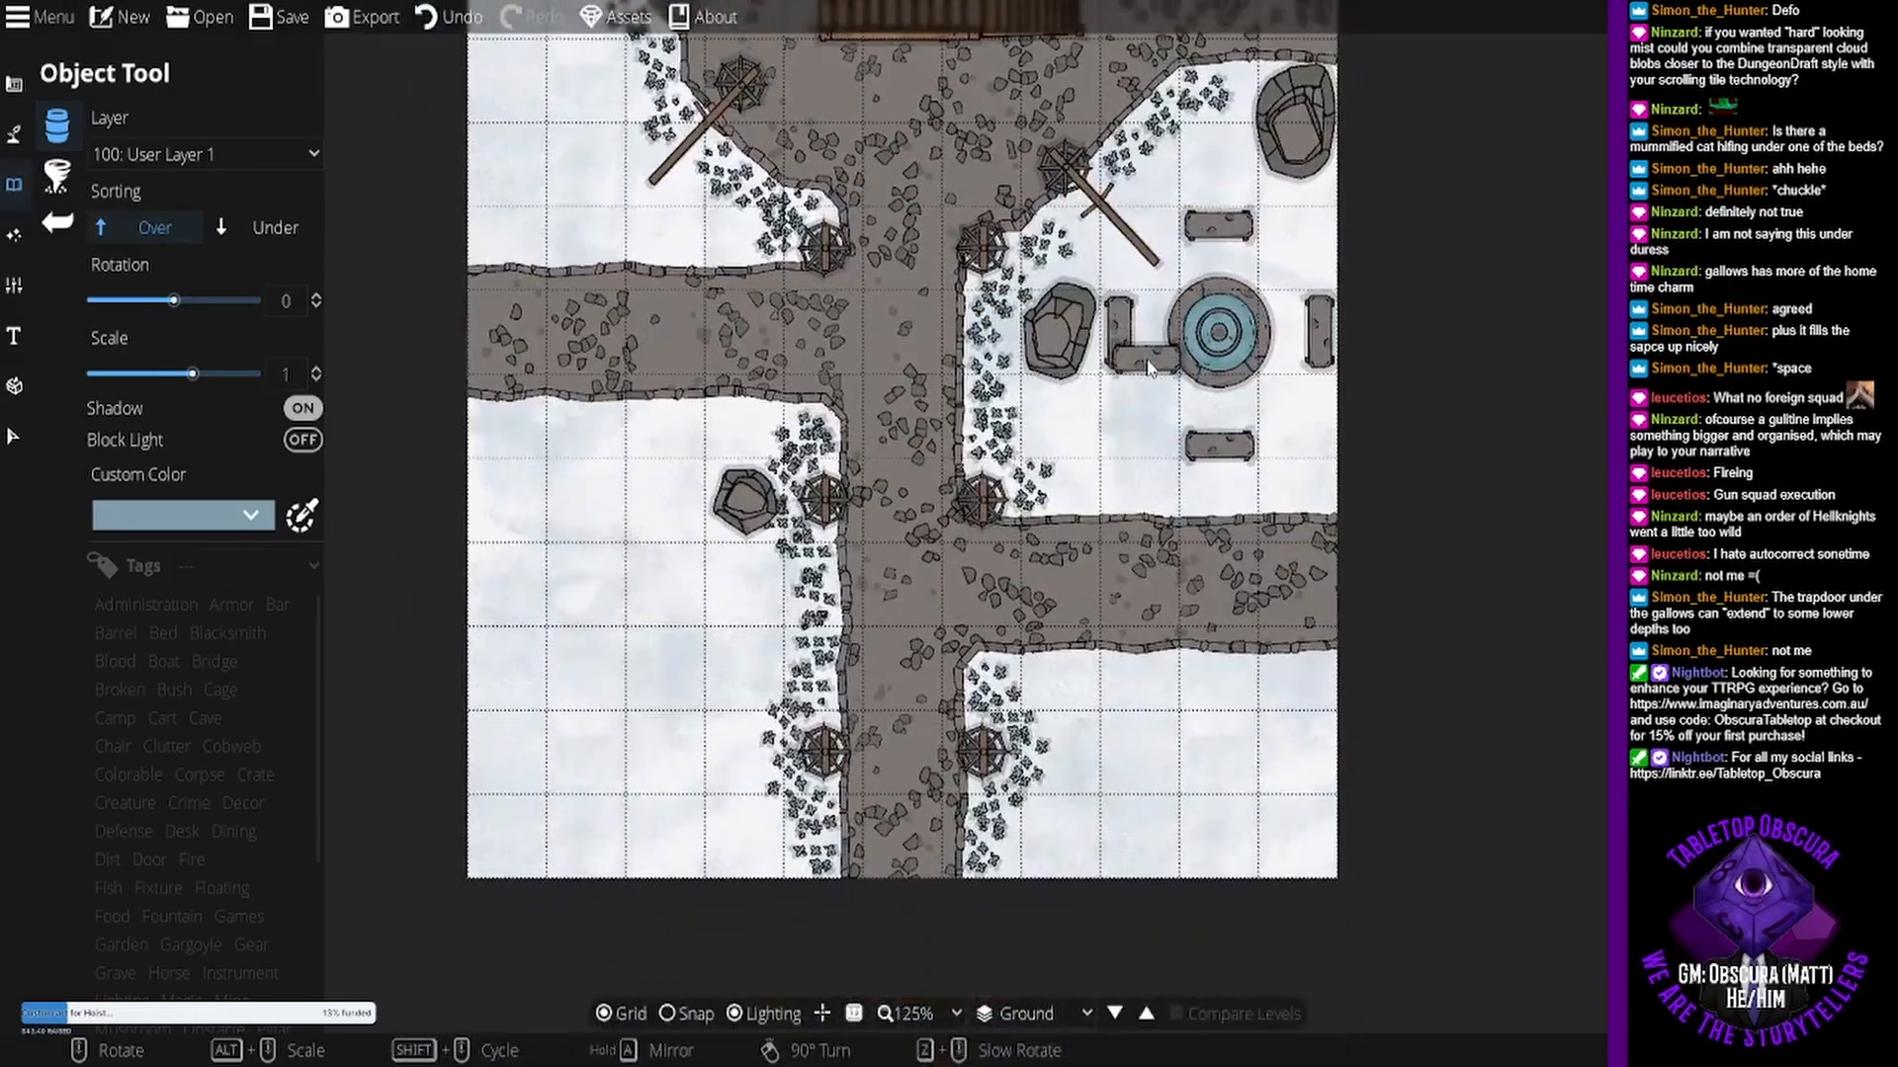
pyautogui.moveTo(1127, 406); pyautogui.dragTo(1099, 942)
pyautogui.scroll(-1, 828, 638)
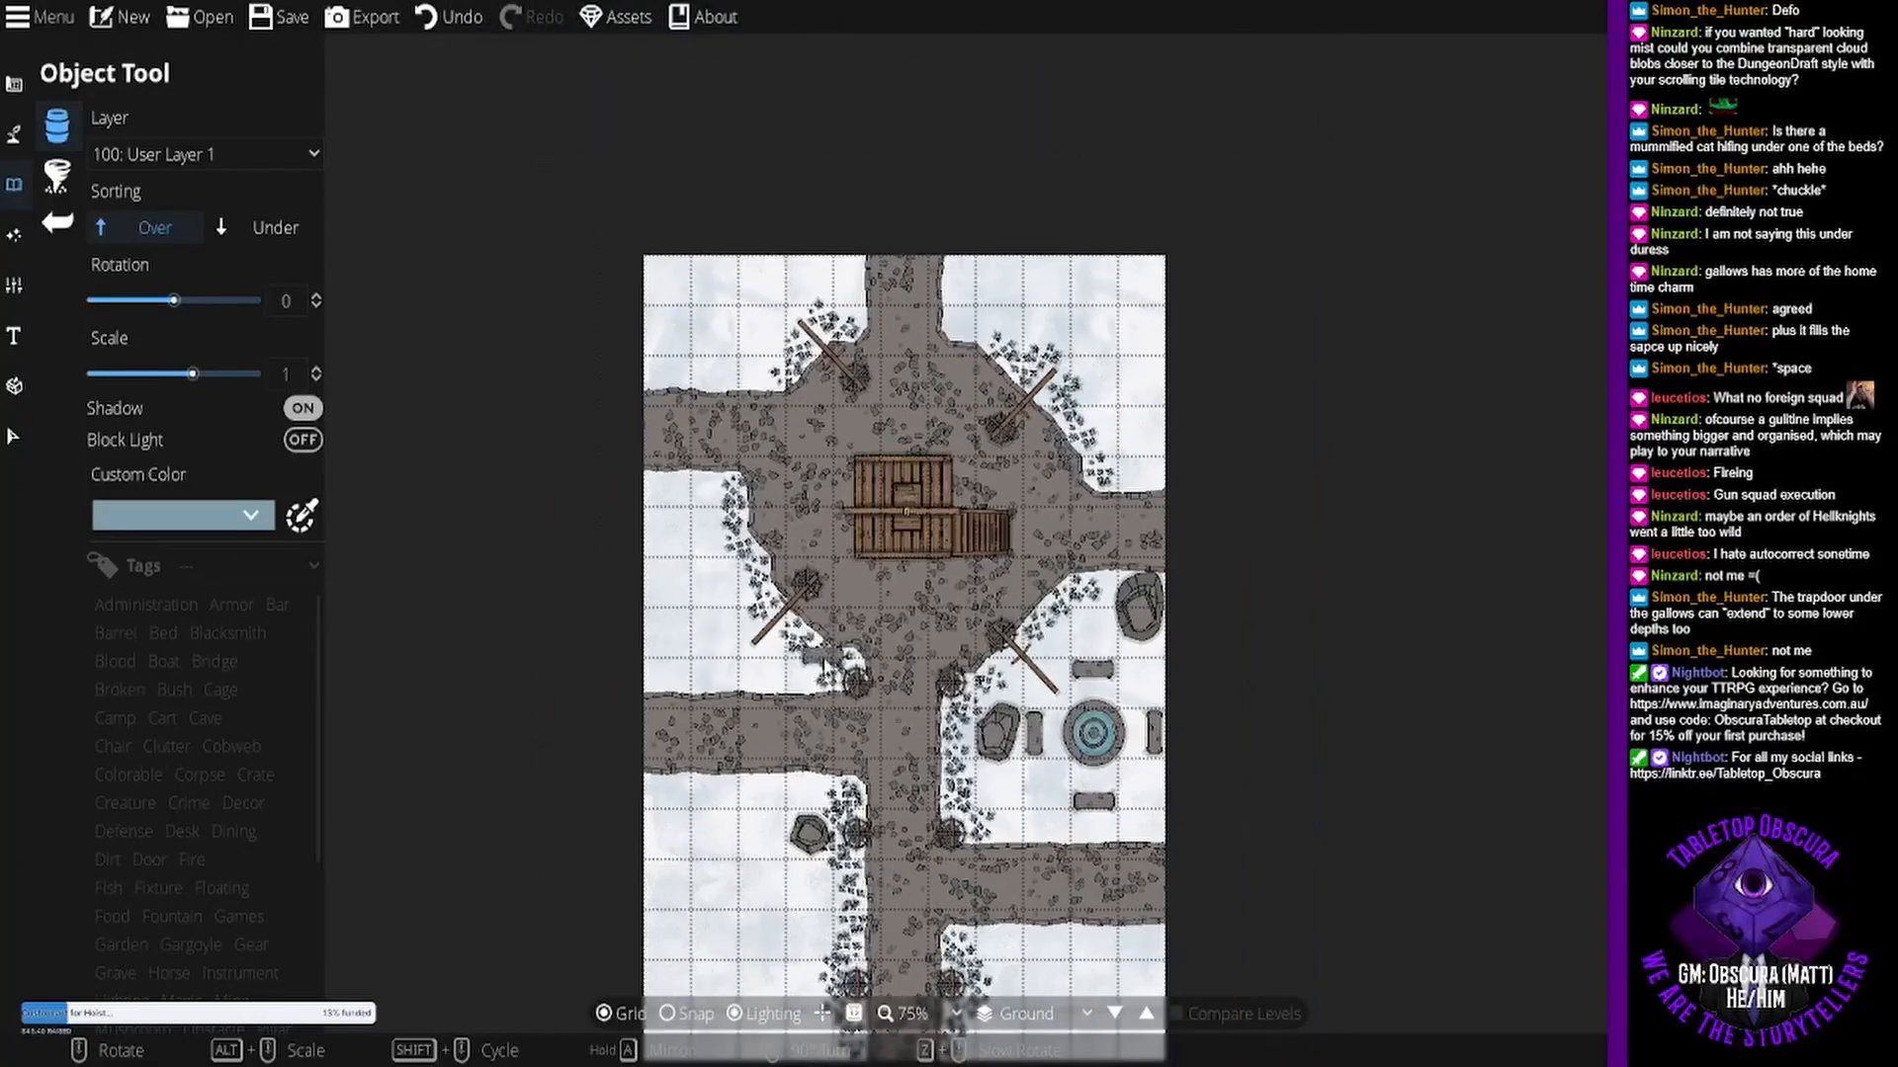
pyautogui.scroll(-1, 828, 667)
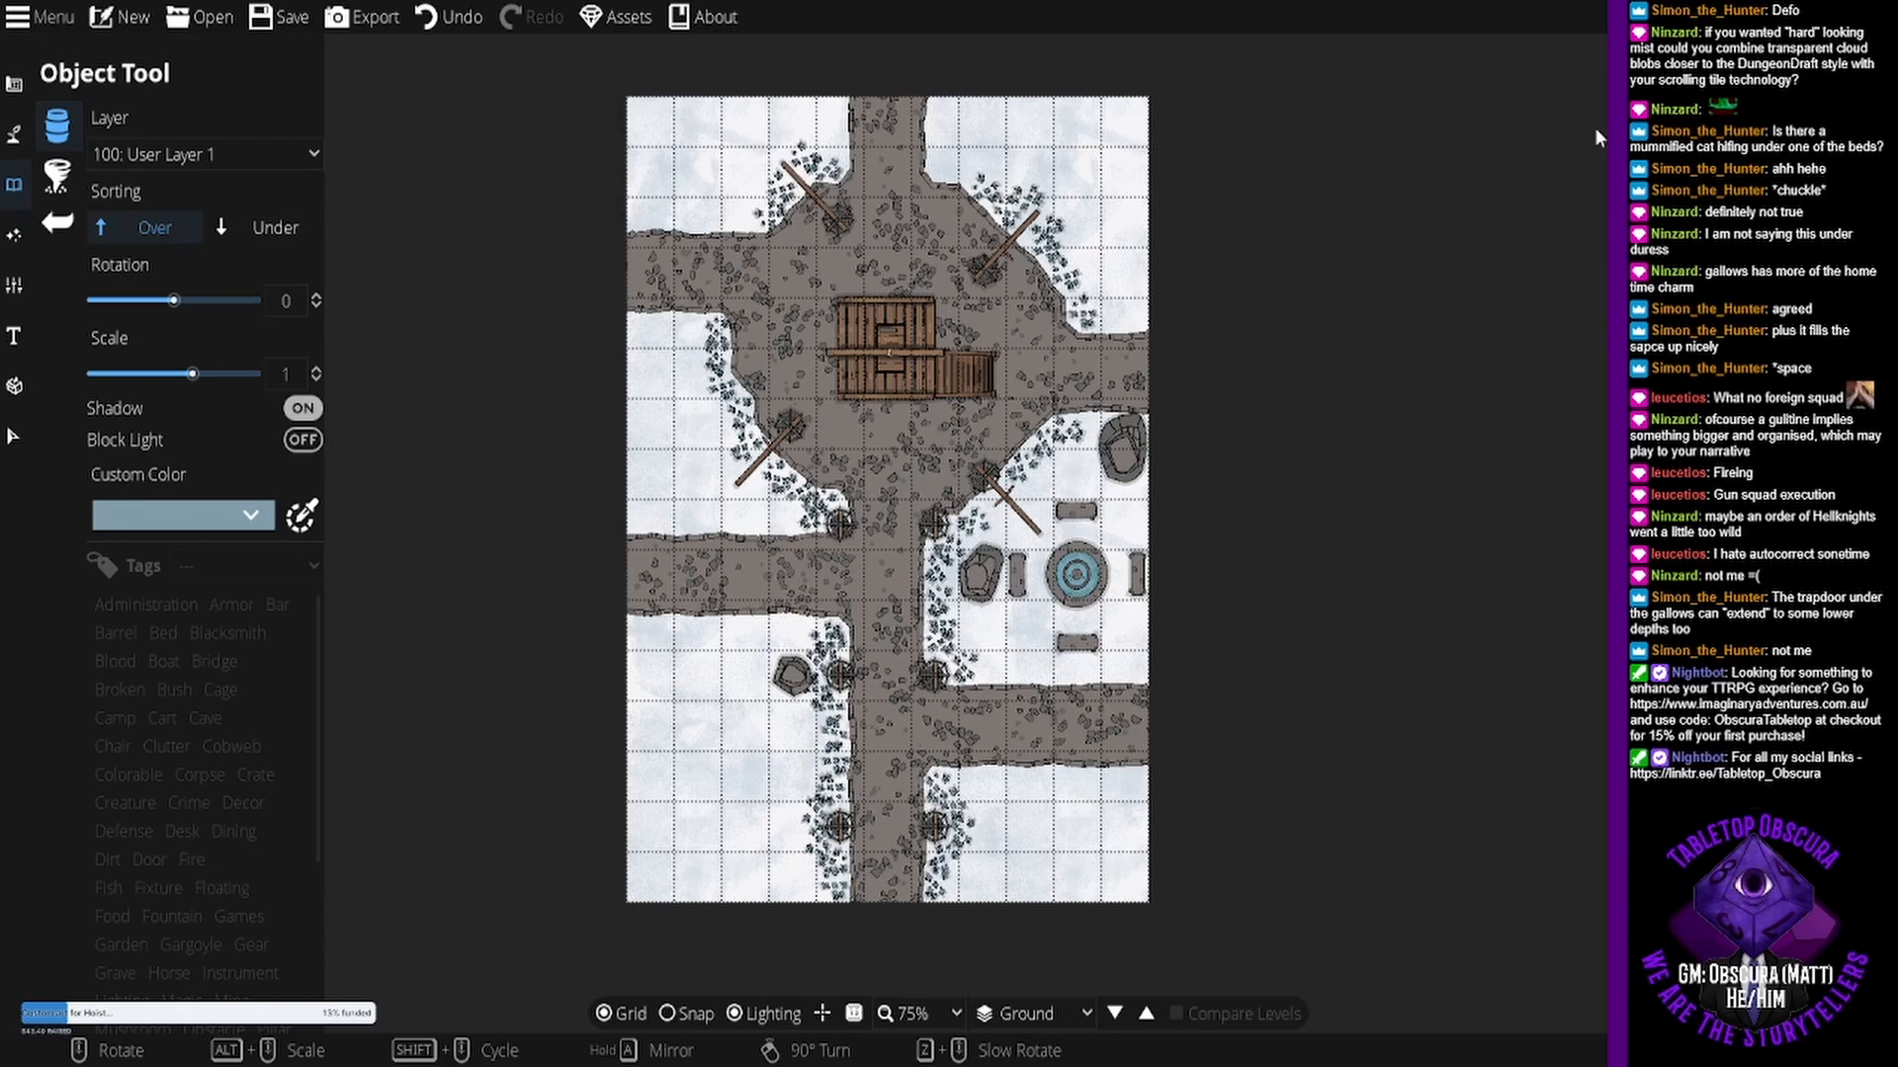
pyautogui.click(1700, 247)
pyautogui.scroll(2, 731, 783)
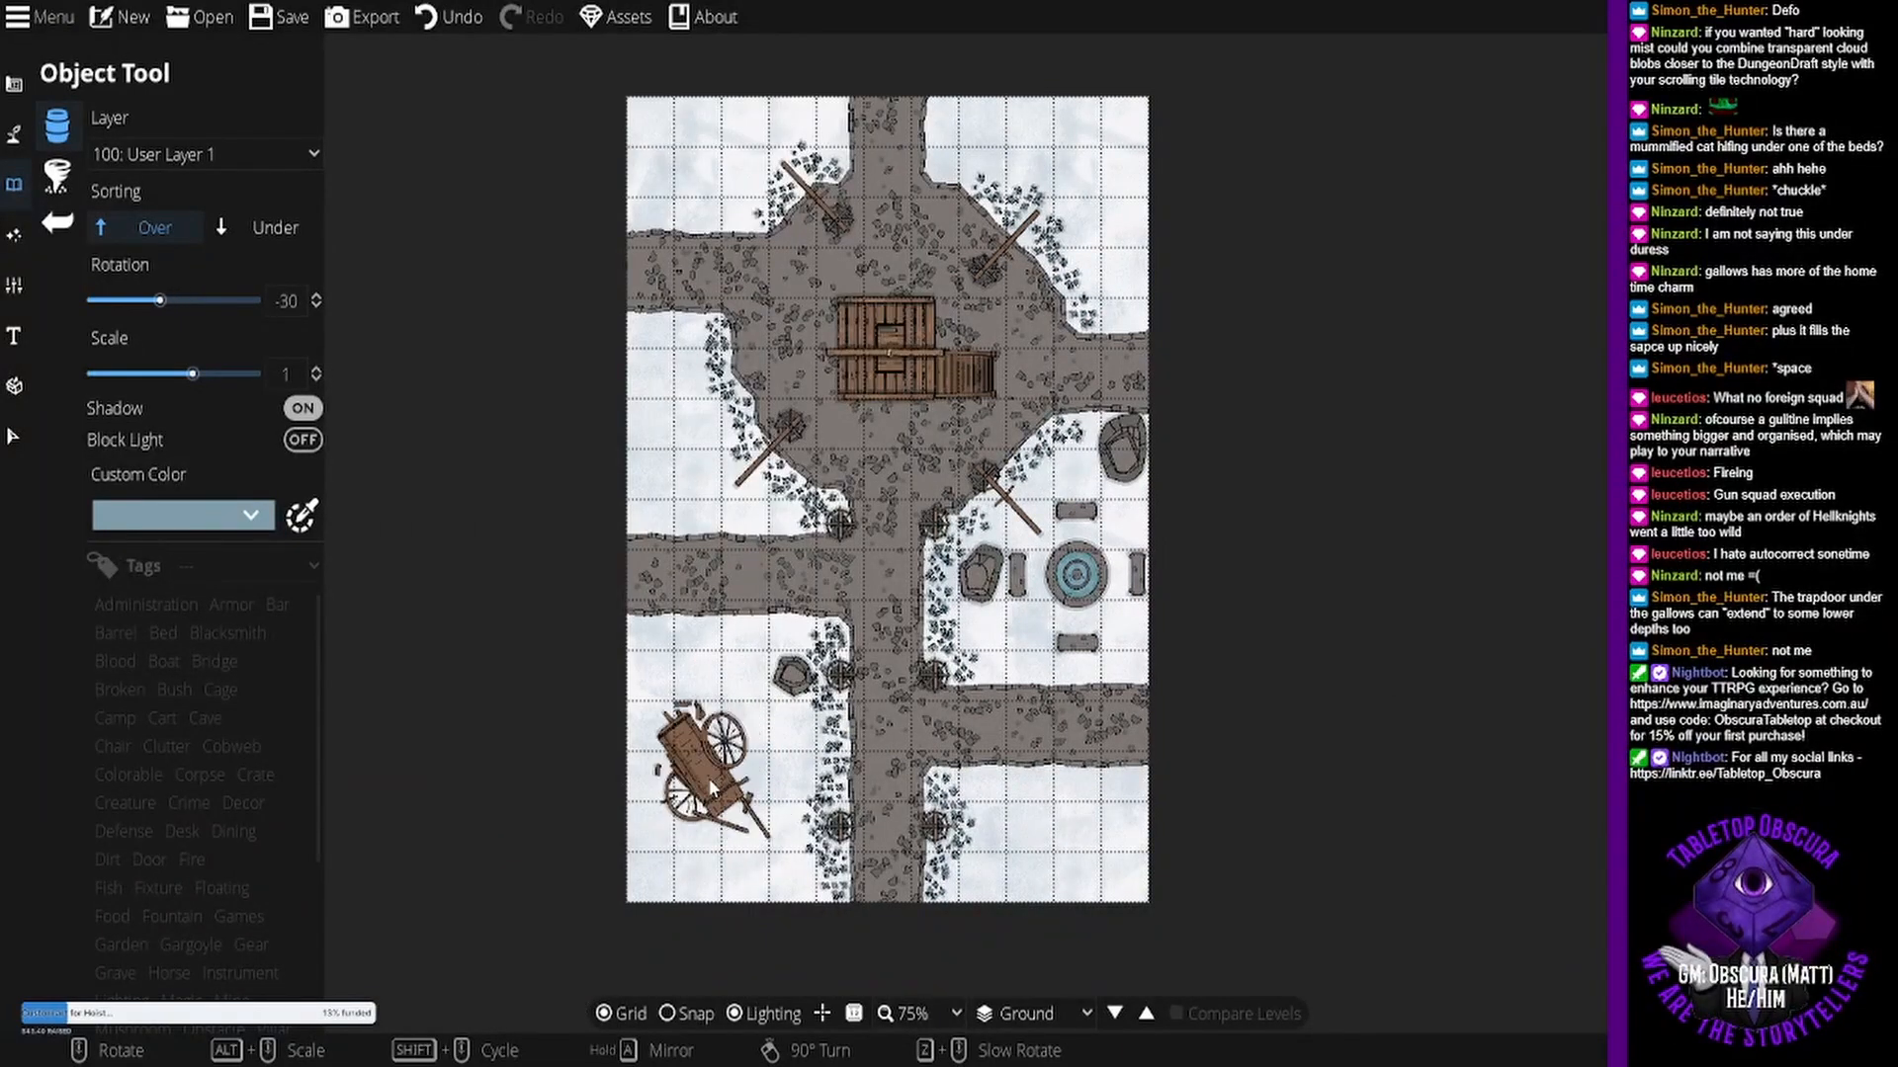
pyautogui.click(705, 830)
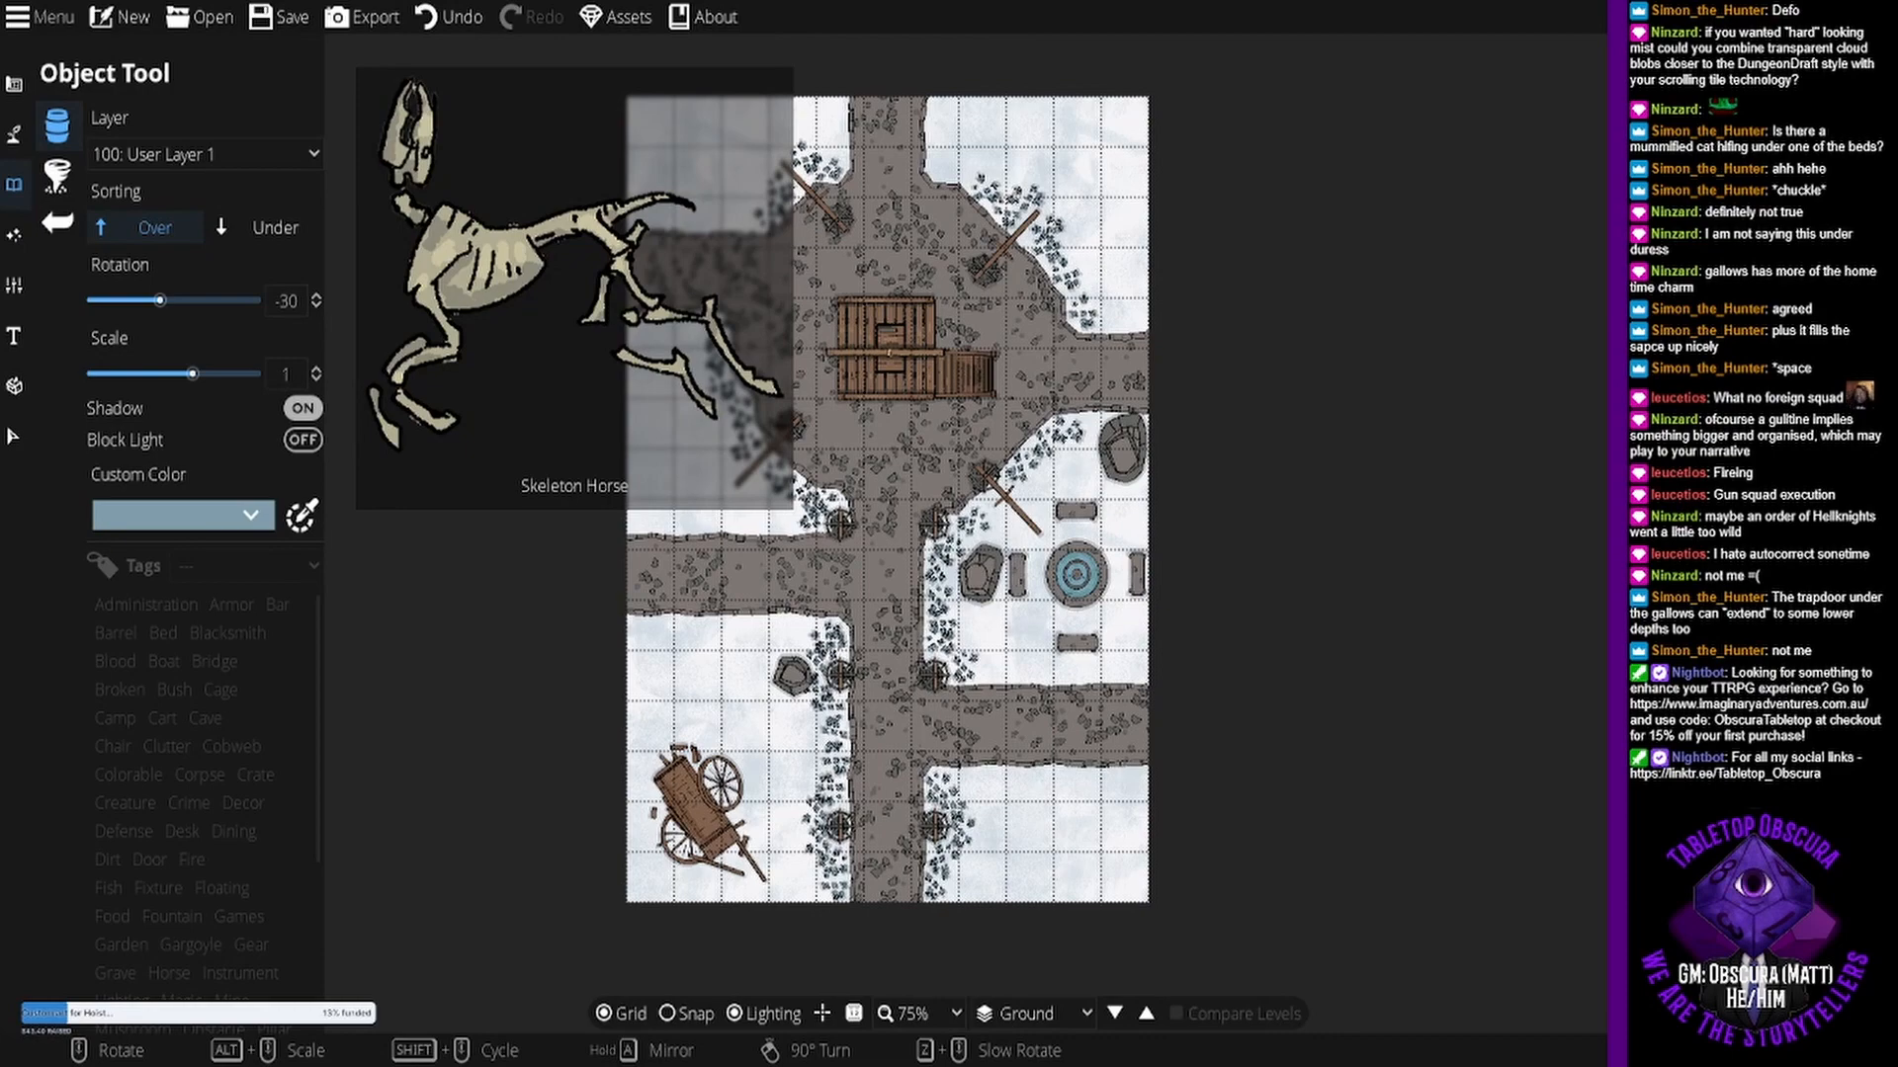
# - Move the broken cart north within the southwest snow field so it sits beside the boulder
pyautogui.moveTo(933, 379); pyautogui.dragTo(975, 282)
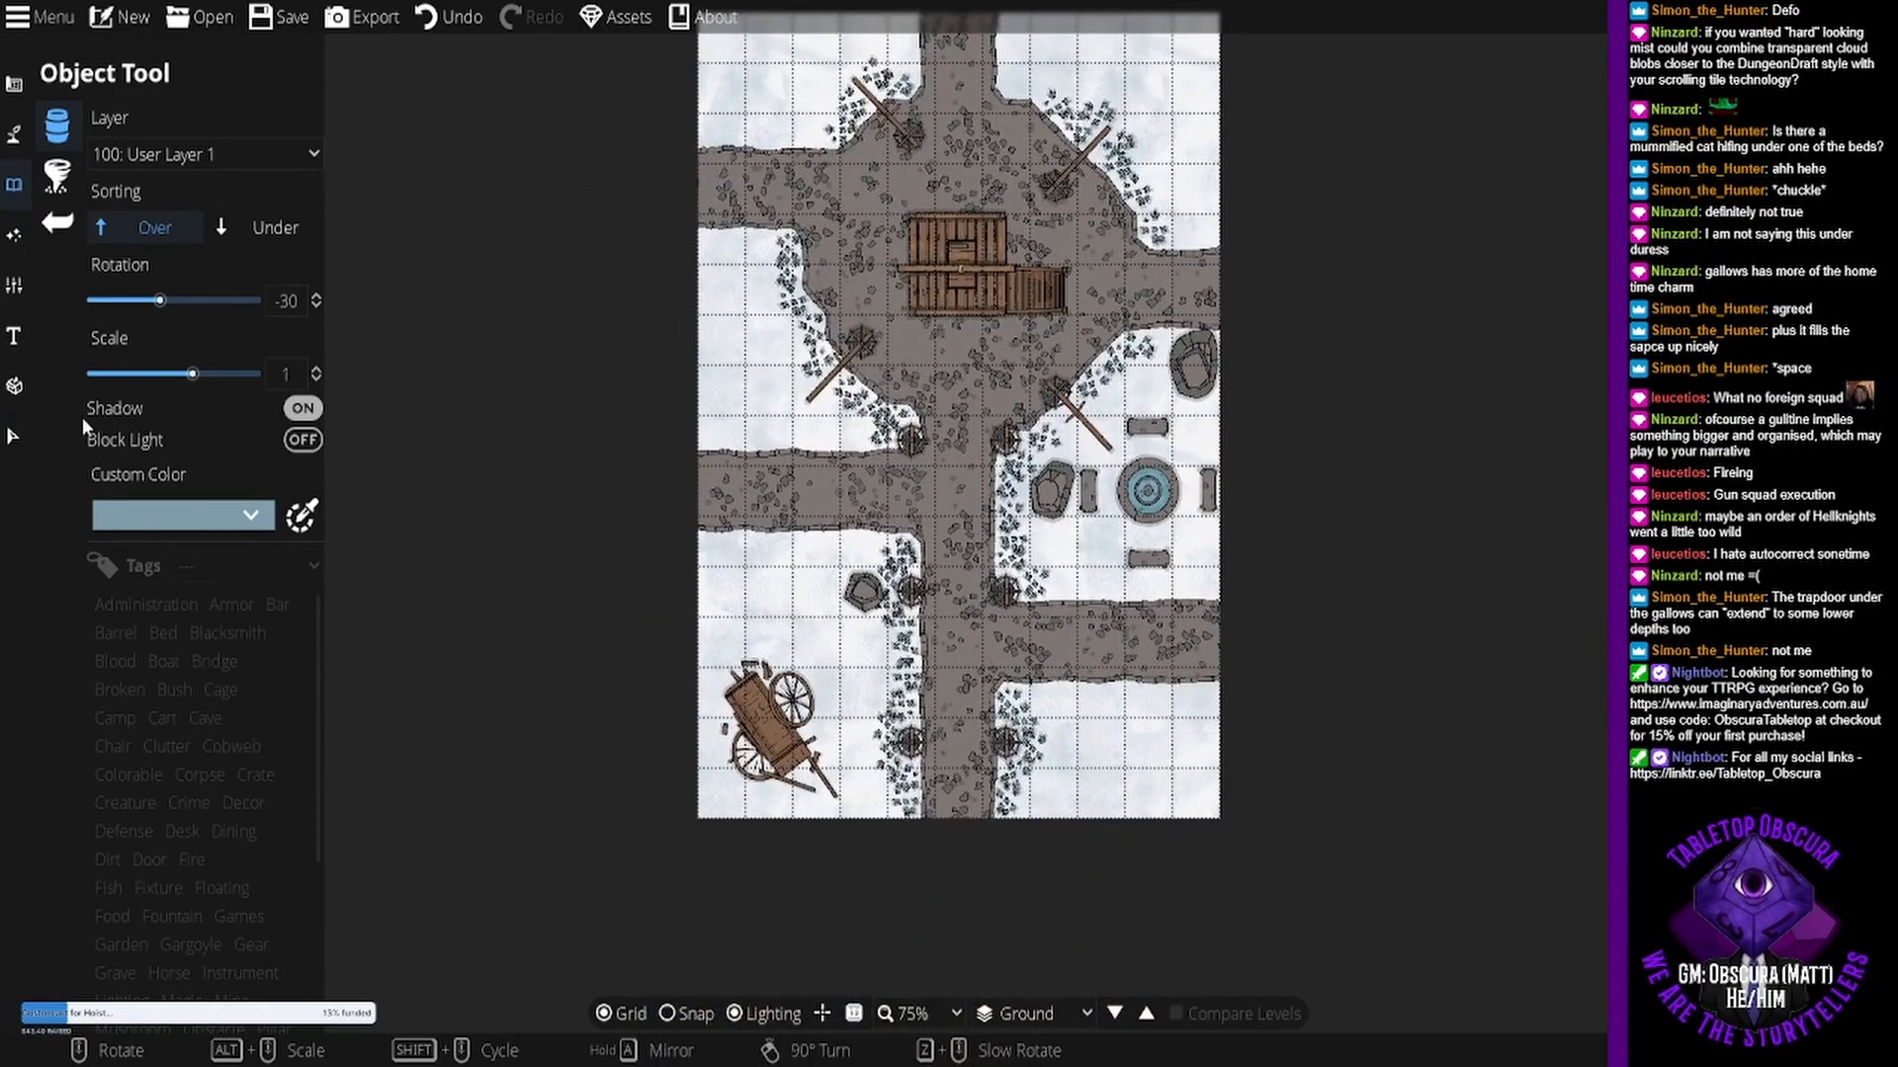
pyautogui.click(15, 436)
pyautogui.moveTo(813, 736); pyautogui.dragTo(793, 700)
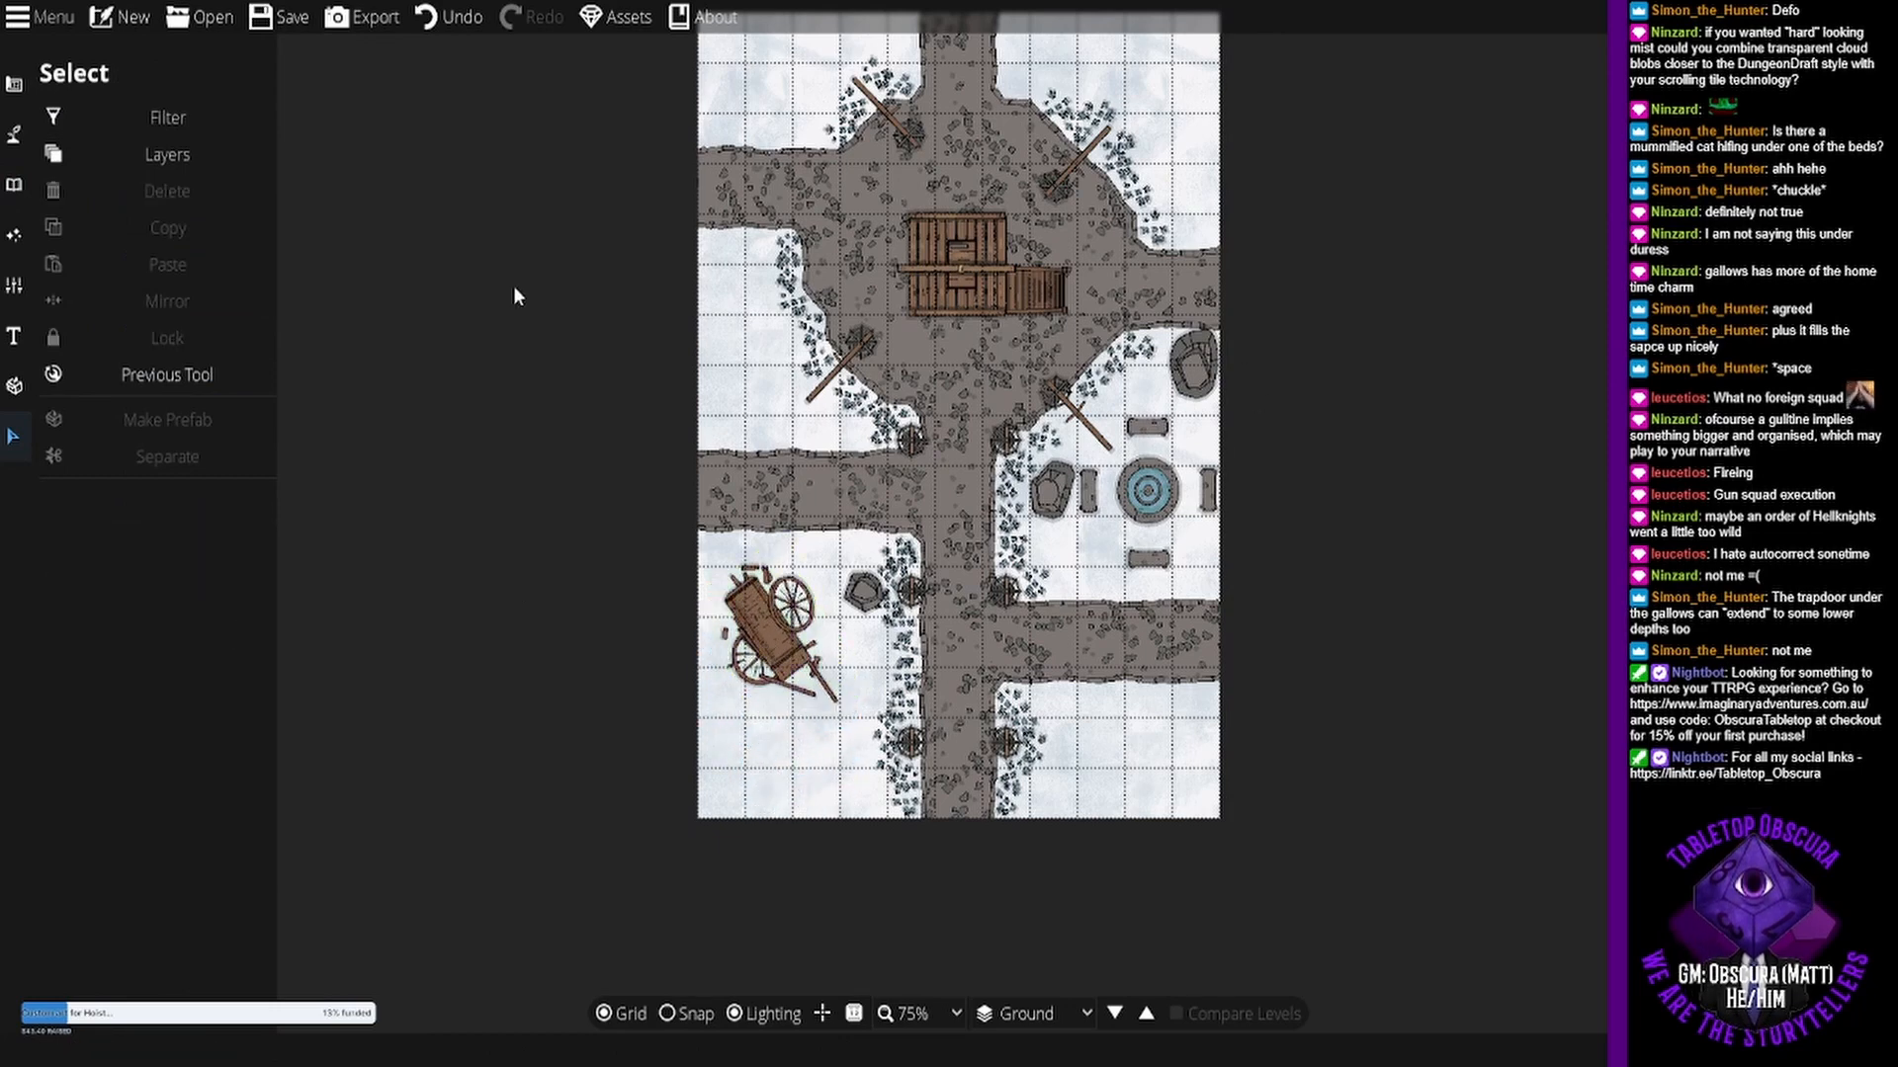
# - Place a Skeleton Horse, rotated to -60, in the snow just below the broken cart's shafts
pyautogui.click(14, 185)
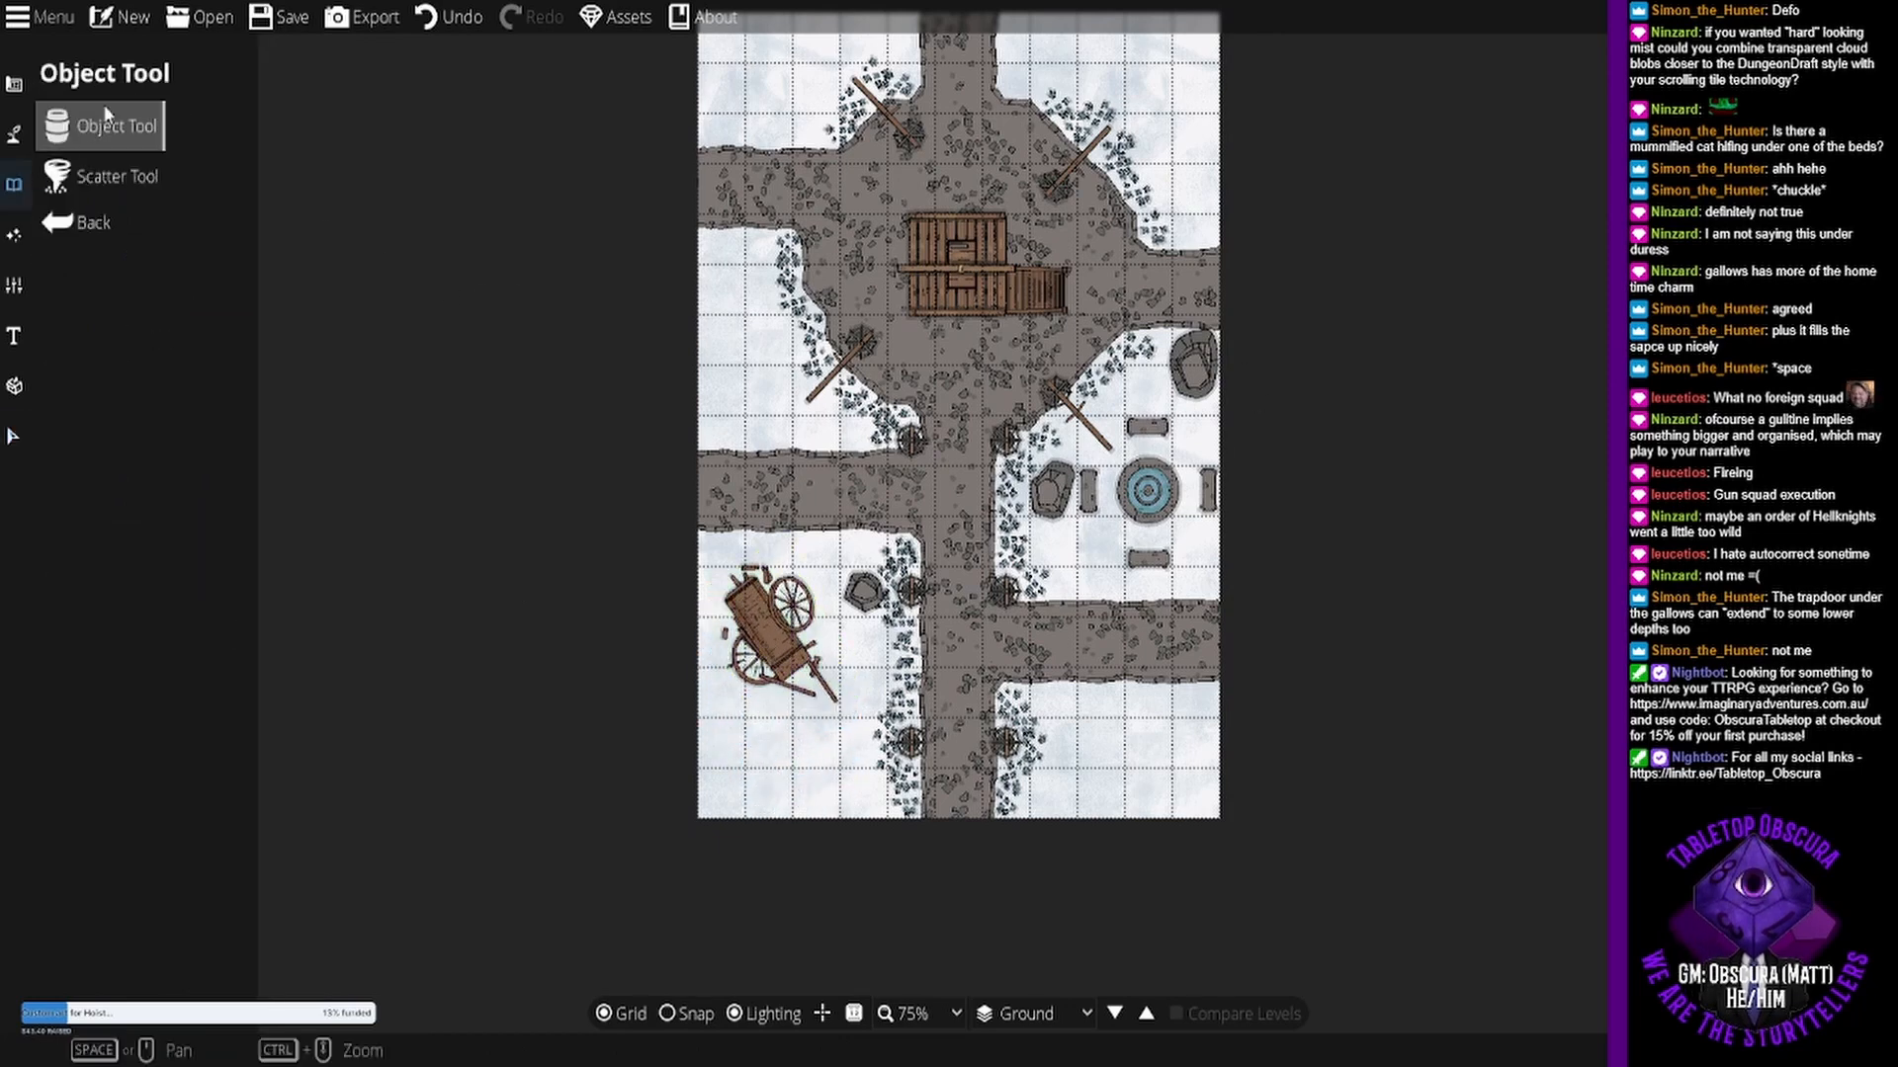
pyautogui.click(107, 118)
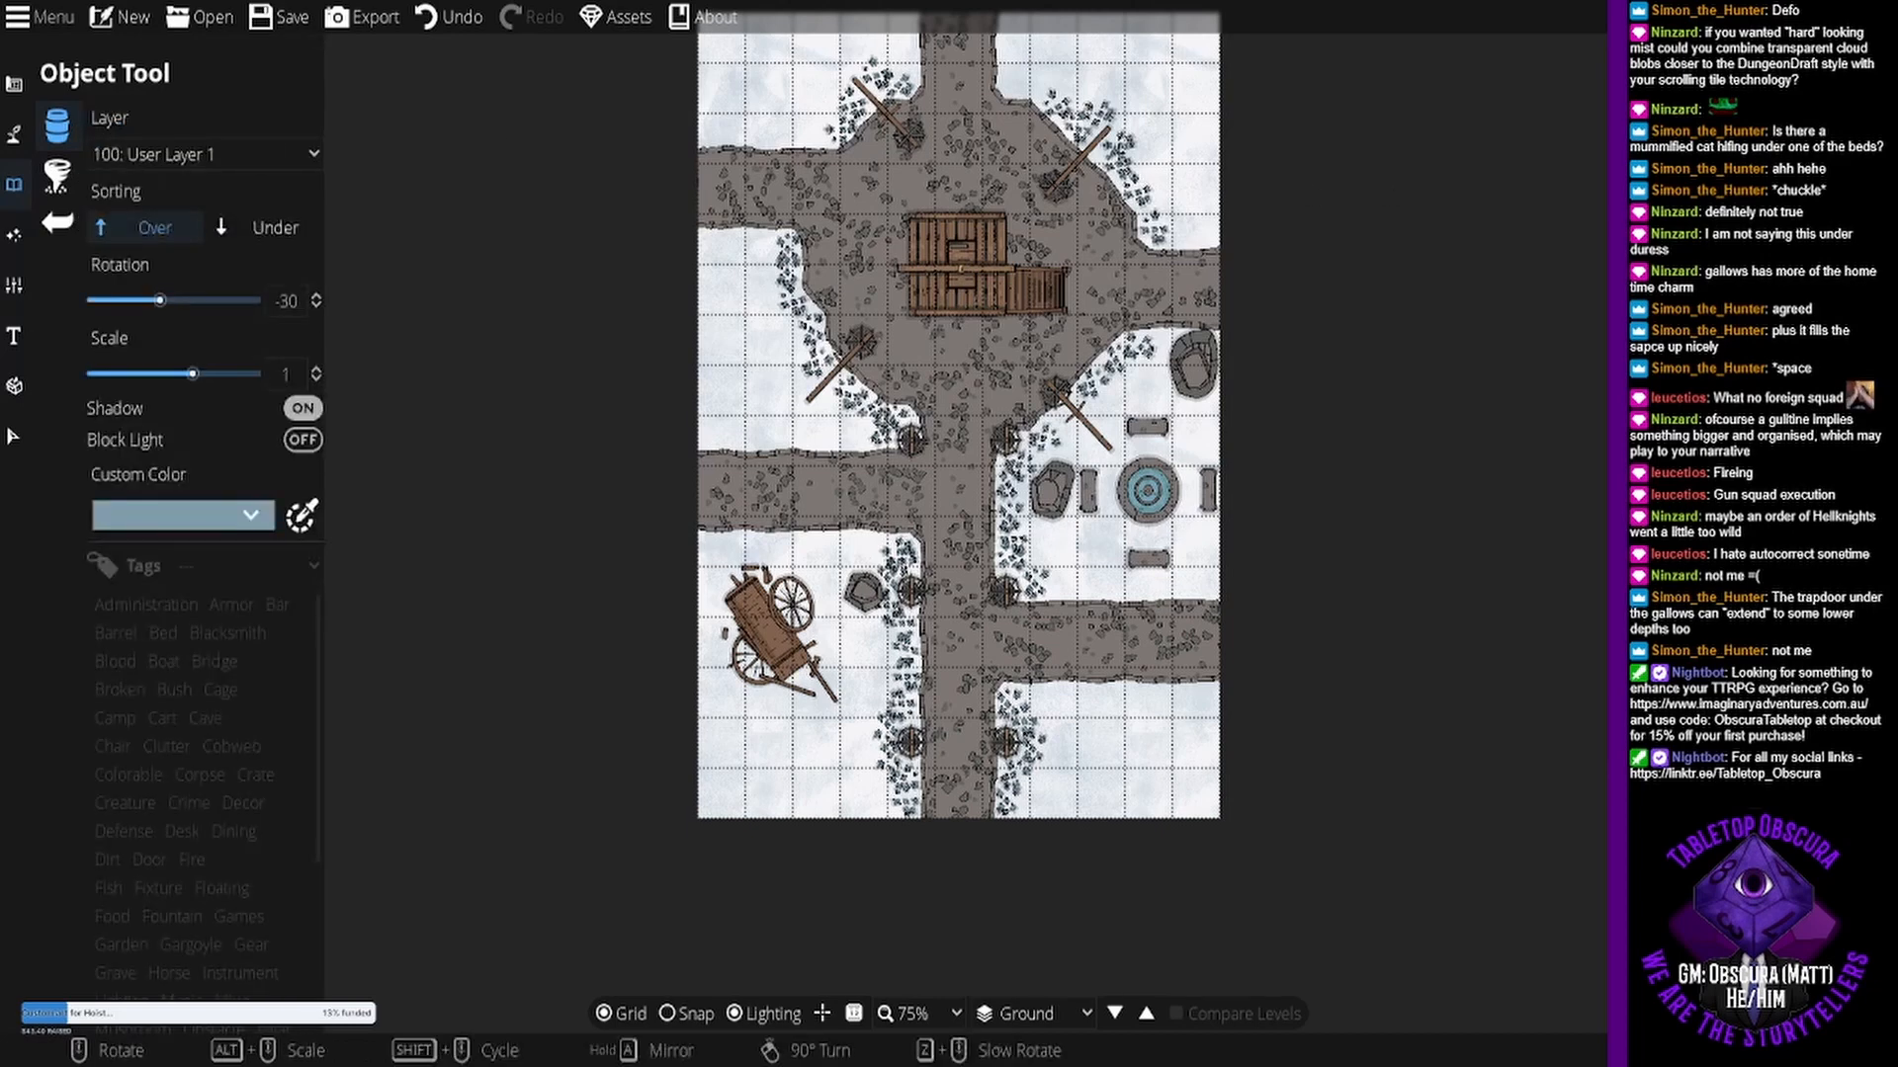
pyautogui.click(1720, 256)
pyautogui.scroll(2, 801, 737)
pyautogui.scroll(-4, 801, 736)
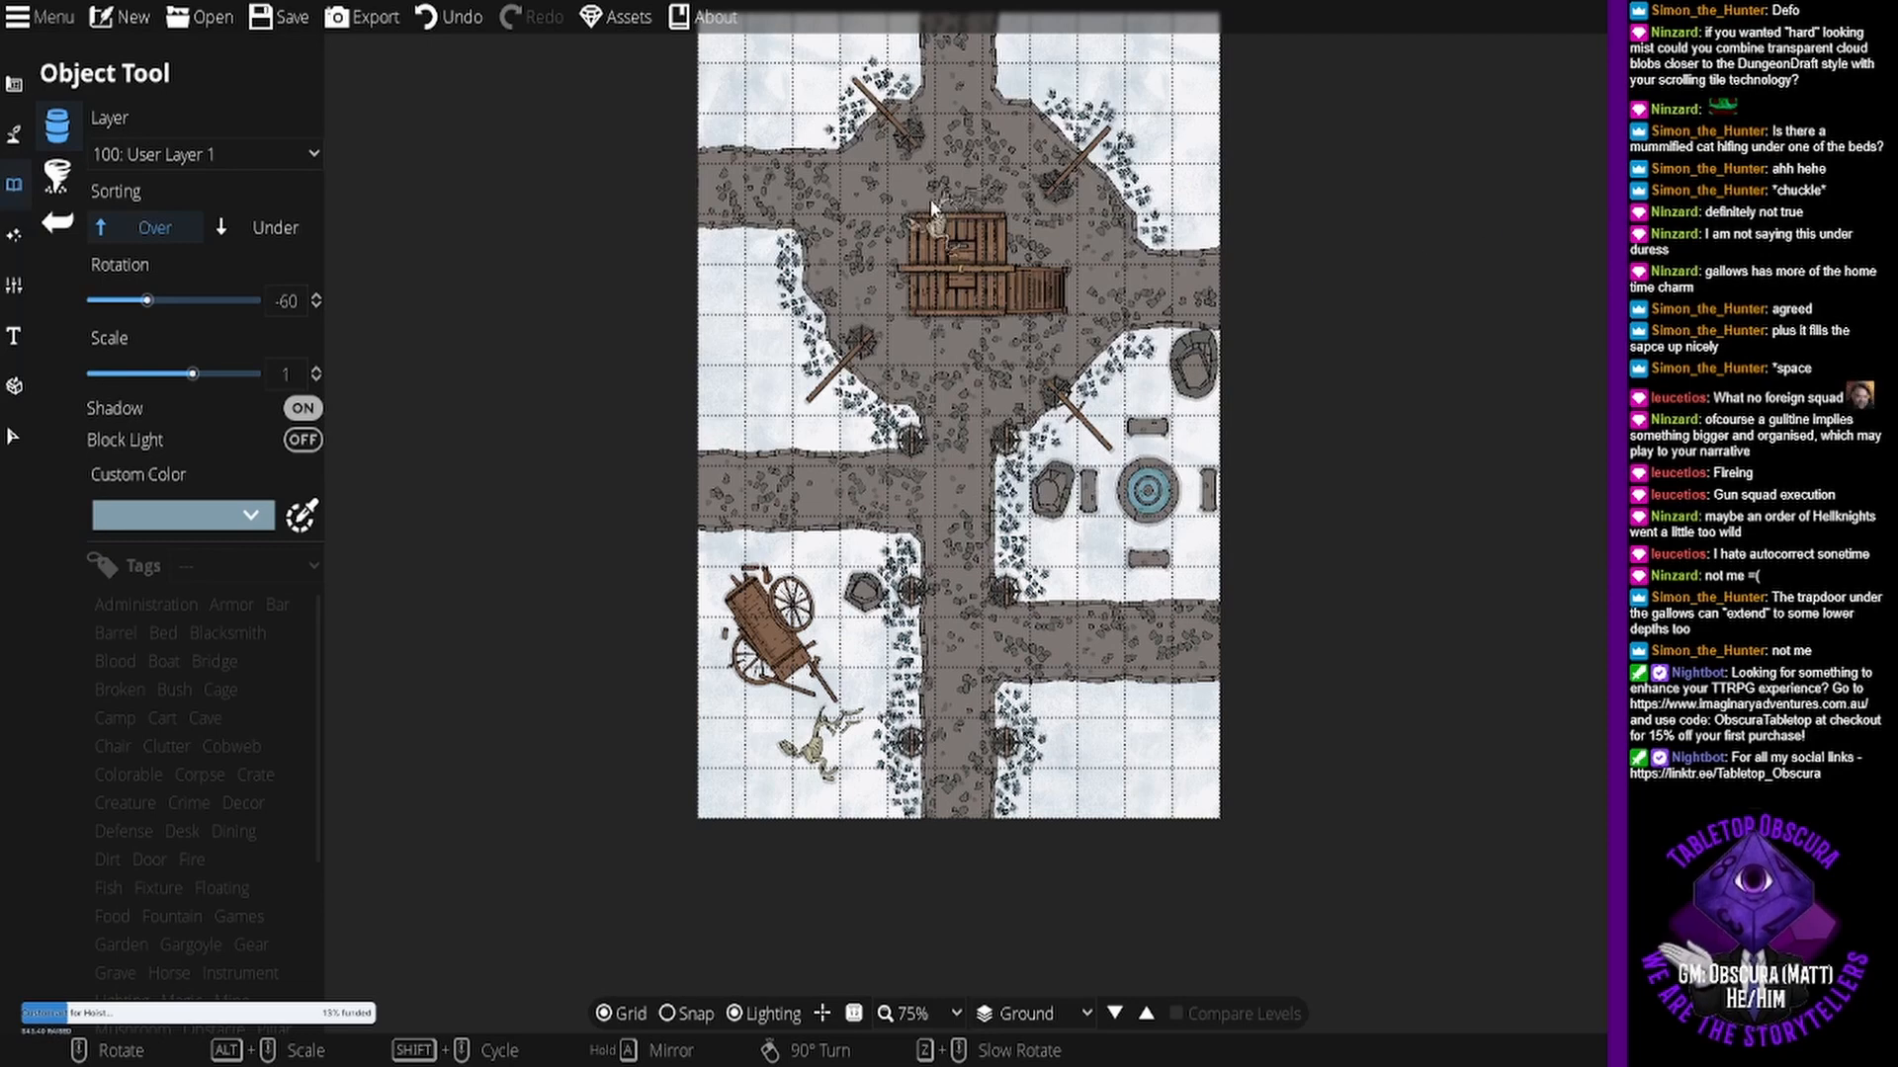
# - Place a white blood water stain with its shadow off, rotated -15, over the broken cart's east wheel
pyautogui.click(57, 176)
pyautogui.click(57, 125)
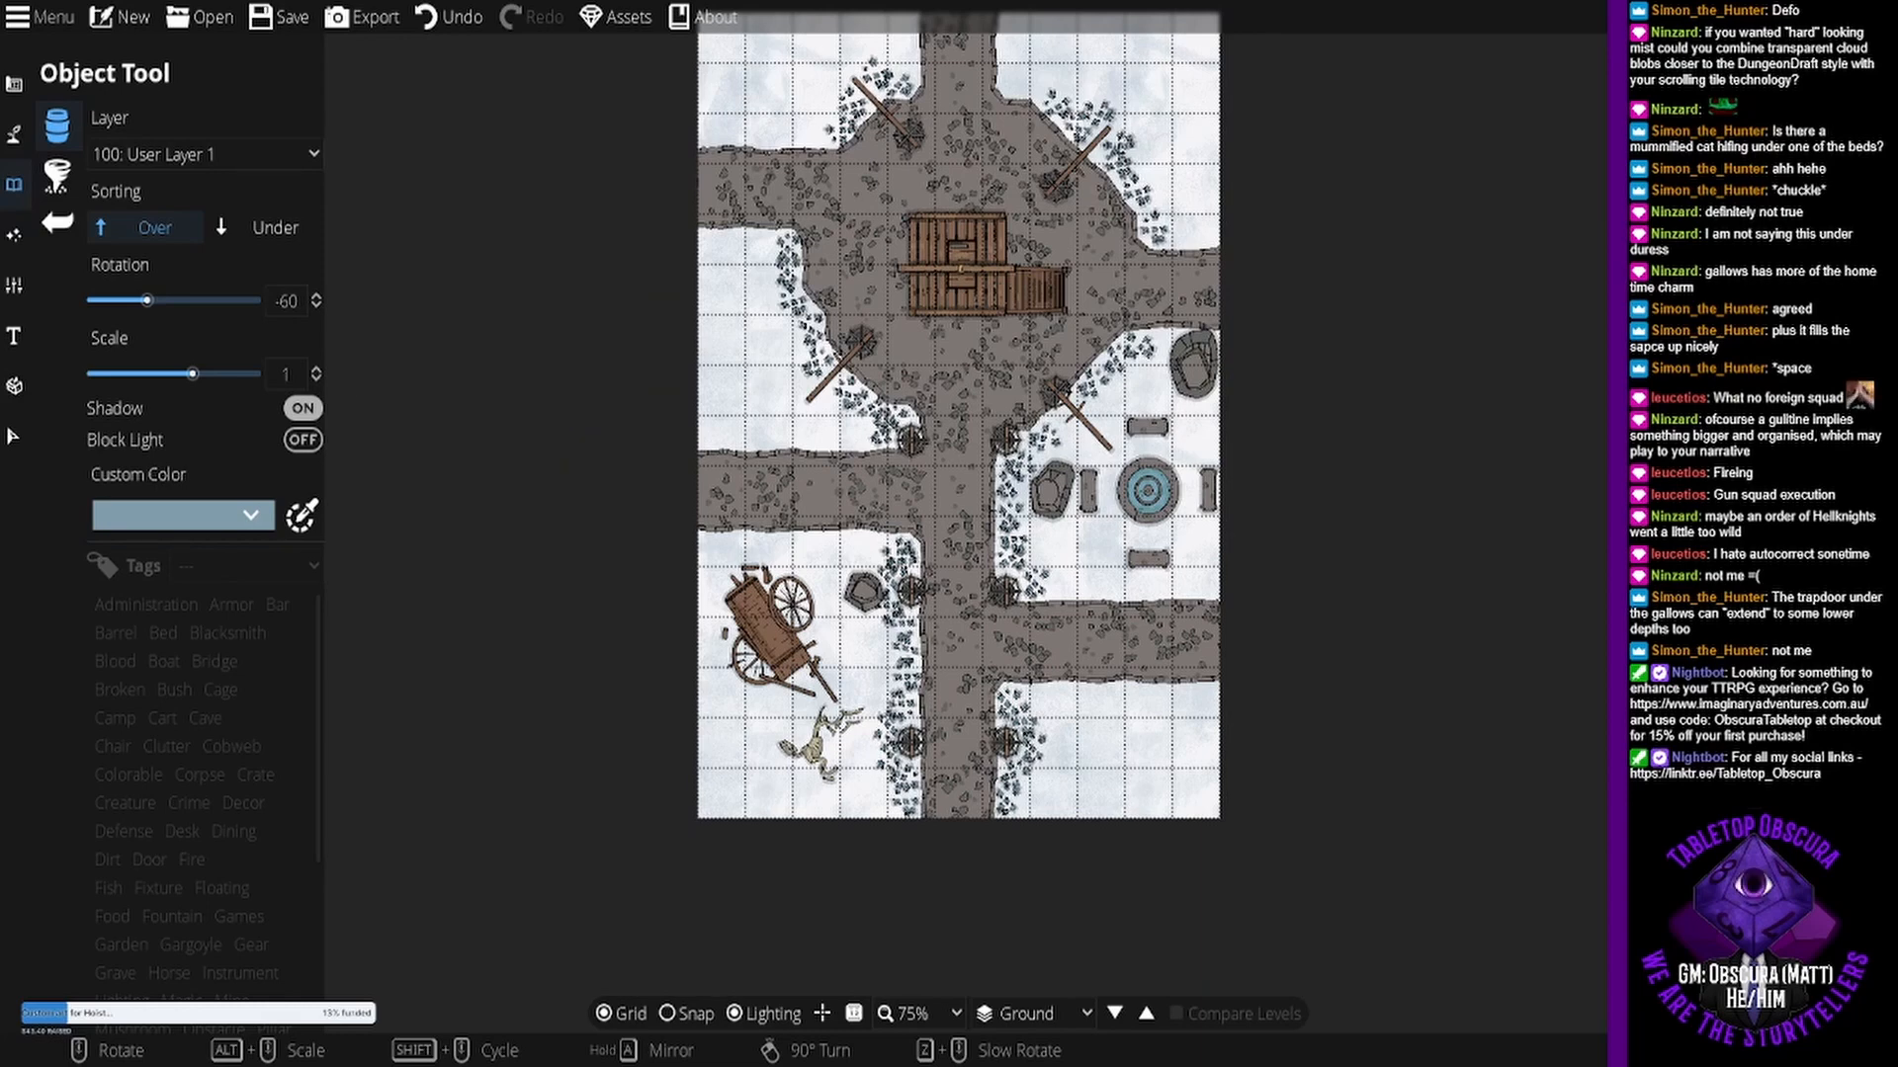
pyautogui.click(247, 515)
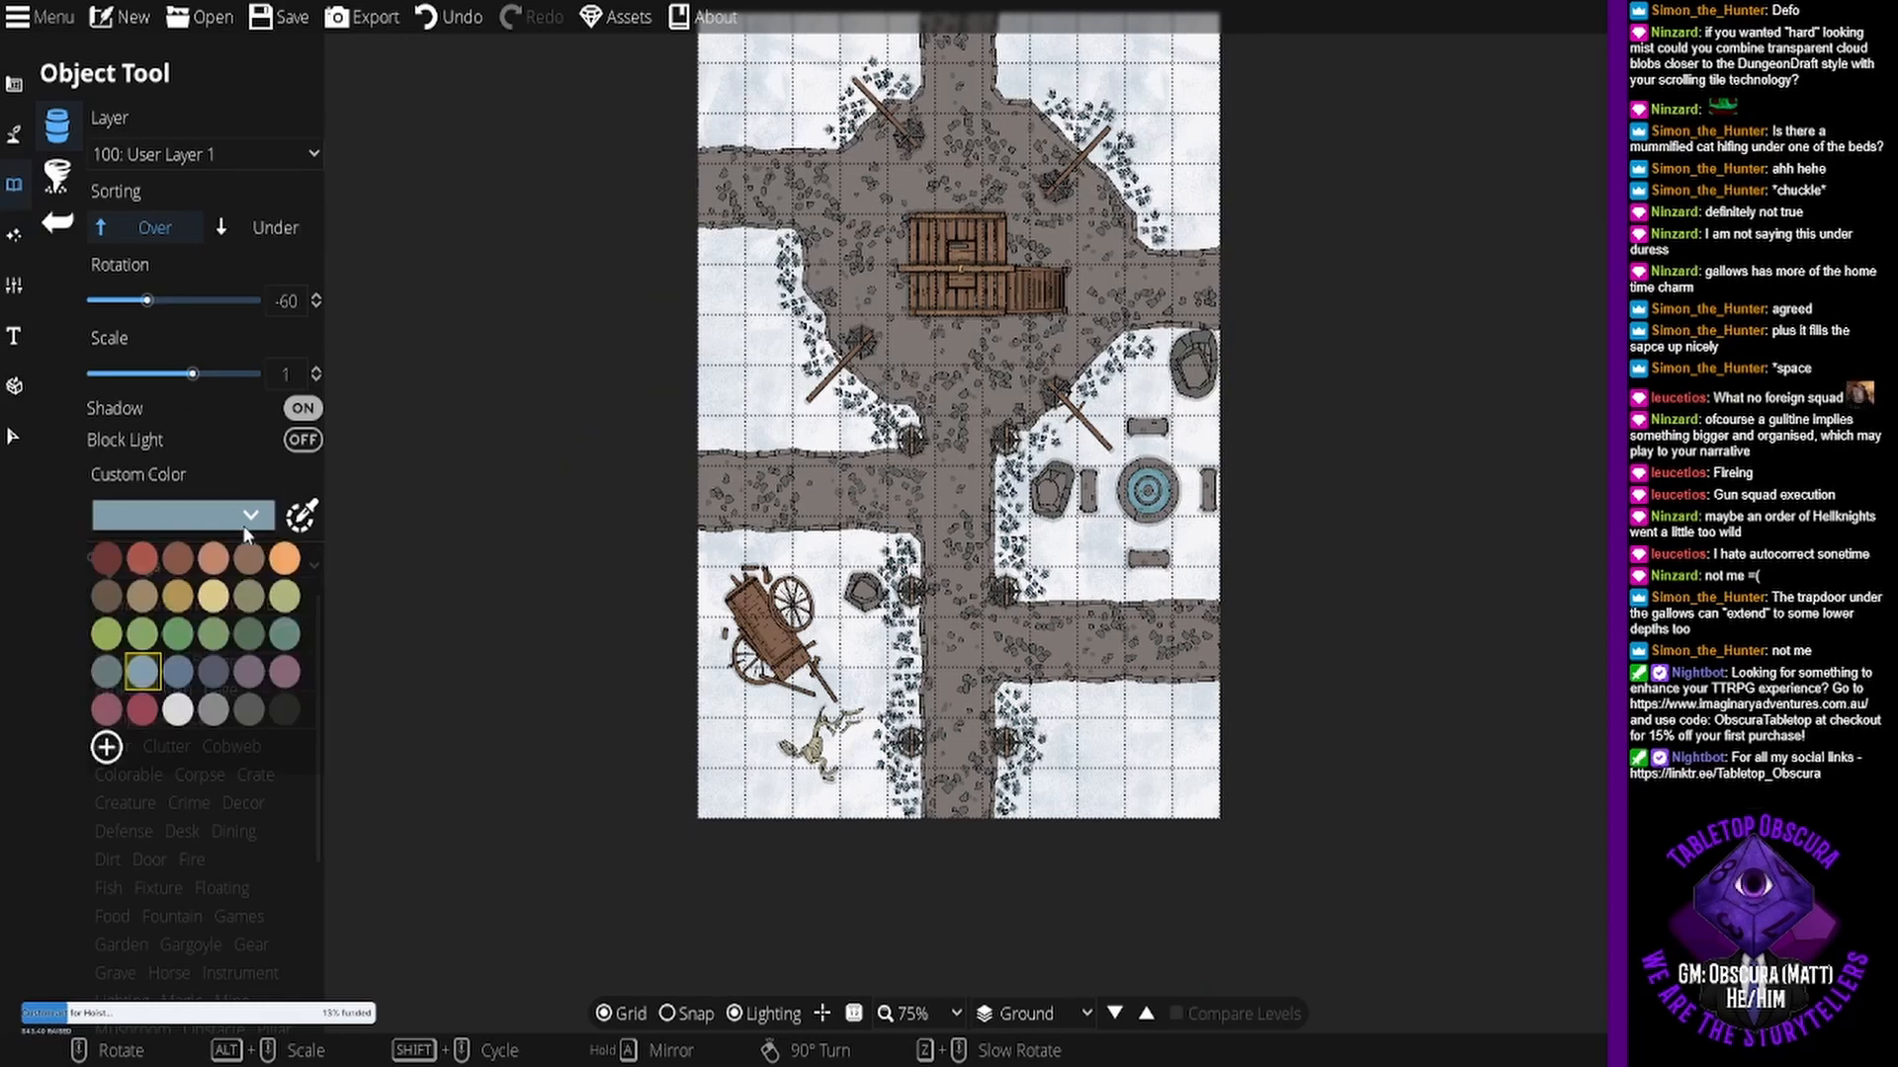
pyautogui.click(177, 718)
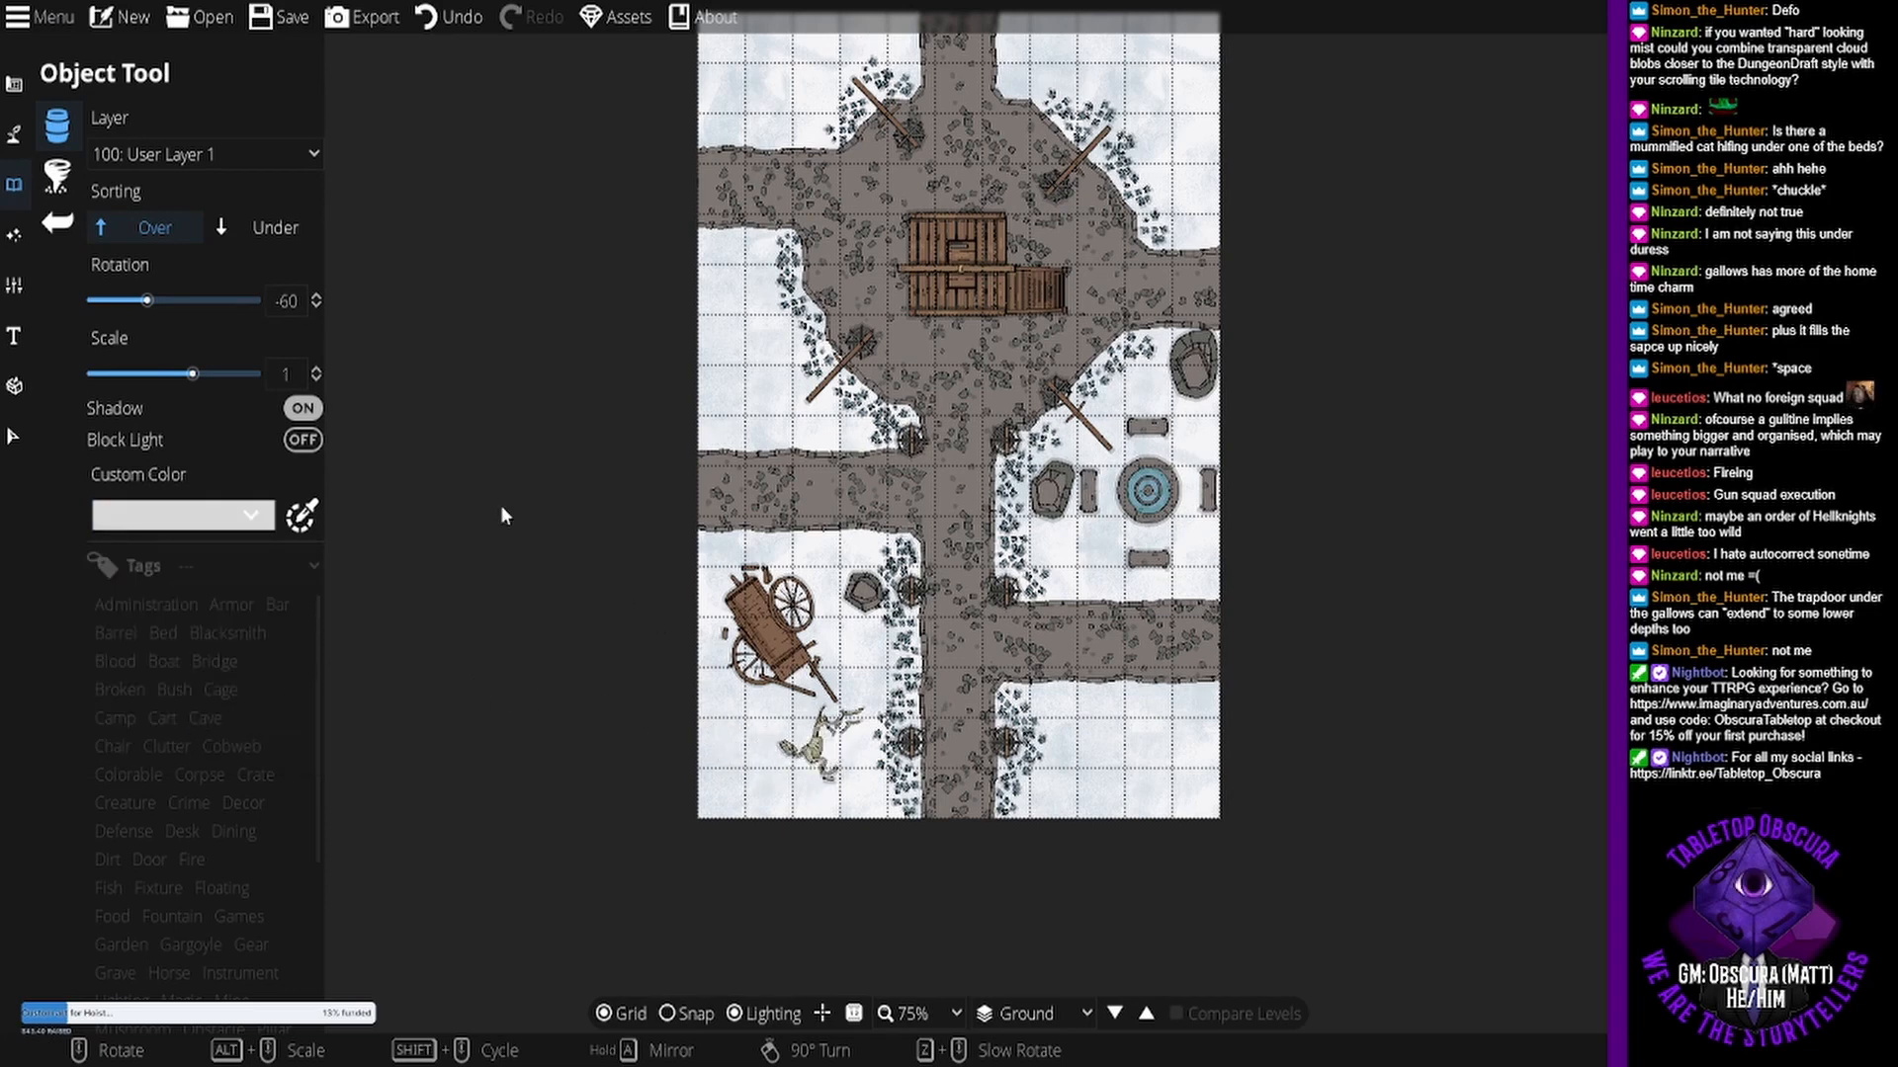
pyautogui.click(303, 408)
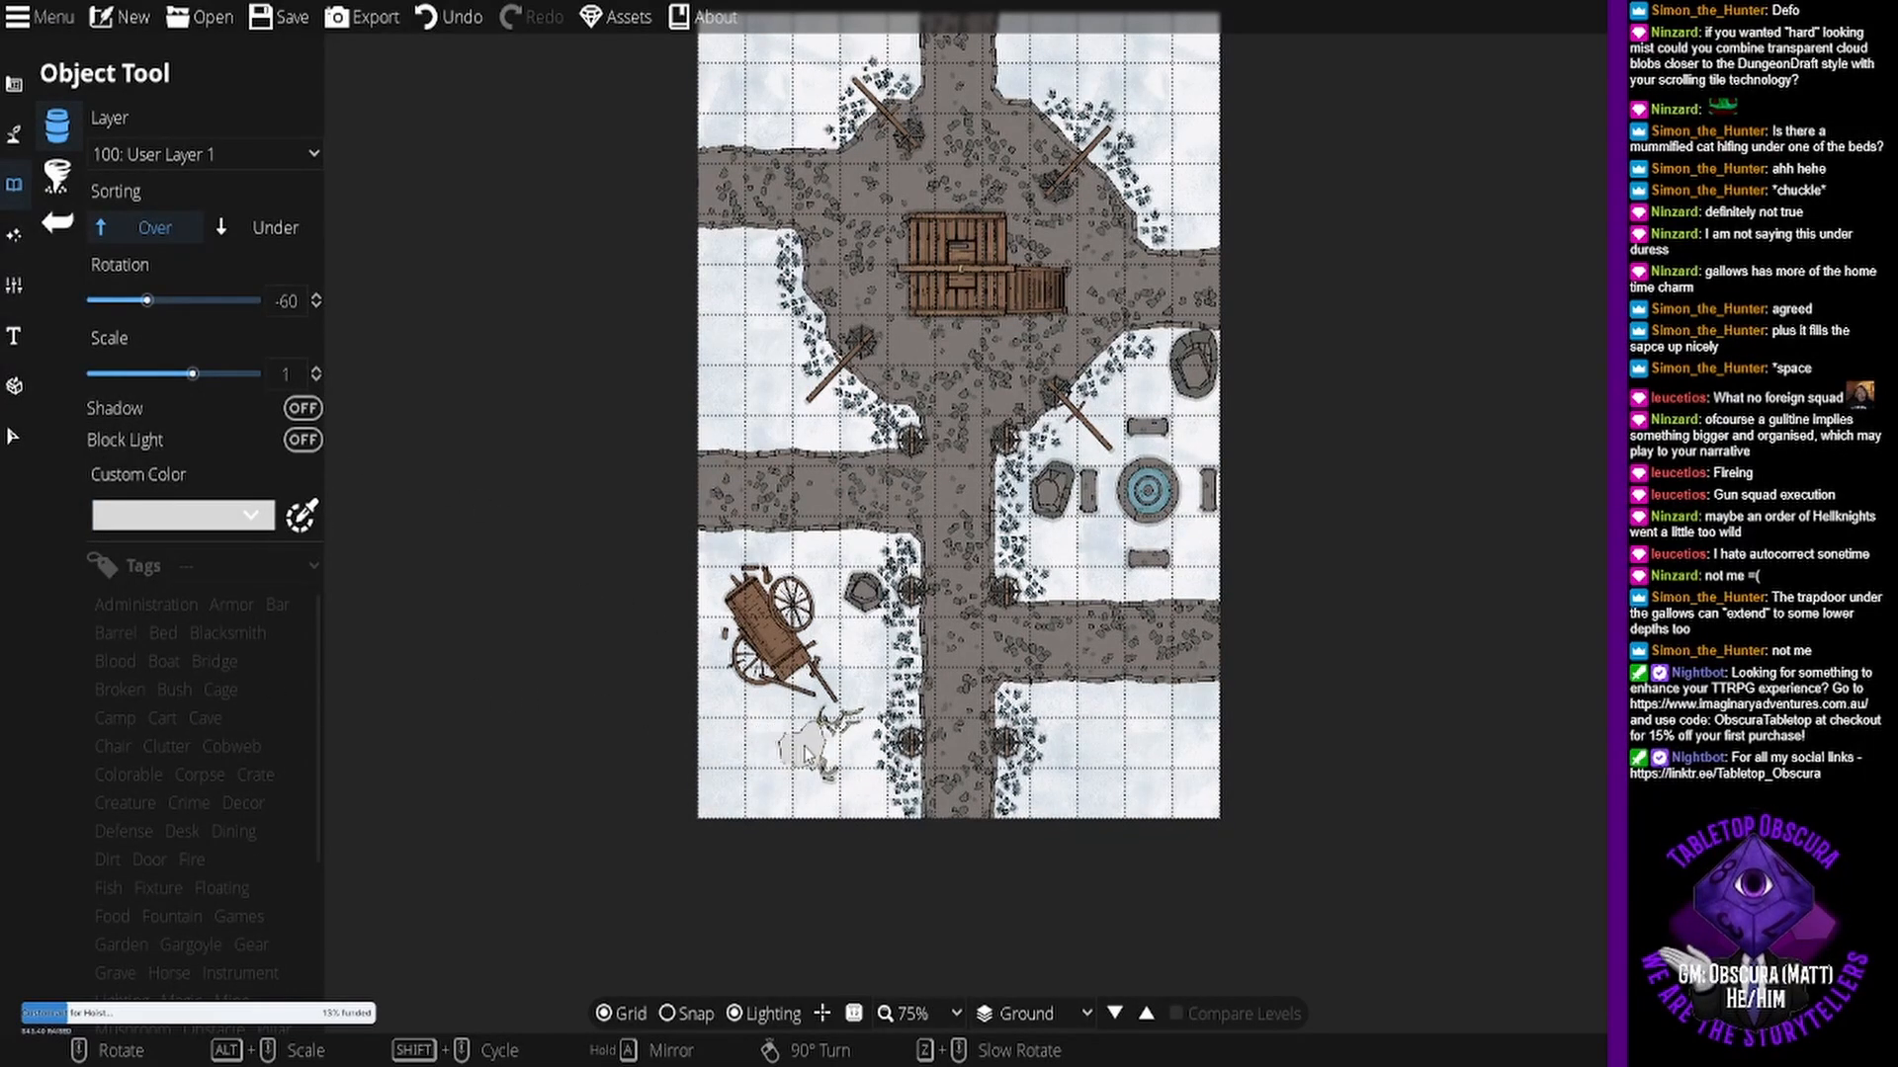
pyautogui.scroll(3, 821, 749)
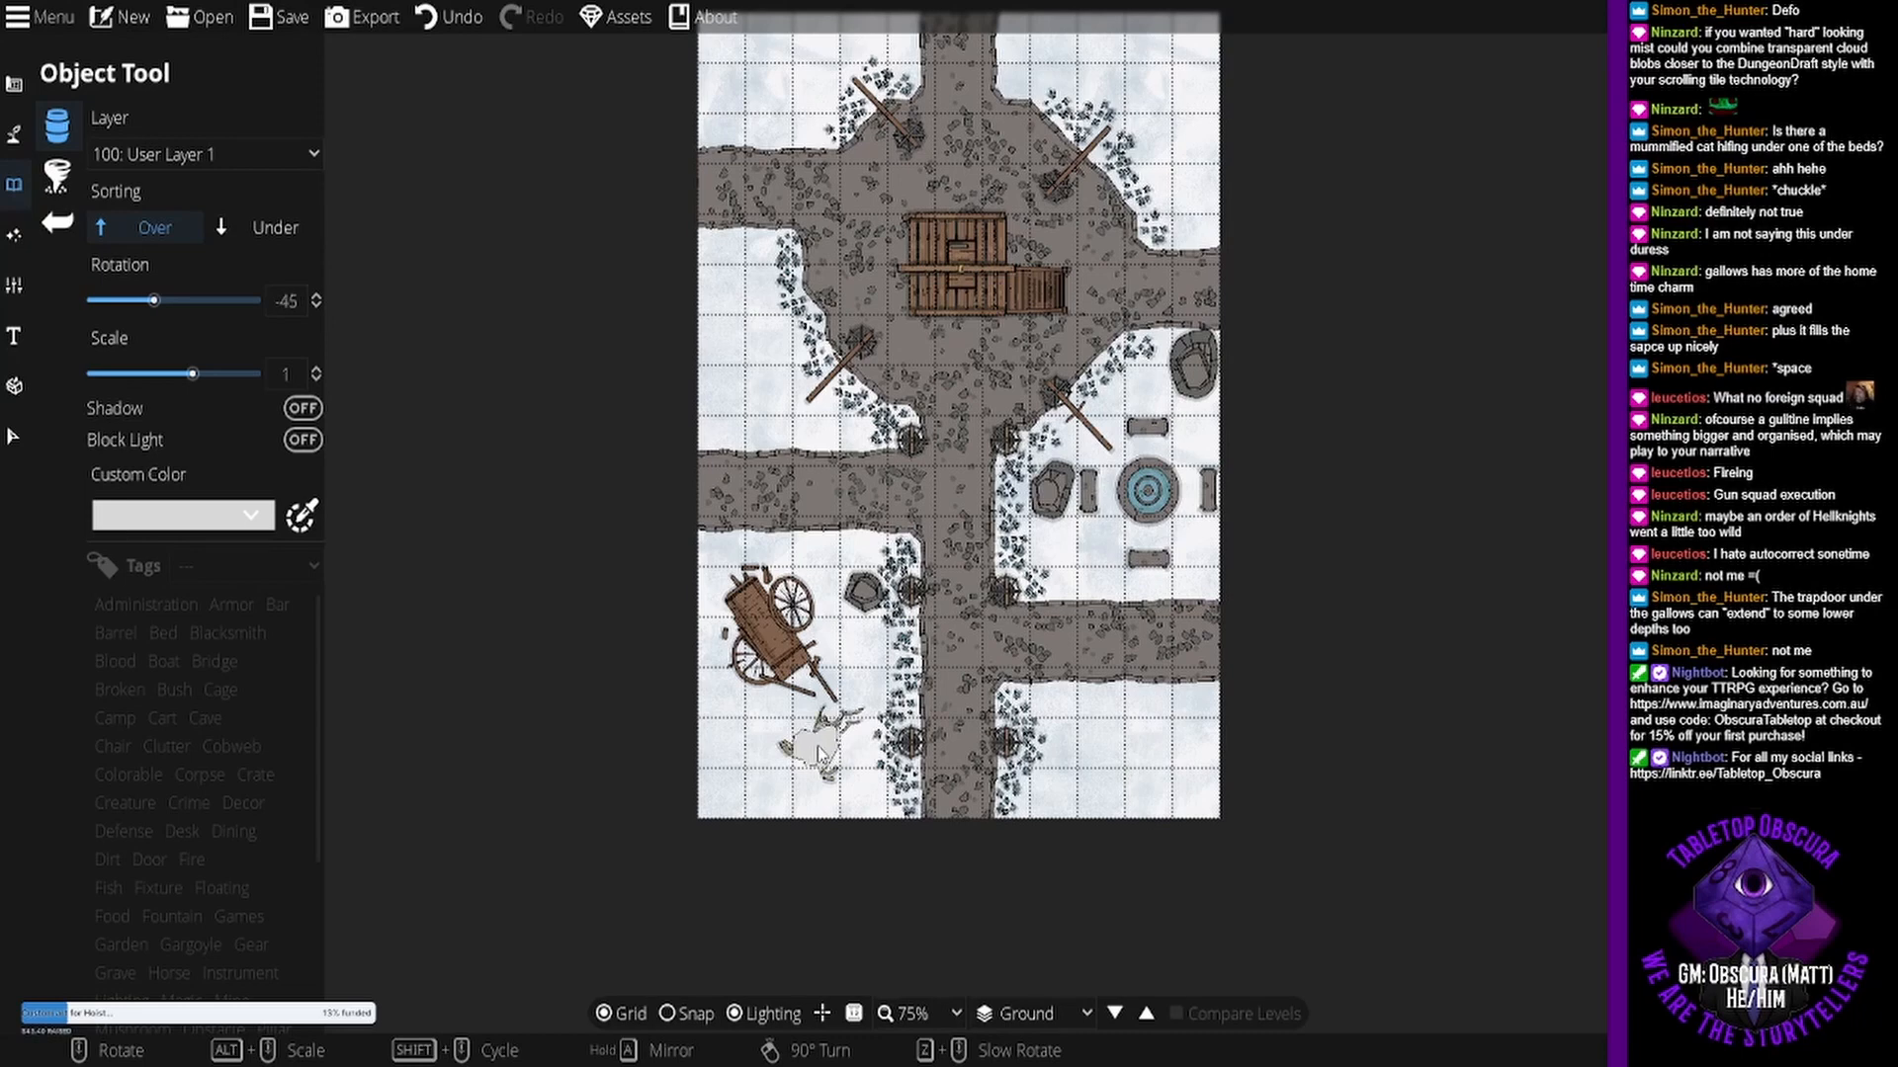
pyautogui.click(819, 749)
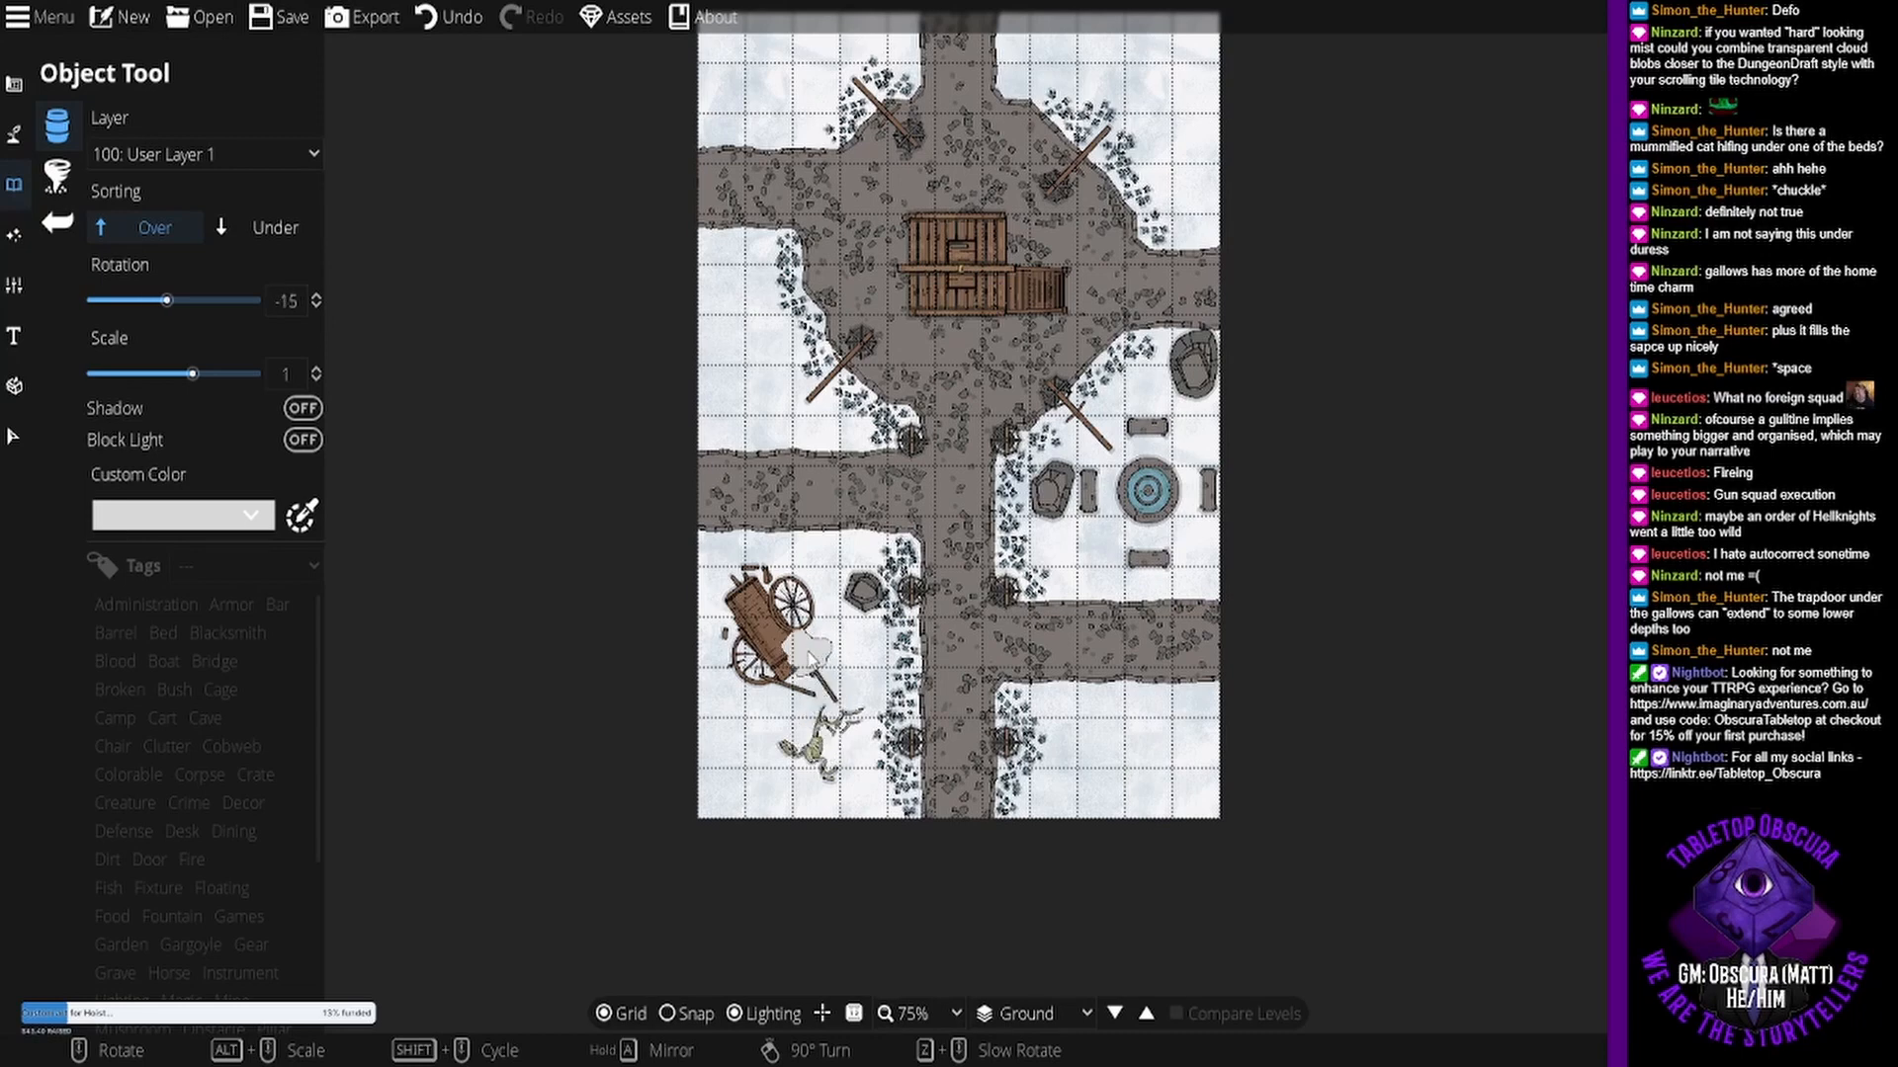
pyautogui.scroll(-2, 822, 614)
pyautogui.click(812, 621)
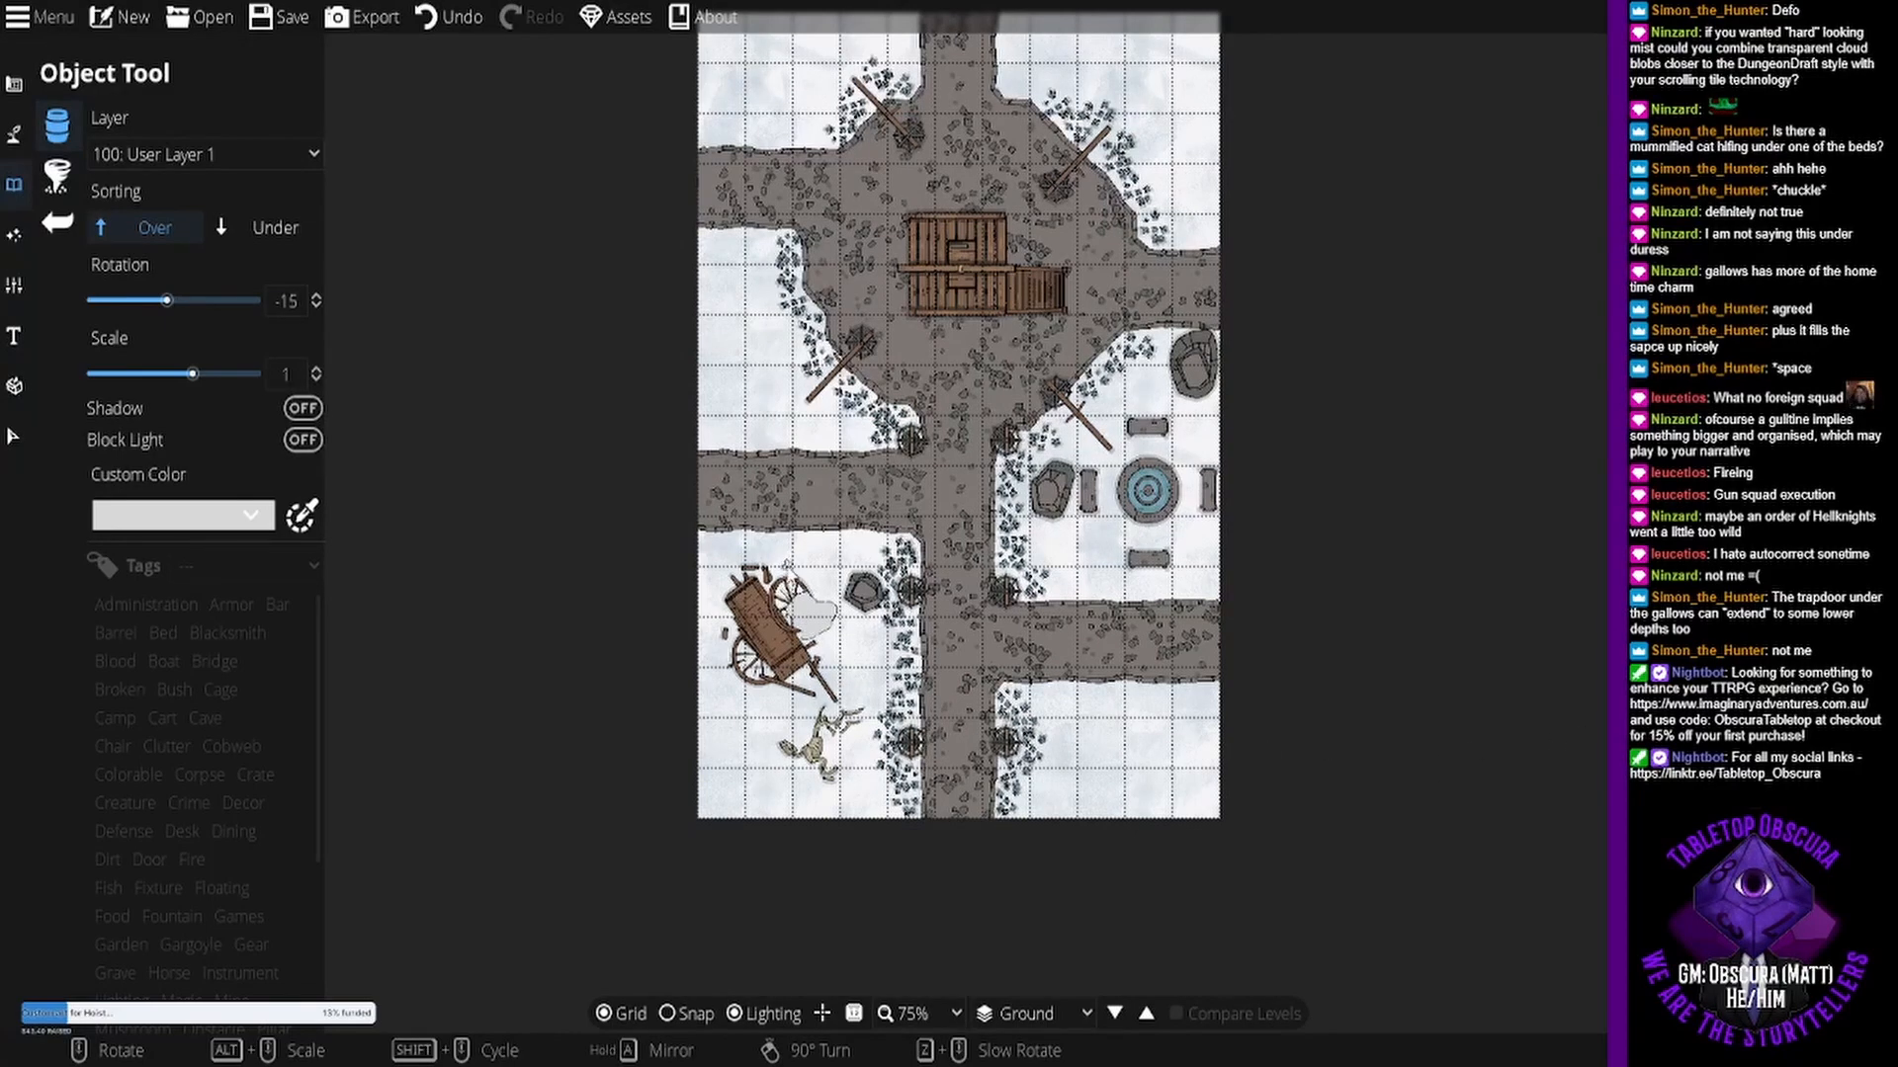
# - Place two smaller white stains, one on the cart's bed and one rotated -90 at the horse skeleton's northeast end
pyautogui.scroll(3, 840, 682)
pyautogui.moveTo(751, 757); pyautogui.dragTo(935, 593)
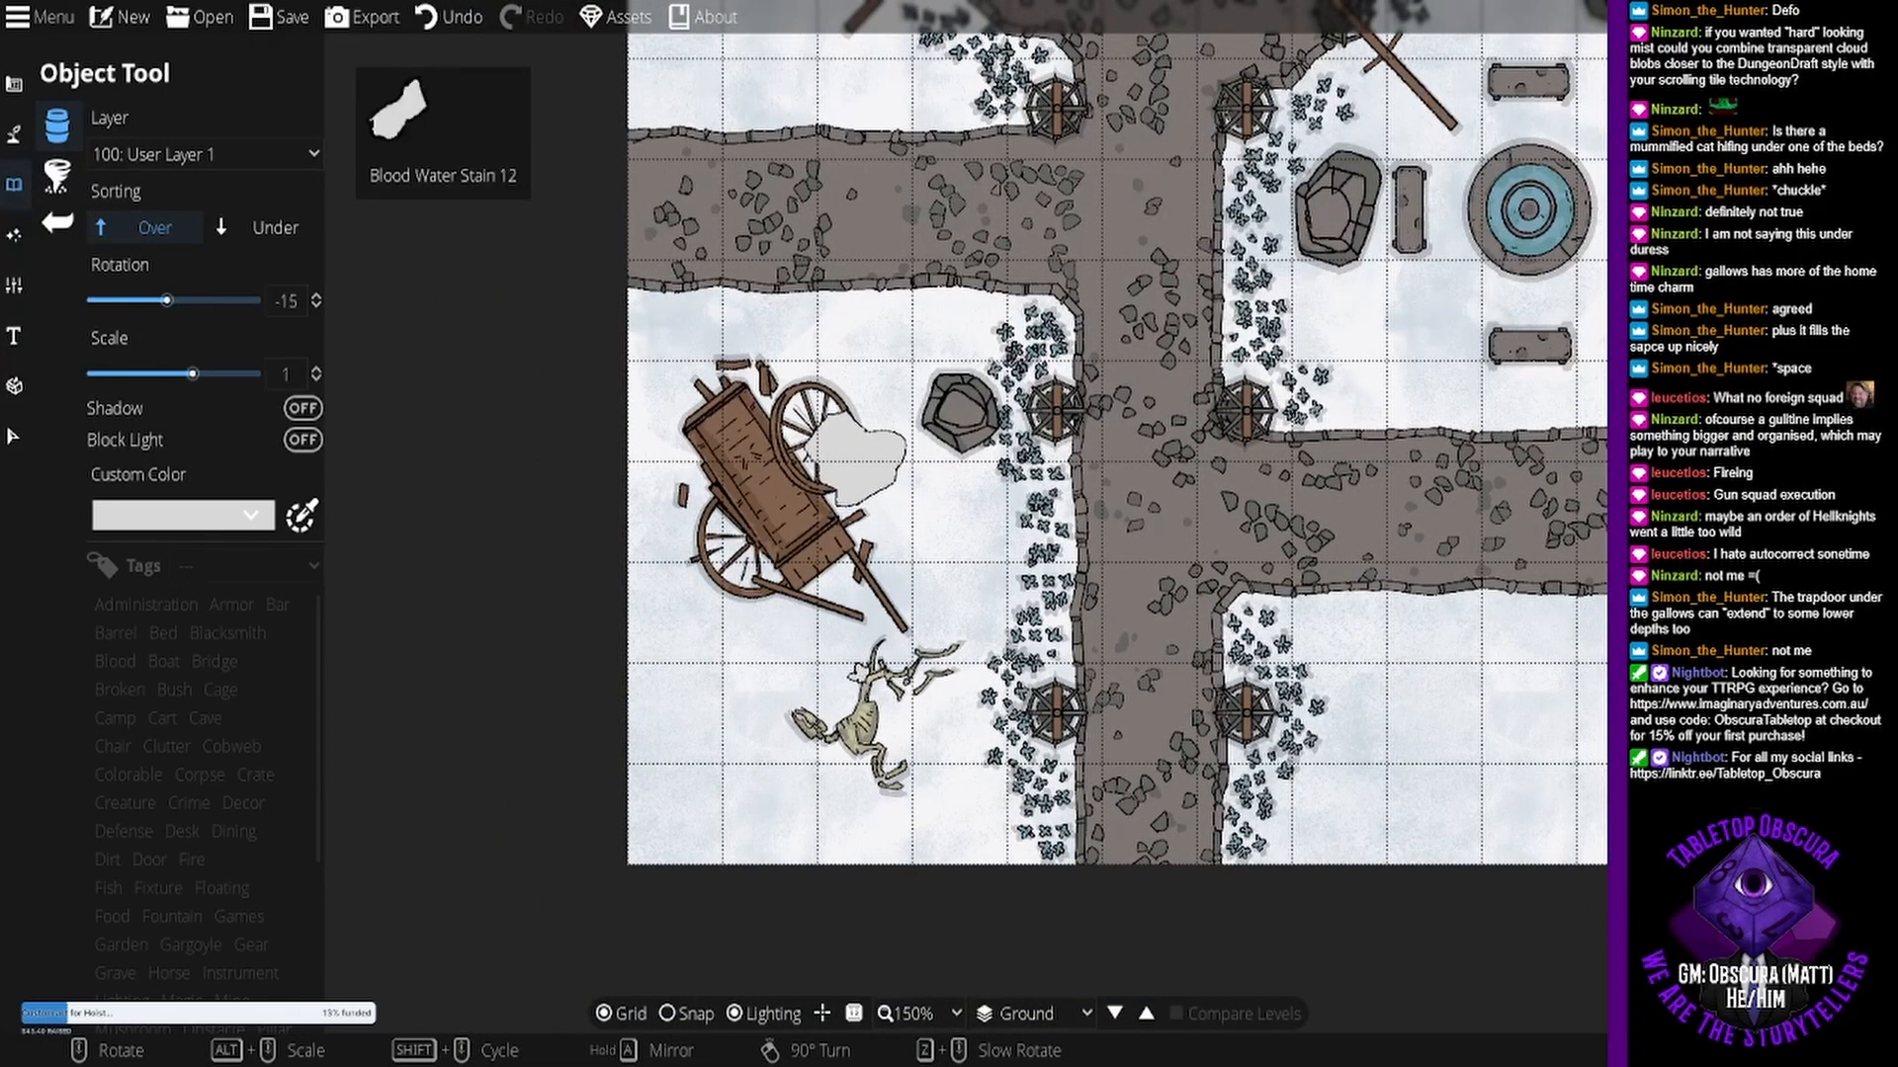
pyautogui.click(1744, 850)
pyautogui.scroll(3, 880, 760)
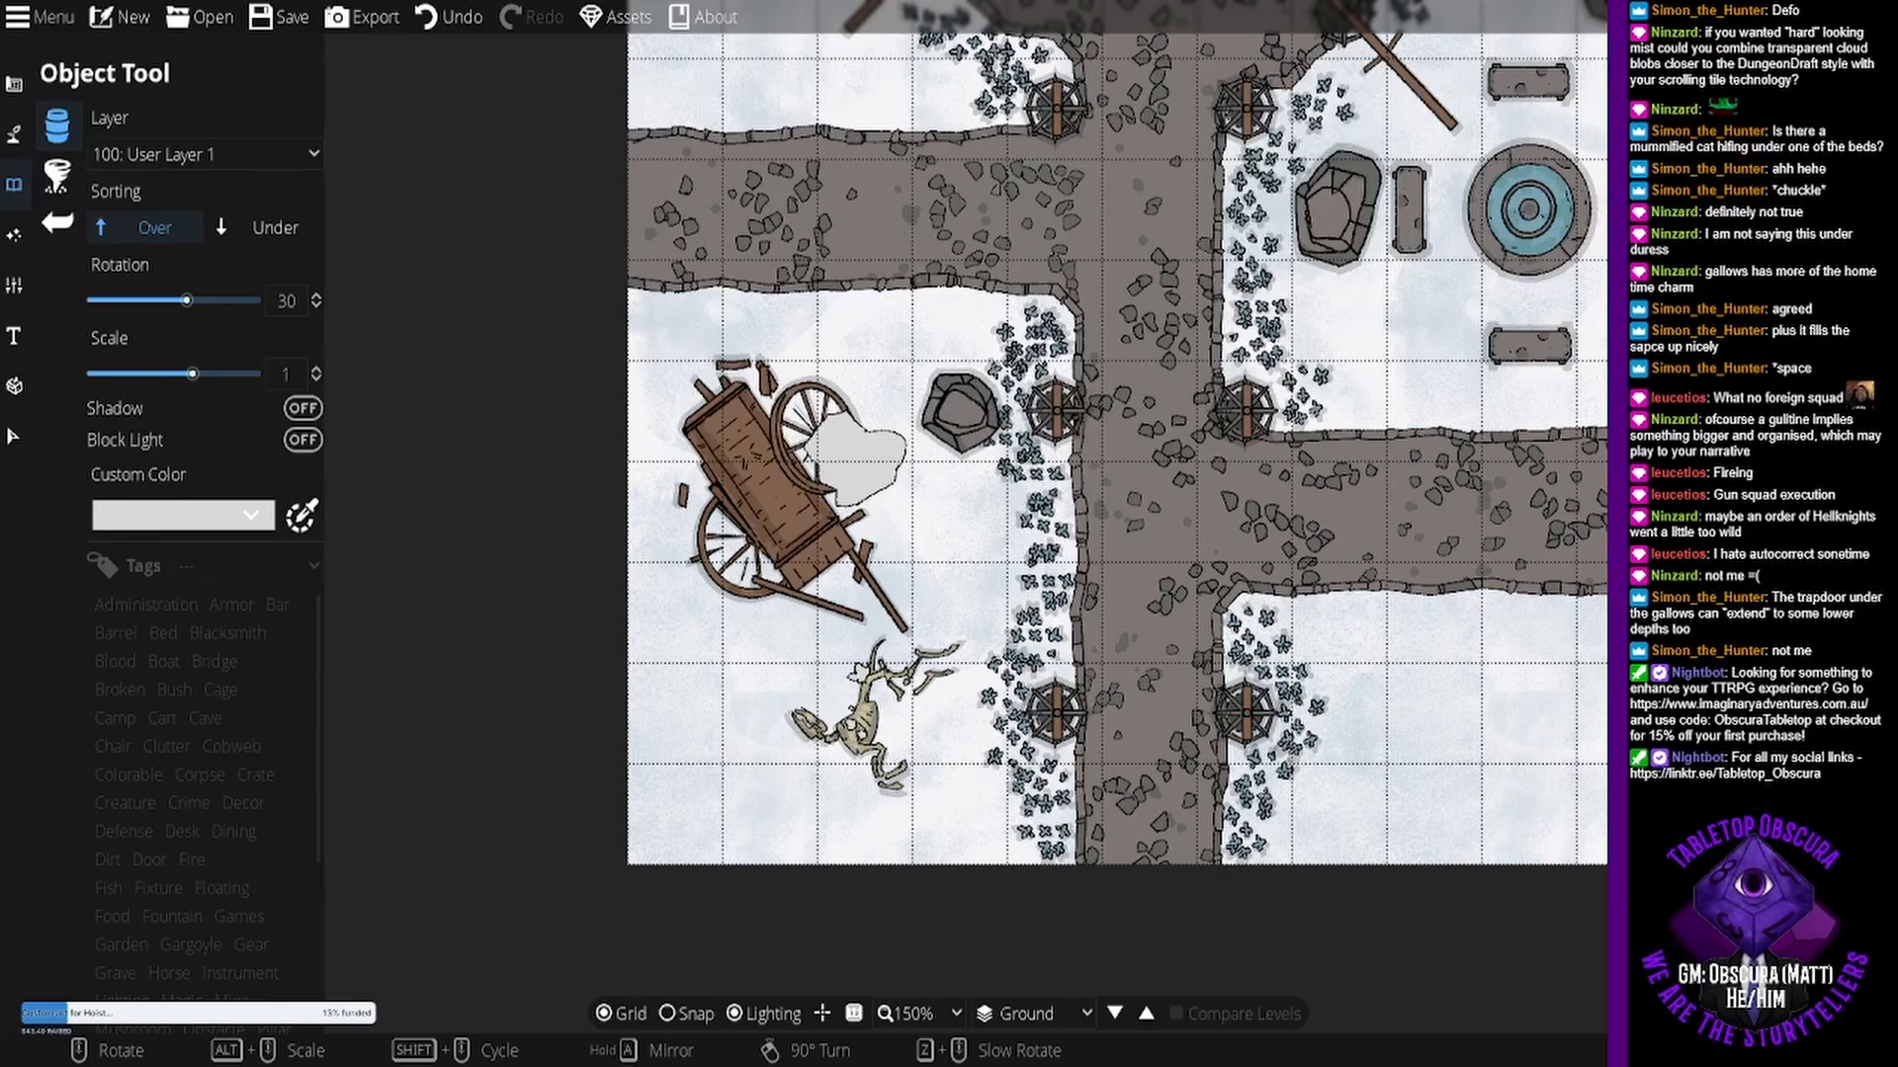
pyautogui.scroll(-4, 771, 564)
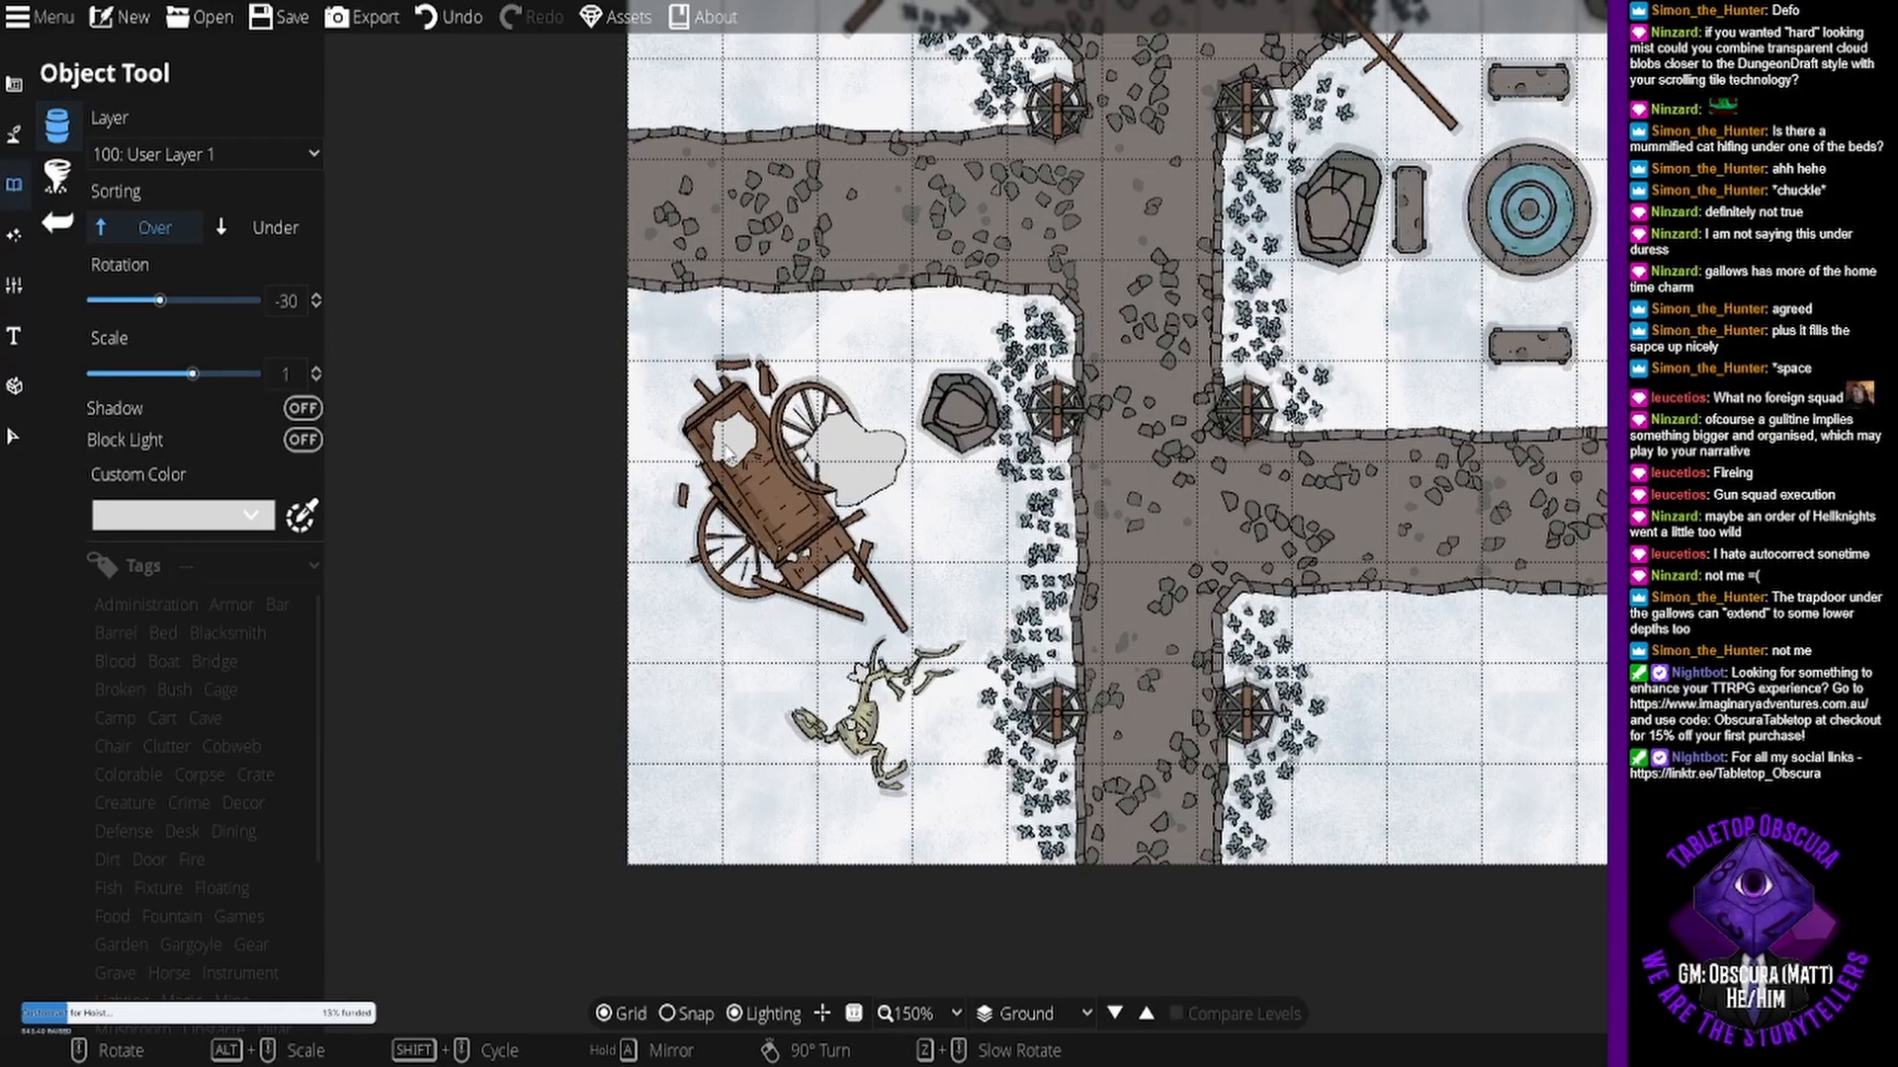
pyautogui.scroll(-4, 717, 445)
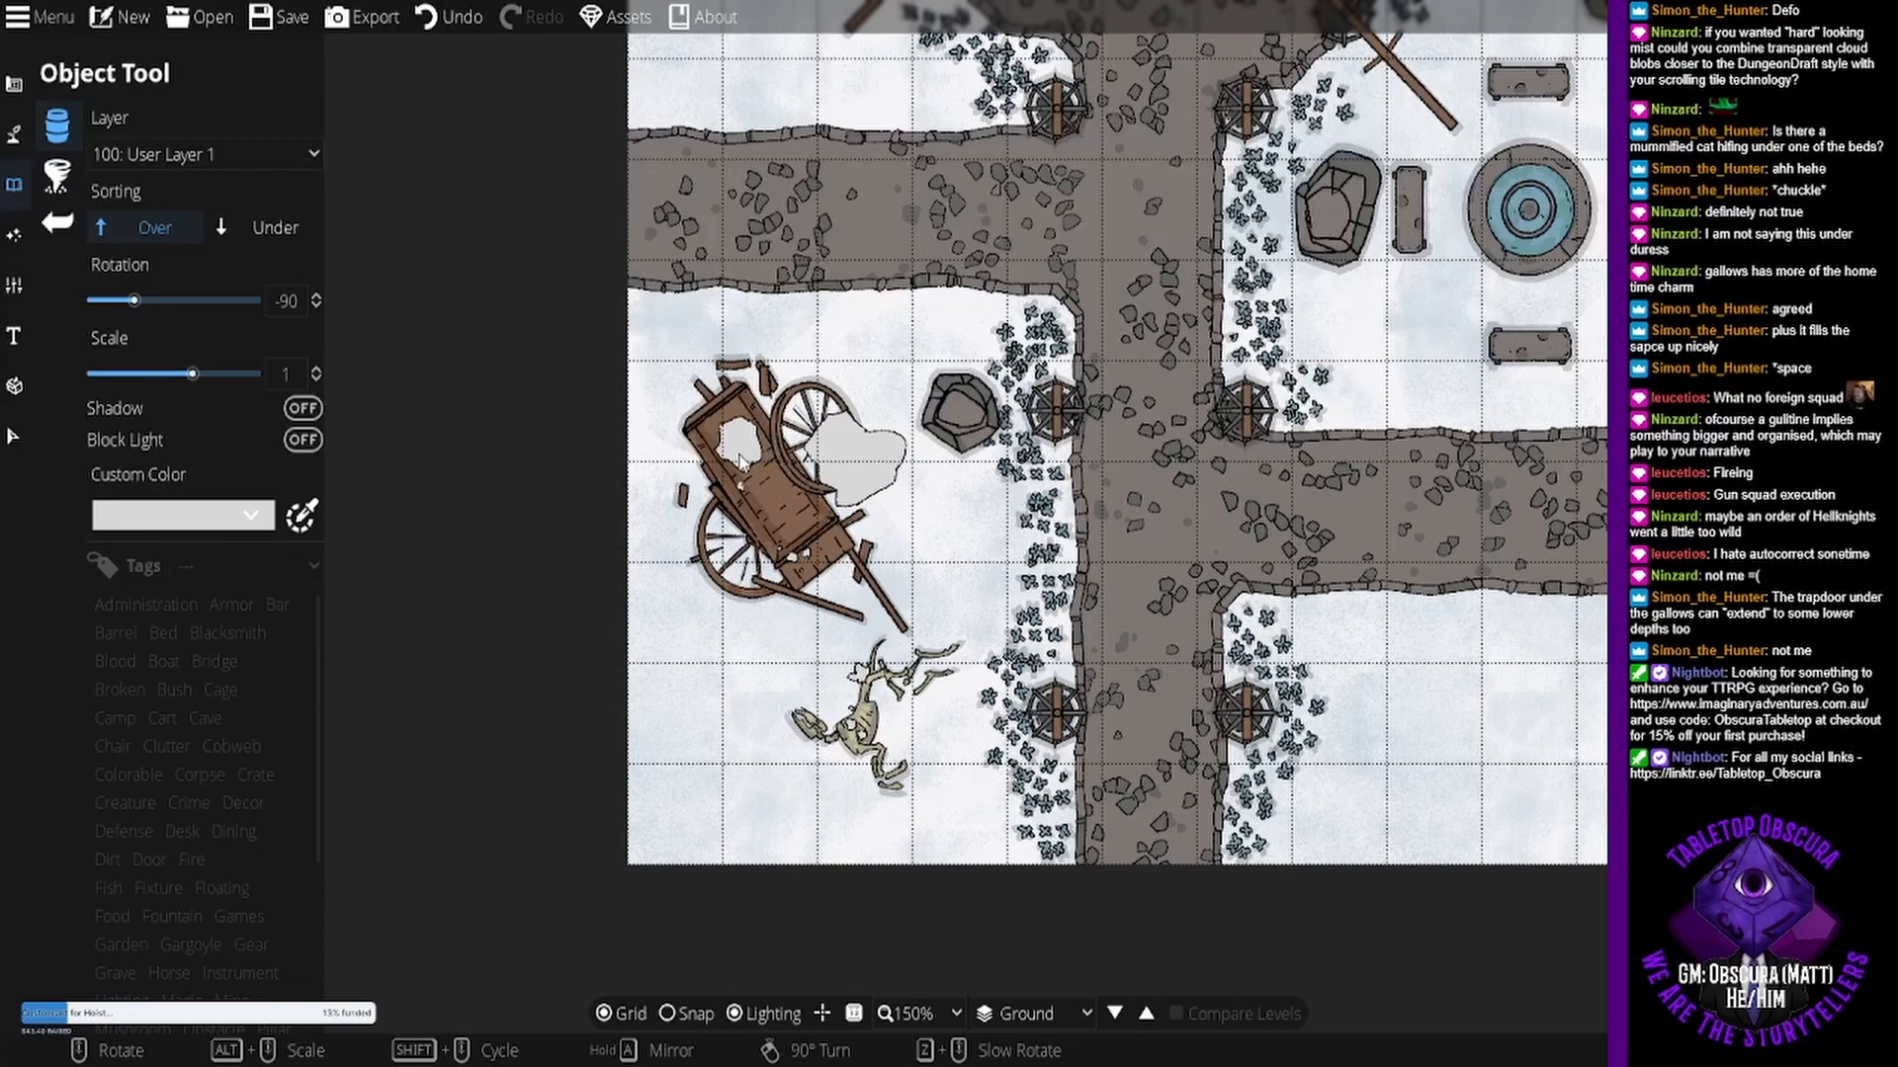
pyautogui.click(740, 457)
pyautogui.click(950, 643)
# - Turn on snapping and place a boulder, rotated -90, in the snow field west of the plaza
pyautogui.moveTo(1206, 619); pyautogui.dragTo(1107, 573)
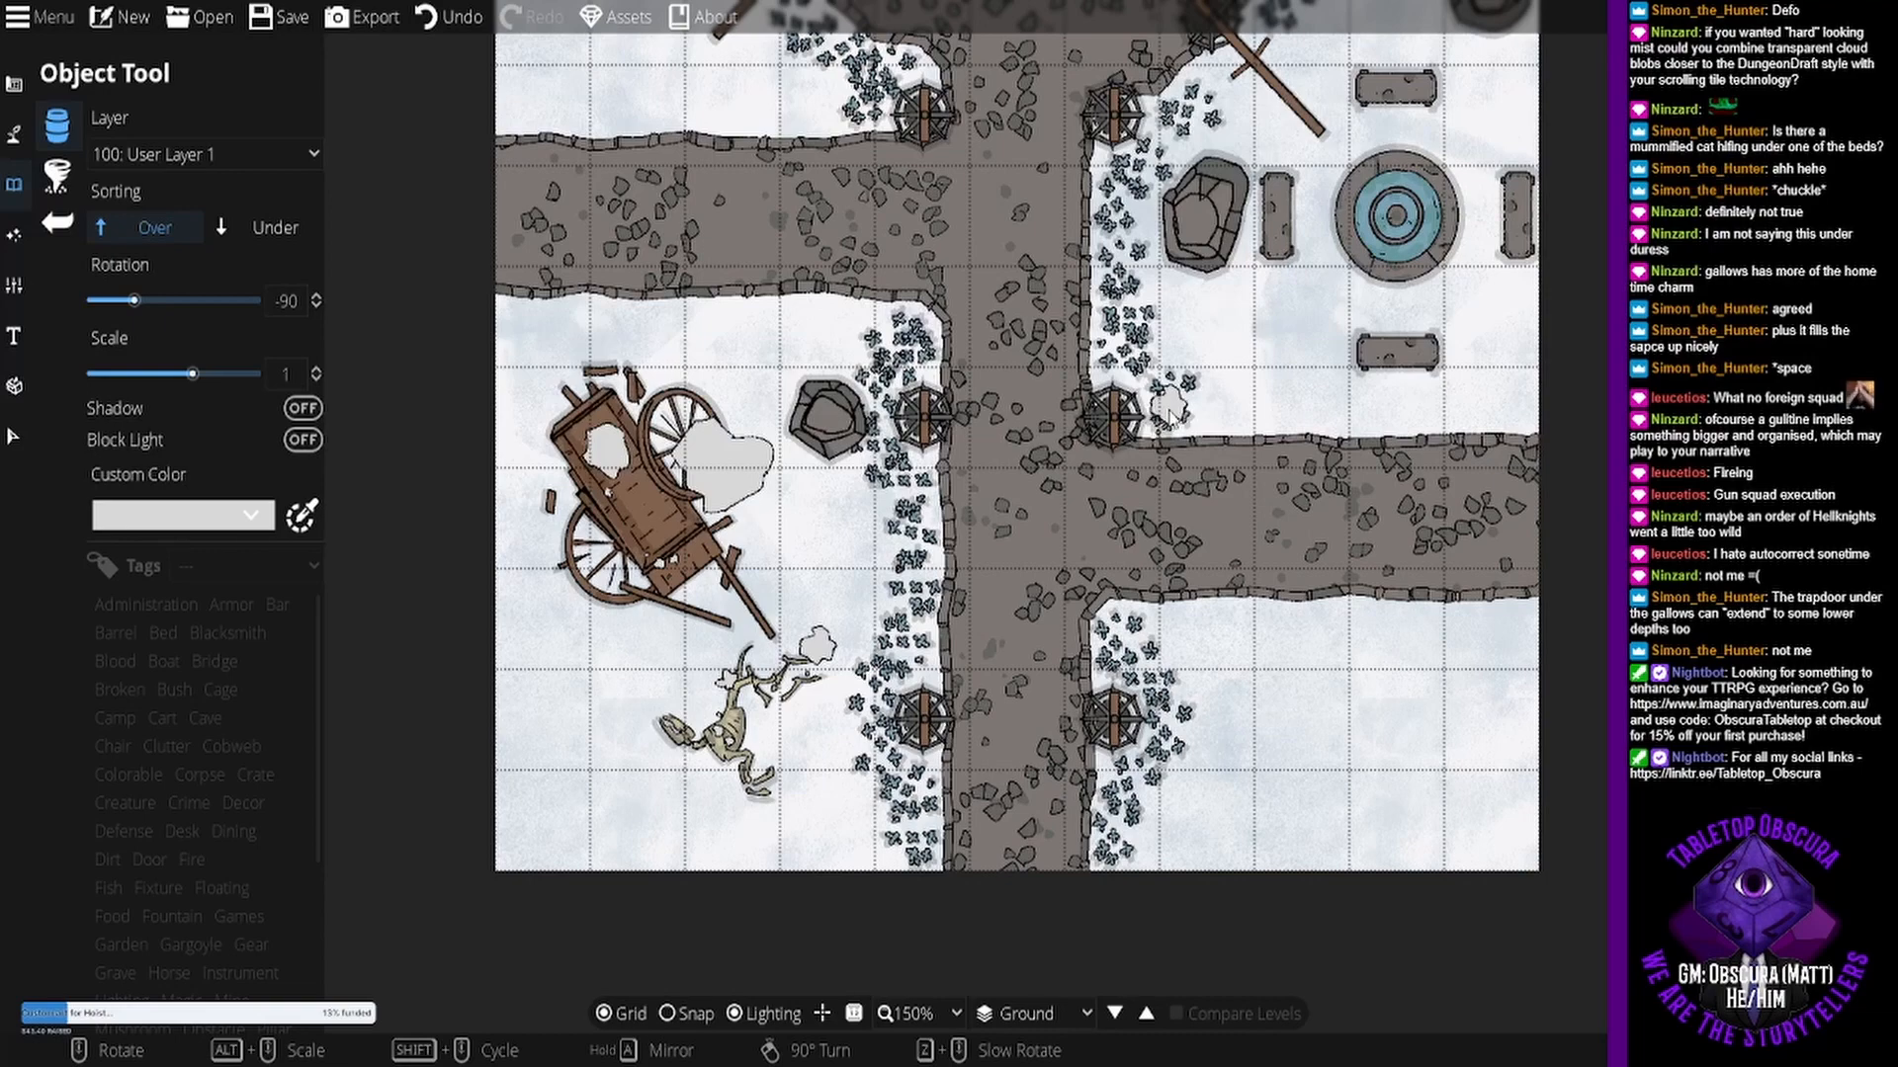
pyautogui.moveTo(880, 354); pyautogui.dragTo(903, 579)
pyautogui.scroll(-1, 883, 406)
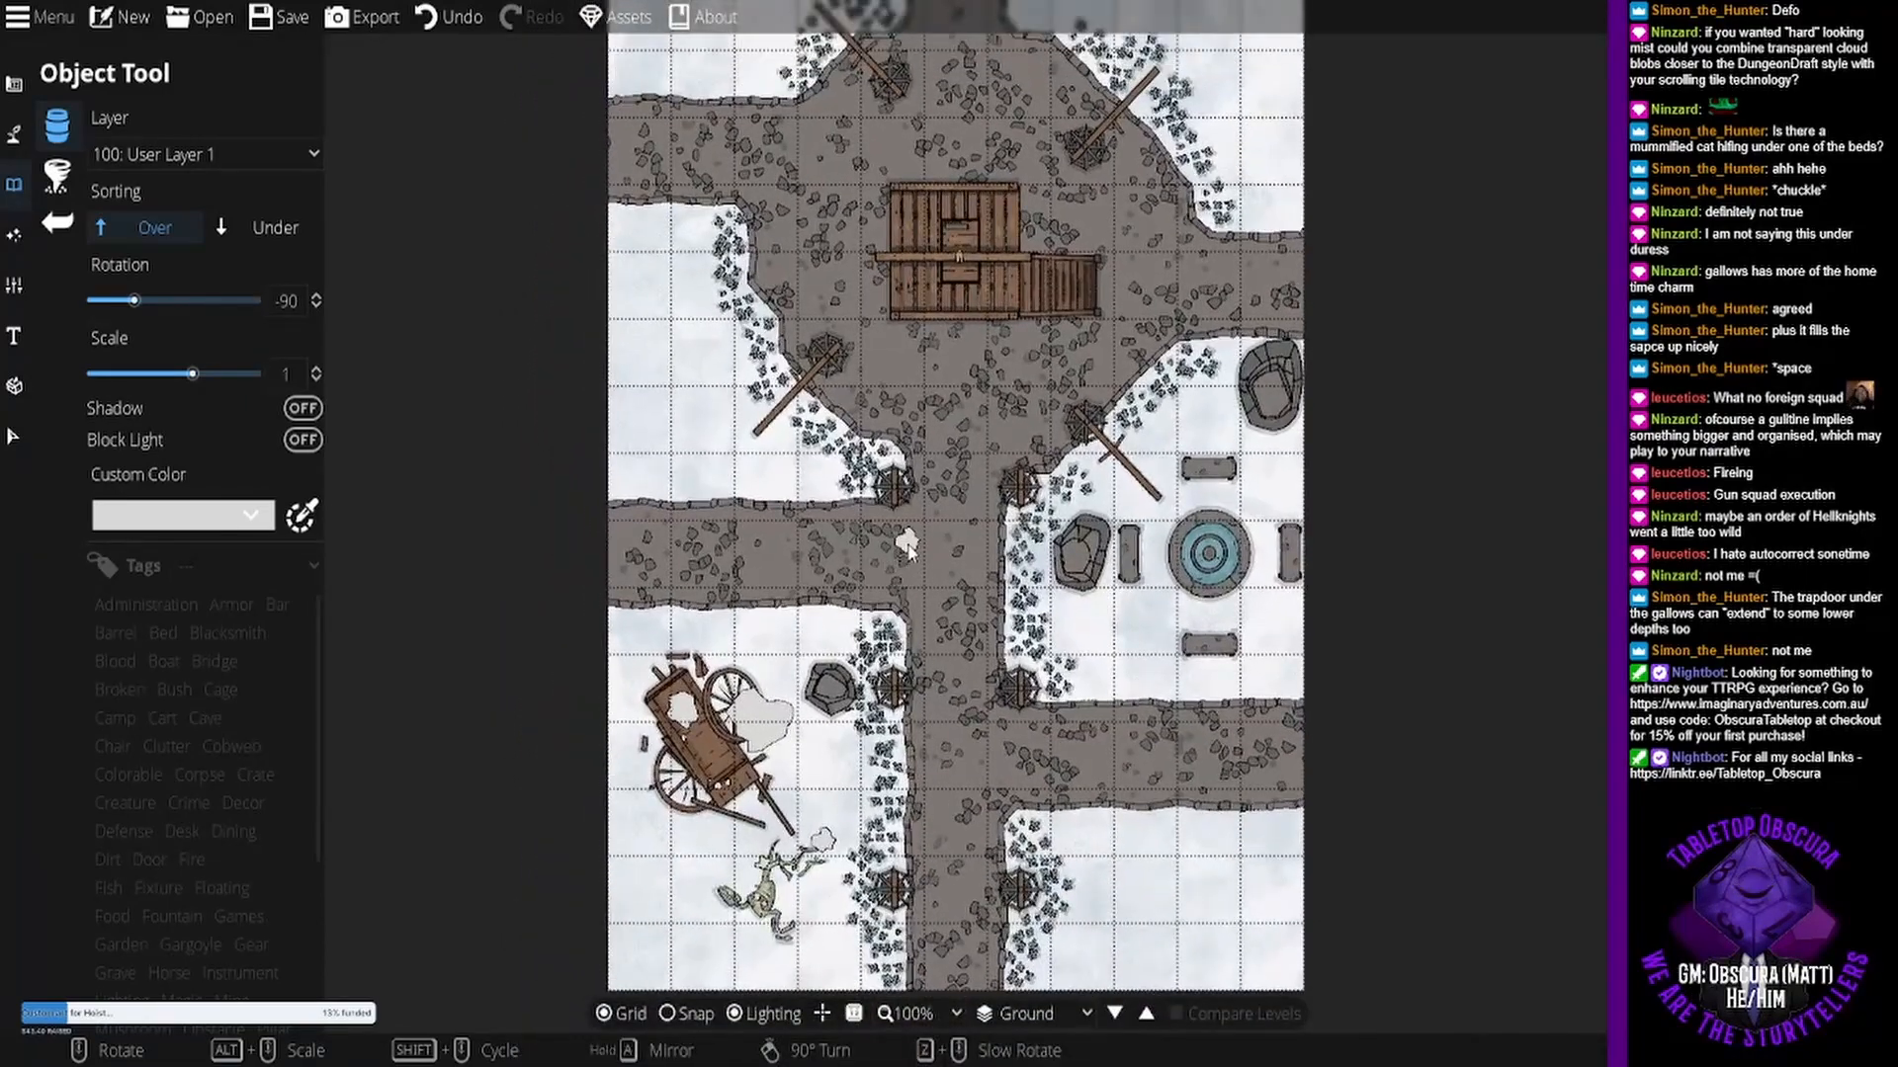
pyautogui.scroll(-1, 905, 546)
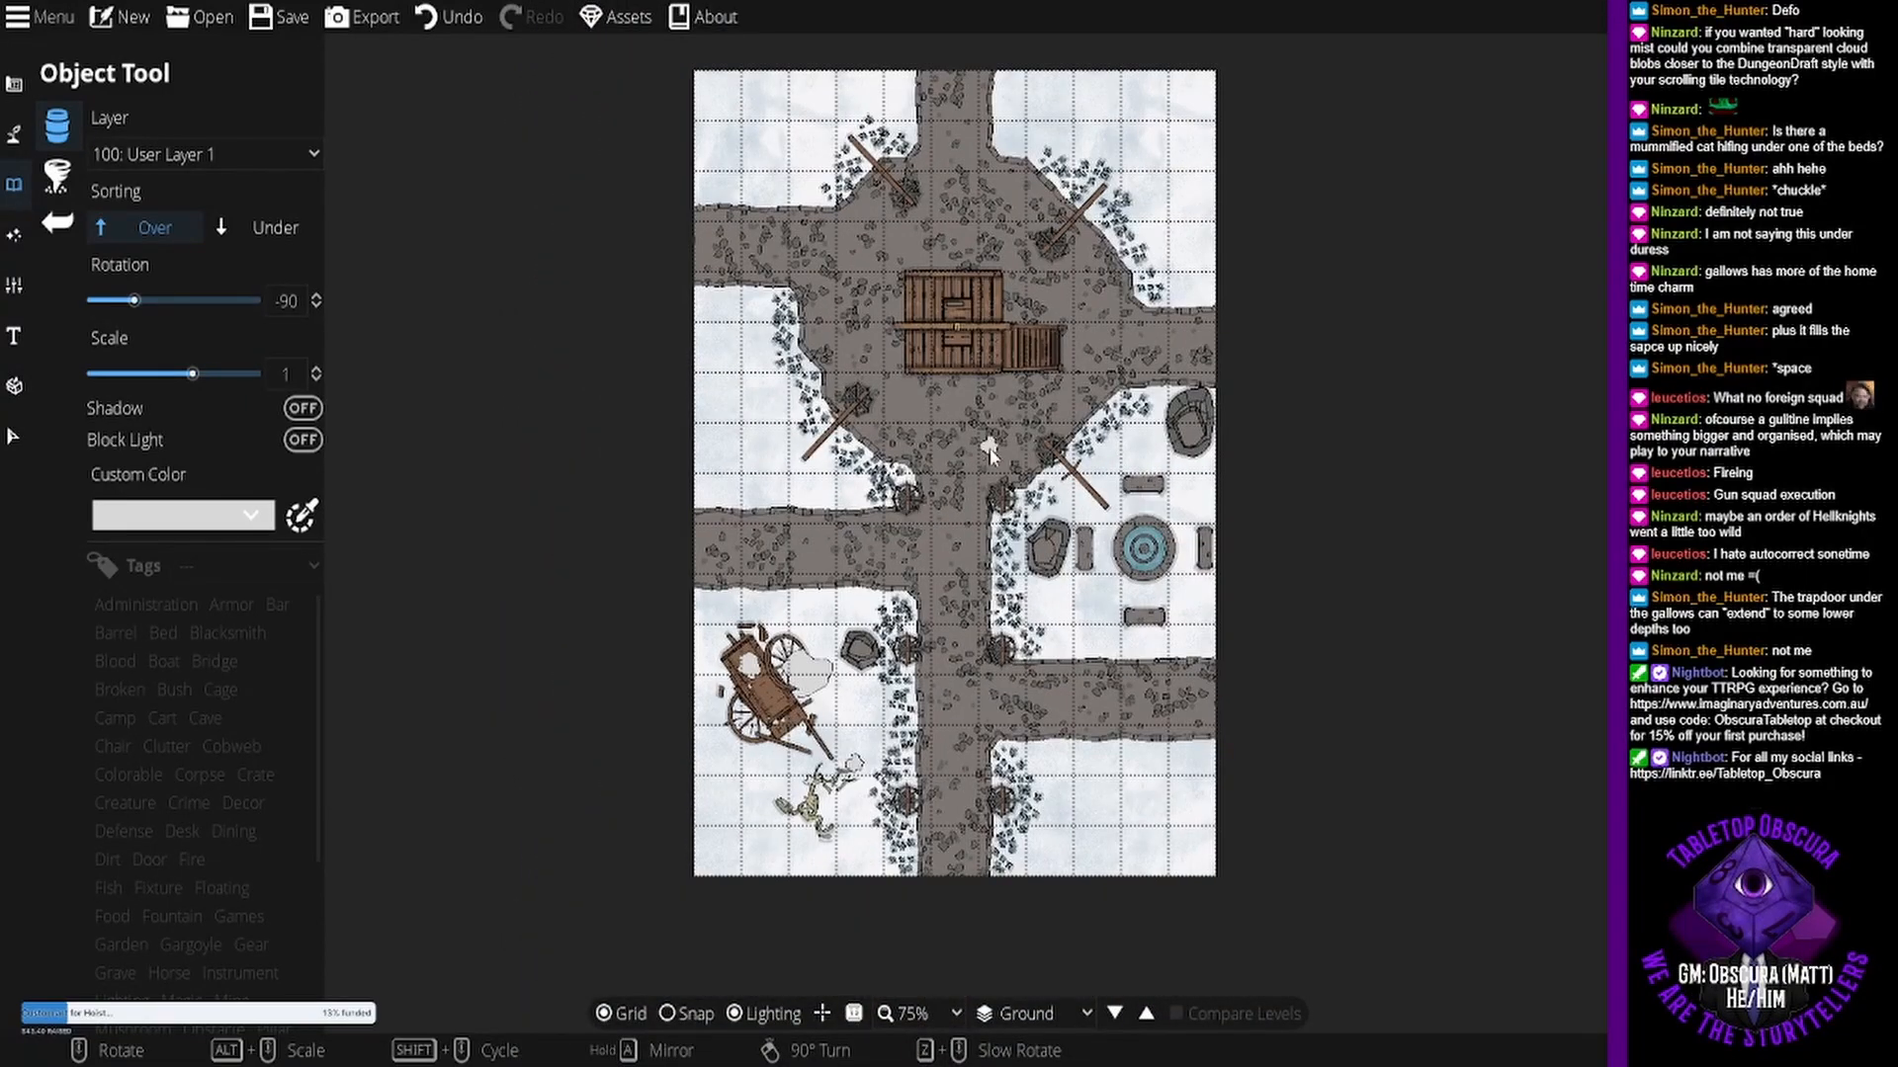
pyautogui.moveTo(982, 455); pyautogui.dragTo(985, 485)
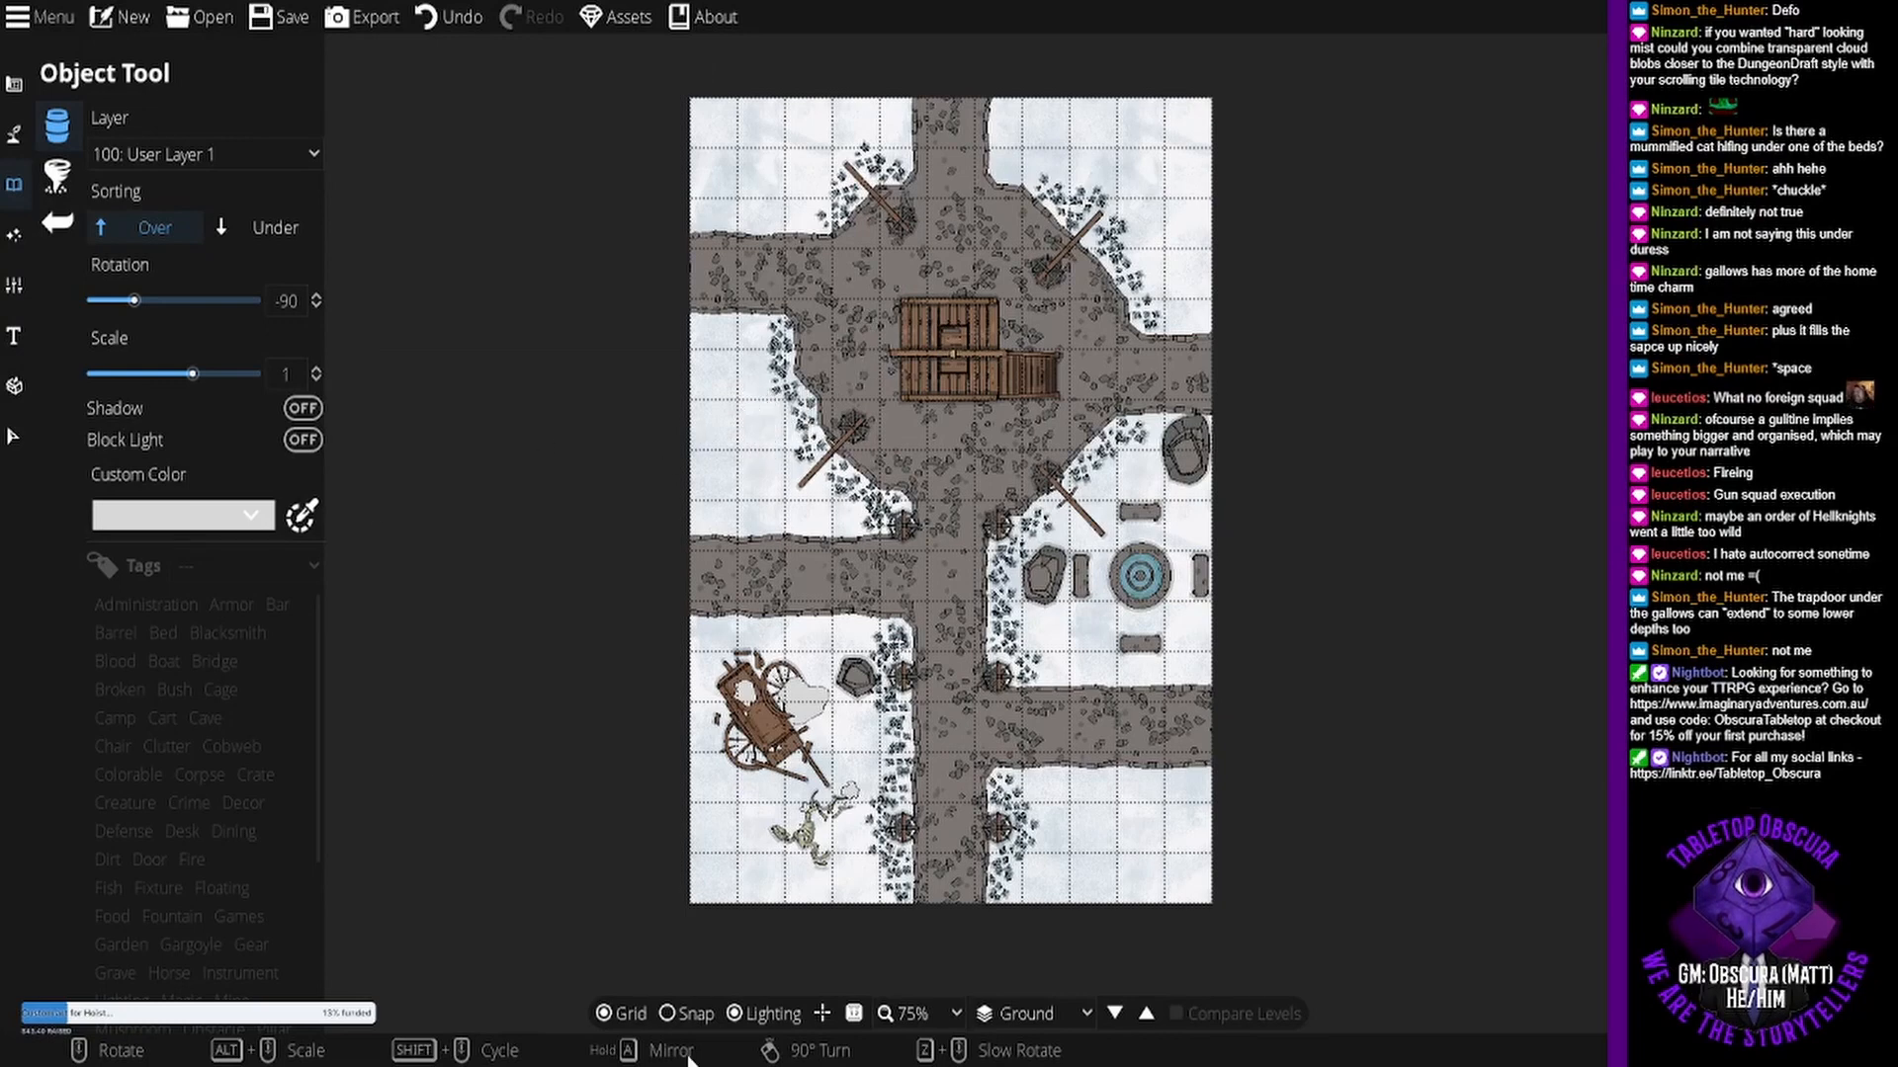
pyautogui.click(668, 1013)
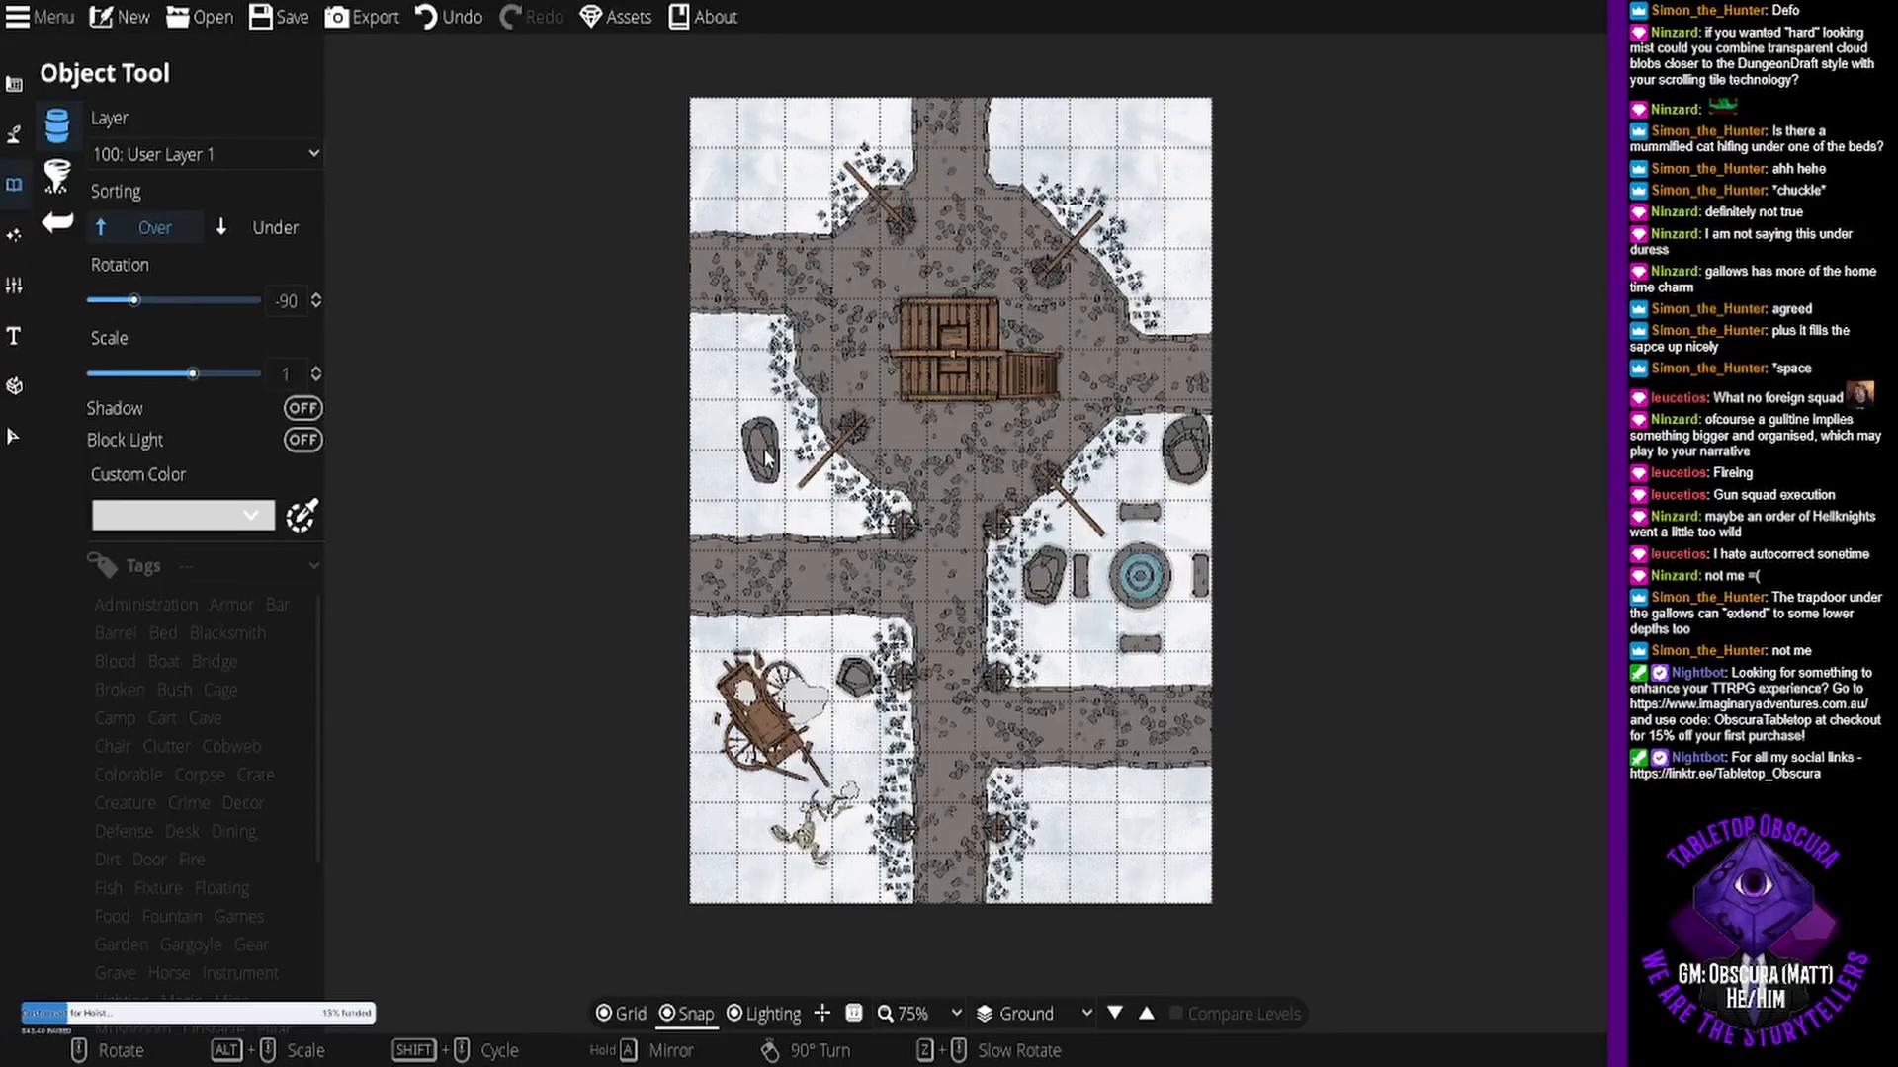
pyautogui.click(767, 457)
# - Place a boulder, rotated -15, in the map's northeast snow field
pyautogui.moveTo(1479, 144); pyautogui.dragTo(1470, 305)
pyautogui.scroll(-1, 1470, 312)
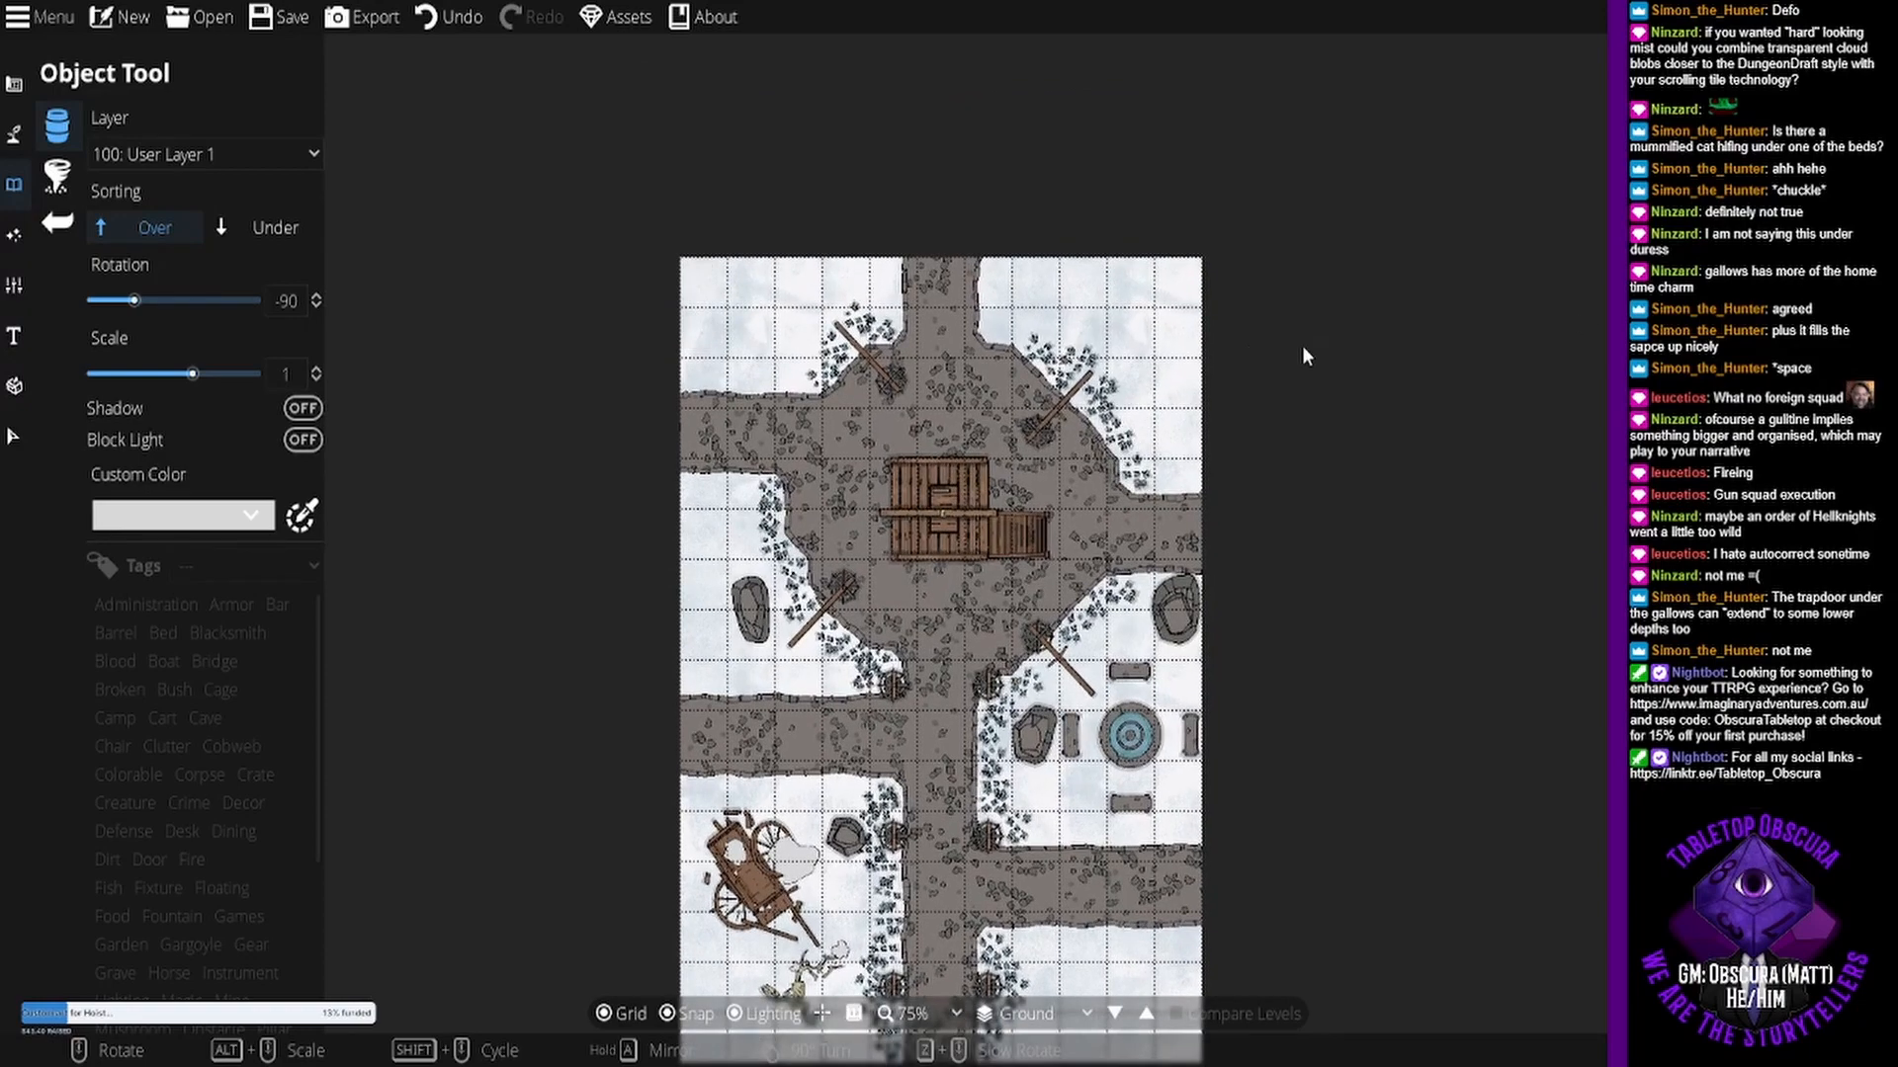
pyautogui.scroll(1, 1106, 346)
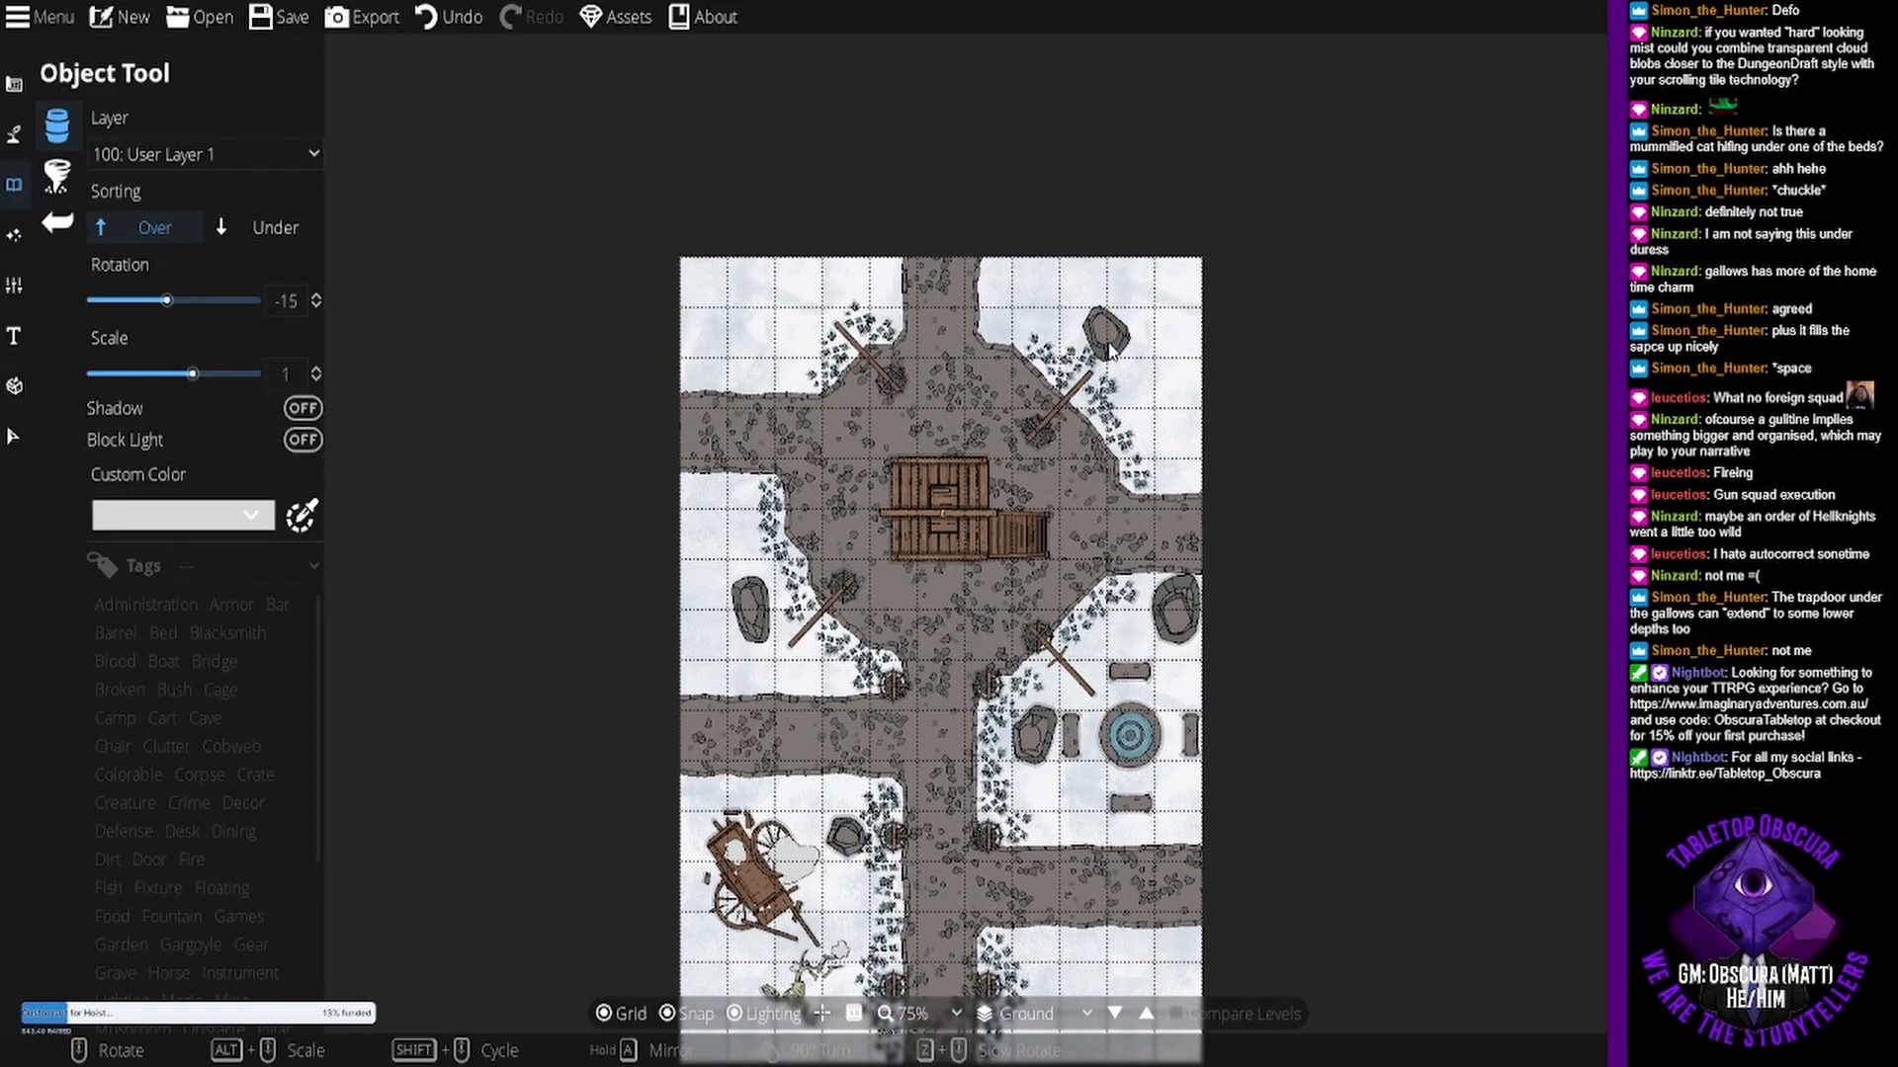
pyautogui.scroll(4, 1137, 338)
pyautogui.click(1138, 338)
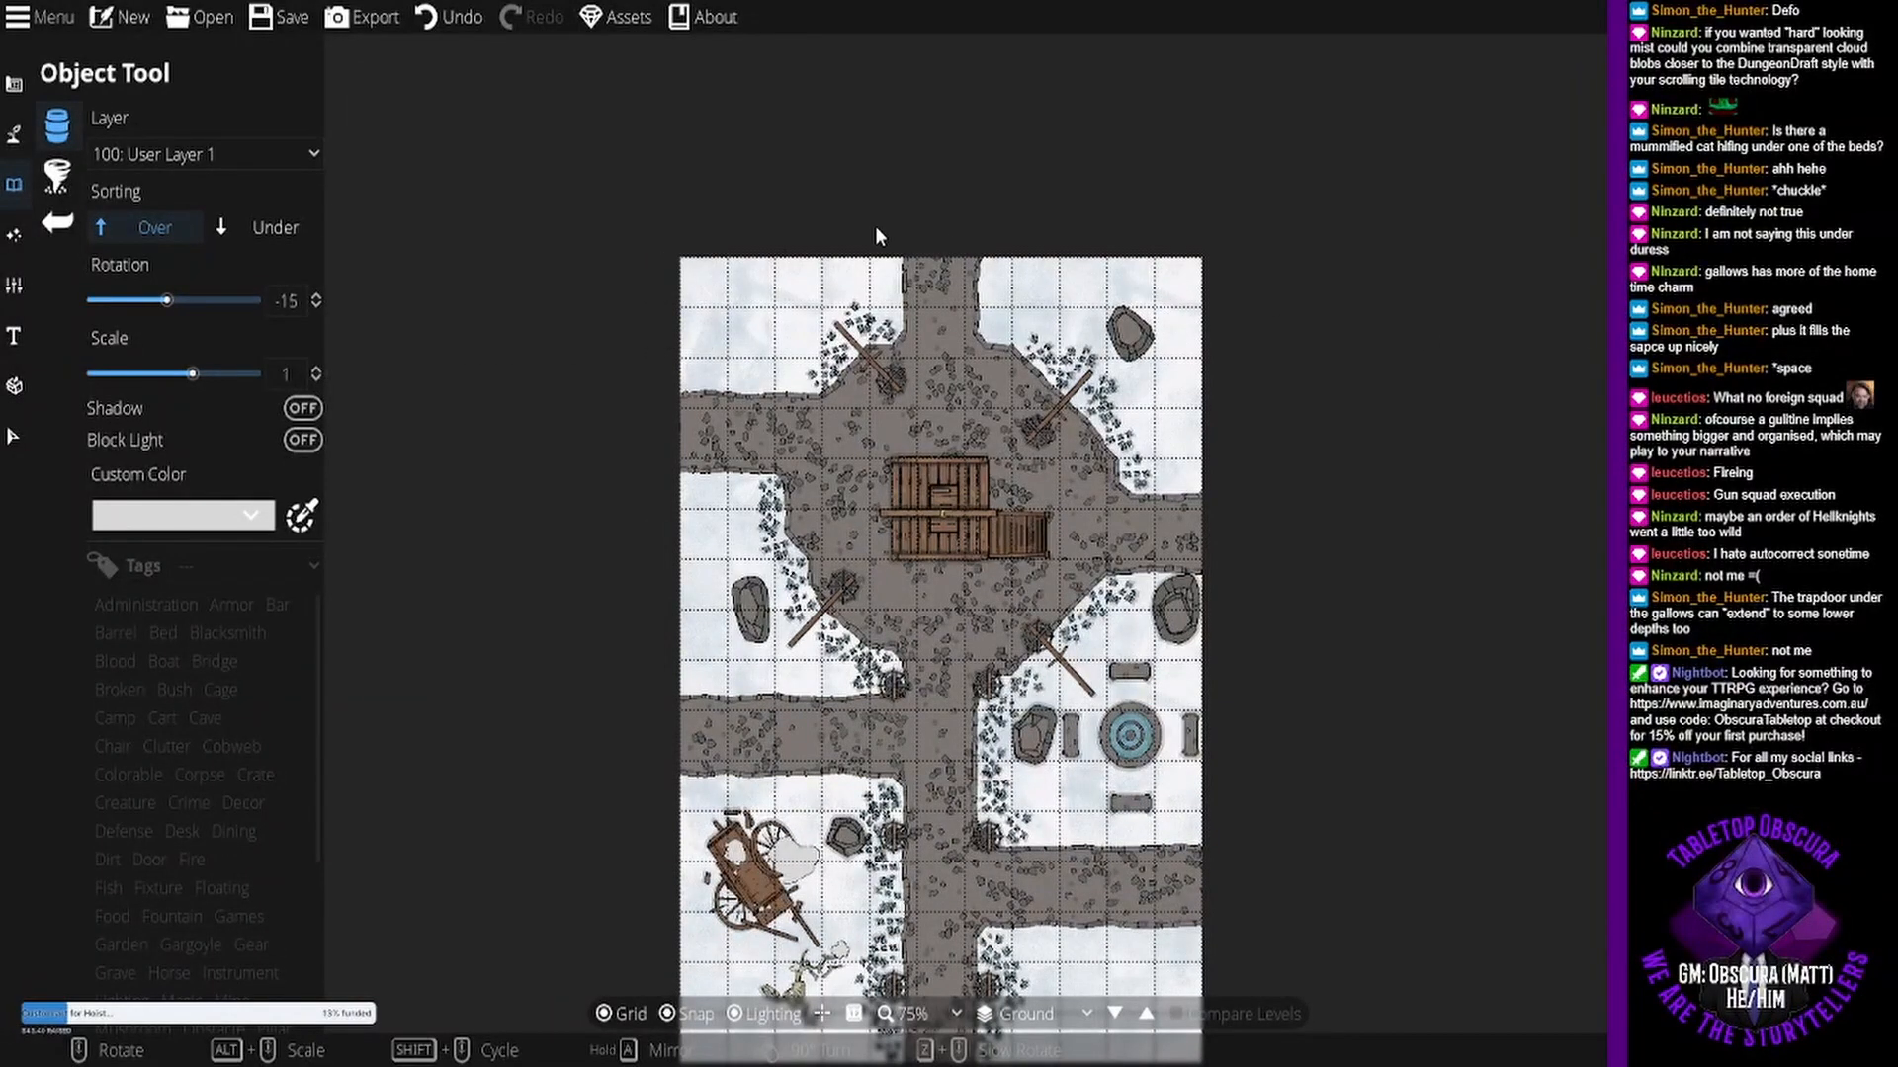
# - Place a boulder, rotated -45, in the map's northwest snow field
pyautogui.moveTo(1084, 685); pyautogui.dragTo(1092, 478)
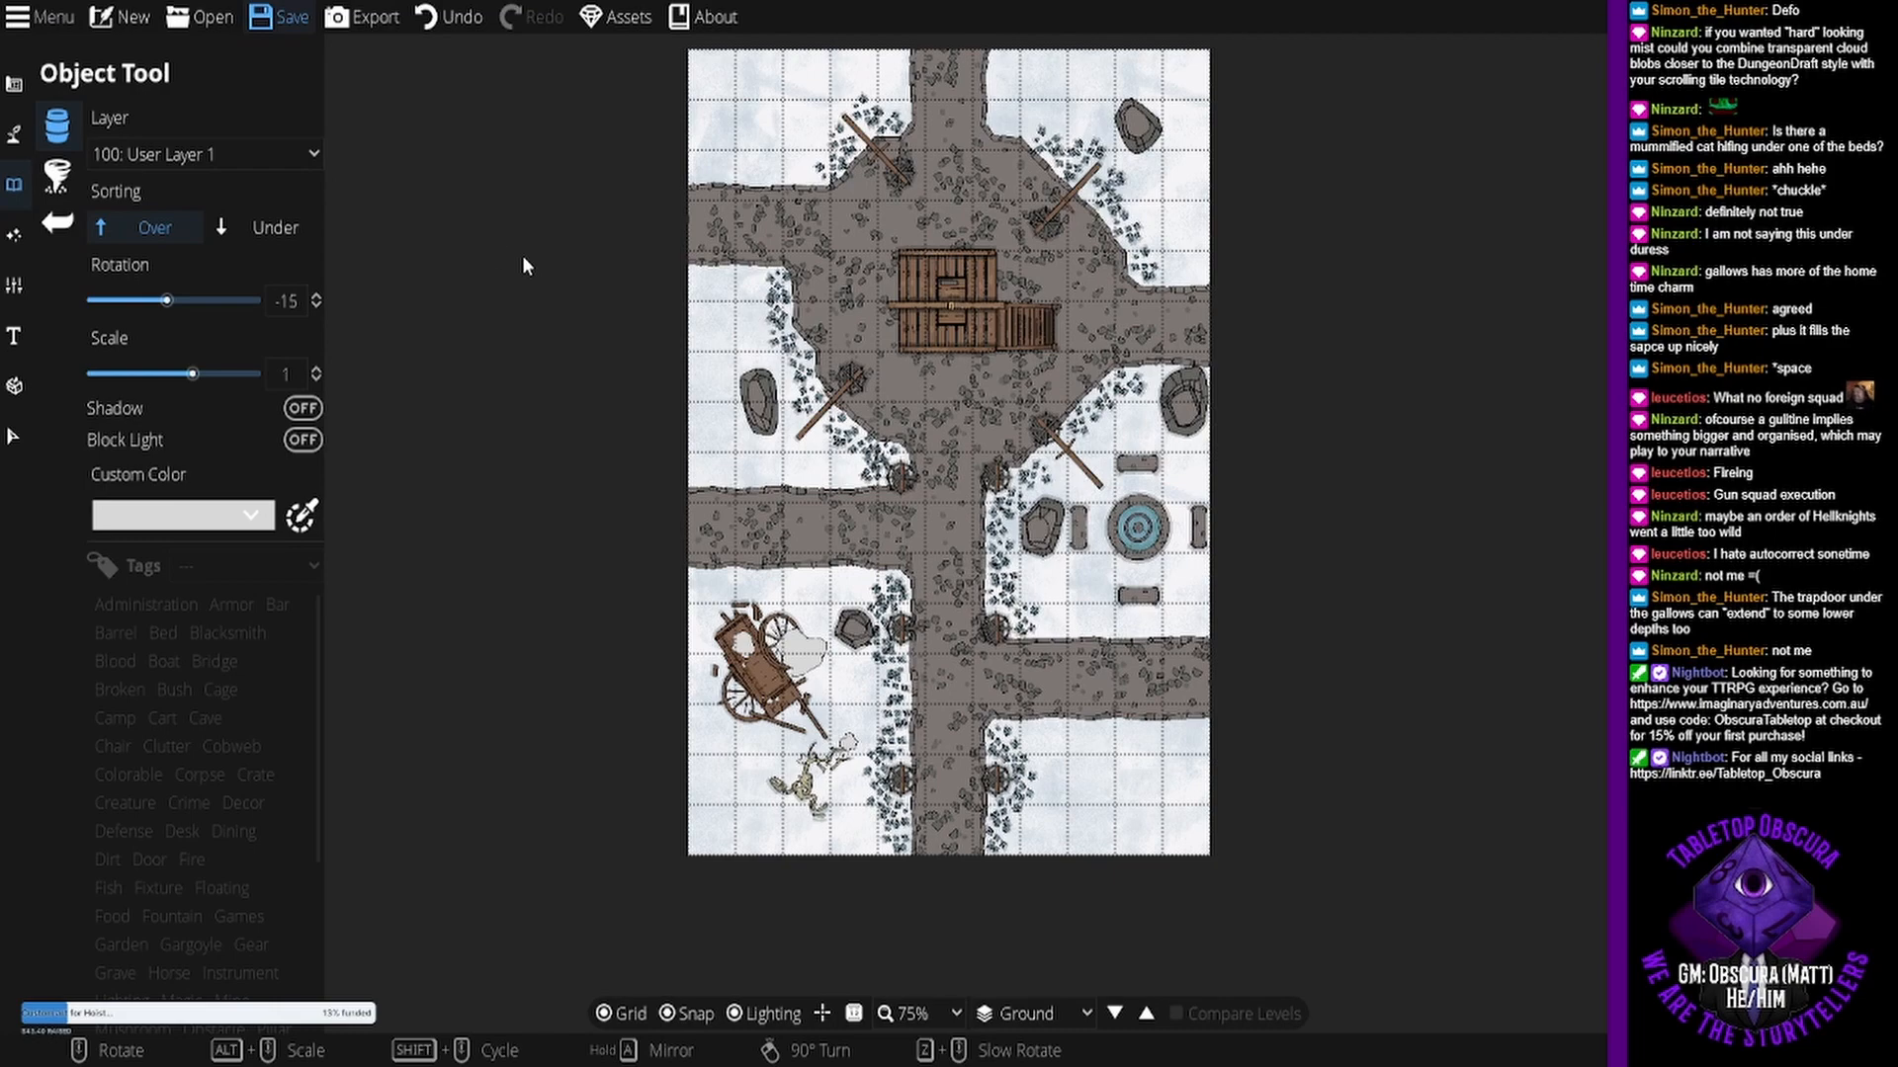
pyautogui.moveTo(929, 456); pyautogui.dragTo(821, 642)
pyautogui.click(676, 298)
pyautogui.scroll(-2, 707, 314)
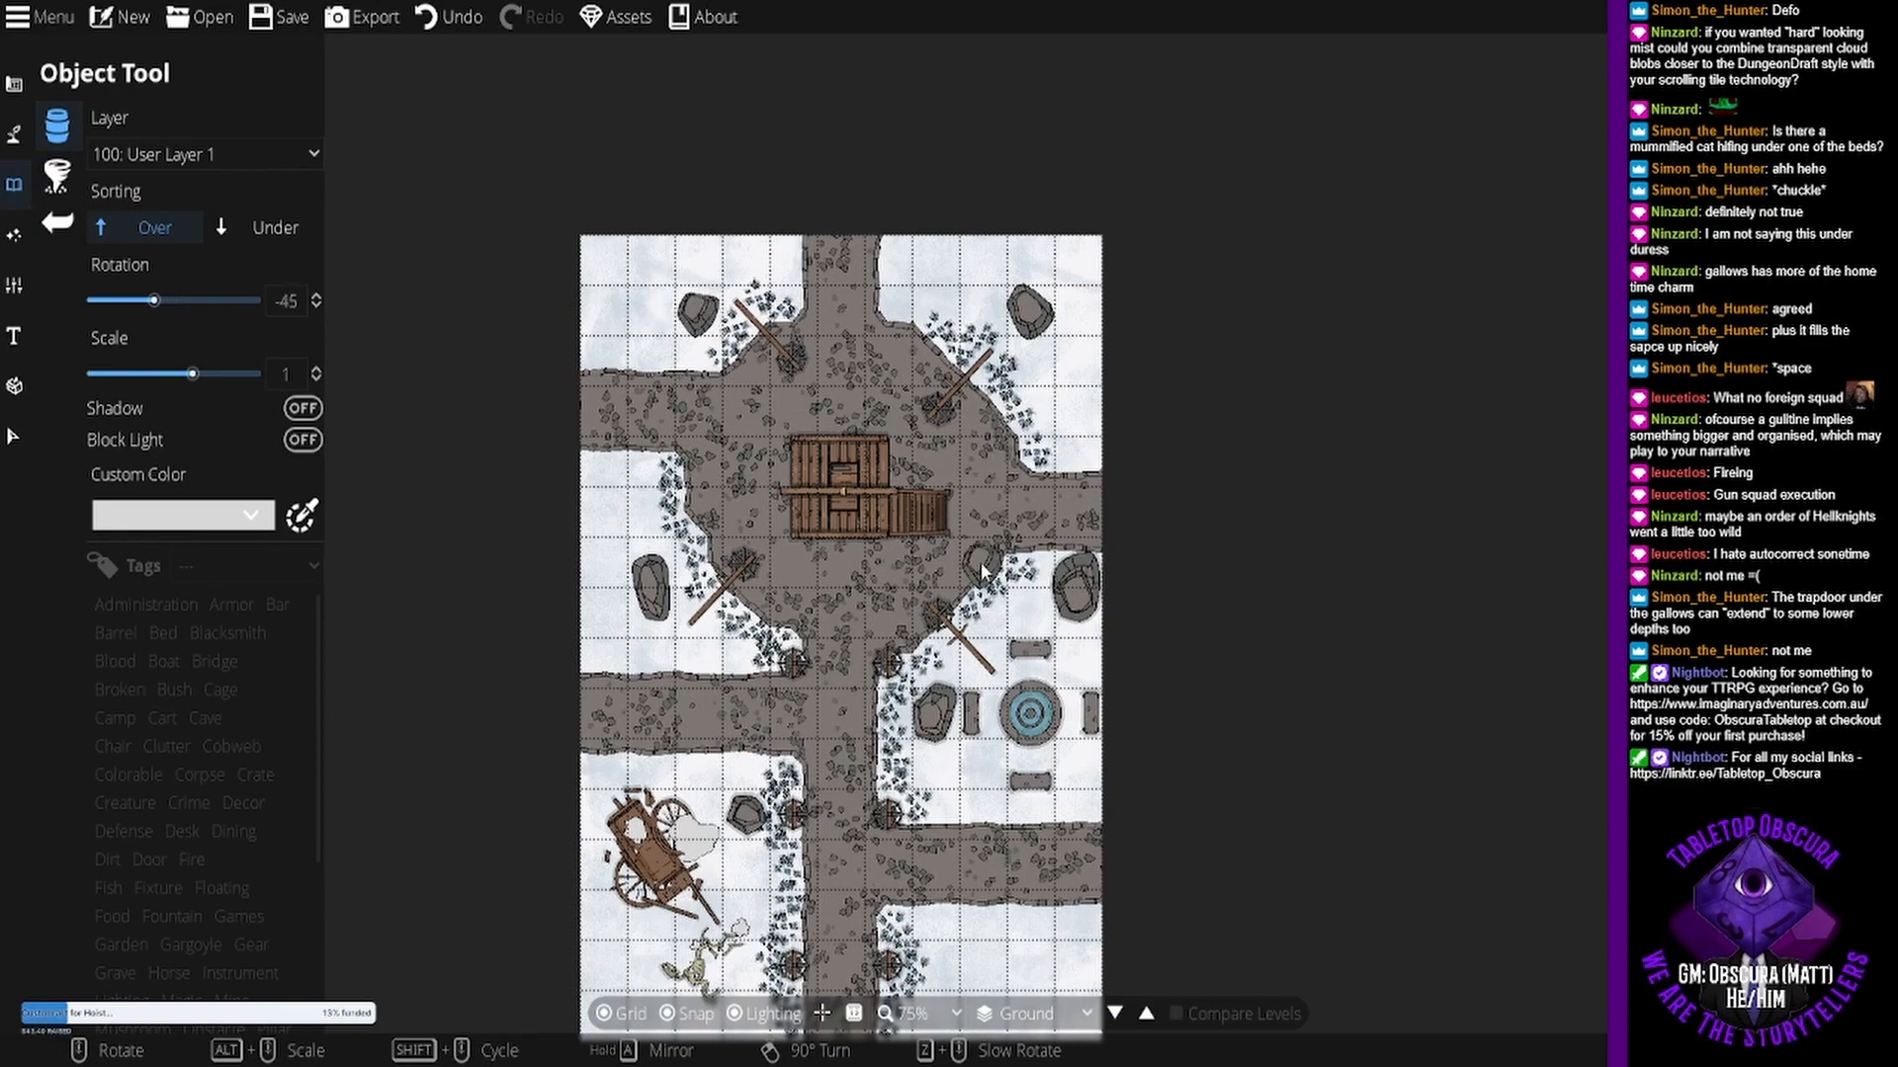
# - Place a boulder, rotated 30, in the map's southeast snow field and save the map
pyautogui.moveTo(961, 595); pyautogui.dragTo(936, 384)
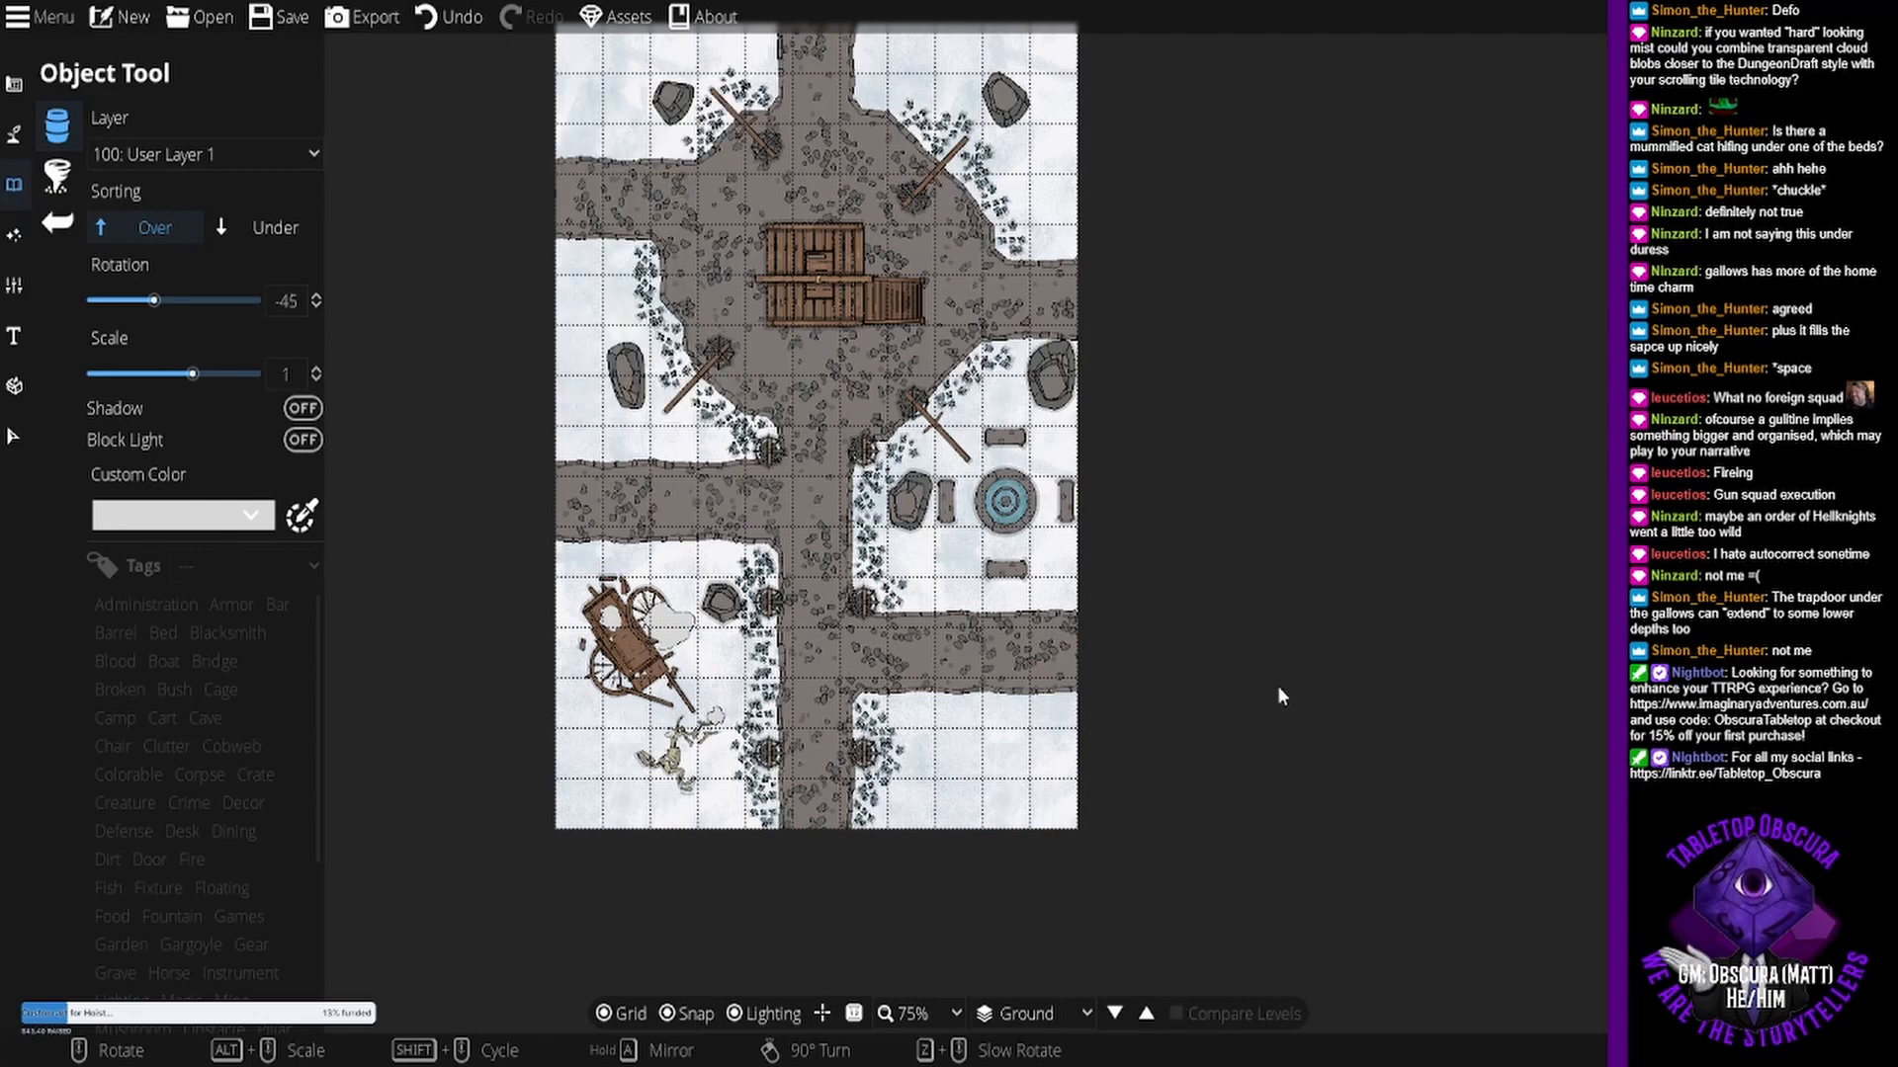
pyautogui.scroll(5, 978, 741)
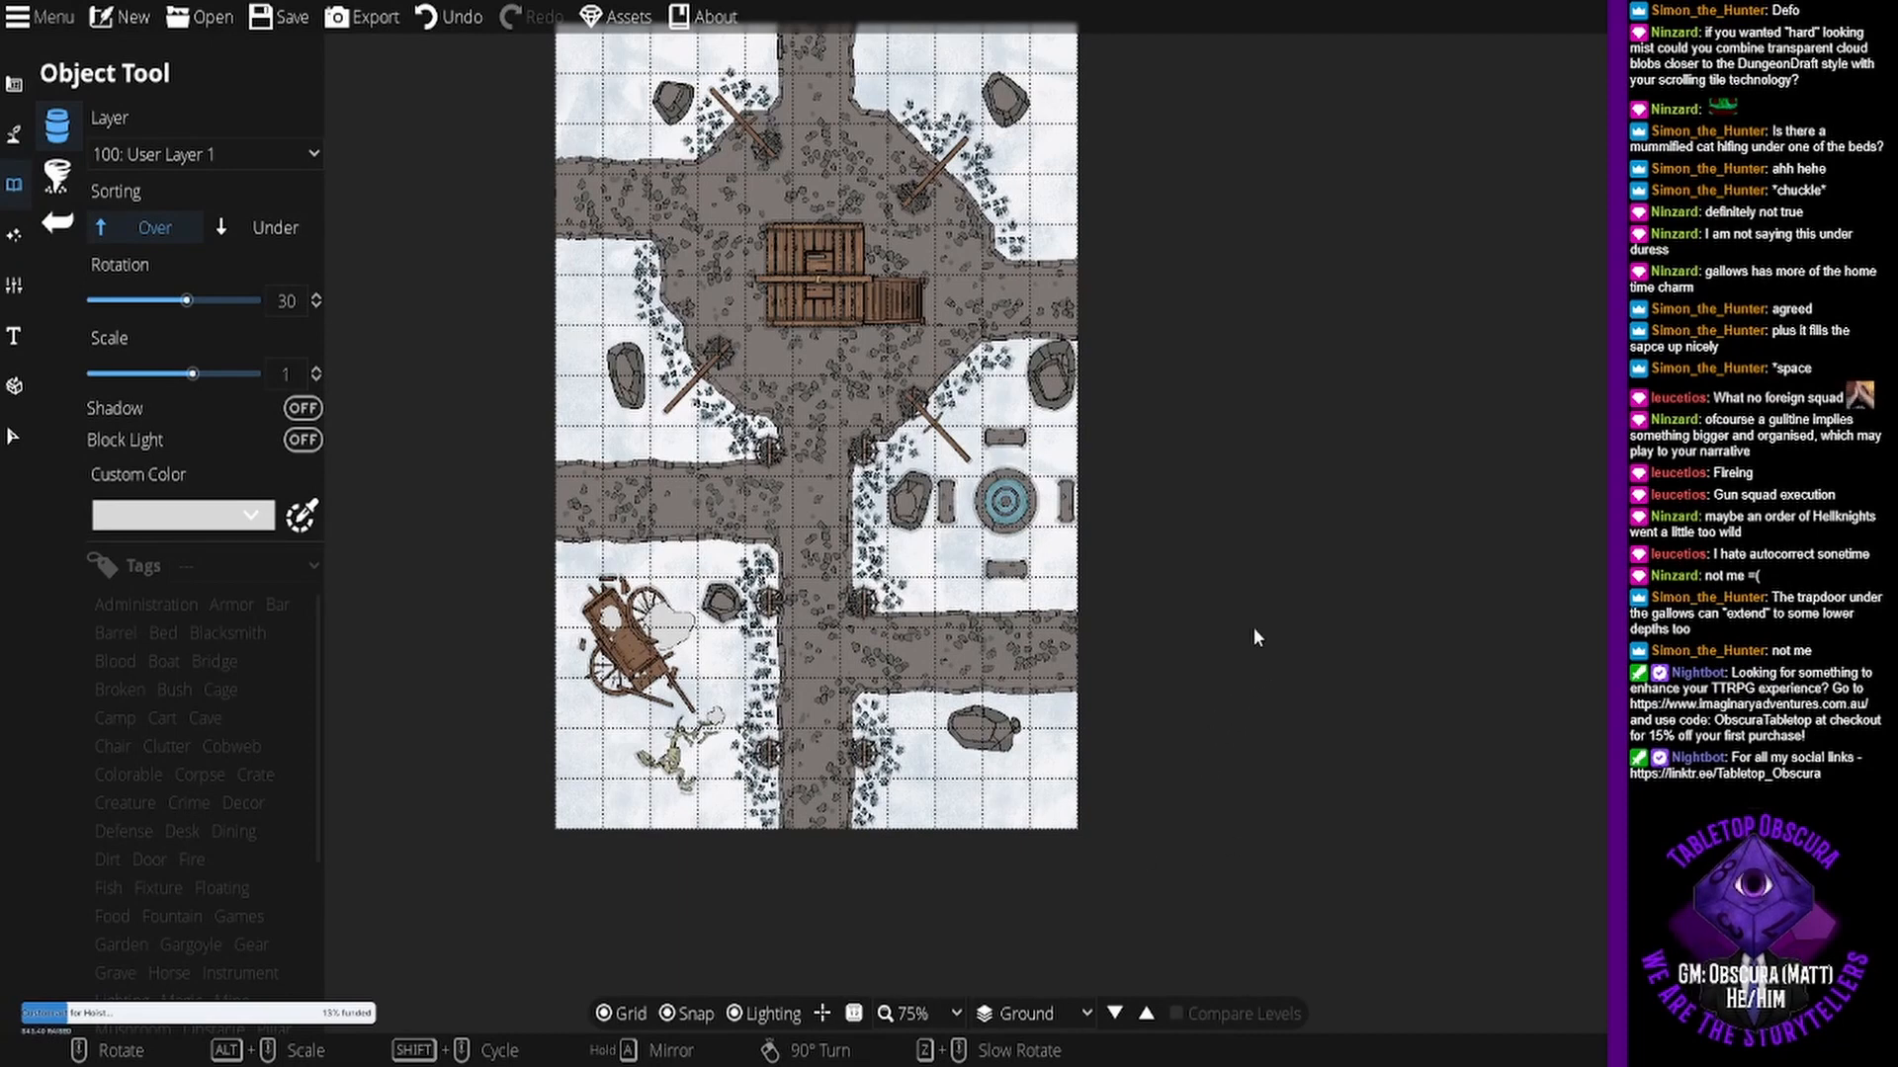
pyautogui.moveTo(962, 373); pyautogui.dragTo(955, 477)
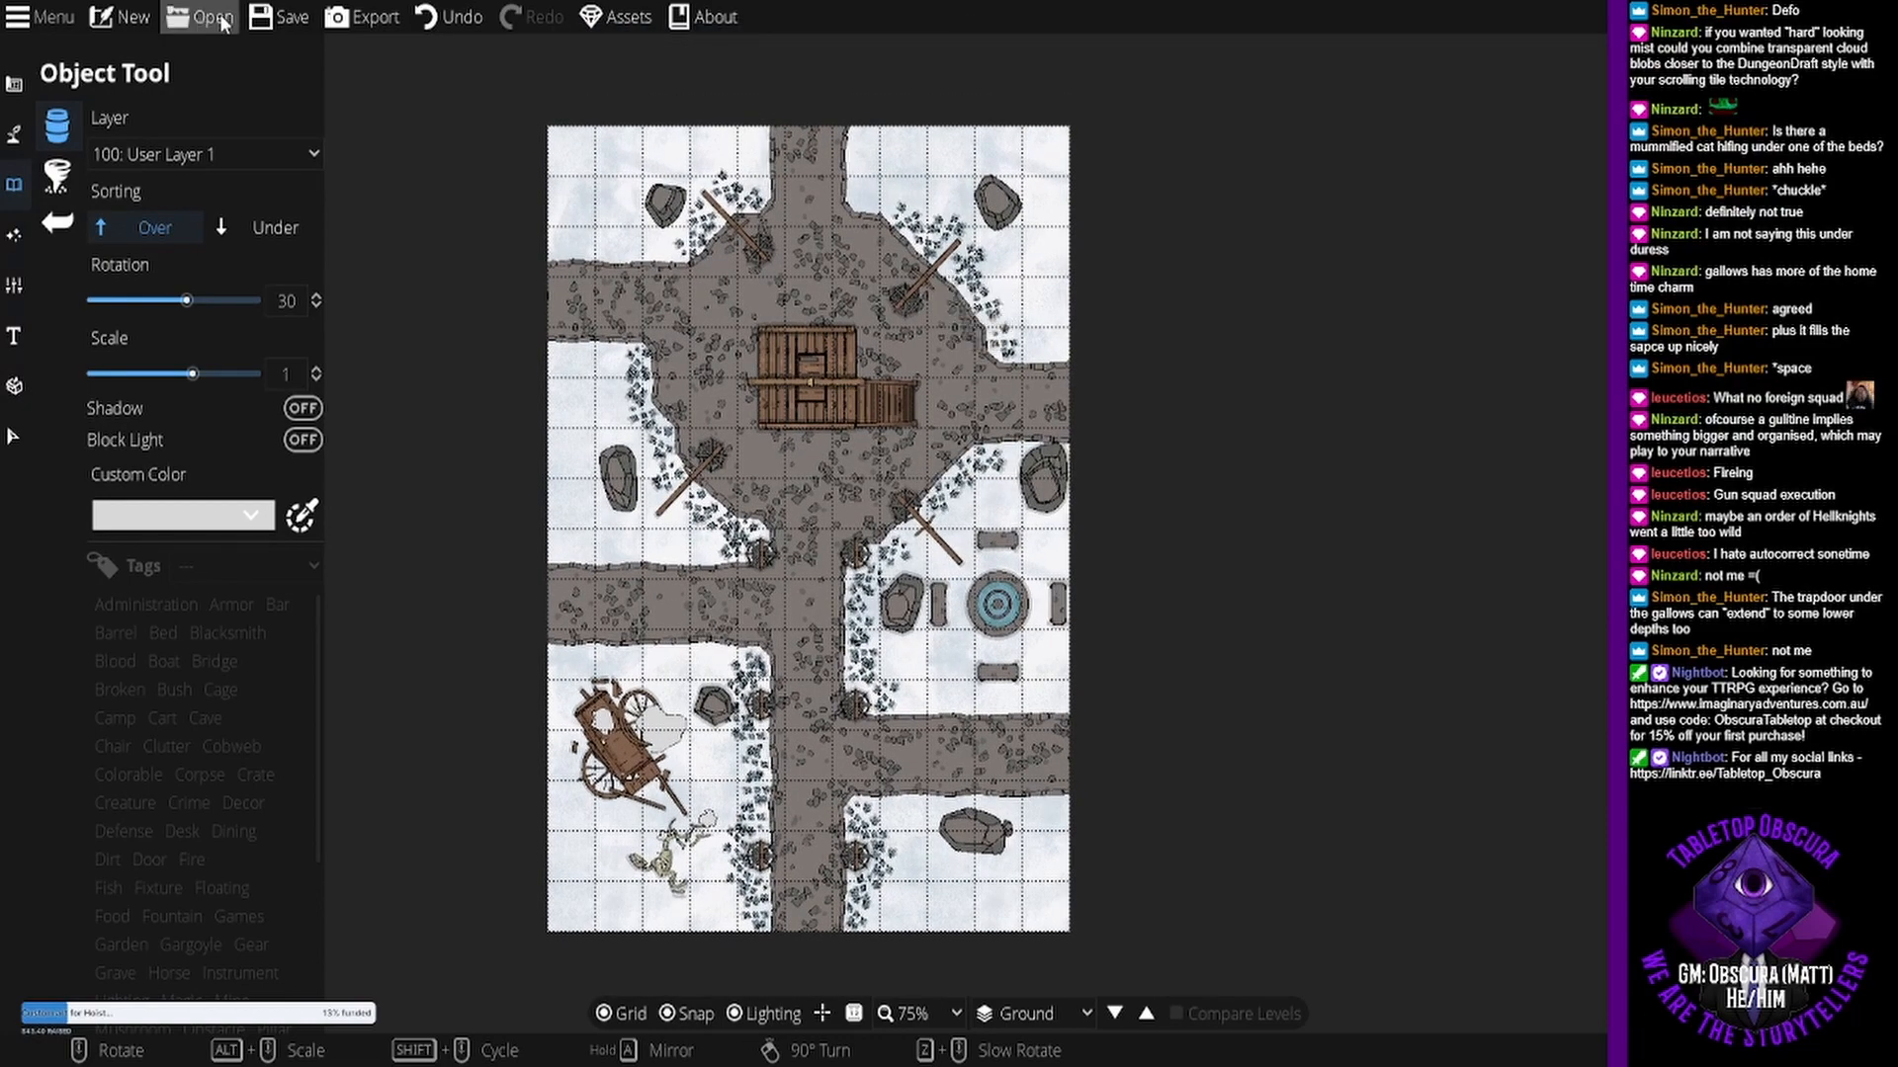
pyautogui.click(284, 24)
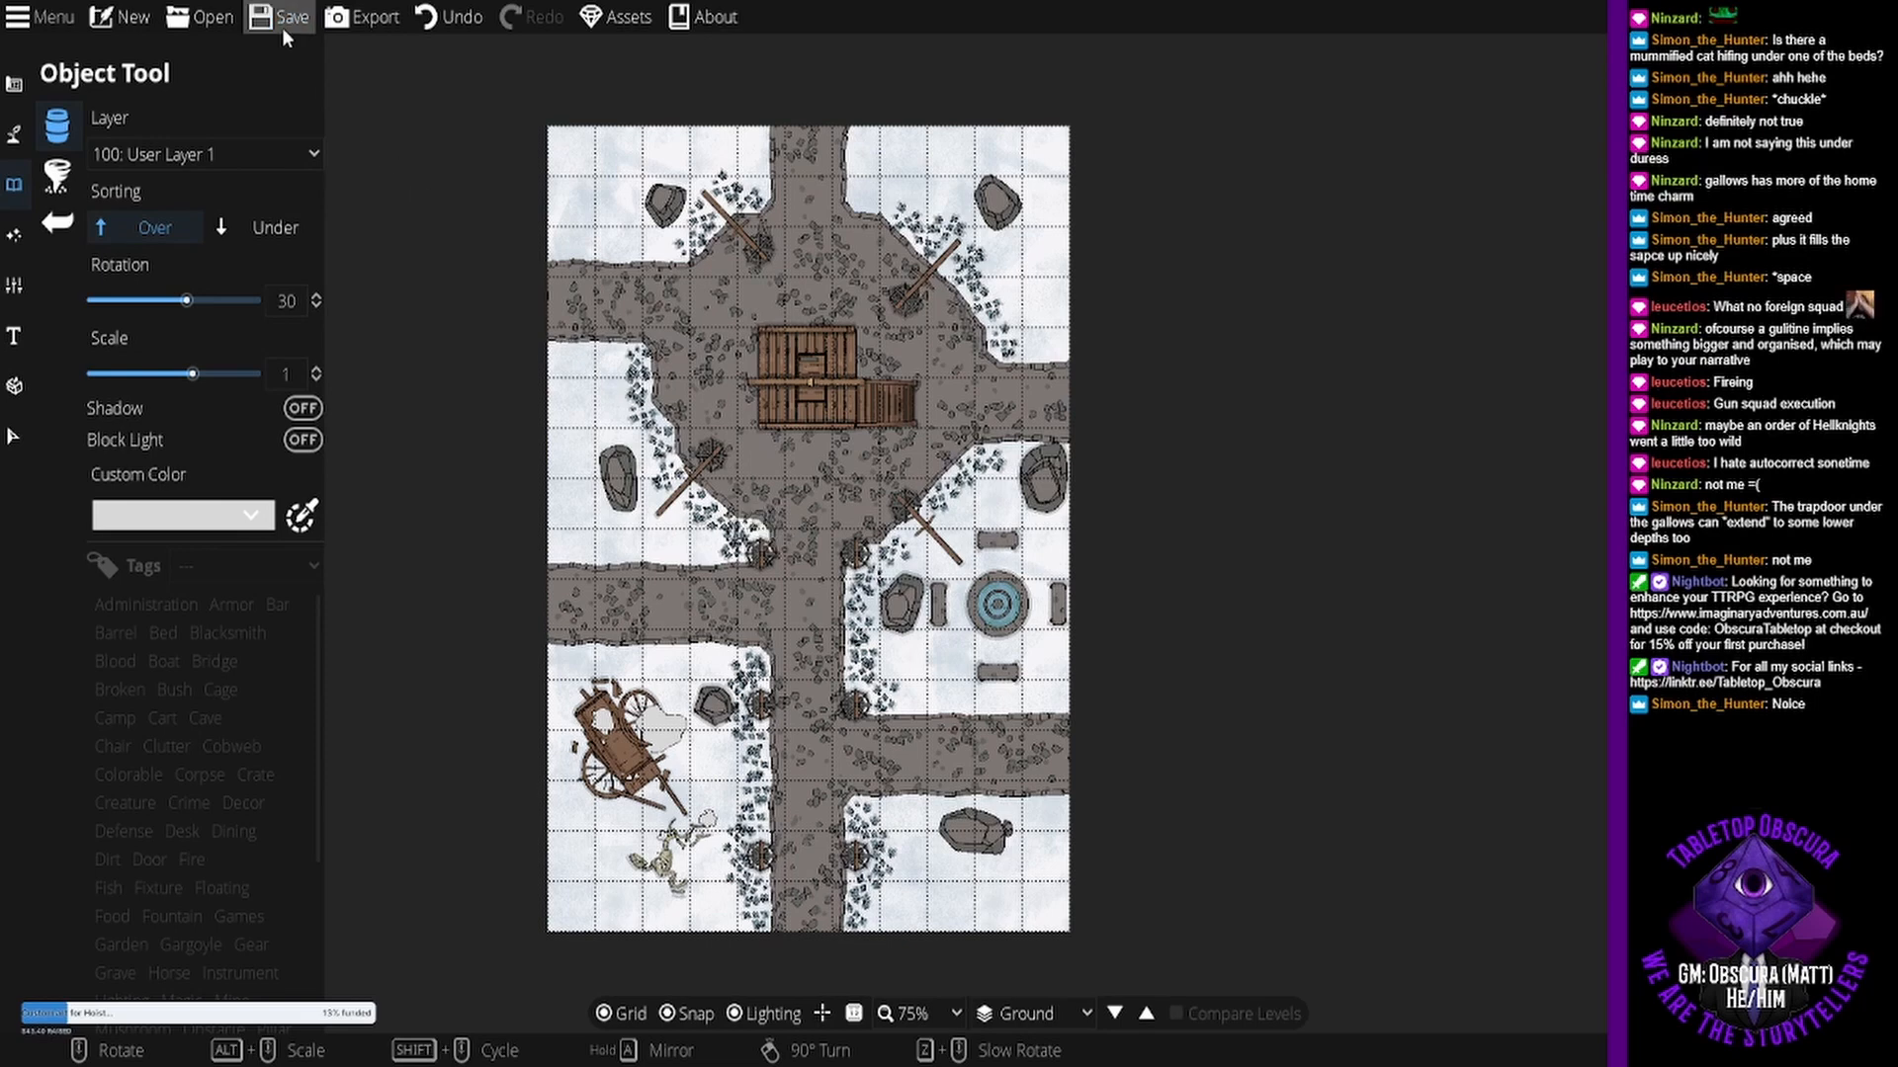
# - Export the map in Universal VTT mode at 100 pixels per grid square, and set the export mode back to PNG
pyautogui.click(365, 18)
pyautogui.click(926, 806)
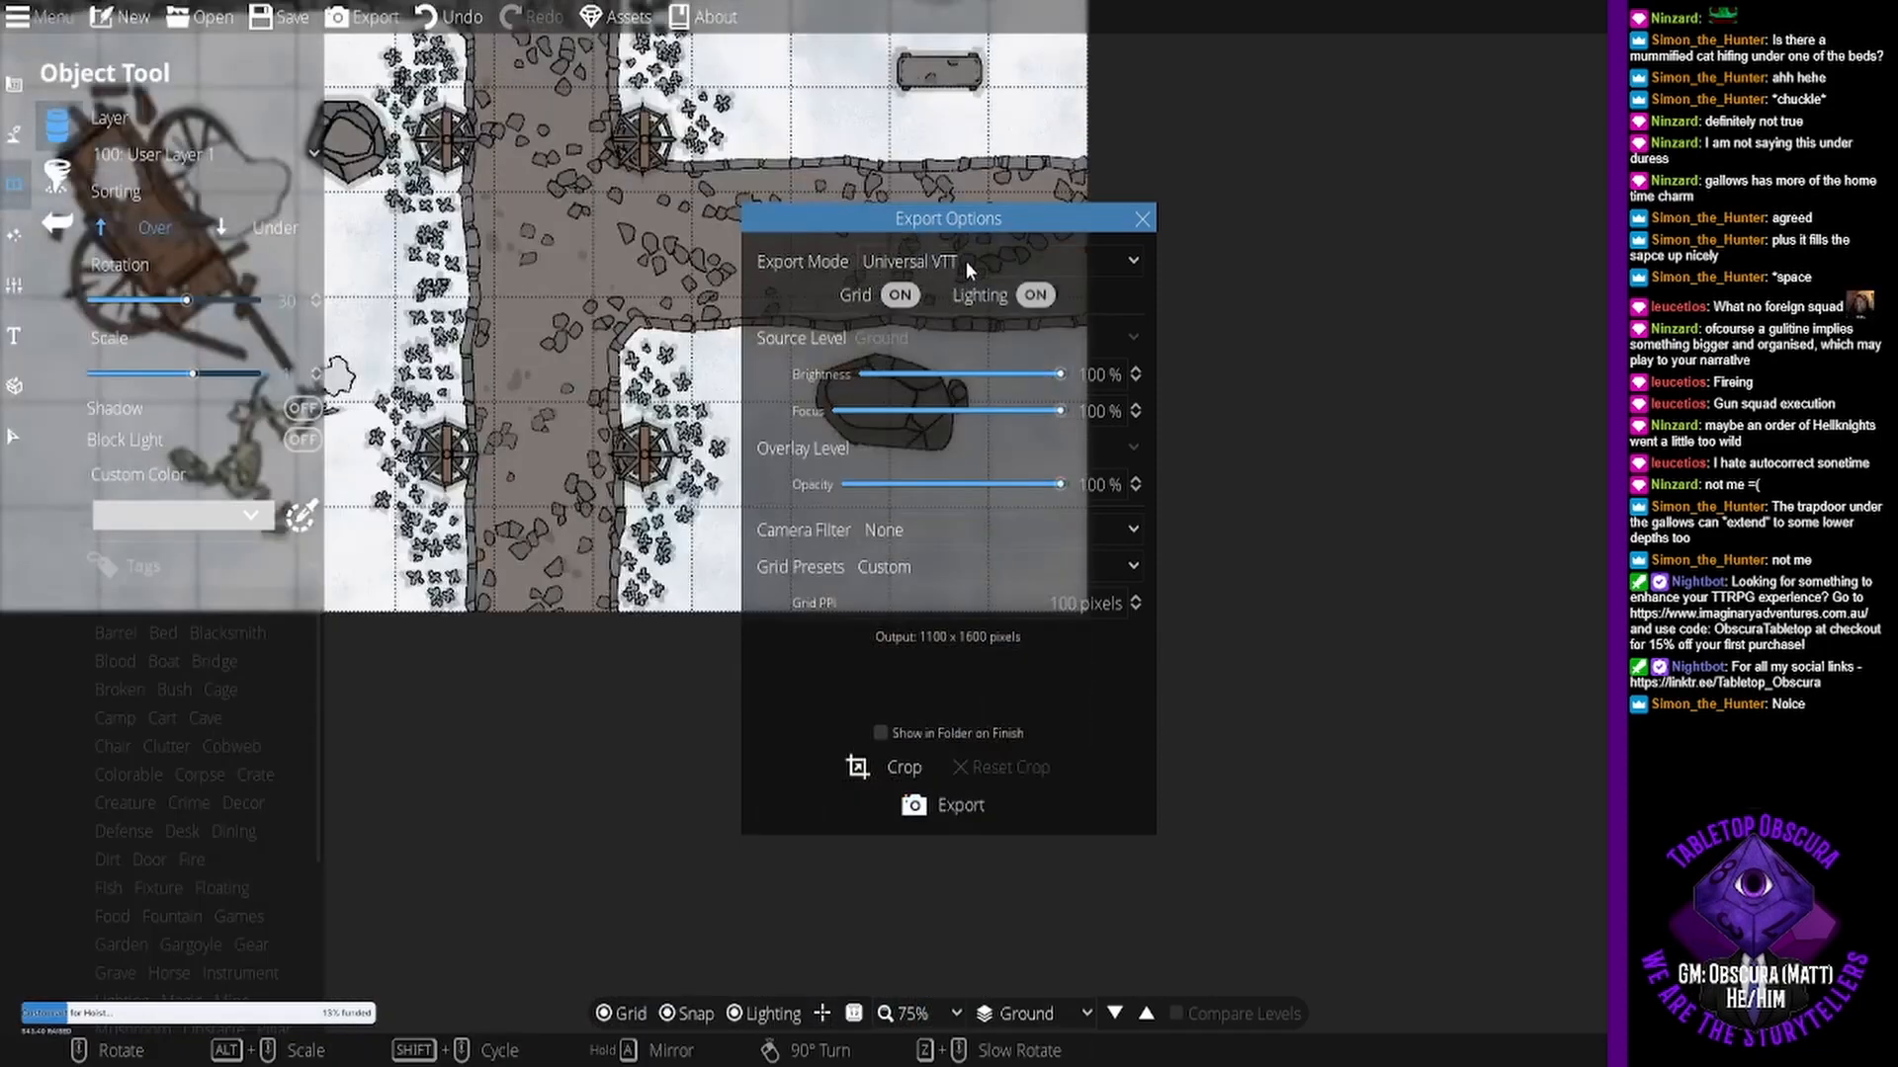
pyautogui.click(965, 261)
pyautogui.click(954, 288)
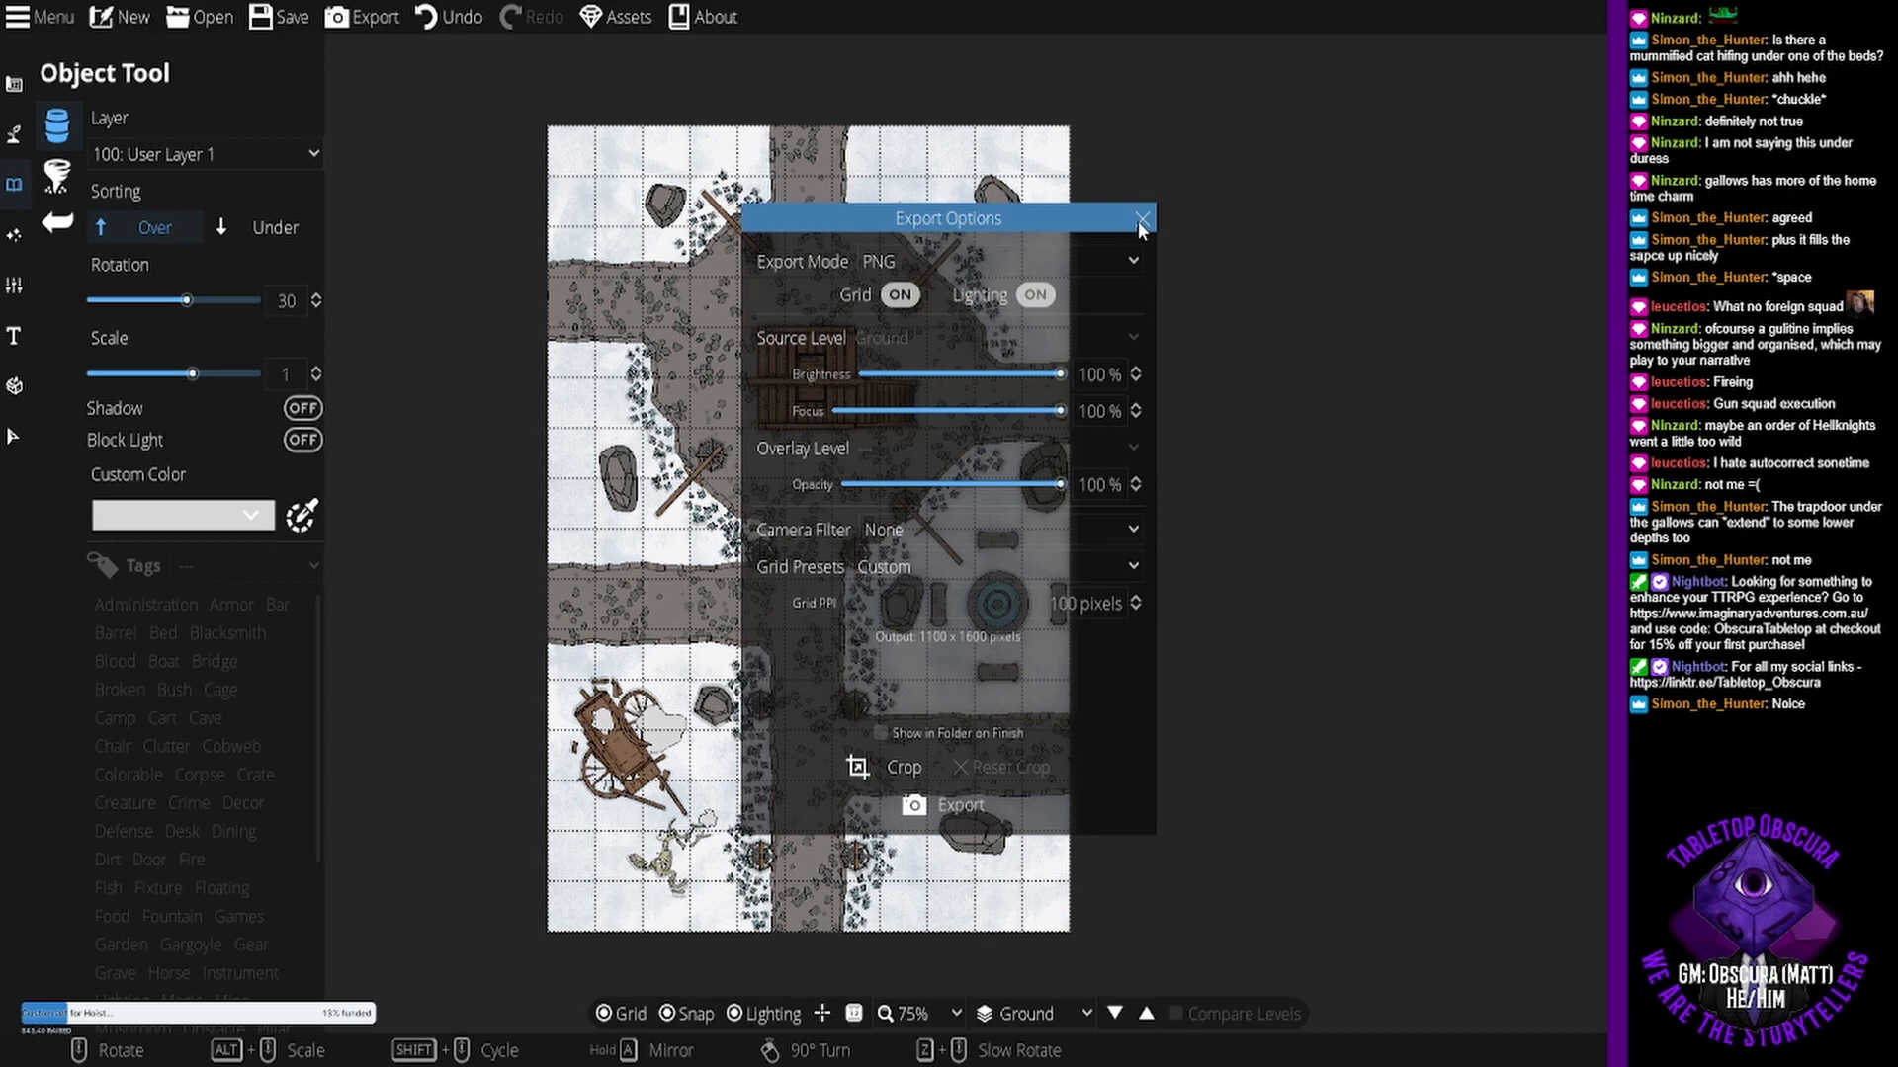
pyautogui.click(1141, 222)
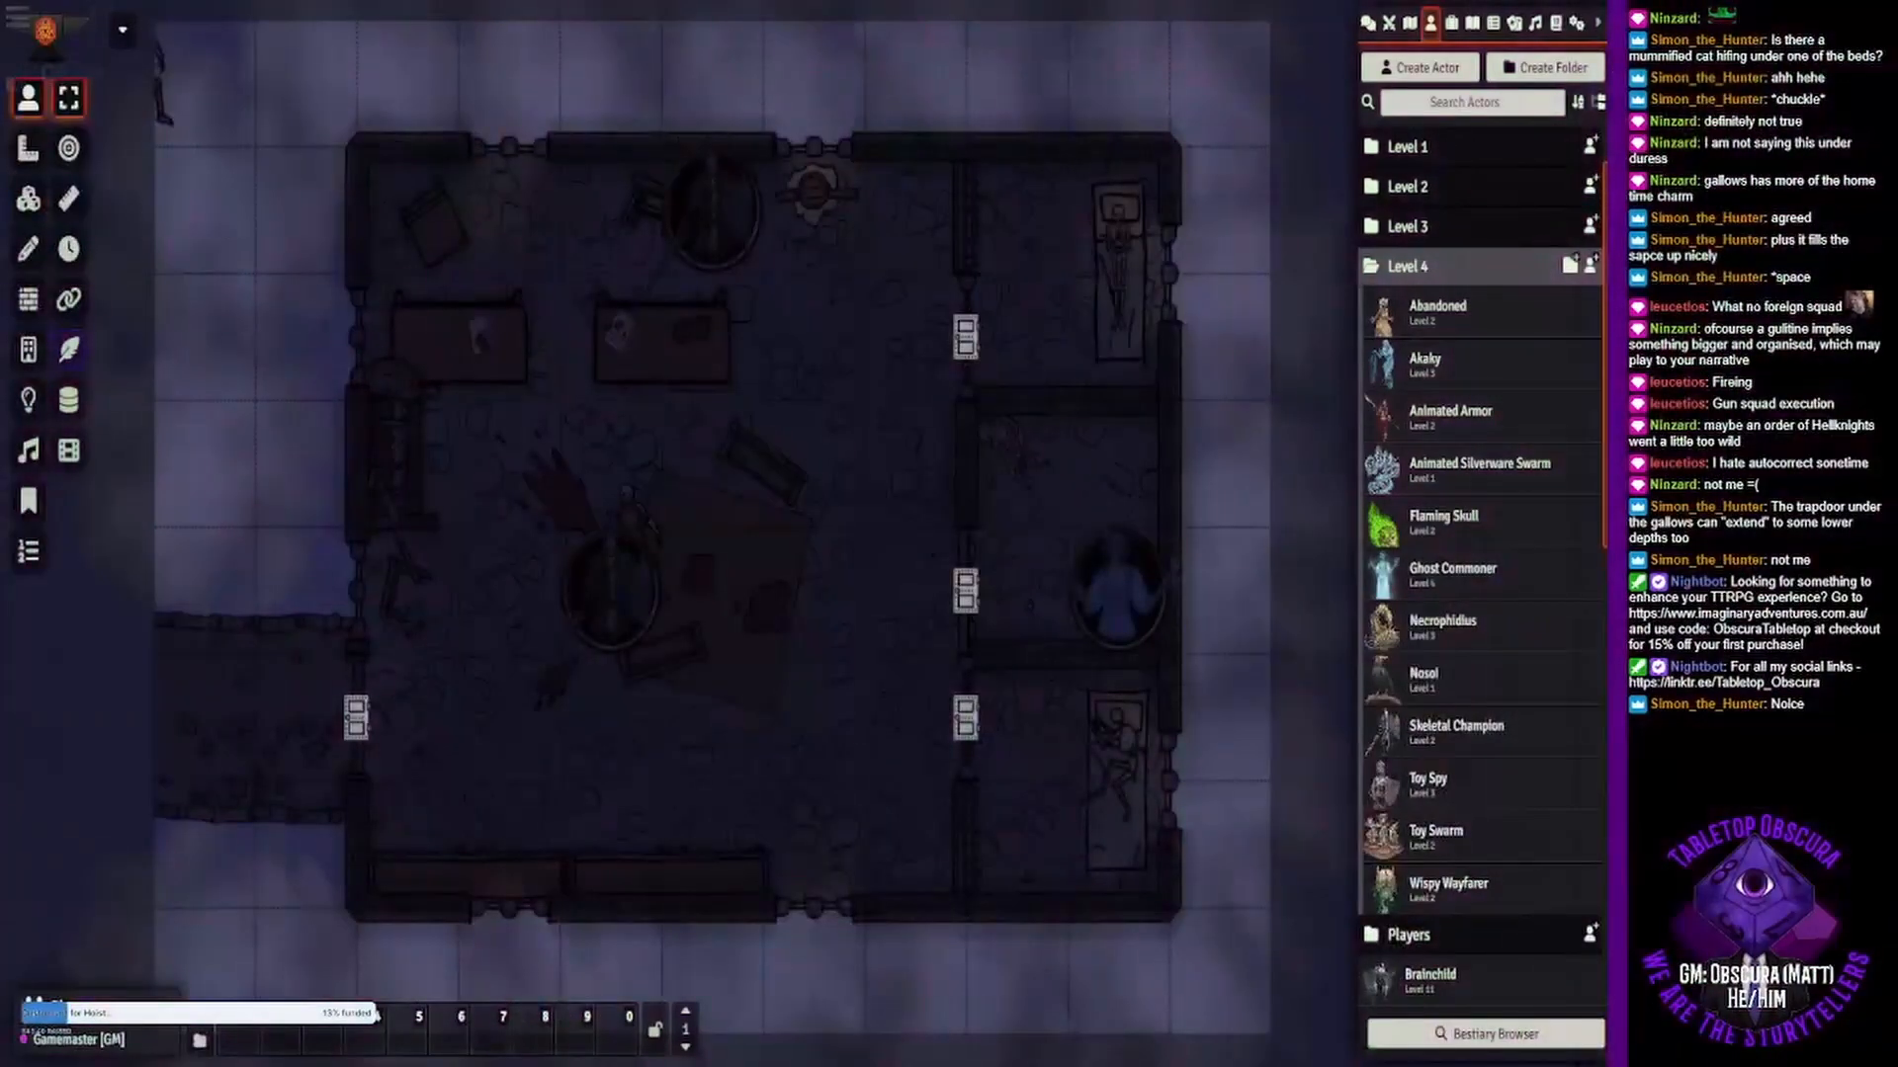
# - Switch to Foundry VTT and copy one ambient light outside the gaol building's west wall
pyautogui.click(28, 400)
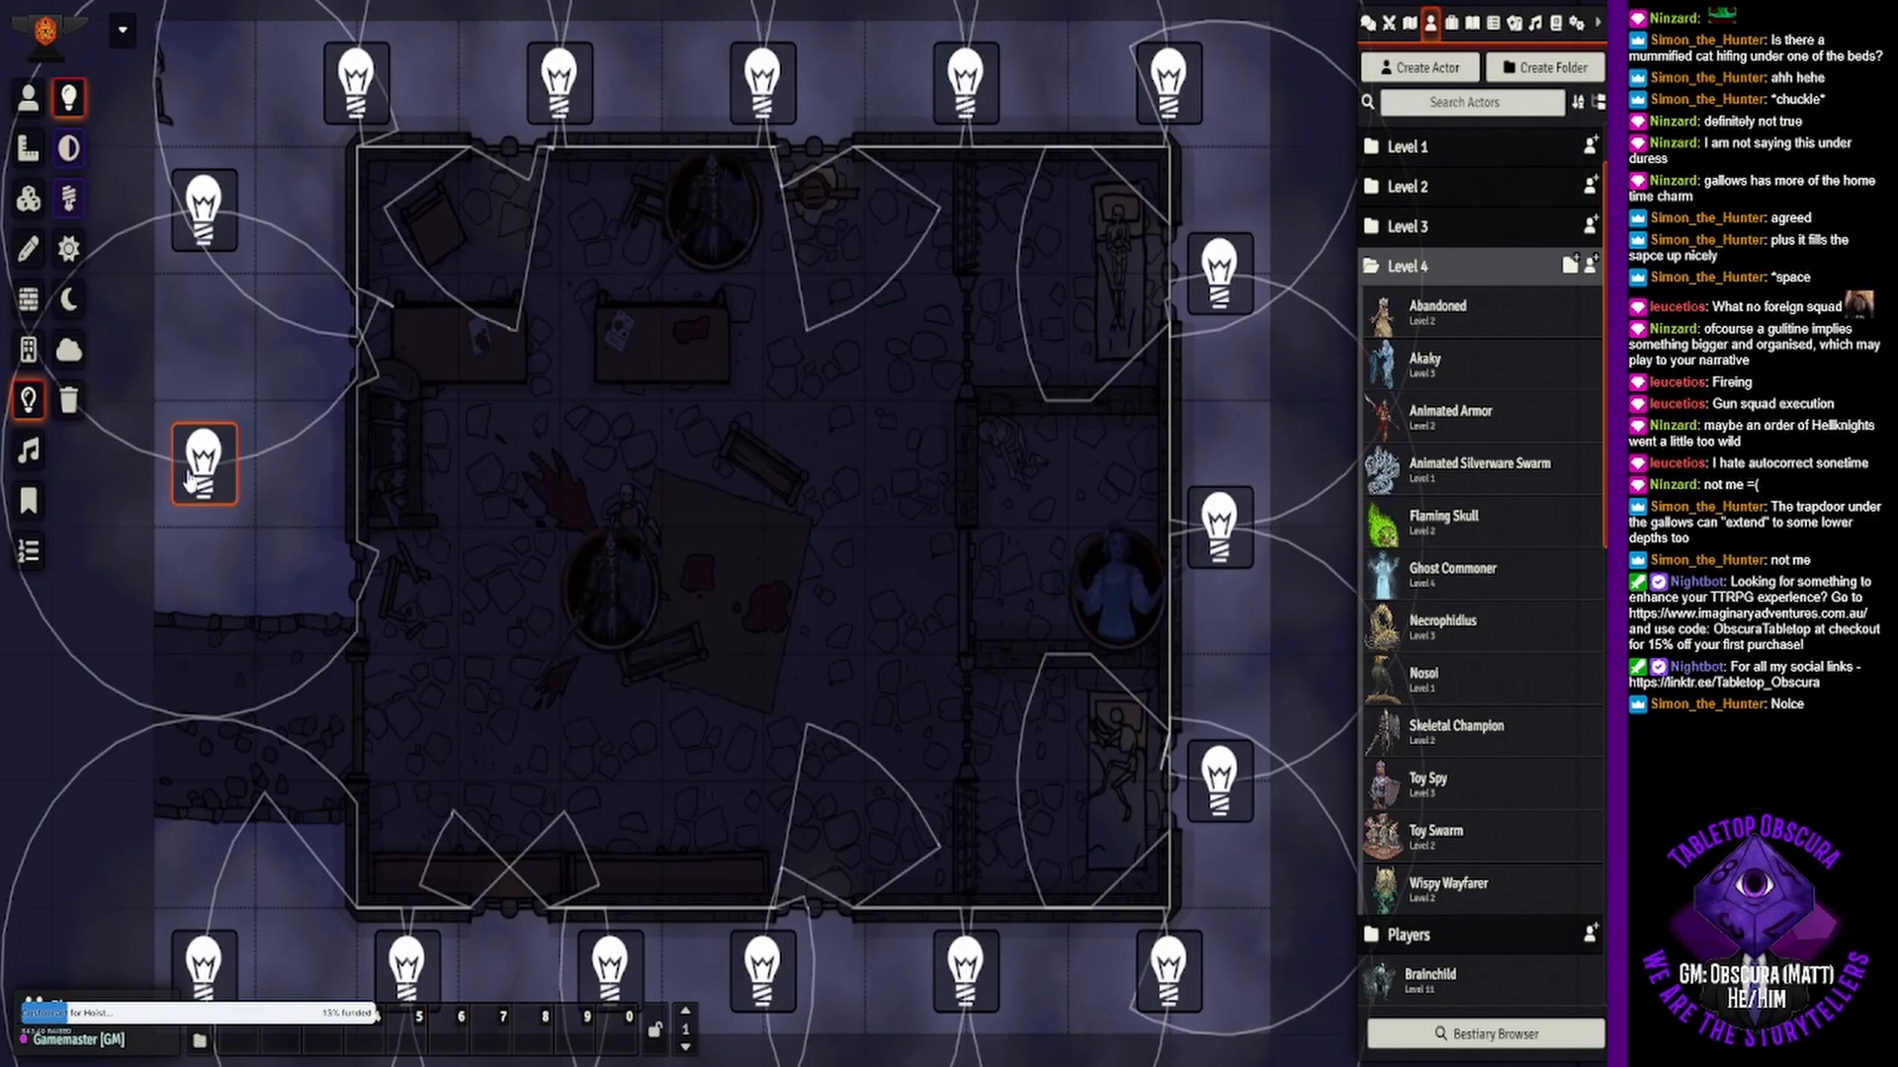
pyautogui.hotkey('ctrl', 'c')
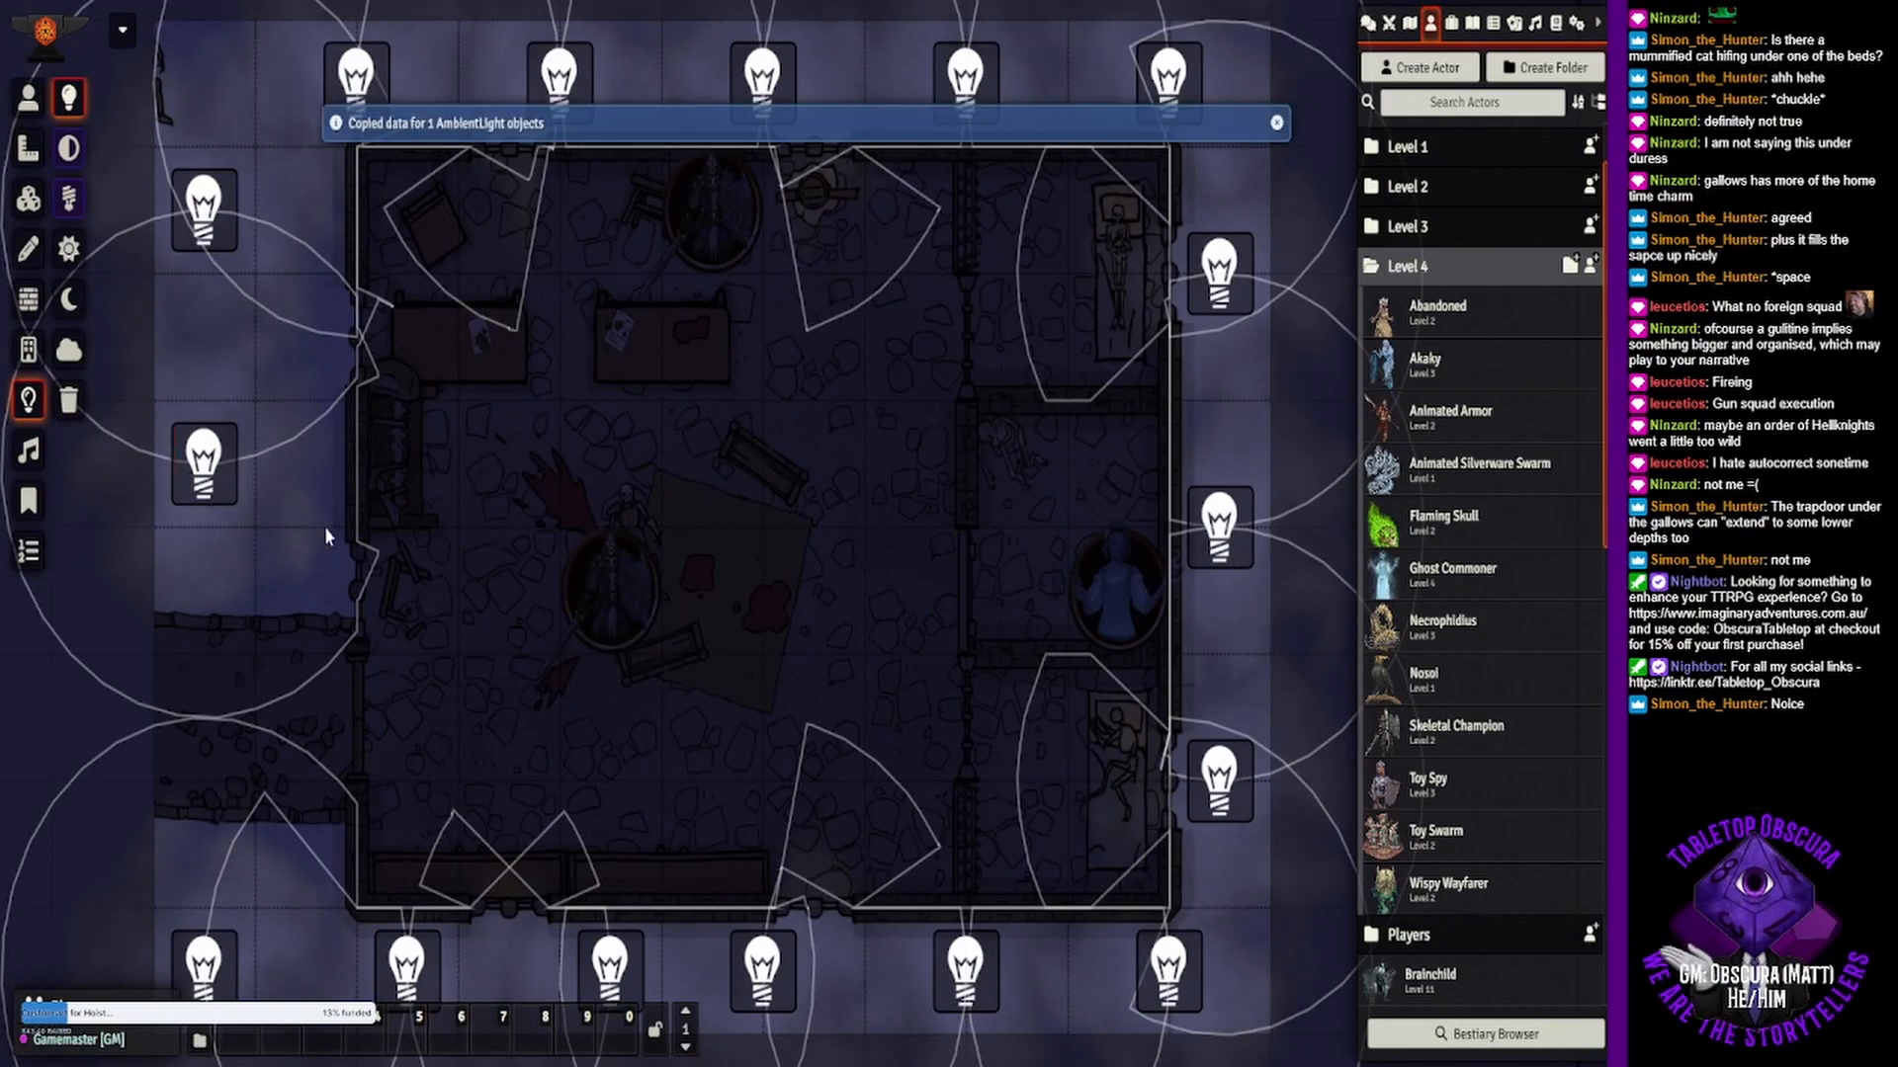
# - Import the exported map with the Universal Battlemap Importer as the scene "Room 5 - Coldstone Center - Severe 4"
pyautogui.click(1410, 22)
pyautogui.click(1493, 1033)
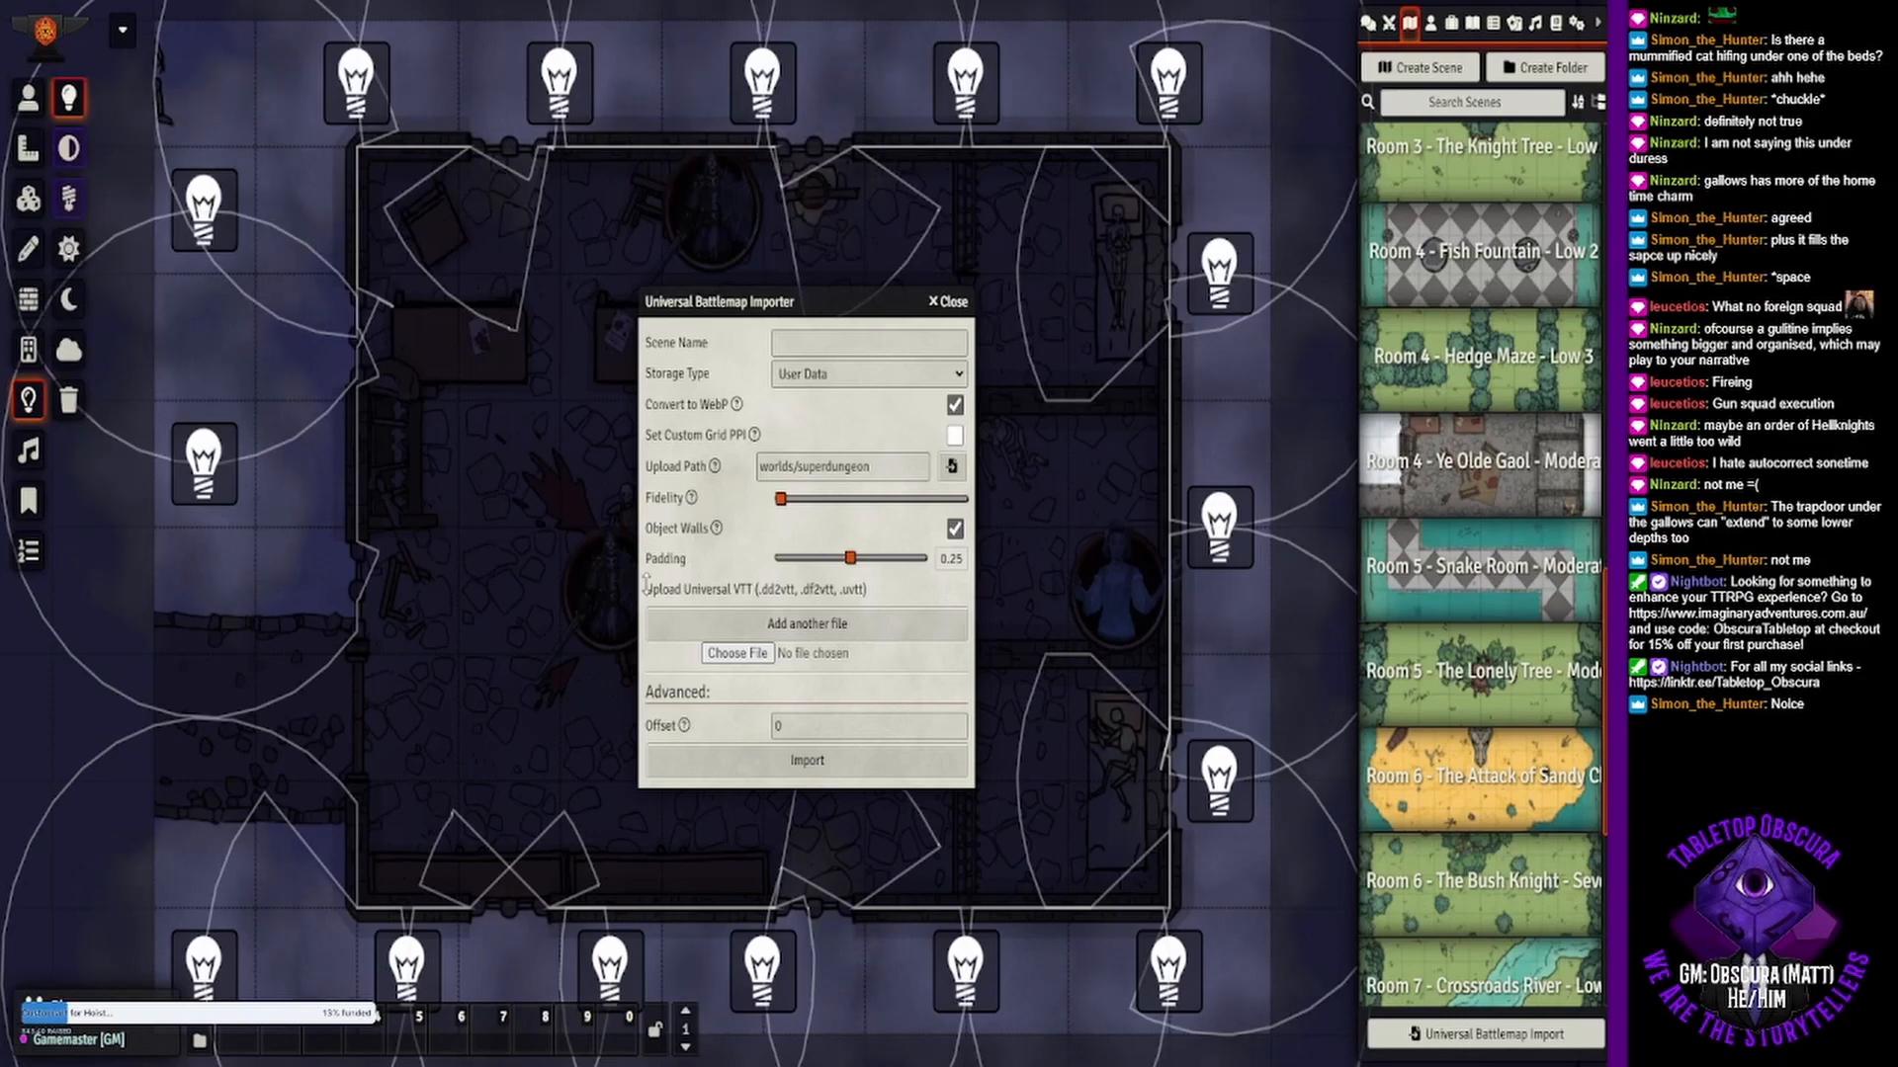
pyautogui.click(767, 761)
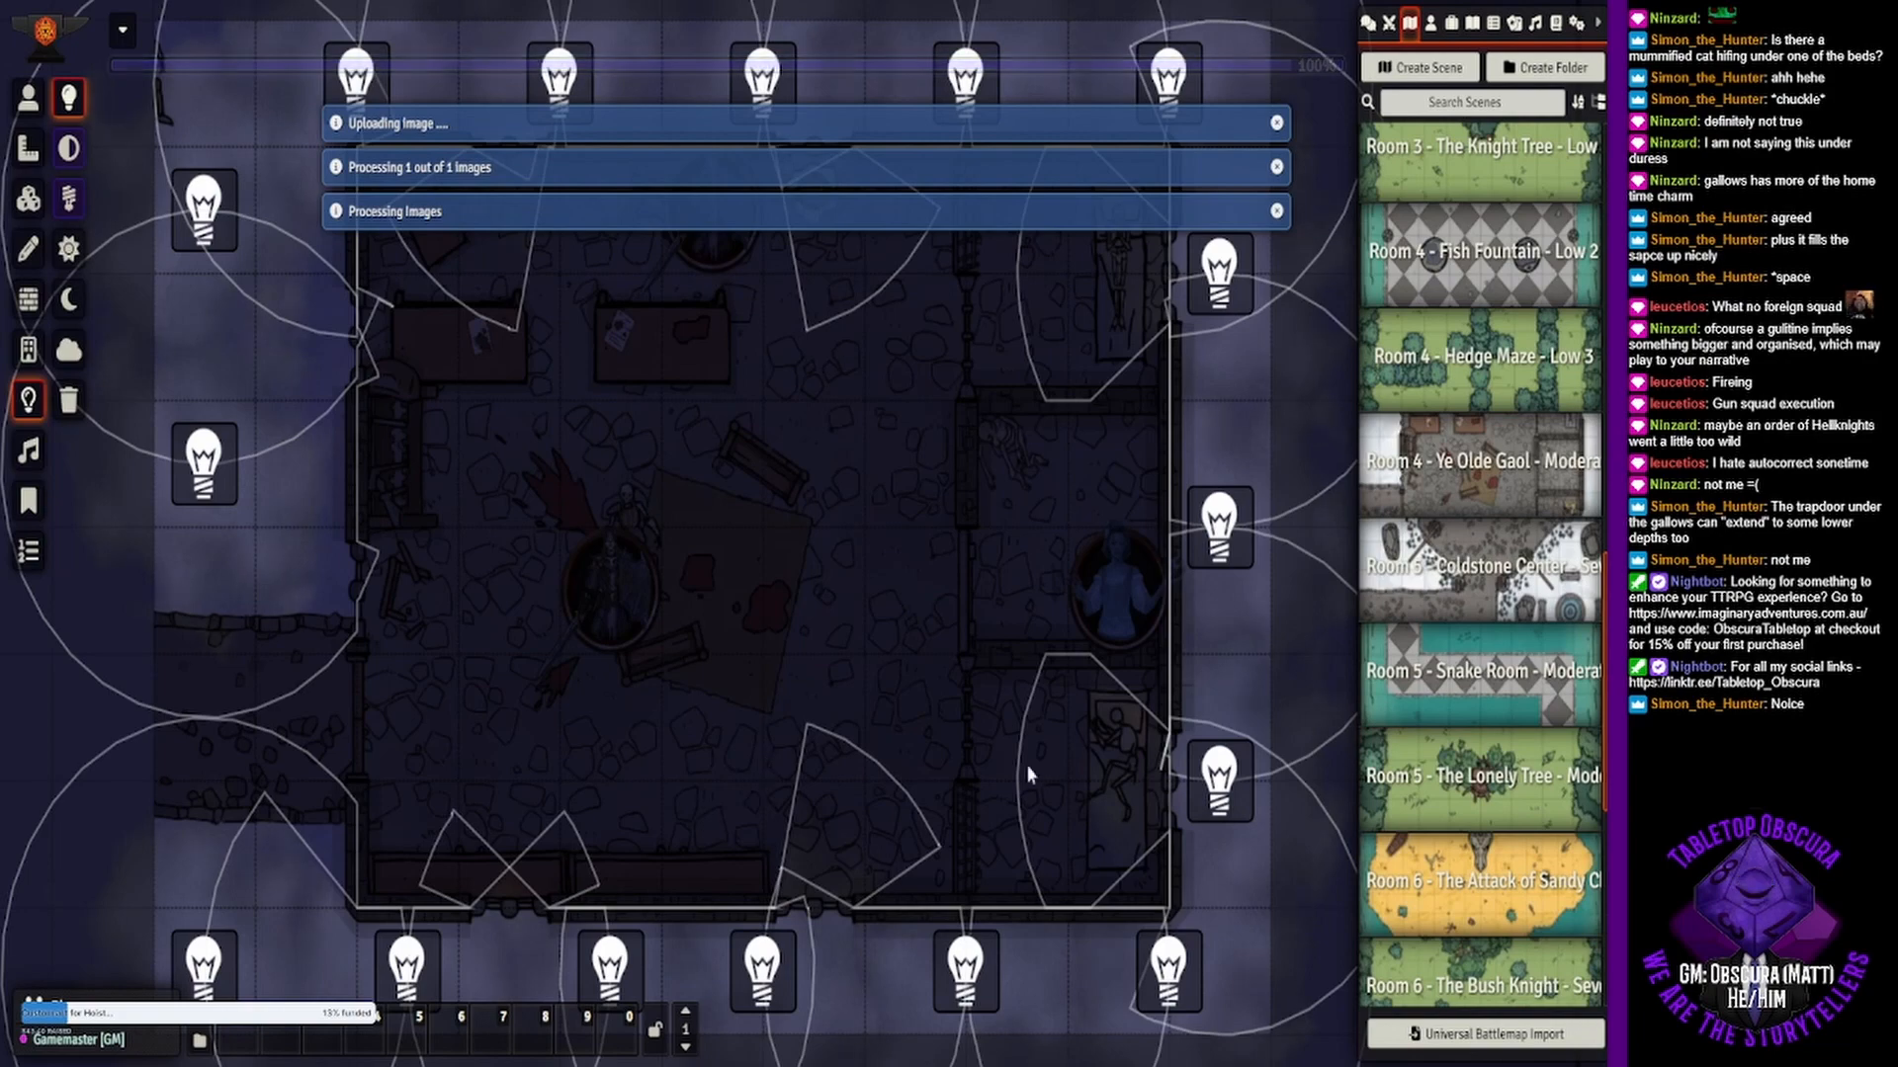
# - View the imported Room 5 - Coldstone Center scene and transition it to darkness
pyautogui.rightClick(1430, 599)
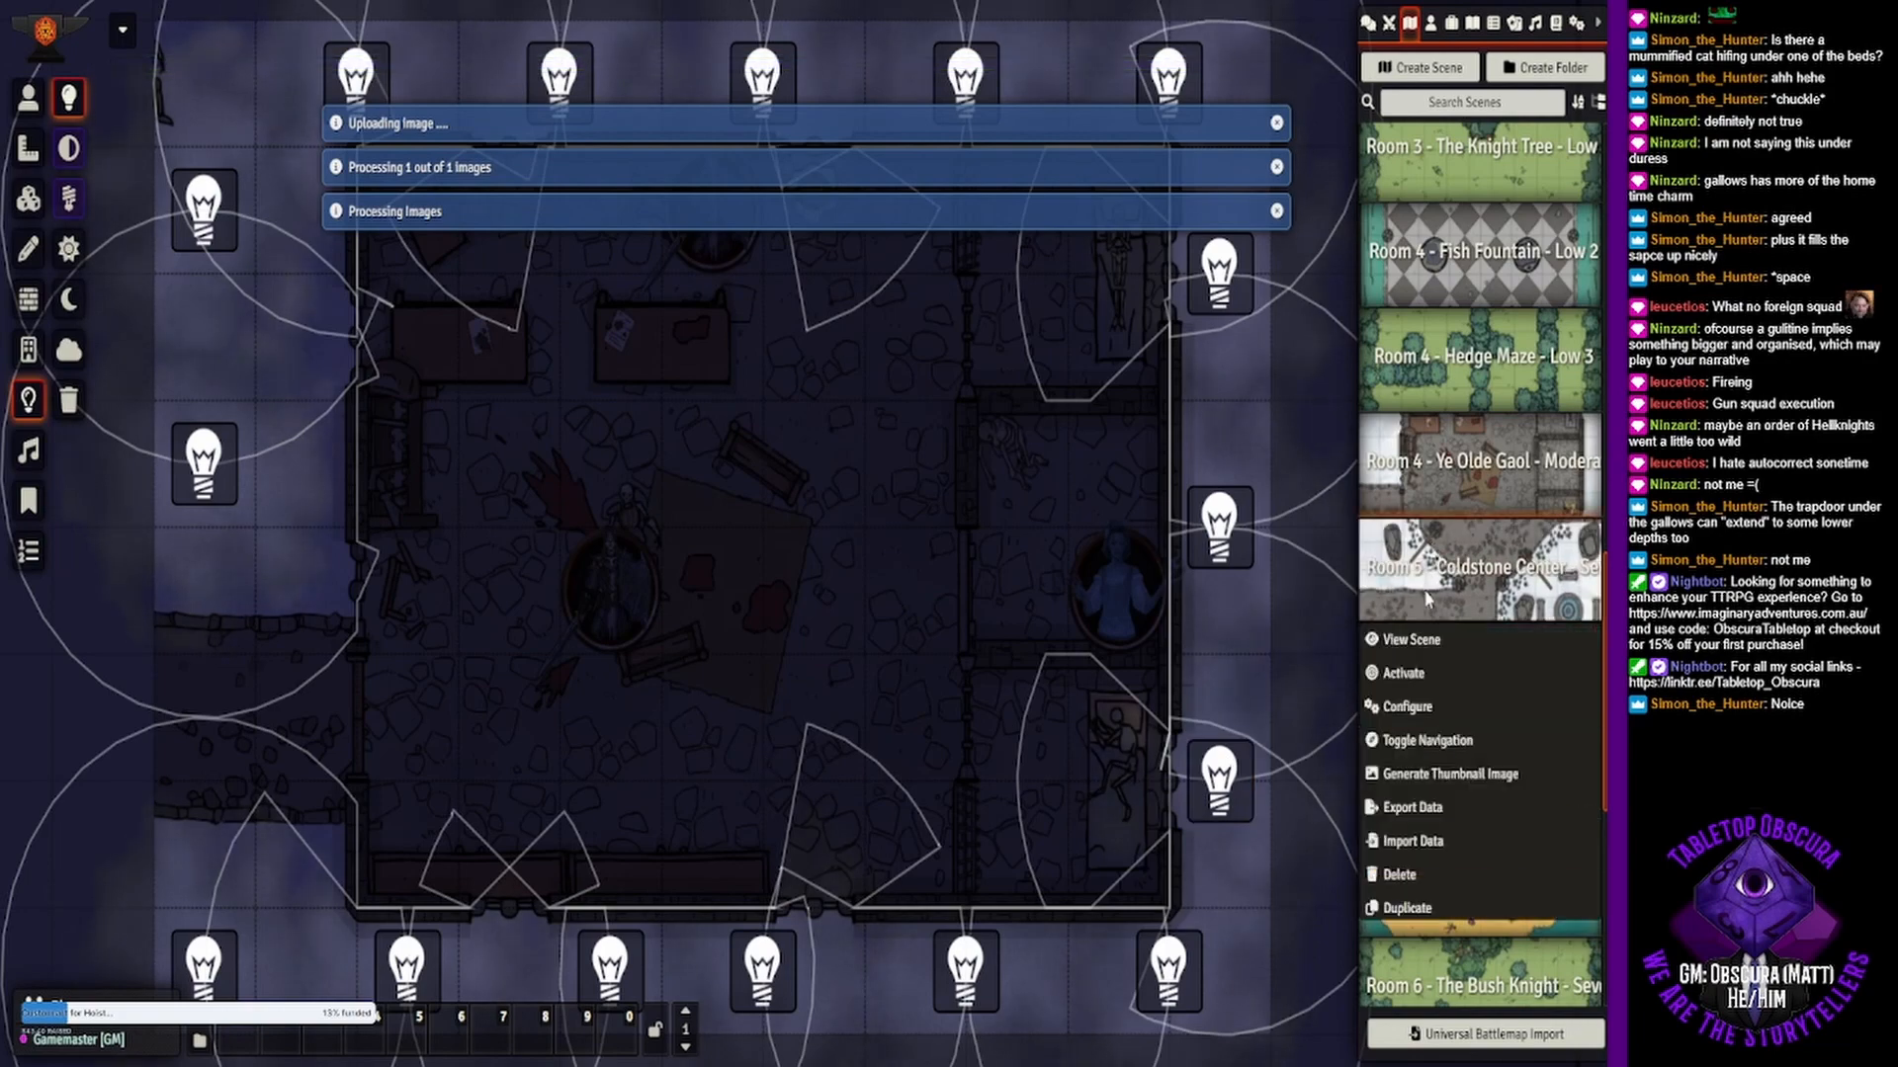
pyautogui.click(1413, 639)
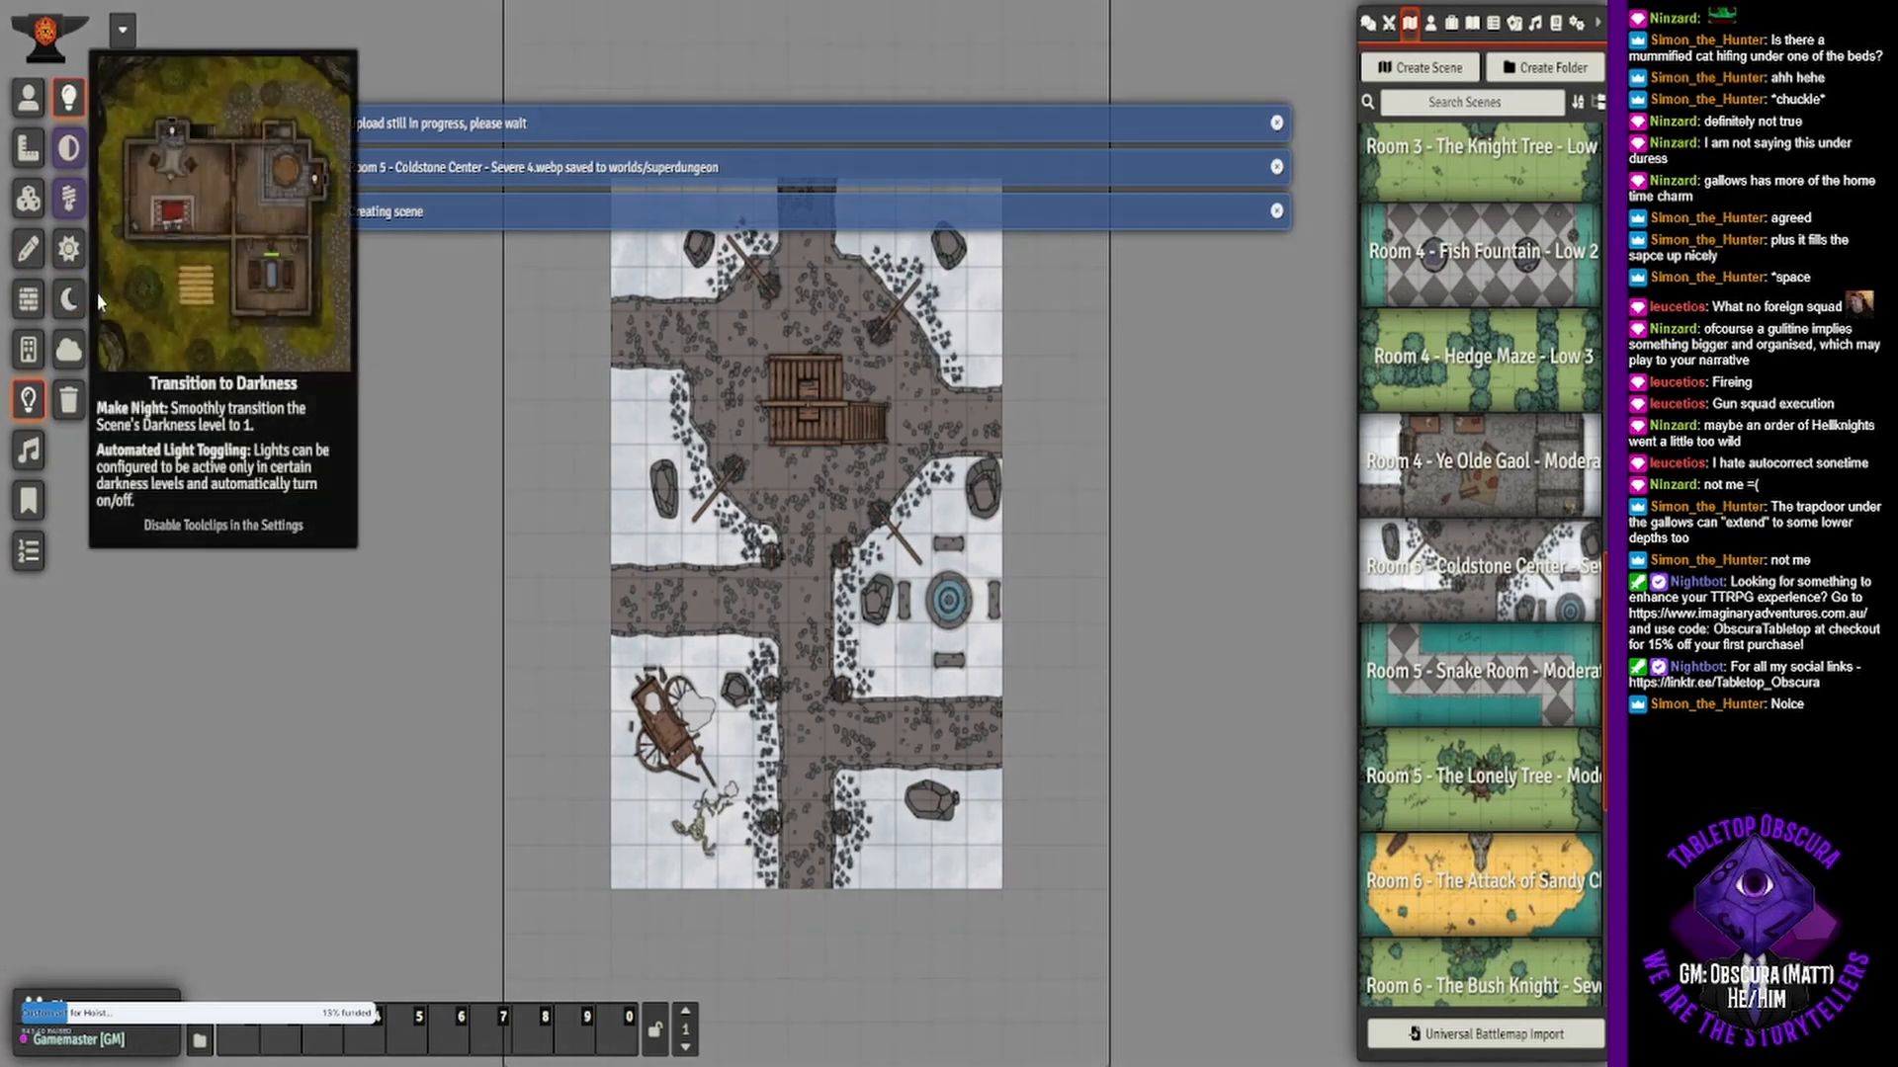
pyautogui.scroll(2, 994, 721)
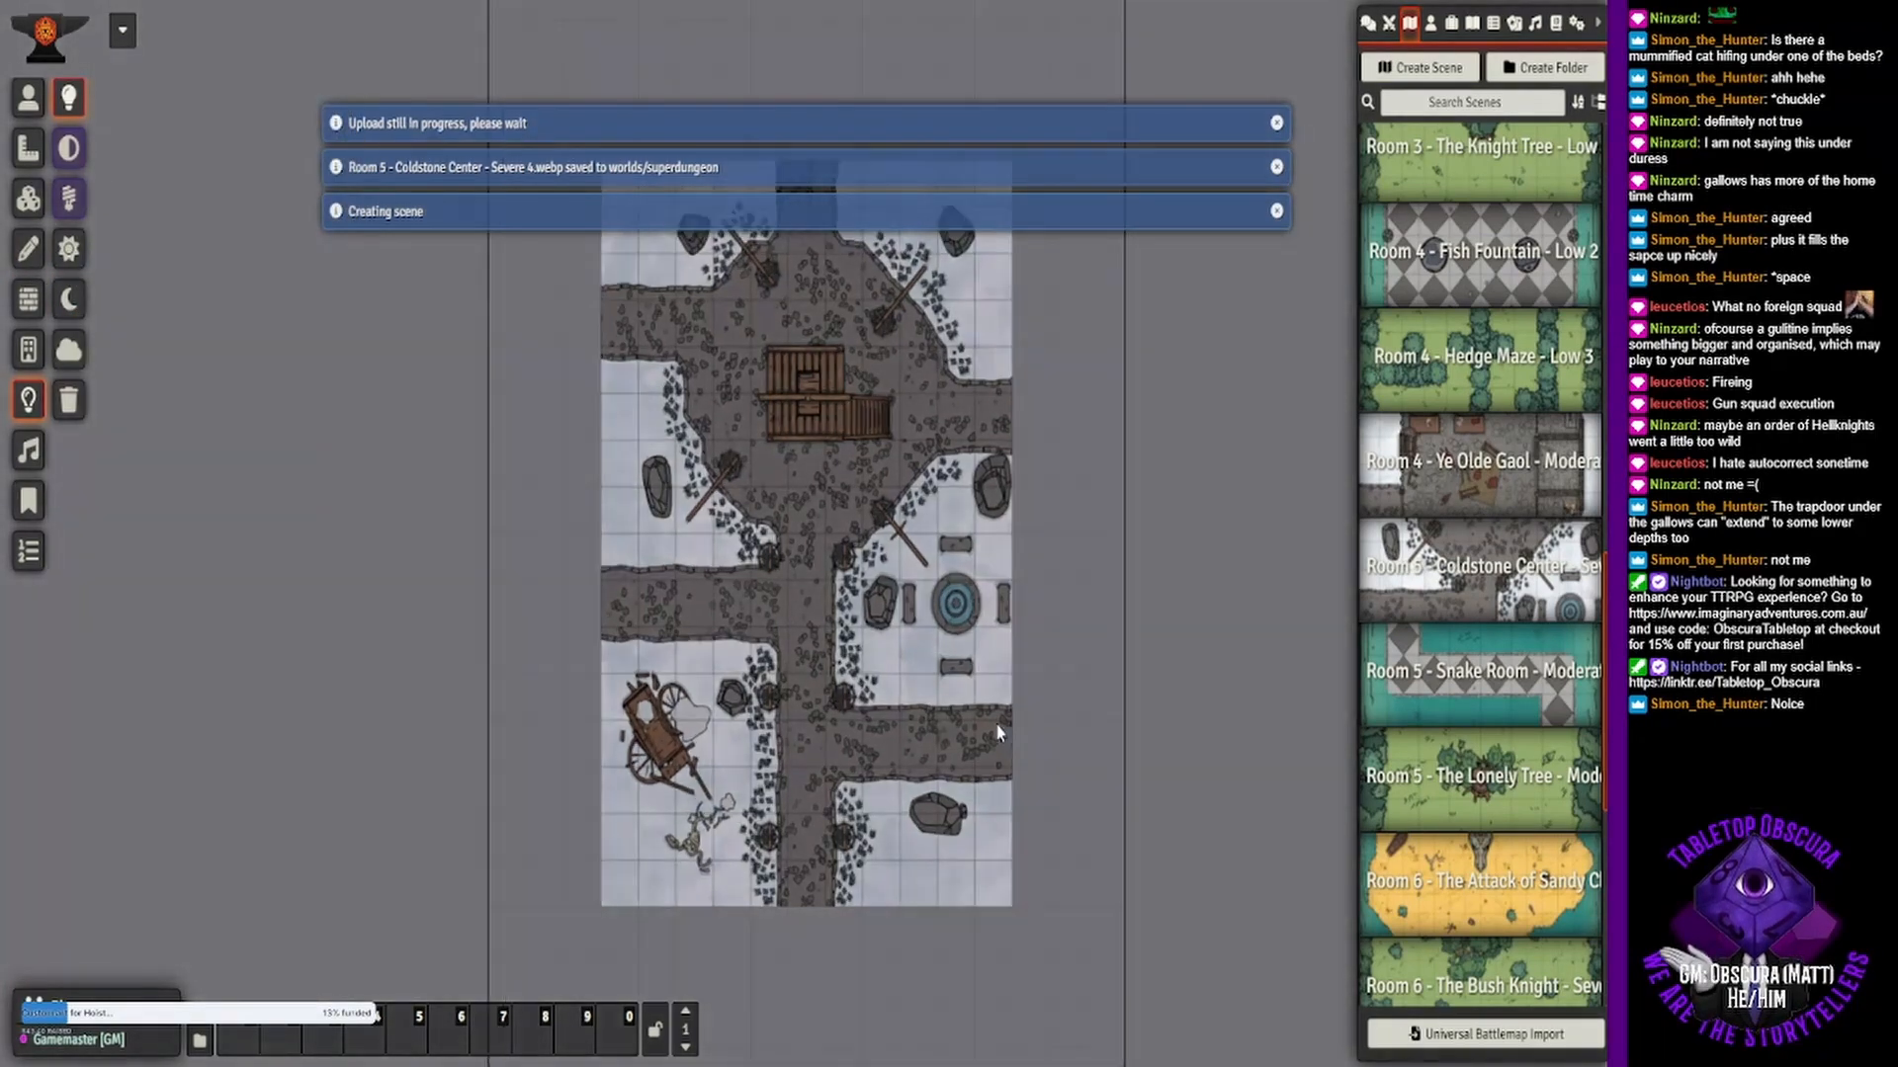
# - Paste two copies of the ambient light side by side over the southeast snow patch with the boulder
pyautogui.scroll(2, 996, 729)
pyautogui.moveTo(933, 771); pyautogui.dragTo(903, 619)
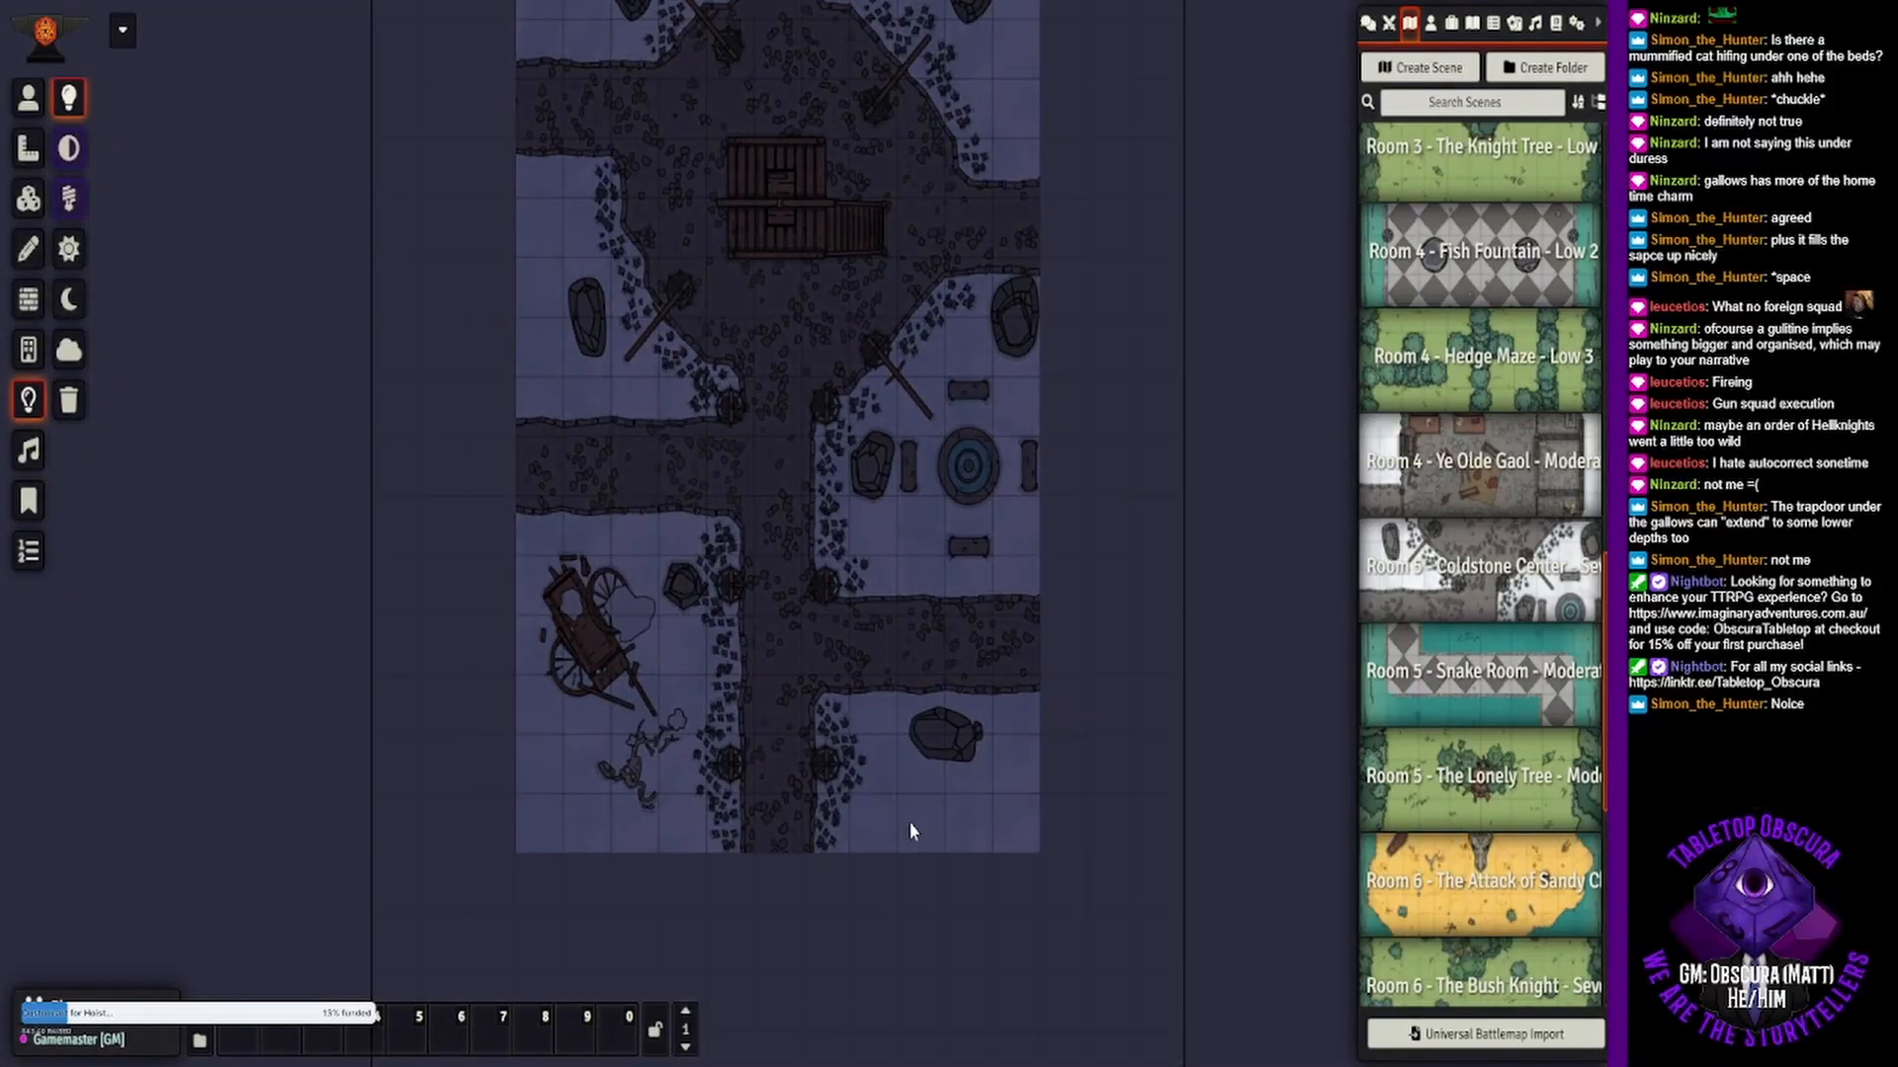
pyautogui.hotkey('ctrl', 'v')
pyautogui.hotkey('ctrl', 'v')
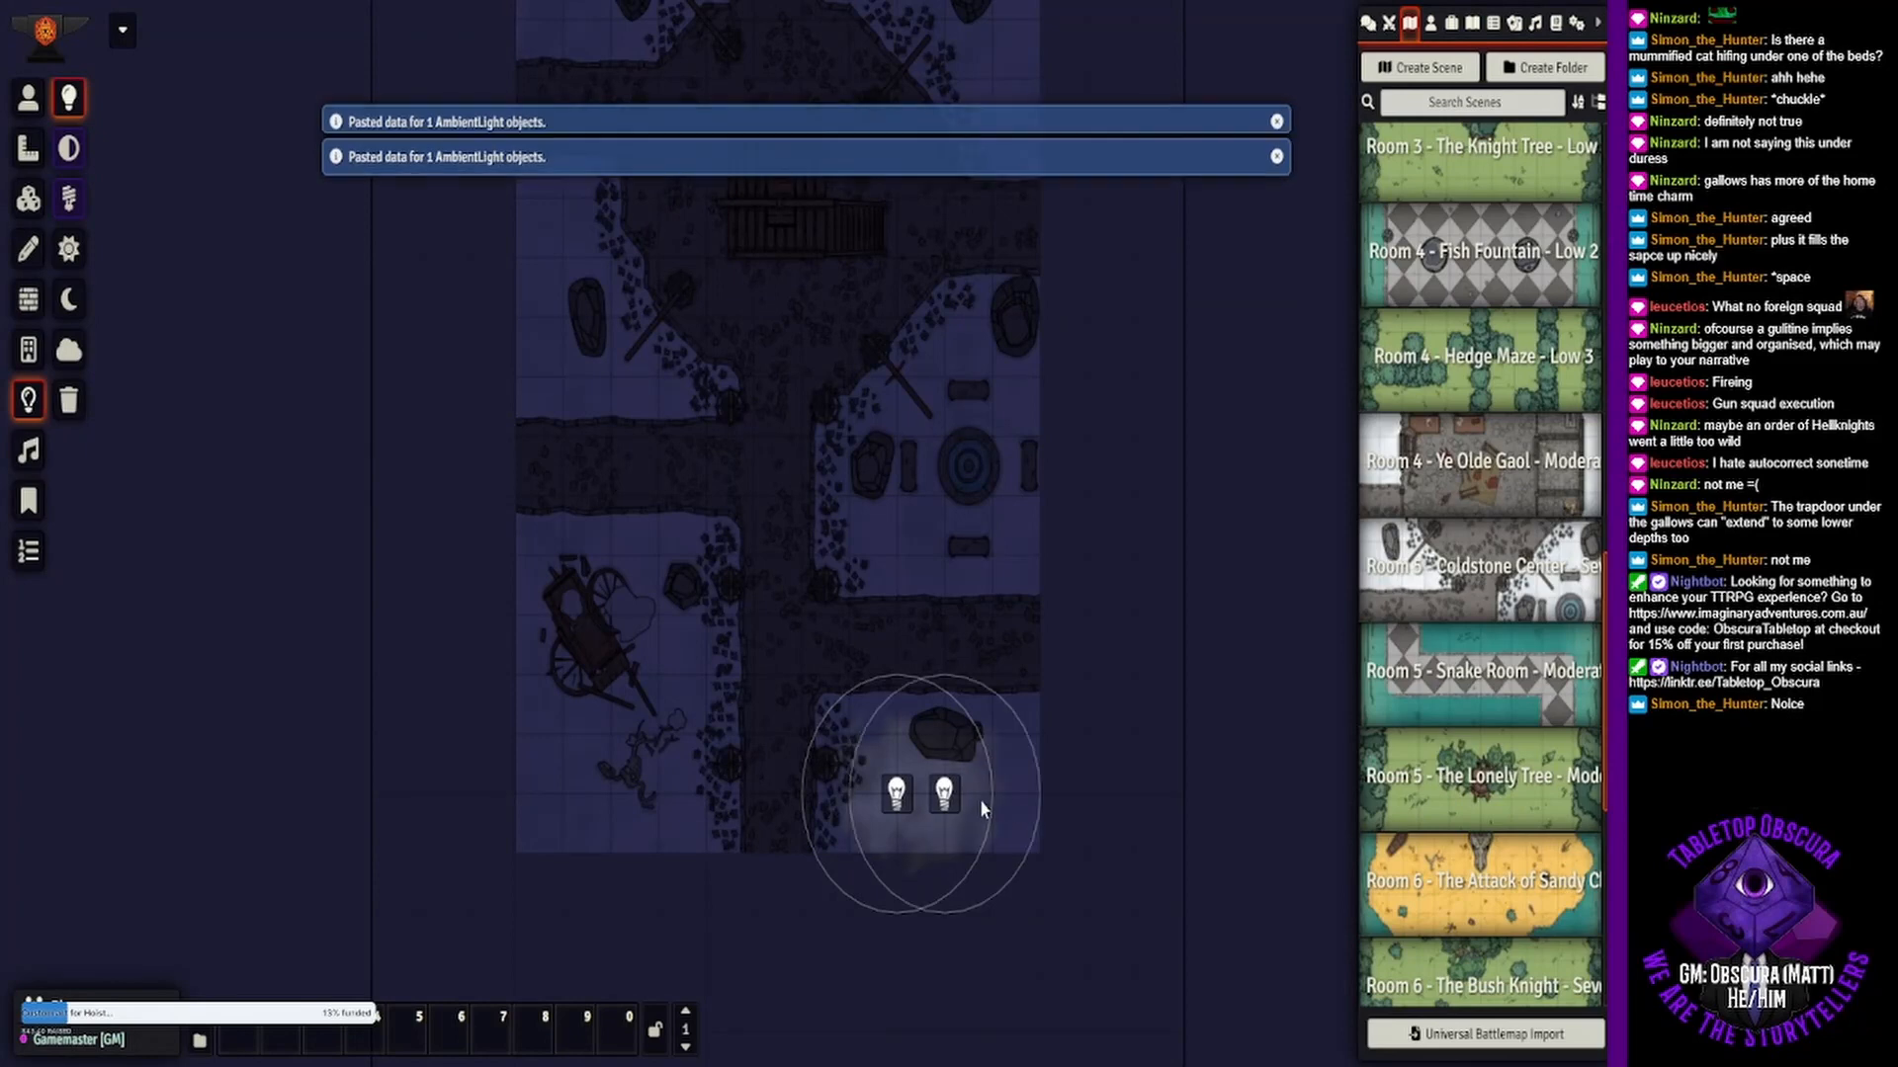
pyautogui.moveTo(952, 806); pyautogui.dragTo(999, 797)
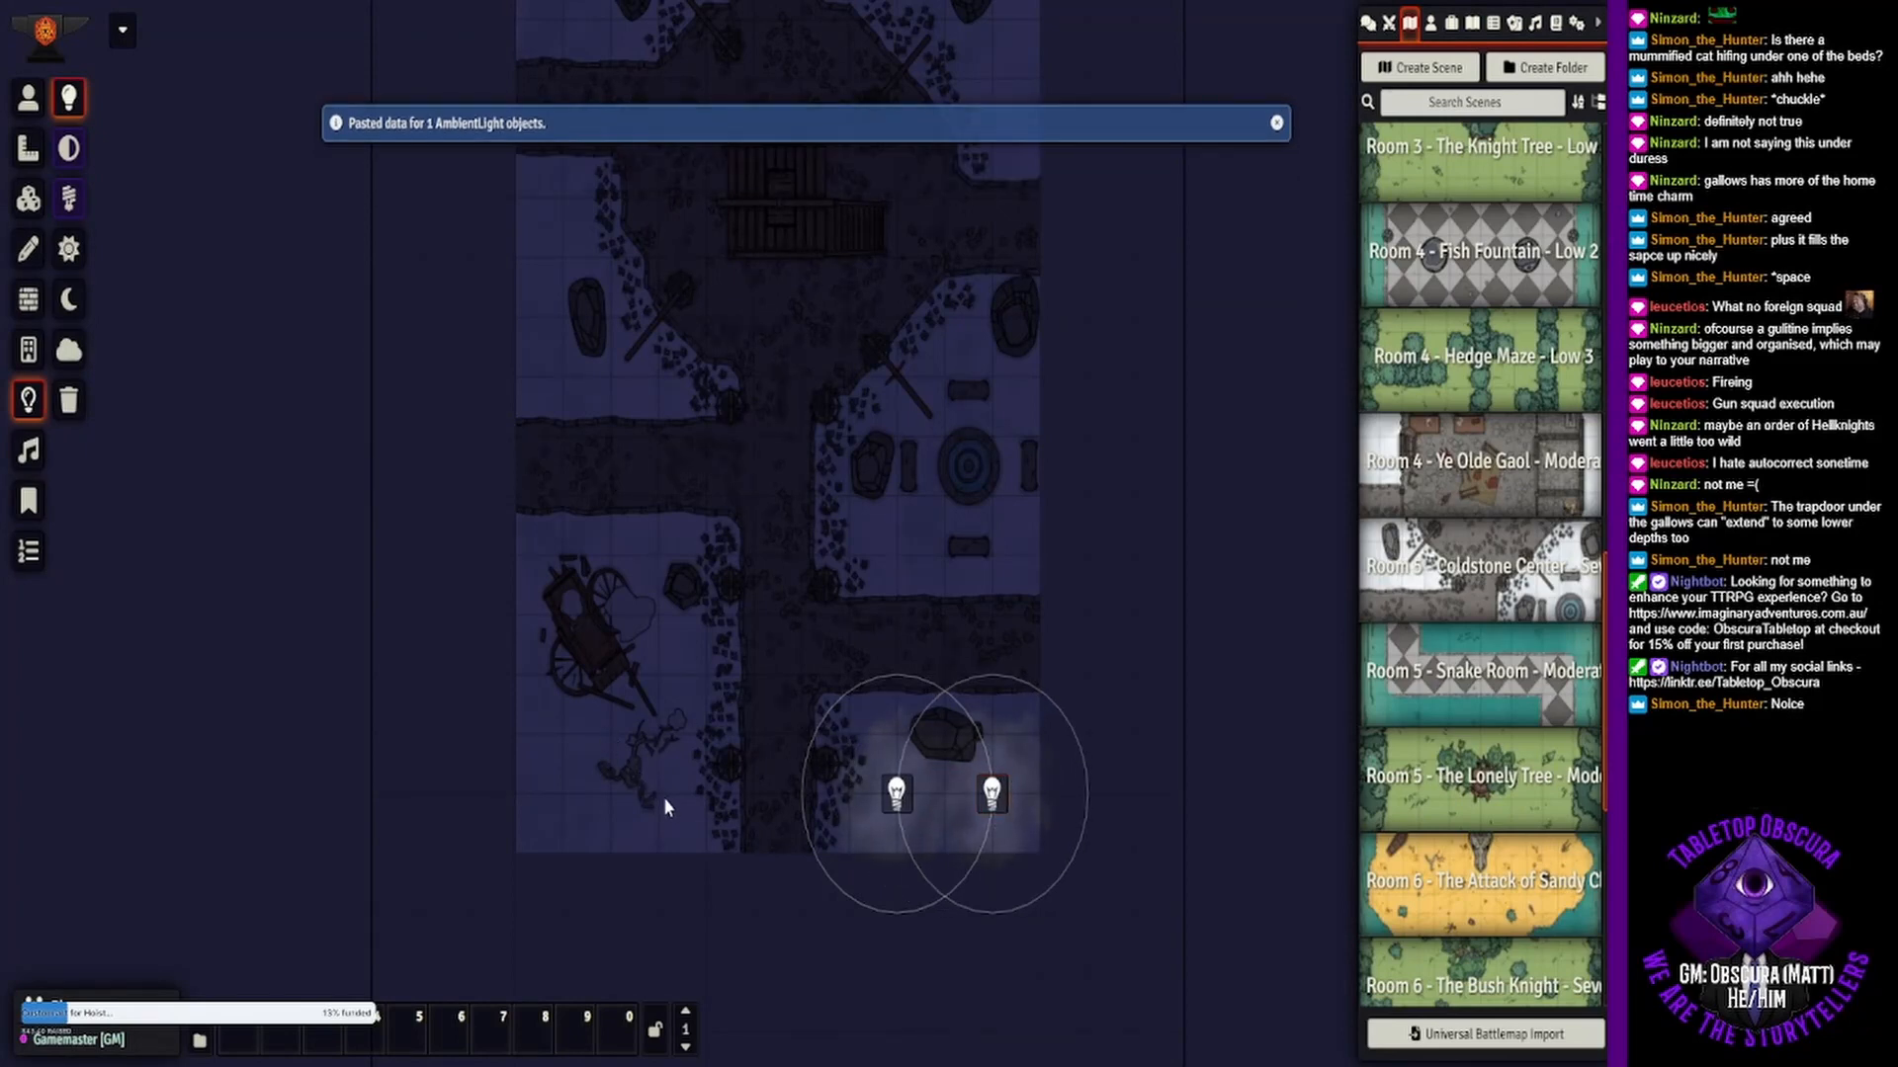
# - Paste six copies of the ambient light across the southwest snow patch around the wrecked cart, spacing them to cover the whole patch
pyautogui.hotkey('ctrl', 'v')
pyautogui.hotkey('ctrl', 'v')
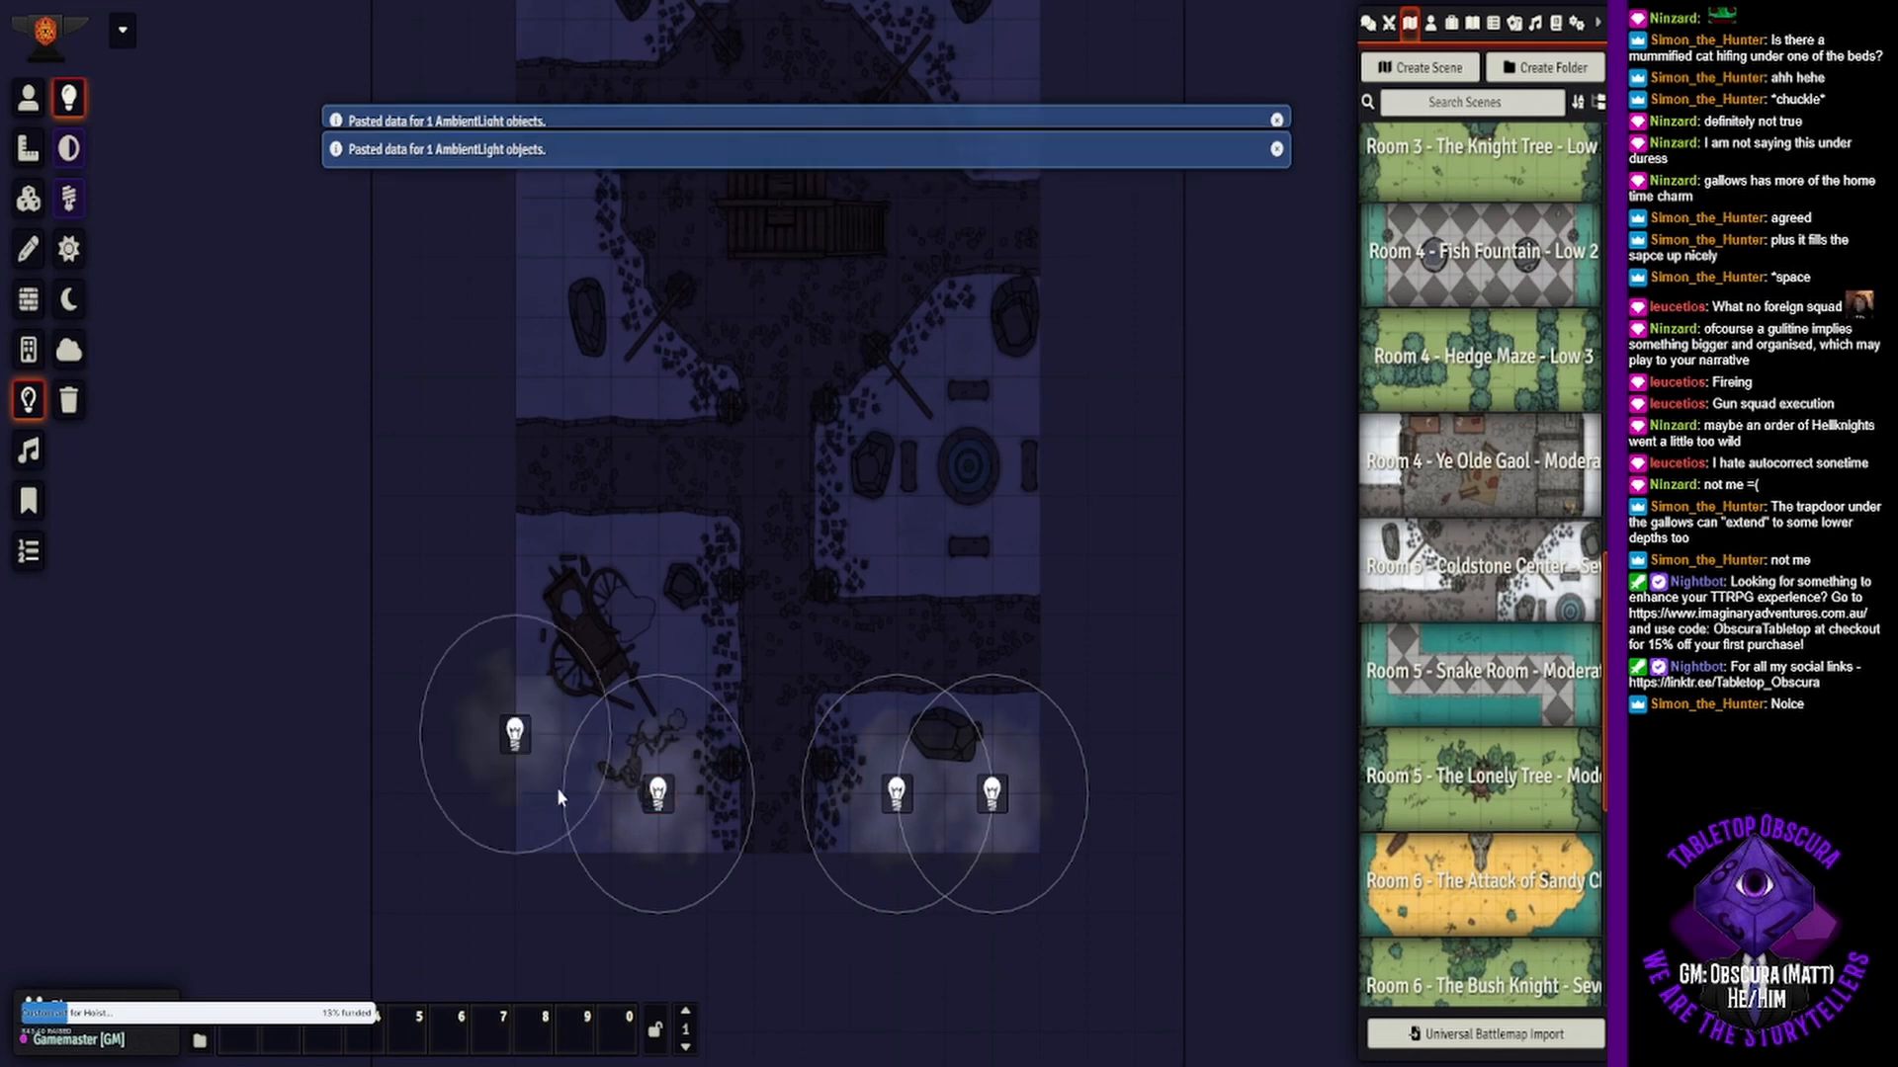
pyautogui.moveTo(515, 734); pyautogui.dragTo(562, 790)
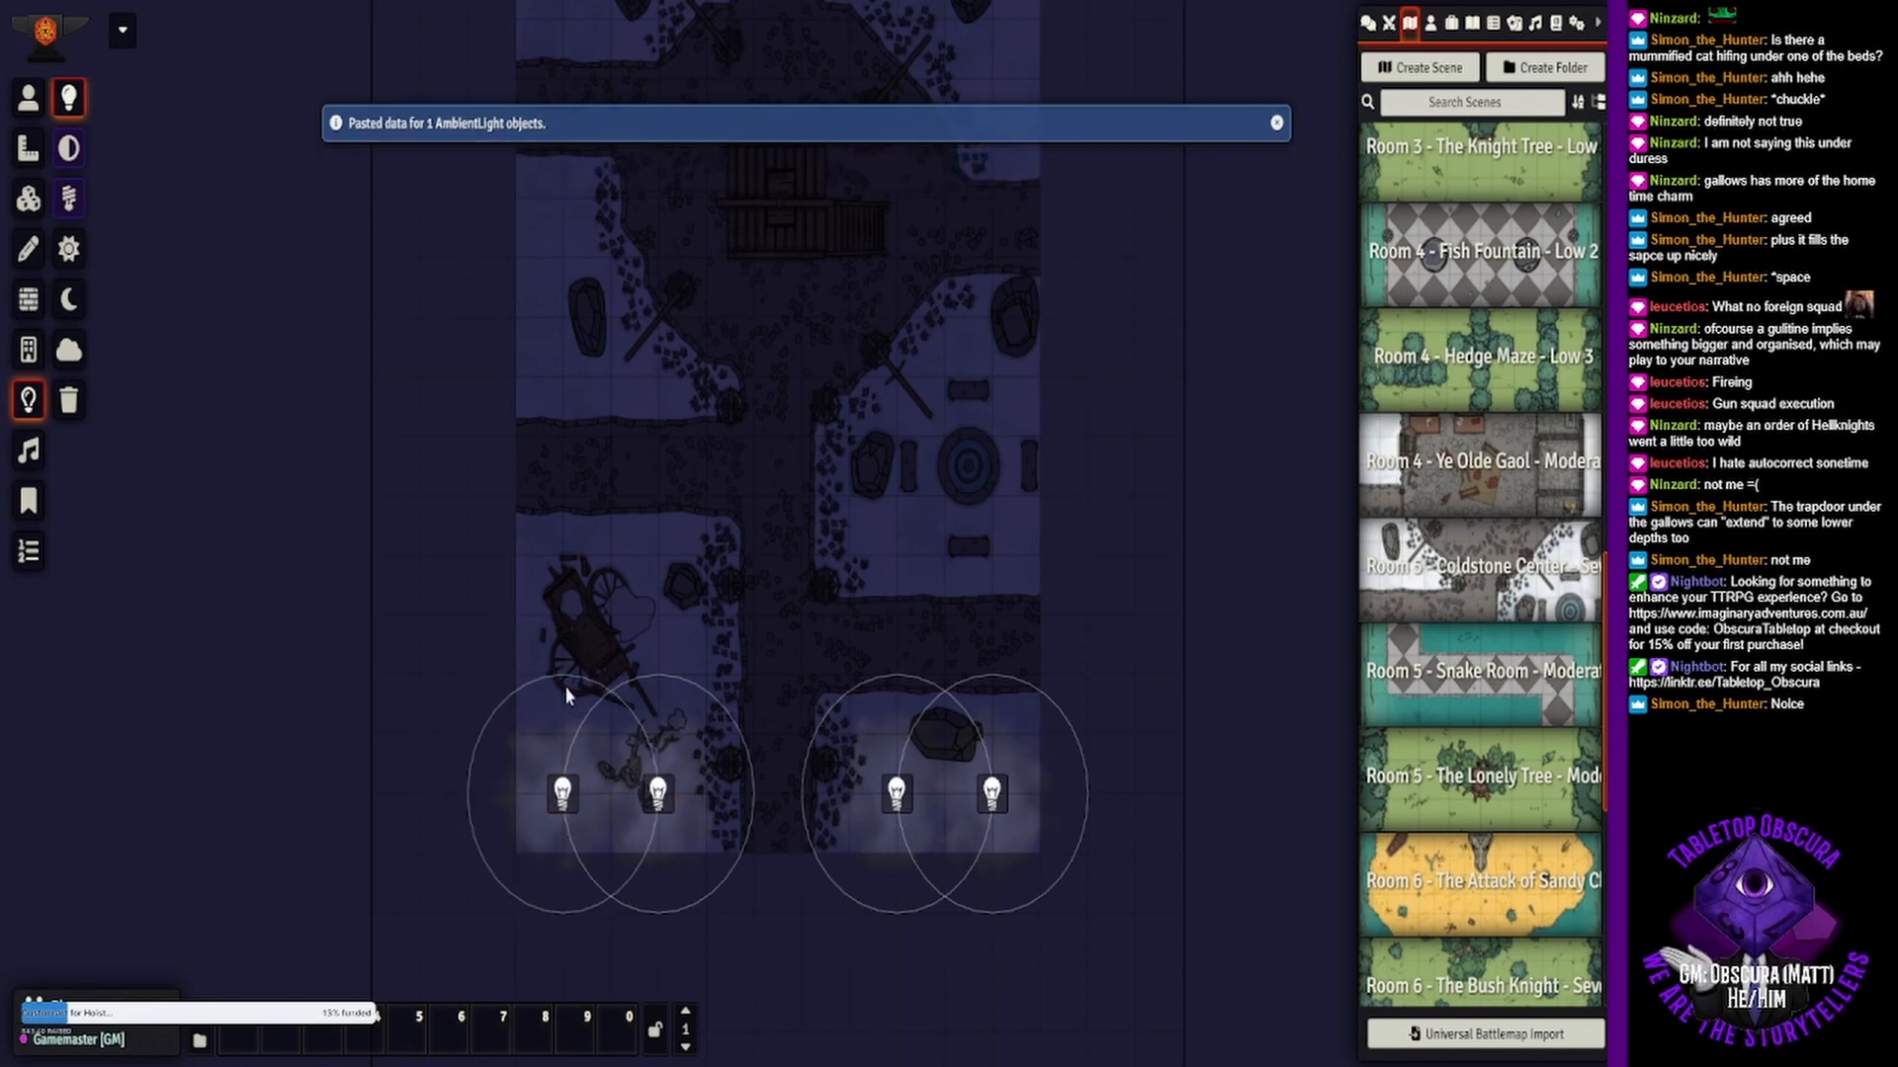
pyautogui.hotkey('ctrl', 'v')
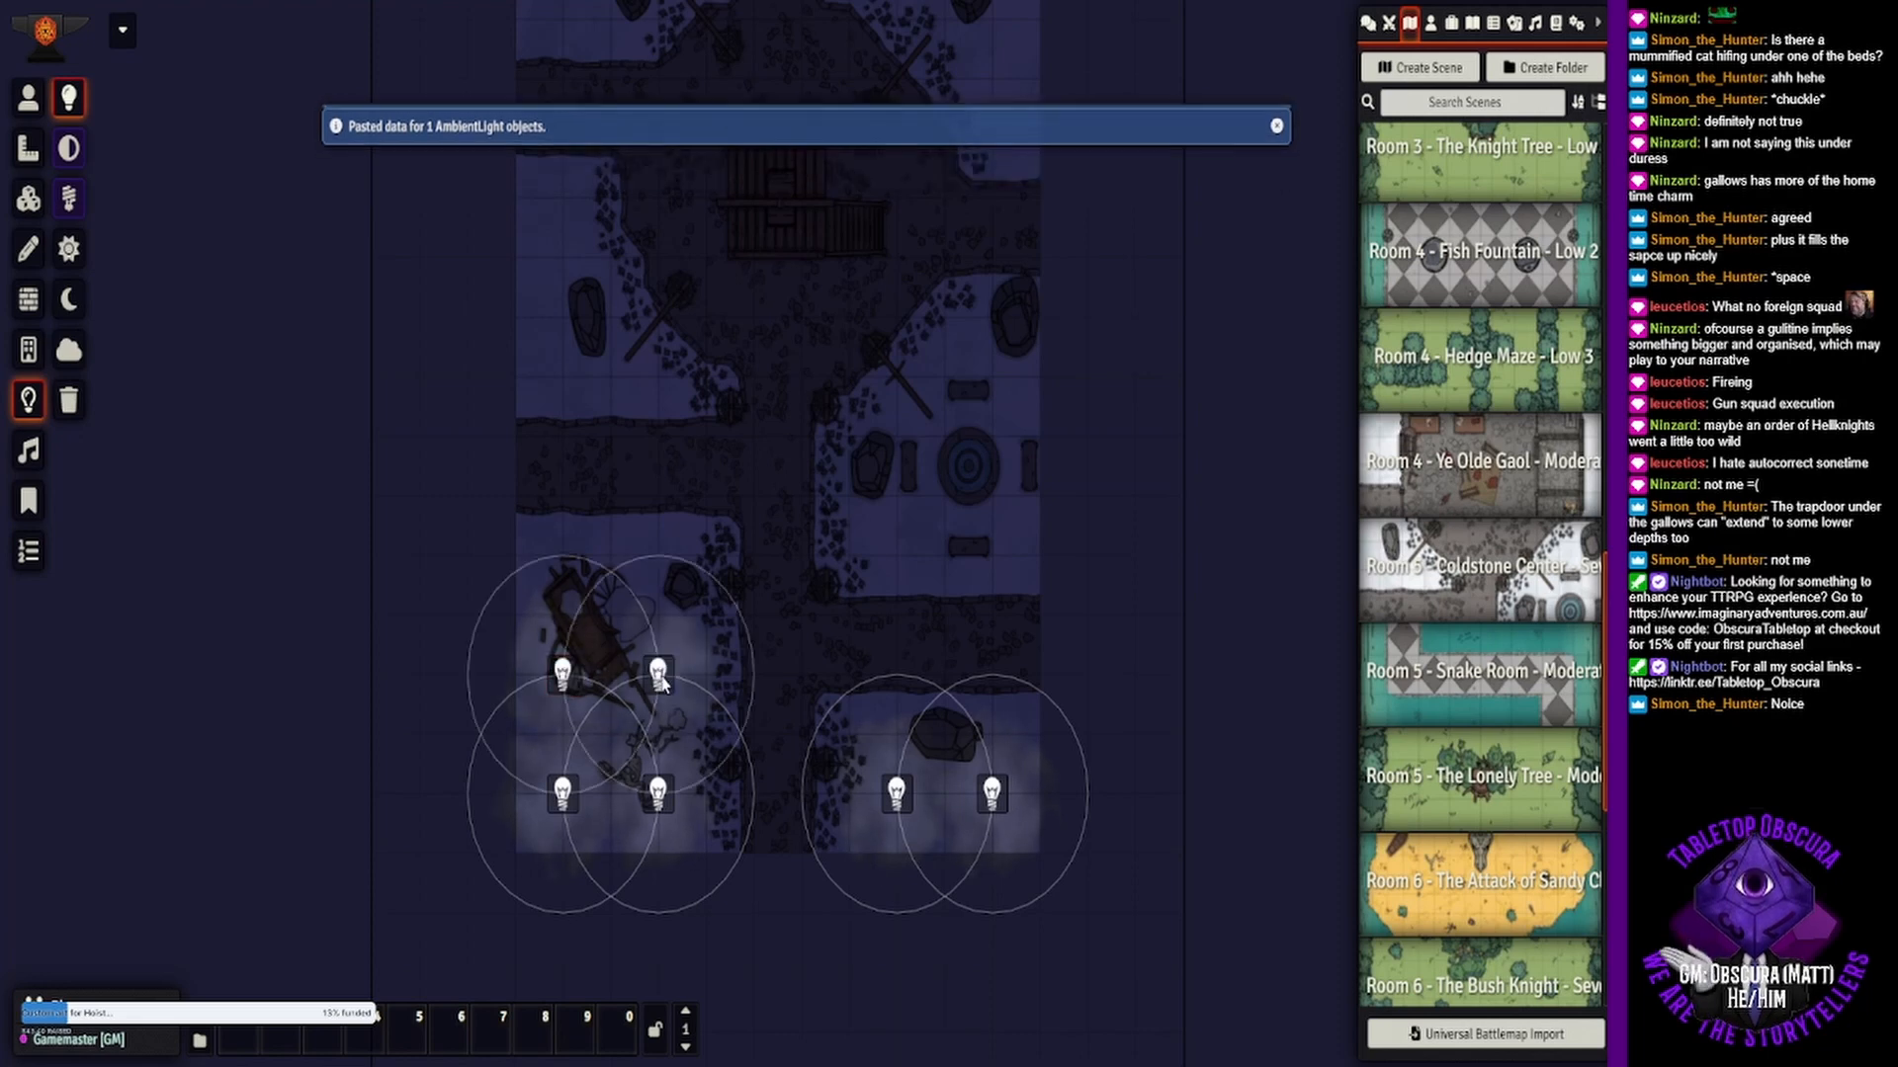
pyautogui.hotkey('ctrl', 'v')
pyautogui.moveTo(660, 680); pyautogui.dragTo(630, 718)
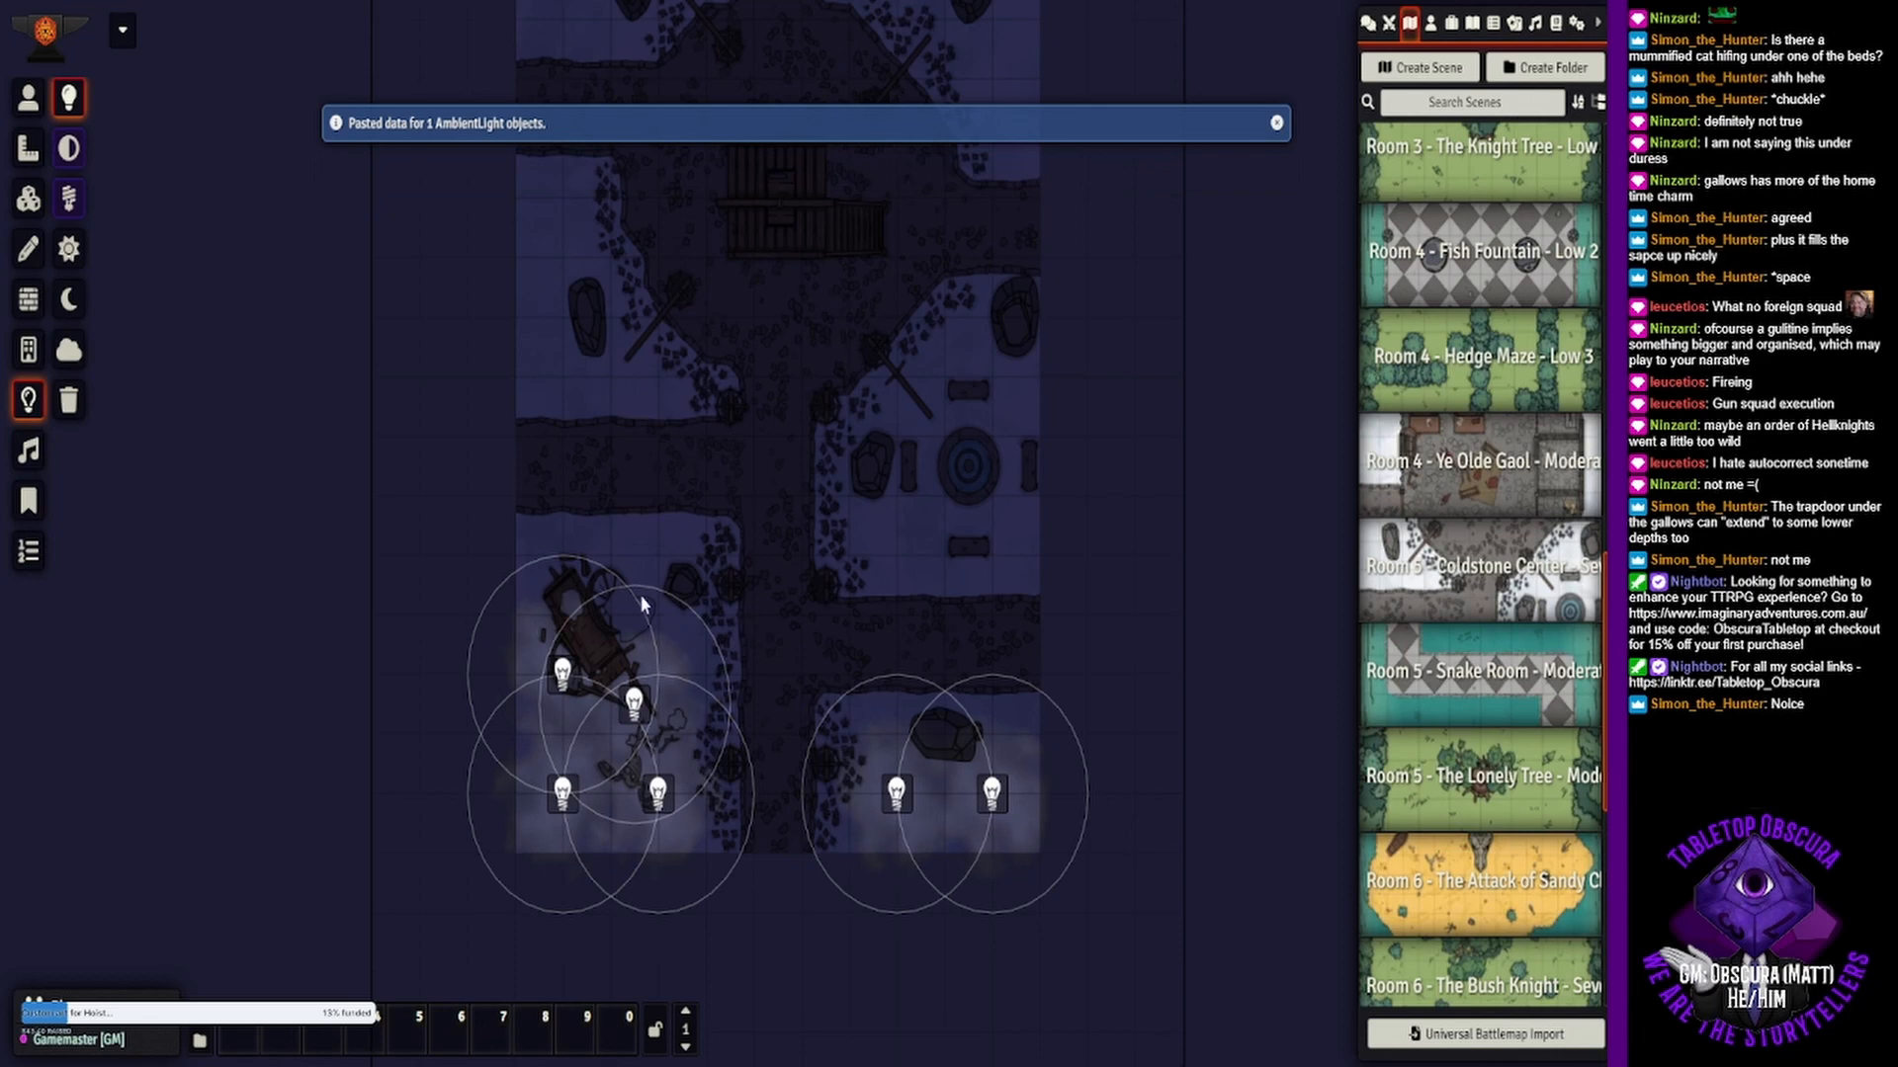
pyautogui.hotkey('ctrl', 'v')
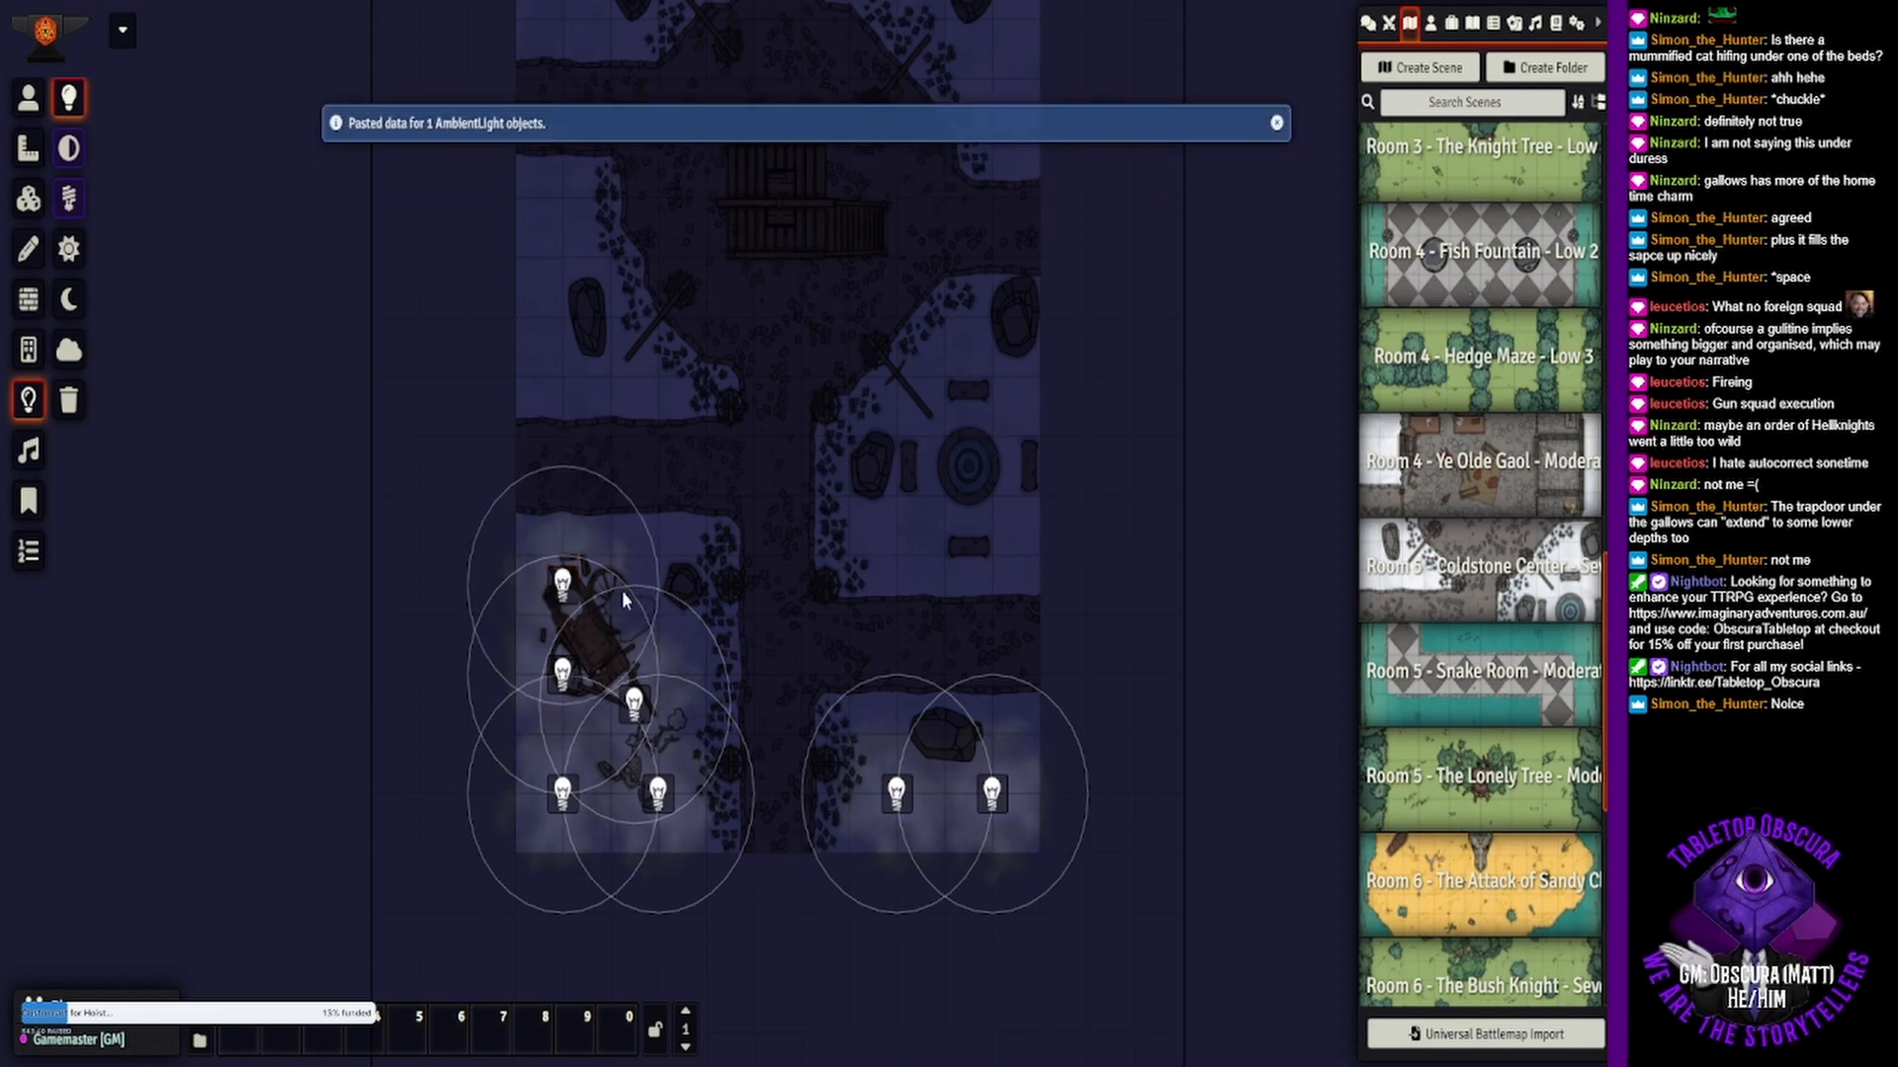
pyautogui.hotkey('ctrl', 'v')
pyautogui.moveTo(612, 557); pyautogui.dragTo(635, 589)
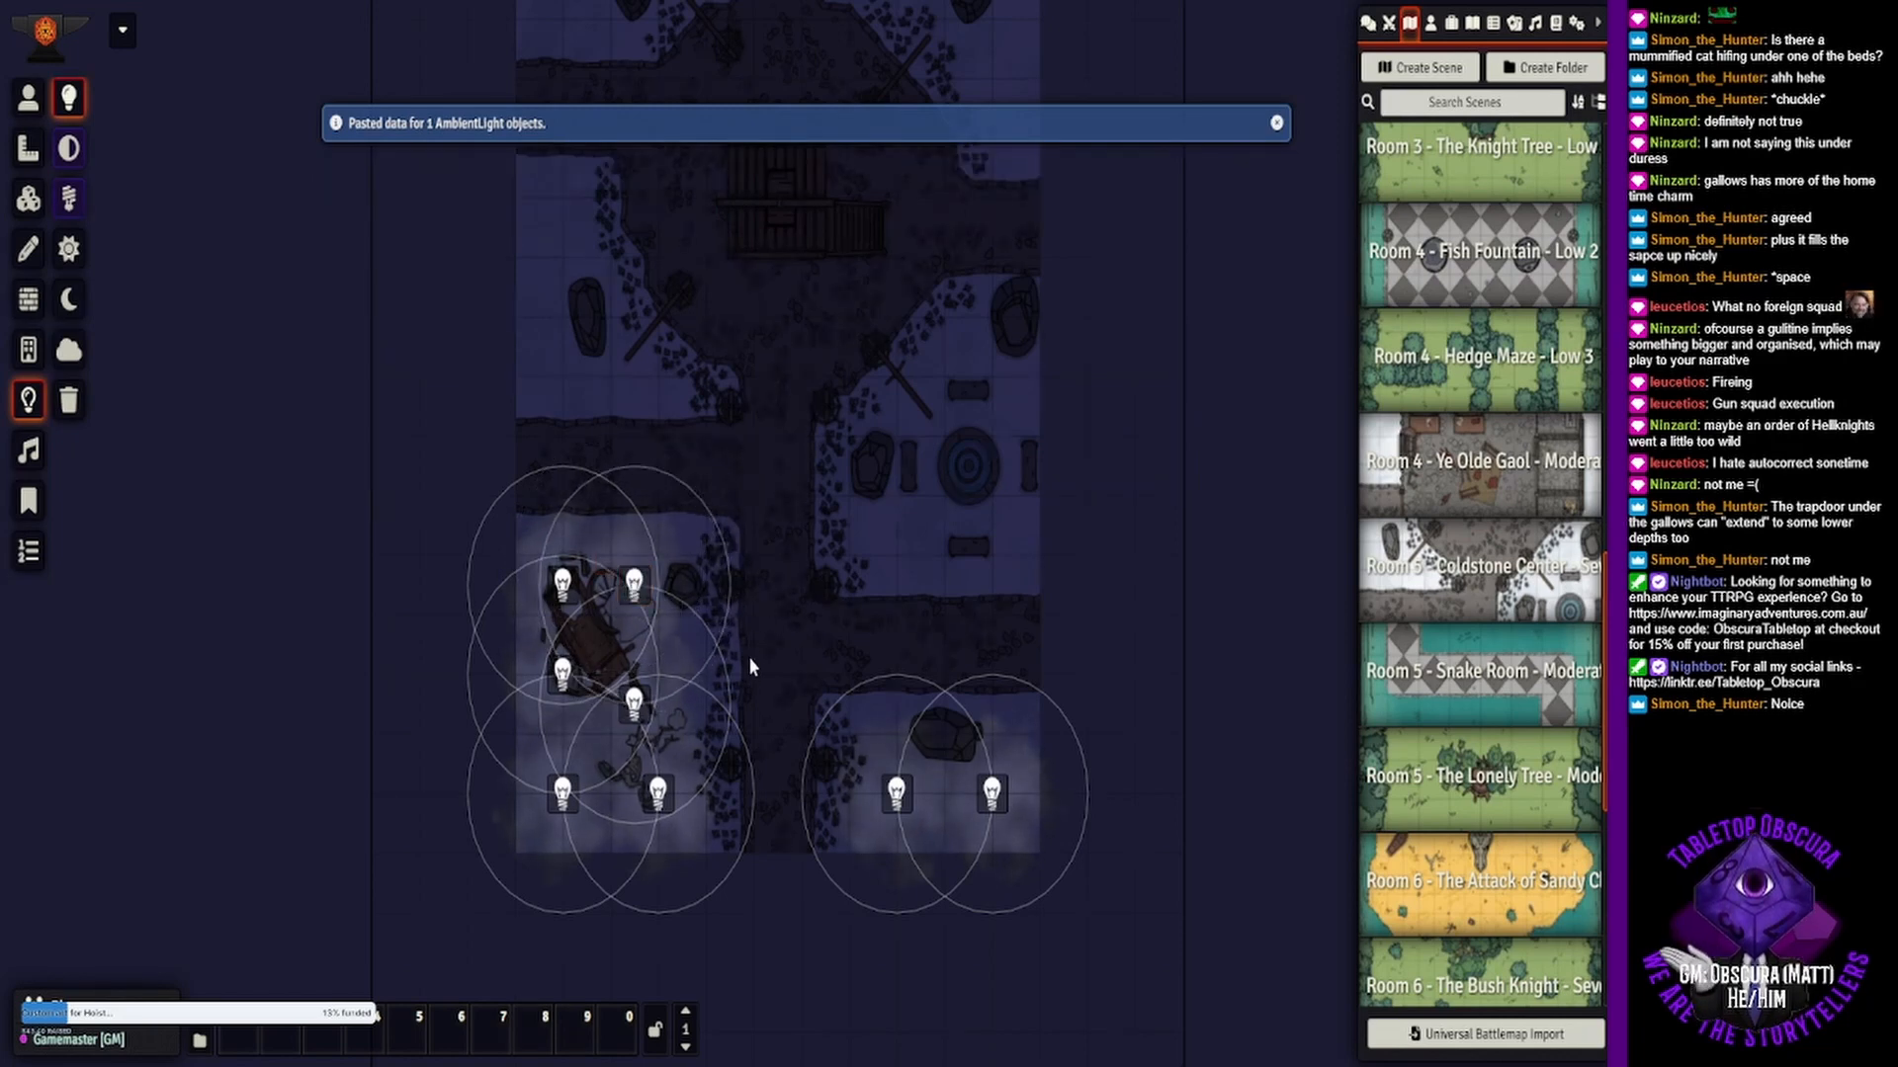
# - Paste five copies of the ambient light over the fountain's snow patch, three in a row along its south side and two to the north
pyautogui.moveTo(910, 528); pyautogui.dragTo(822, 610)
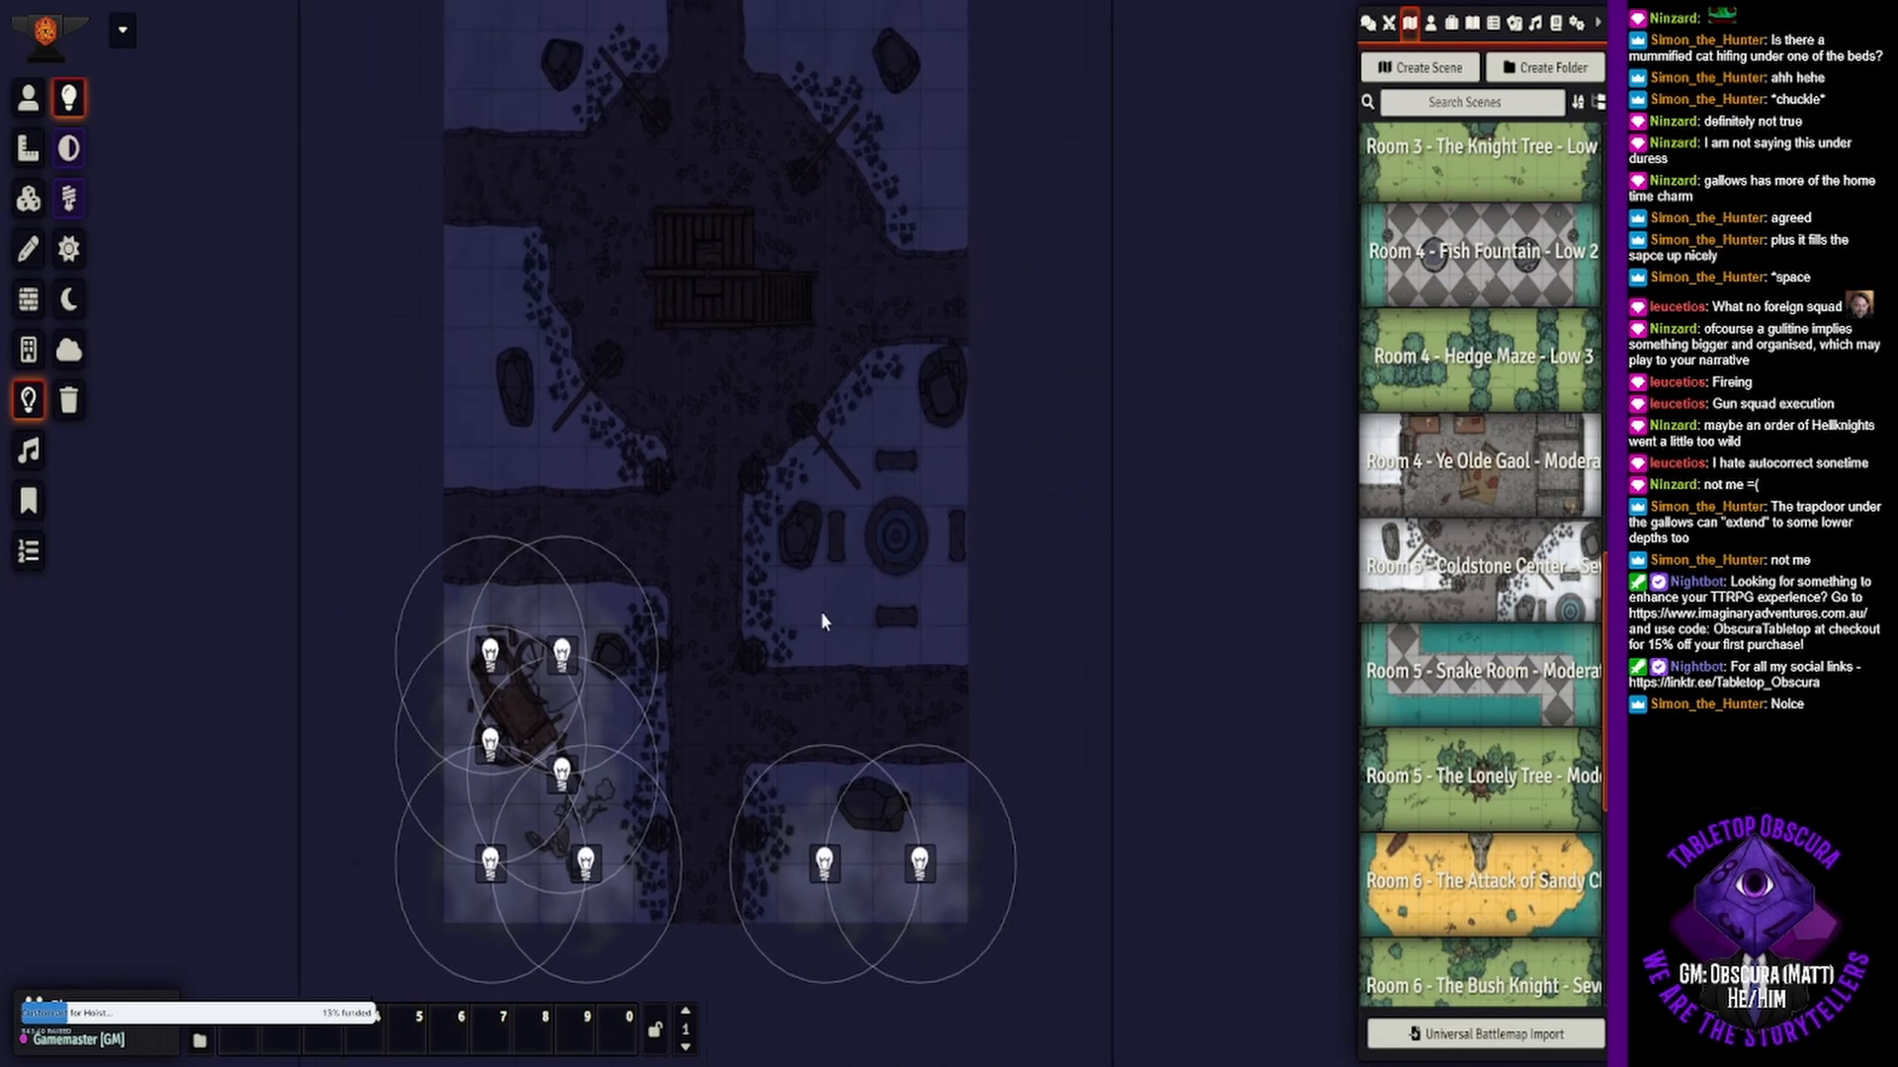
pyautogui.hotkey('ctrl', 'v')
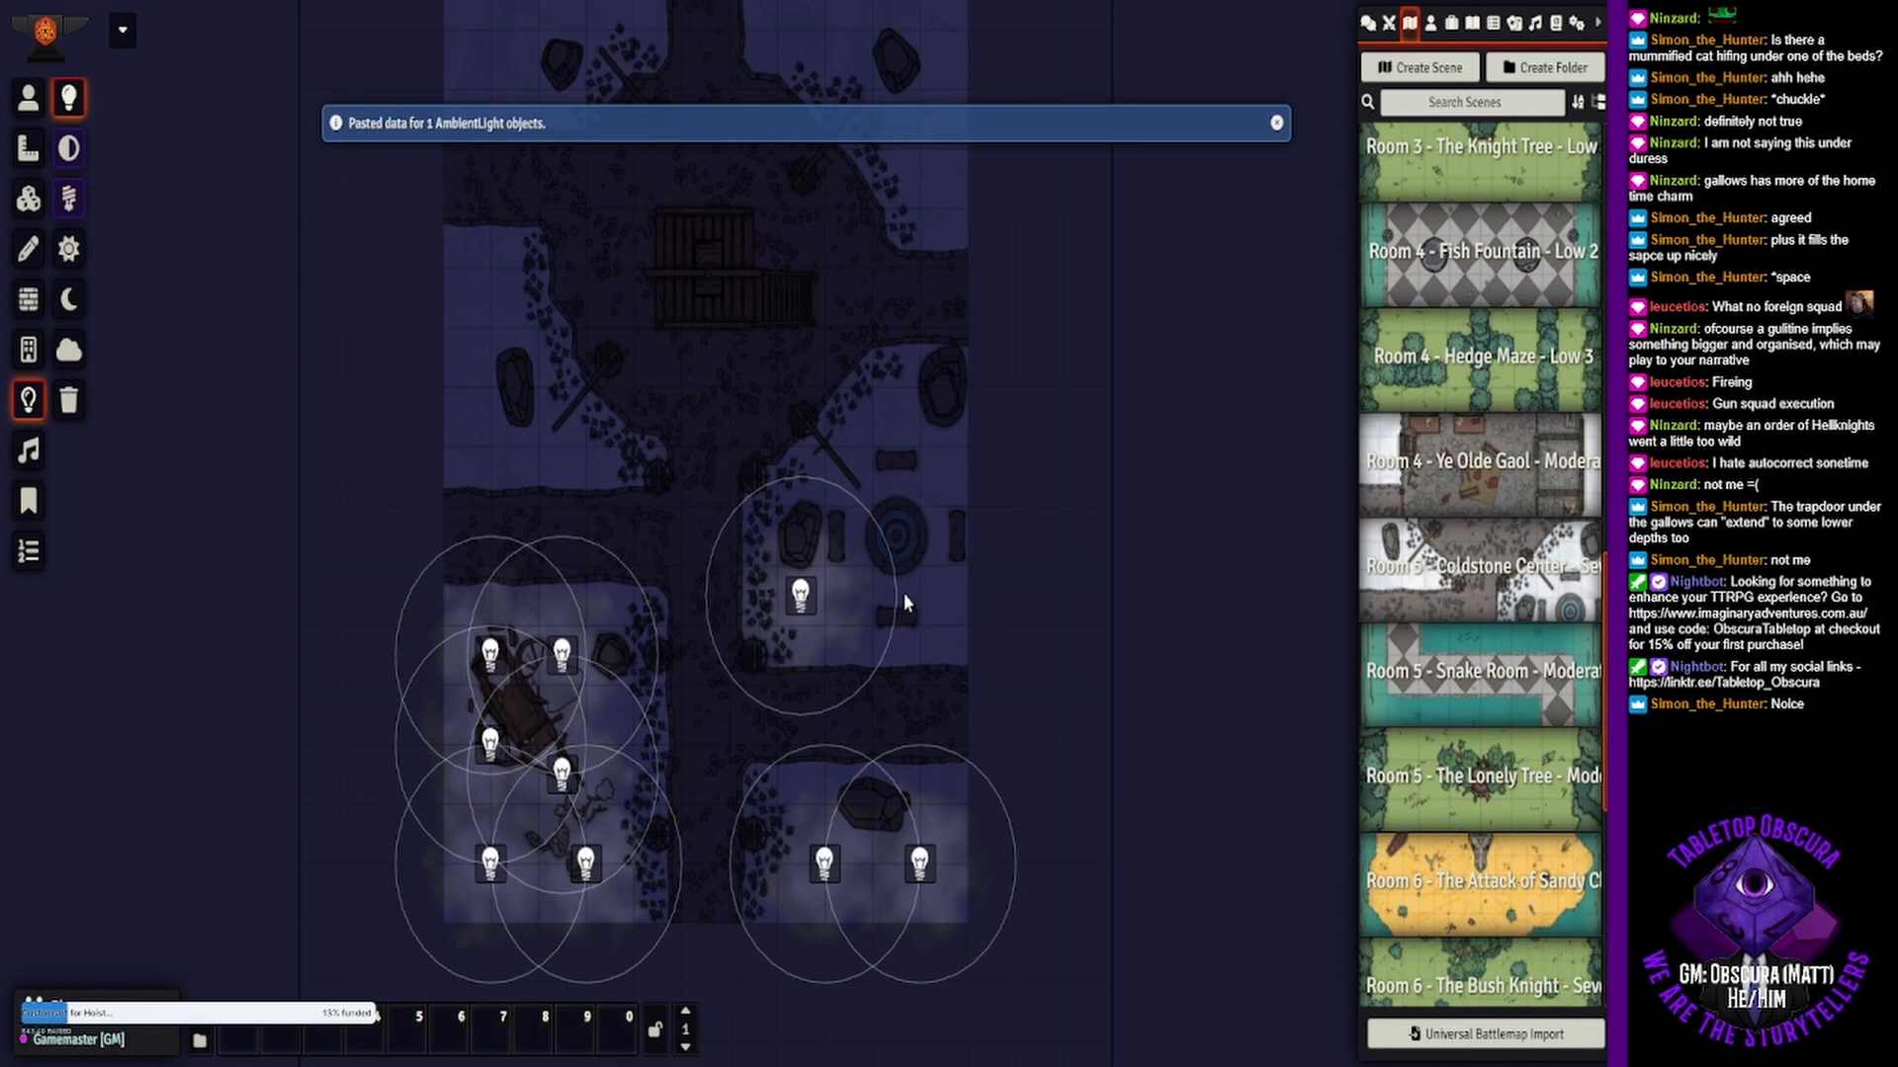
pyautogui.hotkey('ctrl', 'v')
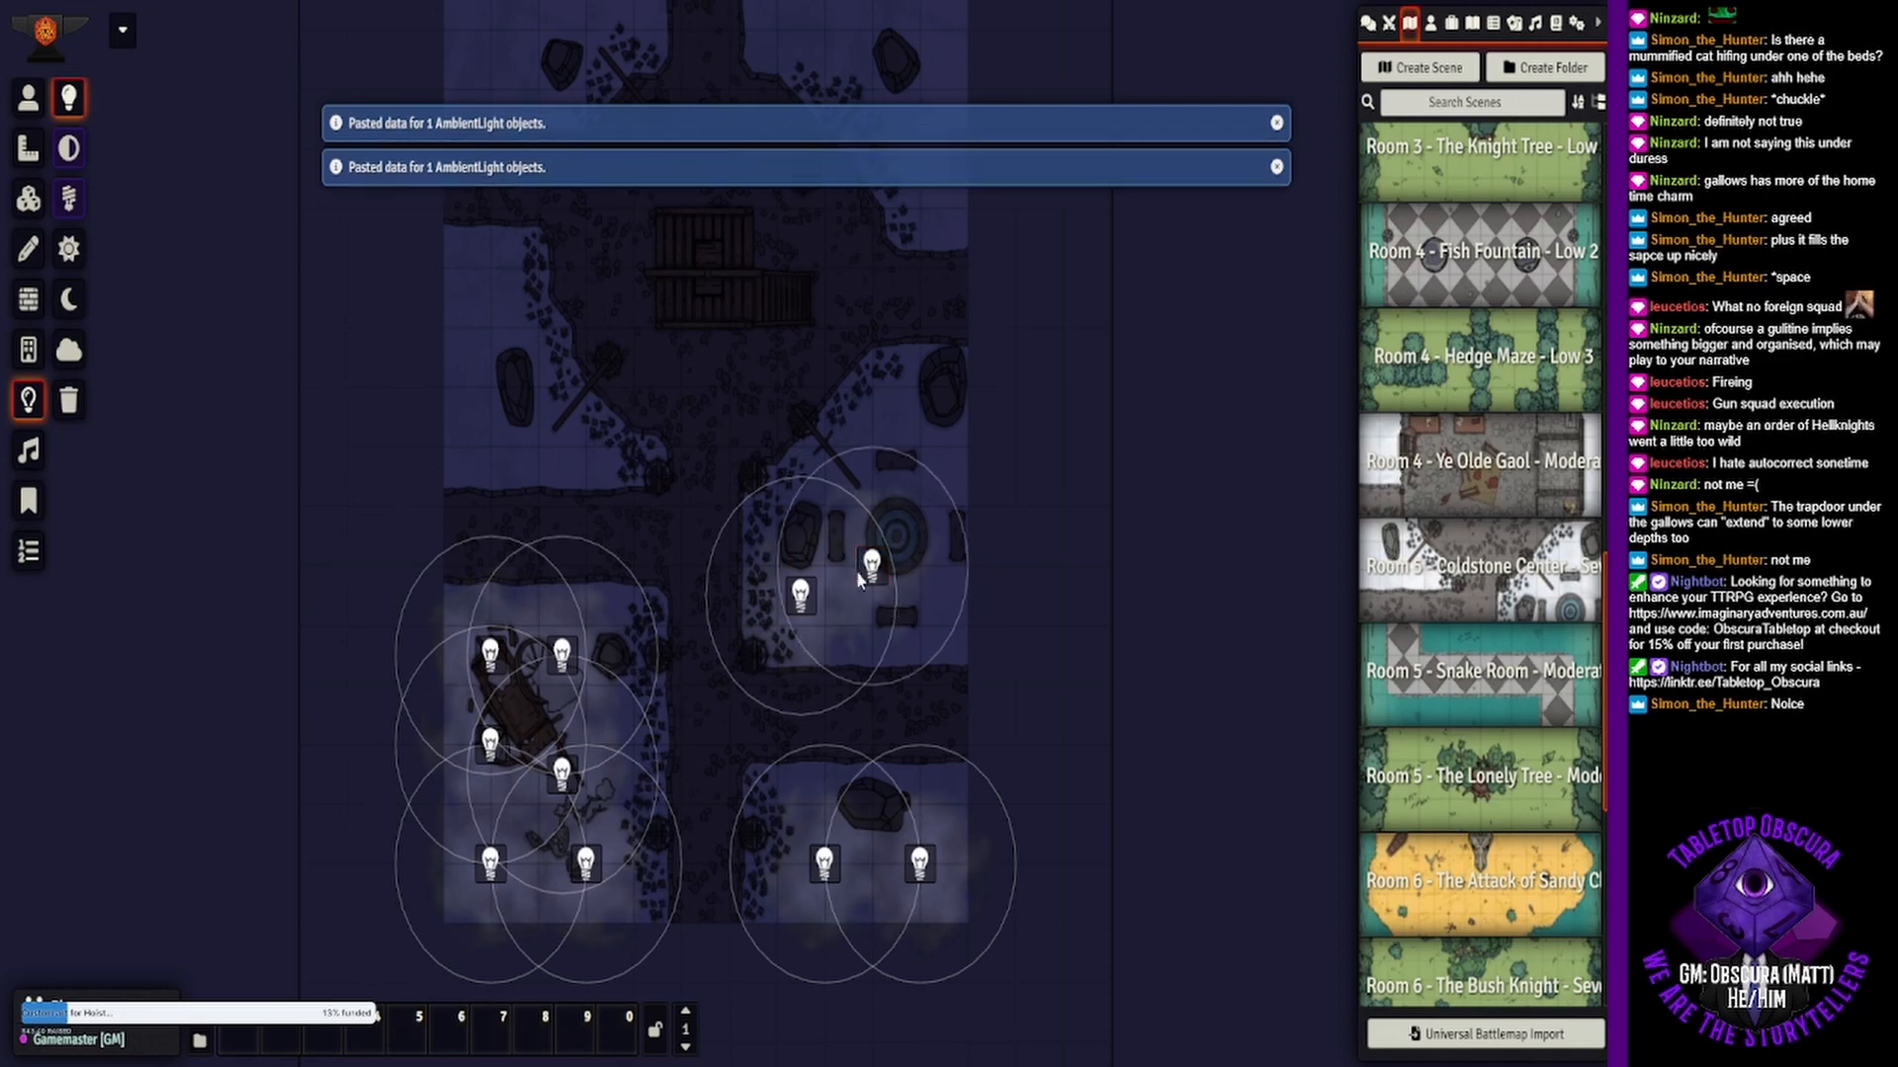
pyautogui.hotkey('ctrl', 'v')
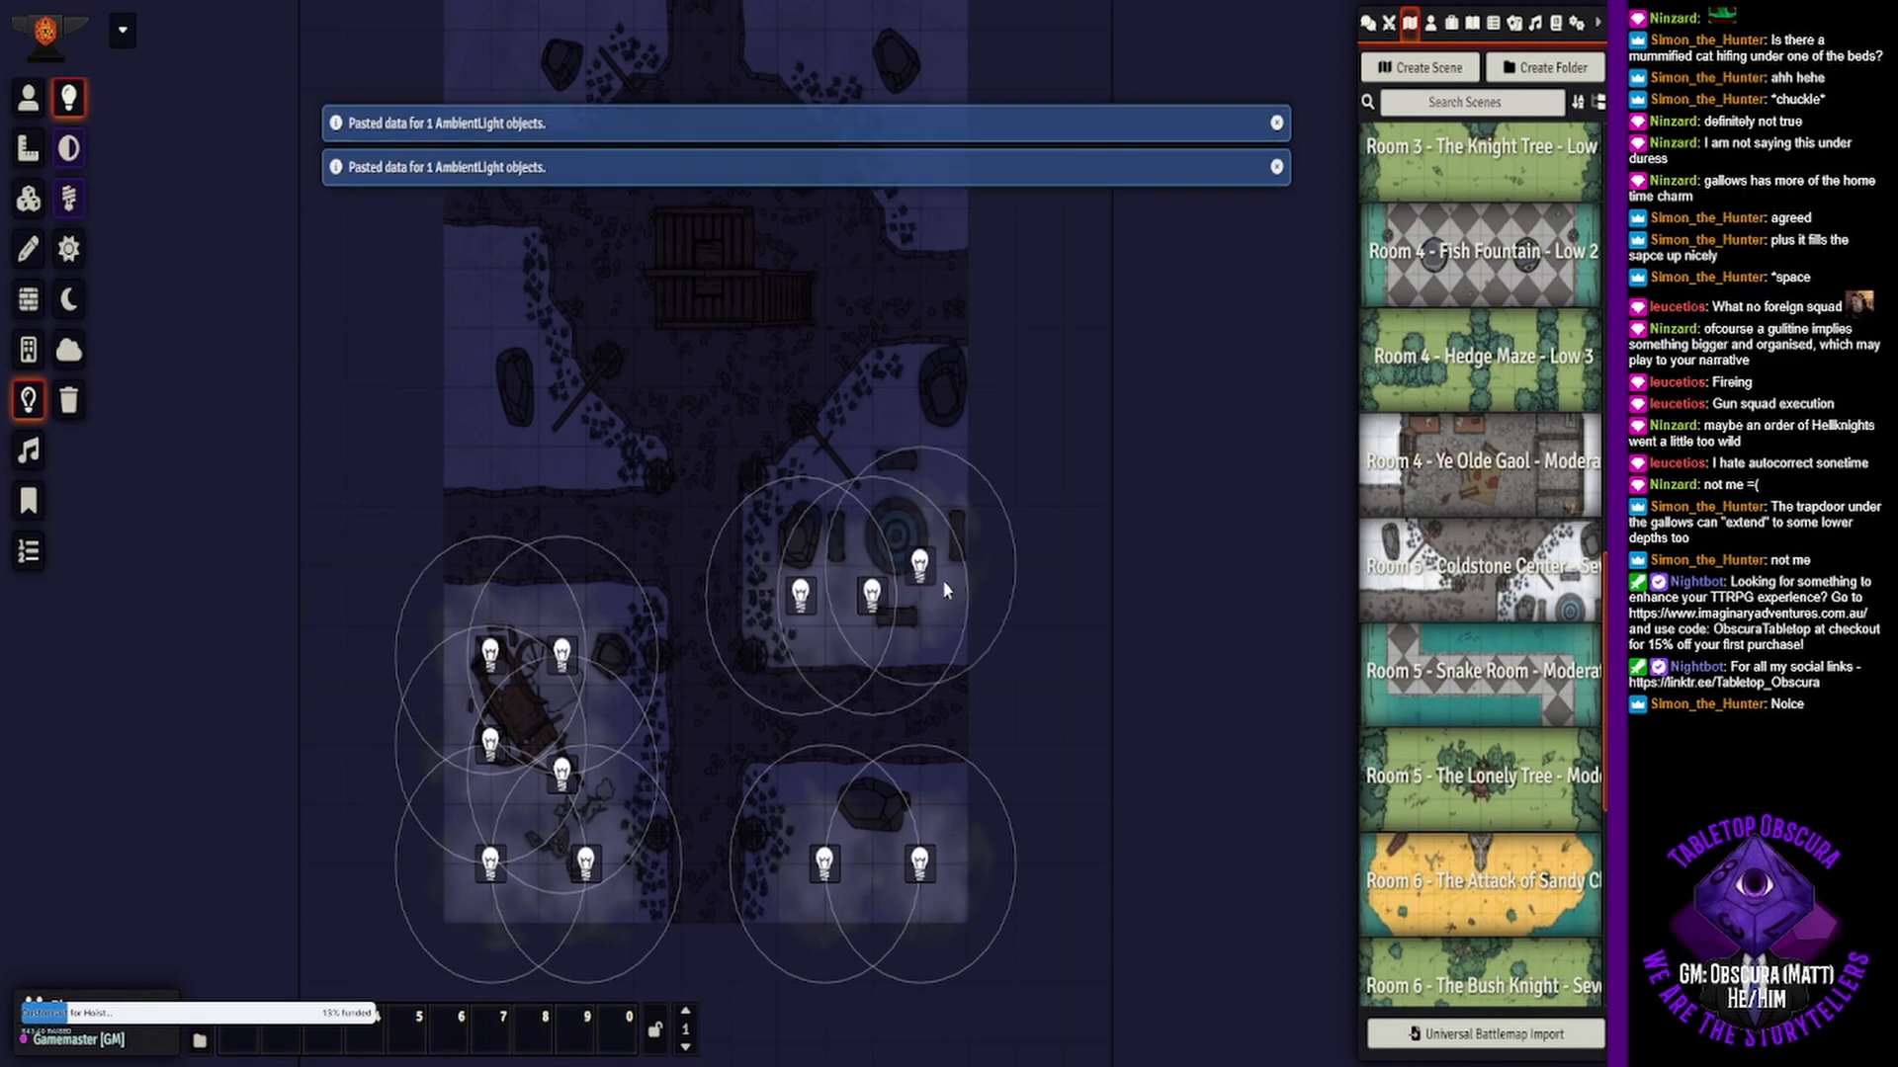
pyautogui.moveTo(919, 565); pyautogui.dragTo(945, 598)
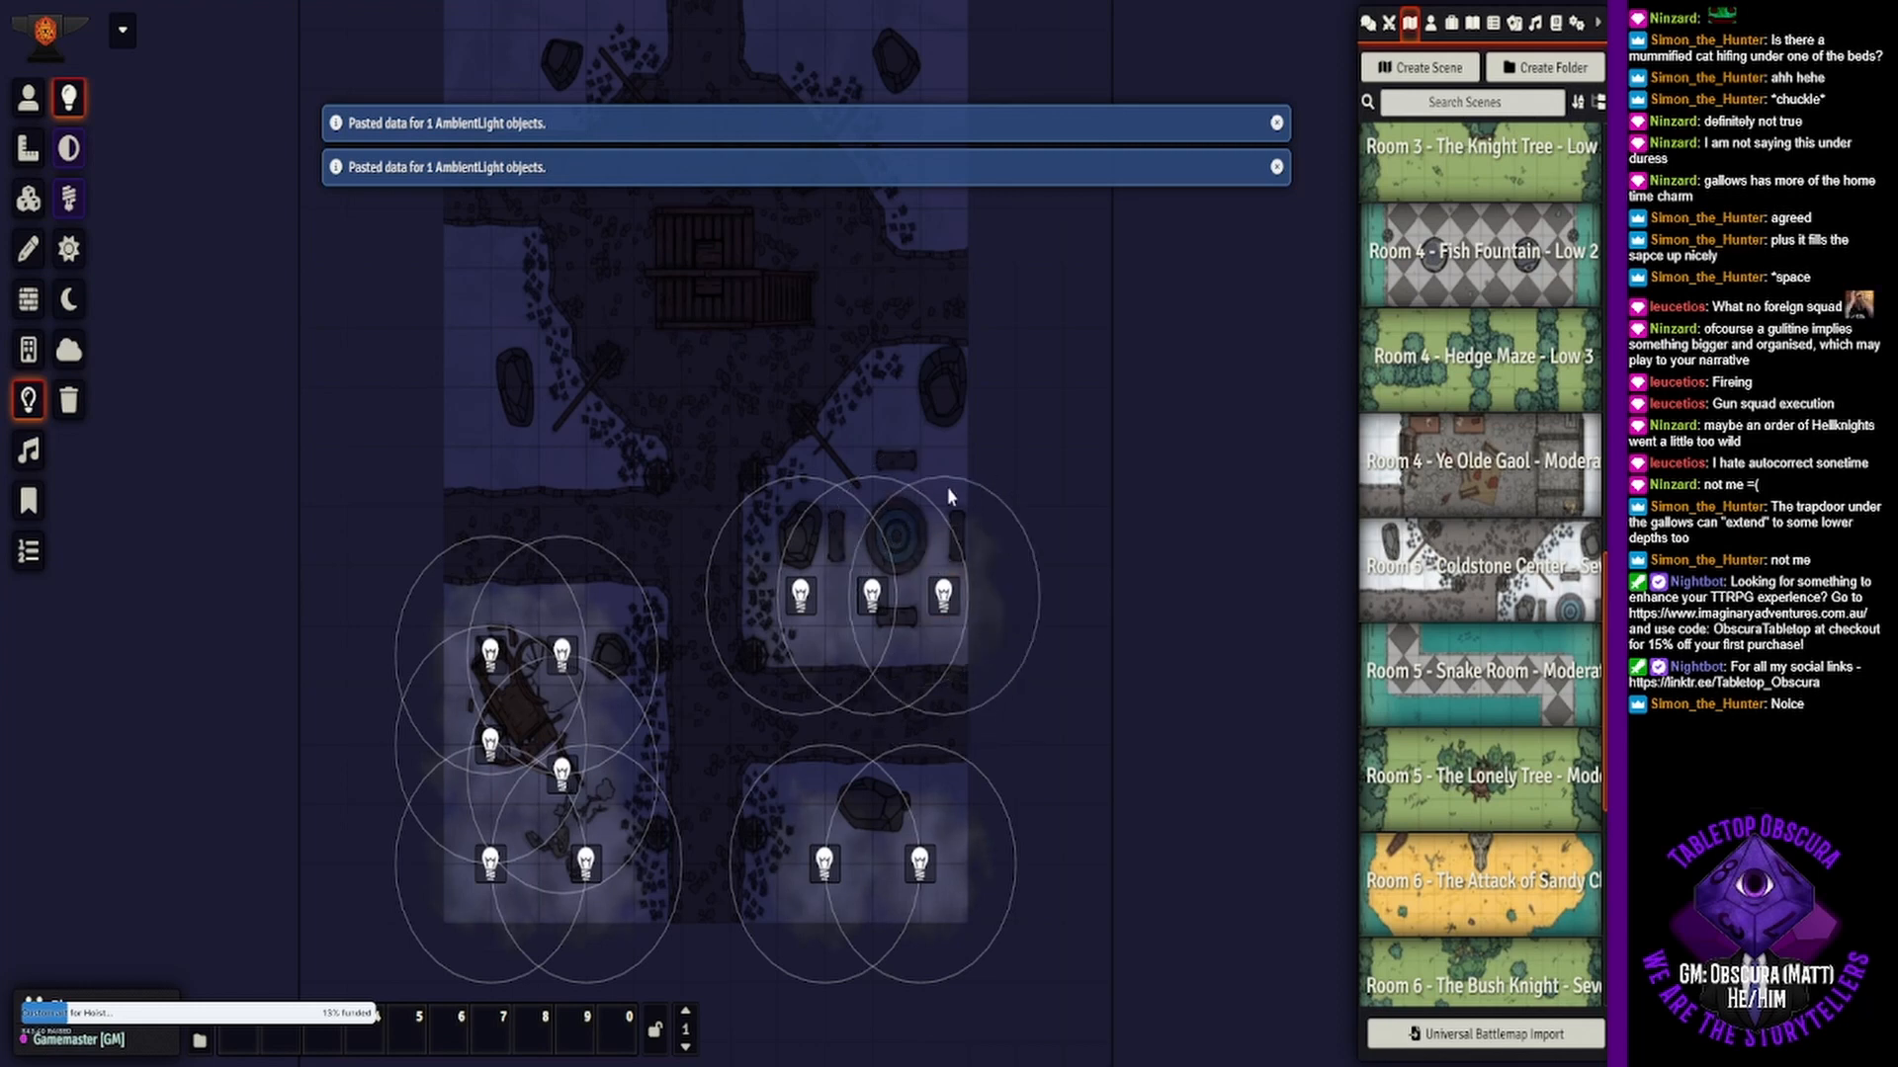
pyautogui.hotkey('ctrl', 'v')
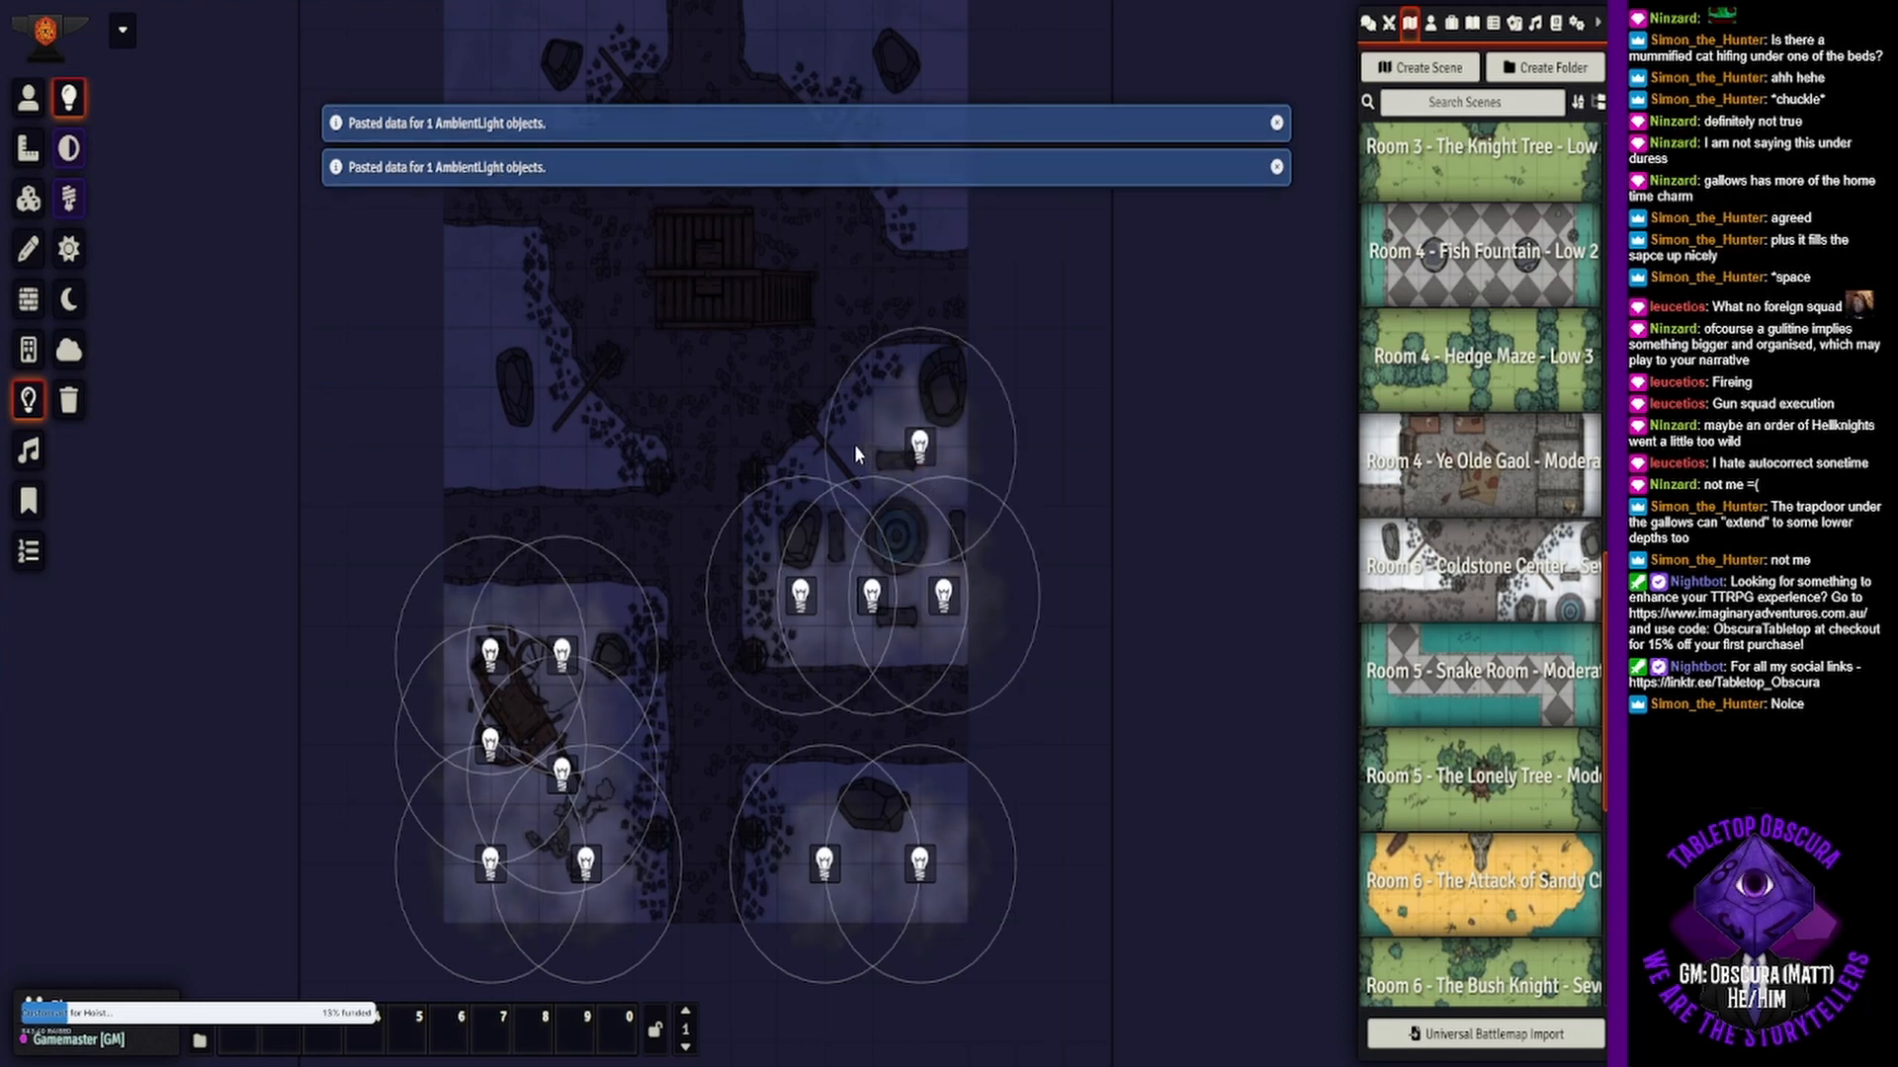
pyautogui.hotkey('ctrl', 'v')
pyautogui.moveTo(816, 401); pyautogui.dragTo(842, 486)
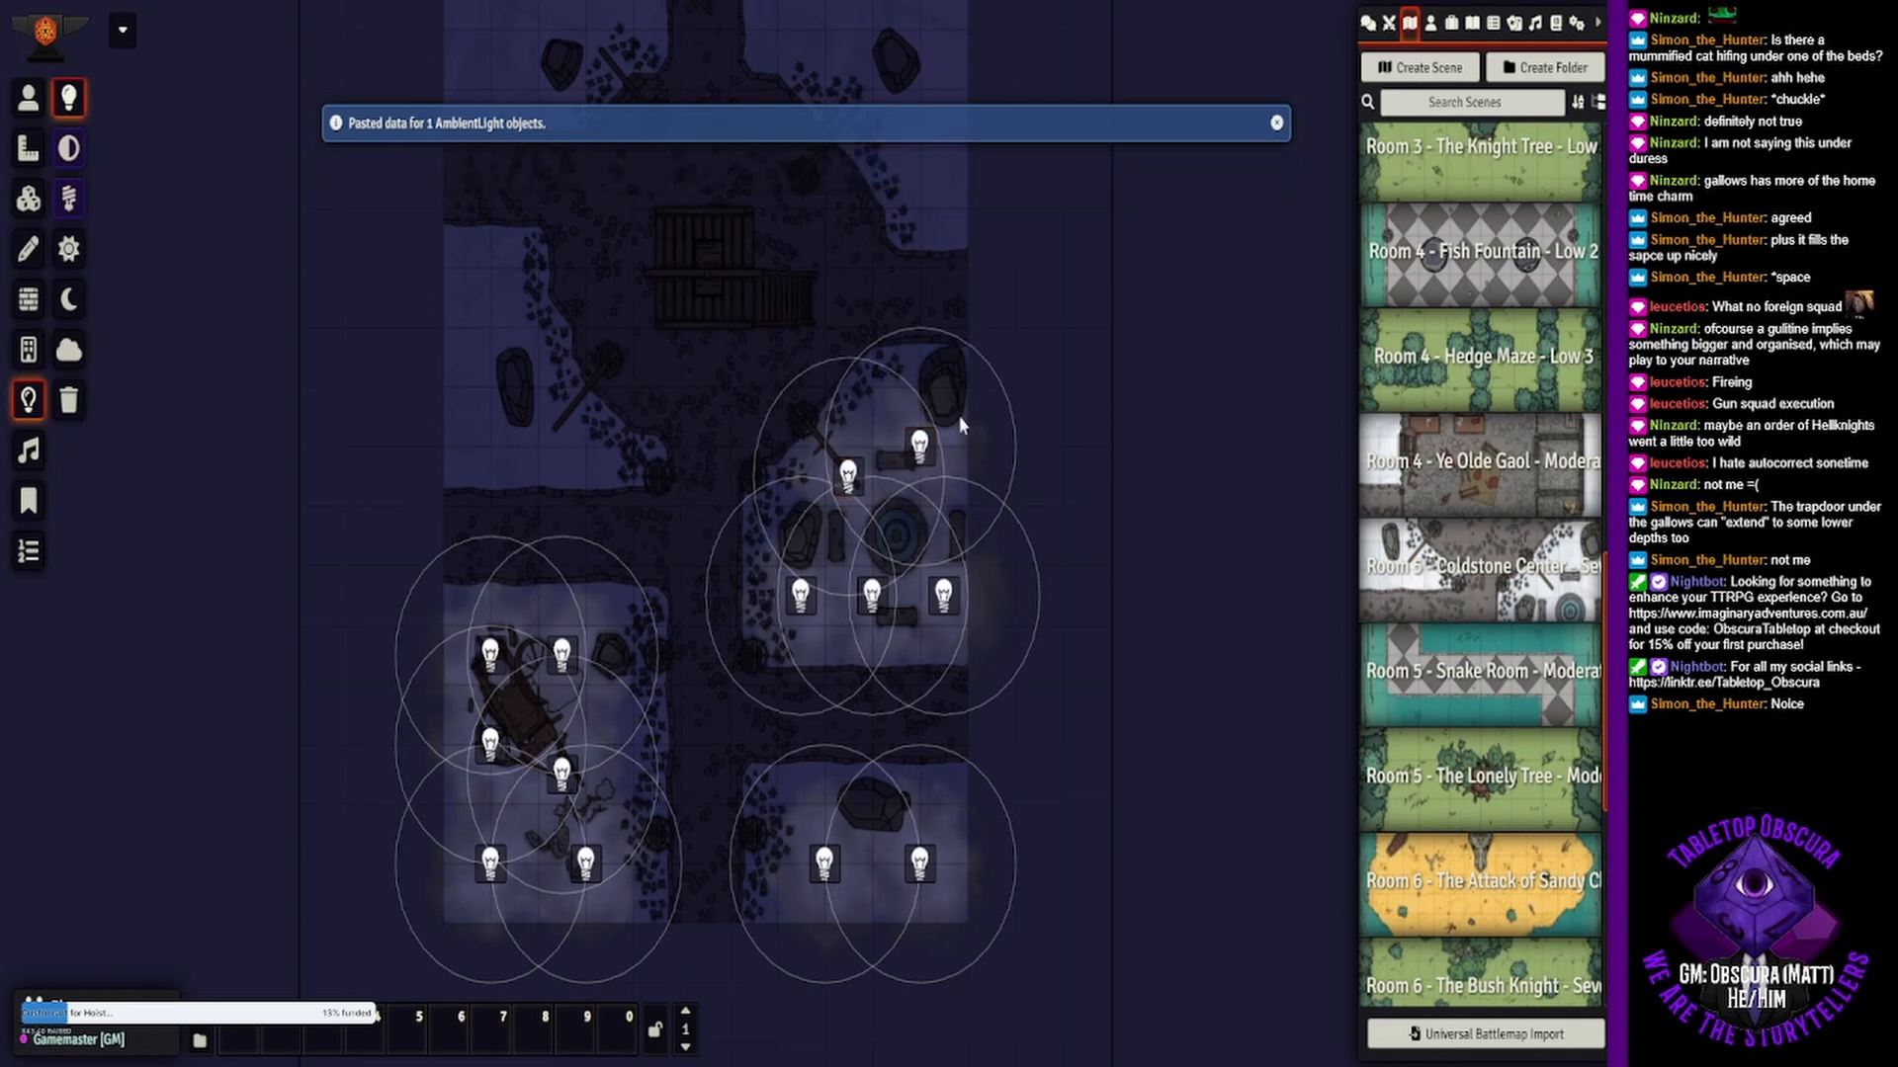
# - Paste three copies of the ambient light over the snow patch southwest of the gallows, one to the north and two to the south
pyautogui.moveTo(500, 384); pyautogui.dragTo(573, 561)
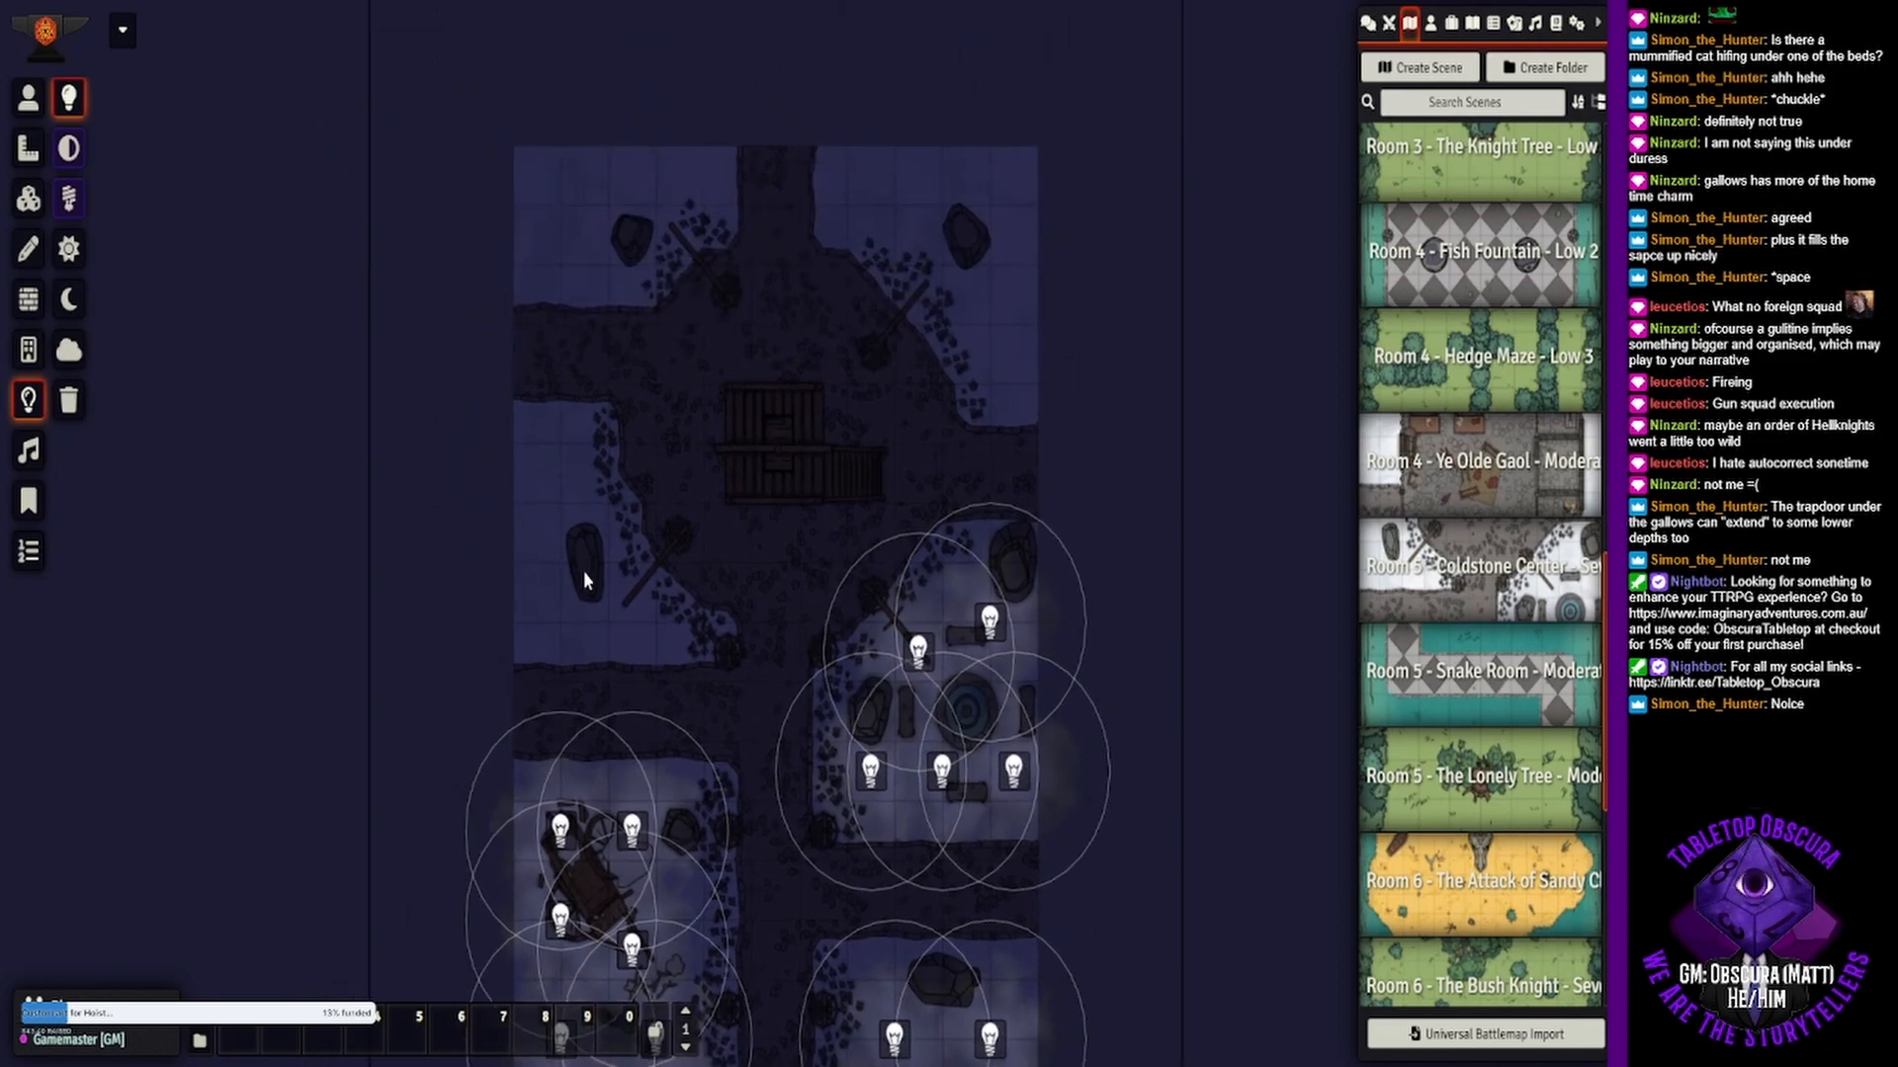
pyautogui.hotkey('ctrl', 'v')
pyautogui.hotkey('ctrl', 'v')
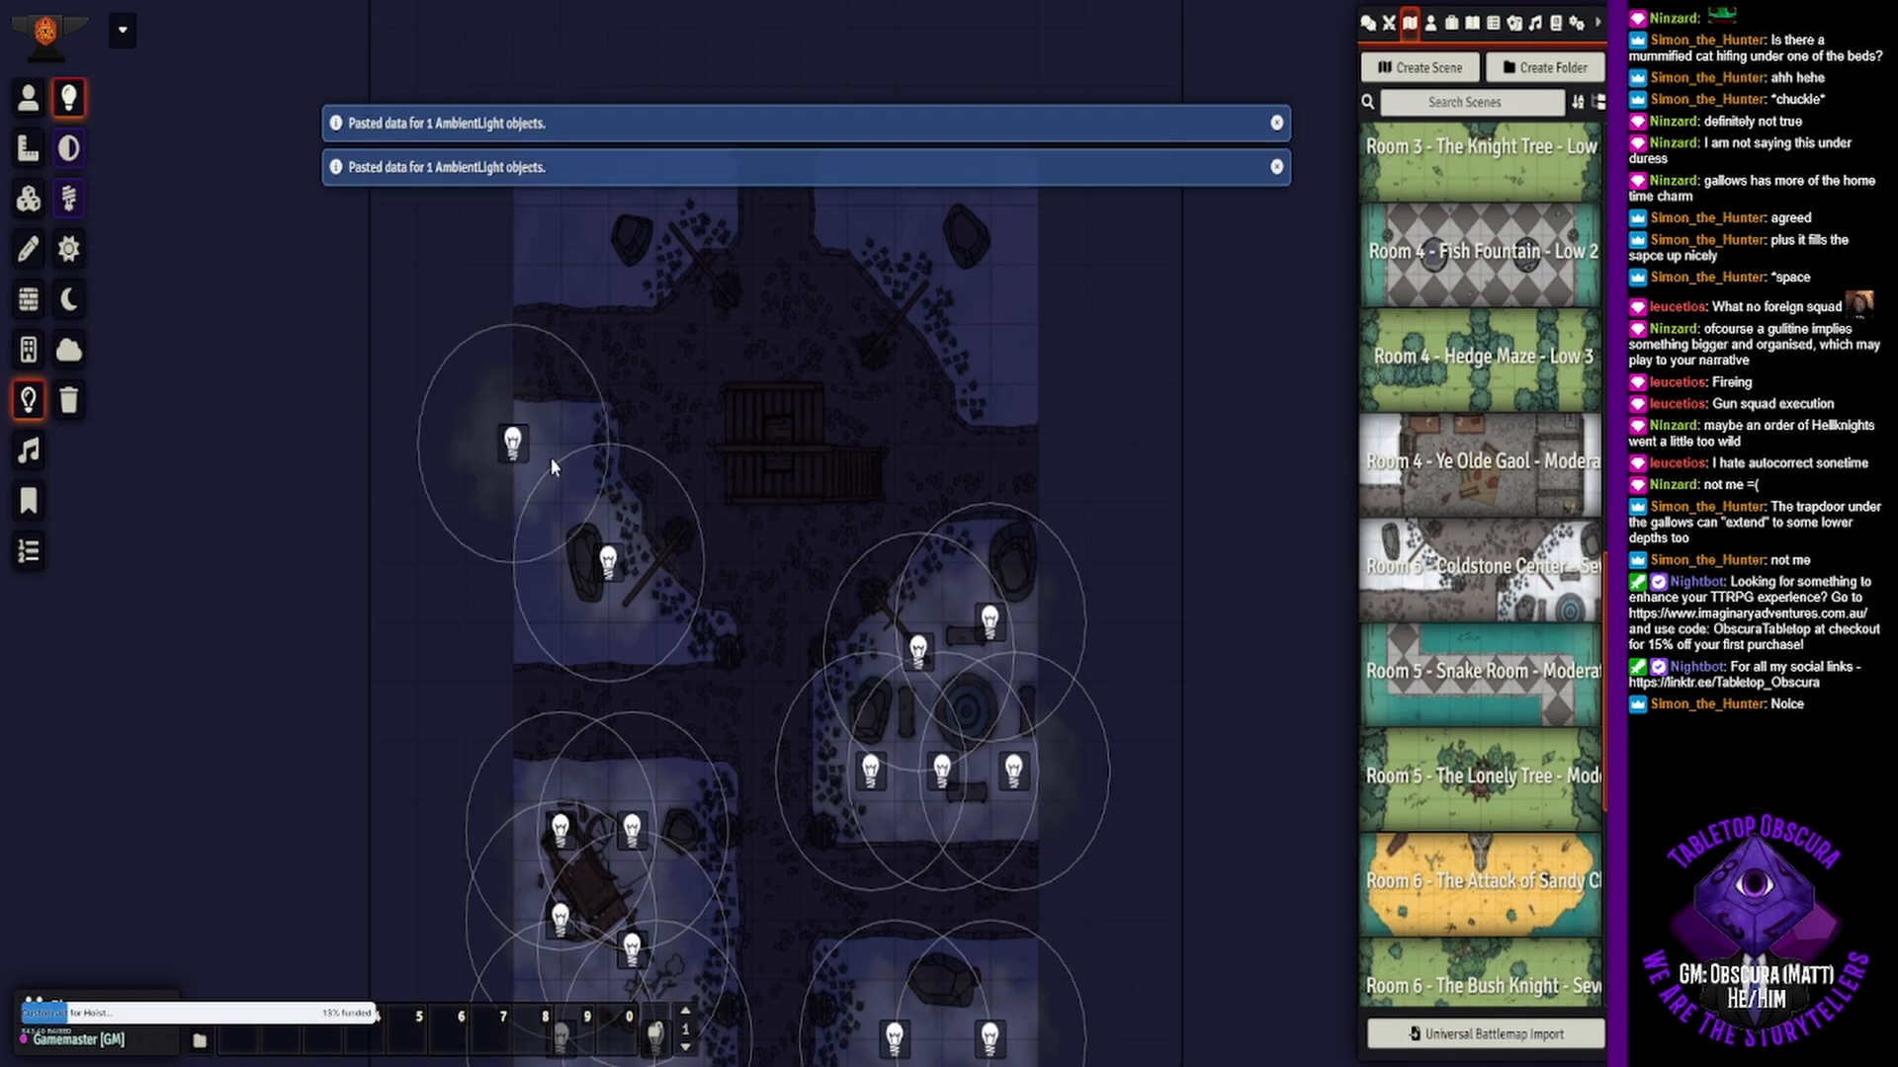
pyautogui.moveTo(523, 450); pyautogui.dragTo(572, 450)
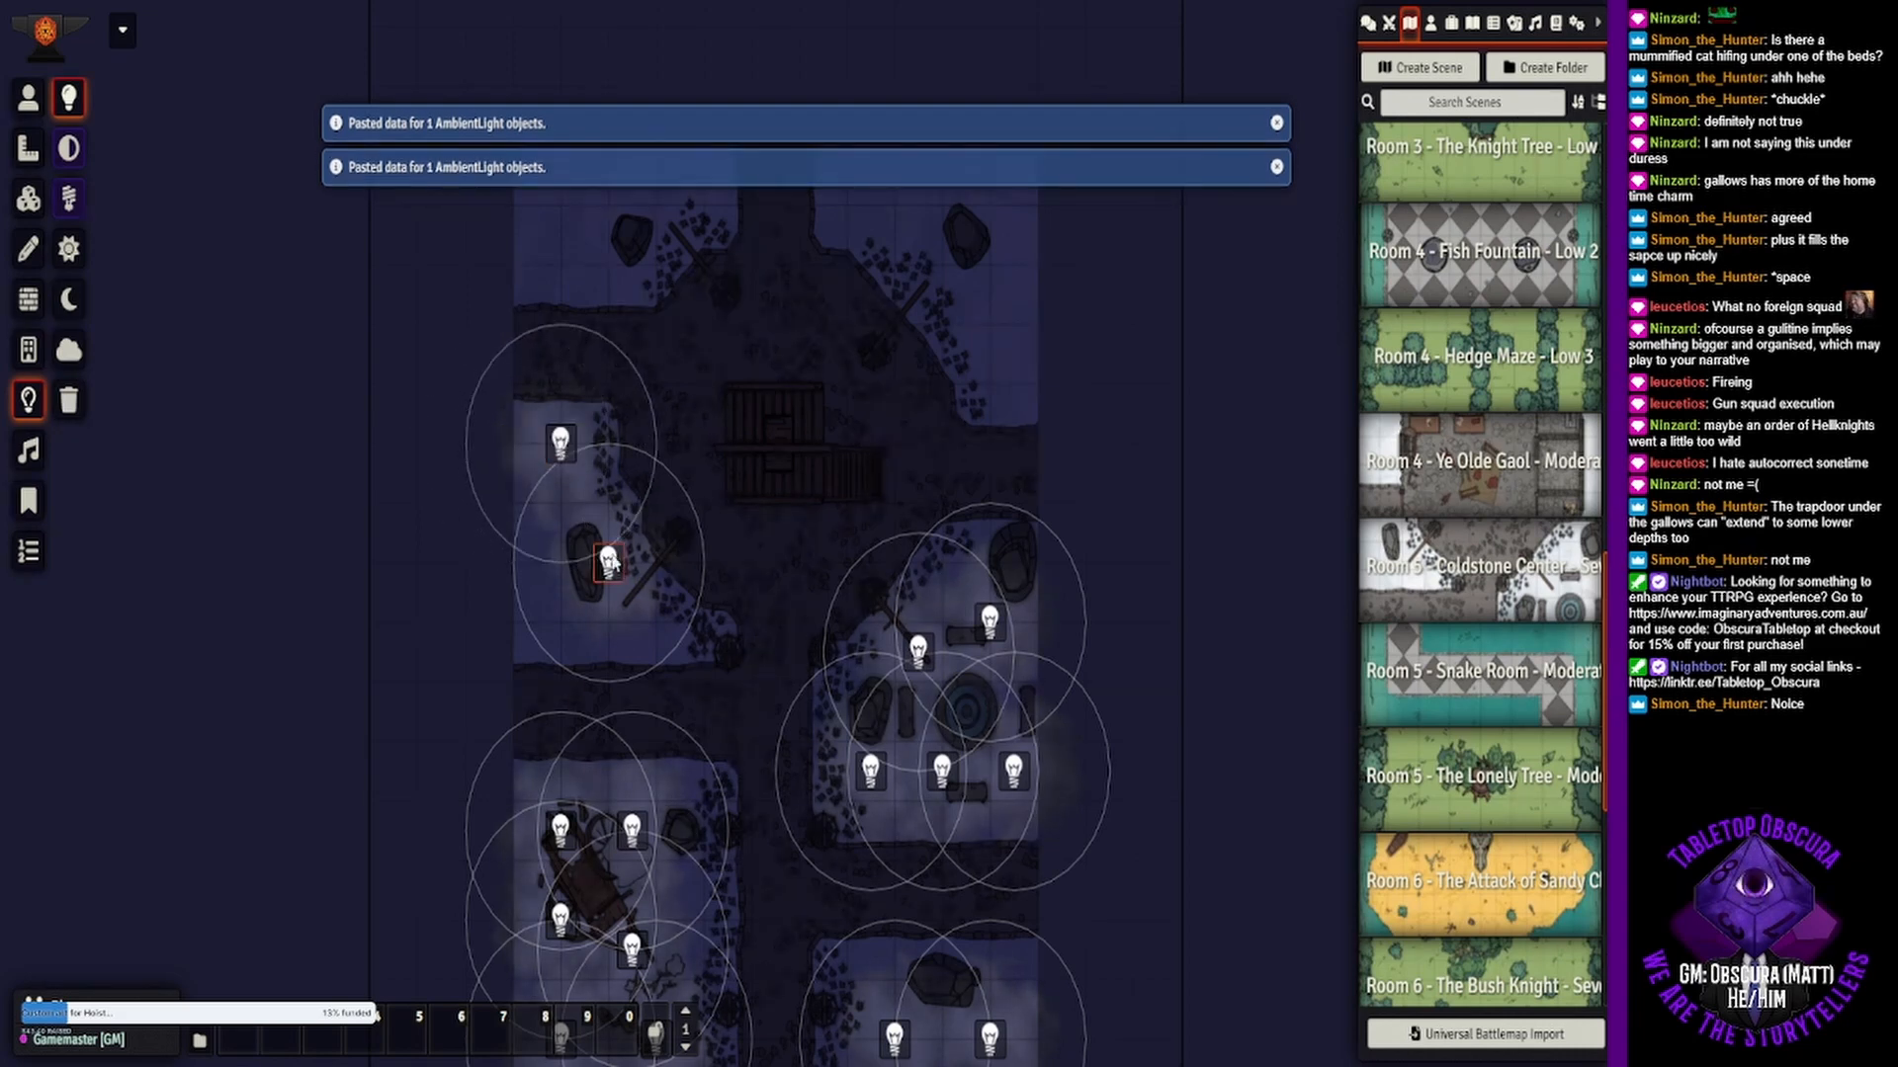
pyautogui.moveTo(623, 578); pyautogui.dragTo(645, 622)
pyautogui.hotkey('ctrl', 'v')
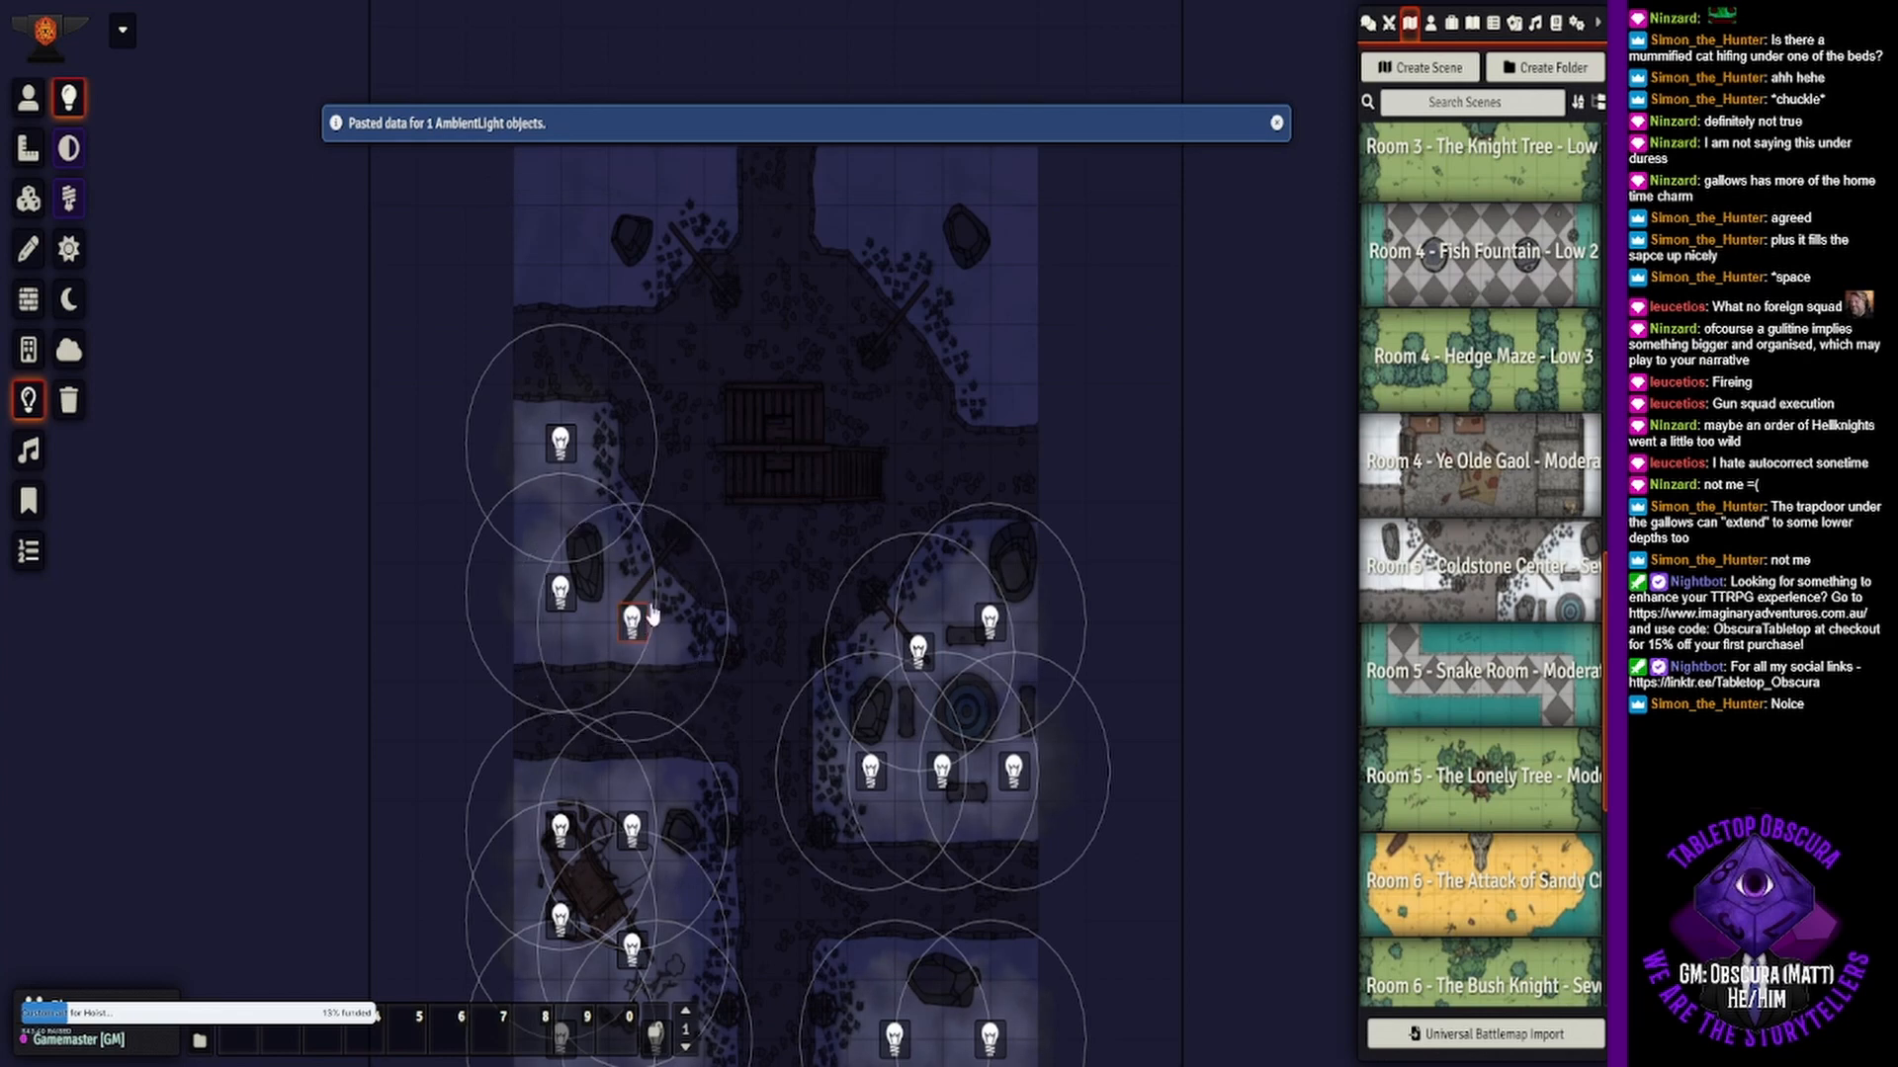
# - Paste two copies of the ambient light over the northwest snow patch, on either side of its boulder
pyautogui.moveTo(749, 433); pyautogui.dragTo(730, 639)
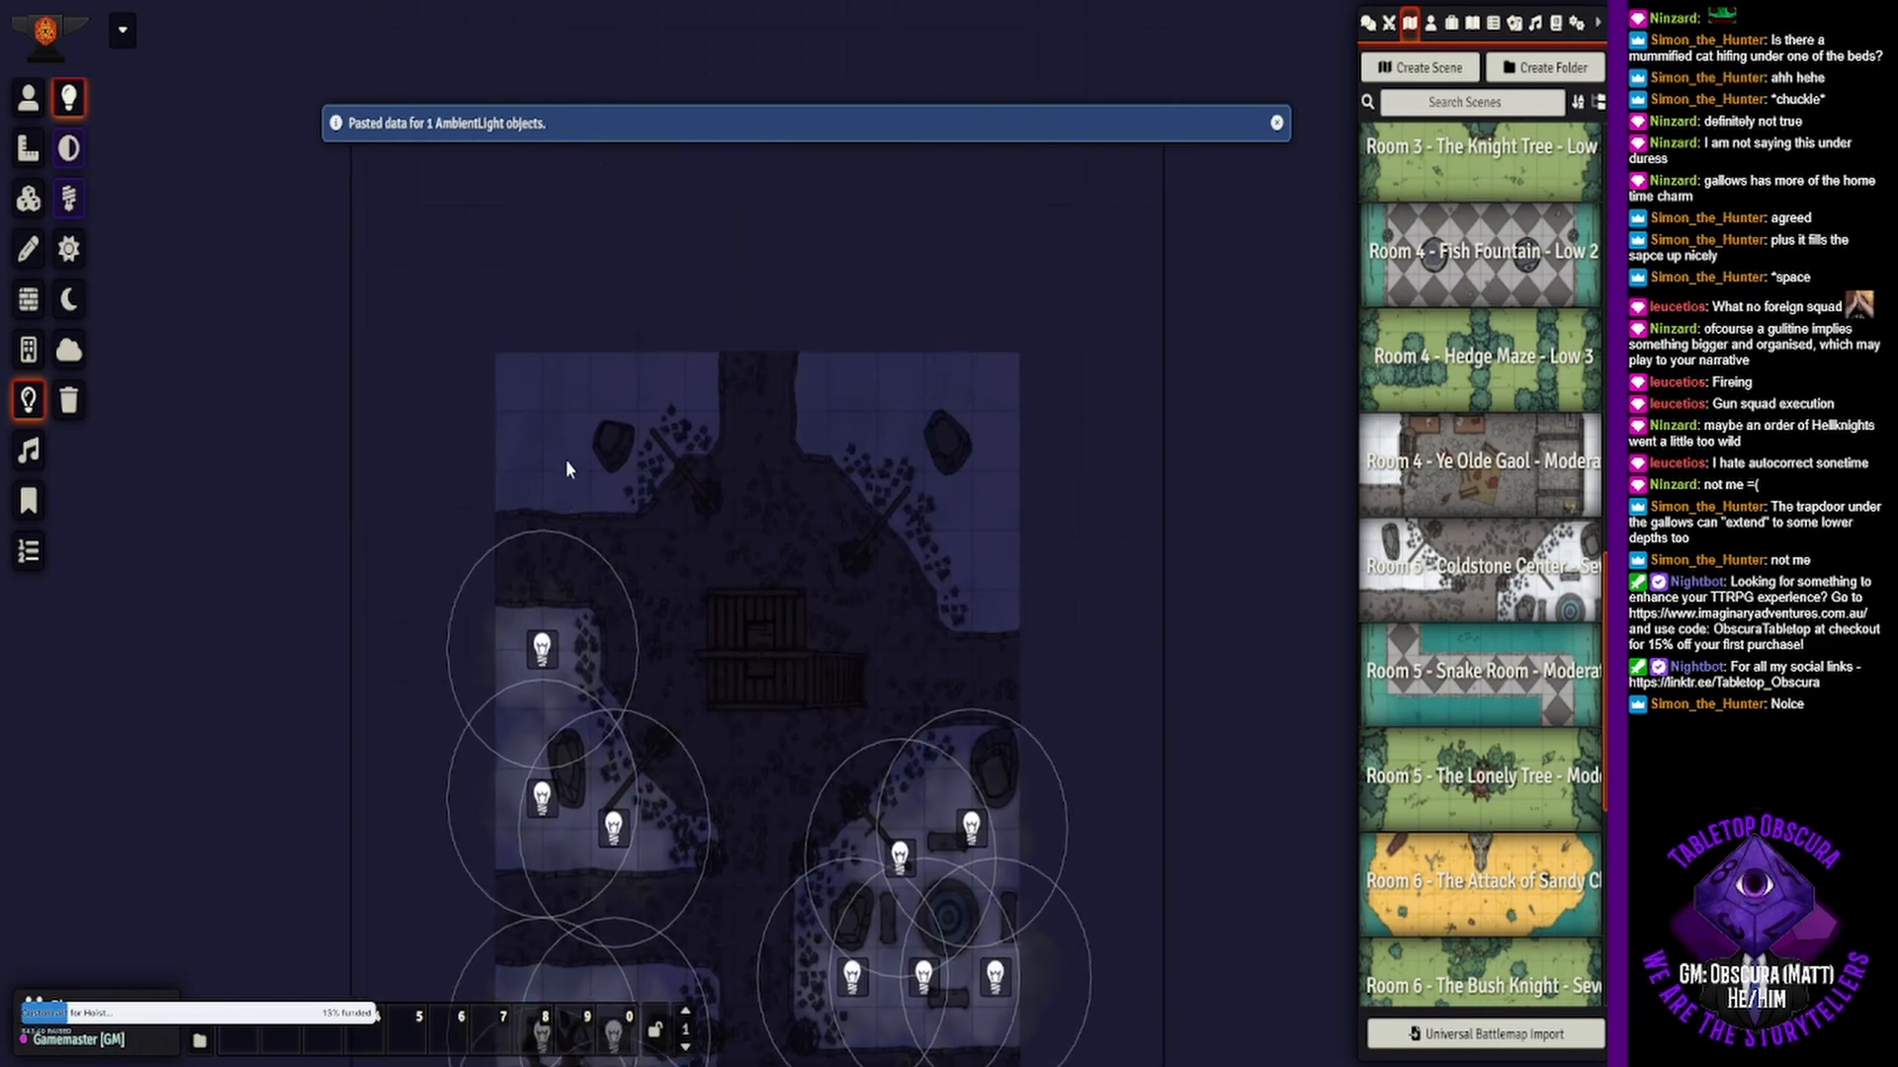
pyautogui.hotkey('ctrl', 'v')
pyautogui.moveTo(544, 405); pyautogui.dragTo(645, 391)
pyautogui.hotkey('ctrl', 'v')
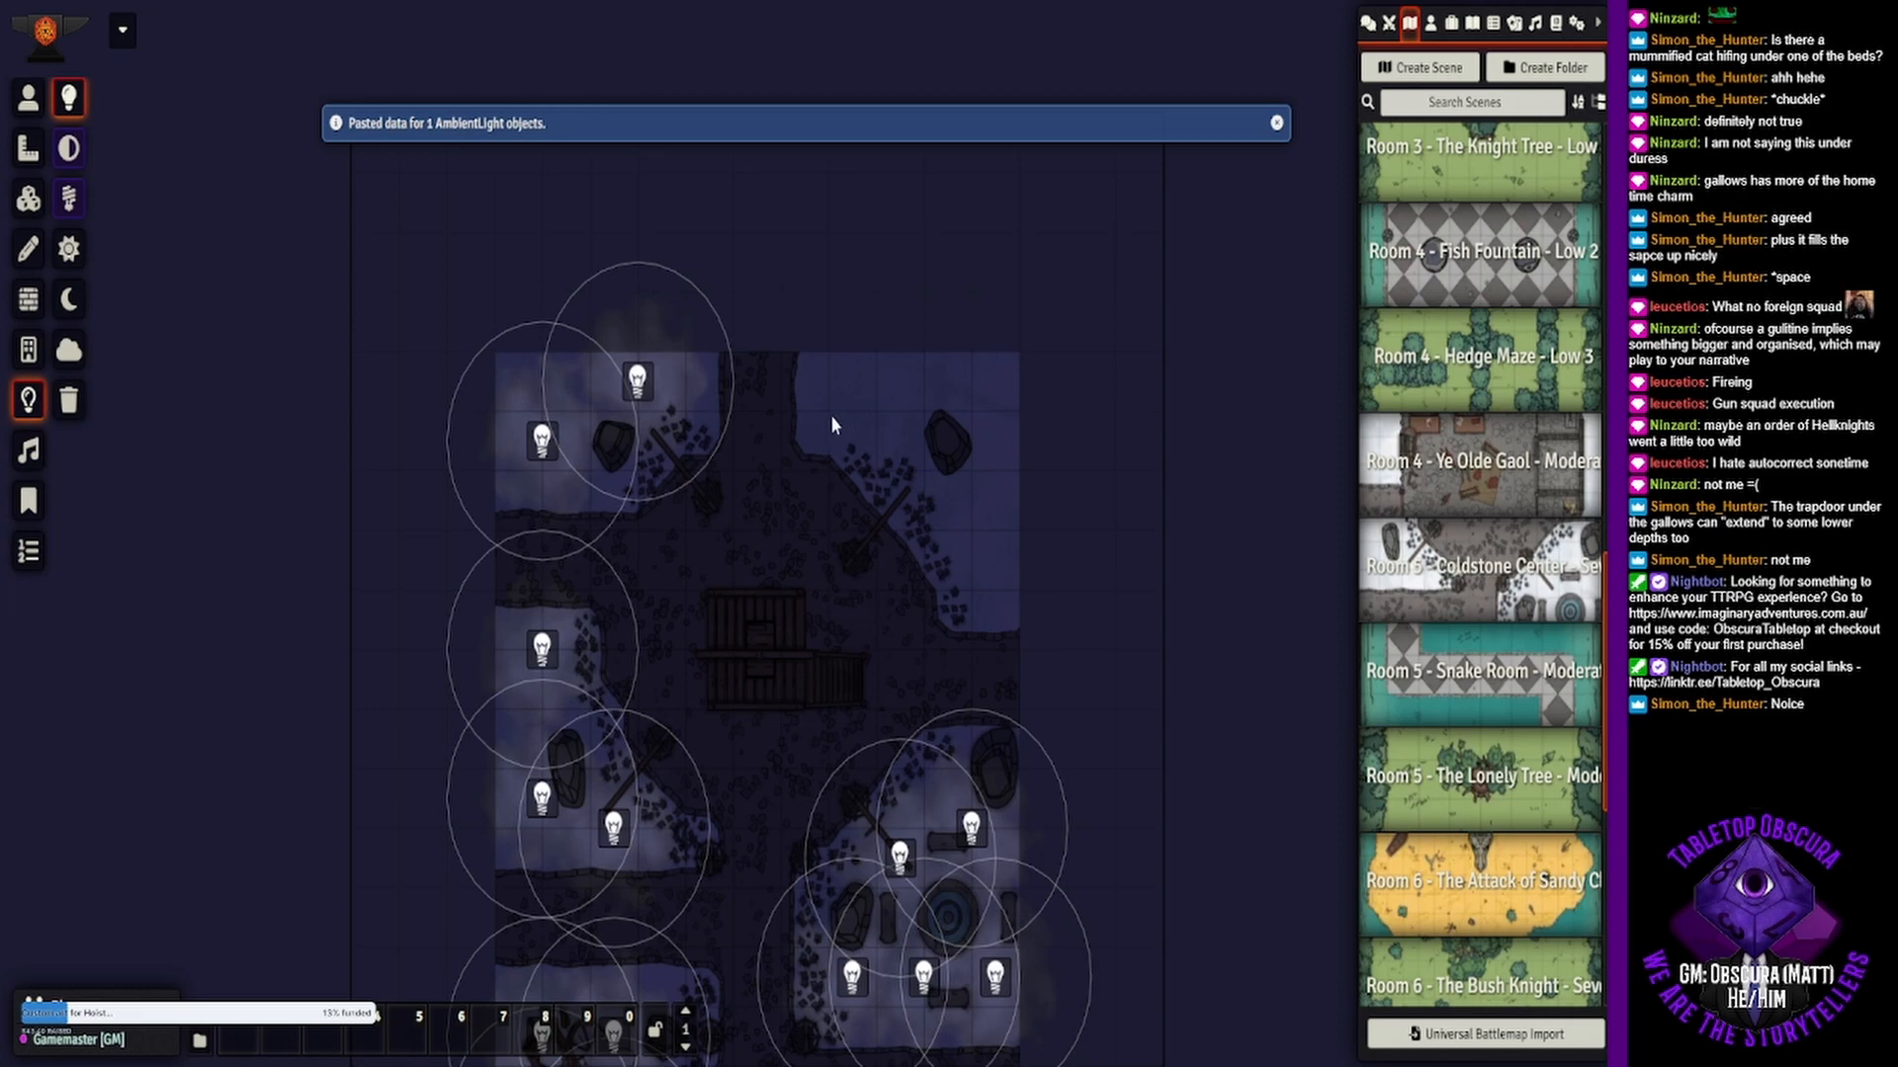
# - Paste six copies of the ambient light over the northeast snow patch, four in a row along the north and two down the east edge
pyautogui.hotkey('ctrl', 'v')
pyautogui.hotkey('ctrl', 'v')
pyautogui.hotkey('ctrl', 'v')
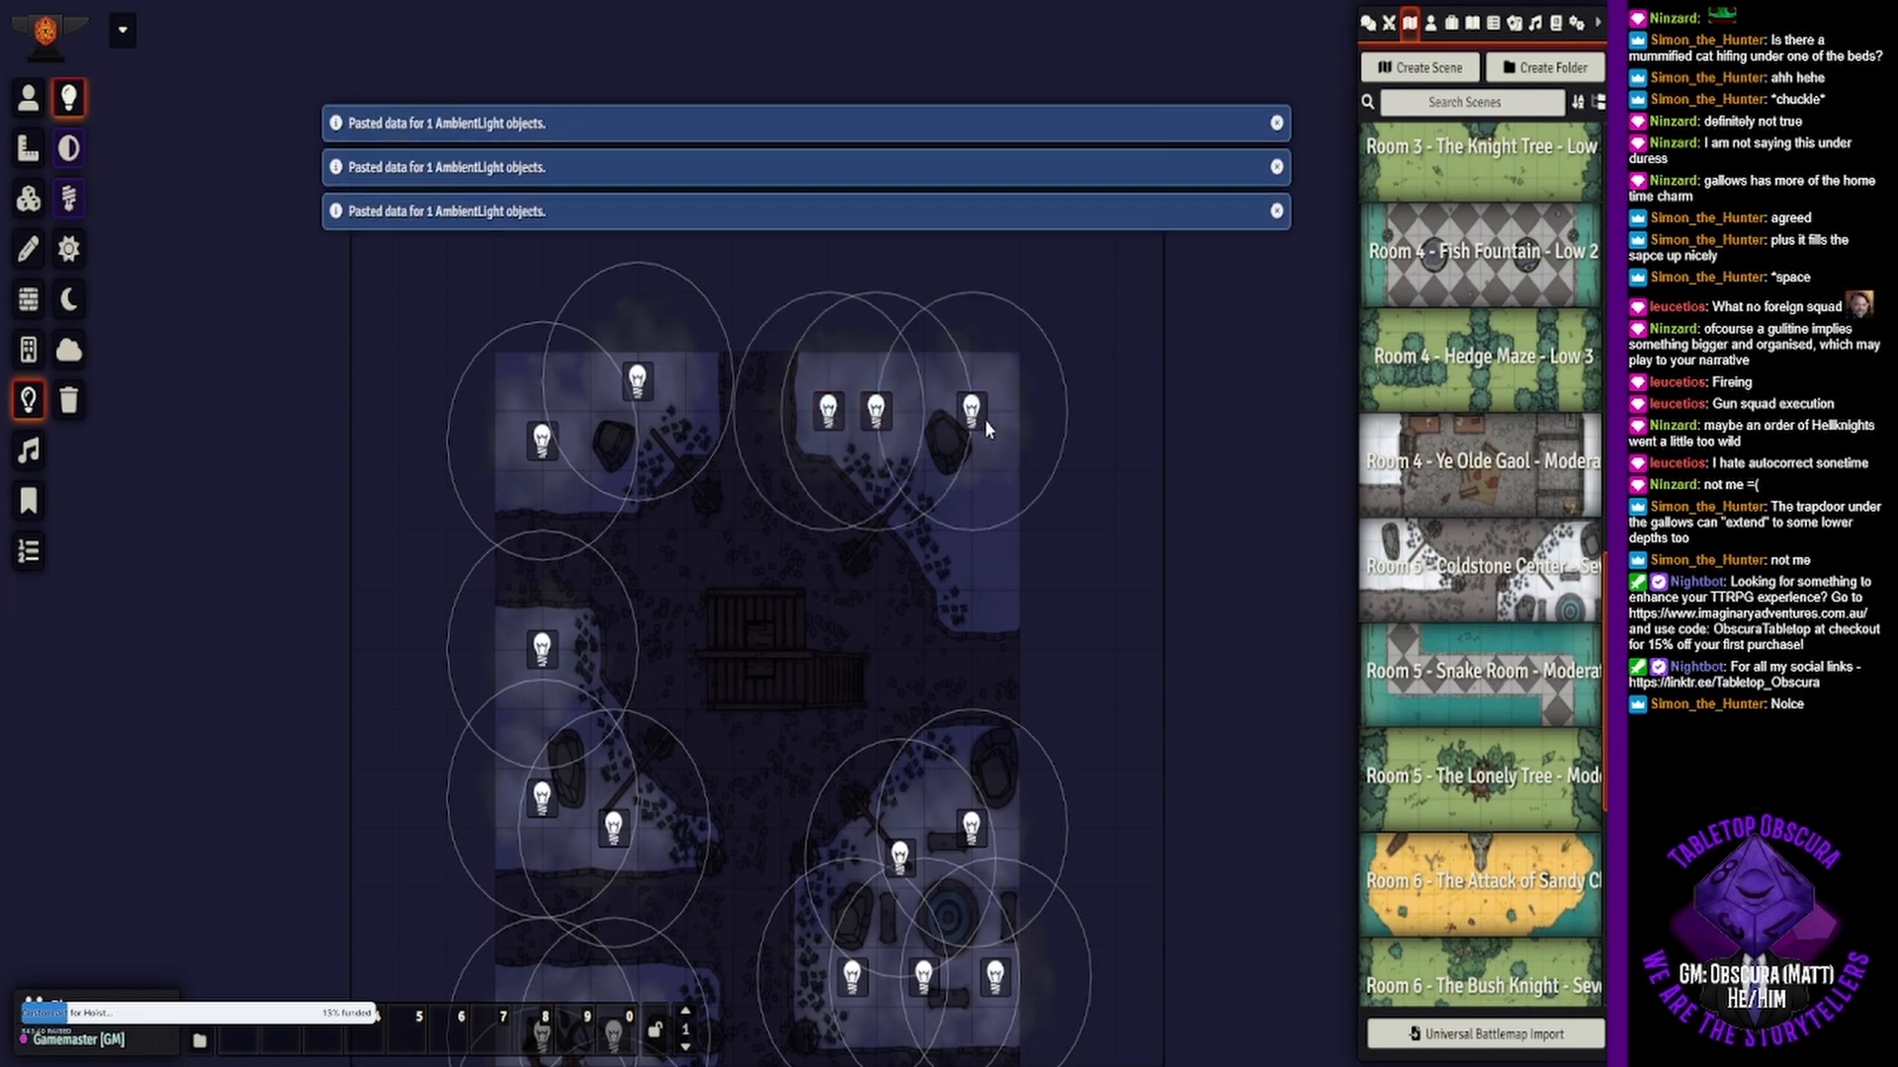
pyautogui.moveTo(898, 423); pyautogui.dragTo(941, 424)
pyautogui.hotkey('ctrl', 'v')
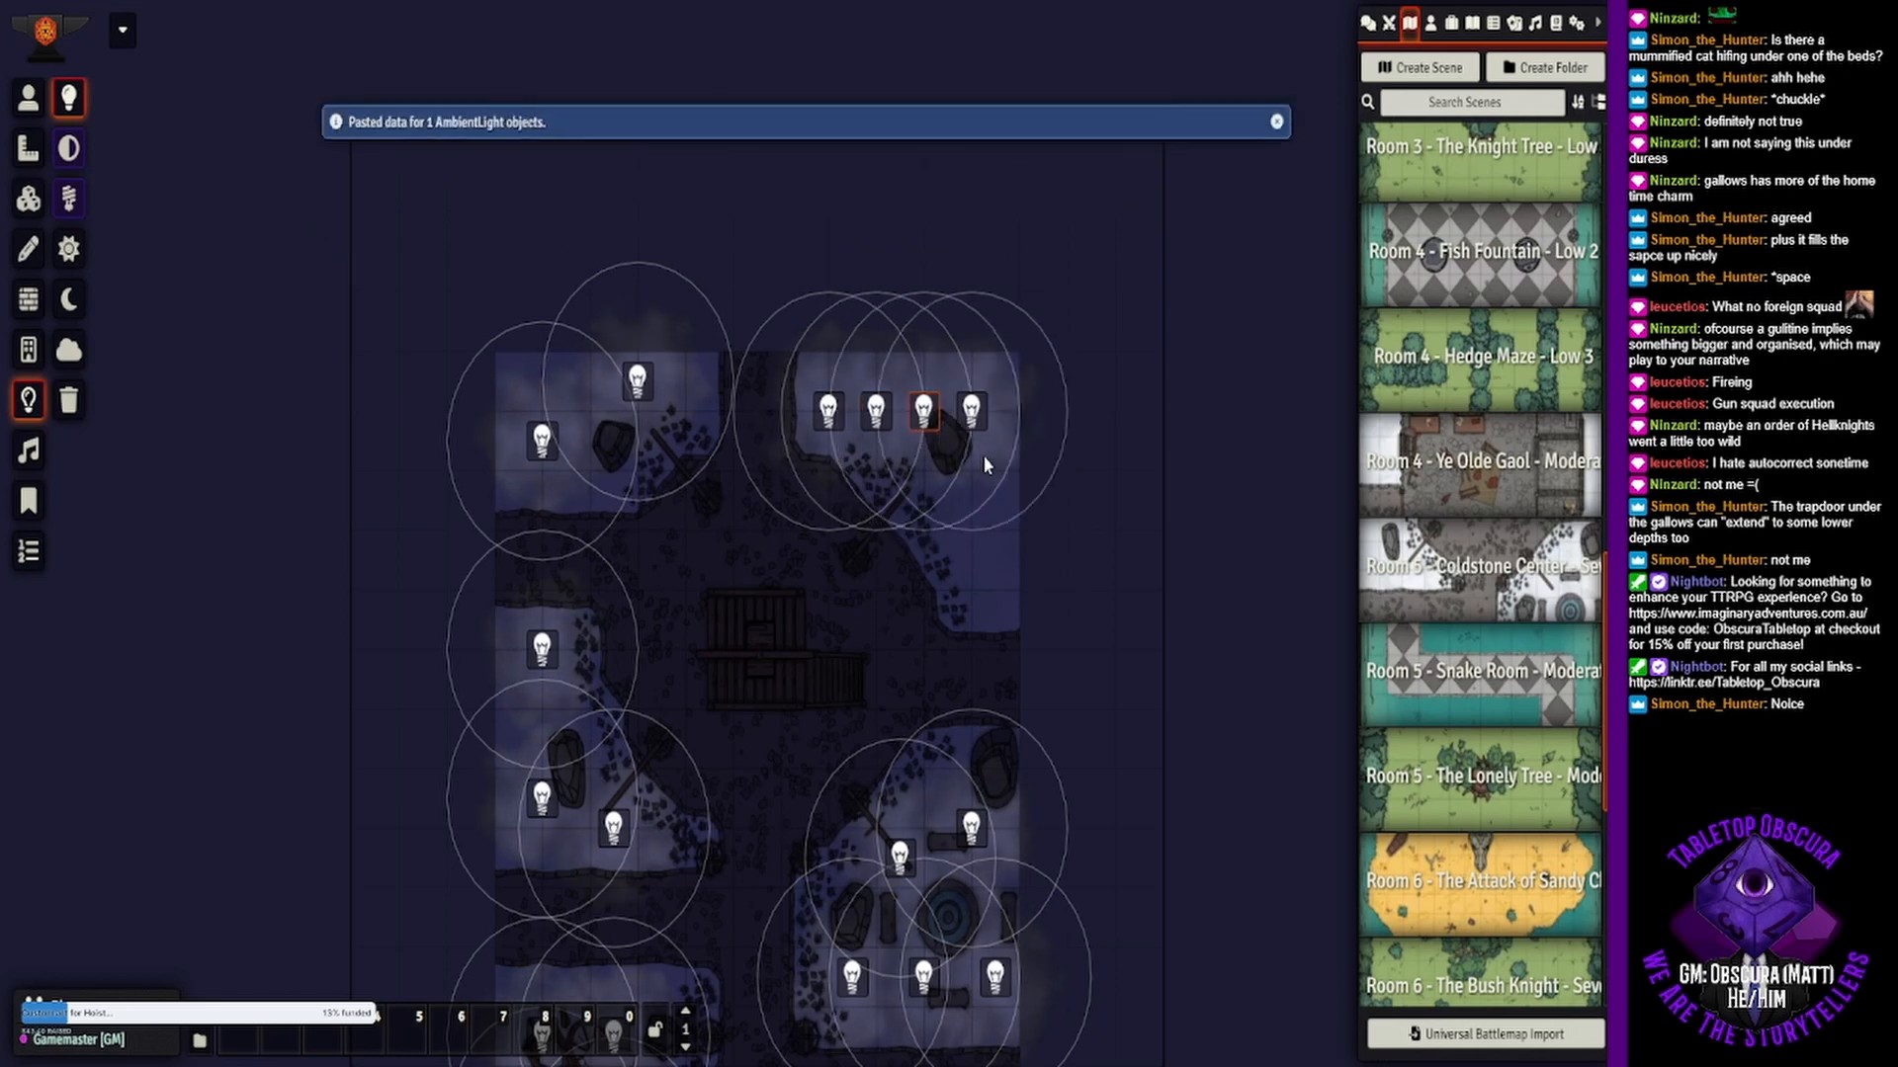
pyautogui.hotkey('ctrl', 'v')
pyautogui.moveTo(924, 472); pyautogui.dragTo(970, 504)
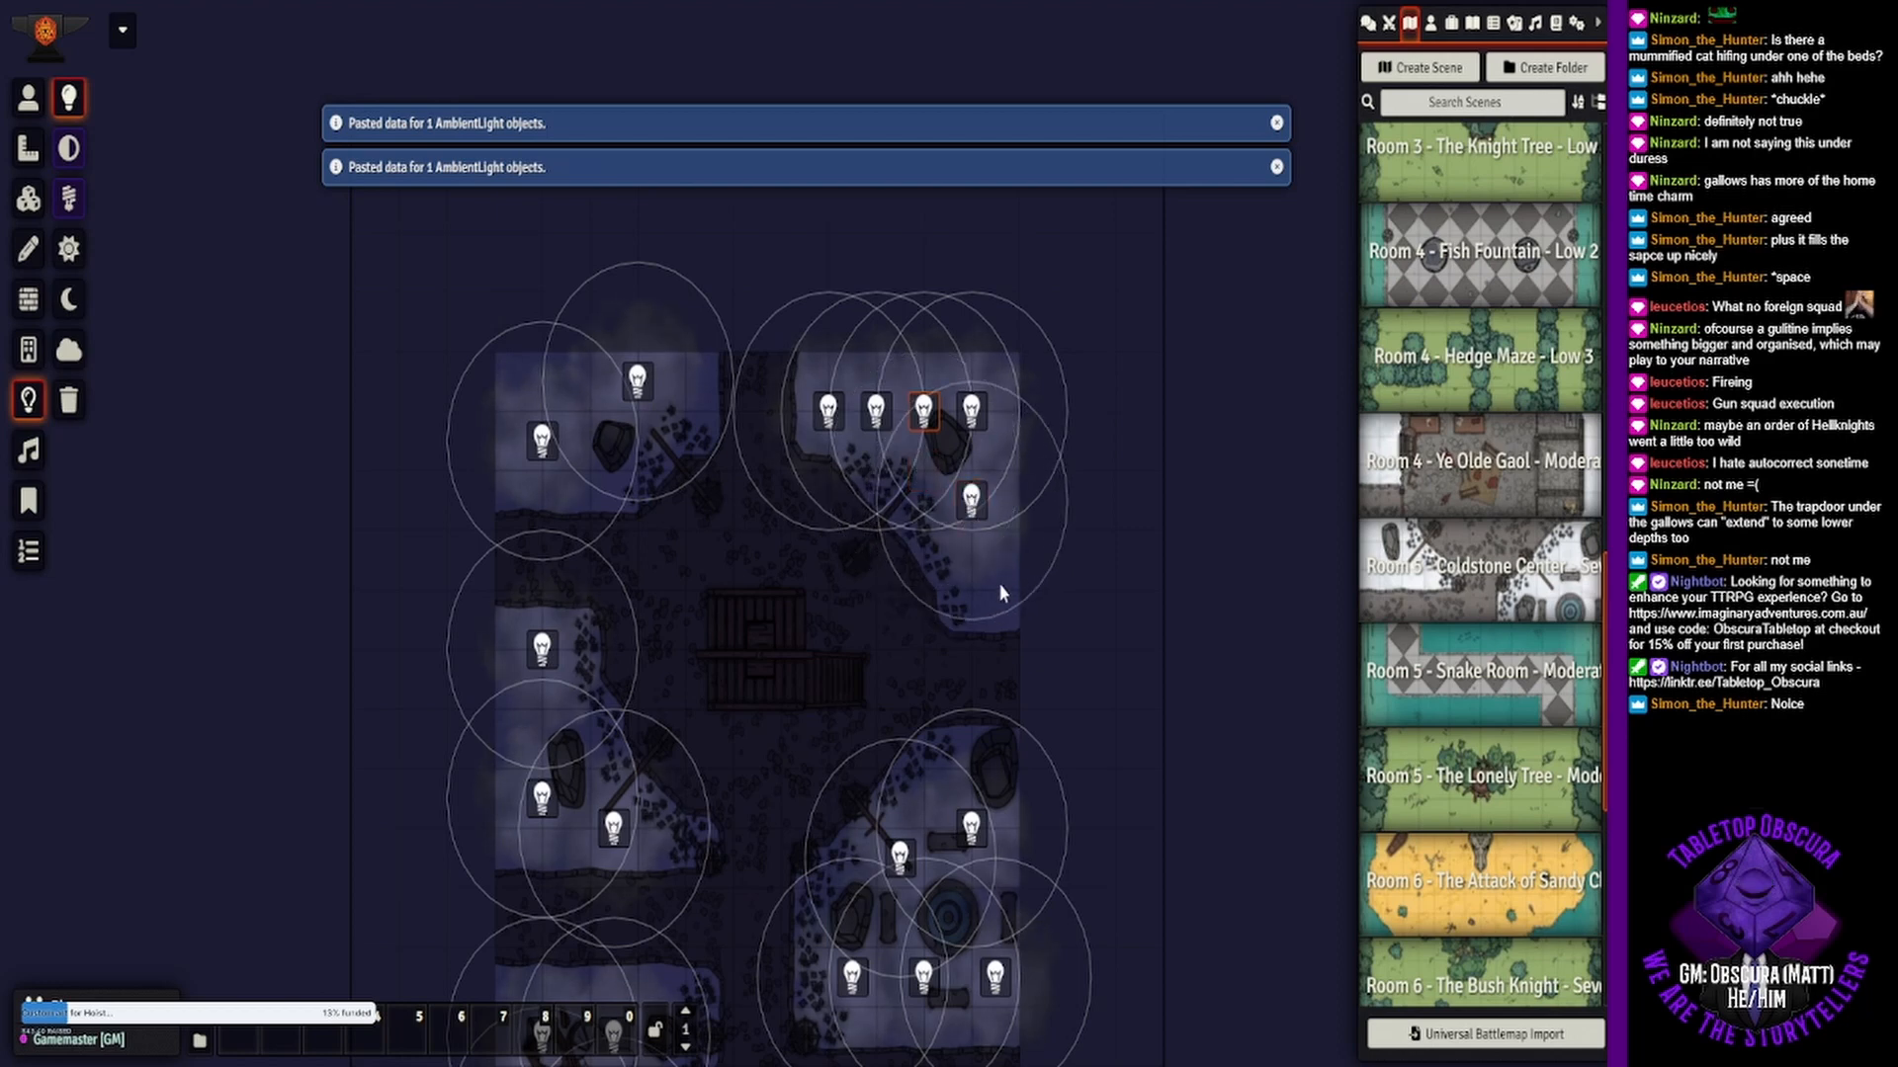
pyautogui.hotkey('ctrl', 'v')
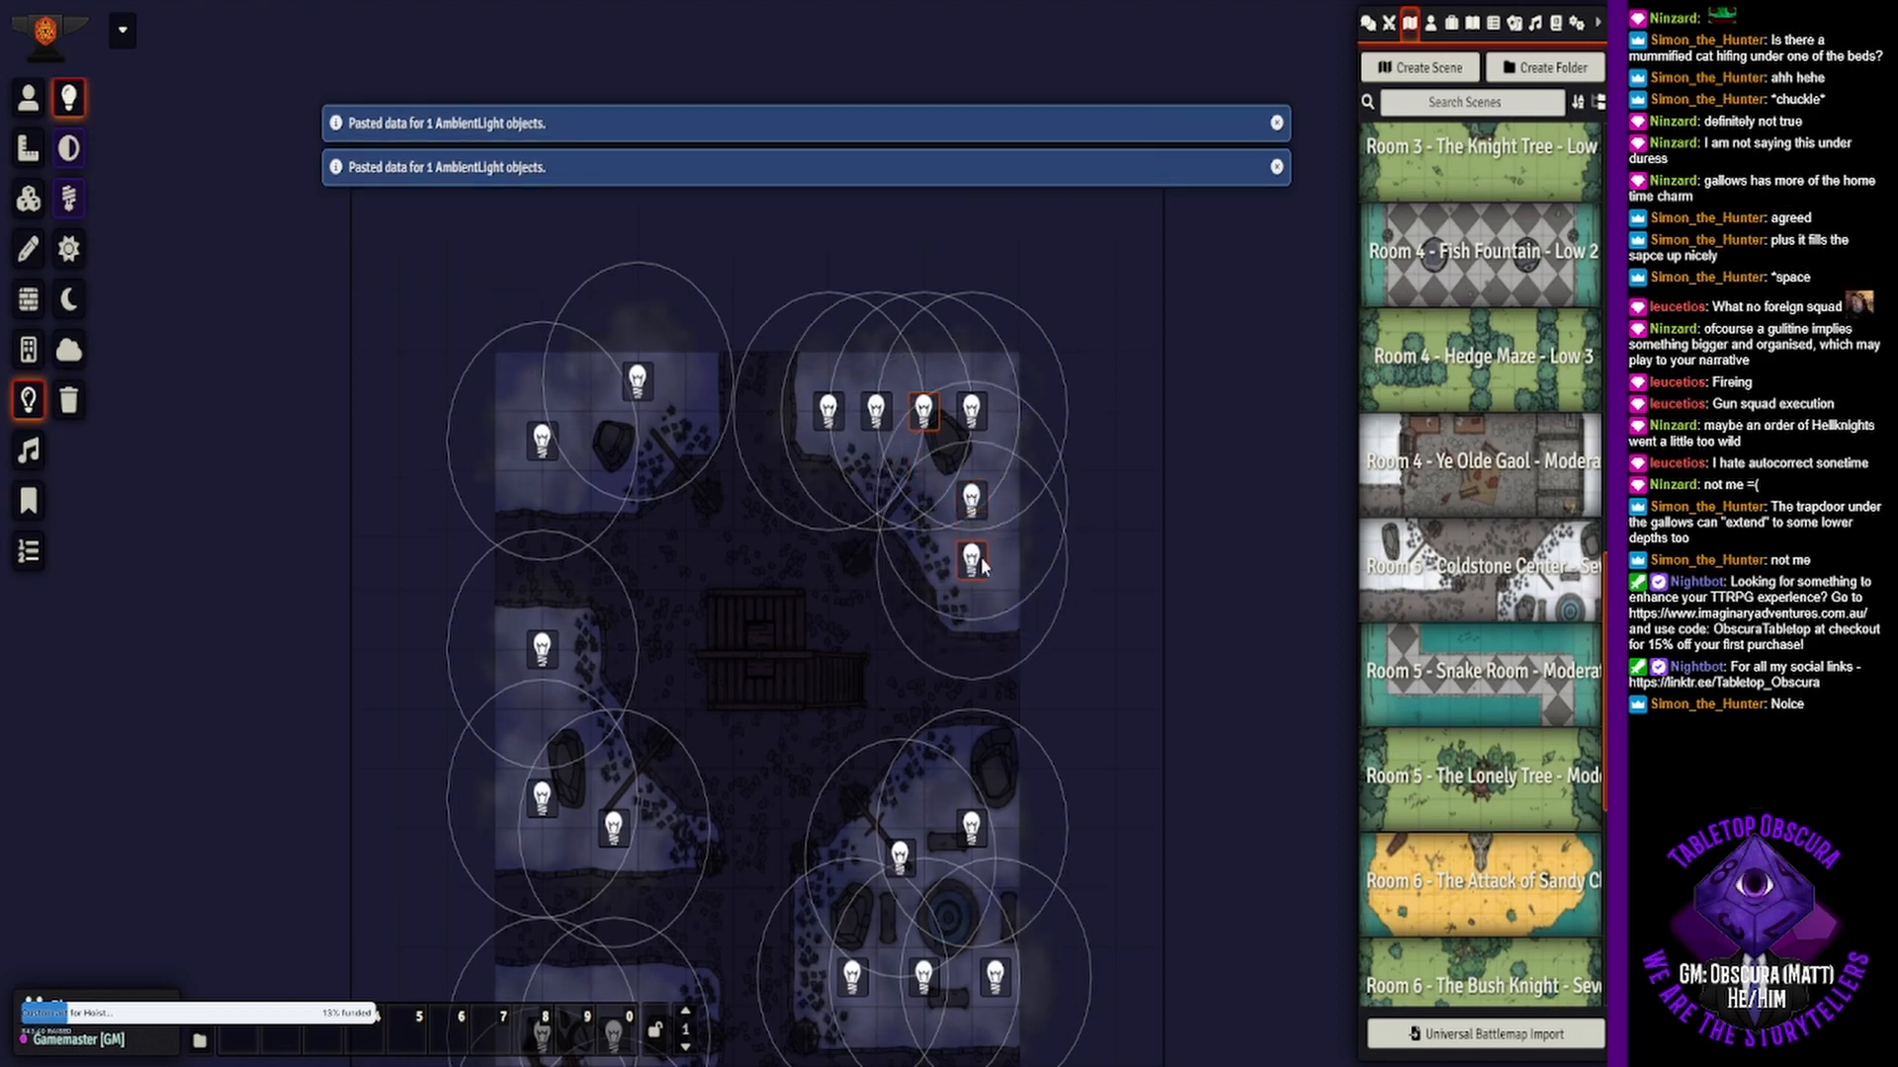
# - Create a small new ambient light on the dark path just south of the gallows
pyautogui.moveTo(763, 644); pyautogui.dragTo(827, 417)
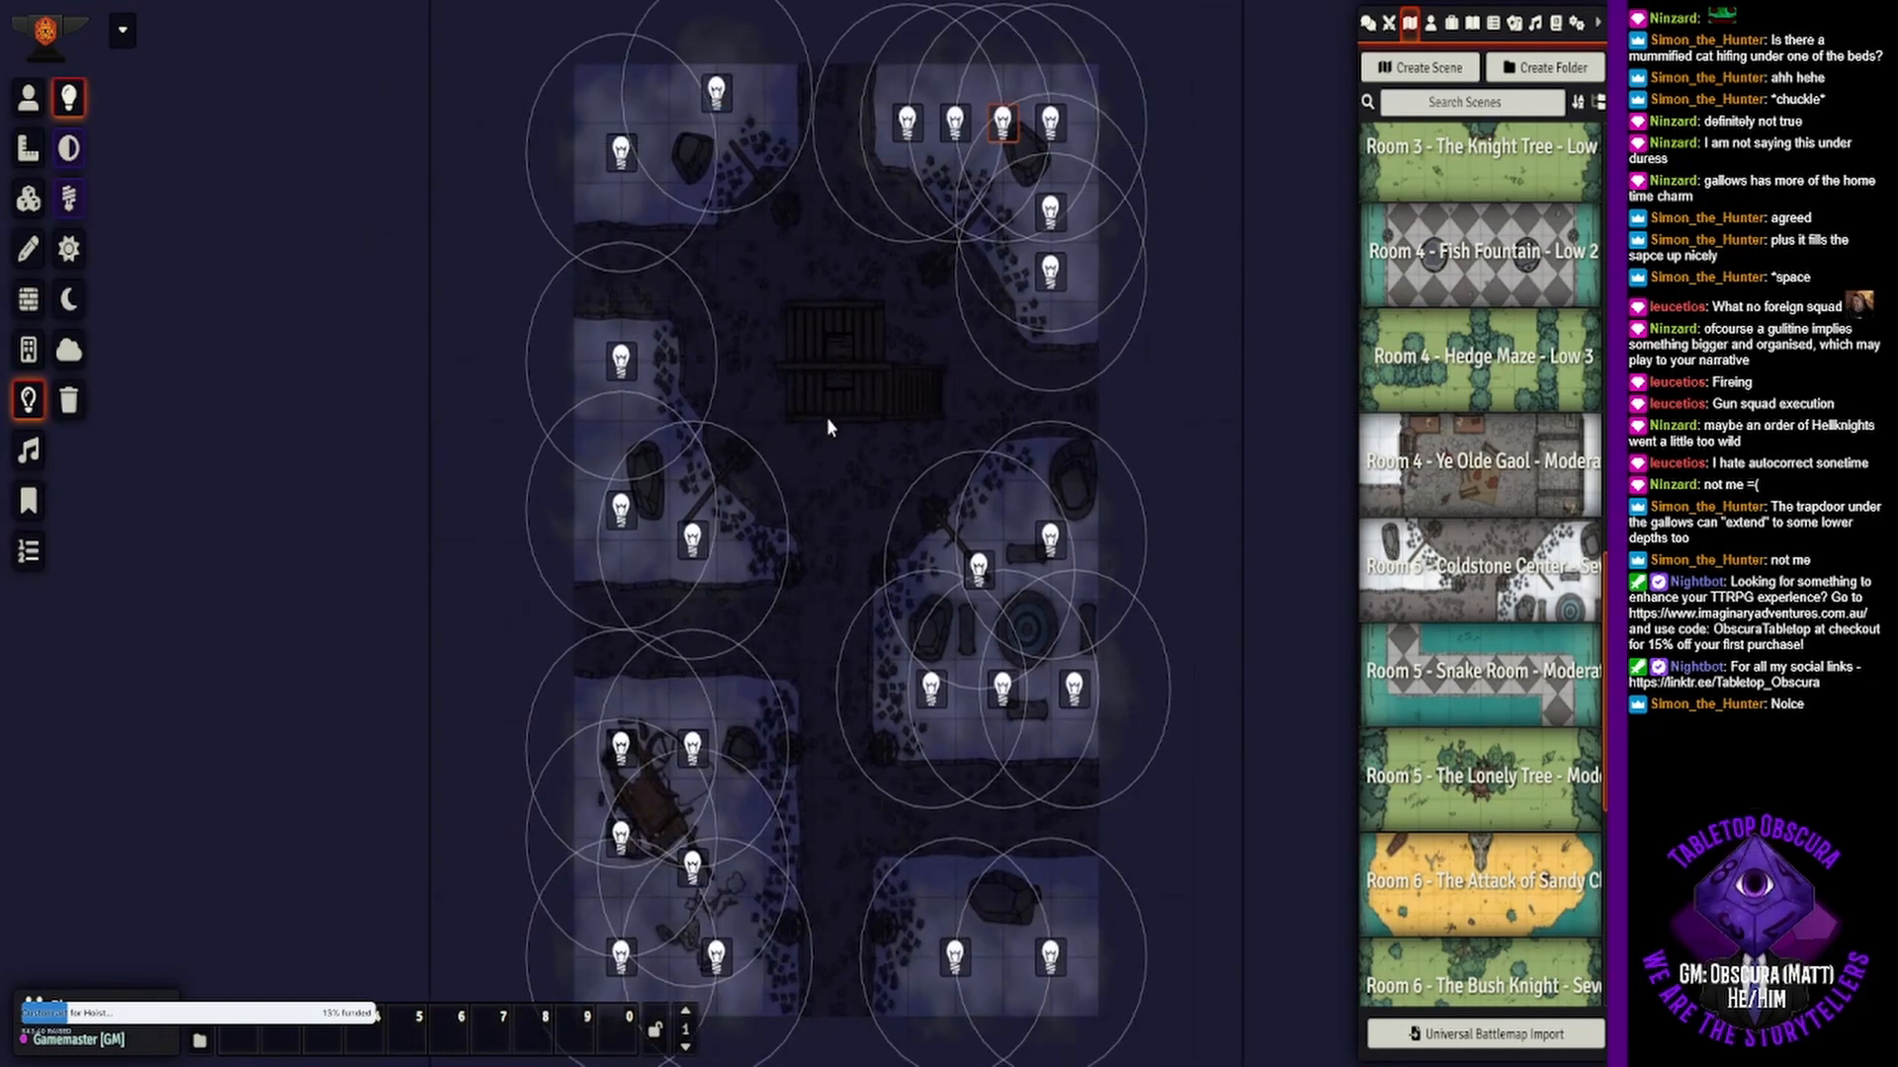
pyautogui.moveTo(853, 591); pyautogui.dragTo(858, 408)
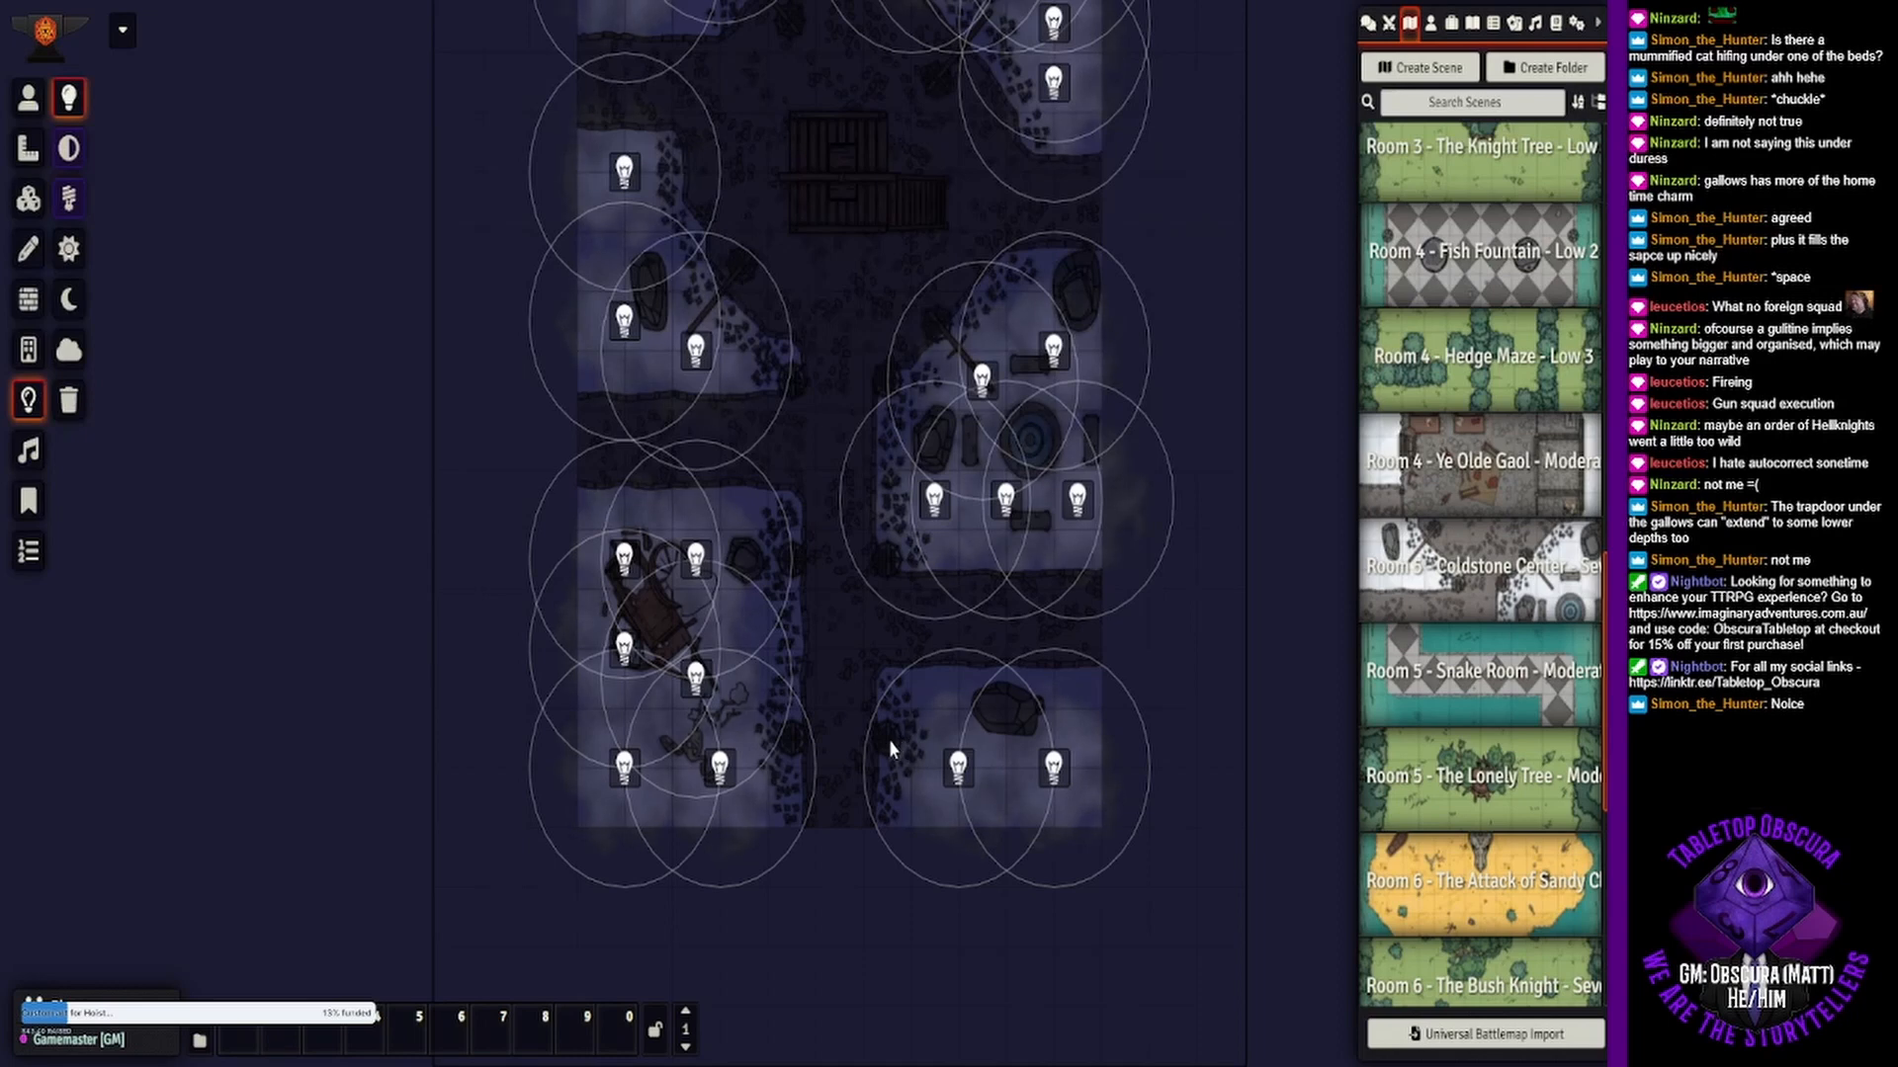
pyautogui.moveTo(857, 324); pyautogui.dragTo(832, 340)
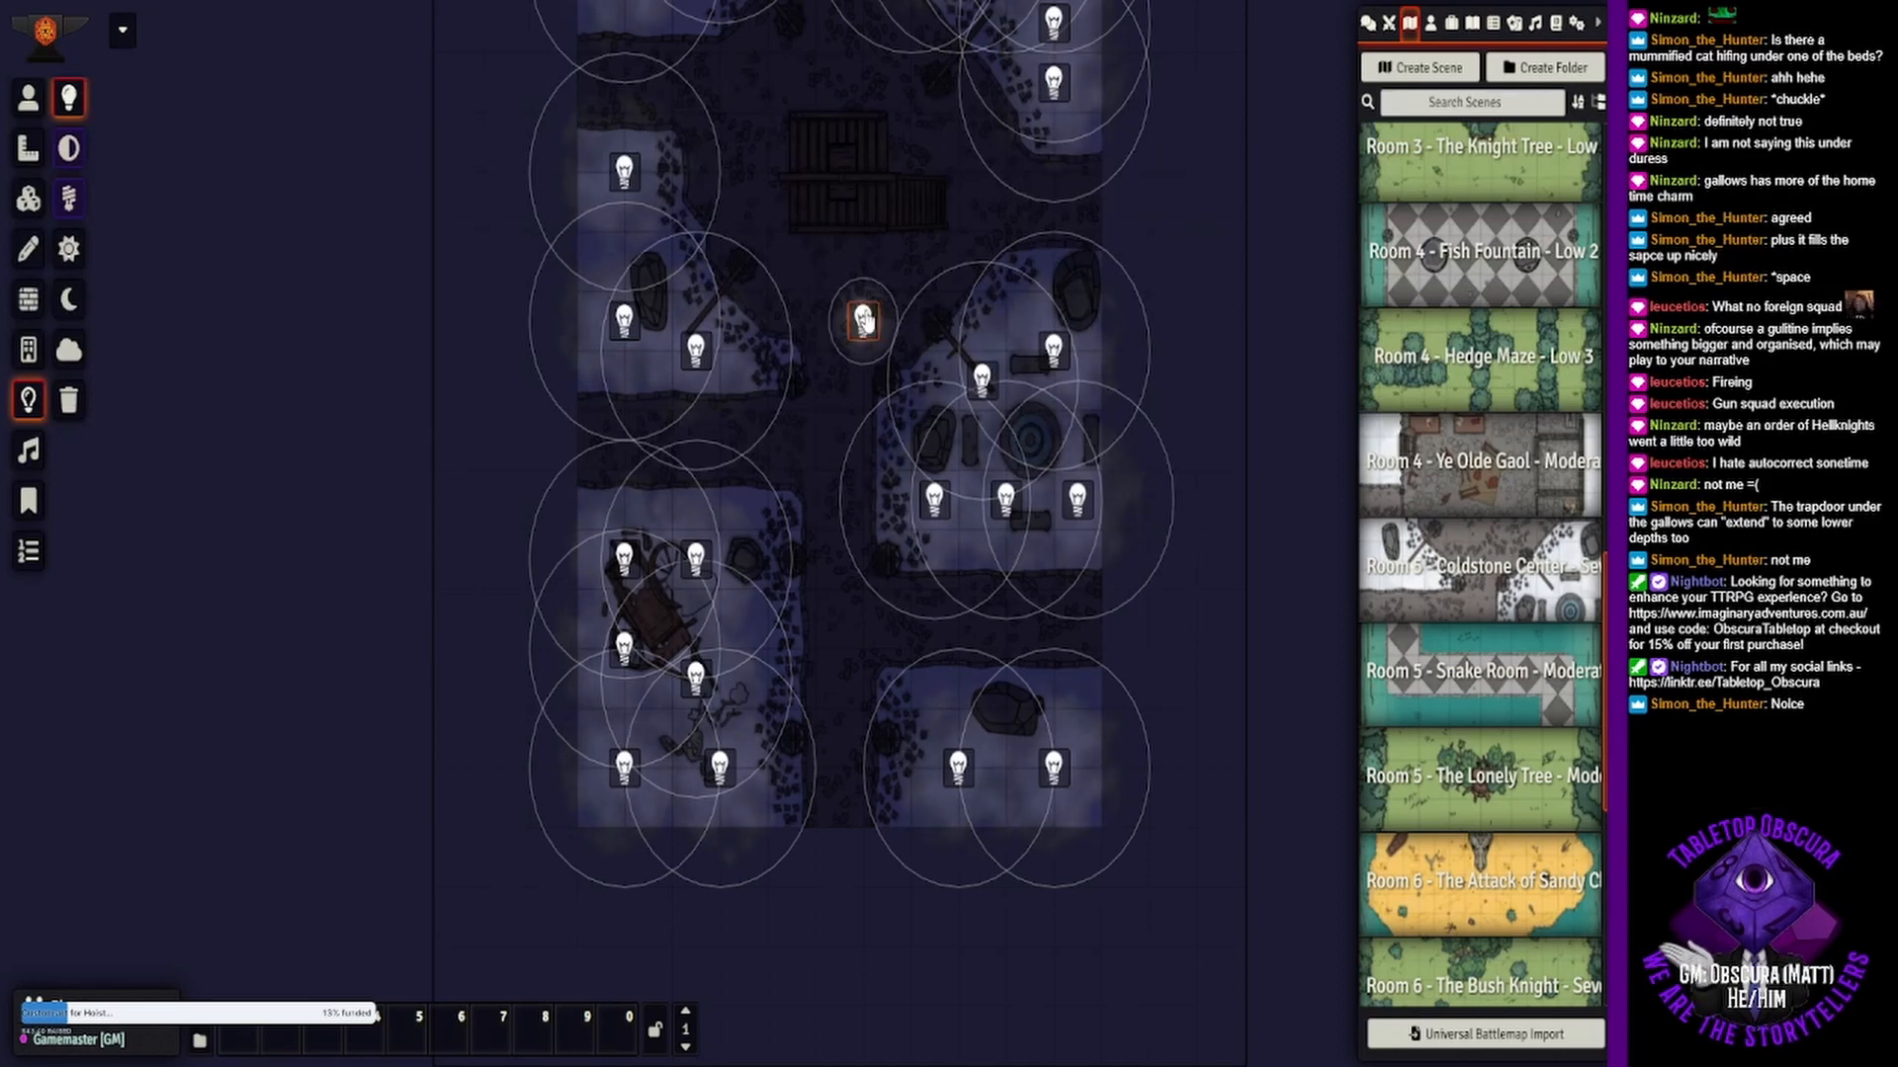
# - Set the light radius of the ambient light south of the gallows to 20 ft dim and 10 ft bright
pyautogui.doubleClick(865, 312)
pyautogui.click(888, 437)
pyautogui.write('20')
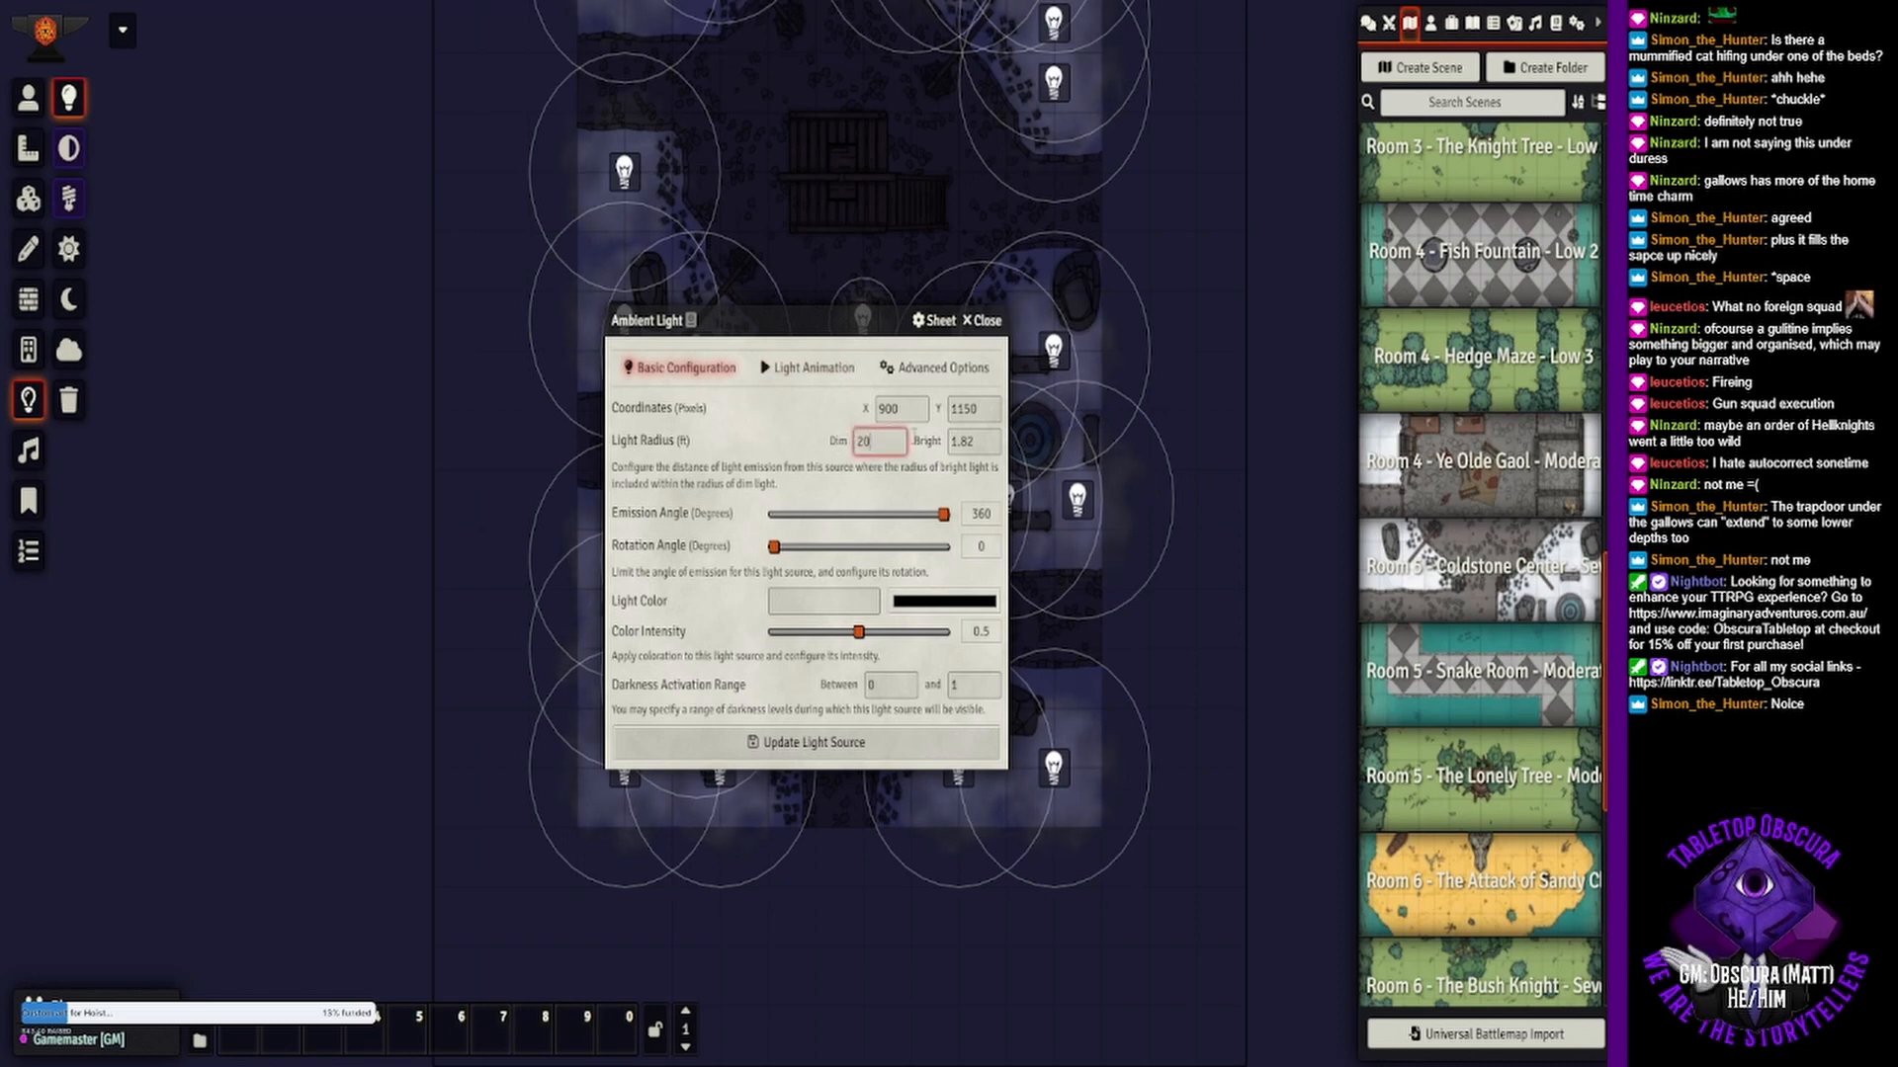
pyautogui.press('Tab')
pyautogui.write('2')
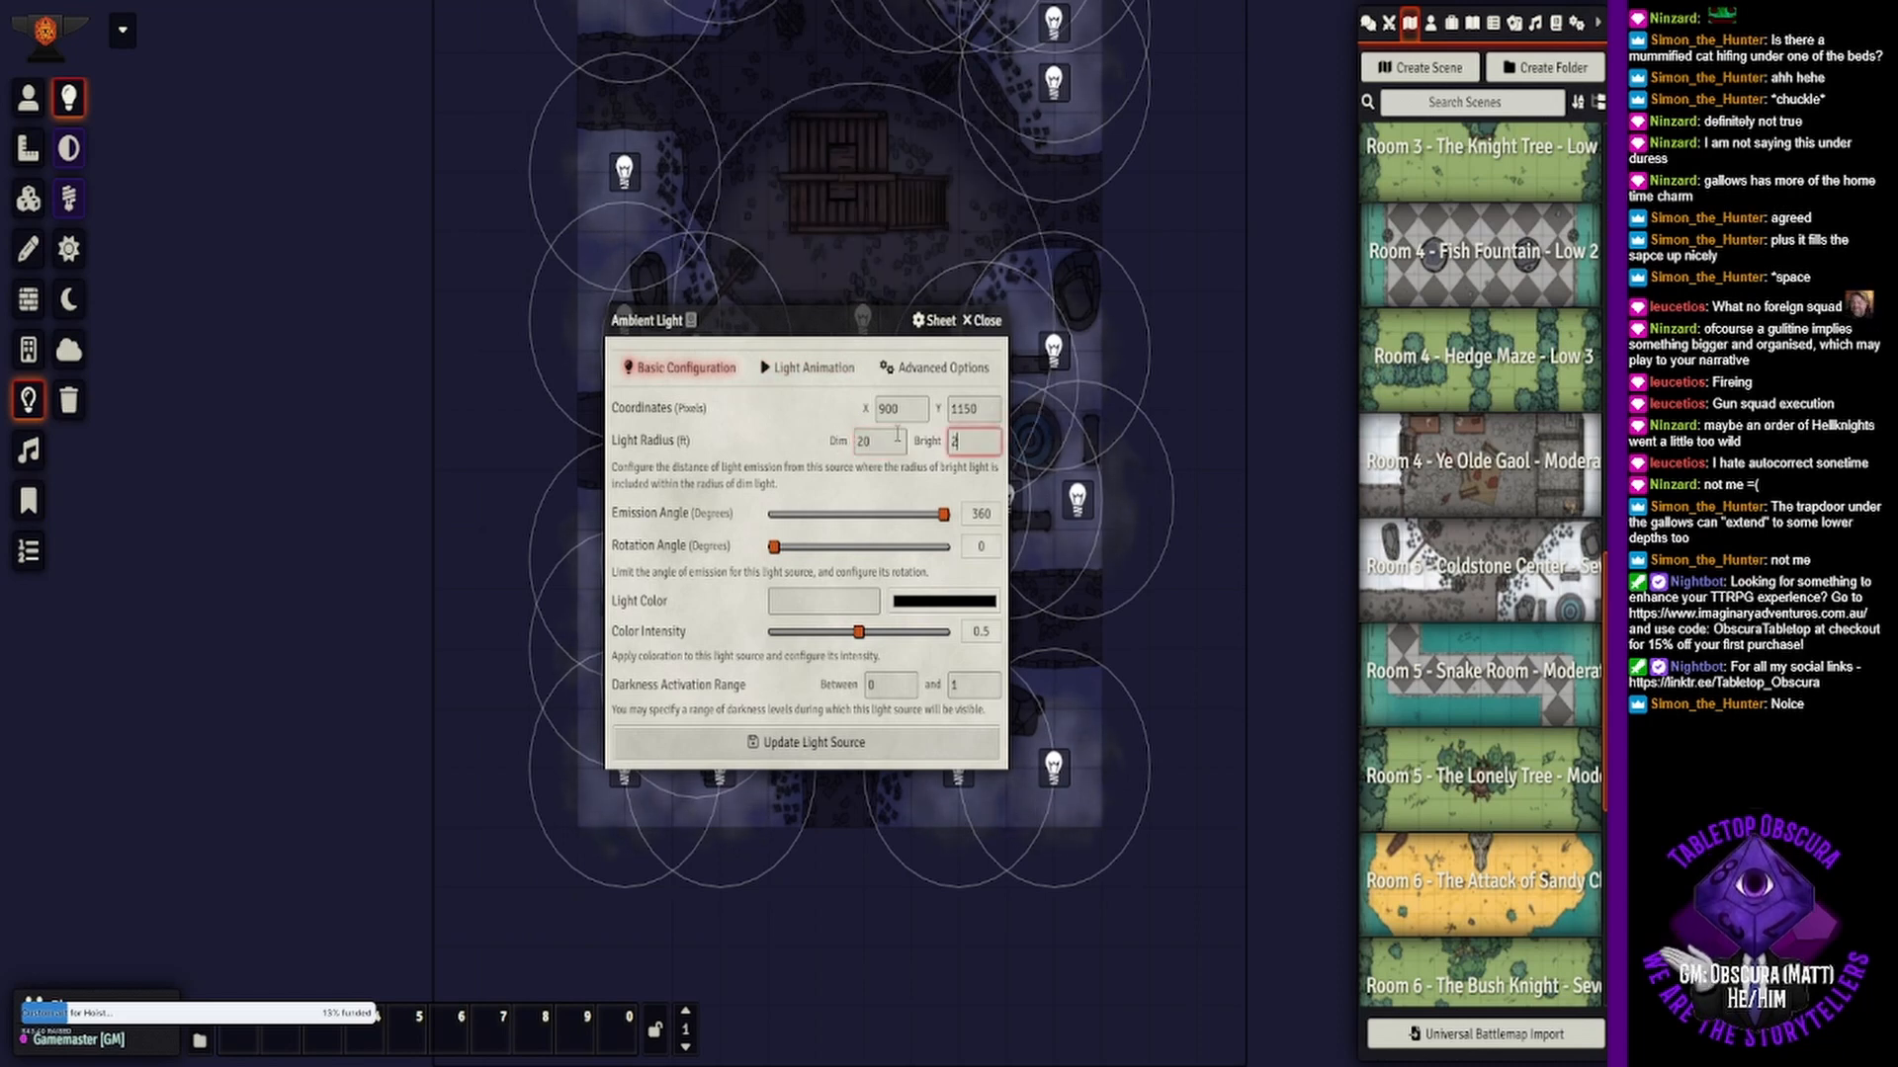
pyautogui.press('BackSpace')
pyautogui.write('10')
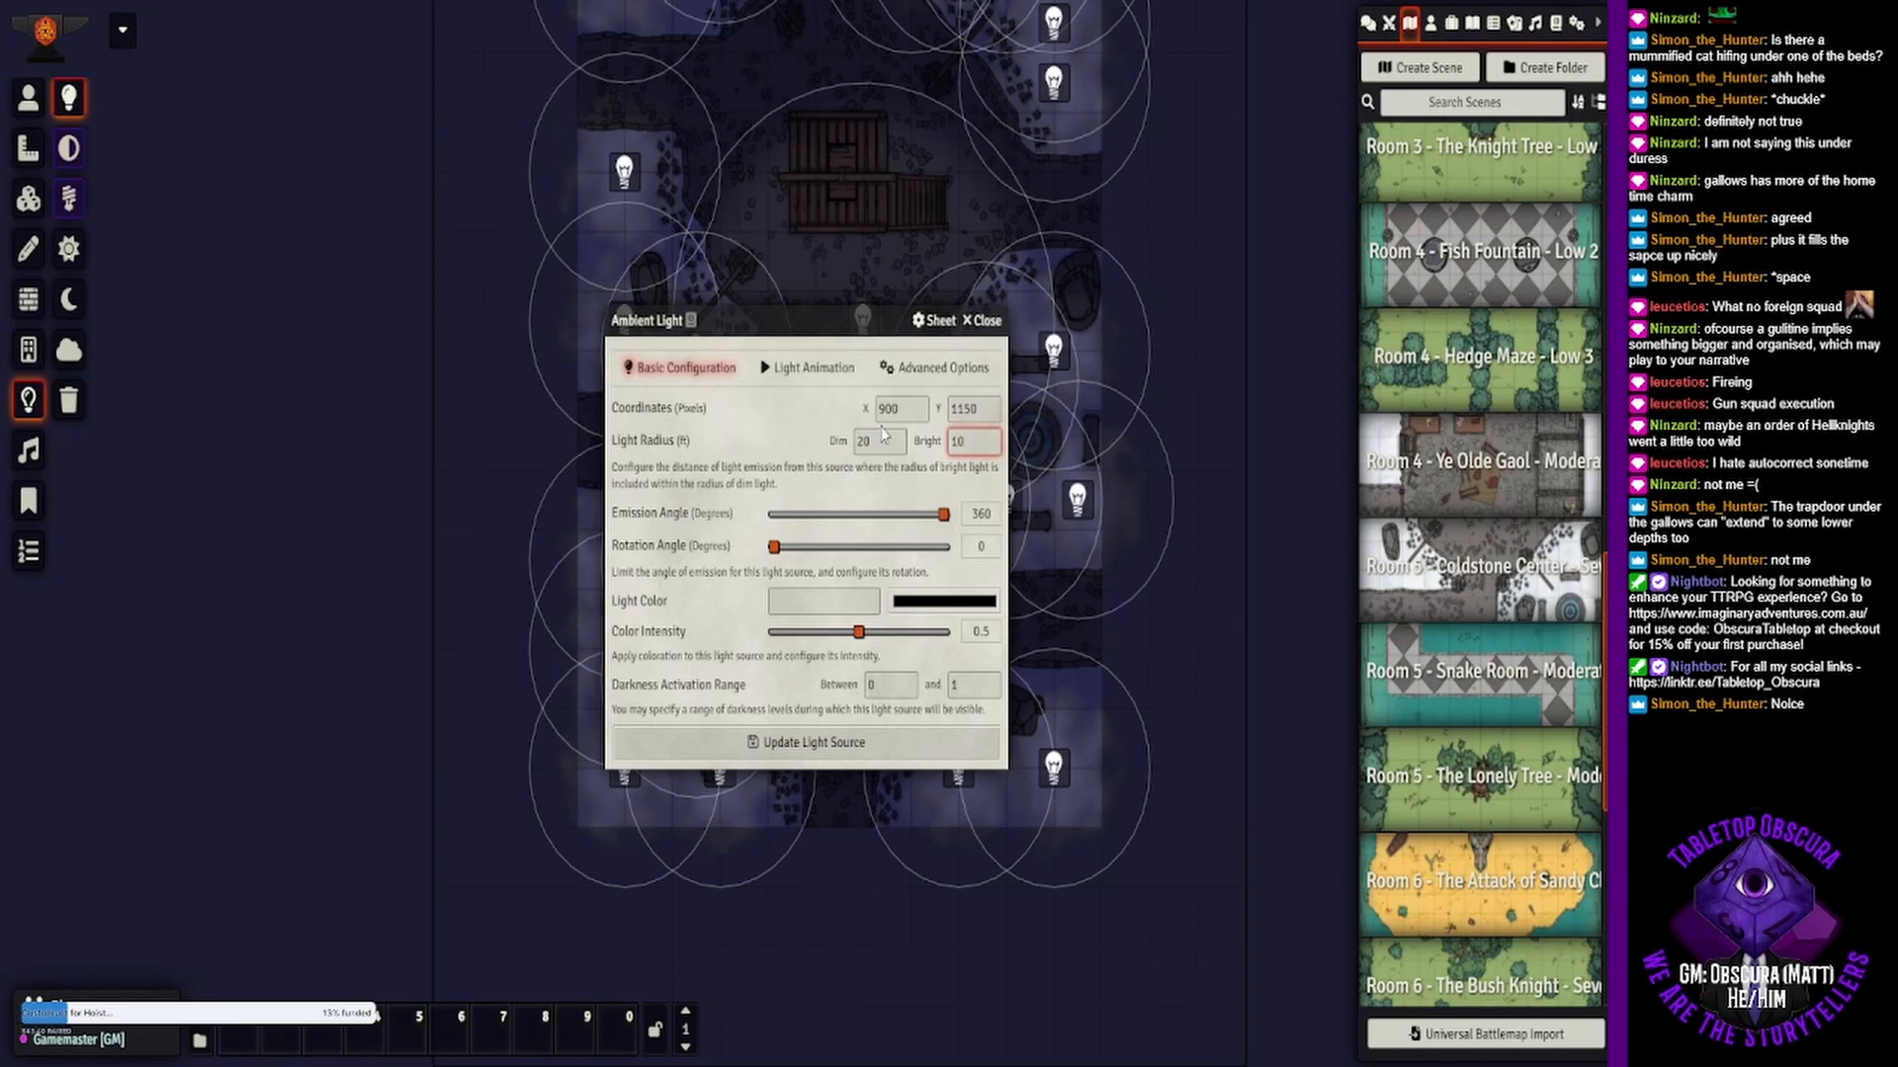
pyautogui.press('Tab')
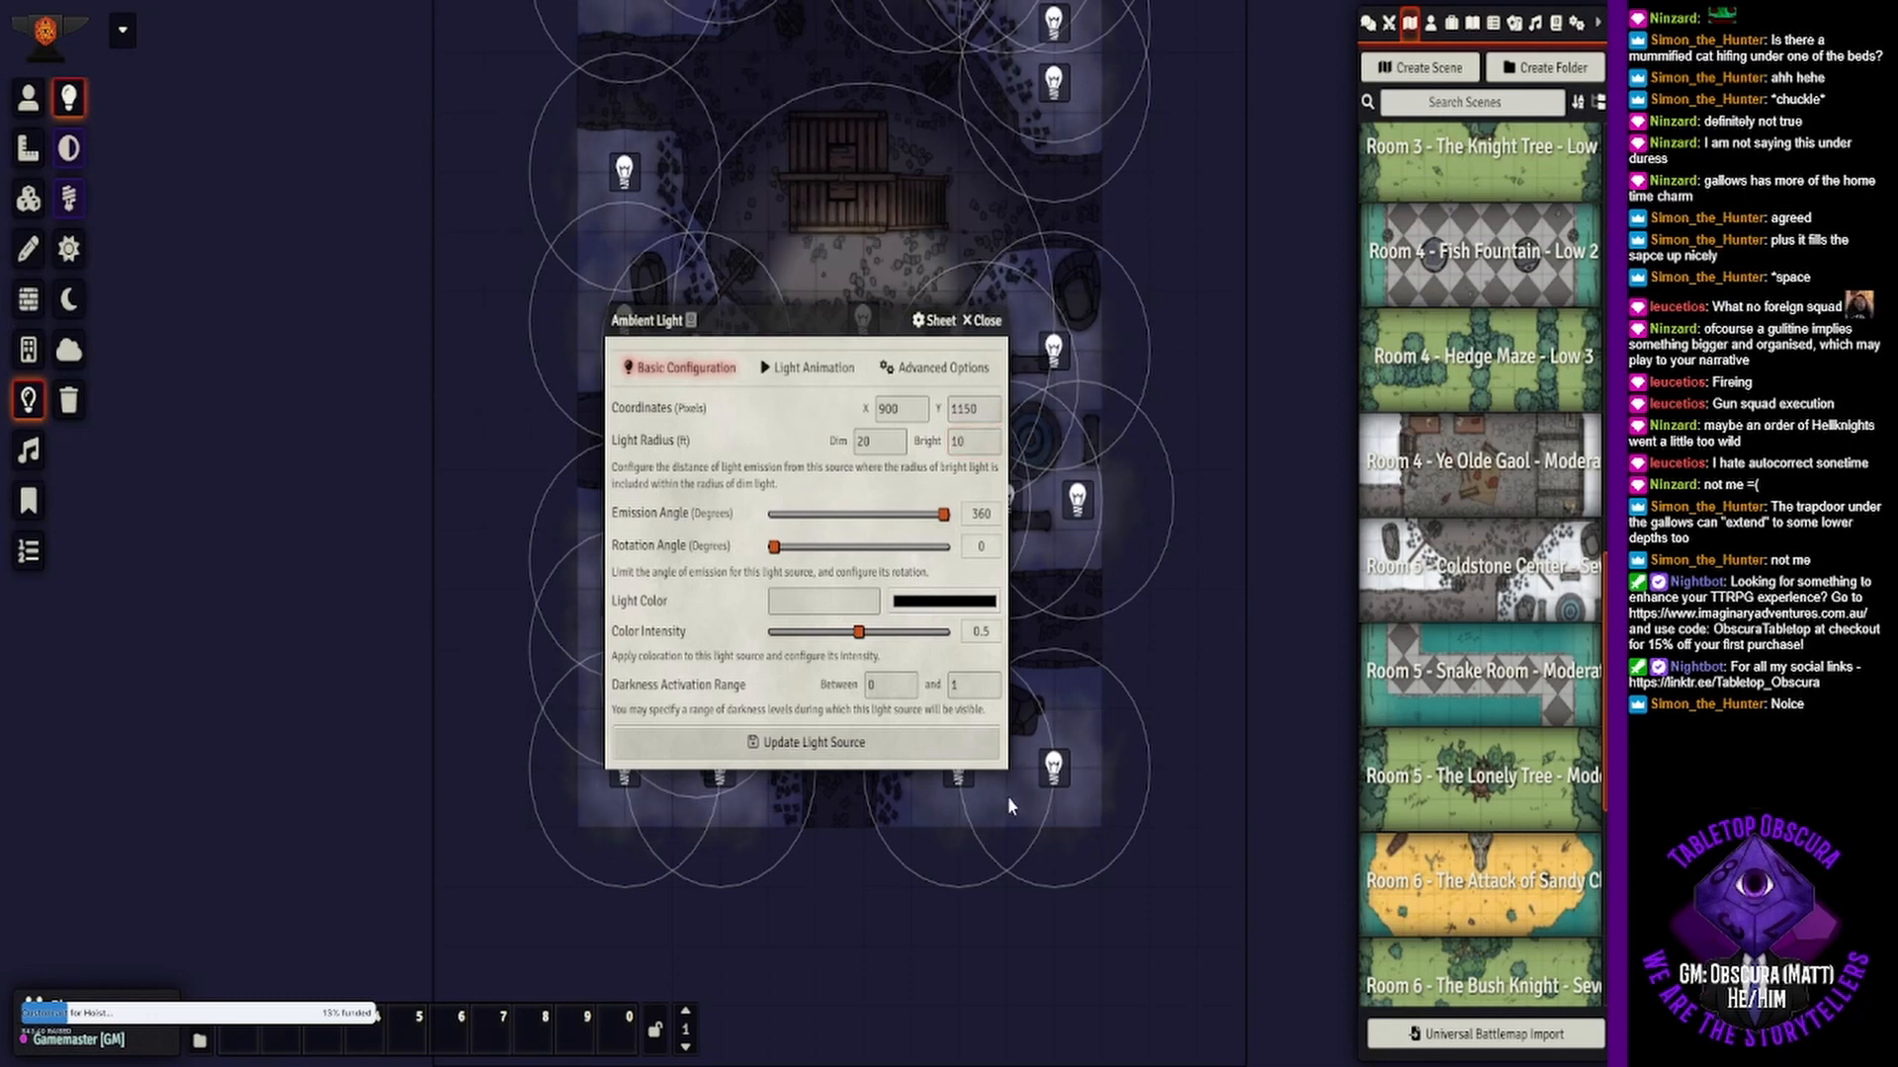
# - Give the light the blue color #3860ff at a color intensity of 0.3 and update the light source
pyautogui.click(1025, 627)
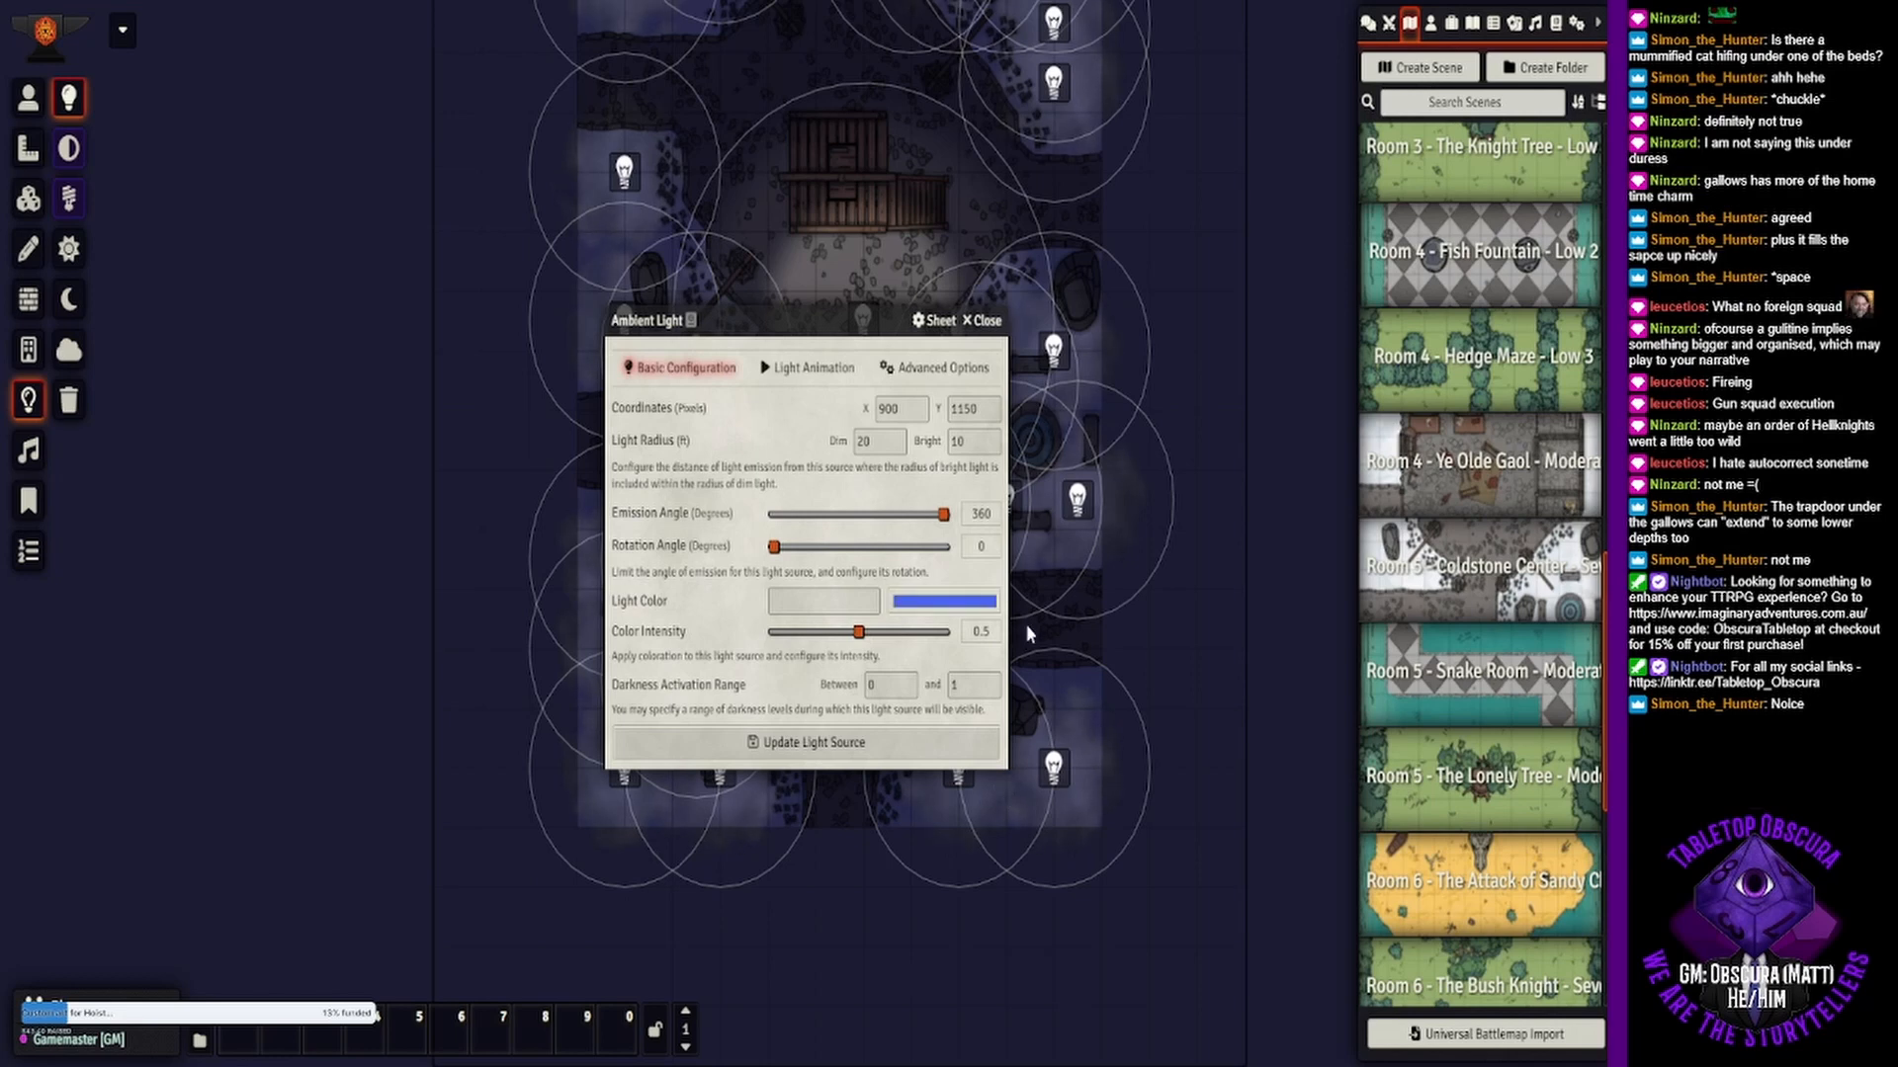
pyautogui.click(694, 534)
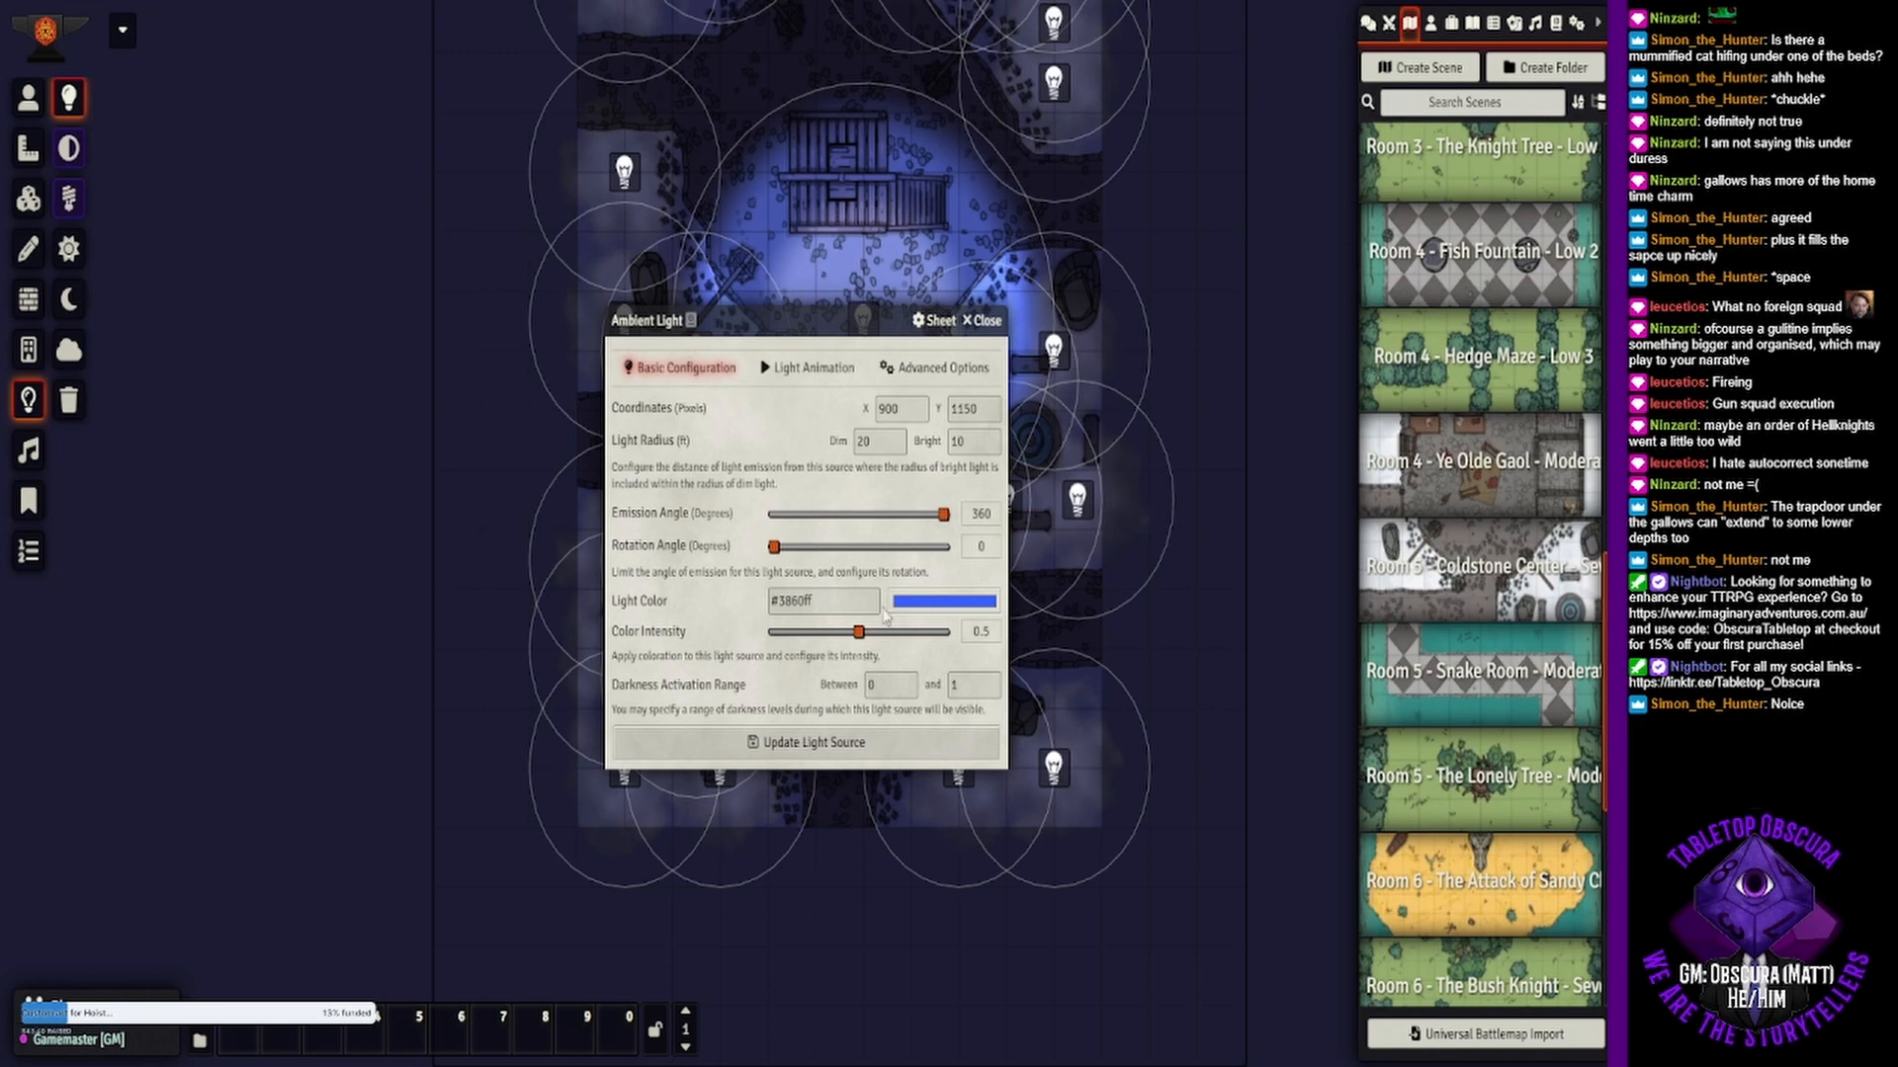
pyautogui.moveTo(856, 635); pyautogui.dragTo(826, 639)
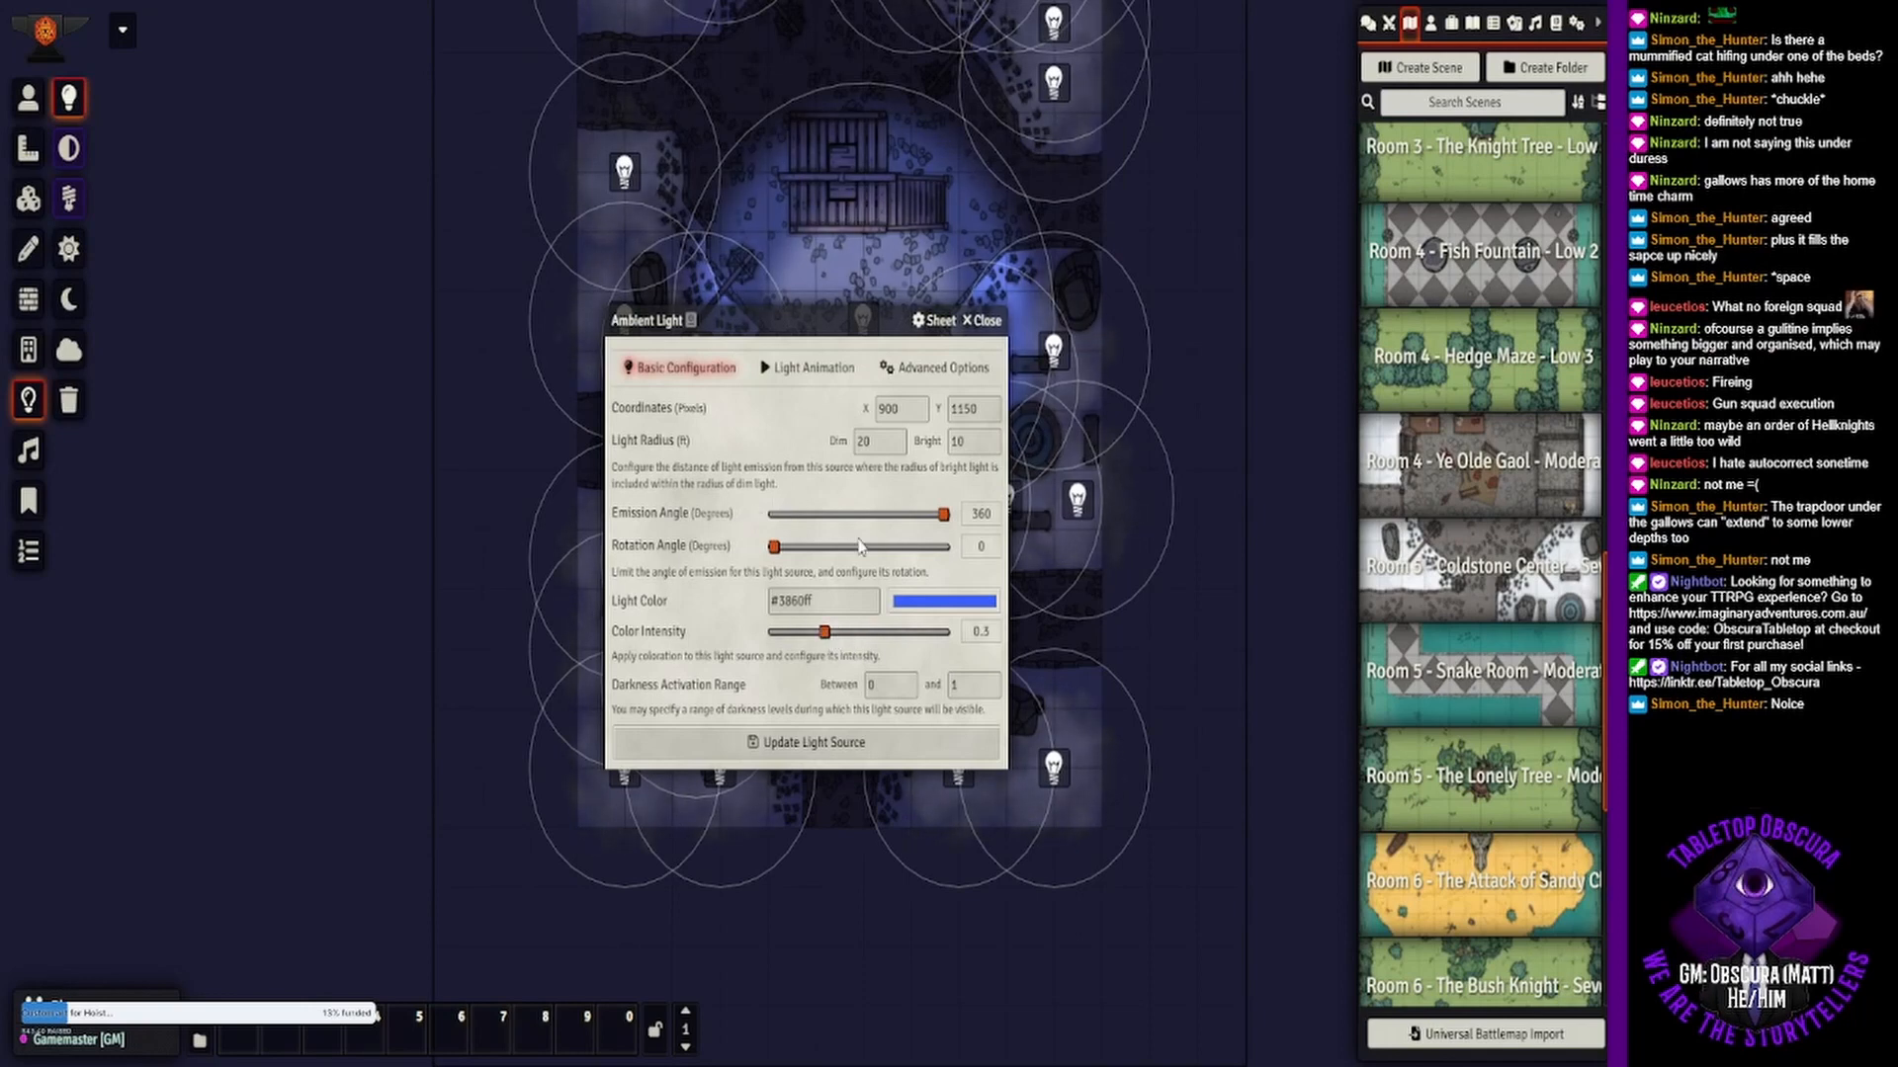
pyautogui.click(776, 757)
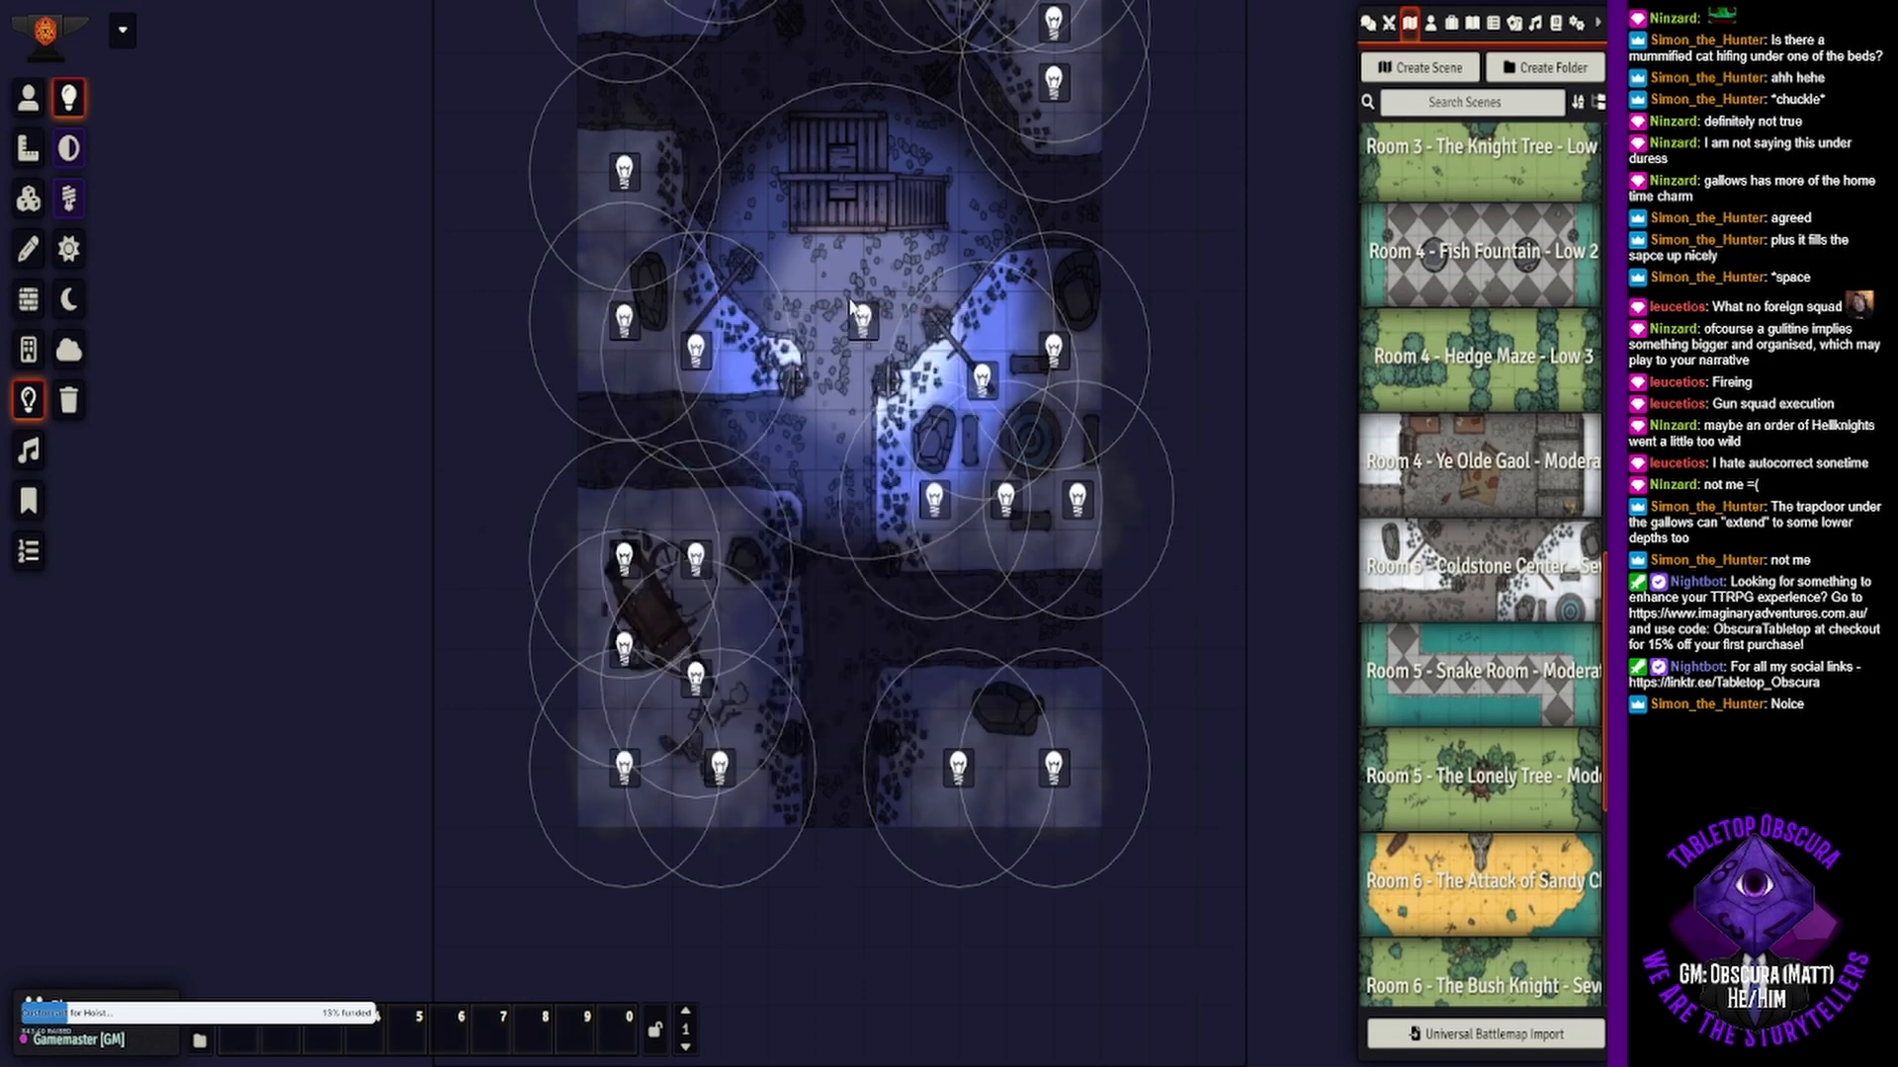
# - Move the blue light onto the southernmost east lamp and paste a copy of it onto the lamp across the path
pyautogui.moveTo(863, 316); pyautogui.dragTo(887, 737)
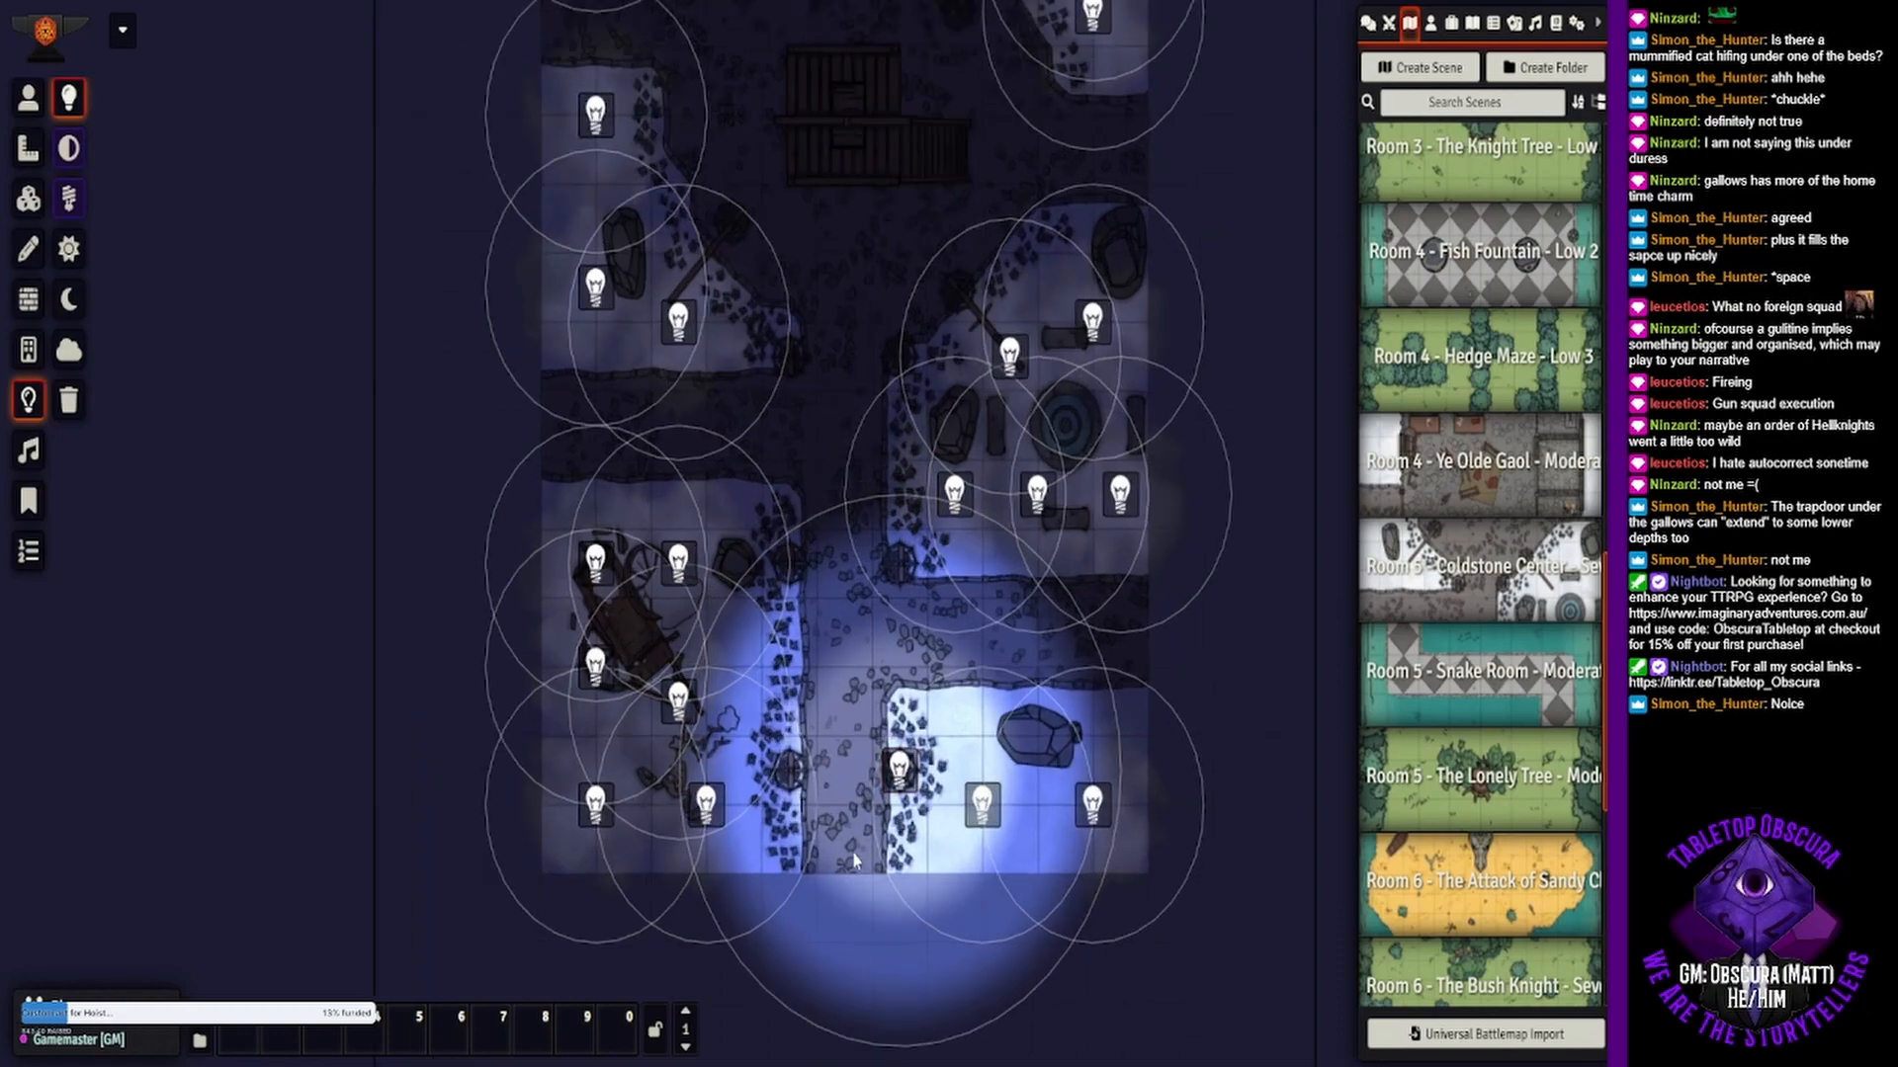
pyautogui.scroll(5, 888, 741)
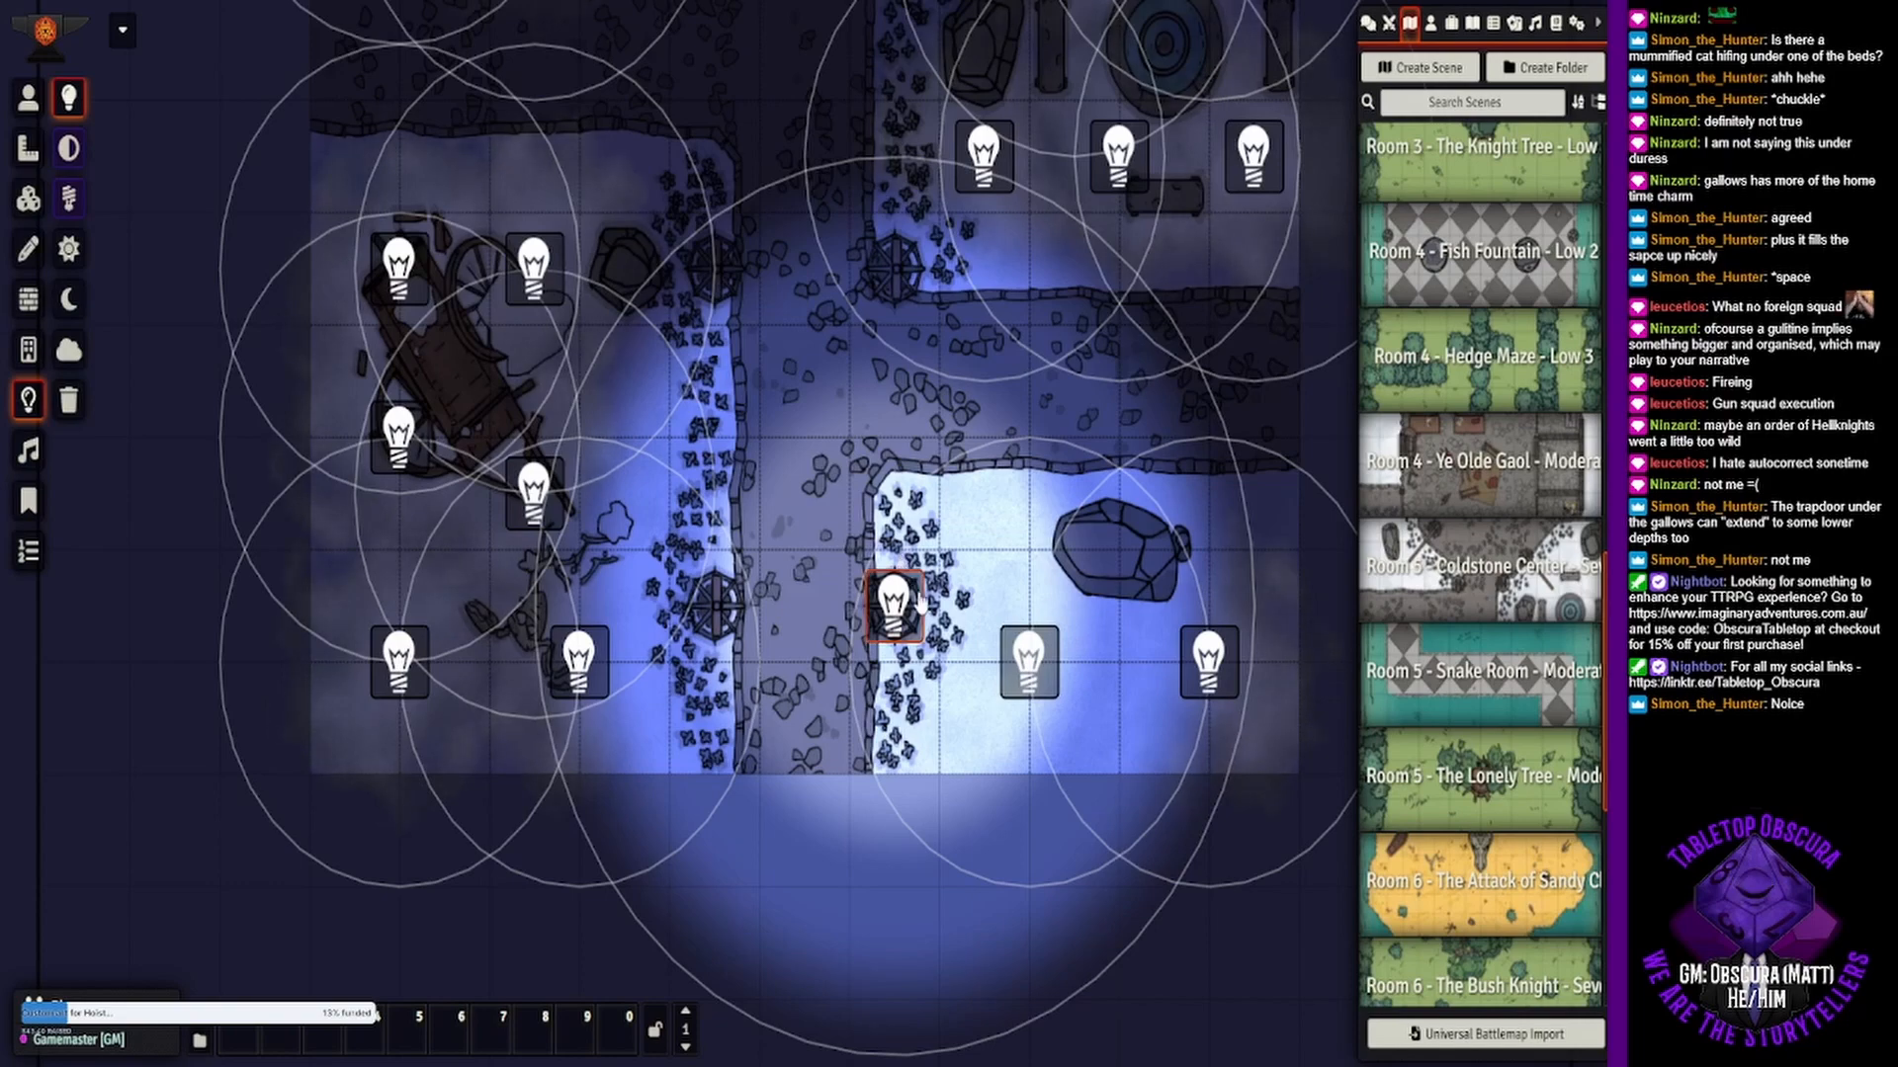
pyautogui.hotkey('ctrl', 'c')
pyautogui.hotkey('ctrl', 'v')
pyautogui.moveTo(696, 571); pyautogui.dragTo(741, 627)
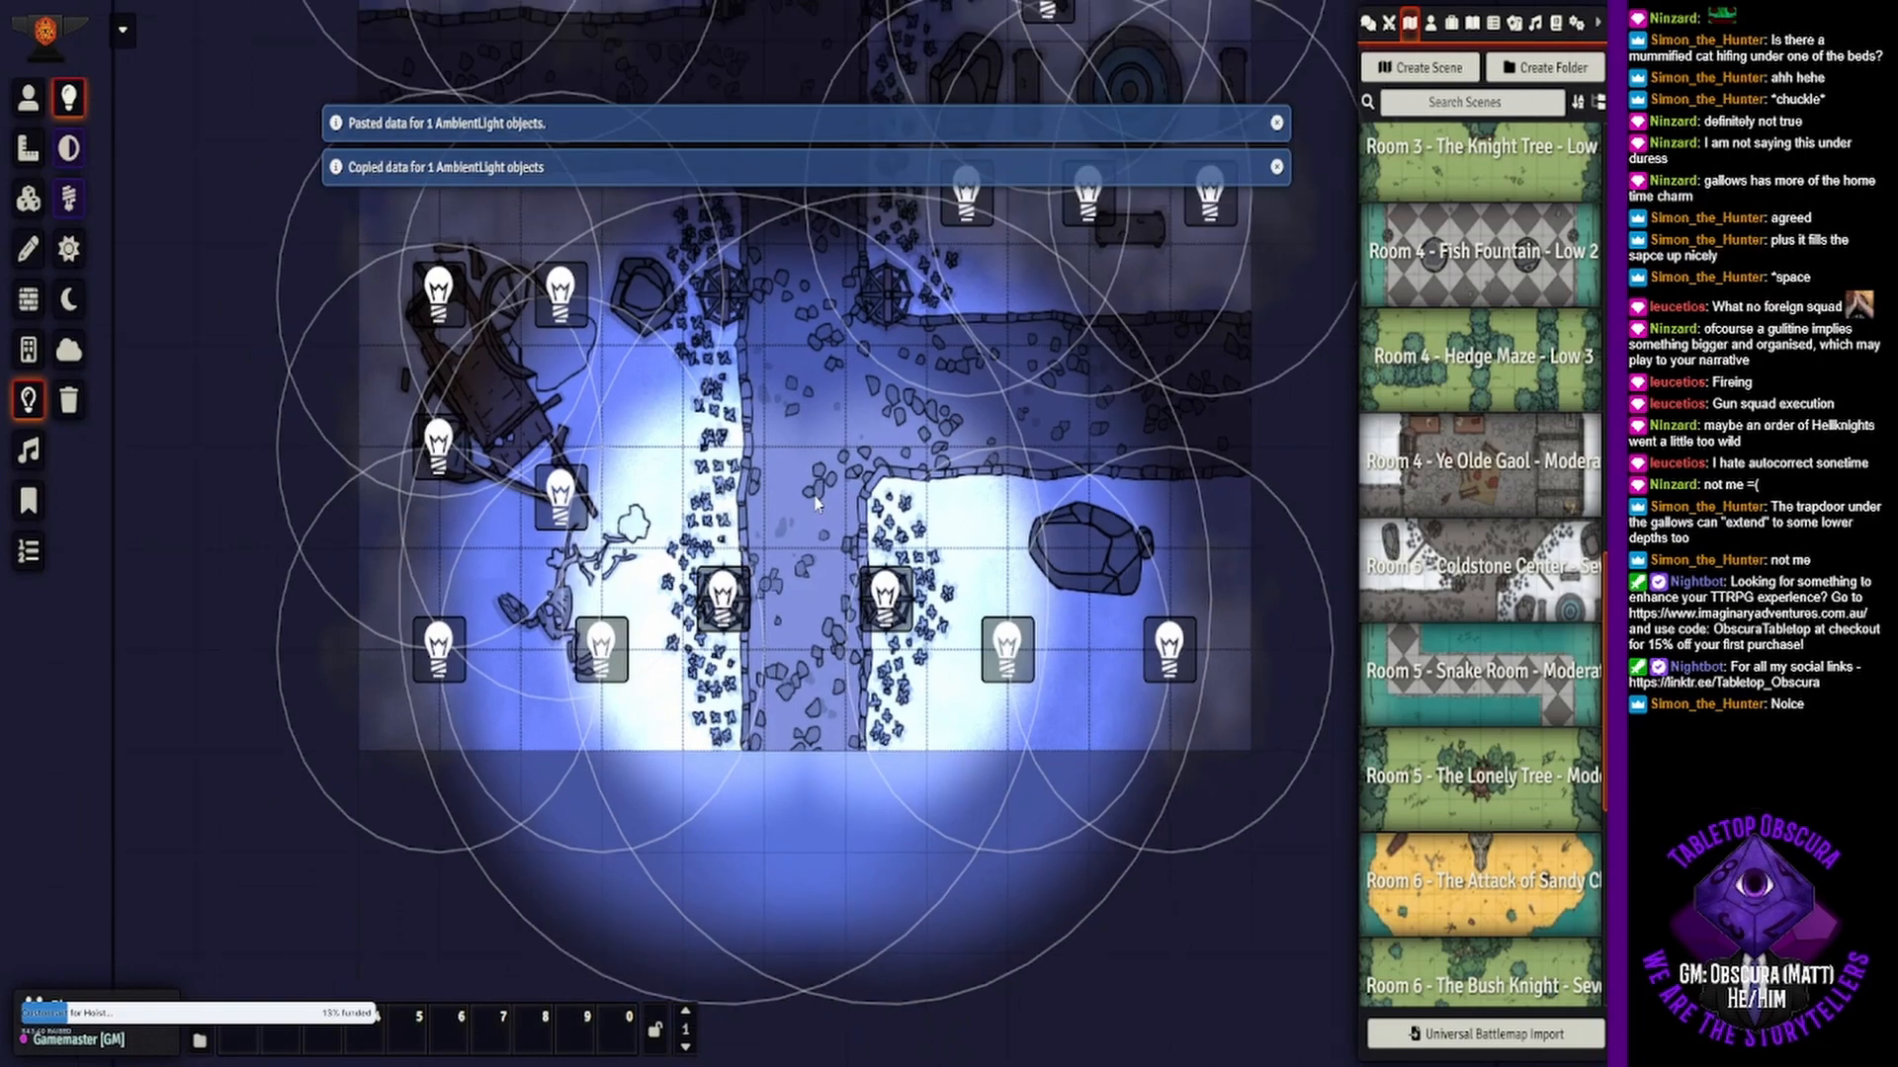
# - Paste two copies of the blue light near the middle lamps and delete all blue lights except the copy beside the east middle lamp
pyautogui.scroll(-6, 816, 504)
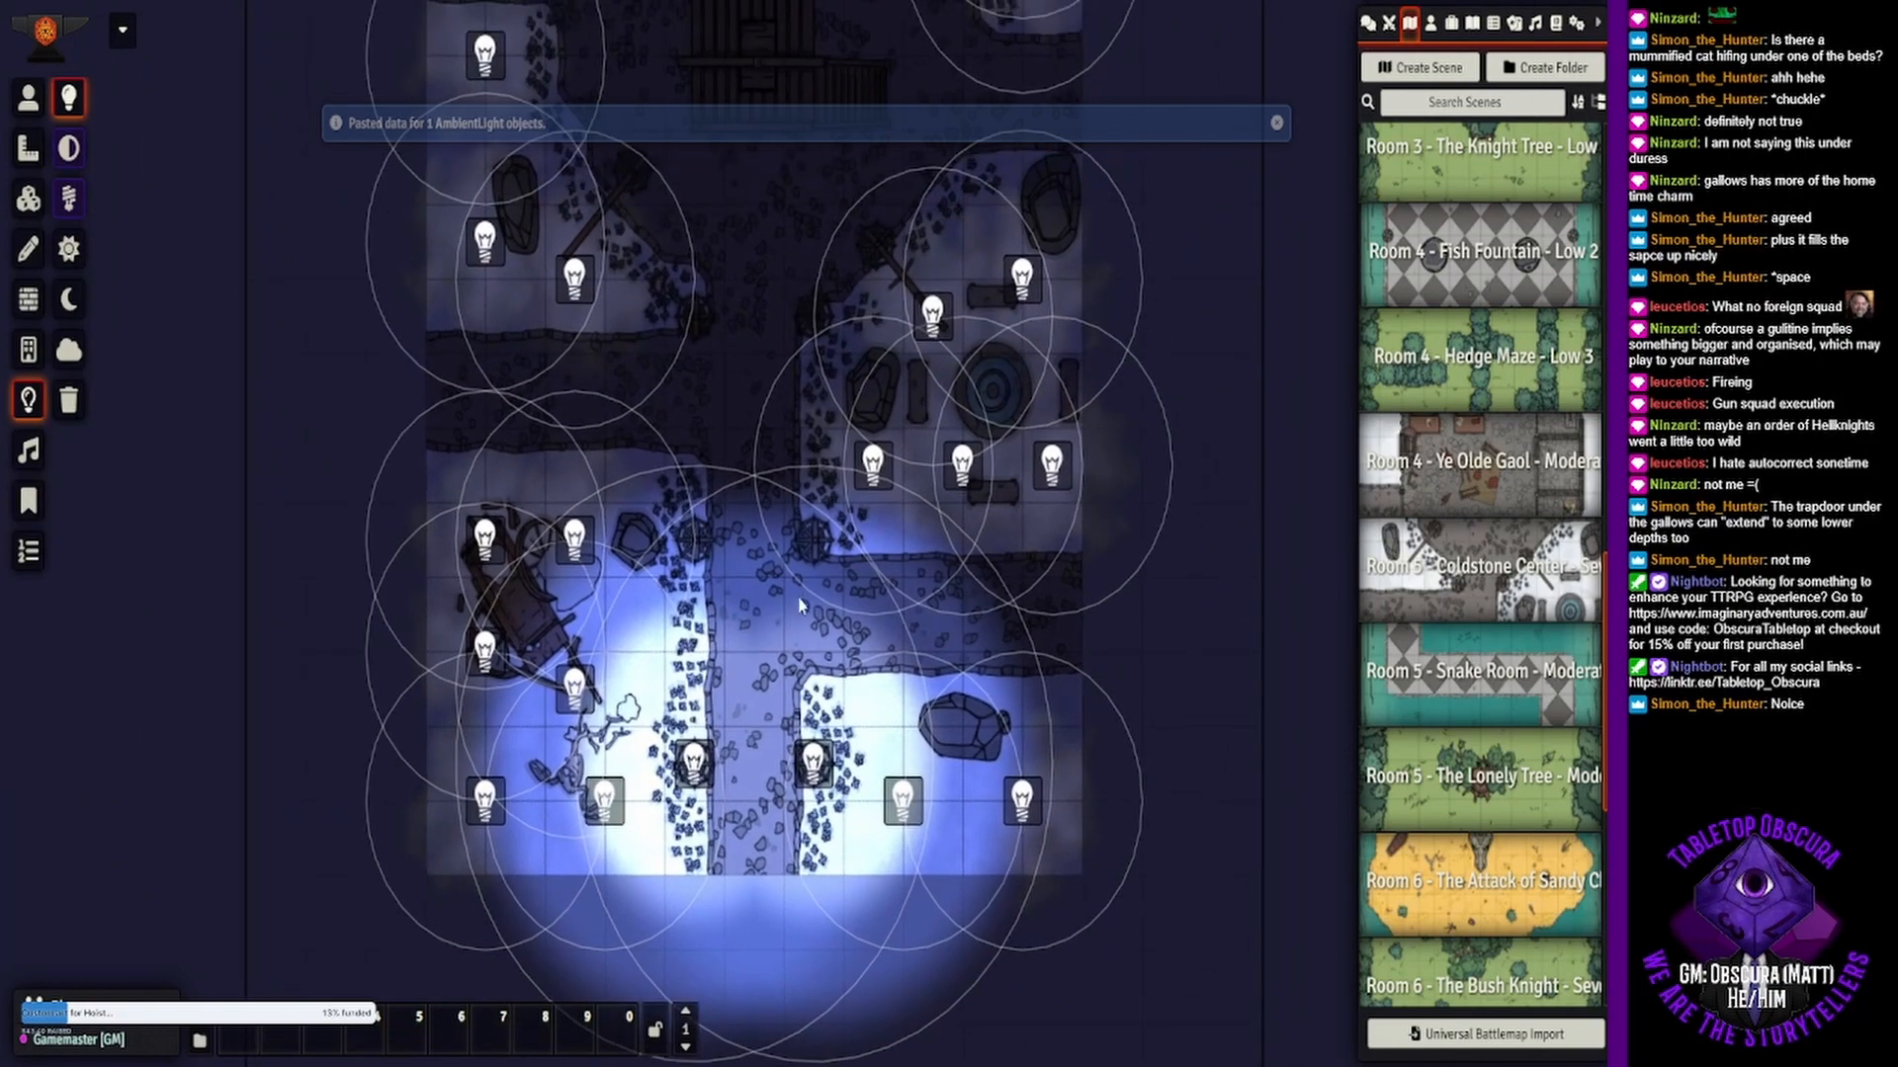
pyautogui.hotkey('ctrl', 'v')
pyautogui.hotkey('ctrl', 'v')
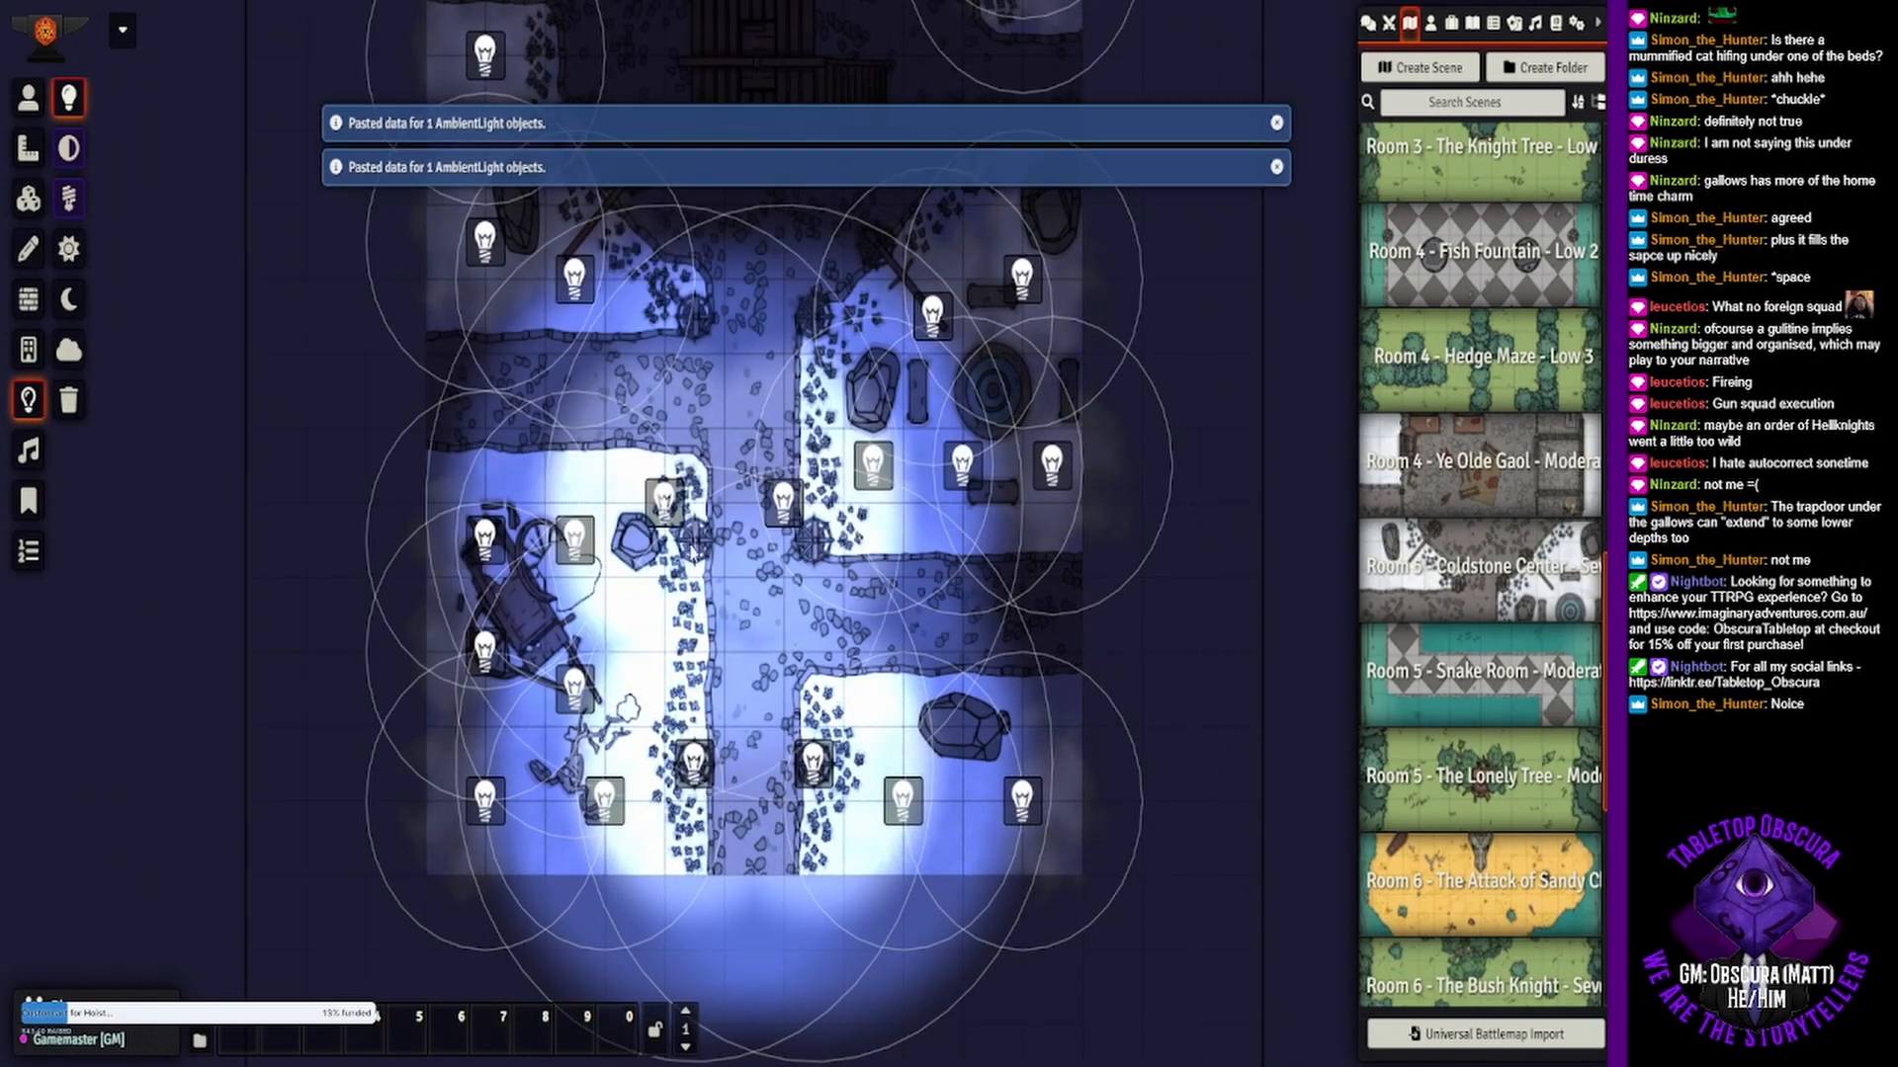
pyautogui.press('Delete')
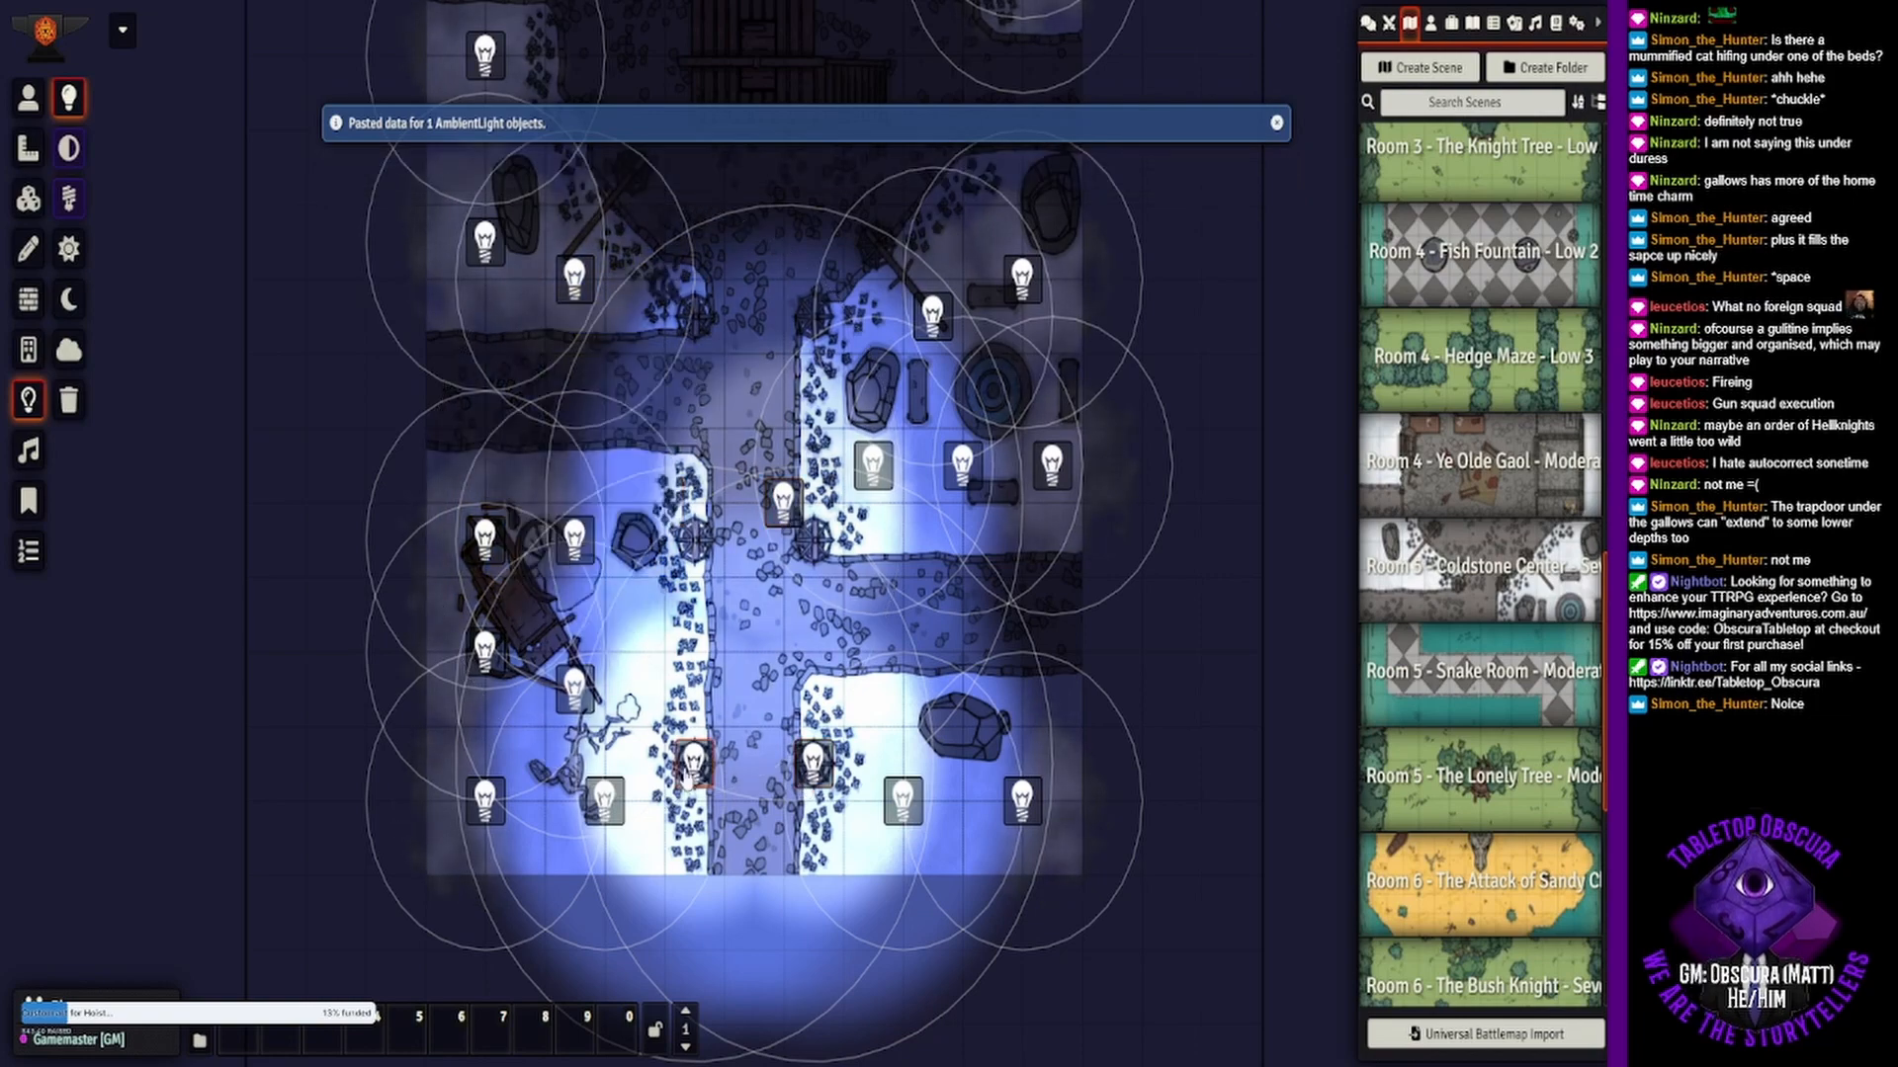
pyautogui.moveTo(694, 761); pyautogui.dragTo(812, 769)
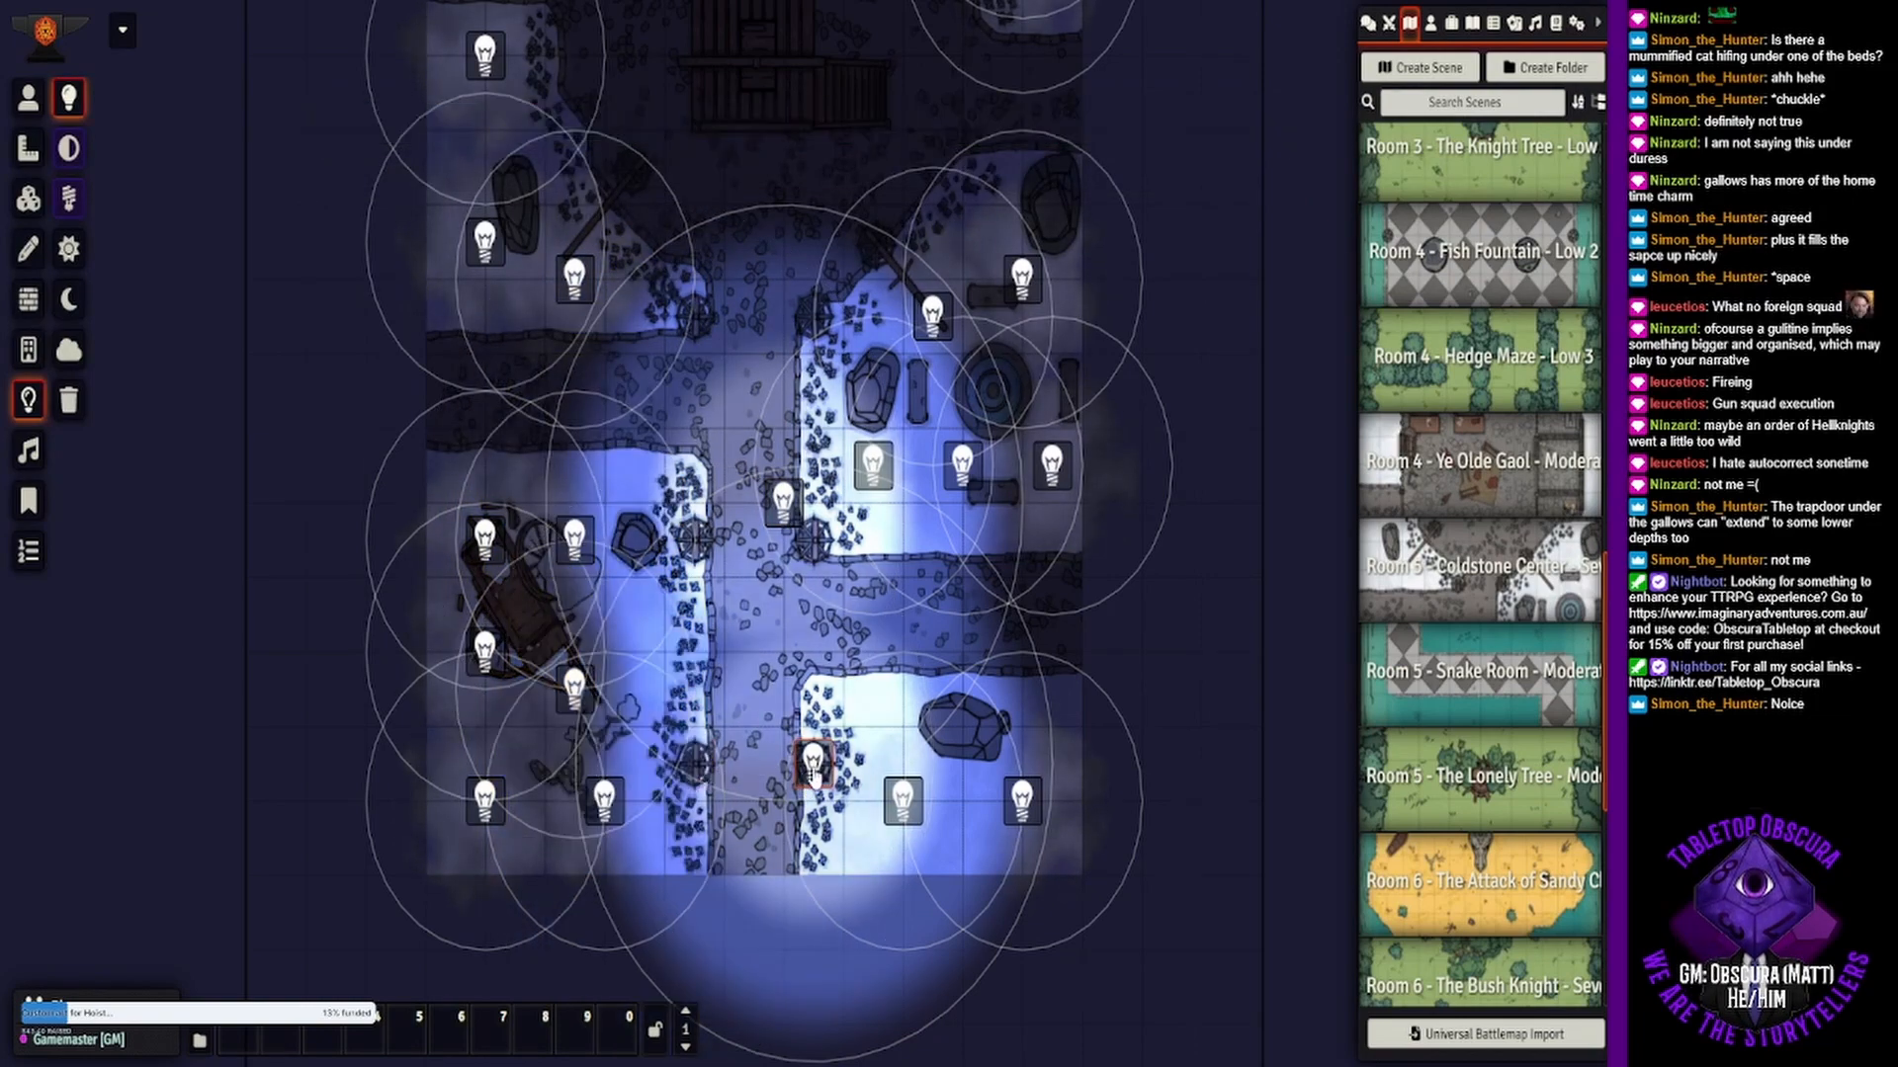
pyautogui.press('Delete')
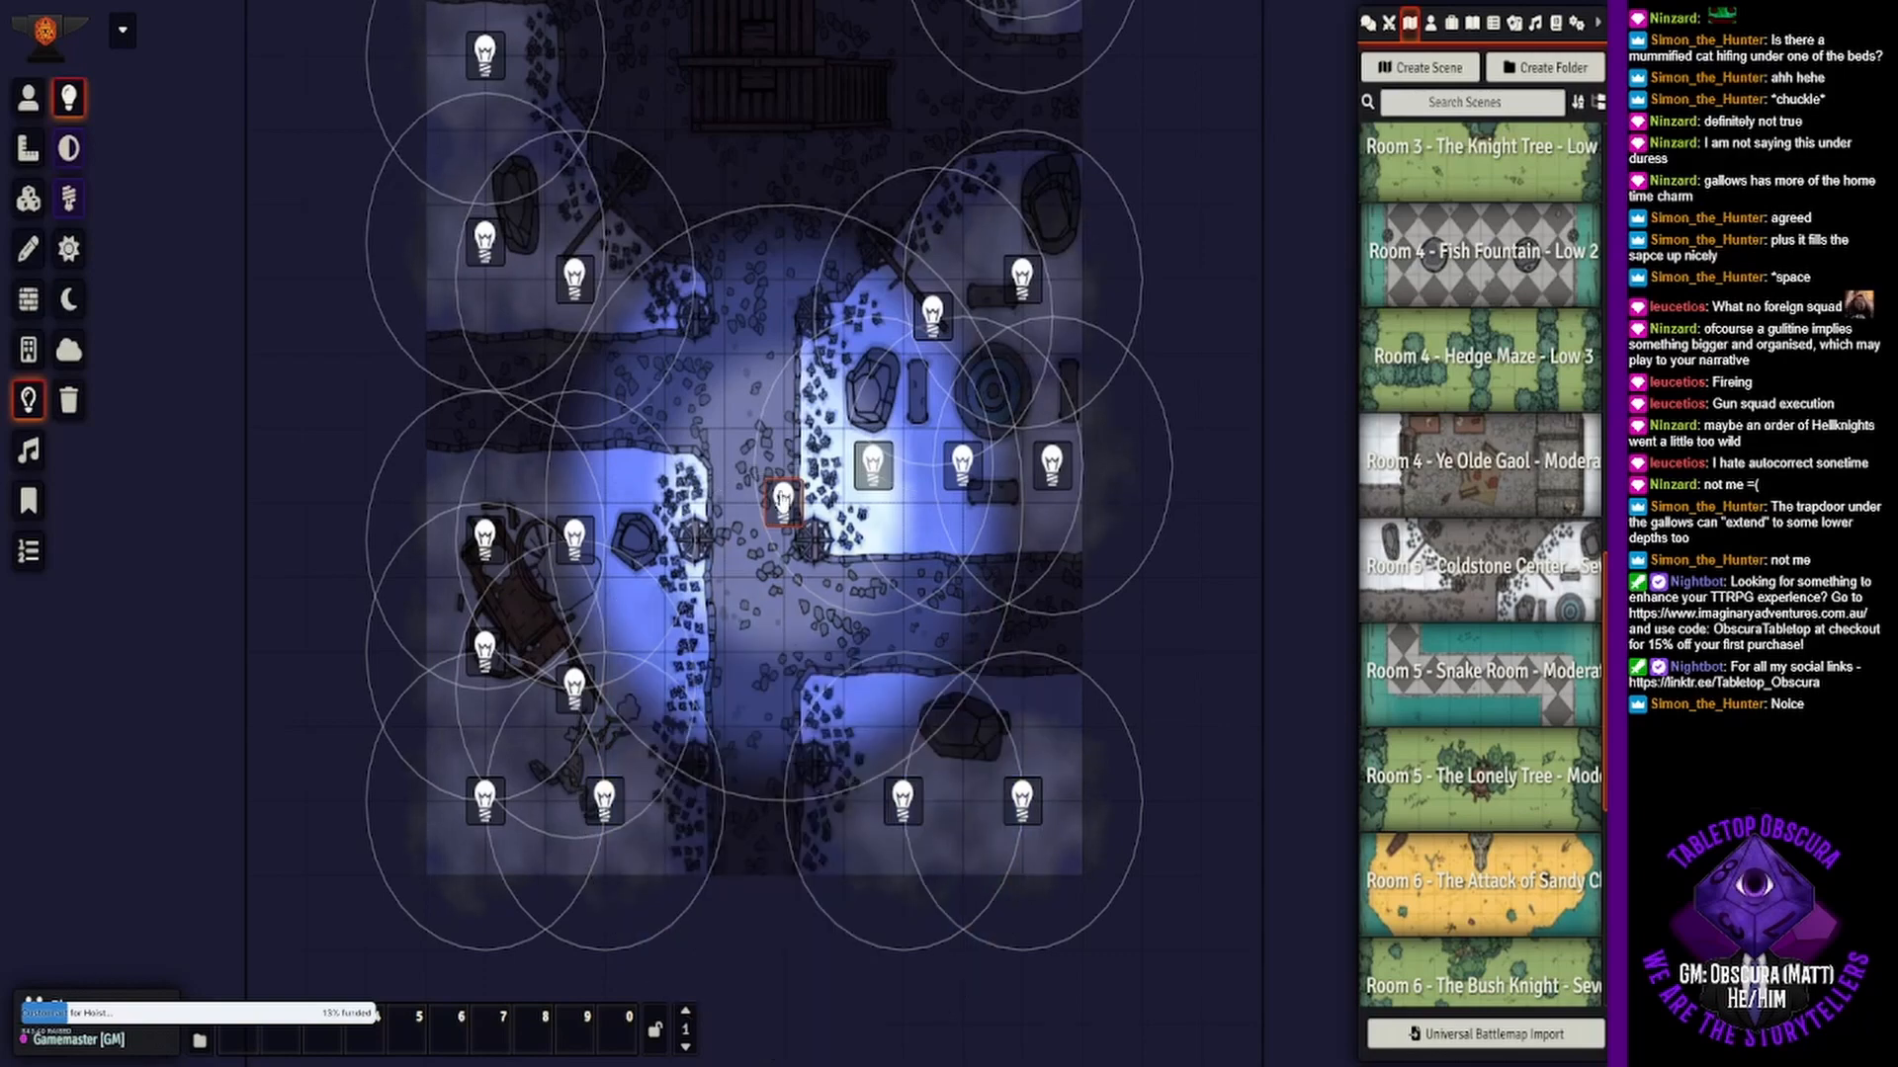
# - Set the remaining blue light's bright radius to 0 and update the light source
pyautogui.doubleClick(782, 499)
pyautogui.press('Tab')
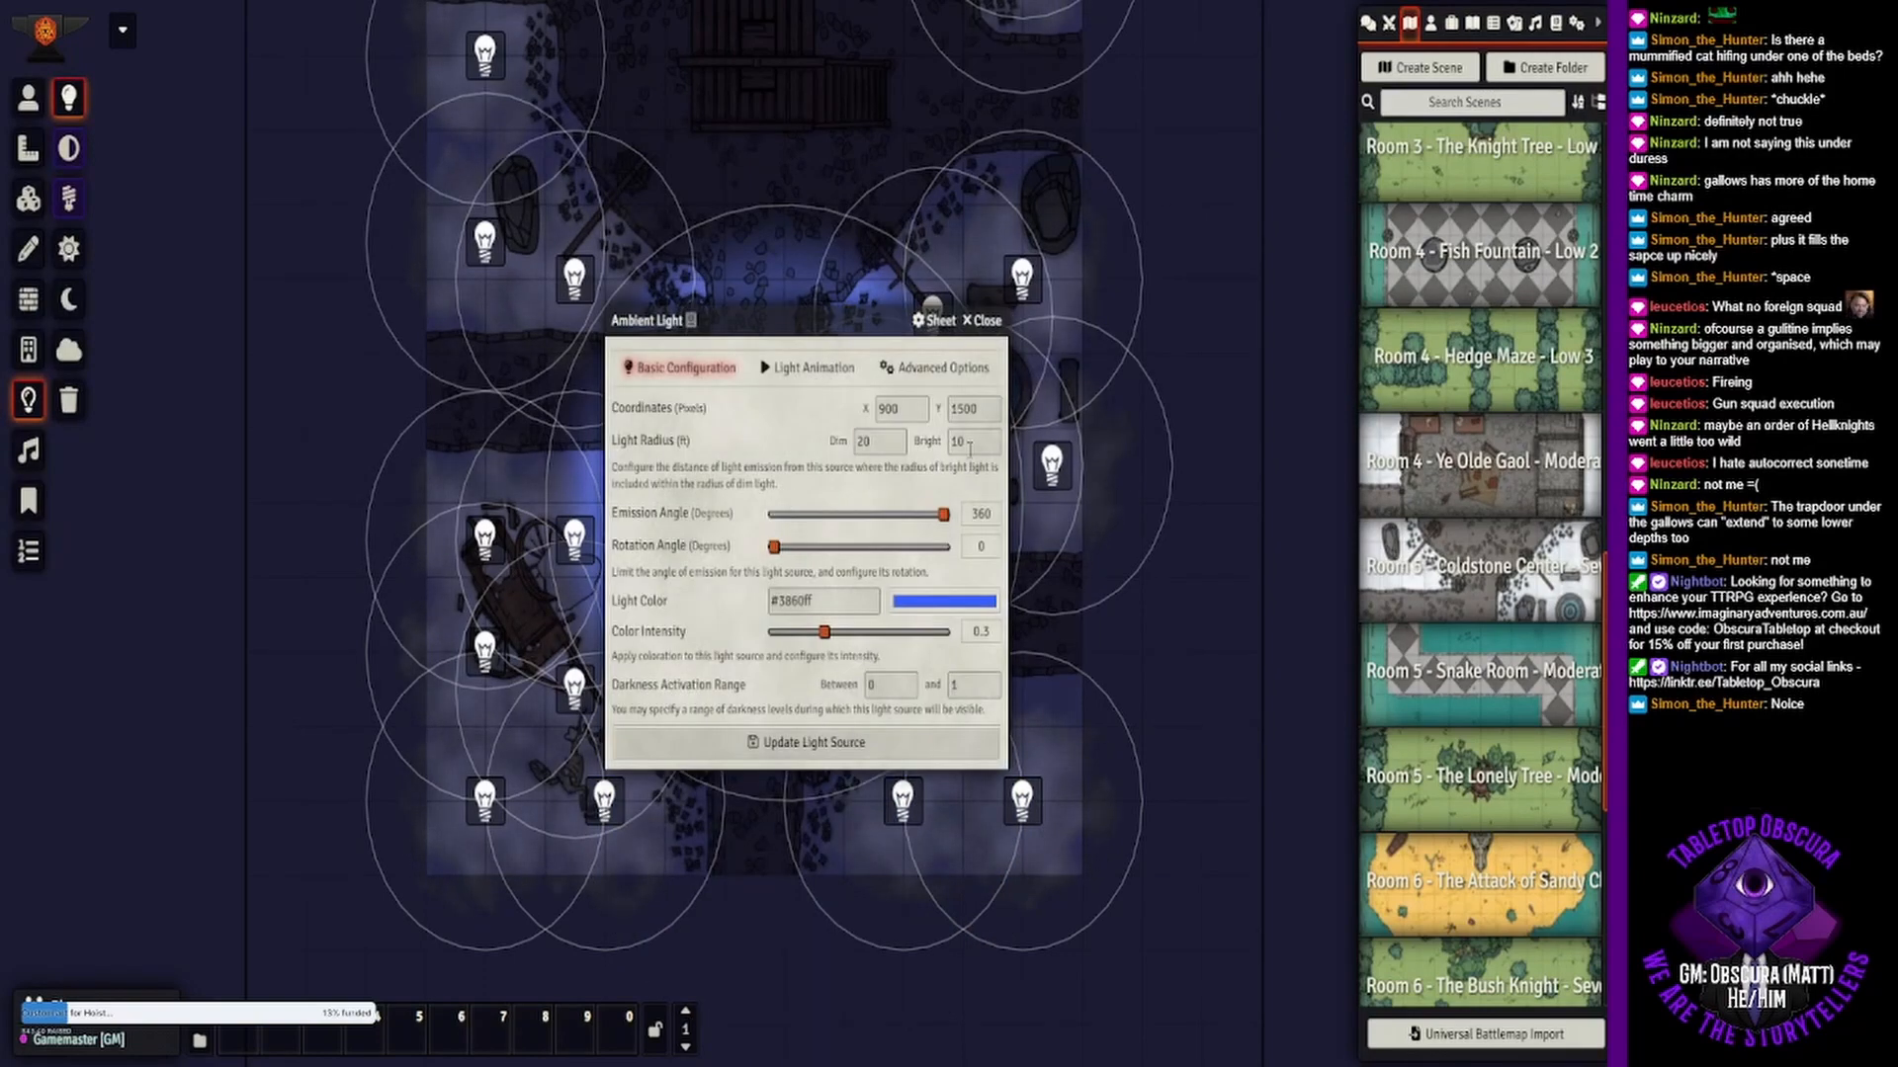
pyautogui.write('0')
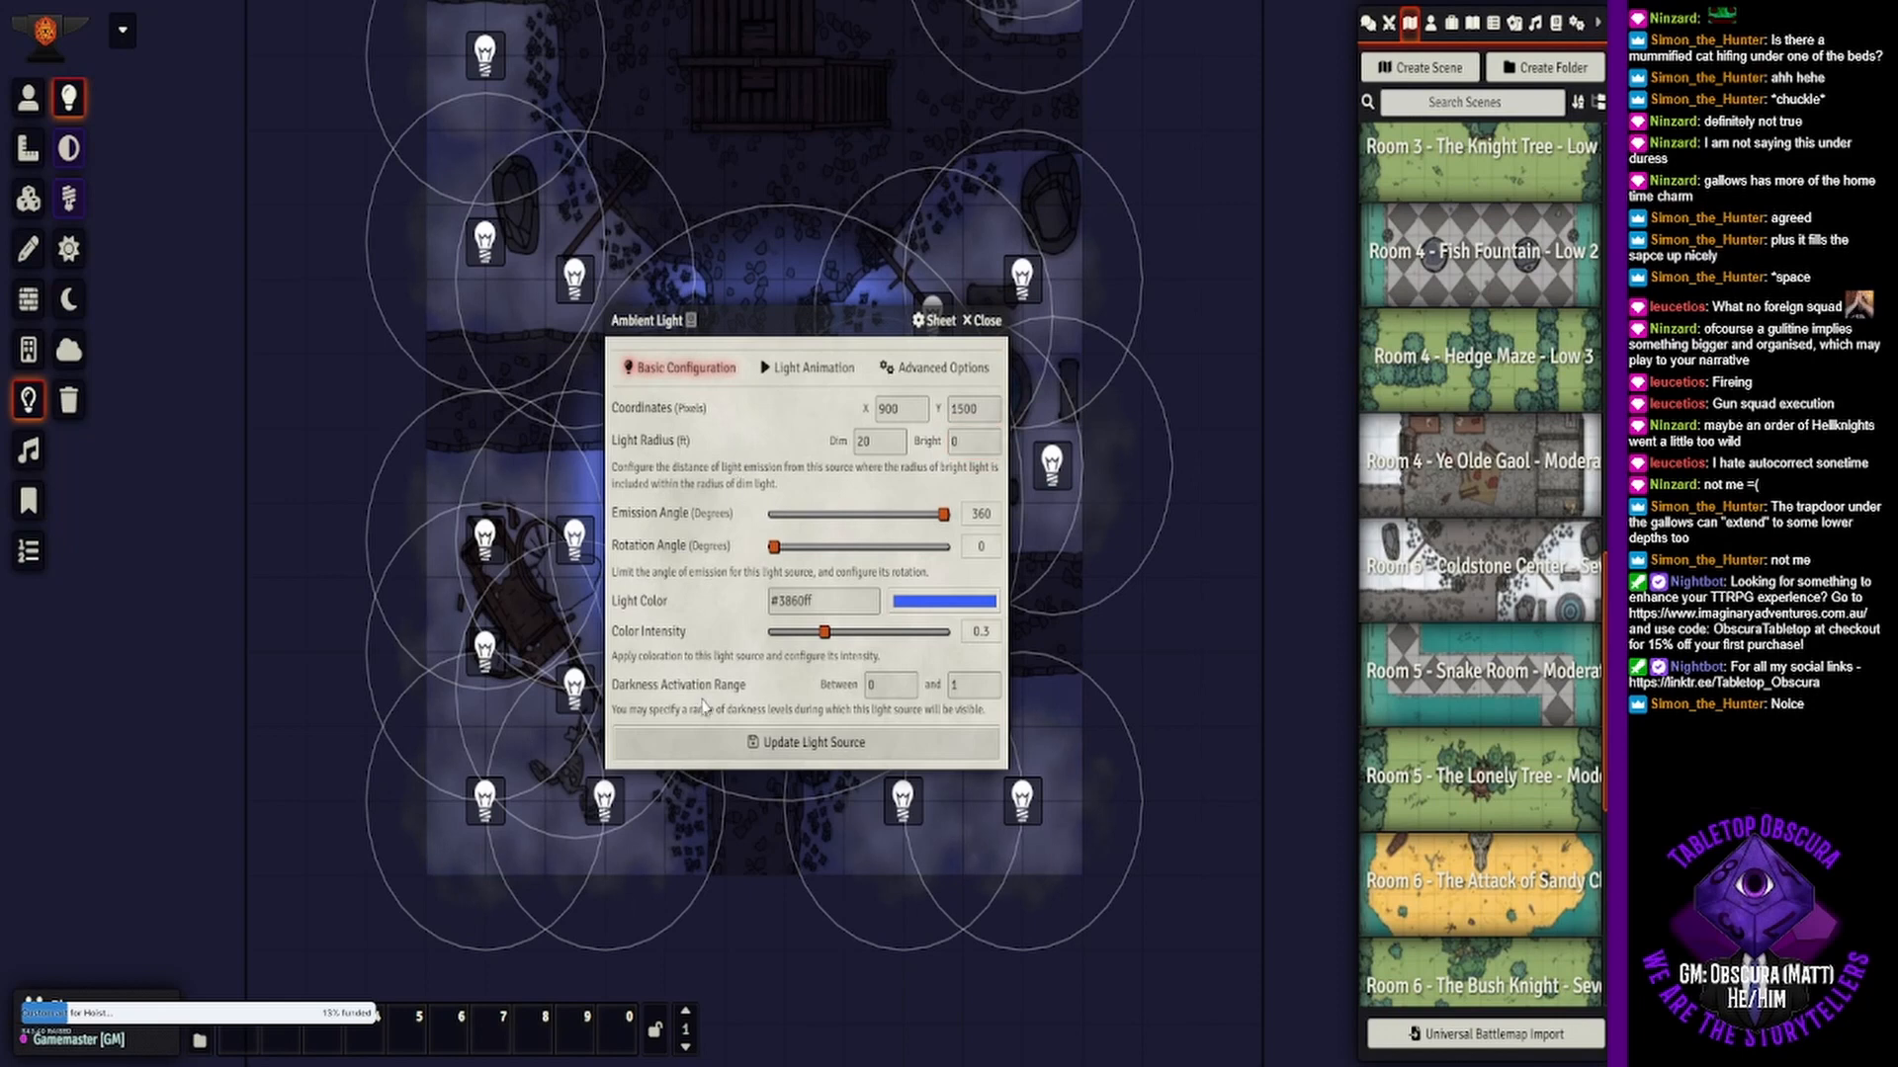
pyautogui.click(769, 736)
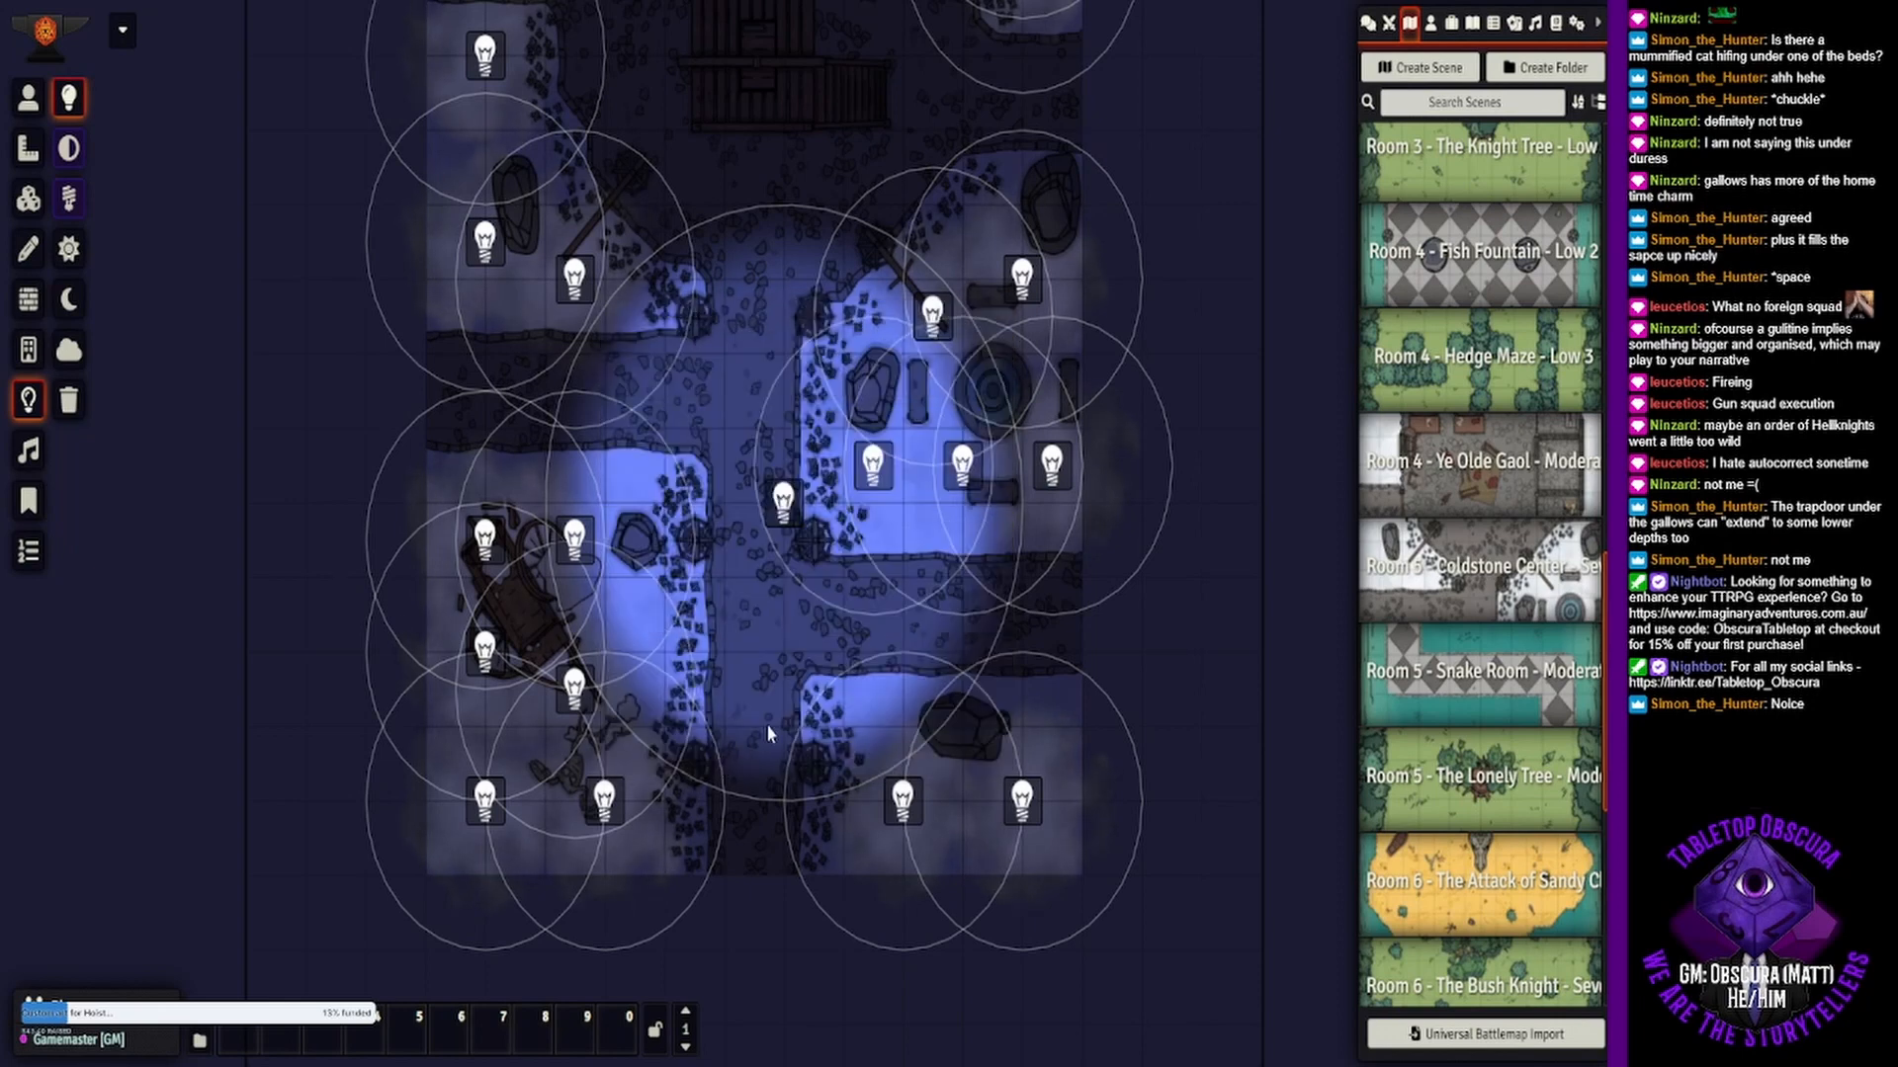
# - Copy the edited blue light and move the original onto the east lamp of the middle pair
pyautogui.click(783, 491)
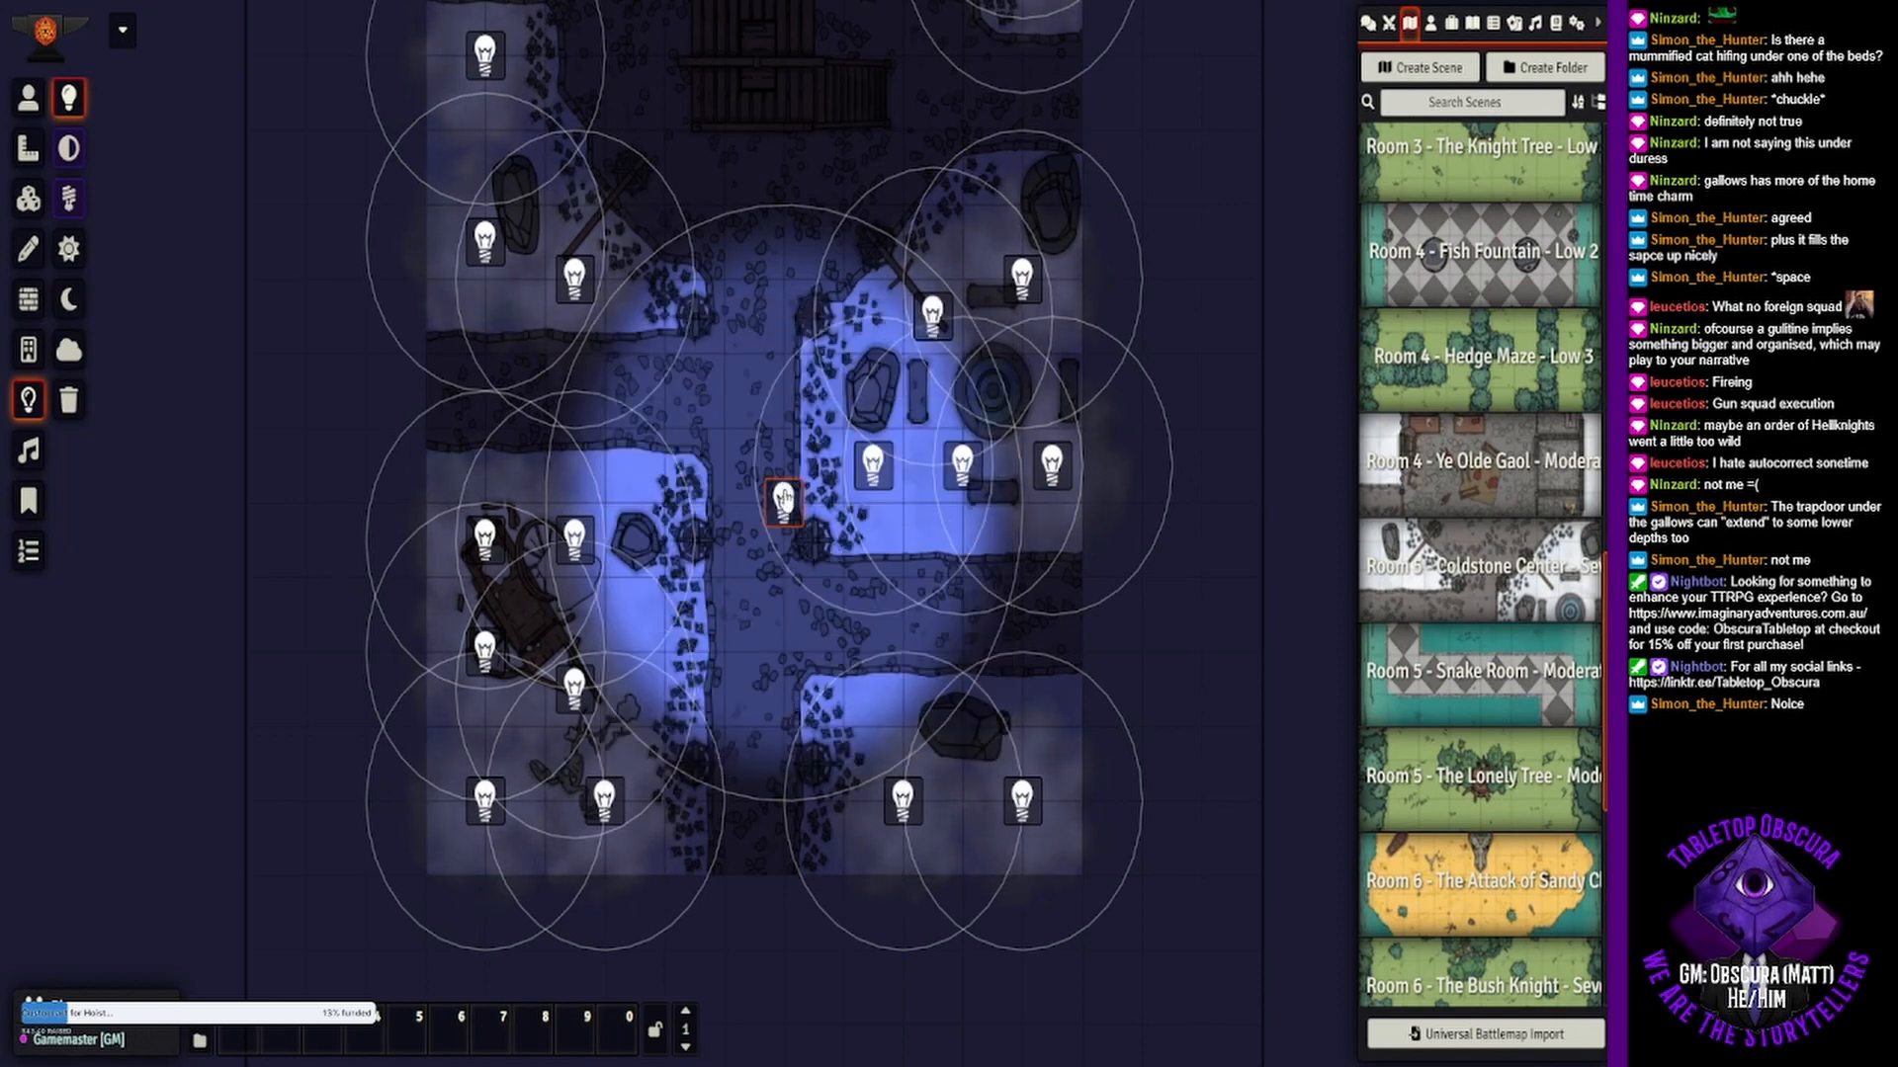
pyautogui.hotkey('ctrl', 'c')
pyautogui.moveTo(784, 497); pyautogui.dragTo(816, 540)
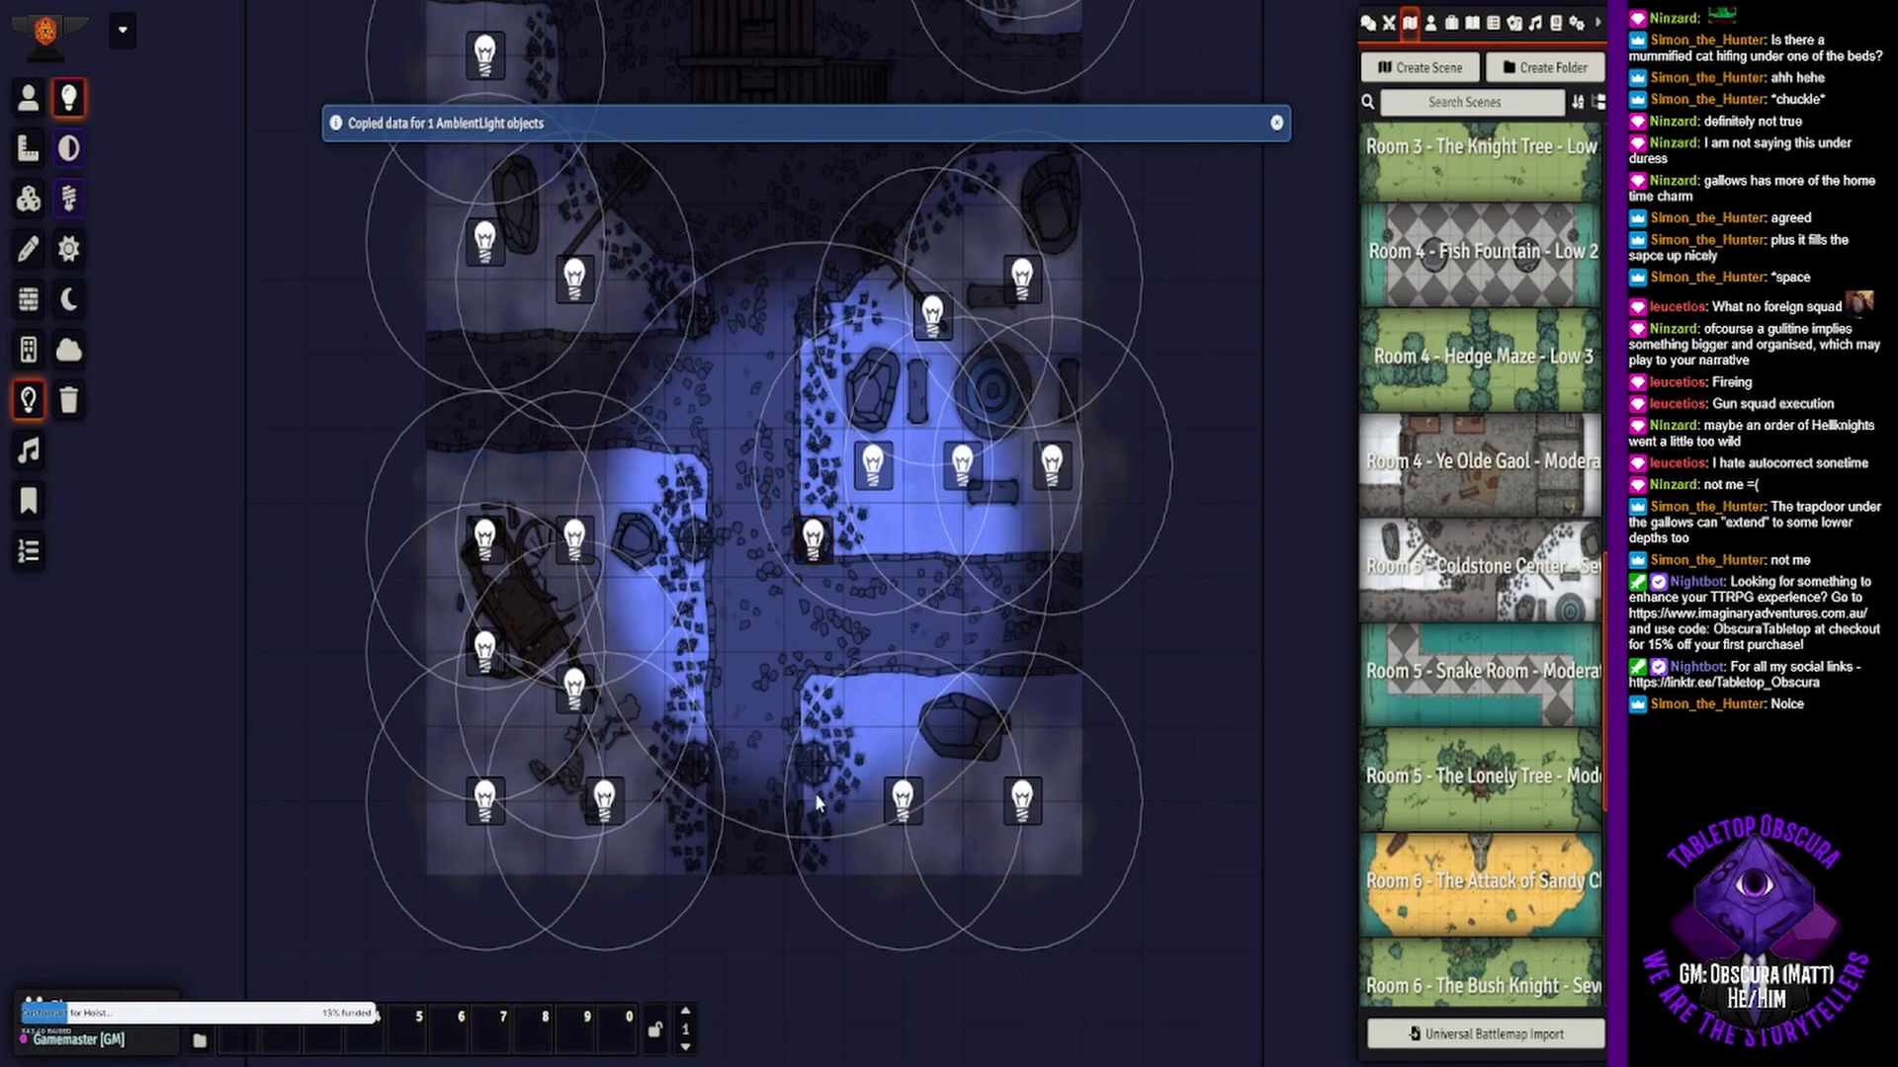
# - Paste three copies of the blue light for the two southernmost lamps and the west lamp of the middle pair
pyautogui.hotkey('ctrl', 'v')
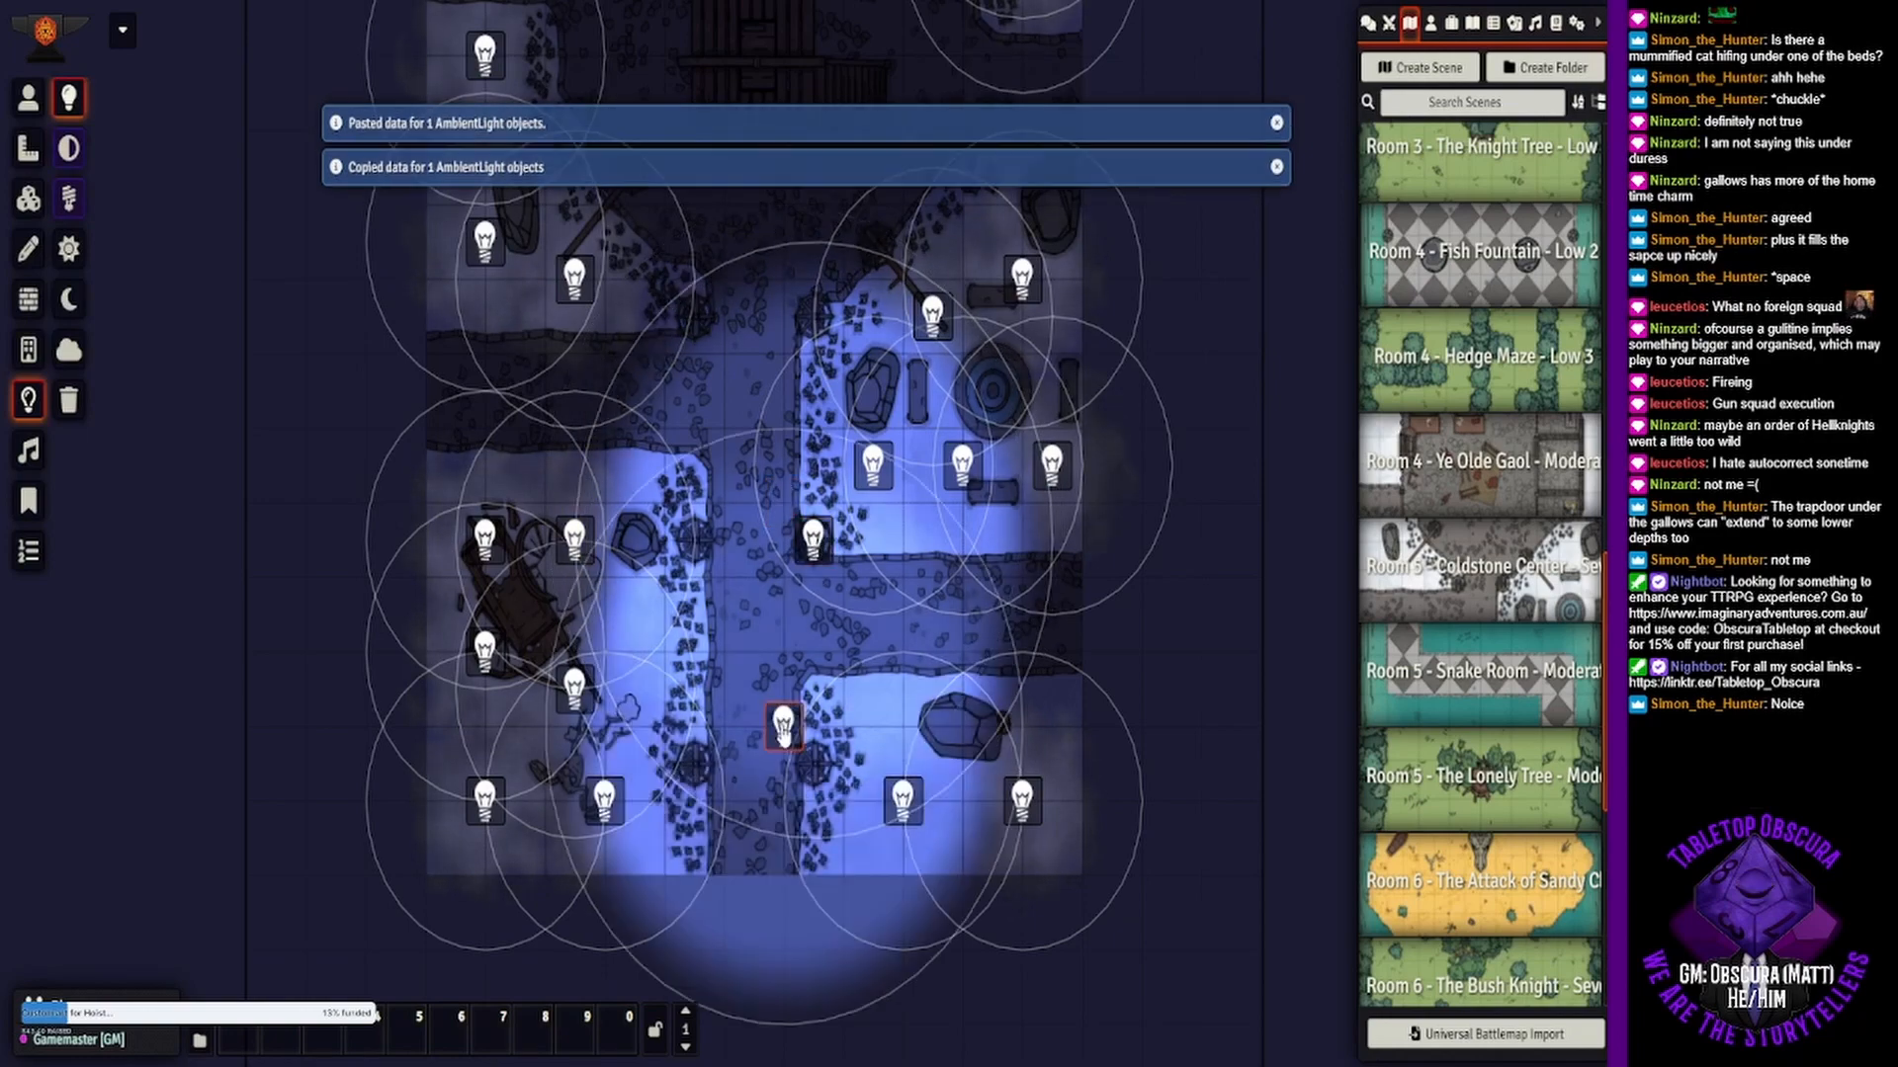
pyautogui.moveTo(783, 731); pyautogui.dragTo(812, 764)
pyautogui.hotkey('ctrl', 'v')
pyautogui.moveTo(664, 729); pyautogui.dragTo(696, 770)
pyautogui.hotkey('ctrl', 'v')
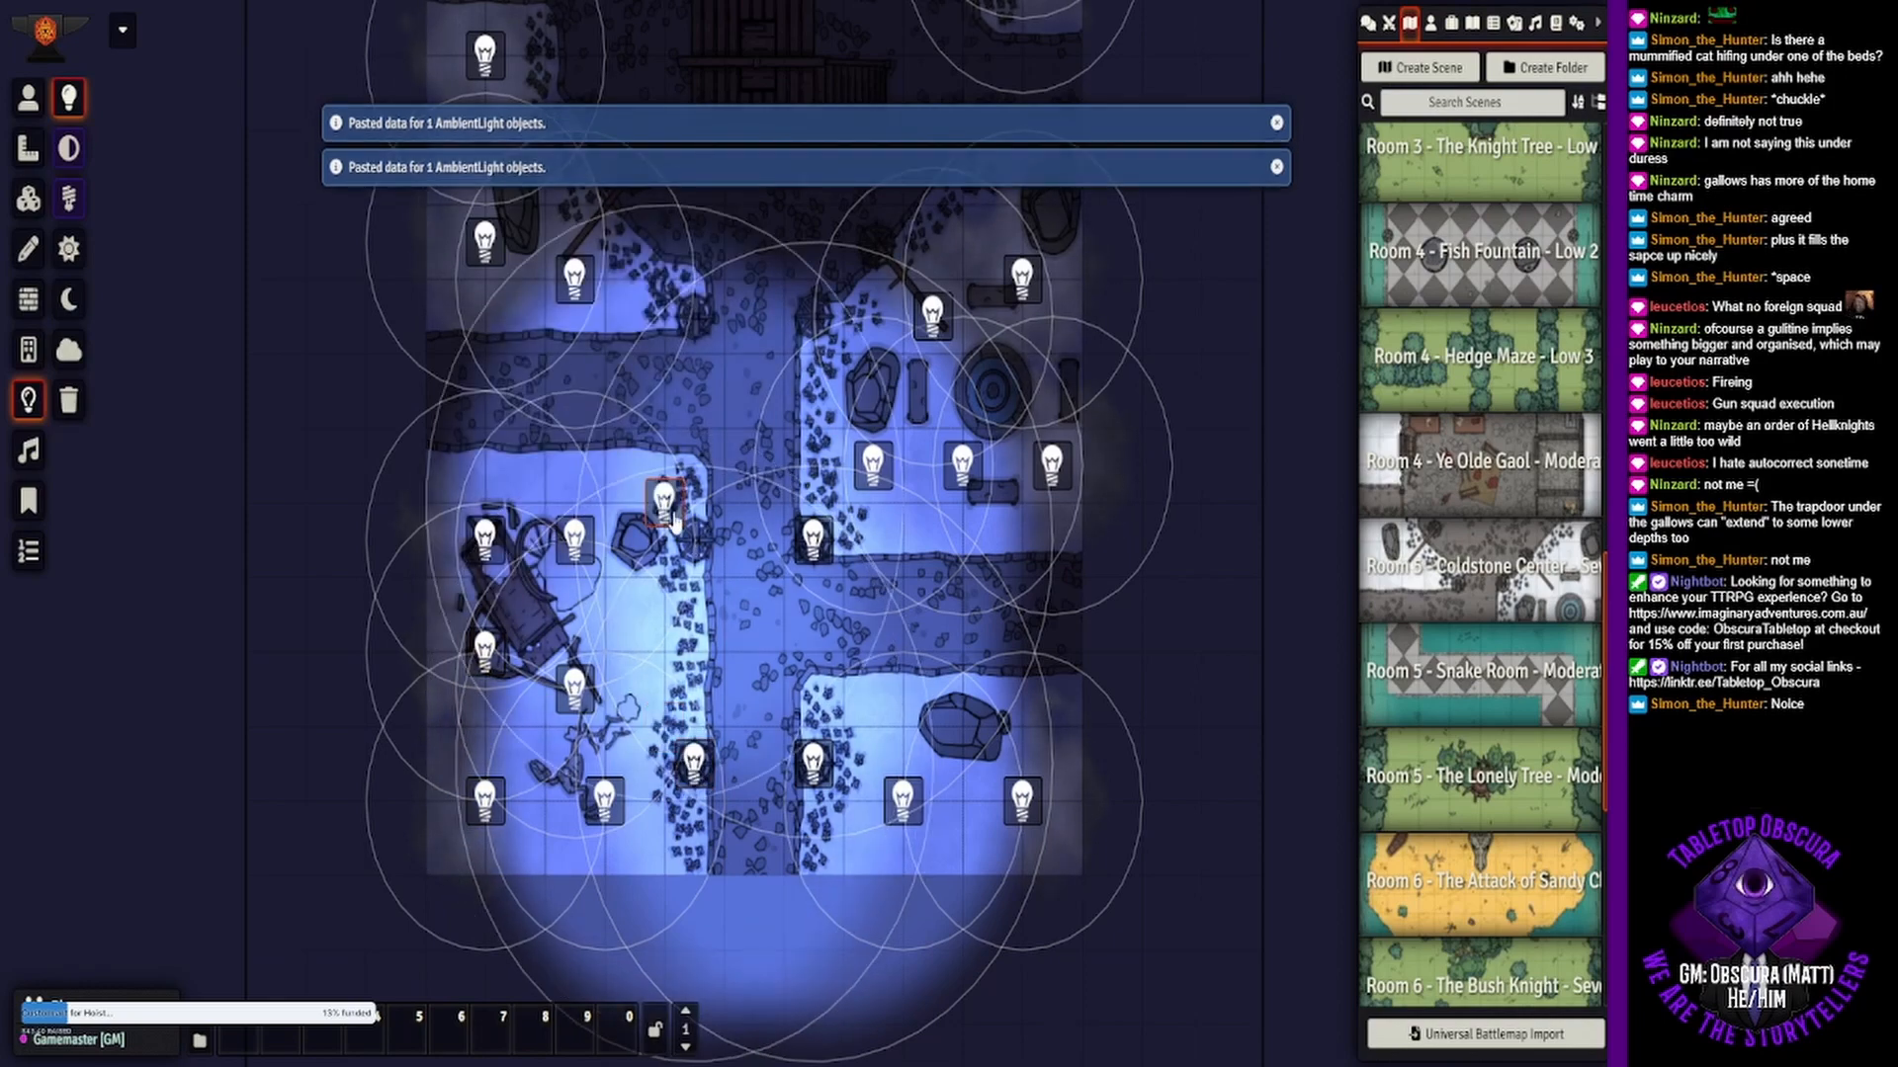
# - Paste two copies of the blue light onto the pair of lamps where the southern path meets the gallows plaza
pyautogui.moveTo(753, 463); pyautogui.dragTo(730, 657)
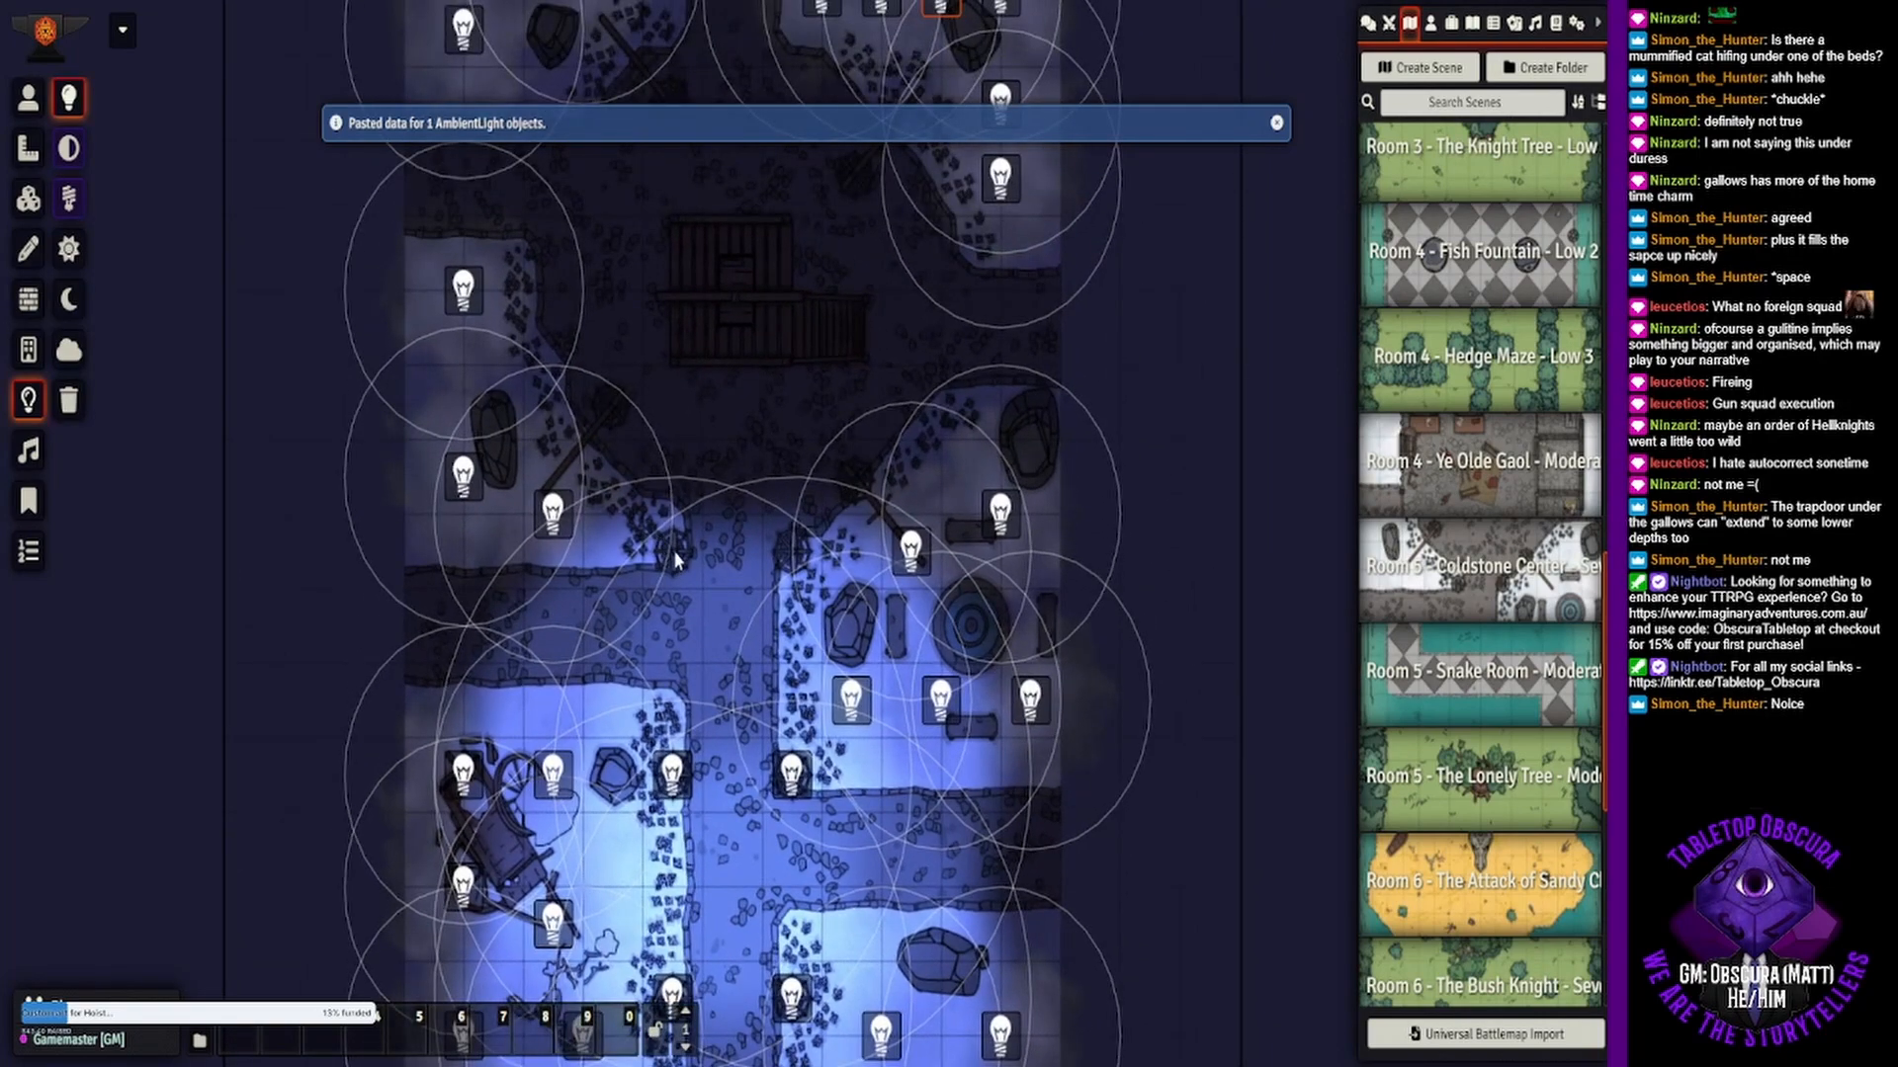
pyautogui.hotkey('ctrl', 'v')
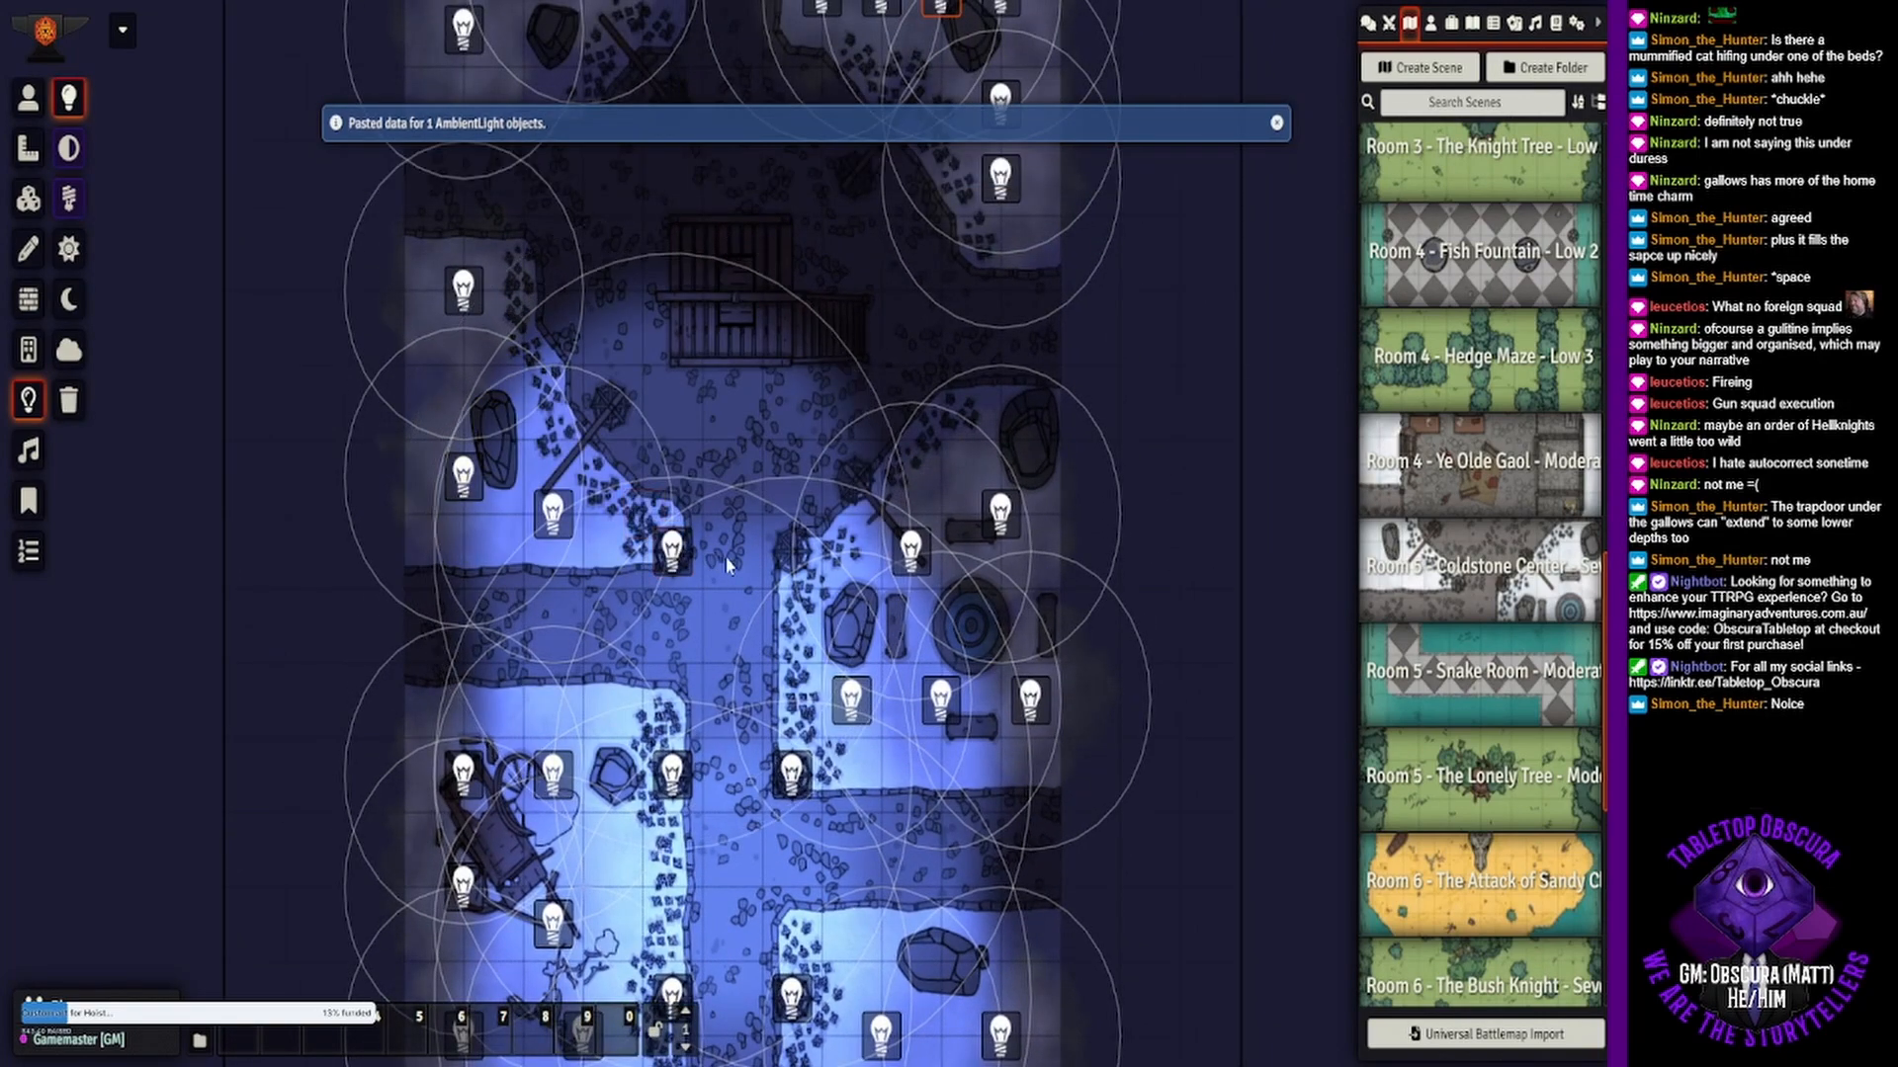
pyautogui.hotkey('ctrl', 'v')
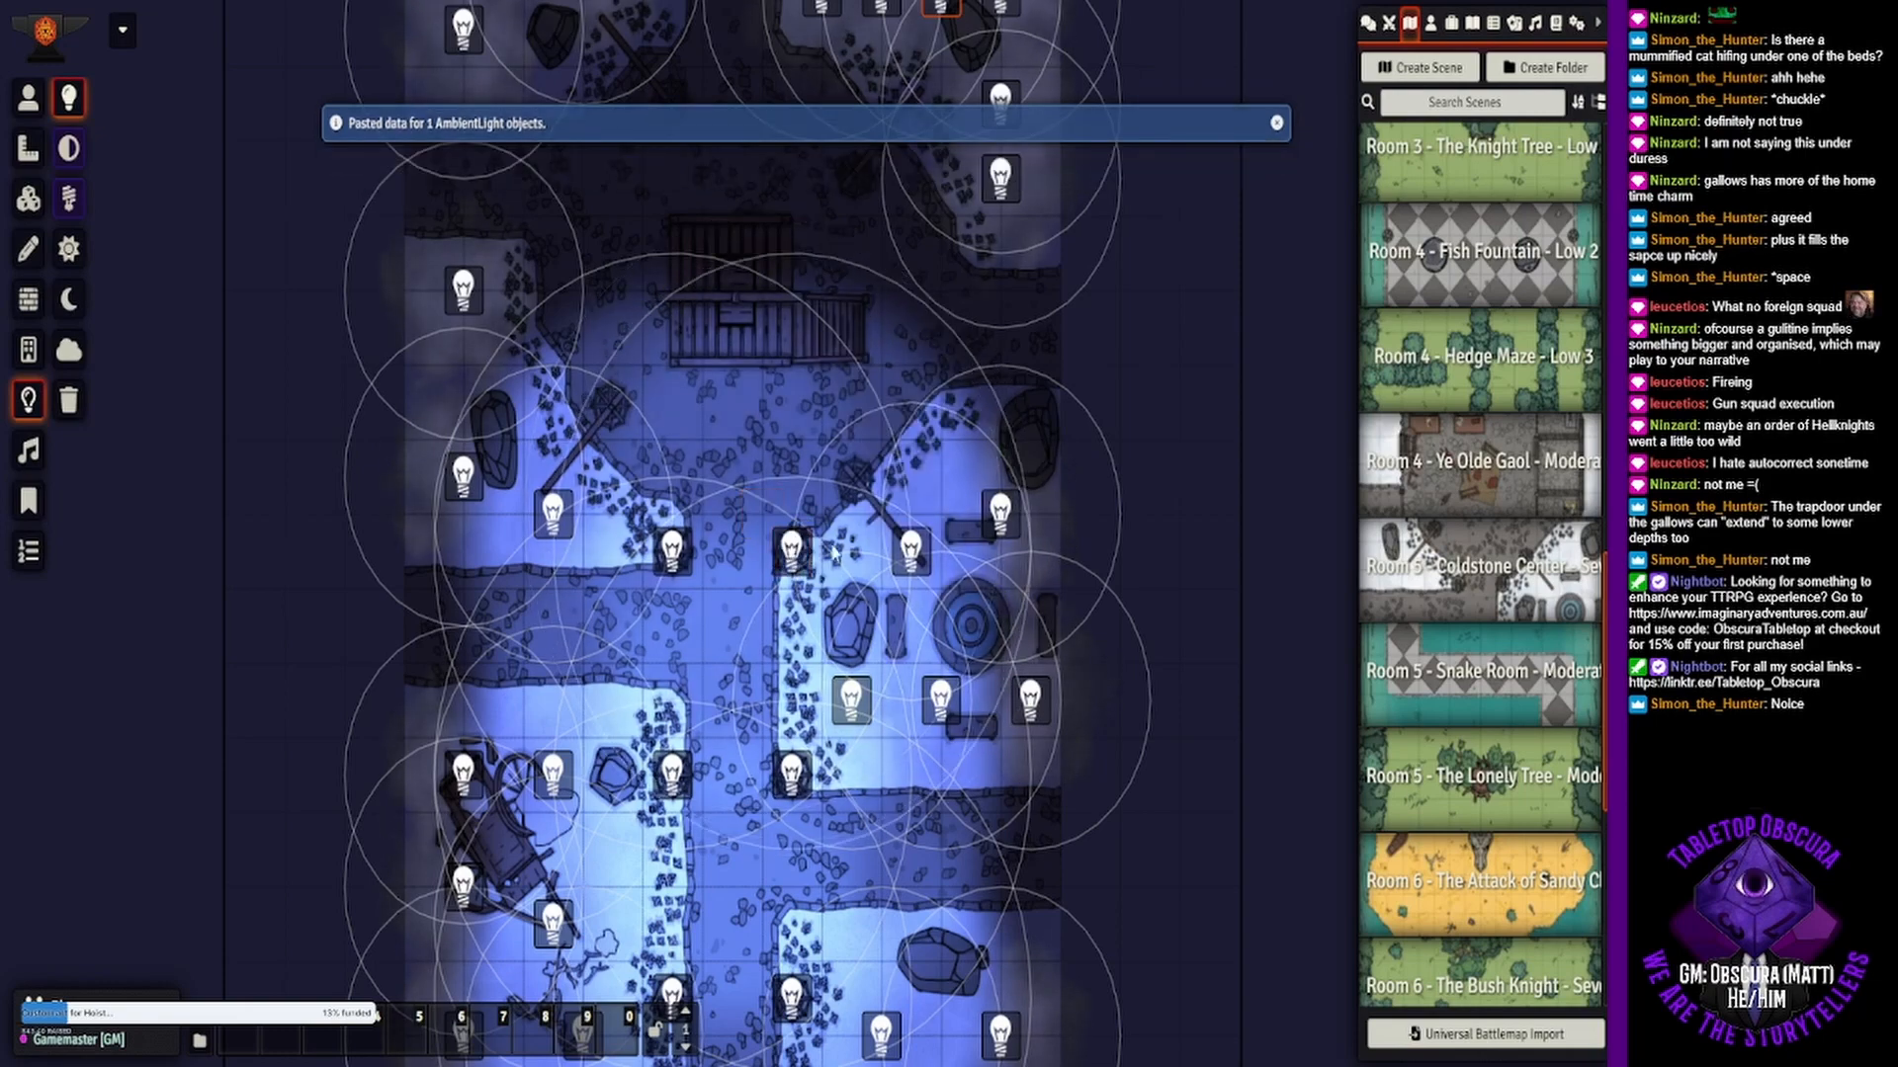
# - Paste two copies of the blue light onto the hanging lamps southeast and southwest of the gallows
pyautogui.hotkey('ctrl', 'v')
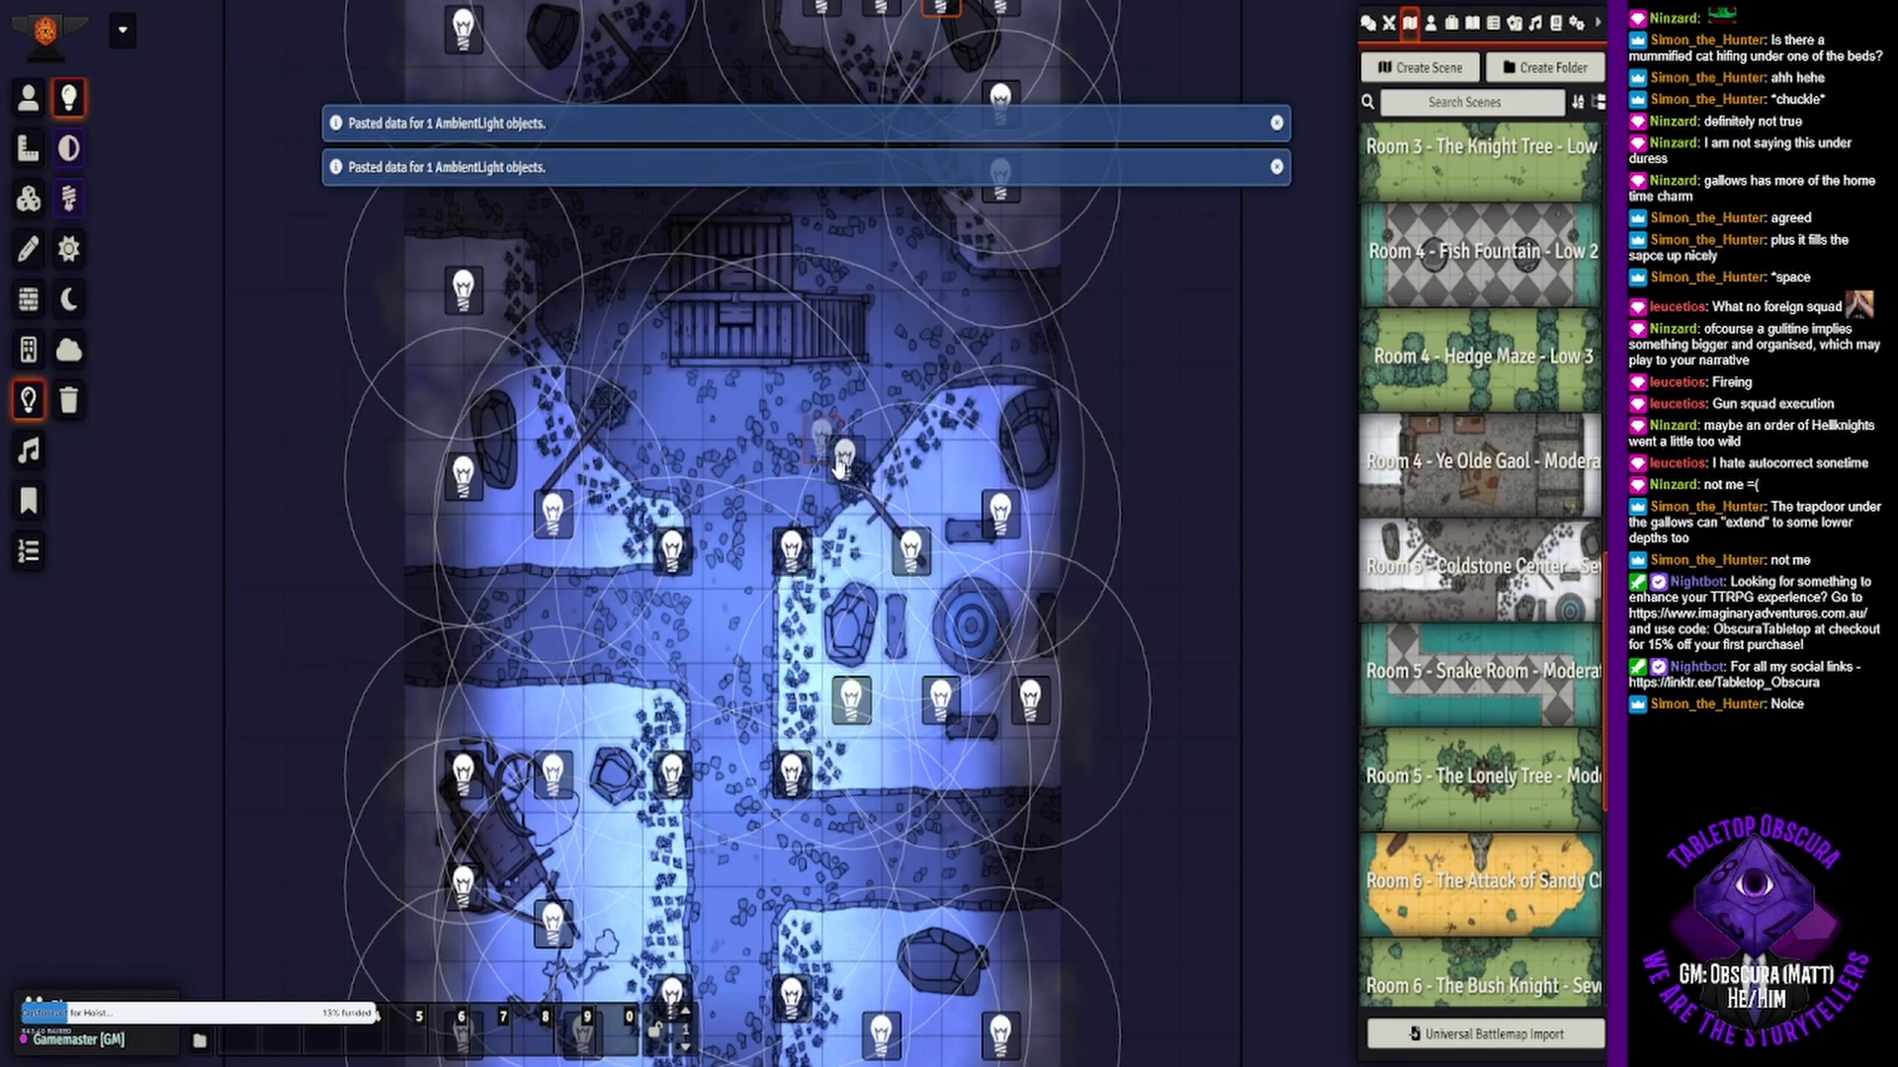
pyautogui.moveTo(921, 368); pyautogui.dragTo(929, 514)
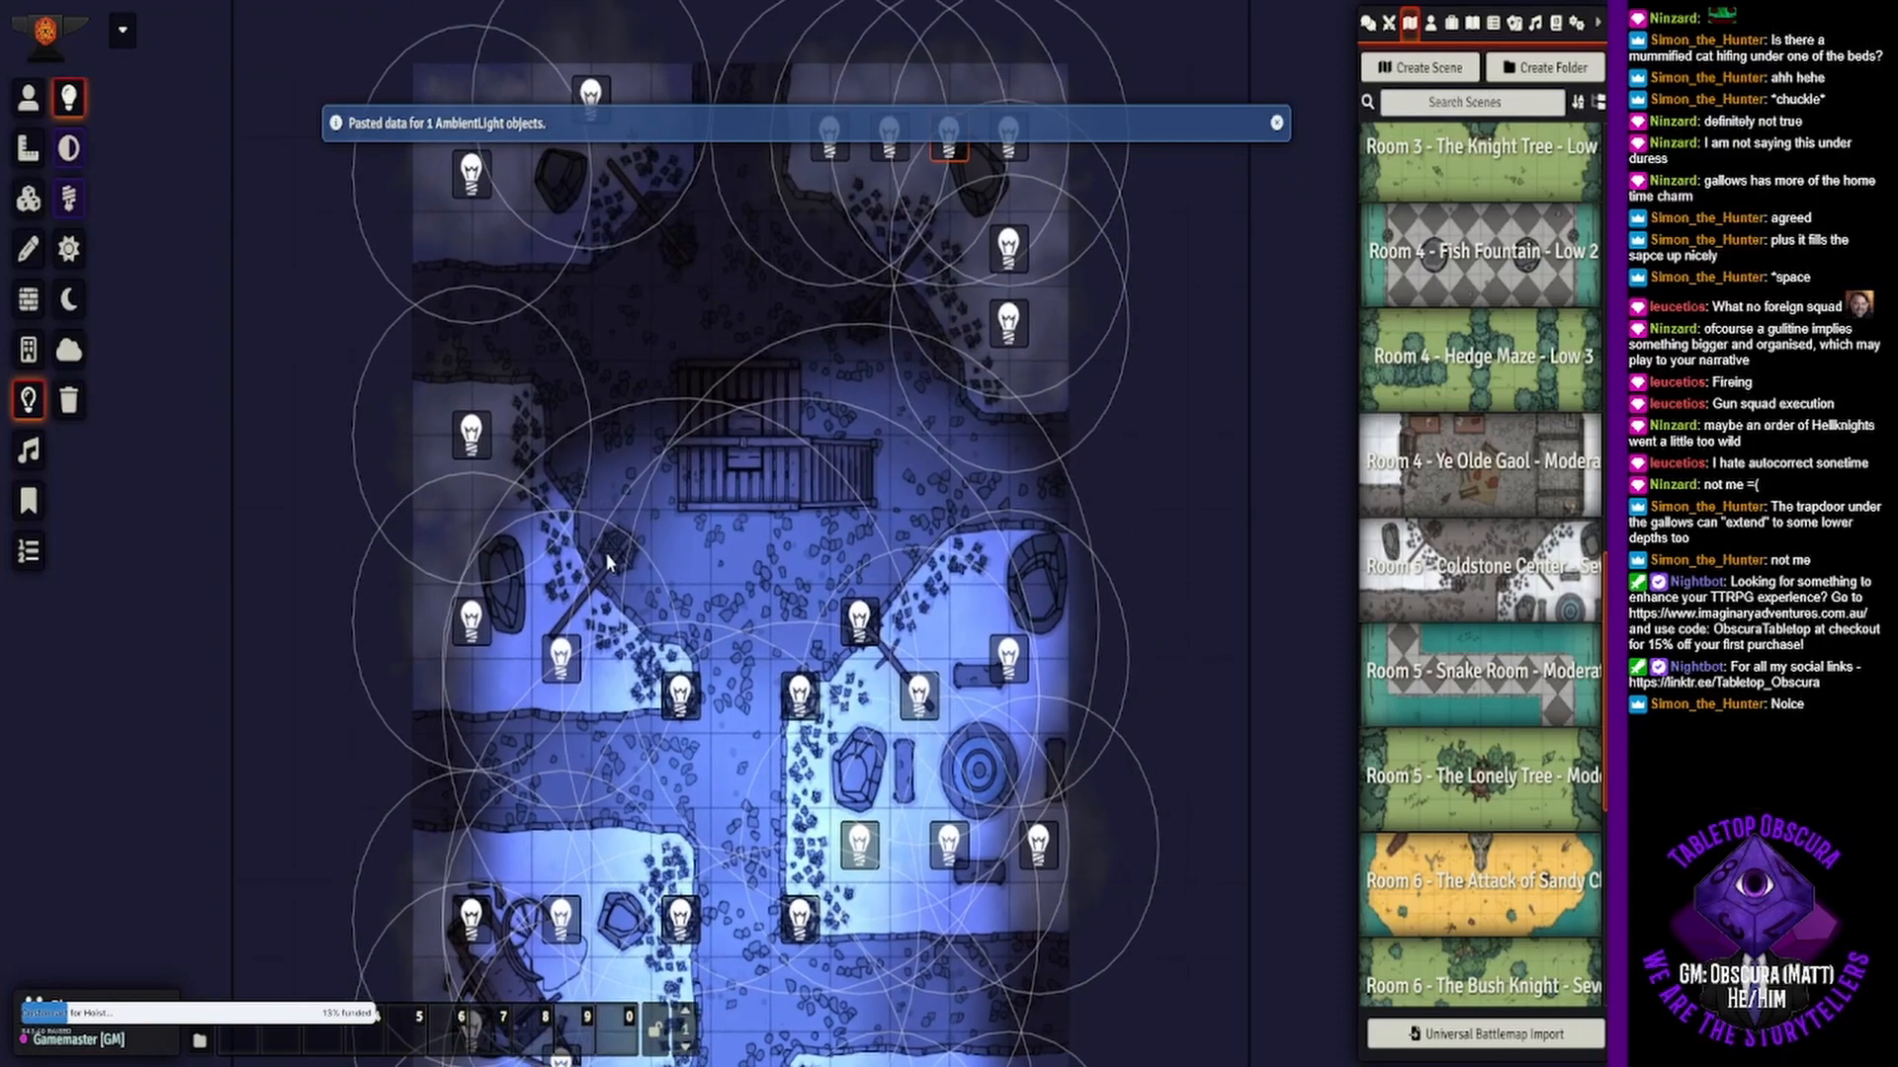
pyautogui.hotkey('ctrl', 'v')
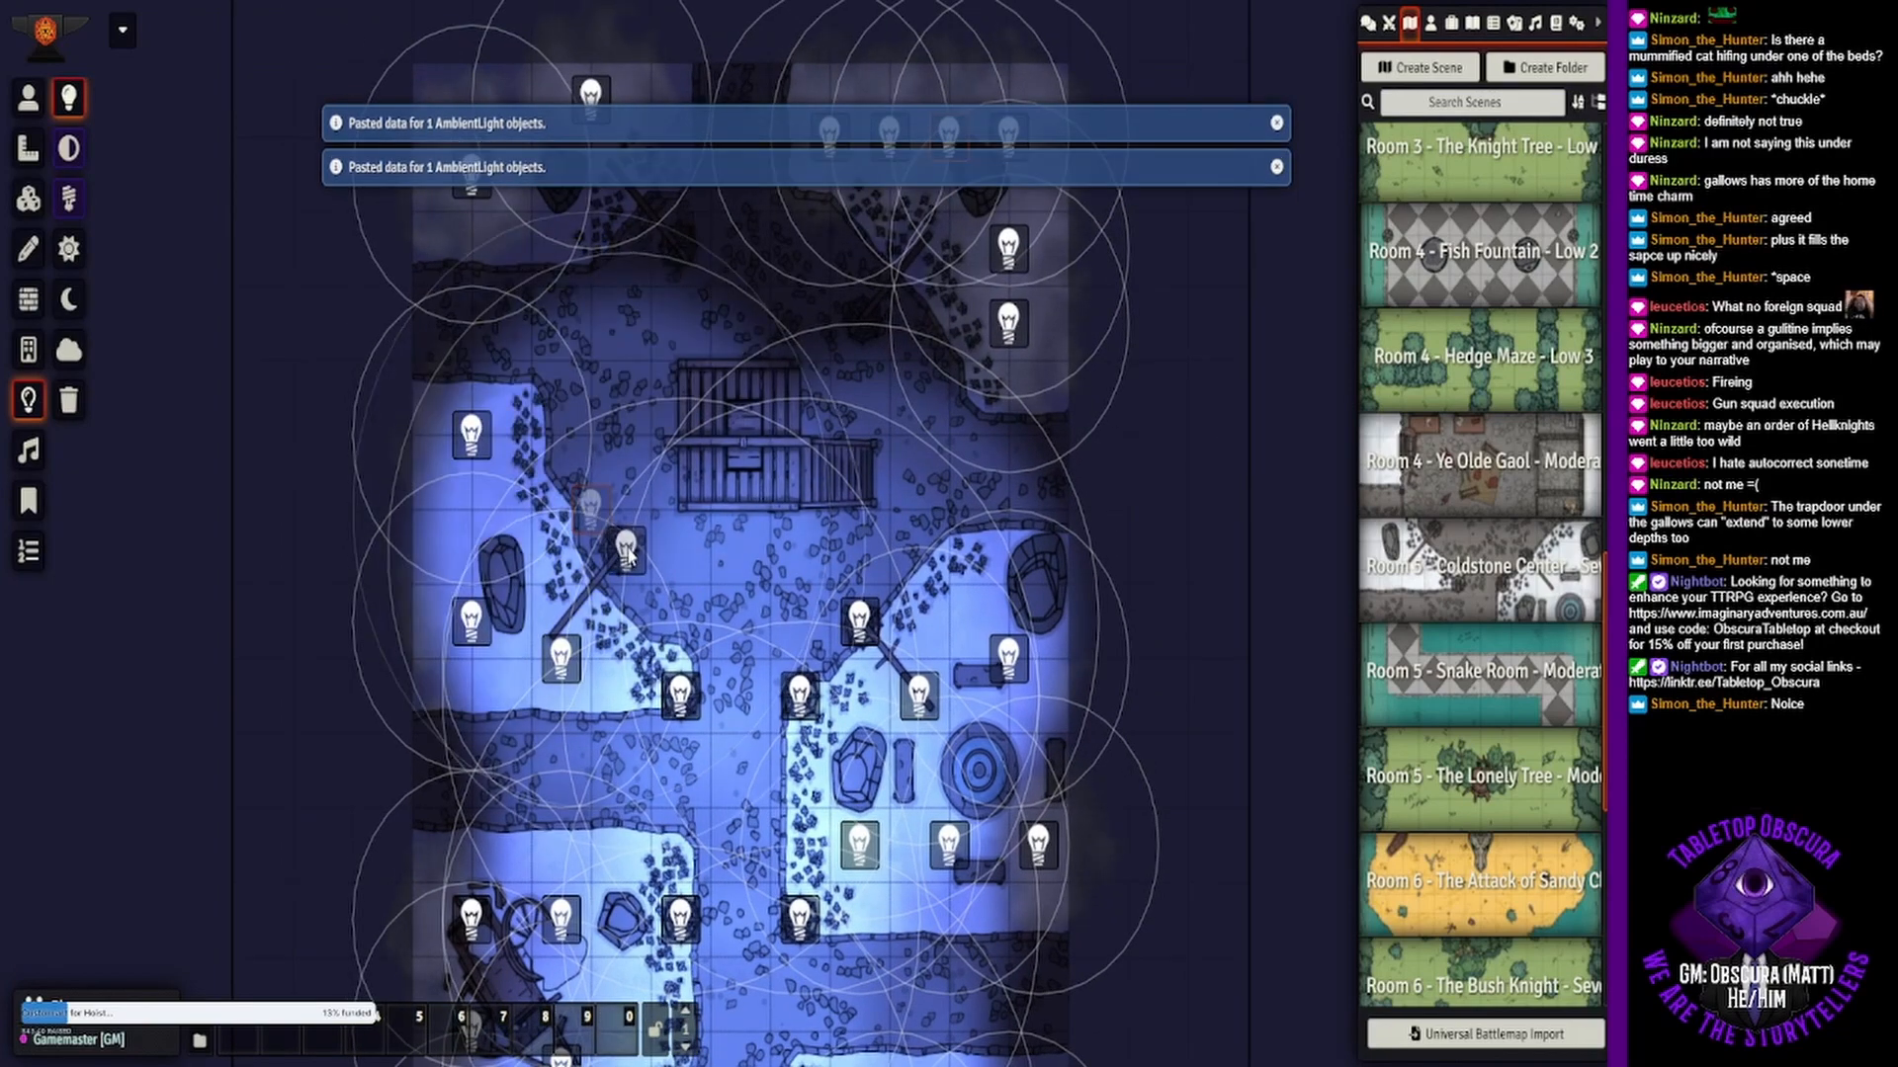
pyautogui.moveTo(628, 548); pyautogui.dragTo(626, 547)
# - Paste two copies of the blue light onto the hanging lamps northwest and northeast of the gallows
pyautogui.moveTo(650, 364); pyautogui.dragTo(638, 523)
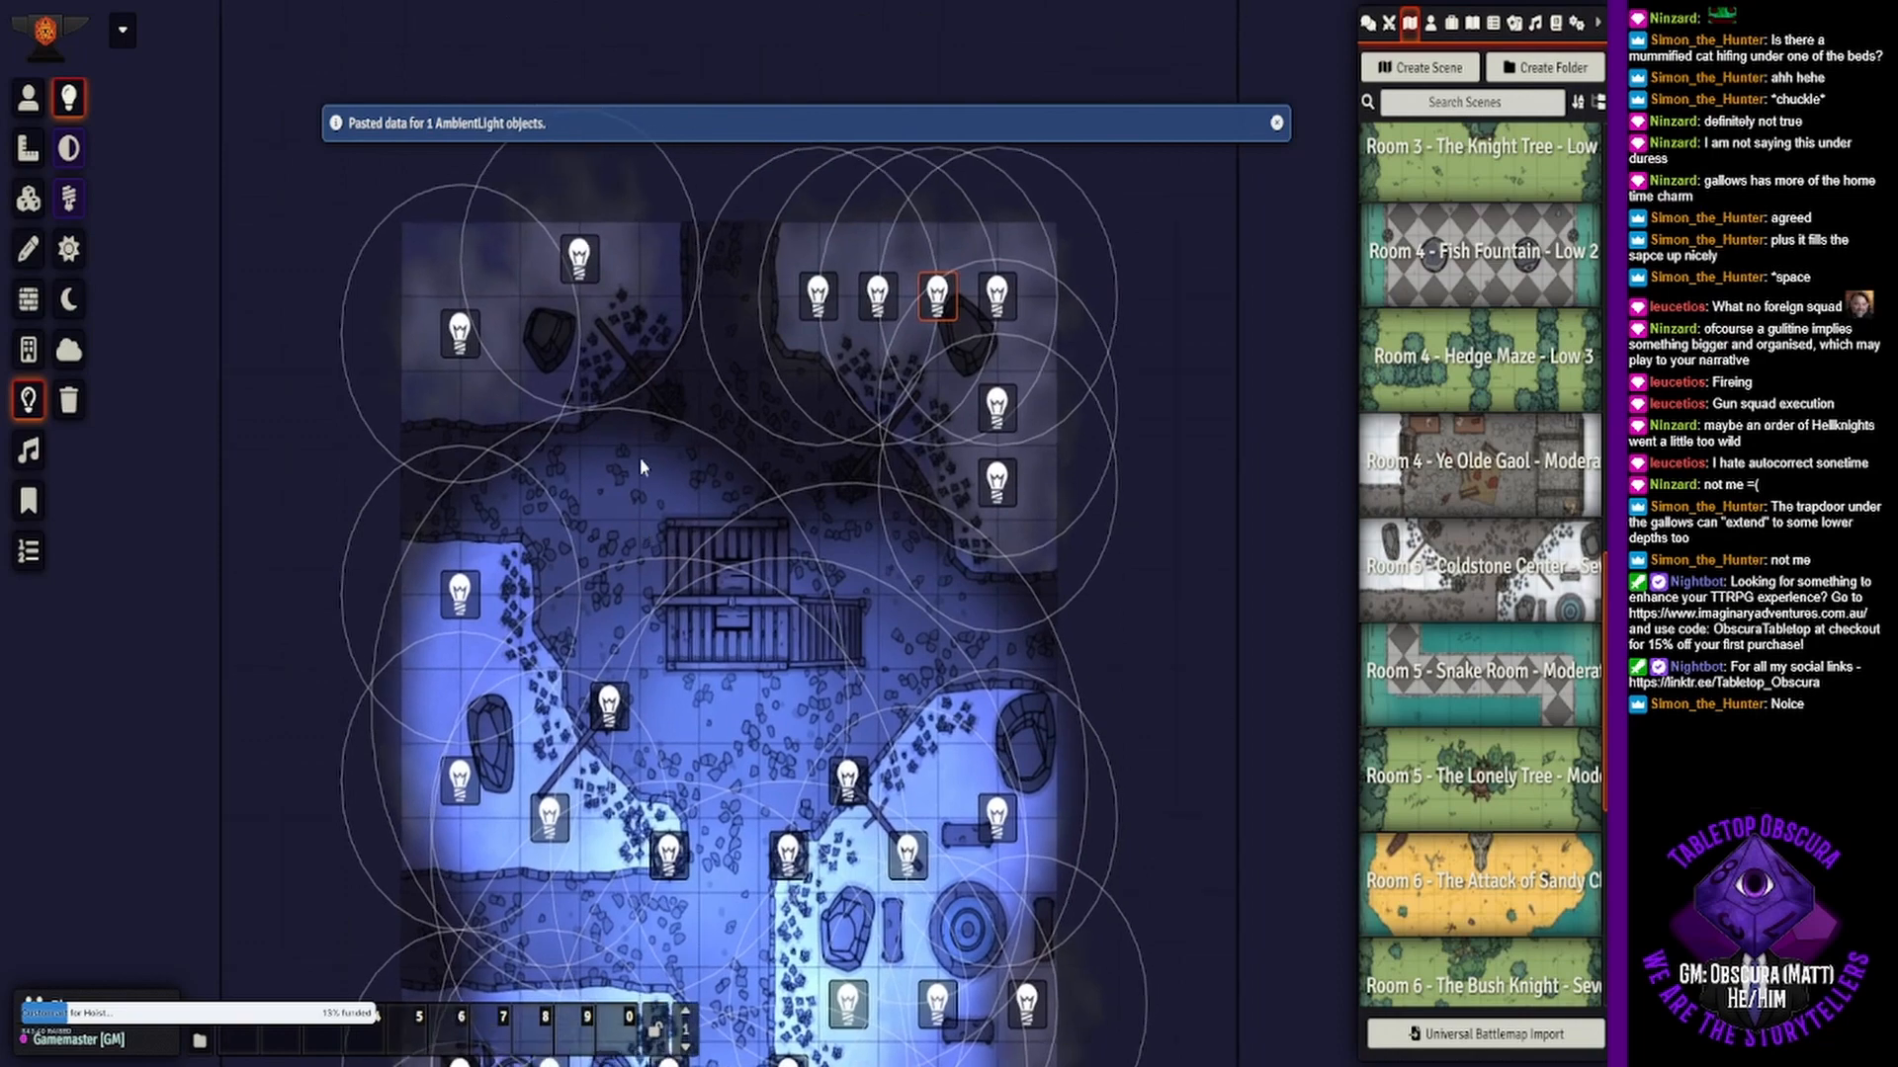
pyautogui.hotkey('ctrl', 'v')
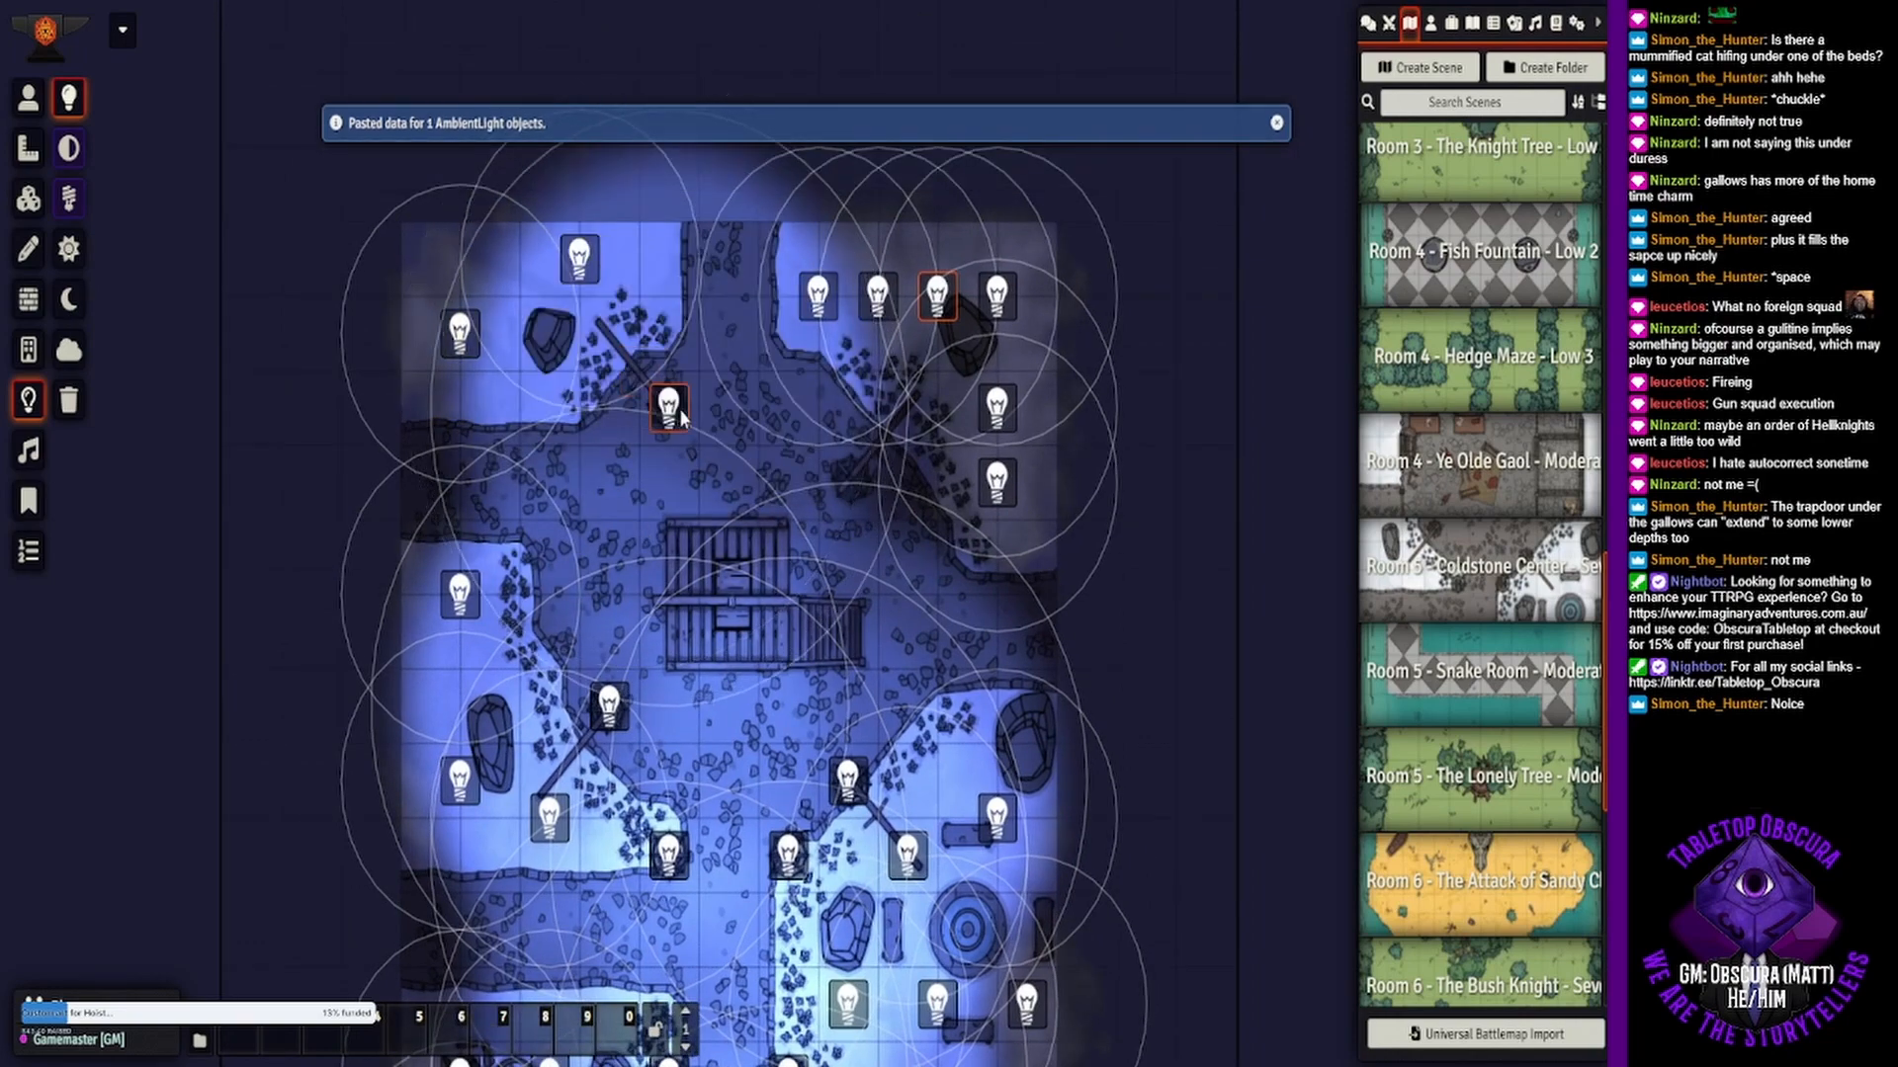
pyautogui.hotkey('ctrl', 'v')
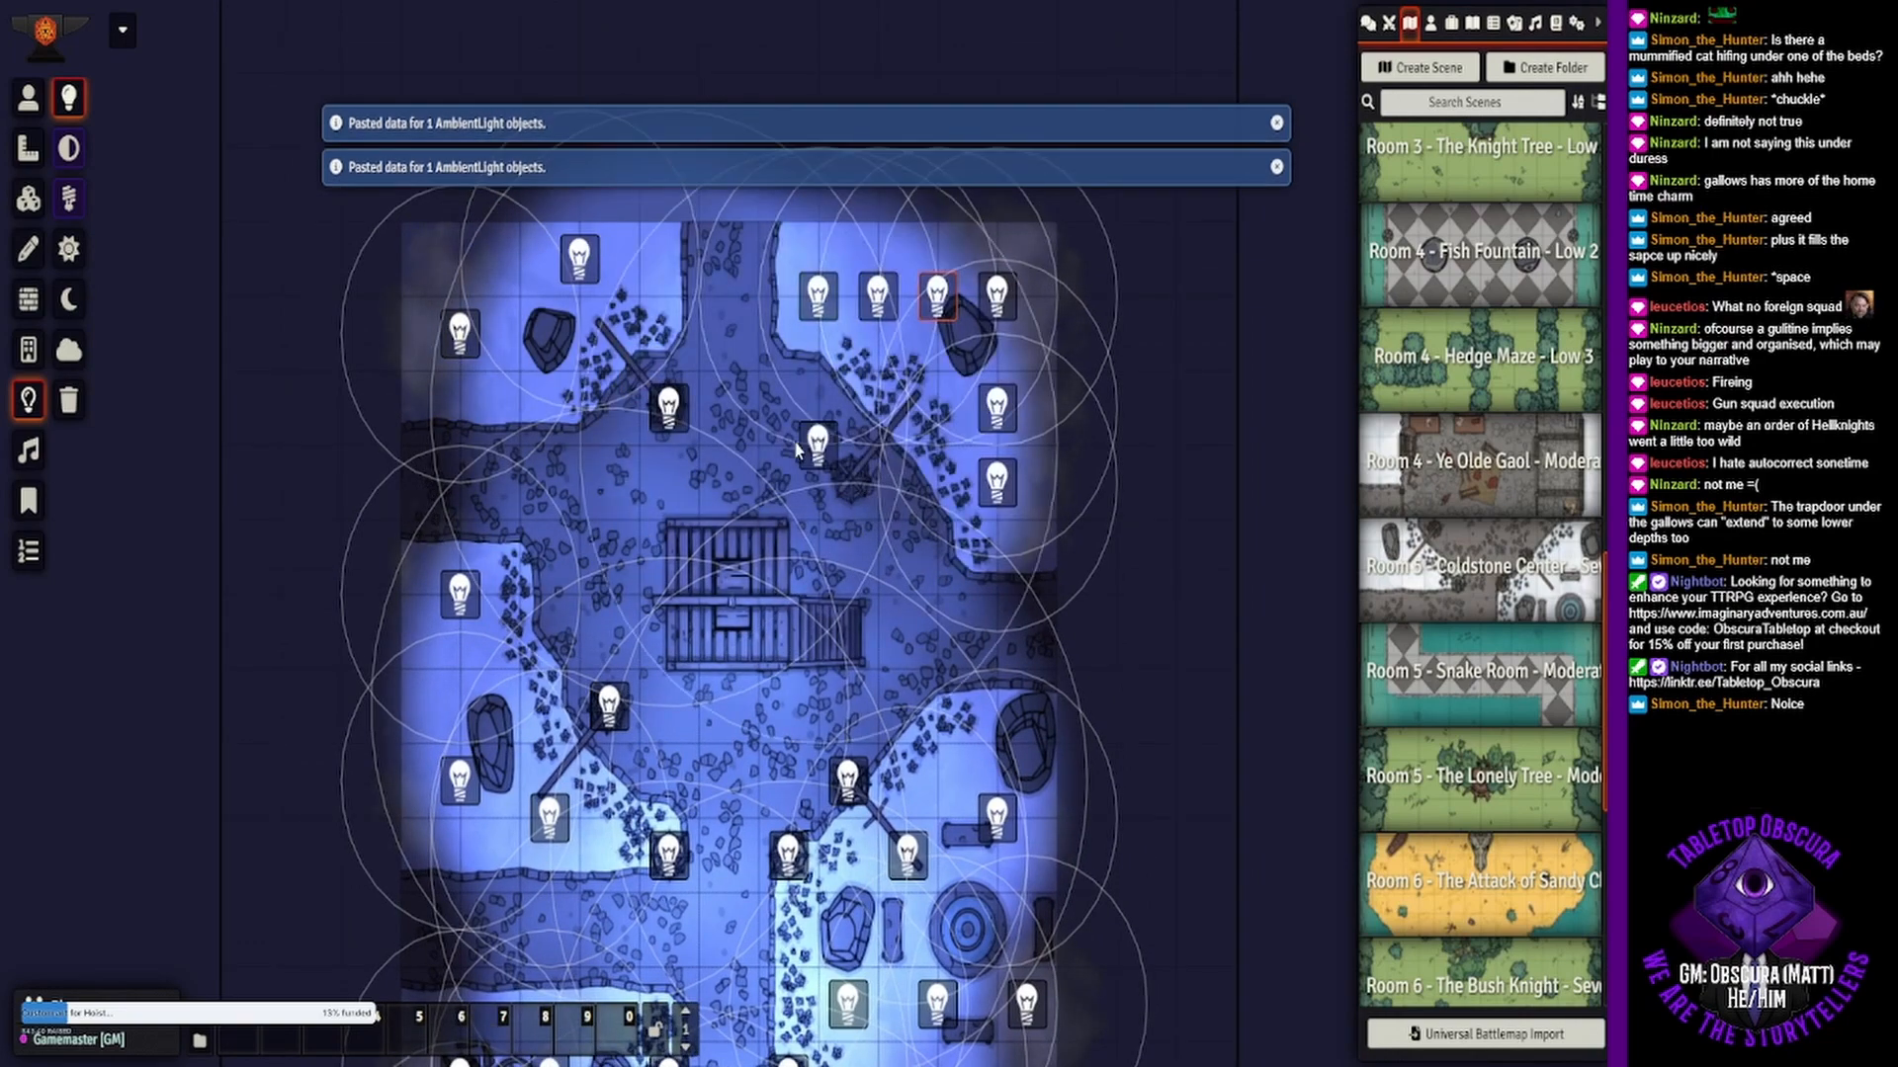
pyautogui.moveTo(805, 456); pyautogui.dragTo(848, 490)
# - Switch off the two blue lights on the southernmost pair of lamps
pyautogui.moveTo(934, 642); pyautogui.dragTo(972, 306)
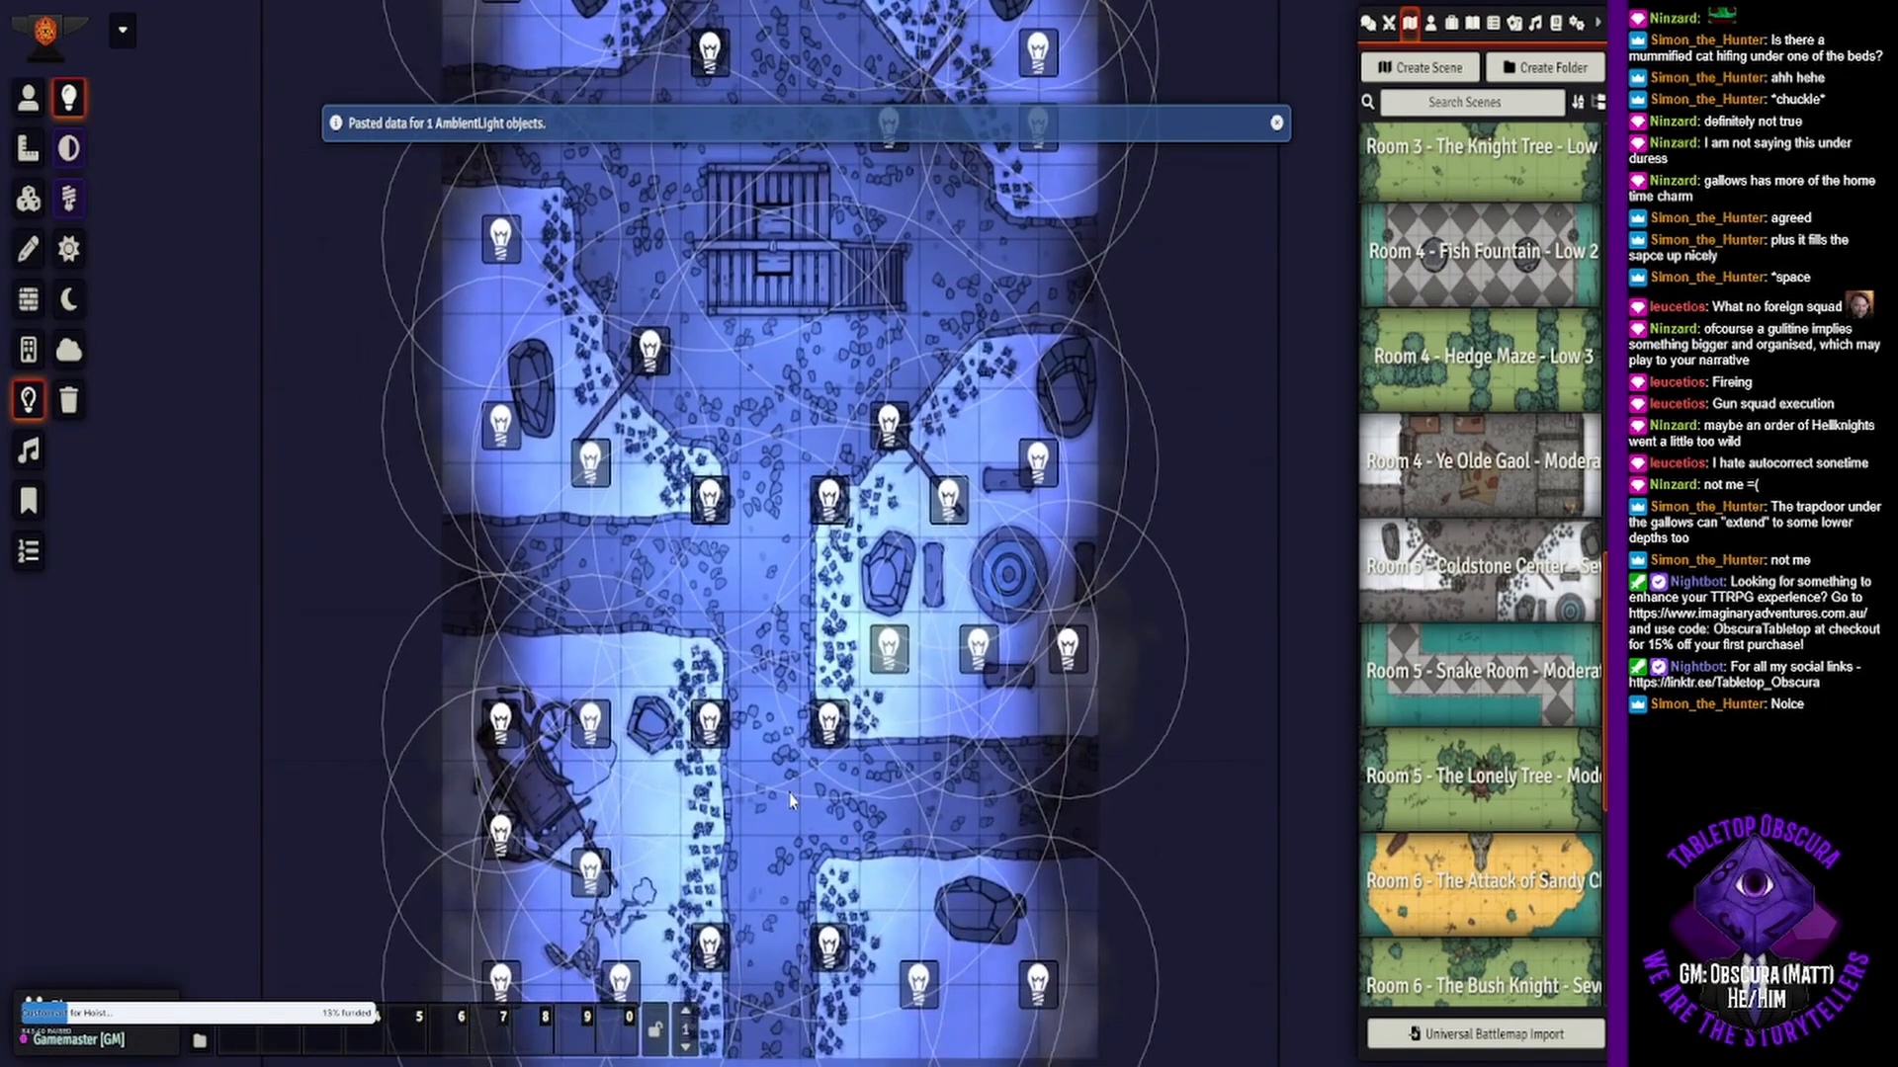
pyautogui.moveTo(791, 798); pyautogui.dragTo(782, 561)
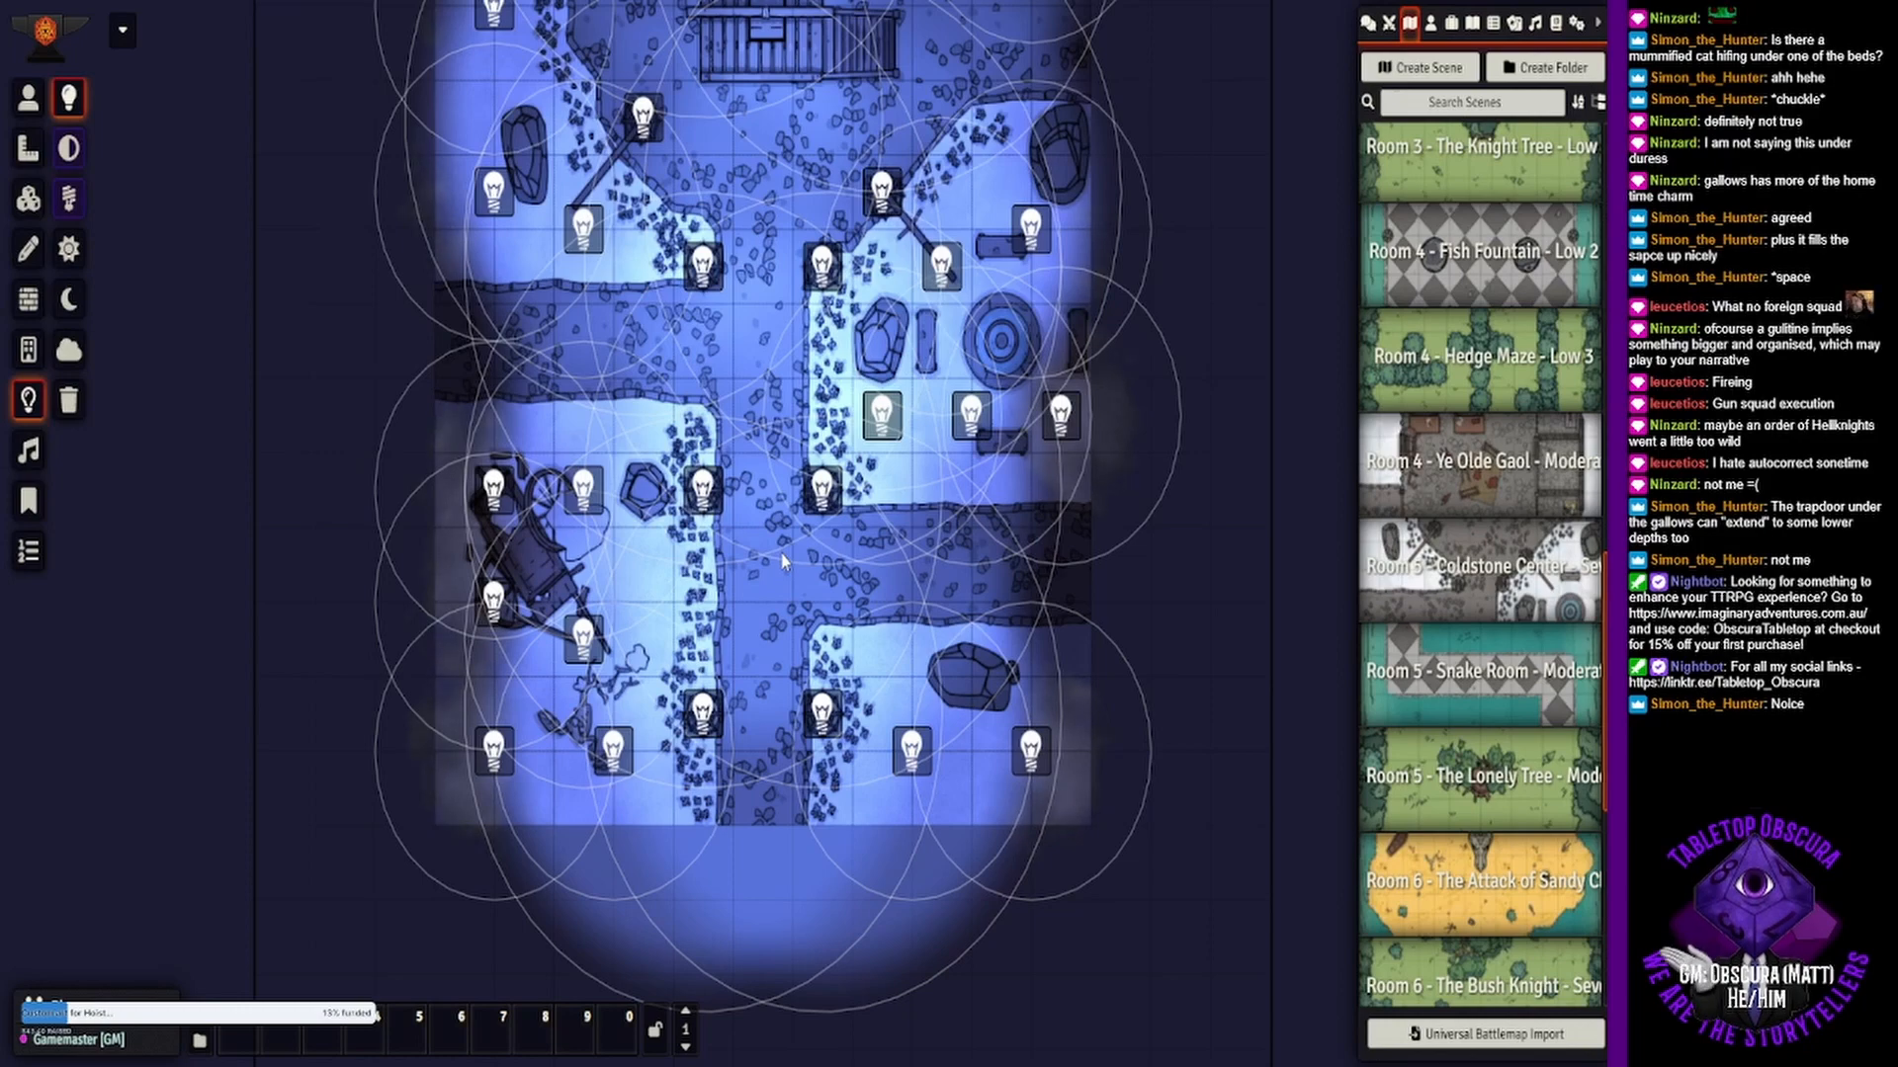
pyautogui.click(701, 729)
pyautogui.rightClick(701, 729)
pyautogui.rightClick(821, 720)
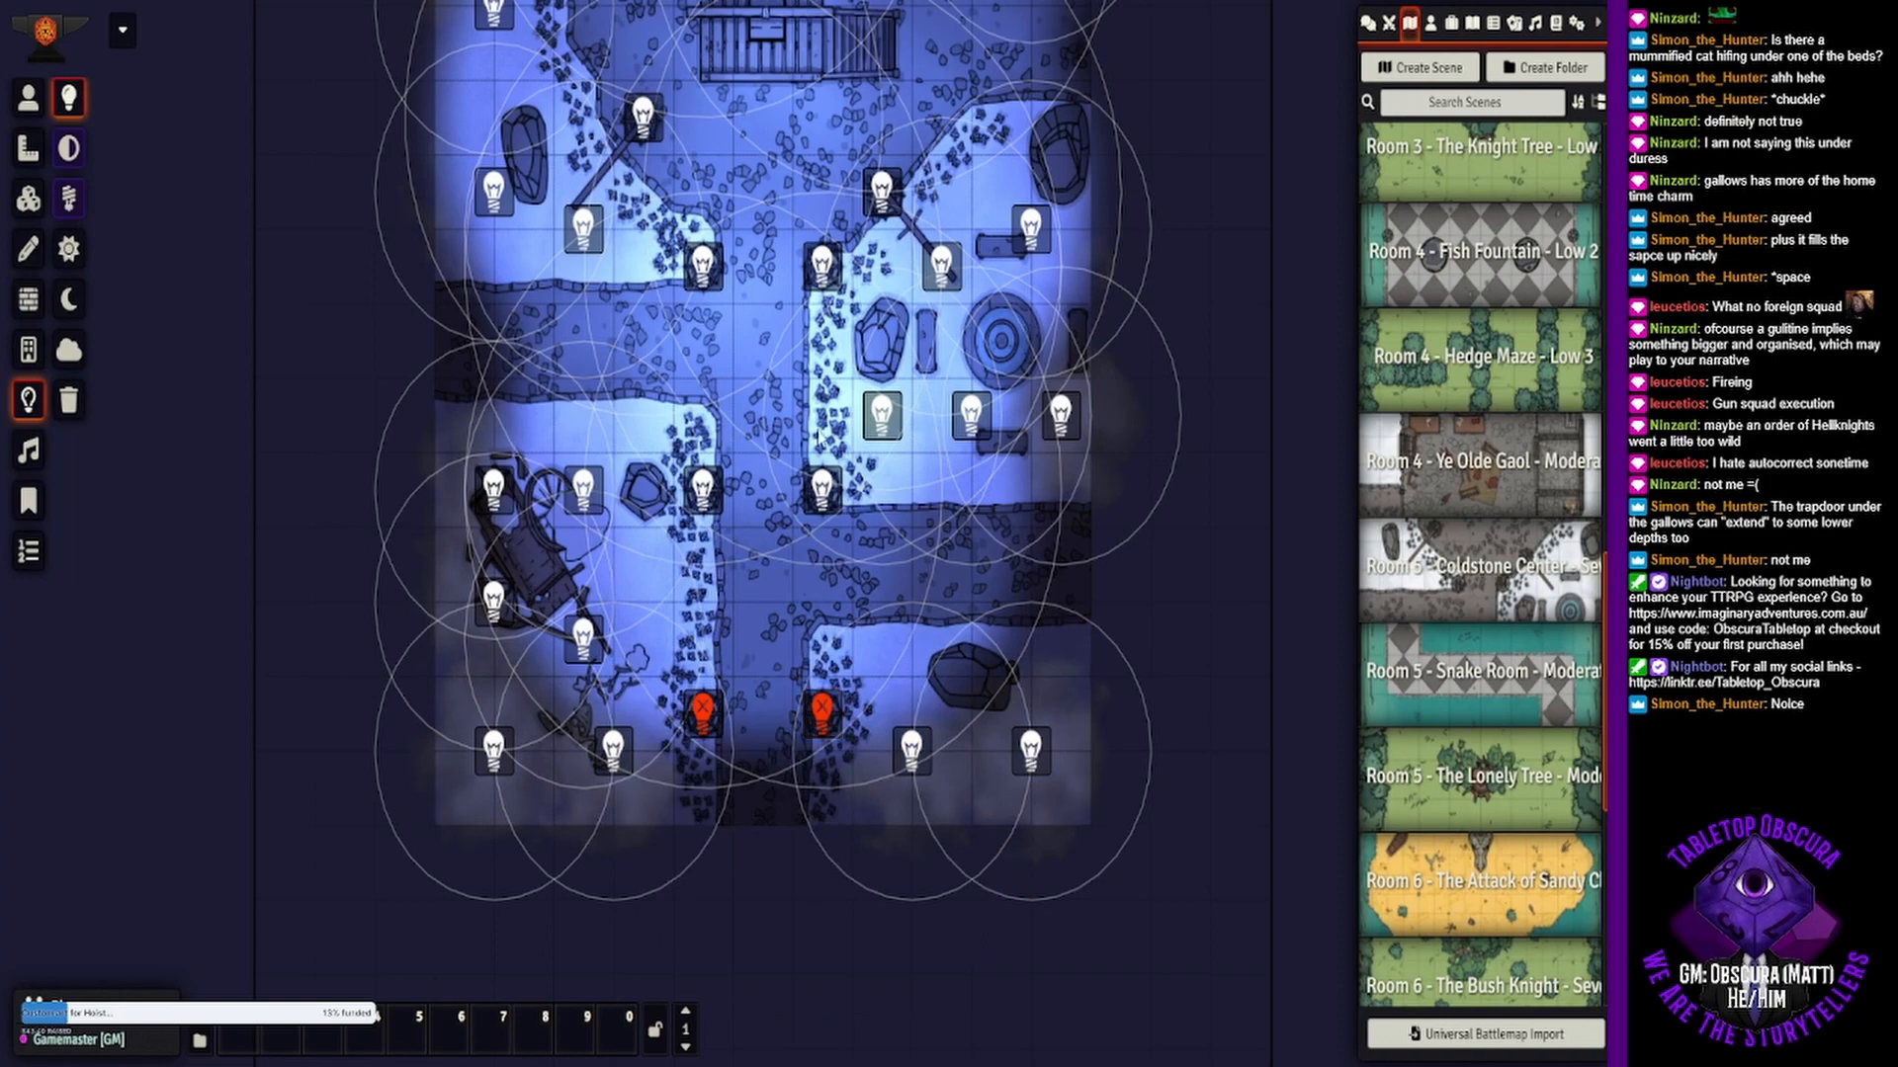
# - Switch off the four blue lights on the two remaining lamp pairs along the southern path
pyautogui.rightClick(824, 502)
pyautogui.rightClick(702, 489)
pyautogui.rightClick(701, 265)
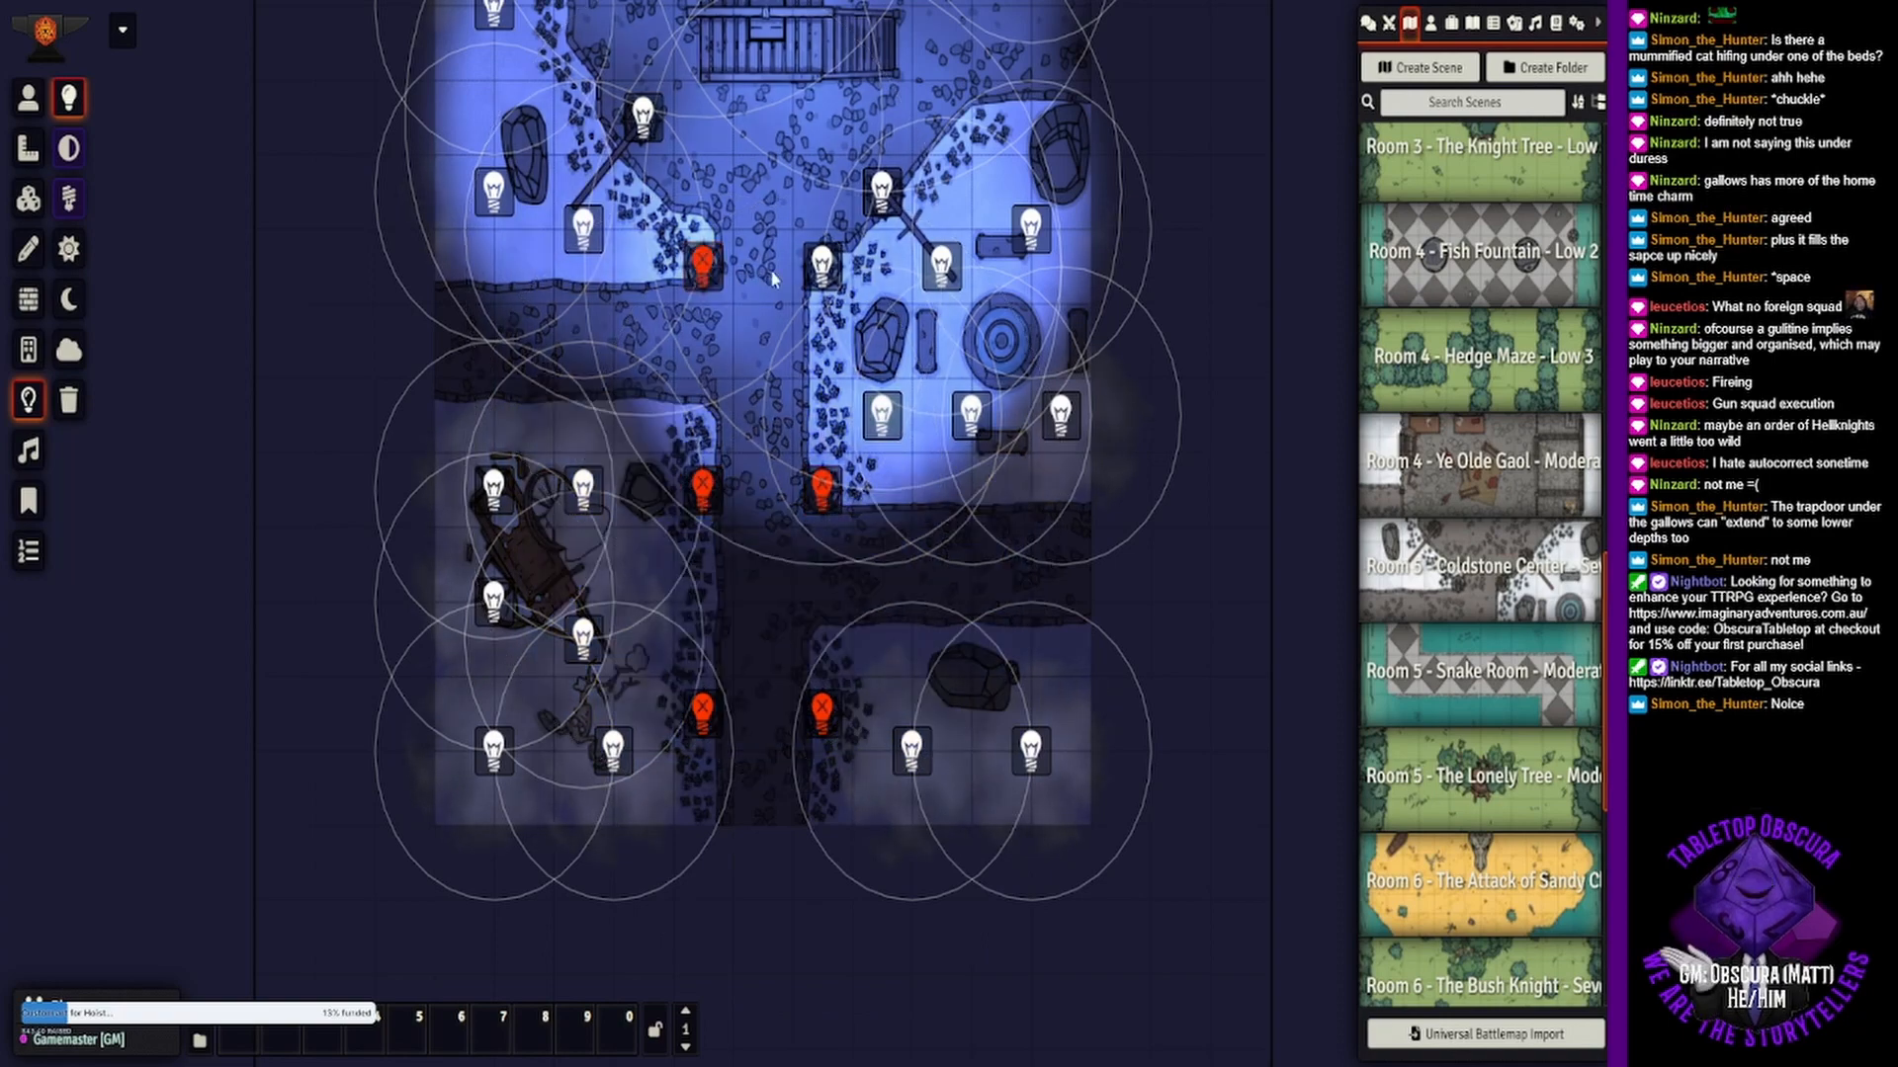
pyautogui.rightClick(824, 269)
# - Switch off the four blue lights on the hanging lamps around the gallows
pyautogui.moveTo(740, 284); pyautogui.dragTo(704, 571)
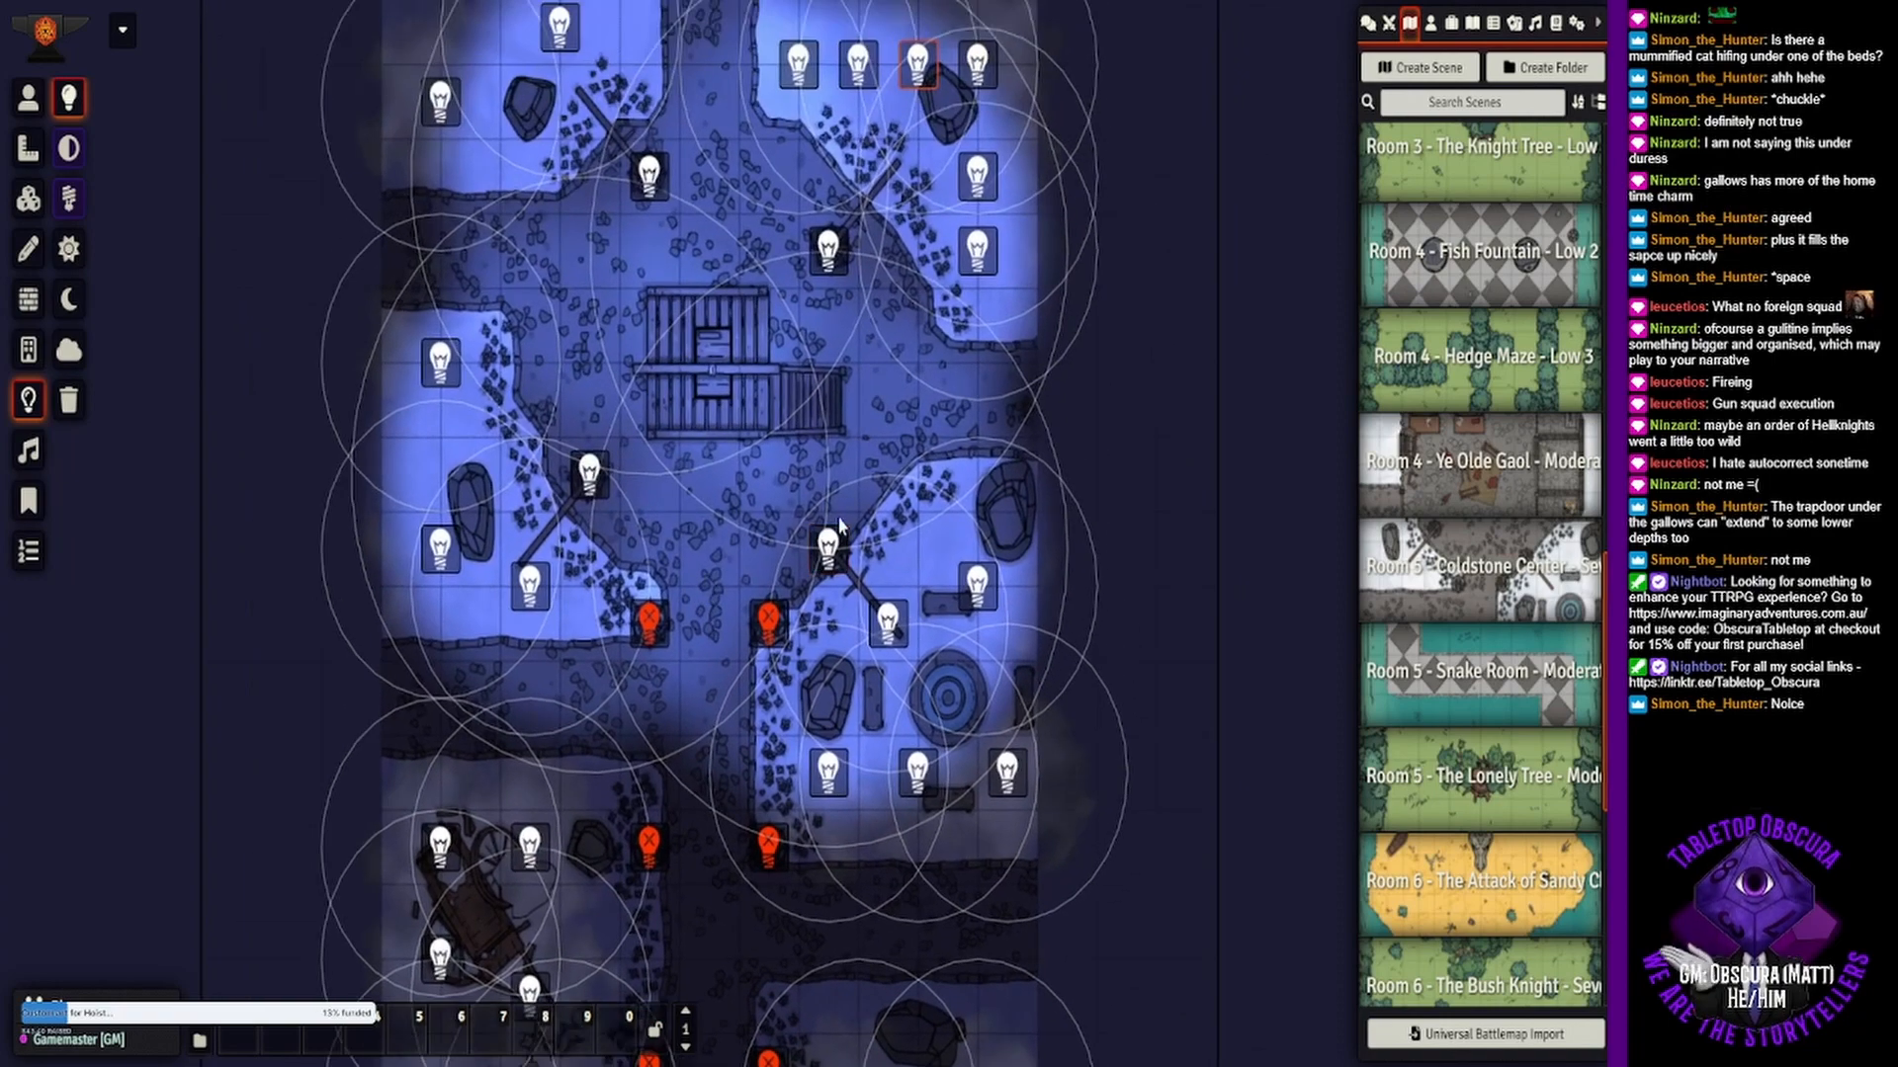
pyautogui.rightClick(828, 546)
pyautogui.rightClick(589, 474)
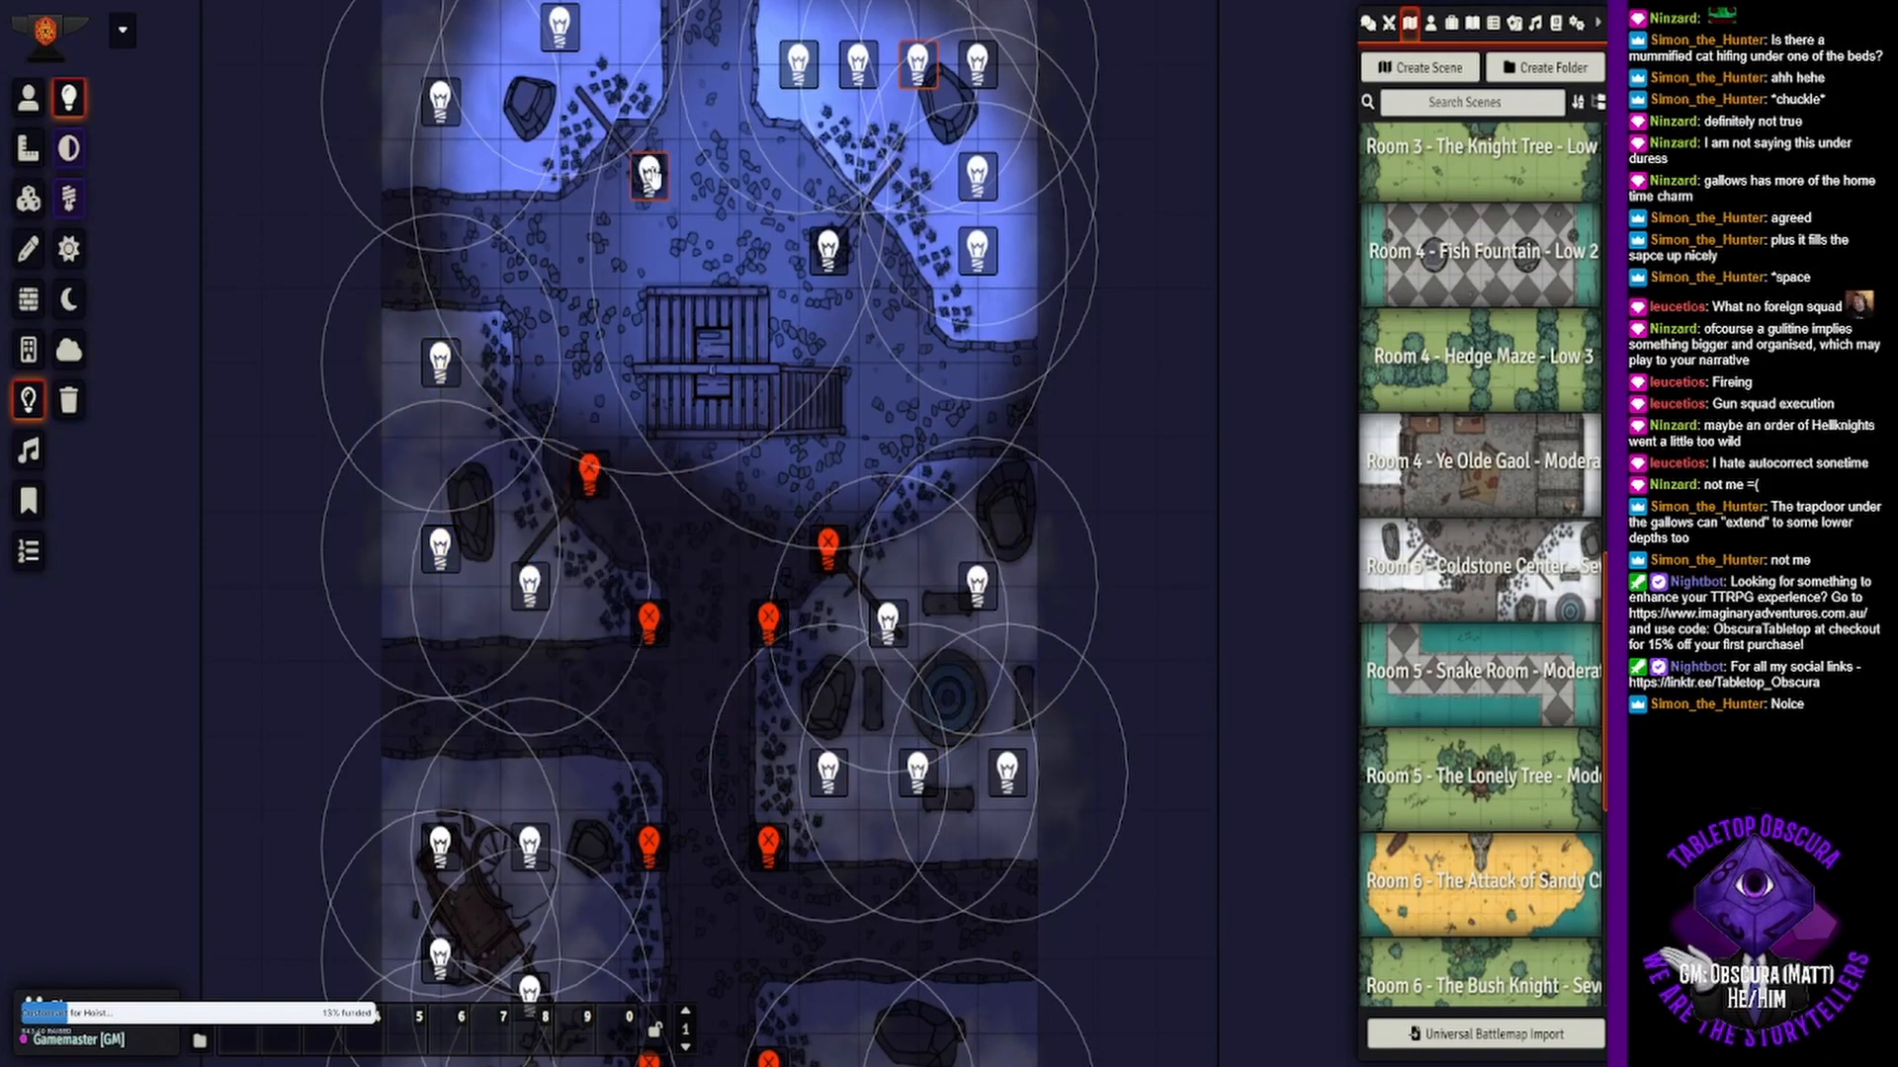
pyautogui.rightClick(649, 174)
pyautogui.rightClick(830, 242)
pyautogui.moveTo(720, 531); pyautogui.dragTo(727, 340)
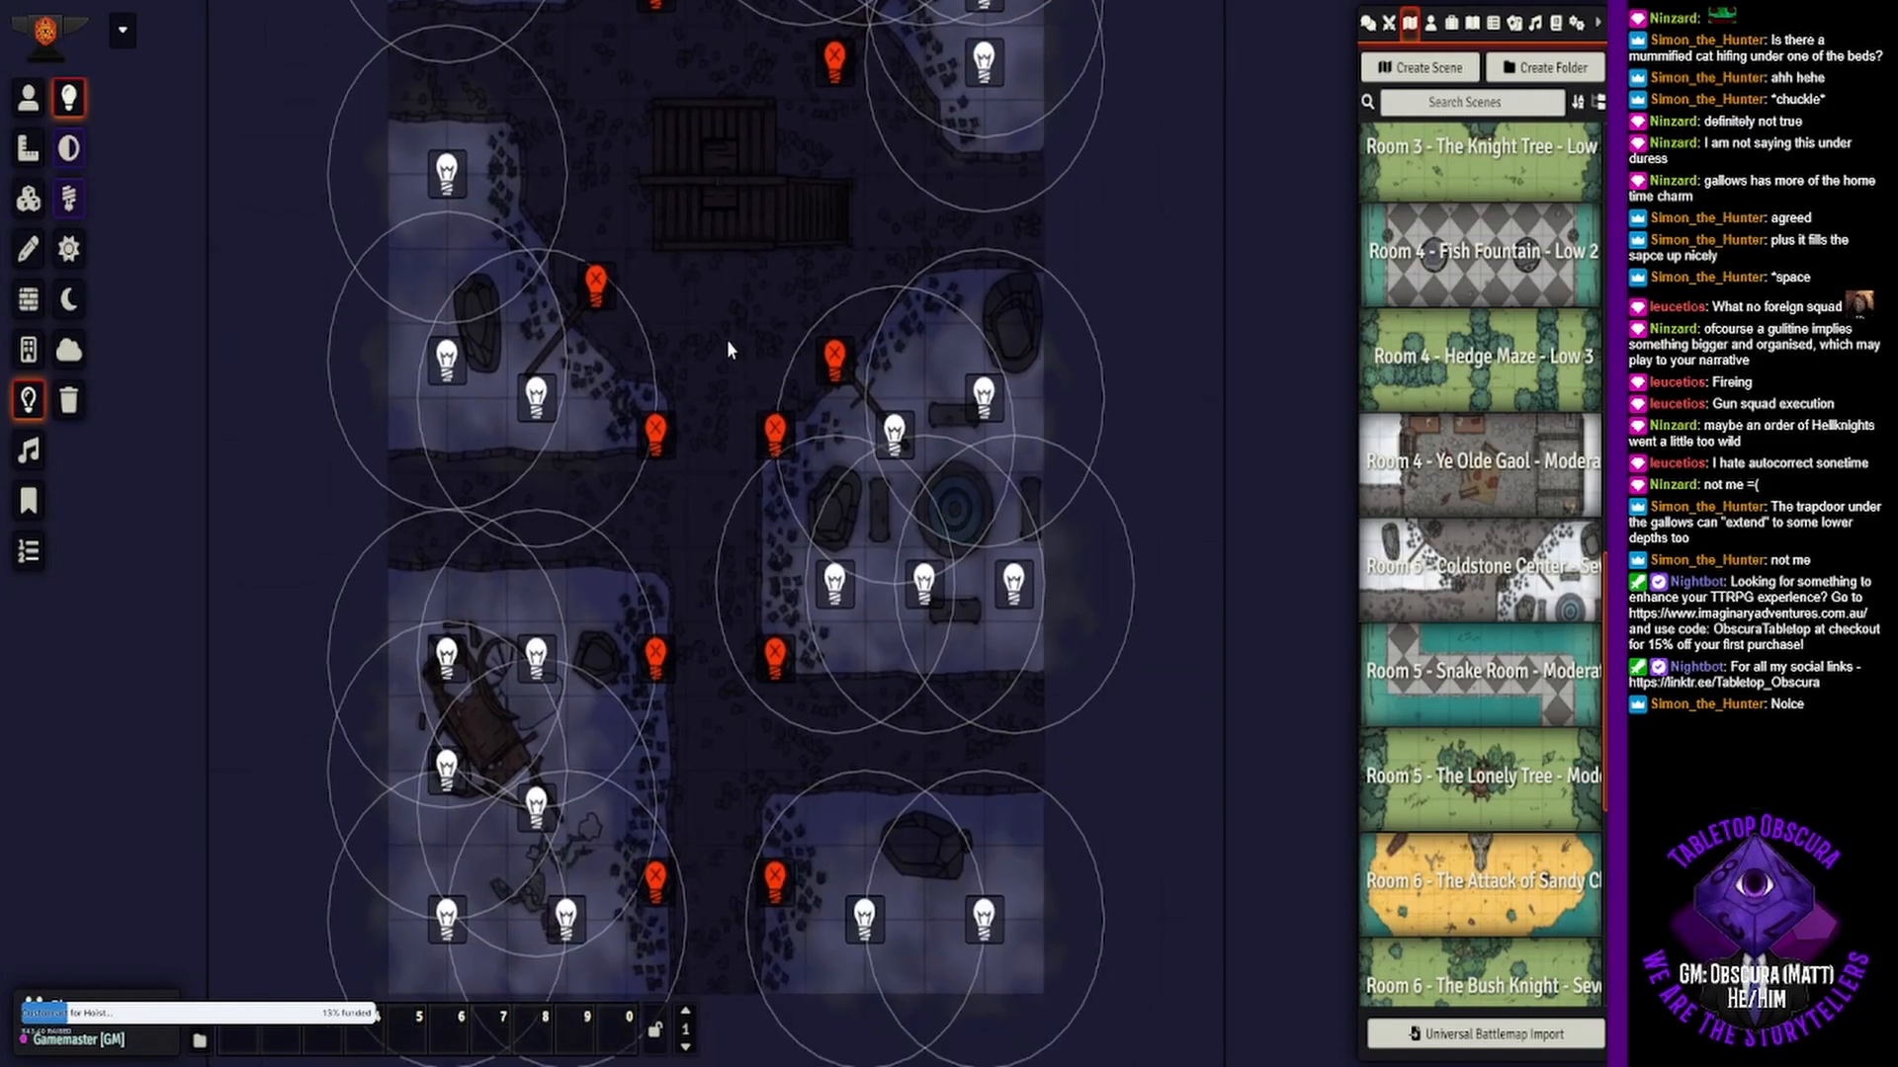
# - Place the Test actor's token at the southern entrance of the path and select it to preview its vision
pyautogui.click(1432, 24)
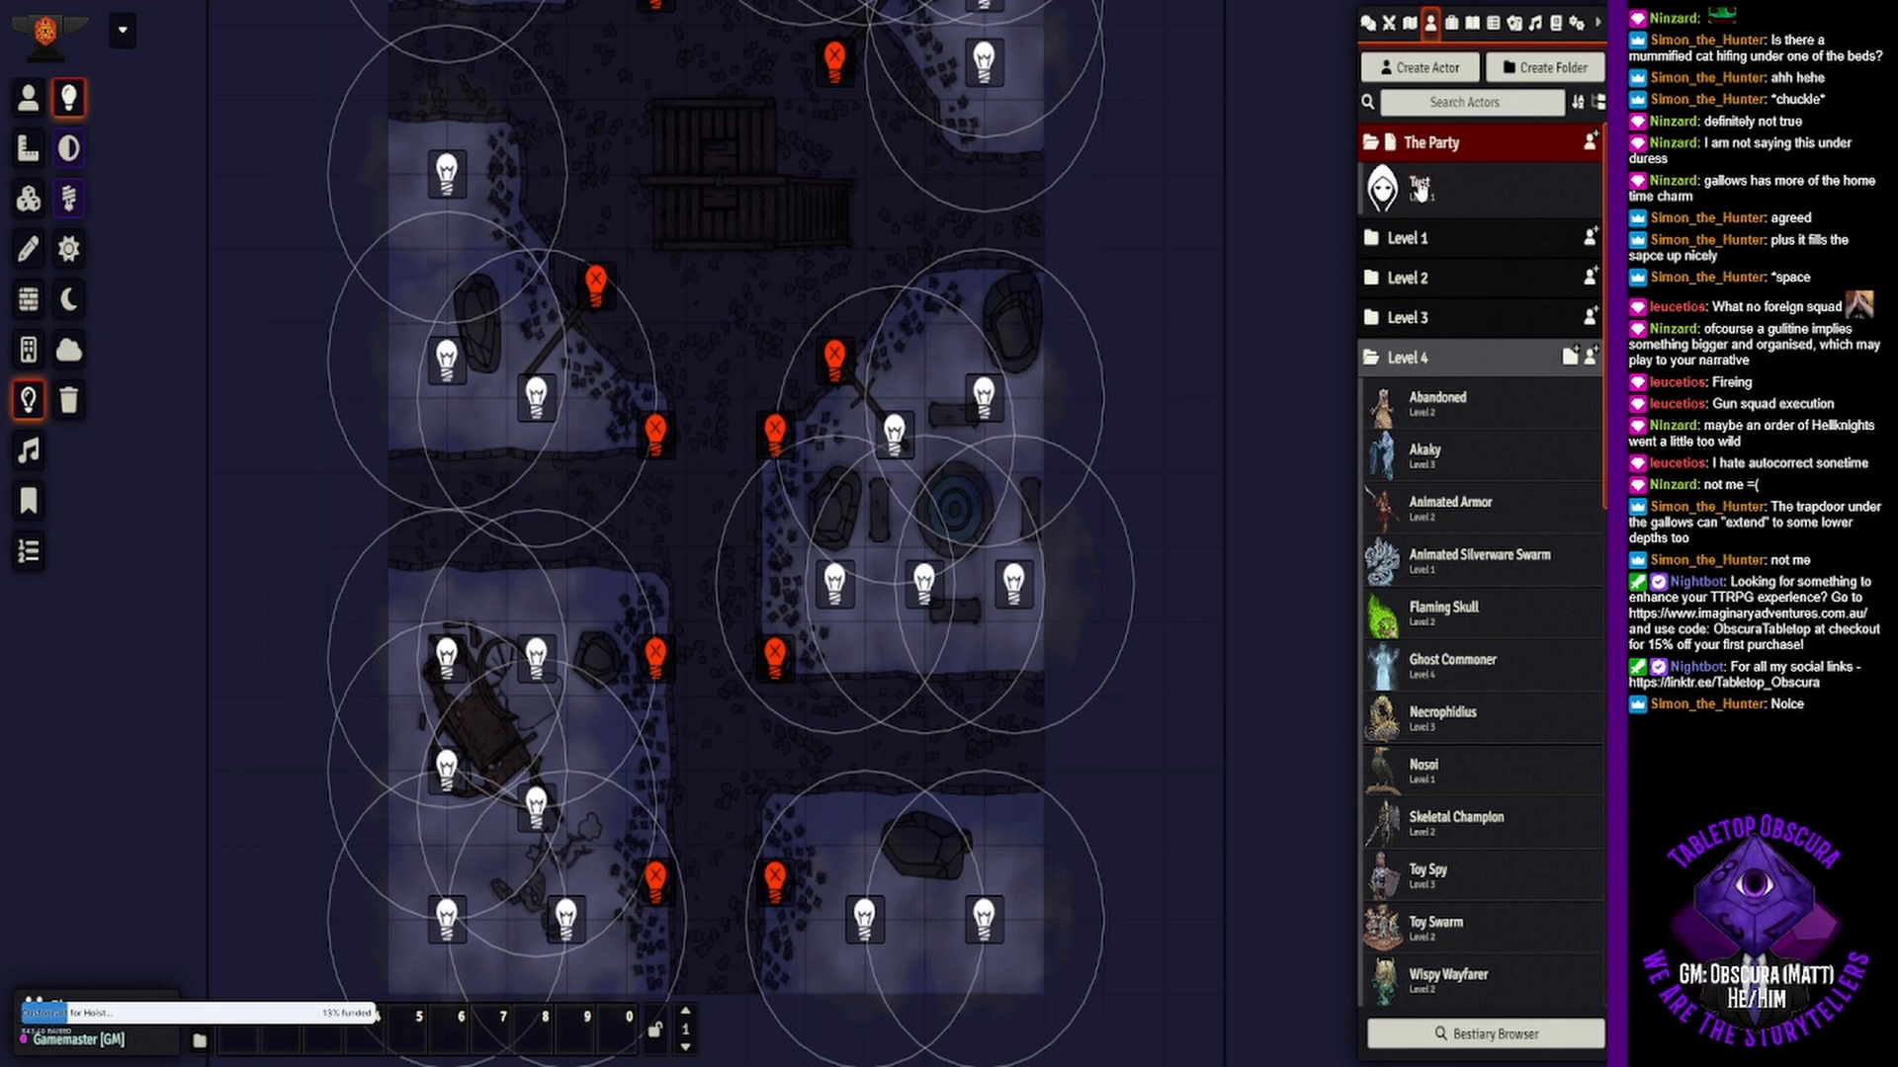
pyautogui.moveTo(692, 964); pyautogui.dragTo(708, 972)
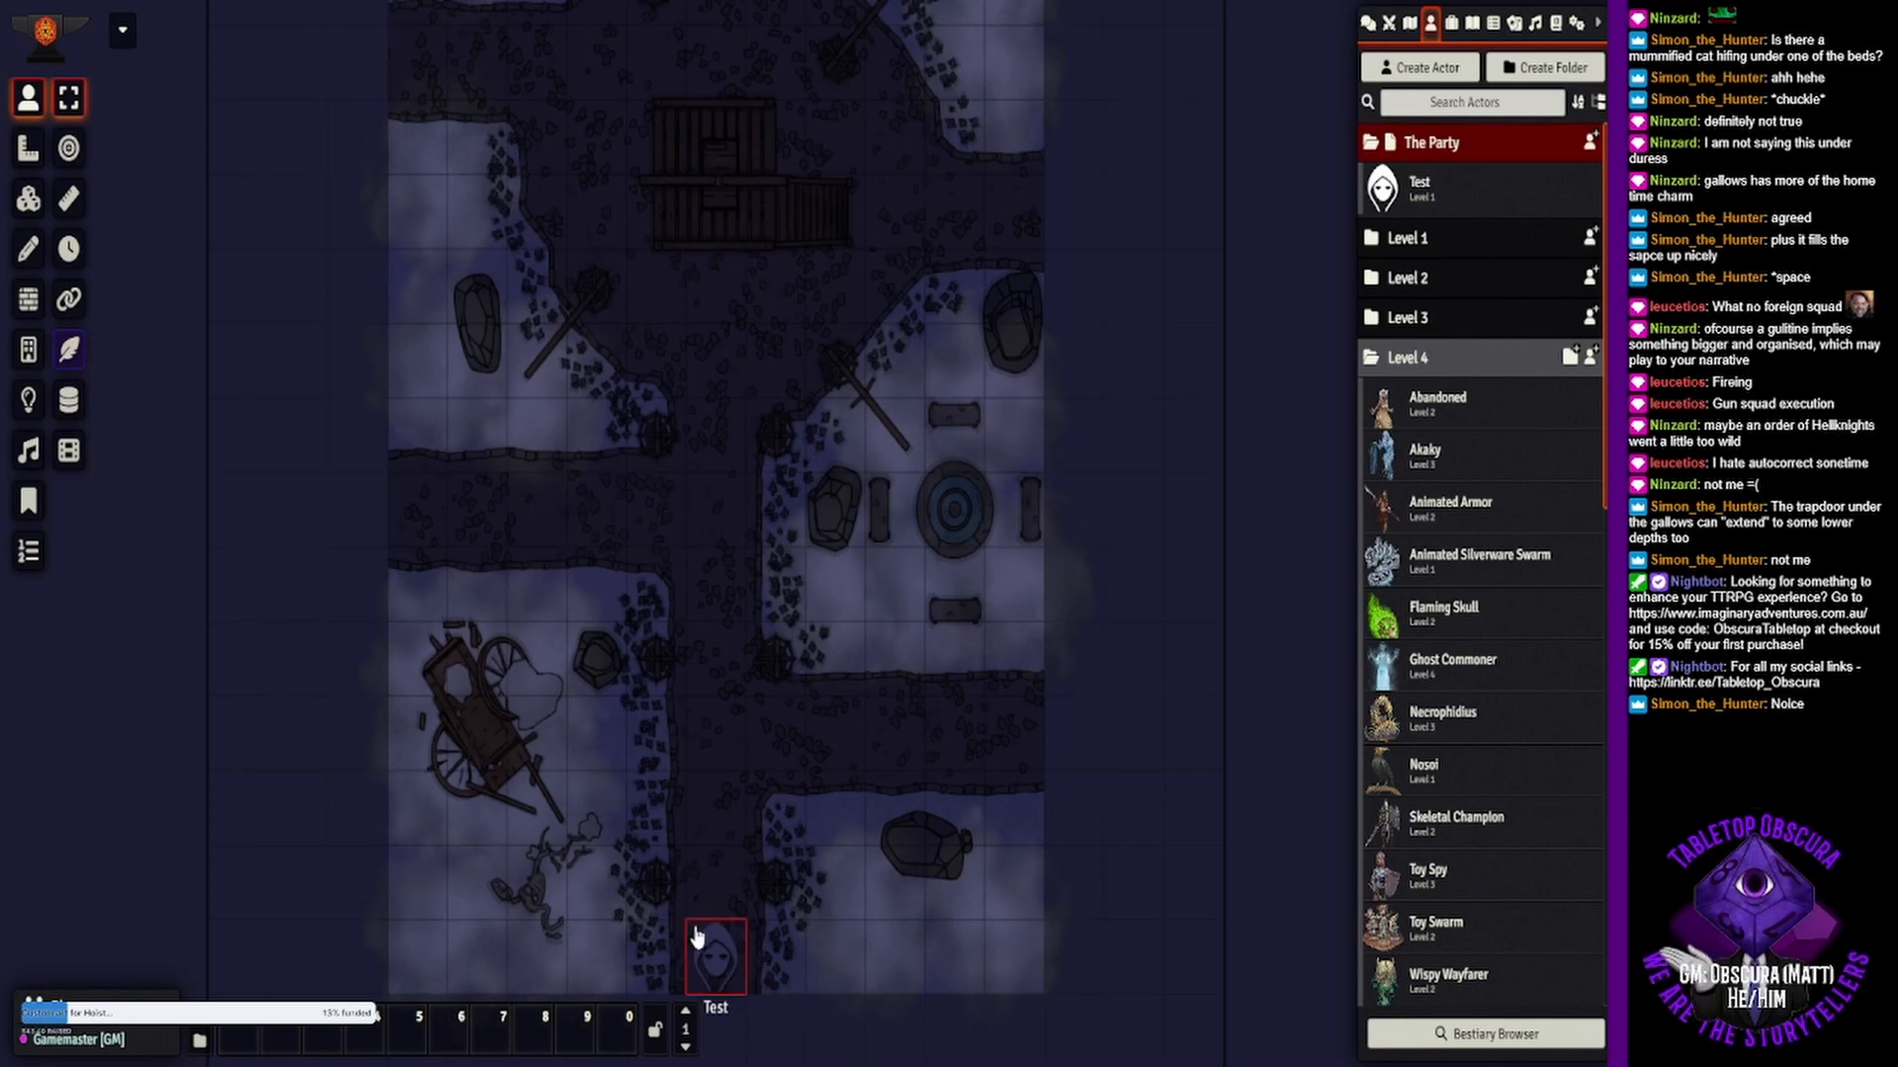
pyautogui.click(728, 968)
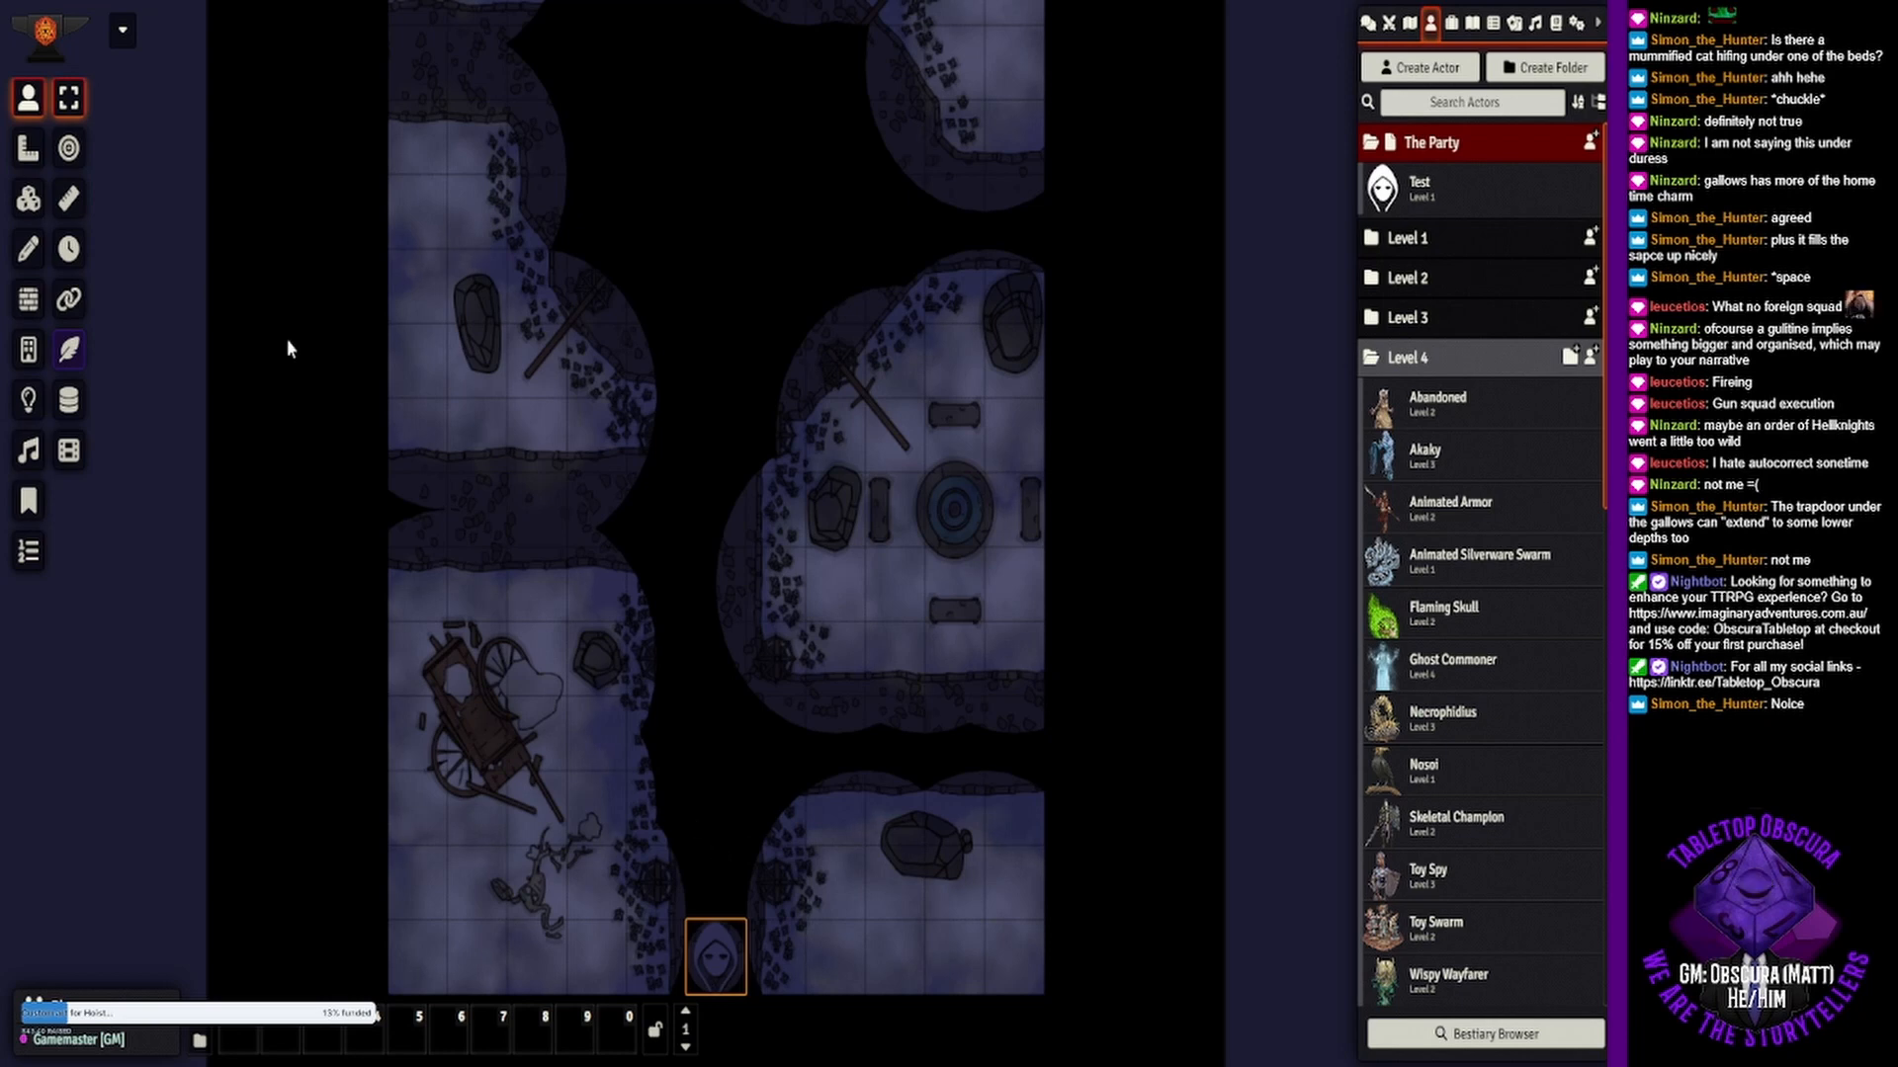
# - Switch on the two blue lights on the southernmost pair of lamps
pyautogui.click(29, 401)
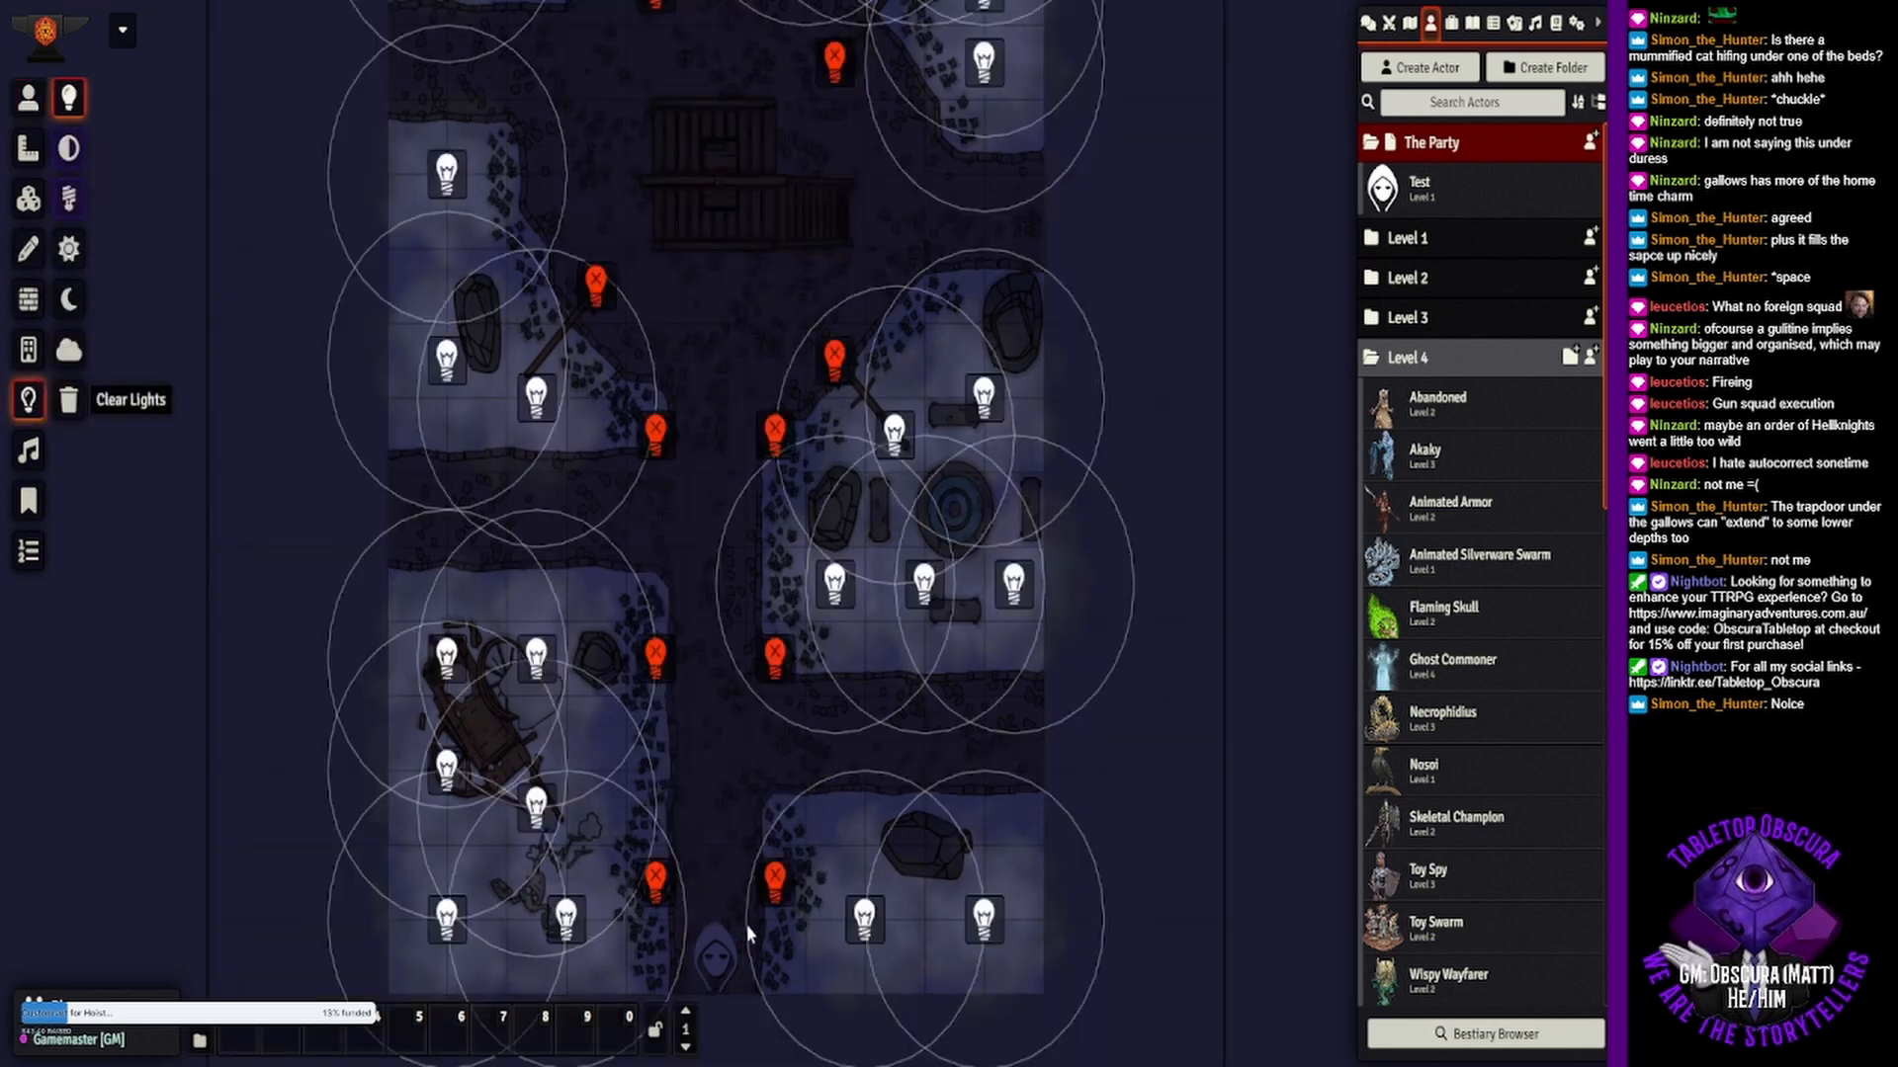
pyautogui.rightClick(655, 877)
pyautogui.rightClick(775, 877)
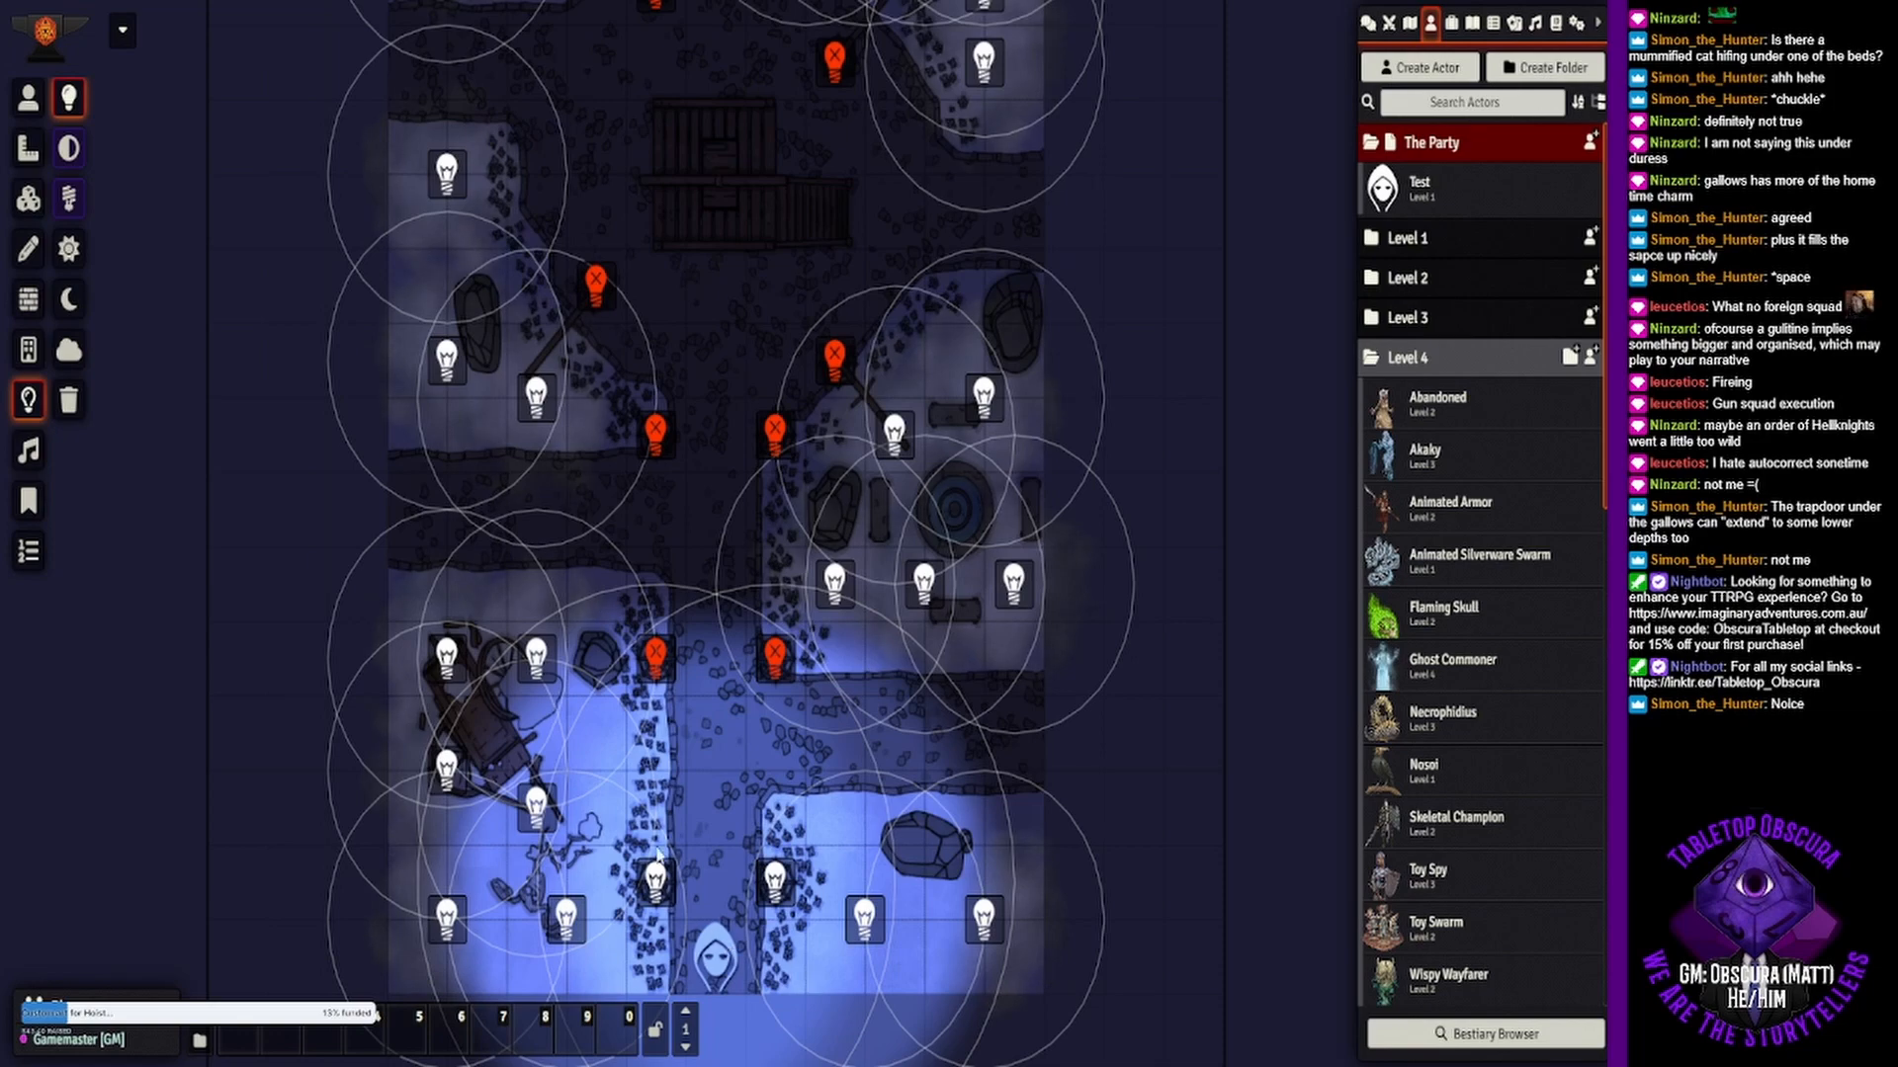
# - Select the Test token and move it four squares north, between the second pair of lamps, then deselect it
pyautogui.click(28, 98)
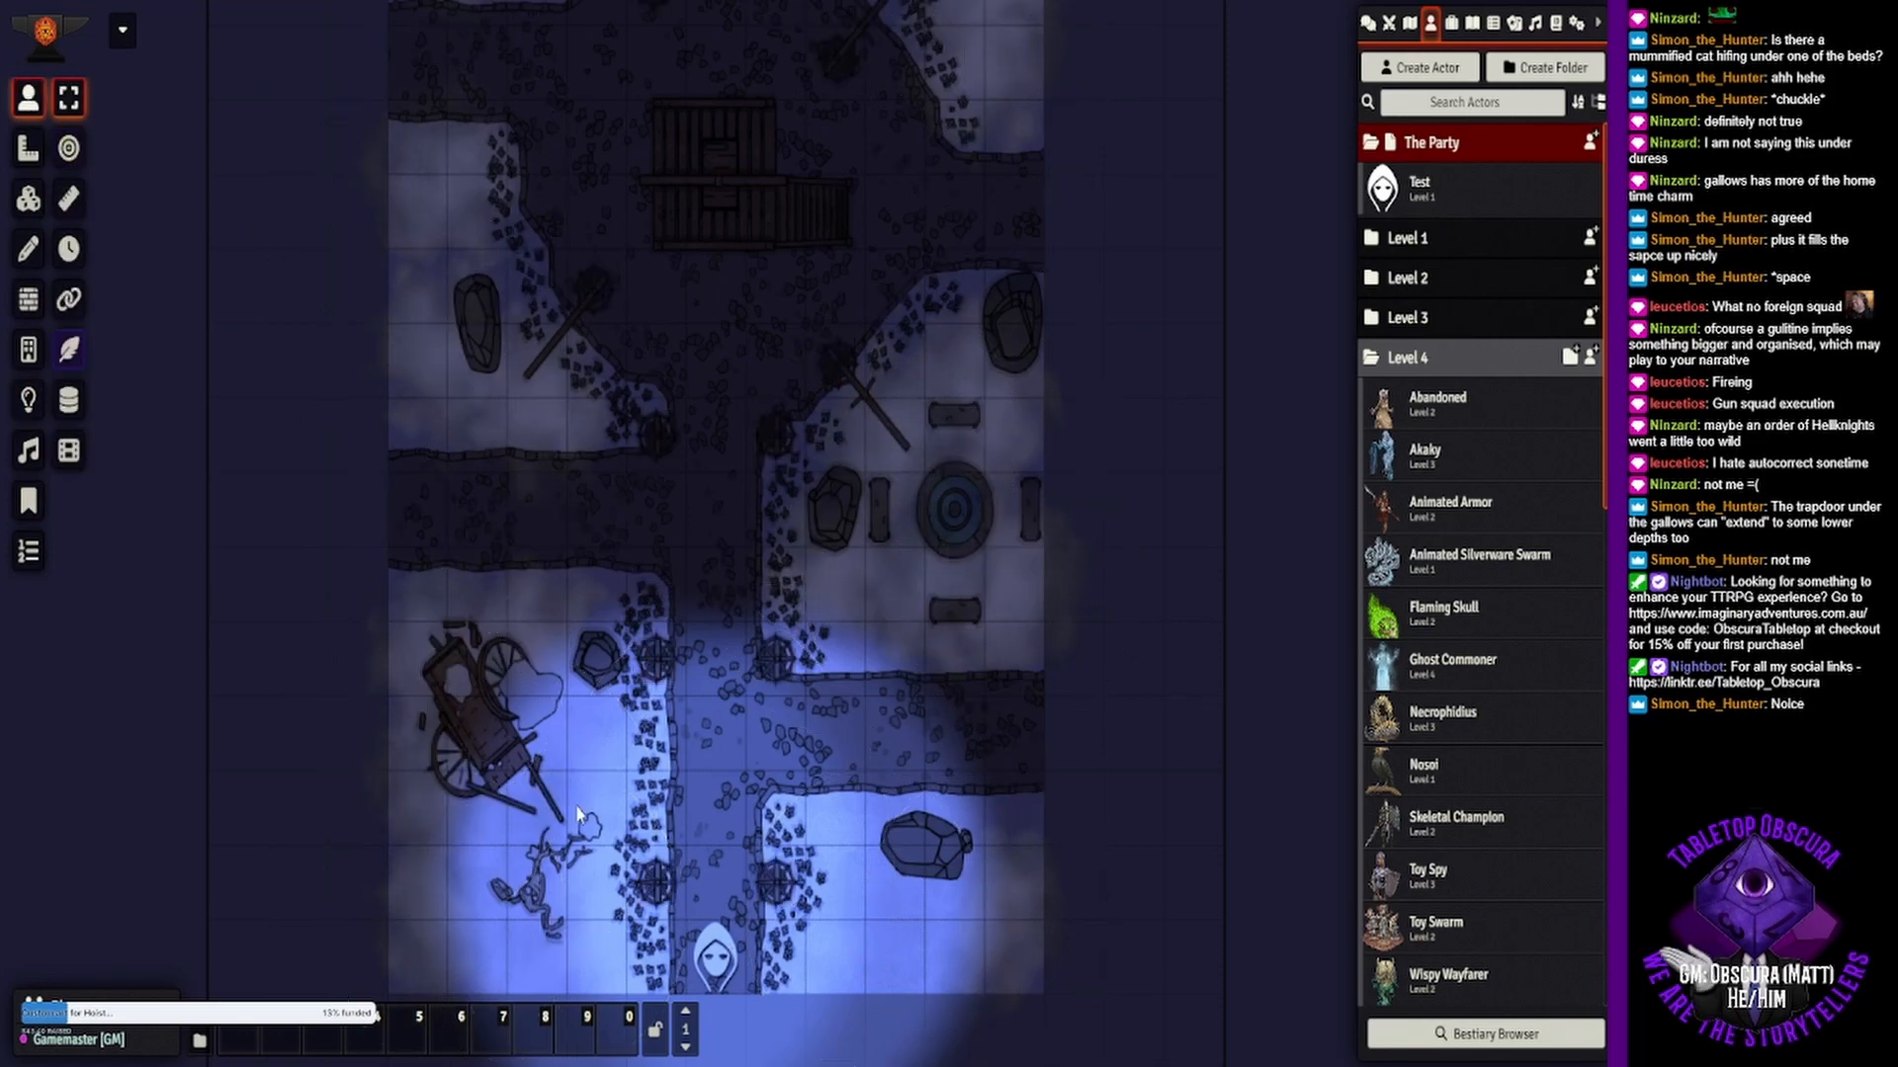
pyautogui.click(727, 966)
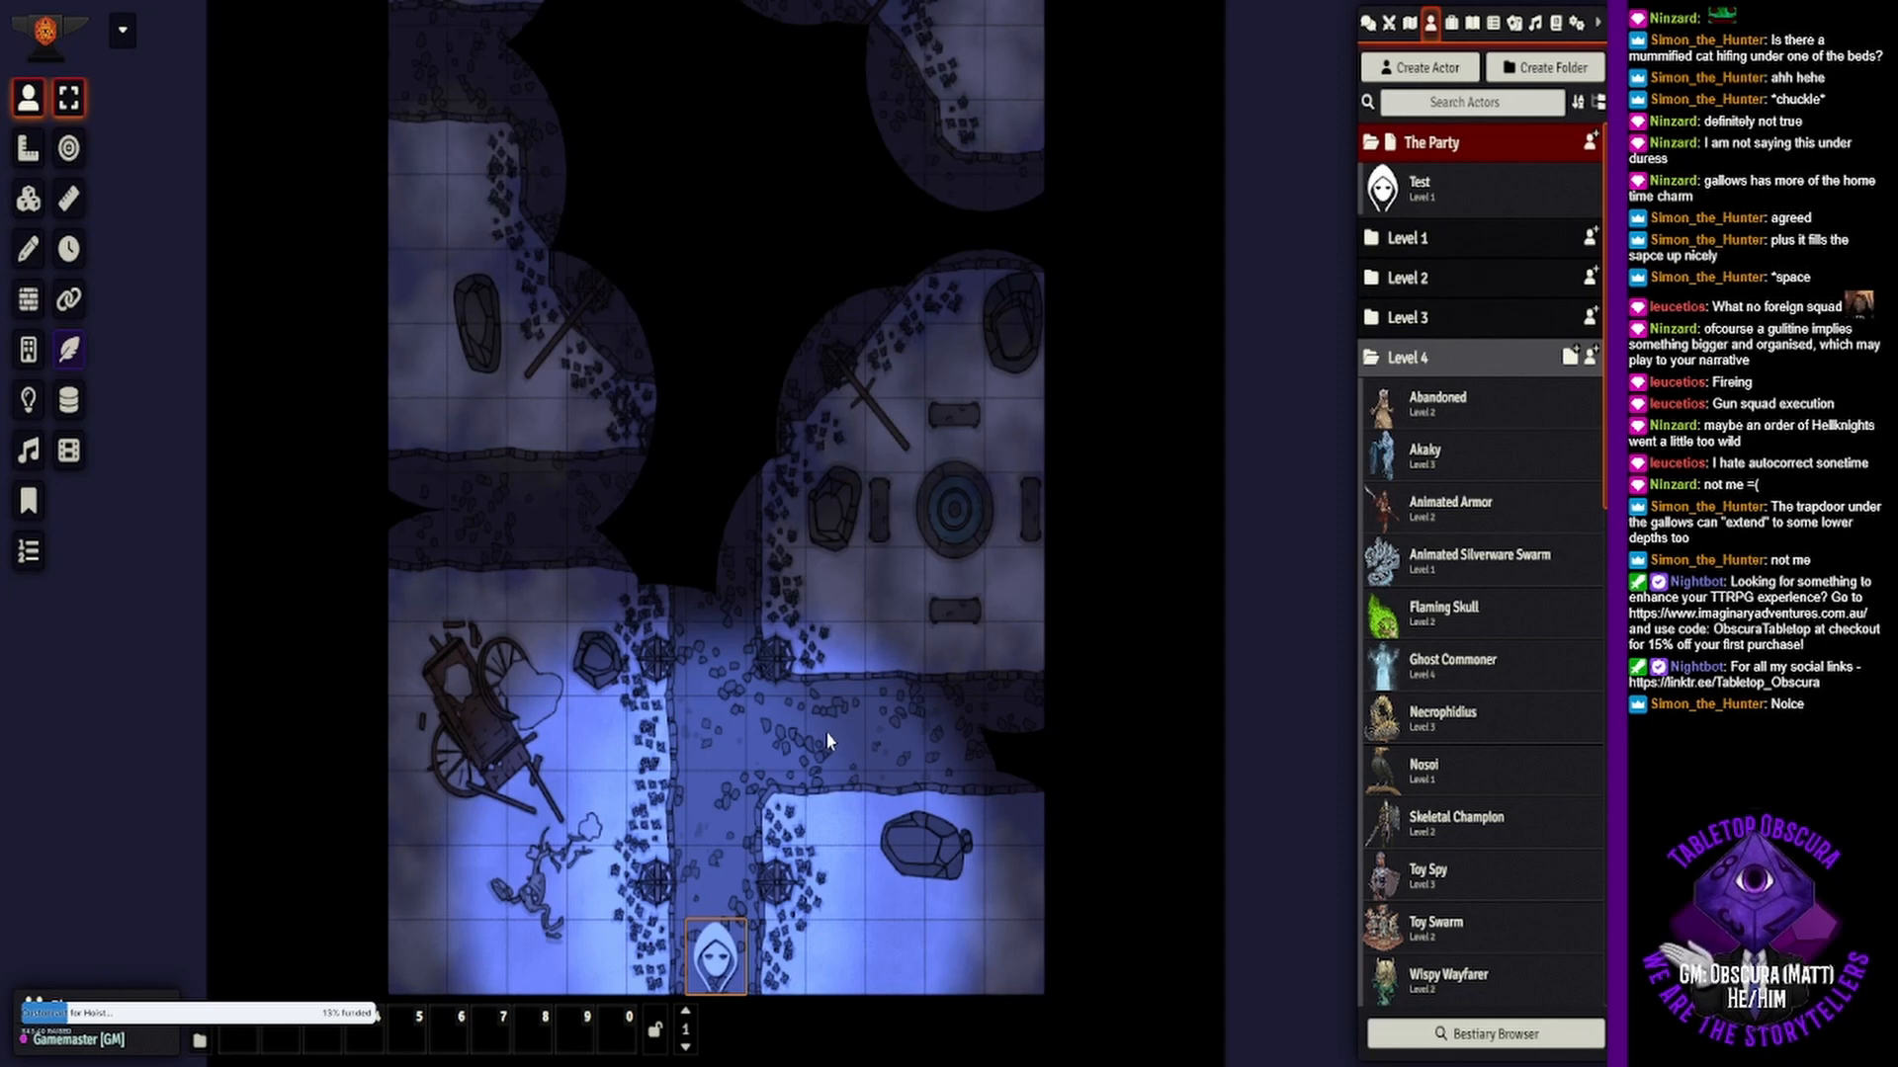
pyautogui.press('Up')
pyautogui.press('Up')
pyautogui.press('Up')
pyautogui.press('Up')
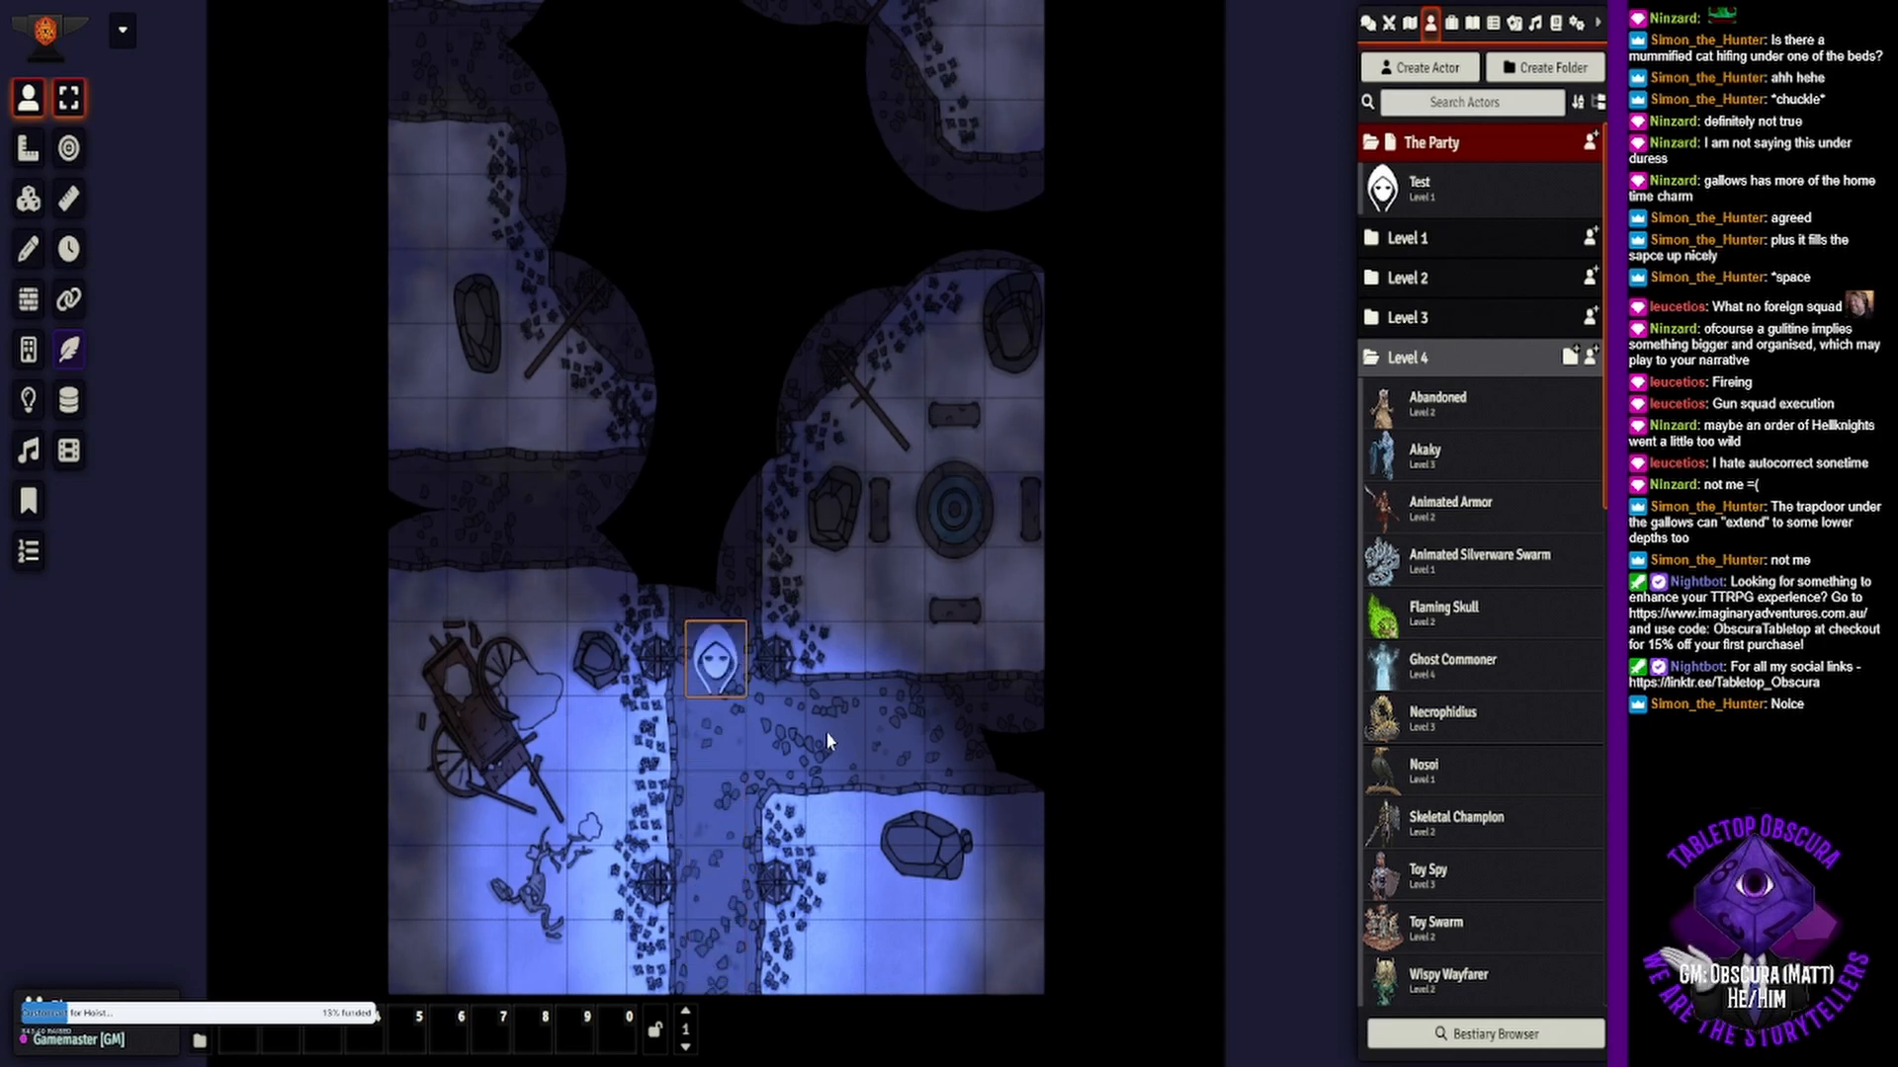
pyautogui.moveTo(787, 772); pyautogui.dragTo(781, 771)
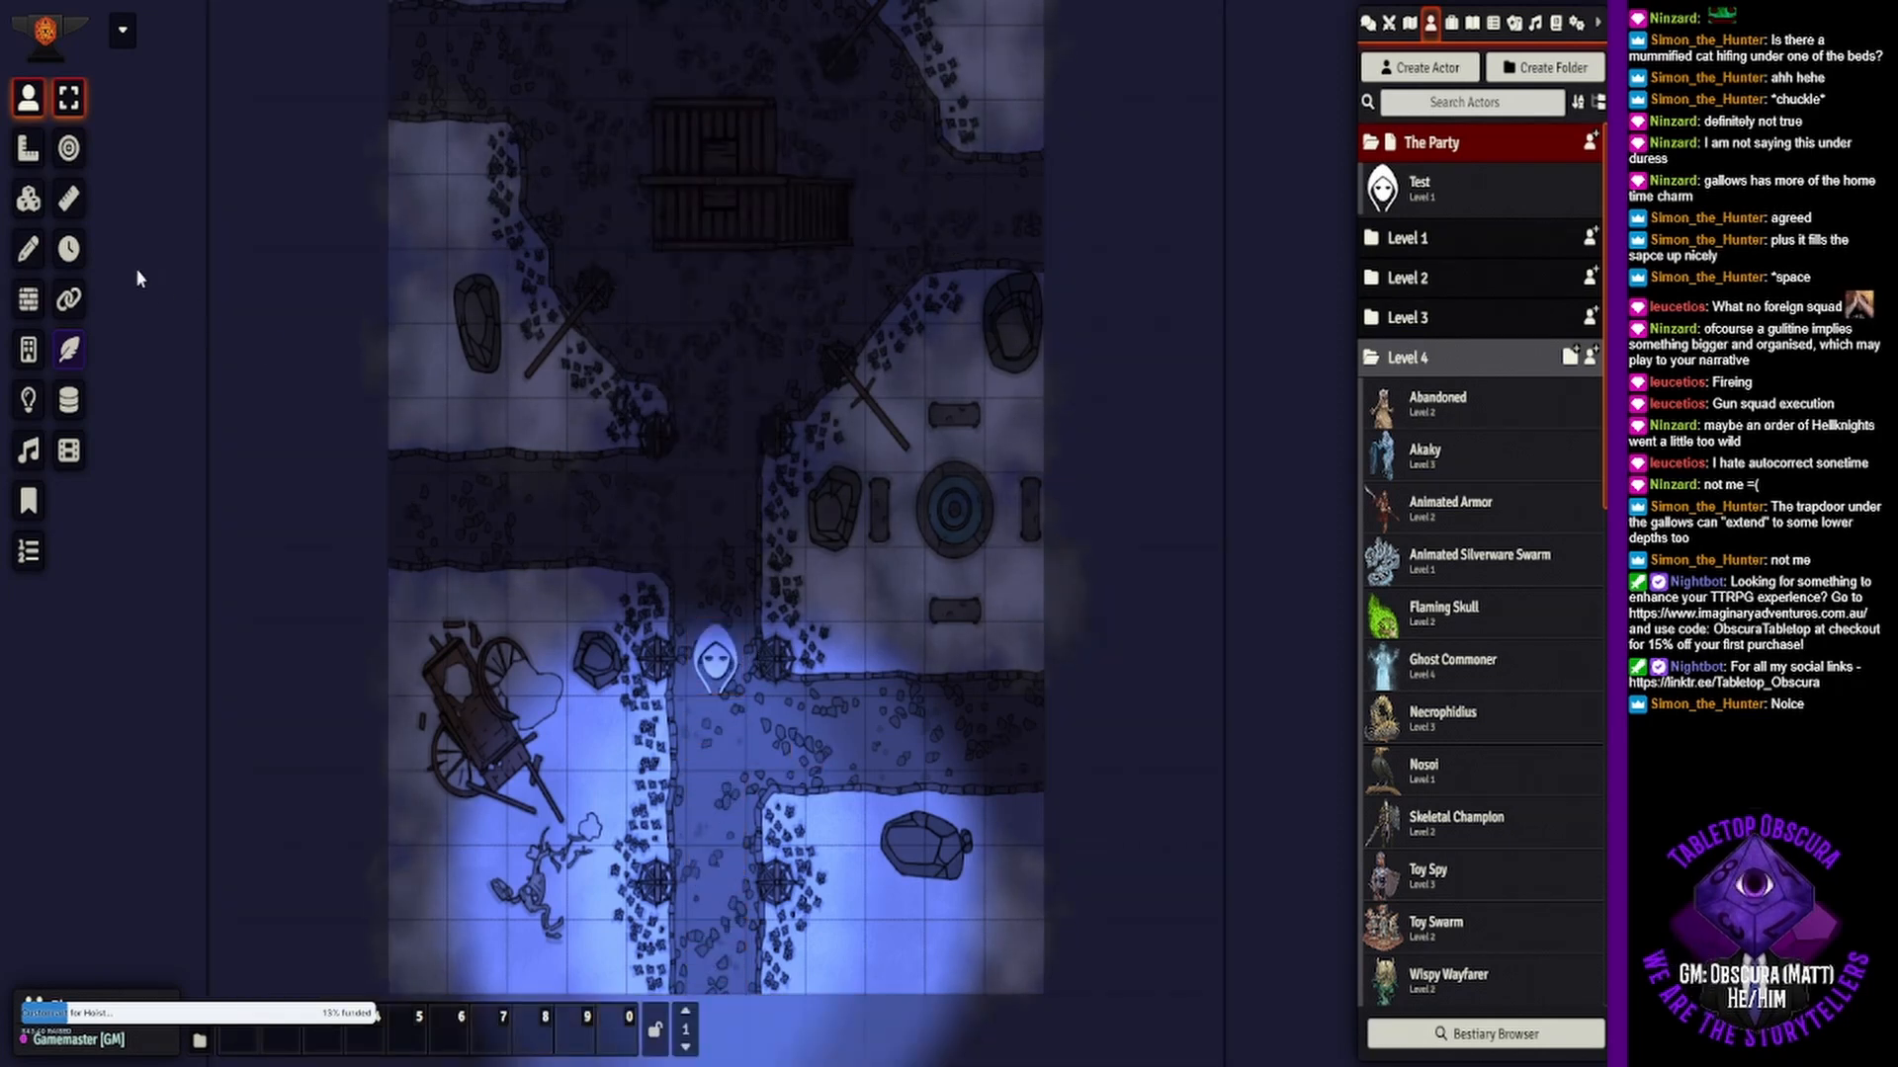
# - Switch on the four blue lights on the second and third lamp pairs along the southern path
pyautogui.click(27, 400)
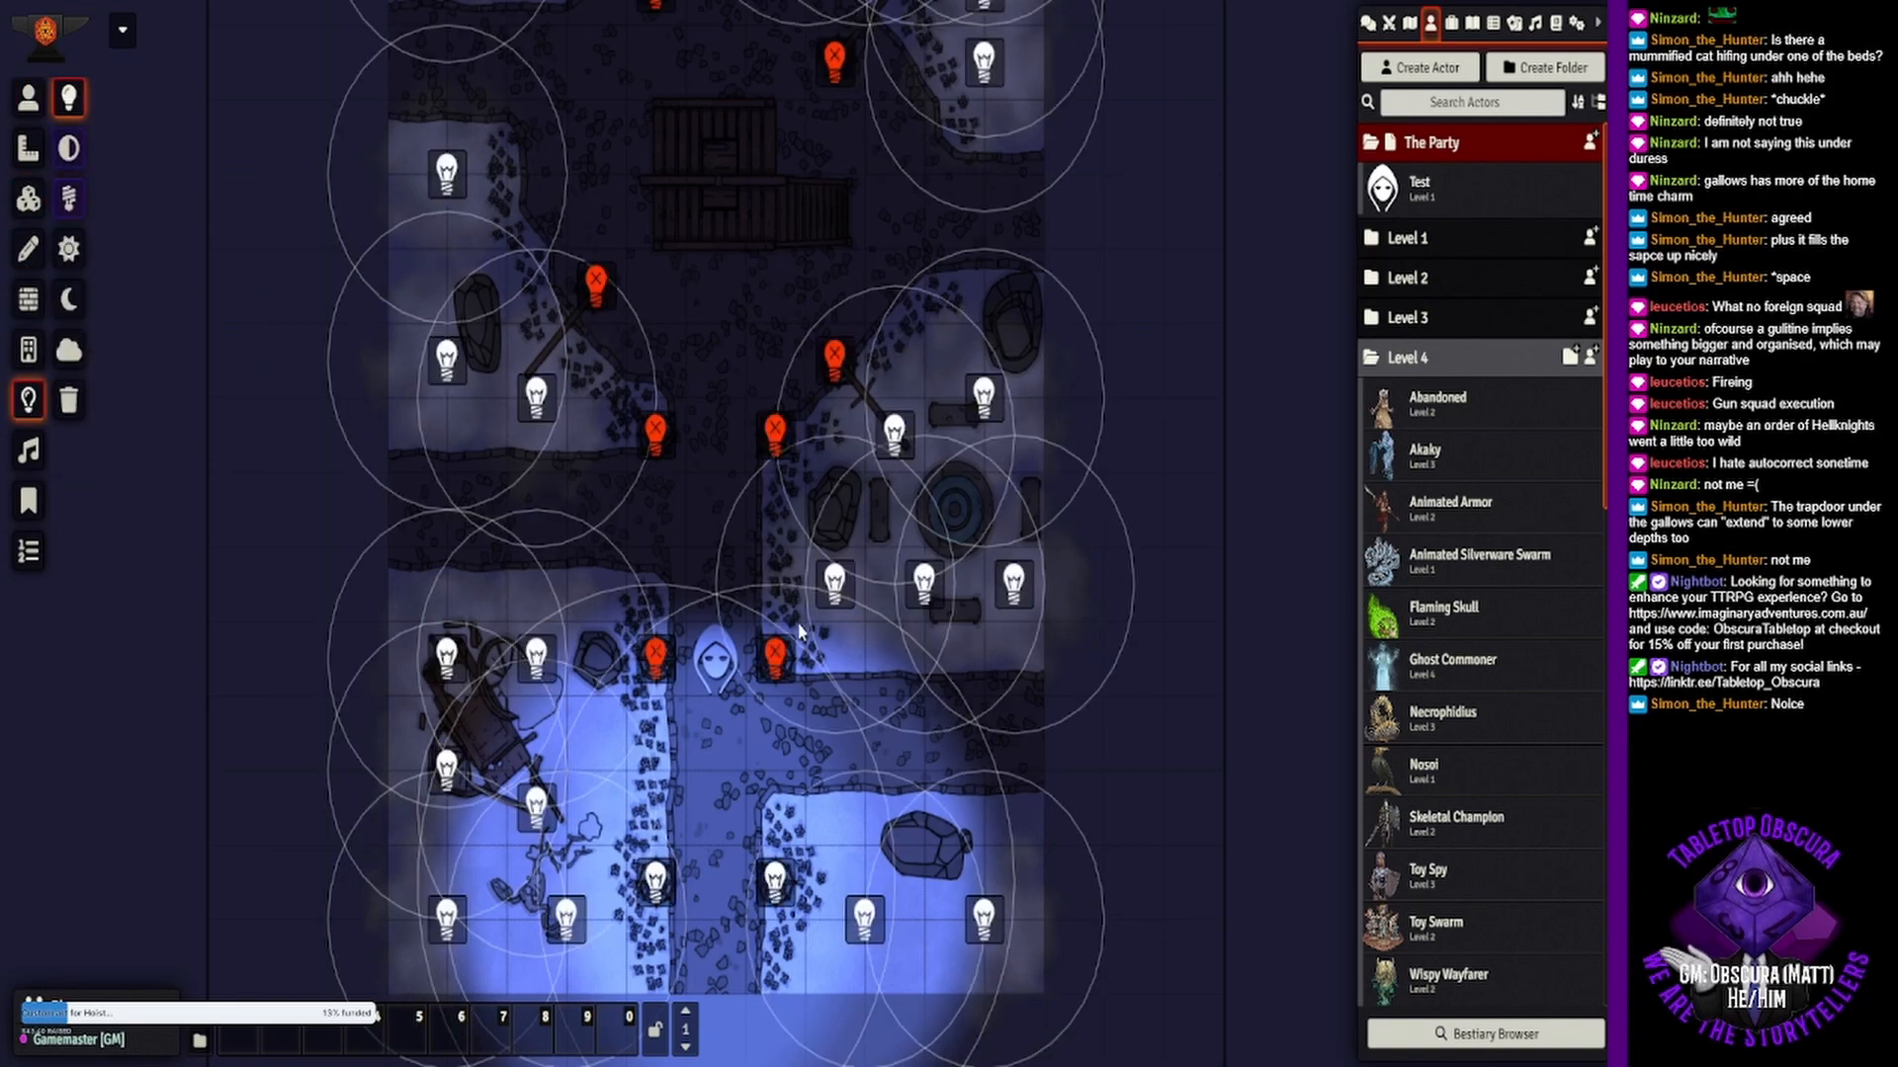
pyautogui.rightClick(777, 661)
pyautogui.rightClick(656, 657)
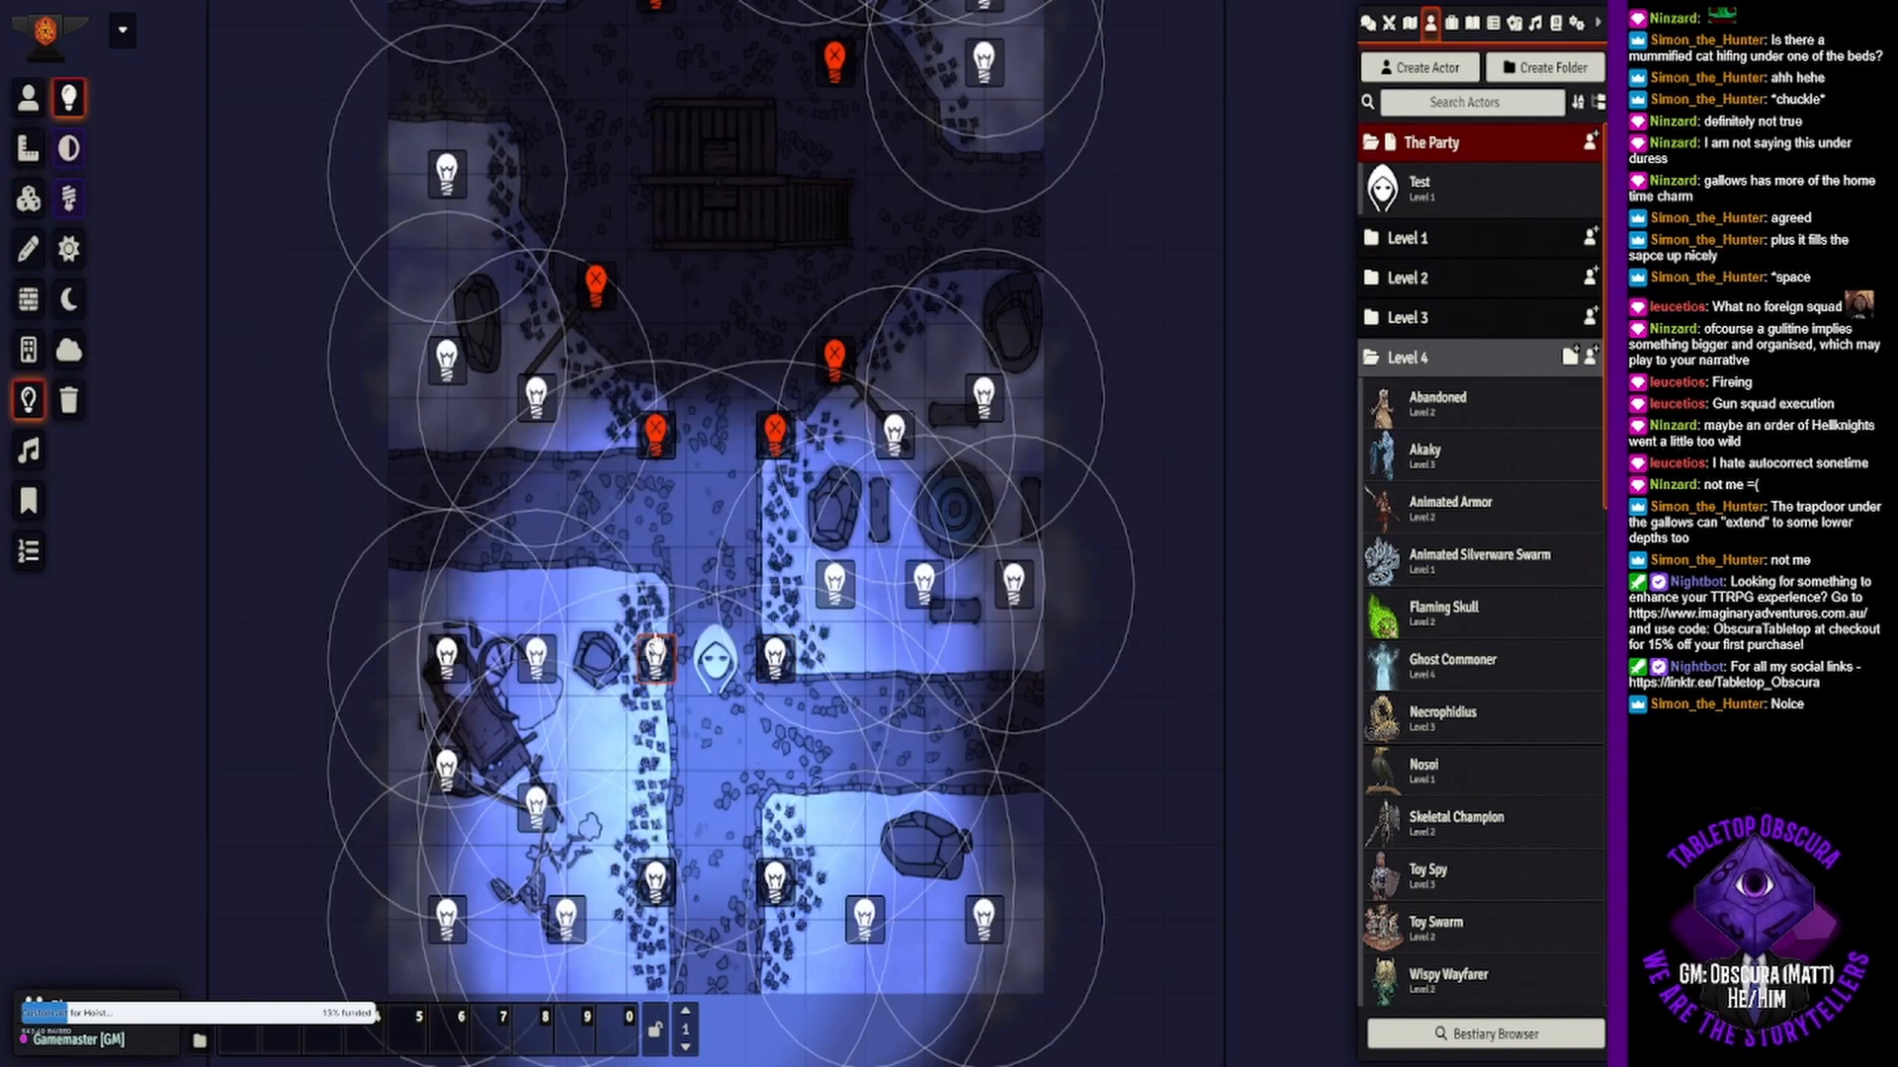
pyautogui.rightClick(656, 433)
pyautogui.rightClick(777, 433)
# - Switch on the four blue lights on the hanging lamps surrounding the gallows
pyautogui.moveTo(751, 334); pyautogui.dragTo(650, 590)
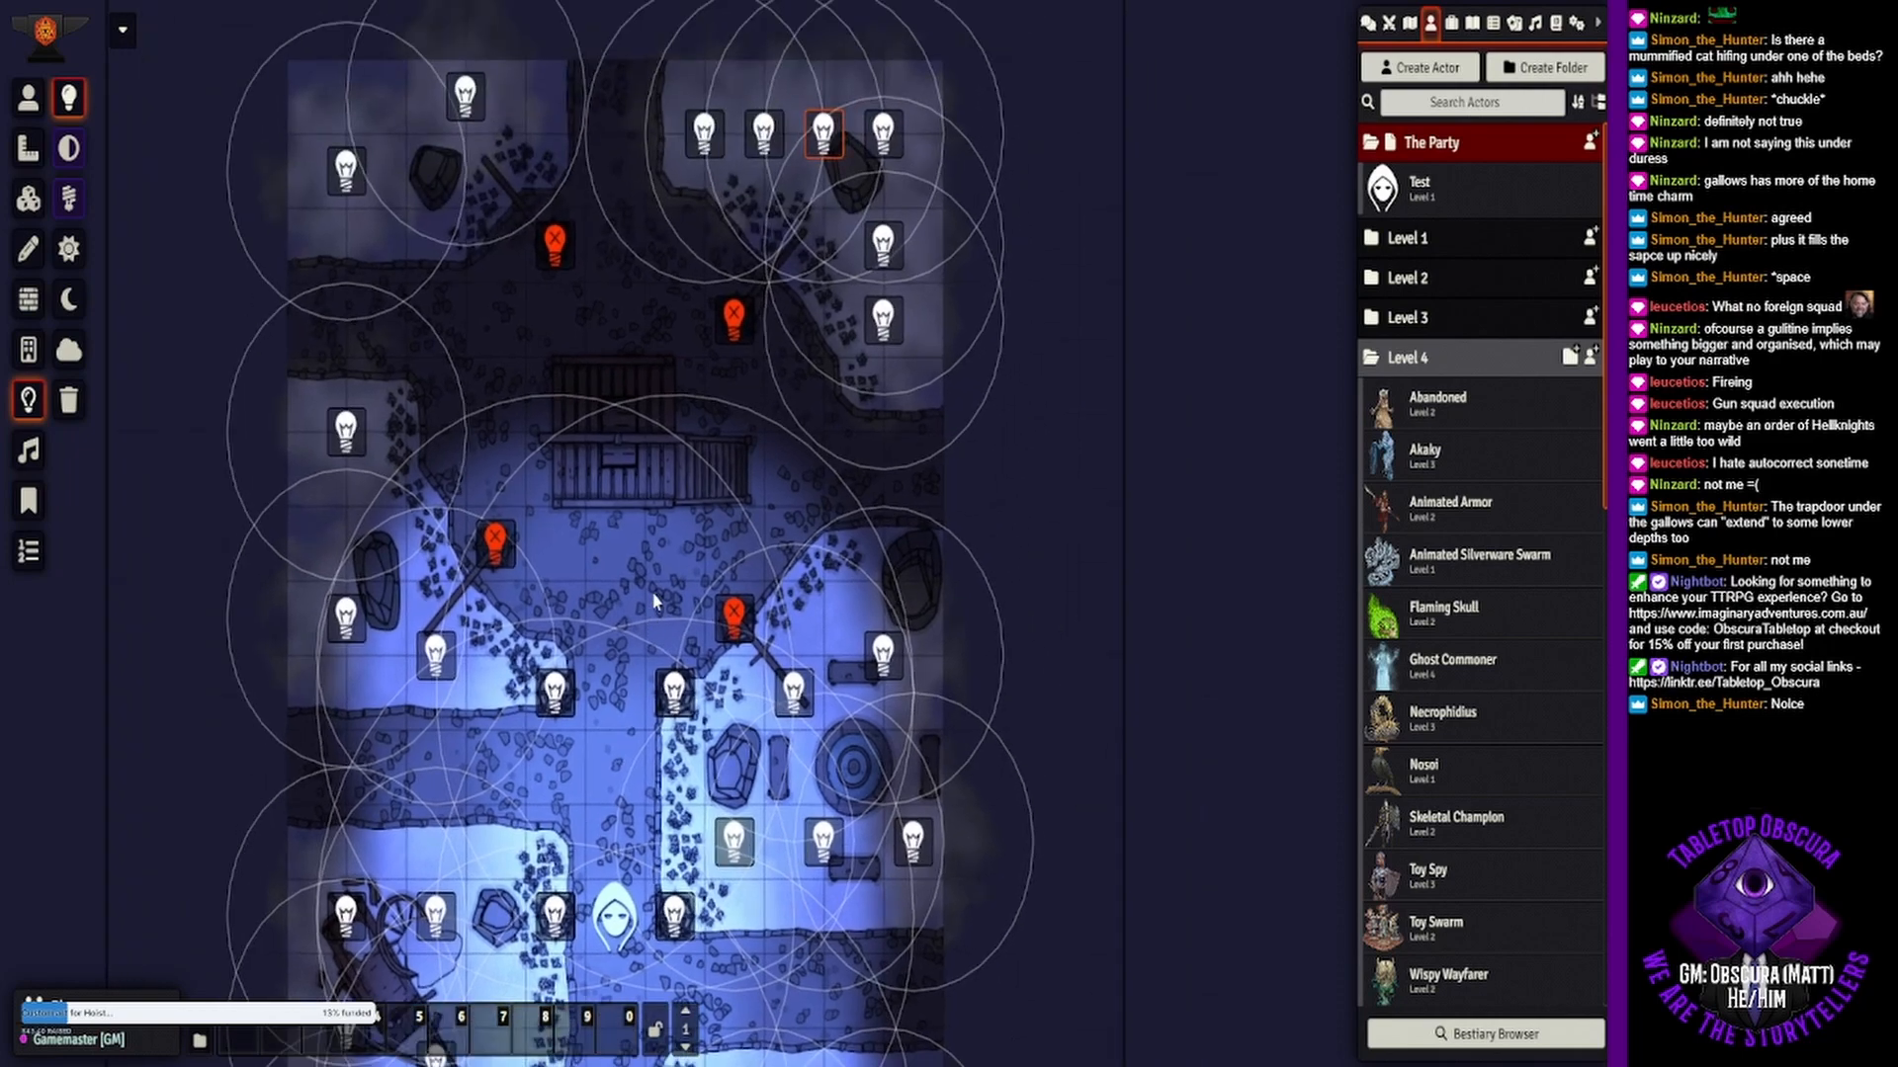
pyautogui.rightClick(721, 601)
pyautogui.rightClick(735, 326)
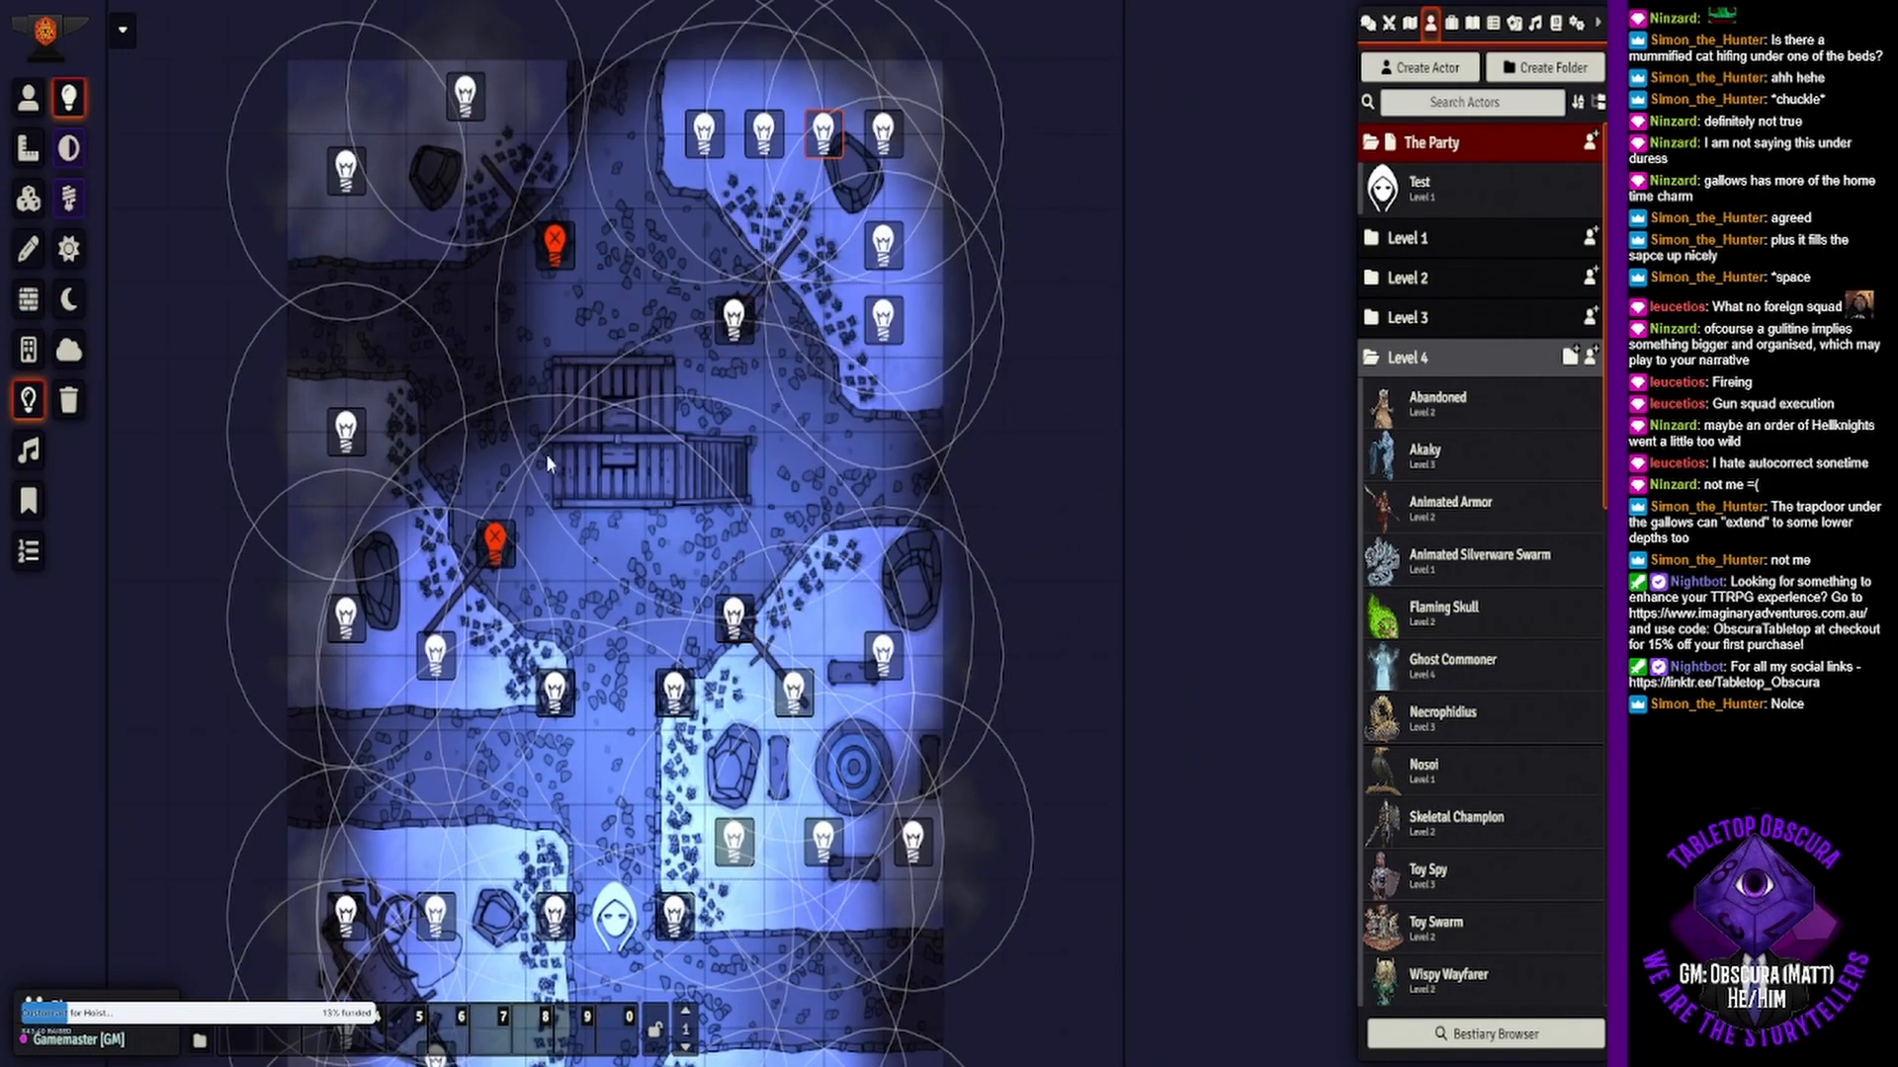
pyautogui.rightClick(495, 544)
pyautogui.rightClick(554, 247)
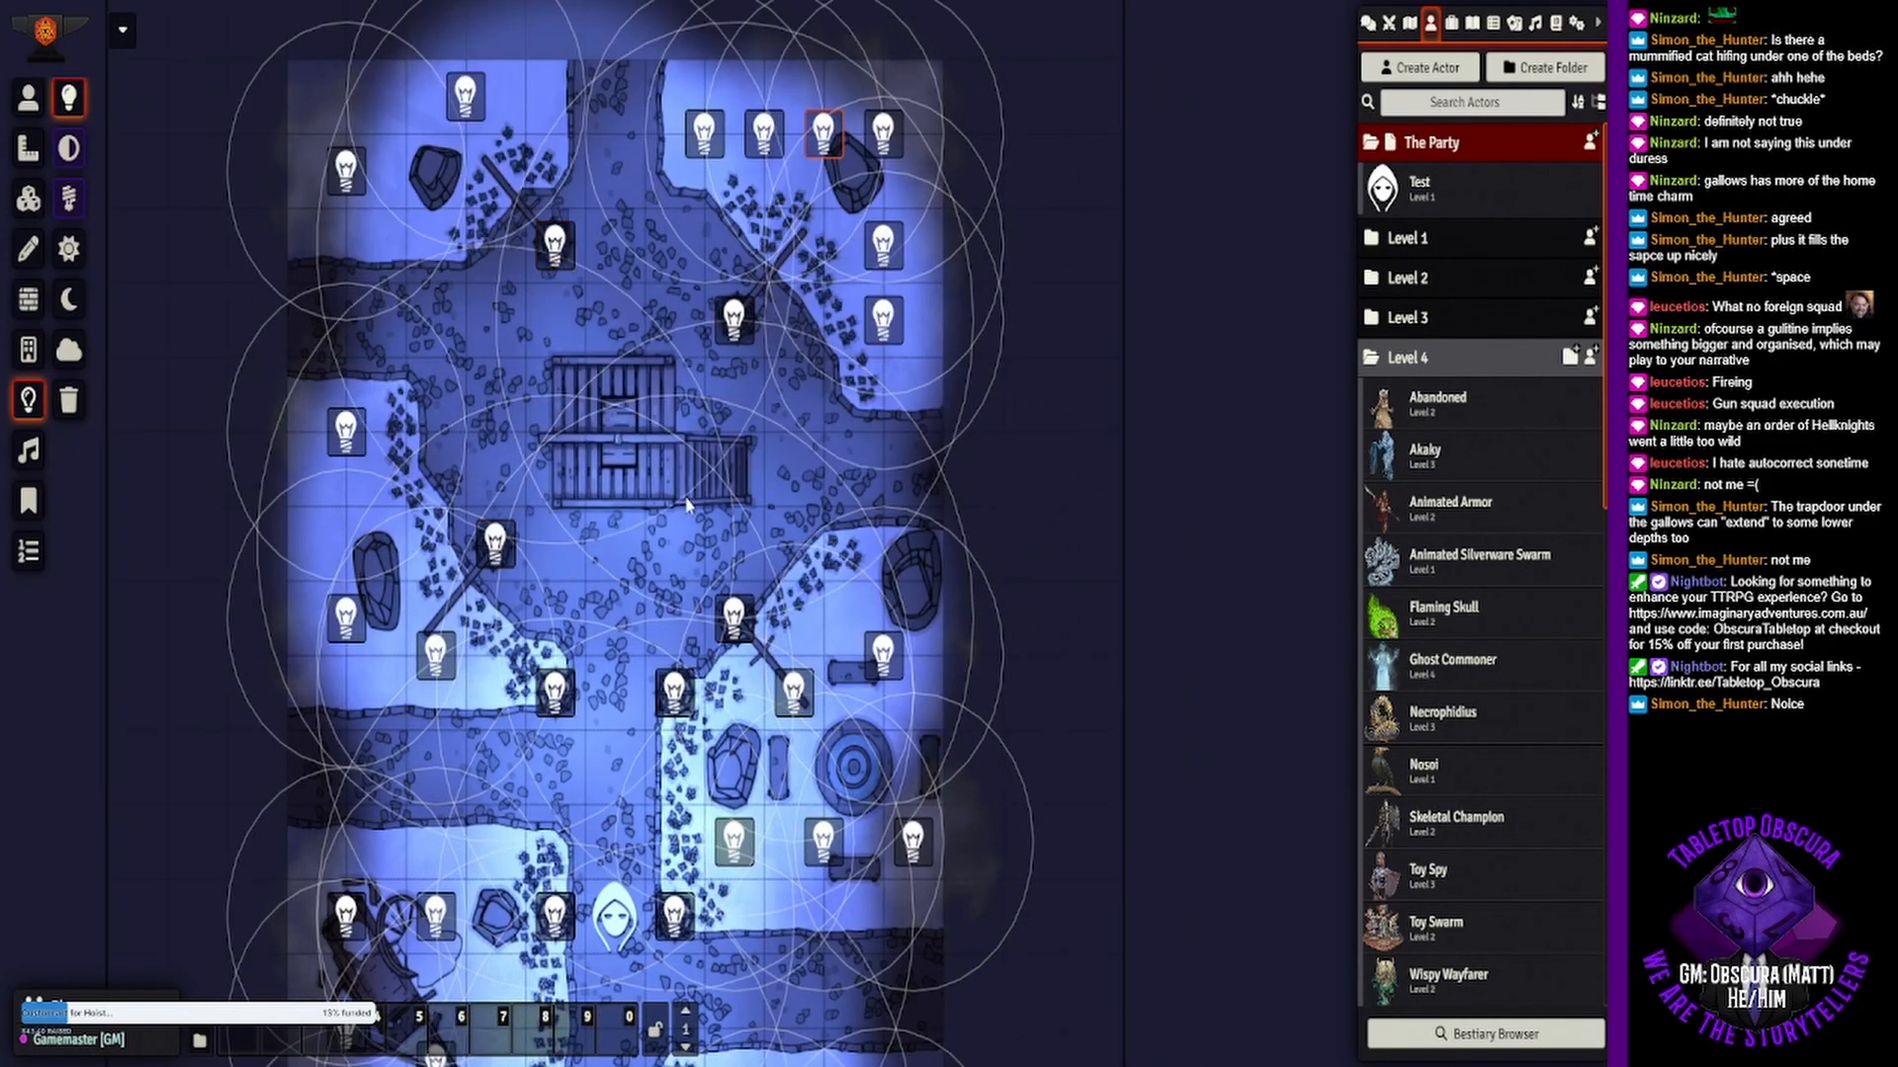
pyautogui.moveTo(687, 502); pyautogui.dragTo(702, 389)
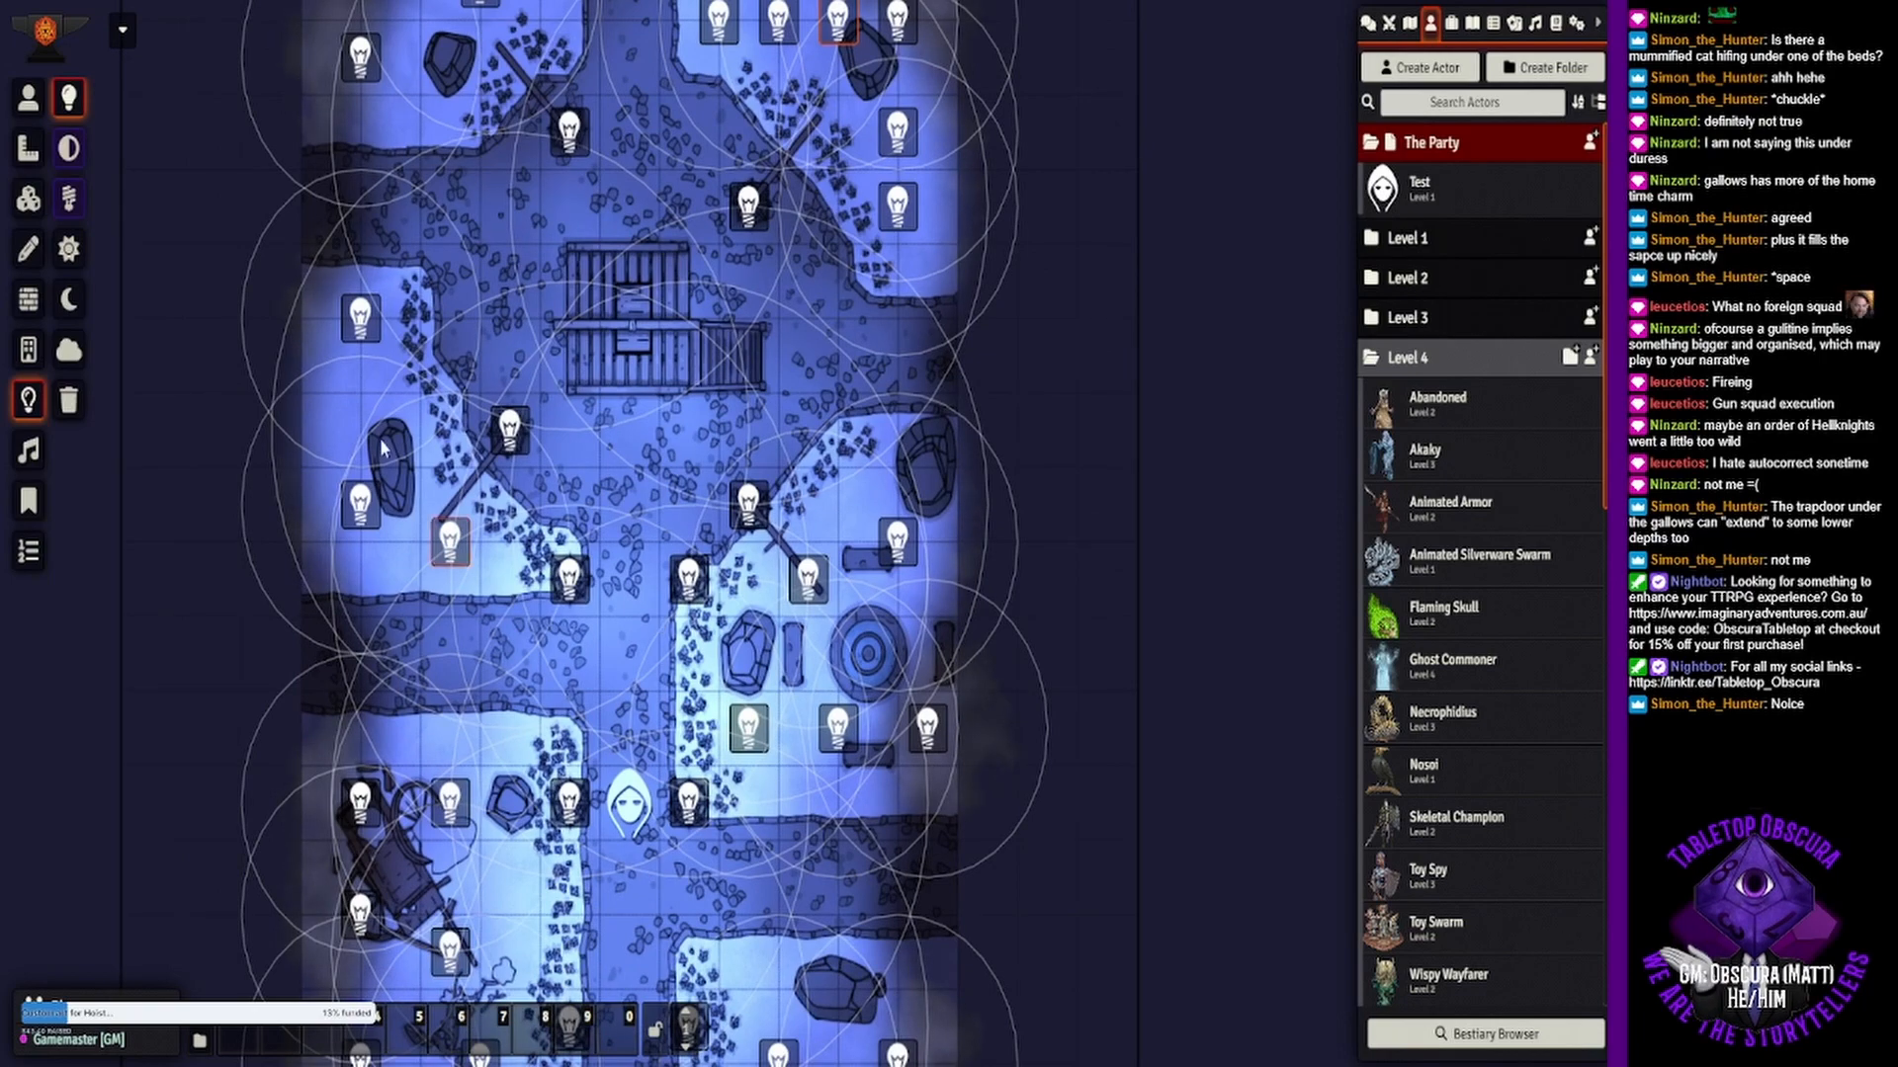
# - Move the Test token three squares north, between the pair of lamps where the path meets the gallows plaza
pyautogui.click(28, 97)
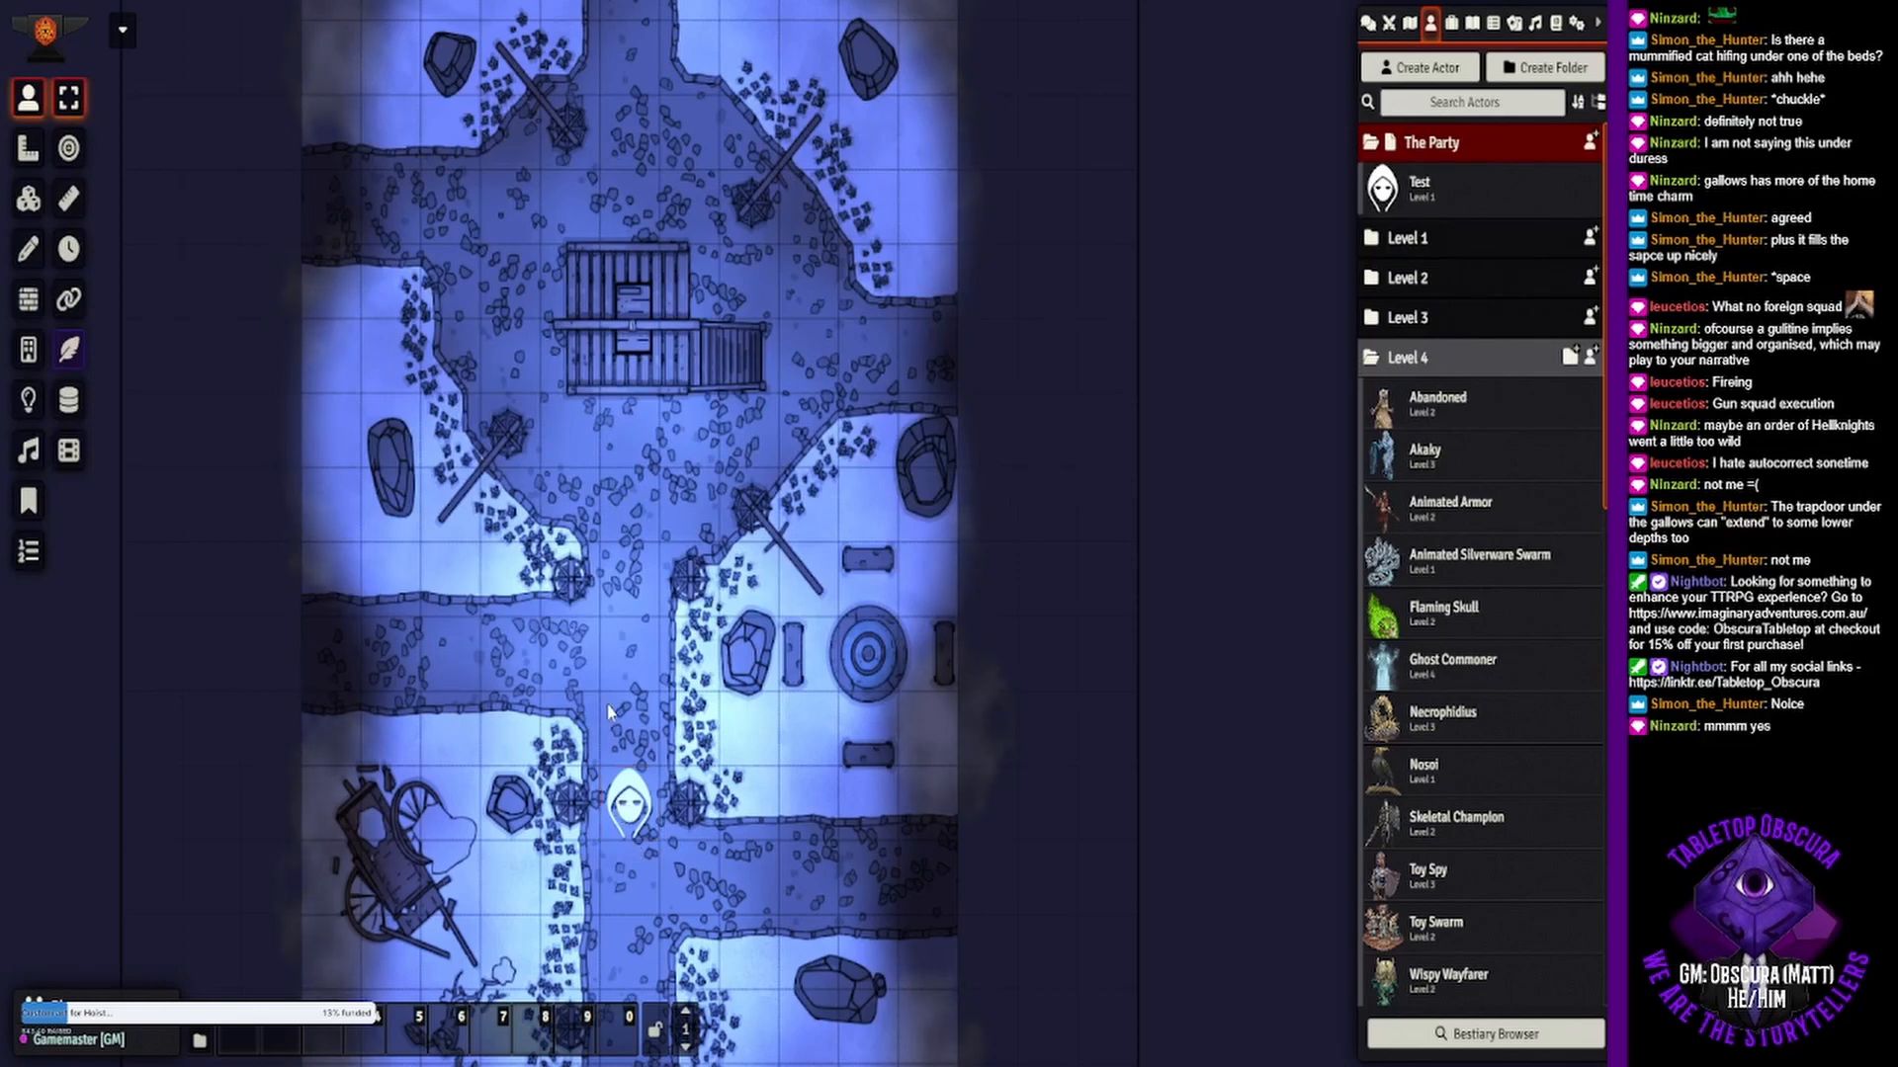
pyautogui.moveTo(645, 820); pyautogui.dragTo(672, 638)
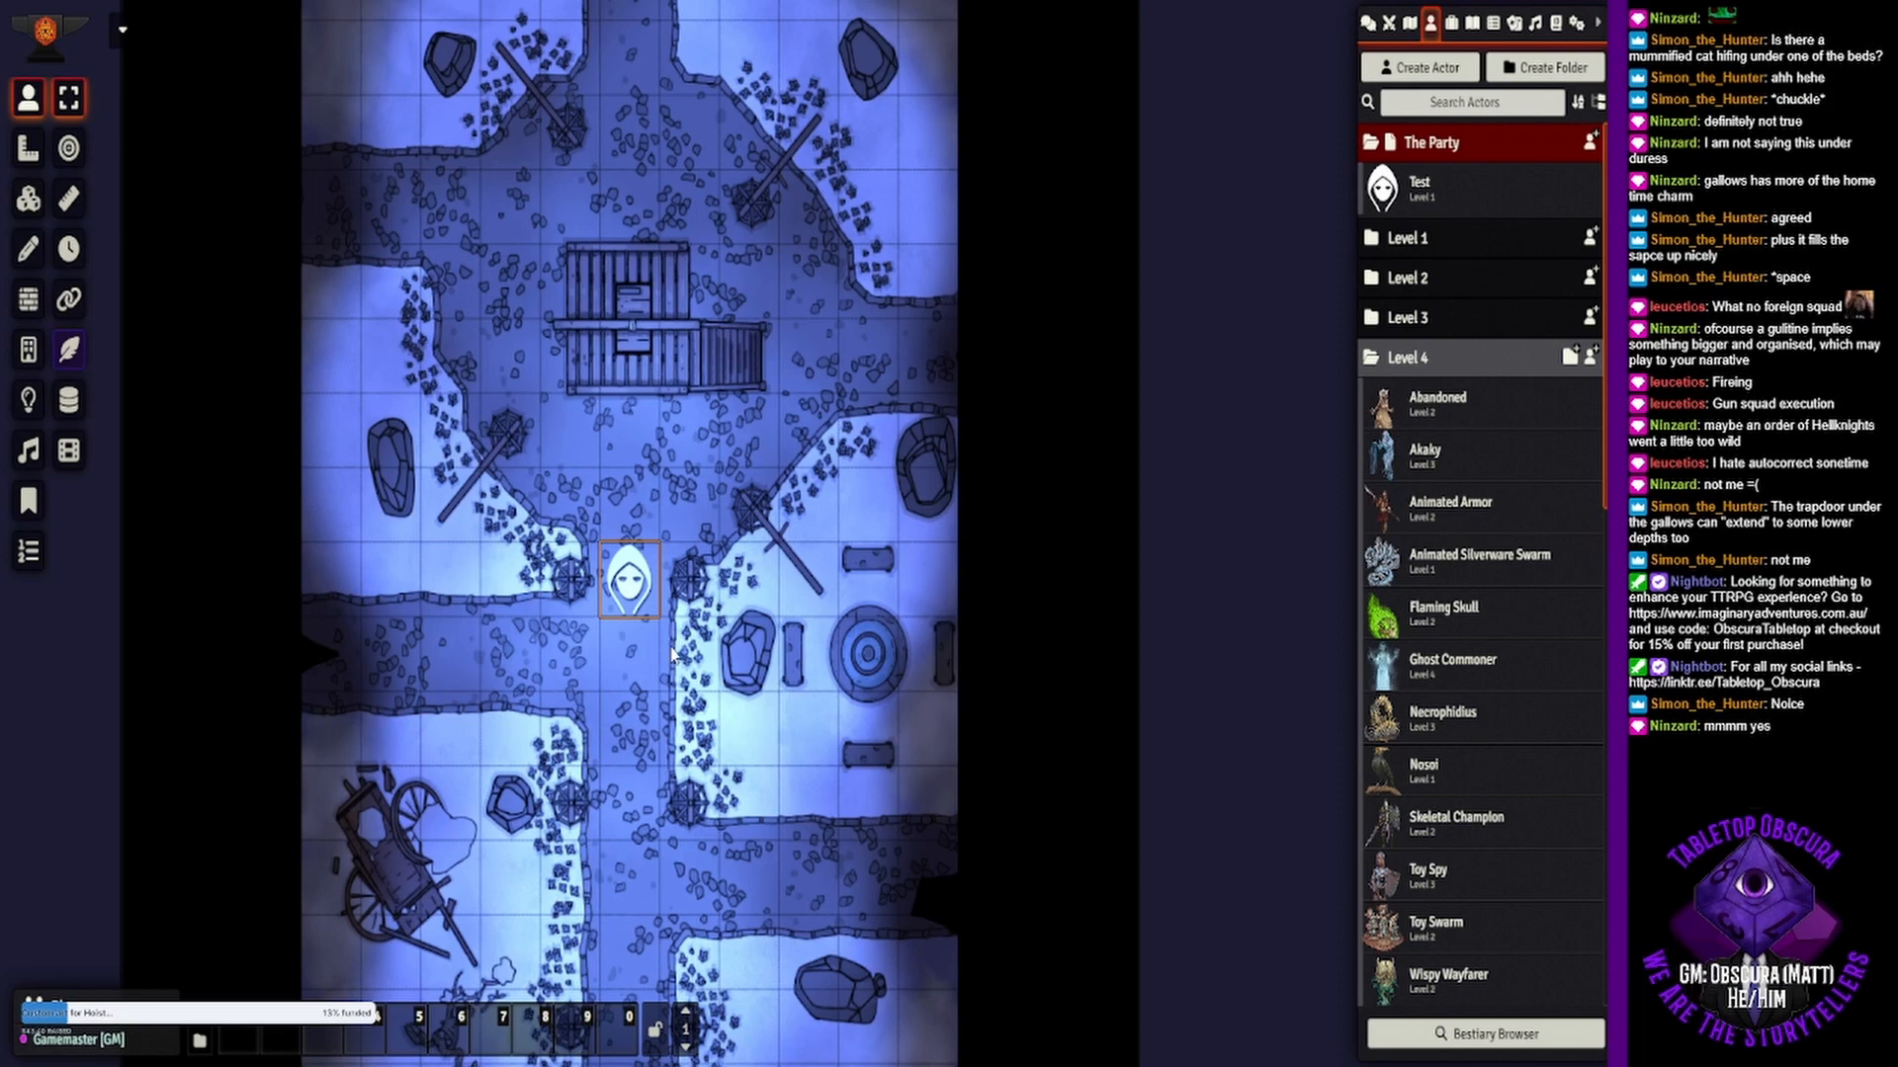
pyautogui.moveTo(623, 251); pyautogui.dragTo(651, 294)
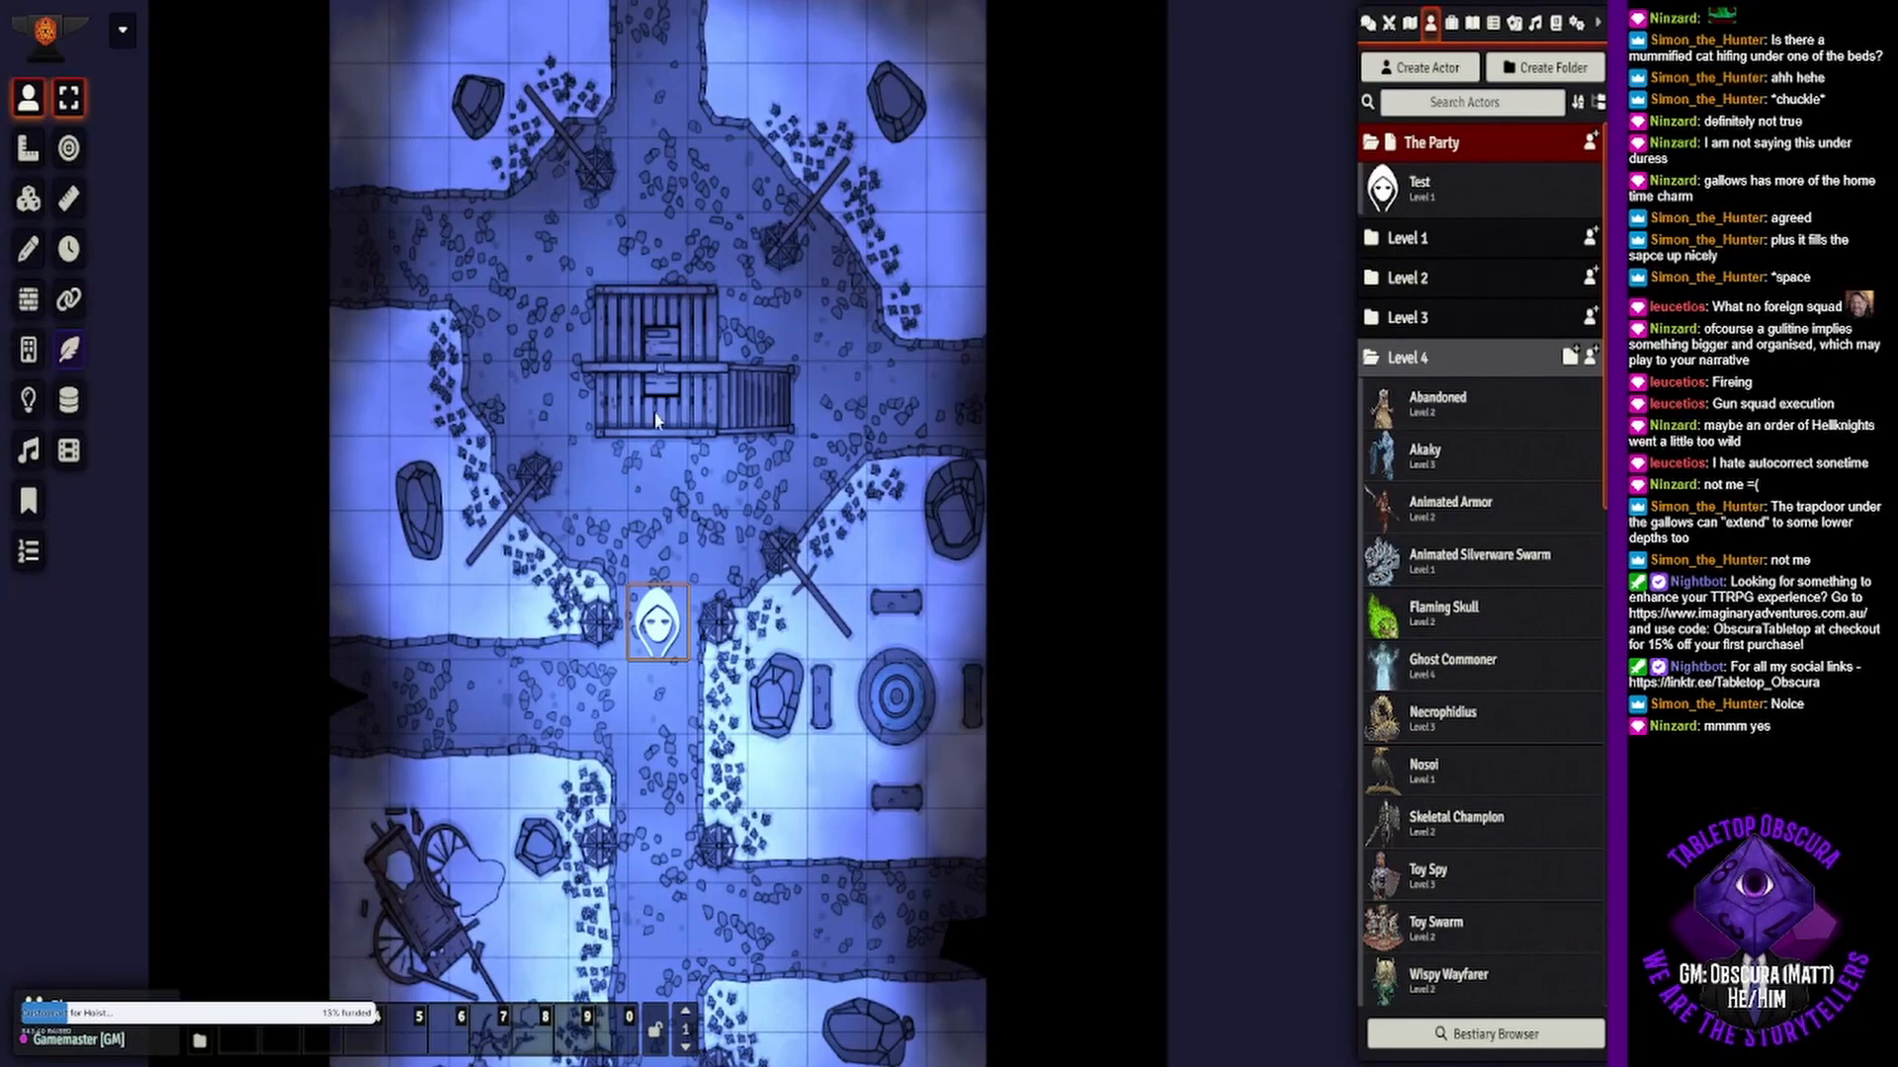
pyautogui.moveTo(675, 521); pyautogui.dragTo(679, 484)
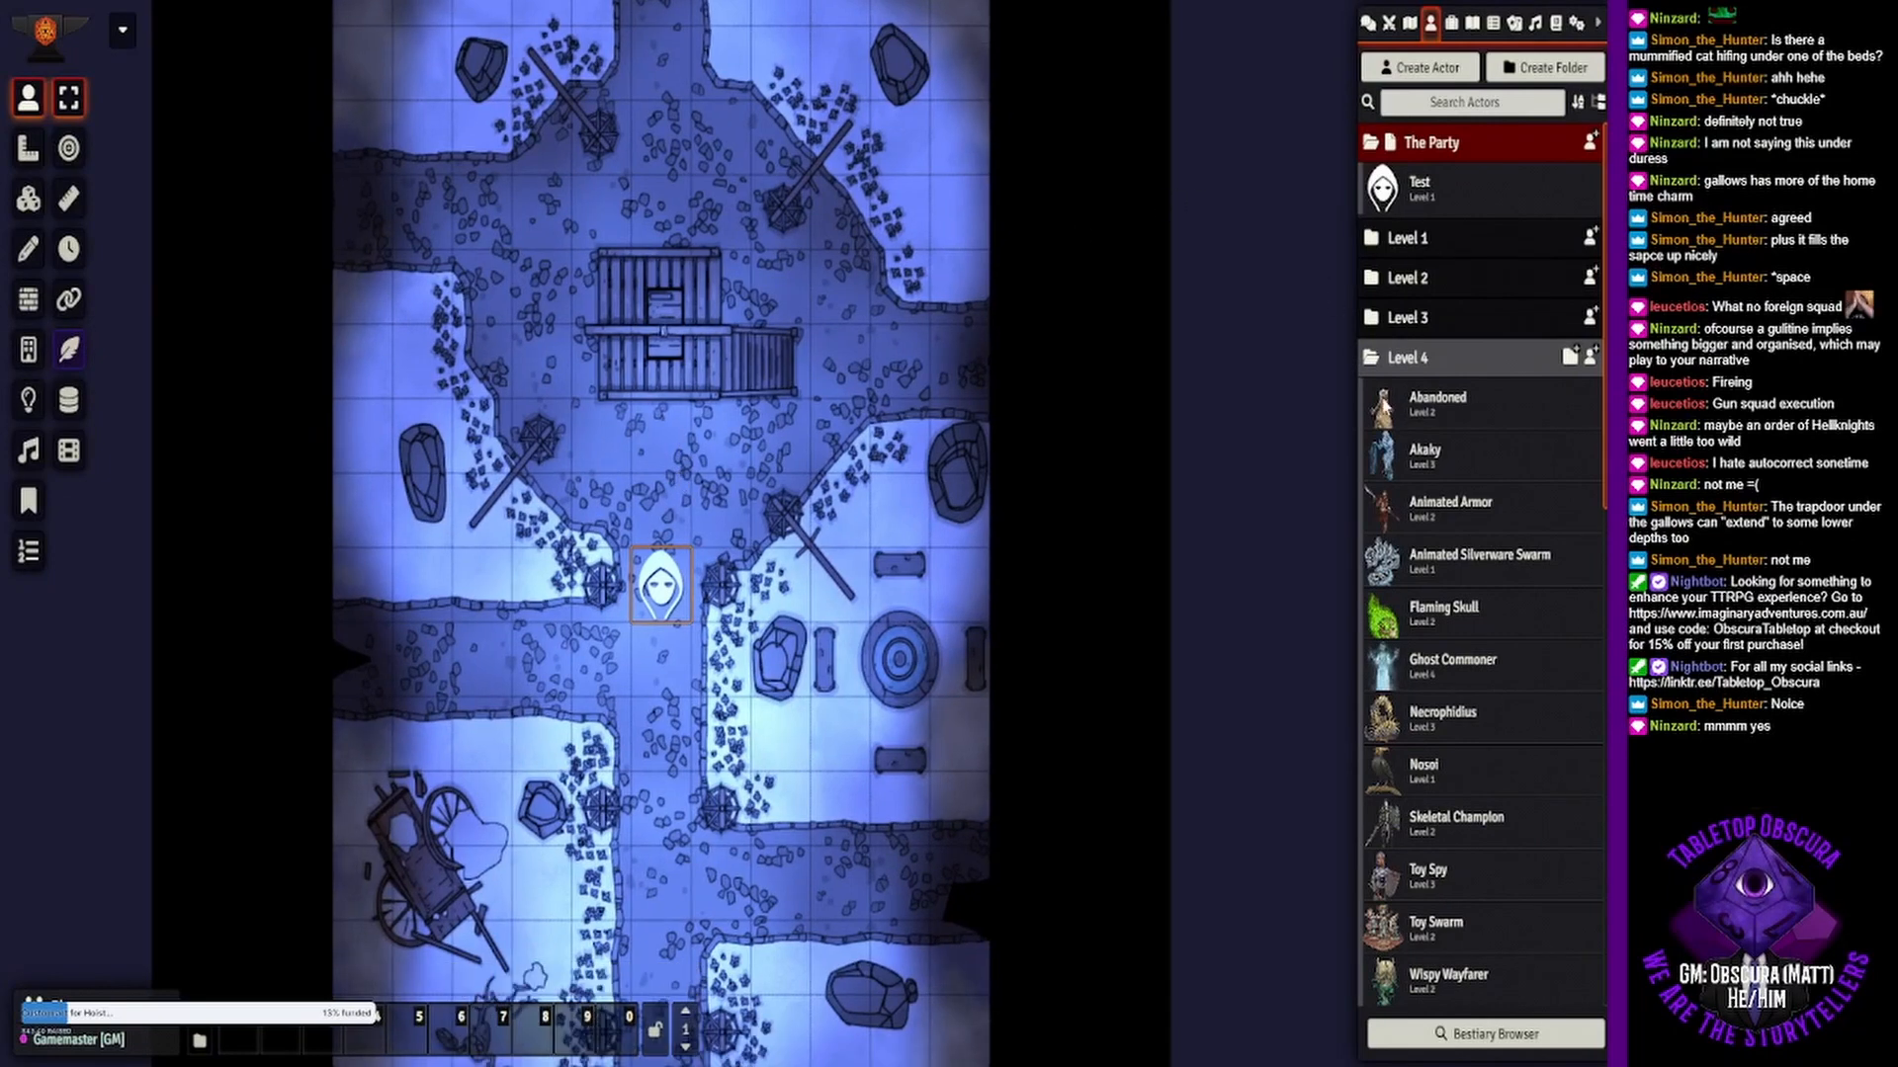
# - Search the bestiary compendium for "gallow" with the Undead trait filter kept
pyautogui.scroll(-2, 1491, 696)
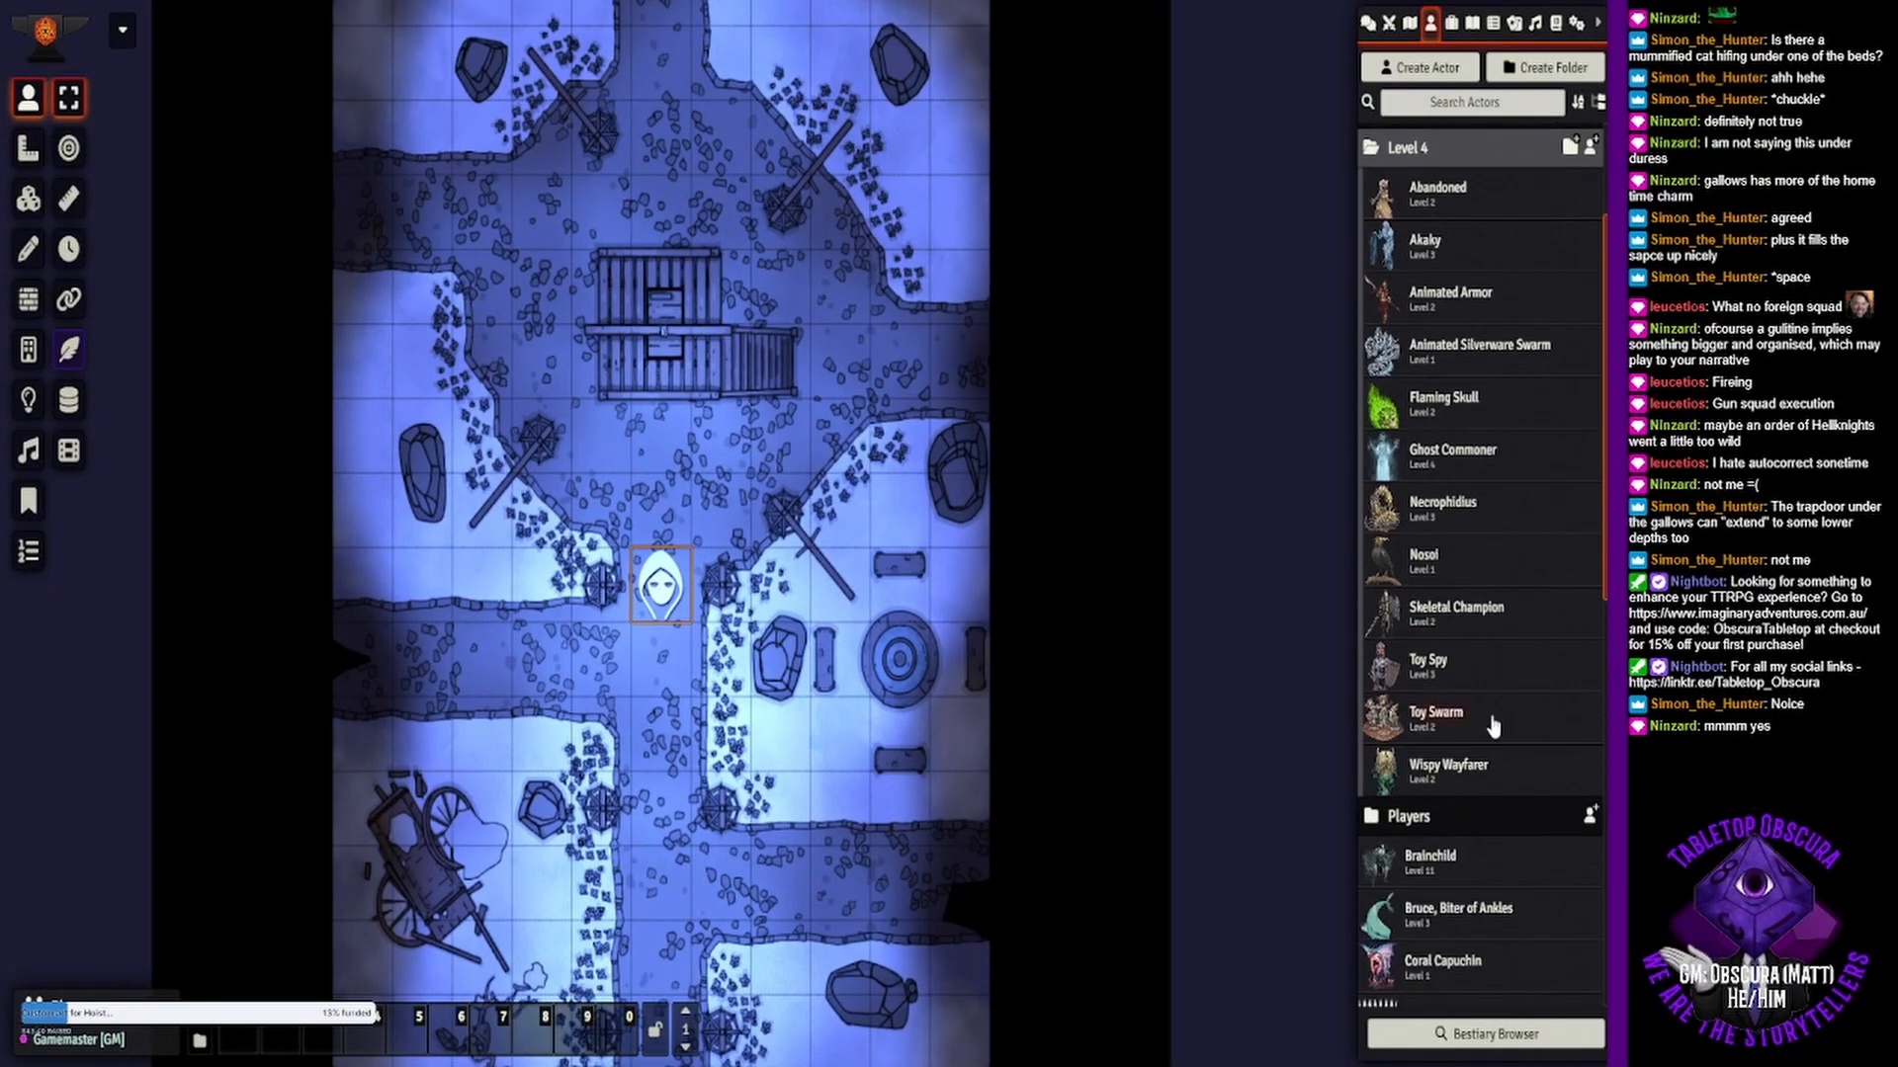
pyautogui.scroll(2, 1492, 726)
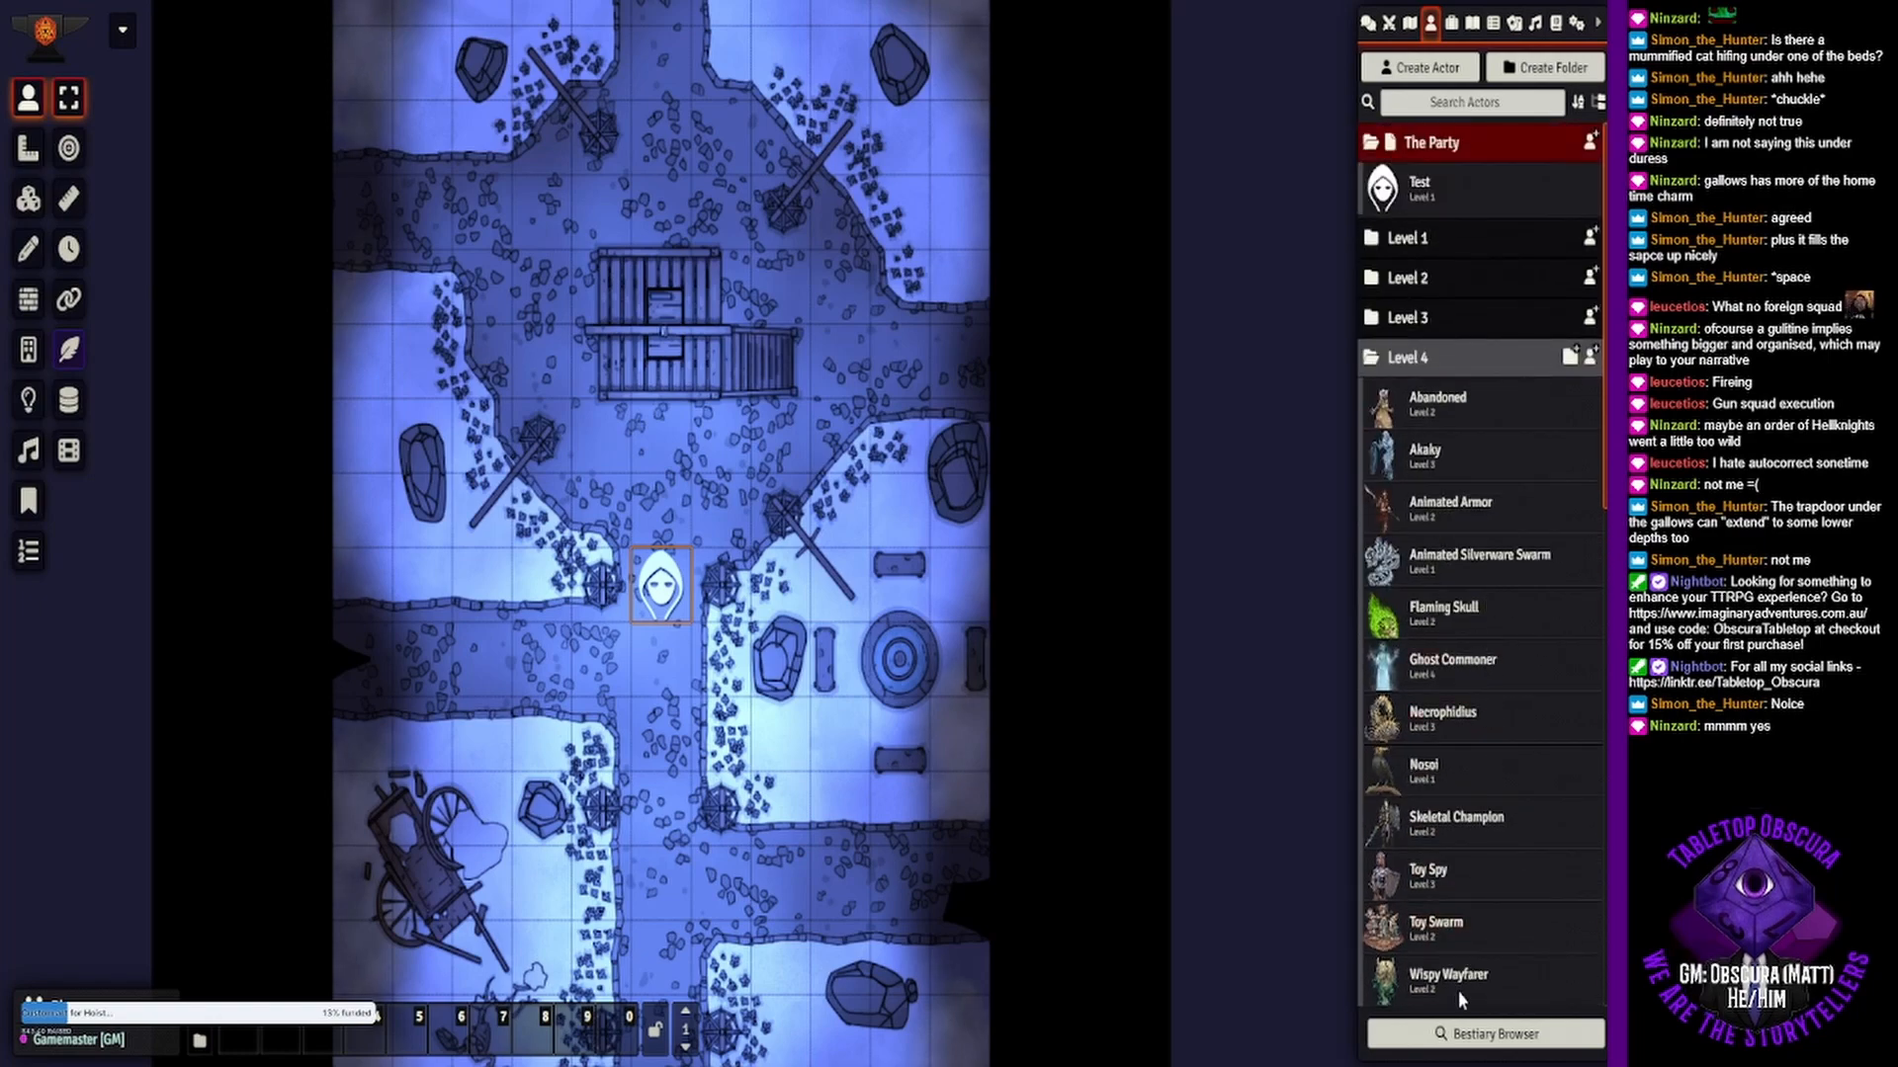
pyautogui.click(1462, 1034)
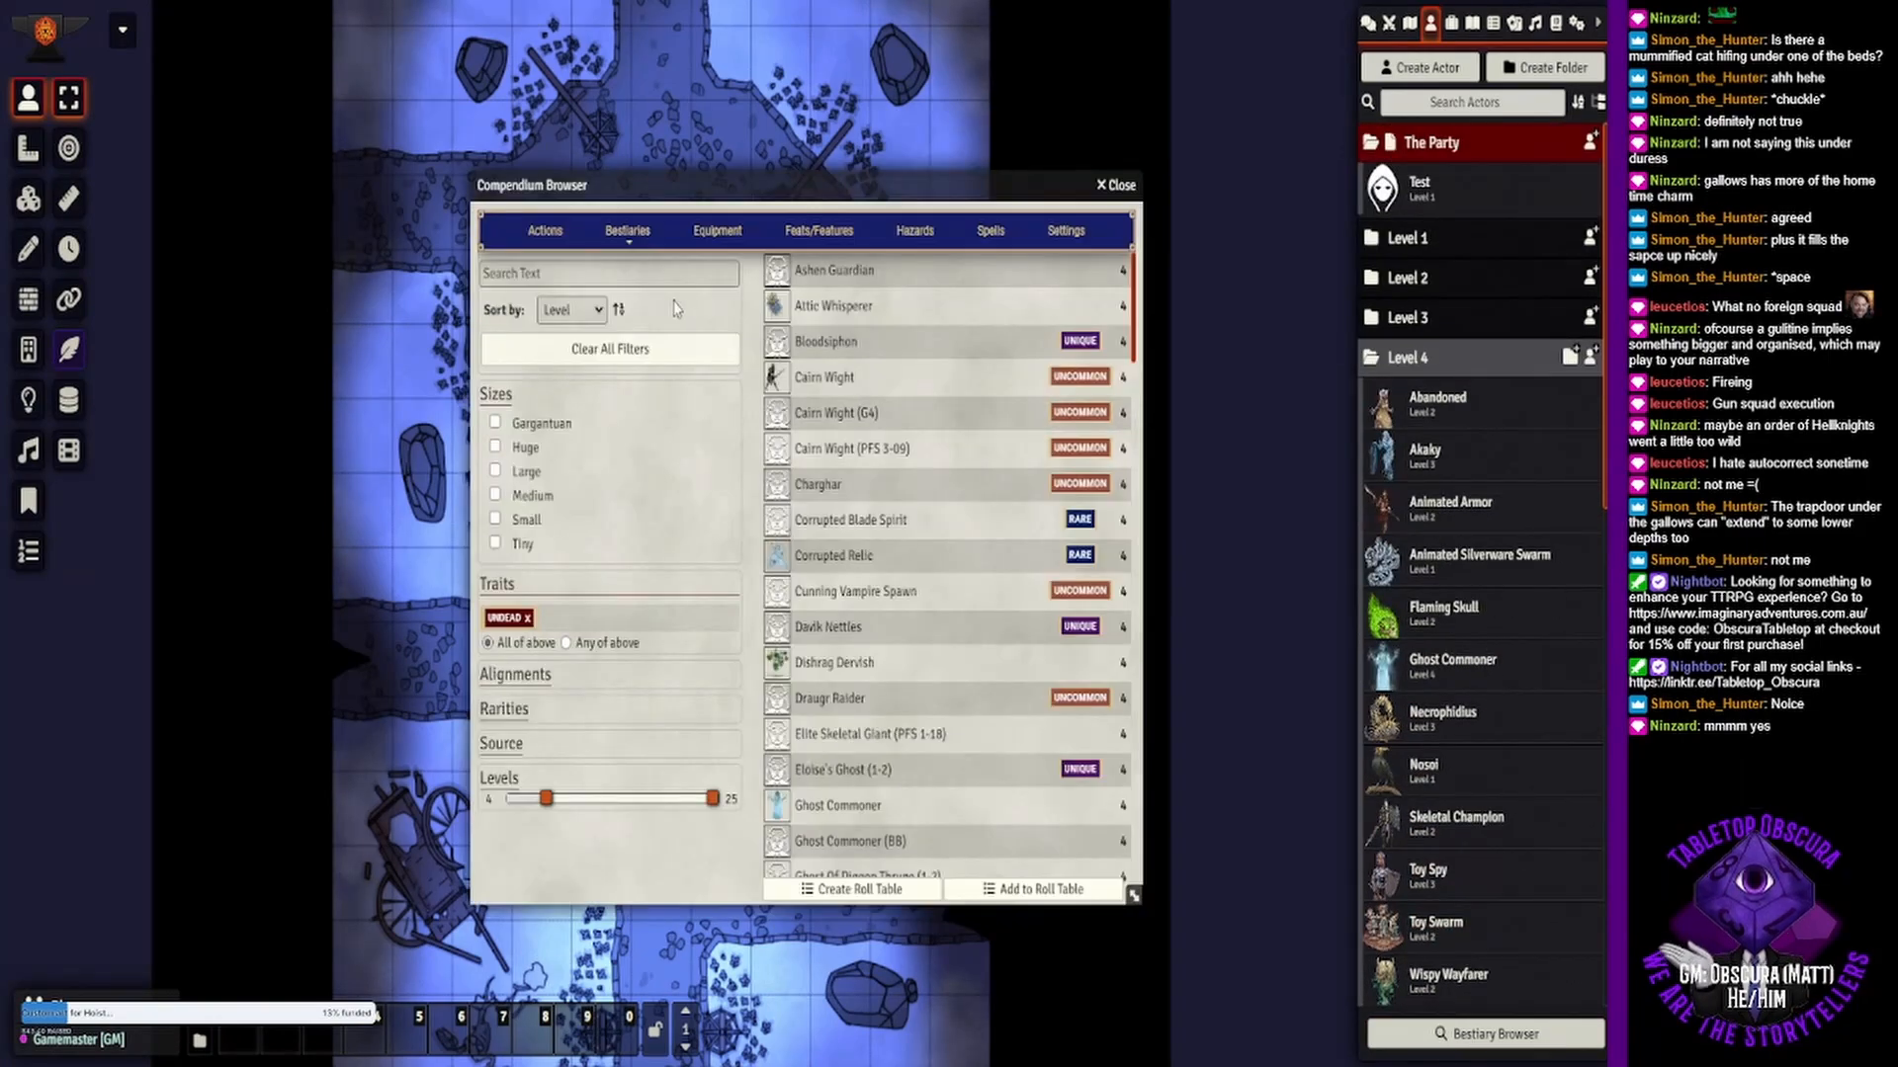
pyautogui.click(599, 272)
pyautogui.write('gallow')
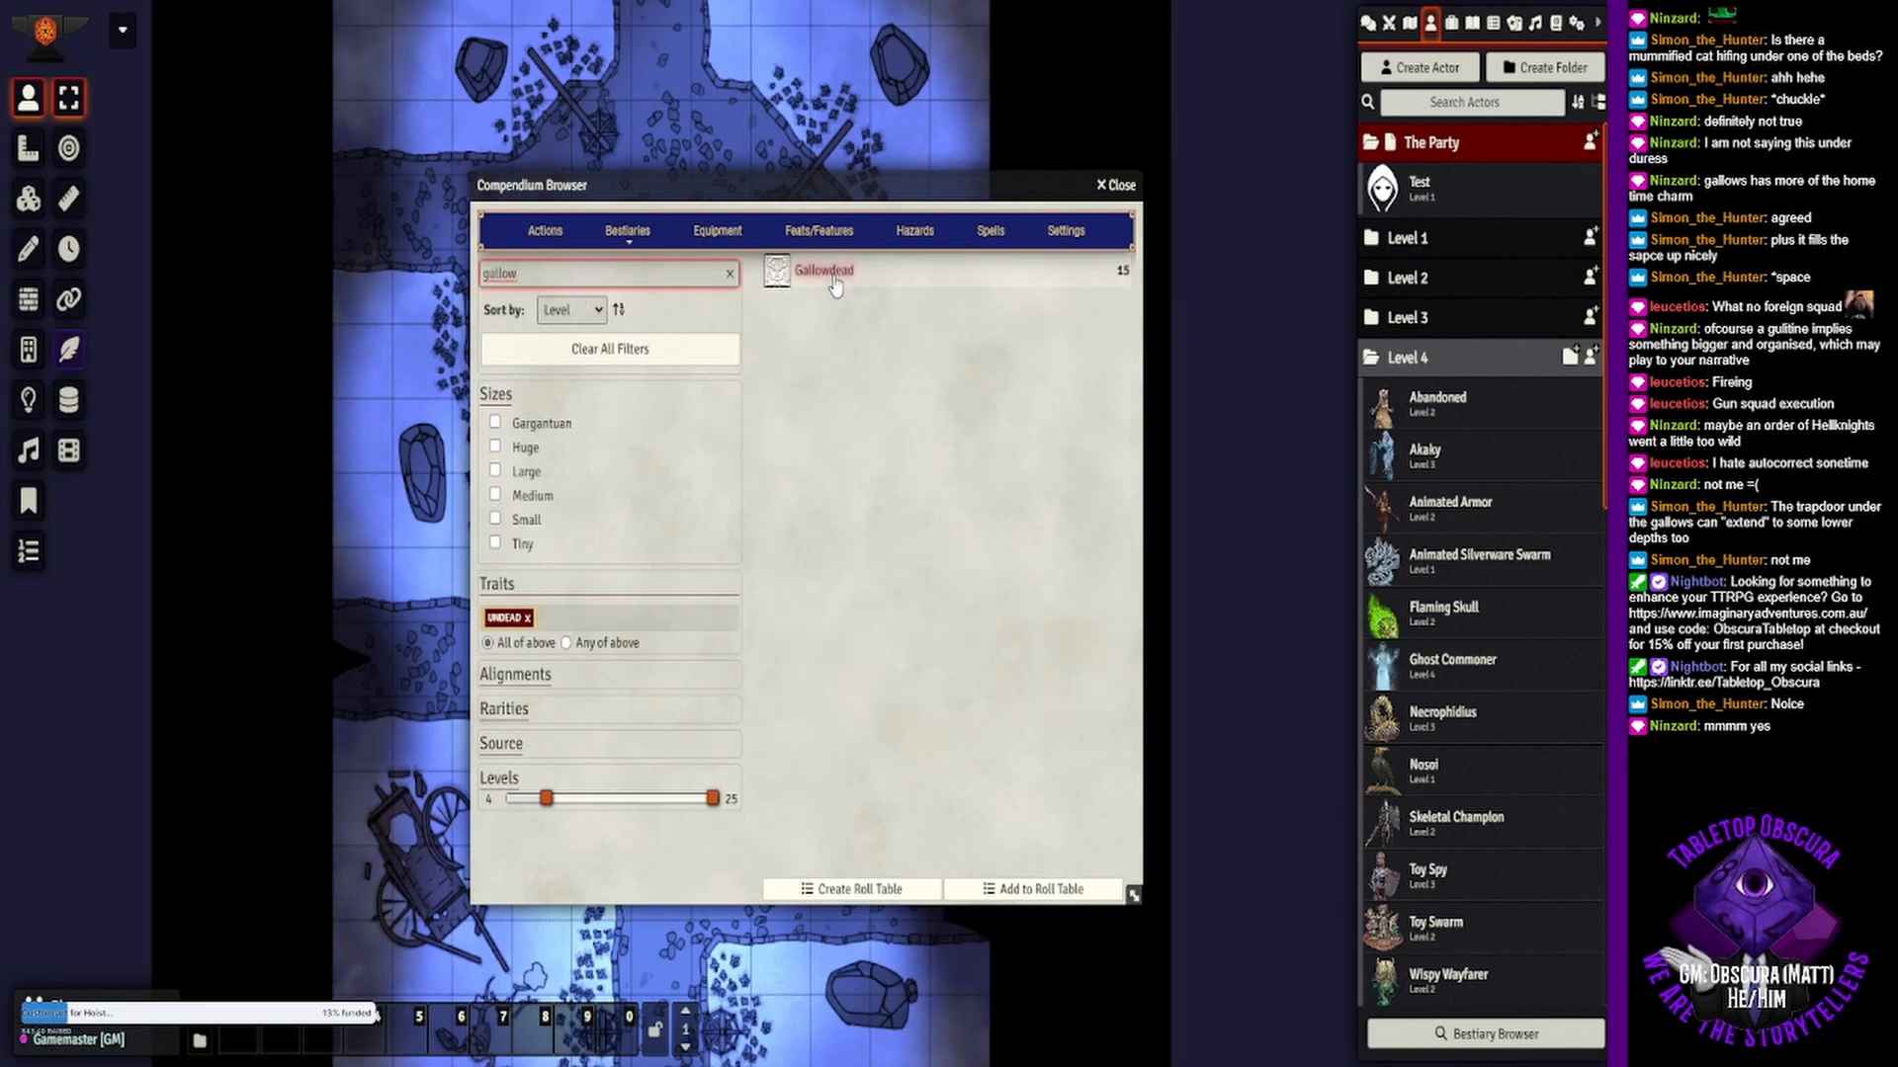
# - Review the Gallowdead's attacks, actions and passives on its creature sheet, then close the sheet and the compendium browser
pyautogui.click(833, 283)
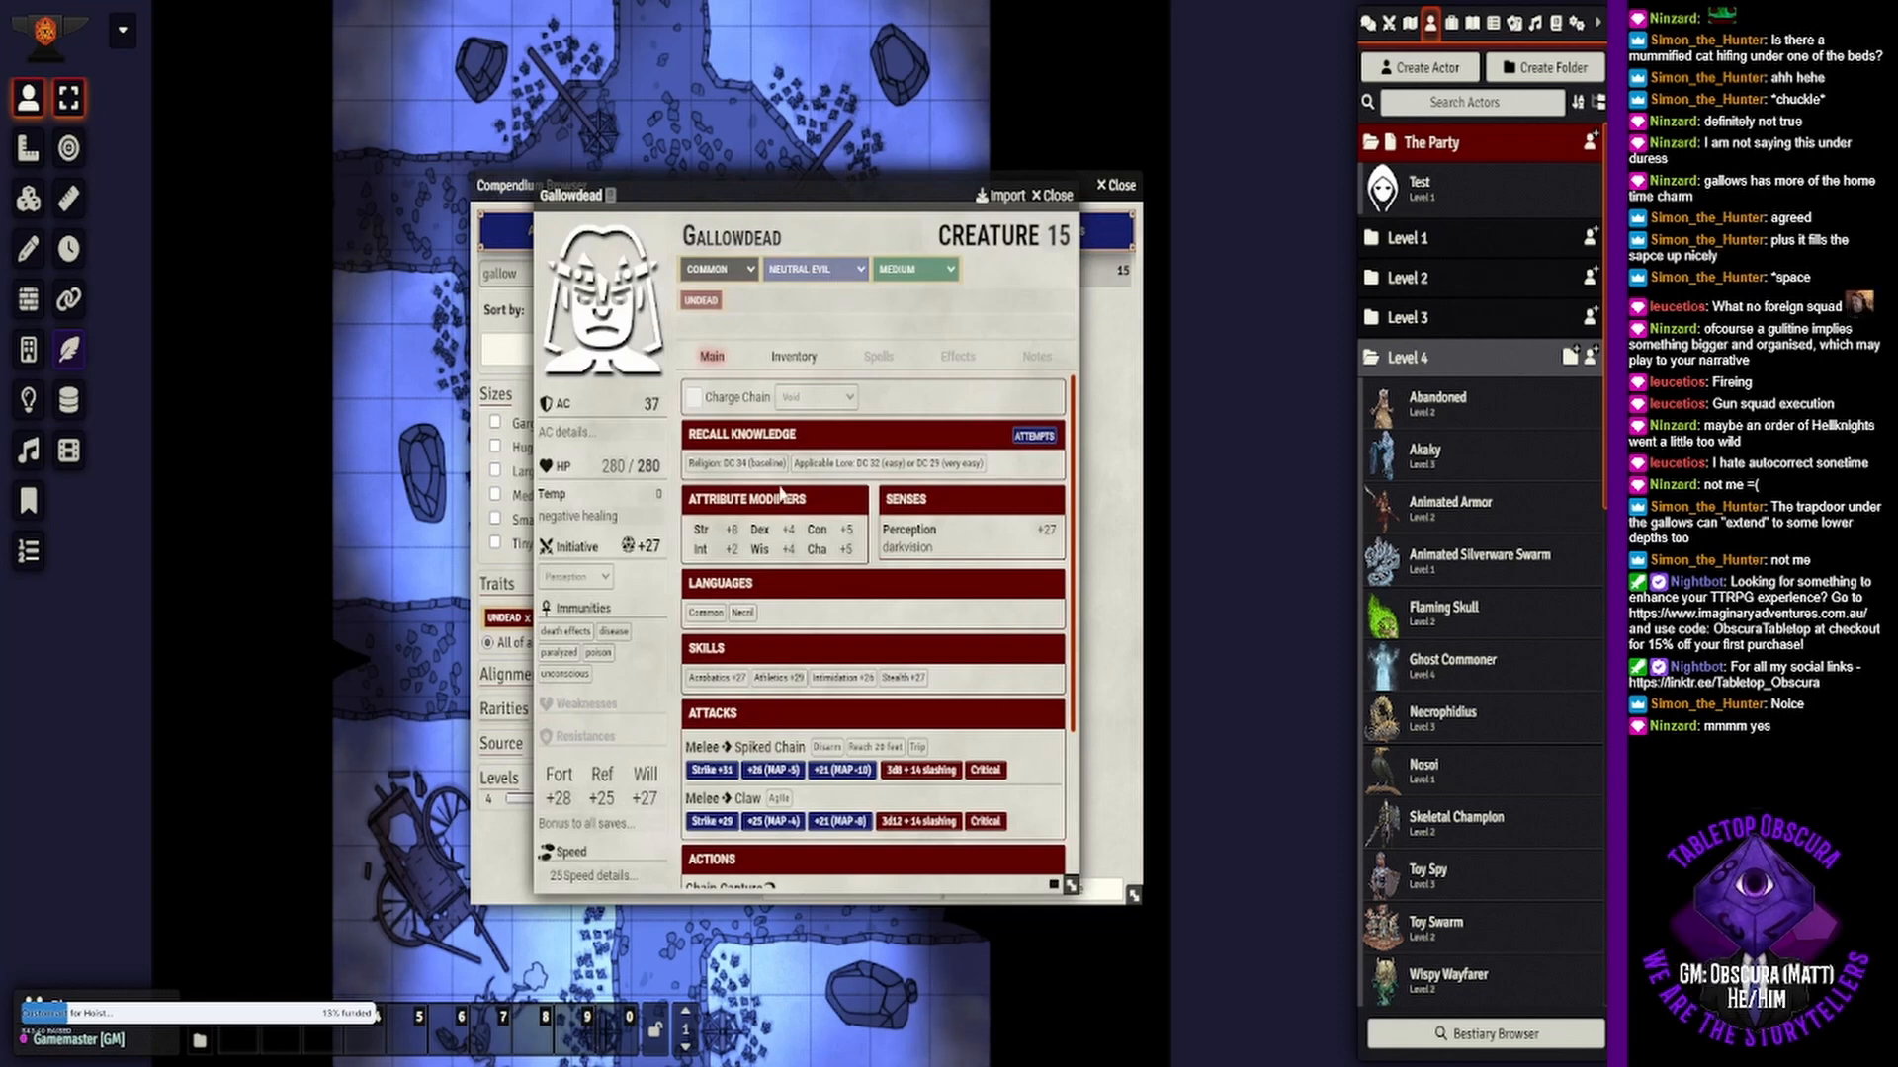
pyautogui.scroll(-3, 781, 494)
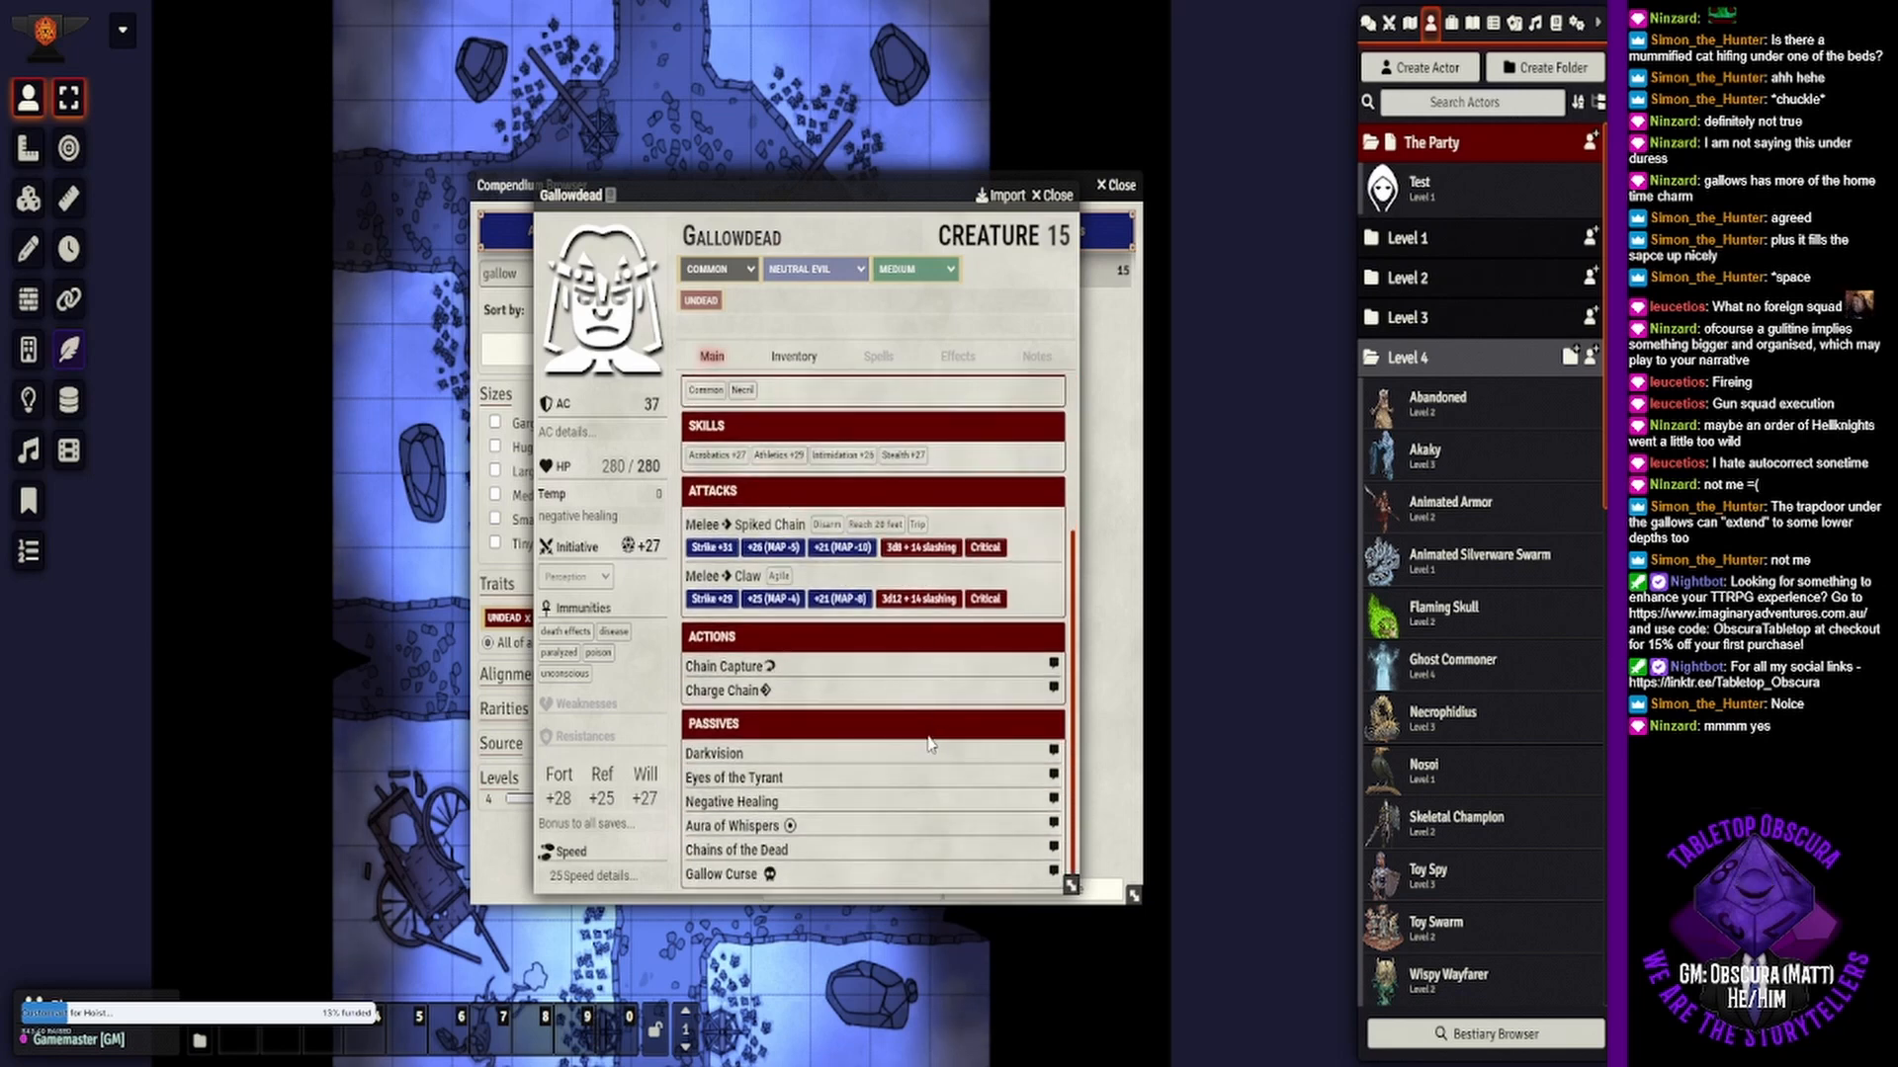
pyautogui.scroll(3, 798, 761)
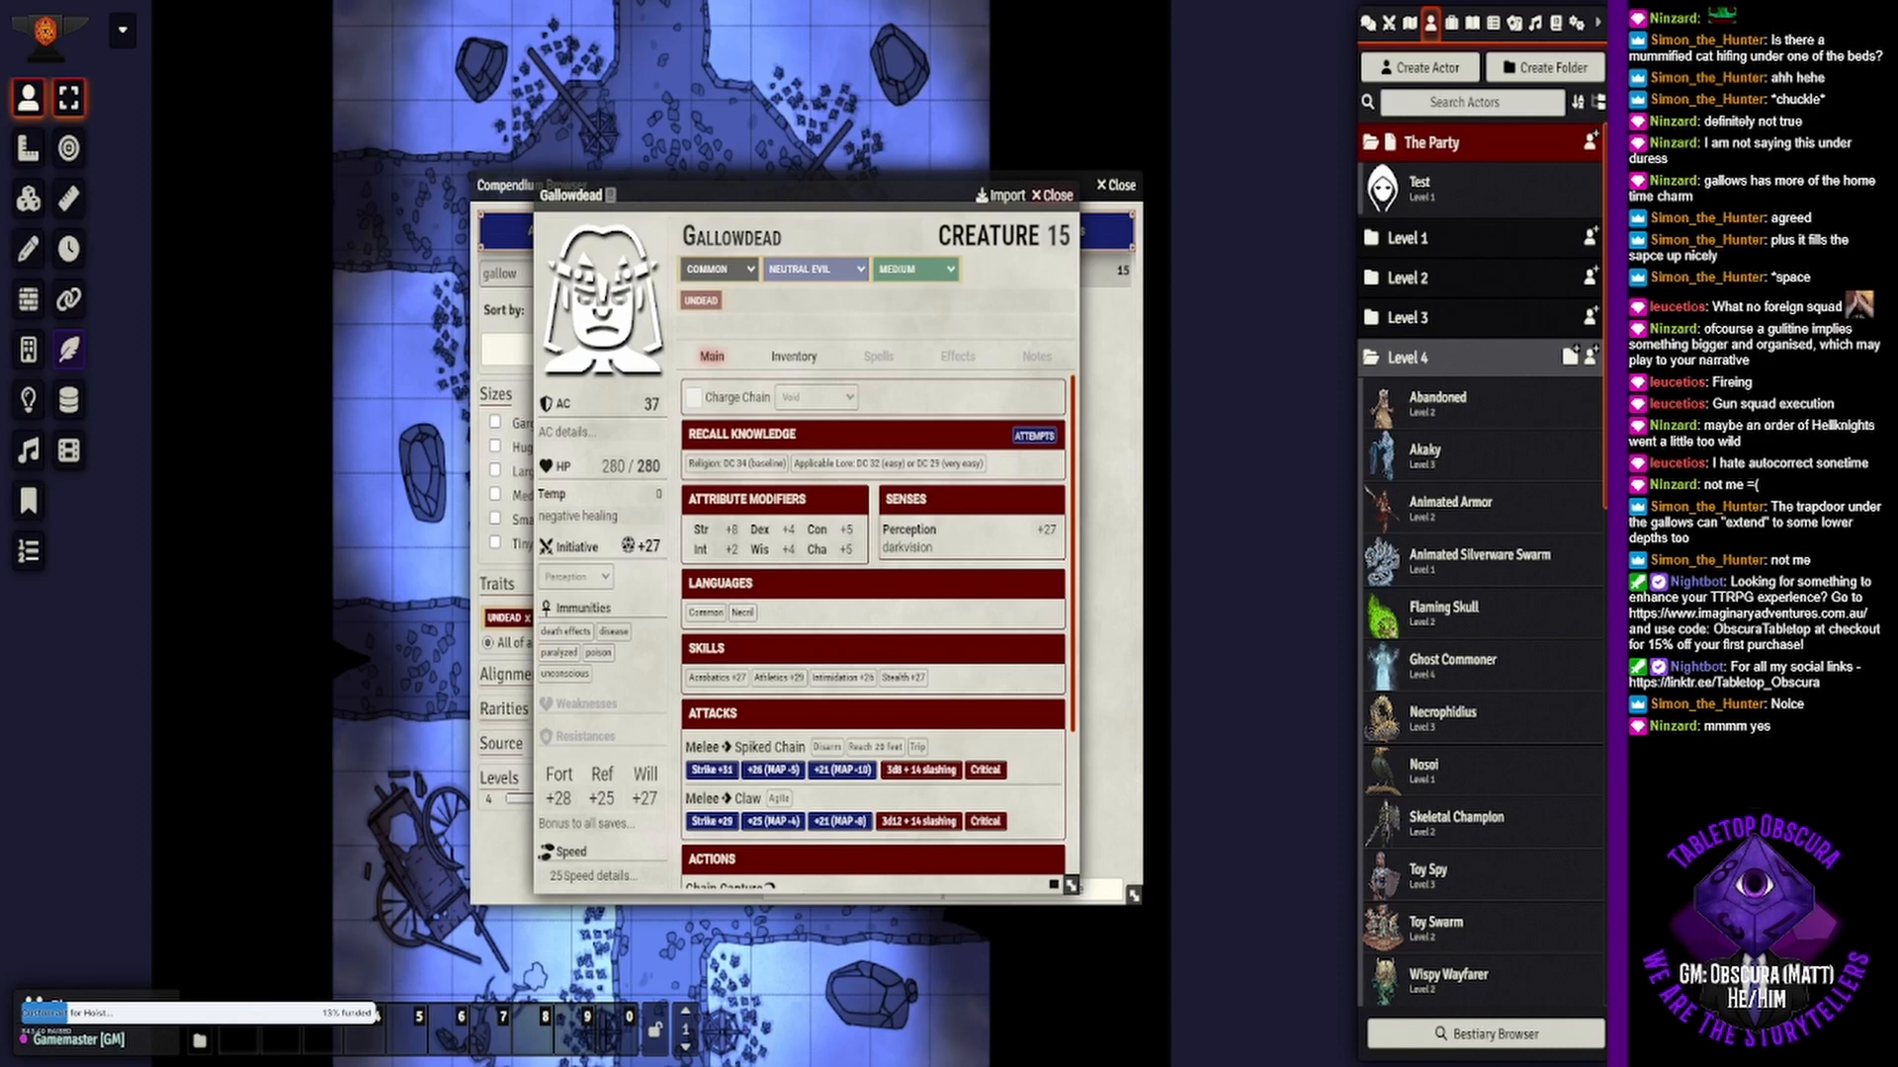
pyautogui.click(1052, 194)
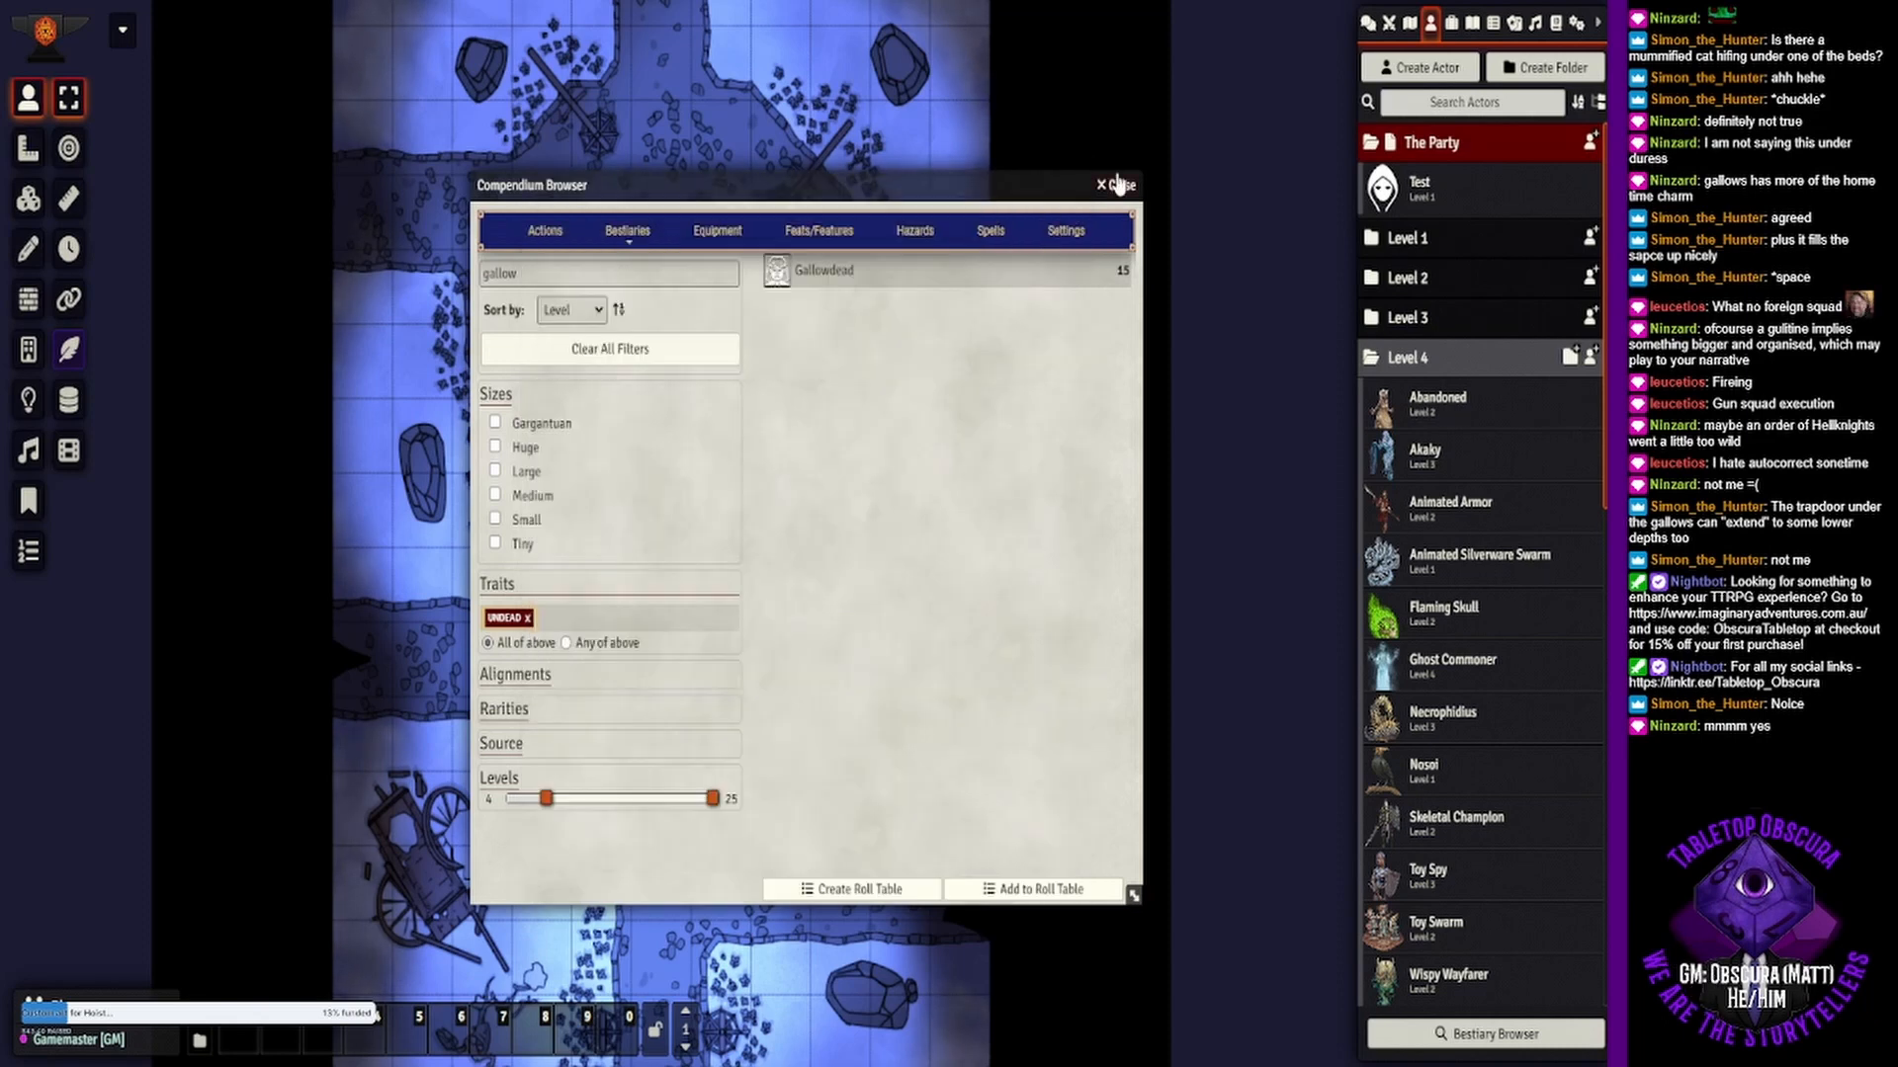
pyautogui.click(1116, 185)
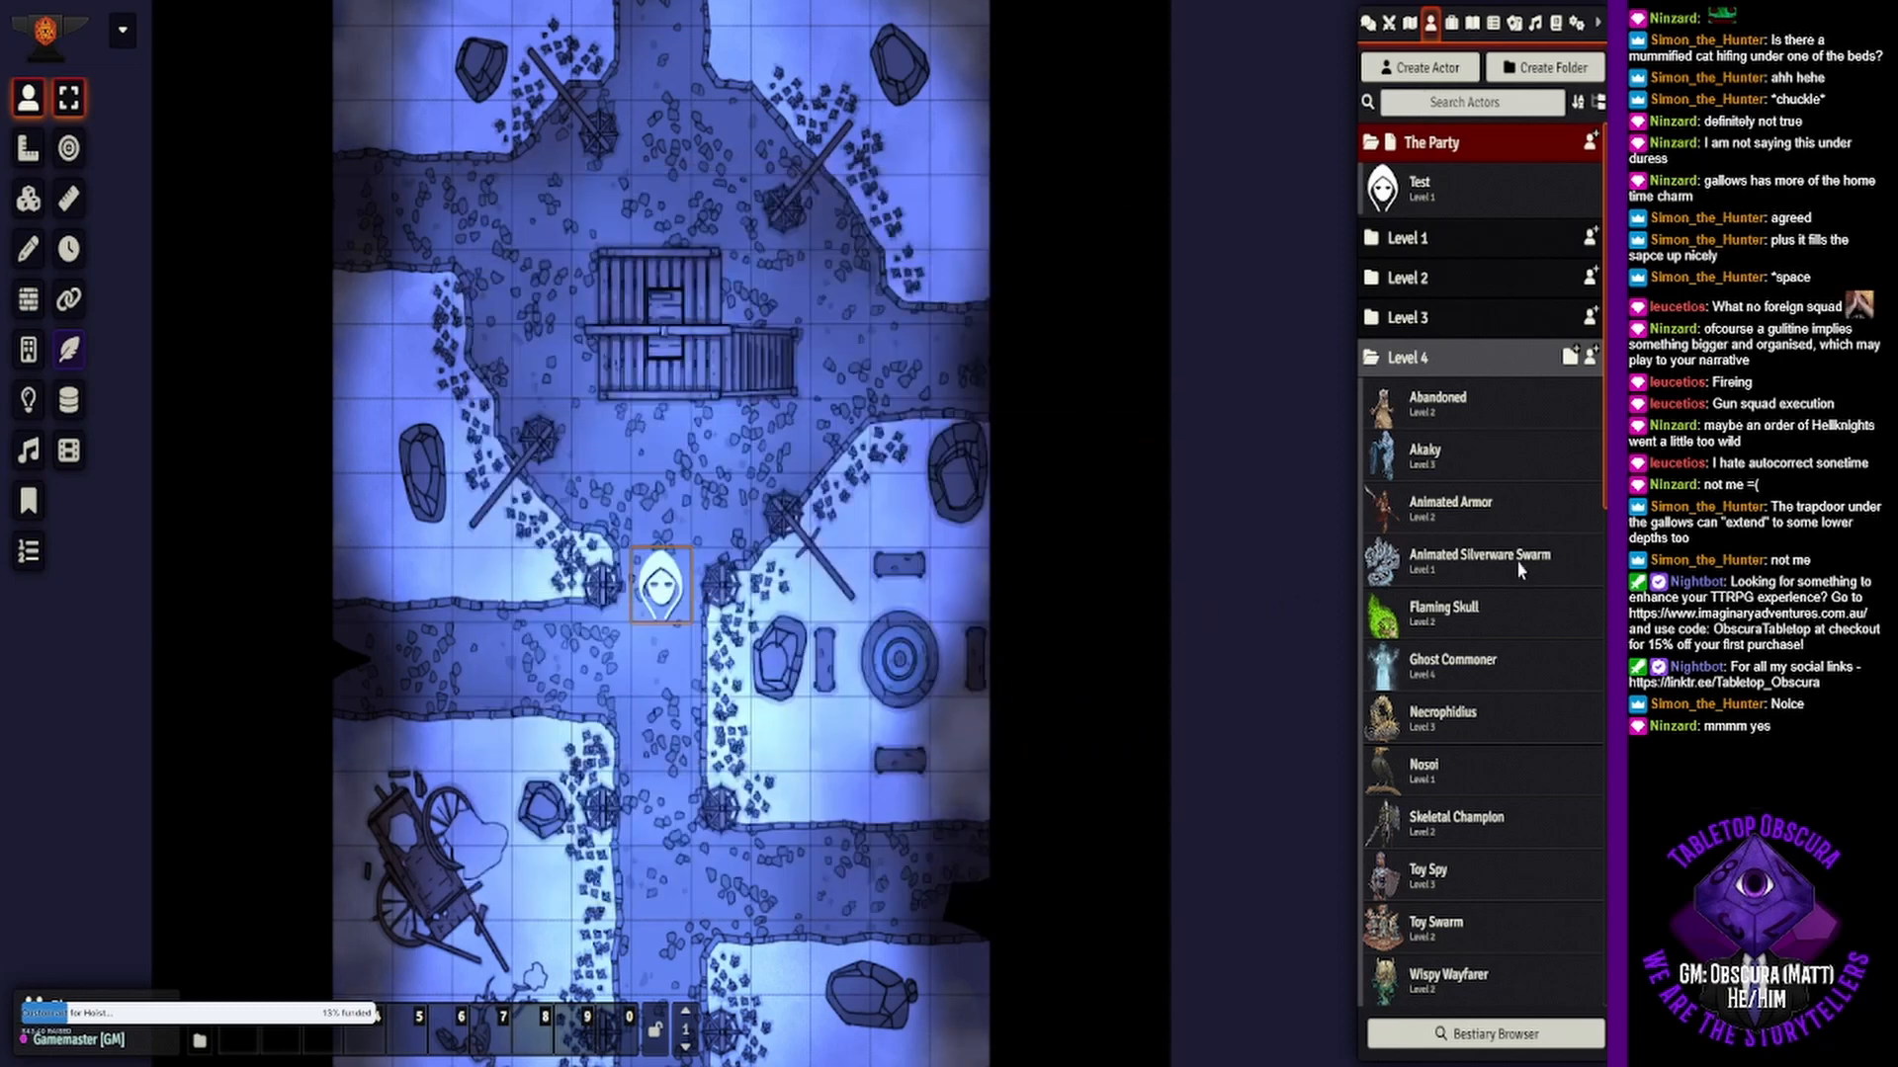
# - Examine the Nosoi's creature sheet from the Level 4 folder, close it and look further through the actor list
pyautogui.click(1427, 776)
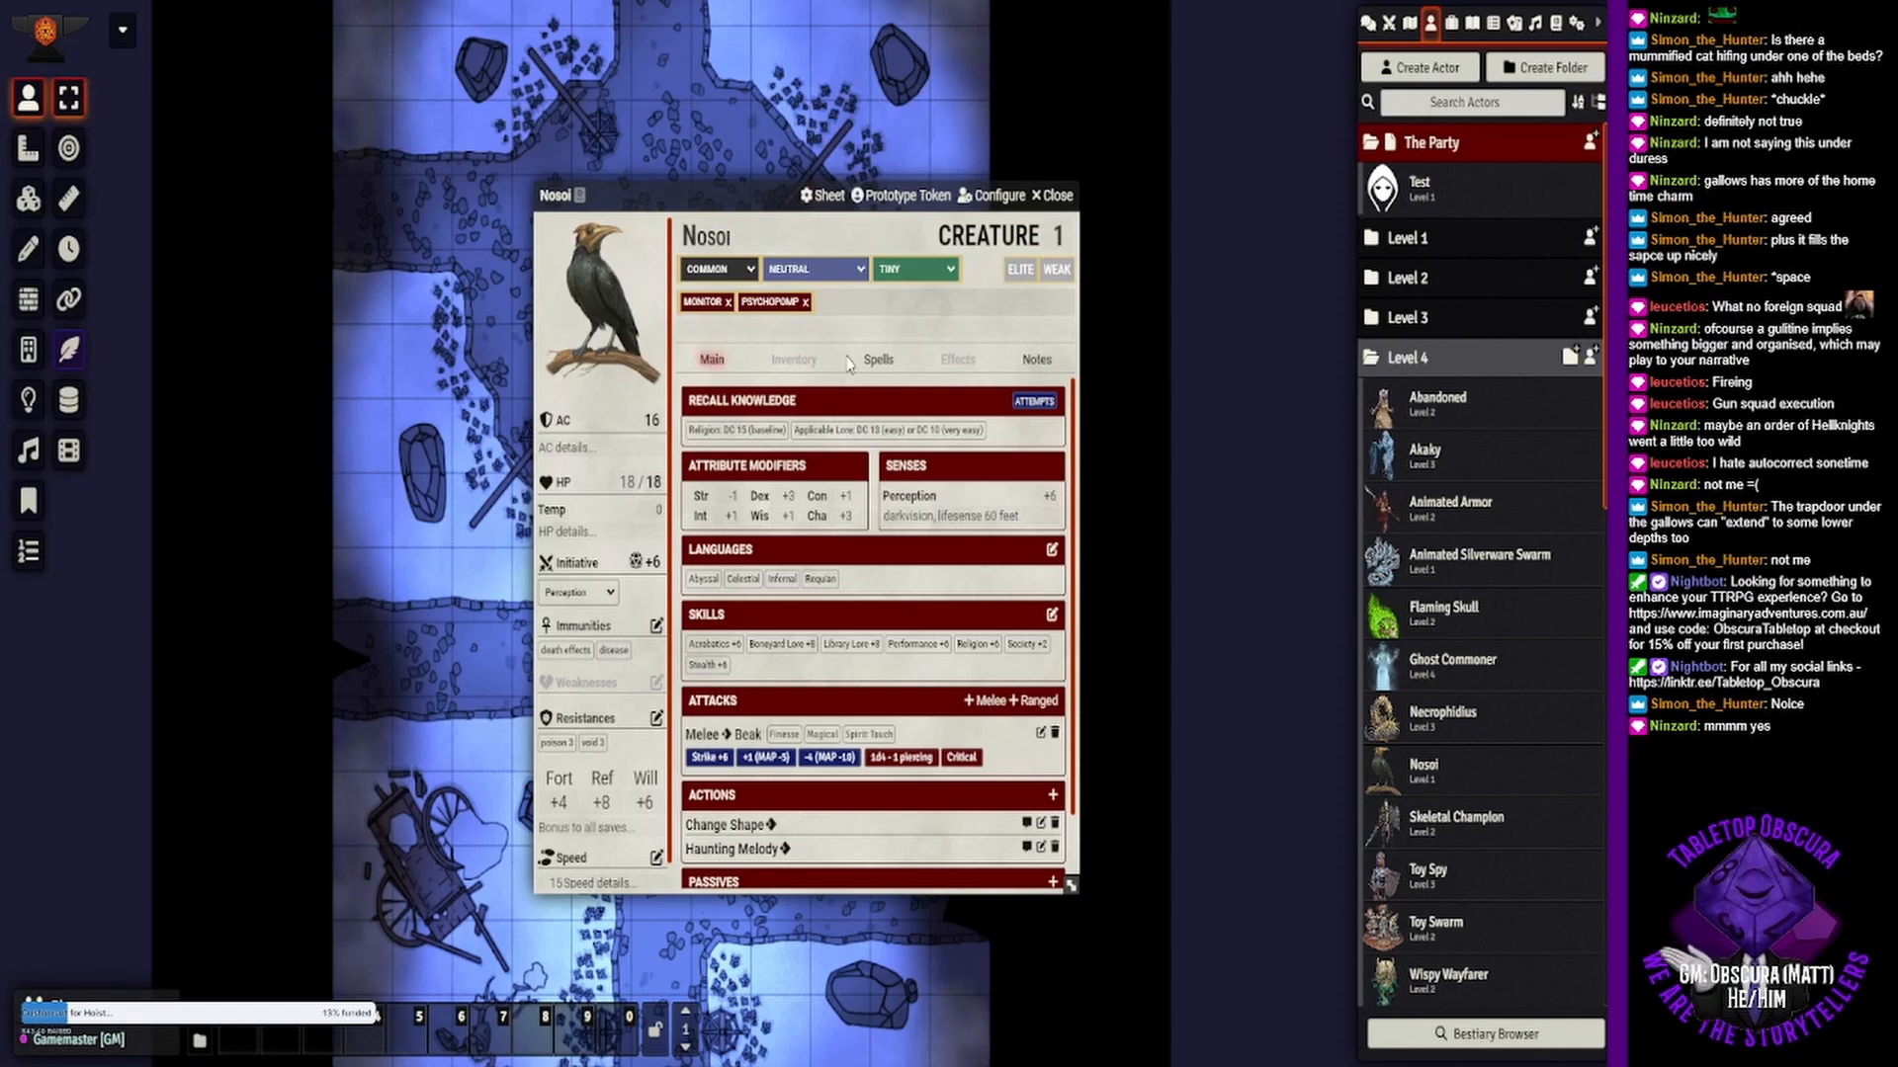
pyautogui.click(1055, 196)
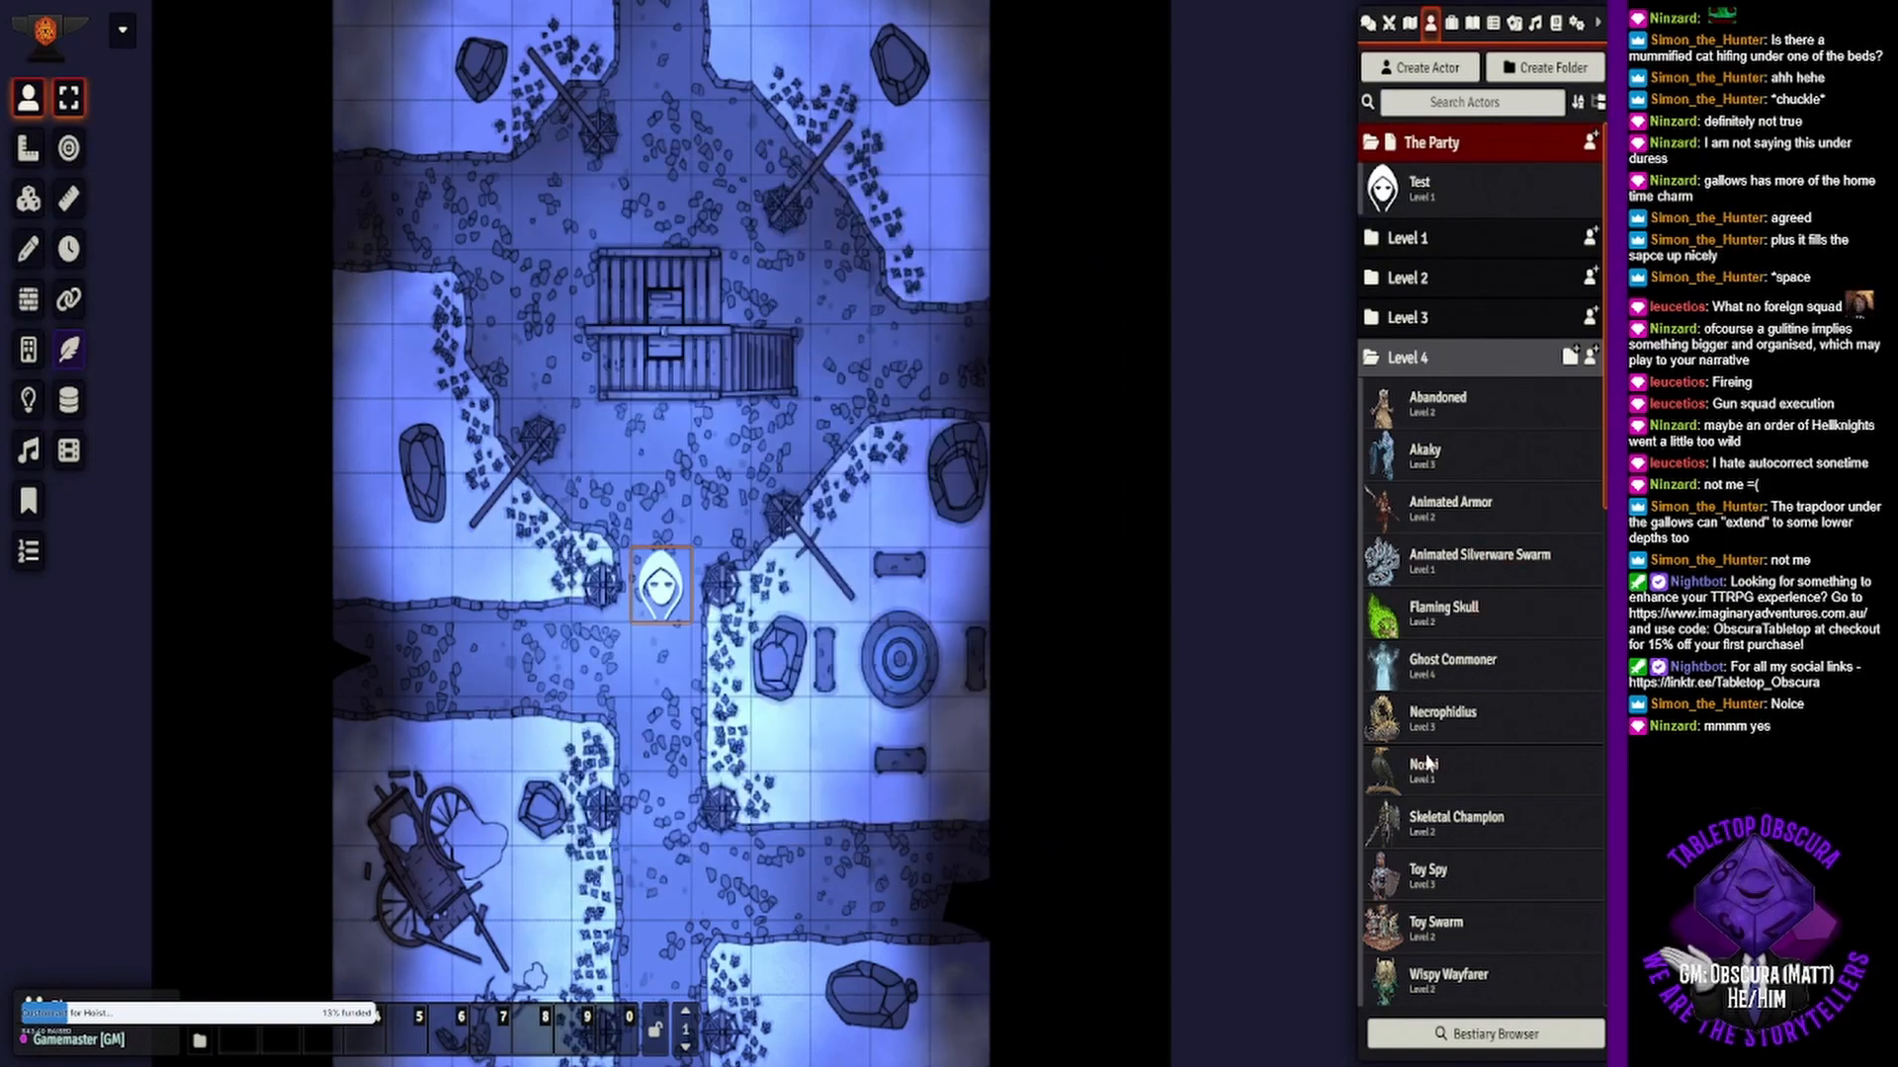
pyautogui.scroll(-2, 1437, 699)
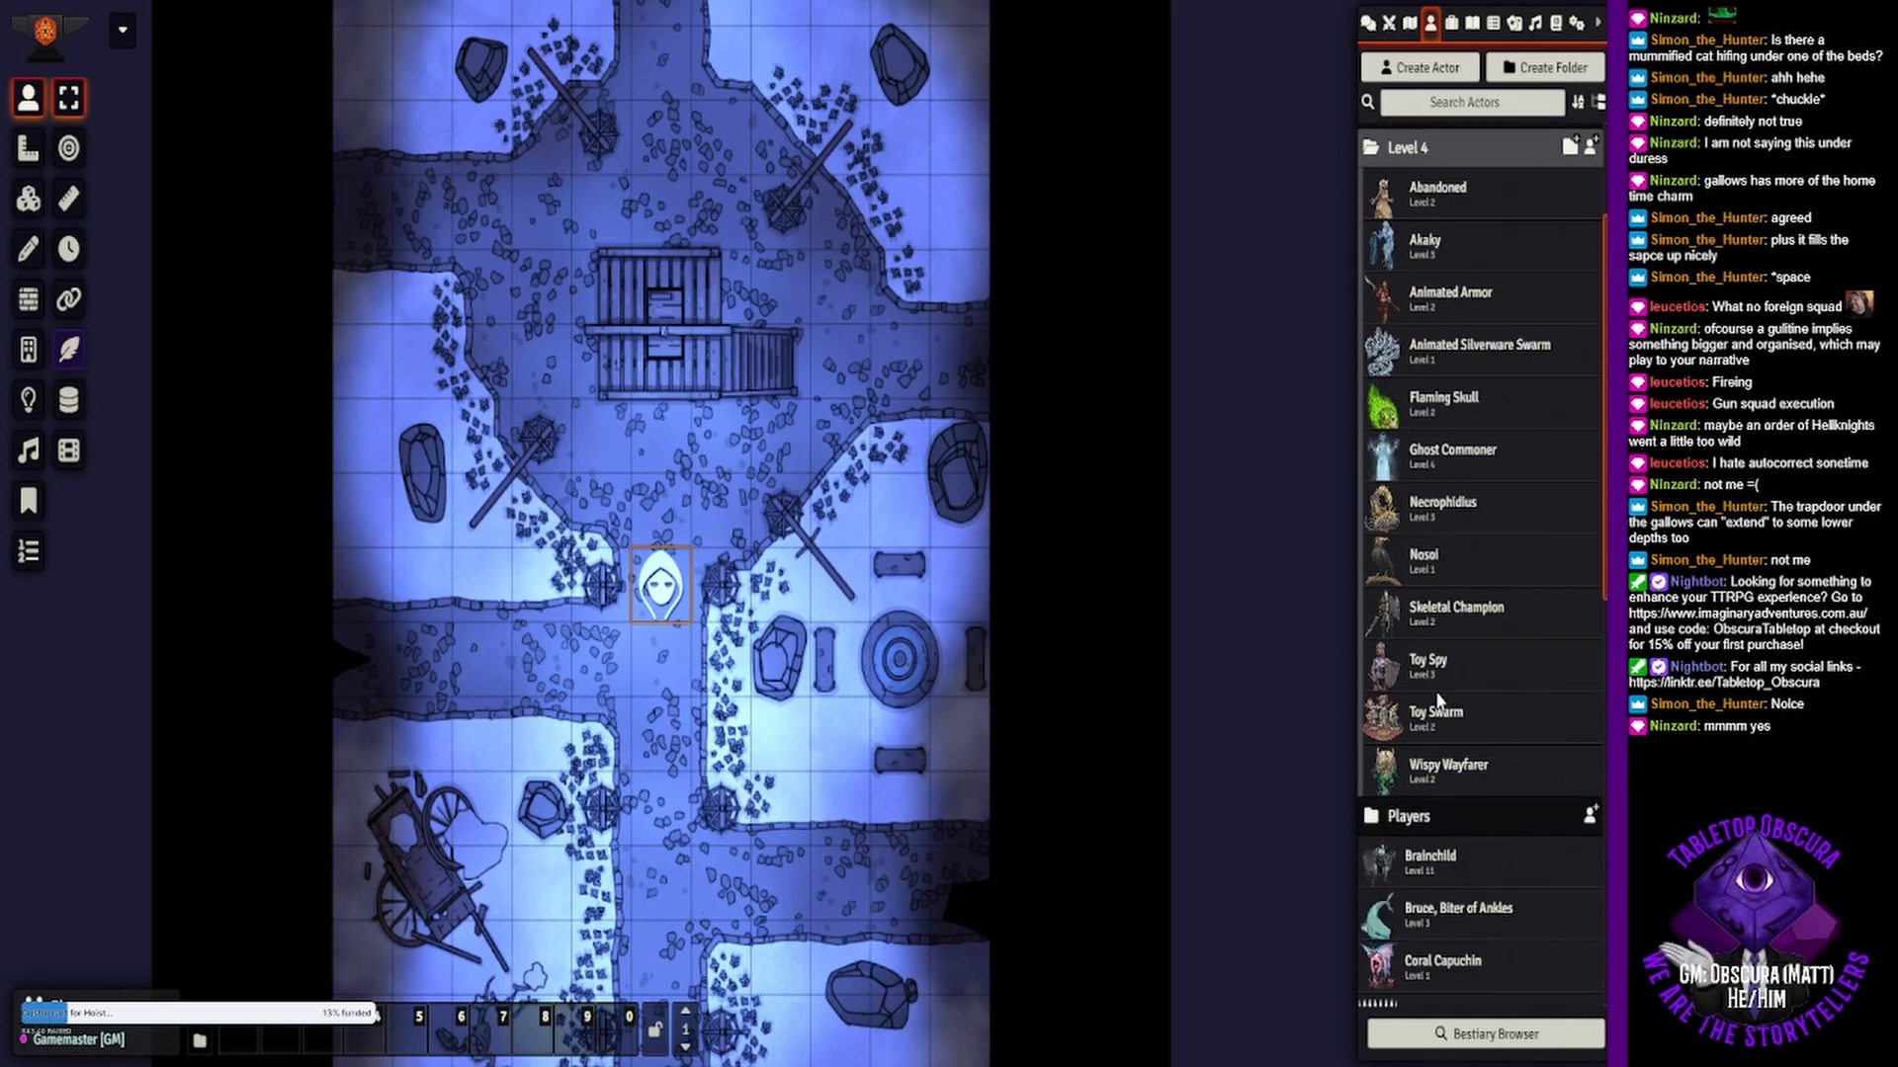
# - Place a Ghost Commoner token on the gallows platform and a Skeletal Champion token one square south of it
pyautogui.moveTo(1441, 458); pyautogui.dragTo(660, 358)
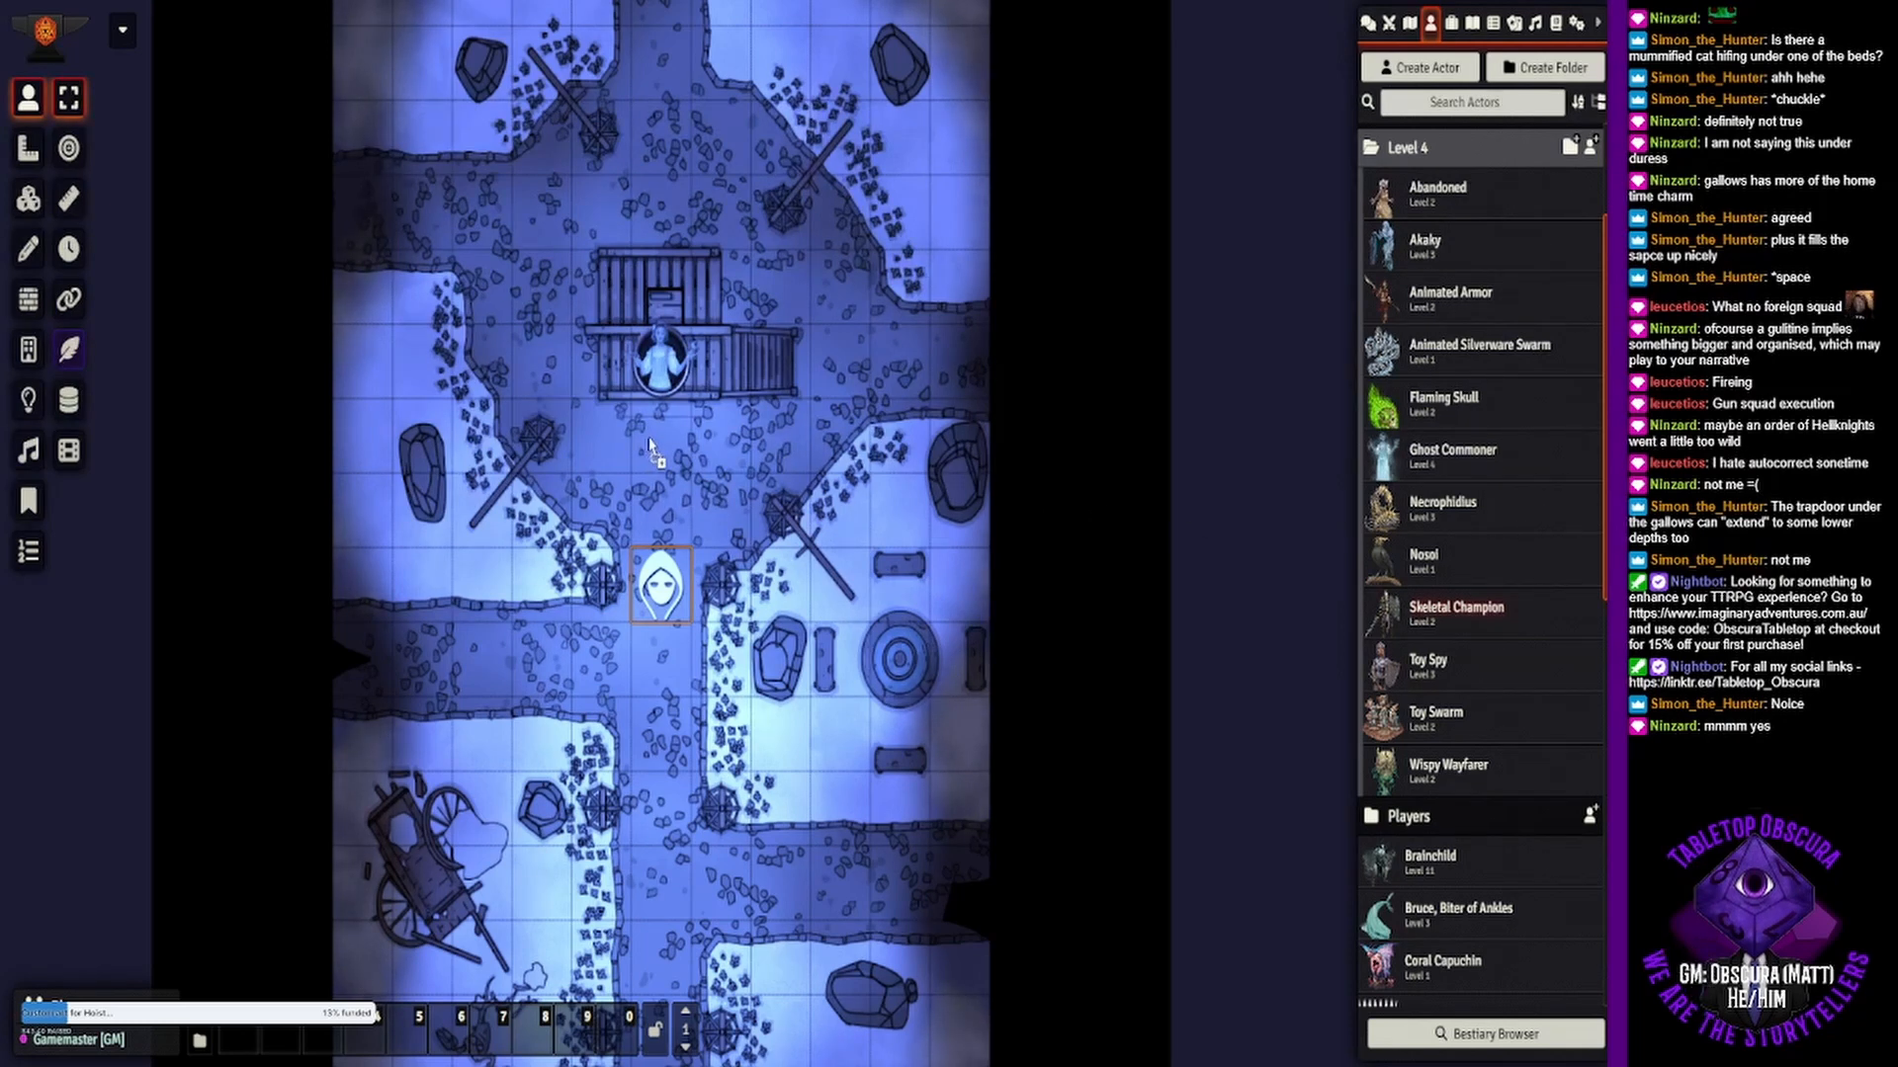
pyautogui.moveTo(649, 444); pyautogui.dragTo(652, 445)
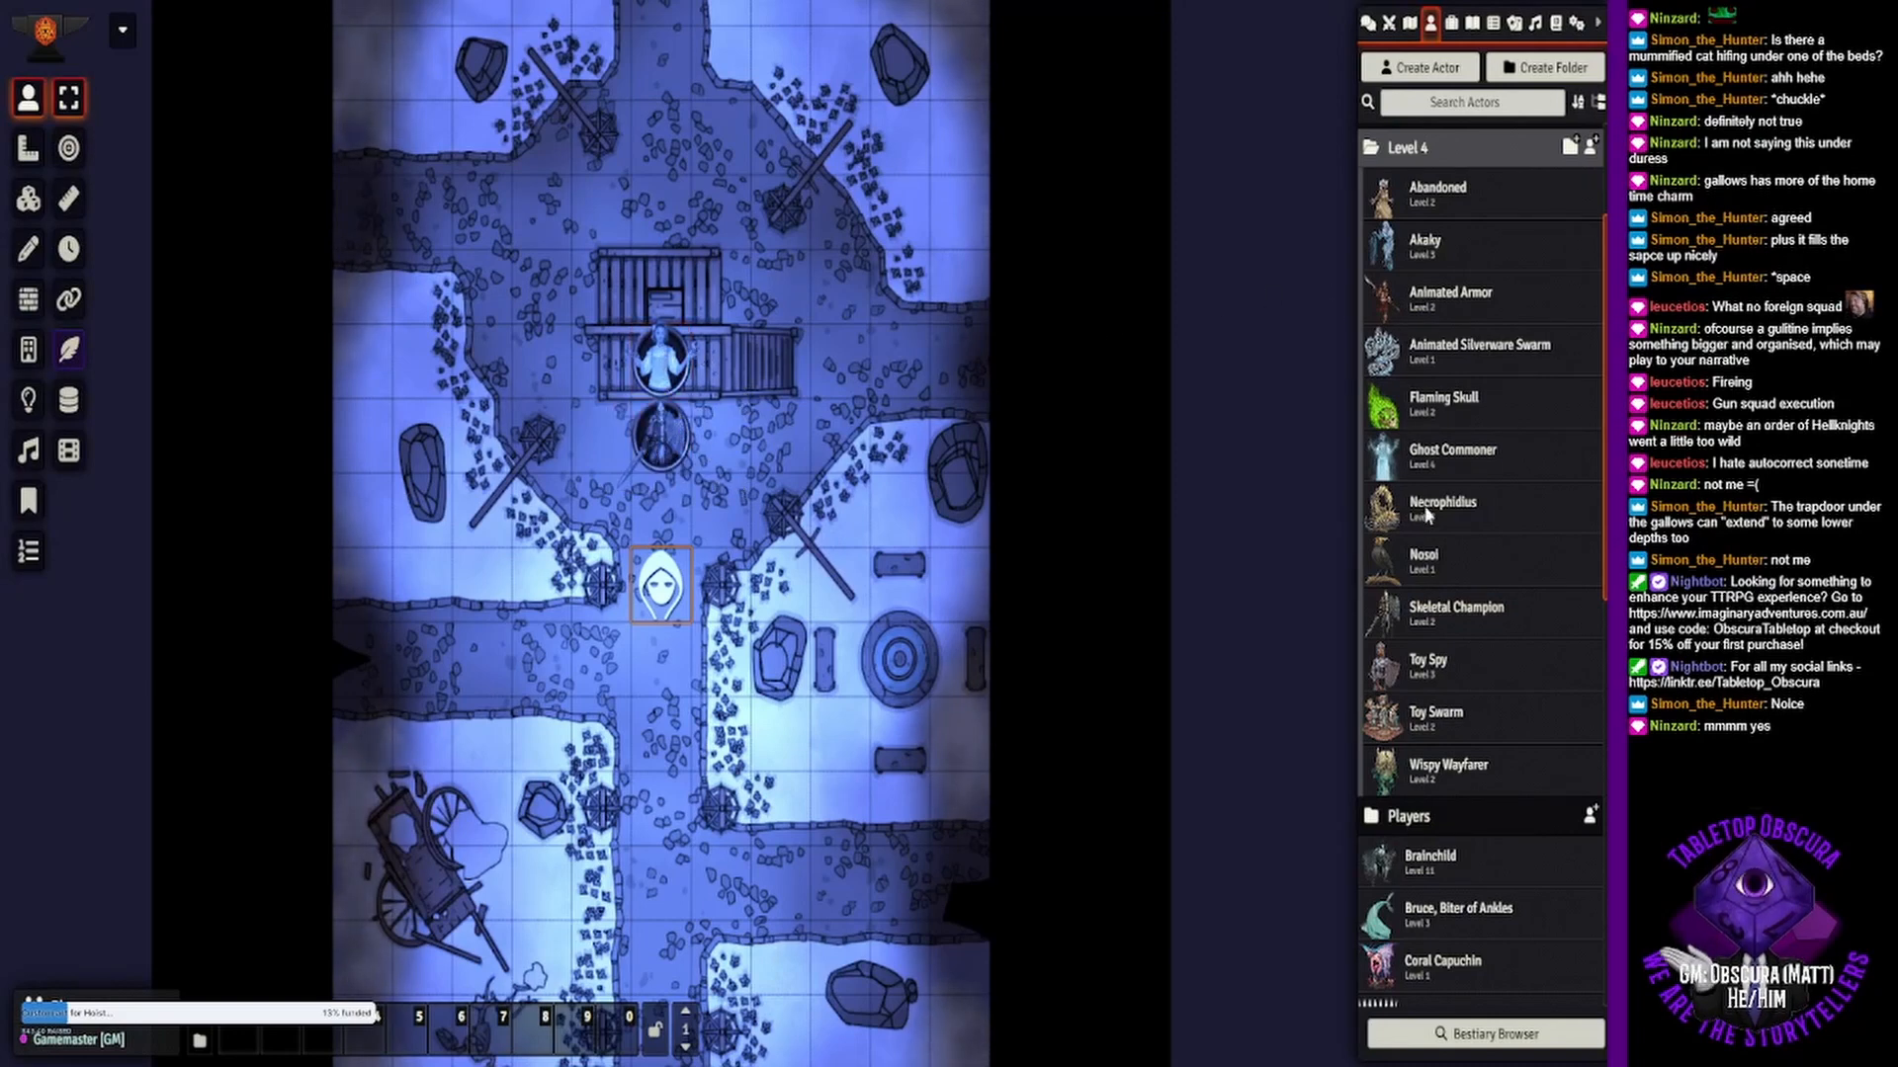
# - Place a Nosoi token from the Level 4 folder on each of the four slanted wooden posts around the gallows plaza
pyautogui.scroll(2, 1491, 411)
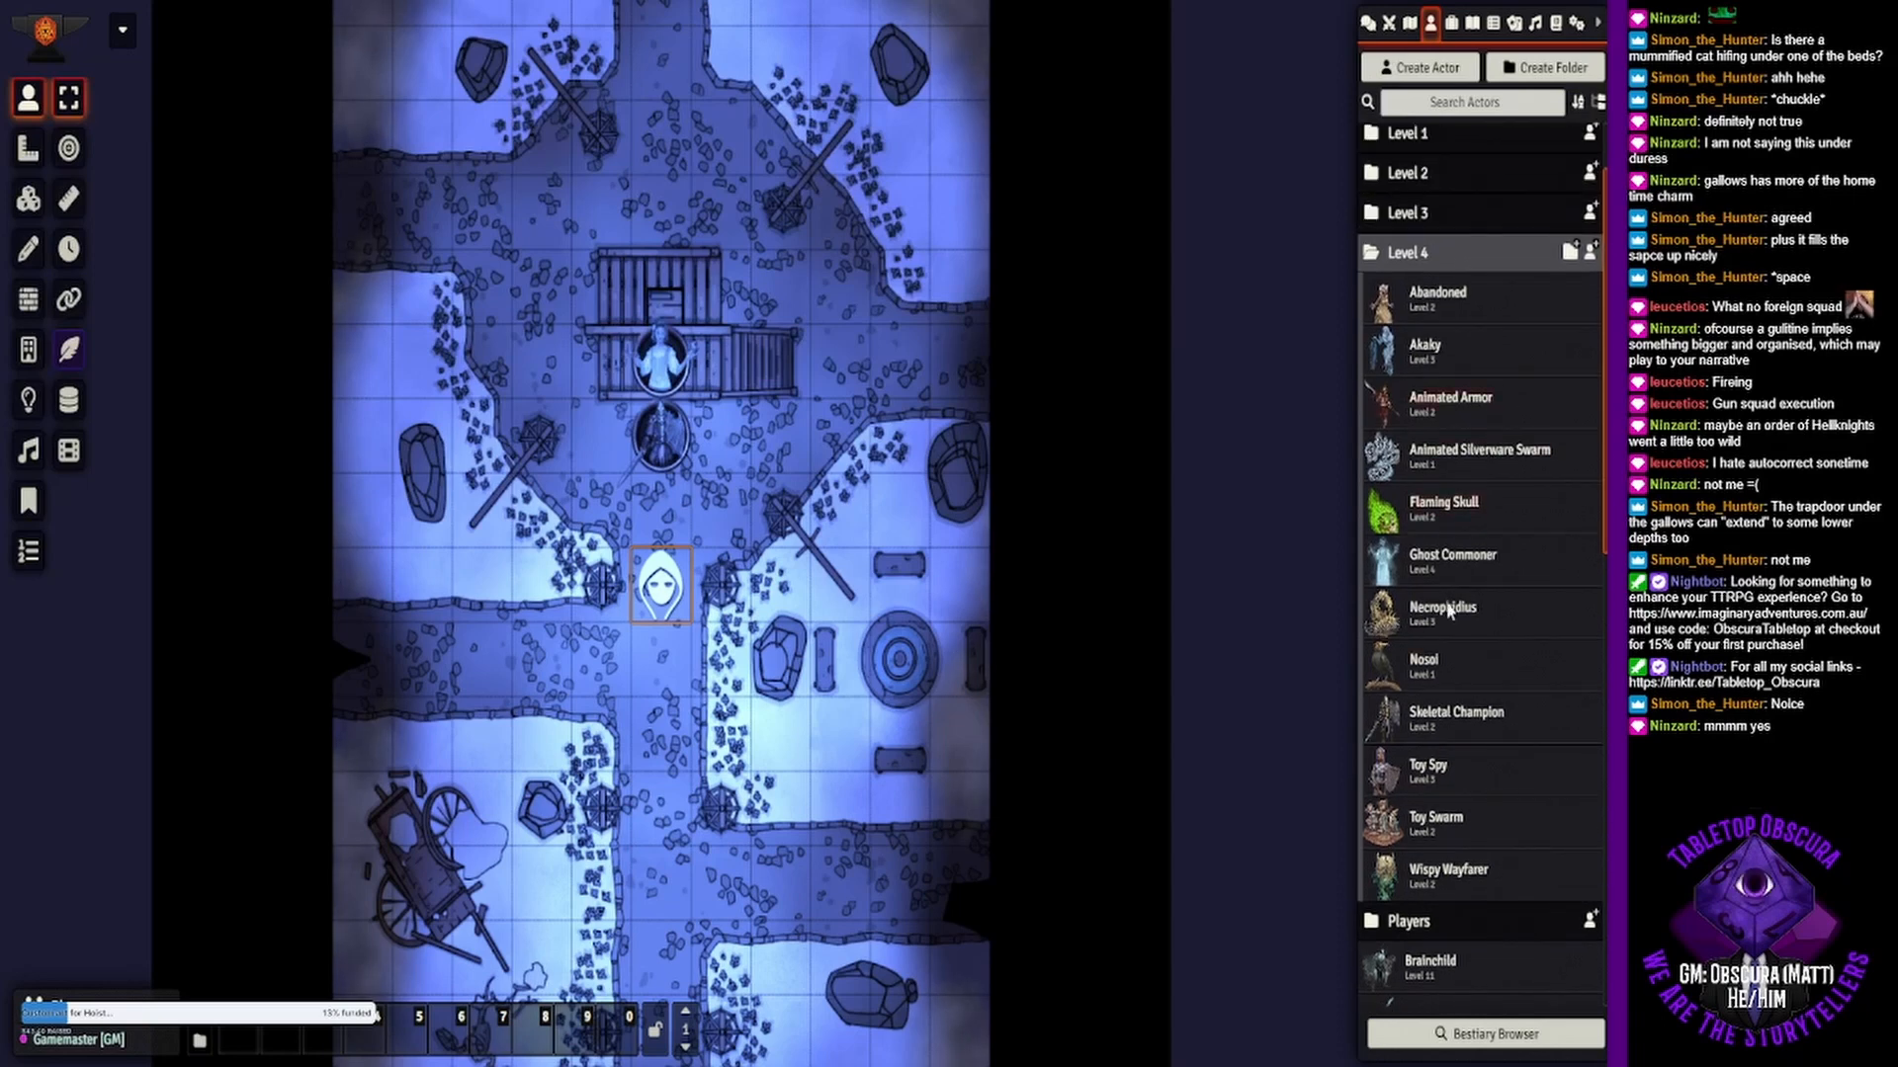
pyautogui.moveTo(1424, 676); pyautogui.dragTo(777, 505)
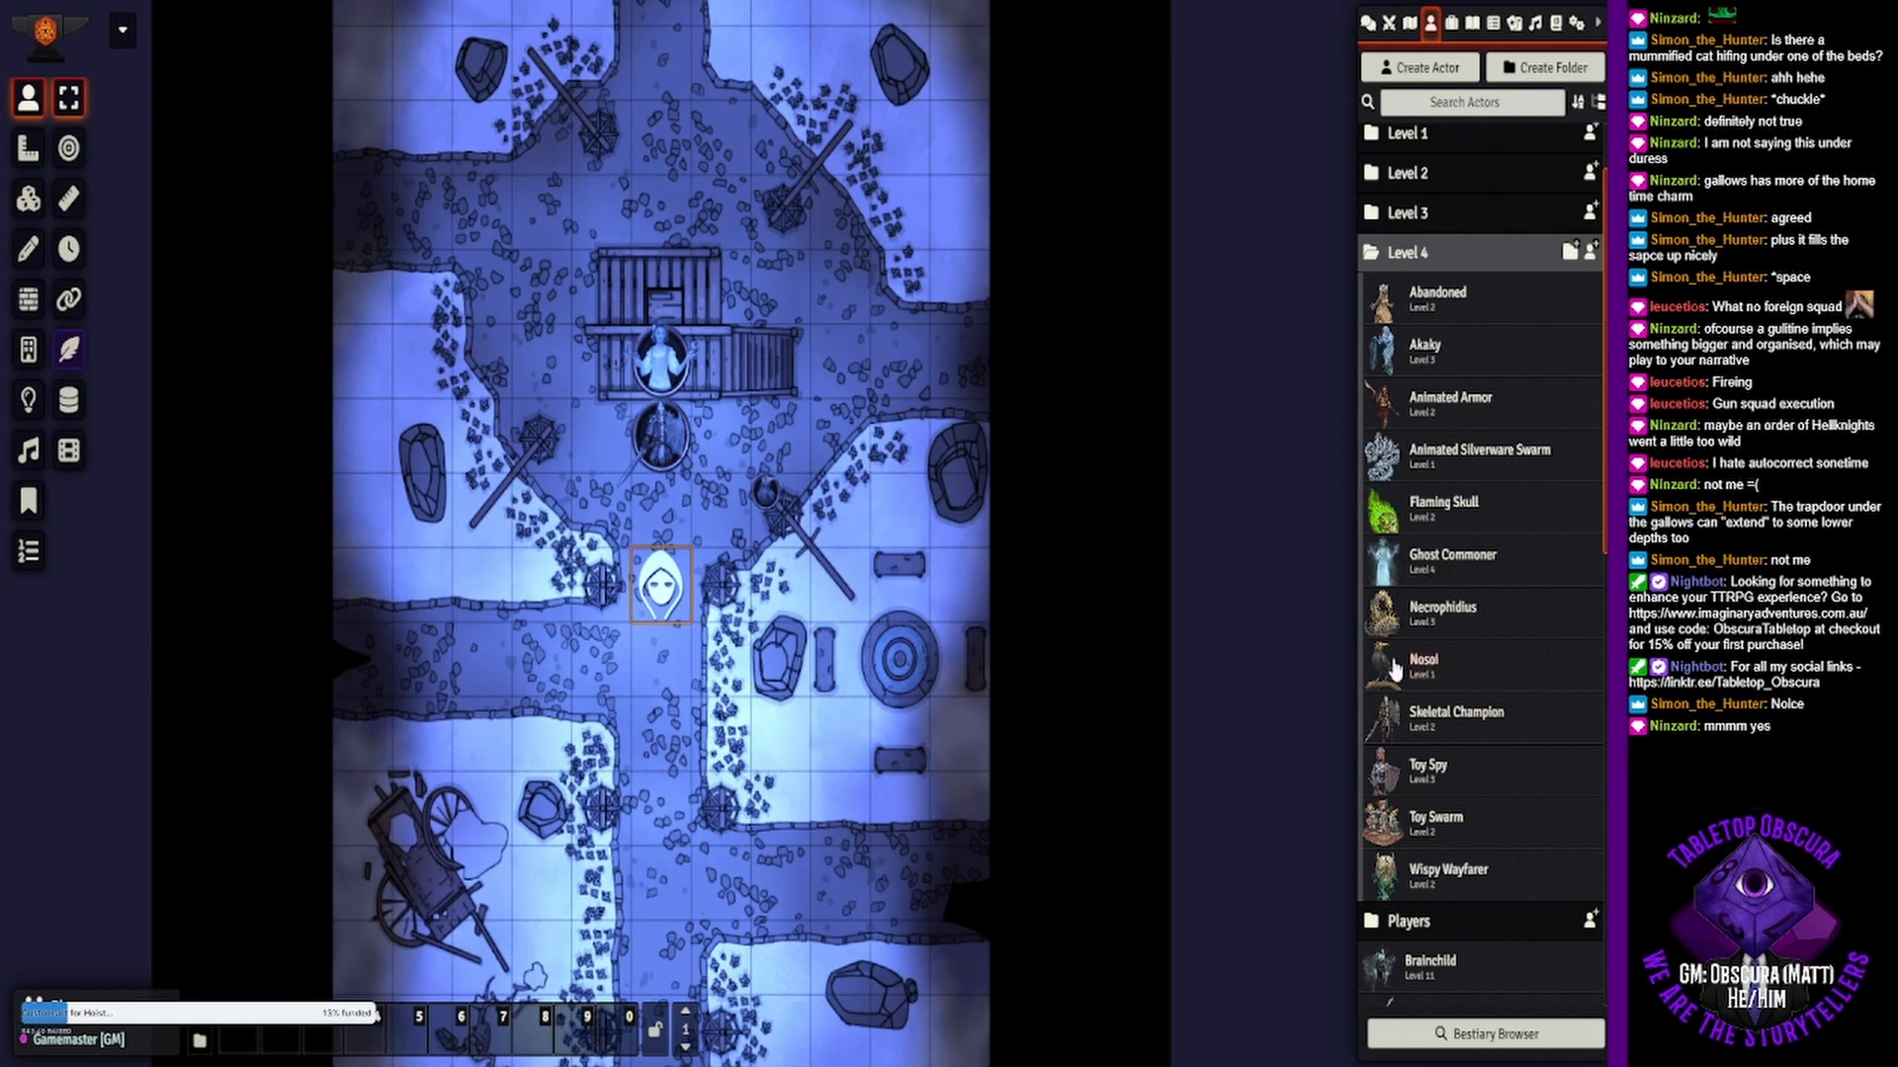
pyautogui.moveTo(520, 460); pyautogui.dragTo(538, 443)
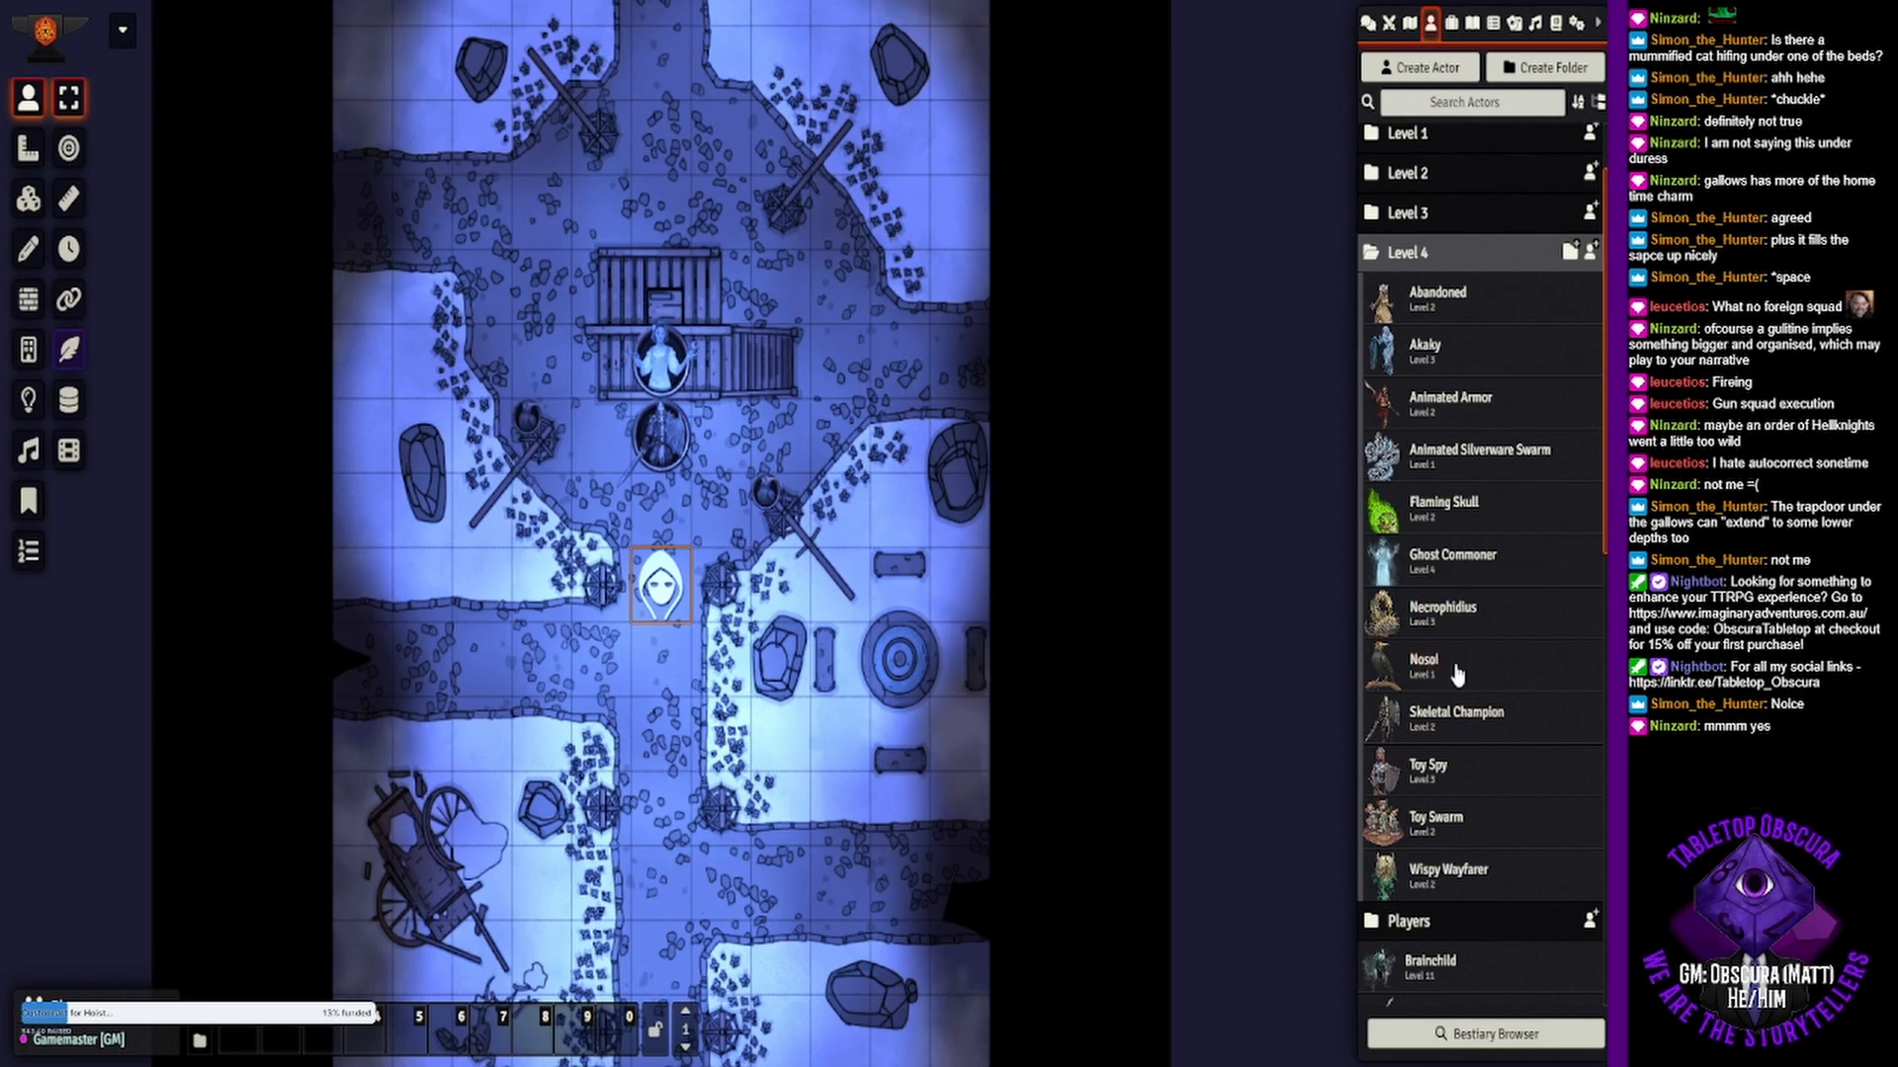
pyautogui.moveTo(1421, 675); pyautogui.dragTo(773, 197)
pyautogui.moveTo(1421, 672); pyautogui.dragTo(605, 146)
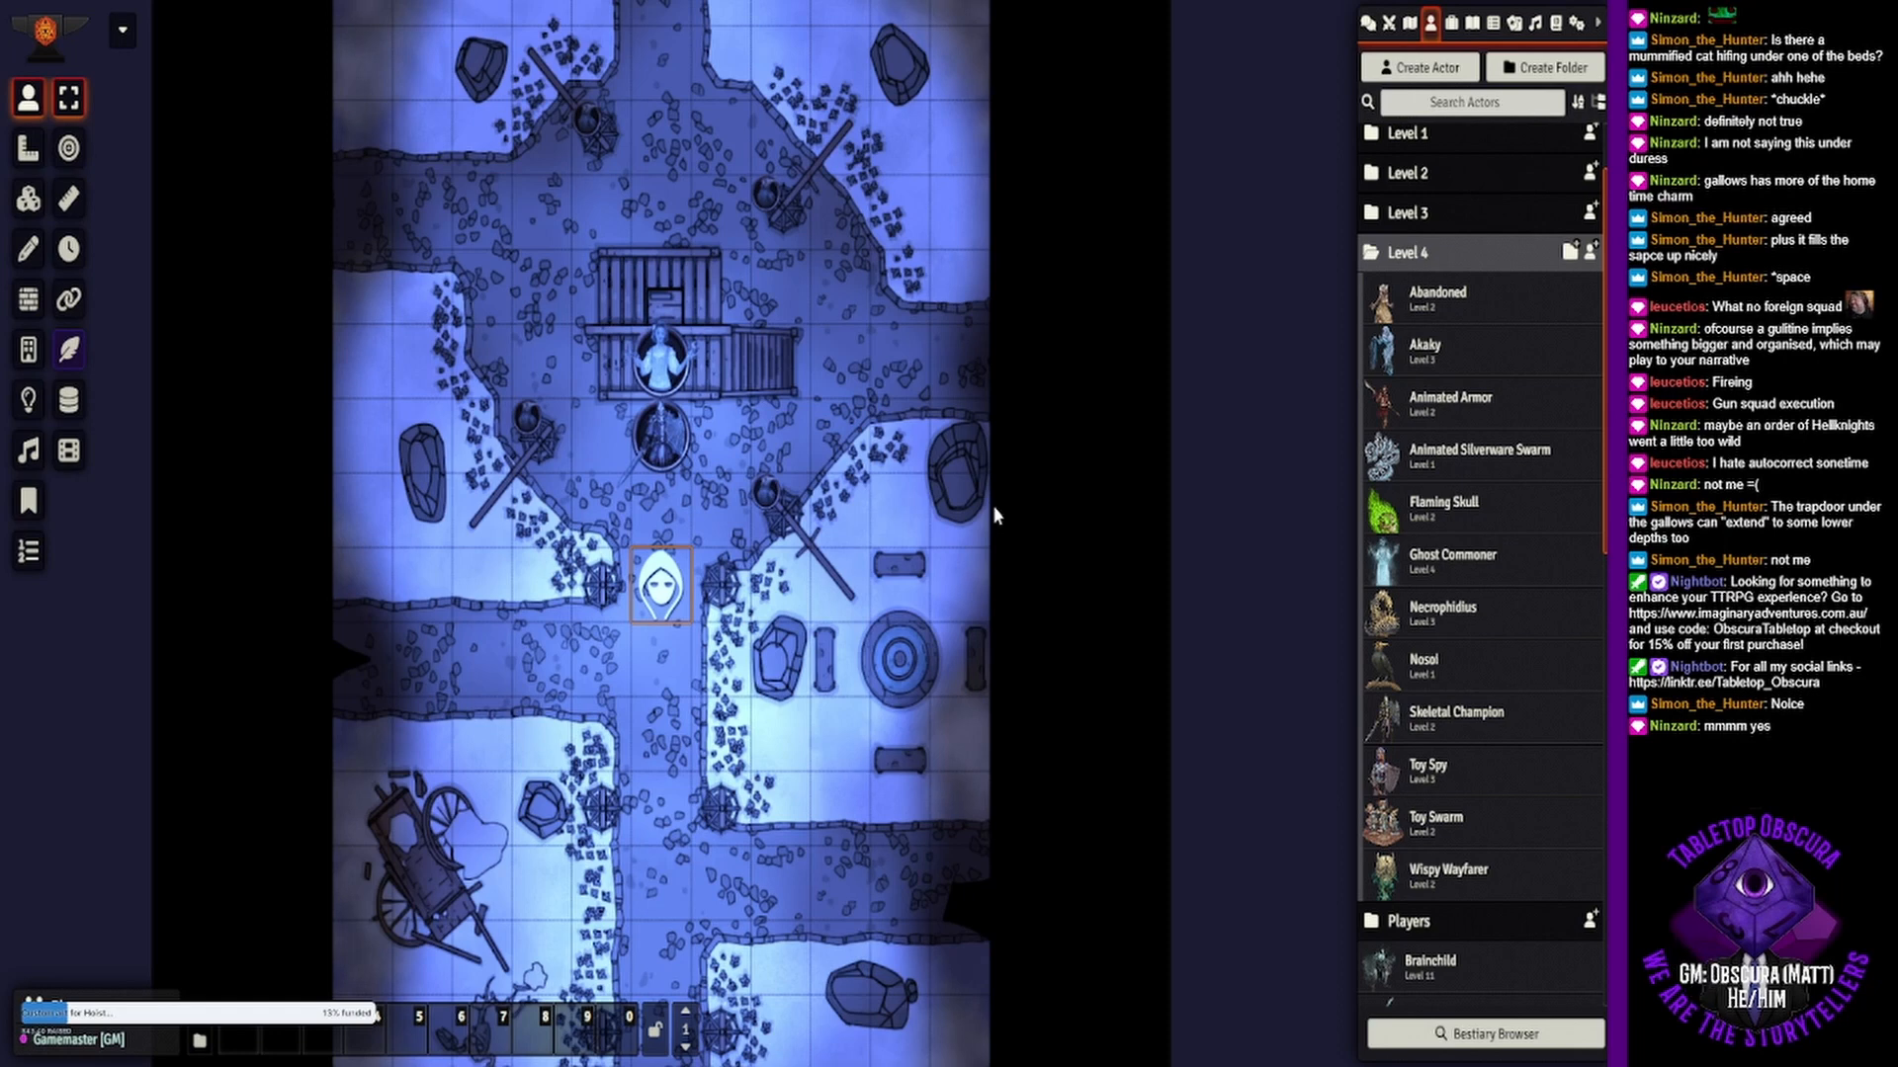
# - Delete the Skeletal Champion token in front of the gallows
pyautogui.click(672, 468)
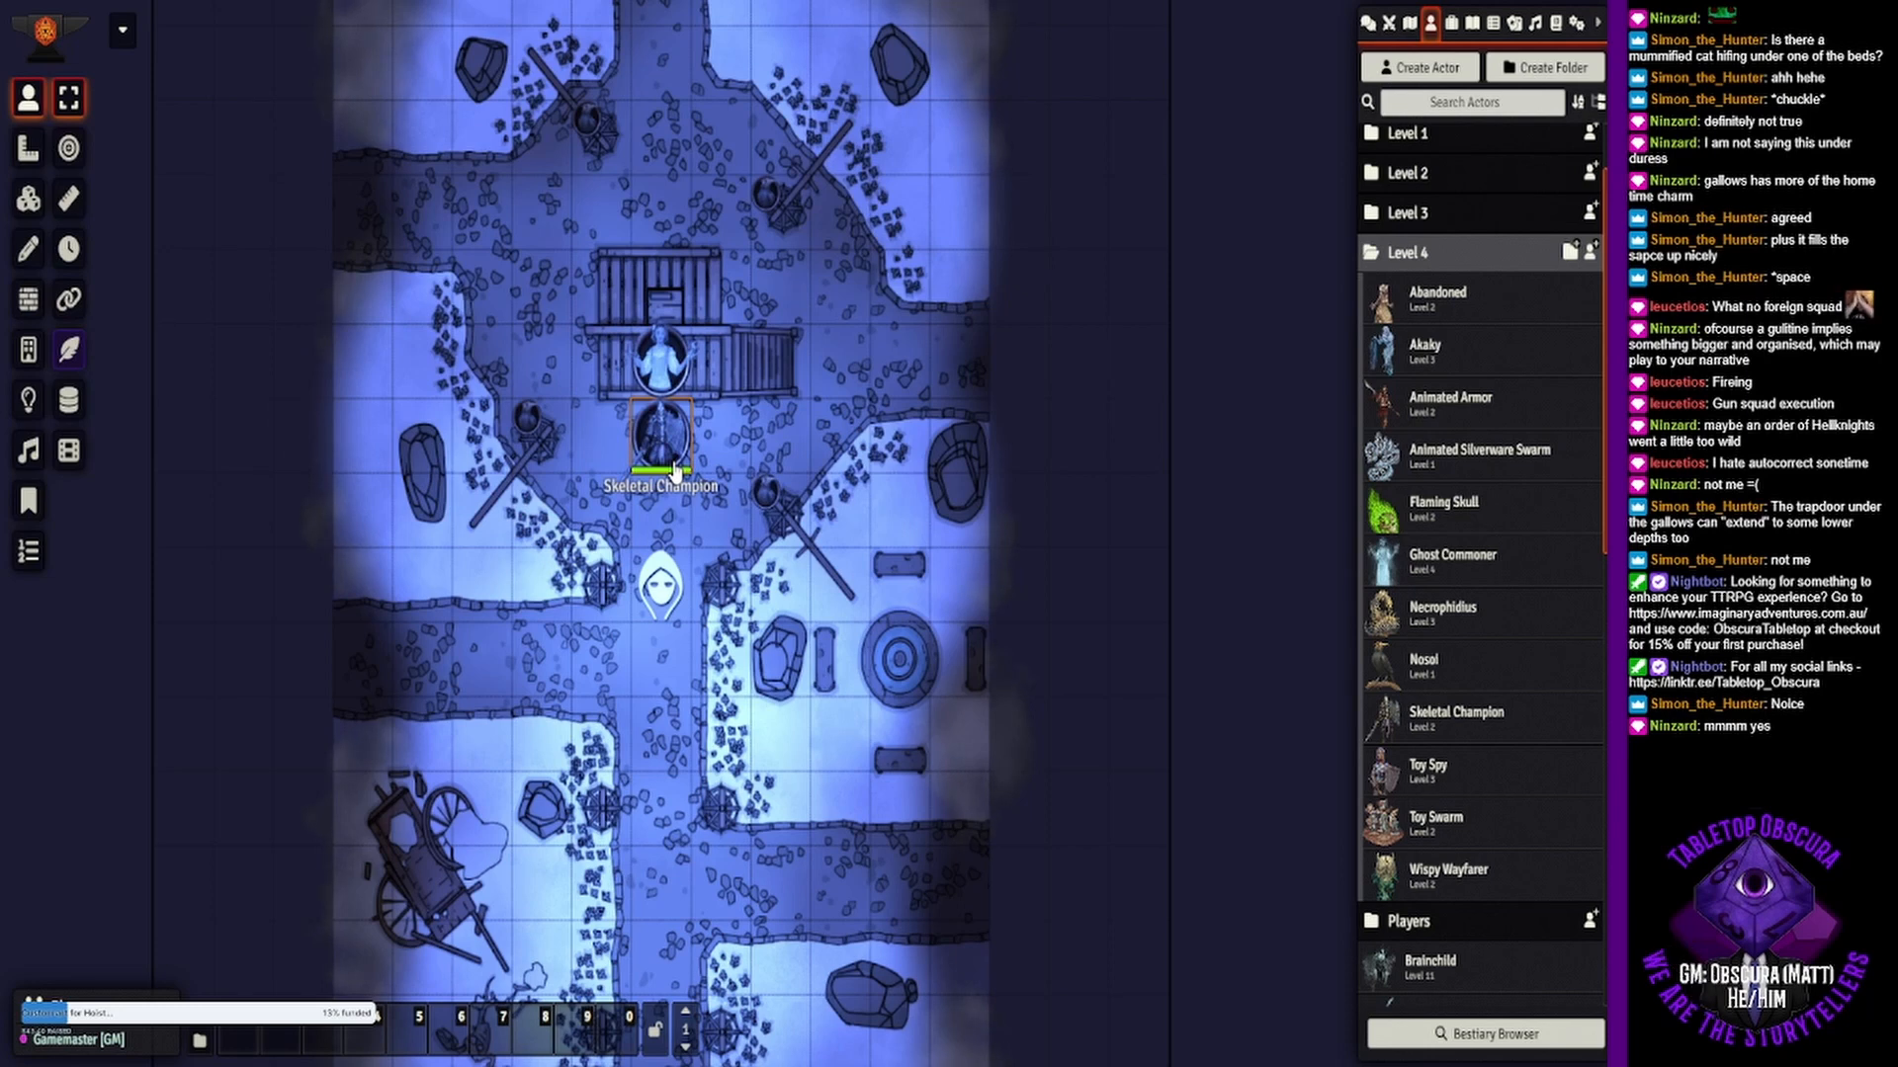
pyautogui.press('Delete')
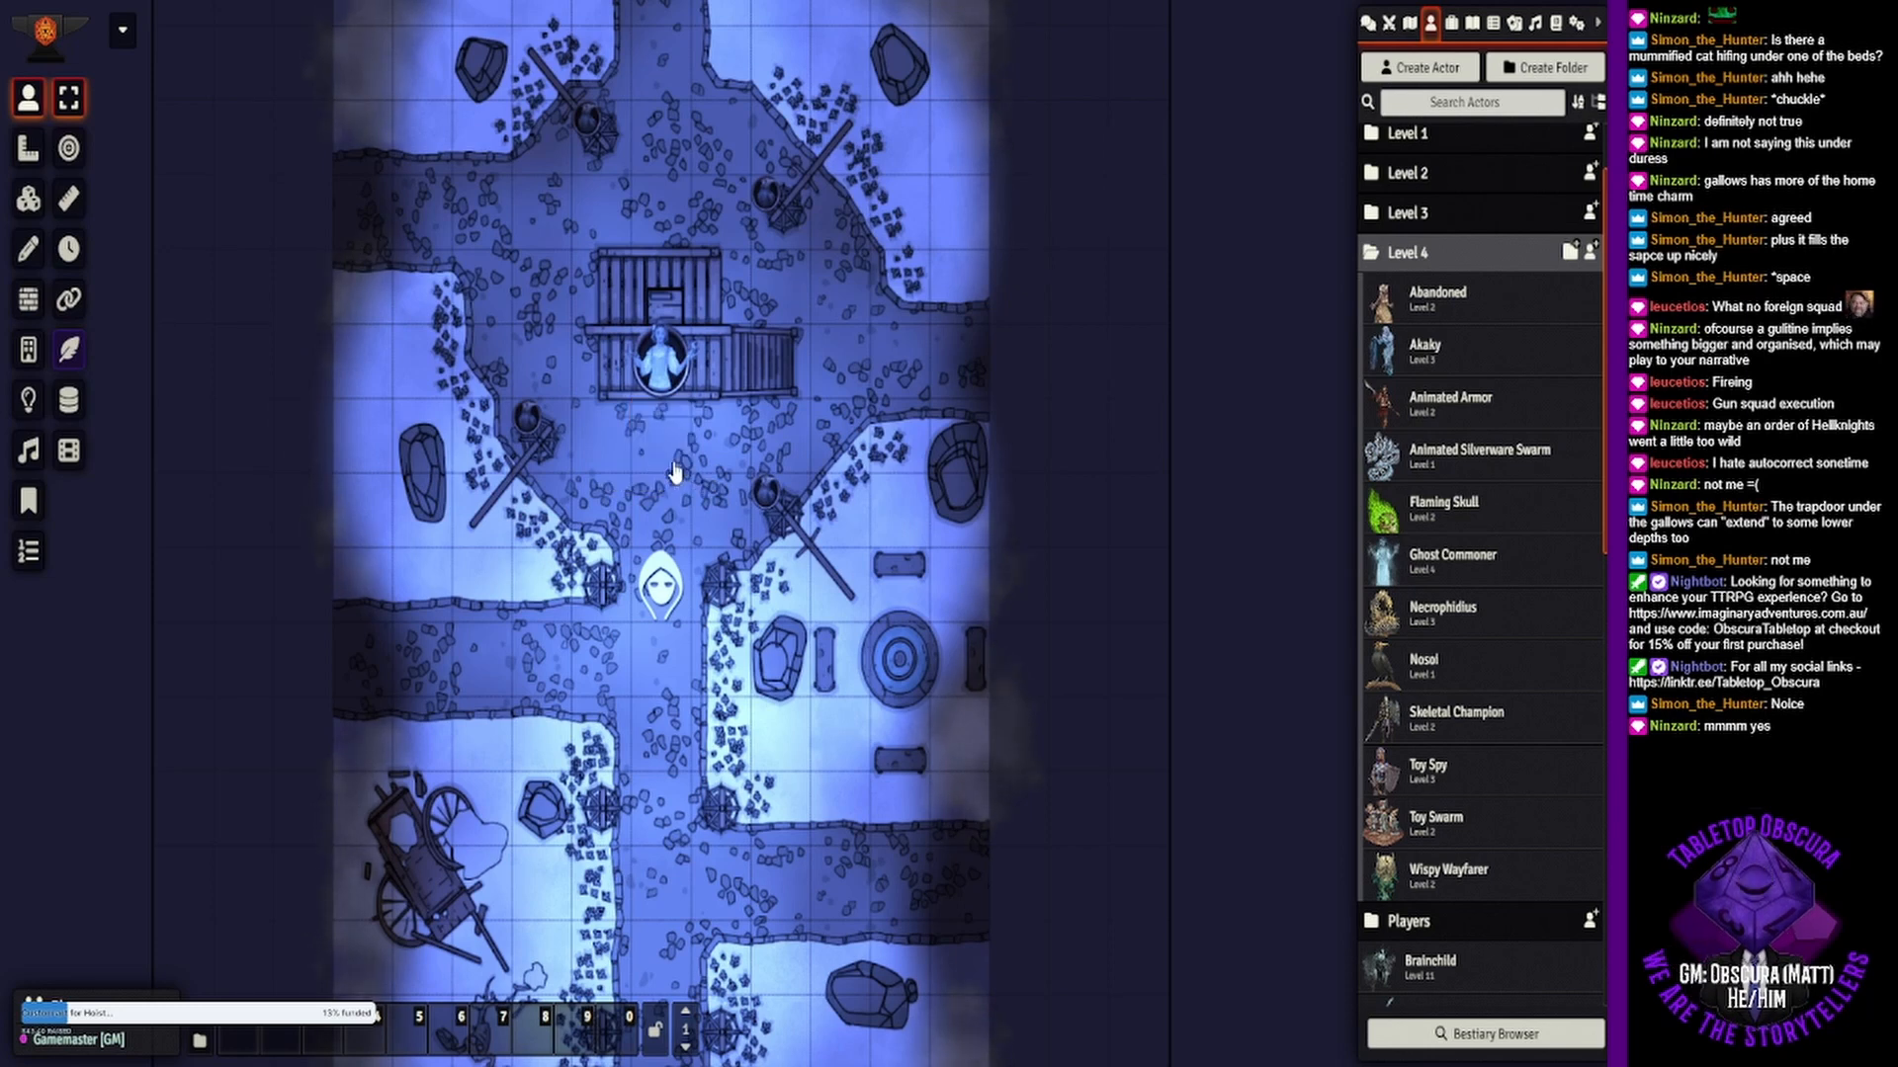
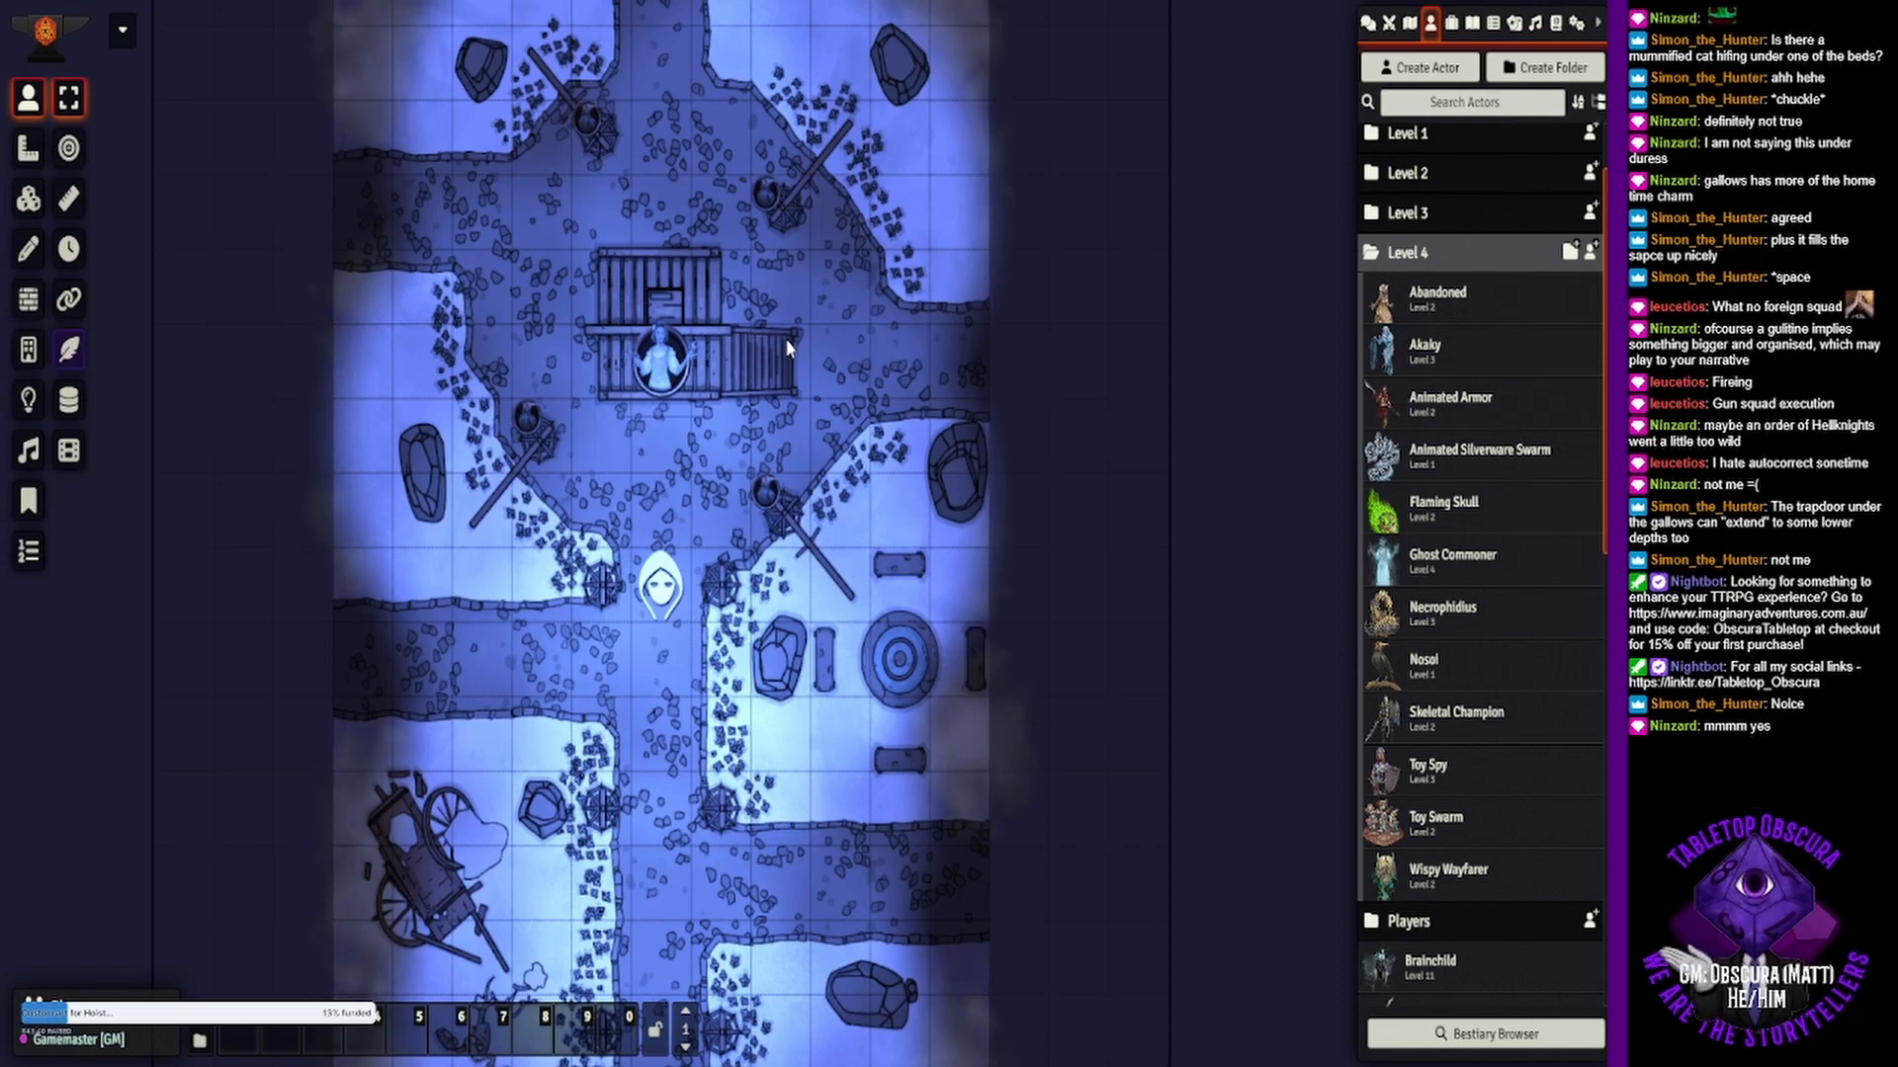
pyautogui.moveTo(660, 415); pyautogui.dragTo(754, 425)
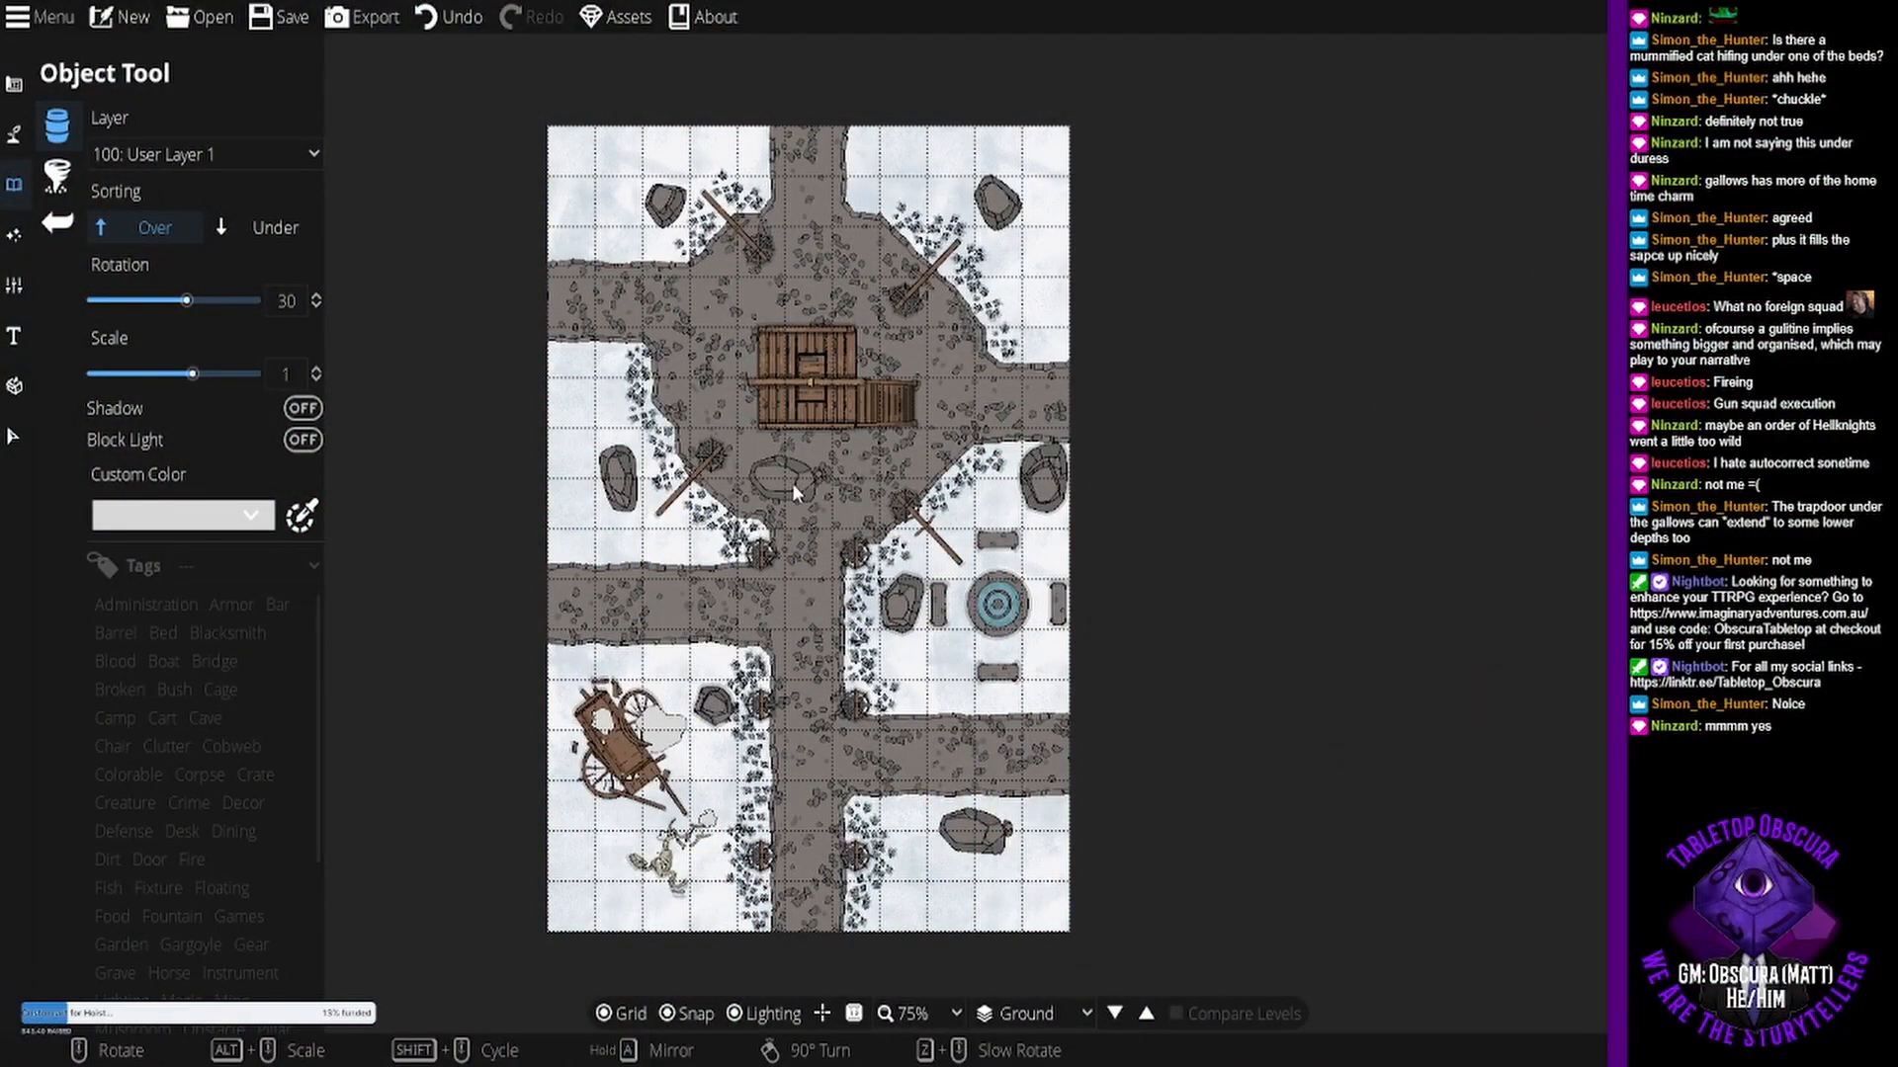
# - Switch to Dungeondraft and create a new map 100 tiles wide and 100 tiles high
pyautogui.click(135, 17)
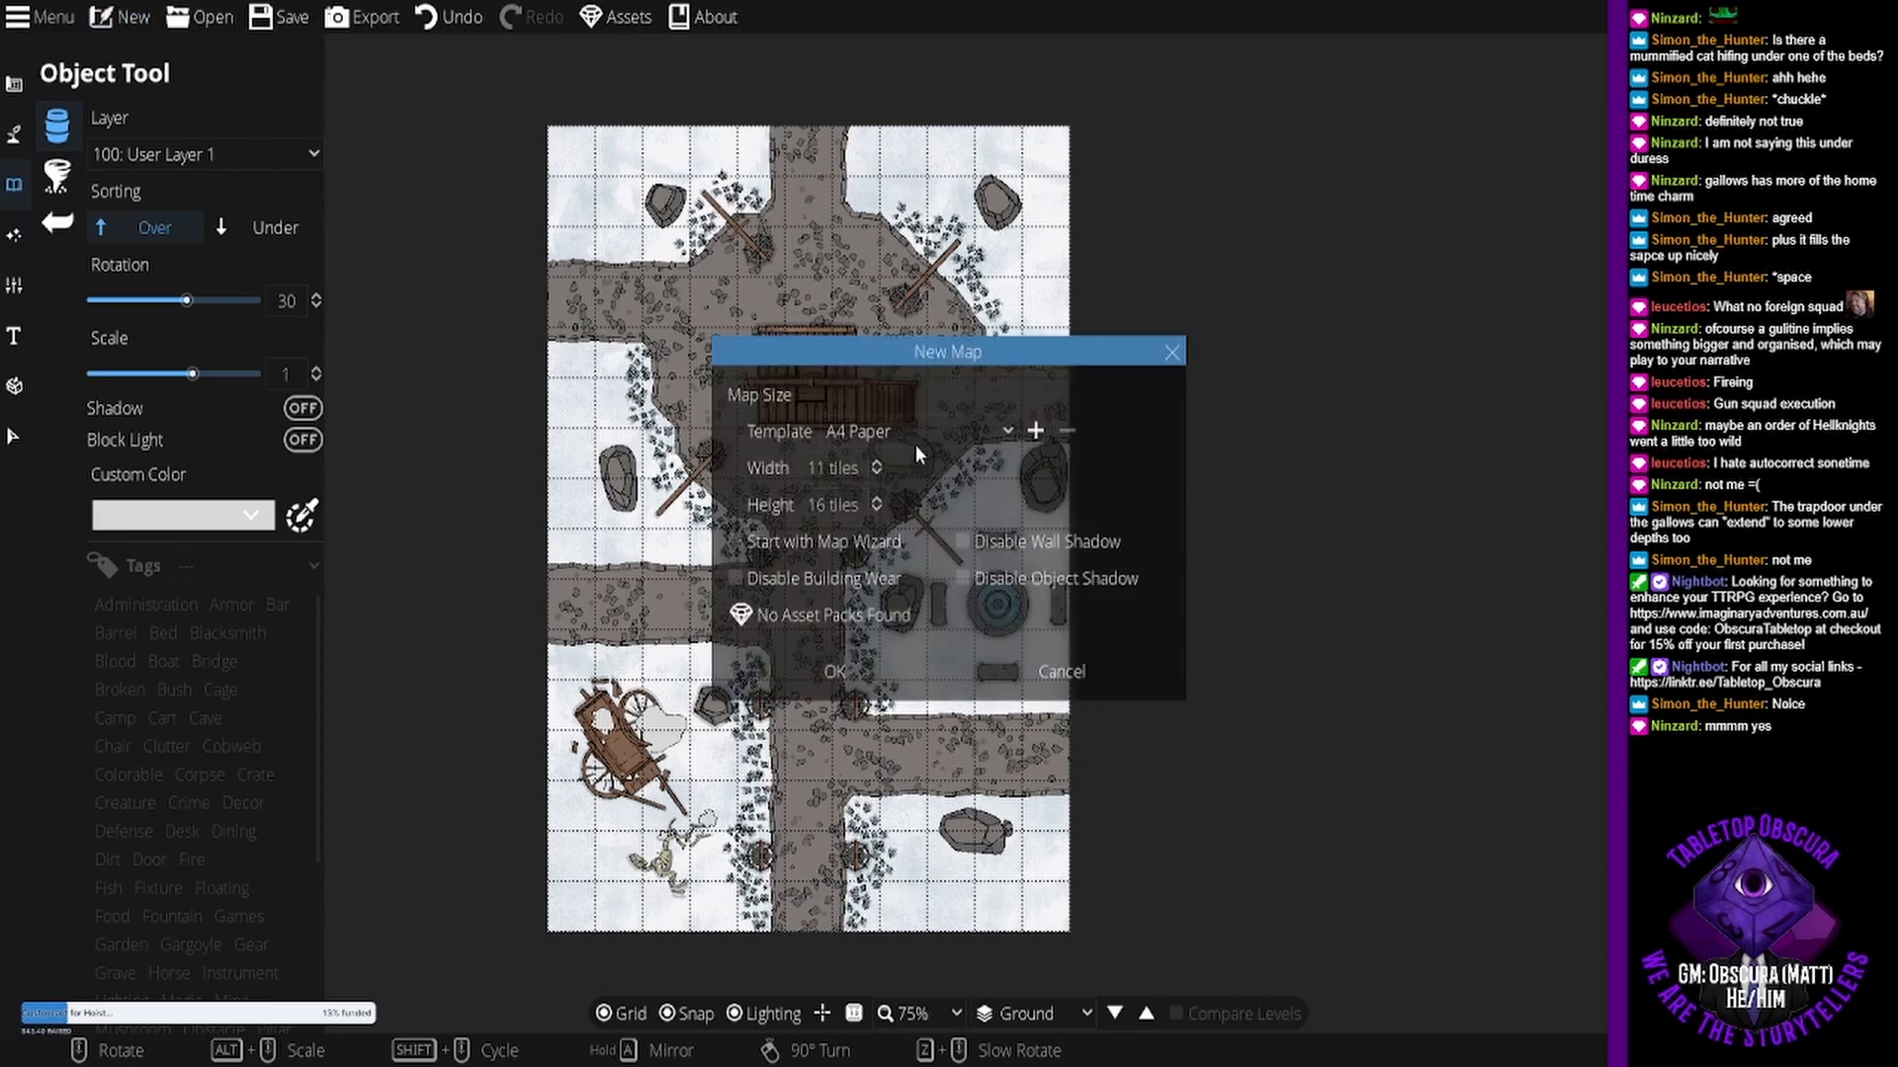
pyautogui.click(815, 468)
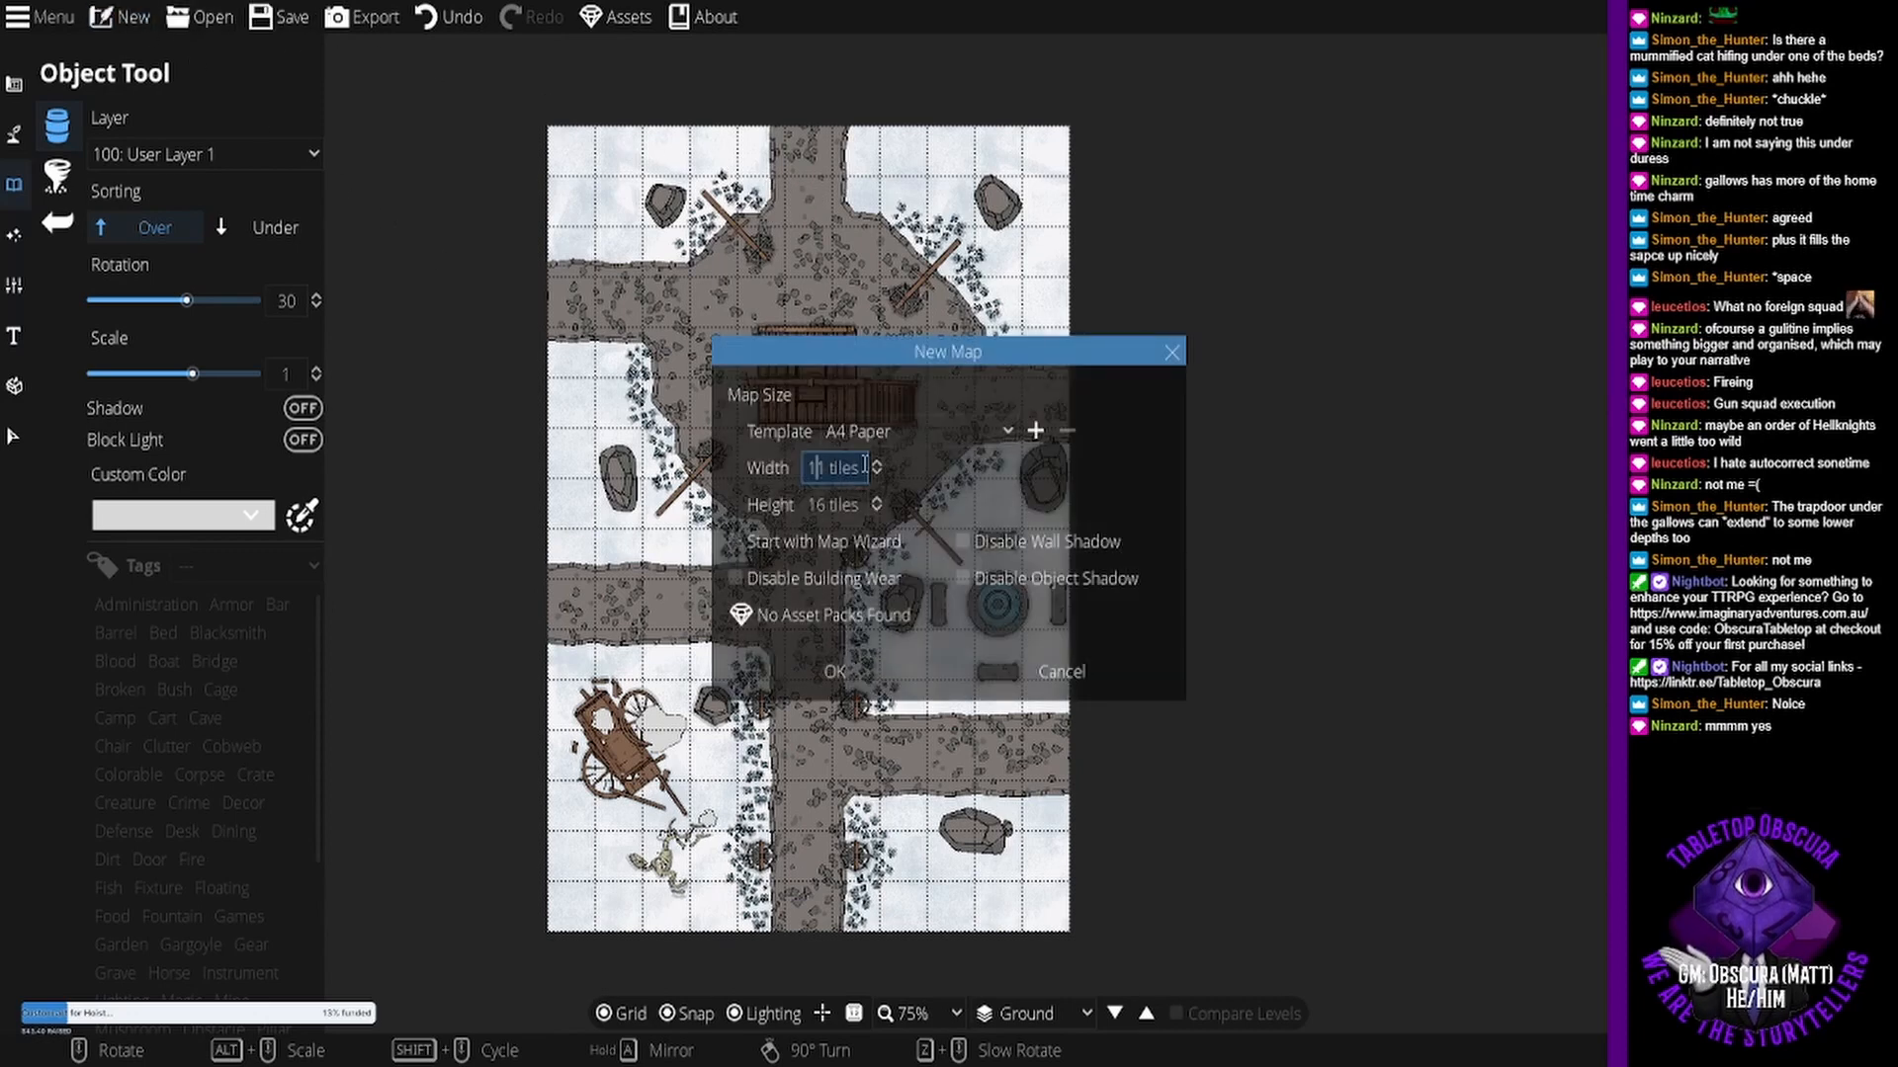
pyautogui.write('100')
pyautogui.click(823, 505)
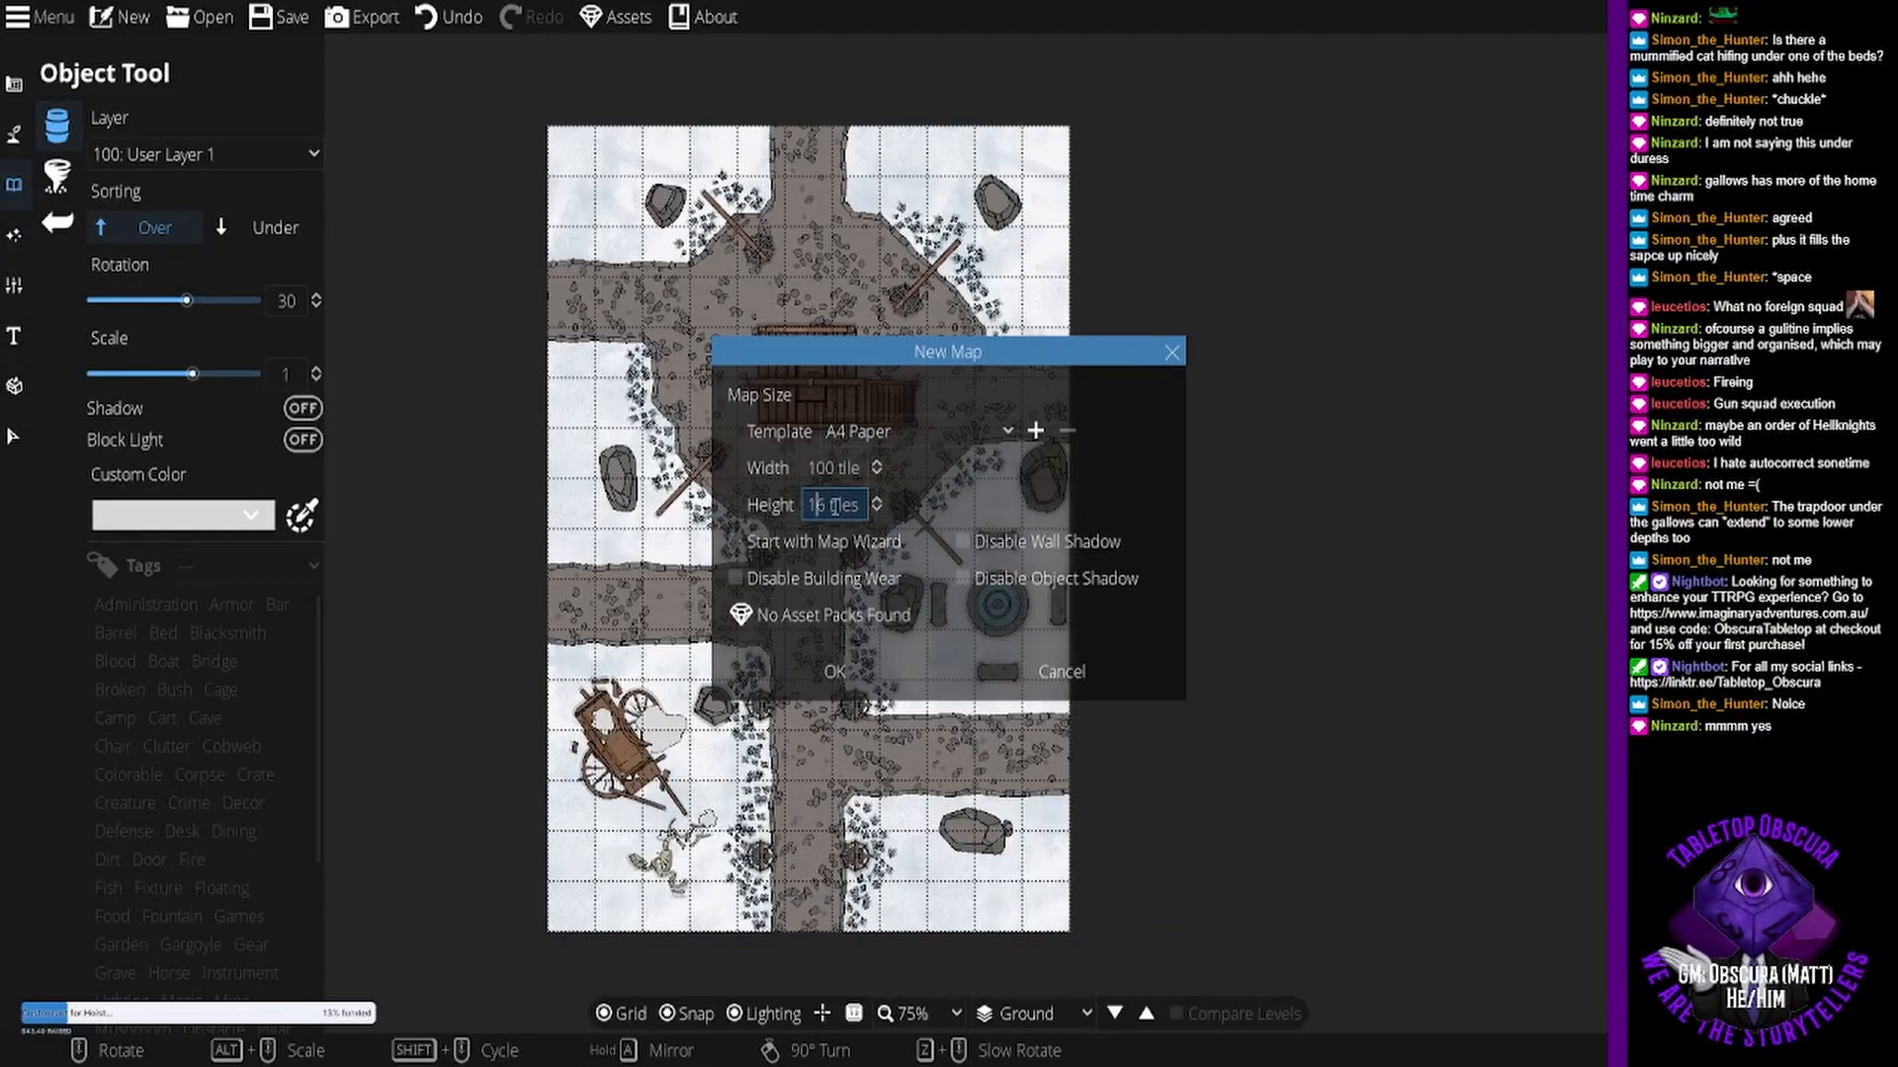
pyautogui.write('100')
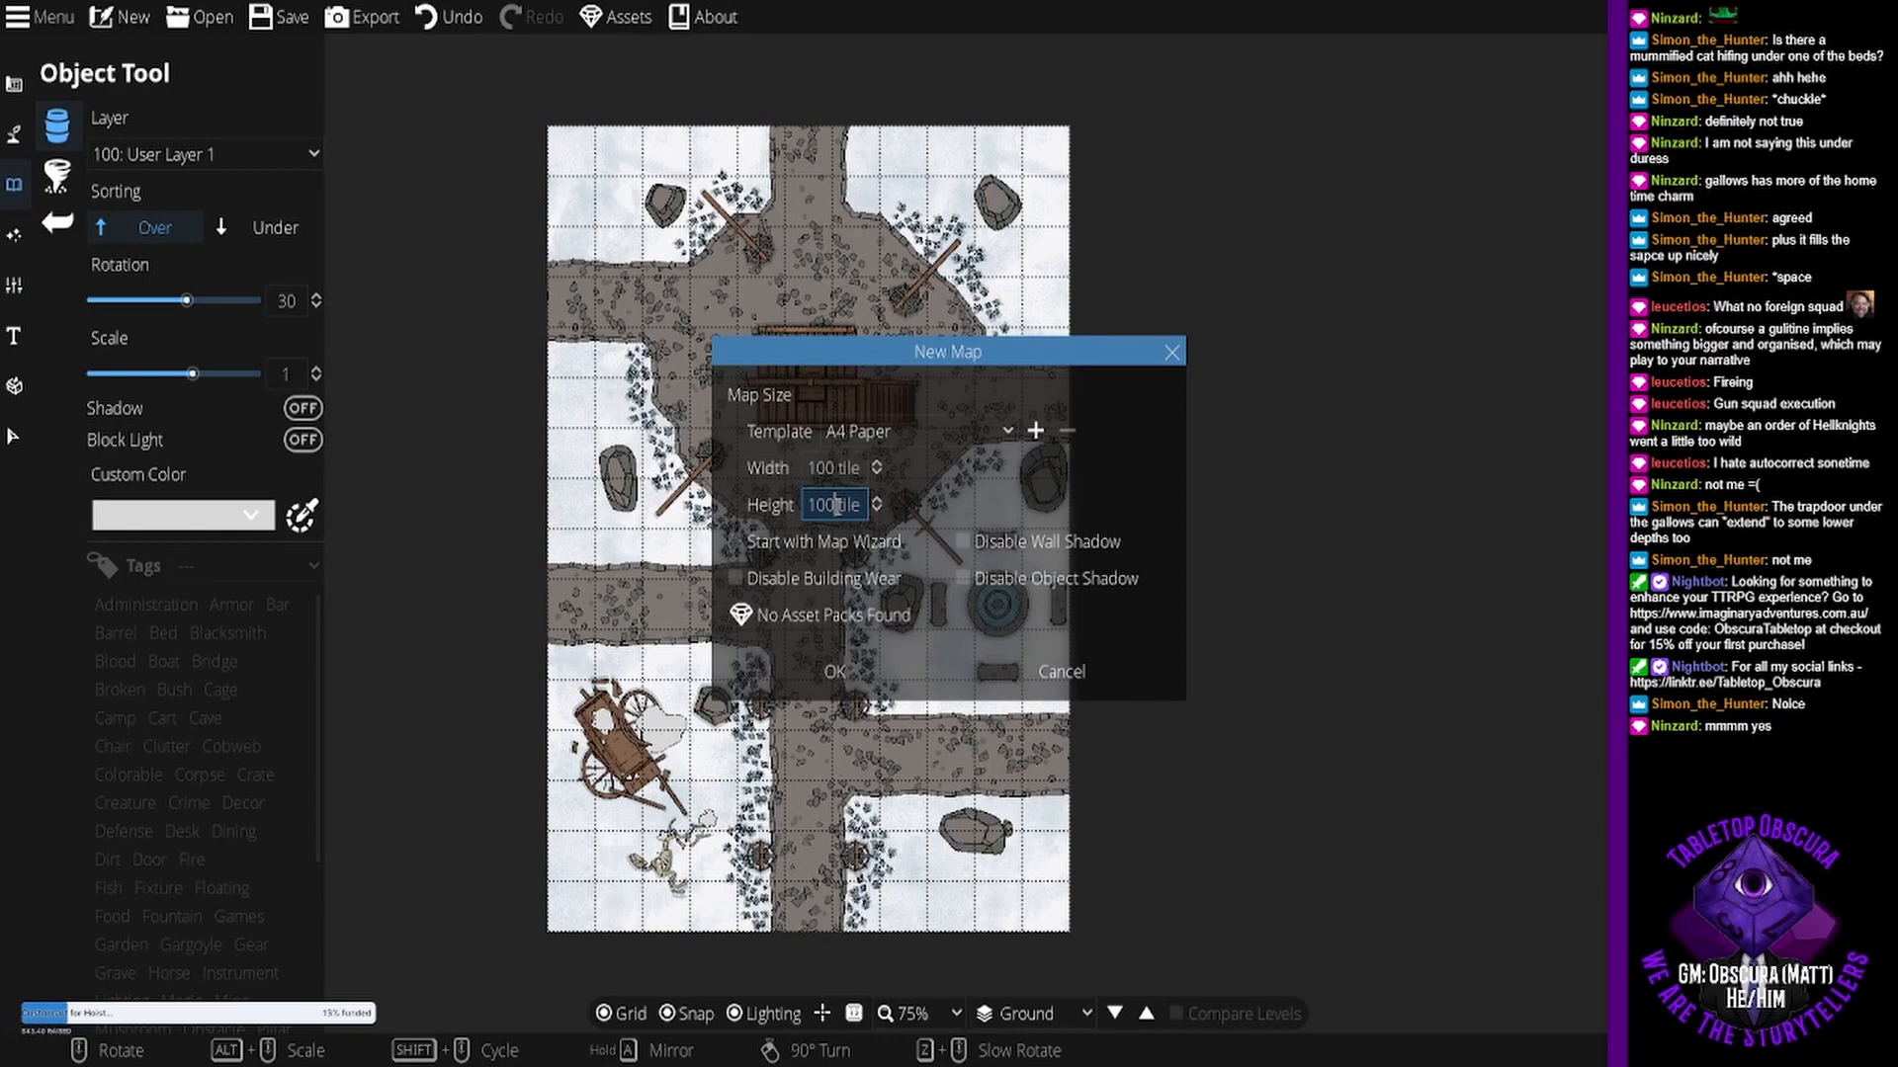
pyautogui.click(848, 681)
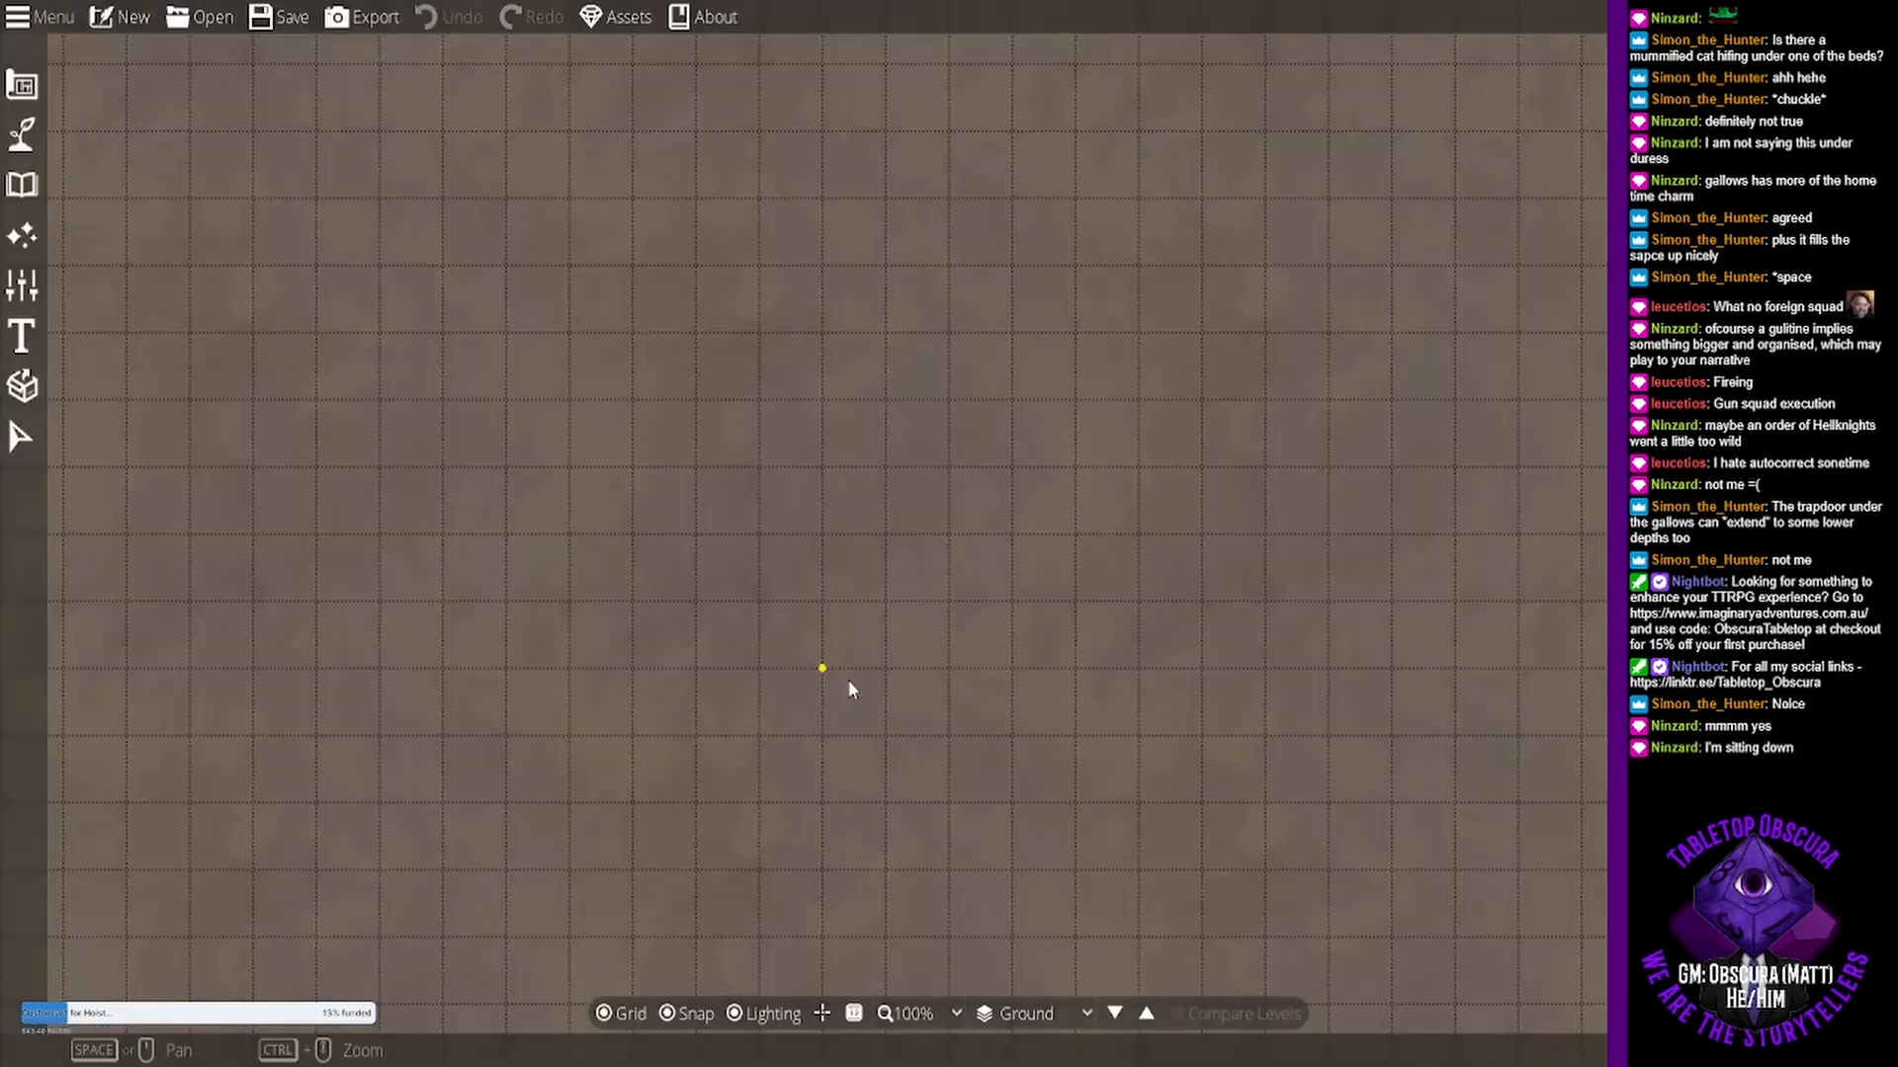
# - Paint a short arc of lava just above the map's centre with the Material Brush on the Below Ground layer
pyautogui.scroll(-6, 999, 535)
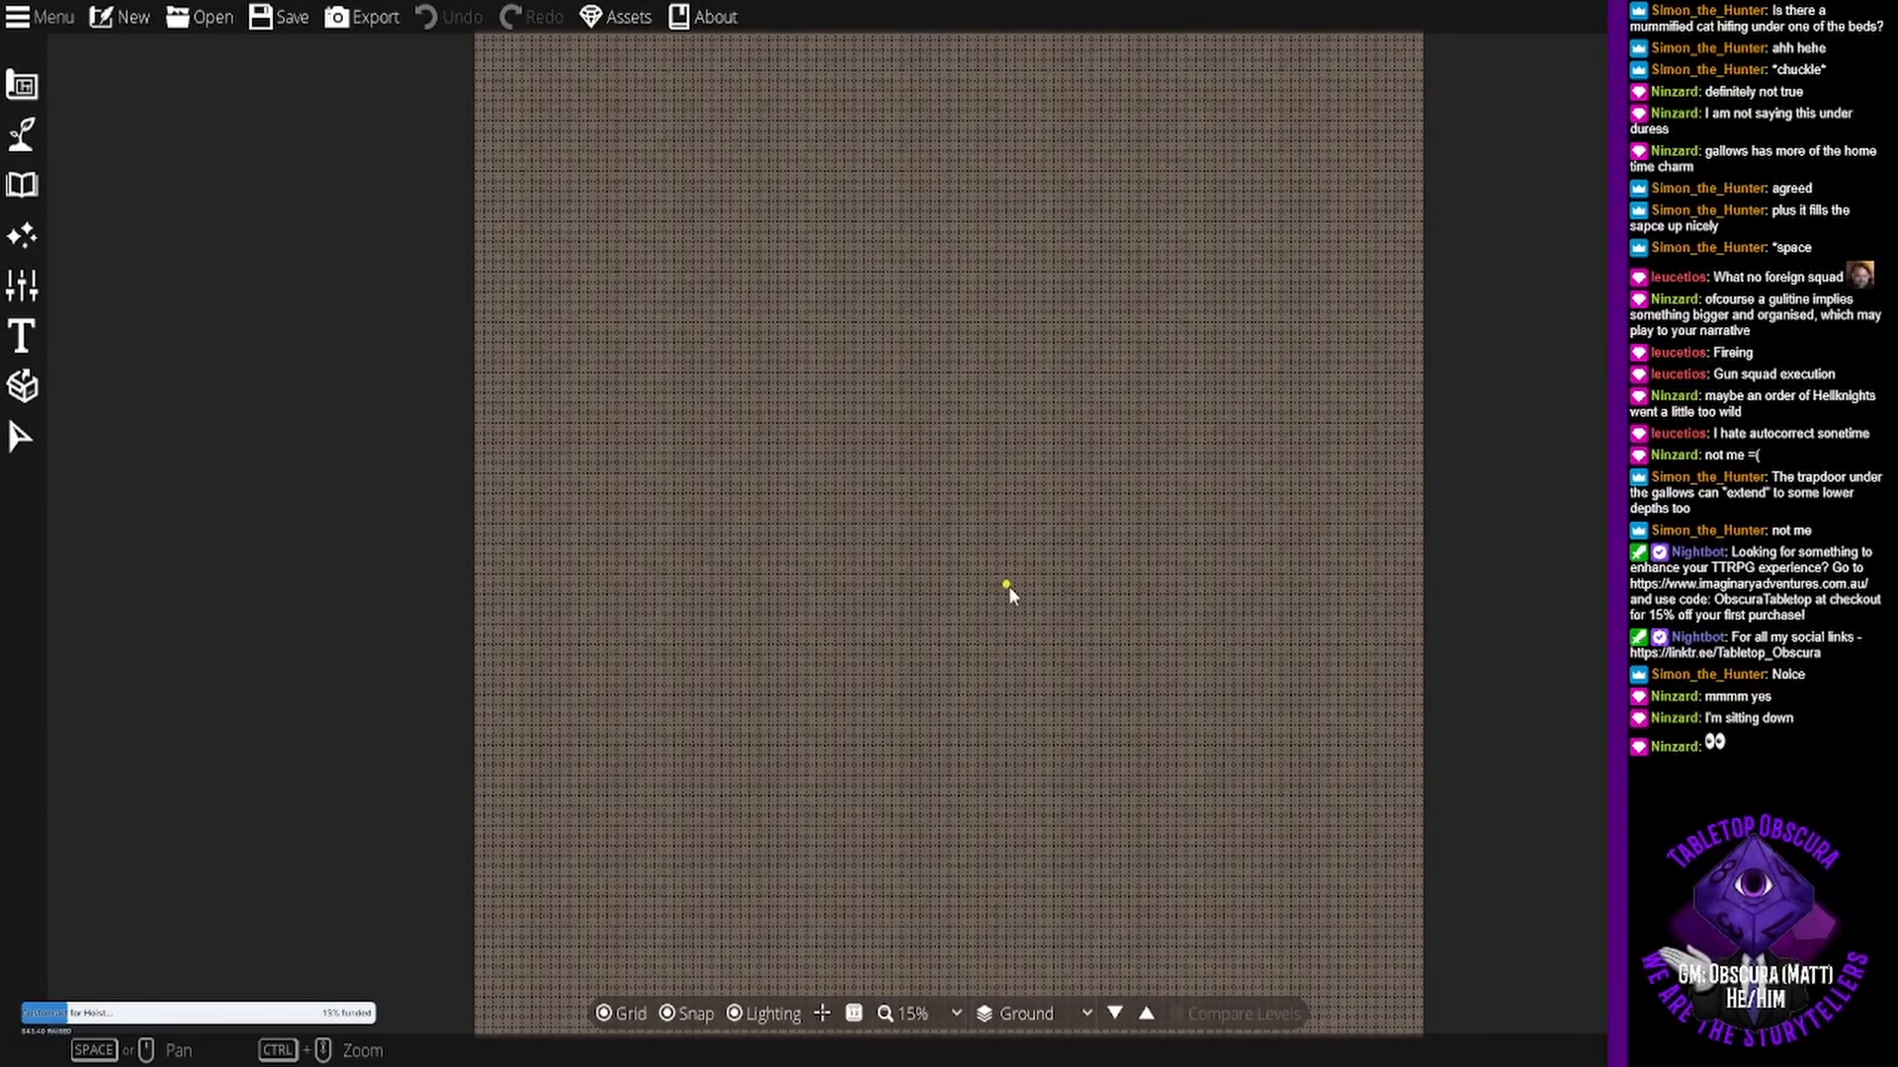
pyautogui.moveTo(1054, 605)
pyautogui.mouseDown()
pyautogui.moveTo(1050, 540)
pyautogui.moveTo(1040, 594)
pyautogui.mouseUp()
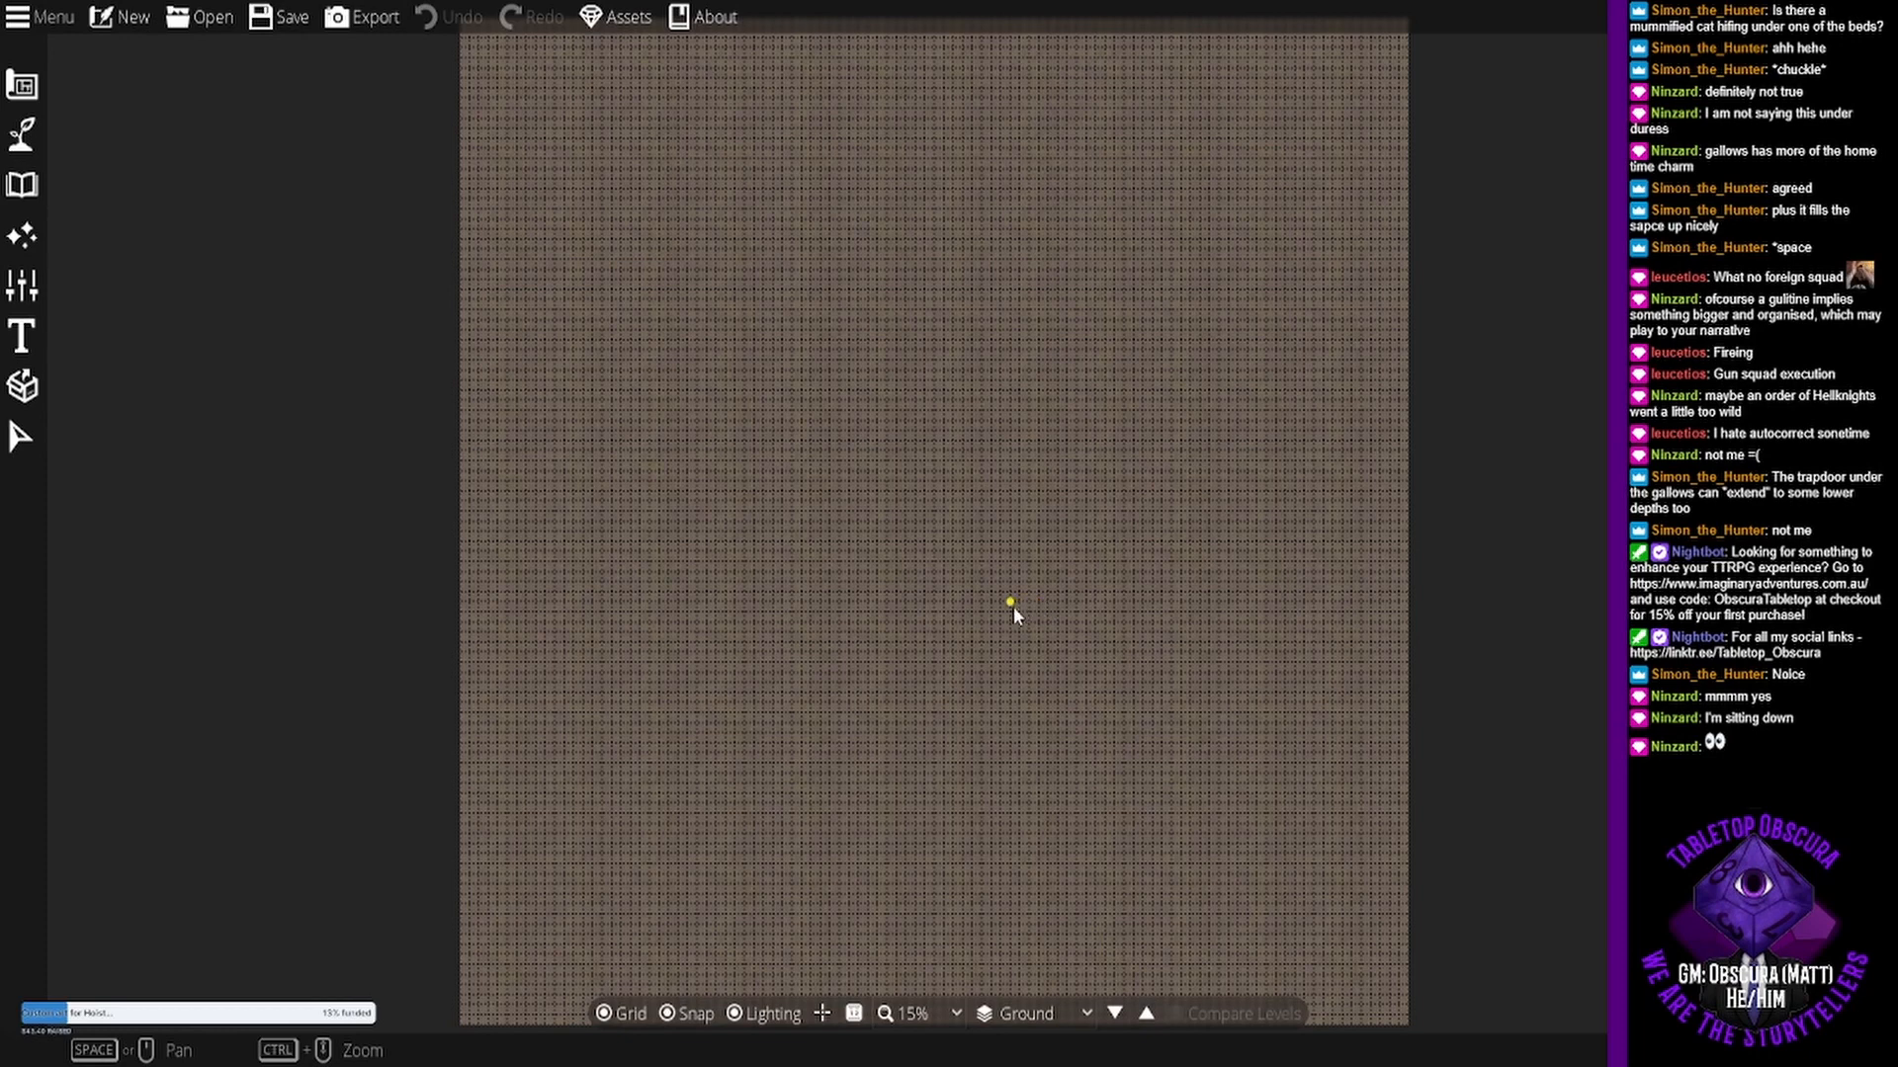
pyautogui.scroll(-1, 993, 610)
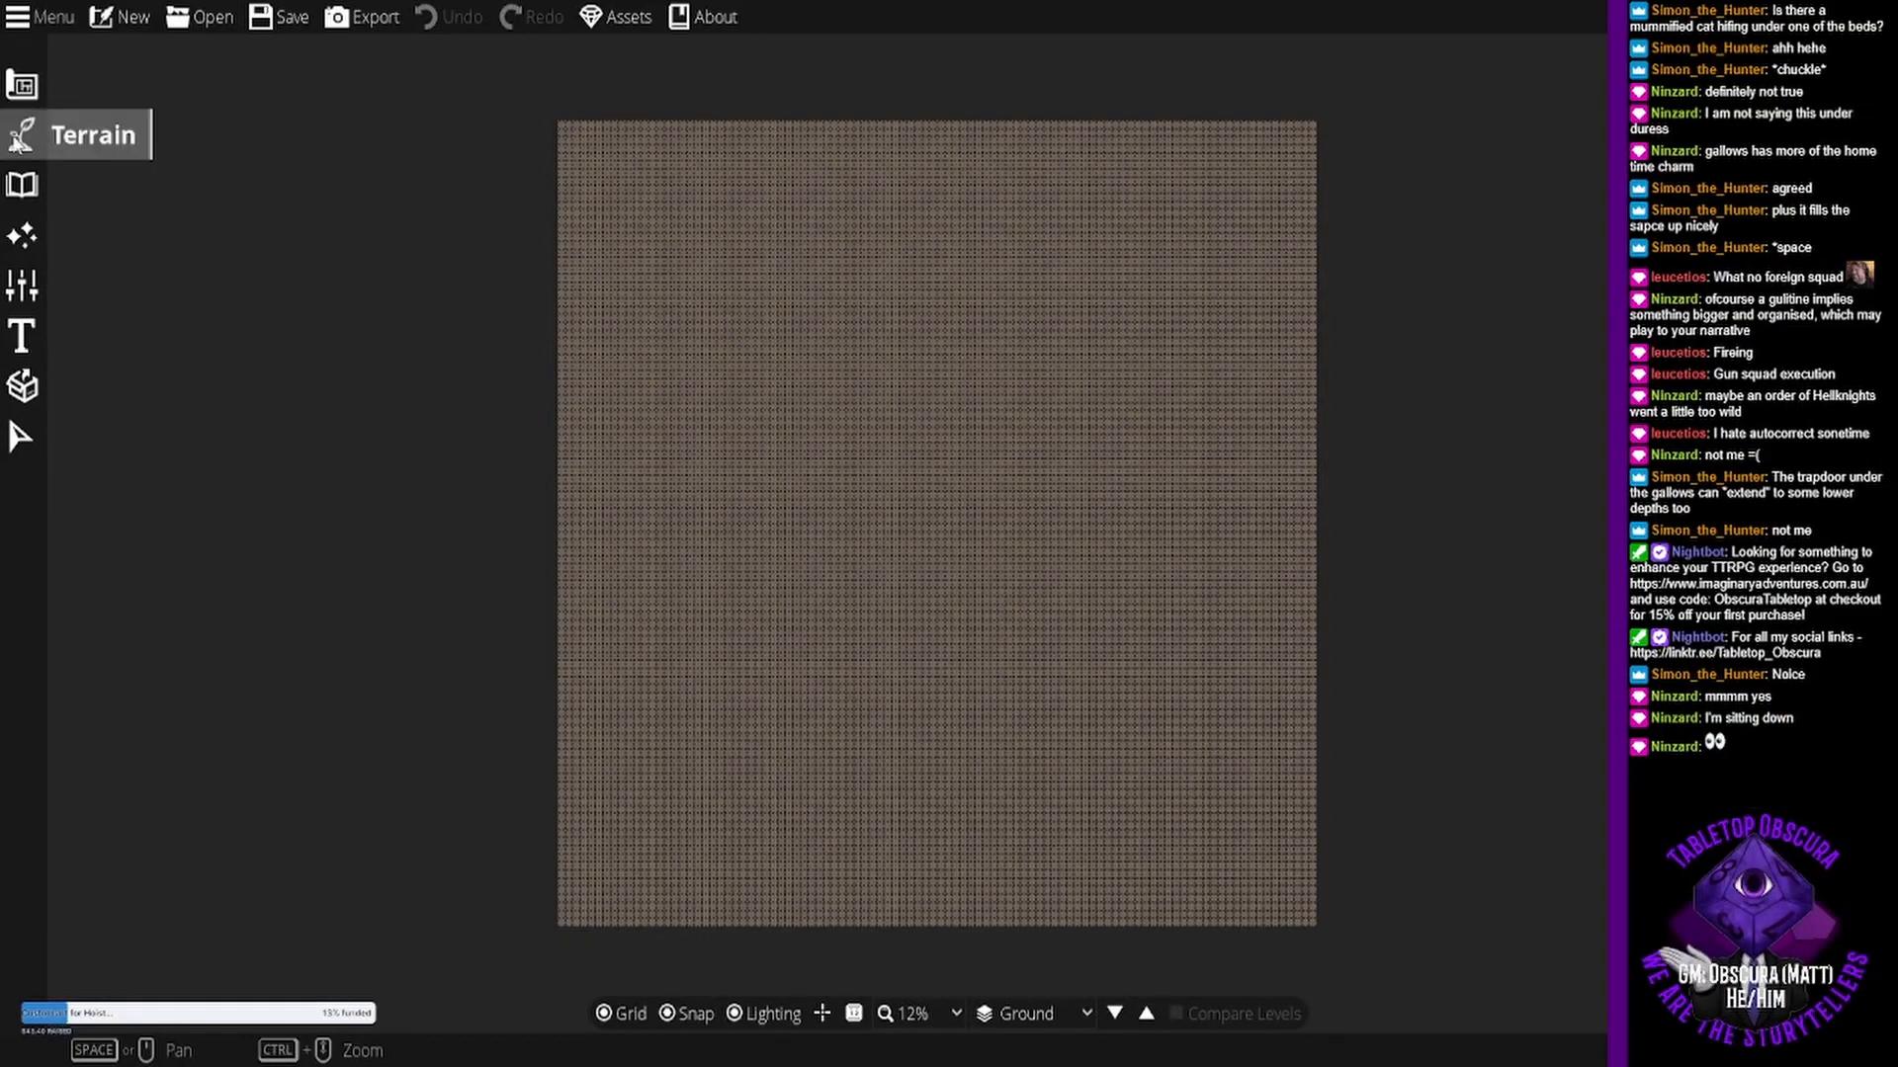
pyautogui.click(49, 141)
pyautogui.click(80, 234)
pyautogui.click(123, 121)
pyautogui.click(122, 121)
pyautogui.click(58, 226)
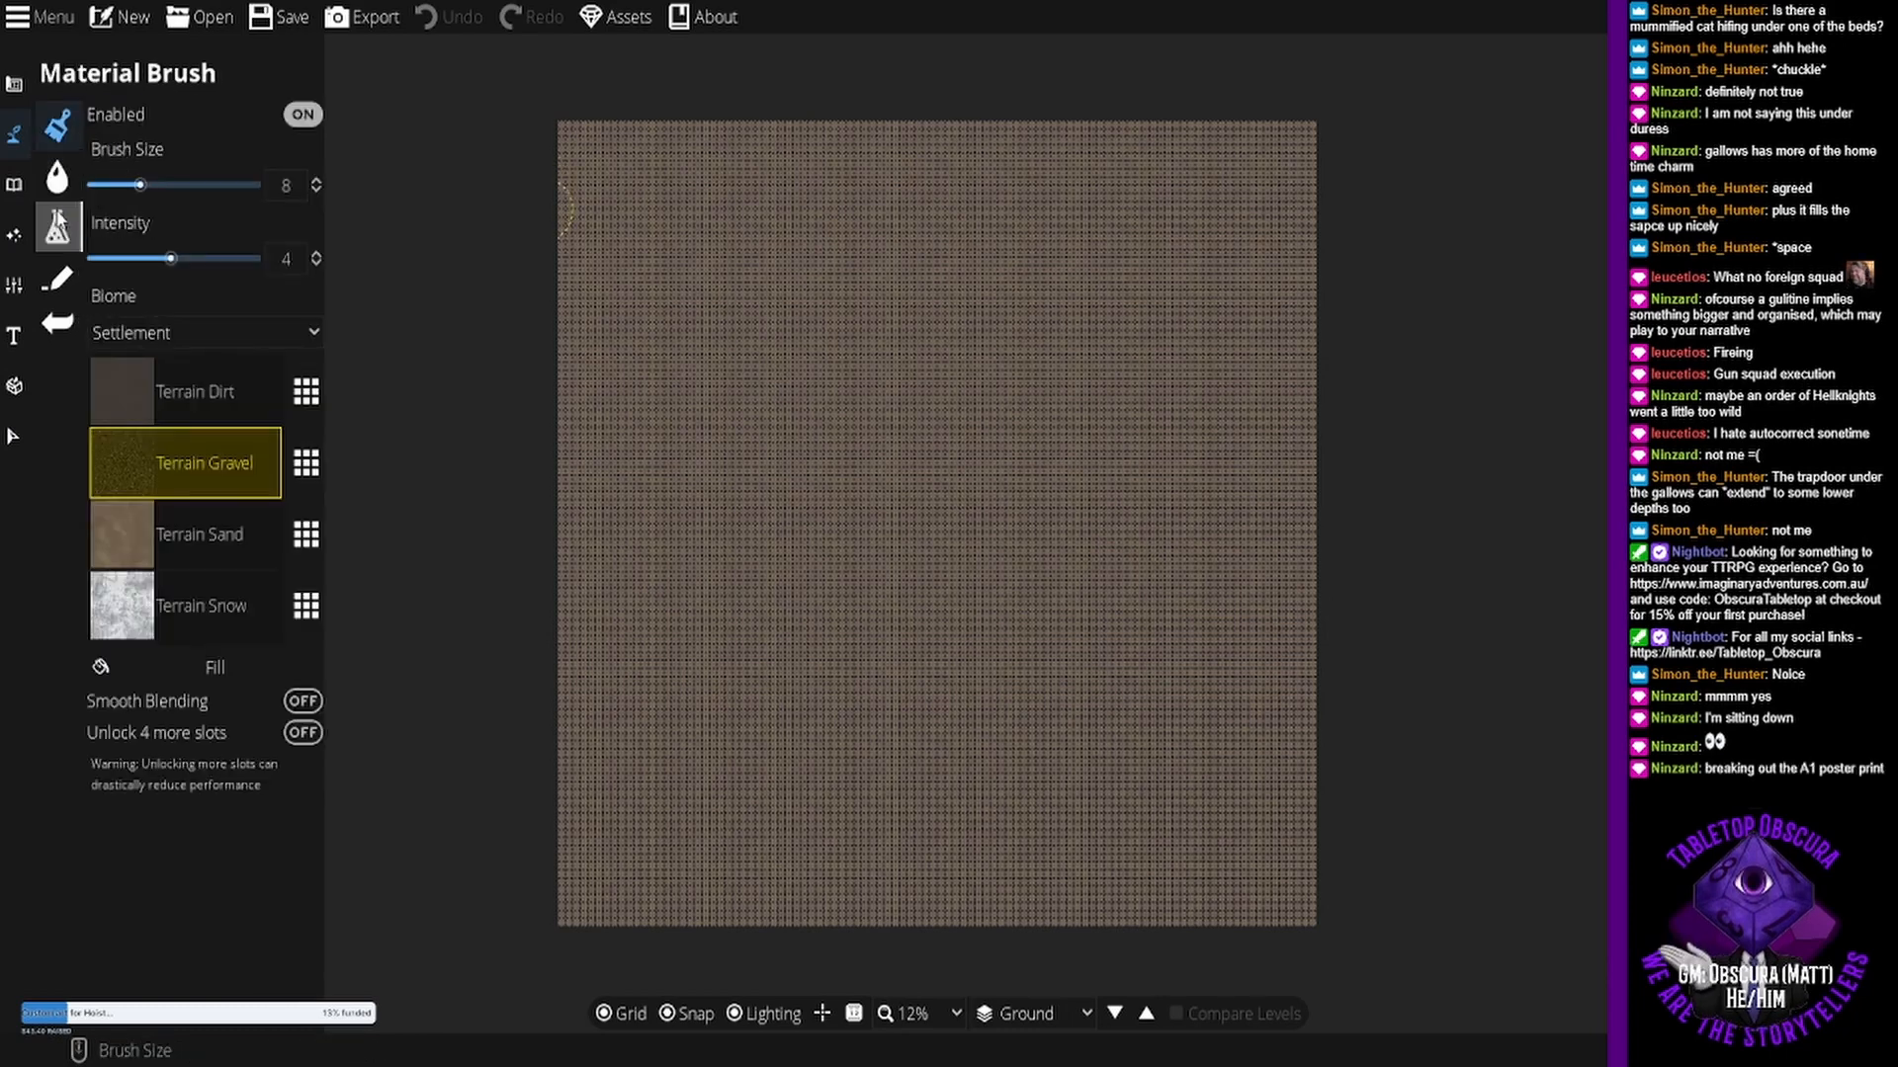
pyautogui.click(135, 633)
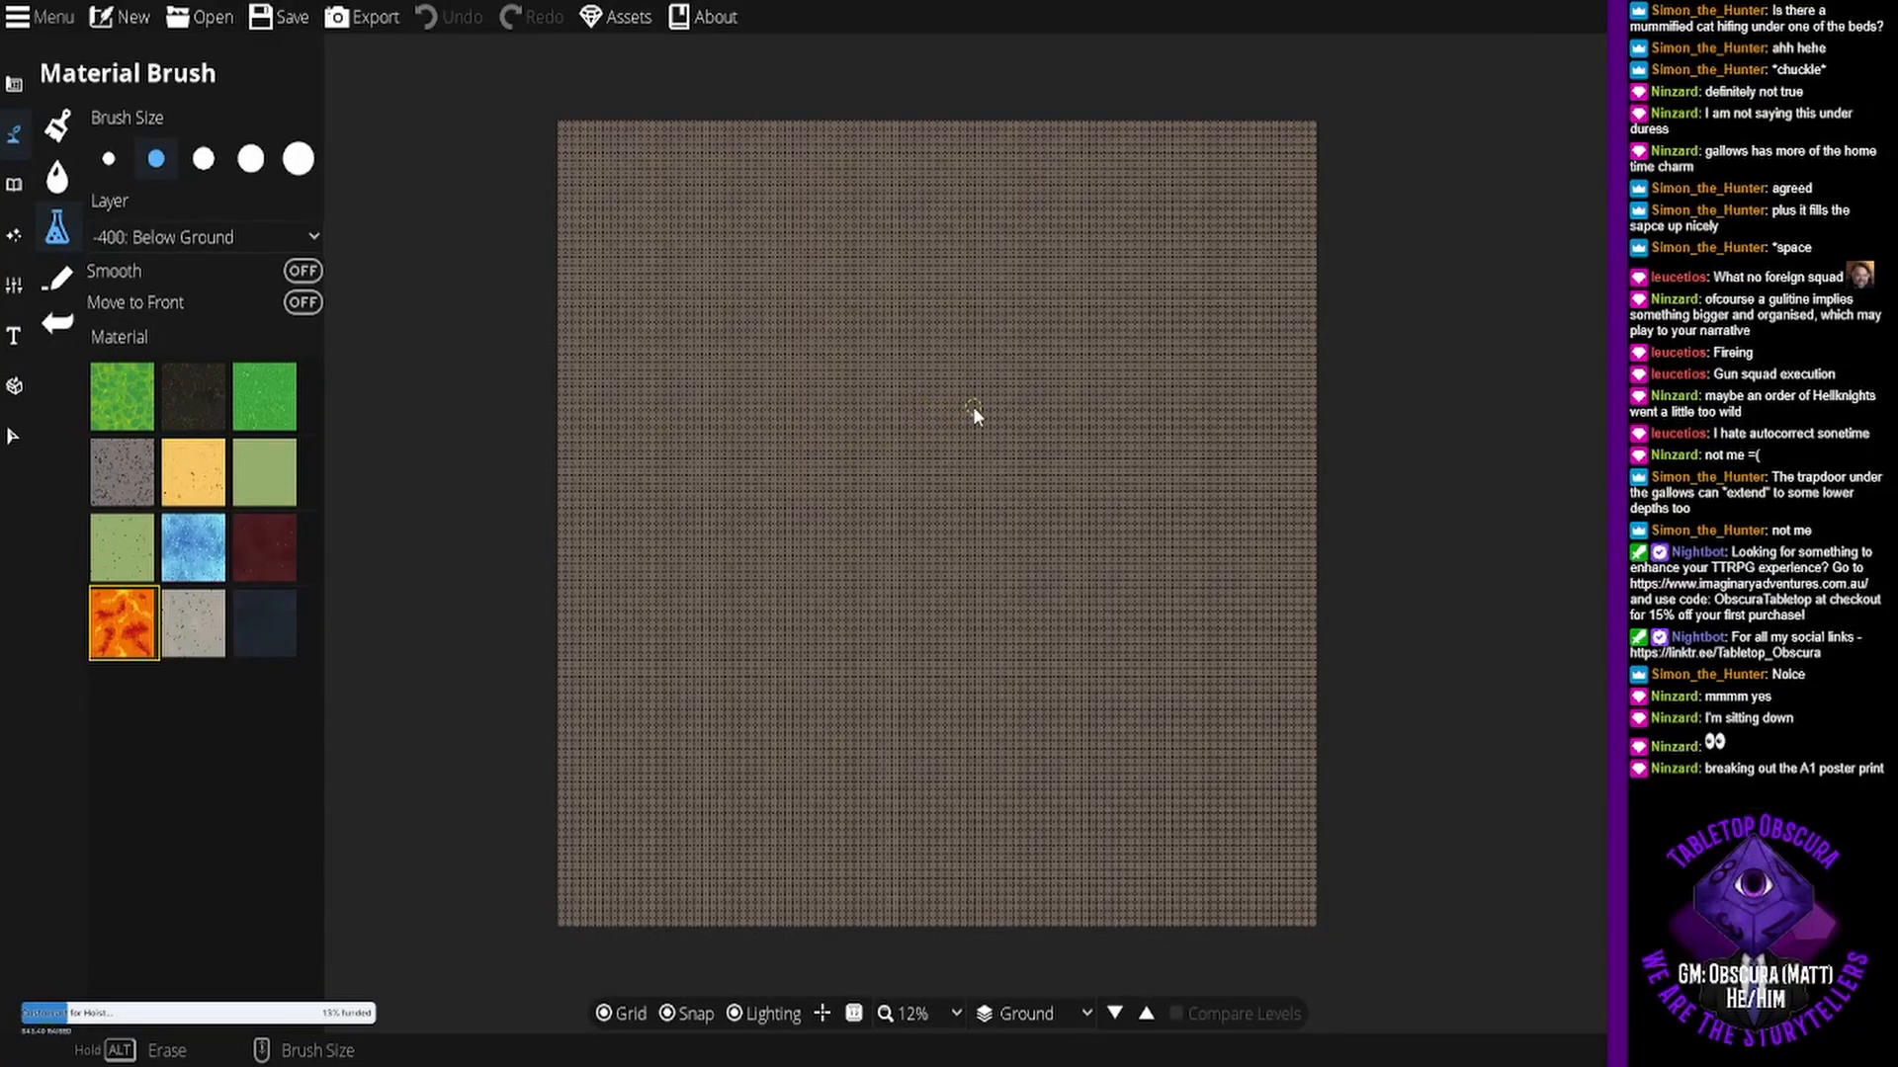
pyautogui.moveTo(1001, 391)
pyautogui.mouseDown()
pyautogui.moveTo(880, 393)
pyautogui.moveTo(857, 415)
pyautogui.mouseUp()
# - Paint a large, rounded lava pool in the middle of the map with the largest brush size, filling its interior
pyautogui.click(296, 160)
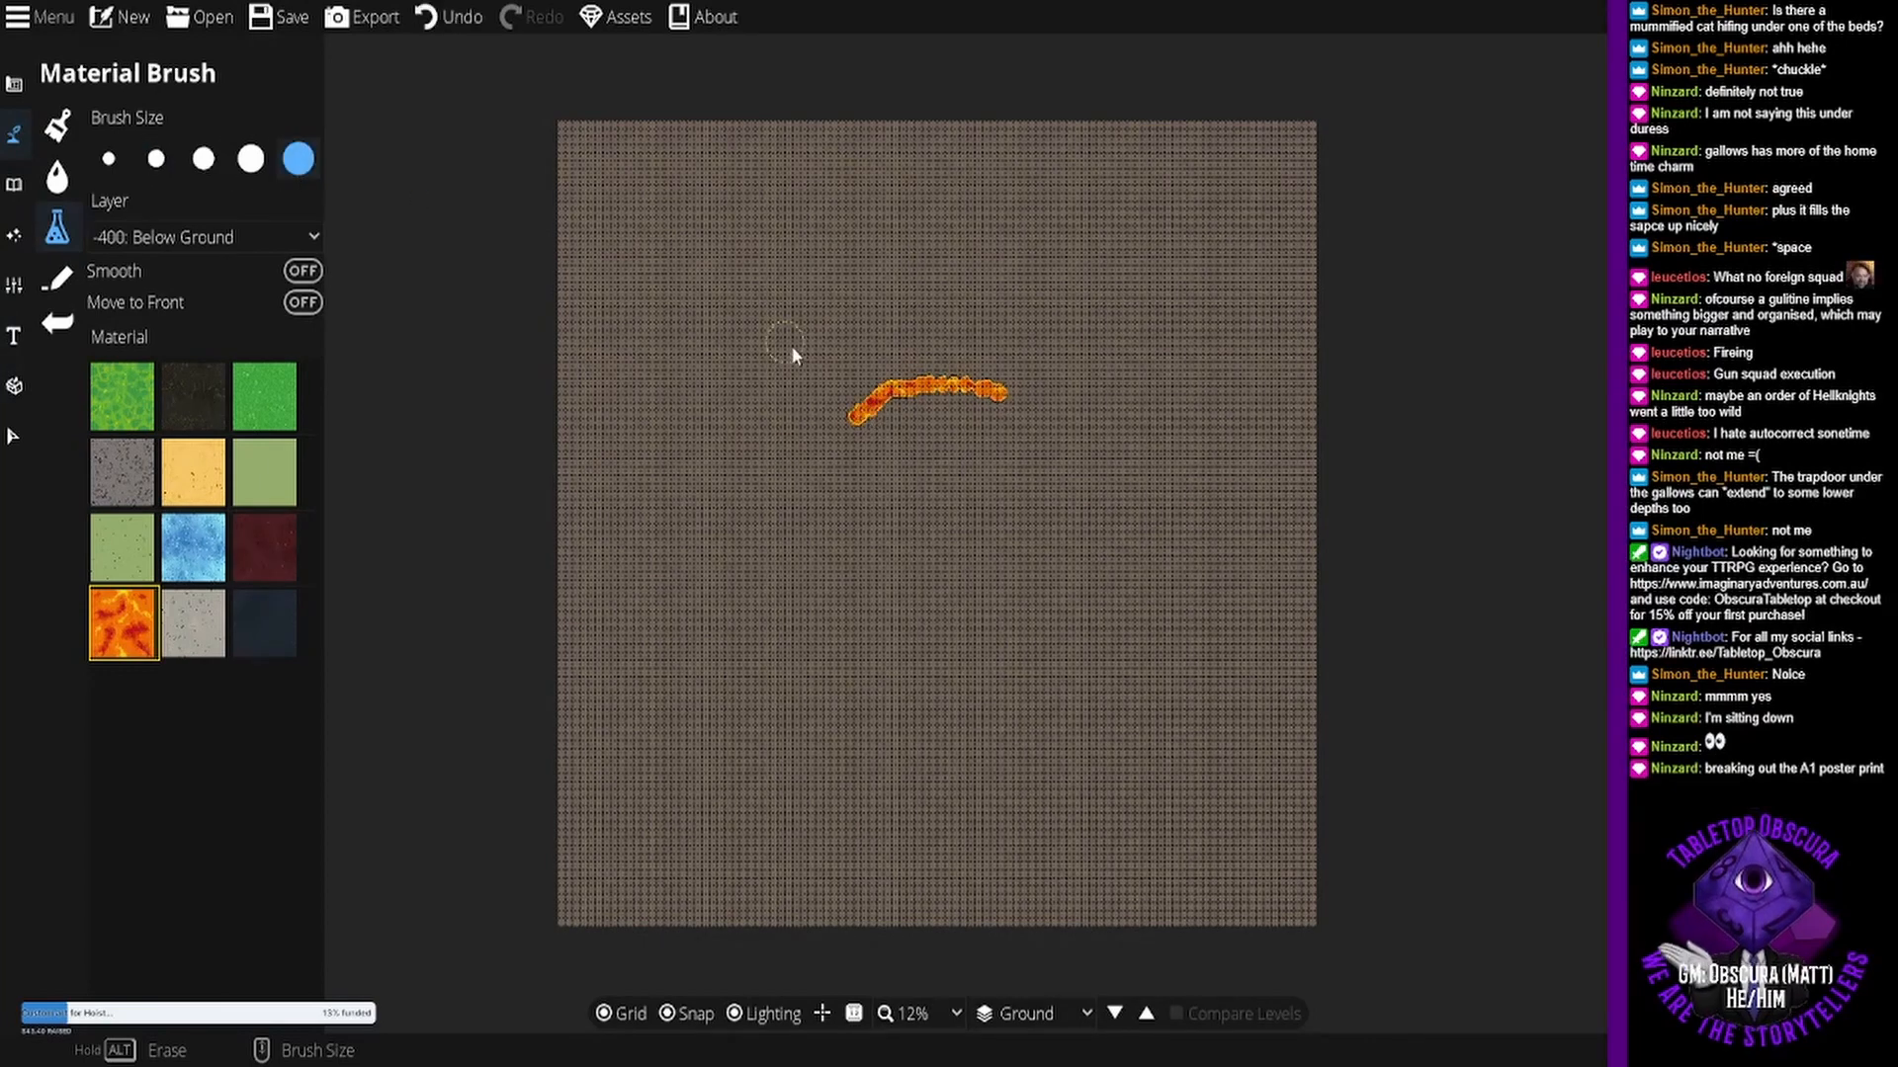
pyautogui.moveTo(998, 401)
pyautogui.mouseDown()
pyautogui.moveTo(914, 364)
pyautogui.moveTo(848, 415)
pyautogui.mouseUp()
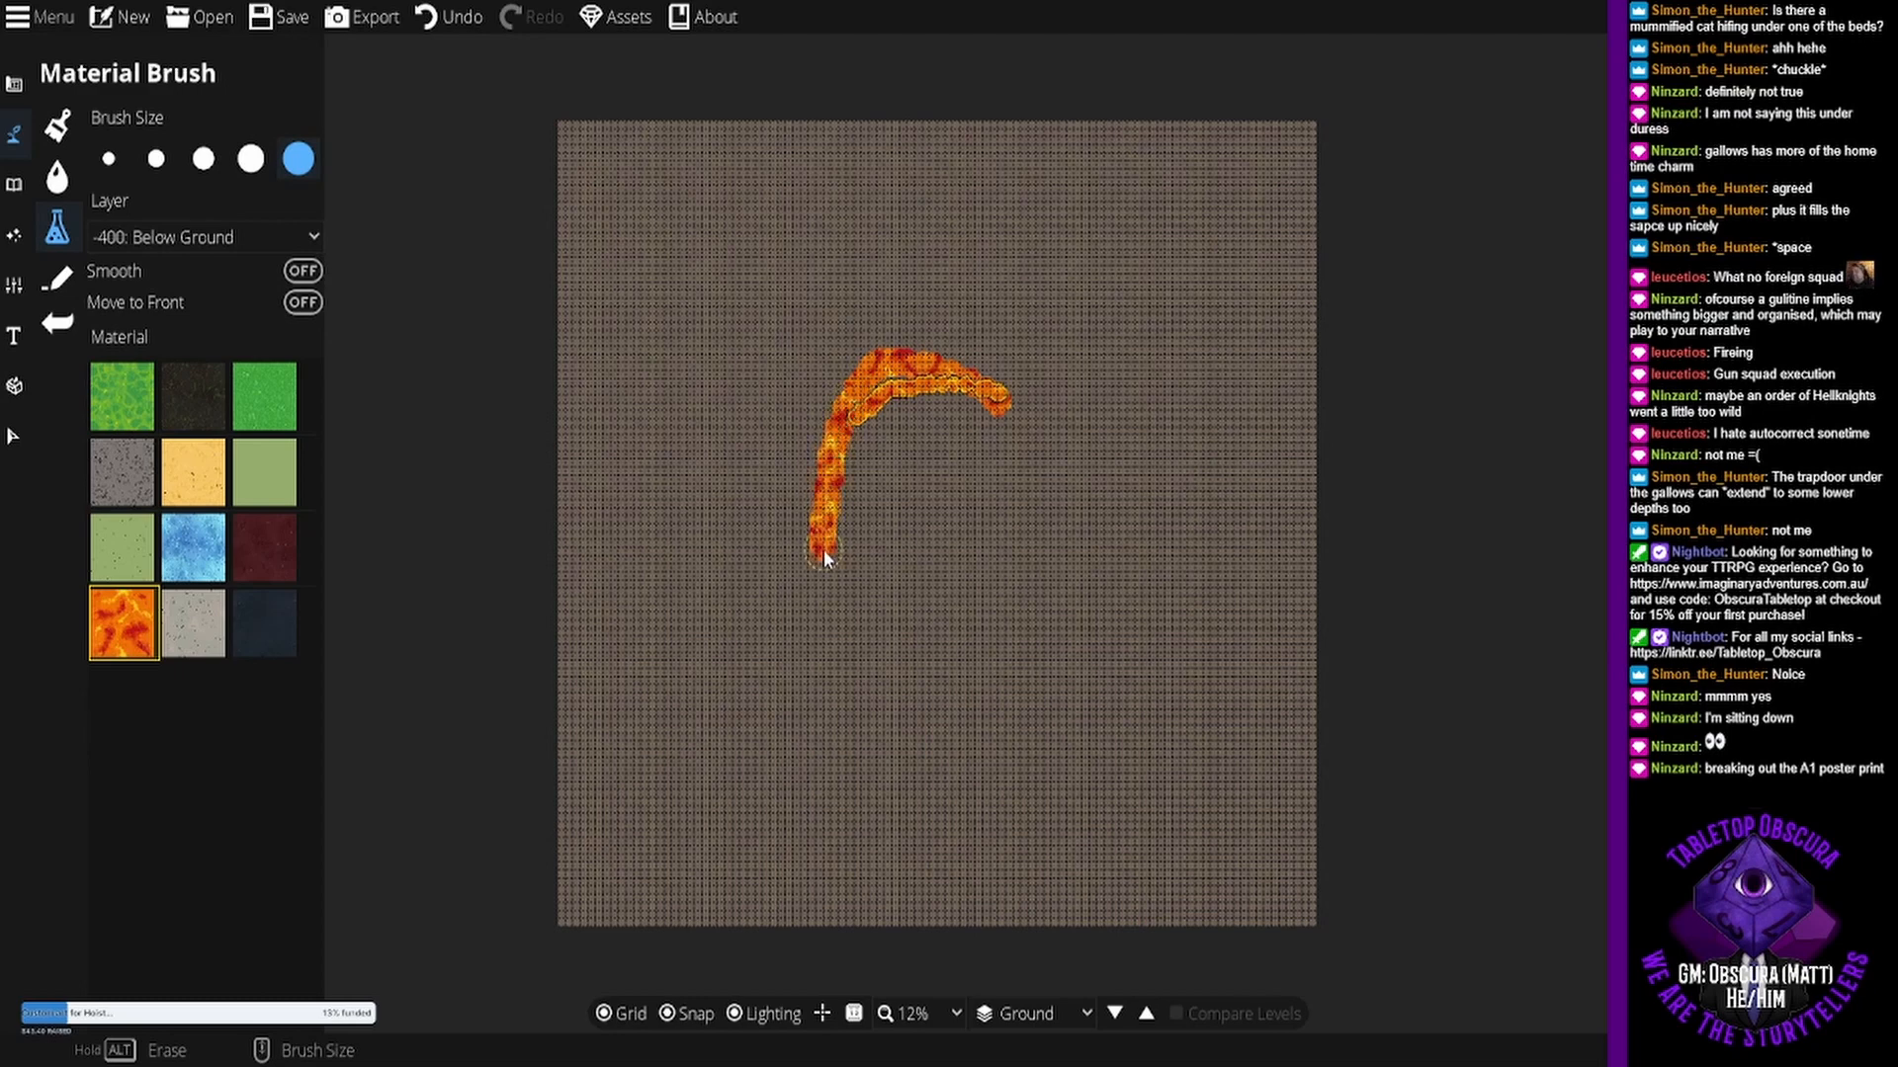
pyautogui.moveTo(974, 666)
pyautogui.mouseDown()
pyautogui.moveTo(1077, 615)
pyautogui.moveTo(1096, 544)
pyautogui.moveTo(1068, 455)
pyautogui.moveTo(999, 394)
pyautogui.moveTo(908, 375)
pyautogui.moveTo(858, 406)
pyautogui.moveTo(935, 385)
pyautogui.moveTo(1002, 411)
pyautogui.moveTo(940, 400)
pyautogui.moveTo(875, 435)
pyautogui.mouseUp()
pyautogui.moveTo(868, 521)
pyautogui.mouseDown()
pyautogui.moveTo(867, 433)
pyautogui.moveTo(854, 532)
pyautogui.mouseUp()
pyautogui.moveTo(862, 419)
pyautogui.mouseDown()
pyautogui.moveTo(845, 580)
pyautogui.moveTo(936, 651)
pyautogui.moveTo(1057, 632)
pyautogui.moveTo(1072, 515)
pyautogui.moveTo(1028, 432)
pyautogui.mouseUp()
pyautogui.moveTo(887, 473)
pyautogui.mouseDown()
pyautogui.moveTo(934, 404)
pyautogui.moveTo(860, 569)
pyautogui.moveTo(887, 600)
pyautogui.moveTo(1013, 643)
pyautogui.moveTo(1052, 558)
pyautogui.moveTo(1023, 610)
pyautogui.moveTo(900, 622)
pyautogui.moveTo(1020, 591)
pyautogui.moveTo(1057, 546)
pyautogui.moveTo(980, 617)
pyautogui.moveTo(1026, 557)
pyautogui.moveTo(985, 586)
pyautogui.moveTo(897, 574)
pyautogui.moveTo(948, 590)
pyautogui.moveTo(931, 596)
pyautogui.moveTo(897, 581)
pyautogui.moveTo(892, 546)
pyautogui.moveTo(873, 578)
pyautogui.moveTo(893, 468)
pyautogui.moveTo(897, 500)
pyautogui.moveTo(991, 452)
pyautogui.moveTo(905, 481)
pyautogui.moveTo(939, 441)
pyautogui.moveTo(1003, 438)
pyautogui.moveTo(1070, 516)
pyautogui.mouseUp()
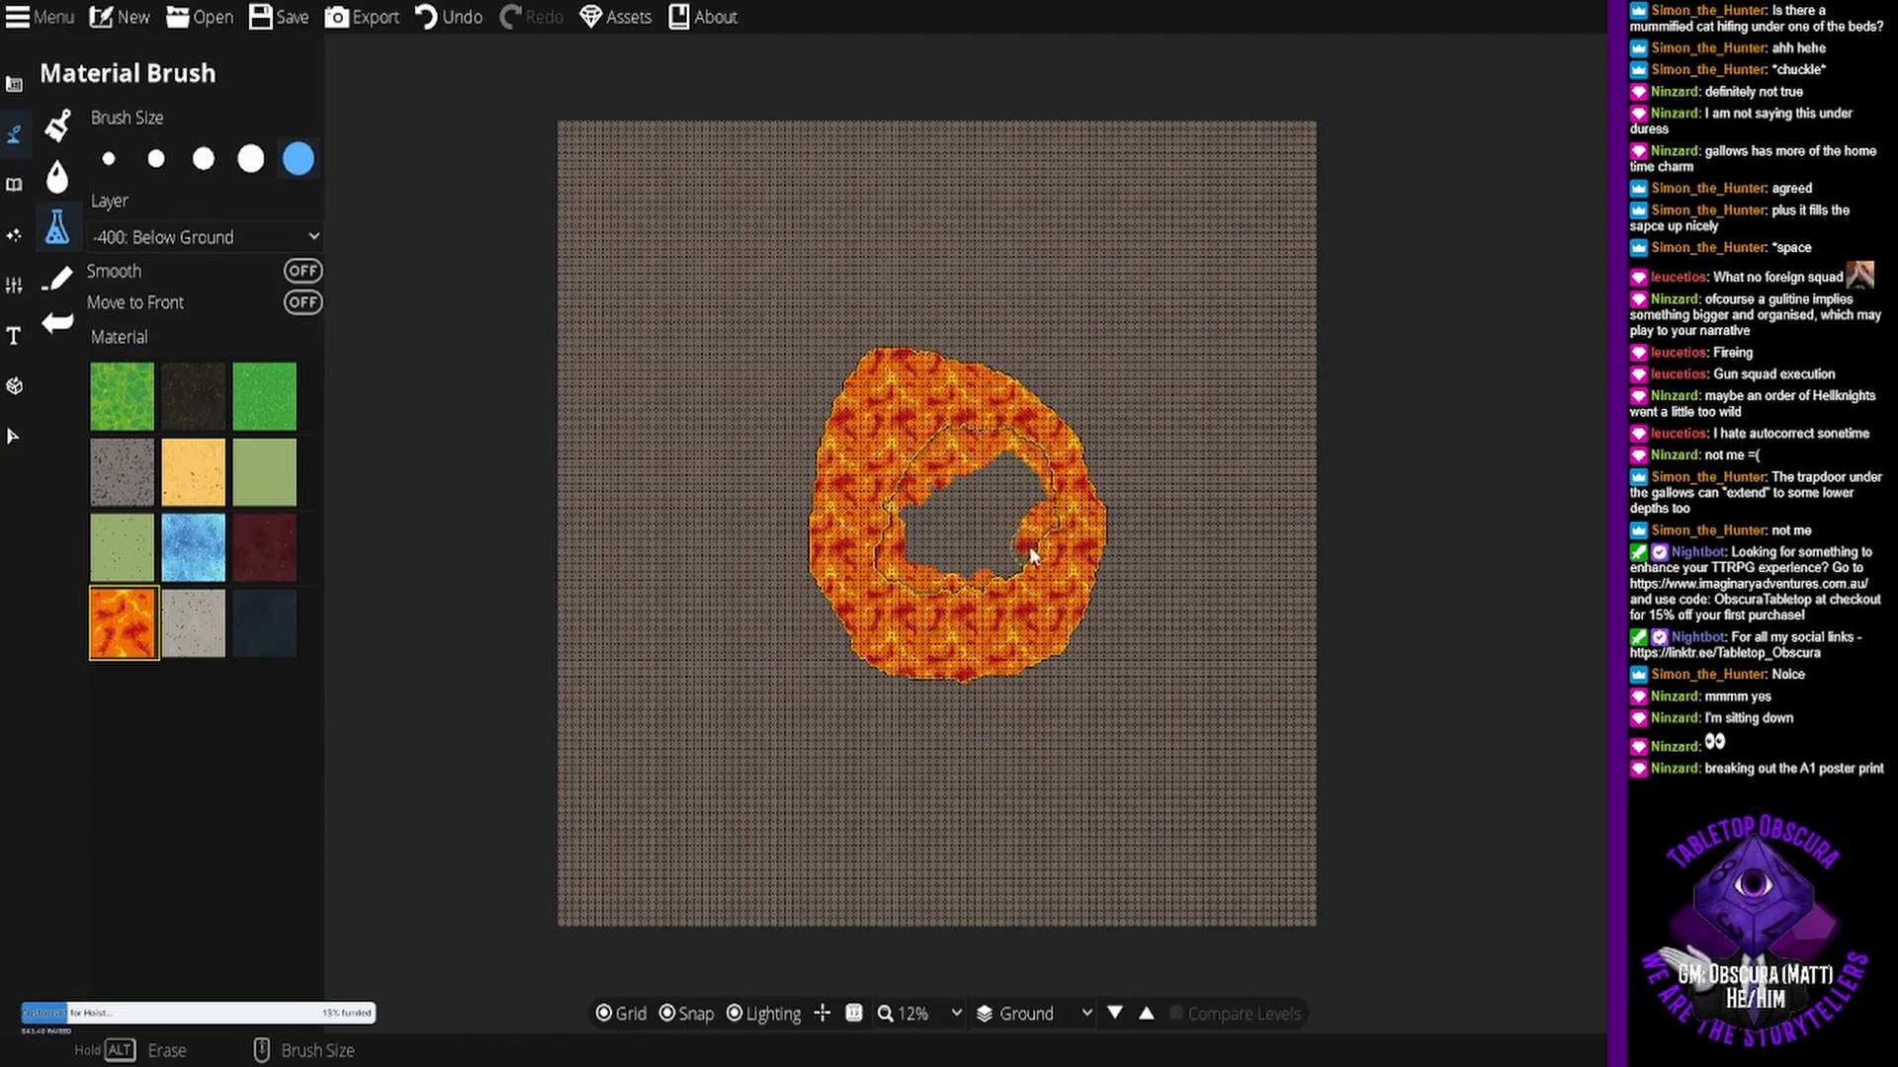
pyautogui.moveTo(1006, 578)
pyautogui.mouseDown()
pyautogui.moveTo(1039, 493)
pyautogui.moveTo(943, 470)
pyautogui.moveTo(1001, 463)
pyautogui.moveTo(1023, 467)
pyautogui.moveTo(941, 475)
pyautogui.moveTo(894, 505)
pyautogui.moveTo(1019, 494)
pyautogui.moveTo(961, 583)
pyautogui.mouseUp()
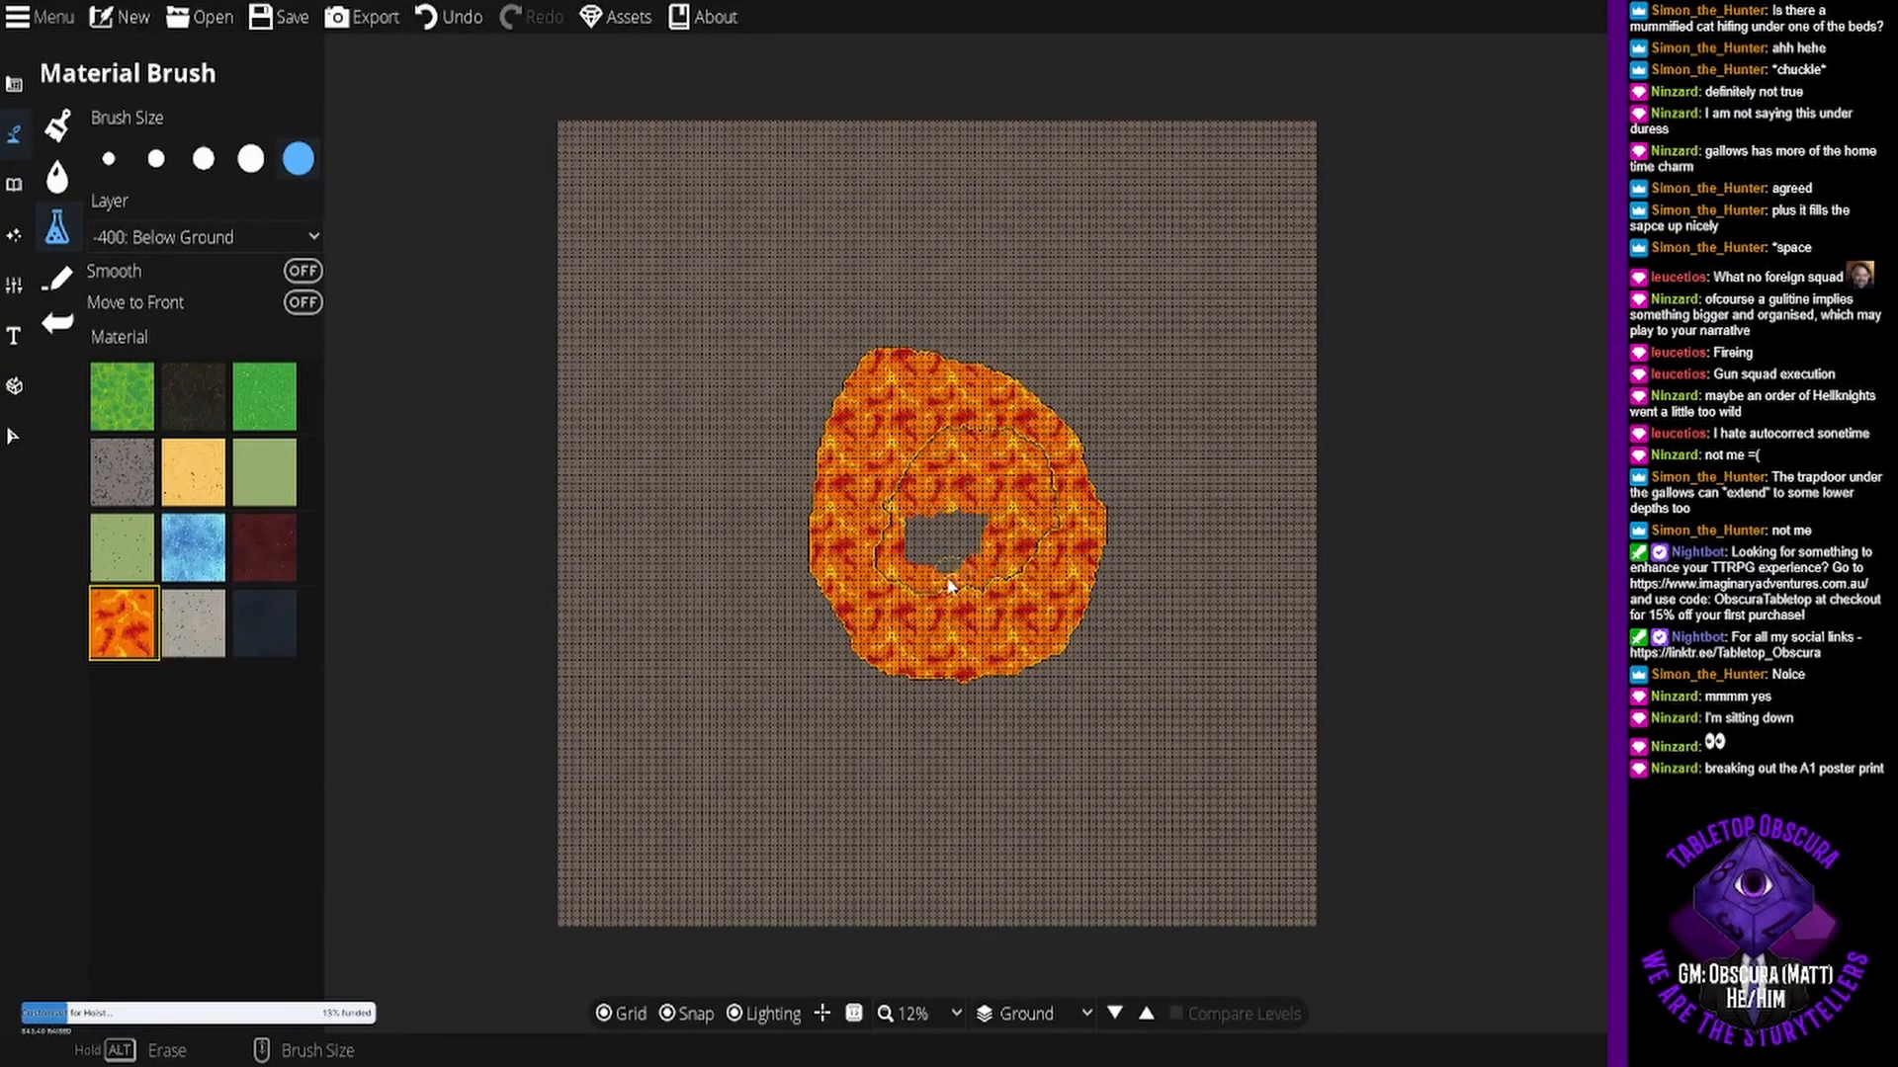
pyautogui.moveTo(935, 518)
pyautogui.mouseDown()
pyautogui.moveTo(942, 563)
pyautogui.moveTo(992, 545)
pyautogui.moveTo(925, 555)
pyautogui.moveTo(951, 511)
pyautogui.moveTo(944, 556)
pyautogui.moveTo(966, 526)
pyautogui.moveTo(1008, 539)
pyautogui.moveTo(905, 532)
pyautogui.mouseUp()
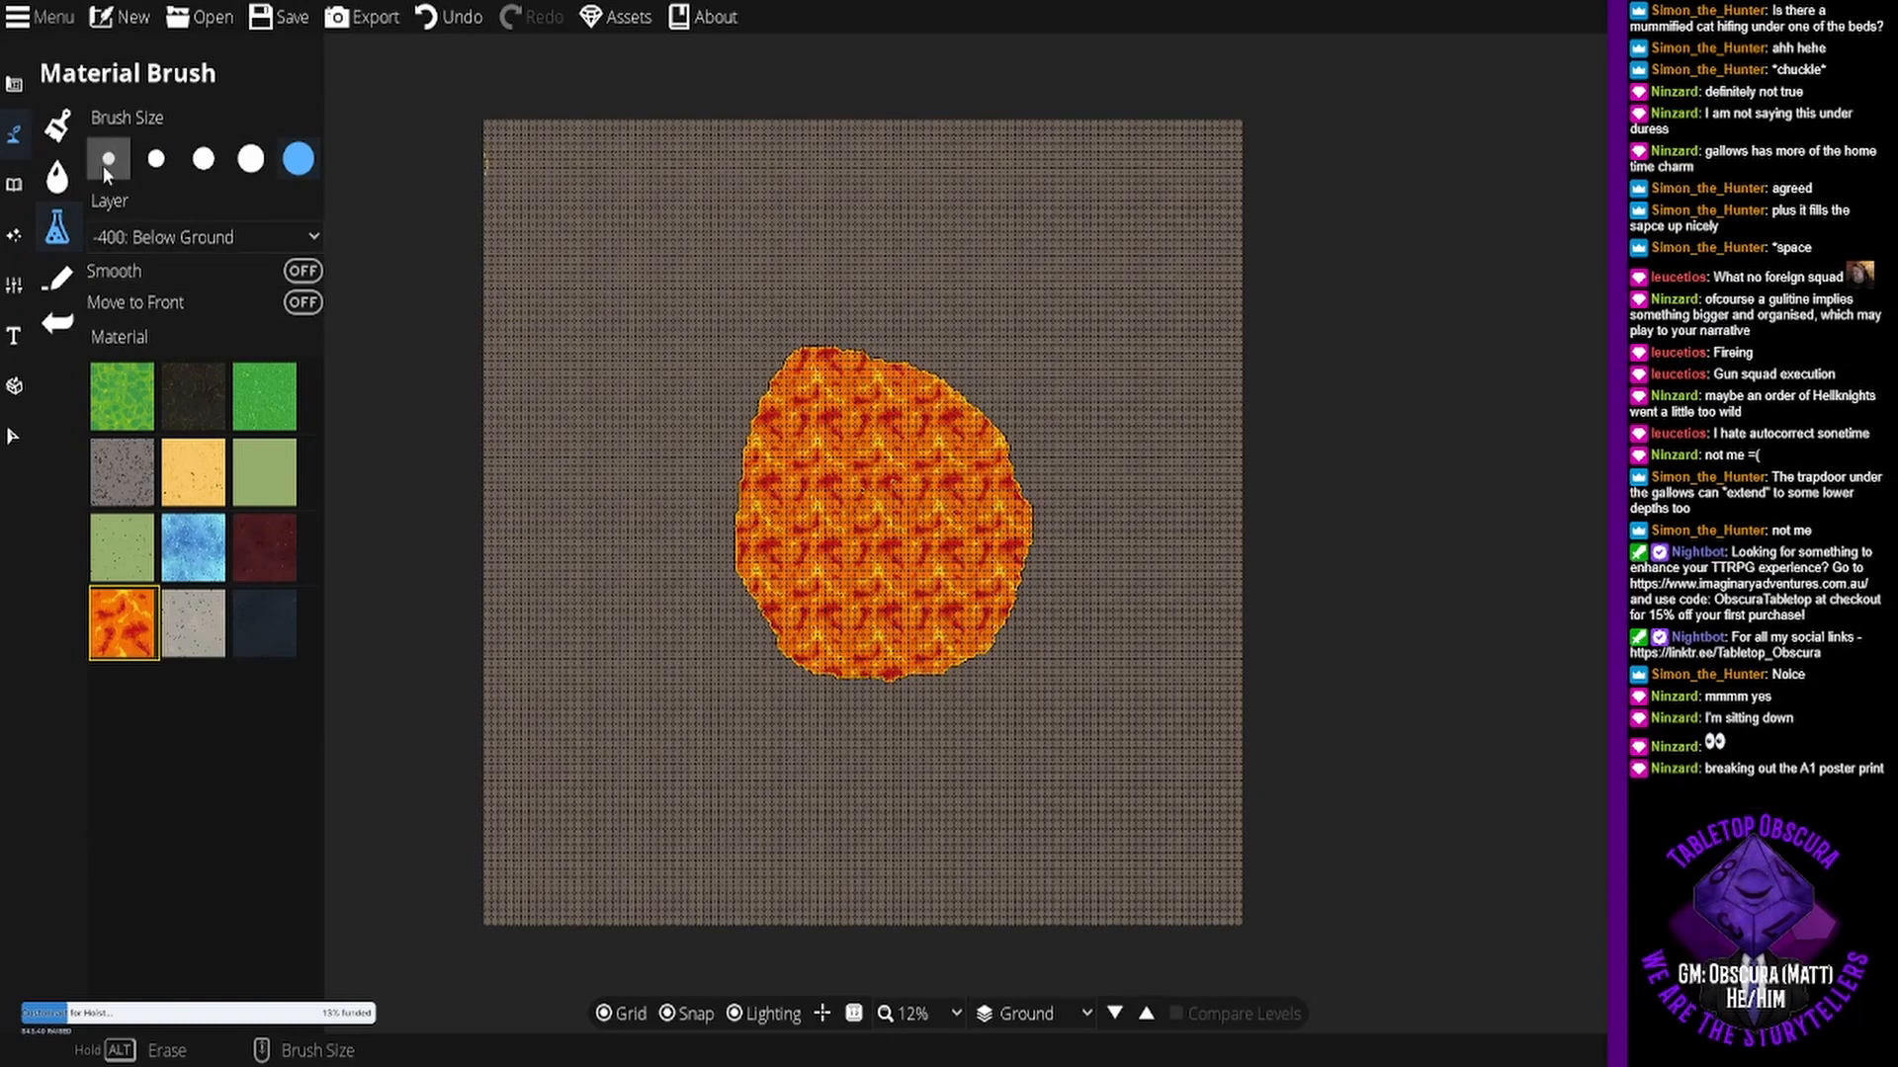
# - Trace a closed rocky cliff path around the lava pool's outline with the Path Tool, width 1, on User Layer 1
pyautogui.click(57, 280)
pyautogui.click(790, 673)
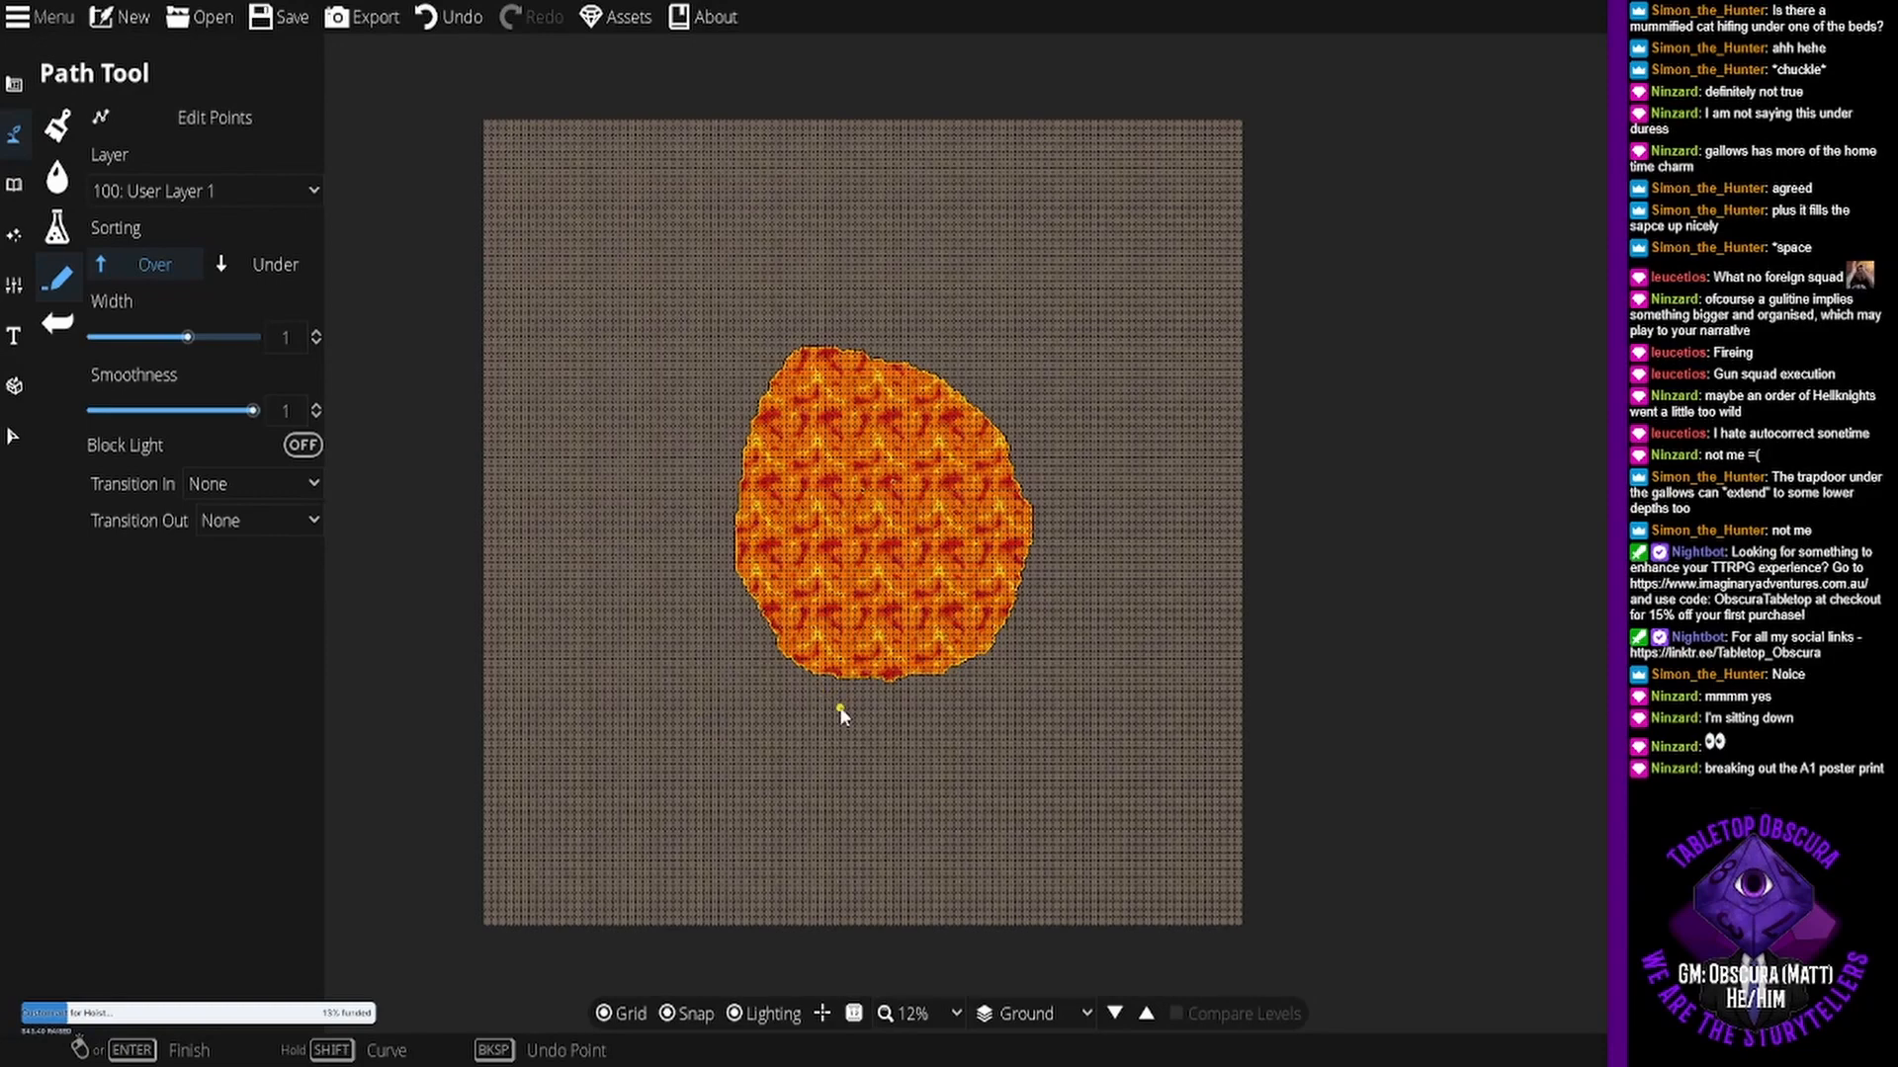
pyautogui.scroll(5, 841, 713)
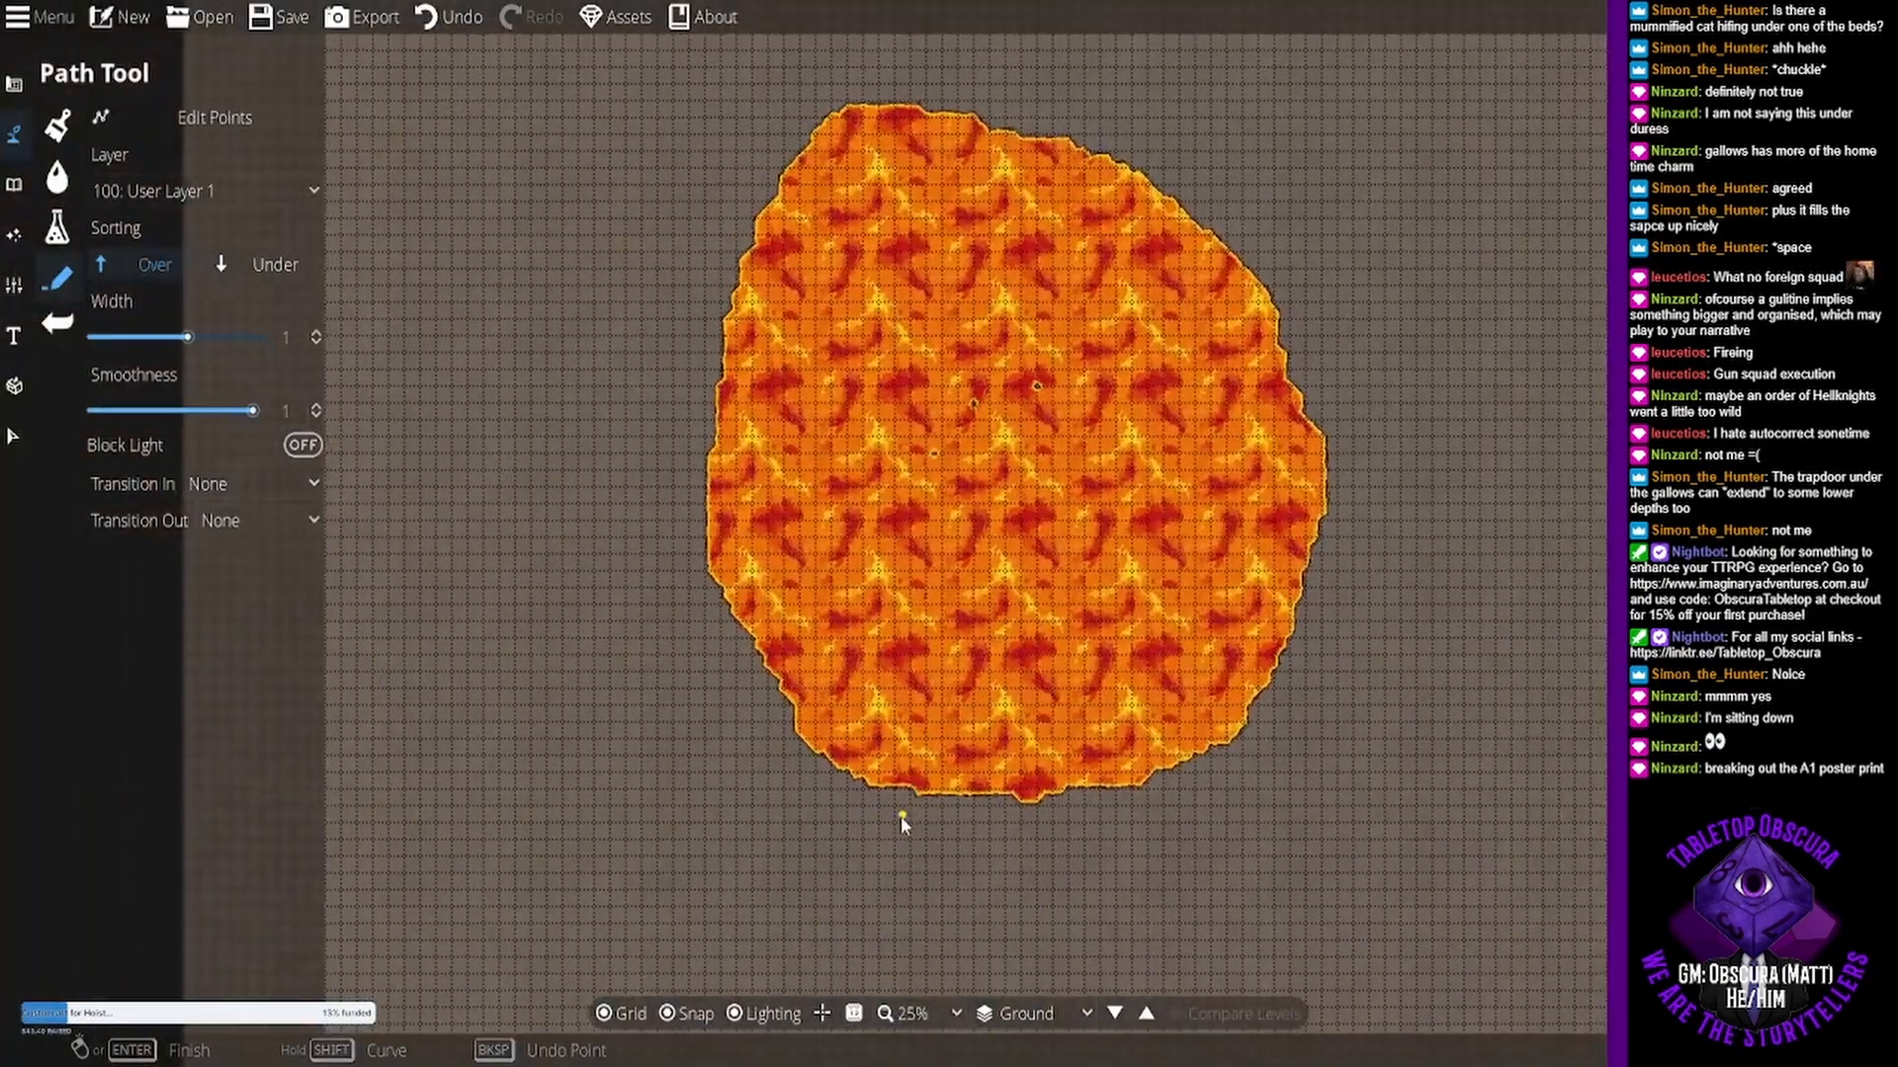
pyautogui.click(875, 806)
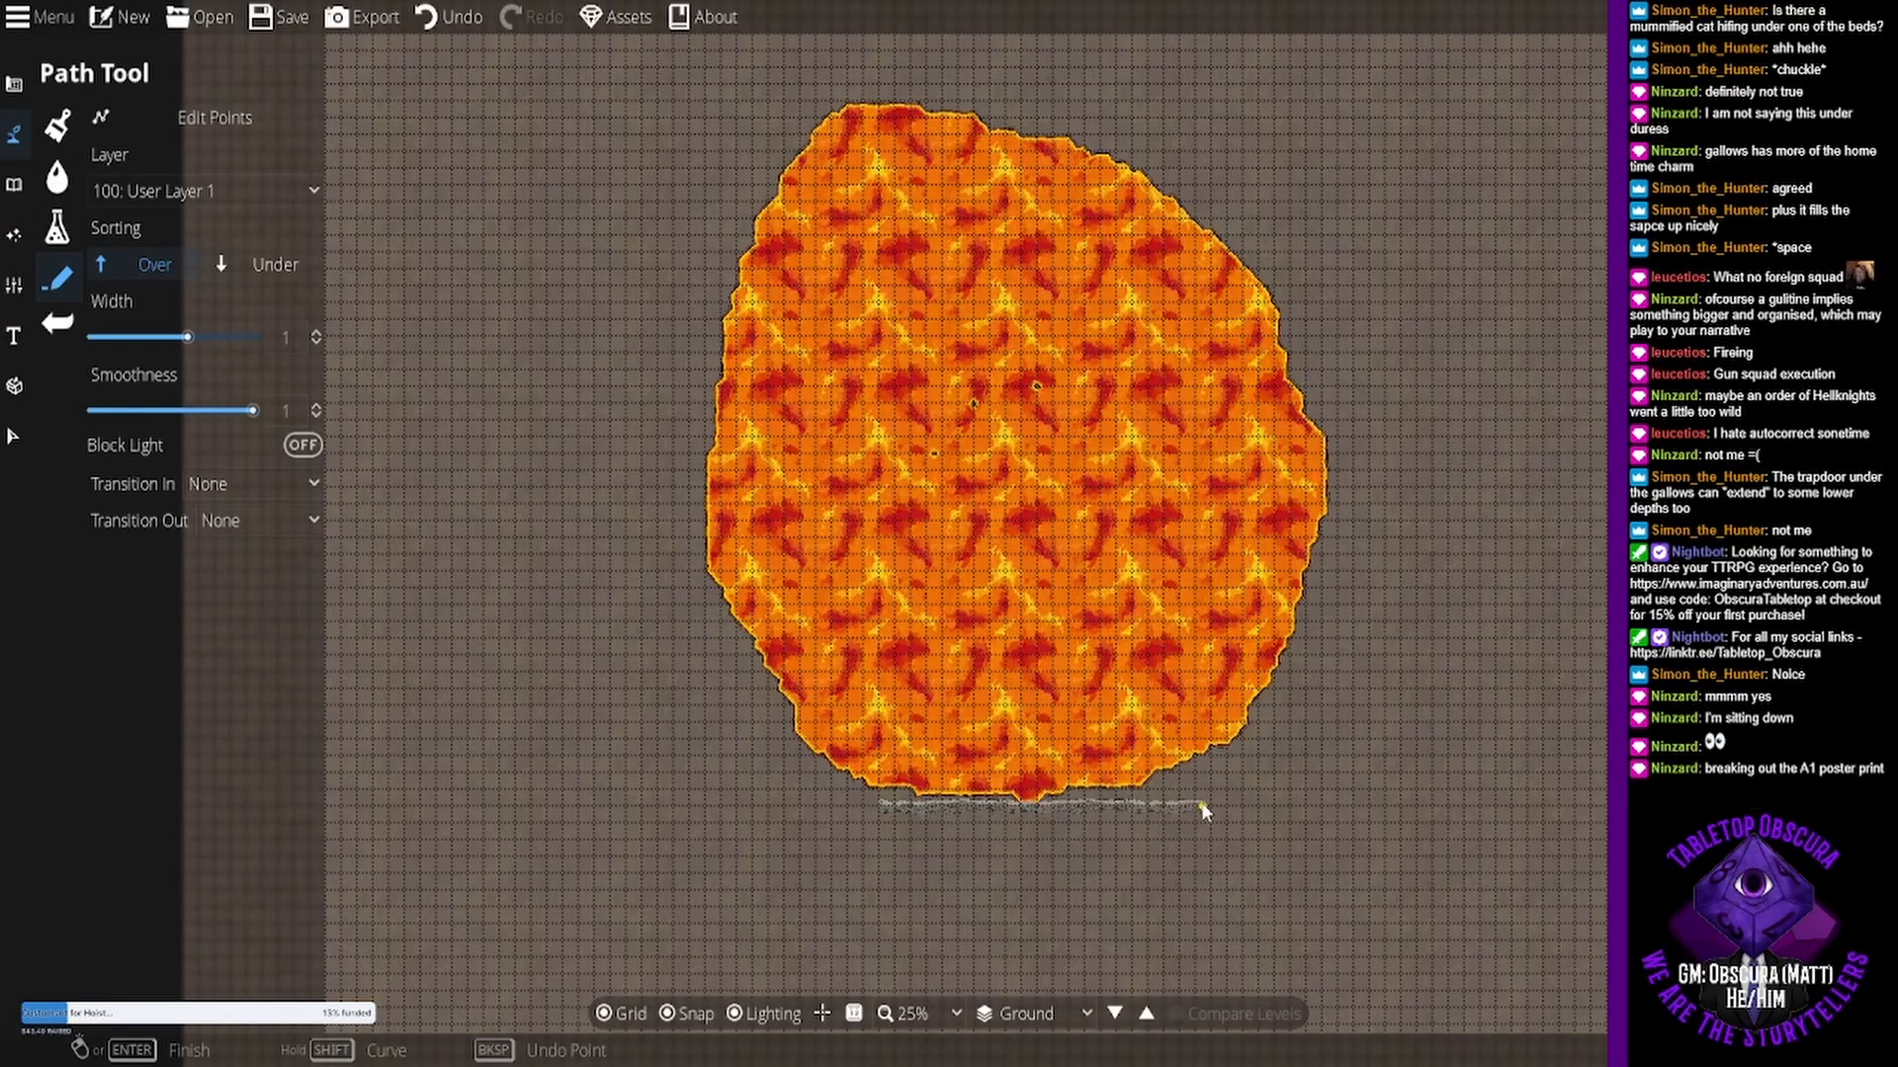
pyautogui.click(1134, 793)
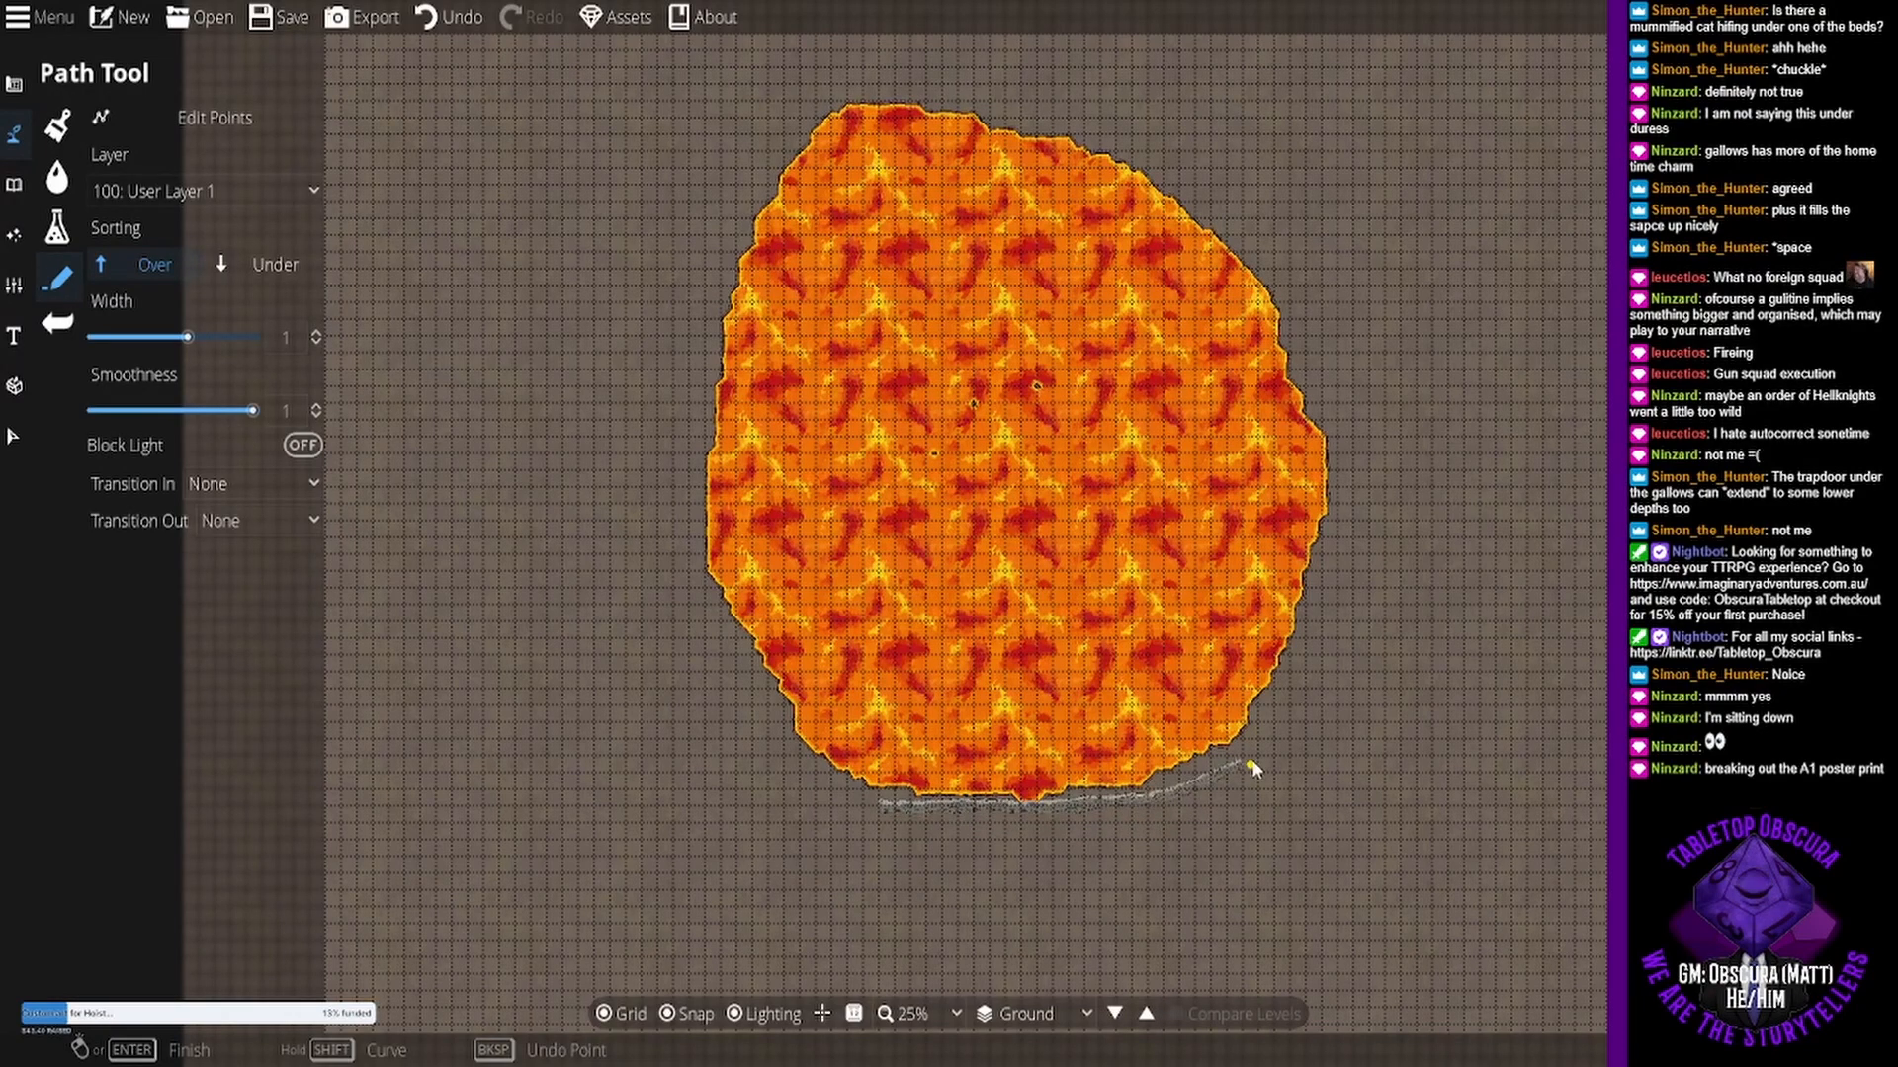
pyautogui.click(1242, 743)
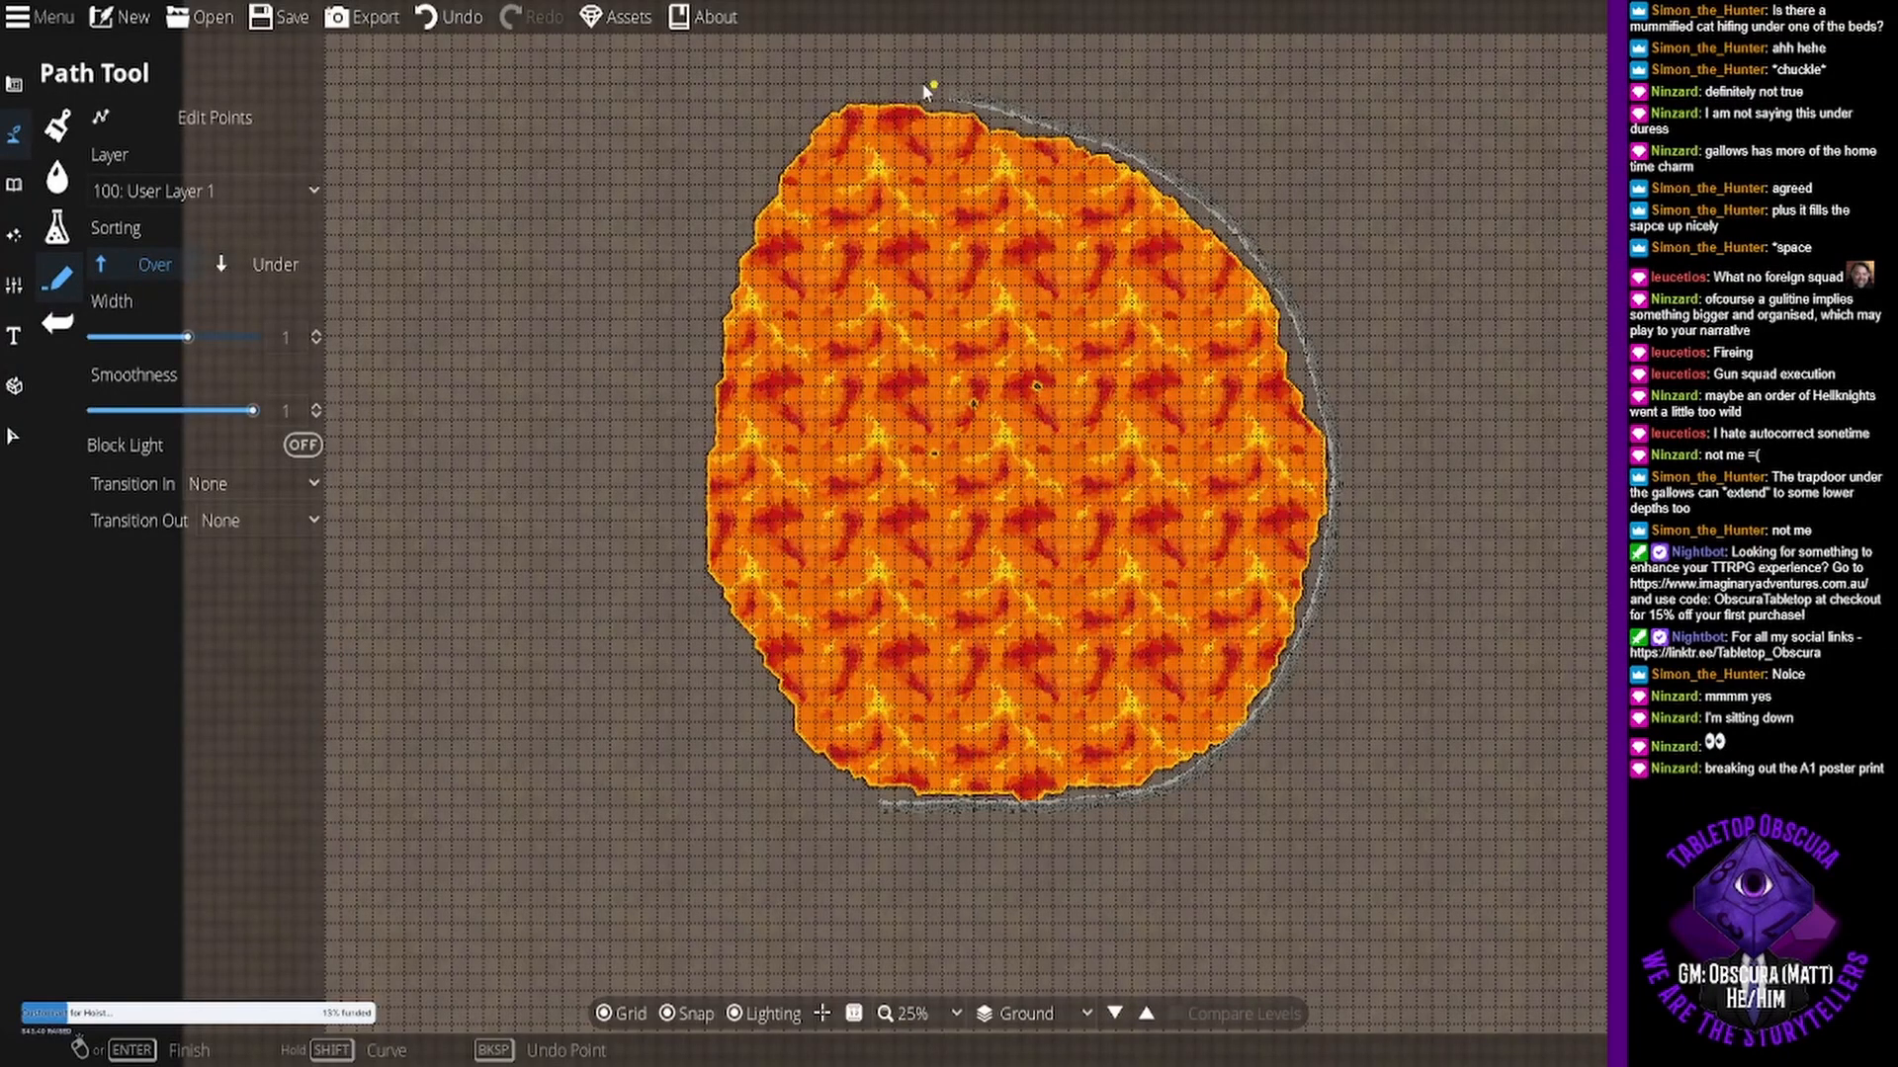
pyautogui.click(872, 95)
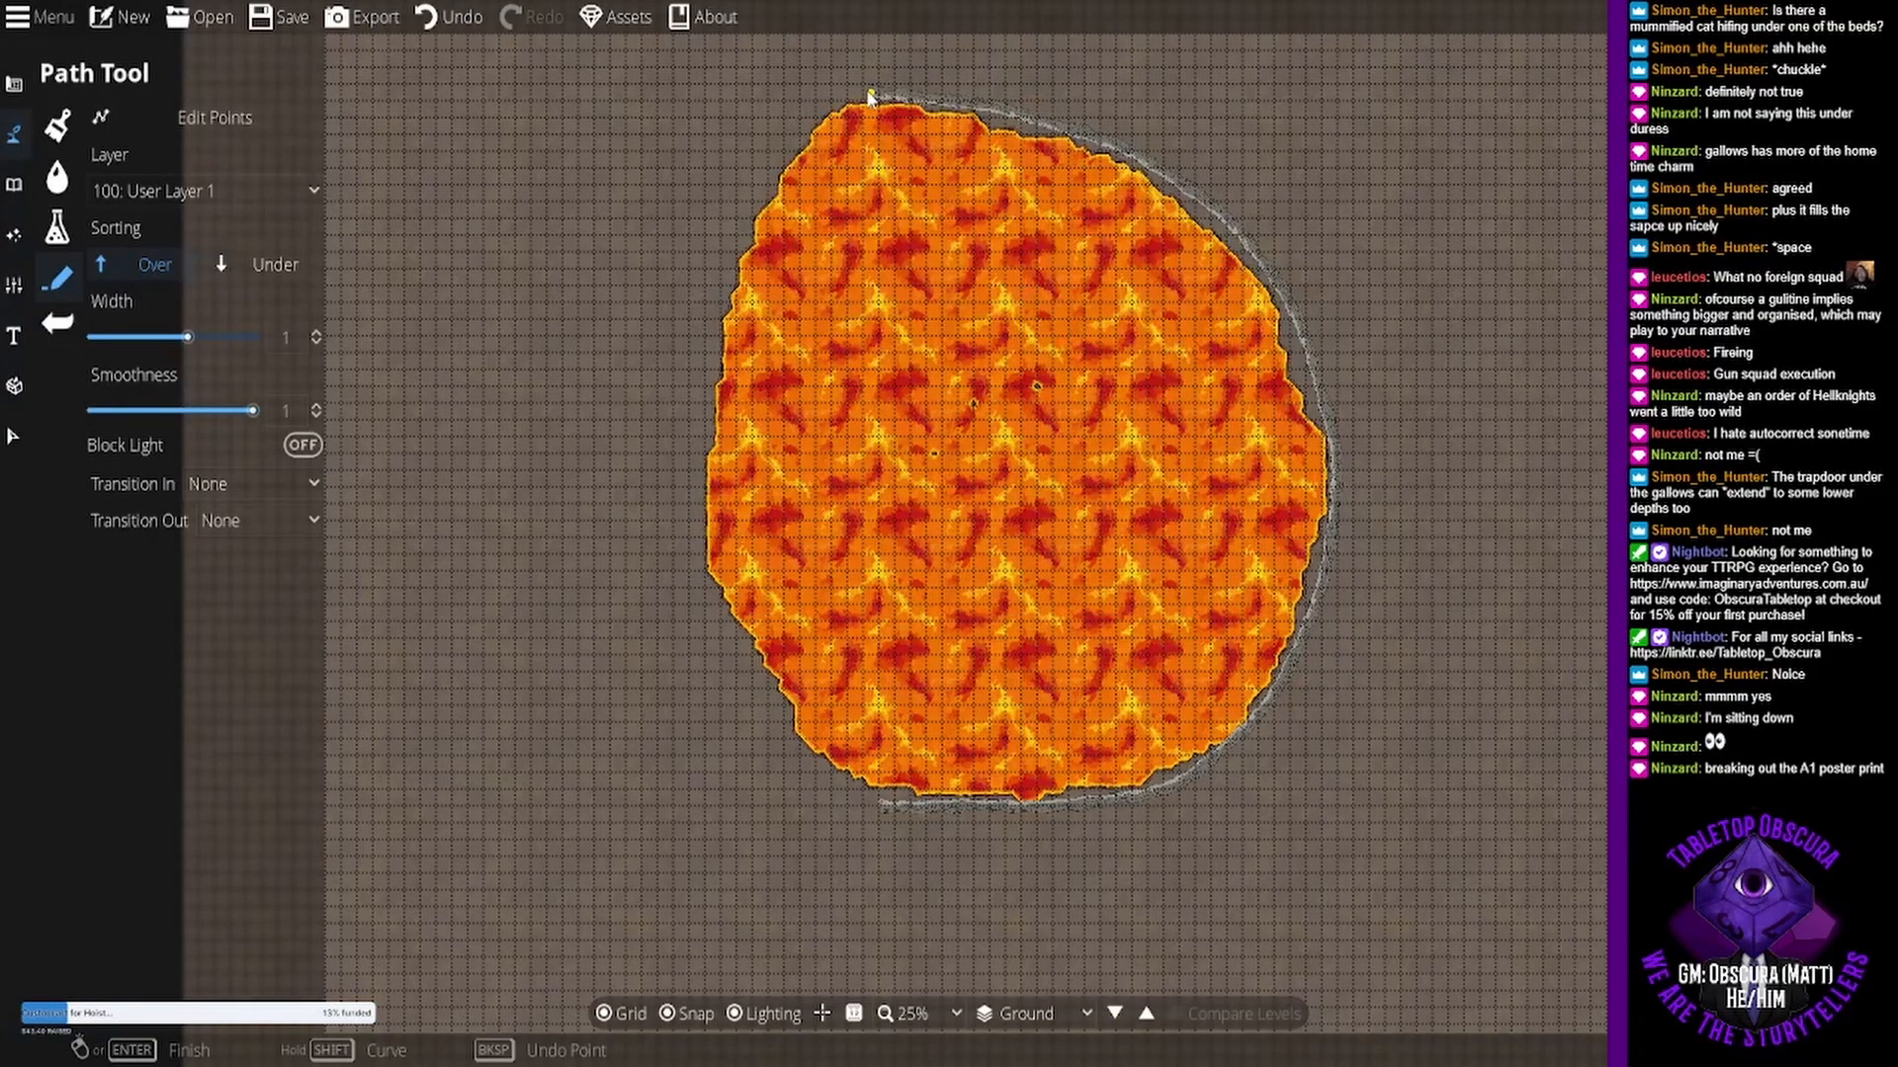
pyautogui.click(800, 111)
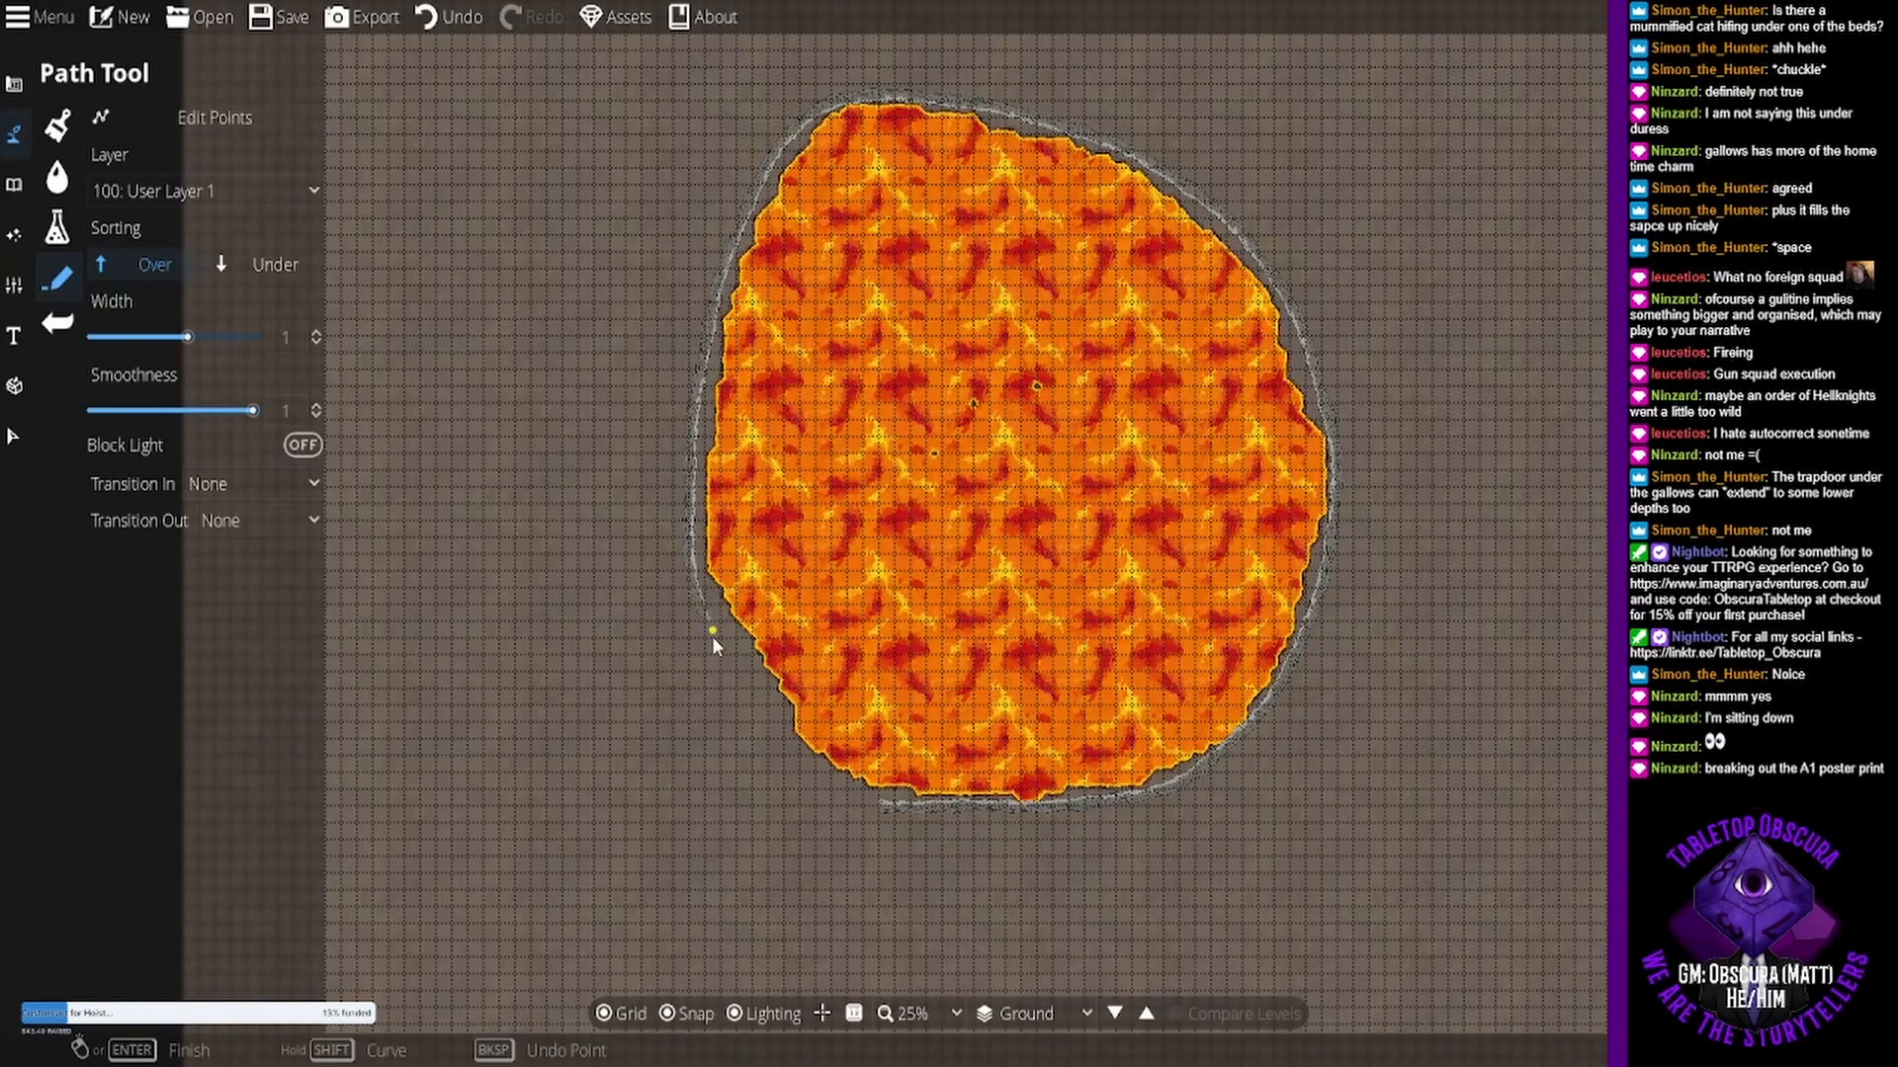
pyautogui.click(744, 672)
pyautogui.click(887, 807)
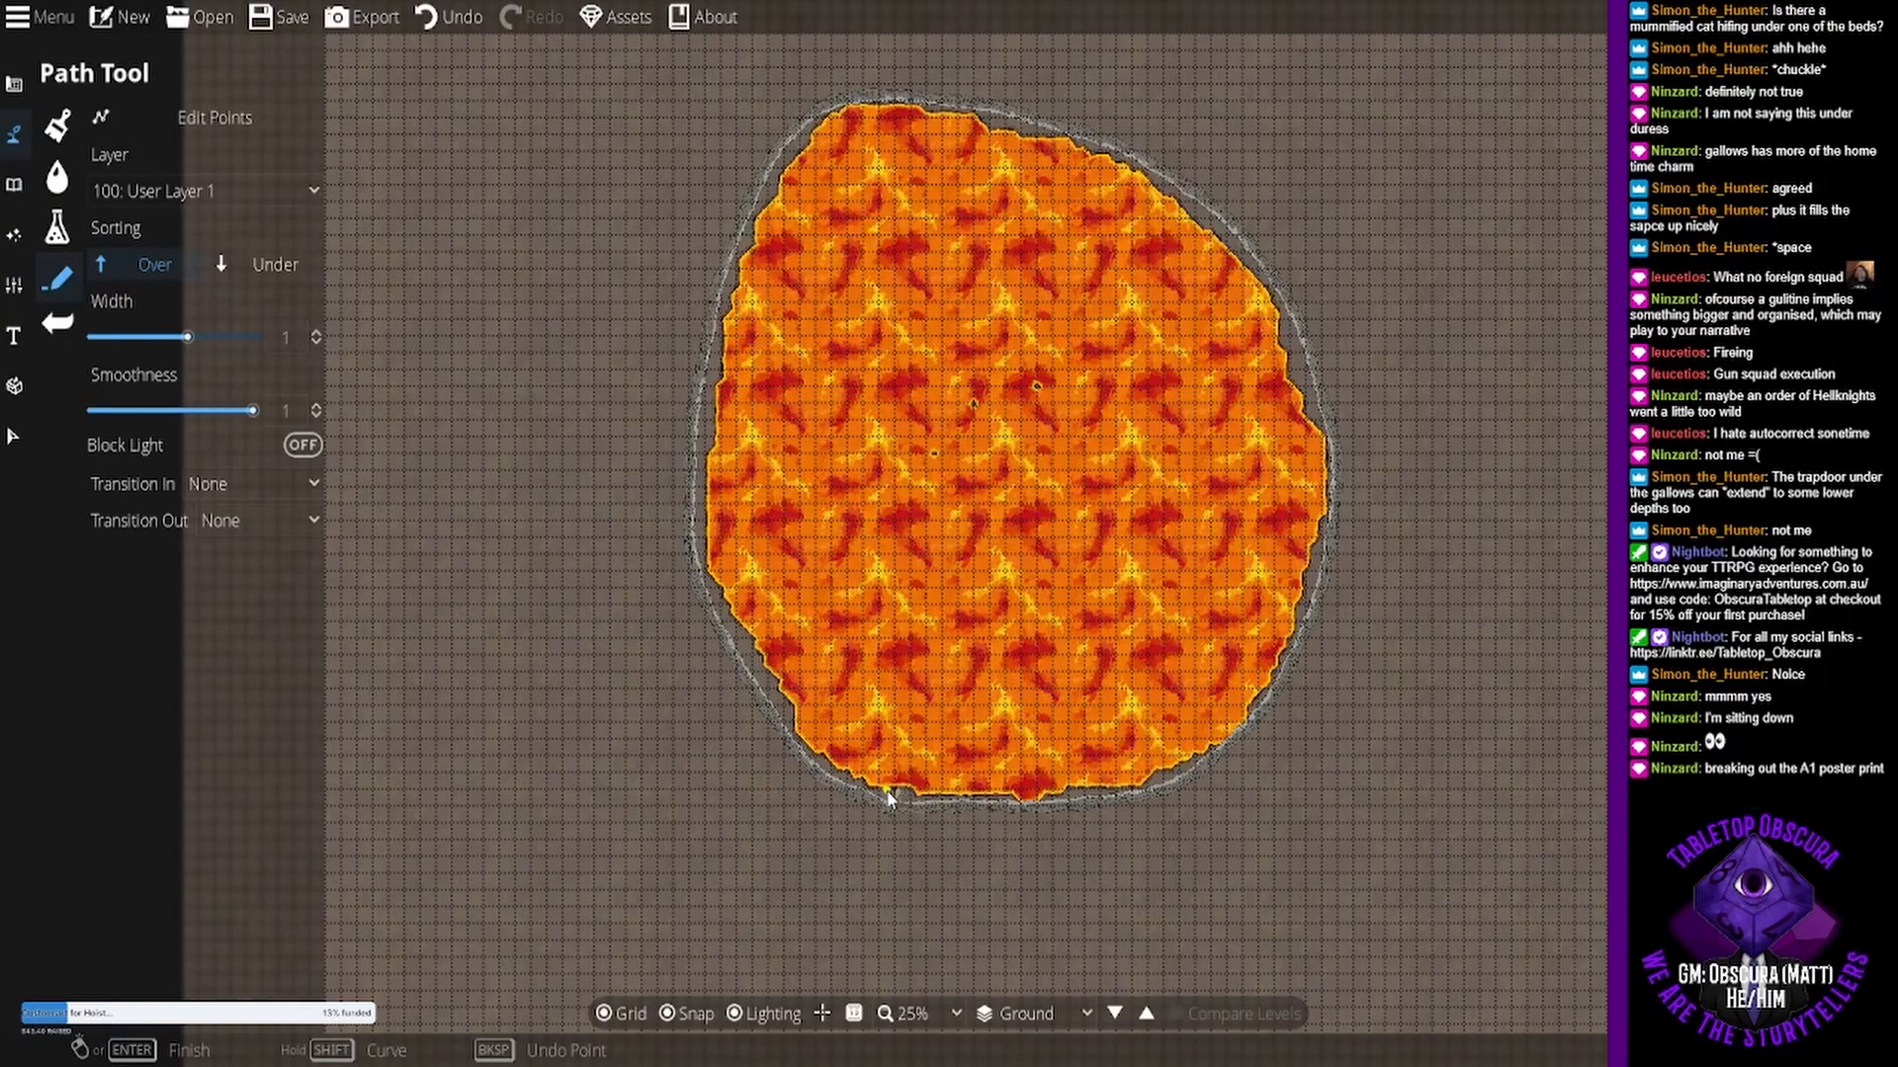
pyautogui.click(918, 817)
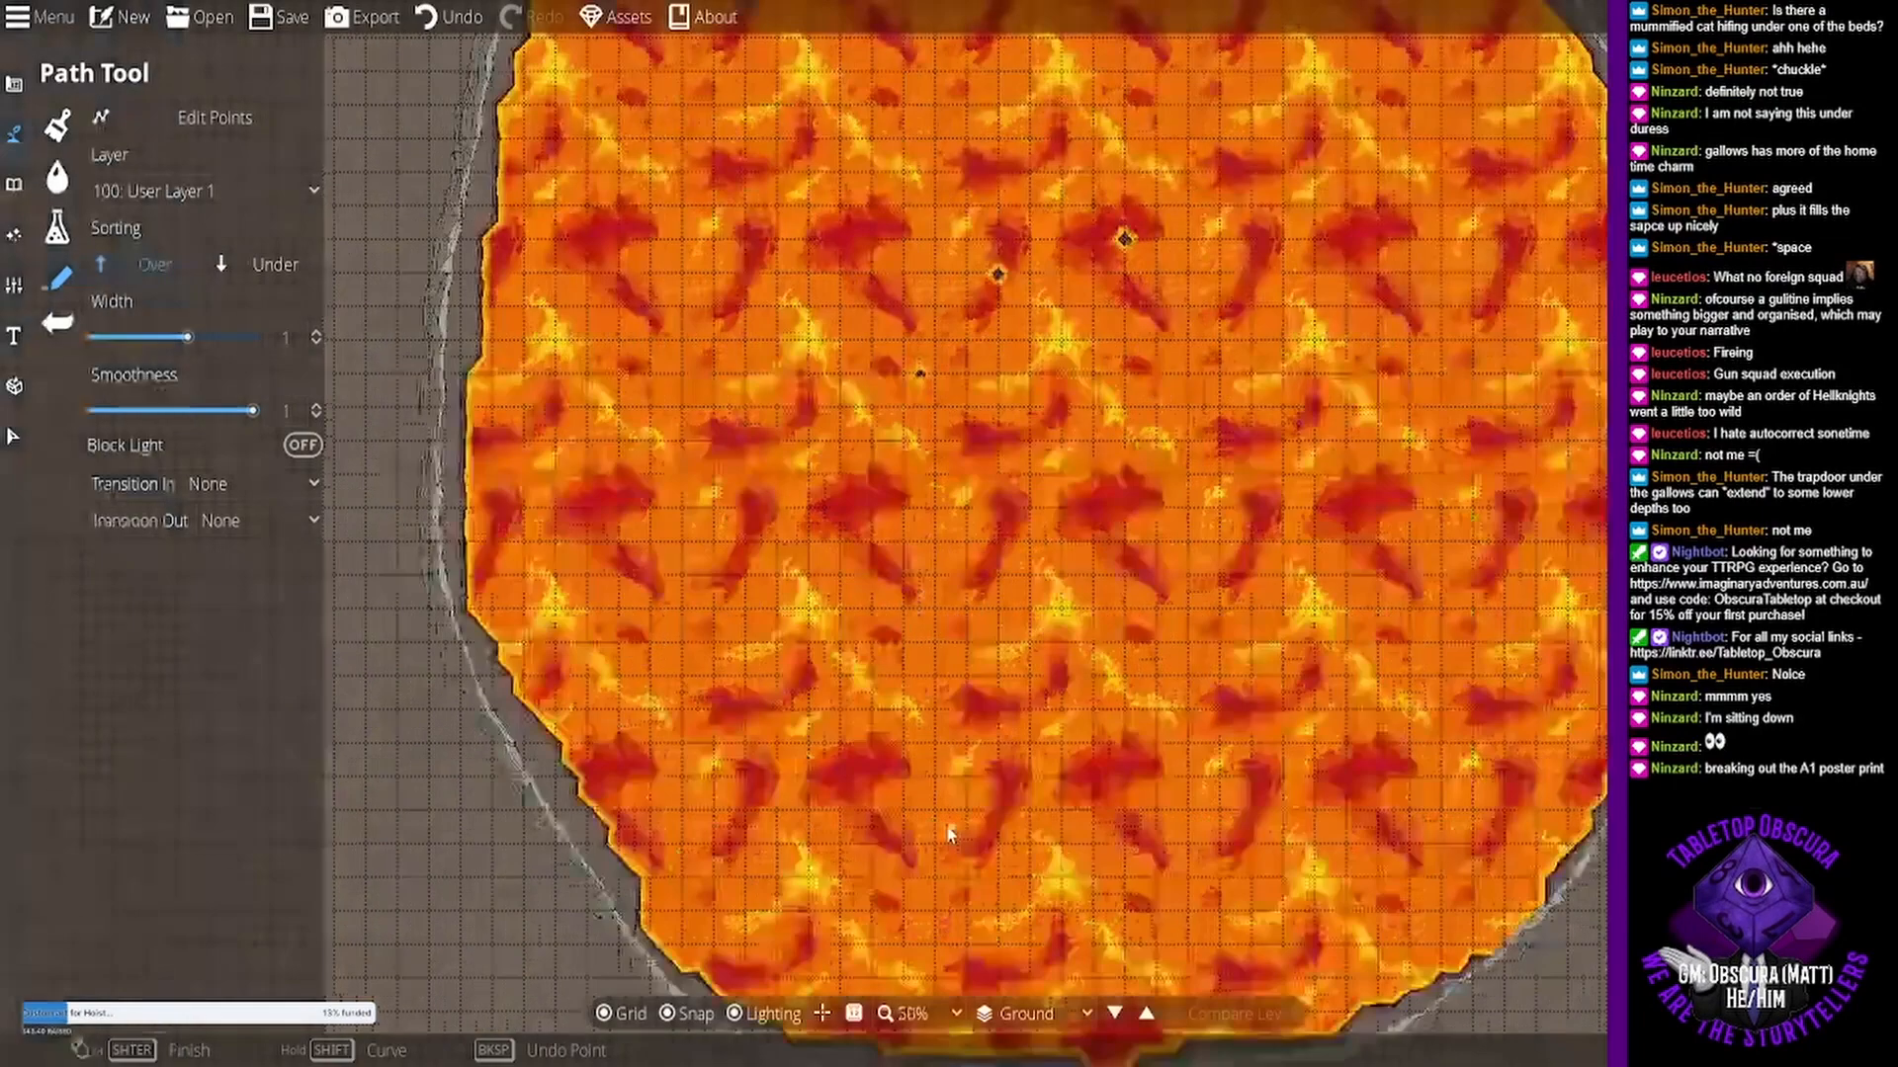
pyautogui.scroll(2, 946, 824)
pyautogui.moveTo(899, 898); pyautogui.dragTo(991, 497)
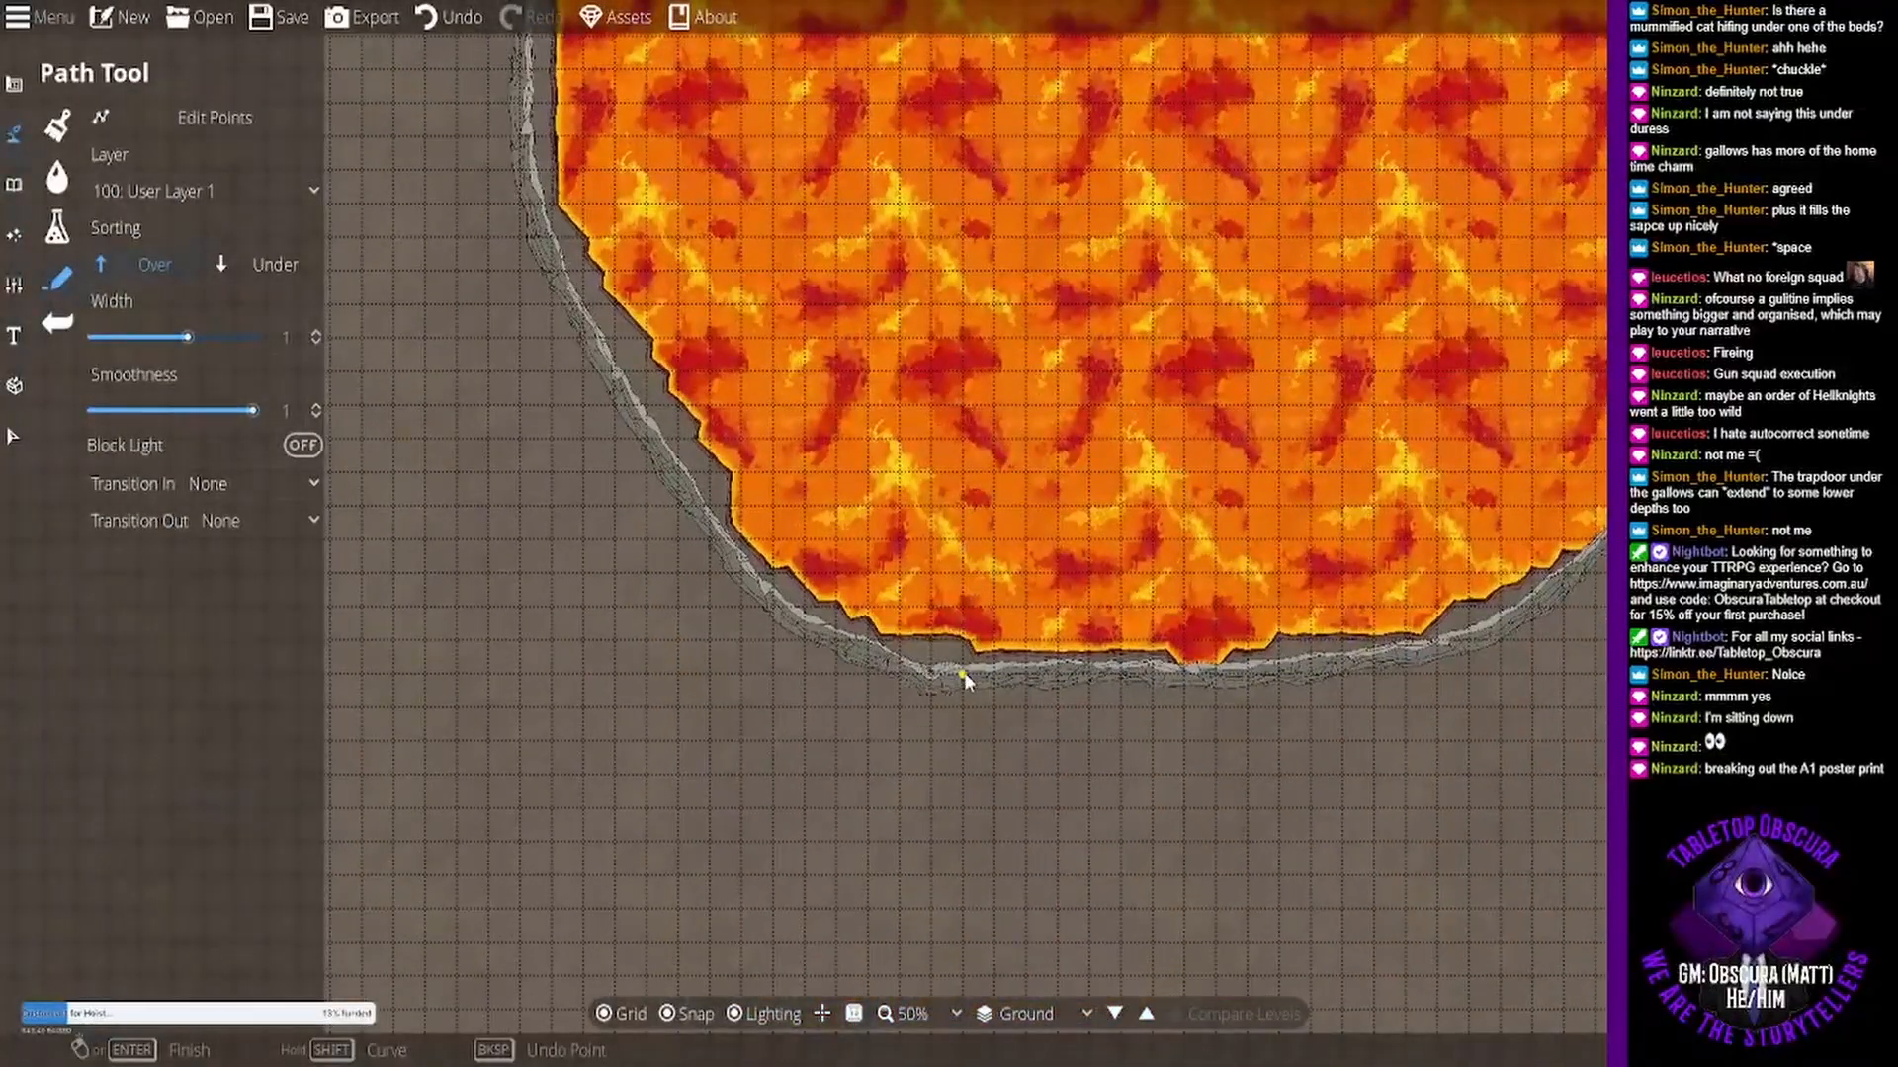
# - Undo the last lava fill and repaint the hollow interior of the pool with lava using the largest Material Brush size
pyautogui.hotkey('ctrl', 'z')
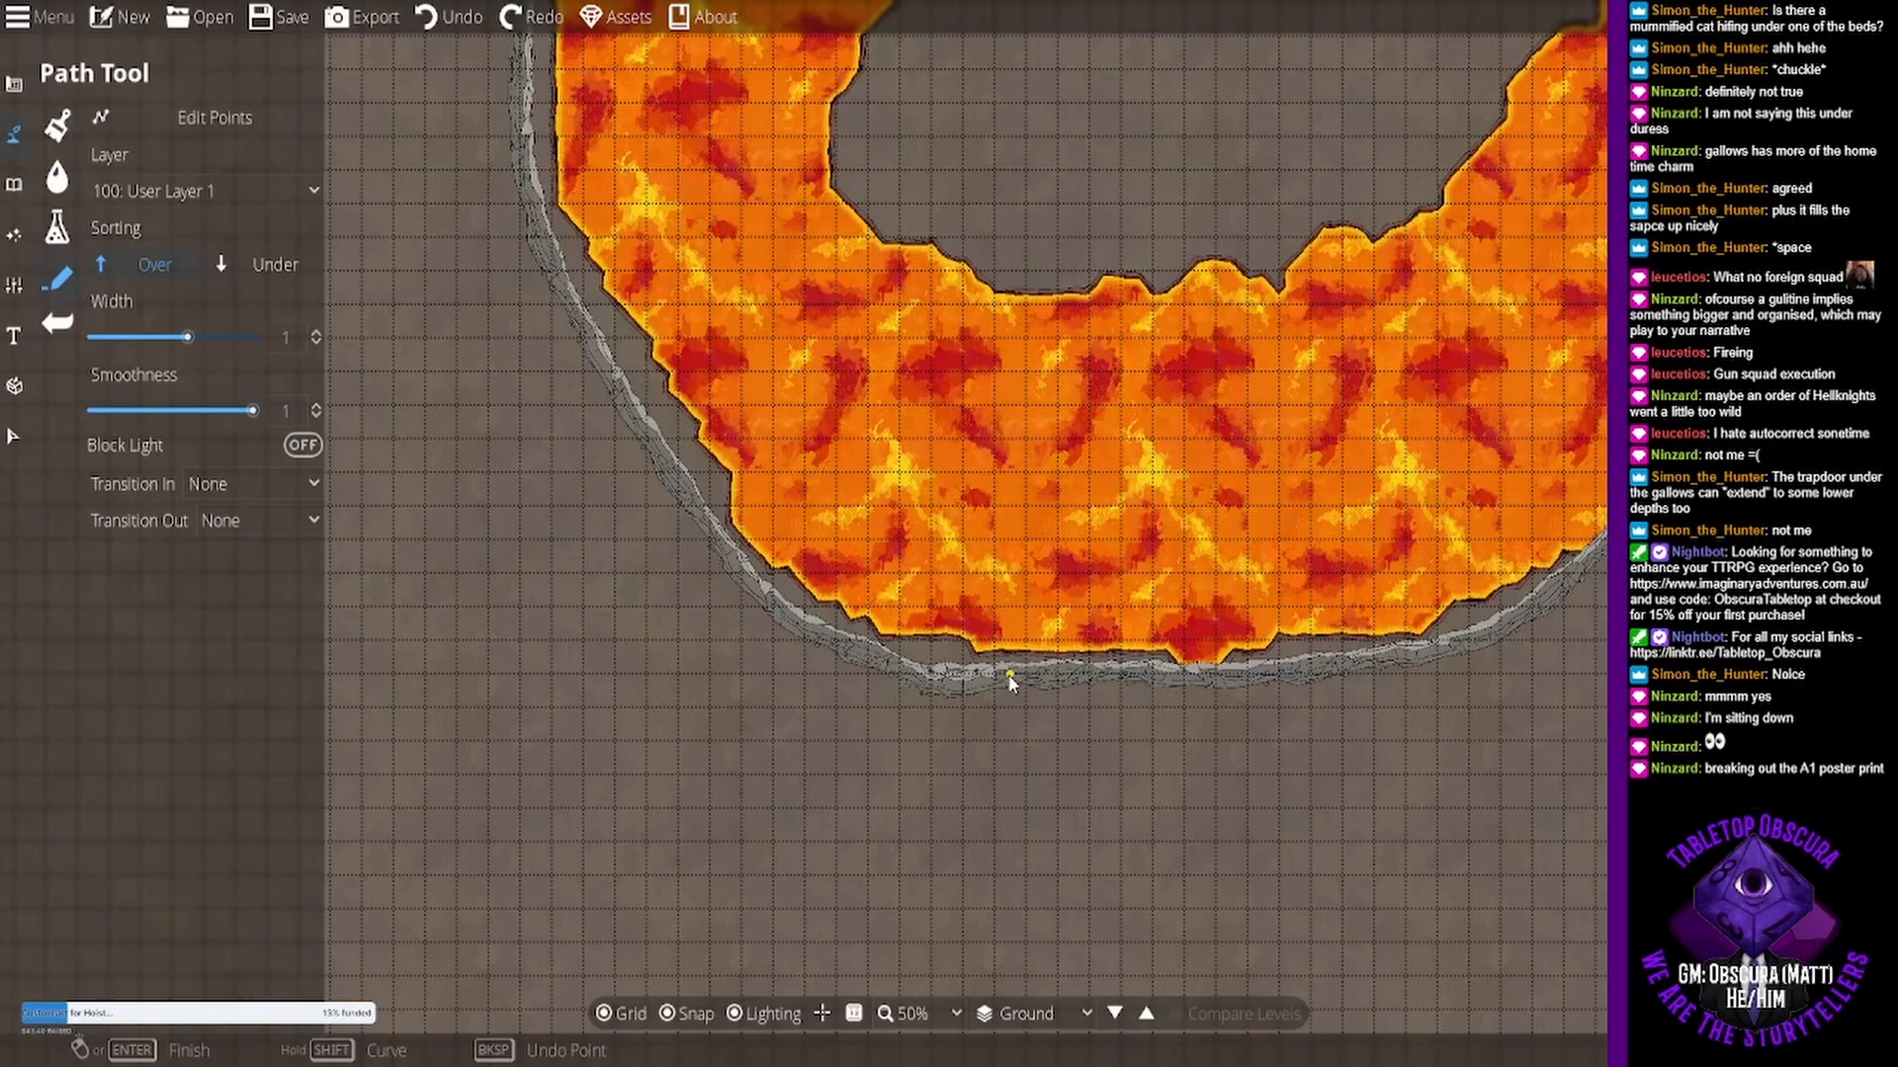
pyautogui.moveTo(786, 305); pyautogui.dragTo(673, 594)
pyautogui.moveTo(994, 425); pyautogui.dragTo(922, 656)
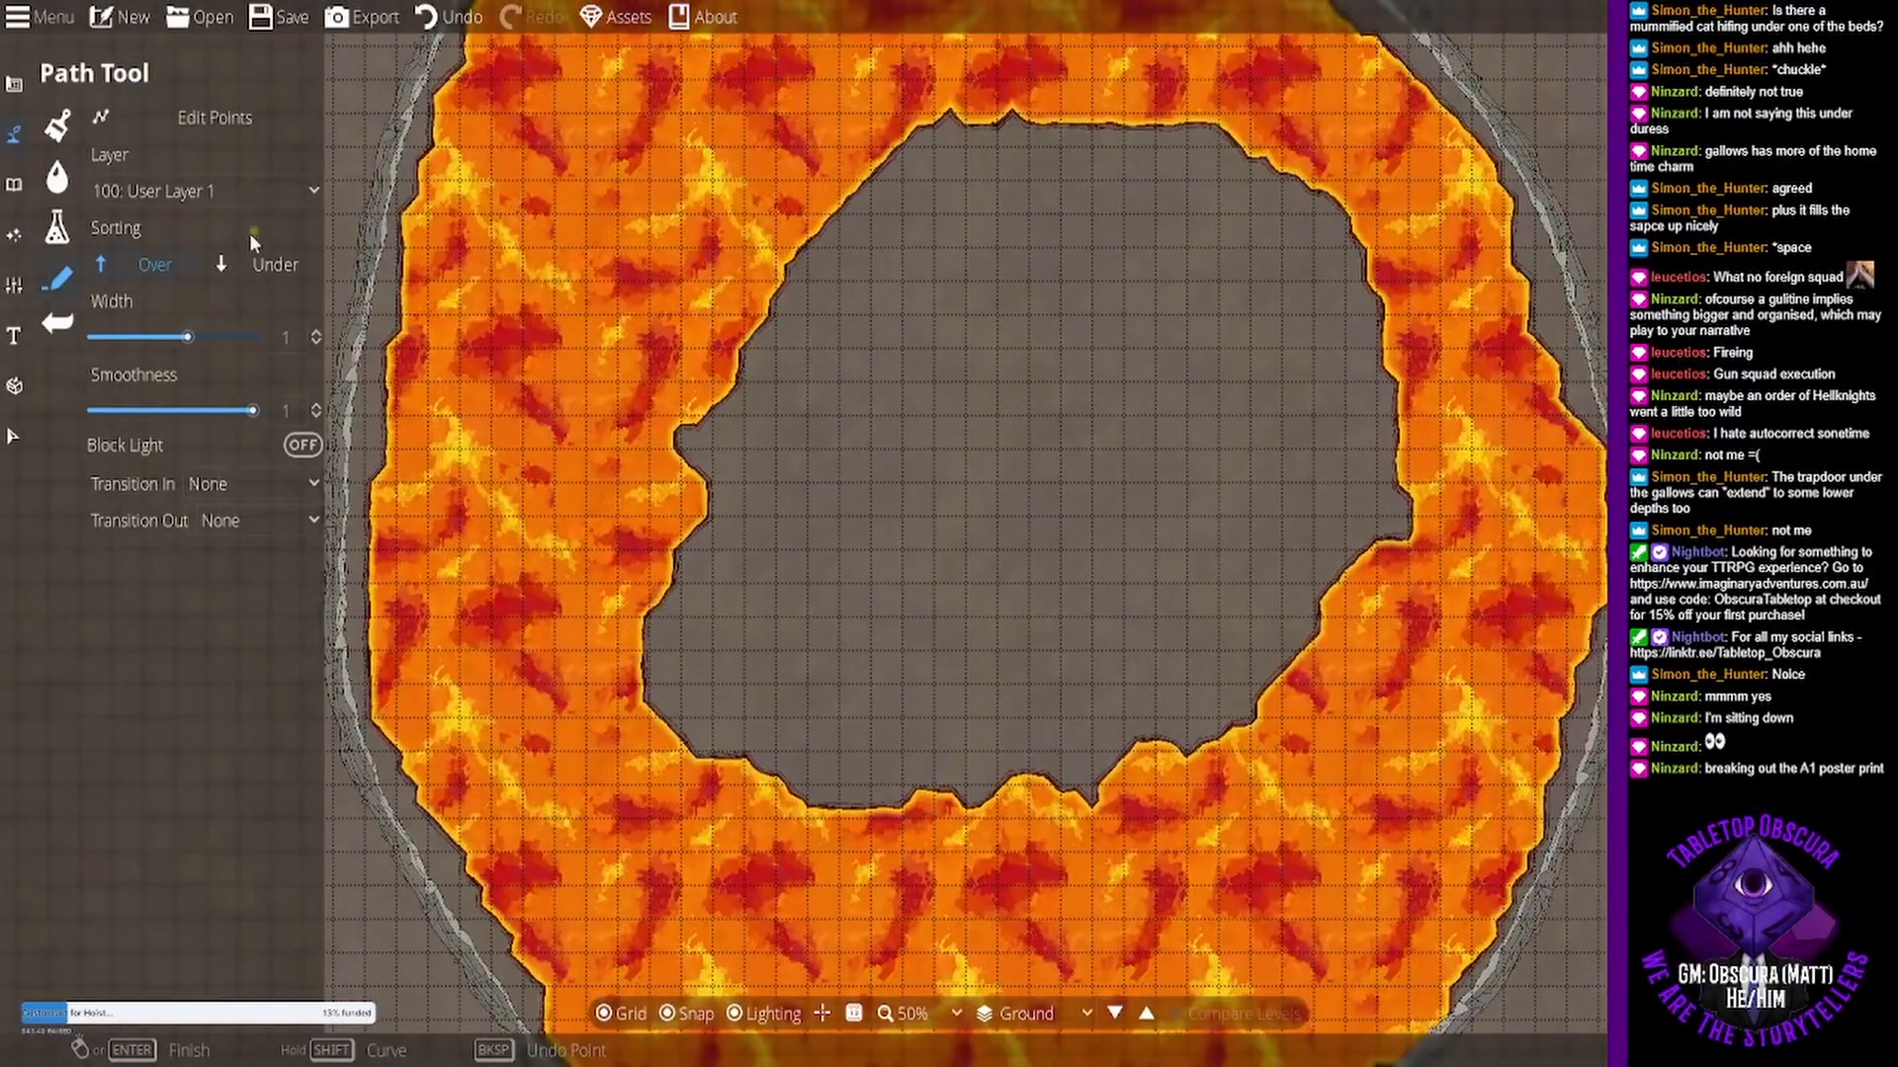
pyautogui.click(59, 226)
pyautogui.moveTo(892, 514)
pyautogui.mouseDown()
pyautogui.moveTo(741, 723)
pyautogui.moveTo(704, 511)
pyautogui.moveTo(756, 352)
pyautogui.moveTo(691, 198)
pyautogui.moveTo(767, 293)
pyautogui.moveTo(766, 480)
pyautogui.moveTo(672, 688)
pyautogui.moveTo(763, 633)
pyautogui.moveTo(674, 664)
pyautogui.moveTo(814, 777)
pyautogui.moveTo(998, 780)
pyautogui.moveTo(1158, 765)
pyautogui.moveTo(876, 738)
pyautogui.moveTo(1009, 631)
pyautogui.moveTo(1119, 577)
pyautogui.moveTo(920, 670)
pyautogui.moveTo(994, 509)
pyautogui.moveTo(955, 418)
pyautogui.moveTo(807, 491)
pyautogui.moveTo(785, 540)
pyautogui.moveTo(848, 317)
pyautogui.moveTo(988, 125)
pyautogui.moveTo(1206, 155)
pyautogui.moveTo(1333, 219)
pyautogui.moveTo(1407, 406)
pyautogui.moveTo(1405, 561)
pyautogui.moveTo(1376, 605)
pyautogui.mouseUp()
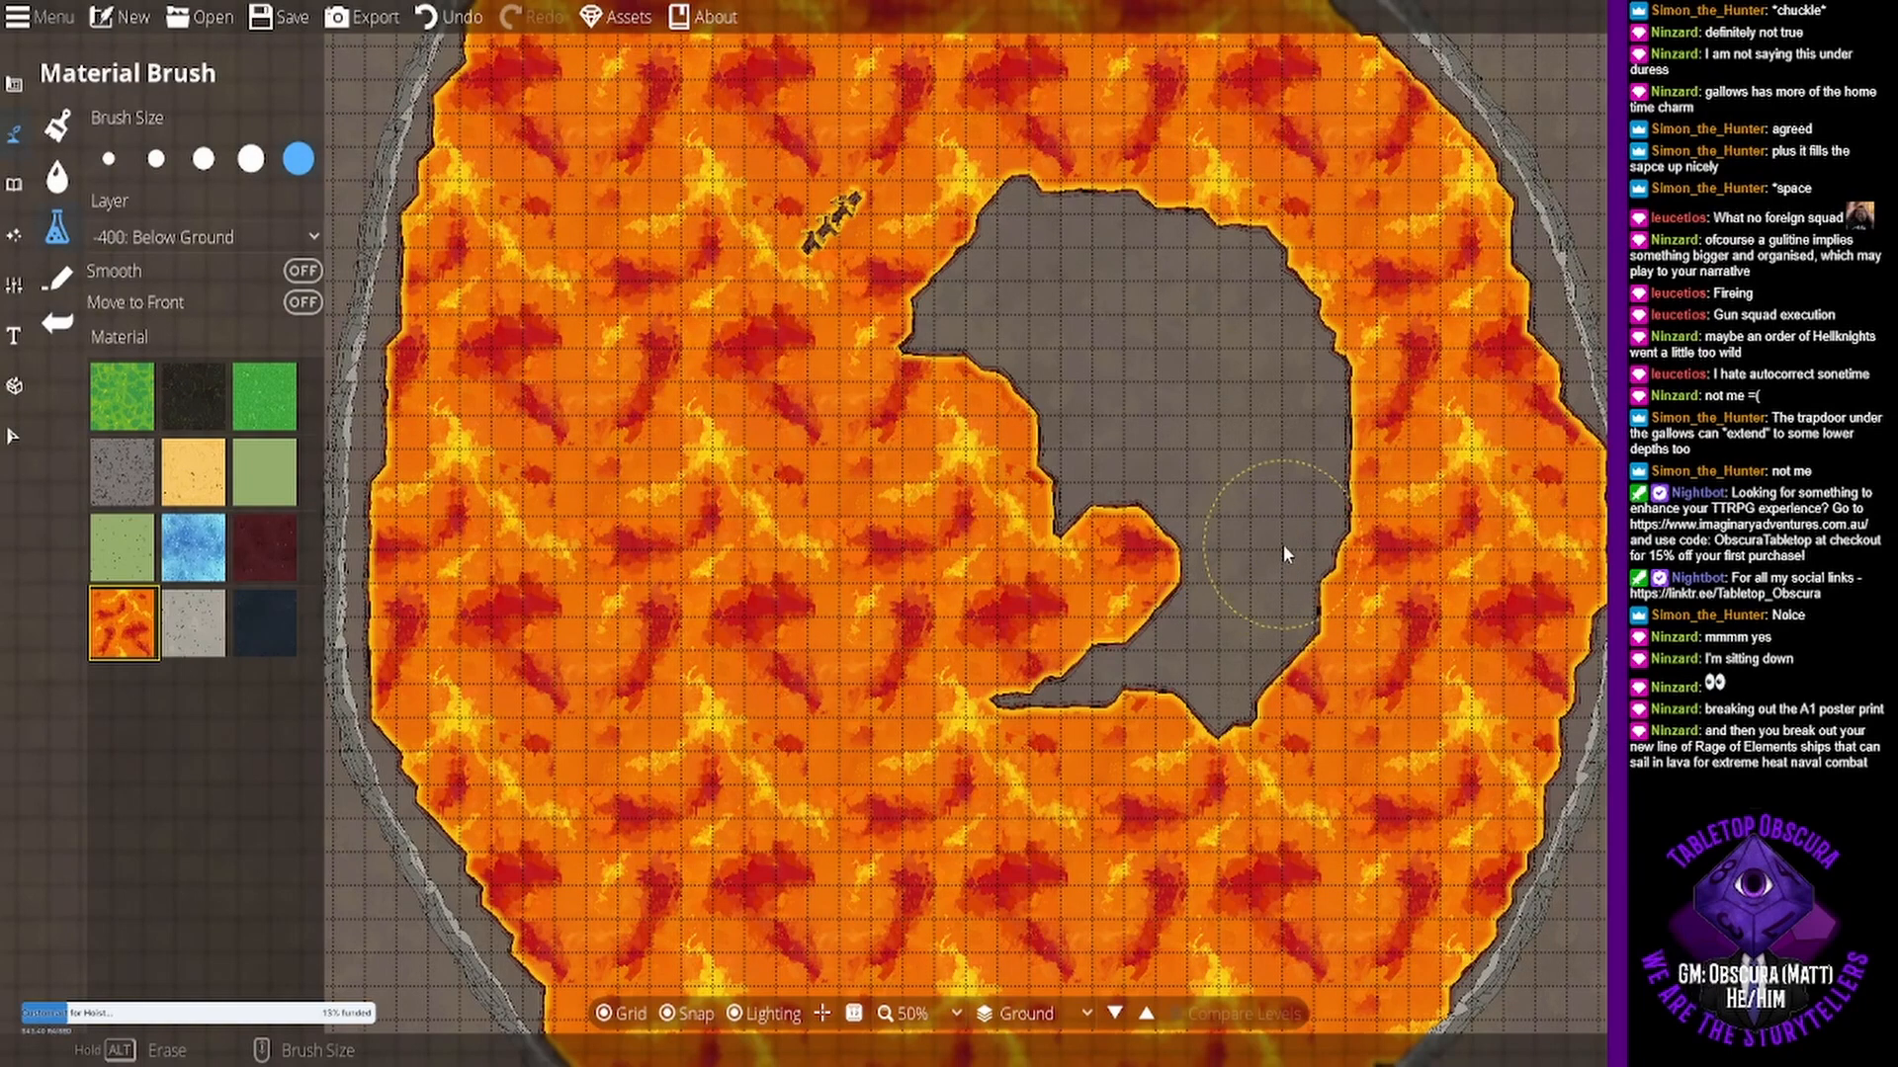
pyautogui.moveTo(1278, 539)
pyautogui.mouseDown()
pyautogui.moveTo(1198, 607)
pyautogui.moveTo(1144, 749)
pyautogui.moveTo(1277, 635)
pyautogui.moveTo(1249, 629)
pyautogui.moveTo(1197, 734)
pyautogui.moveTo(1035, 708)
pyautogui.moveTo(1269, 520)
pyautogui.moveTo(1141, 600)
pyautogui.mouseUp()
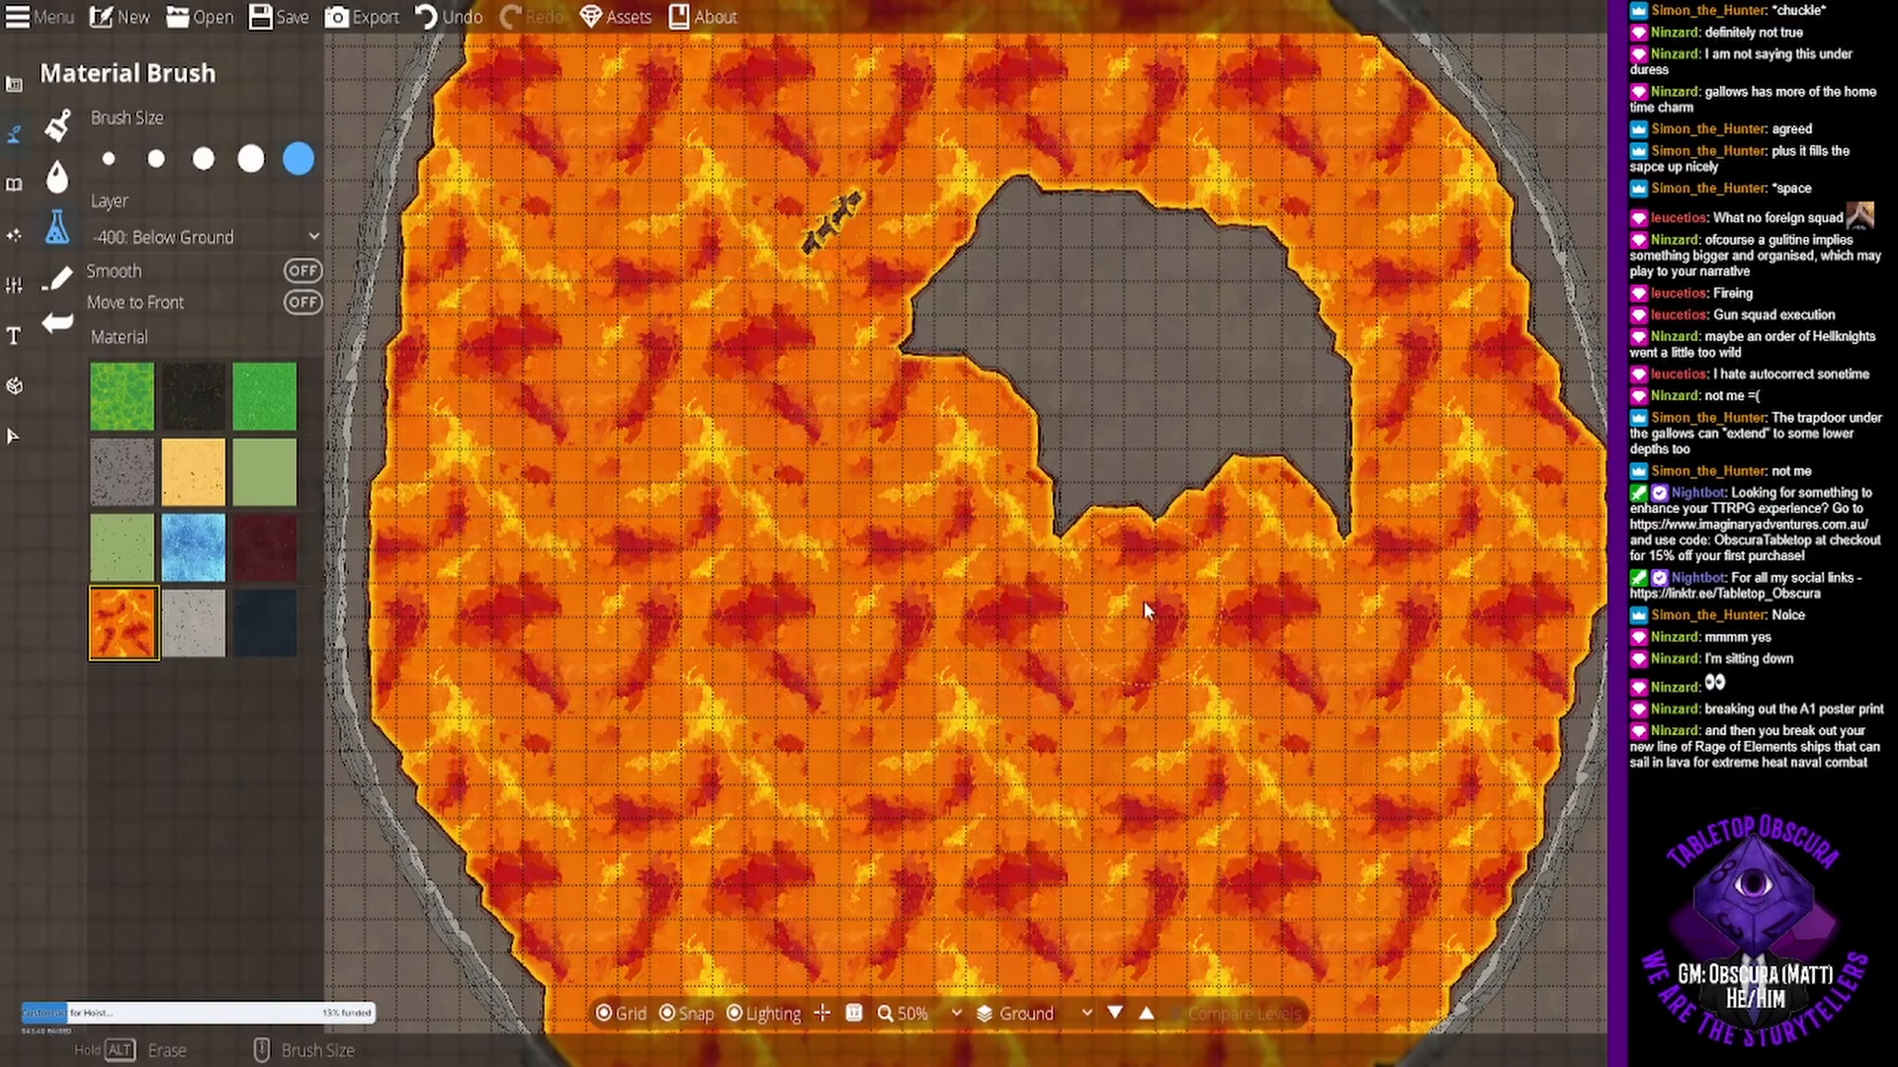
pyautogui.moveTo(1331, 452)
pyautogui.mouseDown()
pyautogui.moveTo(1296, 285)
pyautogui.moveTo(1137, 202)
pyautogui.moveTo(882, 202)
pyautogui.mouseUp()
pyautogui.moveTo(852, 275)
pyautogui.mouseDown()
pyautogui.moveTo(892, 283)
pyautogui.moveTo(901, 322)
pyautogui.moveTo(1099, 255)
pyautogui.moveTo(1005, 263)
pyautogui.moveTo(1263, 408)
pyautogui.moveTo(1199, 393)
pyautogui.moveTo(1057, 521)
pyautogui.mouseUp()
pyautogui.moveTo(1100, 364)
pyautogui.mouseDown()
pyautogui.moveTo(1138, 358)
pyautogui.moveTo(1158, 442)
pyautogui.mouseUp()
# - Fill the gap between the lava and the cliff path along the pool's lower-right rim with the smallest brush size
pyautogui.scroll(-2, 958, 617)
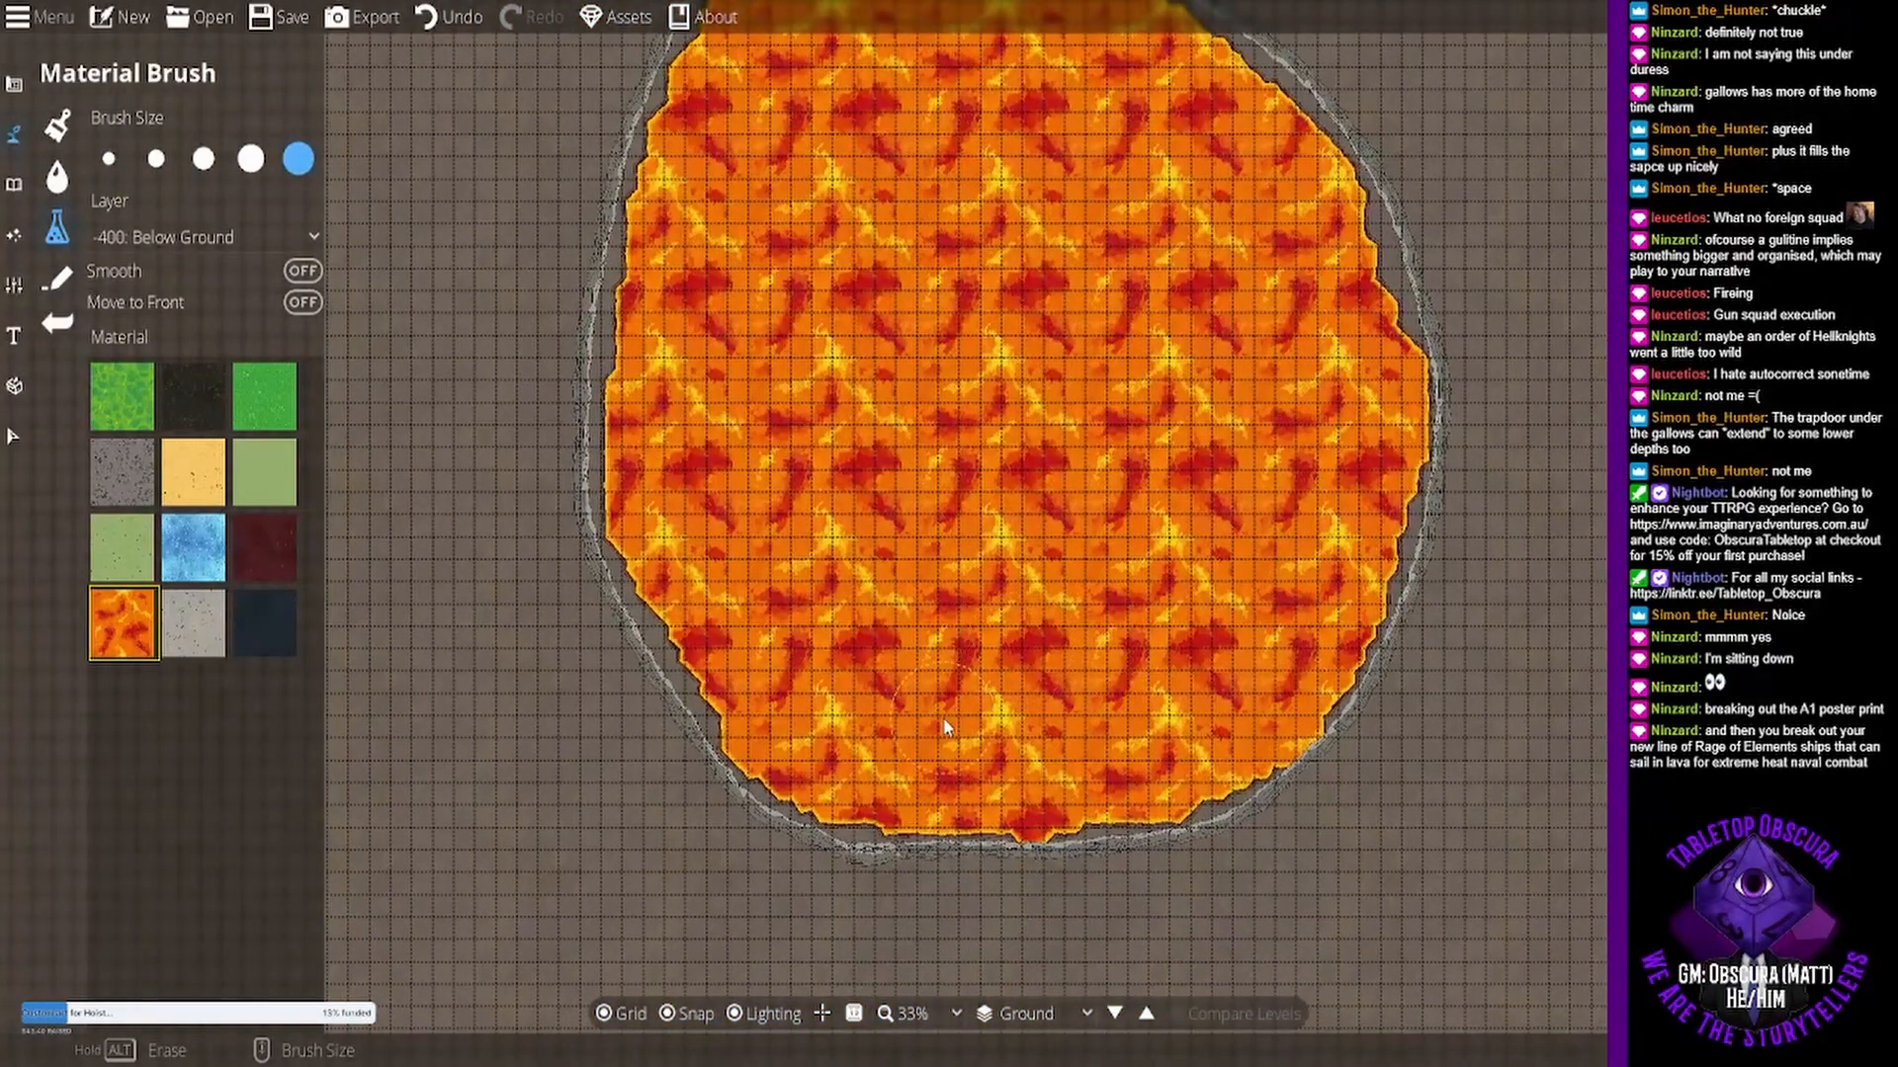
pyautogui.scroll(2, 922, 717)
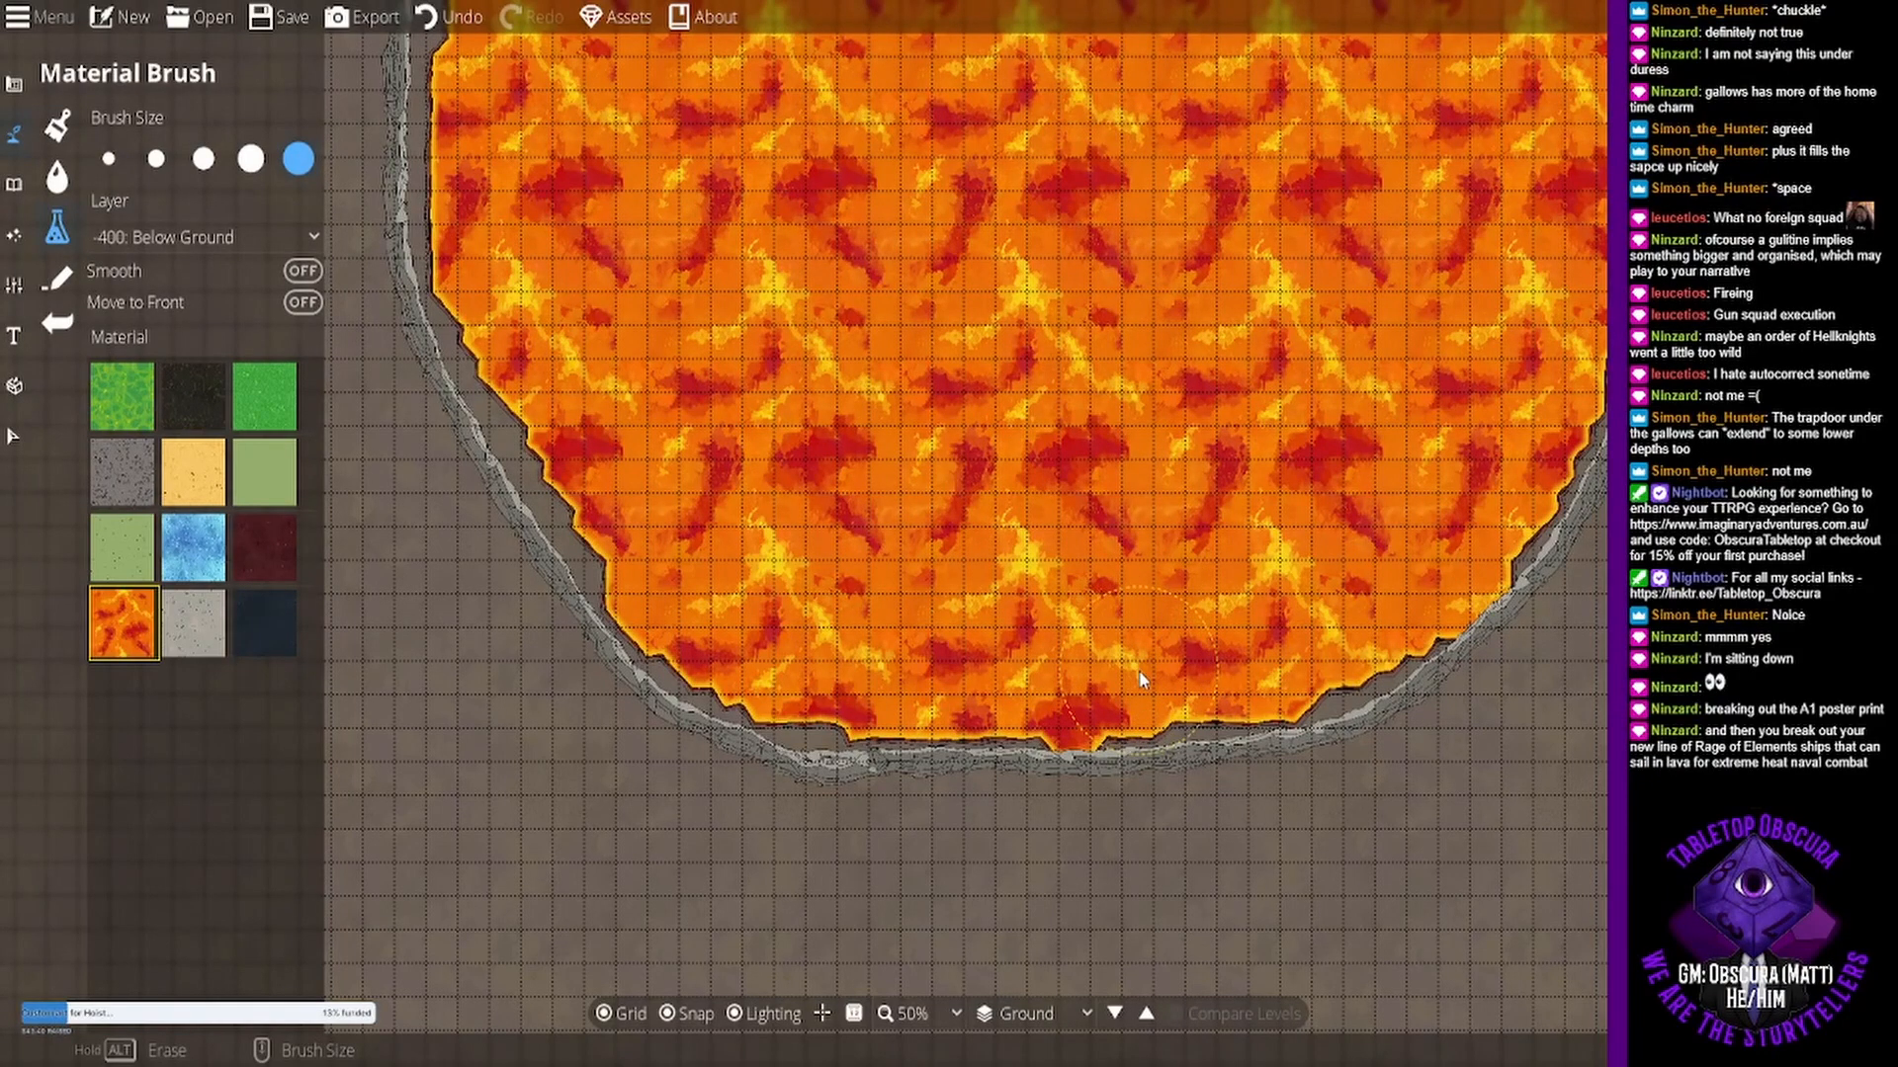
pyautogui.click(111, 156)
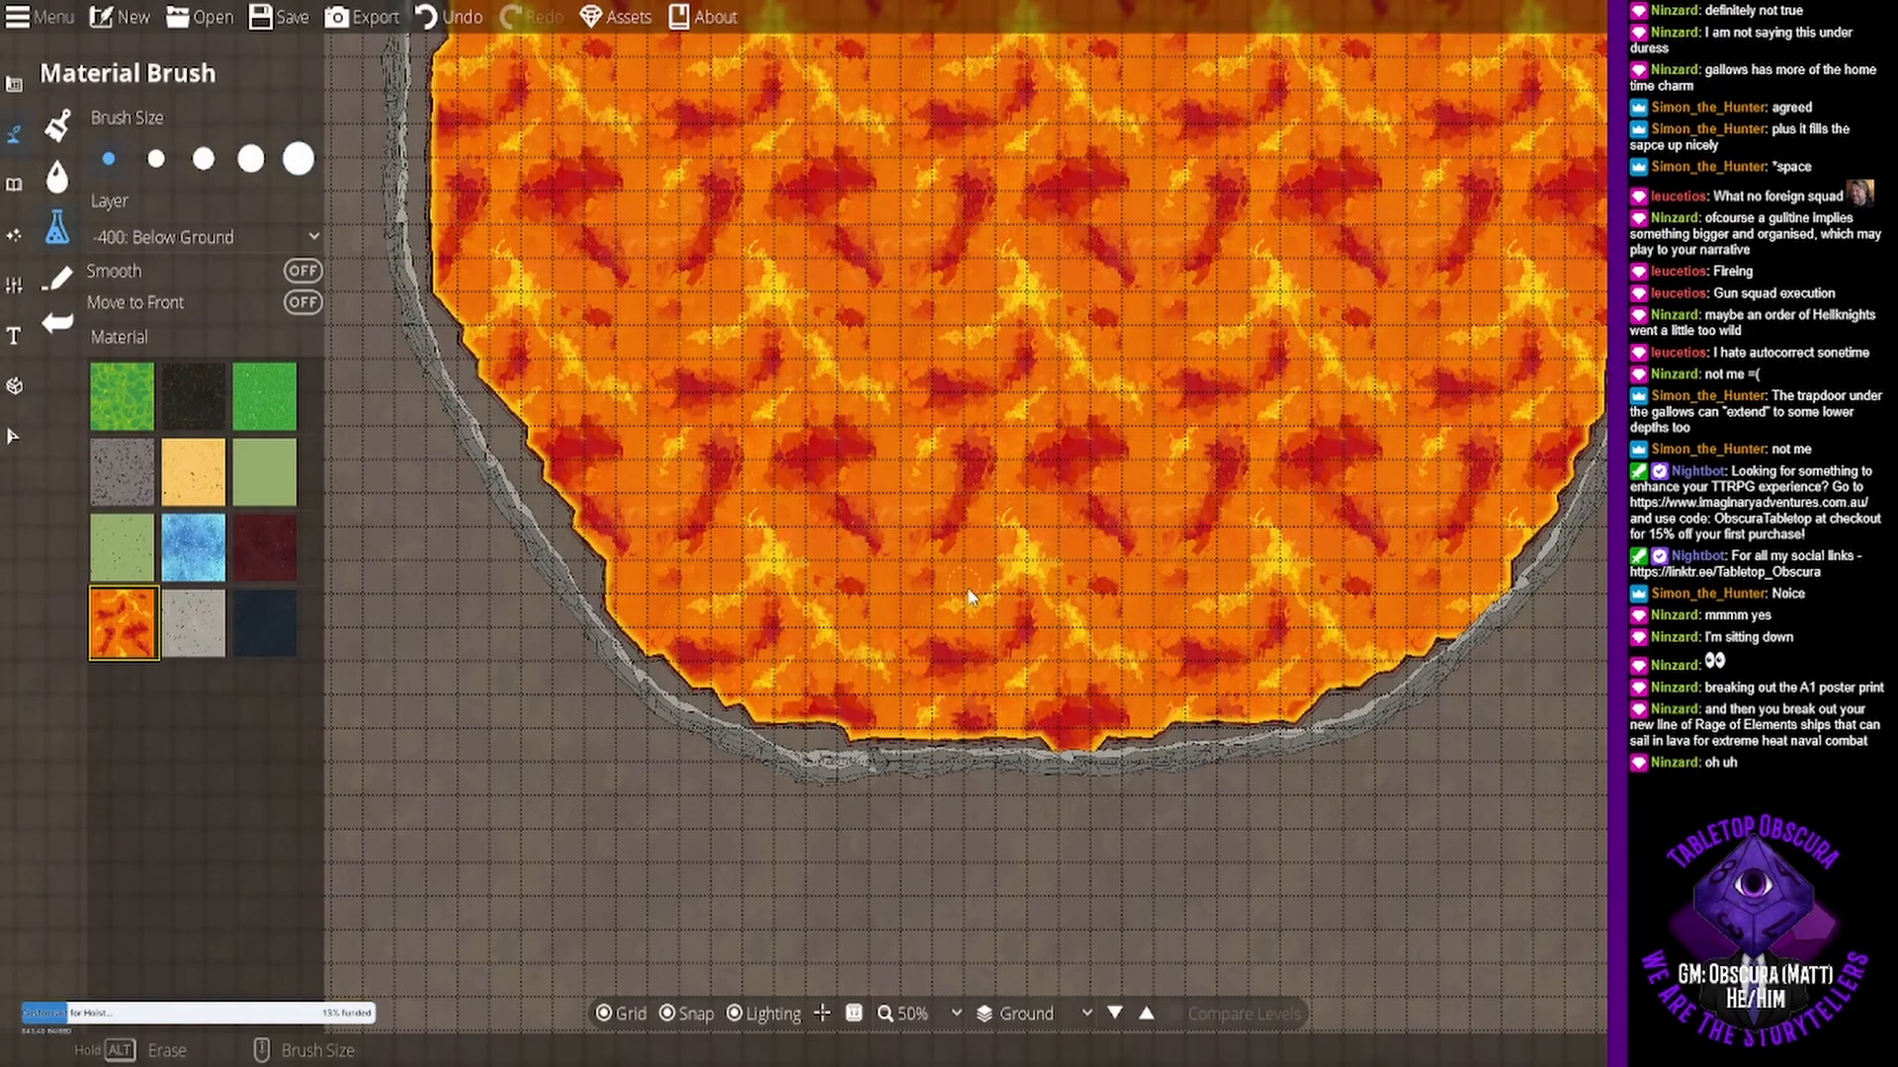
pyautogui.scroll(3, 1231, 682)
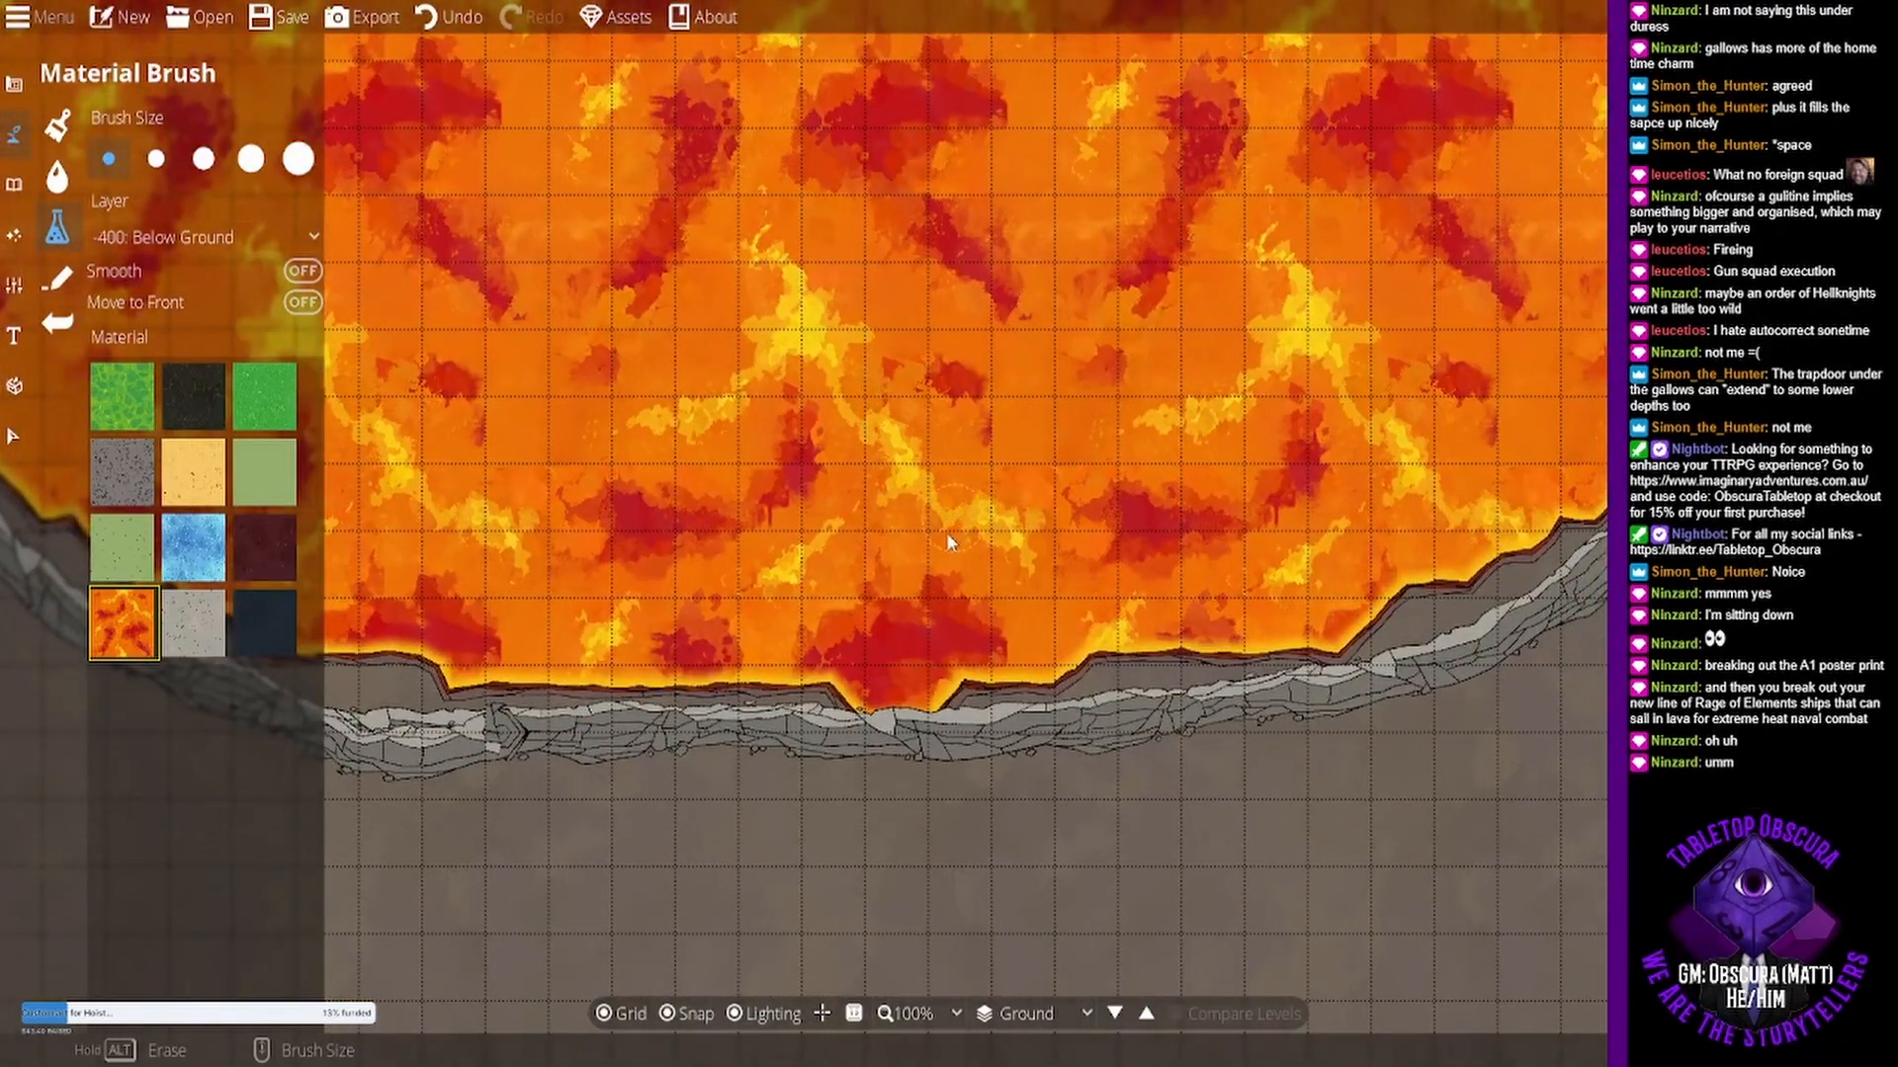
pyautogui.moveTo(898, 662)
pyautogui.mouseDown()
pyautogui.moveTo(967, 665)
pyautogui.moveTo(945, 677)
pyautogui.moveTo(999, 698)
pyautogui.moveTo(1002, 671)
pyautogui.moveTo(1055, 665)
pyautogui.moveTo(1006, 666)
pyautogui.moveTo(1095, 653)
pyautogui.mouseUp()
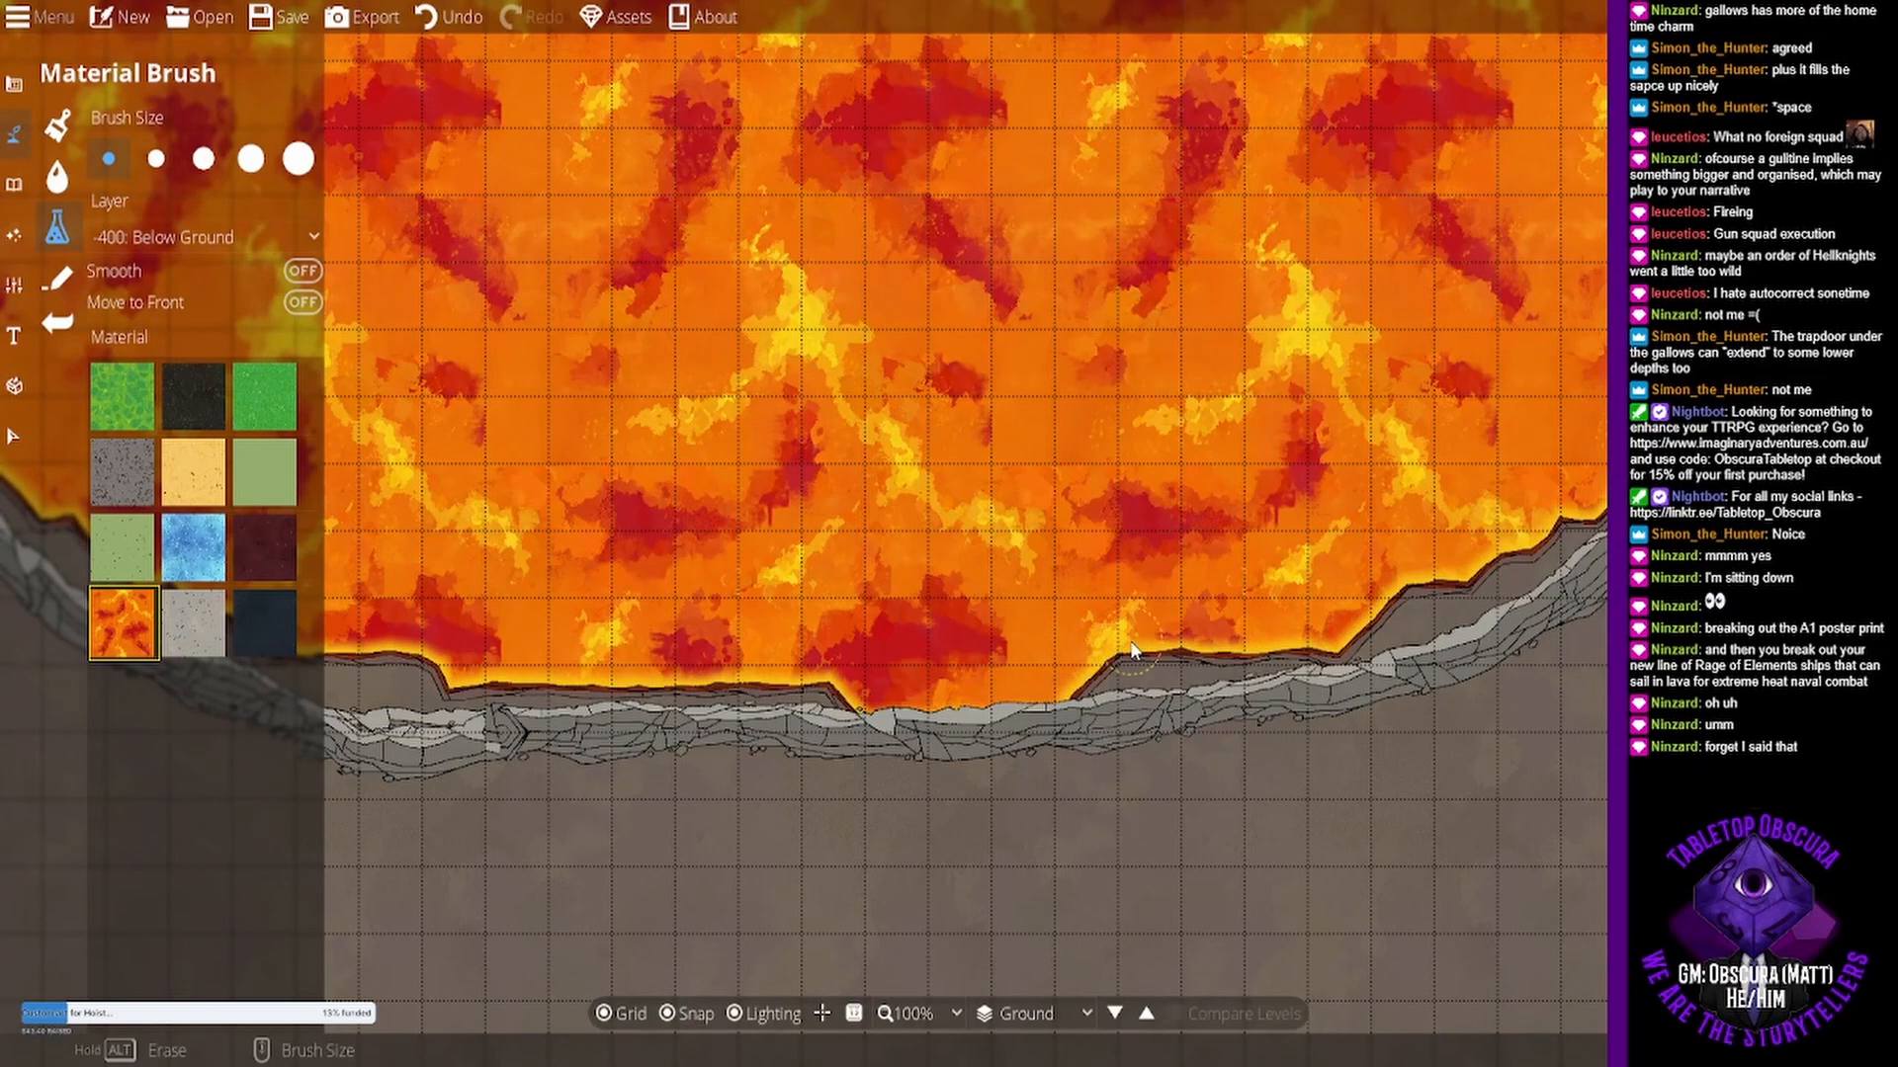
pyautogui.click(1120, 665)
pyautogui.click(1079, 665)
pyautogui.click(1184, 646)
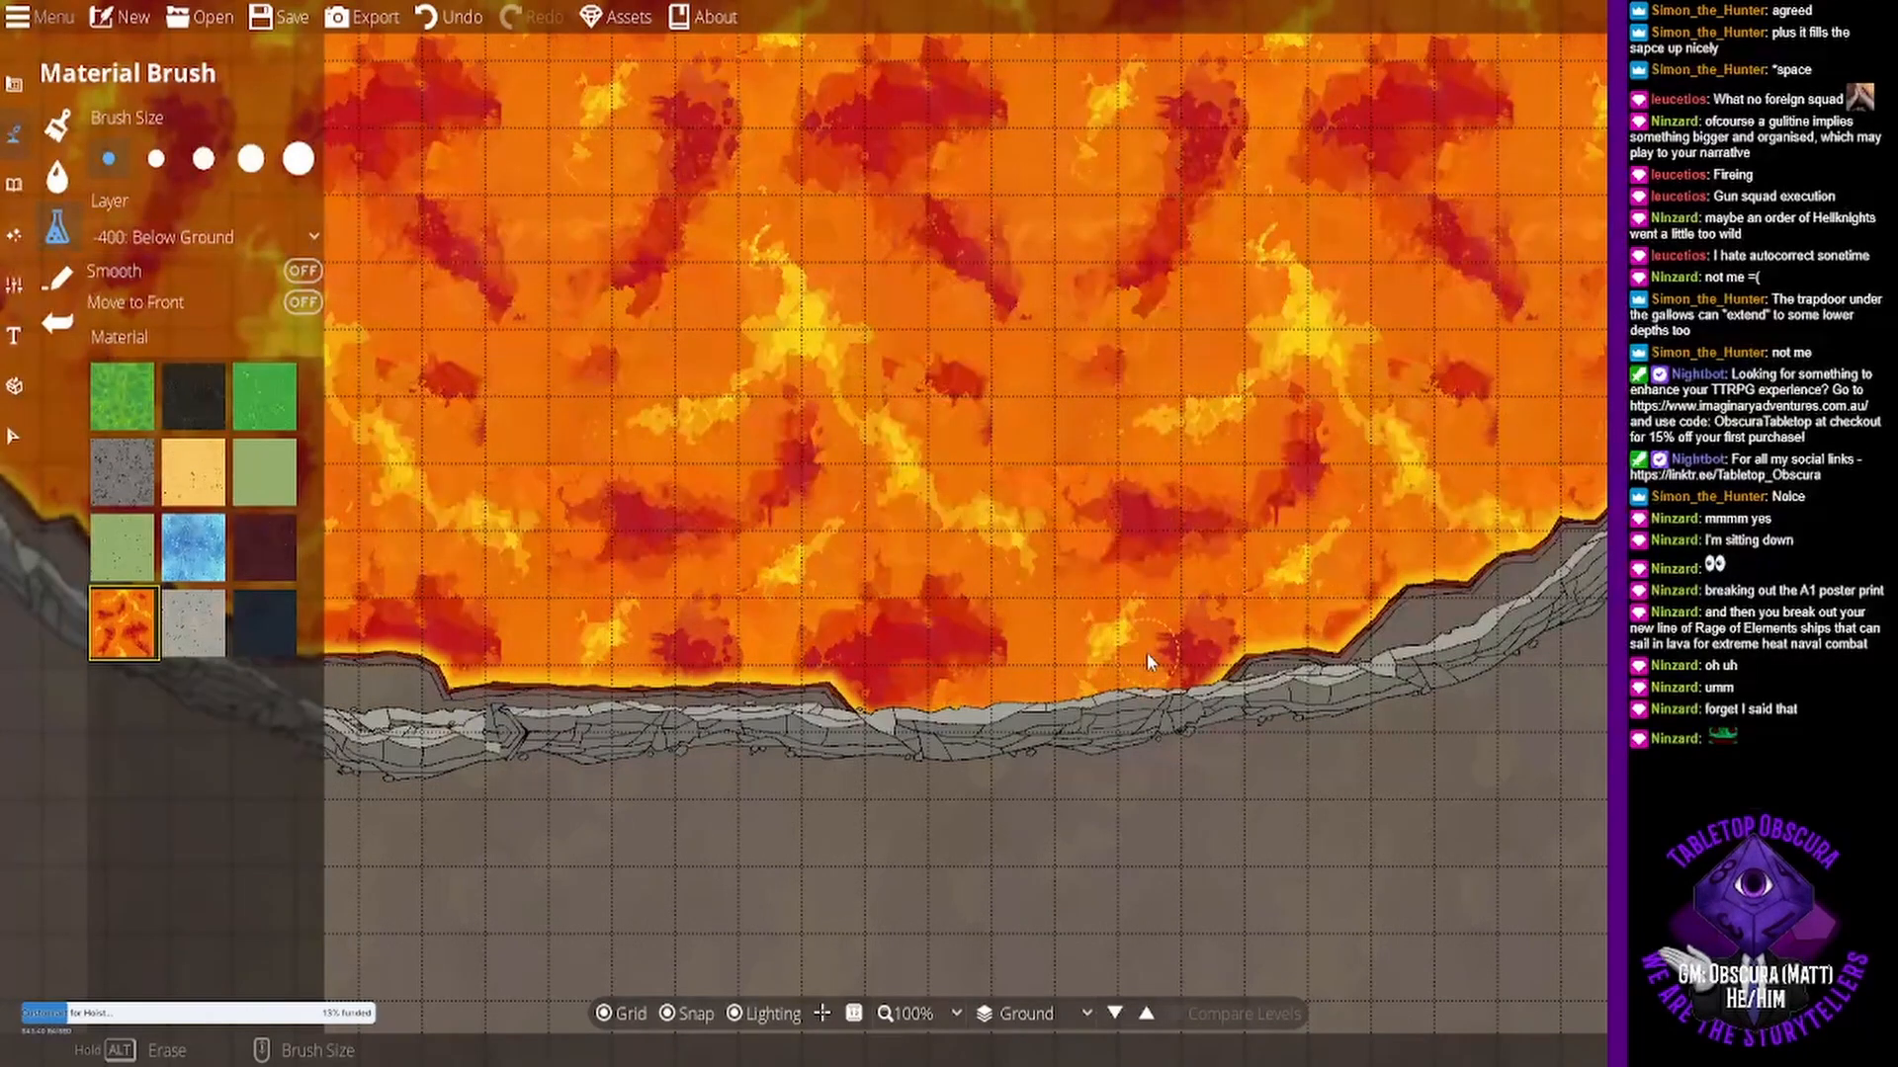
pyautogui.click(1252, 623)
pyautogui.moveTo(1296, 633)
pyautogui.mouseDown()
pyautogui.moveTo(1442, 591)
pyautogui.moveTo(1600, 490)
pyautogui.mouseUp()
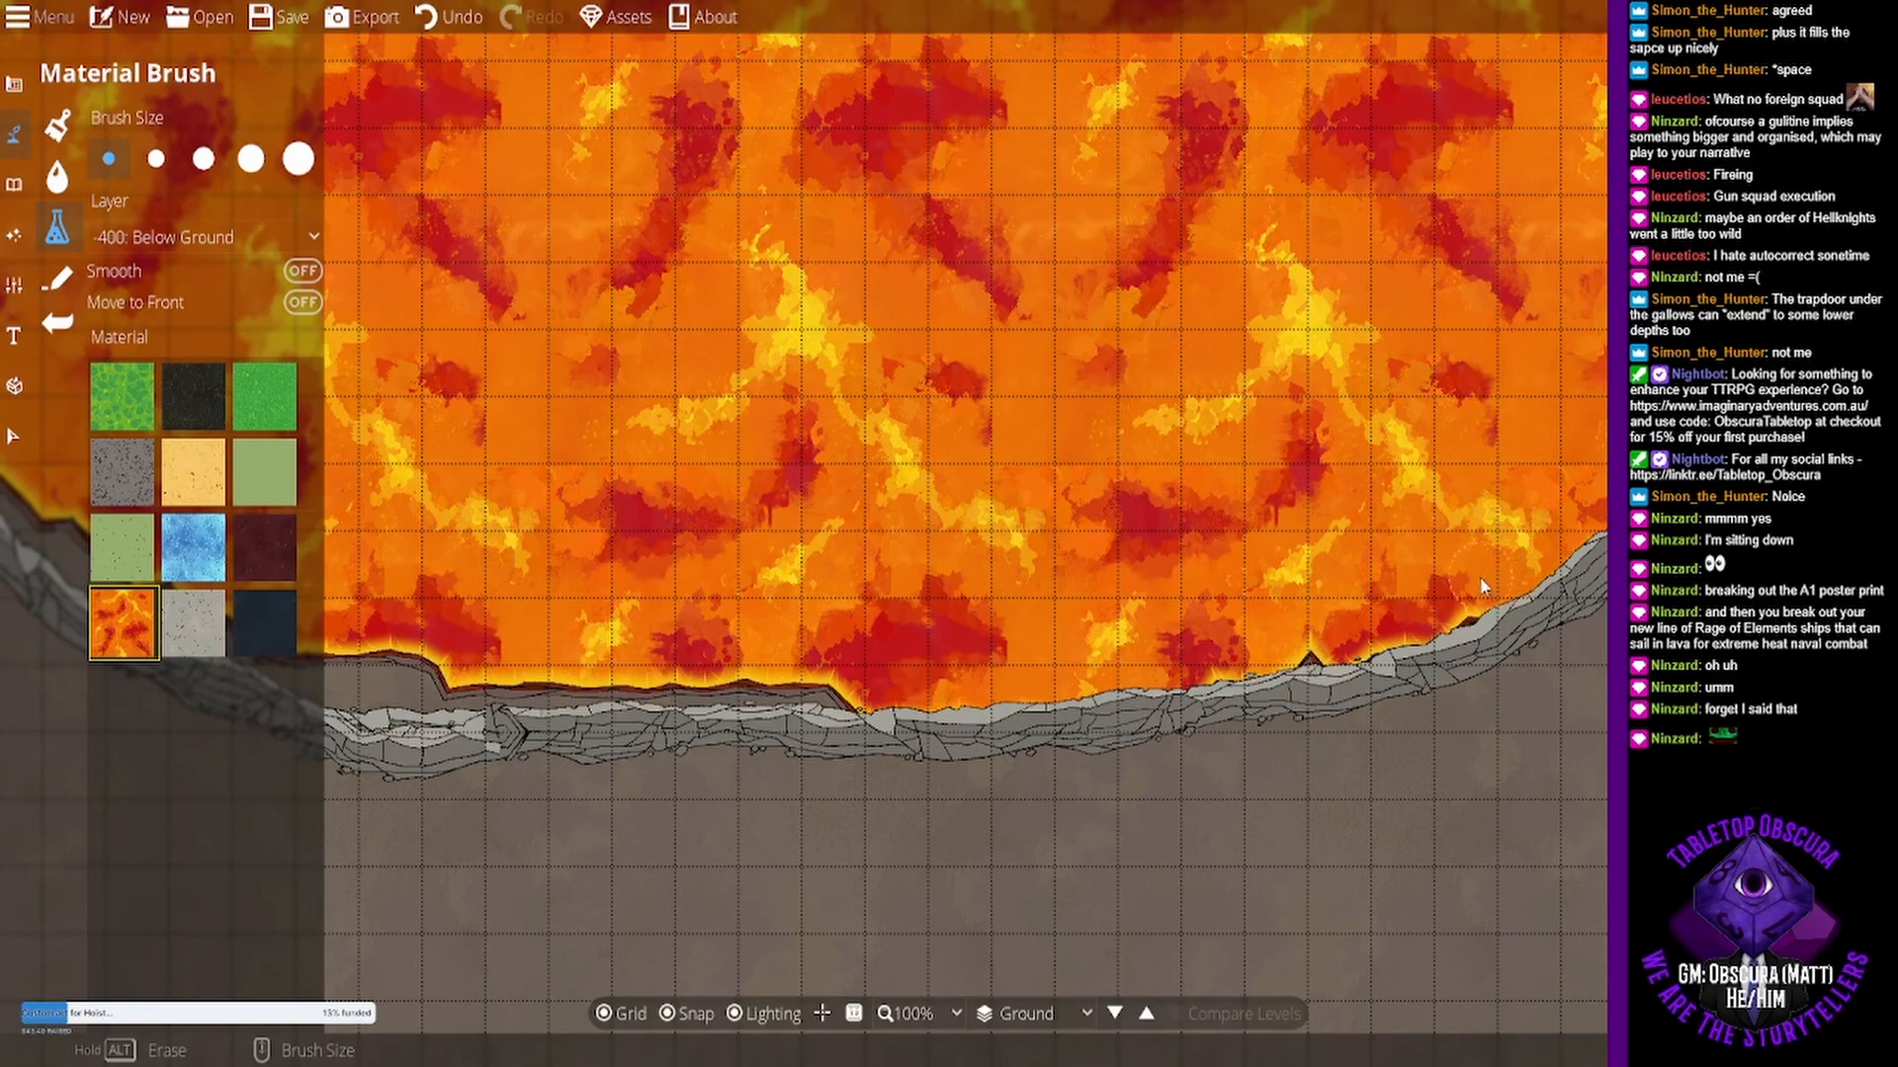
pyautogui.moveTo(1316, 636); pyautogui.dragTo(1300, 638)
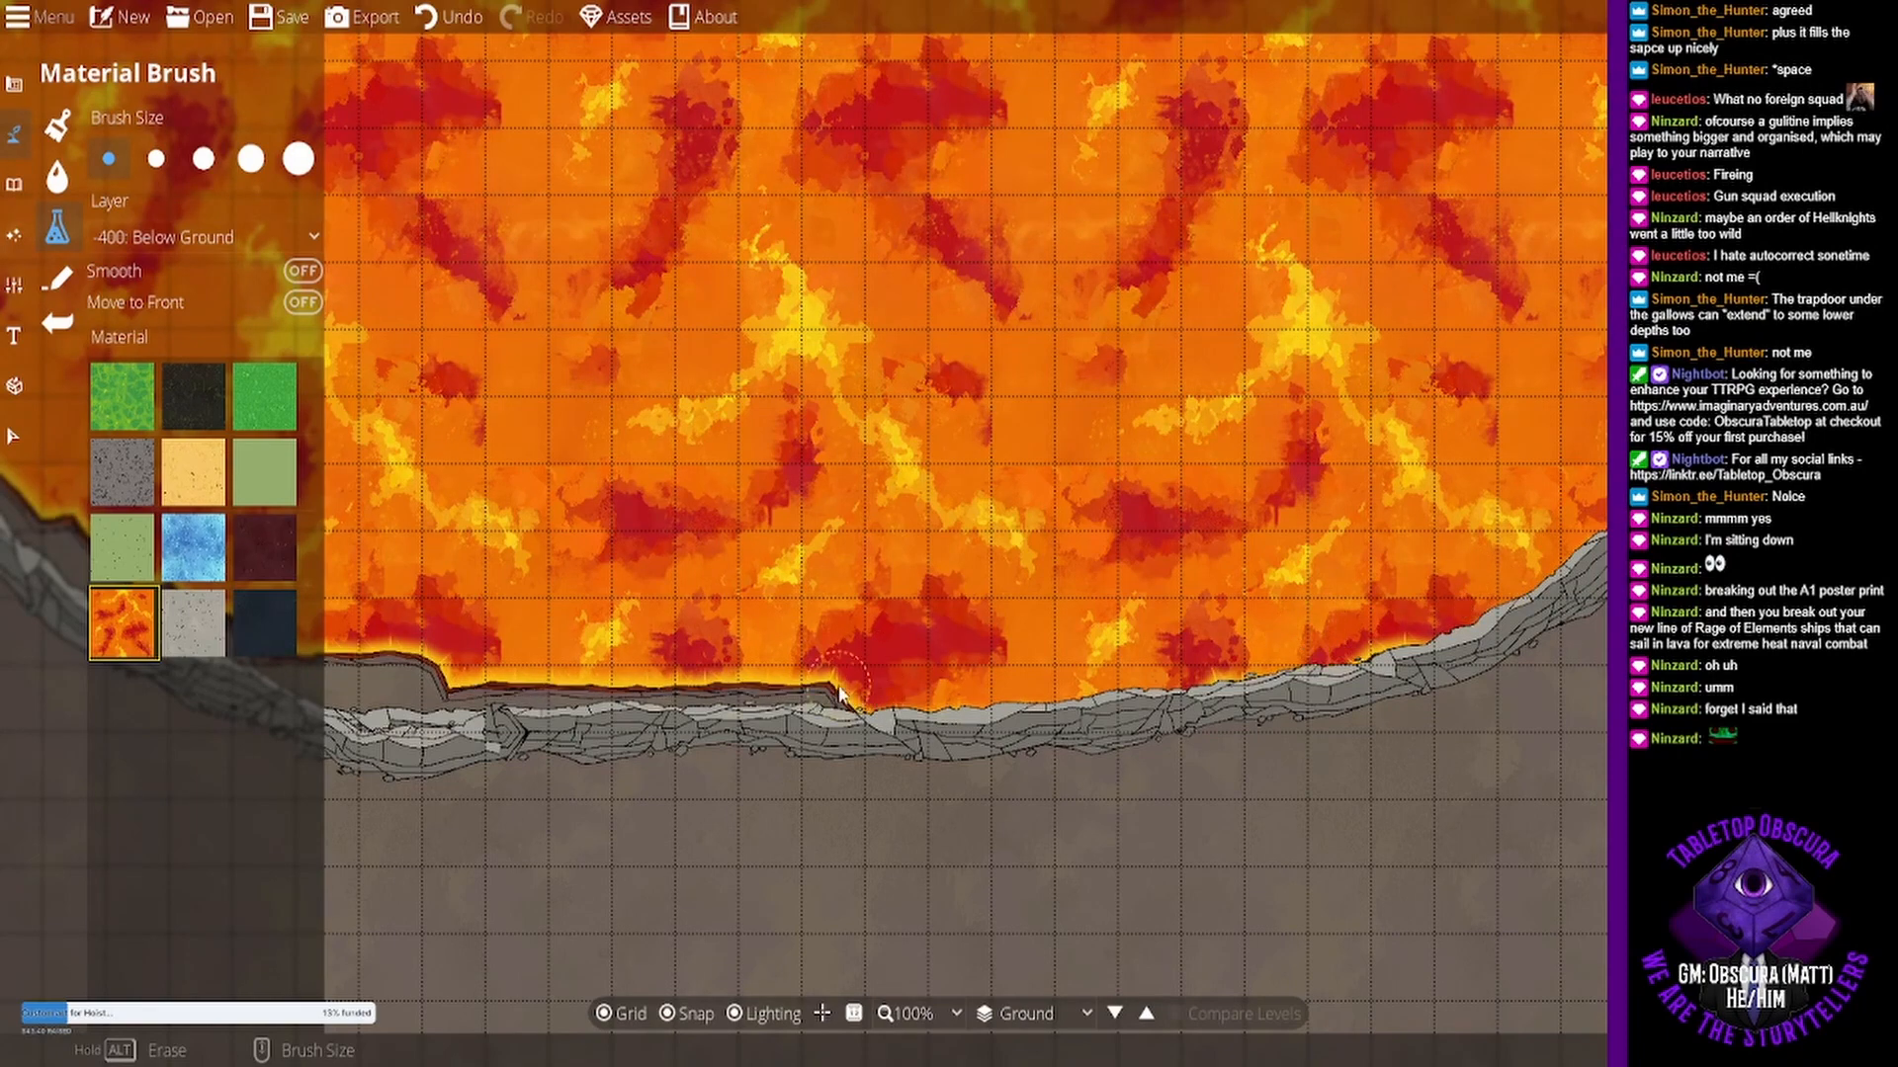
# - Paint lava up to the cliff path along the pool's bottom and lower-left rim
pyautogui.moveTo(840, 695)
pyautogui.mouseDown()
pyautogui.moveTo(670, 682)
pyautogui.moveTo(713, 677)
pyautogui.moveTo(664, 653)
pyautogui.moveTo(1173, 678)
pyautogui.moveTo(1138, 702)
pyautogui.moveTo(941, 717)
pyautogui.mouseUp()
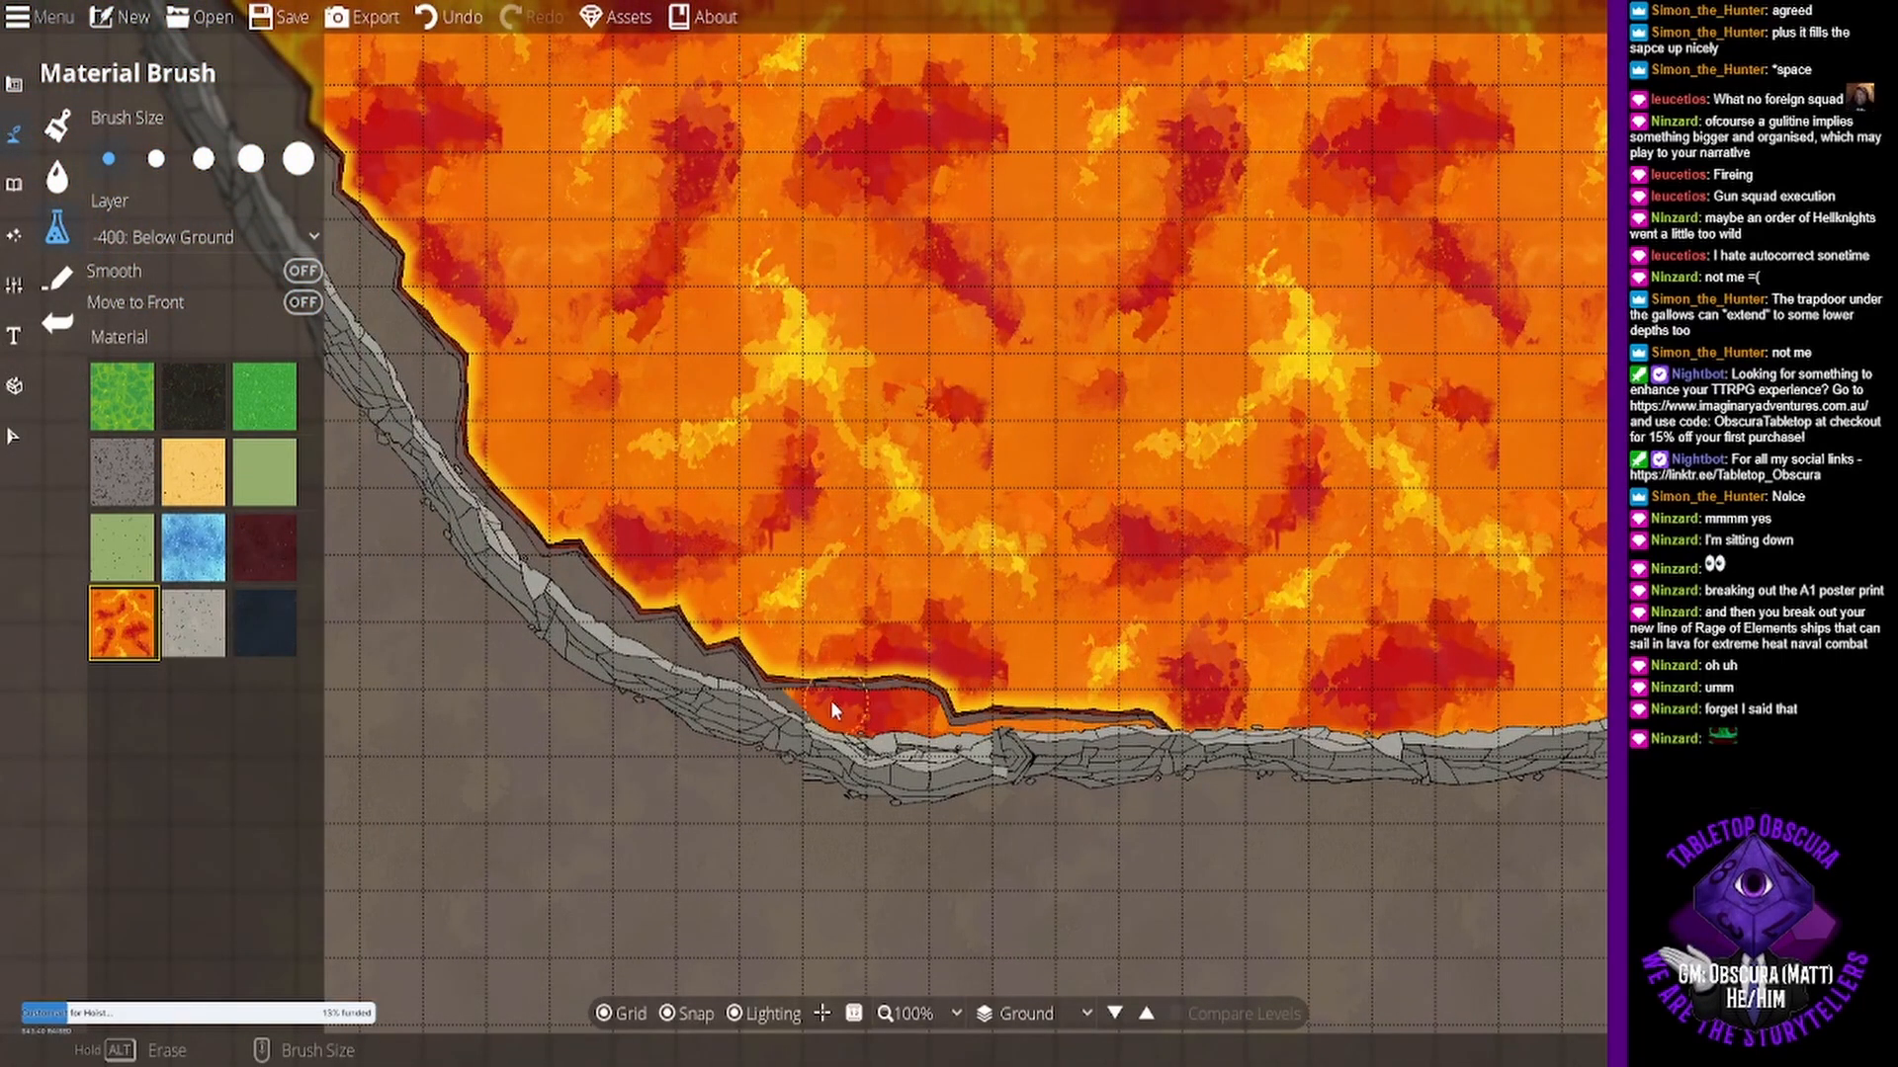
pyautogui.moveTo(780, 697)
pyautogui.mouseDown()
pyautogui.moveTo(561, 572)
pyautogui.moveTo(483, 494)
pyautogui.moveTo(469, 435)
pyautogui.mouseUp()
pyautogui.moveTo(421, 336)
pyautogui.mouseDown()
pyautogui.moveTo(565, 541)
pyautogui.moveTo(674, 584)
pyautogui.mouseUp()
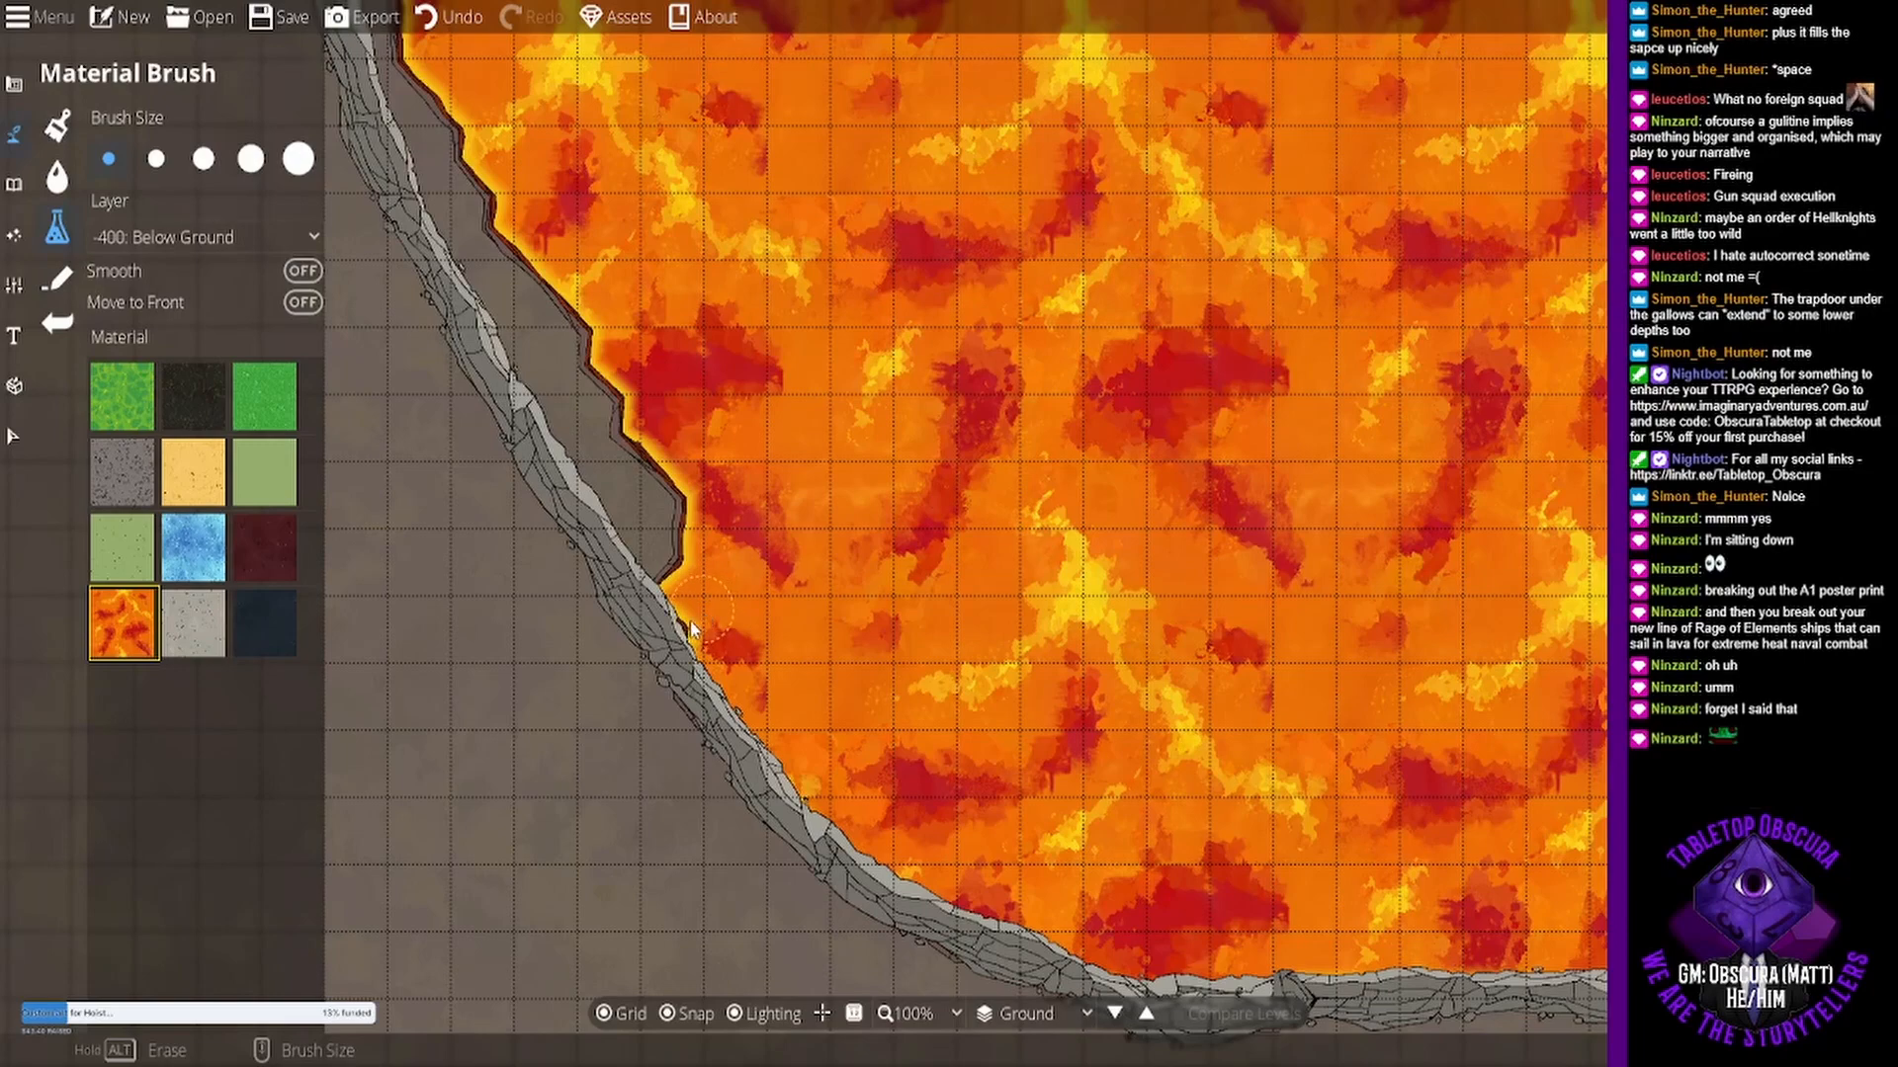
pyautogui.moveTo(694, 579); pyautogui.dragTo(653, 567)
pyautogui.moveTo(587, 397)
pyautogui.mouseDown()
pyautogui.moveTo(630, 523)
pyautogui.moveTo(748, 656)
pyautogui.moveTo(688, 615)
pyautogui.moveTo(629, 518)
pyautogui.mouseUp()
# - Extend the lava to meet the cliff path along the pool's western side
pyautogui.moveTo(577, 403)
pyautogui.mouseDown()
pyautogui.moveTo(538, 327)
pyautogui.moveTo(715, 611)
pyautogui.moveTo(739, 697)
pyautogui.moveTo(648, 441)
pyautogui.moveTo(655, 362)
pyautogui.moveTo(675, 773)
pyautogui.moveTo(674, 528)
pyautogui.mouseUp()
pyautogui.moveTo(670, 809)
pyautogui.mouseDown()
pyautogui.moveTo(670, 511)
pyautogui.moveTo(745, 263)
pyautogui.moveTo(705, 766)
pyautogui.mouseUp()
pyautogui.moveTo(673, 862)
pyautogui.mouseDown()
pyautogui.moveTo(643, 856)
pyautogui.moveTo(629, 720)
pyautogui.moveTo(658, 644)
pyautogui.mouseUp()
pyautogui.moveTo(686, 581); pyautogui.dragTo(756, 215)
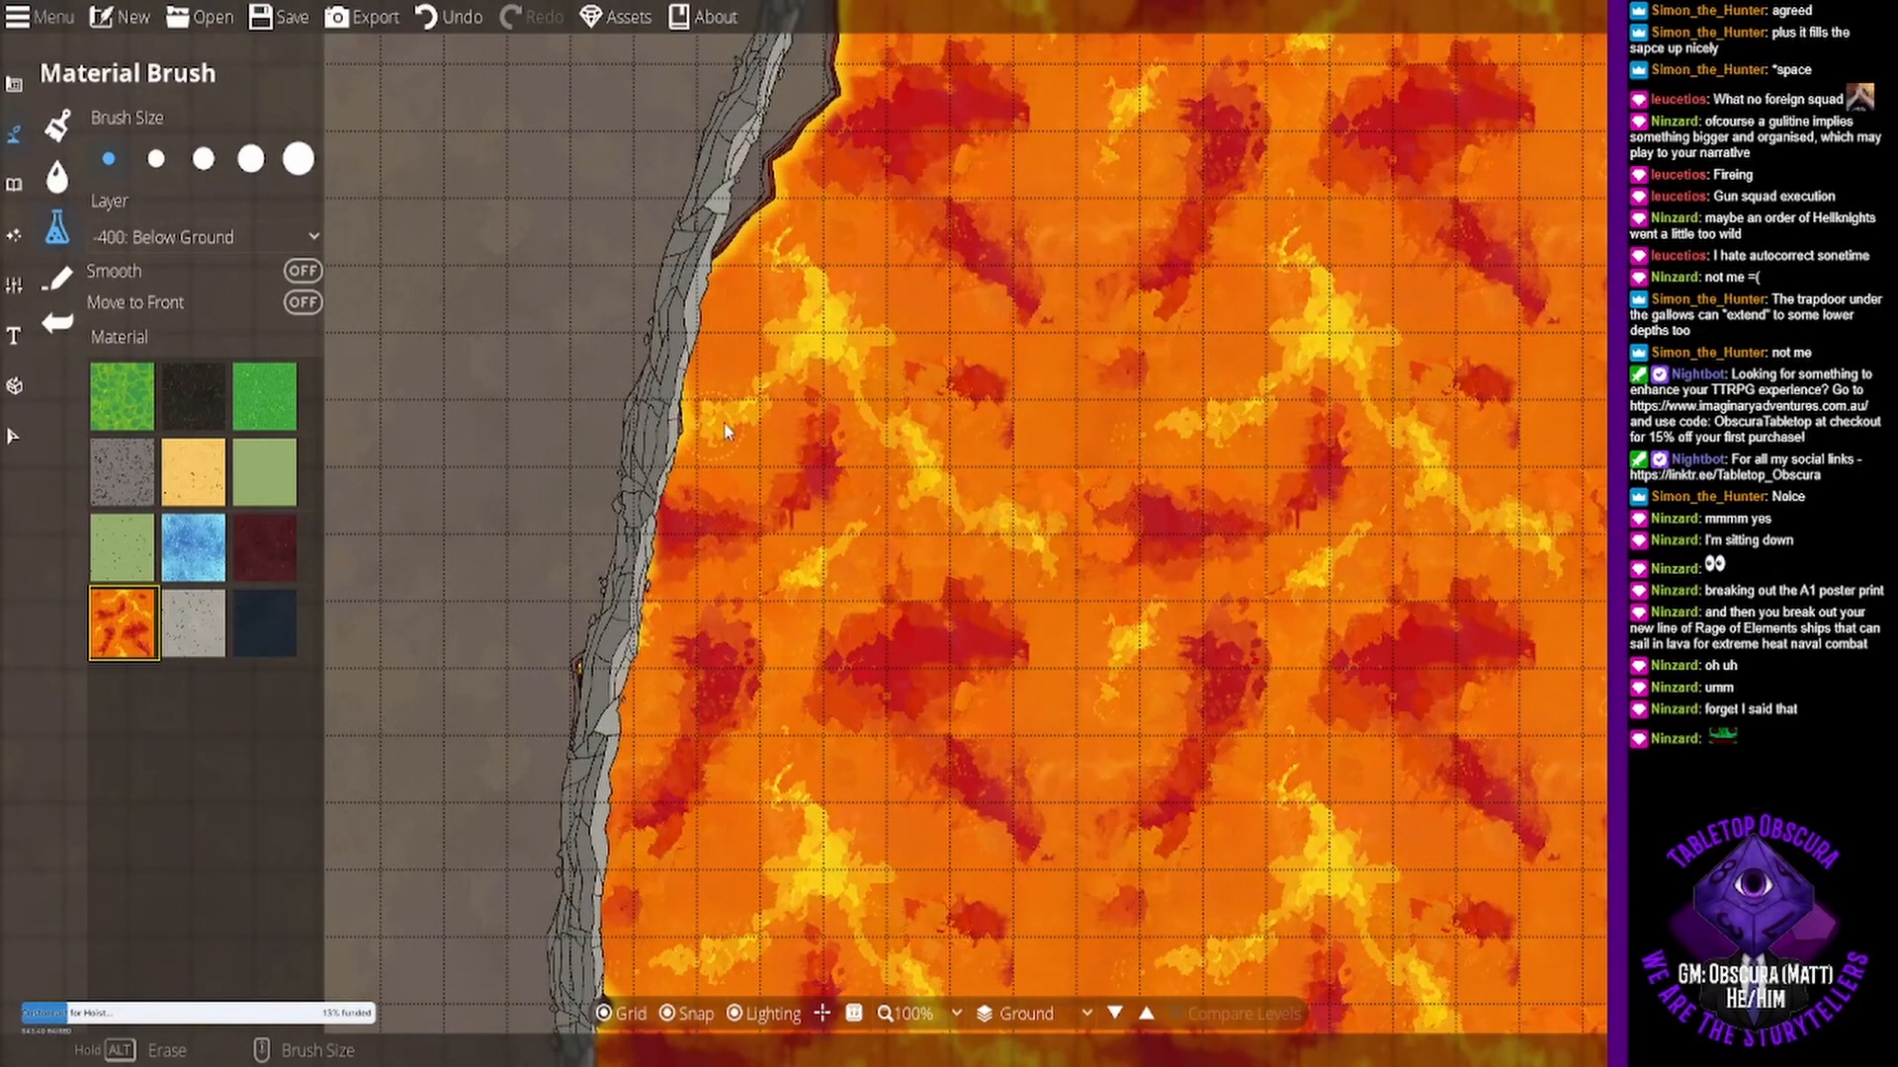
# - Paint lava into the gap beside the cliff path along the pool's upper-left rim
pyautogui.moveTo(770, 295); pyautogui.dragTo(587, 763)
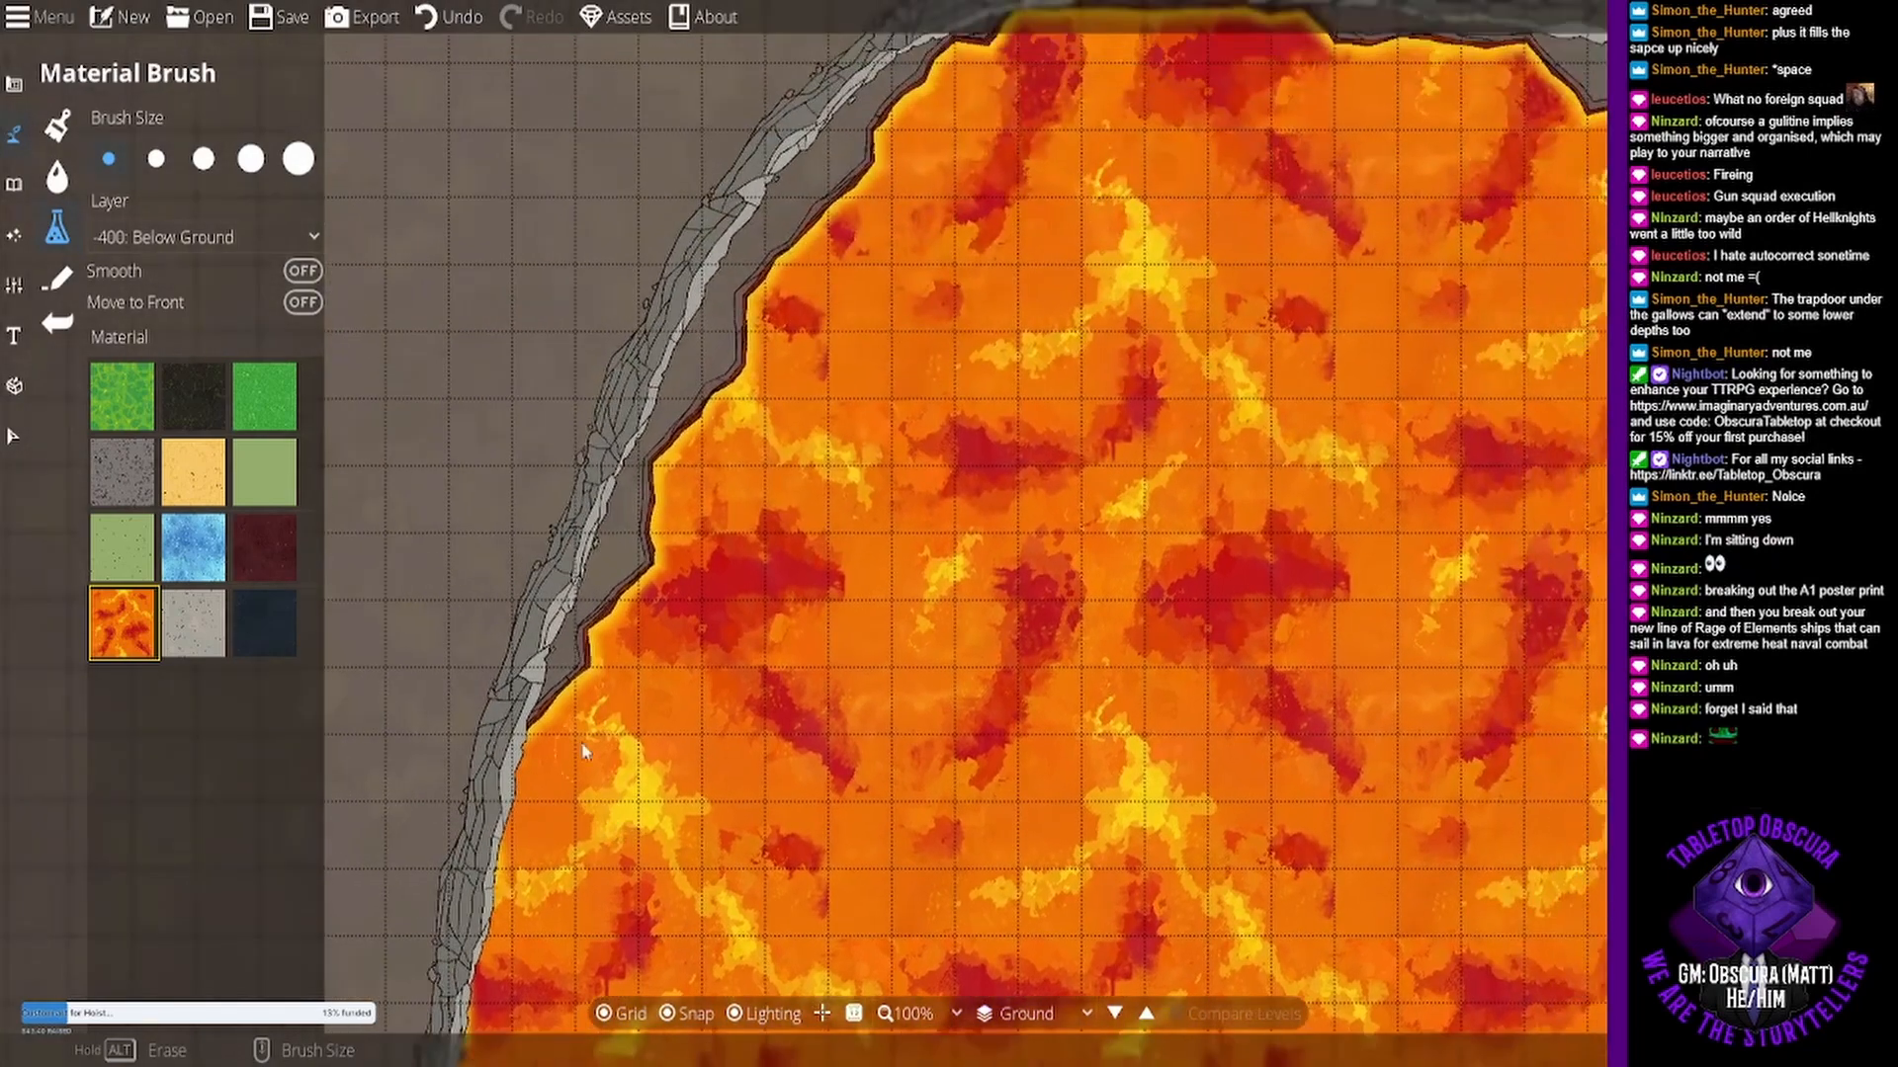
pyautogui.moveTo(604, 626)
pyautogui.mouseDown()
pyautogui.moveTo(666, 487)
pyautogui.moveTo(632, 591)
pyautogui.mouseUp()
pyautogui.moveTo(696, 420); pyautogui.dragTo(506, 785)
pyautogui.moveTo(456, 850)
pyautogui.mouseDown()
pyautogui.moveTo(610, 568)
pyautogui.moveTo(795, 404)
pyautogui.moveTo(711, 435)
pyautogui.moveTo(753, 432)
pyautogui.mouseUp()
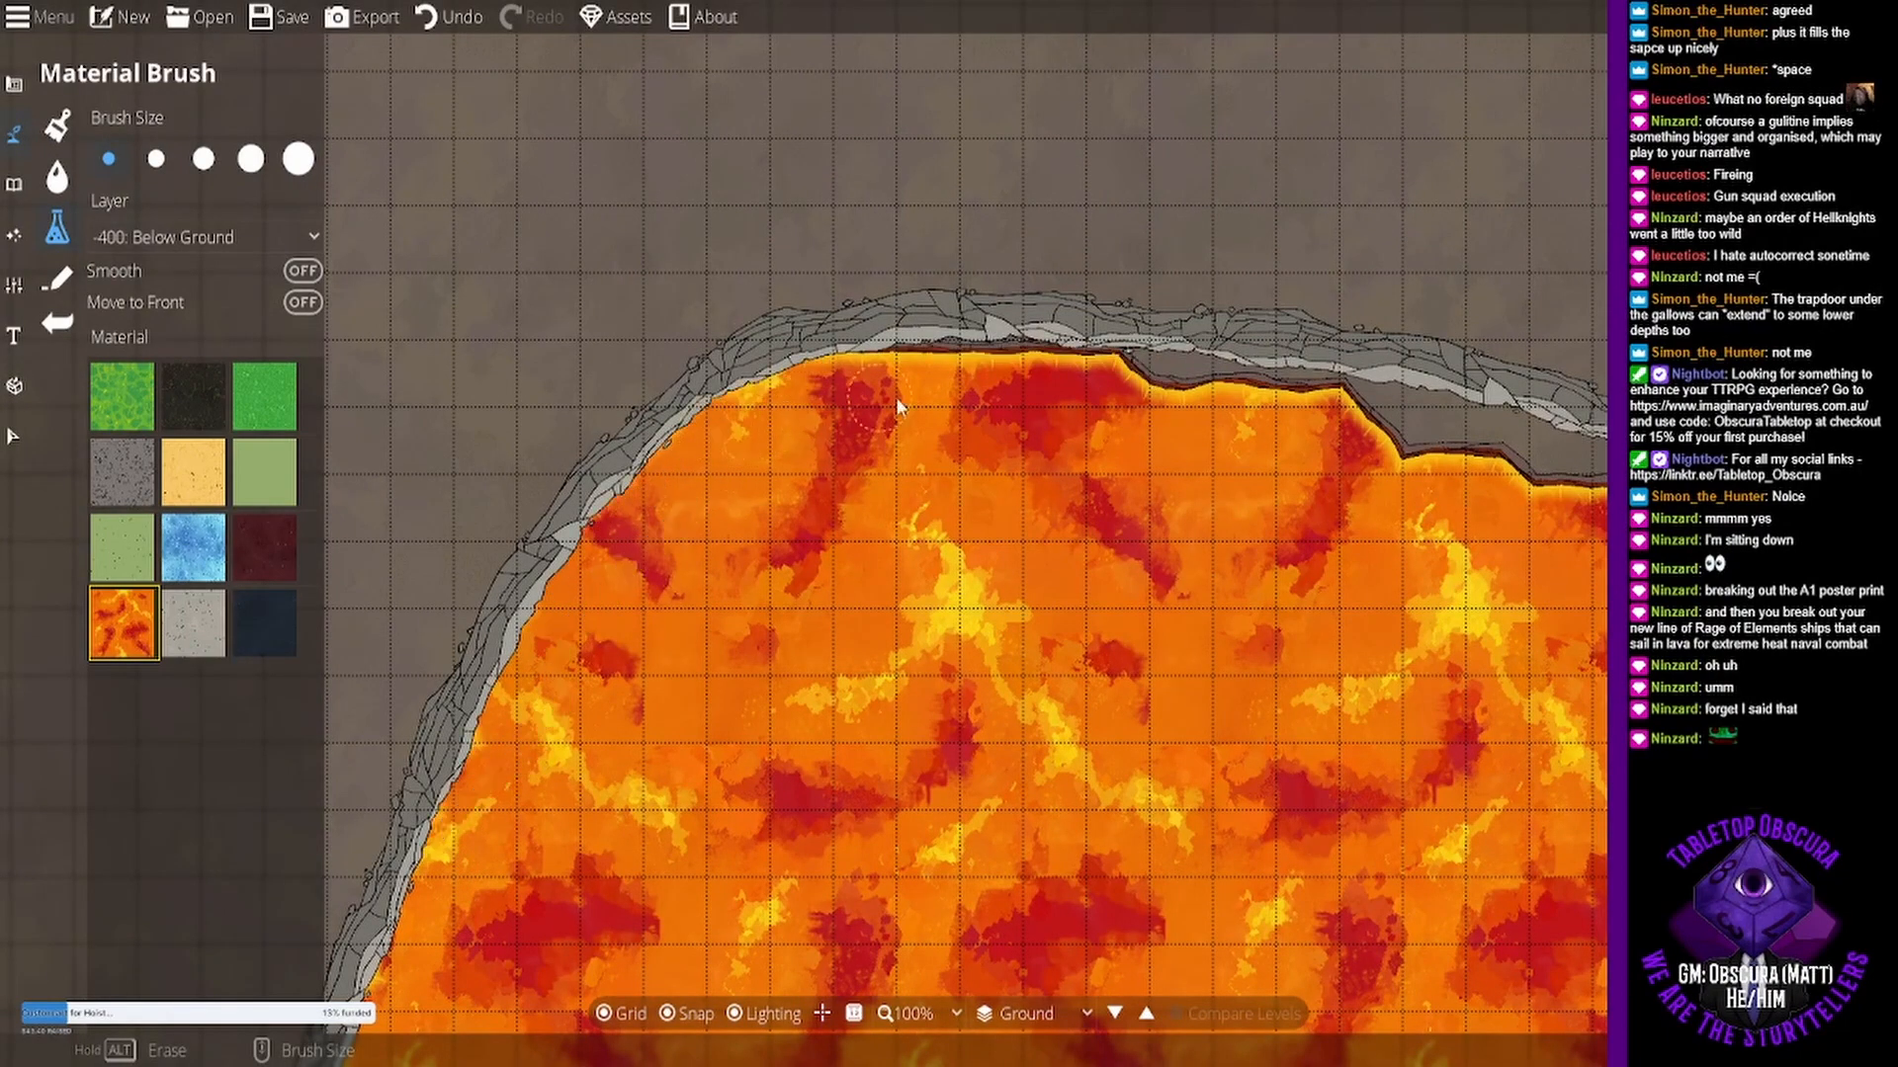
# - Fill the gap under the cliff path along the pool's top and upper-right rim with lava
pyautogui.moveTo(988, 376); pyautogui.dragTo(910, 373)
pyautogui.moveTo(1012, 404)
pyautogui.mouseDown()
pyautogui.moveTo(806, 458)
pyautogui.moveTo(708, 434)
pyautogui.moveTo(1019, 432)
pyautogui.moveTo(1289, 469)
pyautogui.moveTo(1601, 581)
pyautogui.mouseUp()
pyautogui.moveTo(1700, 617)
pyautogui.mouseDown()
pyautogui.moveTo(1779, 653)
pyautogui.moveTo(1031, 385)
pyautogui.moveTo(1437, 697)
pyautogui.moveTo(1649, 973)
pyautogui.mouseUp()
# - Paint lava up to the cliff path along the upper part of the pool's eastern side
pyautogui.moveTo(1553, 913)
pyautogui.mouseDown()
pyautogui.moveTo(1449, 827)
pyautogui.moveTo(792, 2)
pyautogui.mouseUp()
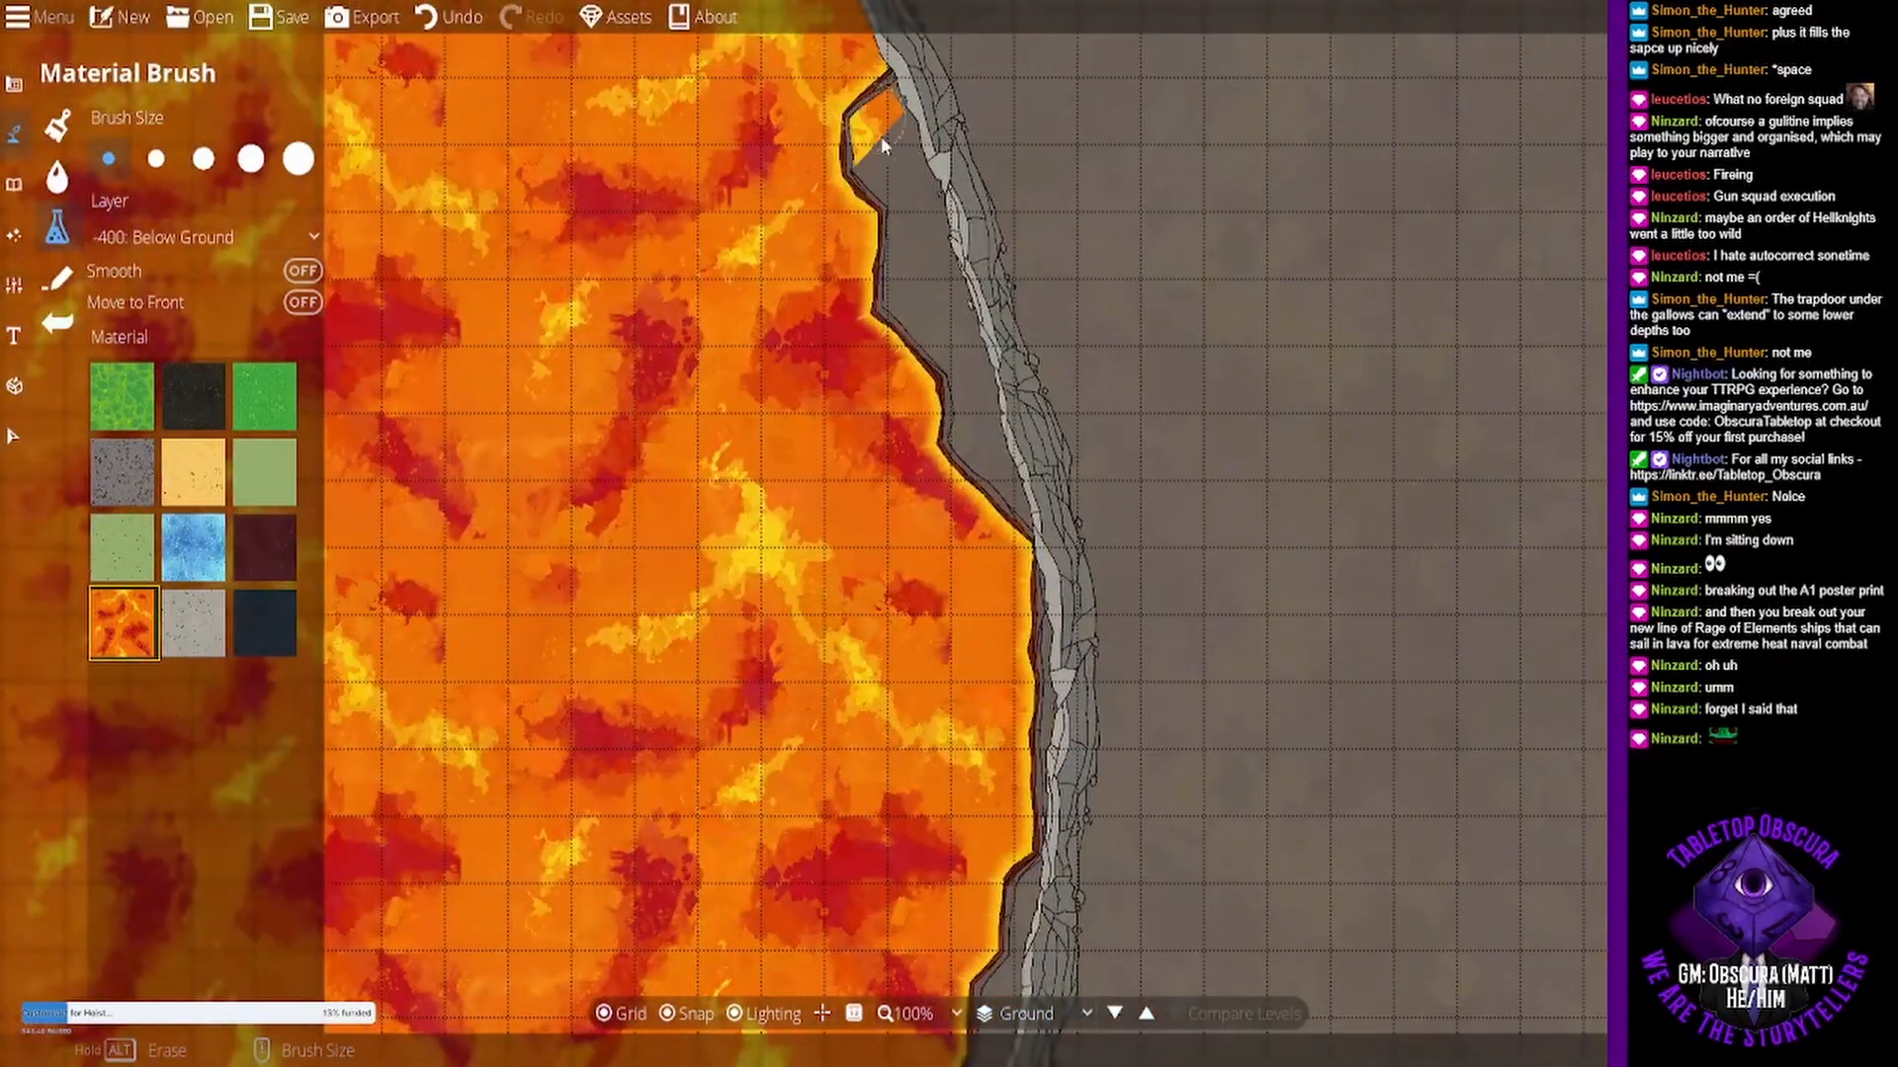
pyautogui.moveTo(874, 115); pyautogui.dragTo(958, 370)
pyautogui.moveTo(1021, 560); pyautogui.dragTo(1025, 588)
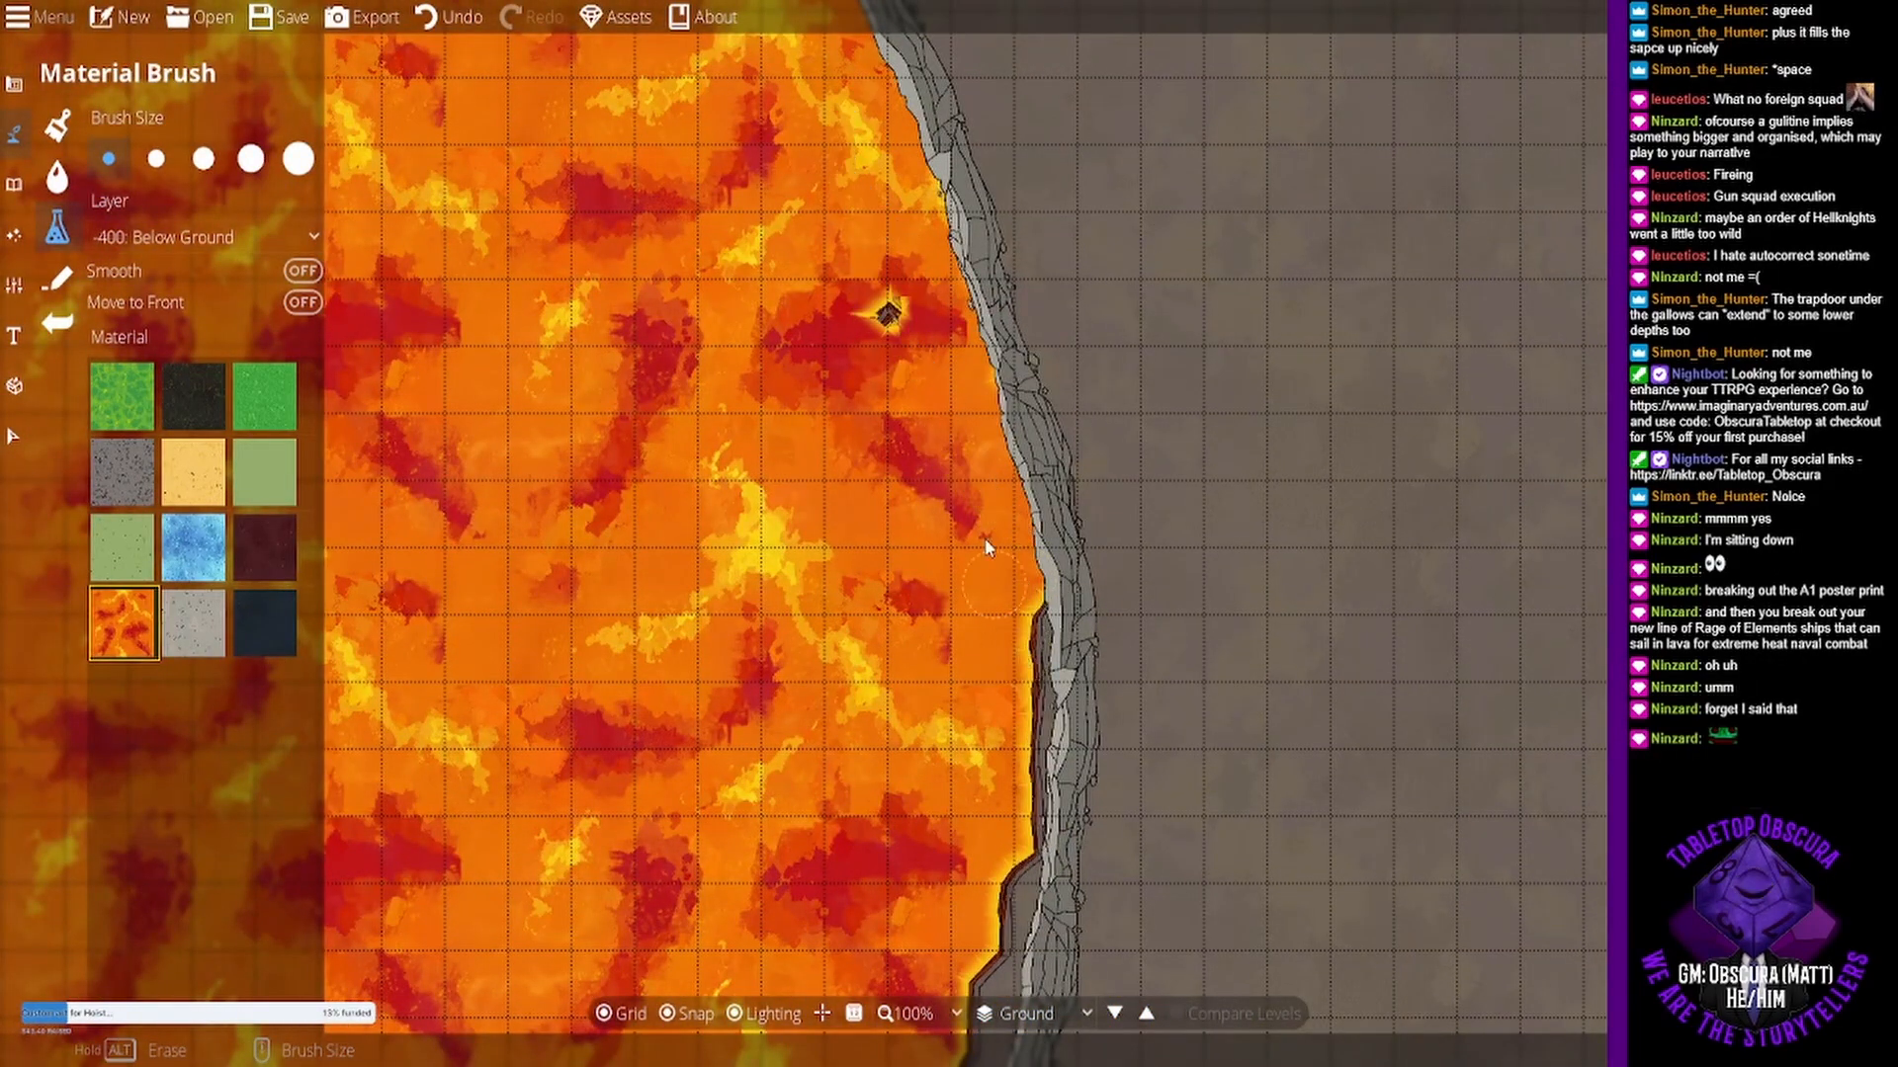
pyautogui.moveTo(911, 815); pyautogui.dragTo(961, 263)
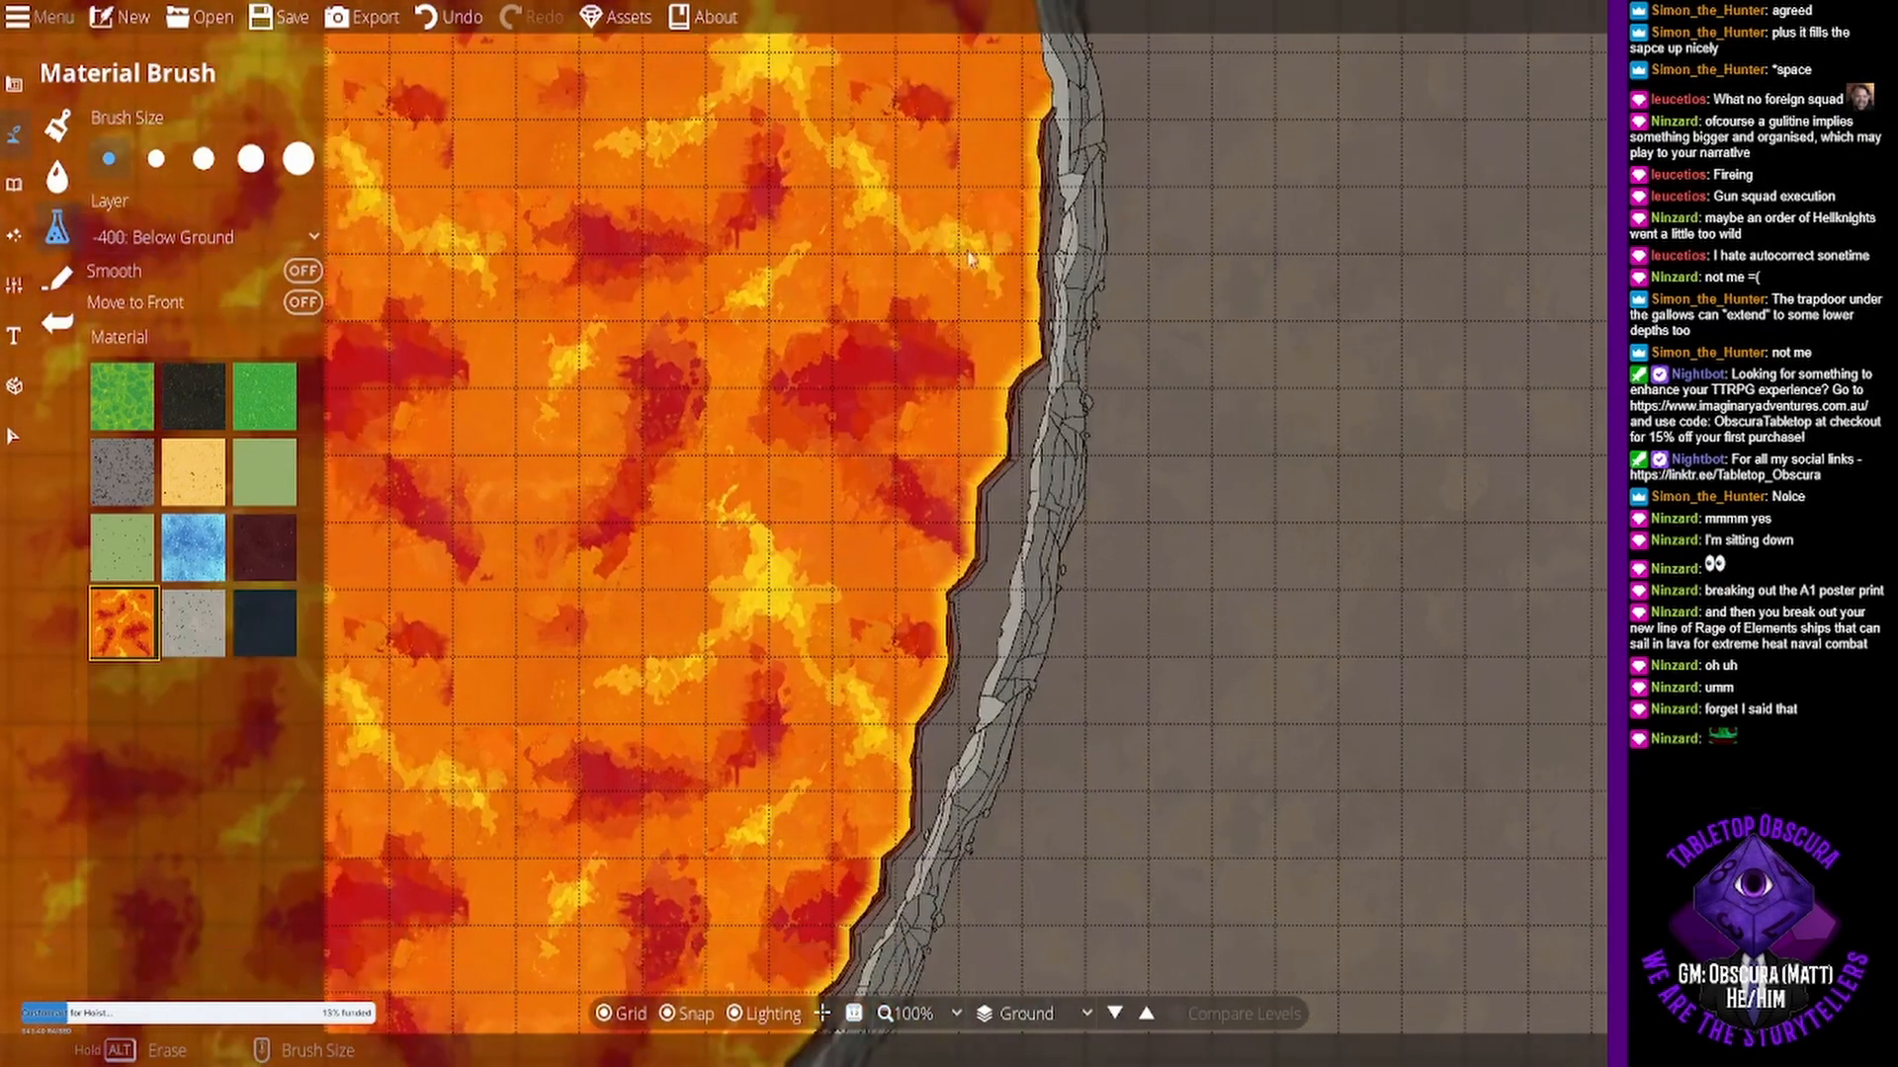
pyautogui.moveTo(1033, 181)
pyautogui.mouseDown()
pyautogui.moveTo(1030, 139)
pyautogui.moveTo(1039, 272)
pyautogui.moveTo(1014, 405)
pyautogui.mouseUp()
pyautogui.moveTo(996, 549)
pyautogui.mouseDown()
pyautogui.moveTo(967, 755)
pyautogui.moveTo(886, 905)
pyautogui.mouseUp()
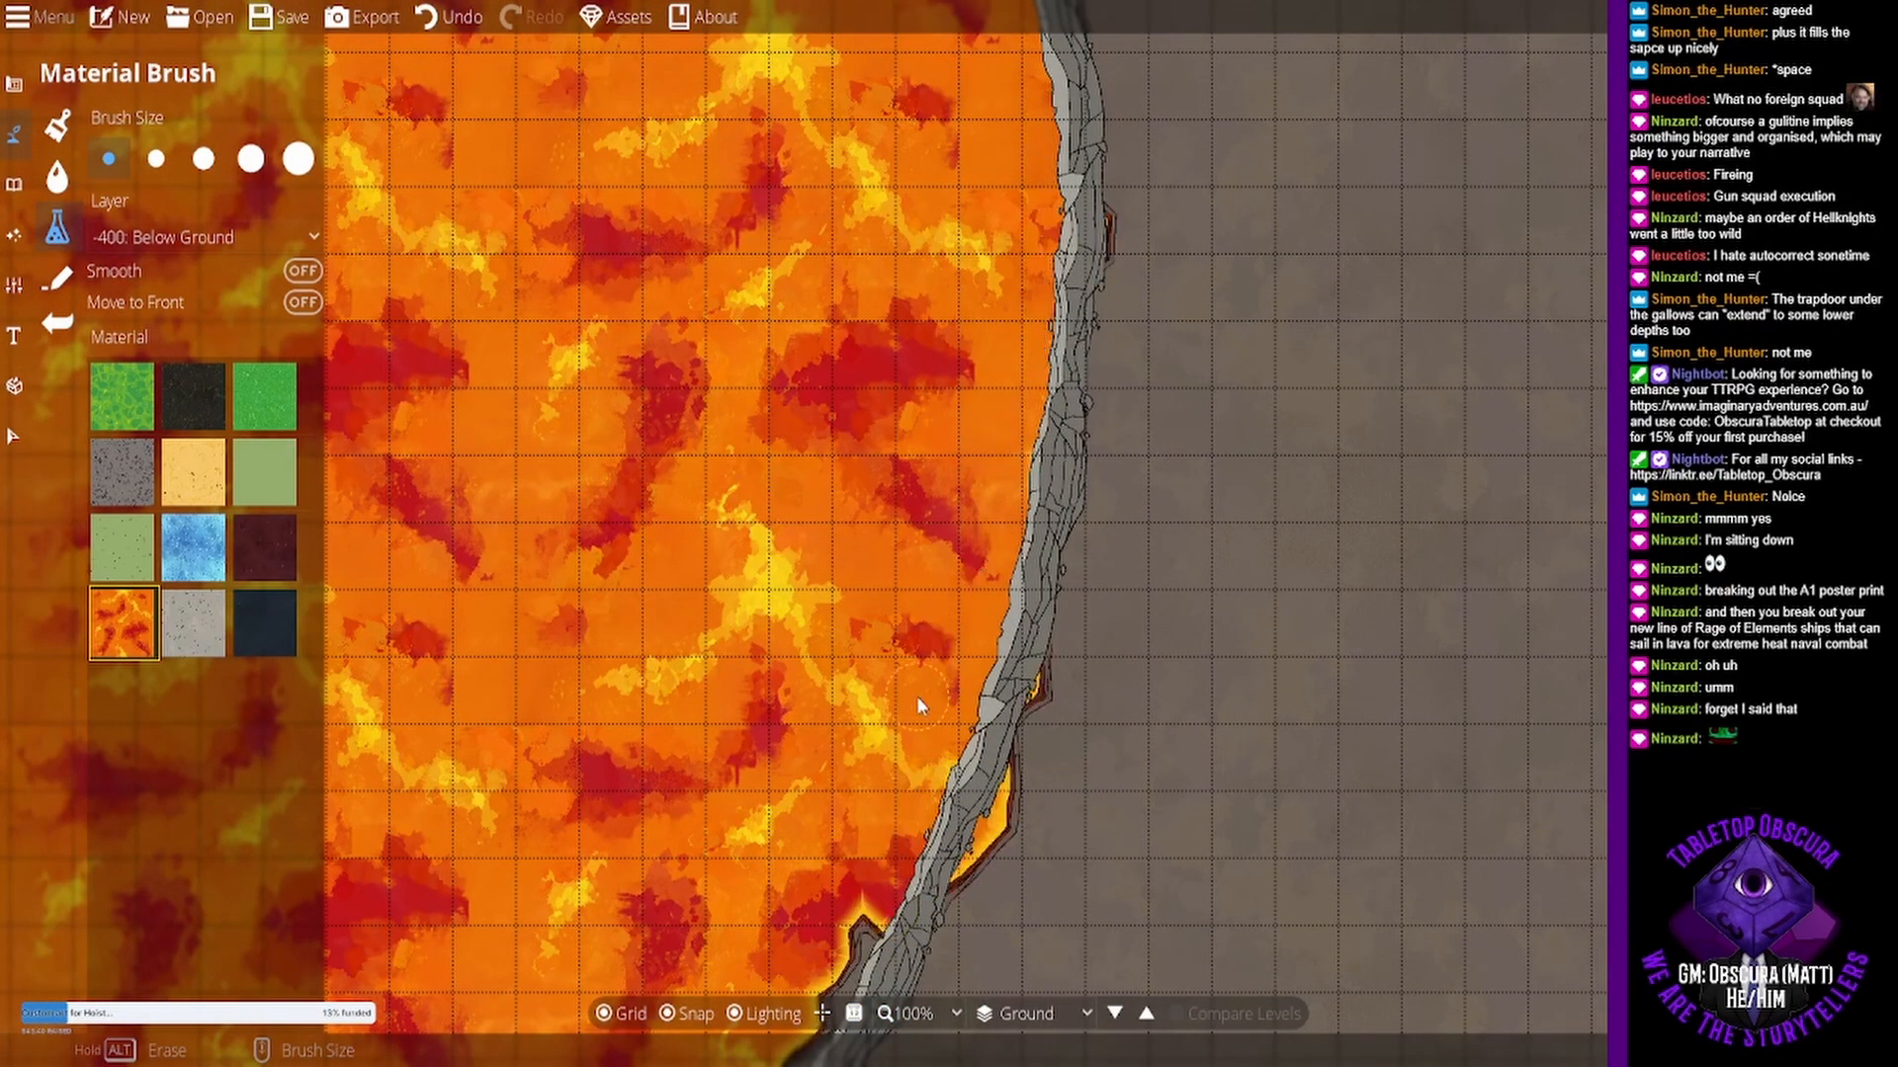
pyautogui.hotkey('ctrl', 'z')
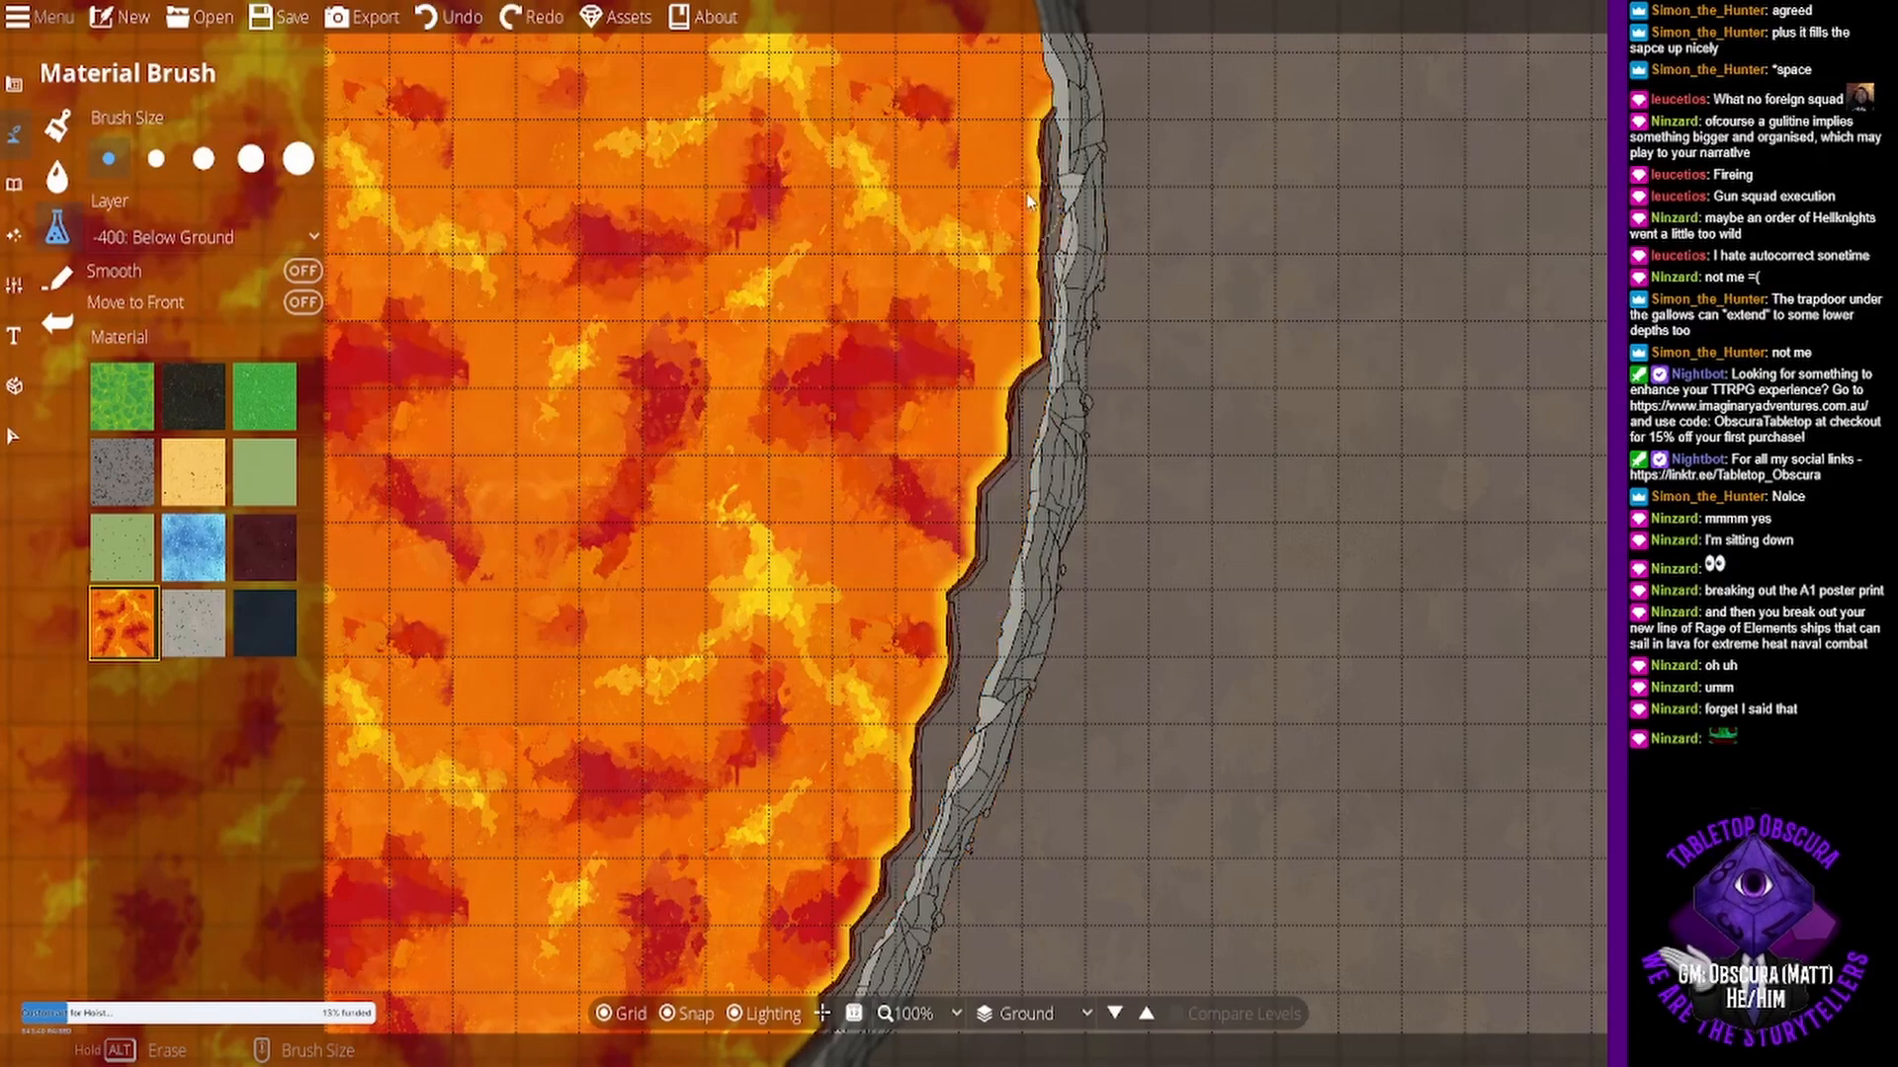
# - Paint lava along the lower part of the pool's eastern side so it reaches the cliff path
pyautogui.moveTo(1028, 119)
pyautogui.mouseDown()
pyautogui.moveTo(1030, 233)
pyautogui.moveTo(971, 385)
pyautogui.mouseUp()
pyautogui.moveTo(993, 465)
pyautogui.mouseDown()
pyautogui.moveTo(977, 600)
pyautogui.moveTo(887, 926)
pyautogui.mouseUp()
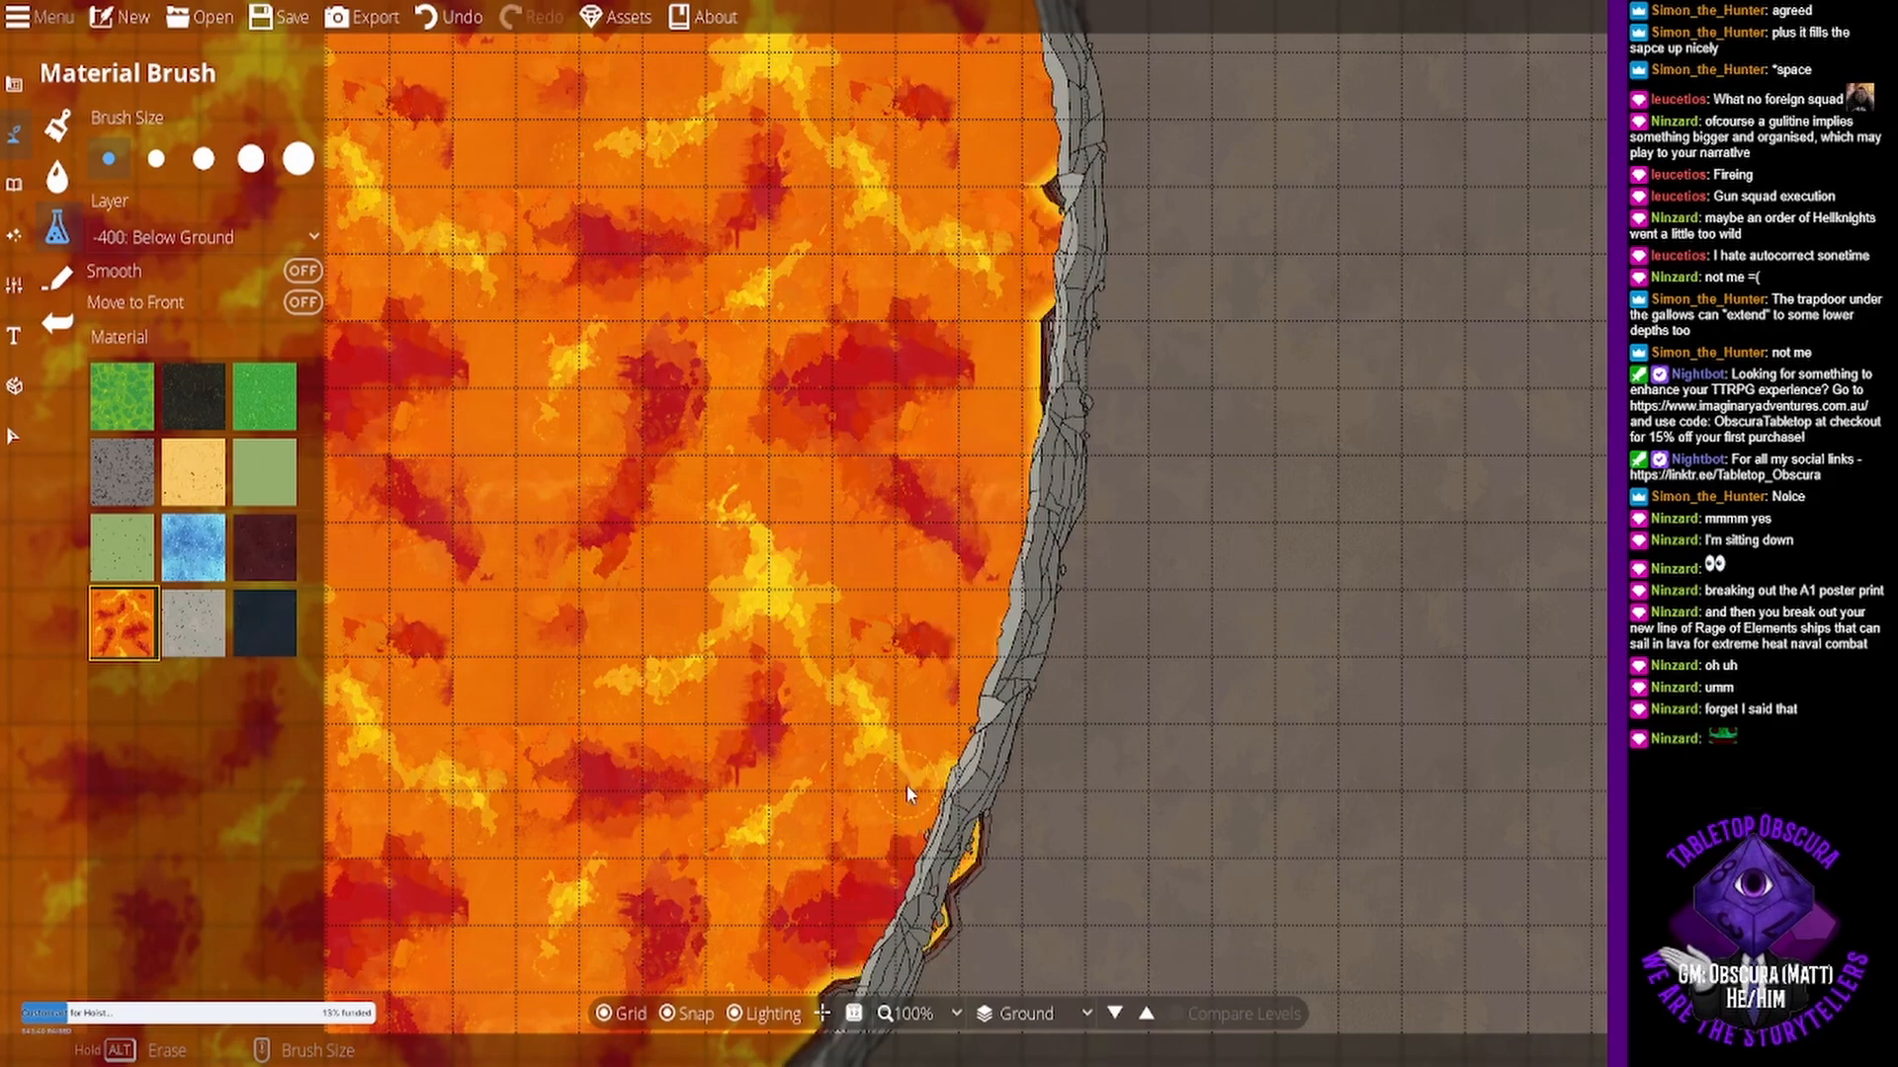
pyautogui.moveTo(857, 840); pyautogui.dragTo(972, 419)
pyautogui.moveTo(943, 583); pyautogui.dragTo(845, 746)
pyautogui.scroll(-10, 767, 518)
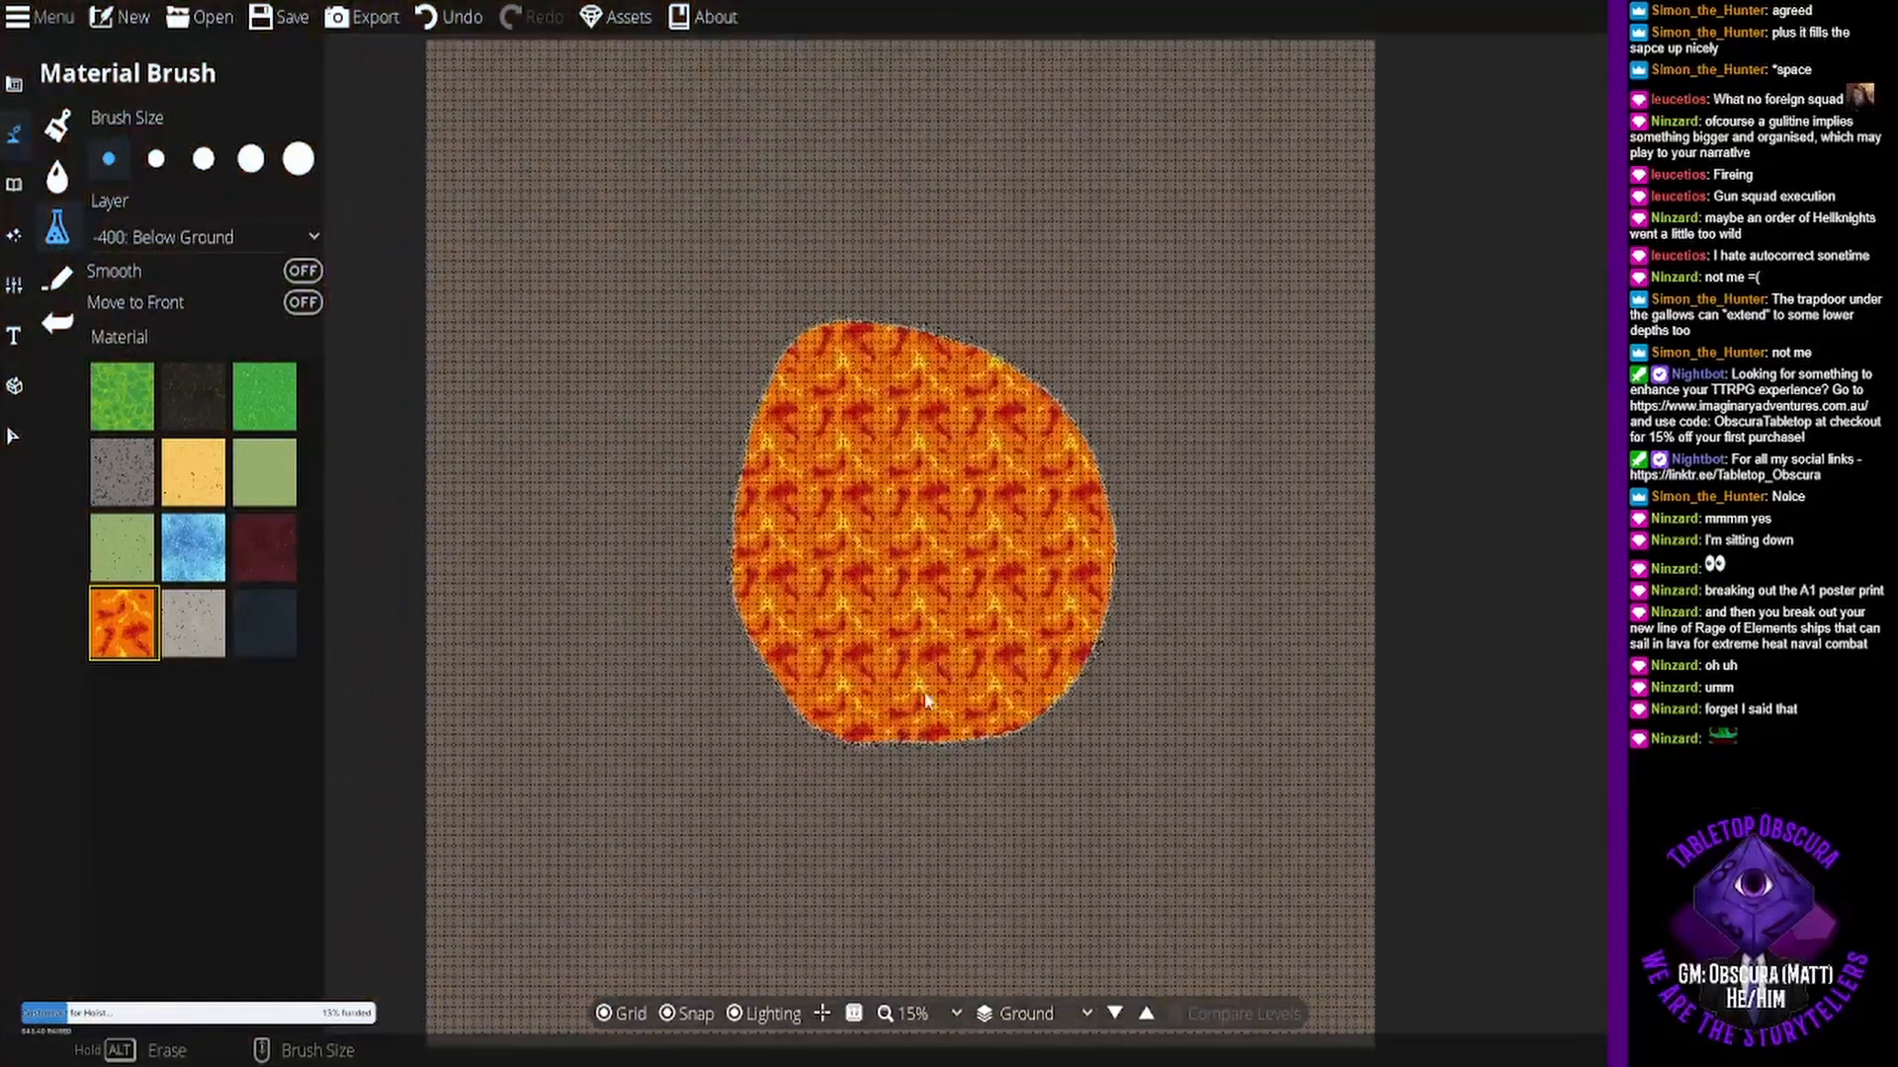
pyautogui.scroll(2, 915, 725)
pyautogui.moveTo(901, 507); pyautogui.dragTo(886, 296)
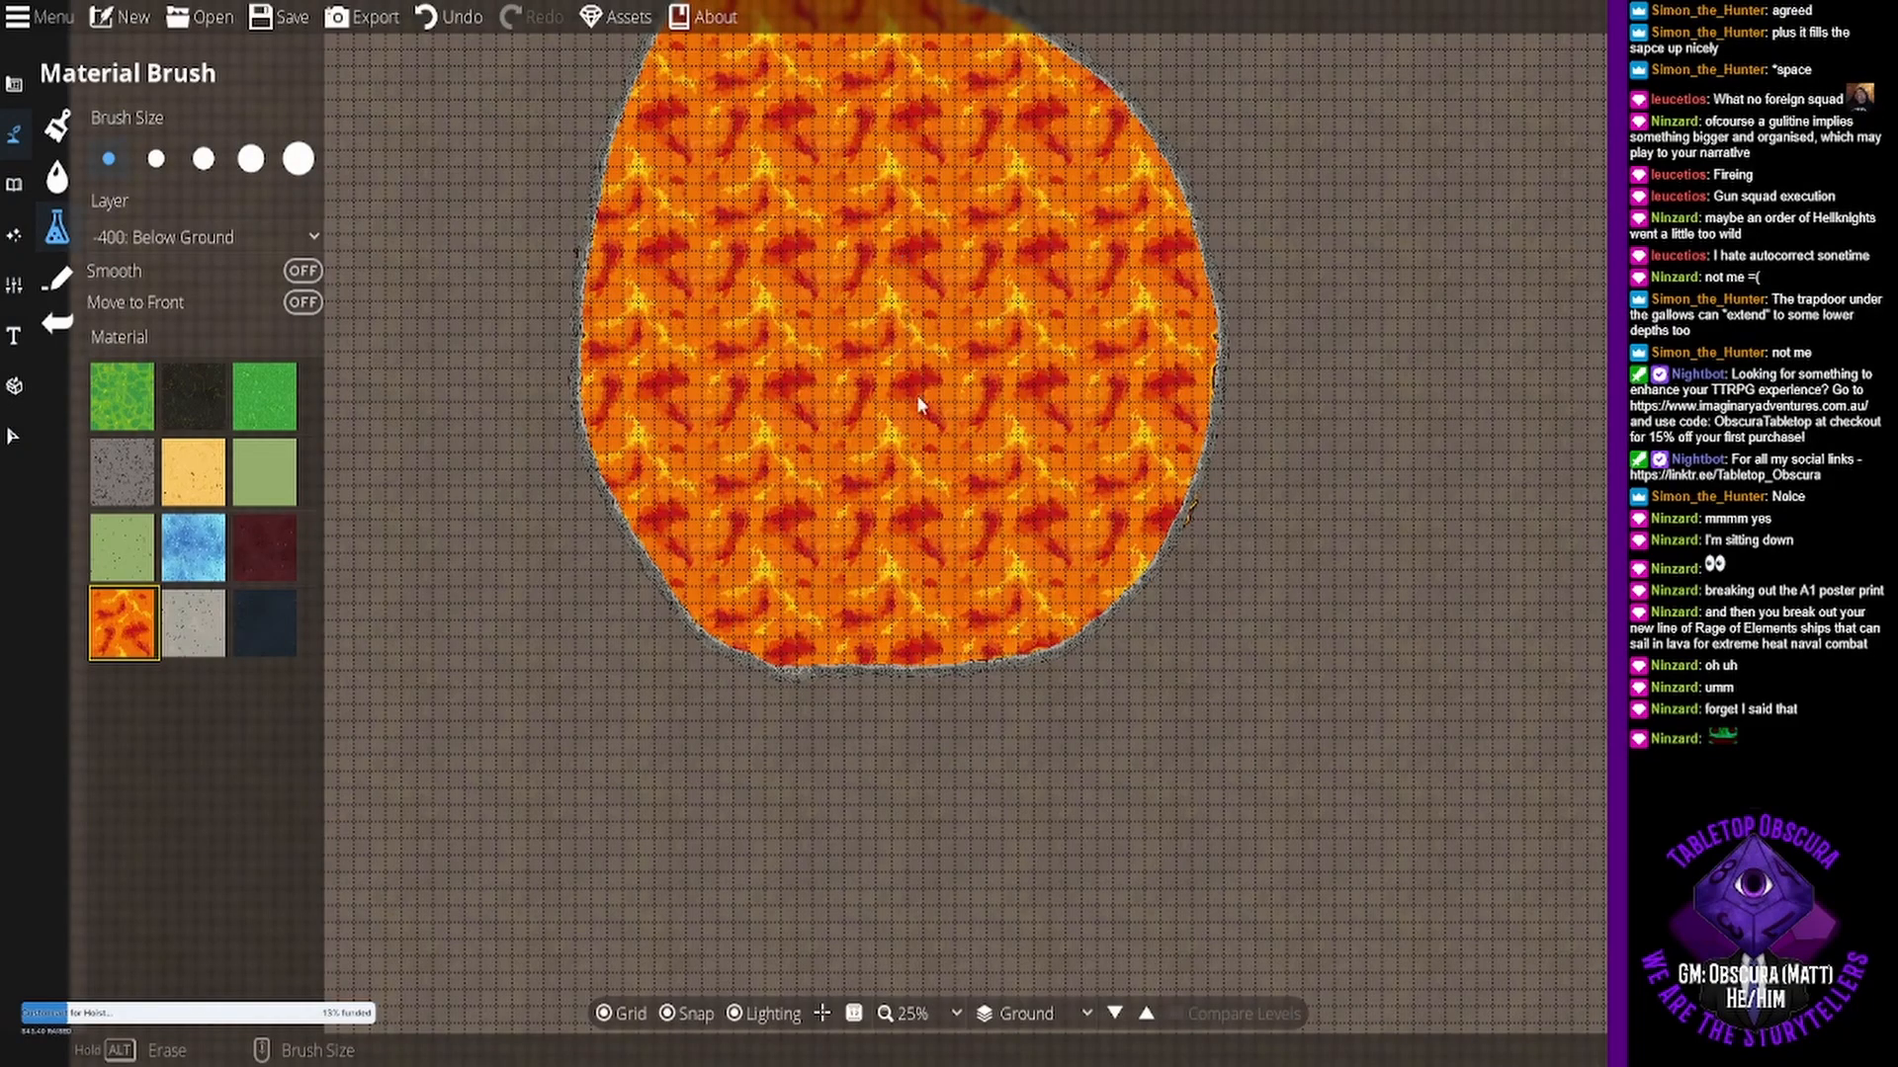
# - Activate the Building Tool and choose the wall style made of irregular grey stone blocks
pyautogui.moveTo(917, 449); pyautogui.dragTo(710, 205)
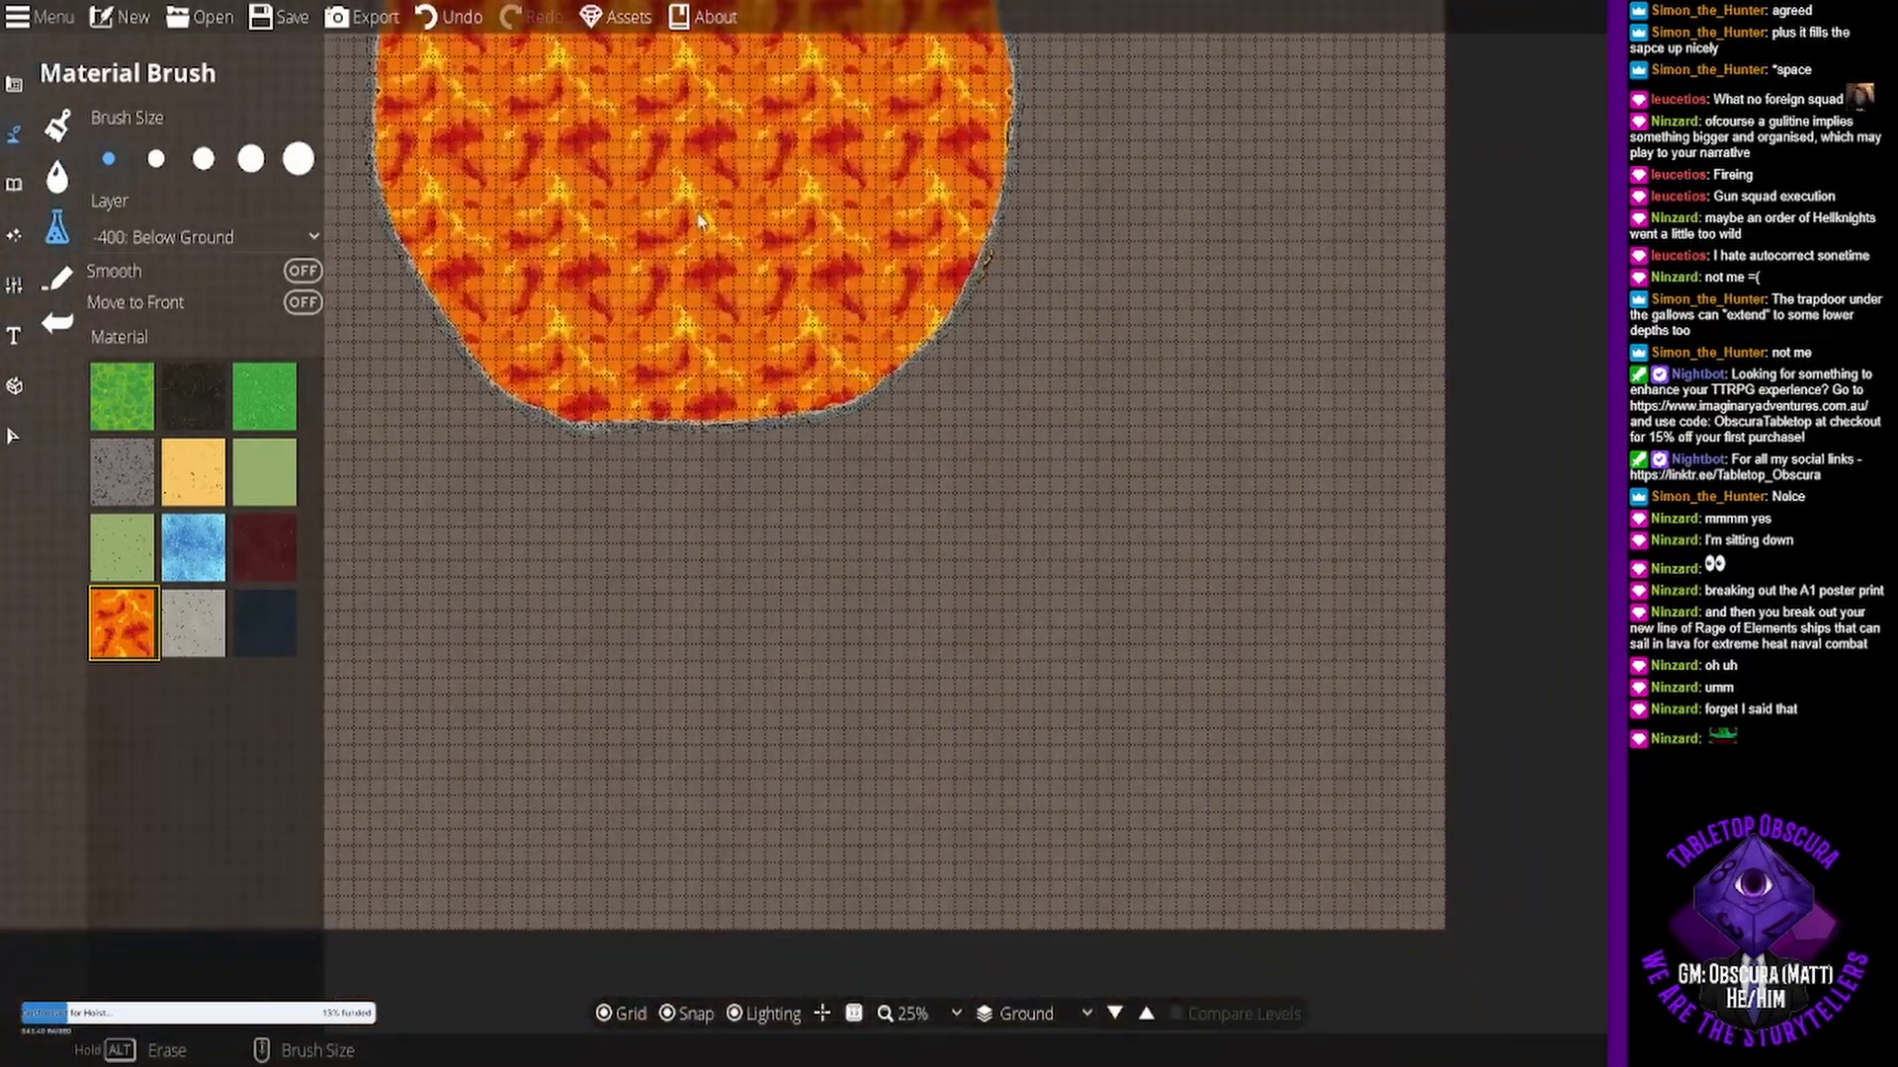
pyautogui.moveTo(613, 239); pyautogui.dragTo(726, 405)
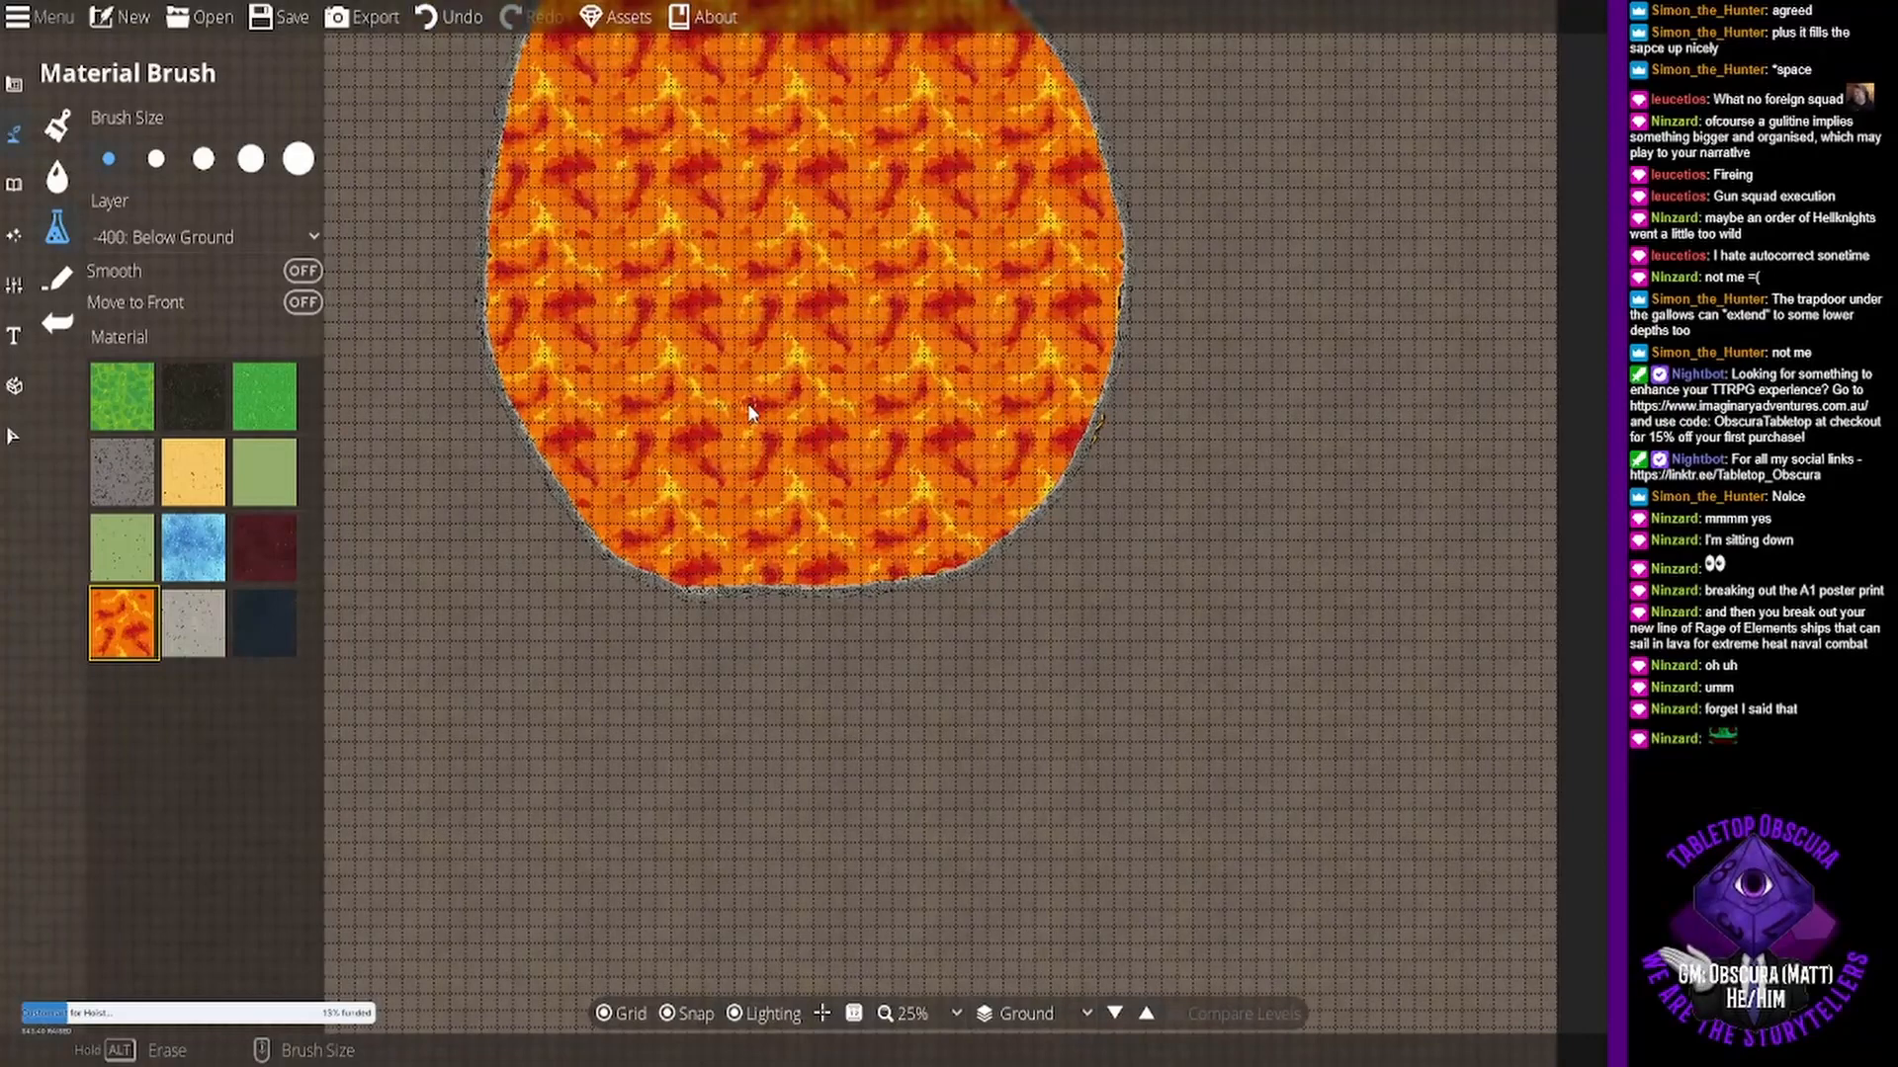
pyautogui.scroll(-2, 747, 404)
pyautogui.moveTo(794, 504)
pyautogui.mouseDown()
pyautogui.moveTo(793, 536)
pyautogui.moveTo(793, 468)
pyautogui.mouseUp()
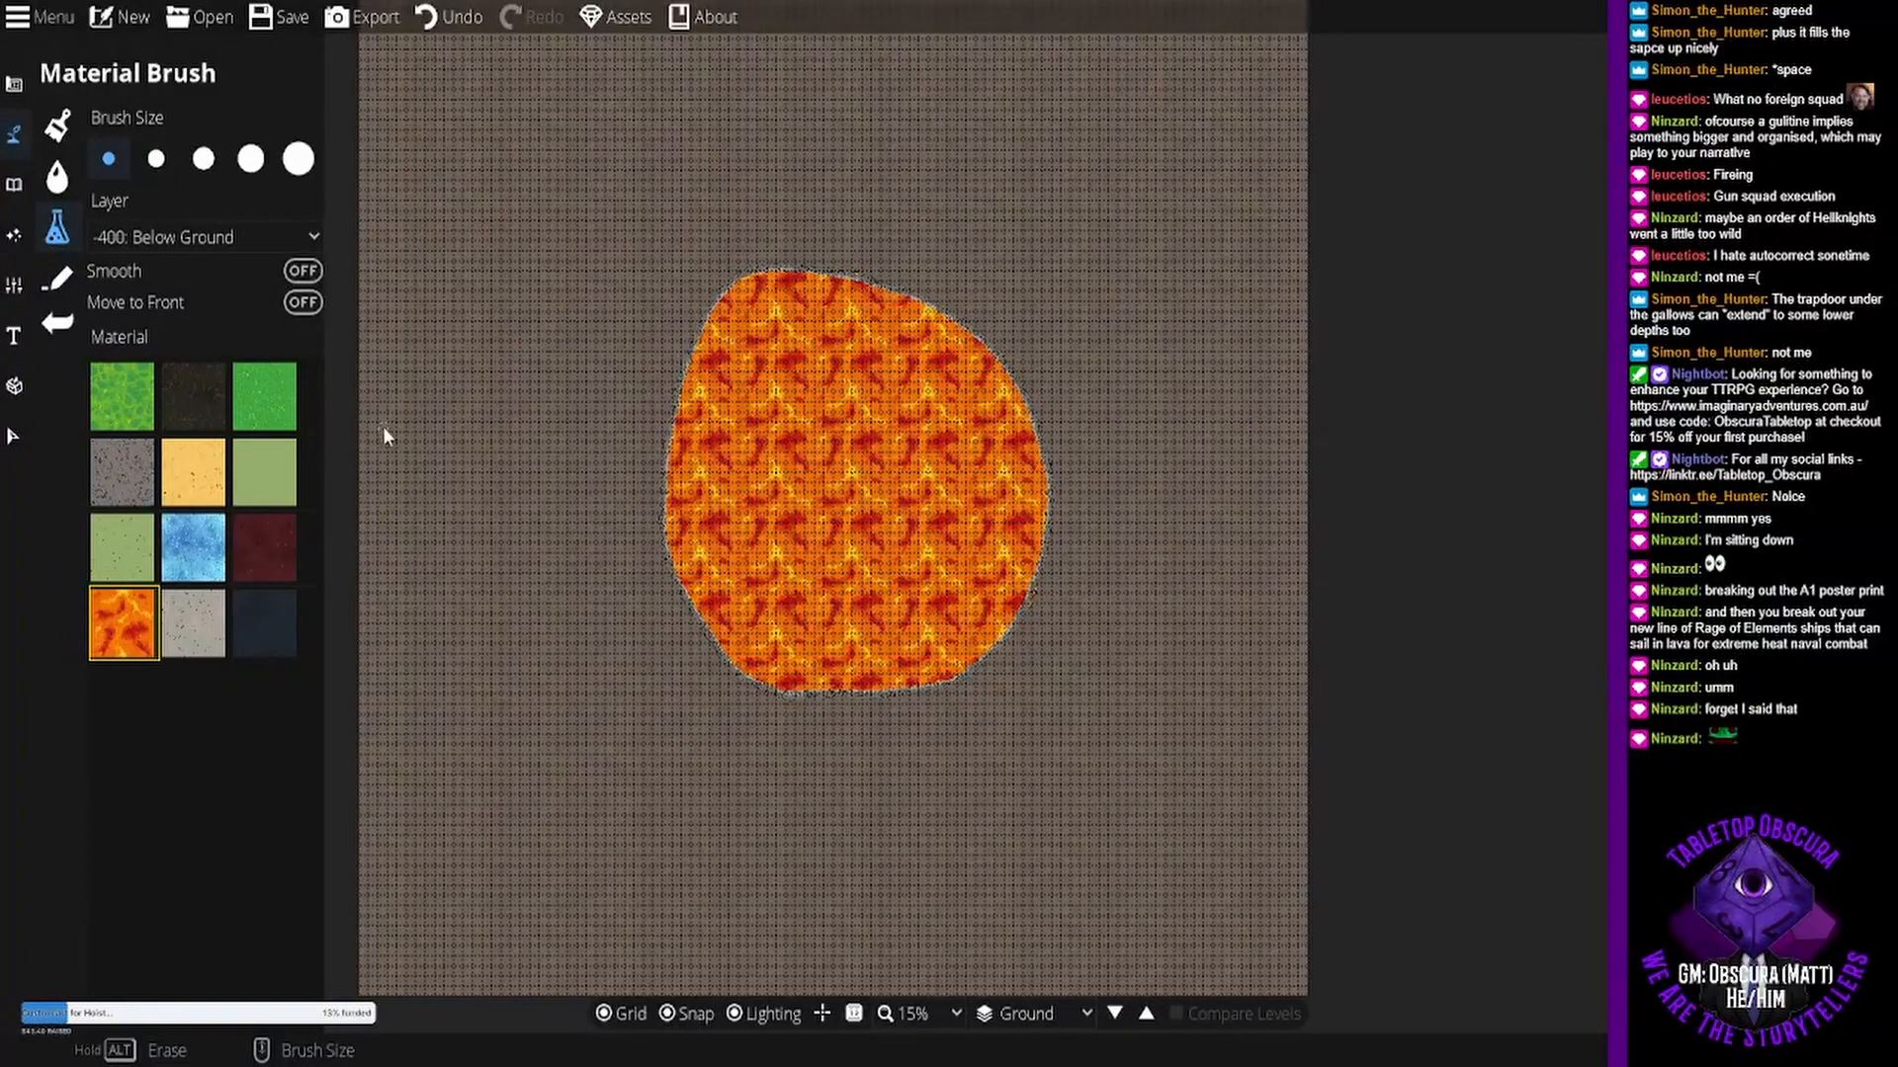
pyautogui.click(59, 174)
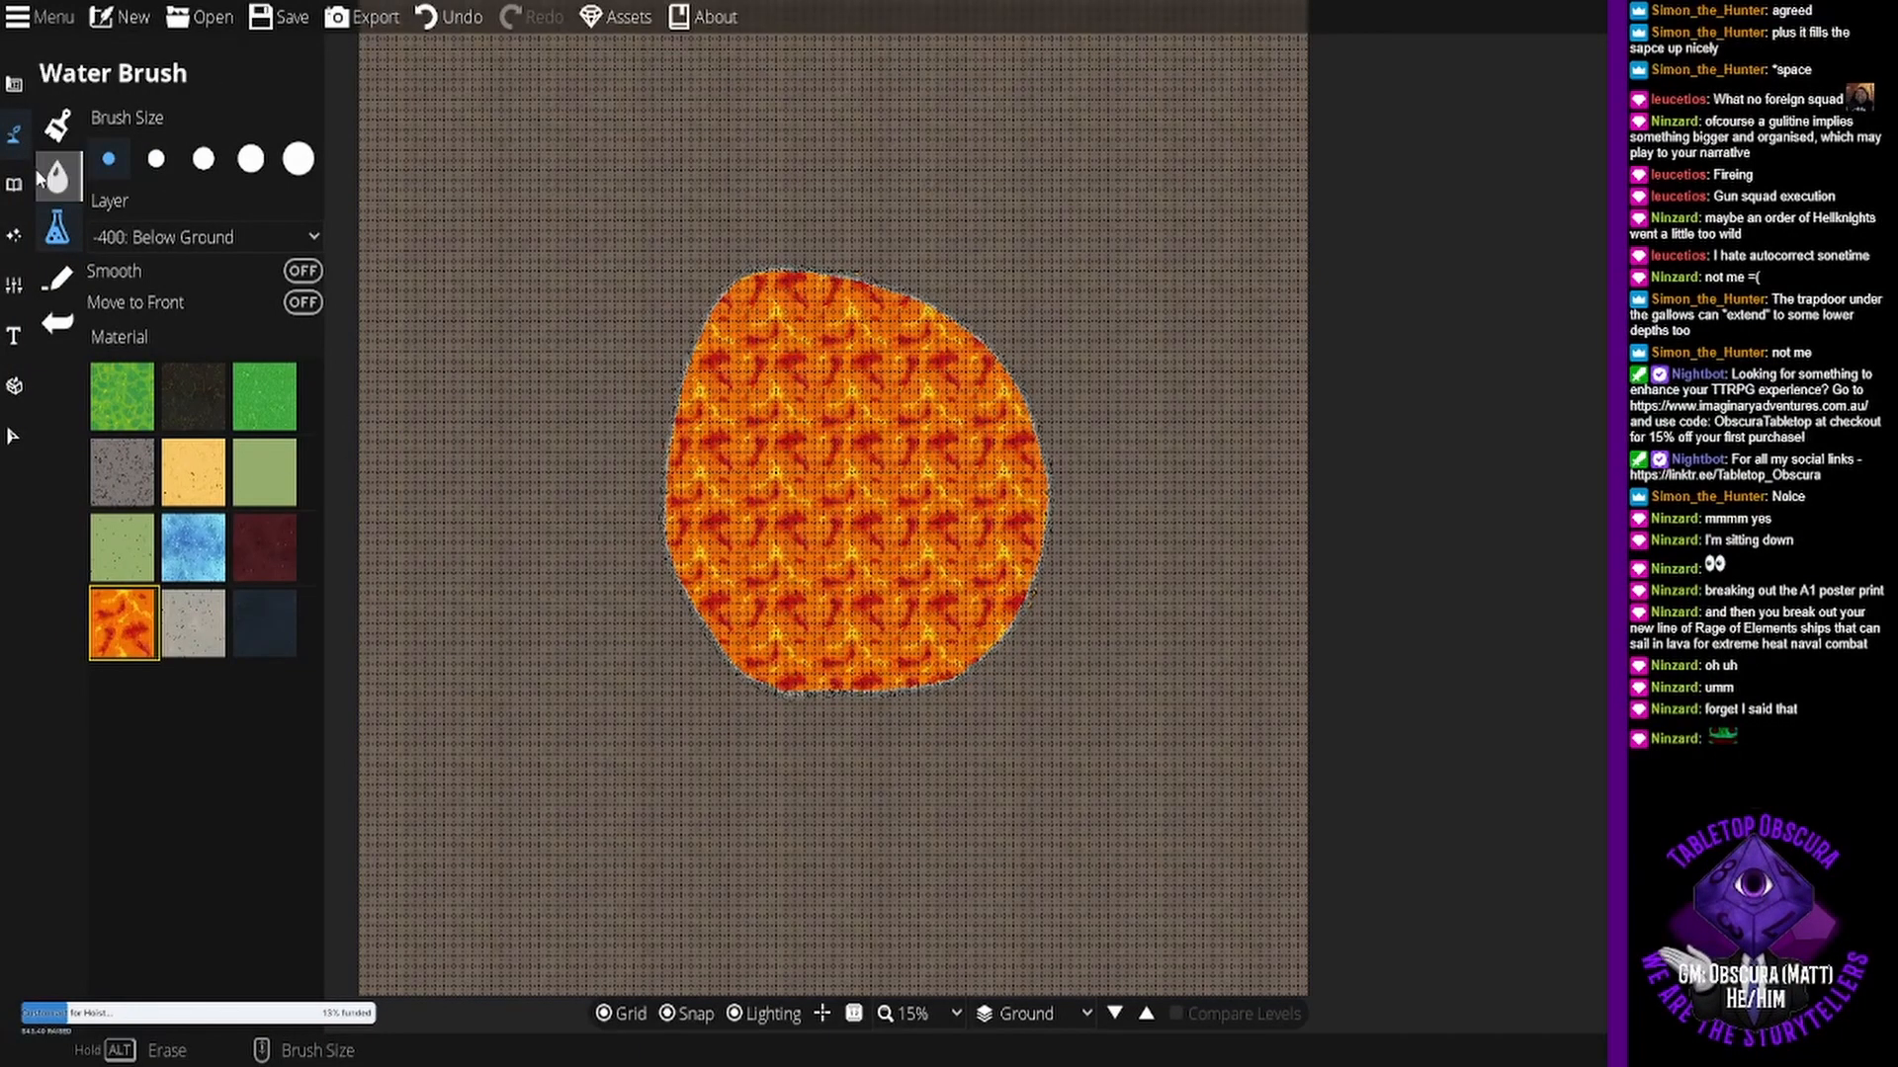
pyautogui.click(14, 84)
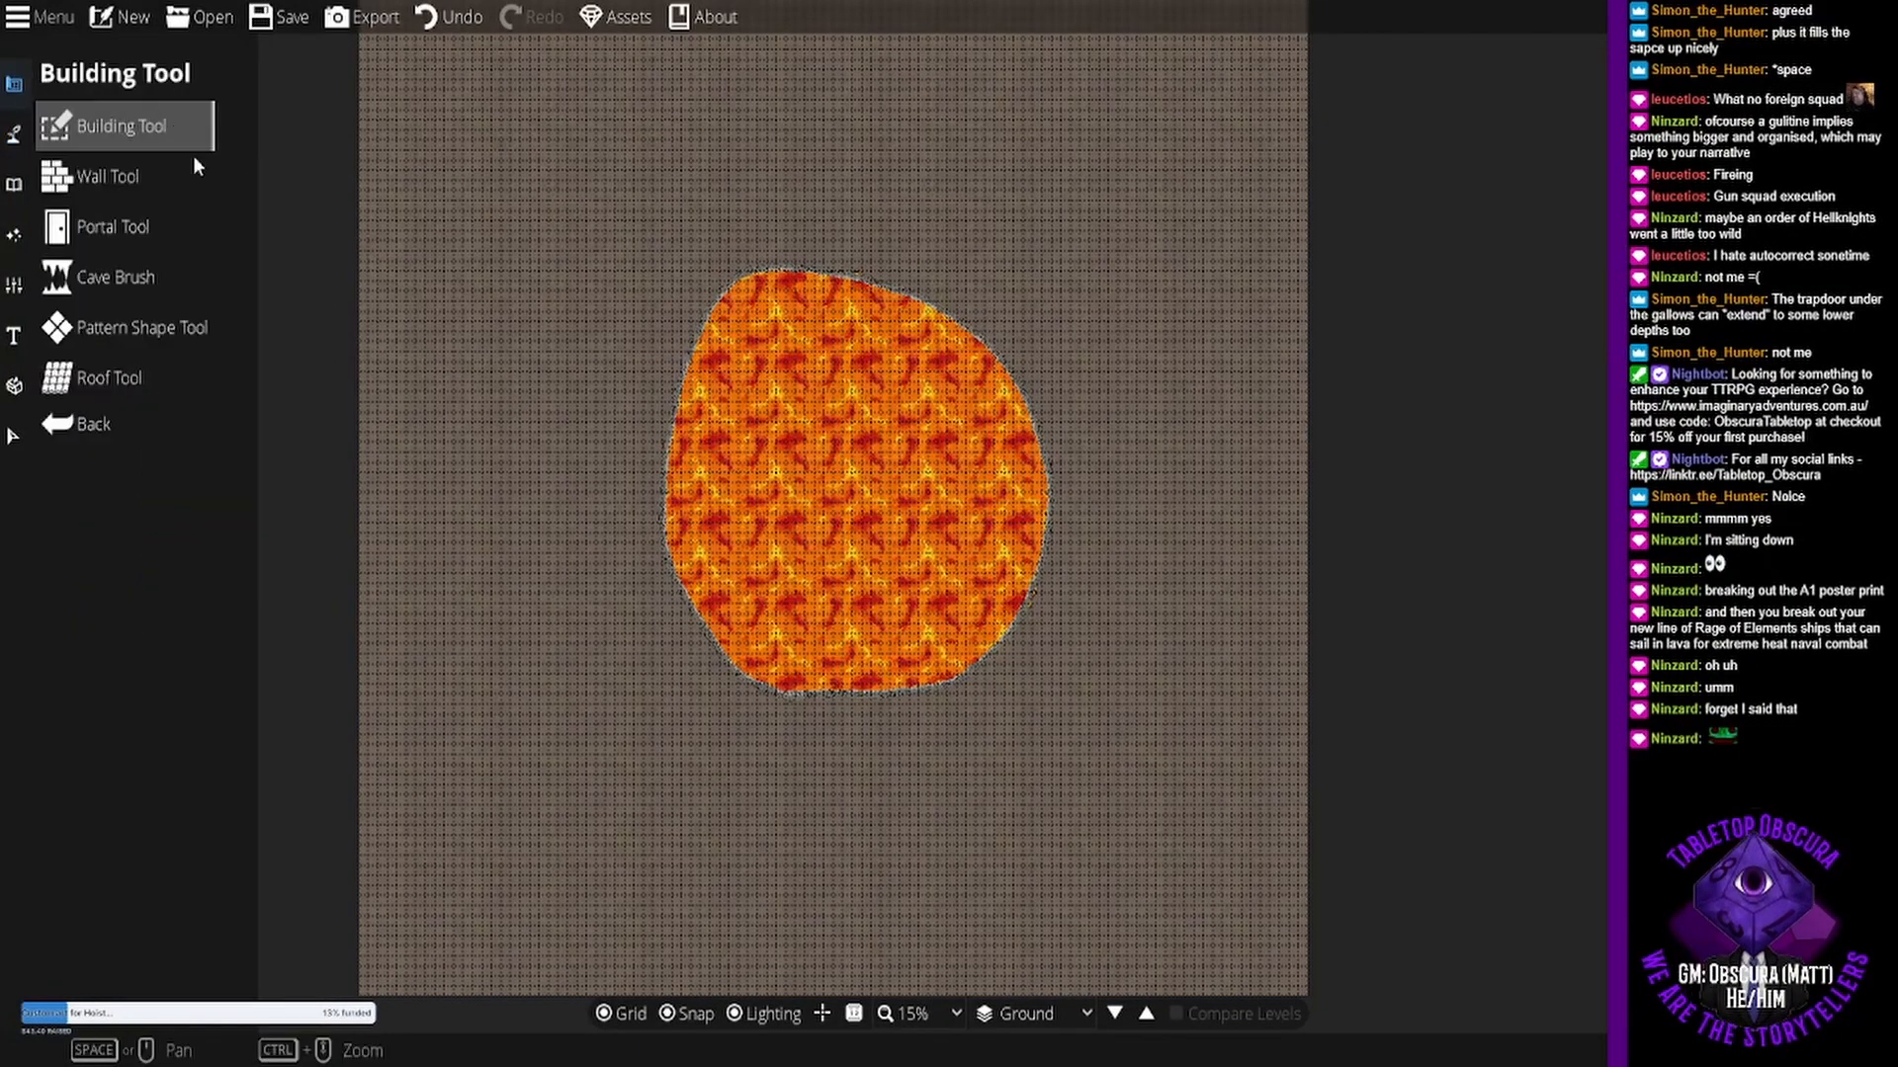
pyautogui.click(104, 127)
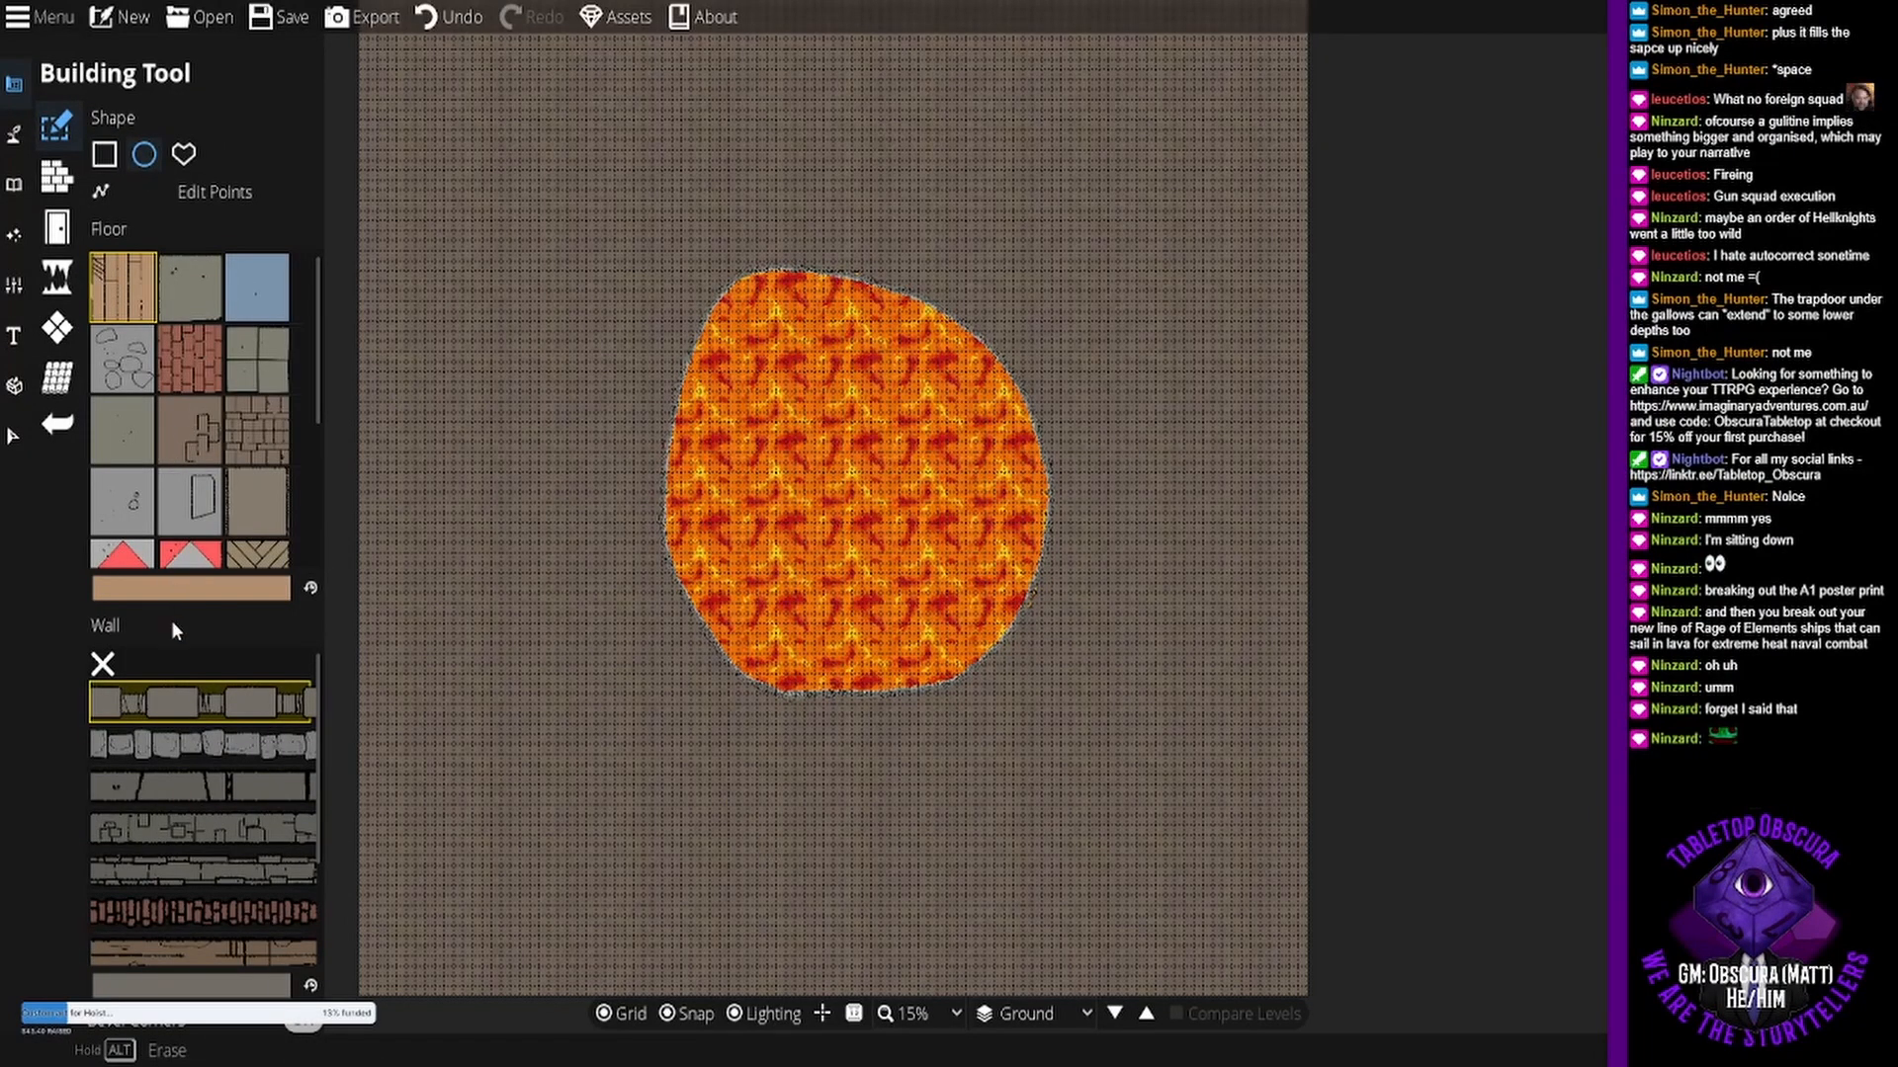
pyautogui.click(175, 746)
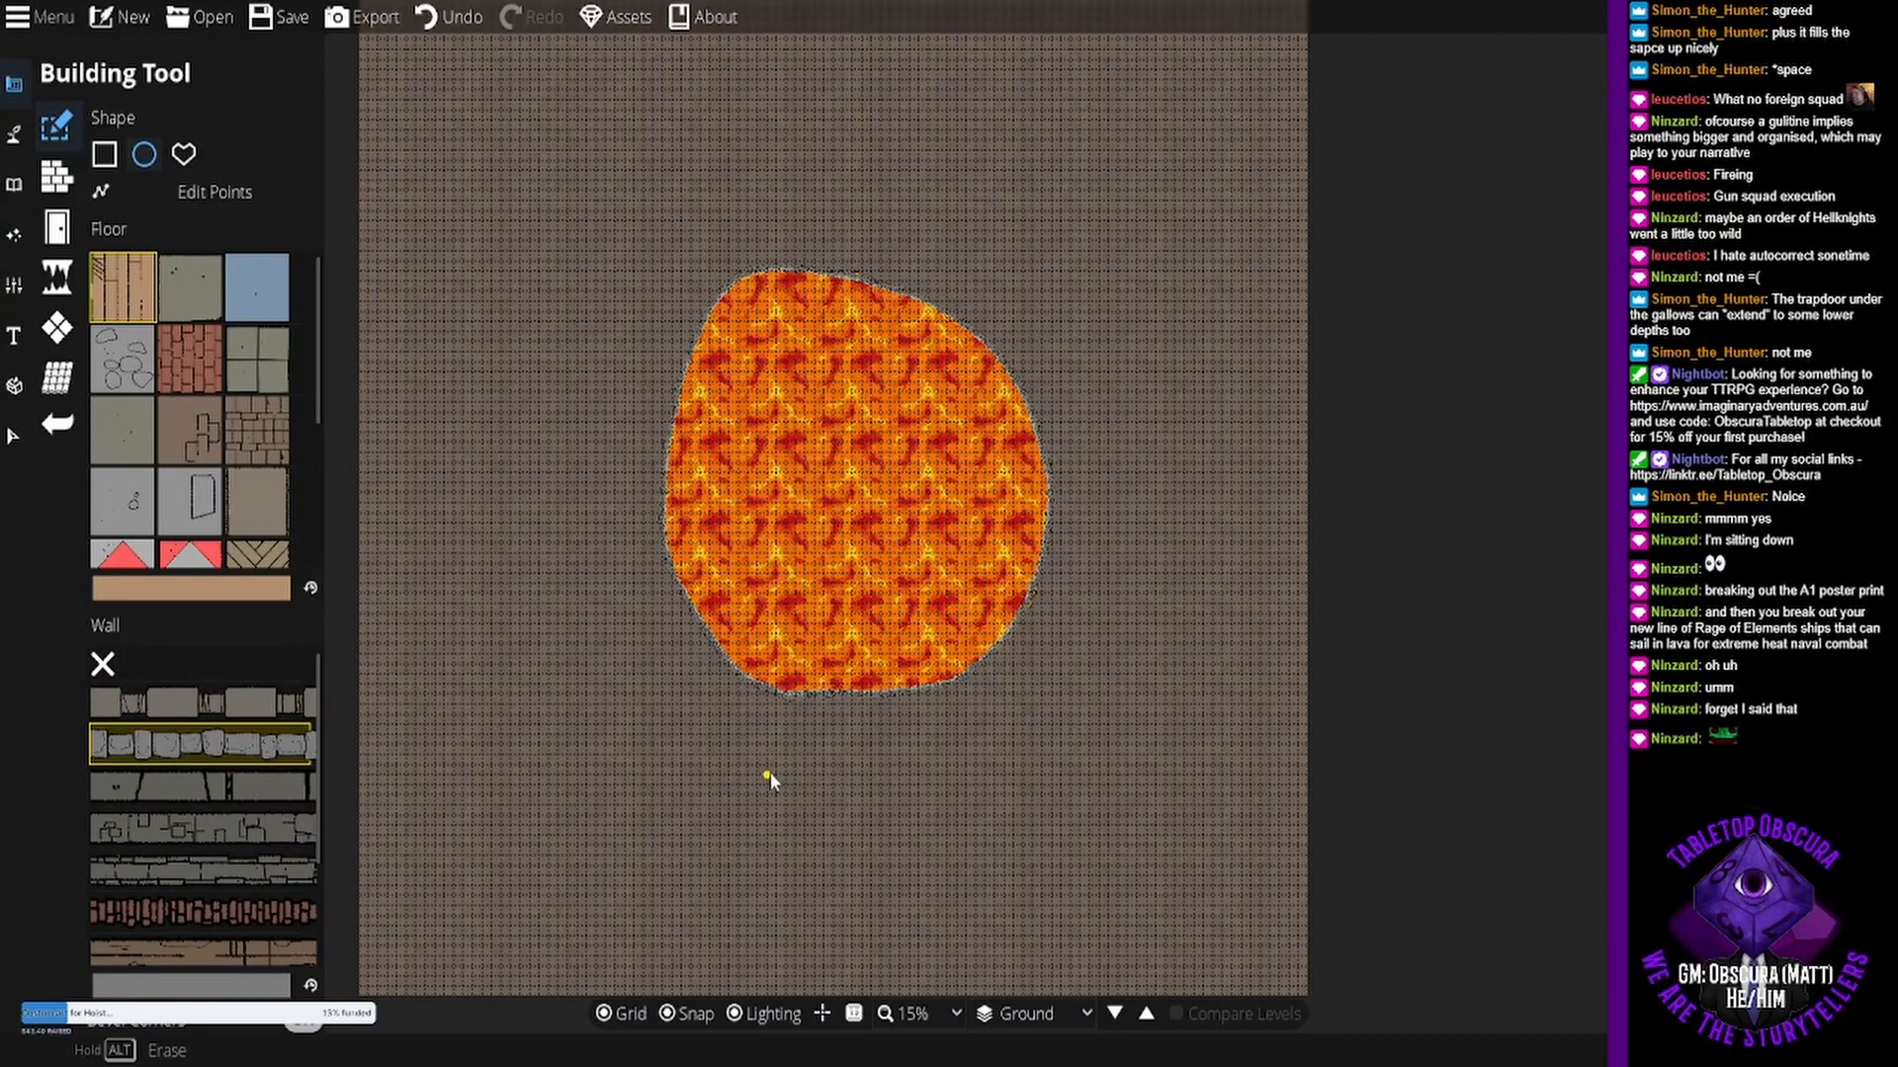
# - Try a round building with a wooden plank floor, about 20 tiles across, southeast of the lava pool, and undo it
pyautogui.moveTo(792, 775); pyautogui.dragTo(643, 567)
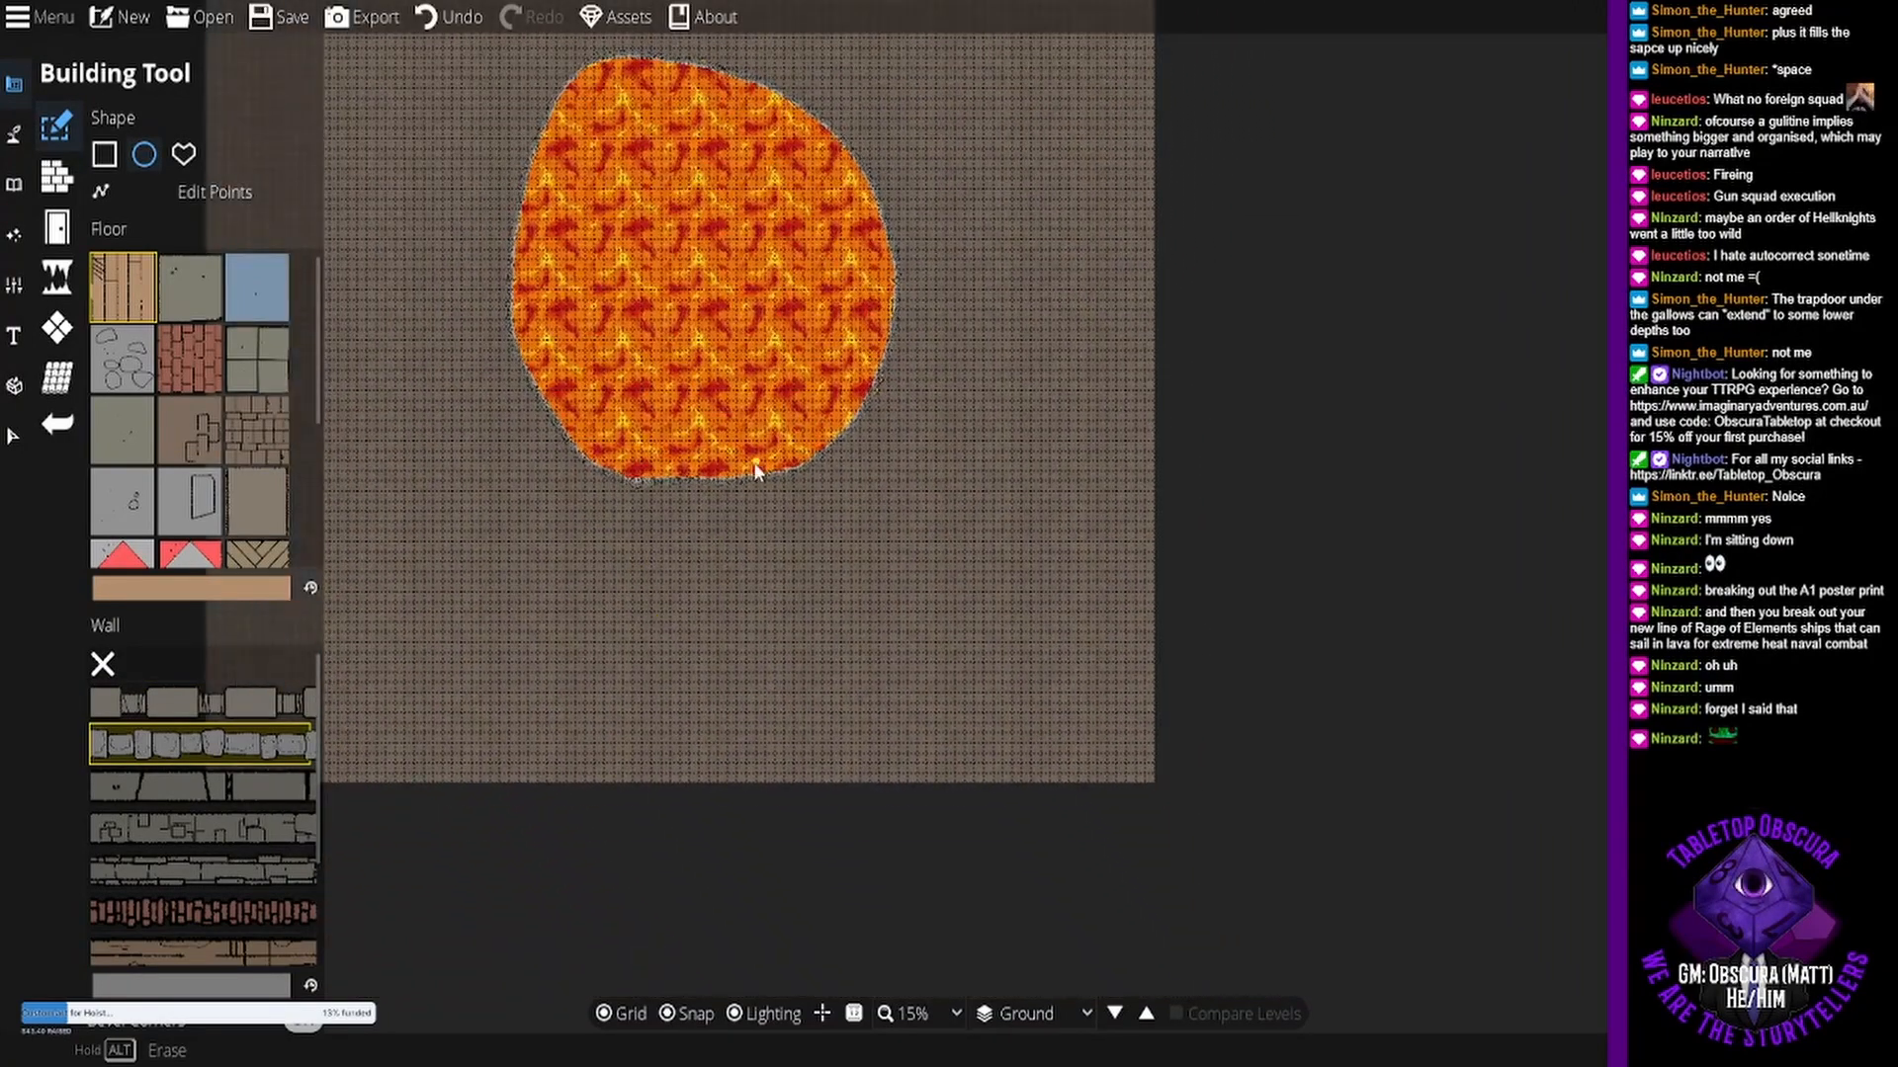
pyautogui.moveTo(216, 709)
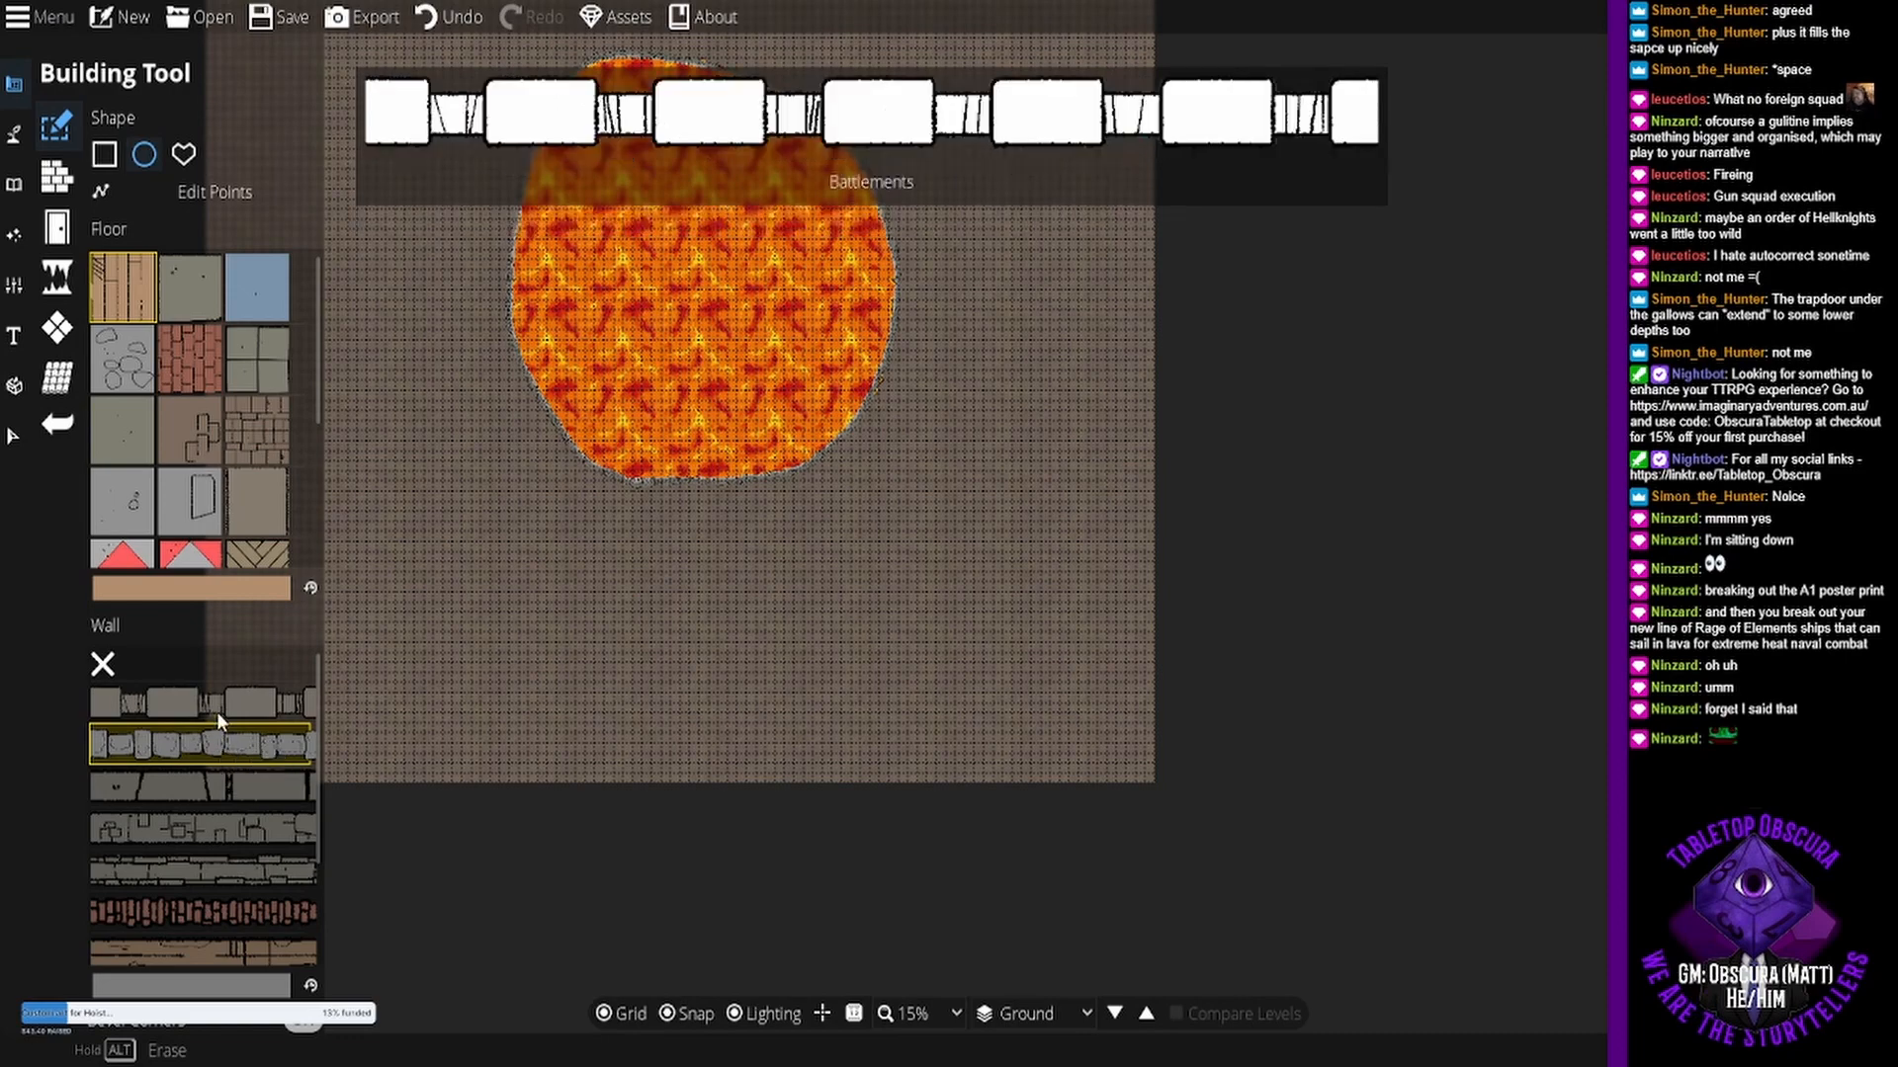
pyautogui.moveTo(259, 759)
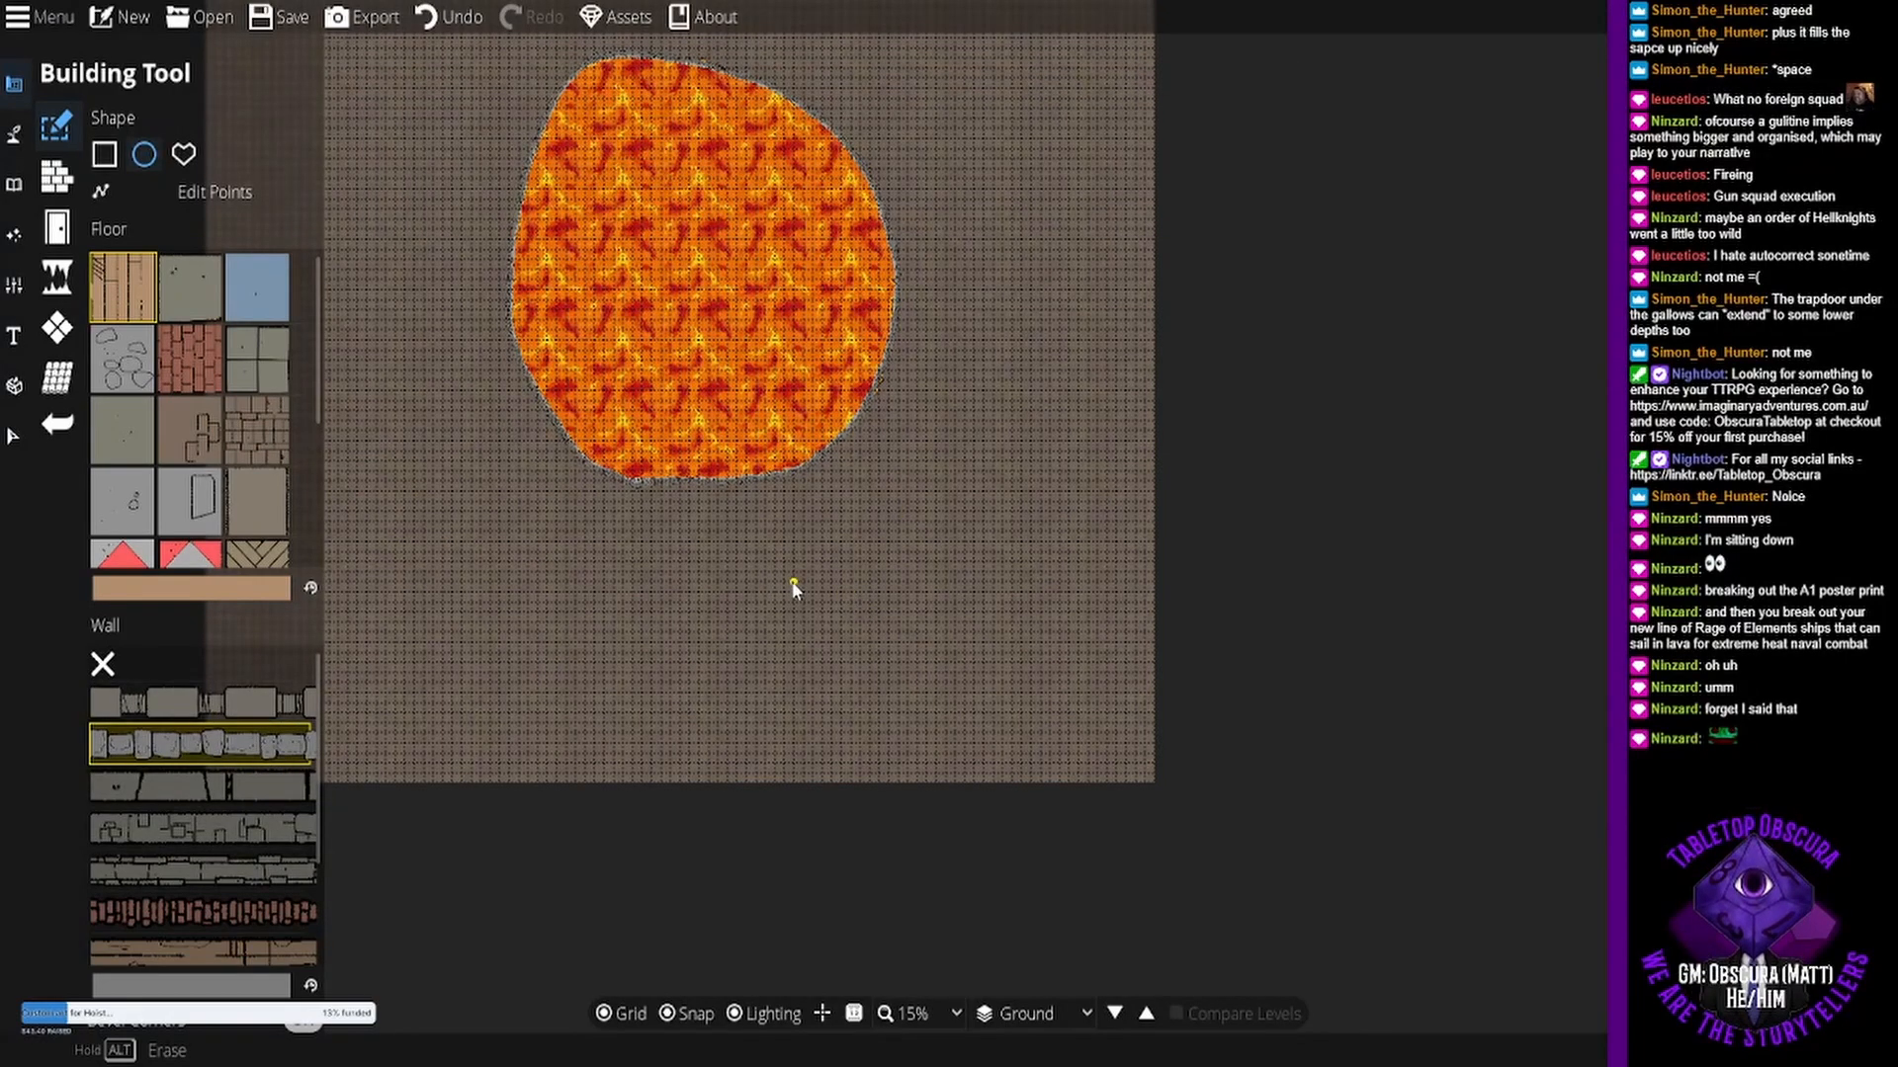
pyautogui.scroll(2, 790, 586)
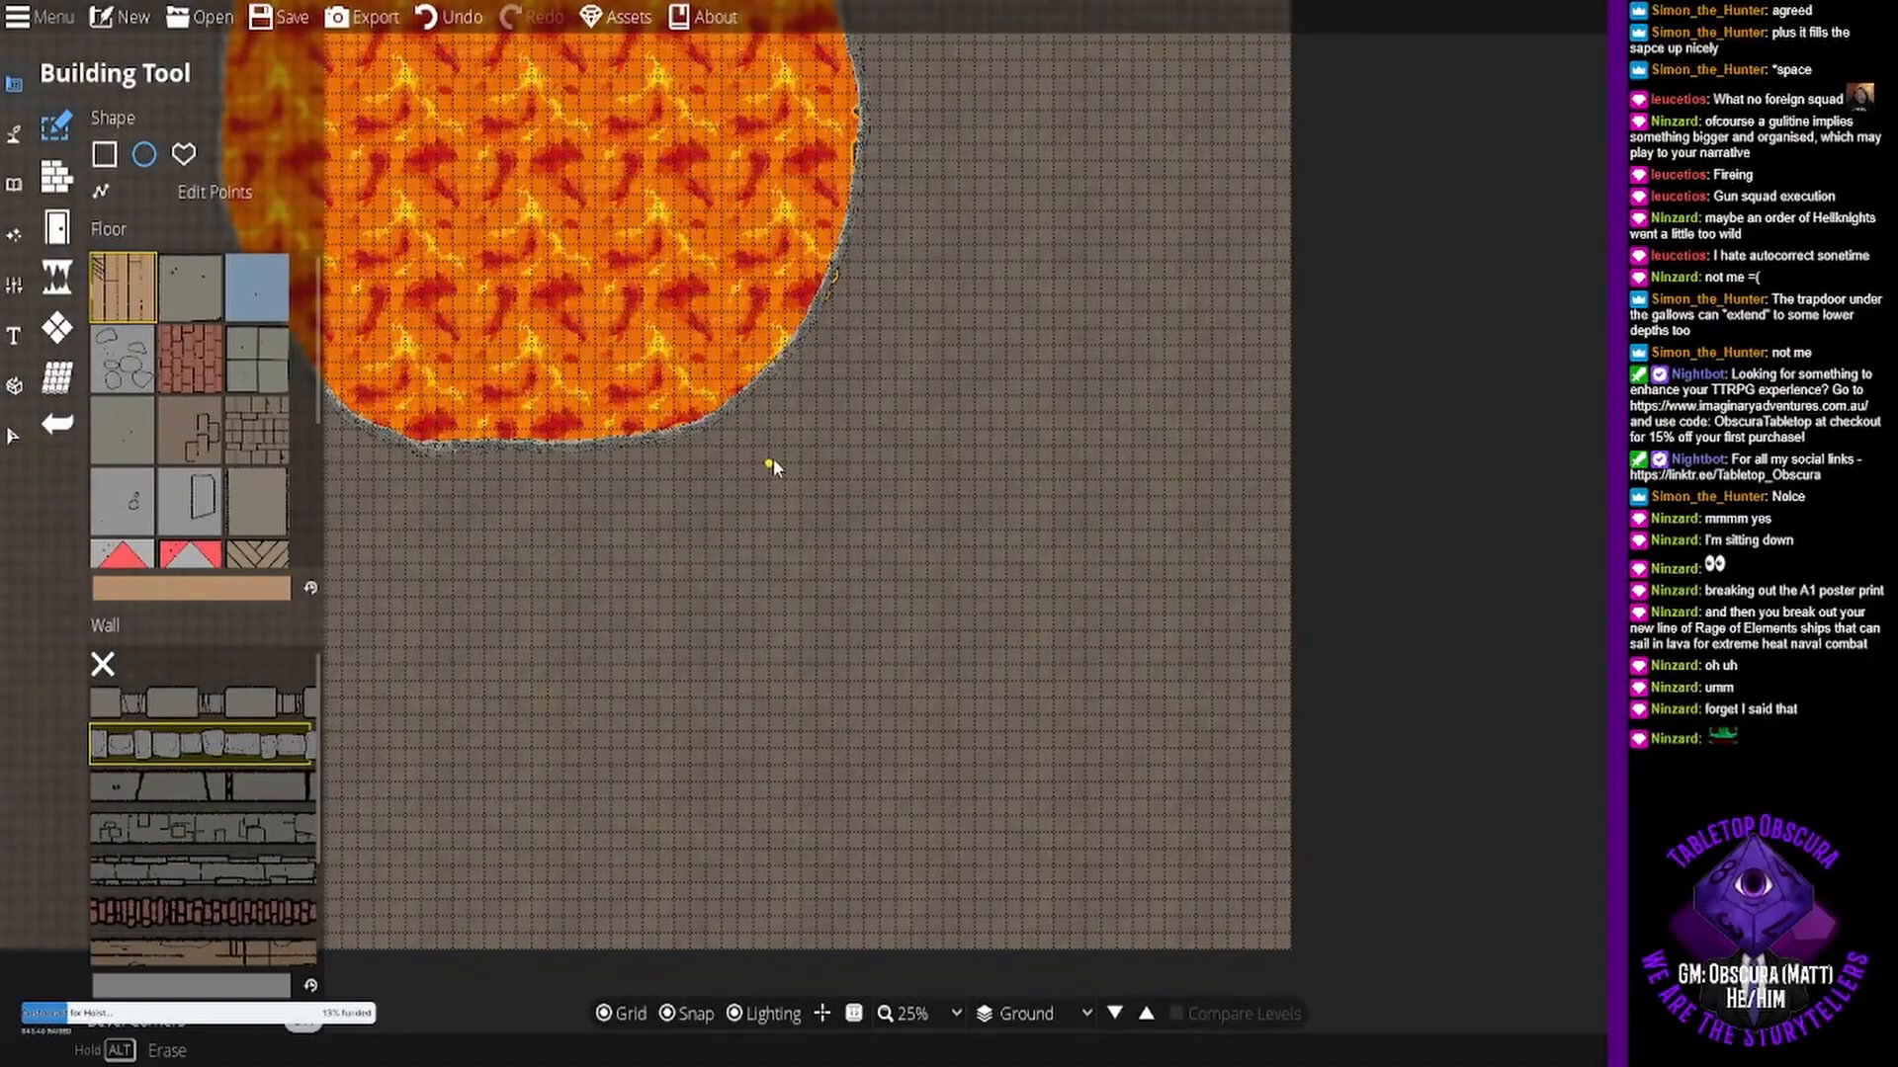
pyautogui.moveTo(739, 412); pyautogui.dragTo(1054, 751)
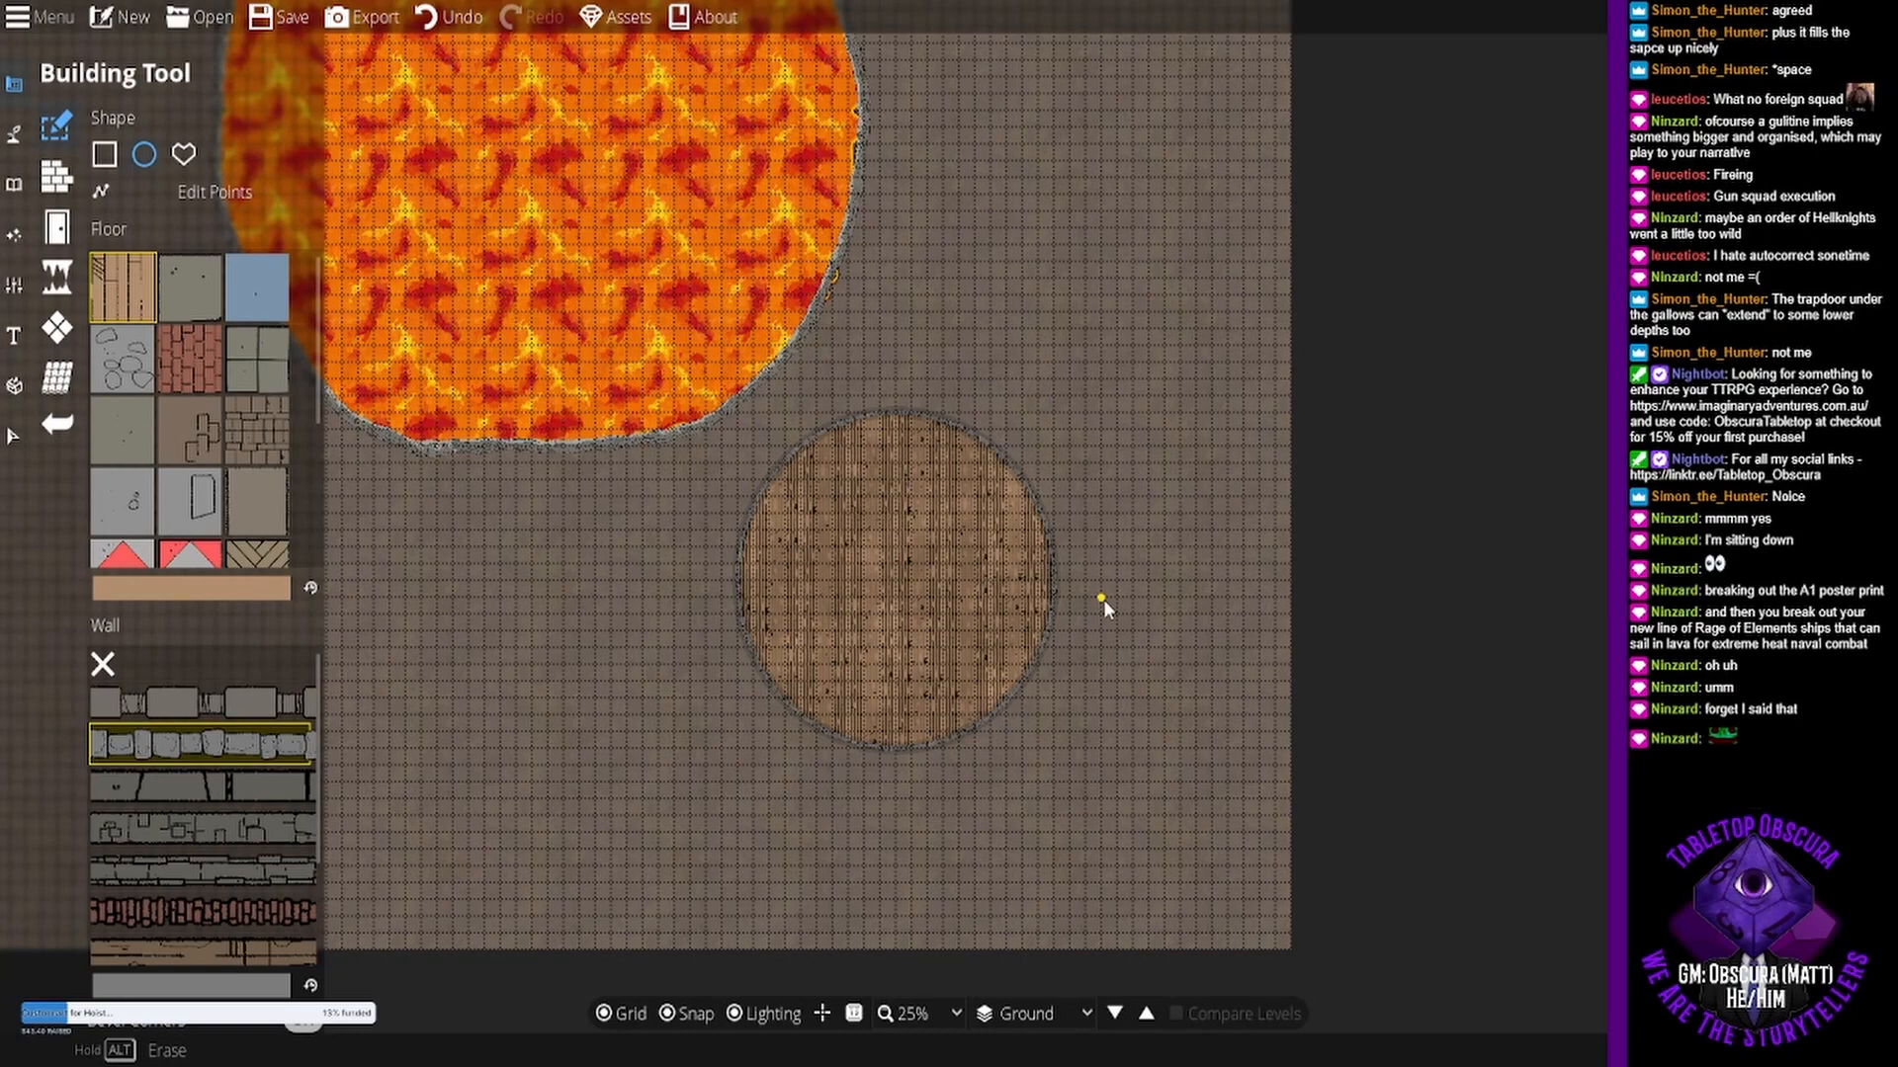
pyautogui.hotkey('ctrl', 'z')
# - Draw a round building with a grey cobblestone floor and stone wall, about 20 tiles across, just southeast of the lava pool
pyautogui.click(122, 358)
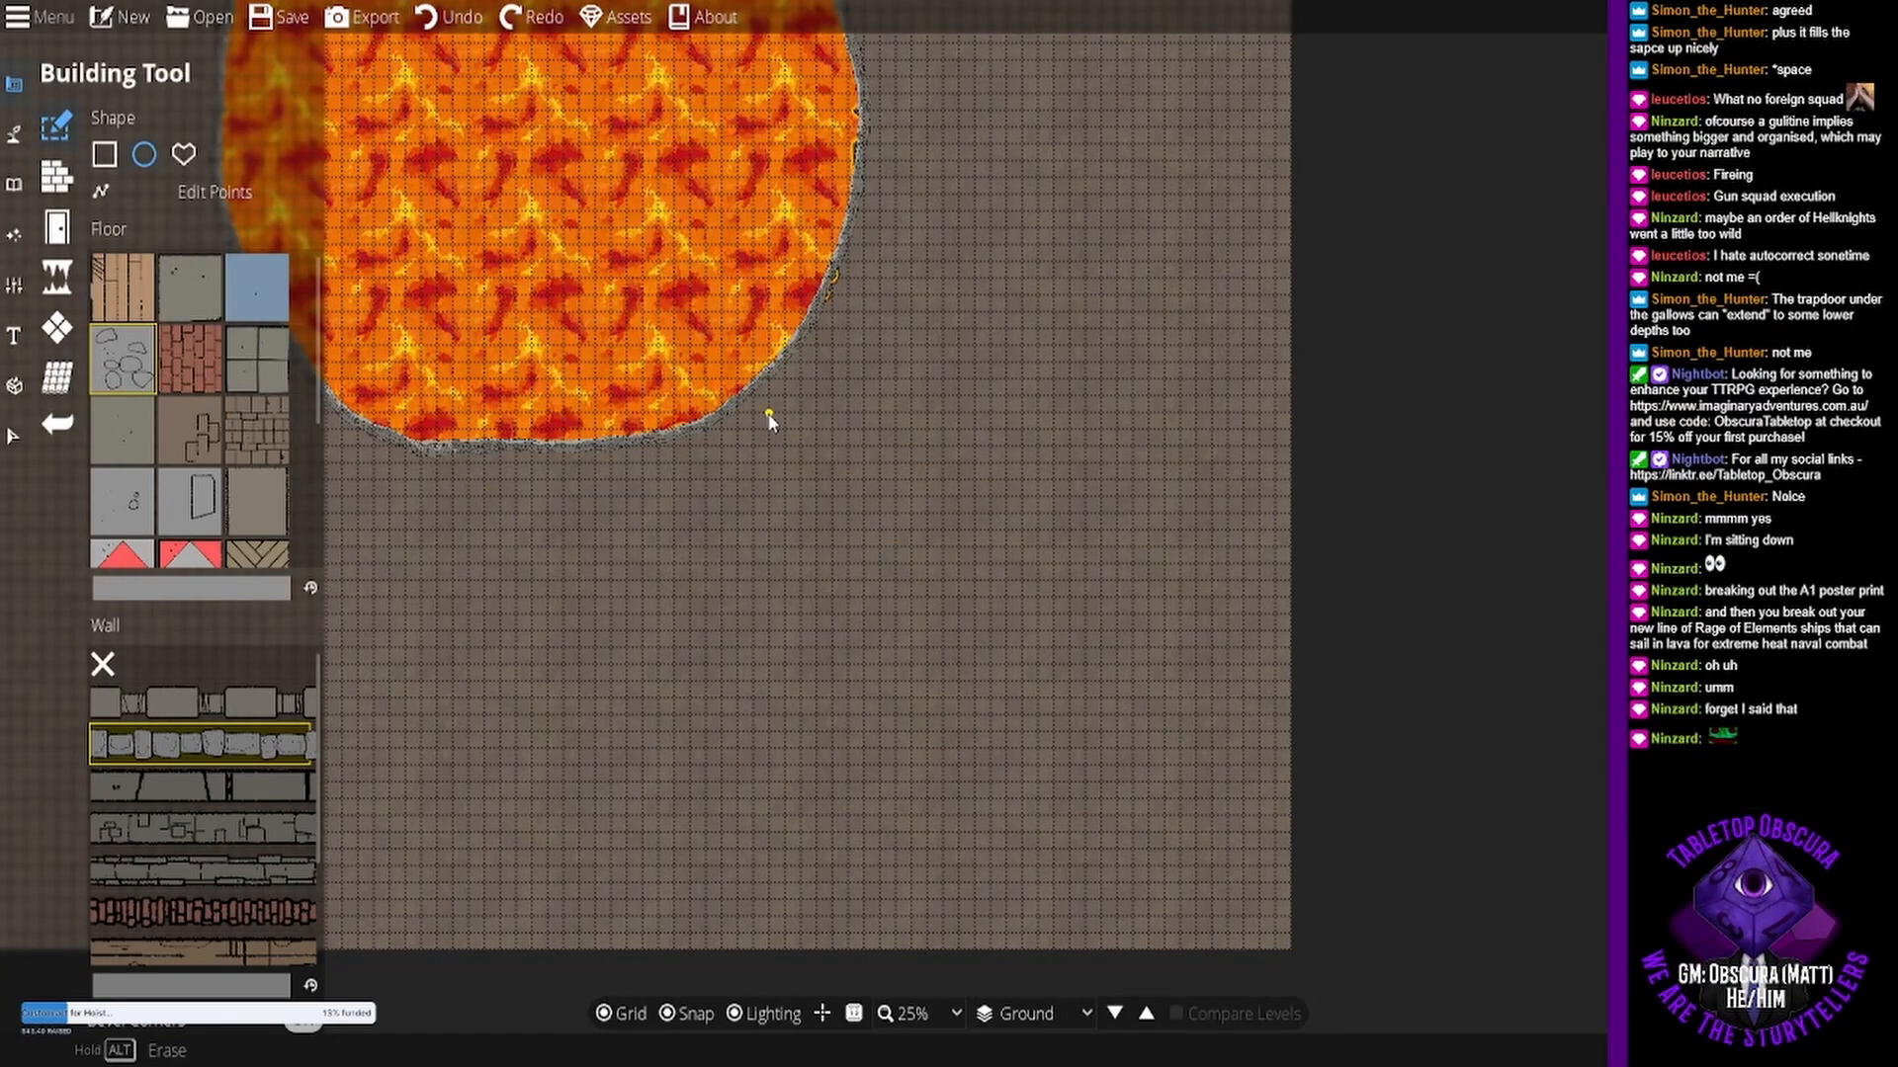
pyautogui.moveTo(753, 412); pyautogui.dragTo(1067, 771)
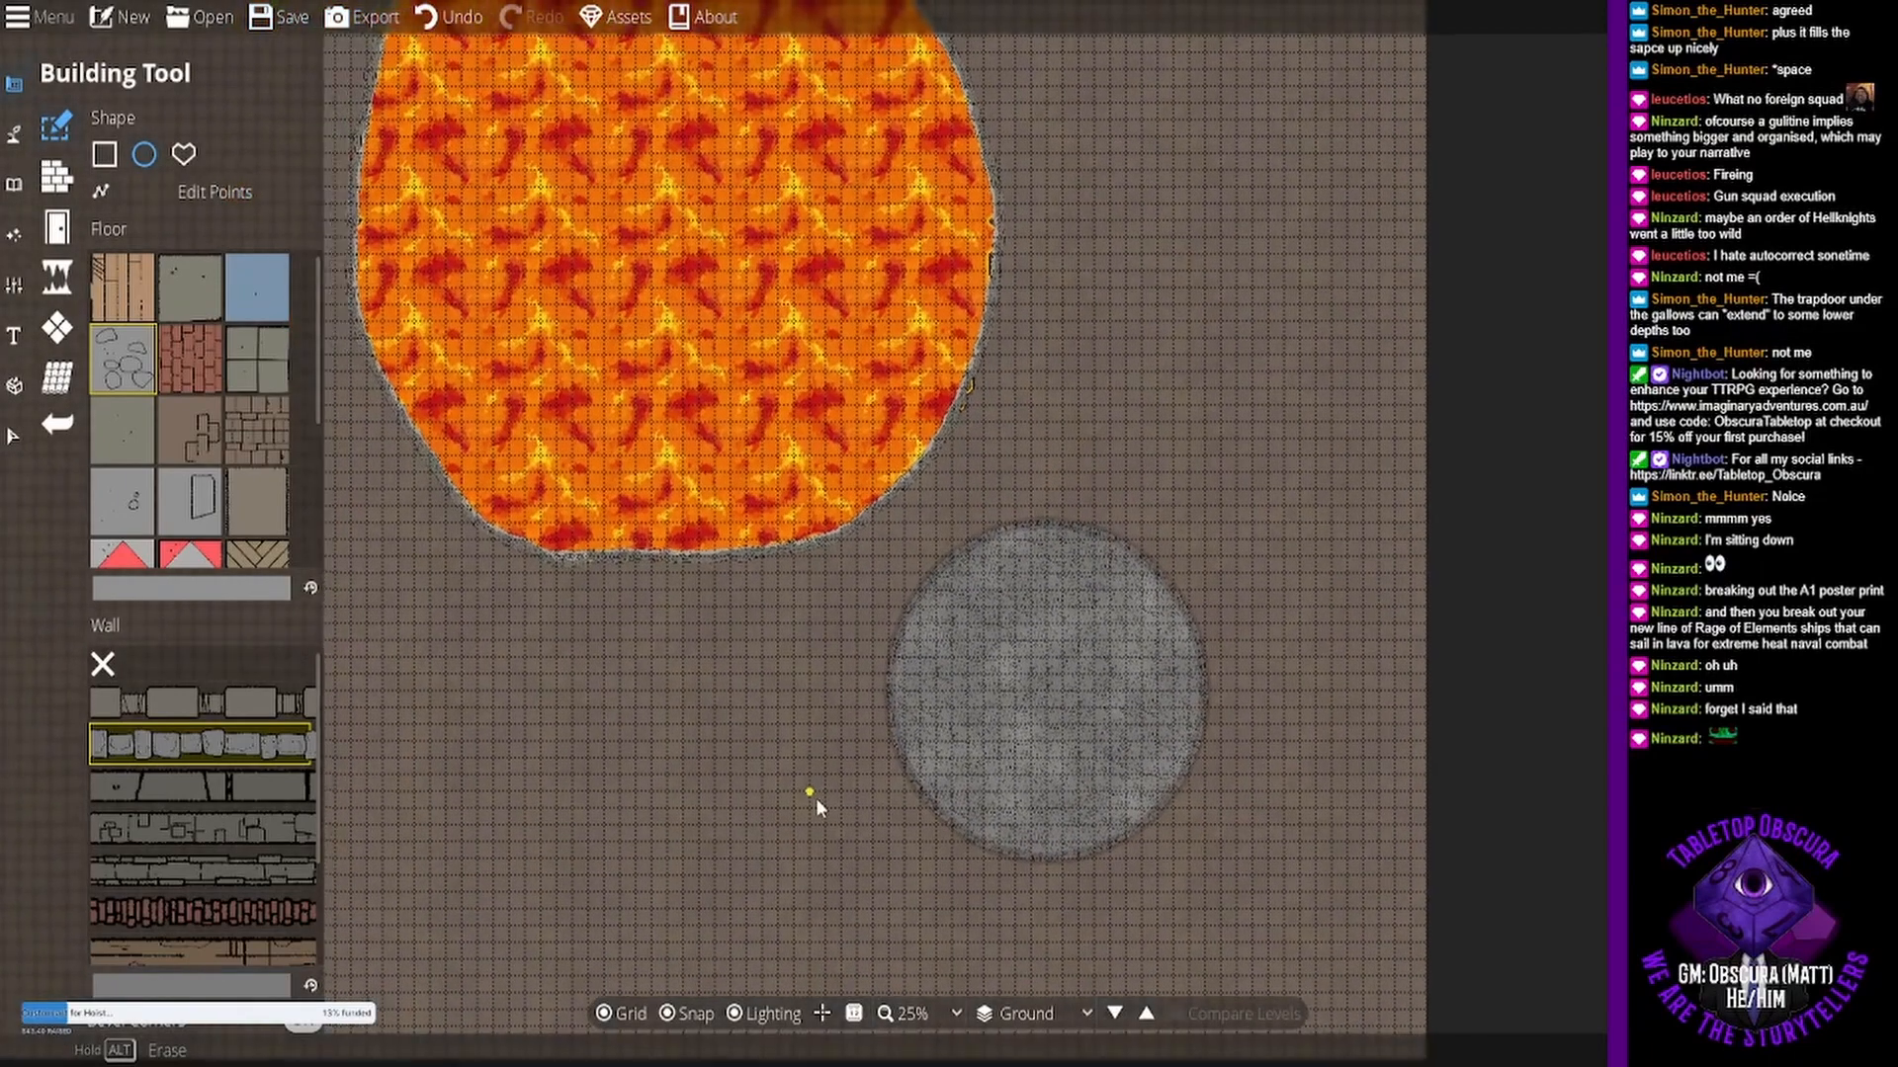
pyautogui.moveTo(802, 798); pyautogui.dragTo(984, 745)
pyautogui.moveTo(1020, 572); pyautogui.dragTo(895, 602)
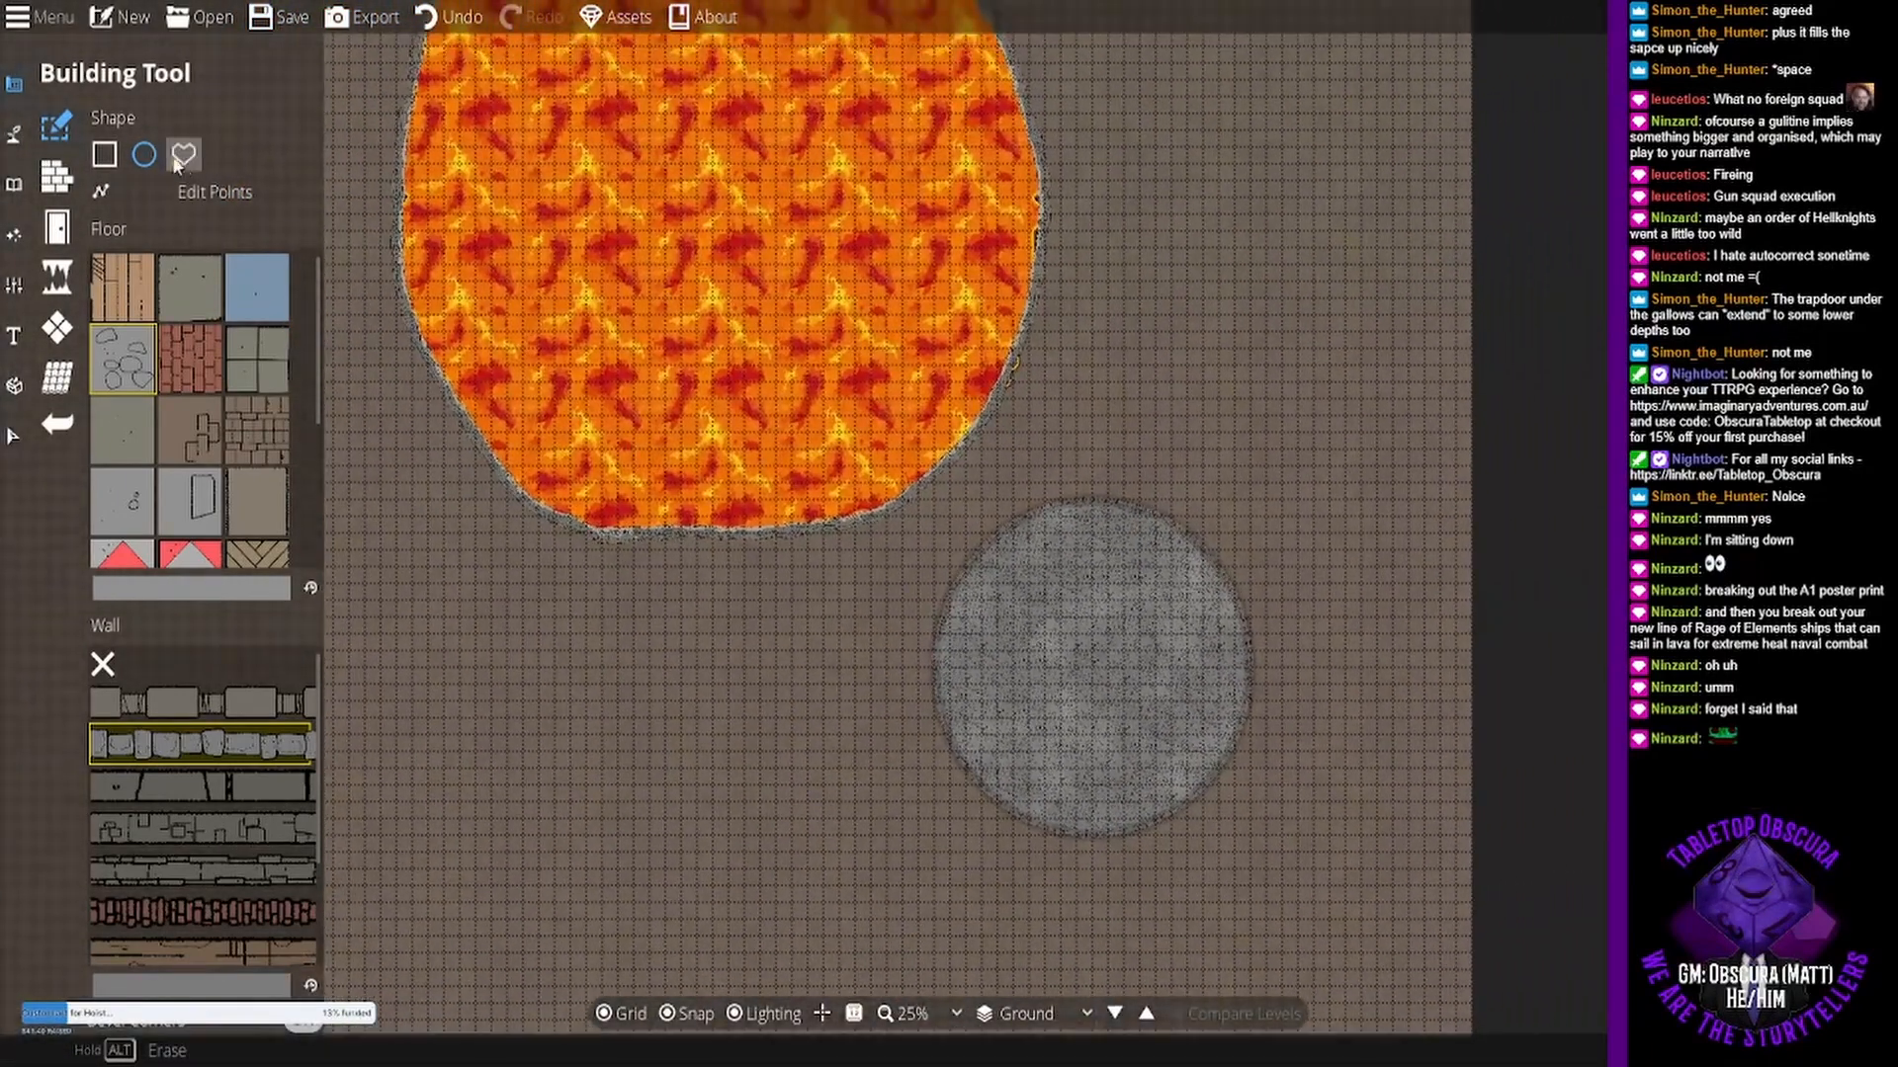
# - Try to select the round building's wall and floor together
pyautogui.click(16, 436)
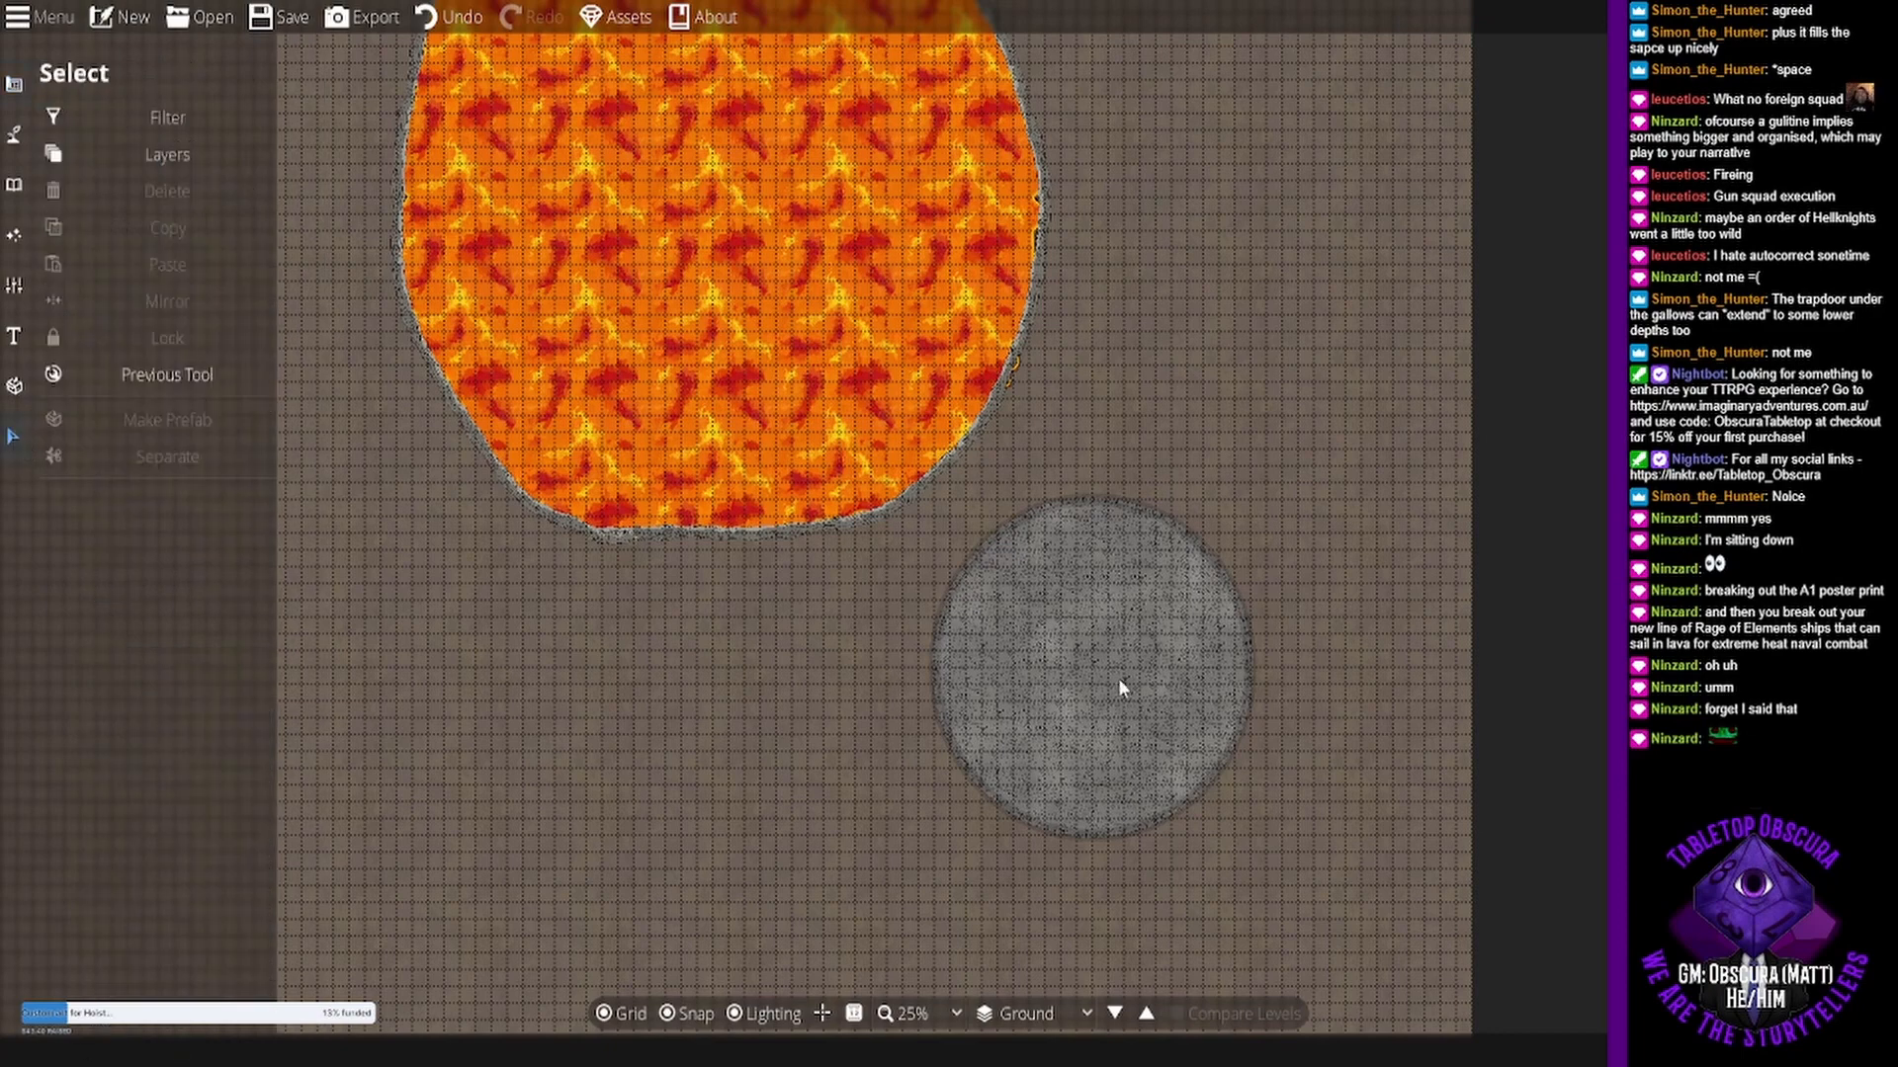
pyautogui.moveTo(869, 871); pyautogui.dragTo(1326, 496)
pyautogui.click(994, 535)
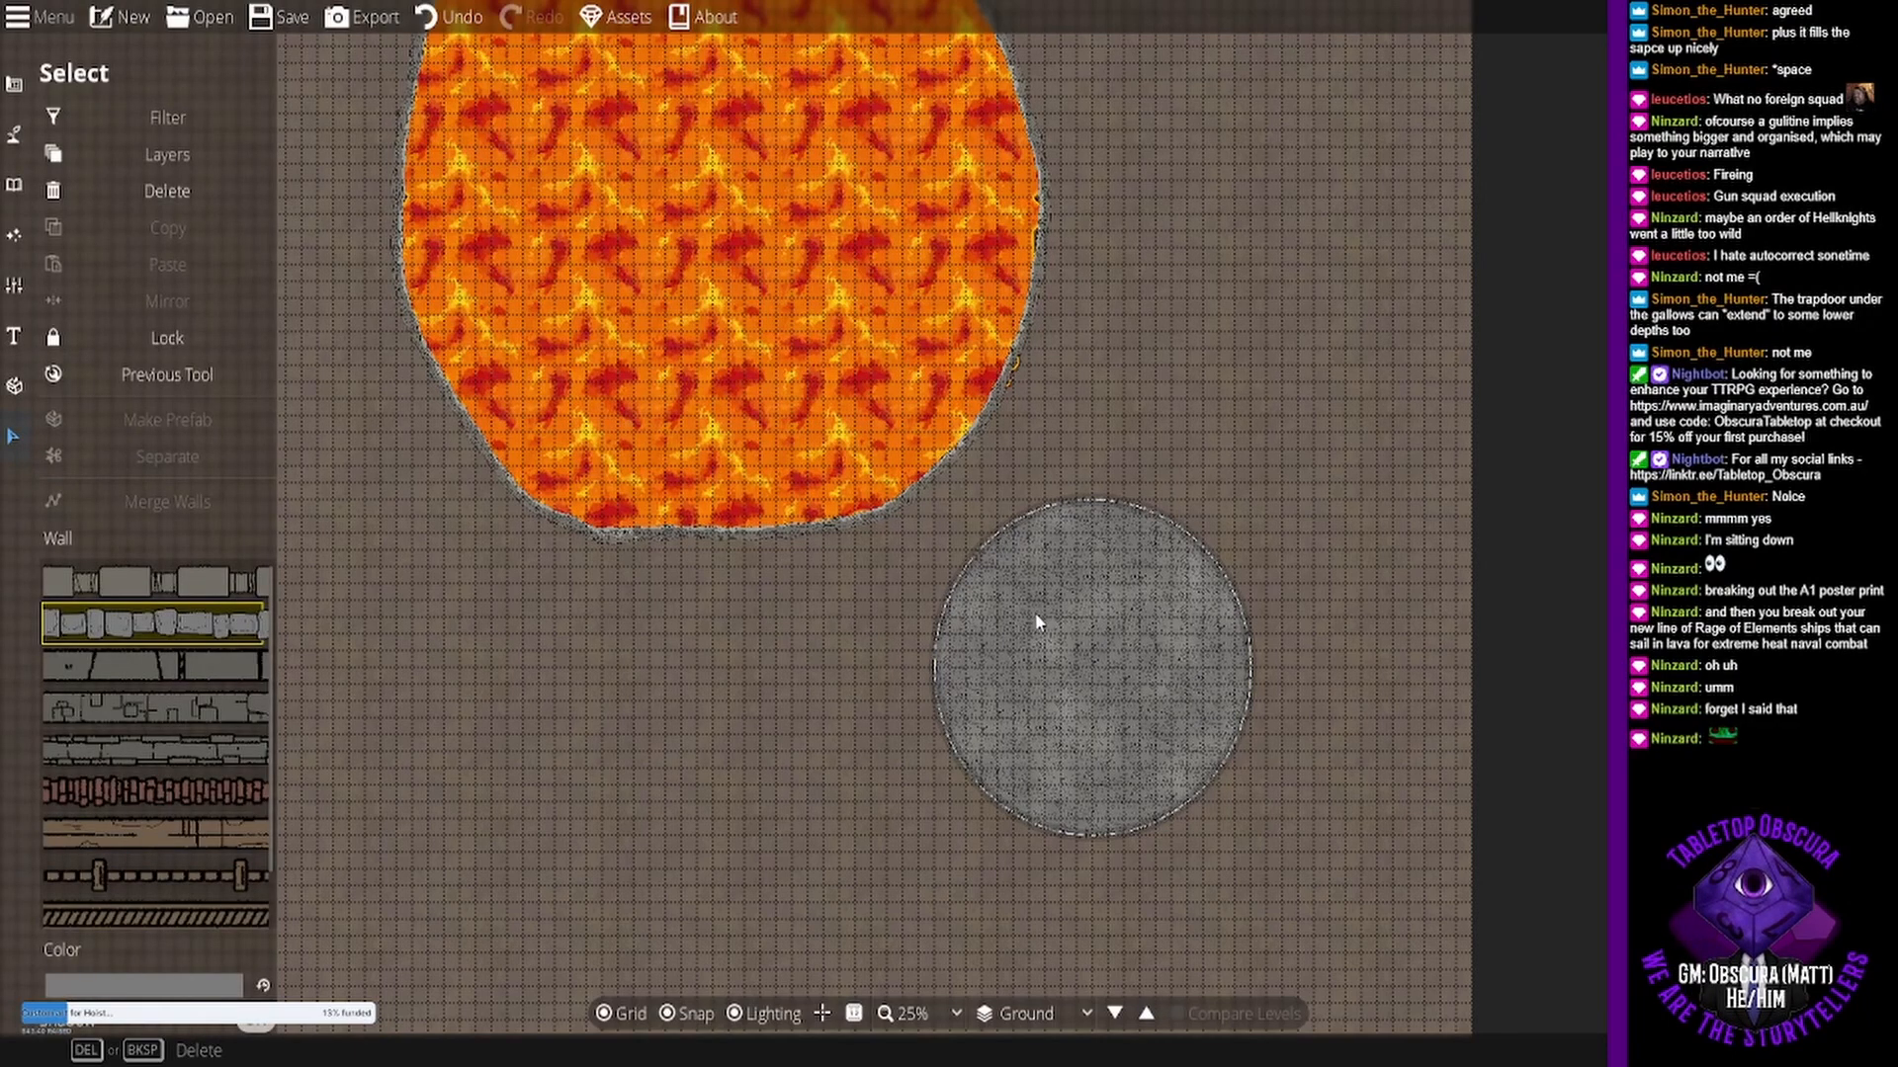
pyautogui.moveTo(1054, 623); pyautogui.dragTo(971, 637)
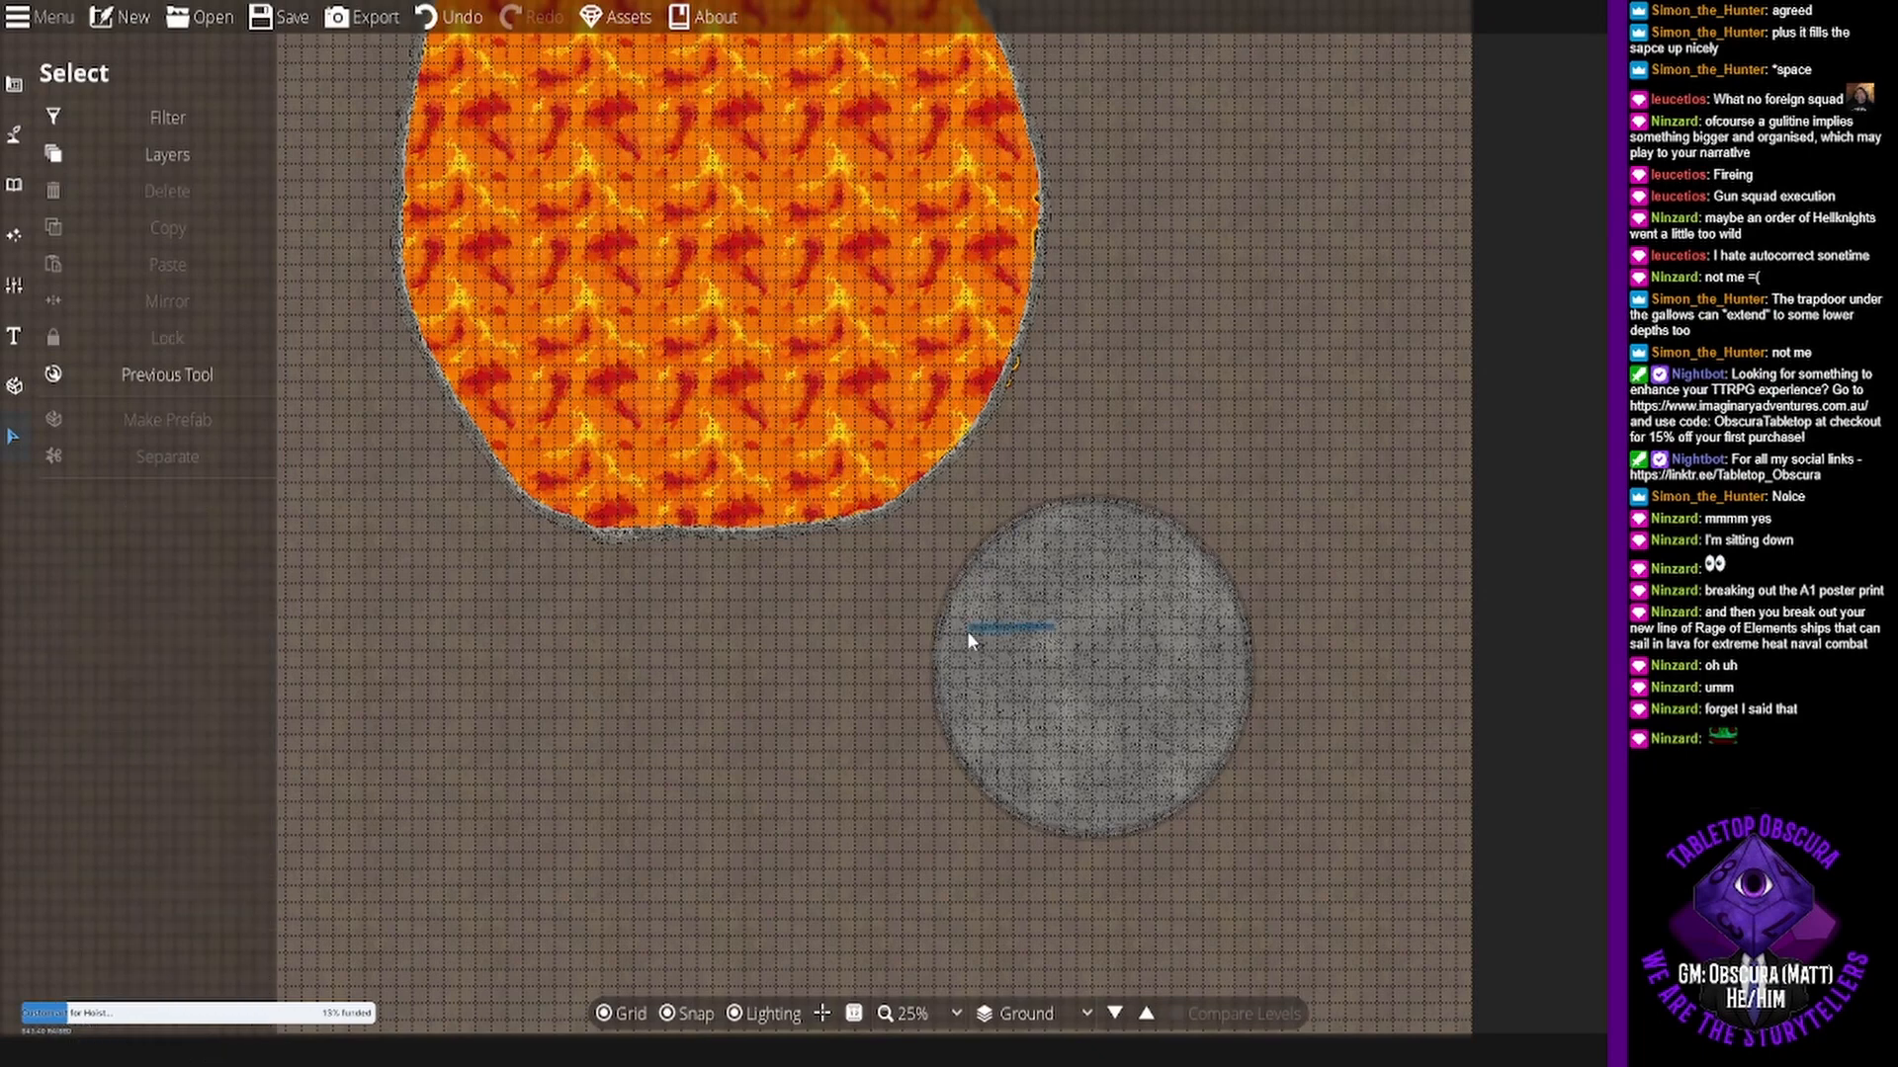
pyautogui.moveTo(903, 885); pyautogui.dragTo(1349, 480)
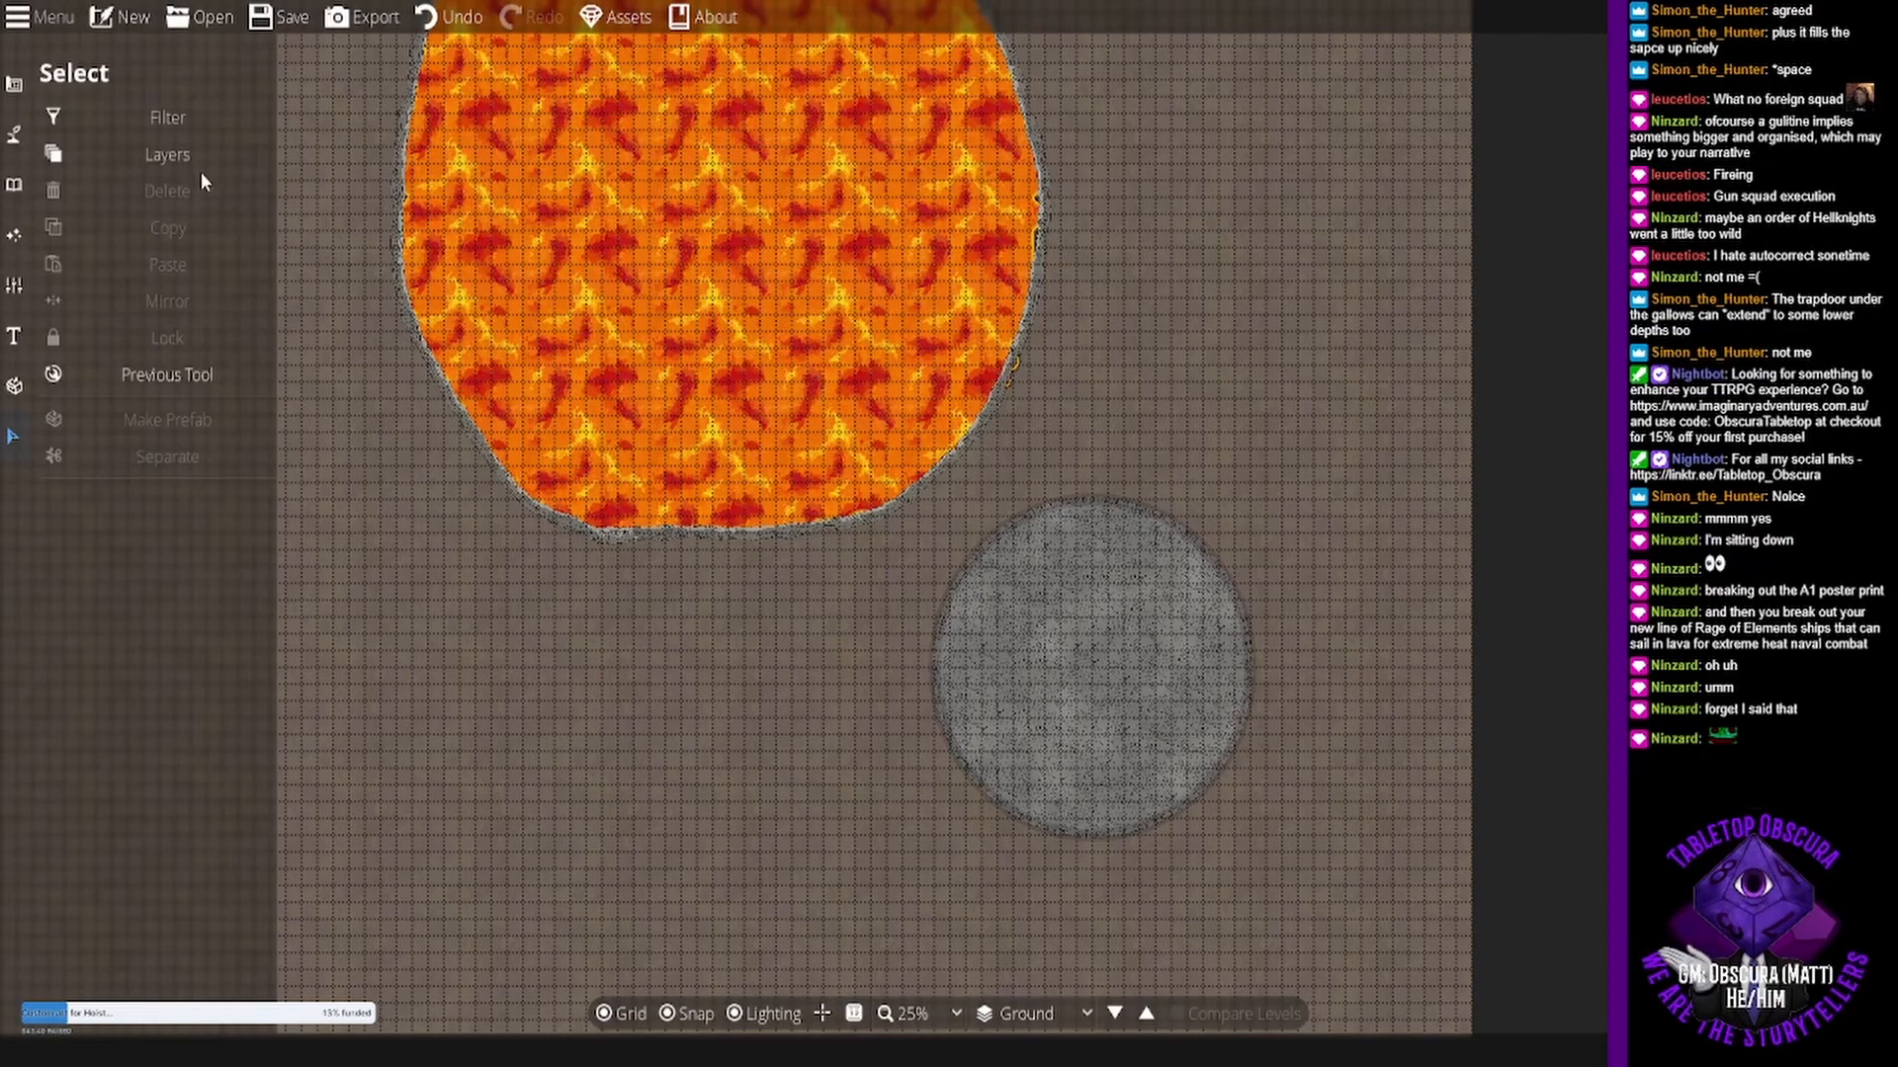
# - Examine the round building's wall and floor up close and its position relative to the lava pool and map edges
pyautogui.moveTo(1186, 678); pyautogui.dragTo(911, 729)
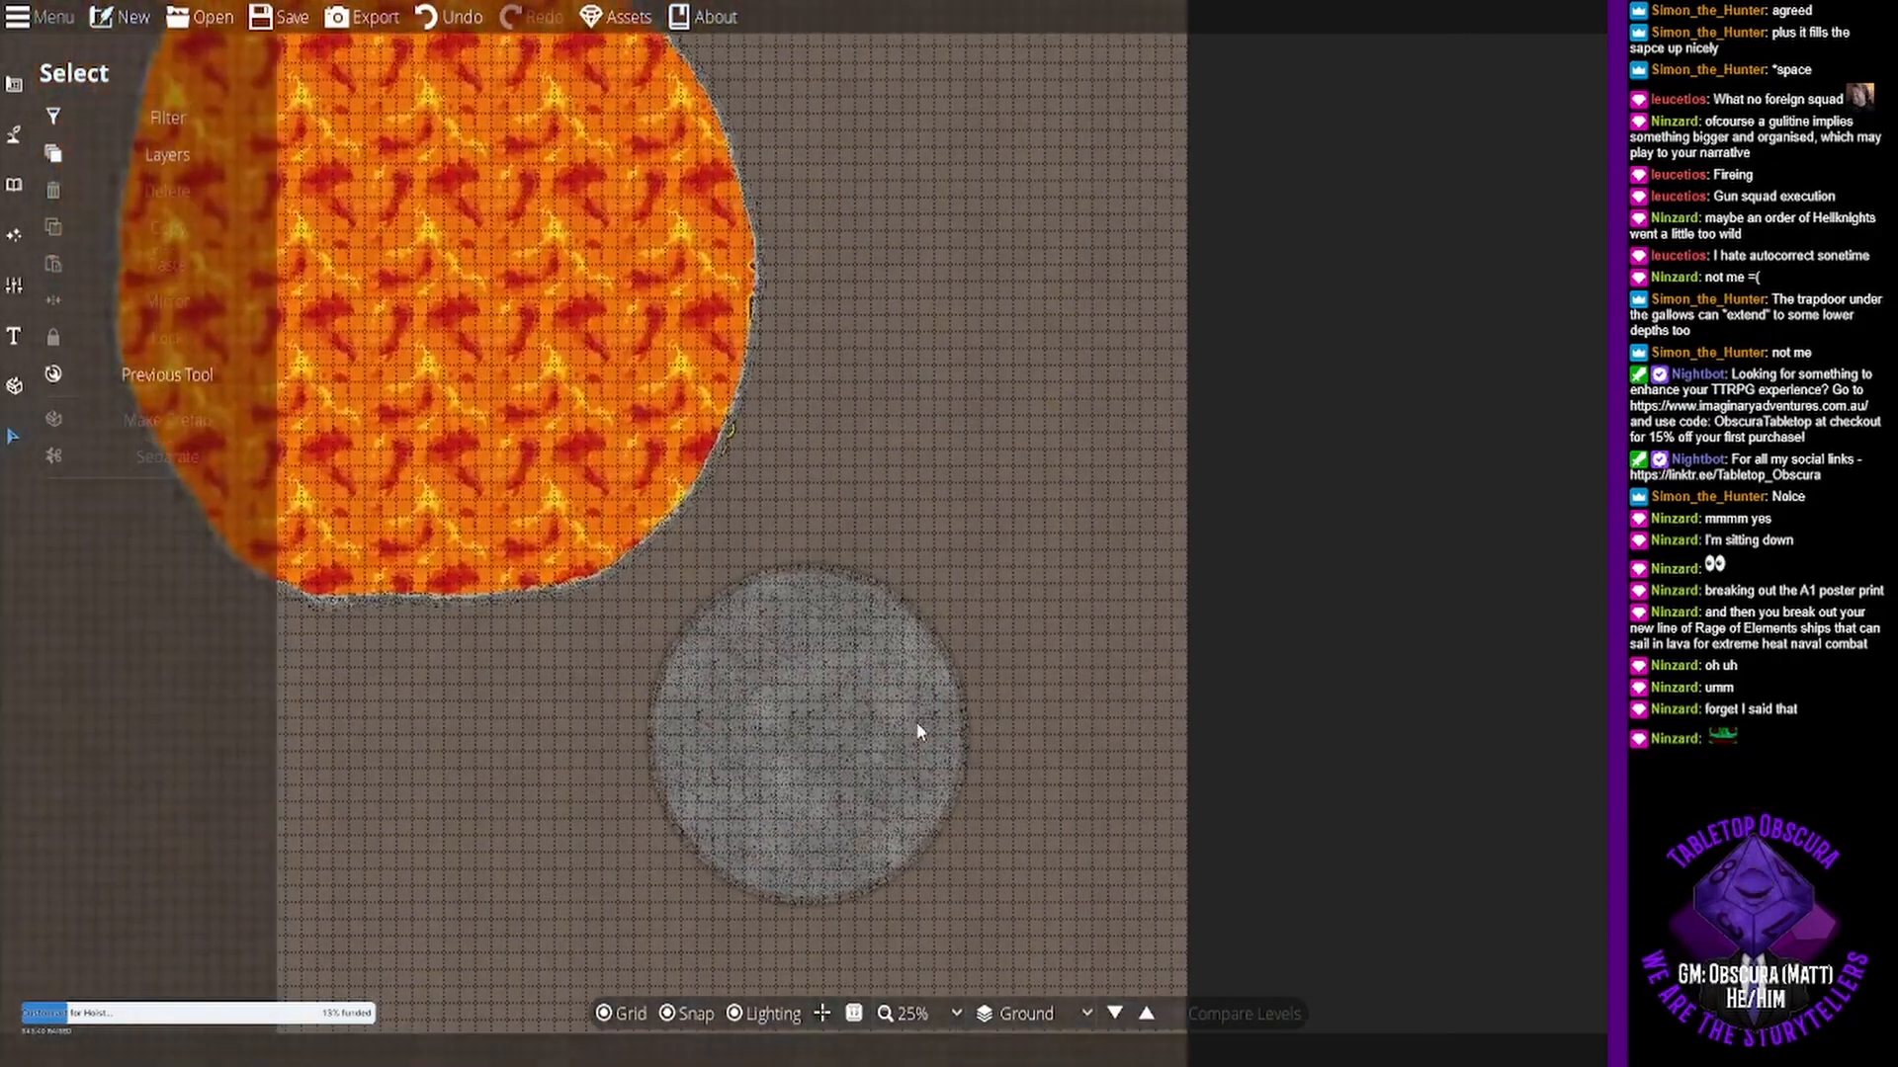
pyautogui.moveTo(815, 402); pyautogui.dragTo(951, 263)
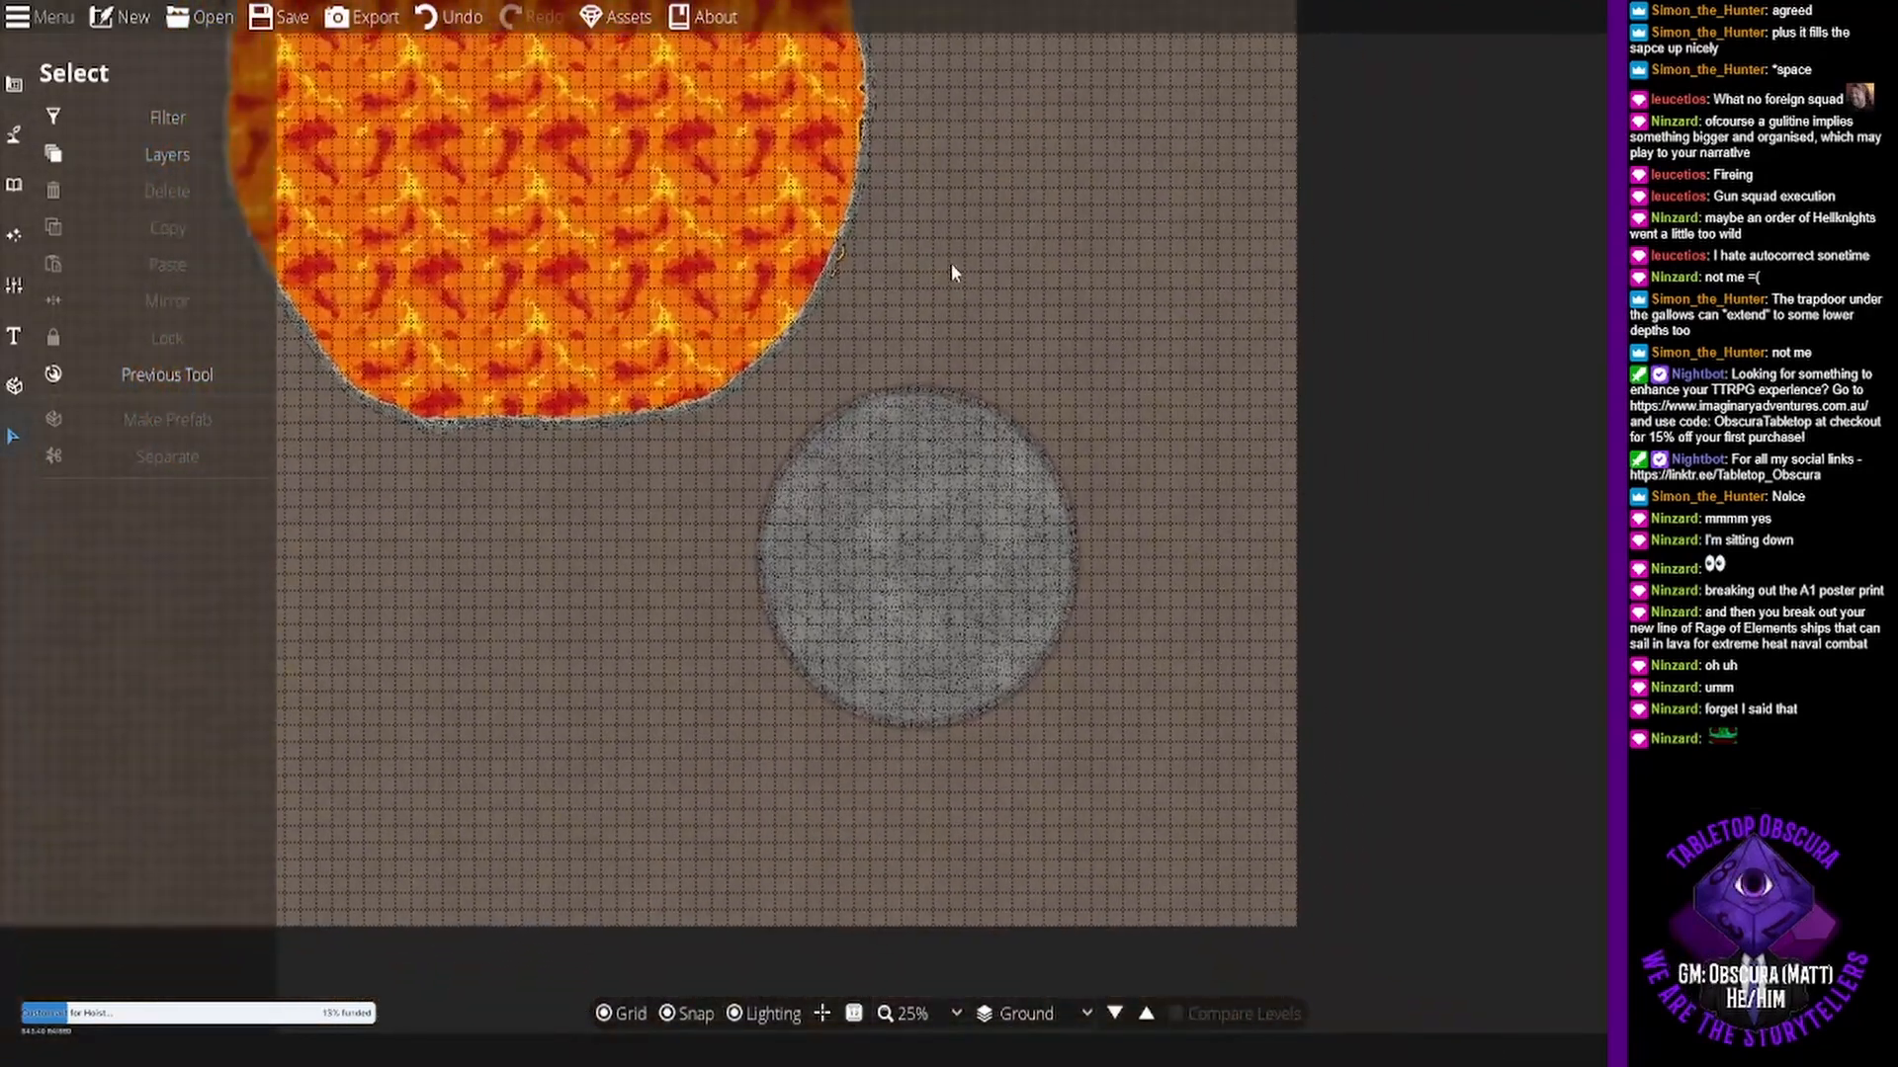
pyautogui.scroll(2, 1180, 554)
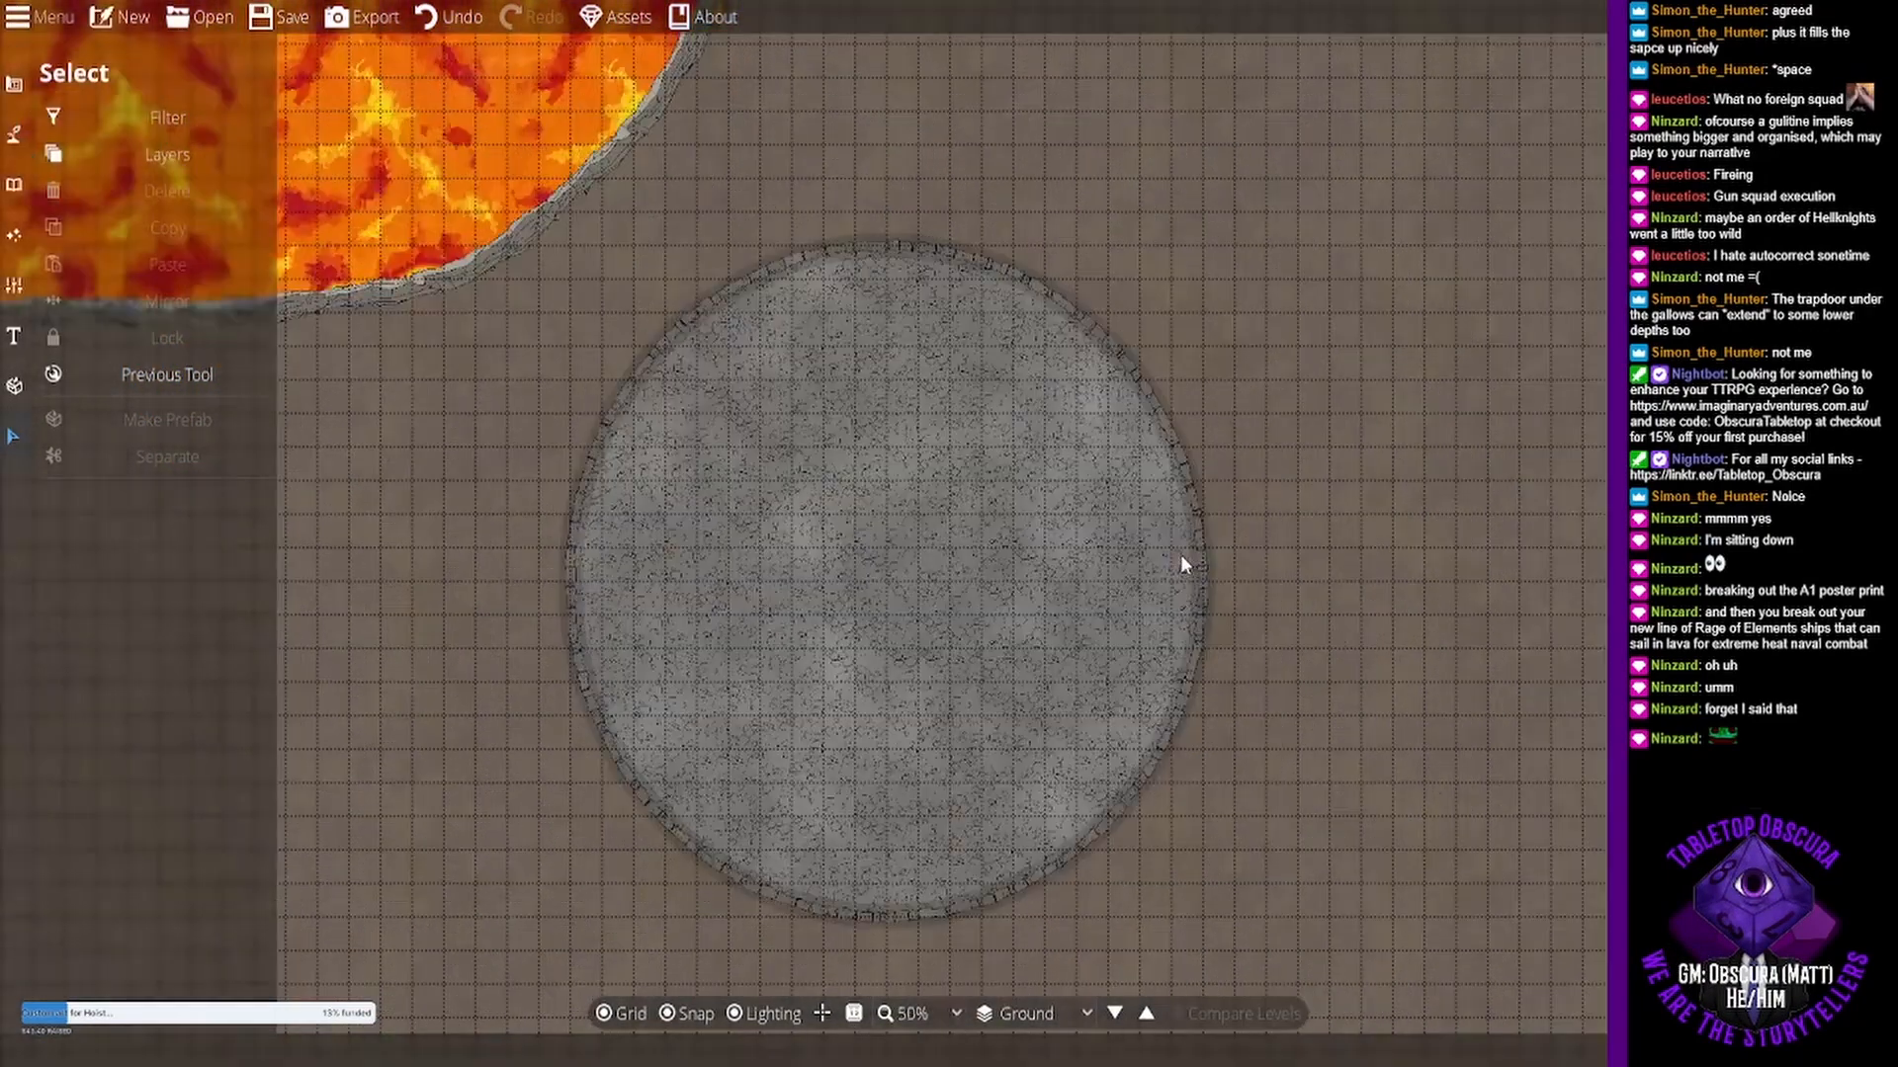
pyautogui.scroll(-1, 1107, 549)
pyautogui.scroll(1, 1106, 542)
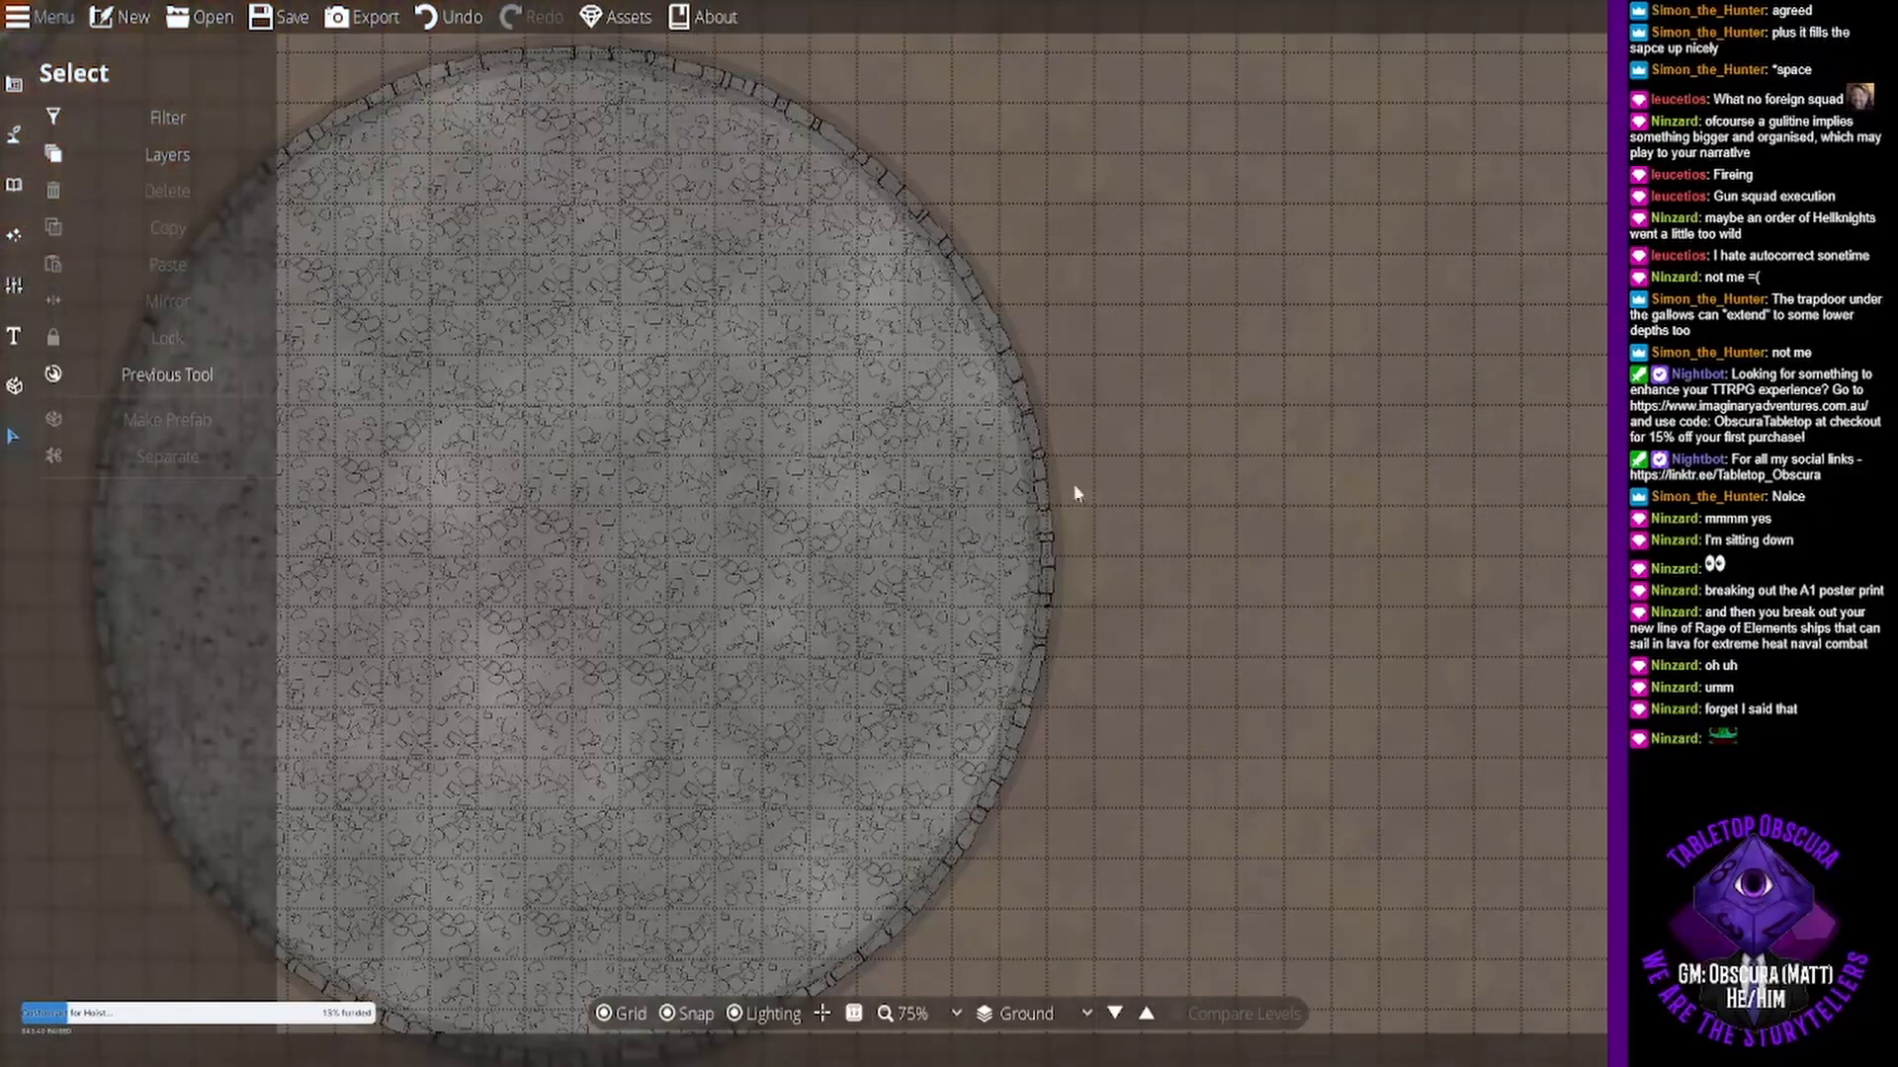
pyautogui.scroll(-3, 791, 386)
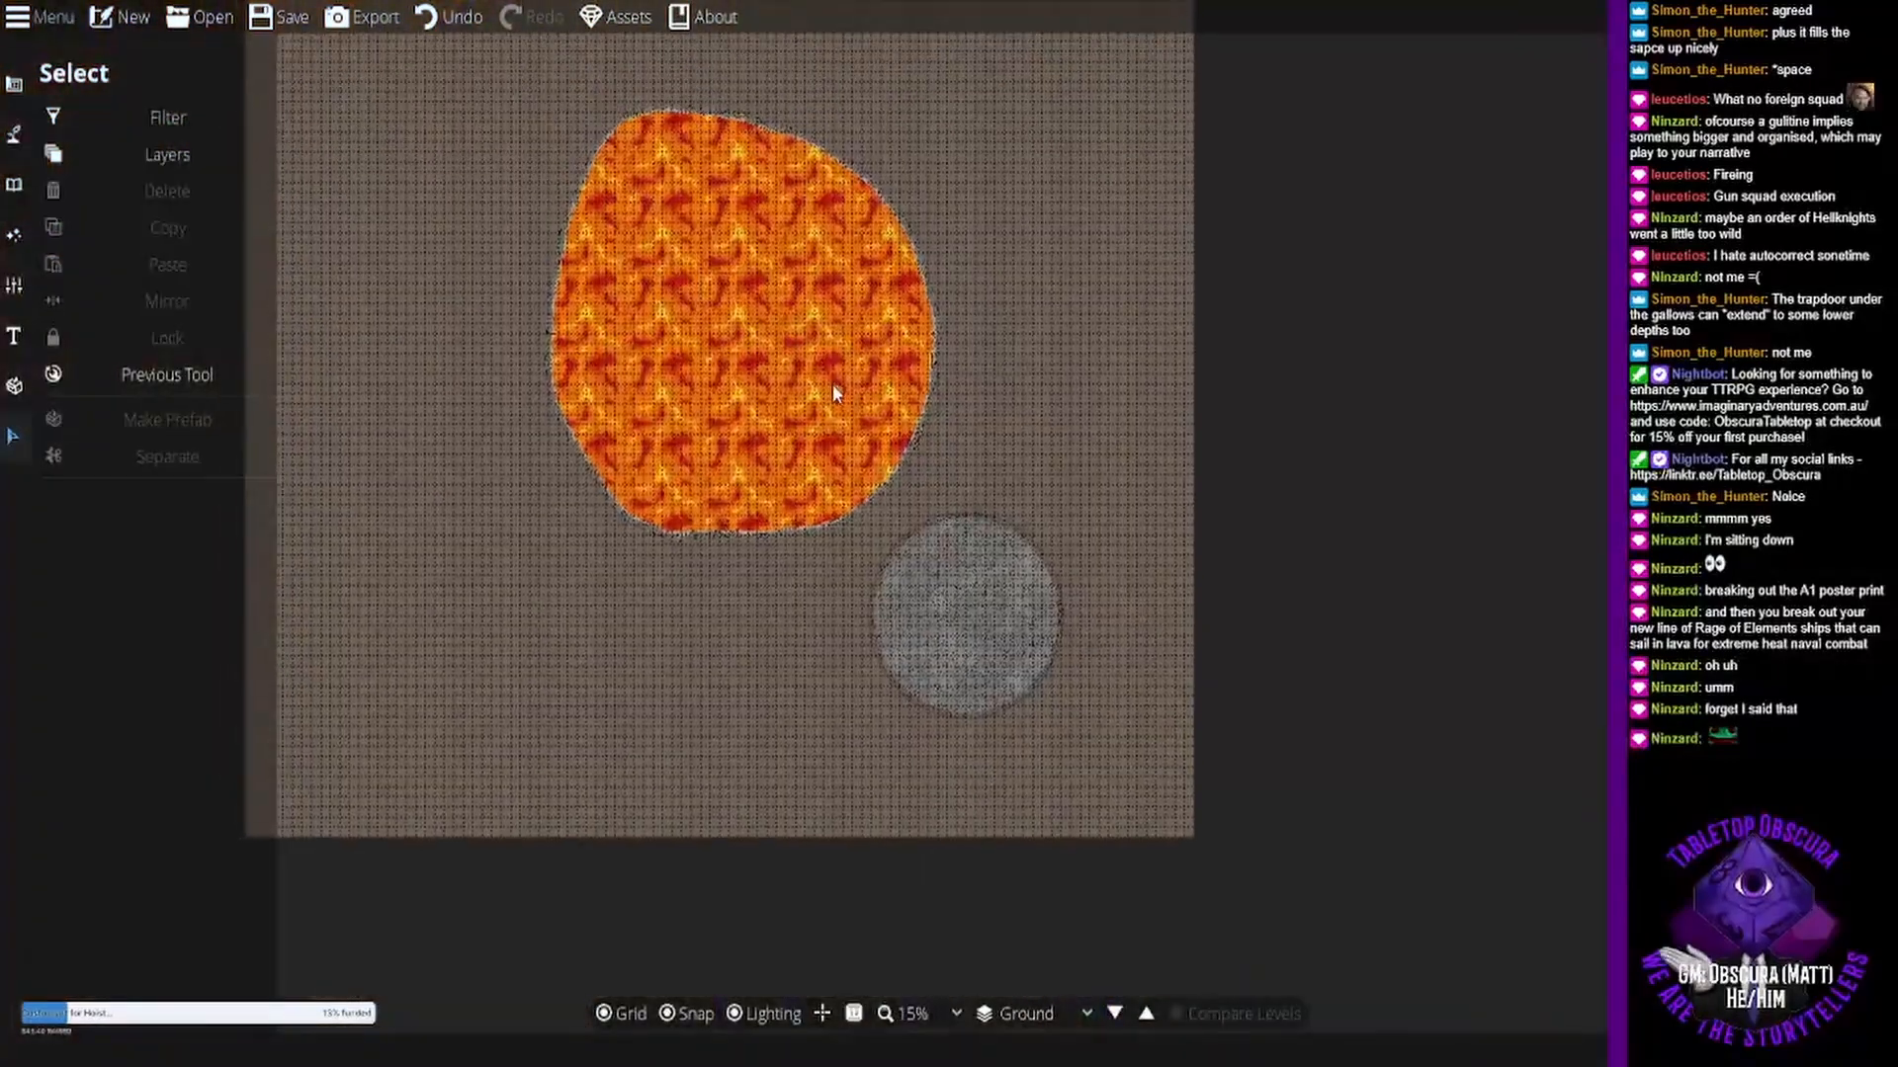
pyautogui.moveTo(832, 393); pyautogui.dragTo(972, 570)
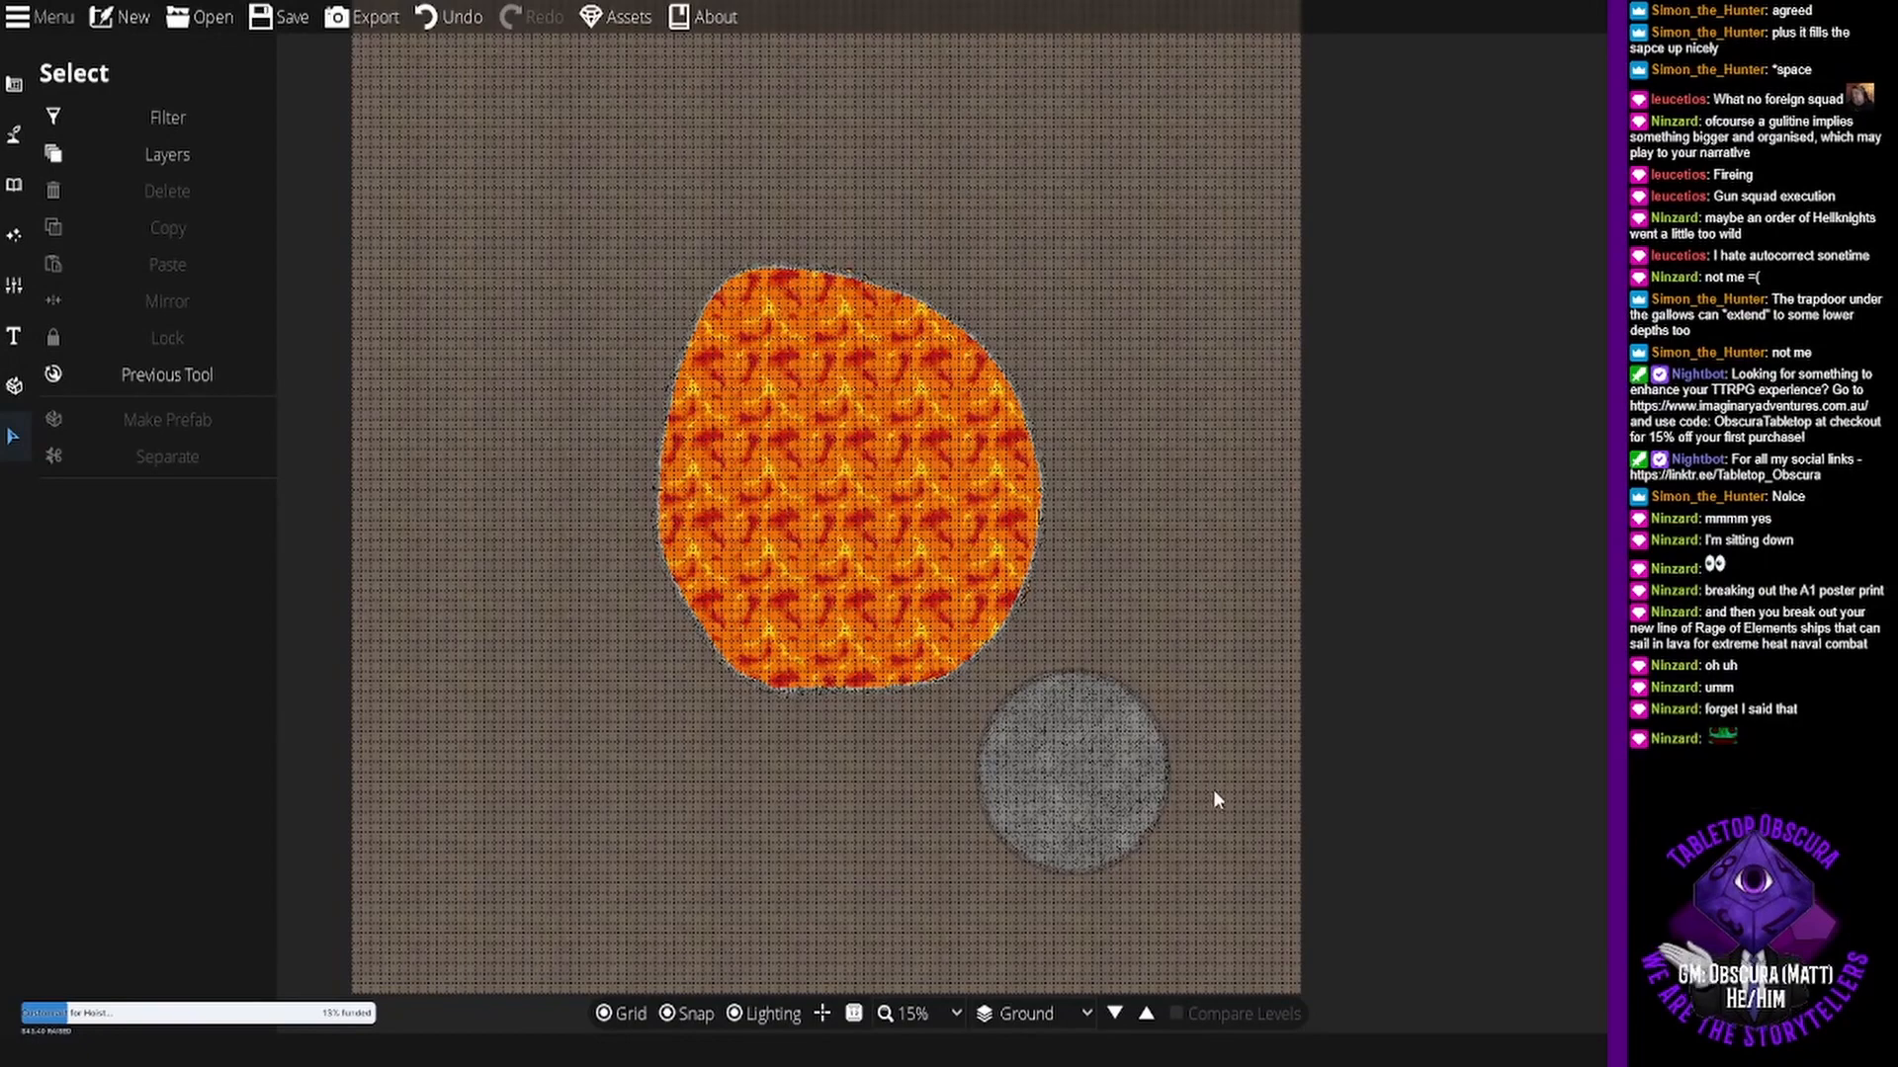
pyautogui.scroll(4, 1213, 791)
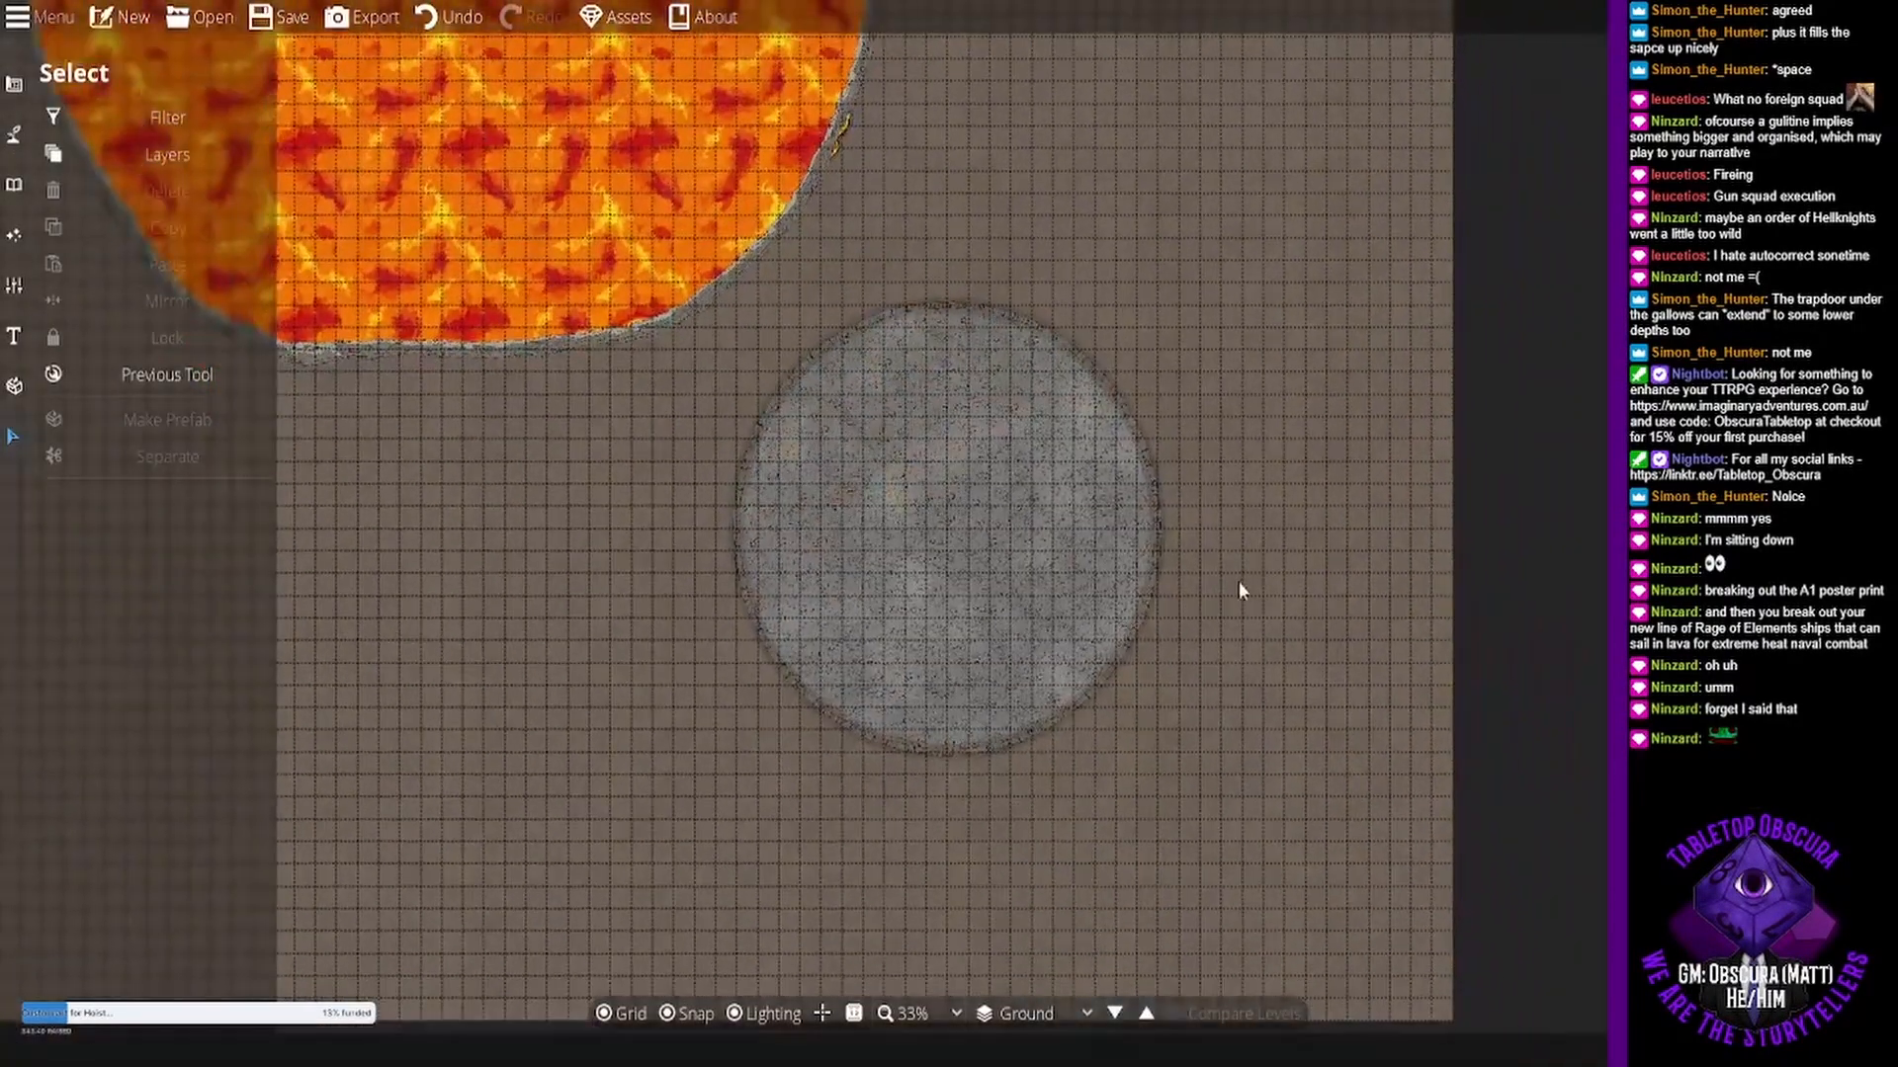
pyautogui.moveTo(1138, 578); pyautogui.dragTo(1470, 723)
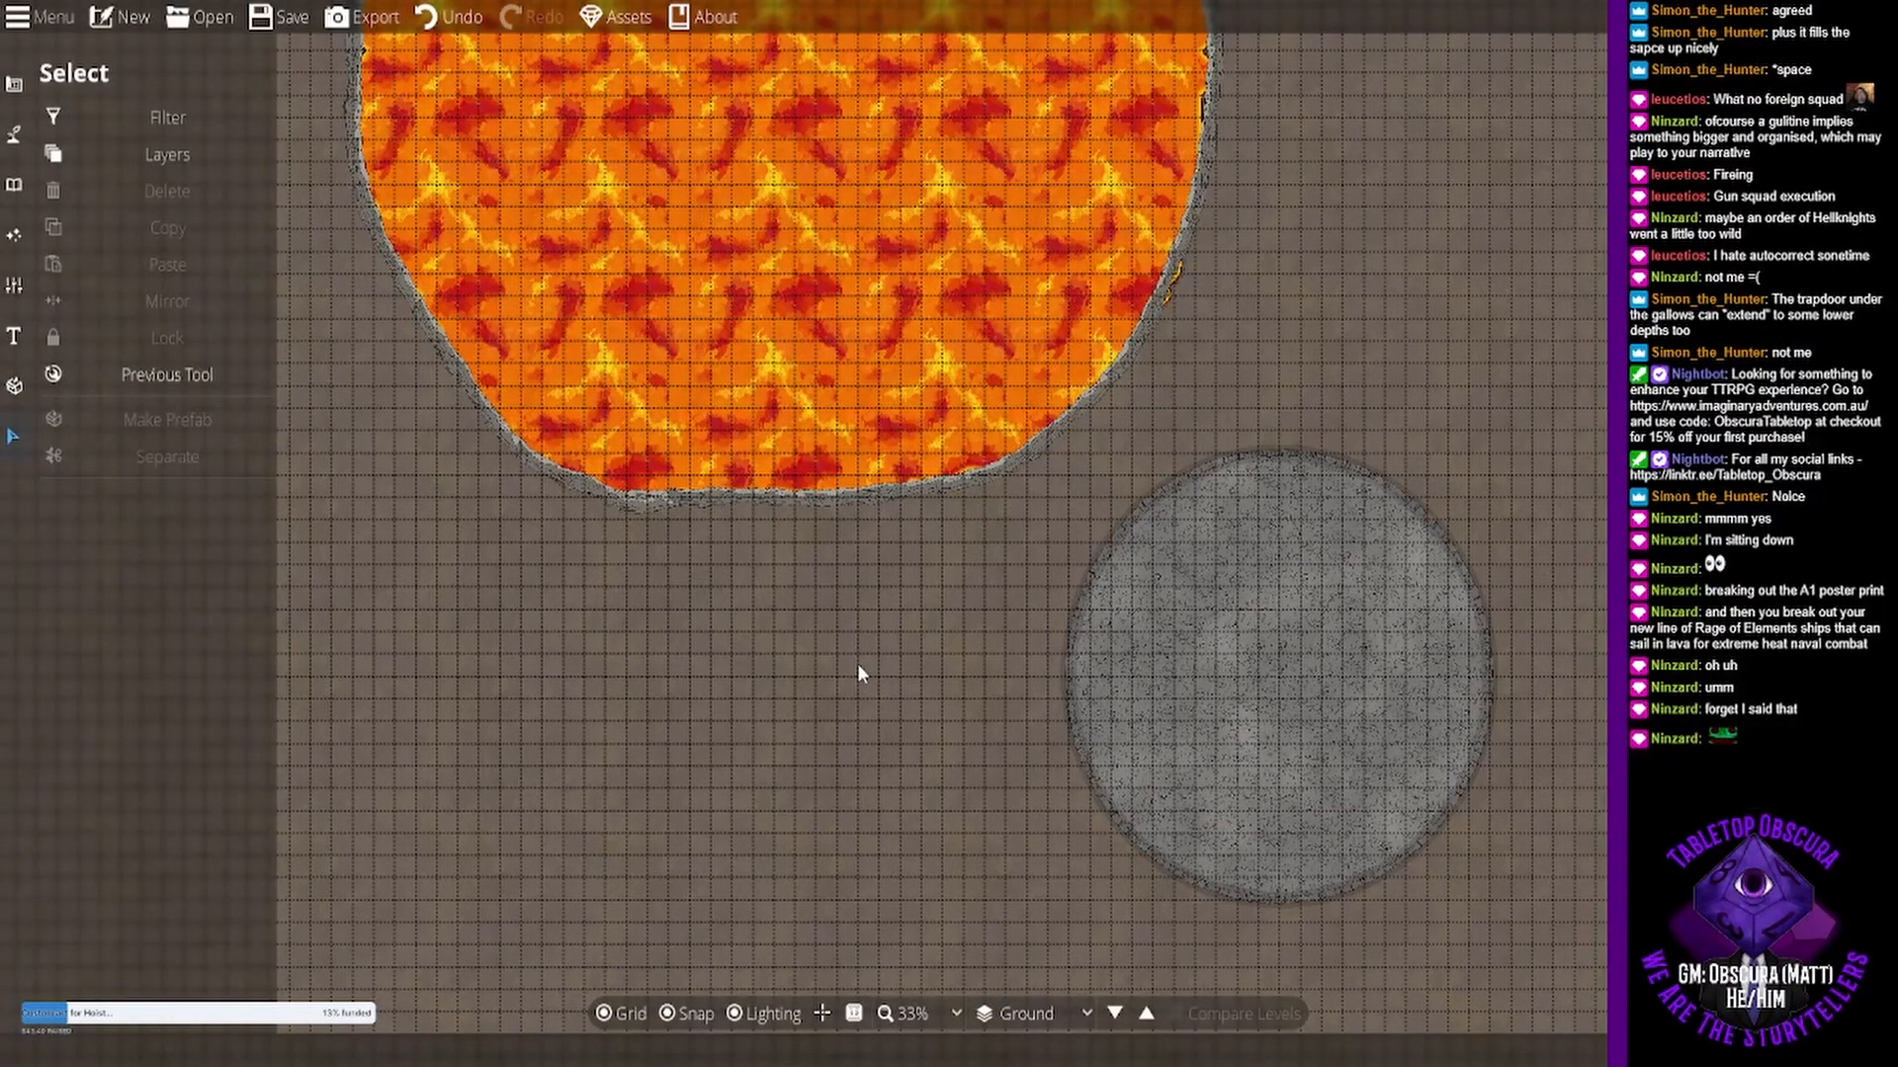
pyautogui.moveTo(822, 557); pyautogui.dragTo(919, 114)
pyautogui.moveTo(1154, 441); pyautogui.dragTo(977, 303)
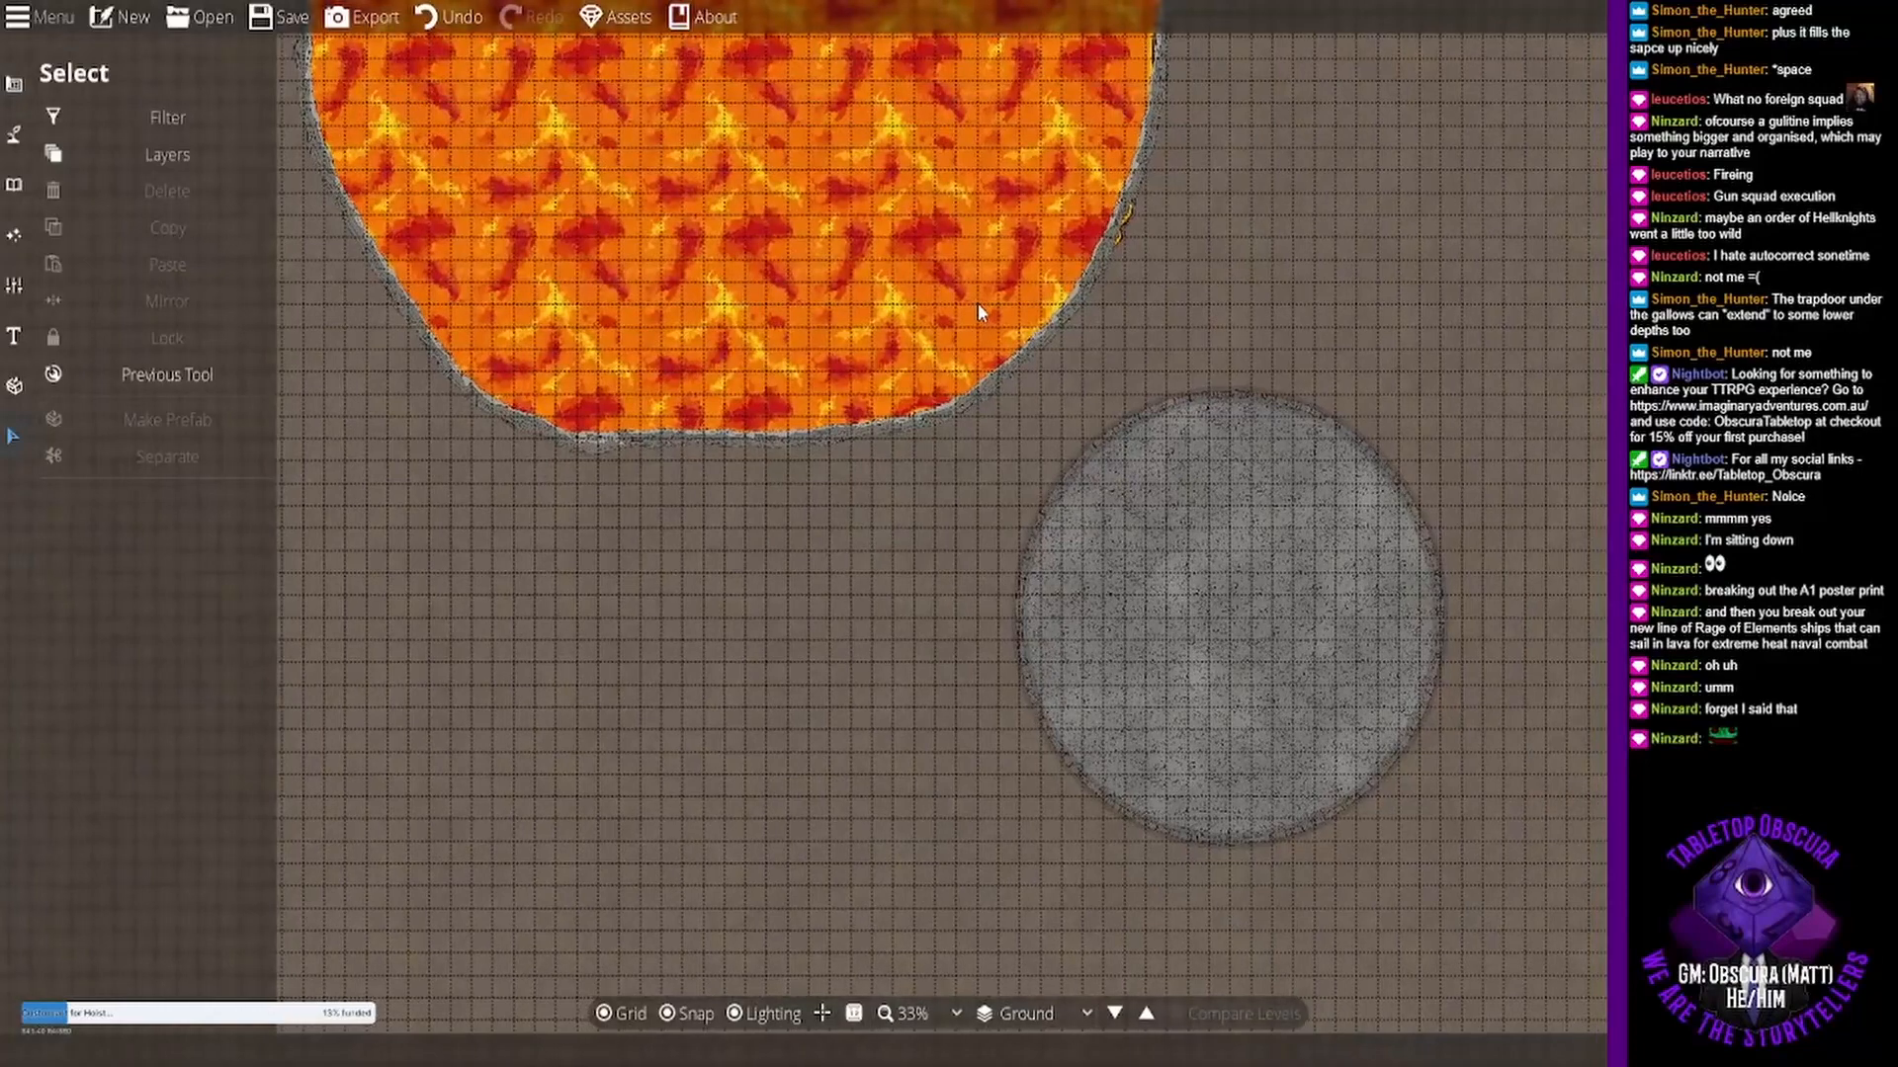
pyautogui.moveTo(1228, 613); pyautogui.dragTo(982, 620)
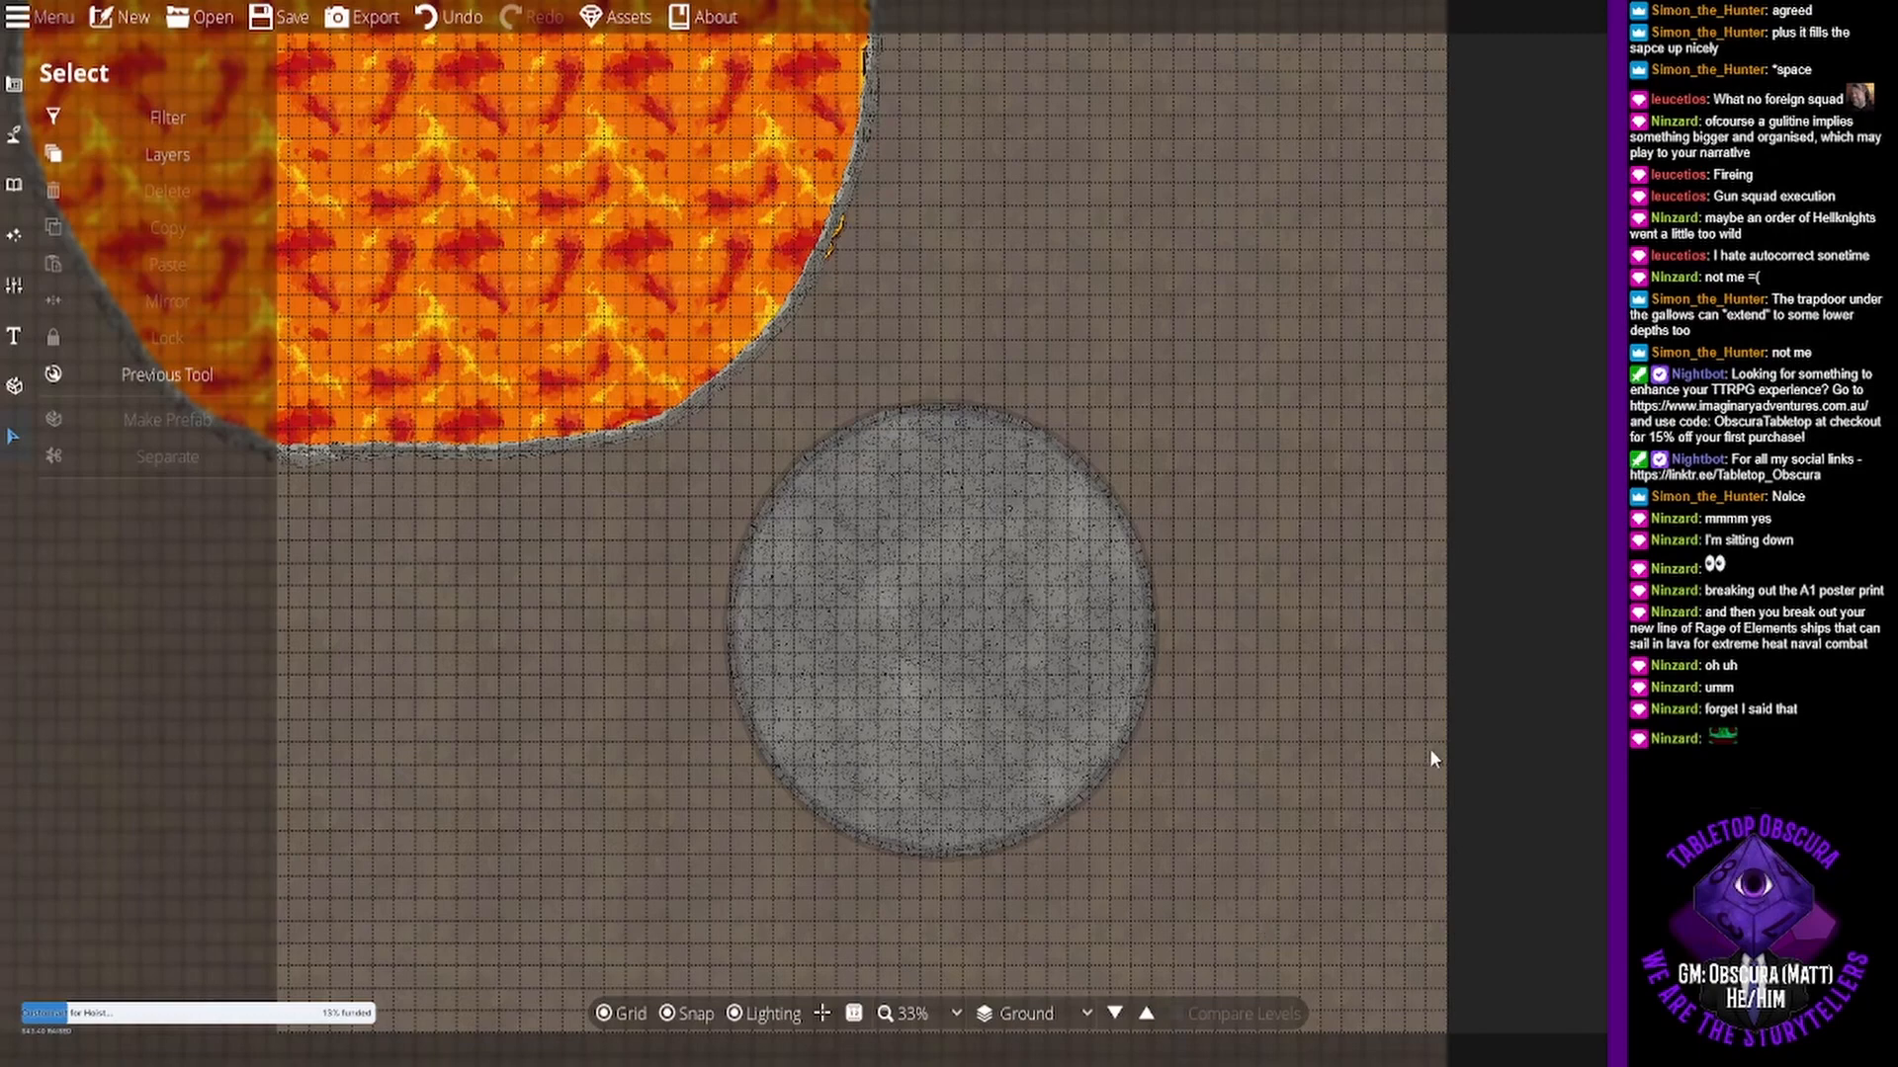
pyautogui.moveTo(1431, 749); pyautogui.dragTo(1369, 641)
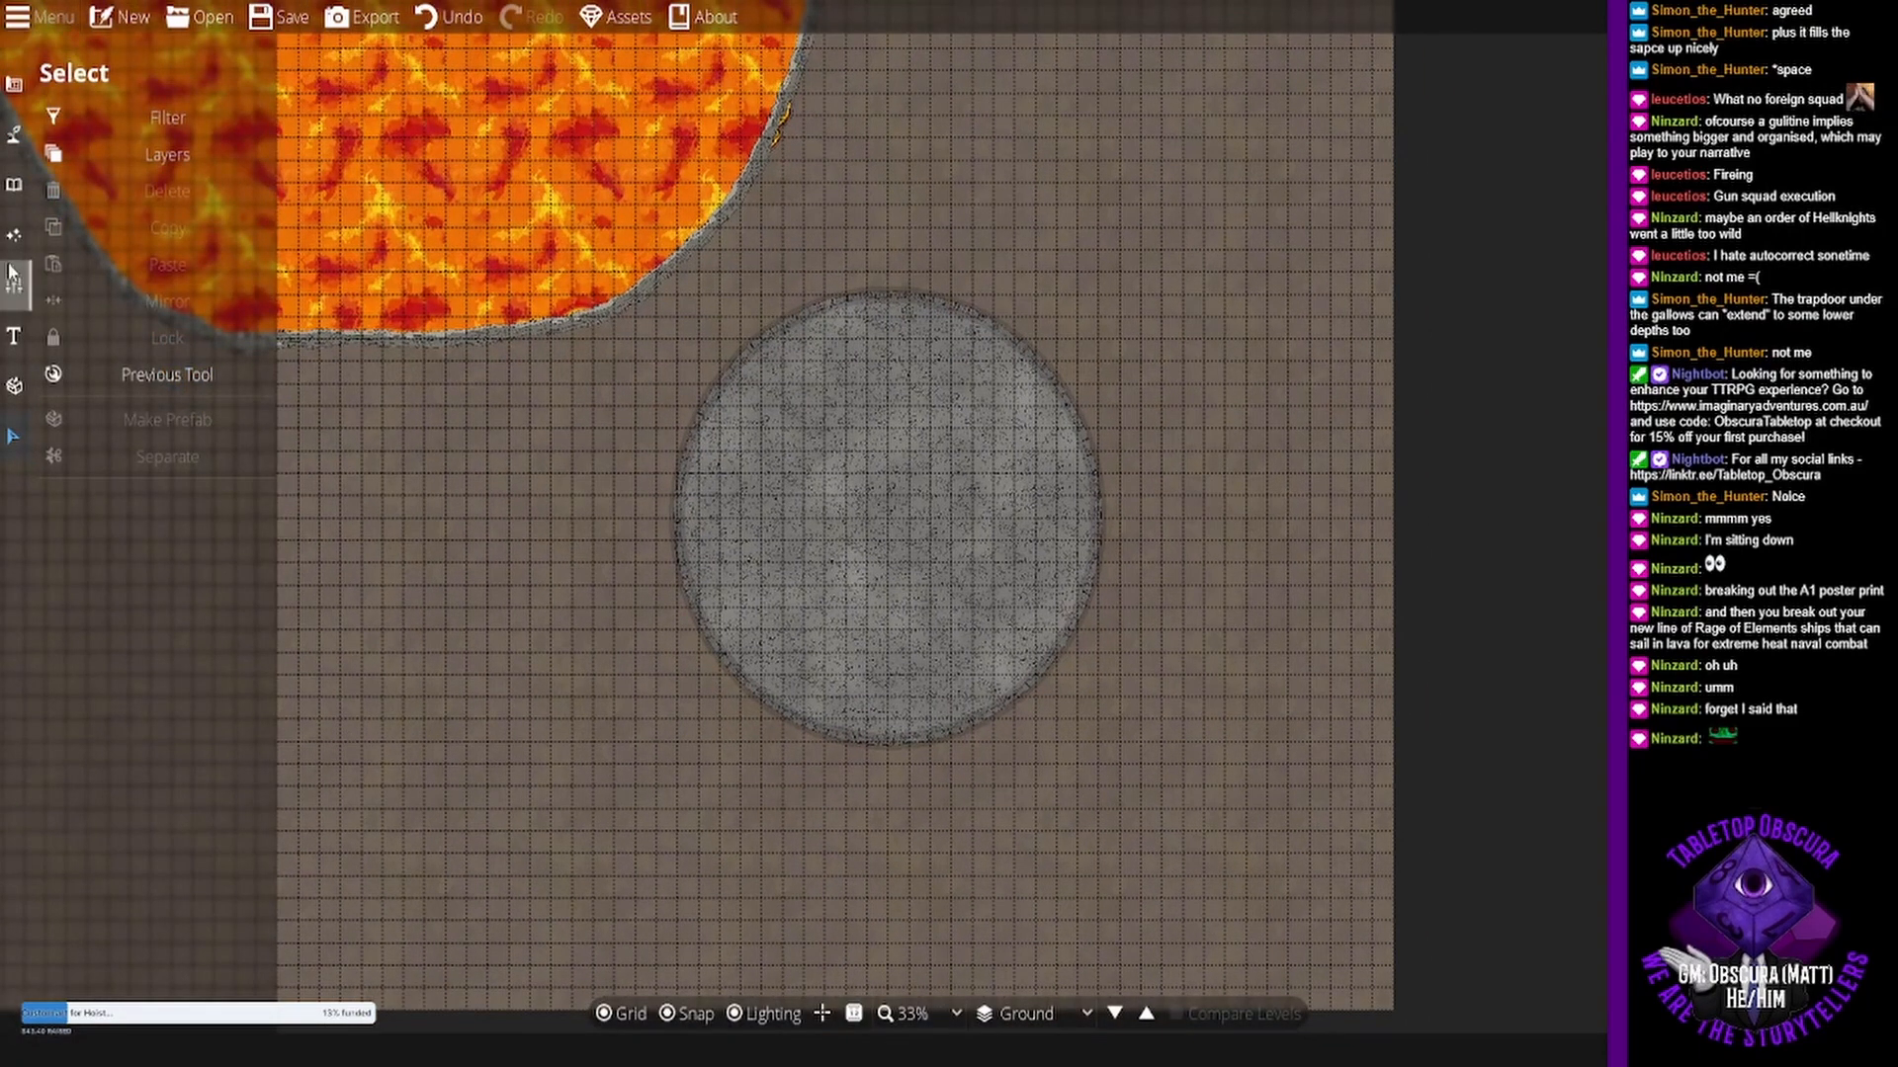
# - Place a grey door portal in the middle of the round building's eastern wall
pyautogui.click(12, 174)
pyautogui.click(19, 150)
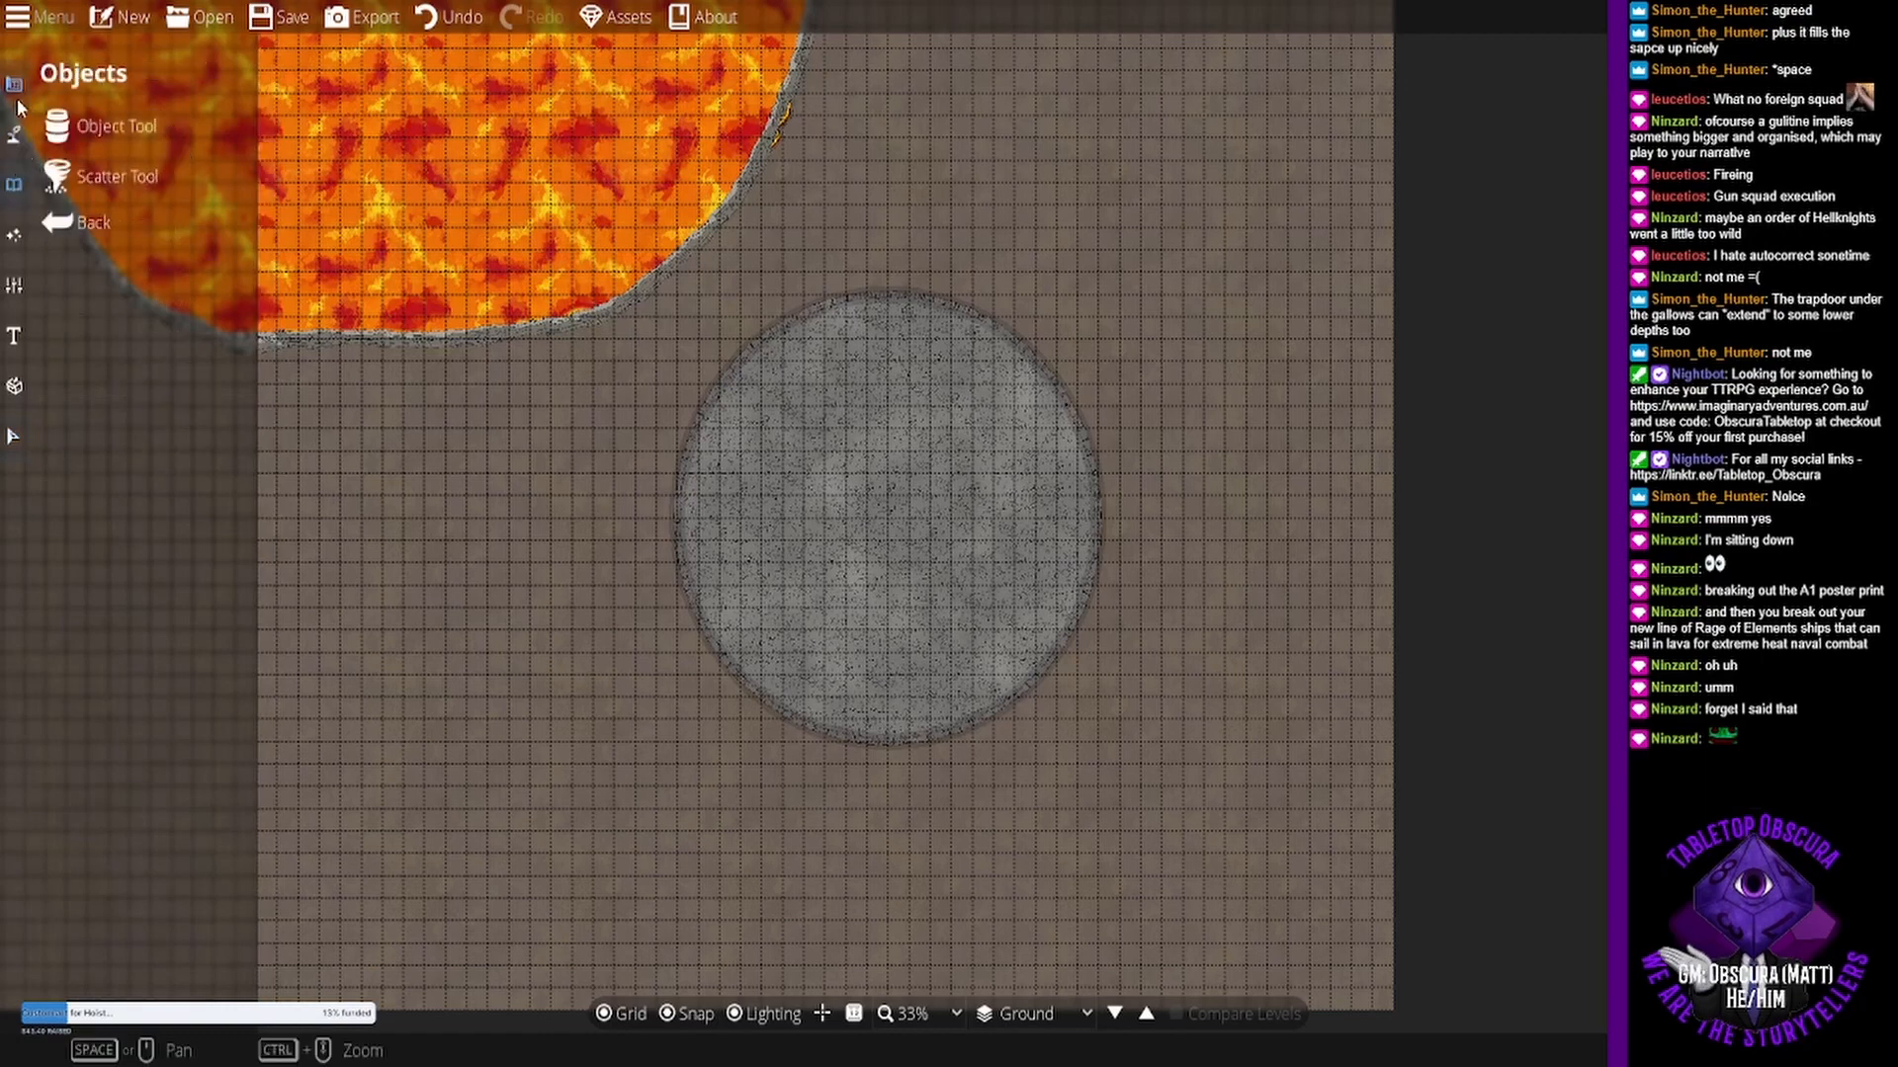
pyautogui.click(14, 133)
pyautogui.click(95, 202)
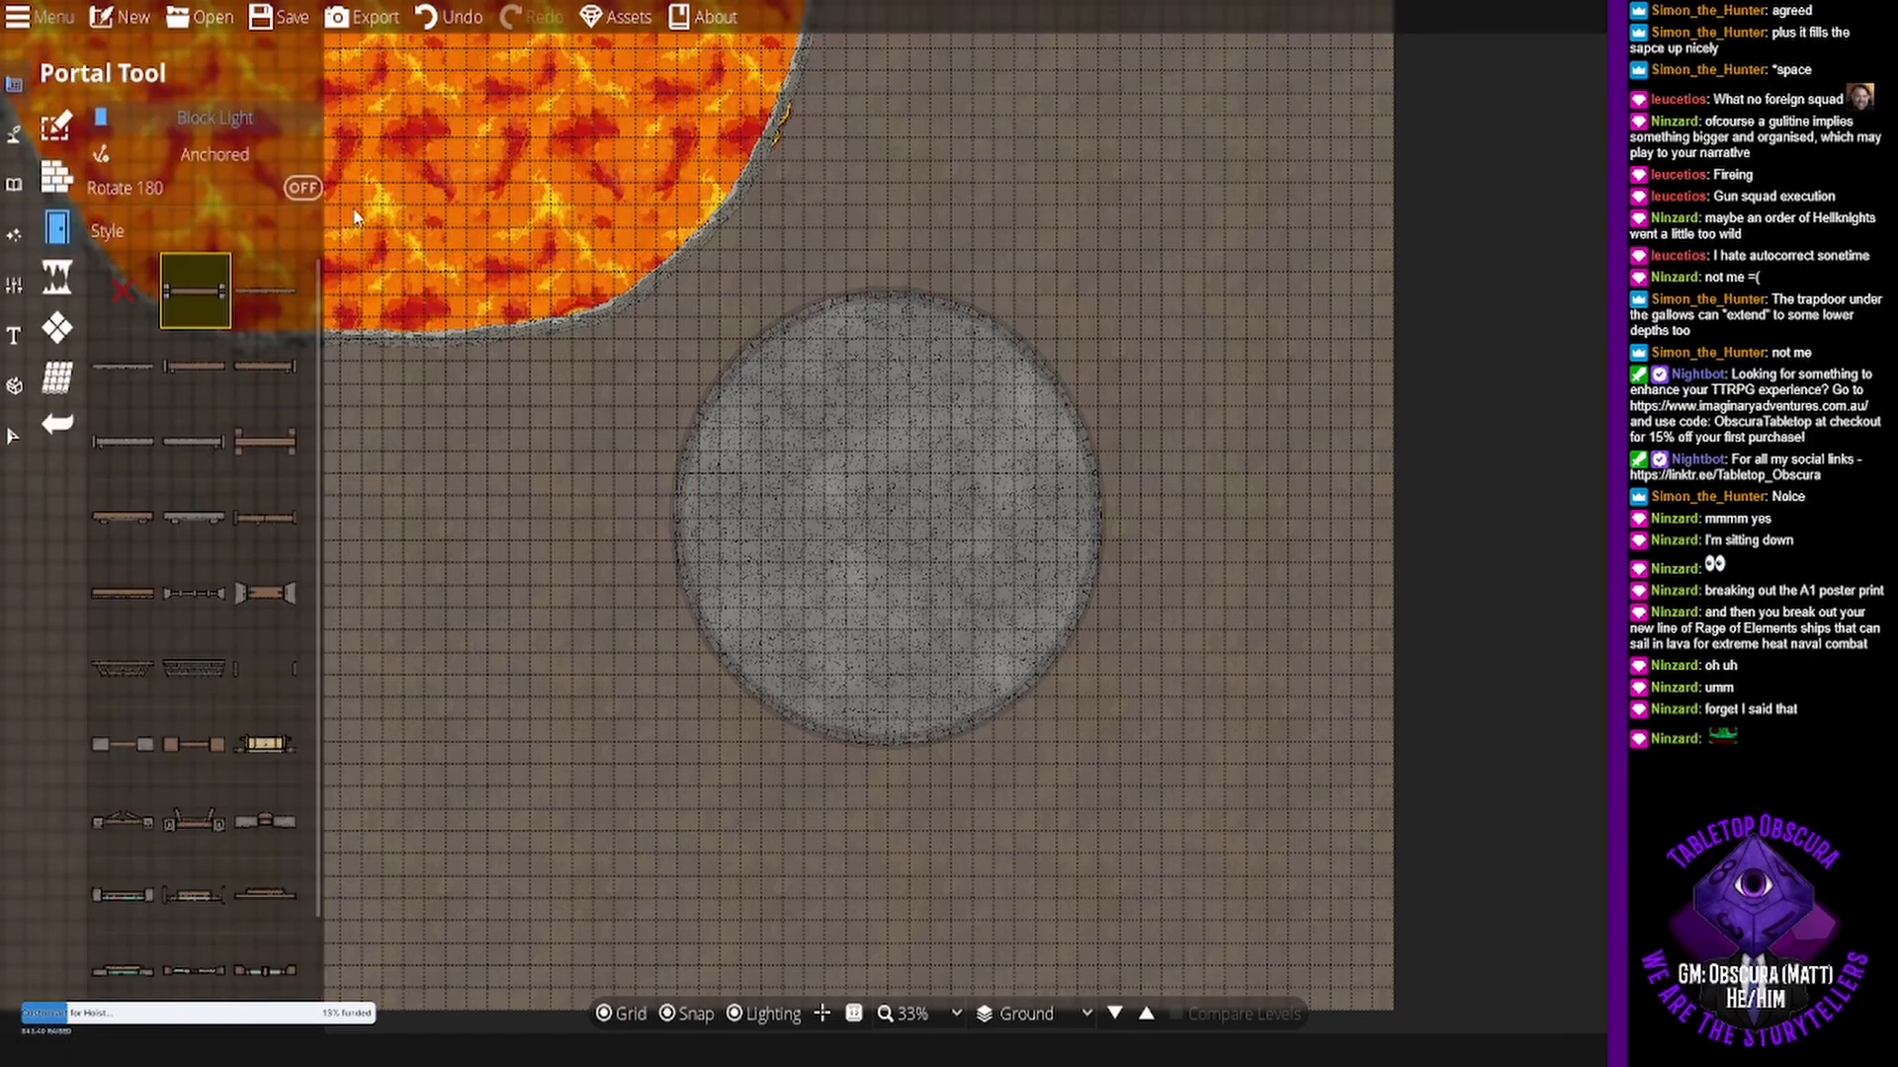
pyautogui.click(191, 516)
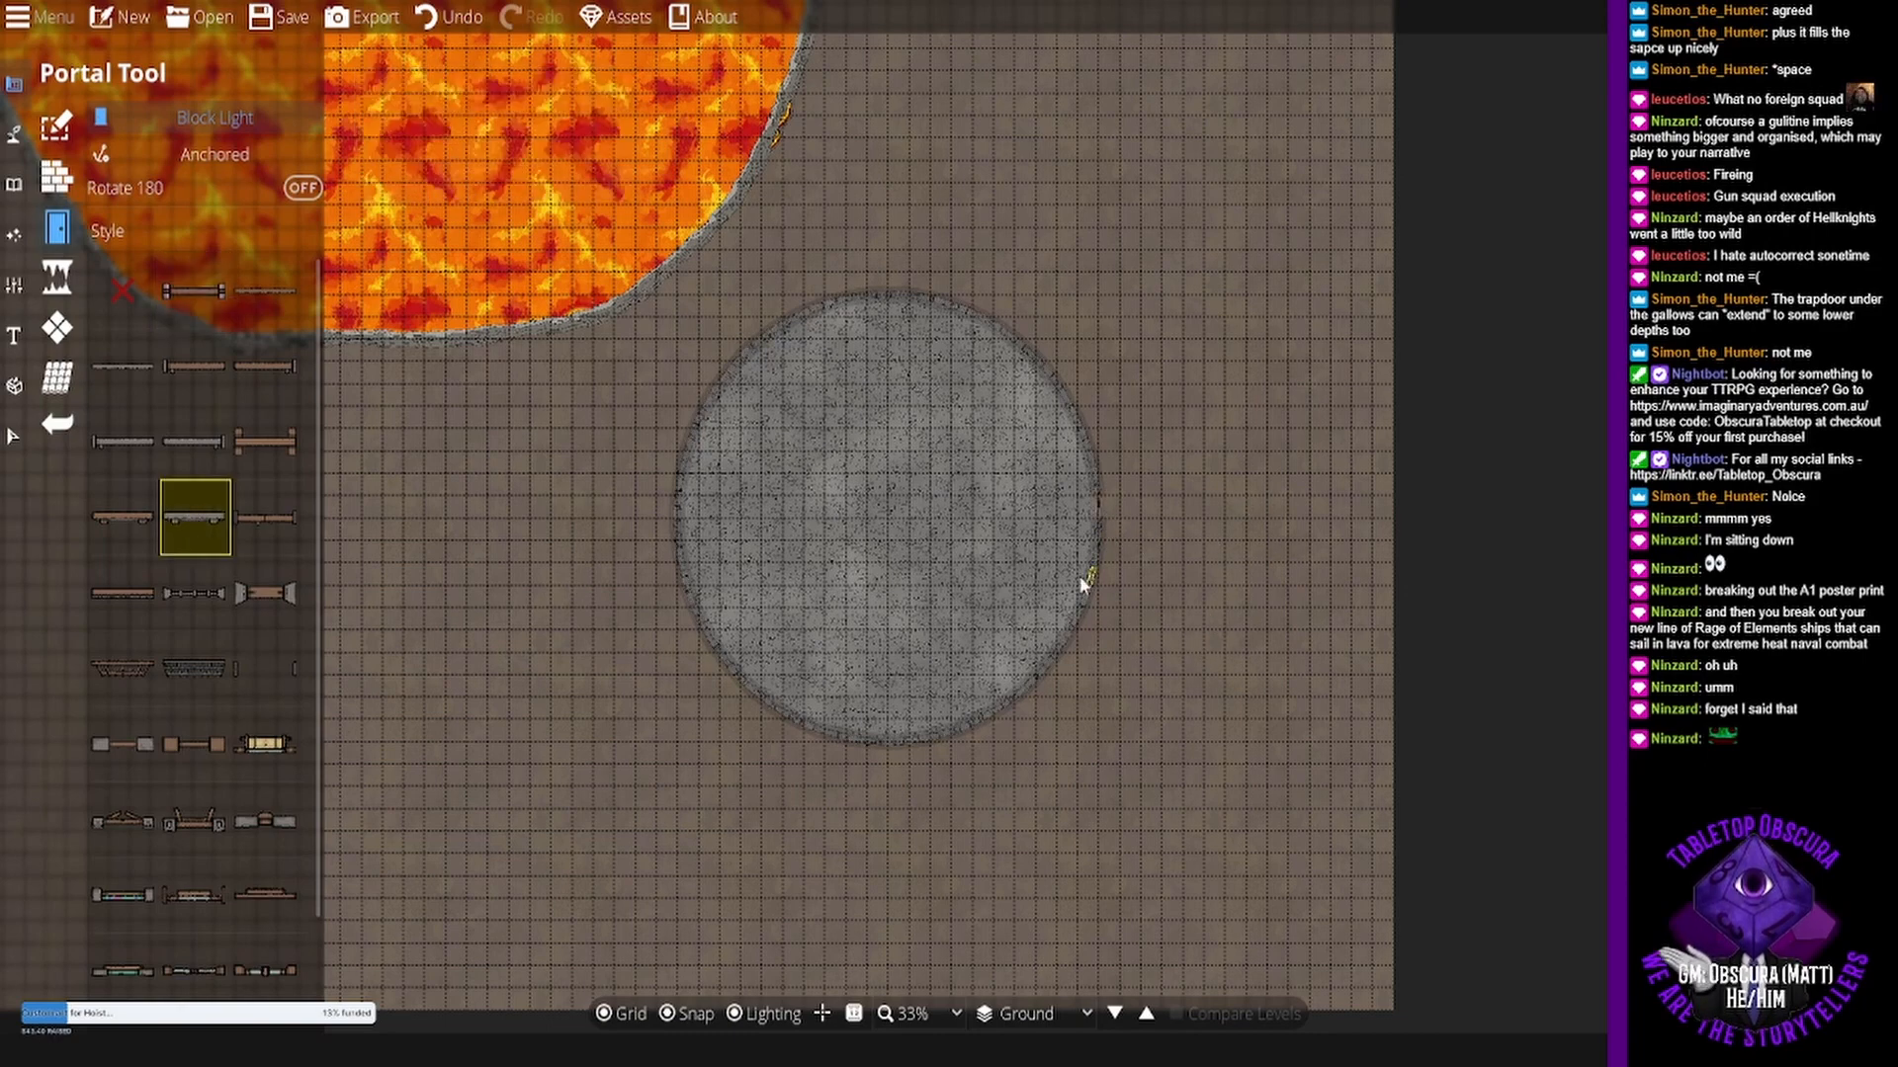
pyautogui.scroll(5, 1080, 584)
pyautogui.moveTo(1172, 502); pyautogui.dragTo(890, 569)
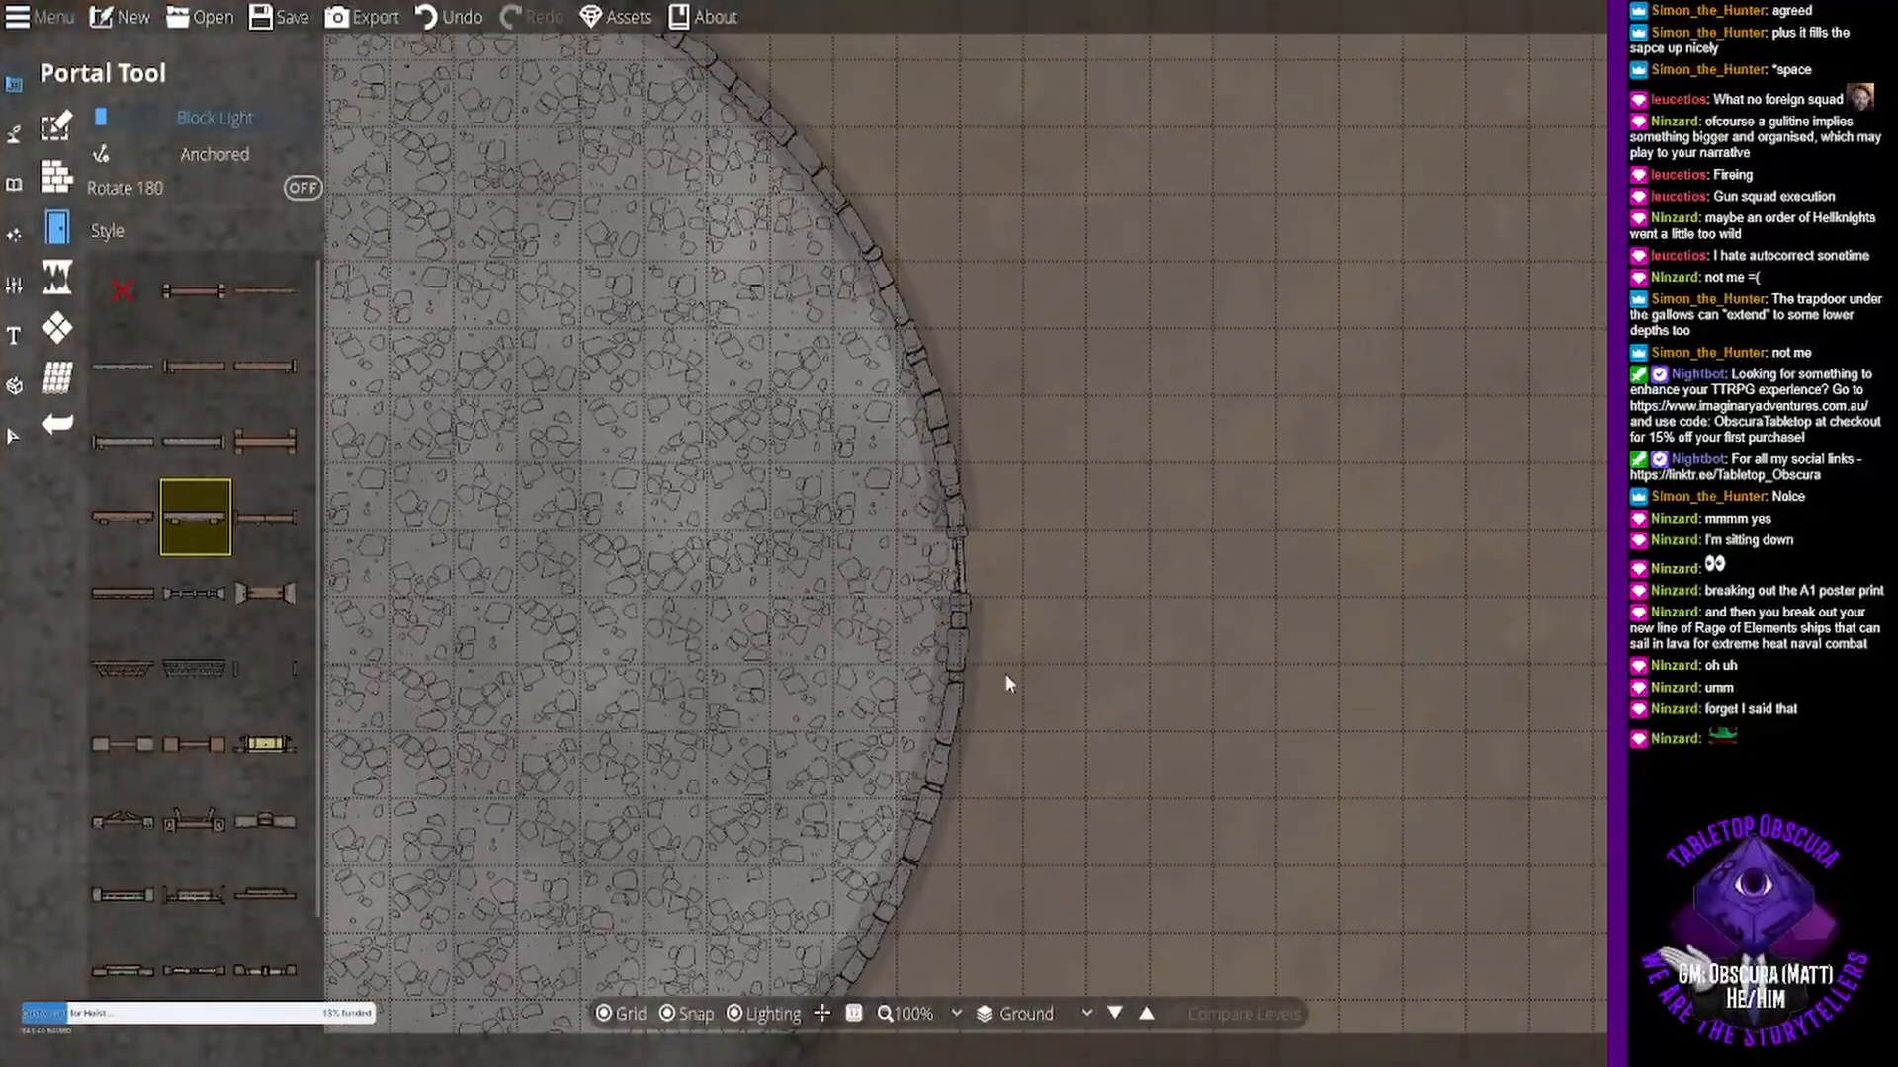
pyautogui.click(970, 626)
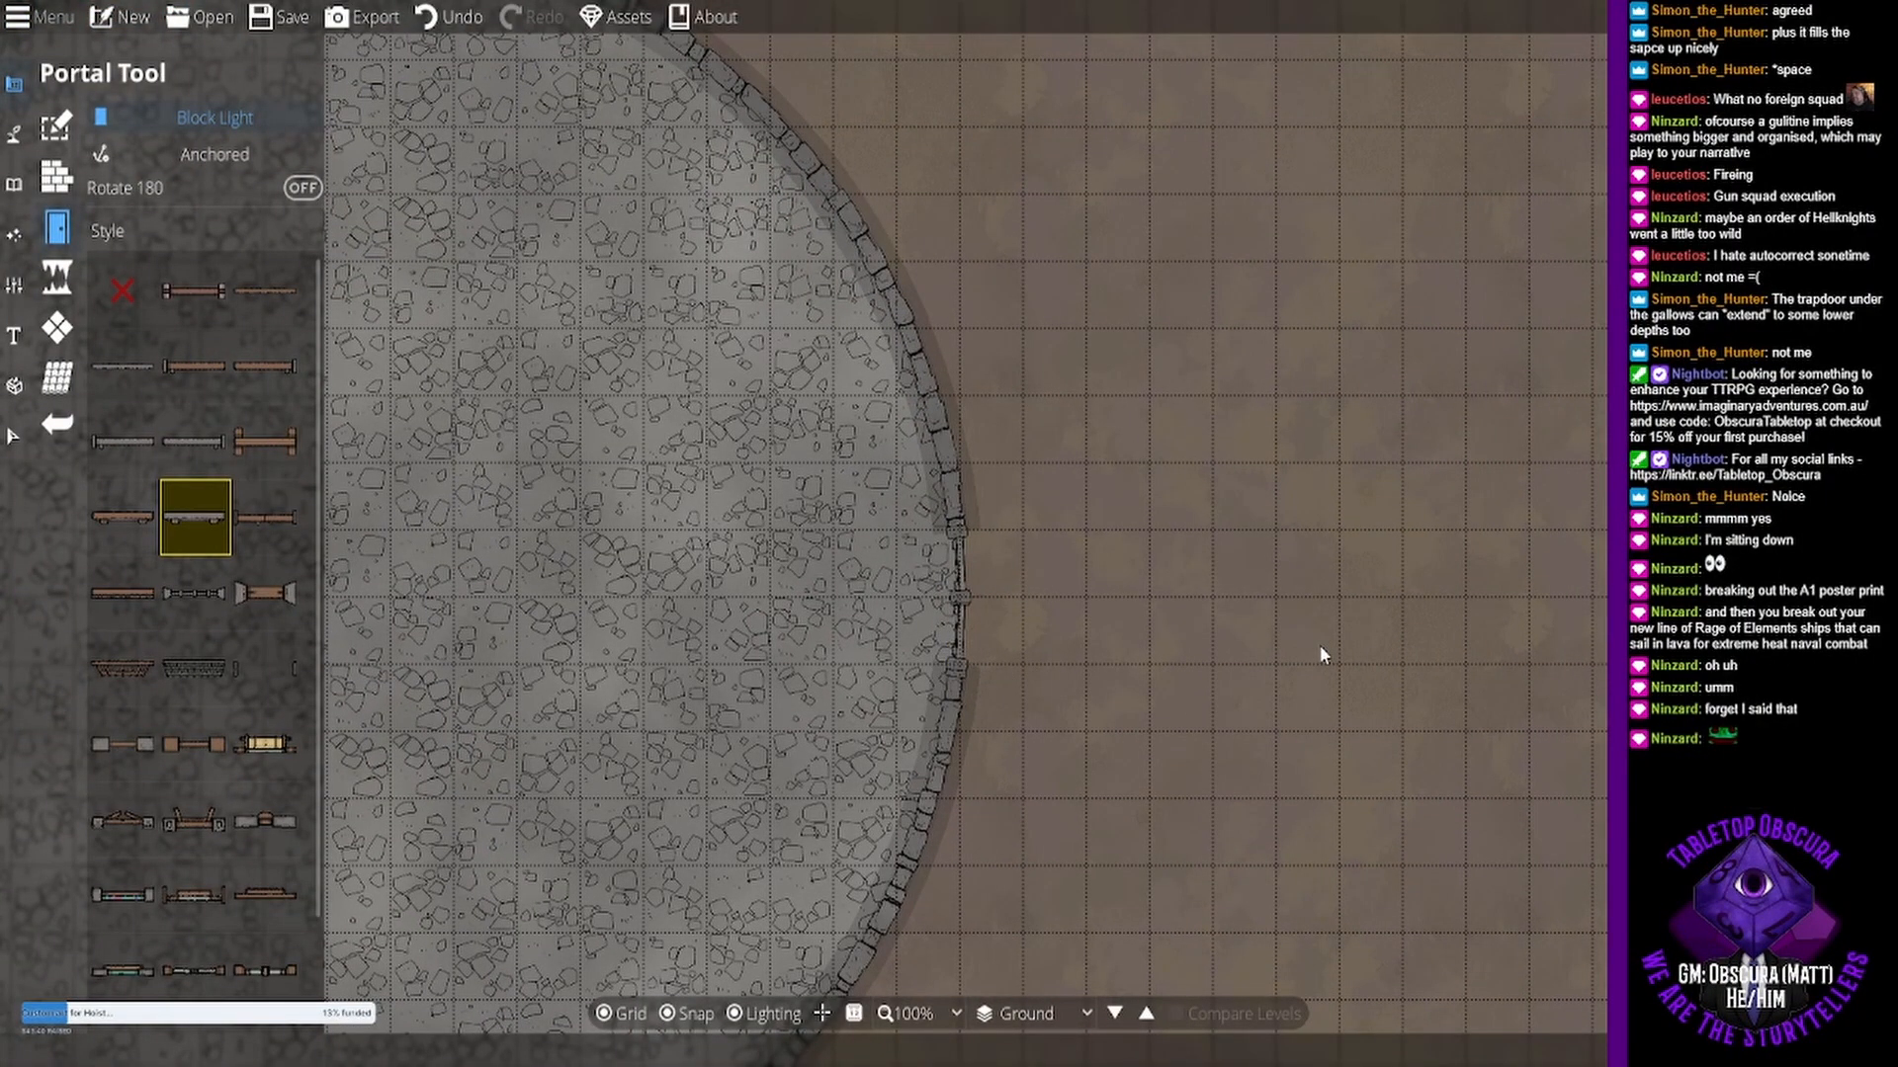
# - Switch to the Material Brush and choose the pale grey stone material, keeping the Below Ground layer
pyautogui.moveTo(1318, 644); pyautogui.dragTo(1263, 620)
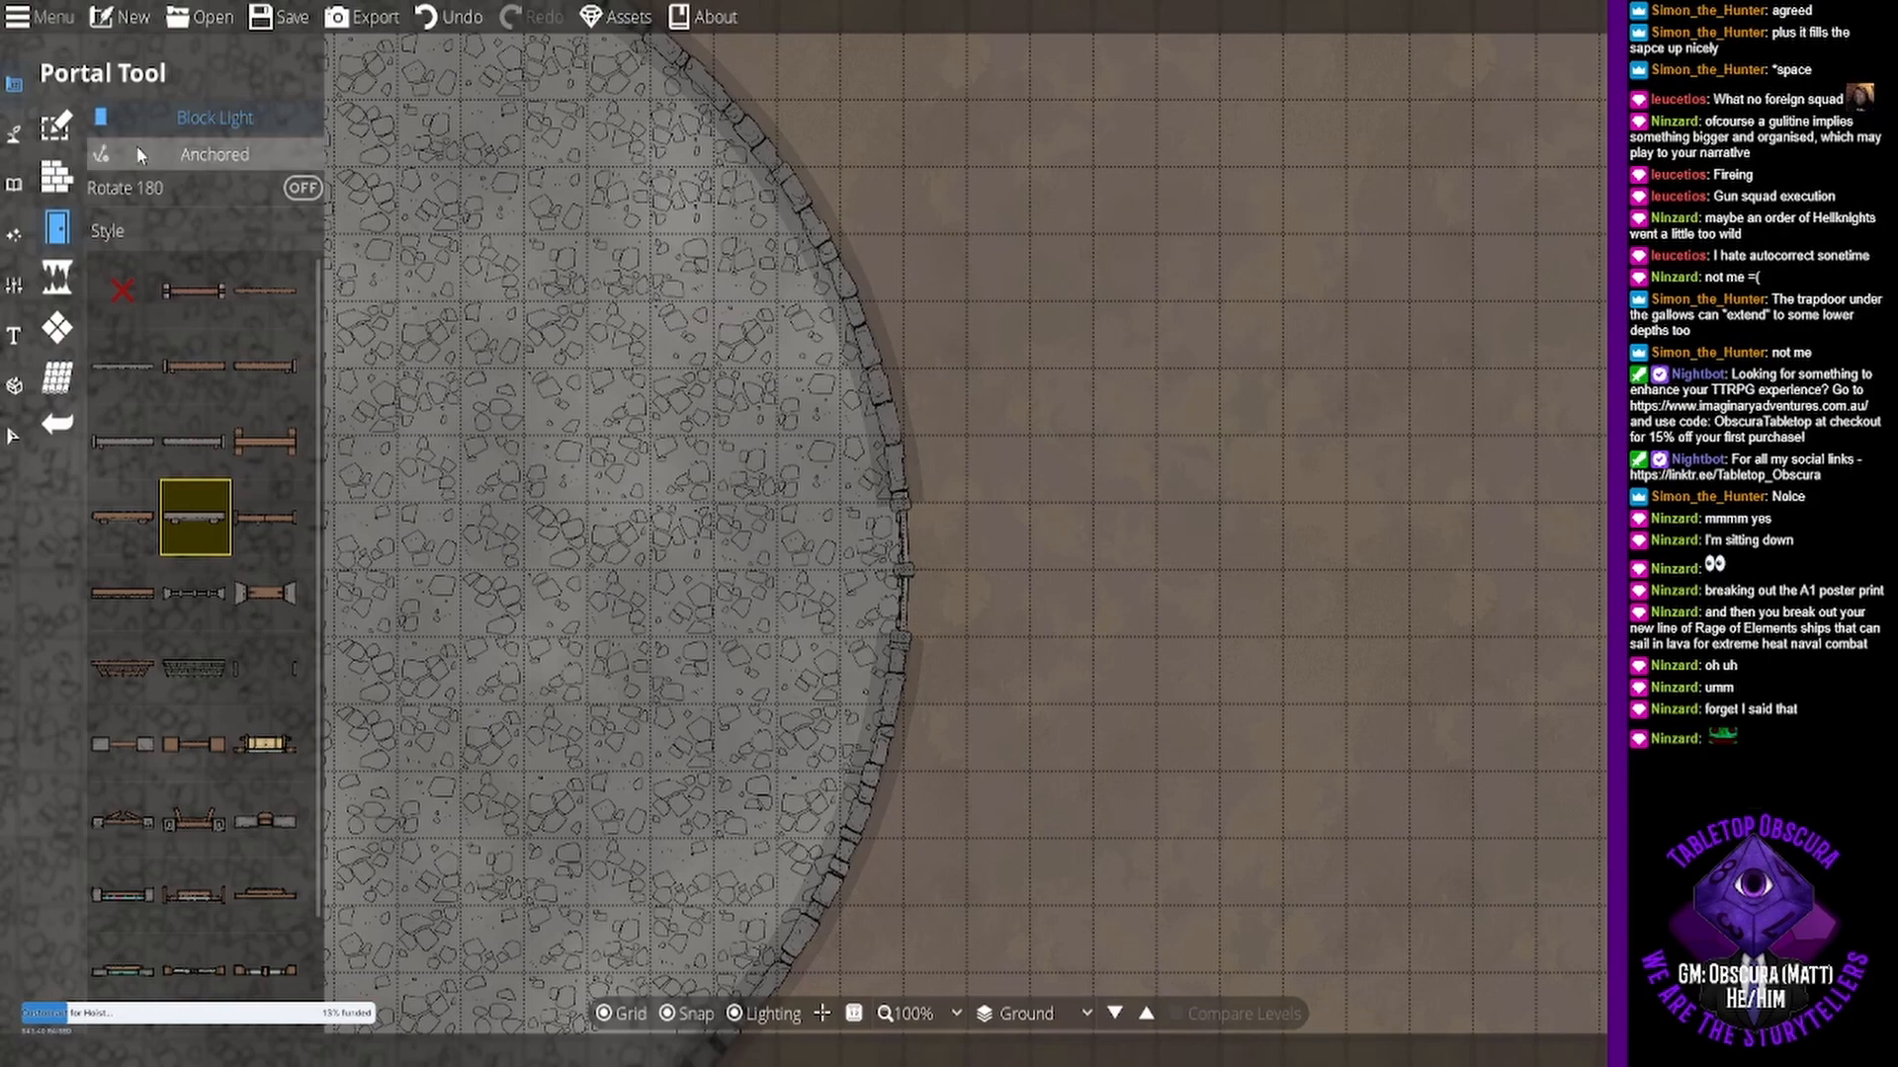
pyautogui.click(16, 239)
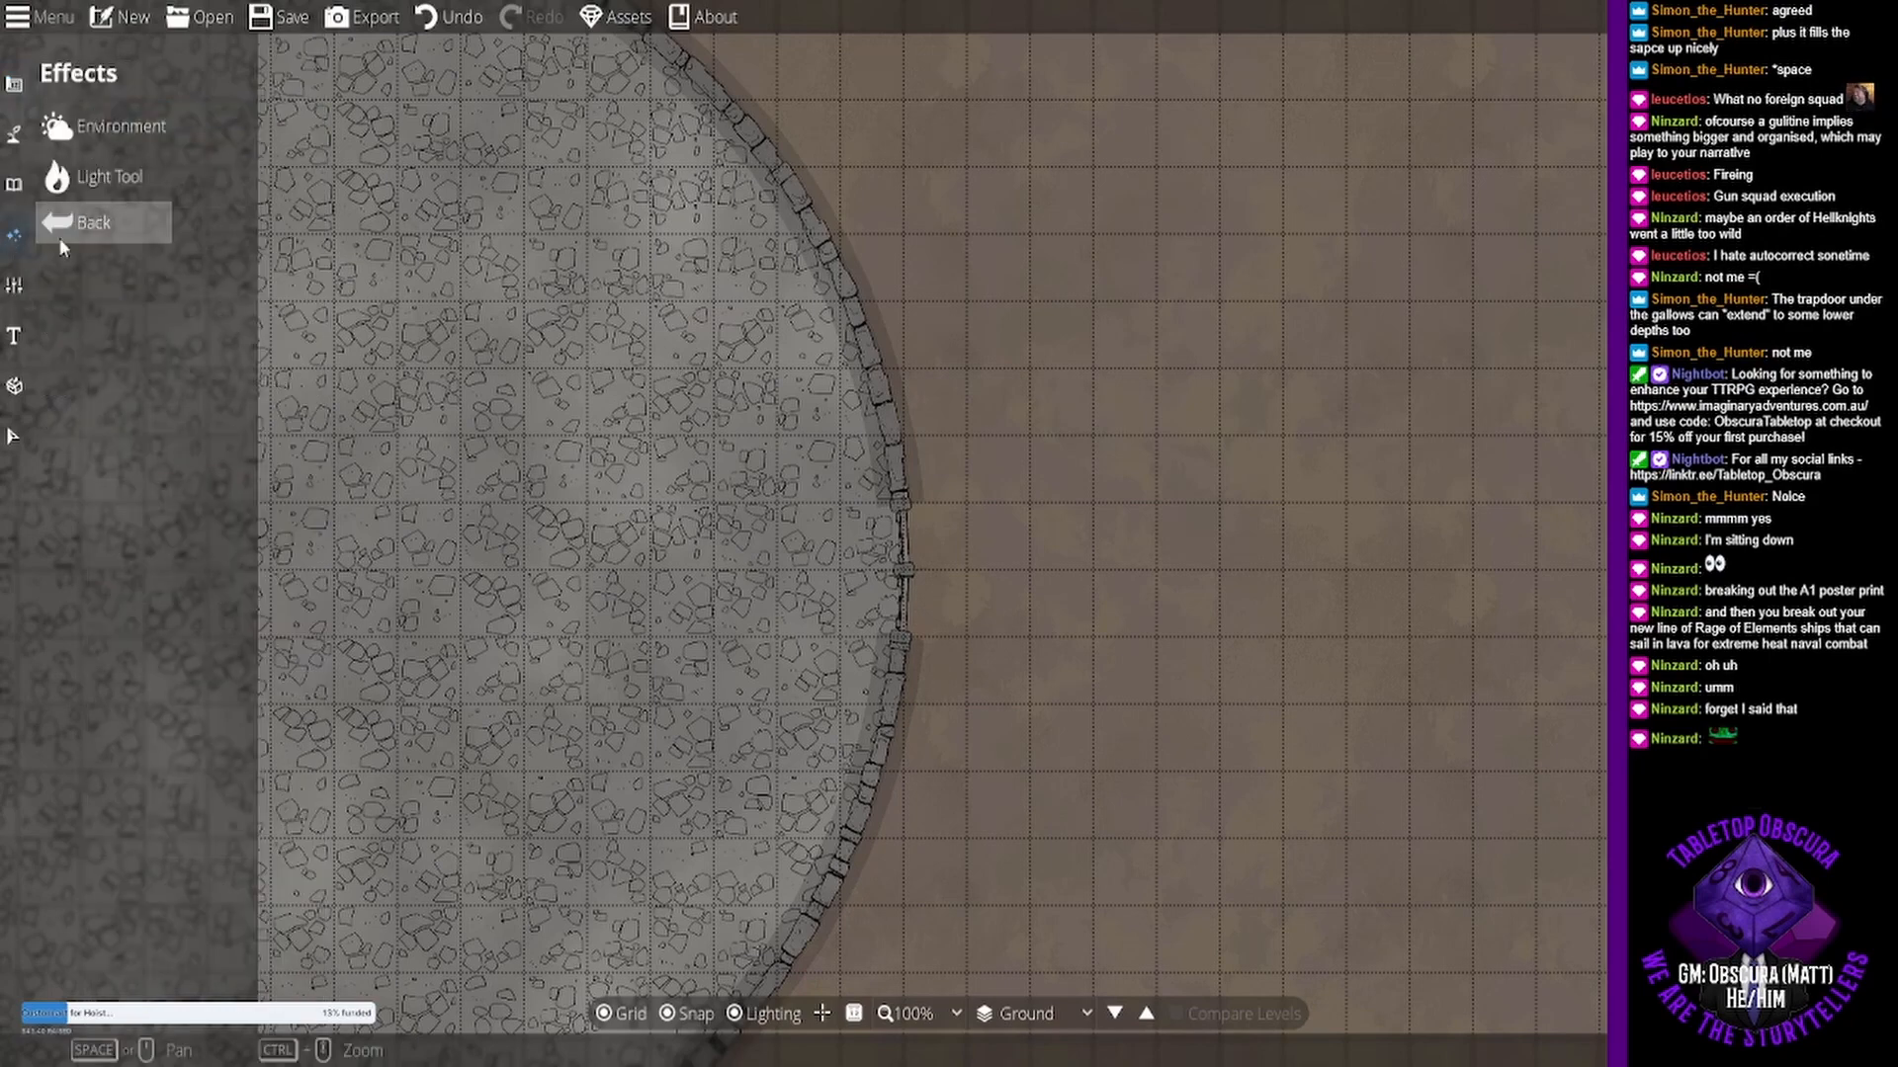
pyautogui.click(14, 201)
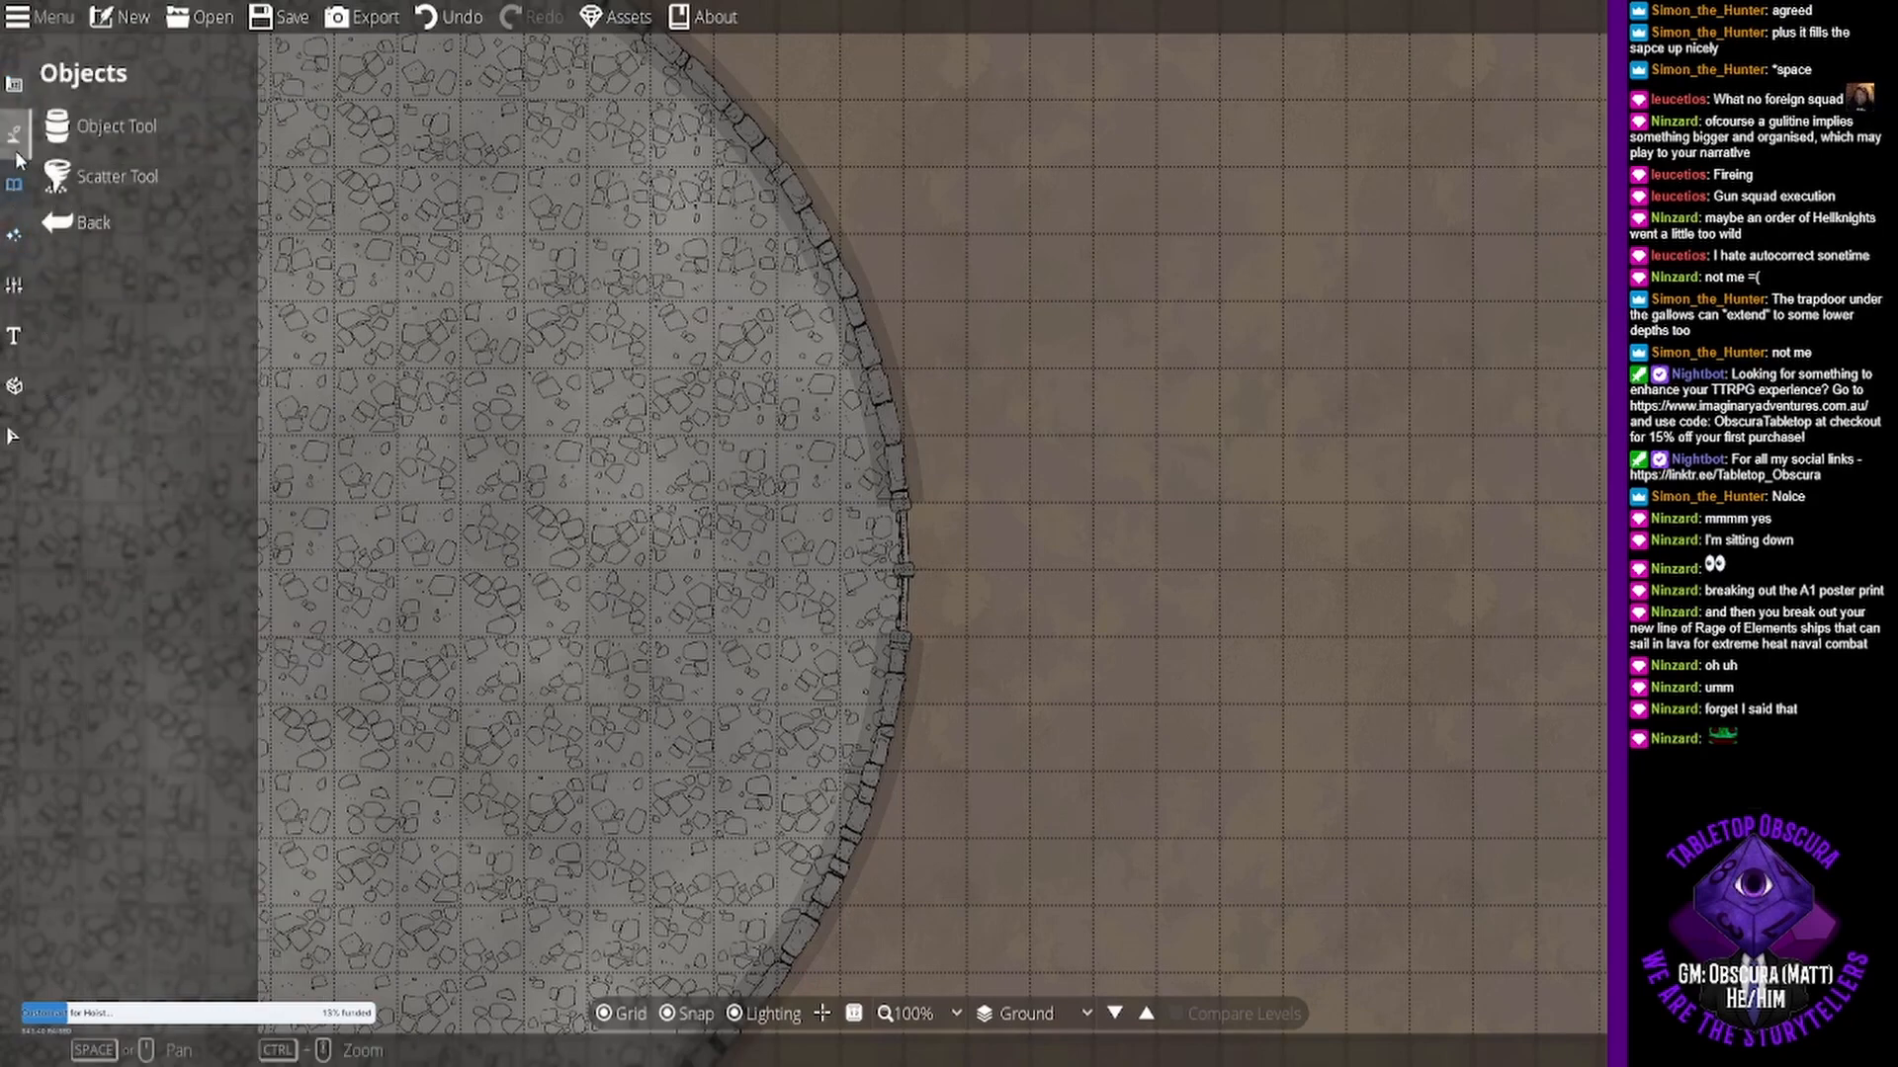
pyautogui.click(16, 89)
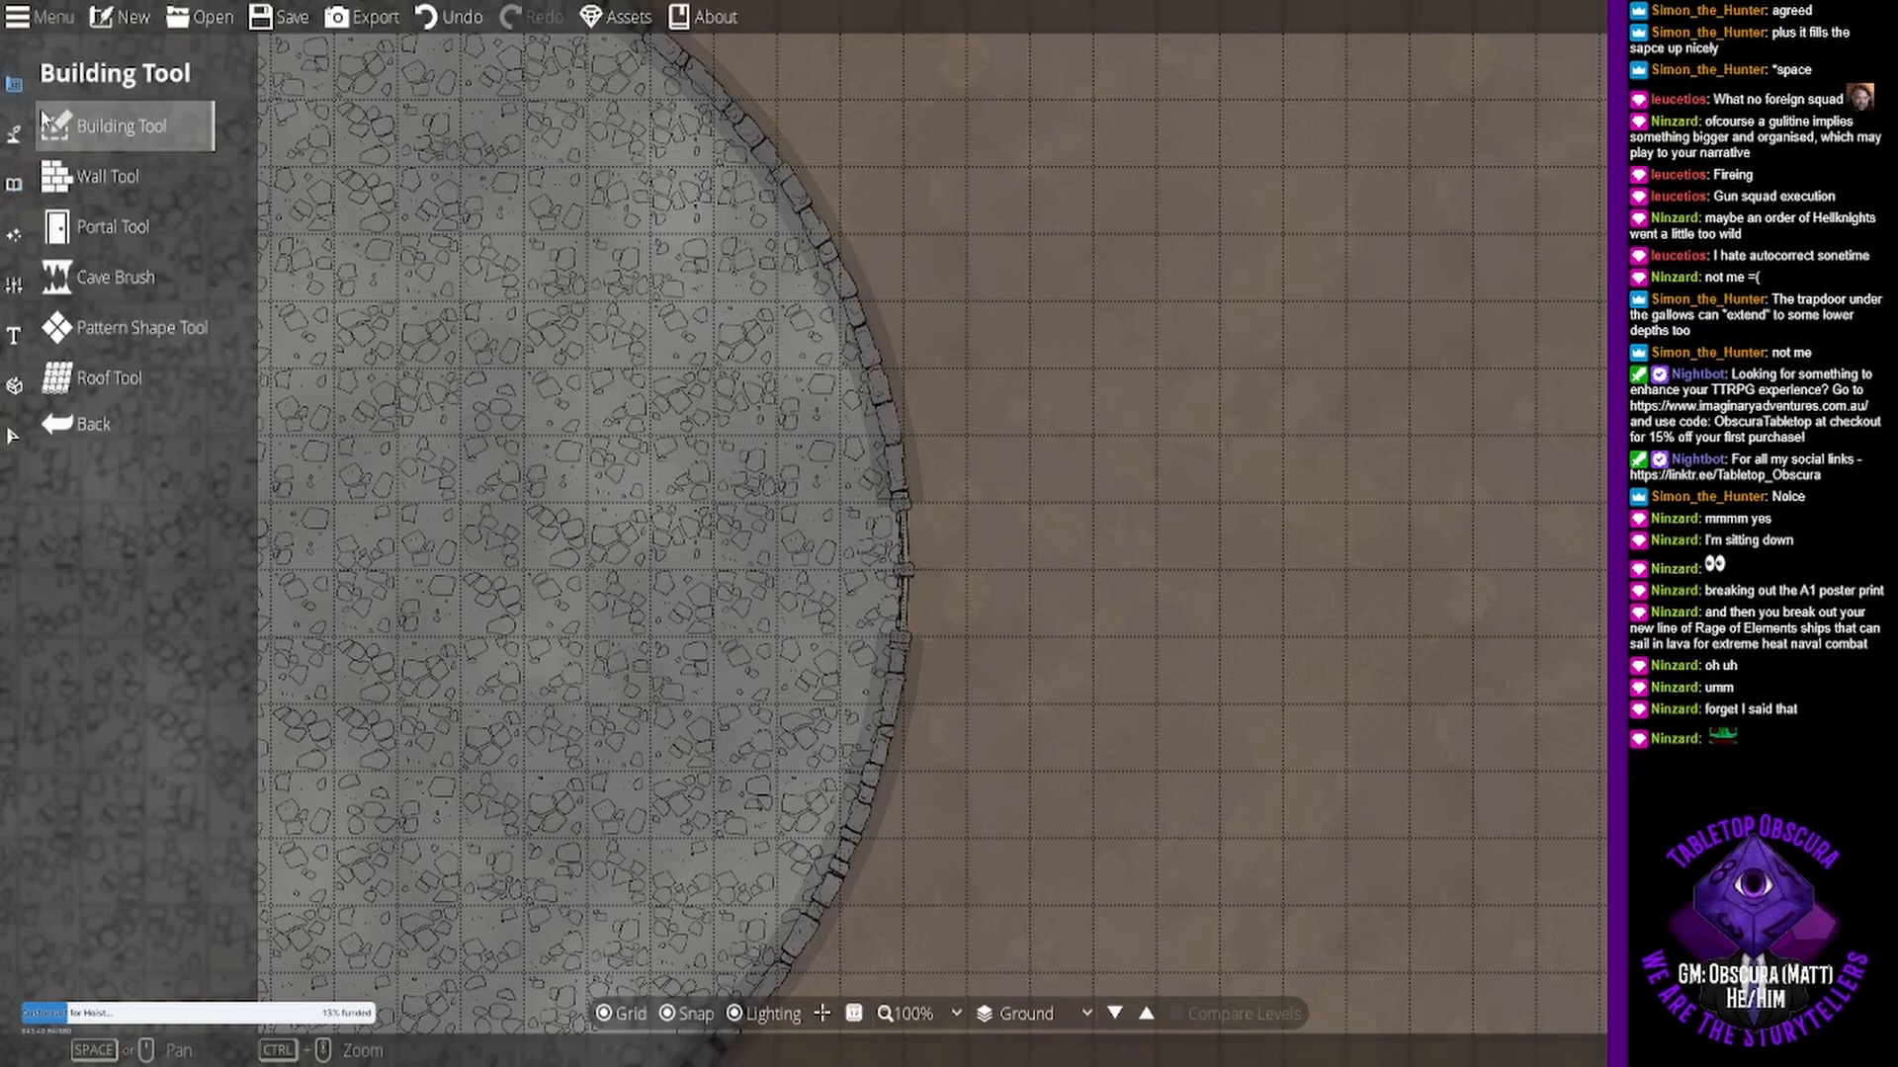
pyautogui.click(15, 183)
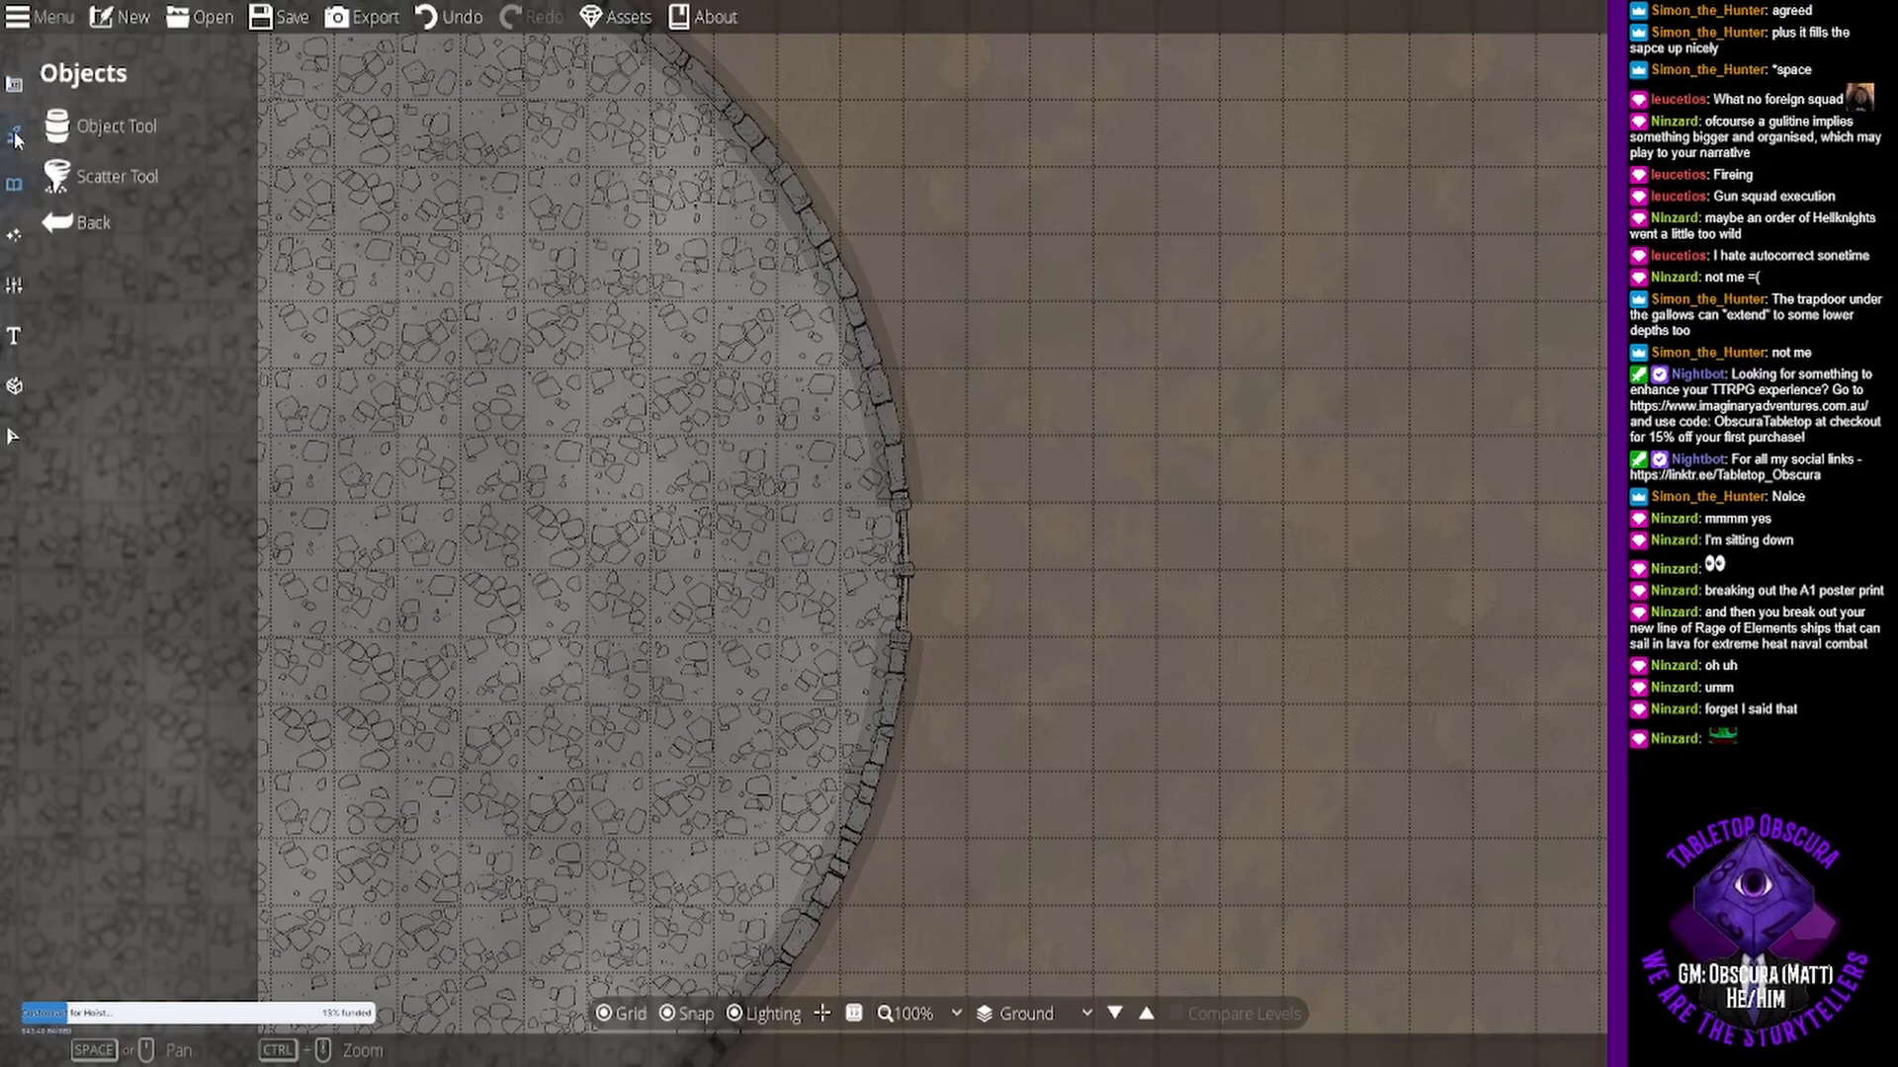
pyautogui.click(16, 135)
pyautogui.click(110, 220)
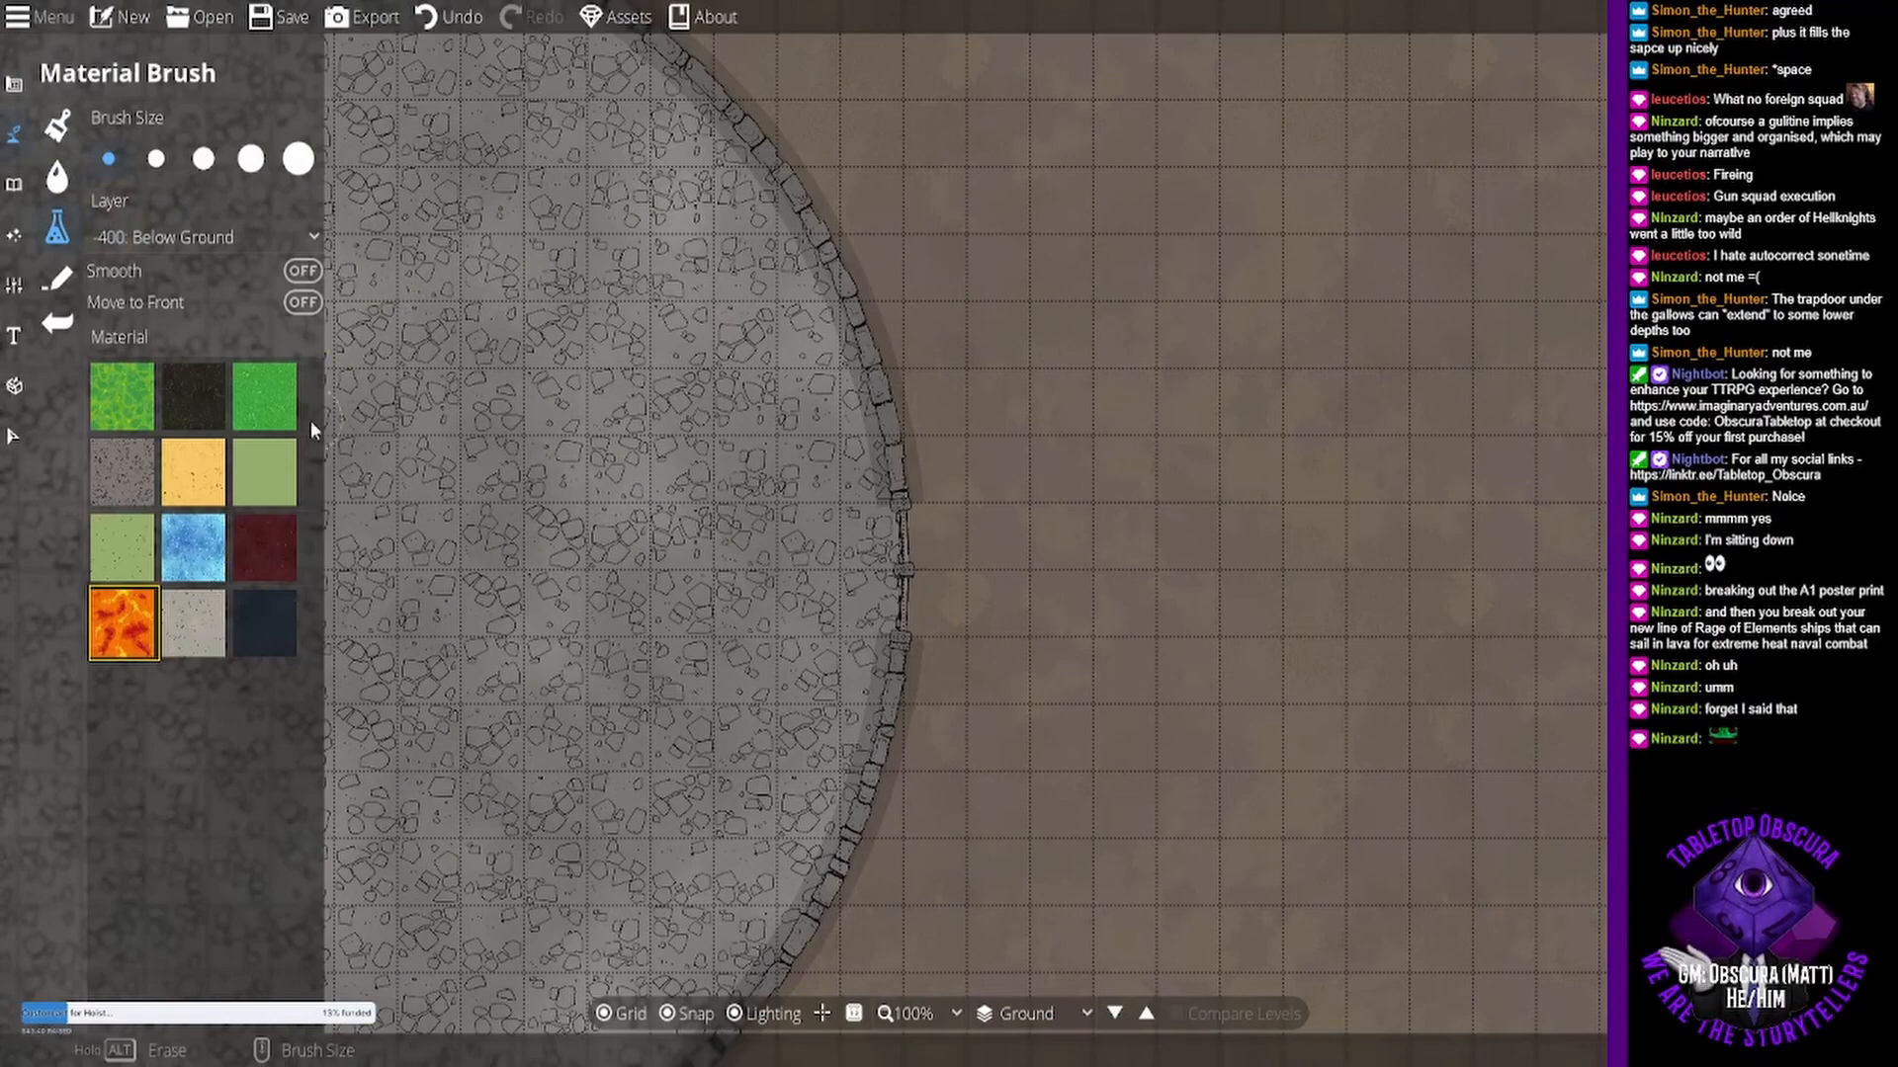
pyautogui.click(111, 474)
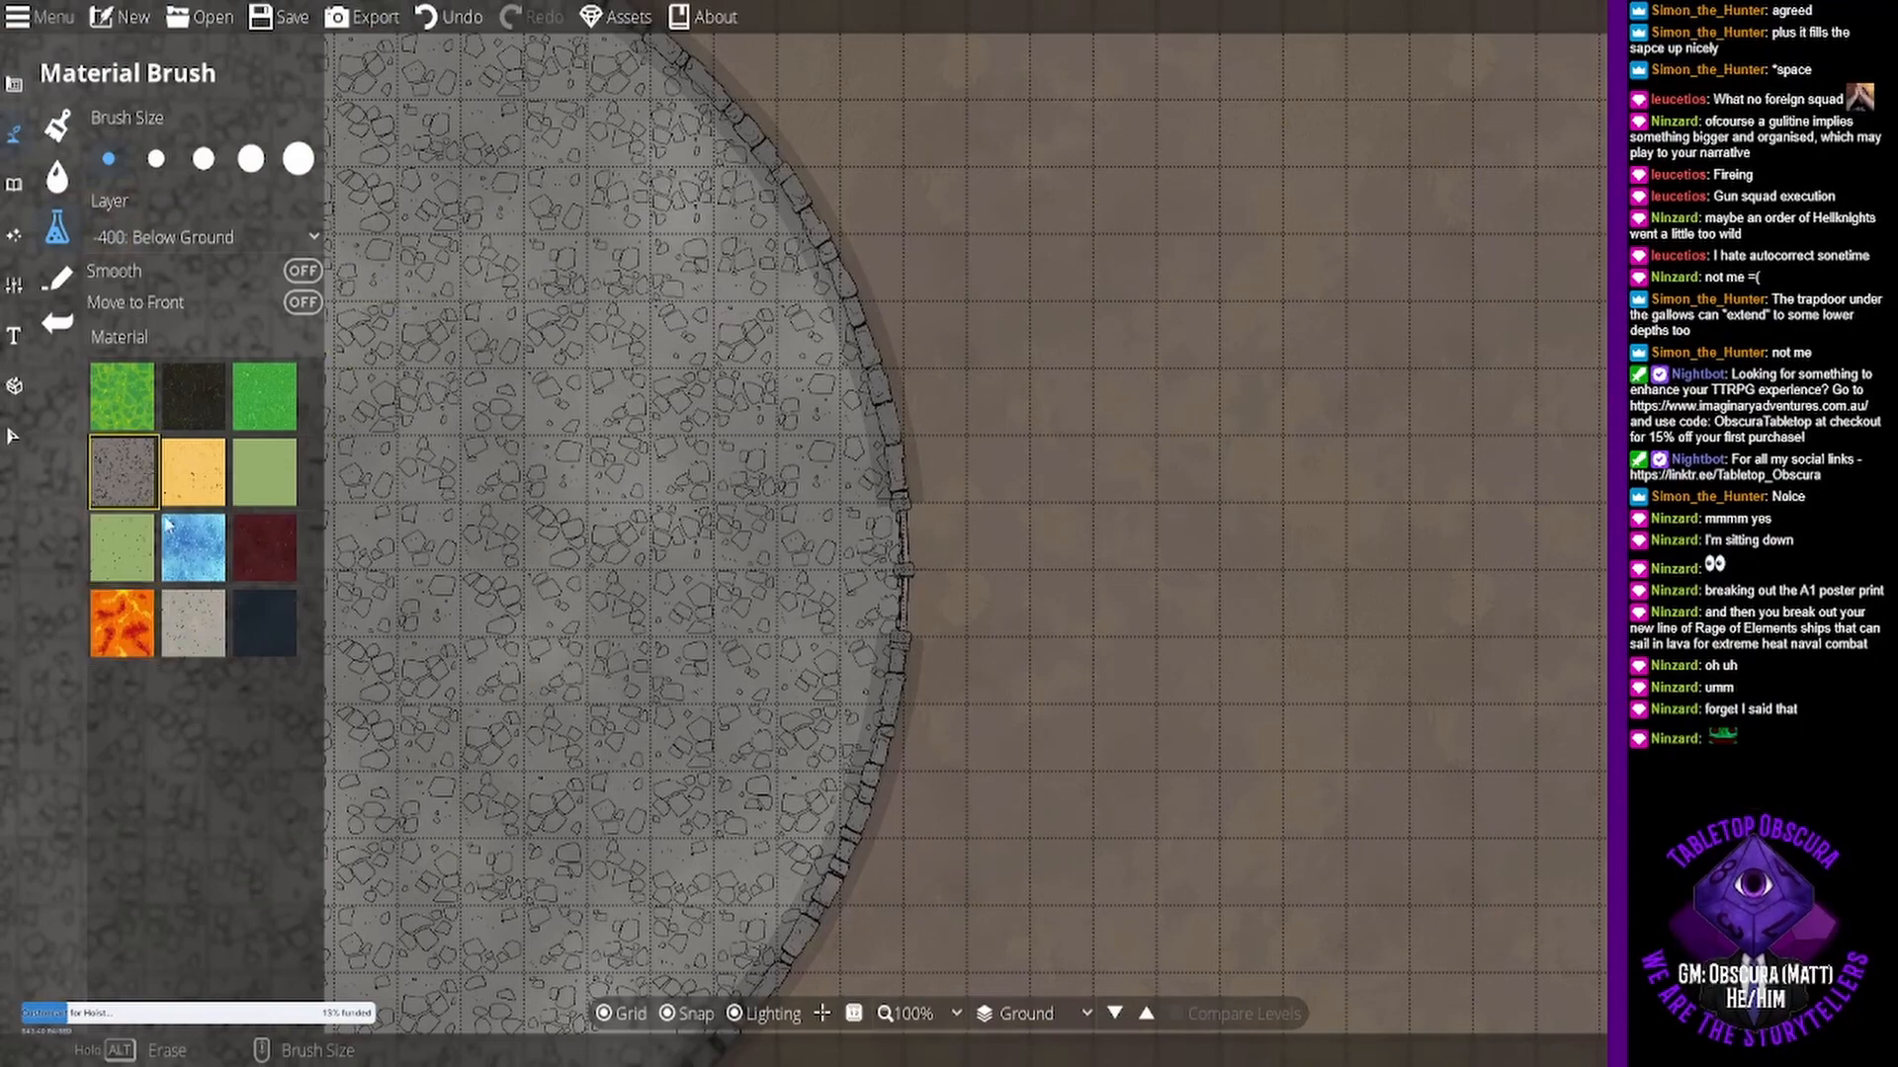
pyautogui.click(202, 628)
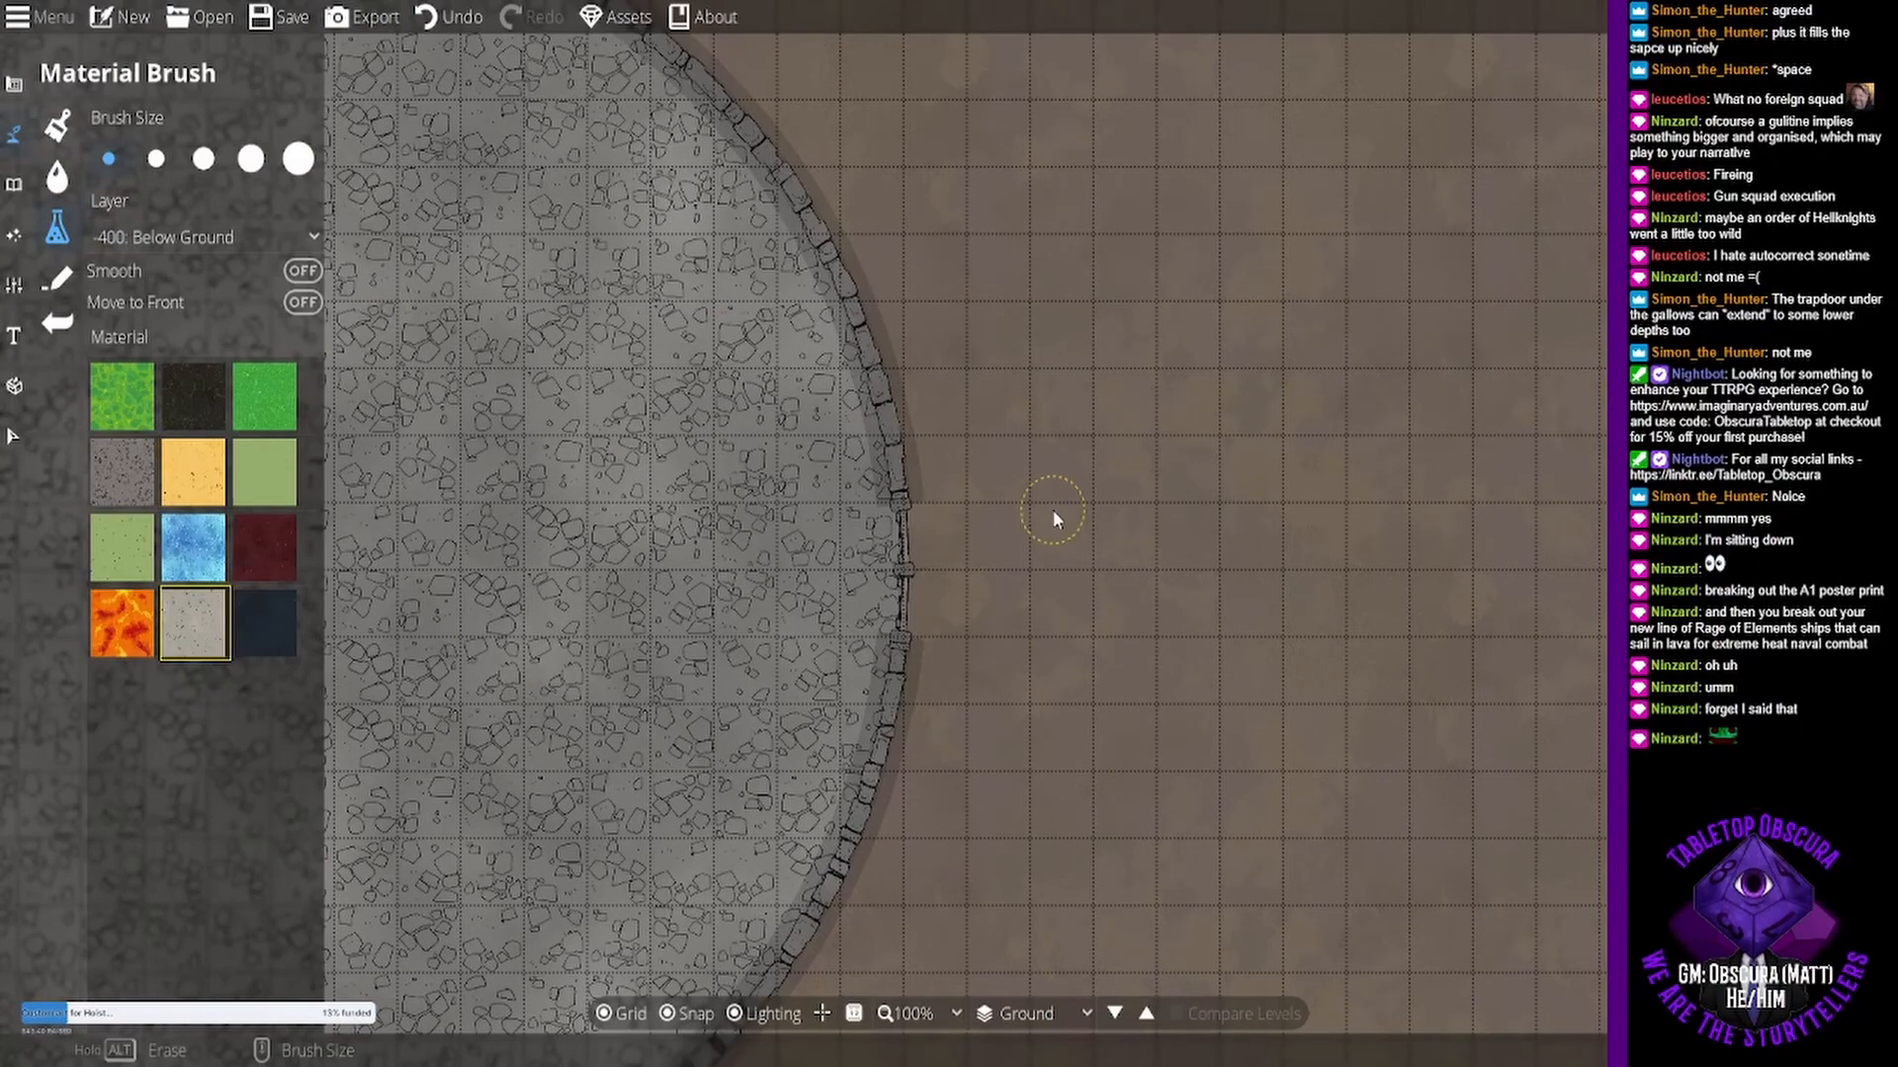
# - Paint a winding pale stone path about two tiles wide from the round building's eastern door, curving northeast, south, then east, using the second-smallest brush size
pyautogui.moveTo(942, 566); pyautogui.dragTo(1221, 581)
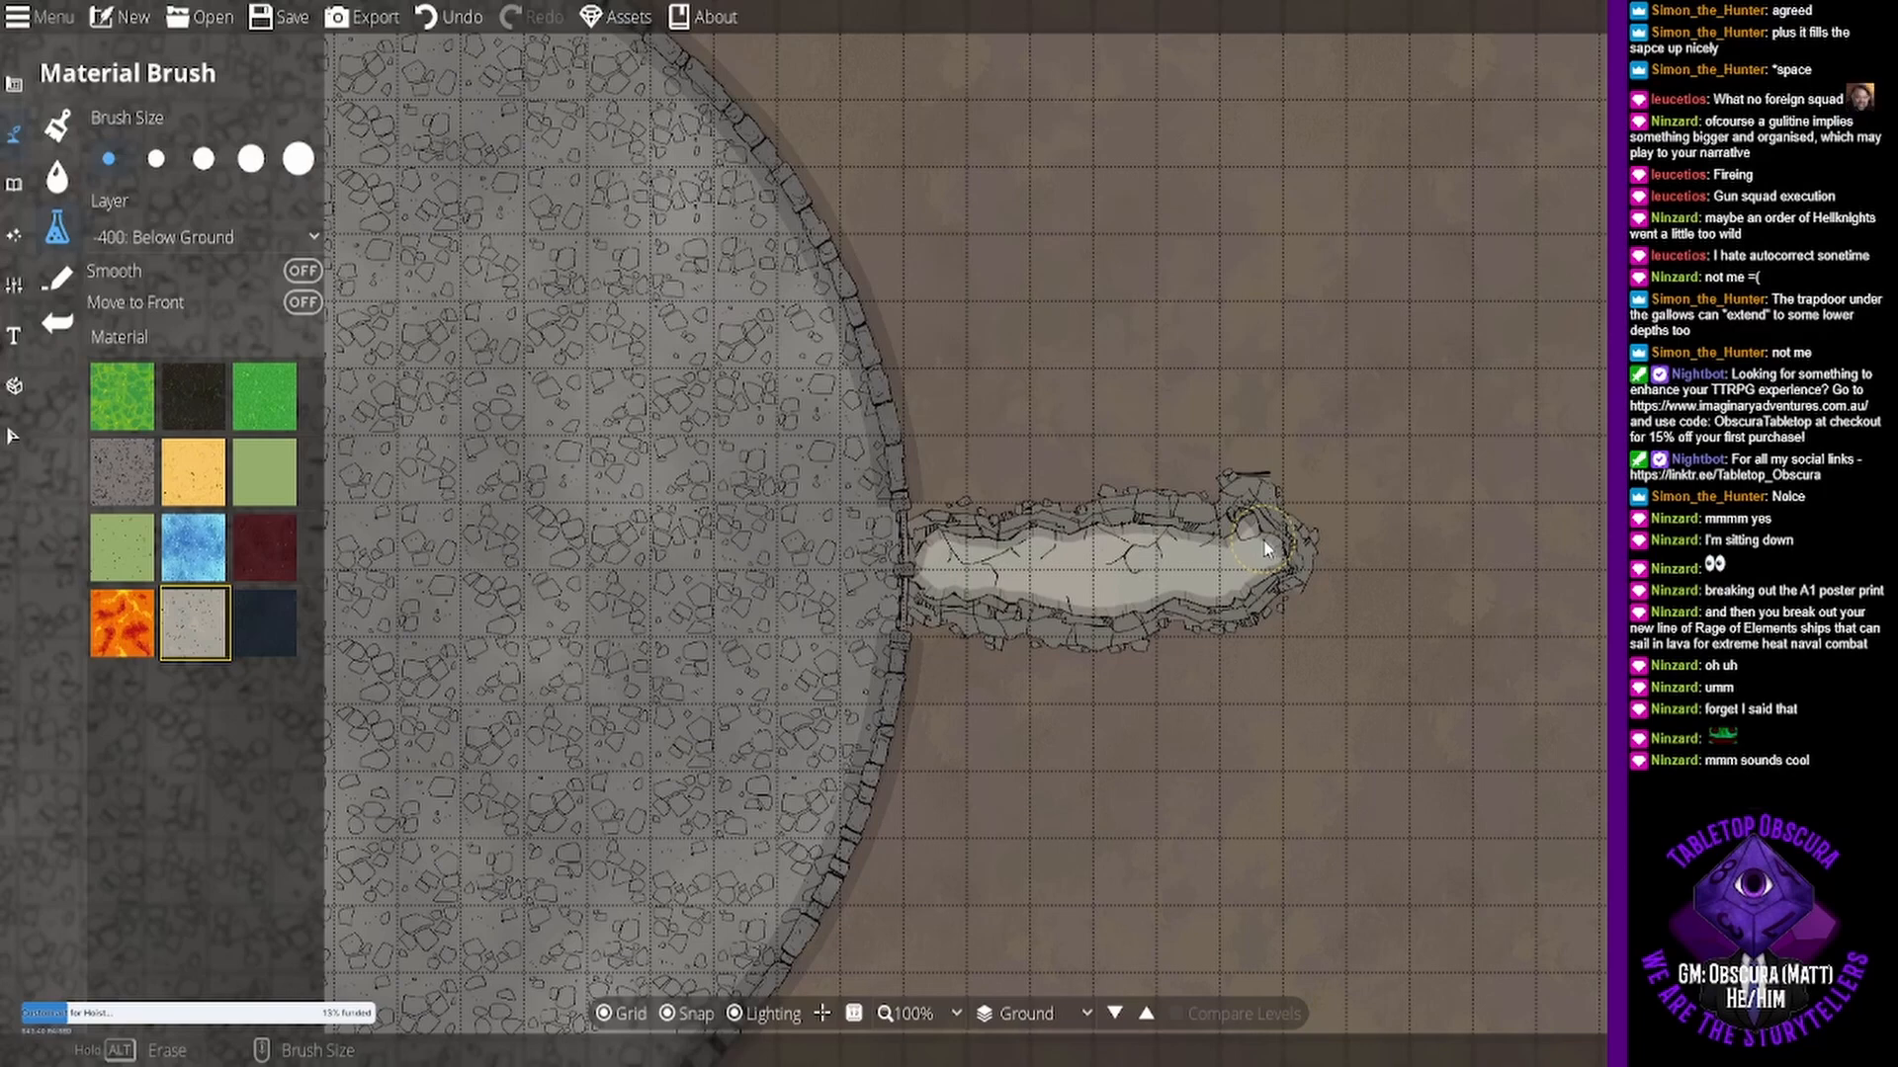
pyautogui.hotkey('ctrl', 'z')
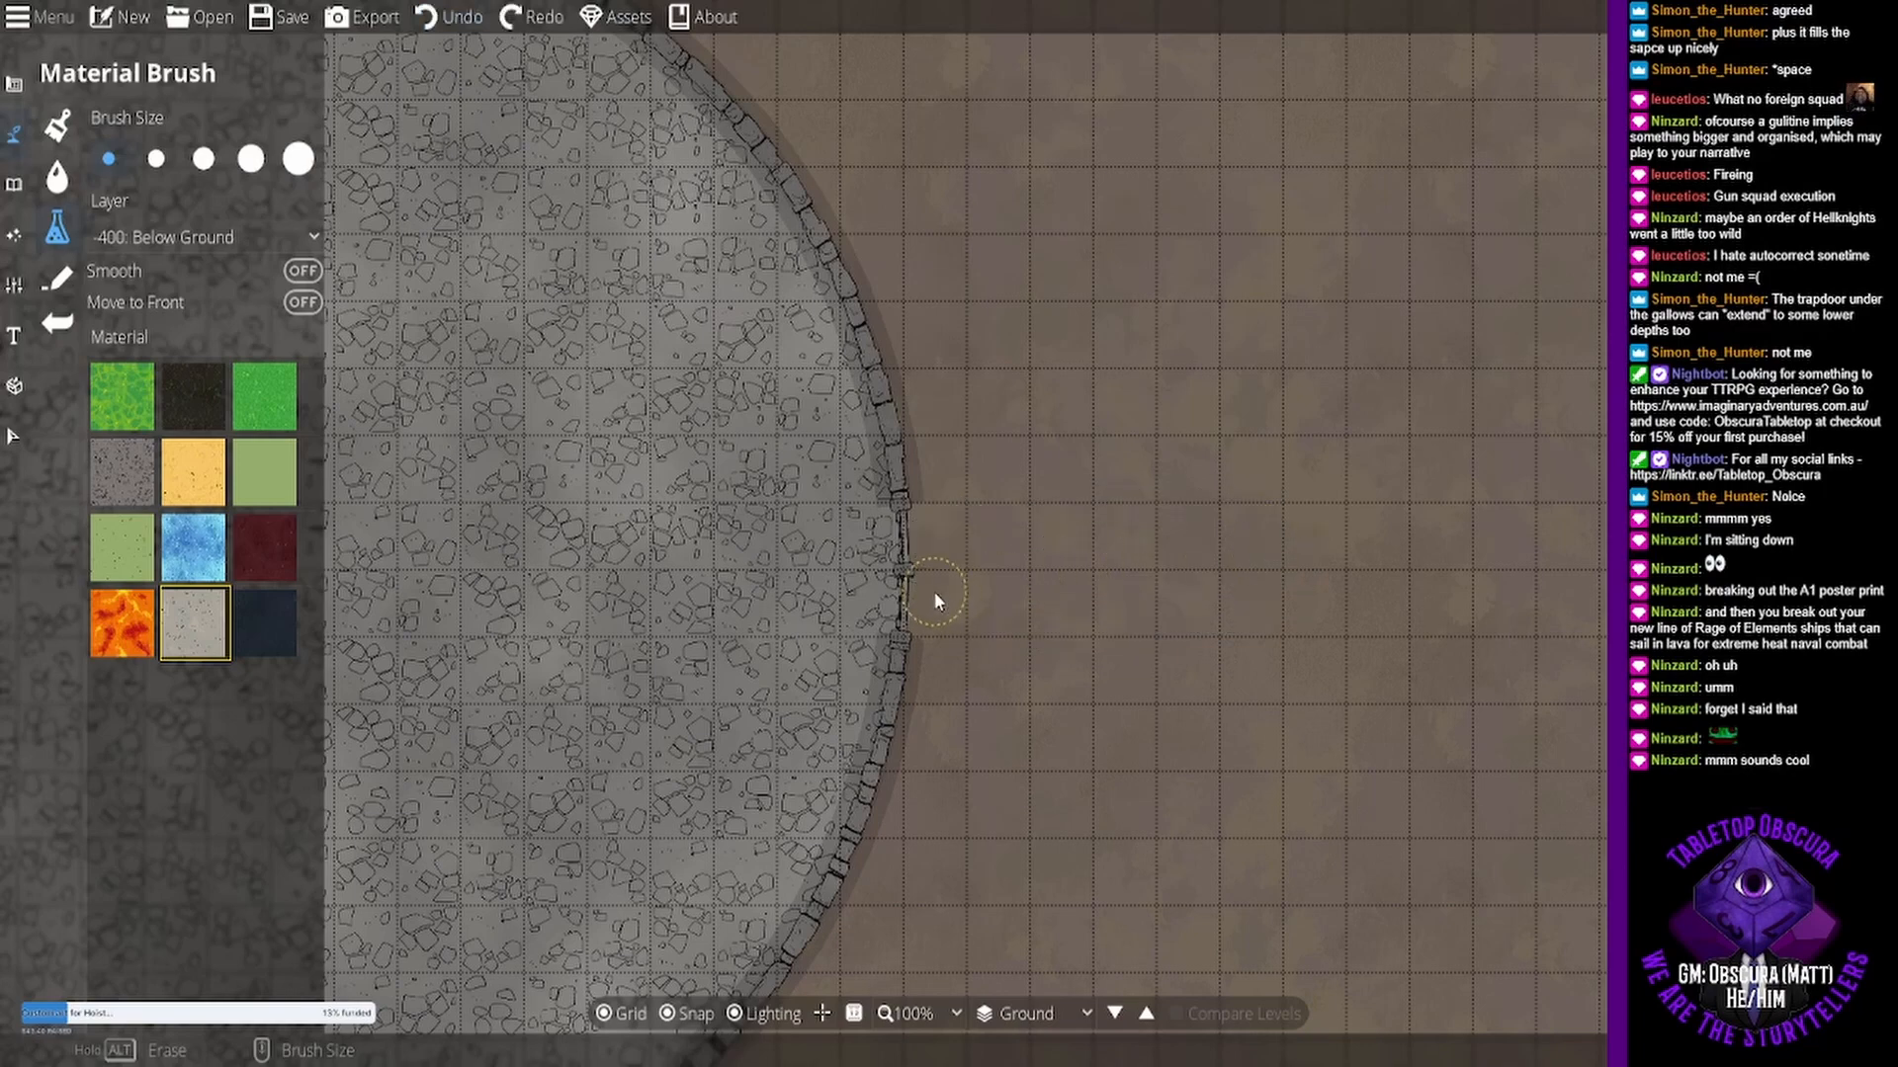
pyautogui.click(156, 158)
pyautogui.click(939, 573)
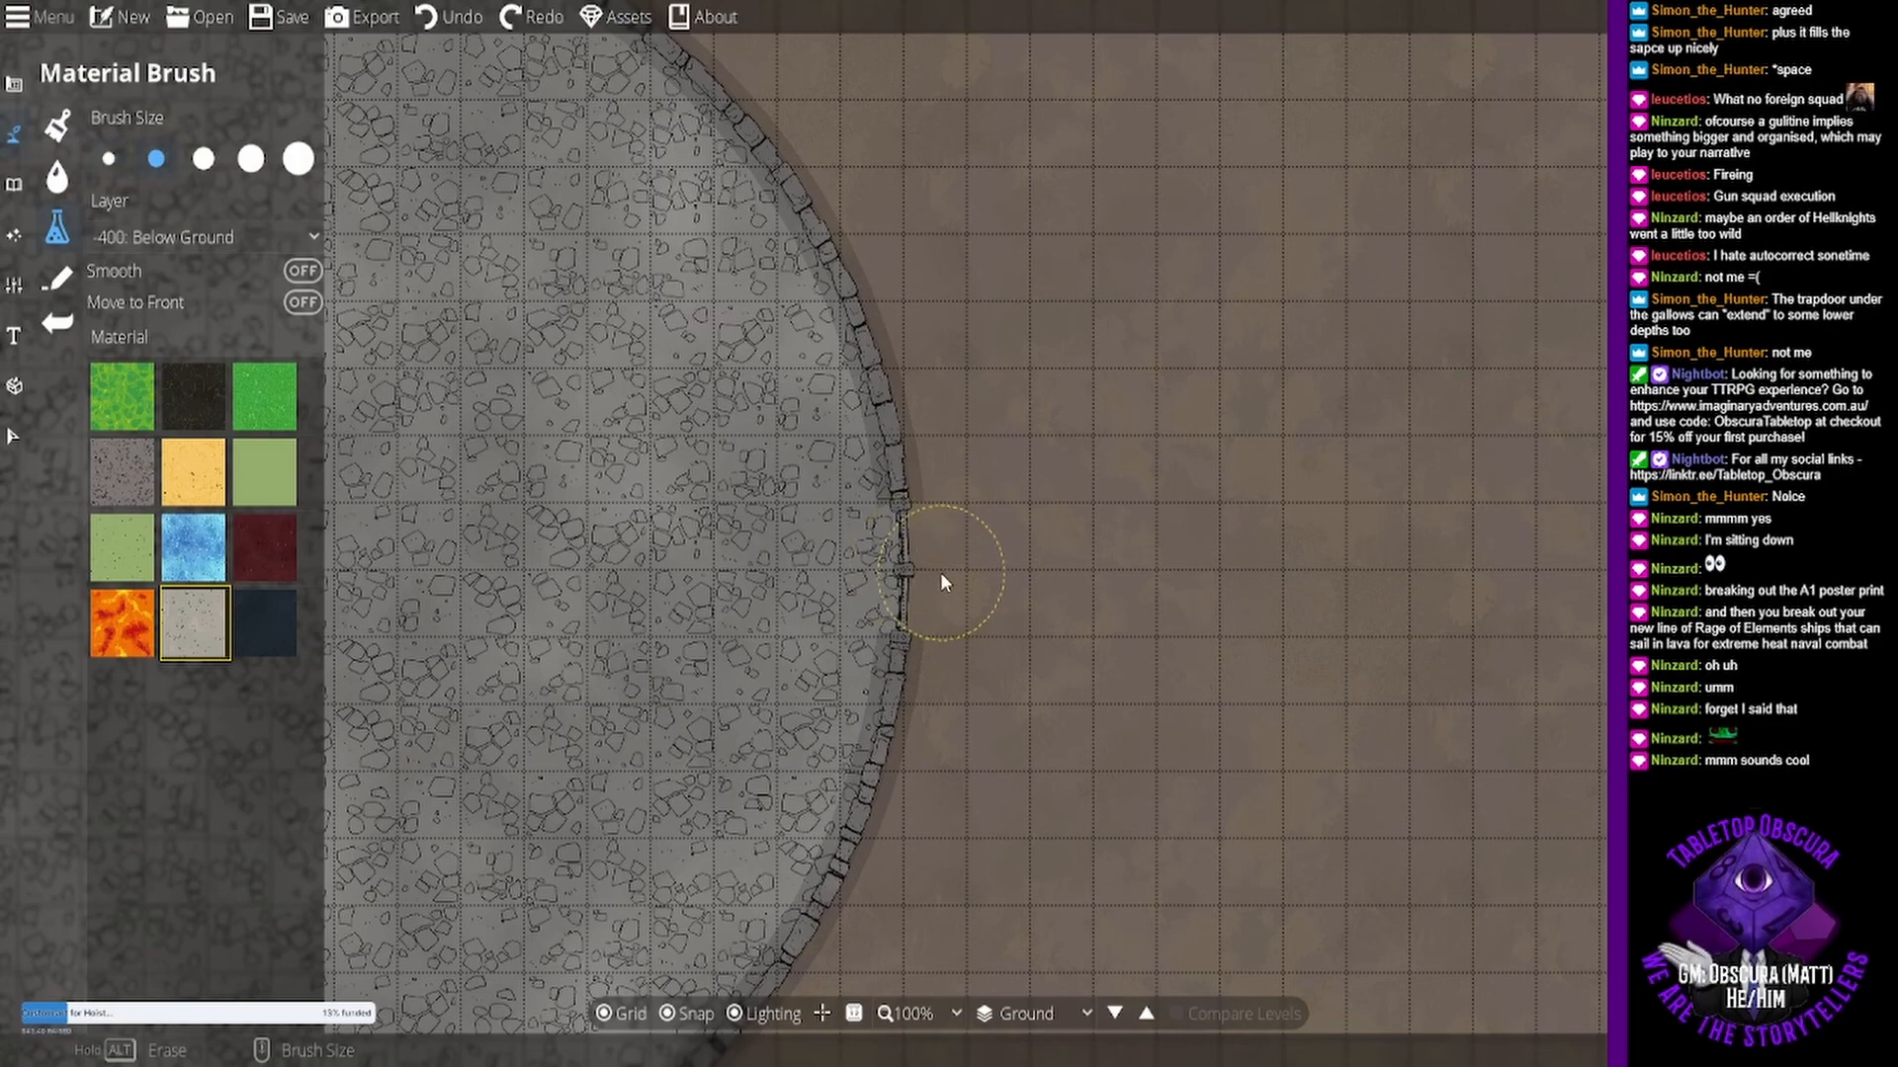
pyautogui.moveTo(929, 578)
pyautogui.mouseDown()
pyautogui.moveTo(990, 561)
pyautogui.moveTo(1112, 412)
pyautogui.moveTo(1244, 318)
pyautogui.moveTo(1317, 294)
pyautogui.moveTo(1430, 321)
pyautogui.moveTo(1480, 395)
pyautogui.moveTo(1546, 859)
pyautogui.moveTo(1586, 889)
pyautogui.moveTo(1769, 899)
pyautogui.mouseUp()
pyautogui.moveTo(1621, 785); pyautogui.dragTo(1443, 641)
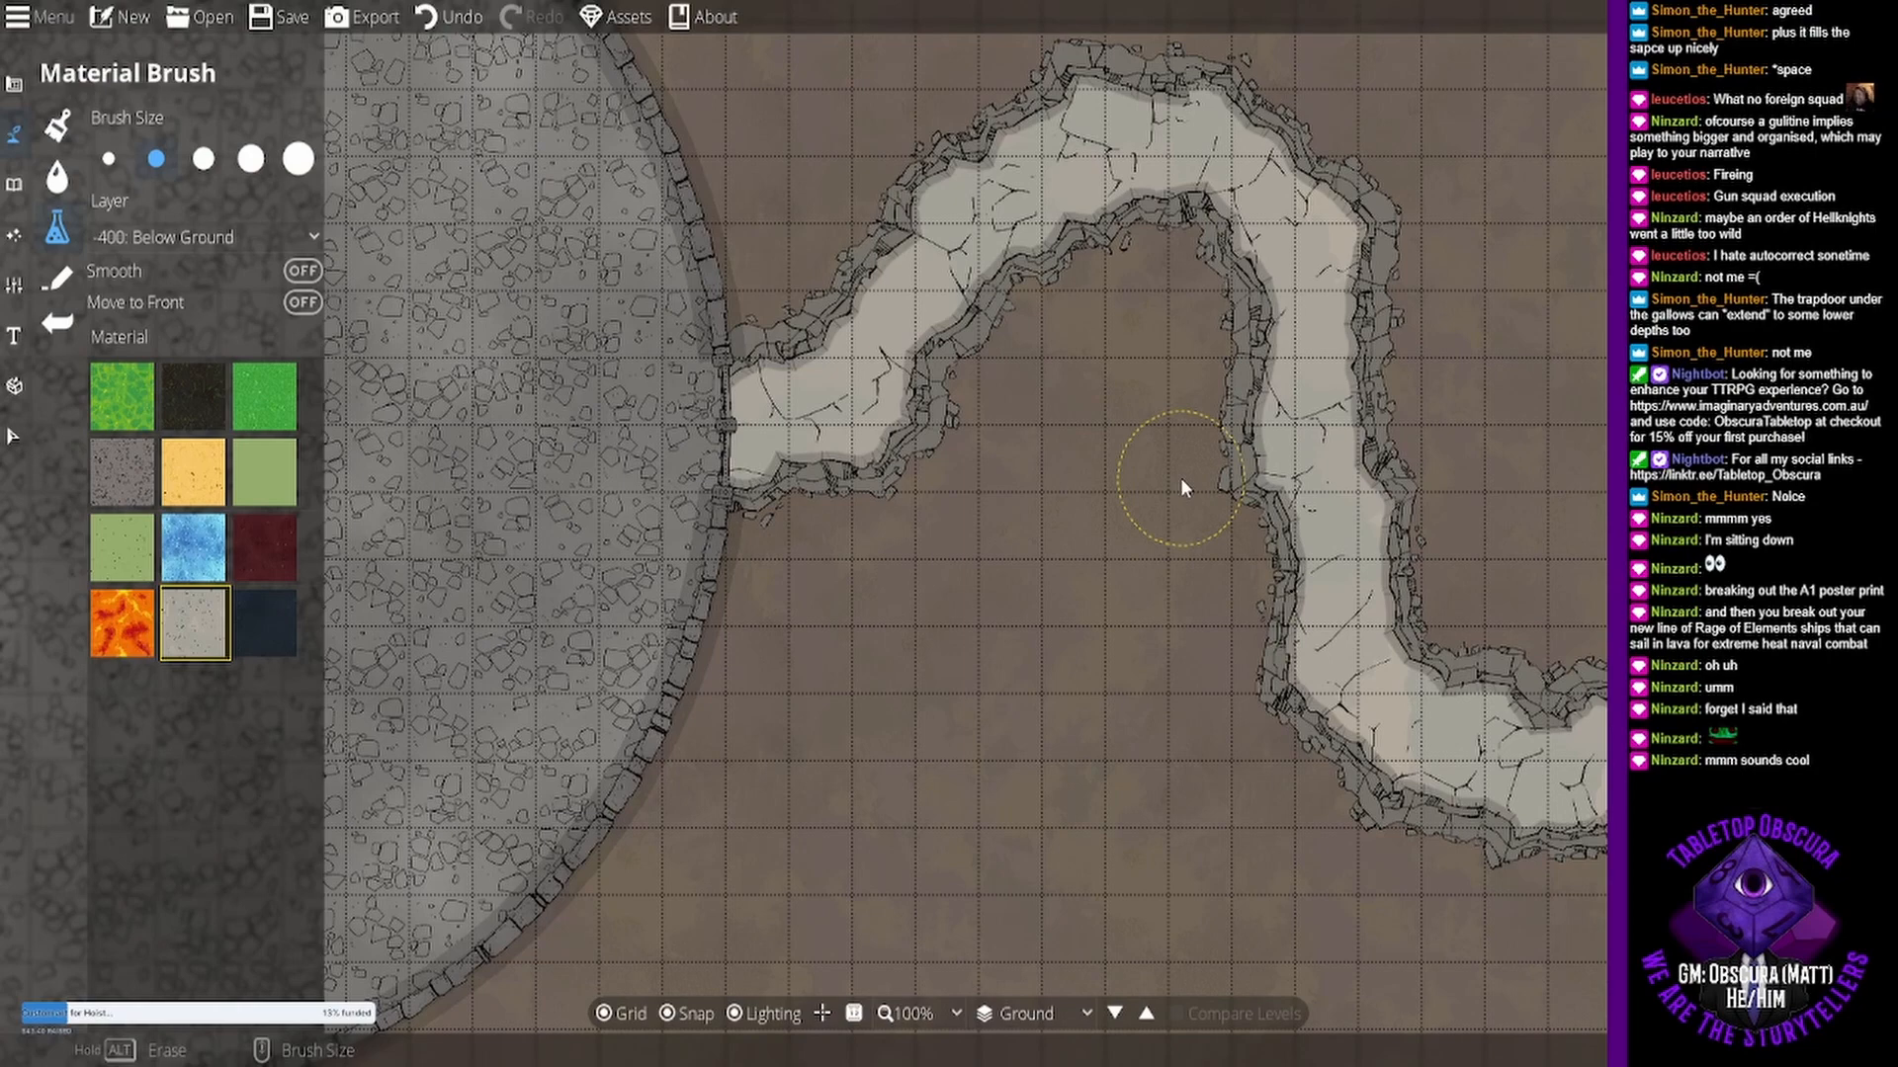
pyautogui.moveTo(1147, 565); pyautogui.dragTo(1206, 597)
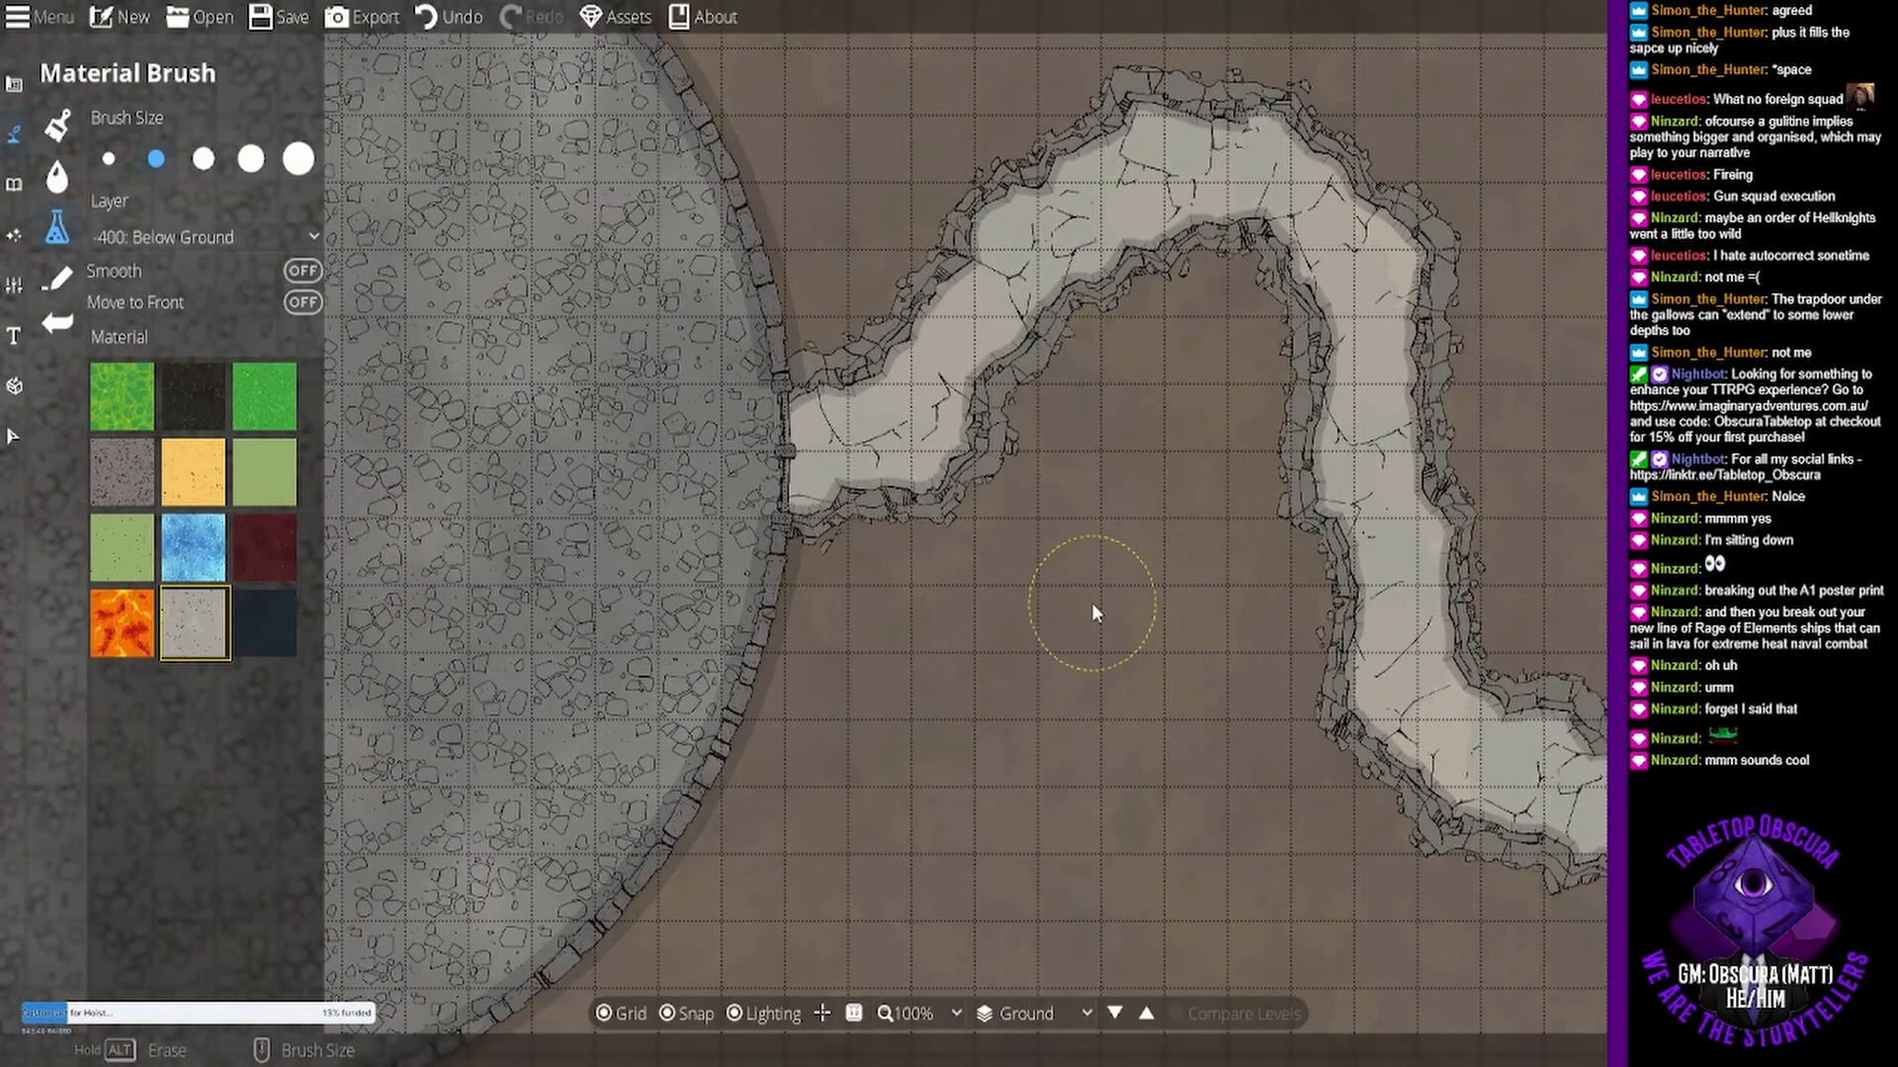
pyautogui.scroll(-4, 1091, 613)
pyautogui.scroll(2, 1091, 602)
pyautogui.moveTo(791, 602); pyautogui.dragTo(961, 645)
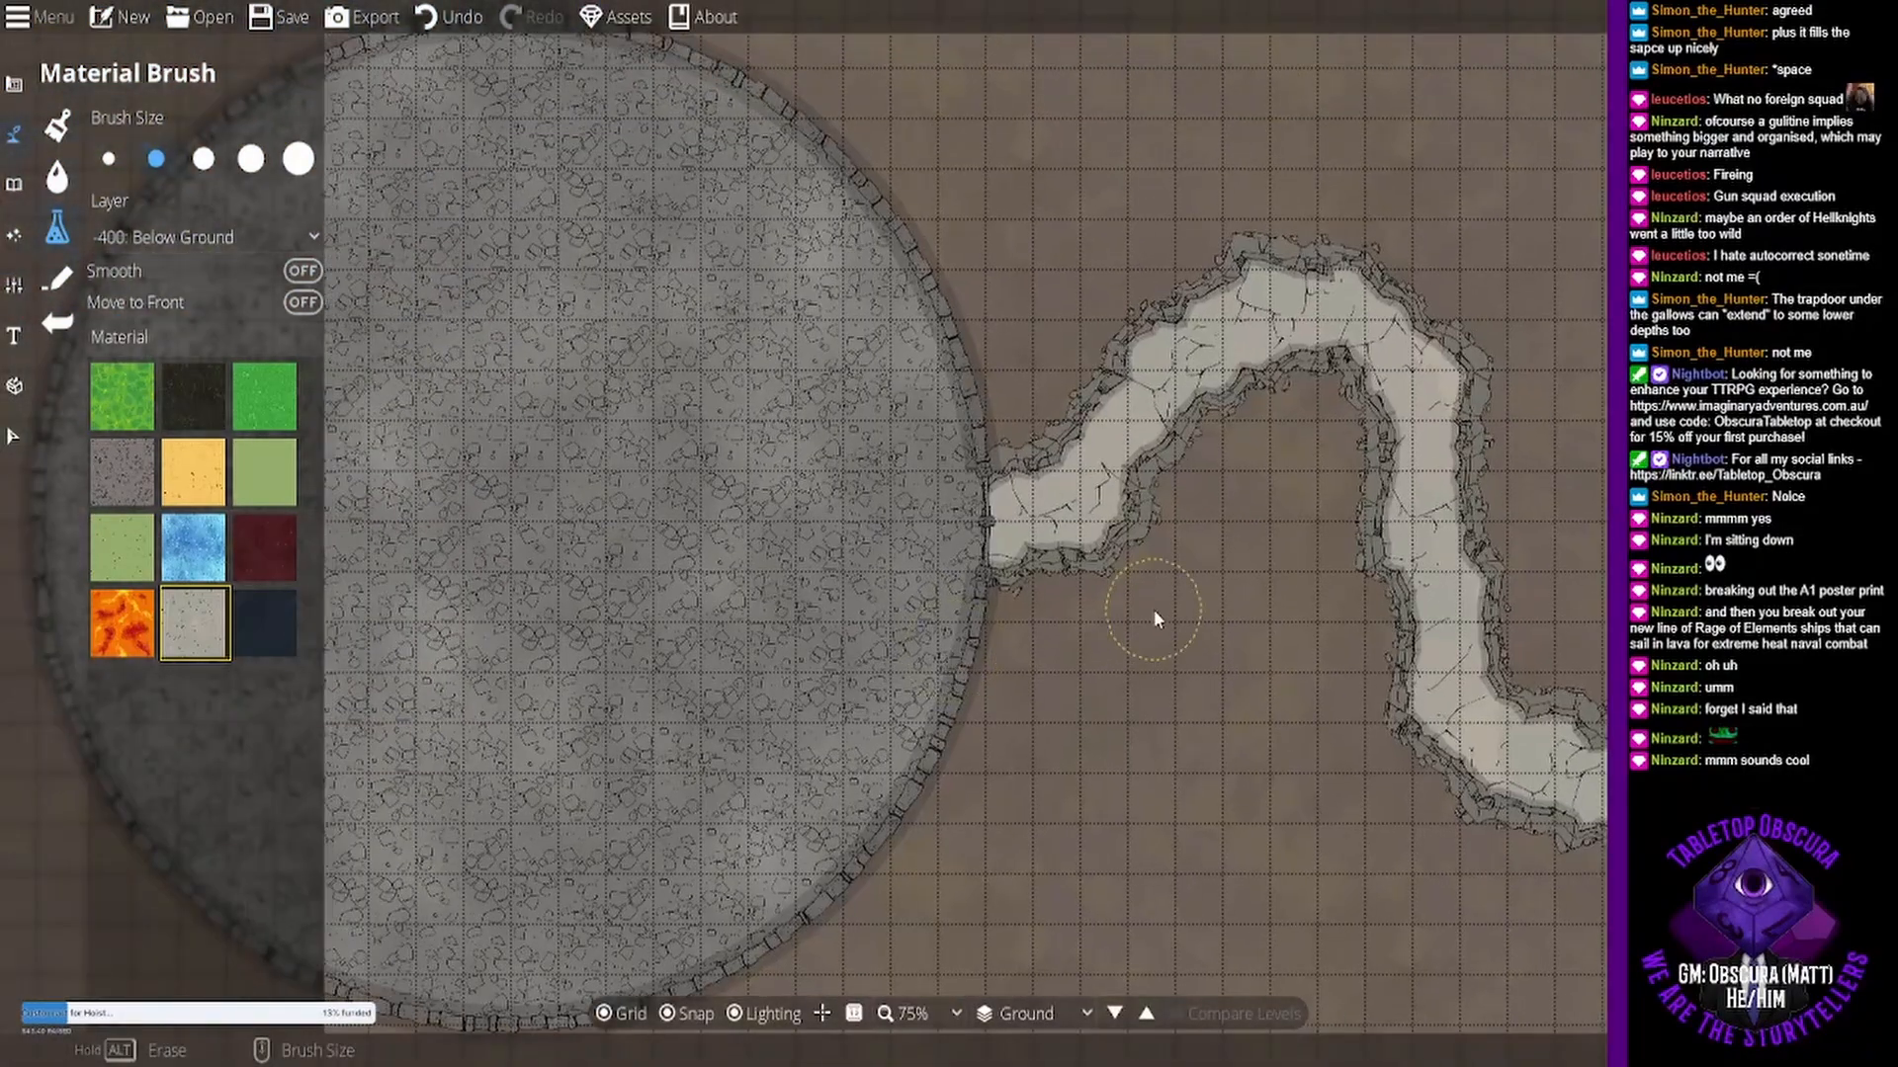